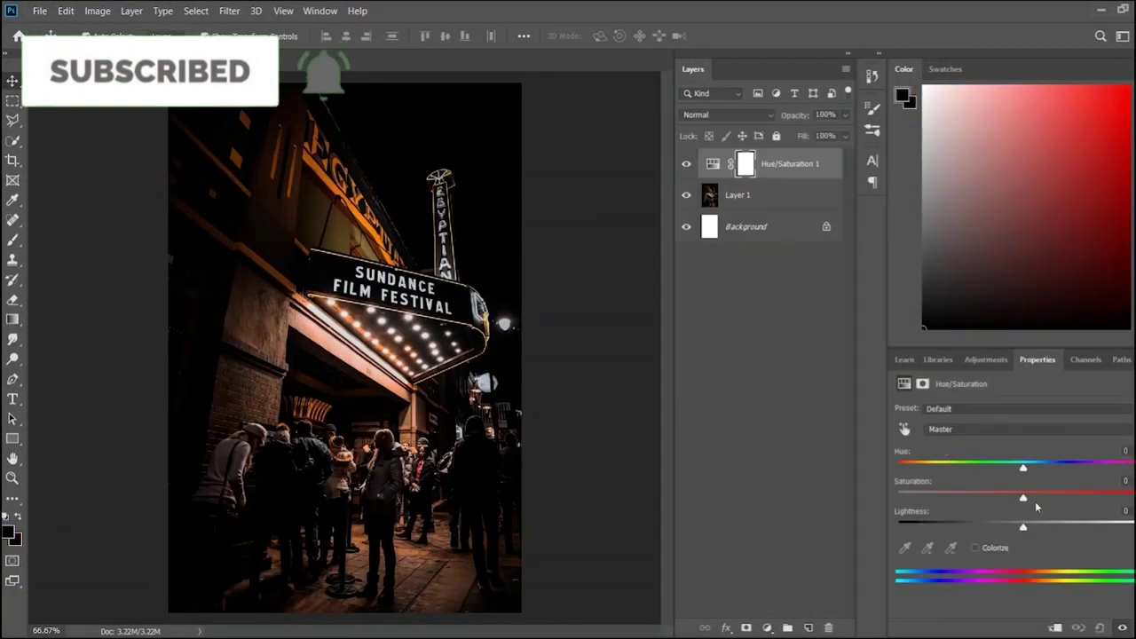
# - Shift the Hue/Saturation hue to turn the photo blue and add a new empty layer
pyautogui.moveTo(1023, 467); pyautogui.dragTo(1126, 463)
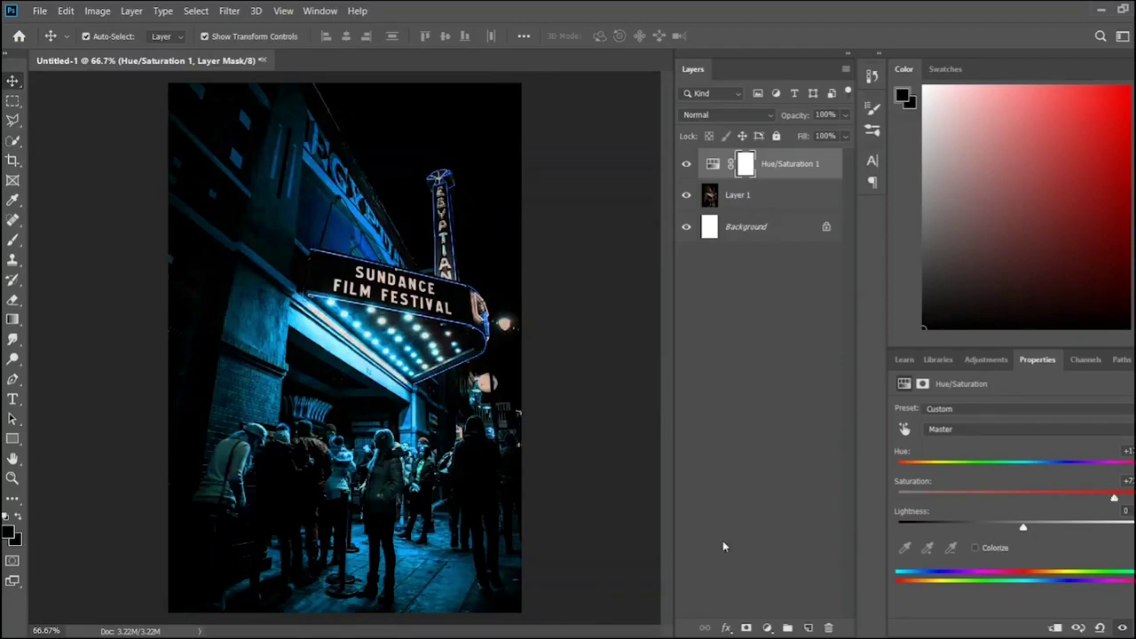
pyautogui.scroll(2, 388, 310)
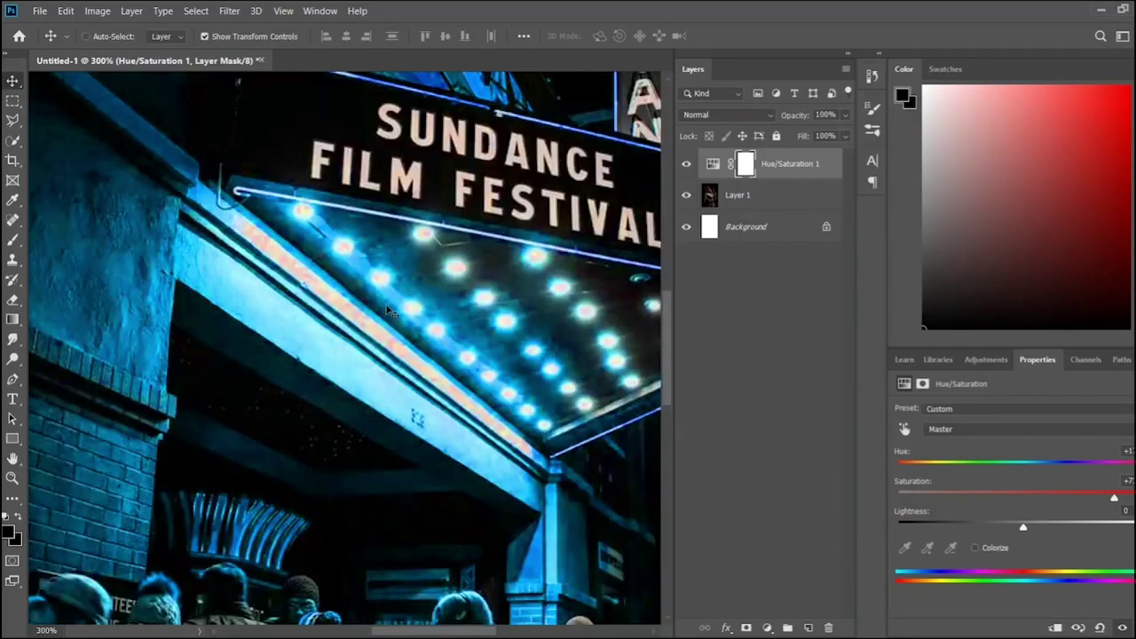
pyautogui.scroll(-2, 387, 310)
pyautogui.scroll(2, 388, 311)
pyautogui.scroll(-3, 388, 310)
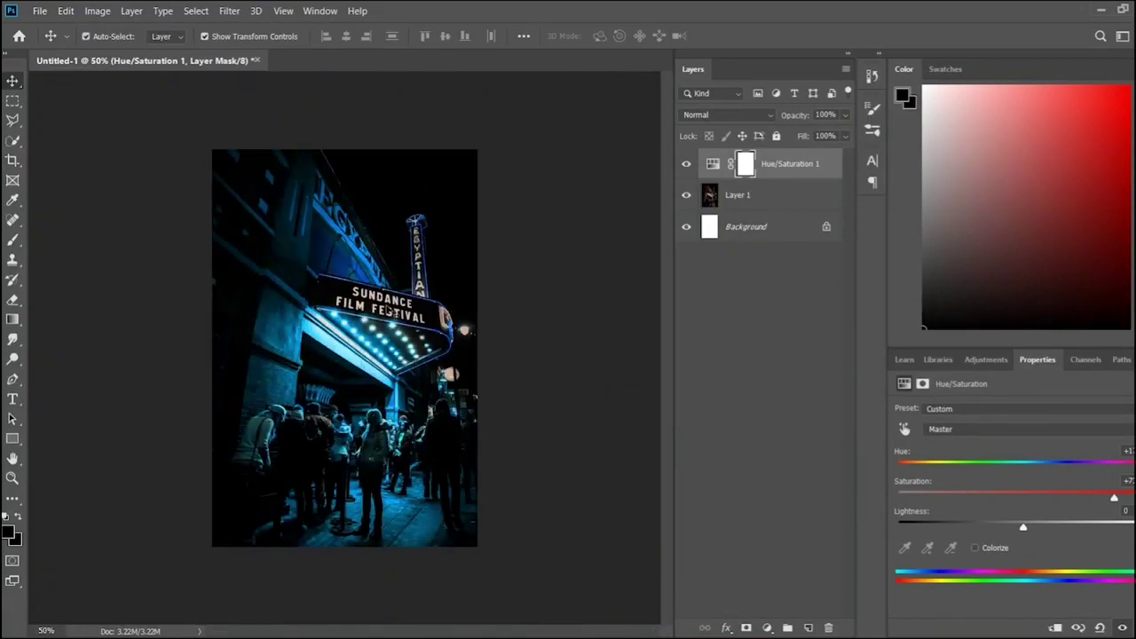
pyautogui.scroll(3, 388, 311)
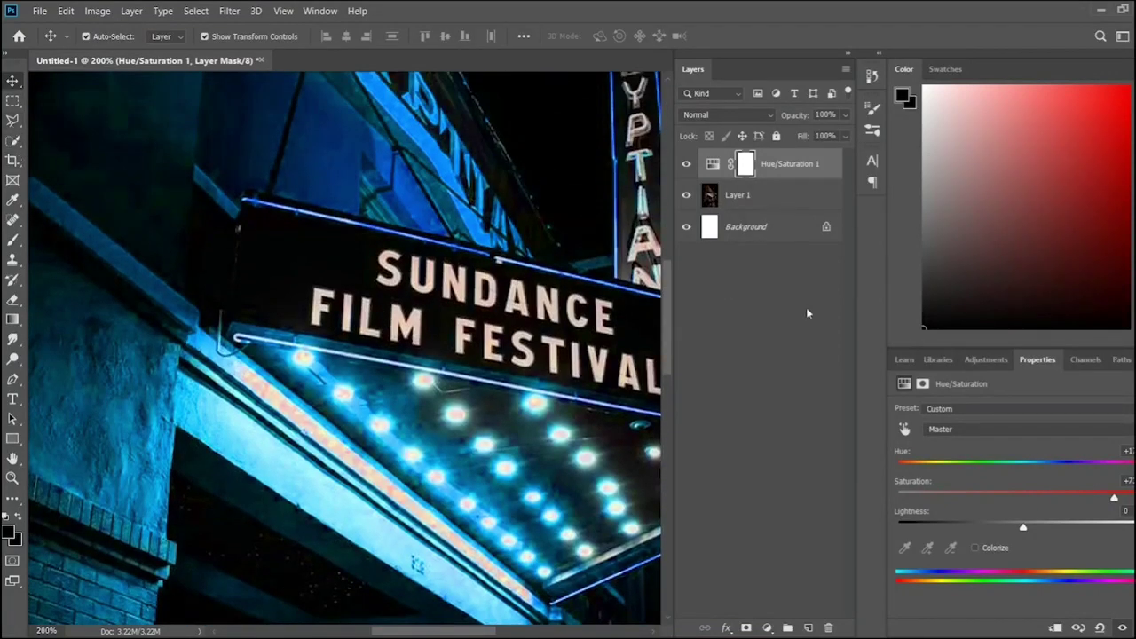
pyautogui.click(807, 312)
# - Set up the Brush at 100% opacity with a pink colour, testing strokes beside FILM
pyautogui.click(808, 627)
pyautogui.click(12, 240)
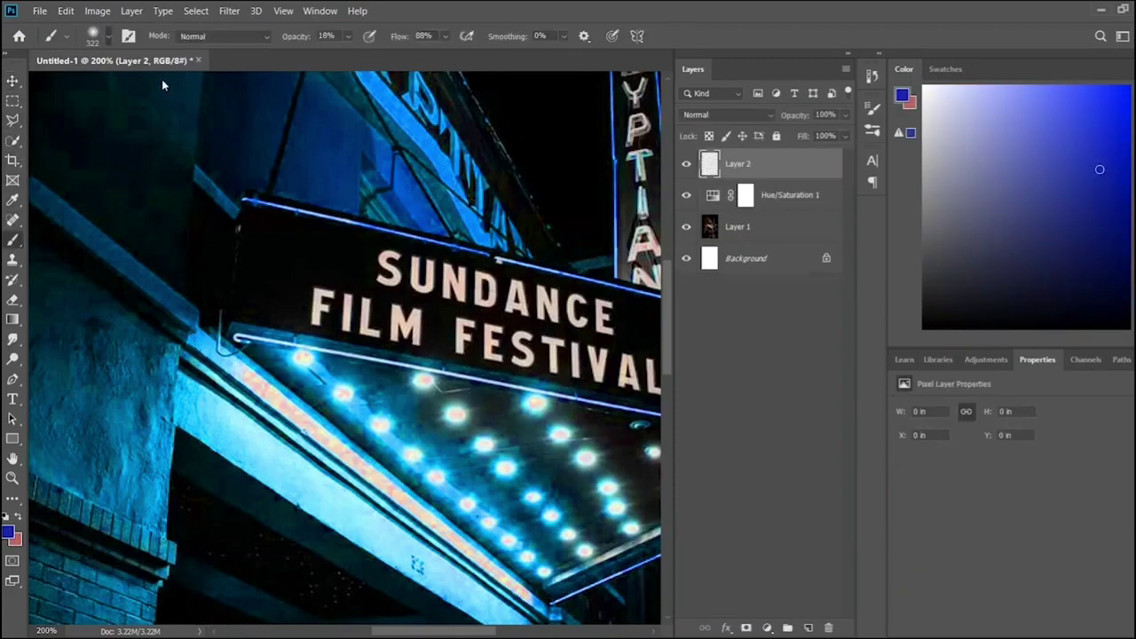
pyautogui.scroll(1, 330, 291)
pyautogui.scroll(2, 327, 293)
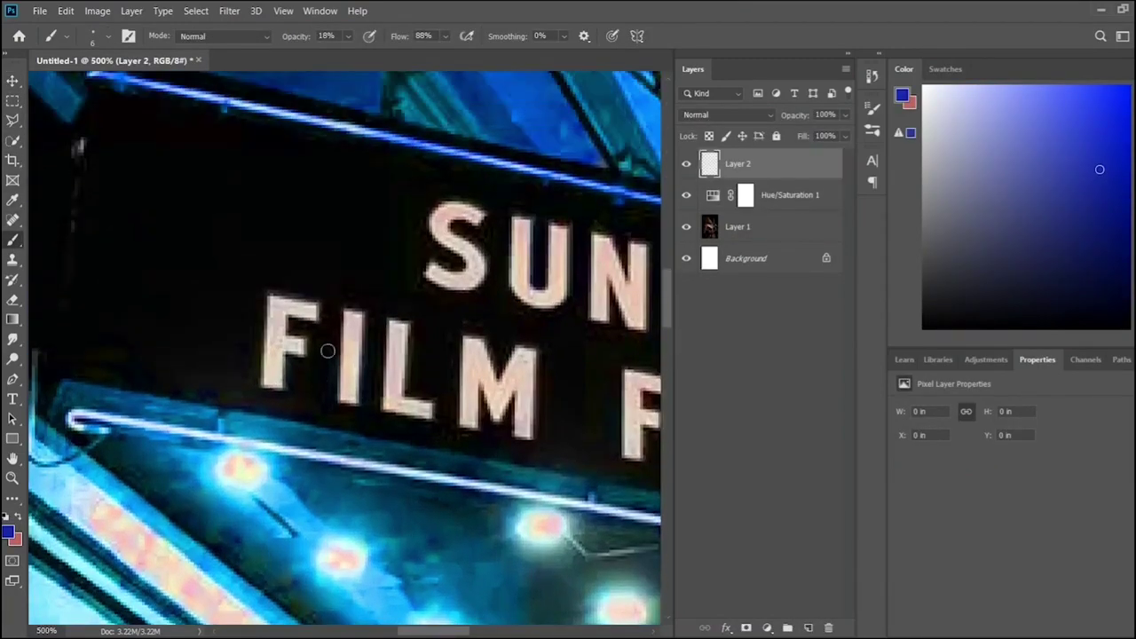
pyautogui.press('x')
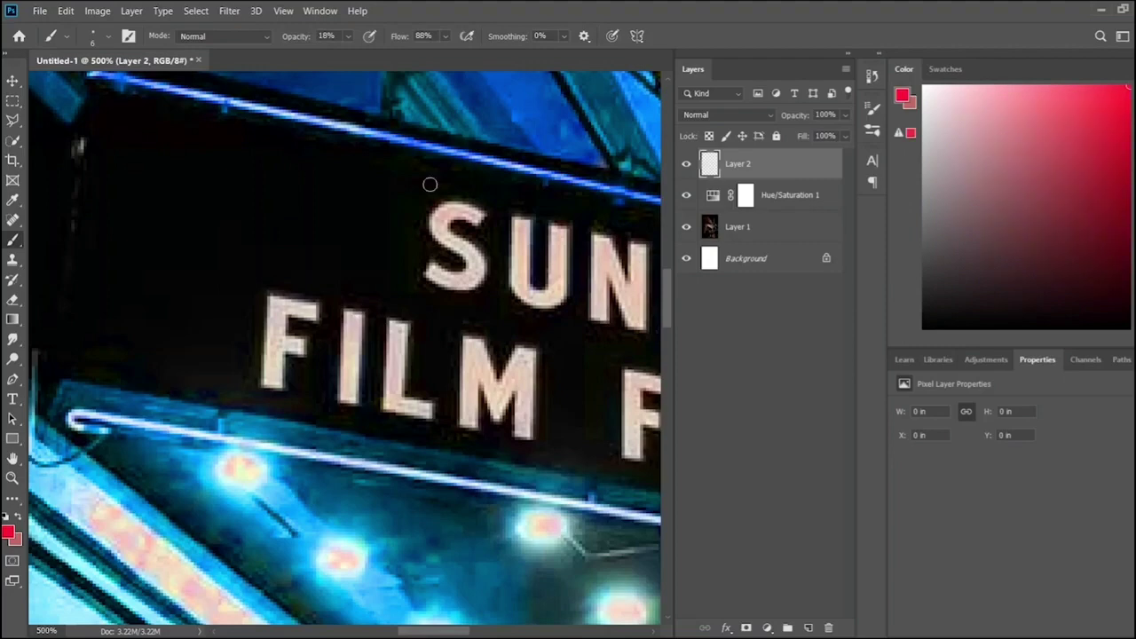
pyautogui.moveTo(341, 223); pyautogui.dragTo(309, 266)
pyautogui.hotkey('ctrl', 'z')
pyautogui.press('0')
pyautogui.moveTo(249, 215)
pyautogui.mouseDown()
pyautogui.moveTo(224, 335)
pyautogui.moveTo(250, 293)
pyautogui.moveTo(258, 382)
pyautogui.mouseUp()
pyautogui.hotkey('ctrl', 'z')
pyautogui.hotkey('ctrl', 'z')
pyautogui.hotkey('ctrl', 'z')
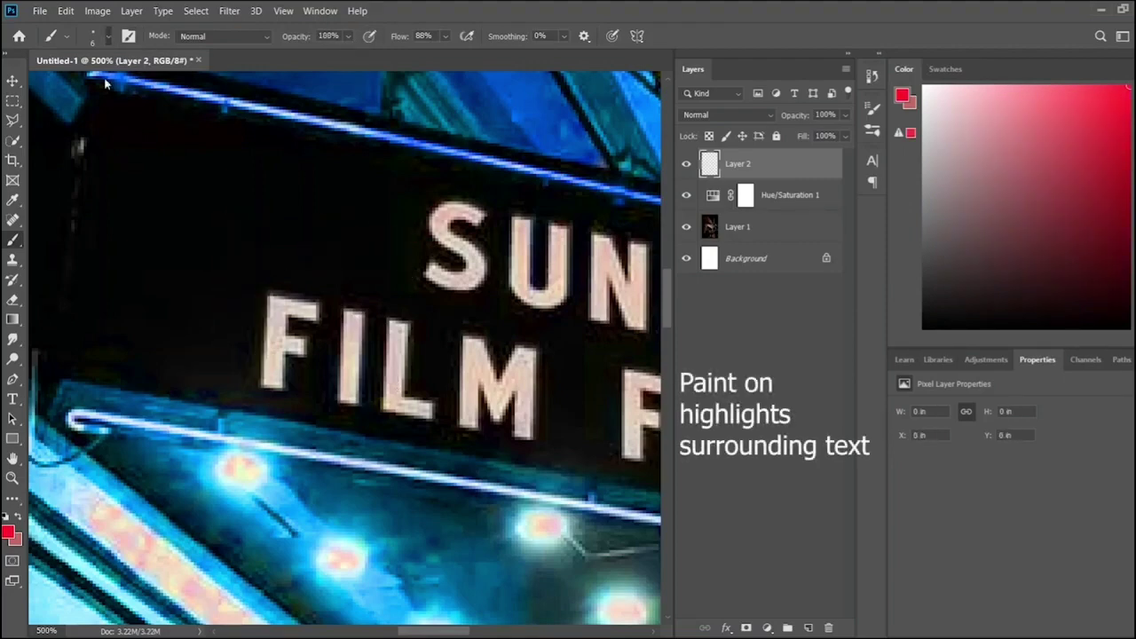
# - Trace pink outlines along the F, I and M of FILM
pyautogui.moveTo(269, 292); pyautogui.dragTo(262, 365)
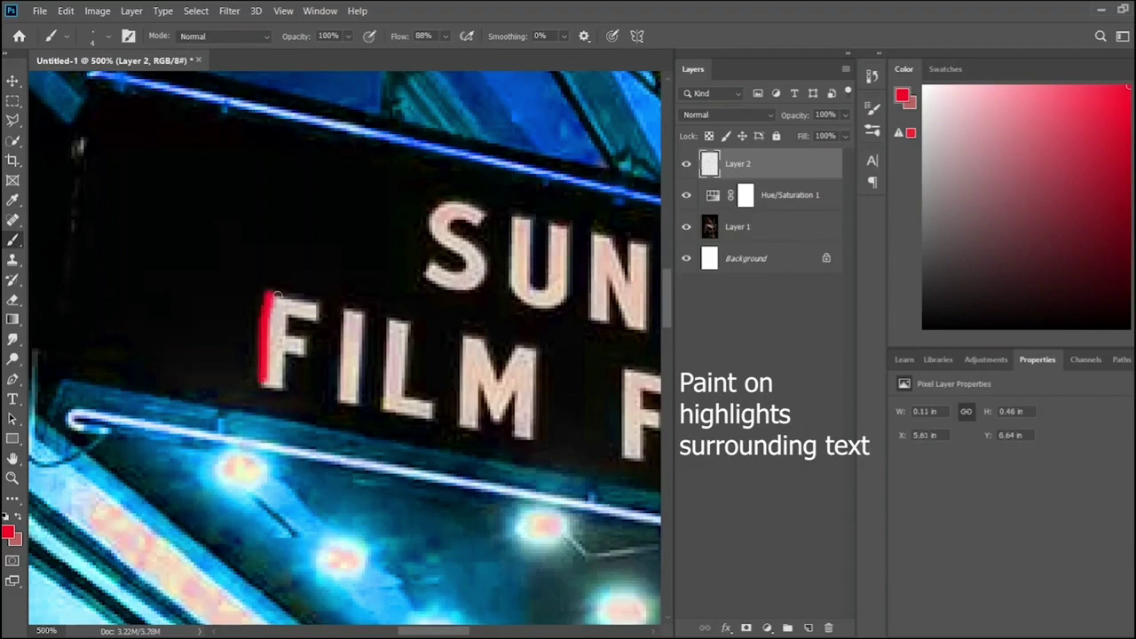
pyautogui.hotkey('ctrl', 'z')
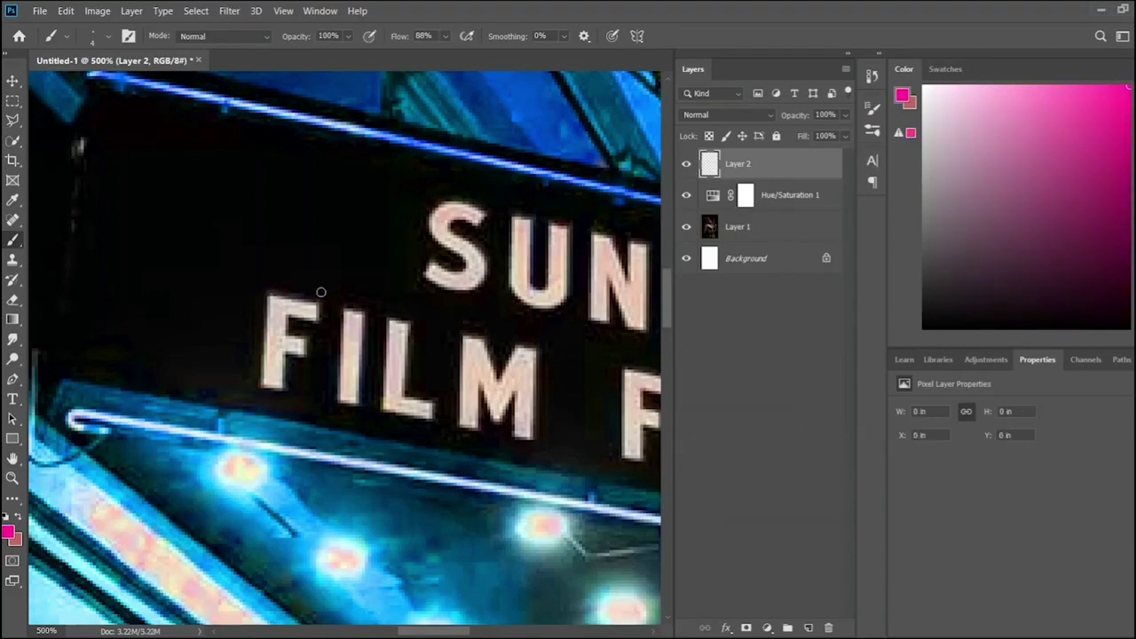
pyautogui.moveTo(270, 296); pyautogui.dragTo(263, 371)
pyautogui.hotkey('ctrl', 'z')
pyautogui.moveTo(271, 293); pyautogui.dragTo(262, 384)
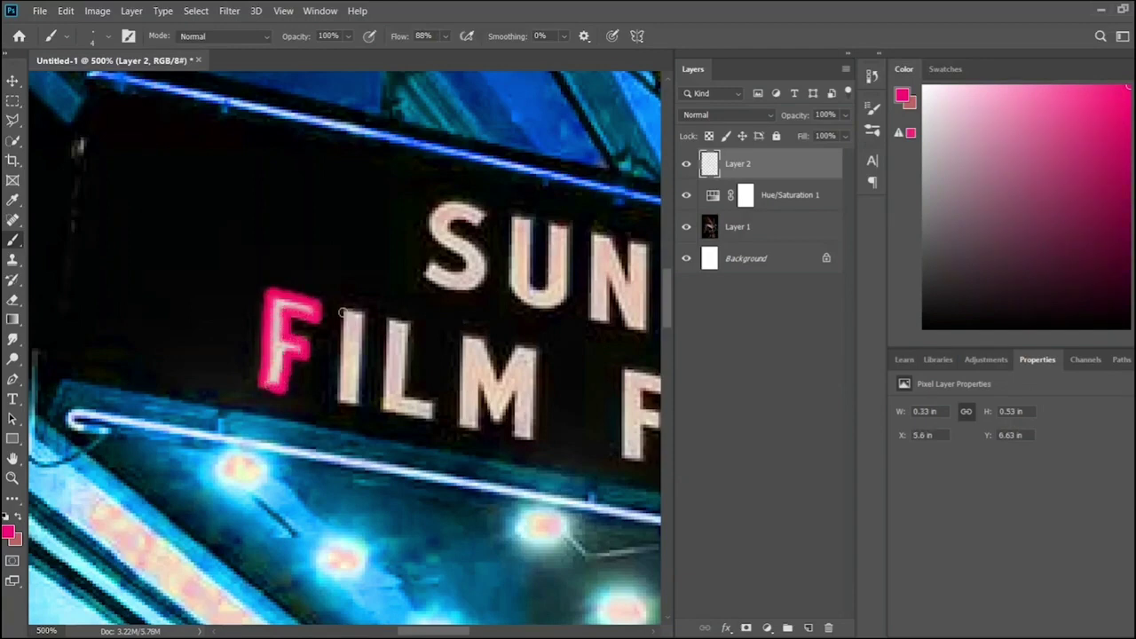
pyautogui.moveTo(341, 312)
pyautogui.mouseDown()
pyautogui.moveTo(384, 410)
pyautogui.moveTo(410, 326)
pyautogui.mouseUp()
pyautogui.moveTo(468, 350); pyautogui.dragTo(463, 430)
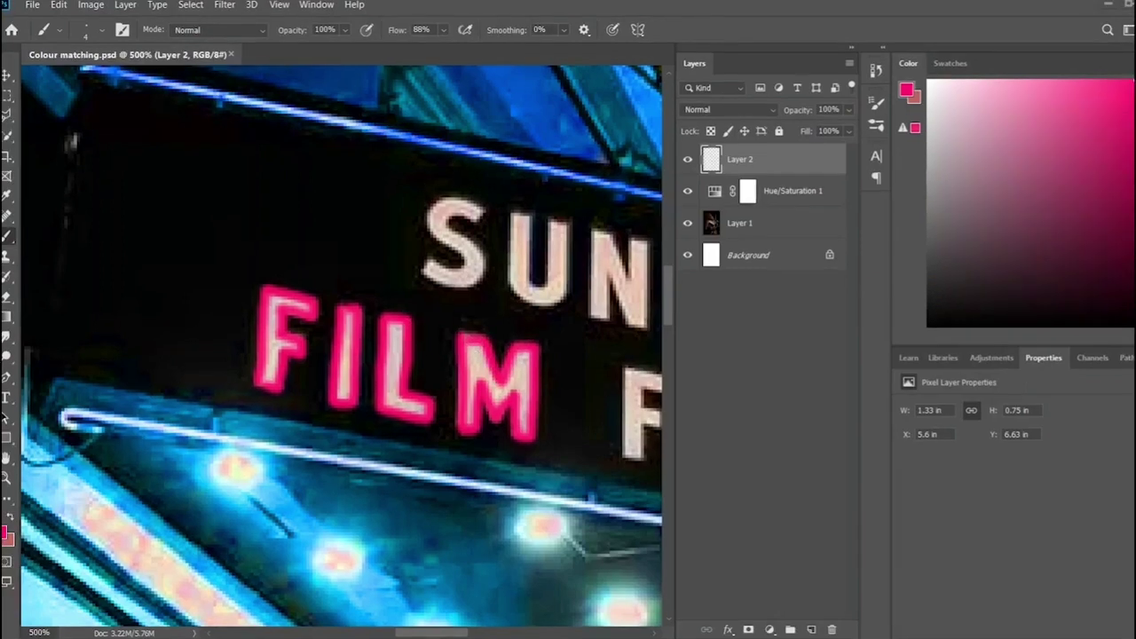
# - Duplicate the pink Layer 2 into stacked copies and select the top copy
pyautogui.hotkey('ctrl', 'j')
pyautogui.hotkey('ctrl', 'j')
pyautogui.click(796, 223)
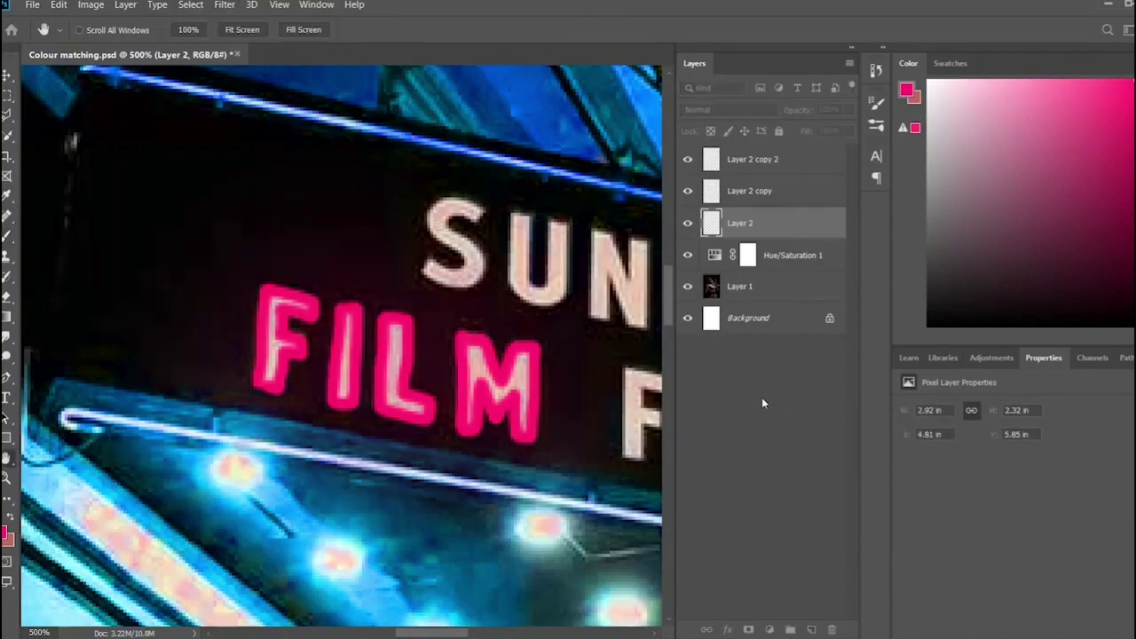
pyautogui.click(750, 191)
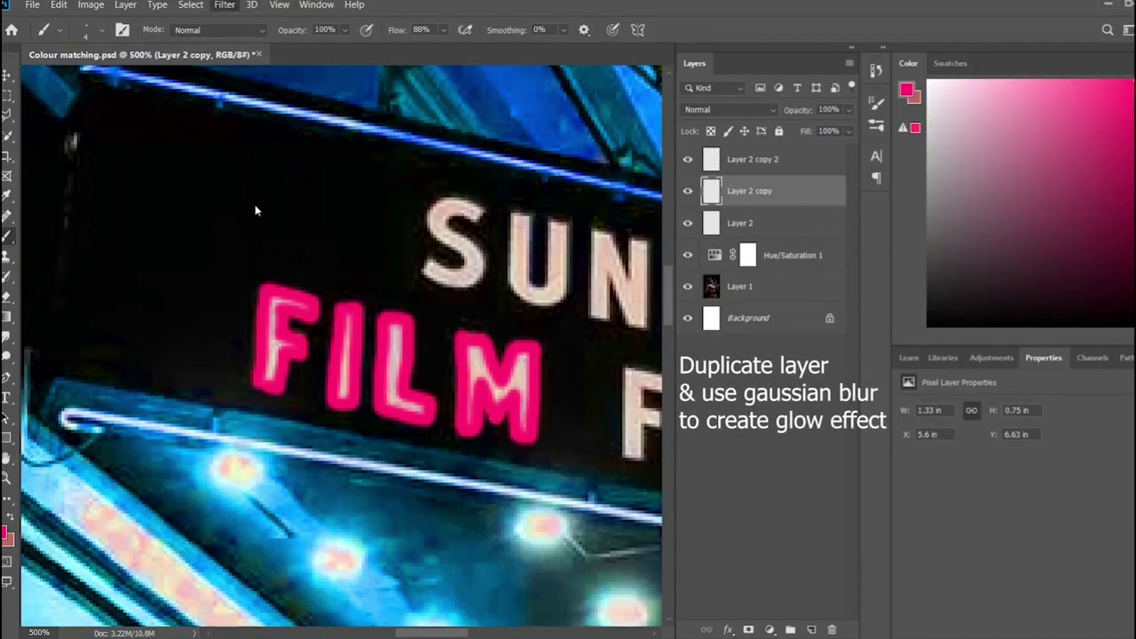
pyautogui.press('h')
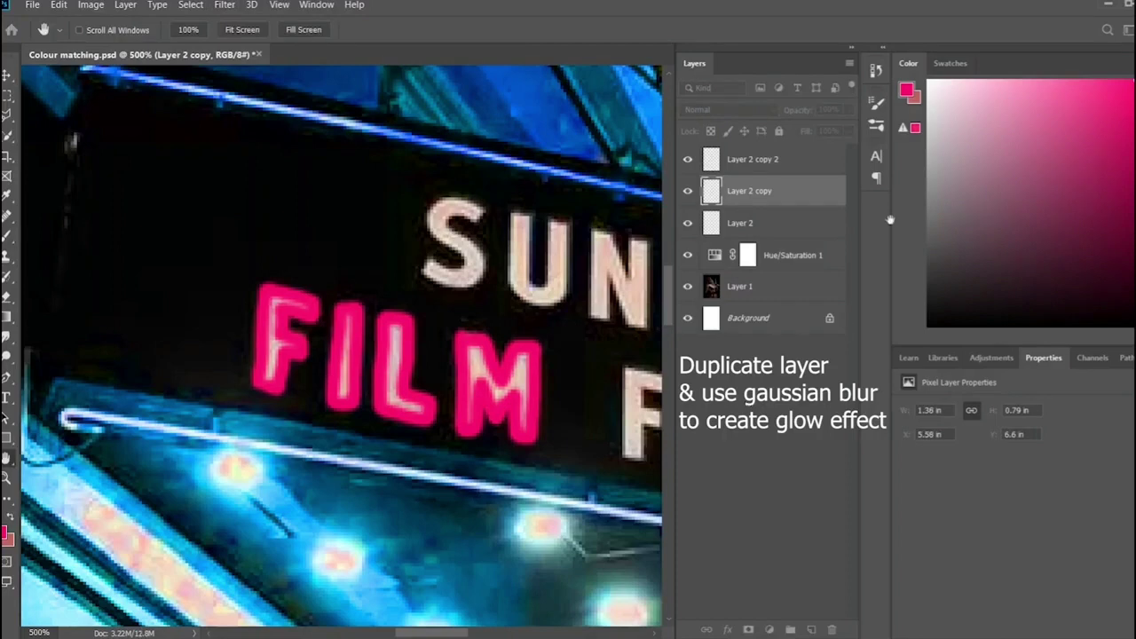
pyautogui.hotkey('alt', ']')
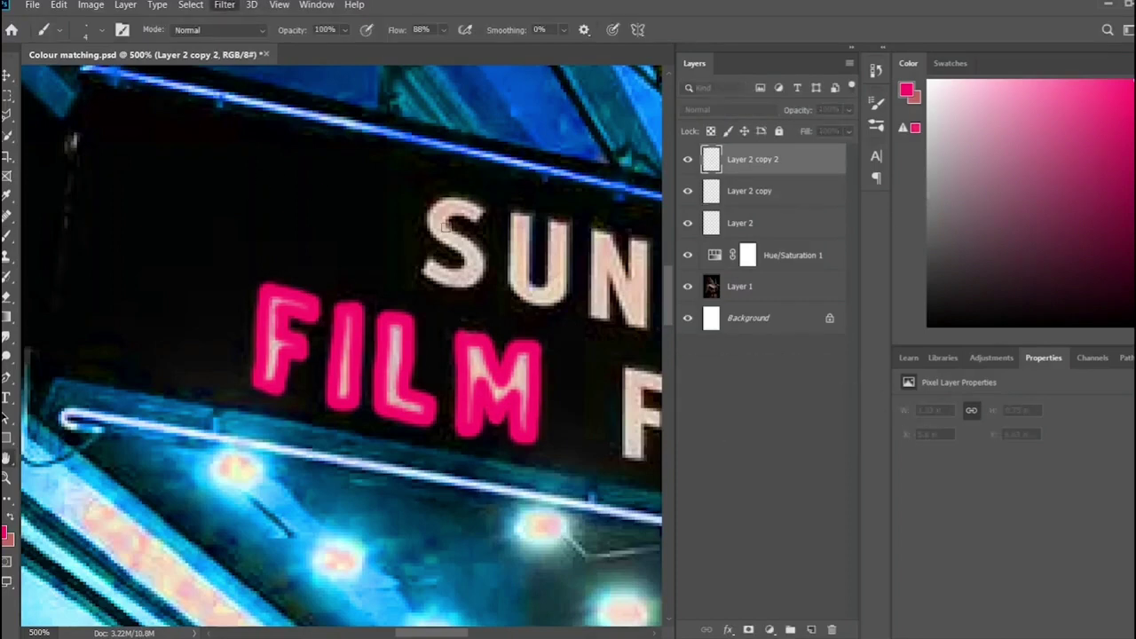
pyautogui.press('h')
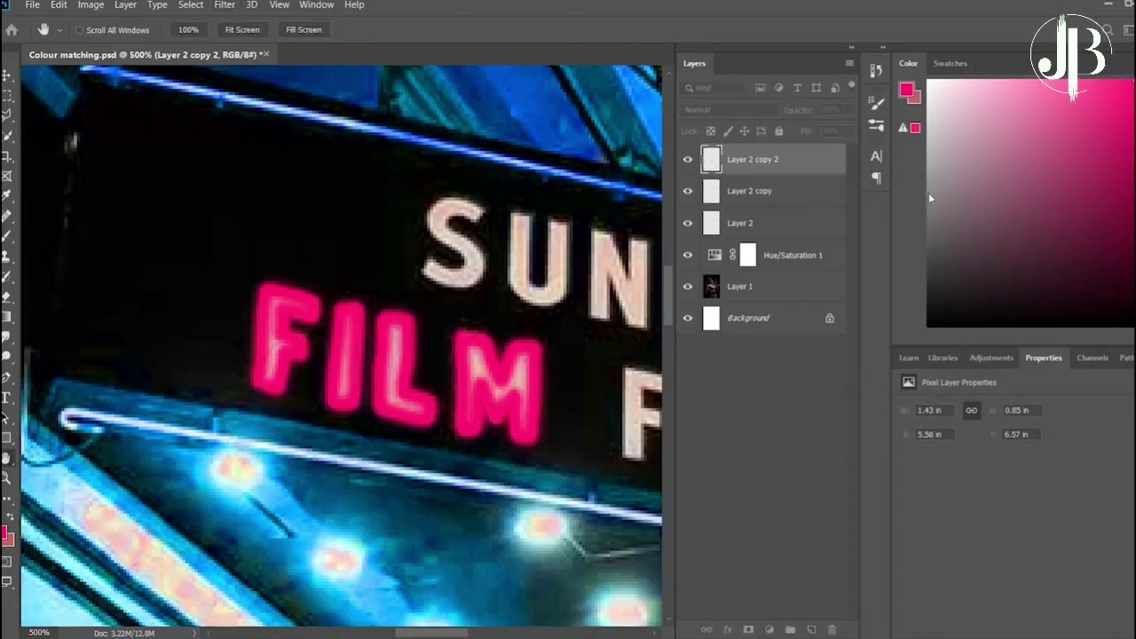
pyautogui.press('b')
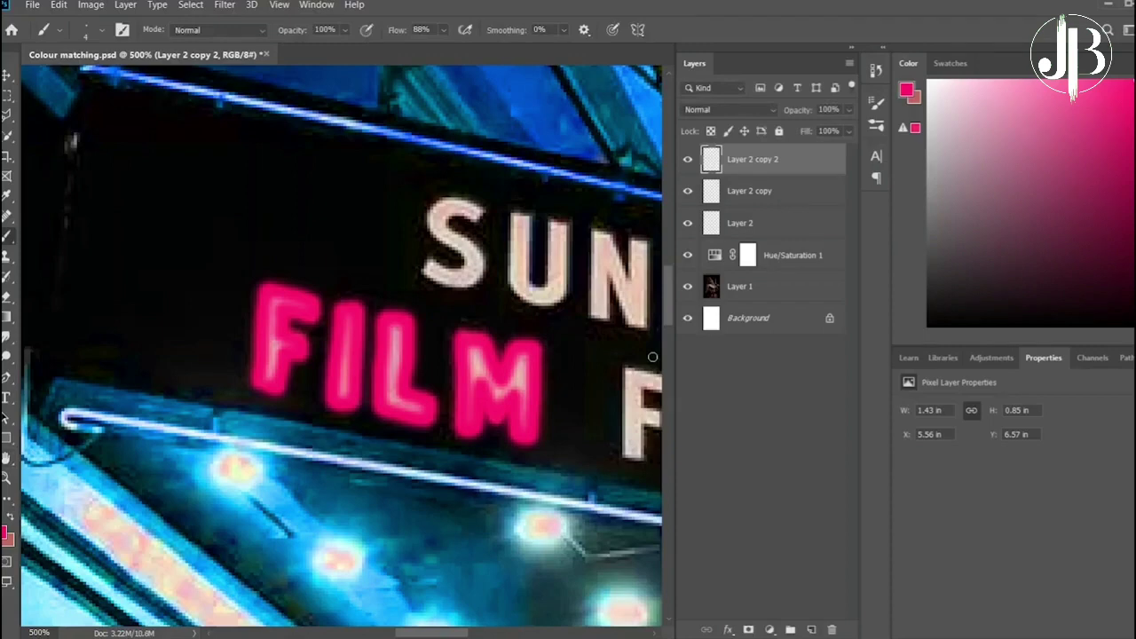
# - Set the top copy to 41% opacity and the original to about half, then merge all three
pyautogui.moveTo(844, 119); pyautogui.dragTo(833, 147)
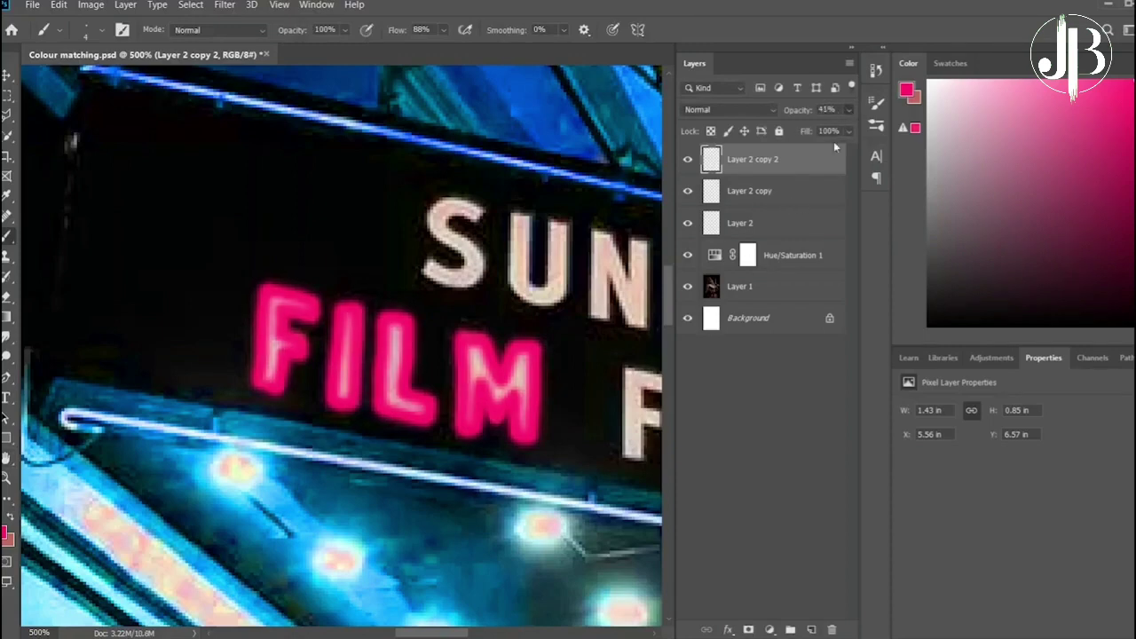
pyautogui.click(813, 191)
pyautogui.click(813, 223)
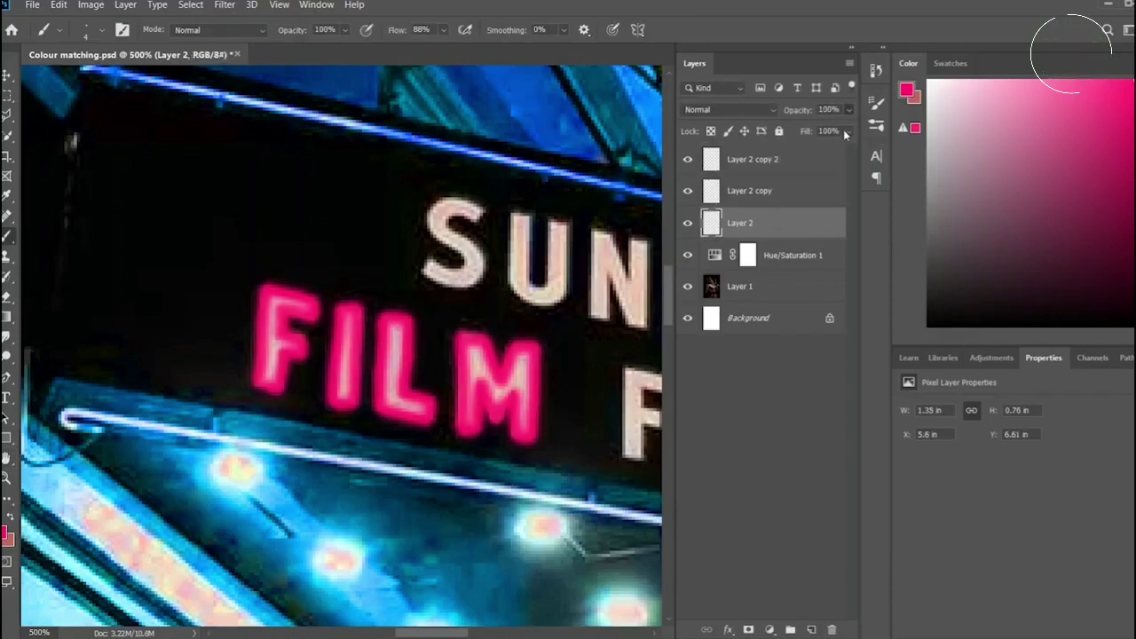
pyautogui.moveTo(811, 133); pyautogui.dragTo(824, 132)
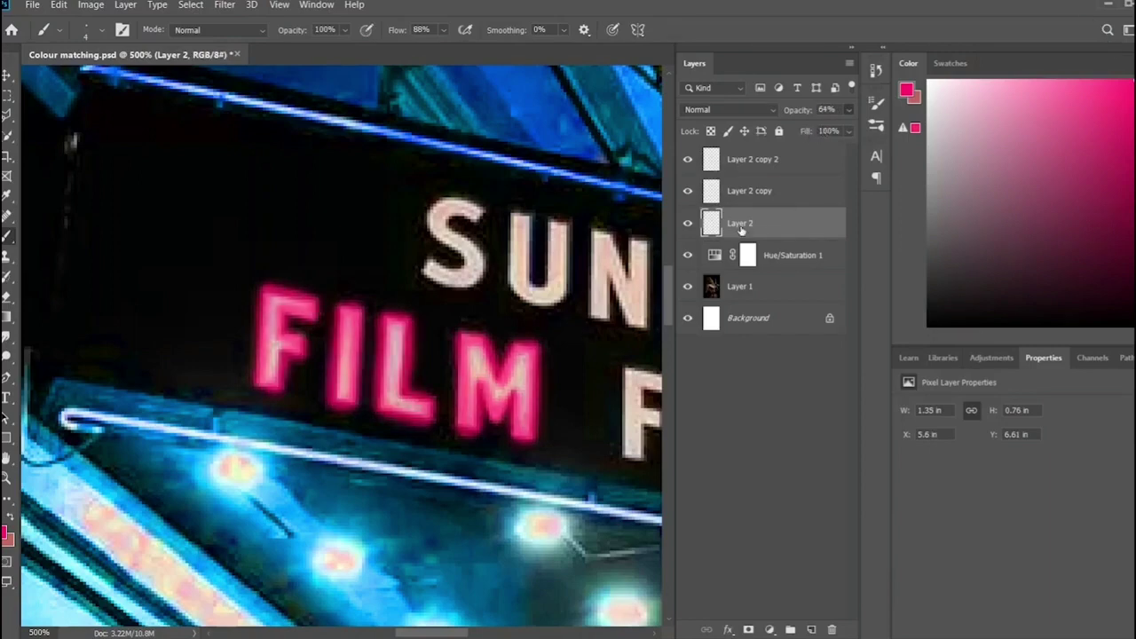
pyautogui.keyDown('shift'); pyautogui.click(810, 164); pyautogui.keyUp('shift')
pyautogui.hotkey('ctrl', 'e')
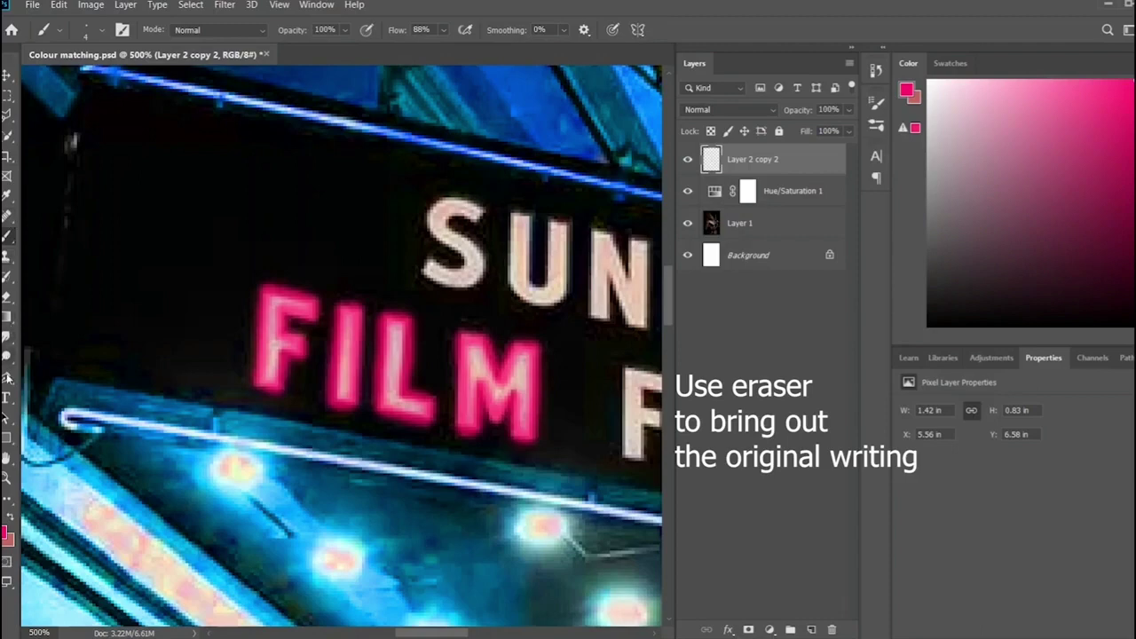
# - Switch to the Eraser and shrink its brush to a tiny size
pyautogui.press('e')
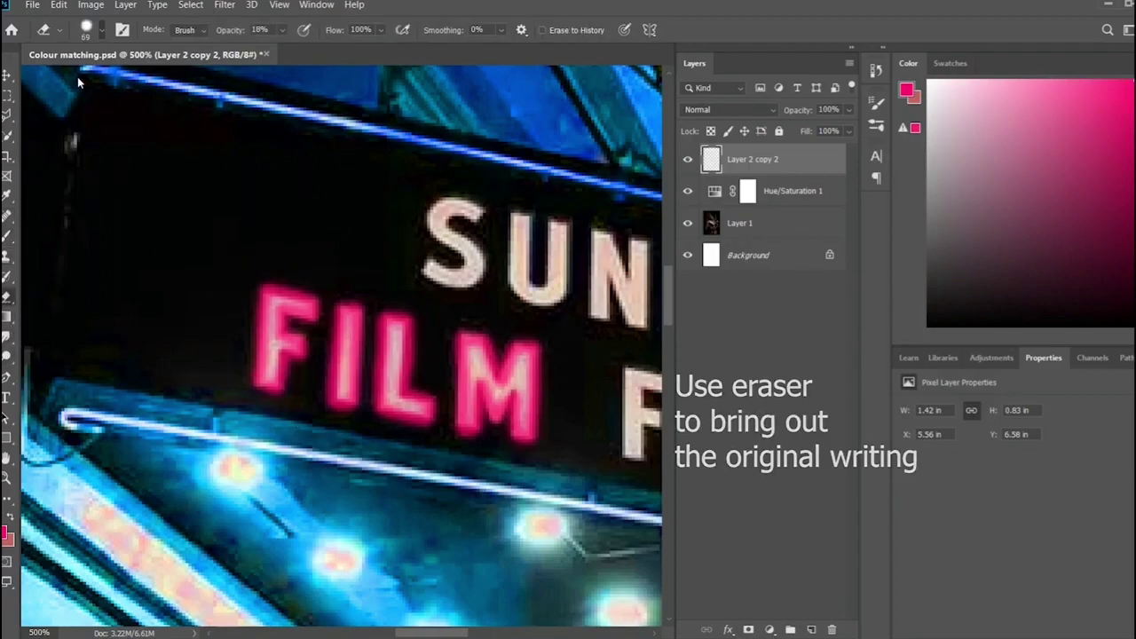
pyautogui.press('[')
pyautogui.press('[')
pyautogui.press('[')
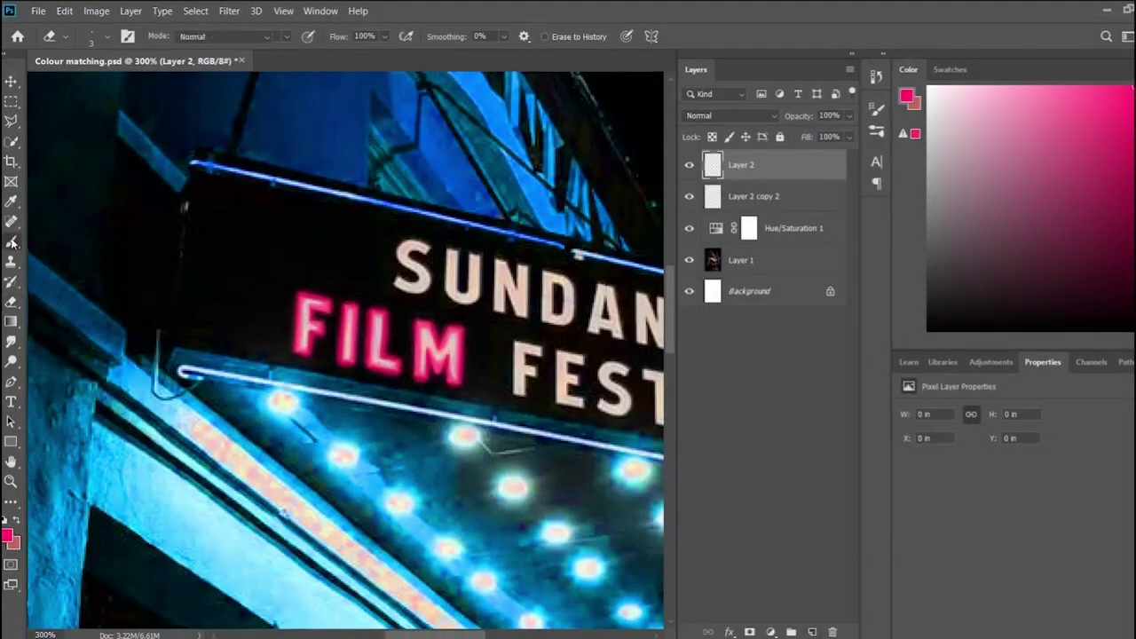
# - Trace the letters of SUNDANCE in pink on Layer 2
pyautogui.click(11, 241)
pyautogui.scroll(5, 416, 299)
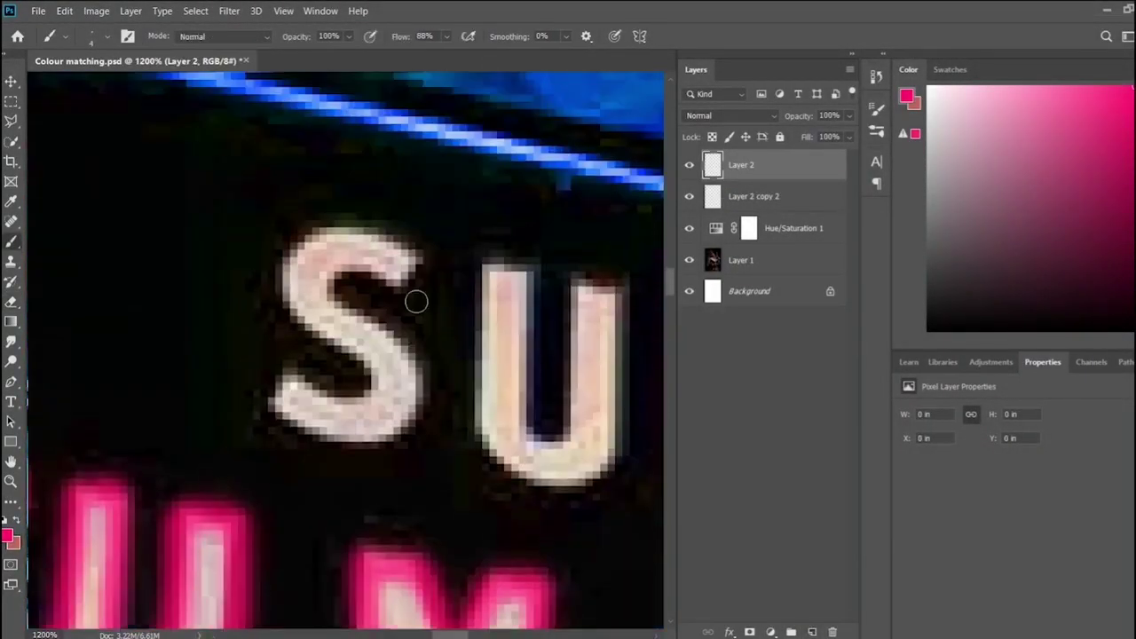
pyautogui.moveTo(415, 341)
pyautogui.mouseDown()
pyautogui.moveTo(280, 477)
pyautogui.moveTo(412, 350)
pyautogui.mouseUp()
pyautogui.moveTo(502, 359)
pyautogui.mouseDown()
pyautogui.moveTo(520, 552)
pyautogui.moveTo(571, 393)
pyautogui.moveTo(498, 350)
pyautogui.moveTo(166, 315)
pyautogui.mouseUp()
pyautogui.moveTo(346, 568)
pyautogui.mouseDown()
pyautogui.moveTo(342, 375)
pyautogui.moveTo(461, 577)
pyautogui.moveTo(346, 359)
pyautogui.moveTo(457, 488)
pyautogui.moveTo(279, 484)
pyautogui.mouseUp()
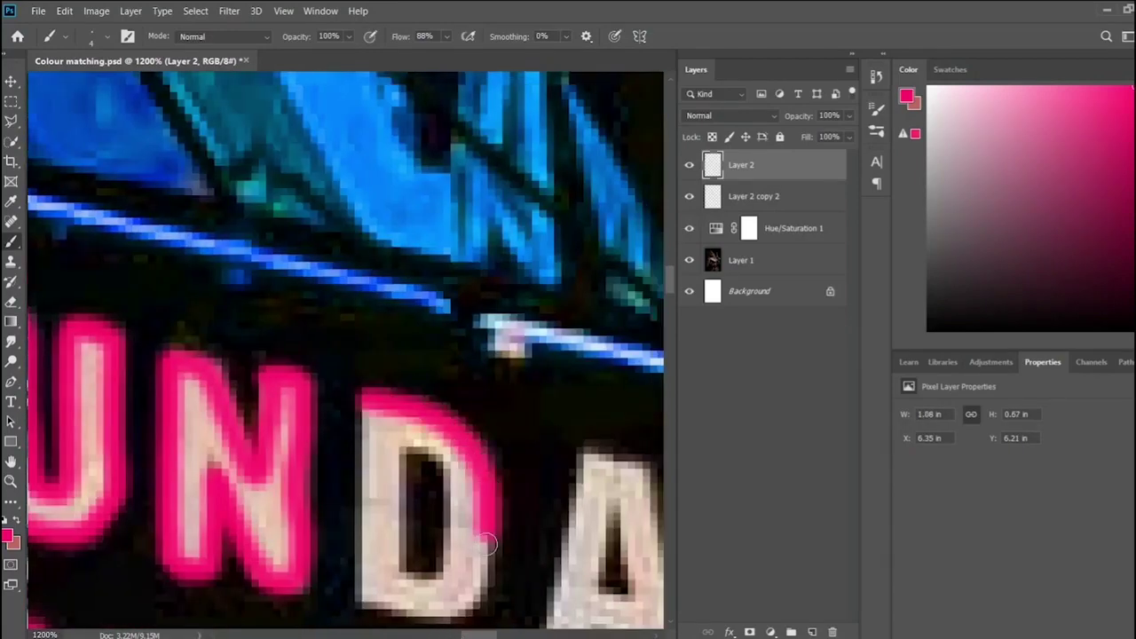
pyautogui.moveTo(363, 394); pyautogui.dragTo(479, 612)
pyautogui.moveTo(355, 621)
pyautogui.mouseDown()
pyautogui.moveTo(419, 448)
pyautogui.moveTo(179, 316)
pyautogui.mouseUp()
pyautogui.moveTo(292, 476)
pyautogui.mouseDown()
pyautogui.moveTo(430, 488)
pyautogui.moveTo(296, 497)
pyautogui.mouseUp()
pyautogui.moveTo(355, 448); pyautogui.dragTo(364, 359)
pyautogui.moveTo(494, 369)
pyautogui.mouseDown()
pyautogui.moveTo(558, 514)
pyautogui.moveTo(621, 355)
pyautogui.mouseUp()
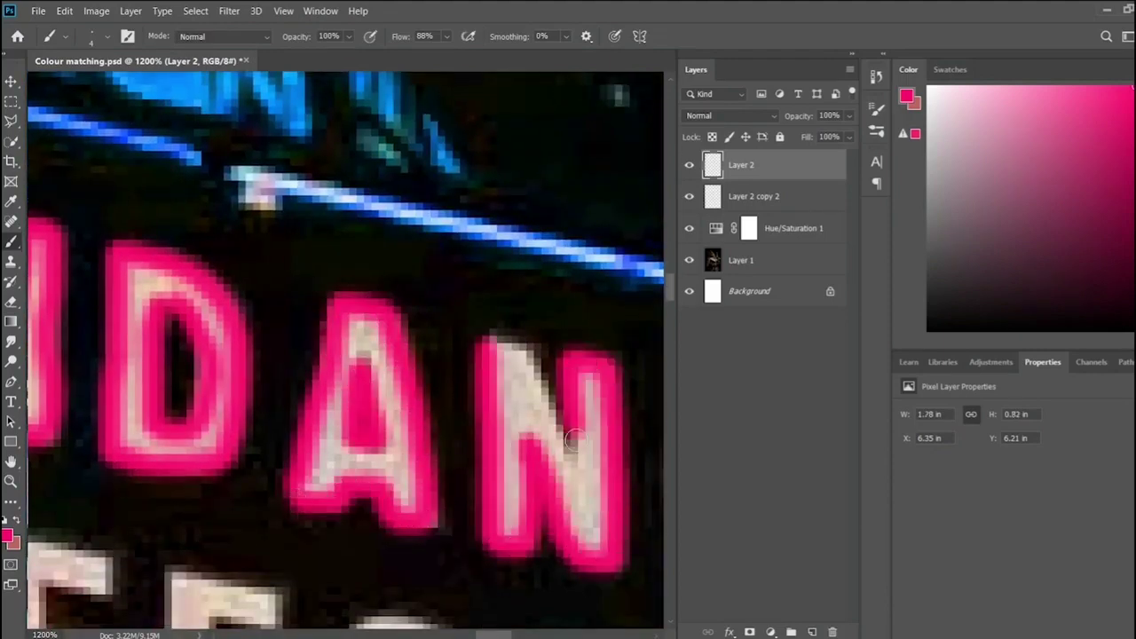
pyautogui.moveTo(532, 355); pyautogui.dragTo(585, 461)
pyautogui.moveTo(621, 355)
pyautogui.mouseDown()
pyautogui.moveTo(594, 565)
pyautogui.moveTo(497, 444)
pyautogui.moveTo(484, 355)
pyautogui.mouseUp()
pyautogui.moveTo(641, 505); pyautogui.dragTo(237, 412)
pyautogui.moveTo(391, 351)
pyautogui.mouseDown()
pyautogui.moveTo(284, 337)
pyautogui.moveTo(325, 440)
pyautogui.moveTo(342, 338)
pyautogui.moveTo(497, 426)
pyautogui.moveTo(381, 537)
pyautogui.moveTo(381, 319)
pyautogui.mouseUp()
# - Trace the letters of FESTIVAL in pink, finishing with the V, A and L
pyautogui.scroll(5, 431, 401)
pyautogui.hscroll(5, 382, 355)
pyautogui.moveTo(275, 363)
pyautogui.mouseDown()
pyautogui.moveTo(343, 419)
pyautogui.moveTo(388, 562)
pyautogui.moveTo(275, 359)
pyautogui.mouseUp()
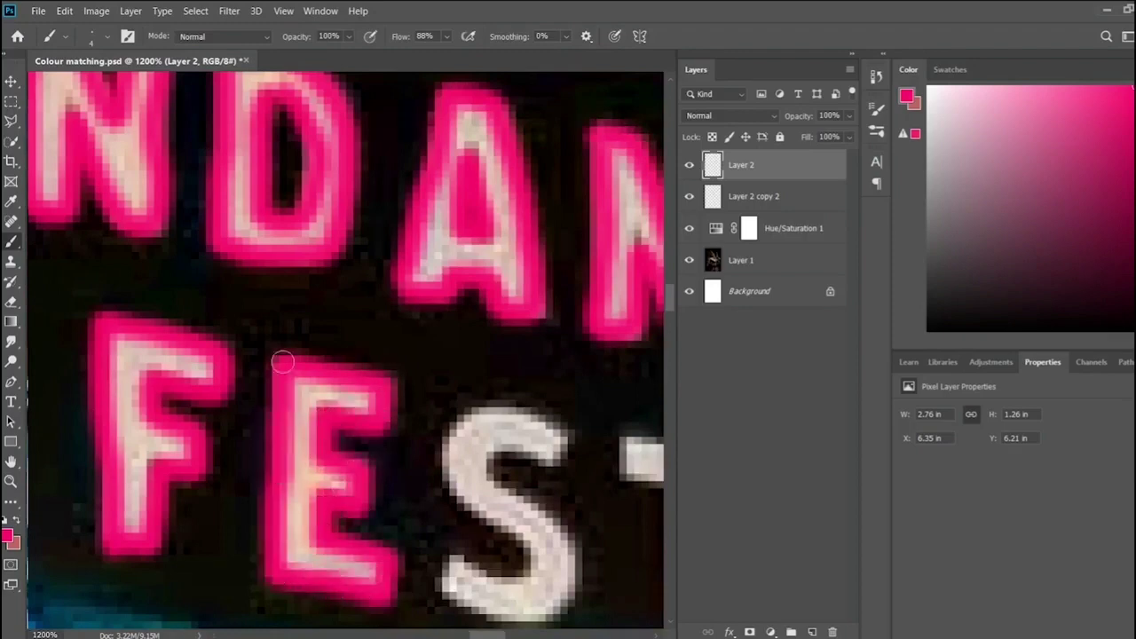
pyautogui.hscroll(5, 275, 359)
pyautogui.moveTo(360, 501)
pyautogui.mouseDown()
pyautogui.moveTo(315, 315)
pyautogui.moveTo(372, 505)
pyautogui.moveTo(266, 480)
pyautogui.mouseUp()
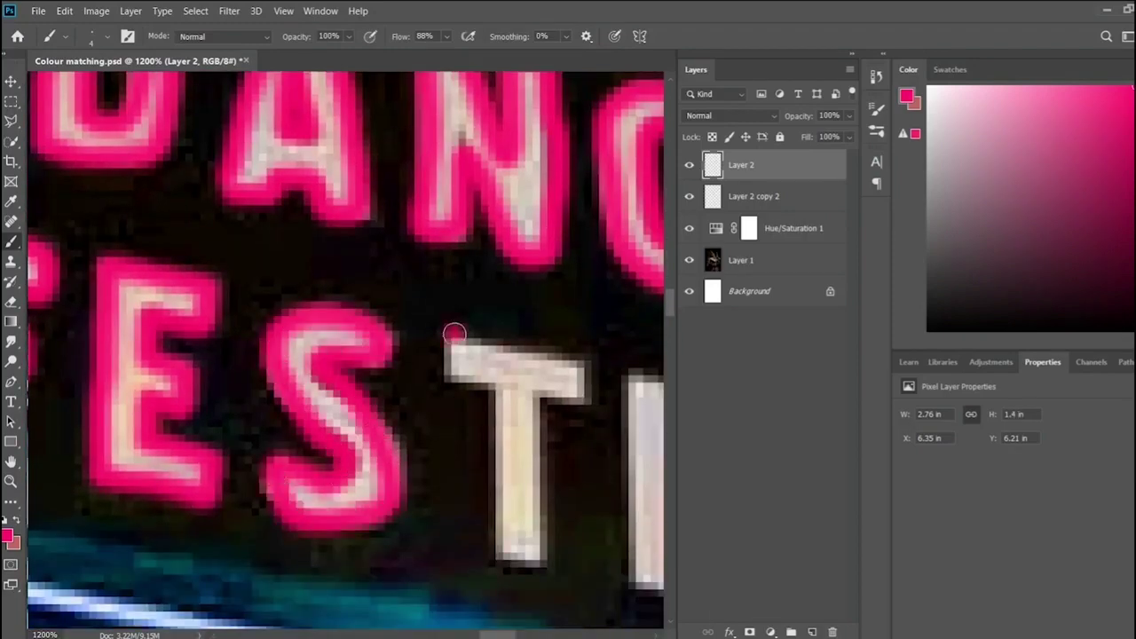
pyautogui.moveTo(448, 342)
pyautogui.mouseDown()
pyautogui.moveTo(539, 545)
pyautogui.moveTo(449, 346)
pyautogui.mouseUp()
pyautogui.hscroll(5, 449, 346)
pyautogui.moveTo(197, 302)
pyautogui.mouseDown()
pyautogui.moveTo(238, 305)
pyautogui.moveTo(248, 519)
pyautogui.mouseUp()
pyautogui.moveTo(248, 519); pyautogui.dragTo(197, 320)
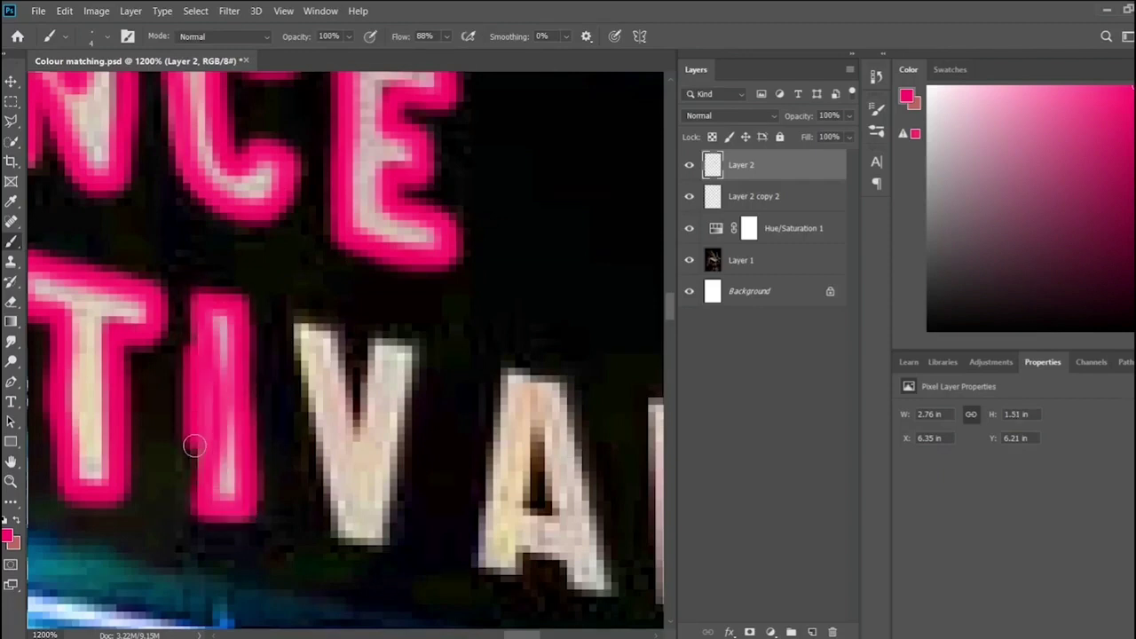
pyautogui.moveTo(292, 315)
pyautogui.mouseDown()
pyautogui.moveTo(417, 328)
pyautogui.moveTo(344, 530)
pyautogui.moveTo(293, 320)
pyautogui.mouseUp()
pyautogui.hscroll(3, 293, 319)
pyautogui.scroll(-2, 293, 319)
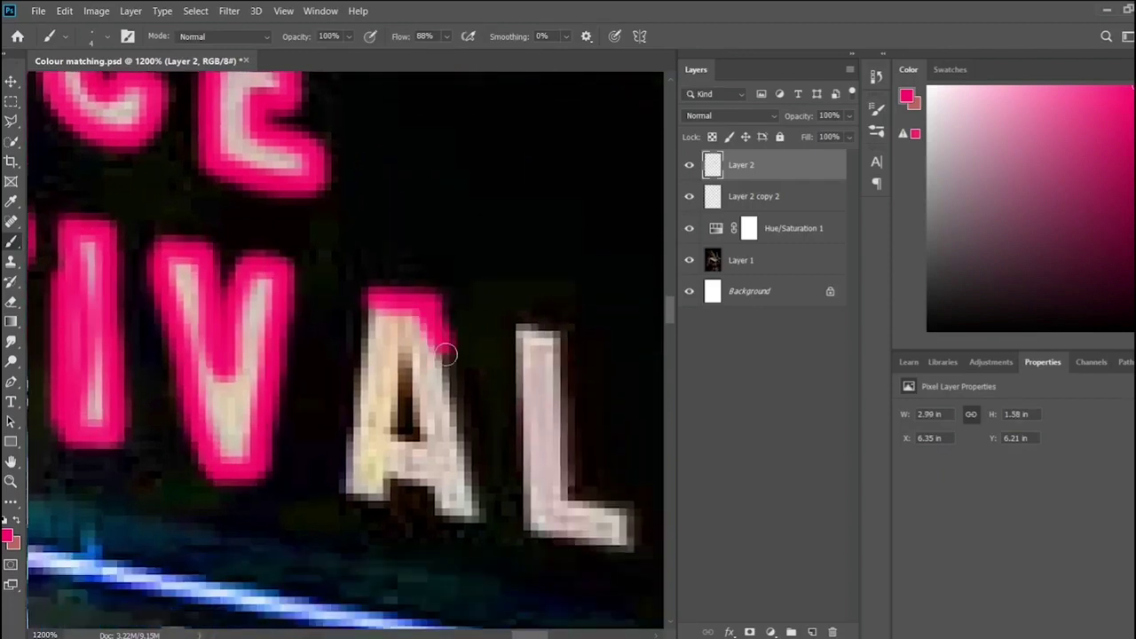
pyautogui.moveTo(441, 343)
pyautogui.mouseDown()
pyautogui.moveTo(380, 500)
pyautogui.moveTo(395, 367)
pyautogui.mouseUp()
pyautogui.moveTo(528, 327)
pyautogui.mouseDown()
pyautogui.moveTo(621, 499)
pyautogui.moveTo(537, 330)
pyautogui.mouseUp()
pyautogui.hotkey('ctrl', '1')
pyautogui.hotkey('ctrl', '+')
pyautogui.hotkey('ctrl', '+')
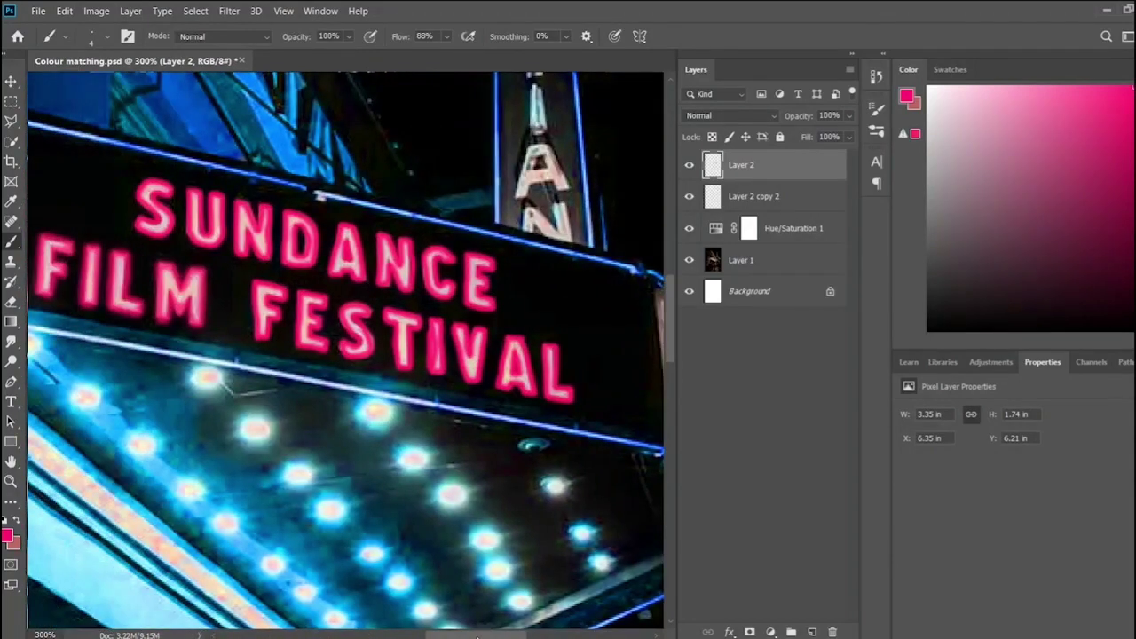
# - Duplicate the pink lettering layer and merge the copies into Layer 2 copy 3
pyautogui.hotkey('ctrl', 'j')
pyautogui.hotkey('ctrl', 'j')
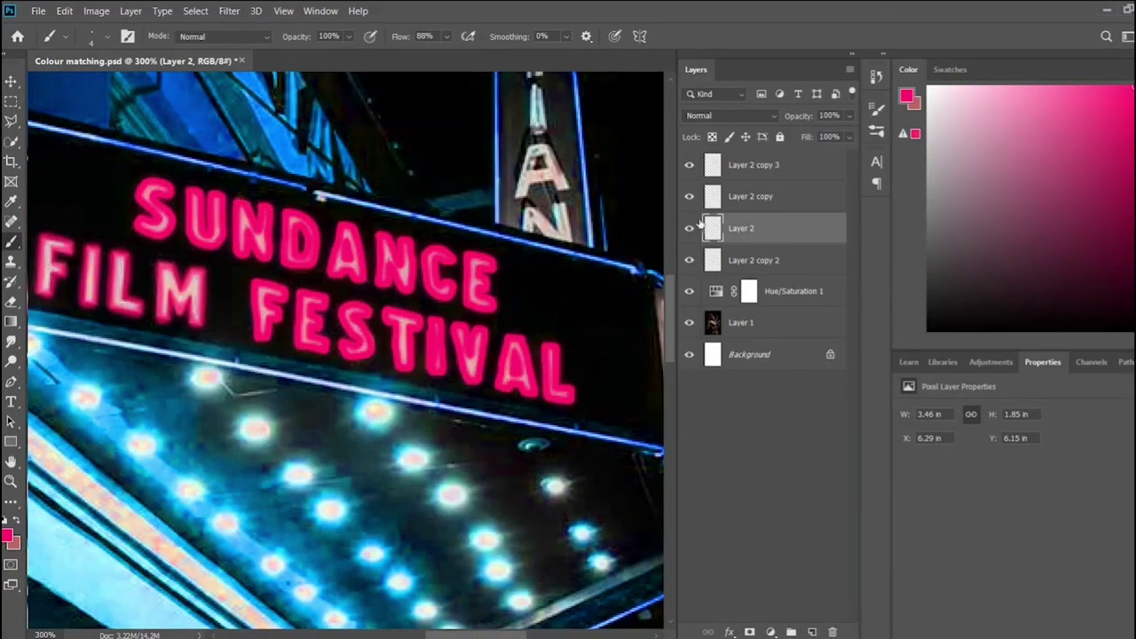
pyautogui.hotkey('alt', ']')
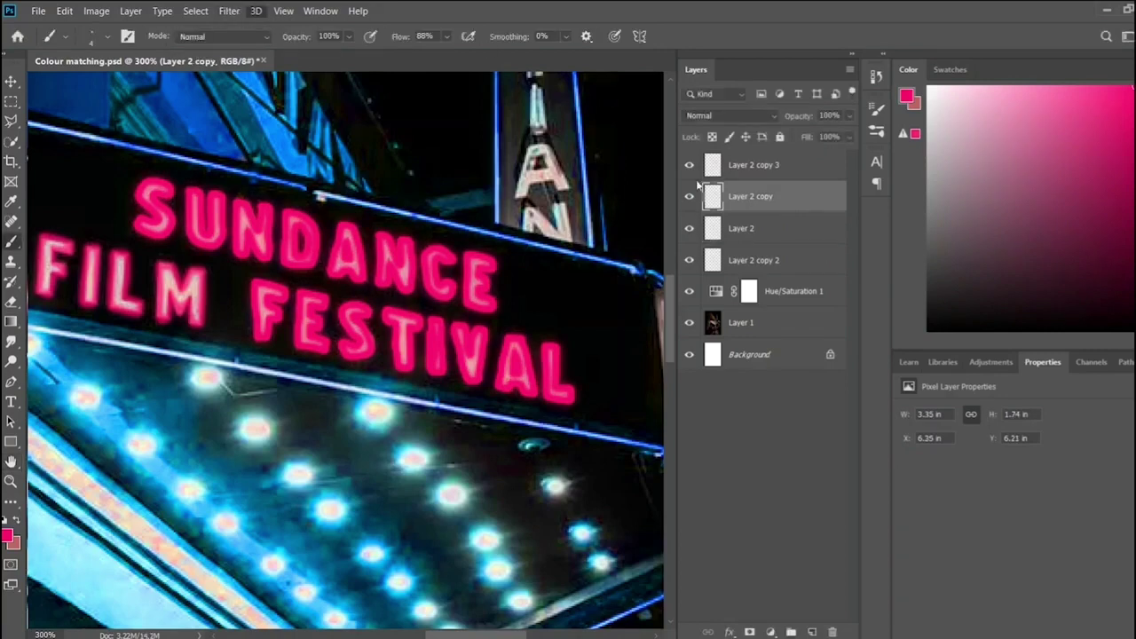
pyautogui.hotkey('ctrl', 'z')
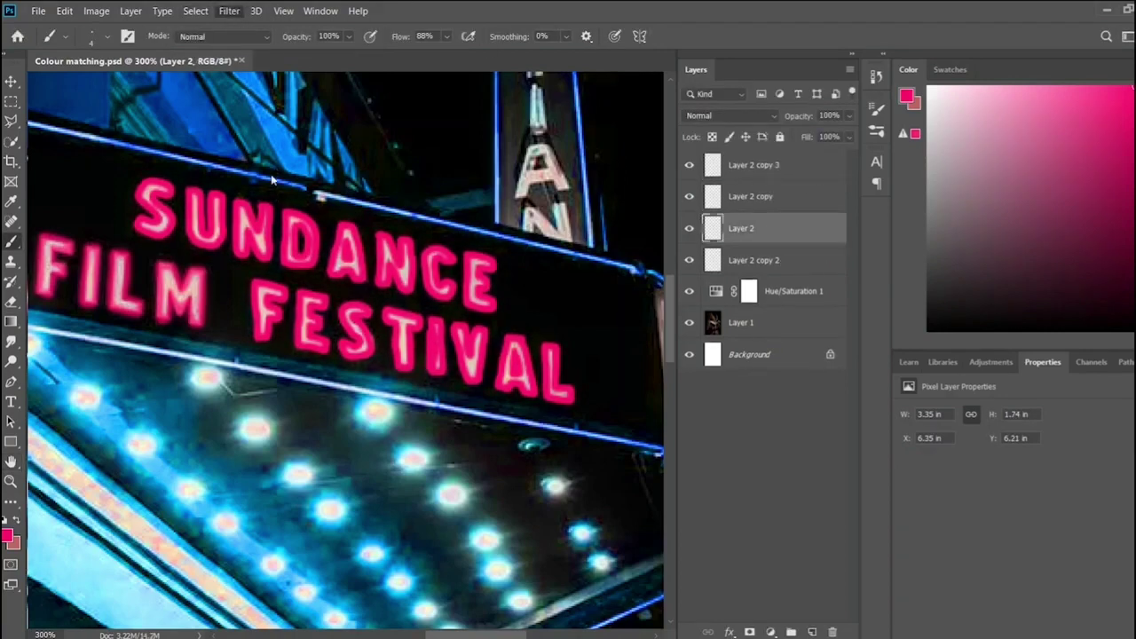
pyautogui.hotkey('alt', ']')
pyautogui.hotkey('alt', ']')
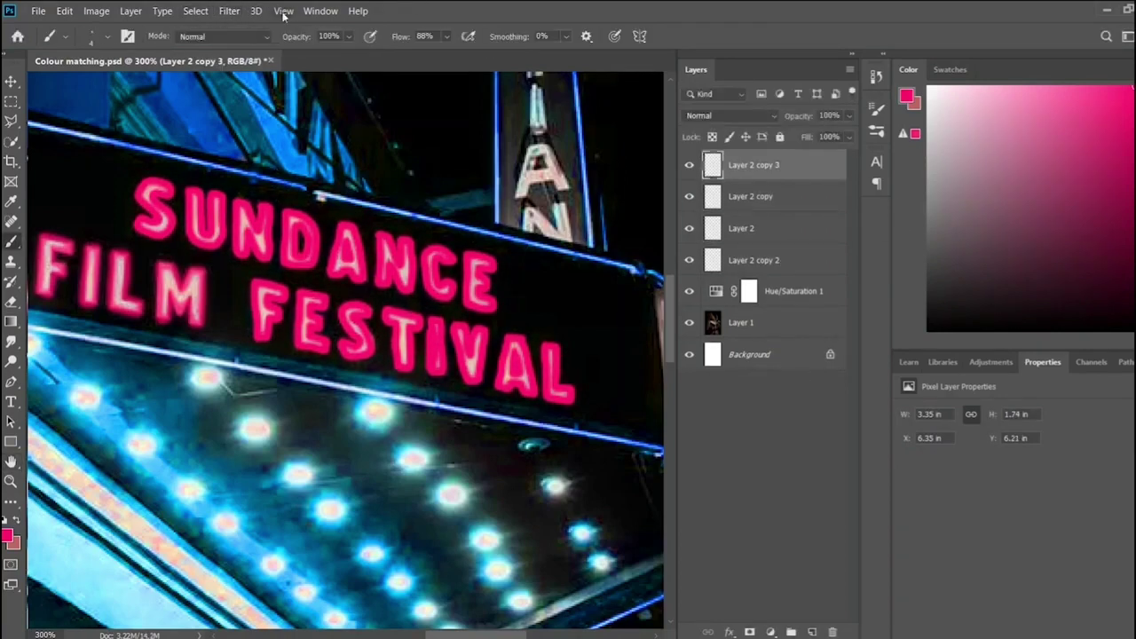
pyautogui.hotkey('alt', '[')
pyautogui.hotkey('alt', '[')
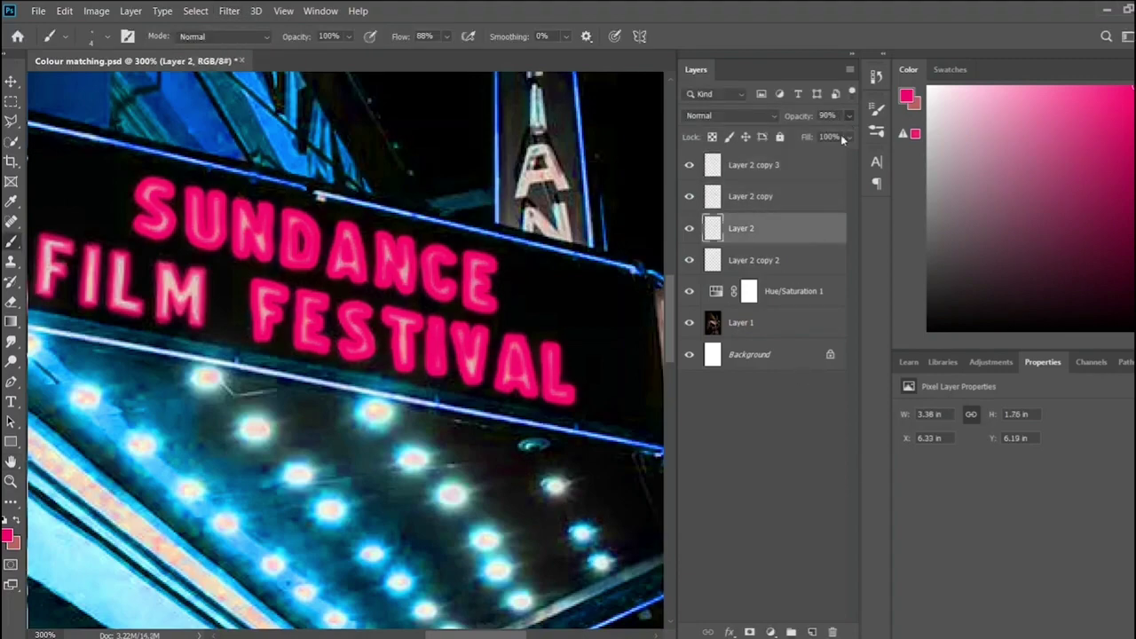
pyautogui.hotkey('alt', ']')
pyautogui.hotkey('alt', ']')
pyautogui.hotkey('alt', '[')
pyautogui.hotkey('alt', '[')
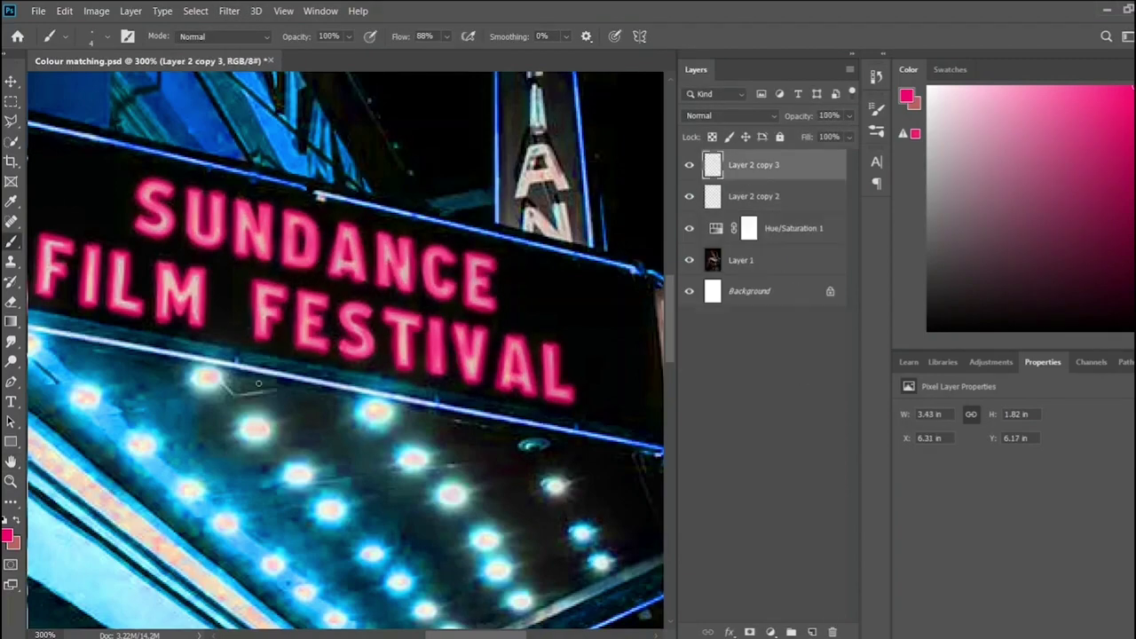
# - With the Eraser at 79% opacity, clear pink from the centres of SUNDANCE's letters
pyautogui.click(12, 302)
pyautogui.scroll(2, 292, 497)
pyautogui.scroll(2, 302, 399)
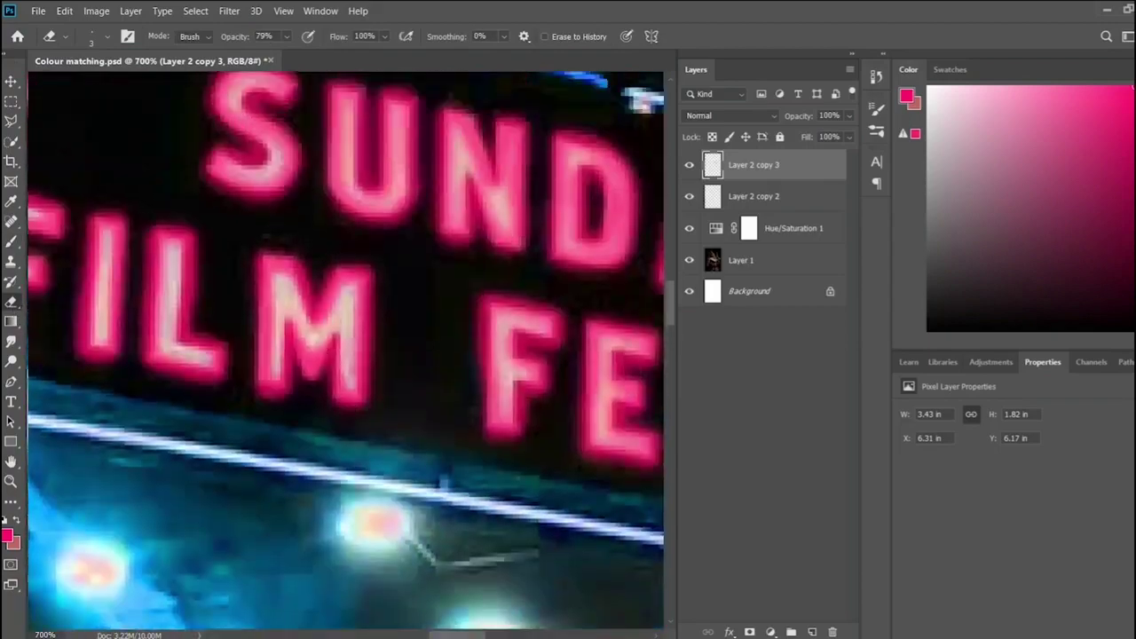
pyautogui.scroll(2, 303, 320)
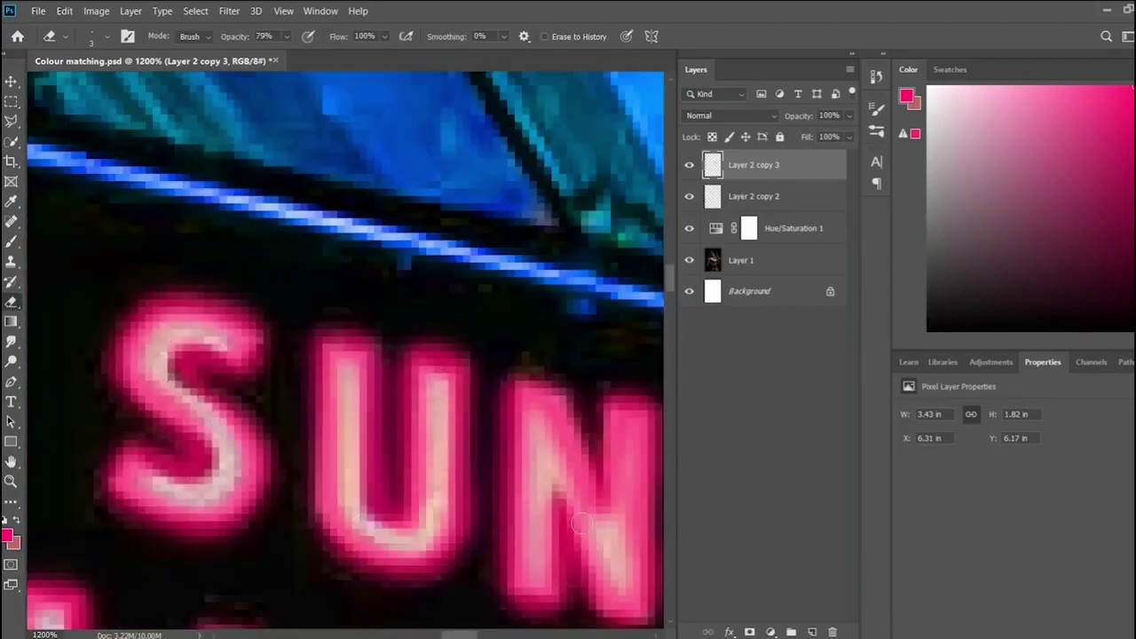
pyautogui.hscroll(3, 418, 470)
pyautogui.hscroll(3, 449, 550)
pyautogui.scroll(-2, 454, 576)
pyautogui.moveTo(346, 346); pyautogui.dragTo(257, 515)
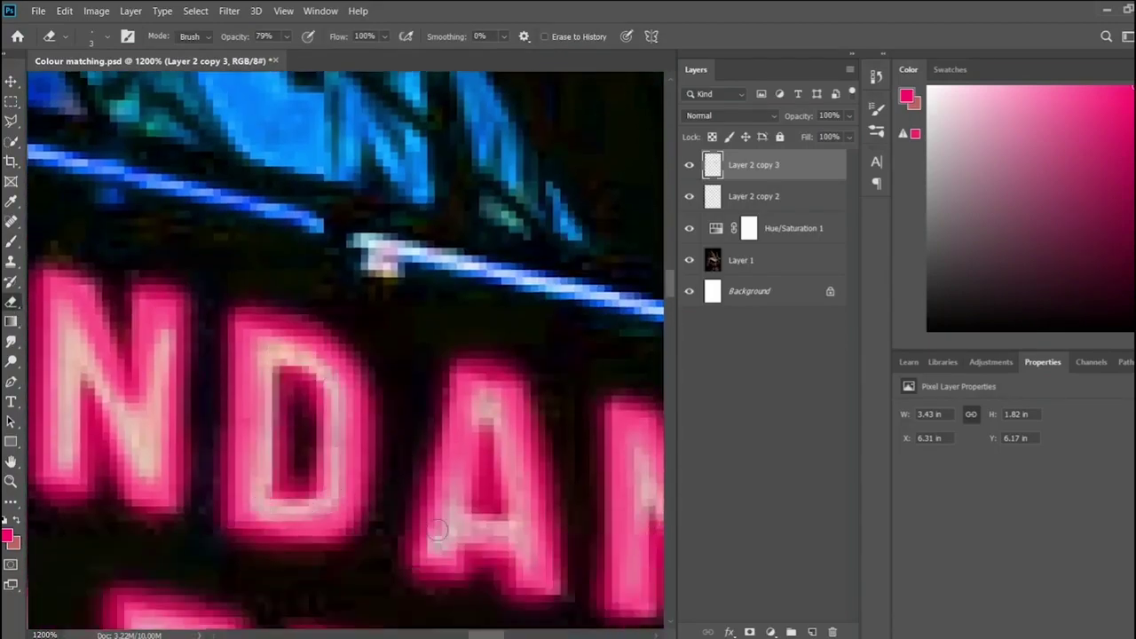
pyautogui.moveTo(434, 400); pyautogui.dragTo(532, 577)
pyautogui.scroll(-2, 470, 390)
pyautogui.hscroll(3, 470, 391)
pyautogui.moveTo(471, 390); pyautogui.dragTo(494, 444)
pyautogui.moveTo(506, 328); pyautogui.dragTo(506, 462)
pyautogui.moveTo(411, 364); pyautogui.dragTo(411, 470)
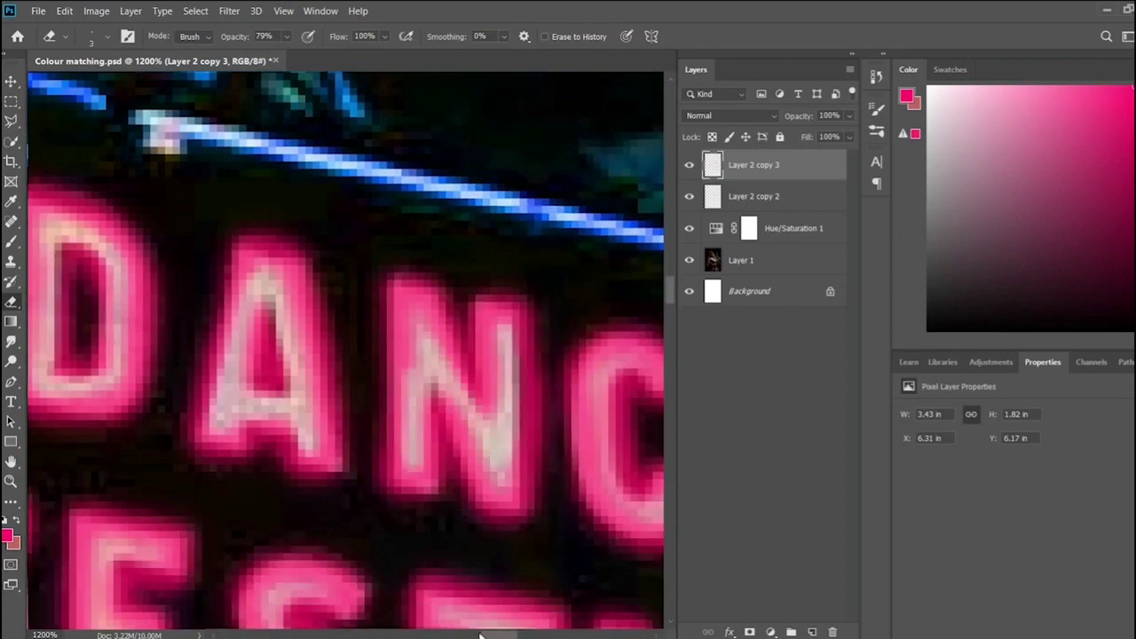
pyautogui.hscroll(3, 413, 470)
pyautogui.moveTo(390, 355); pyautogui.dragTo(373, 515)
pyautogui.moveTo(585, 399)
pyautogui.mouseDown()
pyautogui.moveTo(524, 396)
pyautogui.moveTo(523, 568)
pyautogui.mouseUp()
# - Erase pink from the centres of FESTIVAL's S, T, I, V and A
pyautogui.scroll(-5, 520, 598)
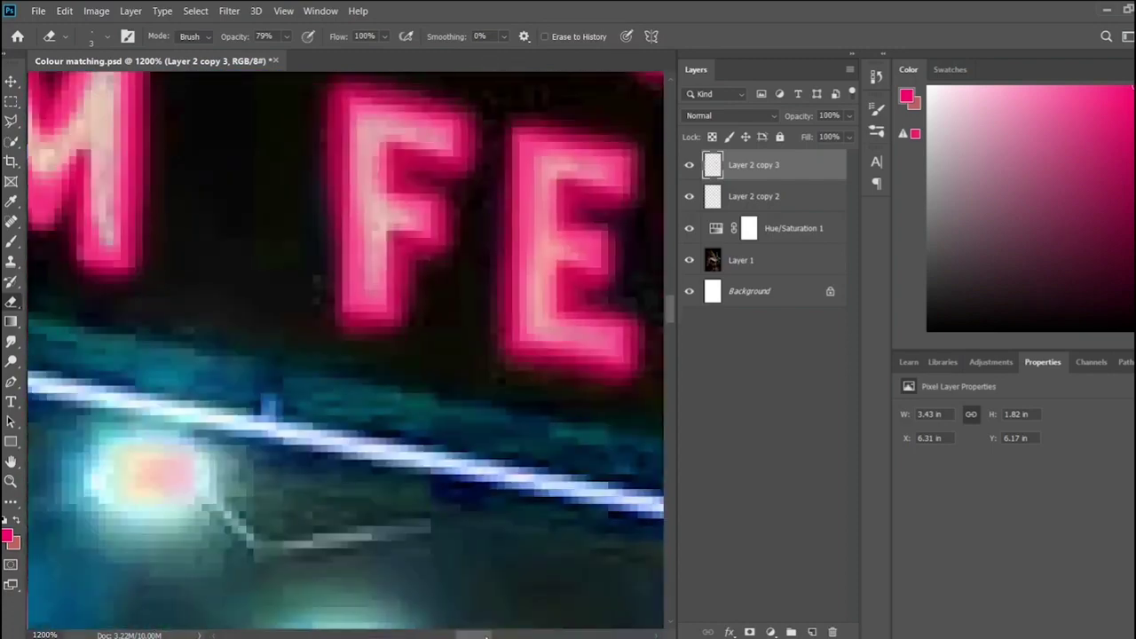
pyautogui.moveTo(434, 137); pyautogui.dragTo(373, 282)
pyautogui.moveTo(373, 228); pyautogui.dragTo(406, 228)
pyautogui.moveTo(603, 165)
pyautogui.mouseDown()
pyautogui.moveTo(541, 320)
pyautogui.moveTo(609, 350)
pyautogui.mouseUp()
pyautogui.hscroll(3, 609, 350)
pyautogui.hscroll(2, 608, 350)
pyautogui.moveTo(335, 190)
pyautogui.mouseDown()
pyautogui.moveTo(304, 253)
pyautogui.moveTo(275, 381)
pyautogui.mouseUp()
pyautogui.moveTo(435, 226); pyautogui.dragTo(503, 406)
pyautogui.hscroll(5, 503, 406)
pyautogui.moveTo(213, 256); pyautogui.dragTo(220, 448)
pyautogui.moveTo(311, 284); pyautogui.dragTo(391, 302)
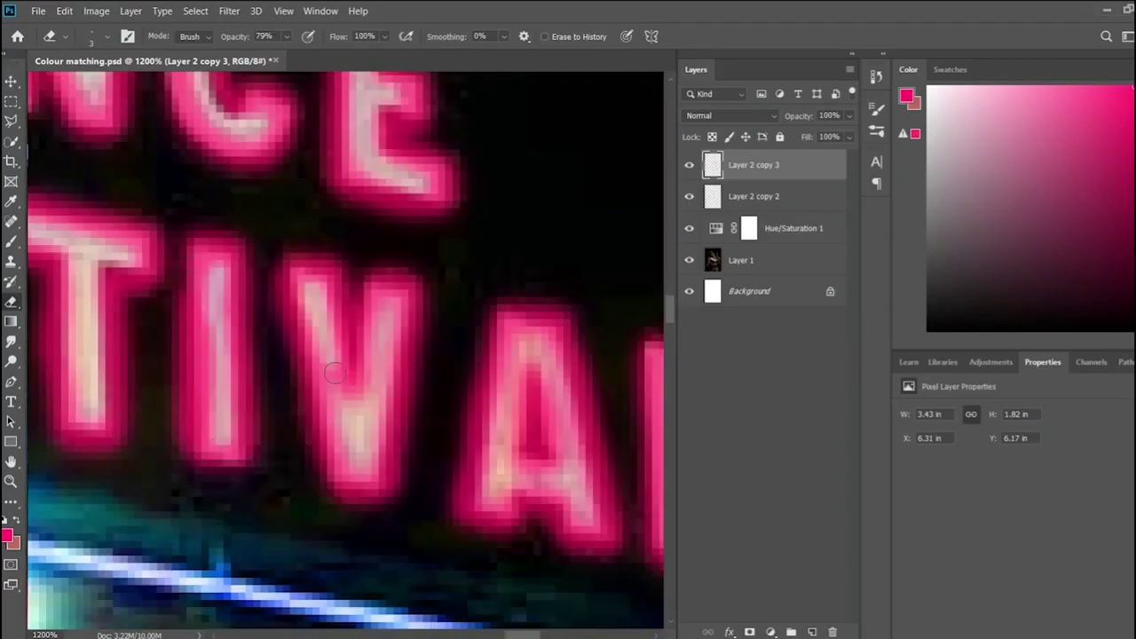
pyautogui.moveTo(533, 346)
pyautogui.mouseDown()
pyautogui.moveTo(497, 492)
pyautogui.moveTo(581, 528)
pyautogui.mouseUp()
pyautogui.hscroll(3, 552, 622)
pyautogui.scroll(-5, 552, 622)
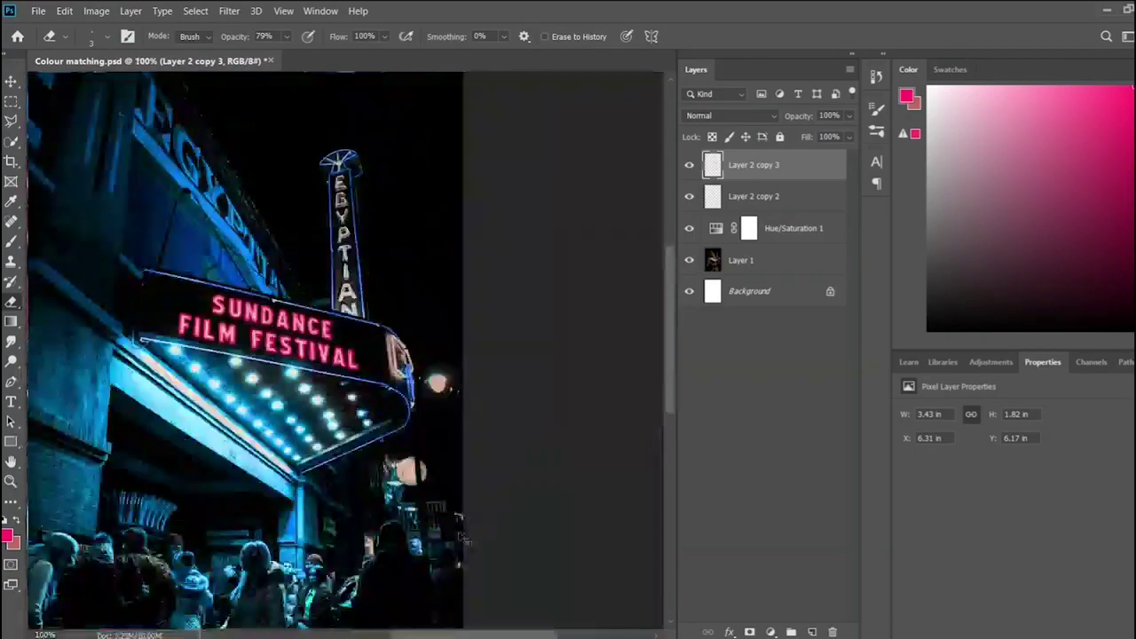
pyautogui.scroll(-1, 552, 622)
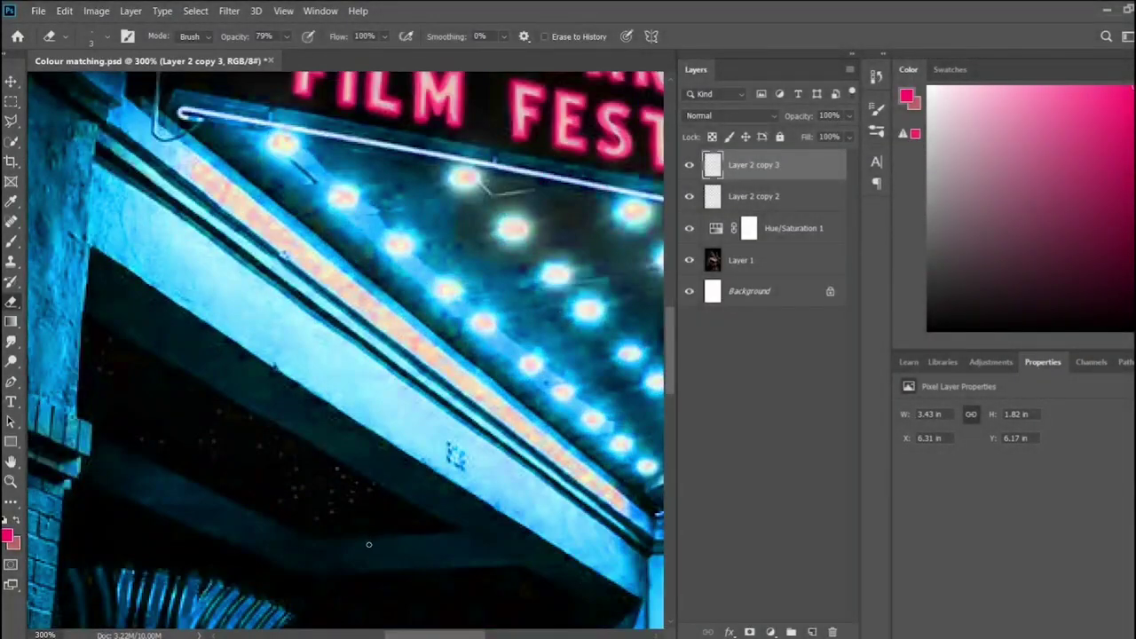
# - Add a Hue/Saturation 2 adjustment on top with shifted hue and boosted saturation
pyautogui.scroll(5, 368, 544)
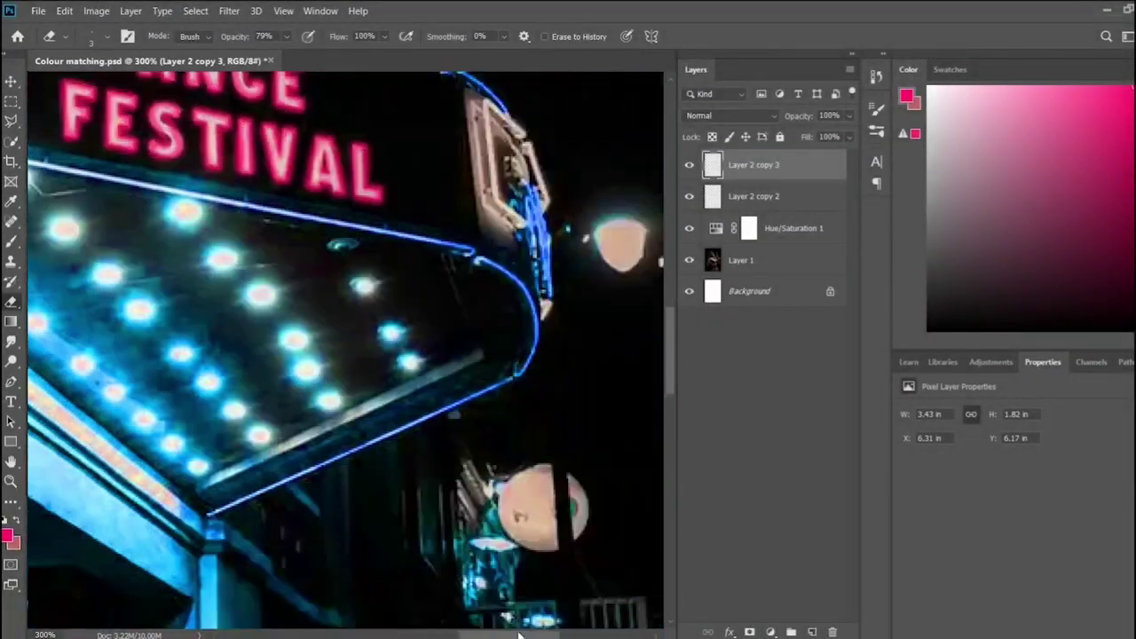
pyautogui.hscroll(3, 359, 506)
pyautogui.scroll(3, 350, 470)
pyautogui.hscroll(3, 351, 466)
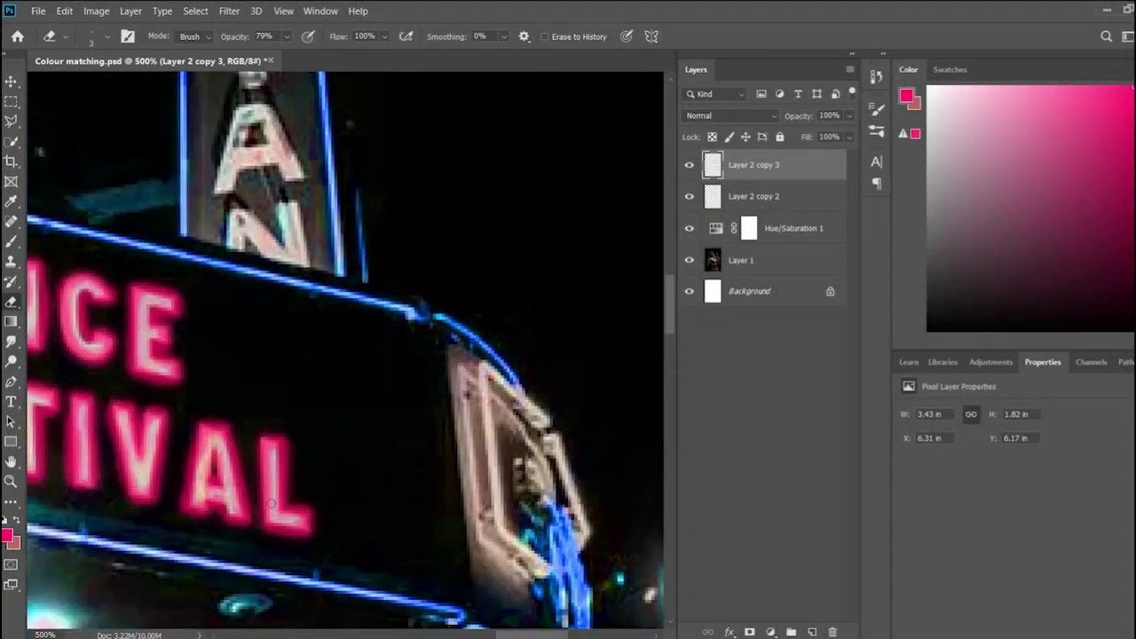
pyautogui.scroll(-3, 373, 497)
pyautogui.scroll(2, 426, 435)
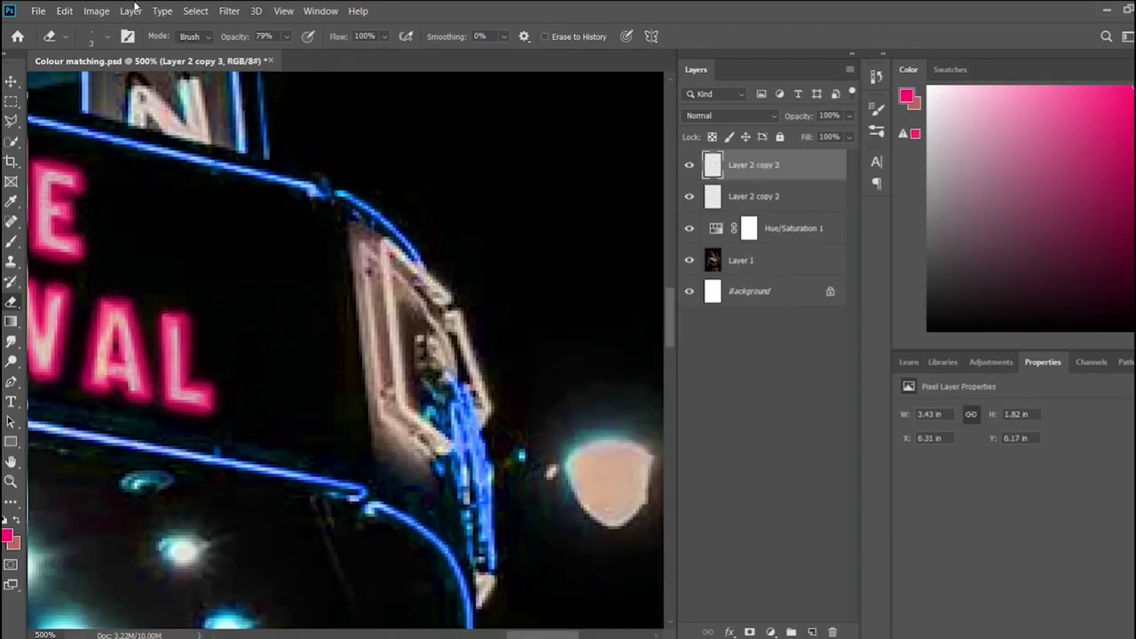
pyautogui.click(990, 362)
pyautogui.click(923, 399)
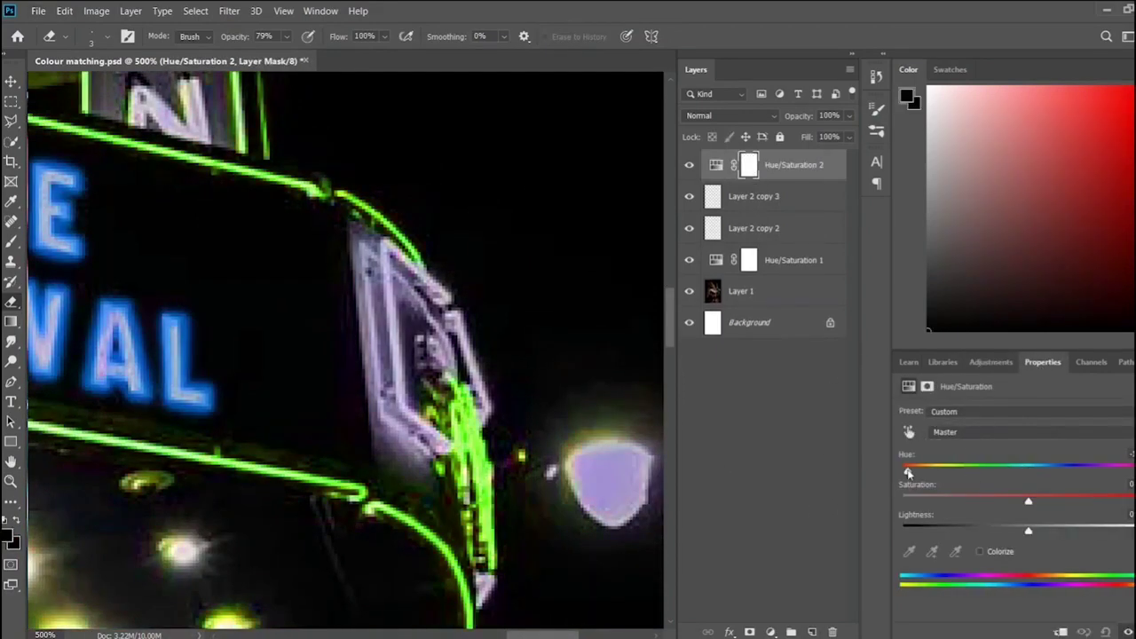
pyautogui.moveTo(1027, 467)
pyautogui.mouseDown()
pyautogui.moveTo(1083, 482)
pyautogui.moveTo(1100, 502)
pyautogui.moveTo(1021, 475)
pyautogui.mouseUp()
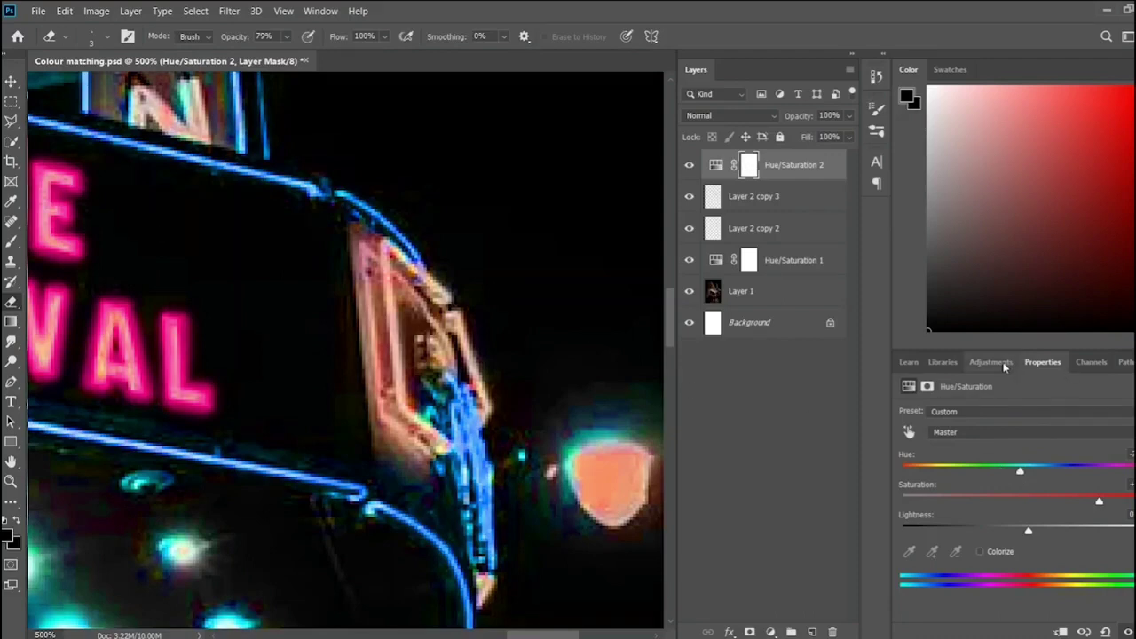
pyautogui.hotkey('ctrl', '-')
pyautogui.hotkey('ctrl', '-')
pyautogui.hotkey('ctrl', '-')
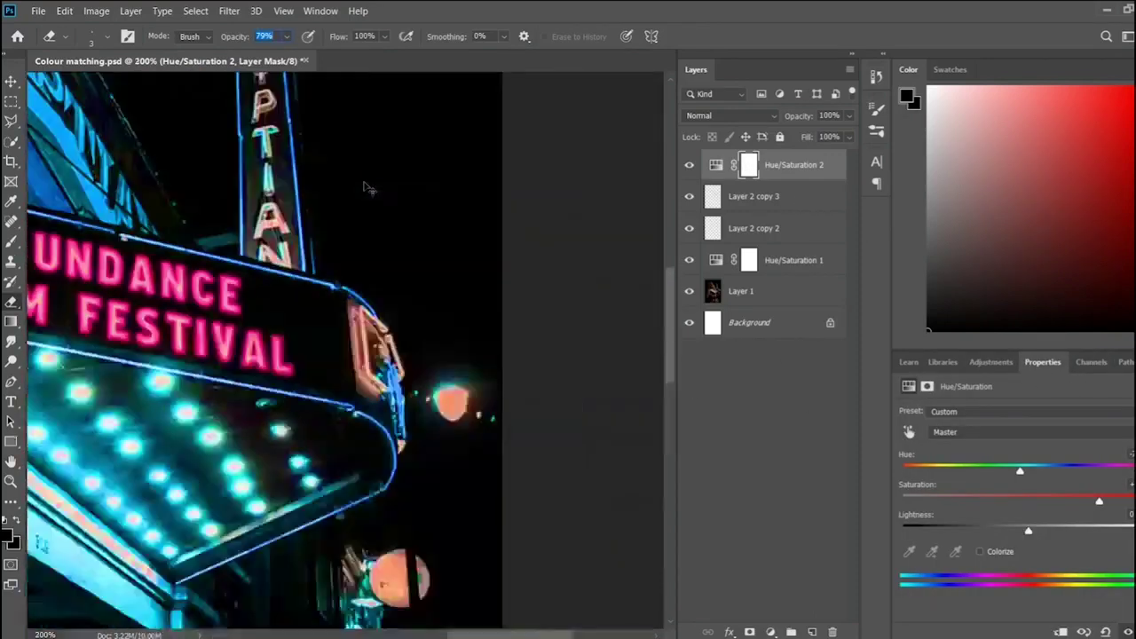
pyautogui.hotkey('ctrl', '-')
pyautogui.hotkey('ctrl', '-')
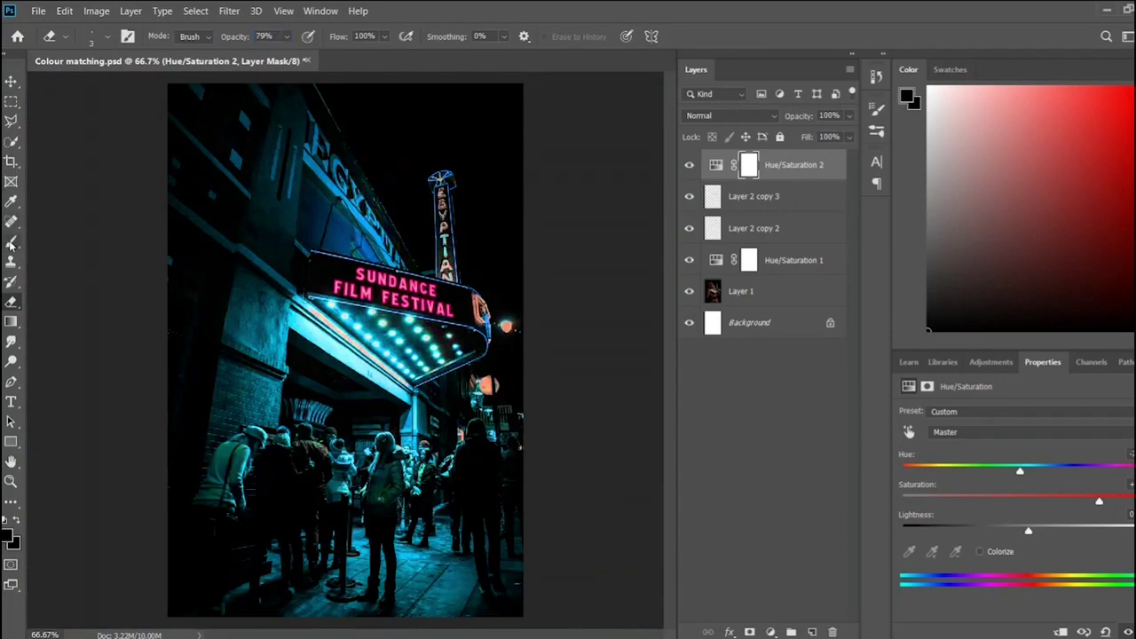
pyautogui.click(10, 243)
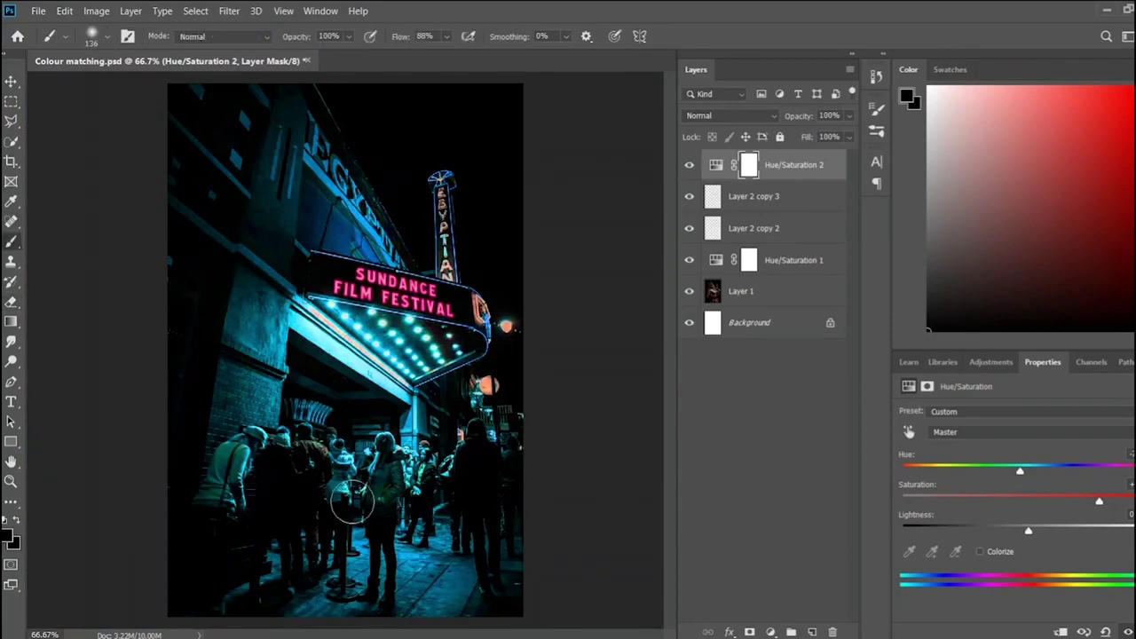
# - Mask Hue/Saturation 2 to the lamp area, then lower its lightness and shift its hue
pyautogui.moveTo(383, 345); pyautogui.dragTo(308, 149)
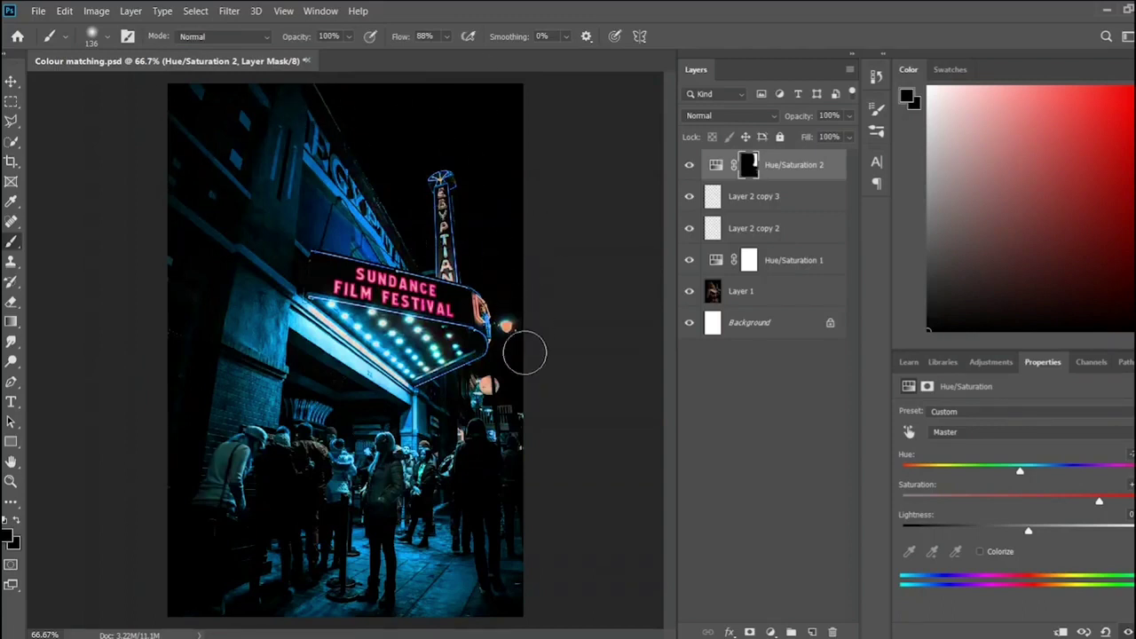
pyautogui.moveTo(524, 353); pyautogui.dragTo(513, 327)
pyautogui.click(716, 165)
pyautogui.moveTo(1028, 530); pyautogui.dragTo(1025, 531)
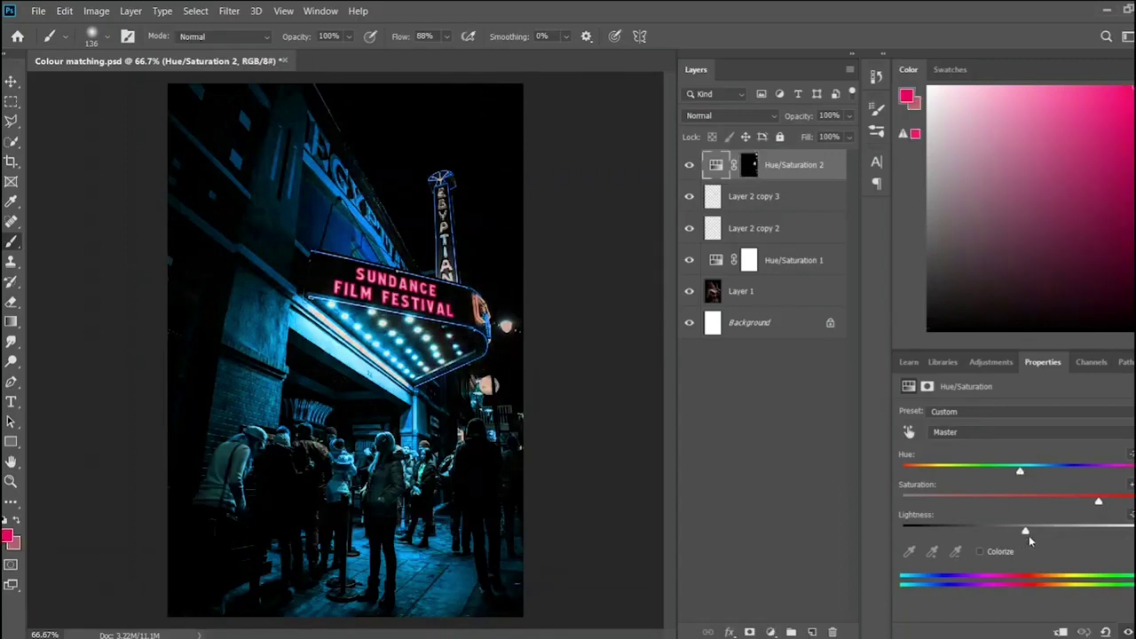
pyautogui.moveTo(1021, 473); pyautogui.dragTo(1068, 472)
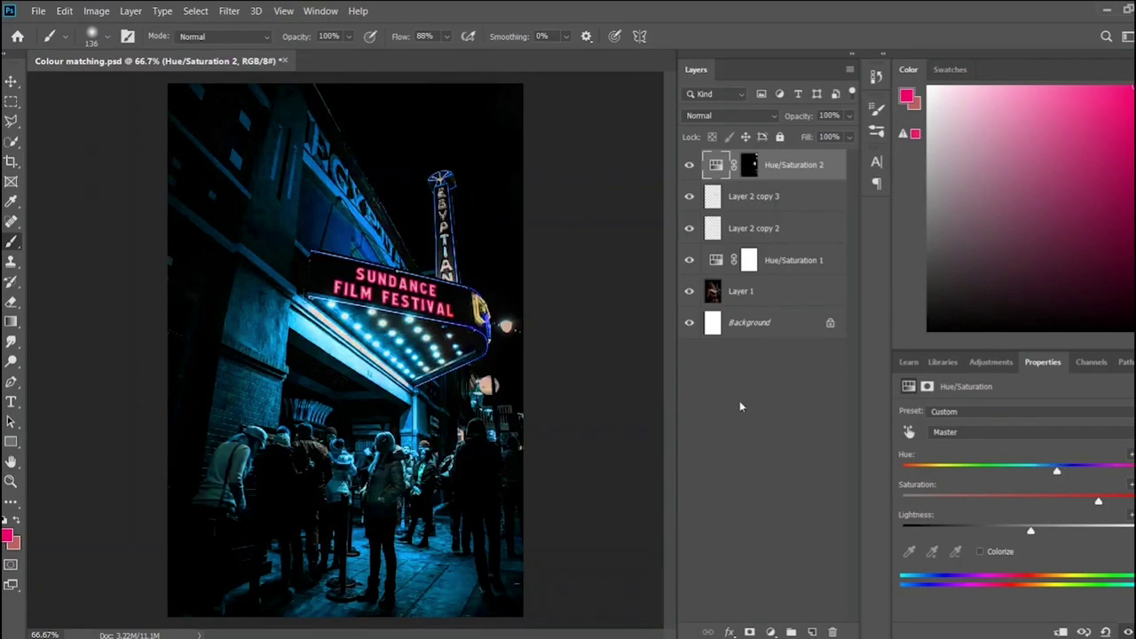
pyautogui.hotkey('ctrl', '+')
pyautogui.hotkey('ctrl', '+')
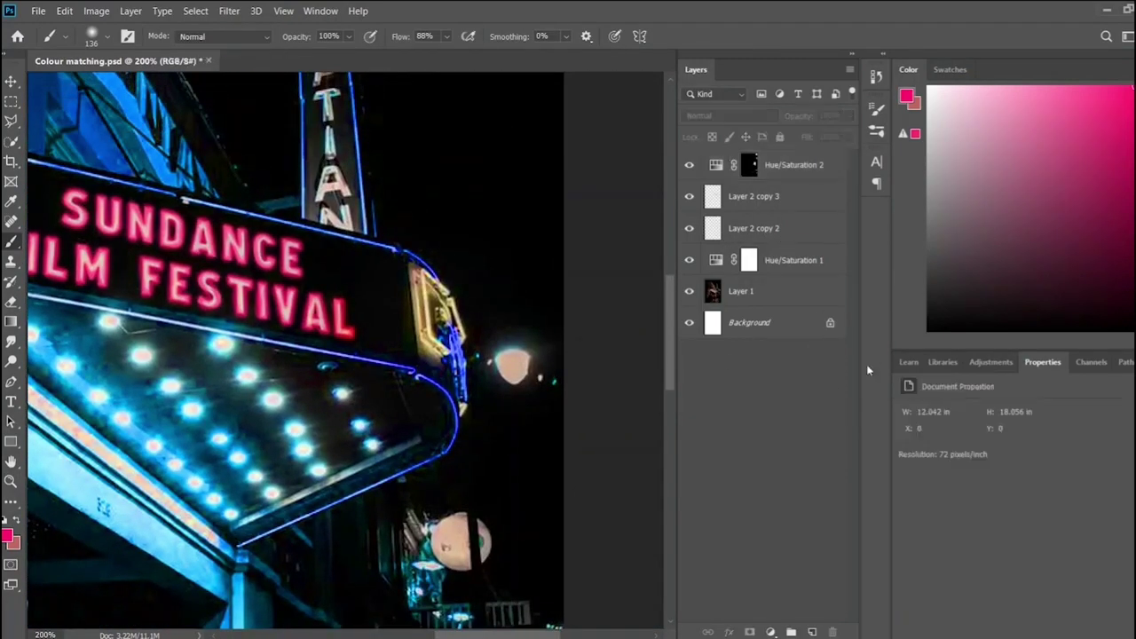
# - Add a third Hue/Saturation adjustment with its hue shifted far right
pyautogui.click(990, 362)
pyautogui.click(925, 417)
pyautogui.moveTo(1018, 472)
pyautogui.mouseDown()
pyautogui.moveTo(903, 475)
pyautogui.moveTo(1131, 470)
pyautogui.mouseUp()
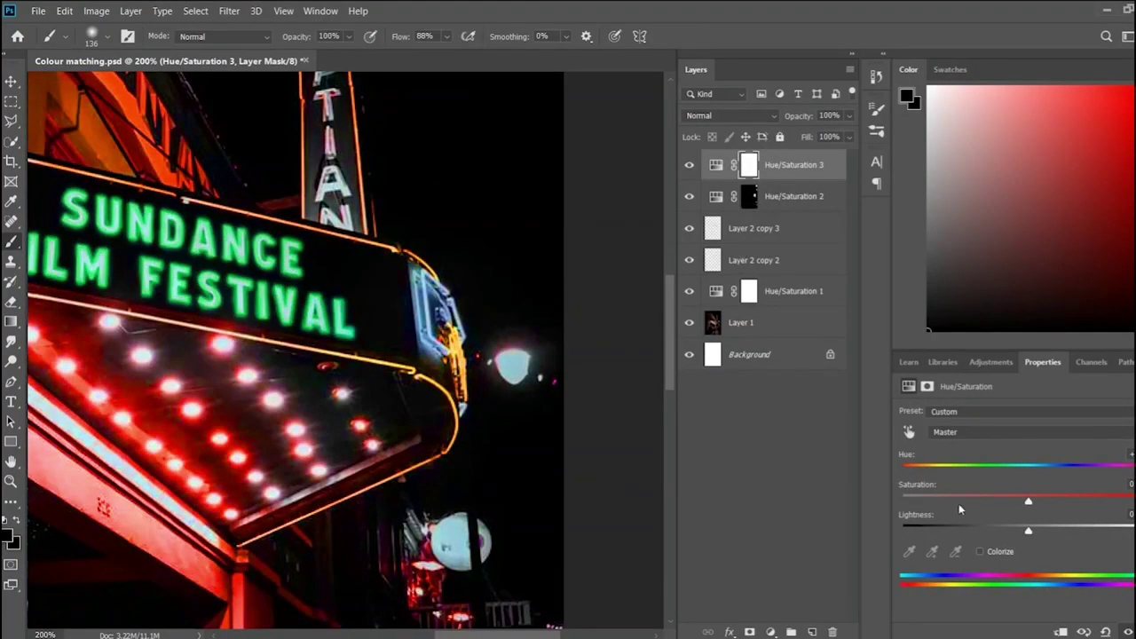
pyautogui.hotkey('ctrl', '-')
pyautogui.hotkey('ctrl', '-')
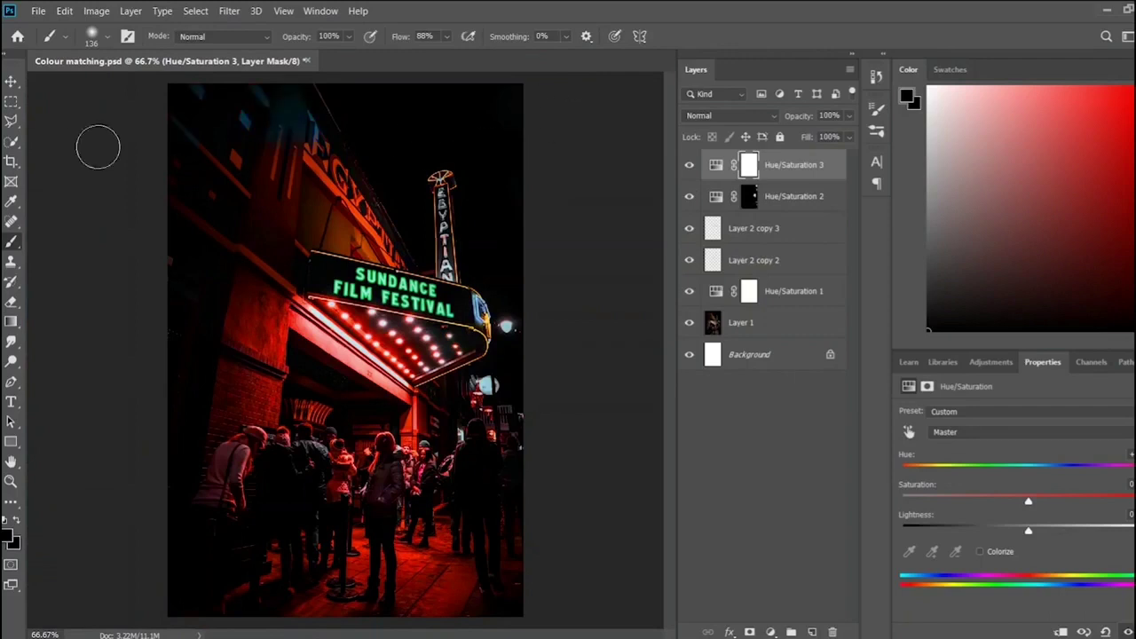
# - Paint its mask to restore the original blue on the sign, street, crowd and marquee lights
pyautogui.moveTo(299, 253)
pyautogui.mouseDown()
pyautogui.moveTo(444, 302)
pyautogui.moveTo(203, 254)
pyautogui.mouseUp()
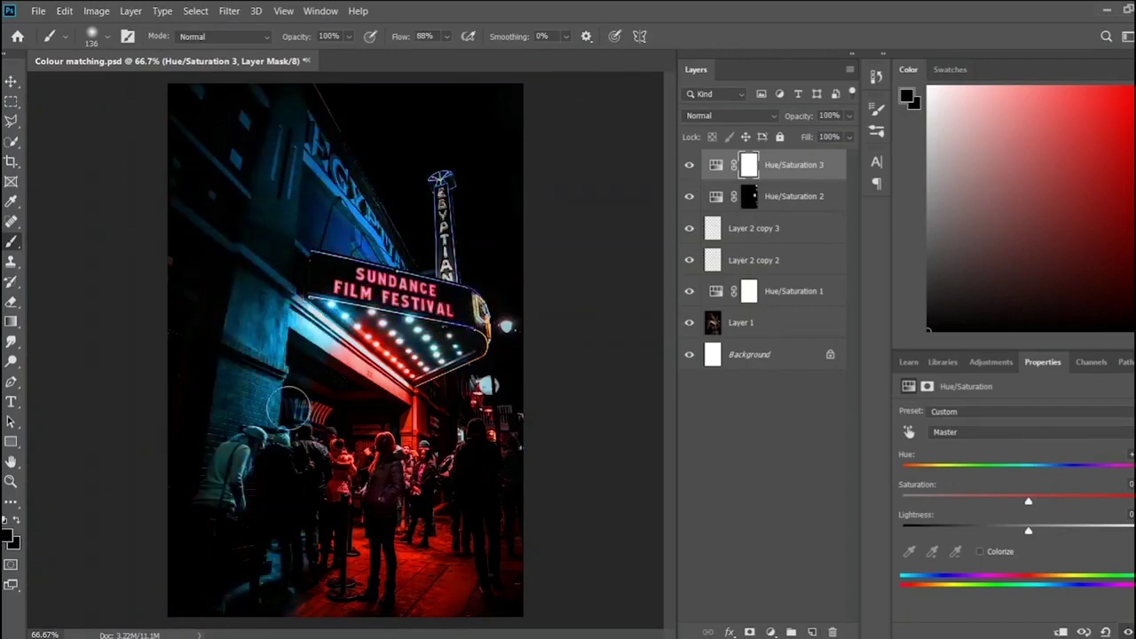
pyautogui.moveTo(270, 572); pyautogui.dragTo(481, 410)
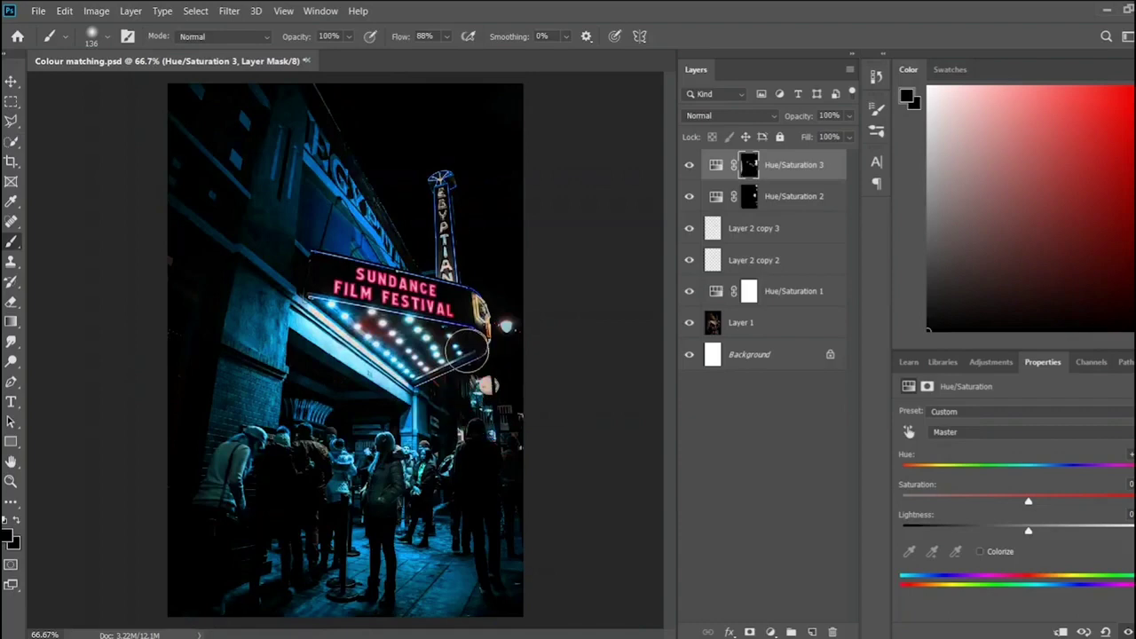
pyautogui.moveTo(481, 410); pyautogui.dragTo(528, 498)
pyautogui.moveTo(391, 328); pyautogui.dragTo(360, 323)
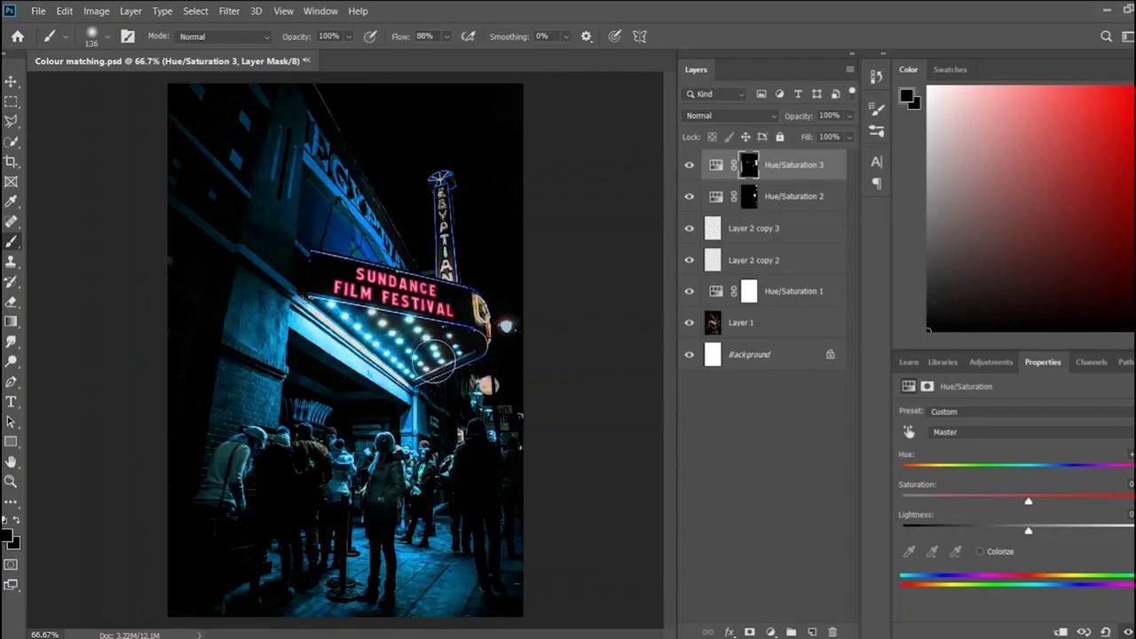
pyautogui.scroll(3, 435, 359)
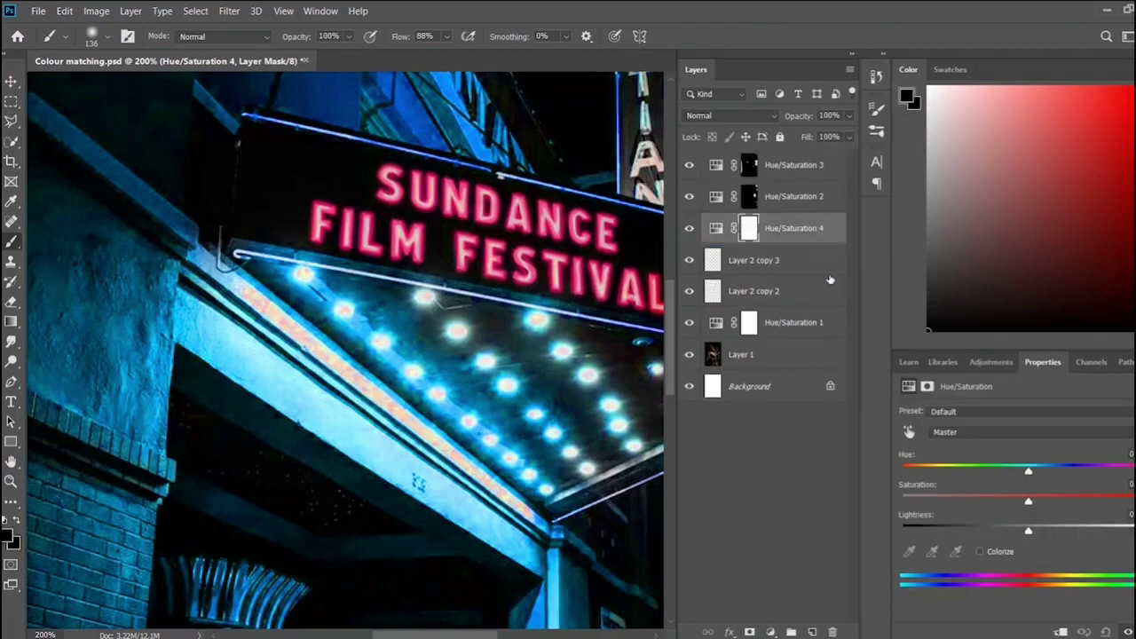
# - Add a fourth Hue/Saturation adjustment, briefly trying Colorize, shifting hue and boosting saturation
pyautogui.click(992, 362)
pyautogui.click(1040, 358)
pyautogui.moveTo(1028, 501); pyautogui.dragTo(1036, 504)
pyautogui.click(980, 551)
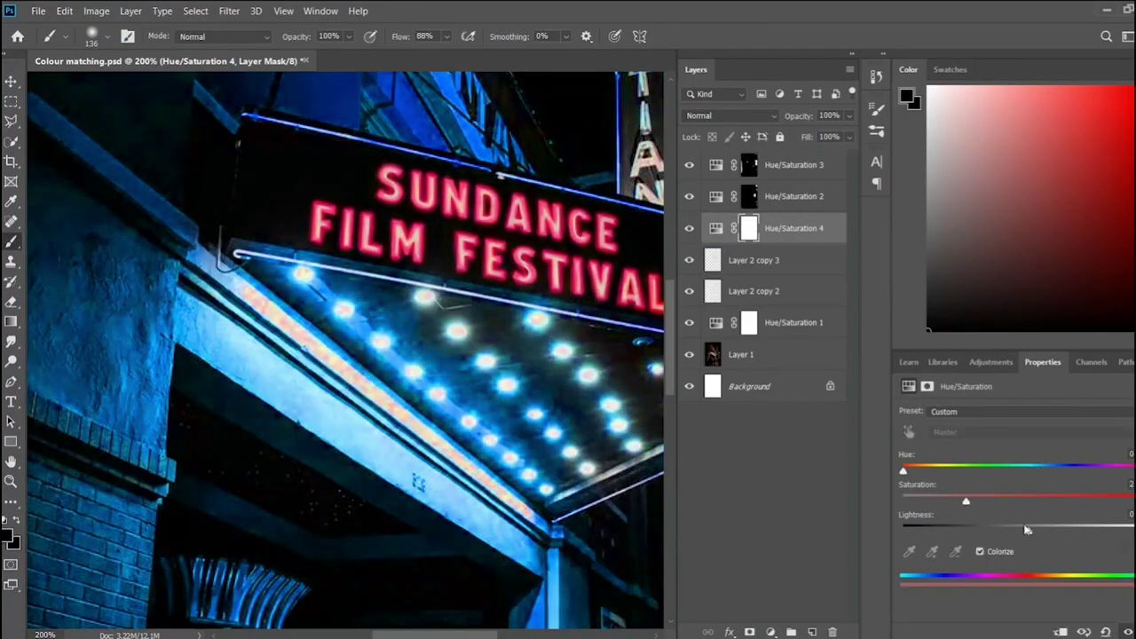
pyautogui.moveTo(912, 477); pyautogui.dragTo(976, 472)
pyautogui.click(1000, 551)
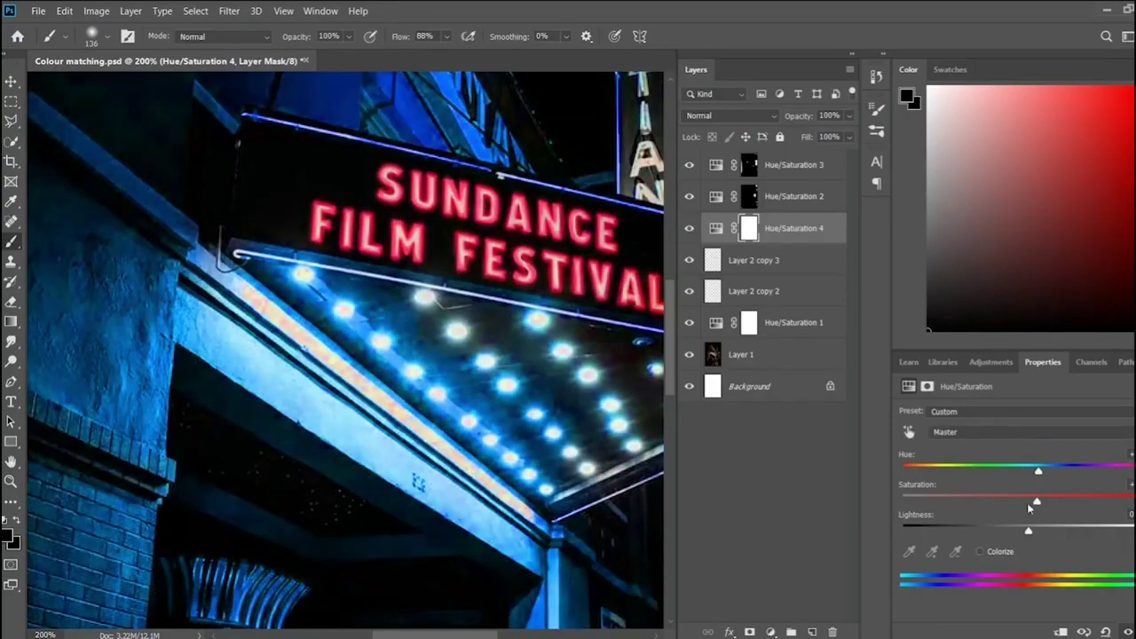
# - Zoom out and toggle Hue/Saturation 4's visibility off and on to compare
pyautogui.hotkey('ctrl', '-')
pyautogui.hotkey('ctrl', '-')
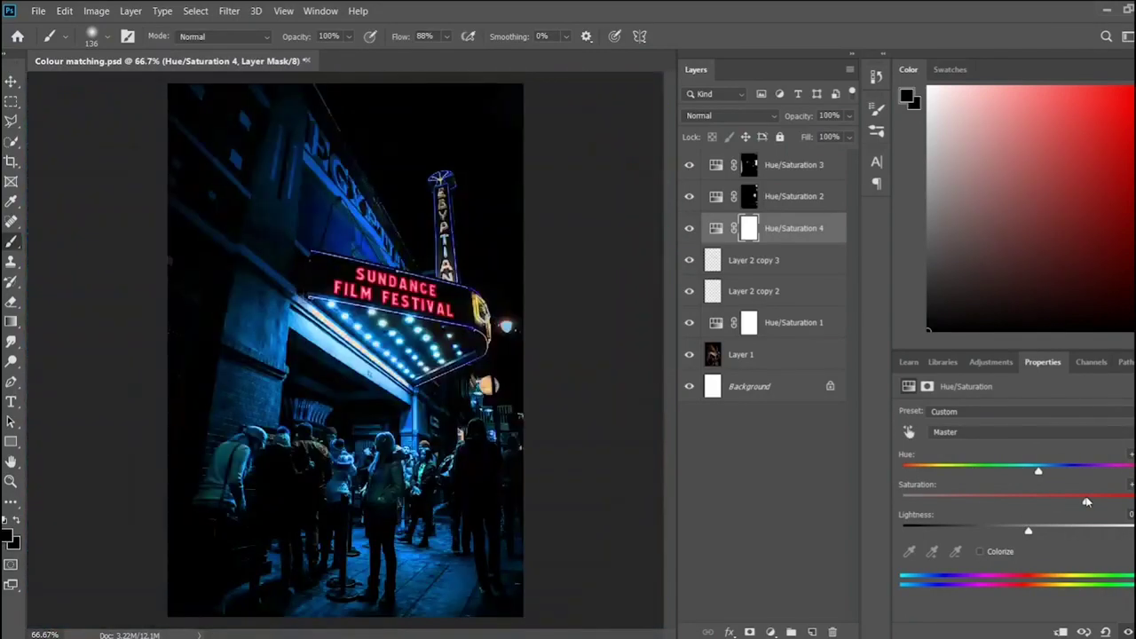
pyautogui.click(689, 233)
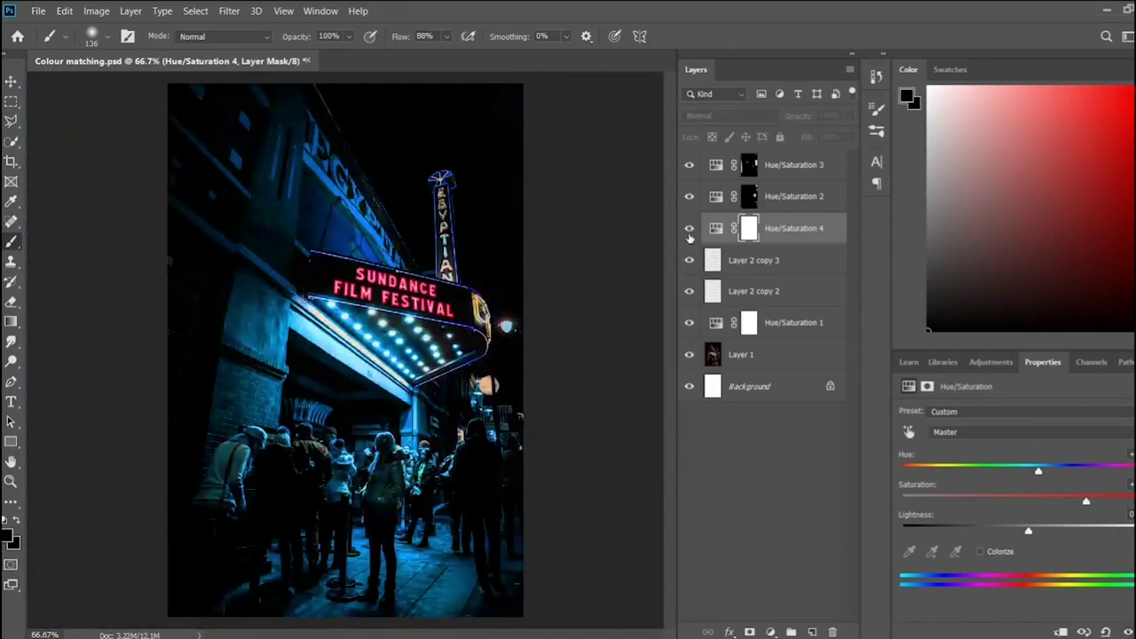
pyautogui.doubleClick(689, 234)
# - Paint a faint, low-opacity pink glow along the Sundance sign, then zoom in on it
pyautogui.click(690, 234)
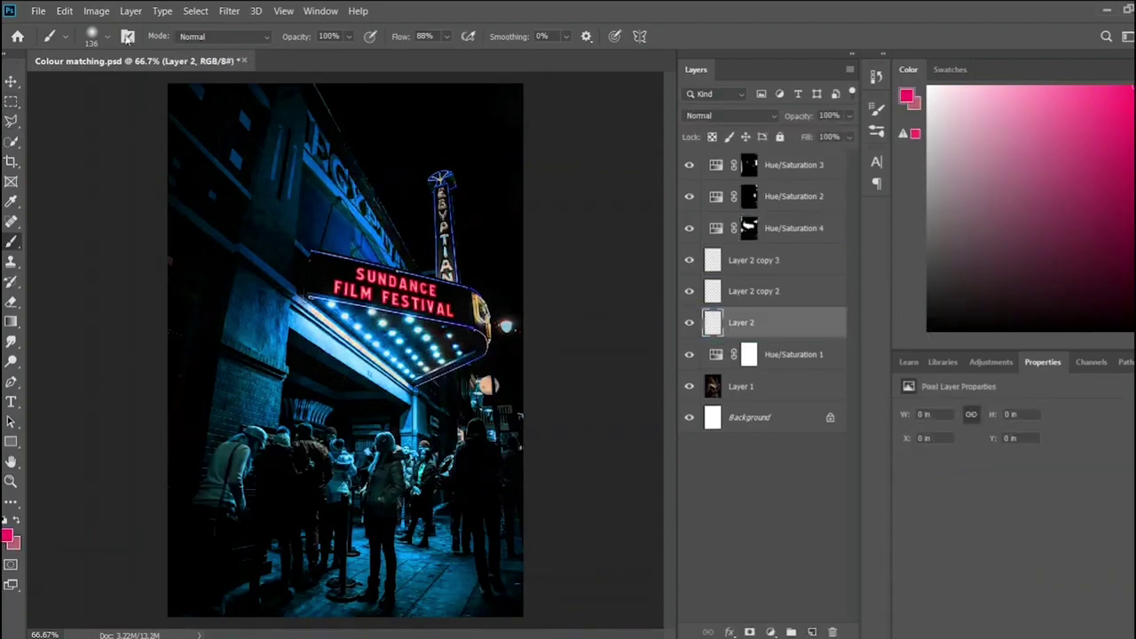
pyautogui.press('1')
pyautogui.press('3')
pyautogui.moveTo(318, 248); pyautogui.dragTo(531, 364)
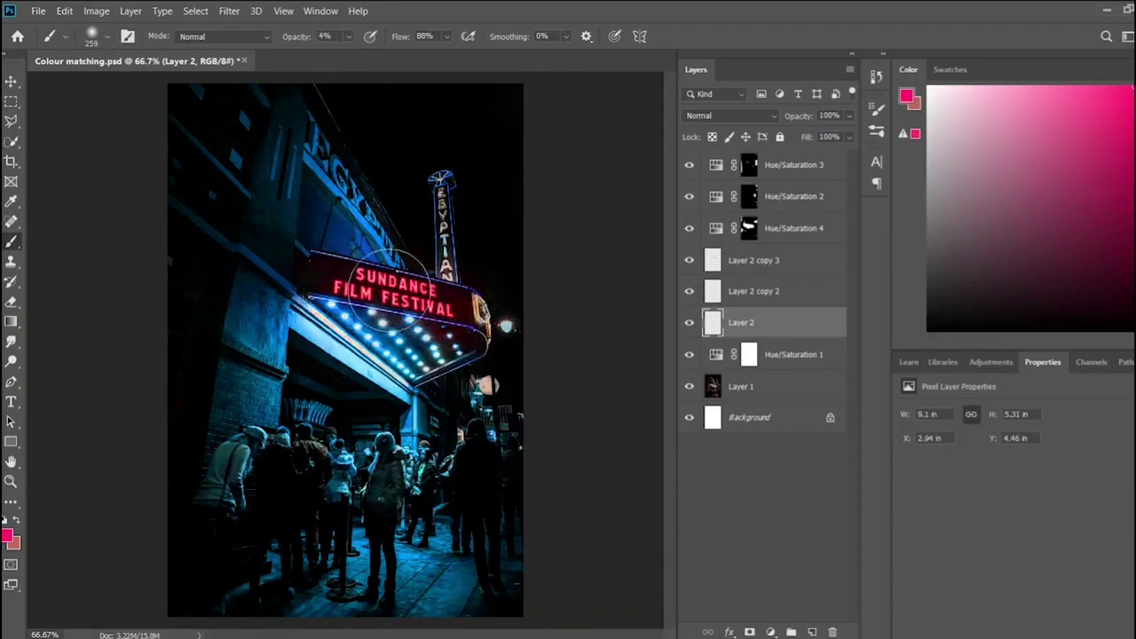
pyautogui.hotkey('ctrl', '+')
pyautogui.hotkey('ctrl', '+')
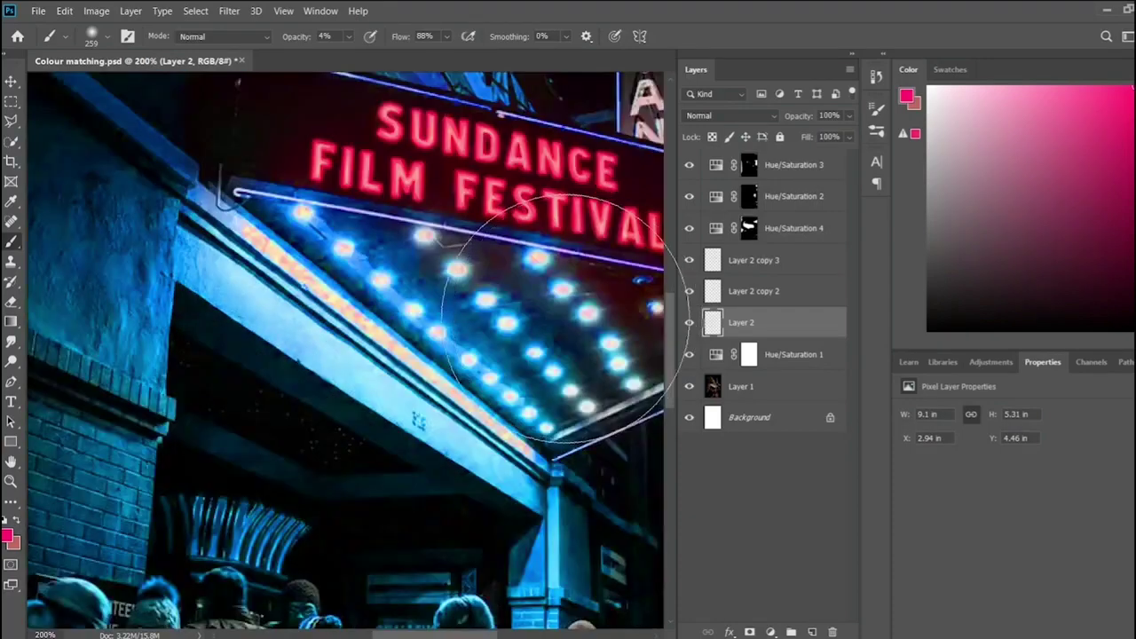
pyautogui.scroll(3, 418, 291)
pyautogui.scroll(3, 418, 291)
pyautogui.hscroll(5, 495, 477)
pyautogui.scroll(1, 495, 477)
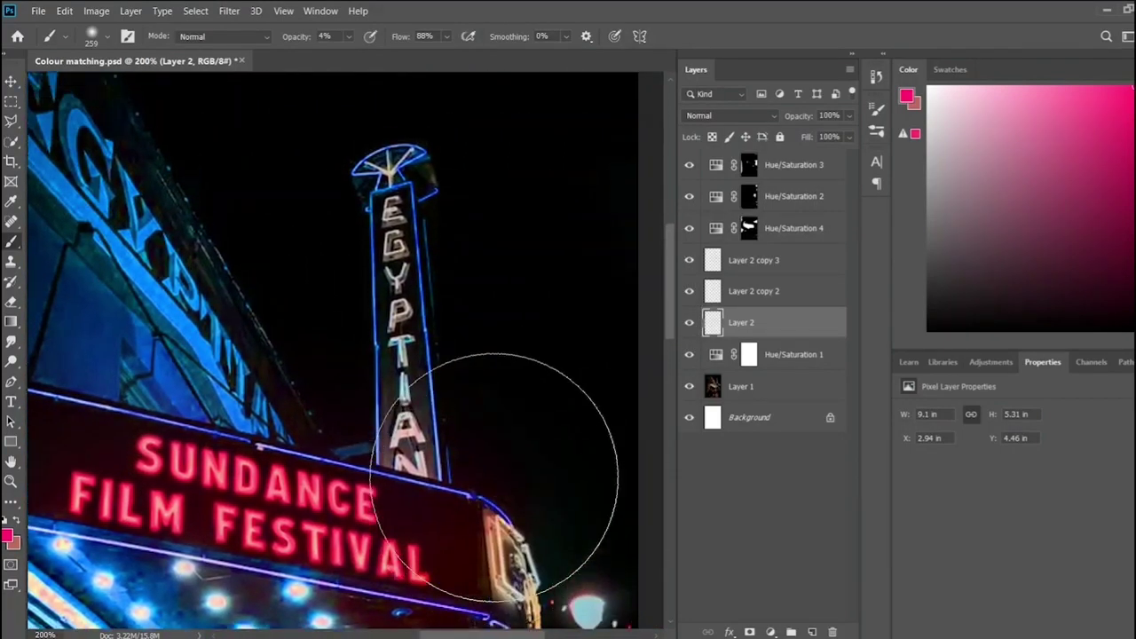
# - Add a fifth Hue/Saturation adjustment, Colorized with saturation pushed to strong red
pyautogui.click(11, 81)
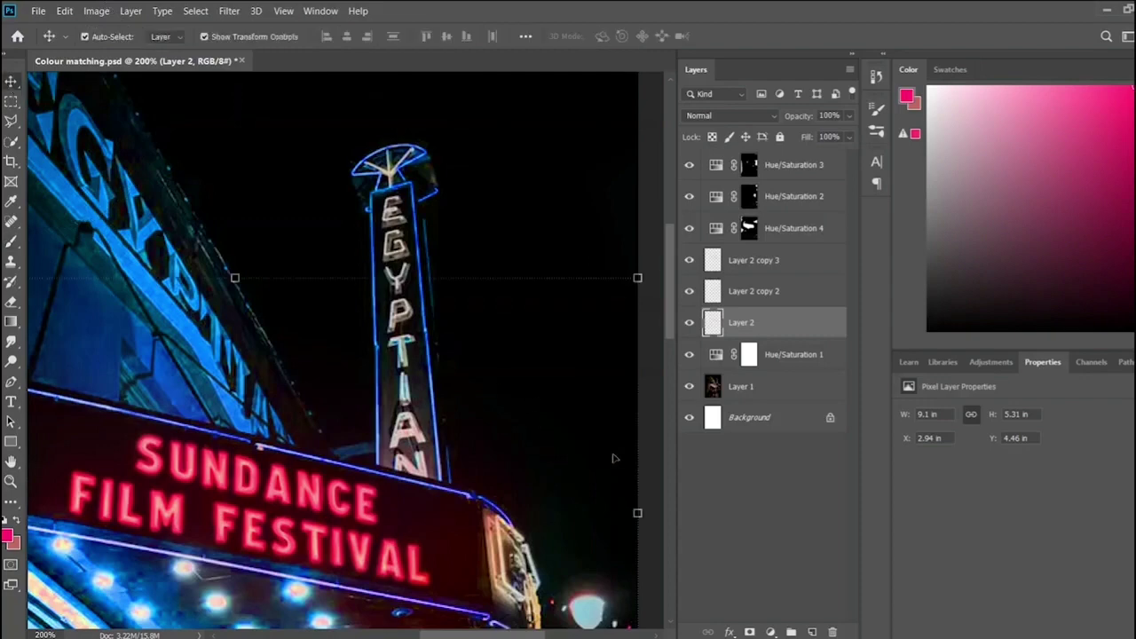
pyautogui.click(717, 504)
pyautogui.click(988, 361)
pyautogui.click(925, 433)
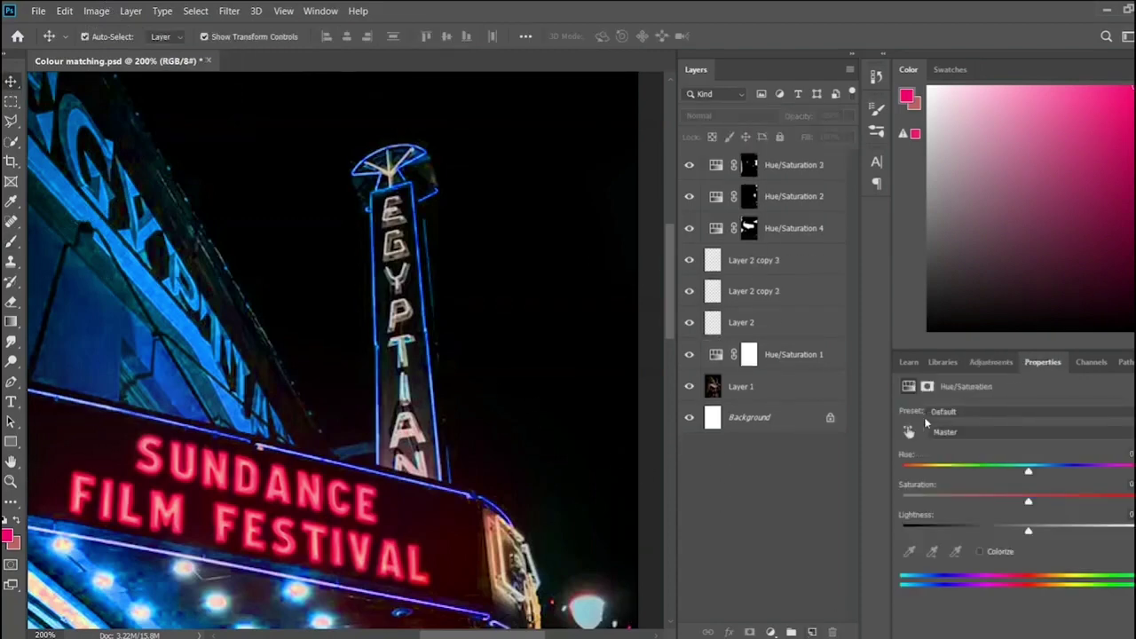
pyautogui.click(980, 551)
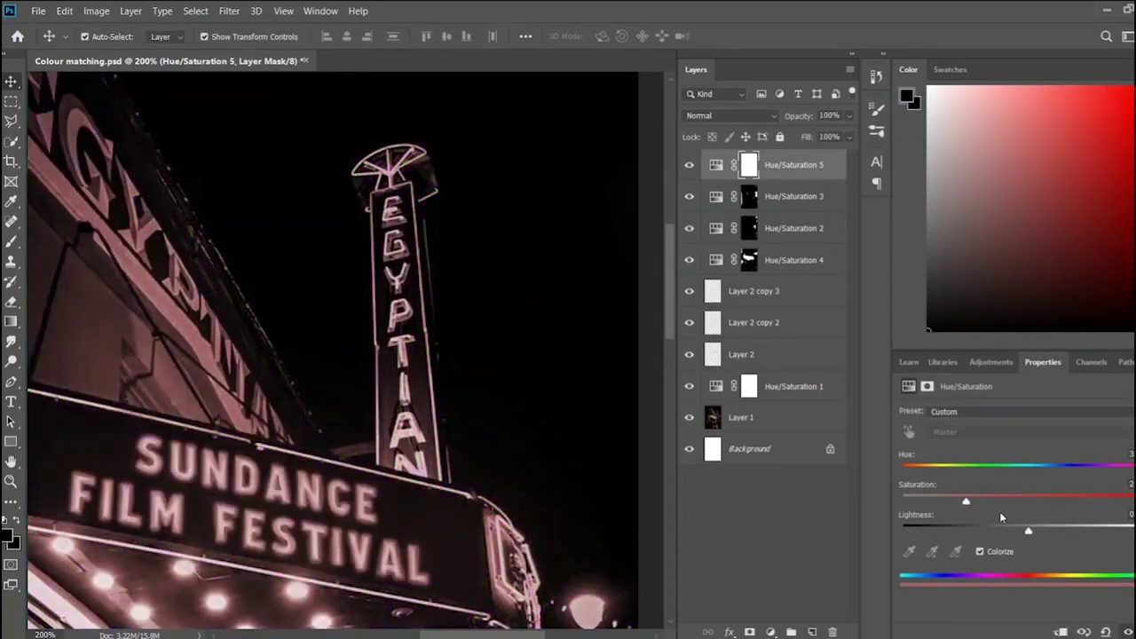
pyautogui.moveTo(966, 502); pyautogui.dragTo(1090, 502)
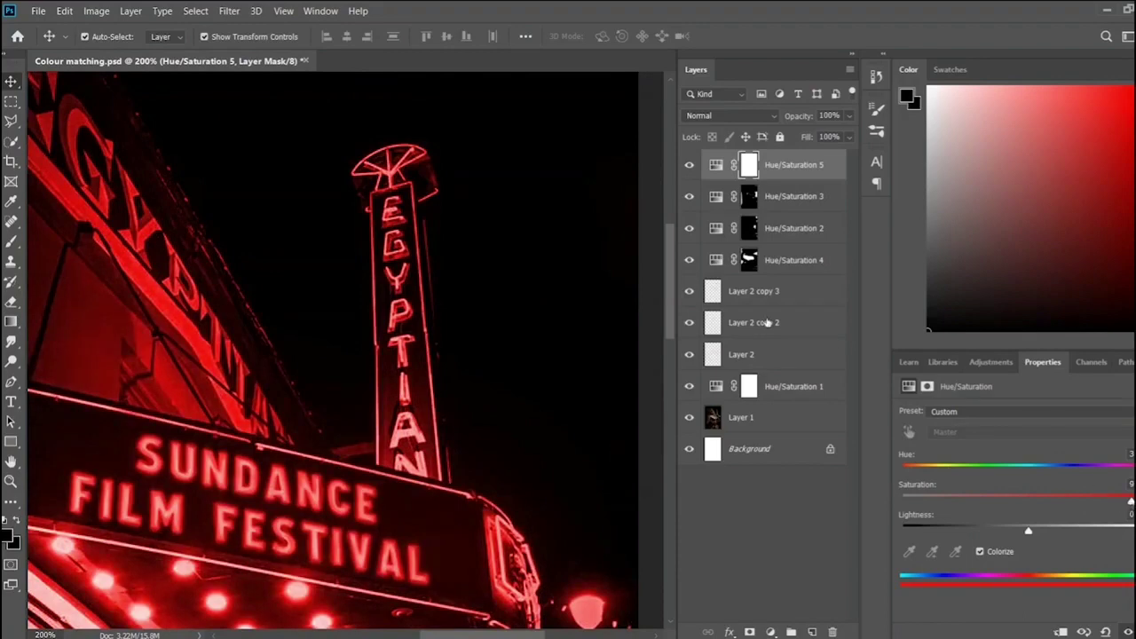
# - Paint black on its mask to hide the red tint from street, crowd and marquee
pyautogui.hotkey('ctrl', '-')
pyautogui.hotkey('ctrl', '-')
pyautogui.hotkey('ctrl', '-')
pyautogui.press('b')
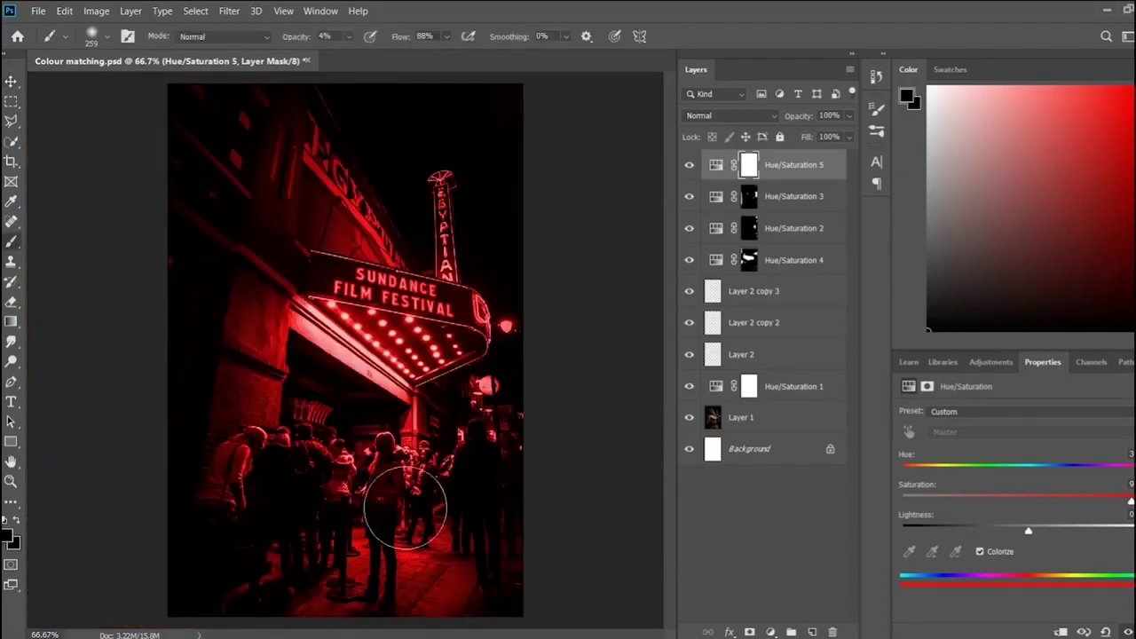
pyautogui.moveTo(435, 595)
pyautogui.mouseDown()
pyautogui.moveTo(545, 538)
pyautogui.moveTo(532, 387)
pyautogui.moveTo(236, 284)
pyautogui.moveTo(250, 281)
pyautogui.mouseUp()
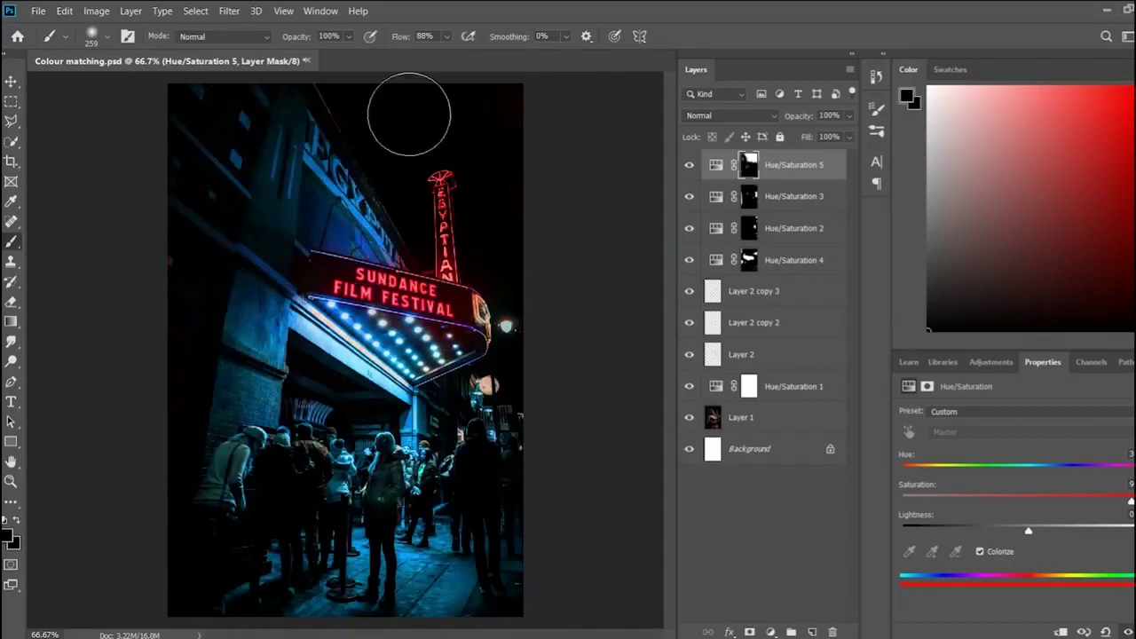
# - Zoom and scroll around the signs to inspect the tint, then fit the photo in view
pyautogui.hotkey('ctrl', '+')
pyautogui.hotkey('ctrl', '+')
pyautogui.hotkey('ctrl', '+')
pyautogui.scroll(5, 382, 255)
pyautogui.scroll(5, 381, 293)
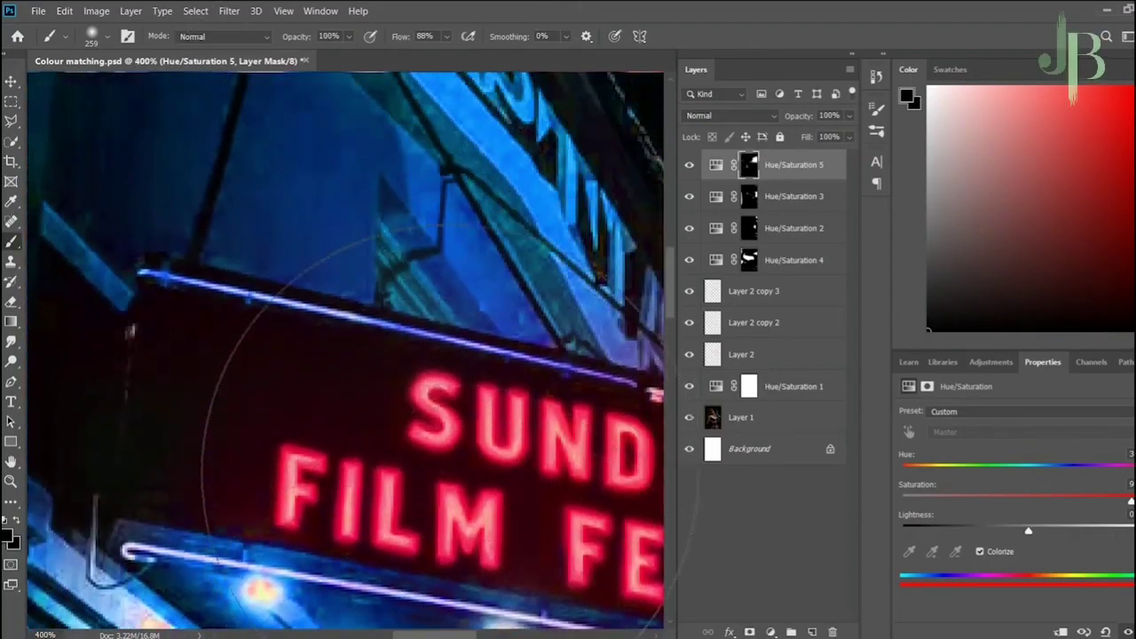
pyautogui.scroll(5, 426, 338)
pyautogui.hscroll(-5, 474, 399)
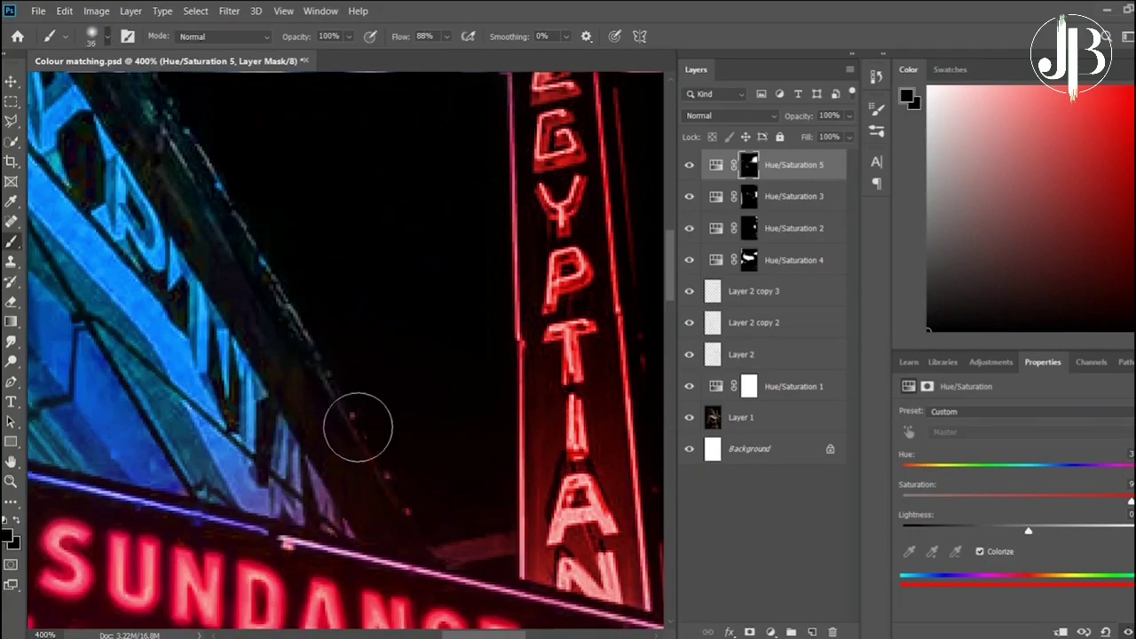
pyautogui.scroll(3, 501, 400)
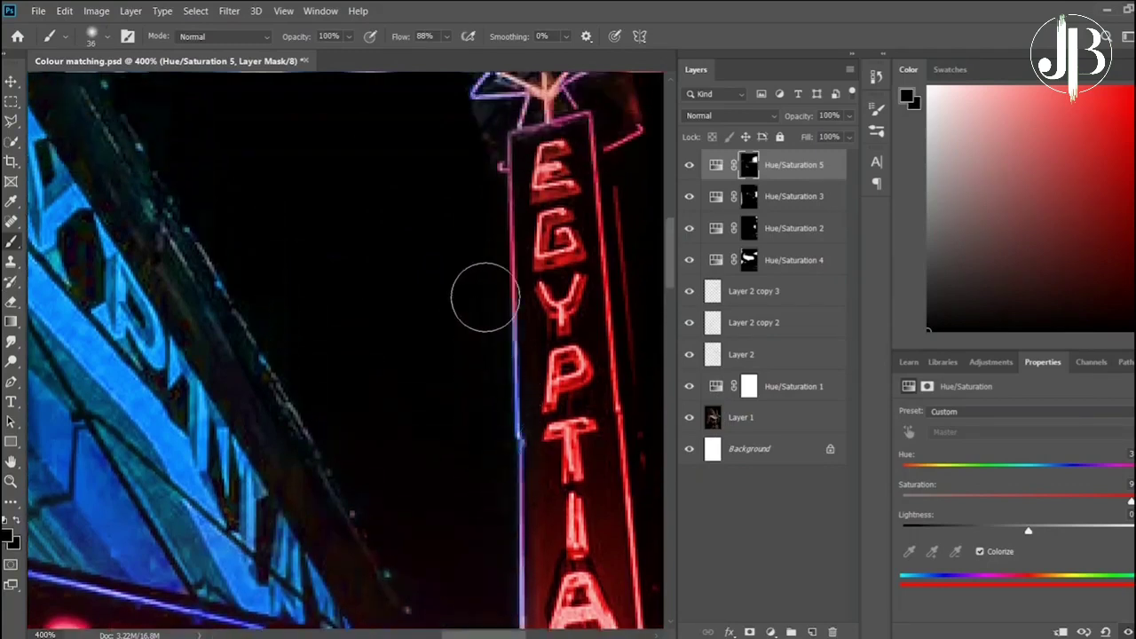
pyautogui.scroll(2, 483, 355)
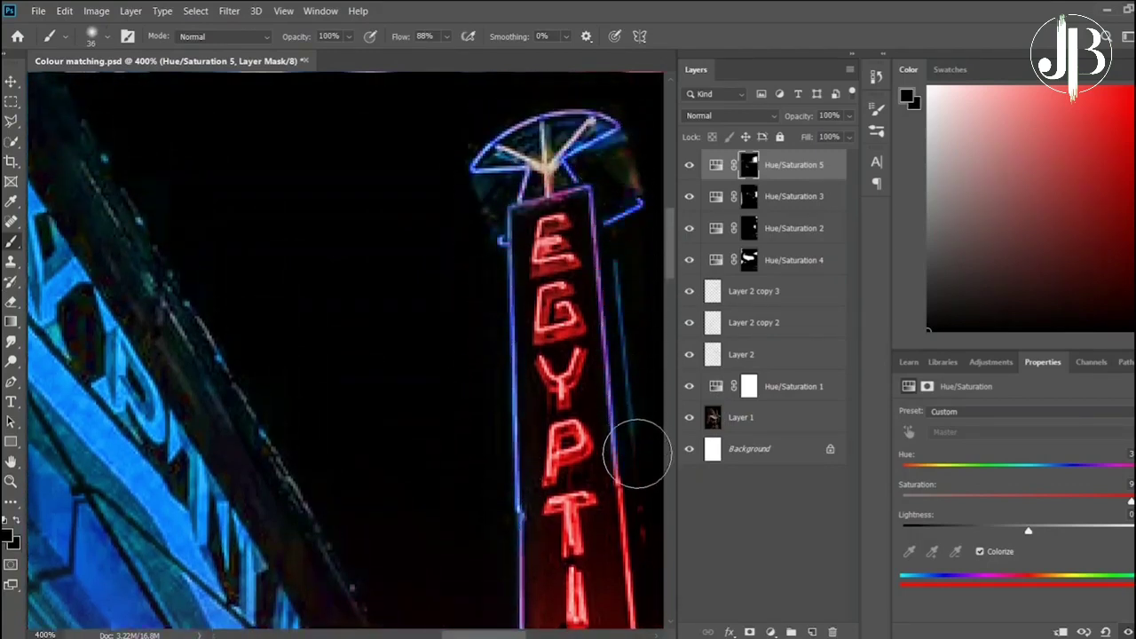
pyautogui.scroll(-2, 639, 488)
pyautogui.scroll(-2, 639, 523)
pyautogui.hscroll(2, 515, 520)
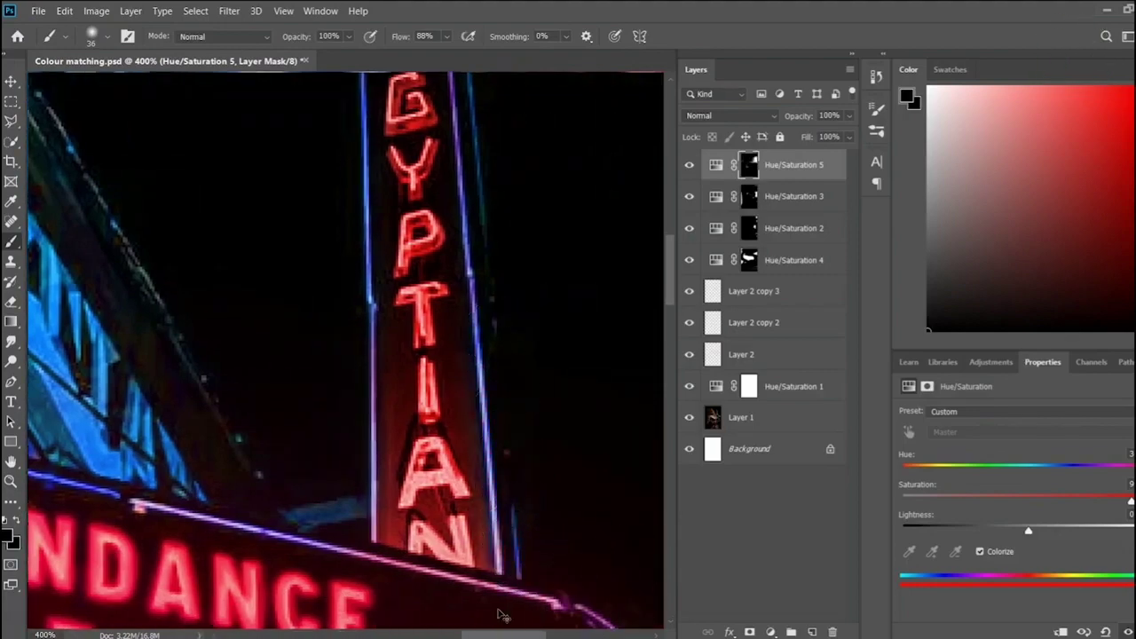
pyautogui.hotkey('ctrl', '0')
pyautogui.scroll(6, 620, 417)
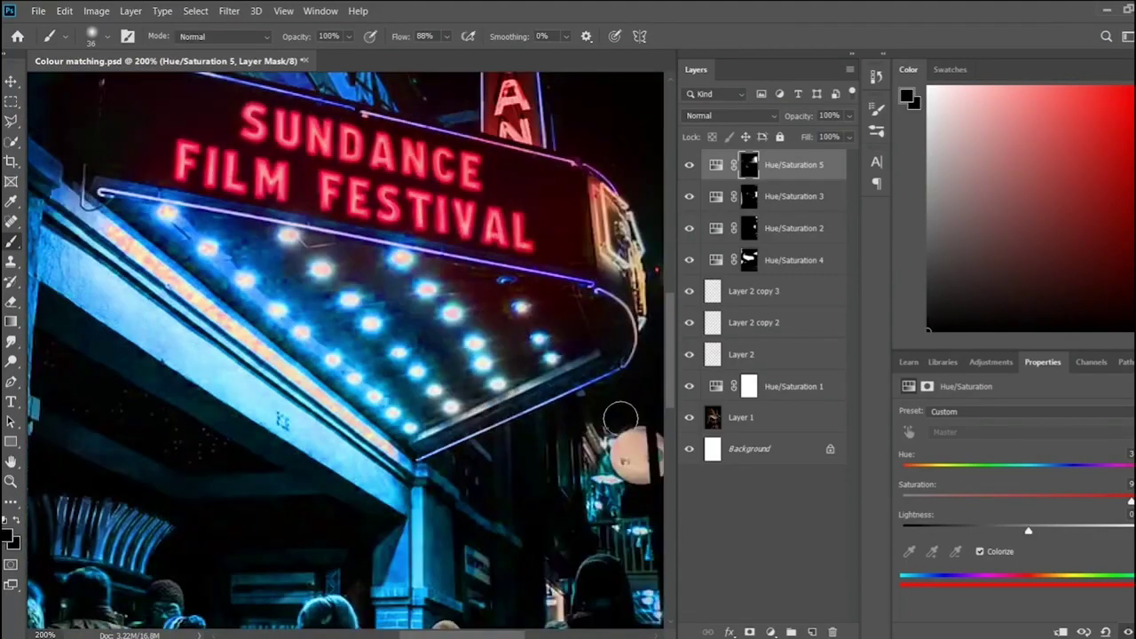
pyautogui.hotkey('ctrl', '0')
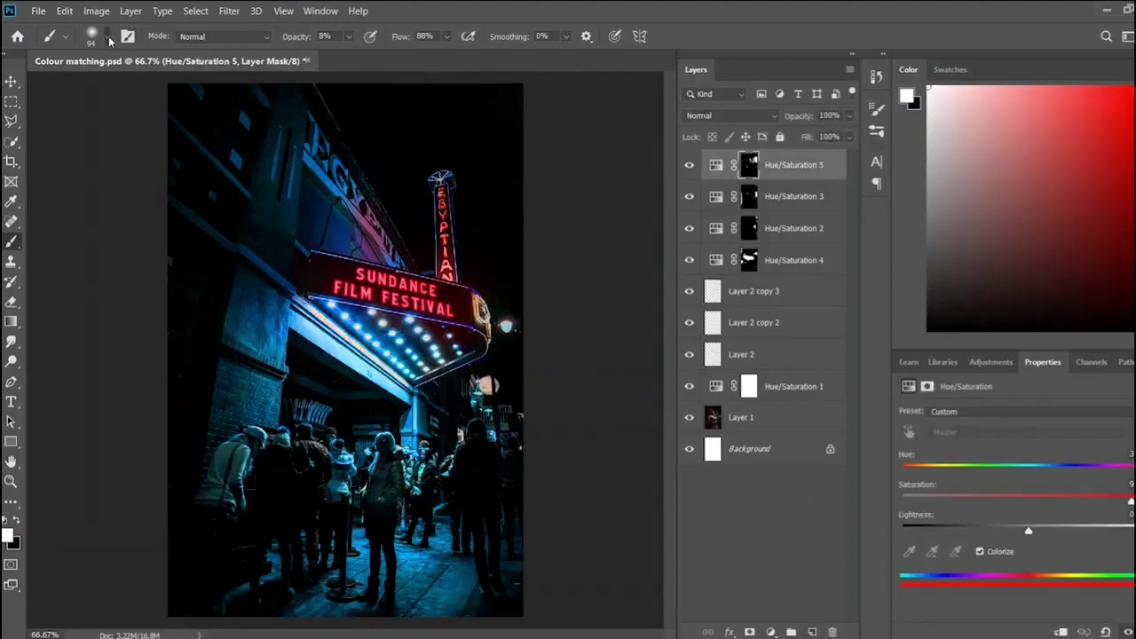
# - On Layer 3, paint a purplish tint and marquee-sampled blue over the marquee and facade
pyautogui.press(']')
pyautogui.press(']')
pyautogui.press(']')
pyautogui.moveTo(257, 346)
pyautogui.mouseDown()
pyautogui.moveTo(277, 309)
pyautogui.moveTo(260, 377)
pyautogui.moveTo(273, 312)
pyautogui.moveTo(244, 355)
pyautogui.moveTo(272, 306)
pyautogui.moveTo(299, 157)
pyautogui.moveTo(287, 254)
pyautogui.moveTo(306, 319)
pyautogui.mouseUp()
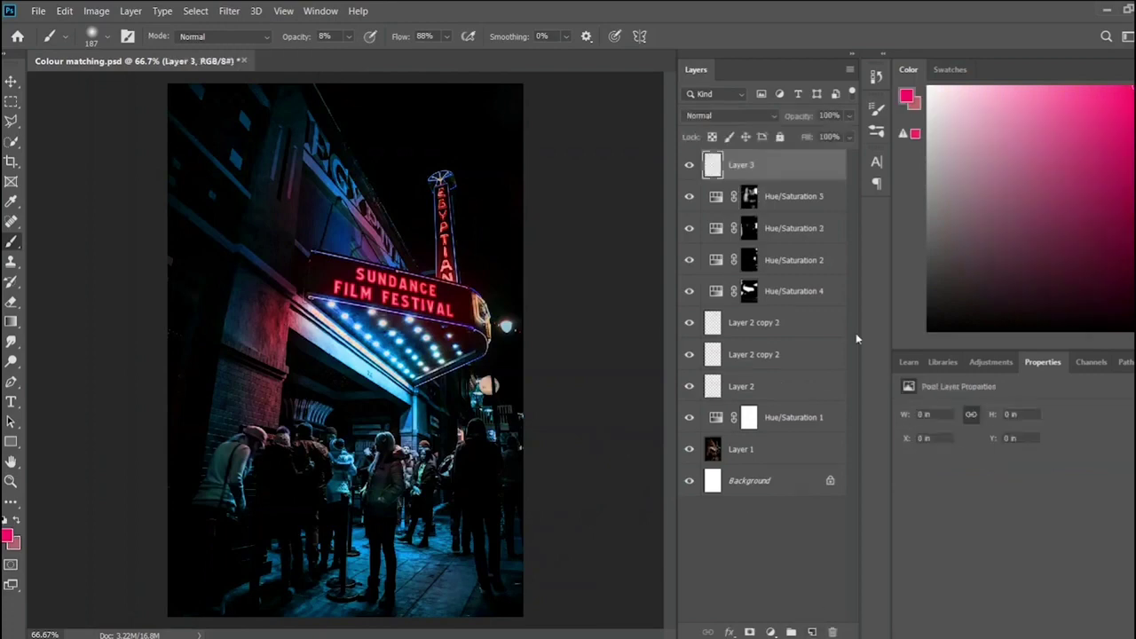
pyautogui.press('i')
pyautogui.click(362, 337)
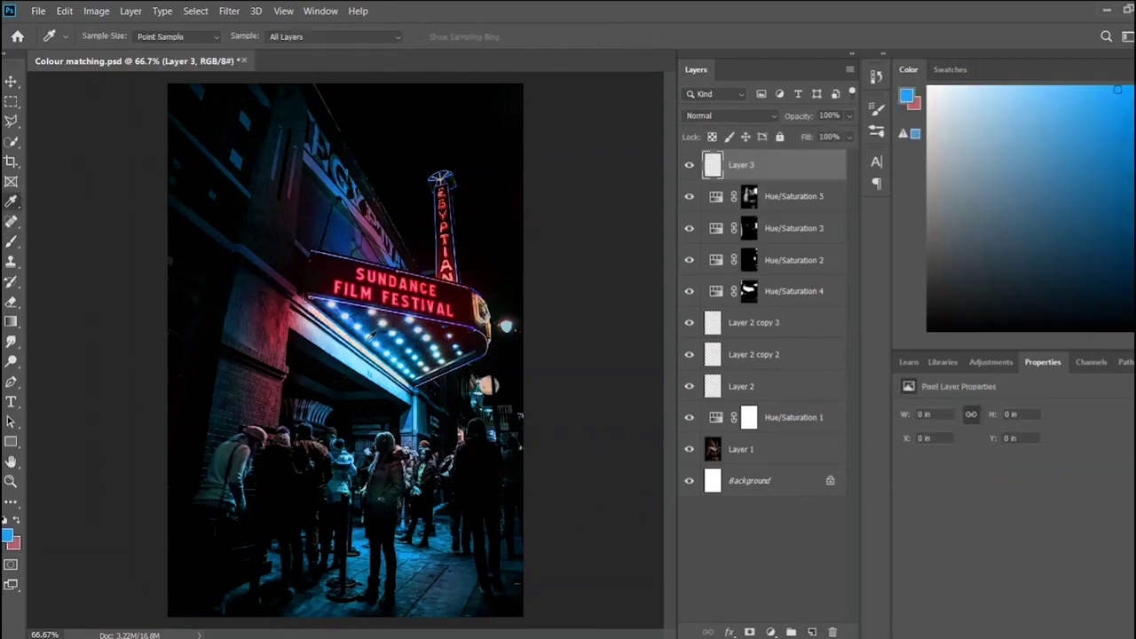
pyautogui.press('b')
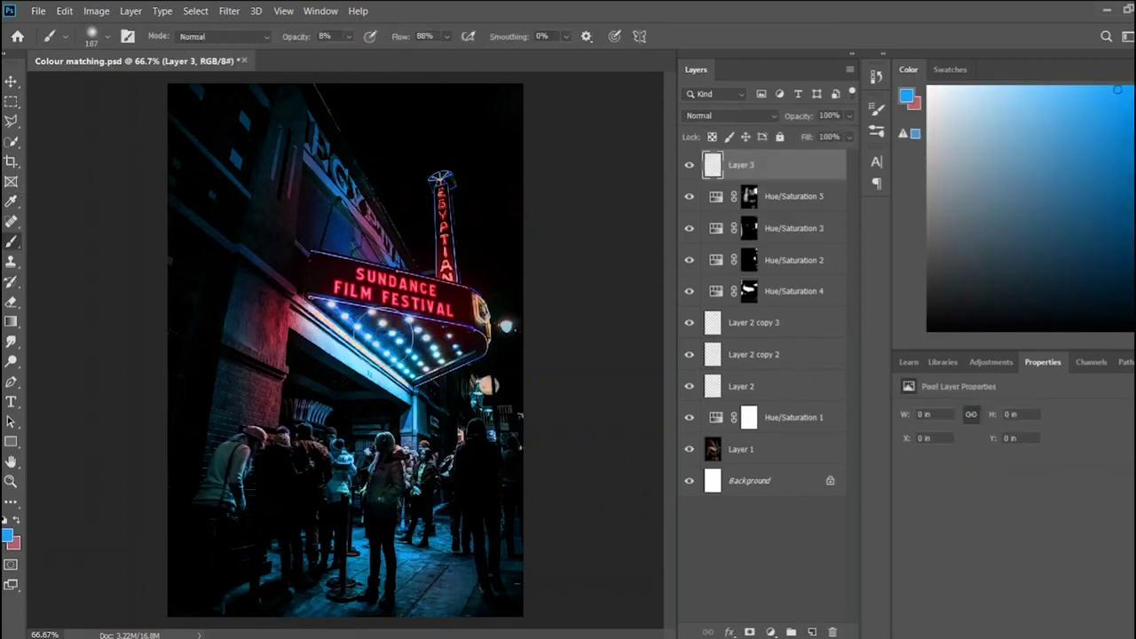
pyautogui.moveTo(364, 306)
pyautogui.mouseDown()
pyautogui.moveTo(412, 266)
pyautogui.moveTo(297, 160)
pyautogui.mouseUp()
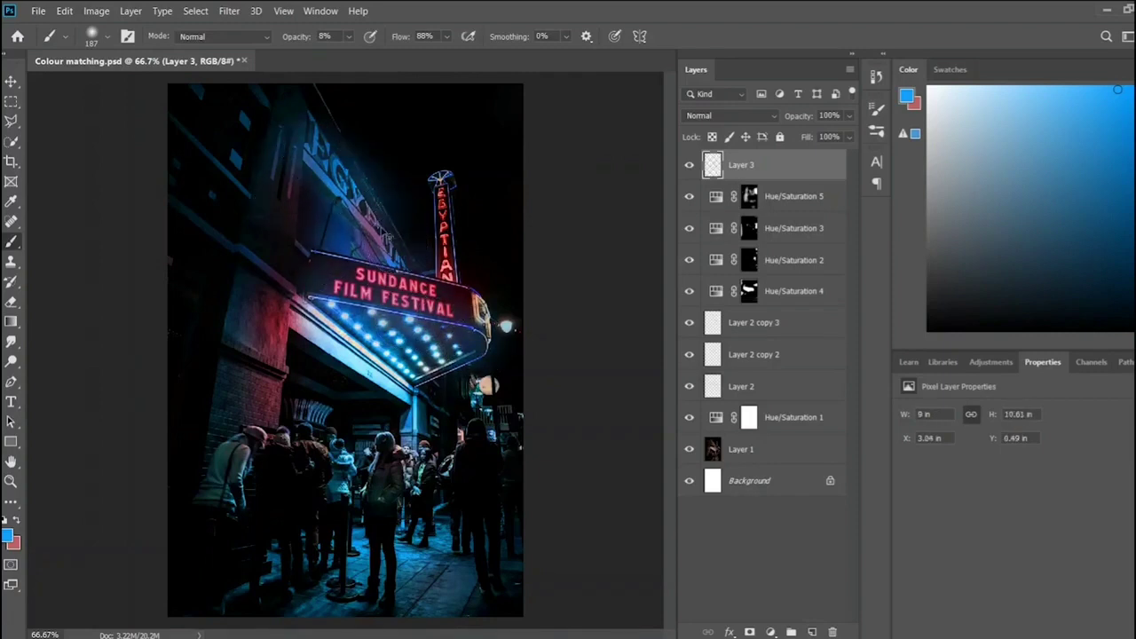
pyautogui.moveTo(348, 197); pyautogui.dragTo(362, 354)
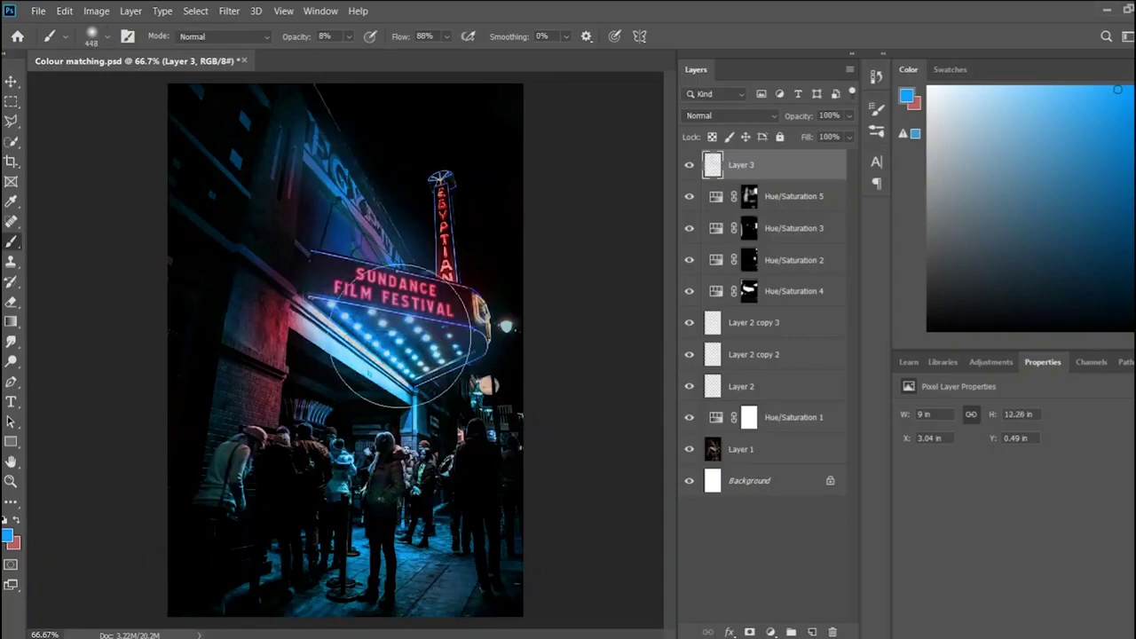
pyautogui.moveTo(400, 343); pyautogui.dragTo(400, 431)
# - Cycle Layer 3's blend modes, trying Color Dodge at 60%, and settle on Hard Light
pyautogui.hotkey('shift', 'alt', 'm')
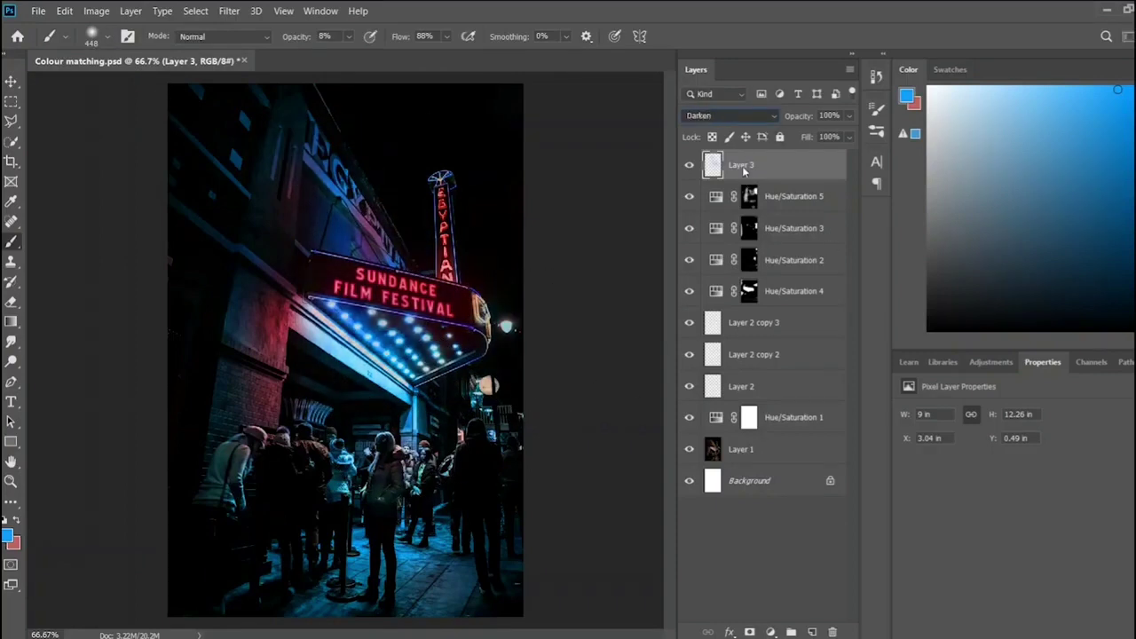
pyautogui.hotkey('shift', 'alt', 'd')
pyautogui.press('Up')
pyautogui.press('Up')
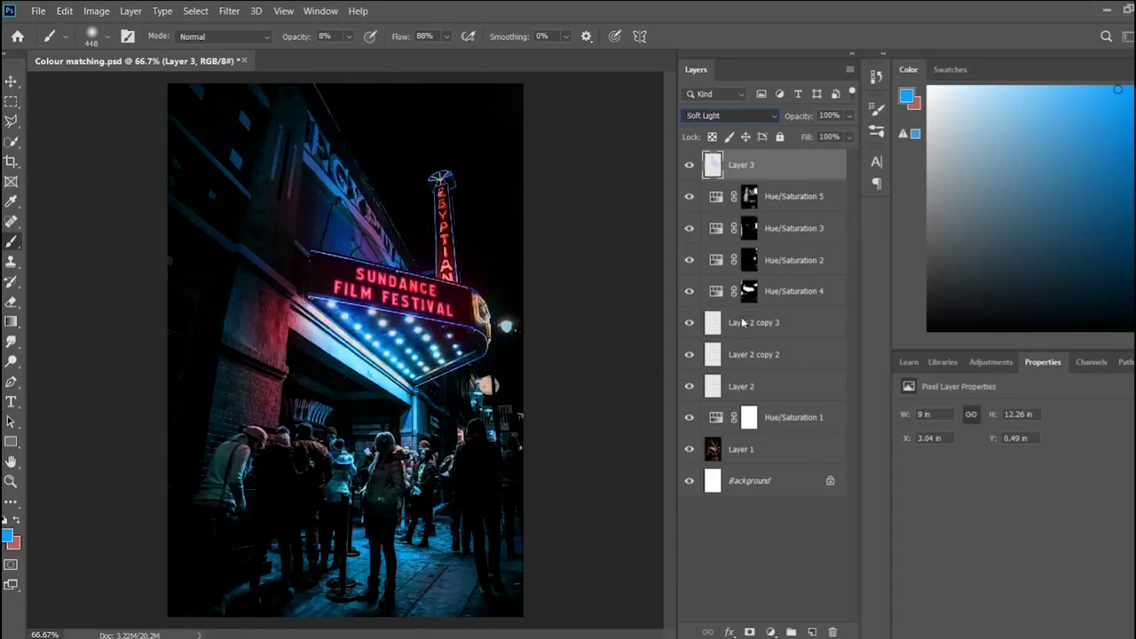
pyautogui.press('Up')
pyautogui.press('Up')
pyautogui.press('Up')
pyautogui.press('Up')
pyautogui.press('Up')
pyautogui.press('Up')
pyautogui.press('Up')
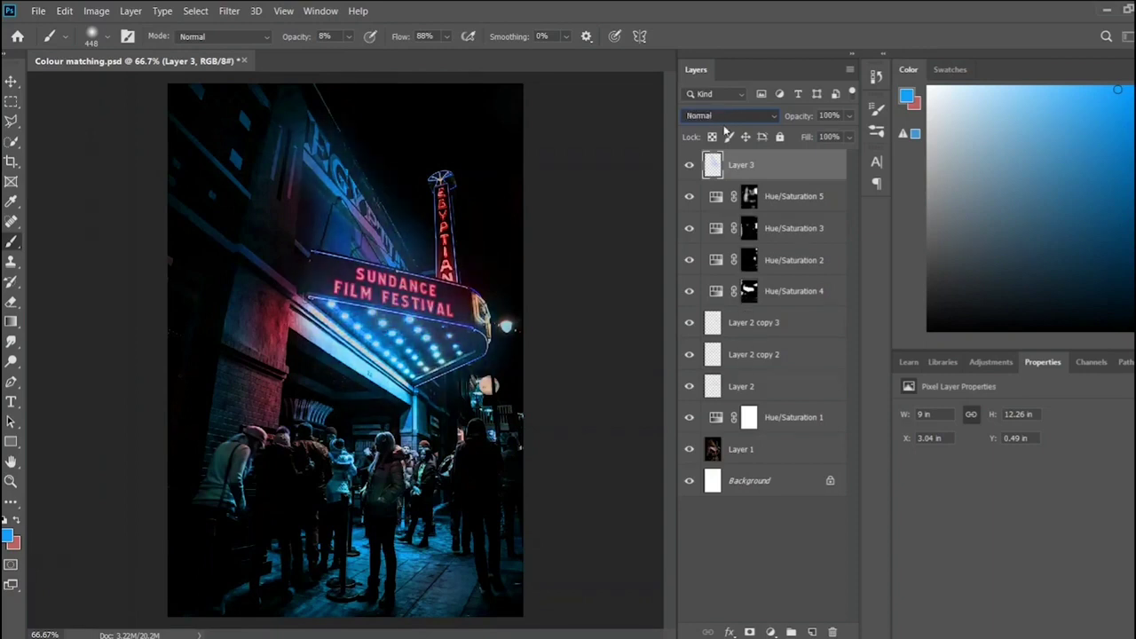
pyautogui.press('Down')
pyautogui.press('Down')
pyautogui.press('Down')
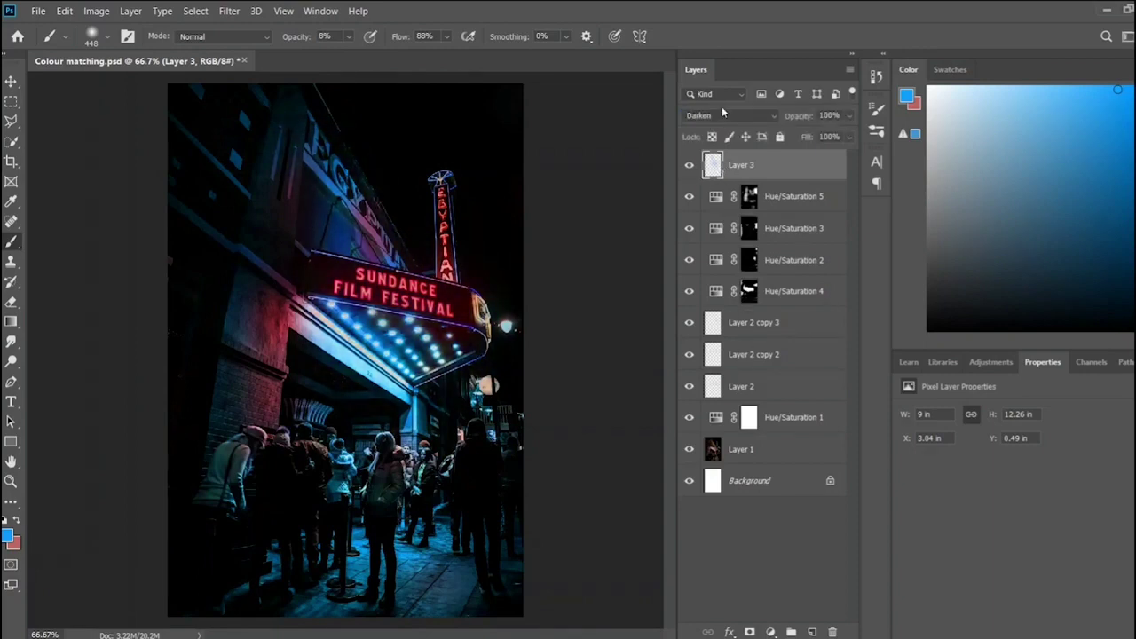
pyautogui.press('Down')
pyautogui.press('Down')
pyautogui.press('Down')
pyautogui.press('Down')
pyautogui.press('Down')
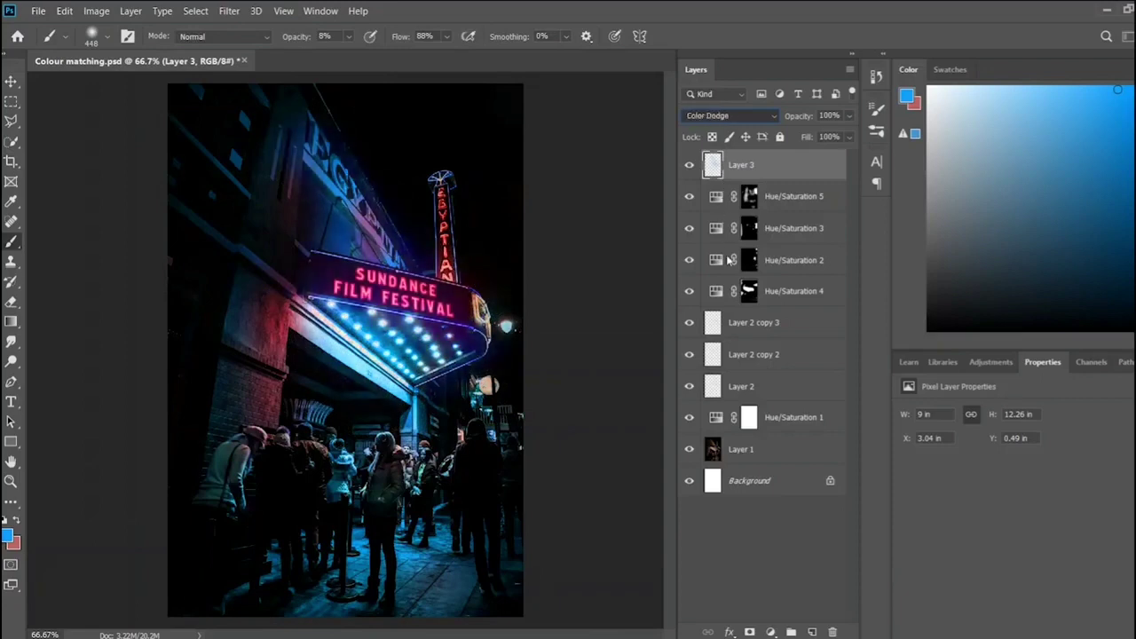
pyautogui.press('Down')
pyautogui.press('Up')
pyautogui.moveTo(852, 133); pyautogui.dragTo(824, 137)
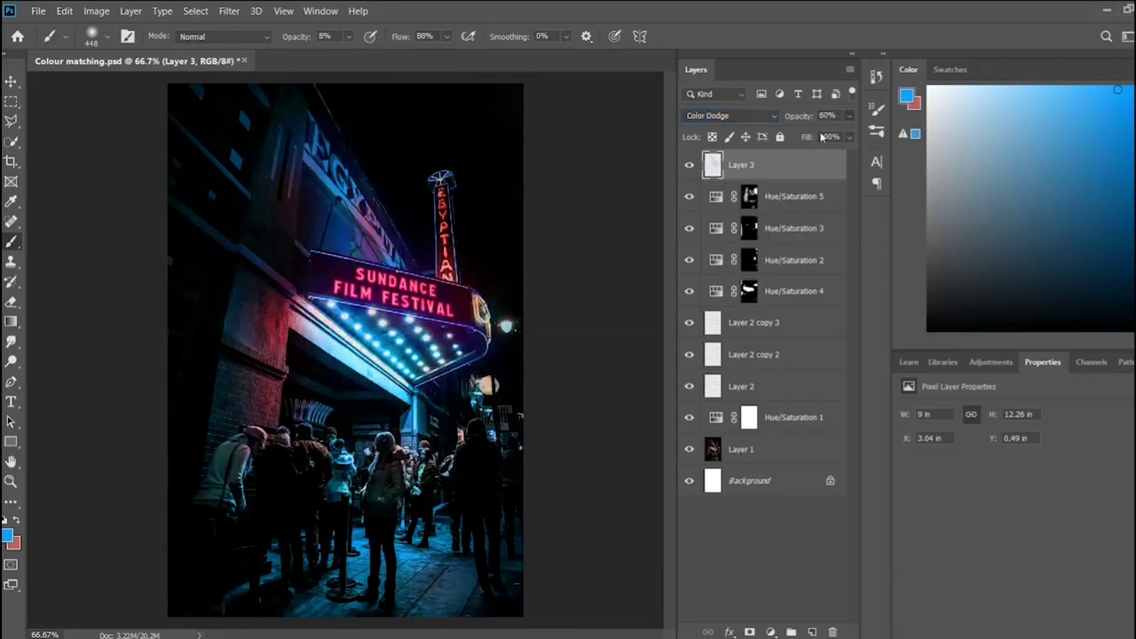
pyautogui.press('Down')
pyautogui.press('Down')
pyautogui.press('Down')
pyautogui.press('Down')
pyautogui.press('Down')
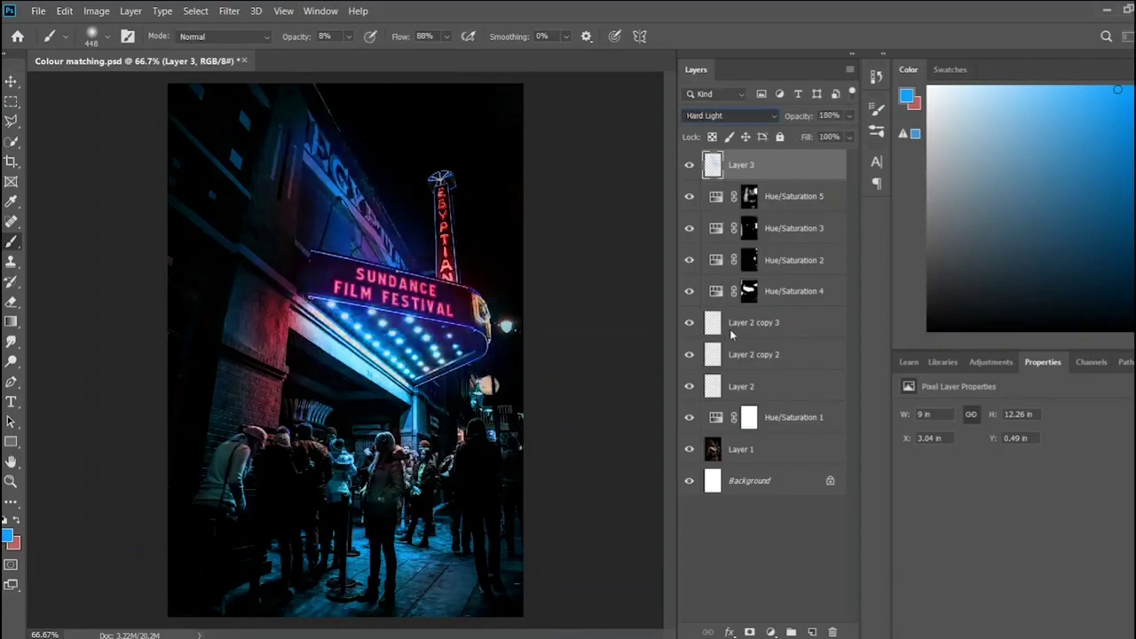
pyautogui.press('Down')
# - Create a new empty layer named 'guide'
pyautogui.press('v')
pyautogui.click(607, 301)
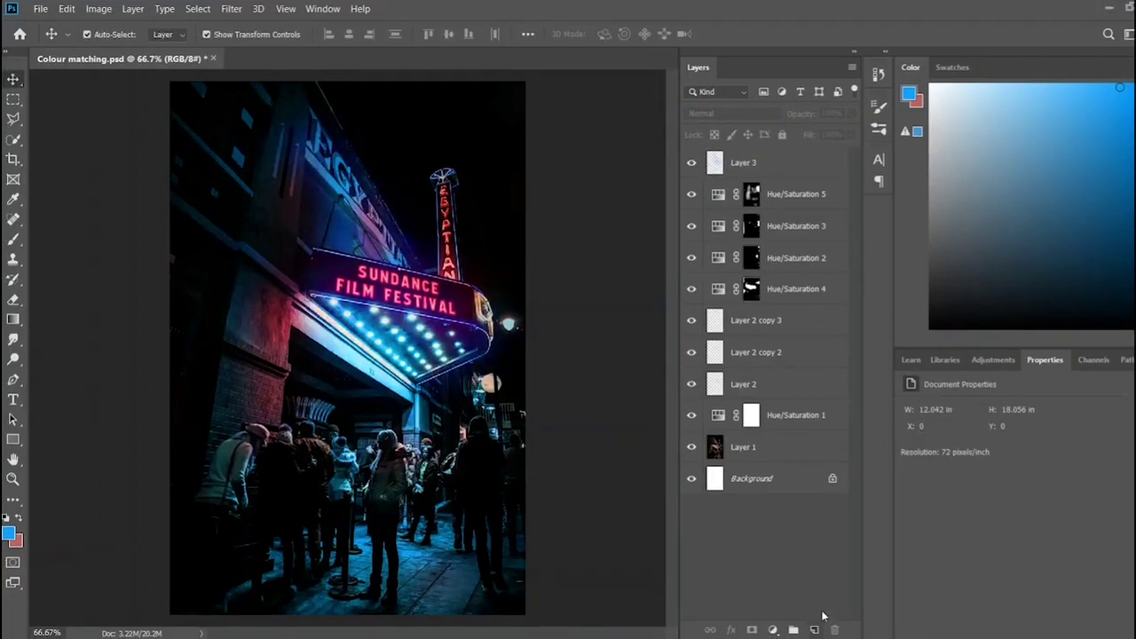
pyautogui.click(814, 629)
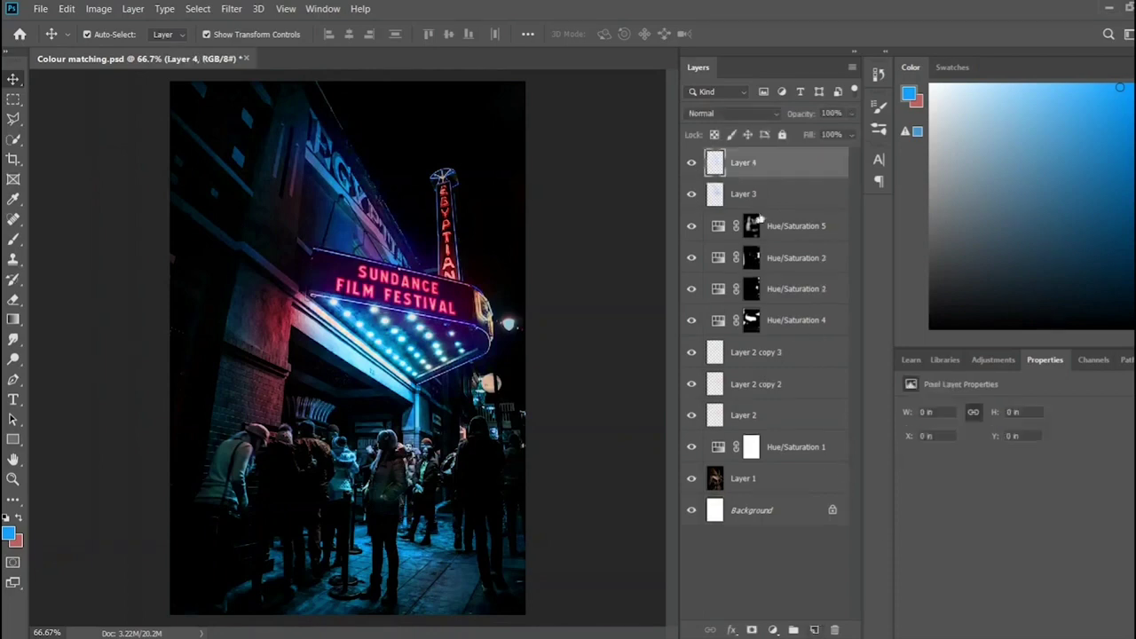
pyautogui.doubleClick(740, 163)
pyautogui.write('guide')
pyautogui.press('Return')
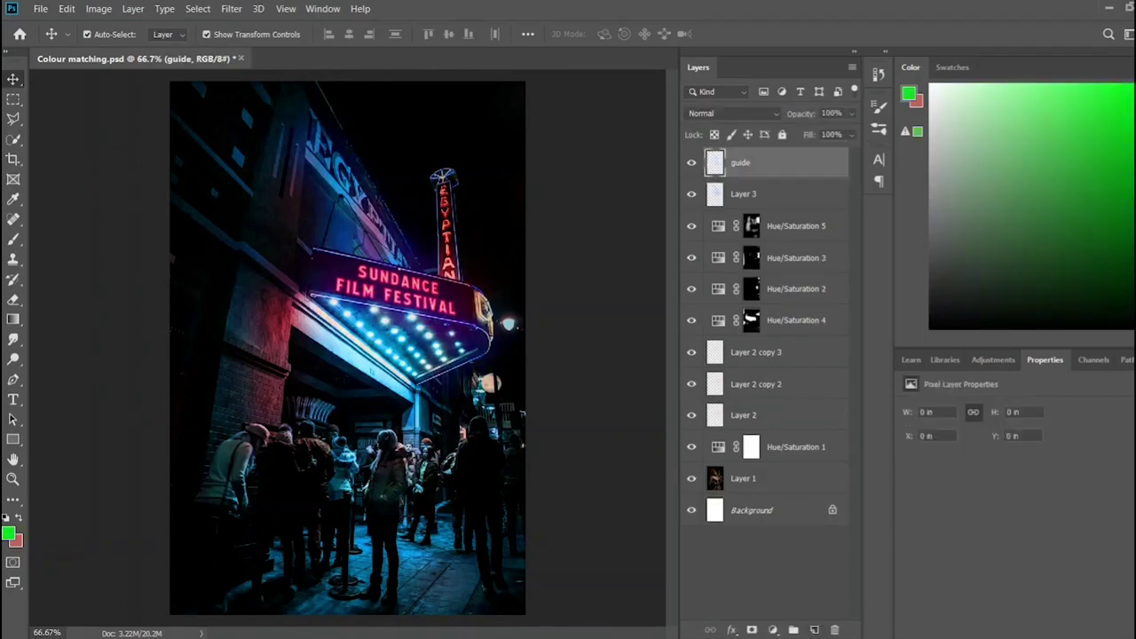
# - Paint a green wavy line across the bottom pavement, redoing the first stroke
pyautogui.press('b')
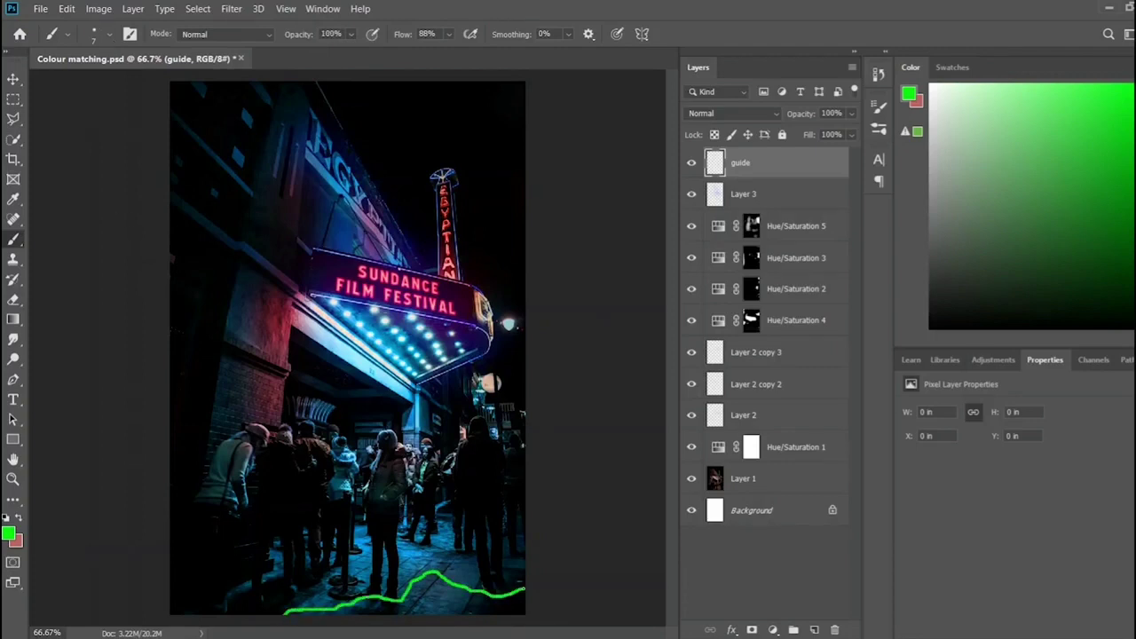
pyautogui.hotkey('ctrl', 'z')
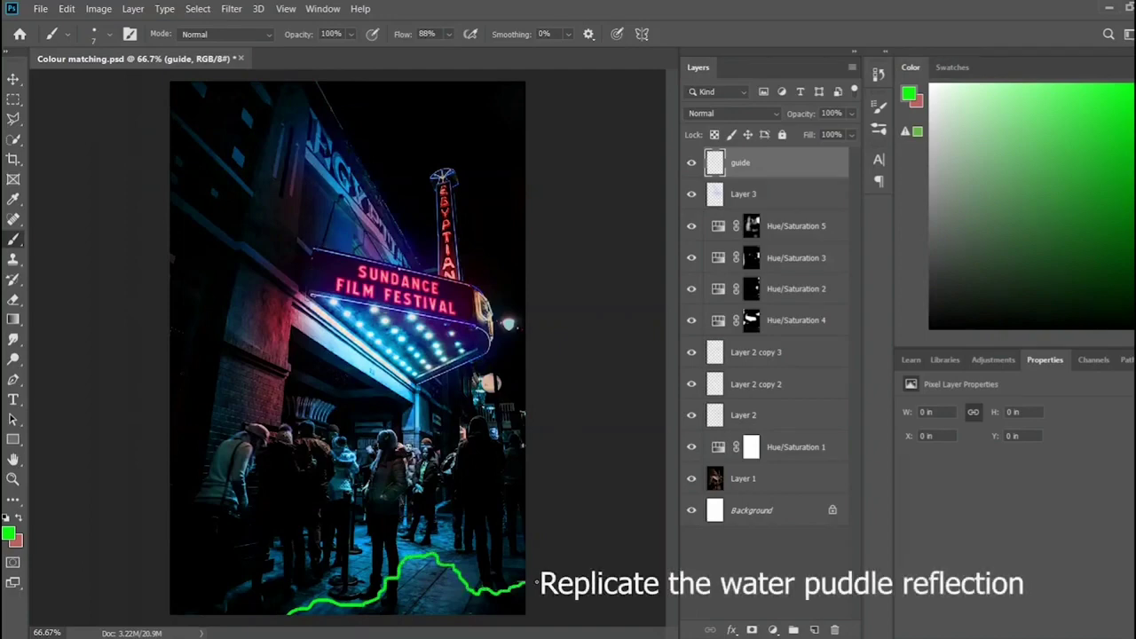
pyautogui.hotkey('ctrl', '+')
pyautogui.scroll(-2, 550, 593)
pyautogui.hotkey('ctrl', '-')
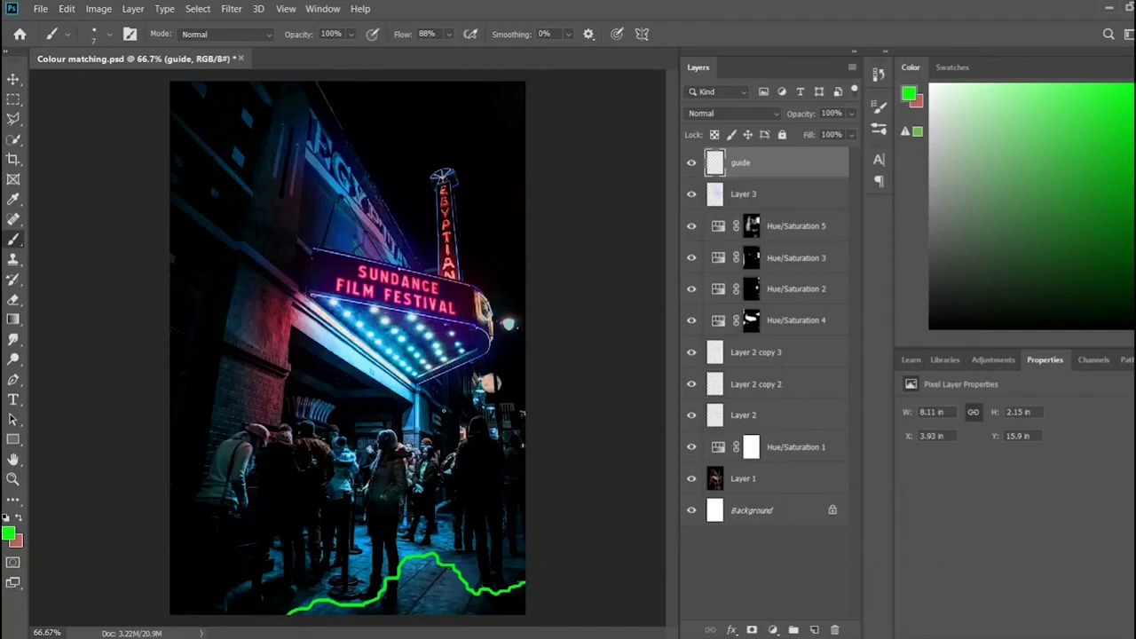
# - Select the marquee sign band in the flattened PNG image
pyautogui.press('m')
pyautogui.moveTo(153, 175); pyautogui.dragTo(549, 378)
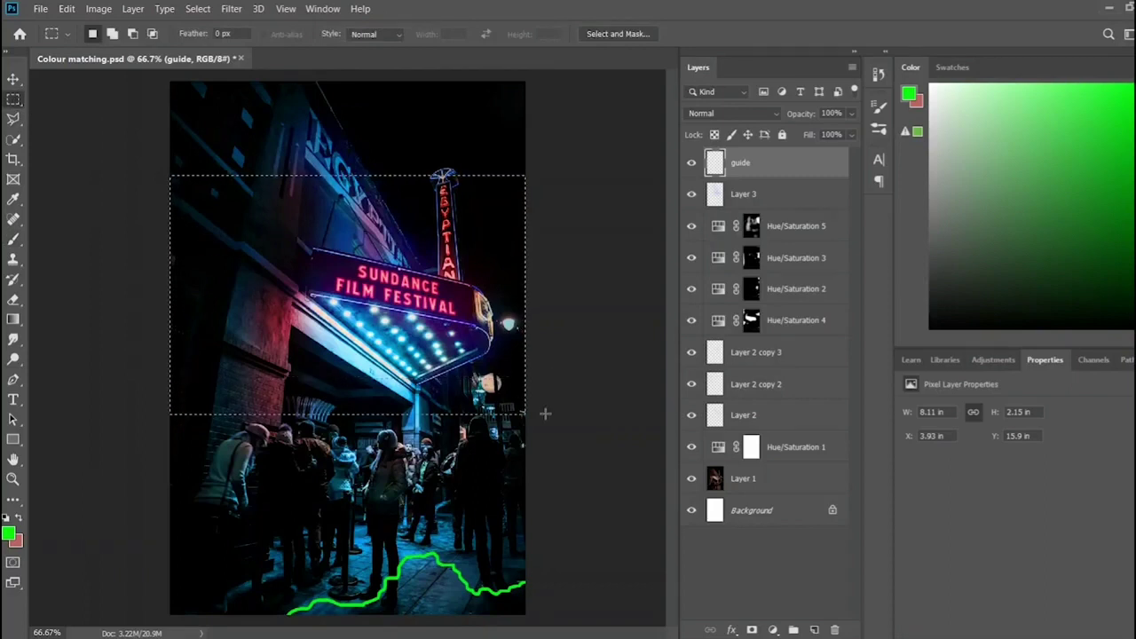
pyautogui.hotkey('ctrl', 'd')
pyautogui.moveTo(169, 252); pyautogui.dragTo(551, 426)
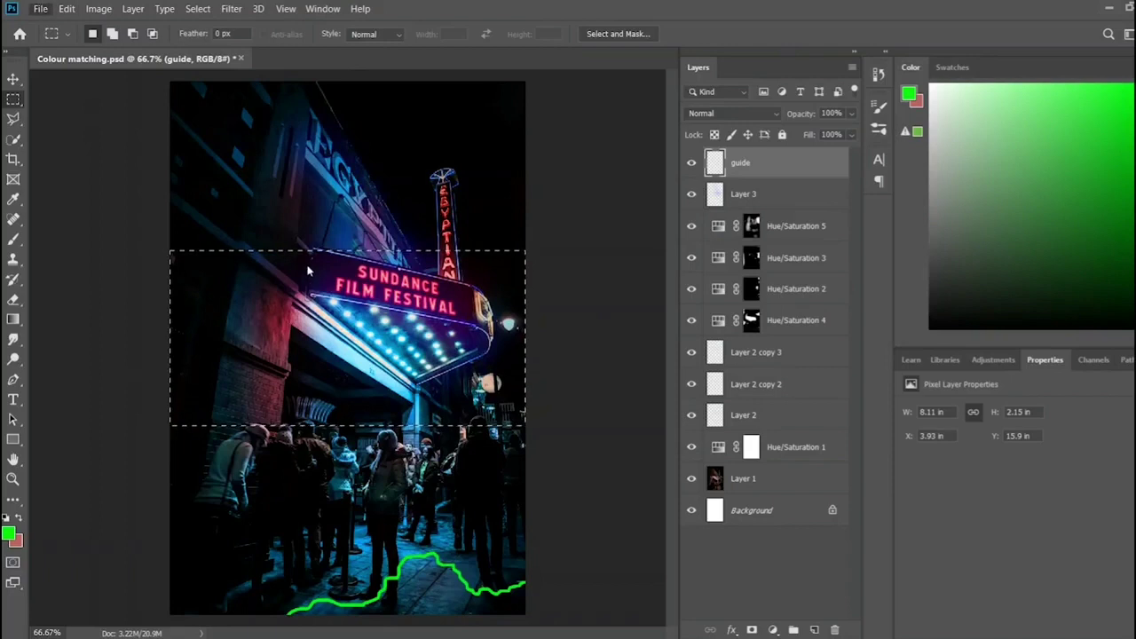
pyautogui.moveTo(167, 256); pyautogui.dragTo(529, 410)
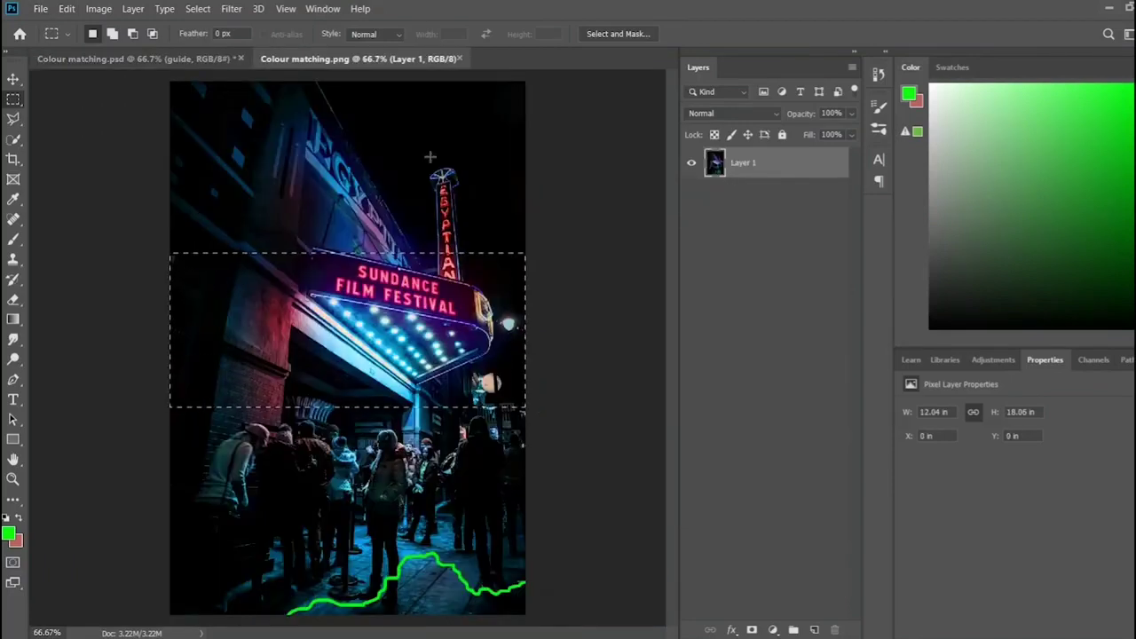
# - Paste the band into the PSD as Layer 4, flip it vertically, and move it below the crowd
pyautogui.click(87, 60)
pyautogui.hotkey('ctrl', 'v')
pyautogui.press('v')
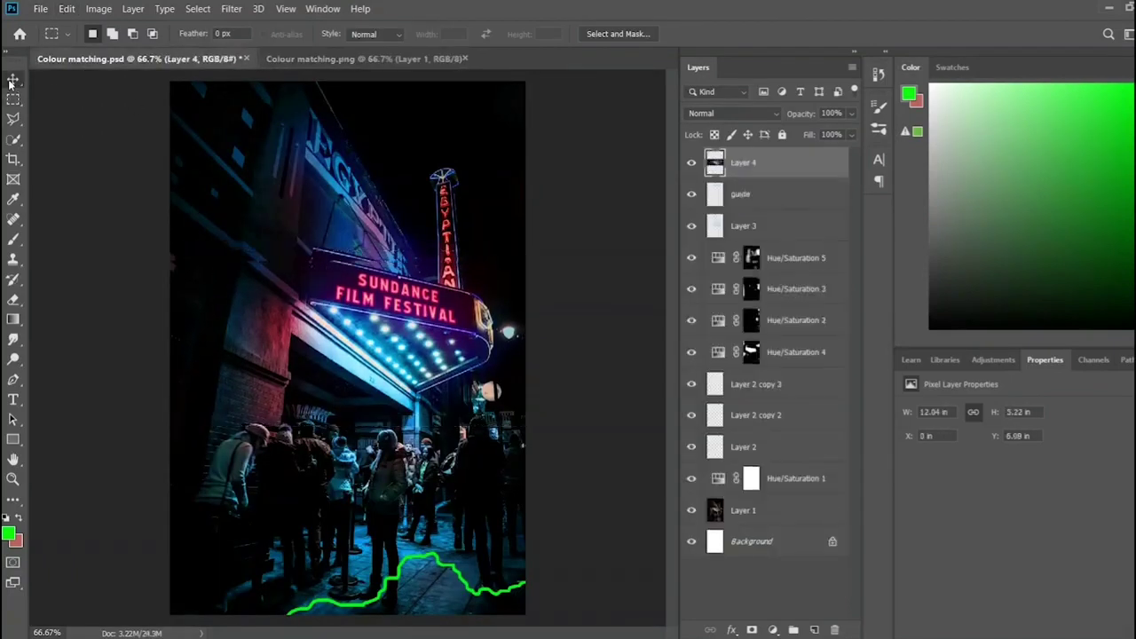
pyautogui.moveTo(125, 225); pyautogui.dragTo(160, 274)
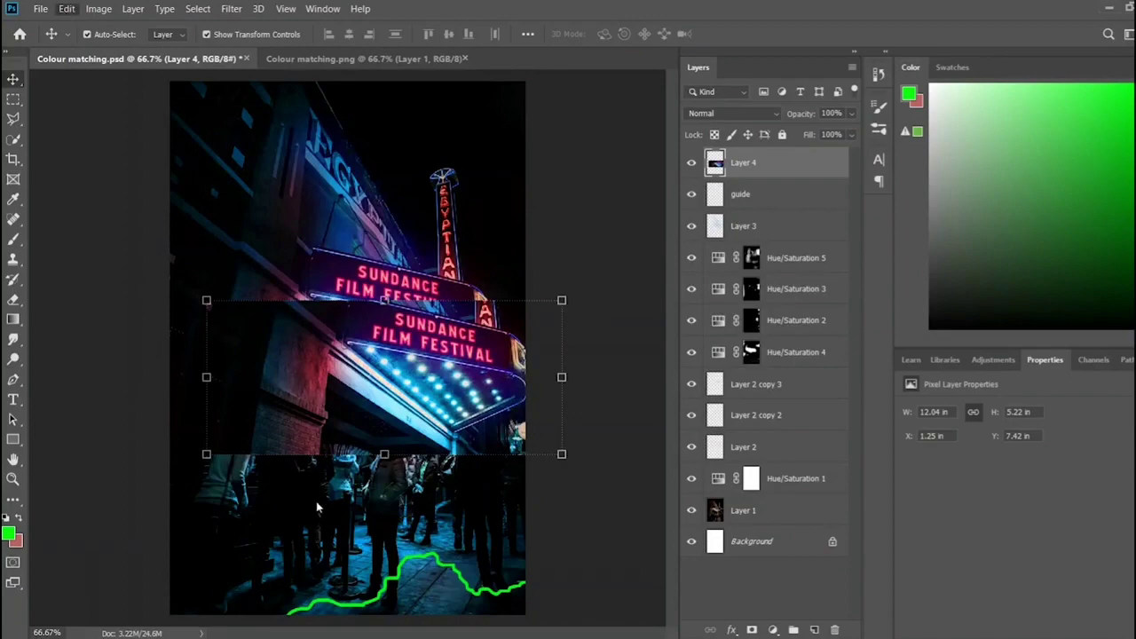
pyautogui.hotkey('ctrl', 'z')
pyautogui.hotkey('ctrl', 'shift', 'z')
pyautogui.hotkey('ctrl', 'shift', 'z')
pyautogui.moveTo(311, 517)
pyautogui.mouseDown()
pyautogui.moveTo(365, 545)
pyautogui.moveTo(360, 499)
pyautogui.mouseUp()
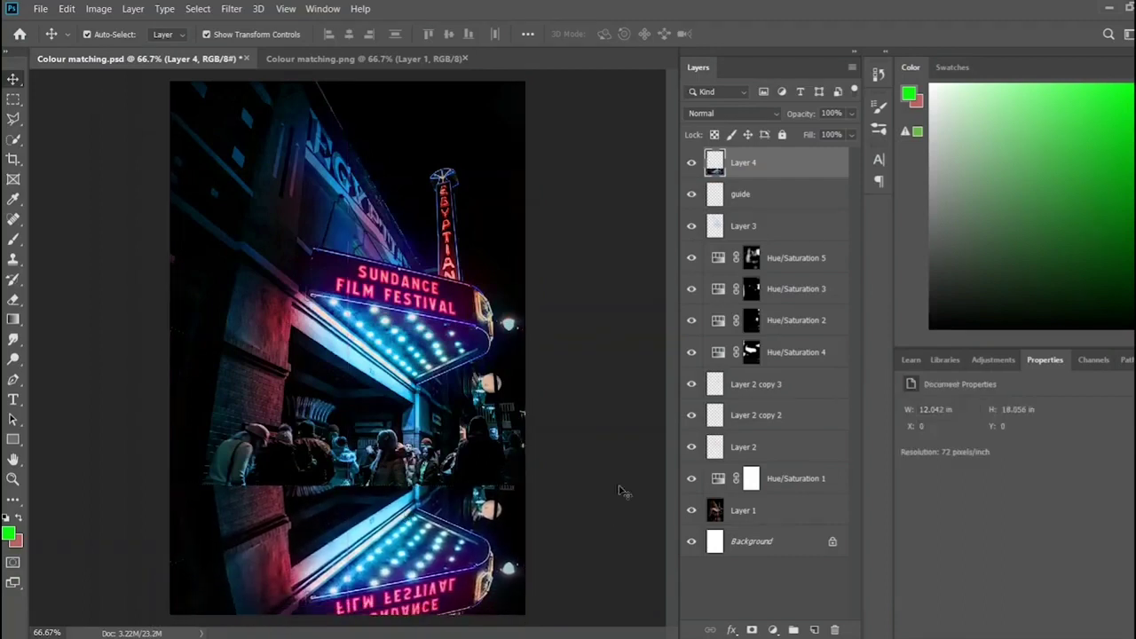
pyautogui.click(616, 489)
# - Hide Layer 4 and duplicate Layer 1 into Layer 1 copy
pyautogui.click(693, 163)
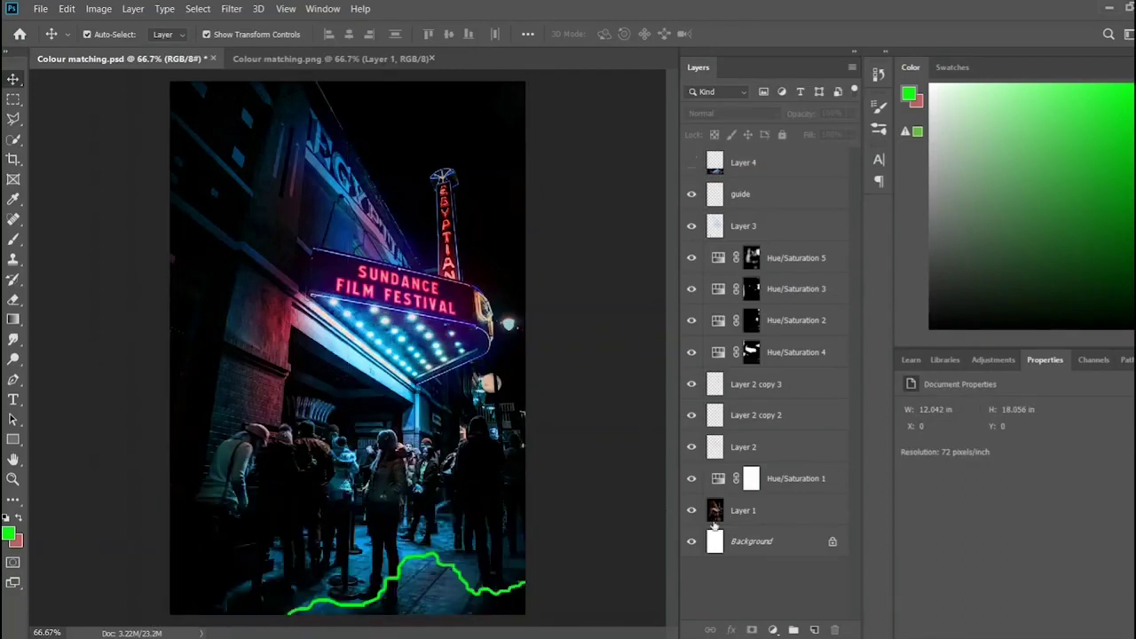
pyautogui.click(784, 523)
pyautogui.hotkey('ctrl', 'j')
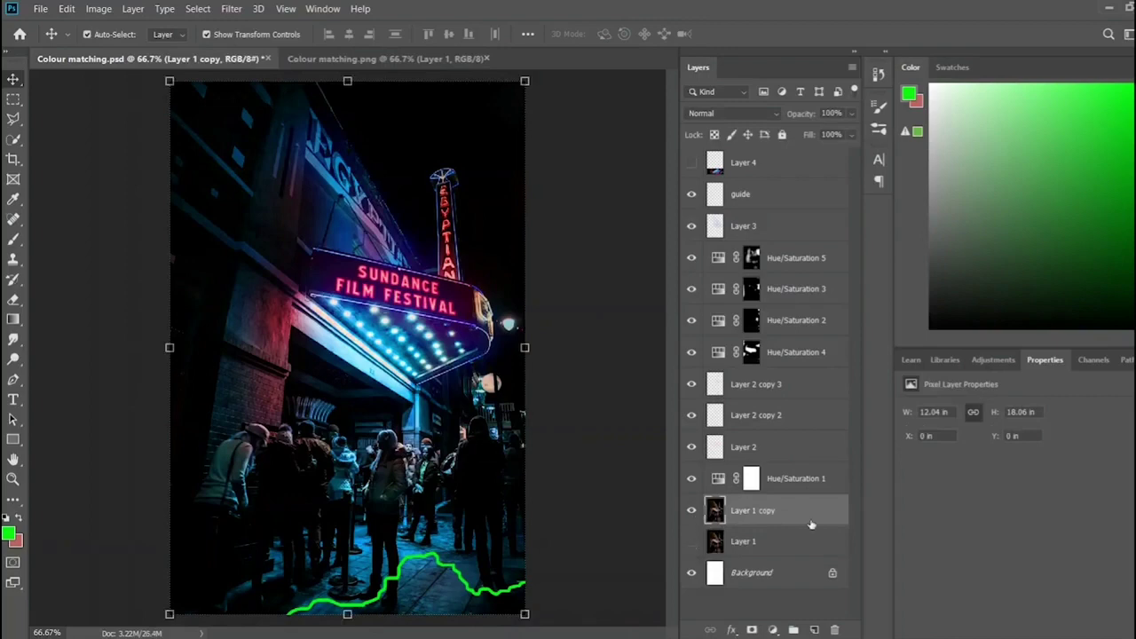
# - Polygon-select the pavement below the green guide line on Layer 1 copy
pyautogui.click(14, 119)
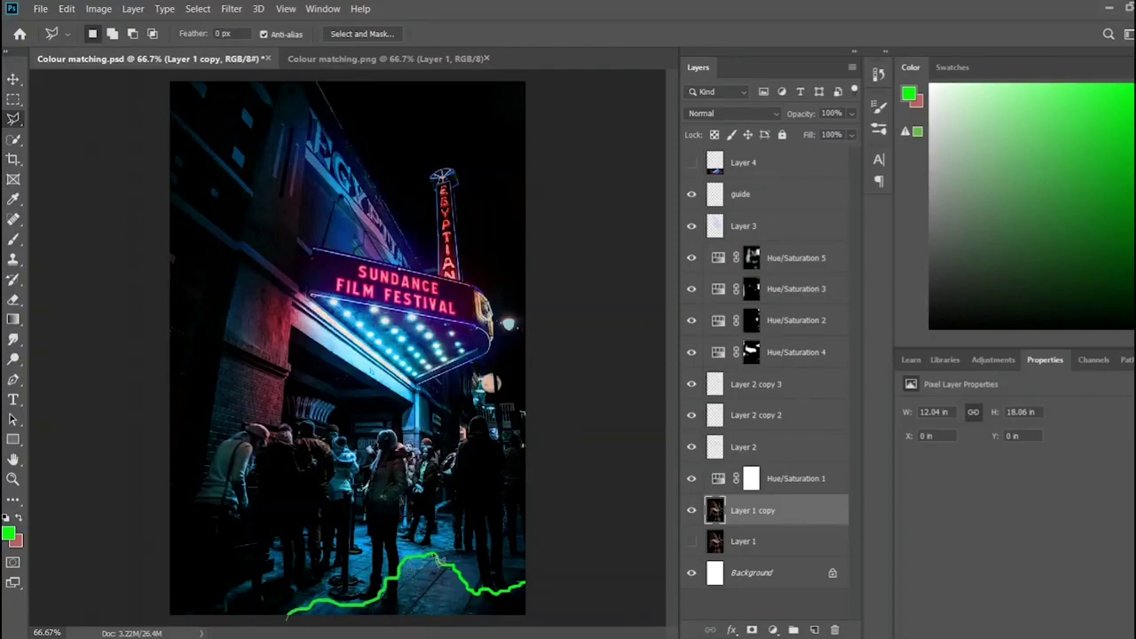
pyautogui.moveTo(266, 299); pyautogui.dragTo(622, 628)
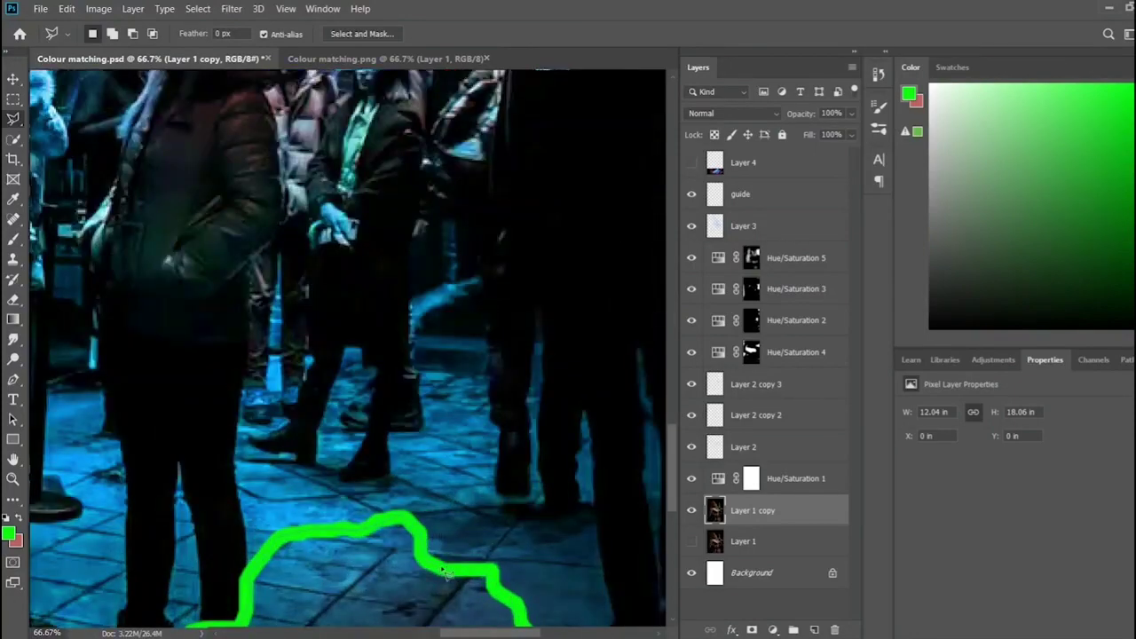
pyautogui.scroll(-1, 497, 593)
pyautogui.scroll(-4, 523, 532)
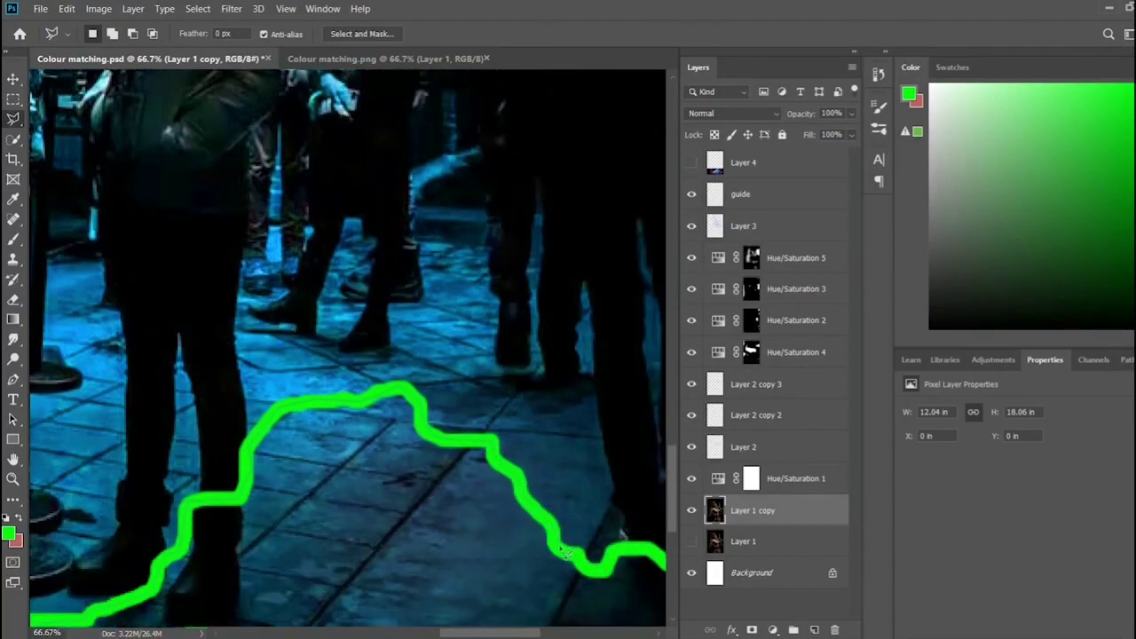
pyautogui.hscroll(5, 627, 552)
pyautogui.hscroll(3, 457, 575)
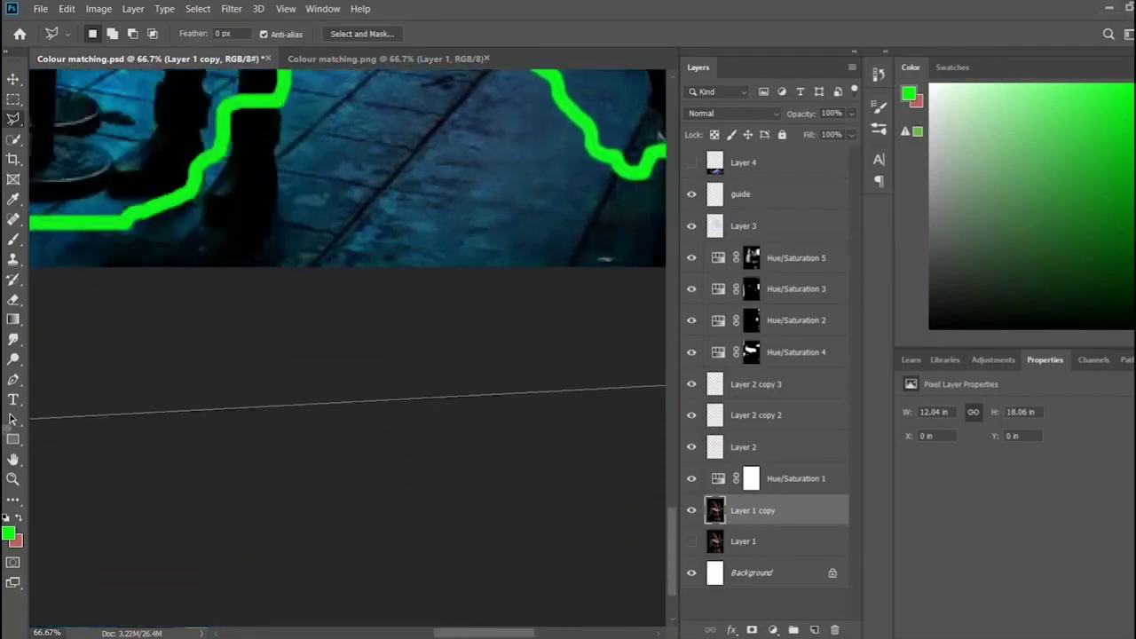
pyautogui.click(654, 384)
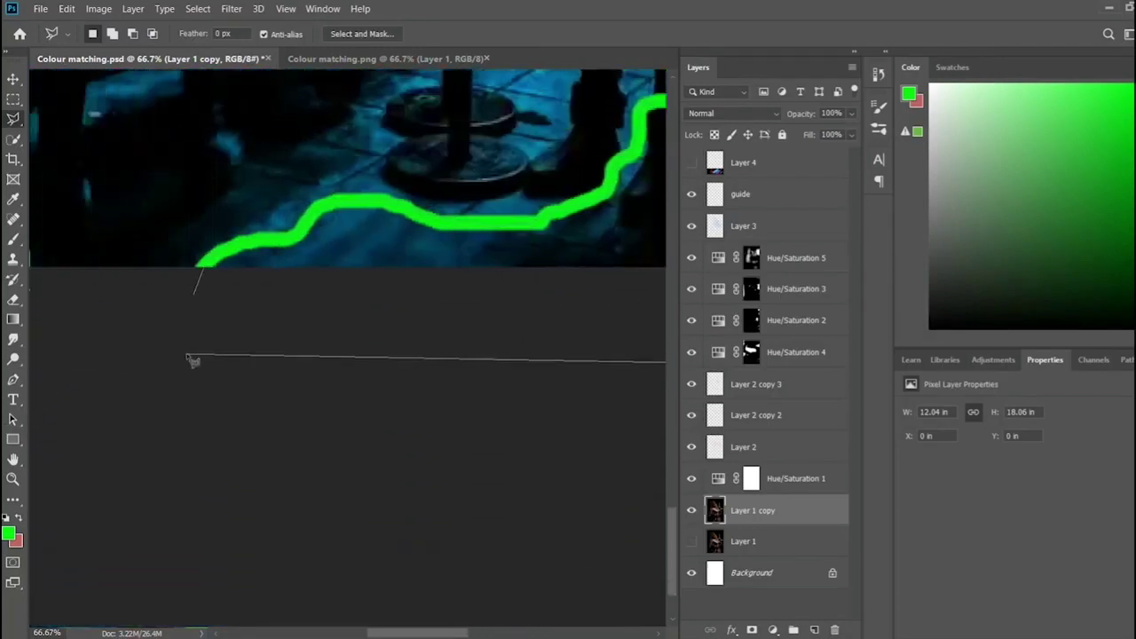
pyautogui.doubleClick(203, 303)
# - Fill the selection white, deselect, then show and select Layer 4
pyautogui.press('Delete')
pyautogui.hotkey('ctrl', '0')
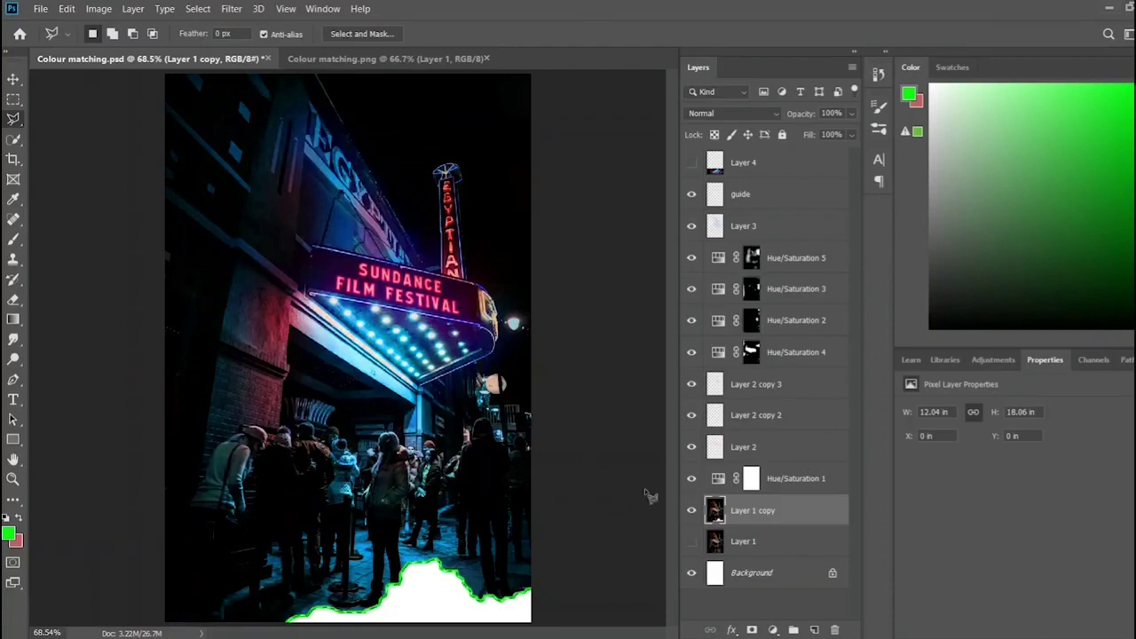
pyautogui.click(691, 164)
pyautogui.click(744, 163)
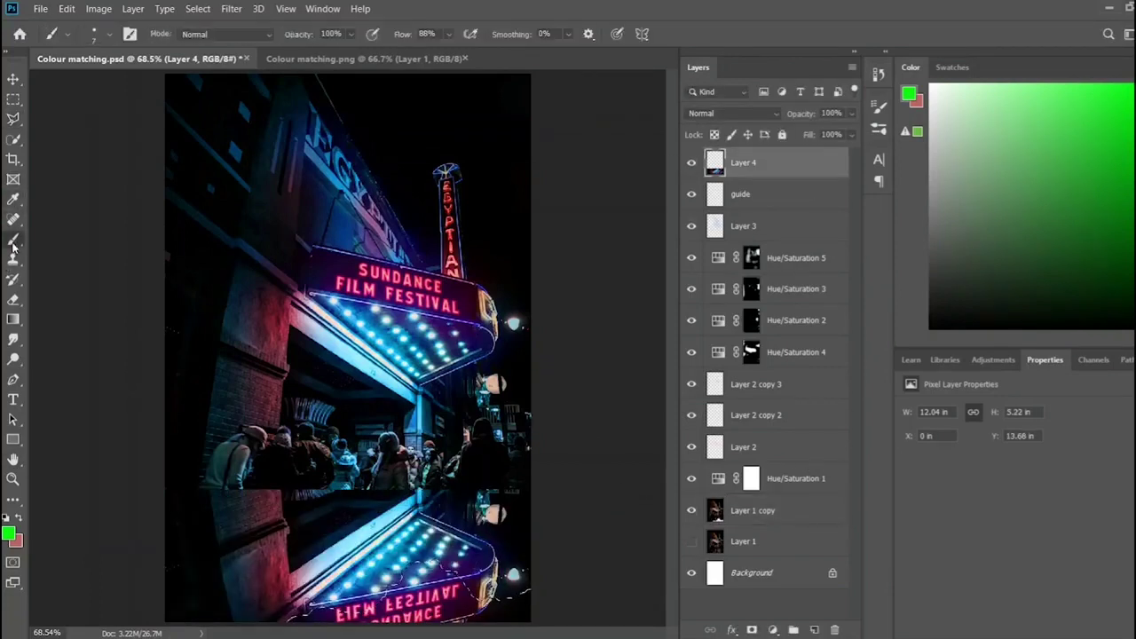
# - Move Layer 4 above Layer 1, clip Hue/Saturation 1 to Layer 1 copy, select Hue/Saturation 5
pyautogui.press('v')
pyautogui.moveTo(726, 184); pyautogui.dragTo(781, 527)
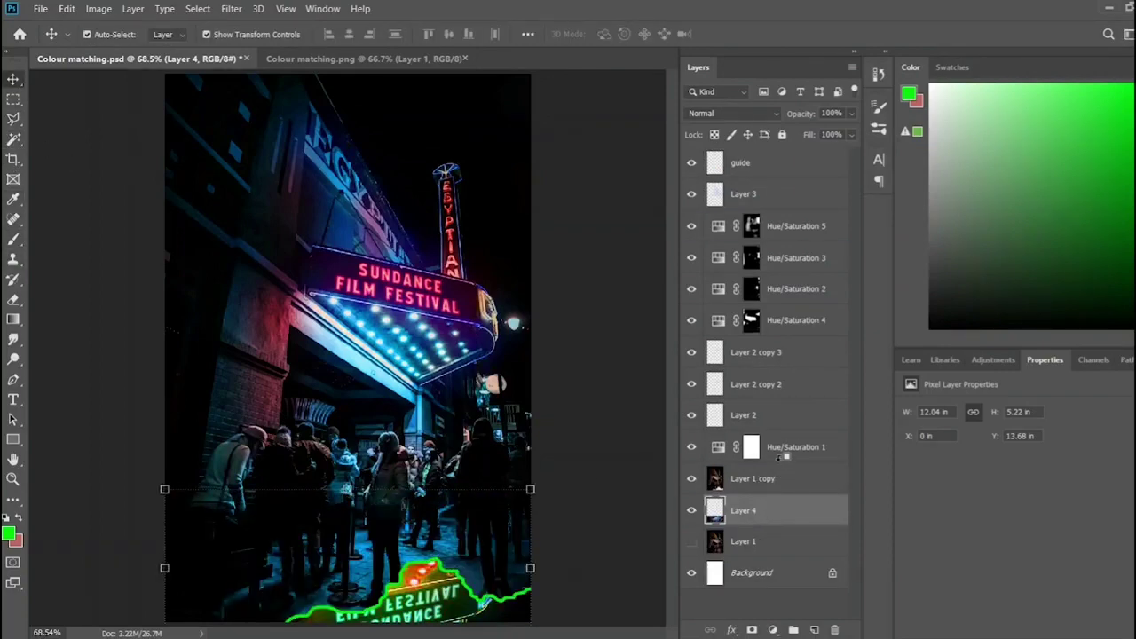
pyautogui.keyDown('alt'); pyautogui.click(778, 462); pyautogui.keyUp('alt')
pyautogui.click(529, 599)
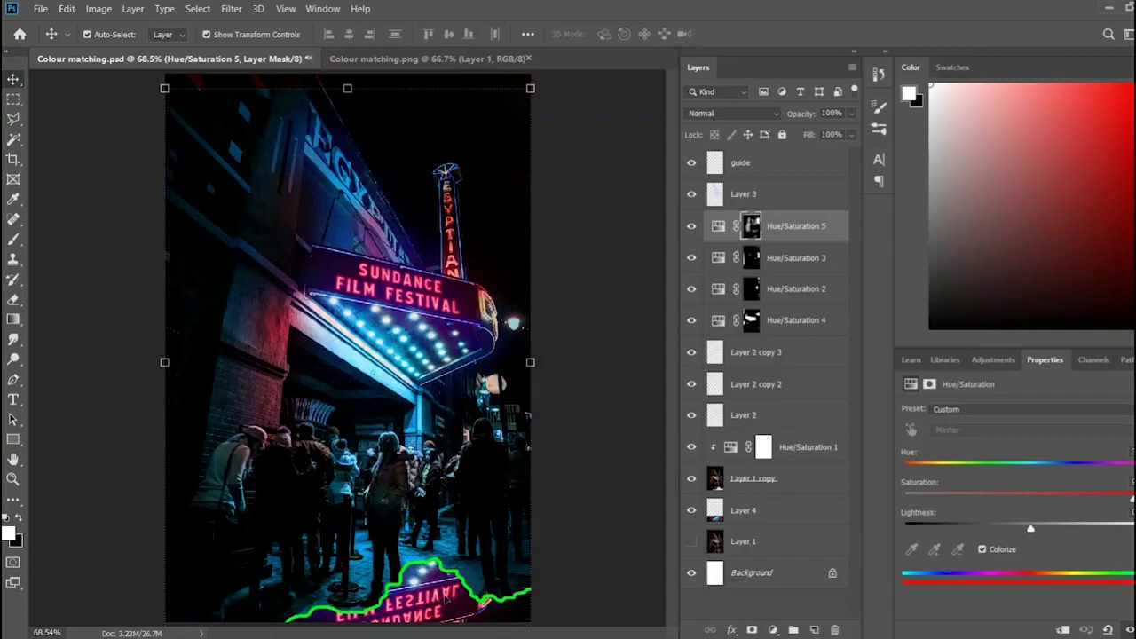
pyautogui.hotkey('ctrl', '-')
pyautogui.hotkey('ctrl', '-')
# - Free-transform the Layer 4 reflection to about 57% height and commit it
pyautogui.click(793, 541)
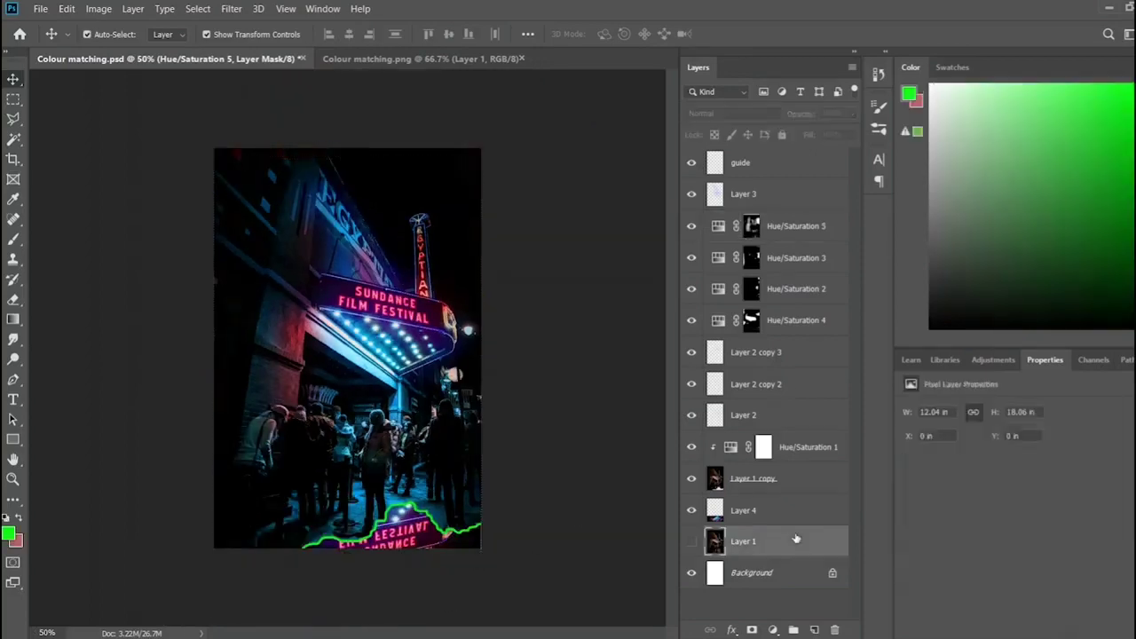
pyautogui.click(755, 507)
pyautogui.hotkey('ctrl', 't')
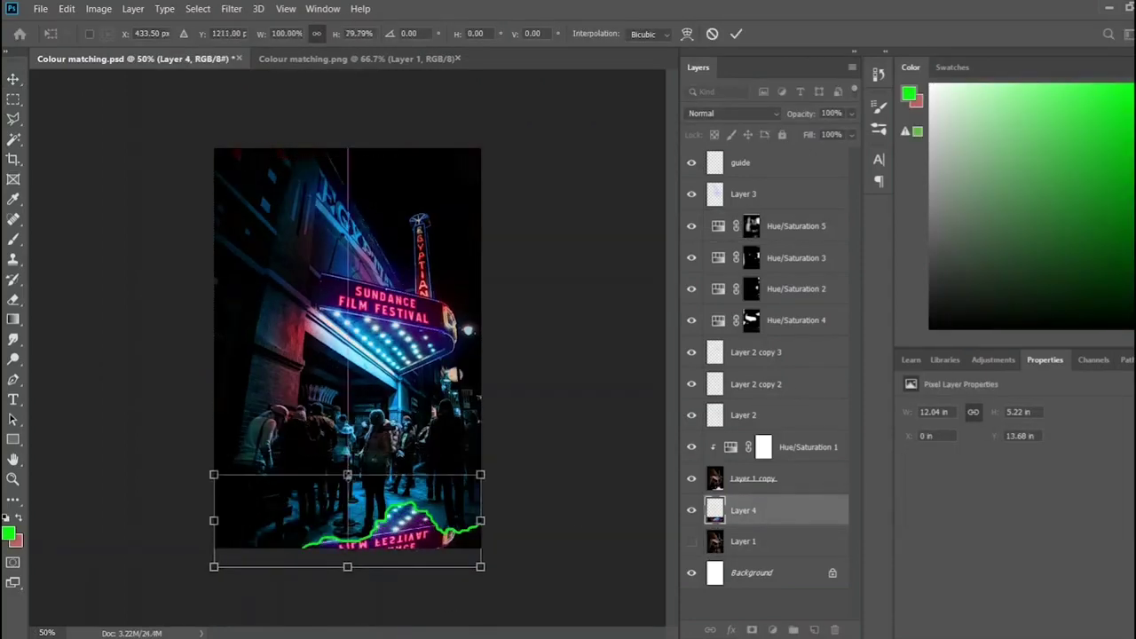
pyautogui.moveTo(347, 451); pyautogui.dragTo(347, 492)
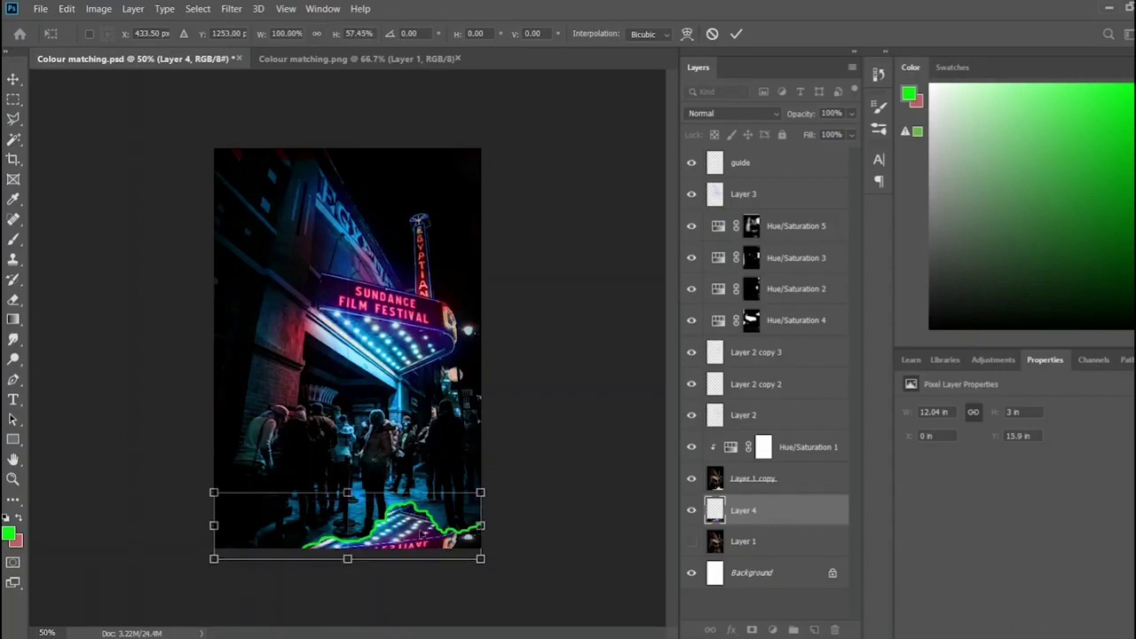
pyautogui.press('Return')
pyautogui.click(549, 555)
# - Zoom in on the image bottom and inspect the Hue/Saturation 5 settings
pyautogui.hotkey('ctrl', '+')
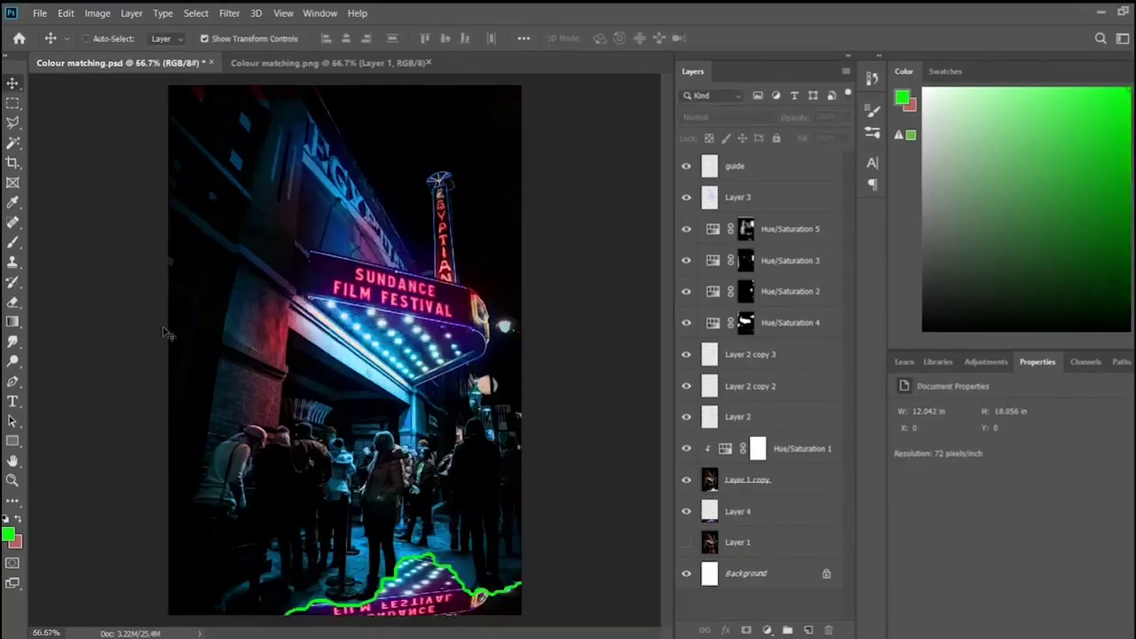
pyautogui.scroll(-10, 373, 426)
pyautogui.click(442, 407)
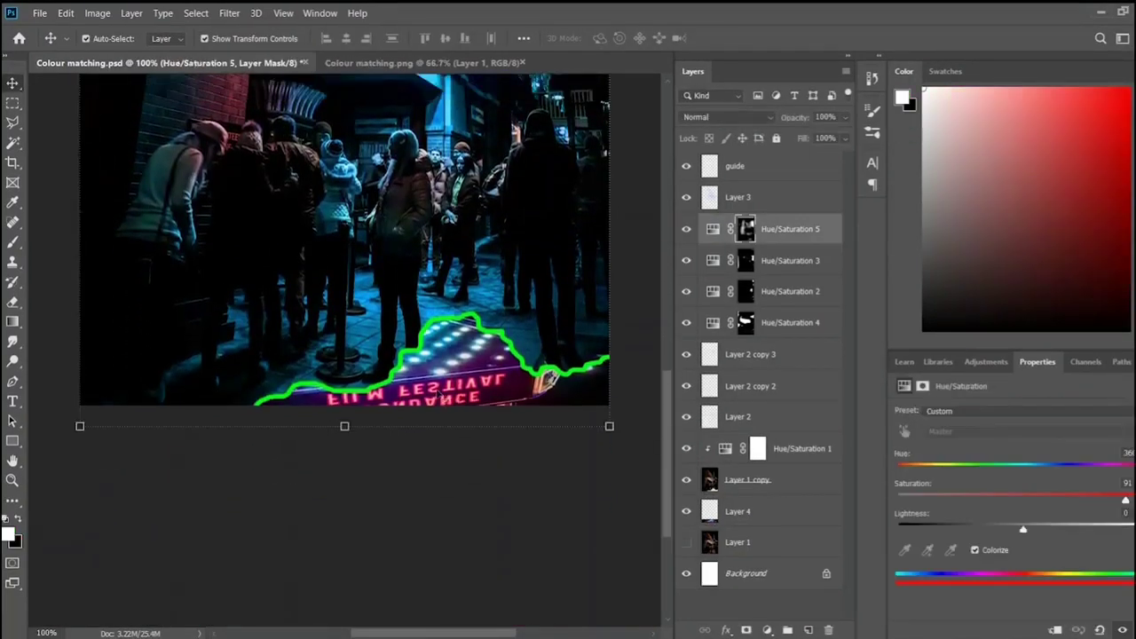
pyautogui.scroll(2, 439, 399)
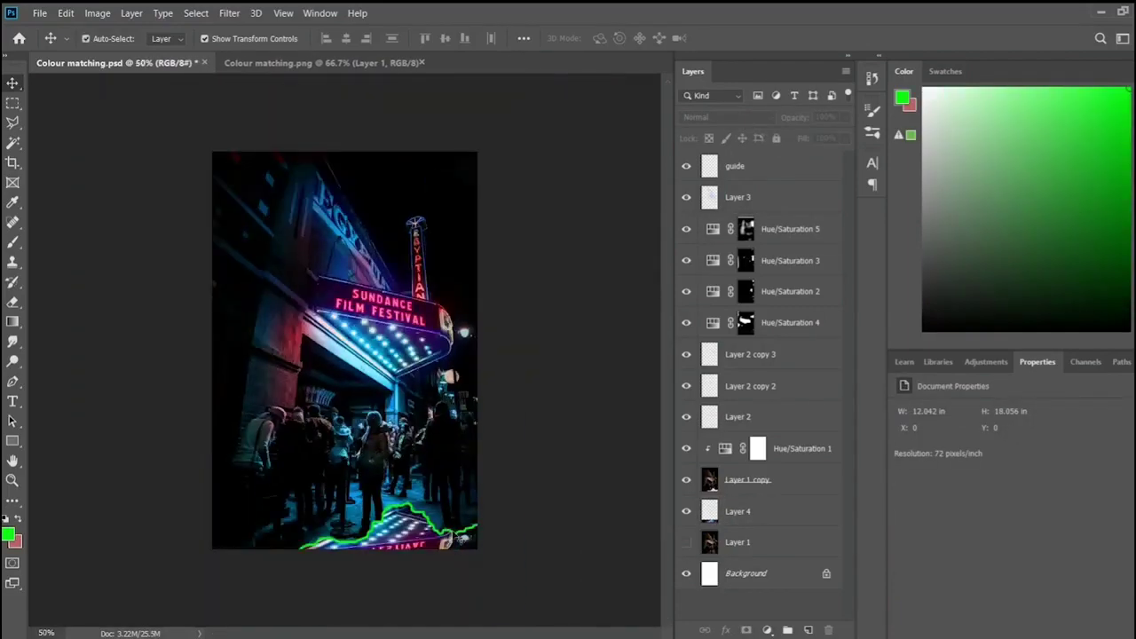
# - Select the guide outline layer and pan the view around it
pyautogui.hotkey('ctrl', '+')
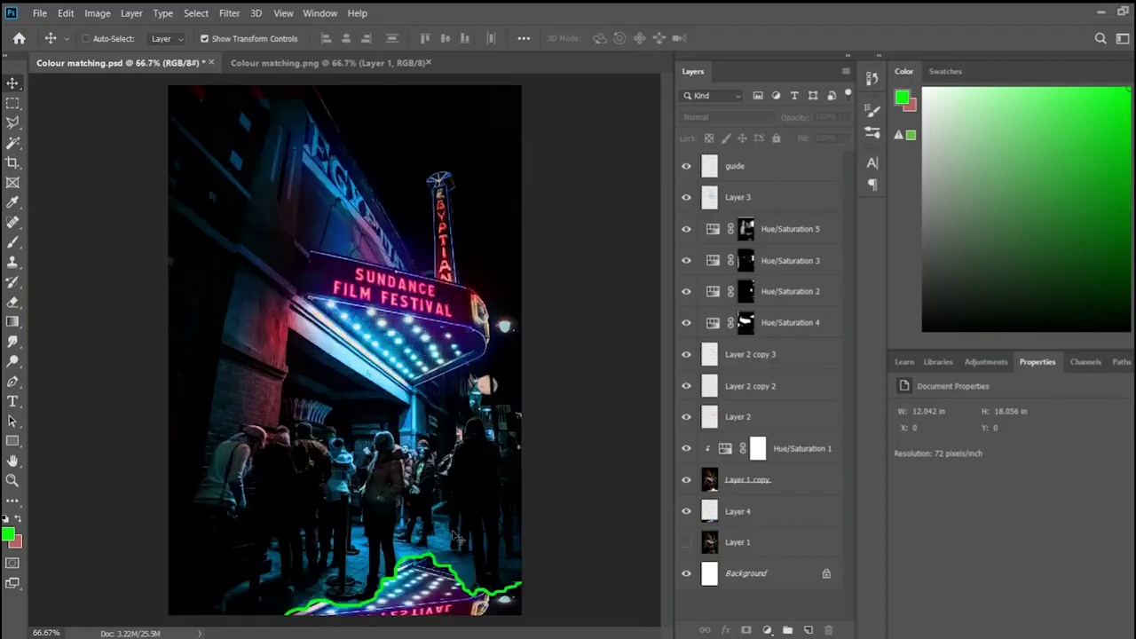
pyautogui.click(417, 554)
pyautogui.press('space')
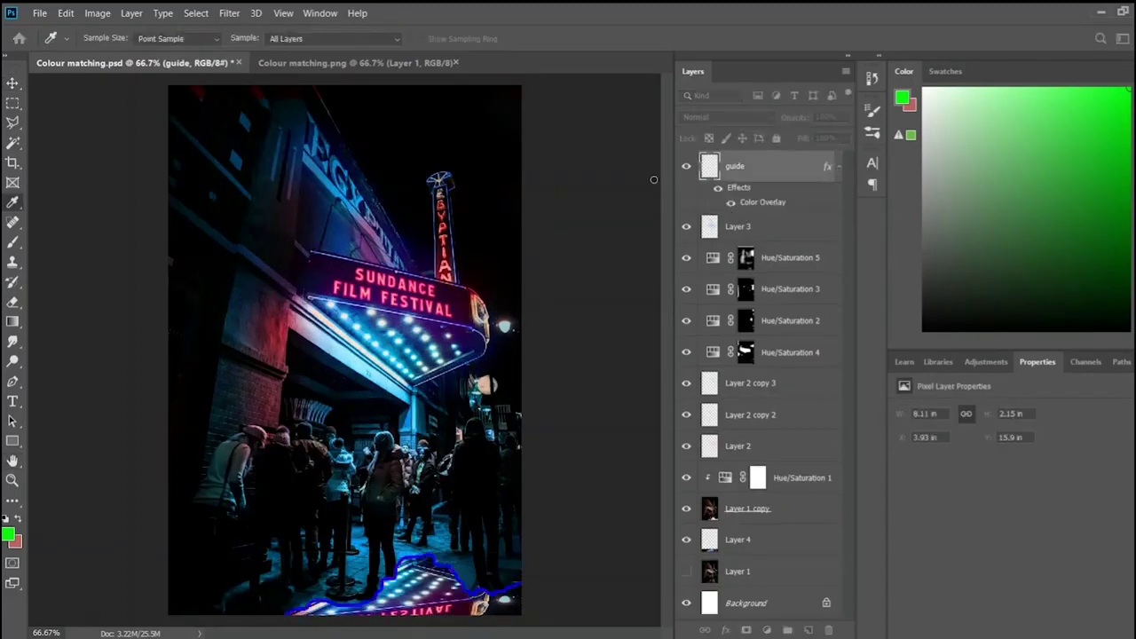
pyautogui.press('space')
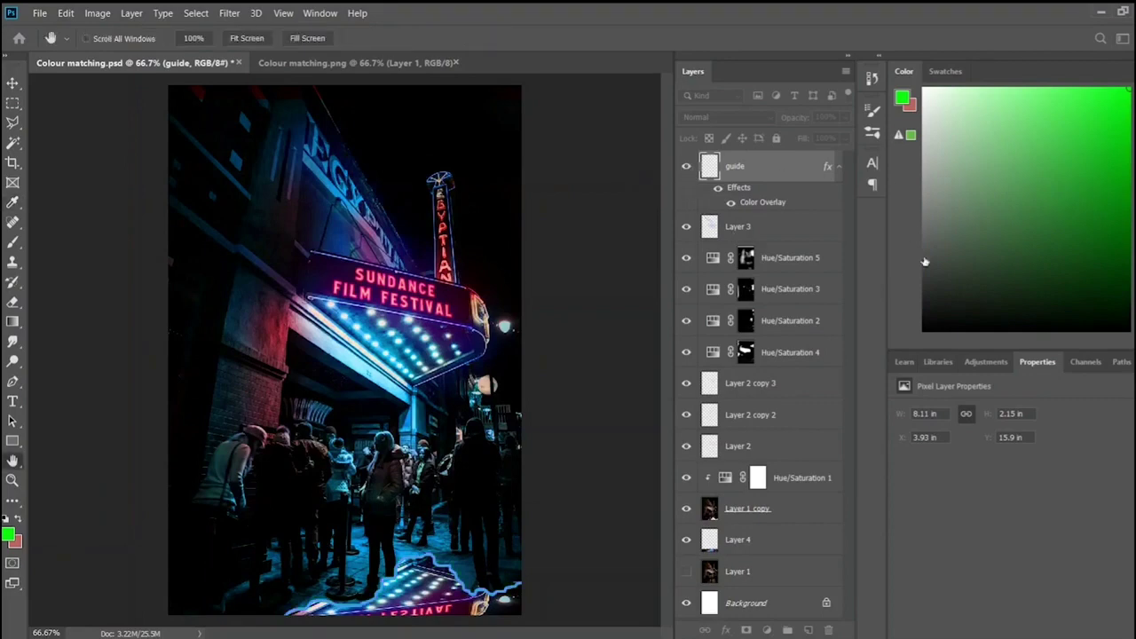
pyautogui.press('v')
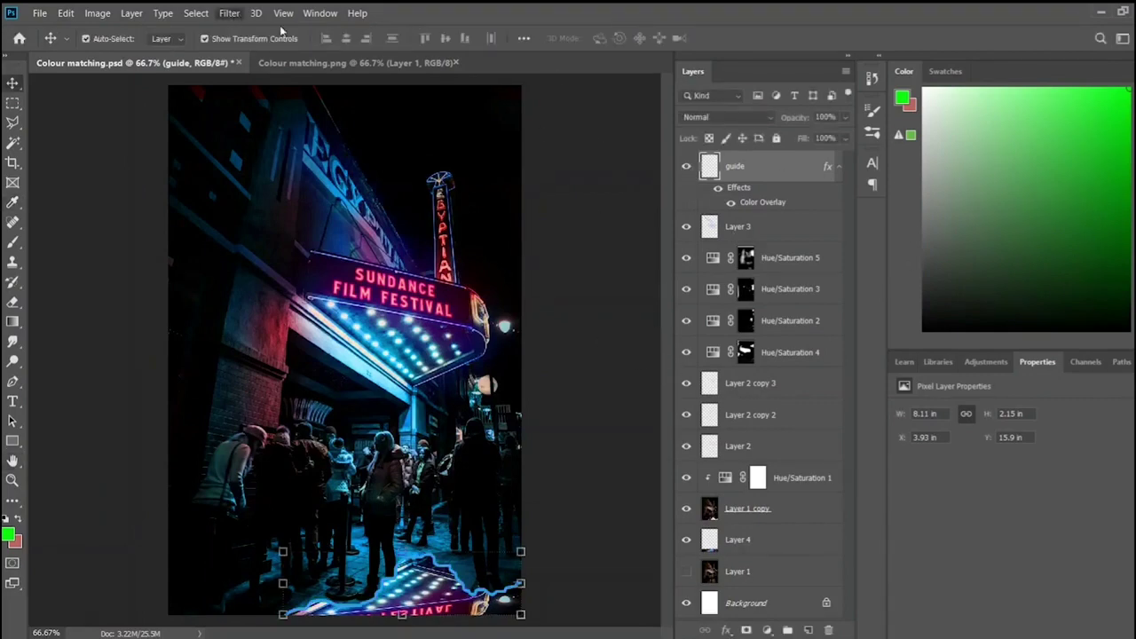
pyautogui.press('h')
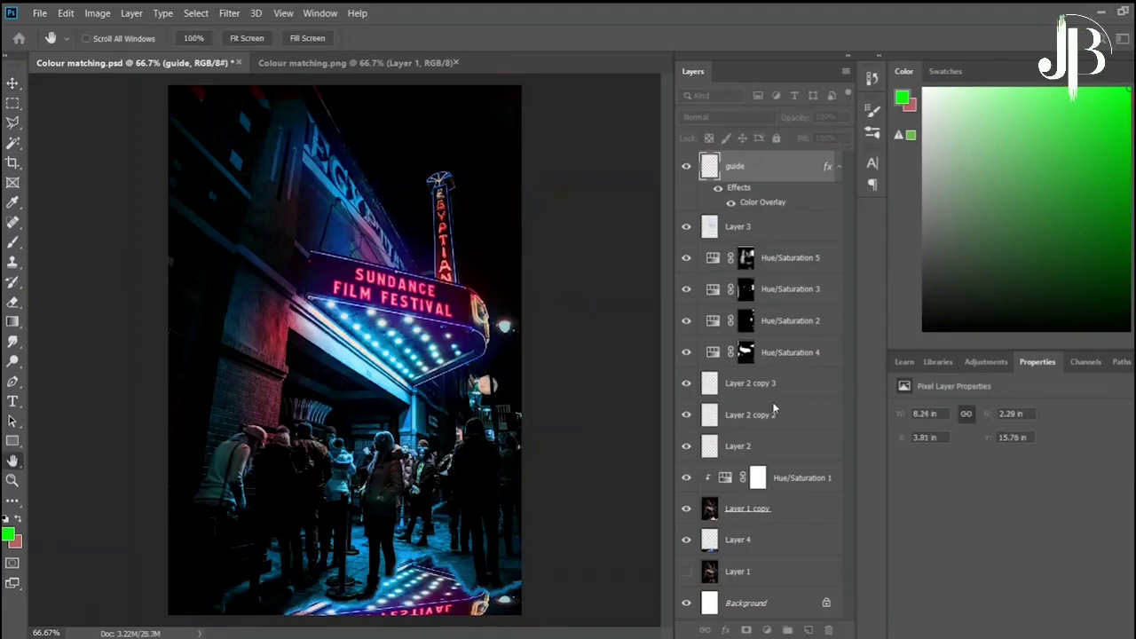
# - Add a layer mask to guide and set a black brush, size 111, at 1% opacity
pyautogui.press('v')
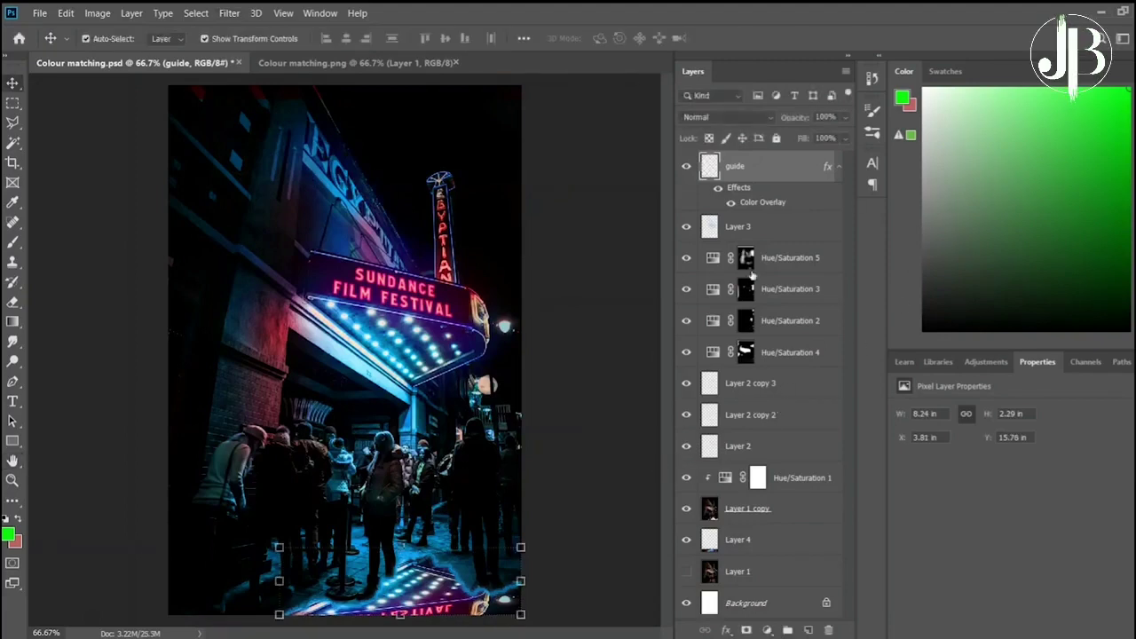
pyautogui.click(746, 629)
pyautogui.press('b')
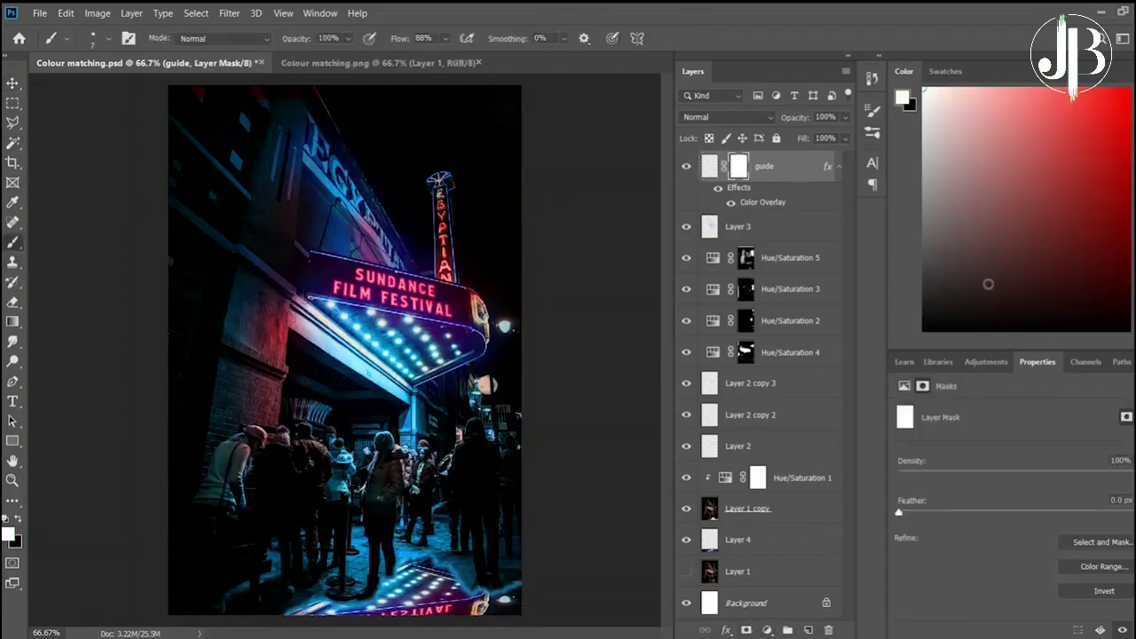
pyautogui.press('x')
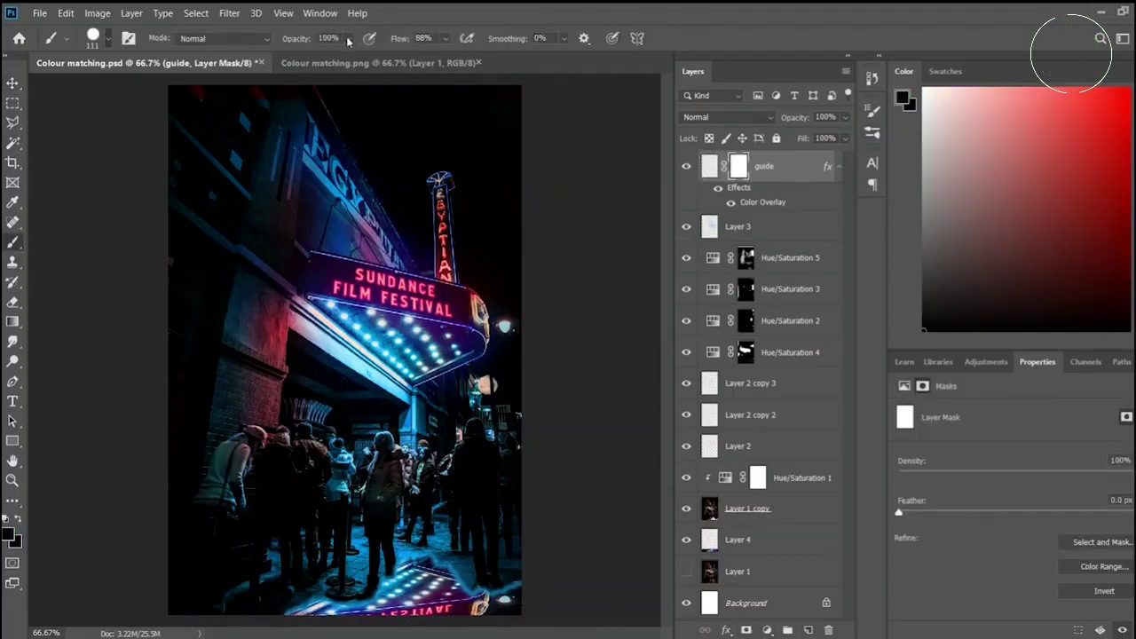
pyautogui.press('2')
pyautogui.press('4')
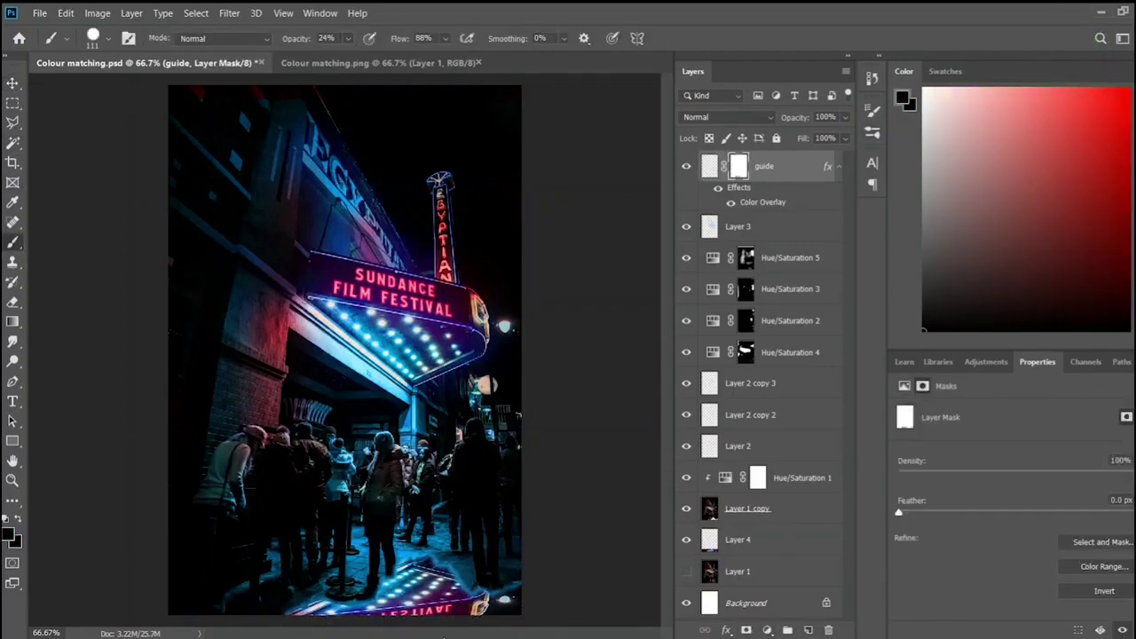
pyautogui.press('0')
pyautogui.press('1')
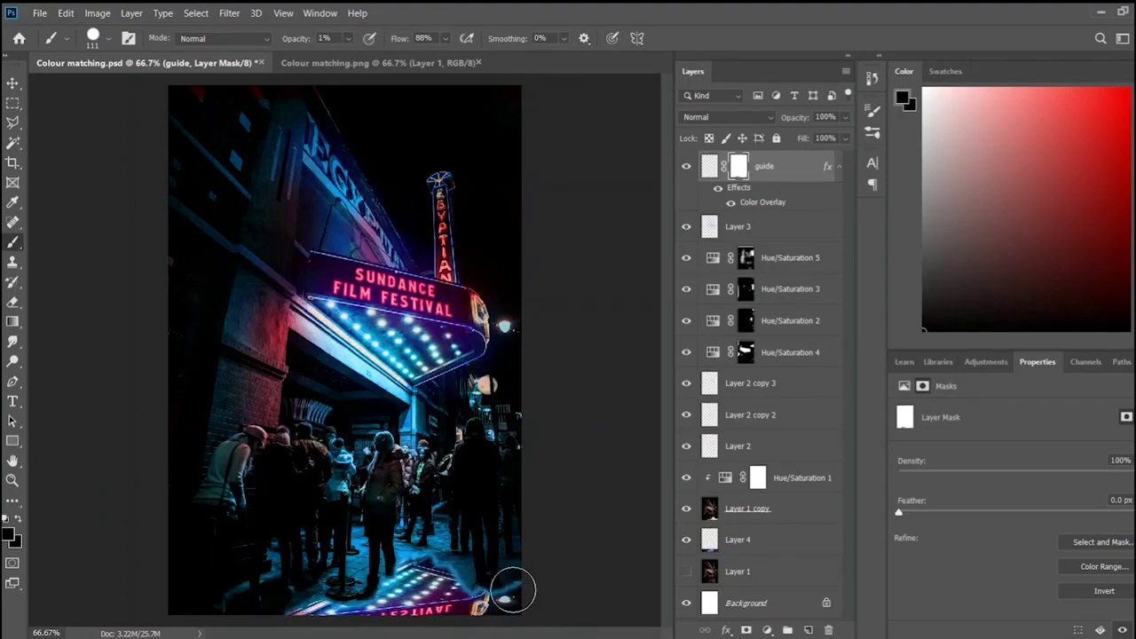
# - Return to the Move tool and change the layer selection away from the adjustment
pyautogui.press('v')
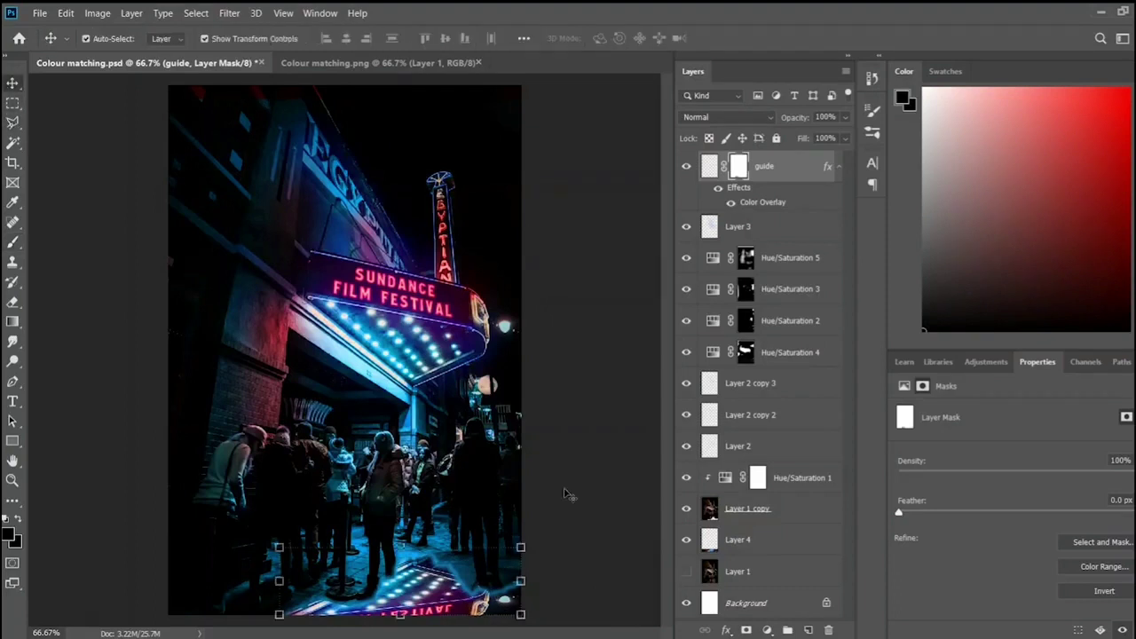
pyautogui.hotkey('alt', '[')
pyautogui.hotkey('alt', '[')
pyautogui.click(644, 548)
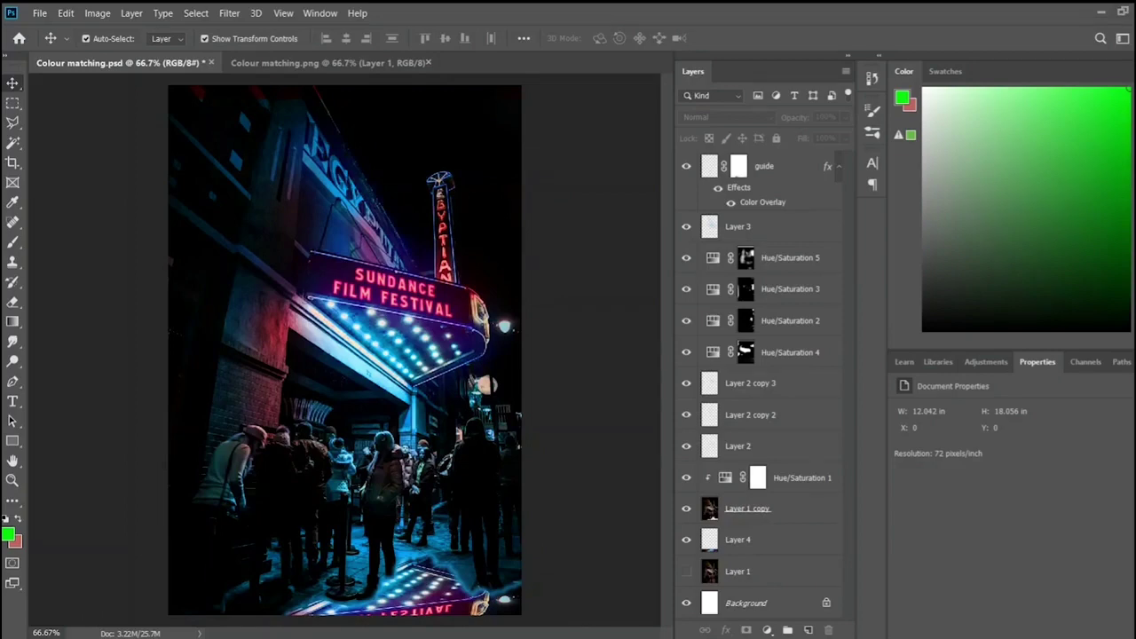
# - Paste the Radio City image as Layer 5 and hide it behind a black layer mask
pyautogui.hotkey('ctrl', 'v')
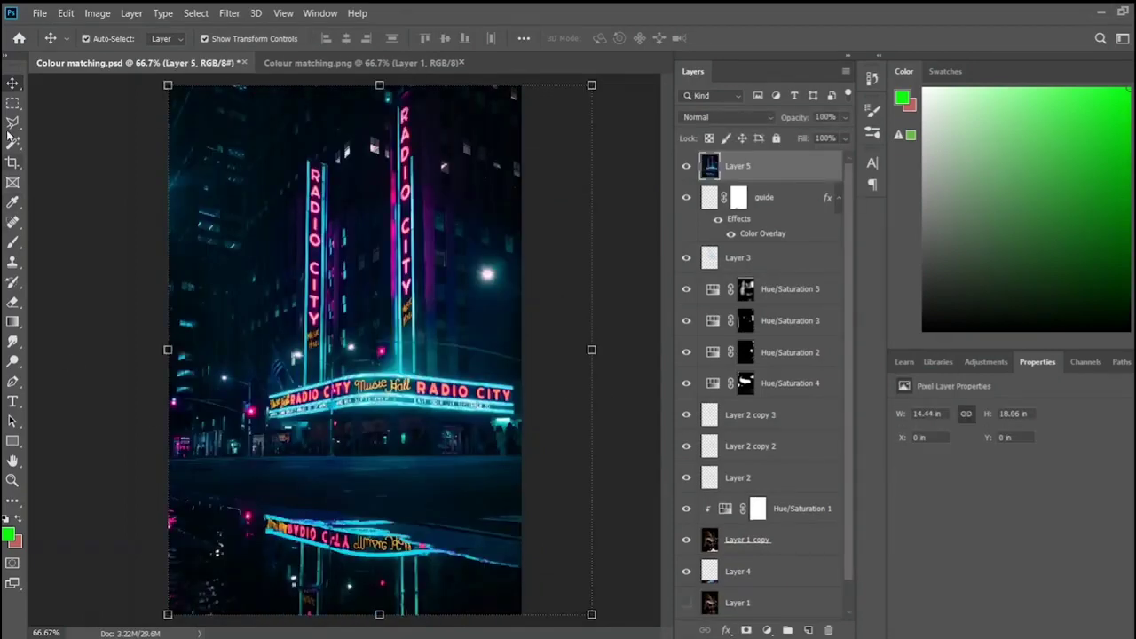
pyautogui.press('m')
pyautogui.moveTo(153, 624); pyautogui.dragTo(236, 511)
pyautogui.hotkey('ctrl', 'shift', 'm')
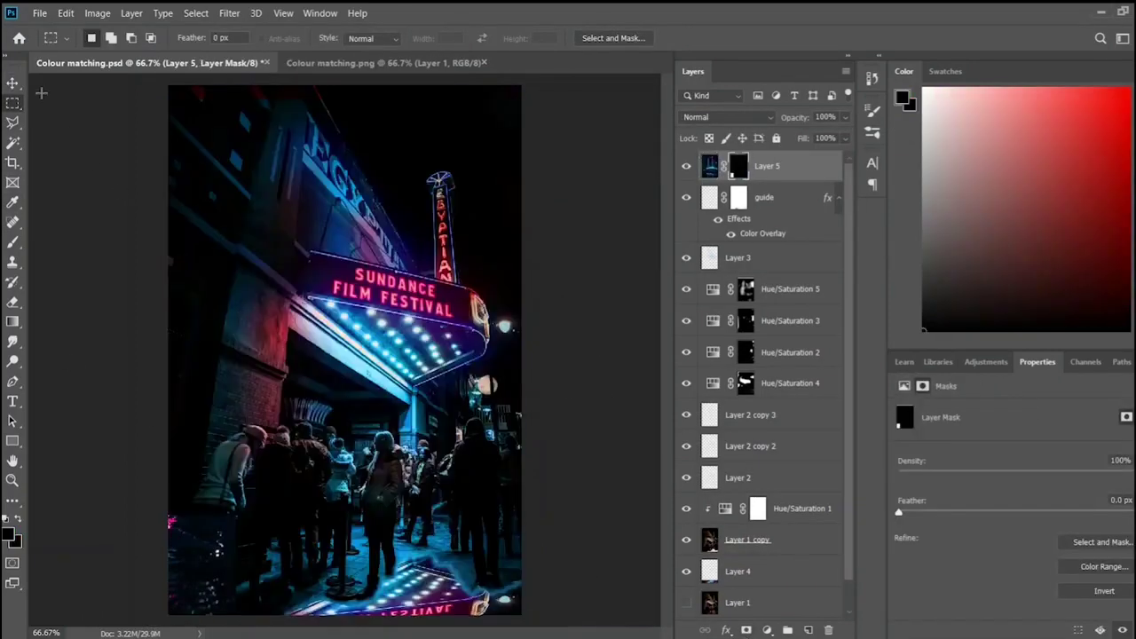
pyautogui.press('v')
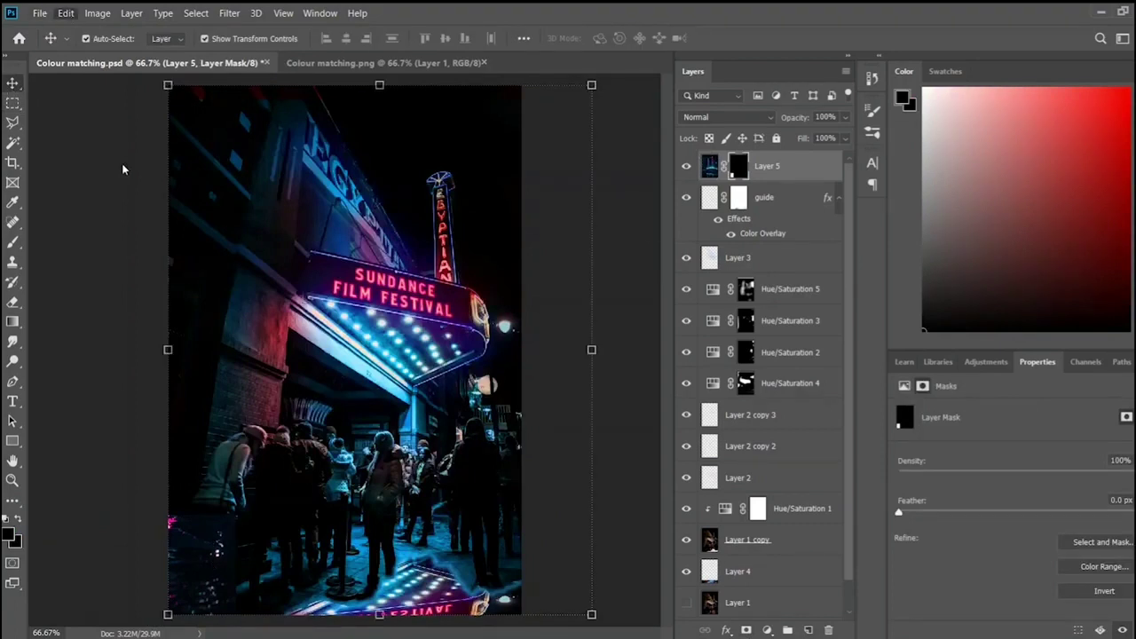
pyautogui.hotkey('ctrl', 'z')
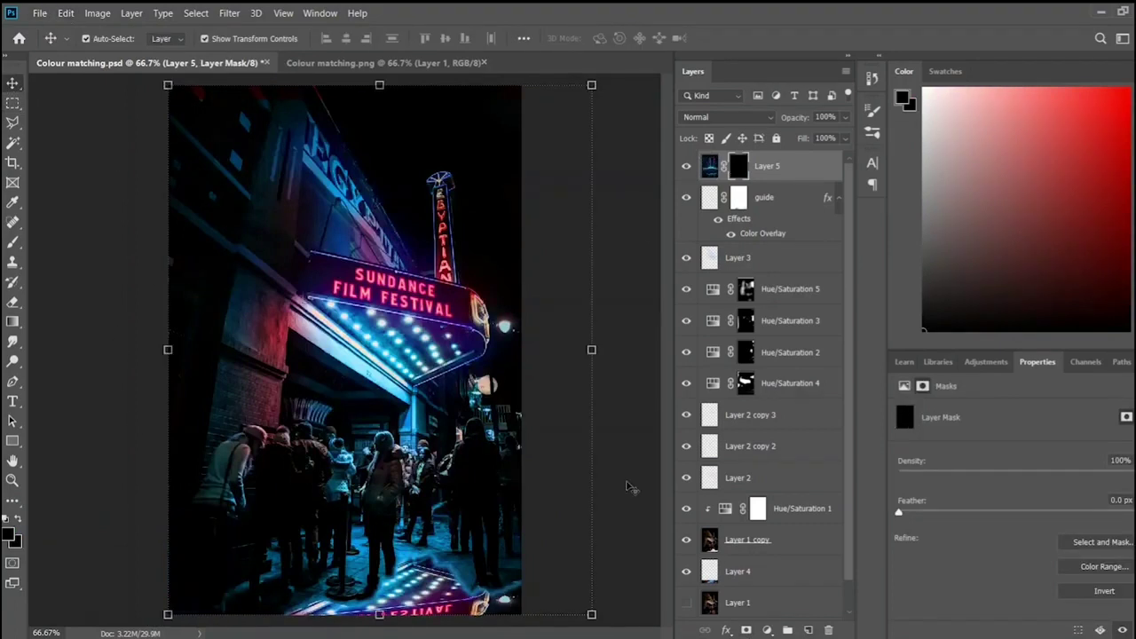
# - Scale Layer 5 down toward the lower right of the image
pyautogui.click(738, 571)
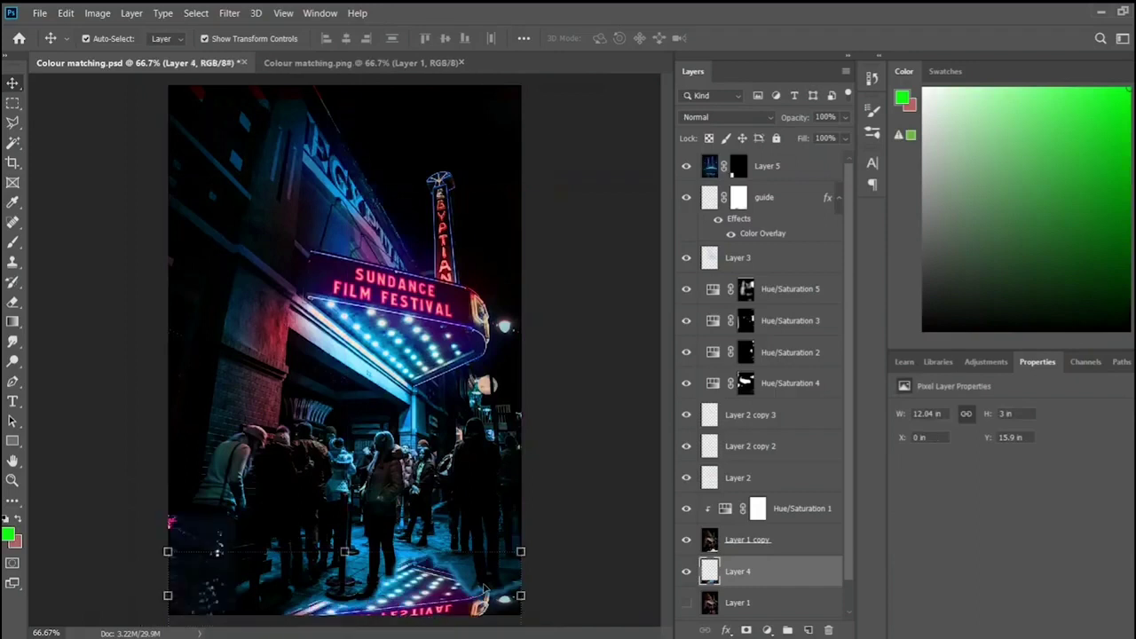
pyautogui.hotkey('ctrl', 't')
pyautogui.press('Return')
pyautogui.hotkey('alt', '.')
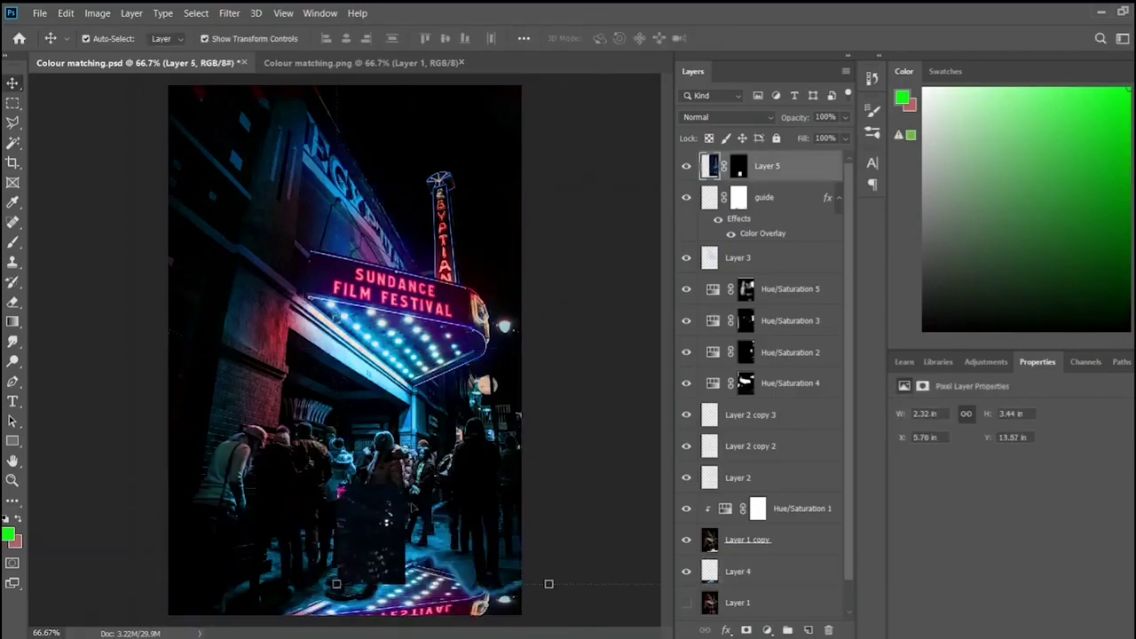
pyautogui.hotkey('ctrl', '-')
pyautogui.moveTo(657, 525); pyautogui.dragTo(550, 405)
pyautogui.moveTo(444, 266); pyautogui.dragTo(455, 399)
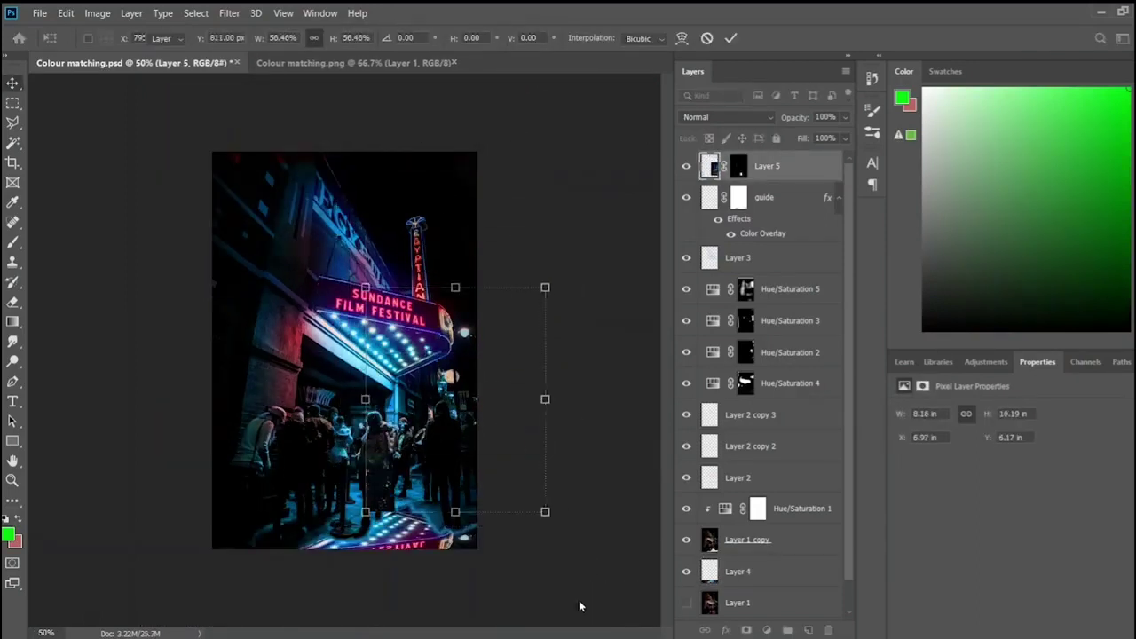
pyautogui.press('Return')
pyautogui.hotkey('ctrl', 'c')
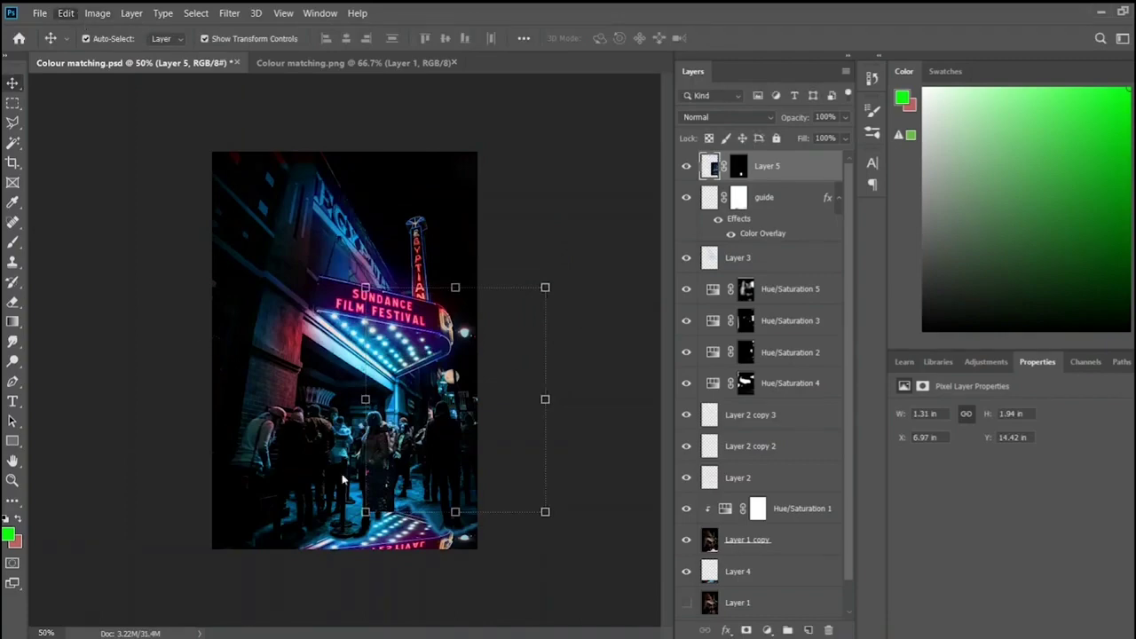
# - Resize and reposition Layer 5 near the reflection's right corner
pyautogui.click(521, 512)
pyautogui.hotkey('alt', '.')
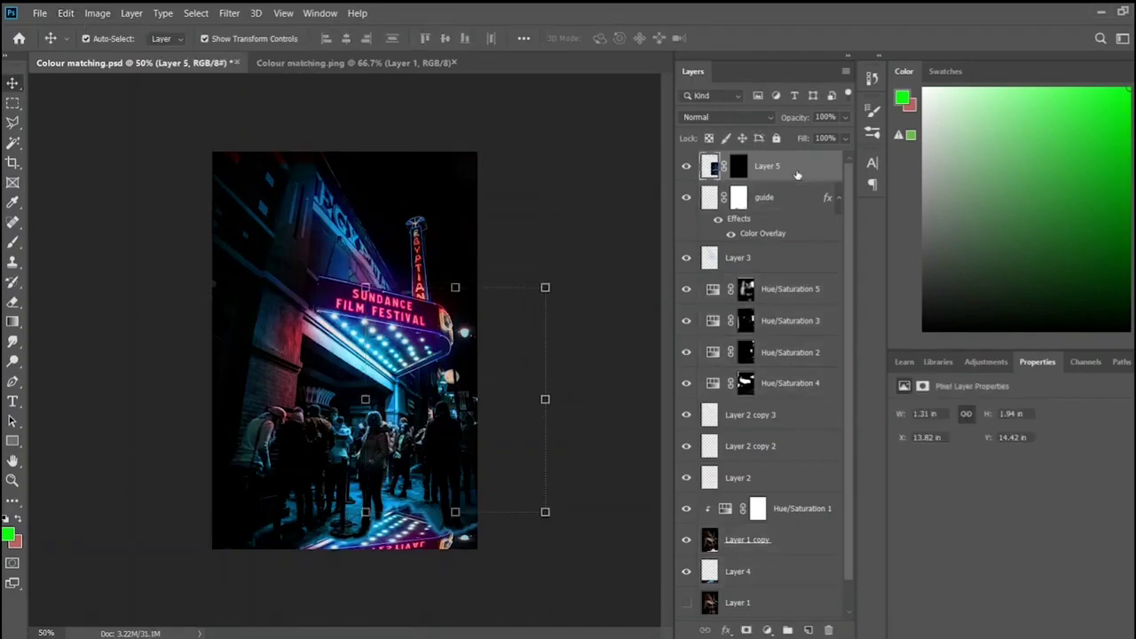
pyautogui.hotkey('ctrl', 't')
pyautogui.moveTo(535, 299); pyautogui.dragTo(467, 386)
pyautogui.moveTo(417, 449); pyautogui.dragTo(398, 524)
pyautogui.hotkey('ctrl', '+')
pyautogui.hotkey('ctrl', '+')
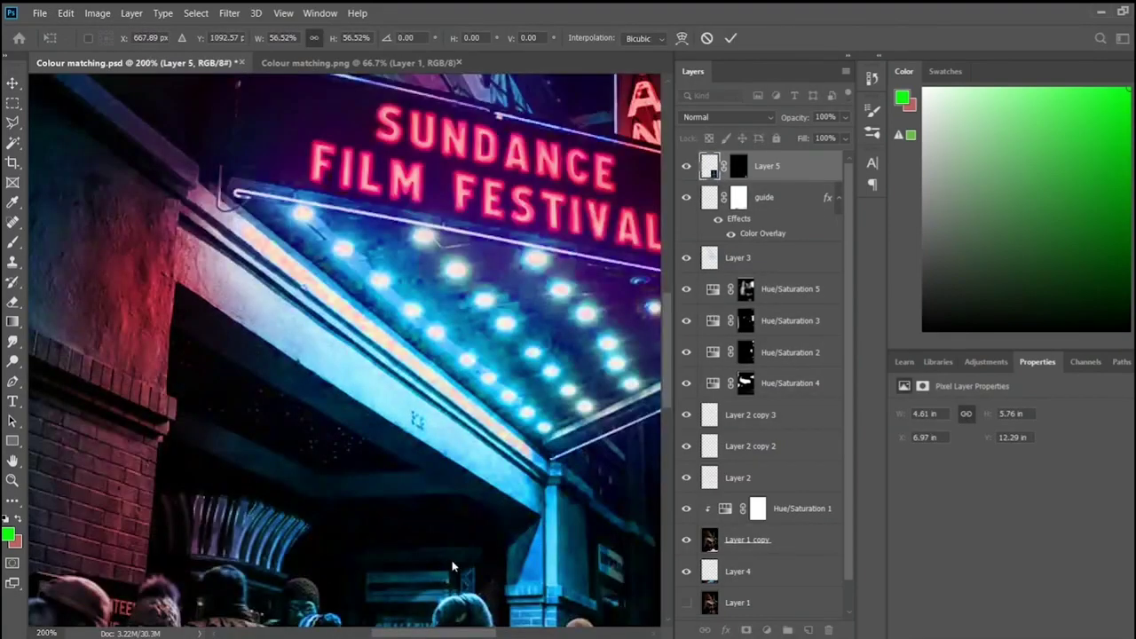
pyautogui.scroll(-2, 553, 593)
pyautogui.scroll(-3, 553, 593)
pyautogui.scroll(-3, 532, 599)
pyautogui.hscroll(3, 520, 603)
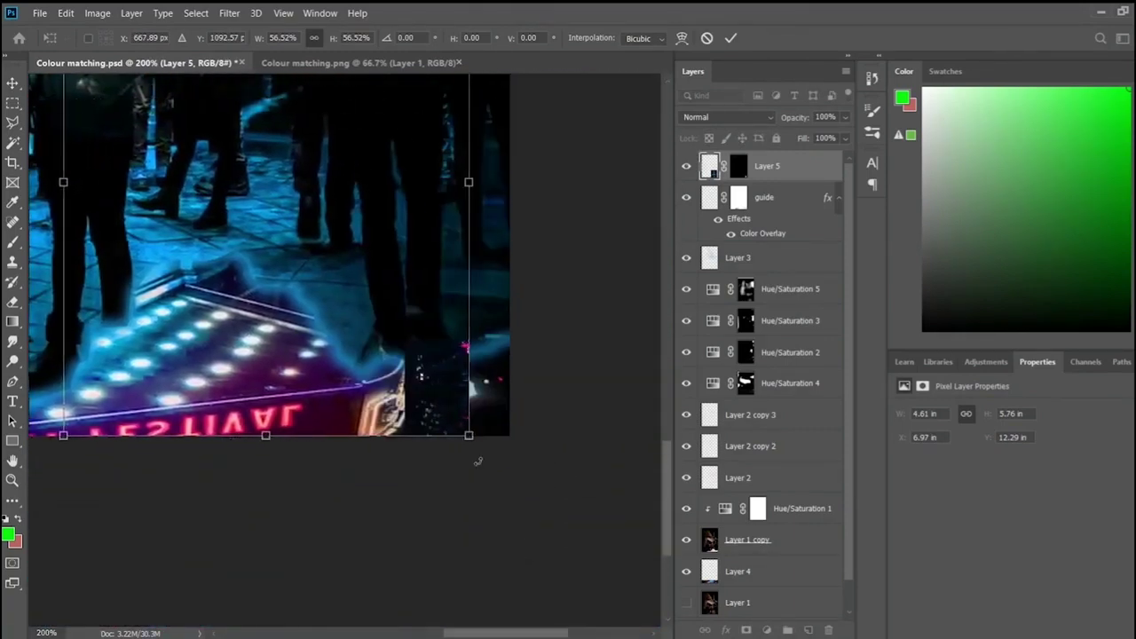
pyautogui.scroll(2, 487, 410)
pyautogui.press('Return')
pyautogui.click(738, 166)
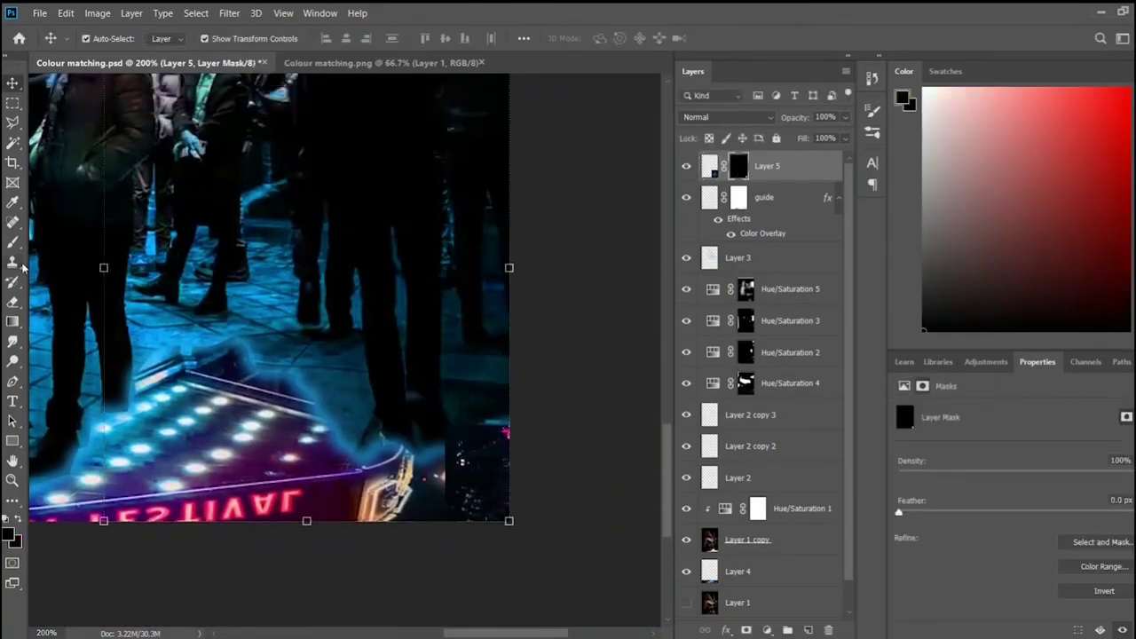
# - Reveal a blue glow streak on Layer 5's mask with a size-28 brush at 27% opacity
pyautogui.click(12, 241)
pyautogui.press('[')
pyautogui.press('[')
pyautogui.press('[')
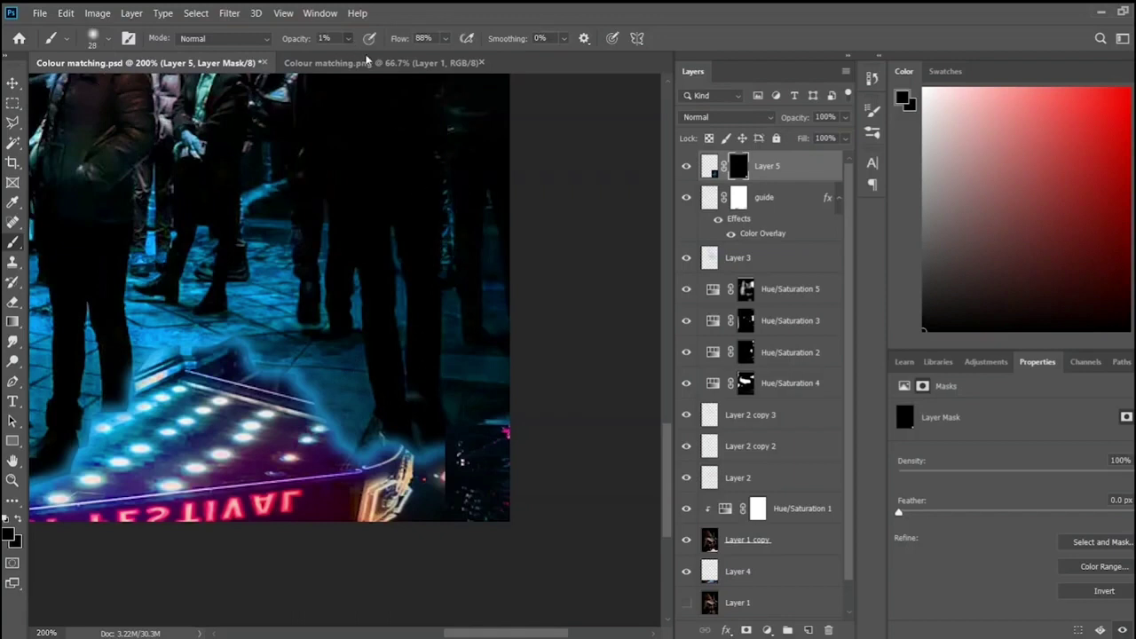
pyautogui.press('2')
pyautogui.press('7')
pyautogui.moveTo(443, 456)
pyautogui.mouseDown()
pyautogui.moveTo(482, 426)
pyautogui.moveTo(438, 435)
pyautogui.moveTo(480, 427)
pyautogui.moveTo(443, 456)
pyautogui.moveTo(444, 482)
pyautogui.moveTo(468, 456)
pyautogui.moveTo(455, 504)
pyautogui.mouseUp()
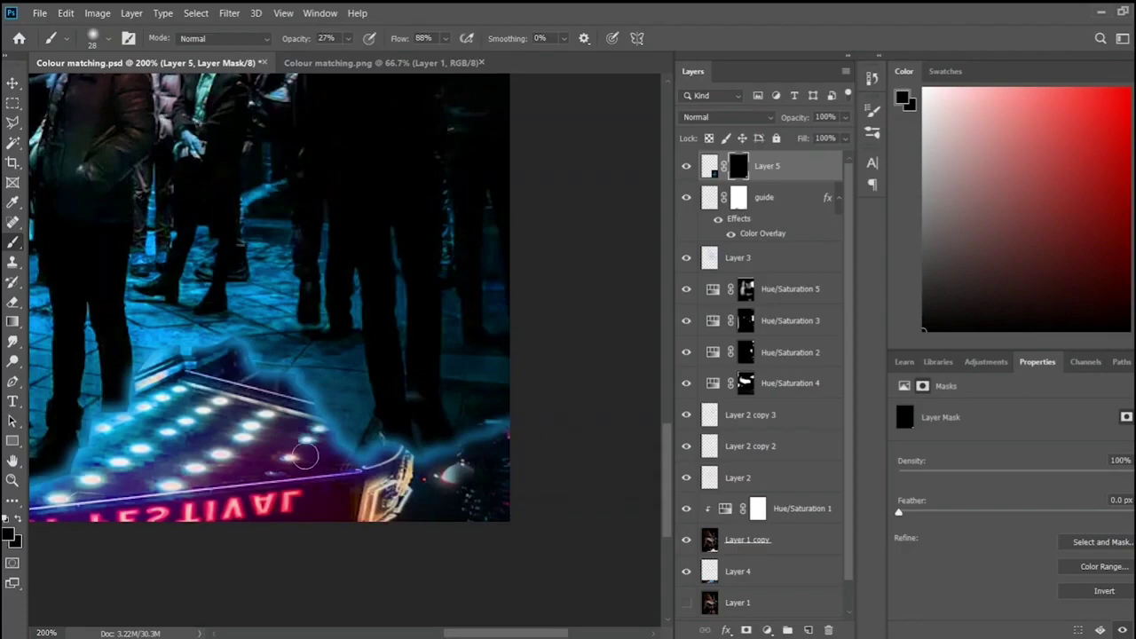
pyautogui.click(709, 166)
# - Duplicate Layer 5, move the copy left, rotate it about 90° and stretch it across the bottom
pyautogui.hotkey('ctrl', 'j')
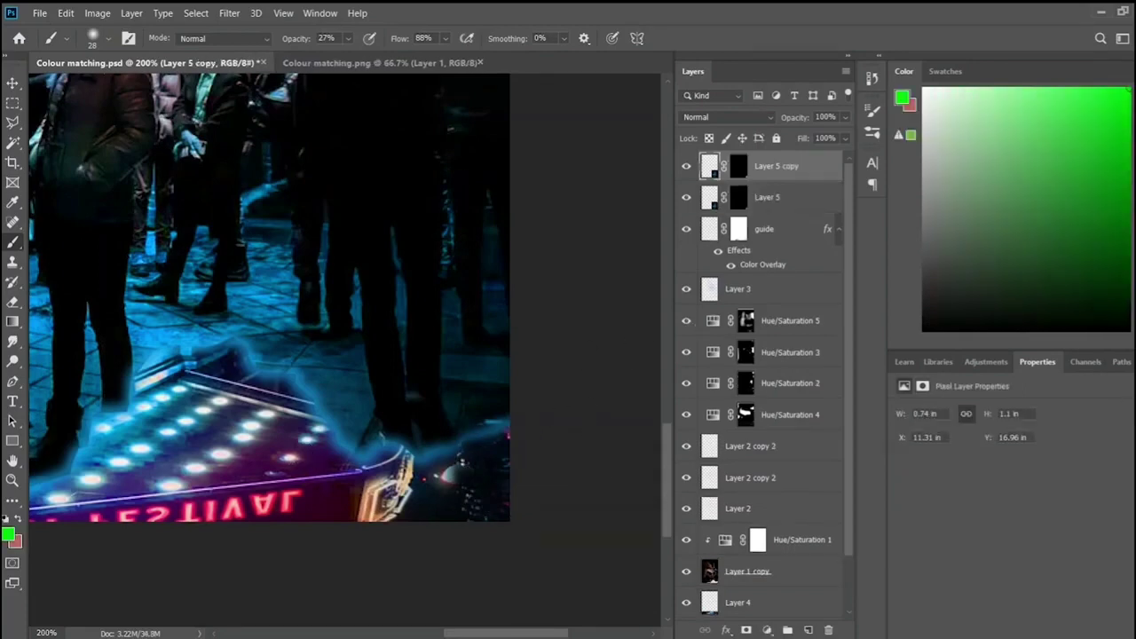
pyautogui.press('v')
pyautogui.moveTo(352, 488); pyautogui.dragTo(205, 509)
pyautogui.hotkey('ctrl', '-')
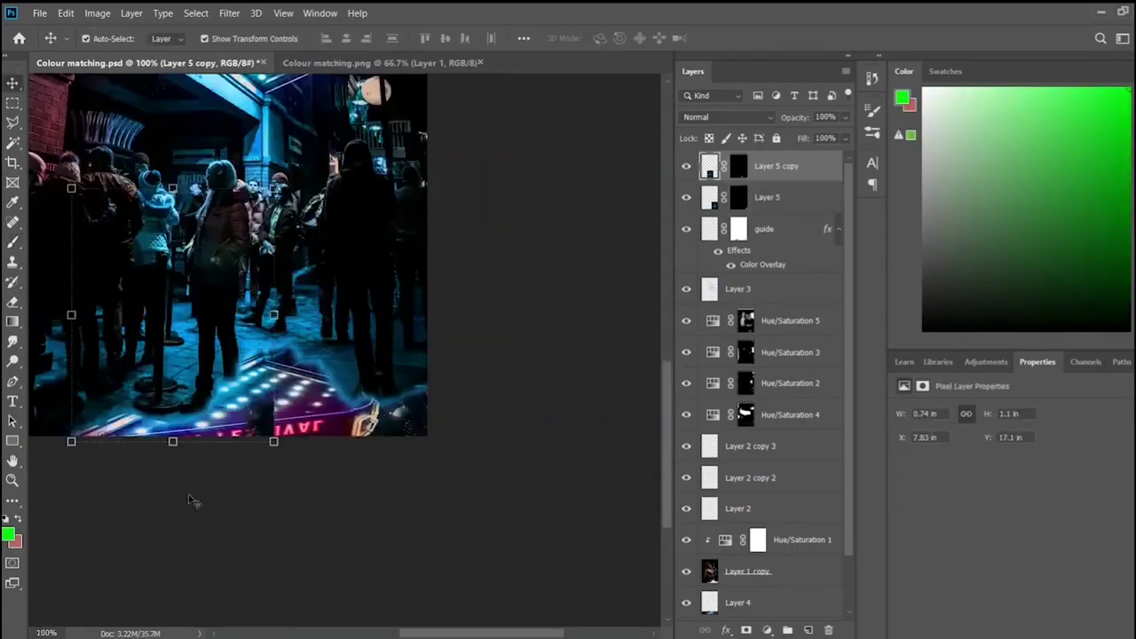
pyautogui.hotkey('ctrl', 't')
pyautogui.hotkey('ctrl', '-')
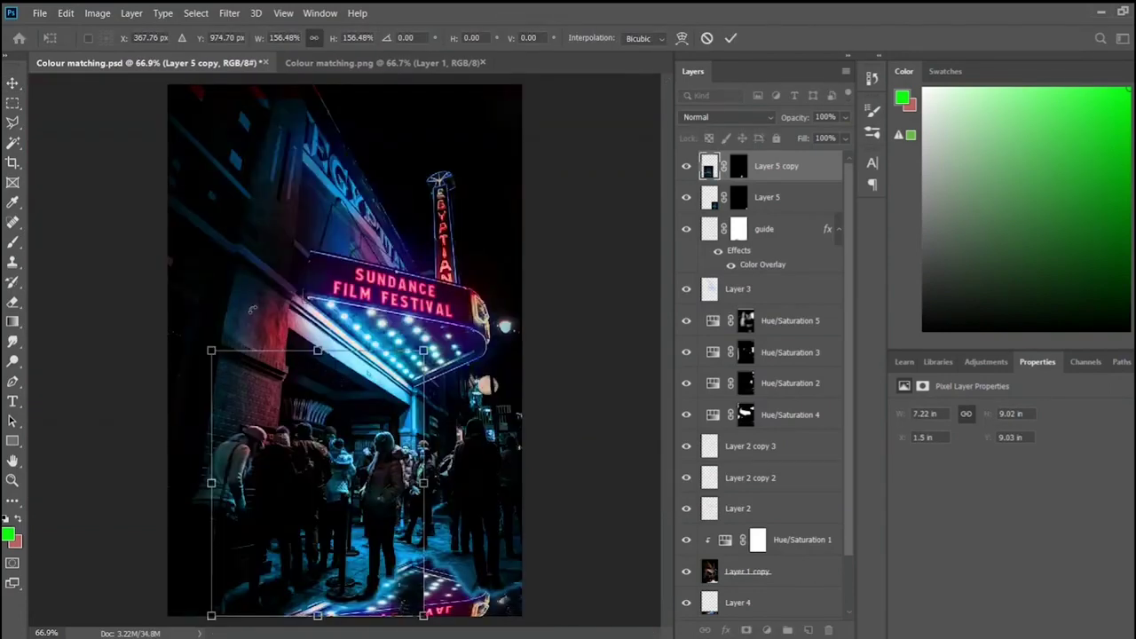
pyautogui.moveTo(200, 626); pyautogui.dragTo(174, 365)
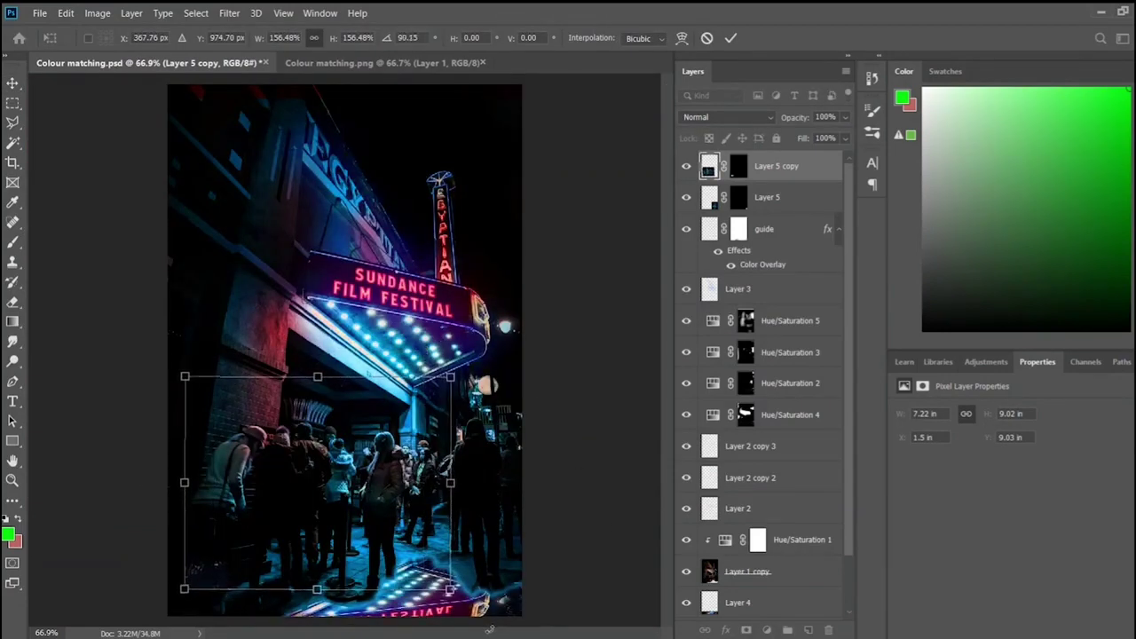
pyautogui.moveTo(242, 580); pyautogui.dragTo(581, 579)
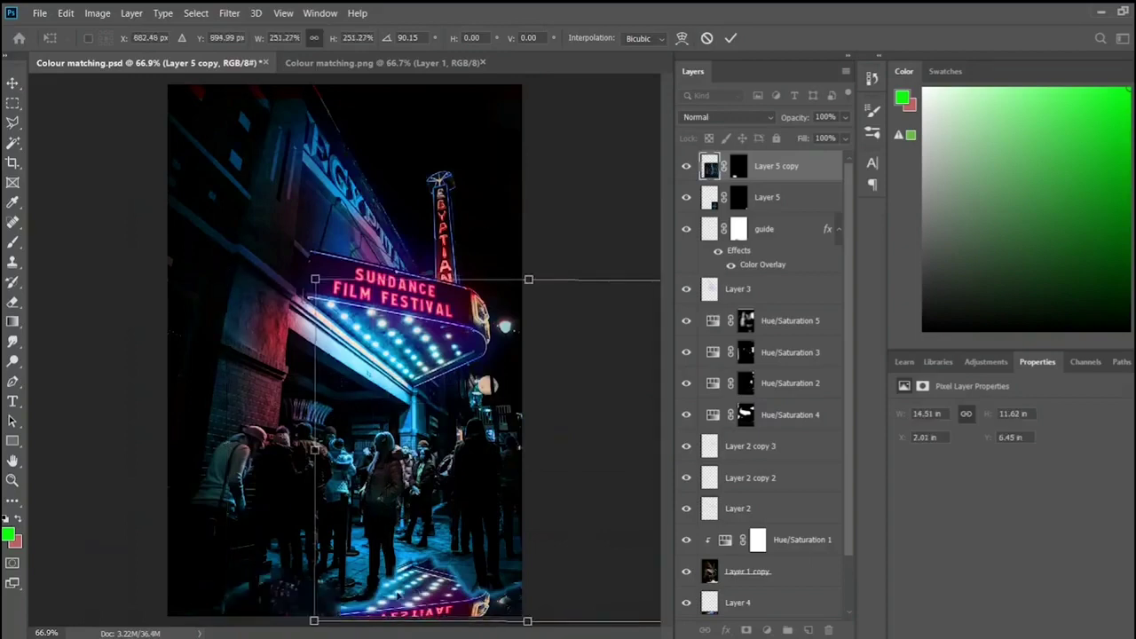
pyautogui.press('Return')
# - Nudge the copy left, lower its opacity to 68%, and paint its mask to blend the edge
pyautogui.scroll(5, 499, 595)
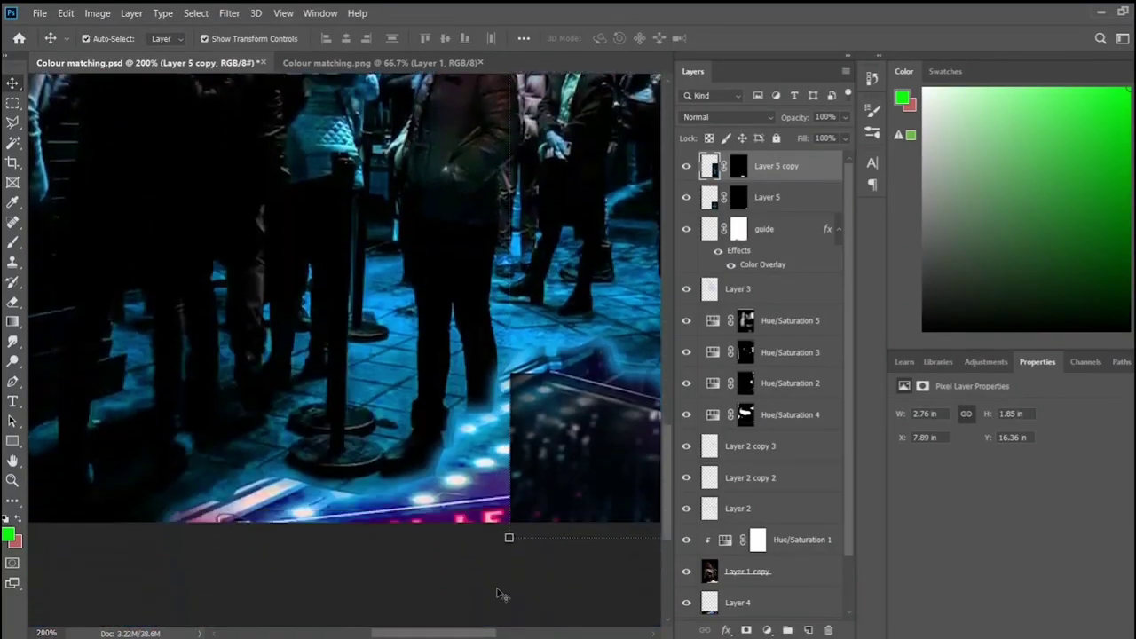
pyautogui.moveTo(500, 594); pyautogui.dragTo(454, 346)
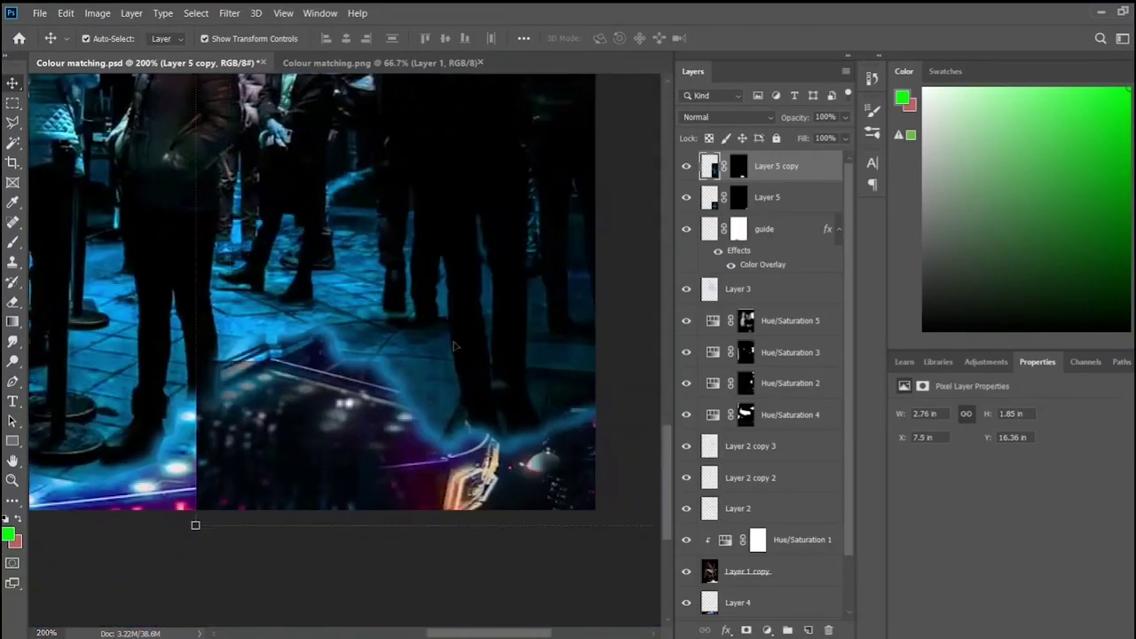
pyautogui.press('6')
pyautogui.press('8')
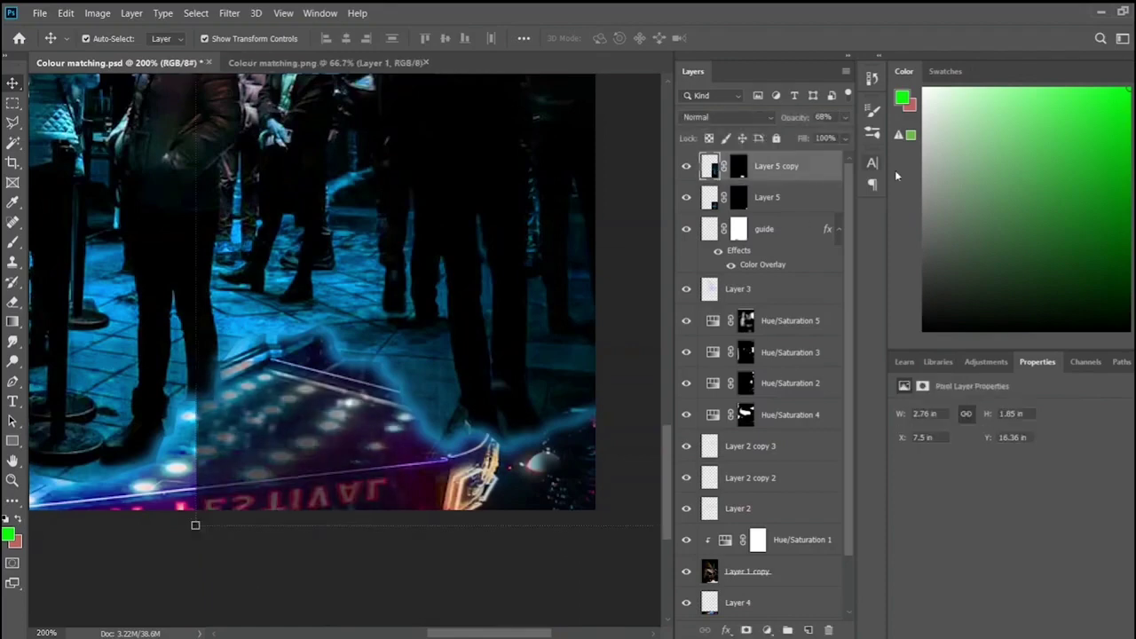
pyautogui.click(13, 242)
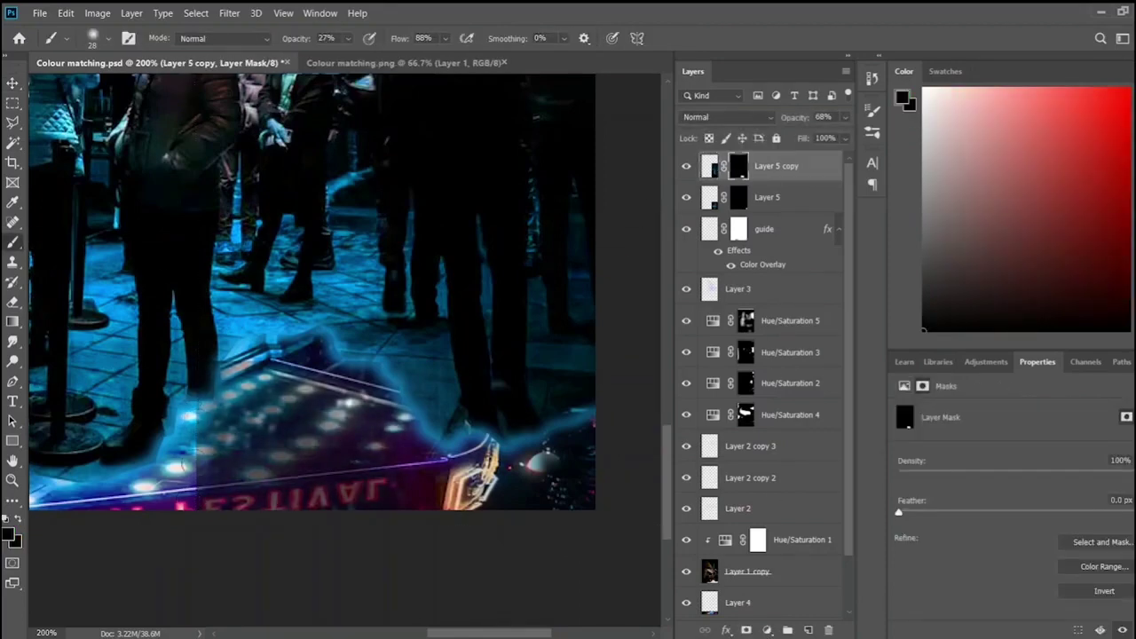
pyautogui.moveTo(197, 390); pyautogui.dragTo(197, 407)
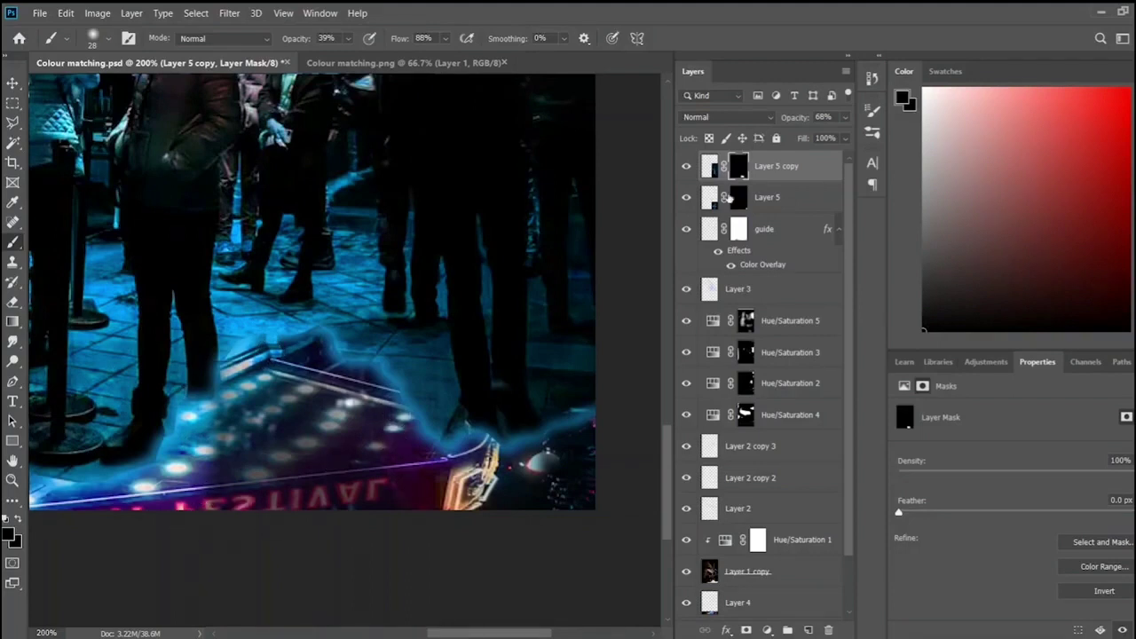
# - Add a Hue/Saturation adjustment layer above the Layer 5 copy reflection
pyautogui.click(986, 361)
pyautogui.click(924, 417)
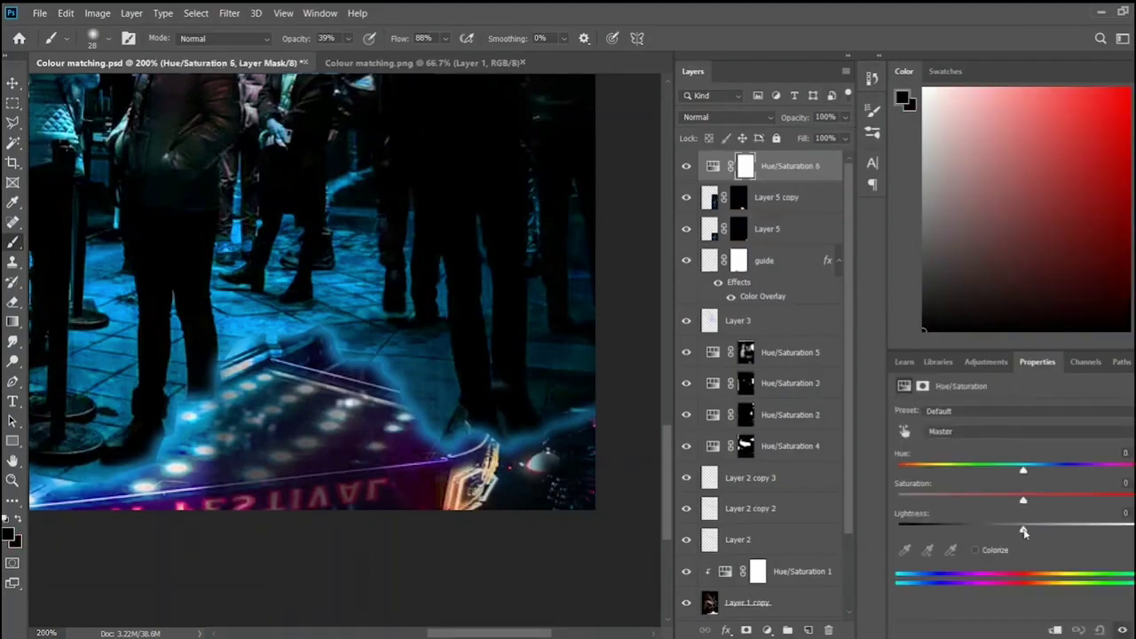
pyautogui.click(820, 206)
# - Clip Hue/Saturation 6 to the reflection and raise its Lightness to +8
pyautogui.keyDown('alt'); pyautogui.click(779, 181); pyautogui.keyUp('alt')
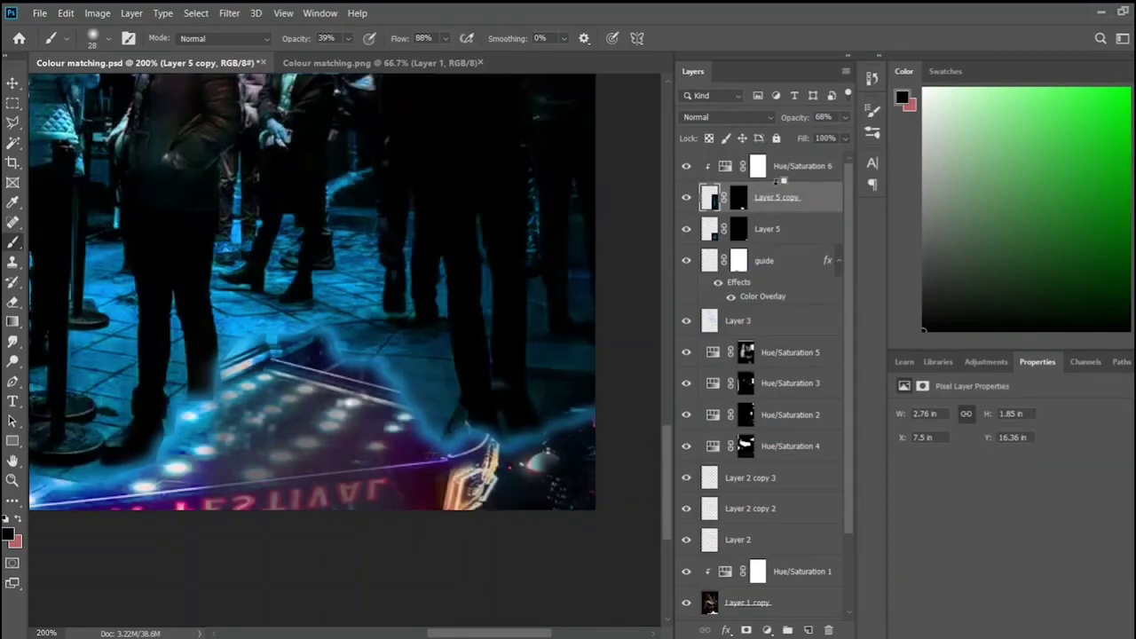
pyautogui.hotkey('alt', ']')
pyautogui.moveTo(1023, 530); pyautogui.dragTo(1034, 530)
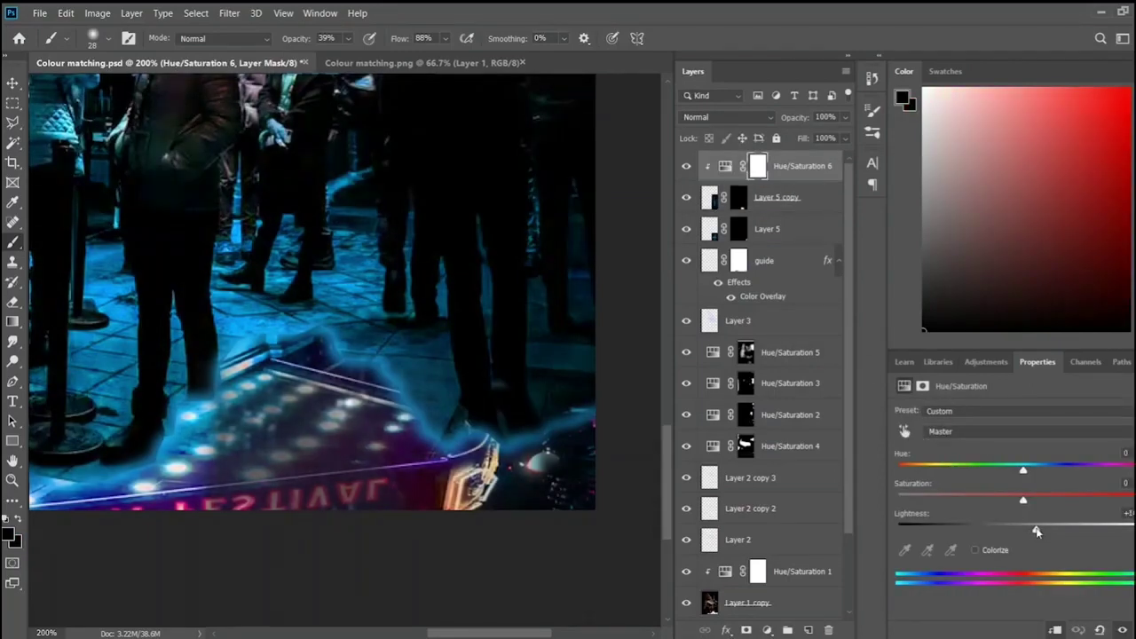
pyautogui.hotkey('ctrl', '0')
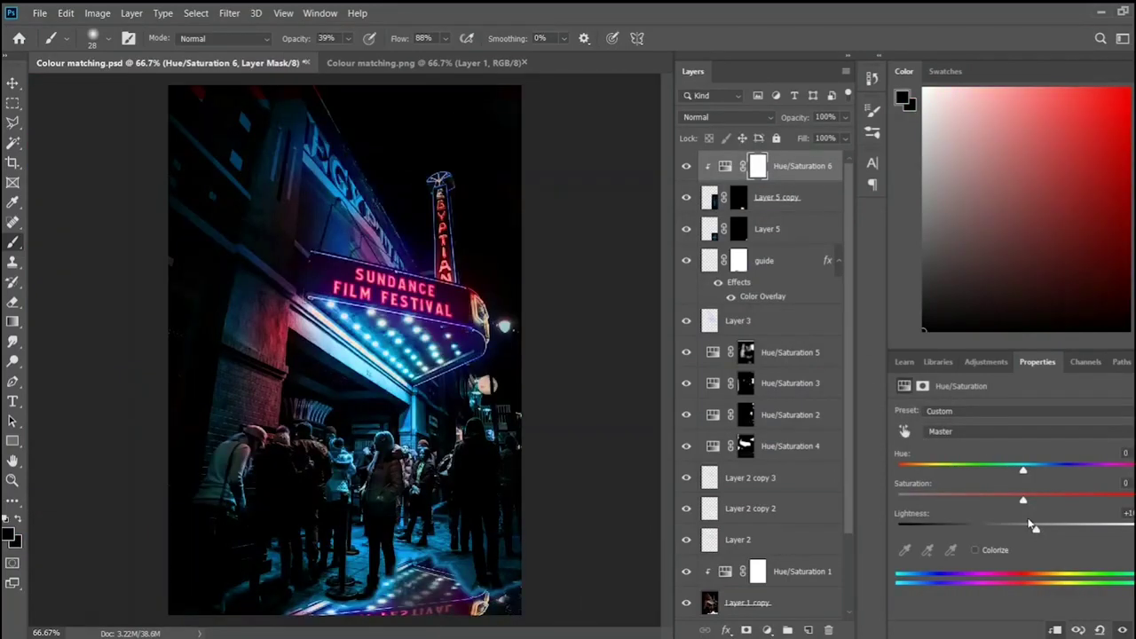
# - Create a new layer and paint faint blue light across the image's bottom
pyautogui.click(703, 265)
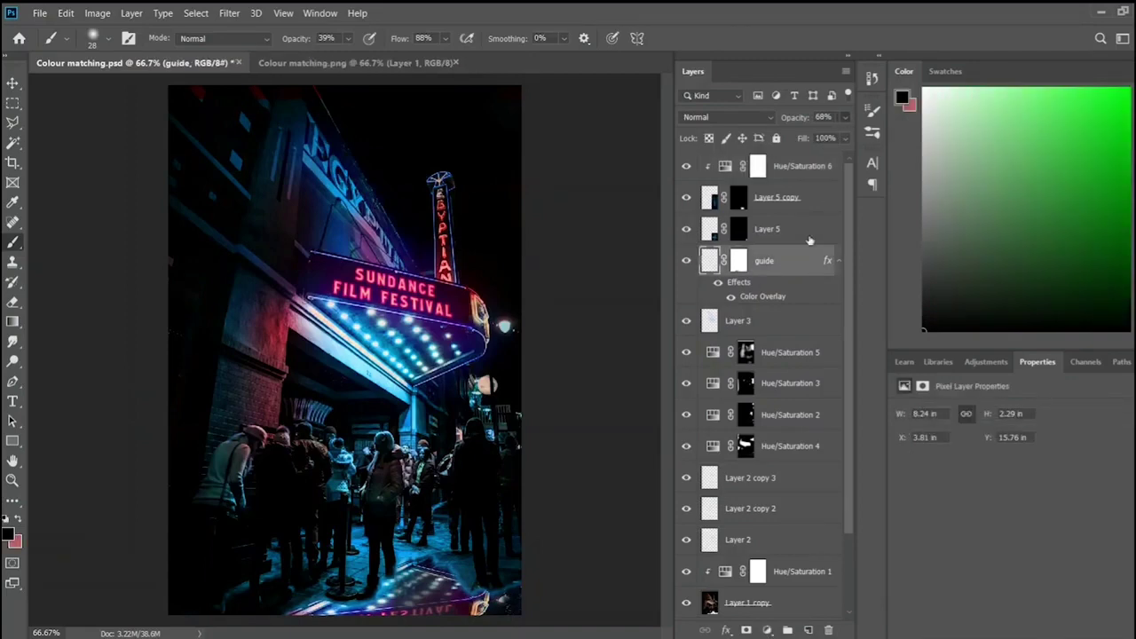
pyautogui.click(808, 629)
pyautogui.click(1091, 132)
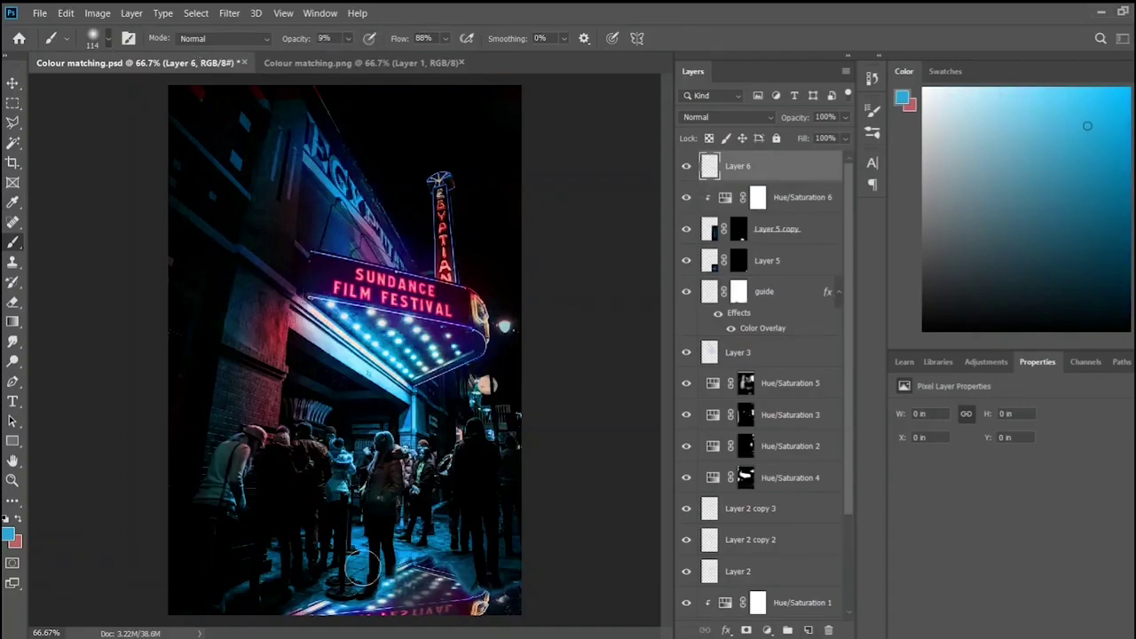
pyautogui.moveTo(380, 577); pyautogui.dragTo(456, 482)
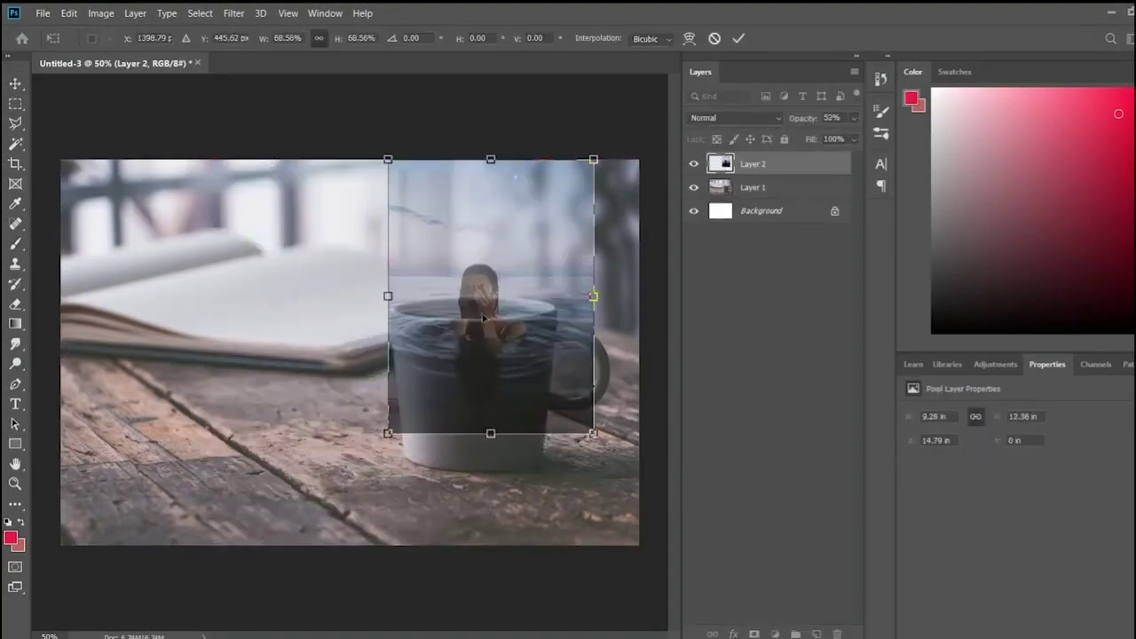
# - Shift the 68.56%-scaled swimmer layer over the cup at 100% opacity and add a layer mask
pyautogui.moveTo(483, 317); pyautogui.dragTo(471, 294)
pyautogui.hotkey('ctrl', '+')
pyautogui.hotkey('ctrl', '+')
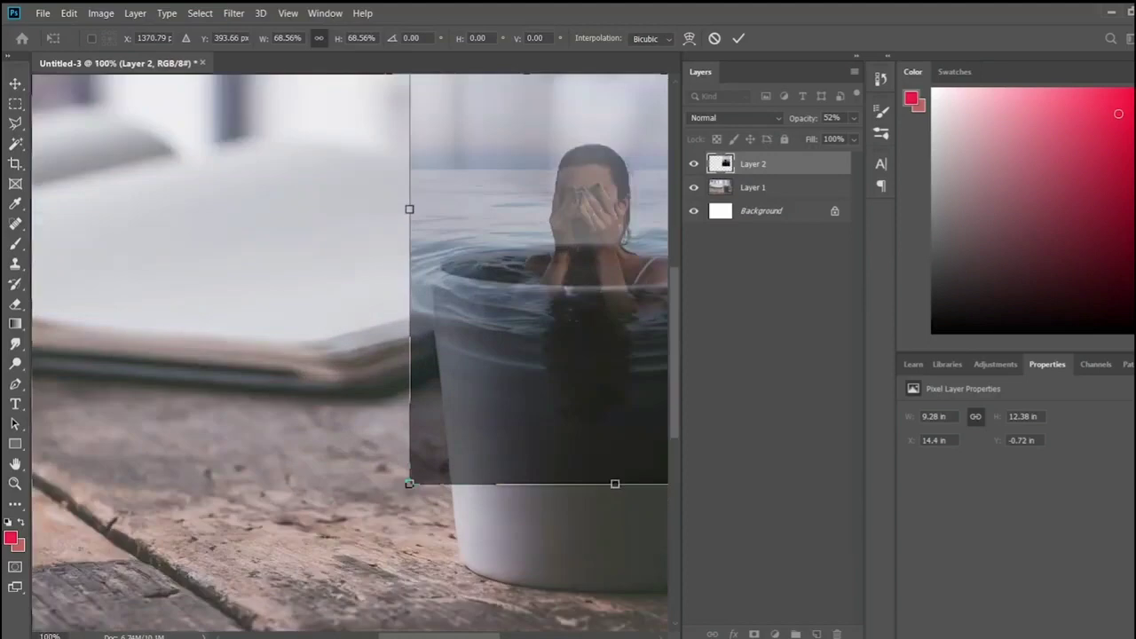
pyautogui.hscroll(5, 363, 361)
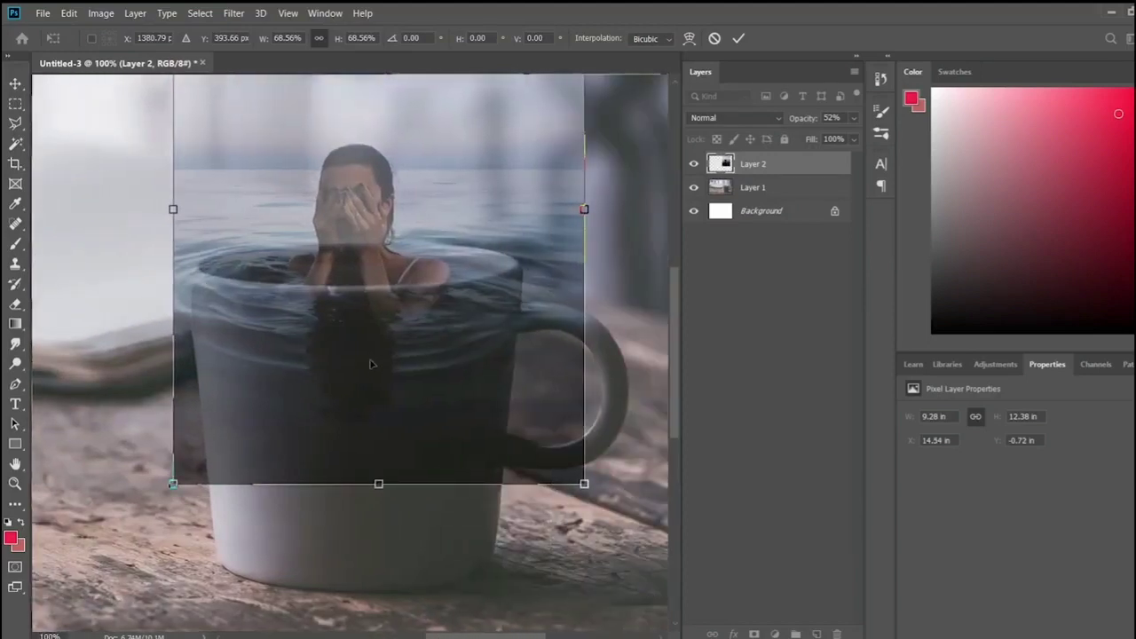
pyautogui.press('0')
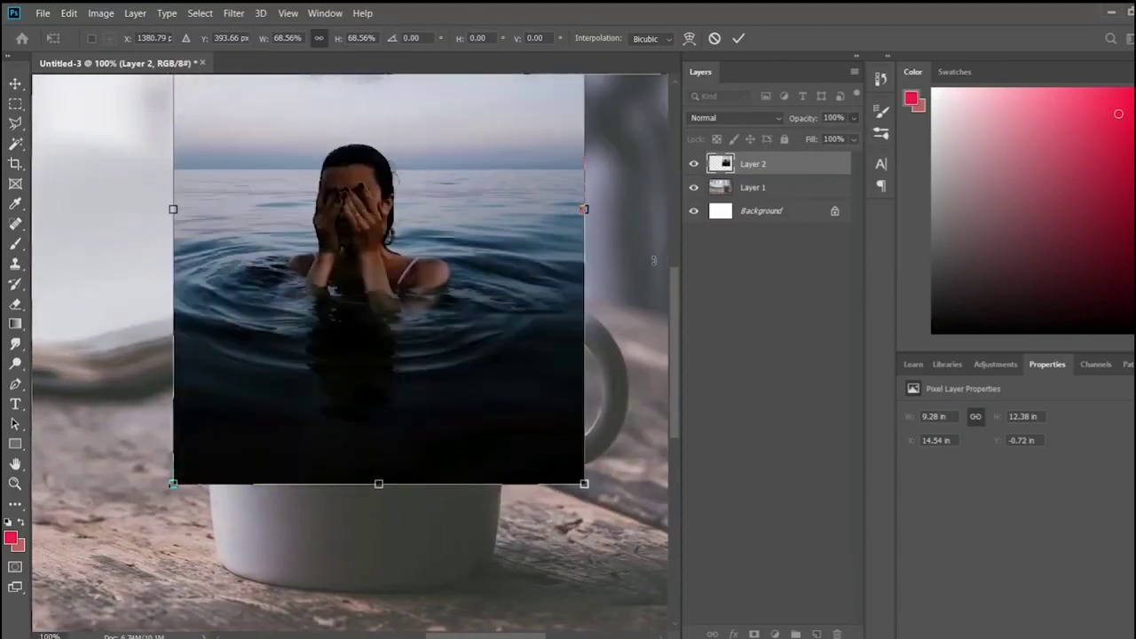
pyautogui.press('Return')
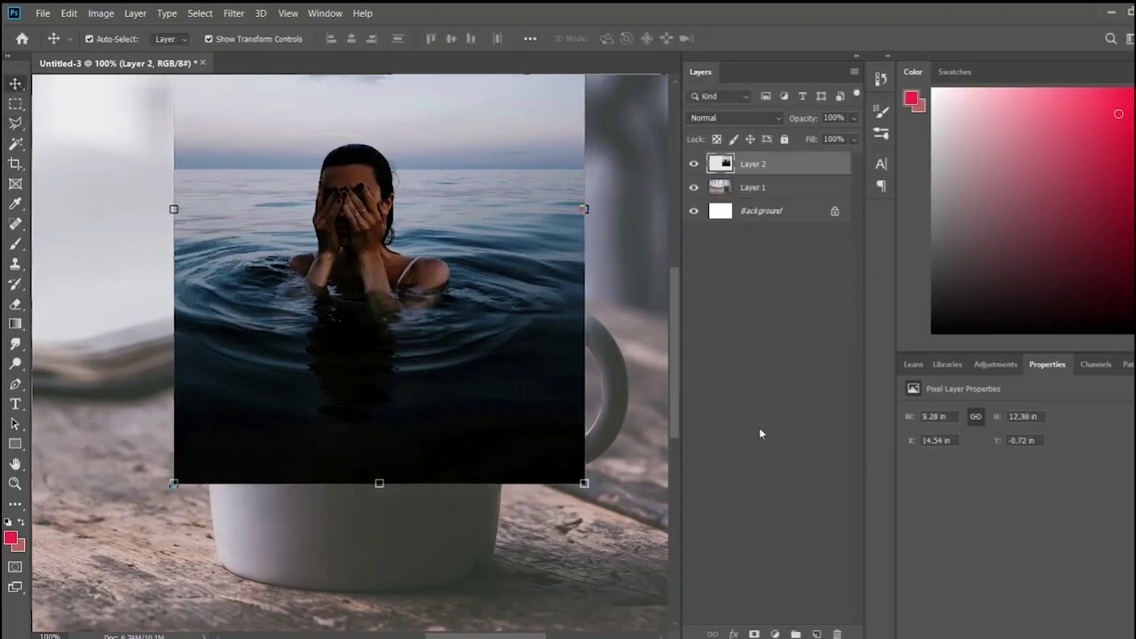
pyautogui.click(754, 634)
# - Paint Layer 2's mask to hide the sea photo's top, sides and bottom around the cup
pyautogui.press('b')
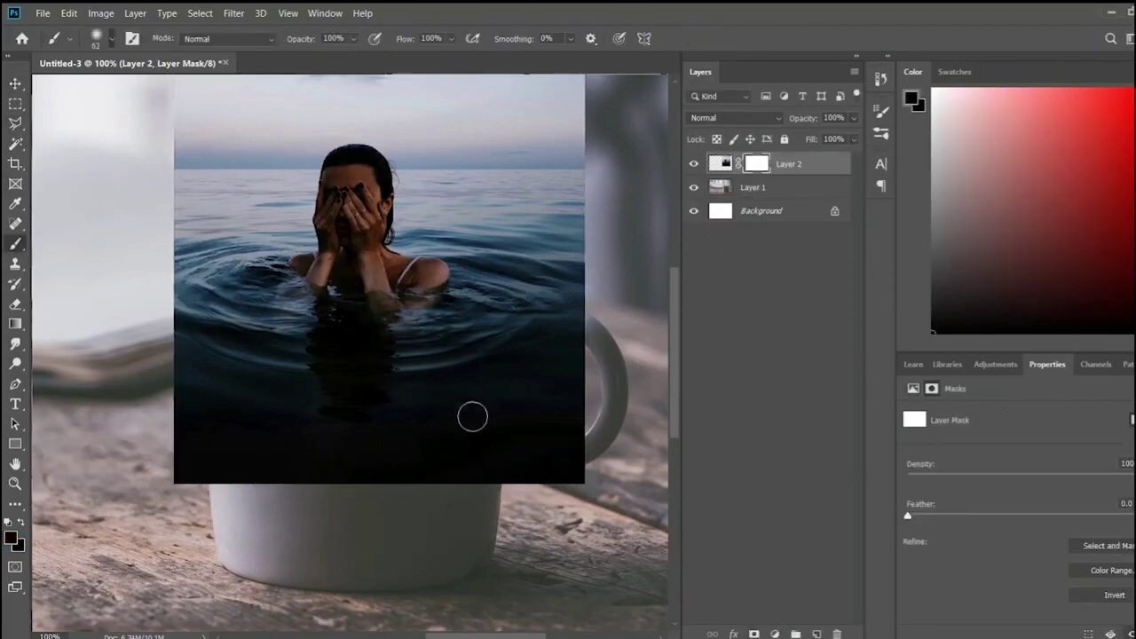
pyautogui.moveTo(232, 502); pyautogui.dragTo(550, 444)
pyautogui.scroll(5, 372, 355)
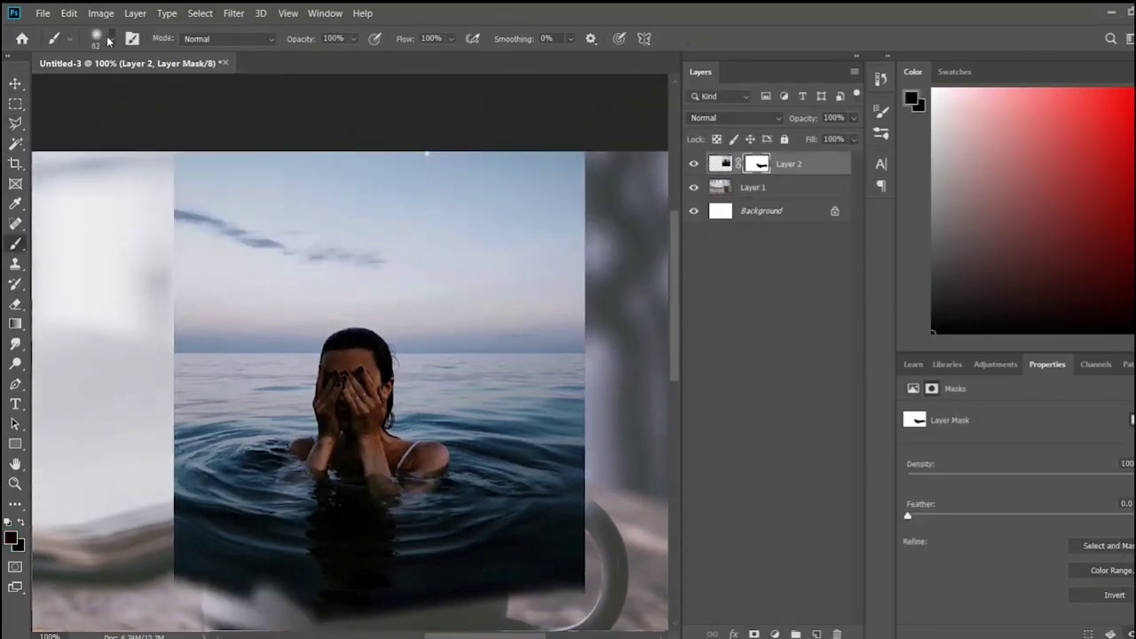
pyautogui.moveTo(196, 187)
pyautogui.mouseDown()
pyautogui.moveTo(533, 231)
pyautogui.moveTo(576, 373)
pyautogui.moveTo(168, 349)
pyautogui.moveTo(307, 290)
pyautogui.mouseUp()
pyautogui.moveTo(205, 515)
pyautogui.mouseDown()
pyautogui.moveTo(391, 568)
pyautogui.moveTo(559, 586)
pyautogui.mouseUp()
pyautogui.scroll(-3, 257, 519)
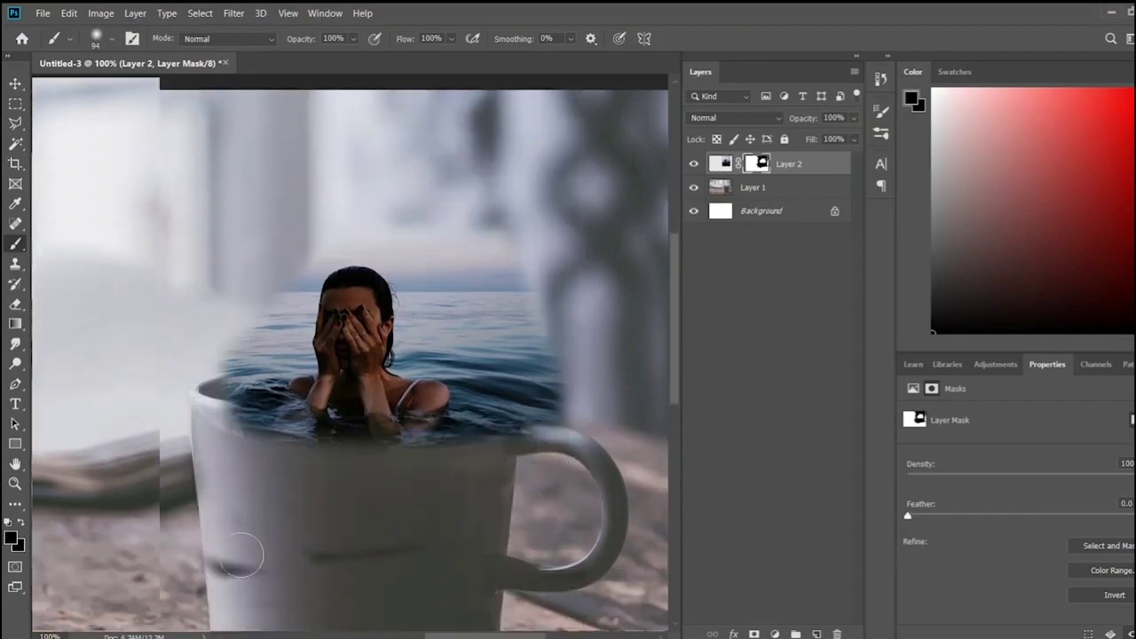
pyautogui.moveTo(531, 434)
pyautogui.mouseDown()
pyautogui.moveTo(426, 257)
pyautogui.moveTo(266, 261)
pyautogui.moveTo(299, 216)
pyautogui.mouseUp()
pyautogui.scroll(1, 299, 216)
pyautogui.moveTo(253, 429)
pyautogui.mouseDown()
pyautogui.moveTo(518, 409)
pyautogui.moveTo(217, 404)
pyautogui.moveTo(511, 391)
pyautogui.mouseUp()
# - Blend the water just above the cup rim and smooth the sky beside the woman's head
pyautogui.hotkey('ctrl', '+')
pyautogui.hotkey('ctrl', '+')
pyautogui.hotkey('ctrl', '+')
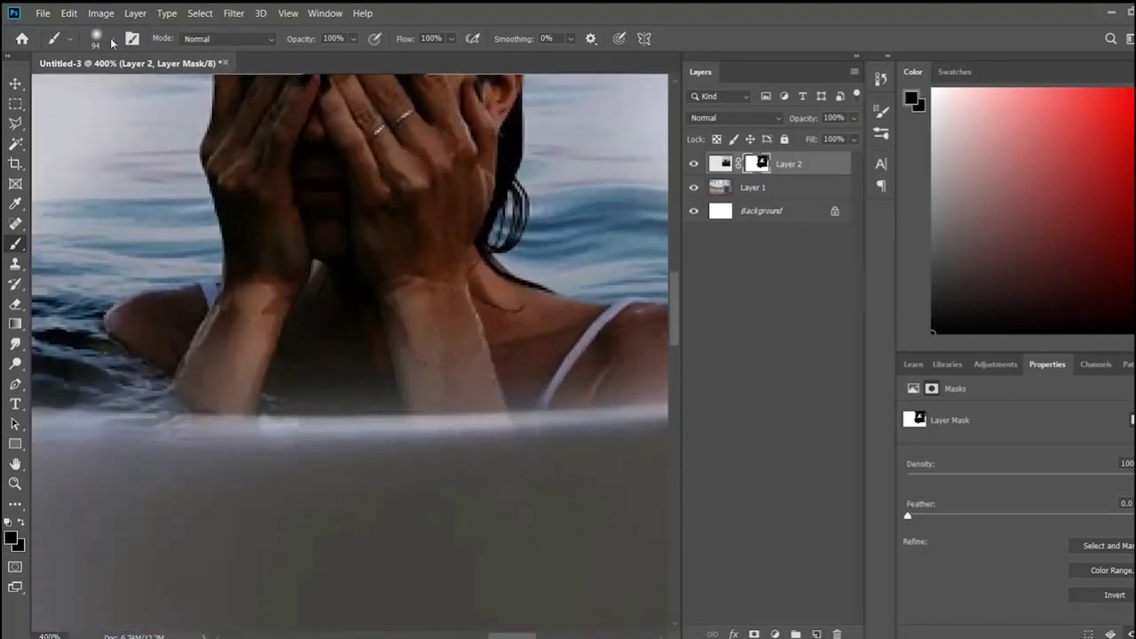
pyautogui.hscroll(-5, 459, 431)
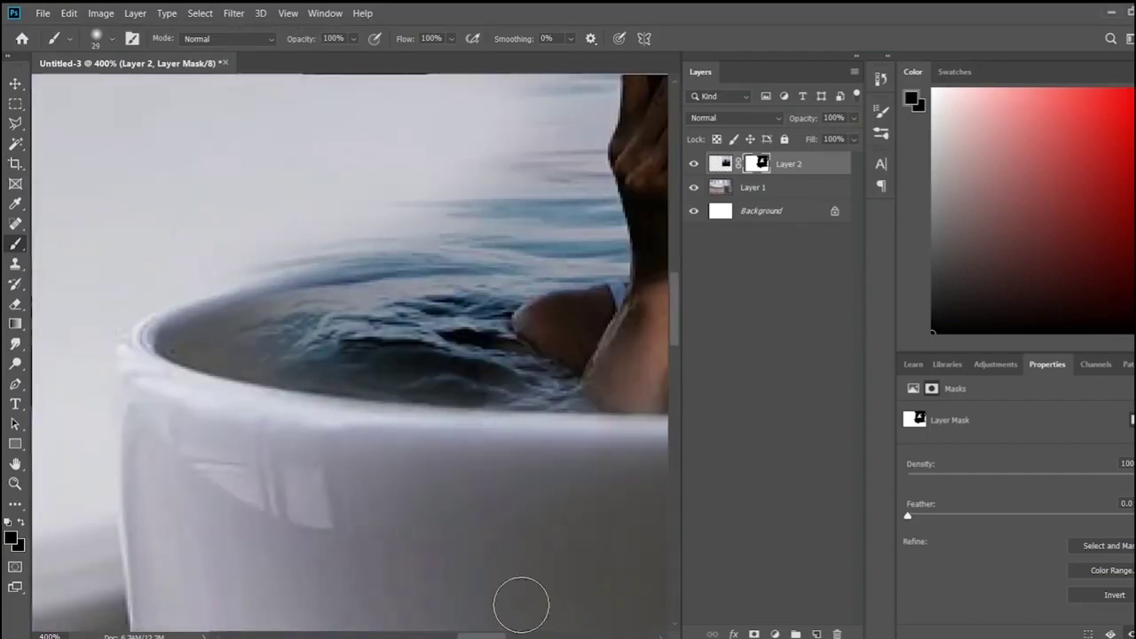
pyautogui.hscroll(8, 355, 532)
pyautogui.hscroll(3, 488, 568)
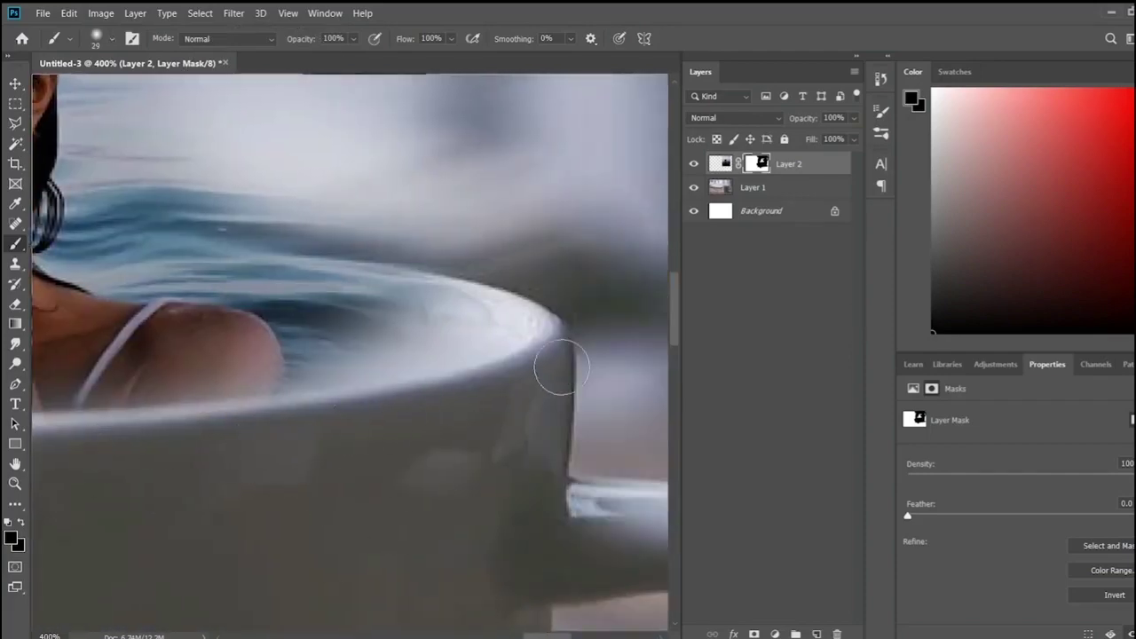
pyautogui.moveTo(258, 363); pyautogui.dragTo(467, 322)
pyautogui.scroll(2, 355, 381)
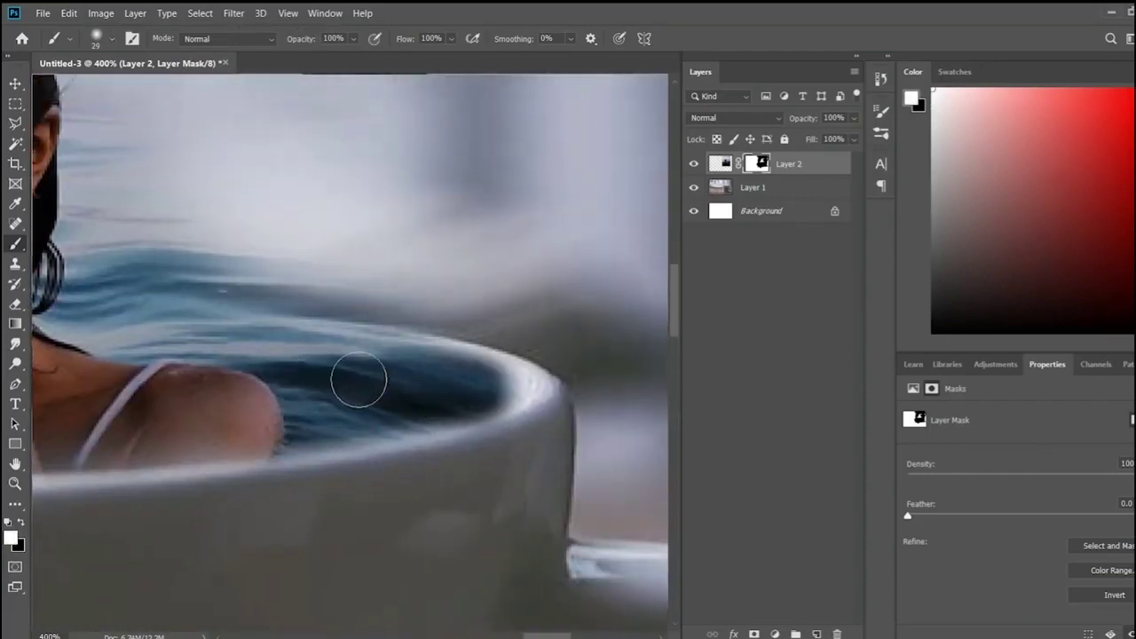
pyautogui.scroll(2, 499, 379)
pyautogui.moveTo(499, 379); pyautogui.dragTo(53, 311)
pyautogui.scroll(3, 497, 346)
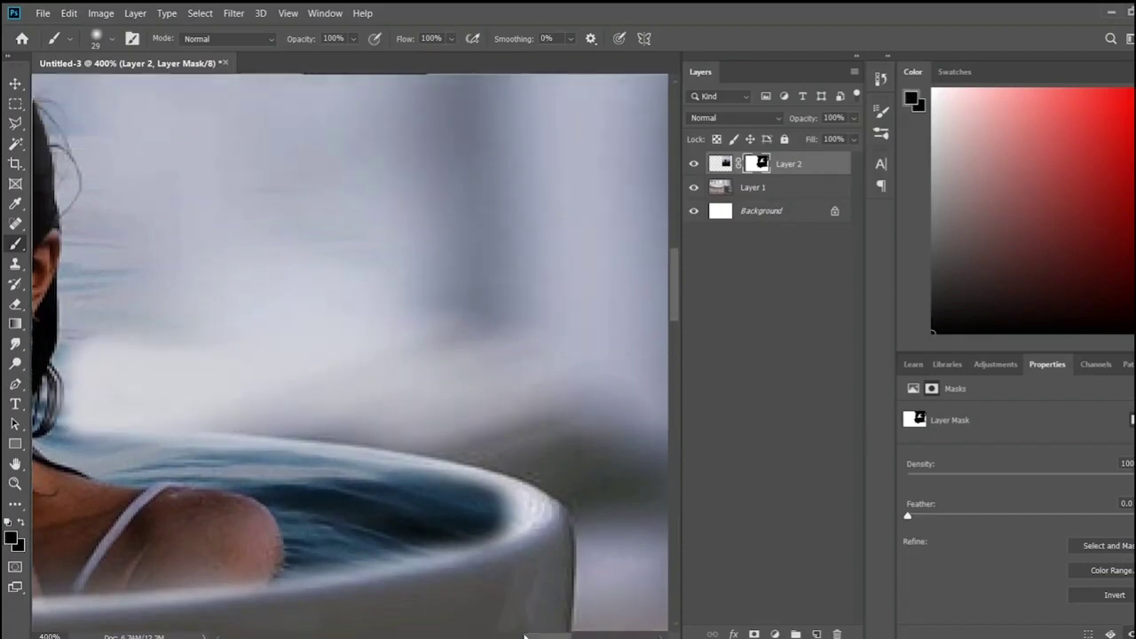
pyautogui.hscroll(-7, 448, 350)
pyautogui.scroll(1, 464, 304)
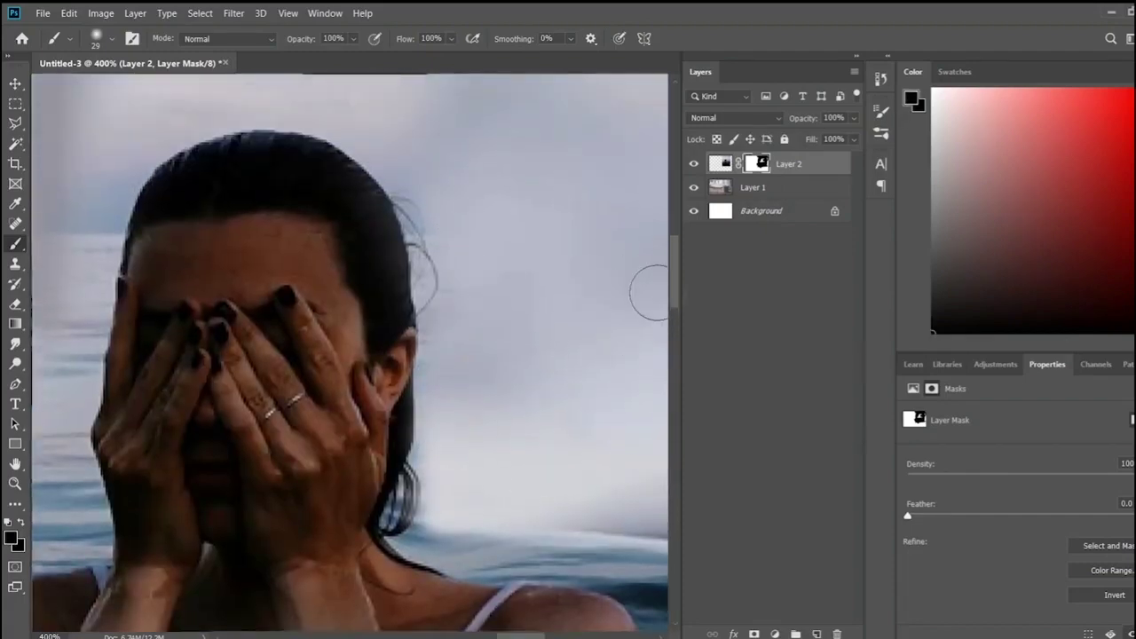
pyautogui.scroll(5, 586, 266)
pyautogui.moveTo(513, 246)
pyautogui.mouseDown()
pyautogui.moveTo(186, 246)
pyautogui.moveTo(320, 281)
pyautogui.moveTo(76, 456)
pyautogui.moveTo(363, 362)
pyautogui.mouseUp()
# - Restore the cup rim's top edge with a smaller brush, then view the result at 100%
pyautogui.hscroll(-6, 328, 293)
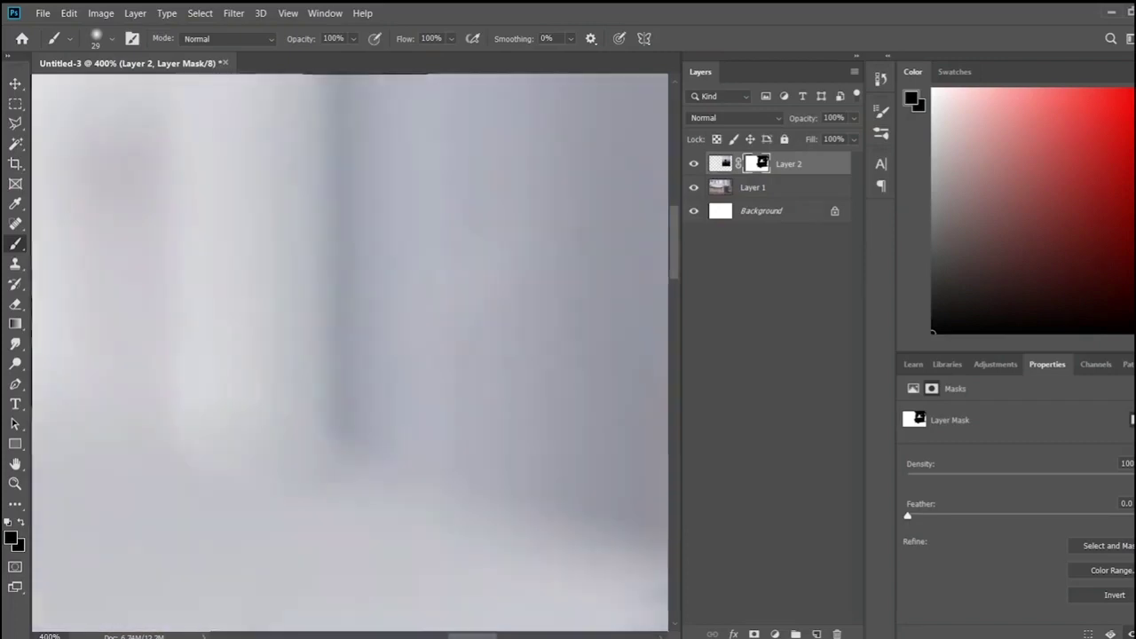
pyautogui.scroll(-4, 355, 195)
pyautogui.scroll(-3, 249, 302)
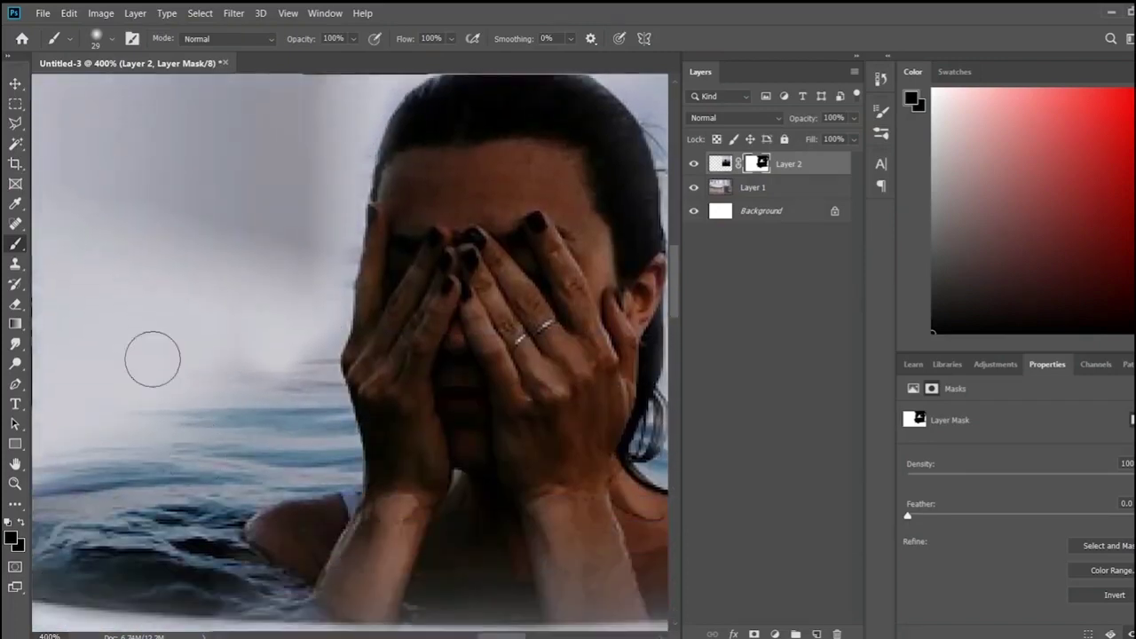
pyautogui.scroll(-3, 209, 382)
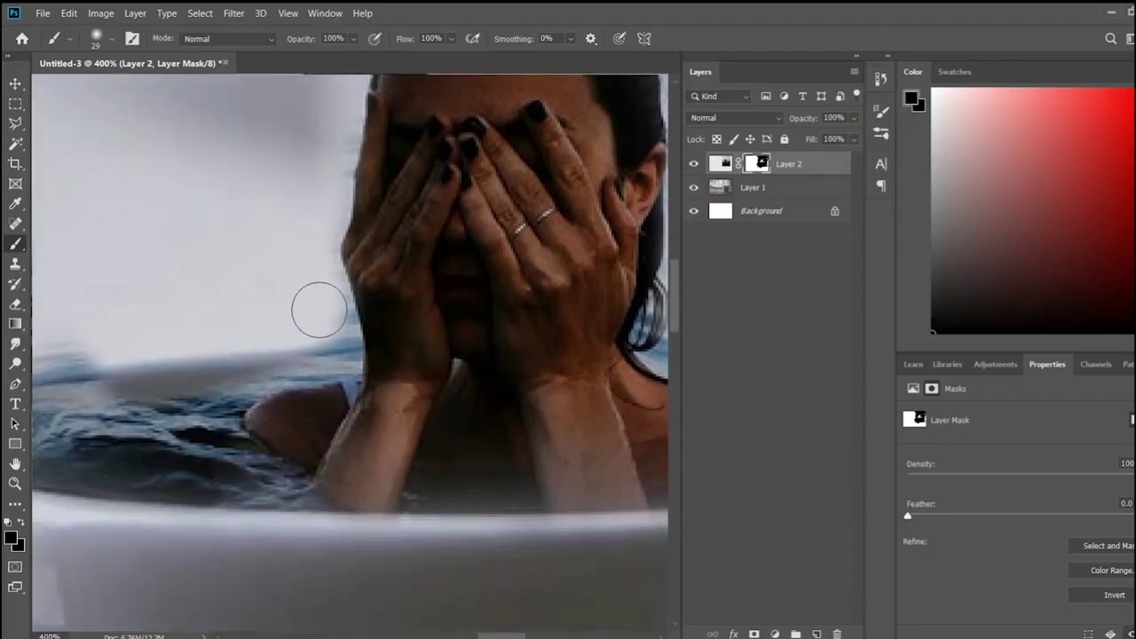
pyautogui.hscroll(-5, 452, 347)
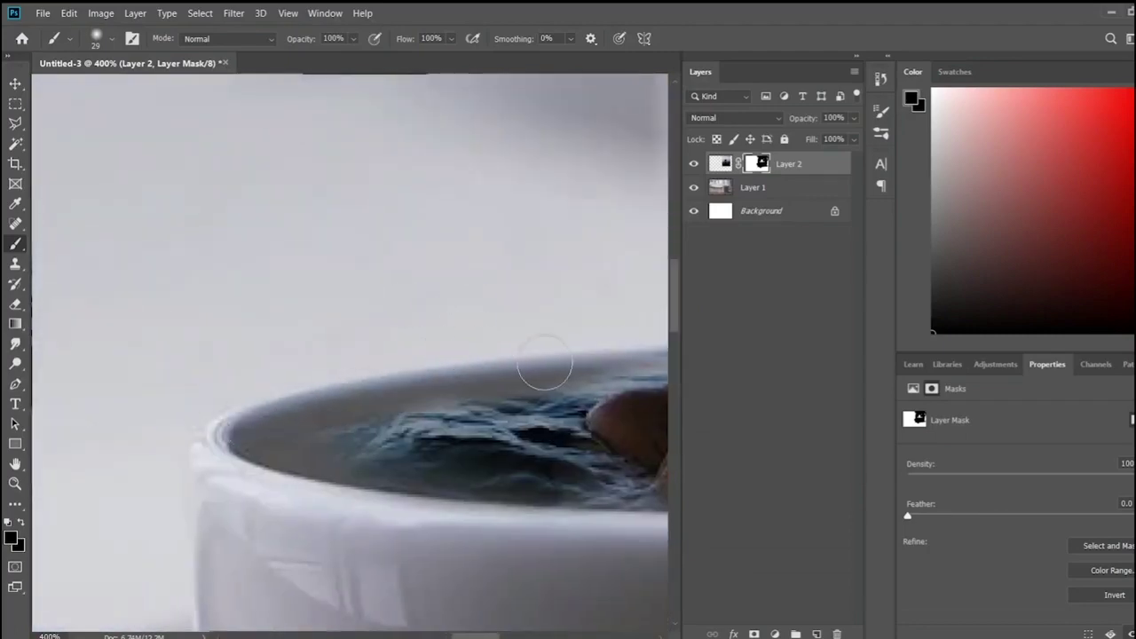
pyautogui.hscroll(5, 399, 343)
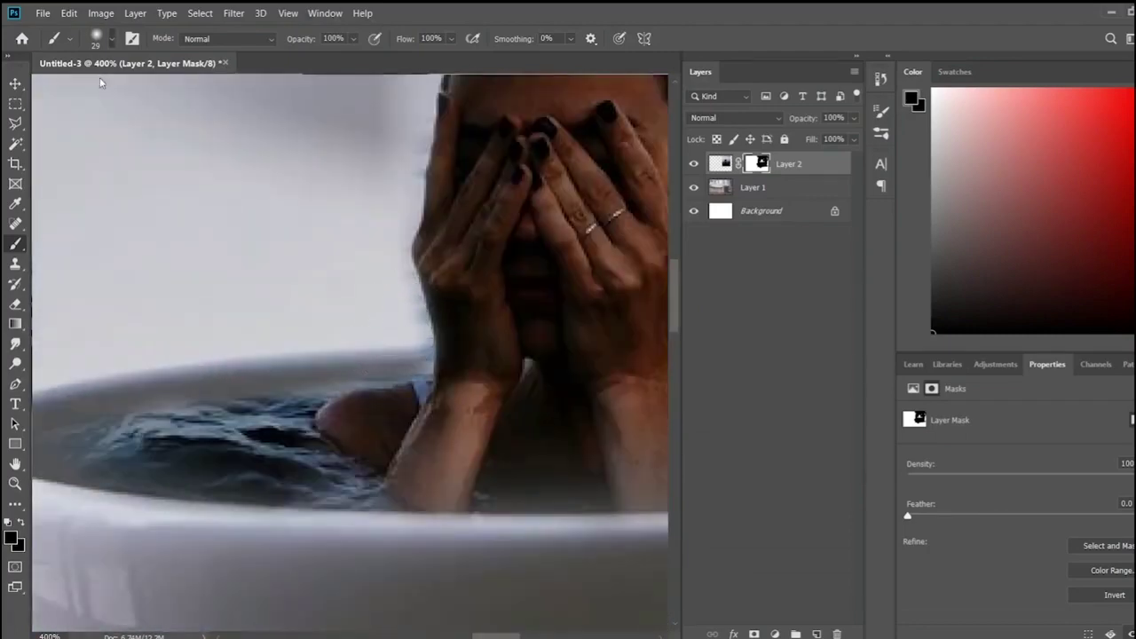
pyautogui.press('[')
pyautogui.press('[')
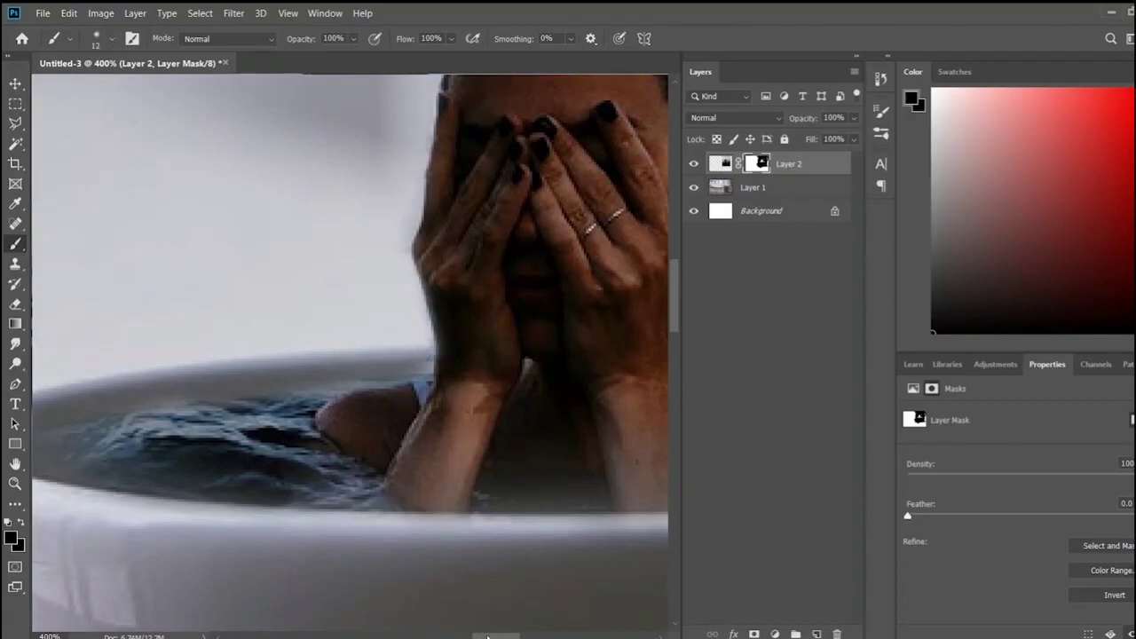
pyautogui.hscroll(5, 487, 636)
pyautogui.hscroll(3, 527, 636)
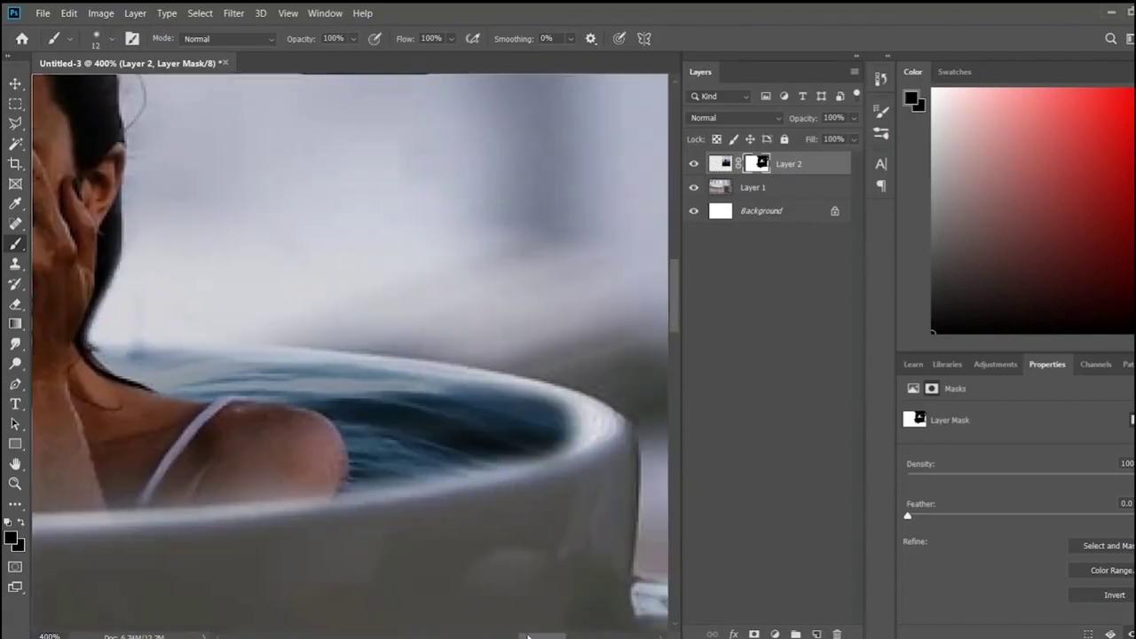
pyautogui.moveTo(588, 439)
pyautogui.mouseDown()
pyautogui.moveTo(464, 358)
pyautogui.moveTo(152, 338)
pyautogui.moveTo(418, 355)
pyautogui.moveTo(601, 438)
pyautogui.mouseUp()
pyautogui.hotkey('ctrl', '1')
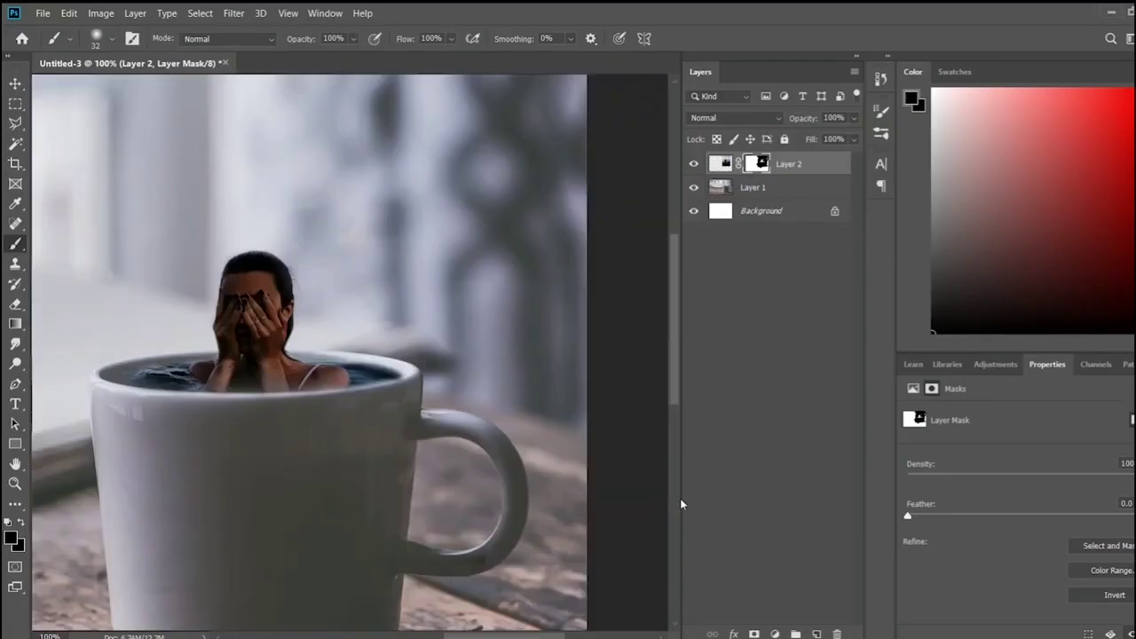
# - Clean up Layer 2's mask where the water meets the cup's left and right rim
pyautogui.hotkey('ctrl', '+')
pyautogui.hotkey('ctrl', '+')
pyautogui.hotkey('ctrl', '+')
pyautogui.hotkey('ctrl', '+')
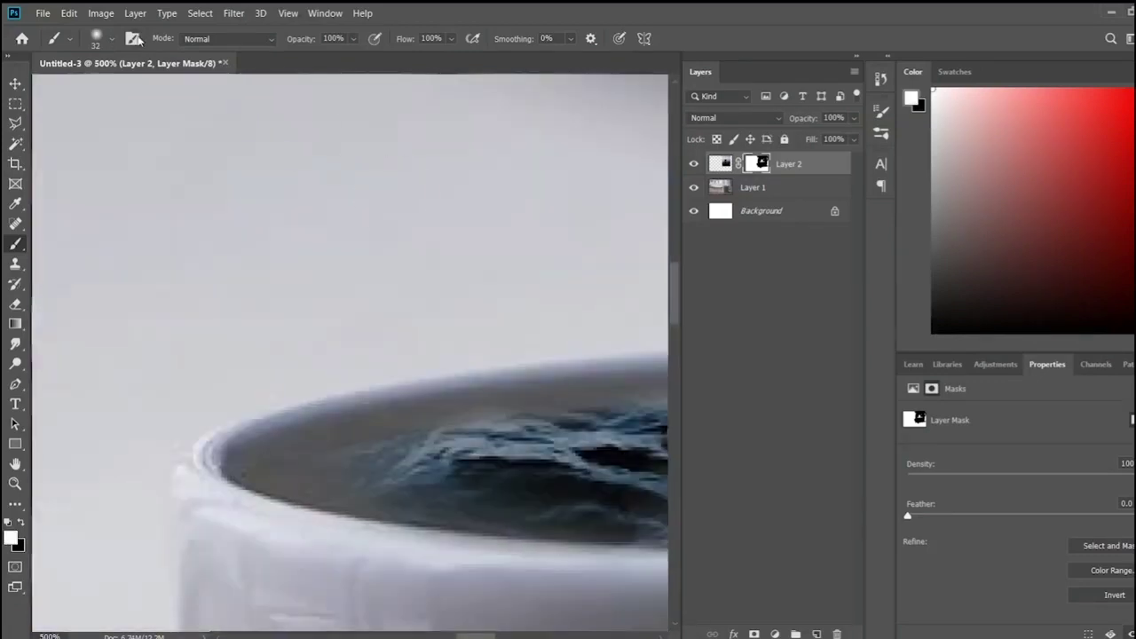
pyautogui.moveTo(340, 472)
pyautogui.mouseDown()
pyautogui.moveTo(254, 464)
pyautogui.moveTo(619, 517)
pyautogui.moveTo(470, 525)
pyautogui.mouseUp()
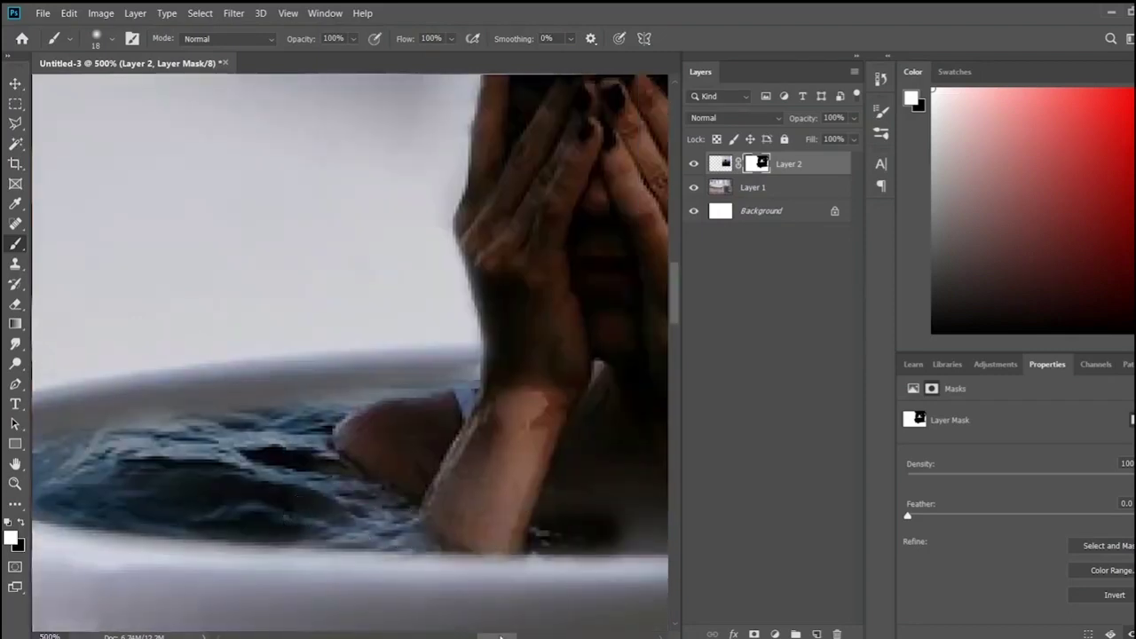
pyautogui.moveTo(621, 531); pyautogui.dragTo(451, 530)
pyautogui.moveTo(417, 414); pyautogui.dragTo(228, 525)
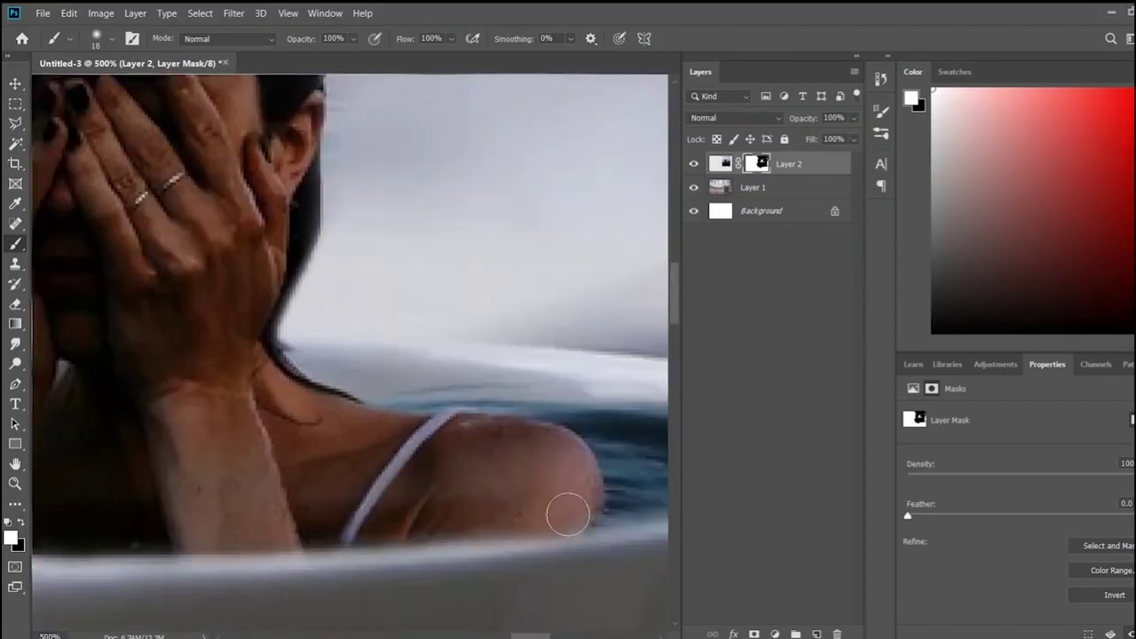
pyautogui.moveTo(533, 636); pyautogui.dragTo(554, 636)
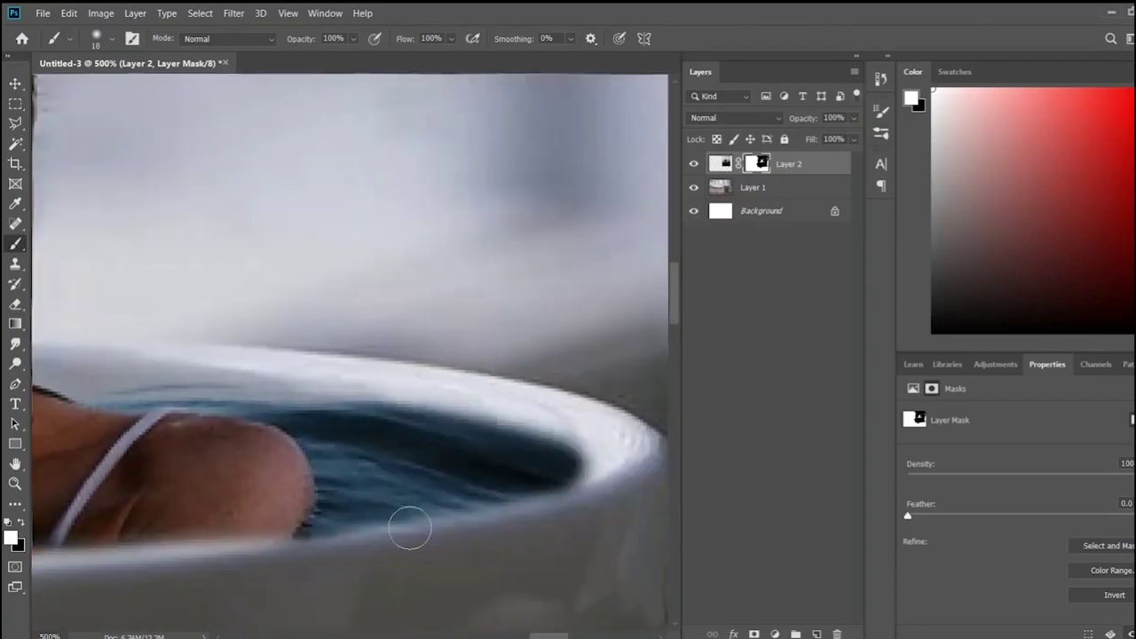
pyautogui.scroll(-6, 435, 538)
pyautogui.scroll(-1, 435, 539)
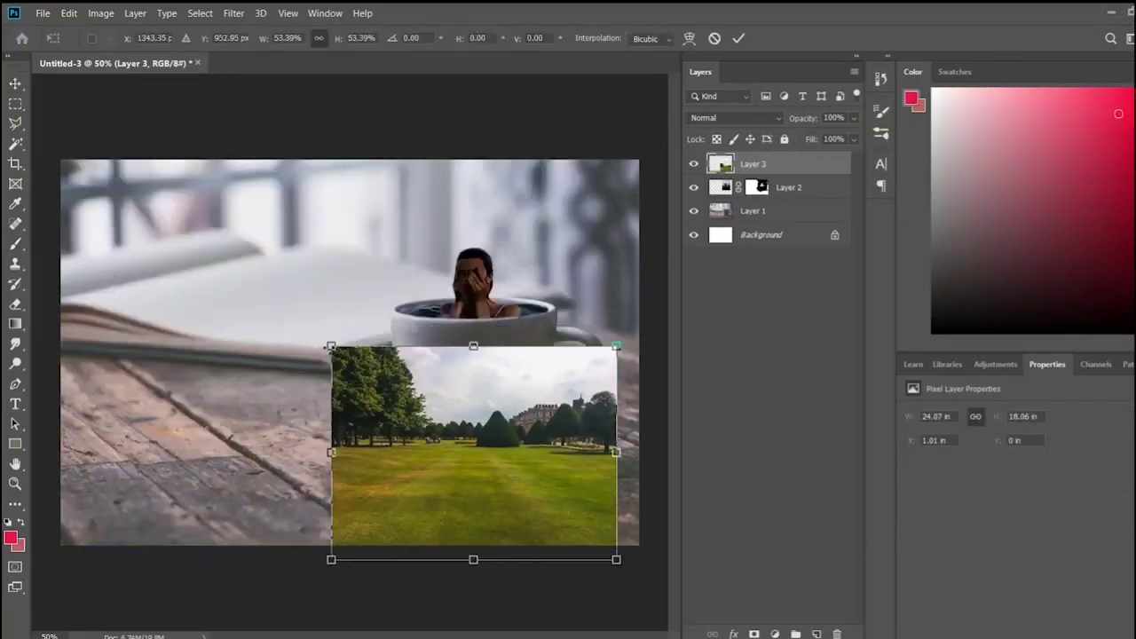
# - Move the park photo left, enlarge it to 144.75% over the table, and add a black mask
pyautogui.moveTo(314, 420)
pyautogui.mouseDown()
pyautogui.moveTo(480, 409)
pyautogui.moveTo(464, 401)
pyautogui.mouseUp()
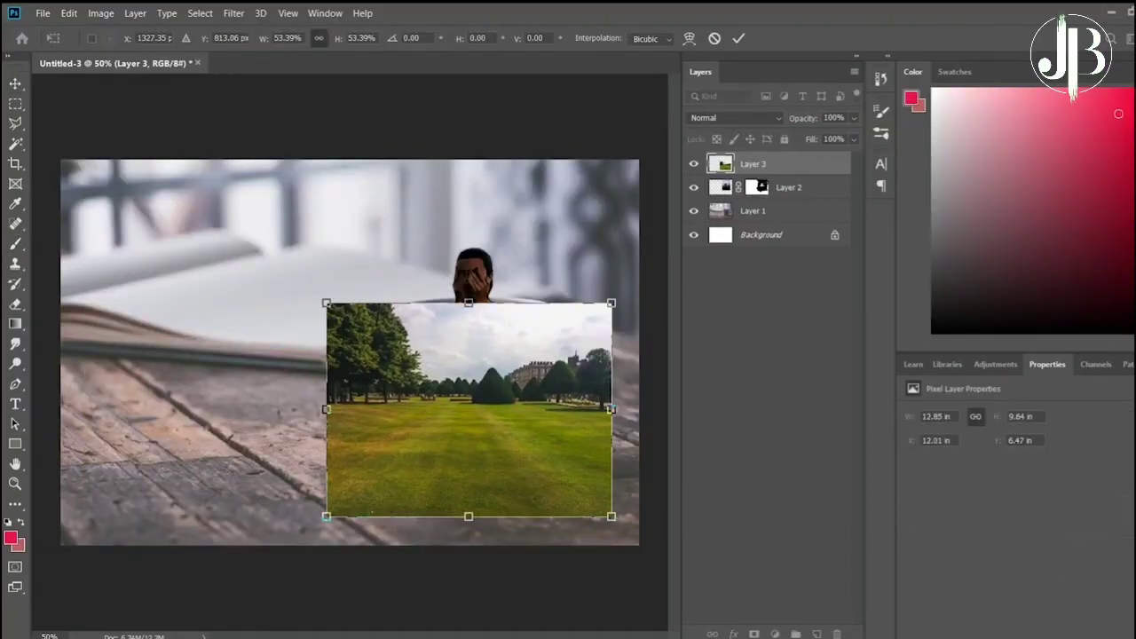
pyautogui.moveTo(444, 417); pyautogui.dragTo(173, 432)
pyautogui.moveTo(349, 316); pyautogui.dragTo(472, 226)
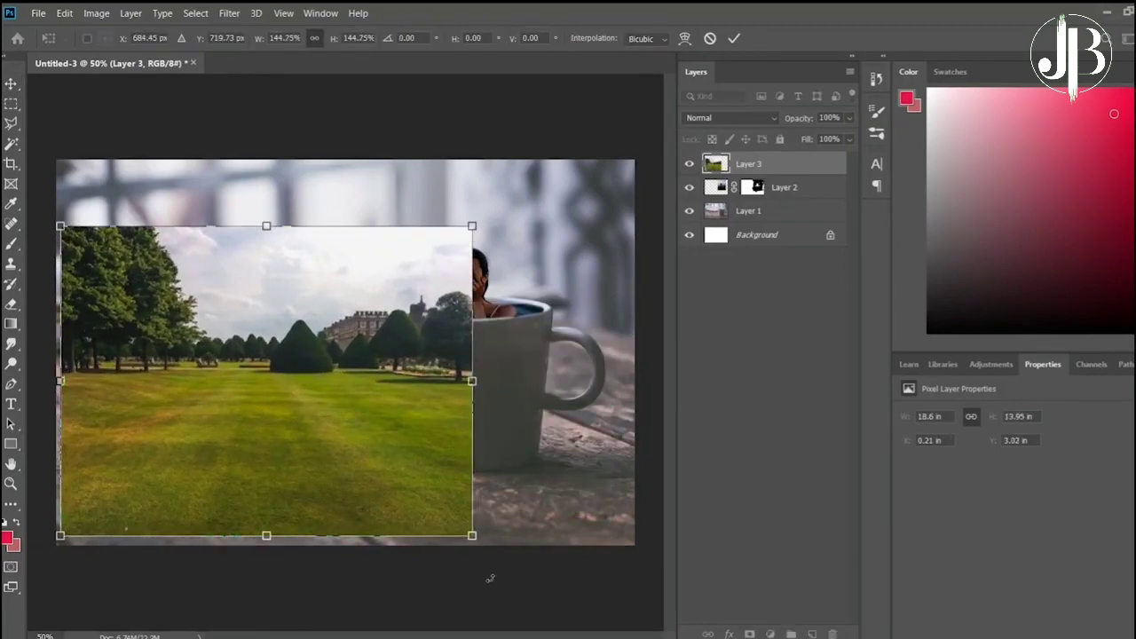
pyautogui.press('Return')
pyautogui.keyDown('alt'); pyautogui.click(750, 634); pyautogui.keyUp('alt')
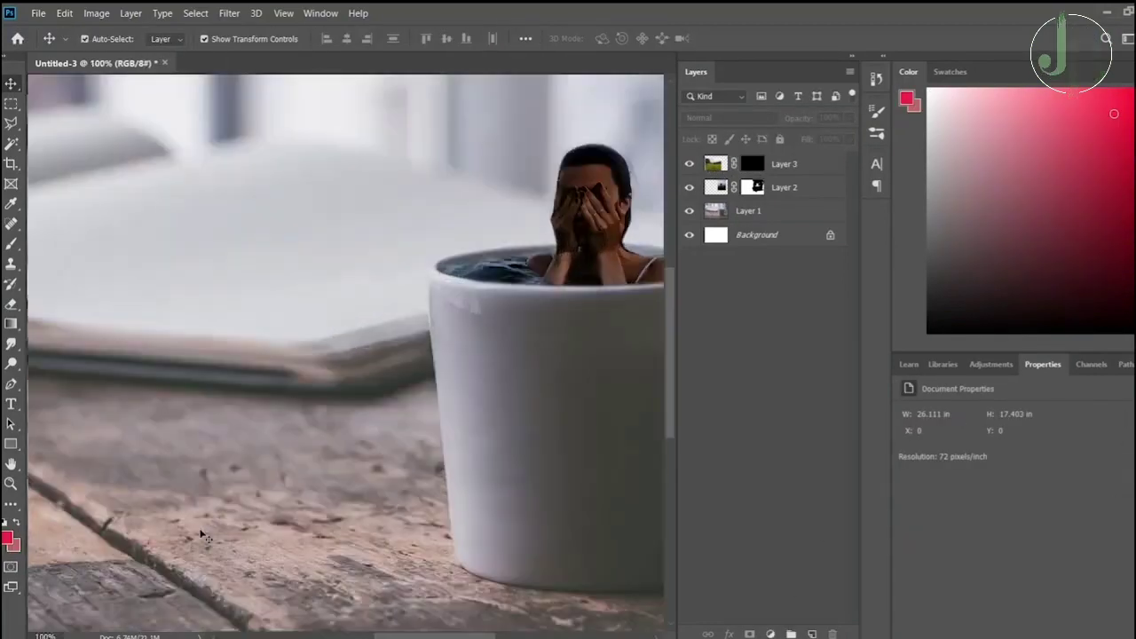
pyautogui.keyDown('alt'); pyautogui.scroll(2, 650, 295); pyautogui.keyUp('alt')
# - Paint white on Layer 3's mask to reveal grass on the wooden table
pyautogui.press('d')
pyautogui.press('b')
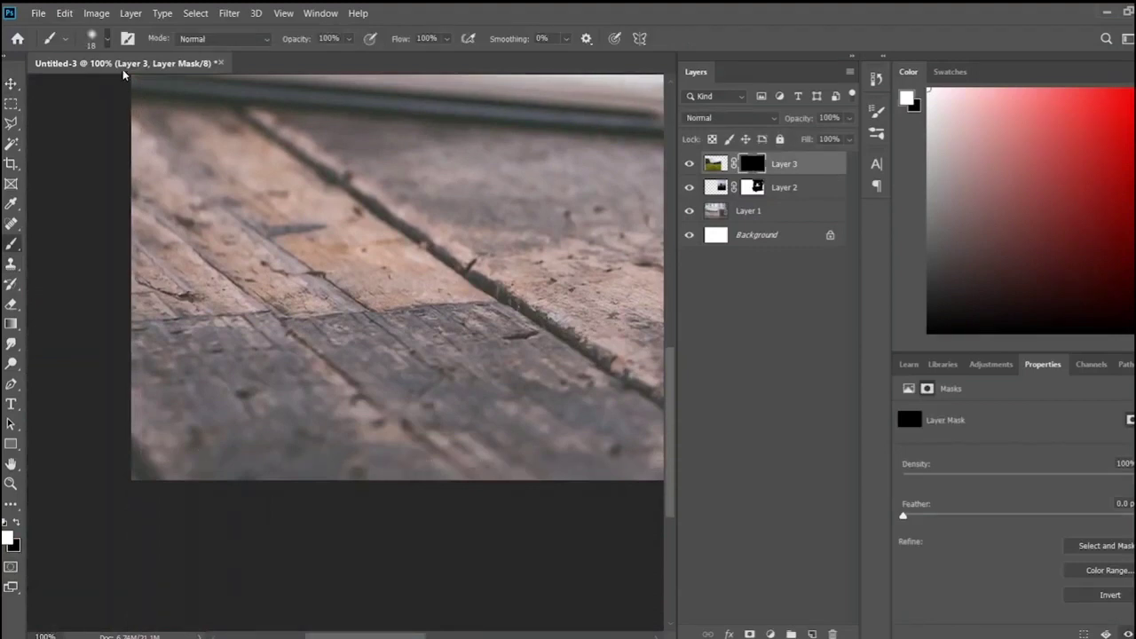
pyautogui.click(333, 346)
pyautogui.moveTo(226, 412)
pyautogui.mouseDown()
pyautogui.moveTo(381, 417)
pyautogui.moveTo(482, 355)
pyautogui.moveTo(186, 373)
pyautogui.moveTo(367, 310)
pyautogui.moveTo(140, 278)
pyautogui.moveTo(270, 285)
pyautogui.moveTo(169, 213)
pyautogui.moveTo(431, 304)
pyautogui.moveTo(440, 451)
pyautogui.moveTo(384, 450)
pyautogui.mouseUp()
pyautogui.press('x')
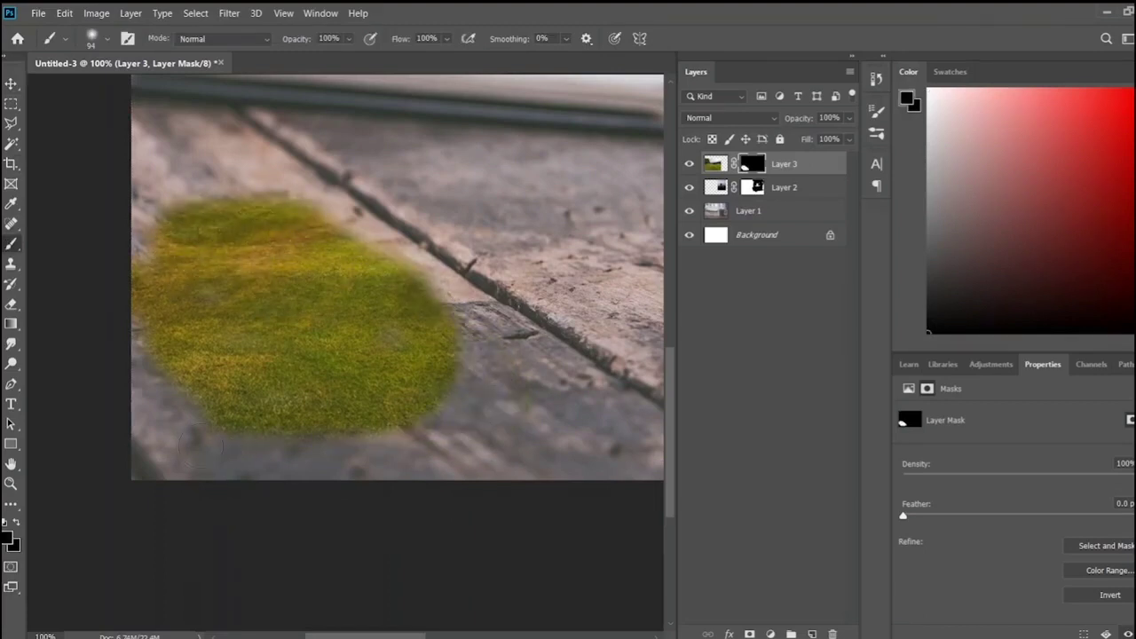
pyautogui.moveTo(355, 208); pyautogui.dragTo(151, 213)
pyautogui.hotkey('ctrl', 'z')
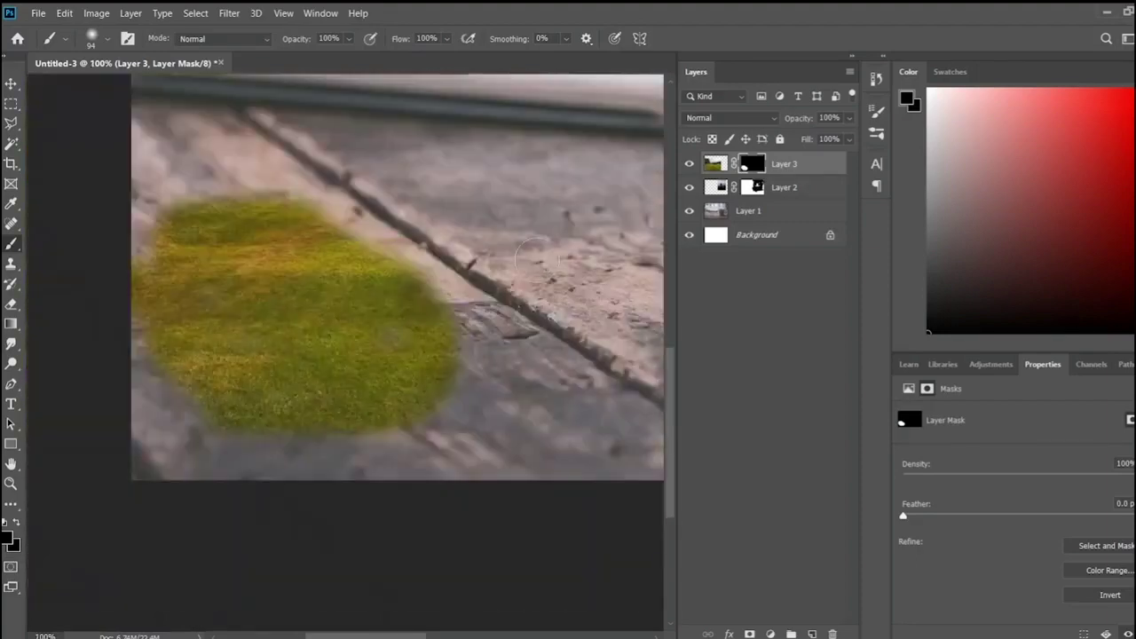
# - Shape the grass patch's right and lower edges with black on Layer 3's mask
pyautogui.click(772, 217)
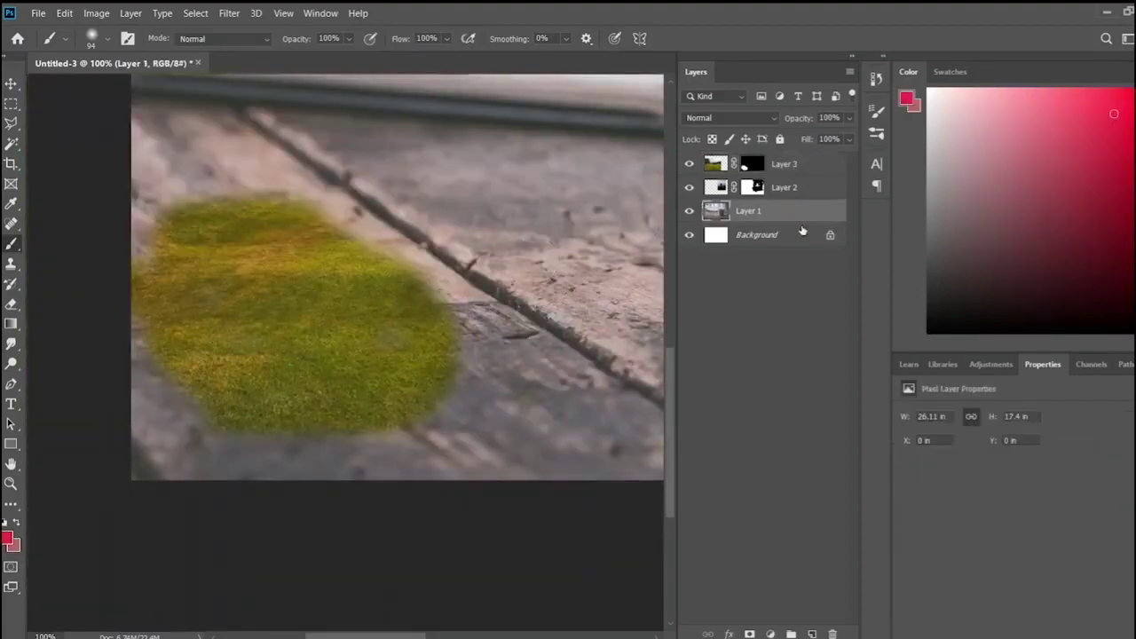
pyautogui.scroll(3, 298, 177)
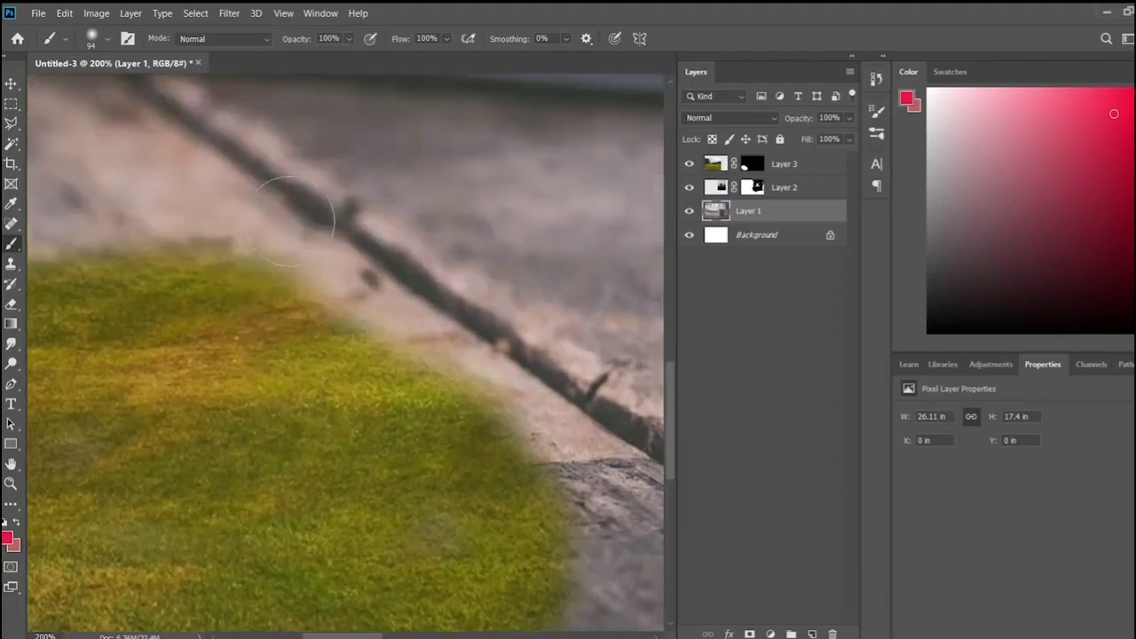
pyautogui.moveTo(288, 249); pyautogui.dragTo(359, 298)
pyautogui.hotkey('ctrl', 'z')
pyautogui.click(751, 164)
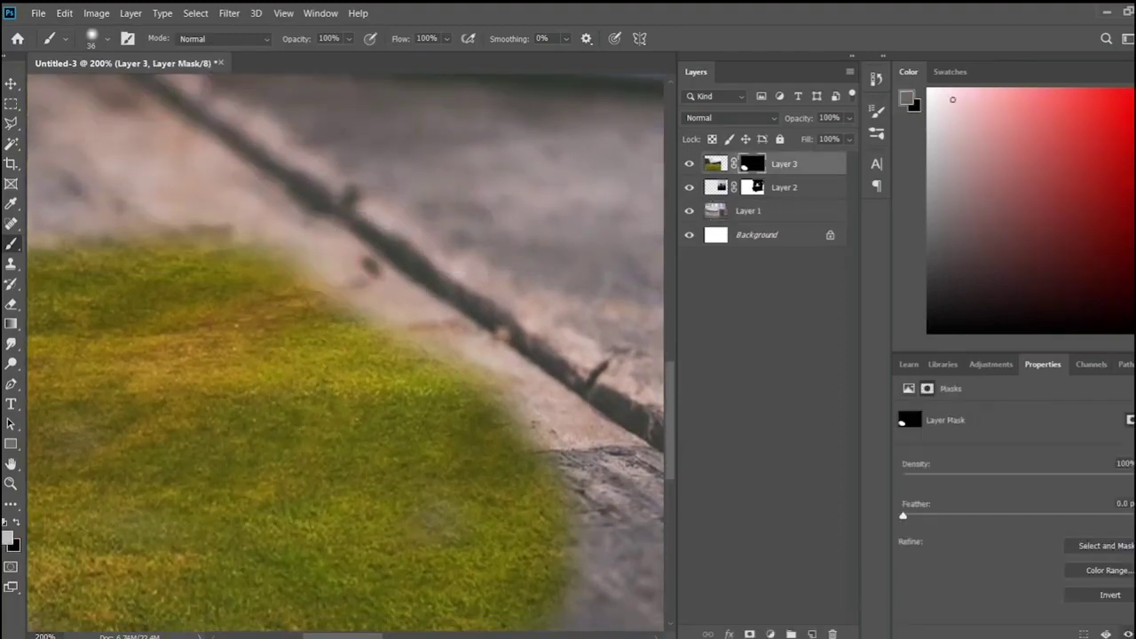
pyautogui.moveTo(271, 226)
pyautogui.mouseDown()
pyautogui.moveTo(490, 375)
pyautogui.moveTo(564, 502)
pyautogui.mouseUp()
pyautogui.scroll(-2, 551, 532)
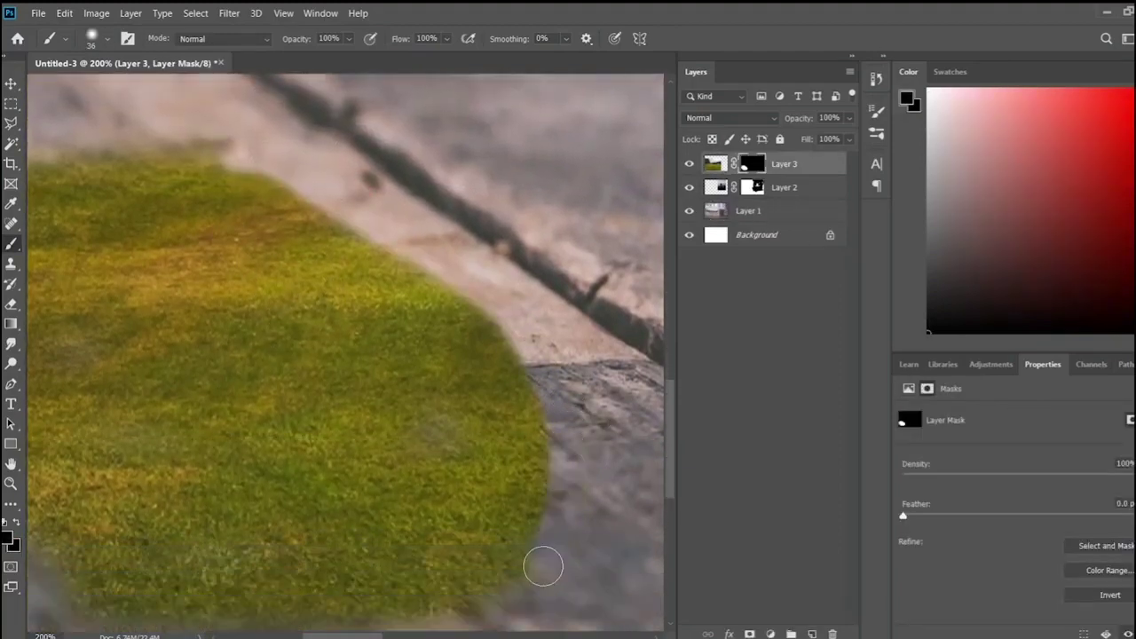
pyautogui.scroll(-2, 497, 551)
pyautogui.moveTo(418, 534); pyautogui.dragTo(339, 559)
# - Round the grass patch's top edge into a dome and duplicate the grass layer
pyautogui.hscroll(-4, 266, 497)
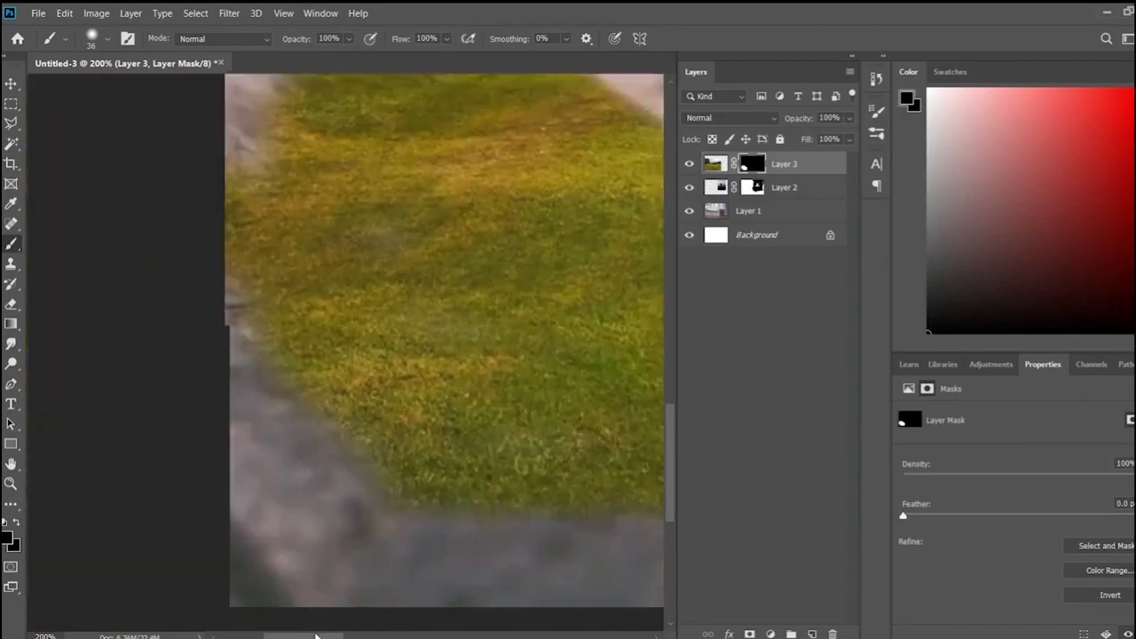
pyautogui.scroll(4, 471, 520)
pyautogui.moveTo(285, 203)
pyautogui.mouseDown()
pyautogui.moveTo(497, 182)
pyautogui.moveTo(621, 221)
pyautogui.mouseUp()
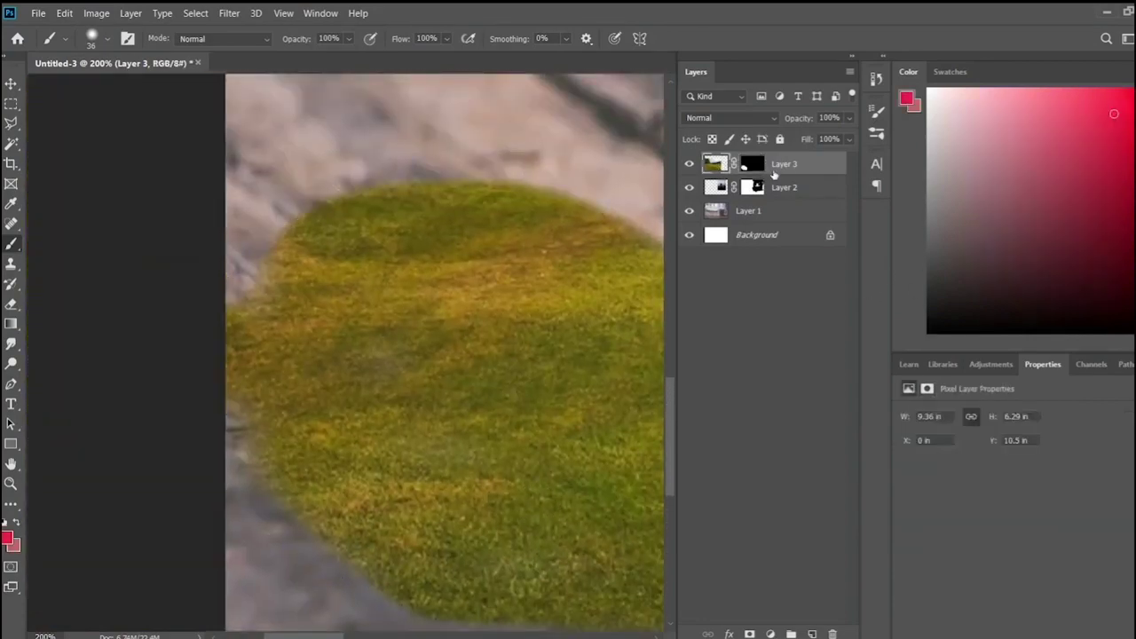
pyautogui.hotkey('ctrl', 'j')
# - Add a clipped Hue/Saturation layer that desaturates and darkens the grass copy, then mask it hidden
pyautogui.click(1007, 367)
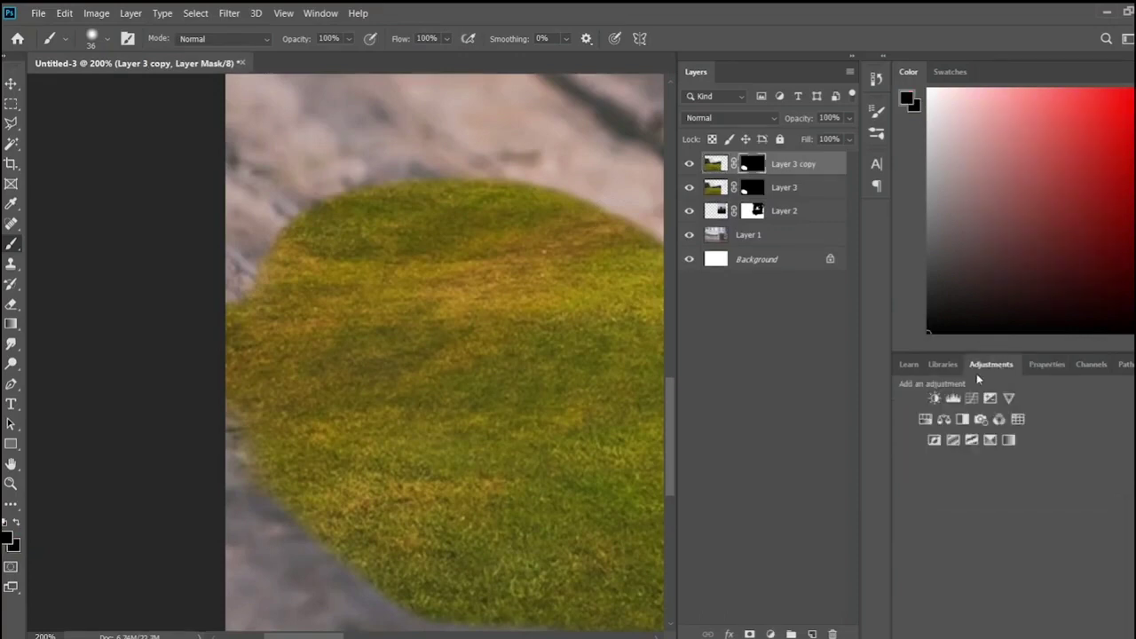
pyautogui.hscroll(-2, 444, 355)
pyautogui.click(925, 419)
pyautogui.hotkey('ctrl', 'alt', 'g')
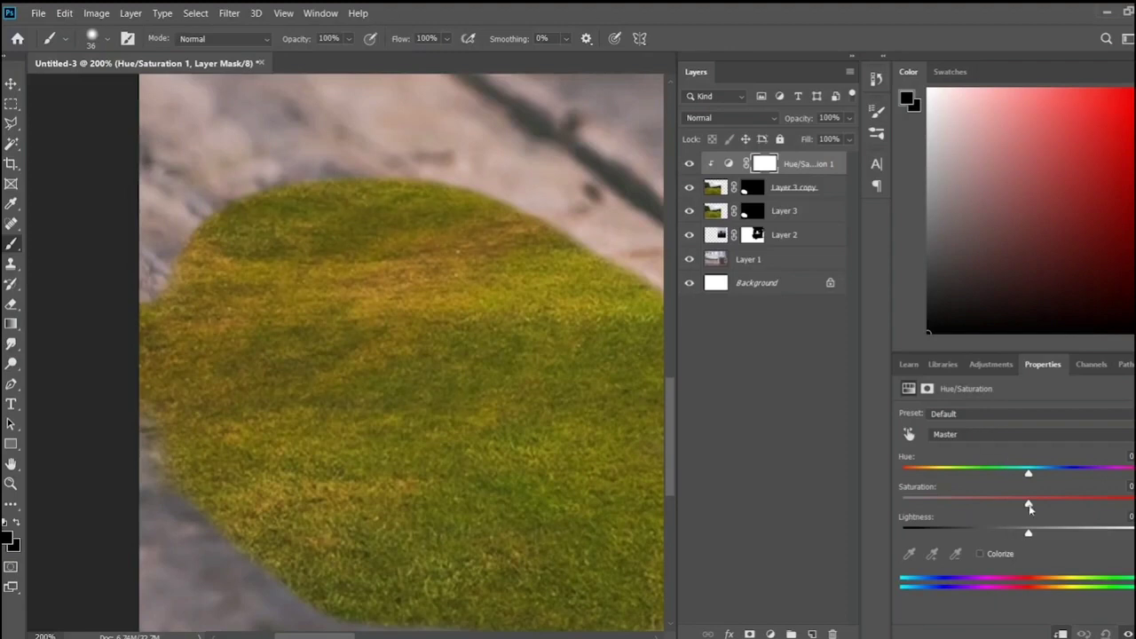
pyautogui.moveTo(1029, 504); pyautogui.dragTo(933, 504)
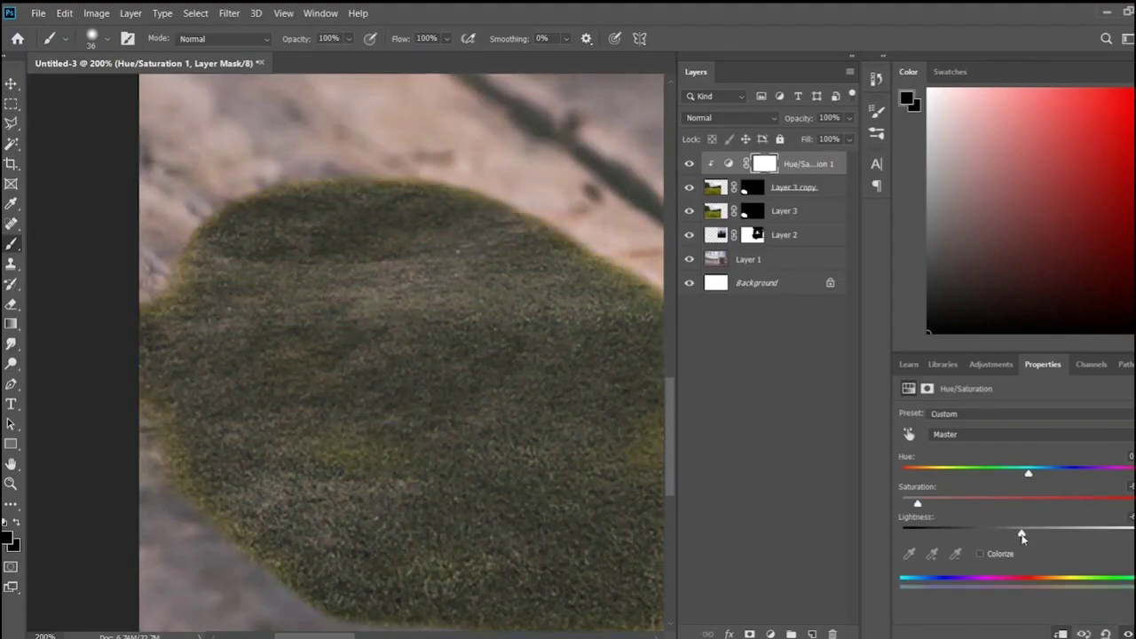
pyautogui.hscroll(3, 400, 355)
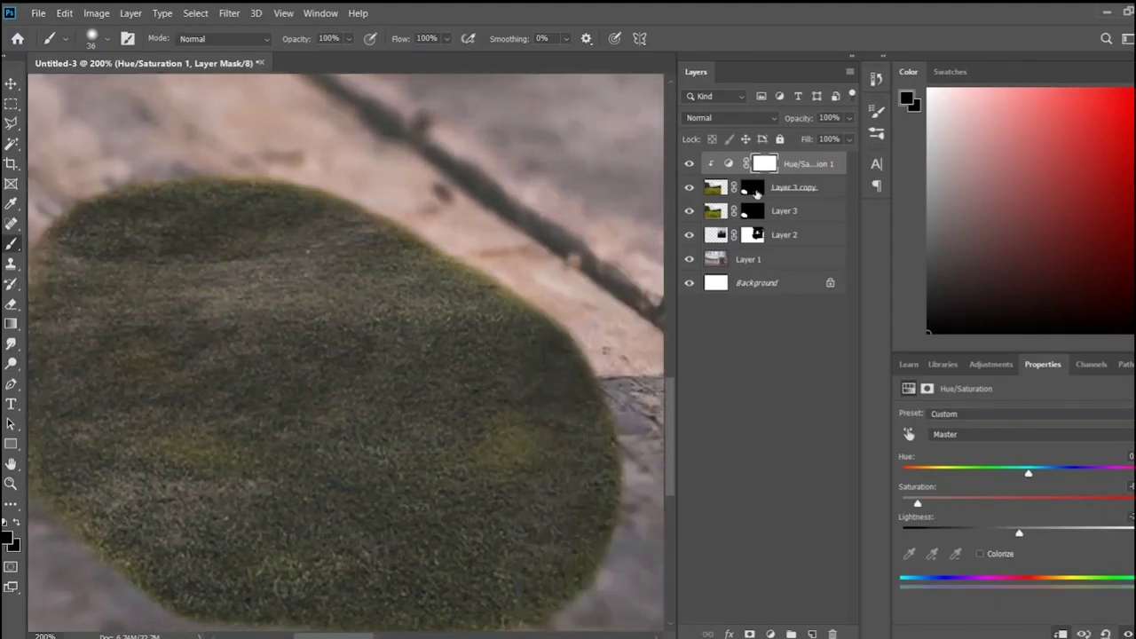
pyautogui.click(752, 188)
pyautogui.moveTo(302, 387)
pyautogui.mouseDown()
pyautogui.moveTo(232, 392)
pyautogui.moveTo(325, 477)
pyautogui.mouseUp()
pyautogui.hotkey('ctrl', '-')
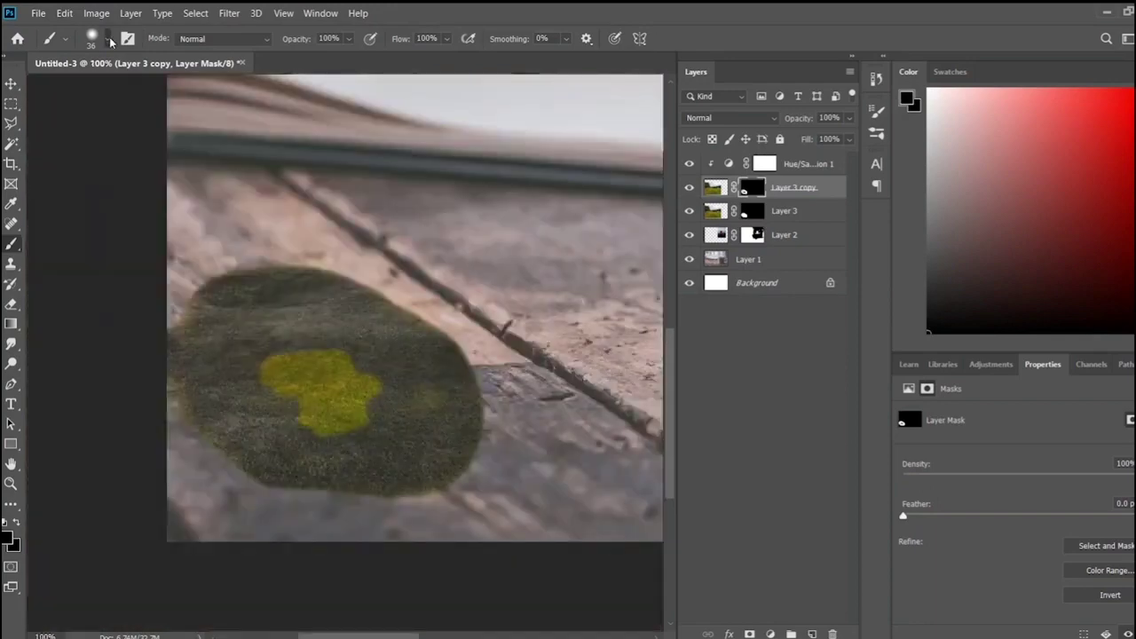
pyautogui.moveTo(352, 328)
pyautogui.mouseDown()
pyautogui.moveTo(299, 405)
pyautogui.moveTo(147, 296)
pyautogui.mouseUp()
# - Duplicate the wooden-table photo Layer 1 as Layer 1 copy
pyautogui.click(767, 386)
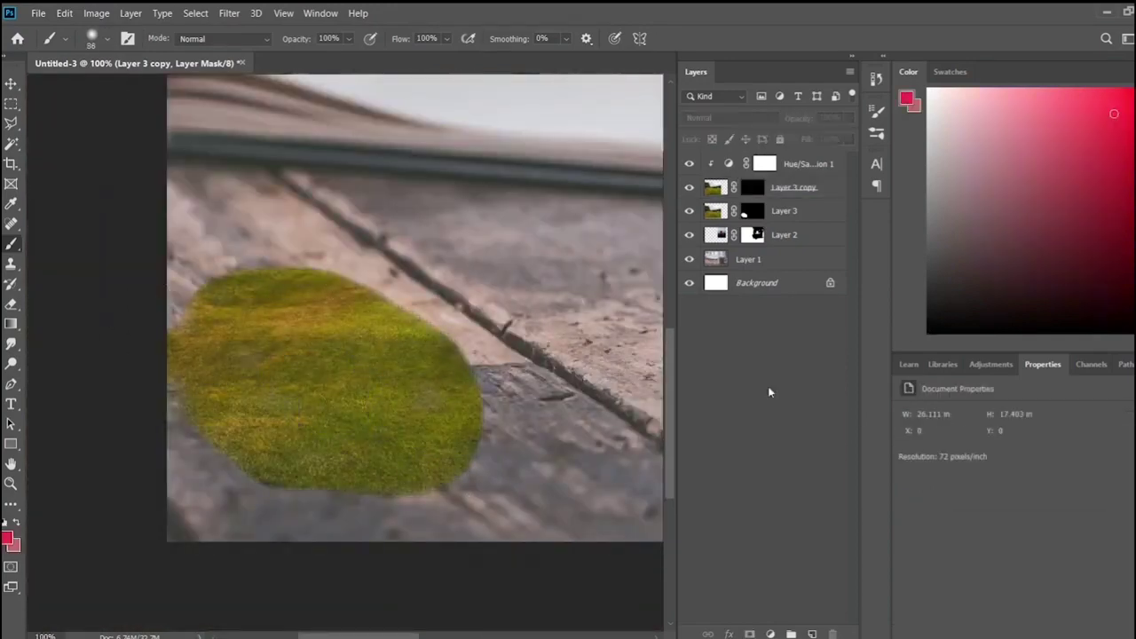
pyautogui.click(11, 84)
pyautogui.click(748, 259)
pyautogui.hotkey('ctrl', 'j')
# - Move the table copy to the top and mask it to reveal an oval grass patch
pyautogui.hotkey('ctrl', 'shift', ']')
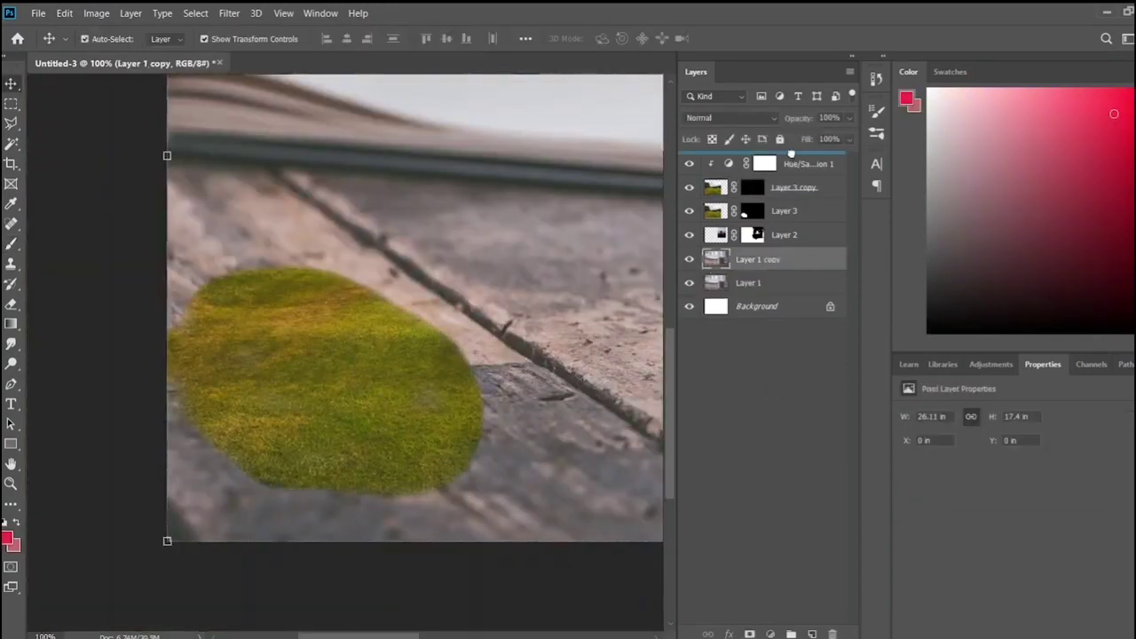
pyautogui.press('m')
pyautogui.moveTo(151, 162); pyautogui.dragTo(616, 559)
pyautogui.click(749, 633)
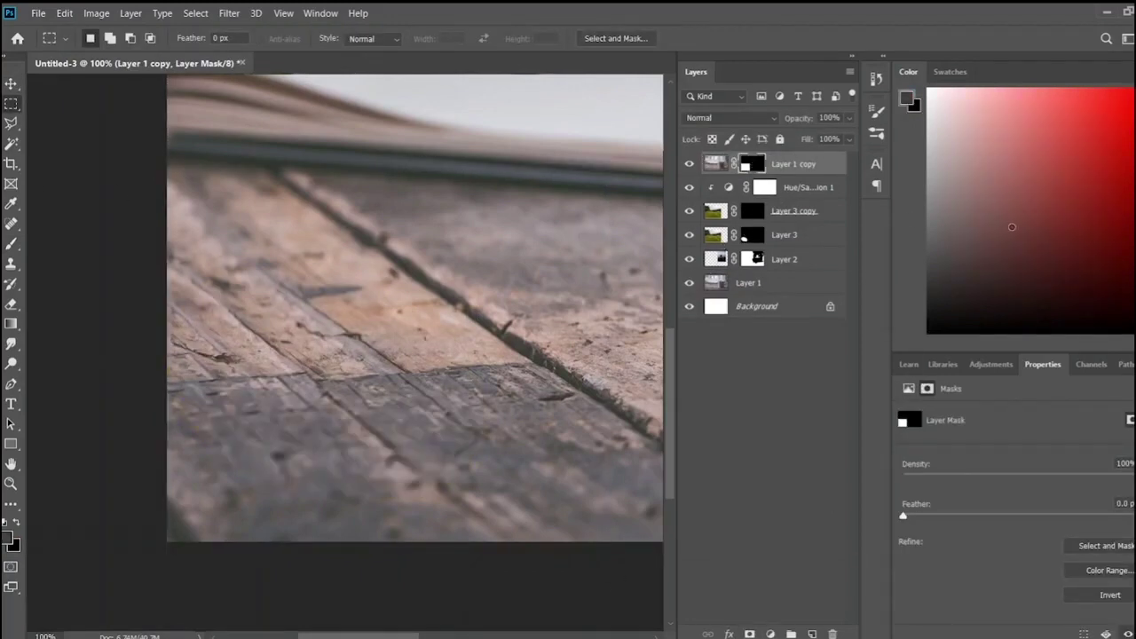
pyautogui.press('b')
pyautogui.moveTo(299, 520)
pyautogui.mouseDown()
pyautogui.moveTo(168, 385)
pyautogui.moveTo(426, 347)
pyautogui.mouseUp()
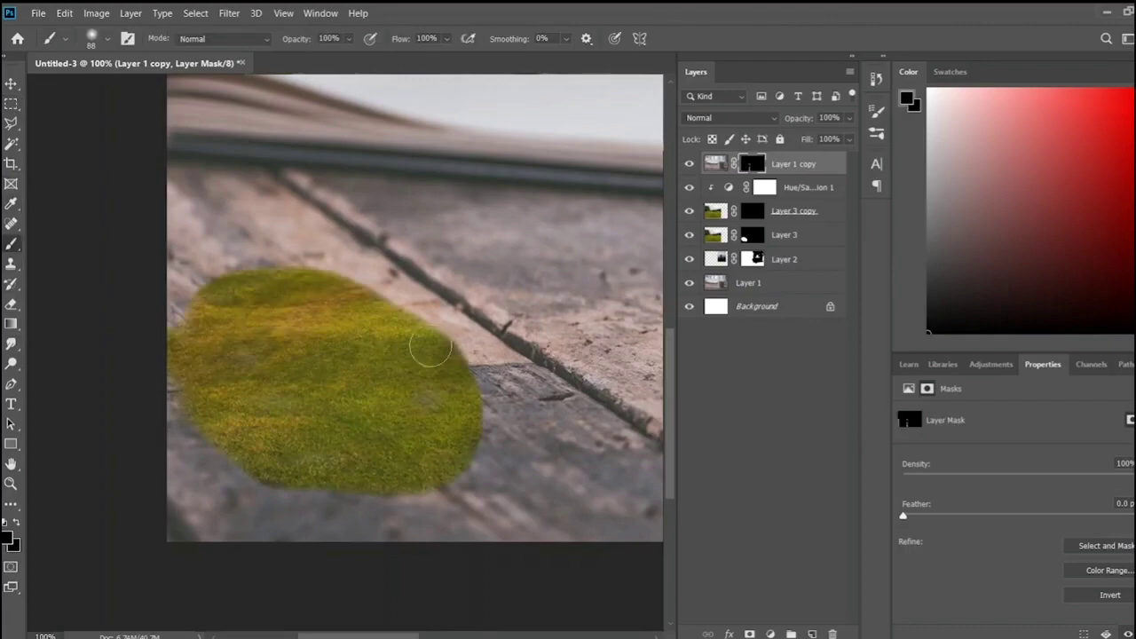
# - Paint white on the table copy's mask to reveal wood along the moss's upper edge
pyautogui.hotkey('ctrl', '+')
pyautogui.hotkey('ctrl', '+')
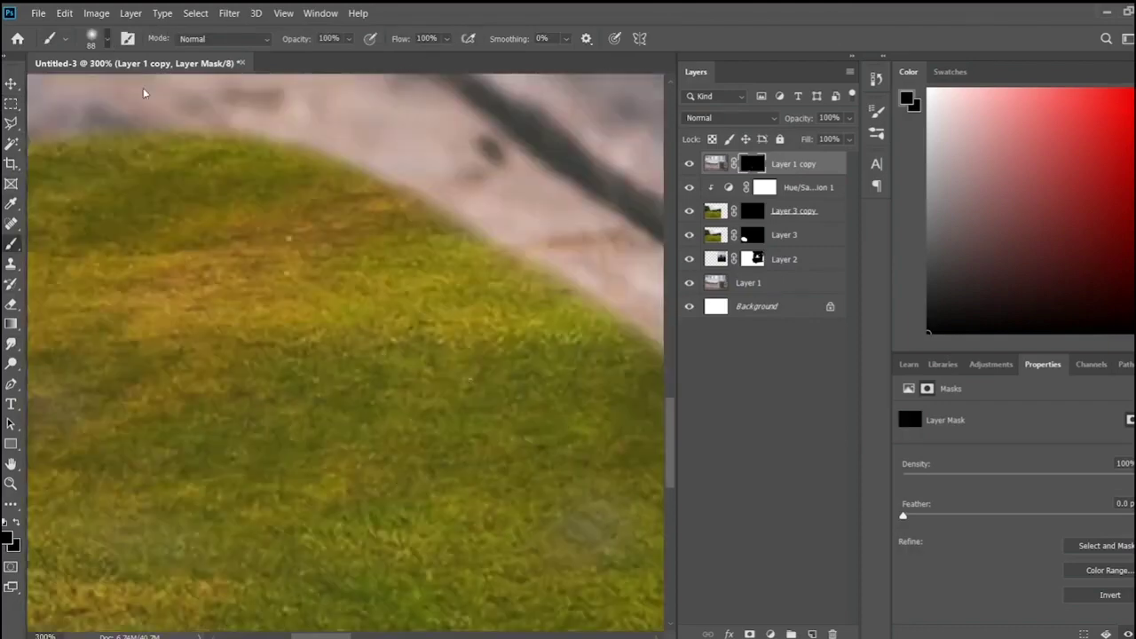
pyautogui.press('x')
pyautogui.hscroll(-5, 349, 187)
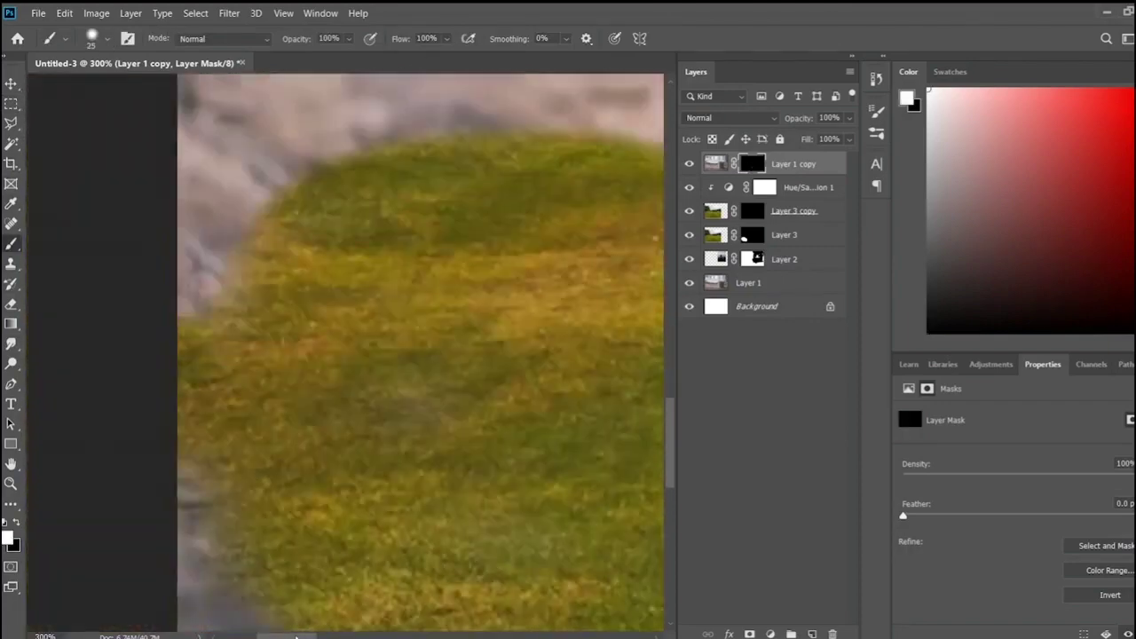
pyautogui.moveTo(230, 284); pyautogui.dragTo(376, 155)
# - Add a Hue/Saturation 2 layer clipped to Layer 1 copy with reduced saturation and lightness
pyautogui.click(991, 364)
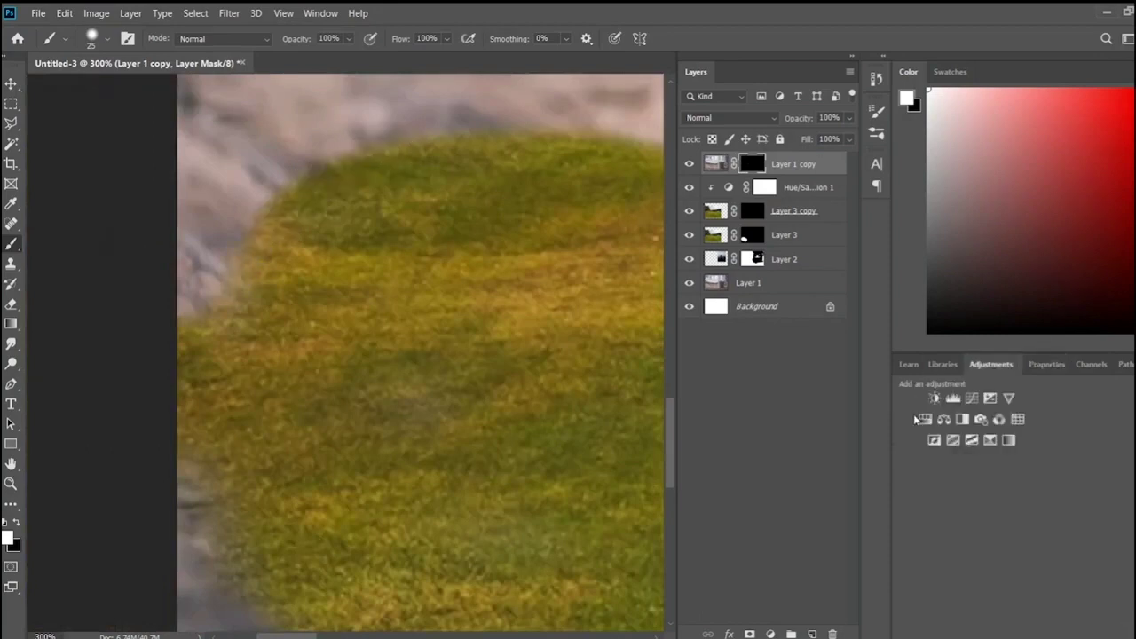
pyautogui.click(926, 416)
pyautogui.moveTo(1021, 503); pyautogui.dragTo(980, 504)
pyautogui.hotkey('ctrl', 'alt', 'g')
pyautogui.moveTo(1028, 533); pyautogui.dragTo(987, 532)
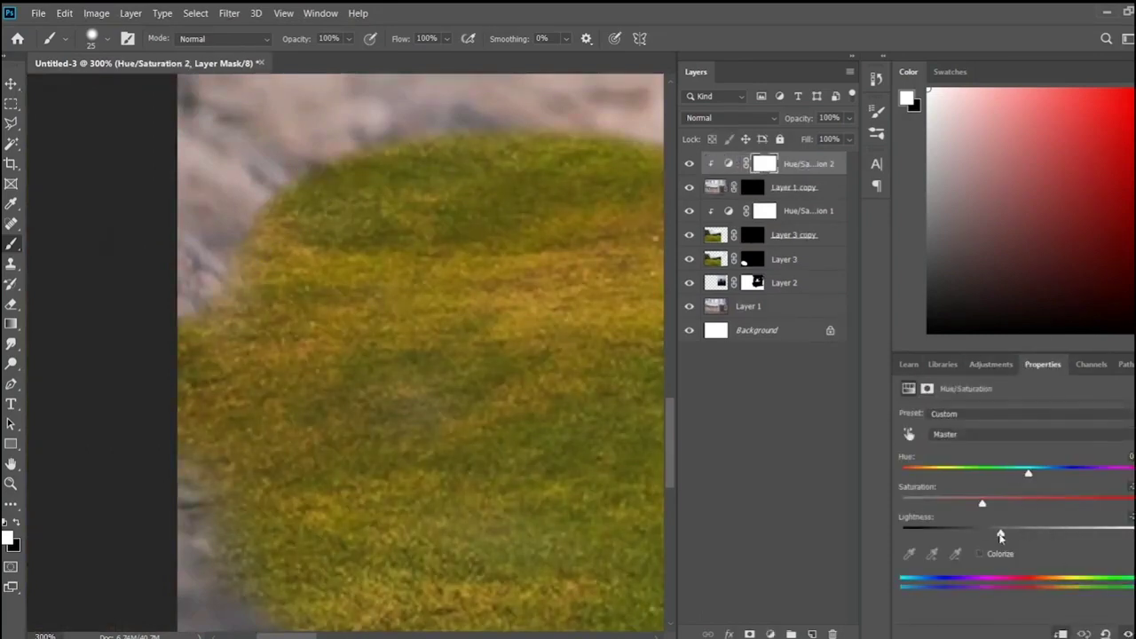
# - Paint Layer 1 copy's mask to form a dark rim along the moss's top edge
pyautogui.click(752, 187)
pyautogui.moveTo(239, 257); pyautogui.dragTo(411, 178)
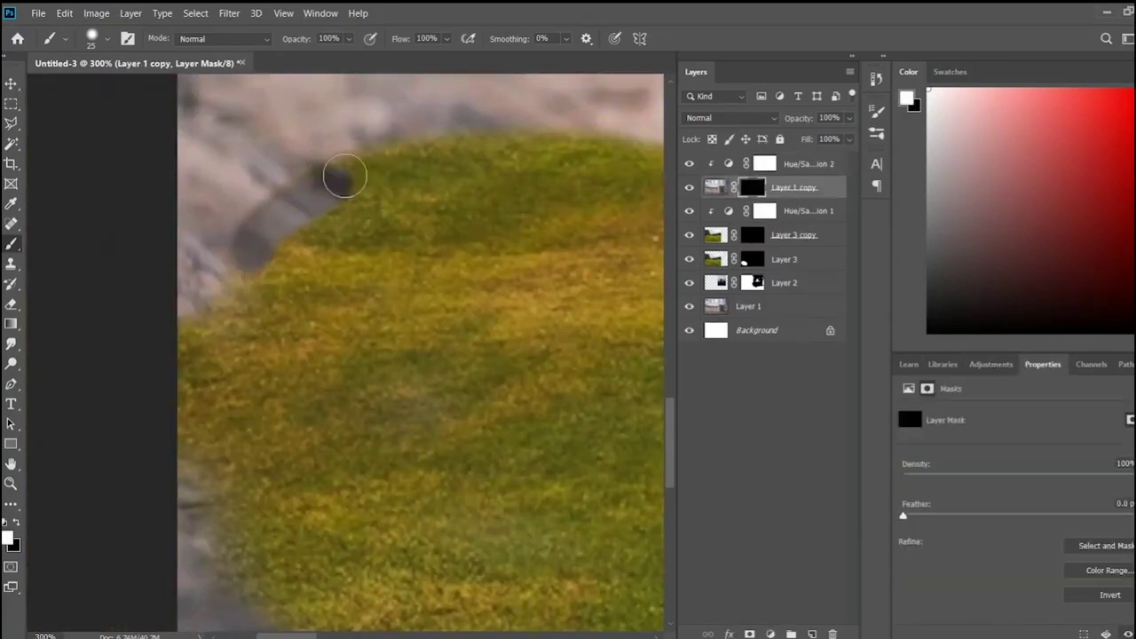
pyautogui.hotkey('ctrl', 'z')
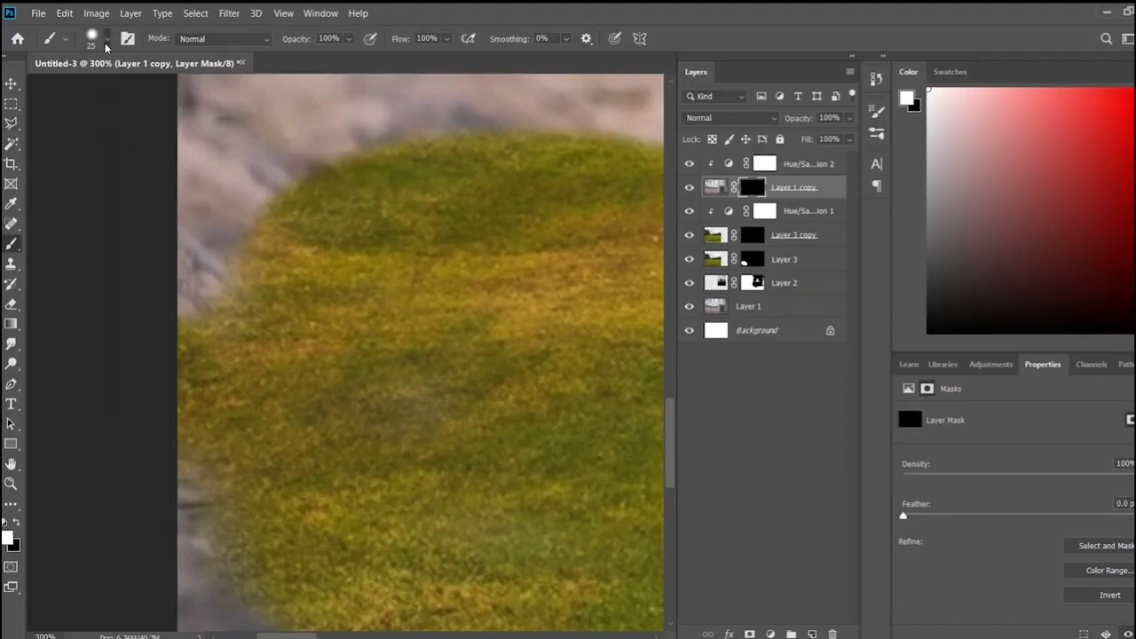
pyautogui.moveTo(275, 241); pyautogui.dragTo(634, 147)
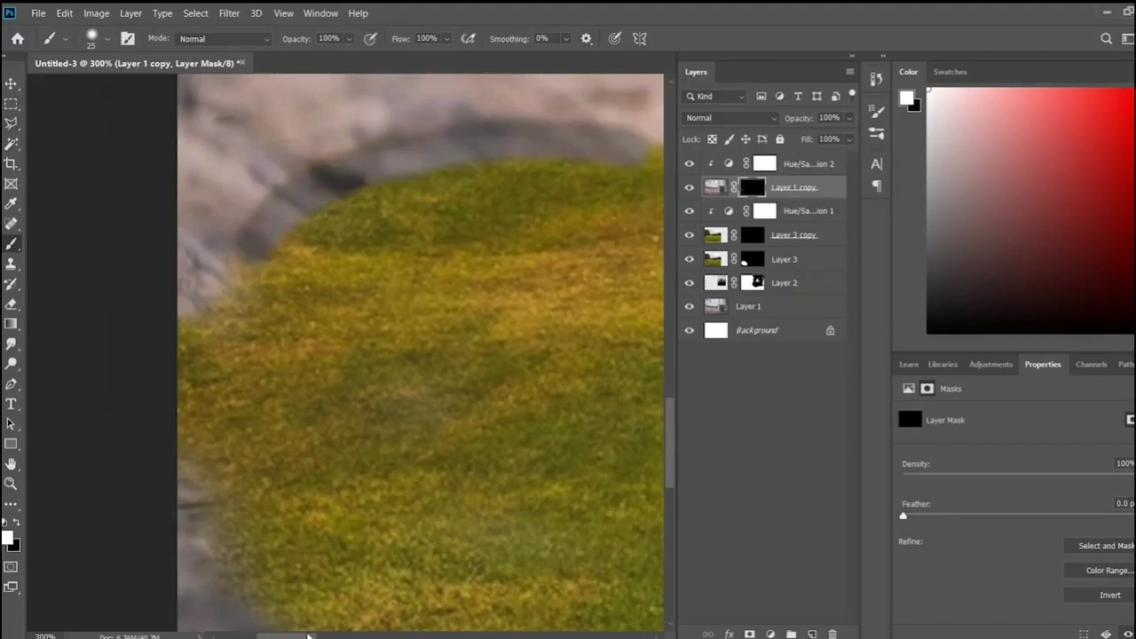
pyautogui.moveTo(558, 143)
pyautogui.mouseDown()
pyautogui.moveTo(270, 158)
pyautogui.moveTo(400, 216)
pyautogui.mouseUp()
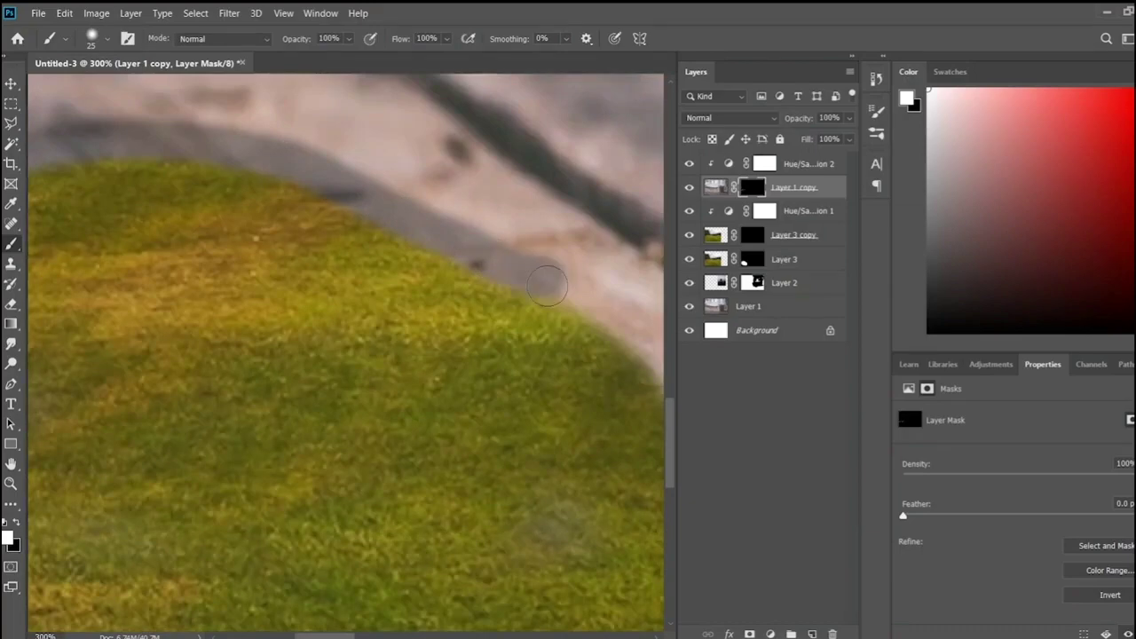
# - With a smaller black brush, hide the stray grey band near the moss edge crack
pyautogui.hotkey('ctrl', '1')
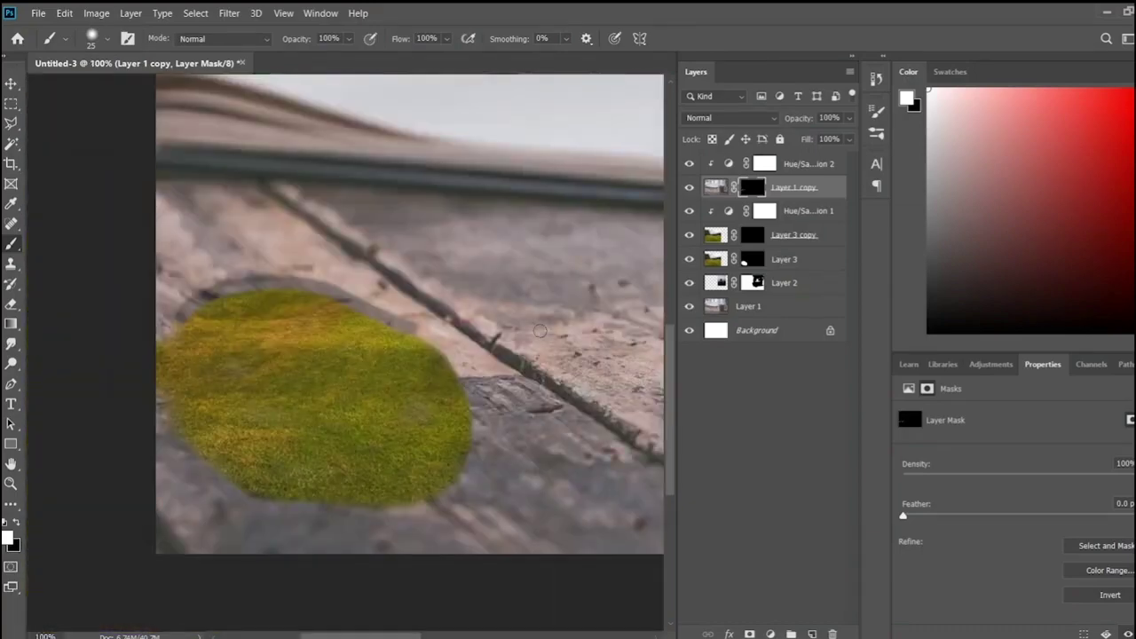
pyautogui.hotkey('ctrl', '+')
pyautogui.hotkey('ctrl', '+')
pyautogui.hotkey('ctrl', '+')
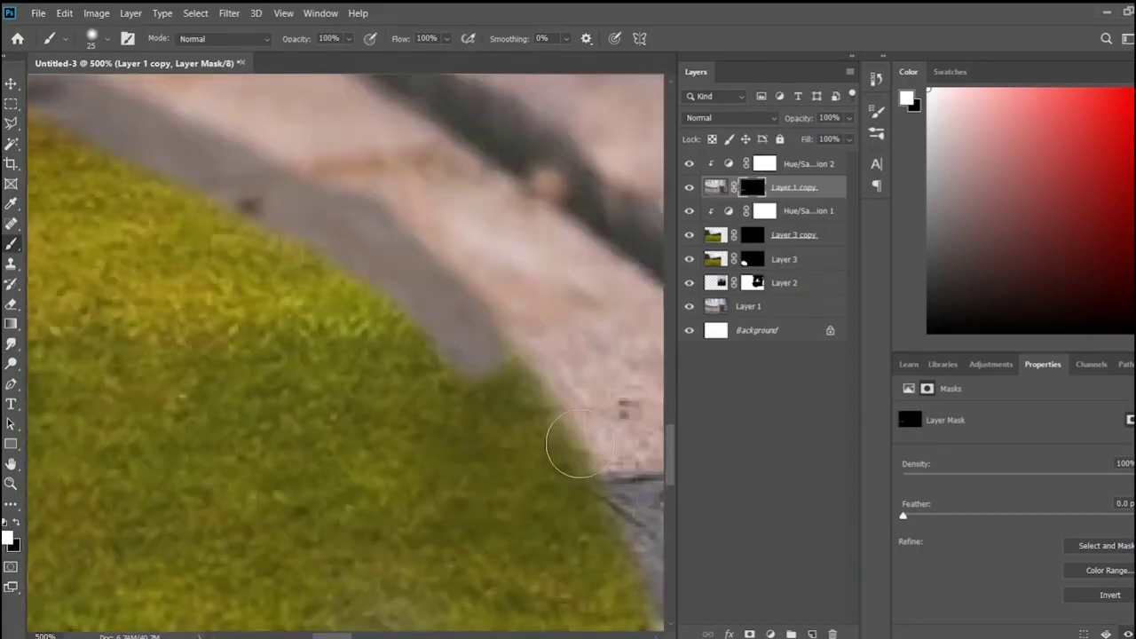
pyautogui.press('[')
pyautogui.press('[')
pyautogui.press('x')
pyautogui.moveTo(465, 372)
pyautogui.mouseDown()
pyautogui.moveTo(514, 373)
pyautogui.moveTo(260, 217)
pyautogui.moveTo(347, 157)
pyautogui.mouseUp()
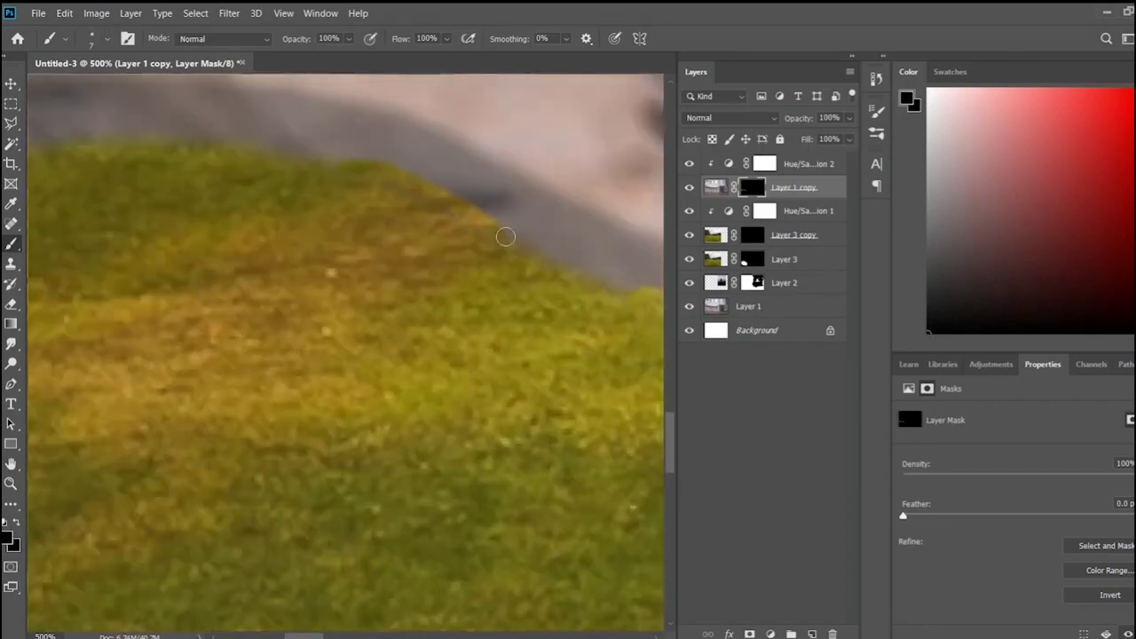
pyautogui.moveTo(314, 636); pyautogui.dragTo(258, 635)
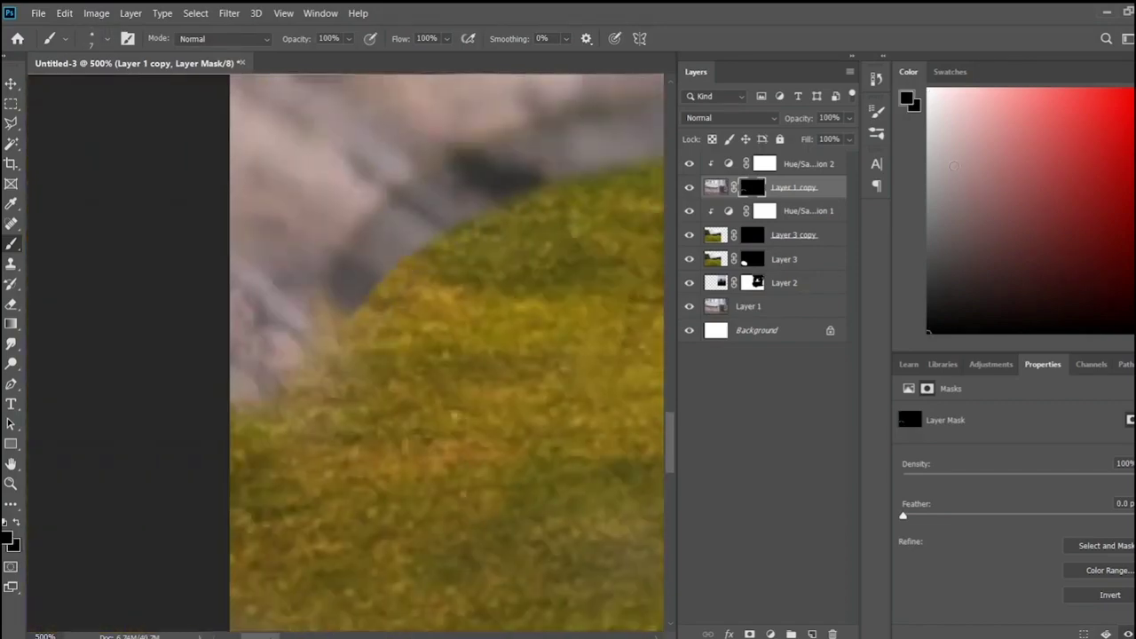
# - Reveal the grey rim along the moss's left and upper edges with a white brush
pyautogui.press('x')
pyautogui.moveTo(330, 291)
pyautogui.mouseDown()
pyautogui.moveTo(310, 330)
pyautogui.moveTo(235, 408)
pyautogui.mouseUp()
pyautogui.moveTo(555, 116)
pyautogui.mouseDown()
pyautogui.moveTo(429, 177)
pyautogui.moveTo(348, 236)
pyautogui.moveTo(275, 333)
pyautogui.mouseUp()
pyautogui.hscroll(5, 496, 207)
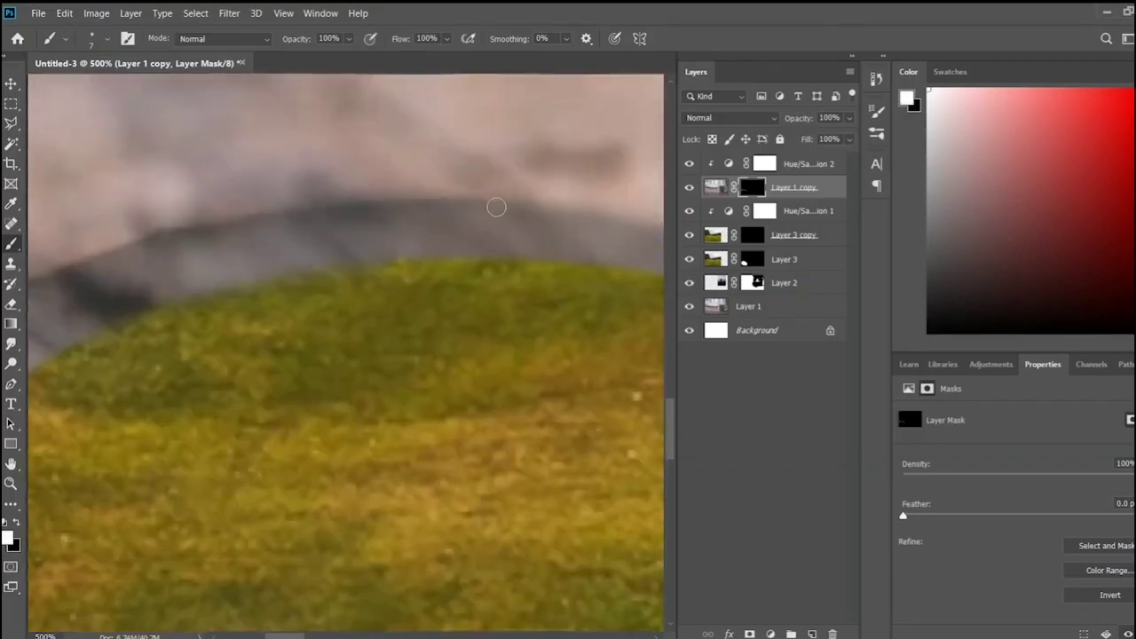
pyautogui.scroll(-5, 496, 207)
pyautogui.scroll(-1, 525, 228)
pyautogui.scroll(3, 525, 228)
pyautogui.scroll(-2, 526, 228)
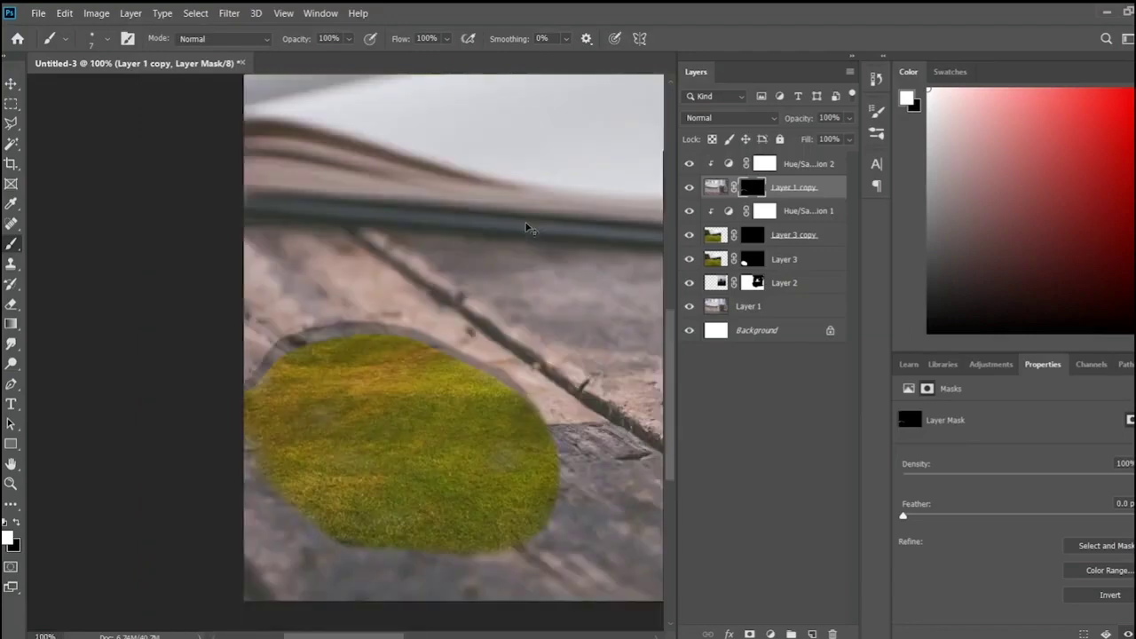
pyautogui.click(750, 164)
# - Lower Hue/Saturation 2 lightness further until the rim is nearly black, then deselect layers
pyautogui.moveTo(1018, 529); pyautogui.dragTo(959, 532)
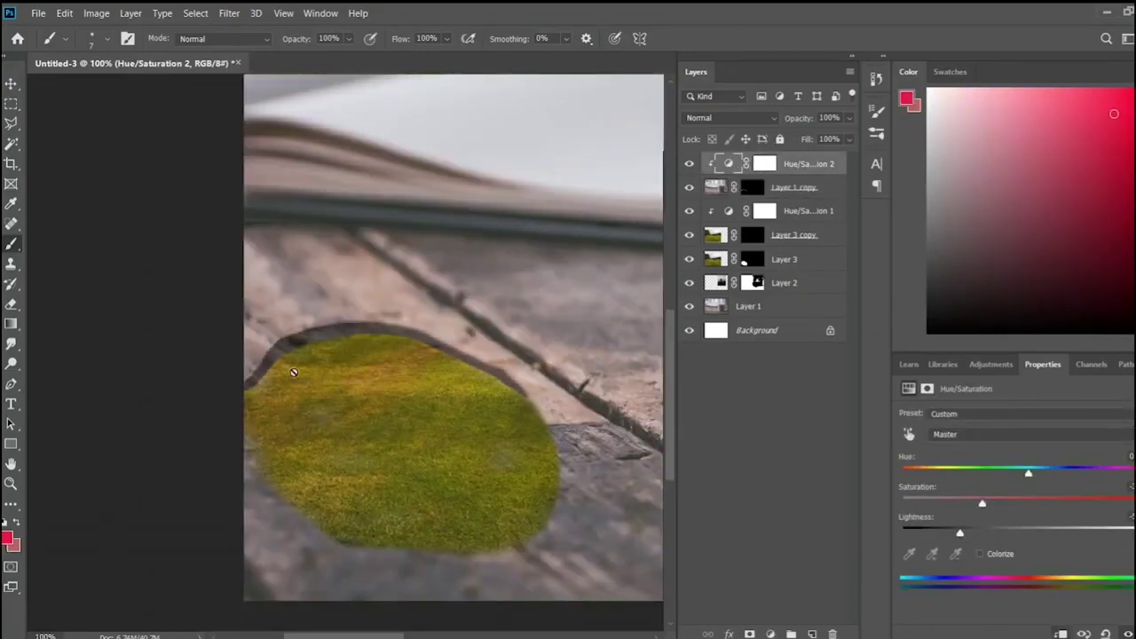
pyautogui.moveTo(959, 534); pyautogui.dragTo(930, 534)
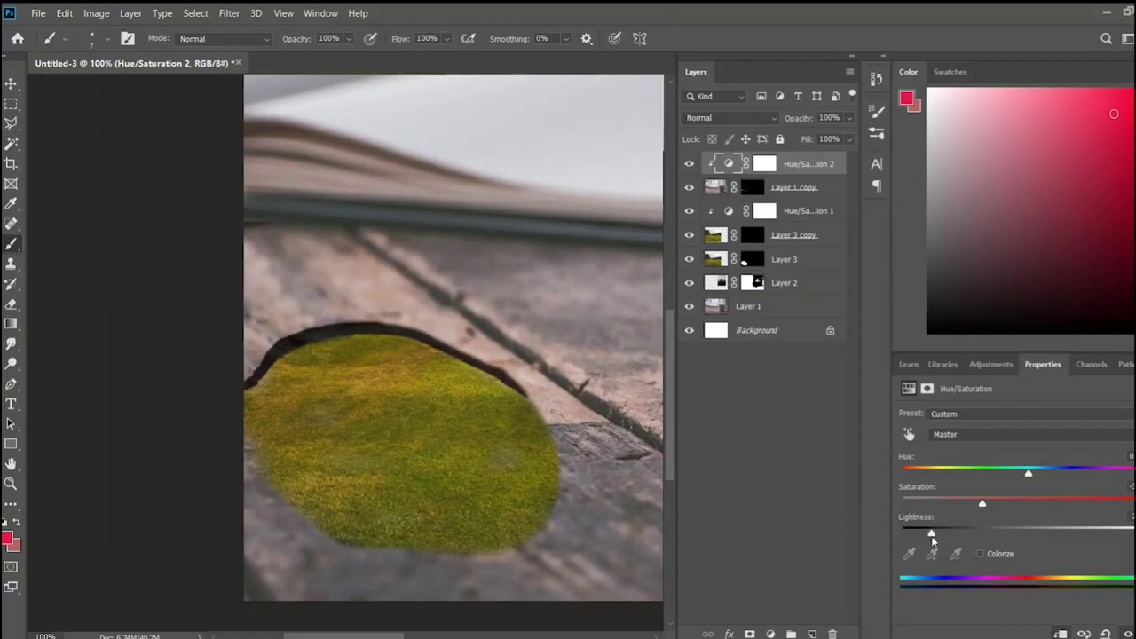
pyautogui.press('v')
pyautogui.click(781, 189)
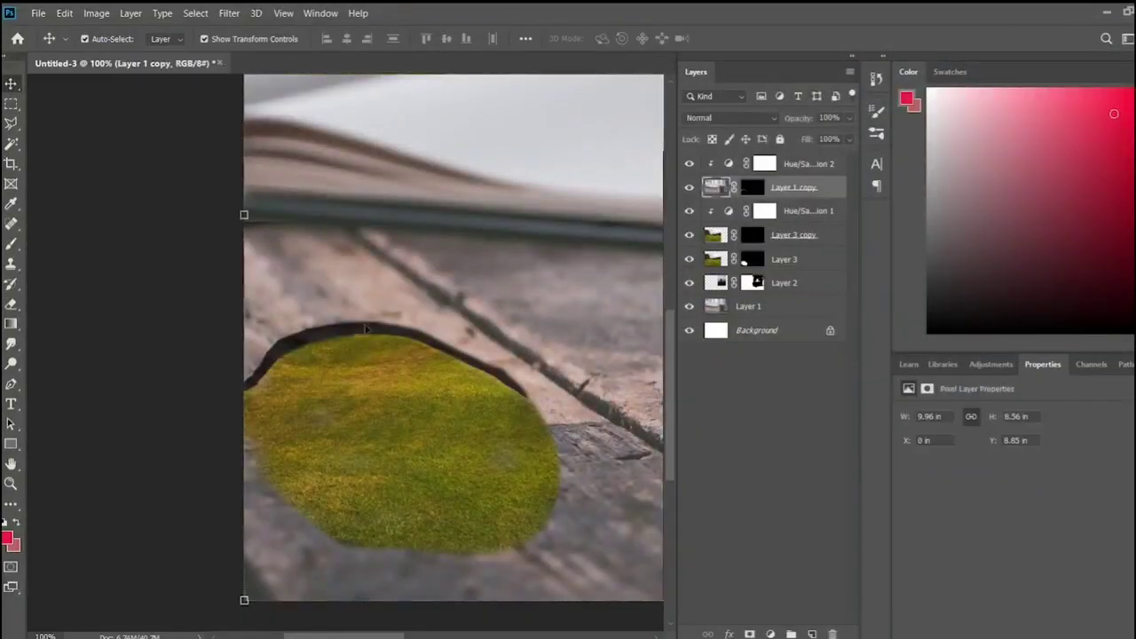
pyautogui.press('h')
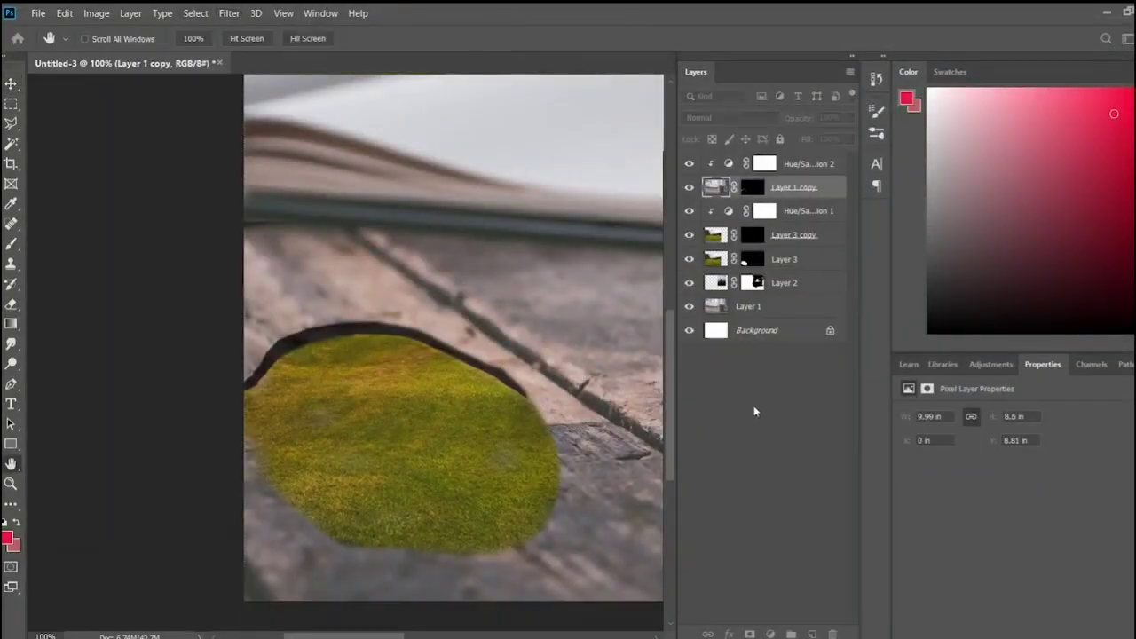
pyautogui.press('v')
pyautogui.click(755, 405)
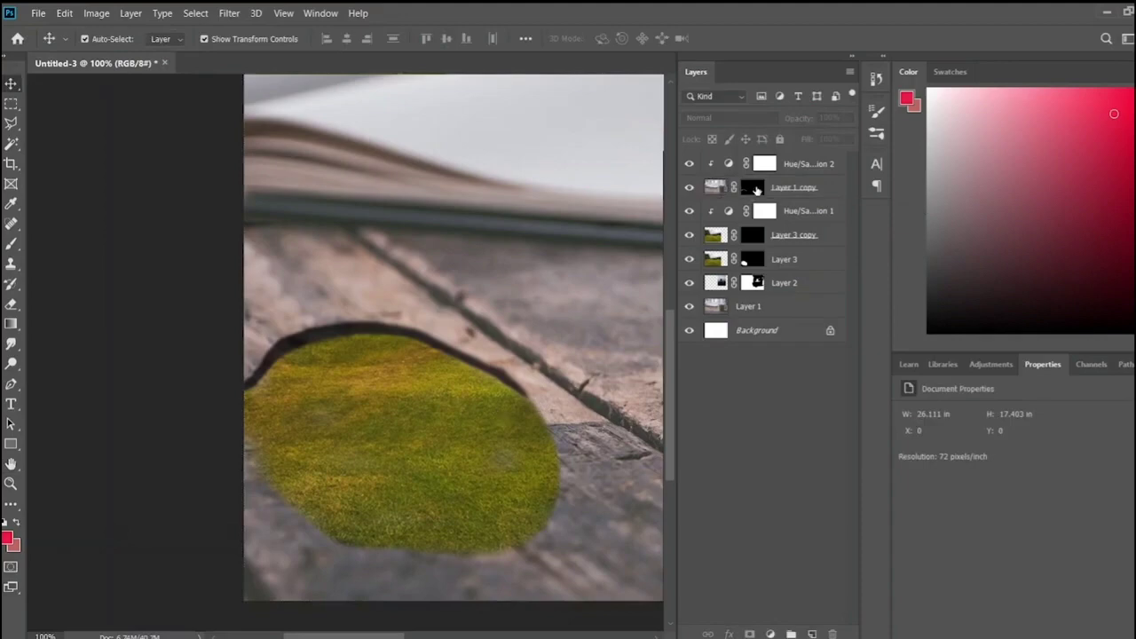
# - Duplicate the grass Layer 3 as Layer 3 copy 2
pyautogui.click(293, 417)
pyautogui.hotkey('ctrl', '-')
pyautogui.hotkey('ctrl', '-')
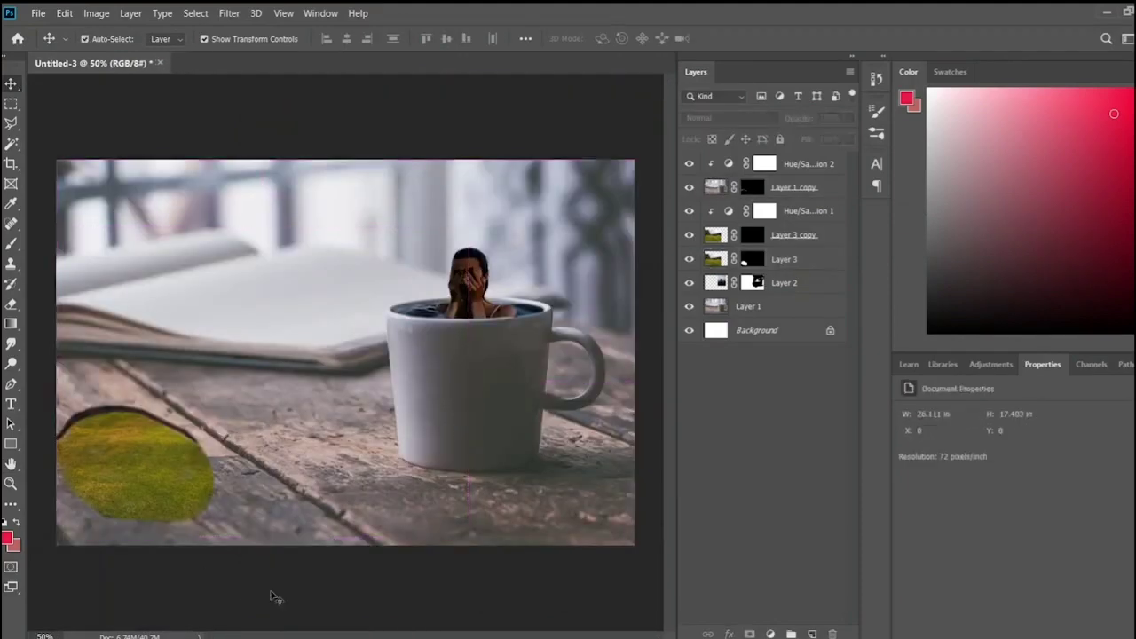
pyautogui.click(765, 360)
pyautogui.click(827, 259)
pyautogui.hotkey('ctrl', 'j')
pyautogui.press('h')
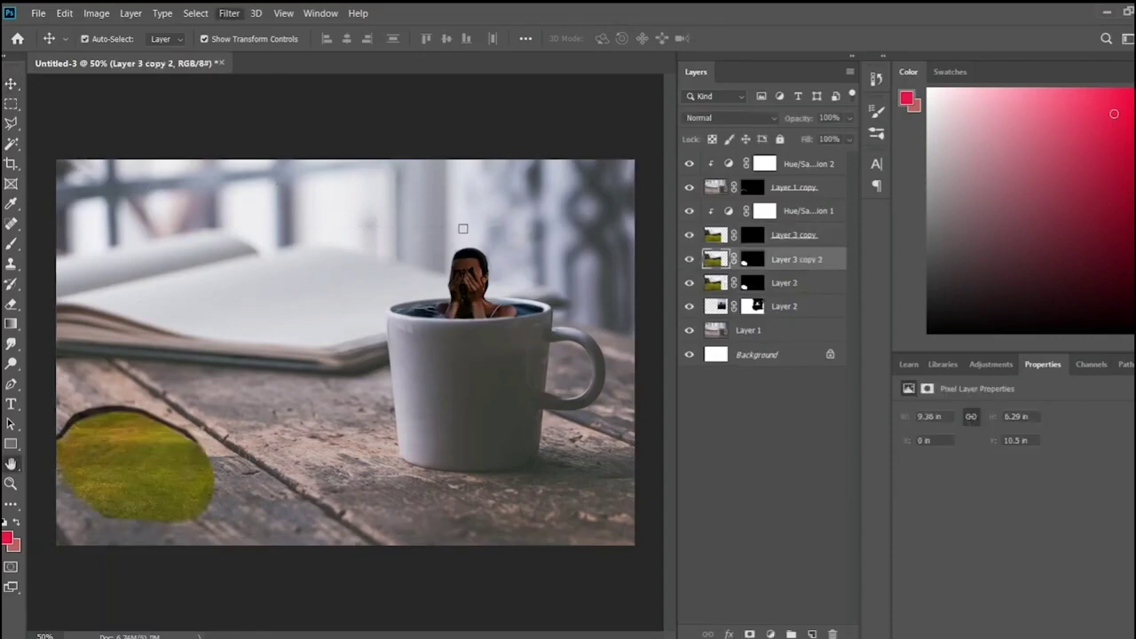
# - Softly paint Layer 3 copy 2's mask along the moss's lower edge with a 13% black brush
pyautogui.press('v')
pyautogui.click(751, 259)
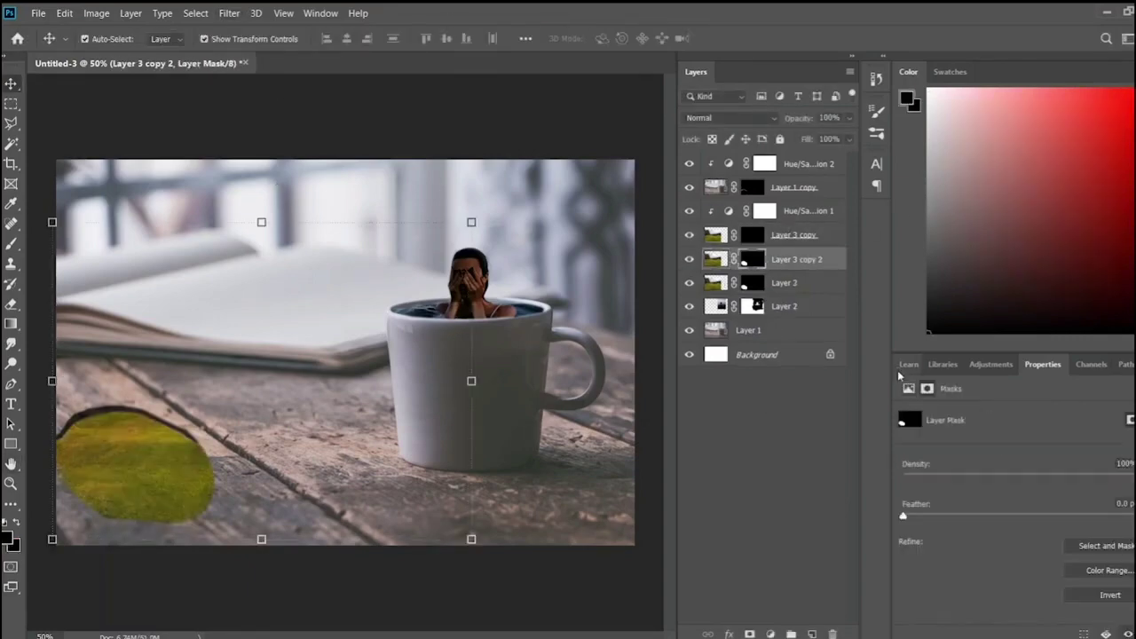
pyautogui.press('b')
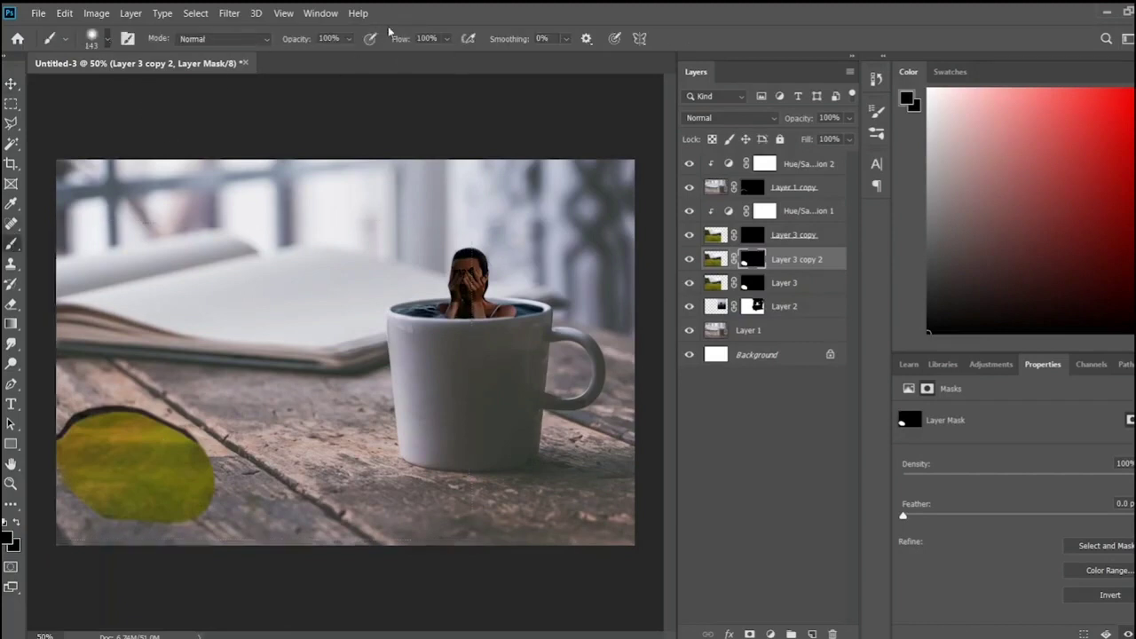
pyautogui.press('4')
pyautogui.press('2')
pyautogui.moveTo(88, 459)
pyautogui.mouseDown()
pyautogui.moveTo(88, 482)
pyautogui.moveTo(127, 500)
pyautogui.moveTo(204, 471)
pyautogui.mouseUp()
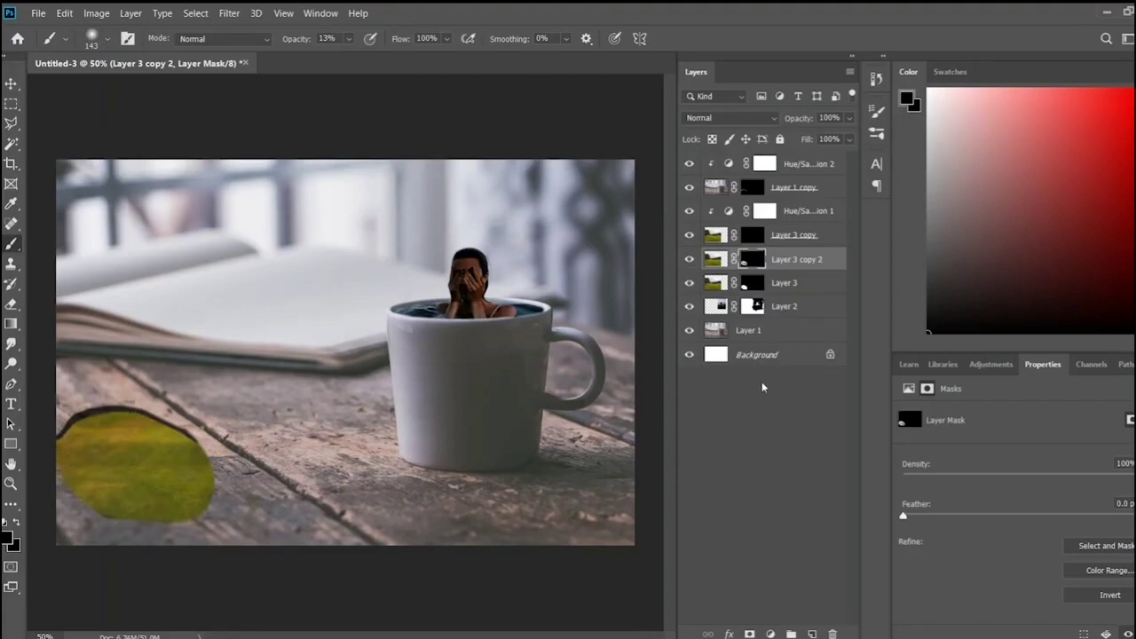
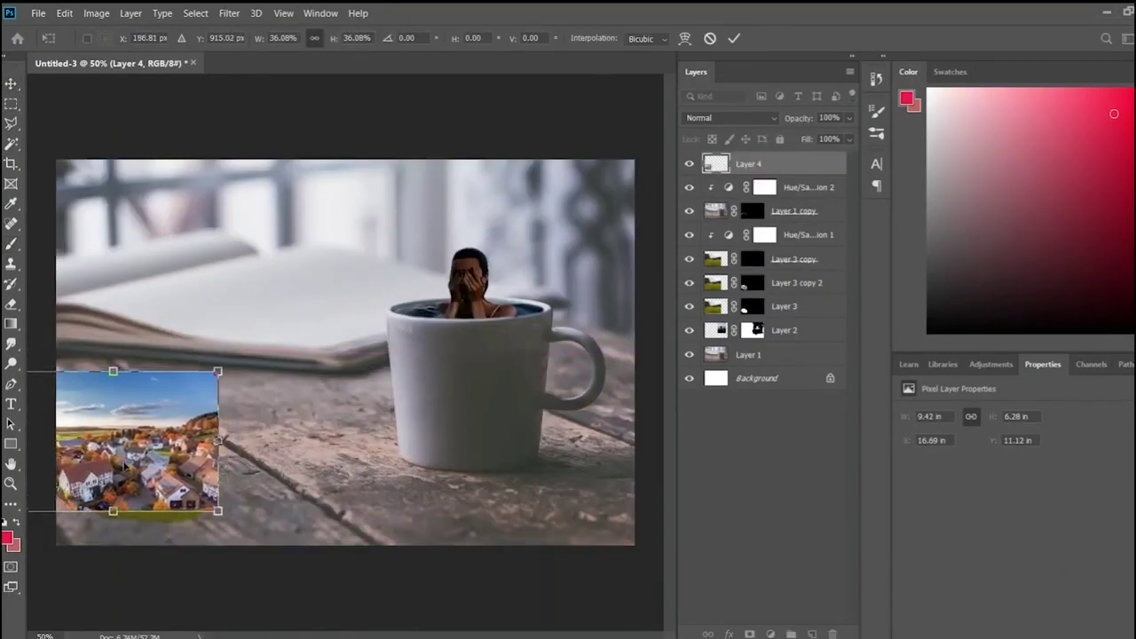
# - Shrink the village photo on Layer 4 into the table's lower-left corner
pyautogui.moveTo(144, 450); pyautogui.dragTo(133, 471)
pyautogui.click(213, 601)
pyautogui.click(818, 168)
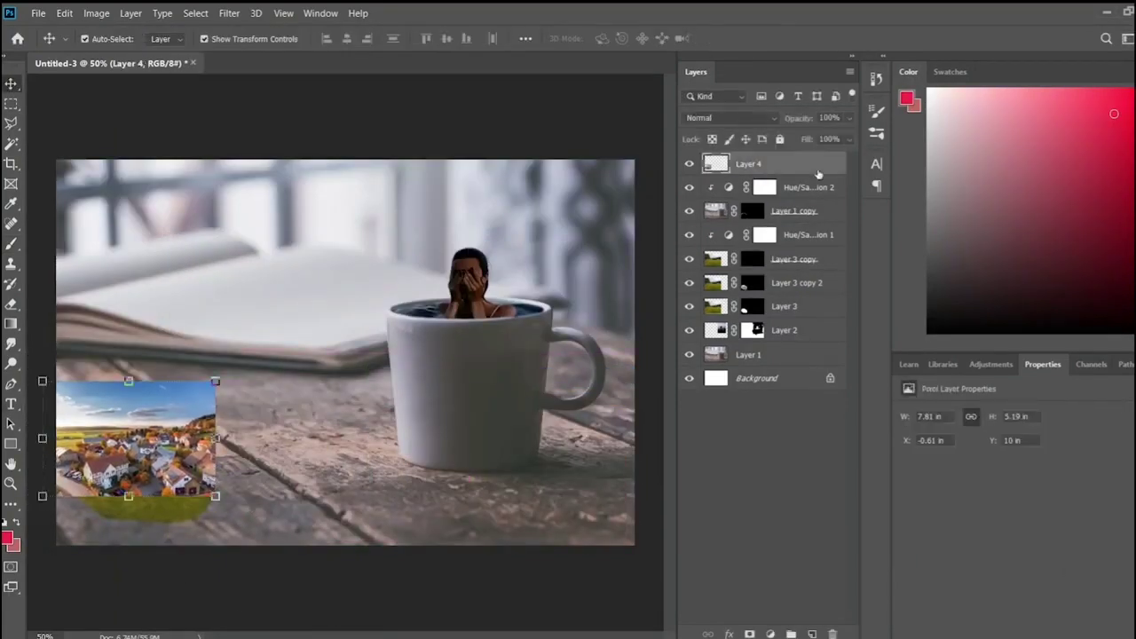
pyautogui.hotkey('ctrl', '+')
pyautogui.hotkey('ctrl', '+')
pyautogui.hotkey('ctrl', '+')
pyautogui.hscroll(-5, 307, 555)
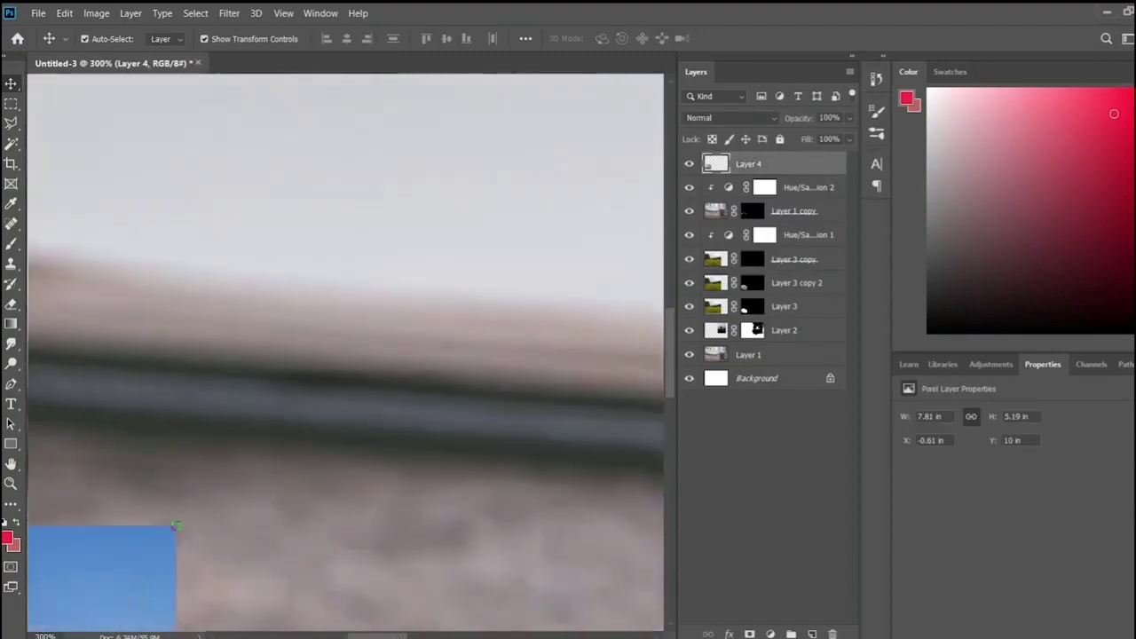
pyautogui.scroll(-10, 307, 555)
pyautogui.scroll(-1, 330, 634)
pyautogui.hscroll(-5, 330, 635)
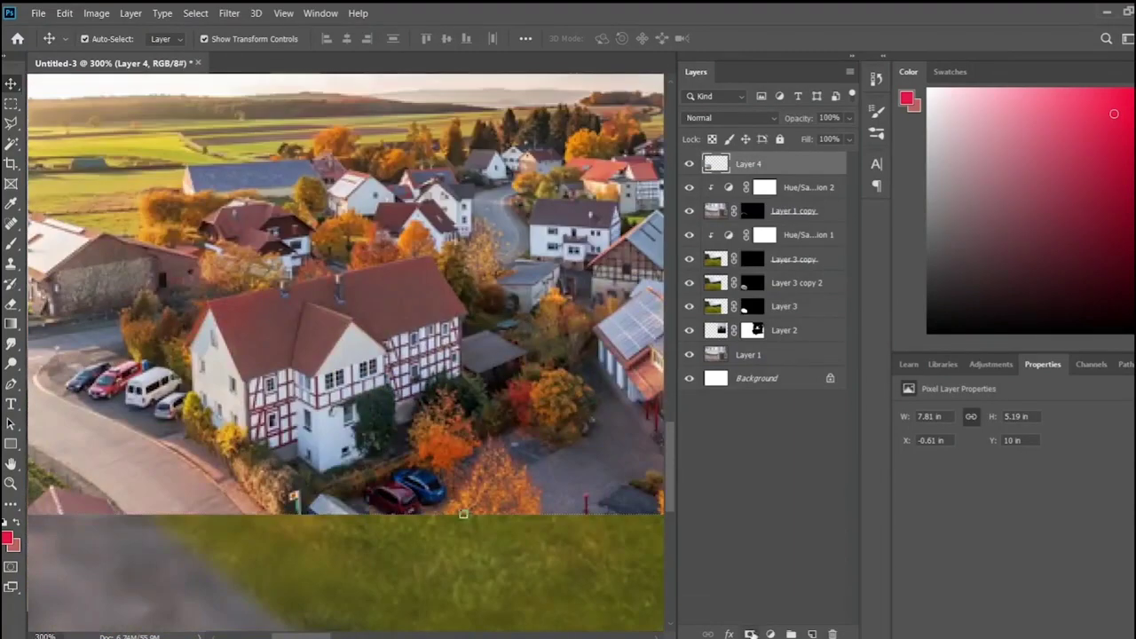
# - Add a layer mask and paint black at full opacity to hide the road and left edge
pyautogui.click(749, 633)
pyautogui.press('b')
pyautogui.press('d')
pyautogui.press('x')
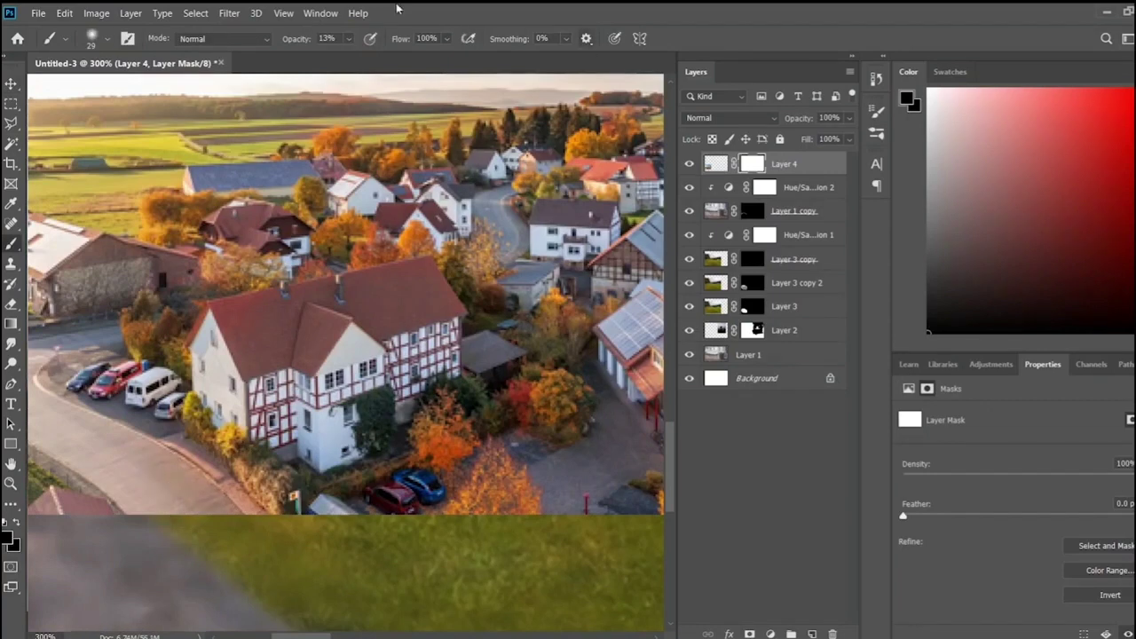
pyautogui.press('0')
pyautogui.moveTo(240, 532); pyautogui.dragTo(80, 417)
pyautogui.hscroll(-4, 189, 411)
pyautogui.moveTo(189, 411); pyautogui.dragTo(252, 196)
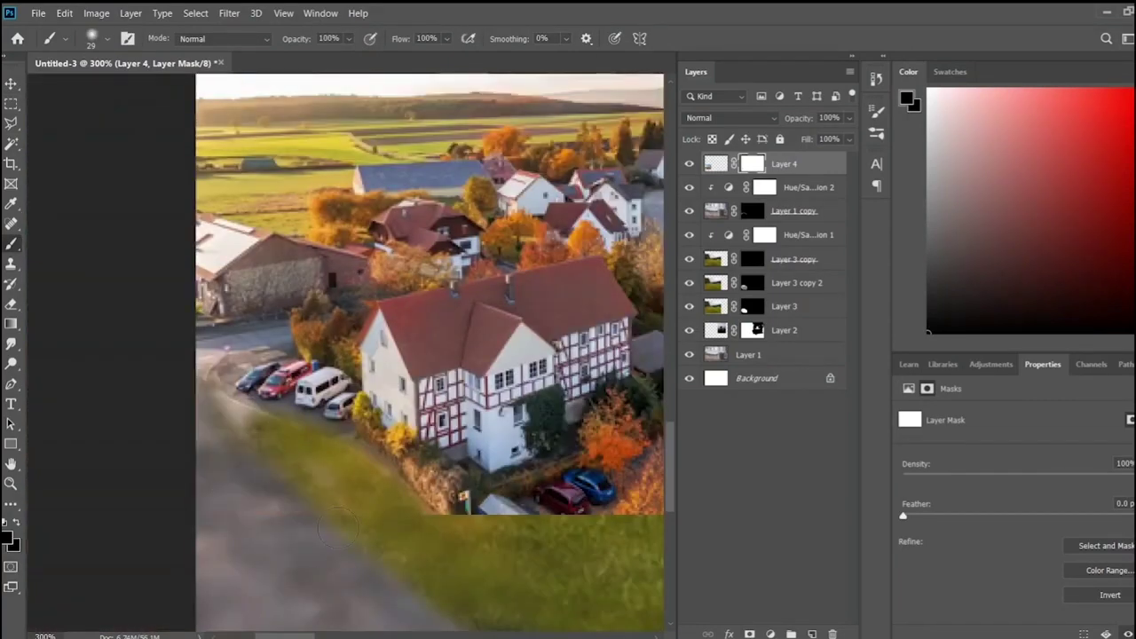
# - Mask out the sky strip and right edge, then nudge the village into the island
pyautogui.hotkey('ctrl', '-')
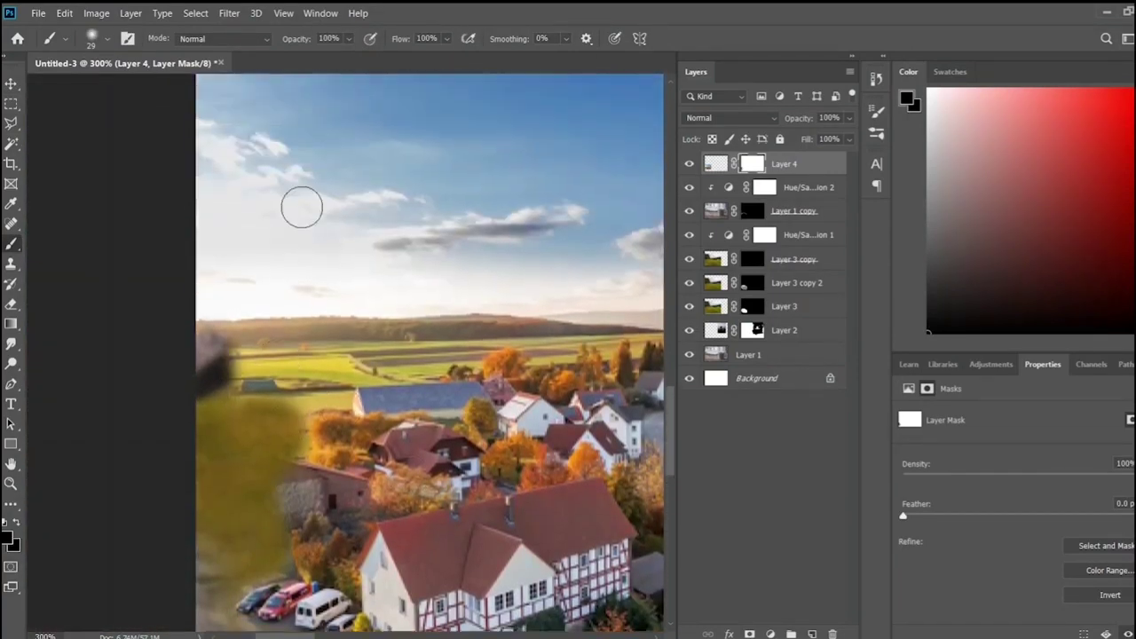
pyautogui.hotkey('ctrl', '-')
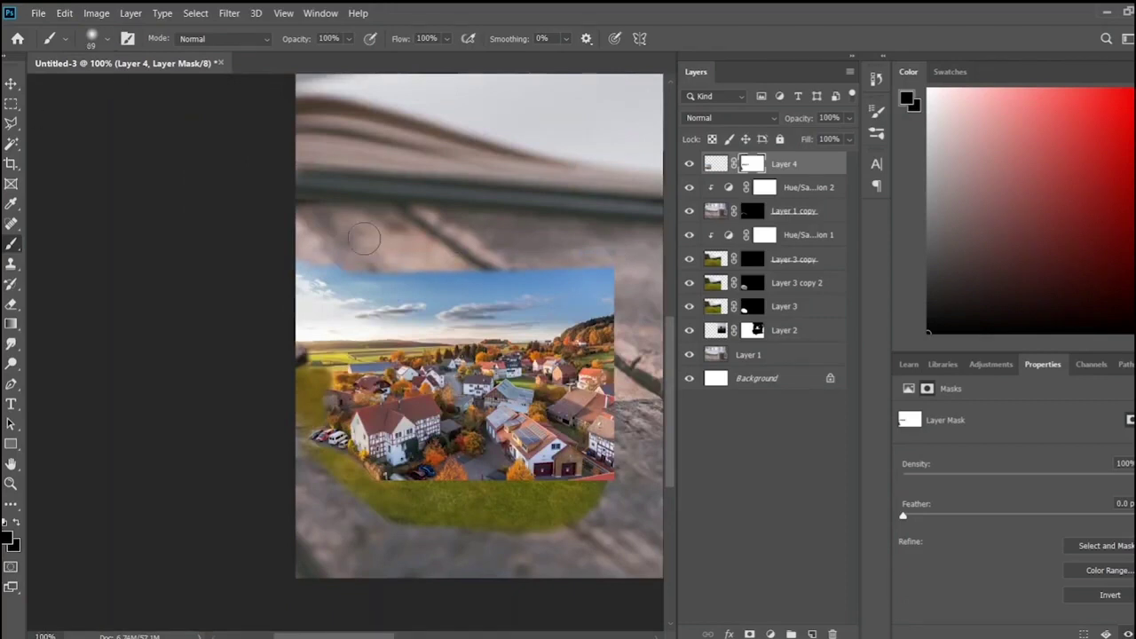
pyautogui.moveTo(363, 238)
pyautogui.mouseDown()
pyautogui.moveTo(568, 284)
pyautogui.moveTo(613, 311)
pyautogui.moveTo(284, 341)
pyautogui.moveTo(319, 359)
pyautogui.mouseUp()
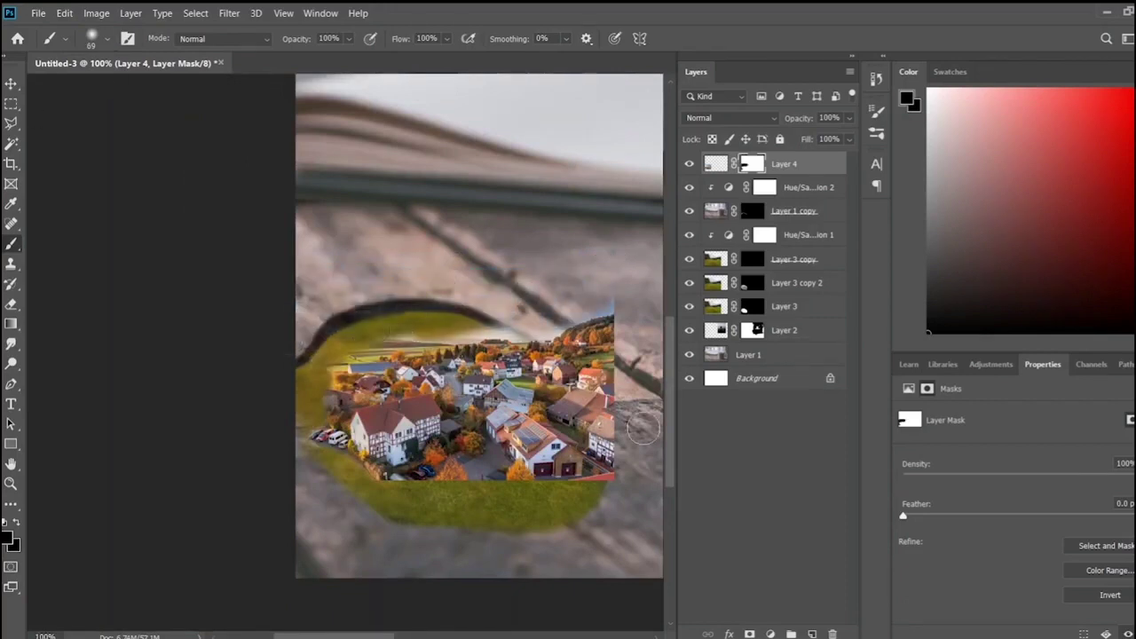
pyautogui.moveTo(604, 493)
pyautogui.mouseDown()
pyautogui.moveTo(585, 373)
pyautogui.moveTo(523, 342)
pyautogui.moveTo(367, 342)
pyautogui.moveTo(479, 330)
pyautogui.mouseUp()
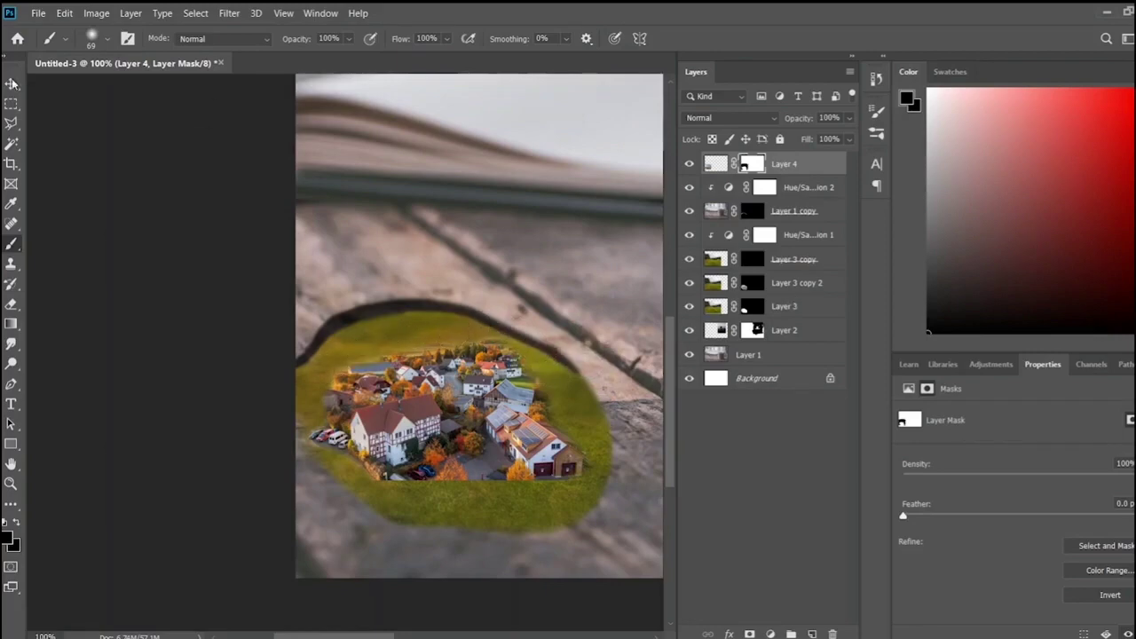
pyautogui.moveTo(426, 417); pyautogui.dragTo(402, 412)
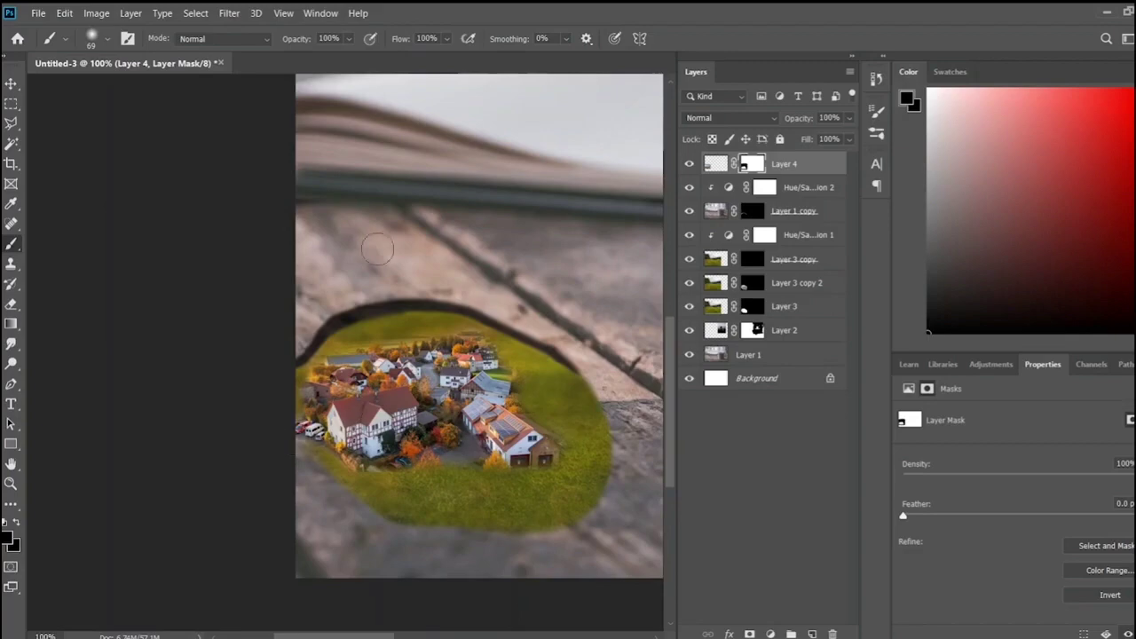
pyautogui.press('v')
pyautogui.moveTo(393, 420); pyautogui.dragTo(403, 422)
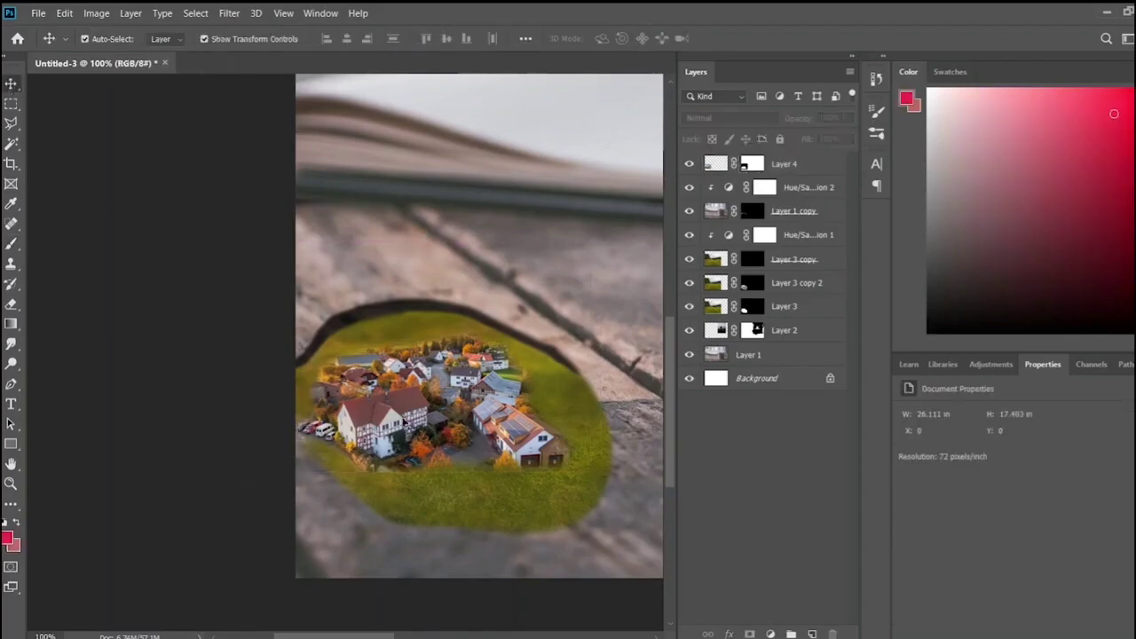
pyautogui.hotkey('ctrl', '-')
pyautogui.hotkey('ctrl', '-')
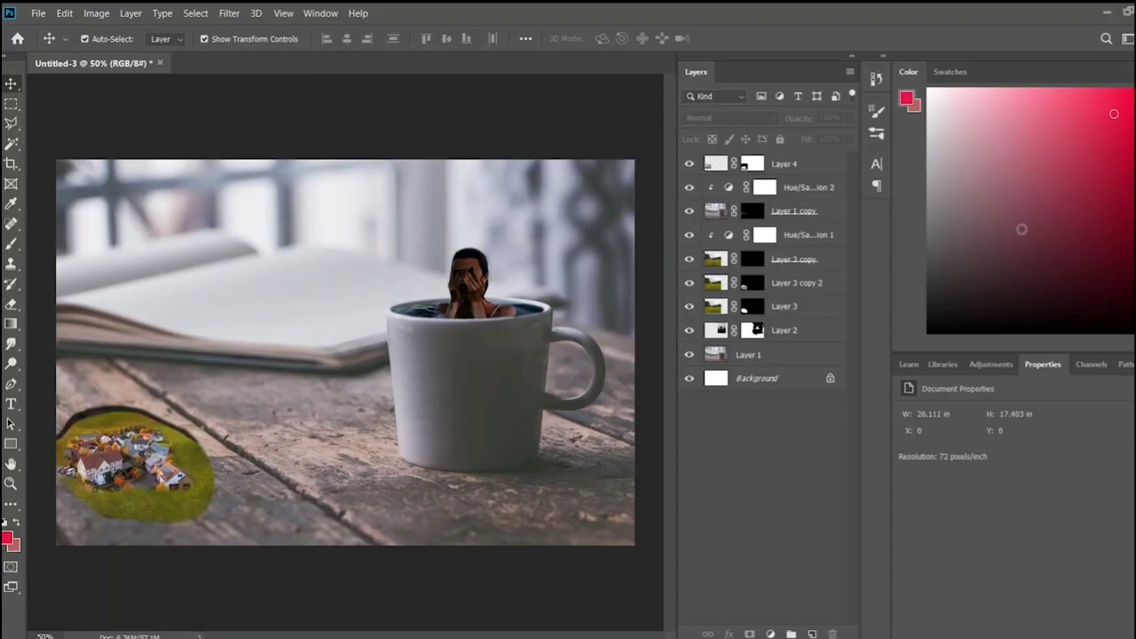
# - Paste the lake photo as Layer 5 with an inverted, hide-all mask and white paint colour
pyautogui.hotkey('ctrl', 'v')
pyautogui.click(746, 628)
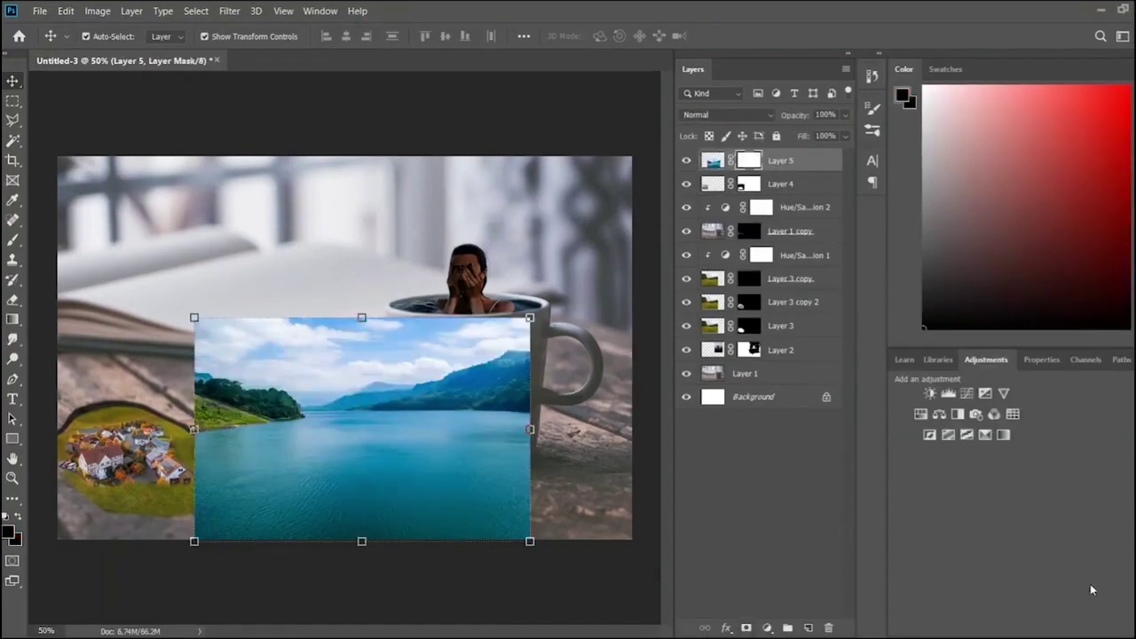
pyautogui.click(1037, 360)
pyautogui.hotkey('ctrl', 'i')
pyautogui.click(13, 240)
pyautogui.press('x')
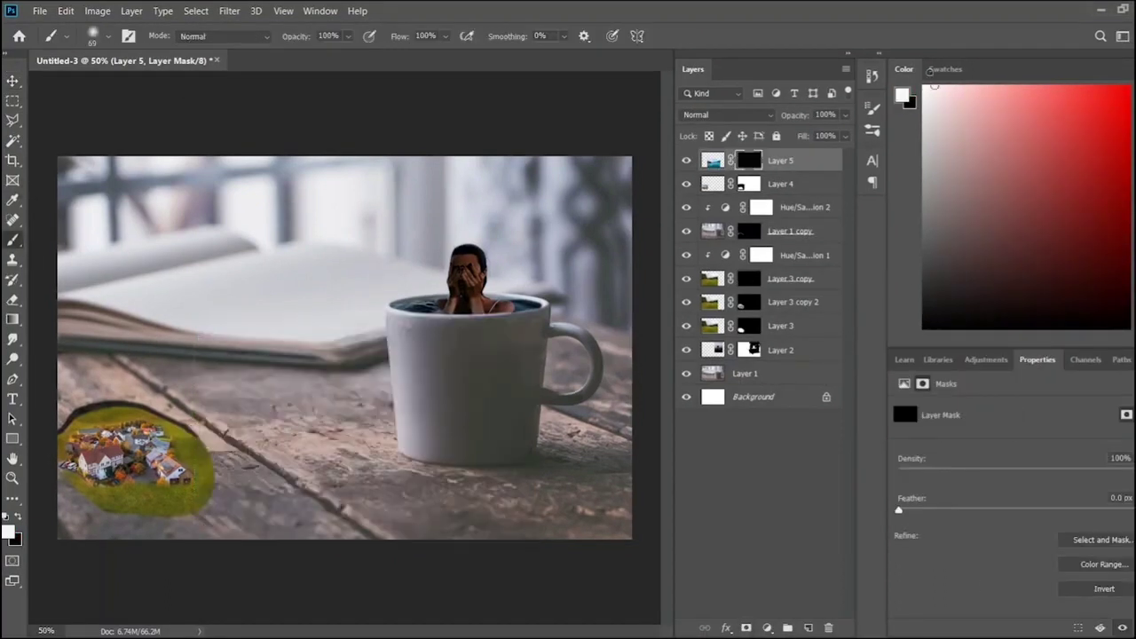
# - Paint white on the mask to reveal lake water along the table's front edge
pyautogui.hotkey('ctrl', '+')
pyautogui.hotkey('ctrl', '+')
pyautogui.hotkey('ctrl', '+')
pyautogui.scroll(-3, 442, 415)
pyautogui.scroll(-3, 443, 415)
pyautogui.scroll(-2, 443, 415)
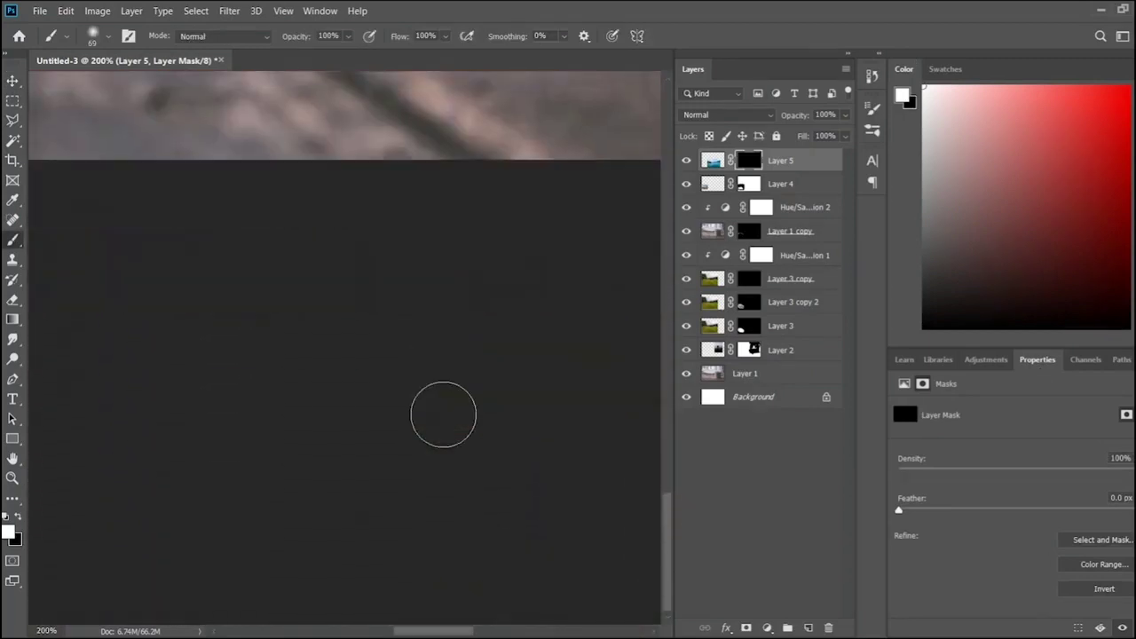
pyautogui.moveTo(235, 355)
pyautogui.mouseDown()
pyautogui.moveTo(536, 548)
pyautogui.moveTo(583, 540)
pyautogui.mouseUp()
pyautogui.hscroll(3, 430, 621)
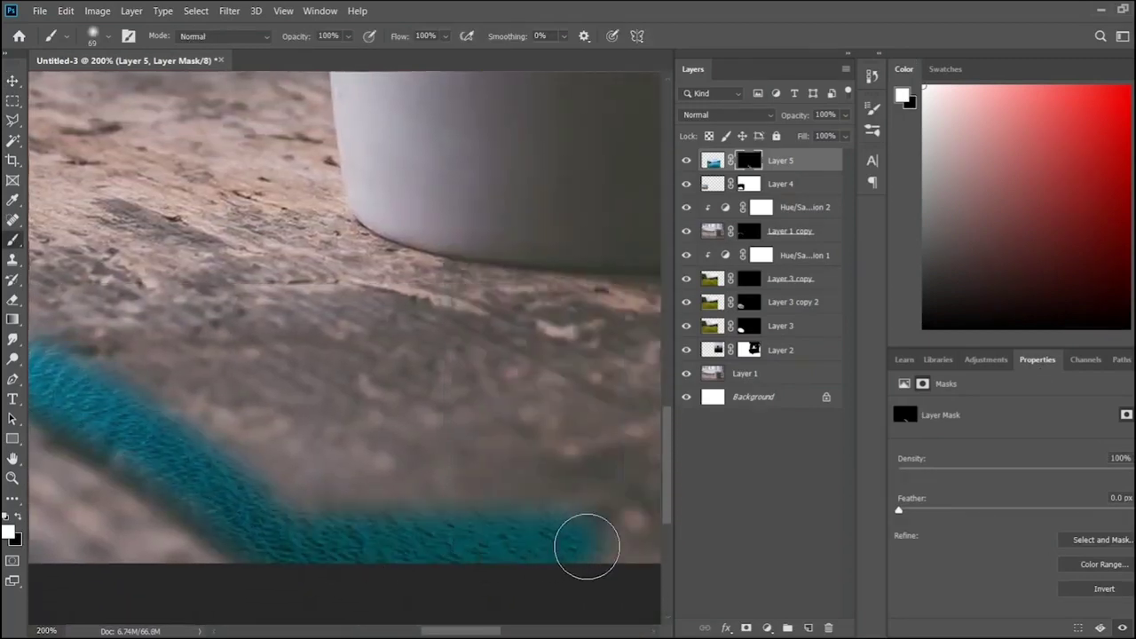
pyautogui.hscroll(5, 413, 588)
pyautogui.moveTo(414, 568)
pyautogui.mouseDown()
pyautogui.moveTo(411, 551)
pyautogui.moveTo(307, 507)
pyautogui.moveTo(482, 489)
pyautogui.moveTo(134, 380)
pyautogui.moveTo(515, 479)
pyautogui.mouseUp()
# - Widen the water leftward and extend the strip up along the table edge
pyautogui.scroll(-2, 411, 551)
pyautogui.hscroll(-5, 307, 507)
pyautogui.hscroll(-5, 516, 480)
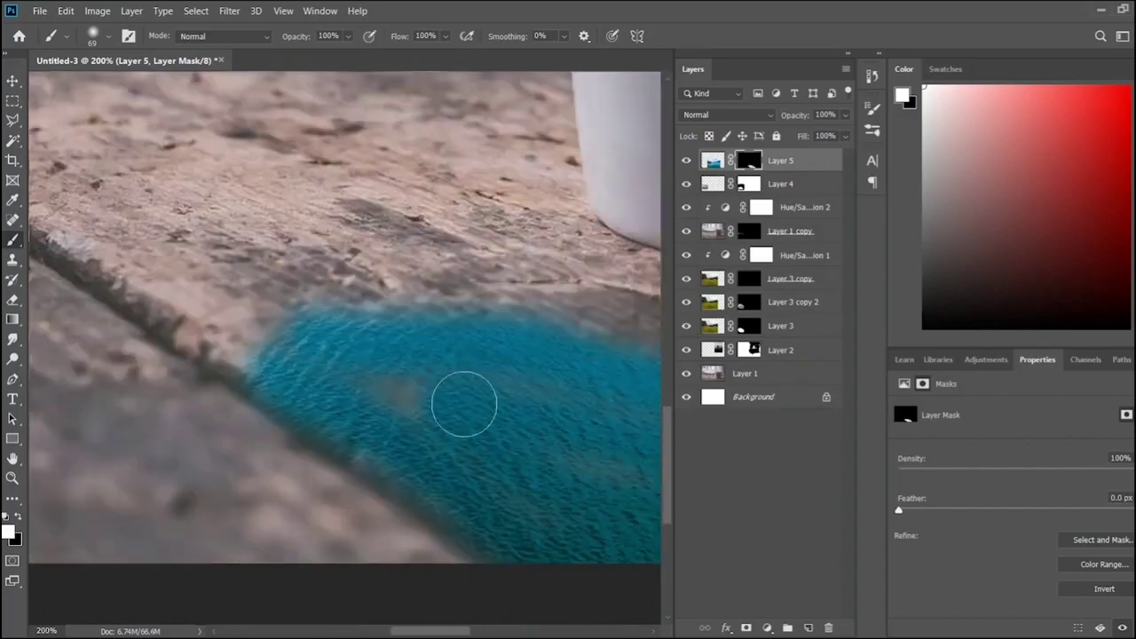
pyautogui.moveTo(461, 401); pyautogui.dragTo(204, 337)
pyautogui.scroll(2, 190, 464)
pyautogui.scroll(2, 343, 527)
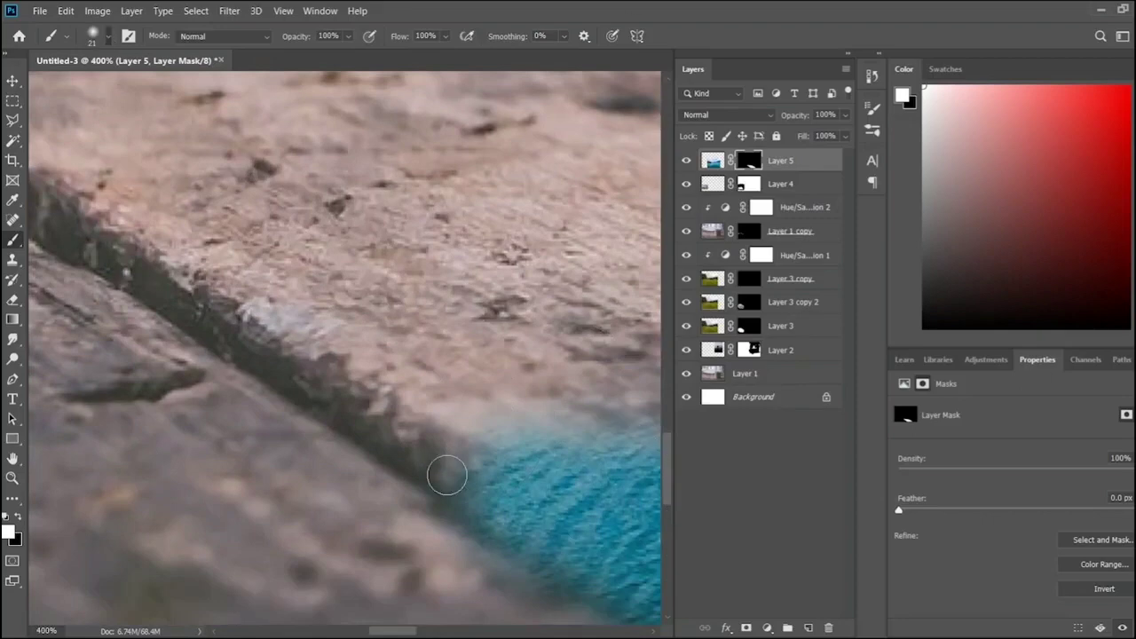
pyautogui.moveTo(446, 477); pyautogui.dragTo(127, 279)
pyautogui.hotkey('ctrl', 'z')
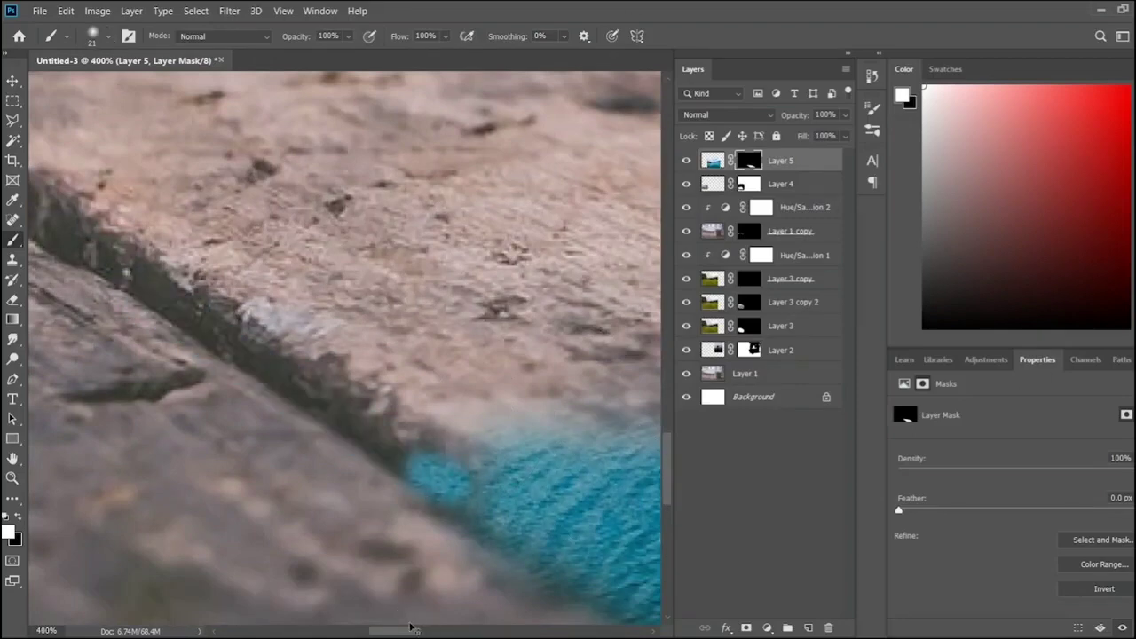
pyautogui.moveTo(435, 417)
pyautogui.mouseDown()
pyautogui.moveTo(355, 435)
pyautogui.moveTo(189, 325)
pyautogui.mouseUp()
pyautogui.moveTo(404, 631); pyautogui.dragTo(375, 630)
pyautogui.moveTo(408, 235)
pyautogui.mouseDown()
pyautogui.moveTo(559, 332)
pyautogui.moveTo(364, 213)
pyautogui.mouseUp()
# - Extend the thin water line toward the island and duplicate the lake layer as Layer 5 copy
pyautogui.scroll(-5, 408, 312)
pyautogui.scroll(-3, 408, 312)
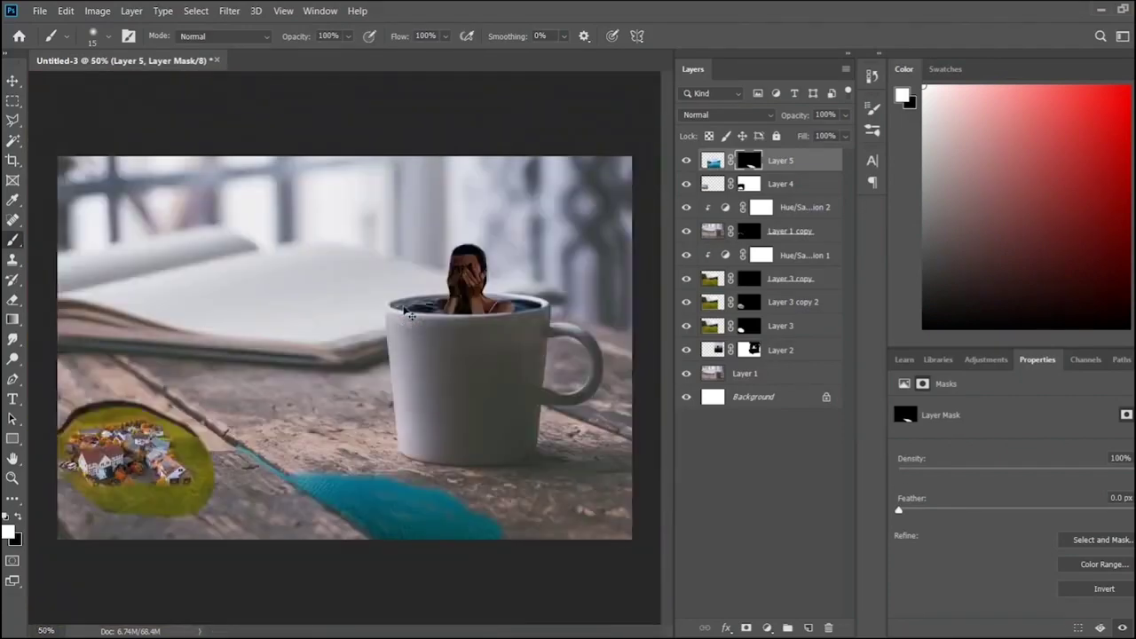
pyautogui.scroll(5, 403, 306)
pyautogui.scroll(-1, 404, 306)
pyautogui.scroll(2, 158, 487)
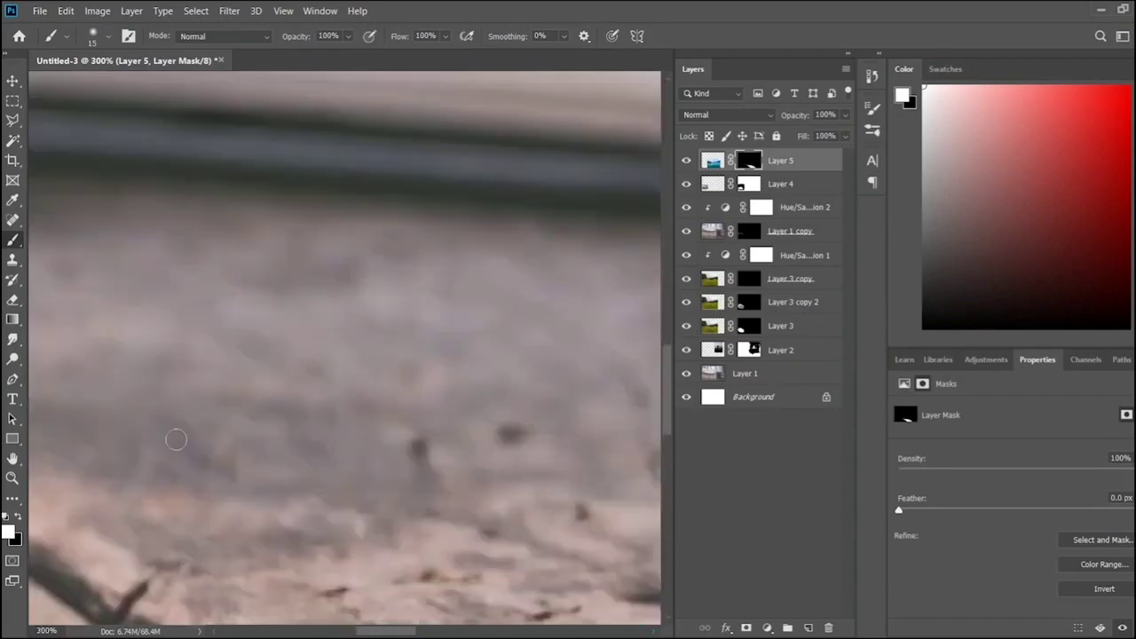
pyautogui.moveTo(359, 489)
pyautogui.mouseDown()
pyautogui.moveTo(169, 493)
pyautogui.moveTo(438, 512)
pyautogui.moveTo(324, 514)
pyautogui.mouseUp()
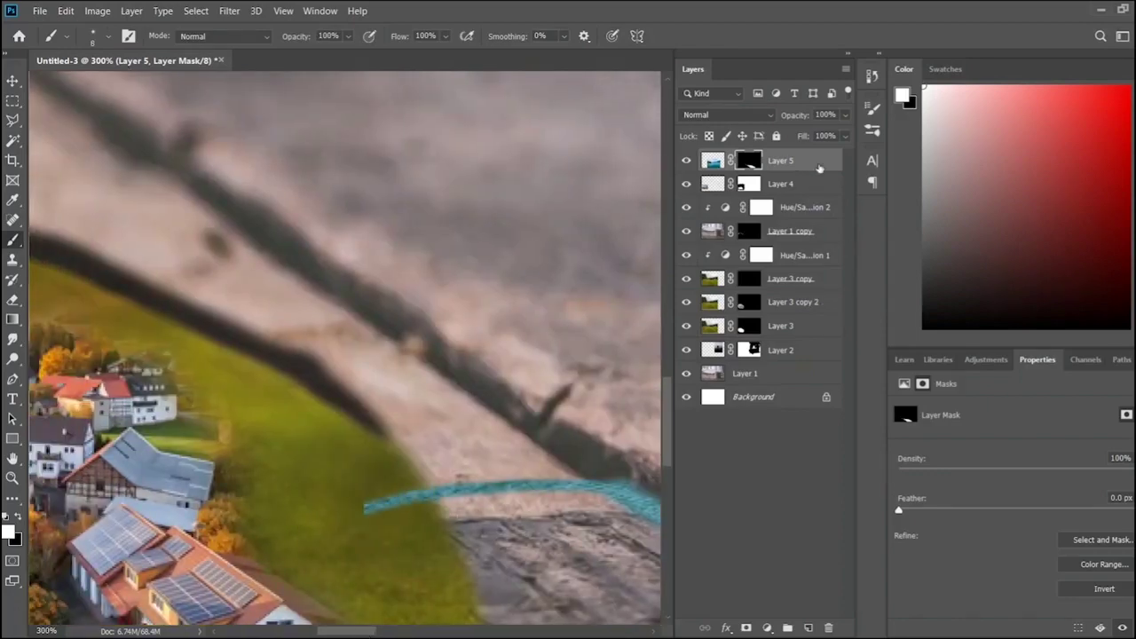
pyautogui.hotkey('ctrl', 'j')
# - Shift Layer 5 copy left and up and give it a hide-all mask for painting
pyautogui.press('v')
pyautogui.moveTo(532, 354); pyautogui.dragTo(222, 310)
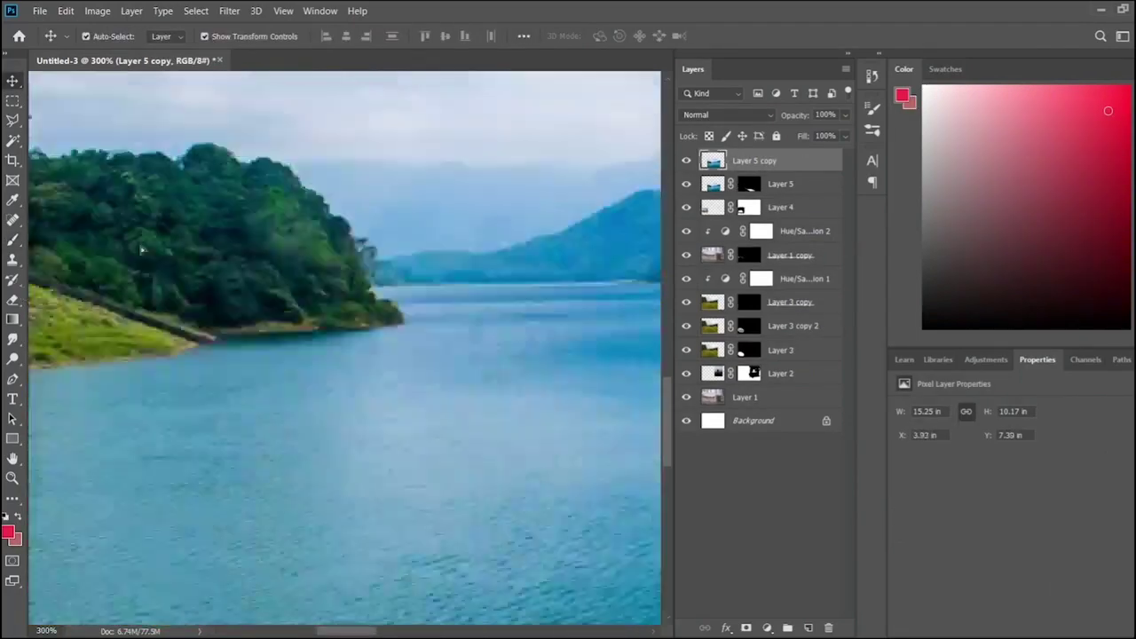
pyautogui.keyDown('alt'); pyautogui.click(747, 627); pyautogui.keyUp('alt')
pyautogui.press('d')
pyautogui.press('b')
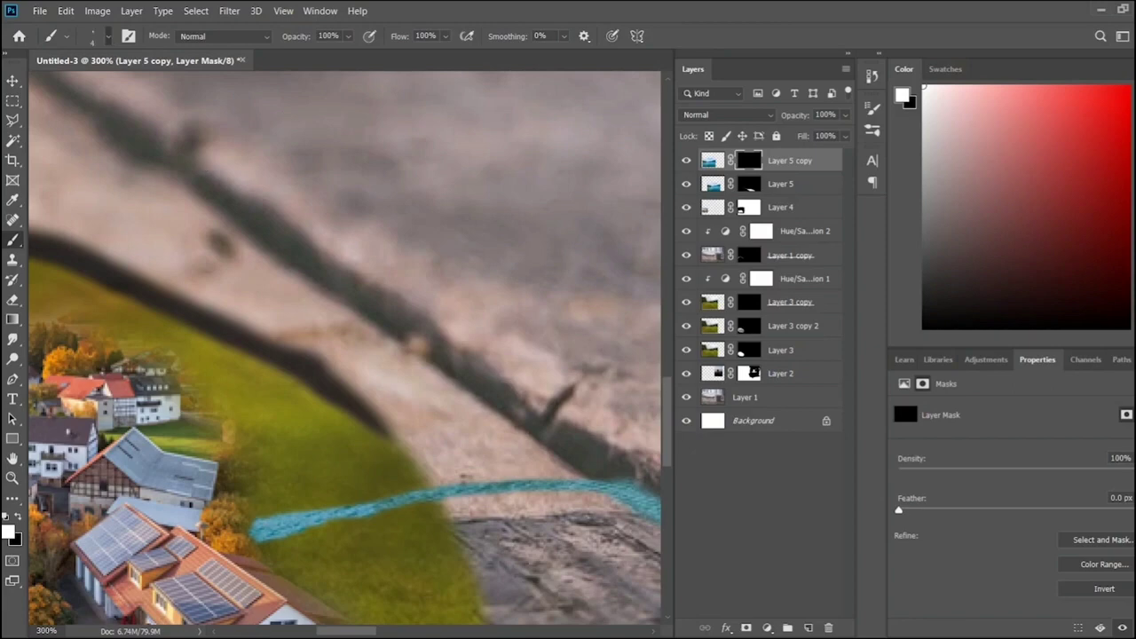
# - Pan around the creek area between the table crack and the village island
pyautogui.scroll(-5, 506, 506)
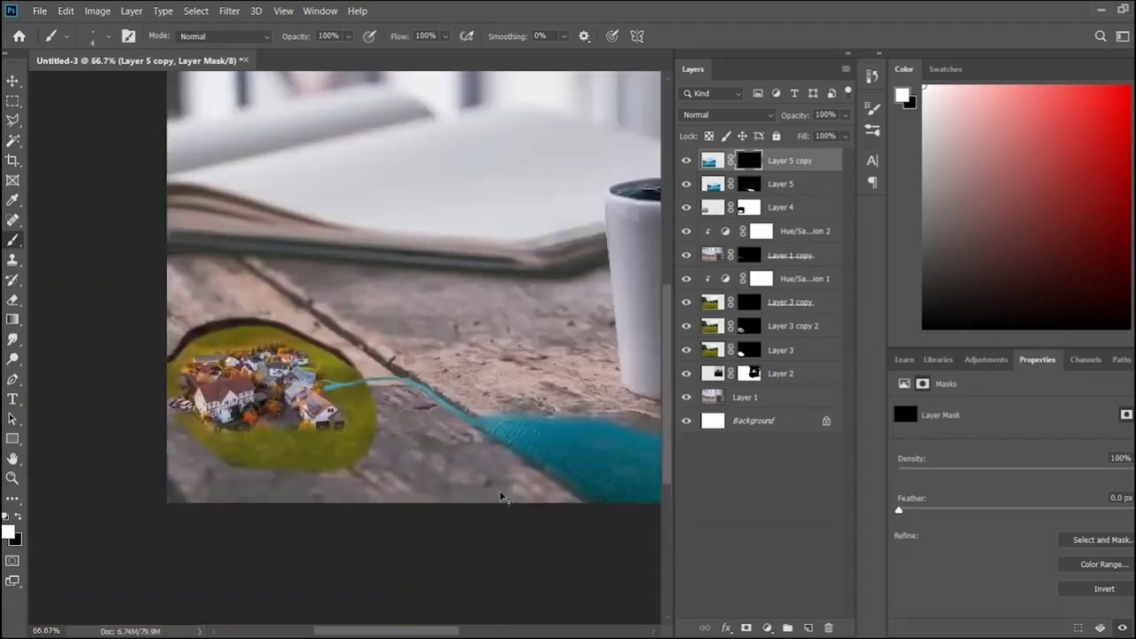
pyautogui.scroll(8, 507, 506)
pyautogui.scroll(-2, 352, 529)
pyautogui.scroll(-5, 352, 529)
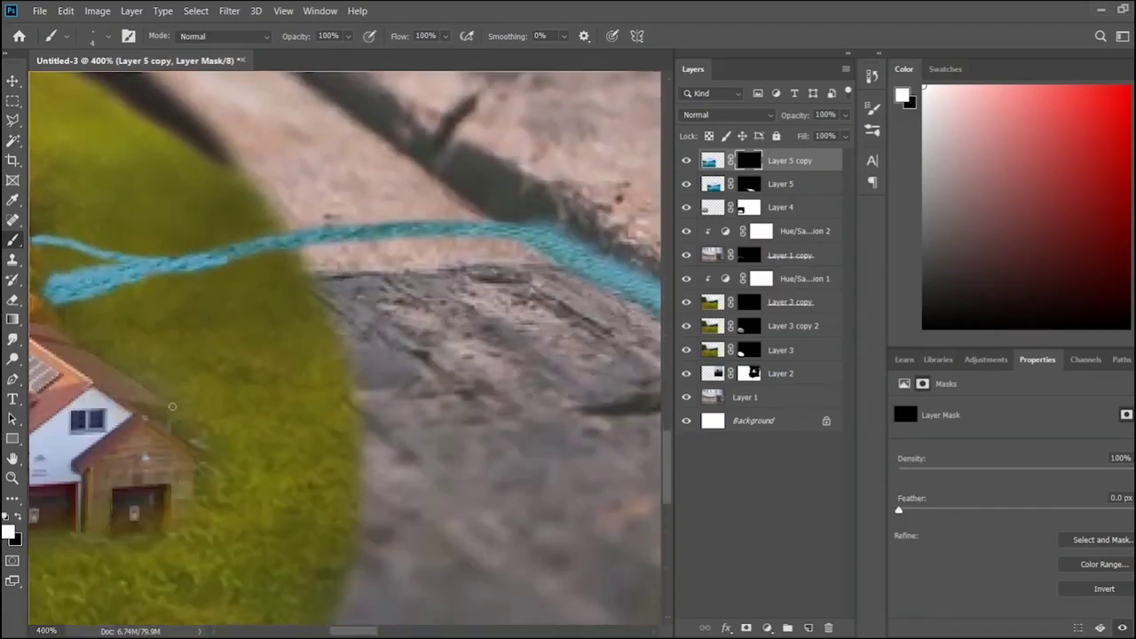
pyautogui.scroll(-3, 311, 426)
pyautogui.scroll(5, 242, 258)
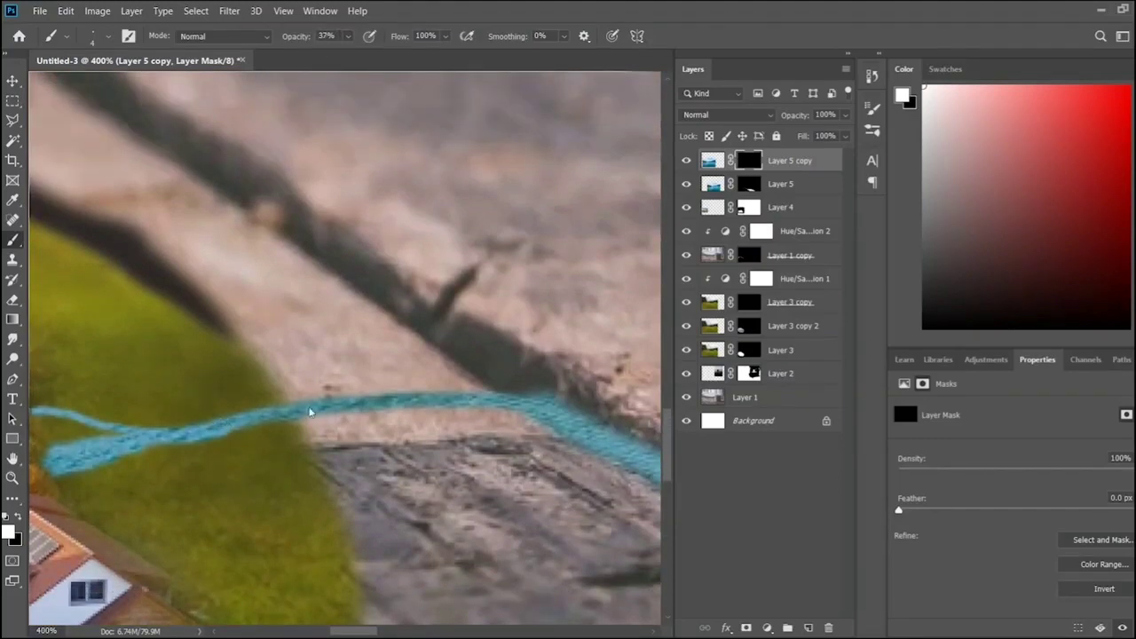
pyautogui.scroll(-3, 310, 412)
pyautogui.scroll(-3, 196, 435)
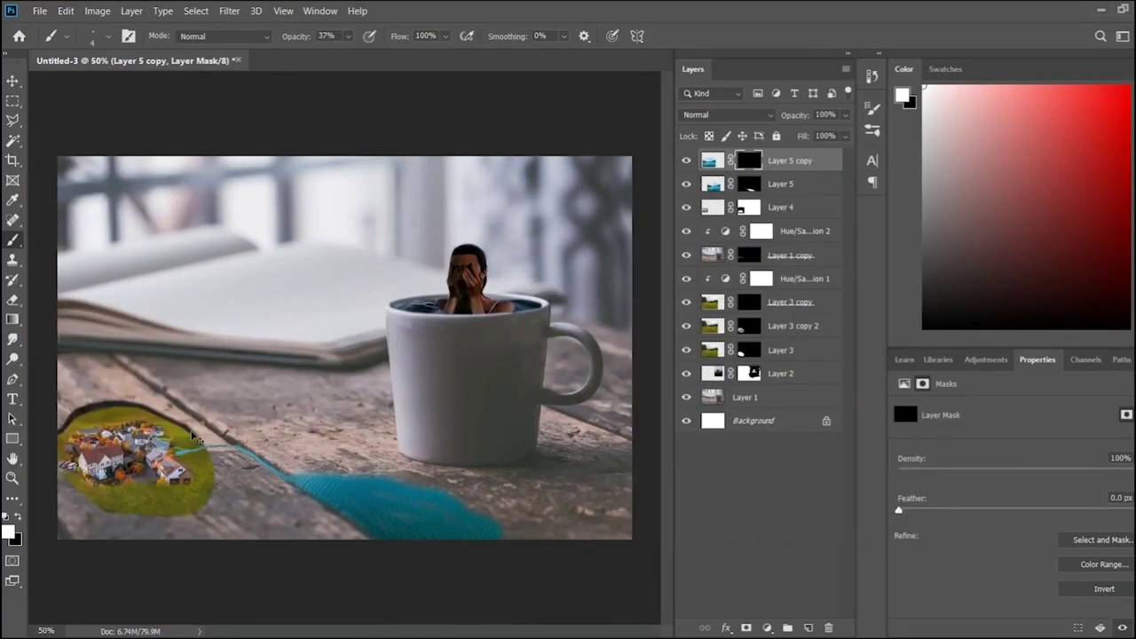
# - Create new Layer 6 and set up a black brush at full opacity
pyautogui.click(807, 627)
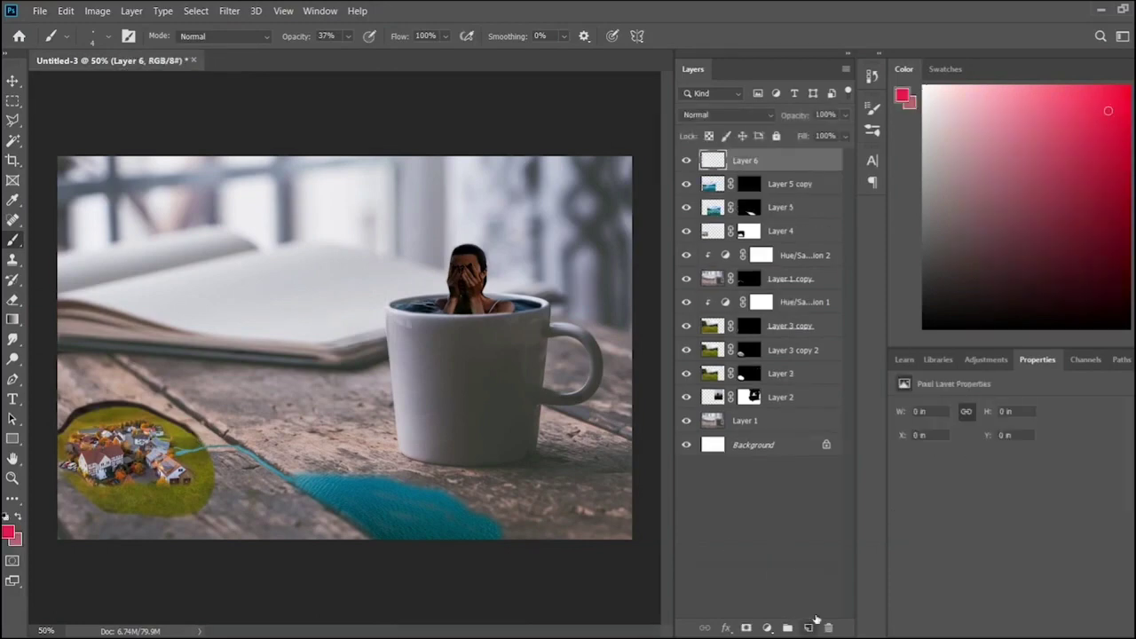
pyautogui.press('x')
pyautogui.scroll(5, 427, 493)
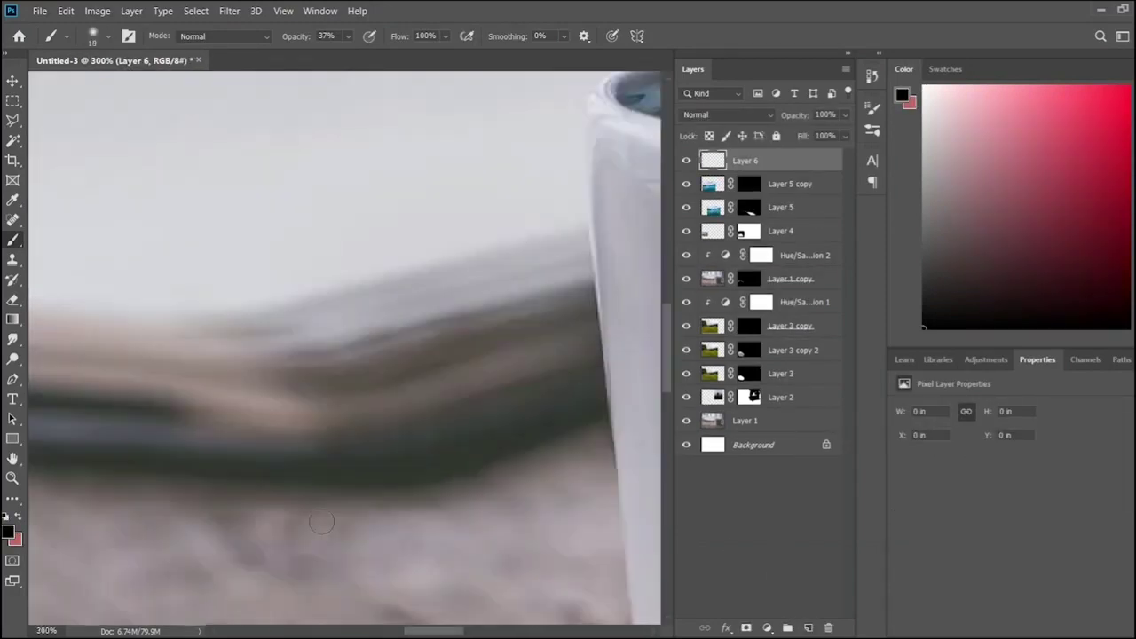
pyautogui.scroll(-3, 417, 502)
pyautogui.scroll(-3, 408, 510)
pyautogui.scroll(-2, 398, 522)
pyautogui.scroll(-3, 398, 522)
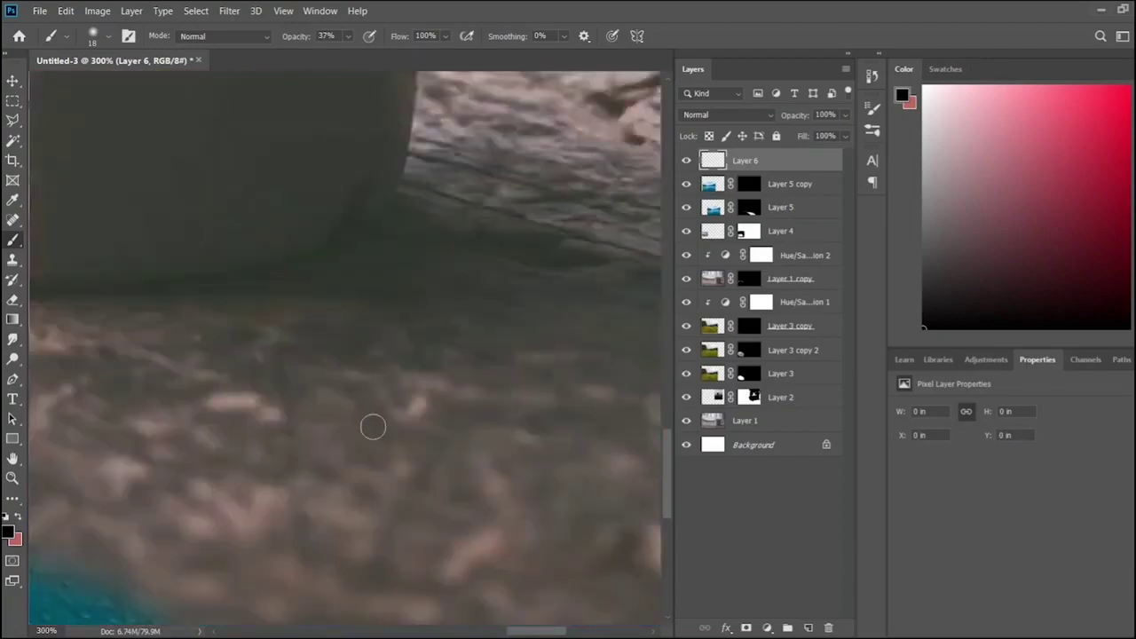
pyautogui.scroll(-3, 373, 423)
pyautogui.hscroll(-2, 284, 494)
pyautogui.scroll(1, 278, 234)
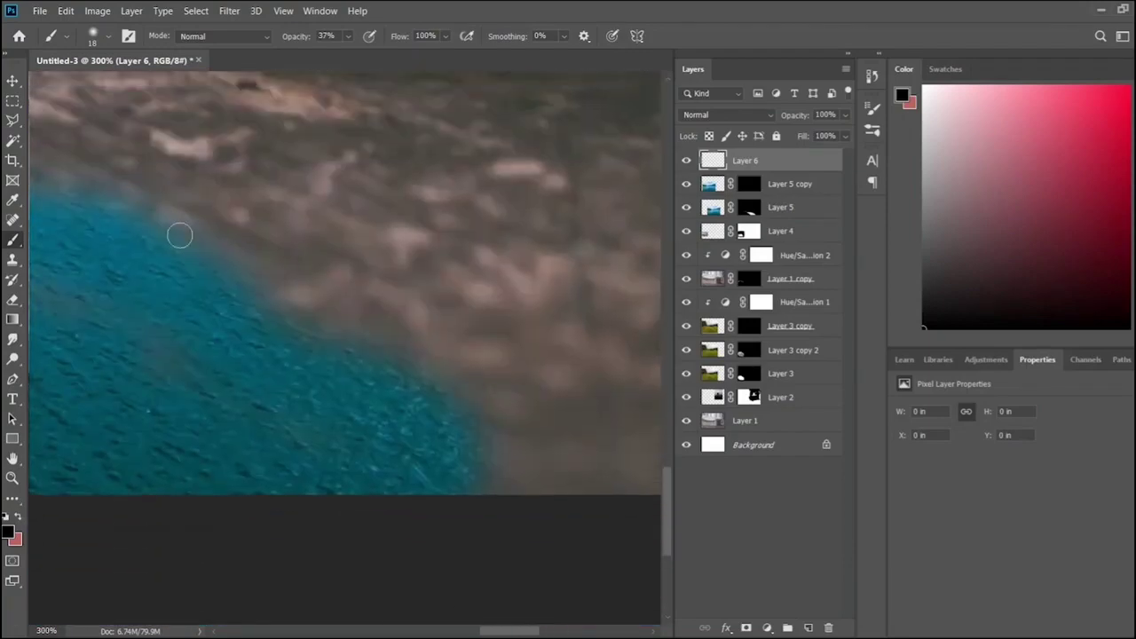
pyautogui.press('0')
# - Try trial shadow strokes at the water edge, settling on 62% opacity and 88% flow
pyautogui.moveTo(242, 278); pyautogui.dragTo(304, 310)
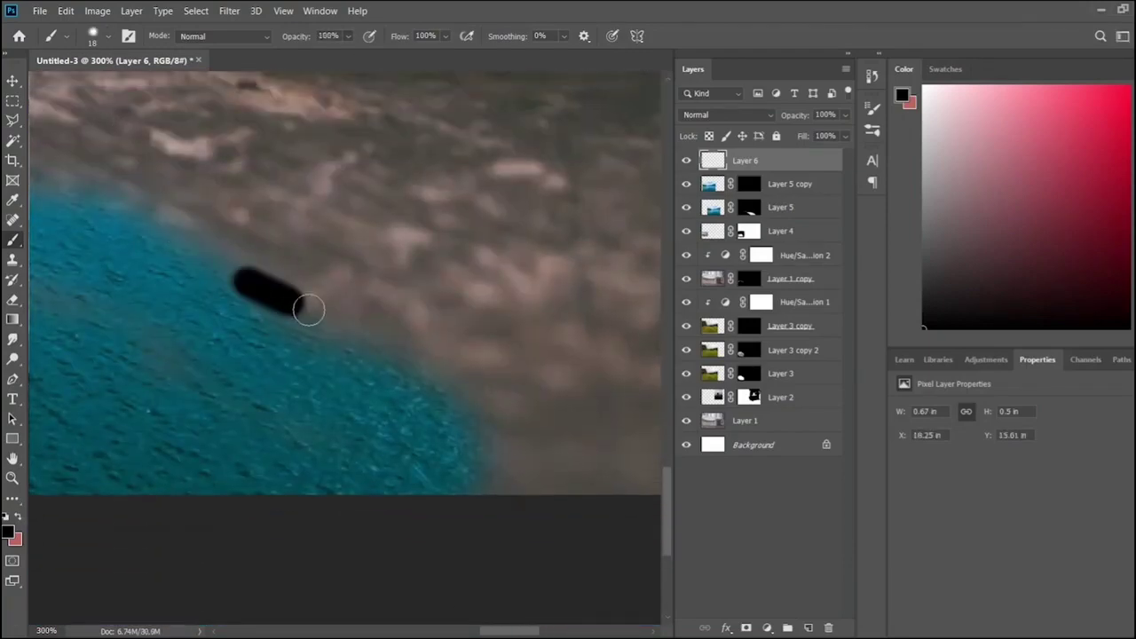
pyautogui.hotkey('ctrl', 'z')
pyautogui.press('6')
pyautogui.press('2')
pyautogui.moveTo(224, 255); pyautogui.dragTo(275, 297)
pyautogui.hotkey('ctrl', 'z')
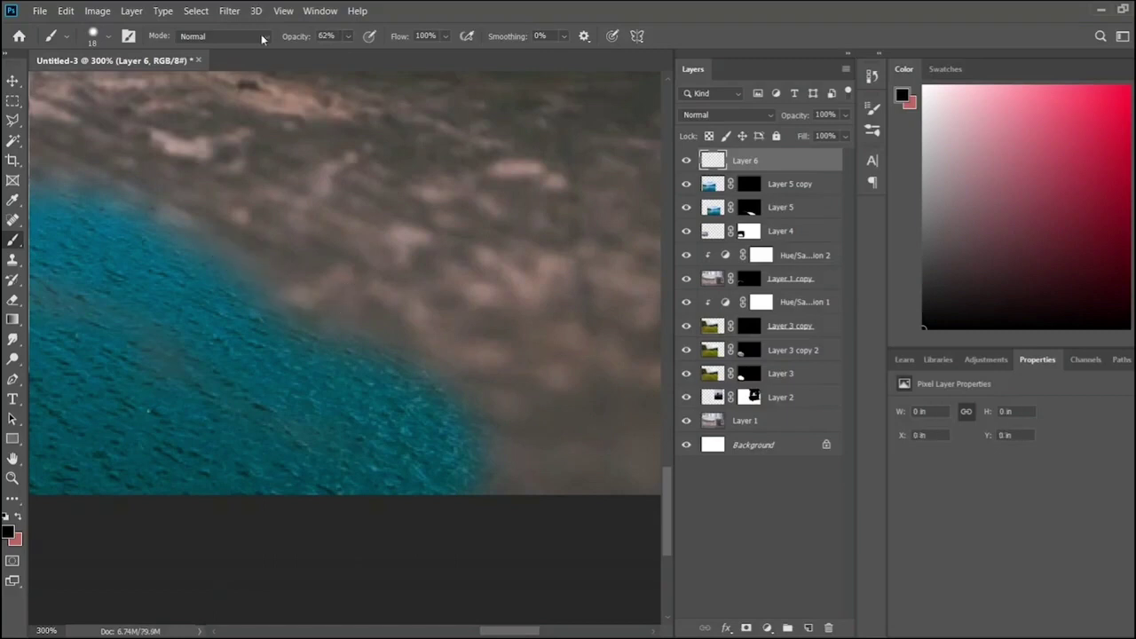
pyautogui.moveTo(246, 253); pyautogui.dragTo(193, 227)
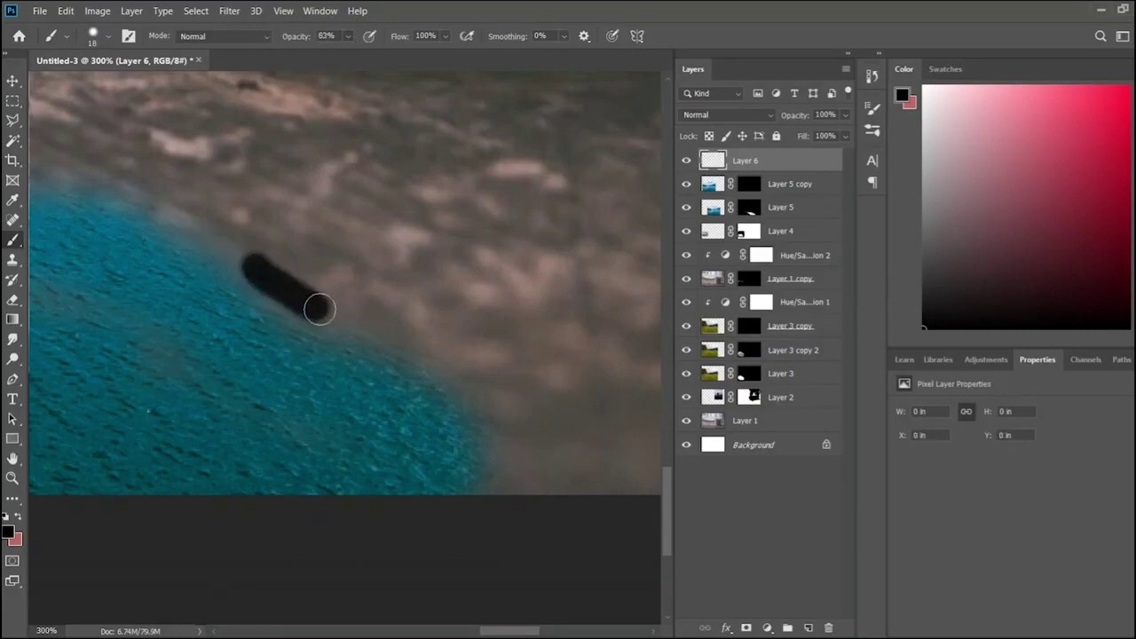
pyautogui.hotkey('ctrl', 'z')
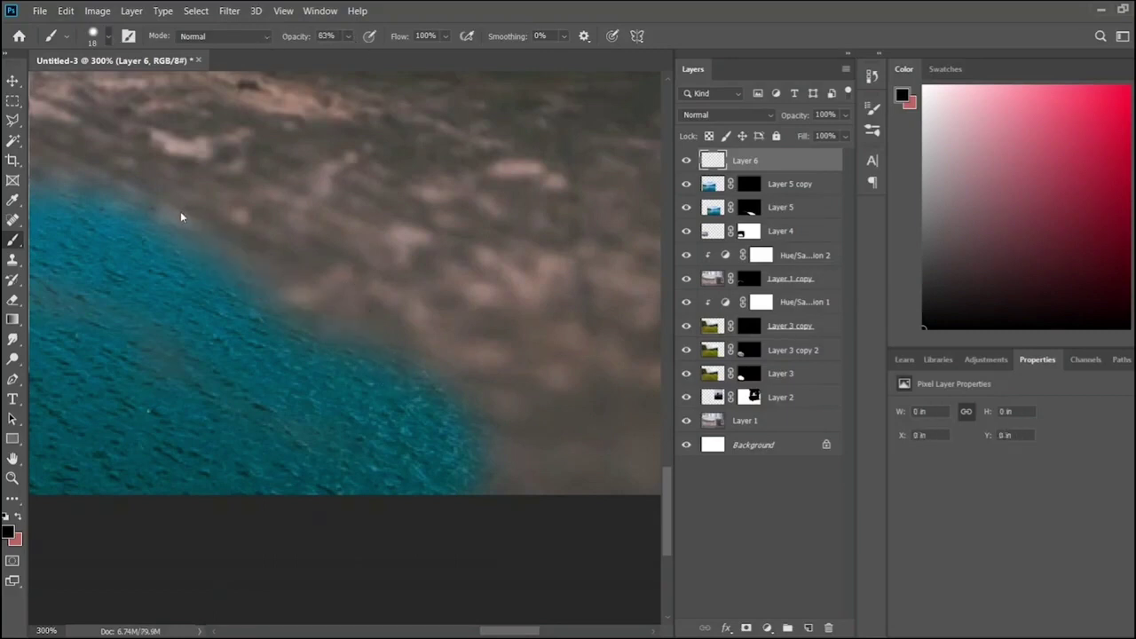
pyautogui.moveTo(257, 280)
pyautogui.mouseDown()
pyautogui.moveTo(364, 324)
pyautogui.moveTo(244, 275)
pyautogui.mouseUp()
pyautogui.hotkey('ctrl', 'z')
pyautogui.hotkey('ctrl', 'z')
pyautogui.hotkey('ctrl', 'shift', 'z')
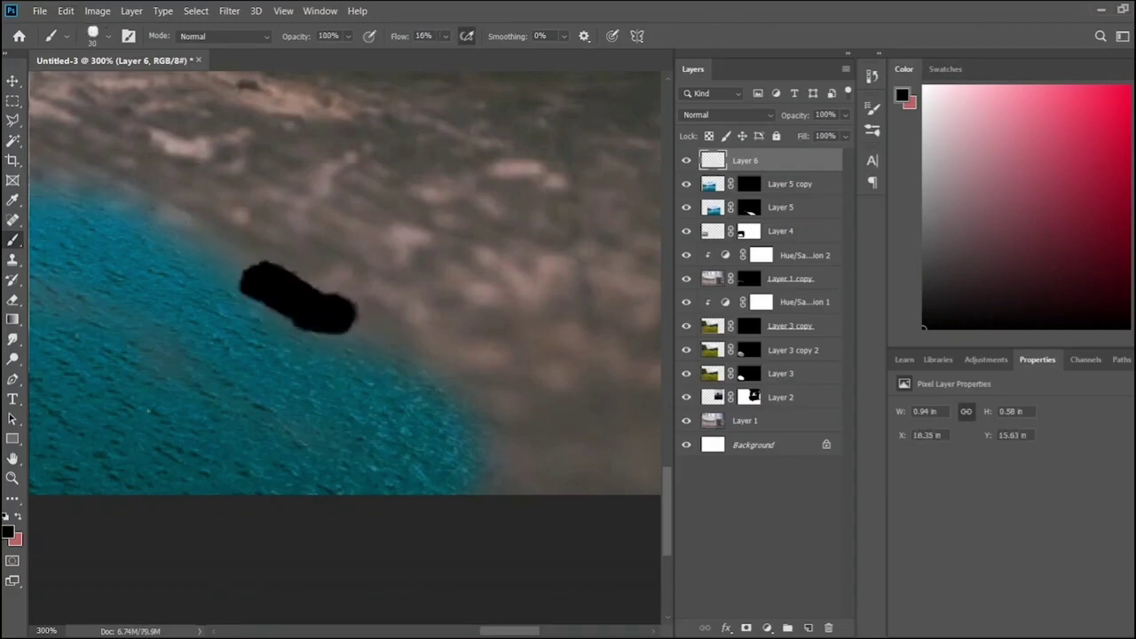
pyautogui.hotkey('ctrl', 'z')
pyautogui.hotkey('shift', '8')
pyautogui.hotkey('shift', '8')
# - Paint a black shadow stroke at the water edge and extend it rightward along the shore
pyautogui.moveTo(355, 335); pyautogui.dragTo(185, 241)
pyautogui.scroll(-3, 303, 388)
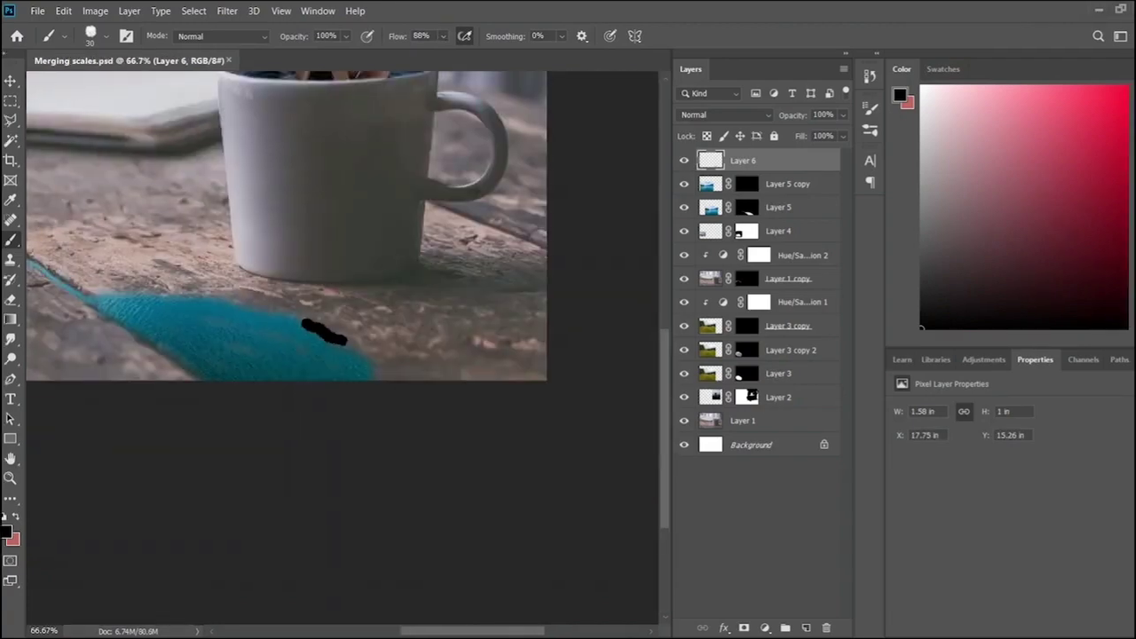
pyautogui.hotkey('ctrl', '+')
pyautogui.hotkey('ctrl', '+')
pyautogui.hotkey('ctrl', '+')
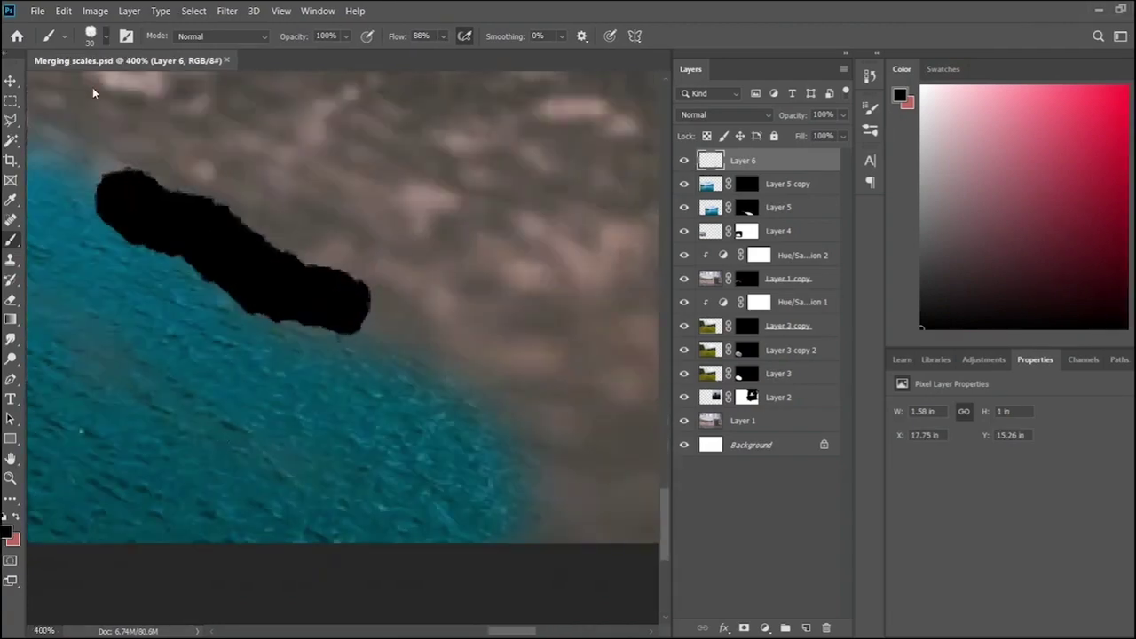
pyautogui.moveTo(352, 317)
pyautogui.mouseDown()
pyautogui.moveTo(390, 317)
pyautogui.moveTo(501, 408)
pyautogui.moveTo(543, 537)
pyautogui.mouseUp()
pyautogui.click(500, 402)
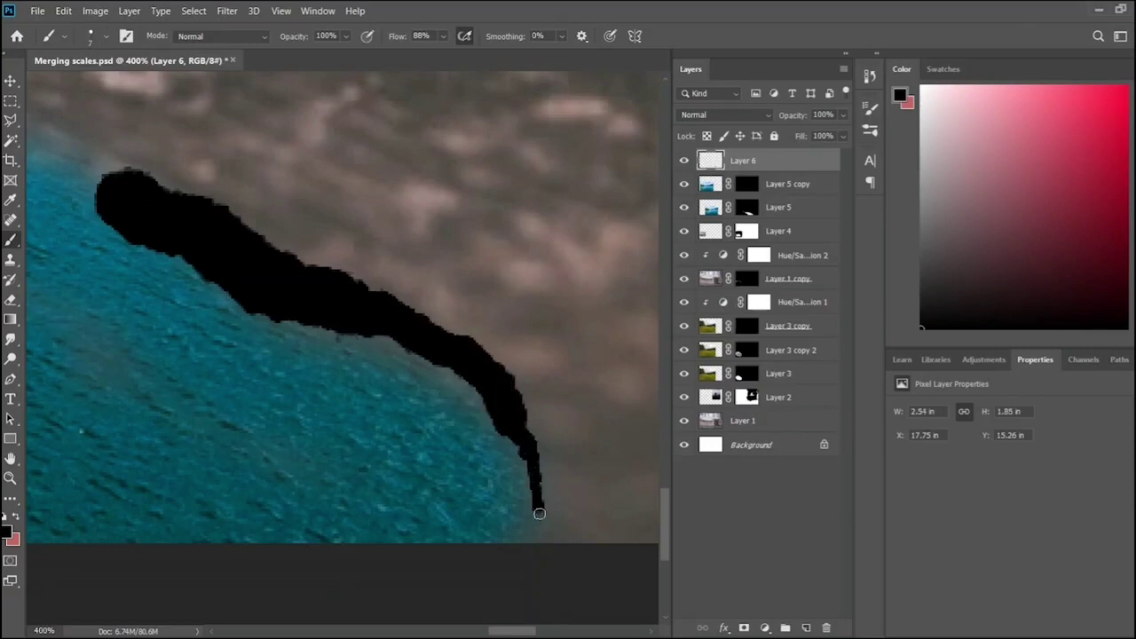
pyautogui.hotkey('ctrl', '-')
pyautogui.hotkey('ctrl', '-')
pyautogui.hotkey('ctrl', '-')
pyautogui.hotkey('ctrl', '+')
pyautogui.hotkey('ctrl', '+')
# - Extend the shadow line left along the upper shoreline
pyautogui.moveTo(443, 190); pyautogui.dragTo(169, 93)
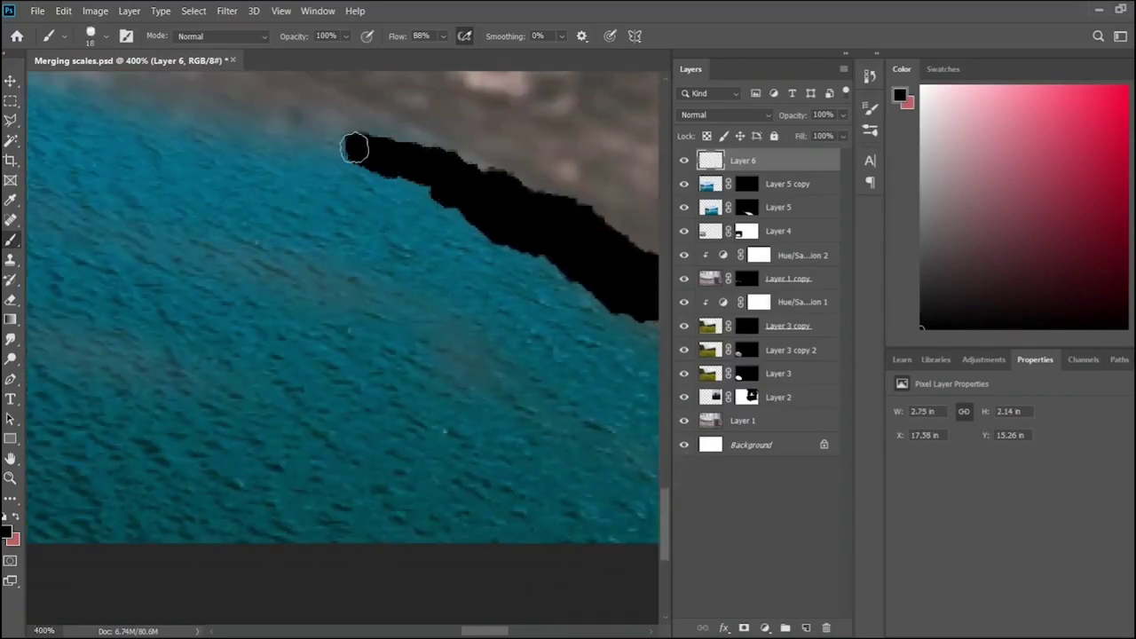
pyautogui.scroll(3, 270, 225)
pyautogui.scroll(3, 270, 225)
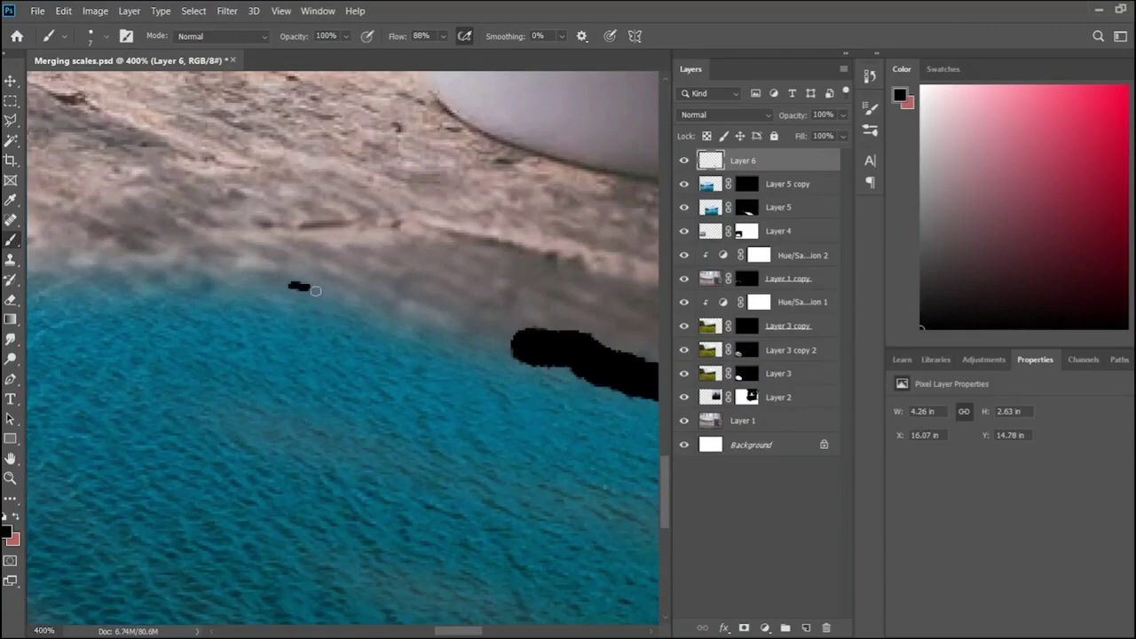
pyautogui.moveTo(315, 290)
pyautogui.mouseDown()
pyautogui.moveTo(494, 337)
pyautogui.moveTo(350, 296)
pyautogui.moveTo(140, 264)
pyautogui.mouseUp()
pyautogui.moveTo(457, 631); pyautogui.dragTo(419, 636)
pyautogui.moveTo(271, 260)
pyautogui.mouseDown()
pyautogui.moveTo(652, 267)
pyautogui.moveTo(157, 260)
pyautogui.moveTo(97, 271)
pyautogui.mouseUp()
pyautogui.hscroll(-3, 442, 613)
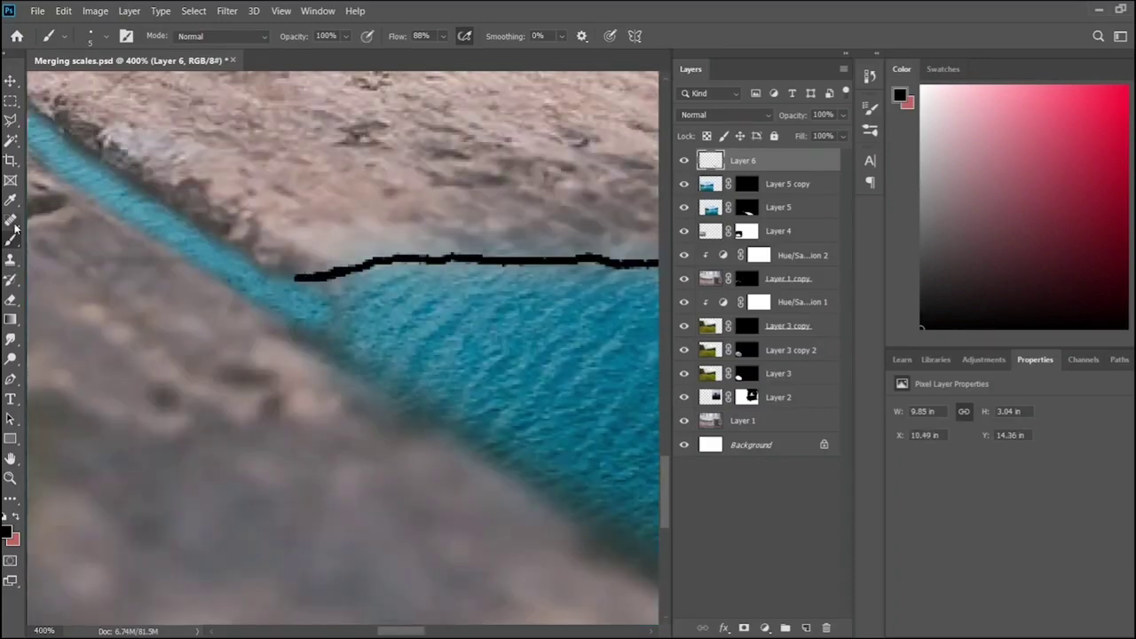
# - Partially erase the black shoreline line with the Eraser to soften it
pyautogui.click(11, 300)
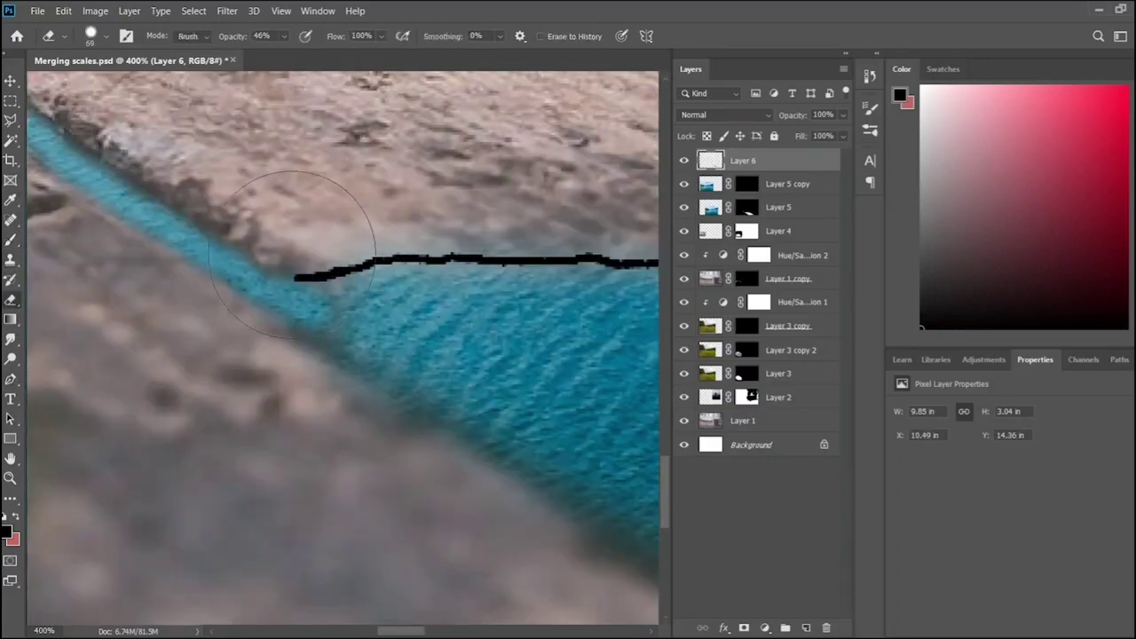
pyautogui.moveTo(293, 270); pyautogui.dragTo(621, 262)
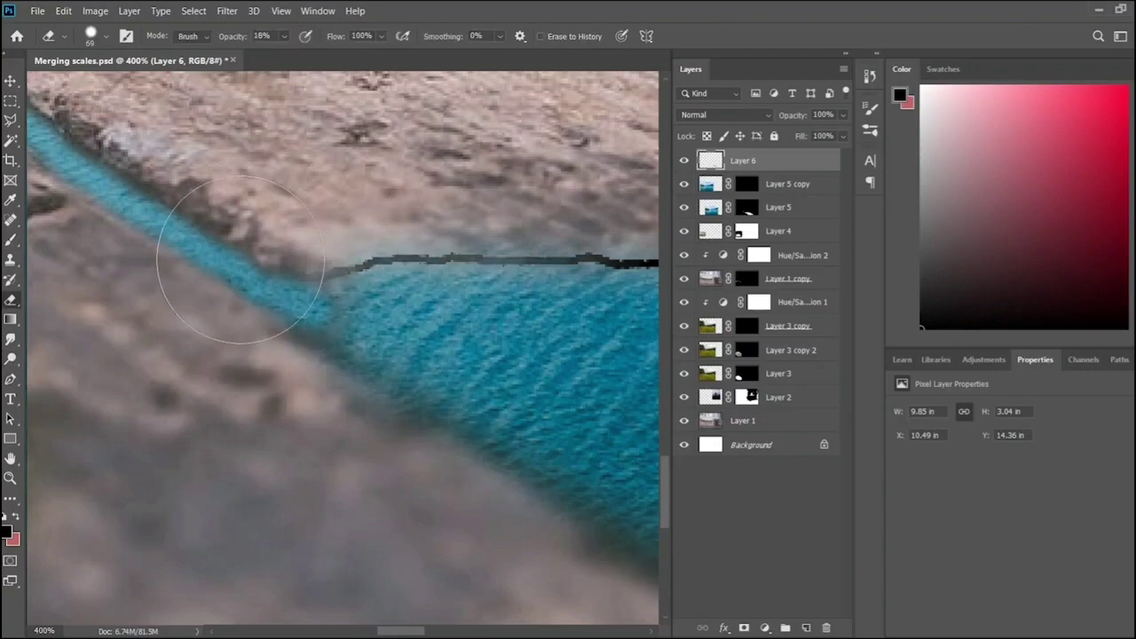
pyautogui.hotkey('ctrl', '0')
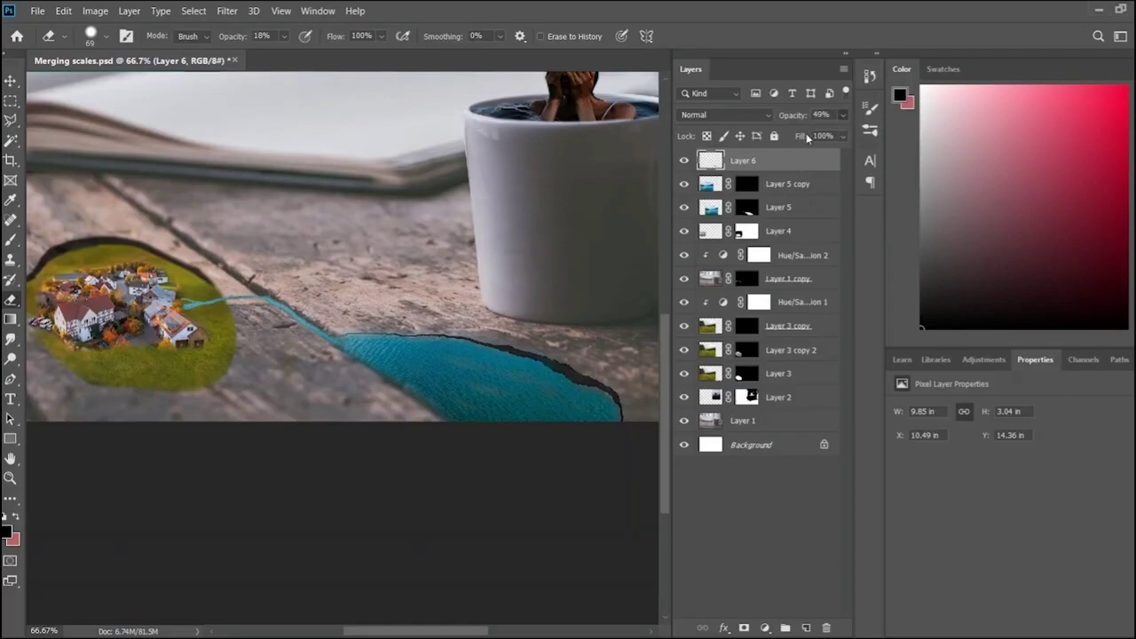
# - Lower Layer 6's opacity to 71%
pyautogui.moveTo(834, 136); pyautogui.dragTo(822, 137)
pyautogui.scroll(3, 266, 302)
pyautogui.press('b')
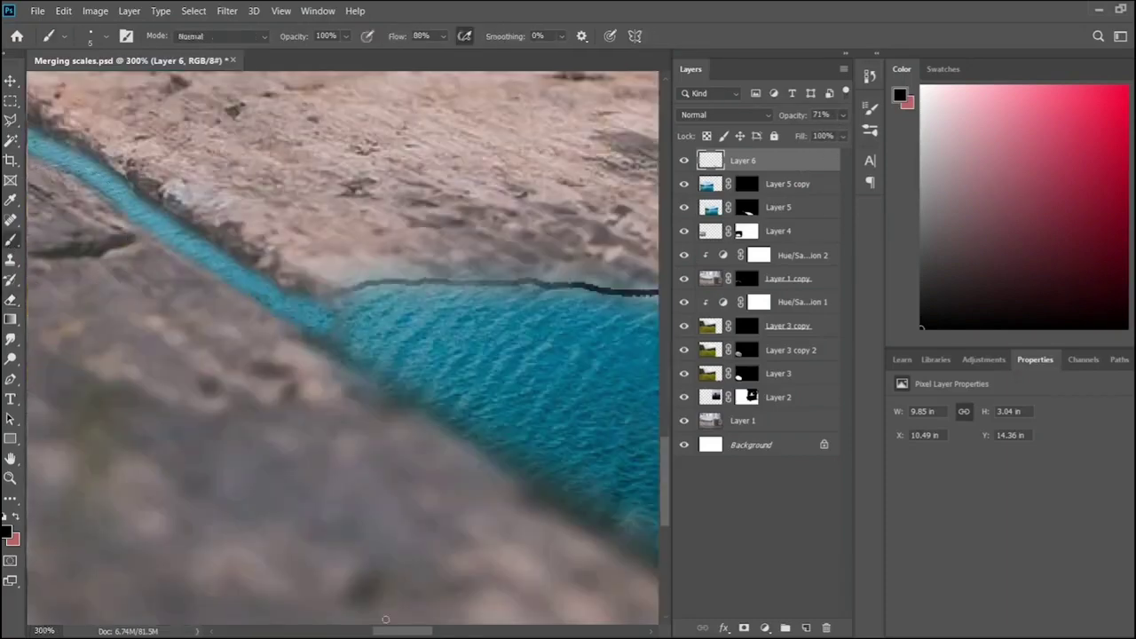
pyautogui.scroll(1, 266, 302)
pyautogui.scroll(2, 200, 133)
pyautogui.scroll(2, 255, 172)
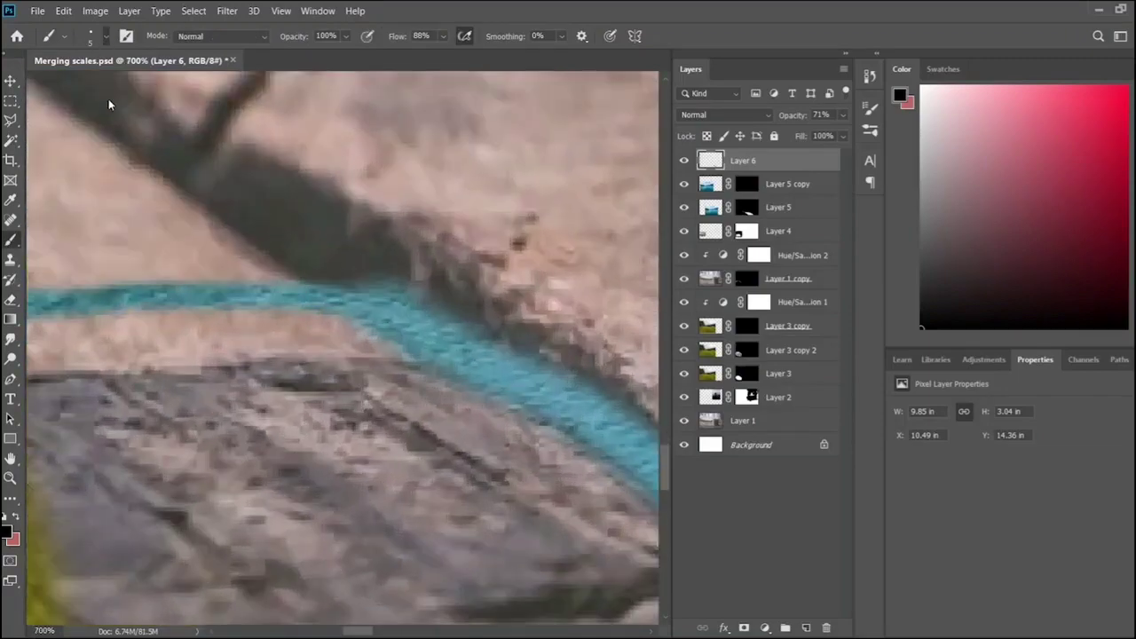
# - Paint dark brush strokes along the top and bottom edges of the blue stream on Layer 6
pyautogui.press('b')
pyautogui.moveTo(325, 279); pyautogui.dragTo(94, 282)
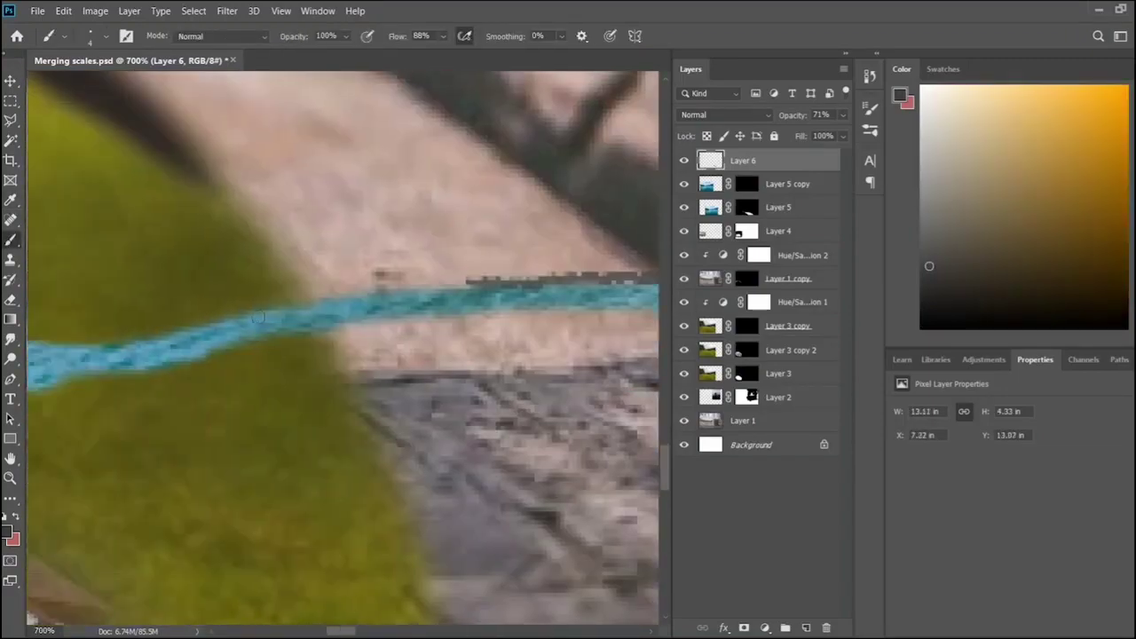
pyautogui.moveTo(250, 306); pyautogui.dragTo(482, 280)
pyautogui.moveTo(318, 341); pyautogui.dragTo(520, 311)
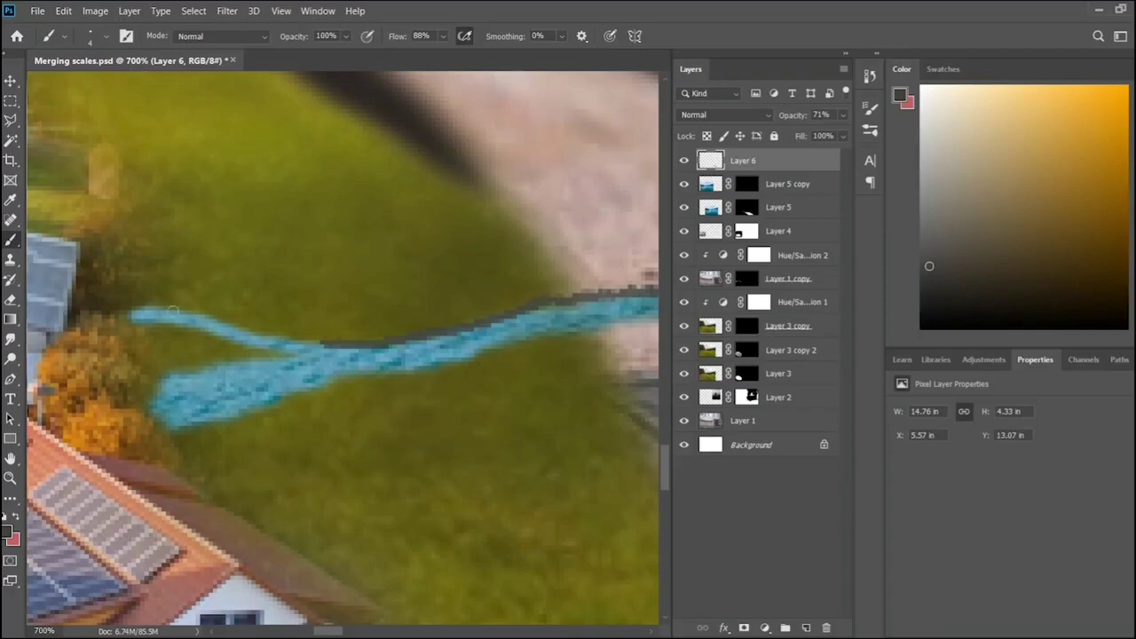
pyautogui.moveTo(173, 310)
pyautogui.mouseDown()
pyautogui.moveTo(266, 339)
pyautogui.moveTo(330, 343)
pyautogui.mouseUp()
pyautogui.moveTo(173, 380); pyautogui.dragTo(317, 361)
pyautogui.scroll(-3, 328, 359)
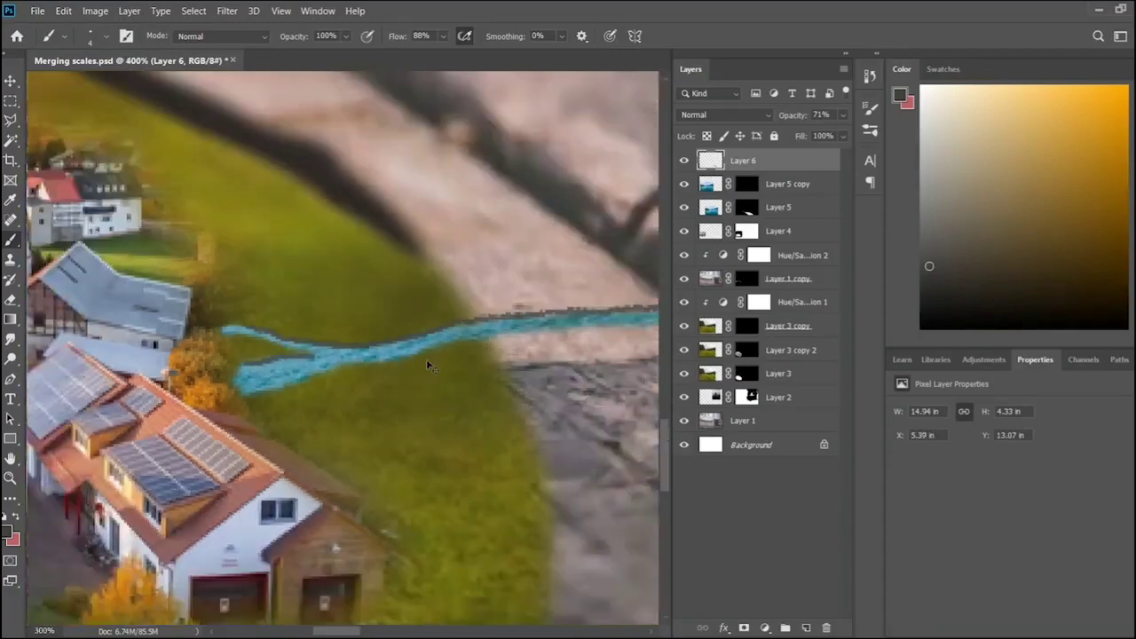
pyautogui.scroll(-4, 427, 365)
pyautogui.hscroll(2, 434, 618)
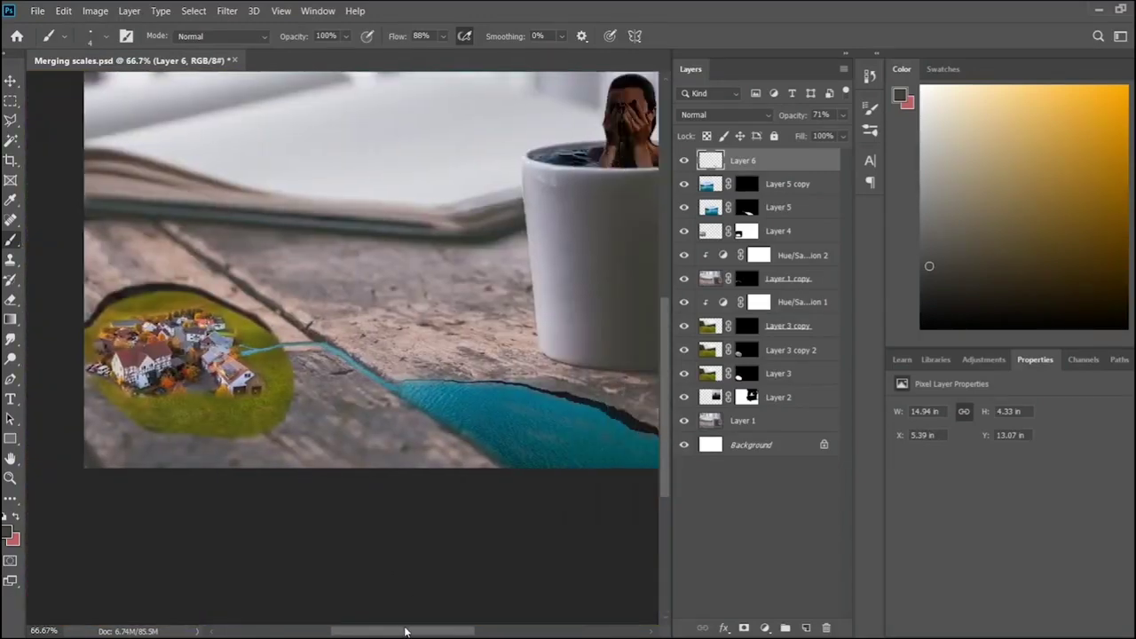
pyautogui.hscroll(2, 434, 618)
pyautogui.scroll(-1, 434, 619)
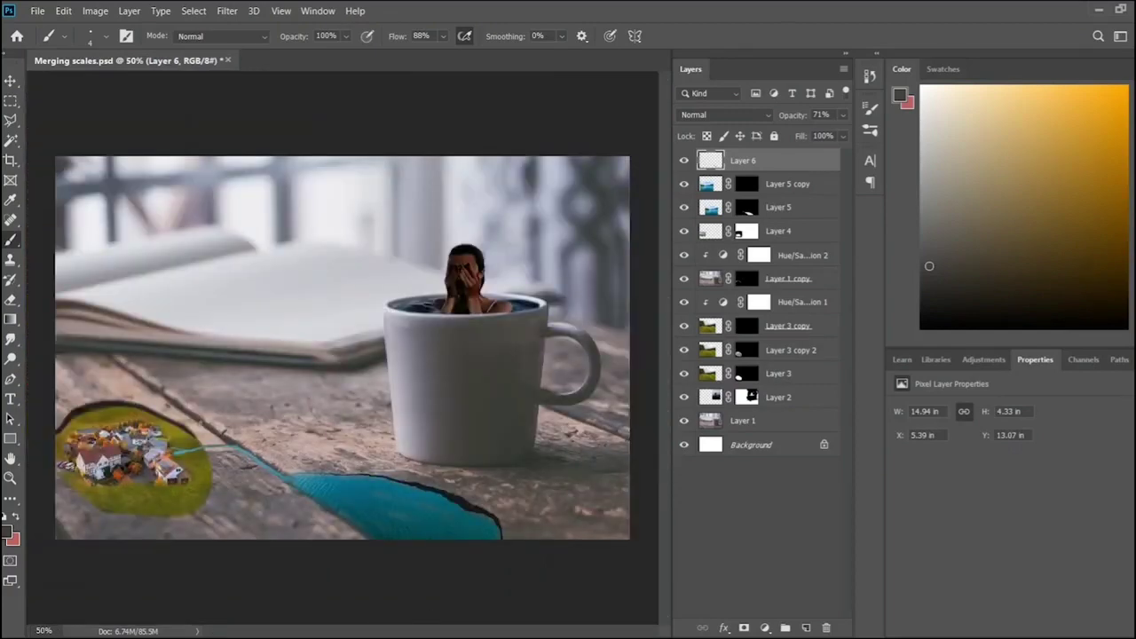
# - Paste the sailboat photo as Layer 7 and give it a layer mask with black paint
pyautogui.hotkey('ctrl', 'v')
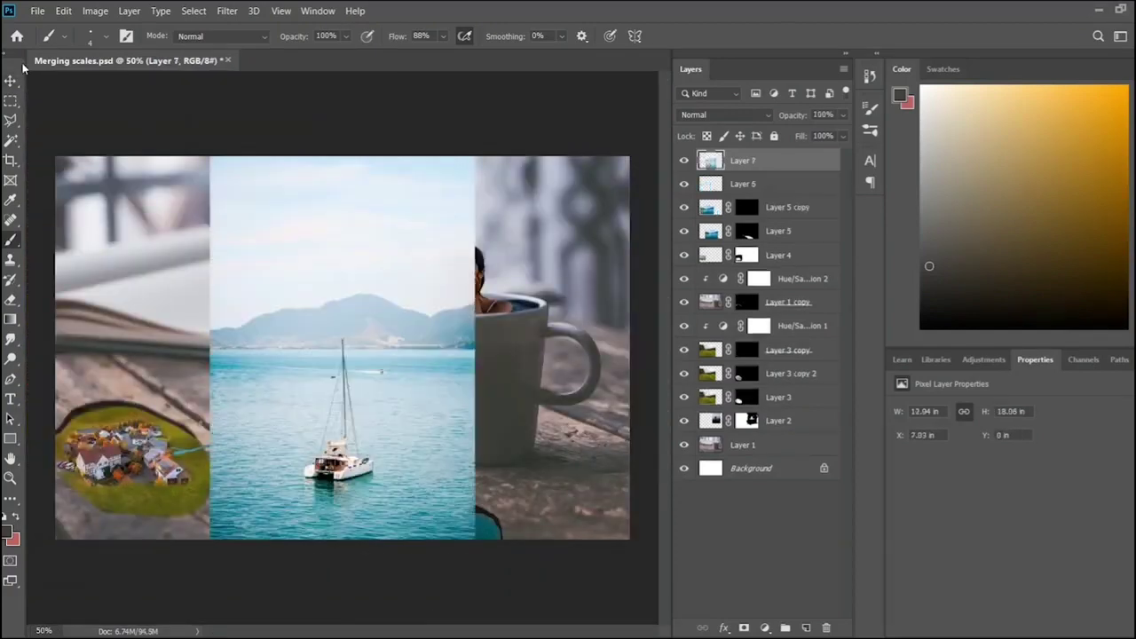
pyautogui.press('v')
pyautogui.click(743, 627)
pyautogui.press('b')
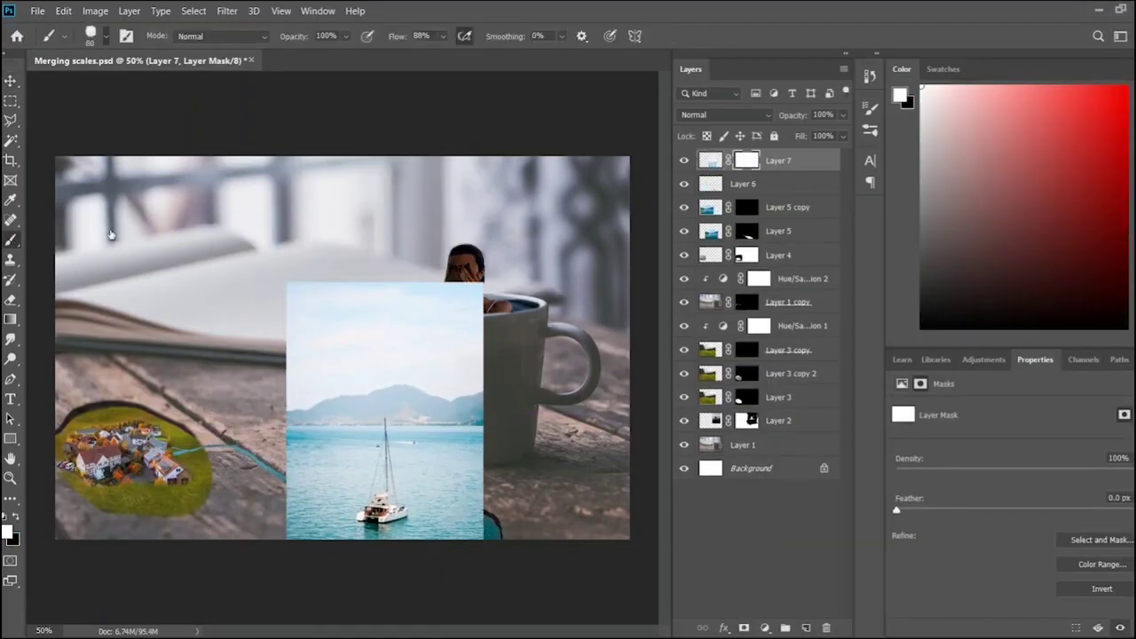
pyautogui.press('x')
# - Mask away the photo's top, left, bottom and right edges, then shift the boat slightly right
pyautogui.moveTo(471, 286); pyautogui.dragTo(296, 524)
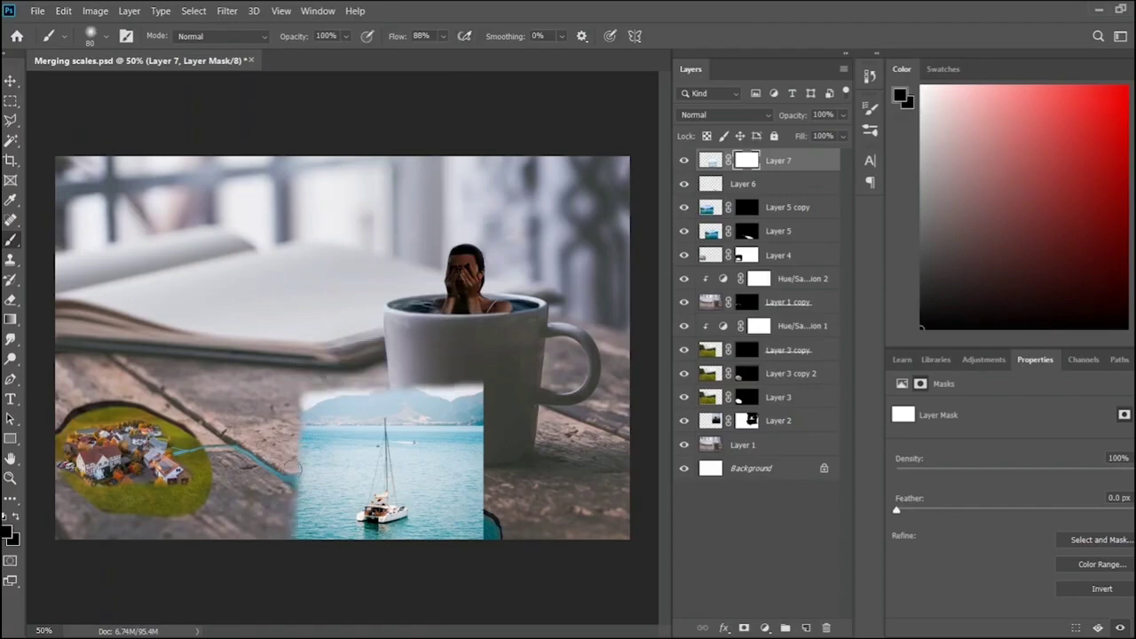
pyautogui.moveTo(297, 468)
pyautogui.mouseDown()
pyautogui.moveTo(479, 537)
pyautogui.moveTo(355, 395)
pyautogui.moveTo(444, 399)
pyautogui.moveTo(411, 404)
pyautogui.moveTo(449, 532)
pyautogui.moveTo(391, 408)
pyautogui.moveTo(373, 403)
pyautogui.moveTo(362, 548)
pyautogui.moveTo(426, 469)
pyautogui.moveTo(348, 443)
pyautogui.moveTo(355, 470)
pyautogui.moveTo(371, 411)
pyautogui.moveTo(408, 465)
pyautogui.moveTo(412, 529)
pyautogui.mouseUp()
pyautogui.press('v')
pyautogui.moveTo(380, 360); pyautogui.dragTo(389, 355)
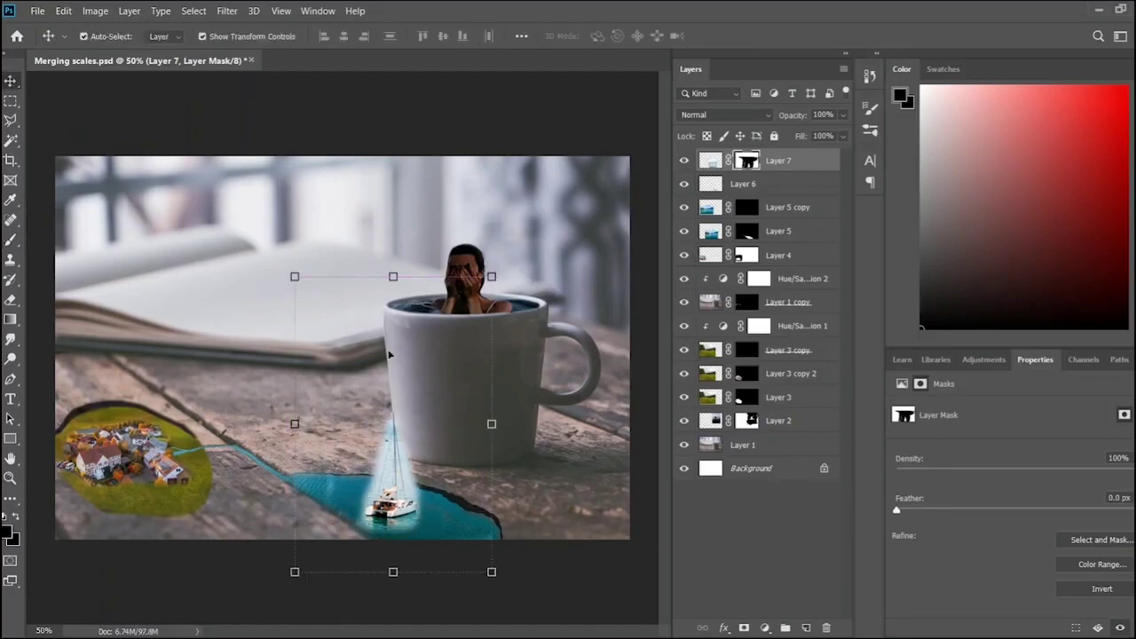
# - Paint black on Layer 7's mask to hide the area right of the mast and tidy the boat's edges
pyautogui.press('b')
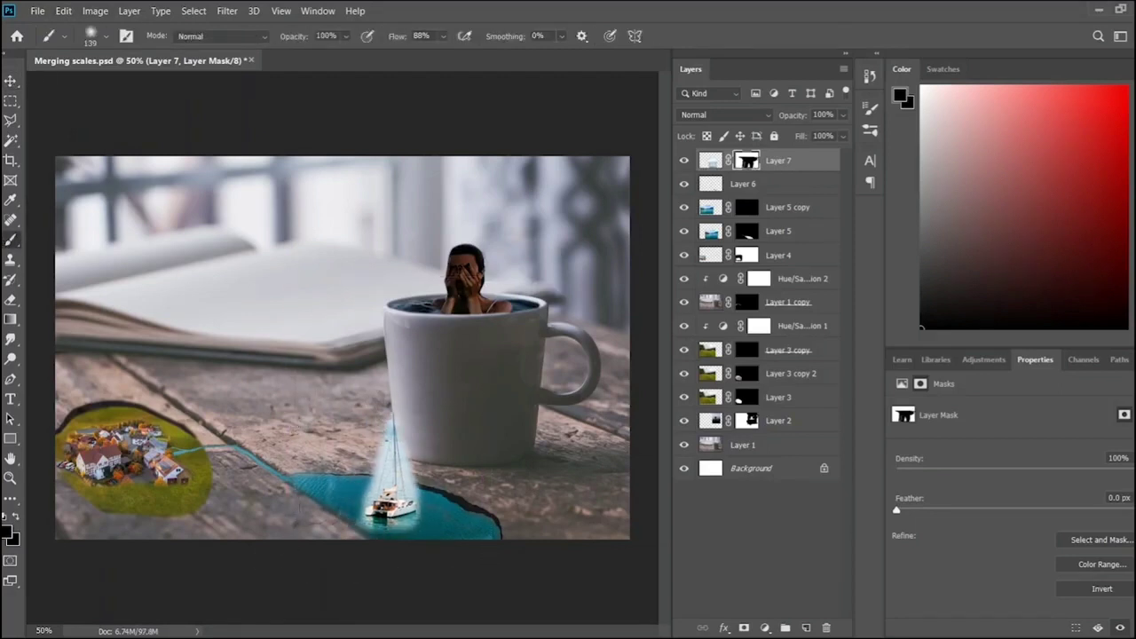
pyautogui.scroll(2, 391, 497)
pyautogui.scroll(2, 391, 497)
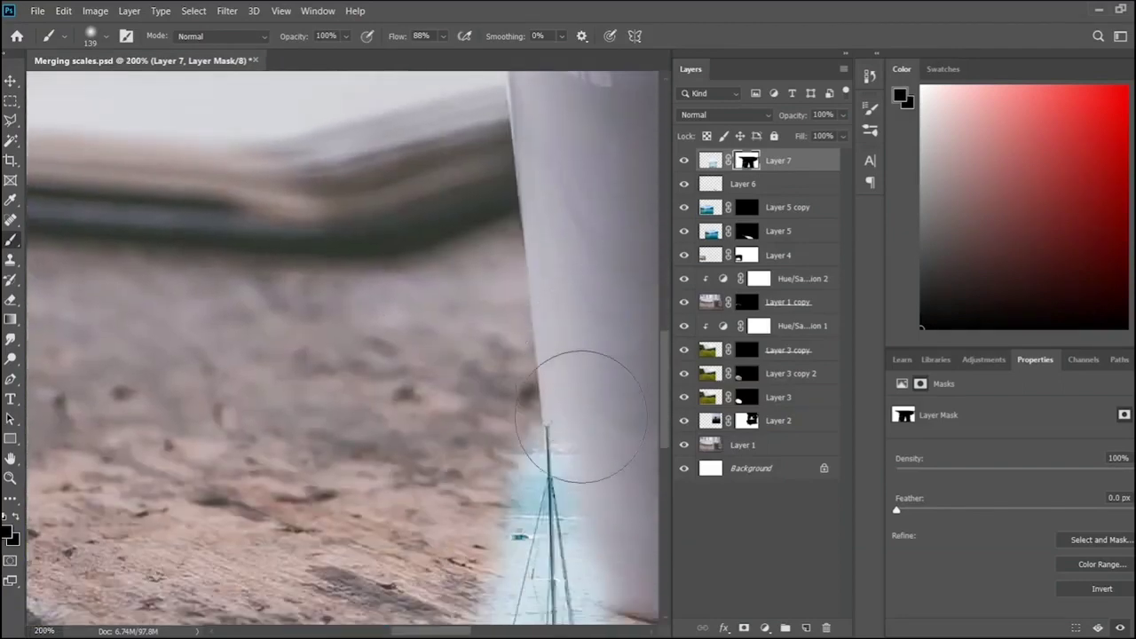
pyautogui.scroll(-1, 390, 355)
pyautogui.hscroll(4, 390, 355)
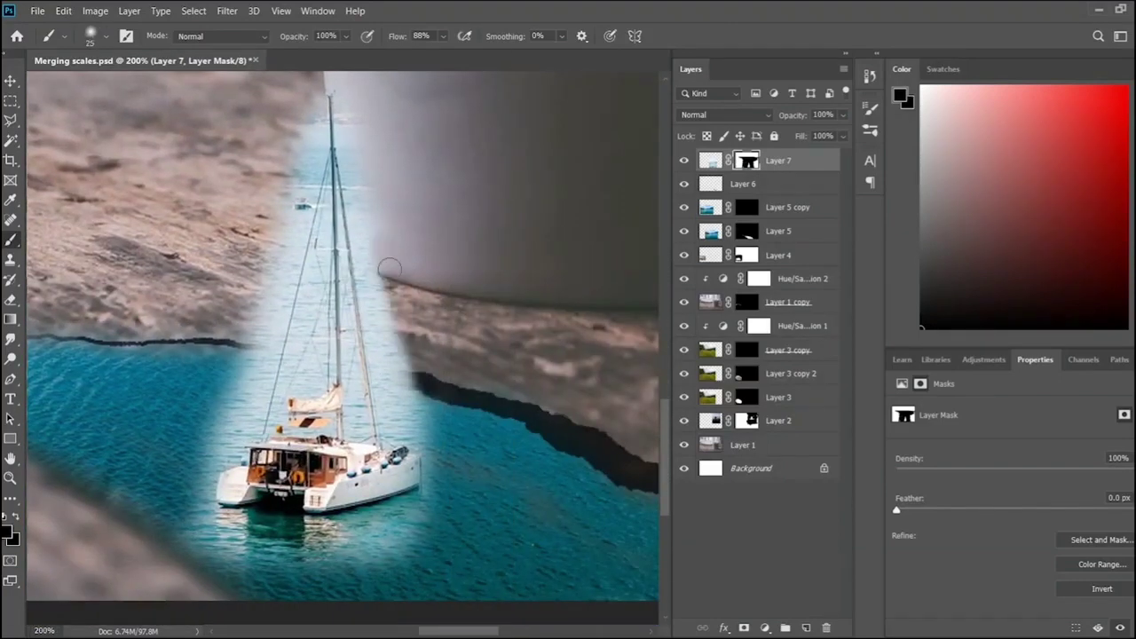
pyautogui.moveTo(377, 240)
pyautogui.mouseDown()
pyautogui.moveTo(395, 381)
pyautogui.moveTo(428, 466)
pyautogui.moveTo(368, 568)
pyautogui.mouseUp()
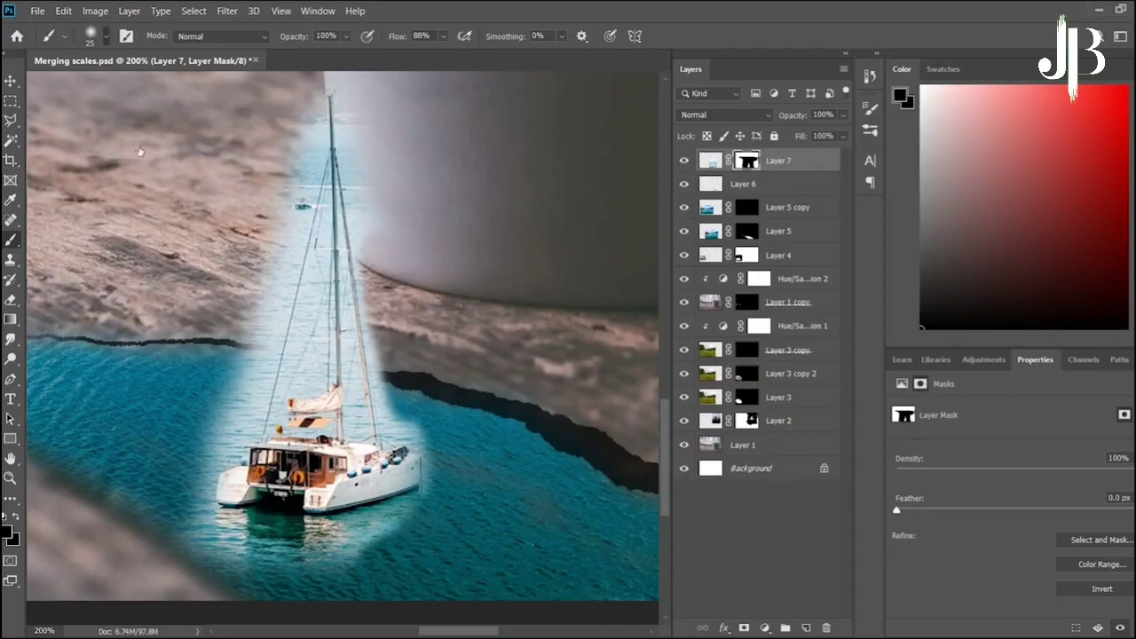
pyautogui.moveTo(302, 133)
pyautogui.mouseDown()
pyautogui.moveTo(262, 295)
pyautogui.moveTo(306, 98)
pyautogui.mouseUp()
pyautogui.scroll(3, 320, 98)
pyautogui.moveTo(350, 172)
pyautogui.mouseDown()
pyautogui.moveTo(404, 523)
pyautogui.moveTo(231, 497)
pyautogui.mouseUp()
pyautogui.scroll(-3, 222, 532)
pyautogui.moveTo(178, 535)
pyautogui.mouseDown()
pyautogui.moveTo(342, 553)
pyautogui.moveTo(438, 476)
pyautogui.moveTo(391, 414)
pyautogui.mouseUp()
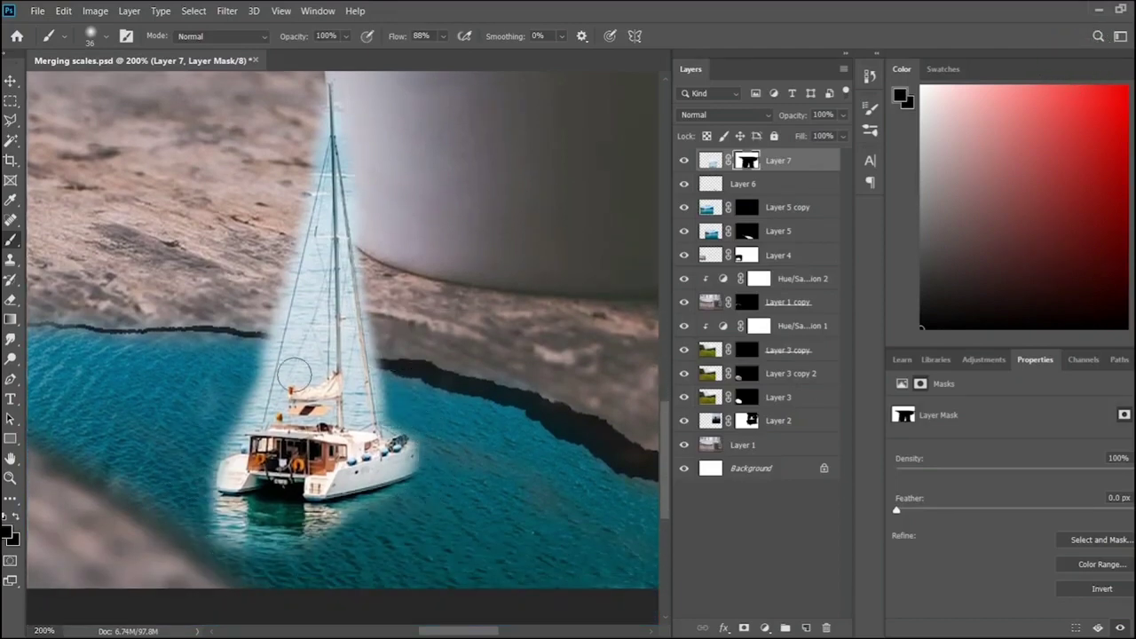
pyautogui.scroll(2, 294, 374)
# - Zoom in on the sailboat and paint out the mast's right edge and the sail on Layer 7's mask
pyautogui.click(709, 160)
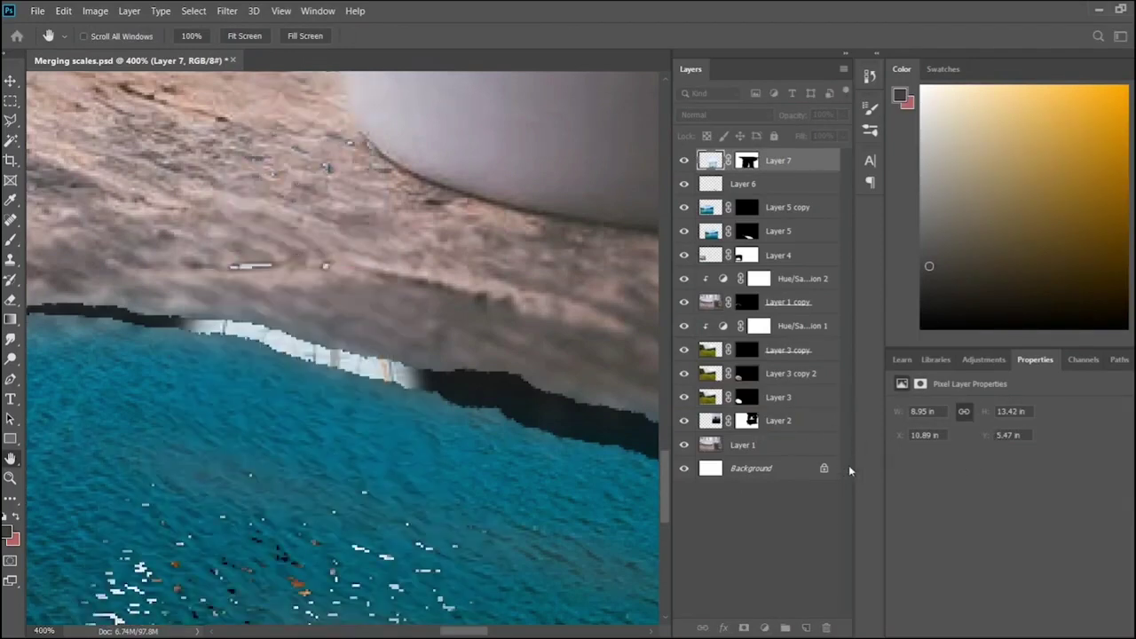
pyautogui.press('i')
pyautogui.press('b')
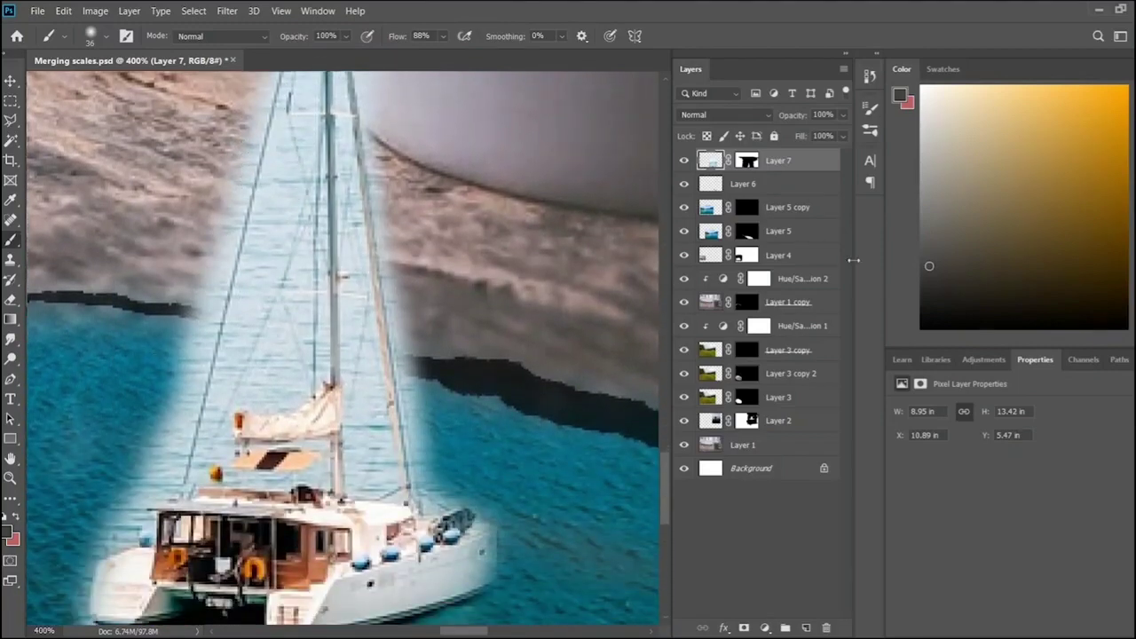
pyautogui.click(746, 160)
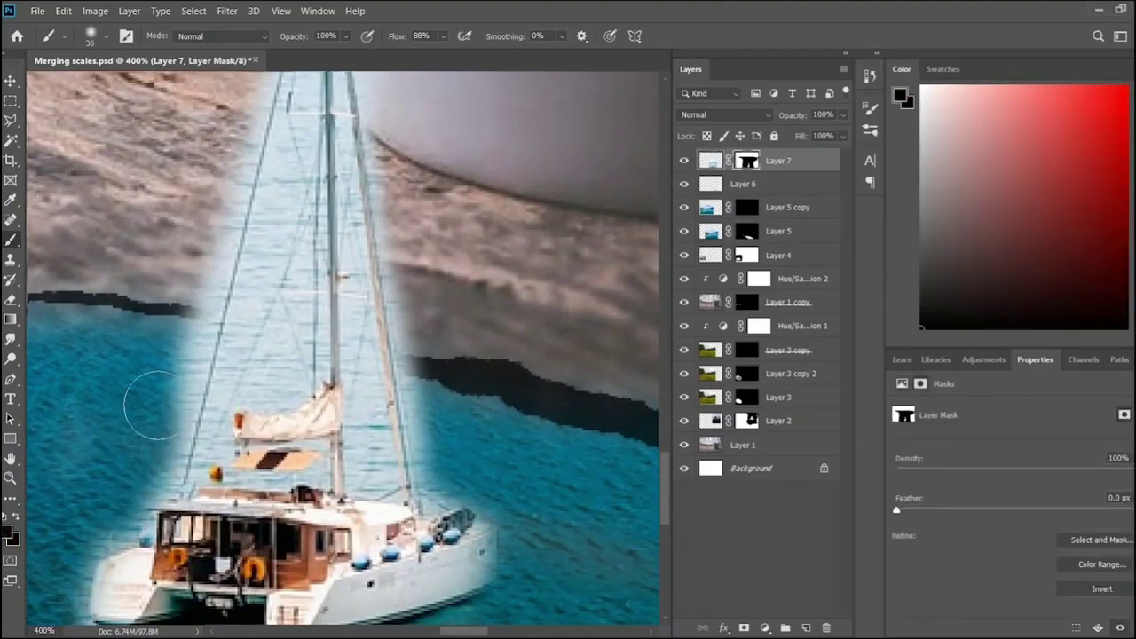
pyautogui.scroll(2, 203, 326)
pyautogui.scroll(1, 203, 327)
pyautogui.scroll(1, 293, 177)
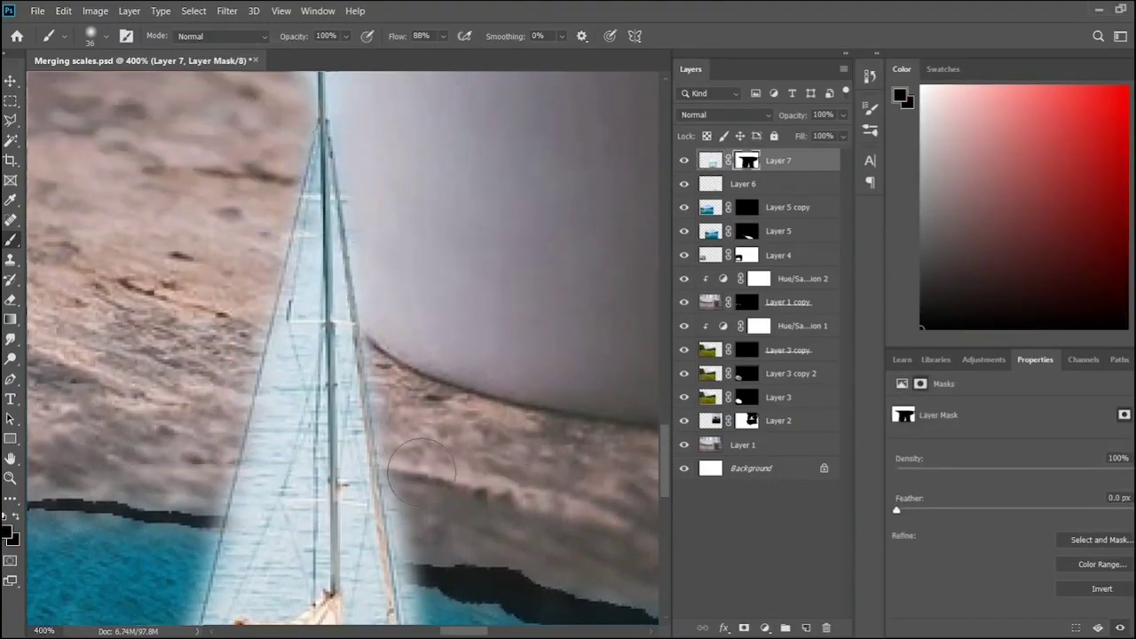
pyautogui.scroll(-3, 408, 226)
pyautogui.moveTo(406, 226); pyautogui.dragTo(400, 533)
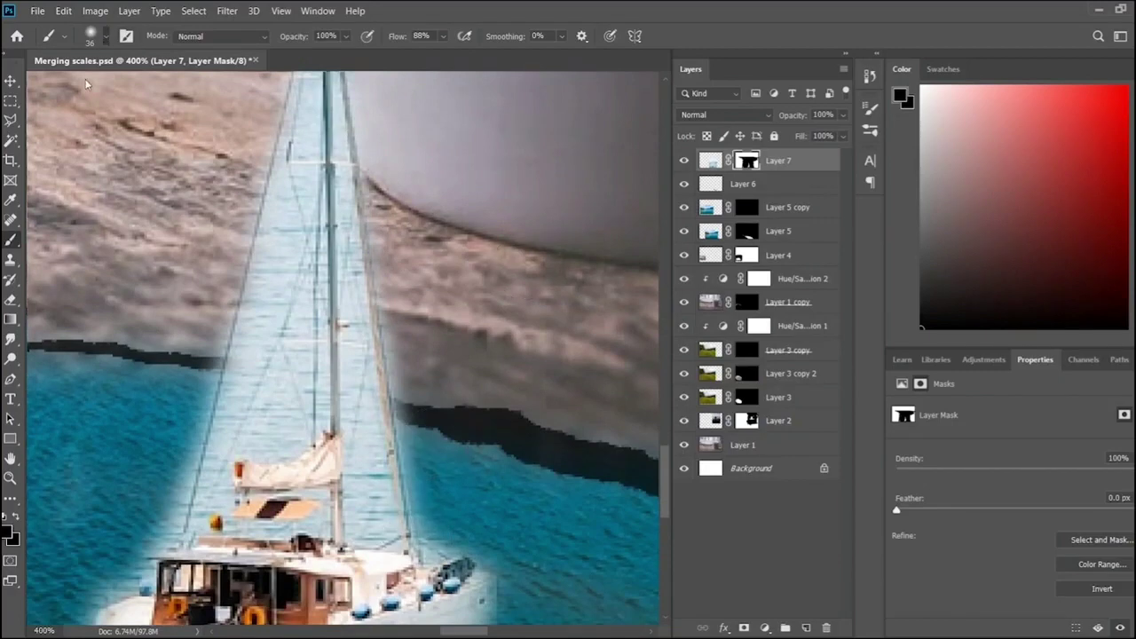
pyautogui.moveTo(257, 453); pyautogui.dragTo(275, 363)
# - Fade the mast and sail at 29% brush opacity, then fully paint out the mast and rigging at 100%
pyautogui.hotkey('ctrl', '-')
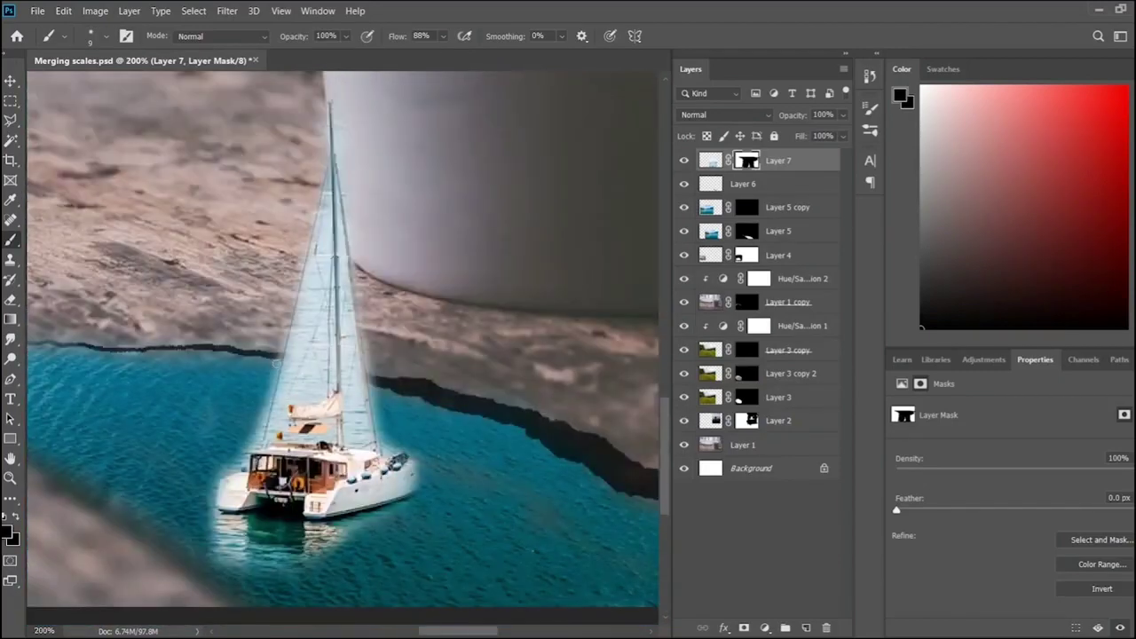
pyautogui.press('2')
pyautogui.press('9')
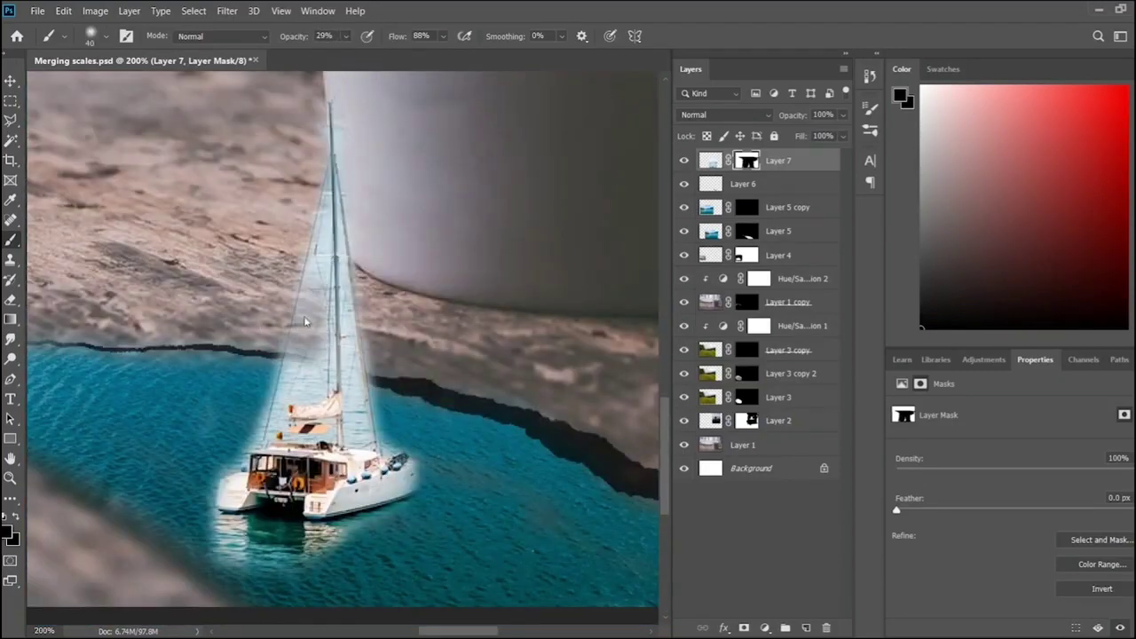
pyautogui.moveTo(311, 169); pyautogui.dragTo(322, 116)
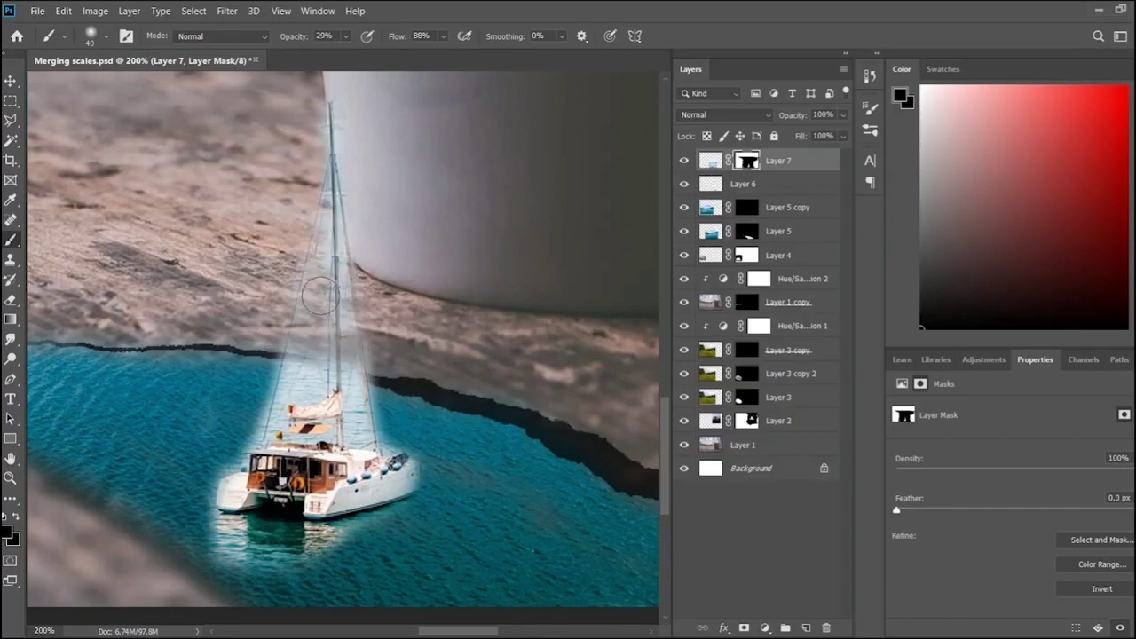
pyautogui.moveTo(311, 377); pyautogui.dragTo(353, 395)
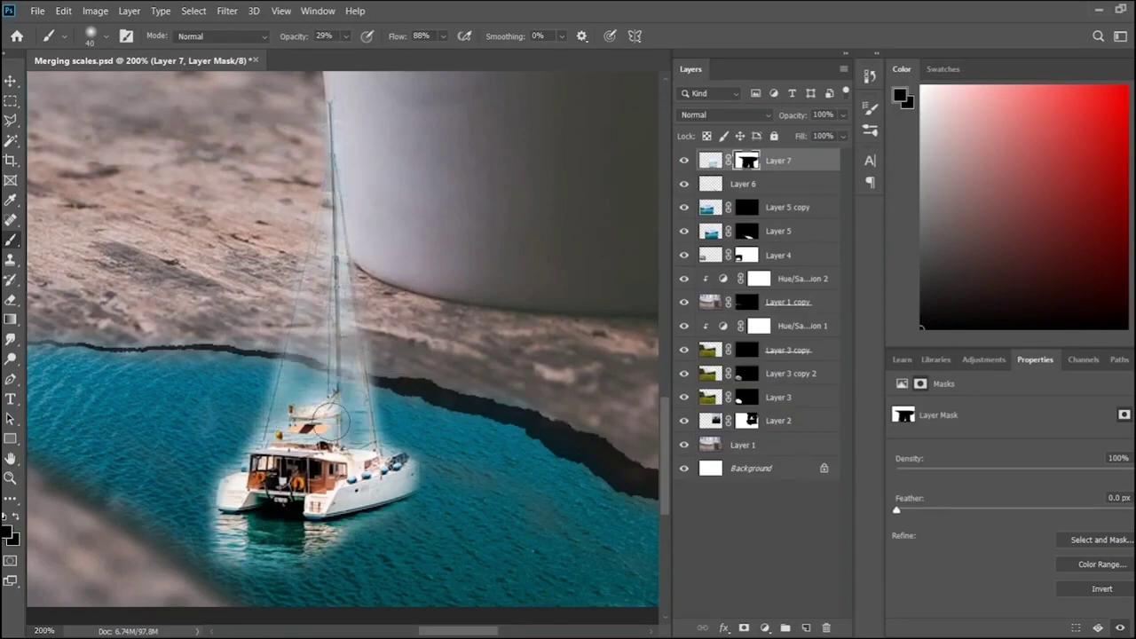
pyautogui.moveTo(464, 470); pyautogui.dragTo(342, 368)
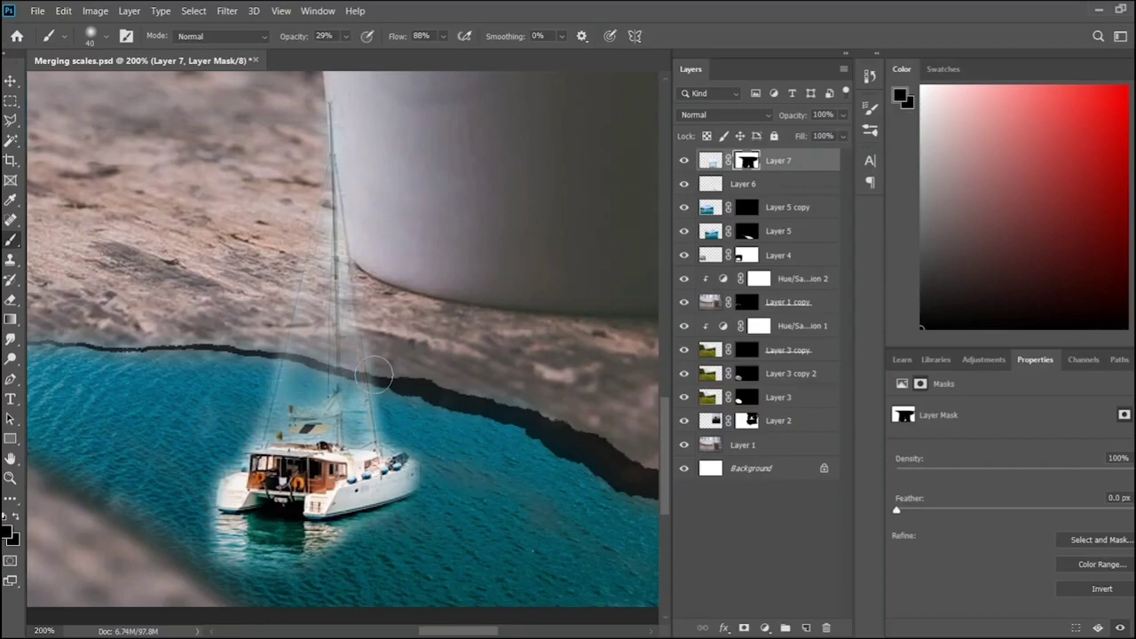
pyautogui.press('0')
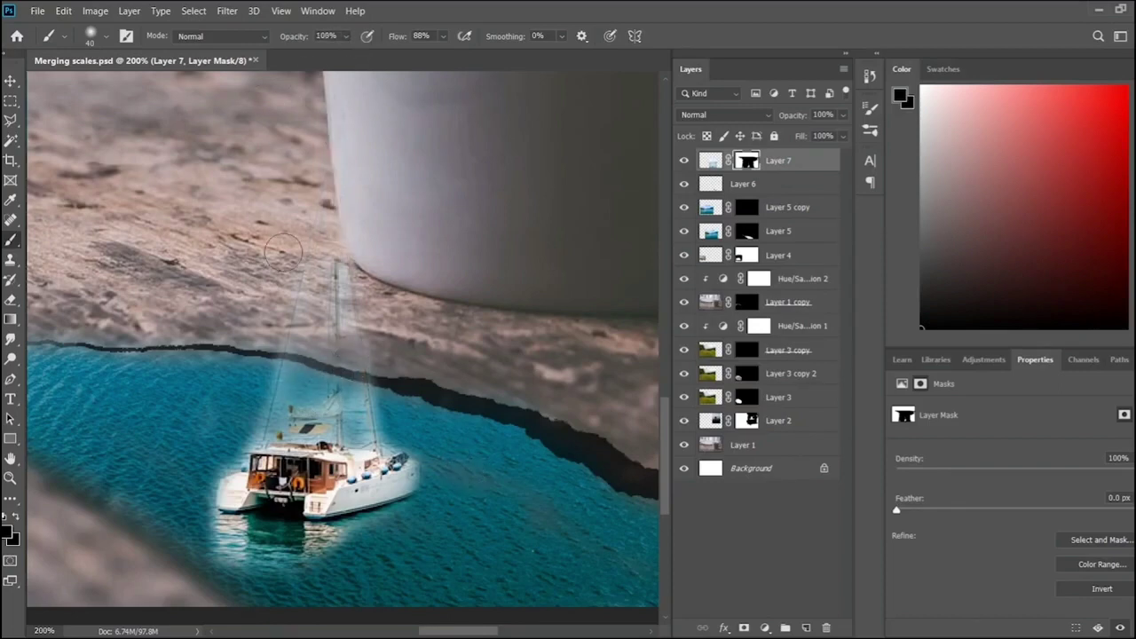
pyautogui.moveTo(328, 102)
pyautogui.mouseDown()
pyautogui.moveTo(319, 351)
pyautogui.moveTo(266, 426)
pyautogui.moveTo(393, 418)
pyautogui.mouseUp()
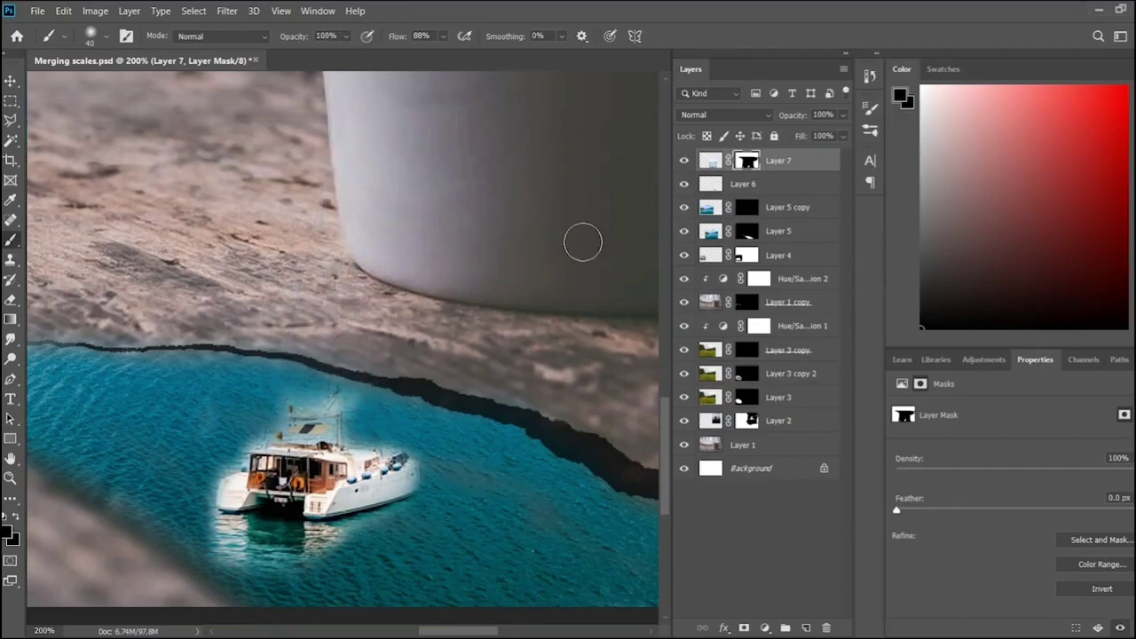
# - Paint white with a smaller brush to restore a little of the mast and sail
pyautogui.press('x')
pyautogui.press('[')
pyautogui.press('[')
pyautogui.press('[')
pyautogui.moveTo(299, 412)
pyautogui.mouseDown()
pyautogui.moveTo(342, 399)
pyautogui.moveTo(333, 457)
pyautogui.moveTo(275, 439)
pyautogui.mouseUp()
# - Tune the sailboat's clipped Hue/Saturation 3: hue about +2, saturation +31, lightness -21
pyautogui.moveTo(1021, 463)
pyautogui.mouseDown()
pyautogui.moveTo(1046, 462)
pyautogui.moveTo(1034, 471)
pyautogui.mouseUp()
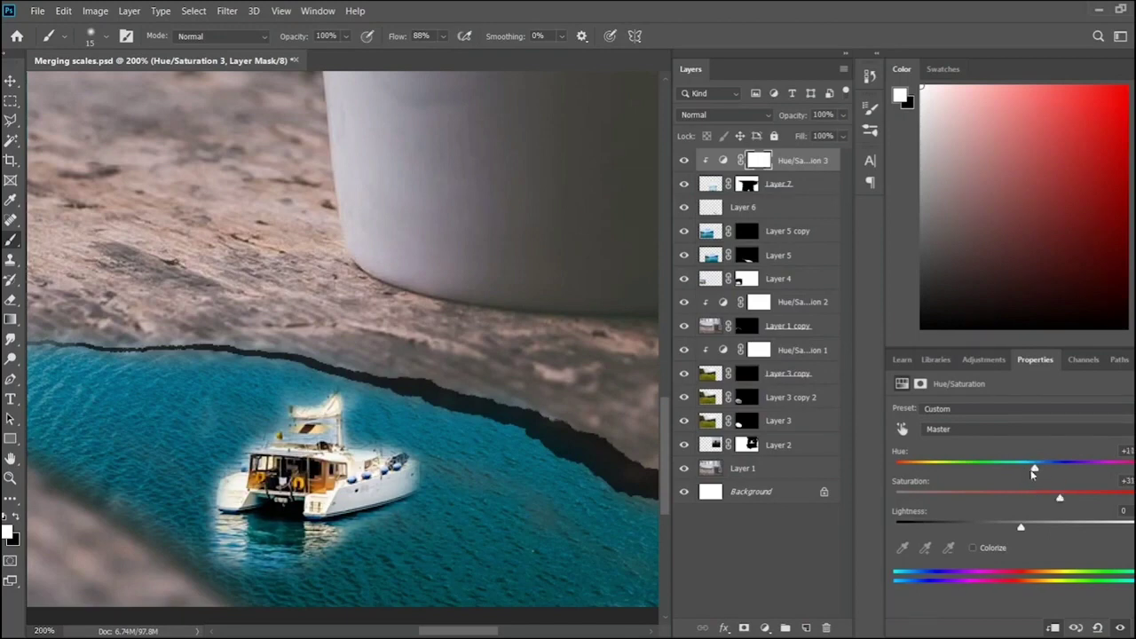
pyautogui.moveTo(1020, 527); pyautogui.dragTo(994, 527)
pyautogui.moveTo(1034, 467)
pyautogui.mouseDown()
pyautogui.moveTo(1025, 472)
pyautogui.moveTo(1036, 470)
pyautogui.mouseUp()
pyautogui.hotkey('ctrl', '-')
pyautogui.hotkey('ctrl', '-')
pyautogui.hotkey('ctrl', '-')
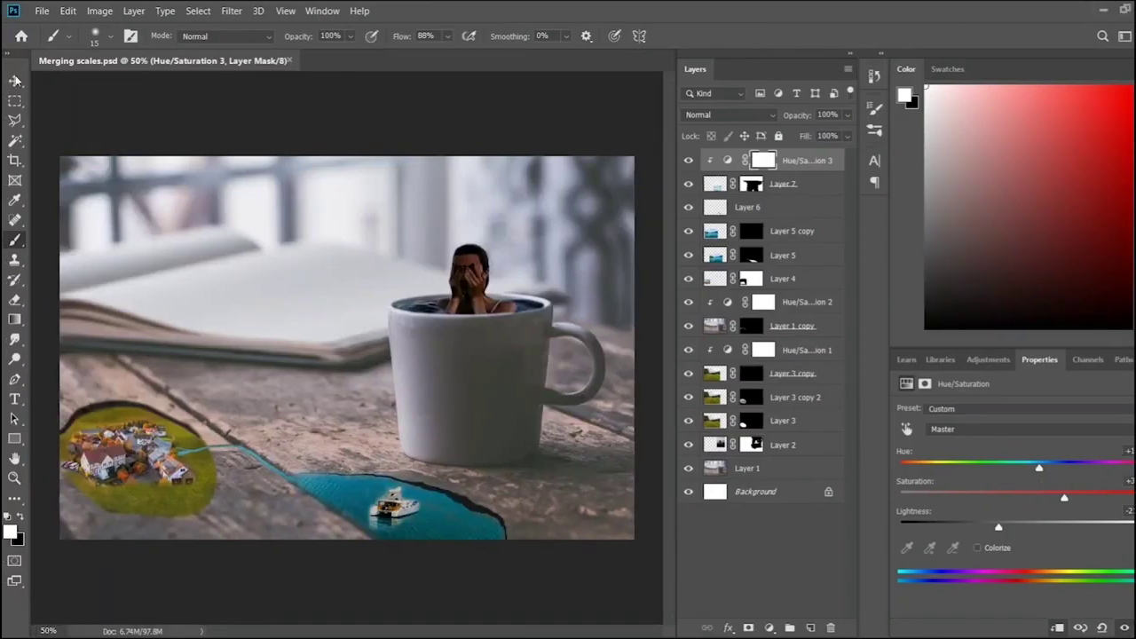
# - Paste the hourglass photo in as a new layer, Layer 8
pyautogui.click(15, 81)
pyautogui.hotkey('ctrl', 'v')
pyautogui.scroll(3, 258, 329)
pyautogui.scroll(5, 259, 329)
pyautogui.scroll(-4, 458, 432)
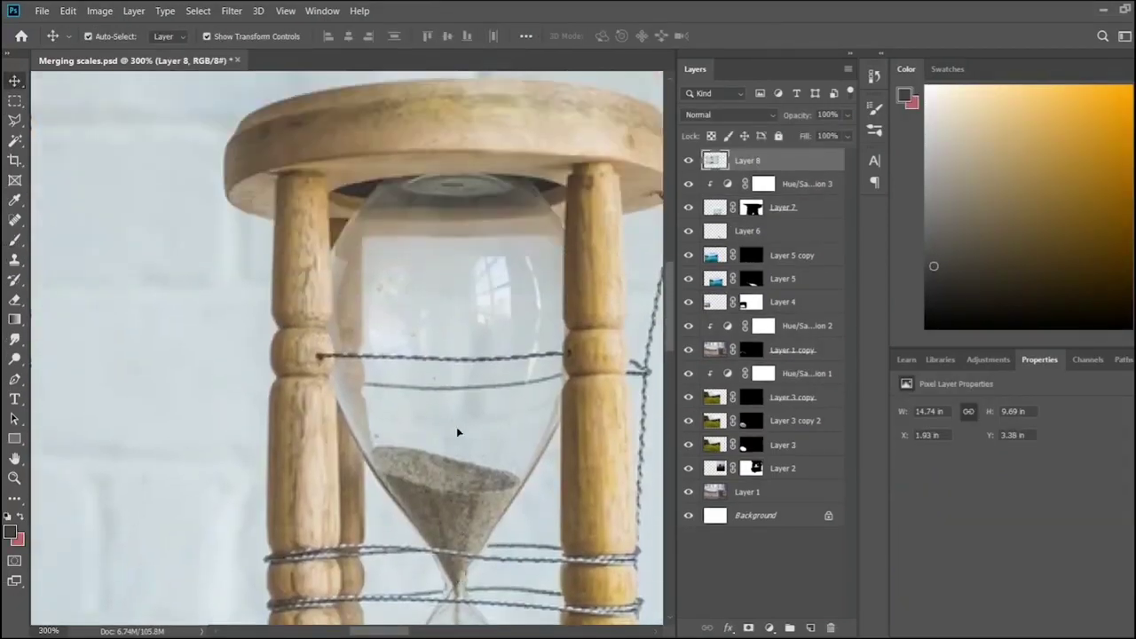
pyautogui.scroll(2, 267, 133)
pyautogui.press('l')
pyautogui.scroll(2, 138, 273)
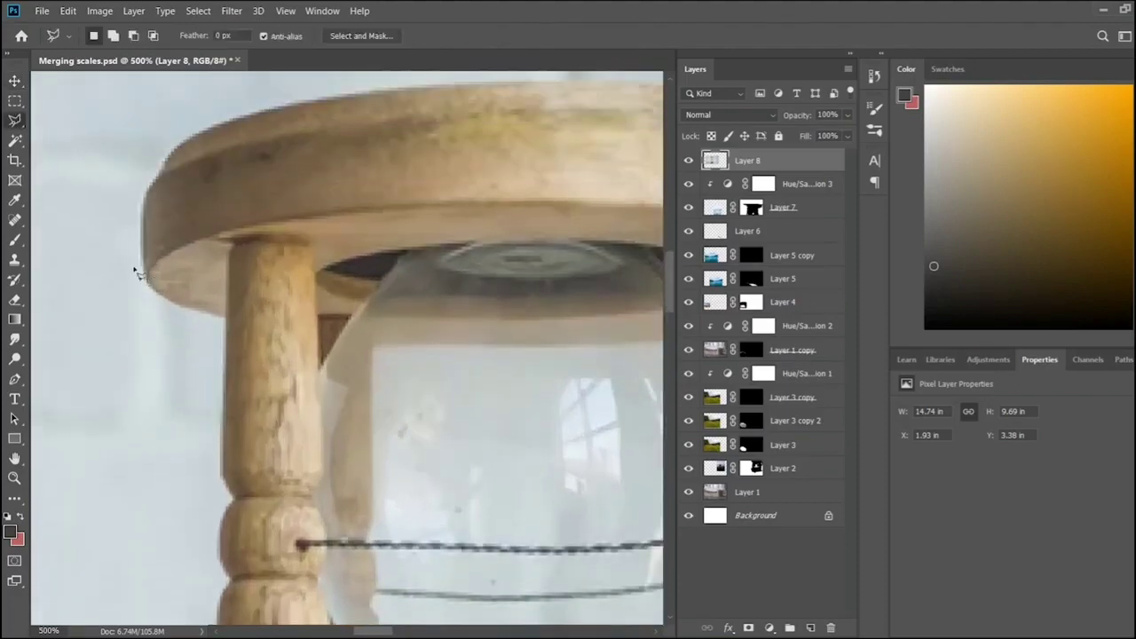
pyautogui.scroll(3, 138, 273)
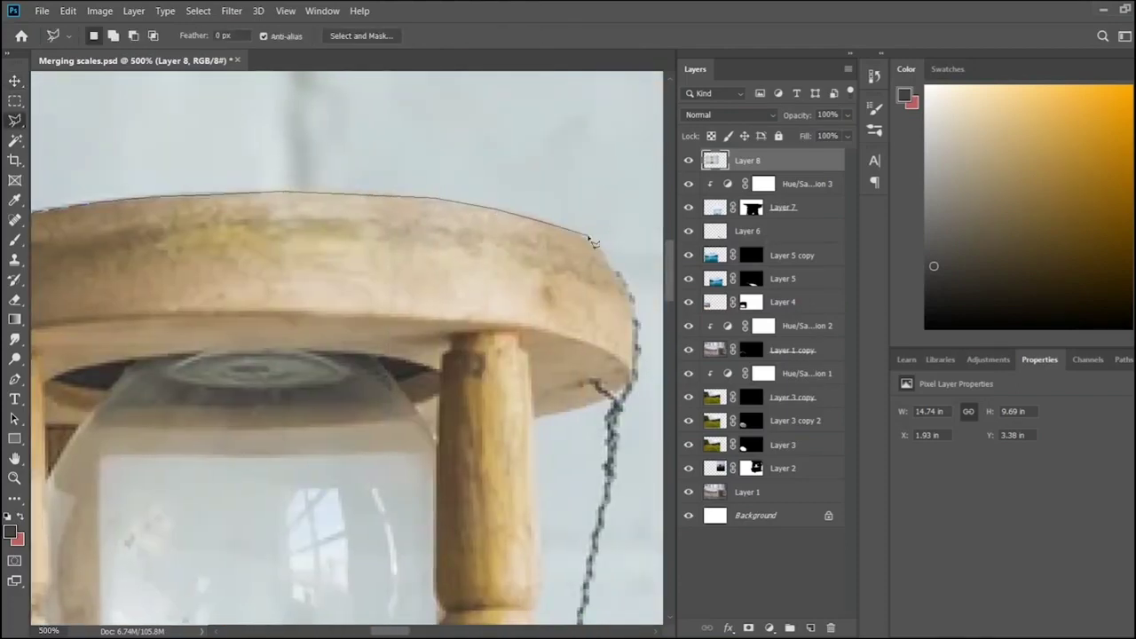
# - Lasso-trace the hourglass's top edge and right side
pyautogui.moveTo(468, 202)
pyautogui.mouseDown()
pyautogui.moveTo(623, 283)
pyautogui.moveTo(517, 369)
pyautogui.moveTo(497, 452)
pyautogui.moveTo(486, 435)
pyautogui.mouseUp()
pyautogui.moveTo(482, 478)
pyautogui.mouseDown()
pyautogui.moveTo(471, 612)
pyautogui.moveTo(473, 433)
pyautogui.mouseUp()
pyautogui.moveTo(468, 554)
pyautogui.mouseDown()
pyautogui.moveTo(462, 393)
pyautogui.moveTo(464, 446)
pyautogui.moveTo(494, 519)
pyautogui.moveTo(475, 503)
pyautogui.mouseUp()
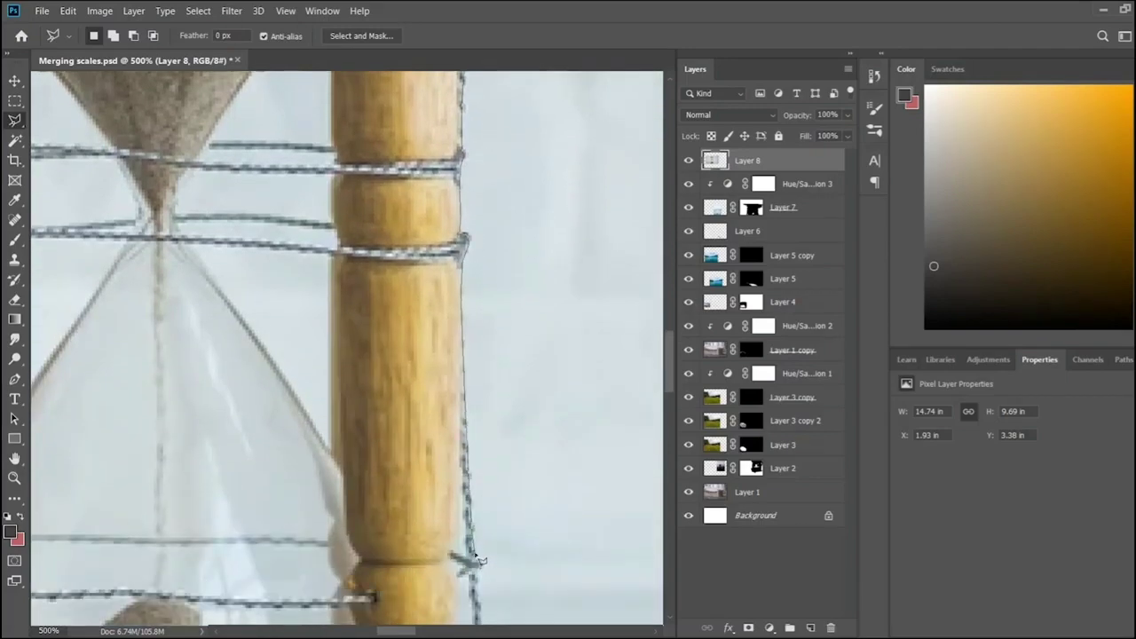
pyautogui.moveTo(479, 563); pyautogui.dragTo(483, 506)
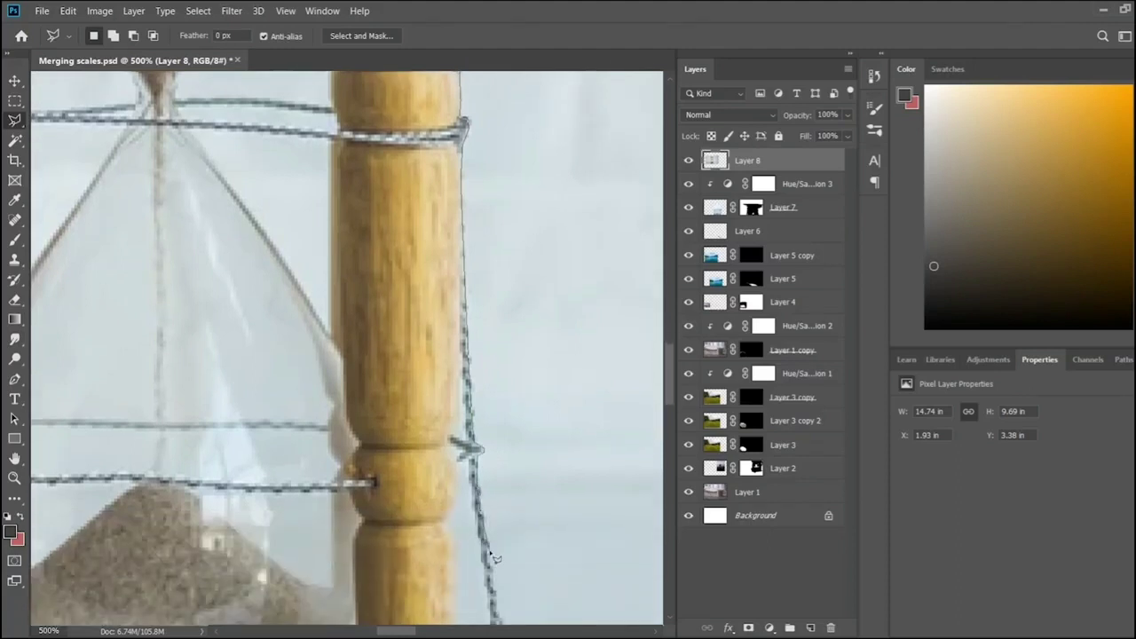
pyautogui.moveTo(494, 559); pyautogui.dragTo(494, 355)
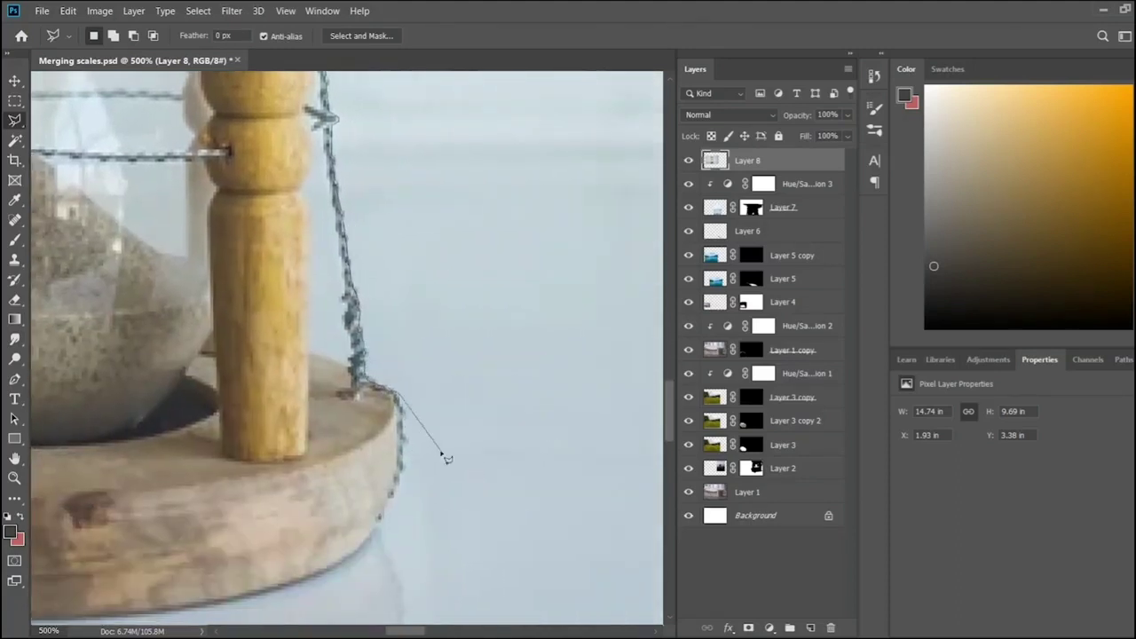
pyautogui.moveTo(508, 462); pyautogui.dragTo(405, 486)
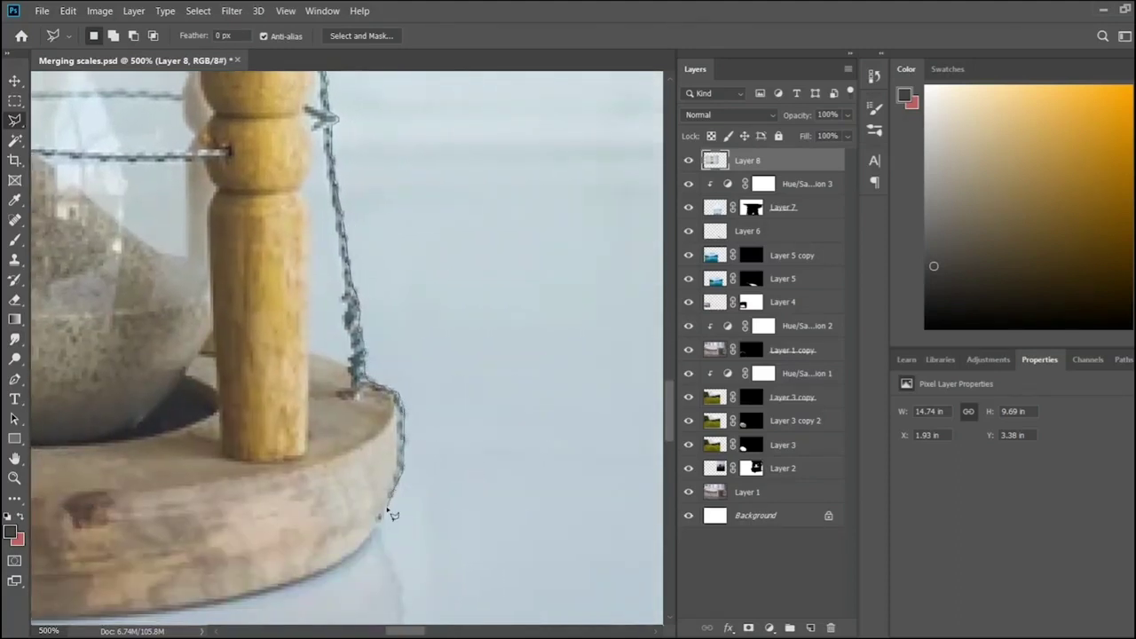
# - Finish the outline around the base and left pillar, and mask Layer 8 to the hourglass
pyautogui.moveTo(357, 568); pyautogui.dragTo(450, 514)
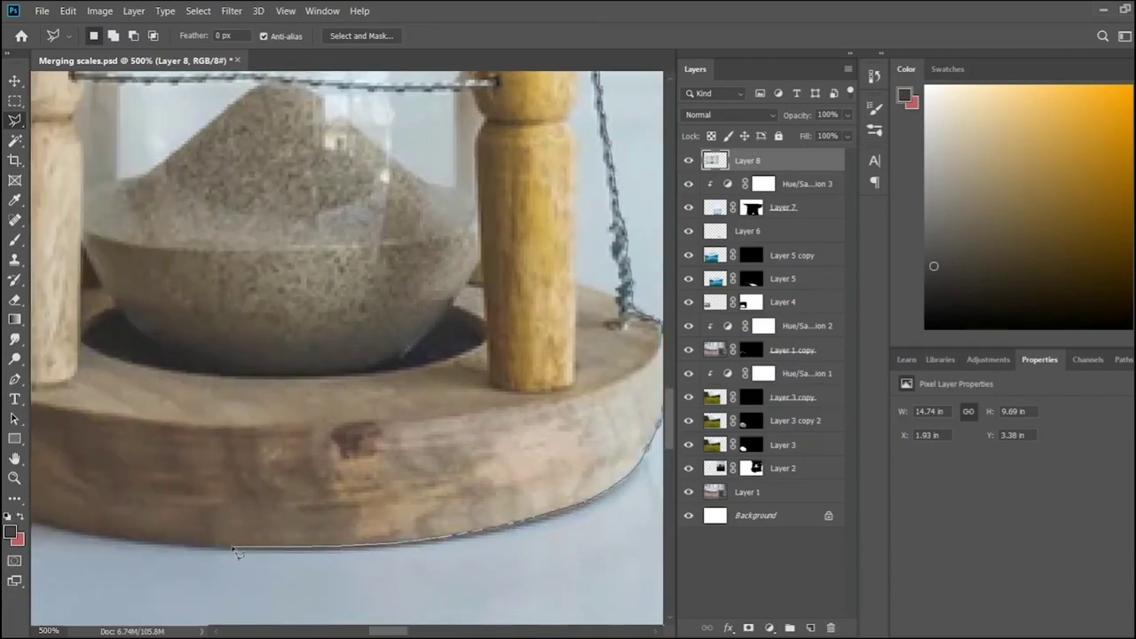
pyautogui.moveTo(357, 531)
pyautogui.mouseDown()
pyautogui.moveTo(98, 540)
pyautogui.moveTo(247, 548)
pyautogui.mouseUp()
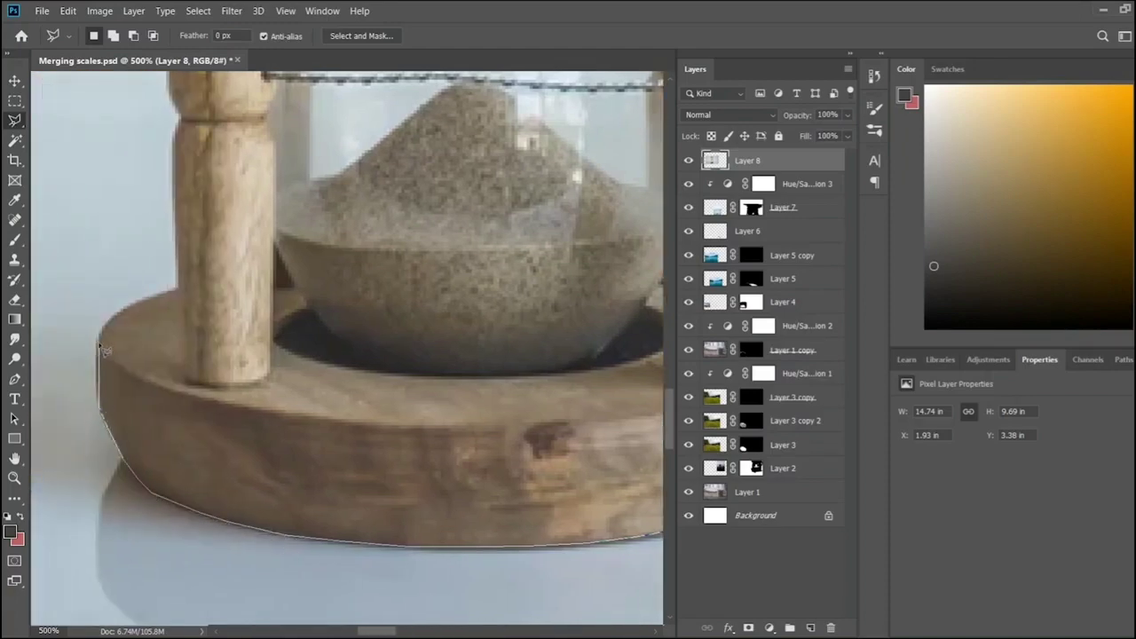
pyautogui.moveTo(152, 304); pyautogui.dragTo(181, 242)
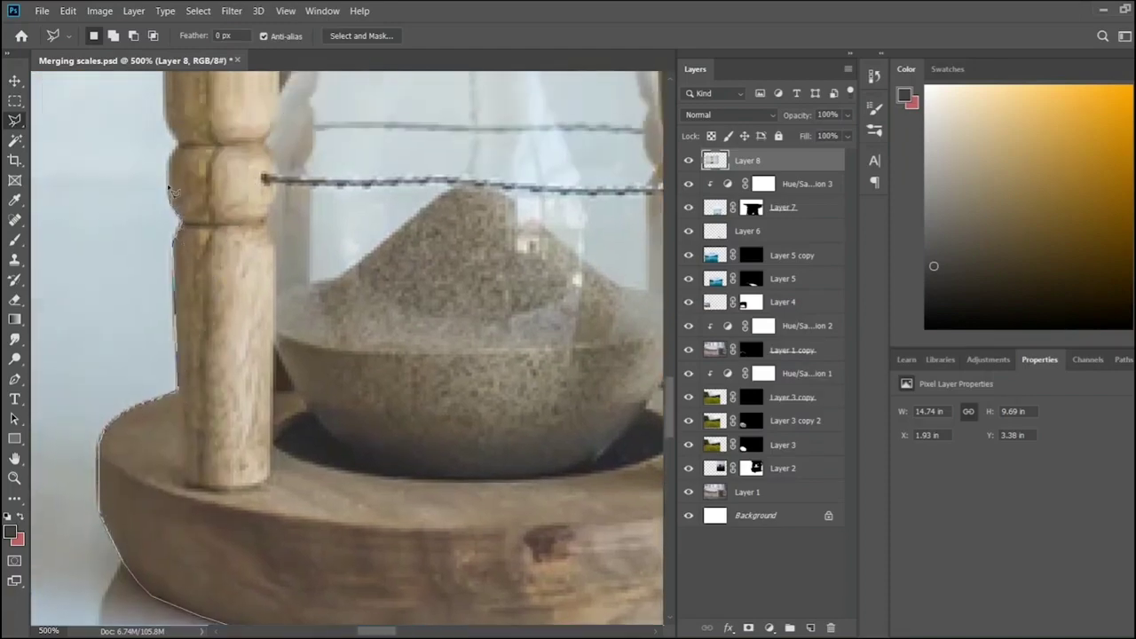
pyautogui.moveTo(178, 146)
pyautogui.mouseDown()
pyautogui.moveTo(150, 229)
pyautogui.moveTo(158, 197)
pyautogui.mouseUp()
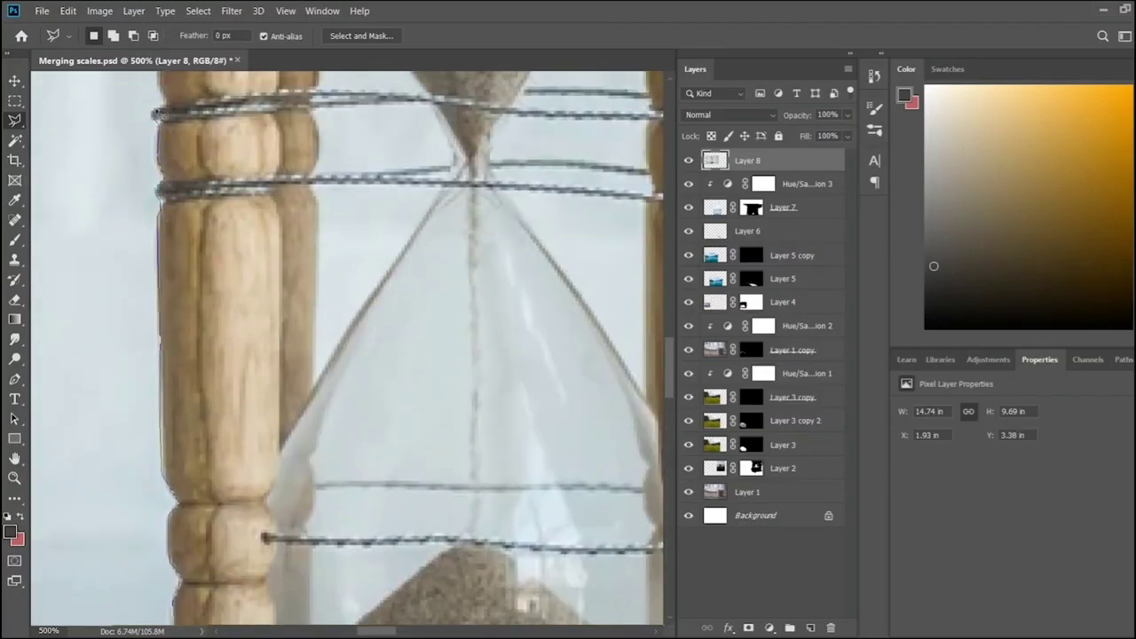
pyautogui.moveTo(155, 114); pyautogui.dragTo(174, 235)
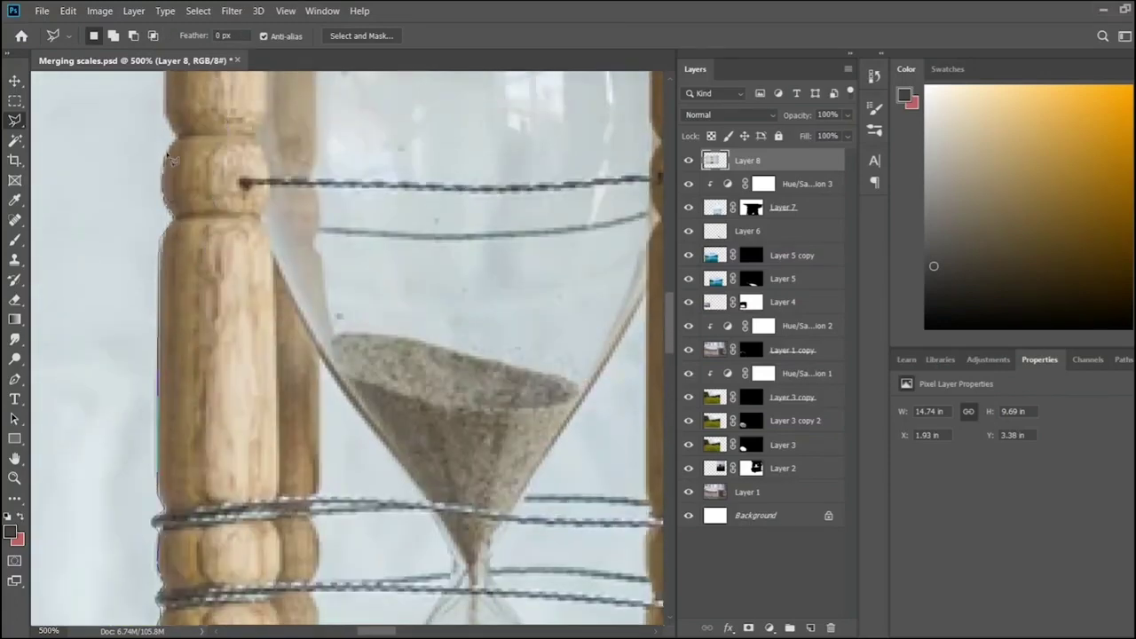
pyautogui.moveTo(172, 160); pyautogui.dragTo(175, 222)
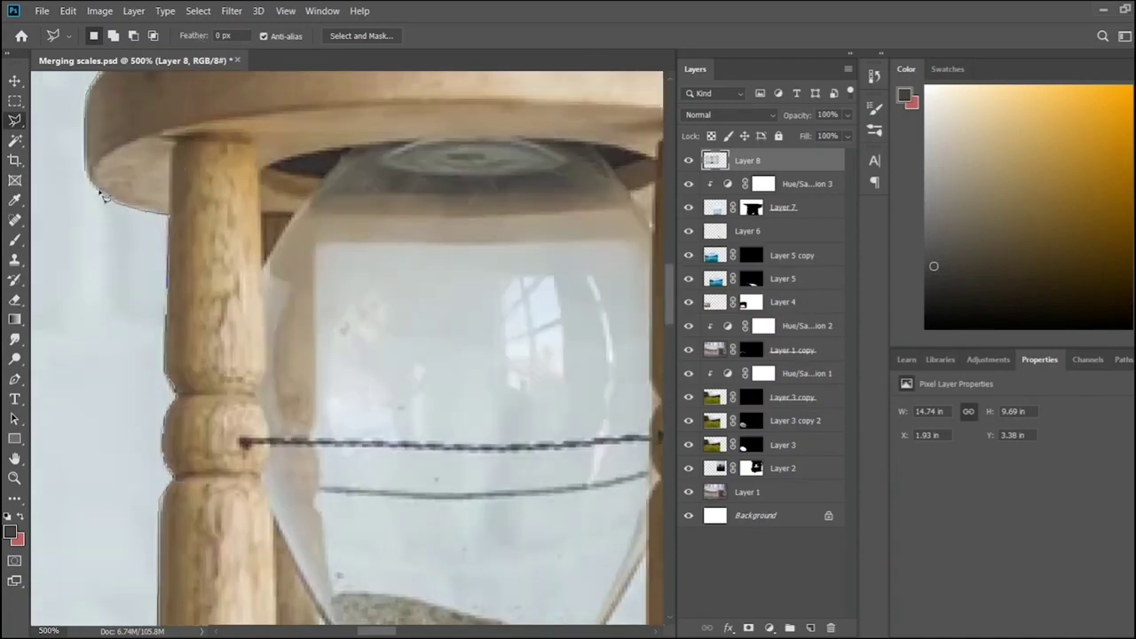
pyautogui.moveTo(104, 197); pyautogui.dragTo(98, 177)
pyautogui.click(748, 627)
pyautogui.hotkey('ctrl', '-')
pyautogui.hotkey('ctrl', '-')
# - Zoom in on the pillar and mask out the background gap beside the glass
pyautogui.hotkey('ctrl', '-')
pyautogui.hotkey('ctrl', '-')
pyautogui.hotkey('ctrl', '-')
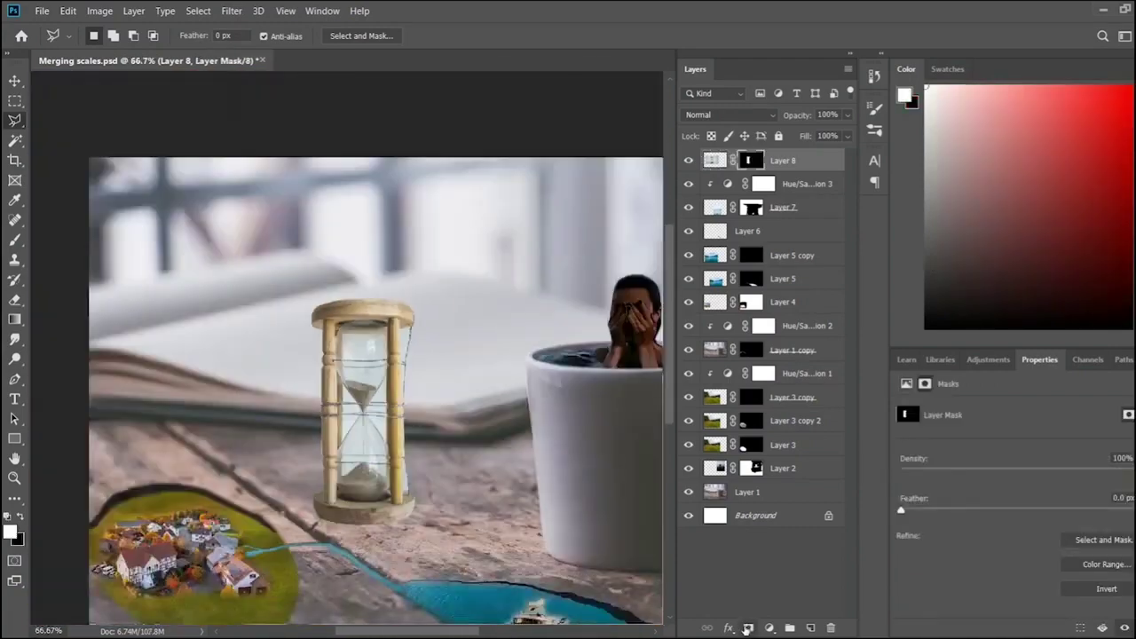
pyautogui.hotkey('ctrl', '-')
pyautogui.hotkey('ctrl', '+')
pyautogui.hotkey('ctrl', '+')
pyautogui.hotkey('ctrl', '+')
pyautogui.hotkey('ctrl', '+')
pyautogui.hotkey('ctrl', '+')
pyautogui.moveTo(444, 632); pyautogui.dragTo(392, 632)
pyautogui.click(267, 373)
pyautogui.click(404, 377)
pyautogui.click(404, 577)
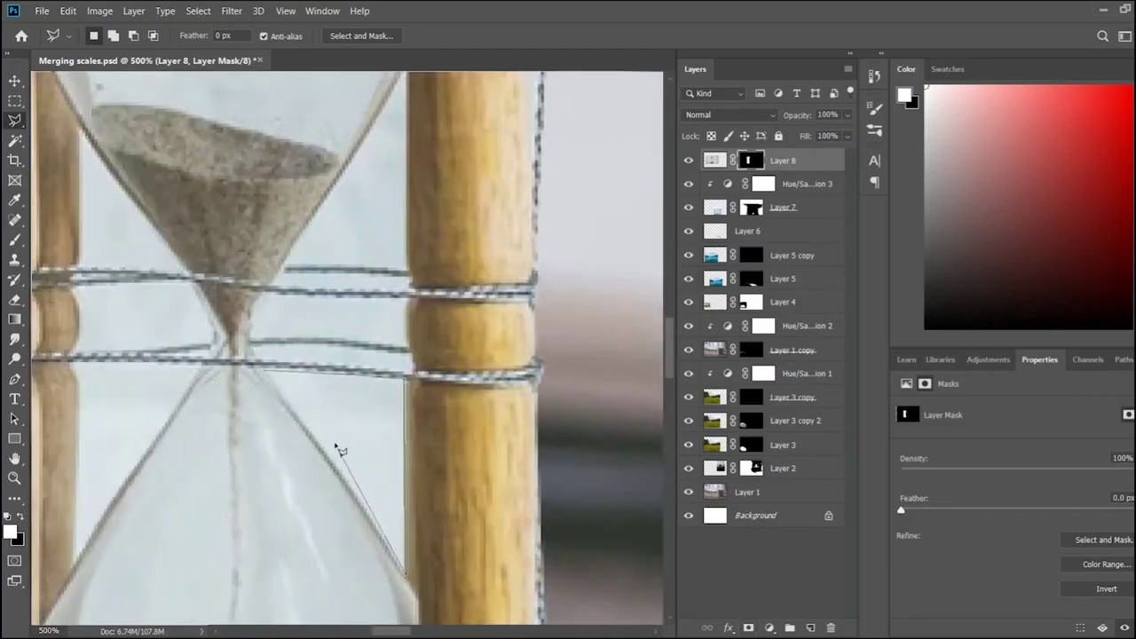
pyautogui.click(268, 374)
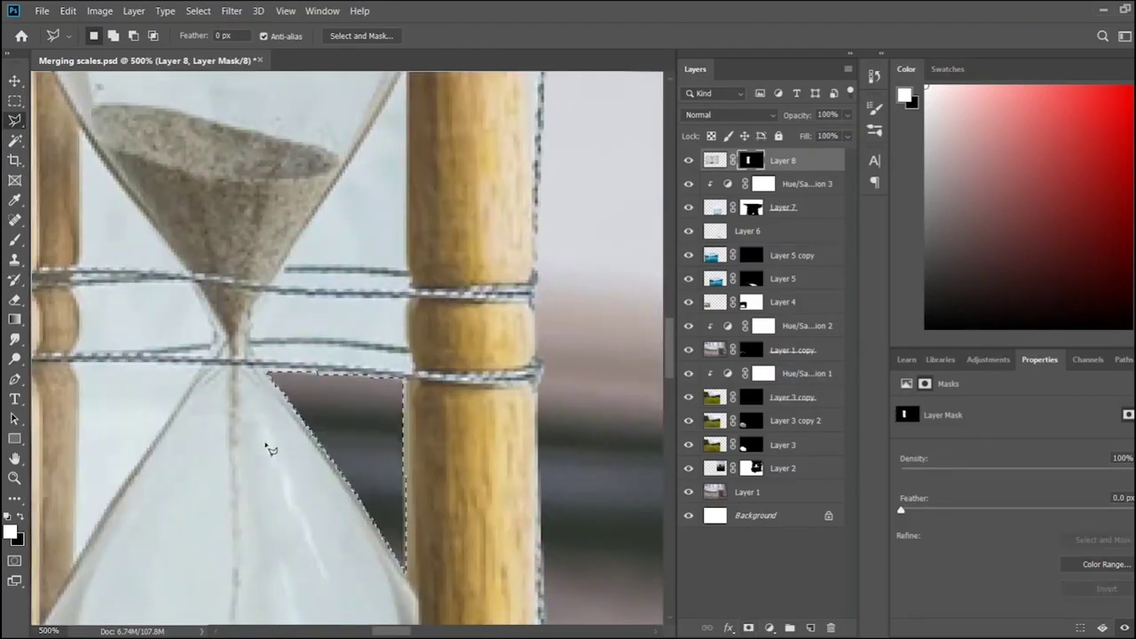
pyautogui.press('Delete')
pyautogui.hotkey('ctrl', 'd')
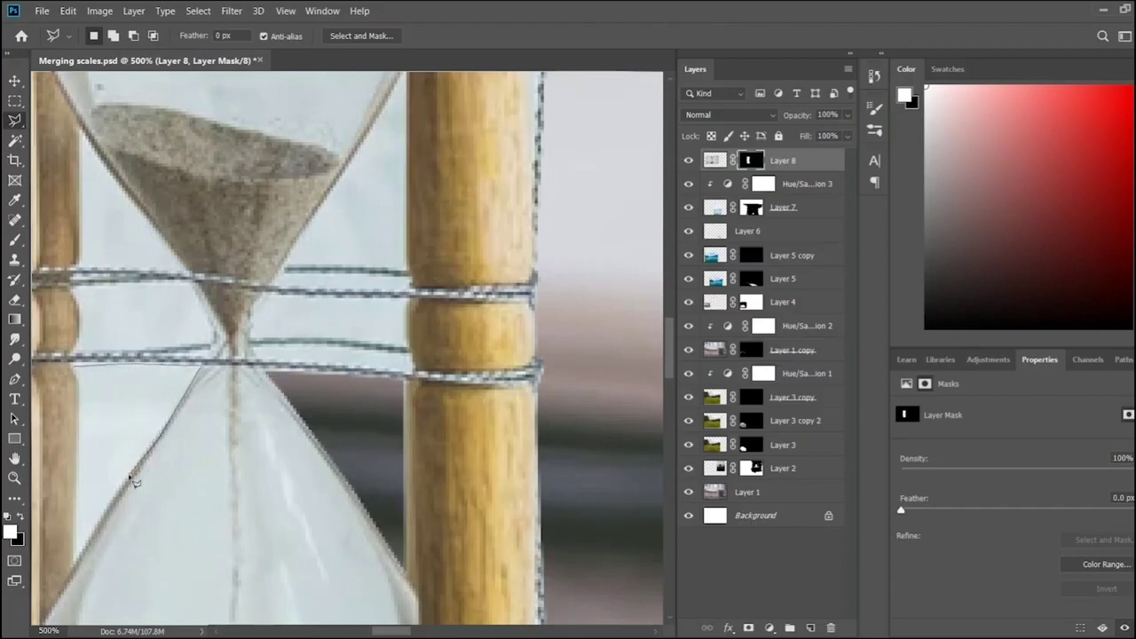
# - Mask out the lower-left background gap and the gap between the ropes
pyautogui.doubleClick(86, 398)
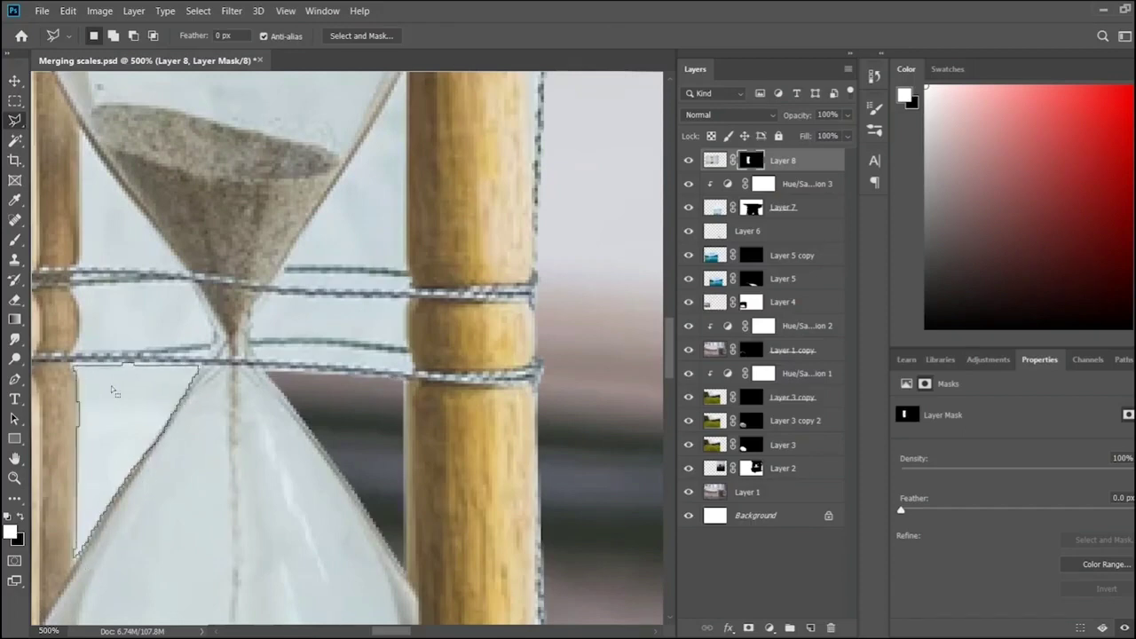
pyautogui.press('Delete')
pyautogui.hotkey('ctrl', 'd')
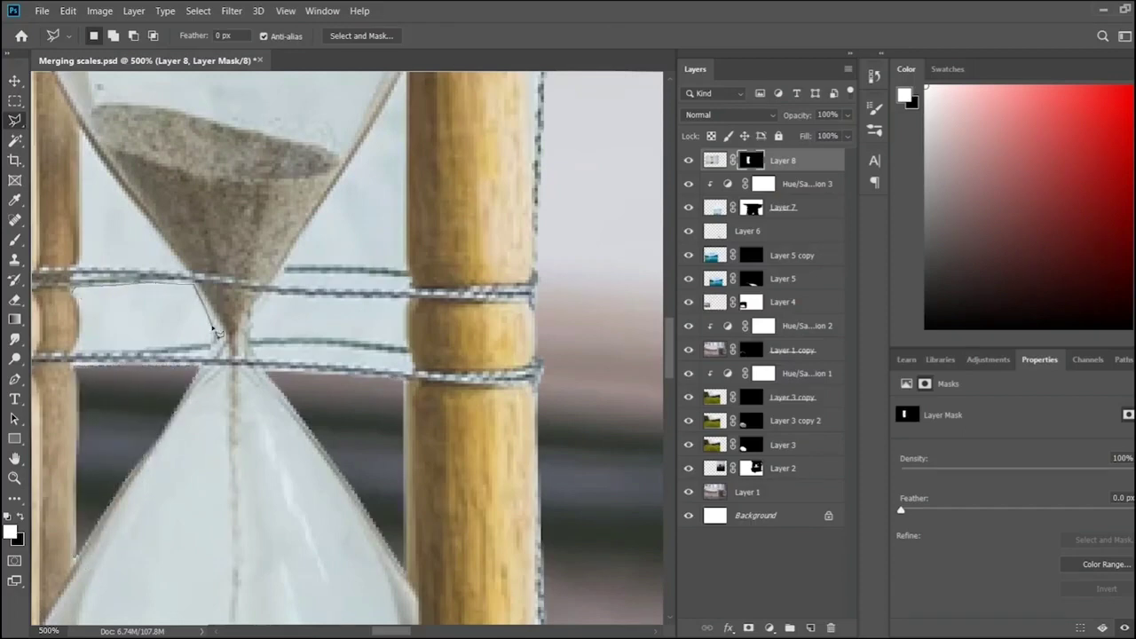
pyautogui.doubleClick(80, 304)
pyautogui.press('Delete')
pyautogui.hotkey('ctrl', 'd')
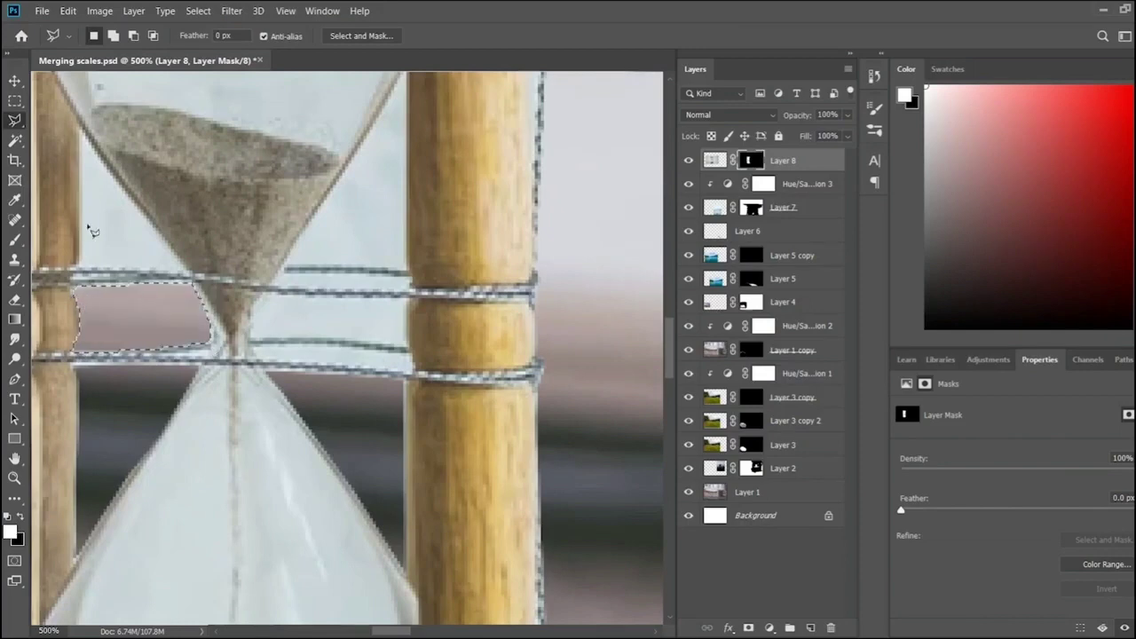
# - Mask out the background gap right of the upper glass up to the post
pyautogui.scroll(3, 89, 228)
pyautogui.click(85, 255)
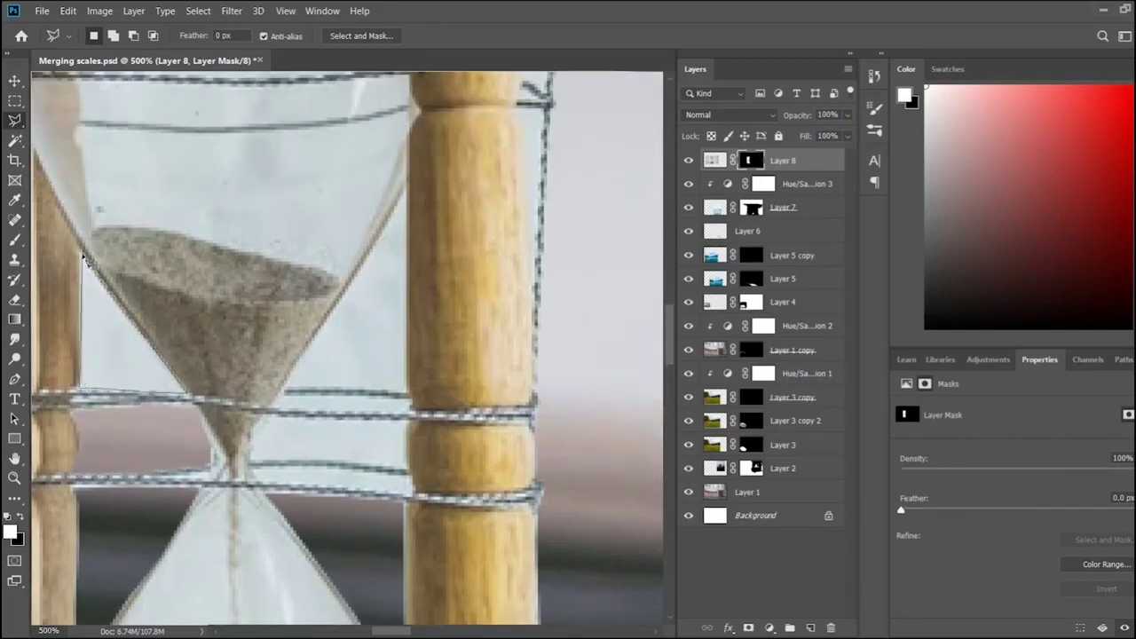
pyautogui.click(408, 190)
pyautogui.click(409, 395)
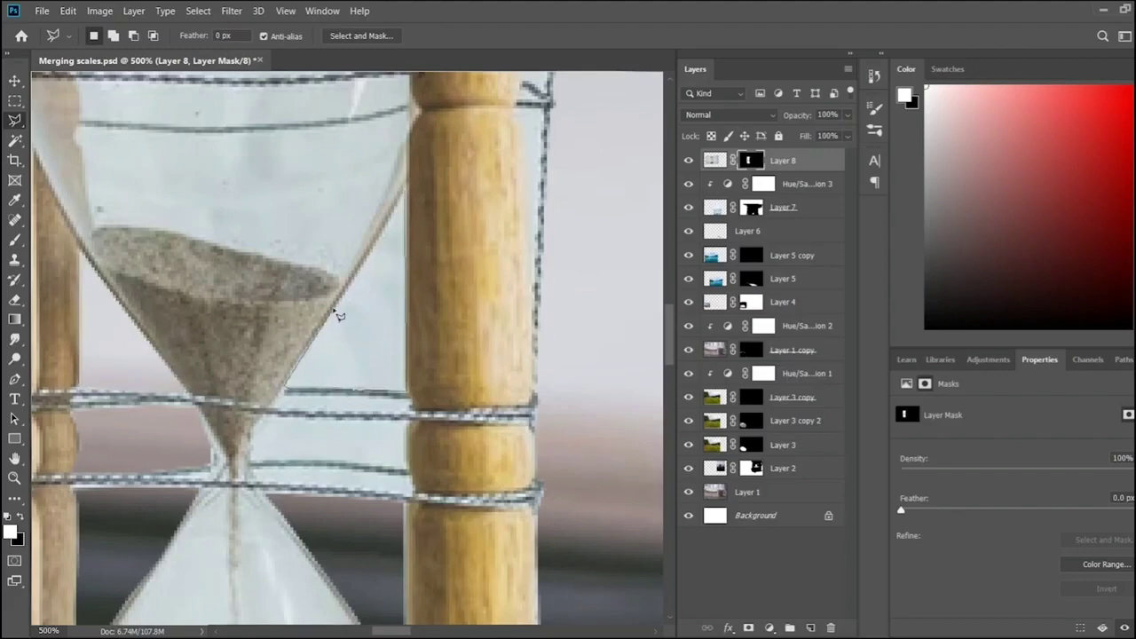
pyautogui.click(338, 315)
pyautogui.click(369, 253)
pyautogui.click(405, 197)
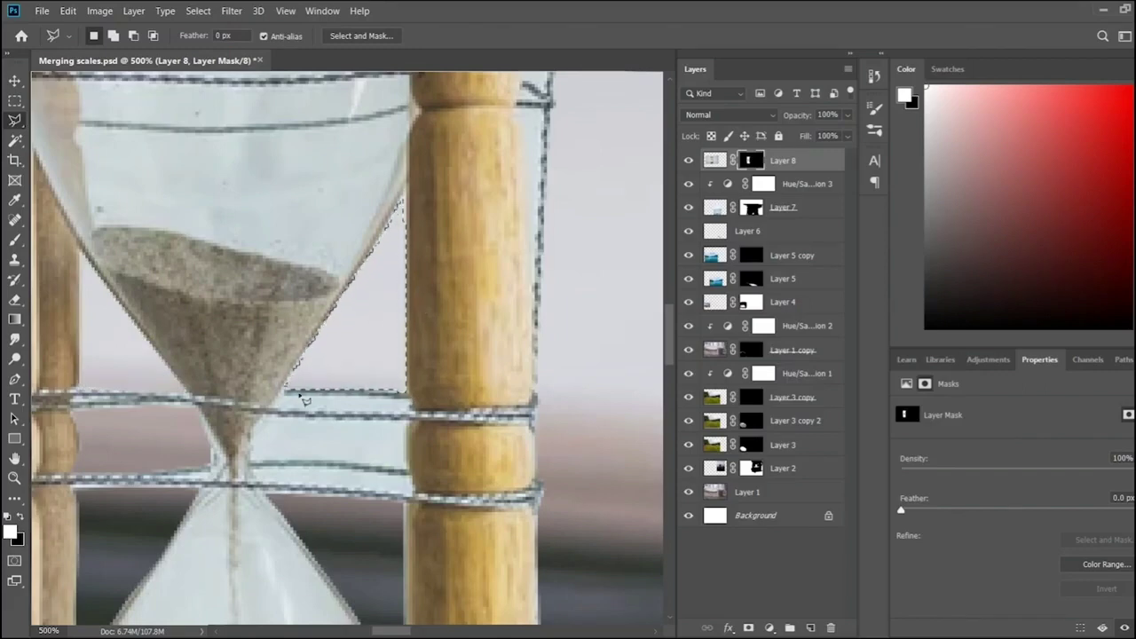
pyautogui.press('Delete')
pyautogui.hotkey('ctrl', 'd')
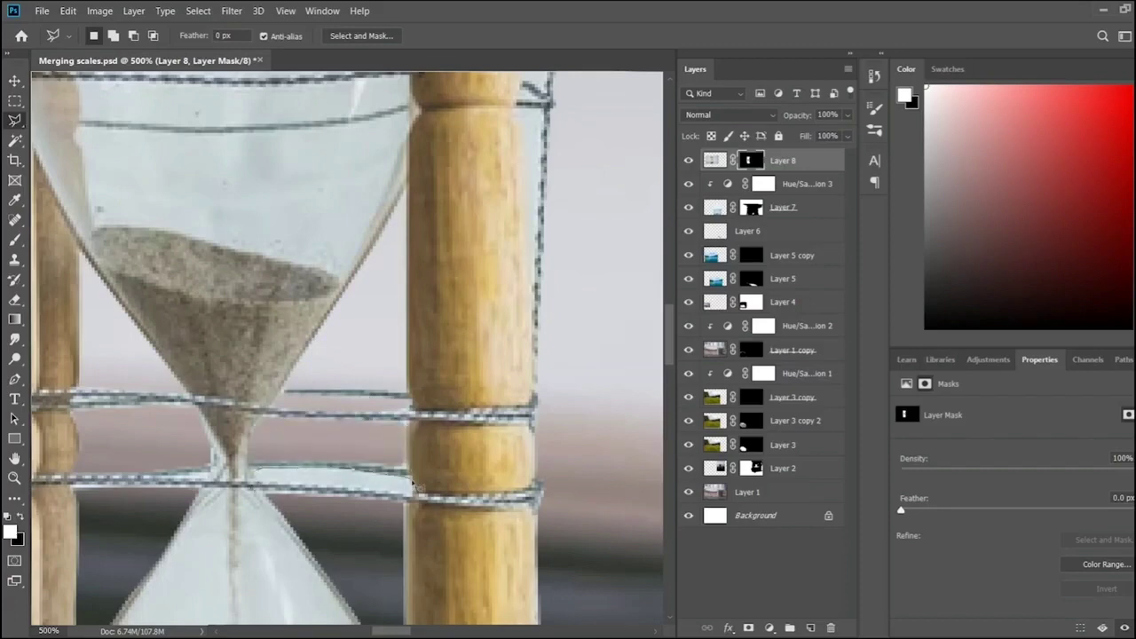
# - Check the hourglass base, outline the gap beside the rope, and zoom out to fit
pyautogui.scroll(5, 299, 477)
pyautogui.scroll(5, 519, 458)
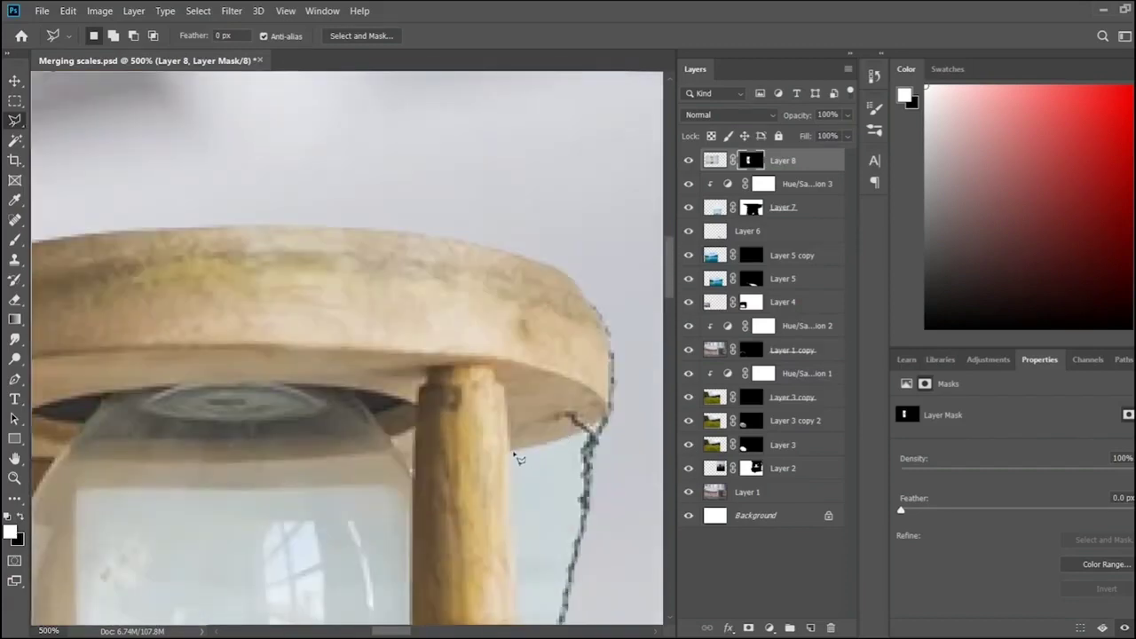
pyautogui.scroll(-5, 572, 587)
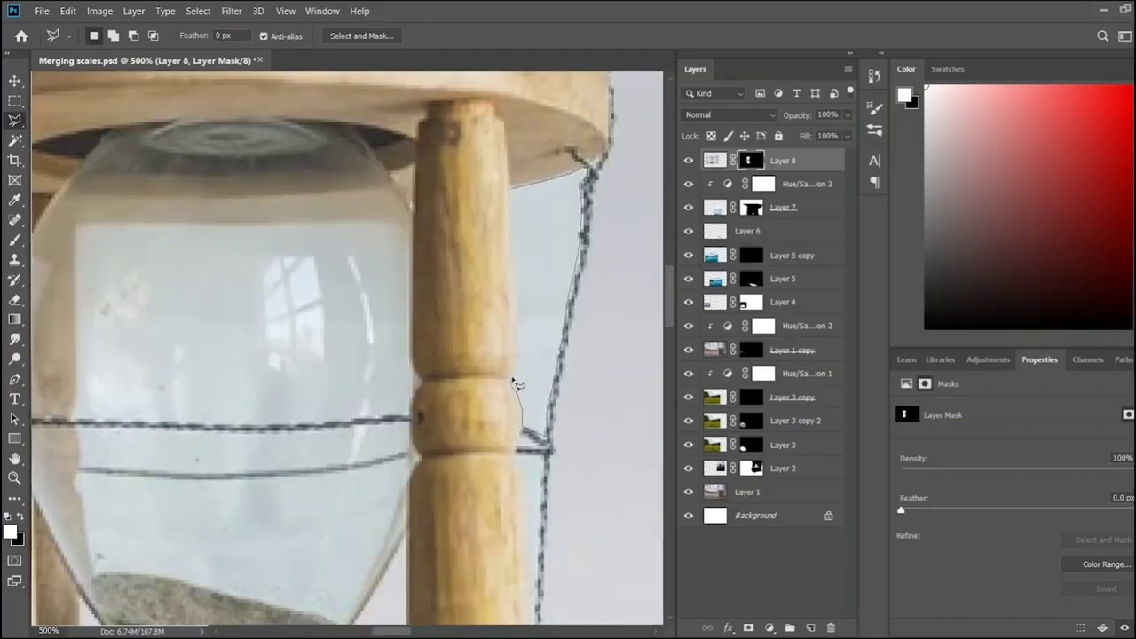
pyautogui.scroll(-1, 603, 527)
pyautogui.scroll(-1, 537, 364)
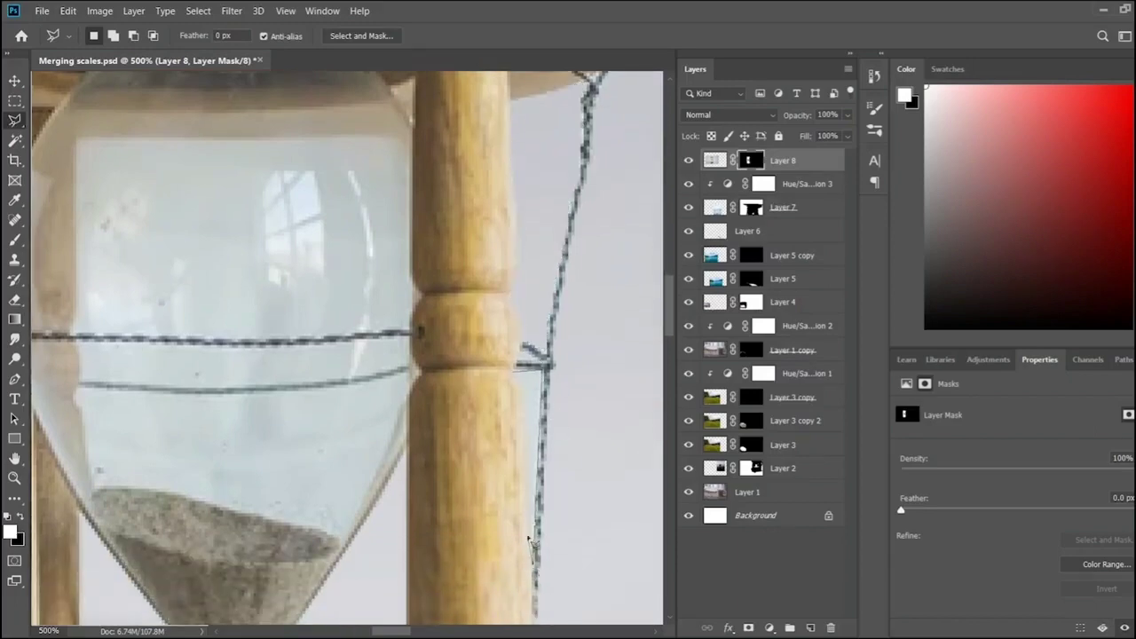
pyautogui.scroll(-6, 526, 394)
pyautogui.hscroll(-5, 393, 610)
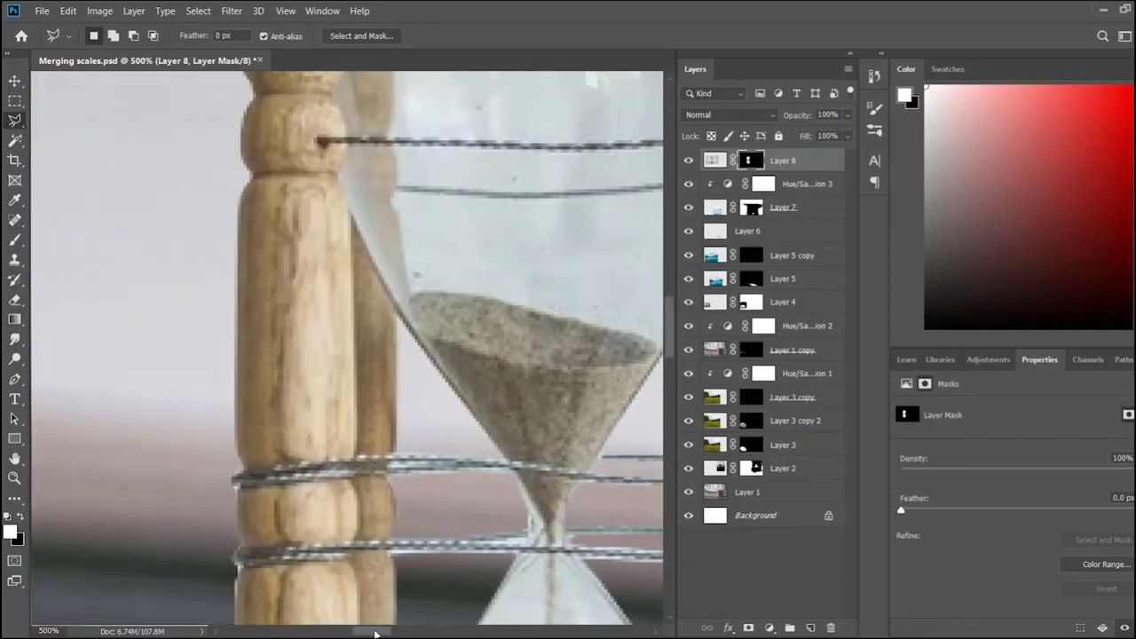
pyautogui.scroll(8, 393, 611)
pyautogui.scroll(-4, 393, 610)
pyautogui.scroll(-3, 497, 577)
pyautogui.scroll(-3, 604, 539)
pyautogui.hotkey('ctrl', '-')
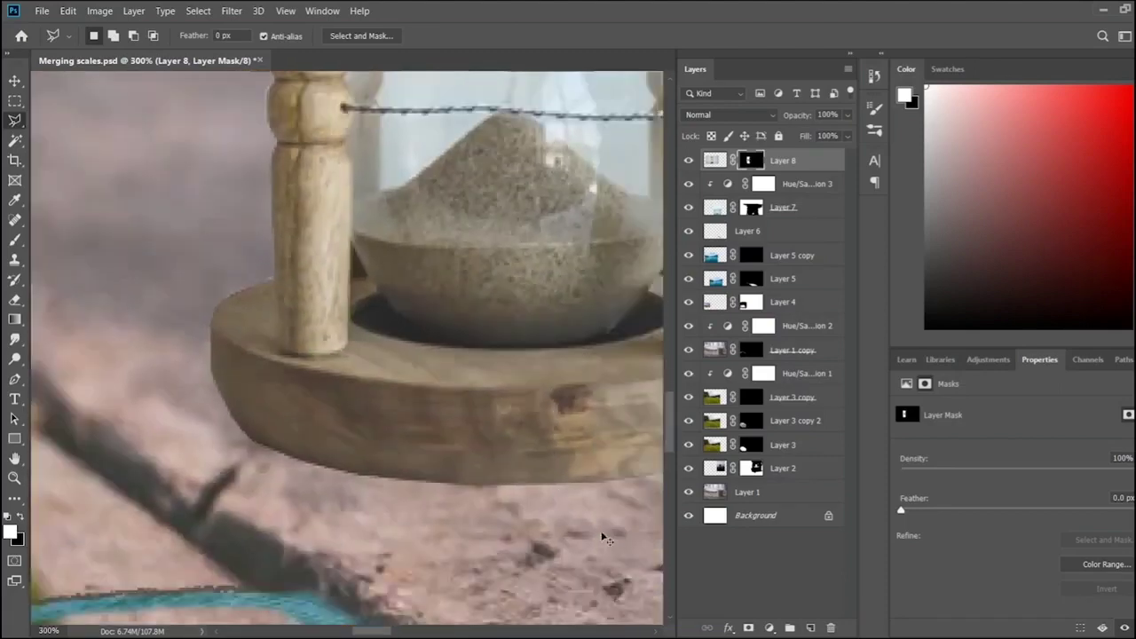
pyautogui.hscroll(3, 604, 539)
pyautogui.hscroll(2, 412, 266)
pyautogui.scroll(3, 413, 267)
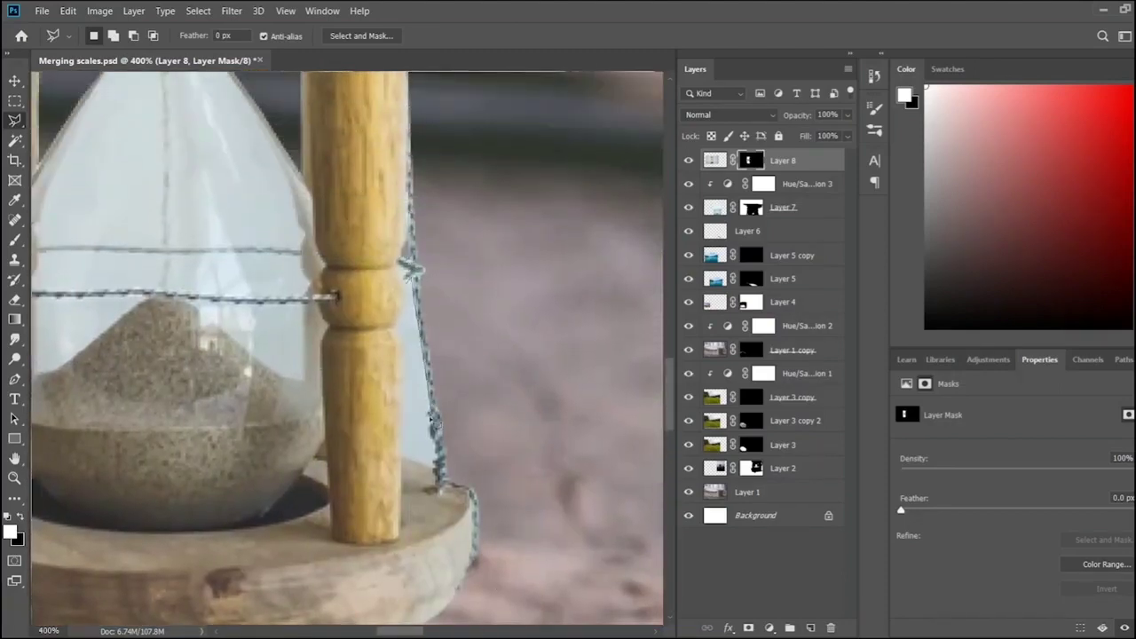
pyautogui.click(402, 320)
pyautogui.hotkey('ctrl', '0')
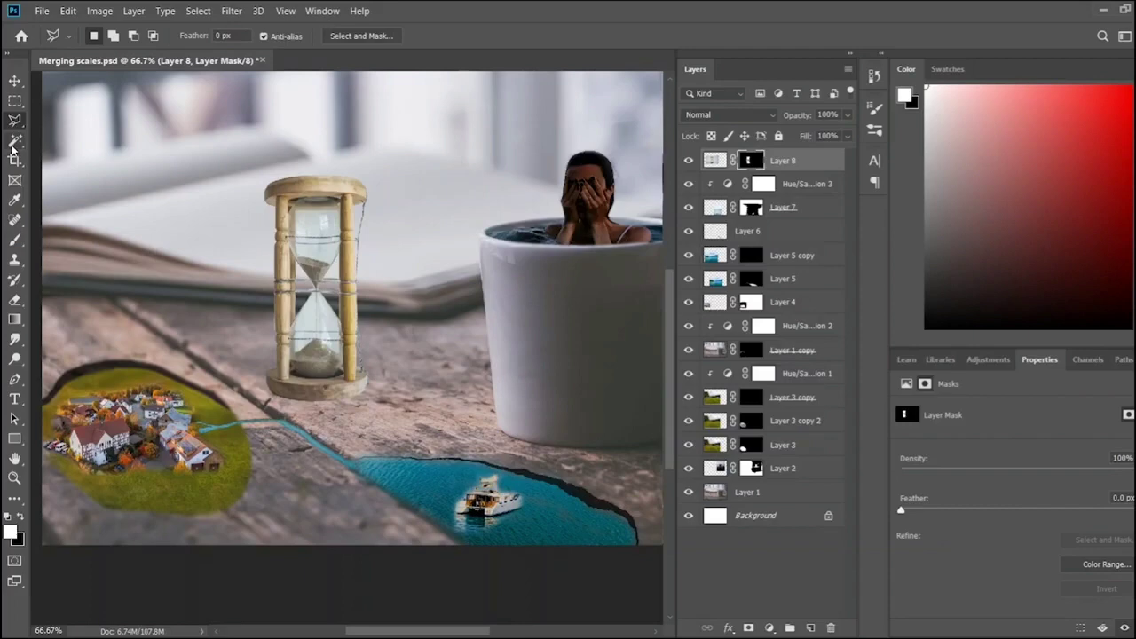
# - Free Transform Layer 8 to slide the hourglass left on the table
pyautogui.press('w')
pyautogui.hotkey('ctrl', '-')
pyautogui.hotkey('ctrl', '-')
pyautogui.hotkey('ctrl', '+')
pyautogui.hotkey('ctrl', 't')
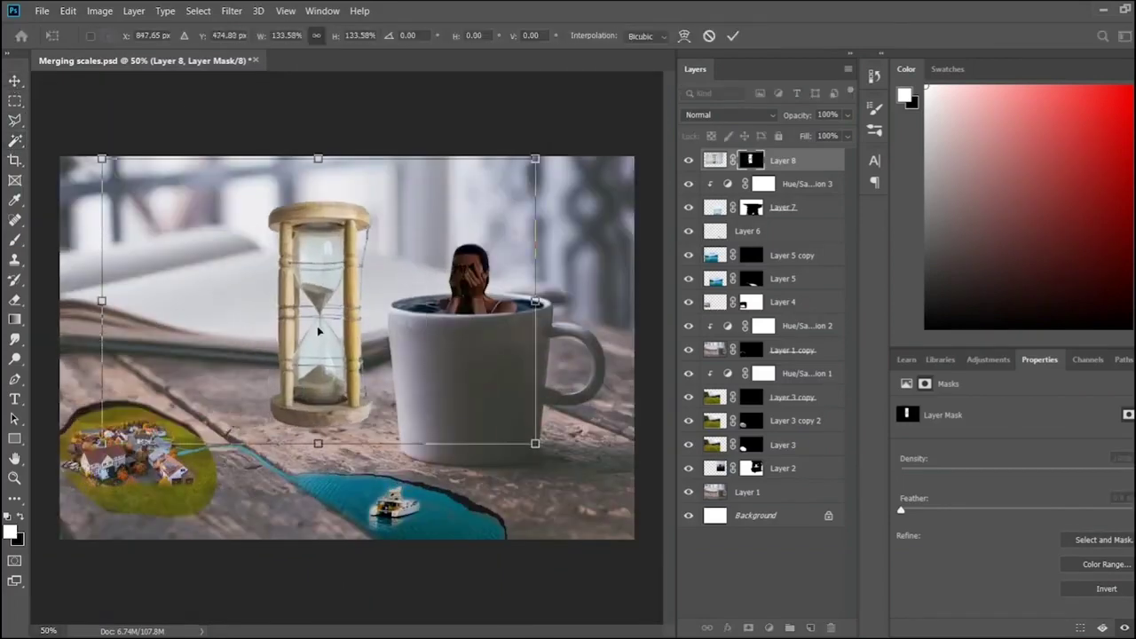
pyautogui.moveTo(318, 331); pyautogui.dragTo(279, 339)
pyautogui.press('Return')
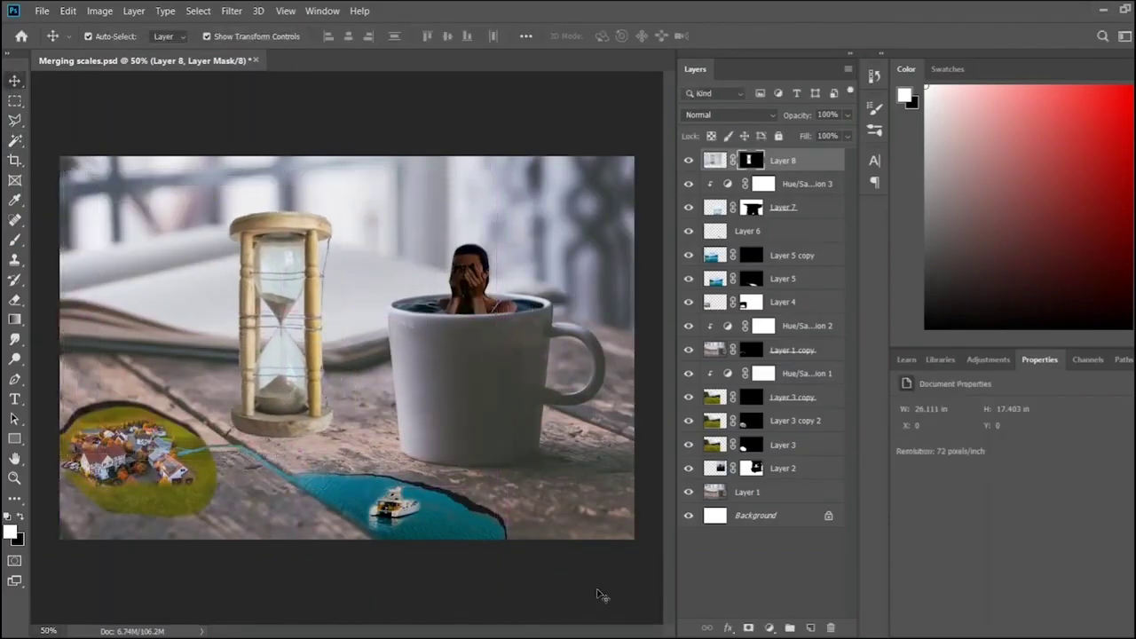
# - Nudge the hourglass slightly up and left, then paste the full-moon photo as Layer 9
pyautogui.click(600, 595)
pyautogui.moveTo(282, 355); pyautogui.dragTo(276, 346)
pyautogui.click(545, 574)
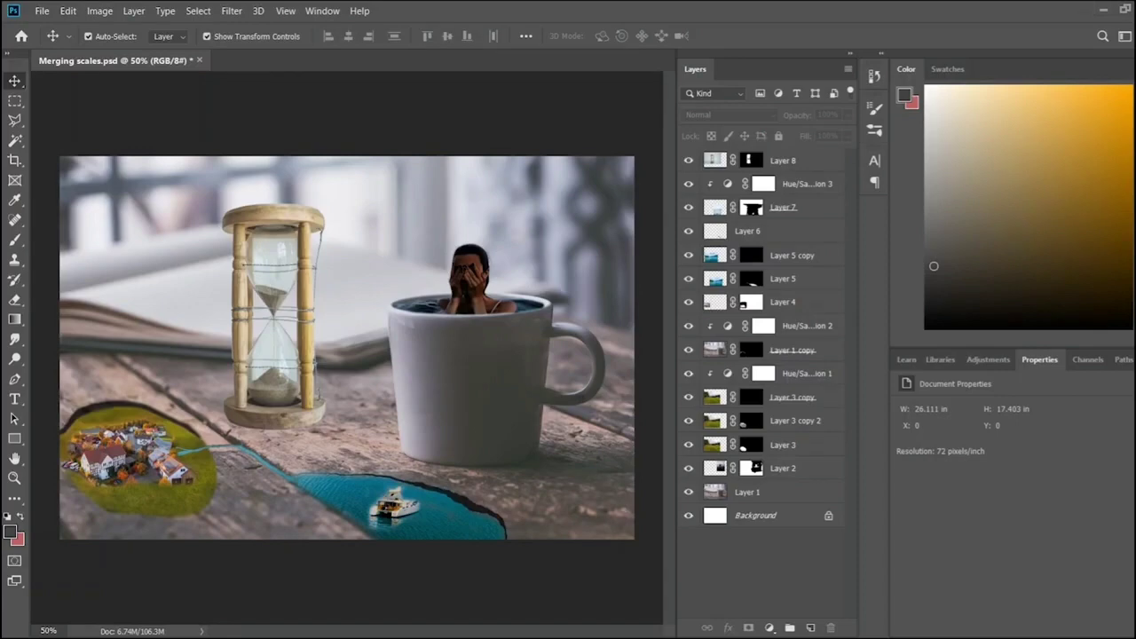
pyautogui.hotkey('ctrl', 'v')
# - Select the moon's black background with the Magic Wand and mask it out of Layer 9
pyautogui.press('w')
pyautogui.click(231, 206)
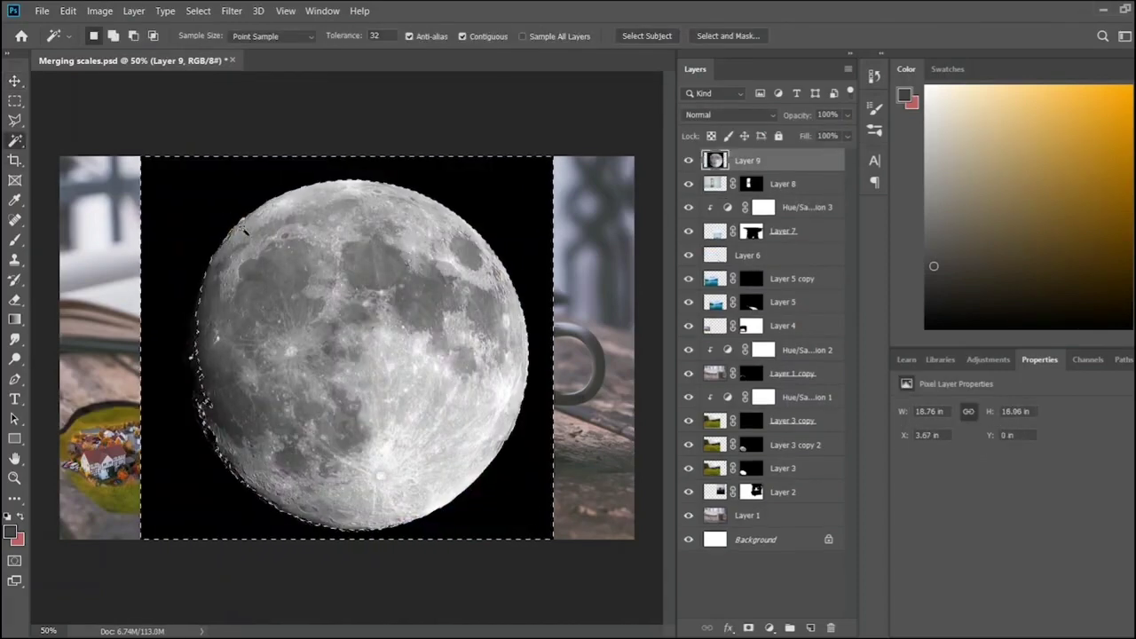
pyautogui.click(17, 103)
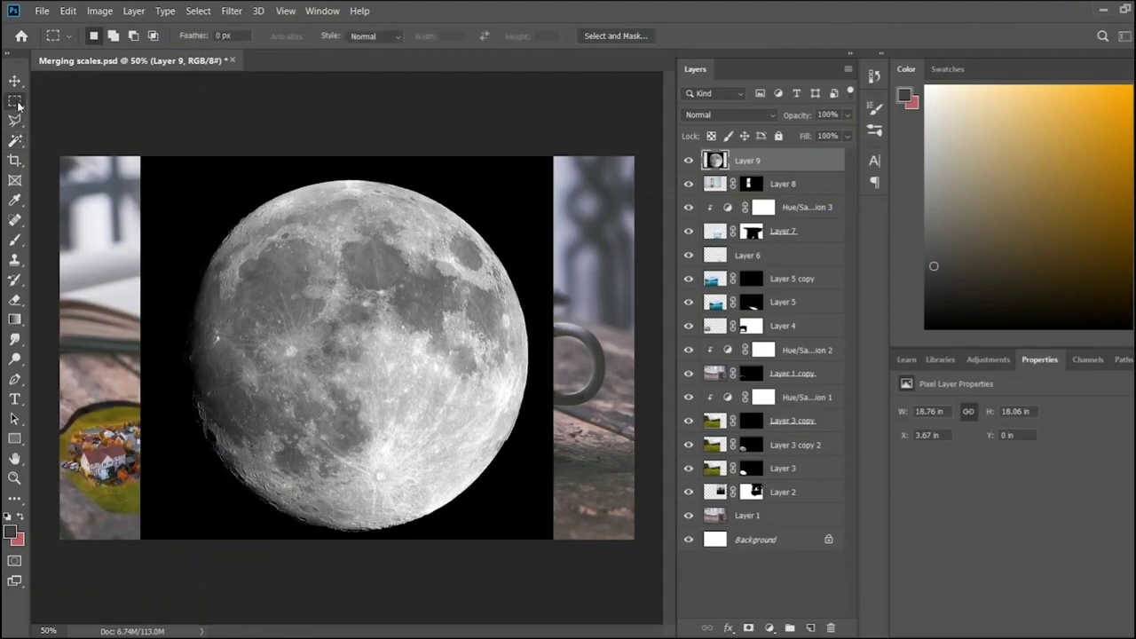
pyautogui.moveTo(147, 171); pyautogui.dragTo(531, 534)
pyautogui.hotkey('ctrl', 'd')
pyautogui.click(17, 141)
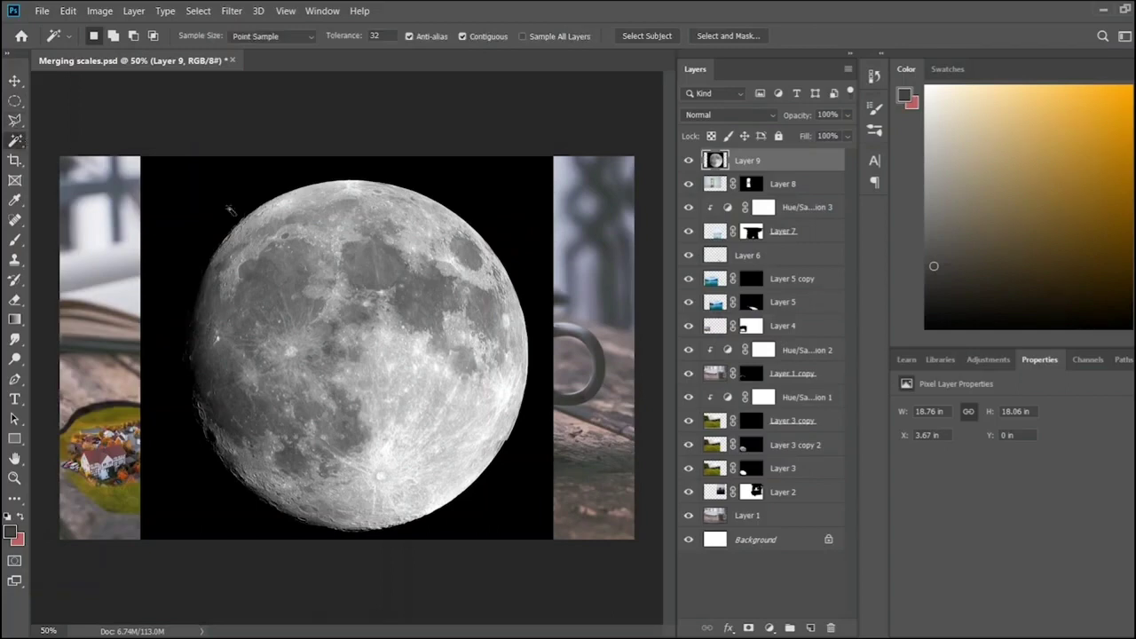
pyautogui.click(229, 210)
pyautogui.keyDown('alt'); pyautogui.click(748, 627); pyautogui.keyUp('alt')
# - Brush away the dark fringe on the moon's left edge in its mask
pyautogui.press('b')
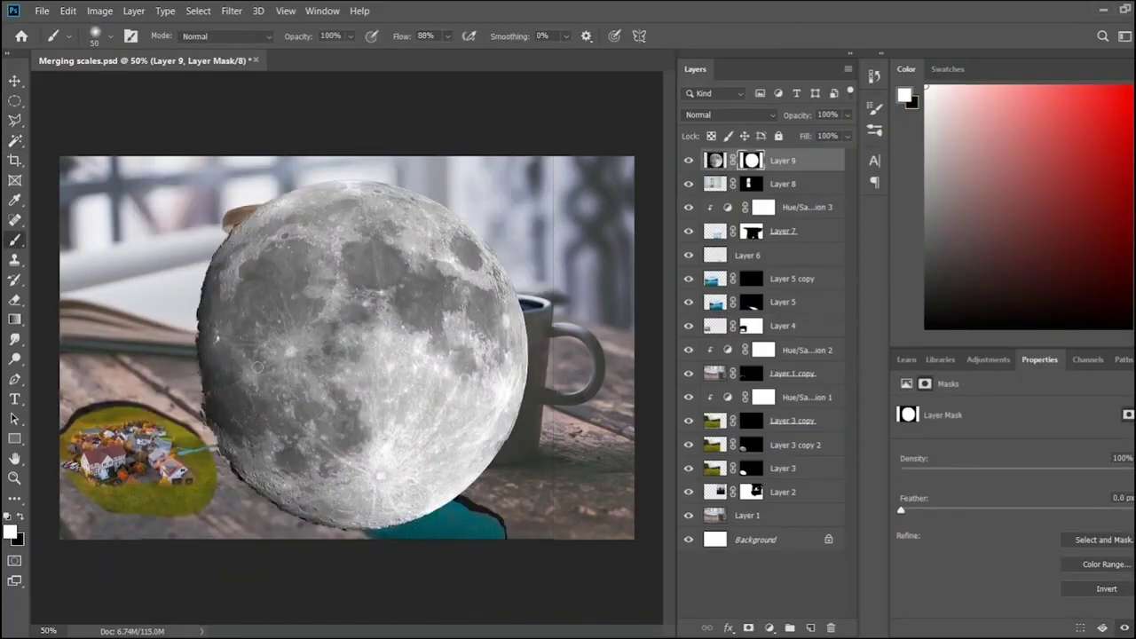
pyautogui.scroll(4, 258, 366)
pyautogui.moveTo(186, 195)
pyautogui.mouseDown()
pyautogui.moveTo(211, 293)
pyautogui.moveTo(208, 122)
pyautogui.mouseUp()
pyautogui.scroll(-3, 213, 222)
pyautogui.scroll(-2, 218, 311)
pyautogui.scroll(-2, 223, 432)
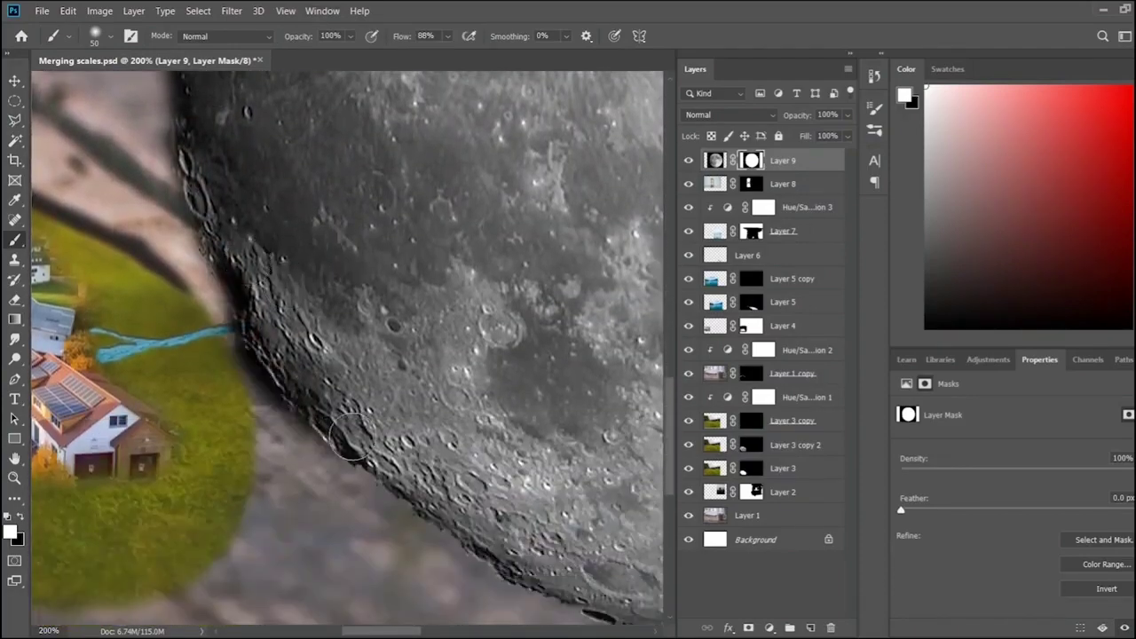
pyautogui.hotkey('ctrl', '0')
# - Shrink the moon to about a third and place it against the hourglass's lower bulb
pyautogui.hotkey('ctrl', 't')
pyautogui.moveTo(134, 145); pyautogui.dragTo(379, 385)
pyautogui.moveTo(461, 461); pyautogui.dragTo(256, 355)
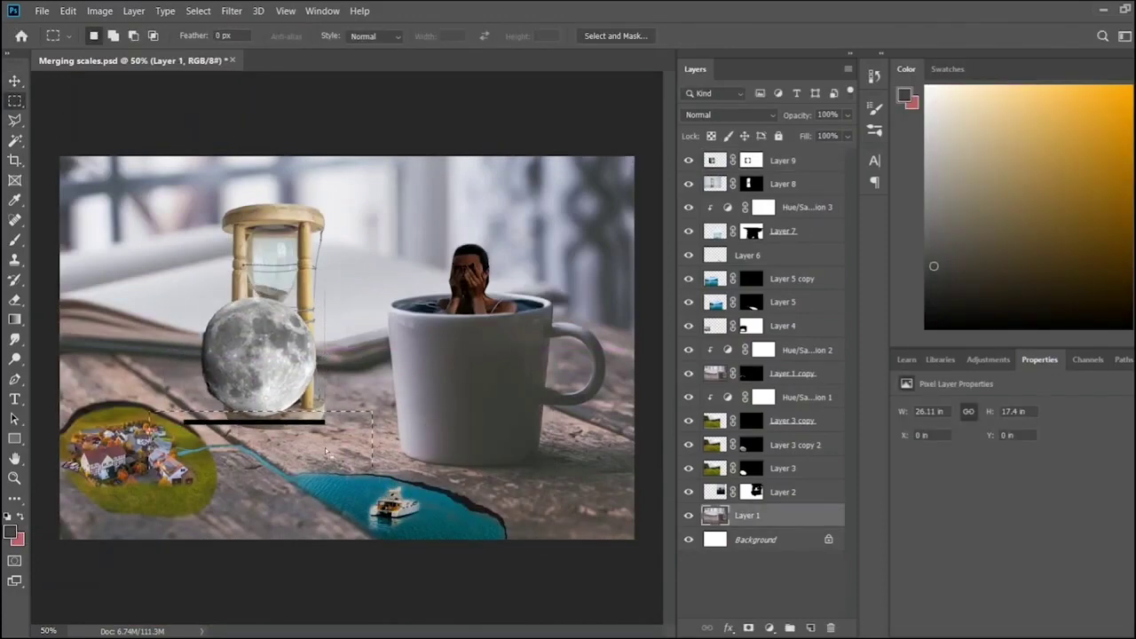
# - Shrink the moon layer and place it inside the hourglass's lower bulb
pyautogui.click(816, 161)
pyautogui.hotkey('ctrl', 'd')
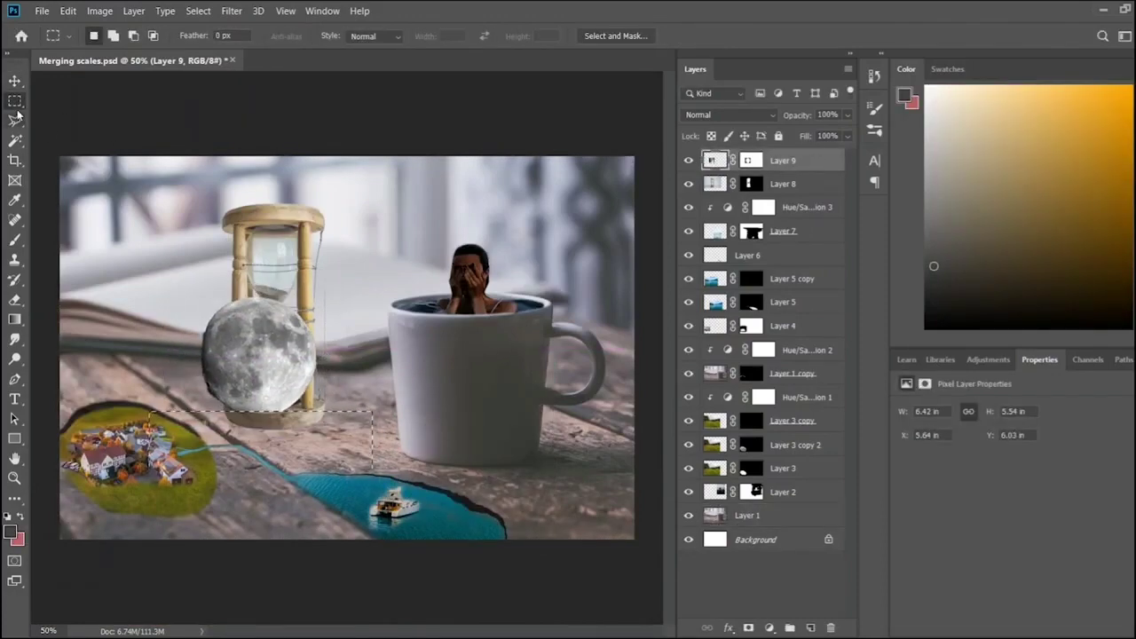
pyautogui.press('v')
pyautogui.hotkey('ctrl', 't')
pyautogui.hotkey('ctrl', '+')
pyautogui.hotkey('ctrl', '+')
pyautogui.hotkey('ctrl', '+')
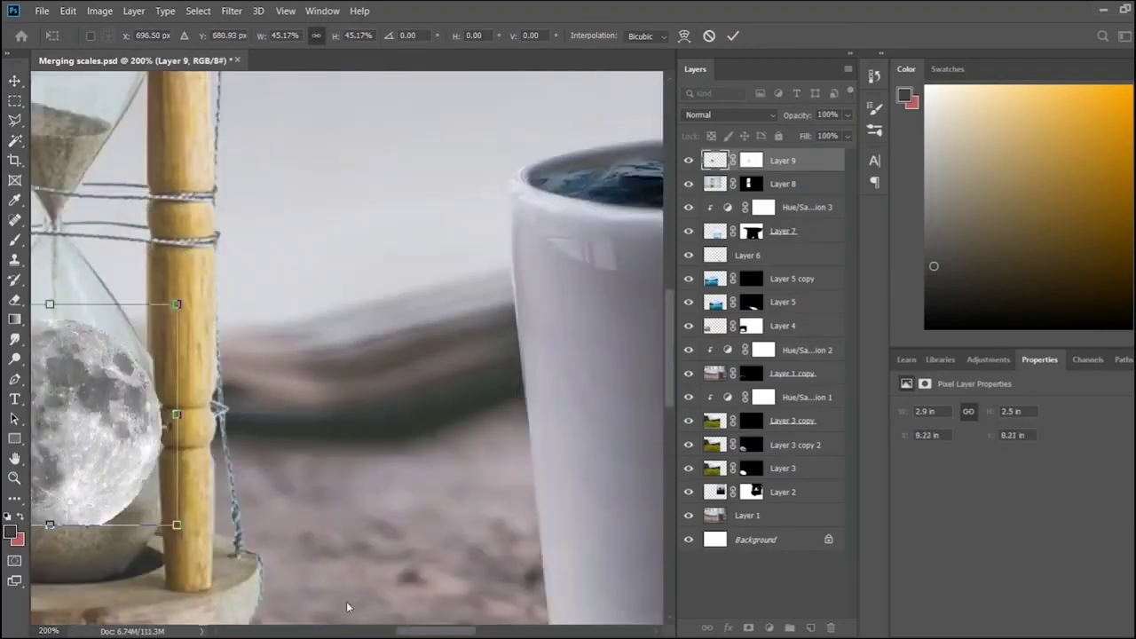
pyautogui.moveTo(266, 382); pyautogui.dragTo(608, 417)
pyautogui.moveTo(515, 520); pyautogui.dragTo(489, 487)
pyautogui.press('Return')
pyautogui.hotkey('ctrl', '+')
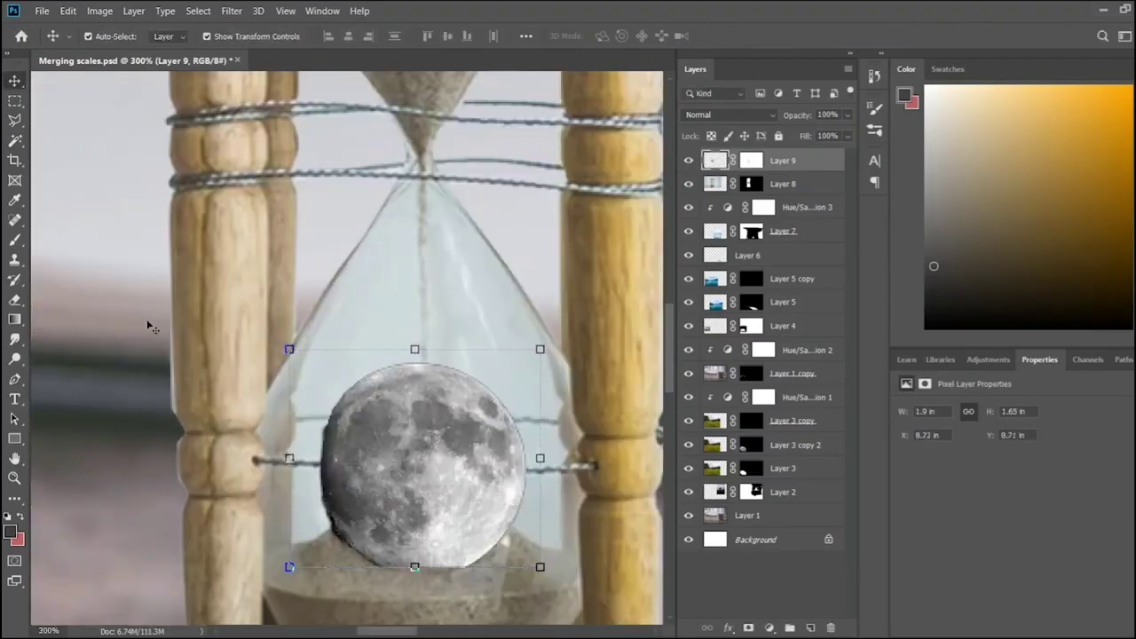
# - Mask out the moon's bottom so it sinks into the sand, nudging it slightly down-left
pyautogui.press('b')
pyautogui.moveTo(417, 528); pyautogui.dragTo(483, 483)
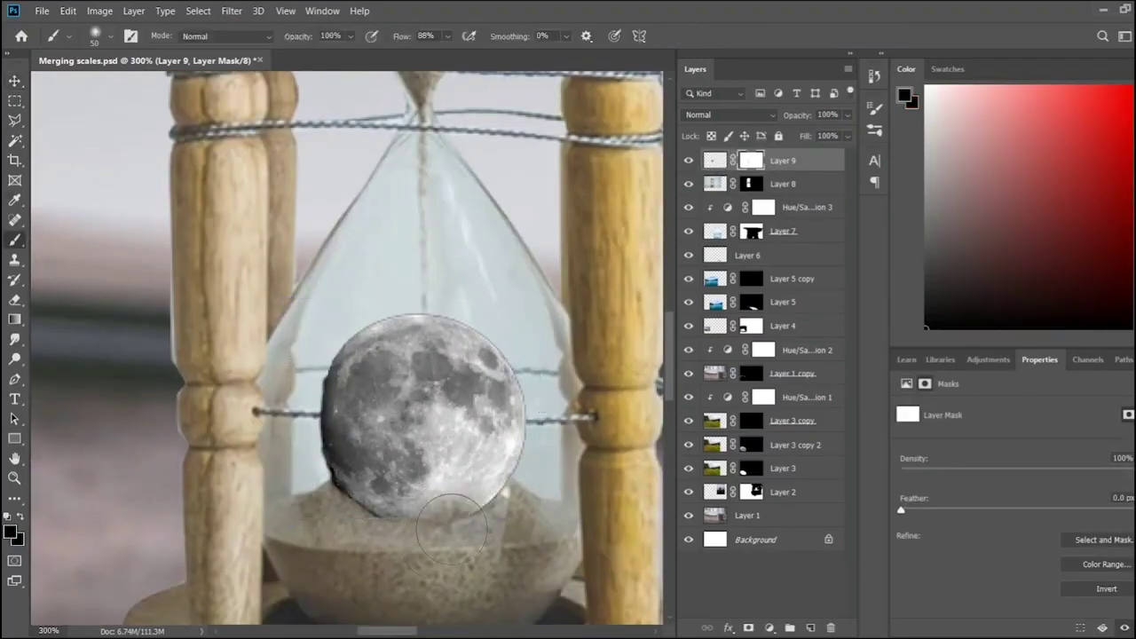
pyautogui.moveTo(364, 532); pyautogui.dragTo(483, 461)
pyautogui.moveTo(351, 497); pyautogui.dragTo(501, 444)
pyautogui.moveTo(390, 421)
pyautogui.mouseDown()
pyautogui.moveTo(442, 484)
pyautogui.moveTo(346, 497)
pyautogui.mouseUp()
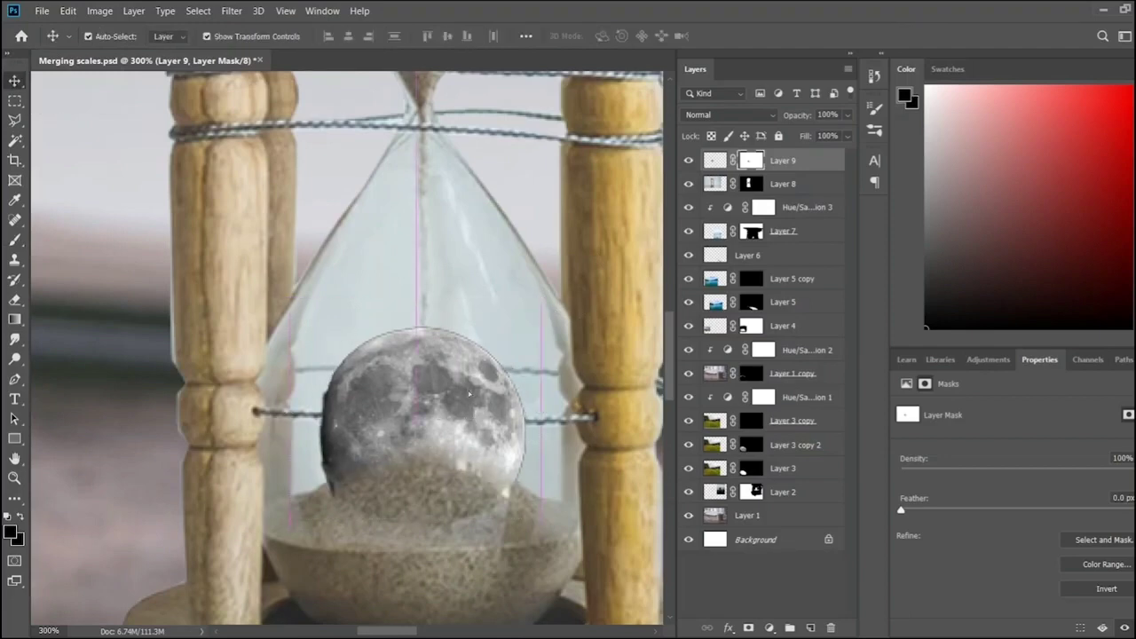
pyautogui.moveTo(62, 89); pyautogui.dragTo(53, 102)
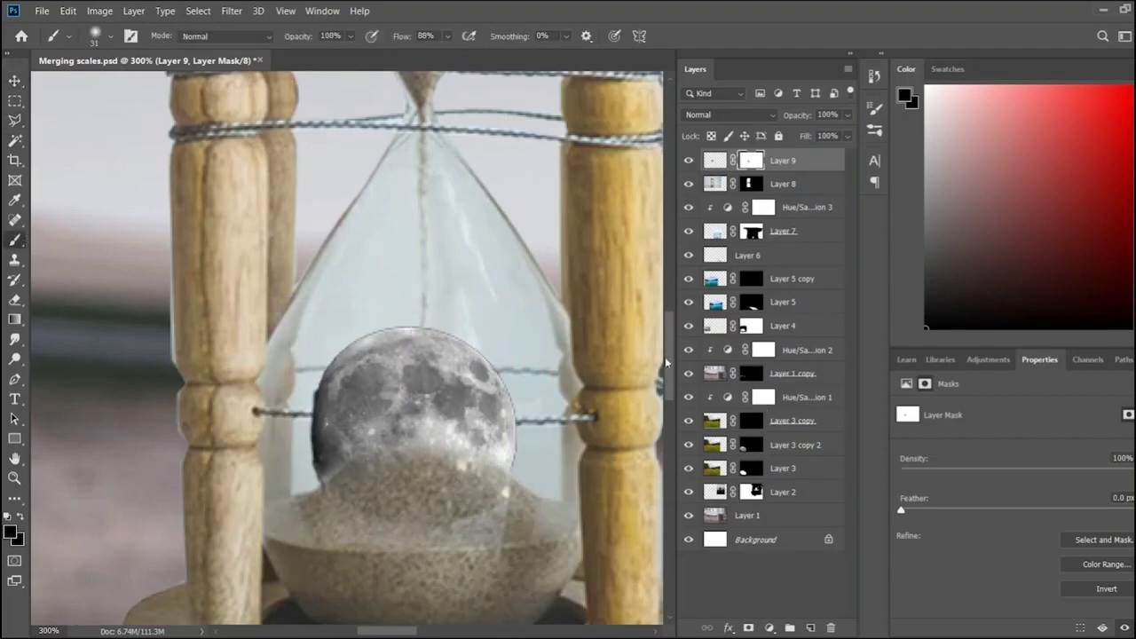
pyautogui.hotkey('ctrl', '-')
pyautogui.hotkey('ctrl', '-')
pyautogui.hotkey('ctrl', '-')
pyautogui.hotkey('ctrl', '+')
pyautogui.hotkey('ctrl', '+')
pyautogui.hotkey('ctrl', '+')
pyautogui.hotkey('ctrl', '+')
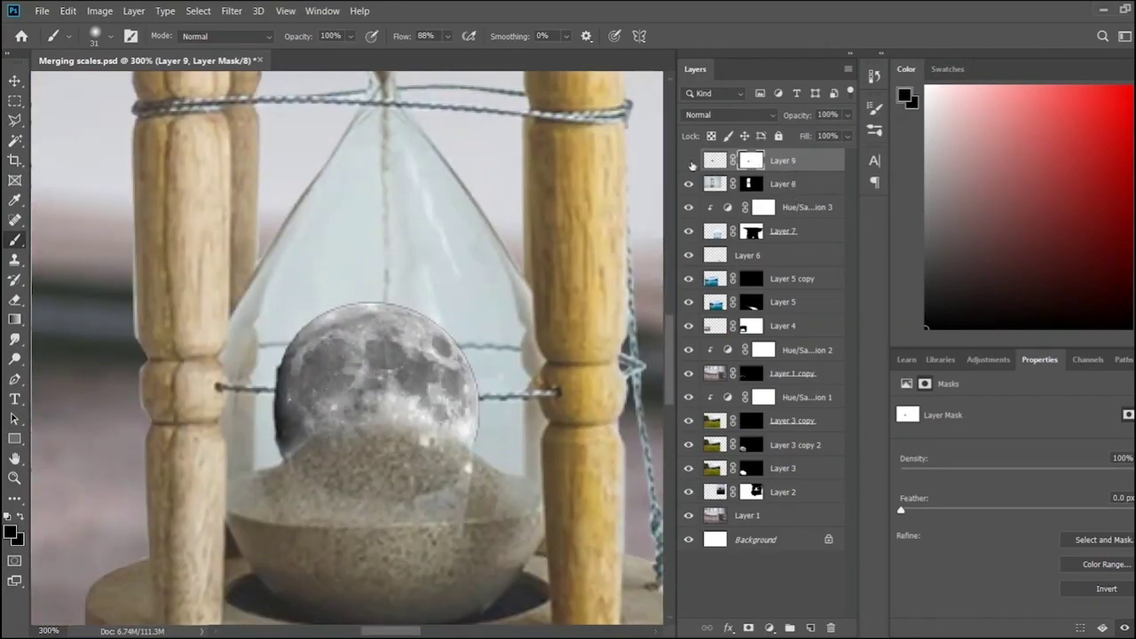
# - Toggle Layer 9's visibility to compare the moon in the bulb
pyautogui.click(689, 160)
pyautogui.click(690, 161)
pyautogui.click(690, 161)
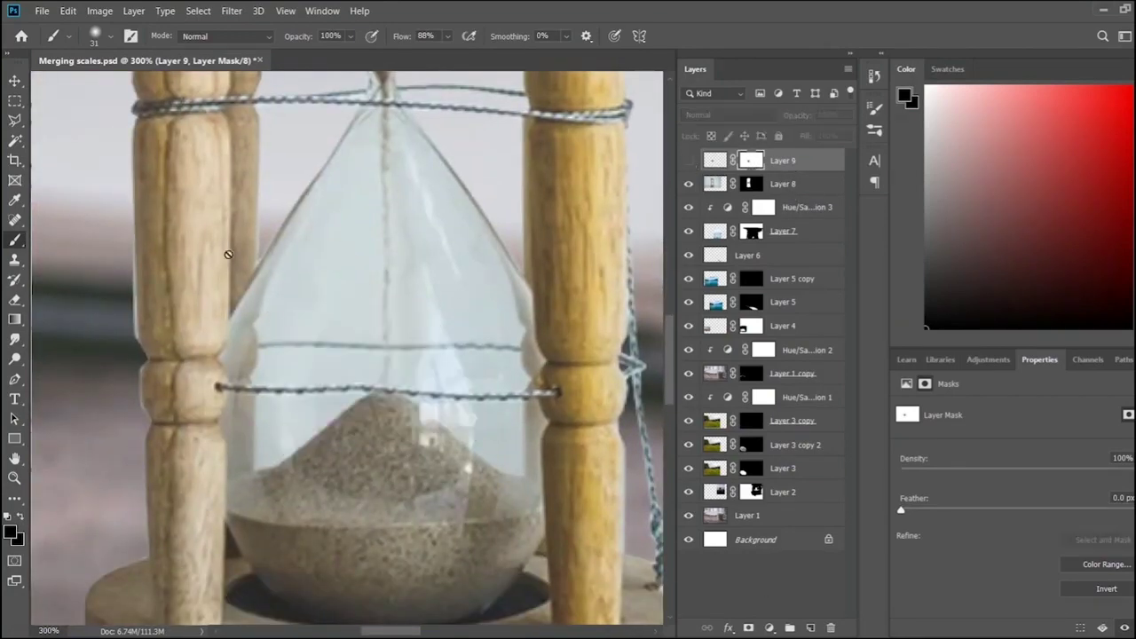
pyautogui.click(688, 161)
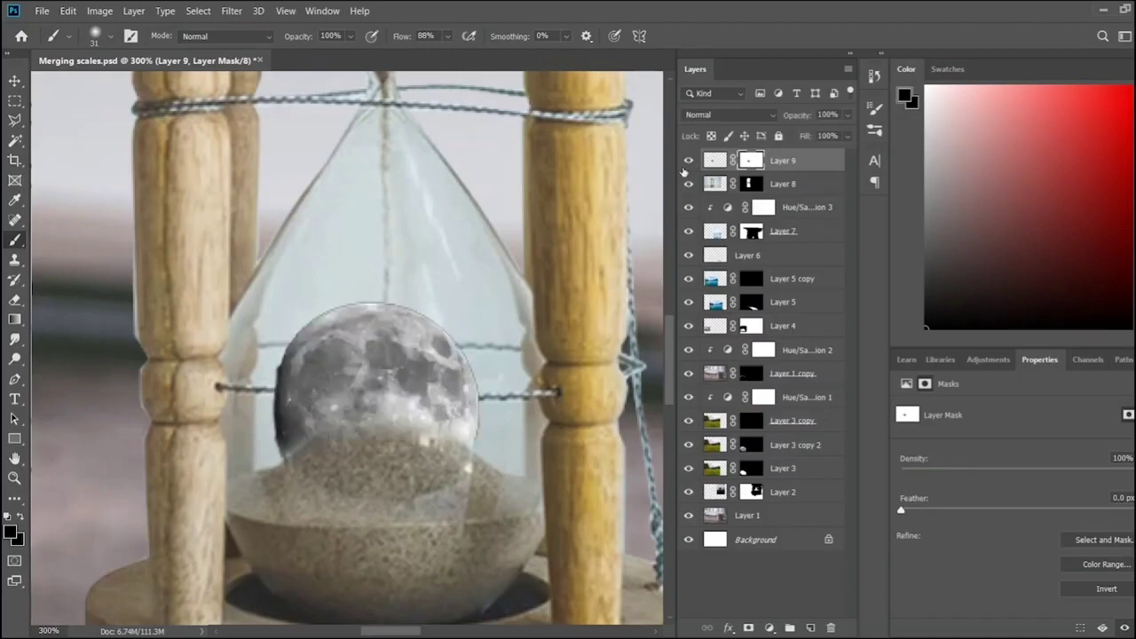
pyautogui.hotkey('ctrl', '1')
pyautogui.scroll(2, 355, 324)
pyautogui.hotkey('ctrl', '+')
pyautogui.hotkey('ctrl', '+')
pyautogui.hotkey('ctrl', '+')
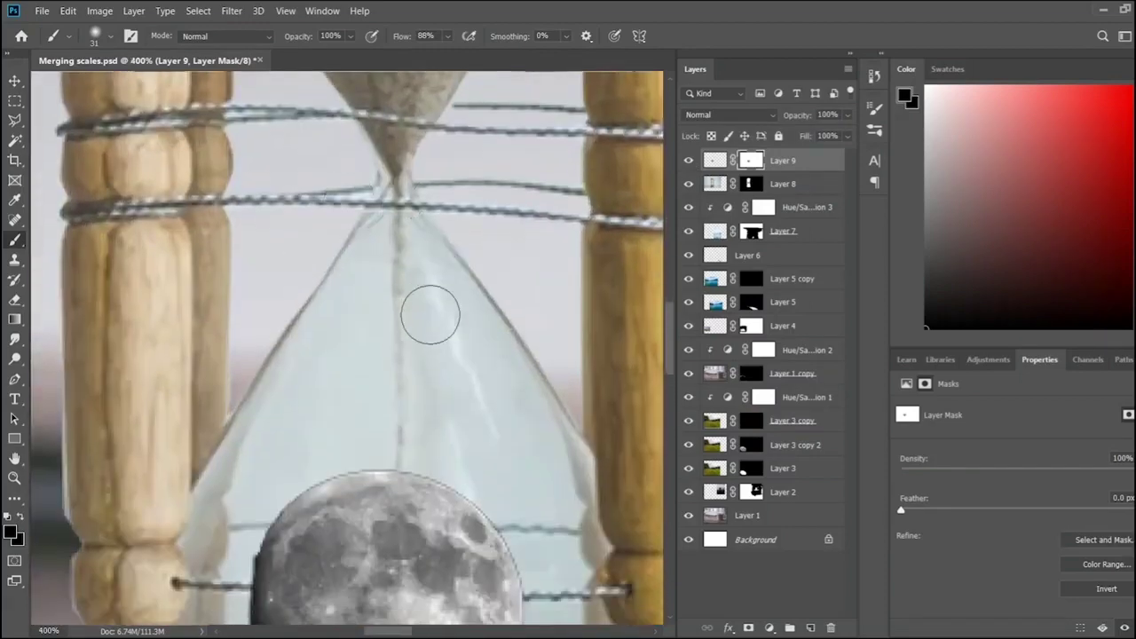
pyautogui.scroll(-3, 426, 316)
# - Select the hourglass's front wire with the Polygonal Lasso
pyautogui.press('l')
pyautogui.click(255, 429)
pyautogui.click(528, 439)
pyautogui.click(524, 445)
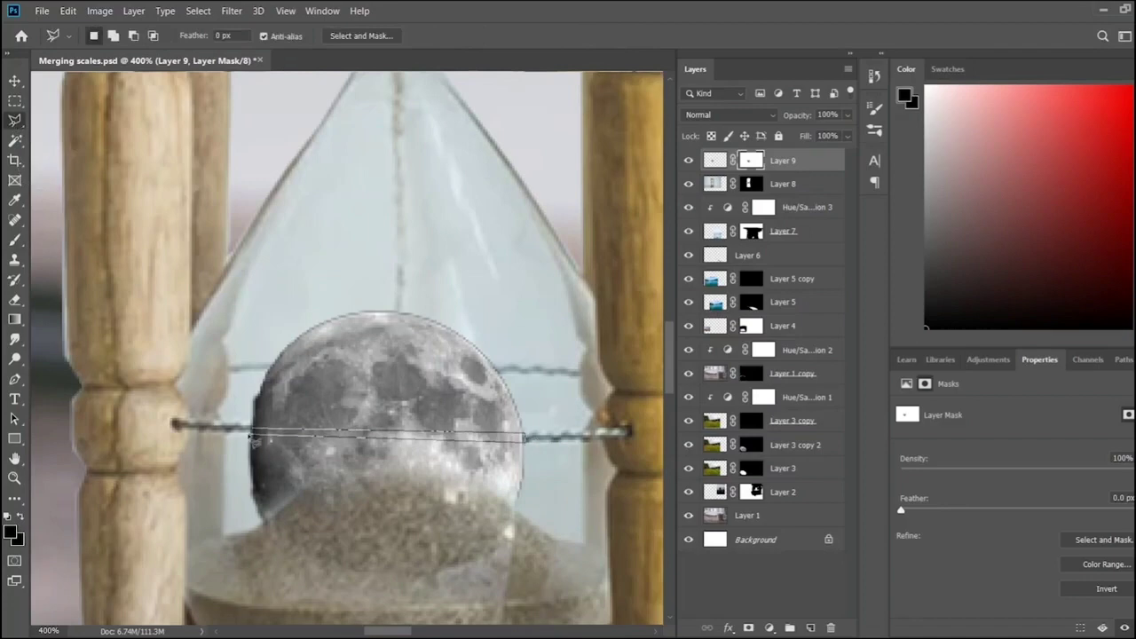
pyautogui.click(247, 440)
pyautogui.click(256, 429)
# - Paste the galaxy image in as new Layer 10
pyautogui.press('w')
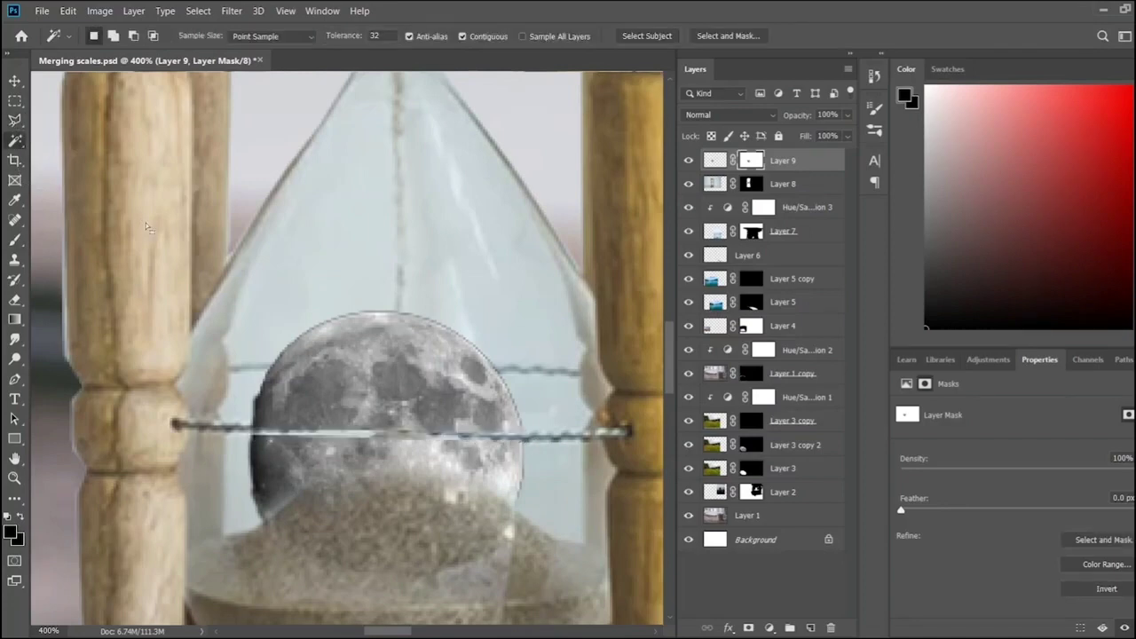
pyautogui.hotkey('ctrl', '1')
pyautogui.hotkey('ctrl', '+')
pyautogui.hotkey('ctrl', '+')
pyautogui.scroll(1, 152, 222)
pyautogui.scroll(3, 415, 278)
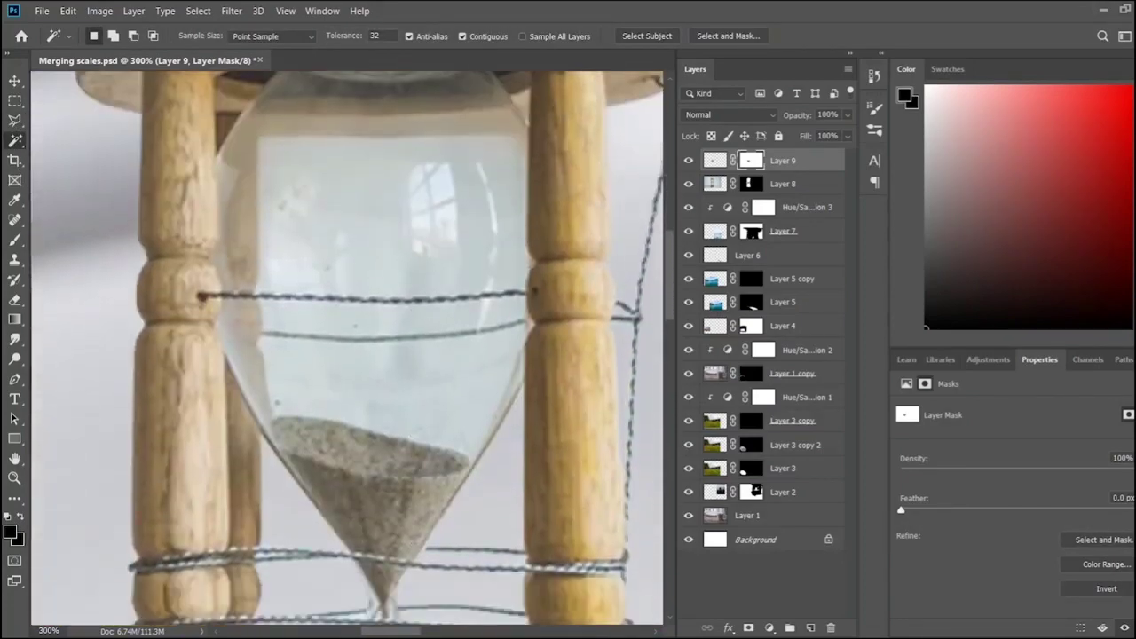
pyautogui.hotkey('ctrl', 'v')
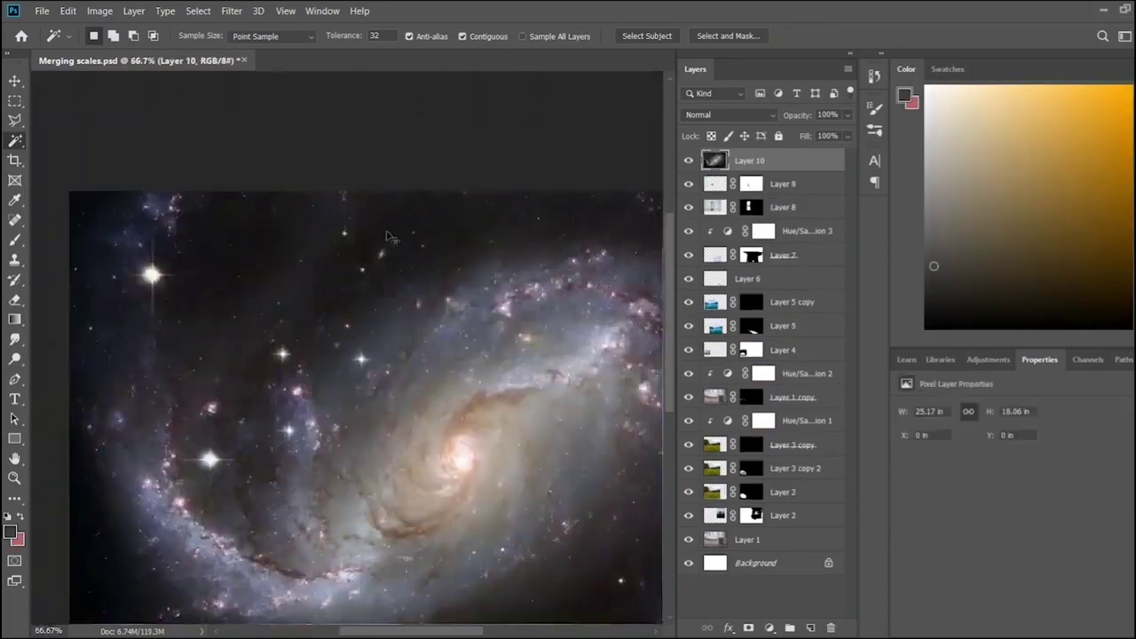
# - Scale the galaxy image down to about 29%
pyautogui.hotkey('ctrl', 't')
pyautogui.moveTo(616, 544); pyautogui.dragTo(343, 317)
pyautogui.press('Return')
pyautogui.keyDown('alt'); pyautogui.scroll(3, 271, 259); pyautogui.keyUp('alt')
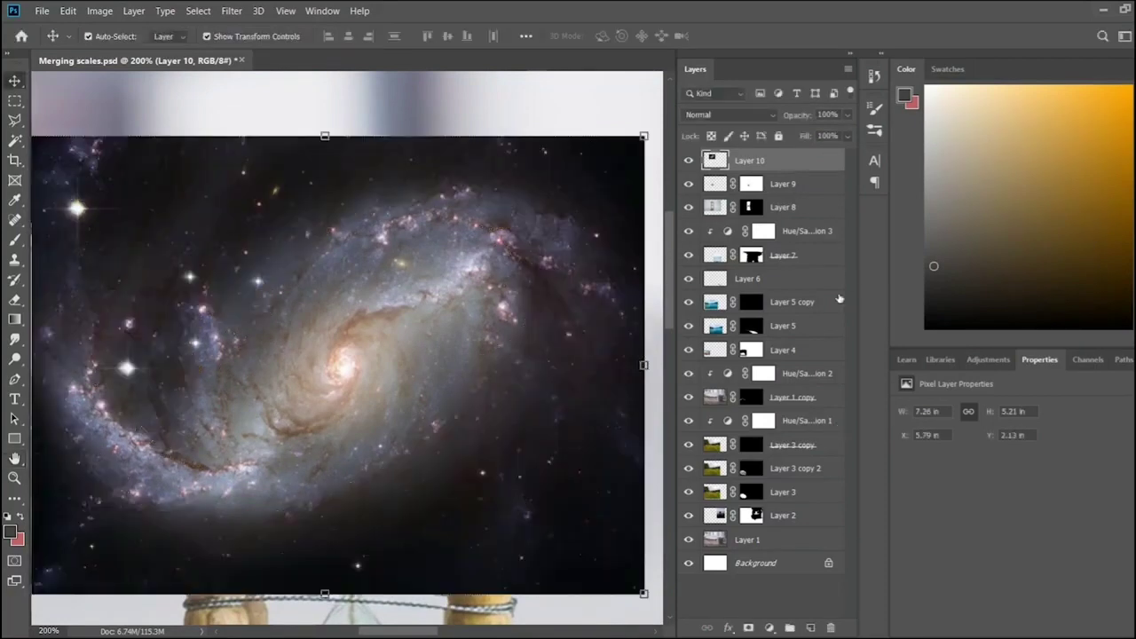
# - Fade the galaxy's top, left and right edges with a soft 31% brush on its mask
pyautogui.press('b')
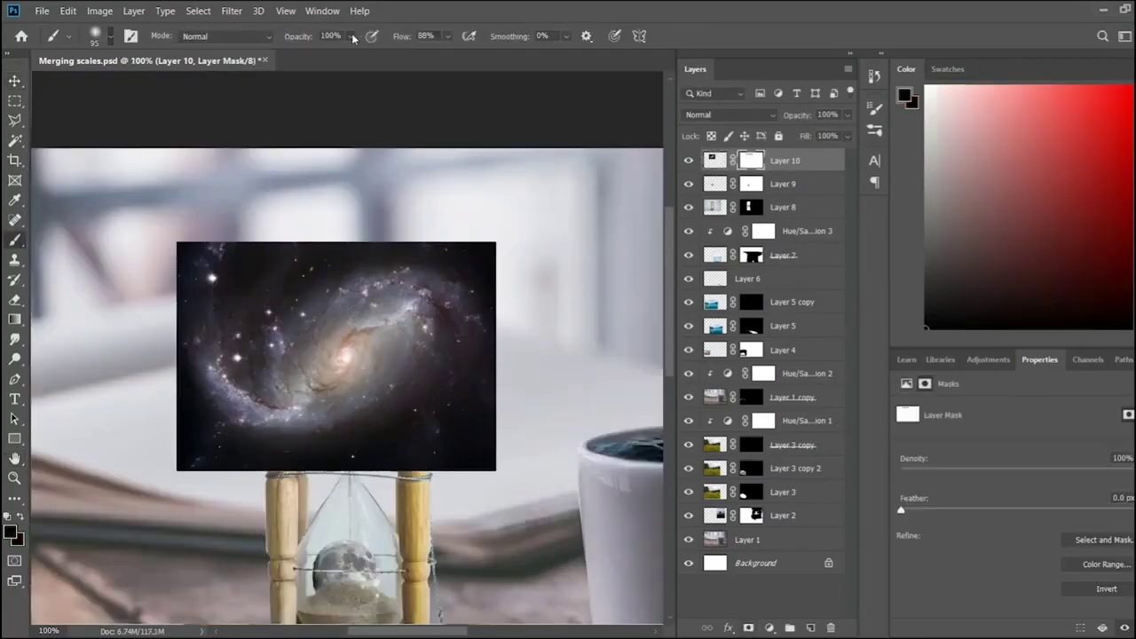
pyautogui.moveTo(493, 248)
pyautogui.mouseDown()
pyautogui.moveTo(236, 249)
pyautogui.moveTo(195, 259)
pyautogui.moveTo(507, 253)
pyautogui.moveTo(477, 441)
pyautogui.moveTo(213, 284)
pyautogui.moveTo(391, 426)
pyautogui.moveTo(493, 195)
pyautogui.mouseUp()
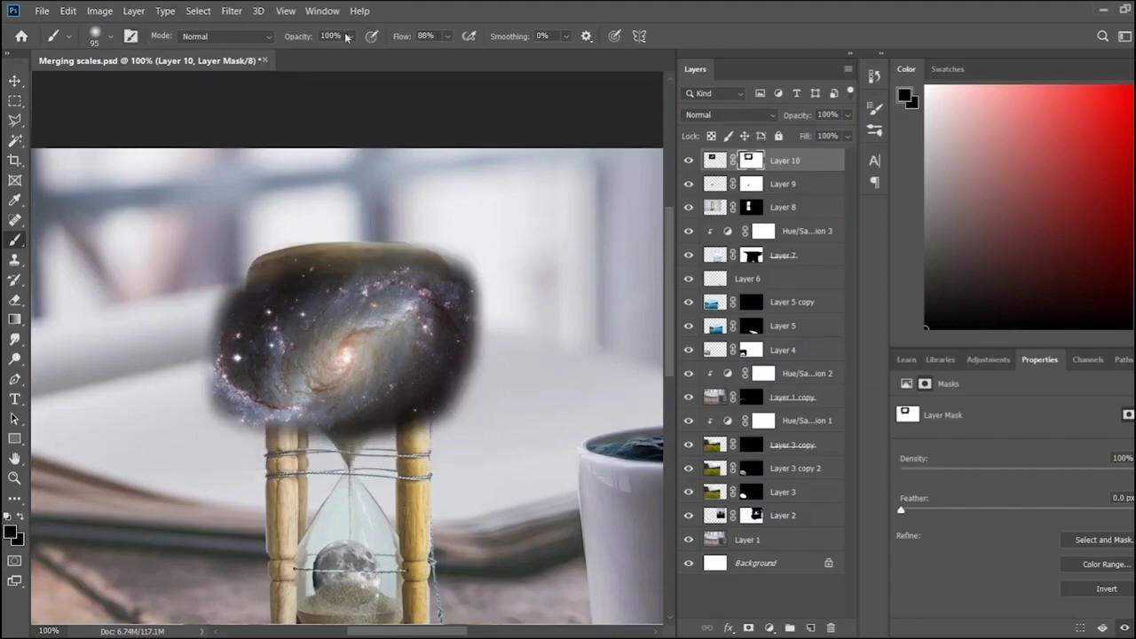
pyautogui.moveTo(346, 38); pyautogui.dragTo(319, 52)
pyautogui.moveTo(231, 293)
pyautogui.mouseDown()
pyautogui.moveTo(311, 257)
pyautogui.moveTo(470, 355)
pyautogui.moveTo(426, 408)
pyautogui.moveTo(461, 361)
pyautogui.moveTo(272, 304)
pyautogui.moveTo(222, 355)
pyautogui.moveTo(222, 400)
pyautogui.moveTo(231, 310)
pyautogui.mouseUp()
pyautogui.moveTo(426, 391)
pyautogui.mouseDown()
pyautogui.moveTo(482, 355)
pyautogui.moveTo(443, 245)
pyautogui.moveTo(311, 257)
pyautogui.mouseUp()
# - Shrink the galaxy further and move it into the upper glass bulb
pyautogui.hotkey('ctrl', 't')
pyautogui.moveTo(494, 482); pyautogui.dragTo(410, 417)
pyautogui.moveTo(349, 361); pyautogui.dragTo(371, 384)
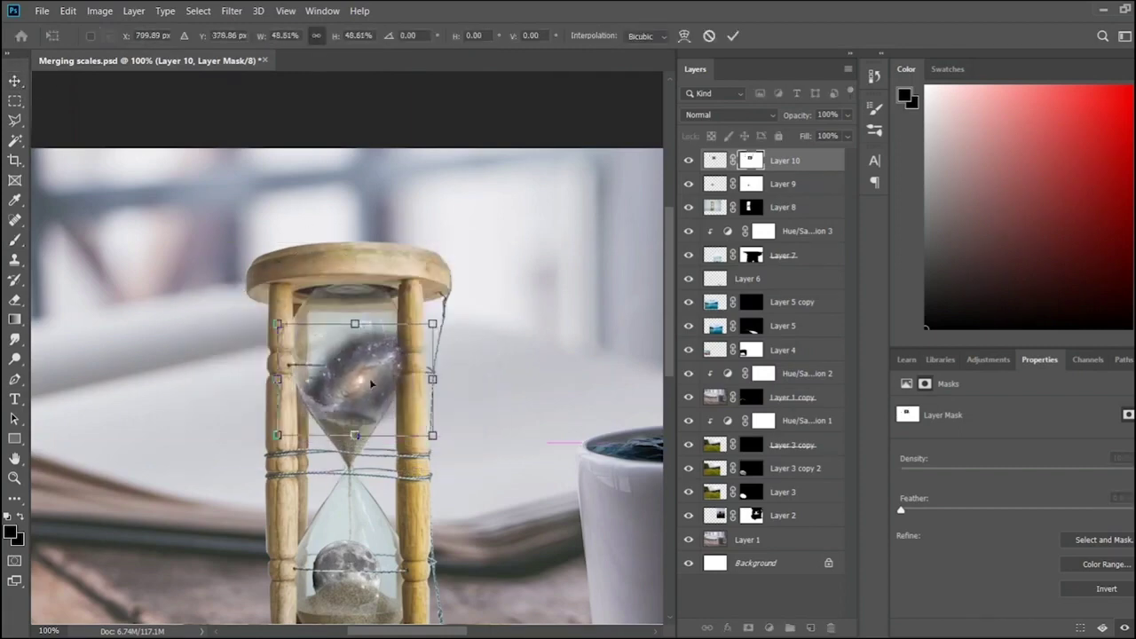
pyautogui.press('Return')
pyautogui.click(524, 413)
# - Duplicate hourglass Layer 8 and move the copy to the top of the stack
pyautogui.scroll(4, 391, 381)
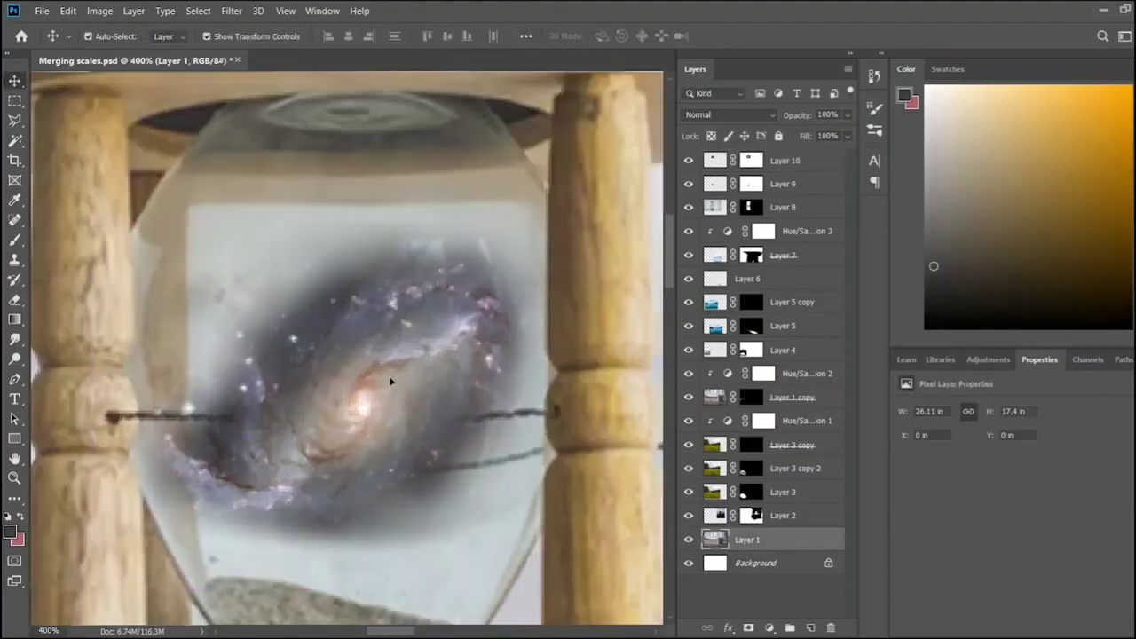
pyautogui.click(781, 206)
pyautogui.hotkey('ctrl', 'j')
pyautogui.moveTo(755, 207); pyautogui.dragTo(755, 158)
# - Lasso the front wire and mask Layer 8 copy so only the wire shows
pyautogui.press('l')
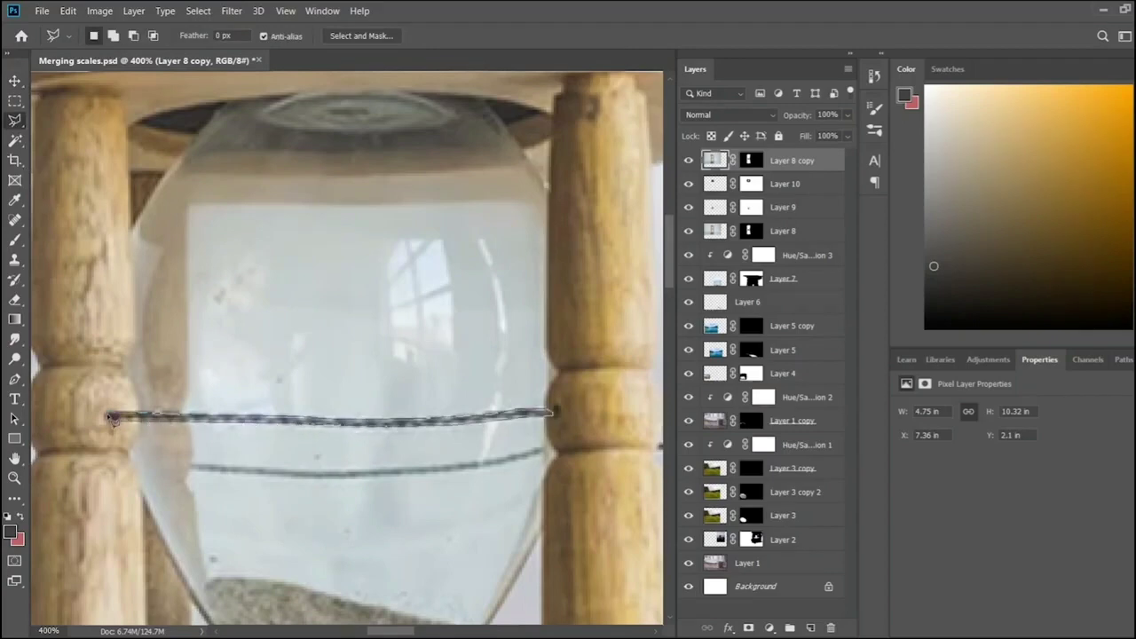
pyautogui.click(113, 419)
pyautogui.click(749, 628)
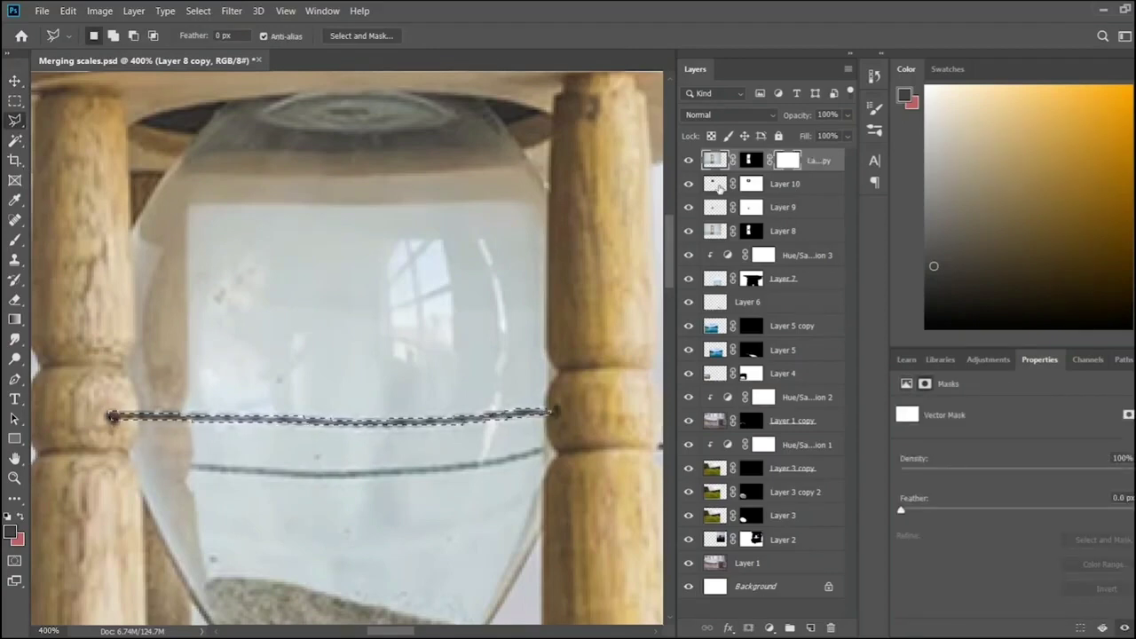
pyautogui.hotkey('ctrl', 'z')
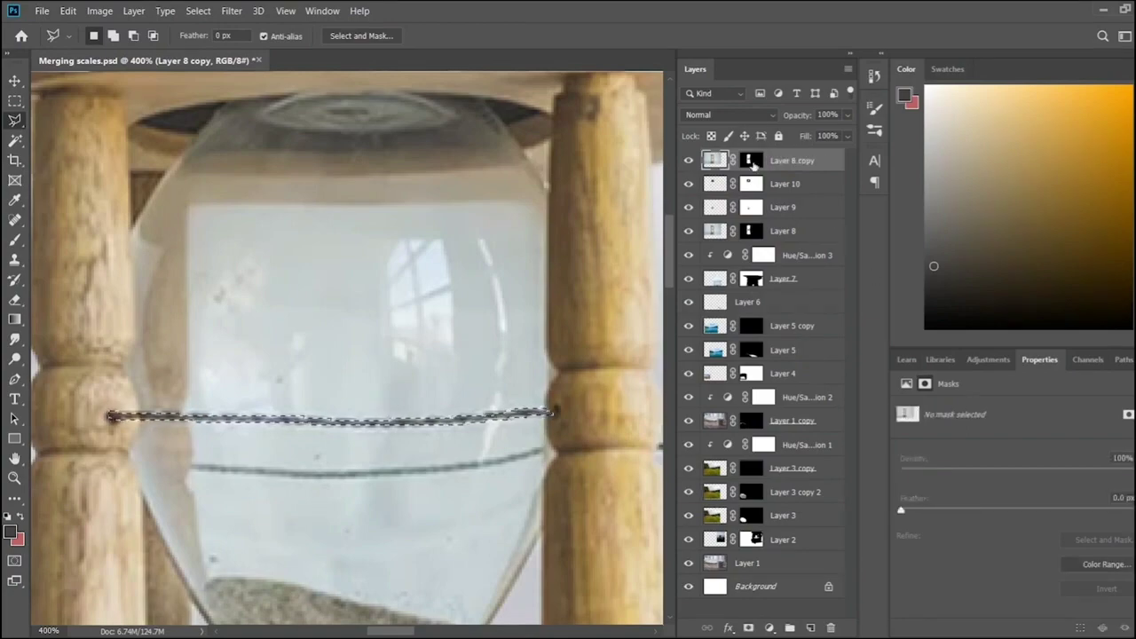
pyautogui.keyDown('alt'); pyautogui.click(748, 628); pyautogui.keyUp('alt')
pyautogui.hotkey('ctrl', 'z')
pyautogui.click(748, 627)
# - Check the wire over the galaxy at several zooms, then select Layer 8
pyautogui.hotkey('ctrl', '0')
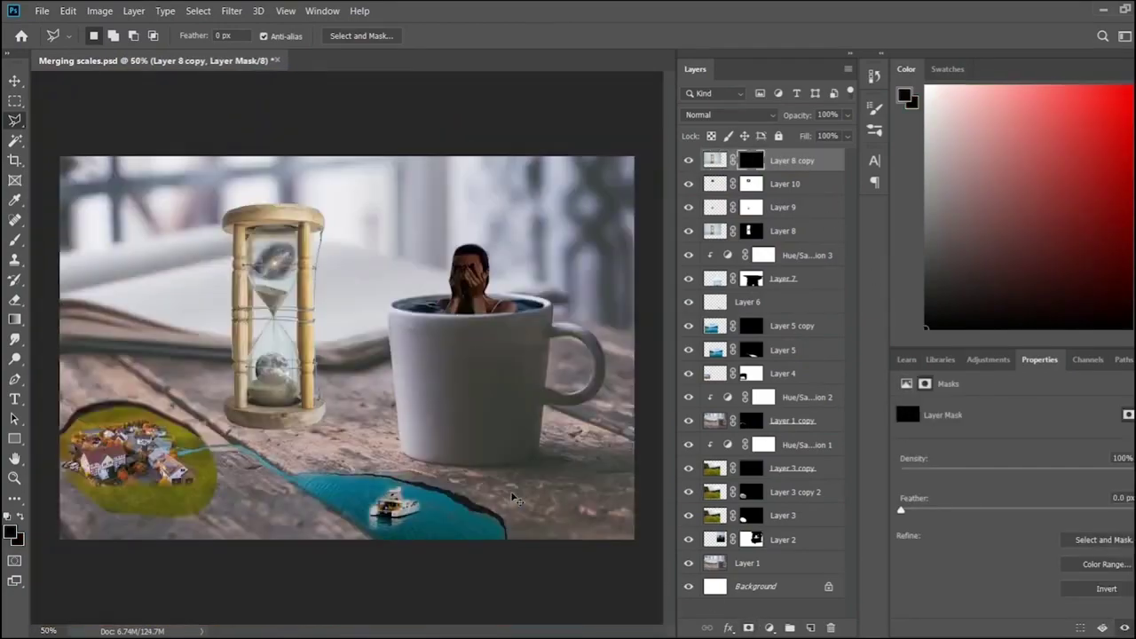
pyautogui.hotkey('ctrl', '+')
pyautogui.hotkey('ctrl', '+')
pyautogui.hotkey('ctrl', '+')
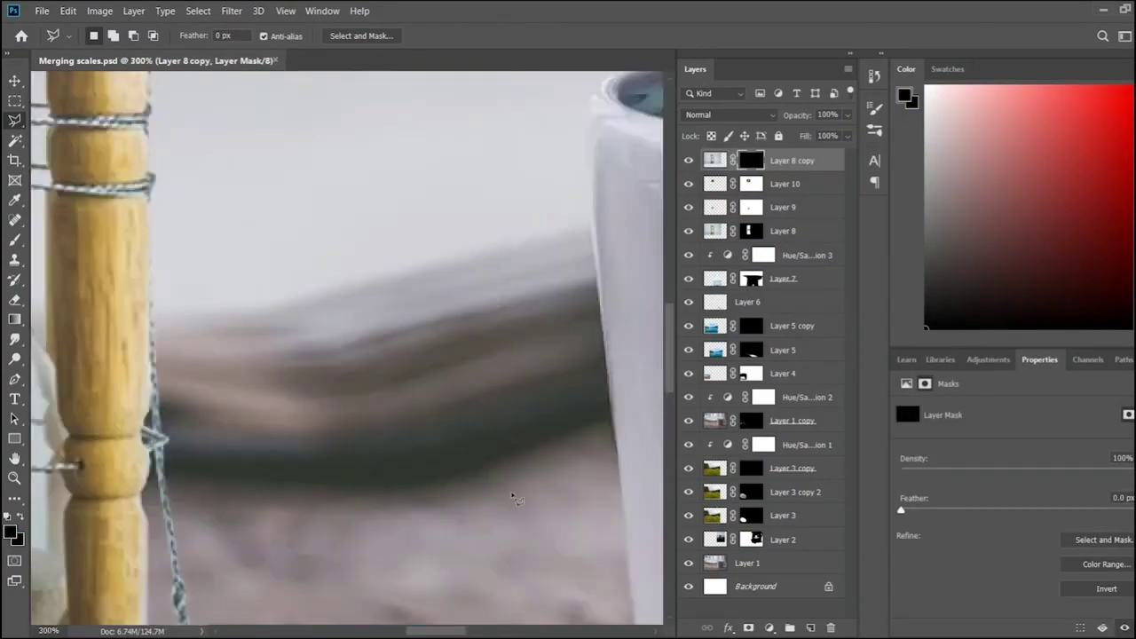
pyautogui.hscroll(-5, 393, 563)
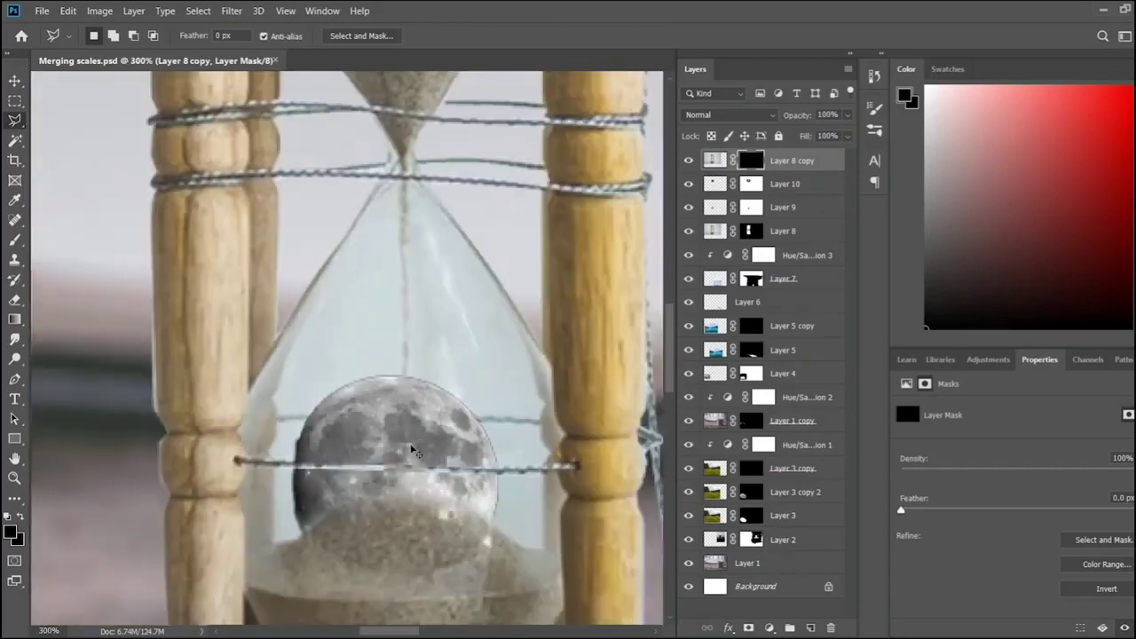
pyautogui.hotkey('ctrl', '1')
pyautogui.press('v')
pyautogui.click(784, 232)
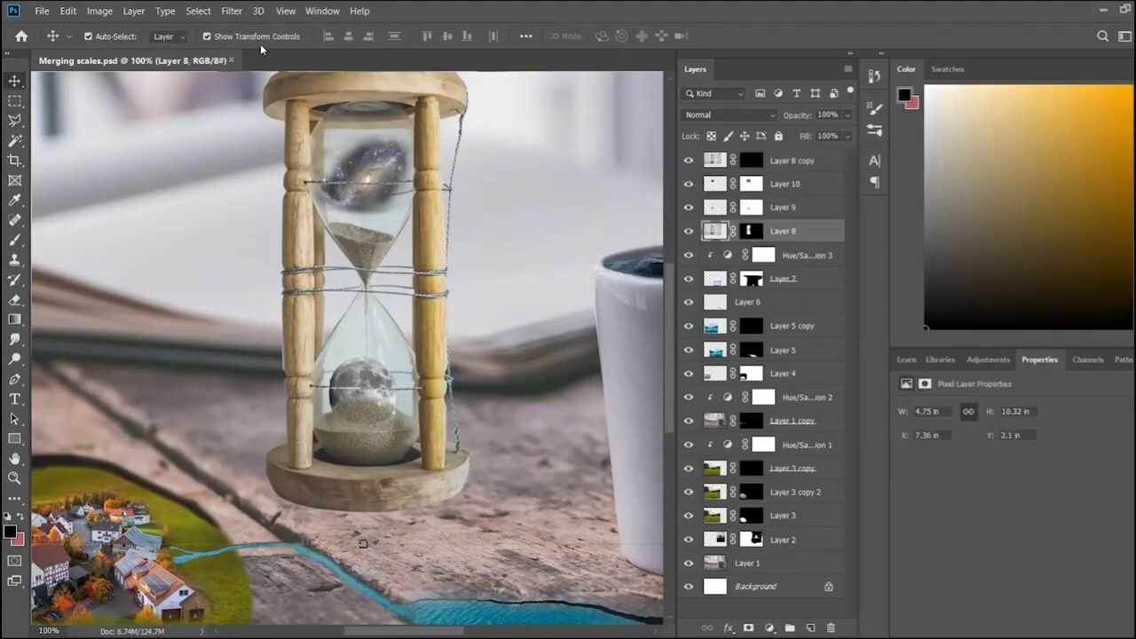
# - Paint Layer 8's mask at 31% to blend the glass around the moon
pyautogui.press('b')
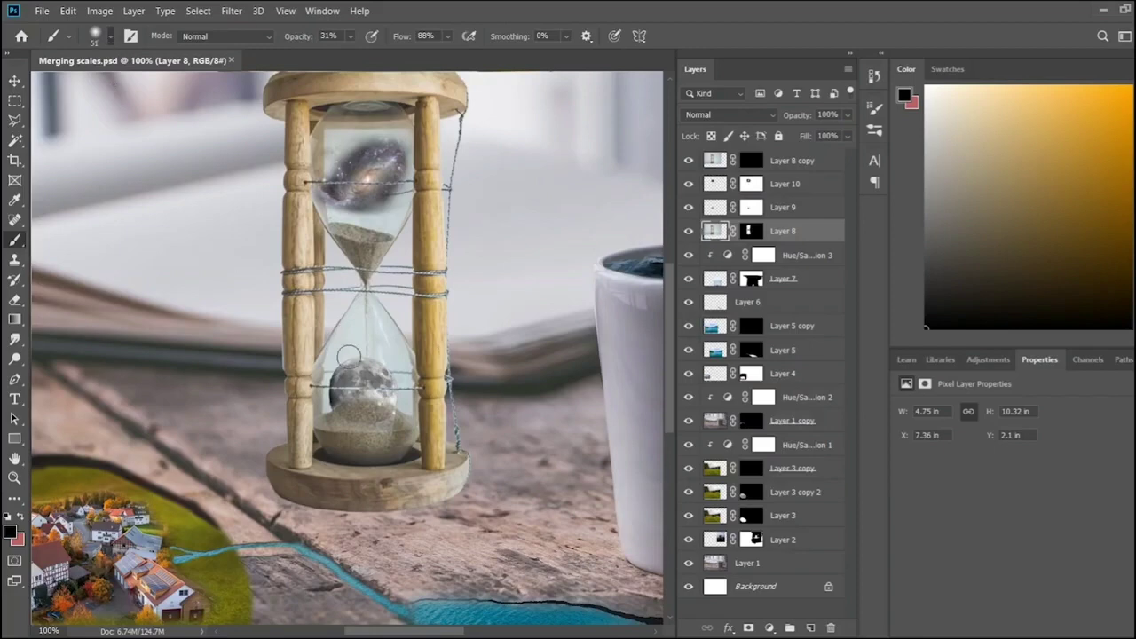
pyautogui.moveTo(348, 356); pyautogui.dragTo(354, 344)
pyautogui.hotkey('ctrl', '\\')
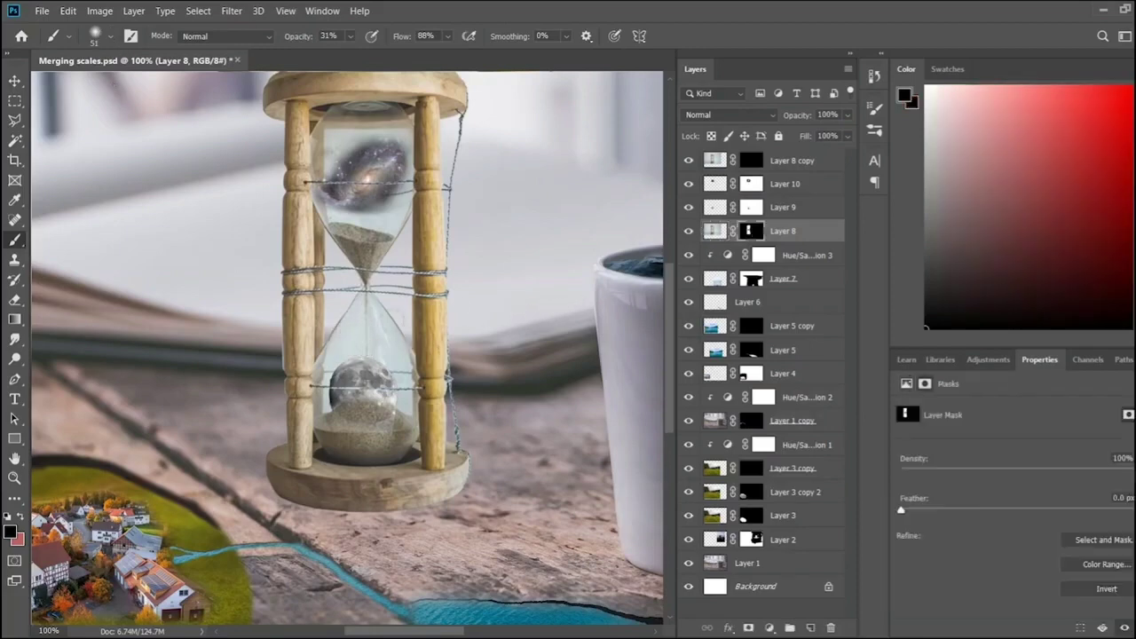
pyautogui.moveTo(387, 327); pyautogui.dragTo(401, 382)
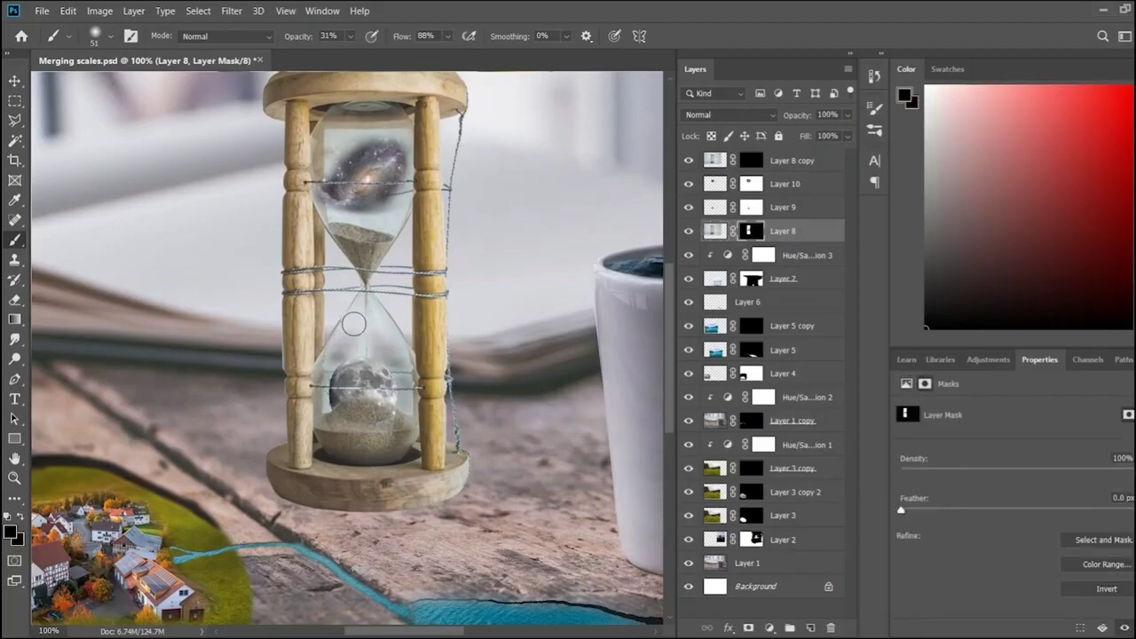
pyautogui.scroll(2, 383, 284)
pyautogui.moveTo(398, 431); pyautogui.dragTo(359, 396)
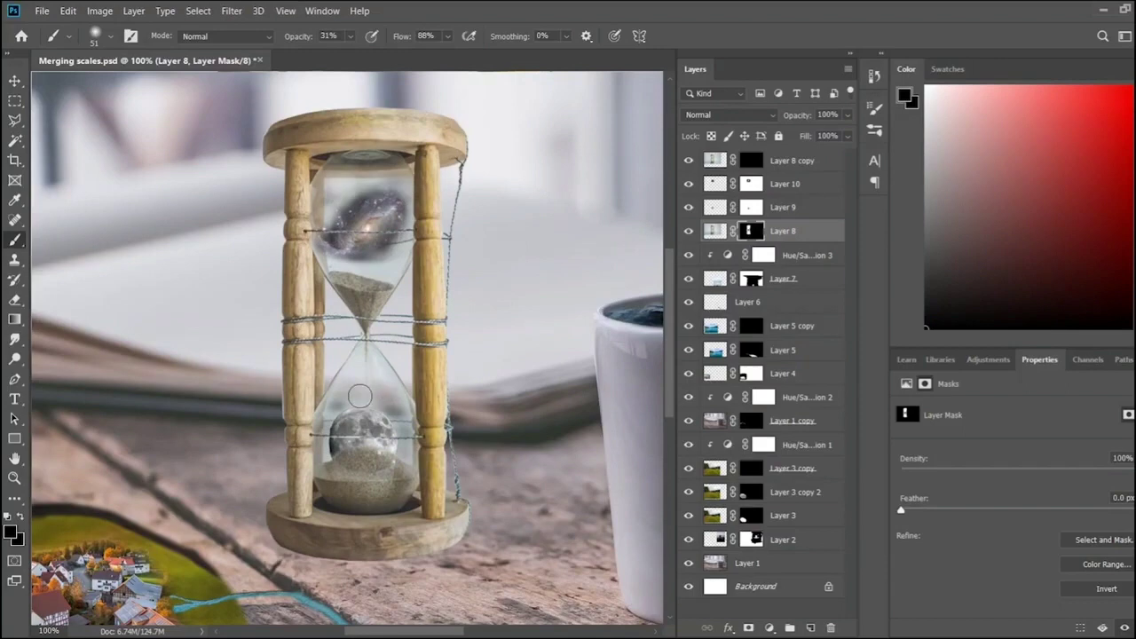
pyautogui.moveTo(401, 457); pyautogui.dragTo(390, 395)
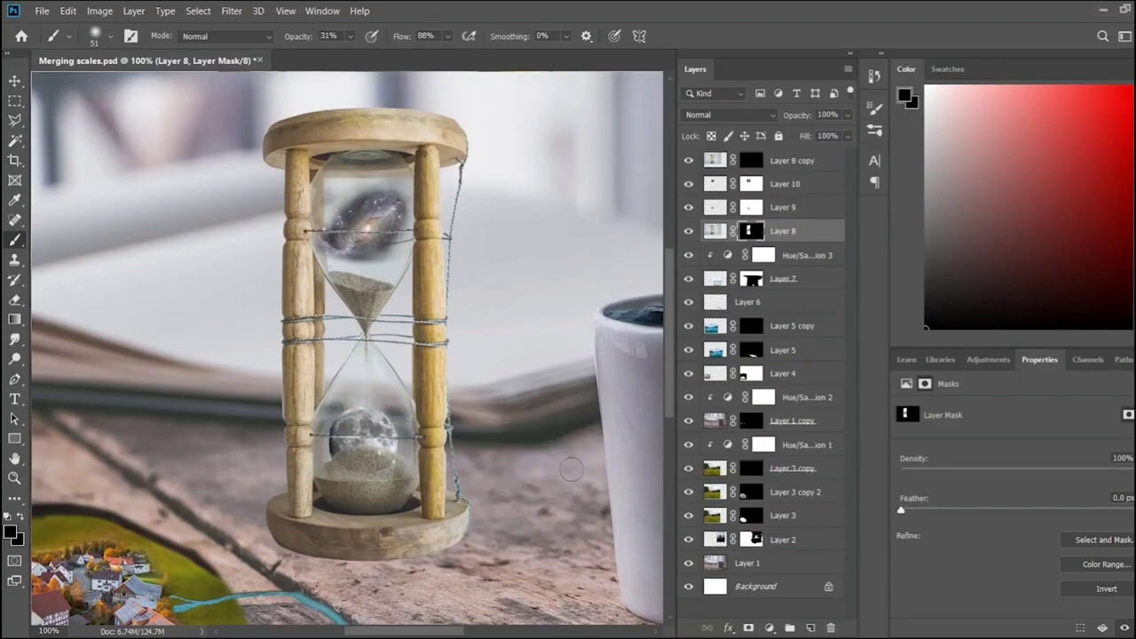
# - Add a Hue/Saturation adjustment above galaxy Layer 10
pyautogui.hotkey('ctrl', '-')
pyautogui.hotkey('ctrl', '-')
pyautogui.press('v')
pyautogui.scroll(3, 343, 341)
pyautogui.scroll(3, 312, 364)
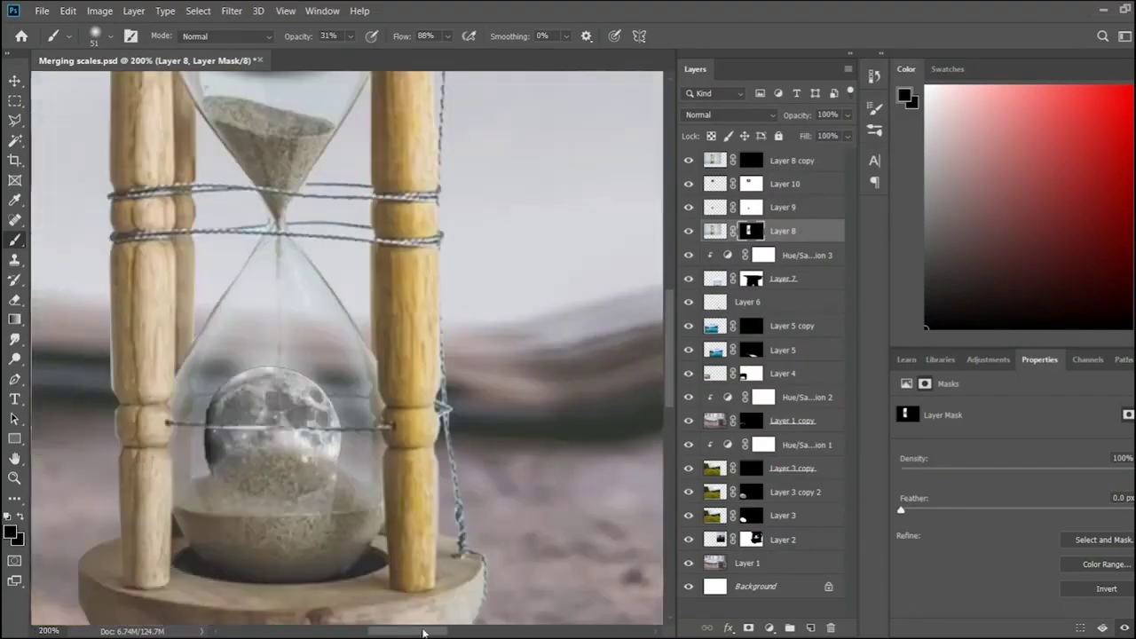
pyautogui.click(312, 363)
pyautogui.hotkey('ctrl', 'u')
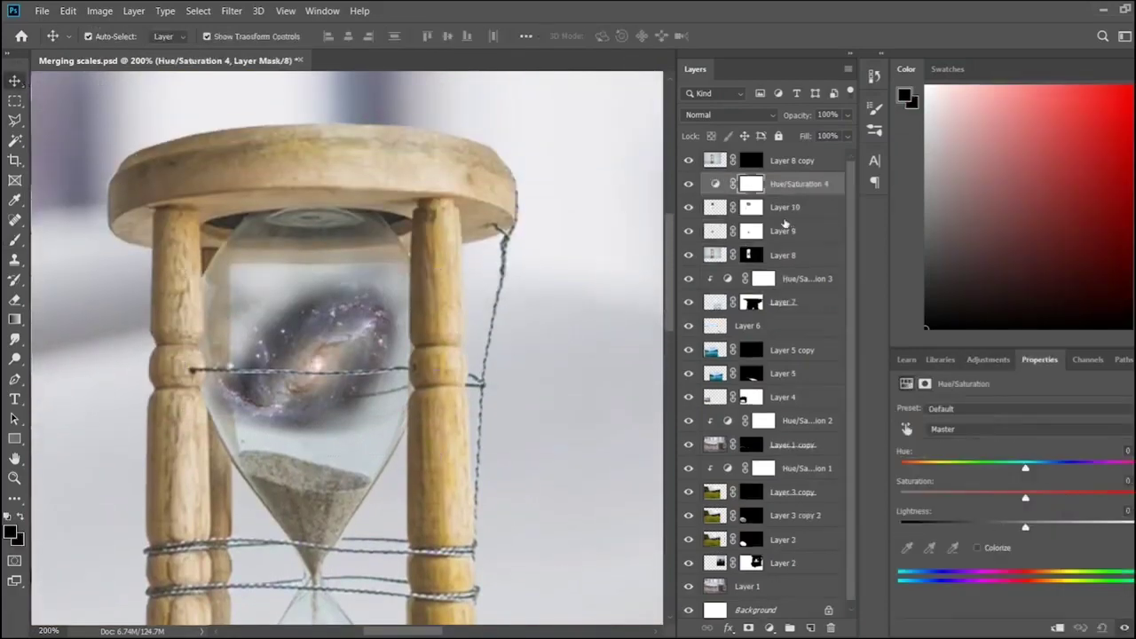
# - Raise the galaxy's saturation, then brush dark tones around it on new Layer 11
pyautogui.moveTo(1025, 498)
pyautogui.mouseDown()
pyautogui.moveTo(1070, 498)
pyautogui.moveTo(1008, 470)
pyautogui.moveTo(1118, 471)
pyautogui.moveTo(1001, 471)
pyautogui.mouseUp()
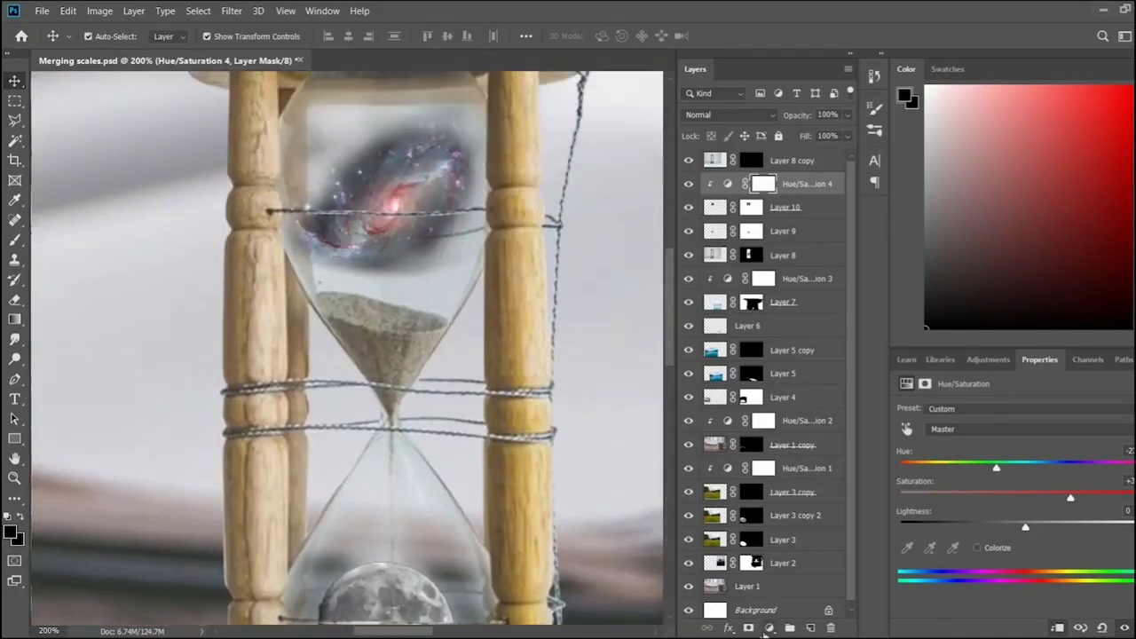
pyautogui.click(797, 231)
pyautogui.hotkey('ctrl', 'shift', 'alt', 'n')
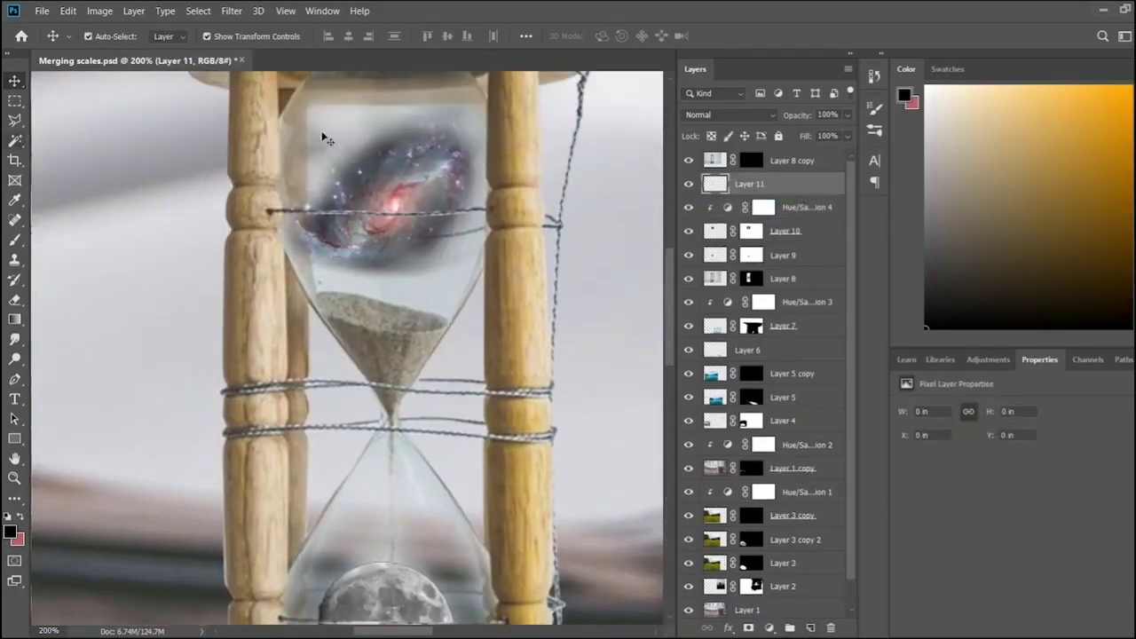
pyautogui.press('b')
pyautogui.moveTo(386, 284)
pyautogui.mouseDown()
pyautogui.moveTo(448, 257)
pyautogui.moveTo(355, 151)
pyautogui.moveTo(337, 266)
pyautogui.moveTo(434, 281)
pyautogui.moveTo(399, 114)
pyautogui.moveTo(317, 198)
pyautogui.moveTo(390, 142)
pyautogui.mouseUp()
pyautogui.scroll(2, 375, 174)
pyautogui.click(375, 175)
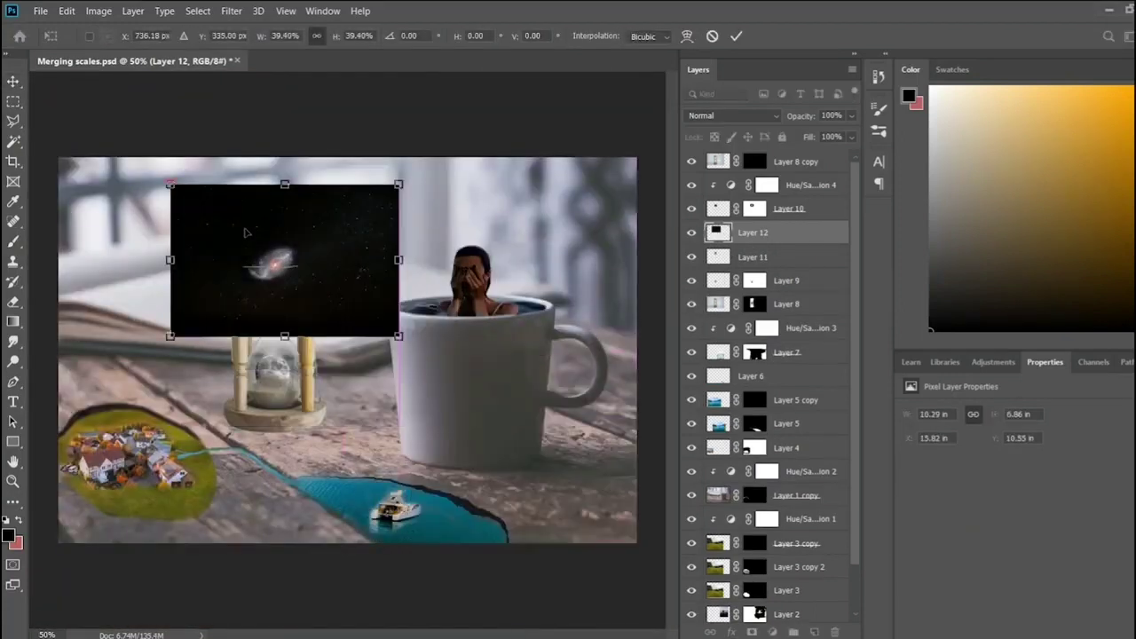
# - Place the starfield image, move Layer 12 below Layer 11, and hide it with a black mask
pyautogui.moveTo(246, 232); pyautogui.dragTo(235, 232)
pyautogui.press('Return')
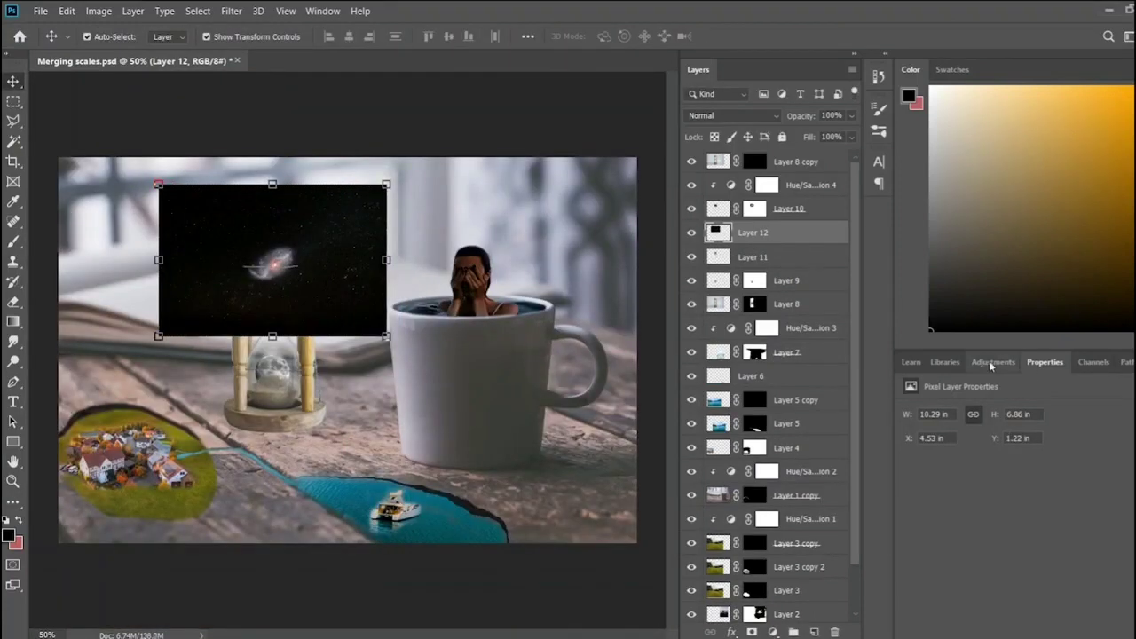
pyautogui.moveTo(791, 233); pyautogui.dragTo(791, 268)
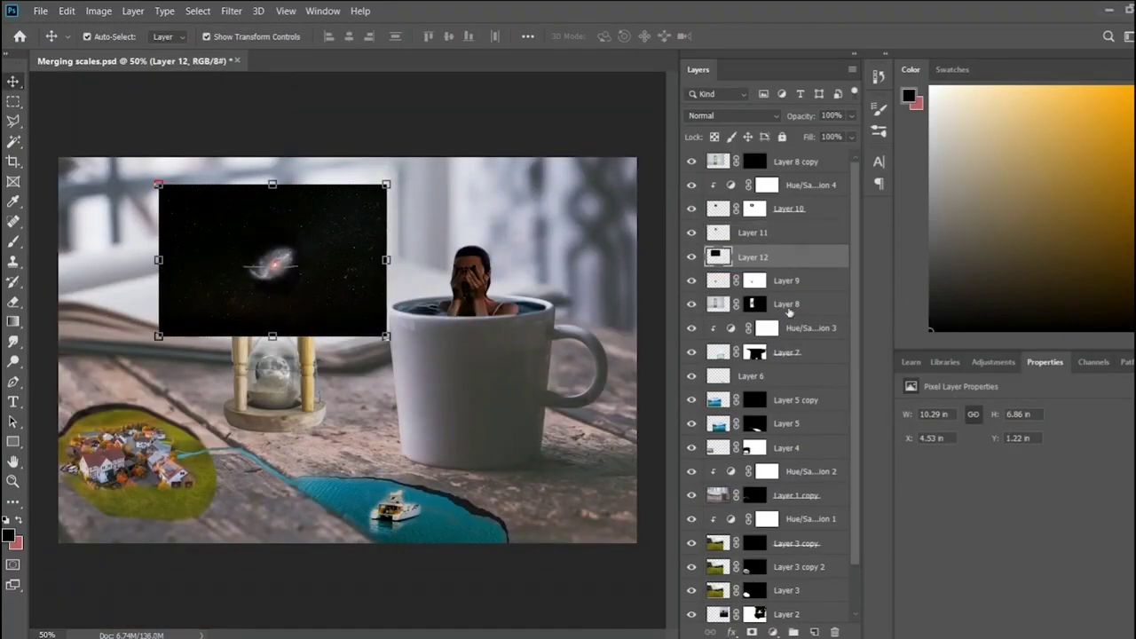
pyautogui.keyDown('alt'); pyautogui.click(751, 632); pyautogui.keyUp('alt')
# - Paint white on Layer 12's mask to reveal stars in the top bulb, then reposition it
pyautogui.scroll(3, 142, 352)
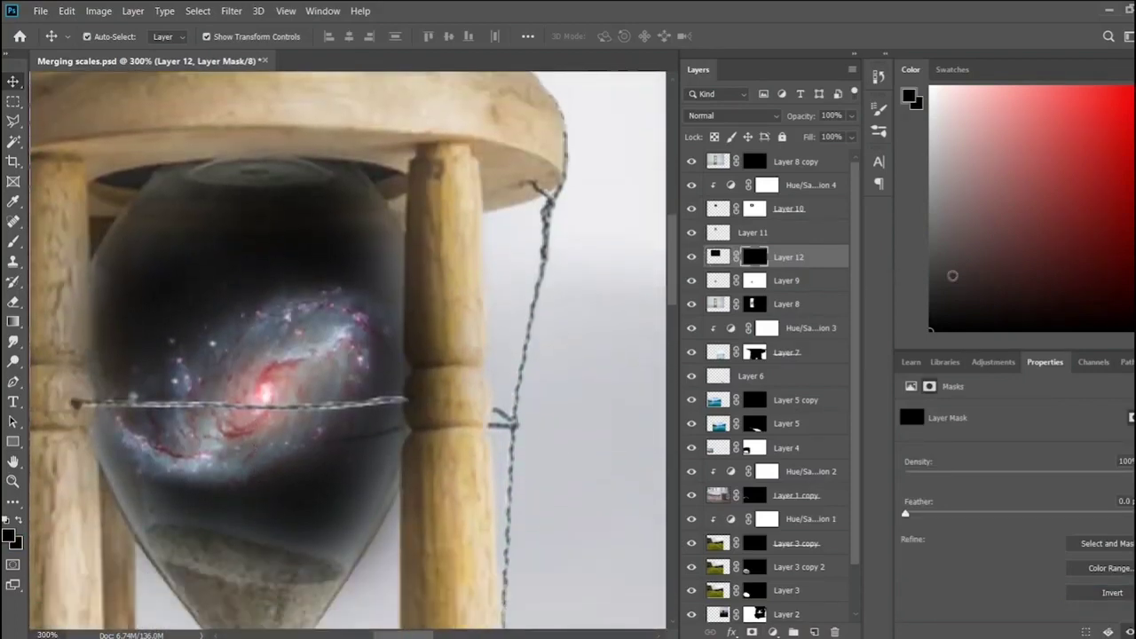
pyautogui.press('b')
pyautogui.press('x')
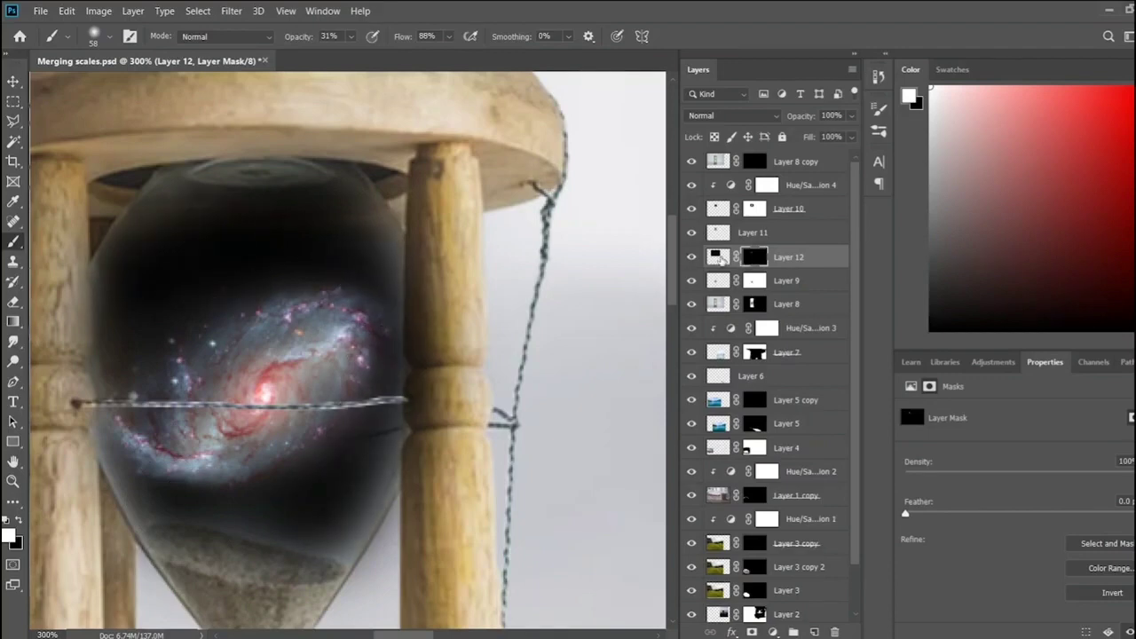
pyautogui.click(1100, 592)
pyautogui.hotkey('ctrl', '0')
pyautogui.press('v')
pyautogui.moveTo(447, 387); pyautogui.dragTo(361, 387)
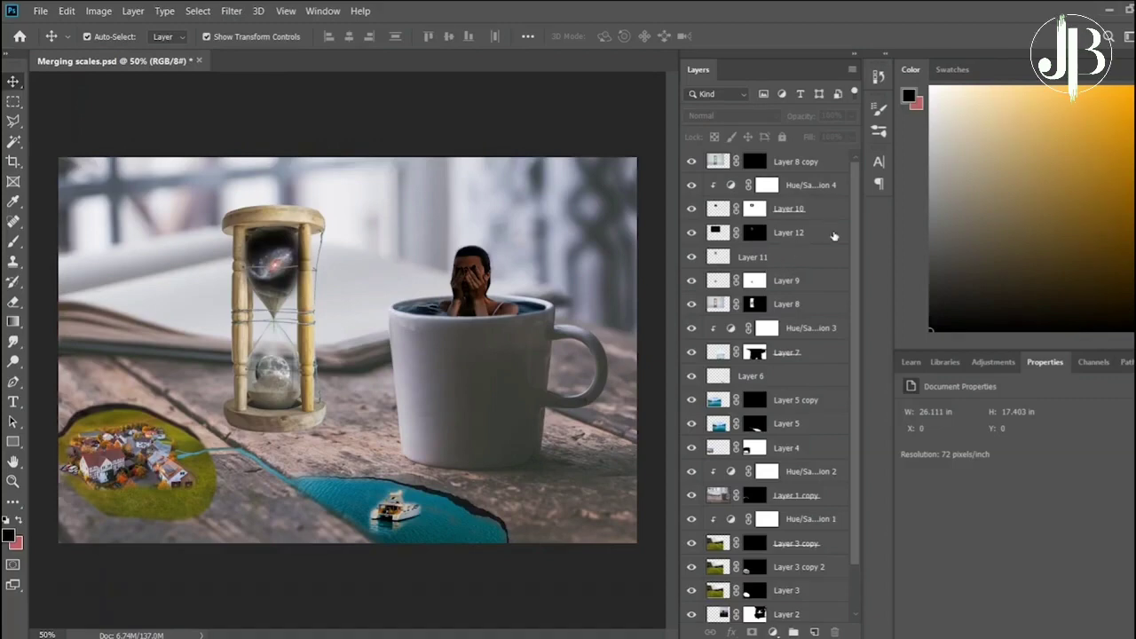
# - Paint soft blue over the hourglass on new Layer 13 with a huge 10% brush
pyautogui.click(834, 235)
pyautogui.hotkey('ctrl', 'shift', 'alt', 'n')
pyautogui.click(1091, 144)
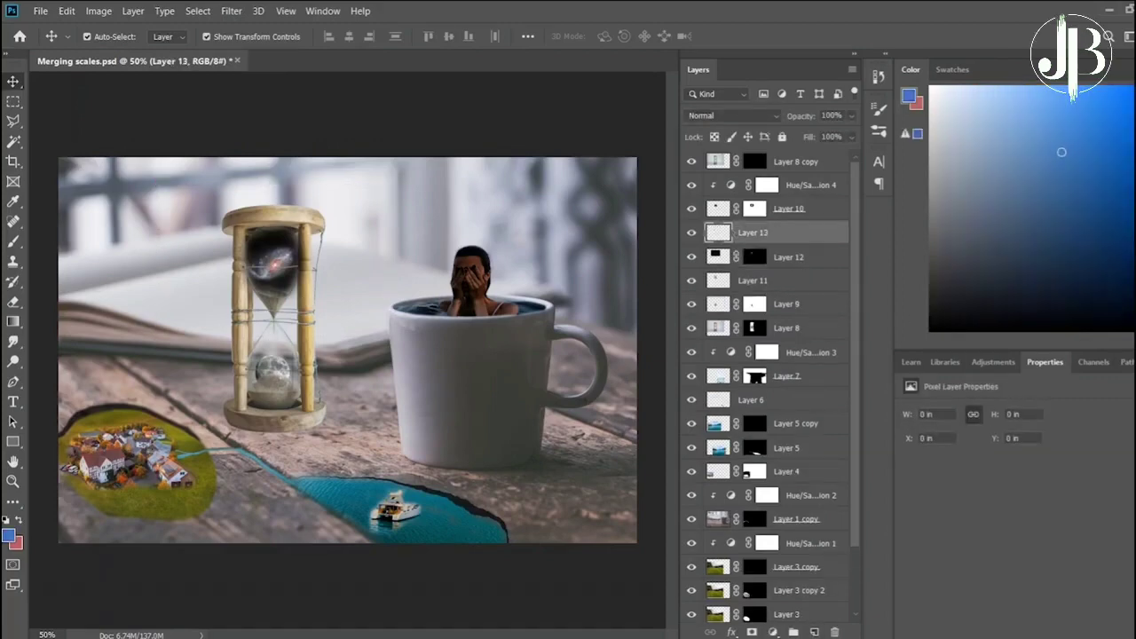
pyautogui.press('b')
pyautogui.moveTo(171, 89); pyautogui.dragTo(267, 97)
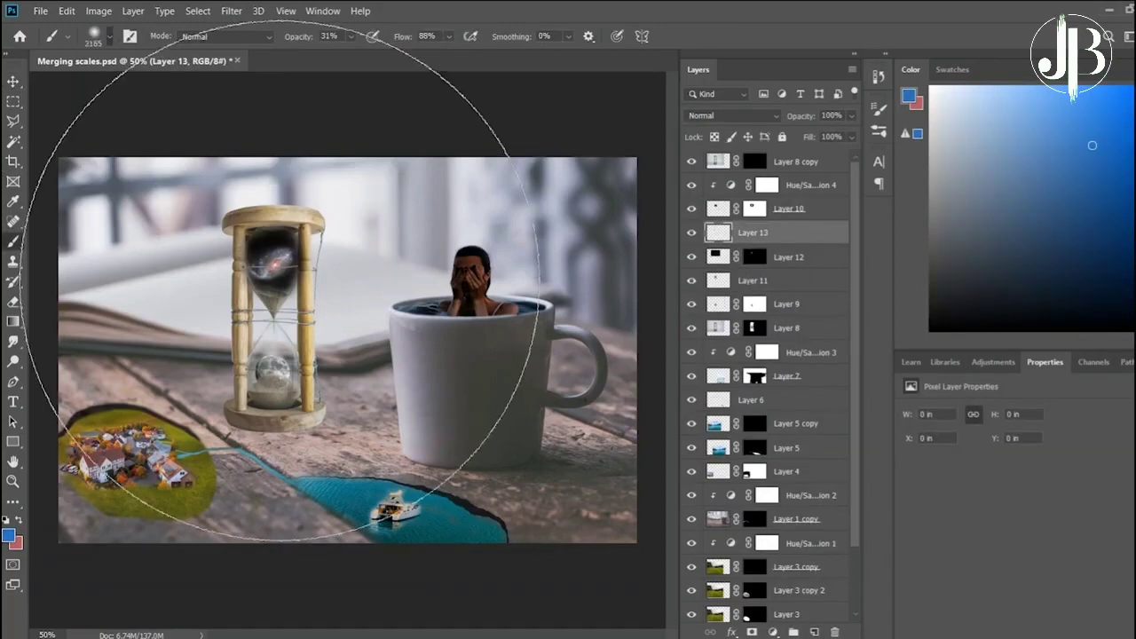
pyautogui.press('1')
pyautogui.moveTo(337, 204); pyautogui.dragTo(413, 435)
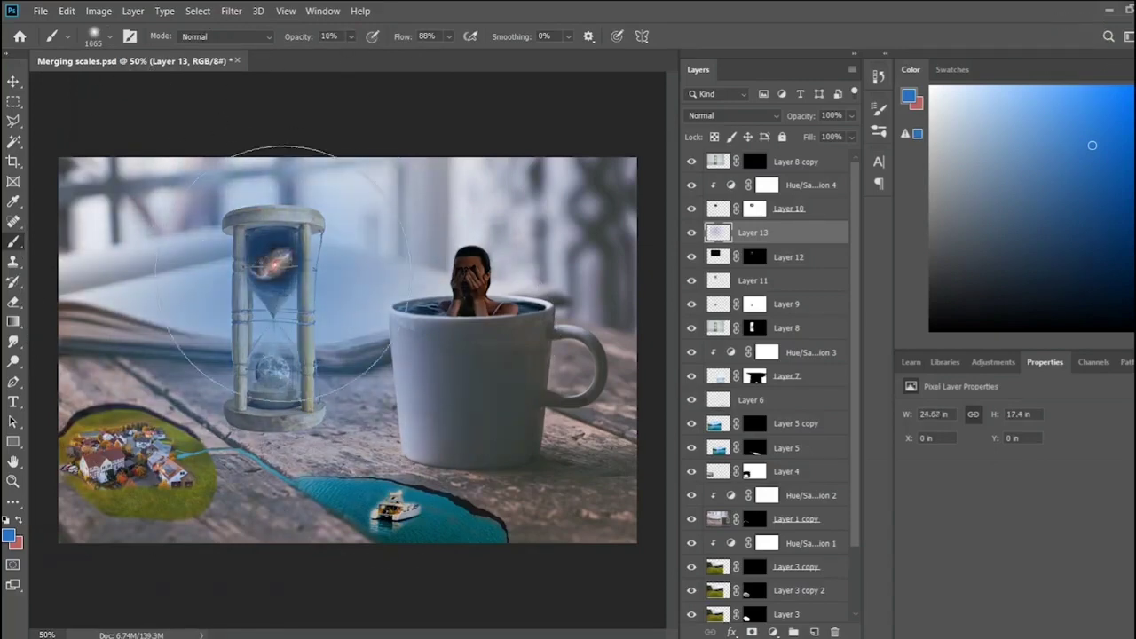
# - Set Layer 13's blend mode to Linear Burn and select galaxy Layer 10
pyautogui.click(732, 115)
pyautogui.click(736, 206)
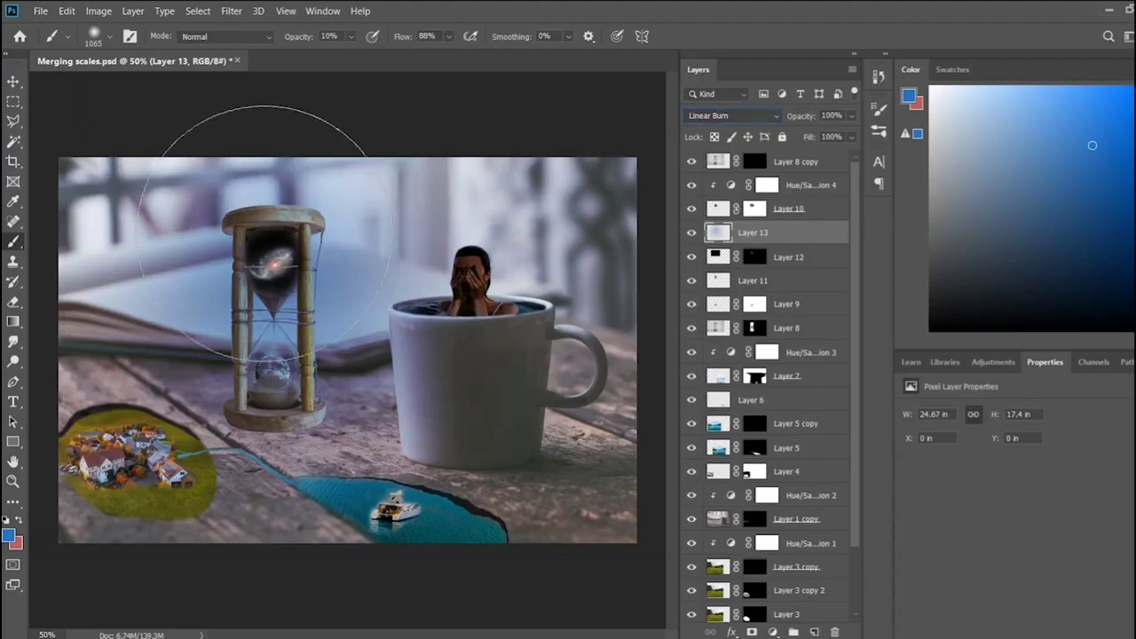
pyautogui.press('[')
pyautogui.press('[')
pyautogui.press('[')
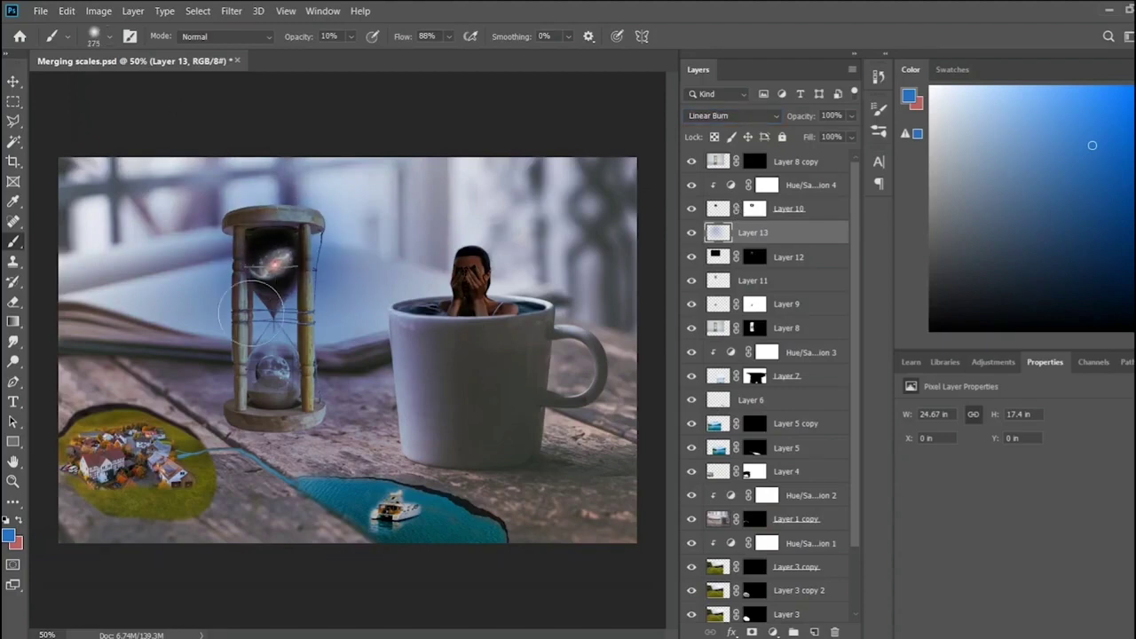
pyautogui.scroll(1, 258, 305)
pyautogui.scroll(5, 258, 304)
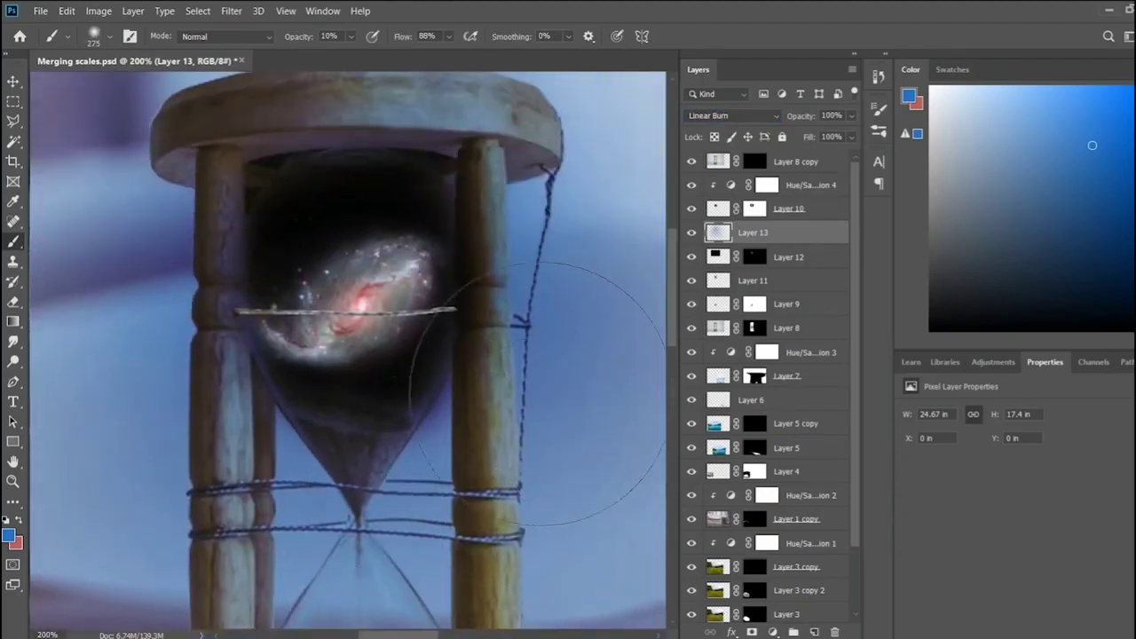
pyautogui.press('v')
pyautogui.click(430, 307)
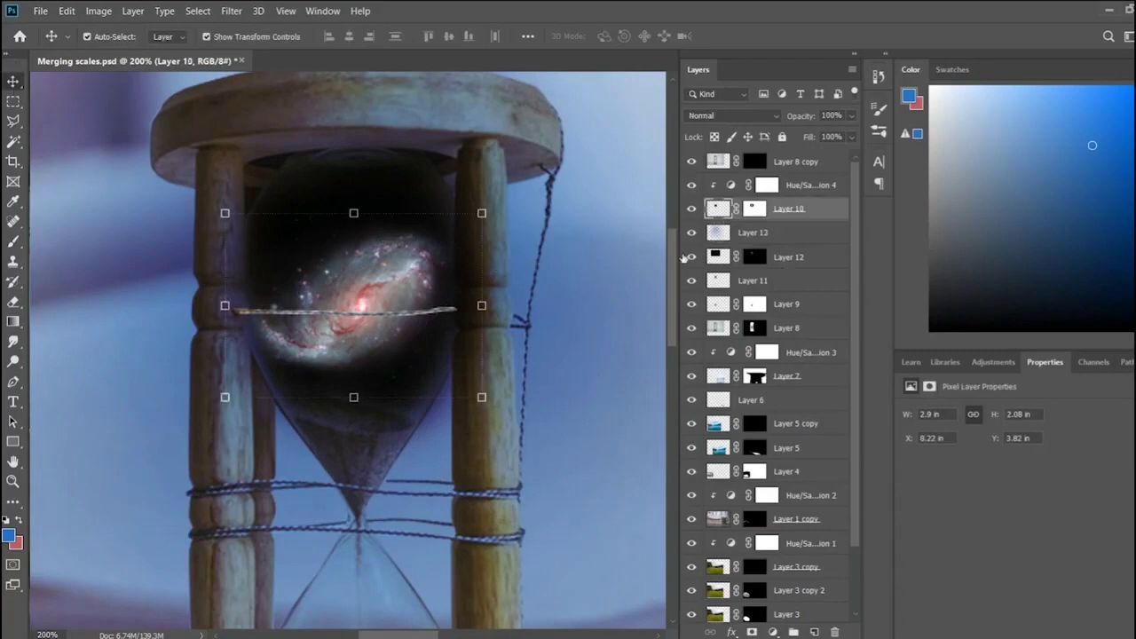
# - Shift Hue/Saturation 4's hue toward cool blue and mask parts of the galaxy with a size-47 black brush
pyautogui.click(767, 185)
pyautogui.moveTo(1021, 470)
pyautogui.mouseDown()
pyautogui.moveTo(1071, 472)
pyautogui.moveTo(904, 473)
pyautogui.mouseUp()
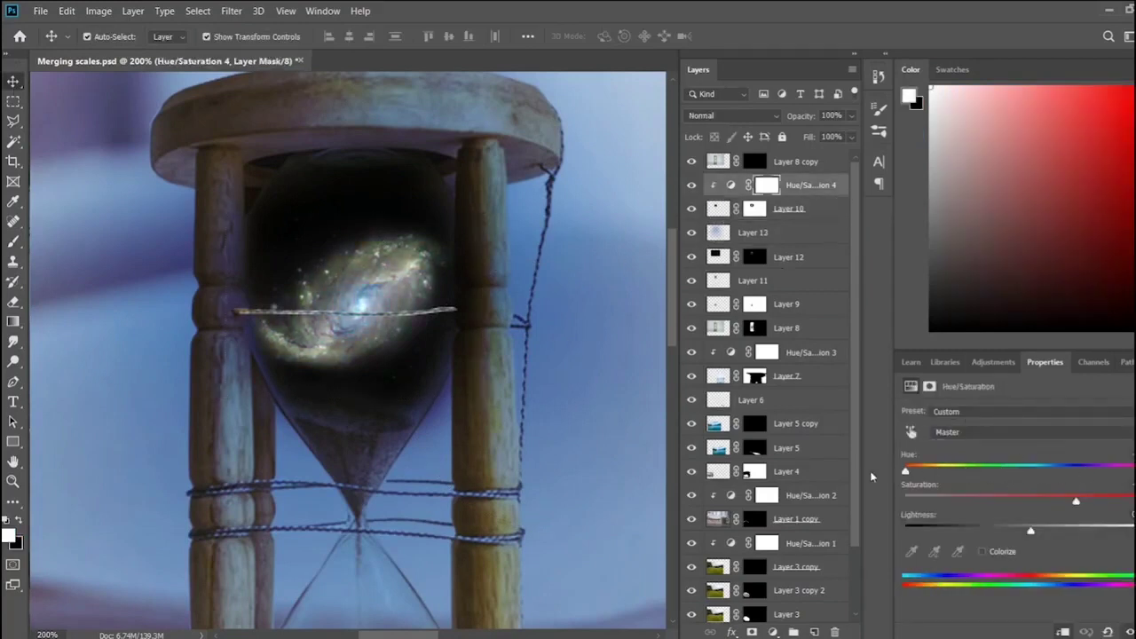
pyautogui.press('x')
pyautogui.press('b')
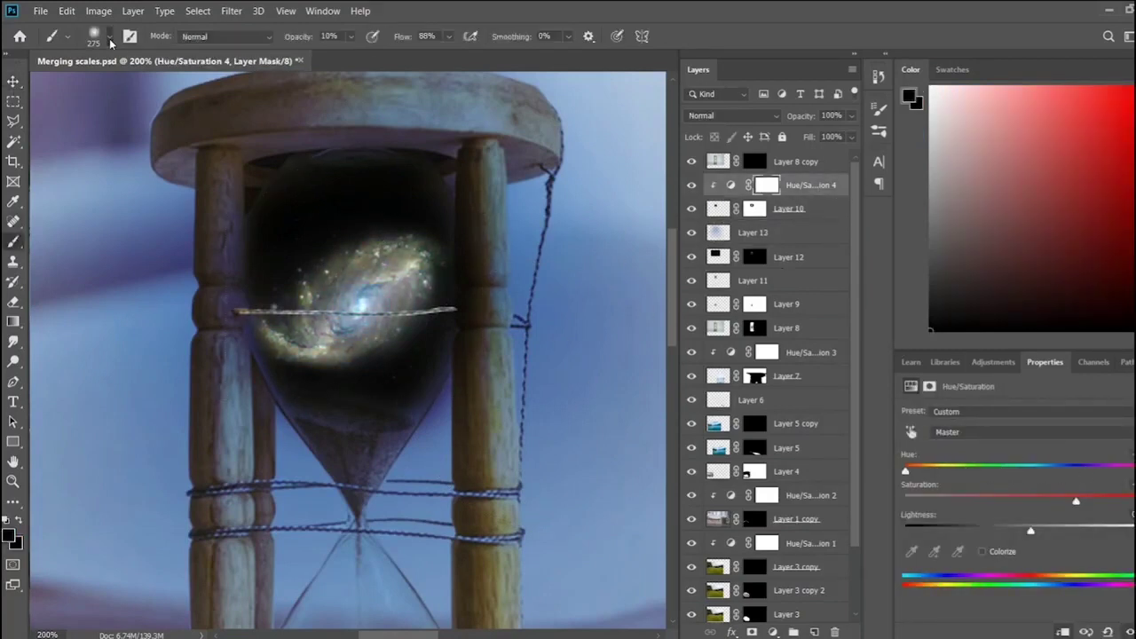
pyautogui.press('[')
pyautogui.press('[')
pyautogui.press('[')
pyautogui.moveTo(390, 256); pyautogui.dragTo(364, 355)
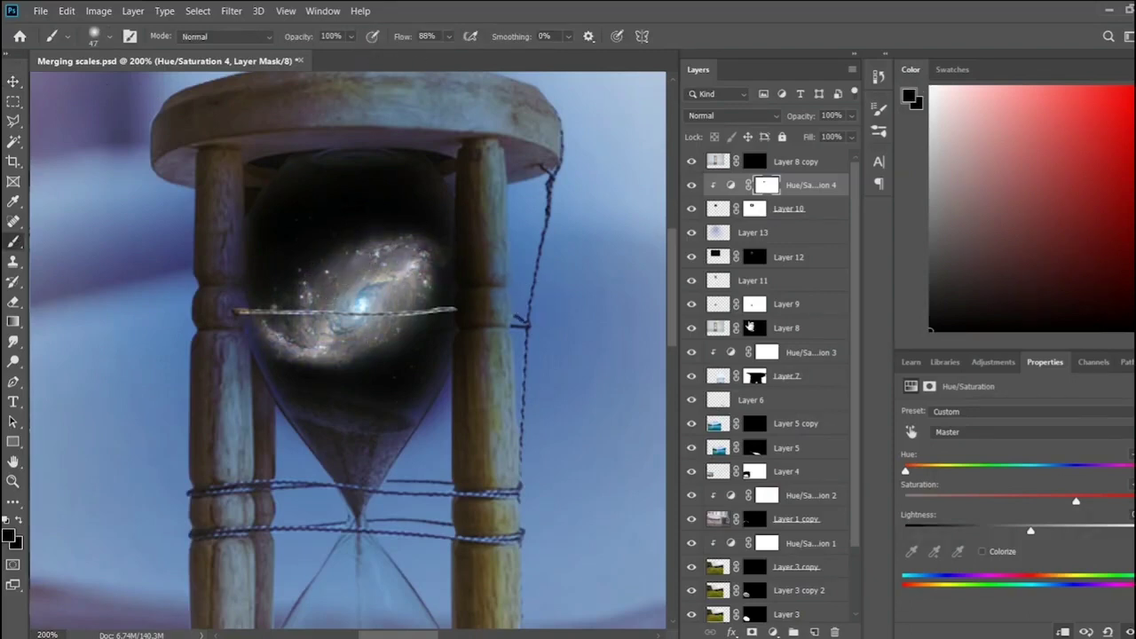
# - Lower Layer 11's opacity to 45%
pyautogui.hotkey('ctrl', '0')
pyautogui.hotkey('ctrl', '1')
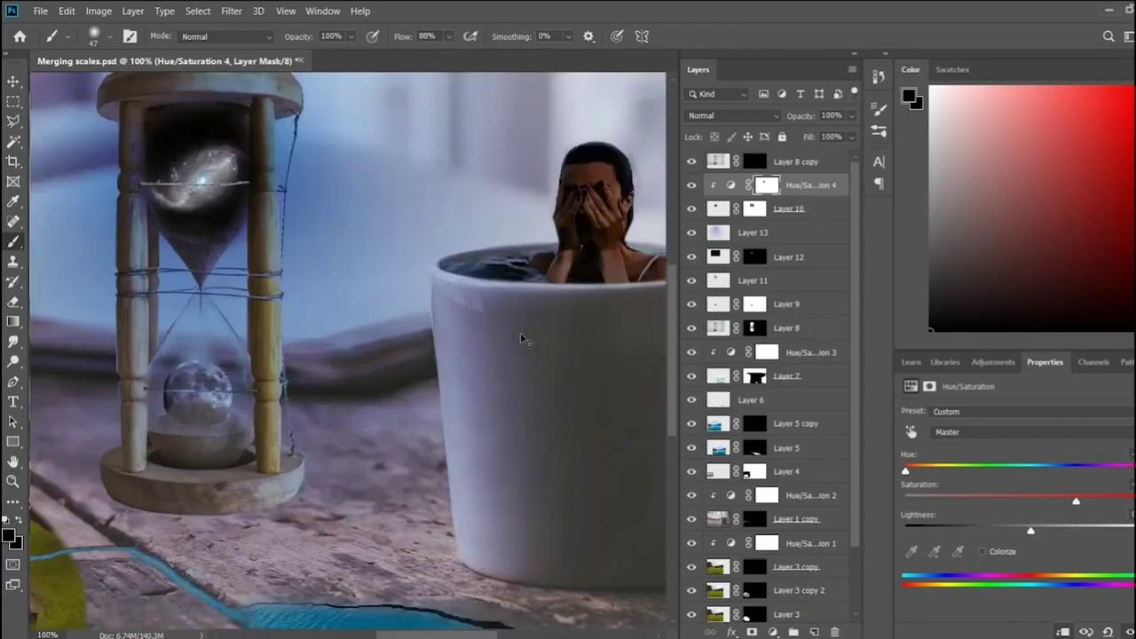
pyautogui.hotkey('ctrl', '+')
pyautogui.hscroll(-5, 376, 604)
pyautogui.scroll(4, 375, 604)
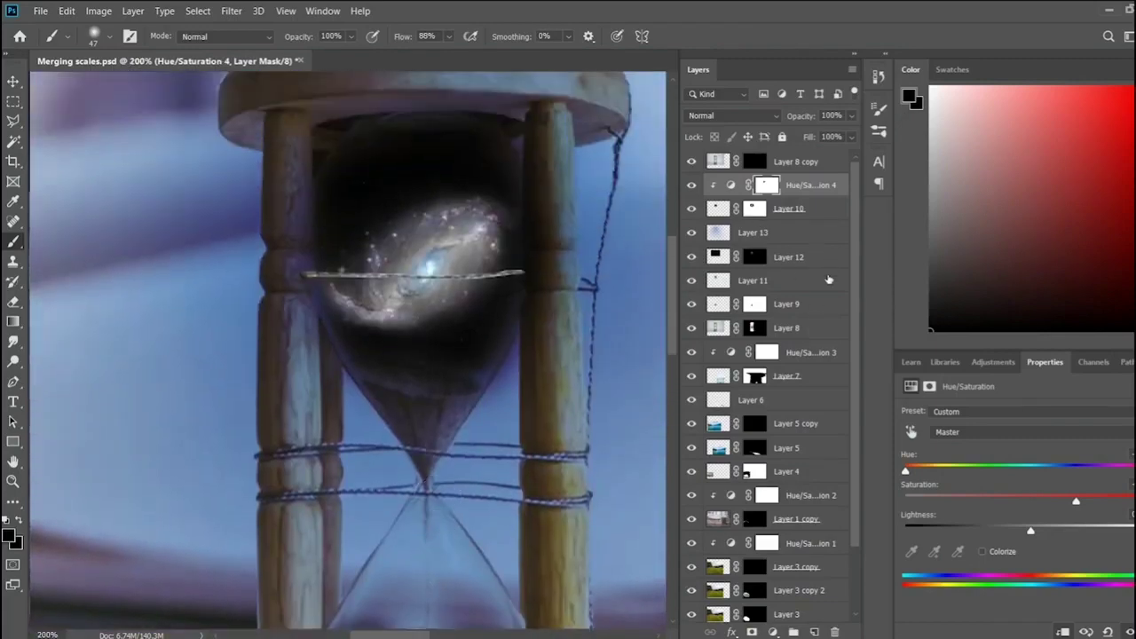
pyautogui.click(828, 279)
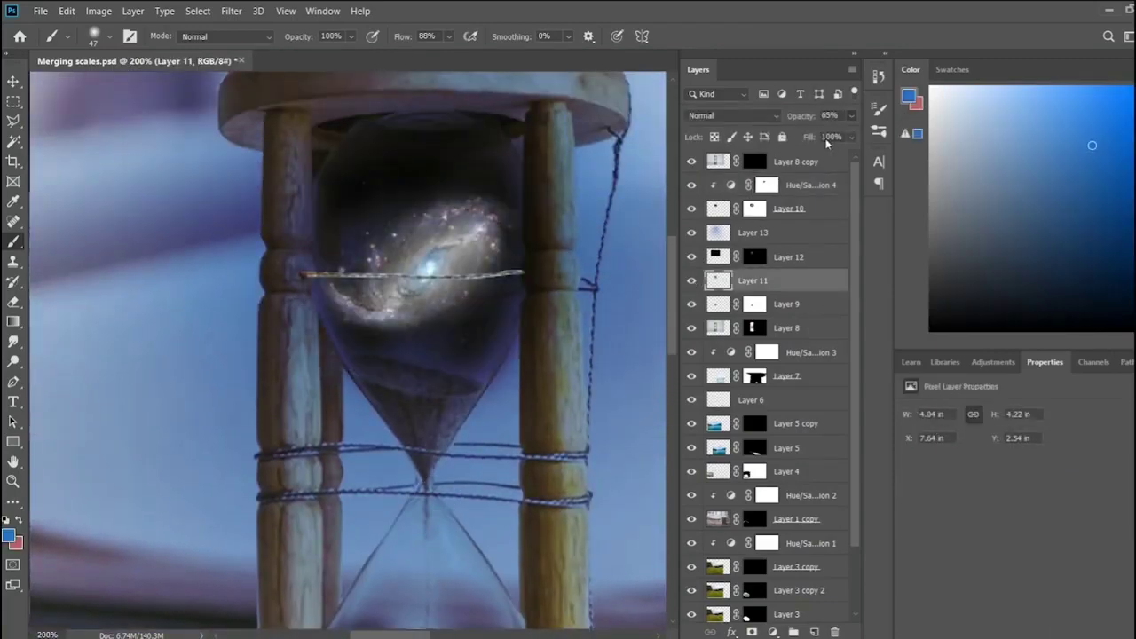
pyautogui.write('45')
pyautogui.press('Return')
pyautogui.keyDown('alt'); pyautogui.click(346, 178); pyautogui.keyUp('alt')
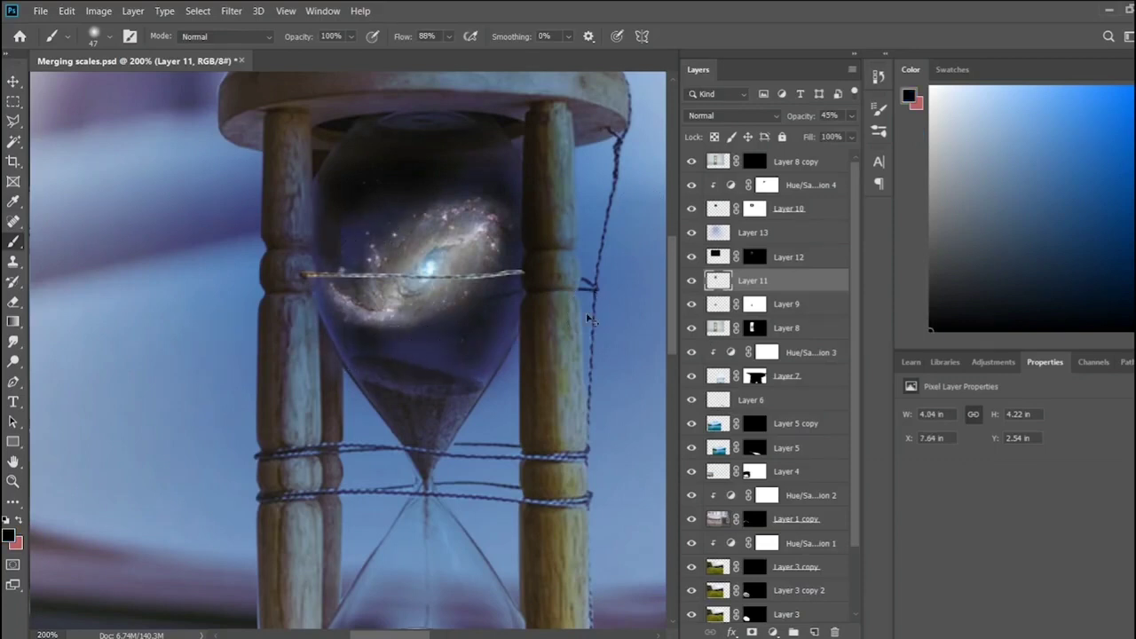
pyautogui.hotkey('ctrl', '+')
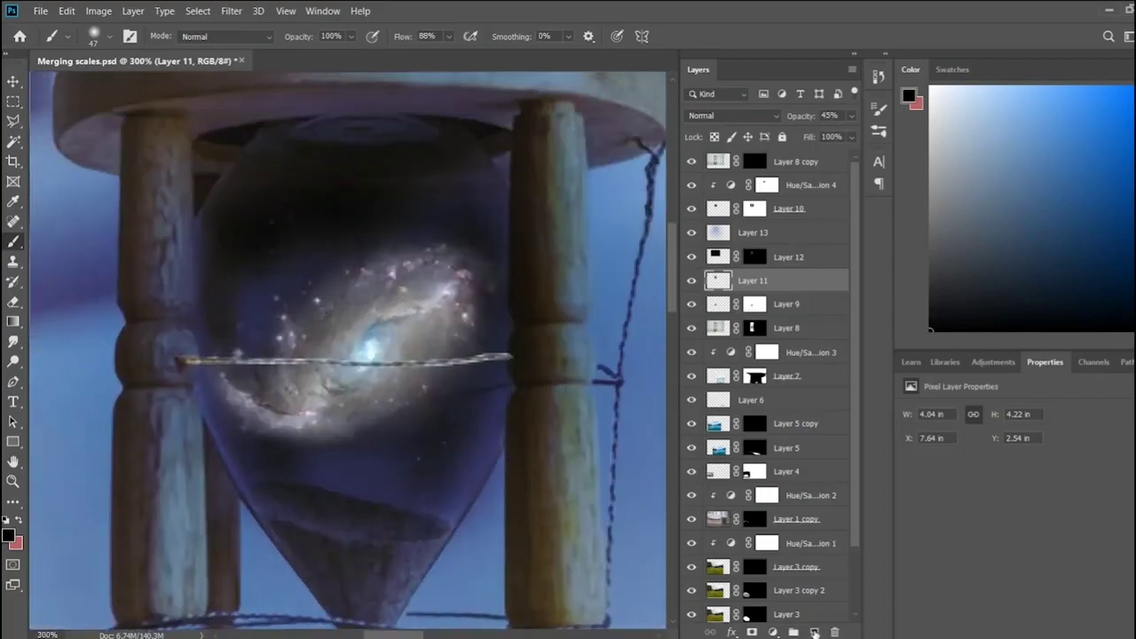
# - Paint blue over the galaxy on new Layer 14 set to Screen blend mode
pyautogui.click(815, 632)
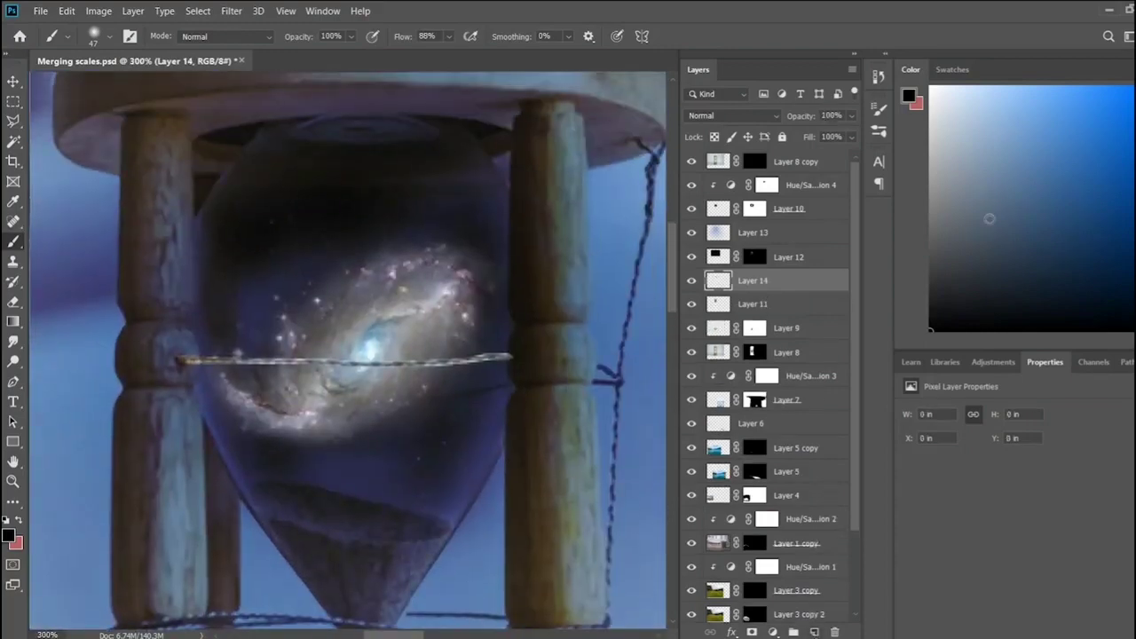
pyautogui.click(1092, 120)
pyautogui.moveTo(304, 284)
pyautogui.mouseDown()
pyautogui.moveTo(423, 248)
pyautogui.moveTo(448, 384)
pyautogui.mouseUp()
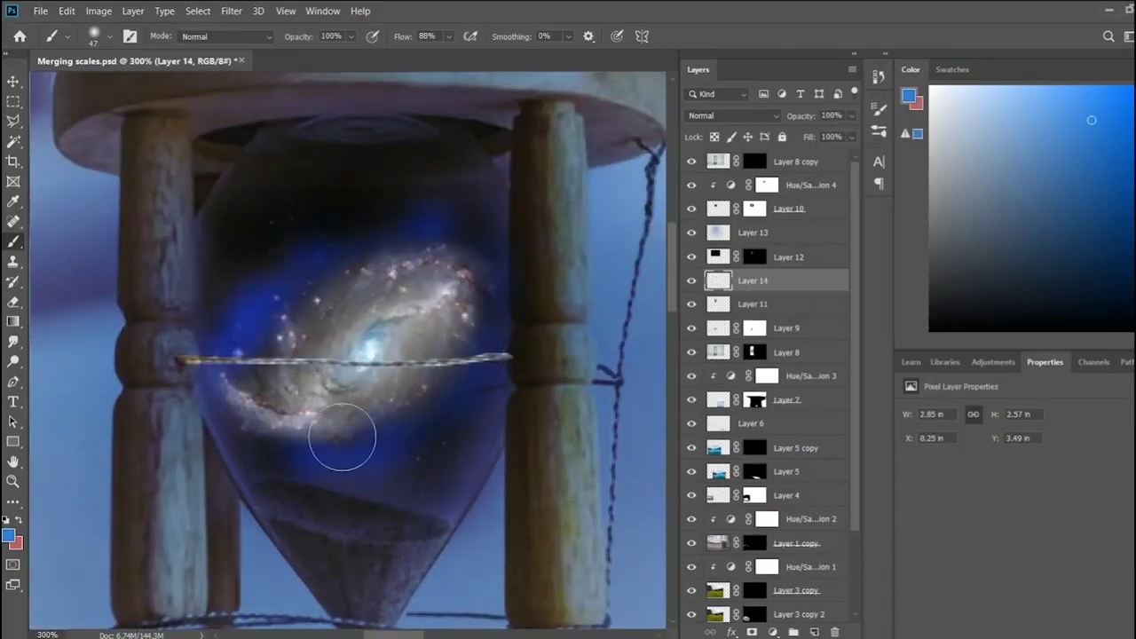
pyautogui.click(732, 116)
pyautogui.click(729, 242)
pyautogui.hotkey('ctrl', '0')
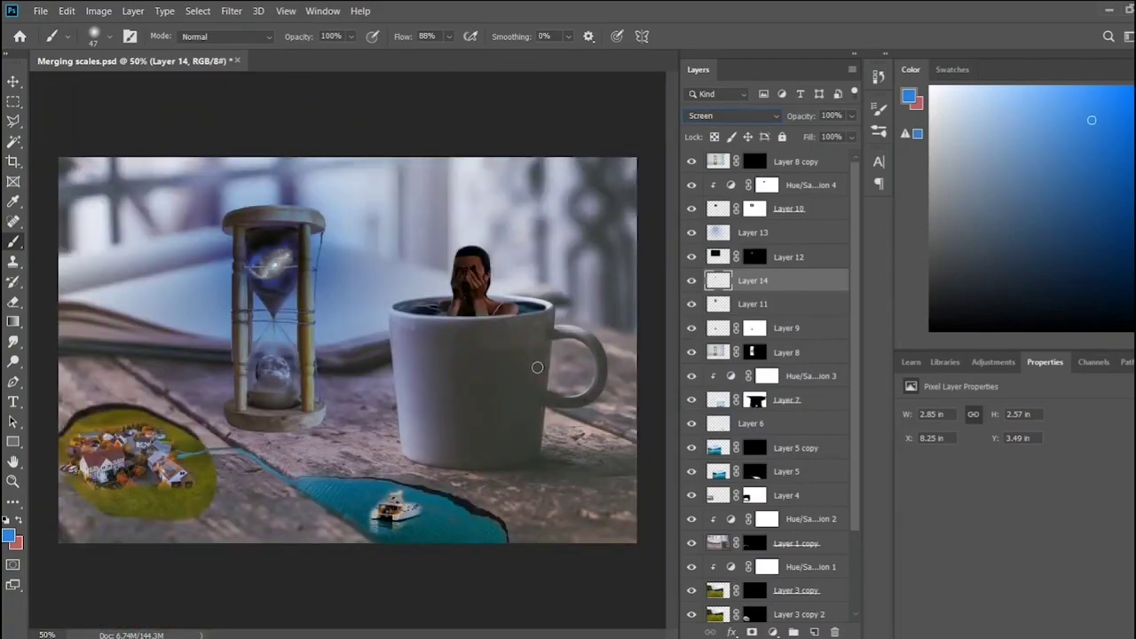
# - Add a Hue/Saturation adjustment above Layer 9 with lowered Lightness to darken the scene
pyautogui.press('v')
pyautogui.click(465, 244)
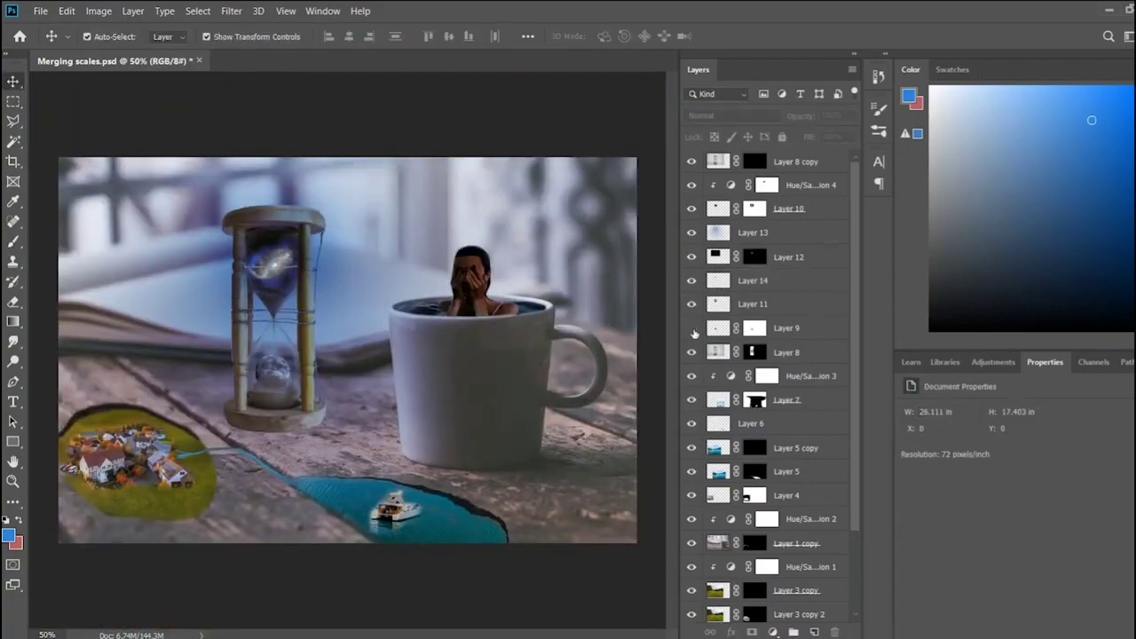
pyautogui.click(993, 362)
pyautogui.click(930, 423)
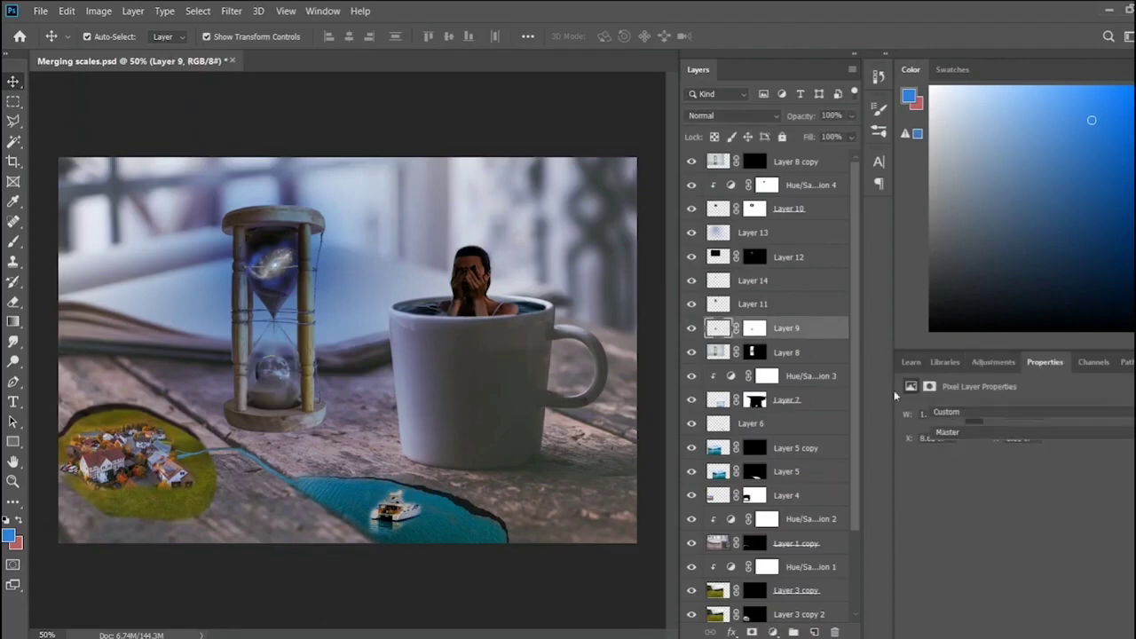
pyautogui.moveTo(1031, 533); pyautogui.dragTo(1005, 533)
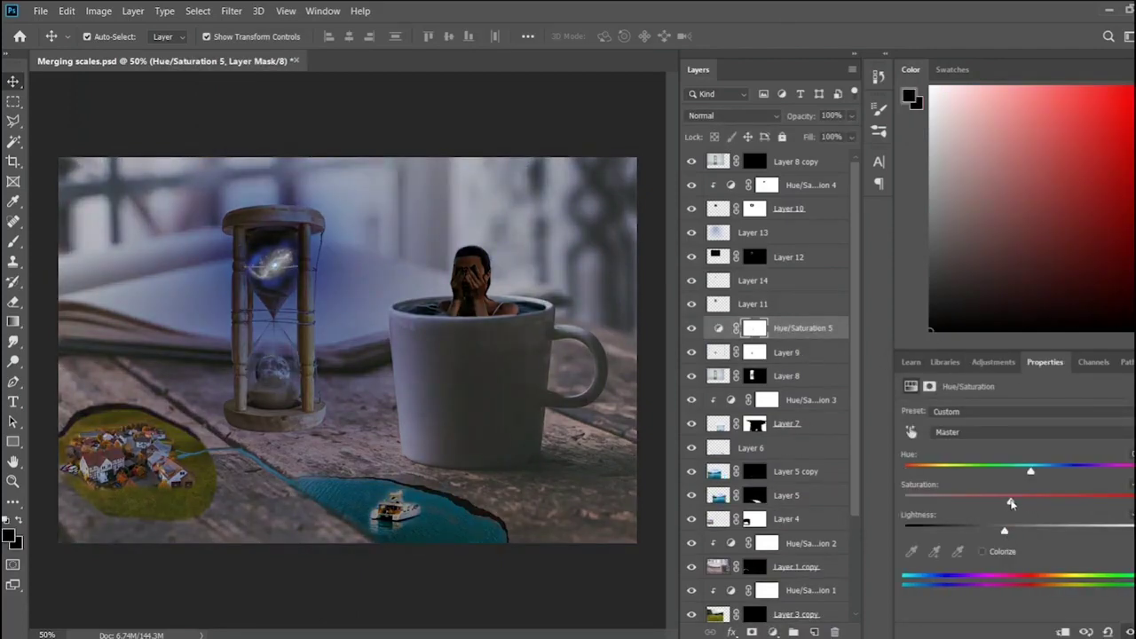
pyautogui.moveTo(1003, 530); pyautogui.dragTo(990, 530)
# - Brush a soft black vignette on new Layer 15 using a size 401, low-opacity brush
pyautogui.hotkey('ctrl', 'shift', 'alt', 'n')
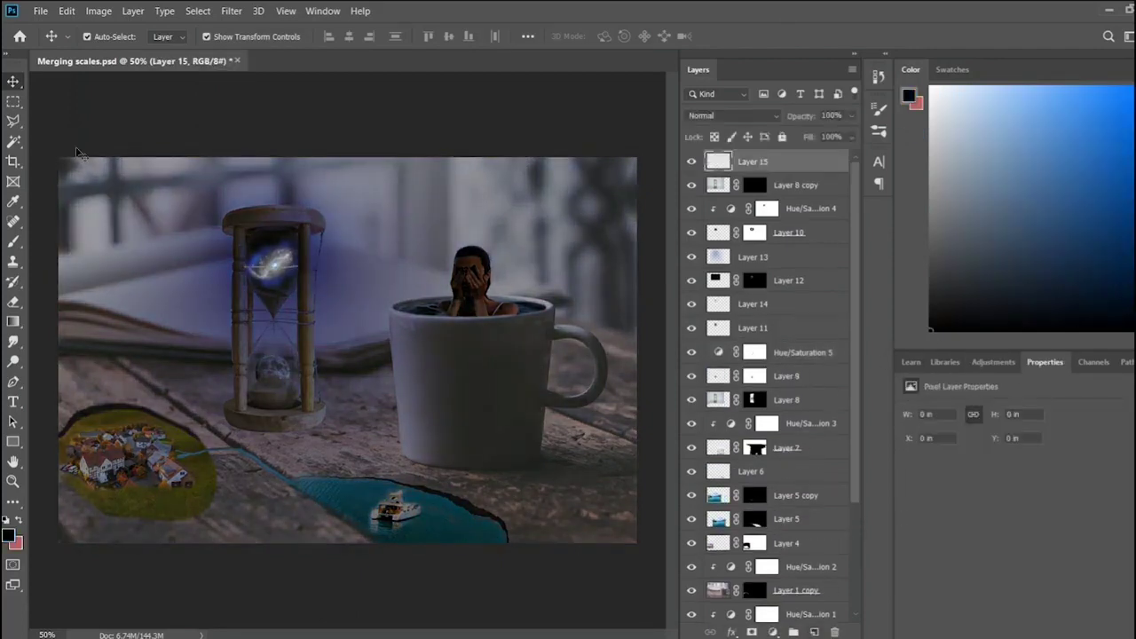
pyautogui.press('b')
pyautogui.press(']')
pyautogui.press(']')
pyautogui.press(']')
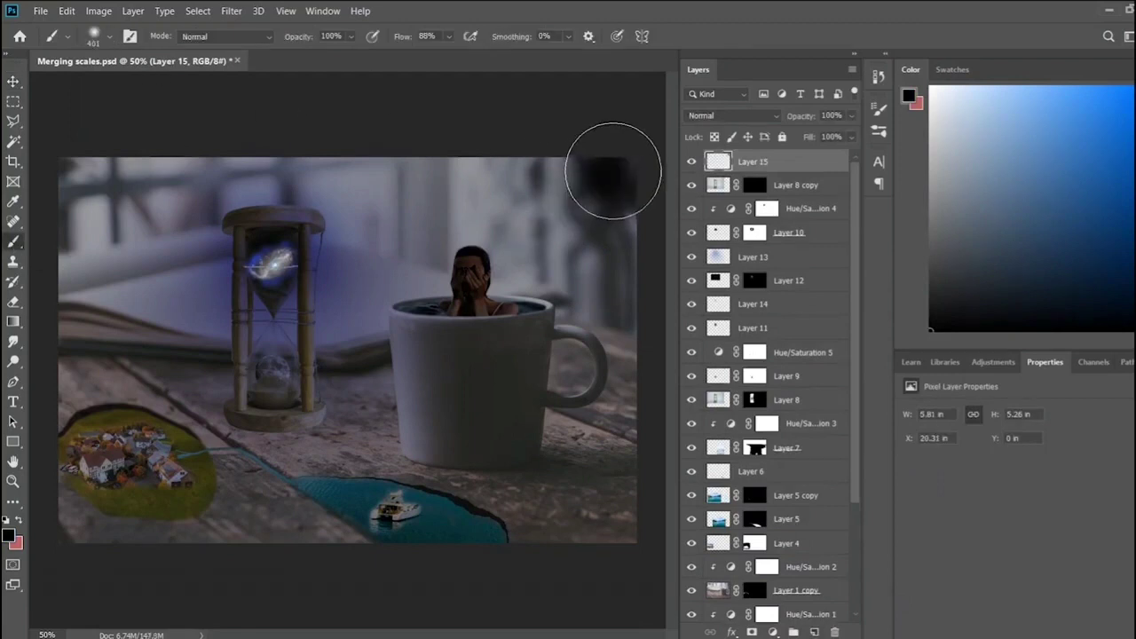
pyautogui.moveTo(352, 42); pyautogui.dragTo(330, 48)
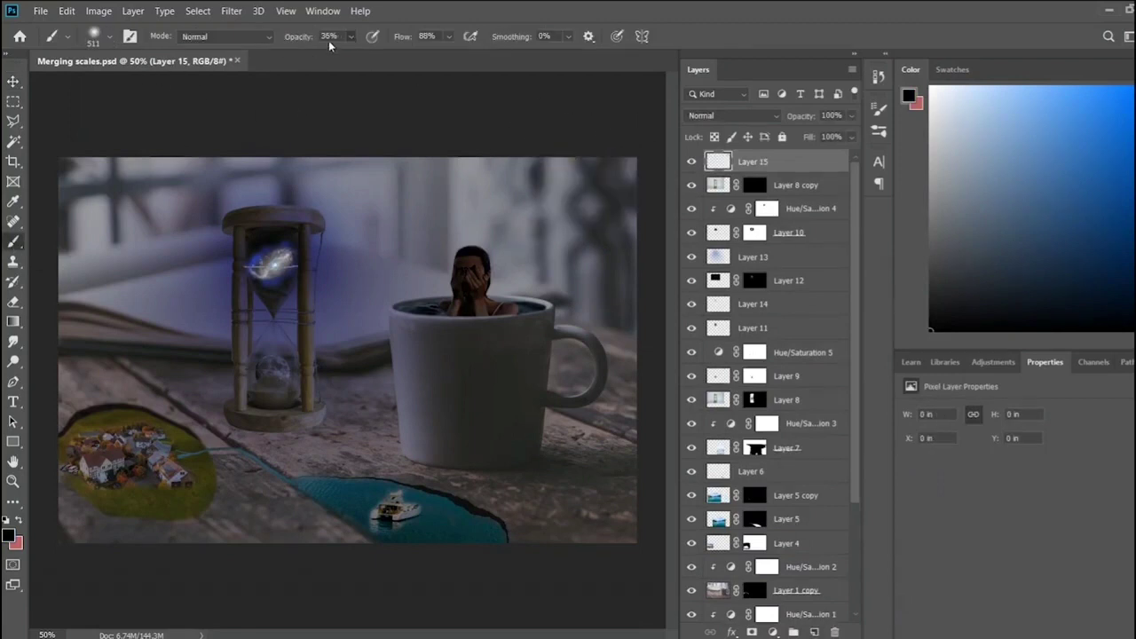
pyautogui.hotkey('ctrl', '-')
pyautogui.press('1')
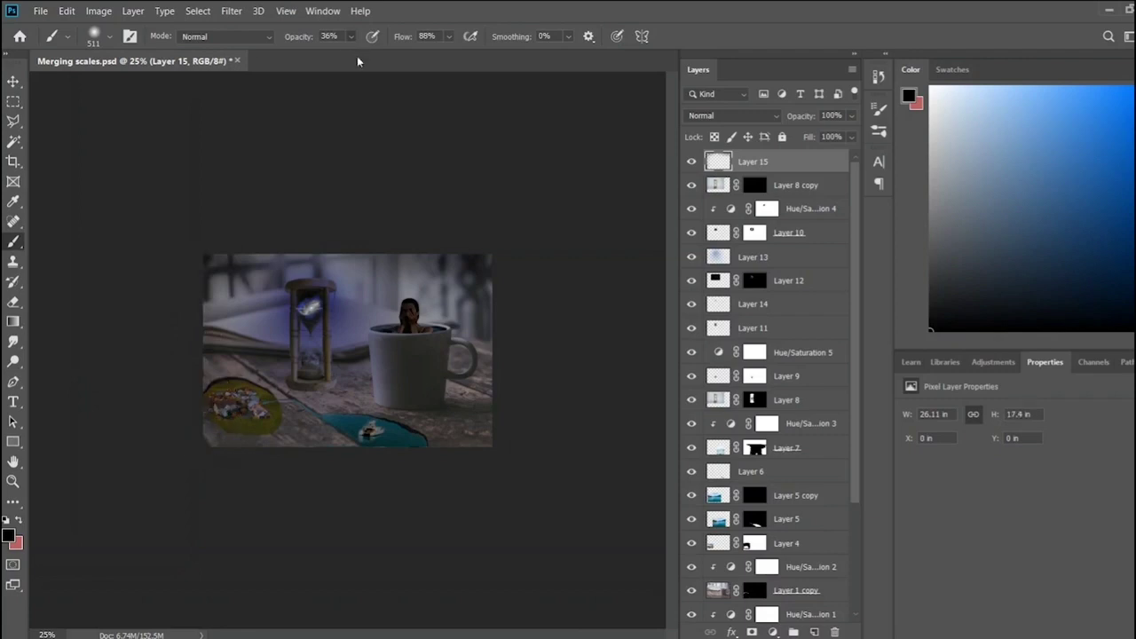
pyautogui.hotkey('ctrl', 'z')
pyautogui.hotkey('ctrl', 'z')
pyautogui.hotkey('ctrl', 'z')
pyautogui.hotkey('ctrl', 'z')
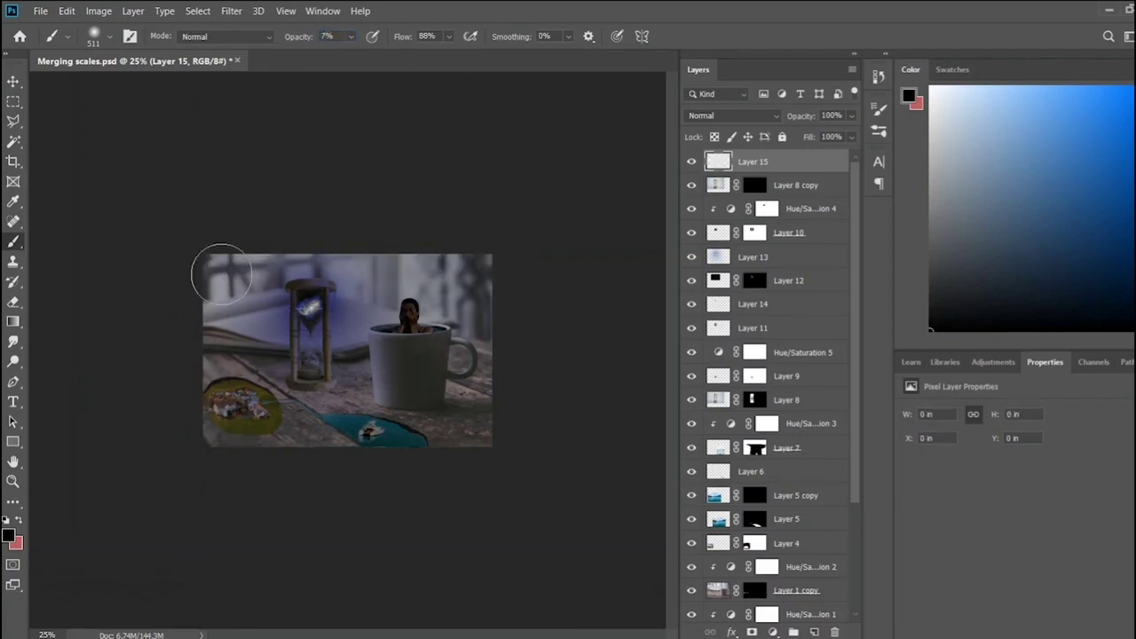
pyautogui.moveTo(217, 271)
pyautogui.mouseDown()
pyautogui.moveTo(222, 452)
pyautogui.moveTo(487, 426)
pyautogui.moveTo(489, 257)
pyautogui.moveTo(213, 259)
pyautogui.mouseUp()
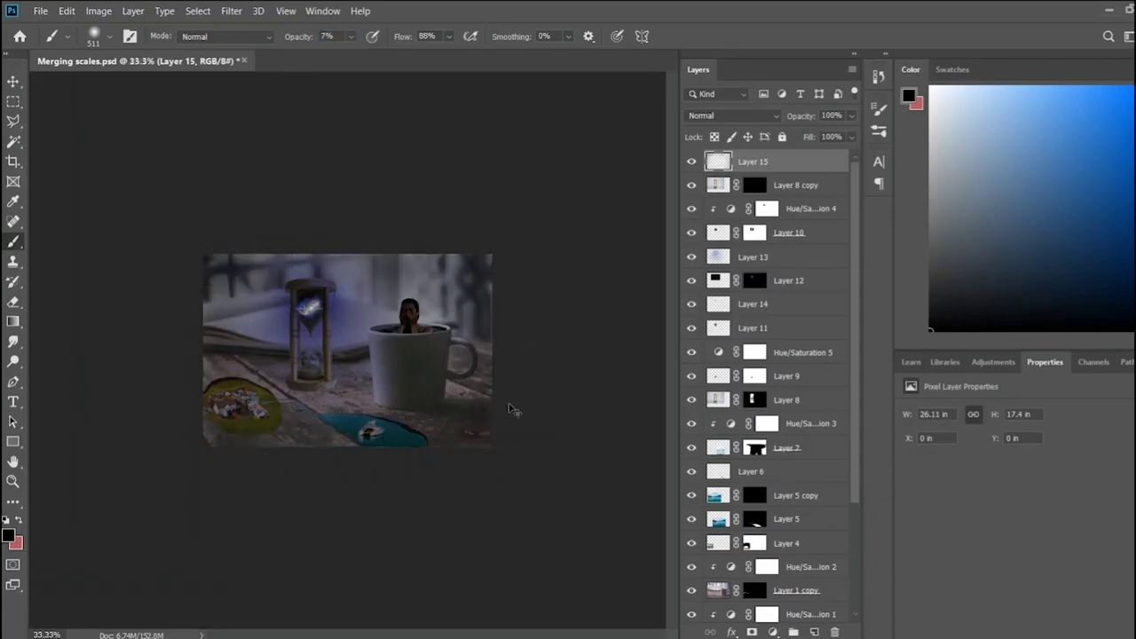
pyautogui.hotkey('ctrl', '+')
pyautogui.press('v')
pyautogui.click(483, 360)
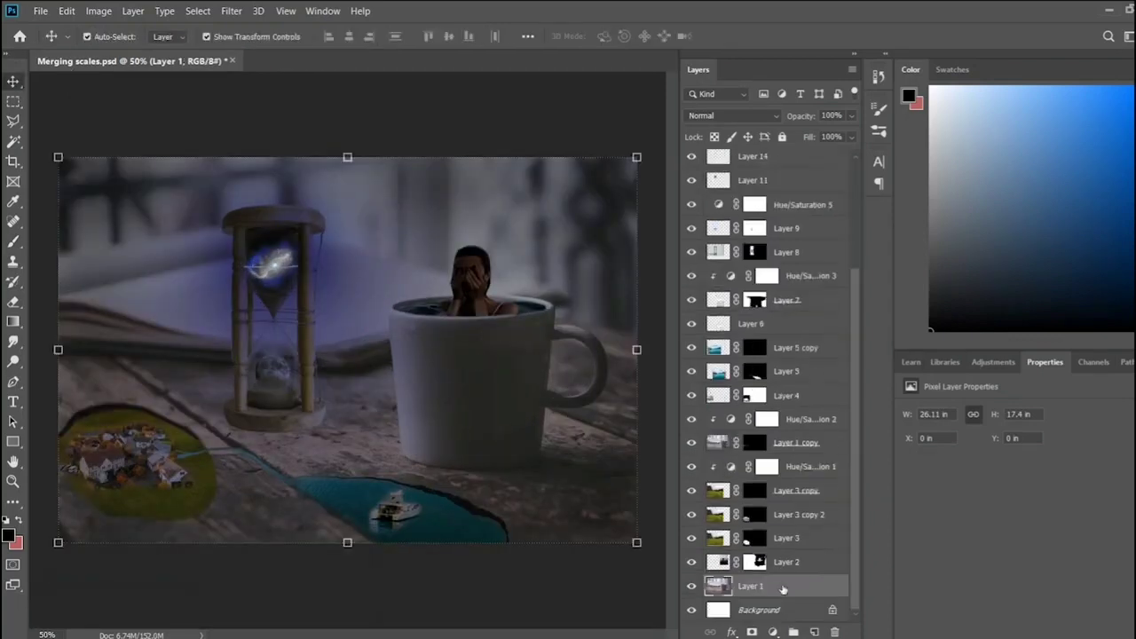
# - Duplicate Layer 1 and add a Hue/Saturation layer colorized to a saturated blue
pyautogui.moveTo(750, 610); pyautogui.dragTo(813, 632)
pyautogui.click(993, 361)
pyautogui.click(927, 417)
pyautogui.click(981, 551)
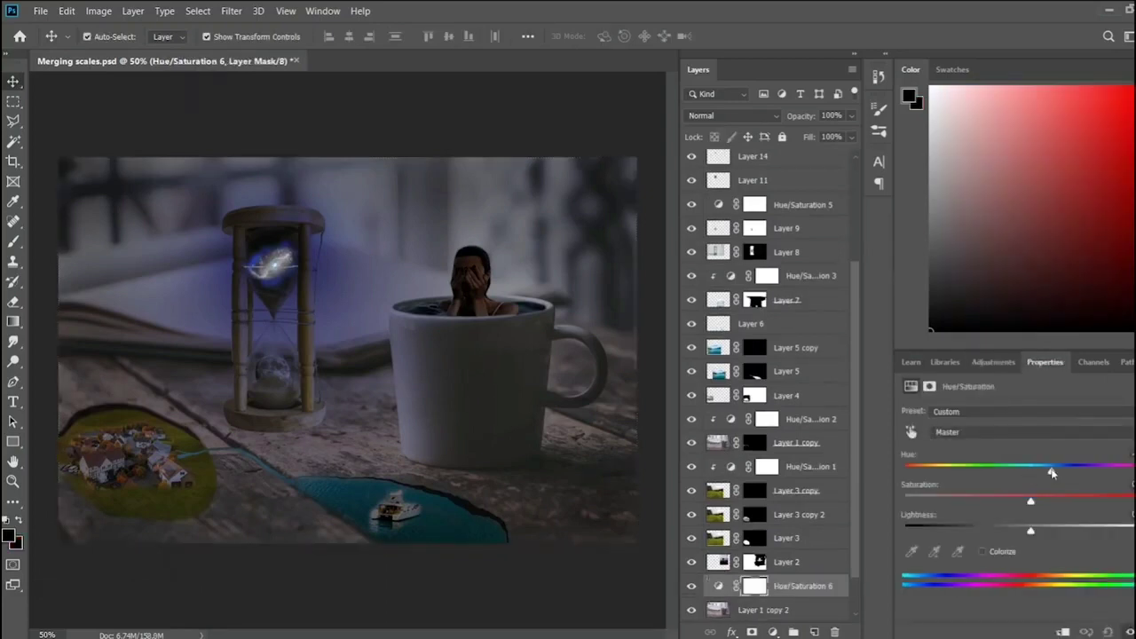
pyautogui.moveTo(1053, 471); pyautogui.dragTo(1060, 471)
pyautogui.moveTo(968, 501); pyautogui.dragTo(1039, 501)
# - Add a mask to Layer 1 copy 2, invert it, and paint near the hourglass base
pyautogui.click(759, 610)
pyautogui.keyDown('alt'); pyautogui.click(751, 632); pyautogui.keyUp('alt')
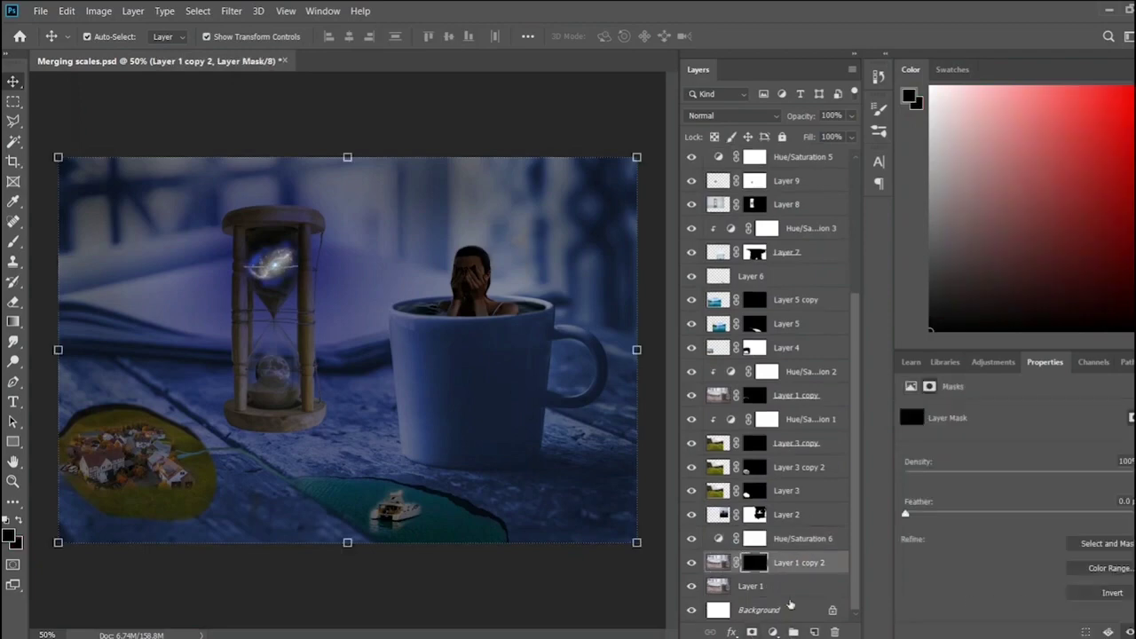
pyautogui.hotkey('ctrl', 'i')
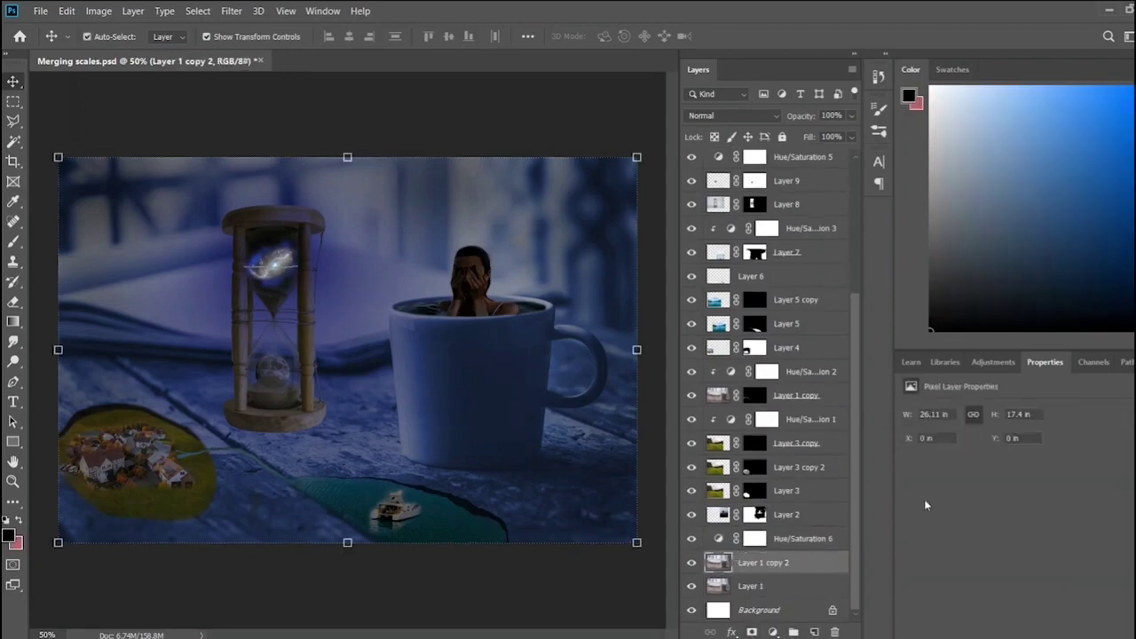
pyautogui.click(759, 569)
pyautogui.press('b')
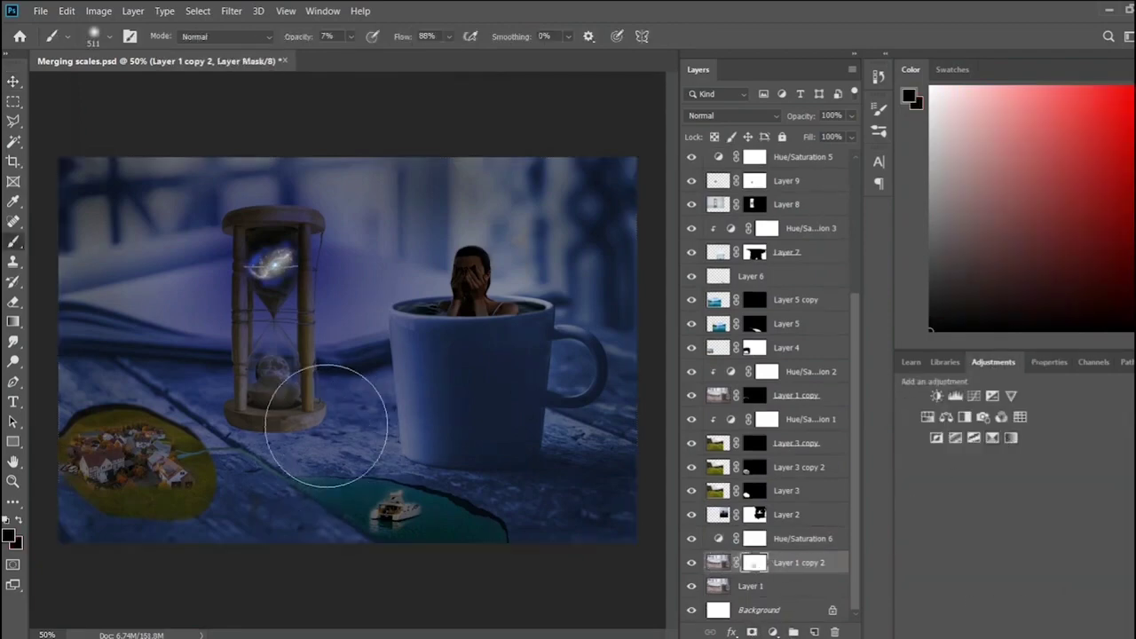
pyautogui.moveTo(337, 417); pyautogui.dragTo(362, 426)
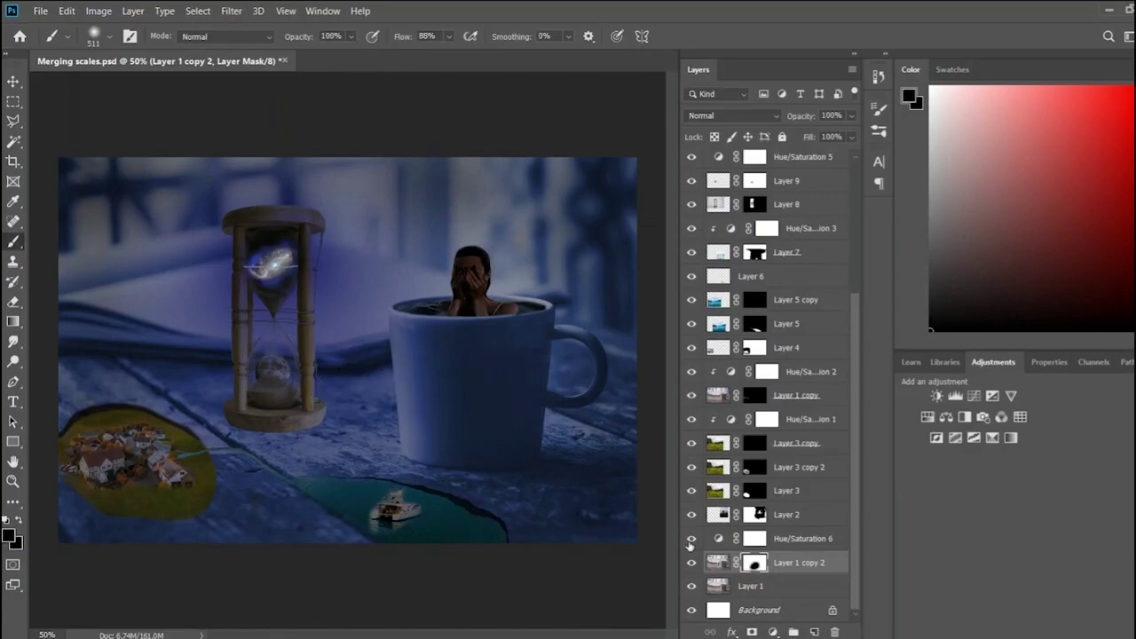
# - Clip Hue/Saturation 6 to Layer 1 copy 2 and invert its mask to black
pyautogui.keyDown('alt'); pyautogui.click(800, 551); pyautogui.keyUp('alt')
pyautogui.hotkey('ctrl', 'z')
pyautogui.hotkey('ctrl', 'z')
pyautogui.keyDown('alt'); pyautogui.click(803, 550); pyautogui.keyUp('alt')
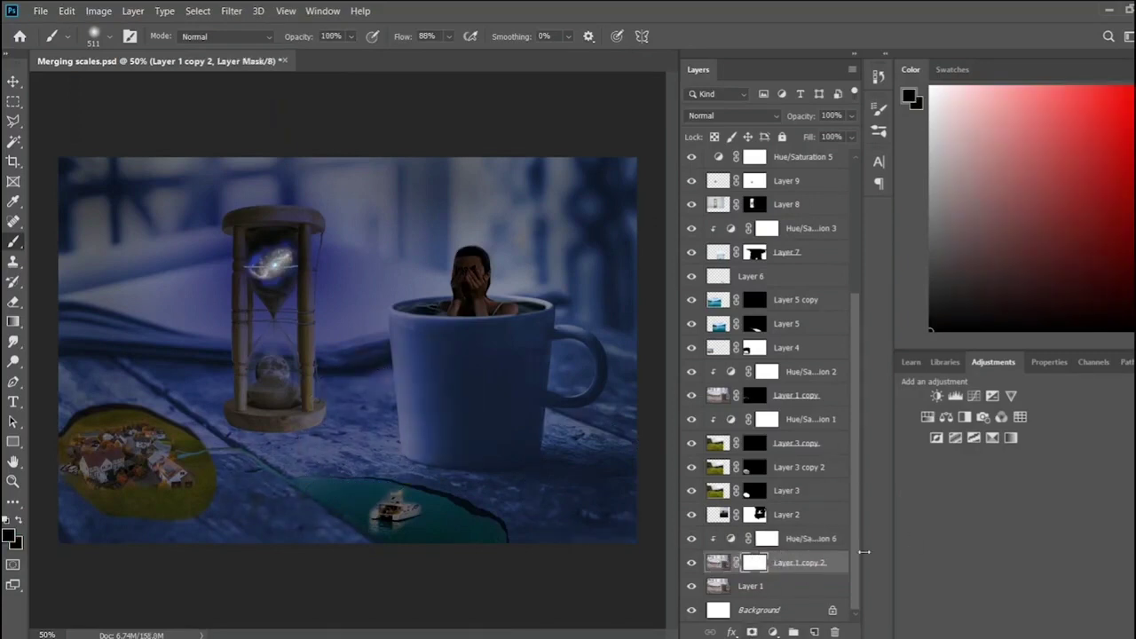
pyautogui.click(755, 566)
pyautogui.hotkey('ctrl', 'i')
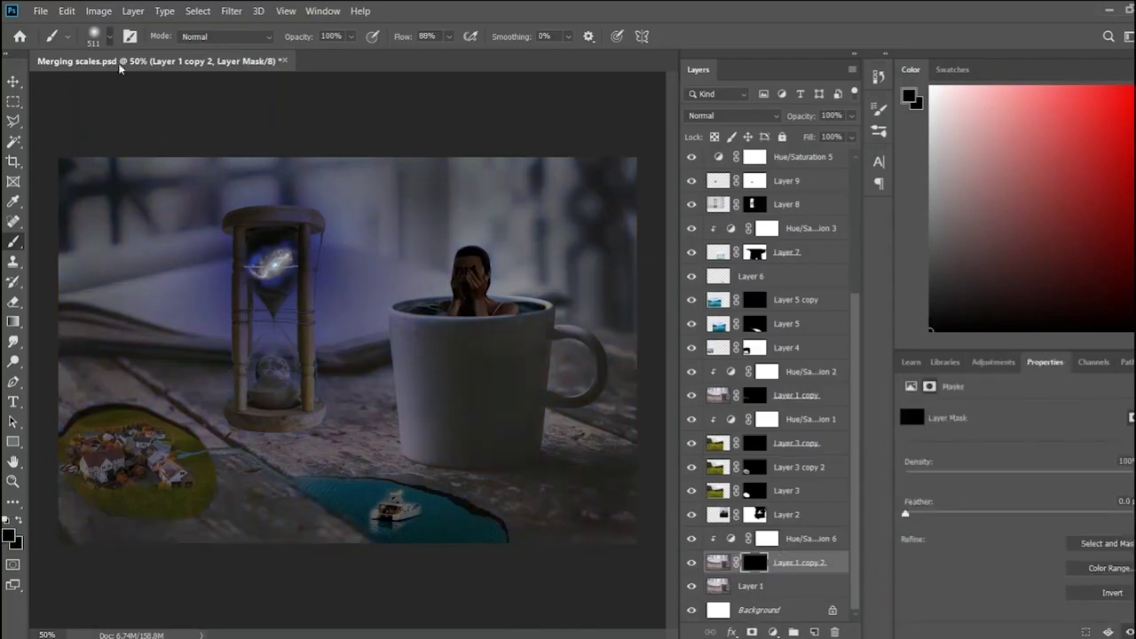
# - Paint white at 34% brush opacity to reveal the blue tint over the mug
pyautogui.press(']')
pyautogui.press(']')
pyautogui.press('x')
pyautogui.moveTo(431, 347)
pyautogui.mouseDown()
pyautogui.moveTo(413, 378)
pyautogui.moveTo(420, 410)
pyautogui.mouseUp()
pyautogui.press('3')
pyautogui.press('4')
pyautogui.moveTo(406, 337)
pyautogui.mouseDown()
pyautogui.moveTo(420, 393)
pyautogui.moveTo(325, 431)
pyautogui.moveTo(216, 394)
pyautogui.moveTo(109, 325)
pyautogui.moveTo(367, 350)
pyautogui.moveTo(207, 244)
pyautogui.moveTo(197, 431)
pyautogui.moveTo(501, 485)
pyautogui.moveTo(271, 441)
pyautogui.moveTo(352, 399)
pyautogui.moveTo(355, 497)
pyautogui.moveTo(461, 426)
pyautogui.moveTo(435, 518)
pyautogui.mouseUp()
# - Duplicate Layer 2 and clip a colorized Hue/Saturation adjustment to the copy
pyautogui.press('v')
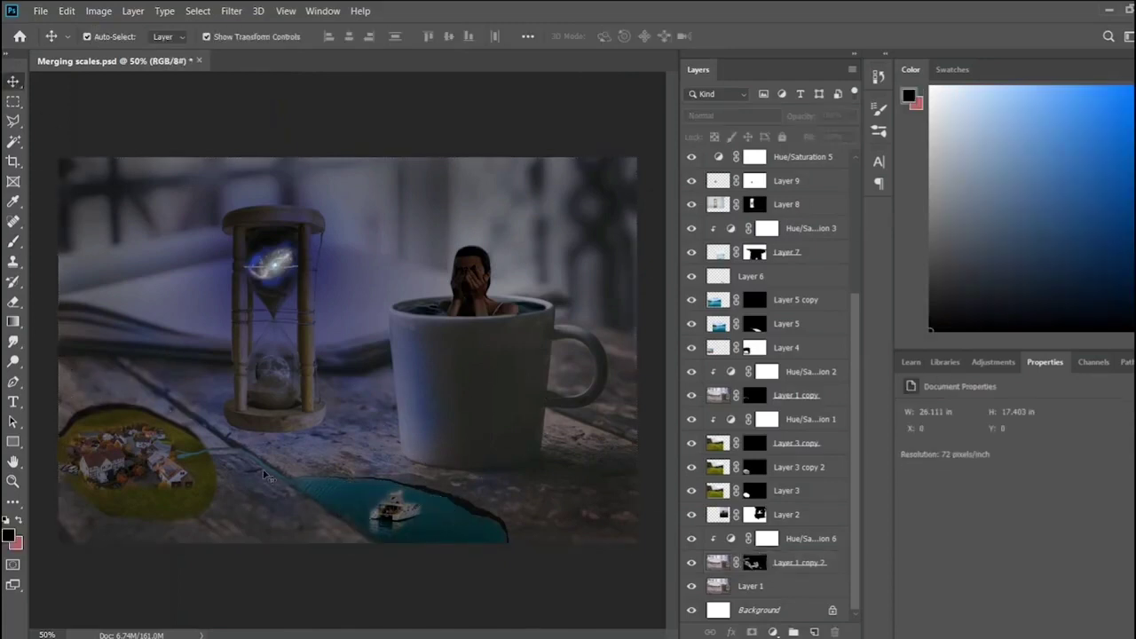
pyautogui.click(823, 515)
pyautogui.hotkey('ctrl', 'j')
pyautogui.click(993, 362)
pyautogui.click(929, 416)
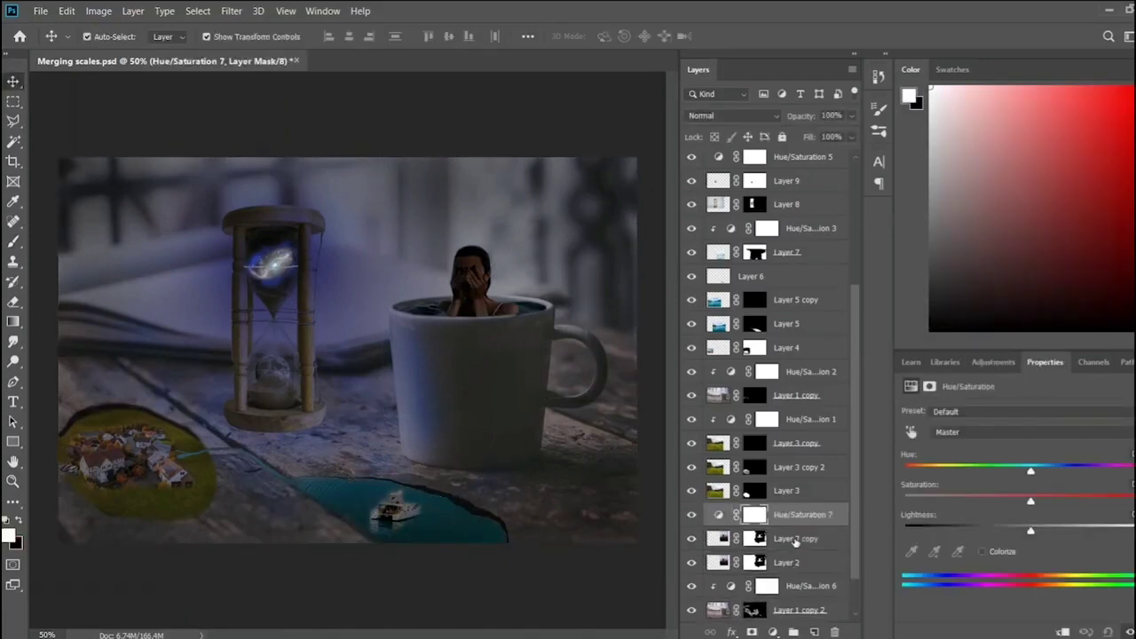
pyautogui.keyDown('alt'); pyautogui.click(790, 527); pyautogui.keyUp('alt')
pyautogui.click(981, 551)
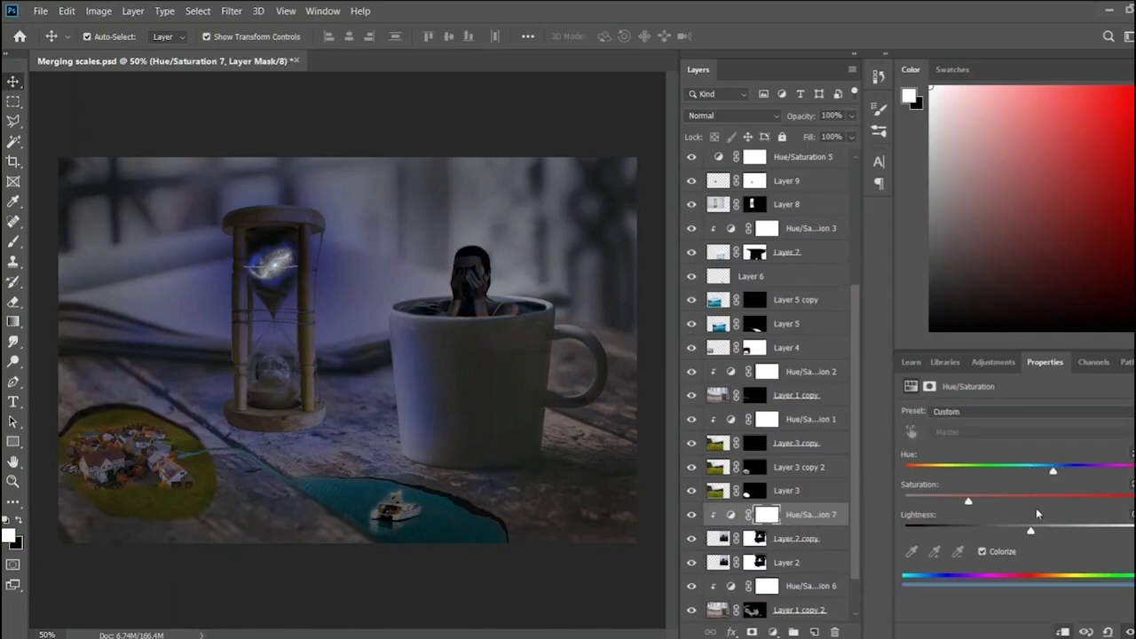
pyautogui.moveTo(1040, 471); pyautogui.dragTo(1051, 473)
# - Make Layer 2 copy's mask black and brush white over the woman's face
pyautogui.click(756, 539)
pyautogui.press('Delete')
pyautogui.click(752, 632)
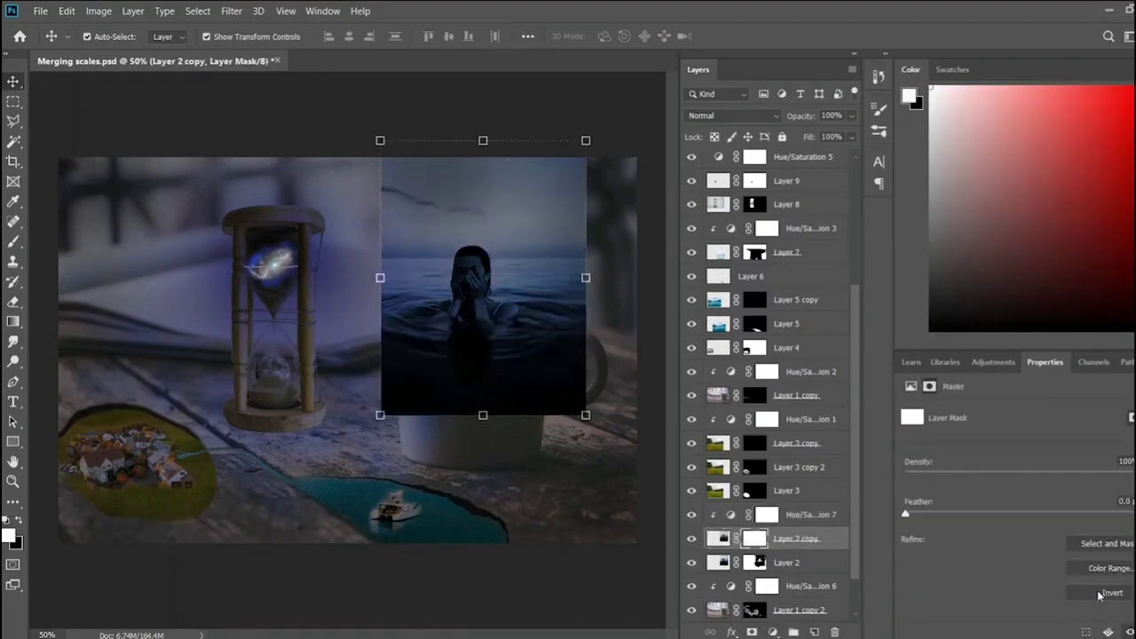
pyautogui.hotkey('ctrl', 'i')
pyautogui.hotkey('ctrl', '1')
pyautogui.press('b')
pyautogui.hscroll(2, 62, 142)
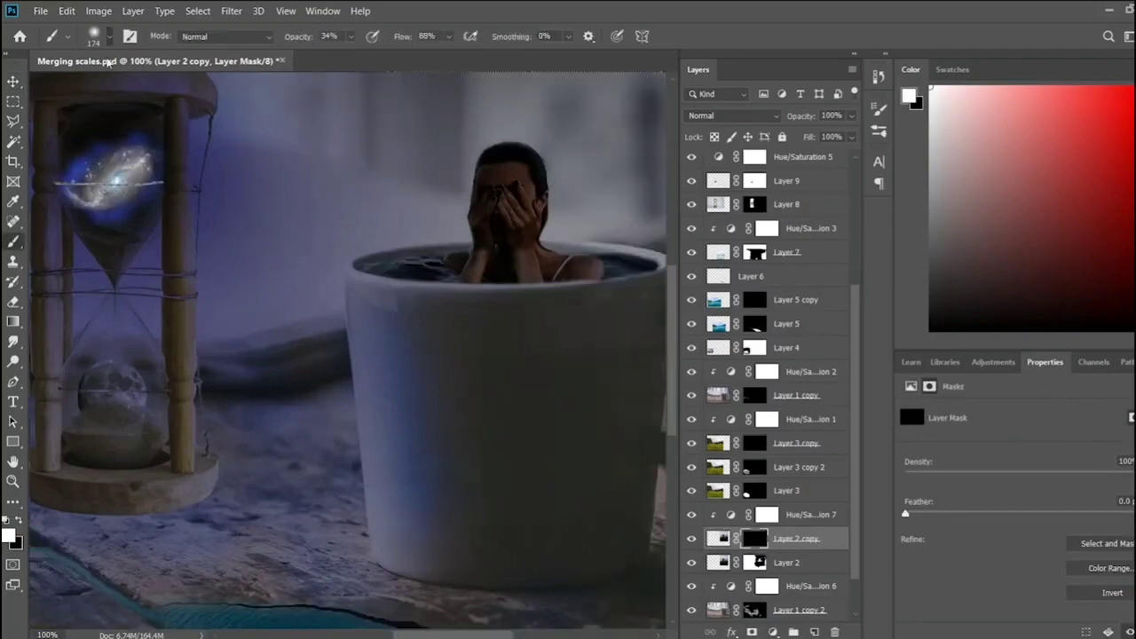
pyautogui.moveTo(496, 160); pyautogui.dragTo(481, 190)
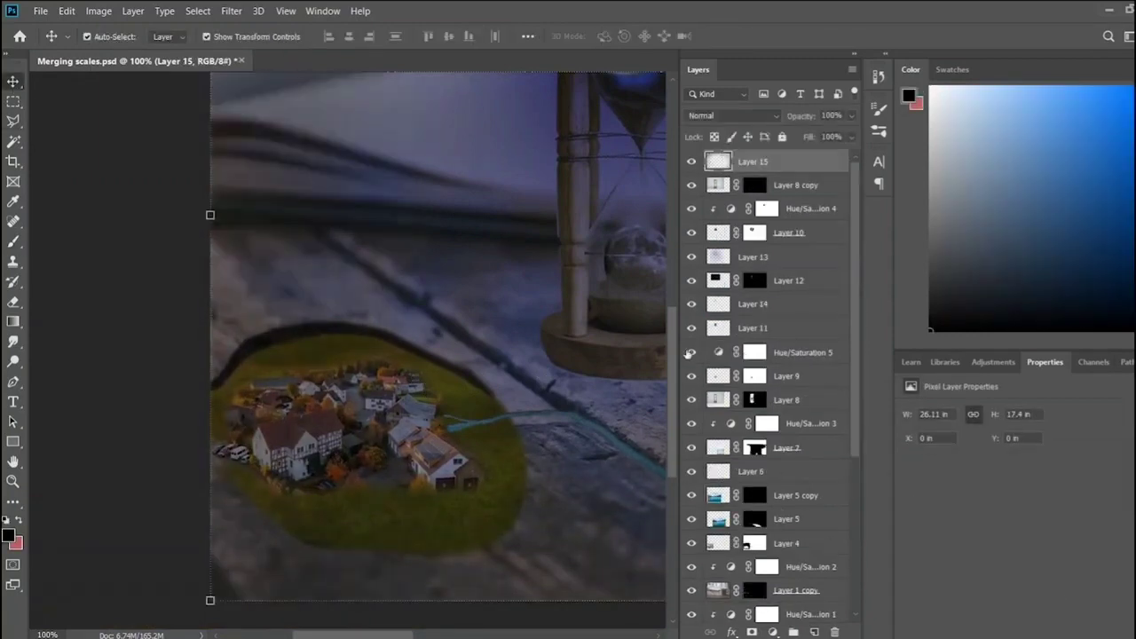
# - Duplicate hourglass Layer 8 and add a Hue/Saturation layer colorized toward blue
pyautogui.scroll(-7, 798, 444)
pyautogui.click(834, 480)
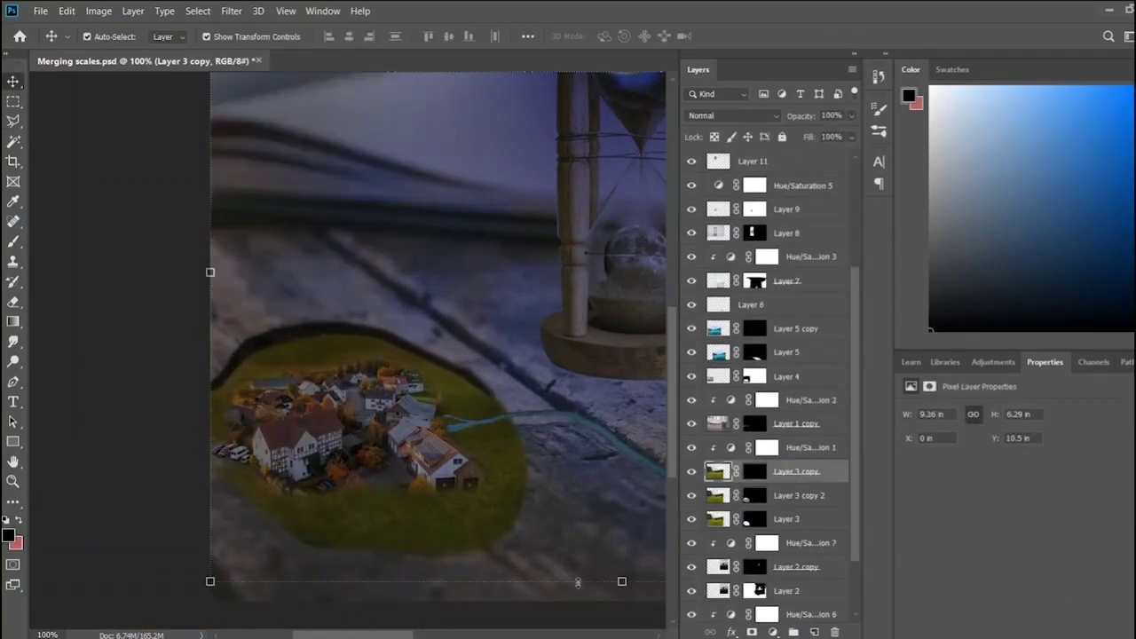
pyautogui.scroll(3, 780, 343)
pyautogui.click(786, 400)
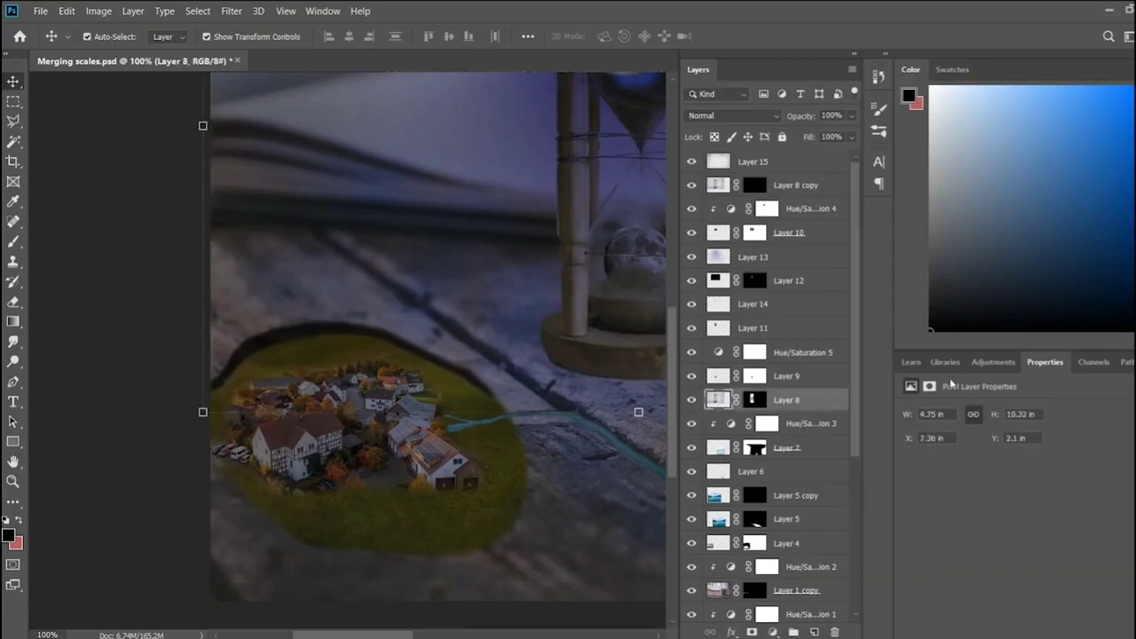
pyautogui.hotkey('ctrl', 'j')
pyautogui.scroll(5, 513, 499)
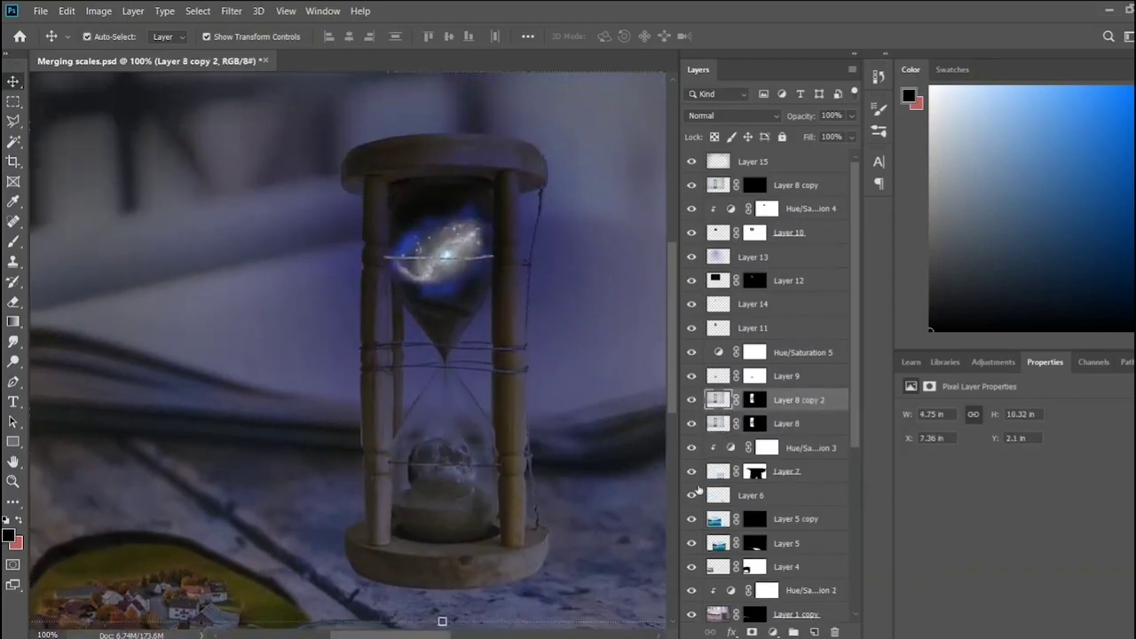
pyautogui.click(993, 362)
pyautogui.click(939, 415)
pyautogui.click(980, 552)
pyautogui.moveTo(1030, 471); pyautogui.dragTo(1053, 472)
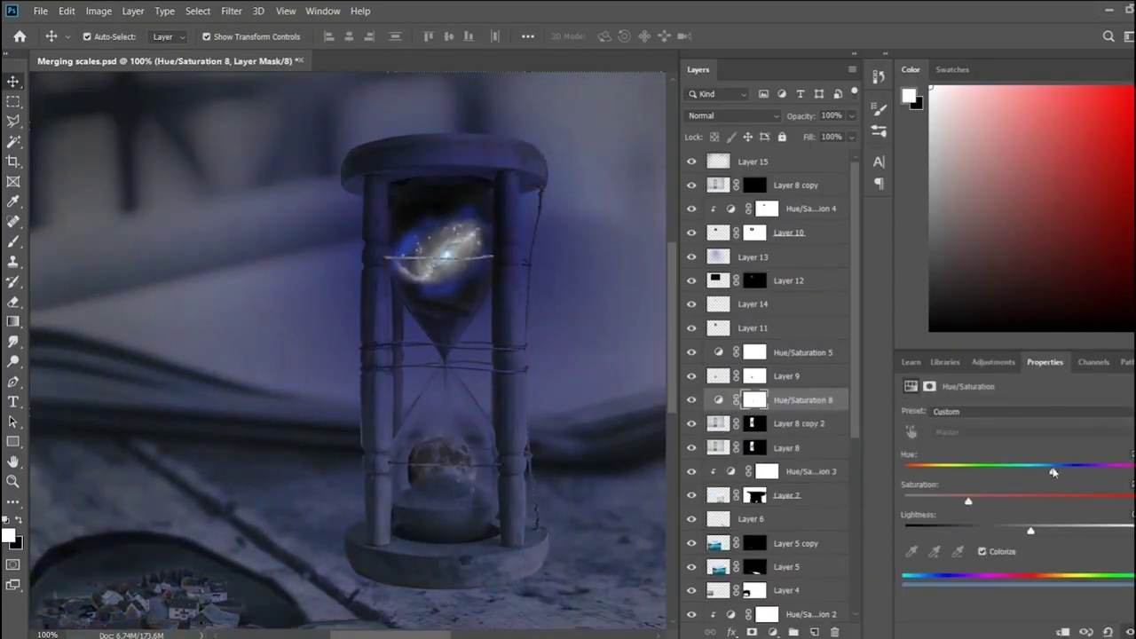
# - Clip Hue/Saturation 8 to Layer 8 copy 2 and give the copy a black mask
pyautogui.keyDown('alt'); pyautogui.click(780, 412); pyautogui.keyUp('alt')
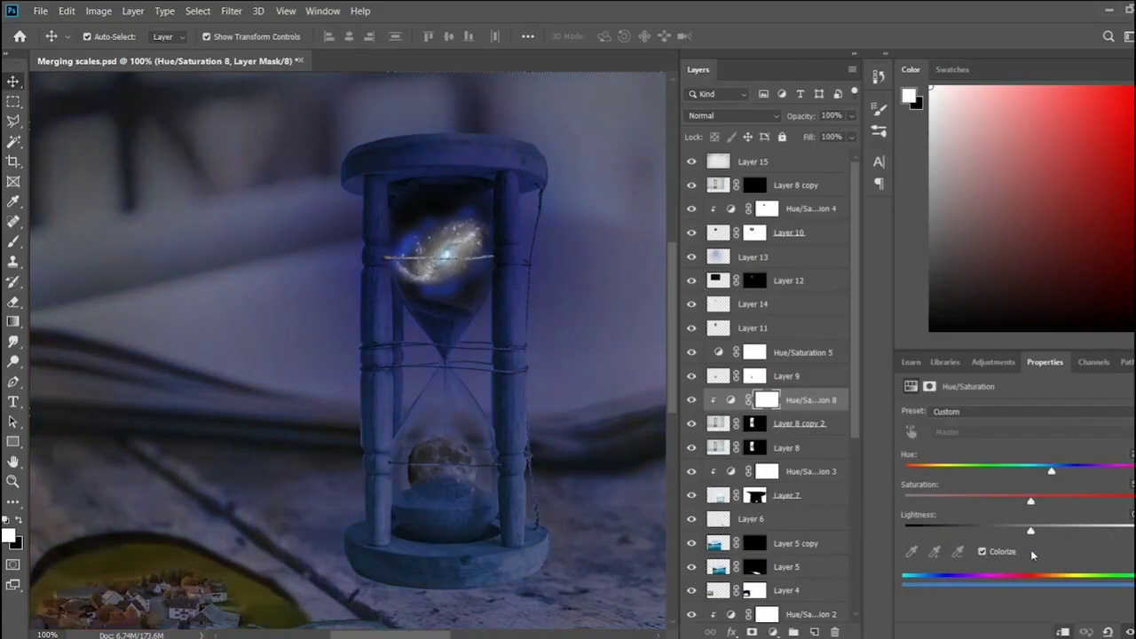
pyautogui.click(794, 430)
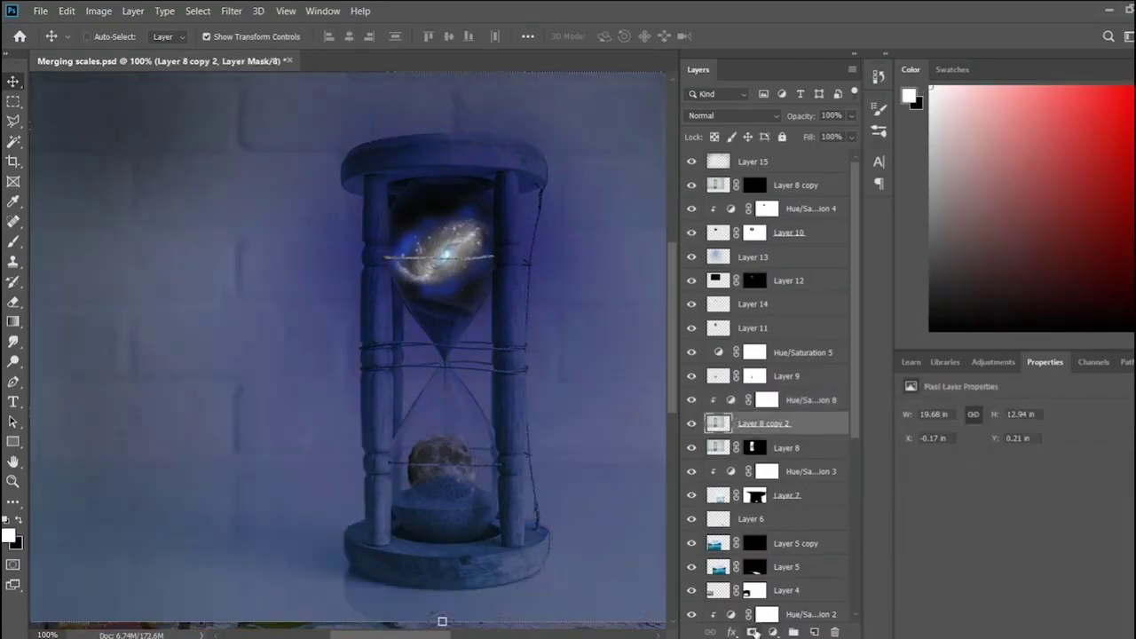
pyautogui.moveTo(755, 448)
pyautogui.mouseDown()
pyautogui.moveTo(754, 424)
pyautogui.moveTo(834, 632)
pyautogui.mouseUp()
pyautogui.keyDown('alt'); pyautogui.click(752, 631); pyautogui.keyUp('alt')
pyautogui.press('b')
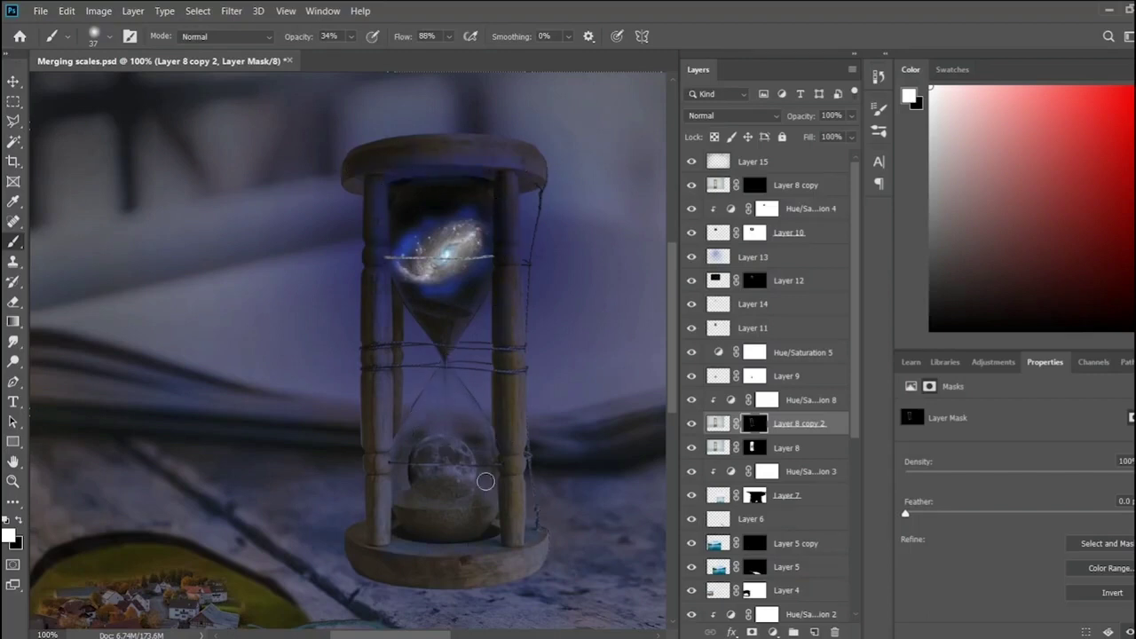
# - Duplicate moon Layer 9, clip Hue/Saturation 9 to the copy, and invert its mask
pyautogui.press('v')
pyautogui.click(824, 376)
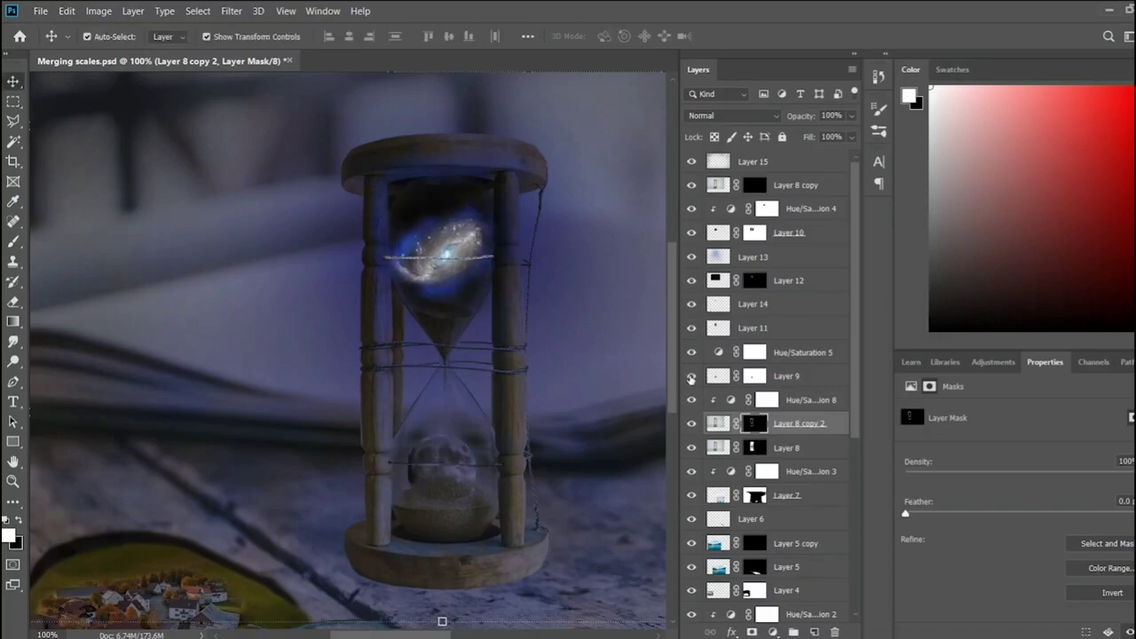
pyautogui.hotkey('ctrl', 'j')
pyautogui.click(993, 362)
pyautogui.click(928, 423)
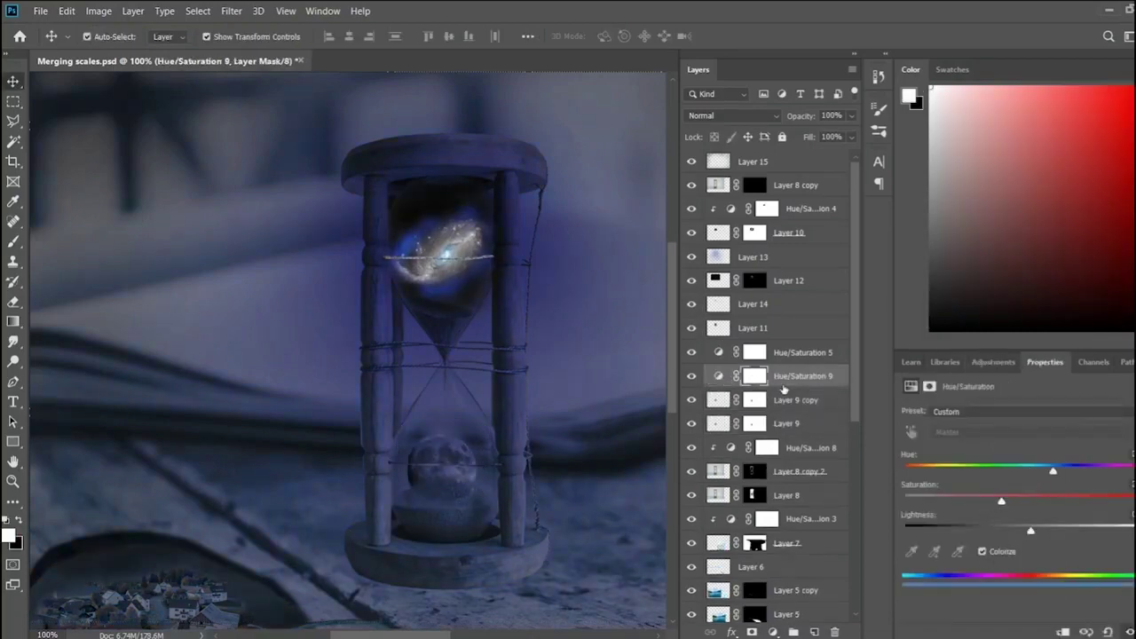
pyautogui.keyDown('alt'); pyautogui.click(782, 387); pyautogui.keyUp('alt')
pyautogui.click(752, 405)
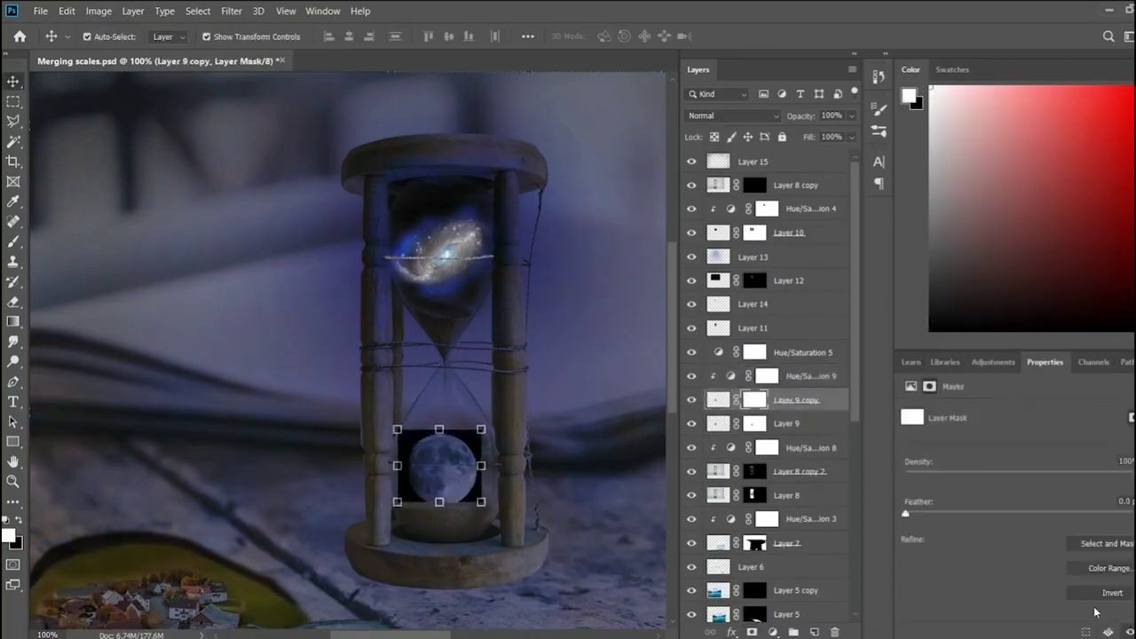
pyautogui.hotkey('ctrl', 'i')
# - Paint white on Layer 9 copy's mask to reveal the tinted moon inside the hourglass
pyautogui.press('b')
pyautogui.press('v')
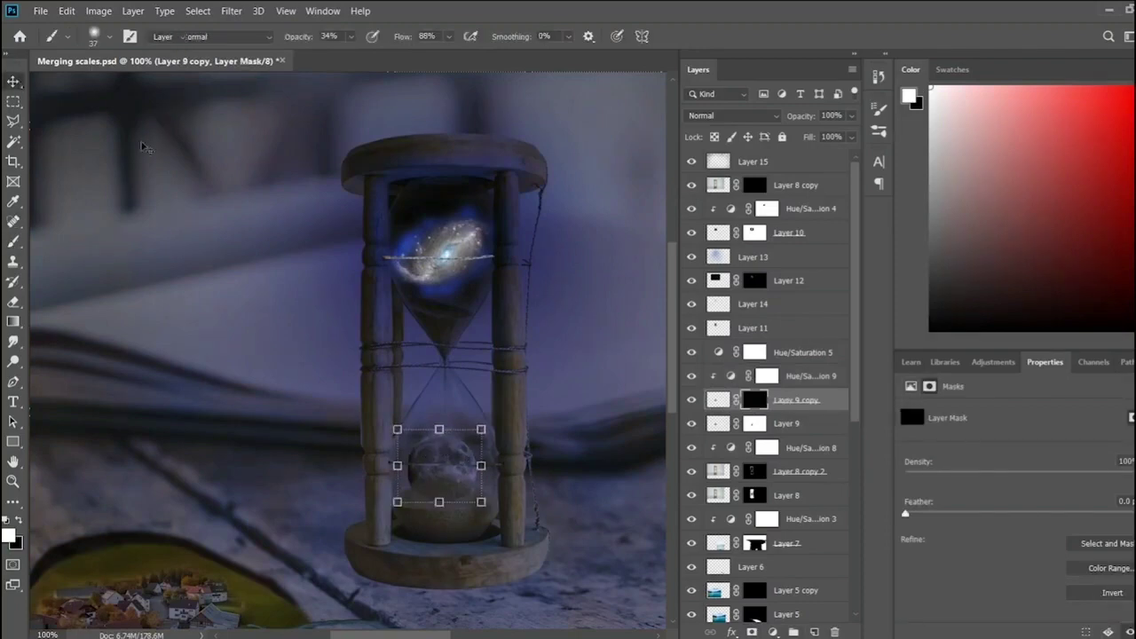
pyautogui.click(717, 400)
pyautogui.press('b')
pyautogui.press('x')
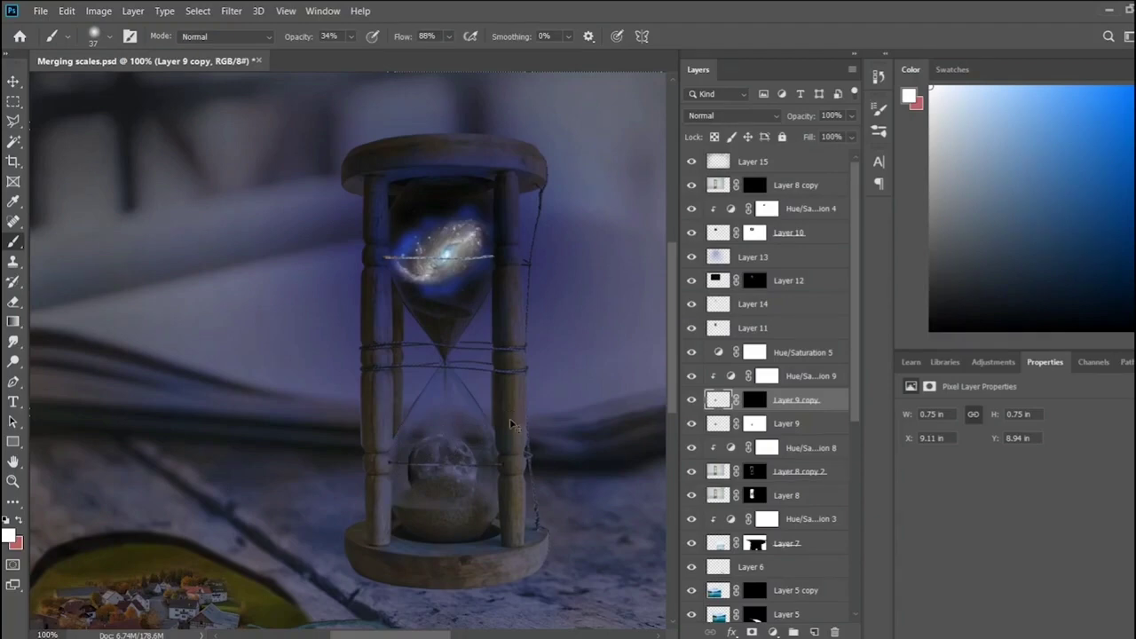
pyautogui.scroll(2, 618, 443)
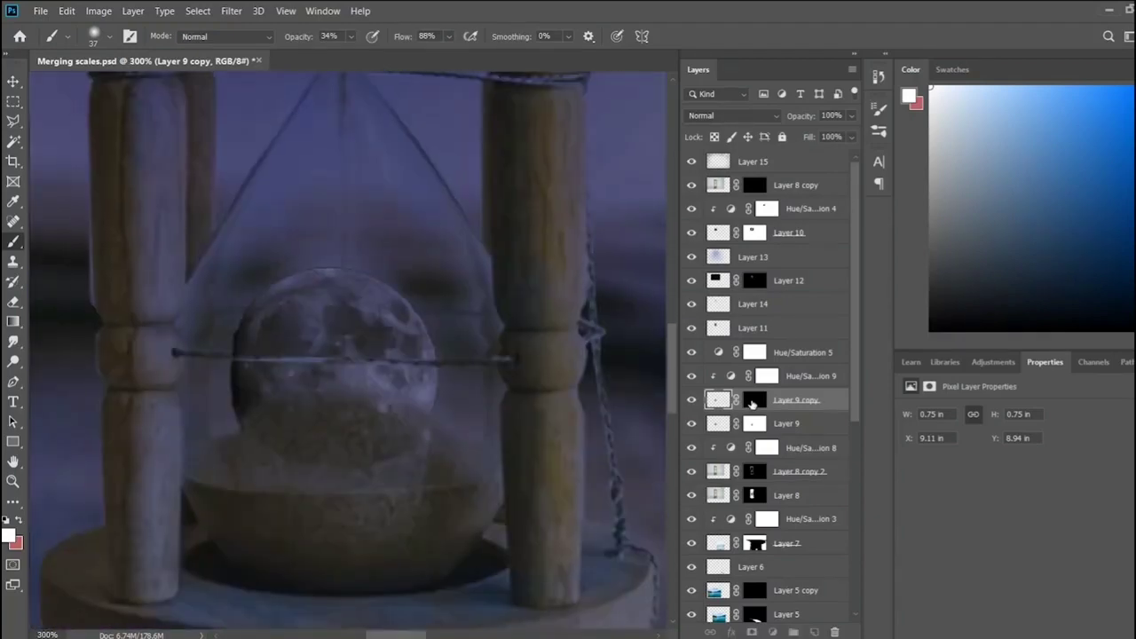
pyautogui.click(754, 375)
pyautogui.keyDown('shift'); pyautogui.click(753, 399); pyautogui.keyUp('shift')
pyautogui.keyDown('shift'); pyautogui.click(754, 399); pyautogui.keyUp('shift')
pyautogui.moveTo(316, 307)
pyautogui.mouseDown()
pyautogui.moveTo(314, 290)
pyautogui.moveTo(381, 310)
pyautogui.moveTo(299, 299)
pyautogui.moveTo(393, 353)
pyautogui.mouseUp()
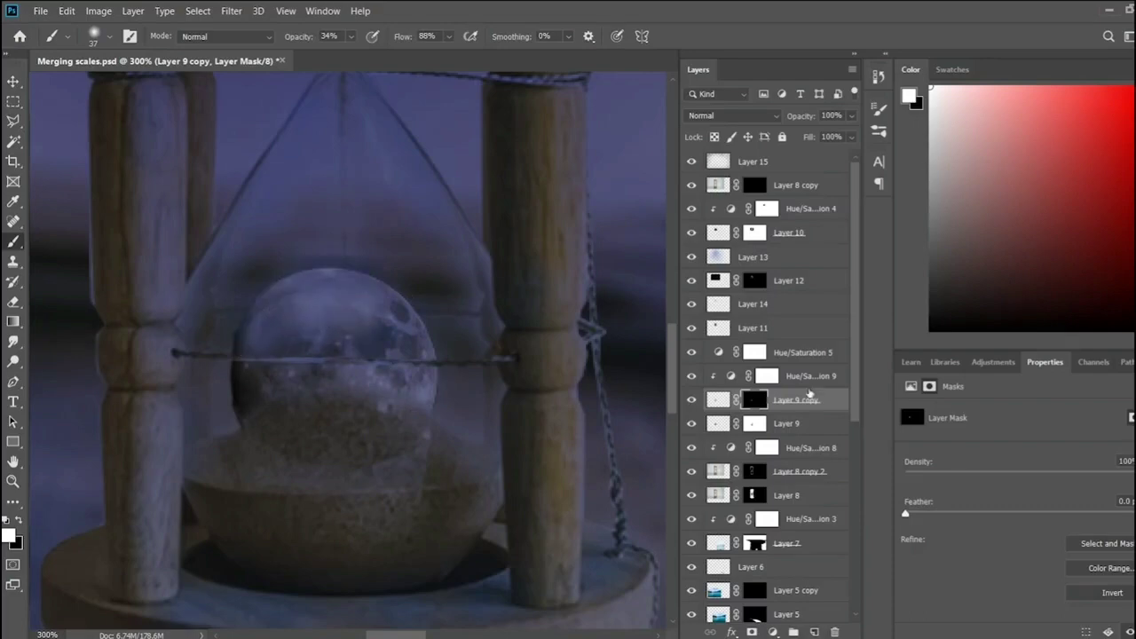
pyautogui.click(754, 471)
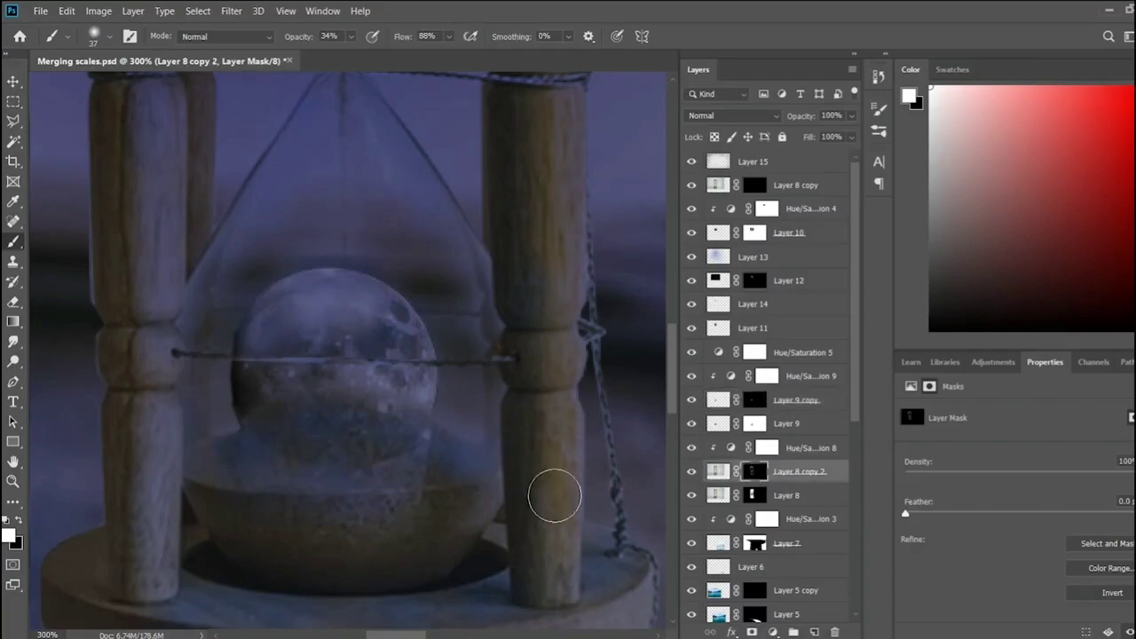
pyautogui.hotkey('ctrl', '-')
pyautogui.hotkey('ctrl', '-')
pyautogui.hotkey('ctrl', '-')
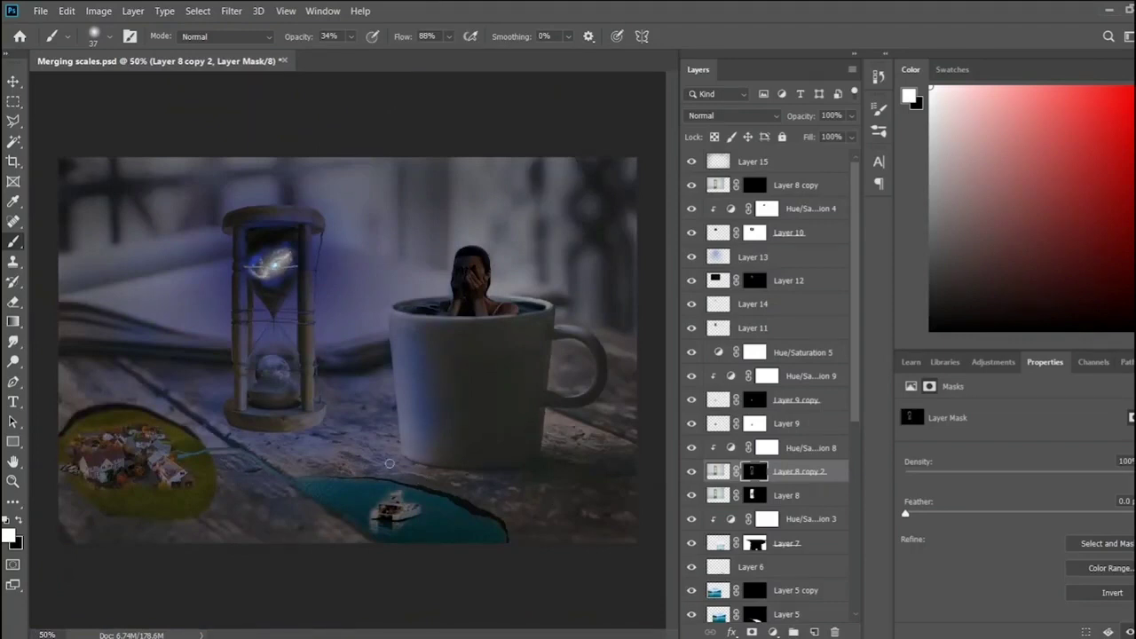
# - Save the composite and start a Camera Raw grade with cooler temperature and lower exposure
pyautogui.hotkey('ctrl', 's')
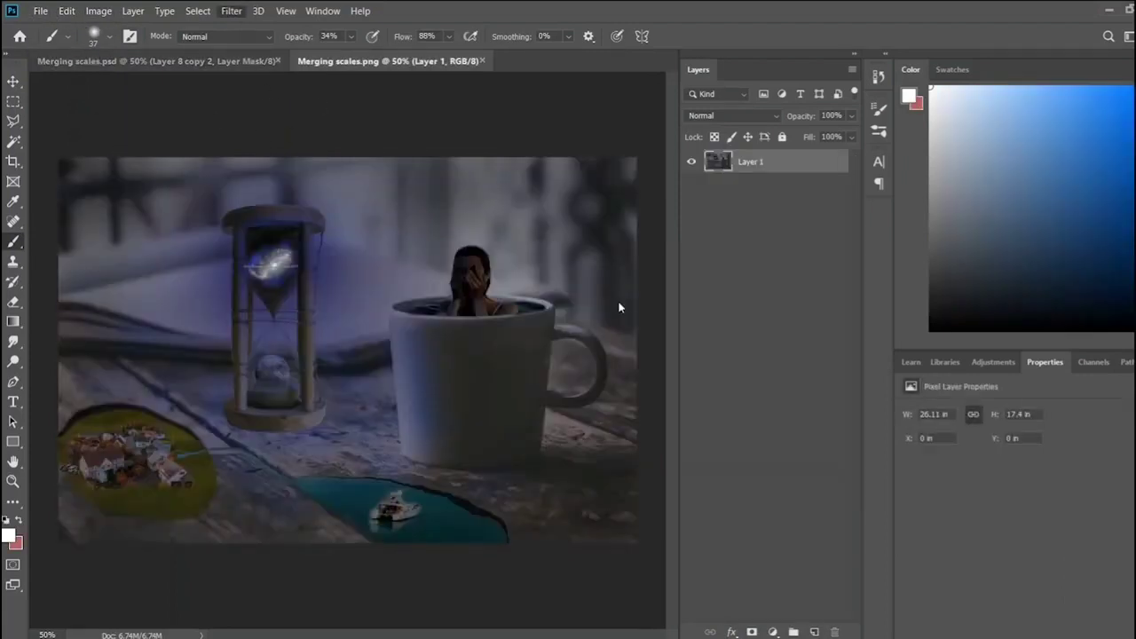
pyautogui.hotkey('ctrl', 'shift', 'a')
pyautogui.moveTo(619, 218)
pyautogui.mouseDown()
pyautogui.moveTo(596, 221)
pyautogui.moveTo(610, 275)
pyautogui.mouseUp()
pyautogui.moveTo(620, 314); pyautogui.dragTo(645, 316)
# - Pull down whites and blacks, cool the temperature further, and reduce texture to -27
pyautogui.moveTo(619, 353); pyautogui.dragTo(599, 372)
pyautogui.moveTo(626, 218); pyautogui.dragTo(611, 219)
pyautogui.moveTo(643, 238); pyautogui.dragTo(634, 239)
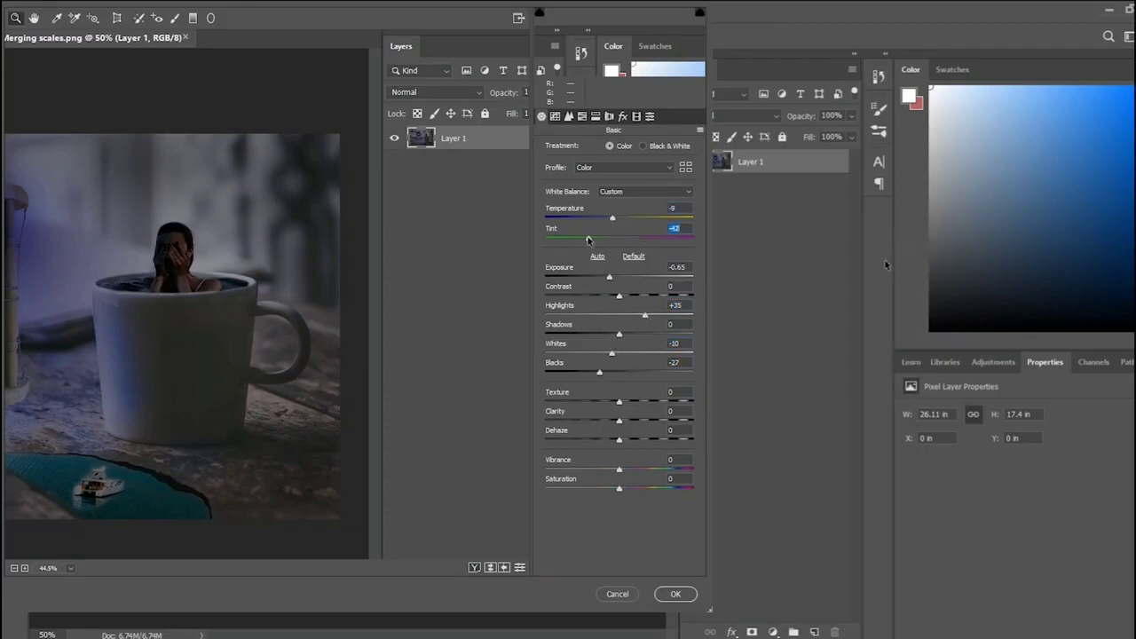
pyautogui.moveTo(619, 401); pyautogui.dragTo(598, 404)
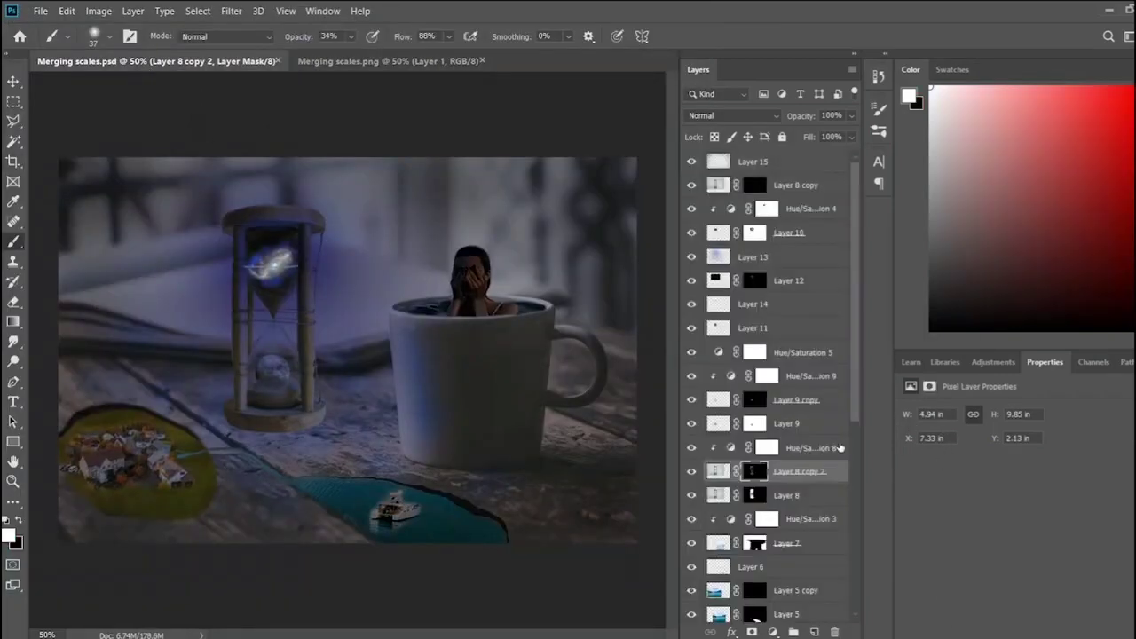
# - Add a new layer above Layer 7 and dab a broad black soft shadow around the hourglass
pyautogui.click(817, 542)
pyautogui.click(814, 632)
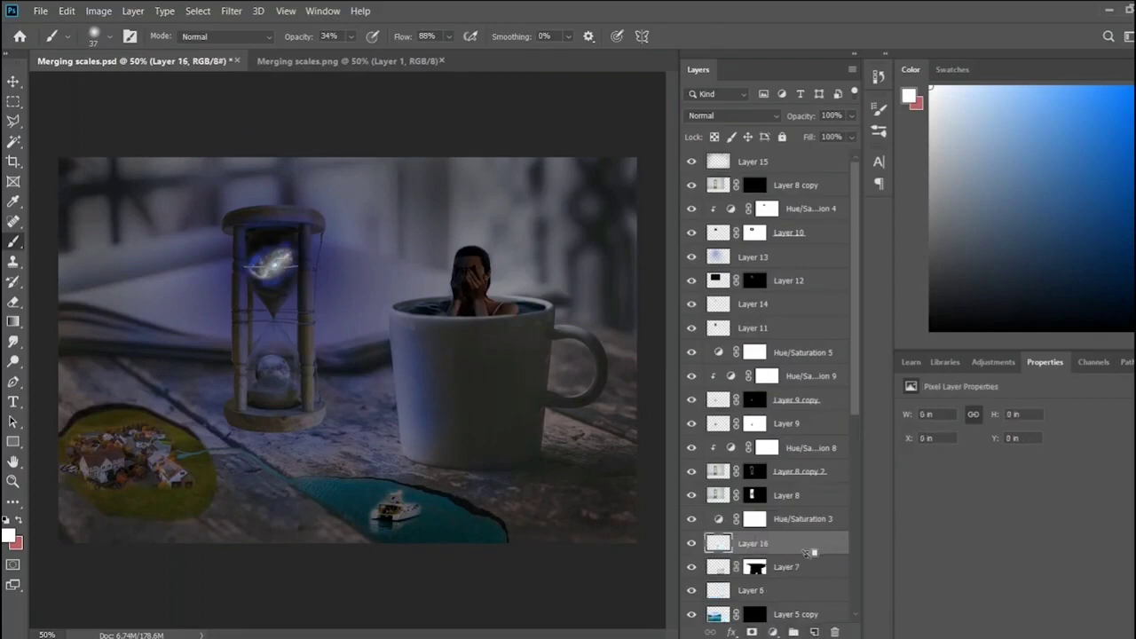
pyautogui.keyDown('alt'); pyautogui.click(31, 228); pyautogui.keyUp('alt')
pyautogui.write('13')
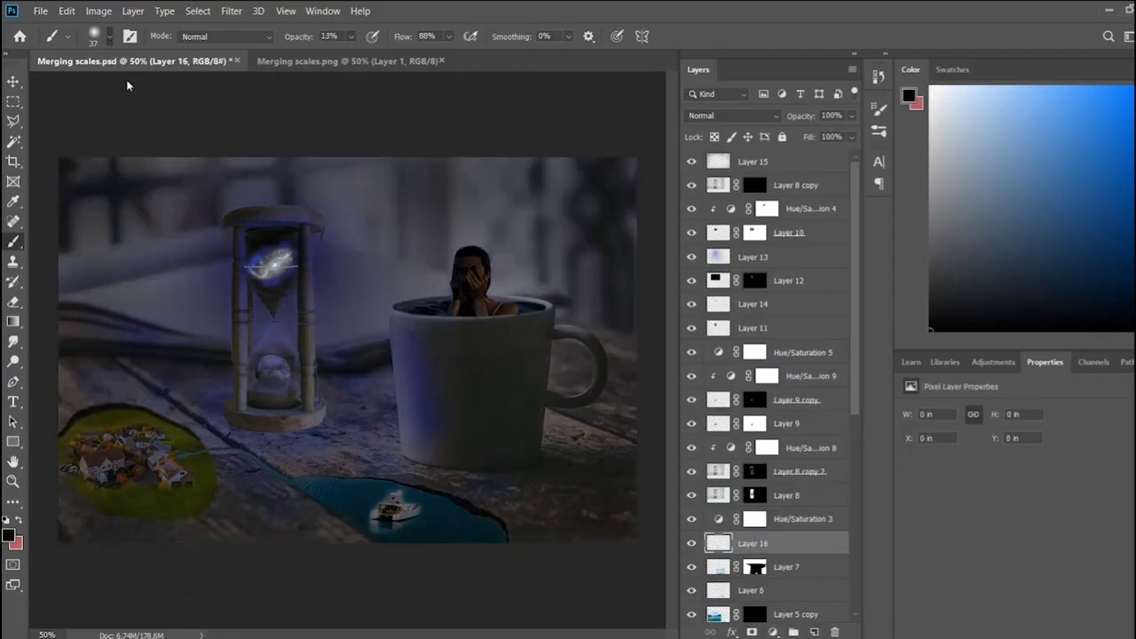
pyautogui.press(']')
pyautogui.press(']')
pyautogui.press(']')
pyautogui.click(264, 404)
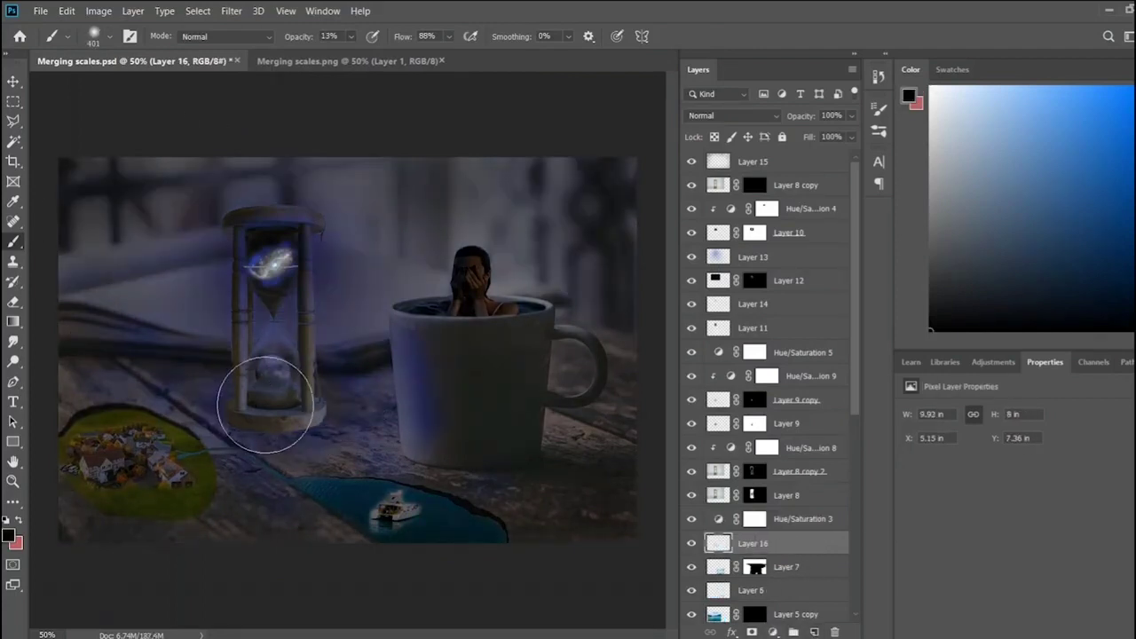
# - Zoom in and darken the table around the cup and its lower edge with a smaller brush
pyautogui.hotkey('ctrl', '+')
pyautogui.hotkey('ctrl', '+')
pyautogui.press('[')
pyautogui.press('[')
pyautogui.press('[')
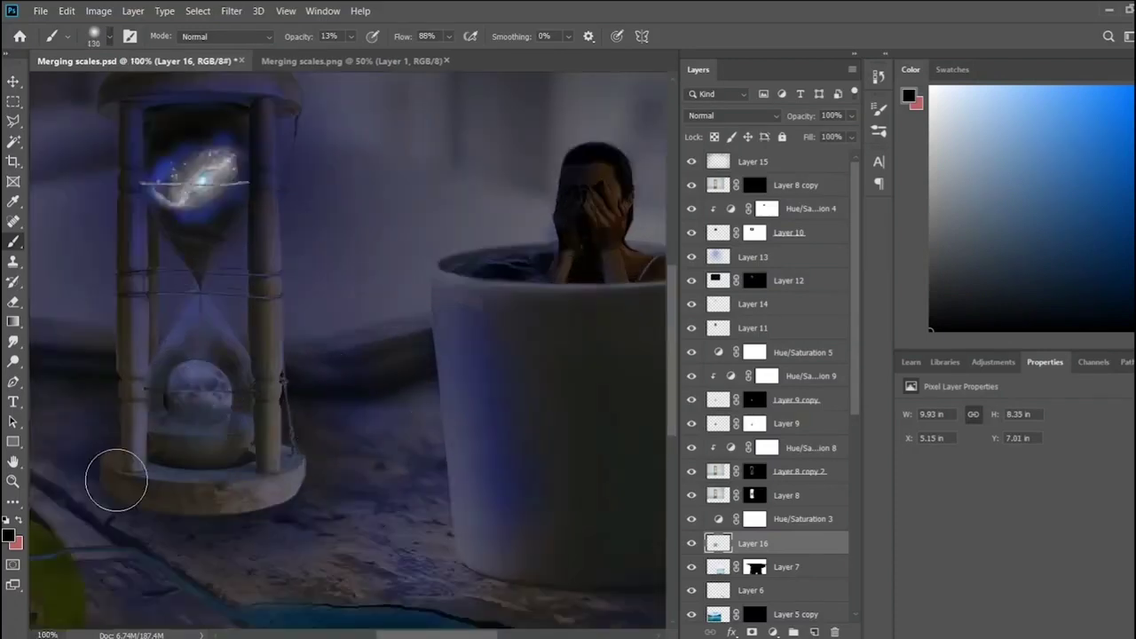
pyautogui.moveTo(429, 635); pyautogui.dragTo(479, 635)
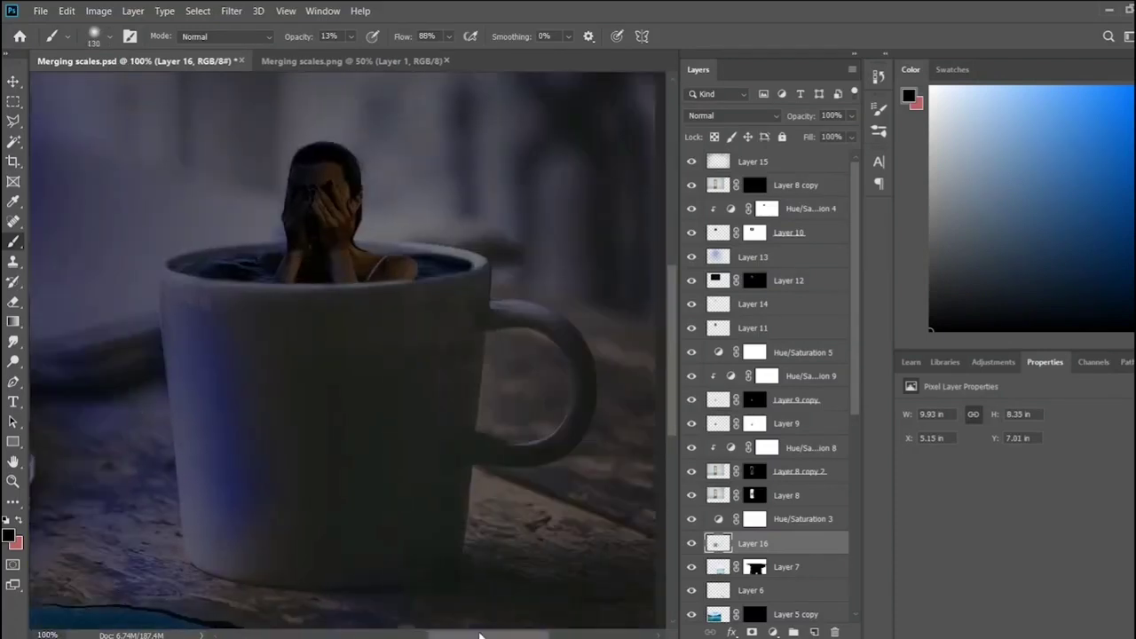
pyautogui.scroll(-1, 479, 635)
pyautogui.moveTo(449, 527); pyautogui.dragTo(535, 532)
pyautogui.hscroll(3, 534, 531)
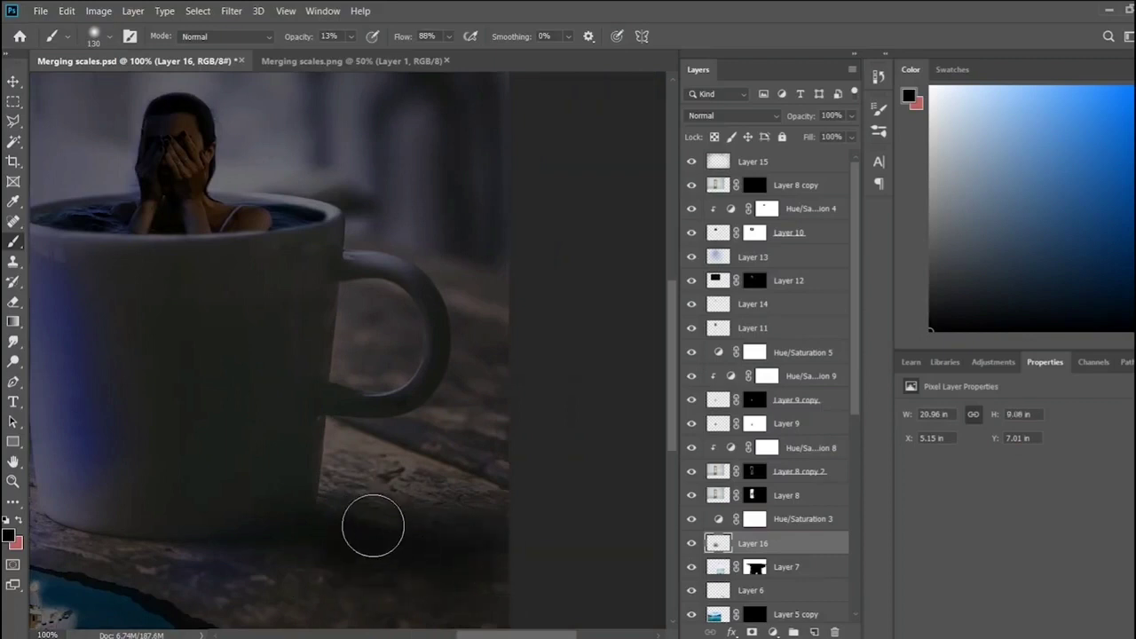
pyautogui.click(309, 500)
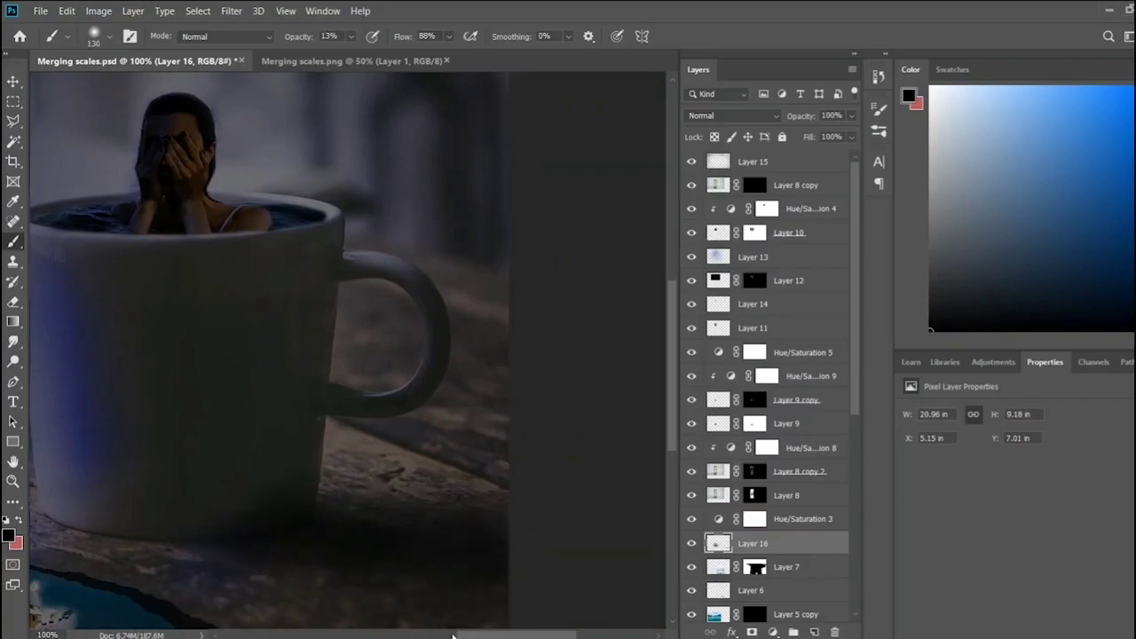
# - Dab soft shadows near the boat pond and the village island's left edge
pyautogui.hscroll(-3, 452, 636)
pyautogui.scroll(-2, 418, 553)
pyautogui.click(368, 482)
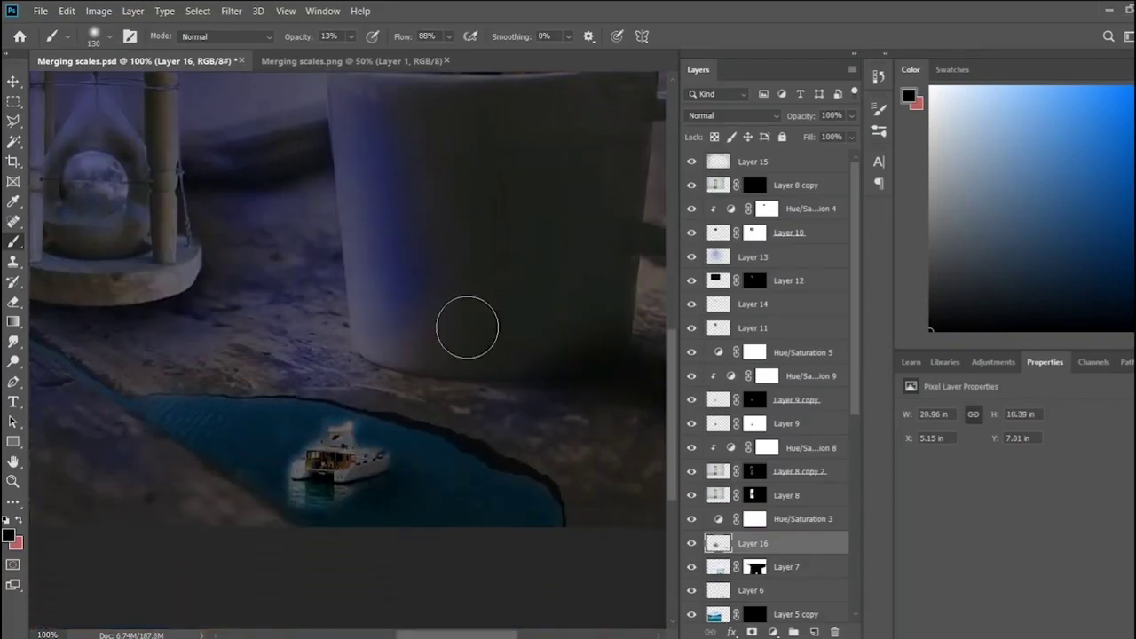
pyautogui.hscroll(-5, 482, 533)
pyautogui.click(146, 396)
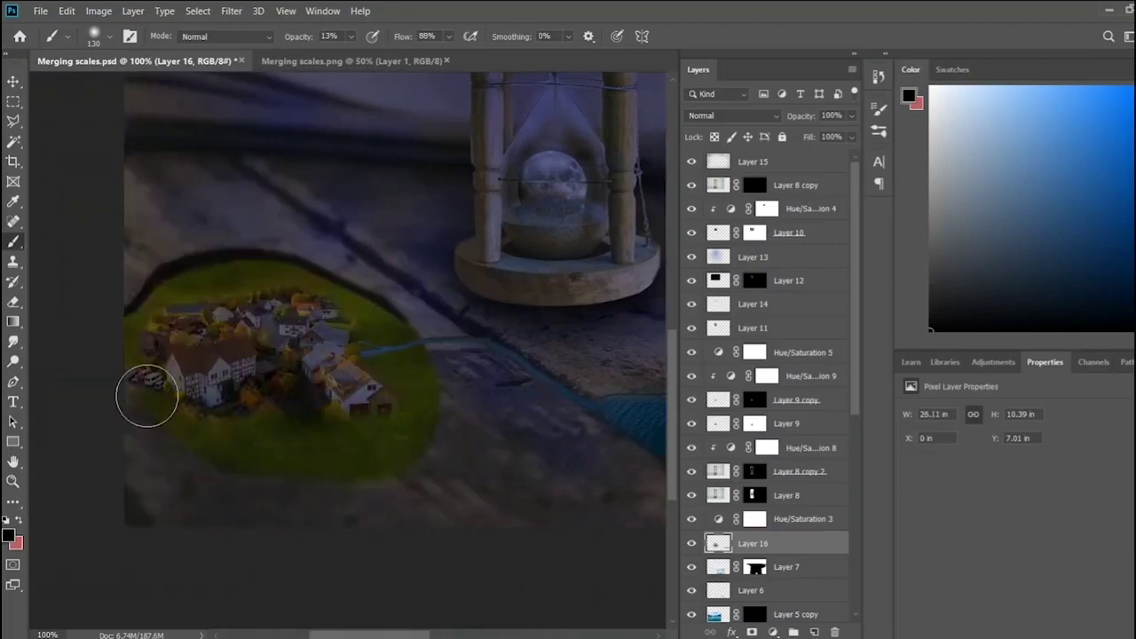
pyautogui.scroll(3, 545, 367)
pyautogui.scroll(1, 536, 505)
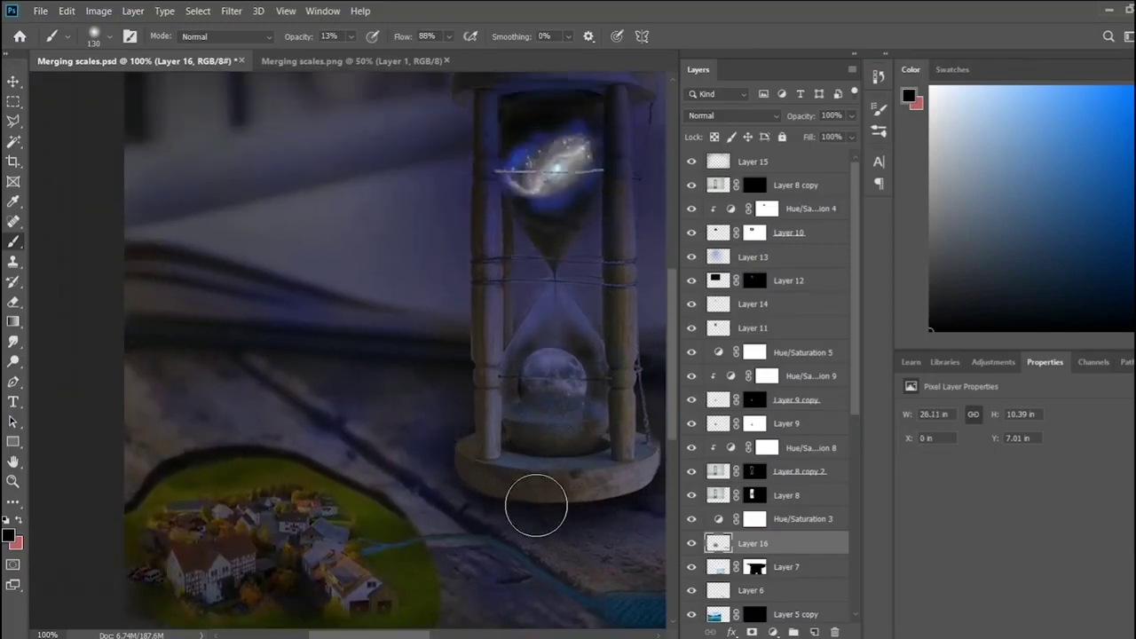
# - Add another empty shadow layer and paint shadow beneath the hourglass base
pyautogui.click(781, 447)
pyautogui.hotkey('ctrl', 'shift', 'alt', 'n')
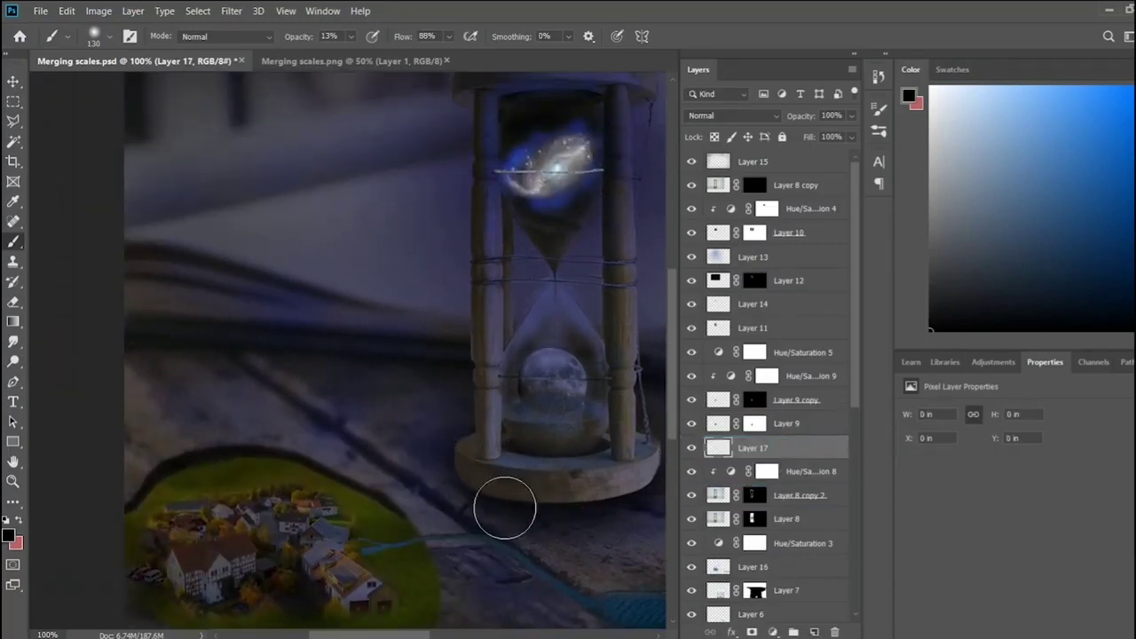
pyautogui.moveTo(505, 505)
pyautogui.mouseDown()
pyautogui.moveTo(624, 494)
pyautogui.moveTo(645, 480)
pyautogui.mouseUp()
pyautogui.hotkey('ctrl', '-')
pyautogui.hotkey('ctrl', '-')
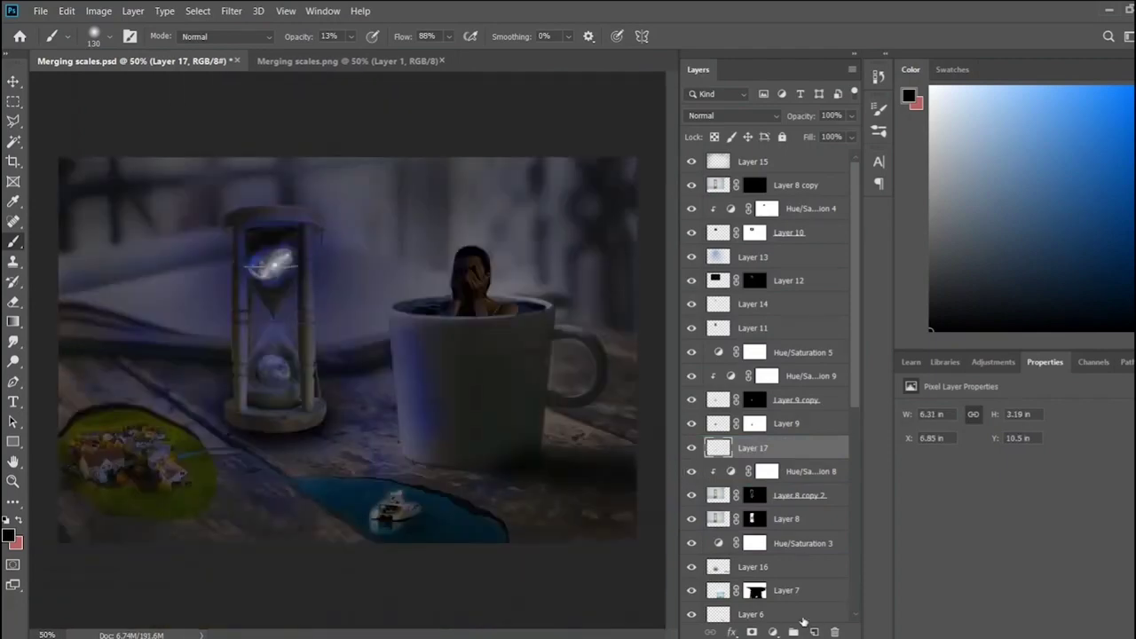
pyautogui.hotkey('ctrl', '+')
pyautogui.hotkey('ctrl', '+')
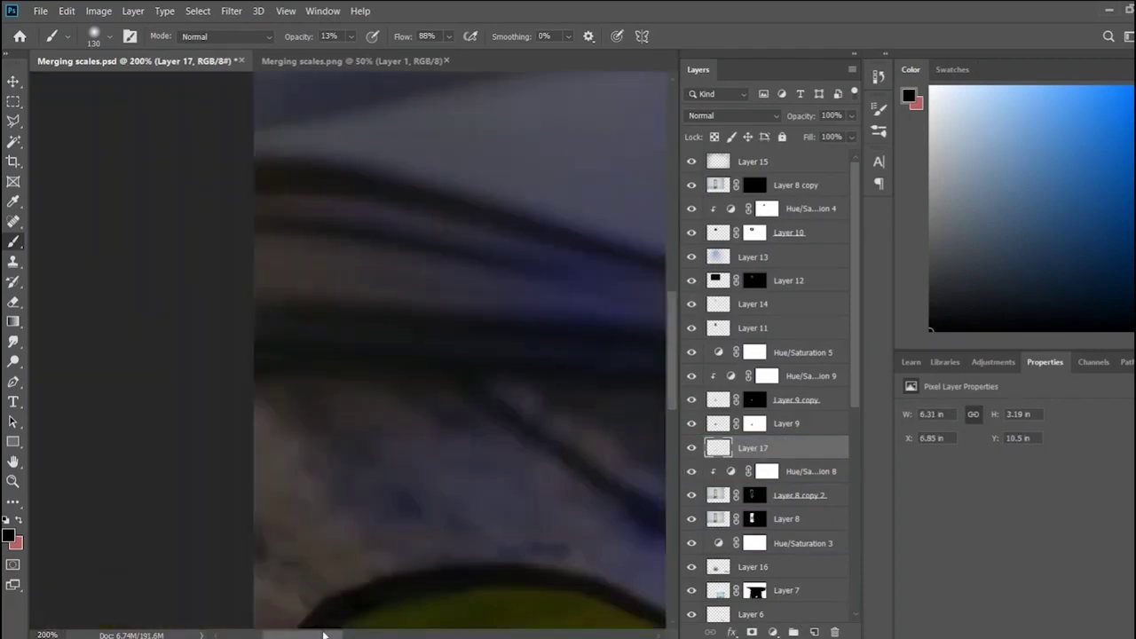
pyautogui.scroll(-3, 506, 431)
pyautogui.scroll(-2, 301, 241)
# - Darken the grass around the village island's edge with a smaller brush at 35% opacity
pyautogui.press('[')
pyautogui.press('[')
pyautogui.press('[')
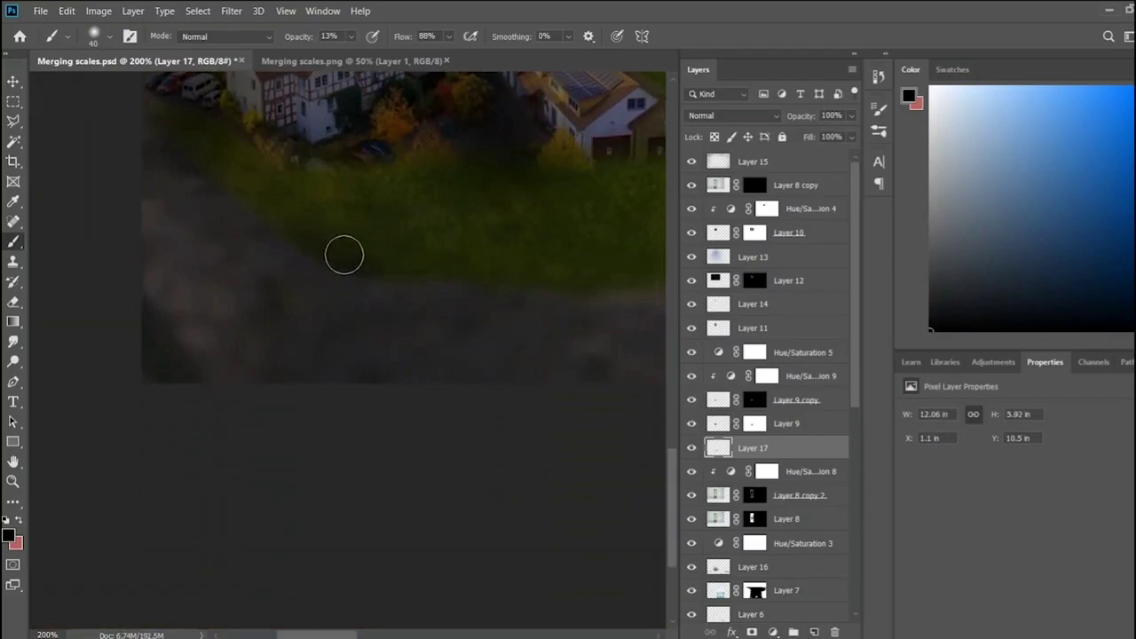
pyautogui.moveTo(559, 585); pyautogui.dragTo(365, 600)
pyautogui.scroll(3, 365, 600)
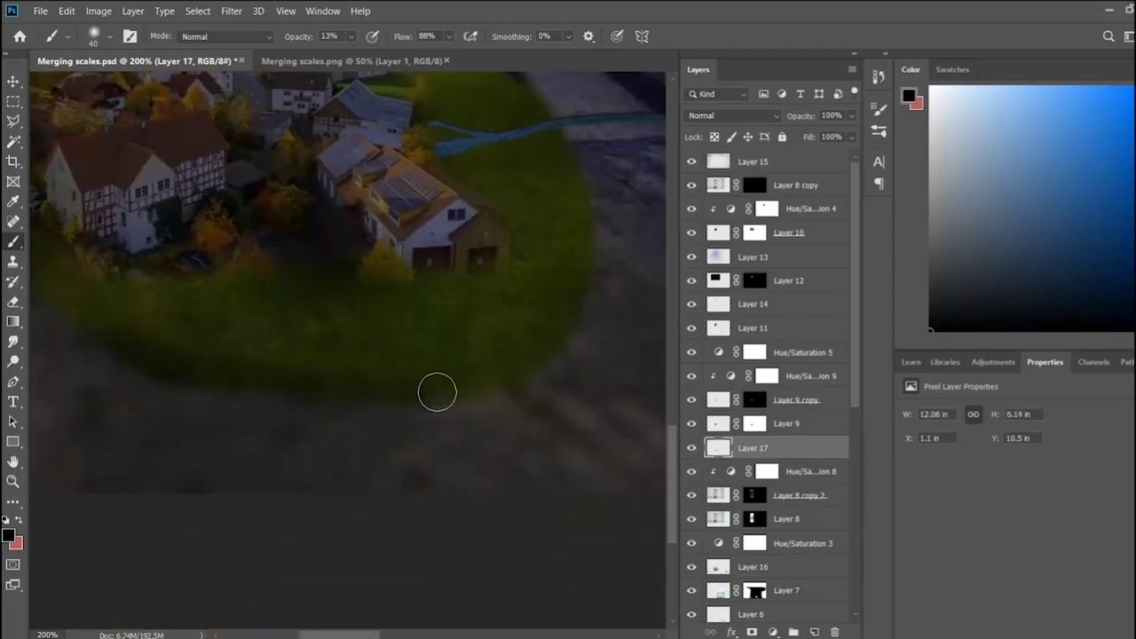
pyautogui.press('3')
pyautogui.press('5')
pyautogui.moveTo(570, 186); pyautogui.dragTo(550, 328)
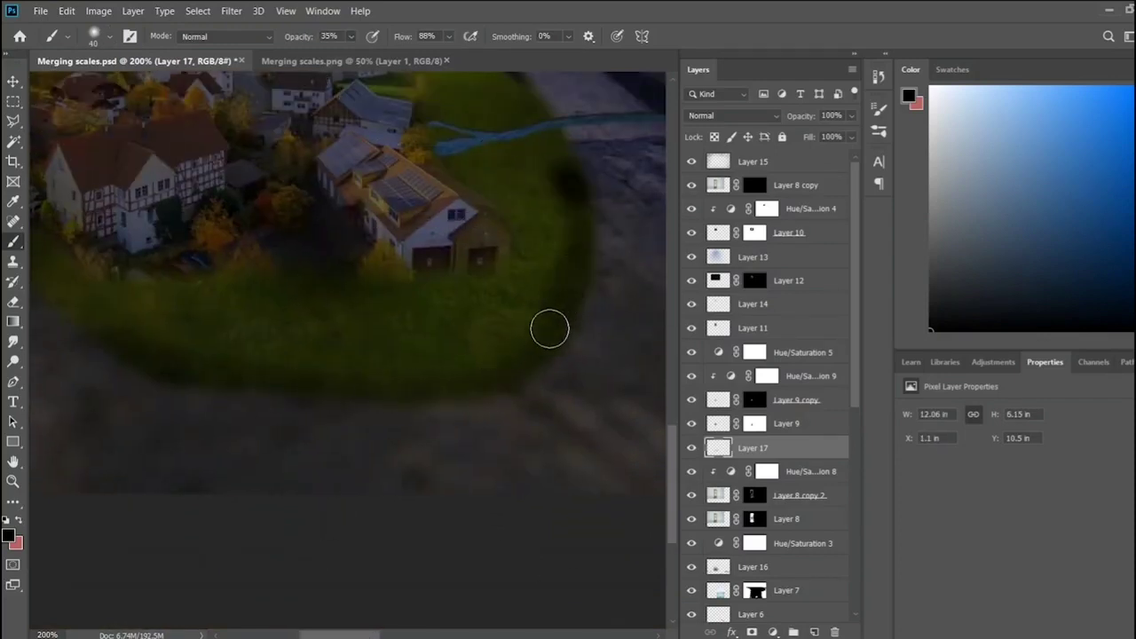
pyautogui.scroll(3, 532, 159)
pyautogui.scroll(3, 267, 203)
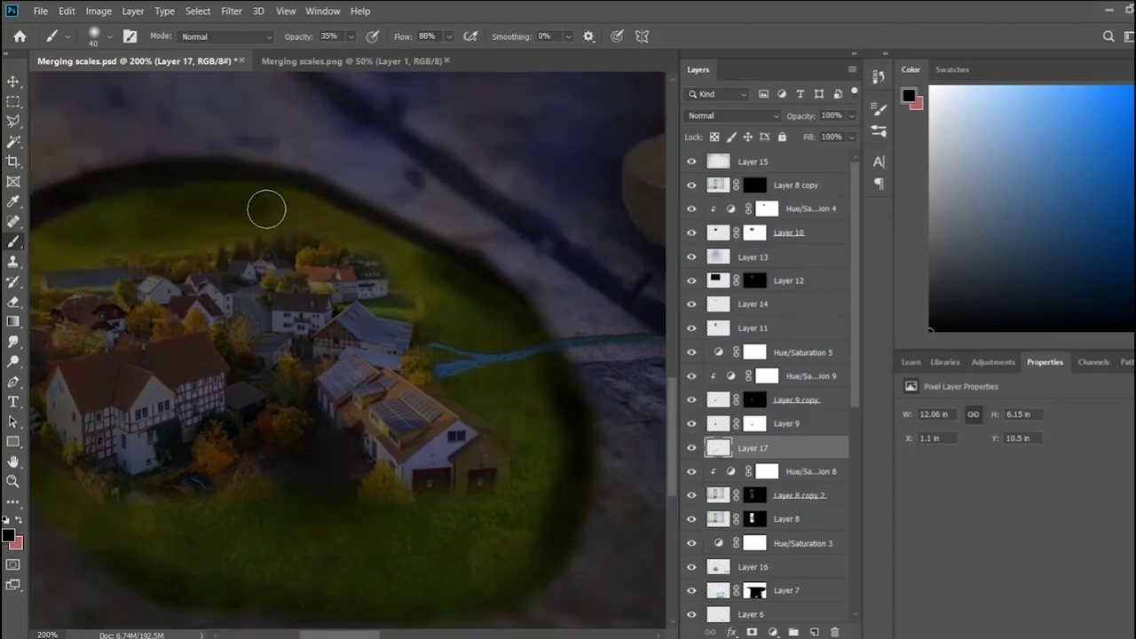
# - Zoom out, save the composite and return to Merging scales.png
pyautogui.hotkey('ctrl', '-')
pyautogui.hotkey('ctrl', '-')
pyautogui.hotkey('ctrl', '-')
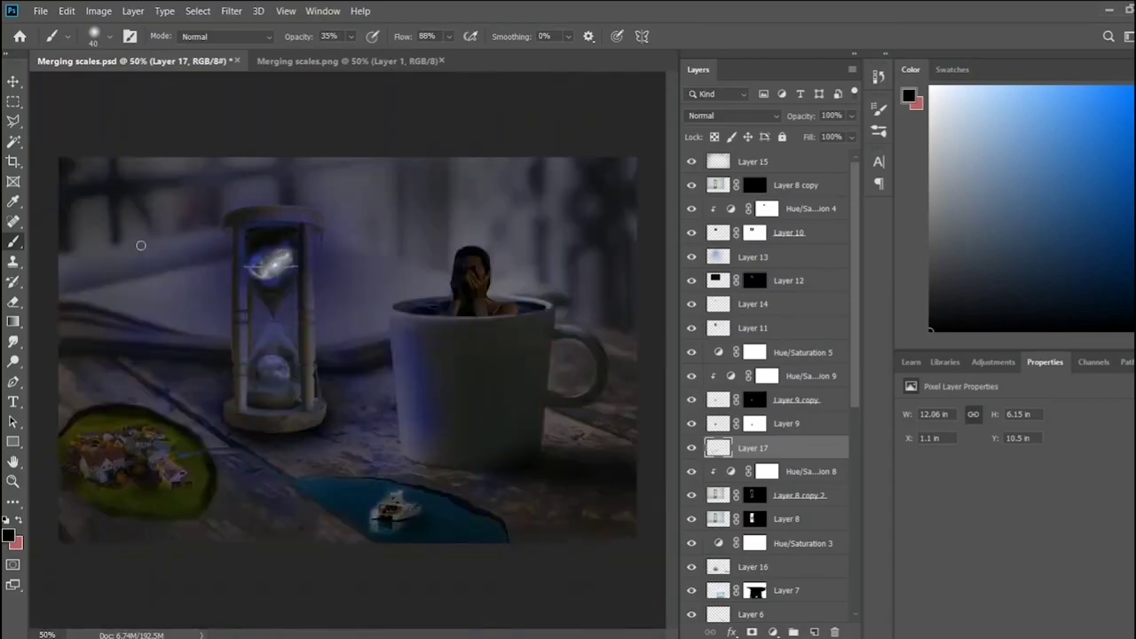
pyautogui.press('e')
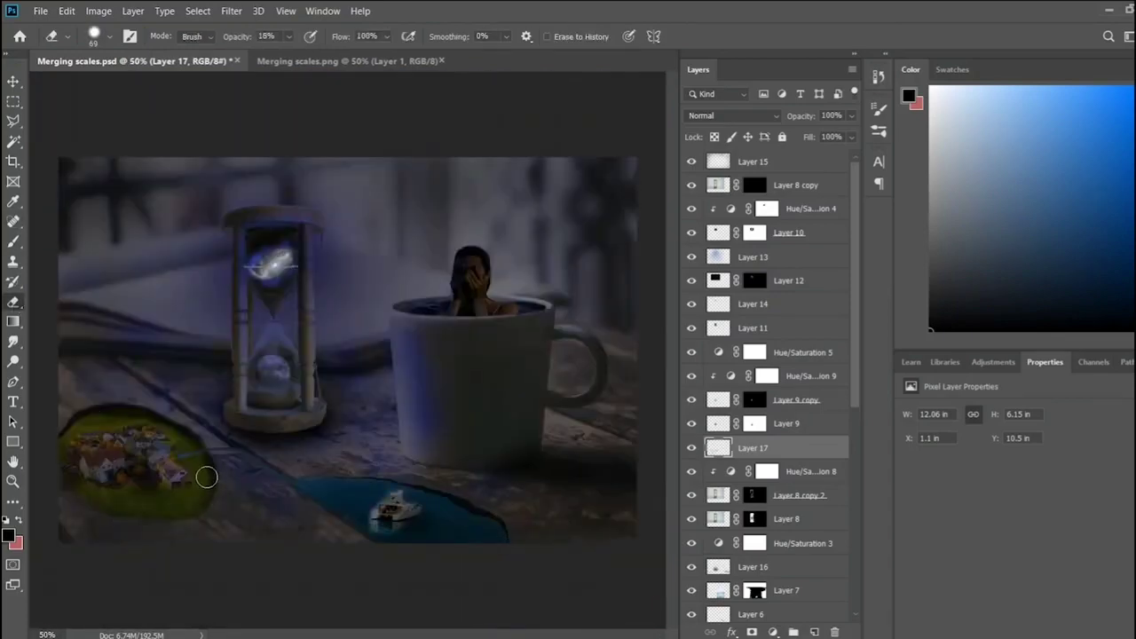
pyautogui.hotkey('ctrl', 's')
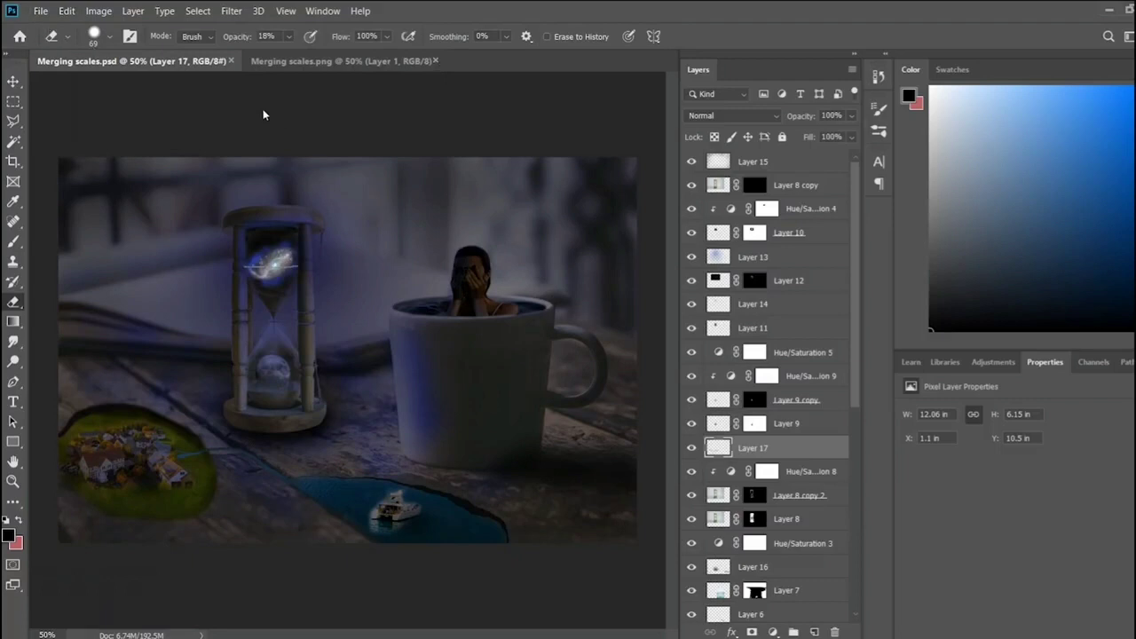
pyautogui.hotkey('ctrl', 'Tab')
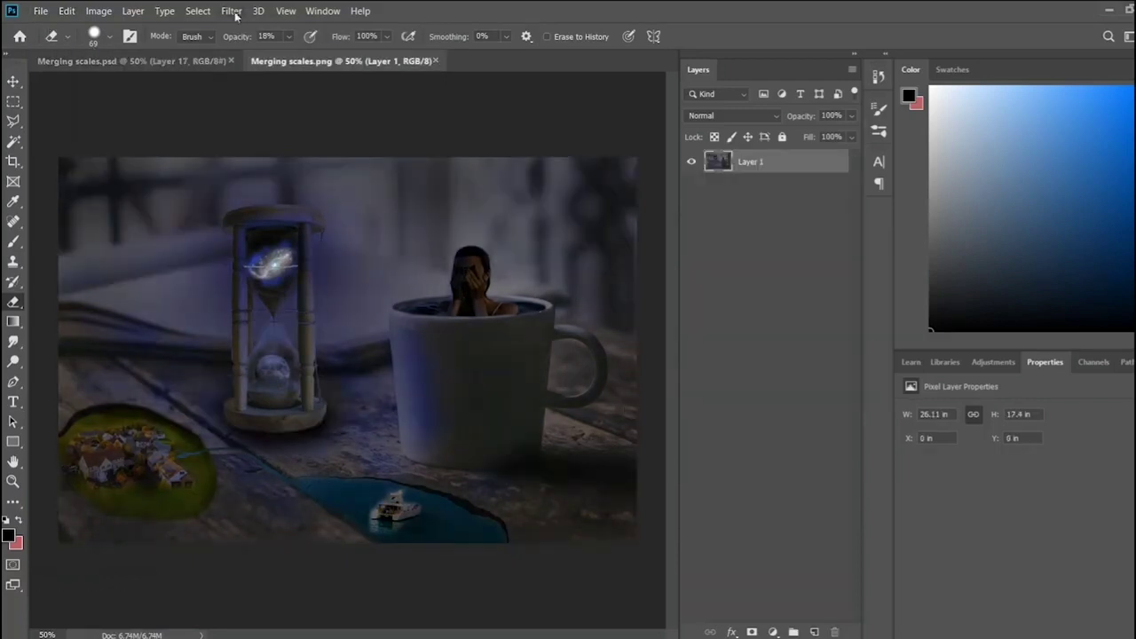
# - Grade the image in Camera Raw with more contrast, brighter whites, dehaze and a greener tint, then save
pyautogui.hotkey('ctrl', 'shift', 'a')
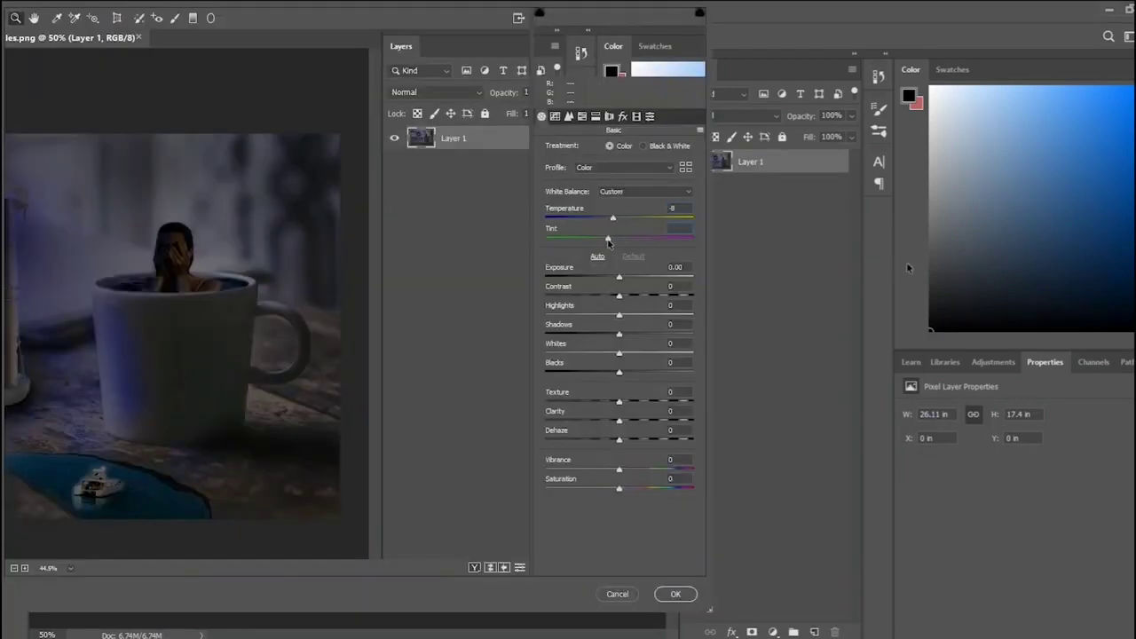
pyautogui.moveTo(618, 294)
pyautogui.mouseDown()
pyautogui.moveTo(640, 294)
pyautogui.moveTo(615, 278)
pyautogui.mouseUp()
pyautogui.moveTo(619, 352); pyautogui.dragTo(649, 355)
pyautogui.moveTo(620, 440)
pyautogui.mouseDown()
pyautogui.moveTo(577, 440)
pyautogui.moveTo(588, 470)
pyautogui.moveTo(640, 490)
pyautogui.mouseUp()
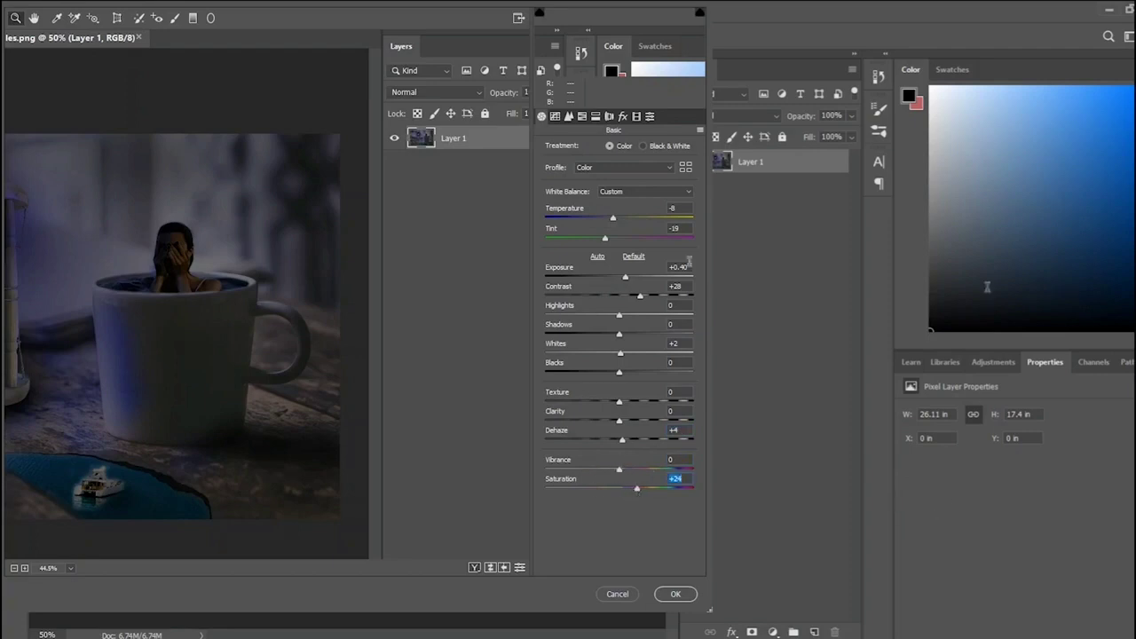
pyautogui.moveTo(603, 240); pyautogui.dragTo(585, 240)
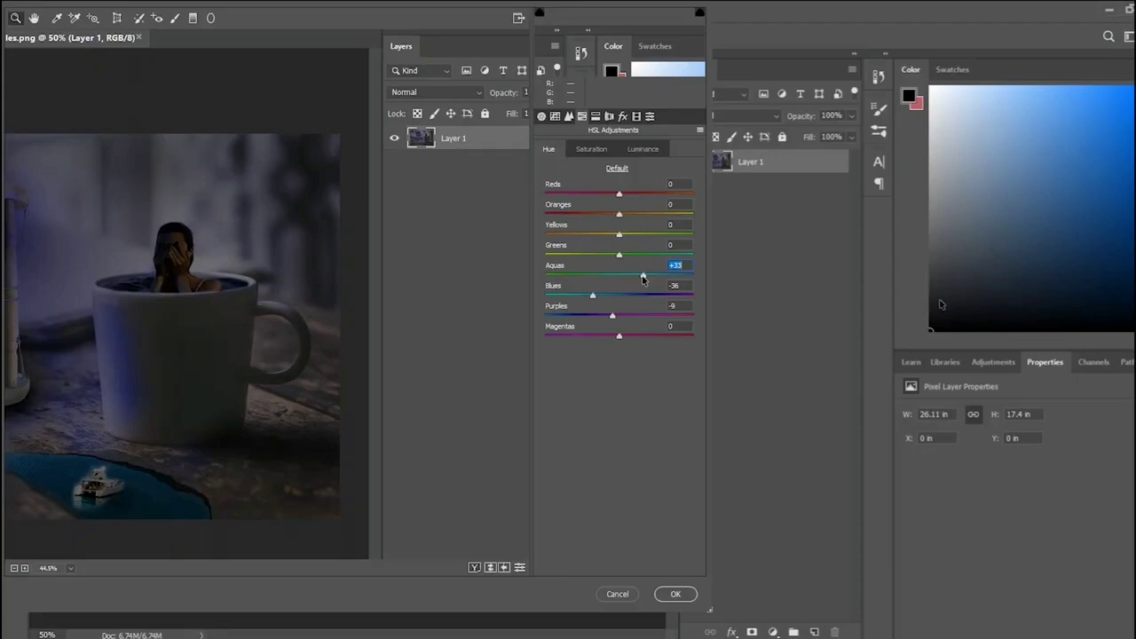
pyautogui.click(674, 594)
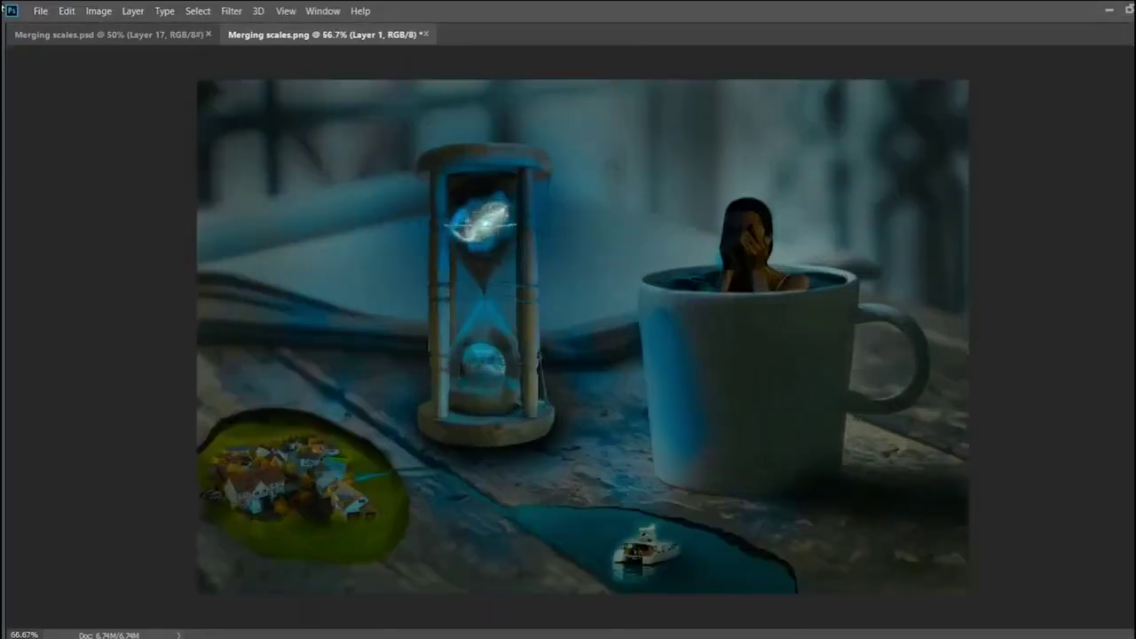
pyautogui.hotkey('ctrl', 's')
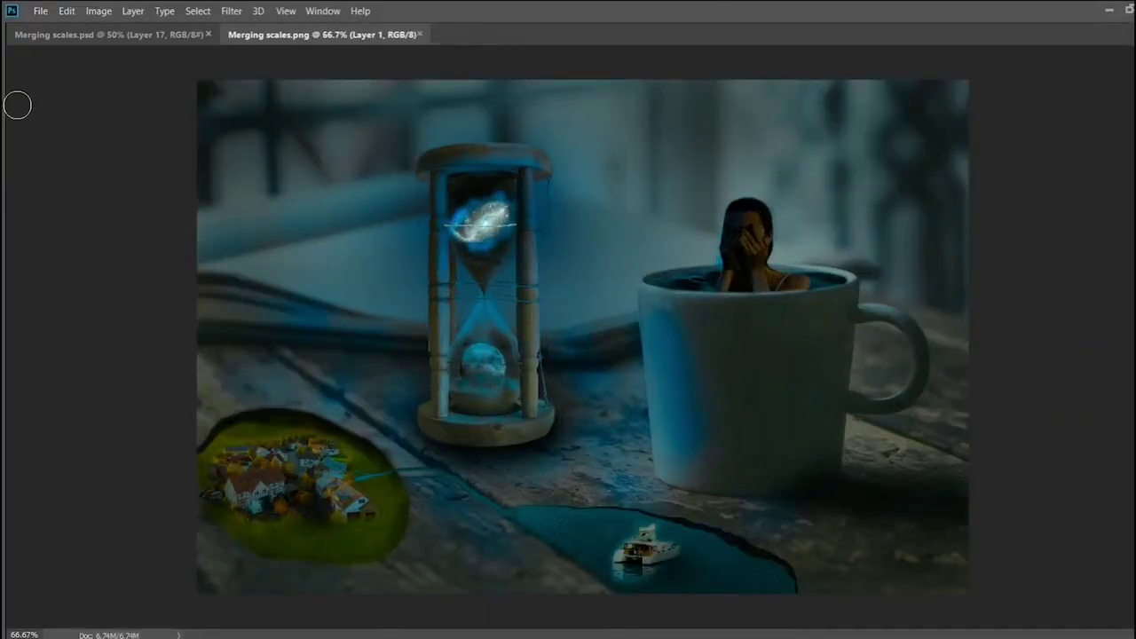
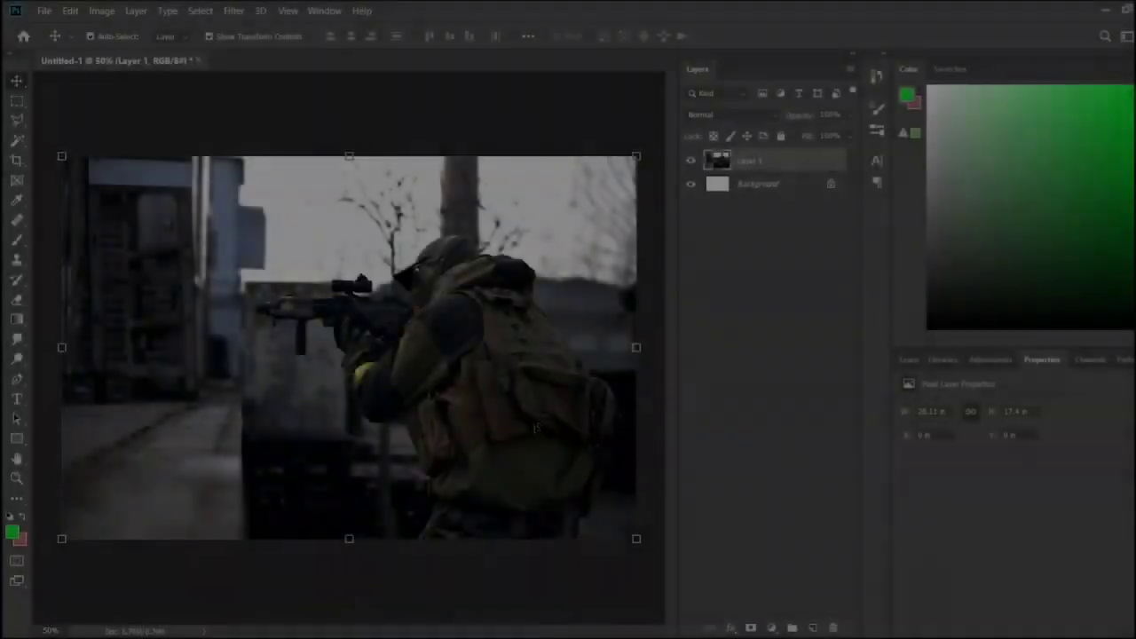
# - Free-transform the soldier photo (Layer 1) smaller toward the lower right
pyautogui.hotkey('ctrl', 't')
pyautogui.moveTo(61, 156); pyautogui.dragTo(381, 362)
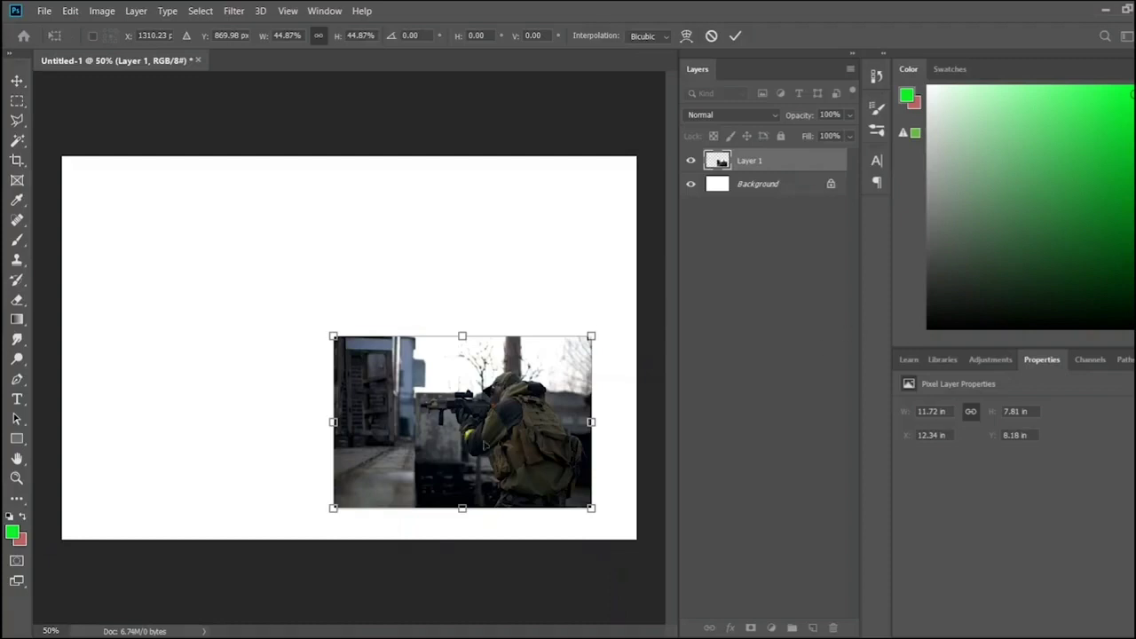
pyautogui.moveTo(483, 444); pyautogui.dragTo(493, 438)
pyautogui.press('Return')
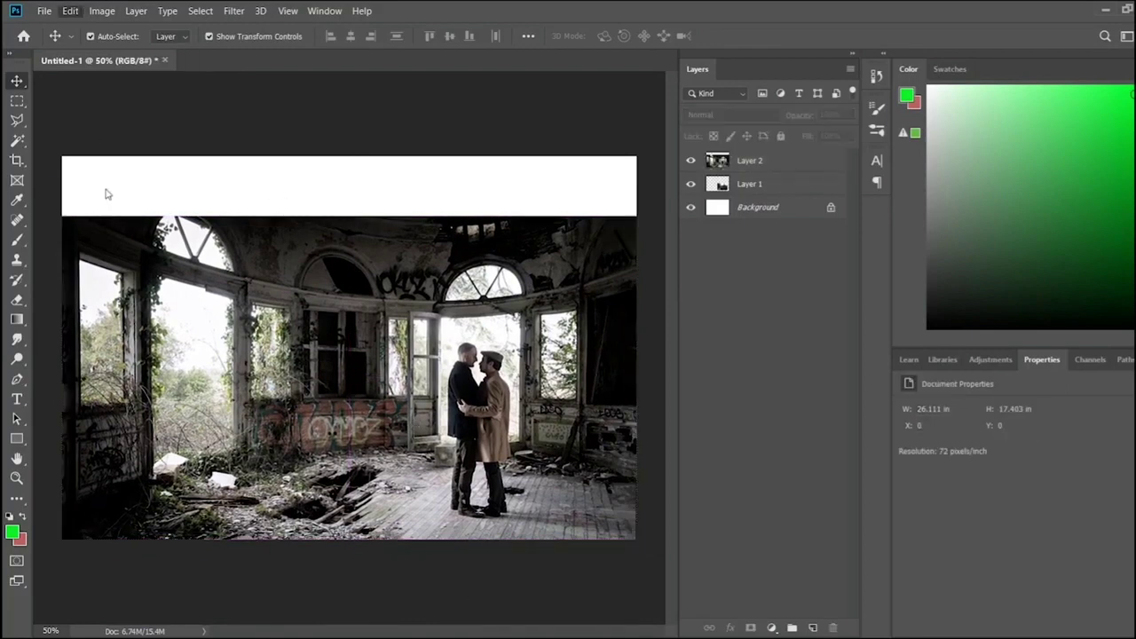
# - Place the interior photo as Layer 2, scaled and aligned to fill the canvas
pyautogui.doubleClick(755, 208)
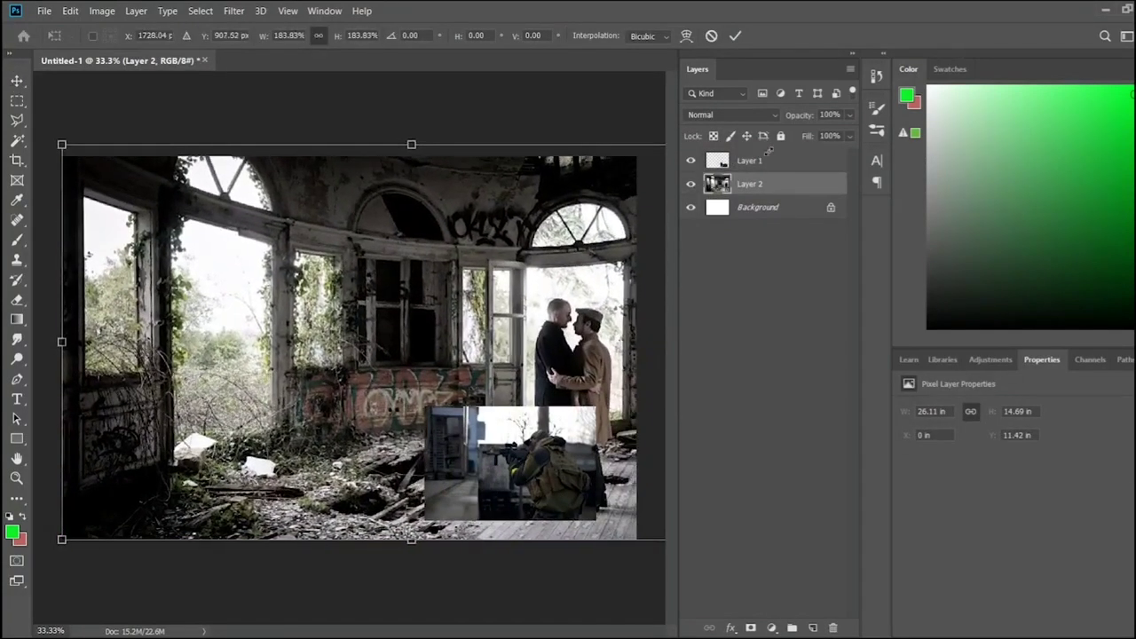
pyautogui.hotkey('ctrl', '-')
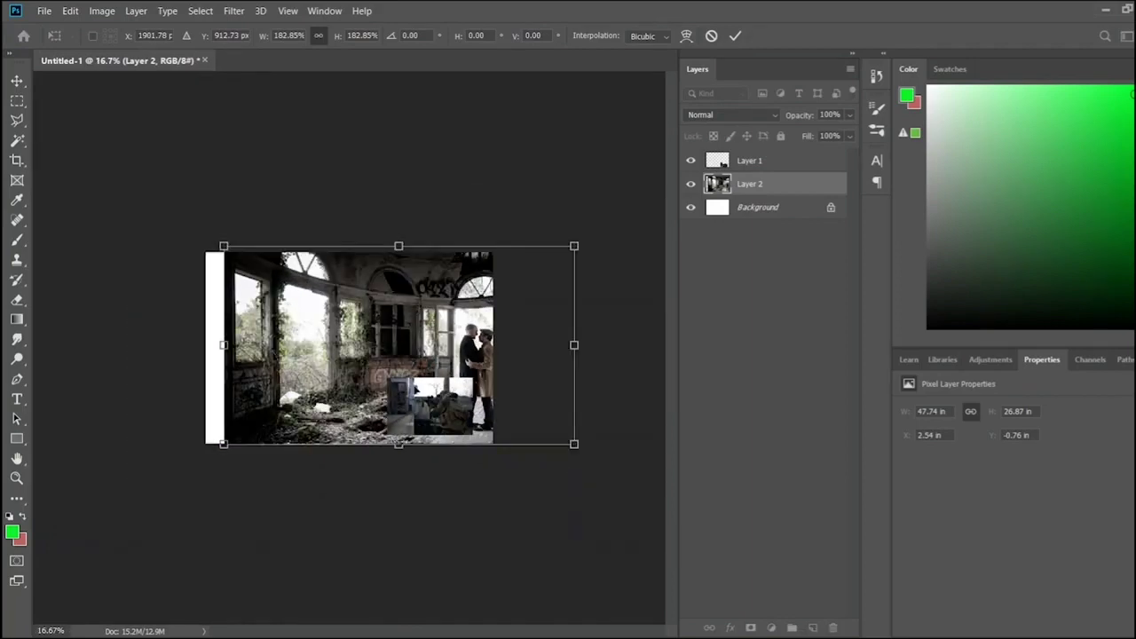
pyautogui.moveTo(417, 389); pyautogui.dragTo(401, 391)
pyautogui.press('Return')
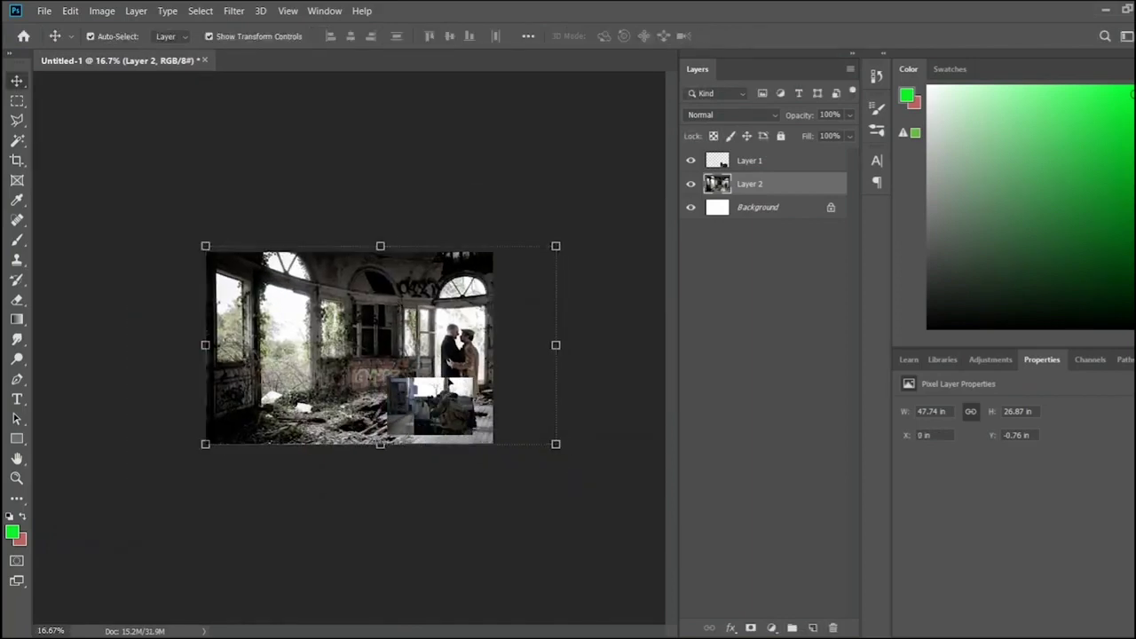
pyautogui.click(494, 471)
# - Enlarge the soldier photo toward the upper left over the canvas's lower right area
pyautogui.click(454, 424)
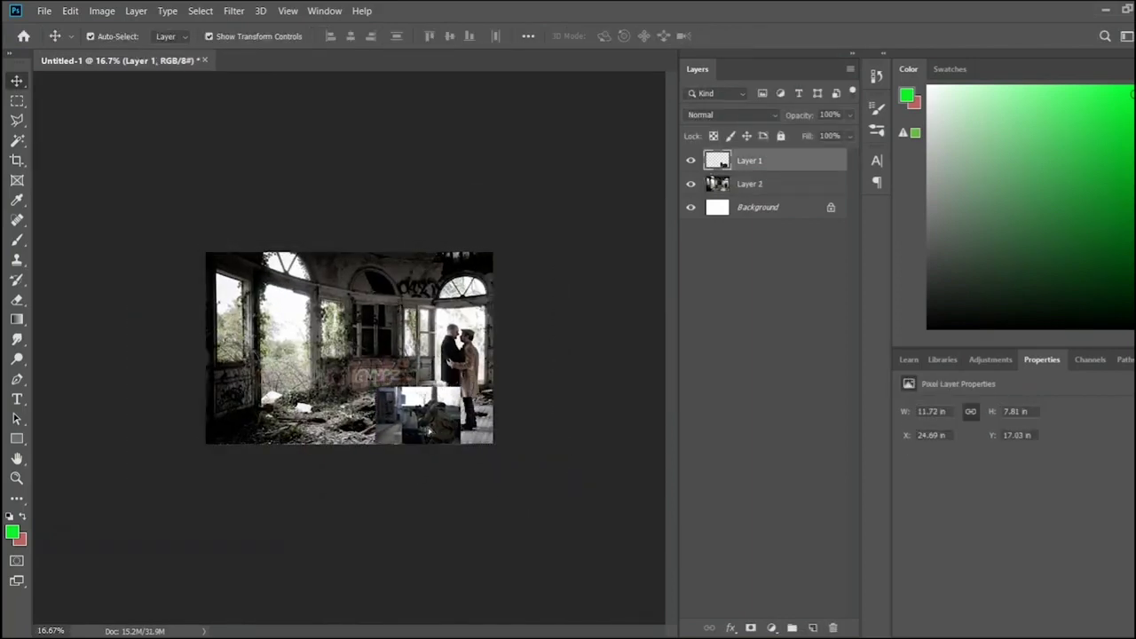
pyautogui.hotkey('ctrl', 't')
pyautogui.moveTo(376, 356); pyautogui.dragTo(317, 334)
pyautogui.press('Return')
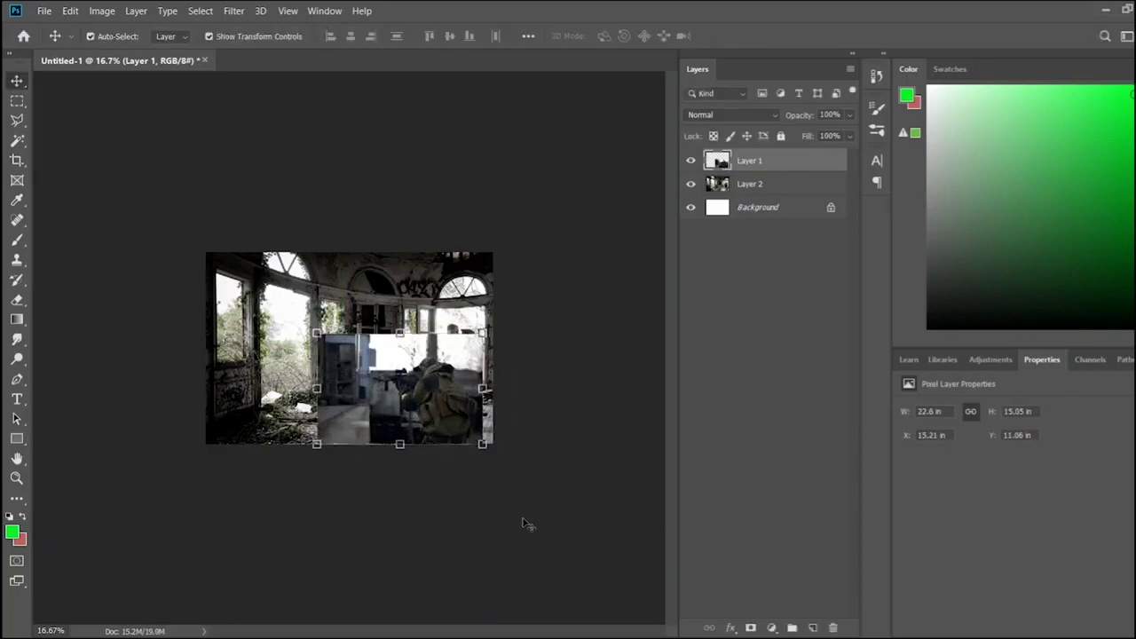
pyautogui.click(264, 502)
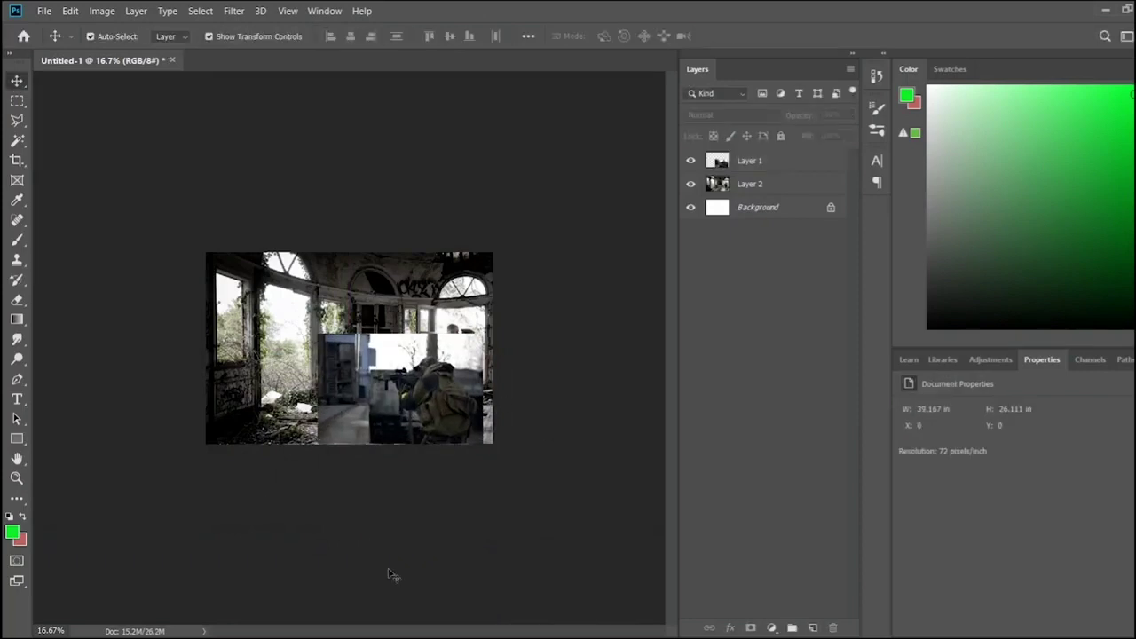
# - Place the ruined building photo as Layer 3, scaled to cover the canvas's left side
pyautogui.moveTo(410, 493); pyautogui.dragTo(411, 504)
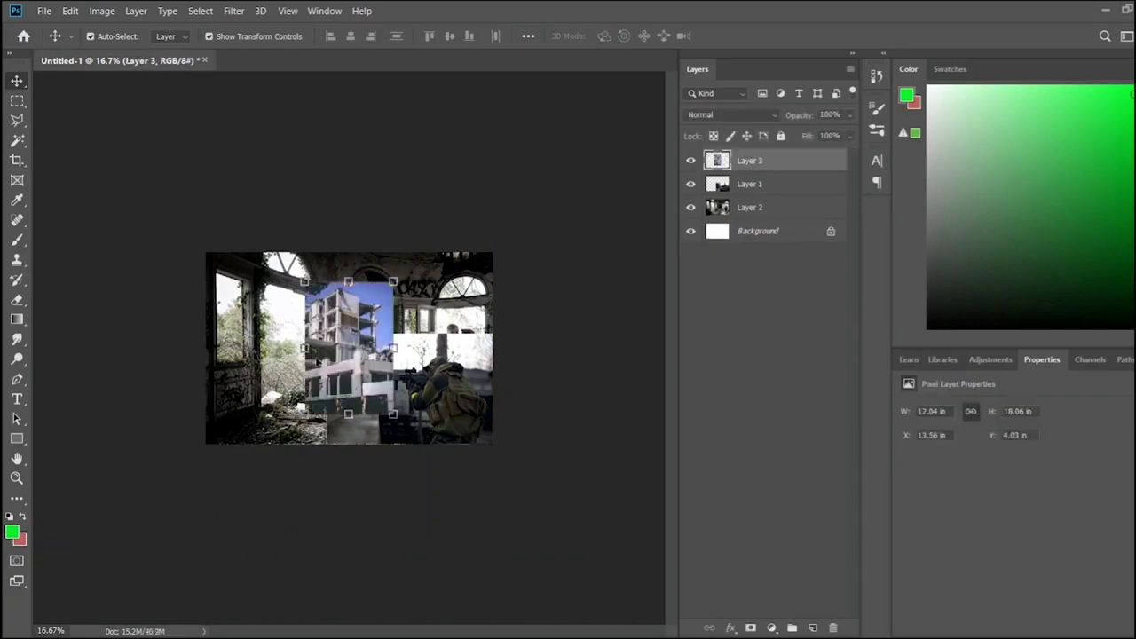
pyautogui.moveTo(348, 348); pyautogui.dragTo(249, 358)
pyautogui.moveTo(293, 291); pyautogui.dragTo(323, 252)
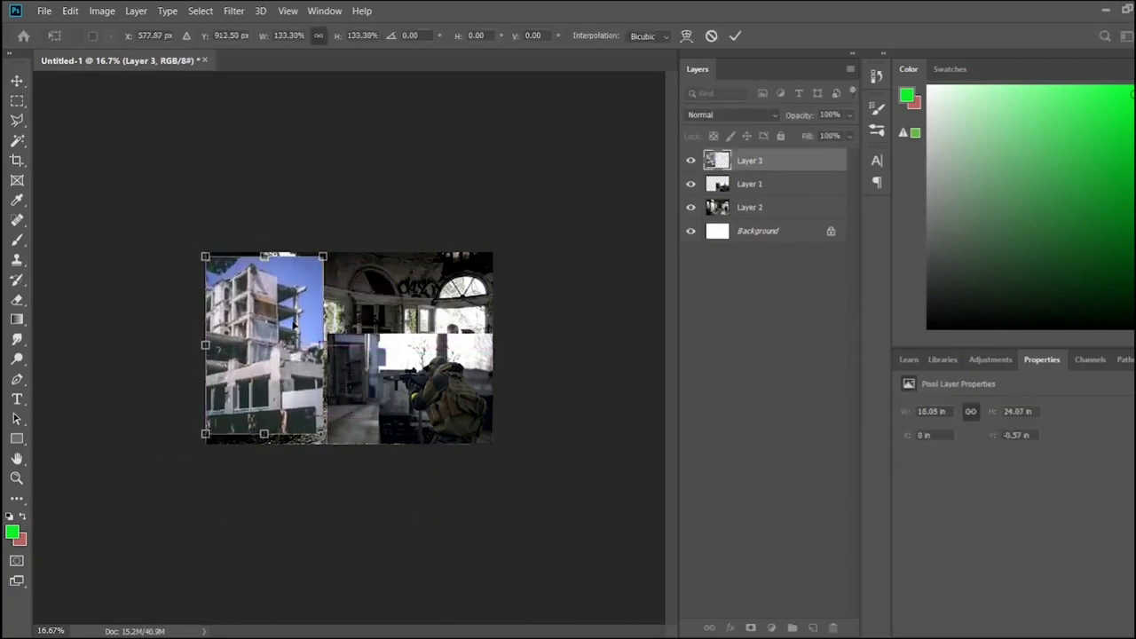
pyautogui.press('Return')
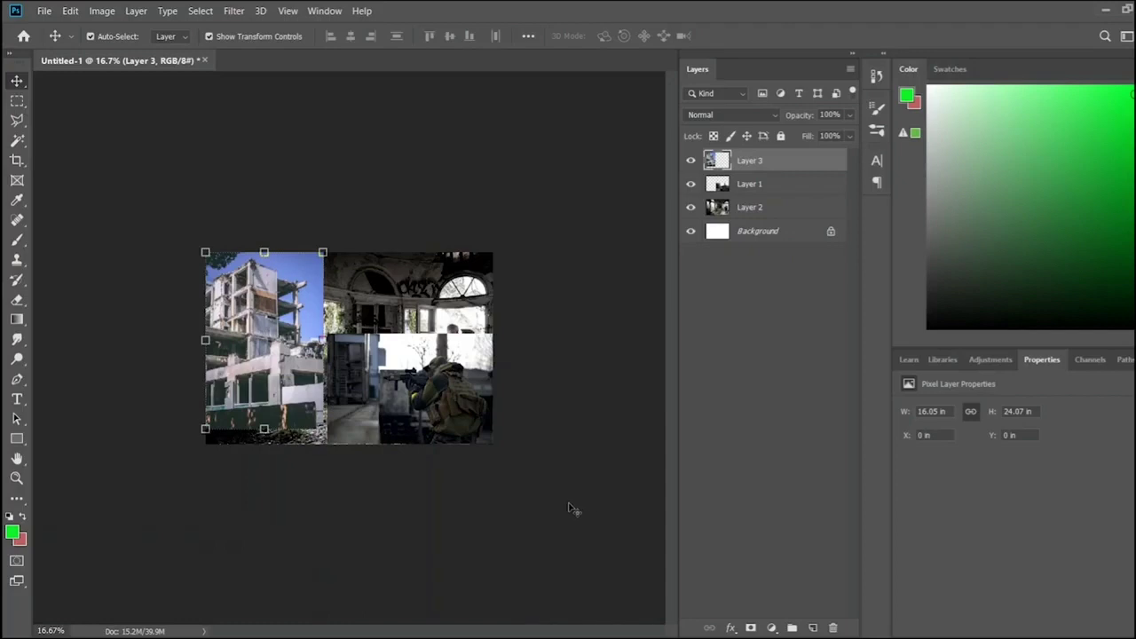
pyautogui.click(569, 508)
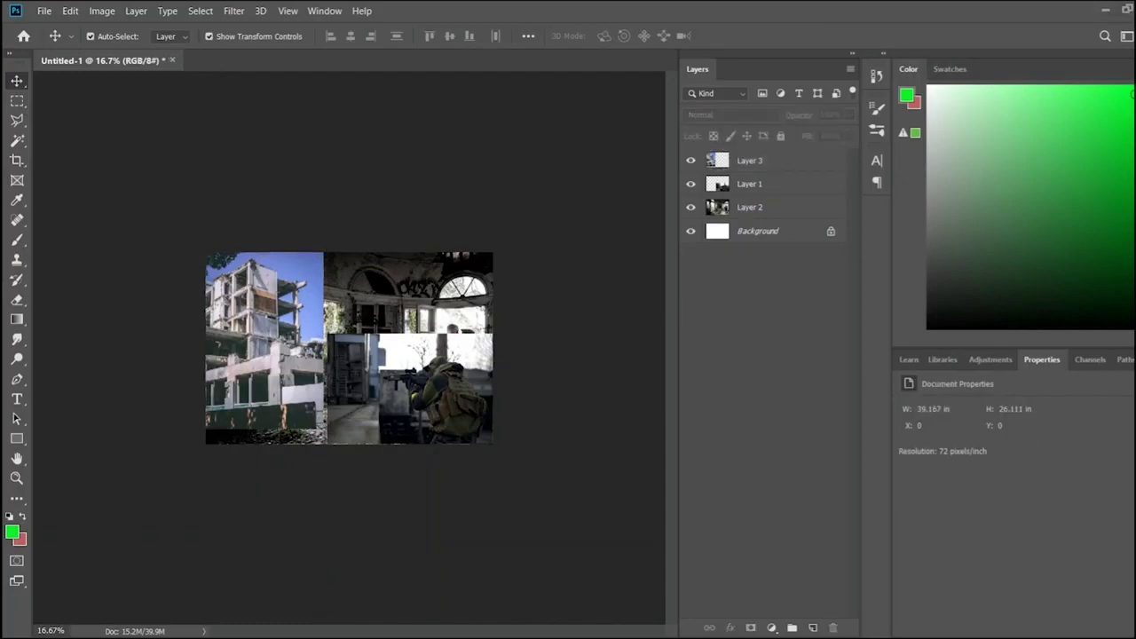
# - Paste the statue photo on the right below the soldier layer, with the interior photo on top
pyautogui.hotkey('ctrl', 'v')
pyautogui.moveTo(476, 360); pyautogui.dragTo(587, 356)
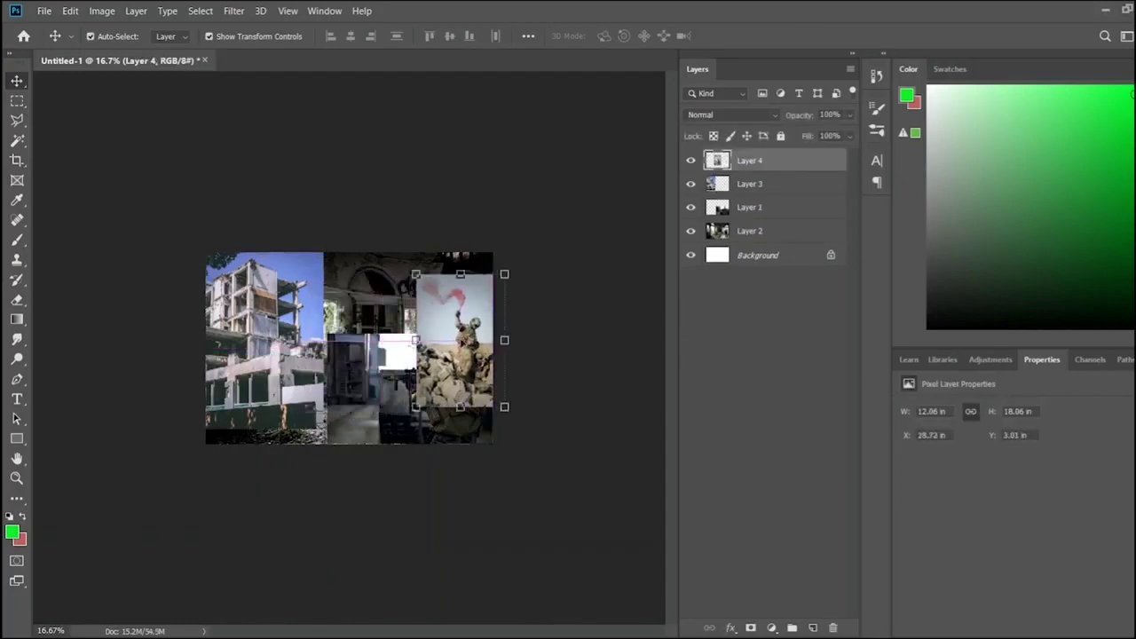
pyautogui.moveTo(777, 221); pyautogui.dragTo(778, 222)
pyautogui.click(635, 371)
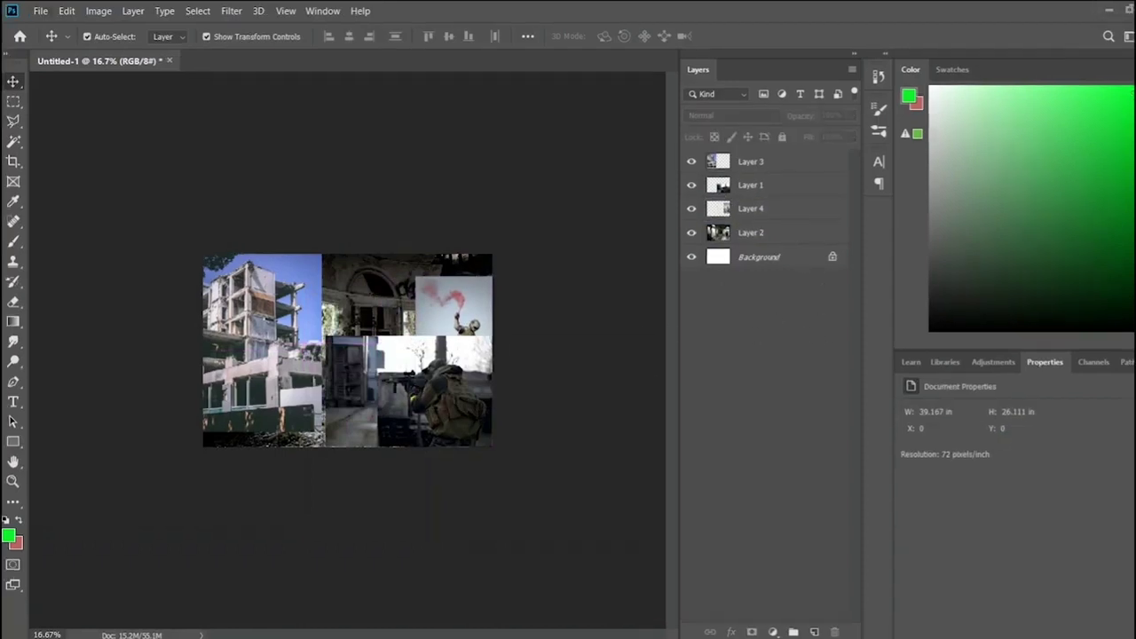
pyautogui.hotkey('ctrl', '+')
pyautogui.hotkey('ctrl', '+')
pyautogui.hotkey('ctrl', 'v')
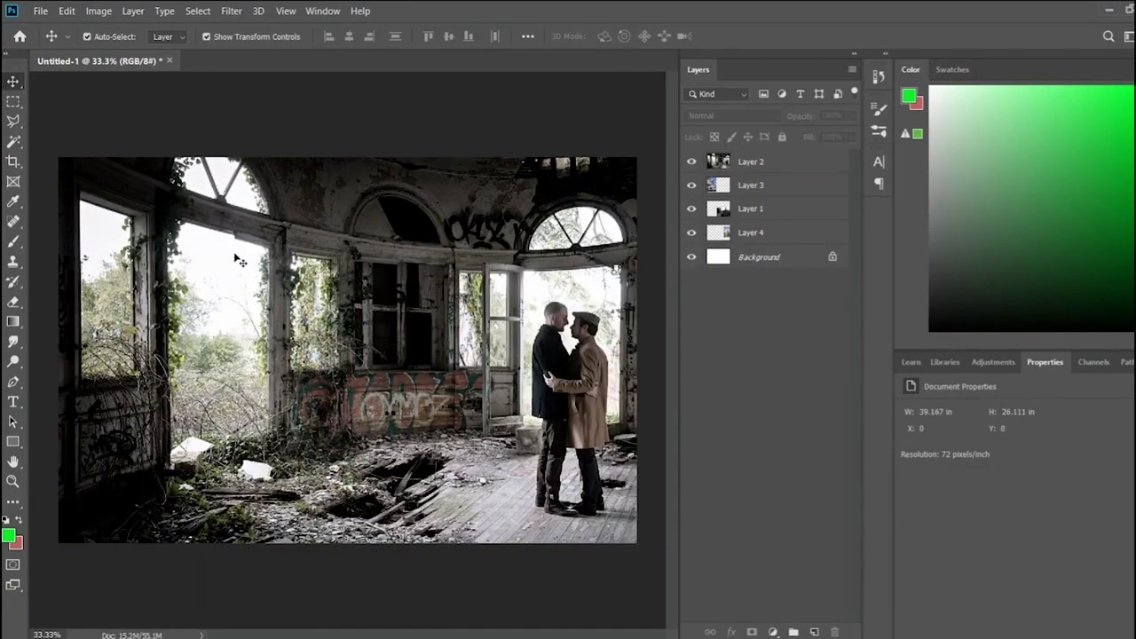
# - Add a layer mask to the interior photo and paint black at 100% zoom to reveal the building
pyautogui.click(752, 632)
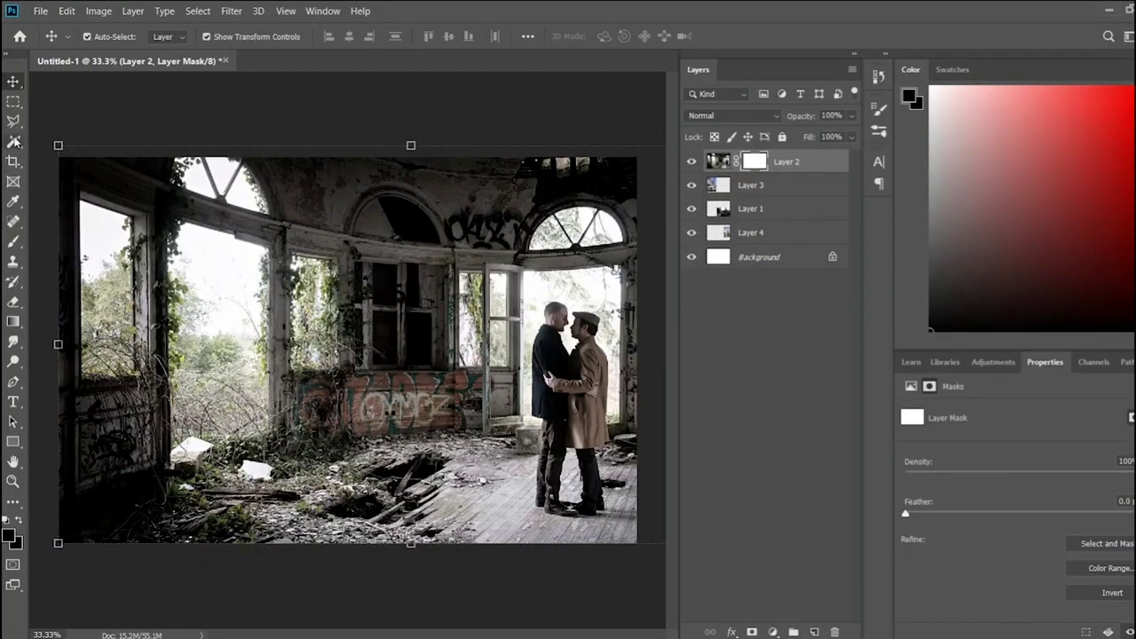
pyautogui.press('b')
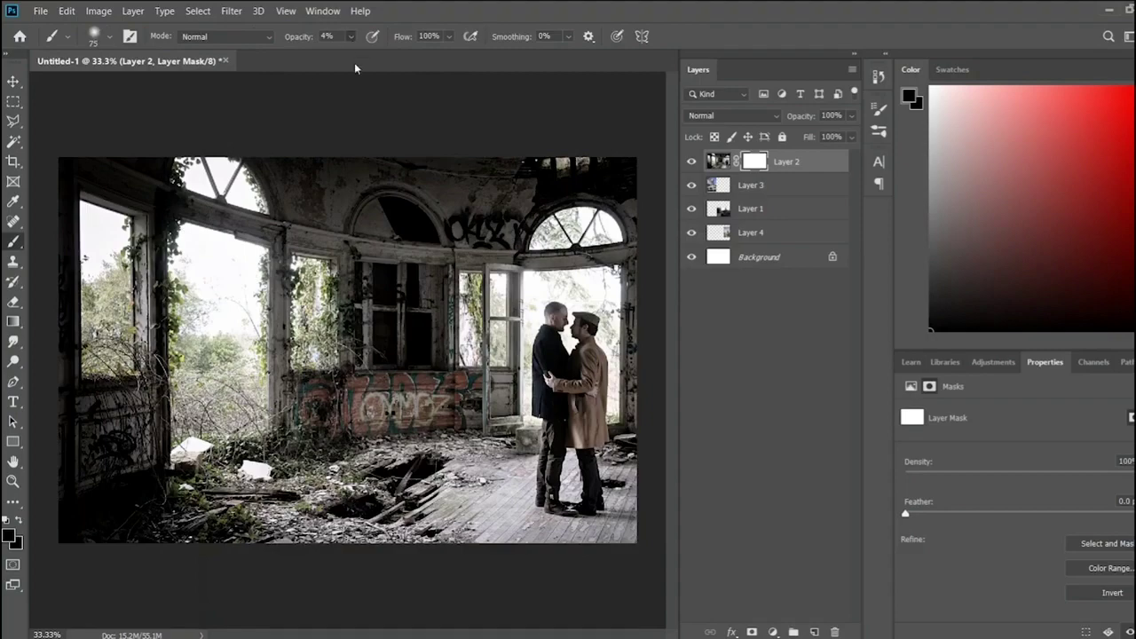
pyautogui.hotkey('ctrl', '+')
pyautogui.hotkey('ctrl', '+')
pyautogui.hotkey('ctrl', '+')
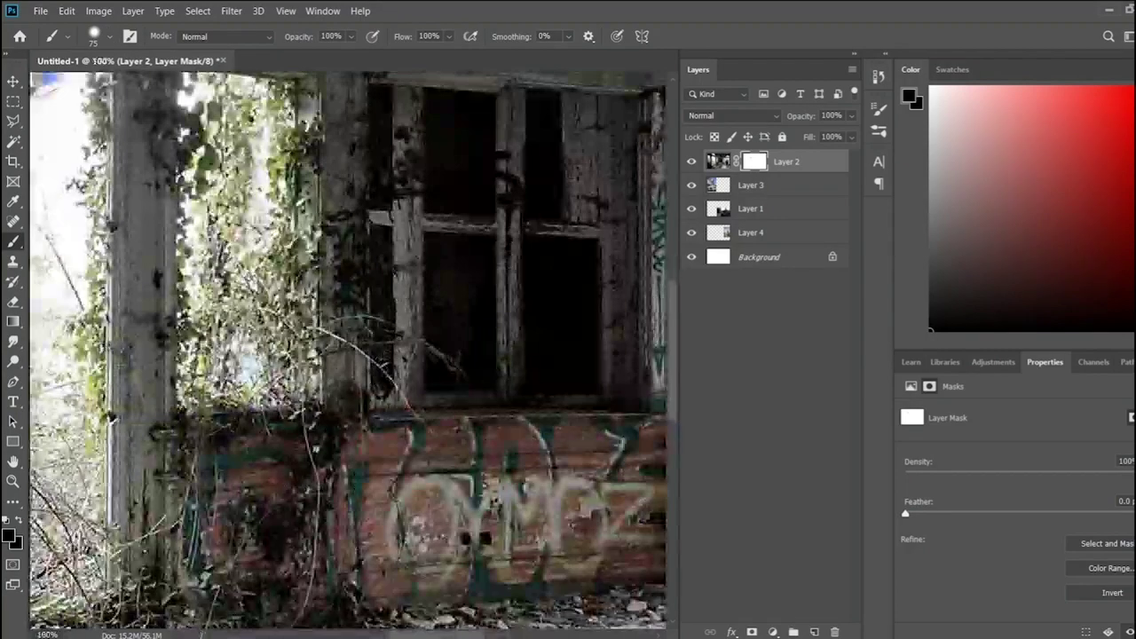
pyautogui.hscroll(-5, 399, 260)
pyautogui.scroll(3, 400, 260)
pyautogui.scroll(3, 399, 260)
pyautogui.scroll(-1, 278, 329)
pyautogui.moveTo(257, 292)
pyautogui.mouseDown()
pyautogui.moveTo(432, 404)
pyautogui.moveTo(428, 550)
pyautogui.moveTo(297, 578)
pyautogui.moveTo(282, 474)
pyautogui.moveTo(224, 402)
pyautogui.moveTo(239, 266)
pyautogui.moveTo(267, 337)
pyautogui.moveTo(346, 355)
pyautogui.moveTo(355, 456)
pyautogui.moveTo(338, 483)
pyautogui.mouseUp()
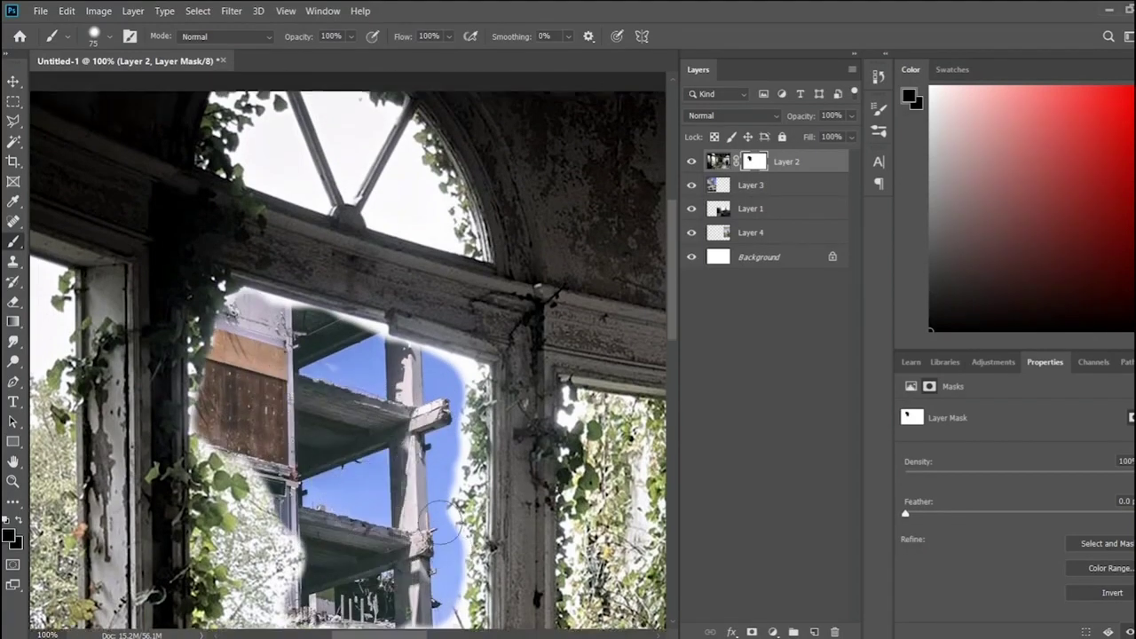
# - Extend the mask over the pillar's base and grey facade, restoring vines at the sky's right edge
pyautogui.scroll(-5, 355, 399)
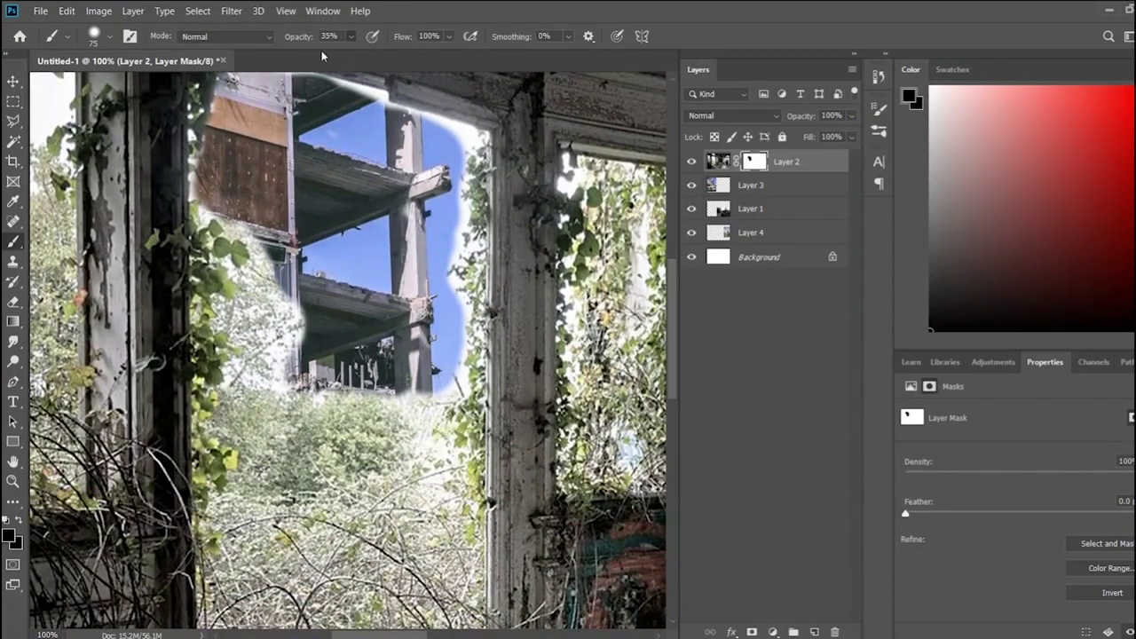
pyautogui.moveTo(434, 395); pyautogui.dragTo(426, 483)
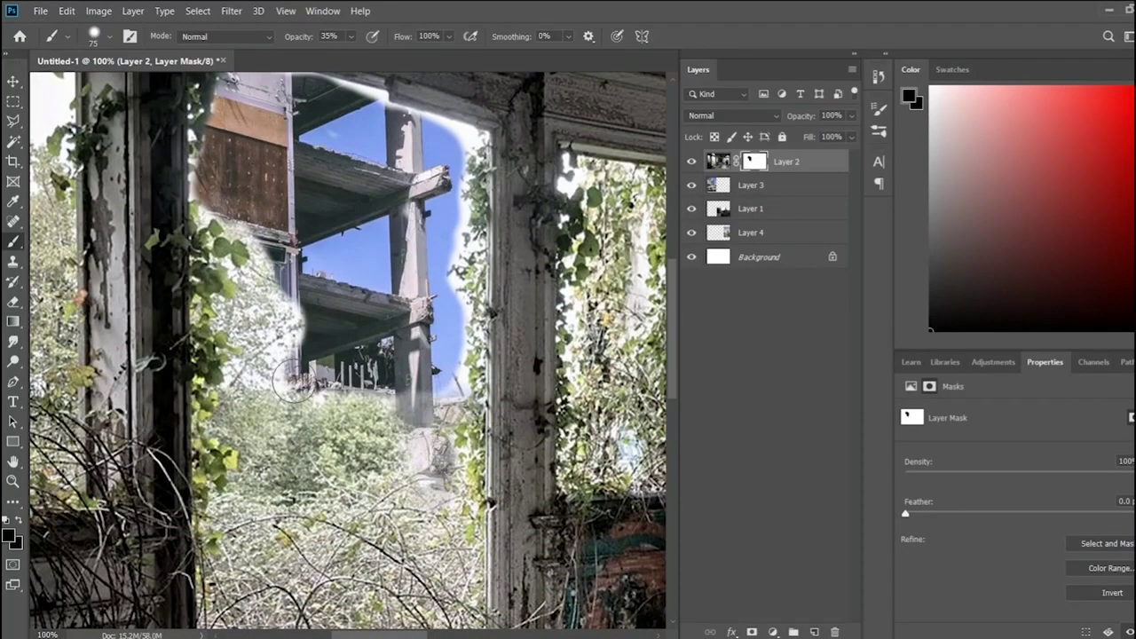
pyautogui.moveTo(294, 381)
pyautogui.mouseDown()
pyautogui.moveTo(248, 258)
pyautogui.moveTo(286, 333)
pyautogui.mouseUp()
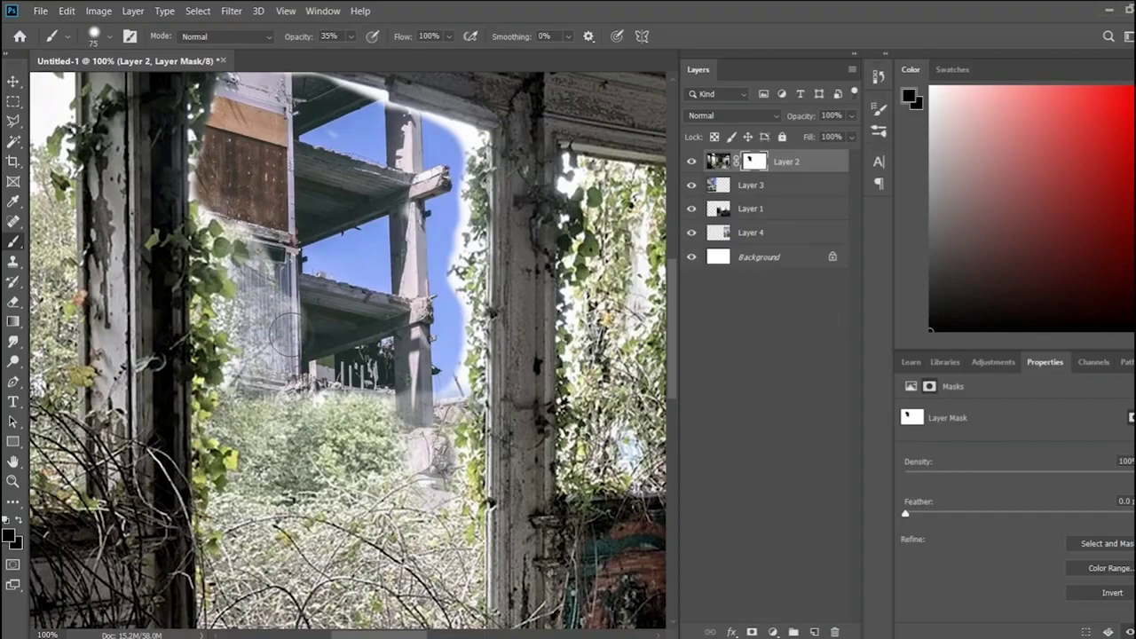
pyautogui.scroll(2, 363, 186)
pyautogui.moveTo(458, 390); pyautogui.dragTo(440, 227)
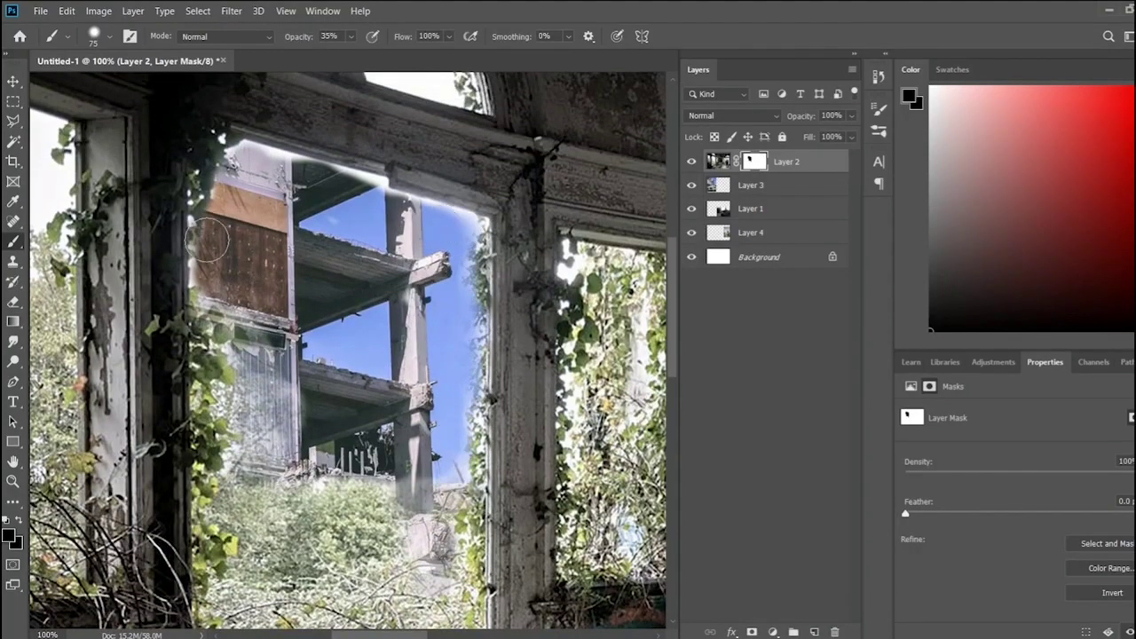
pyautogui.scroll(2, 214, 211)
# - Shrink the brush and remove the white glow along the window's top and the sky's edges
pyautogui.scroll(2, 284, 278)
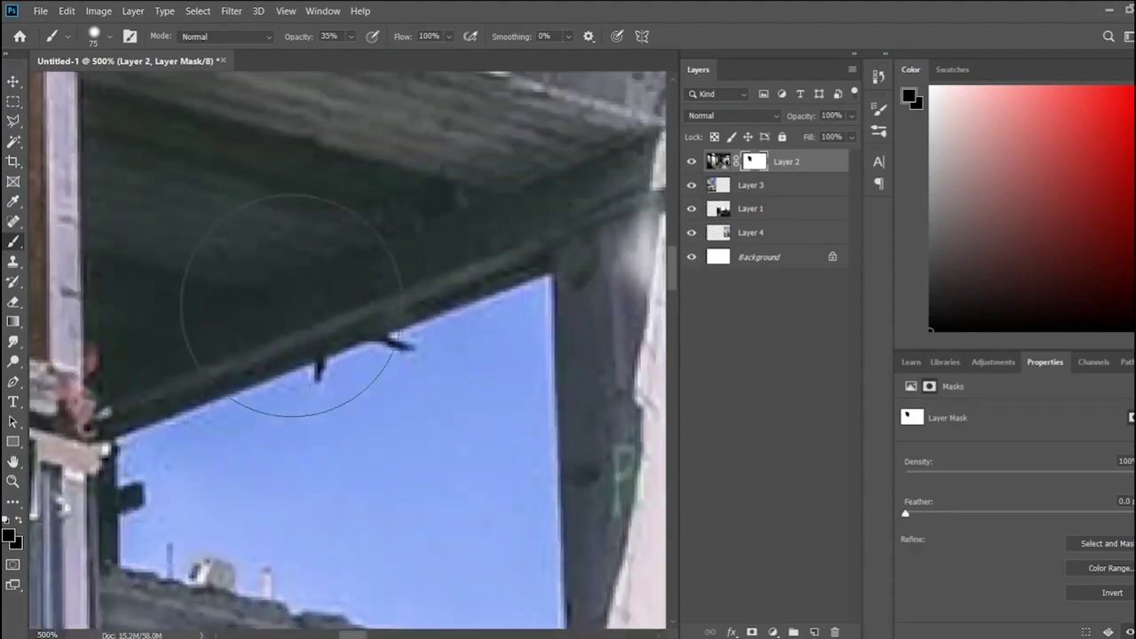
pyautogui.scroll(1, 267, 302)
pyautogui.scroll(-1, 243, 252)
pyautogui.press('[')
pyautogui.press('[')
pyautogui.press('[')
pyautogui.moveTo(302, 457); pyautogui.dragTo(524, 530)
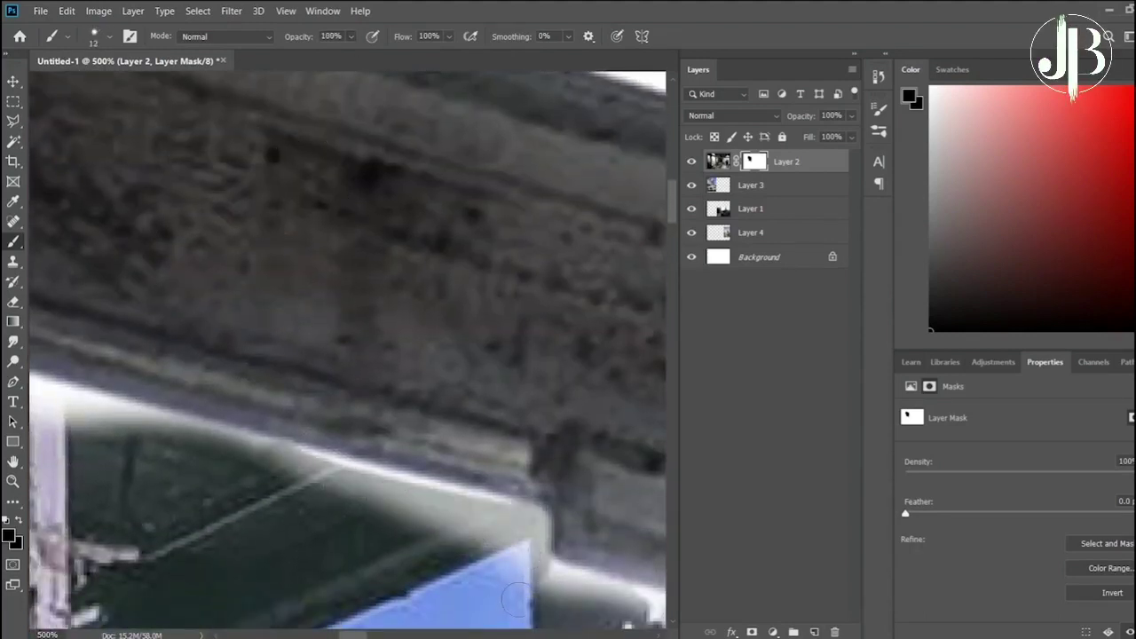
pyautogui.moveTo(516, 600)
pyautogui.mouseDown()
pyautogui.moveTo(334, 458)
pyautogui.moveTo(406, 518)
pyautogui.moveTo(172, 421)
pyautogui.mouseUp()
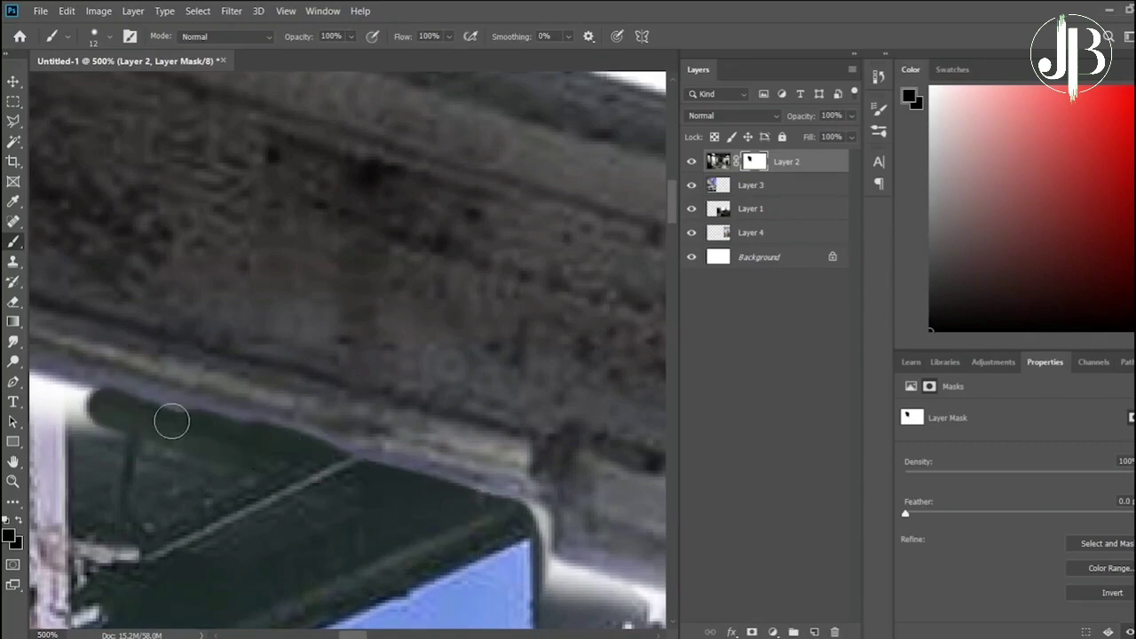
pyautogui.hscroll(-2, 171, 421)
pyautogui.hscroll(-4, 171, 421)
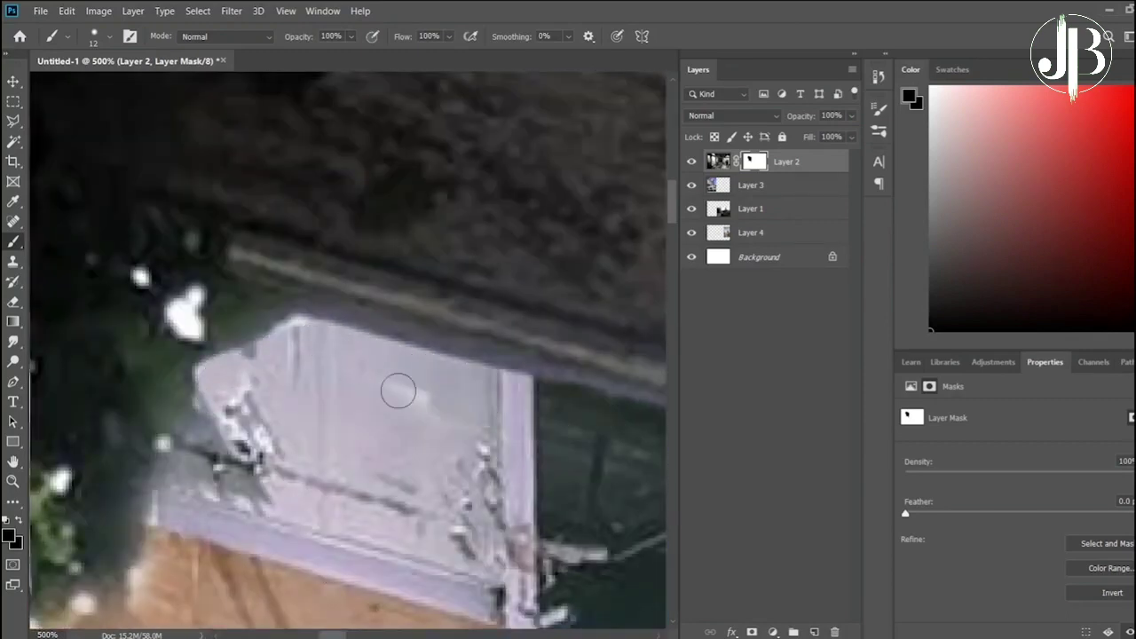
pyautogui.scroll(-2, 188, 302)
pyautogui.scroll(-5, 195, 267)
pyautogui.scroll(-3, 199, 218)
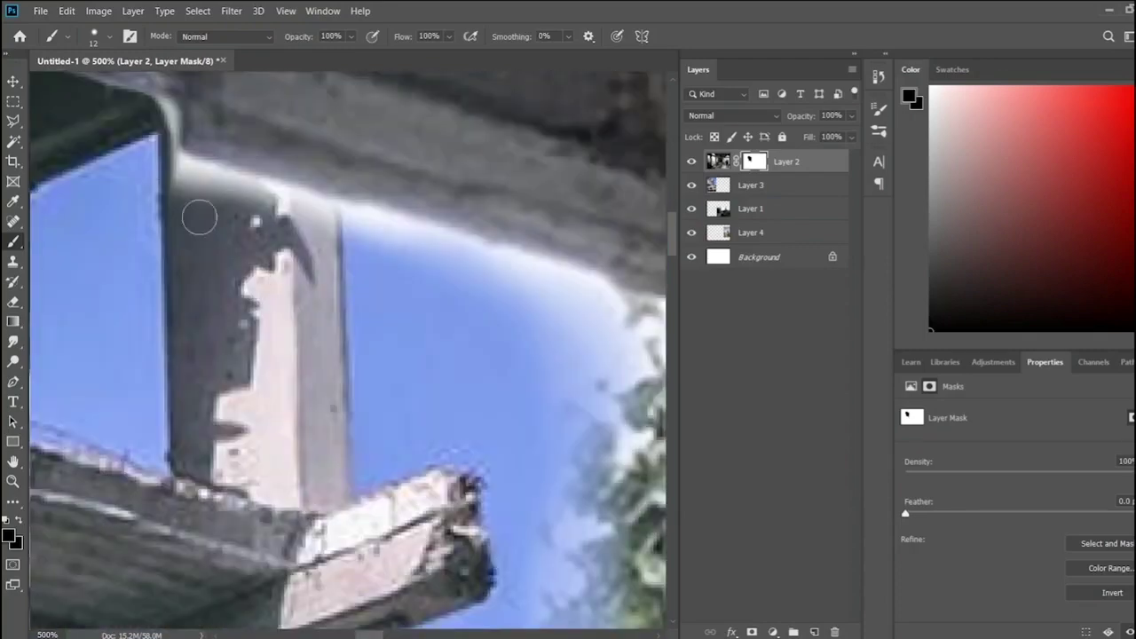
pyautogui.moveTo(199, 218)
pyautogui.mouseDown()
pyautogui.moveTo(444, 239)
pyautogui.moveTo(621, 373)
pyautogui.moveTo(443, 284)
pyautogui.moveTo(589, 394)
pyautogui.mouseUp()
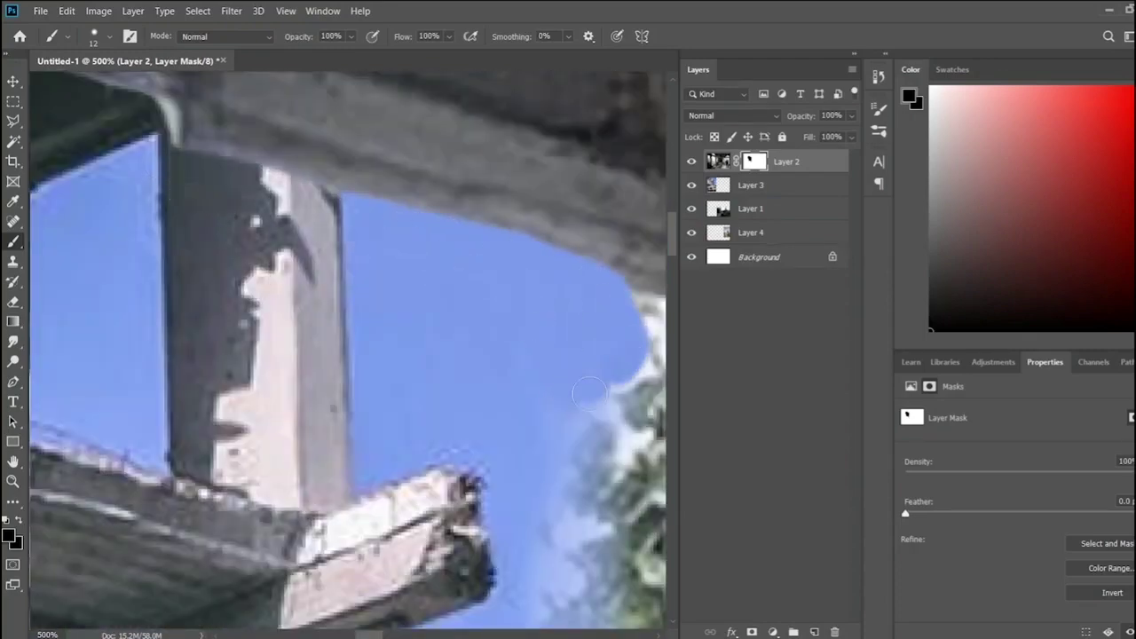
# - Soften the mask where sky meets the window frame with 43% brush opacity
pyautogui.hscroll(4, 362, 322)
pyautogui.scroll(-2, 313, 385)
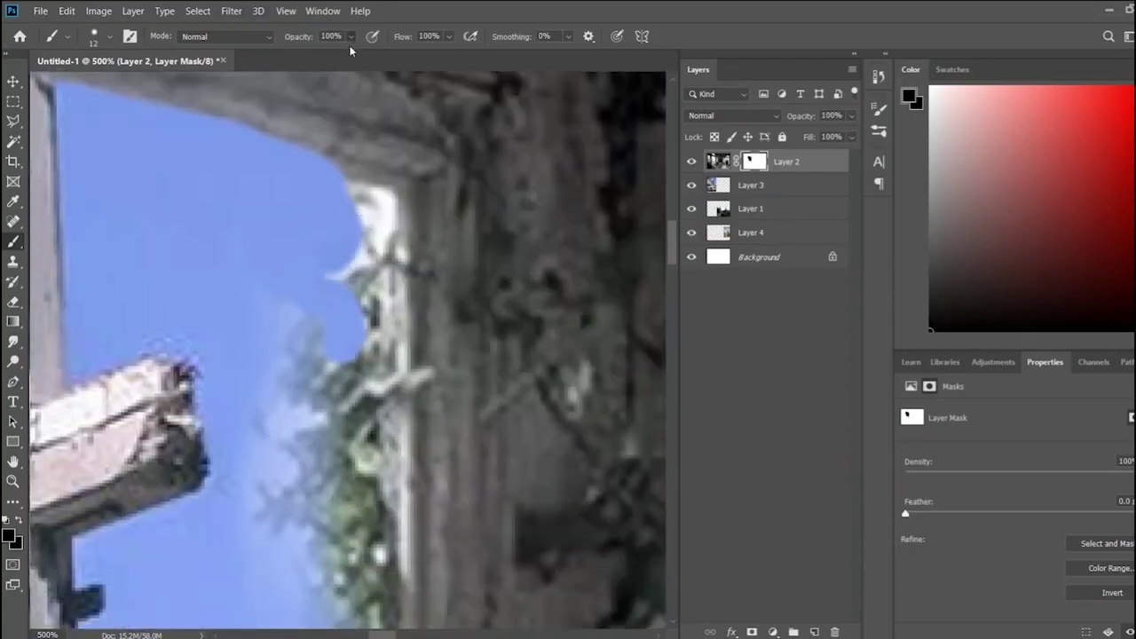
pyautogui.press('4')
pyautogui.press('3')
pyautogui.moveTo(369, 195)
pyautogui.mouseDown()
pyautogui.moveTo(355, 266)
pyautogui.moveTo(362, 307)
pyautogui.moveTo(304, 355)
pyautogui.moveTo(373, 333)
pyautogui.moveTo(377, 191)
pyautogui.mouseUp()
# - Mask out the arched pane's white sky along its bottom, mullion and ivy edge, filling it blue
pyautogui.scroll(-5, 364, 231)
pyautogui.scroll(-4, 355, 249)
pyautogui.scroll(-4, 350, 268)
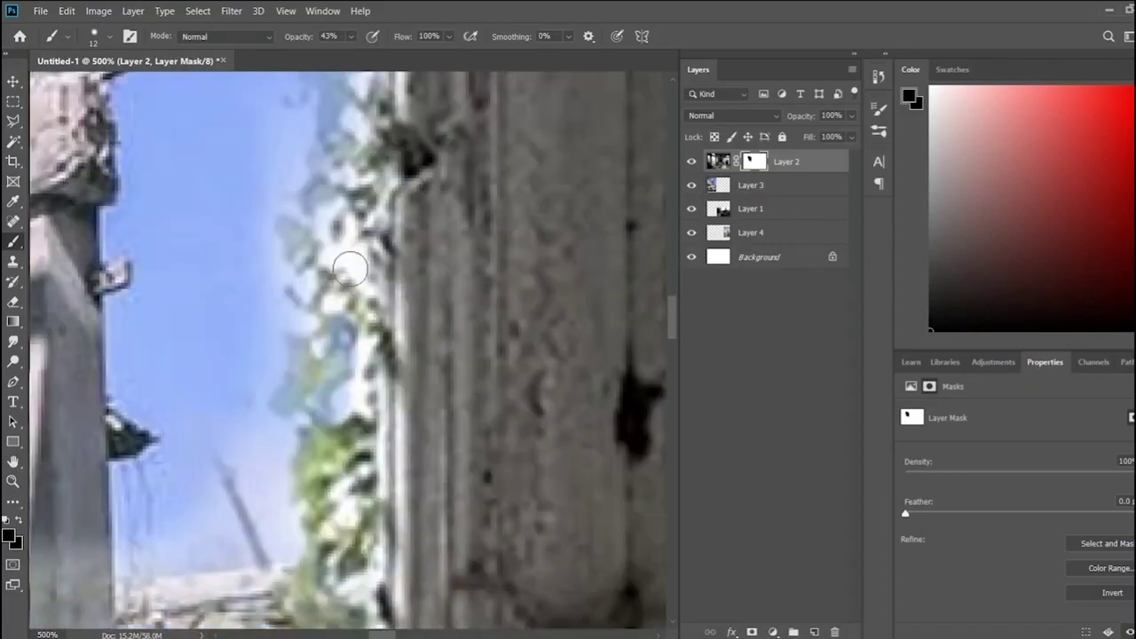
pyautogui.scroll(-2, 348, 462)
pyautogui.scroll(-3, 355, 533)
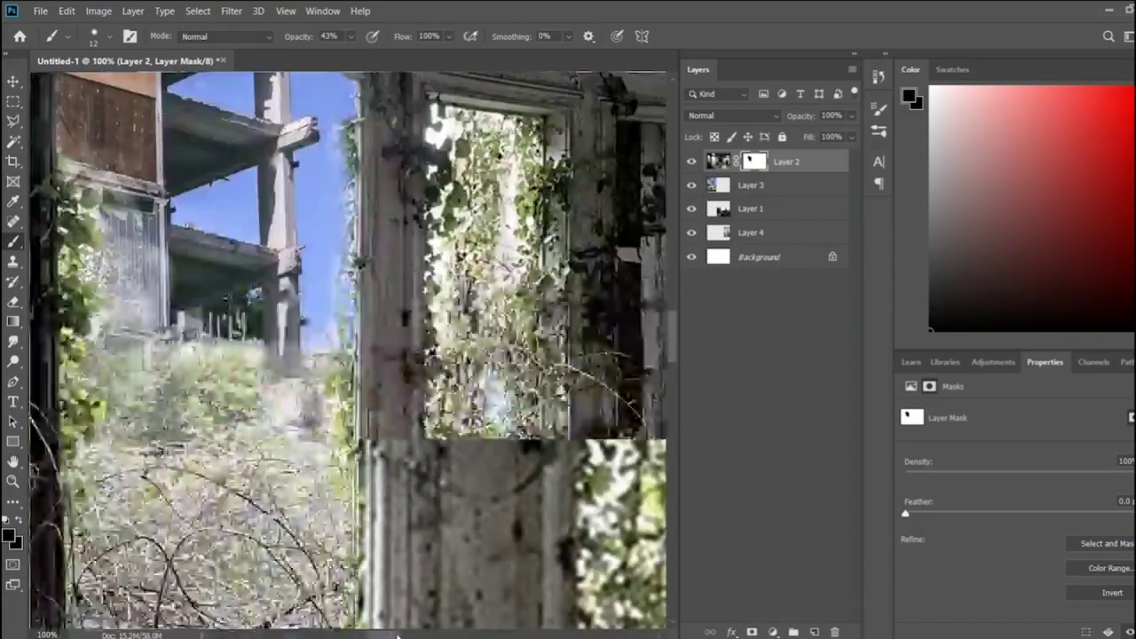
pyautogui.scroll(-2, 396, 636)
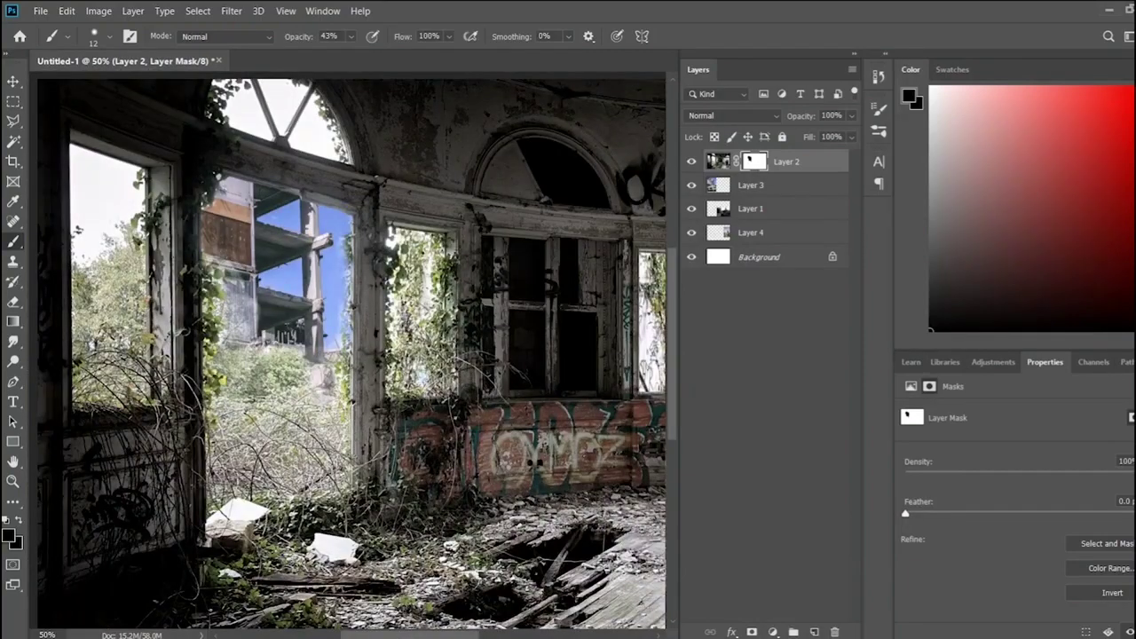
pyautogui.scroll(2, 228, 249)
pyautogui.scroll(2, 229, 249)
pyautogui.scroll(2, 139, 274)
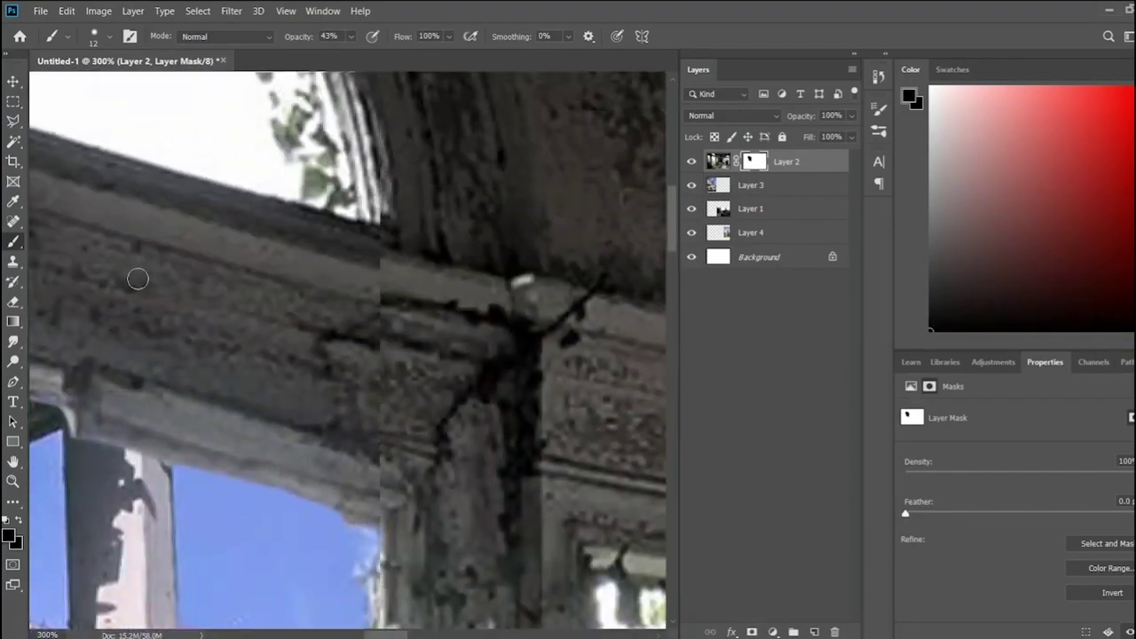
pyautogui.scroll(1, 326, 58)
pyautogui.scroll(3, 306, 80)
pyautogui.scroll(-3, 302, 75)
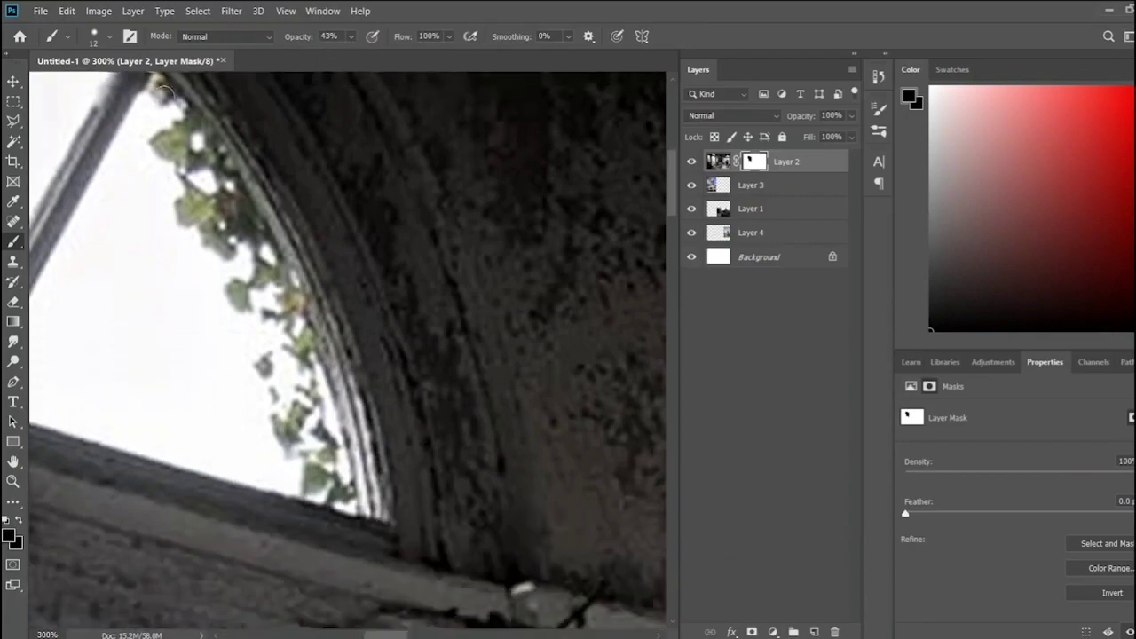
pyautogui.hscroll(-3, 278, 484)
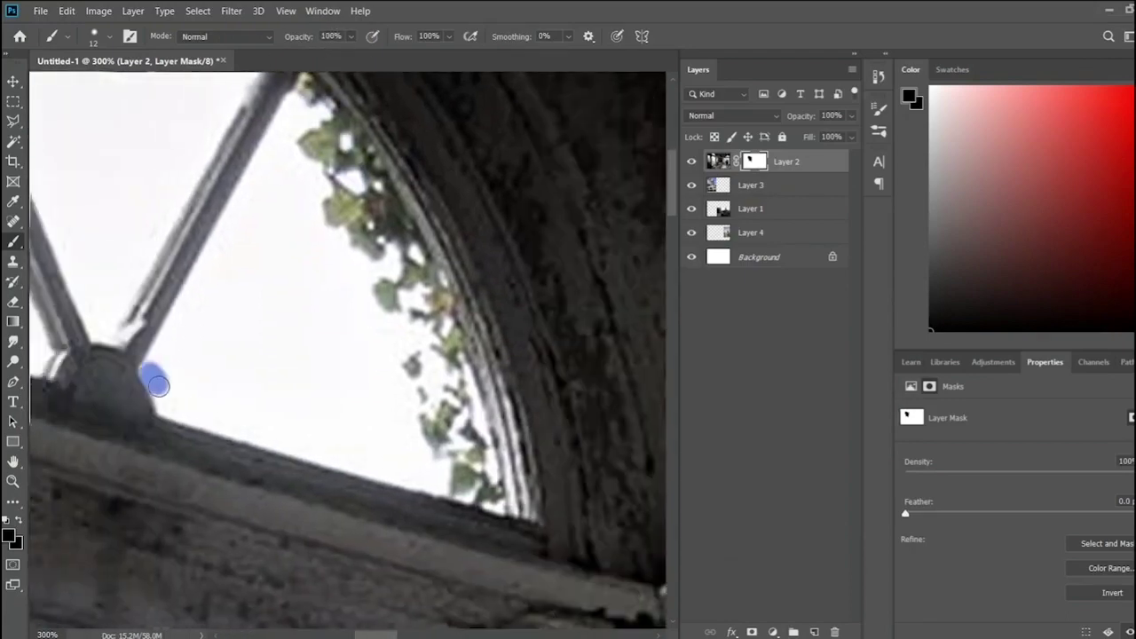
pyautogui.moveTo(158, 384); pyautogui.dragTo(442, 484)
pyautogui.moveTo(150, 373)
pyautogui.mouseDown()
pyautogui.moveTo(238, 225)
pyautogui.moveTo(266, 153)
pyautogui.moveTo(312, 114)
pyautogui.mouseUp()
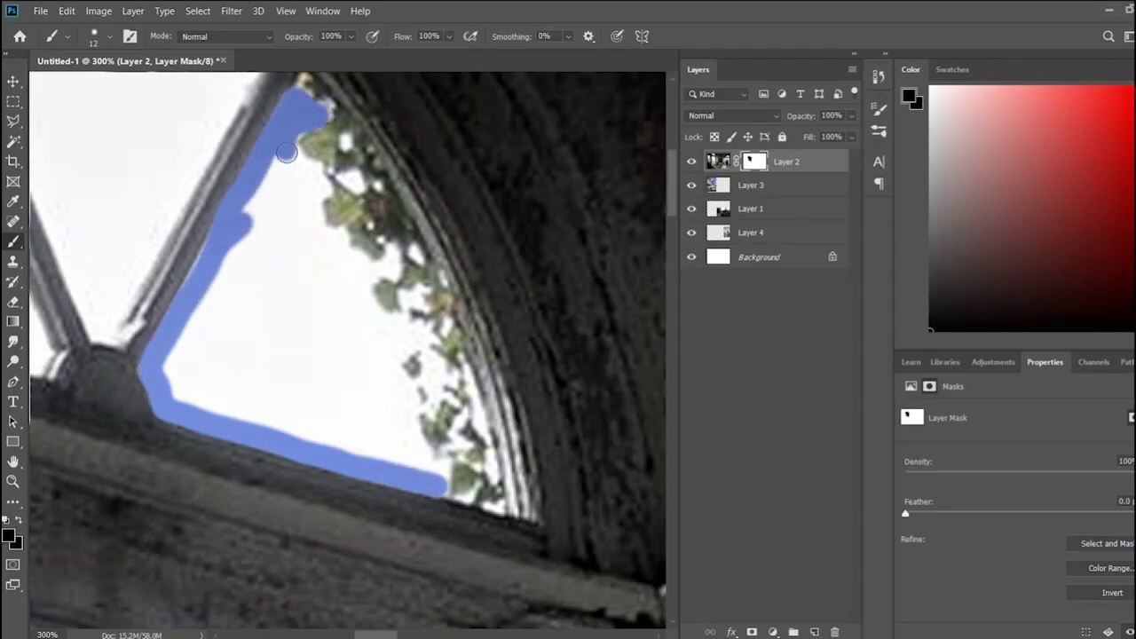
pyautogui.moveTo(314, 199)
pyautogui.mouseDown()
pyautogui.moveTo(351, 253)
pyautogui.moveTo(390, 258)
pyautogui.moveTo(377, 315)
pyautogui.moveTo(434, 364)
pyautogui.mouseUp()
pyautogui.moveTo(414, 407); pyautogui.dragTo(427, 464)
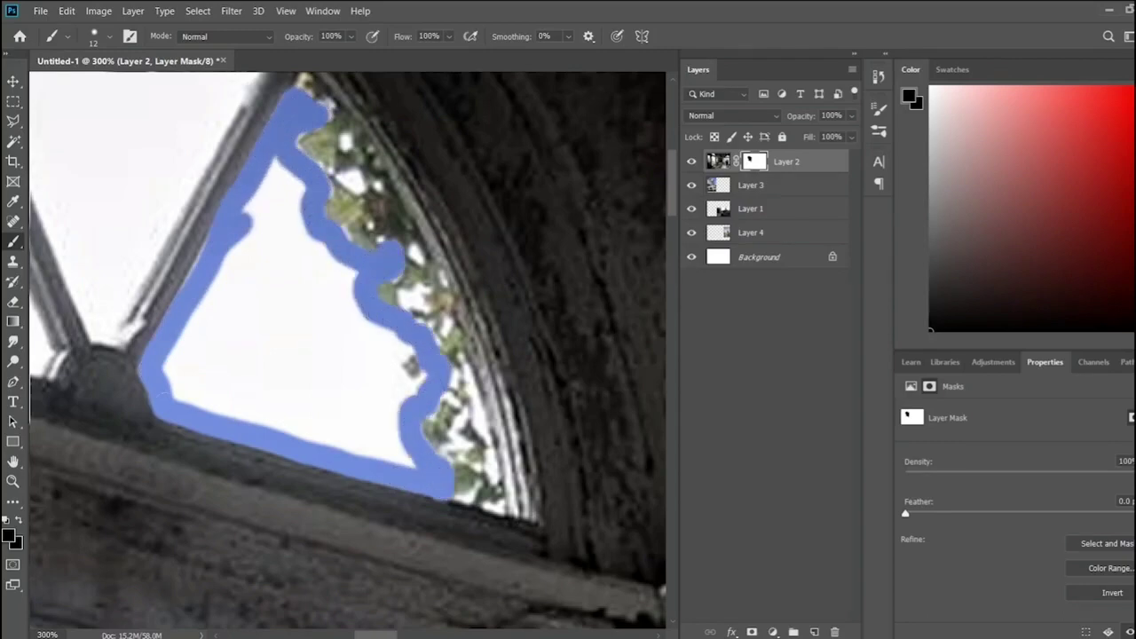
pyautogui.moveTo(205, 369)
pyautogui.mouseDown()
pyautogui.moveTo(385, 457)
pyautogui.moveTo(337, 300)
pyautogui.moveTo(228, 271)
pyautogui.moveTo(327, 411)
pyautogui.mouseUp()
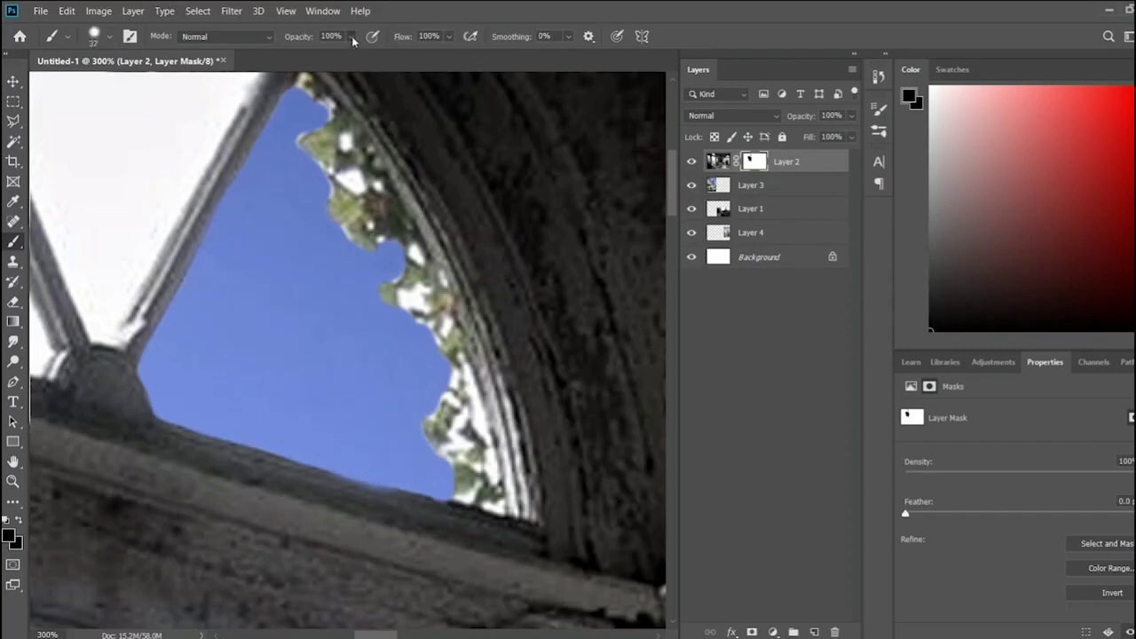
# - Softly blend sky along the ivy edge at 43% opacity and mask the upper pane's white sky
pyautogui.press('4')
pyautogui.press('3')
pyautogui.moveTo(315, 138); pyautogui.dragTo(482, 469)
pyautogui.scroll(2, 372, 380)
pyautogui.hscroll(-5, 373, 380)
pyautogui.scroll(4, 208, 238)
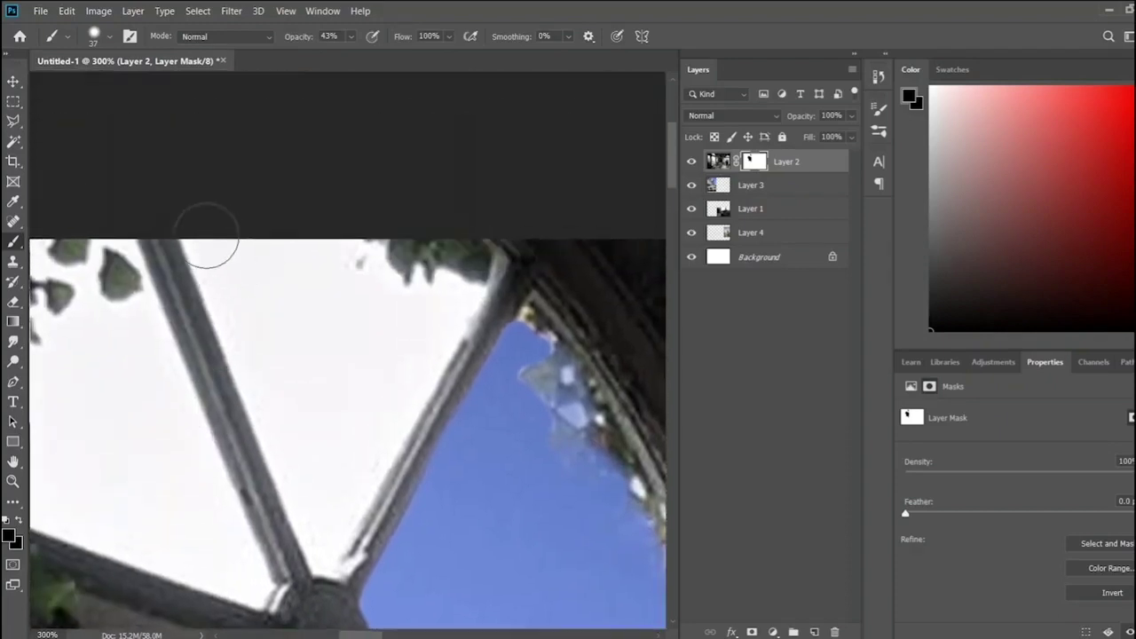
pyautogui.moveTo(207, 238); pyautogui.dragTo(266, 381)
# - At 100% opacity, replace remaining white sky around the frames and leaves with blue sky
pyautogui.press('0')
pyautogui.moveTo(241, 210)
pyautogui.mouseDown()
pyautogui.moveTo(284, 406)
pyautogui.moveTo(367, 458)
pyautogui.moveTo(444, 310)
pyautogui.moveTo(347, 246)
pyautogui.moveTo(366, 333)
pyautogui.mouseUp()
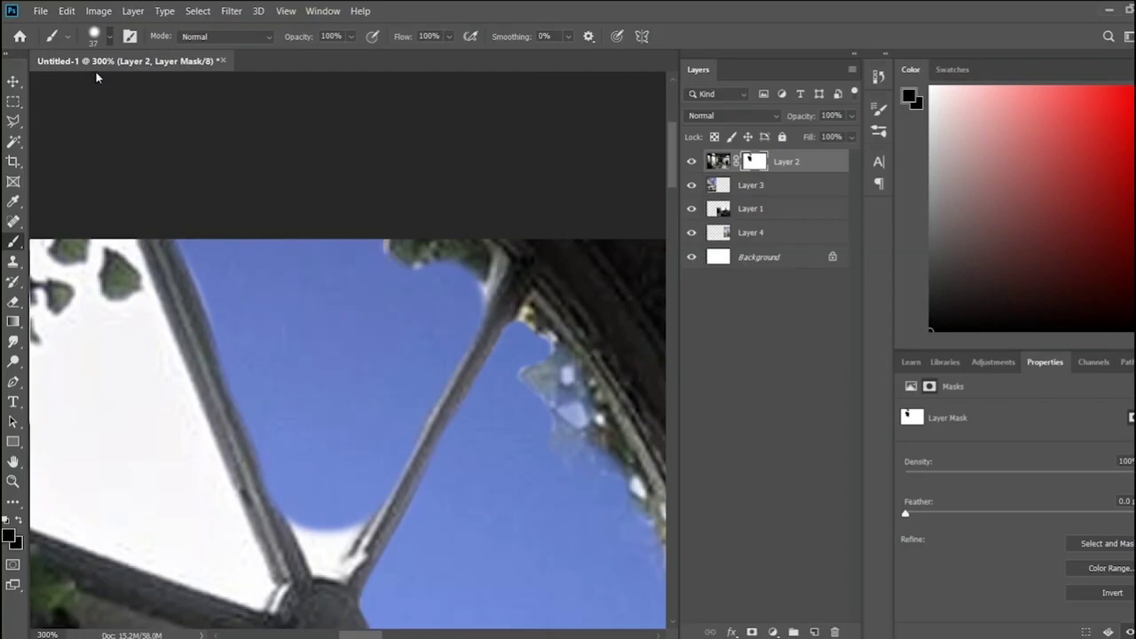
pyautogui.moveTo(317, 566)
pyautogui.mouseDown()
pyautogui.moveTo(319, 543)
pyautogui.moveTo(559, 534)
pyautogui.mouseUp()
pyautogui.moveTo(259, 508); pyautogui.dragTo(504, 603)
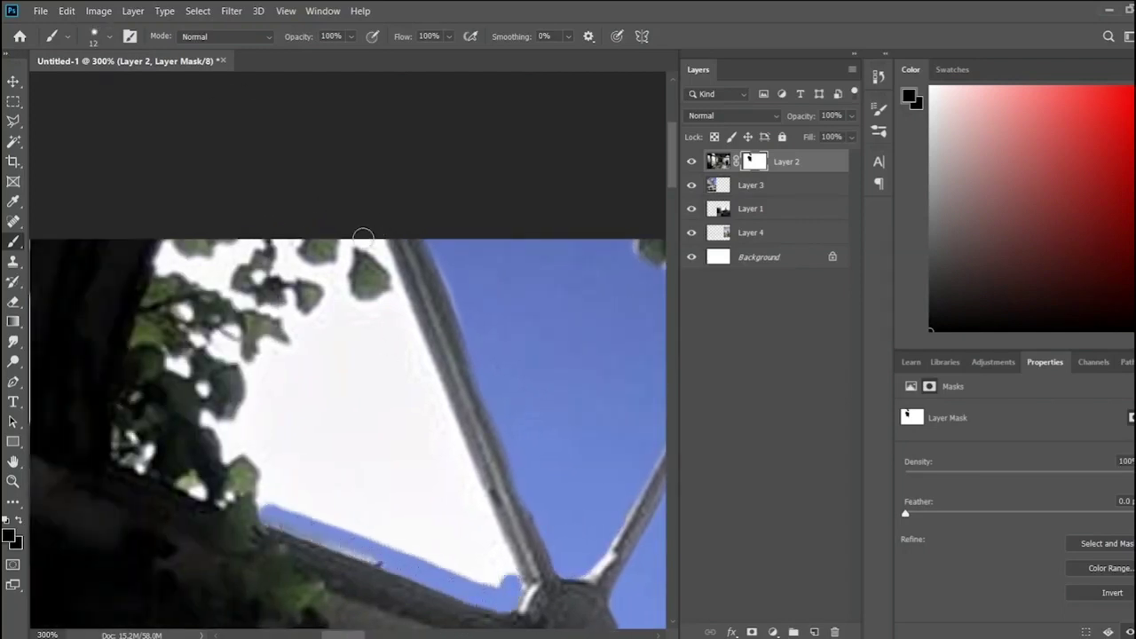
pyautogui.moveTo(363, 238); pyautogui.dragTo(506, 557)
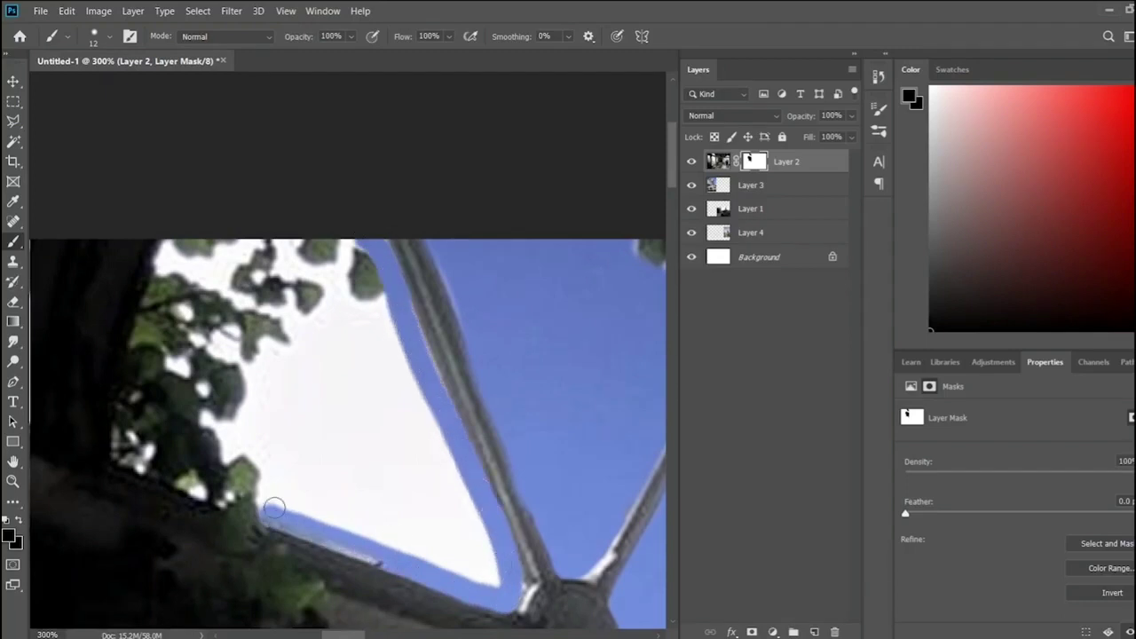
pyautogui.moveTo(274, 507)
pyautogui.mouseDown()
pyautogui.moveTo(217, 417)
pyautogui.moveTo(332, 302)
pyautogui.moveTo(392, 311)
pyautogui.mouseUp()
pyautogui.moveTo(266, 373)
pyautogui.mouseDown()
pyautogui.moveTo(233, 440)
pyautogui.moveTo(325, 375)
pyautogui.moveTo(385, 414)
pyautogui.moveTo(314, 456)
pyautogui.mouseUp()
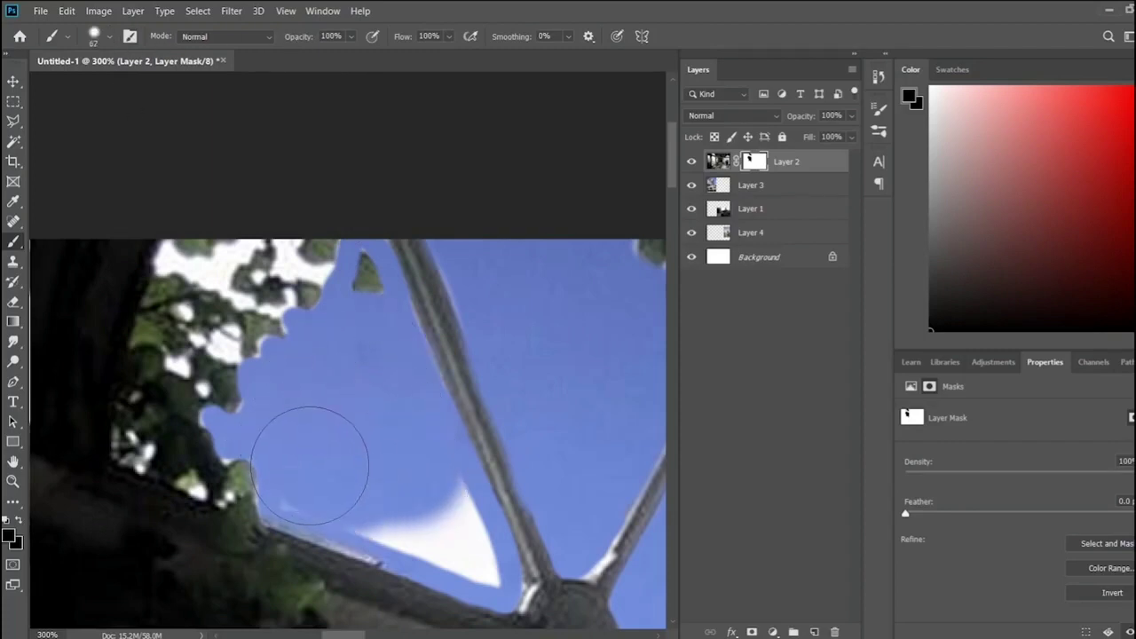
pyautogui.moveTo(379, 526)
pyautogui.mouseDown()
pyautogui.moveTo(448, 555)
pyautogui.moveTo(475, 515)
pyautogui.mouseUp()
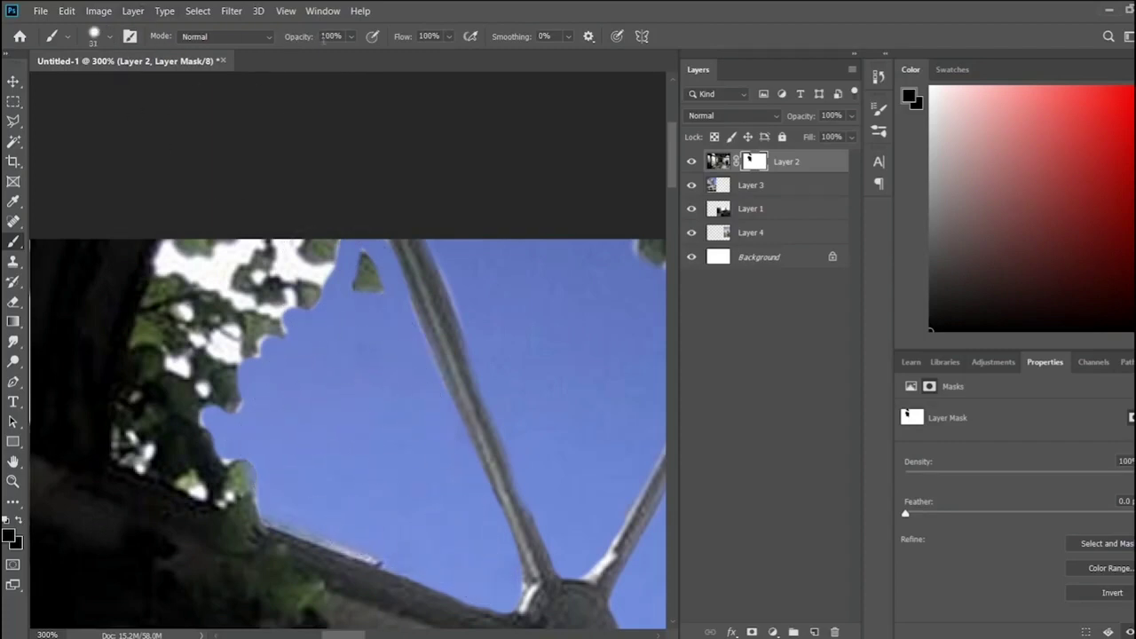
pyautogui.moveTo(188, 267); pyautogui.dragTo(328, 280)
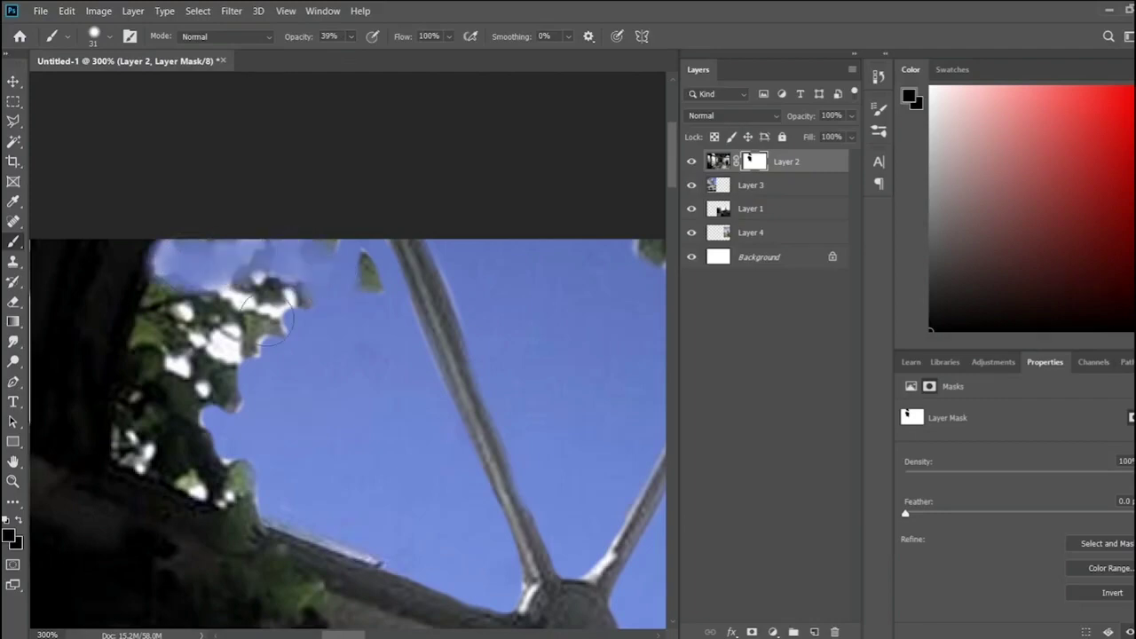
pyautogui.moveTo(266, 315)
pyautogui.mouseDown()
pyautogui.moveTo(218, 337)
pyautogui.moveTo(204, 373)
pyautogui.moveTo(209, 418)
pyautogui.moveTo(251, 499)
pyautogui.mouseUp()
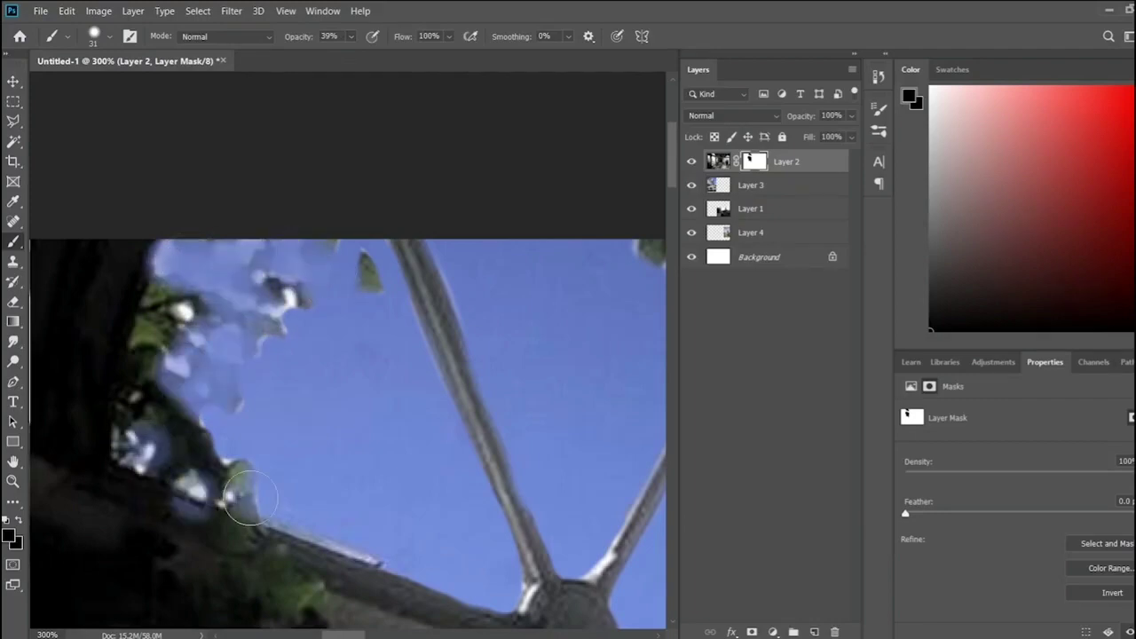
# - Paint the mask at full opacity to reveal the building through the vine-covered window left of the couple
pyautogui.hotkey('ctrl', '-')
pyautogui.hotkey('ctrl', '-')
pyautogui.hotkey('ctrl', '-')
pyautogui.hotkey('ctrl', '-')
pyautogui.hotkey('ctrl', '-')
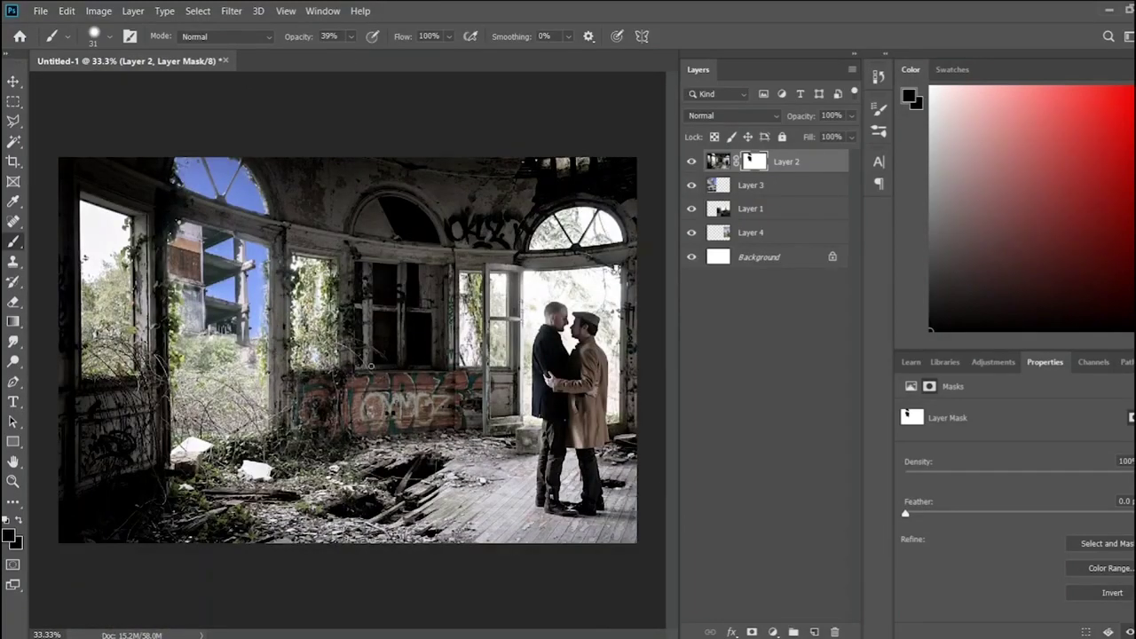
pyautogui.hotkey('ctrl', '+')
pyautogui.hotkey('ctrl', '+')
pyautogui.hotkey('ctrl', '+')
pyautogui.hotkey('ctrl', '+')
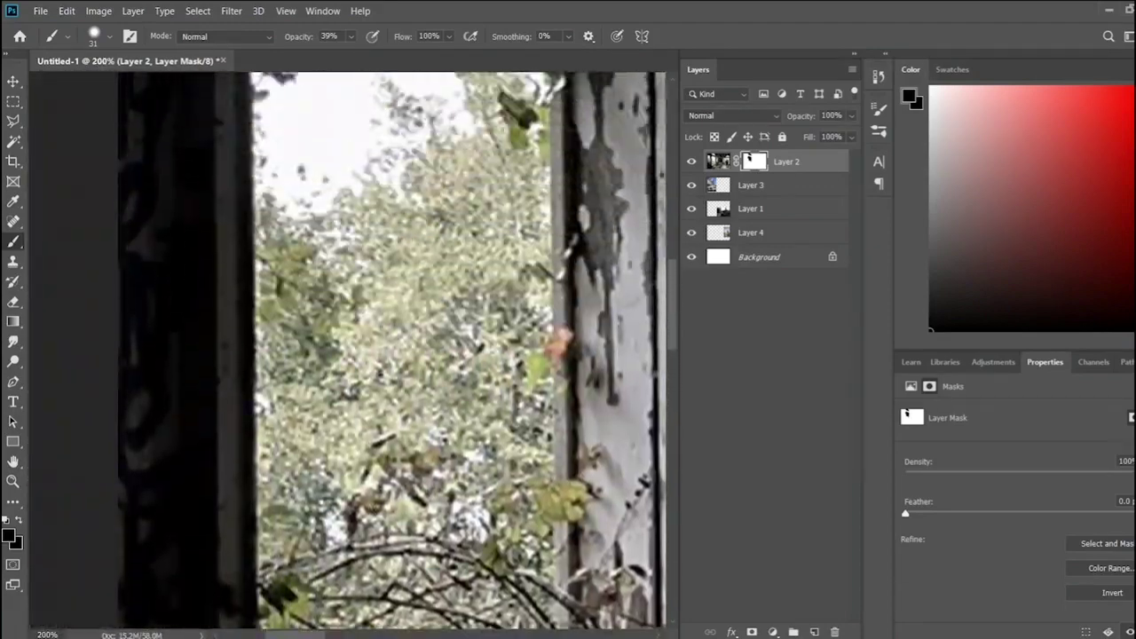
pyautogui.scroll(5, 399, 228)
pyautogui.scroll(3, 364, 180)
pyautogui.press('0')
pyautogui.moveTo(275, 209)
pyautogui.mouseDown()
pyautogui.moveTo(377, 254)
pyautogui.moveTo(484, 271)
pyautogui.moveTo(519, 381)
pyautogui.moveTo(400, 404)
pyautogui.moveTo(368, 563)
pyautogui.mouseUp()
pyautogui.scroll(-1, 317, 507)
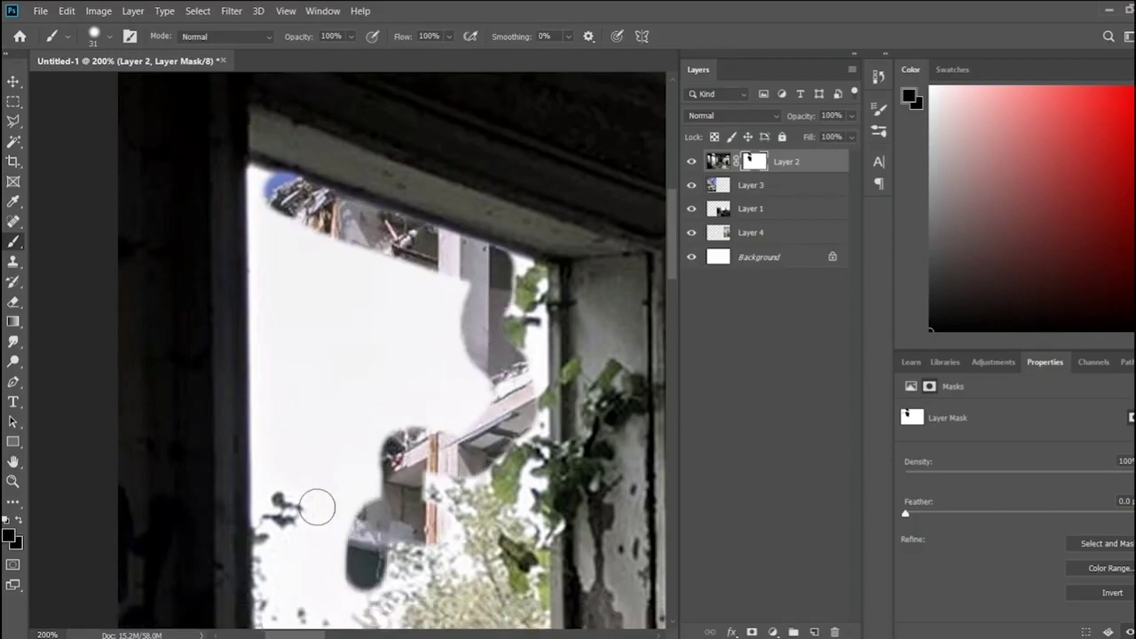
pyautogui.scroll(-4, 293, 444)
pyautogui.moveTo(261, 363)
pyautogui.mouseDown()
pyautogui.moveTo(284, 444)
pyautogui.moveTo(276, 198)
pyautogui.moveTo(278, 292)
pyautogui.moveTo(293, 230)
pyautogui.moveTo(451, 405)
pyautogui.moveTo(328, 277)
pyautogui.moveTo(355, 363)
pyautogui.moveTo(319, 426)
pyautogui.moveTo(337, 293)
pyautogui.moveTo(346, 346)
pyautogui.mouseUp()
pyautogui.scroll(3, 262, 196)
pyautogui.scroll(1, 263, 196)
pyautogui.scroll(-3, 319, 426)
pyautogui.scroll(2, 346, 346)
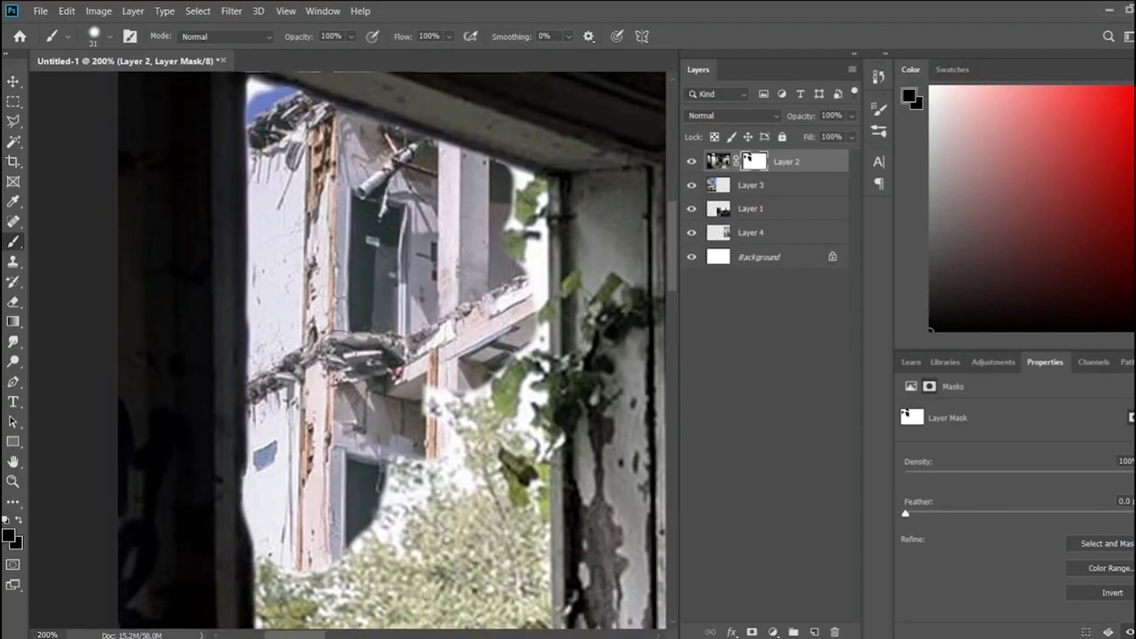
pyautogui.scroll(2, 390, 351)
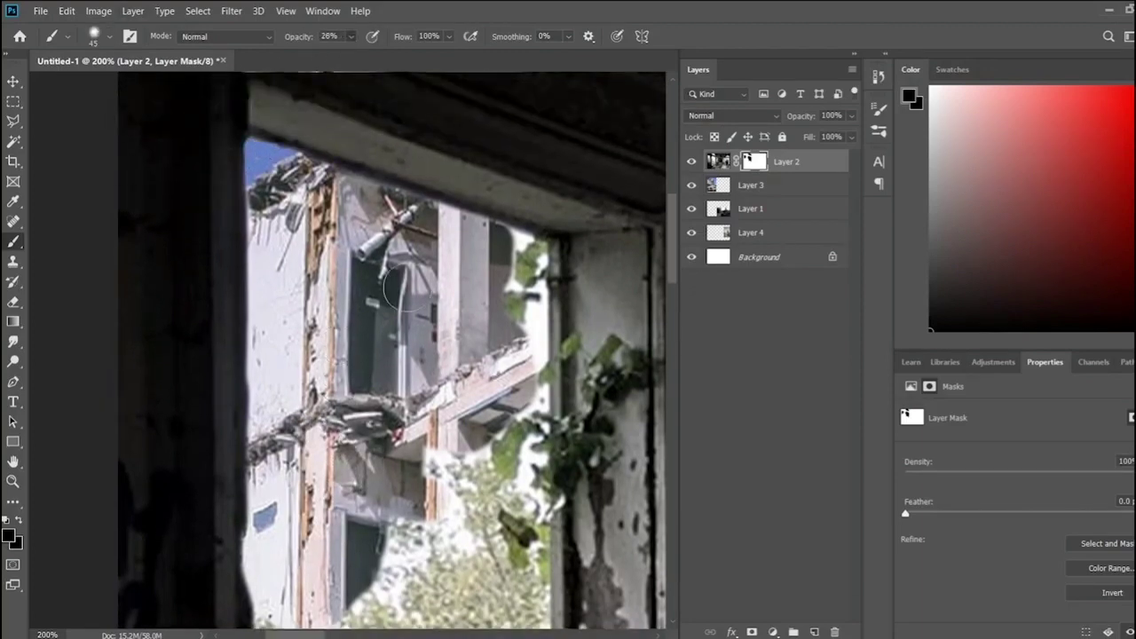
pyautogui.scroll(-1, 399, 284)
pyautogui.moveTo(382, 533)
pyautogui.mouseDown()
pyautogui.moveTo(470, 390)
pyautogui.moveTo(528, 240)
pyautogui.moveTo(524, 426)
pyautogui.mouseUp()
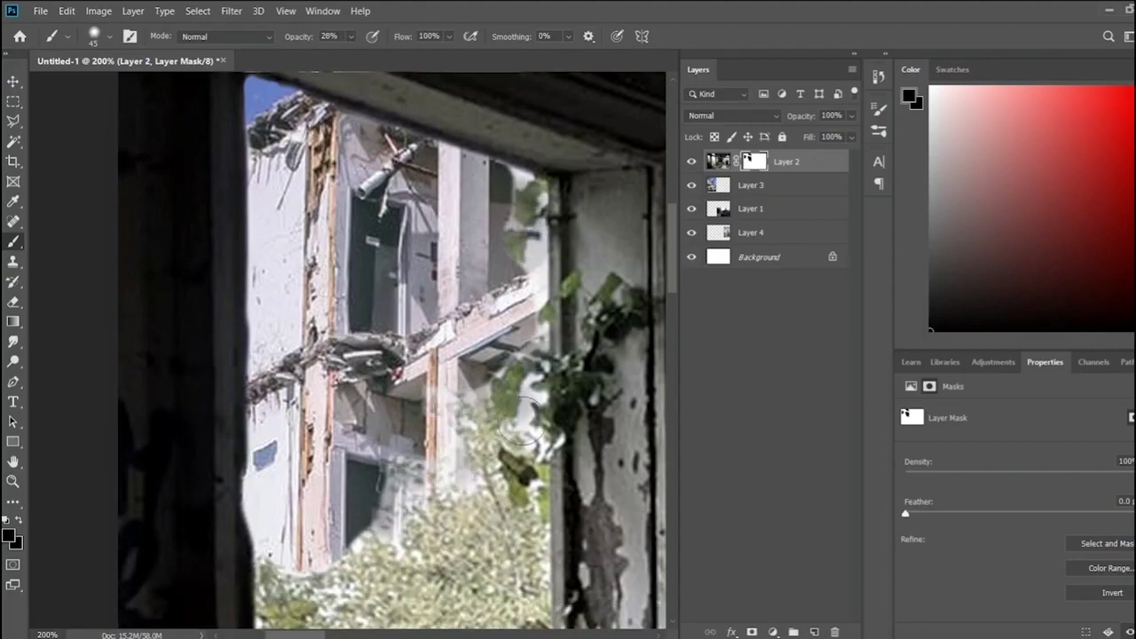
pyautogui.scroll(-1, 524, 422)
pyautogui.moveTo(337, 532)
pyautogui.mouseDown()
pyautogui.moveTo(399, 426)
pyautogui.moveTo(329, 470)
pyautogui.moveTo(495, 404)
pyautogui.mouseUp()
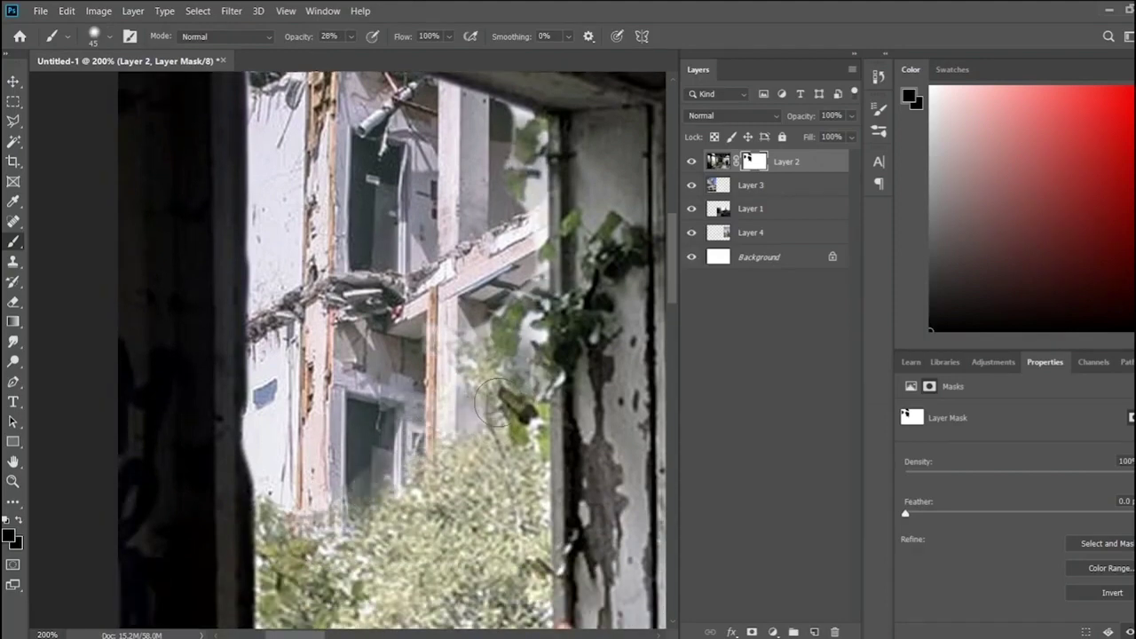
# - Blend blue sky into the vine-covered window's left edge
pyautogui.hotkey('ctrl', '-')
pyautogui.hotkey('ctrl', '-')
pyautogui.hotkey('ctrl', '-')
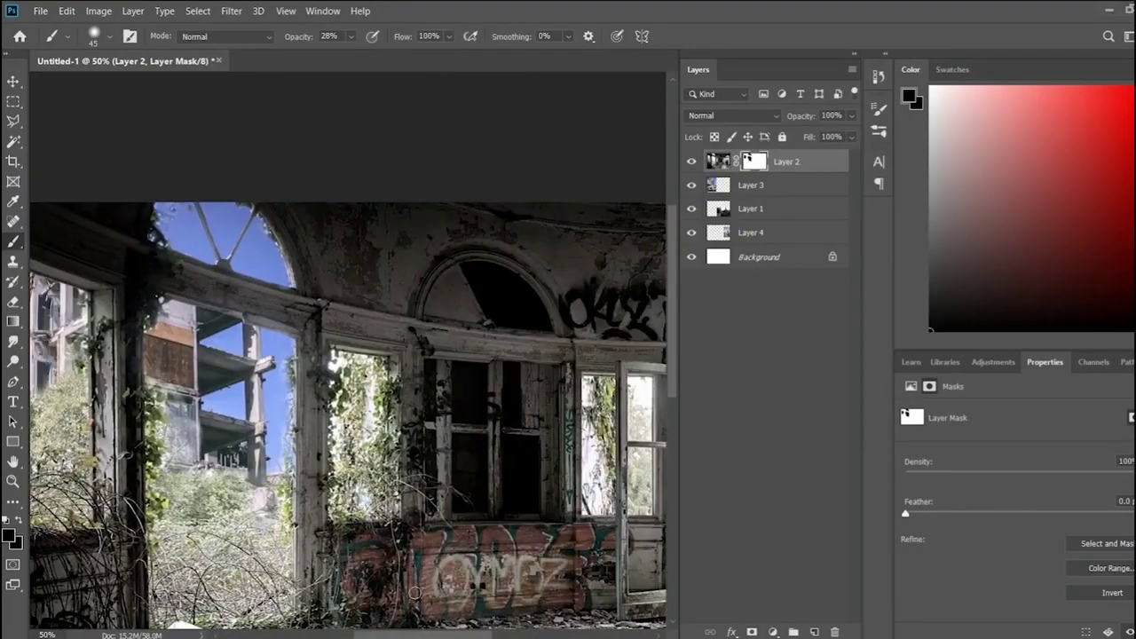
pyautogui.hotkey('ctrl', '+')
pyautogui.hotkey('ctrl', '+')
pyautogui.hotkey('ctrl', '+')
pyautogui.moveTo(262, 376); pyautogui.dragTo(281, 441)
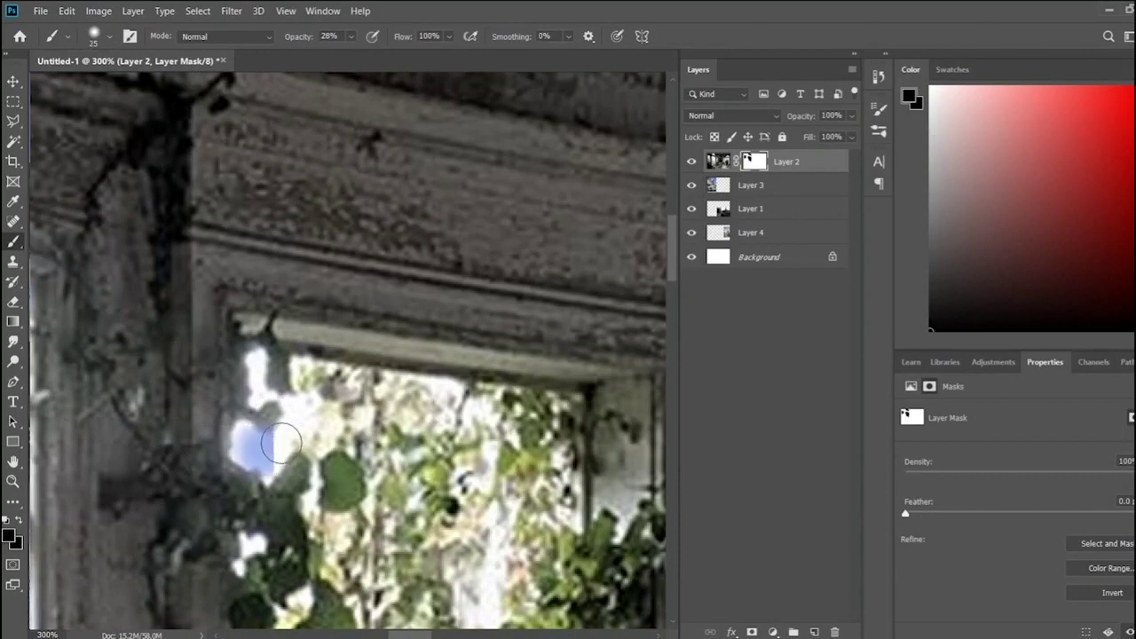
pyautogui.moveTo(281, 480)
pyautogui.mouseDown()
pyautogui.moveTo(292, 405)
pyautogui.moveTo(266, 568)
pyautogui.mouseUp()
pyautogui.scroll(-3, 292, 406)
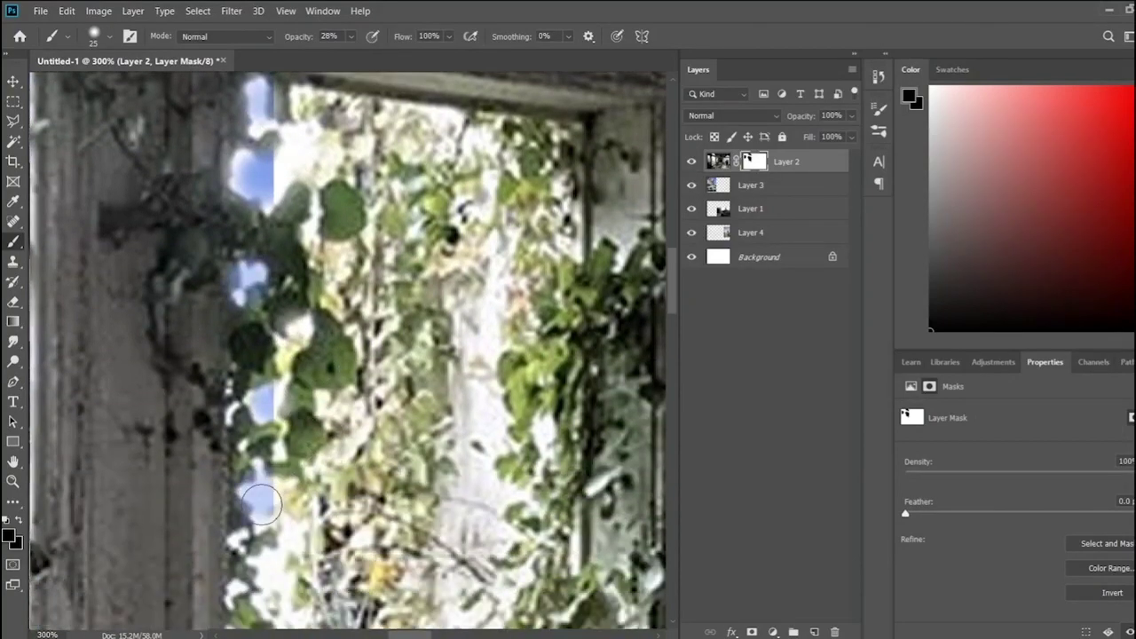
pyautogui.scroll(-5, 445, 296)
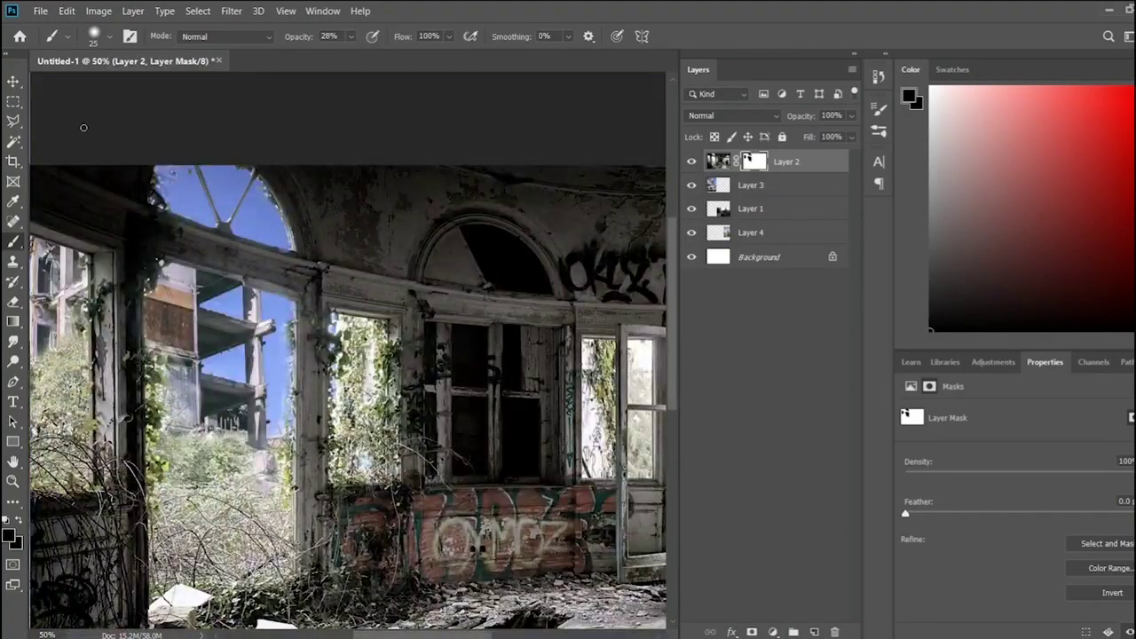
pyautogui.scroll(-1, 329, 281)
# - Draw a rectangle over the image's right side and sample a light sky-blue colour
pyautogui.press('u')
pyautogui.moveTo(245, 139); pyautogui.dragTo(656, 554)
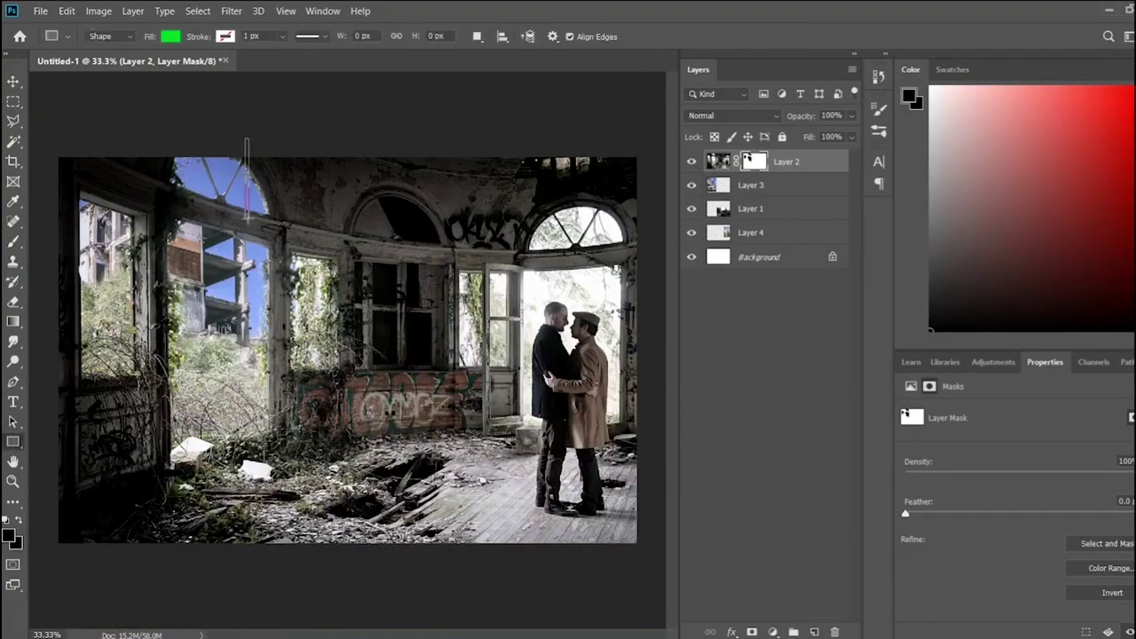
pyautogui.click(13, 200)
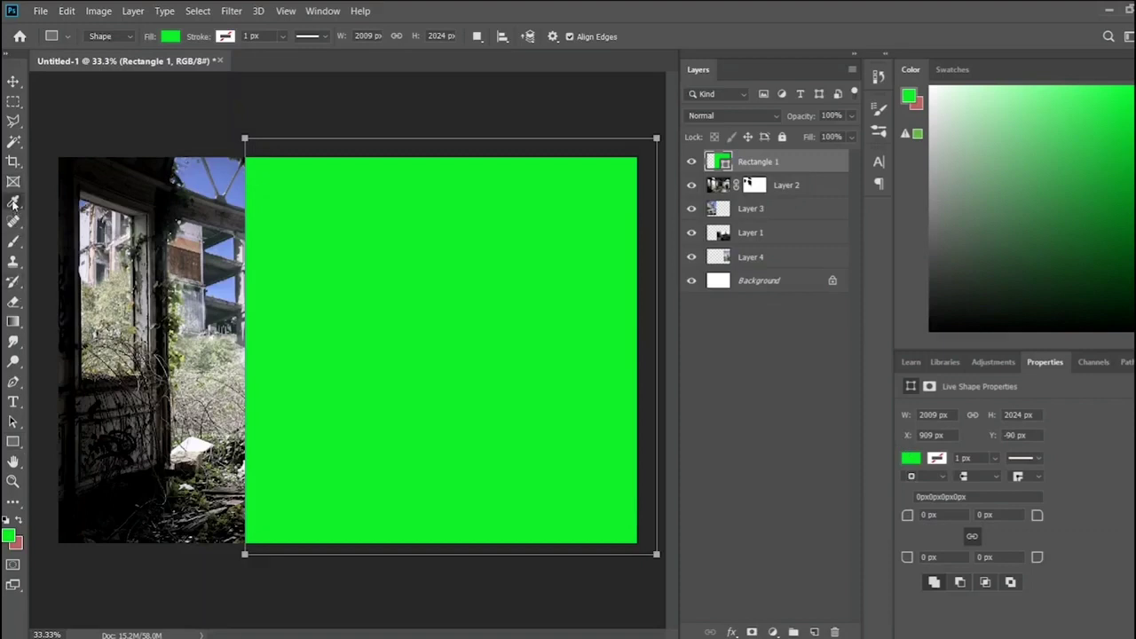
pyautogui.click(218, 172)
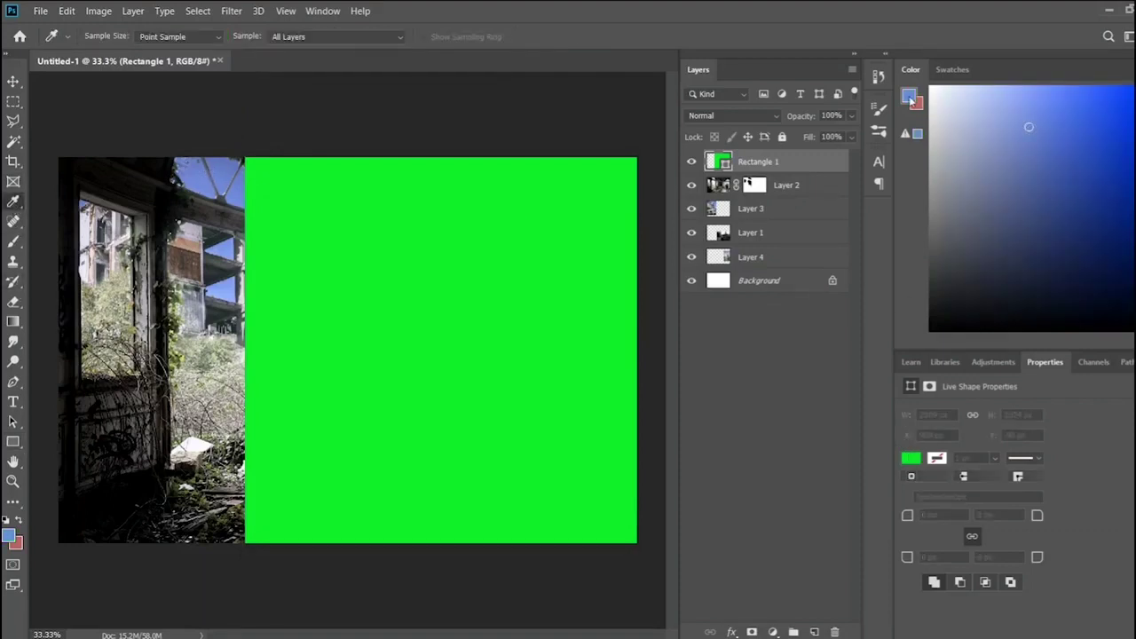
# - Fill Rectangle 1 with the sky blue and move it beneath Layer 4
pyautogui.click(945, 361)
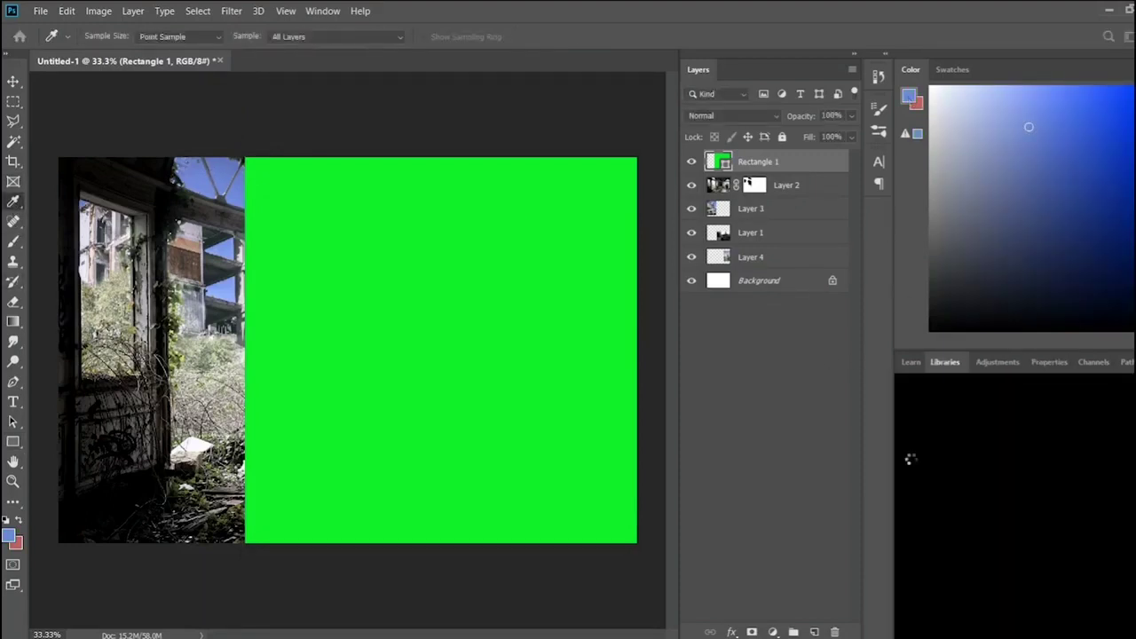
pyautogui.click(1031, 366)
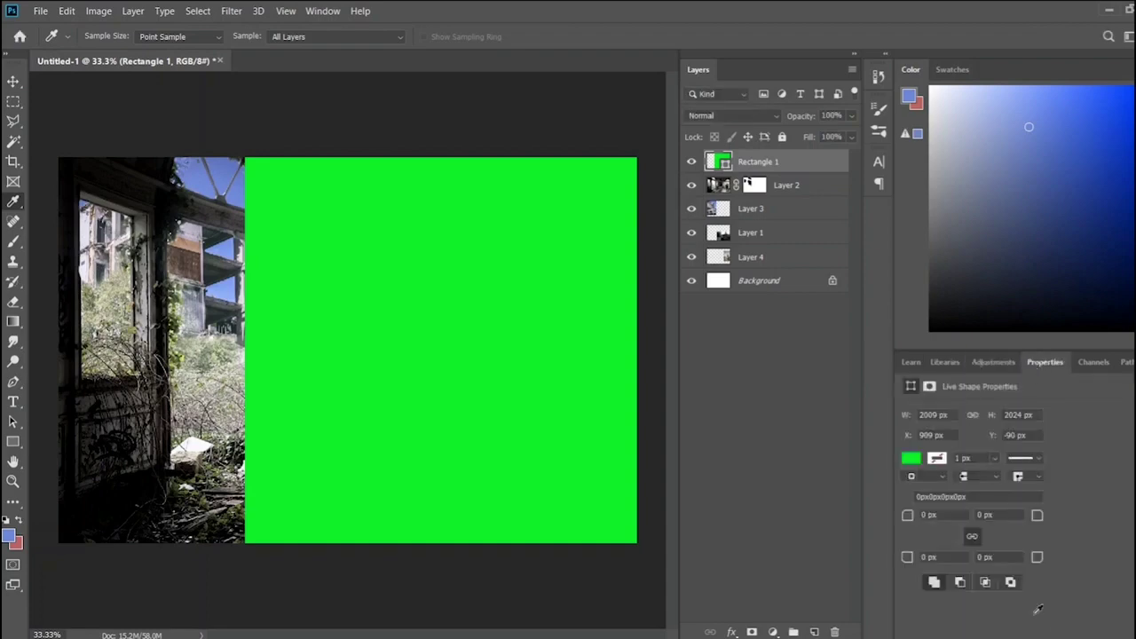
pyautogui.moveTo(788, 163); pyautogui.dragTo(792, 272)
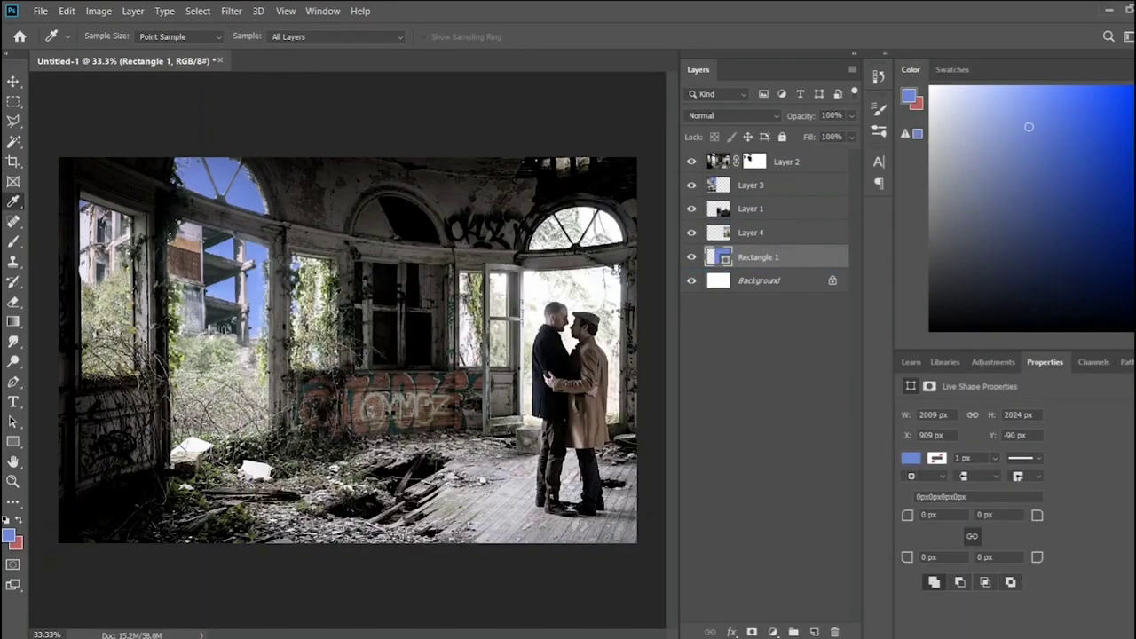
pyautogui.hotkey('ctrl', '+')
pyautogui.hotkey('ctrl', '+')
pyautogui.hotkey('ctrl', '+')
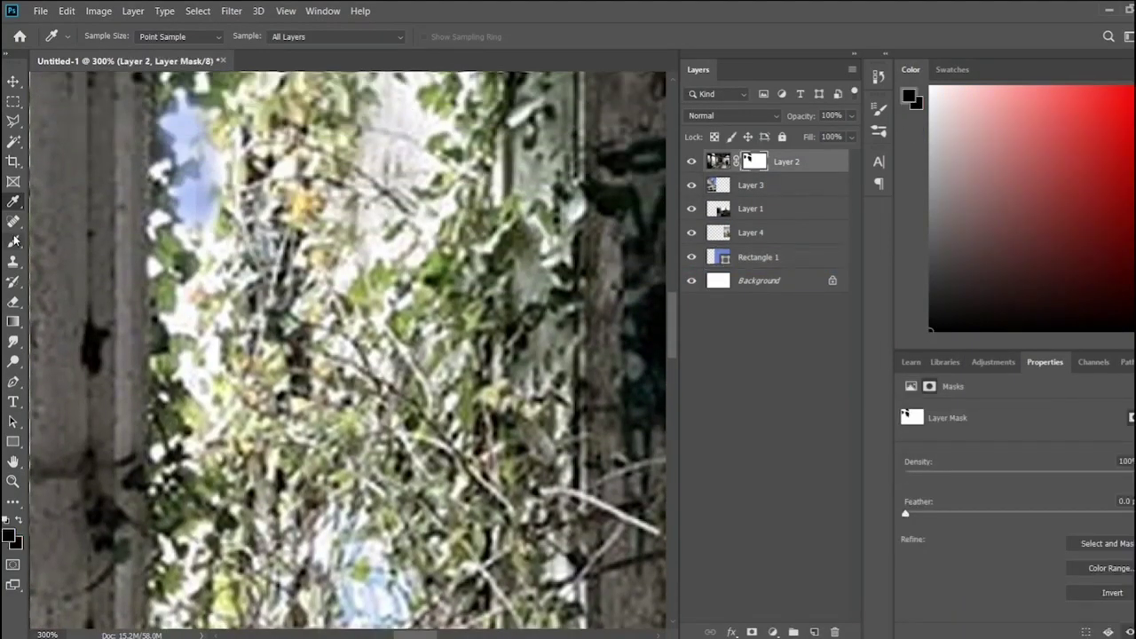
# - Paint Layer 2's mask black at 23% opacity to fade the central window's vines and sky
pyautogui.press('b')
pyautogui.hotkey('ctrl', '-')
pyautogui.hotkey('ctrl', '-')
pyautogui.hotkey('ctrl', '-')
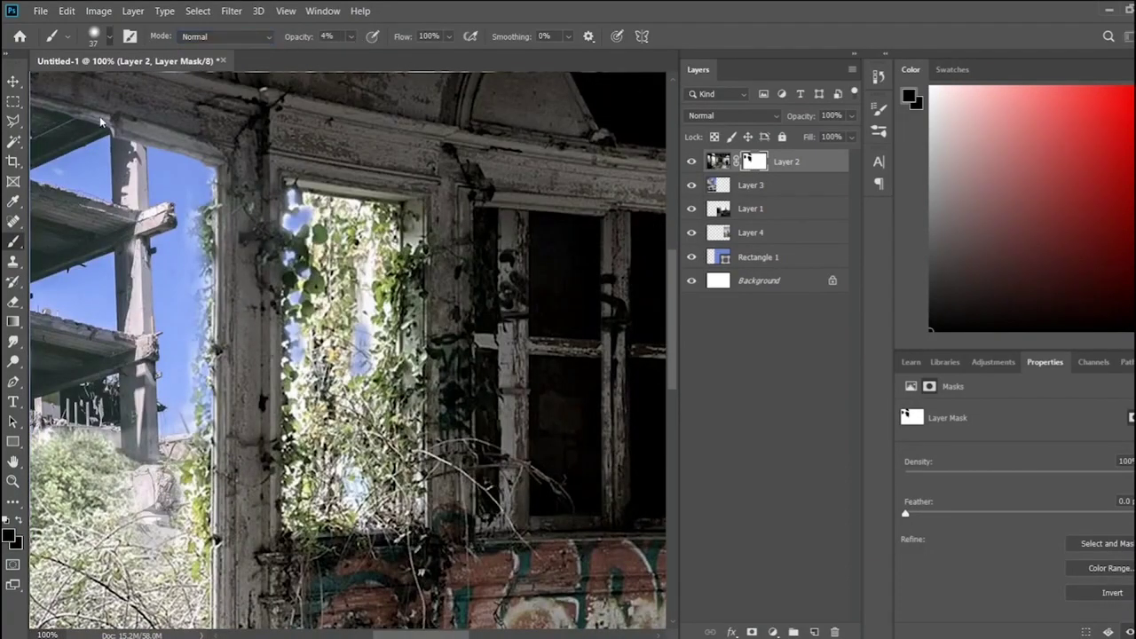
pyautogui.moveTo(346, 210)
pyautogui.mouseDown()
pyautogui.moveTo(368, 298)
pyautogui.moveTo(350, 211)
pyautogui.moveTo(288, 208)
pyautogui.mouseUp()
pyautogui.moveTo(298, 337)
pyautogui.mouseDown()
pyautogui.moveTo(355, 379)
pyautogui.moveTo(346, 488)
pyautogui.mouseUp()
pyautogui.moveTo(381, 372)
pyautogui.mouseDown()
pyautogui.moveTo(382, 319)
pyautogui.moveTo(319, 235)
pyautogui.mouseUp()
pyautogui.hotkey('ctrl', '-')
pyautogui.hotkey('ctrl', '-')
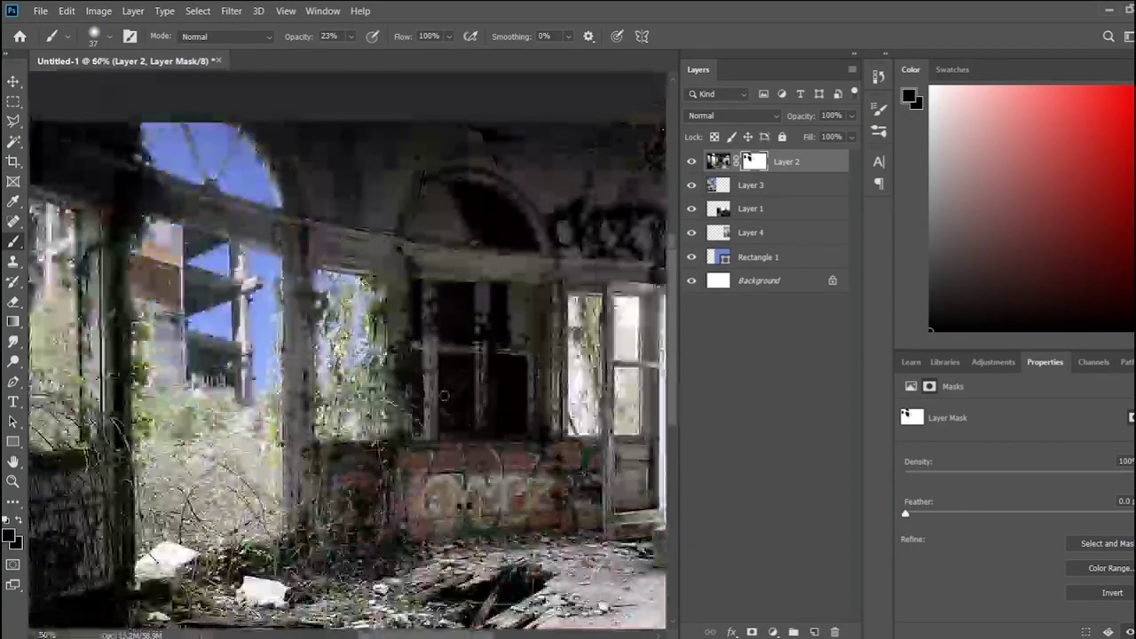
pyautogui.moveTo(359, 426)
pyautogui.mouseDown()
pyautogui.moveTo(337, 372)
pyautogui.moveTo(351, 311)
pyautogui.moveTo(320, 284)
pyautogui.mouseUp()
pyautogui.moveTo(320, 355); pyautogui.dragTo(346, 391)
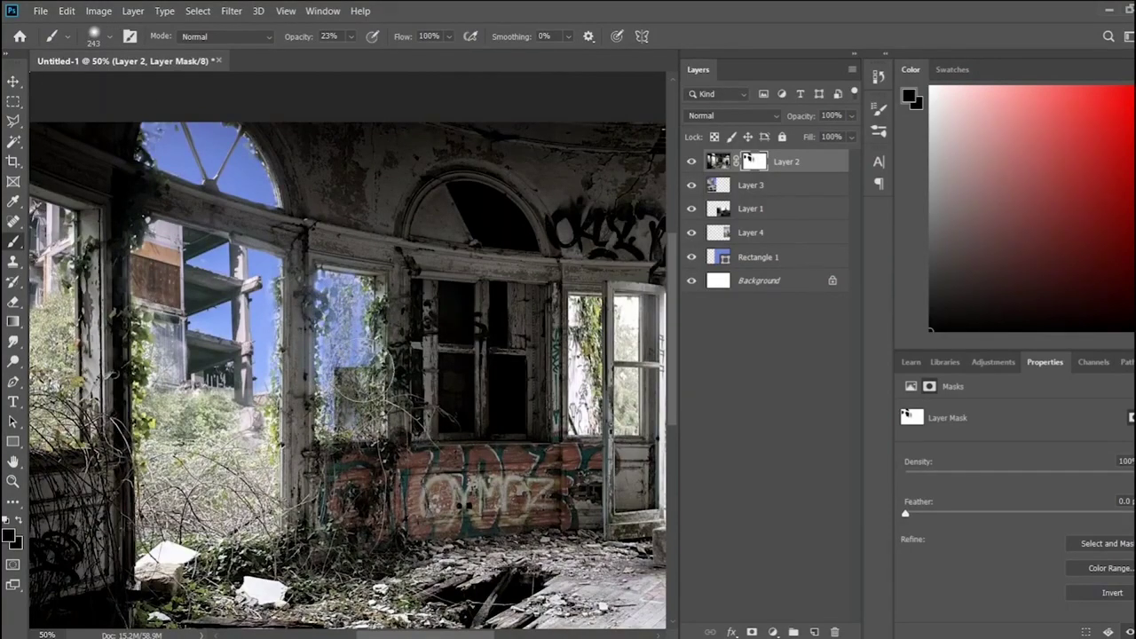
pyautogui.scroll(-1, 364, 399)
pyautogui.scroll(-3, 364, 399)
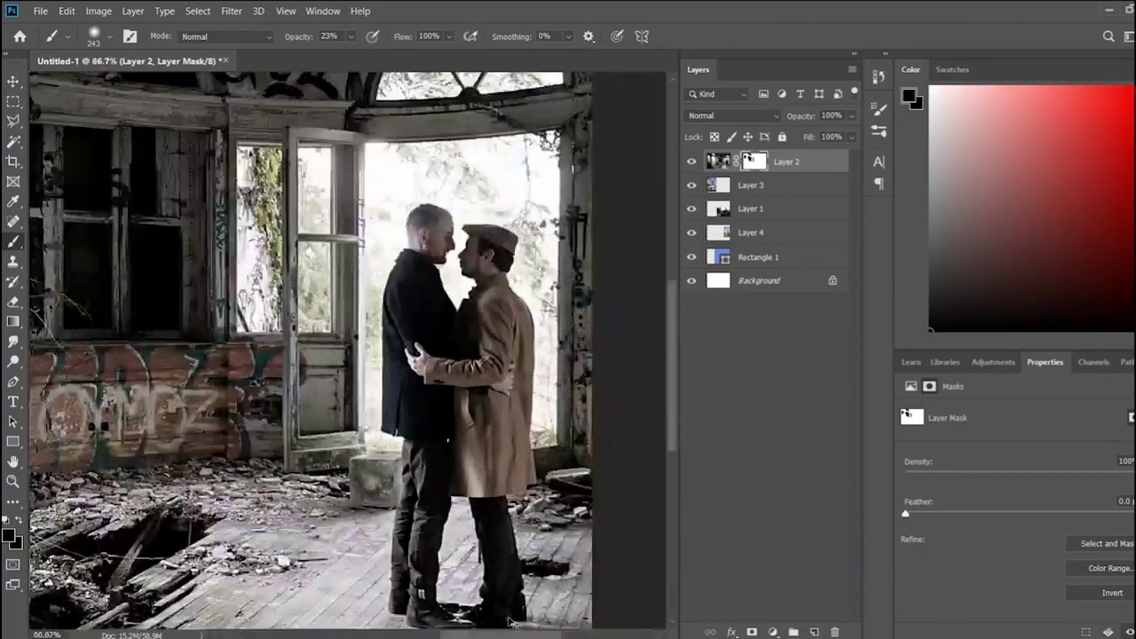
pyautogui.hotkey('ctrl', '-')
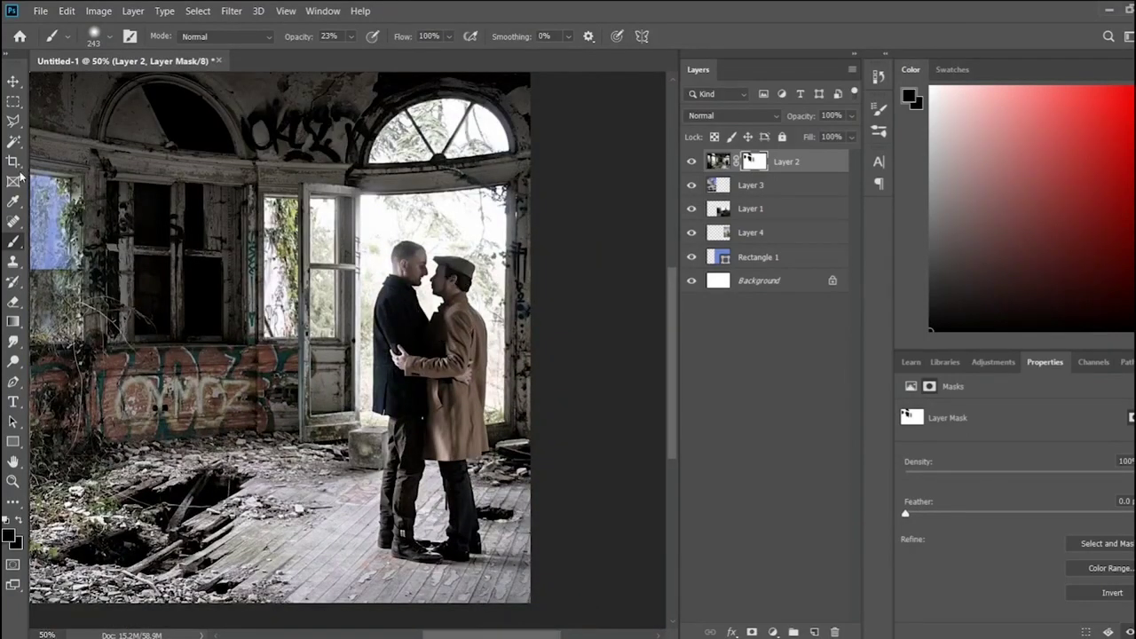
pyautogui.click(13, 121)
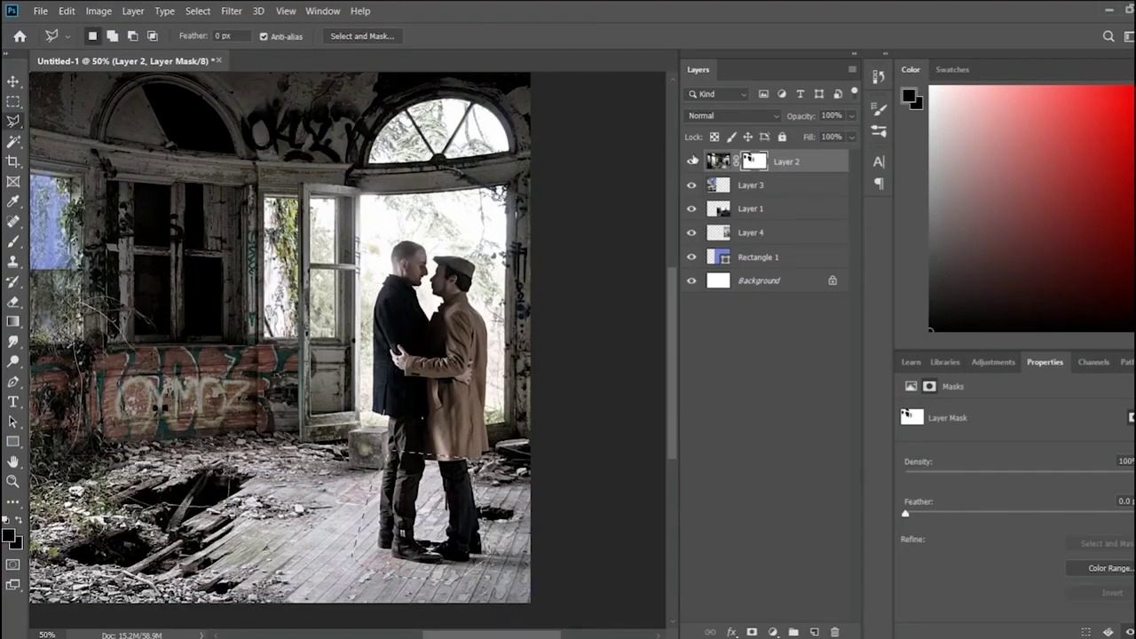
# - Content-aware fill the couple's selected area onto a new layer
pyautogui.hotkey('ctrl', '2')
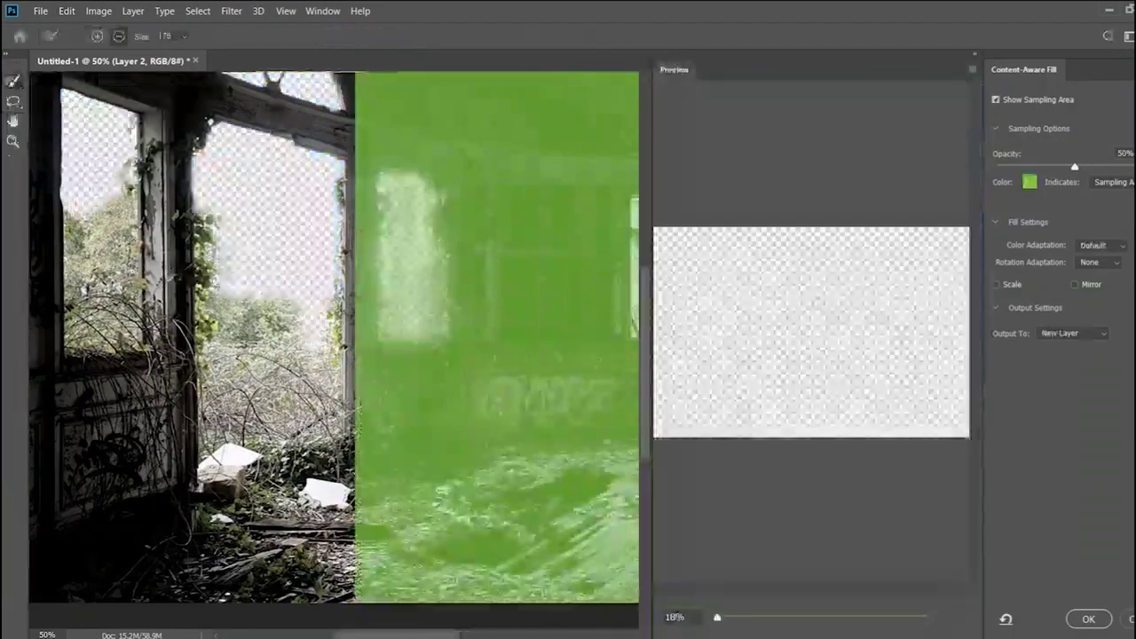
pyautogui.click(1088, 618)
pyautogui.hscroll(5, 346, 337)
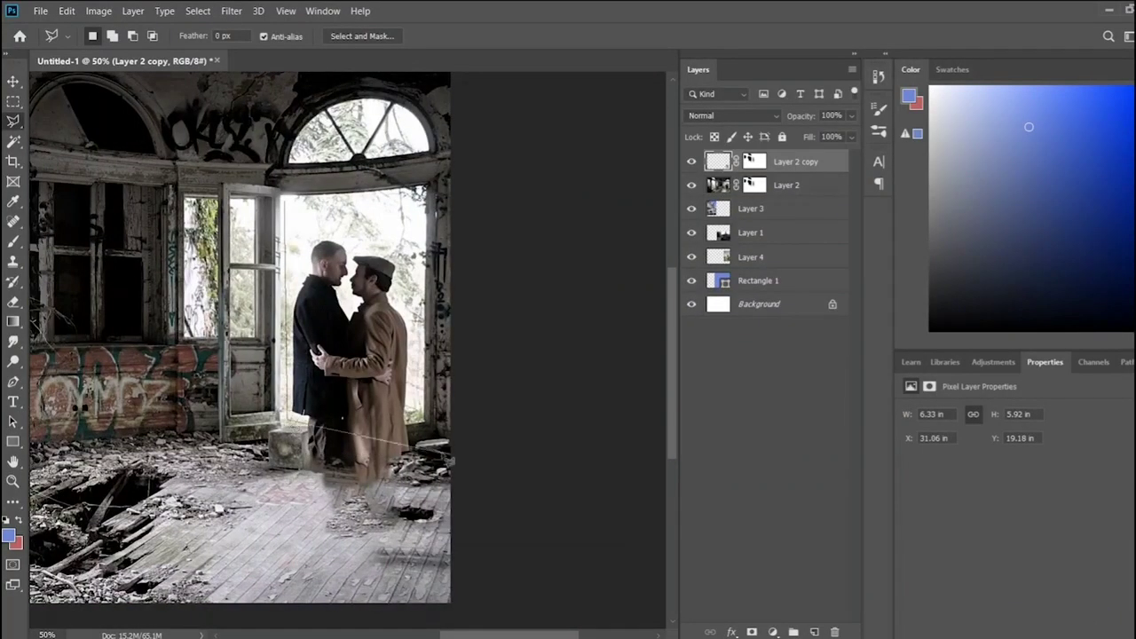
# - Lasso a rectangular patch around the two men and content-aware fill it
pyautogui.click(432, 417)
pyautogui.click(431, 232)
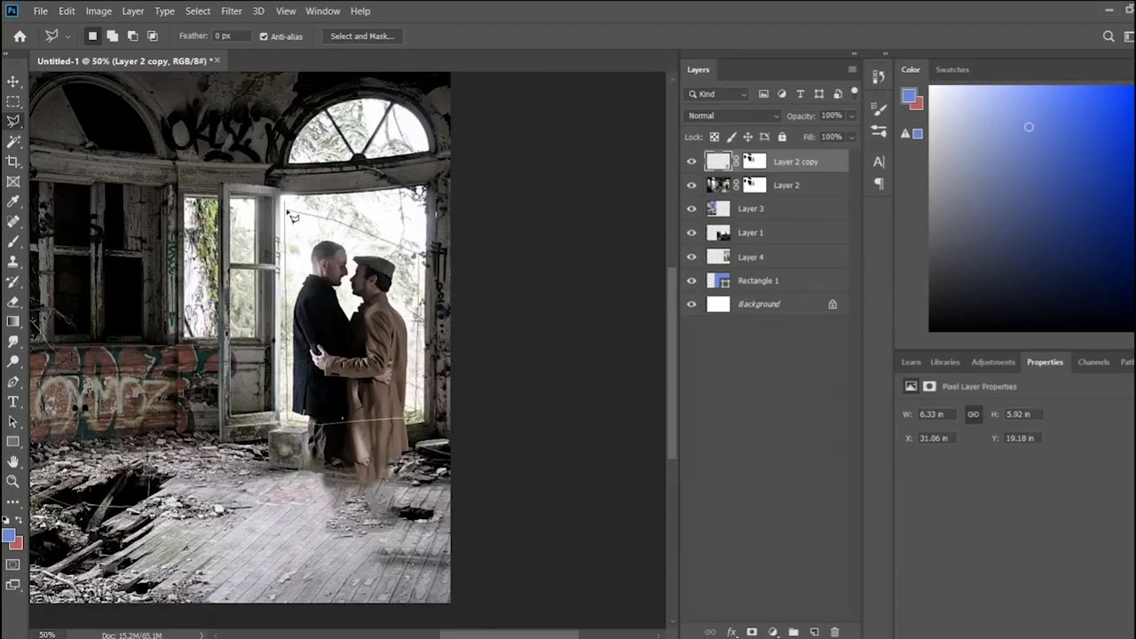
pyautogui.click(284, 200)
pyautogui.click(284, 419)
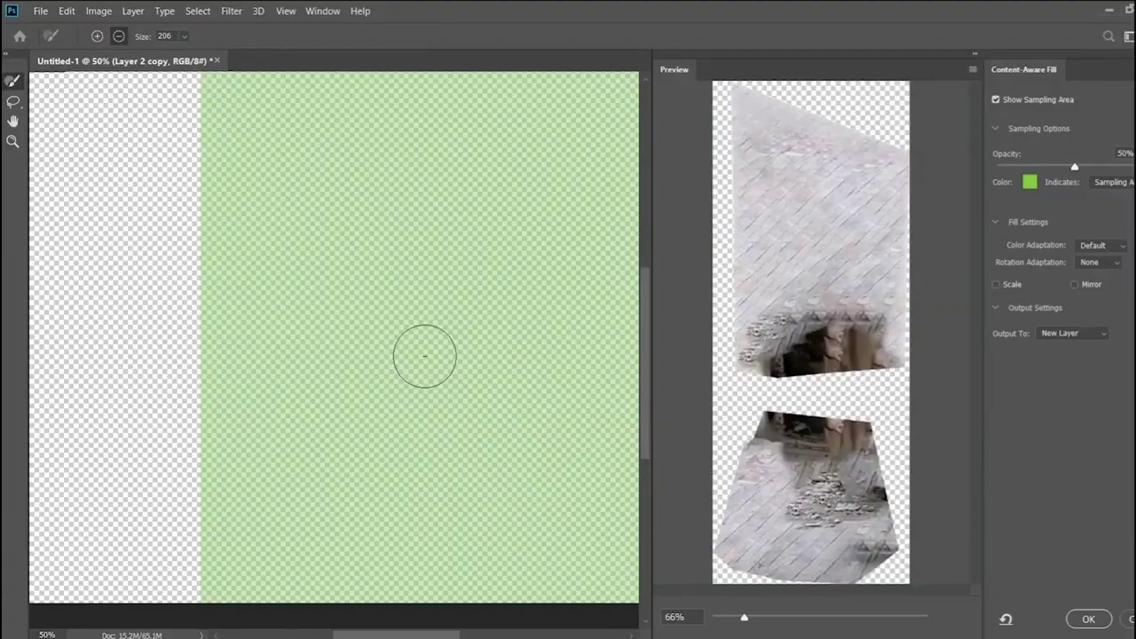
pyautogui.moveTo(743, 617)
pyautogui.mouseDown()
pyautogui.moveTo(761, 616)
pyautogui.moveTo(744, 616)
pyautogui.mouseUp()
pyautogui.click(1086, 619)
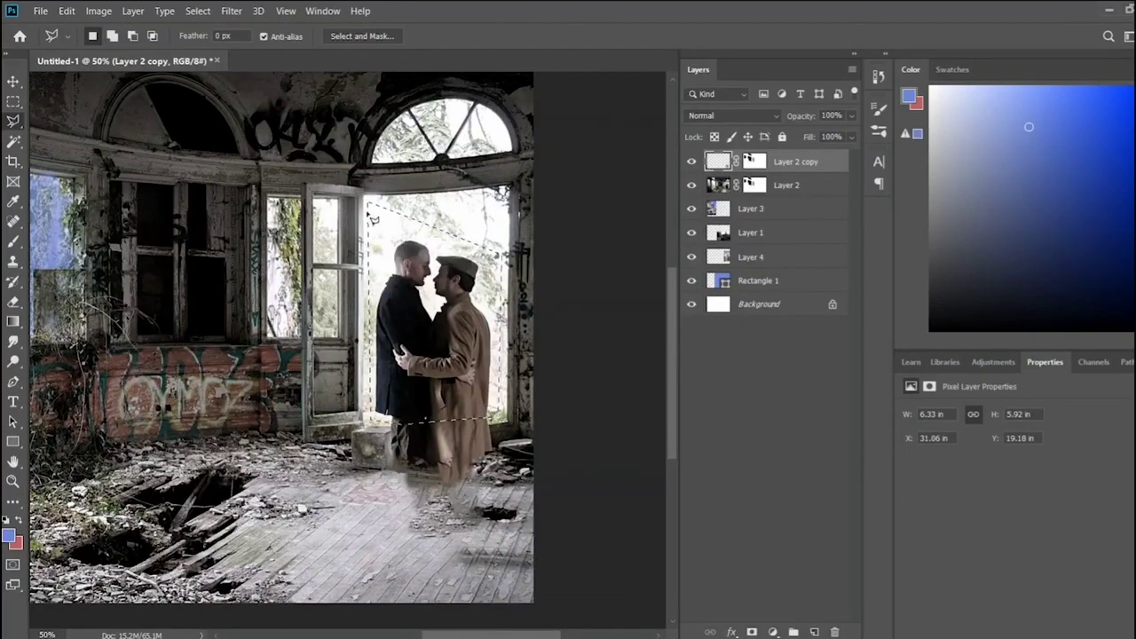
# - Lasso the remaining floor area around the couple and content-aware fill it
pyautogui.click(369, 235)
pyautogui.click(369, 561)
pyautogui.click(508, 562)
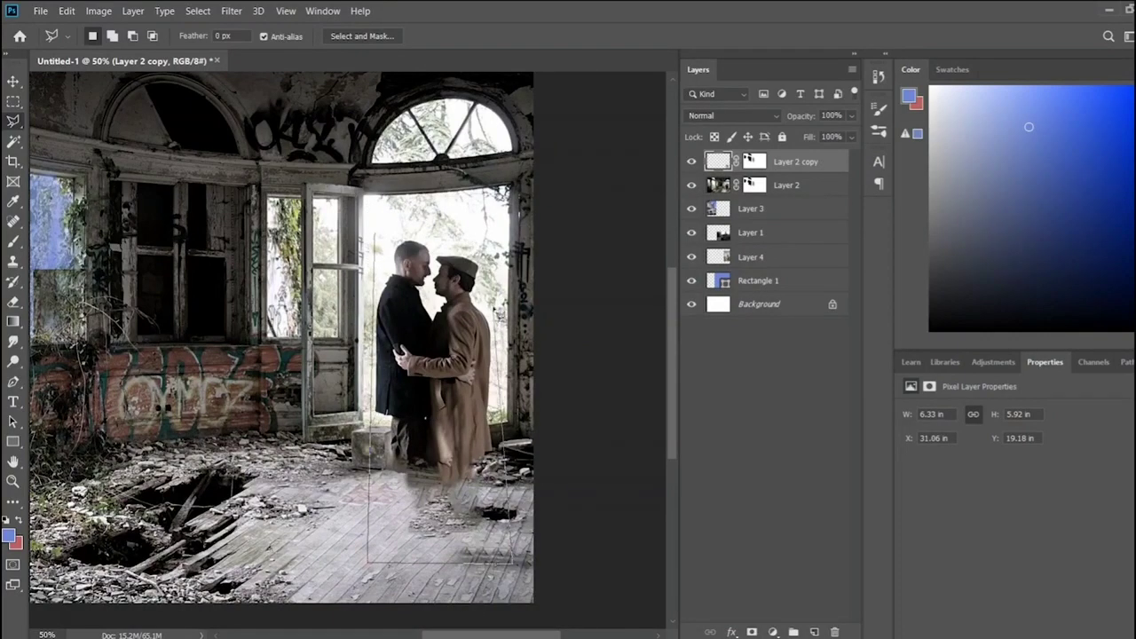
pyautogui.click(493, 221)
pyautogui.click(371, 235)
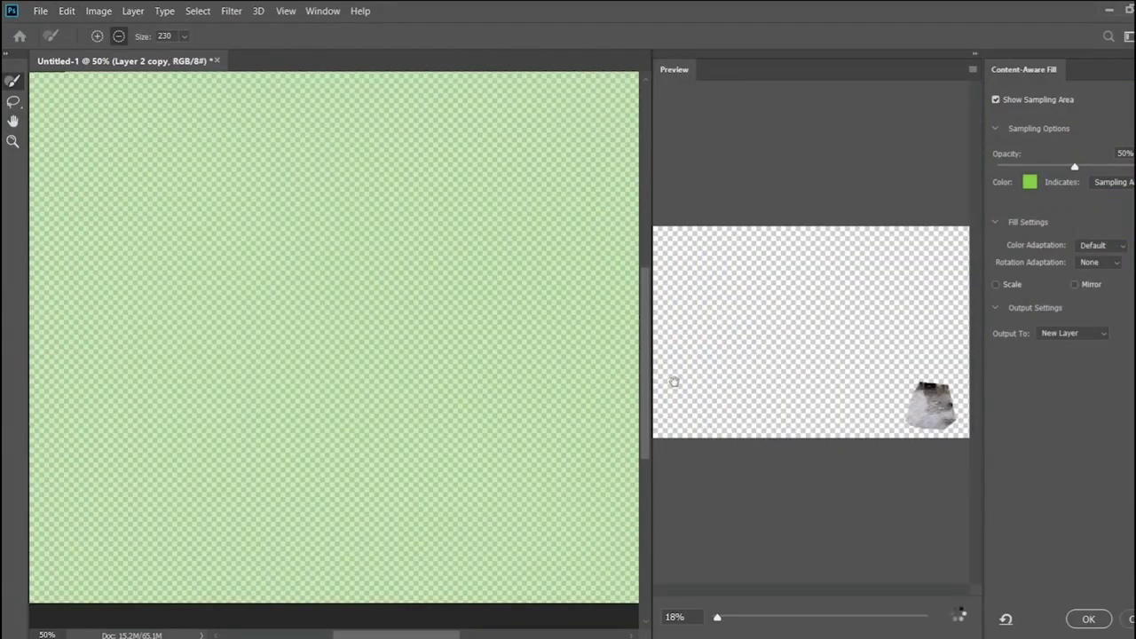
pyautogui.click(1088, 619)
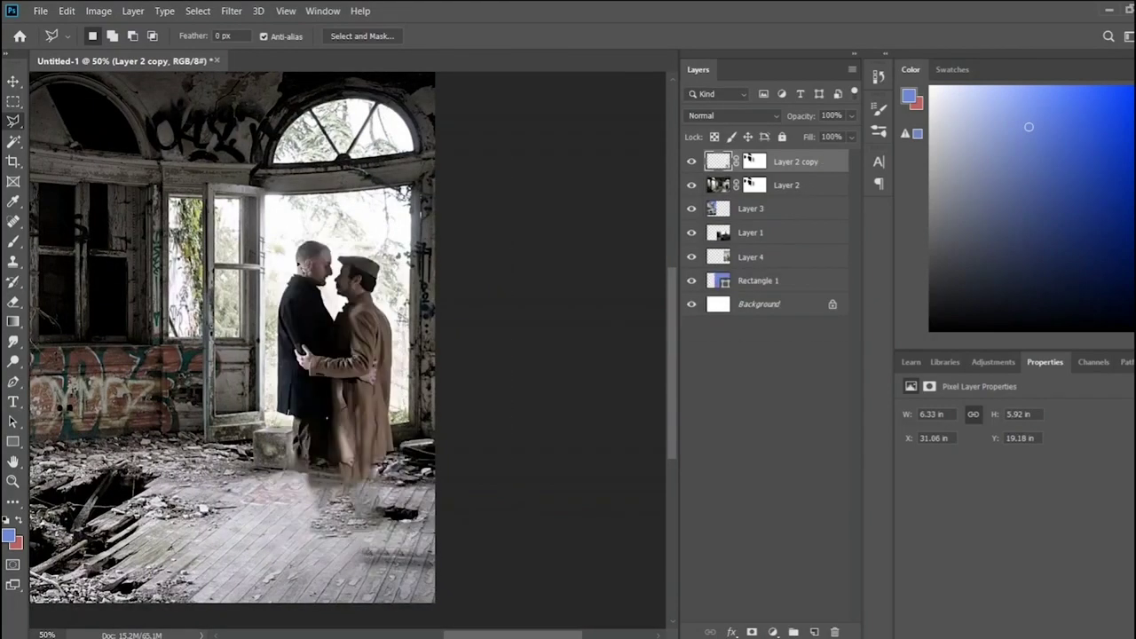
pyautogui.click(13, 242)
# - Paint black at 100% on Layer 2's mask to hide the couple and reveal the soldier and red smoke
pyautogui.click(753, 185)
pyautogui.press('d')
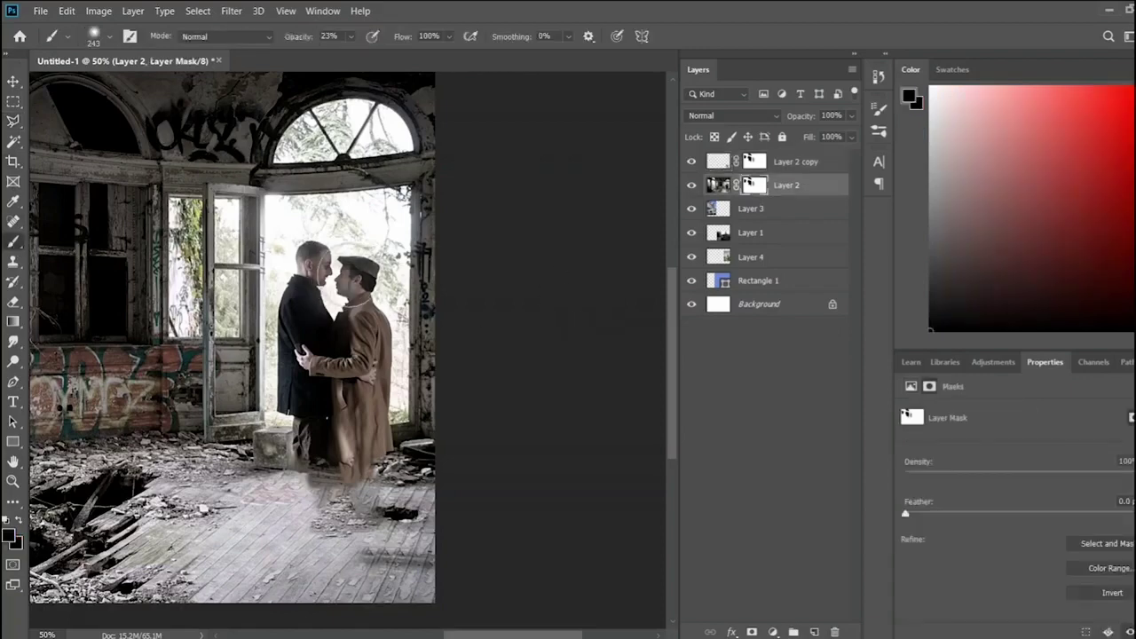
pyautogui.press('0')
pyautogui.moveTo(331, 270)
pyautogui.mouseDown()
pyautogui.moveTo(373, 293)
pyautogui.moveTo(337, 253)
pyautogui.mouseUp()
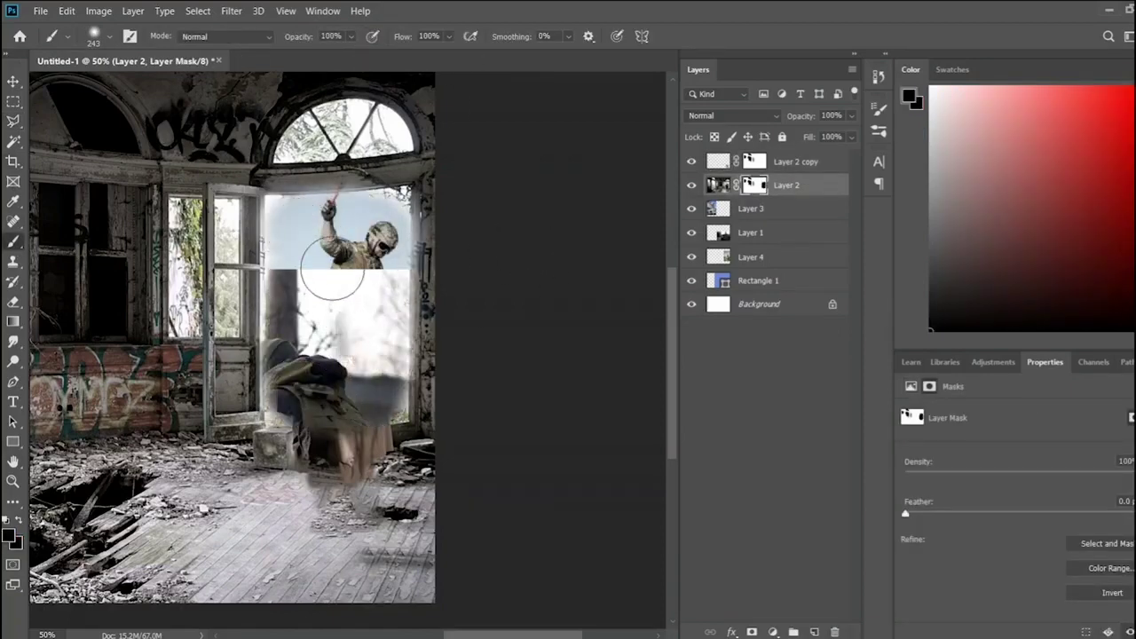
pyautogui.scroll(5, 337, 254)
pyautogui.scroll(-4, 386, 281)
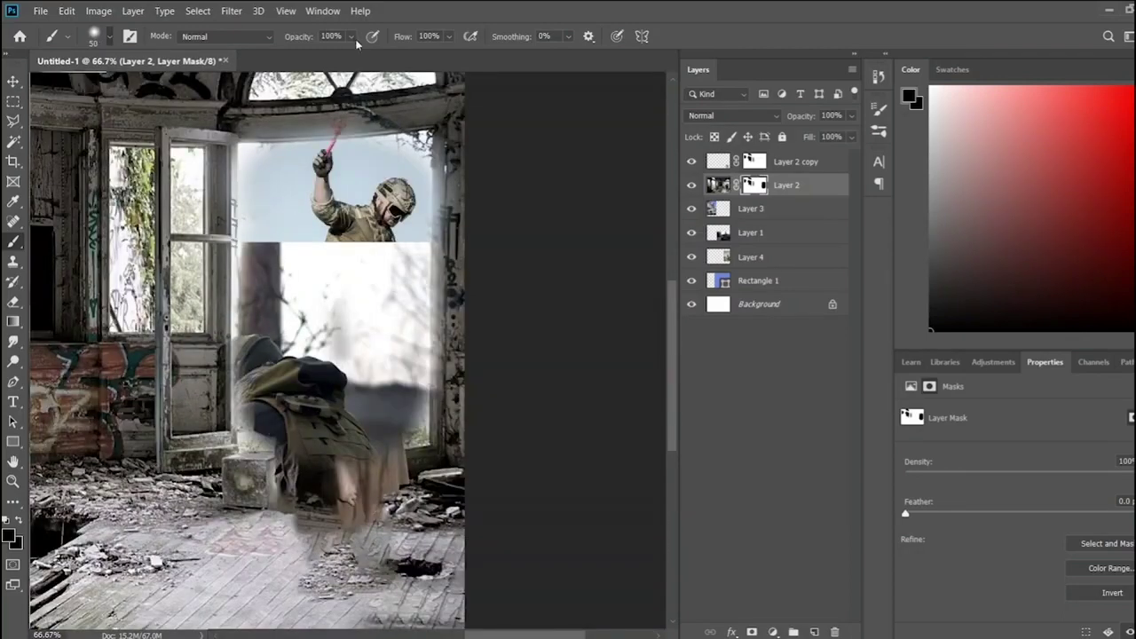
pyautogui.moveTo(250, 146); pyautogui.dragTo(270, 442)
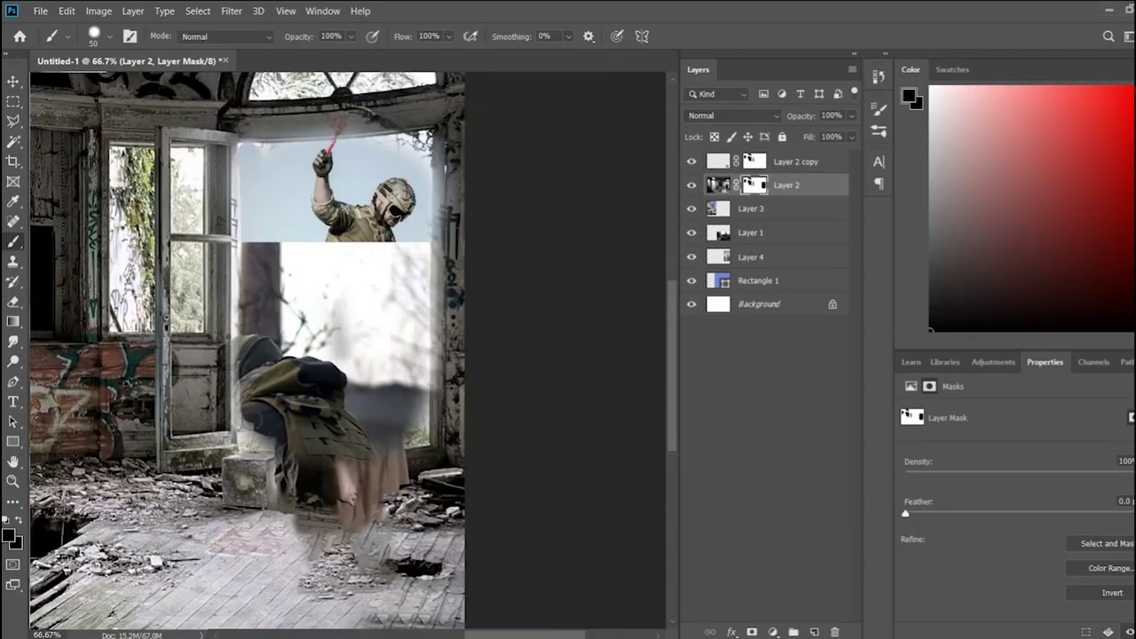
pyautogui.moveTo(408, 439); pyautogui.dragTo(422, 394)
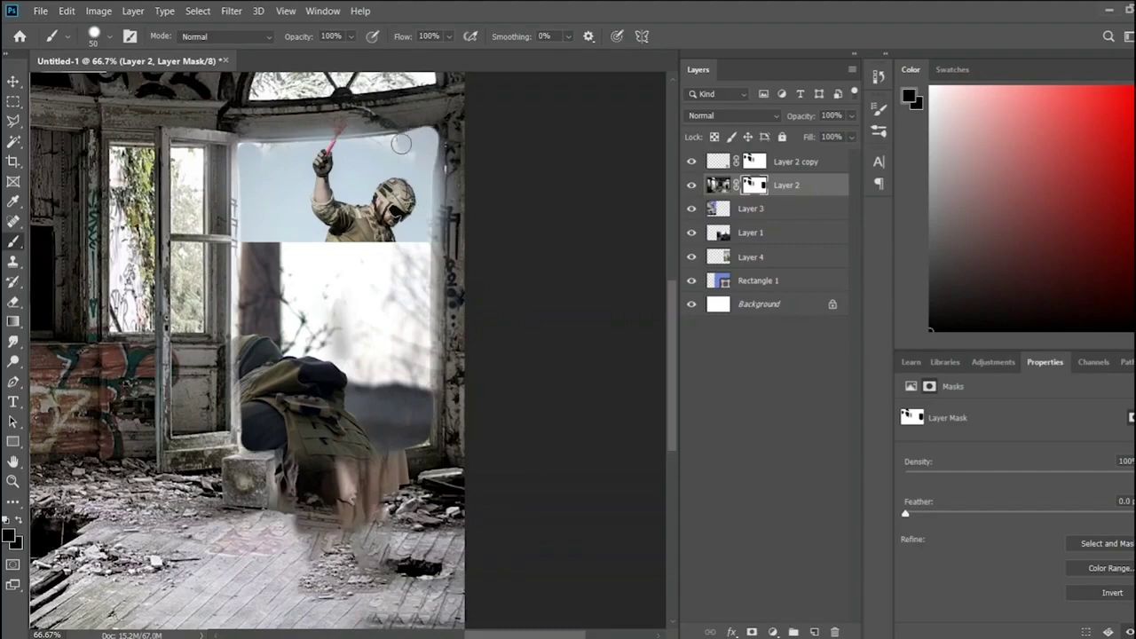
pyautogui.scroll(3, 260, 189)
pyautogui.moveTo(260, 189); pyautogui.dragTo(293, 182)
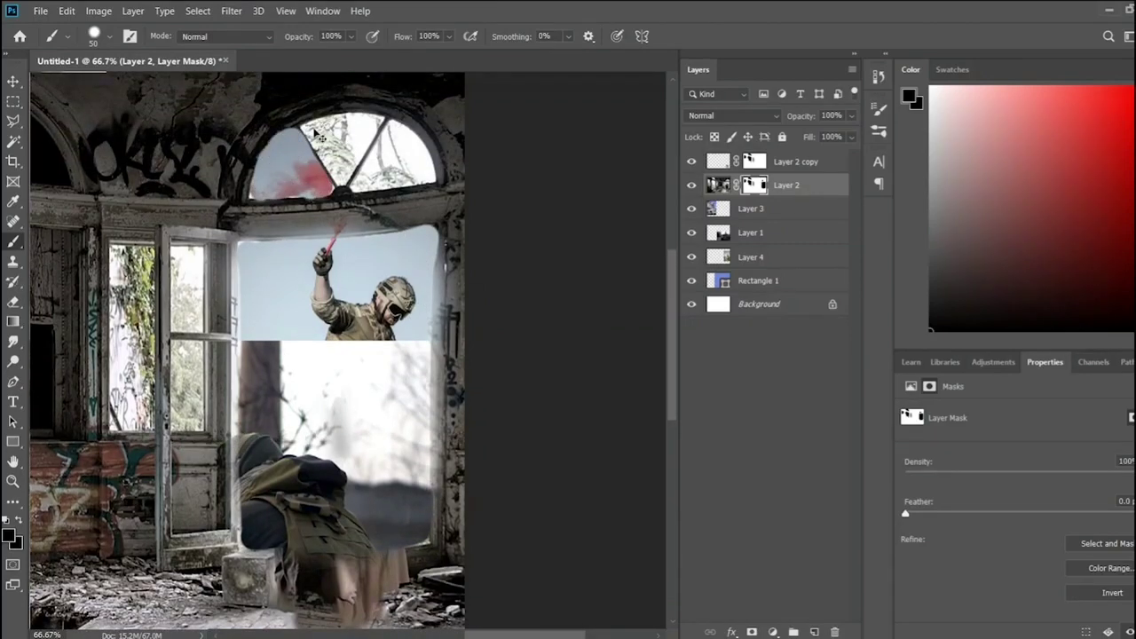
# - With a smaller brush, paint the arched window panes so sky shows across all of them
pyautogui.hotkey('ctrl', '+')
pyautogui.hotkey('ctrl', '+')
pyautogui.hotkey('ctrl', '+')
pyautogui.scroll(5, 258, 253)
pyautogui.scroll(5, 258, 253)
pyautogui.scroll(5, 257, 253)
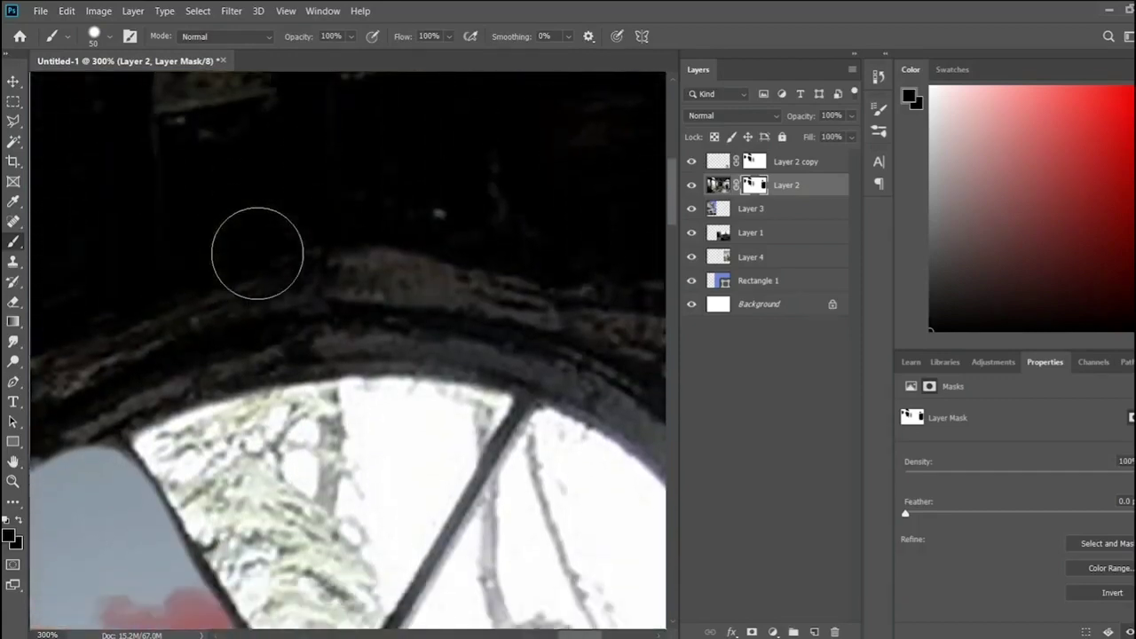
pyautogui.scroll(-3, 258, 253)
pyautogui.press('[')
pyautogui.press('[')
pyautogui.moveTo(264, 330)
pyautogui.mouseDown()
pyautogui.moveTo(484, 275)
pyautogui.moveTo(325, 532)
pyautogui.mouseUp()
pyautogui.hotkey('ctrl', 'z')
pyautogui.moveTo(258, 310)
pyautogui.mouseDown()
pyautogui.moveTo(299, 265)
pyautogui.moveTo(488, 270)
pyautogui.moveTo(329, 532)
pyautogui.moveTo(266, 481)
pyautogui.moveTo(184, 335)
pyautogui.moveTo(190, 292)
pyautogui.moveTo(382, 363)
pyautogui.moveTo(297, 444)
pyautogui.mouseUp()
pyautogui.scroll(-2, 441, 500)
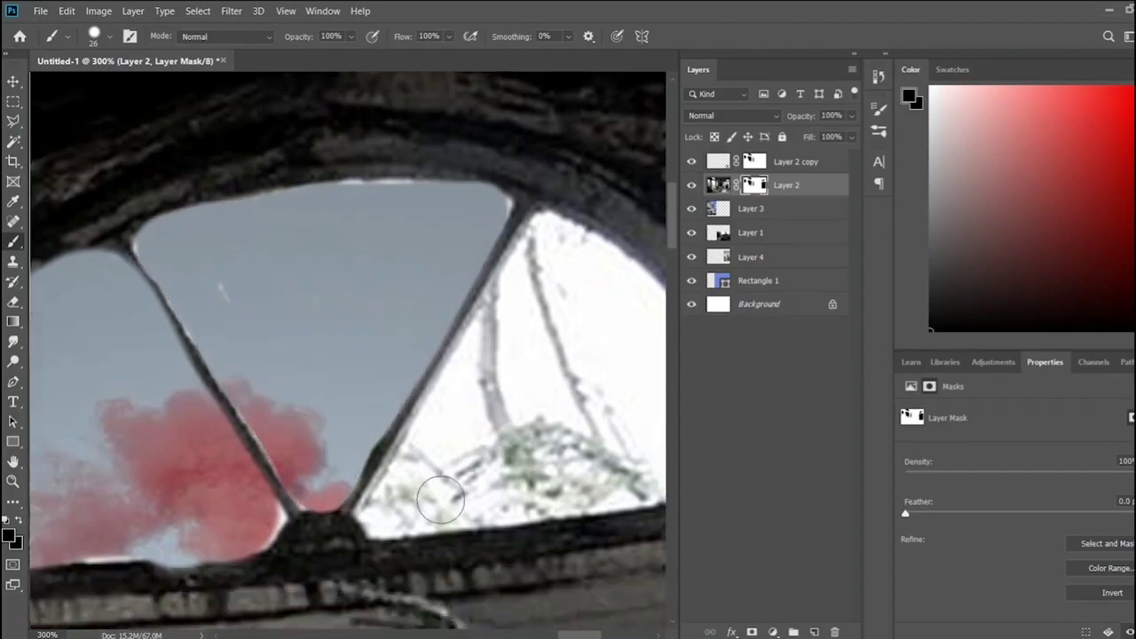
pyautogui.moveTo(441, 501)
pyautogui.mouseDown()
pyautogui.moveTo(524, 489)
pyautogui.moveTo(386, 506)
pyautogui.moveTo(446, 411)
pyautogui.moveTo(438, 393)
pyautogui.moveTo(542, 229)
pyautogui.mouseUp()
pyautogui.hscroll(3, 541, 229)
pyautogui.moveTo(440, 249)
pyautogui.mouseDown()
pyautogui.moveTo(484, 267)
pyautogui.moveTo(573, 375)
pyautogui.moveTo(562, 471)
pyautogui.moveTo(552, 444)
pyautogui.moveTo(357, 413)
pyautogui.moveTo(533, 350)
pyautogui.moveTo(432, 279)
pyautogui.mouseUp()
pyautogui.hotkey('ctrl', '1')
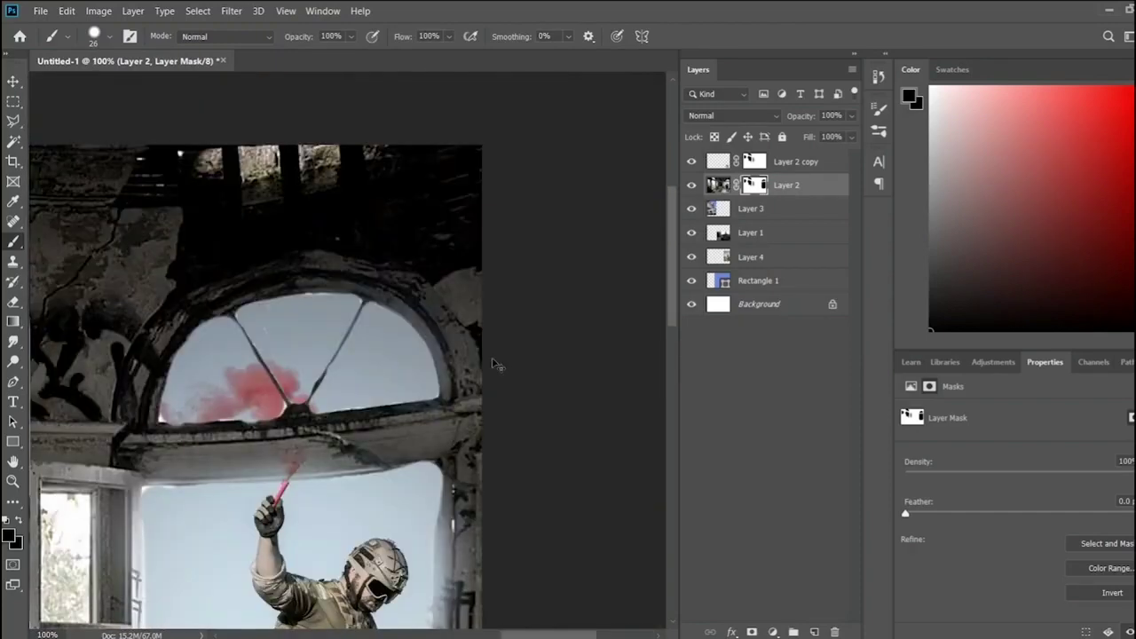
pyautogui.hotkey('ctrl', '-')
pyautogui.hotkey('ctrl', '-')
pyautogui.hotkey('ctrl', '-')
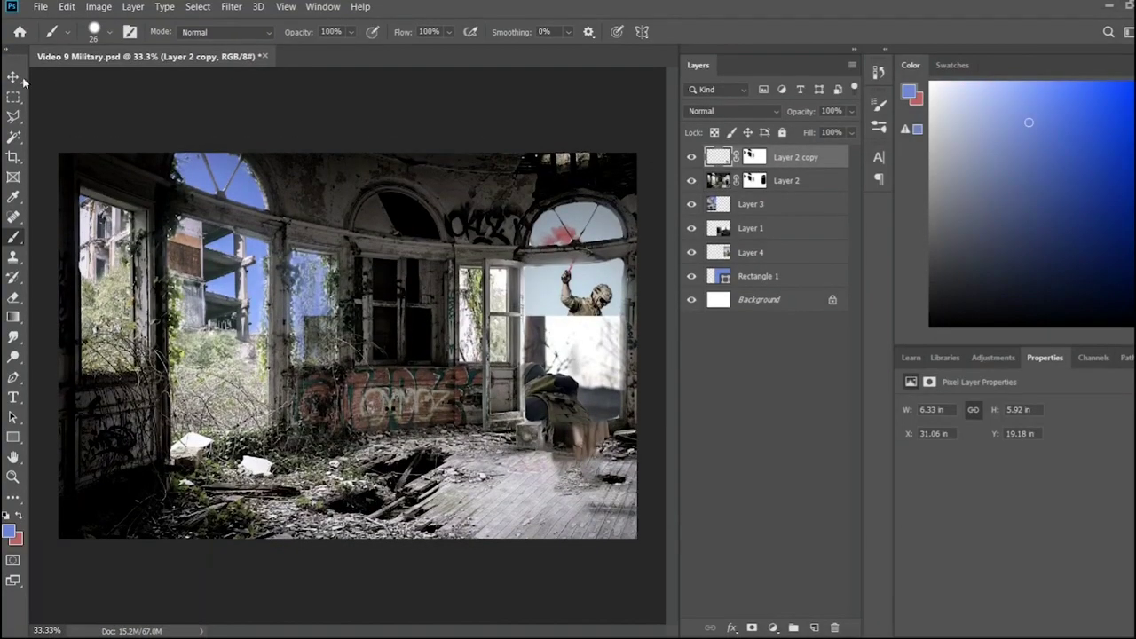
# - Bring Layer 1 with the kneeling rifleman to the top of the layer stack
pyautogui.click(13, 77)
pyautogui.keyDown('alt'); pyautogui.scroll(2, 533, 310); pyautogui.keyUp('alt')
pyautogui.click(750, 228)
pyautogui.hotkey('ctrl', 'shift', ']')
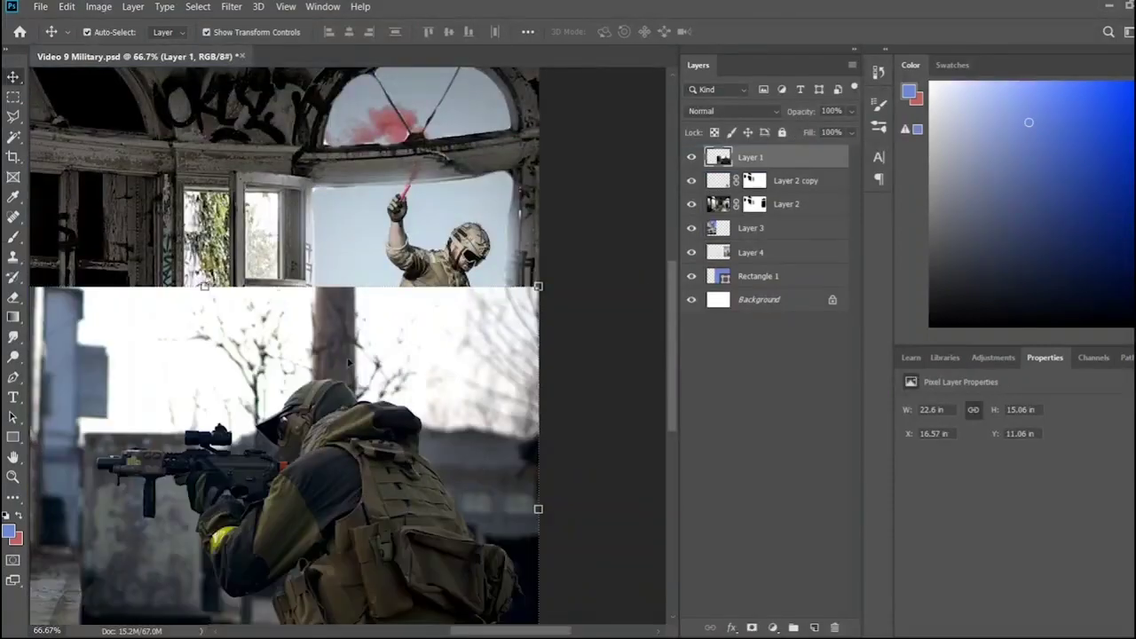
pyautogui.keyDown('alt'); pyautogui.scroll(3, 454, 480); pyautogui.keyUp('alt')
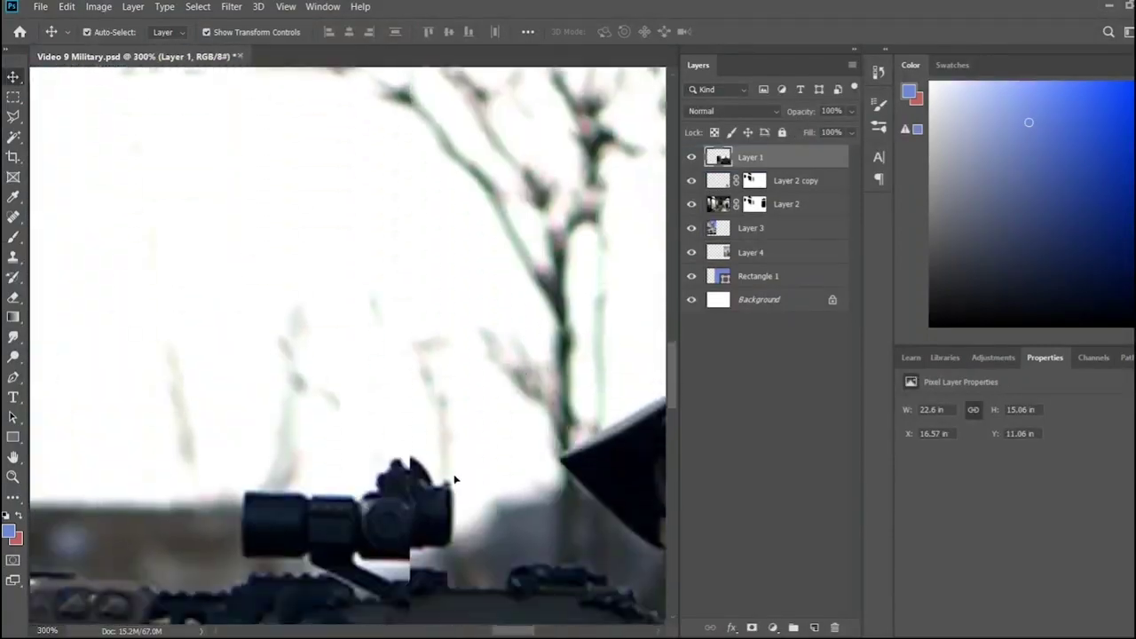
pyautogui.scroll(-5, 454, 480)
# - Start a polygonal lasso outline at the scope and trace the rifle rail, visor and vest edge
pyautogui.press('l')
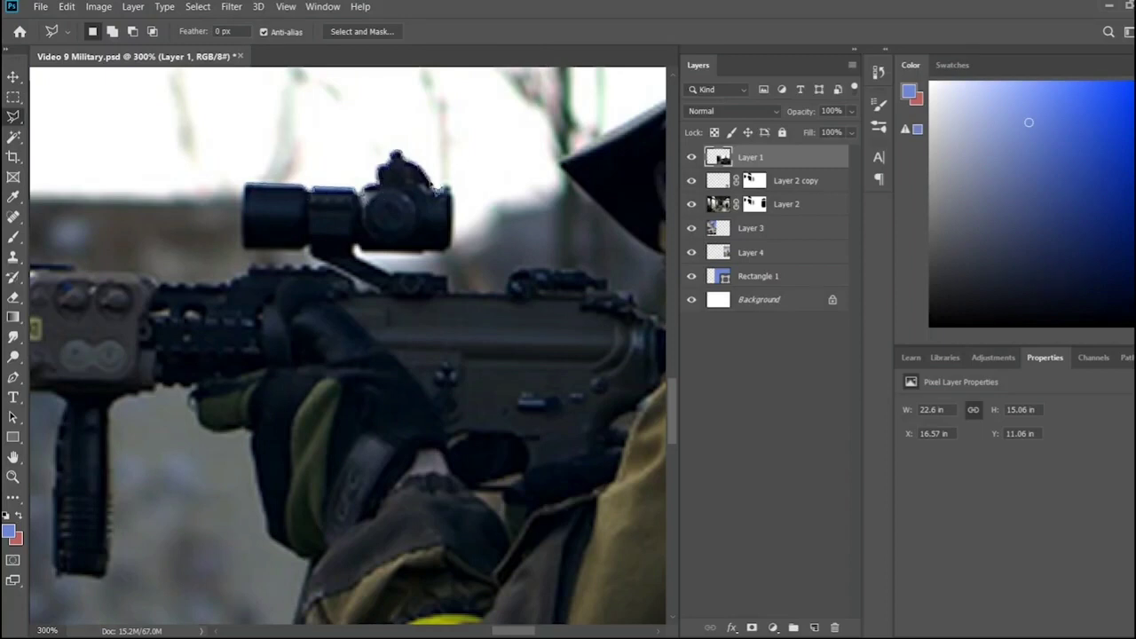
pyautogui.click(454, 249)
pyautogui.click(447, 292)
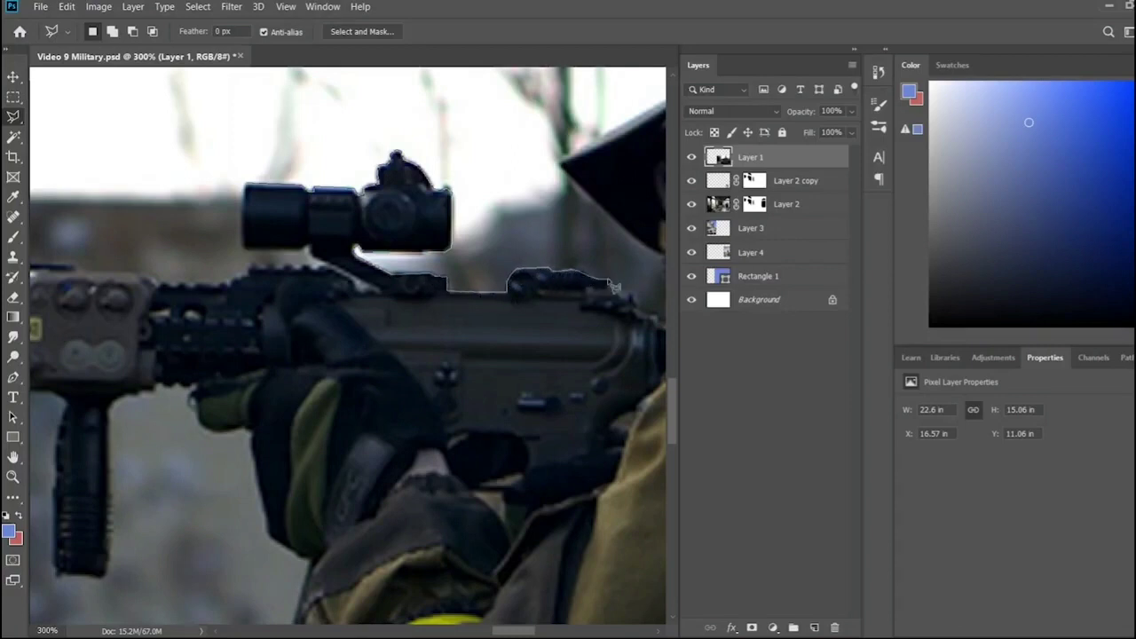
pyautogui.moveTo(611, 302); pyautogui.dragTo(448, 311)
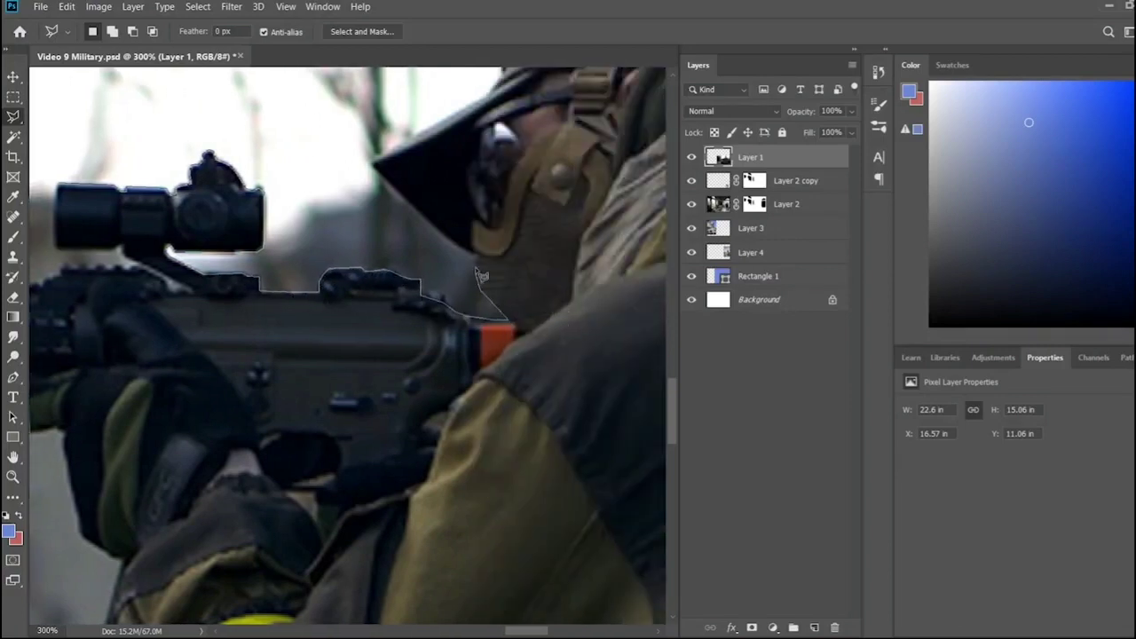
pyautogui.click(378, 171)
pyautogui.scroll(1, 477, 144)
pyautogui.moveTo(506, 125); pyautogui.dragTo(335, 244)
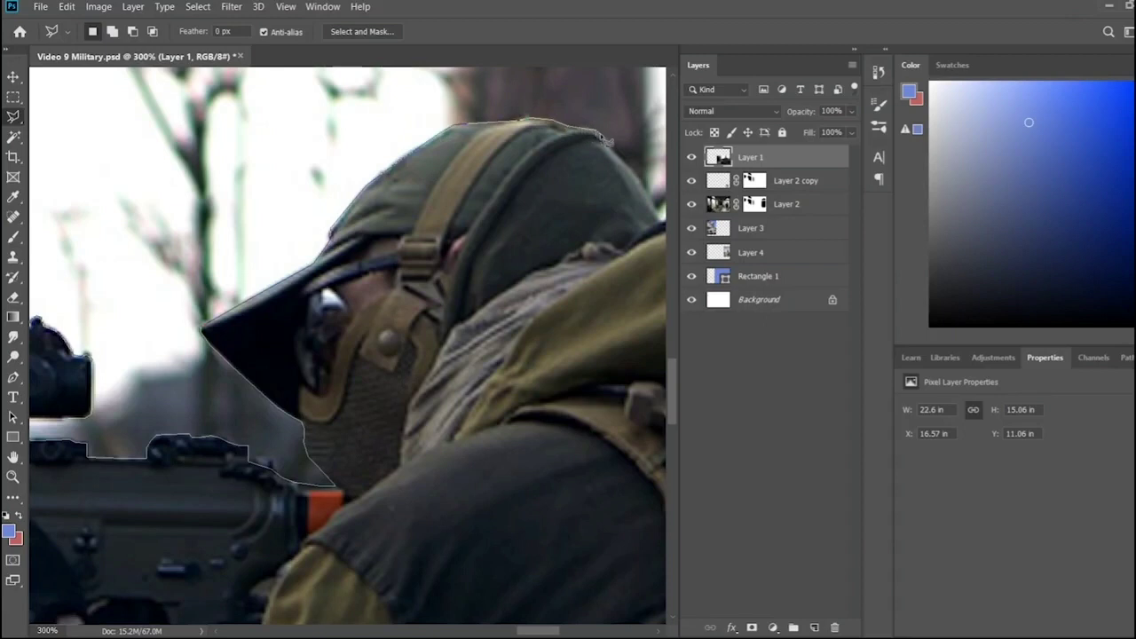
pyautogui.moveTo(658, 204); pyautogui.dragTo(275, 184)
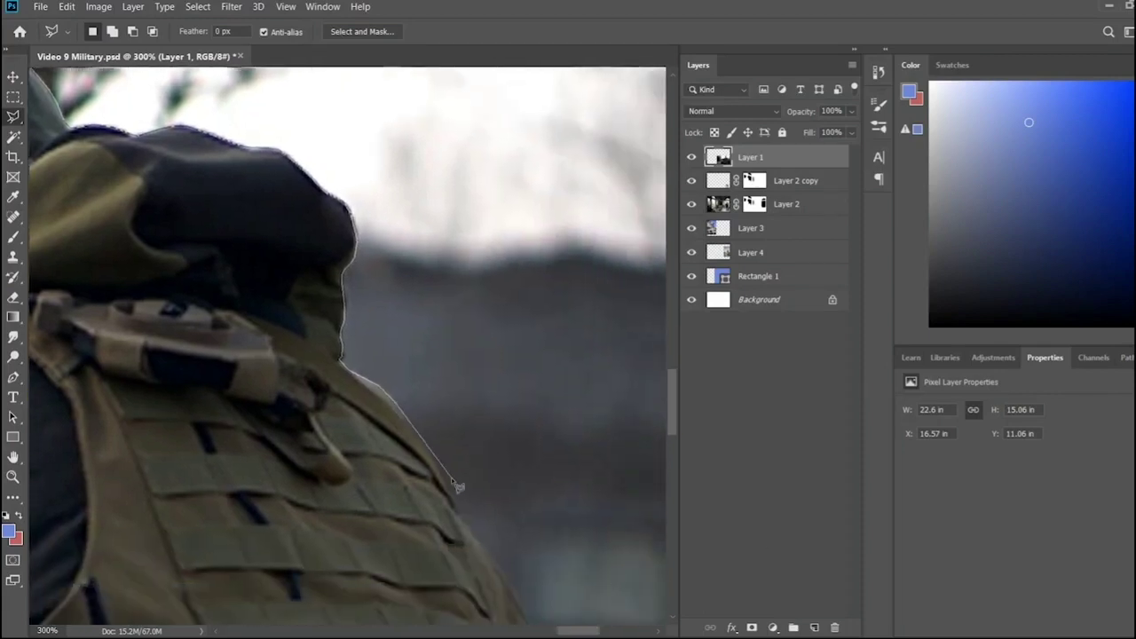
pyautogui.click(435, 461)
pyautogui.click(480, 513)
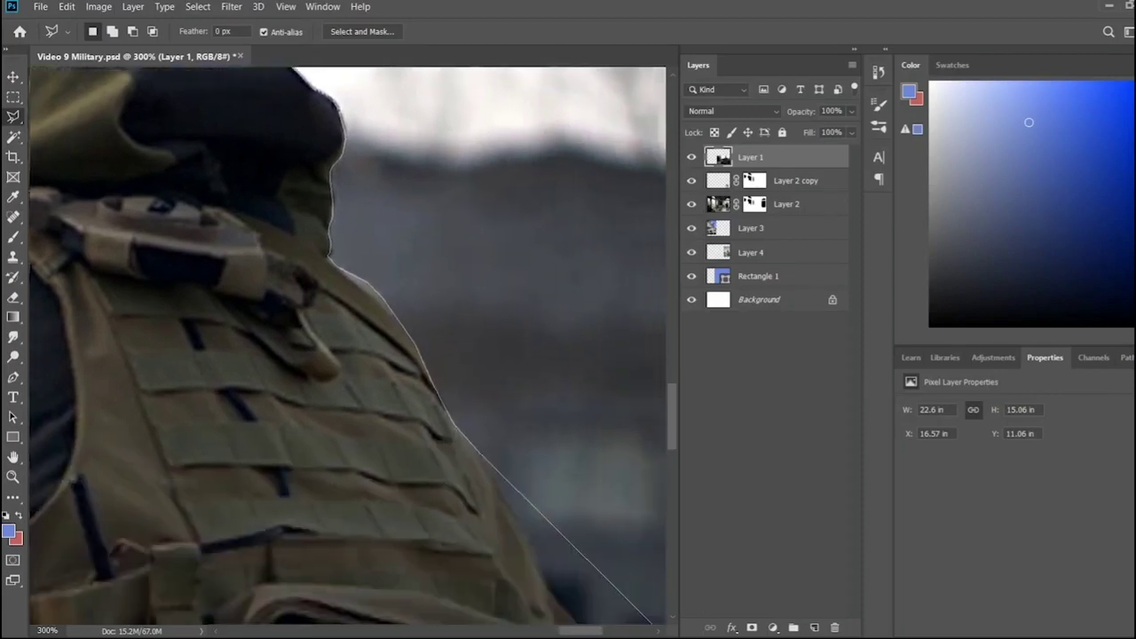
pyautogui.click(336, 371)
pyautogui.click(357, 419)
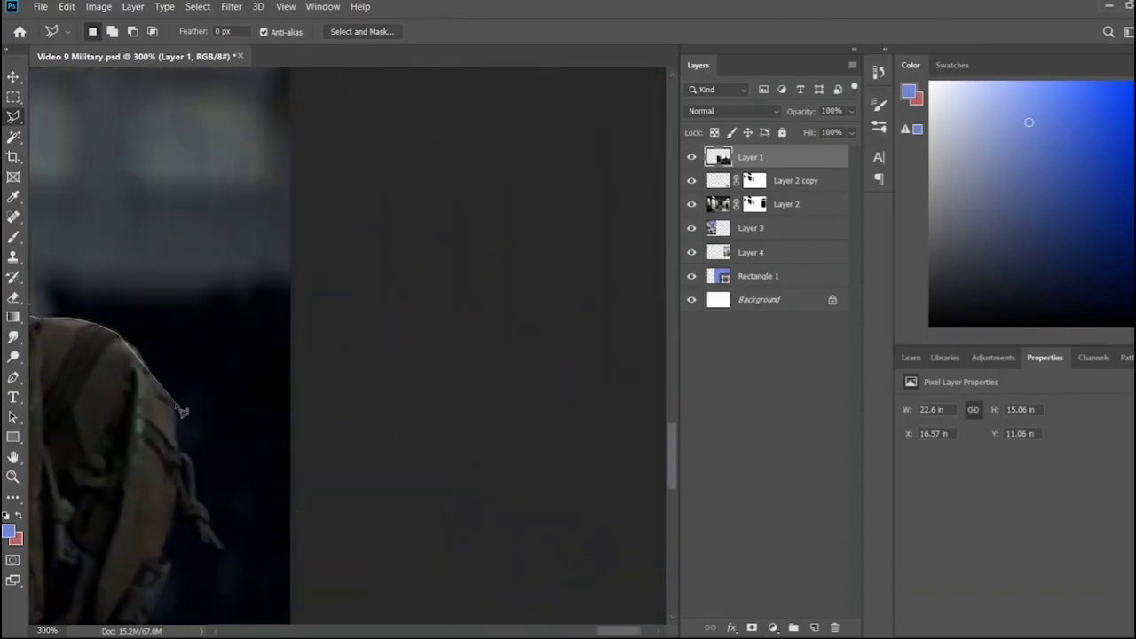
pyautogui.click(177, 418)
pyautogui.moveTo(167, 554); pyautogui.dragTo(362, 437)
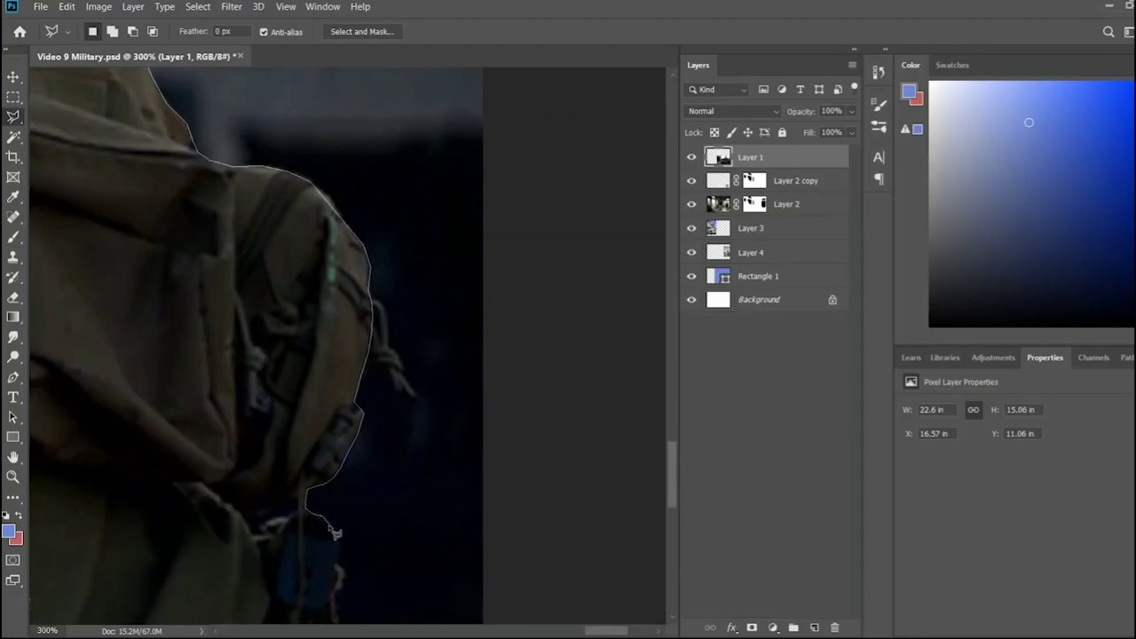
pyautogui.scroll(-5, 337, 560)
# - Continue the outline along the pouch, the jagged gear edge, the jacket and the image bottom
pyautogui.click(334, 372)
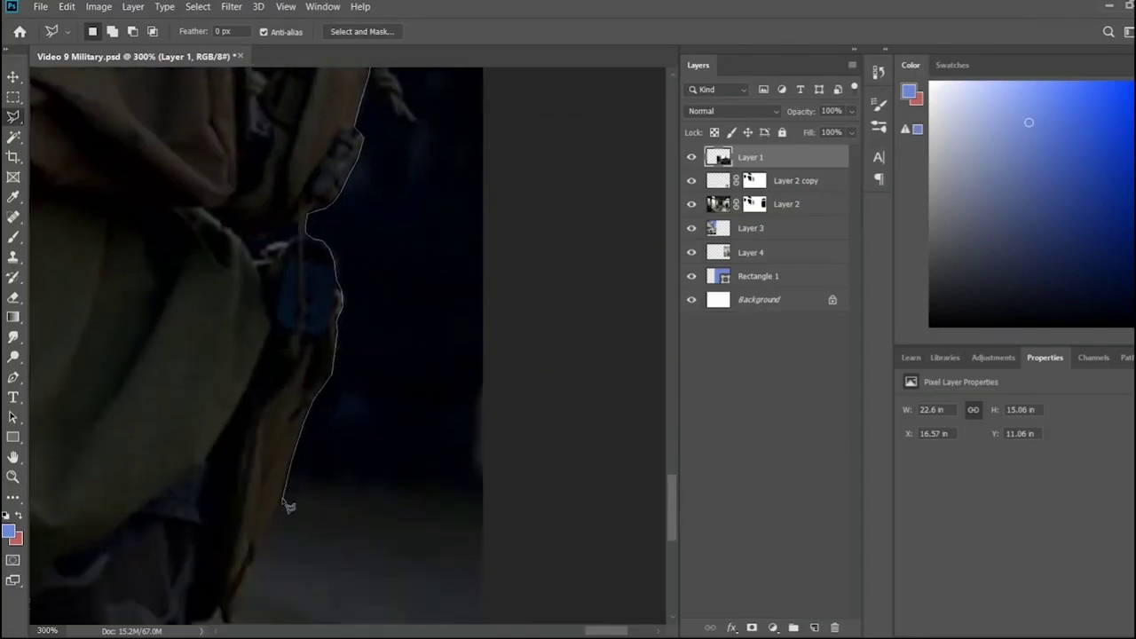
pyautogui.scroll(-3, 238, 586)
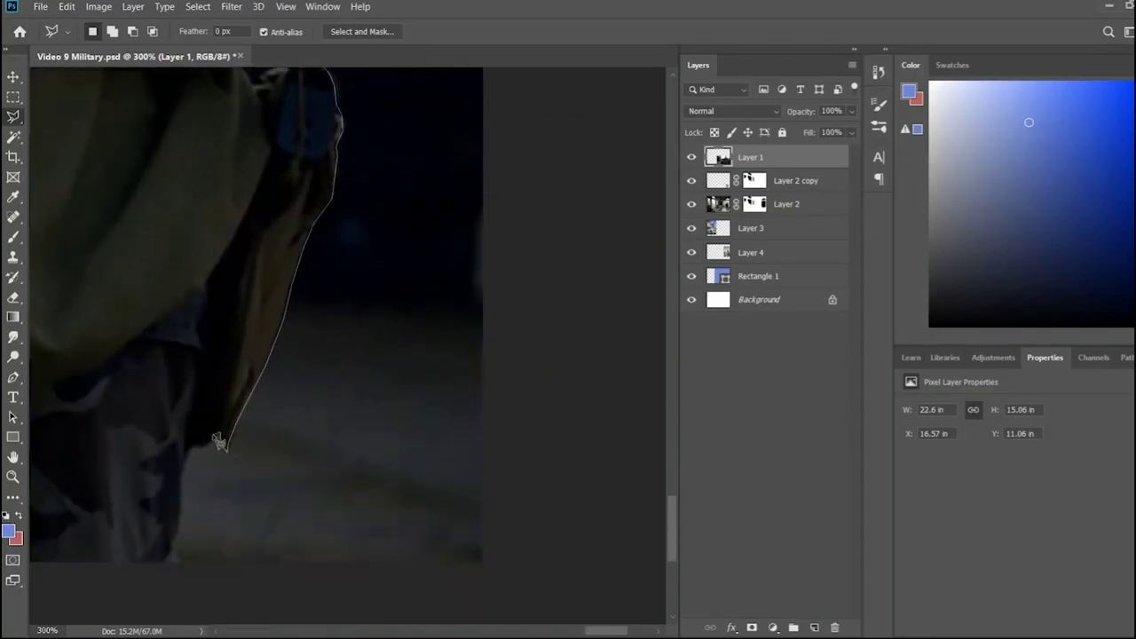
pyautogui.click(228, 448)
pyautogui.click(218, 436)
pyautogui.click(189, 450)
pyautogui.hscroll(-5, 181, 576)
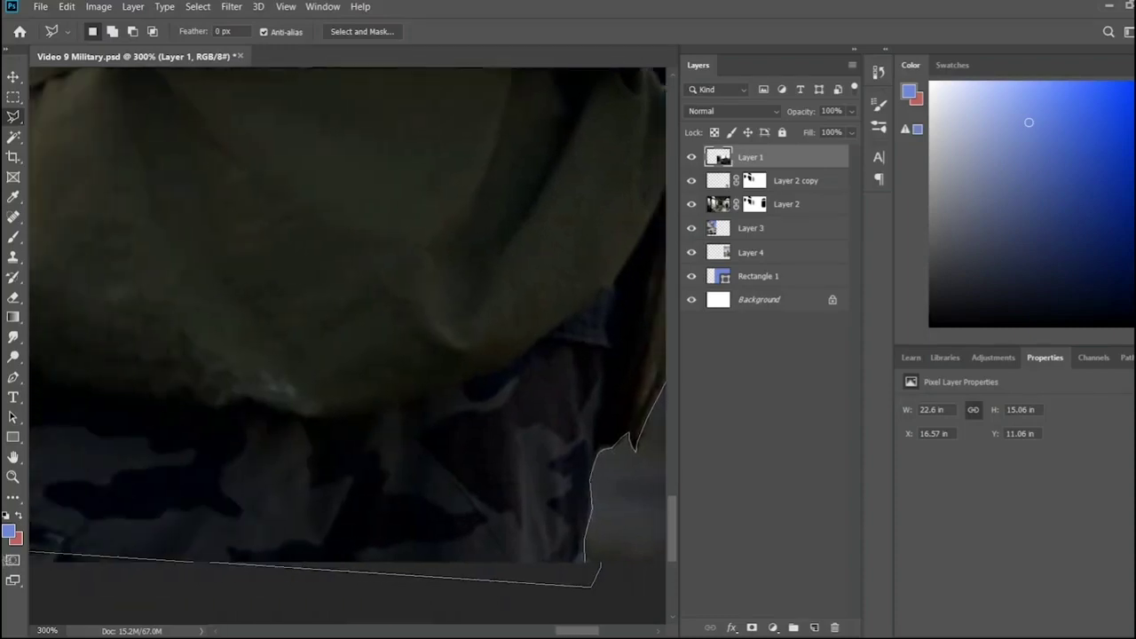
pyautogui.hscroll(-5, 204, 582)
pyautogui.click(210, 582)
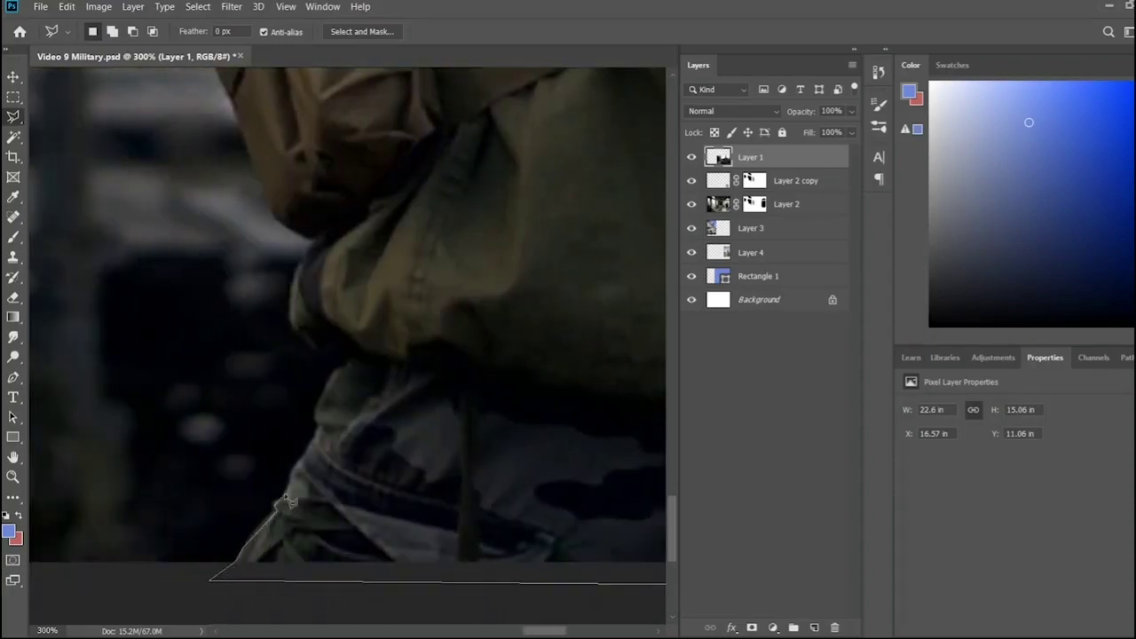
pyautogui.click(279, 508)
pyautogui.scroll(3, 293, 227)
pyautogui.hscroll(-3, 386, 331)
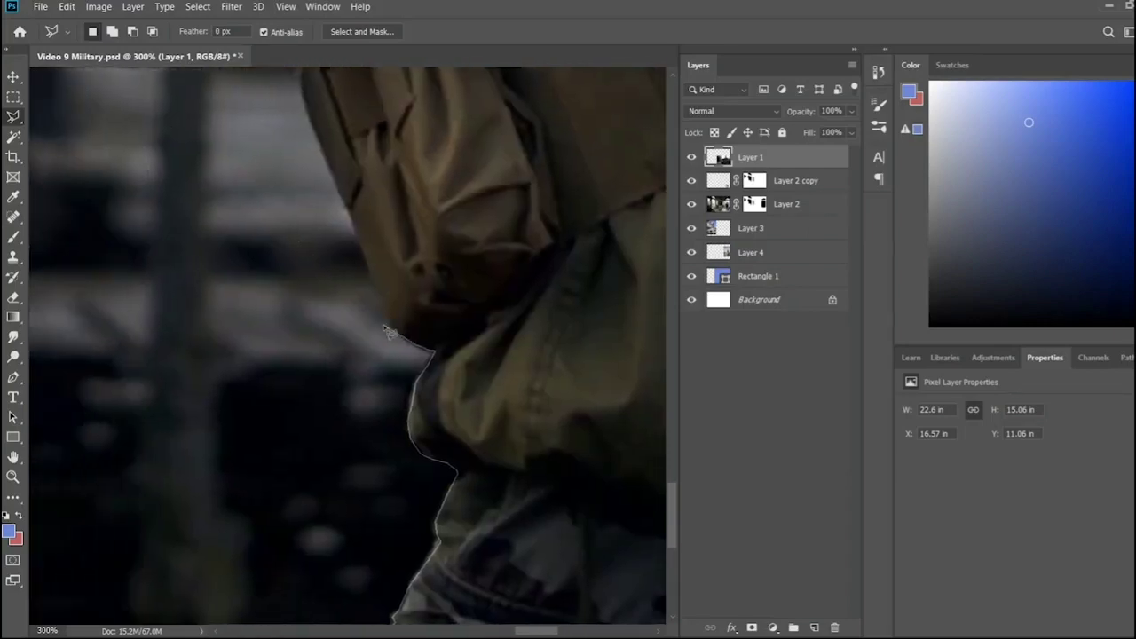
pyautogui.scroll(3, 329, 186)
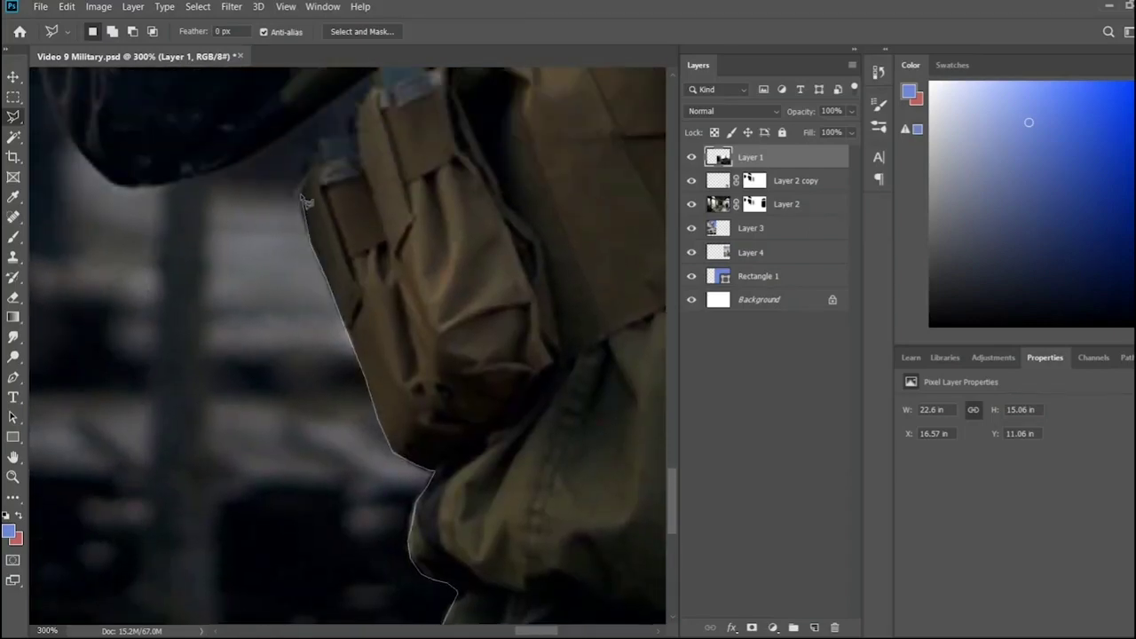
pyautogui.scroll(5, 316, 164)
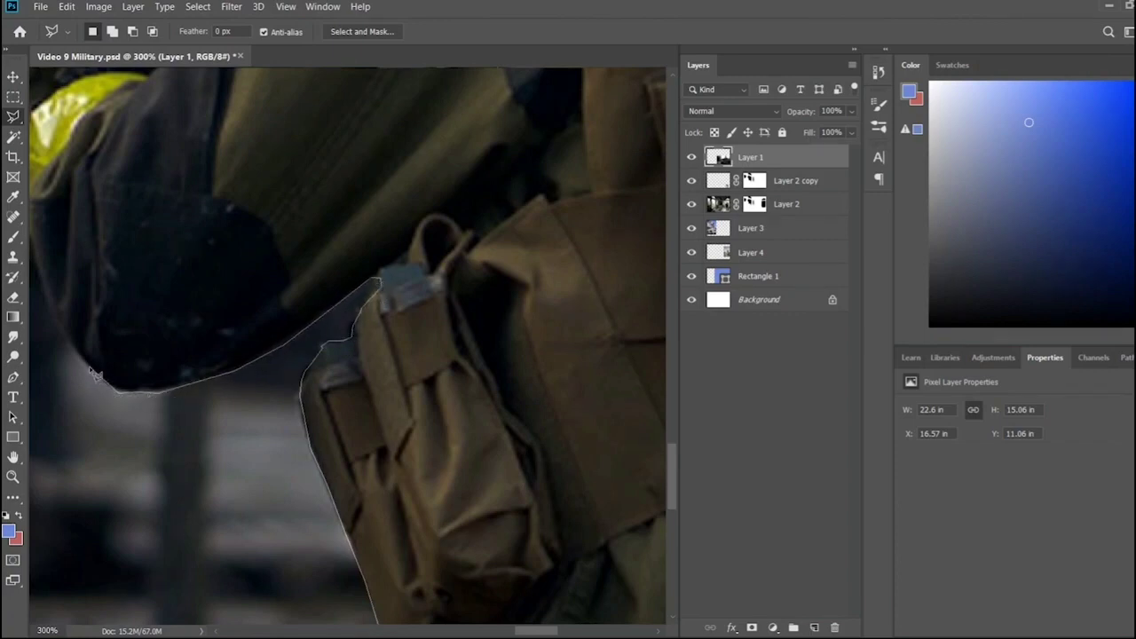
pyautogui.hscroll(-4, 93, 373)
pyautogui.scroll(4, 93, 373)
pyautogui.hscroll(-3, 94, 372)
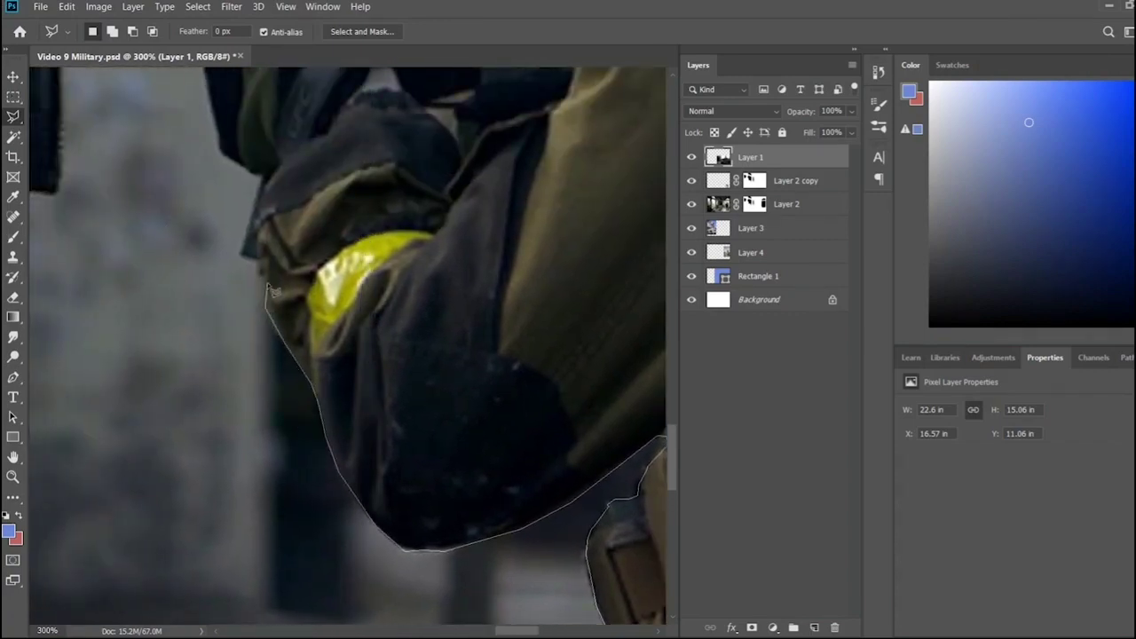
pyautogui.scroll(3, 258, 266)
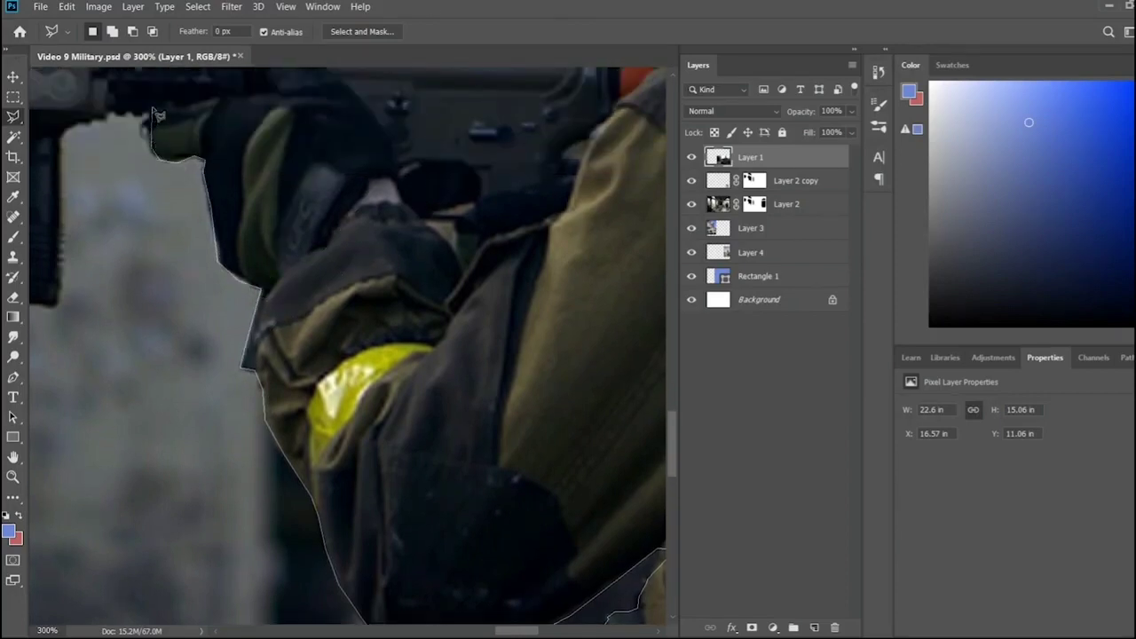
# - Trace around the grip, foregrip, trigger, barrel and rail device, then close the selection
pyautogui.moveTo(156, 115); pyautogui.dragTo(227, 310)
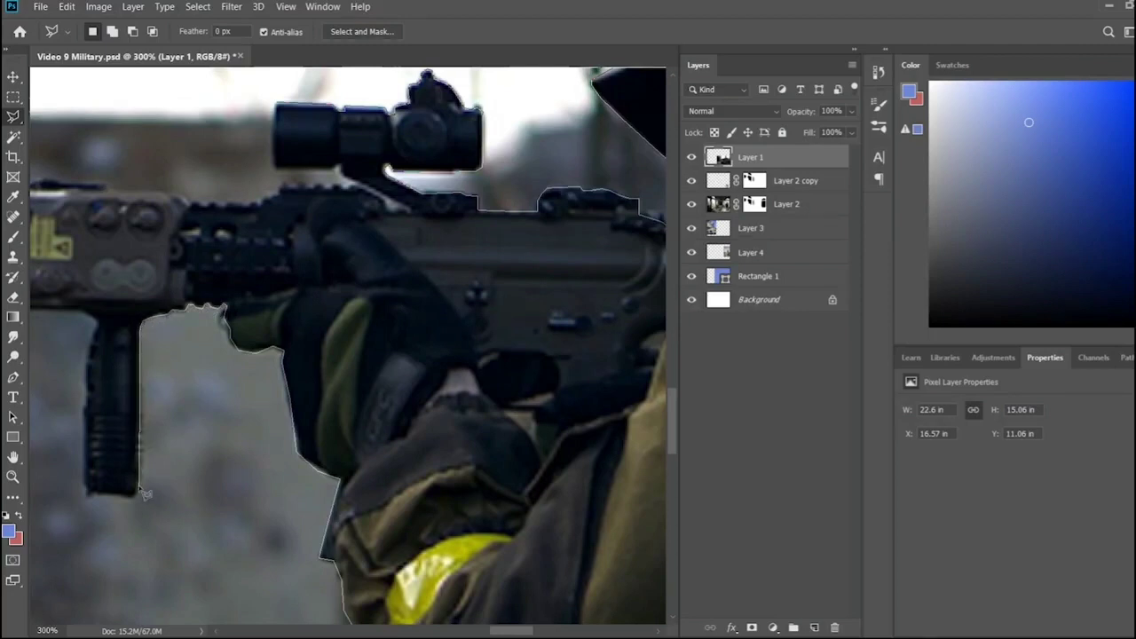
pyautogui.moveTo(89, 363); pyautogui.dragTo(114, 364)
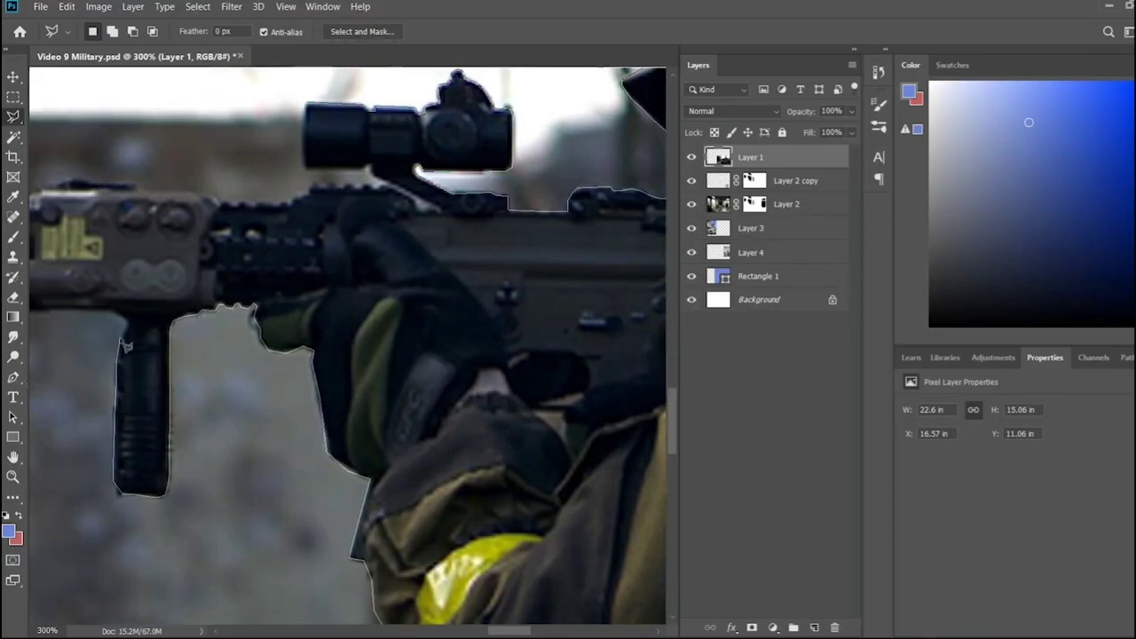
pyautogui.click(115, 314)
pyautogui.moveTo(31, 315); pyautogui.dragTo(216, 320)
pyautogui.click(211, 351)
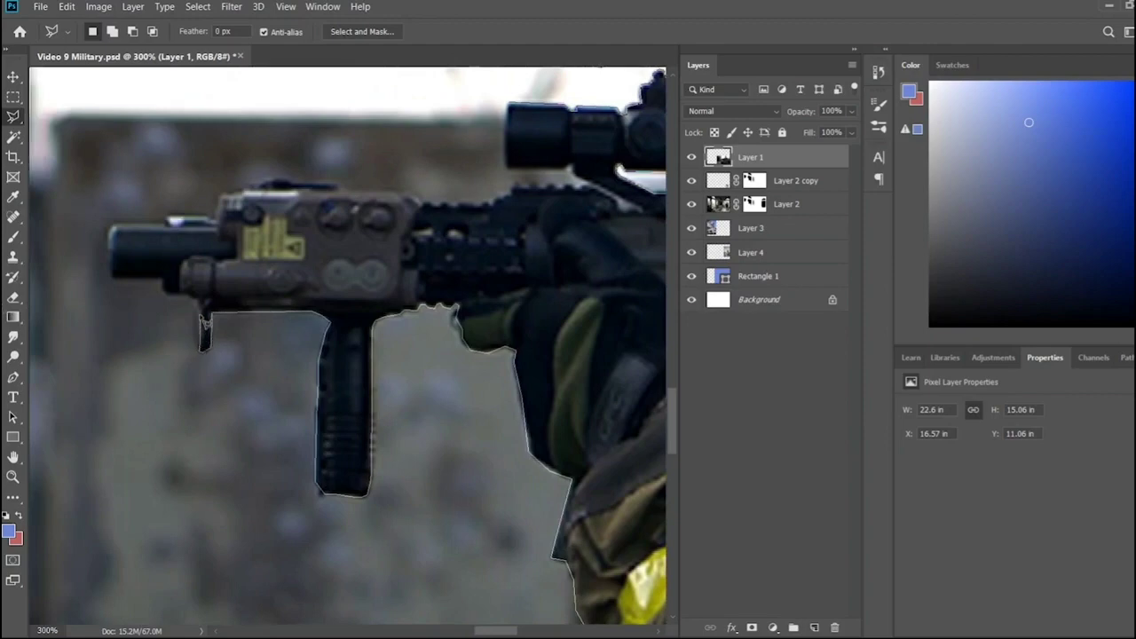
pyautogui.click(201, 352)
pyautogui.click(199, 302)
pyautogui.click(163, 293)
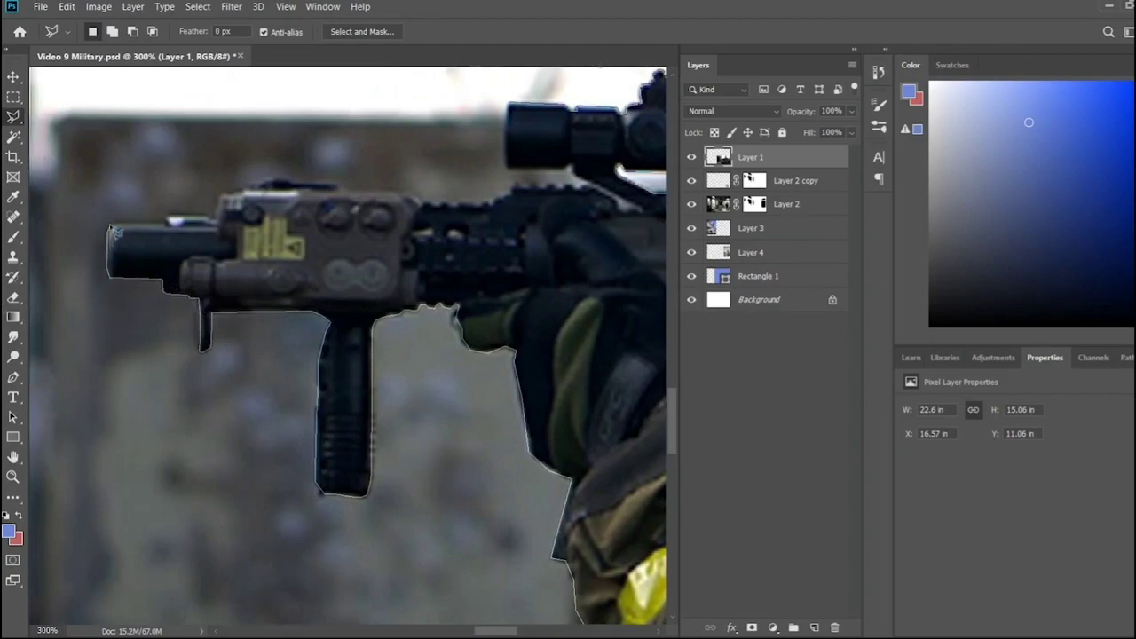
pyautogui.click(166, 218)
pyautogui.click(218, 215)
pyautogui.click(219, 192)
pyautogui.click(268, 182)
pyautogui.click(337, 187)
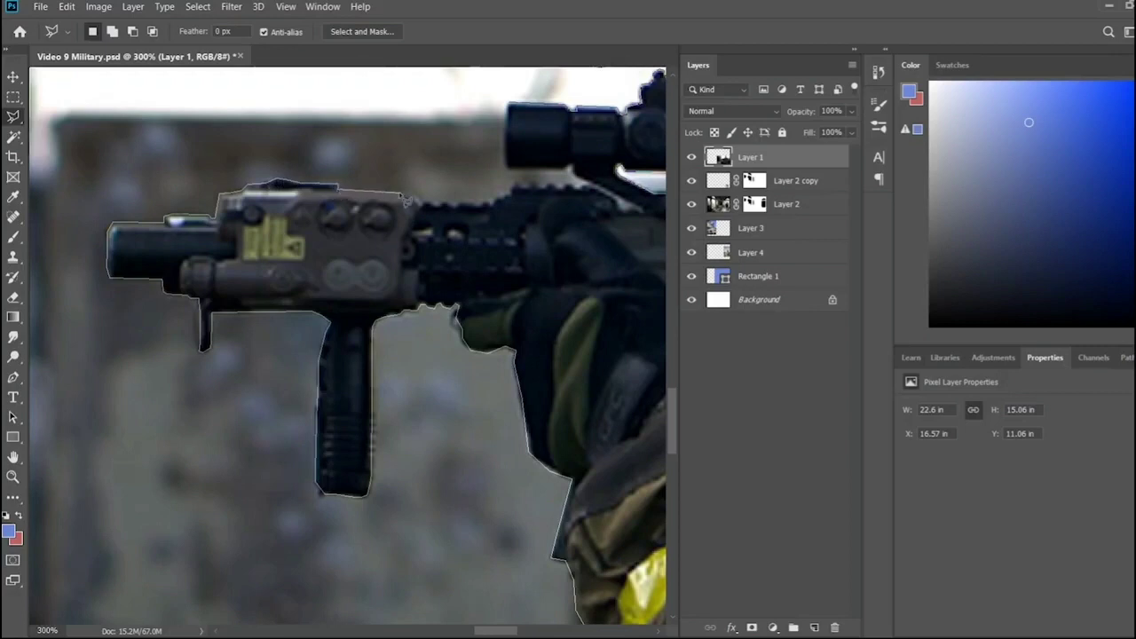
pyautogui.click(411, 193)
pyautogui.click(429, 209)
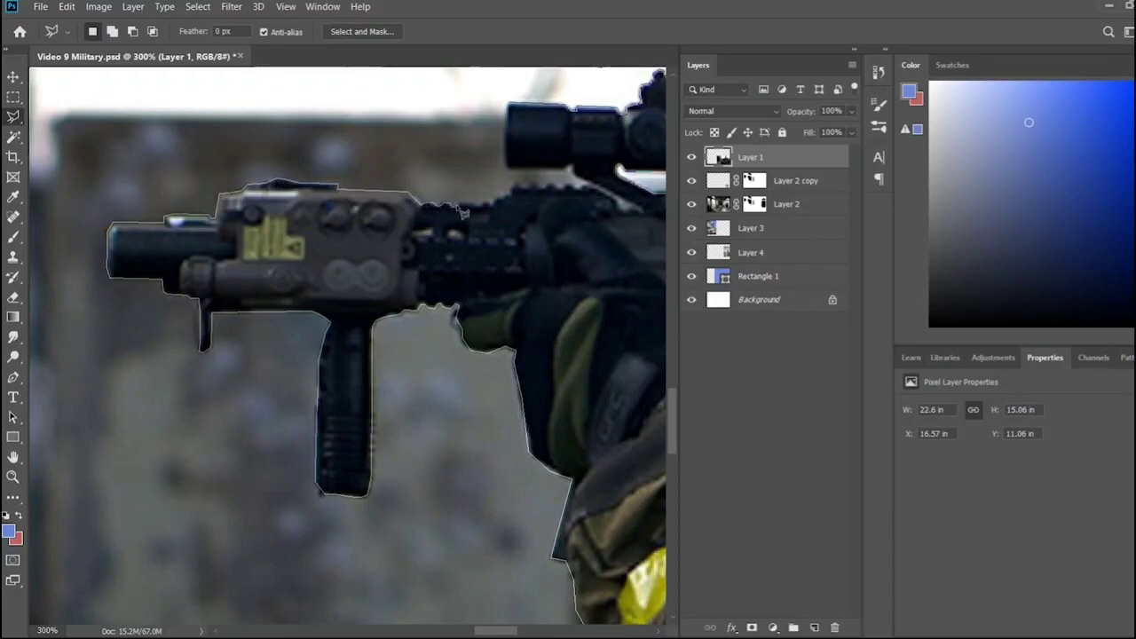
pyautogui.click(487, 213)
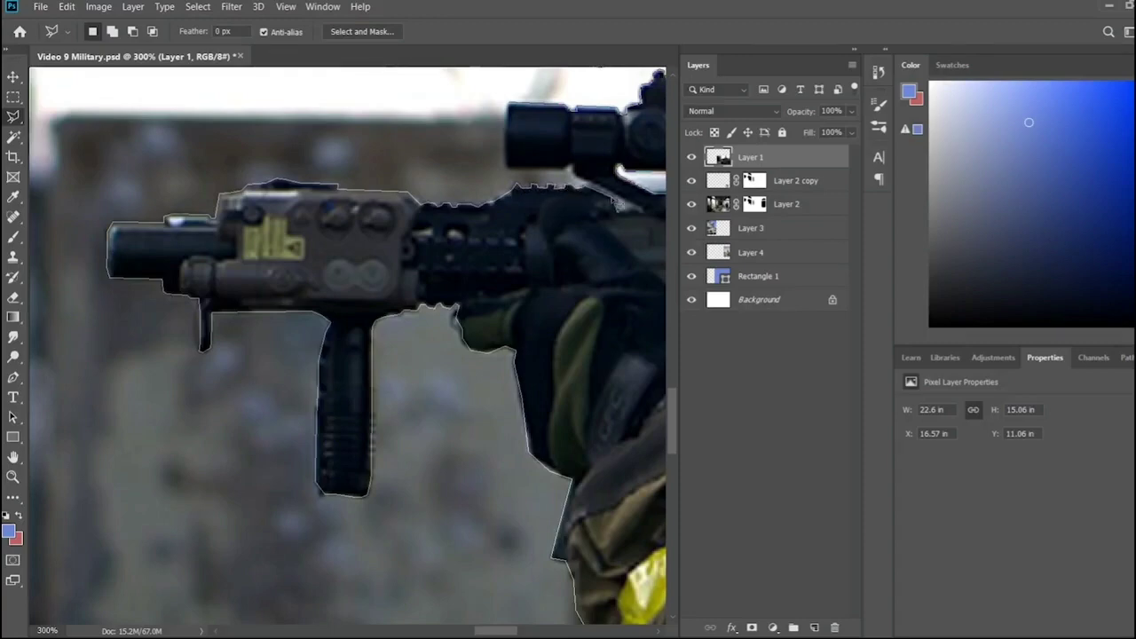
pyautogui.press('BackSpace')
pyautogui.click(512, 119)
# - Mask Layer 1 to the rifleman selection and nudge him slightly left
pyautogui.hotkey('ctrl', '-')
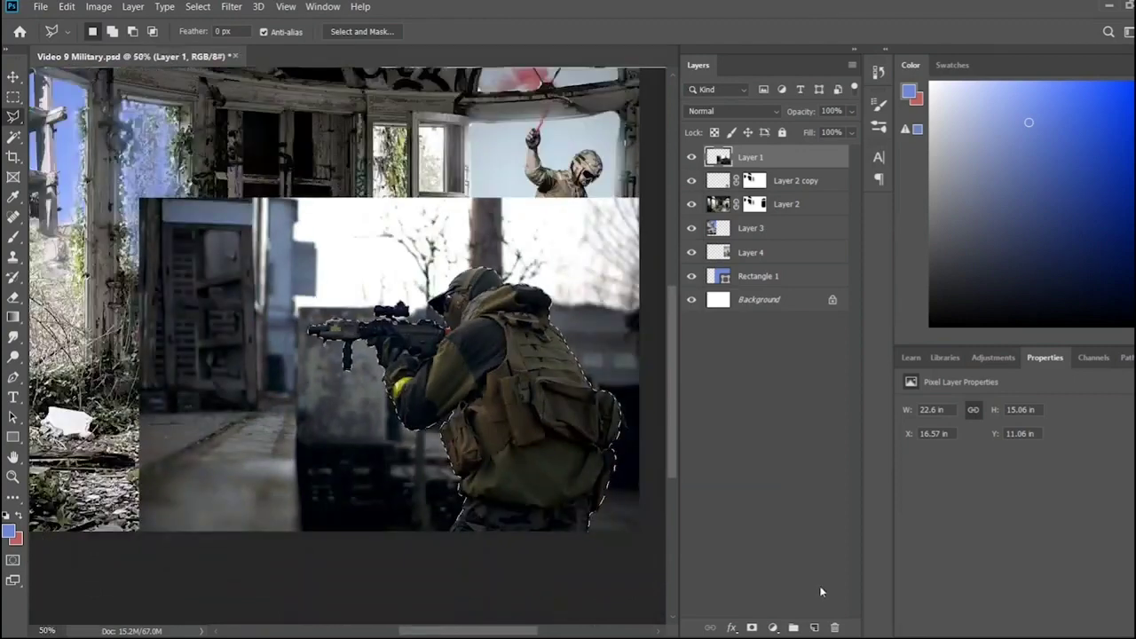
pyautogui.click(751, 628)
pyautogui.press('v')
pyautogui.moveTo(550, 443); pyautogui.dragTo(502, 439)
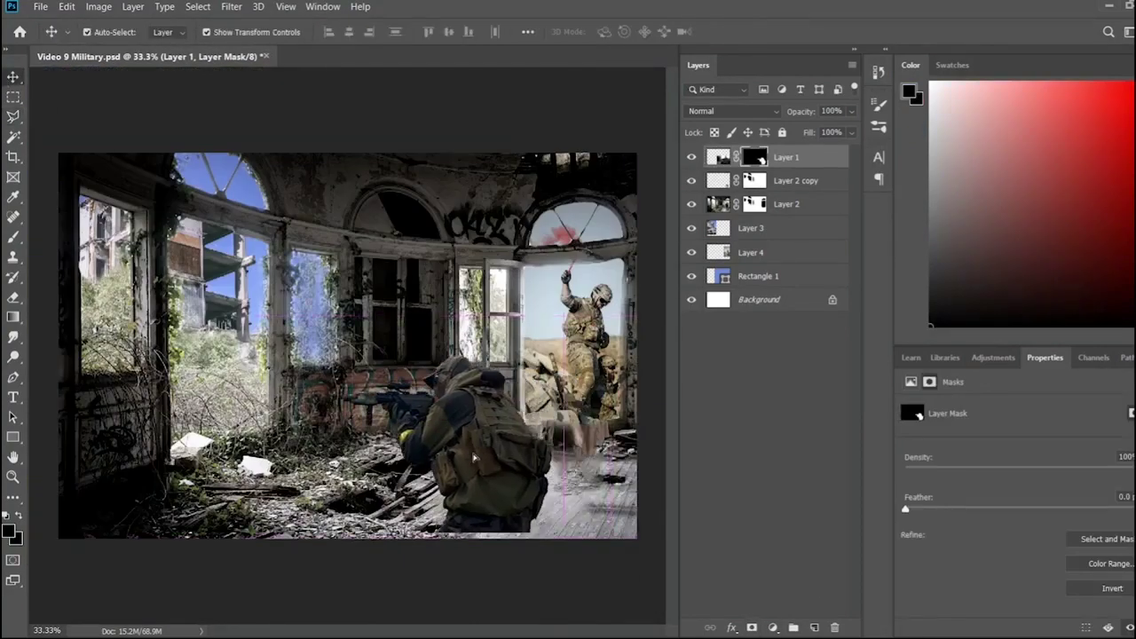
pyautogui.hotkey('ctrl', 't')
pyautogui.press('Return')
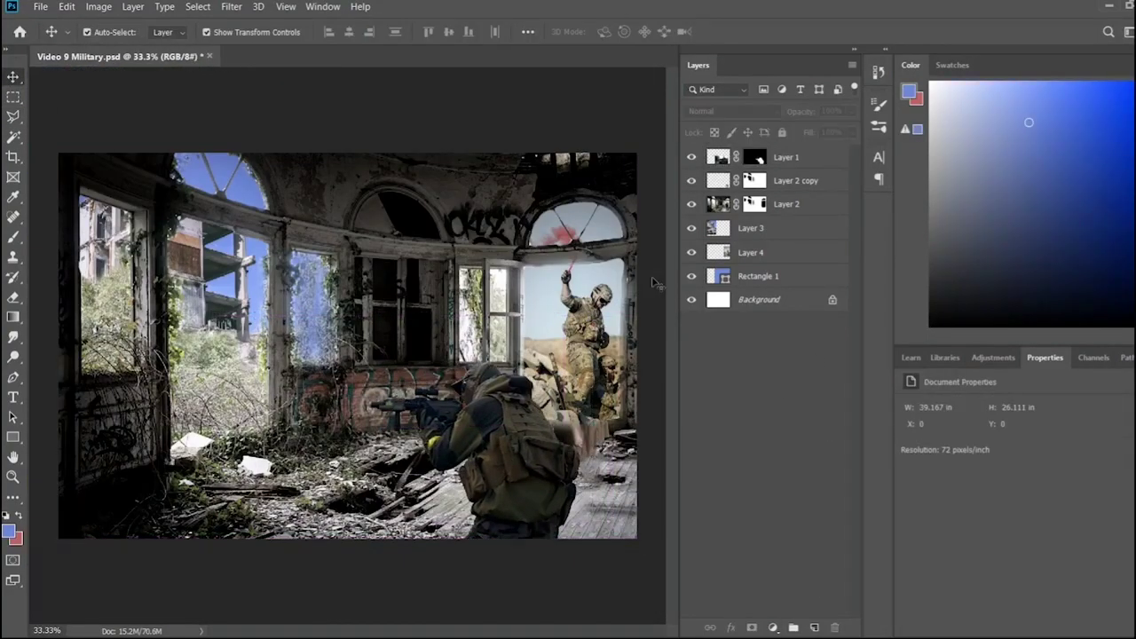
# - Move smoke-flare soldier Layer 4 to the top of the stack and give it a blank mask
pyautogui.click(750, 252)
pyautogui.moveTo(809, 157); pyautogui.dragTo(808, 157)
pyautogui.hotkey('ctrl', '+')
pyautogui.hotkey('ctrl', '+')
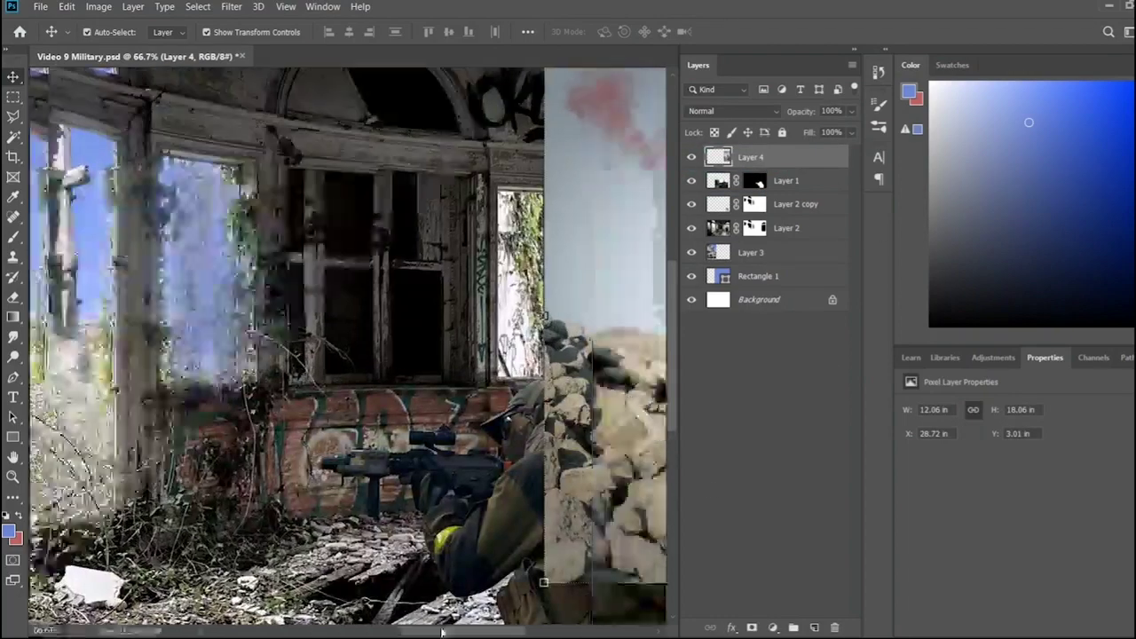
pyautogui.moveTo(430, 632); pyautogui.dragTo(486, 632)
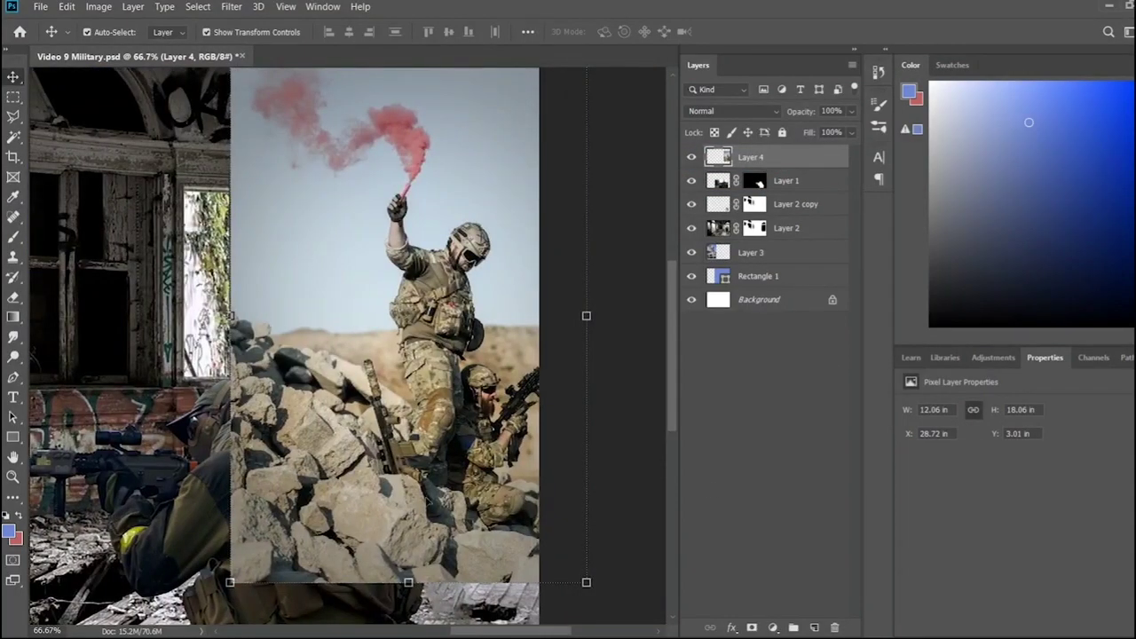
pyautogui.click(751, 626)
pyautogui.click(13, 236)
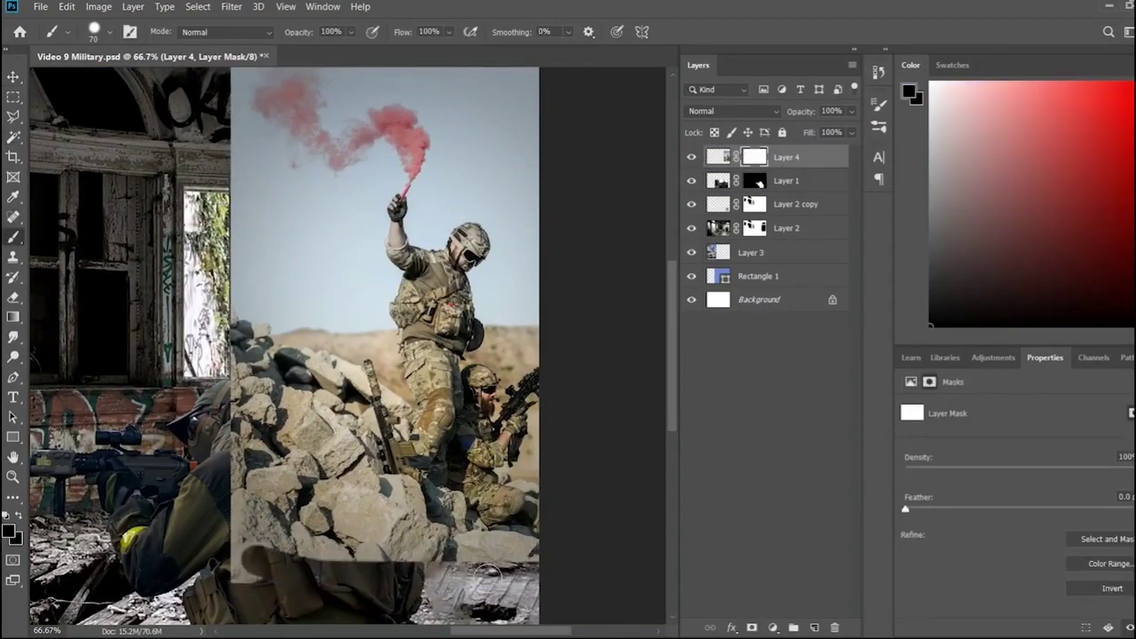
# - Mask away the photo's top and left edges to reveal the arch
pyautogui.scroll(3, 309, 127)
pyautogui.moveTo(532, 173)
pyautogui.mouseDown()
pyautogui.moveTo(338, 173)
pyautogui.moveTo(232, 204)
pyautogui.moveTo(233, 621)
pyautogui.mouseUp()
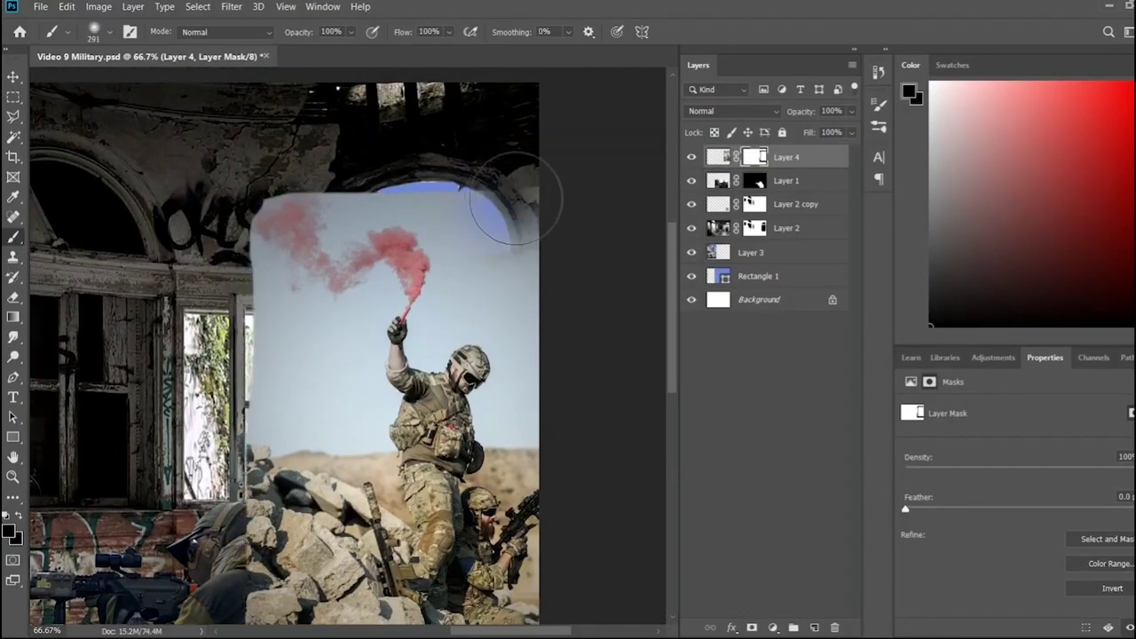
pyautogui.moveTo(507, 190)
pyautogui.mouseDown()
pyautogui.moveTo(310, 157)
pyautogui.moveTo(239, 335)
pyautogui.moveTo(329, 367)
pyautogui.moveTo(258, 559)
pyautogui.moveTo(355, 603)
pyautogui.moveTo(563, 537)
pyautogui.moveTo(577, 275)
pyautogui.moveTo(512, 562)
pyautogui.moveTo(543, 441)
pyautogui.mouseUp()
pyautogui.scroll(-3, 329, 367)
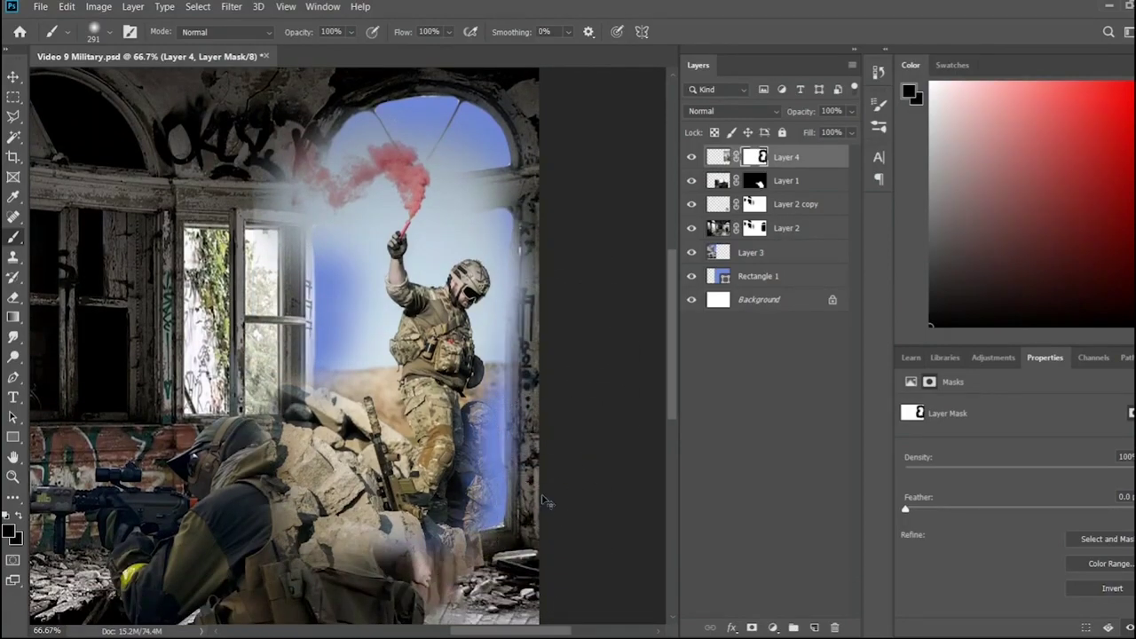
pyautogui.scroll(3, 403, 355)
pyautogui.hscroll(5, 404, 355)
pyautogui.scroll(-3, 239, 198)
# - With a smaller brush, paint blue sky over the pale halo beside the lower soldier
pyautogui.press('[')
pyautogui.press('[')
pyautogui.press('[')
pyautogui.moveTo(293, 293); pyautogui.dragTo(315, 373)
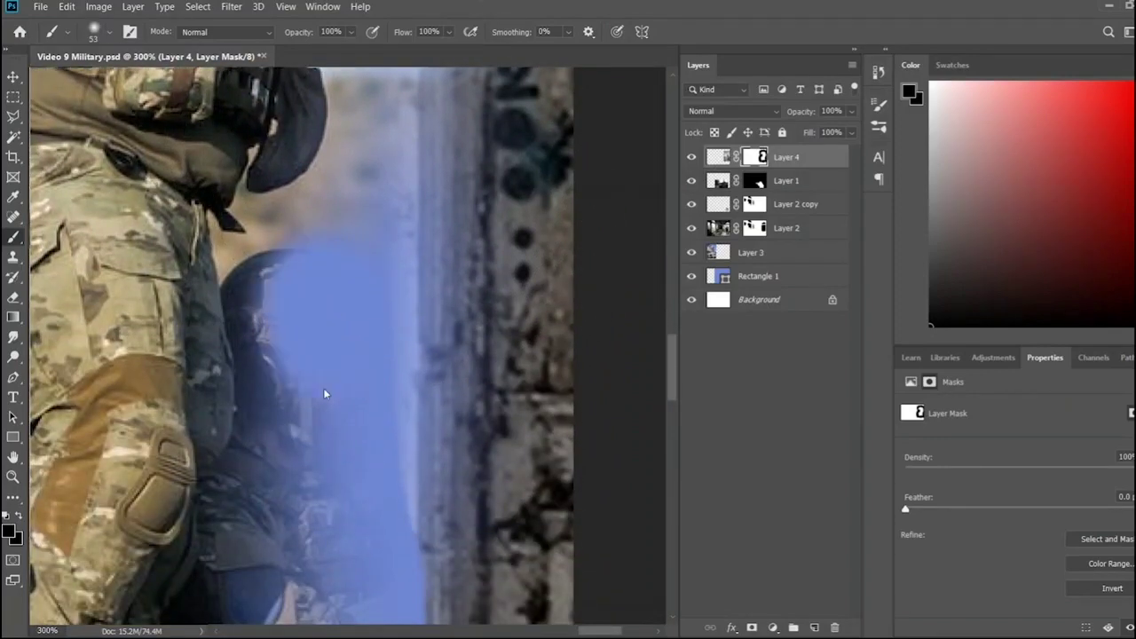
pyautogui.scroll(-8, 315, 399)
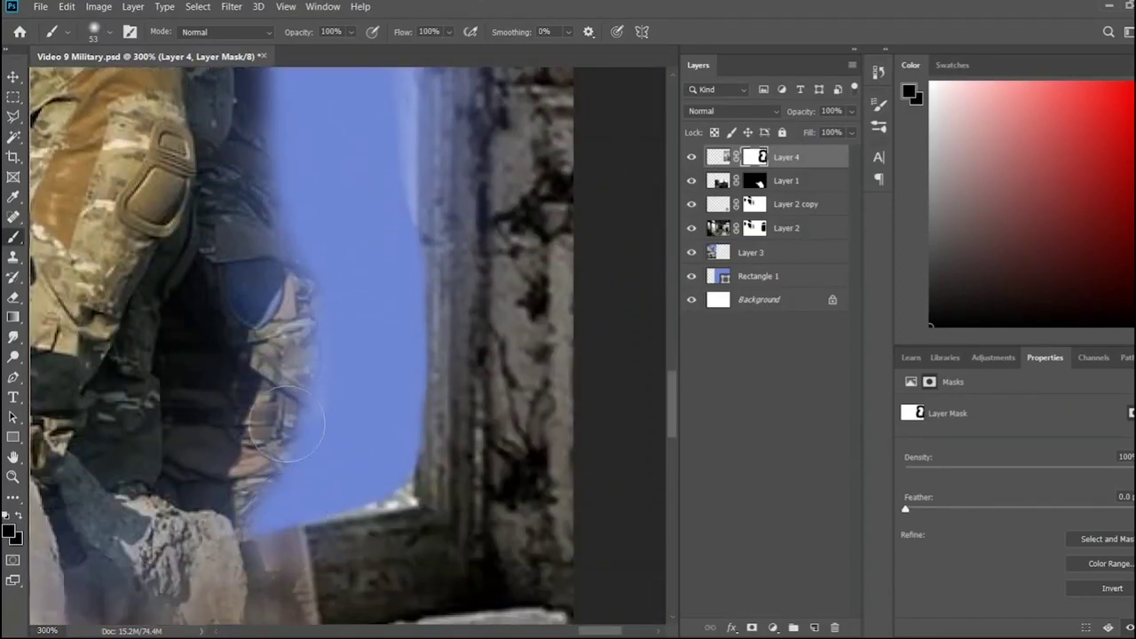
pyautogui.scroll(-3, 293, 417)
pyautogui.moveTo(300, 406); pyautogui.dragTo(261, 477)
pyautogui.hscroll(-5, 261, 476)
pyautogui.moveTo(577, 532); pyautogui.dragTo(462, 355)
pyautogui.scroll(-5, 382, 341)
pyautogui.moveTo(382, 342)
pyautogui.mouseDown()
pyautogui.moveTo(373, 464)
pyautogui.moveTo(415, 231)
pyautogui.mouseUp()
# - Fill the sky around the soldier's helmet and raised arm with blue
pyautogui.scroll(2, 414, 346)
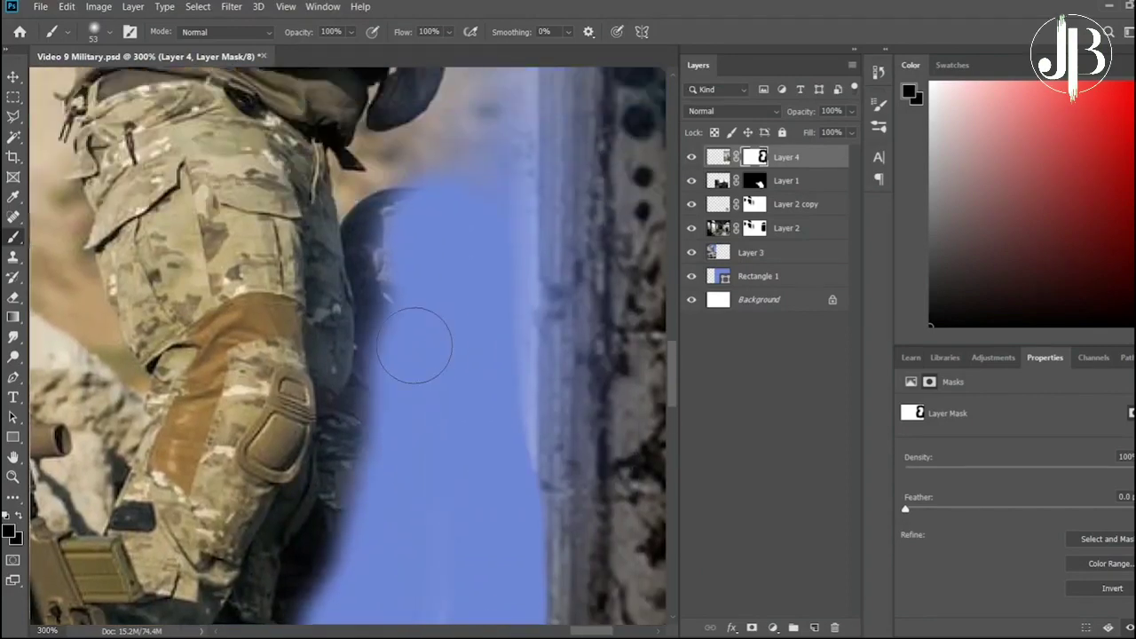
pyautogui.scroll(2, 408, 417)
pyautogui.scroll(3, 431, 362)
pyautogui.moveTo(431, 362); pyautogui.dragTo(515, 190)
pyautogui.scroll(5, 448, 202)
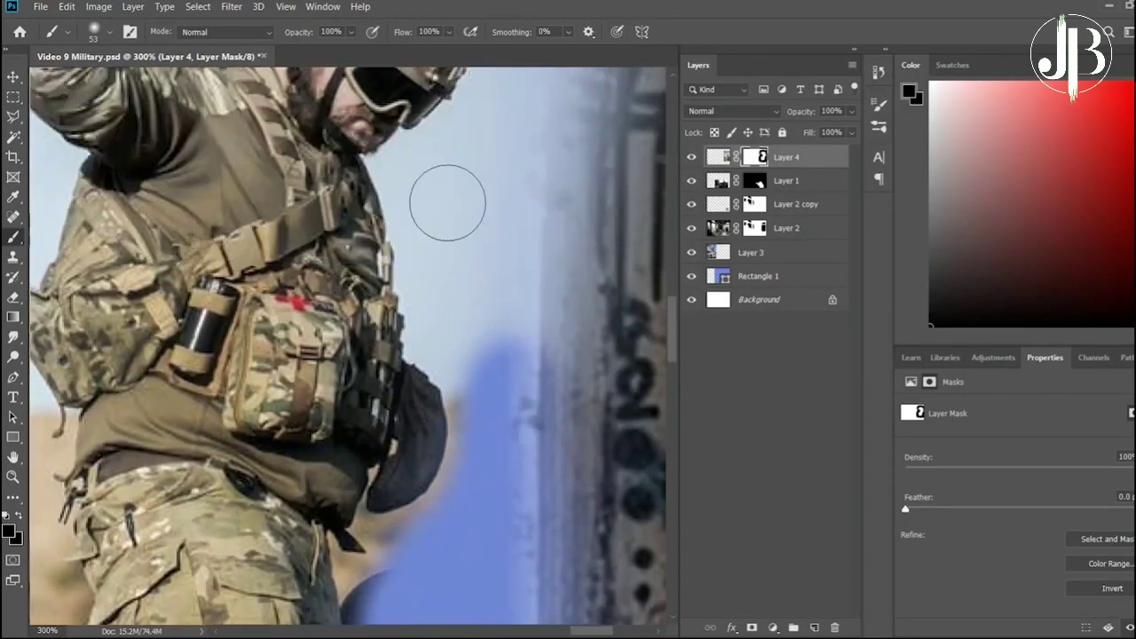
pyautogui.moveTo(447, 203); pyautogui.dragTo(479, 98)
pyautogui.scroll(3, 563, 203)
pyautogui.scroll(2, 562, 204)
pyautogui.moveTo(563, 203); pyautogui.dragTo(497, 98)
pyautogui.scroll(3, 457, 258)
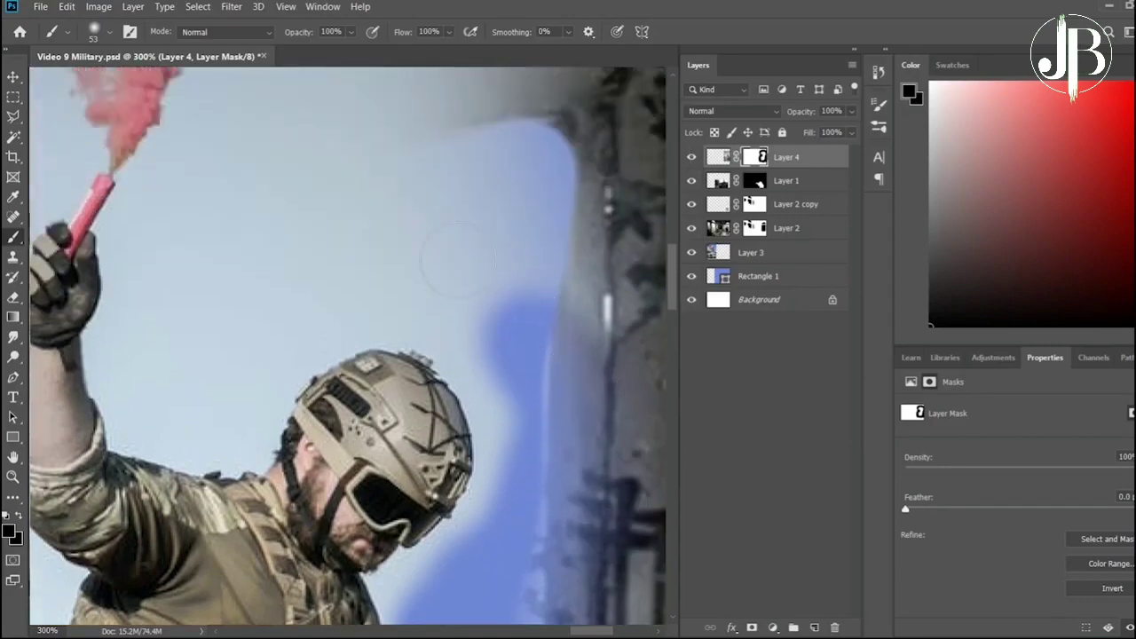
pyautogui.scroll(1, 457, 257)
pyautogui.moveTo(457, 258)
pyautogui.mouseDown()
pyautogui.moveTo(499, 311)
pyautogui.moveTo(178, 266)
pyautogui.moveTo(228, 414)
pyautogui.mouseUp()
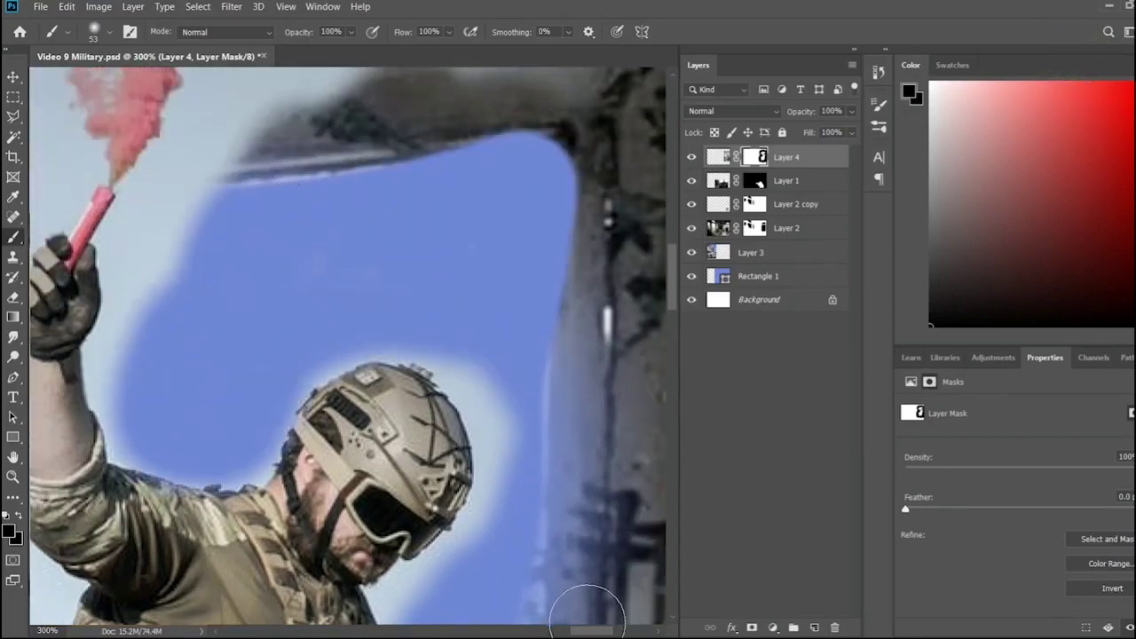
# - Extend blue sky up to the window frame and clean the flare, smoke and arm edges
pyautogui.hscroll(5, 587, 613)
pyautogui.scroll(4, 608, 612)
pyautogui.hscroll(-8, 533, 532)
pyautogui.scroll(1, 446, 443)
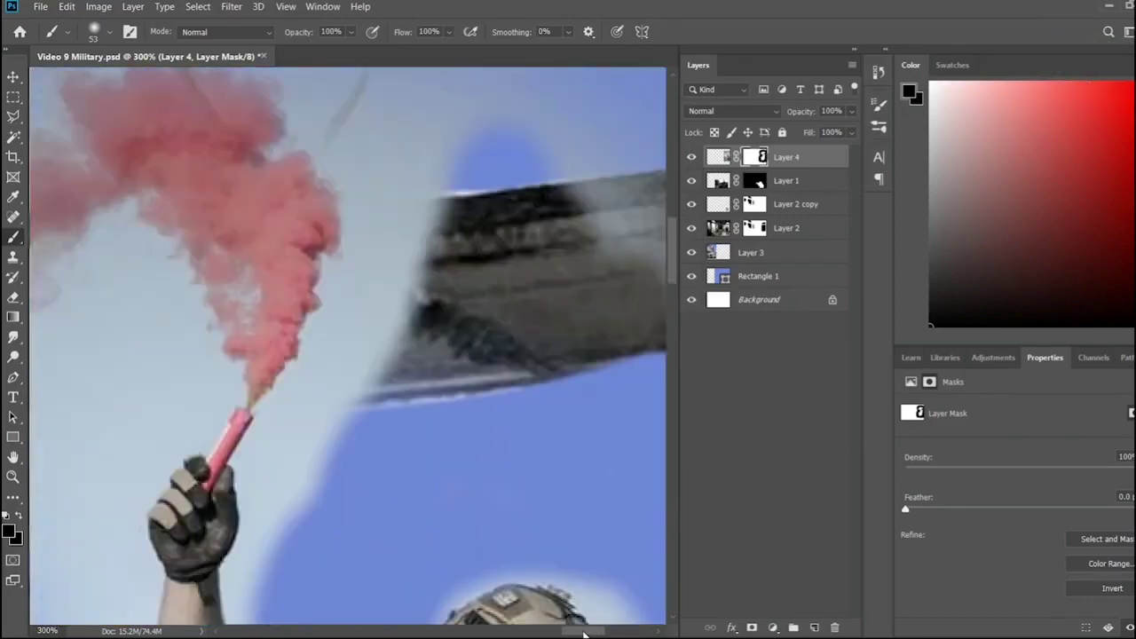
pyautogui.scroll(4, 584, 634)
pyautogui.hscroll(4, 198, 309)
pyautogui.moveTo(198, 309); pyautogui.dragTo(310, 190)
pyautogui.hscroll(-4, 309, 190)
pyautogui.moveTo(417, 292); pyautogui.dragTo(475, 524)
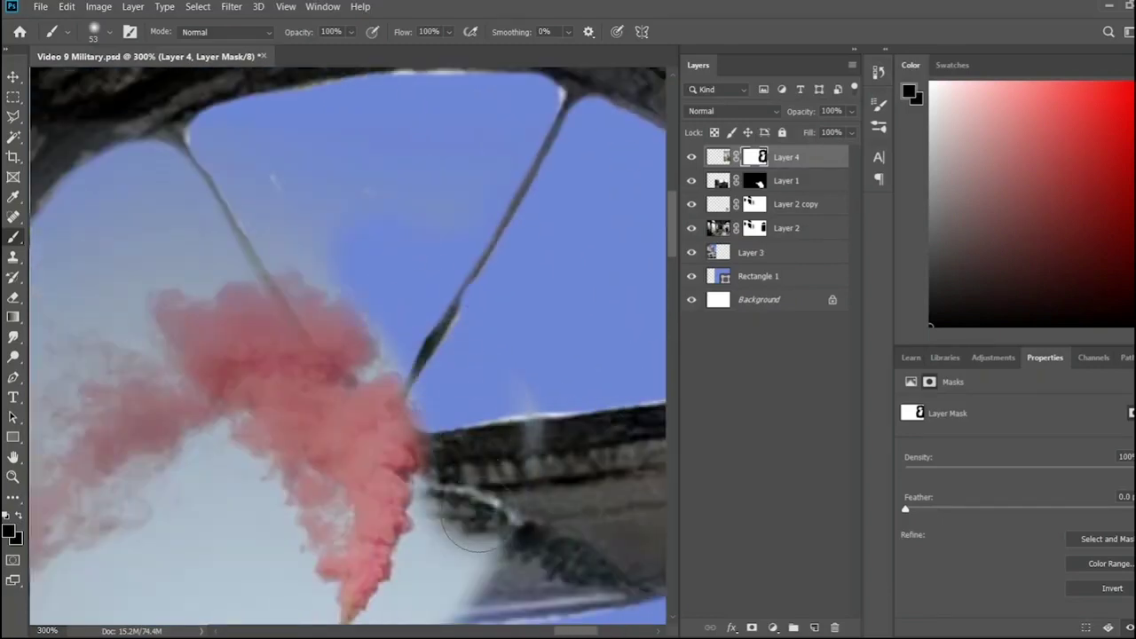
pyautogui.scroll(-2, 475, 532)
pyautogui.scroll(-2, 431, 520)
pyautogui.scroll(-2, 380, 426)
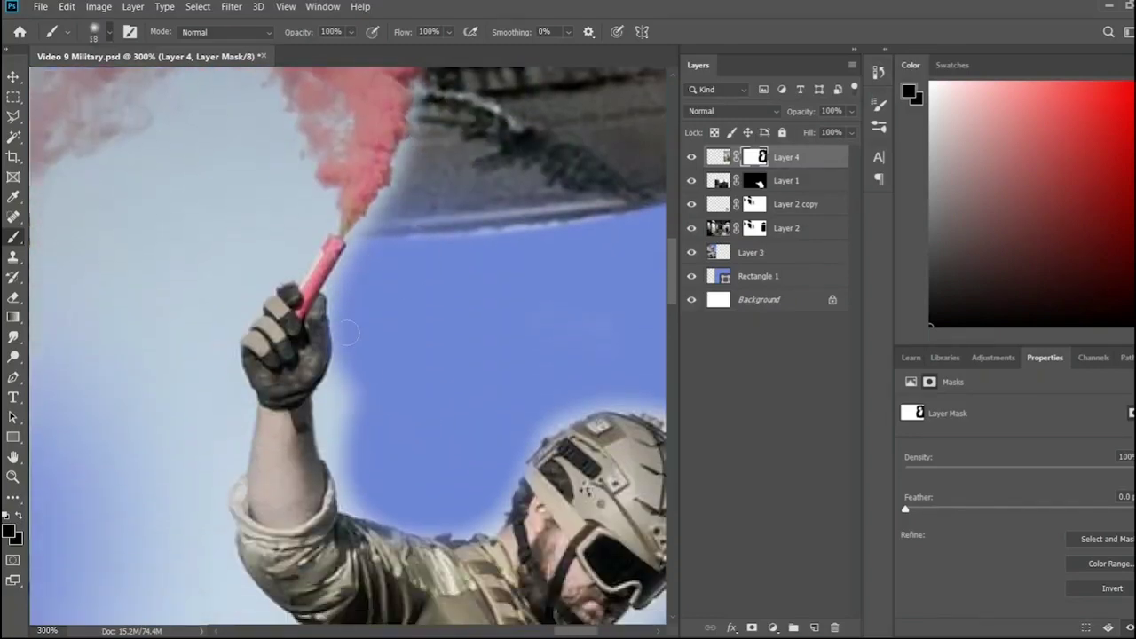
pyautogui.moveTo(342, 294)
pyautogui.mouseDown()
pyautogui.moveTo(399, 142)
pyautogui.moveTo(412, 150)
pyautogui.mouseUp()
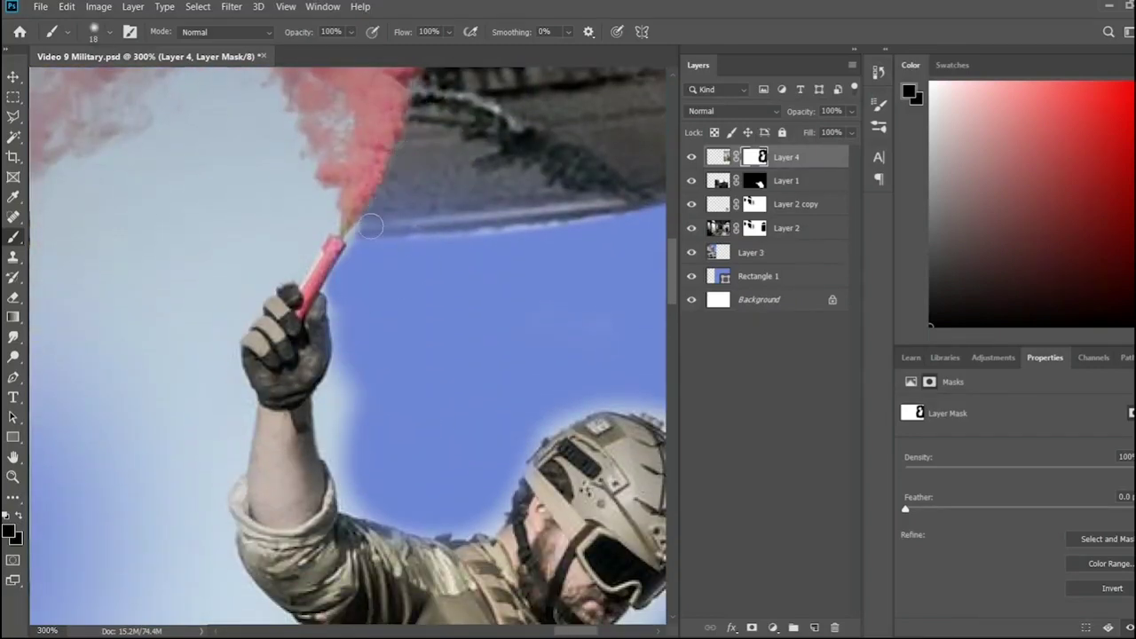
pyautogui.moveTo(352, 426)
pyautogui.mouseDown()
pyautogui.moveTo(331, 444)
pyautogui.moveTo(355, 319)
pyautogui.moveTo(364, 515)
pyautogui.moveTo(460, 525)
pyautogui.moveTo(498, 452)
pyautogui.mouseUp()
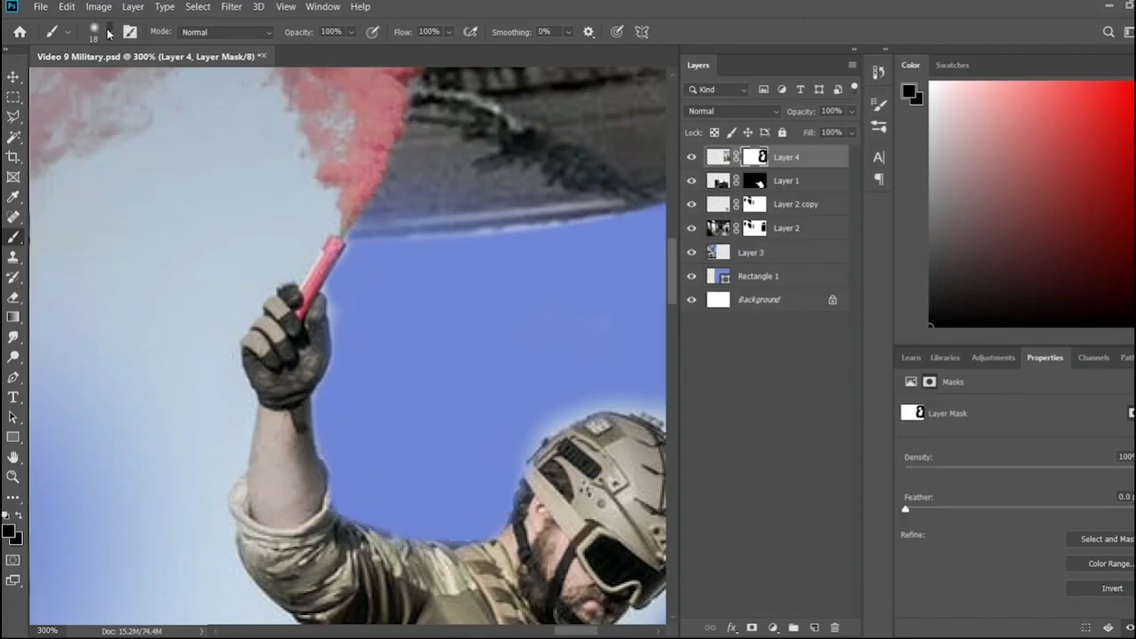
# - With a larger brush, cover the remaining pale areas and smoke haze around the window
pyautogui.press(']')
pyautogui.press(']')
pyautogui.press(']')
pyautogui.moveTo(101, 497)
pyautogui.mouseDown()
pyautogui.moveTo(121, 469)
pyautogui.moveTo(139, 469)
pyautogui.mouseUp()
pyautogui.hscroll(-5, 159, 426)
pyautogui.moveTo(373, 497)
pyautogui.mouseDown()
pyautogui.moveTo(244, 343)
pyautogui.moveTo(183, 355)
pyautogui.moveTo(444, 133)
pyautogui.moveTo(183, 284)
pyautogui.mouseUp()
pyautogui.hotkey('ctrl', '1')
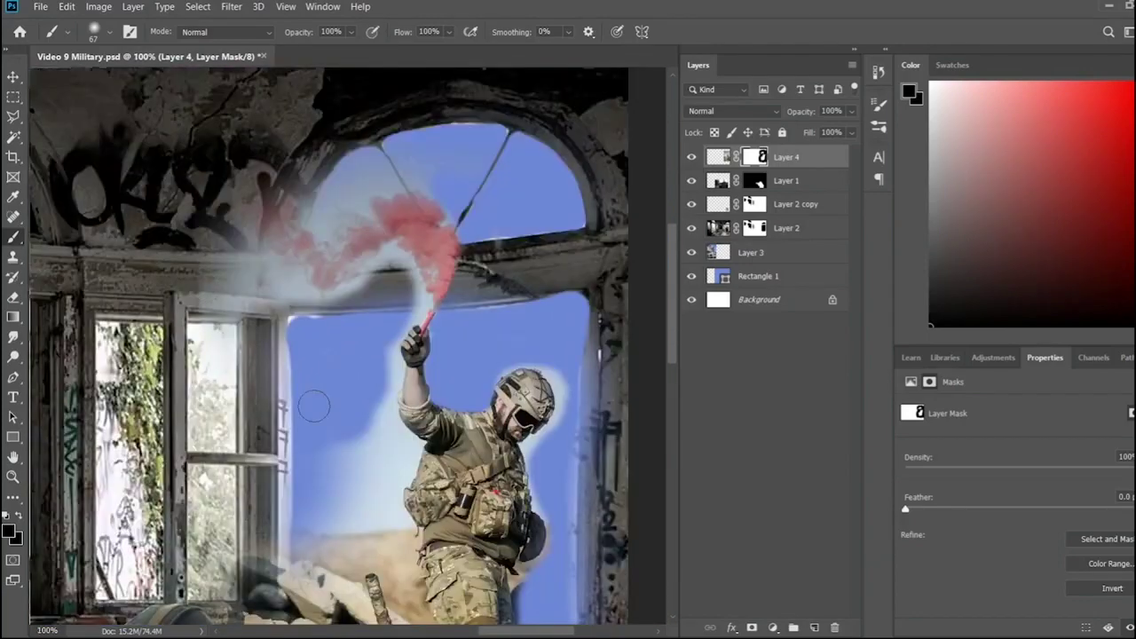
pyautogui.moveTo(221, 353)
pyautogui.mouseDown()
pyautogui.moveTo(227, 240)
pyautogui.moveTo(417, 302)
pyautogui.mouseUp()
pyautogui.moveTo(306, 497); pyautogui.dragTo(226, 542)
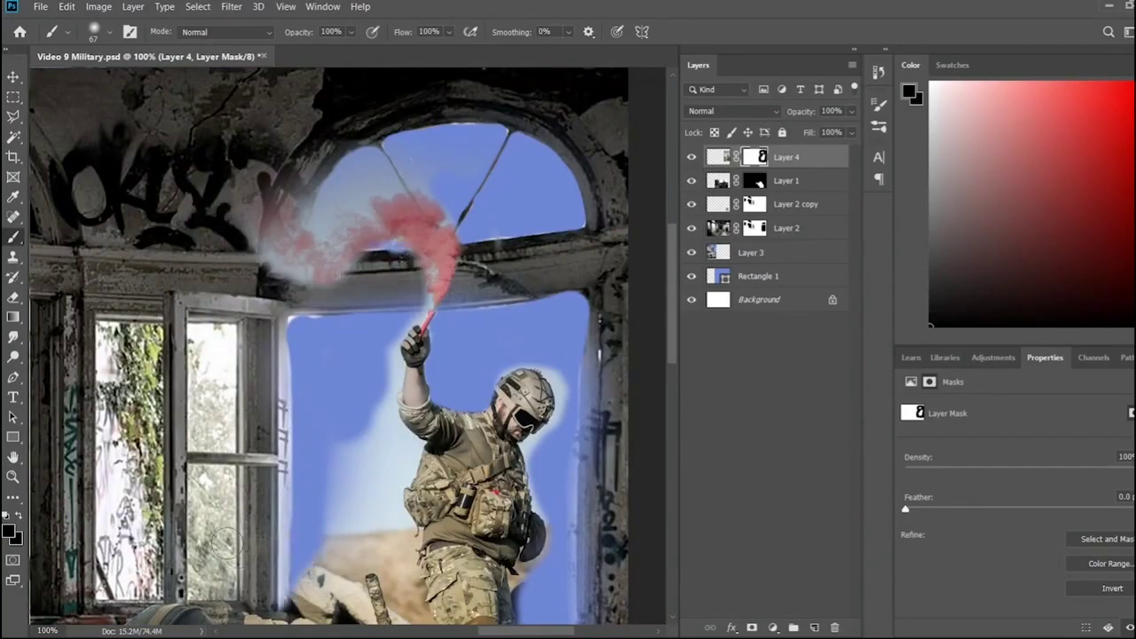
pyautogui.scroll(-5, 227, 543)
pyautogui.moveTo(297, 443)
pyautogui.mouseDown()
pyautogui.moveTo(391, 426)
pyautogui.moveTo(373, 319)
pyautogui.moveTo(304, 224)
pyautogui.mouseUp()
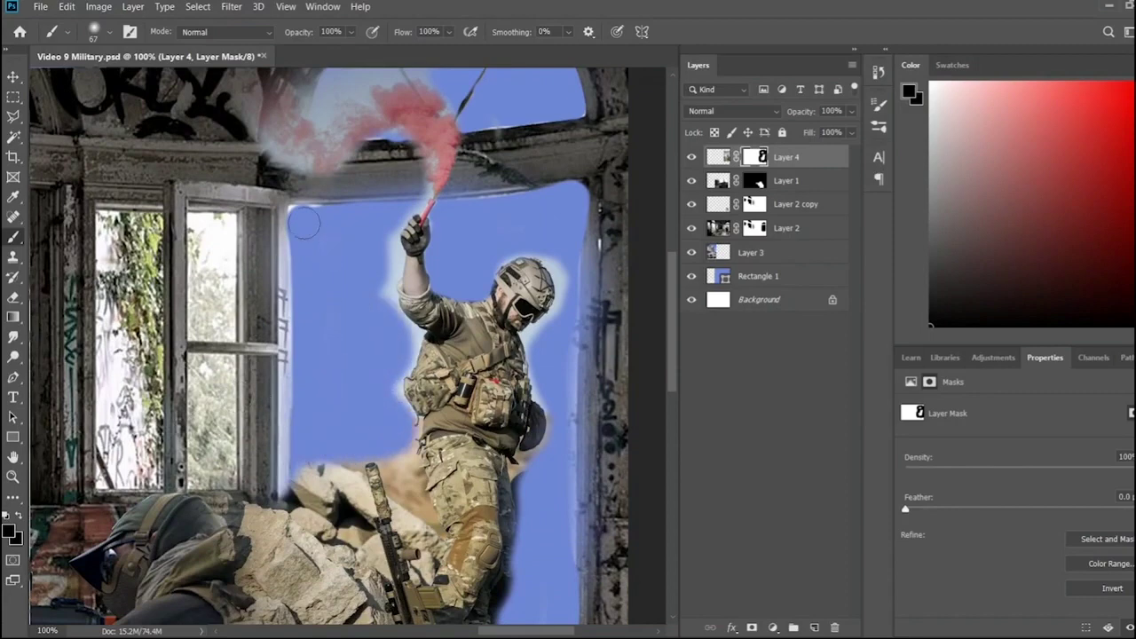
pyautogui.scroll(3, 334, 397)
pyautogui.moveTo(417, 115)
pyautogui.mouseDown()
pyautogui.moveTo(338, 155)
pyautogui.moveTo(249, 178)
pyautogui.moveTo(370, 250)
pyautogui.mouseUp()
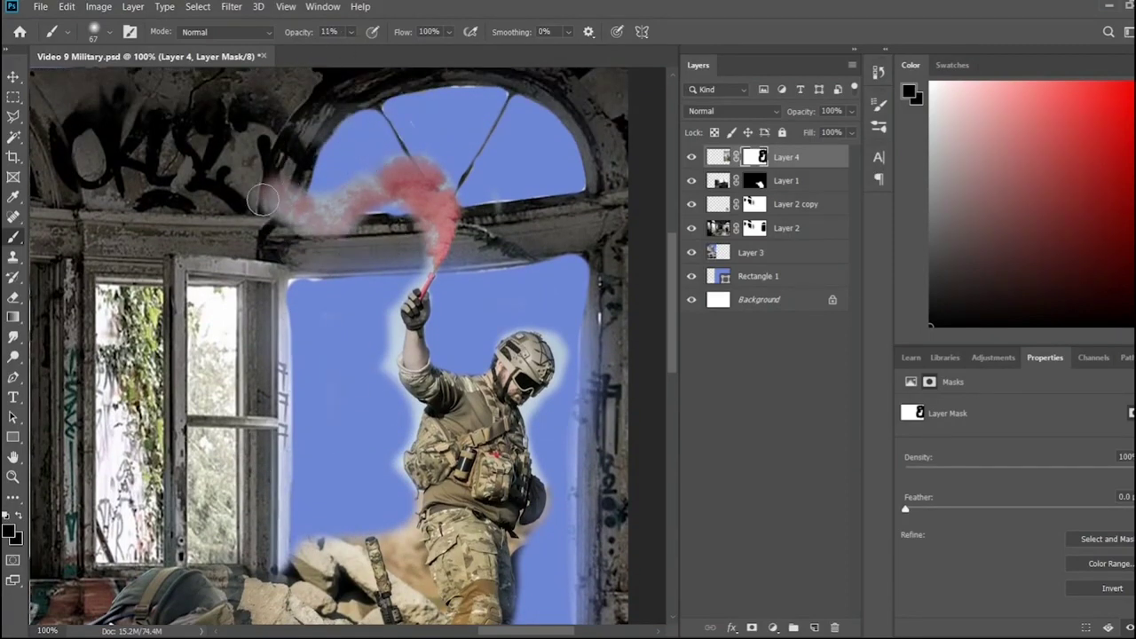
pyautogui.moveTo(262, 201); pyautogui.dragTo(312, 200)
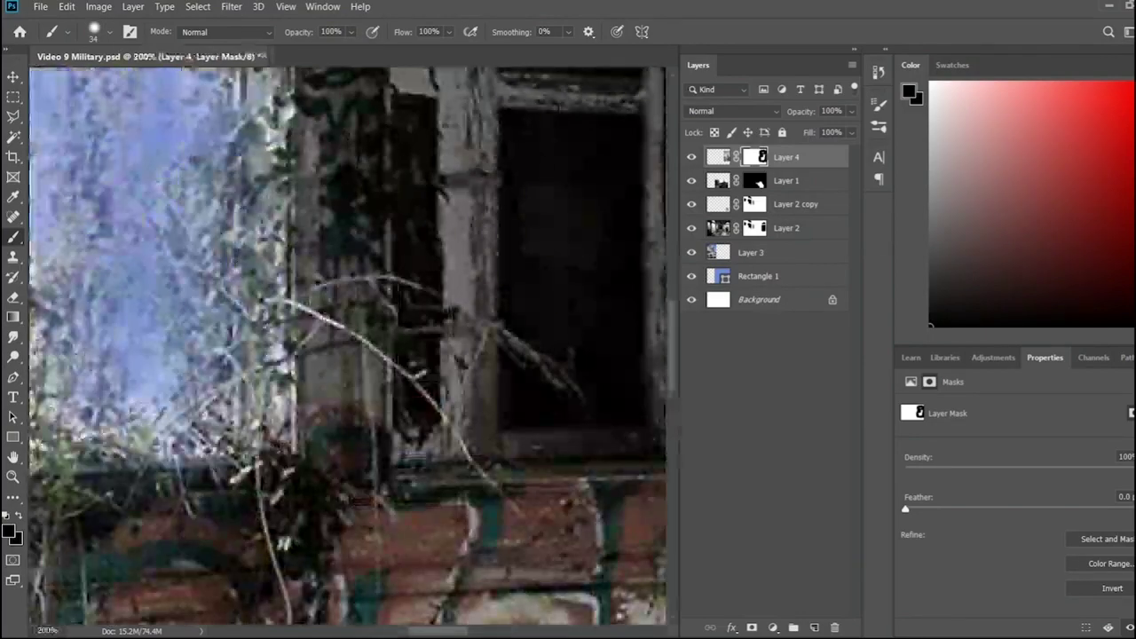
# - Remove the light halo left of the raised arm and along the shoulder
pyautogui.hotkey('ctrl', '+')
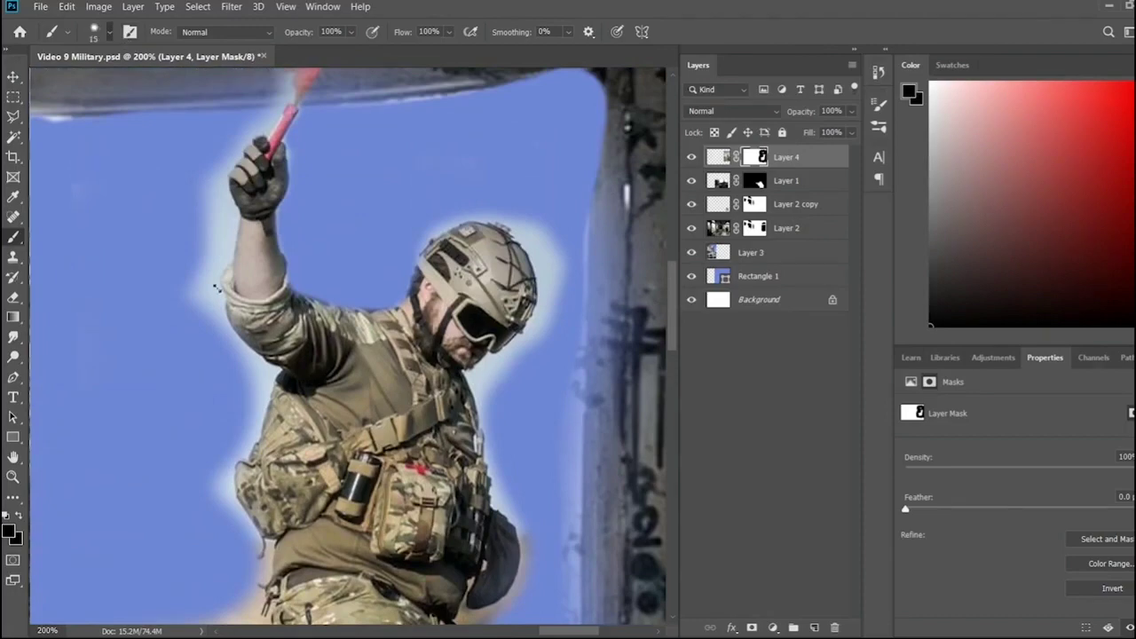
pyautogui.moveTo(215, 319); pyautogui.dragTo(215, 173)
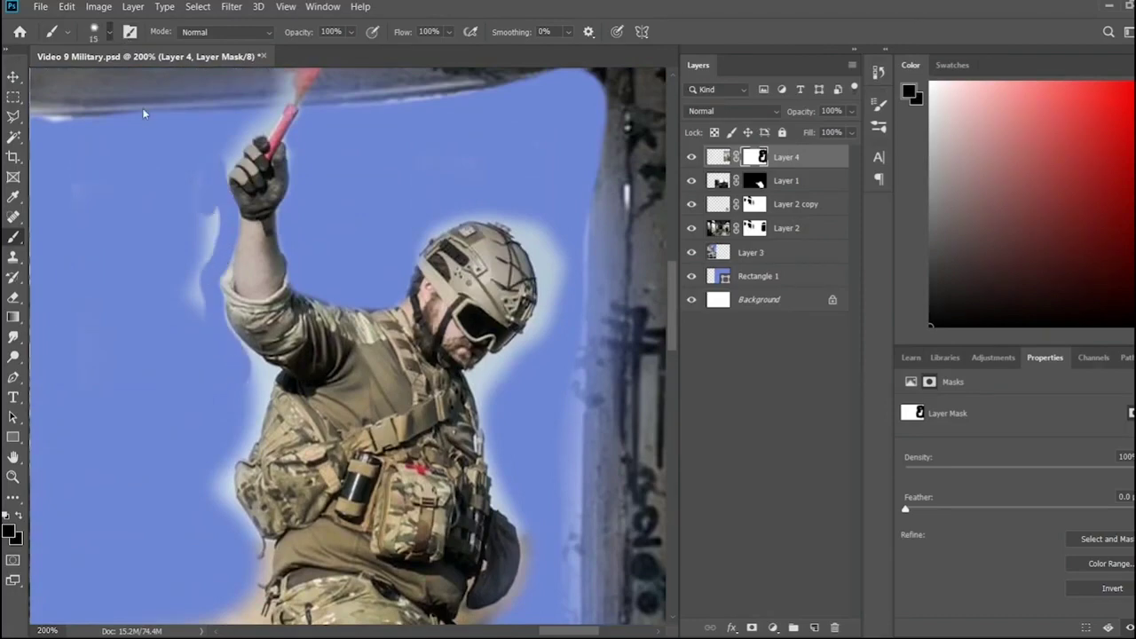
pyautogui.moveTo(194, 341)
pyautogui.mouseDown()
pyautogui.moveTo(190, 297)
pyautogui.moveTo(211, 213)
pyautogui.mouseUp()
pyautogui.hotkey('ctrl', '+')
pyautogui.hotkey('ctrl', '+')
pyautogui.hotkey('ctrl', '+')
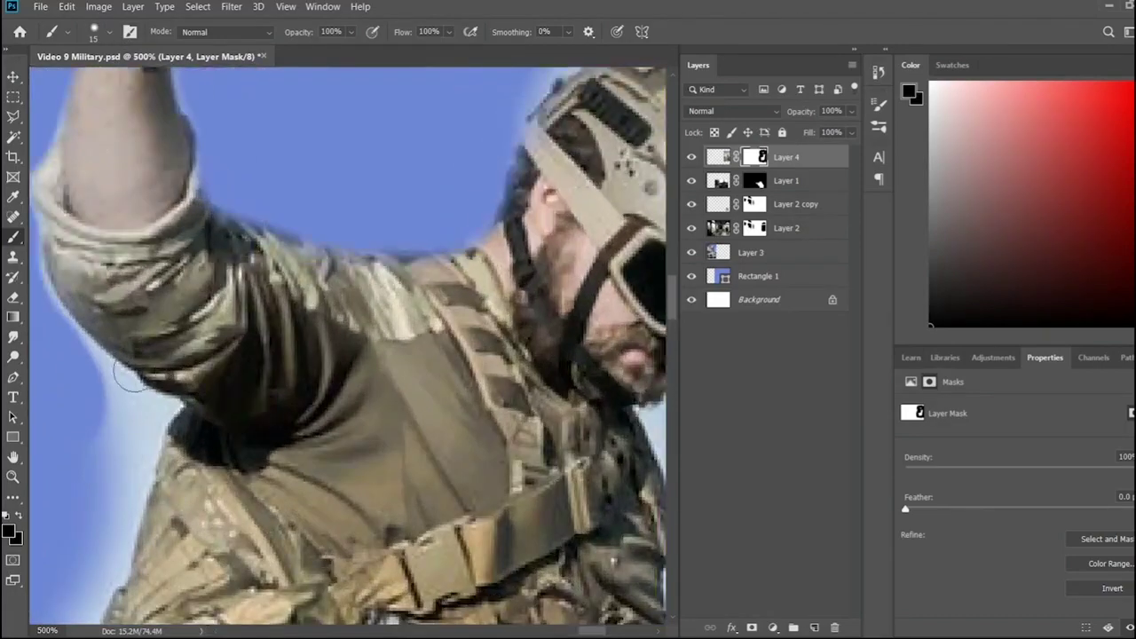
pyautogui.scroll(-5, 112, 390)
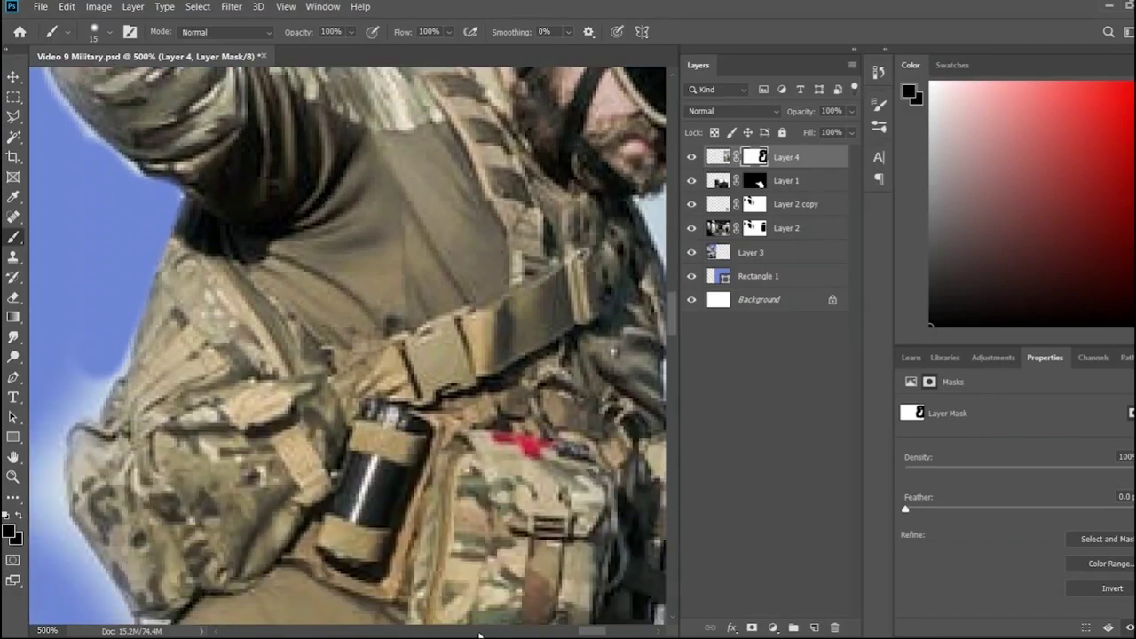
pyautogui.keyDown('ctrl'); pyautogui.hscroll(-5, 112, 390); pyautogui.keyUp('ctrl')
pyautogui.moveTo(376, 333)
pyautogui.mouseDown()
pyautogui.moveTo(305, 527)
pyautogui.moveTo(279, 452)
pyautogui.mouseUp()
# - Extend blue sky along the soldier's body edge down to the hip
pyautogui.scroll(-5, 317, 385)
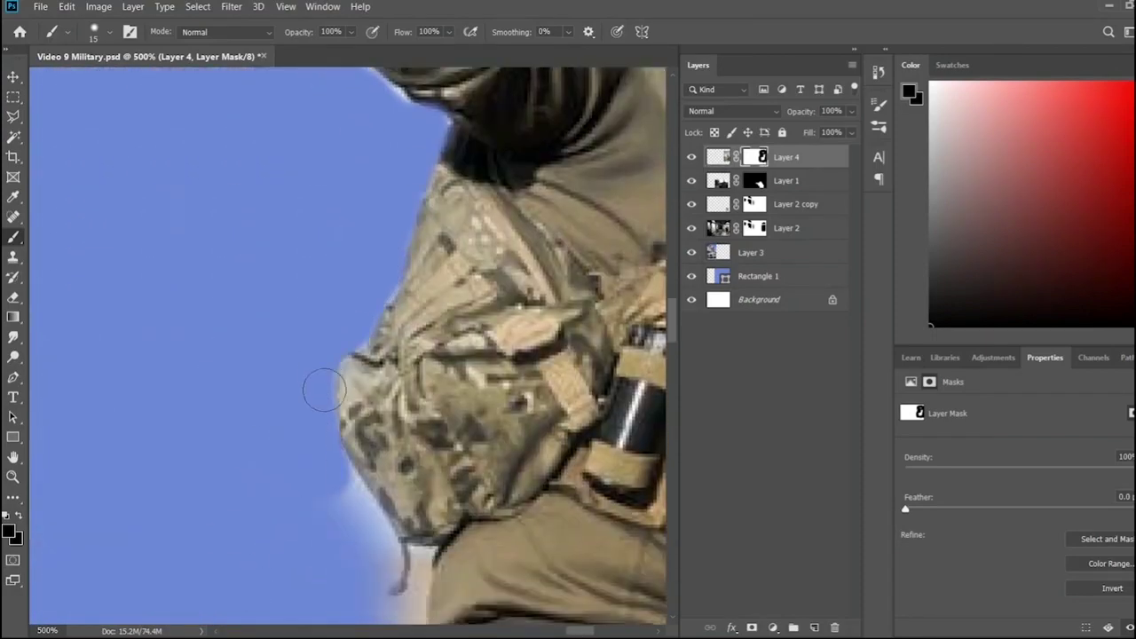
pyautogui.moveTo(317, 310)
pyautogui.mouseDown()
pyautogui.moveTo(379, 390)
pyautogui.moveTo(342, 529)
pyautogui.mouseUp()
pyautogui.scroll(-5, 355, 444)
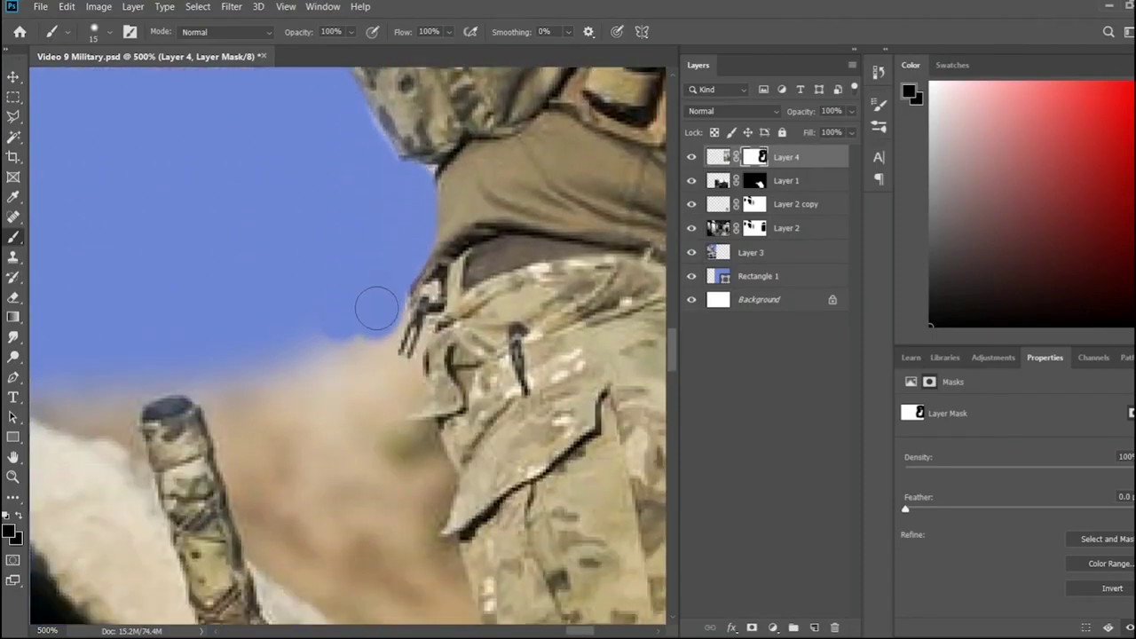
pyautogui.moveTo(376, 310)
pyautogui.mouseDown()
pyautogui.moveTo(370, 355)
pyautogui.moveTo(404, 426)
pyautogui.moveTo(417, 559)
pyautogui.mouseUp()
pyautogui.moveTo(217, 393); pyautogui.dragTo(253, 532)
pyautogui.scroll(-2, 299, 343)
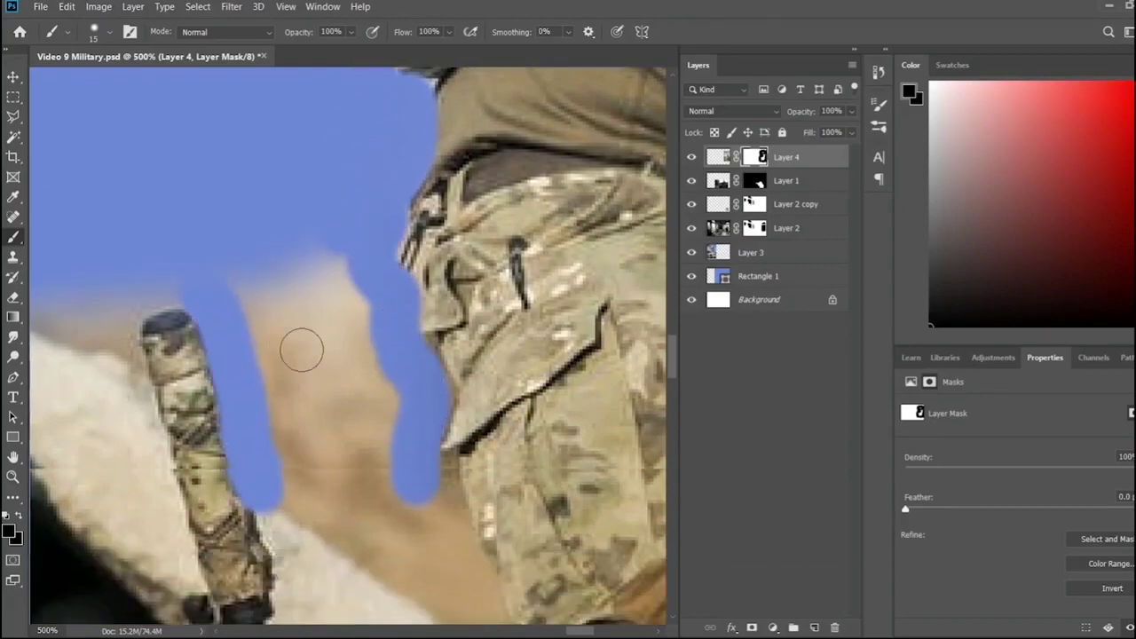
pyautogui.scroll(-3, 299, 338)
pyautogui.moveTo(299, 337)
pyautogui.mouseDown()
pyautogui.moveTo(444, 393)
pyautogui.moveTo(385, 359)
pyautogui.moveTo(310, 215)
pyautogui.moveTo(356, 138)
pyautogui.mouseUp()
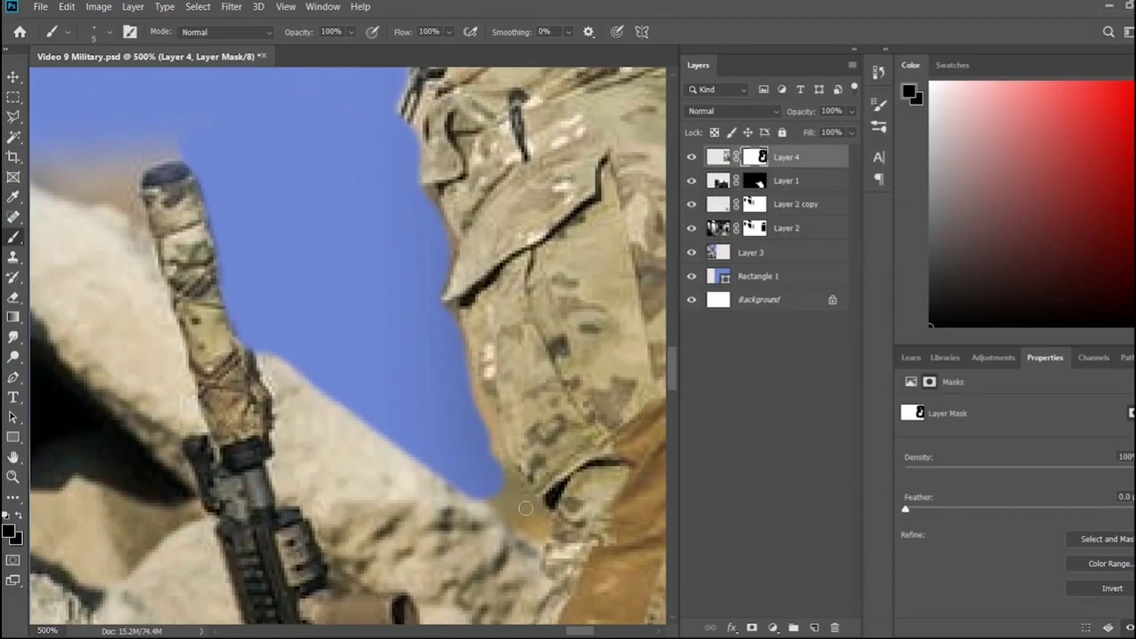
pyautogui.moveTo(503, 478)
pyautogui.mouseDown()
pyautogui.moveTo(466, 326)
pyautogui.moveTo(543, 541)
pyautogui.mouseUp()
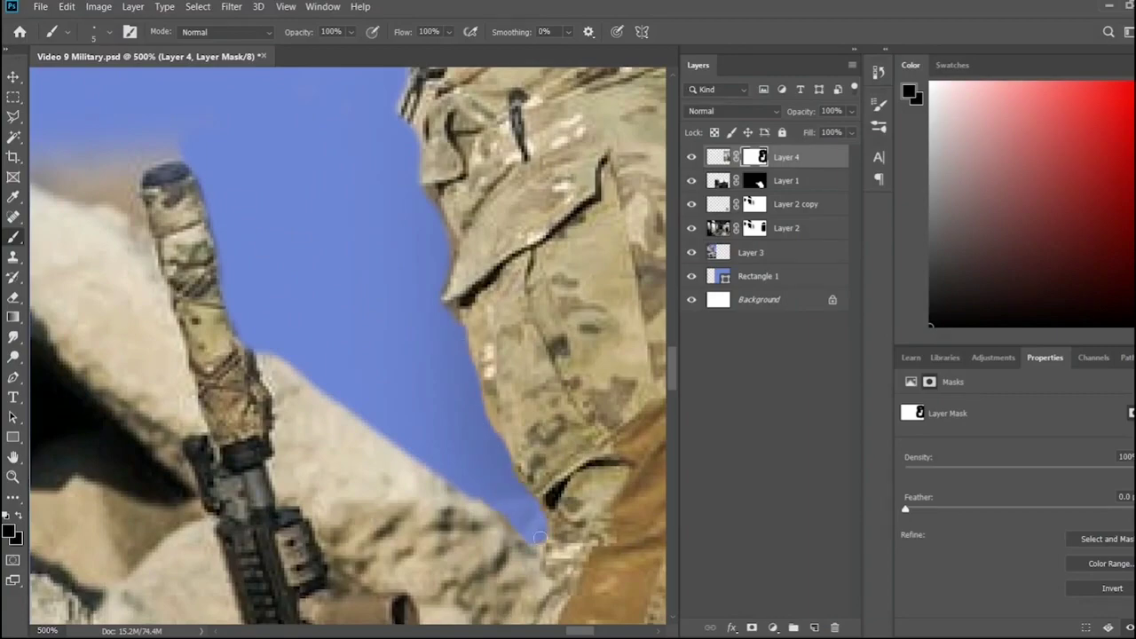
pyautogui.hotkey('ctrl', '0')
# - Paint sky along the rock edge by the hip and over the dark gap along the leg
pyautogui.scroll(5, 382, 334)
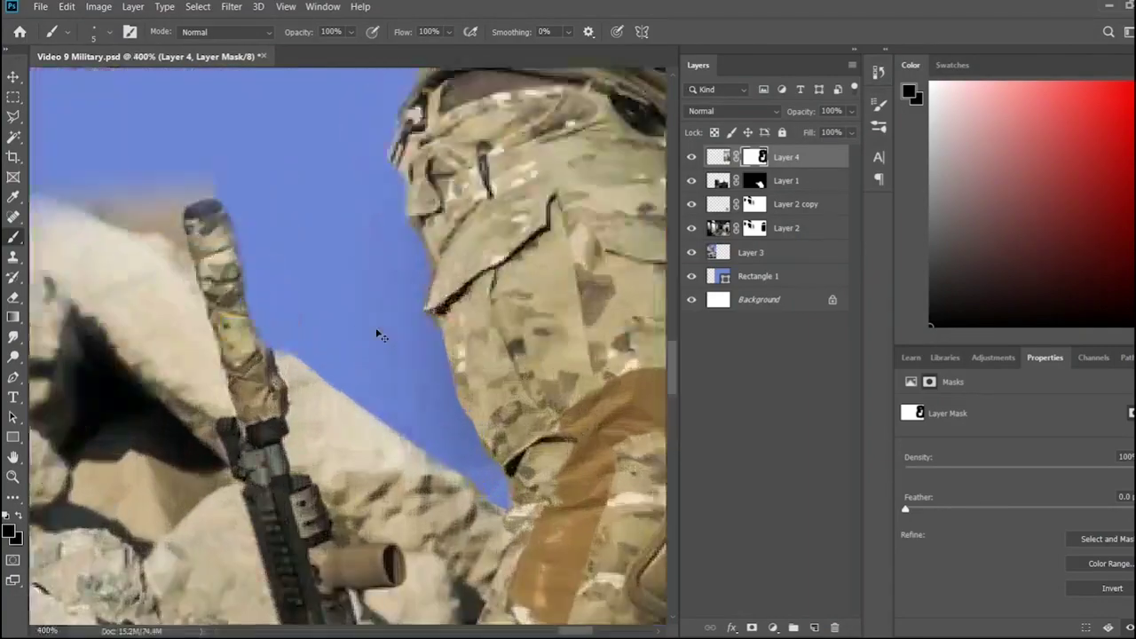
pyautogui.scroll(-3, 101, 431)
pyautogui.moveTo(66, 467); pyautogui.dragTo(161, 501)
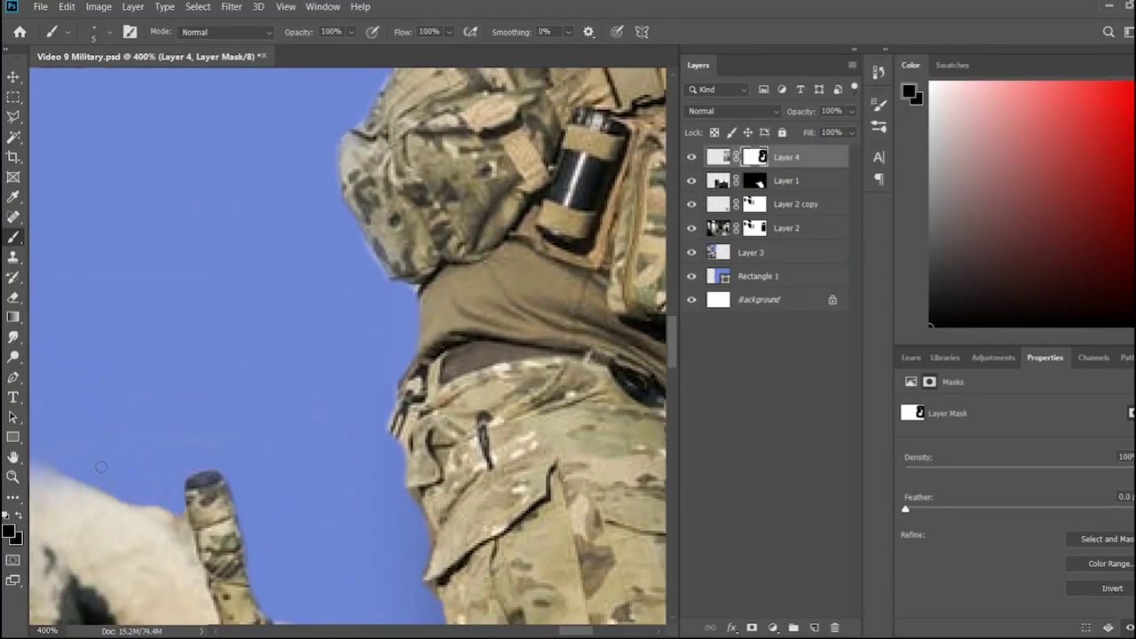
pyautogui.moveTo(575, 631)
pyautogui.mouseDown()
pyautogui.moveTo(548, 629)
pyautogui.moveTo(596, 631)
pyautogui.mouseUp()
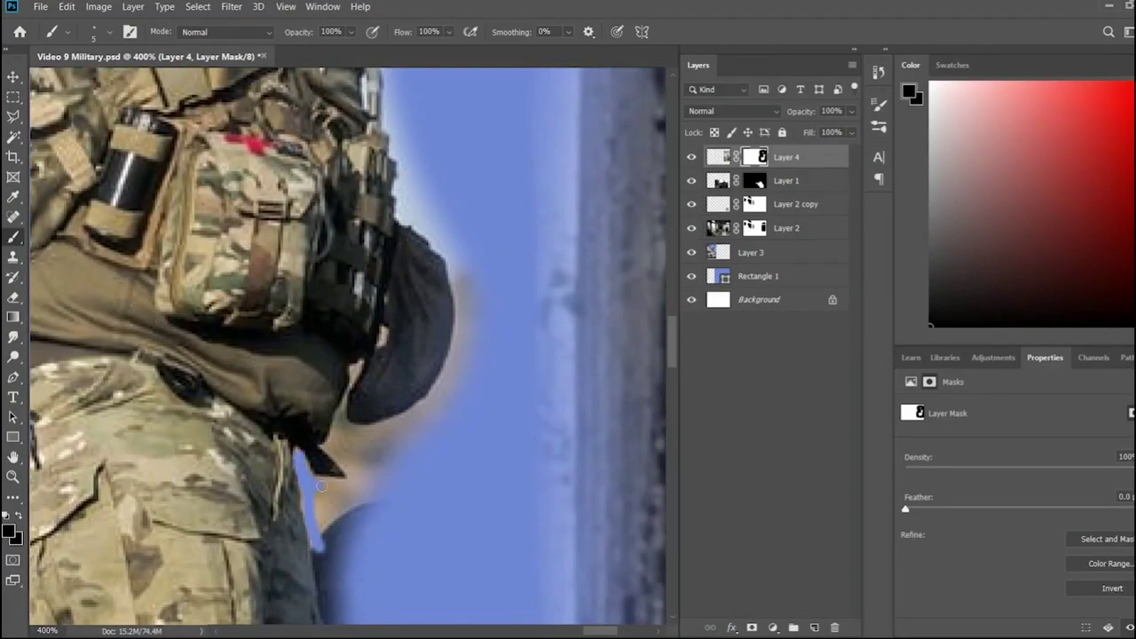
pyautogui.scroll(-3, 450, 371)
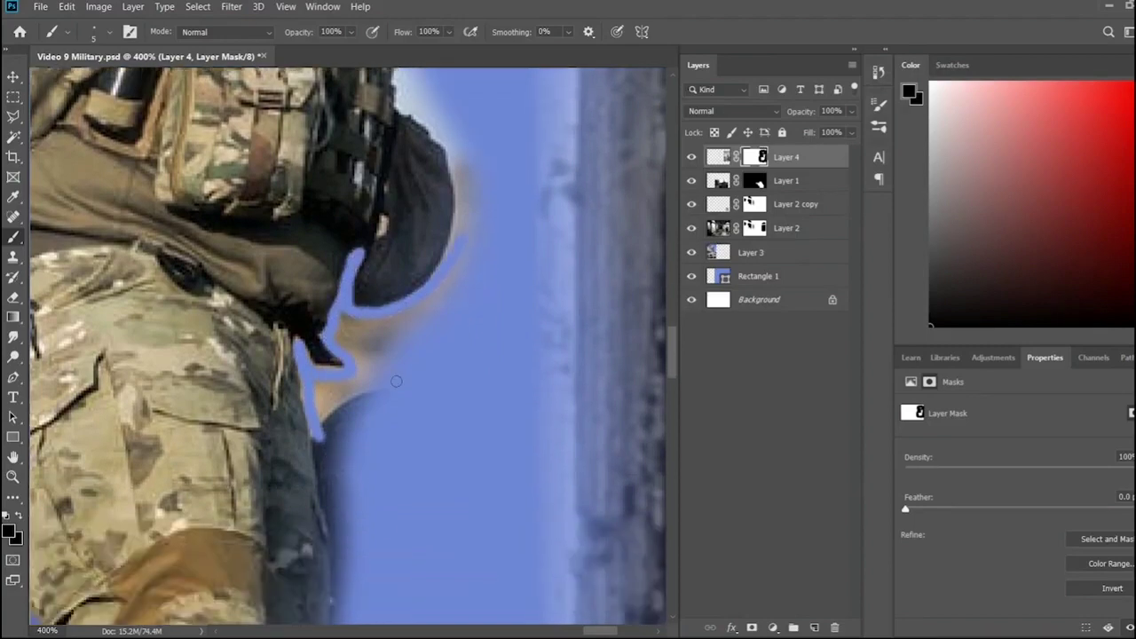
pyautogui.moveTo(310, 438); pyautogui.dragTo(340, 552)
pyautogui.scroll(-4, 337, 444)
pyautogui.moveTo(333, 419); pyautogui.dragTo(300, 493)
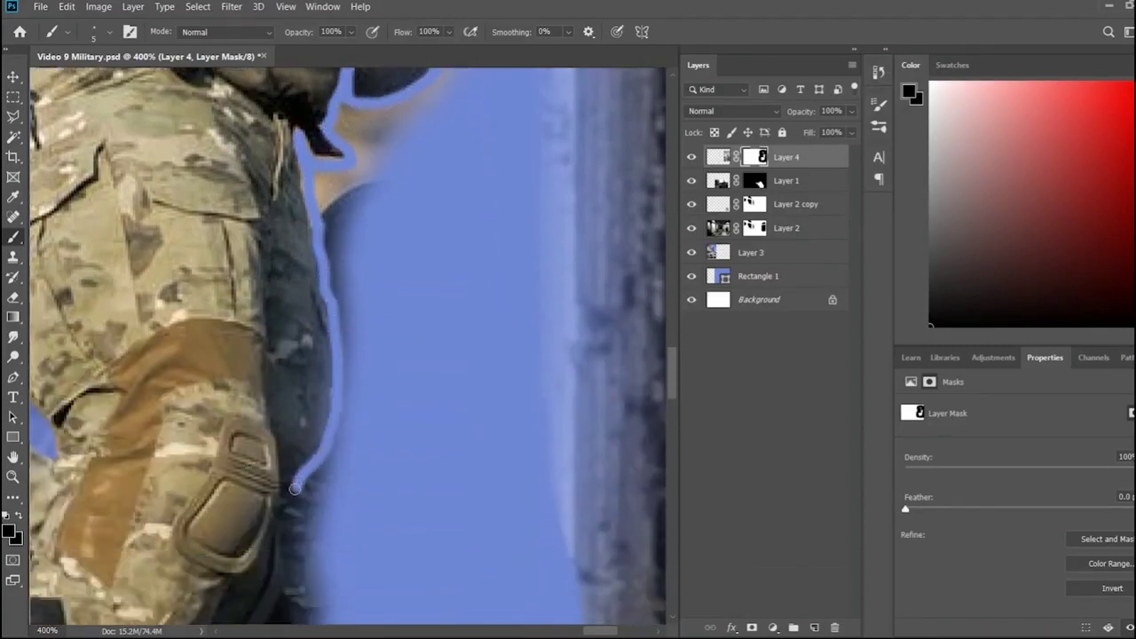
pyautogui.scroll(-3, 302, 488)
pyautogui.moveTo(295, 303); pyautogui.dragTo(234, 518)
pyautogui.scroll(-3, 234, 517)
pyautogui.moveTo(232, 306); pyautogui.dragTo(220, 497)
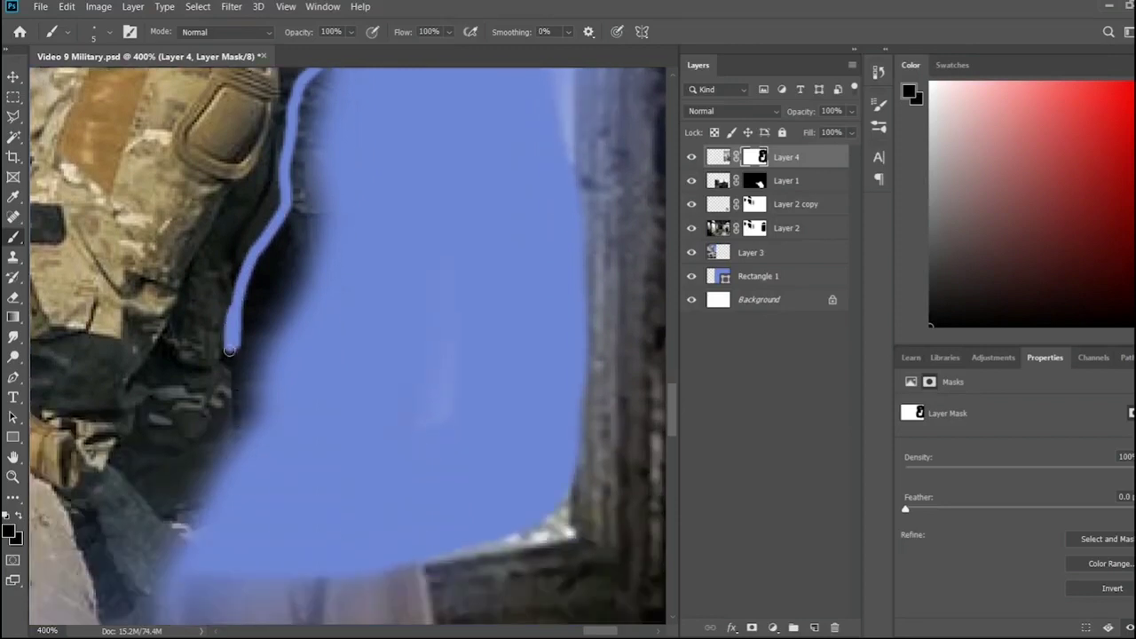
pyautogui.moveTo(283, 463)
pyautogui.mouseDown()
pyautogui.moveTo(245, 449)
pyautogui.moveTo(298, 218)
pyautogui.mouseUp()
# - Remove the halo around the neck, goggles and helmet edges, then zoom out
pyautogui.scroll(3, 305, 294)
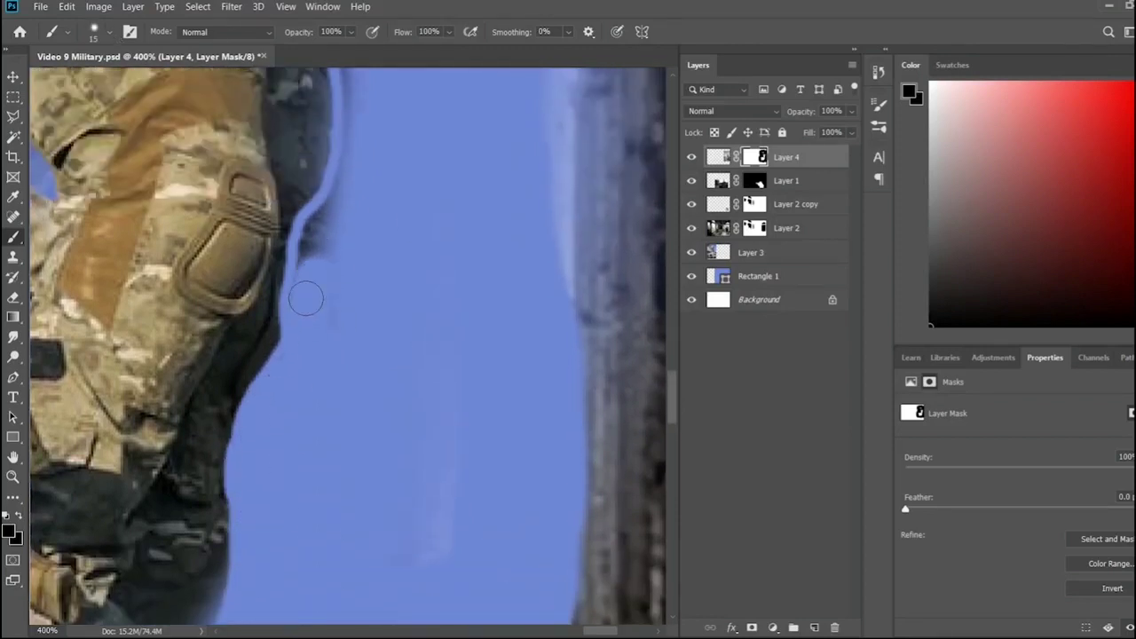
pyautogui.scroll(4, 329, 206)
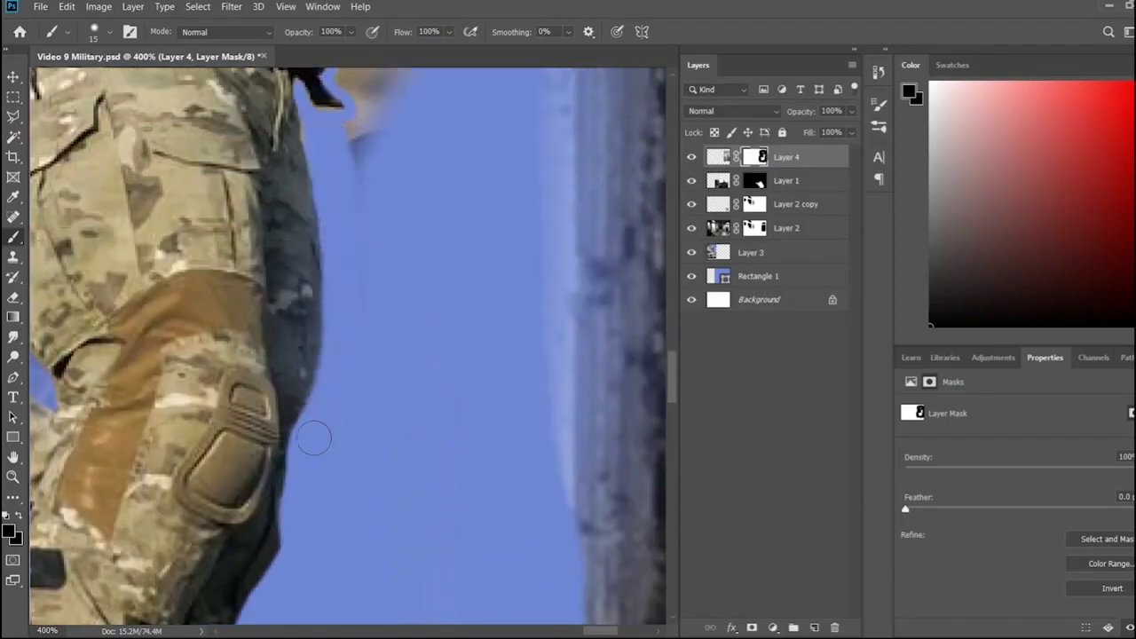
pyautogui.scroll(4, 317, 436)
pyautogui.scroll(4, 382, 223)
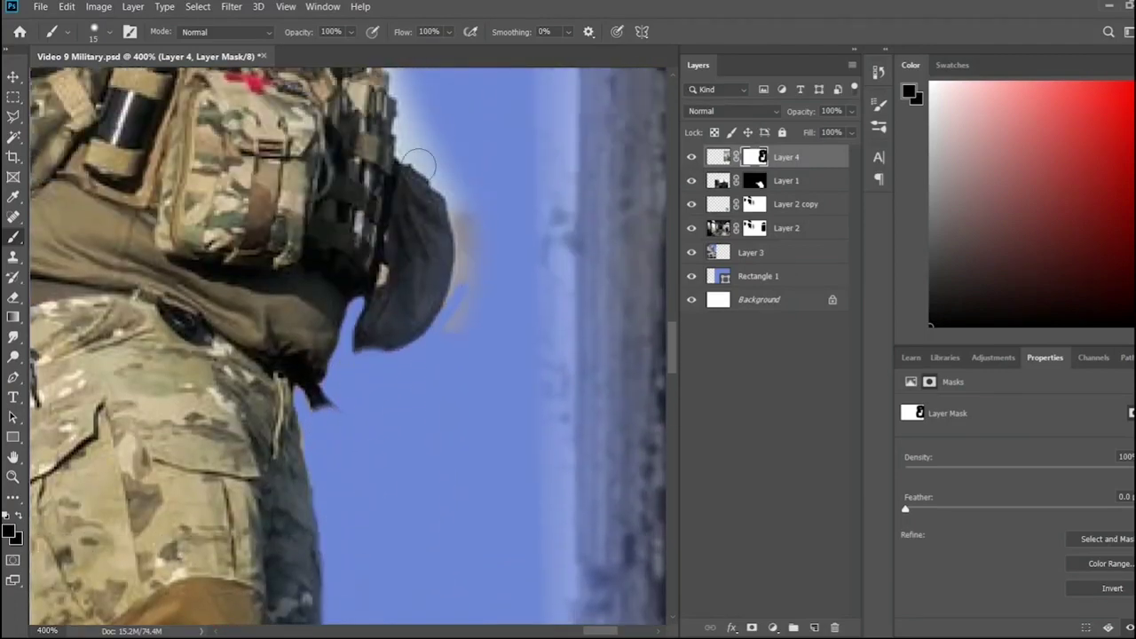
pyautogui.scroll(4, 444, 209)
pyautogui.scroll(1, 413, 197)
pyautogui.scroll(3, 403, 299)
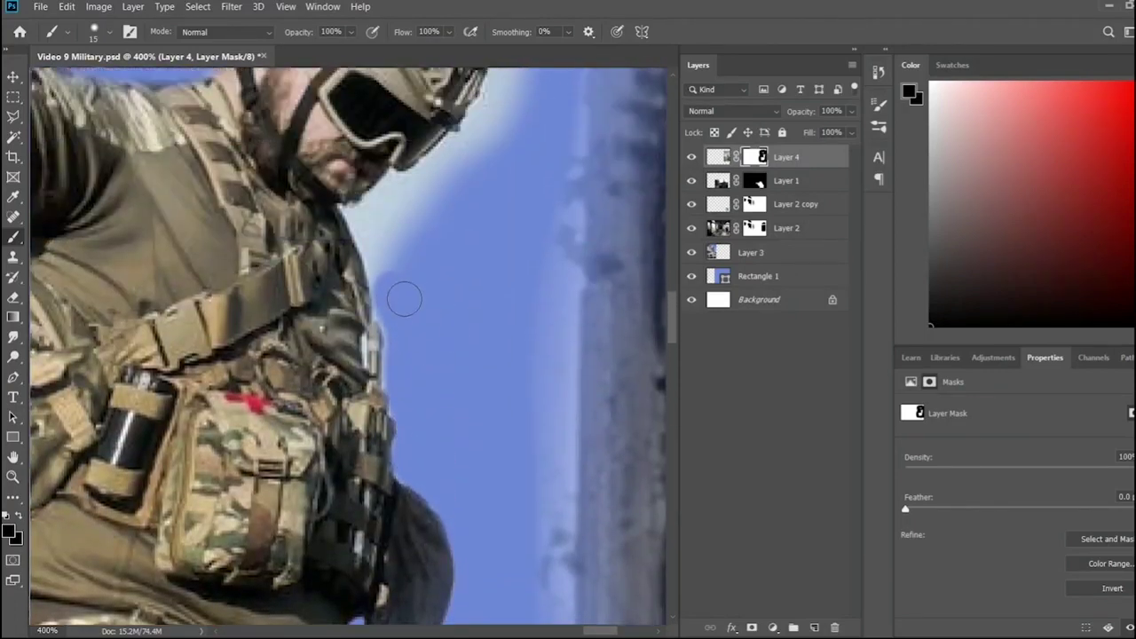
pyautogui.moveTo(373, 222)
pyautogui.mouseDown()
pyautogui.moveTo(400, 257)
pyautogui.moveTo(484, 137)
pyautogui.mouseUp()
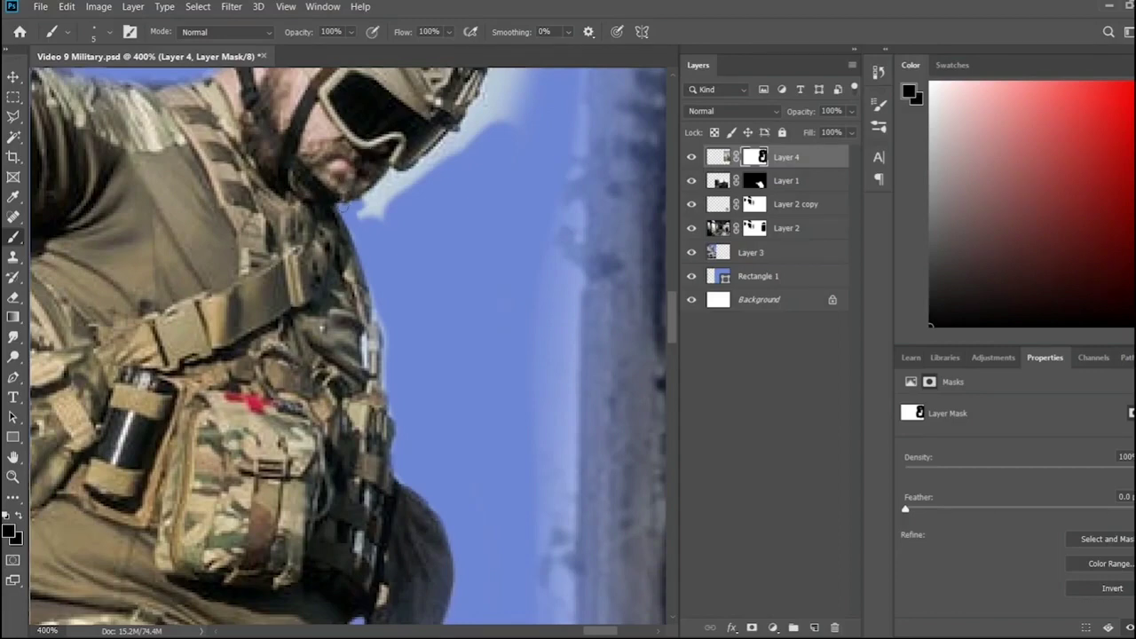
pyautogui.moveTo(399, 177); pyautogui.dragTo(459, 139)
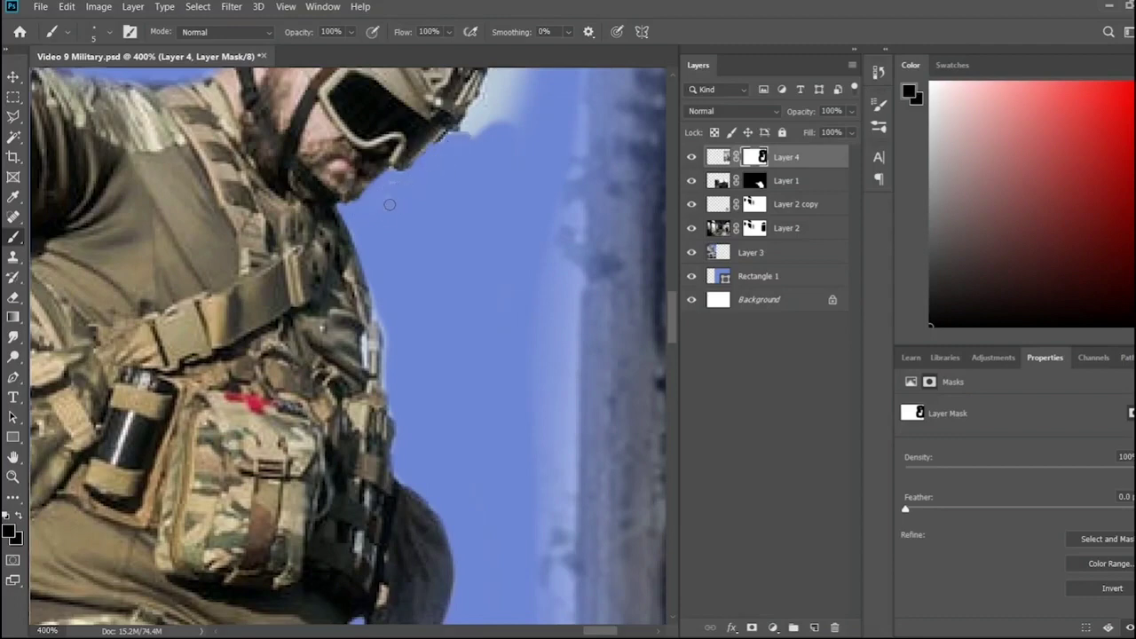
pyautogui.scroll(3, 390, 205)
pyautogui.scroll(3, 390, 205)
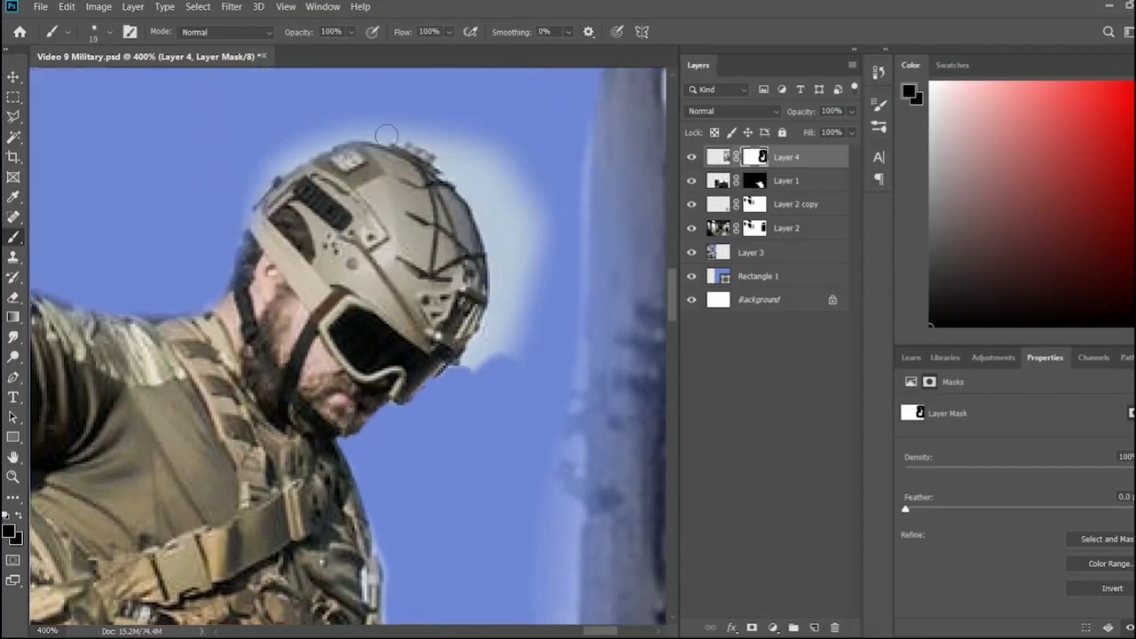
pyautogui.moveTo(386, 134); pyautogui.dragTo(247, 204)
pyautogui.moveTo(409, 127); pyautogui.dragTo(501, 195)
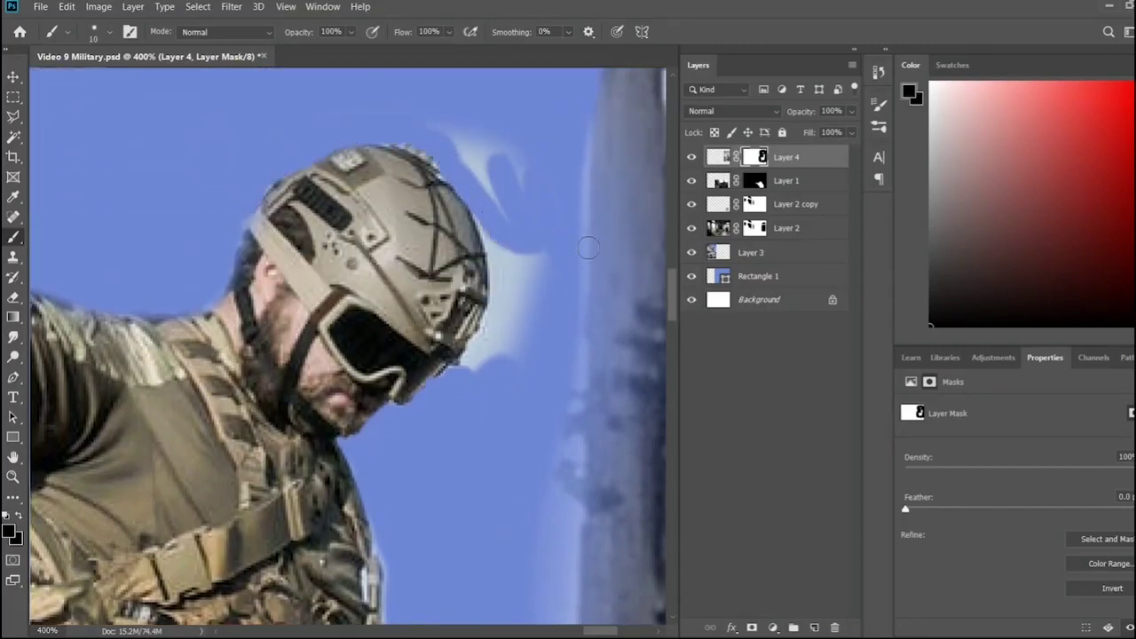
pyautogui.moveTo(496, 236)
pyautogui.mouseDown()
pyautogui.moveTo(484, 346)
pyautogui.moveTo(517, 245)
pyautogui.mouseUp()
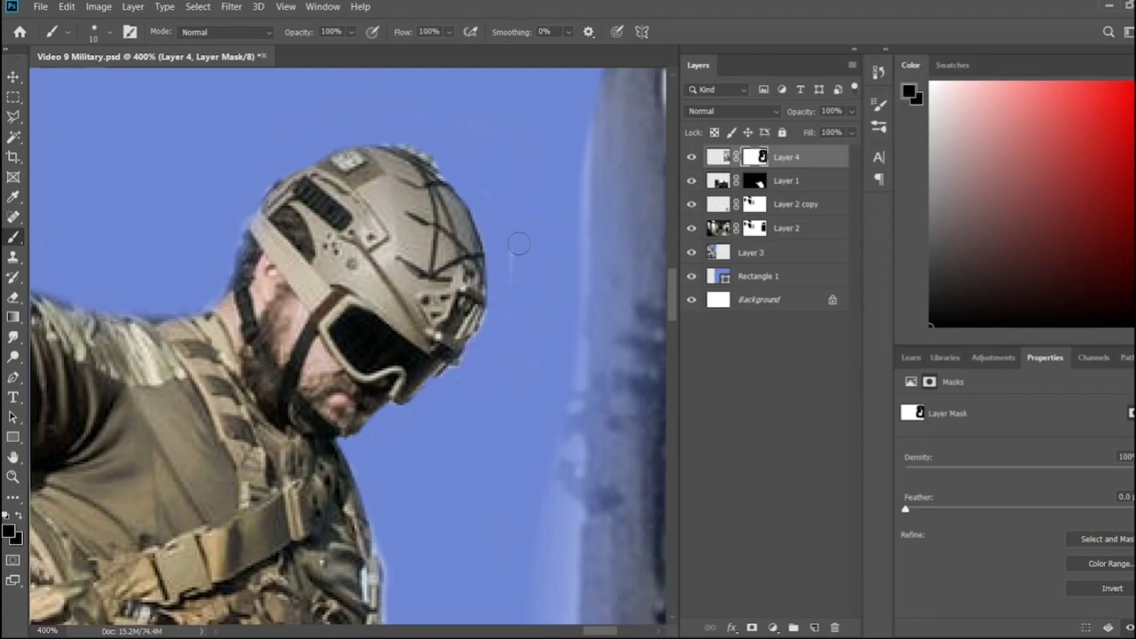
pyautogui.hotkey('ctrl', '-')
pyautogui.hotkey('ctrl', '-')
pyautogui.hotkey('ctrl', '-')
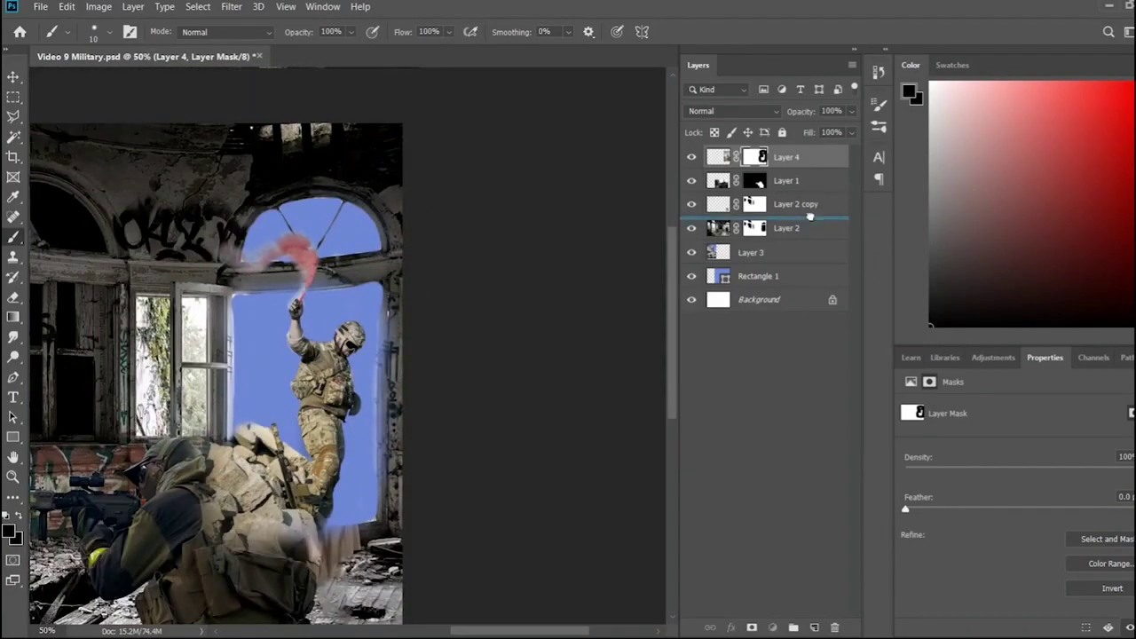
# - Move Layer 4 below Layer 2 copy and scale the flare soldier to 66.32%
pyautogui.moveTo(810, 216); pyautogui.dragTo(804, 216)
pyautogui.press('v')
pyautogui.hotkey('ctrl', 't')
pyautogui.moveTo(439, 506); pyautogui.dragTo(381, 461)
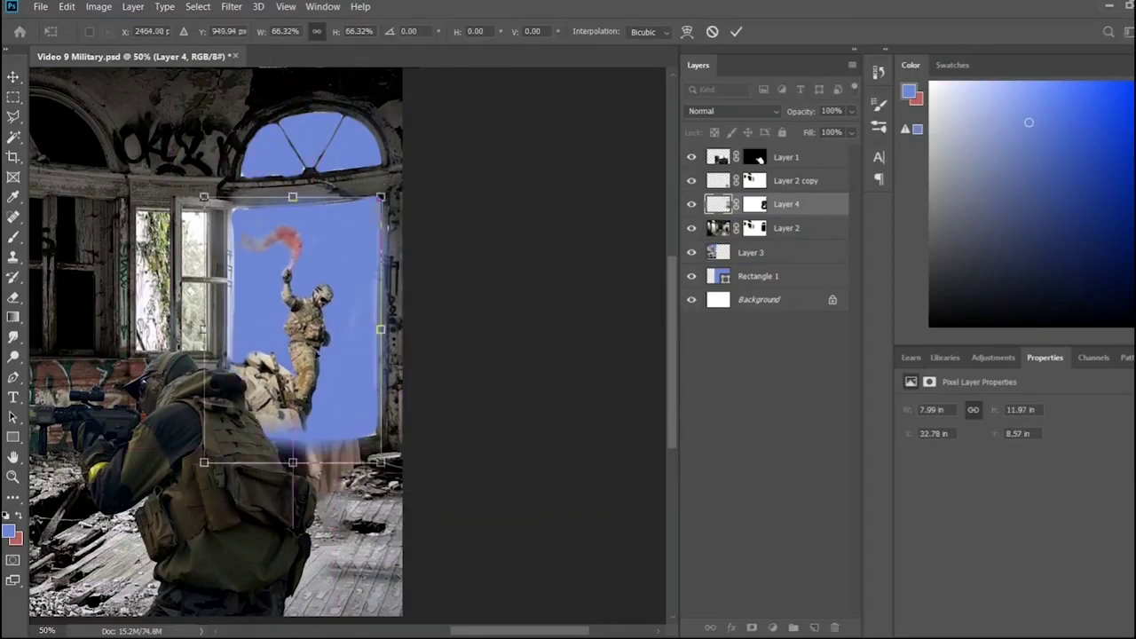
pyautogui.click(586, 501)
pyautogui.scroll(2, 462, 383)
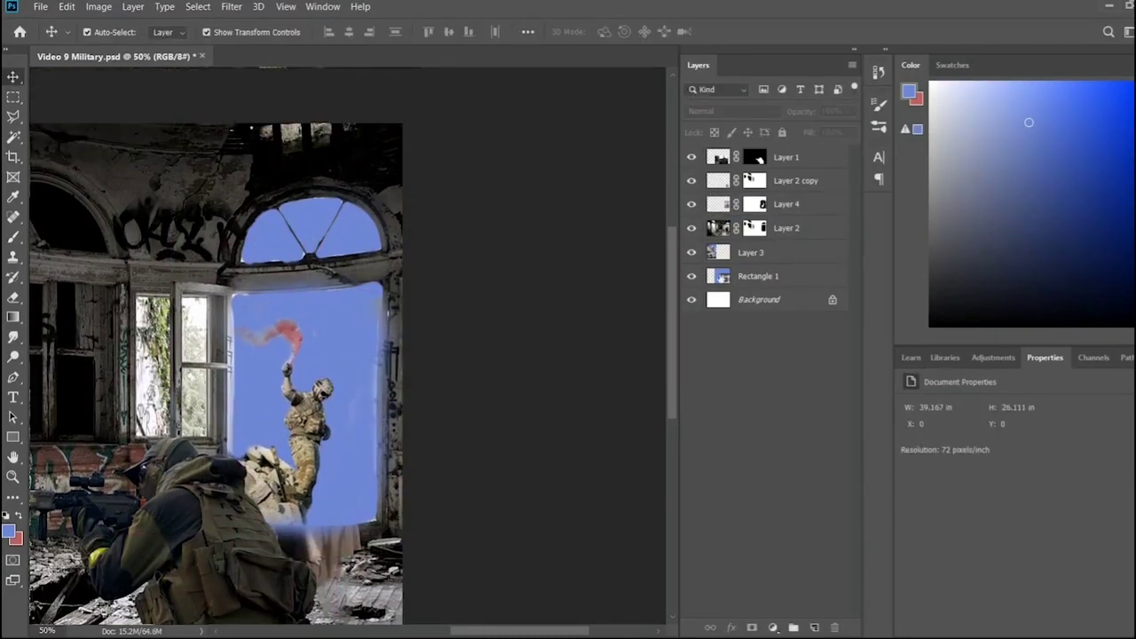
# - Paint Layer 2's mask to reveal blue sky in the window left of the door
pyautogui.click(753, 227)
pyautogui.press('b')
pyautogui.press('d')
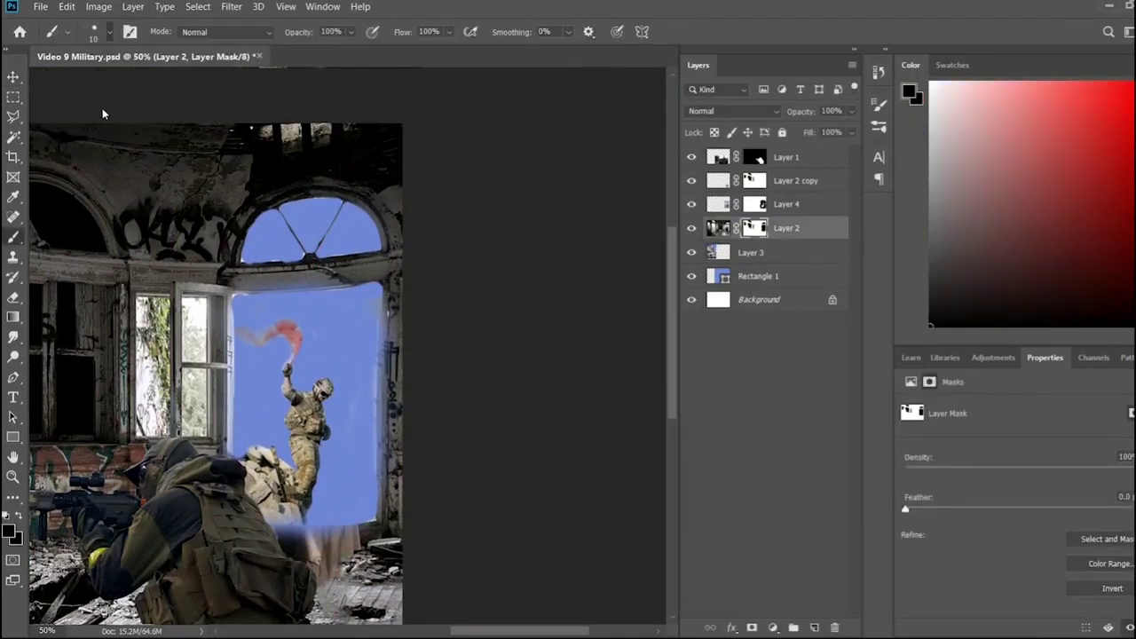
pyautogui.moveTo(145, 360); pyautogui.dragTo(142, 410)
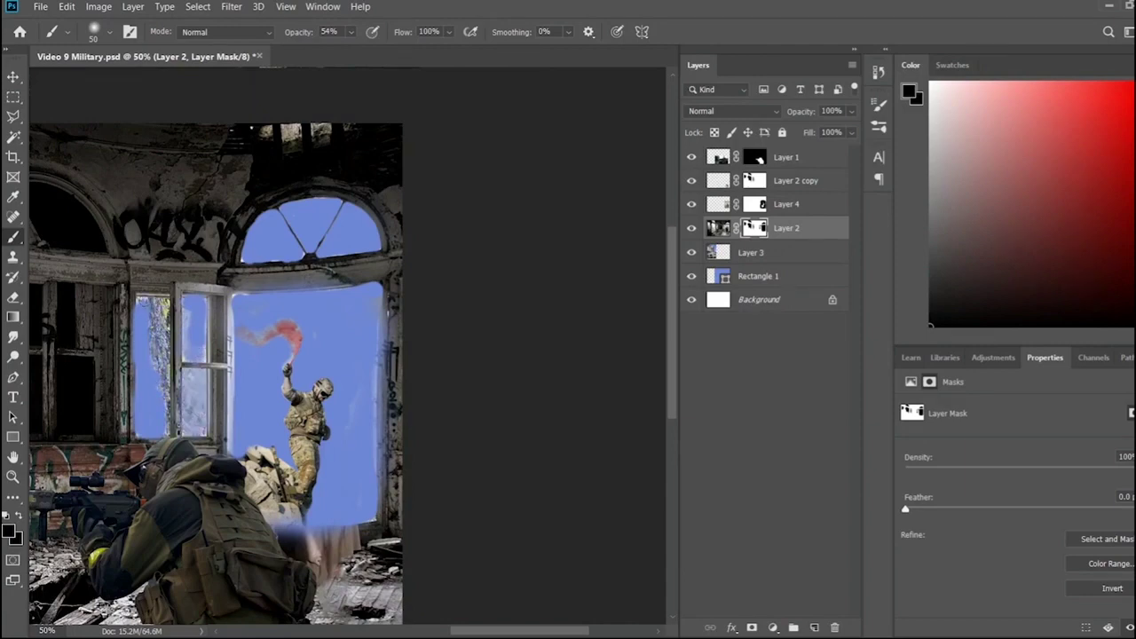
pyautogui.moveTo(236, 312); pyautogui.dragTo(234, 451)
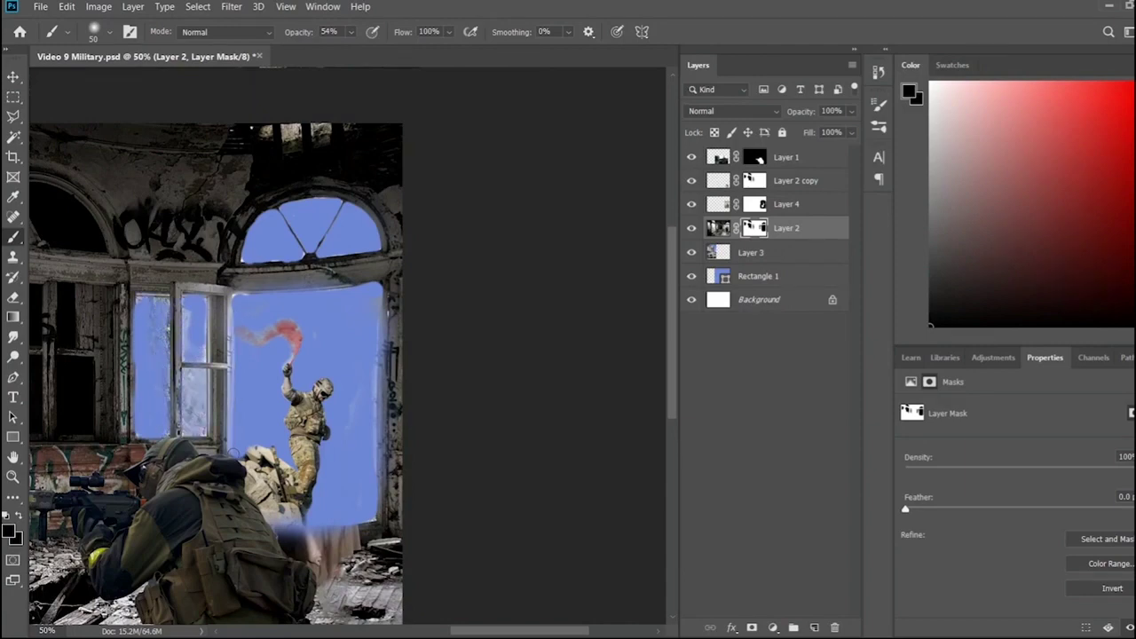
pyautogui.hotkey('ctrl', '-')
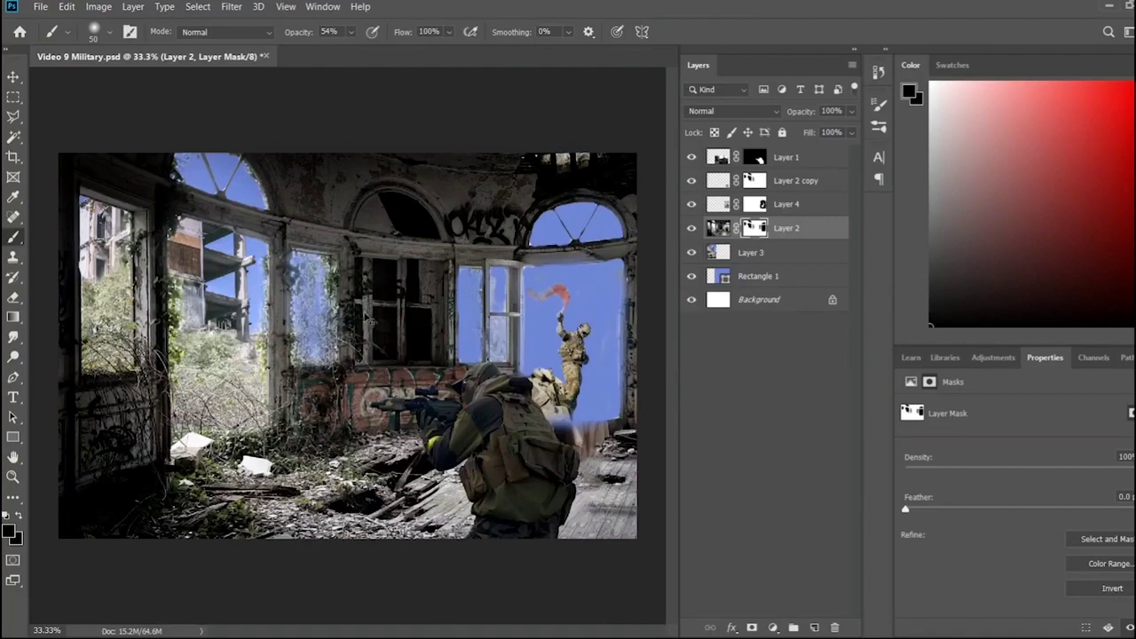
# - Shift the crouching soldier left and raise the flare-holding soldier slightly up-left
pyautogui.press('v')
pyautogui.moveTo(497, 417); pyautogui.dragTo(433, 417)
pyautogui.click(621, 559)
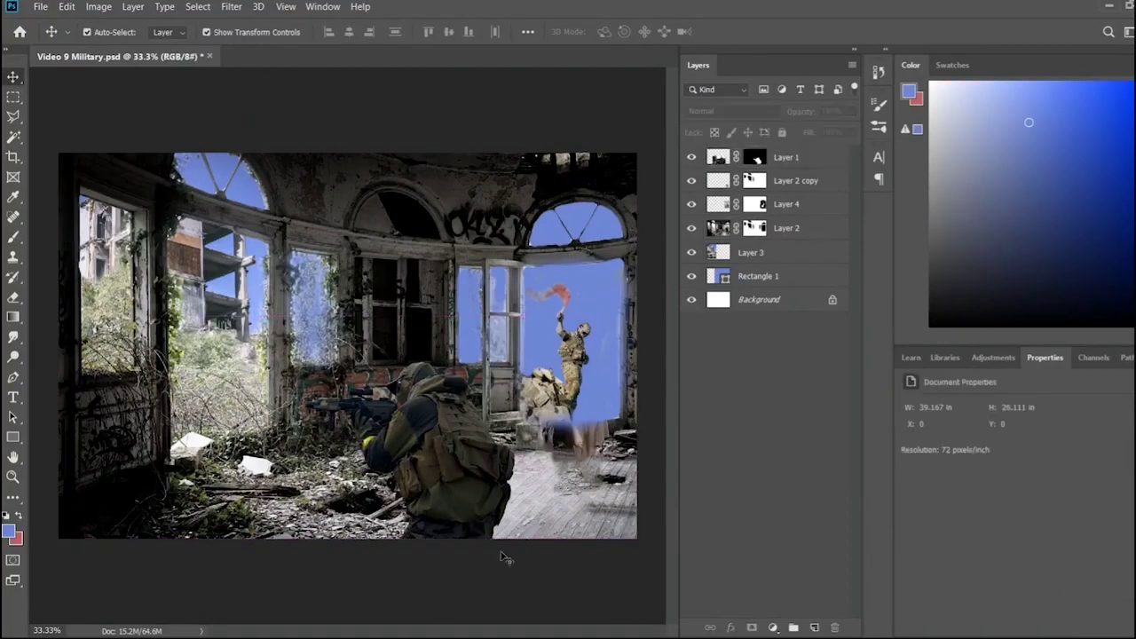
pyautogui.click(542, 431)
pyautogui.moveTo(572, 373); pyautogui.dragTo(562, 345)
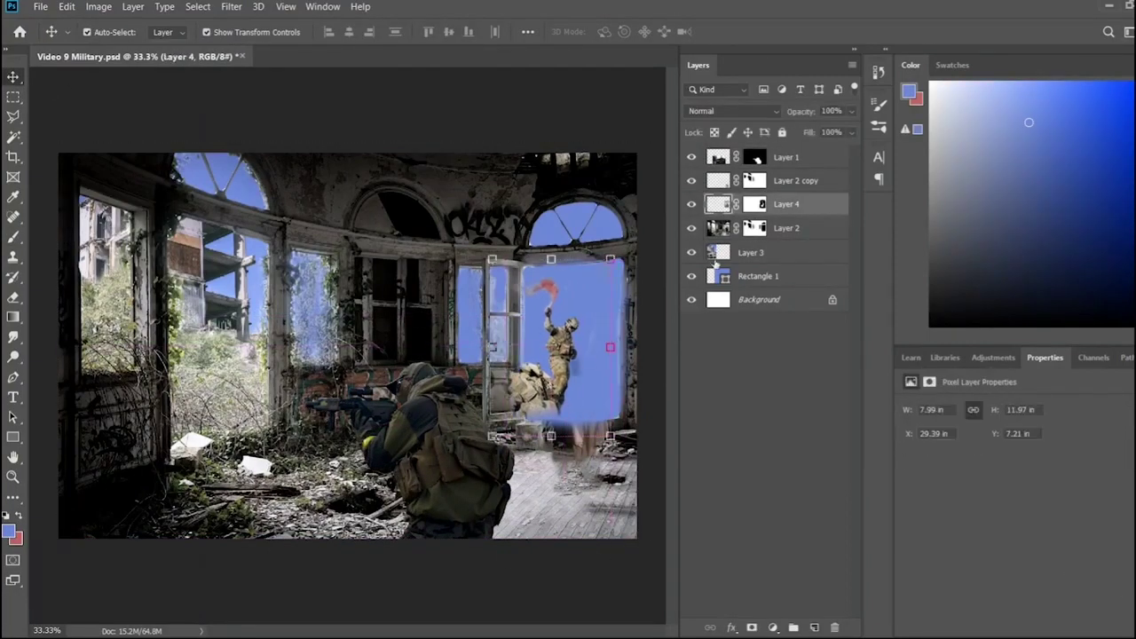
pyautogui.click(40, 105)
# - Hide the floor at the blue window's bottom by filling a marquee on Layer 2's mask
pyautogui.click(12, 97)
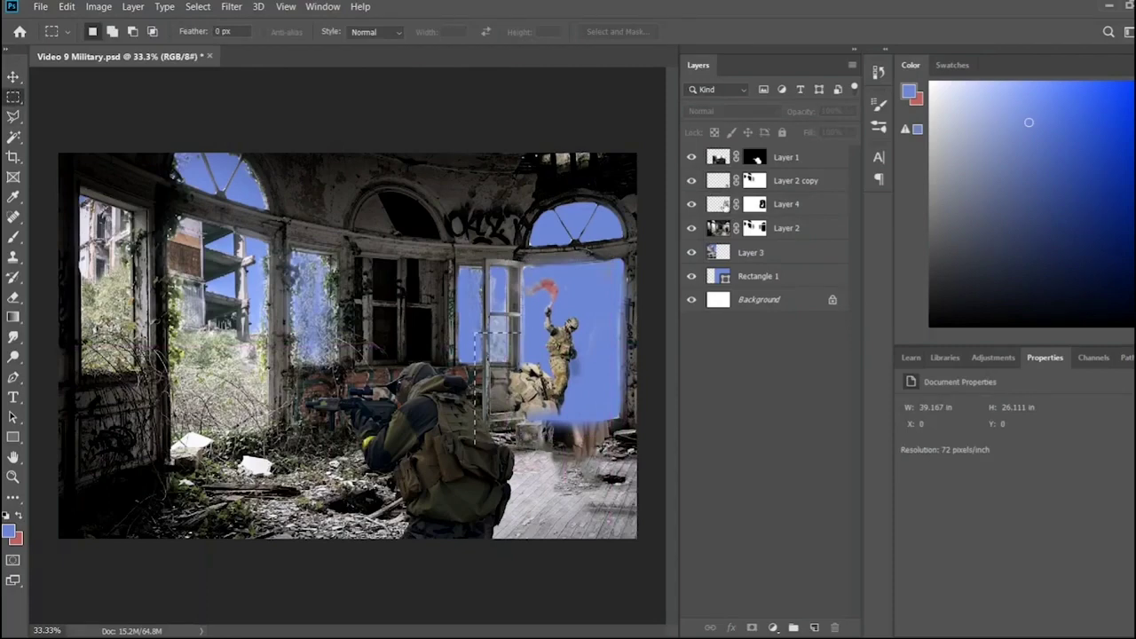
pyautogui.click(763, 205)
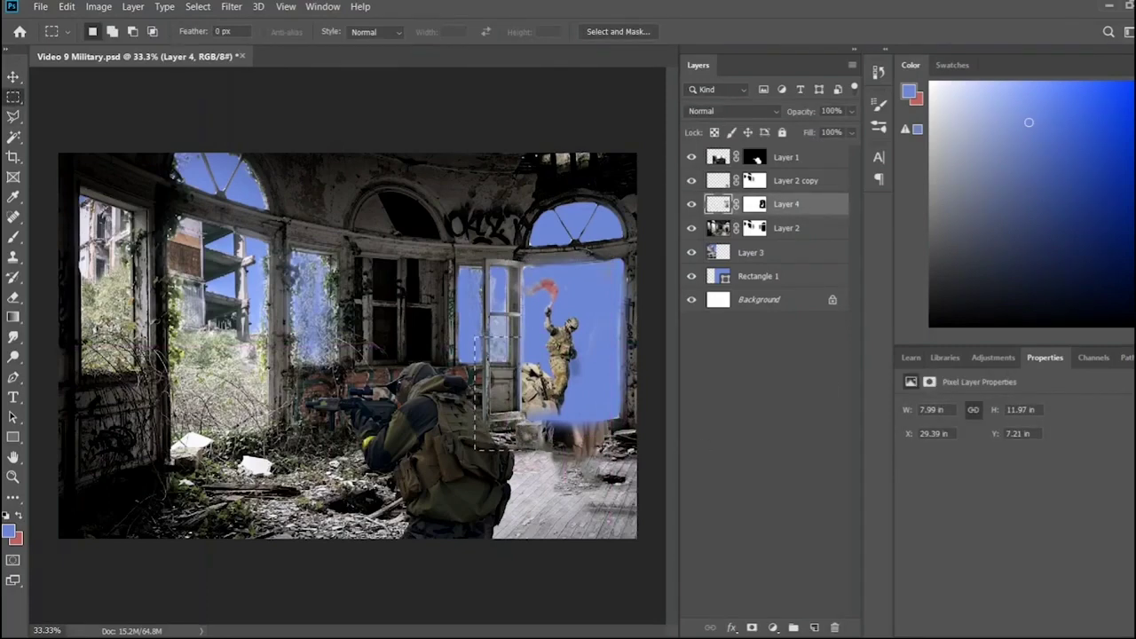
pyautogui.click(798, 280)
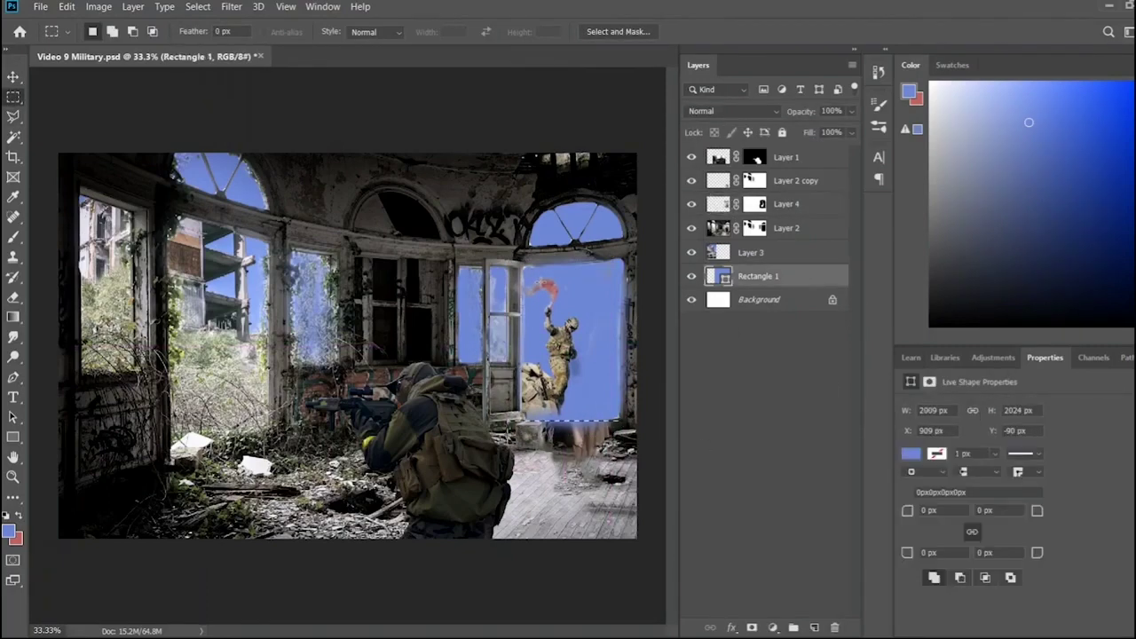
pyautogui.click(756, 229)
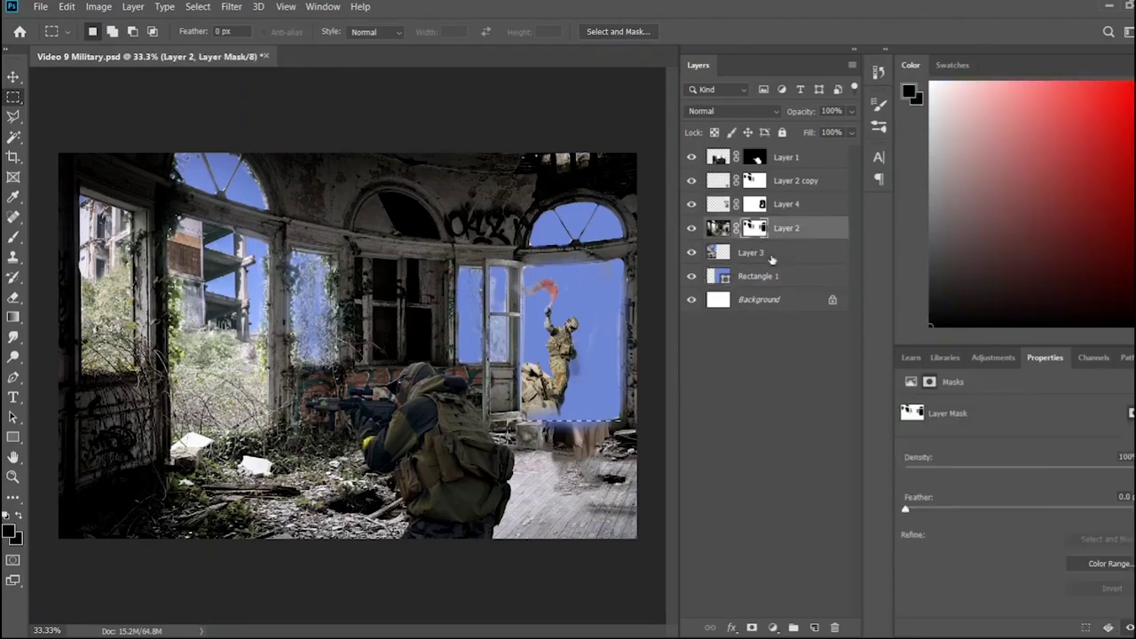
pyautogui.hotkey('alt', 'BackSpace')
pyautogui.hotkey('ctrl', 'z')
# - Zoom to 50% on the left windows and paste in the forest sniper photo
pyautogui.click(13, 137)
pyautogui.hotkey('ctrl', '+')
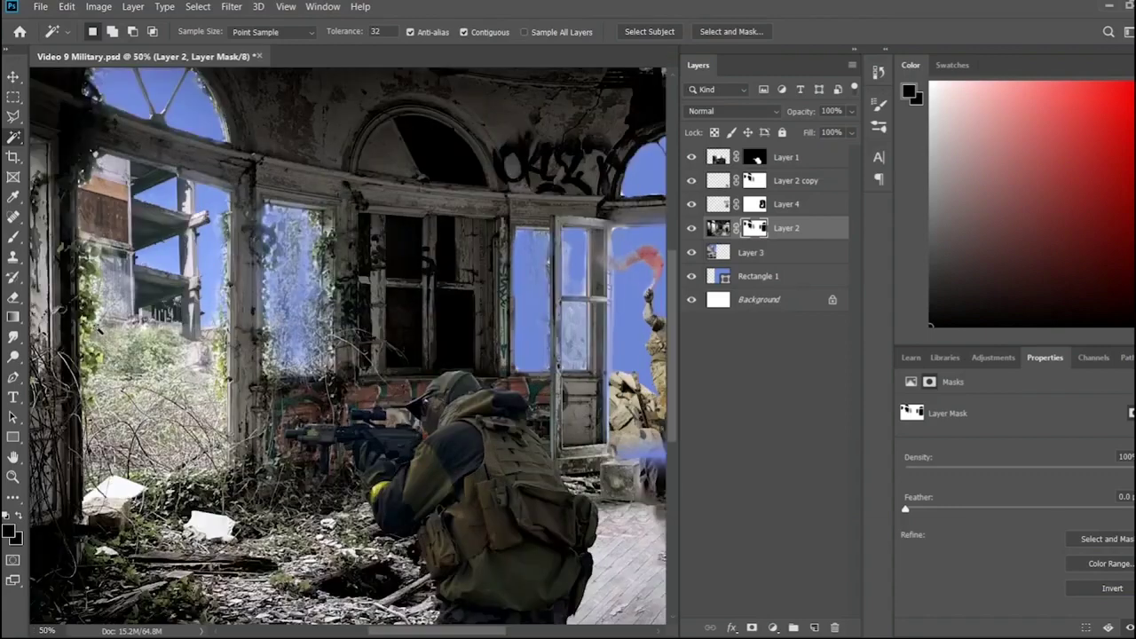
pyautogui.moveTo(355, 355)
pyautogui.mouseDown()
pyautogui.moveTo(489, 359)
pyautogui.moveTo(559, 430)
pyautogui.mouseUp()
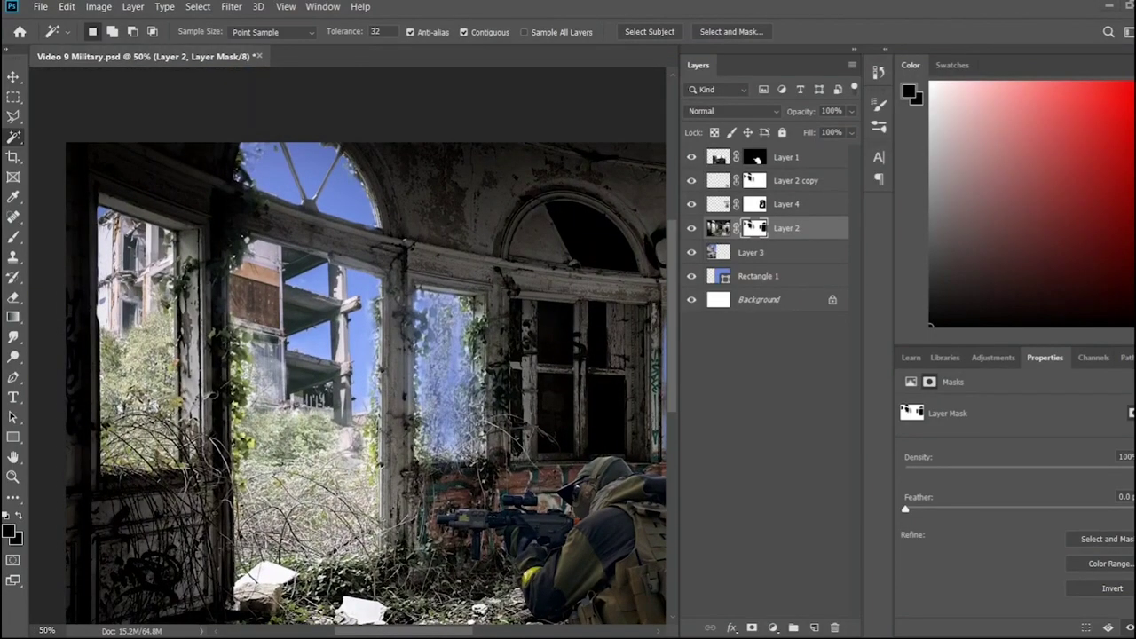
pyautogui.hotkey('ctrl', 'v')
# - Add a mask to Layer 5 and paint out the forest around the sniper
pyautogui.press('v')
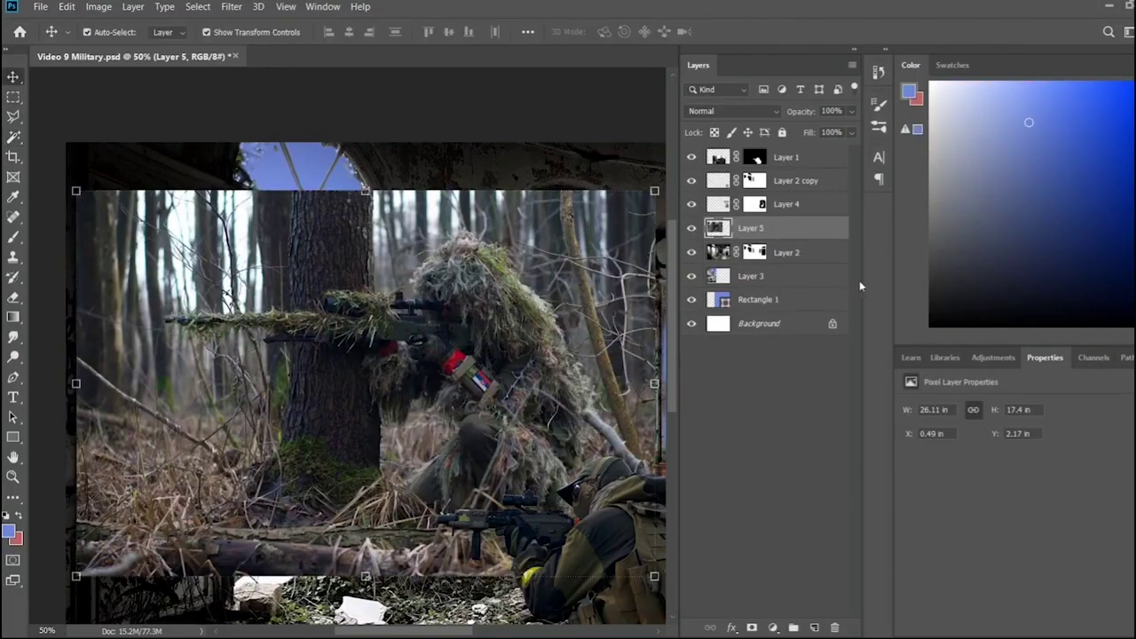
pyautogui.click(752, 628)
pyautogui.press('b')
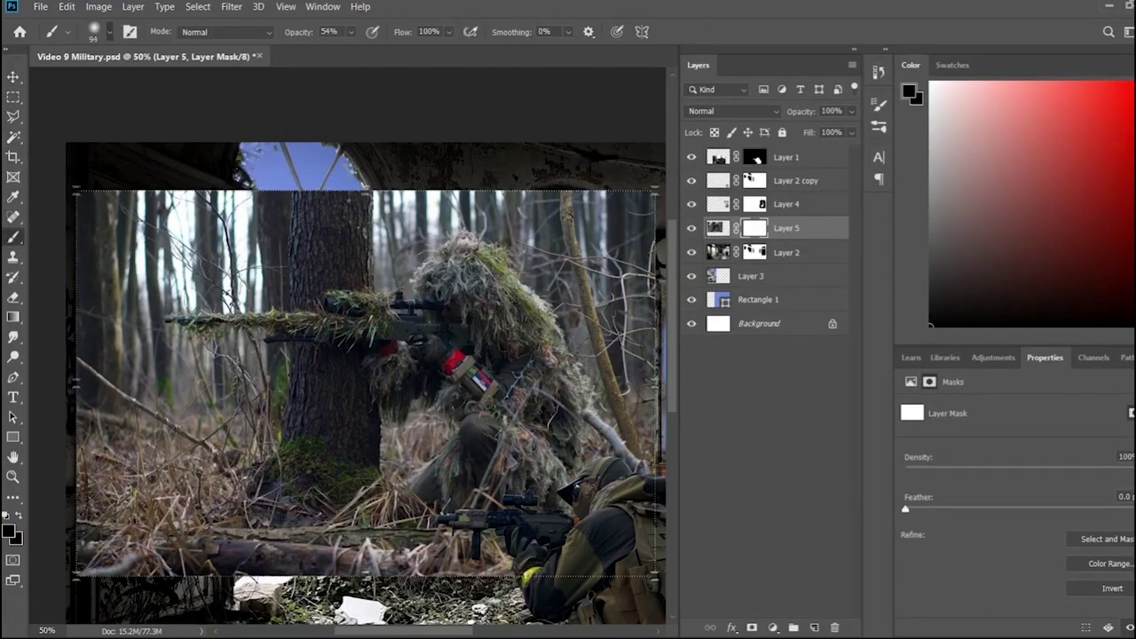
pyautogui.moveTo(466, 202); pyautogui.dragTo(178, 202)
pyautogui.moveTo(373, 205)
pyautogui.mouseDown()
pyautogui.moveTo(216, 198)
pyautogui.moveTo(96, 500)
pyautogui.moveTo(373, 550)
pyautogui.moveTo(334, 388)
pyautogui.moveTo(151, 590)
pyautogui.moveTo(150, 266)
pyautogui.moveTo(402, 204)
pyautogui.moveTo(630, 267)
pyautogui.moveTo(594, 546)
pyautogui.moveTo(399, 550)
pyautogui.mouseUp()
pyautogui.moveTo(293, 289)
pyautogui.mouseDown()
pyautogui.moveTo(399, 231)
pyautogui.moveTo(586, 355)
pyautogui.moveTo(568, 511)
pyautogui.moveTo(438, 426)
pyautogui.mouseUp()
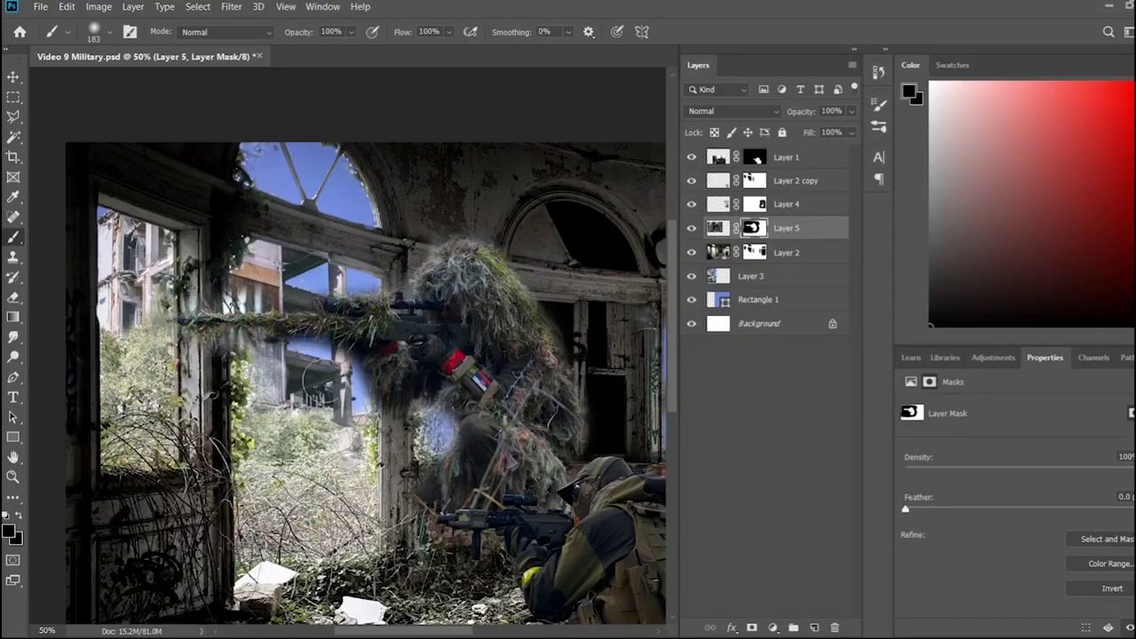
# - Scale the sniper down onto the building's upper floor seen through the left window
pyautogui.hotkey('ctrl', 't')
pyautogui.moveTo(654, 576); pyautogui.dragTo(344, 364)
pyautogui.press('Return')
pyautogui.hotkey('ctrl', 't')
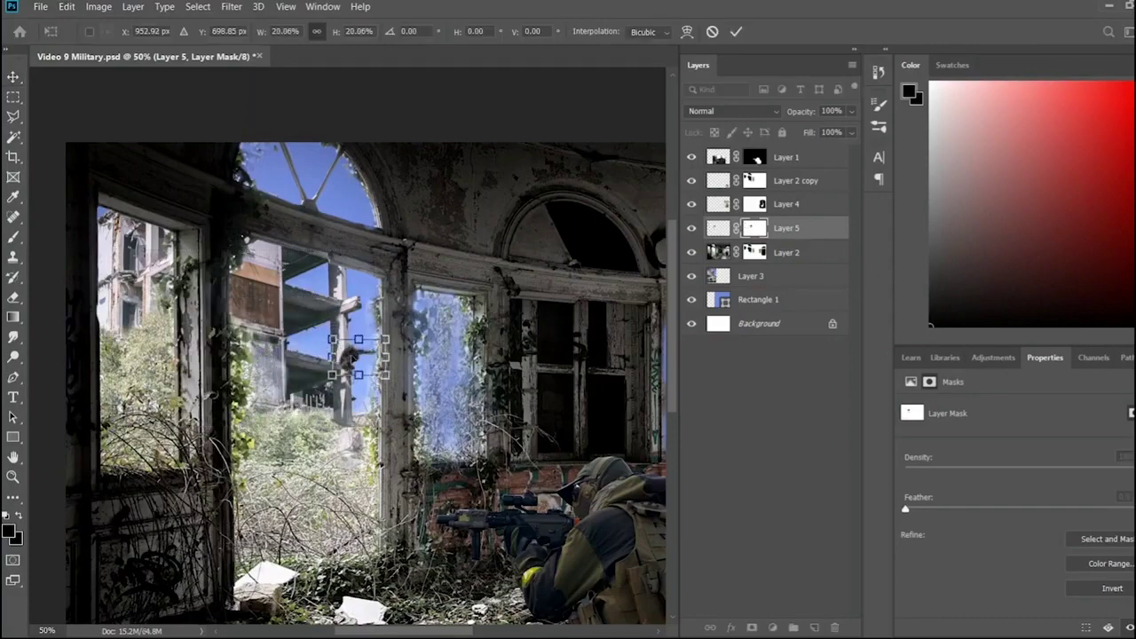
pyautogui.press('Return')
pyautogui.click(718, 228)
# - Zoom in close to inspect the ledge soldier's cutout edges on Layer 5's mask
pyautogui.hotkey('ctrl', '+')
pyautogui.hotkey('ctrl', '+')
pyautogui.hotkey('ctrl', '+')
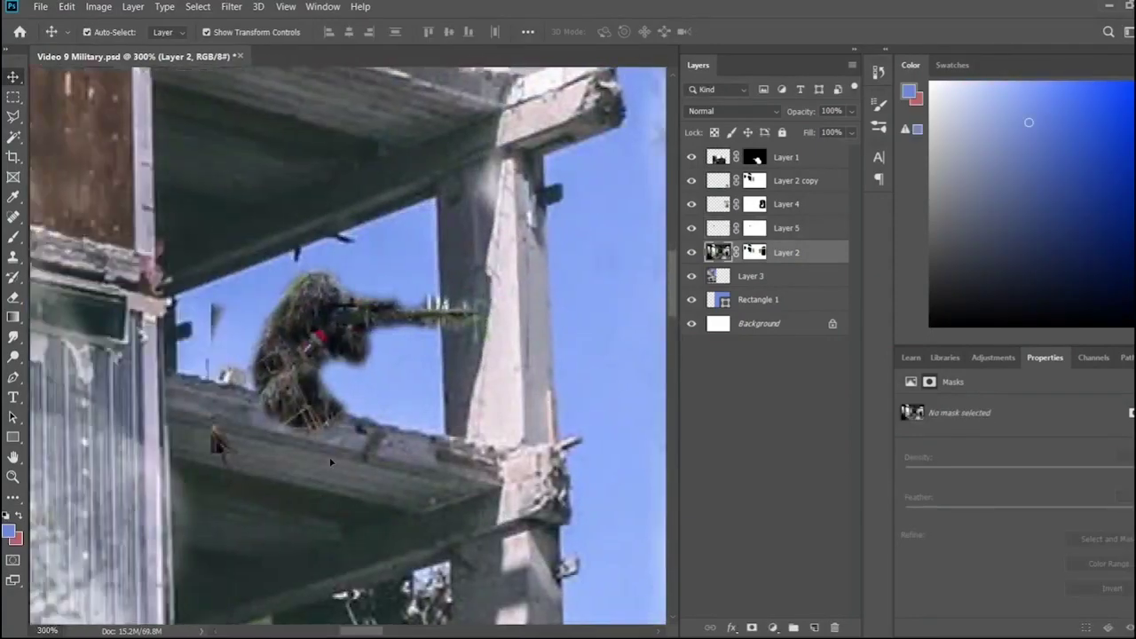
pyautogui.click(754, 229)
pyautogui.press('d')
pyautogui.press('b')
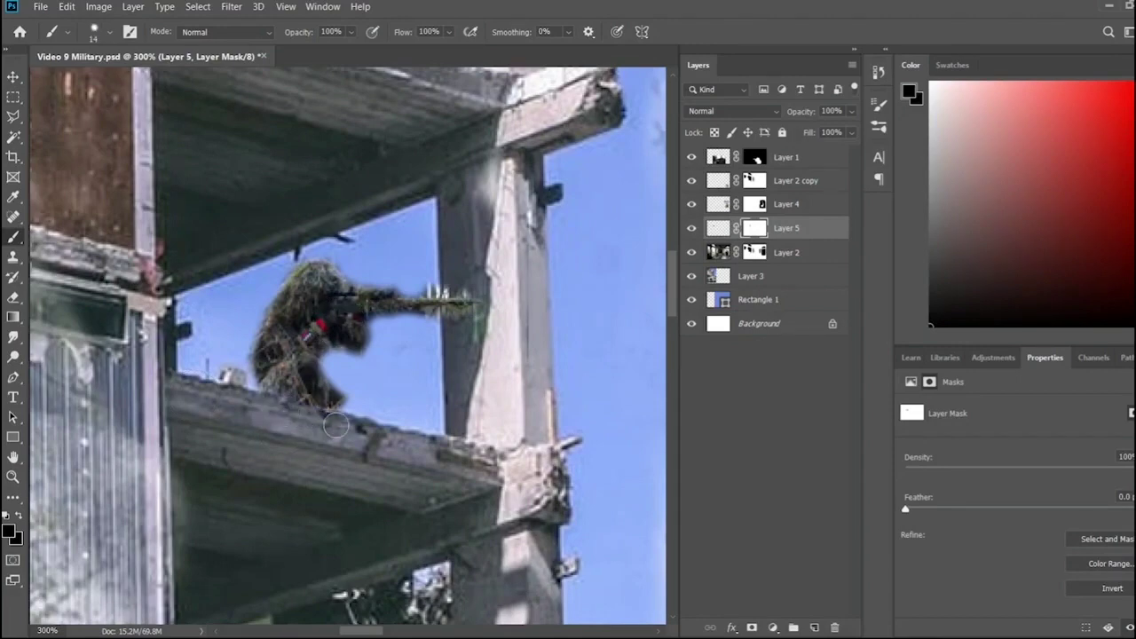
pyautogui.hotkey('ctrl', '+')
pyautogui.hotkey('ctrl', '+')
pyautogui.hotkey('ctrl', '+')
pyautogui.hotkey('ctrl', '+')
pyautogui.hotkey('ctrl', '+')
pyautogui.hotkey('ctrl', '+')
pyautogui.hotkey('ctrl', '+')
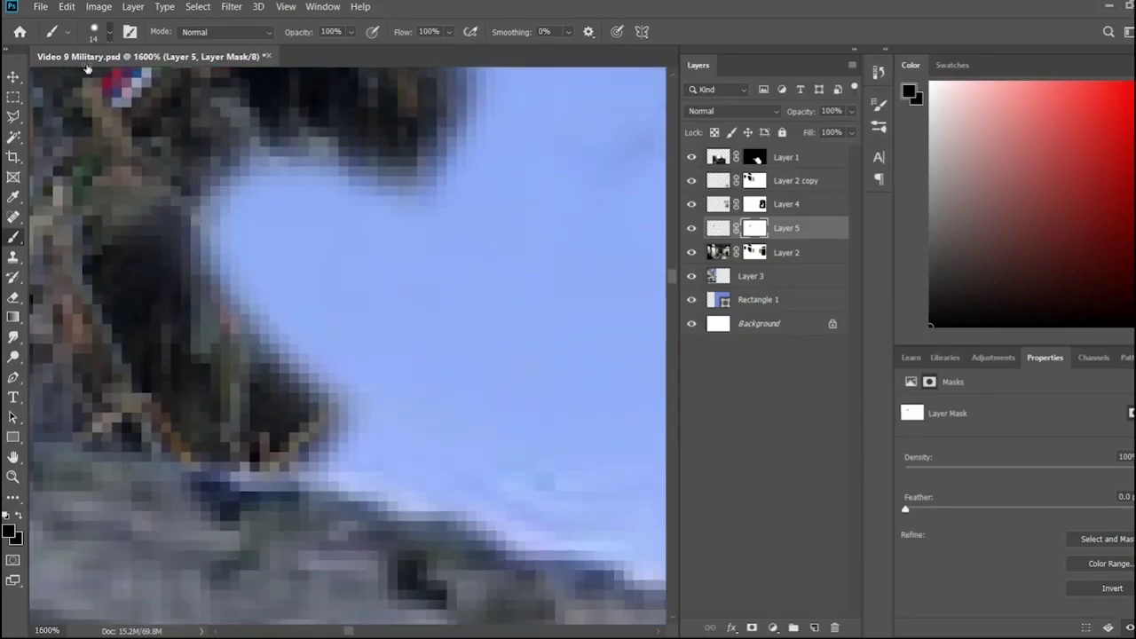
pyautogui.hotkey('ctrl', '-')
pyautogui.hotkey('ctrl', '-')
pyautogui.hotkey('ctrl', '-')
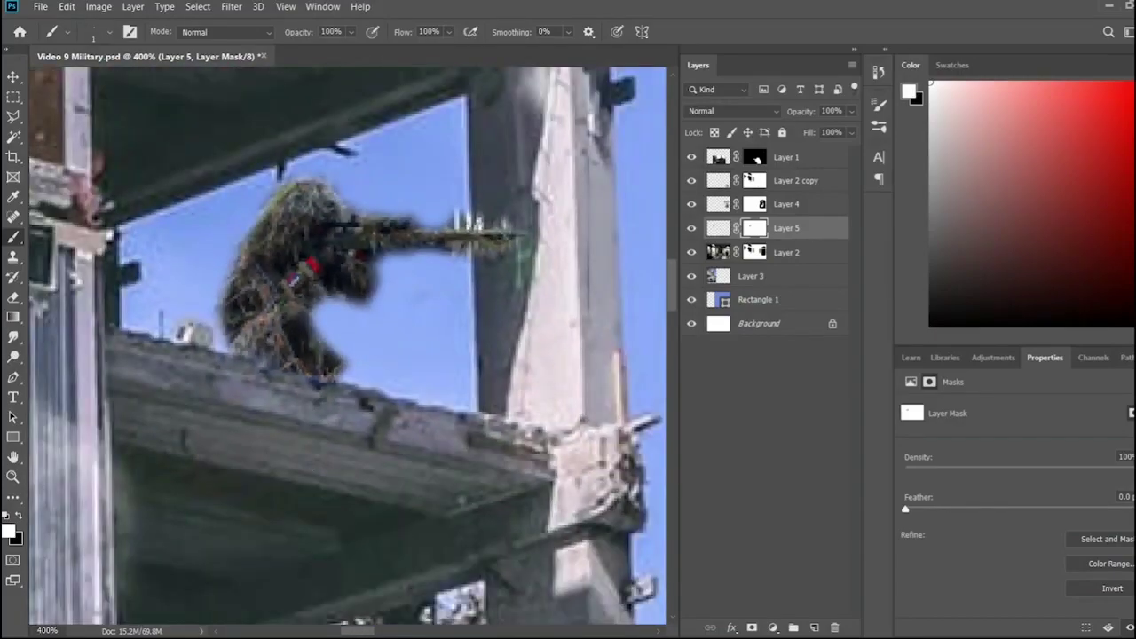
# - Return to the whole window scene and paste the black-and-white sniper photo as Layer 6
pyautogui.hotkey('ctrl', '-')
pyautogui.hotkey('ctrl', '-')
pyautogui.hotkey('ctrl', '-')
pyautogui.hotkey('ctrl', '-')
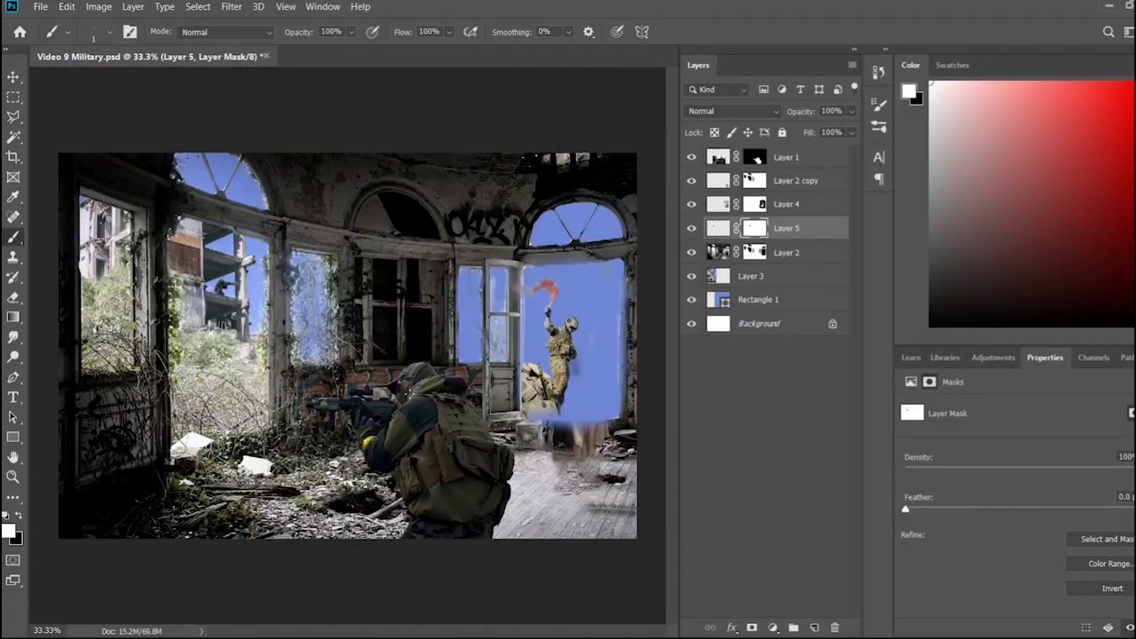
pyautogui.press('v')
pyautogui.scroll(5, 231, 293)
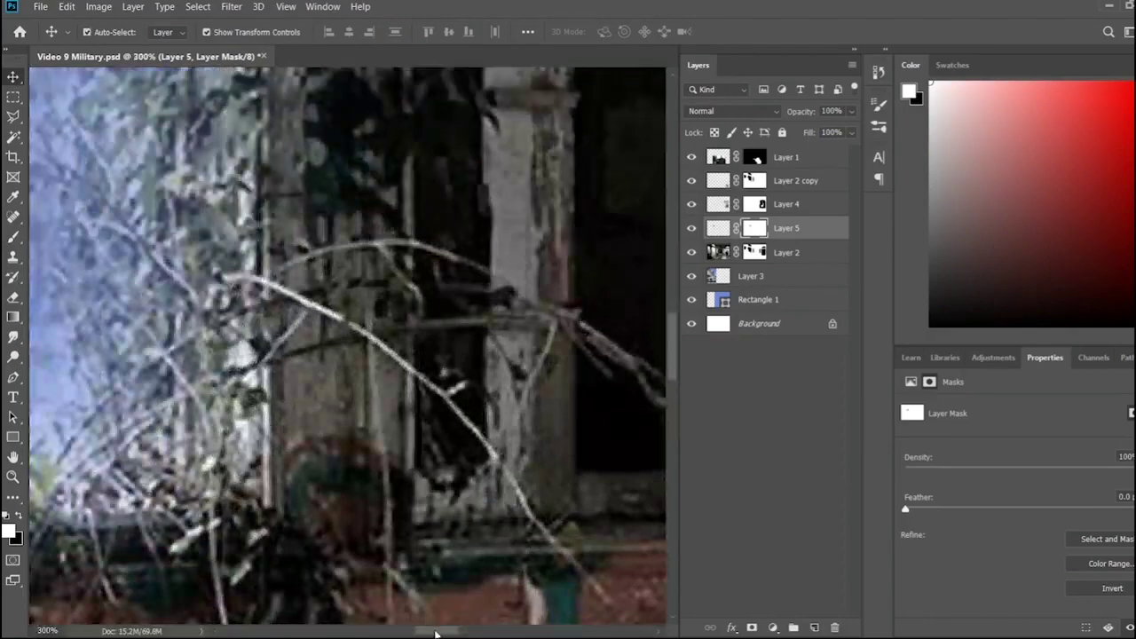
pyautogui.scroll(5, 427, 419)
pyautogui.press('b')
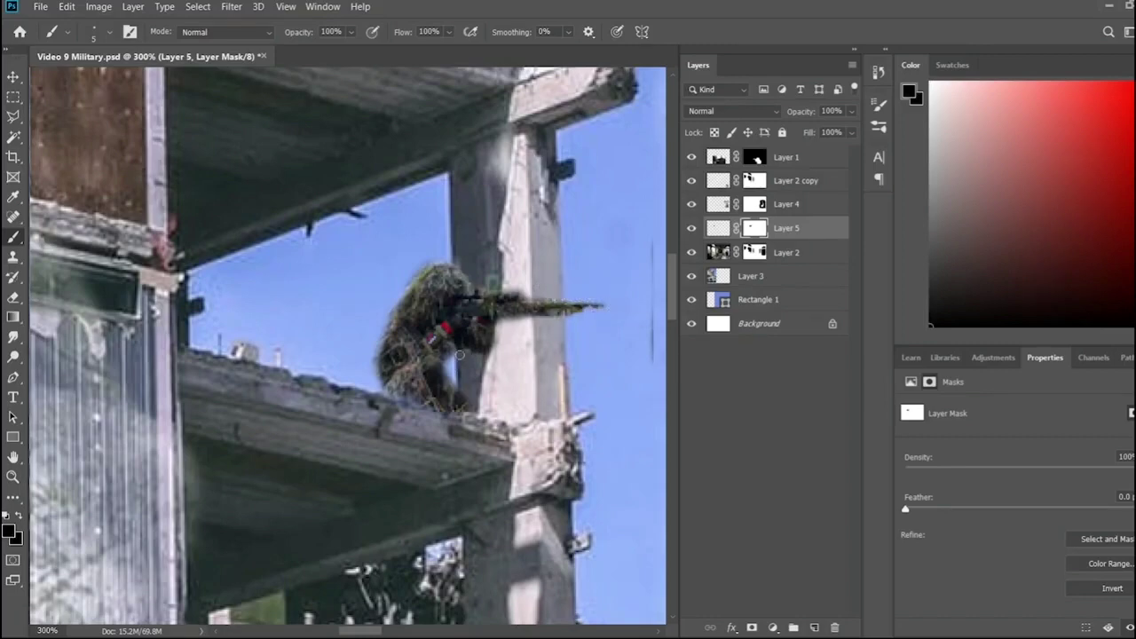
pyautogui.hotkey('ctrl', '-')
pyautogui.hotkey('ctrl', '-')
pyautogui.hotkey('ctrl', '-')
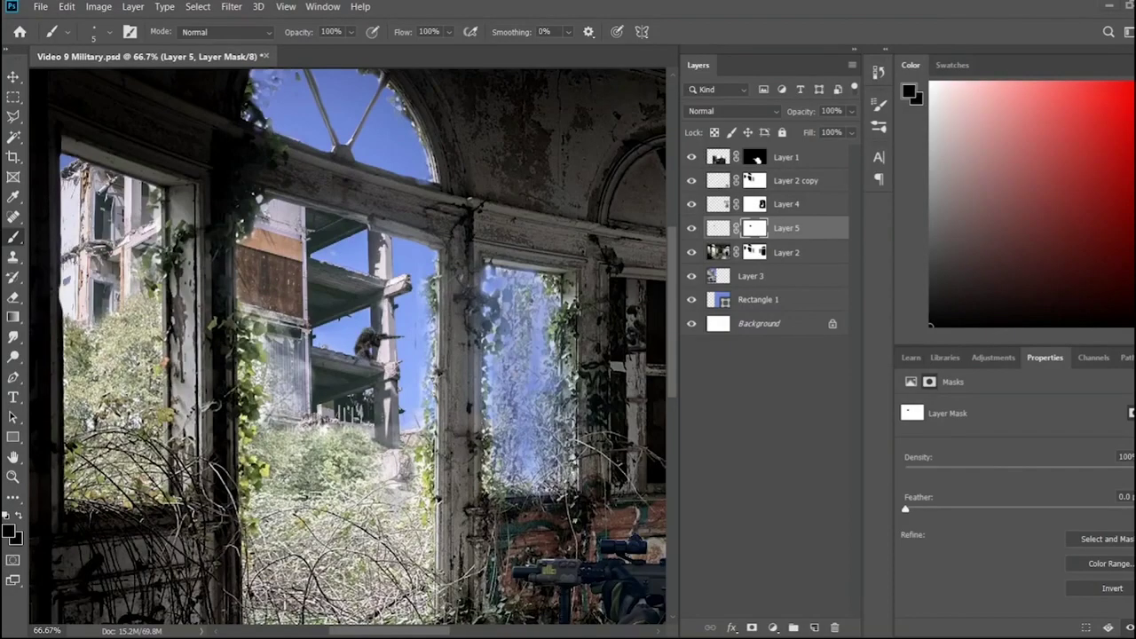
pyautogui.hotkey('ctrl', 'v')
# - Paint black on Layer 6's mask to hide the sniper photo's background and edges
pyautogui.press('v')
pyautogui.hotkey('ctrl', '-')
pyautogui.hotkey('ctrl', '-')
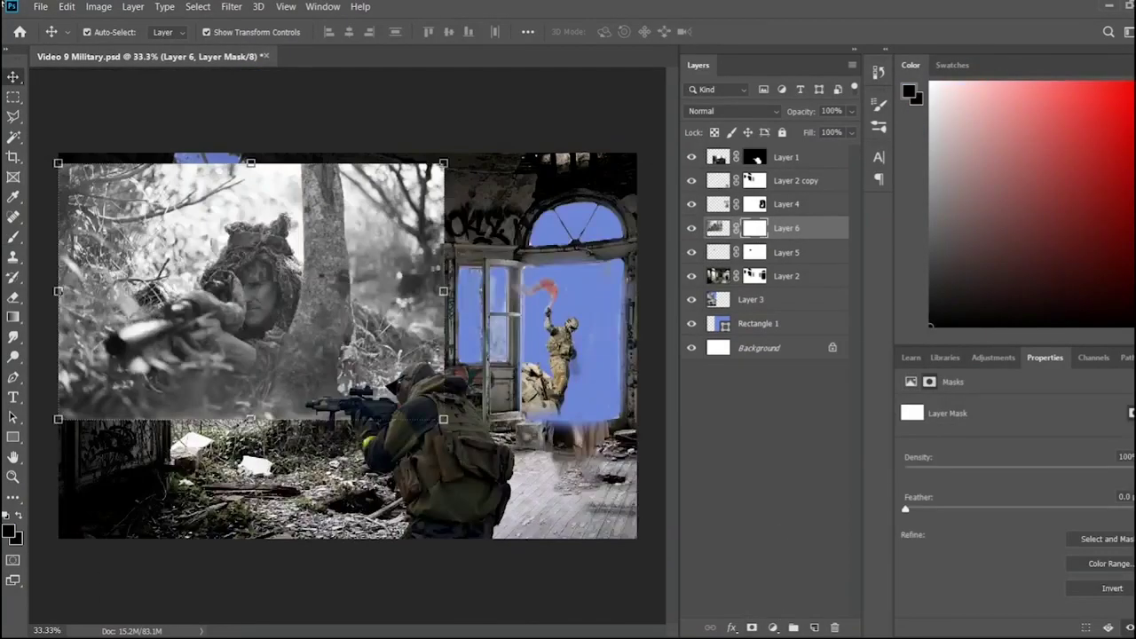
pyautogui.press('b')
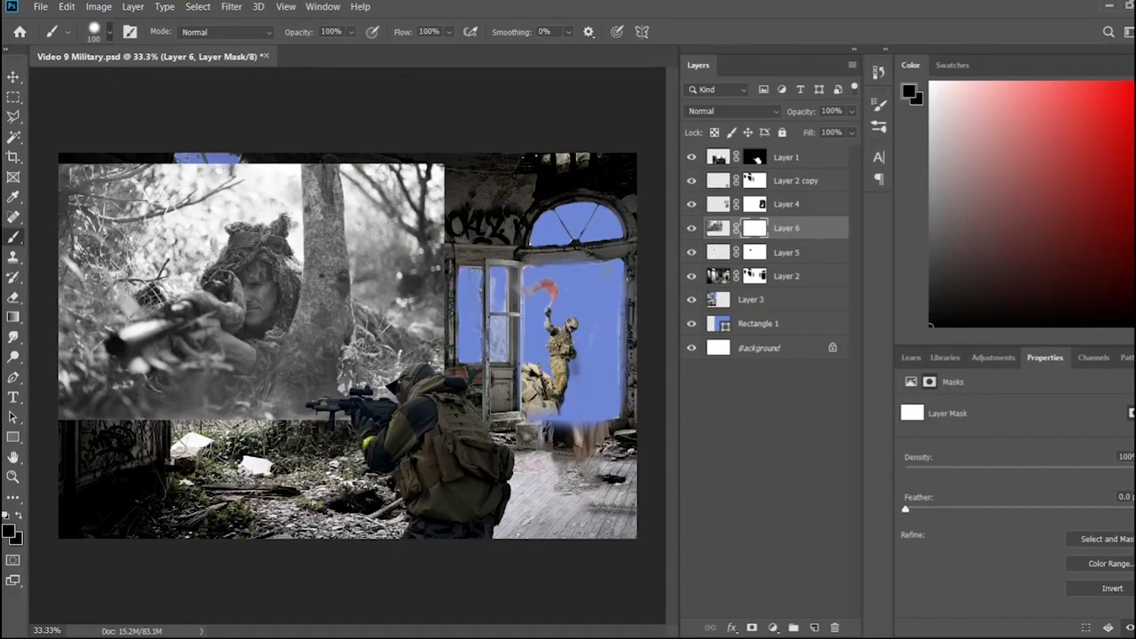
pyautogui.moveTo(374, 177); pyautogui.dragTo(150, 164)
pyautogui.moveTo(435, 182)
pyautogui.mouseDown()
pyautogui.moveTo(71, 187)
pyautogui.moveTo(84, 391)
pyautogui.moveTo(426, 377)
pyautogui.moveTo(382, 204)
pyautogui.mouseUp()
pyautogui.moveTo(379, 430)
pyautogui.mouseDown()
pyautogui.moveTo(426, 169)
pyautogui.moveTo(88, 205)
pyautogui.moveTo(98, 329)
pyautogui.mouseUp()
pyautogui.moveTo(133, 231)
pyautogui.mouseDown()
pyautogui.moveTo(56, 366)
pyautogui.moveTo(160, 391)
pyautogui.mouseUp()
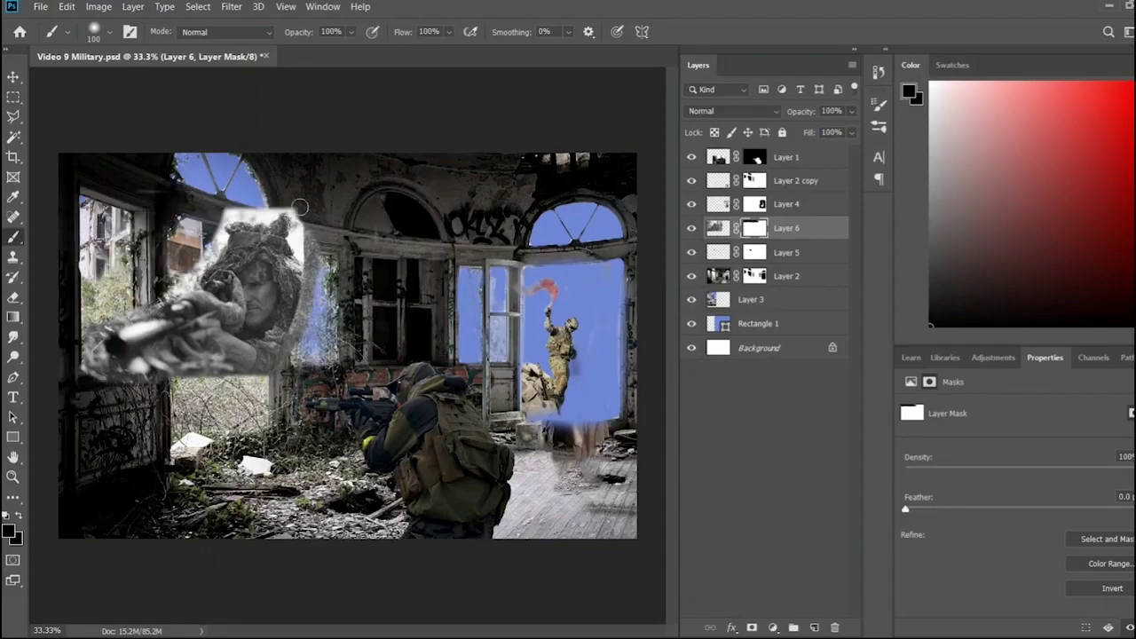
# - Shrink the sniper with Free Transform and fit him onto the upper concrete beam
pyautogui.hotkey('ctrl', 't')
pyautogui.moveTo(444, 419); pyautogui.dragTo(262, 289)
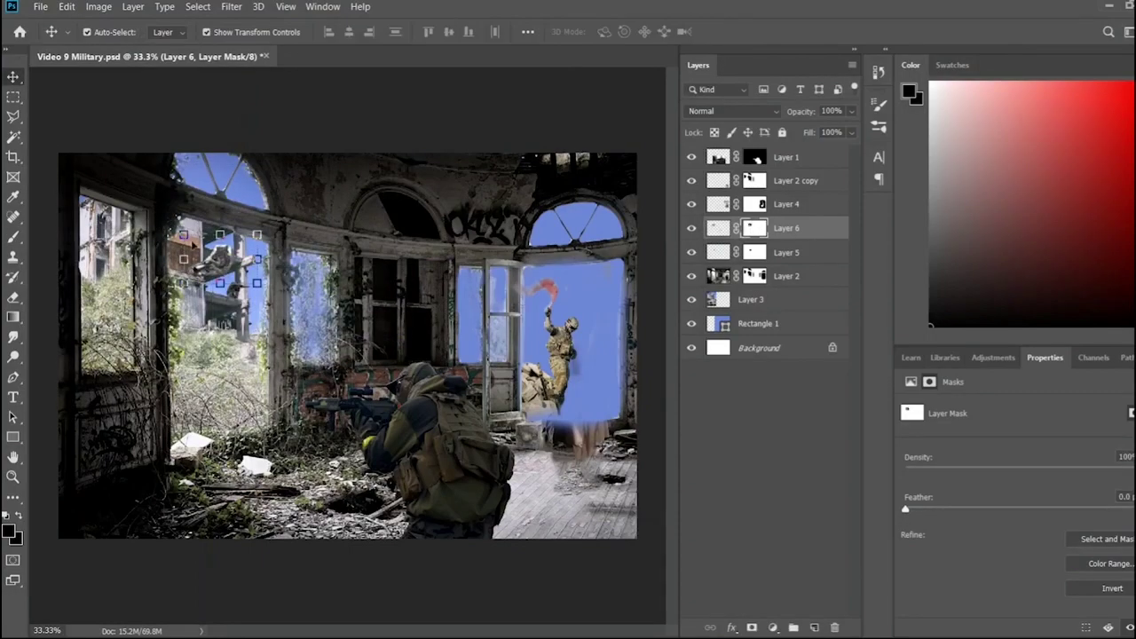
pyautogui.write('300')
pyautogui.press('Return')
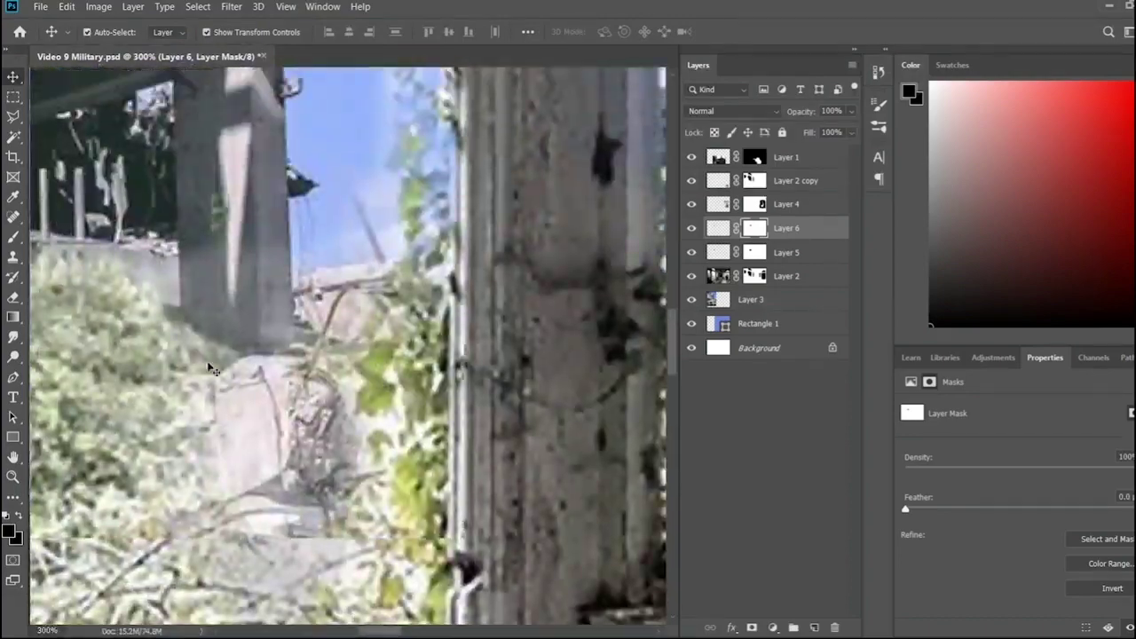
pyautogui.scroll(5, 229, 306)
pyautogui.moveTo(229, 306); pyautogui.dragTo(504, 510)
pyautogui.hotkey('ctrl', 't')
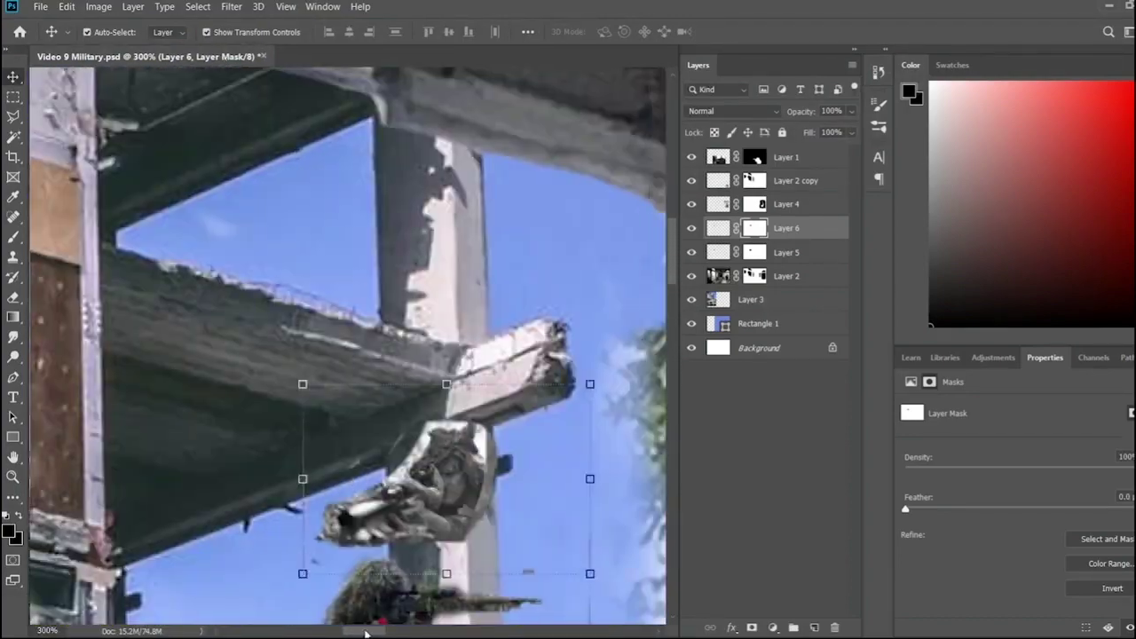
pyautogui.moveTo(444, 452)
pyautogui.mouseDown()
pyautogui.moveTo(357, 303)
pyautogui.moveTo(365, 296)
pyautogui.mouseUp()
pyautogui.press('Return')
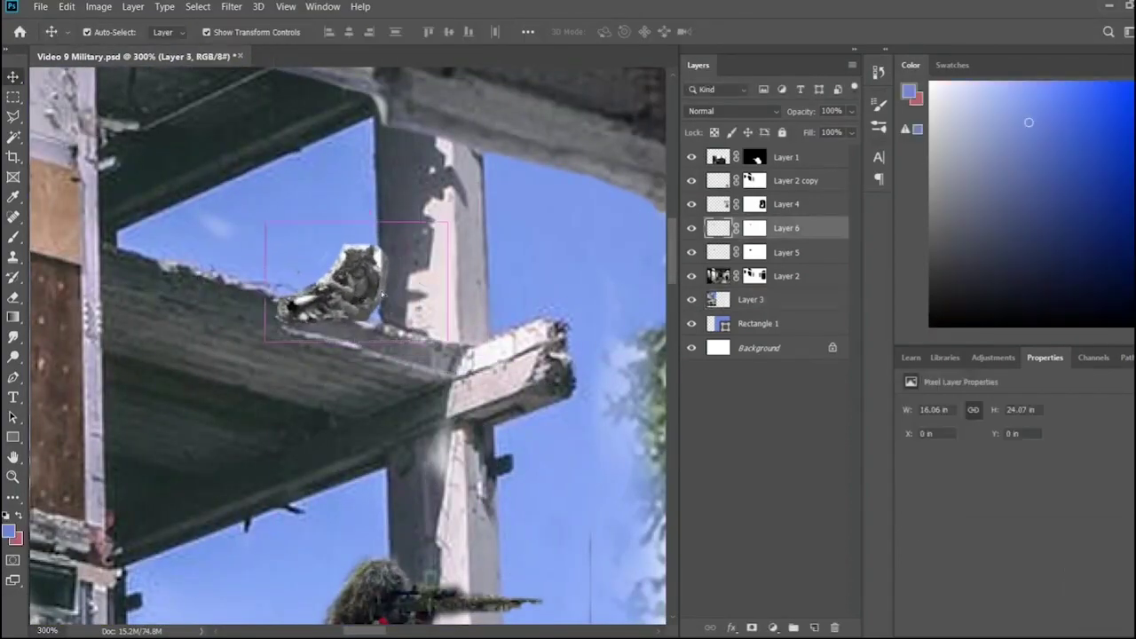
# - Lasso the sniper's gun and rotate it -22.3° so it angles down along the beam
pyautogui.press('b')
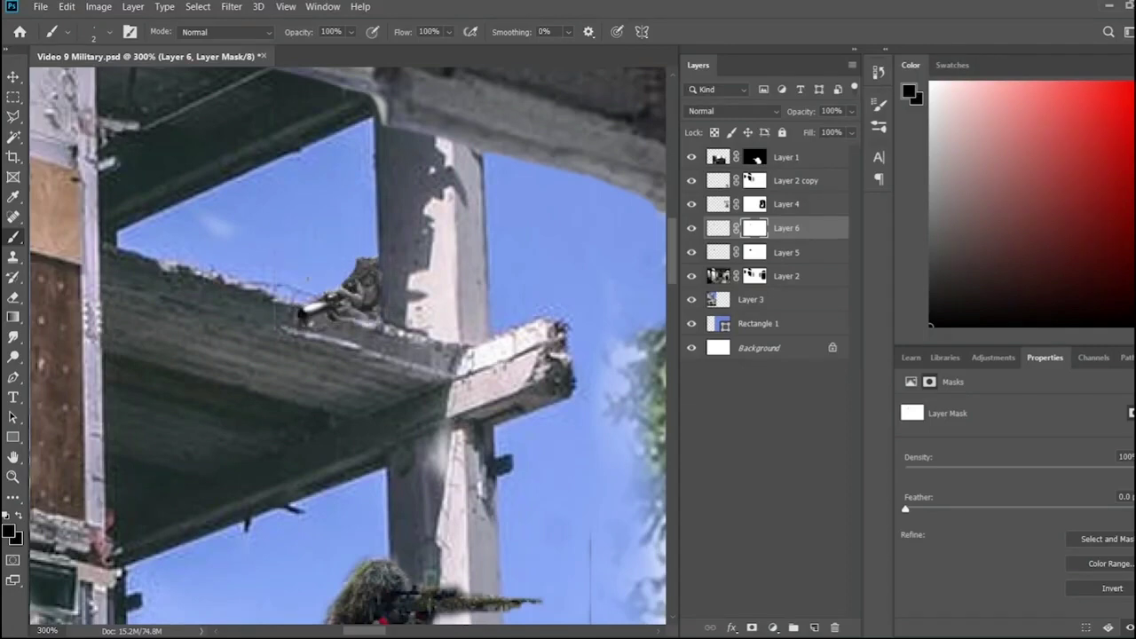
pyautogui.scroll(-5, 388, 420)
pyautogui.scroll(2, 351, 364)
pyautogui.scroll(4, 350, 364)
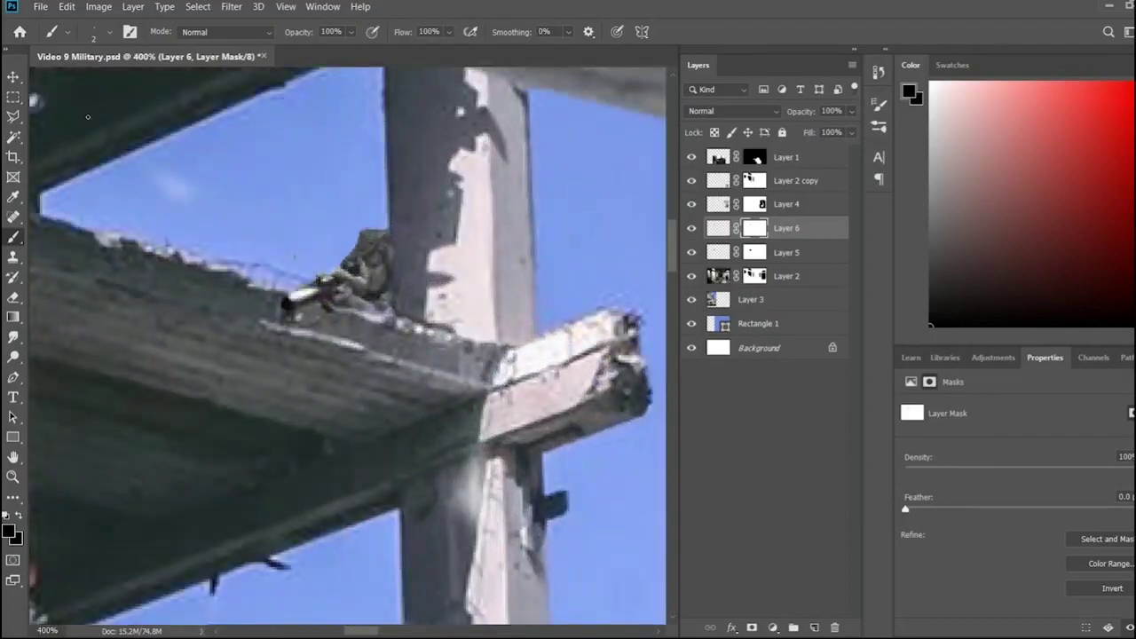
pyautogui.press('l')
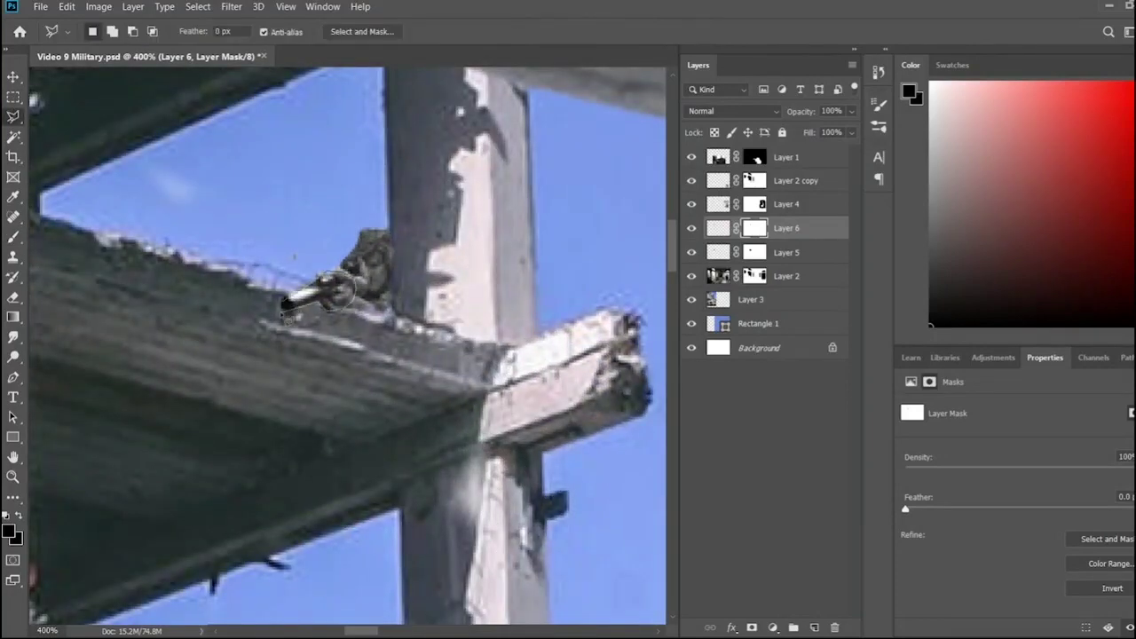
pyautogui.moveTo(282, 307); pyautogui.dragTo(284, 309)
pyautogui.press('v')
pyautogui.moveTo(359, 322); pyautogui.dragTo(350, 293)
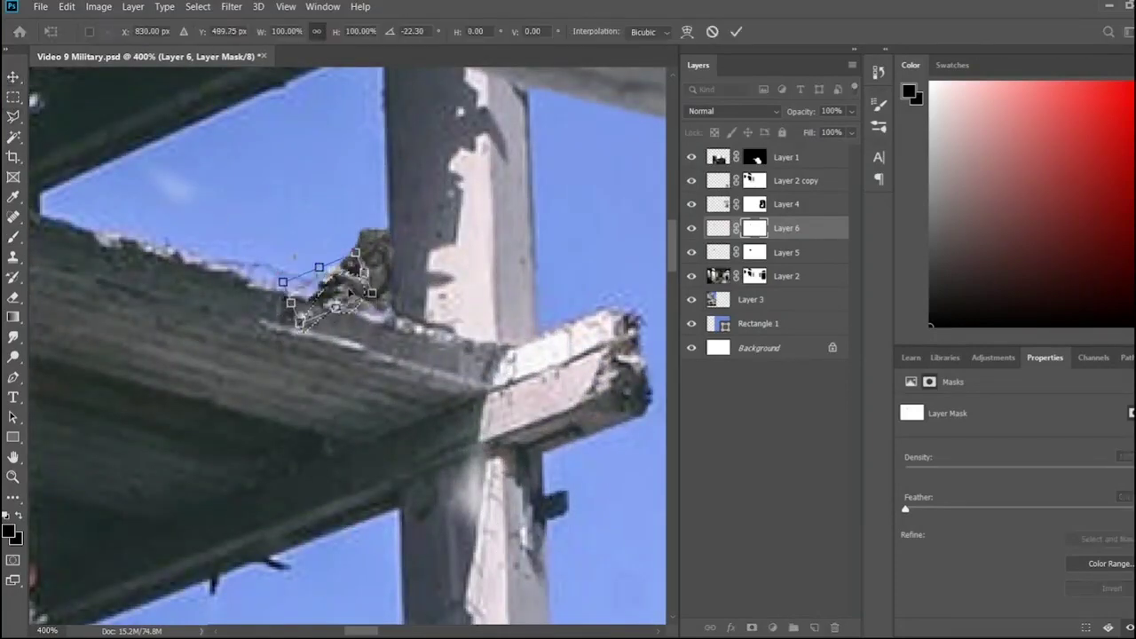
pyautogui.press('Return')
pyautogui.click(750, 299)
# - Reselect Layer 6's mask with the brush ready and zoom out to the whole composite
pyautogui.press('w')
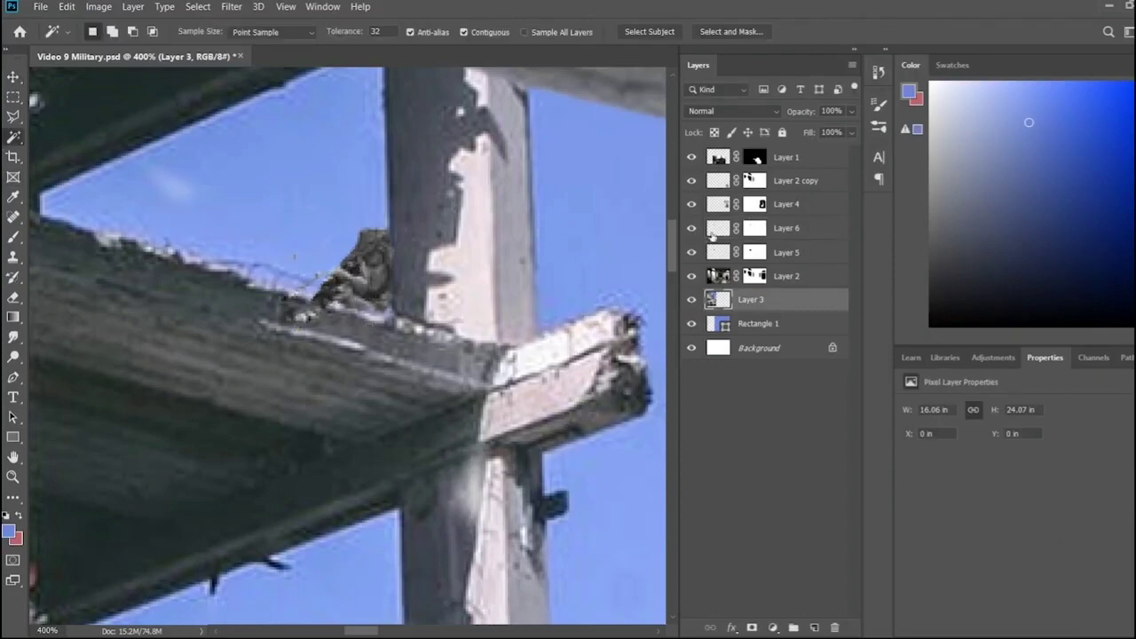
pyautogui.click(754, 228)
pyautogui.press('b')
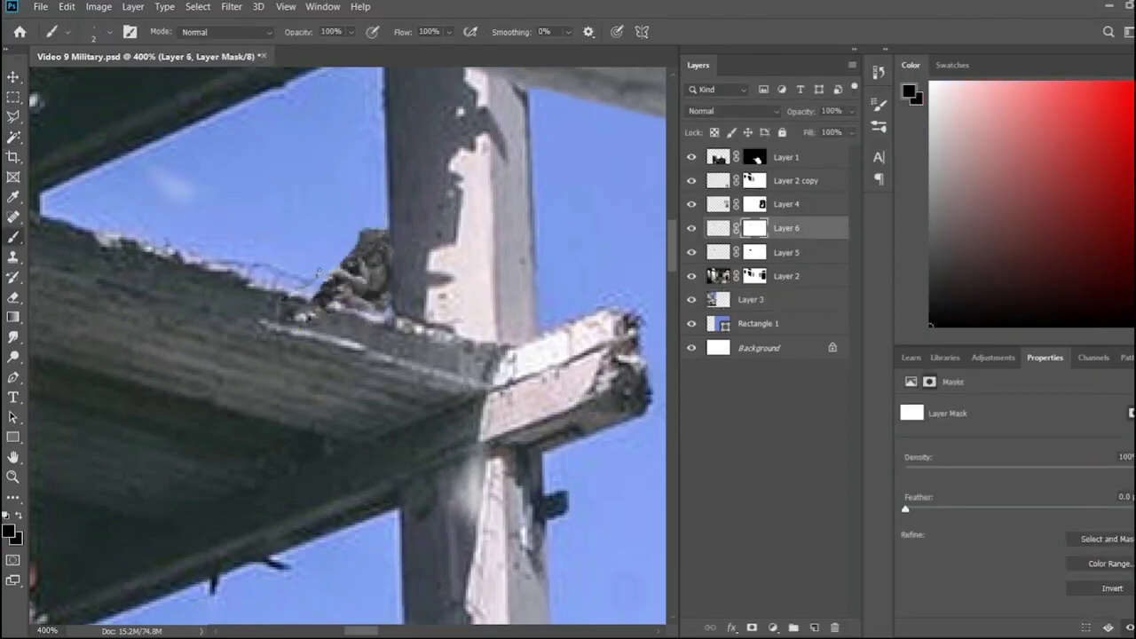
pyautogui.hotkey('ctrl', '-')
pyautogui.hotkey('ctrl', '-')
pyautogui.hotkey('ctrl', '-')
pyautogui.hotkey('ctrl', '-')
pyautogui.hotkey('ctrl', '-')
pyautogui.hotkey('ctrl', '-')
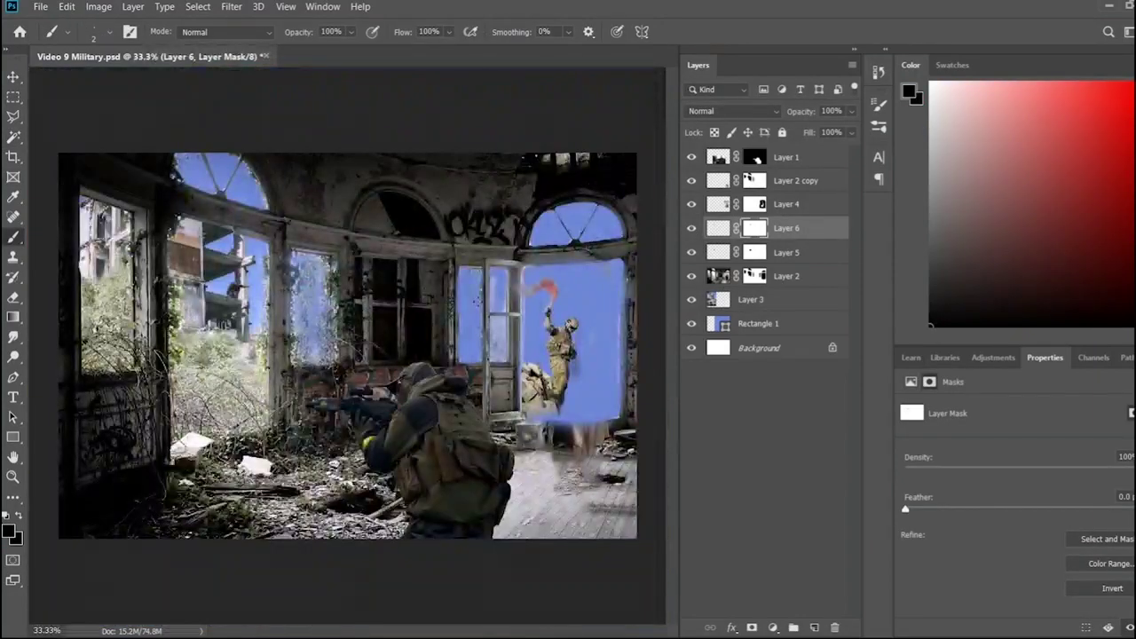
# - Add a Hue/Saturation adjustment with reduced saturation and lowered lightness to darken the scene
pyautogui.click(785, 157)
pyautogui.click(993, 357)
pyautogui.click(942, 417)
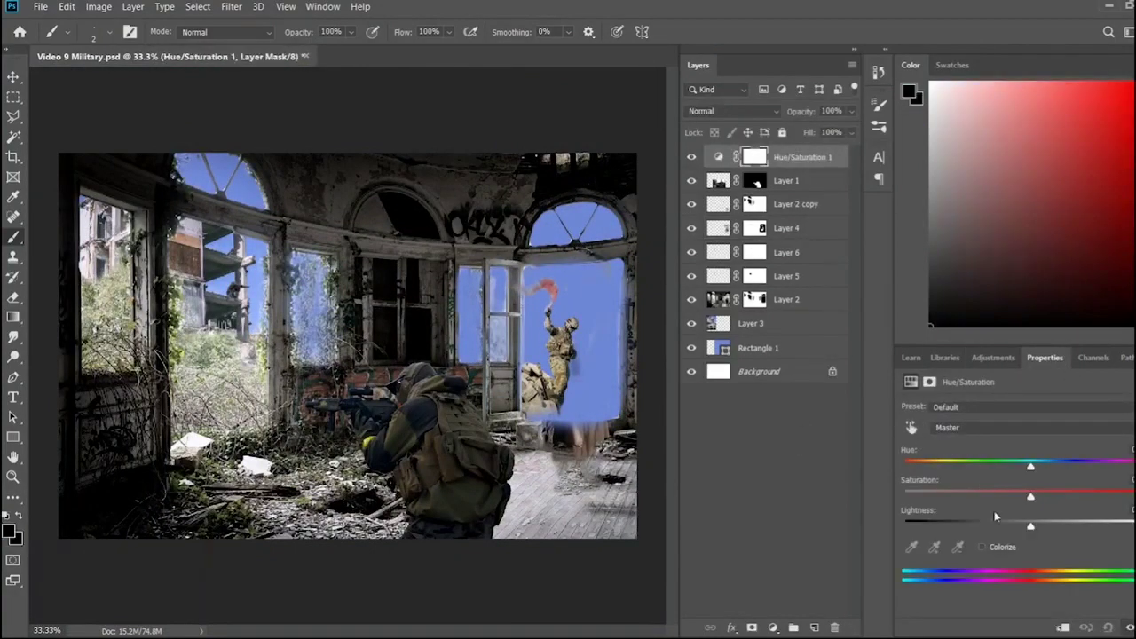
pyautogui.moveTo(1030, 526); pyautogui.dragTo(966, 525)
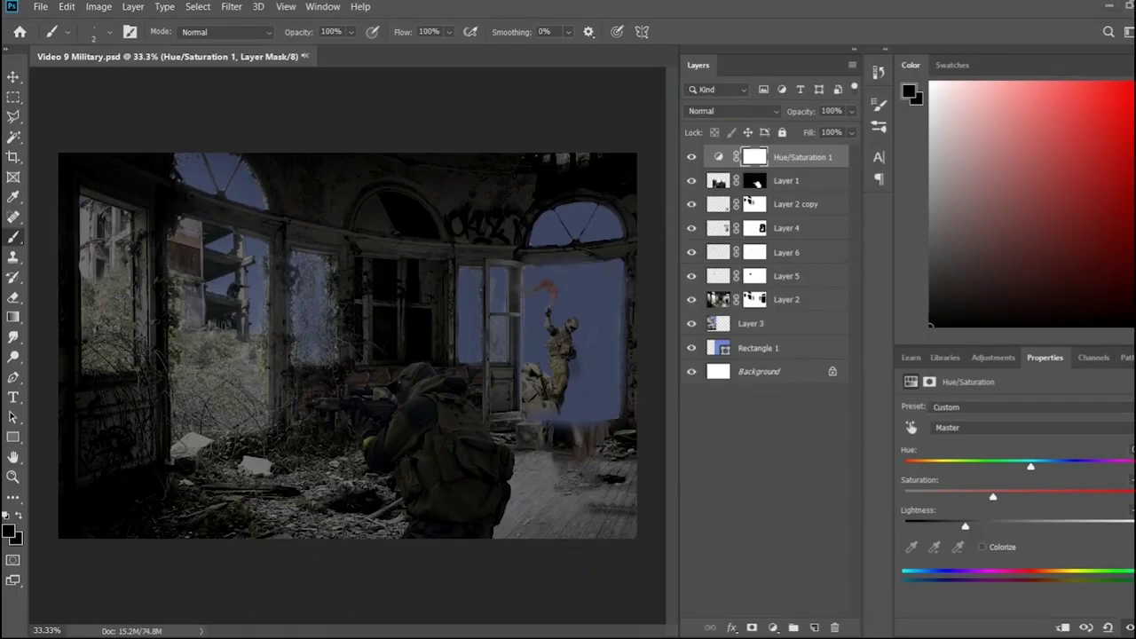
# - Paste the starry sky as Layer 7, scale it to cover the canvas, and move it below Layer 3
pyautogui.hotkey('ctrl', 'v')
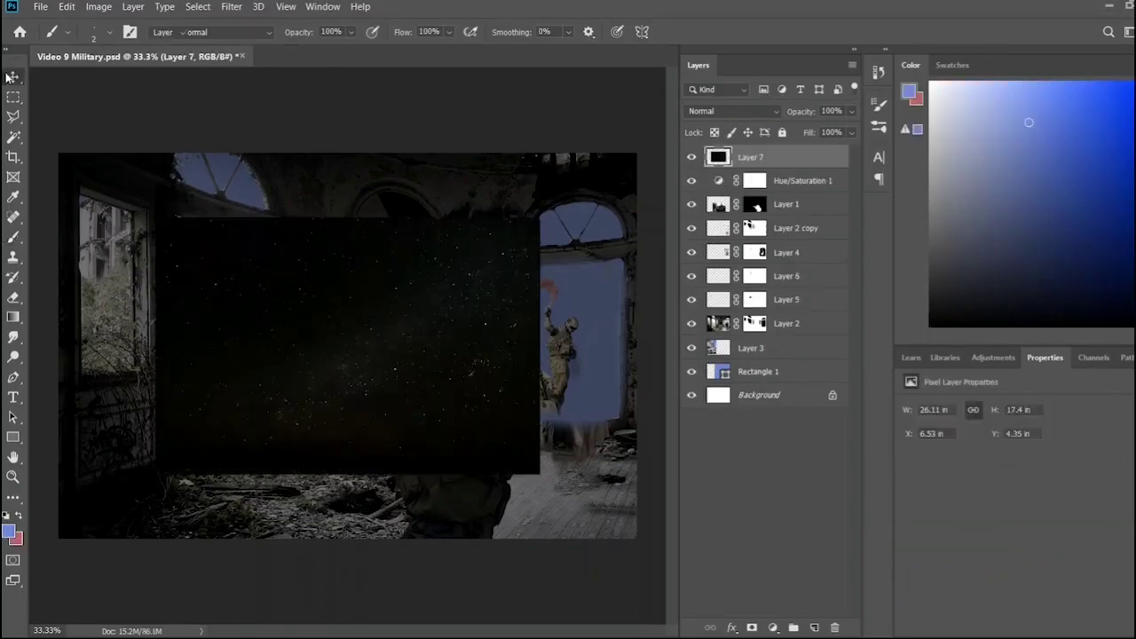
pyautogui.hotkey('ctrl', 't')
pyautogui.moveTo(431, 394); pyautogui.dragTo(644, 506)
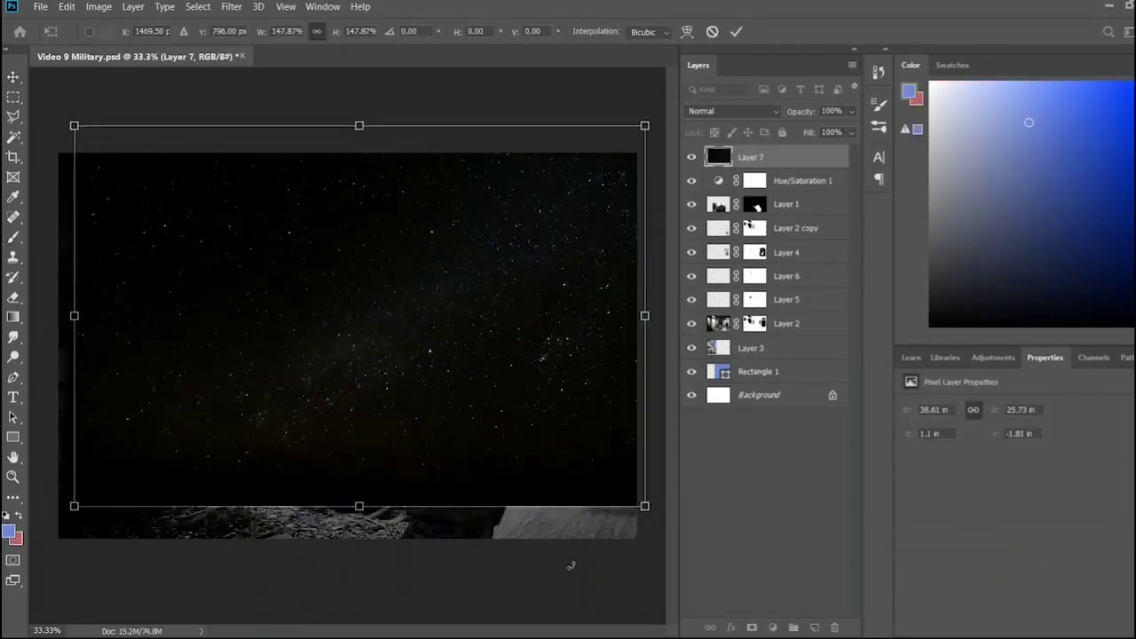
pyautogui.press('Return')
pyautogui.hotkey('ctrl', '[')
pyautogui.hotkey('ctrl', '[')
pyautogui.hotkey('ctrl', '[')
# - Add a layer mask to the room photo Layer 3
pyautogui.click(780, 323)
pyautogui.press('space')
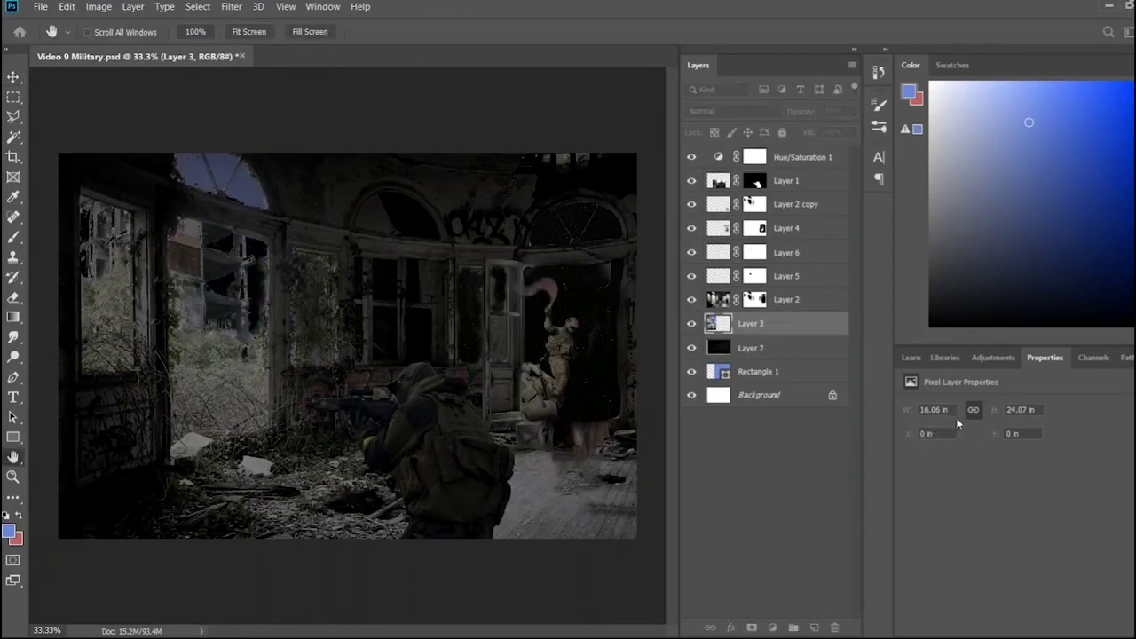
pyautogui.press('v')
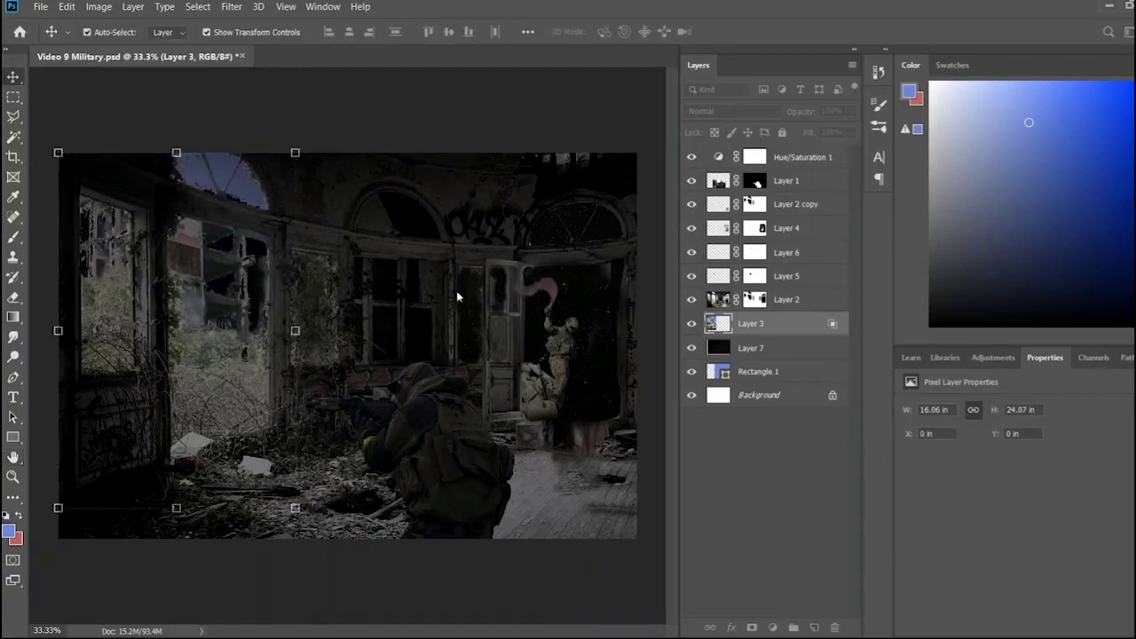
pyautogui.click(752, 628)
# - Paint black on Layer 3's mask to hide the blue sky in the upper-left arch and left window frame
pyautogui.press('b')
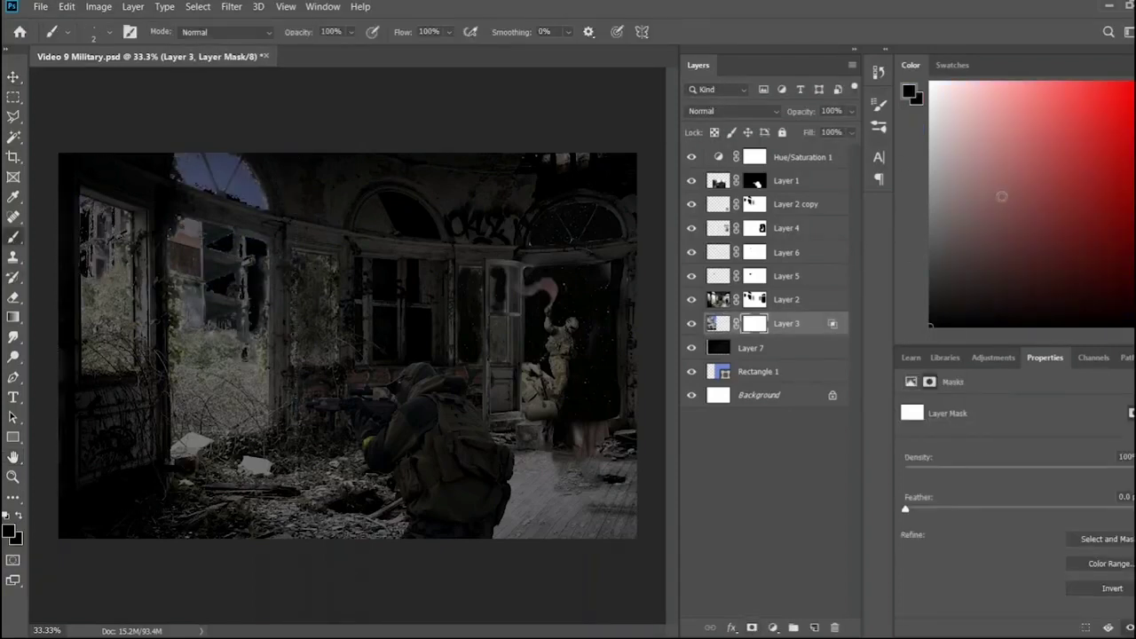
pyautogui.moveTo(182, 182); pyautogui.dragTo(280, 165)
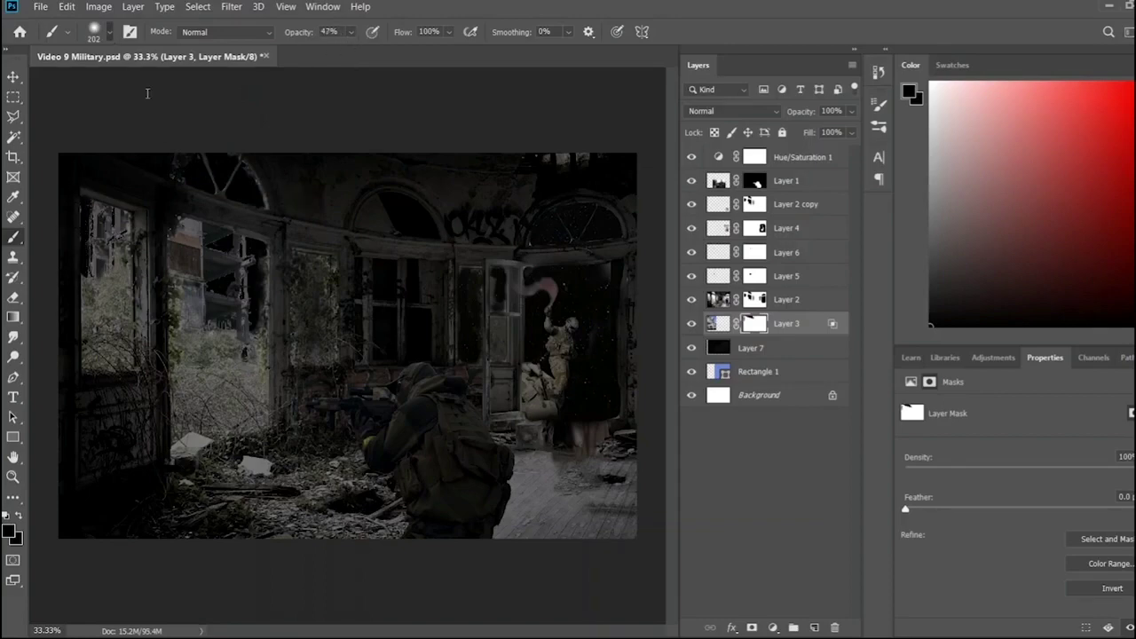
pyautogui.moveTo(73, 213); pyautogui.dragTo(80, 271)
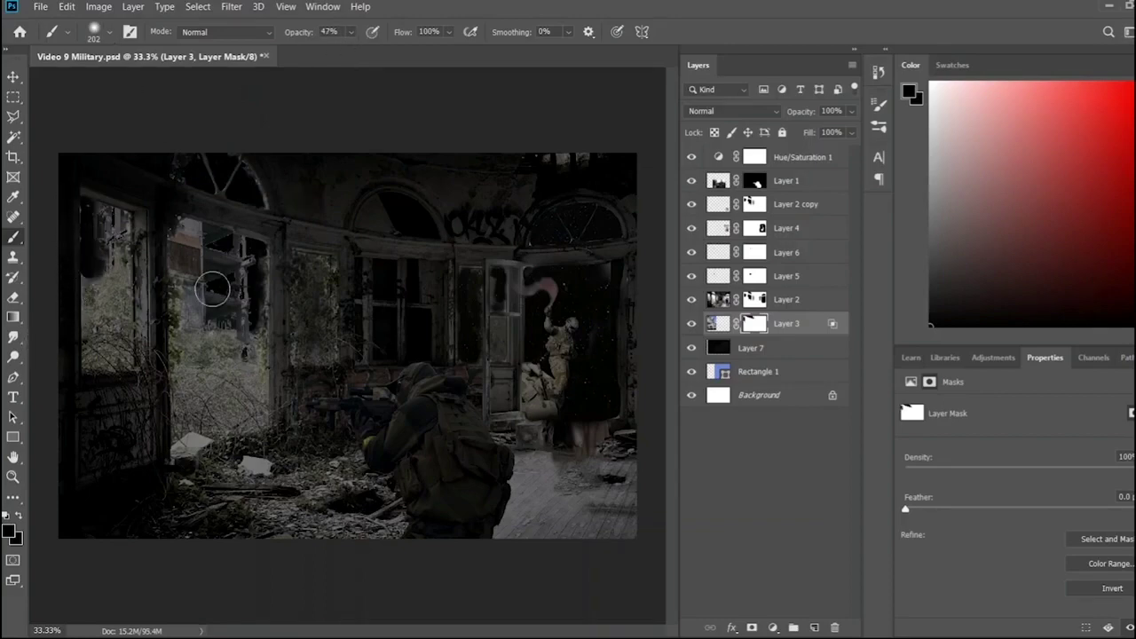
pyautogui.scroll(5, 212, 288)
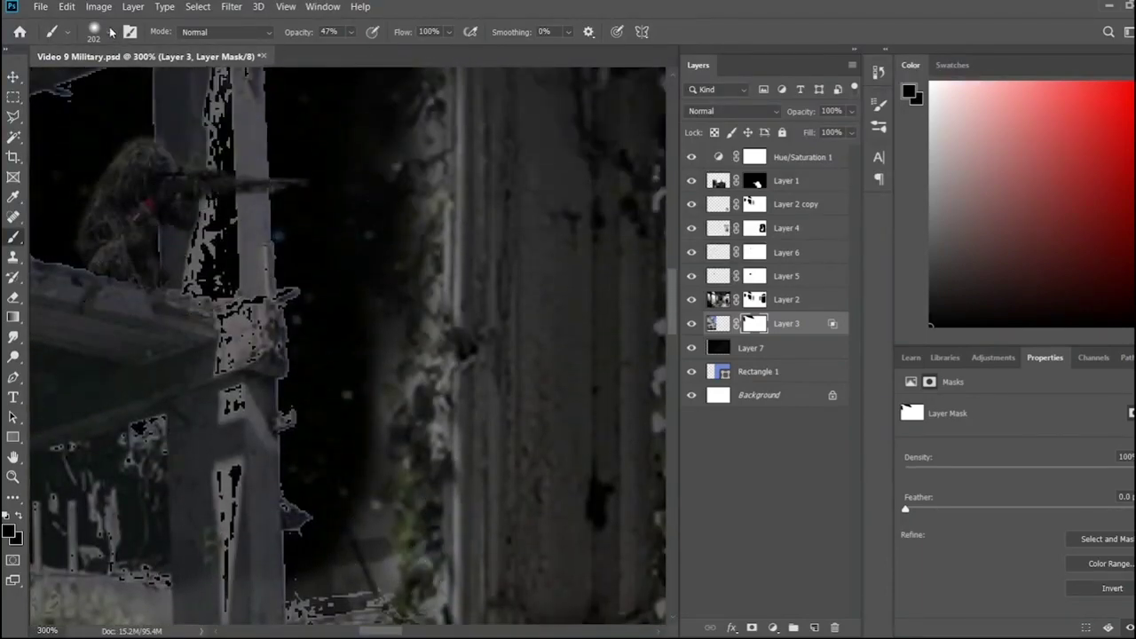
pyautogui.press('[')
pyautogui.press('[')
pyautogui.press('[')
# - With a smaller brush, mask out the light speckles along the window edges and beams
pyautogui.moveTo(314, 440)
pyautogui.mouseDown()
pyautogui.moveTo(292, 589)
pyautogui.moveTo(292, 349)
pyautogui.mouseUp()
pyautogui.scroll(3, 288, 293)
pyautogui.moveTo(284, 203); pyautogui.dragTo(274, 234)
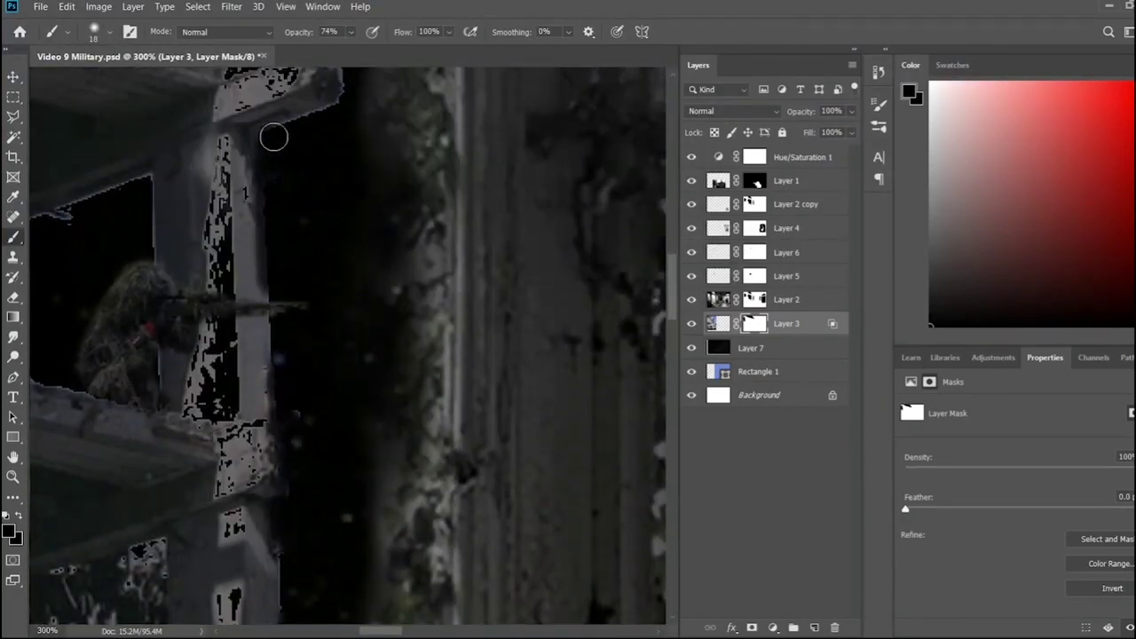
pyautogui.scroll(4, 329, 228)
pyautogui.scroll(1, 251, 257)
pyautogui.scroll(4, 250, 257)
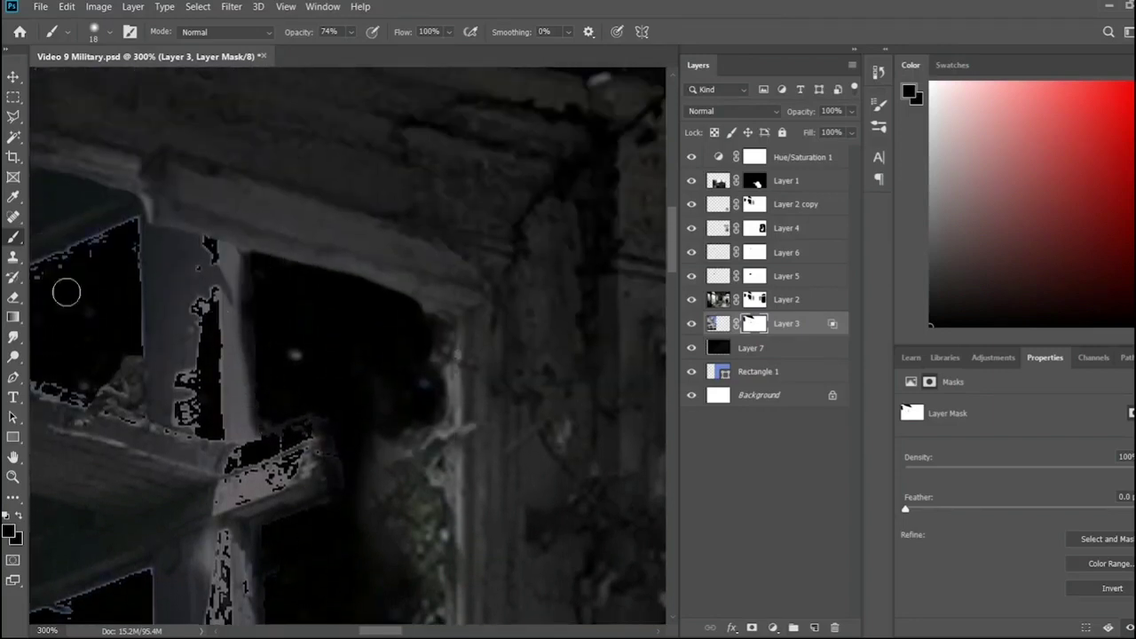
pyautogui.hscroll(-6, 66, 292)
pyautogui.moveTo(380, 239)
pyautogui.mouseDown()
pyautogui.moveTo(403, 332)
pyautogui.moveTo(304, 381)
pyautogui.moveTo(494, 403)
pyautogui.mouseUp()
pyautogui.scroll(-4, 347, 500)
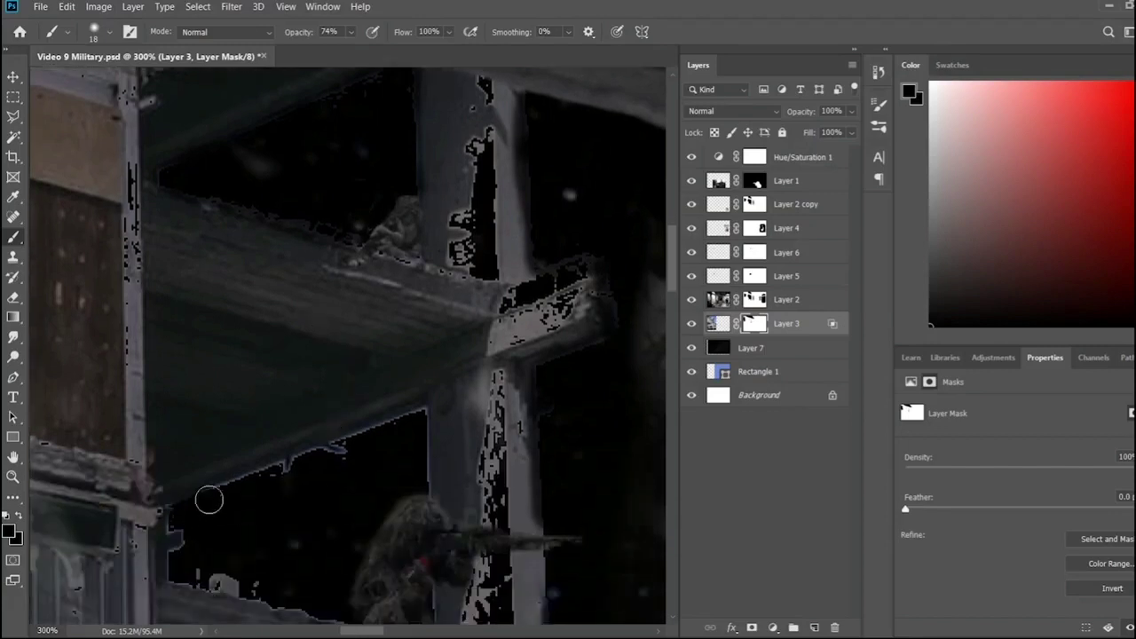
pyautogui.moveTo(178, 528)
pyautogui.mouseDown()
pyautogui.moveTo(258, 583)
pyautogui.moveTo(341, 613)
pyautogui.mouseUp()
pyautogui.scroll(-3, 332, 488)
pyautogui.hotkey('ctrl', '-')
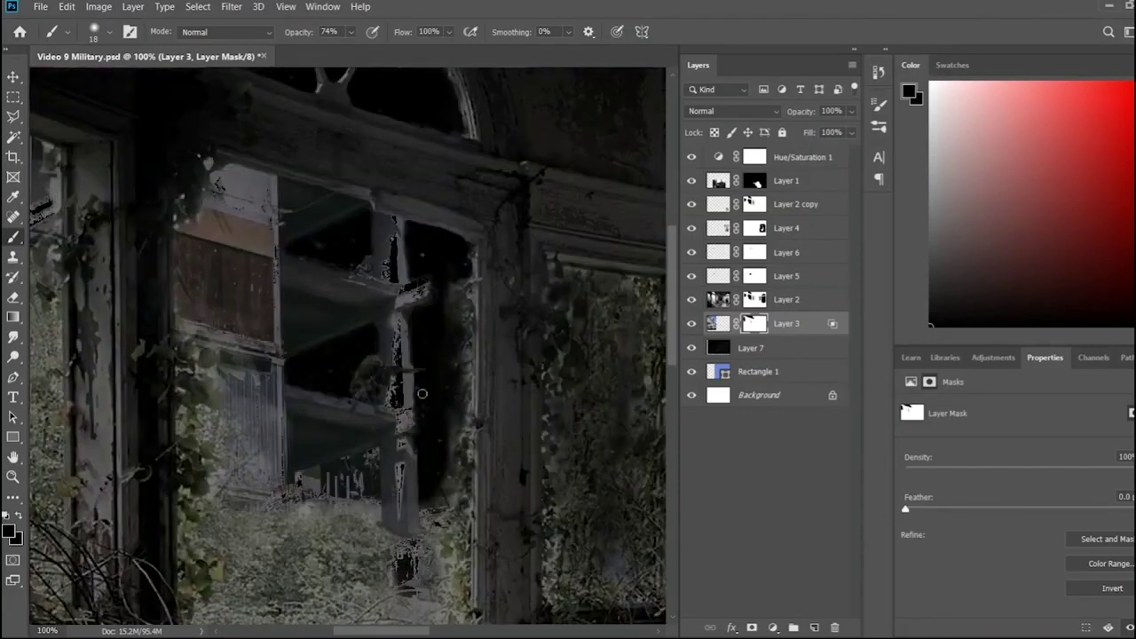
pyautogui.hscroll(-5, 532, 276)
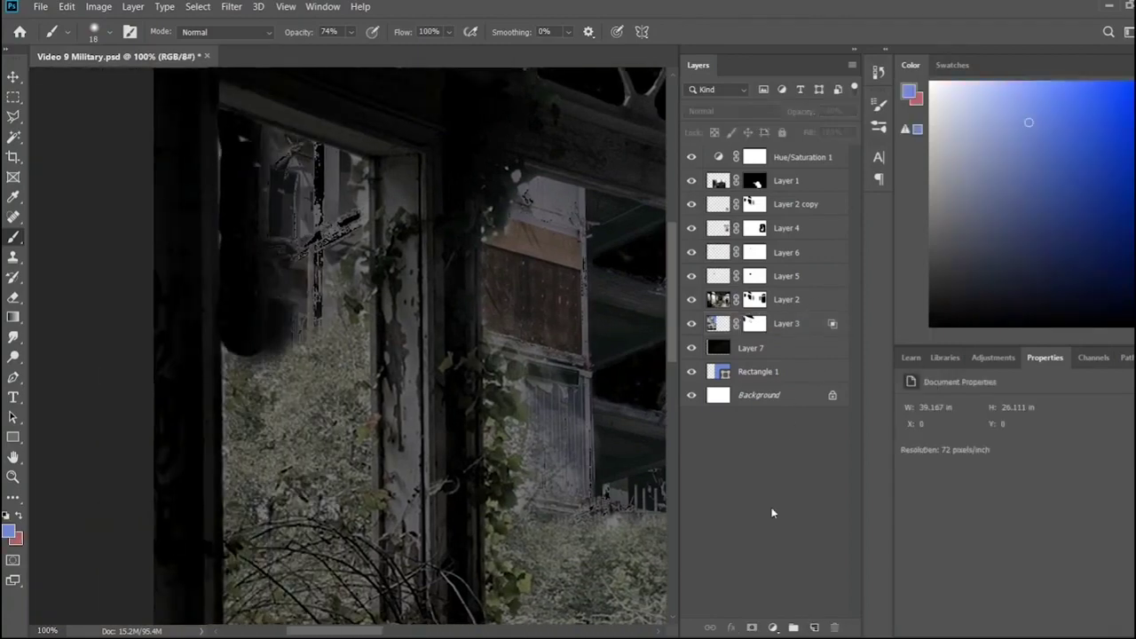
# - Add Layer 8 and paint soft black shading with an enlarged brush along the left window edge and wall
pyautogui.click(814, 627)
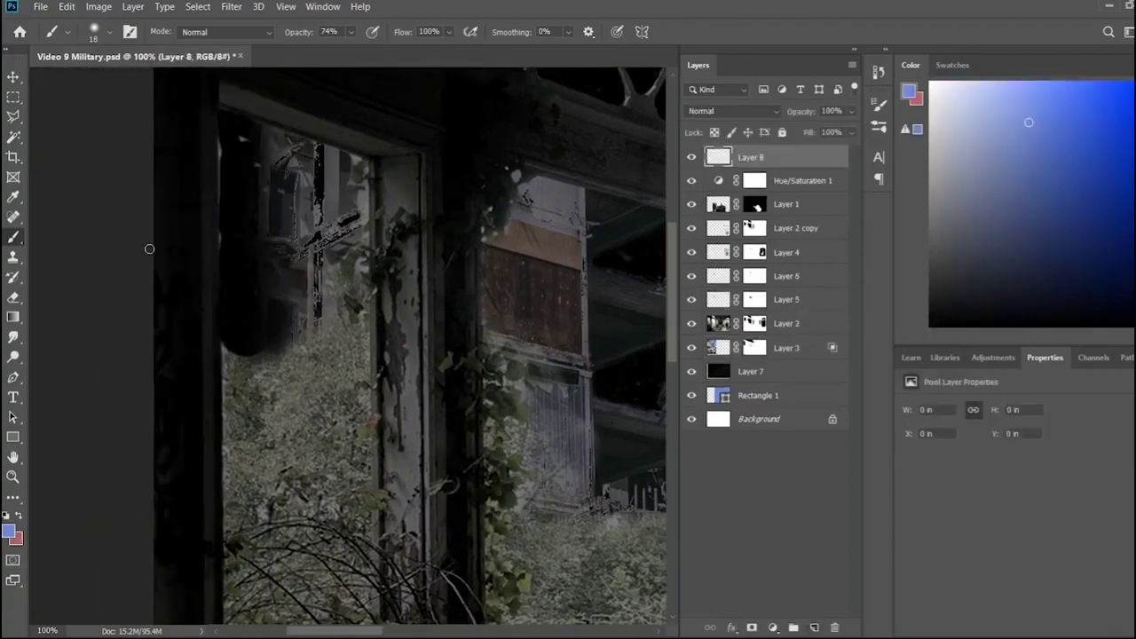
pyautogui.moveTo(221, 174); pyautogui.dragTo(221, 133)
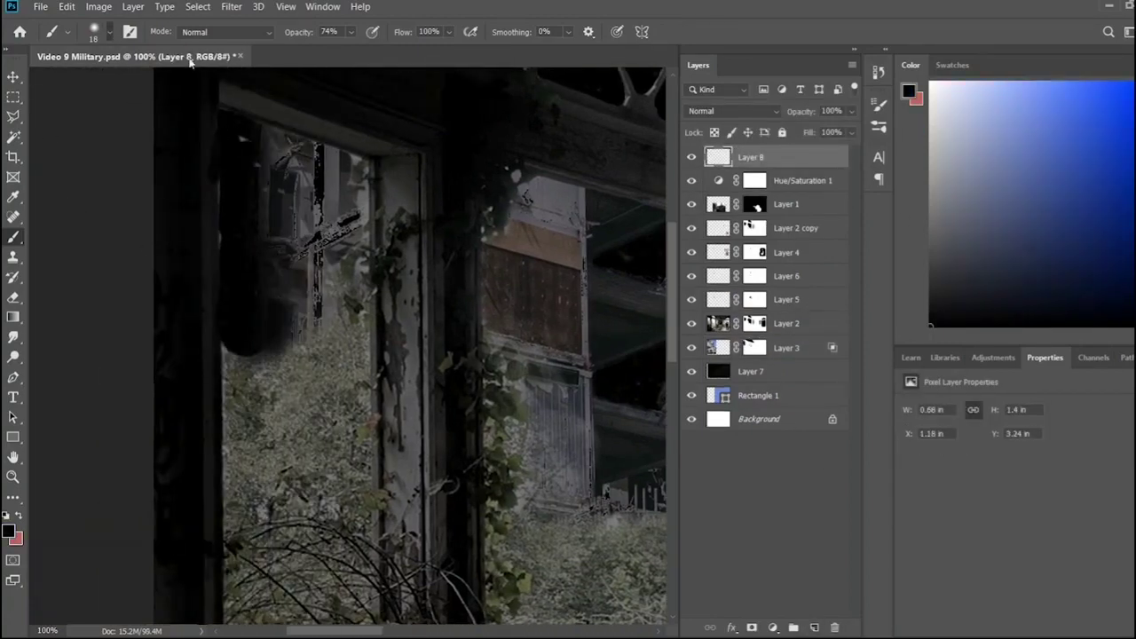
pyautogui.press(']')
pyautogui.press(']')
pyautogui.press(']')
pyautogui.moveTo(229, 347)
pyautogui.mouseDown()
pyautogui.moveTo(240, 266)
pyautogui.moveTo(233, 415)
pyautogui.mouseUp()
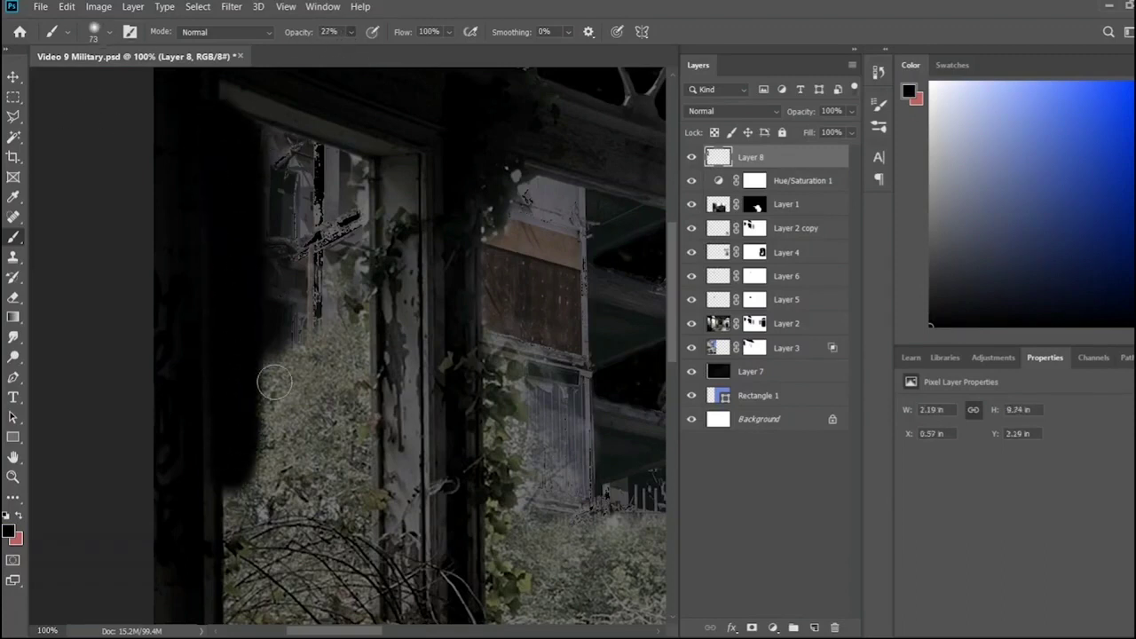
pyautogui.moveTo(274, 382); pyautogui.dragTo(233, 568)
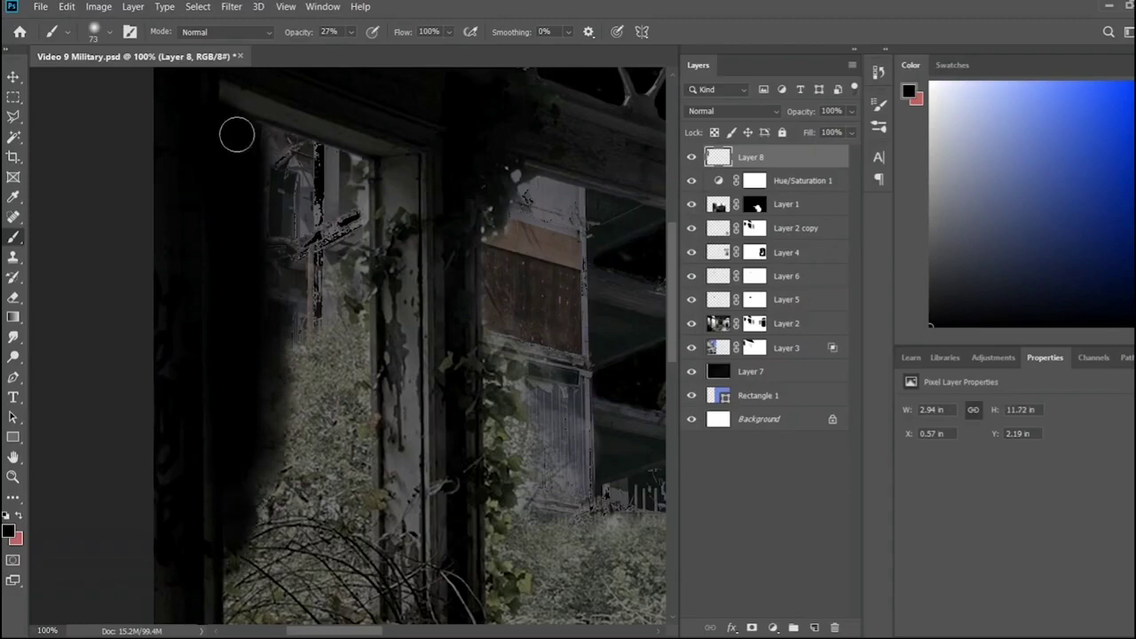
pyautogui.moveTo(237, 135); pyautogui.dragTo(266, 559)
pyautogui.hotkey('ctrl', '-')
pyautogui.hotkey('ctrl', '-')
pyautogui.hotkey('ctrl', '-')
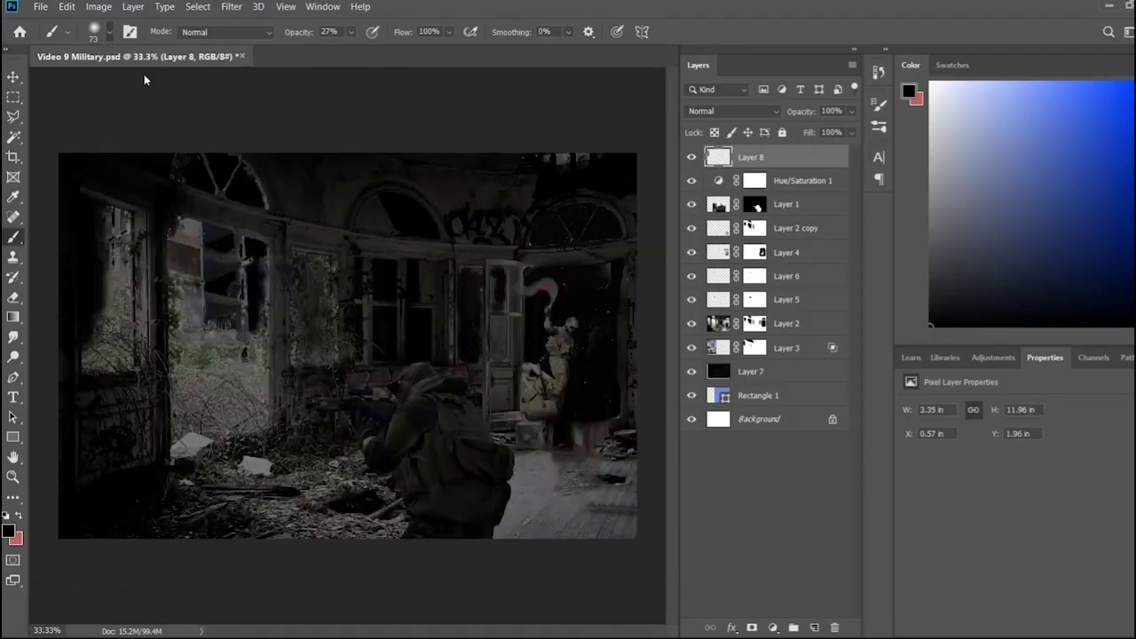
pyautogui.moveTo(93, 363); pyautogui.dragTo(105, 310)
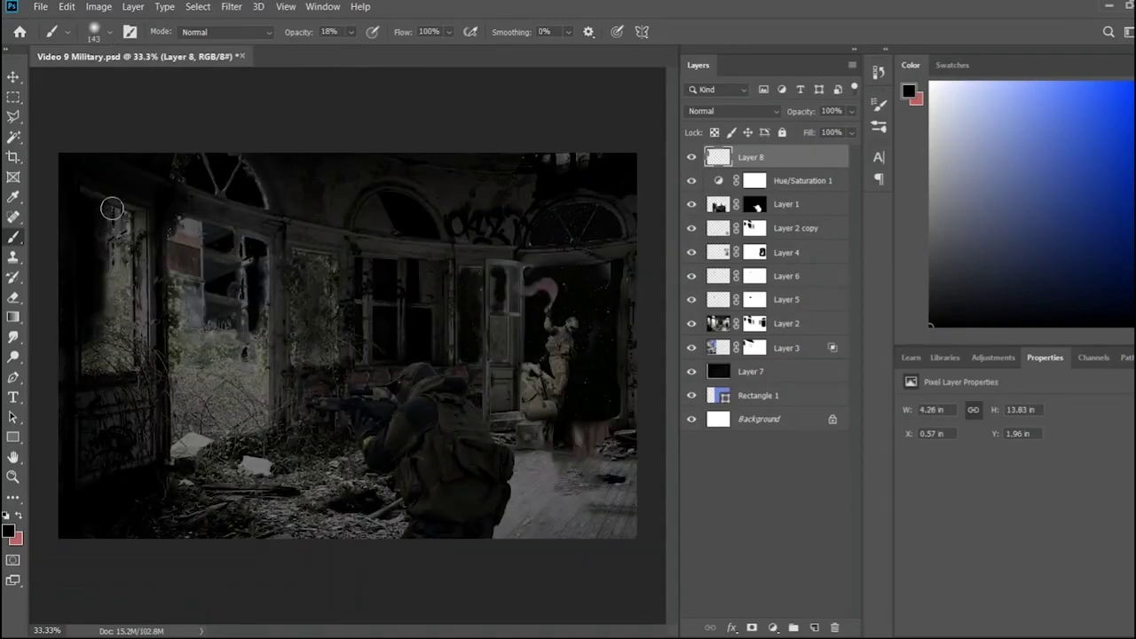
pyautogui.moveTo(111, 208)
pyautogui.mouseDown()
pyautogui.moveTo(116, 292)
pyautogui.moveTo(109, 237)
pyautogui.moveTo(107, 332)
pyautogui.moveTo(87, 347)
pyautogui.moveTo(127, 223)
pyautogui.moveTo(127, 293)
pyautogui.moveTo(108, 270)
pyautogui.mouseUp()
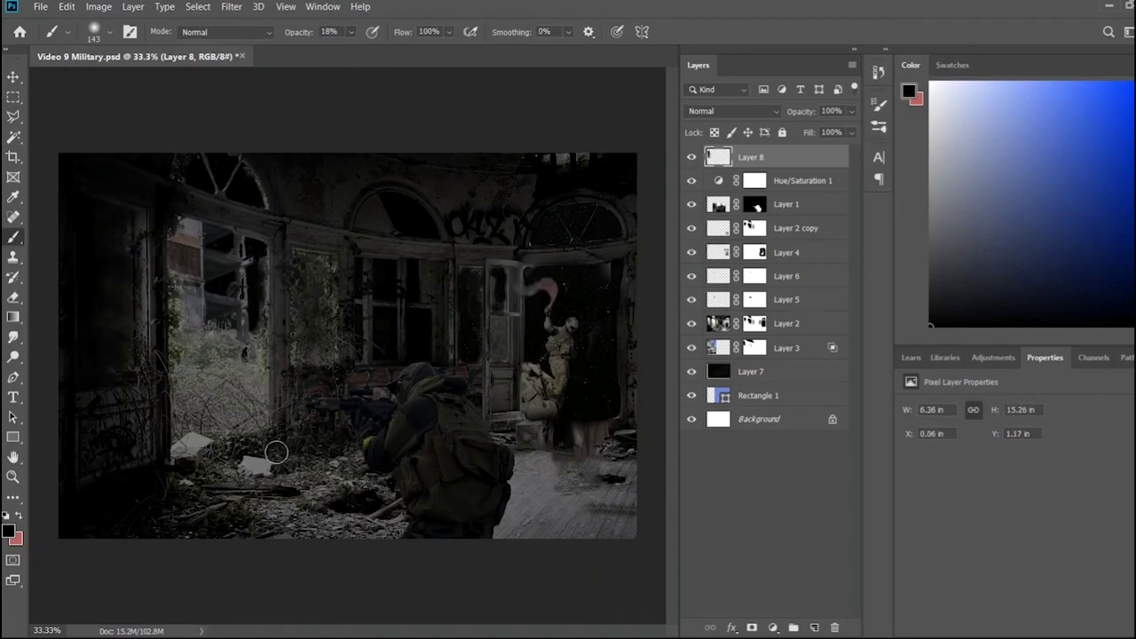
pyautogui.click(755, 323)
# - Add a Hue/Saturation 2 adjustment above Layer 3 with Lightness lowered
pyautogui.hotkey('ctrl', '+')
pyautogui.hotkey('ctrl', '+')
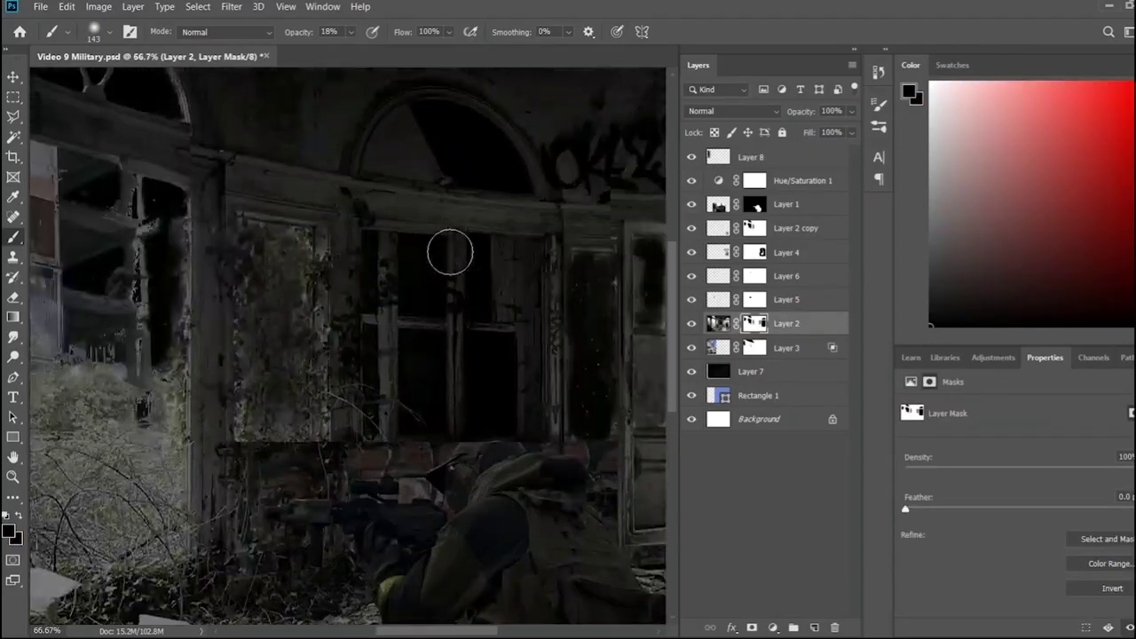
pyautogui.scroll(3, 451, 254)
pyautogui.hotkey('ctrl', '-')
pyautogui.hotkey('ctrl', '-')
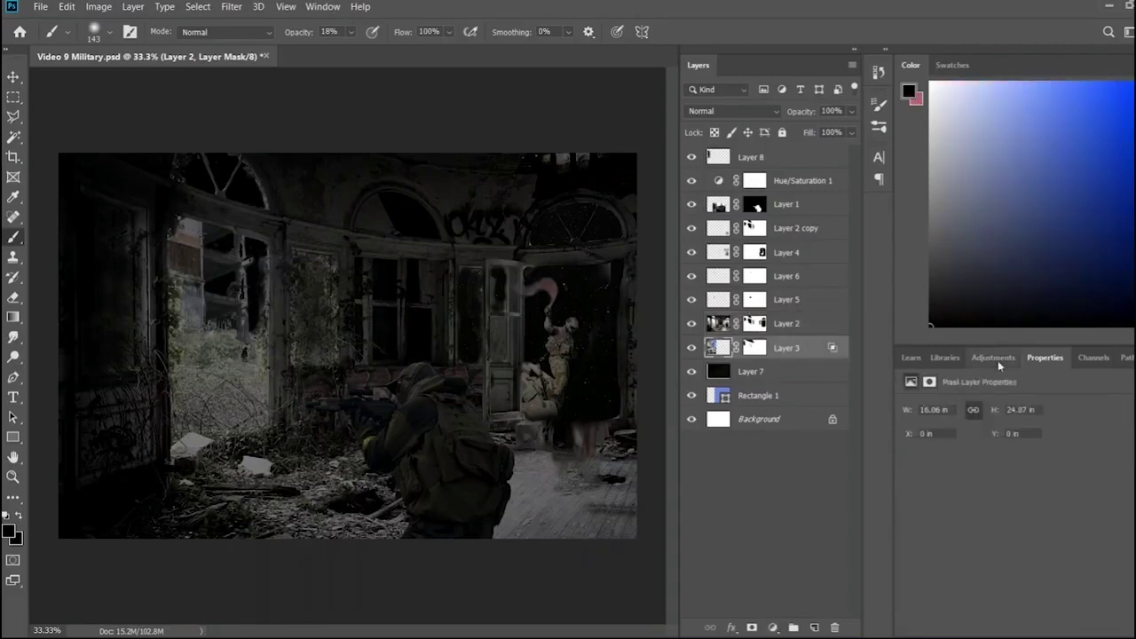
pyautogui.moveTo(1030, 523); pyautogui.dragTo(946, 528)
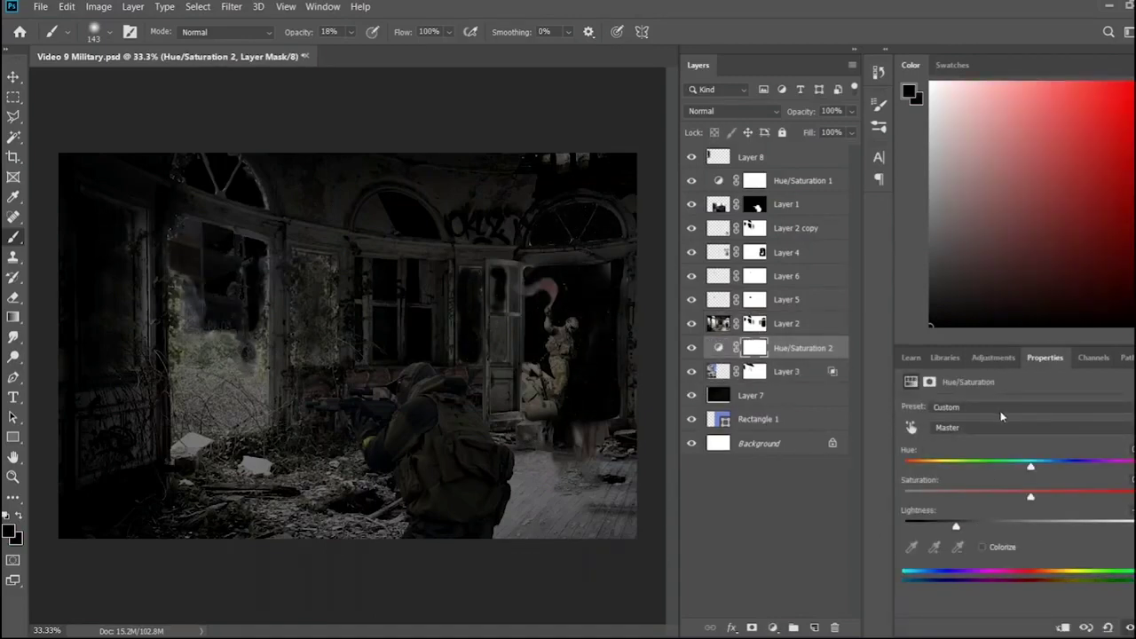
# - Toggle Layer 8 and Hue/Saturation 1 visibility to compare their darkening
pyautogui.click(751, 395)
pyautogui.click(751, 157)
pyautogui.click(692, 157)
pyautogui.click(691, 157)
pyautogui.click(691, 157)
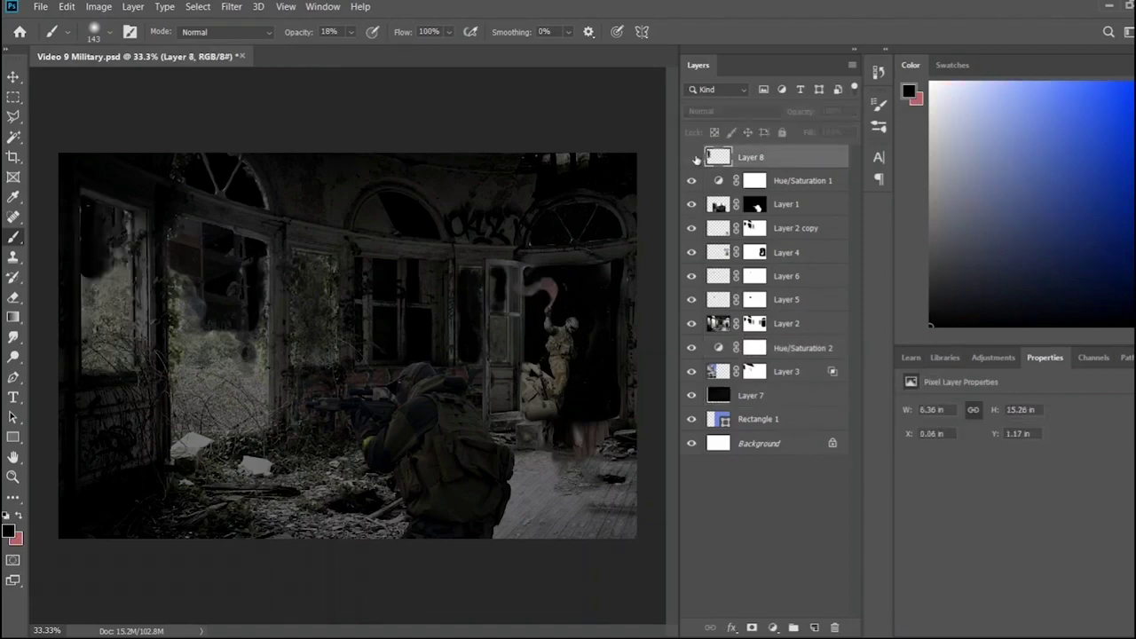
pyautogui.click(692, 157)
pyautogui.click(691, 180)
pyautogui.click(691, 181)
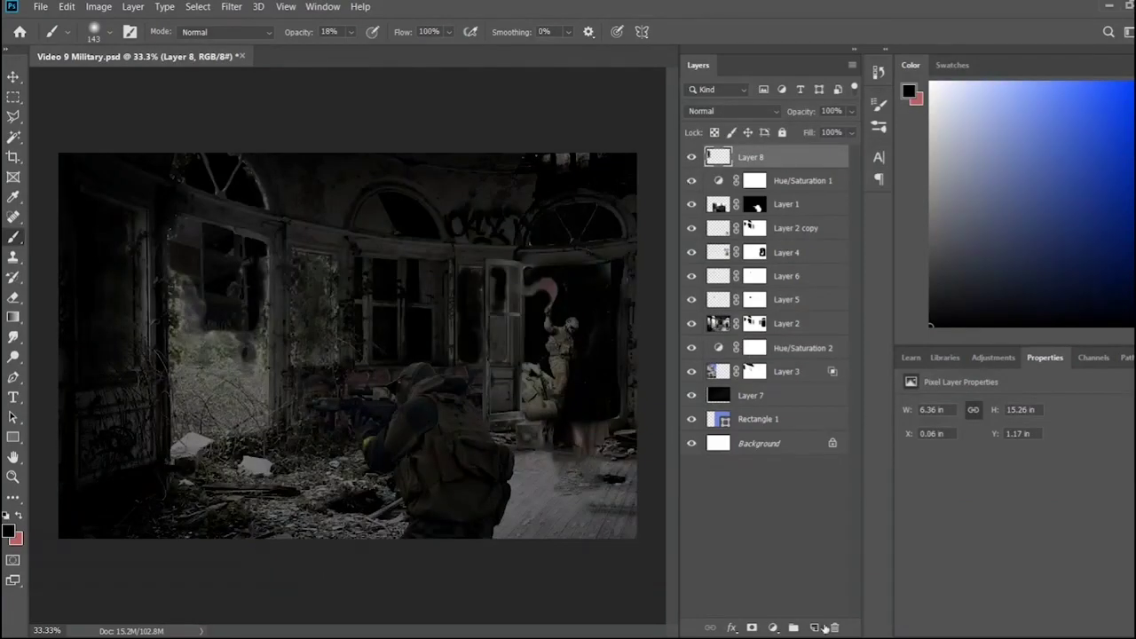
# - Add Layer 9 and paint soft black at 15% opacity over the lower-right floor
pyautogui.click(815, 628)
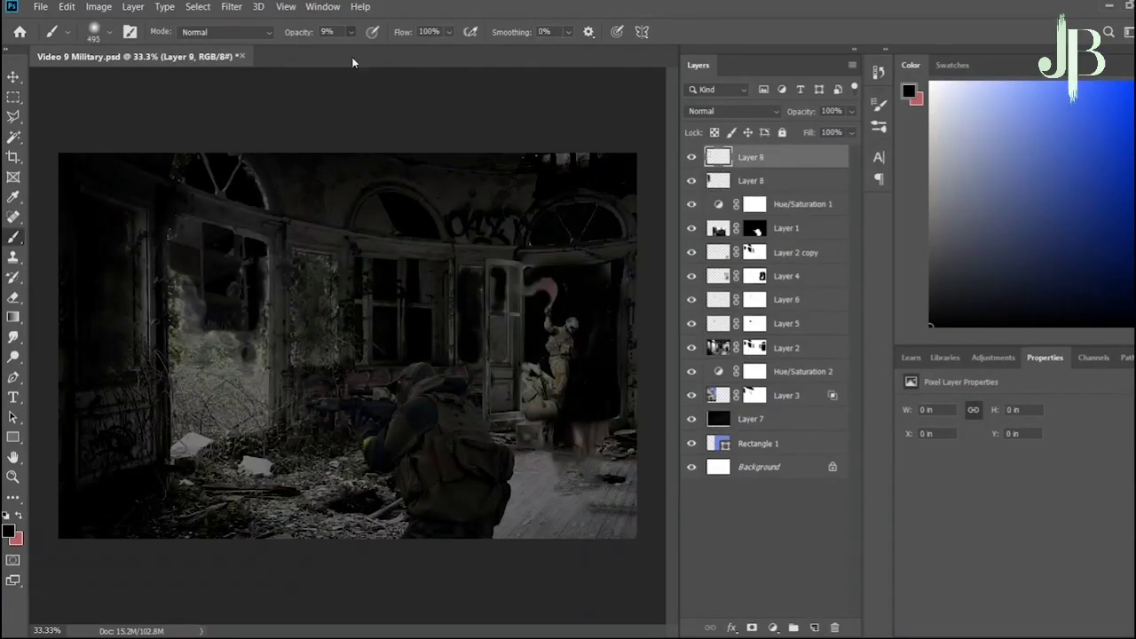
pyautogui.press('1')
pyautogui.press('5')
pyautogui.moveTo(647, 539)
pyautogui.mouseDown()
pyautogui.moveTo(582, 479)
pyautogui.moveTo(228, 545)
pyautogui.moveTo(292, 481)
pyautogui.moveTo(254, 398)
pyautogui.moveTo(178, 296)
pyautogui.moveTo(169, 322)
pyautogui.moveTo(256, 421)
pyautogui.moveTo(274, 248)
pyautogui.moveTo(178, 189)
pyautogui.mouseUp()
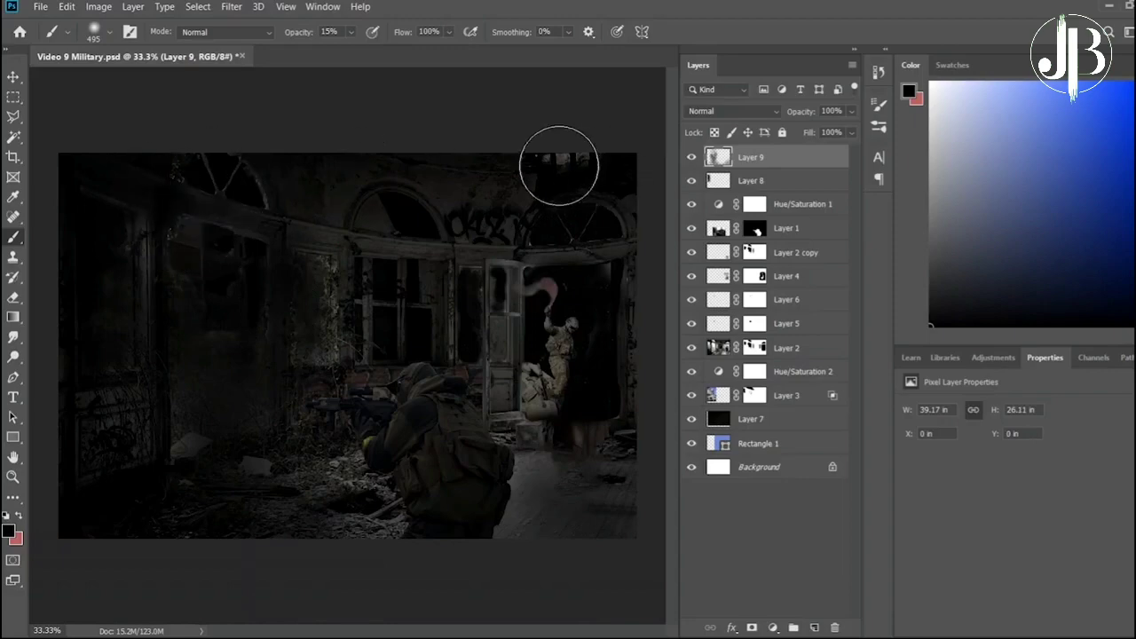
pyautogui.moveTo(625, 449)
pyautogui.mouseDown()
pyautogui.moveTo(578, 515)
pyautogui.moveTo(545, 510)
pyautogui.mouseUp()
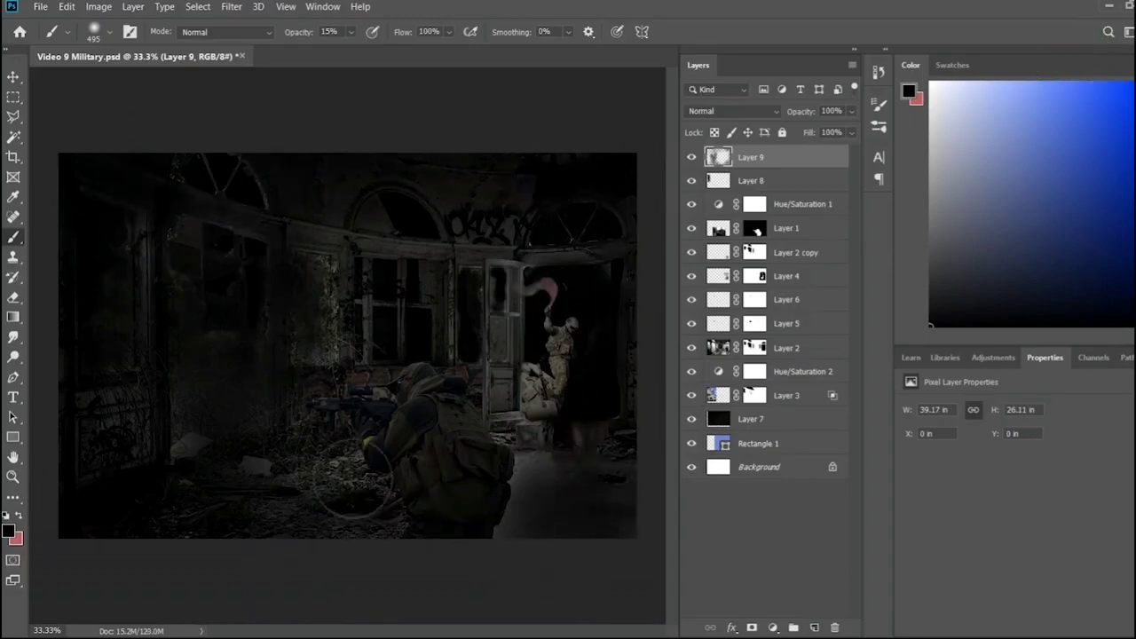
pyautogui.hotkey('ctrl', '-')
pyautogui.hotkey('ctrl', '-')
pyautogui.hotkey('ctrl', '-')
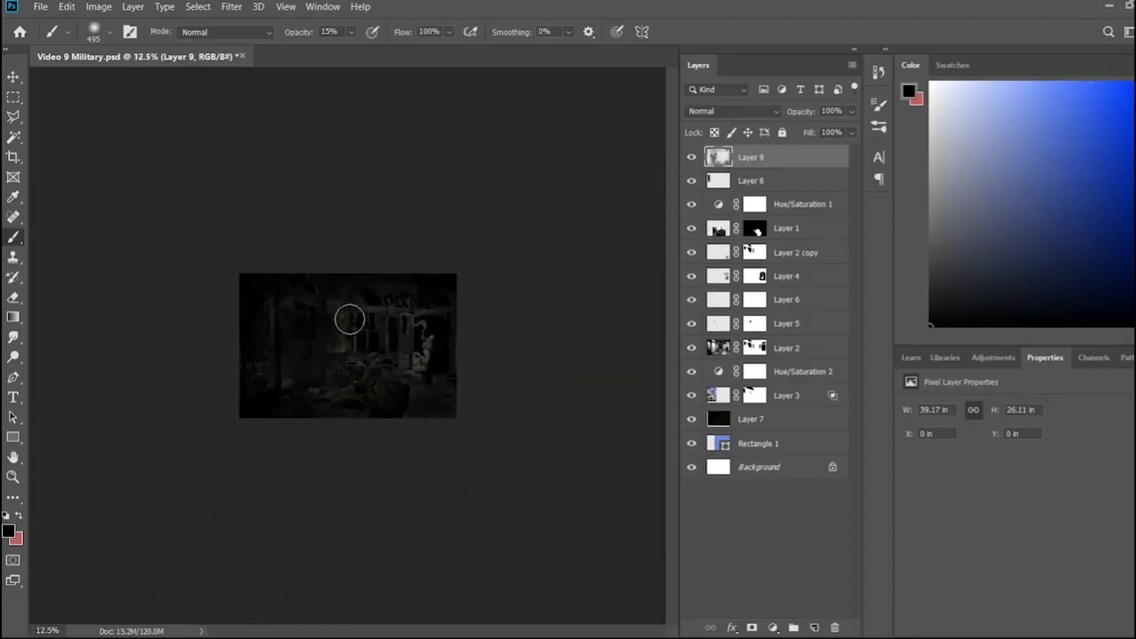
pyautogui.hotkey('ctrl', '+')
pyautogui.hotkey('ctrl', '+')
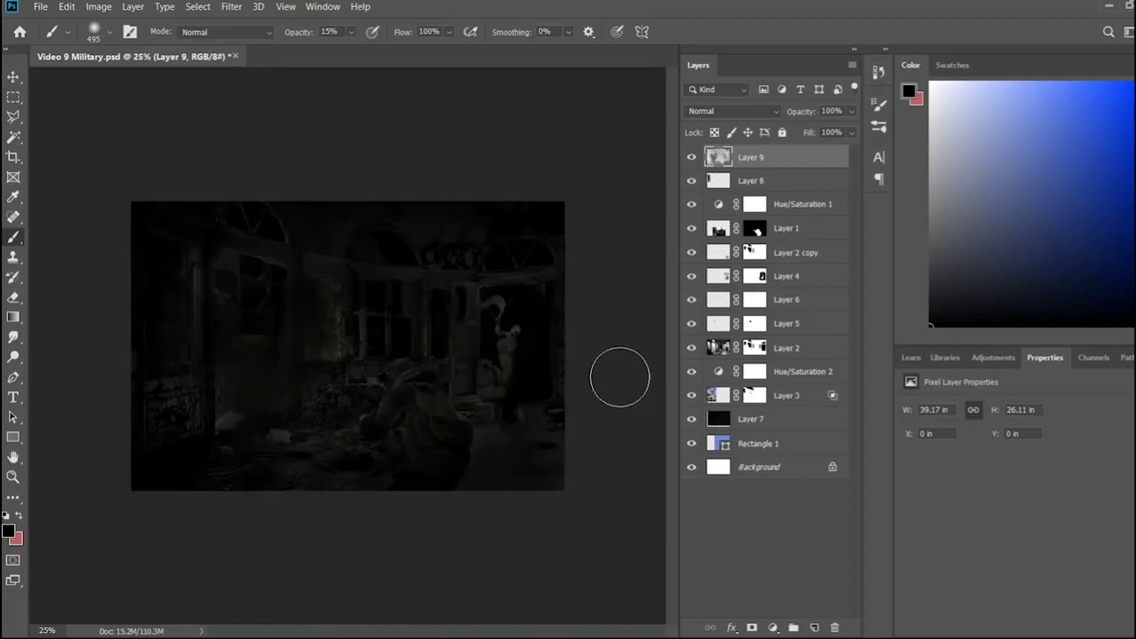
pyautogui.hotkey('ctrl', '+')
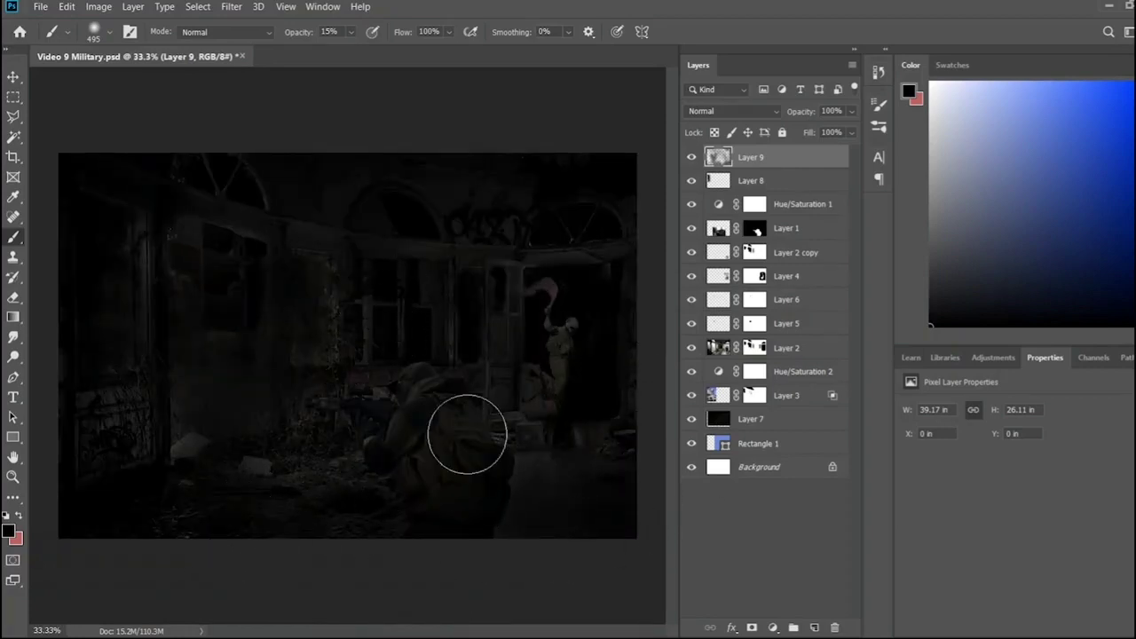
# - Touch up Layer 4's mask around the doorway, then deselect all layers
pyautogui.click(754, 276)
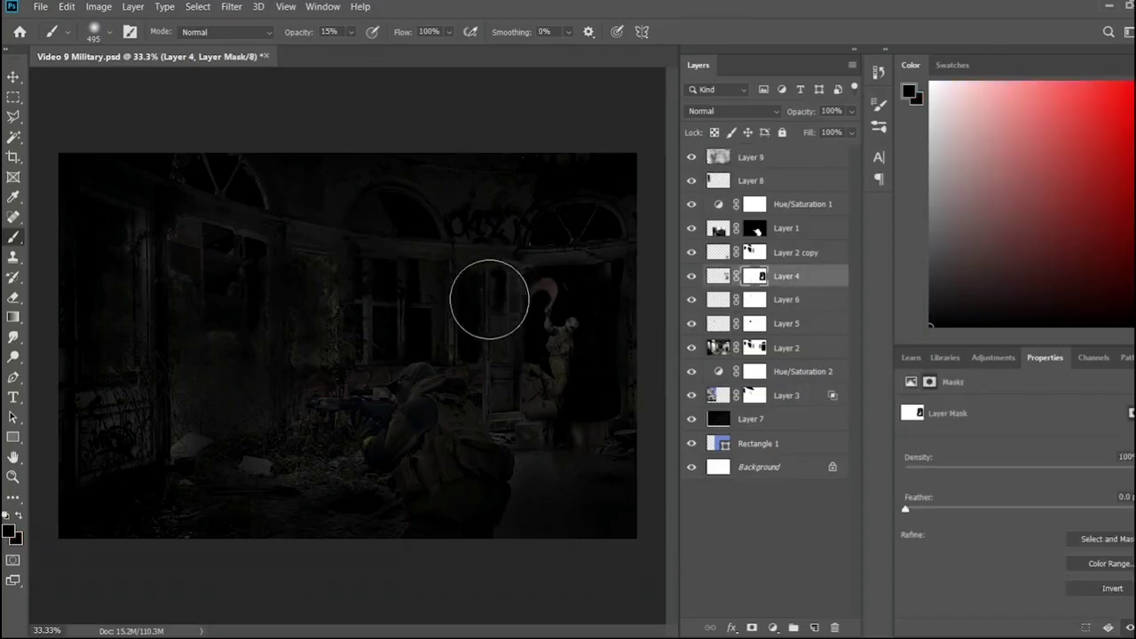
pyautogui.moveTo(489, 300)
pyautogui.mouseDown()
pyautogui.moveTo(489, 279)
pyautogui.moveTo(482, 287)
pyautogui.mouseUp()
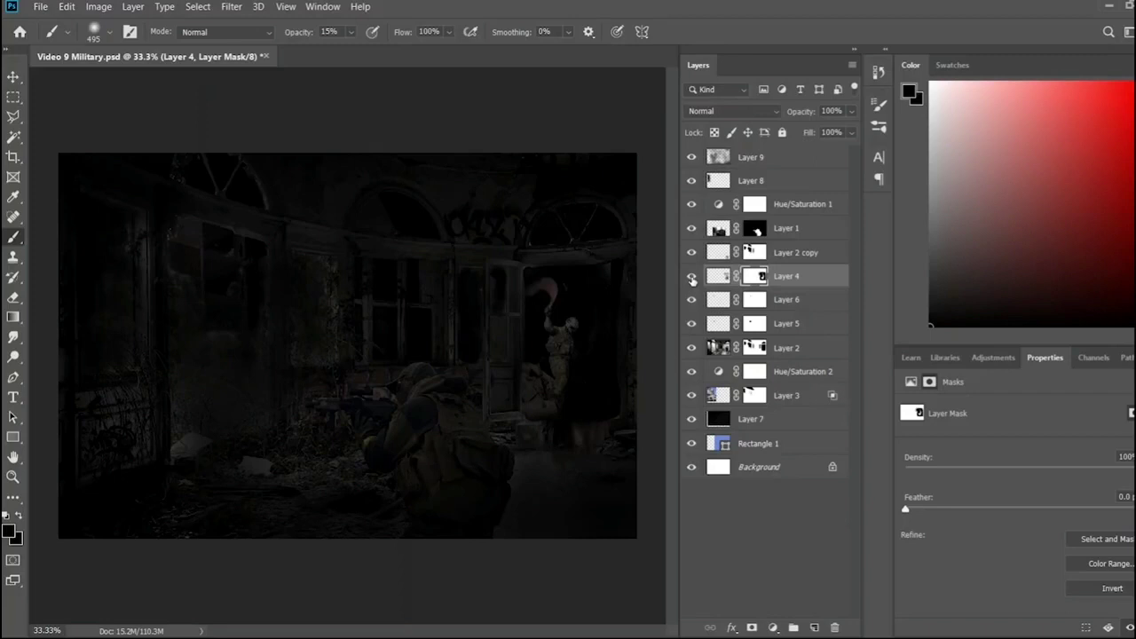
pyautogui.press('v')
pyautogui.click(332, 388)
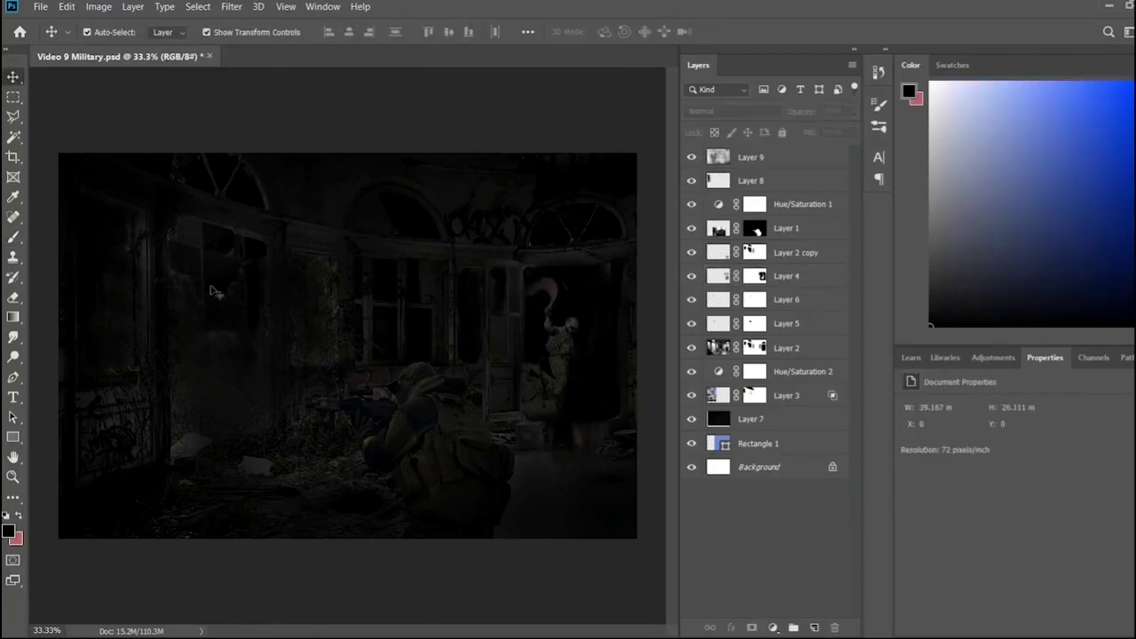
# - Zoom to 50% and resize the thin Rectangle 2 laser line with Free Transform
pyautogui.hotkey('ctrl', '+')
pyautogui.moveTo(213, 292); pyautogui.dragTo(628, 261)
pyautogui.press('u')
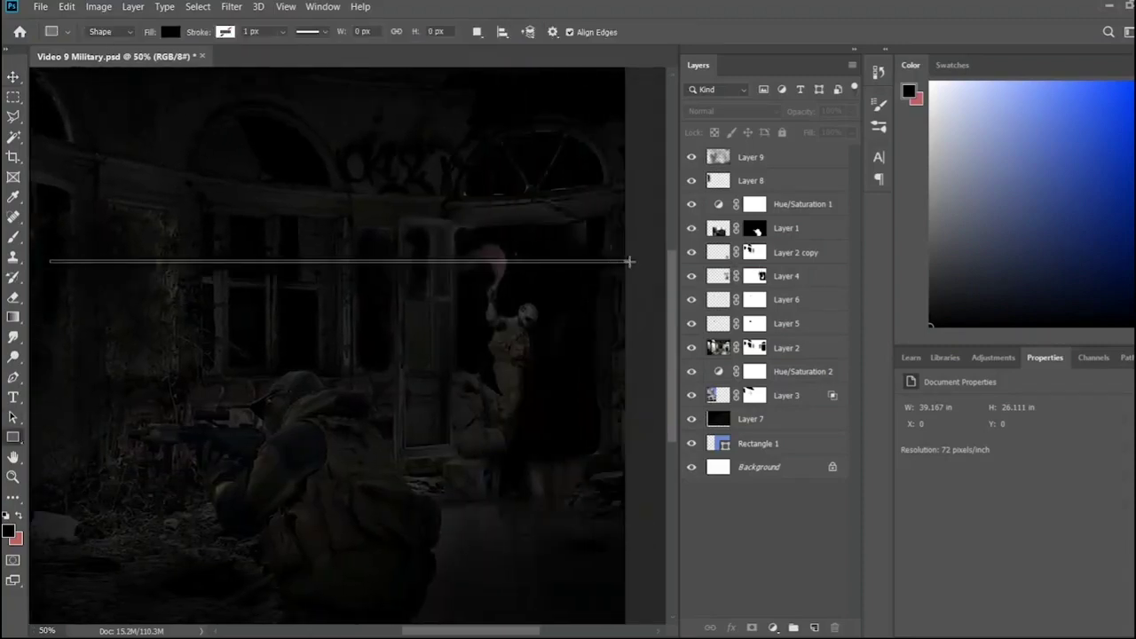
pyautogui.scroll(4, 347, 252)
pyautogui.scroll(4, 347, 252)
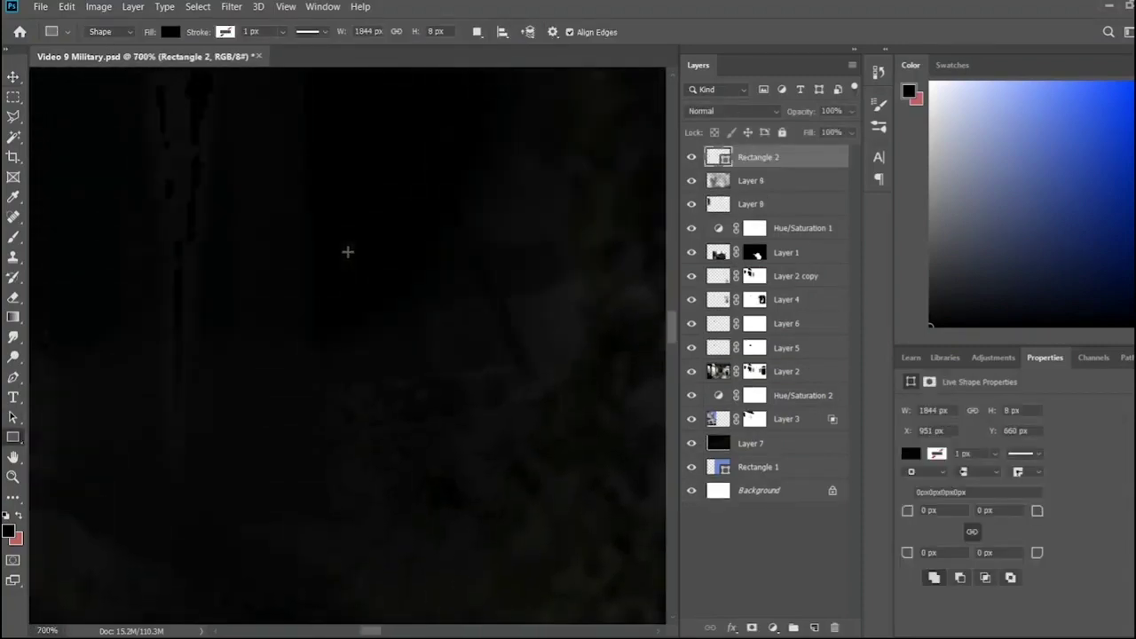
pyautogui.scroll(3, 424, 411)
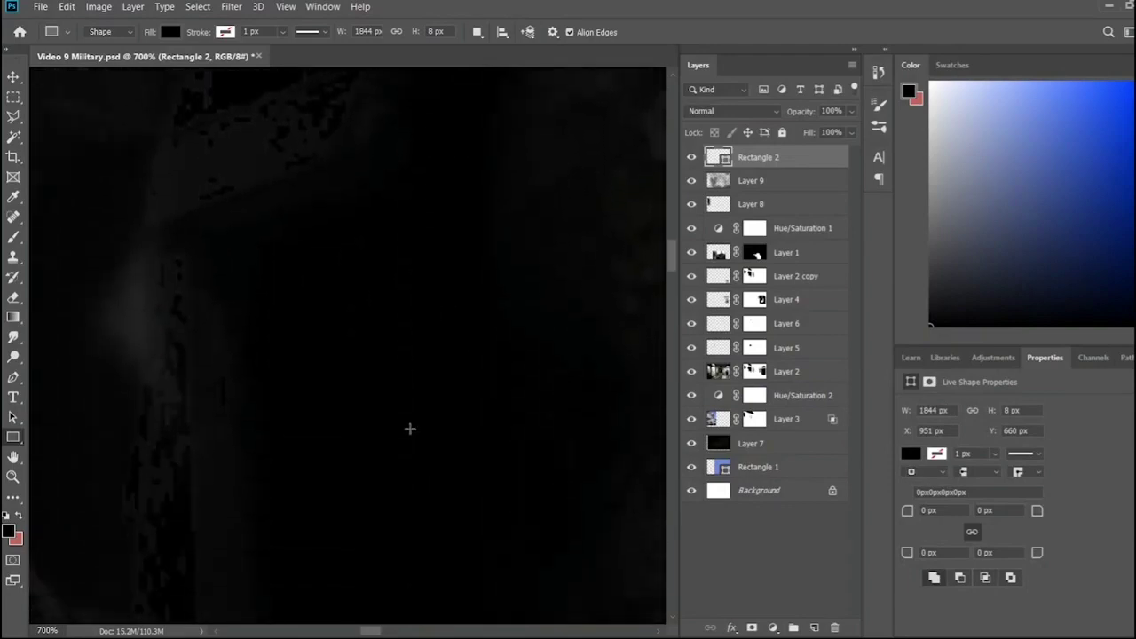
pyautogui.scroll(2, 410, 429)
pyautogui.hotkey('ctrl', 't')
pyautogui.scroll(-1, 411, 417)
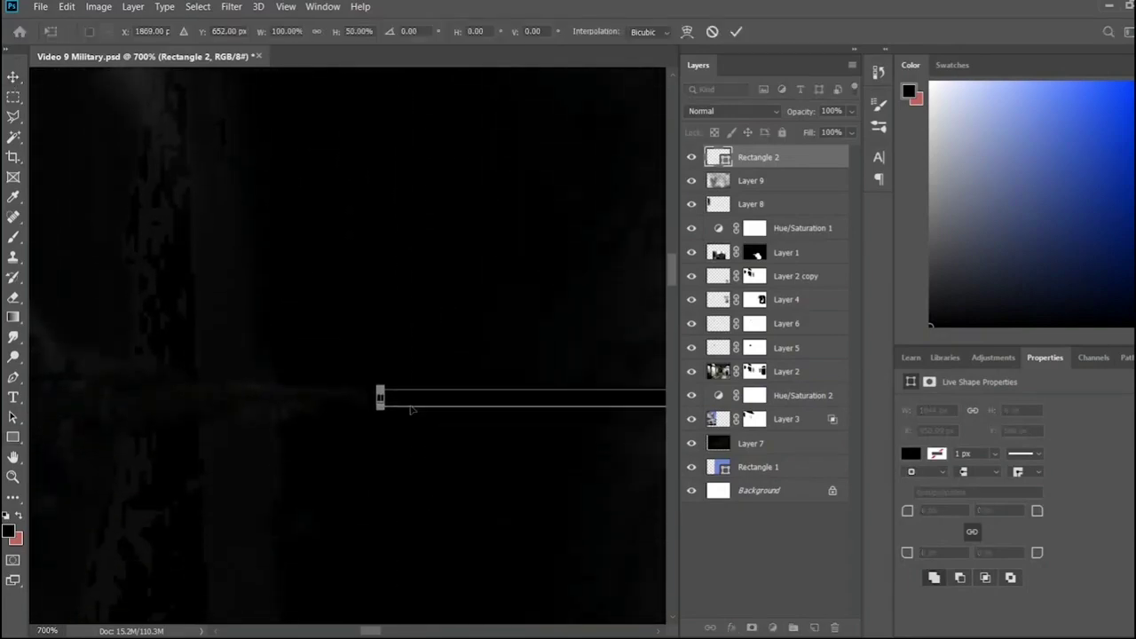
pyautogui.press('Return')
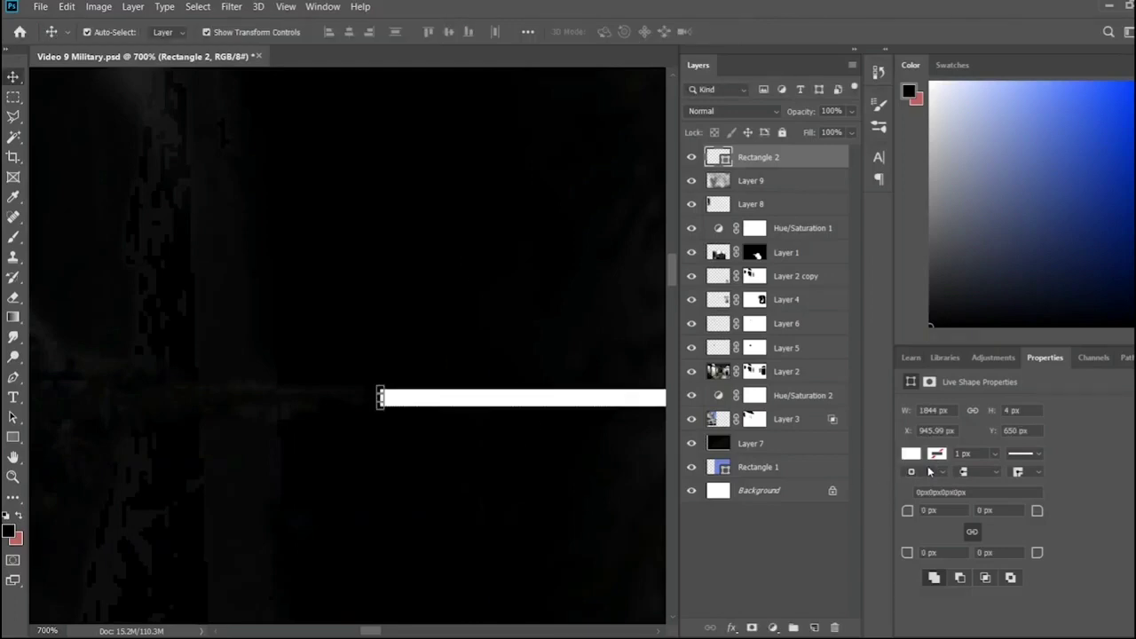
# - Alt-drag the Rectangle 2 line to duplicate it into a higher copy
pyautogui.keyDown('ctrl'); pyautogui.click(325, 218); pyautogui.keyUp('ctrl')
pyautogui.hotkey('ctrl', '1')
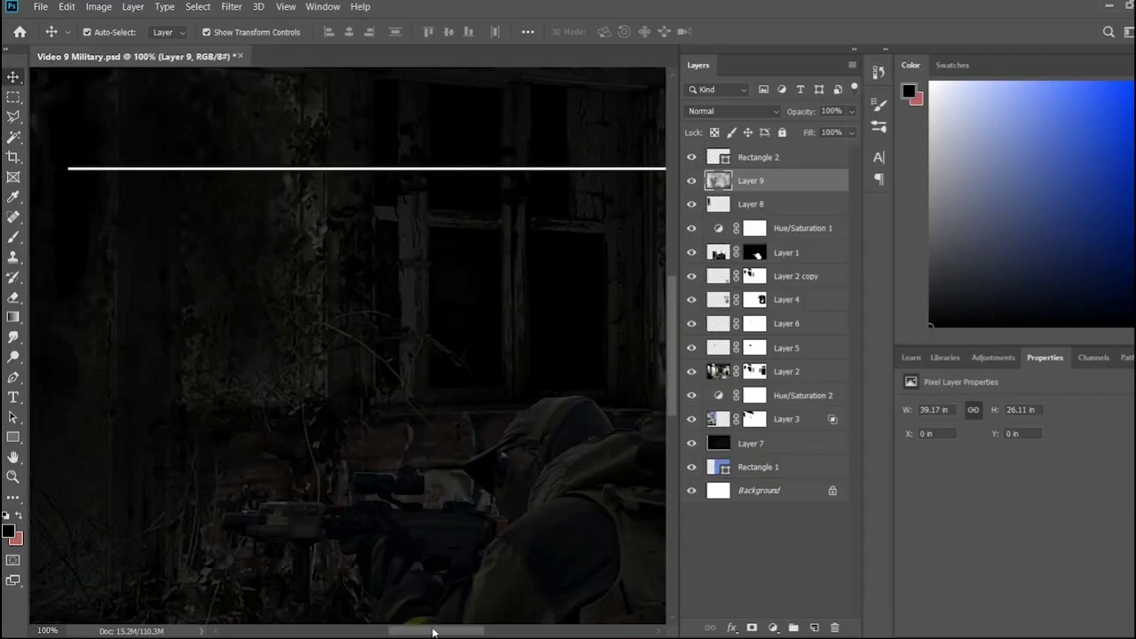
pyautogui.moveTo(434, 632); pyautogui.dragTo(399, 632)
pyautogui.scroll(2, 381, 532)
pyautogui.scroll(3, 374, 487)
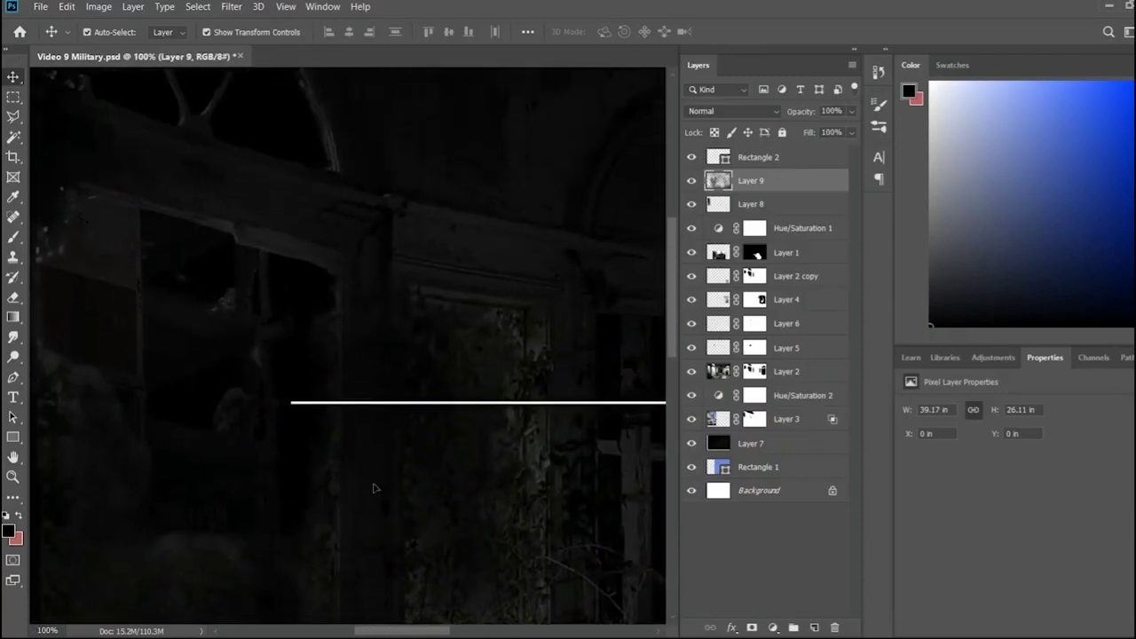
pyautogui.moveTo(325, 404); pyautogui.dragTo(508, 382)
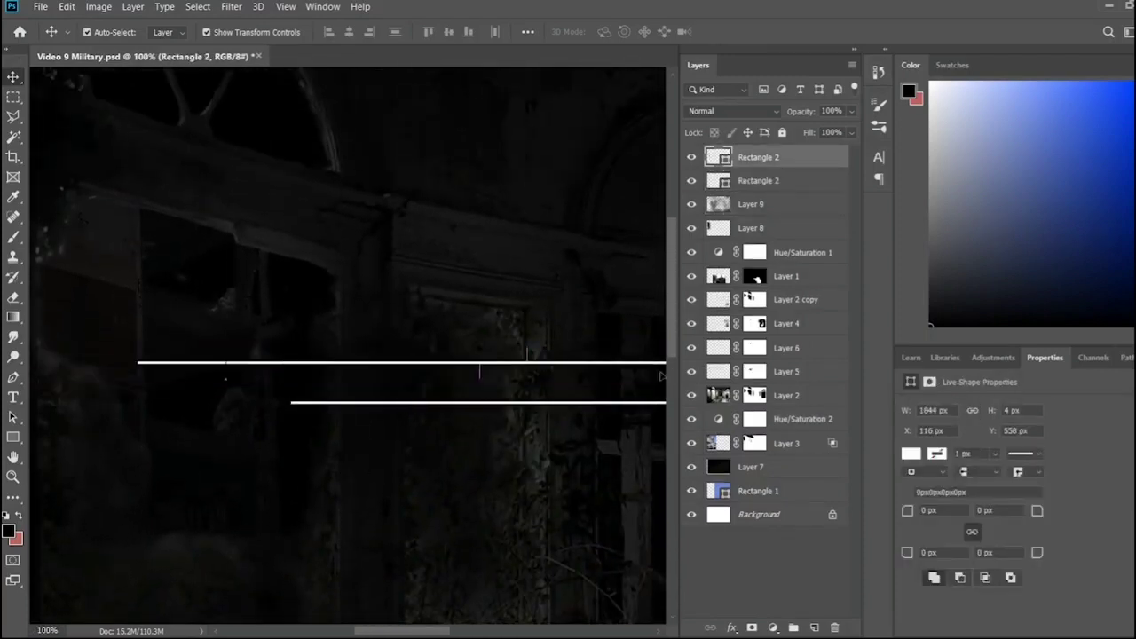
# - Zoom in close, thin the white line, and position the green copy beneath it
pyautogui.hotkey('ctrl', '+')
pyautogui.hotkey('ctrl', '+')
pyautogui.hotkey('ctrl', '+')
pyautogui.click(132, 458)
pyautogui.hotkey('ctrl', '+')
pyautogui.hotkey('ctrl', '+')
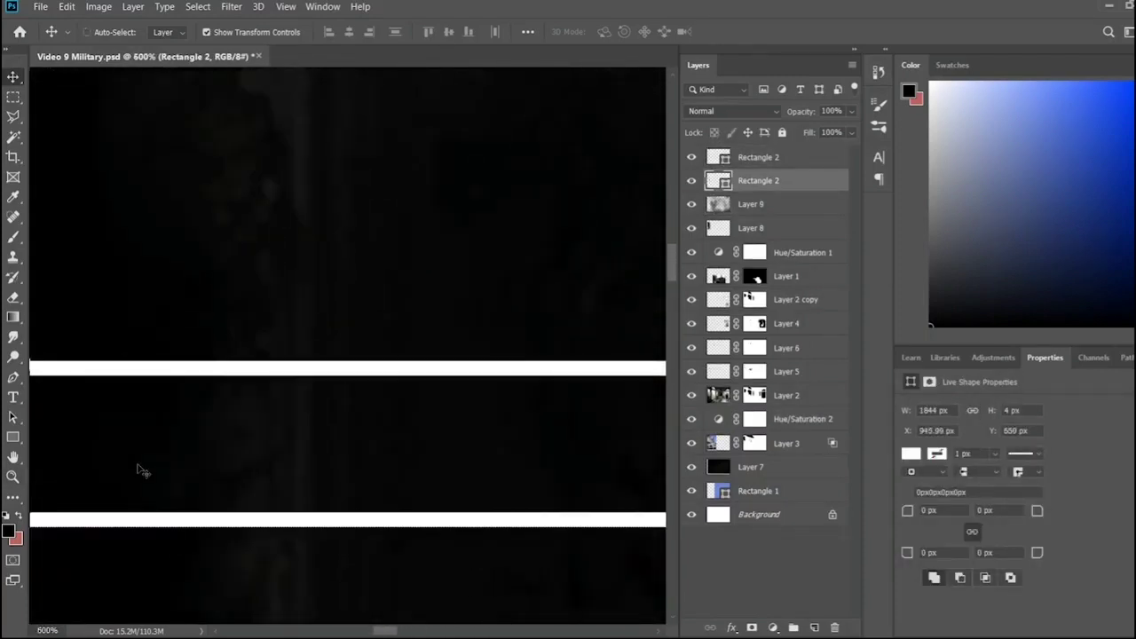
pyautogui.hotkey('ctrl', '+')
pyautogui.moveTo(223, 557); pyautogui.dragTo(222, 549)
pyautogui.moveTo(218, 375)
pyautogui.mouseDown()
pyautogui.moveTo(312, 523)
pyautogui.moveTo(287, 544)
pyautogui.mouseUp()
pyautogui.click(820, 188)
# - Commit the green bar's new position and scroll back to the beam
pyautogui.press('Return')
pyautogui.click(324, 402)
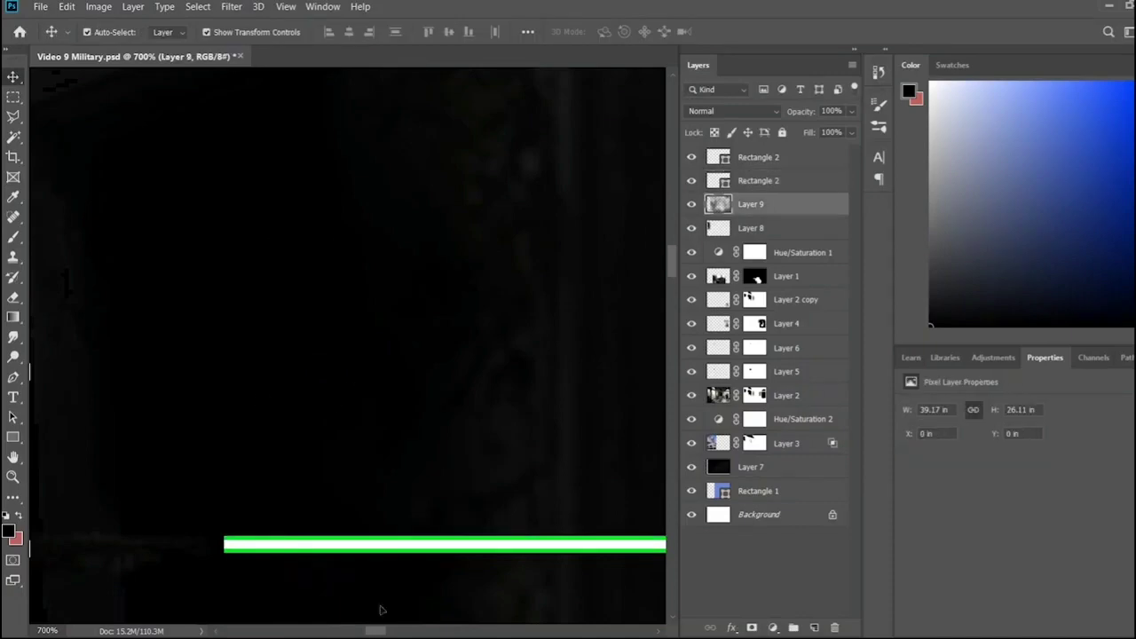
pyautogui.hscroll(-5, 381, 610)
pyautogui.hscroll(6, 382, 610)
pyautogui.hscroll(-4, 417, 594)
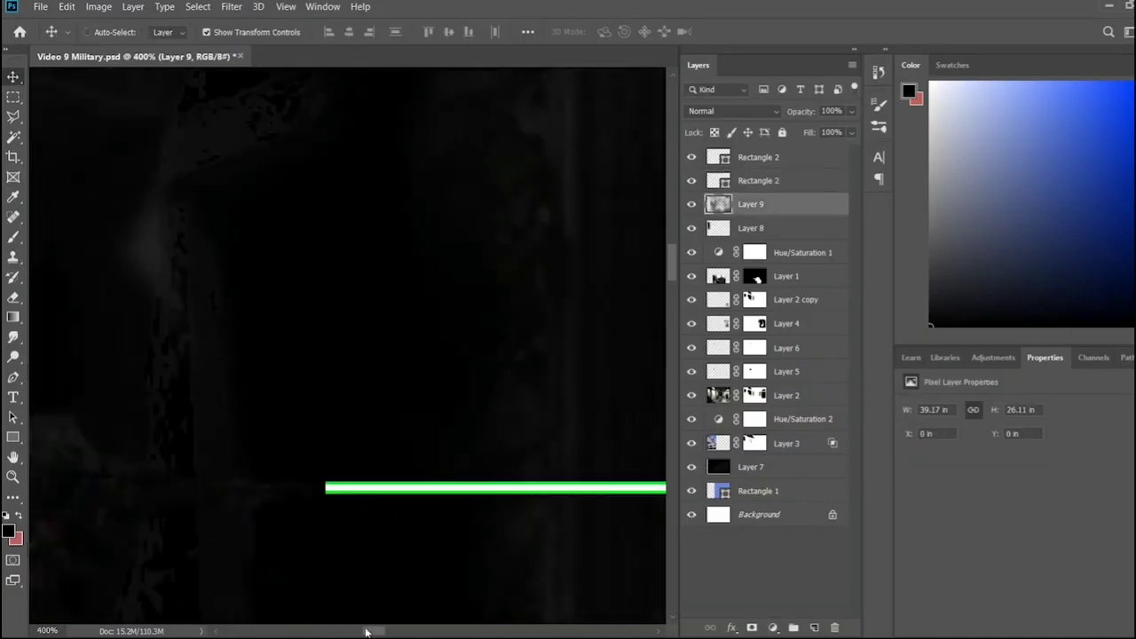
pyautogui.scroll(-5, 368, 628)
pyautogui.scroll(3, 369, 628)
pyautogui.scroll(3, 448, 631)
pyautogui.hscroll(-4, 448, 631)
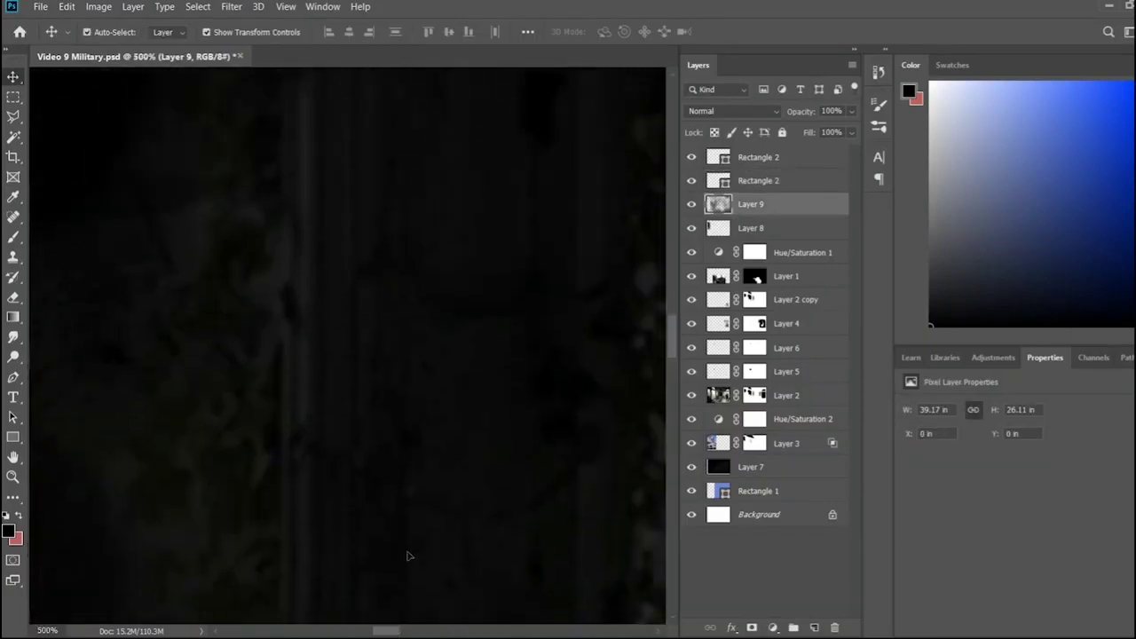
pyautogui.scroll(5, 674, 437)
pyautogui.scroll(3, 673, 438)
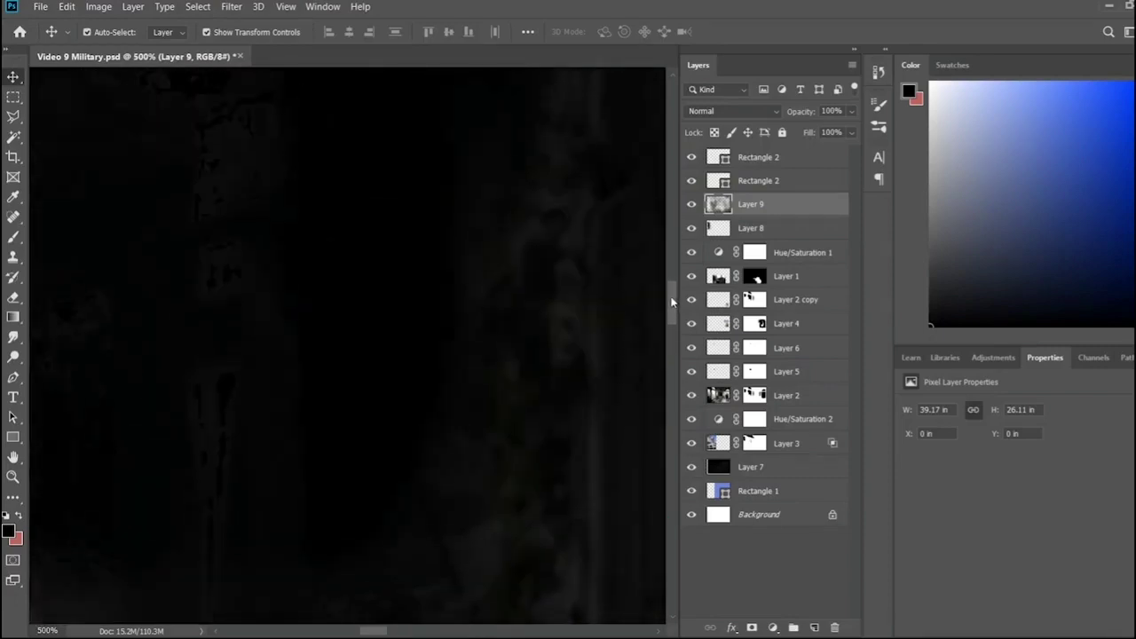
pyautogui.scroll(3, 532, 355)
pyautogui.scroll(3, 425, 355)
pyautogui.scroll(2, 423, 323)
# - Stretch the white core line taller, then grow the green bar around it
pyautogui.click(422, 324)
pyautogui.hotkey('ctrl', 't')
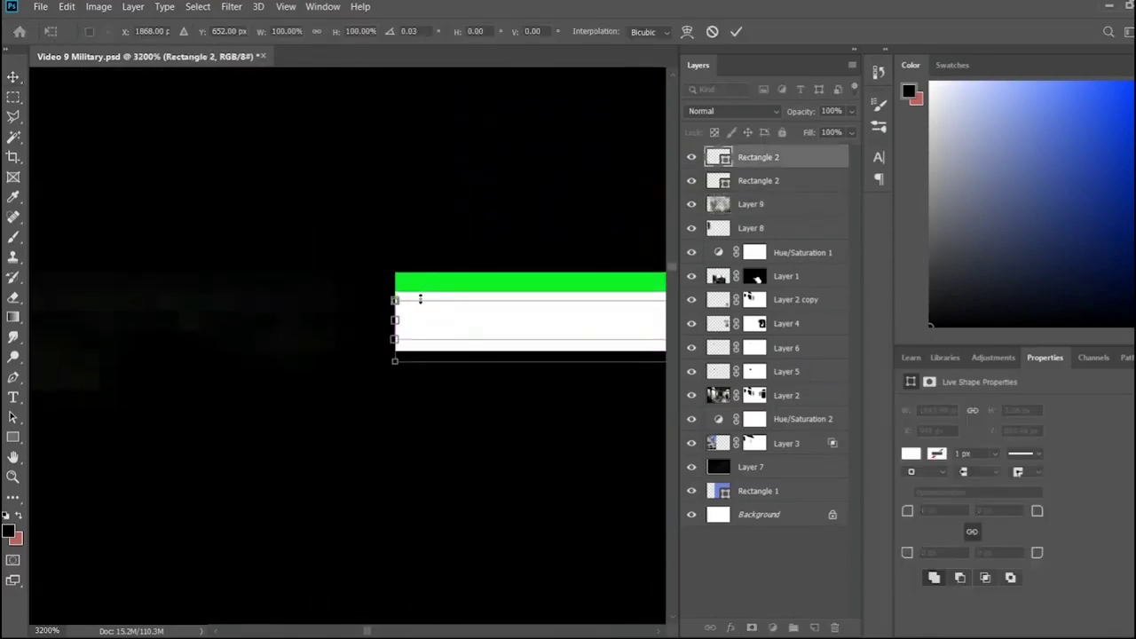
pyautogui.moveTo(423, 331); pyautogui.dragTo(434, 351)
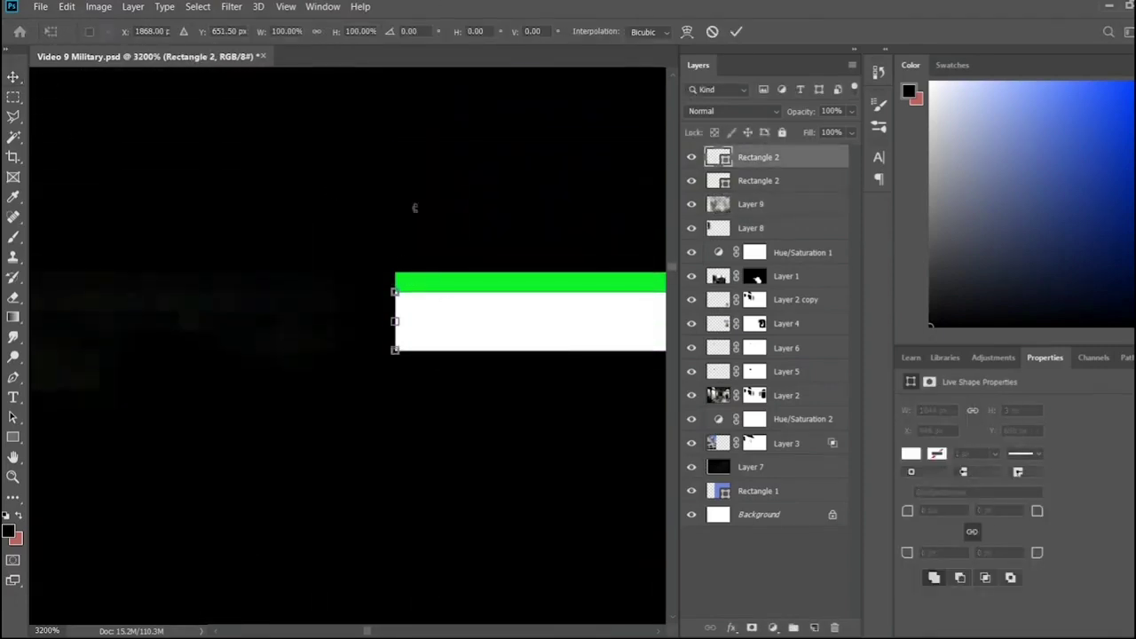
pyautogui.press('Return')
pyautogui.click(451, 272)
pyautogui.click(398, 279)
pyautogui.hotkey('ctrl', 'shift', 't')
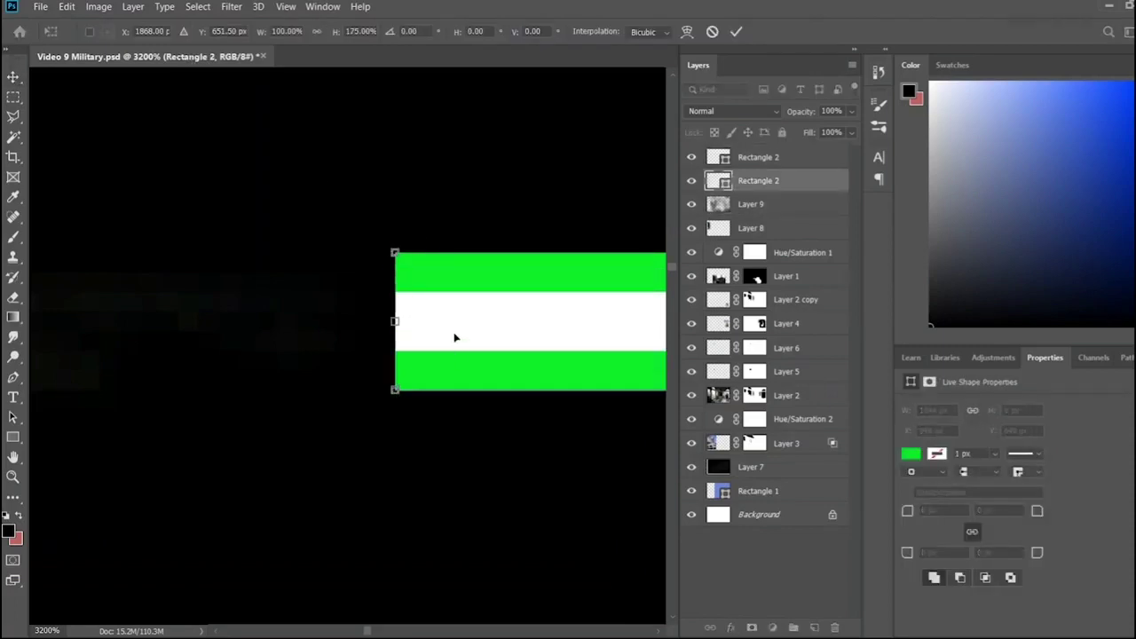
pyautogui.press('Return')
pyautogui.click(538, 525)
# - Apply a Gaussian Blur to the white core, then the same blur to the green bar
pyautogui.click(583, 316)
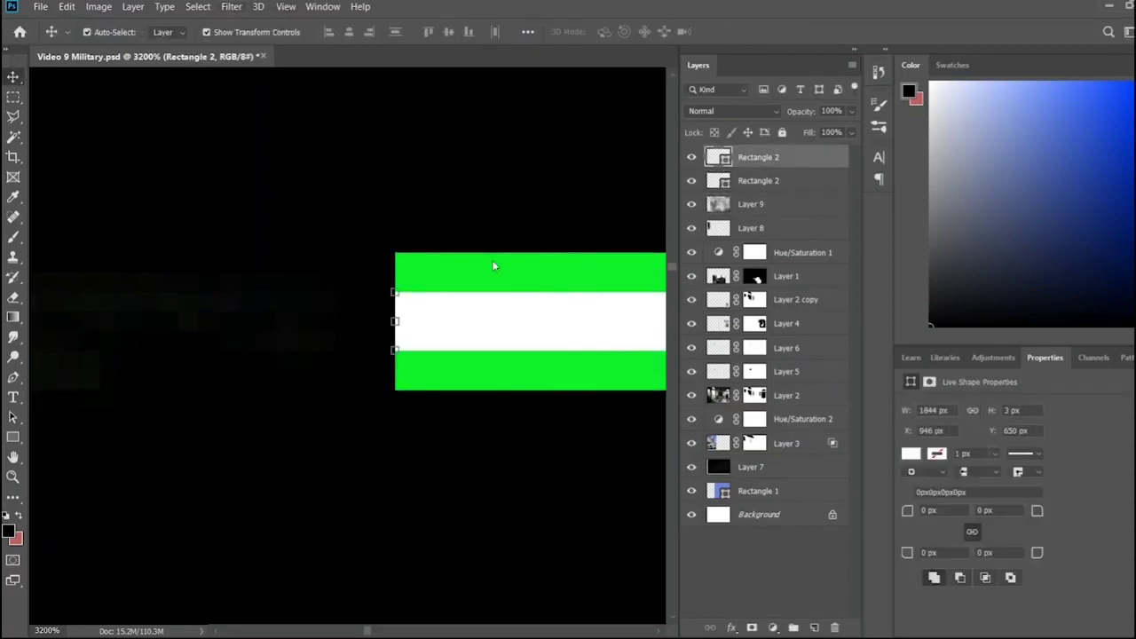
pyautogui.hotkey('ctrl', 'alt', 'f')
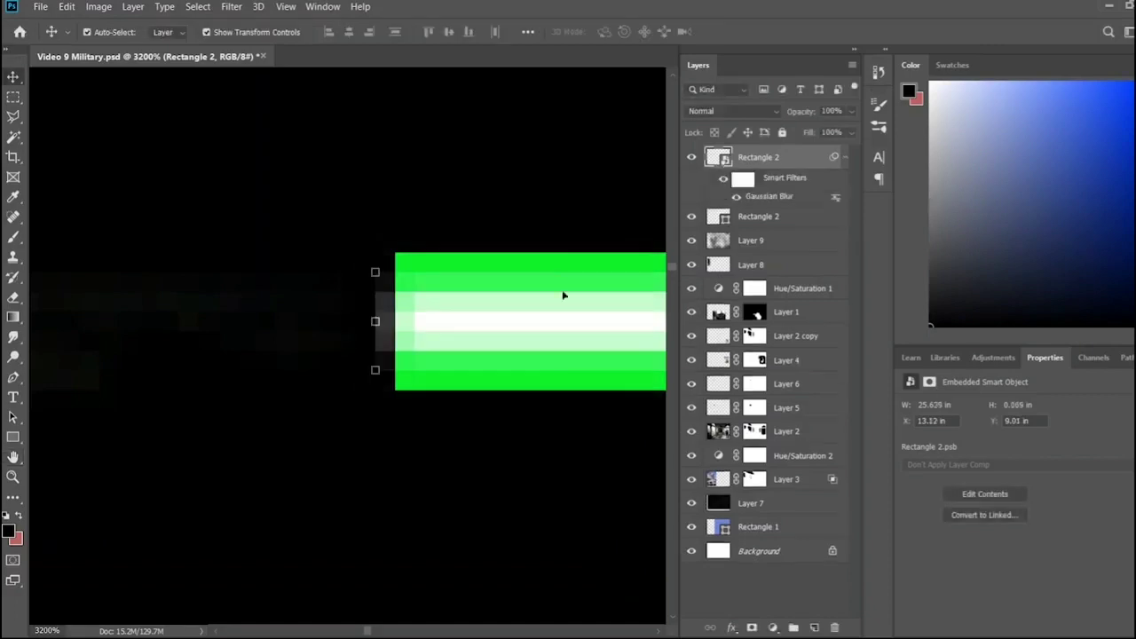
pyautogui.click(572, 388)
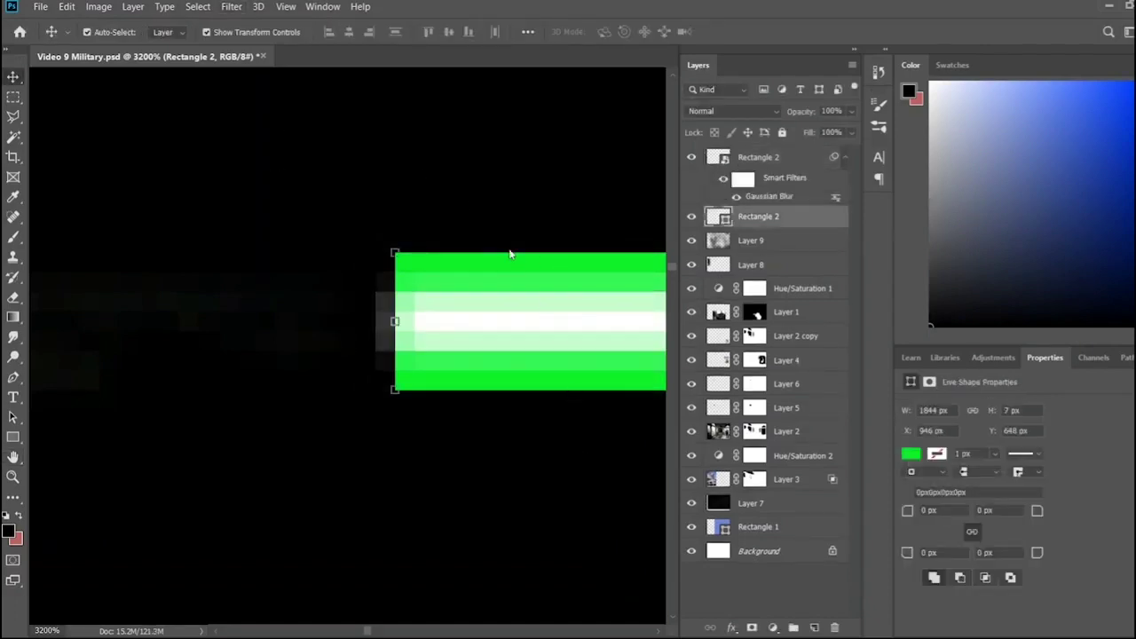
pyautogui.press('h')
pyautogui.hotkey('ctrl', '1')
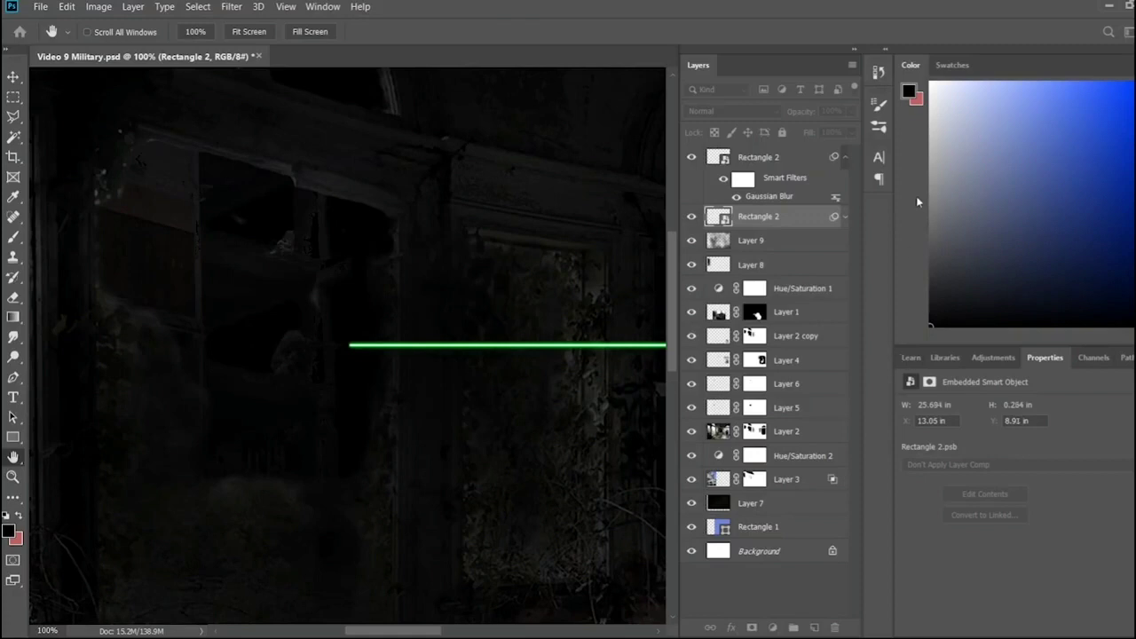
pyautogui.hotkey('ctrl', 'f')
pyautogui.press('v')
pyautogui.hotkey('ctrl', '0')
pyautogui.click(596, 580)
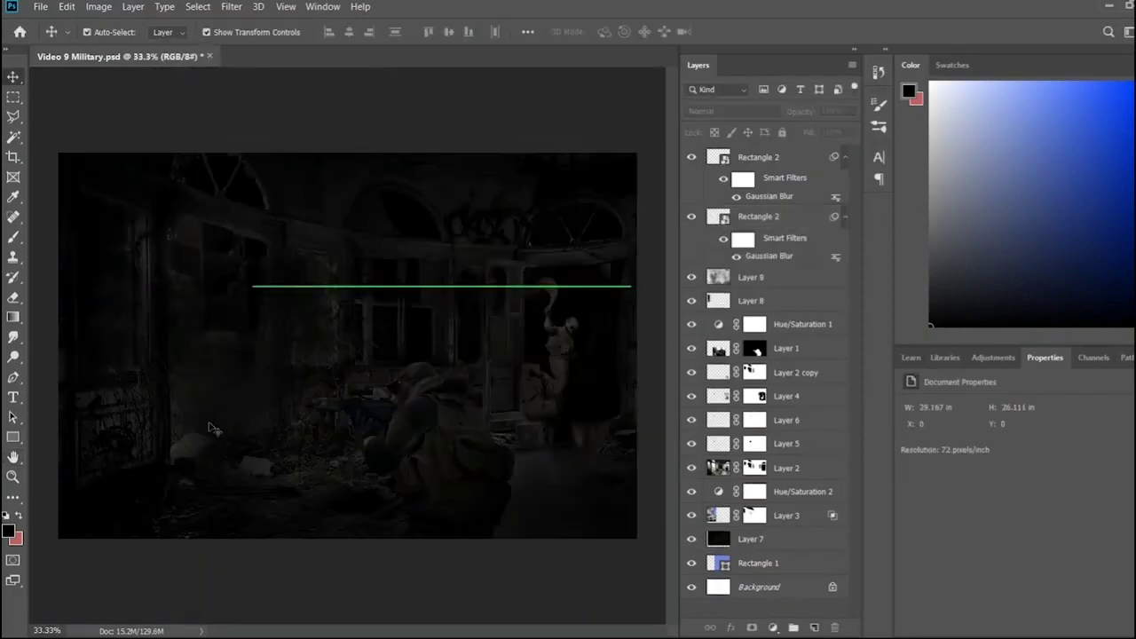
# - Select both Rectangle 2 beam layers and keep them at the top of the layer stack
pyautogui.hotkey('ctrl', '+')
pyautogui.click(758, 157)
pyautogui.keyDown('shift'); pyautogui.click(758, 216); pyautogui.keyUp('shift')
pyautogui.moveTo(757, 217); pyautogui.dragTo(757, 506)
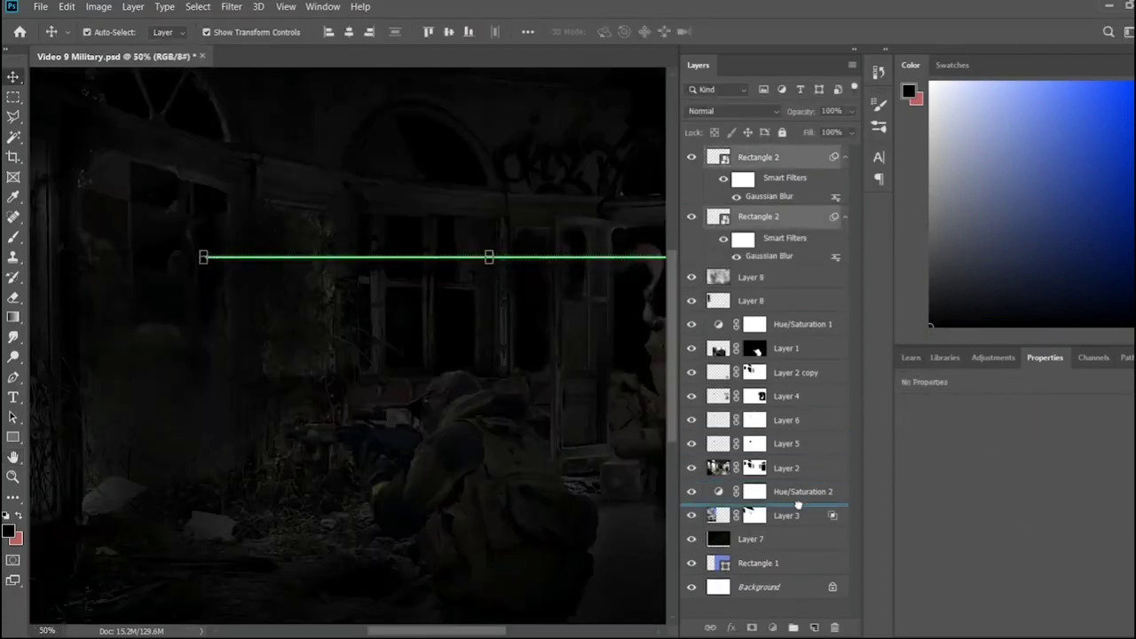
pyautogui.moveTo(803, 434); pyautogui.dragTo(781, 151)
pyautogui.click(750, 277)
pyautogui.moveTo(416, 632); pyautogui.dragTo(391, 632)
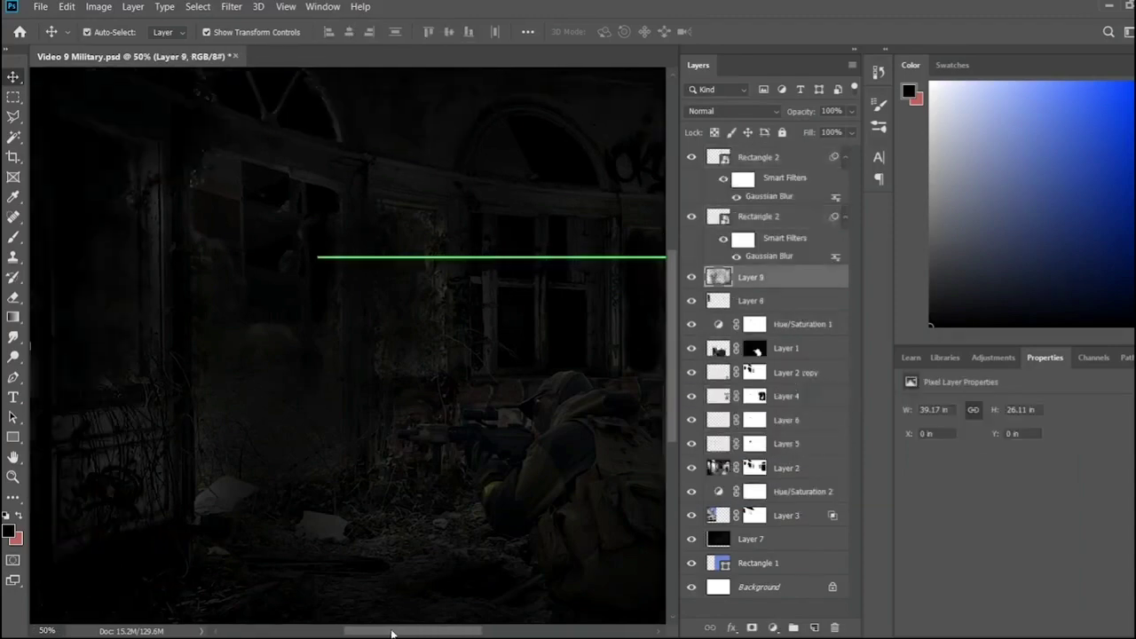
# - Duplicate the beam and rotate the copy into a steep, shortened diagonal on the left
pyautogui.moveTo(358, 261); pyautogui.dragTo(359, 346)
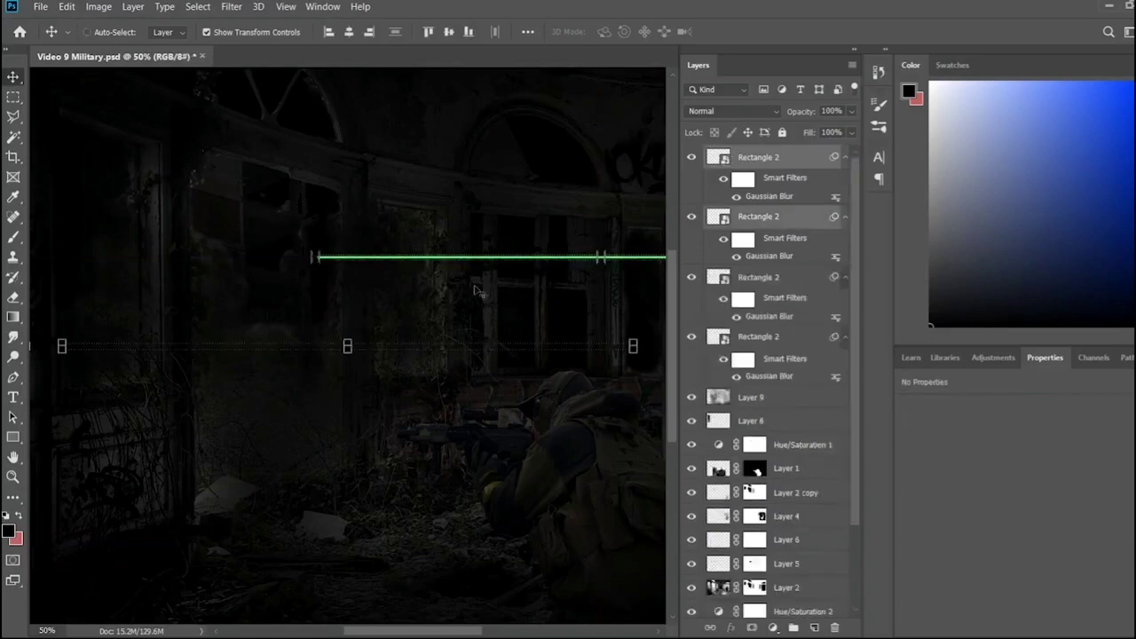
pyautogui.moveTo(509, 264); pyautogui.dragTo(260, 387)
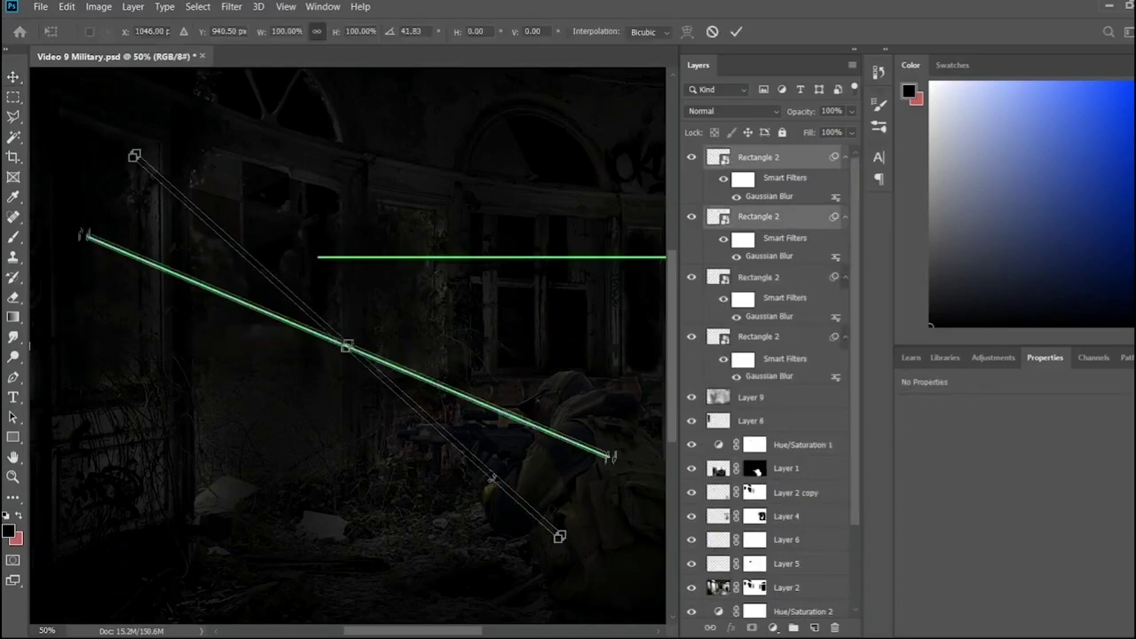
pyautogui.hotkey('ctrl', '-')
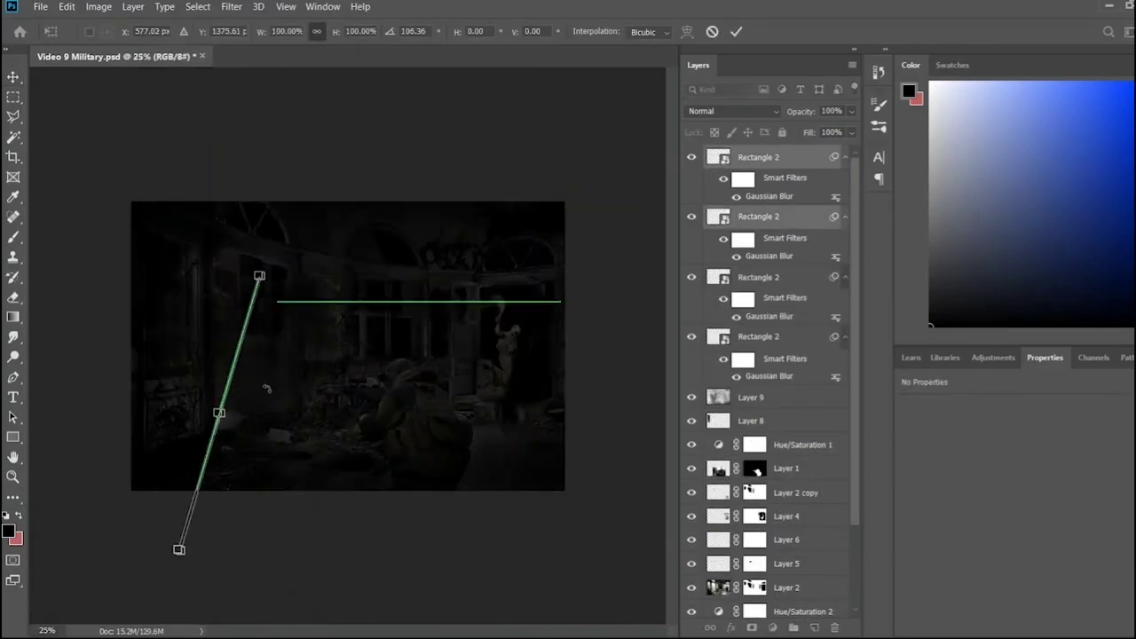
pyautogui.moveTo(178, 550); pyautogui.dragTo(202, 473)
pyautogui.press('Return')
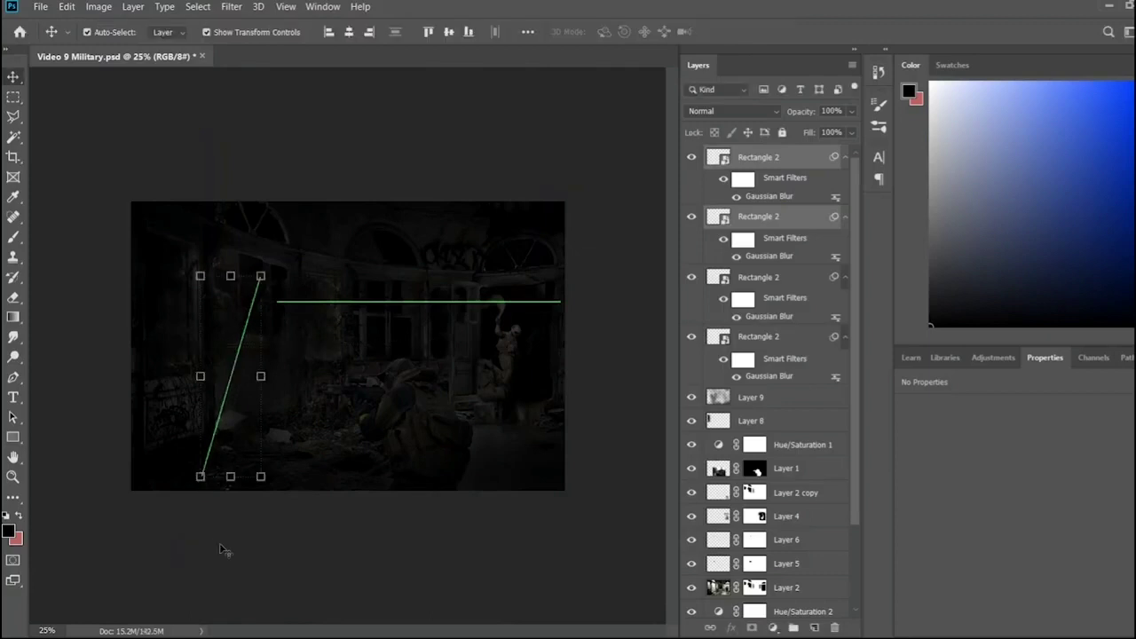
pyautogui.click(387, 582)
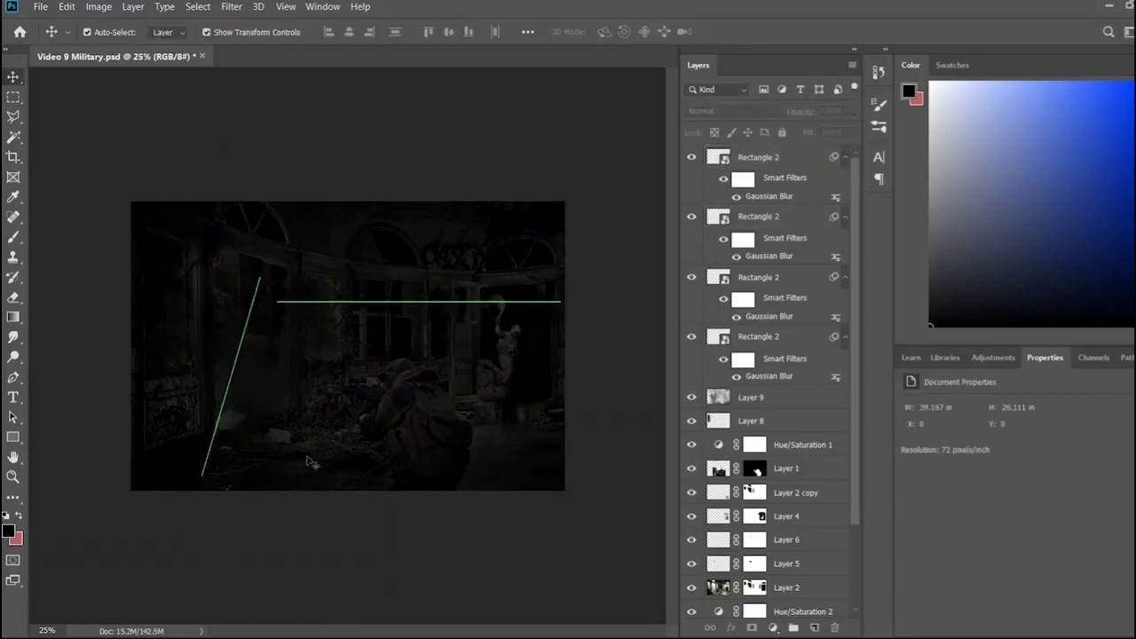
# - Save the document
pyautogui.hotkey('ctrl', 's')
pyautogui.scroll(3, 273, 432)
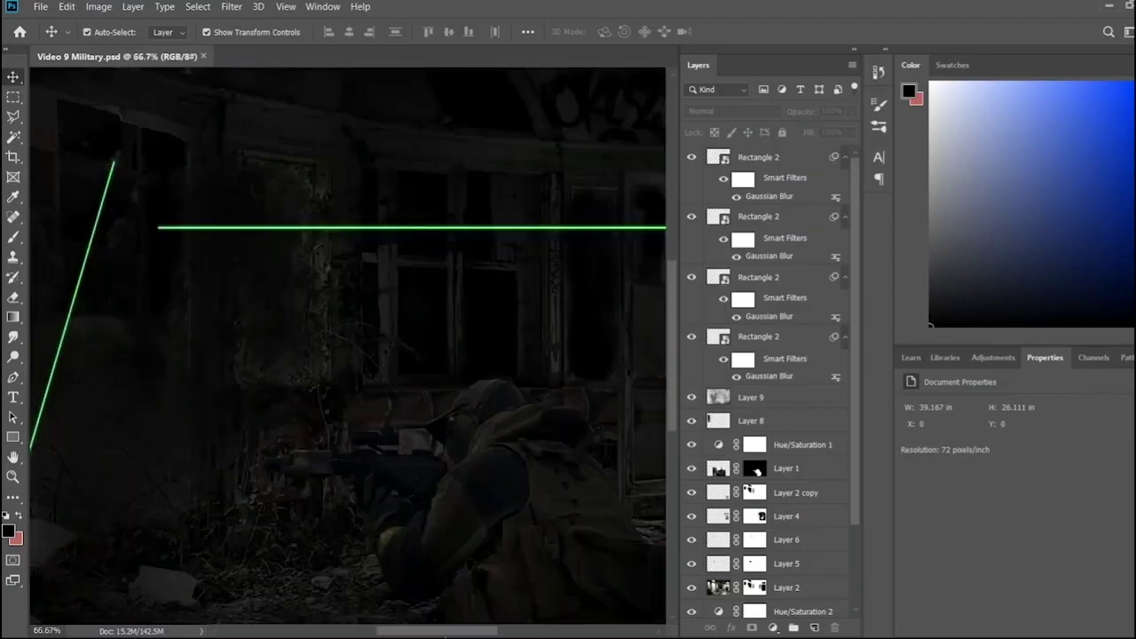
pyautogui.scroll(-5, 299, 469)
pyautogui.scroll(1, 298, 469)
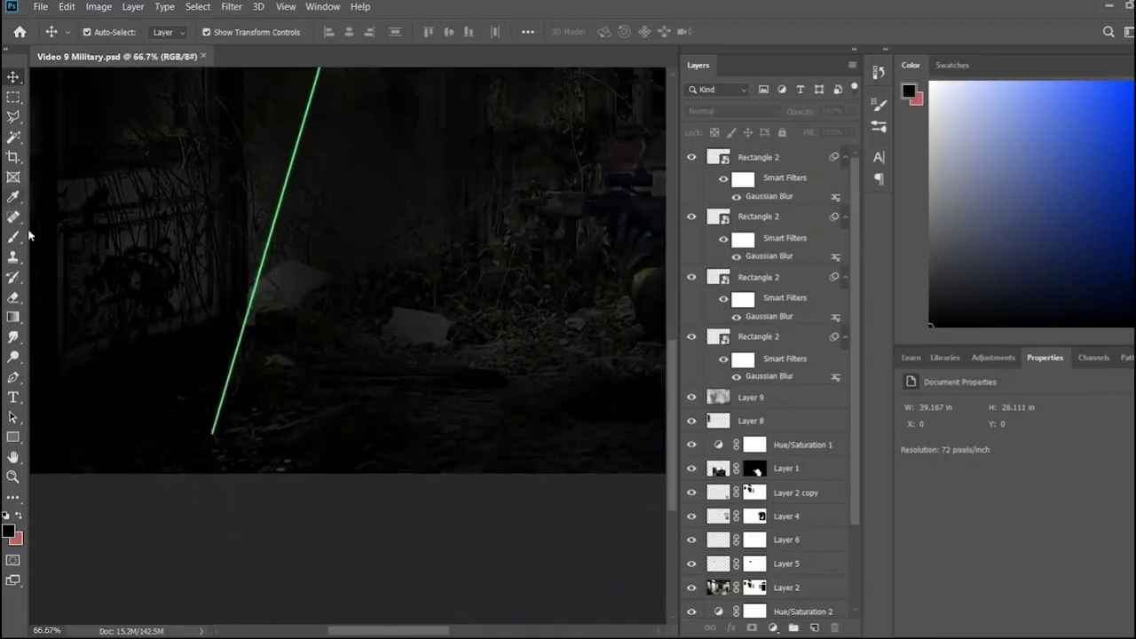
# - Draw a green ellipse at the diagonal beam's base and shrink it to size
pyautogui.click(12, 437)
pyautogui.moveTo(124, 373); pyautogui.dragTo(341, 465)
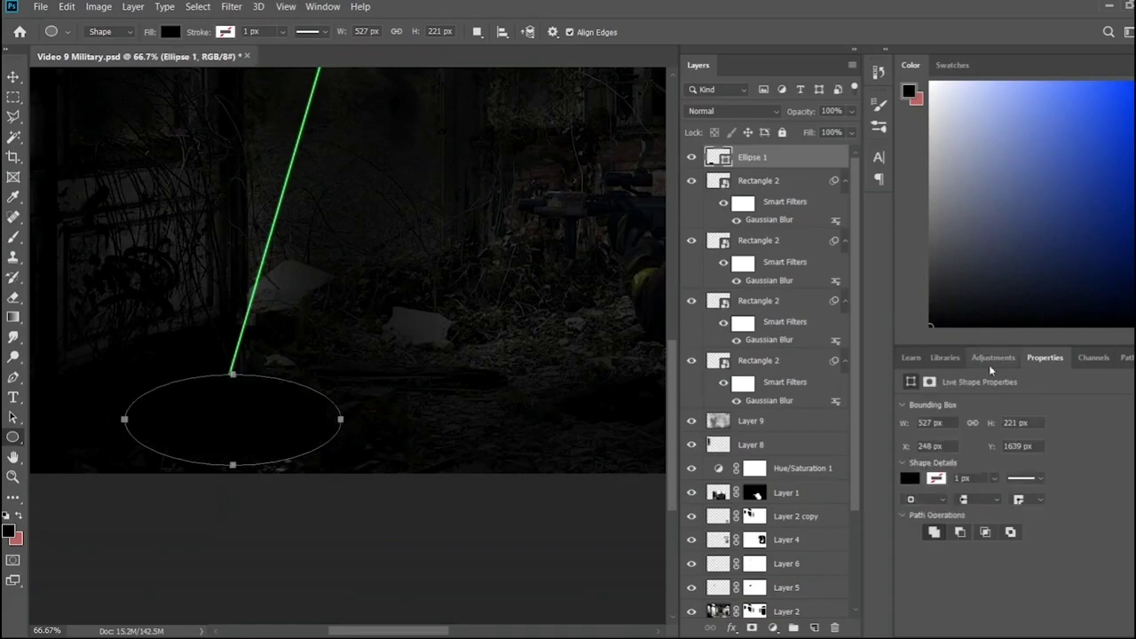
pyautogui.click(910, 478)
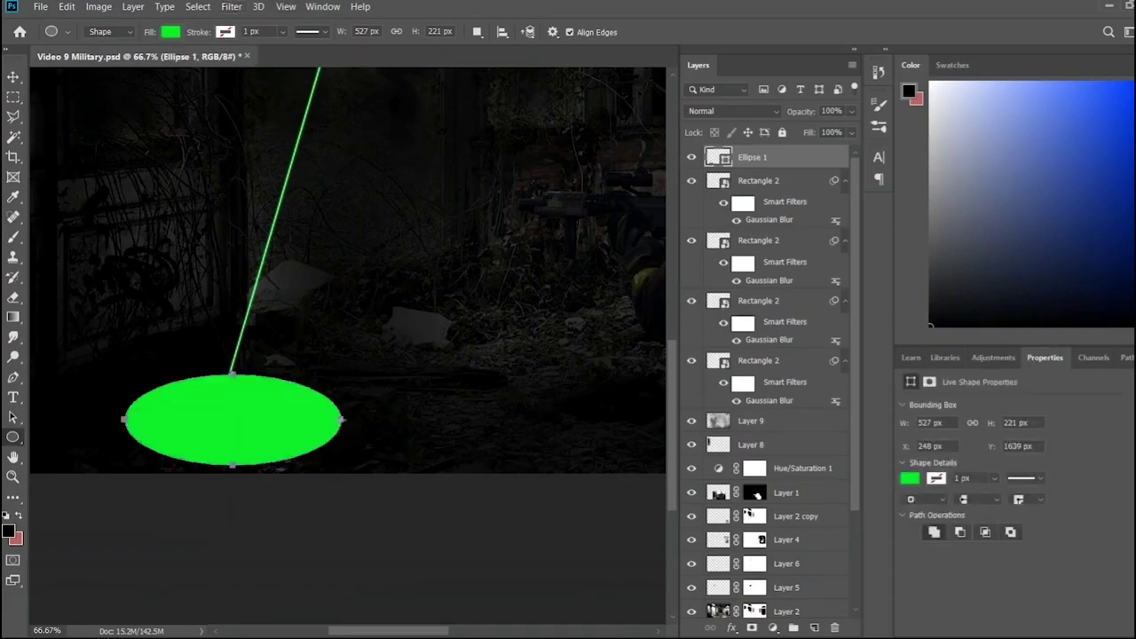
pyautogui.hotkey('ctrl', 't')
pyautogui.moveTo(340, 467); pyautogui.dragTo(310, 434)
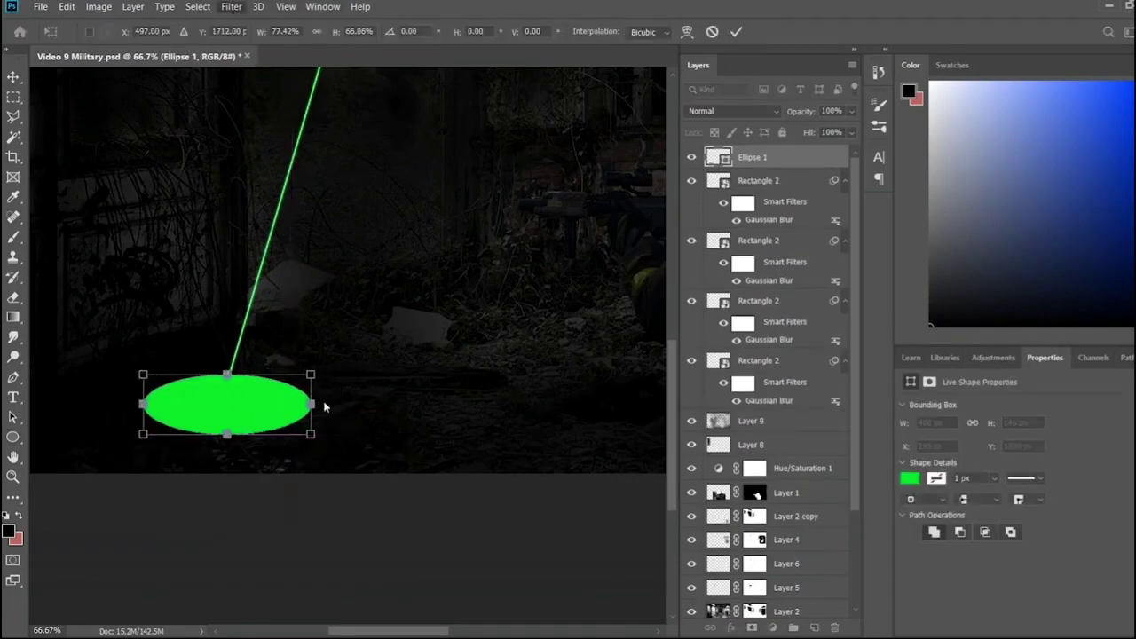
pyautogui.press('Return')
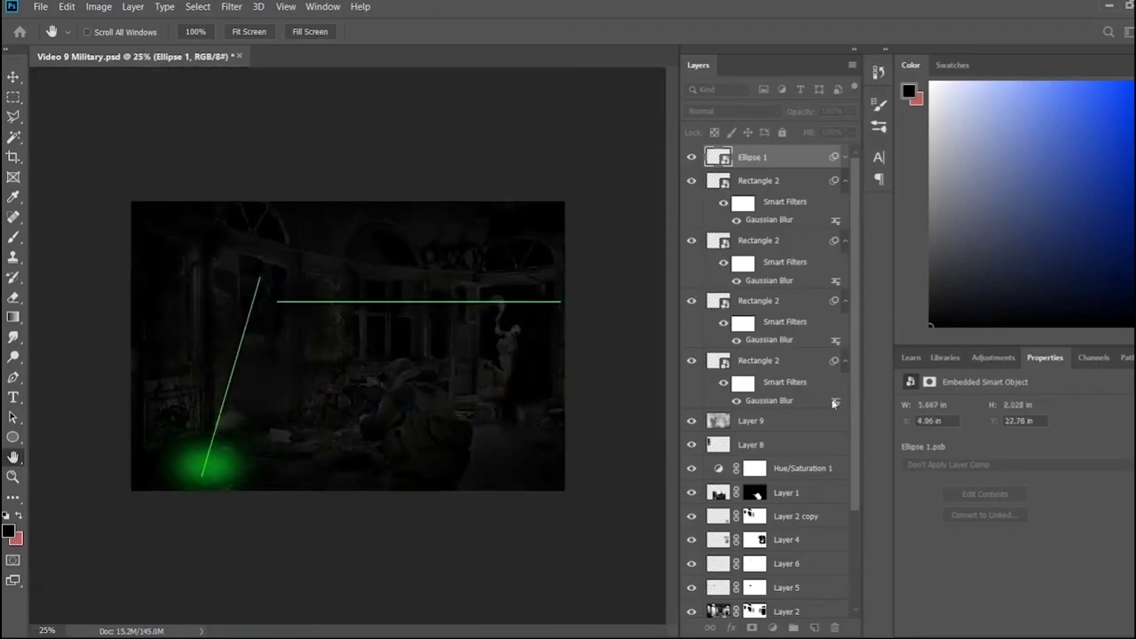
# - Apply Gaussian Blur to the ellipse and toggle Layer 9 to compare the glow
pyautogui.press('Return')
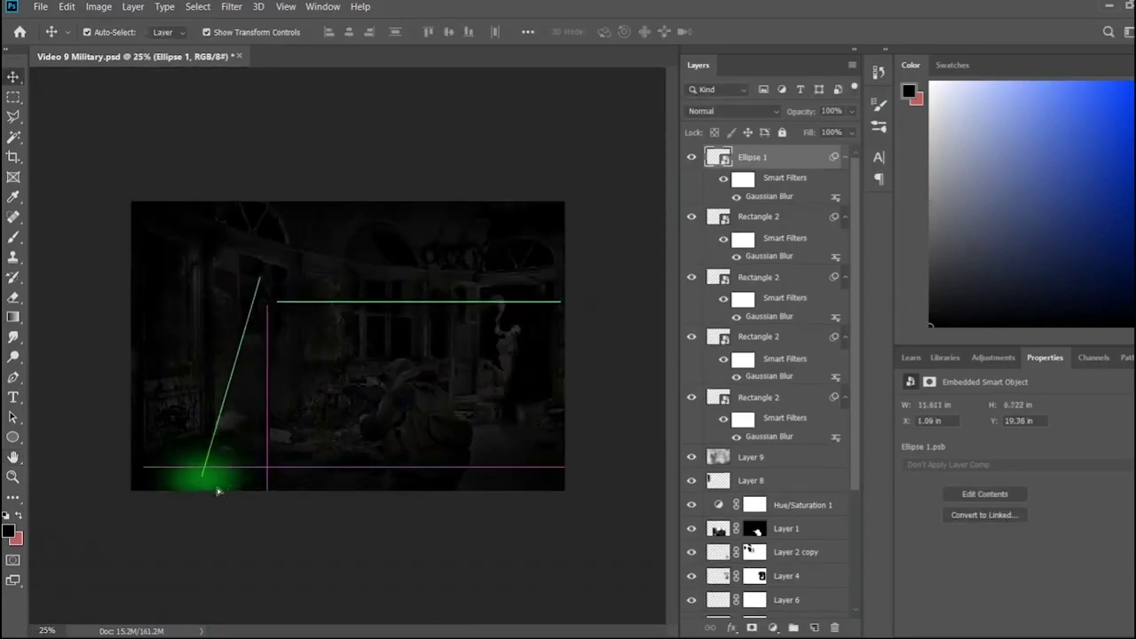
pyautogui.click(226, 502)
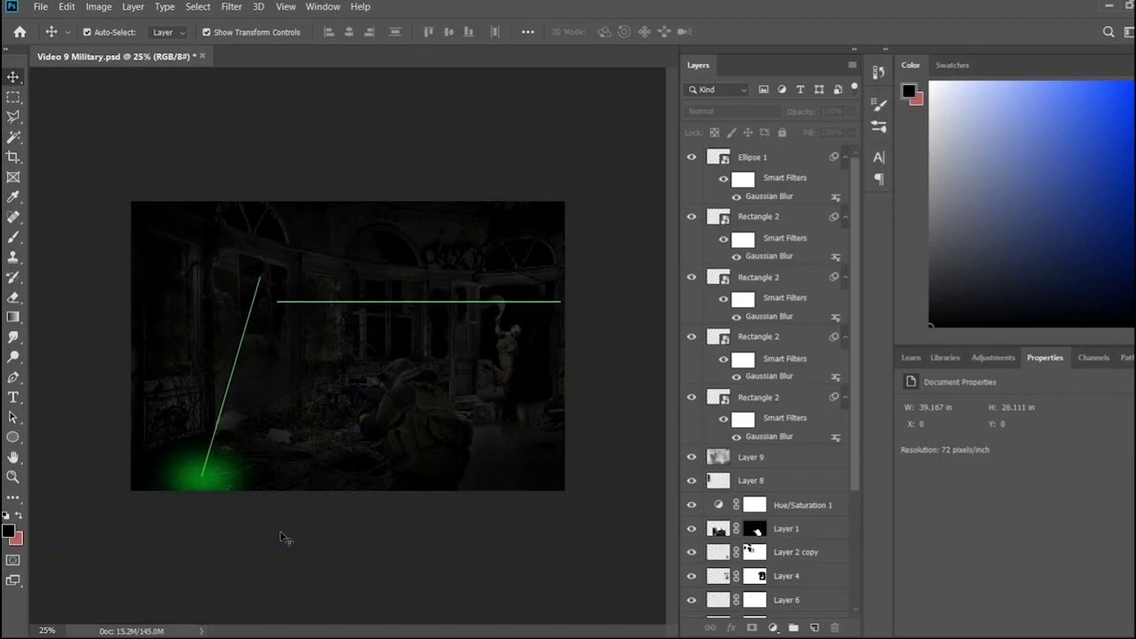
pyautogui.click(691, 457)
pyautogui.click(692, 457)
pyautogui.scroll(3, 643, 507)
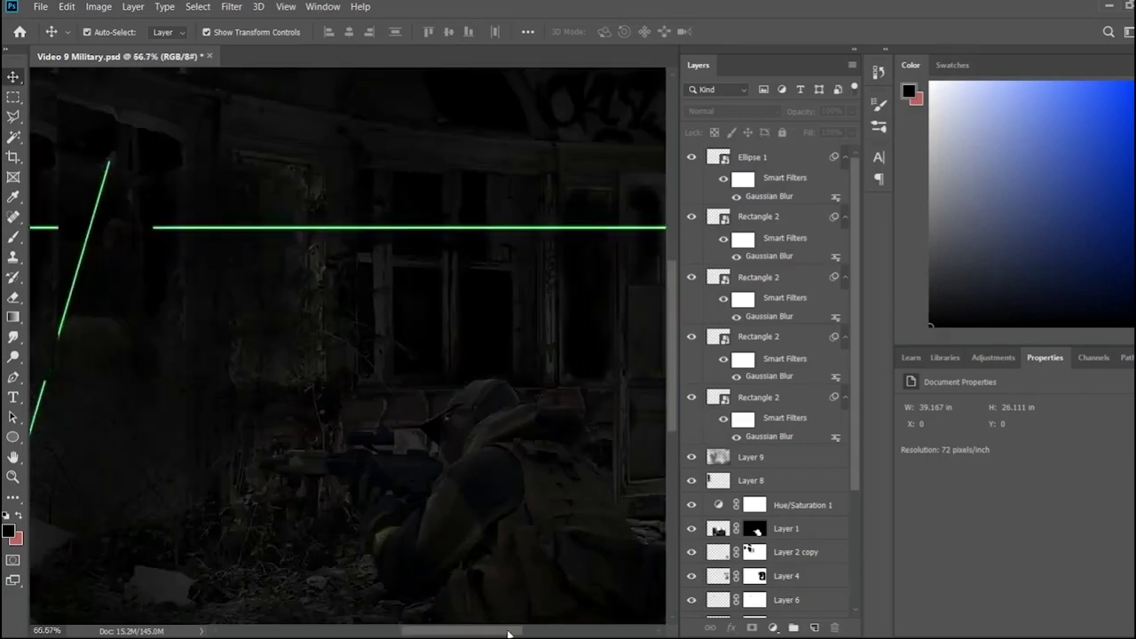
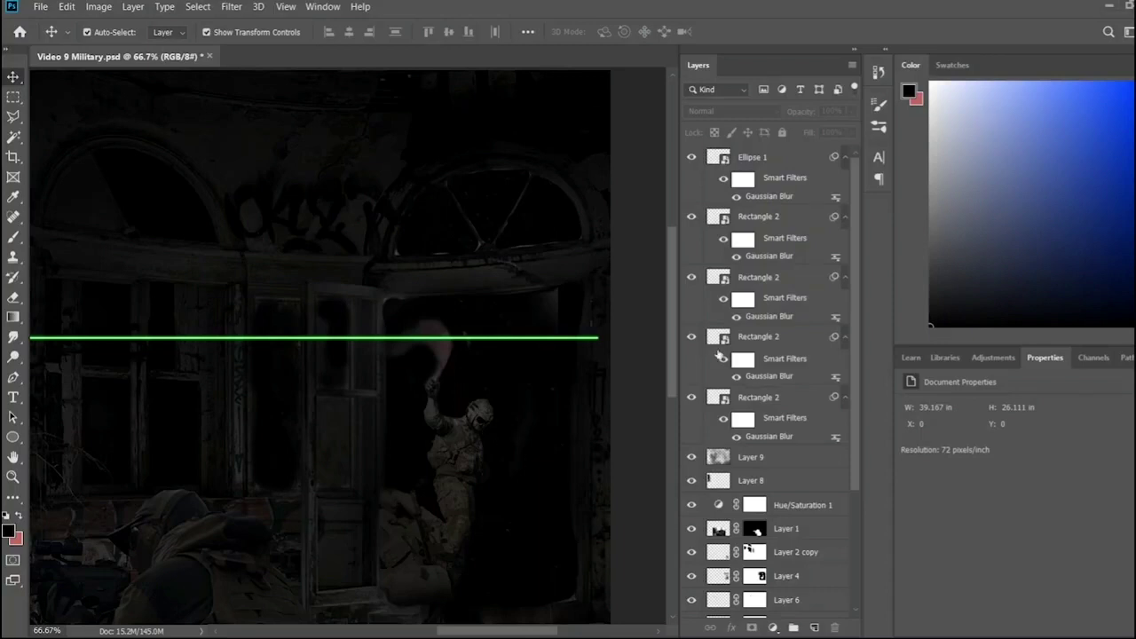
# - Hide the dark Layer 9 overlay, then select Layer 2
pyautogui.hscroll(-10, 634, 422)
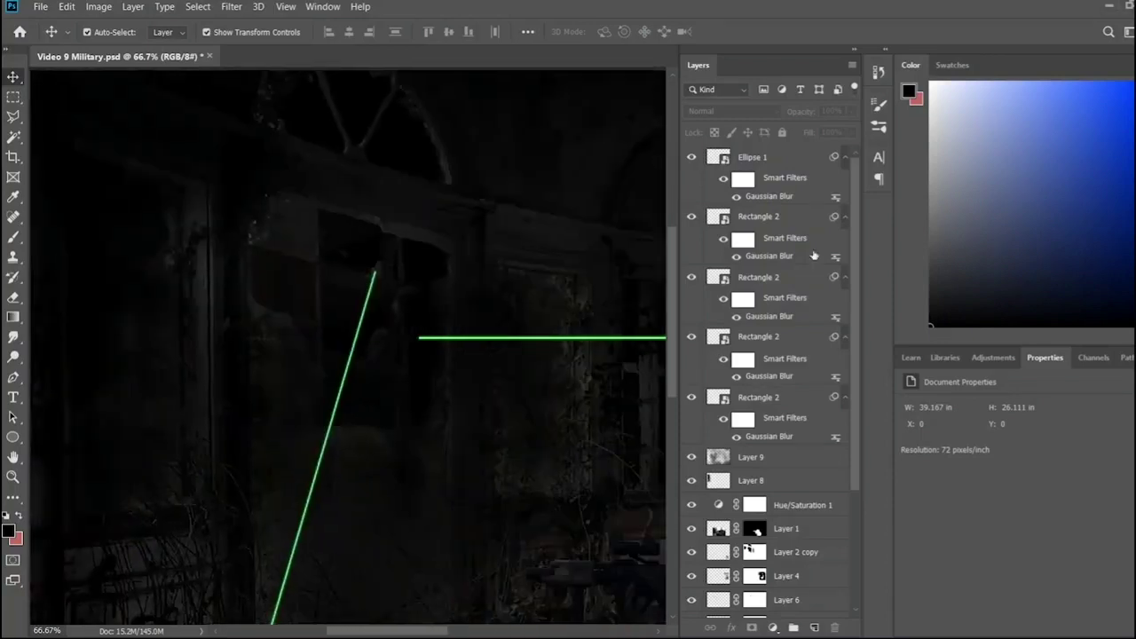
pyautogui.click(772, 216)
pyautogui.scroll(-5, 372, 391)
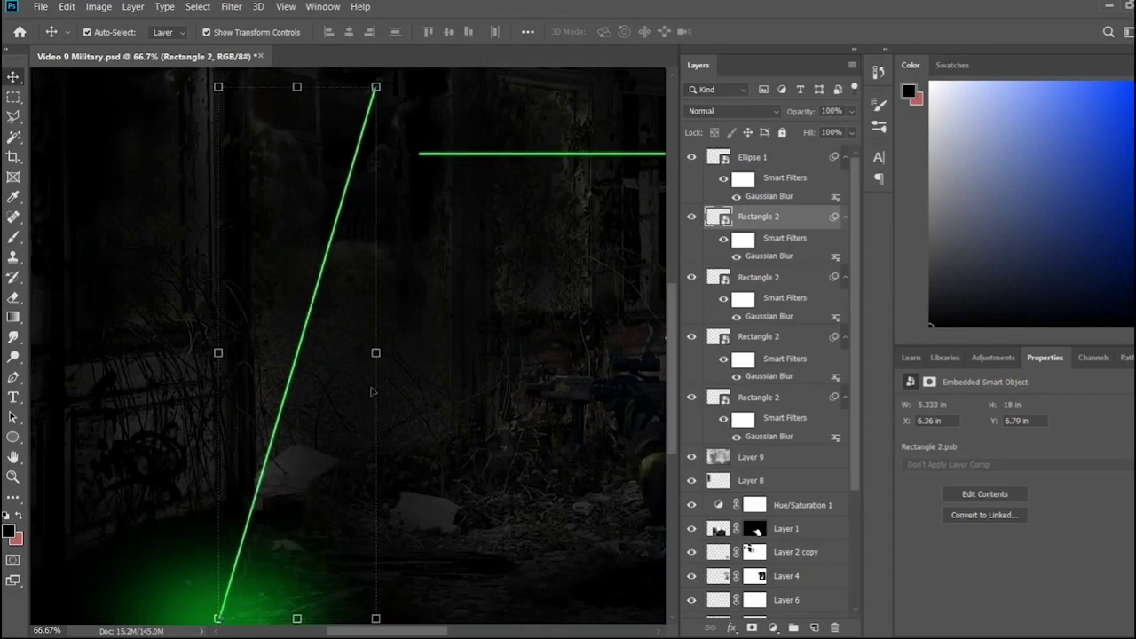
pyautogui.hscroll(5, 480, 630)
pyautogui.click(453, 197)
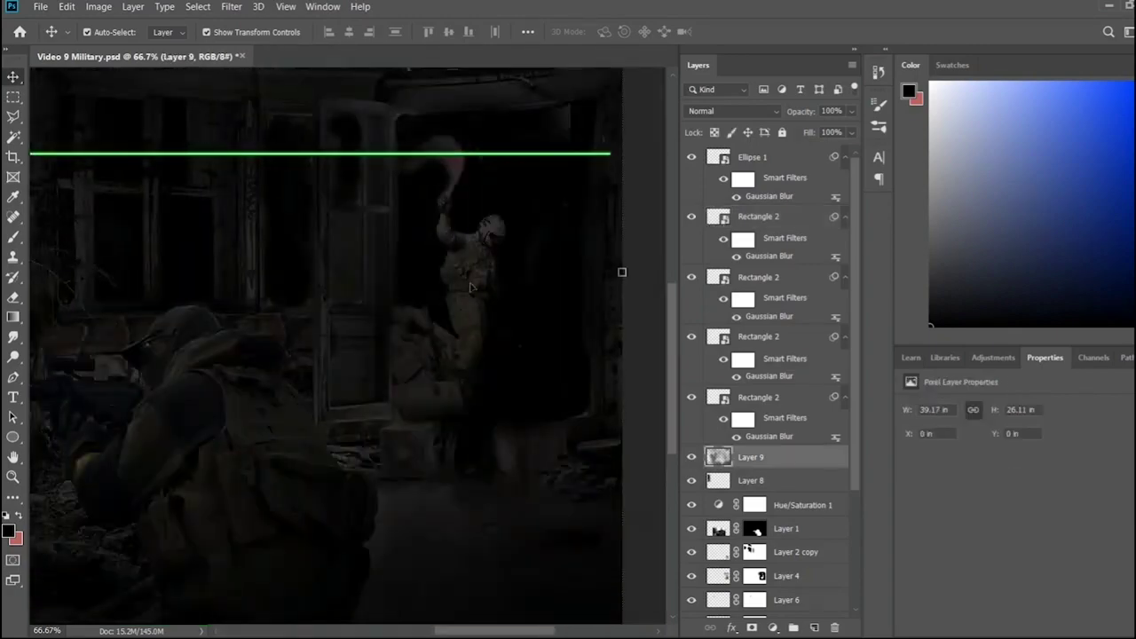
pyautogui.click(691, 457)
pyautogui.scroll(2, 501, 319)
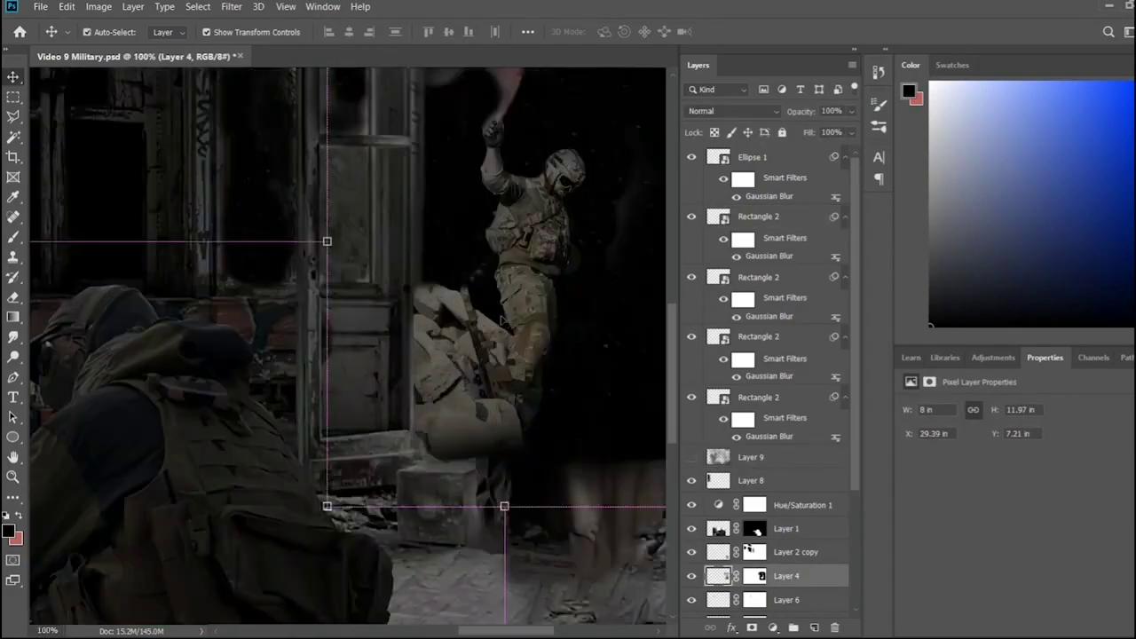
pyautogui.click(480, 581)
pyautogui.scroll(2, 448, 309)
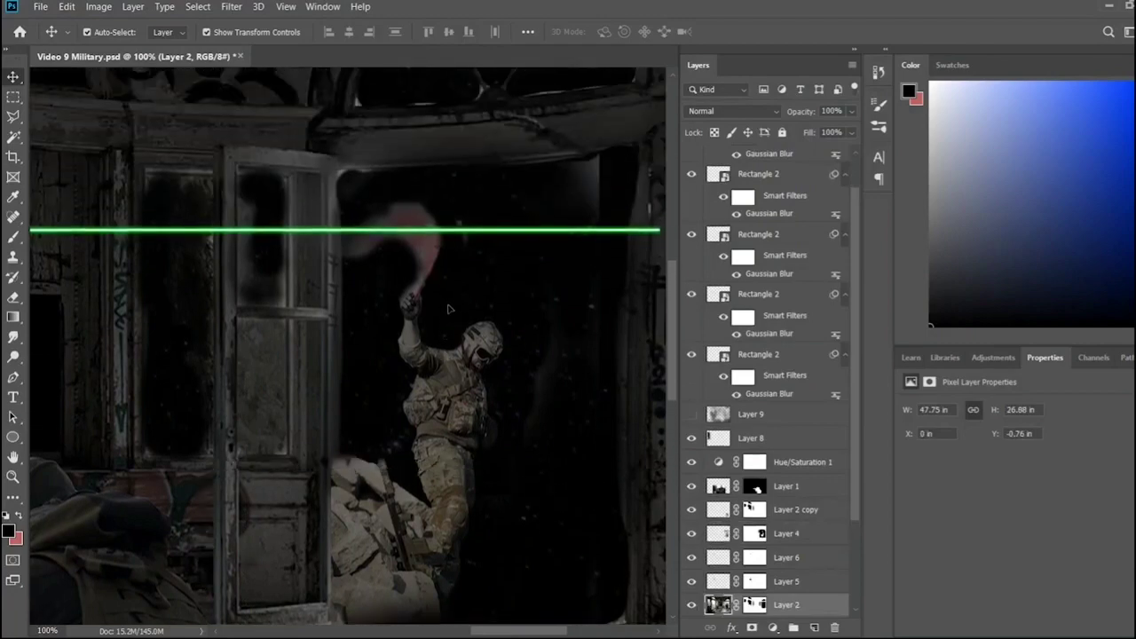
# - Add a Hue/Saturation adjustment shifting the smoke pink-purple, clipped to the layer below
pyautogui.click(993, 357)
pyautogui.click(921, 427)
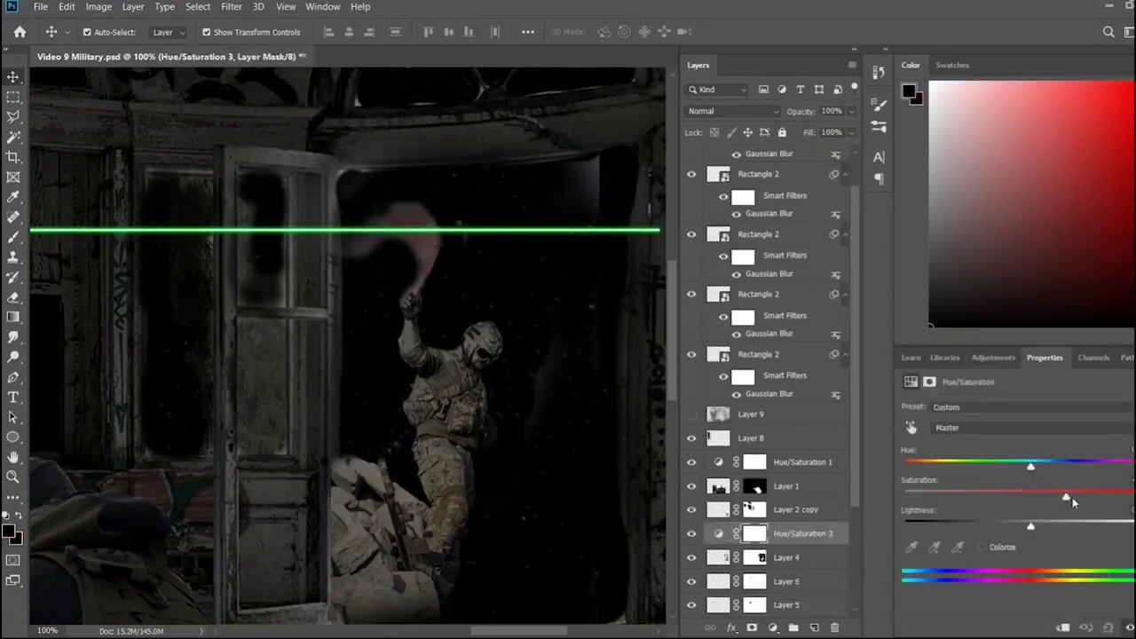
pyautogui.moveTo(1062, 468)
pyautogui.mouseDown()
pyautogui.moveTo(902, 466)
pyautogui.moveTo(966, 468)
pyautogui.mouseUp()
pyautogui.press('b')
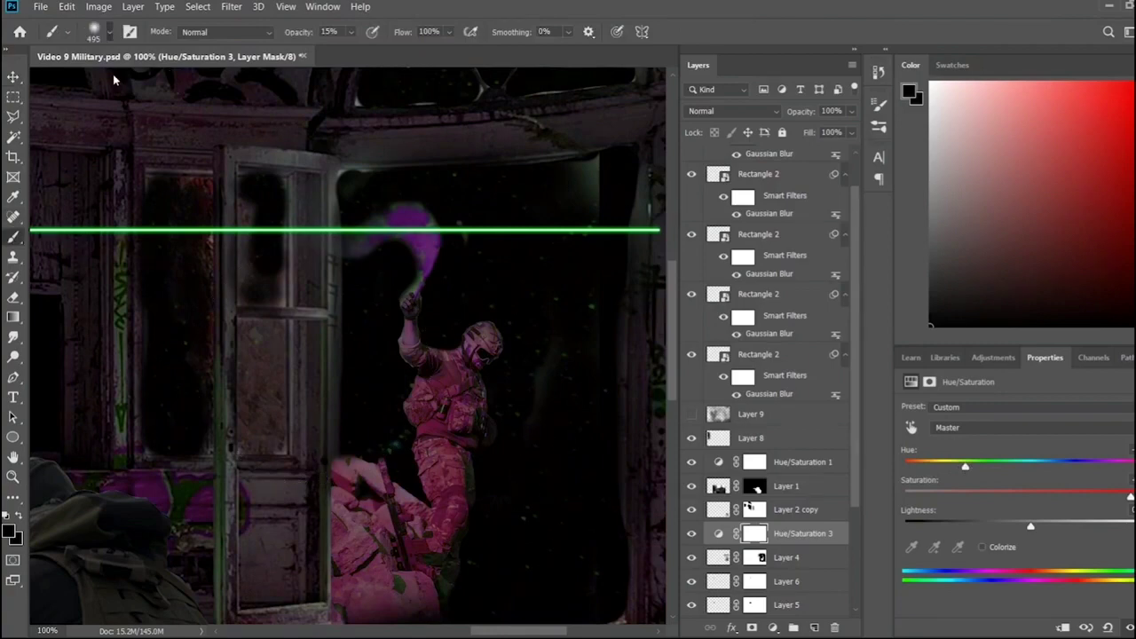
pyautogui.scroll(-2, 413, 557)
pyautogui.scroll(-2, 412, 557)
pyautogui.hotkey('ctrl', 'alt', 'g')
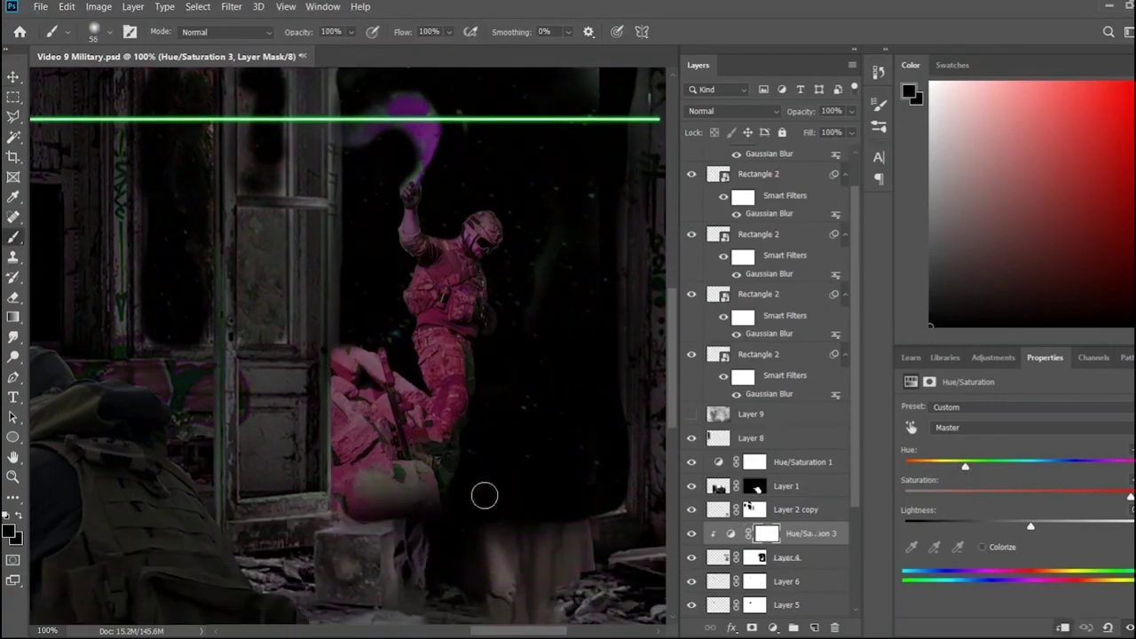
# - Paint the adjustment's mask to remove tint and green glow around the raised hand, stick and smoke
pyautogui.moveTo(482, 494); pyautogui.dragTo(404, 235)
pyautogui.scroll(3, 462, 337)
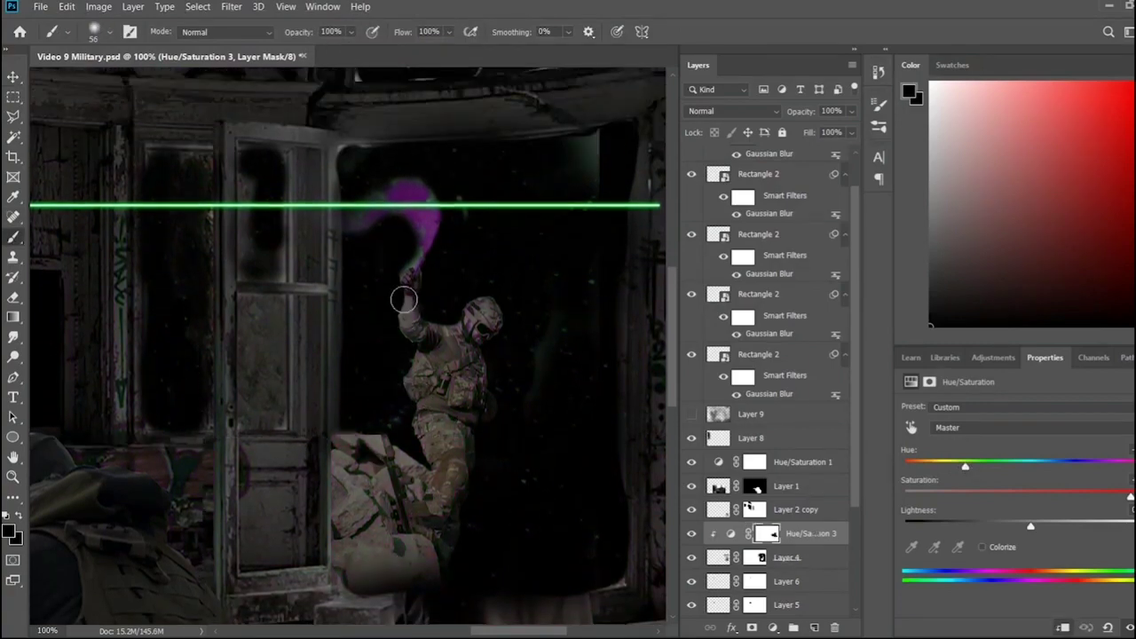
pyautogui.scroll(1, 393, 266)
pyautogui.hotkey('ctrl', '+')
pyautogui.hotkey('ctrl', '+')
pyautogui.hotkey('ctrl', '+')
pyautogui.scroll(2, 261, 310)
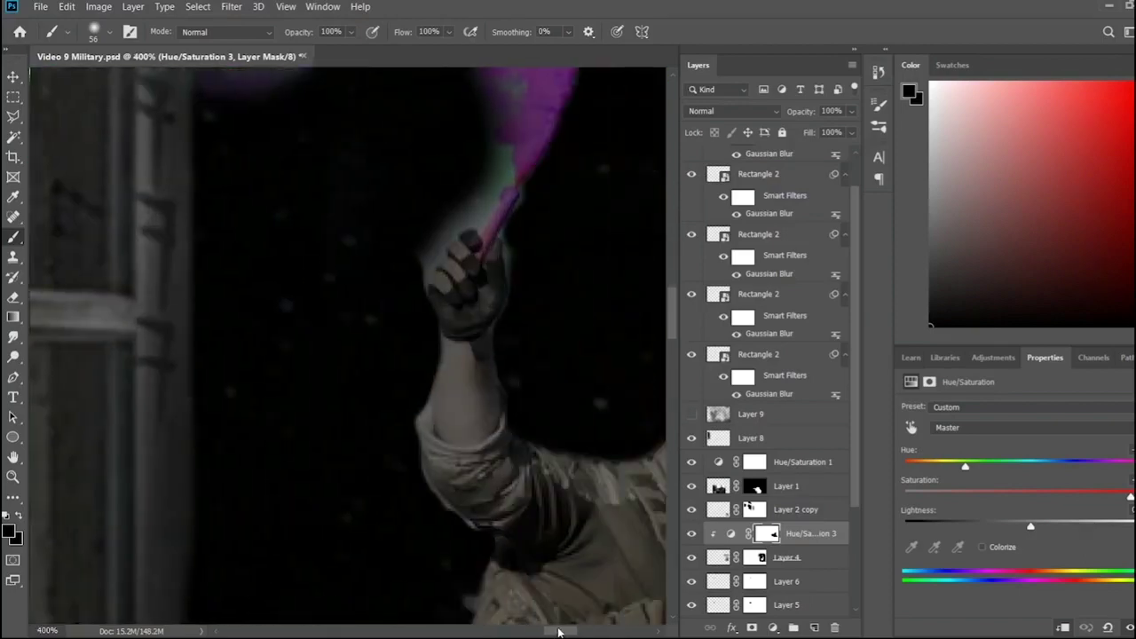
pyautogui.hotkey('alt', '[')
pyautogui.press('[')
pyautogui.press('[')
pyautogui.press('[')
pyautogui.moveTo(390, 373); pyautogui.dragTo(467, 211)
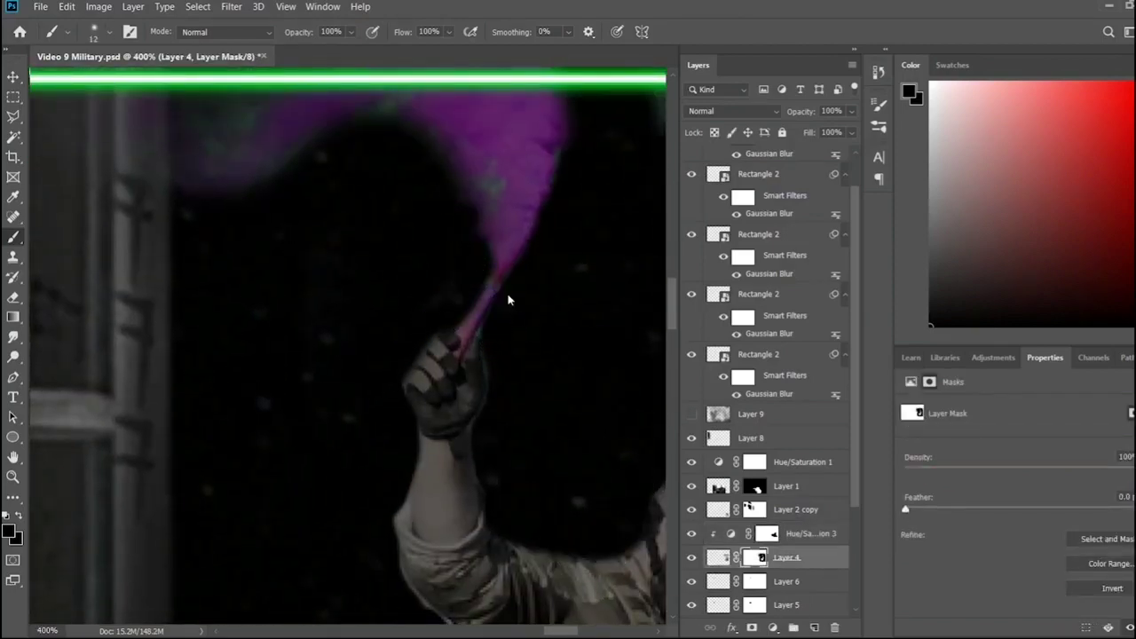
pyautogui.scroll(5, 355, 266)
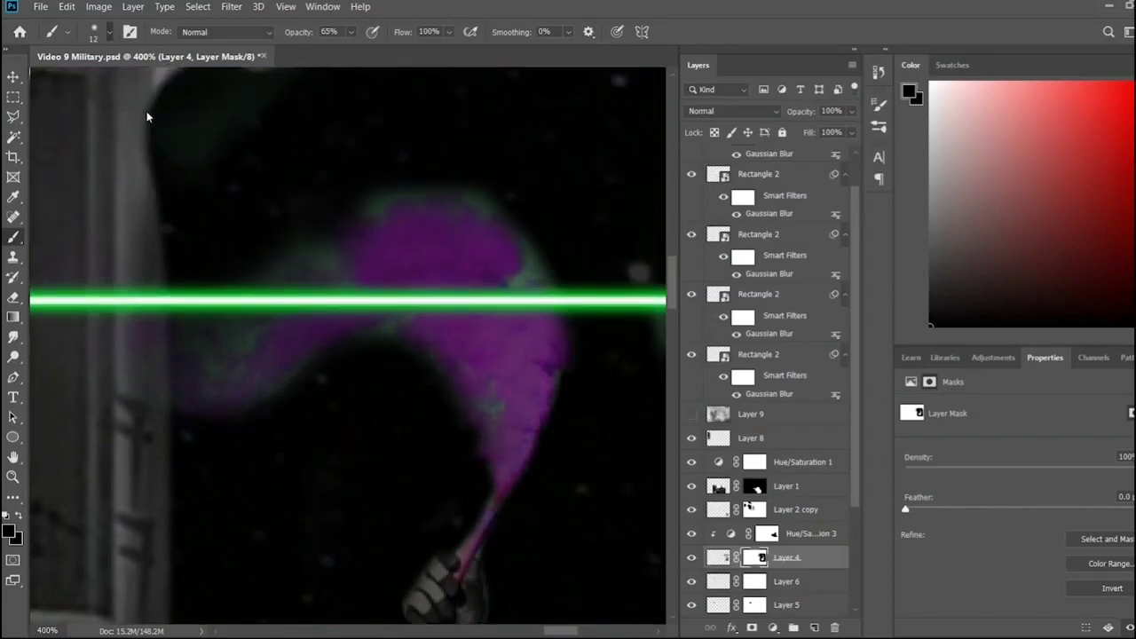
pyautogui.press(']')
pyautogui.press(']')
pyautogui.press(']')
pyautogui.moveTo(360, 162)
pyautogui.mouseDown()
pyautogui.moveTo(543, 234)
pyautogui.moveTo(456, 363)
pyautogui.moveTo(192, 316)
pyautogui.moveTo(346, 192)
pyautogui.mouseUp()
pyautogui.hotkey('ctrl', '-')
pyautogui.hotkey('ctrl', '-')
pyautogui.hotkey('ctrl', '-')
pyautogui.hotkey('ctrl', '-')
# - Select the Hue/Saturation 3 adjustment, then target Layer 4's layer mask
pyautogui.click(824, 537)
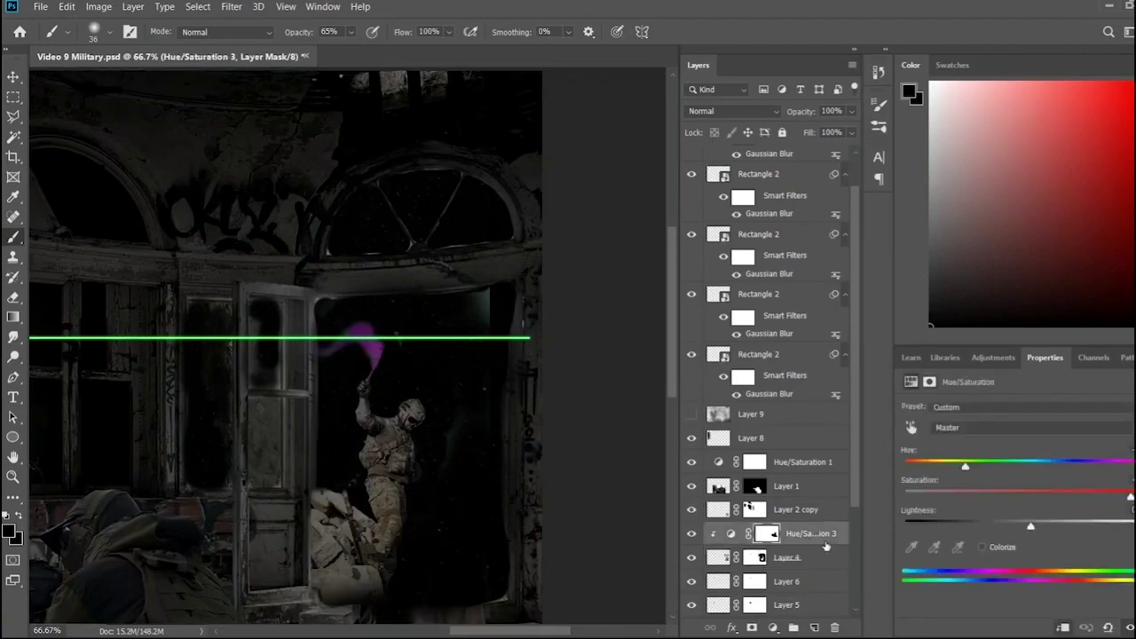
pyautogui.click(767, 533)
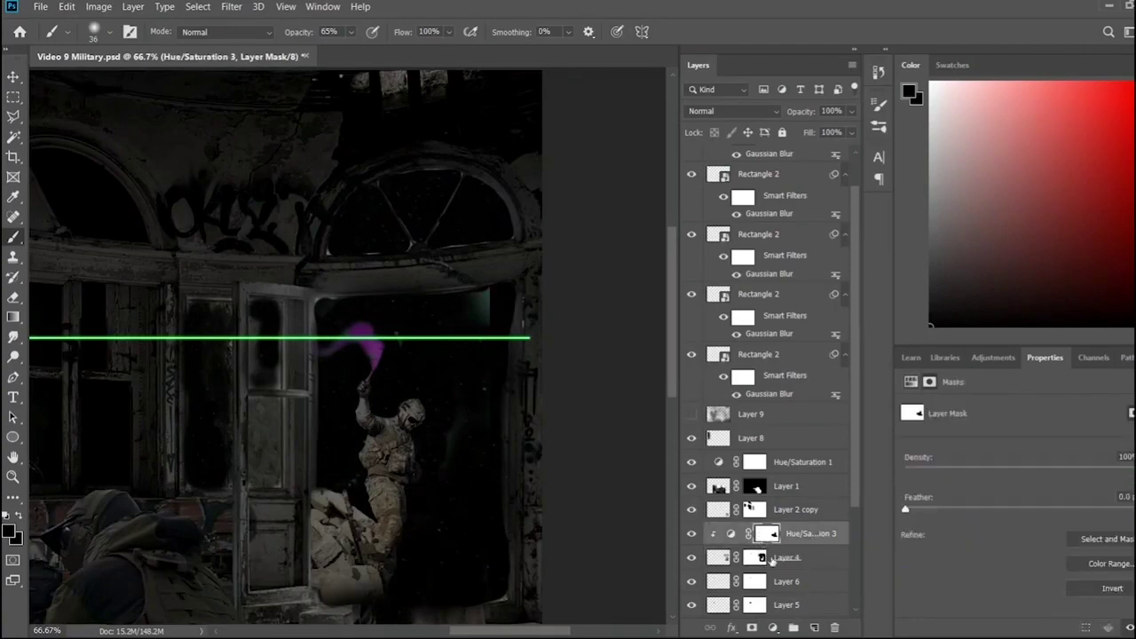
pyautogui.click(755, 557)
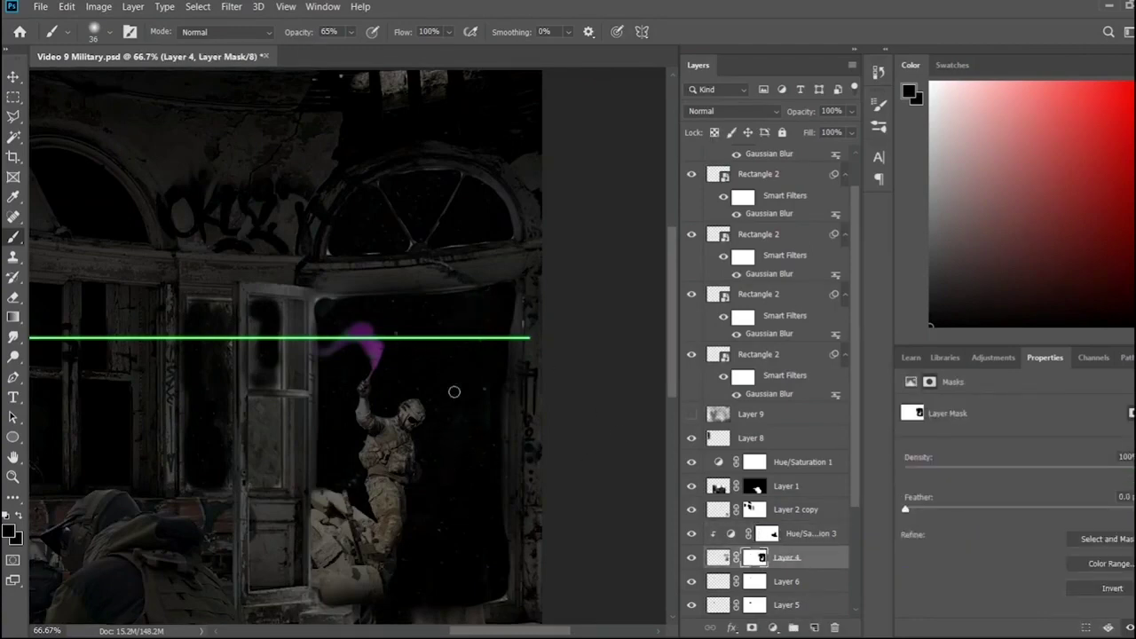
pyautogui.scroll(-2, 536, 301)
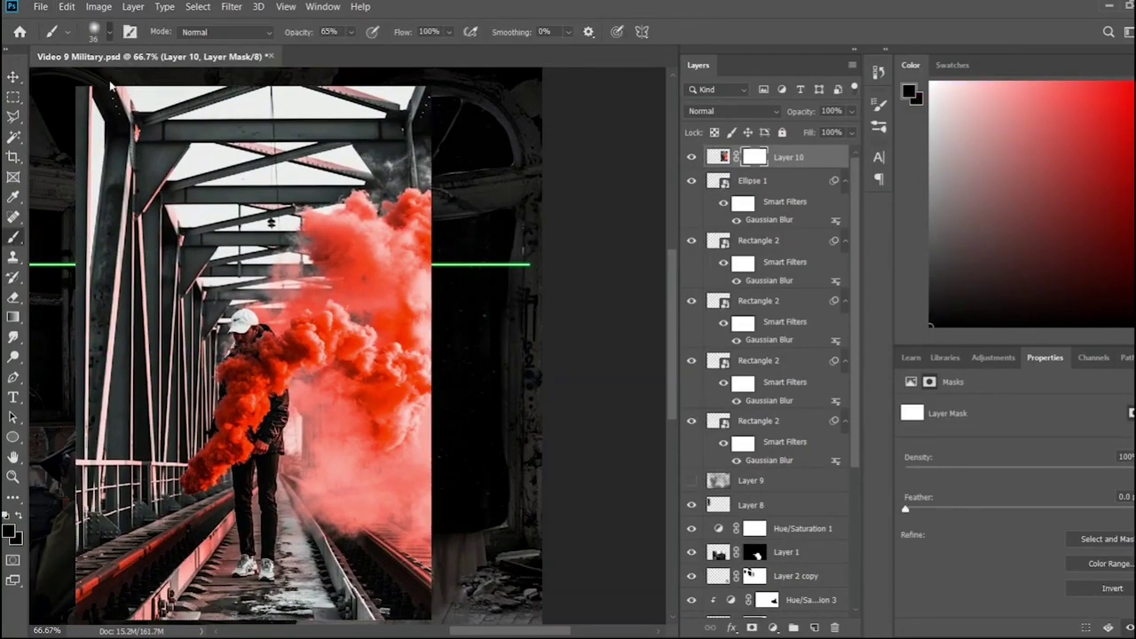
# - Hide the bridge by painting Layer 10's mask with a large brush at 100% opacity
pyautogui.press(']')
pyautogui.press(']')
pyautogui.press(']')
pyautogui.press('0')
pyautogui.moveTo(61, 80)
pyautogui.mouseDown()
pyautogui.moveTo(149, 450)
pyautogui.moveTo(444, 410)
pyautogui.moveTo(414, 380)
pyautogui.moveTo(338, 89)
pyautogui.moveTo(462, 190)
pyautogui.moveTo(431, 187)
pyautogui.moveTo(397, 293)
pyautogui.mouseUp()
# - Add a Hue/Saturation adjustment clipped to Layer 10 that turns the red smoke magenta
pyautogui.press('v')
pyautogui.click(772, 627)
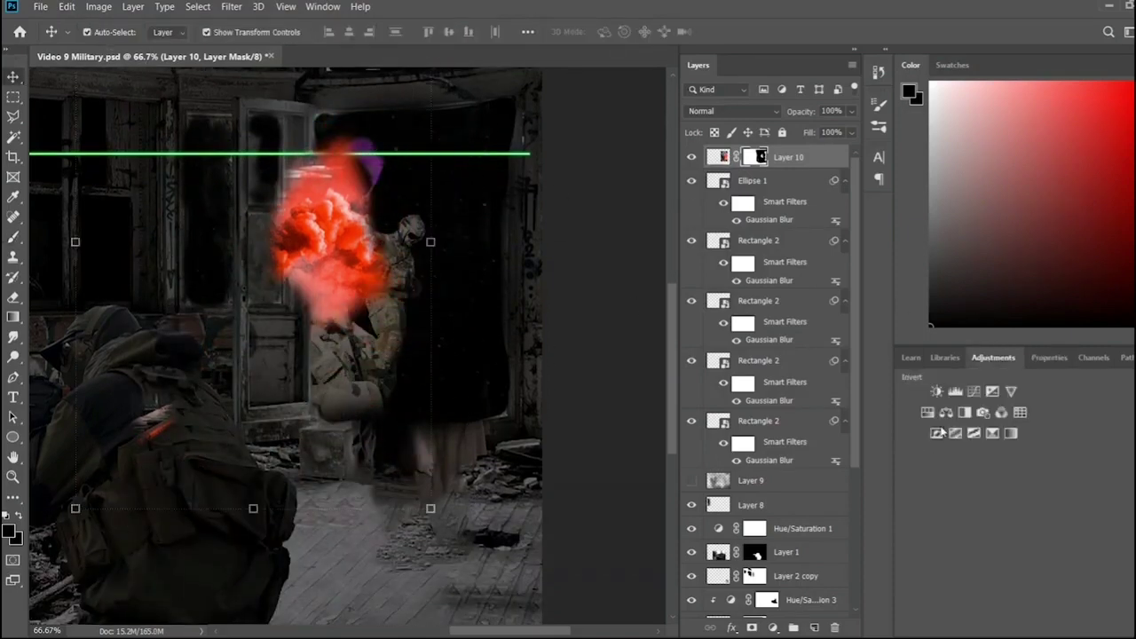
pyautogui.moveTo(1018, 466); pyautogui.dragTo(947, 469)
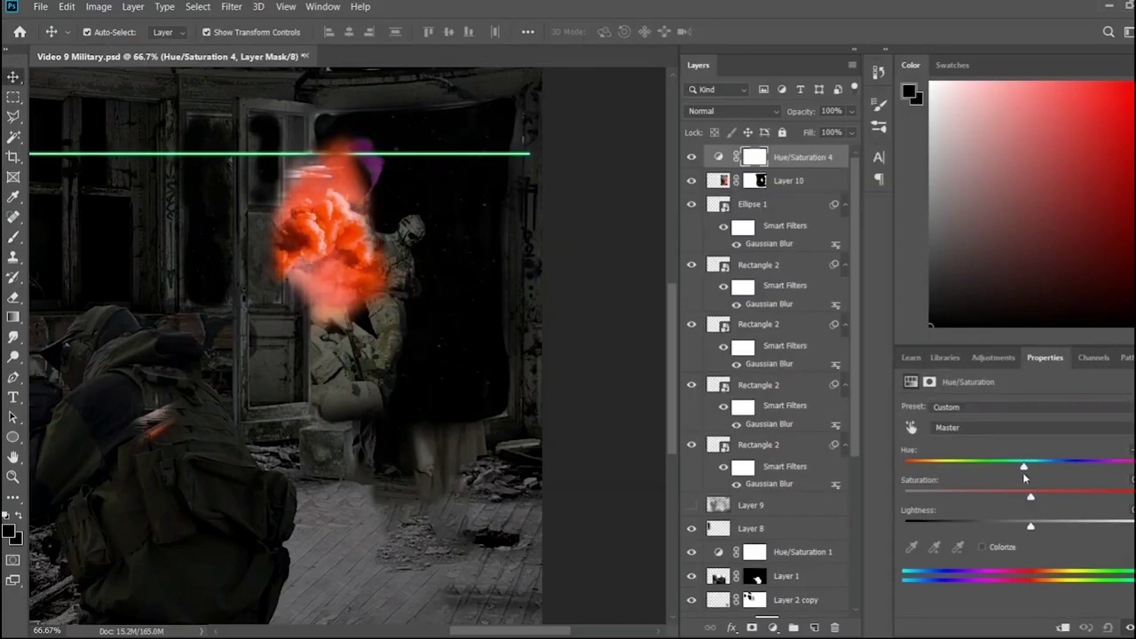
pyautogui.keyDown('alt'); pyautogui.click(803, 169); pyautogui.keyUp('alt')
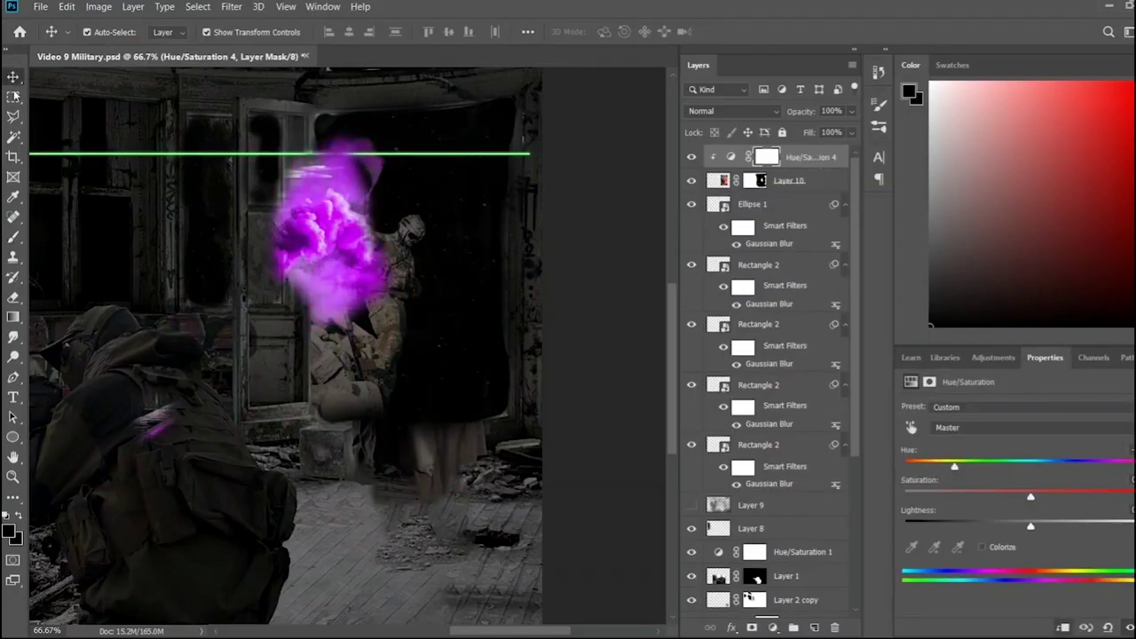
# - Move the Layer 10 smoke up onto the flare, trying blend modes before keeping Normal
pyautogui.click(822, 182)
pyautogui.moveTo(153, 417); pyautogui.dragTo(179, 355)
pyautogui.click(756, 180)
pyautogui.press('b')
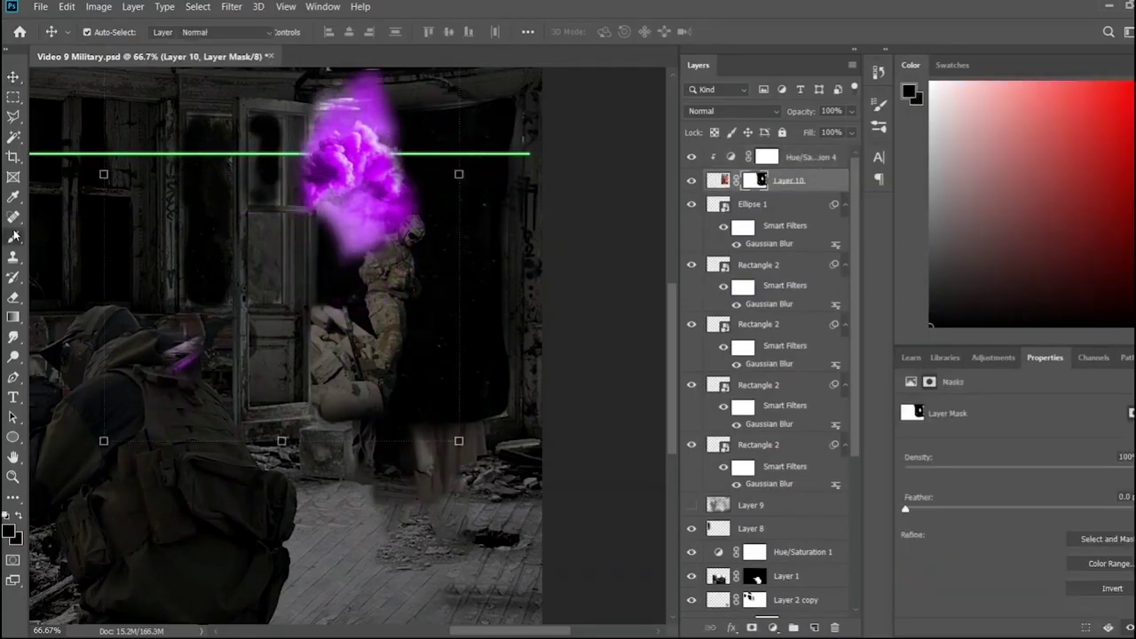
pyautogui.press('v')
pyautogui.hotkey('shift', '+')
pyautogui.hotkey('shift', '+')
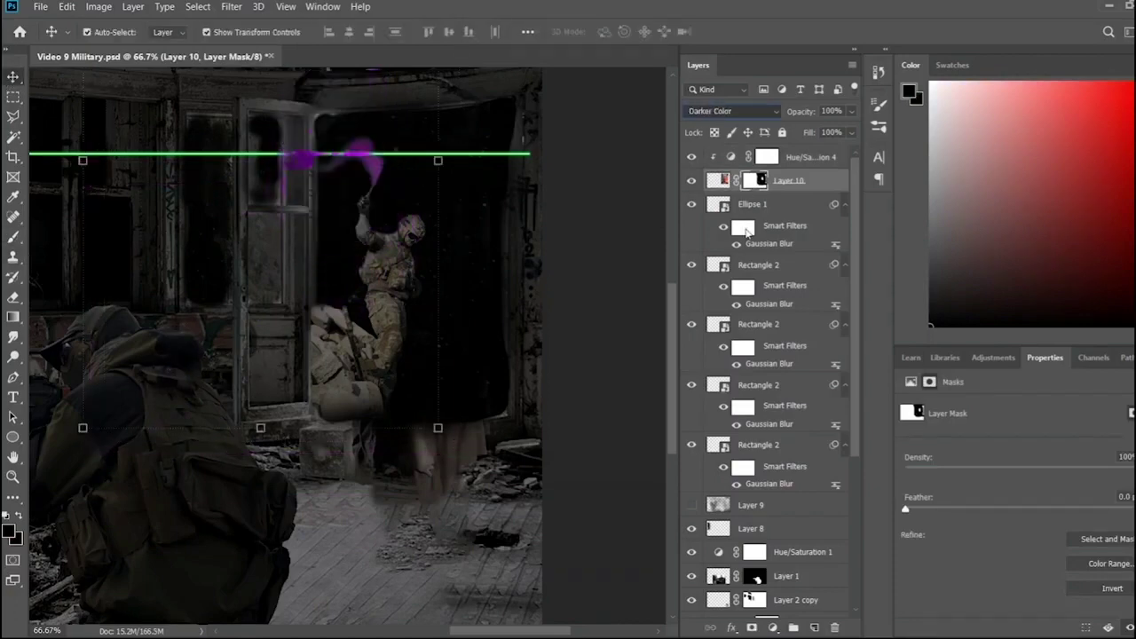
pyautogui.hotkey('shift', '+')
pyautogui.hotkey('shift', '-')
pyautogui.hotkey('shift', '-')
pyautogui.hotkey('shift', '-')
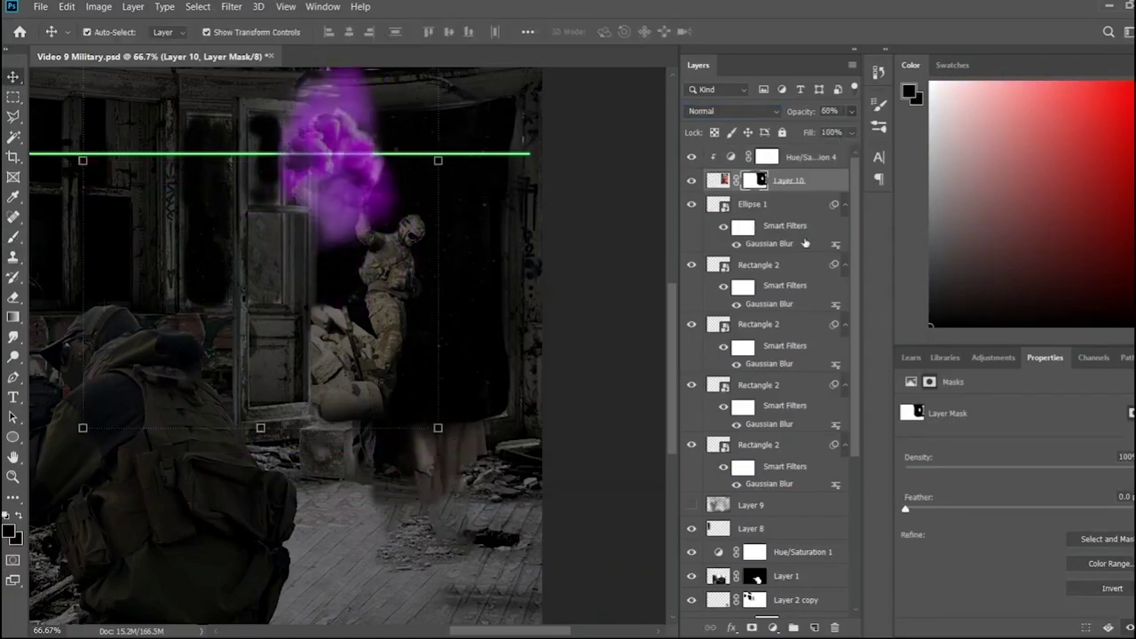
# - Place Layer 10 lower in the stack, below Layer 2, then deselect it
pyautogui.moveTo(823, 168); pyautogui.dragTo(780, 613)
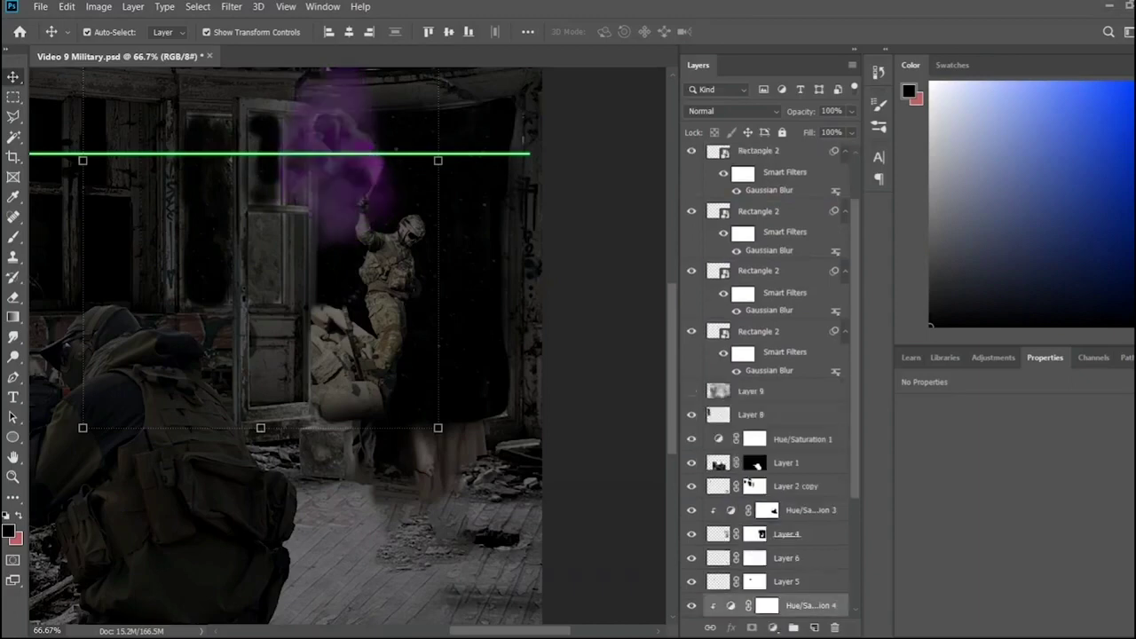
pyautogui.moveTo(859, 195)
pyautogui.mouseDown()
pyautogui.moveTo(854, 456)
pyautogui.moveTo(824, 548)
pyautogui.moveTo(813, 464)
pyautogui.mouseUp()
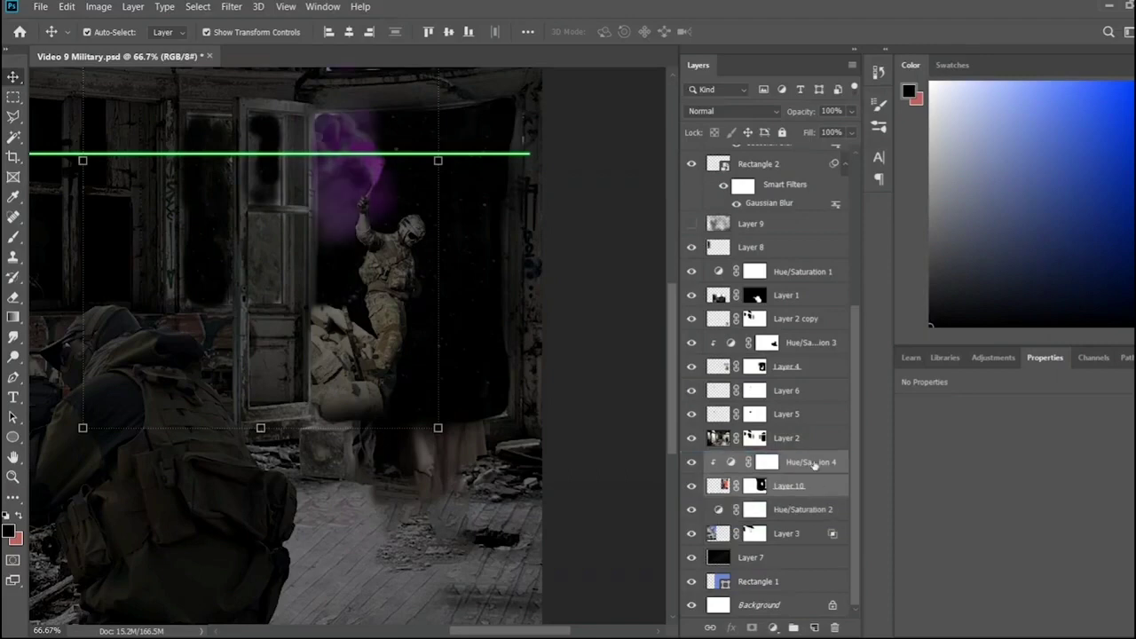
pyautogui.click(593, 241)
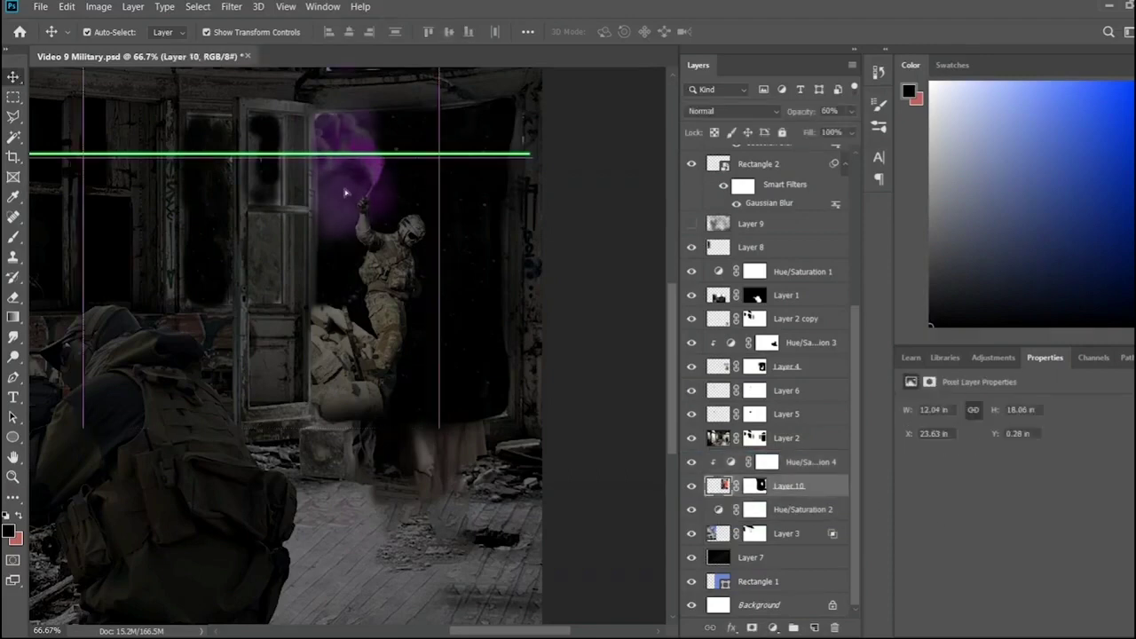
pyautogui.click(826, 486)
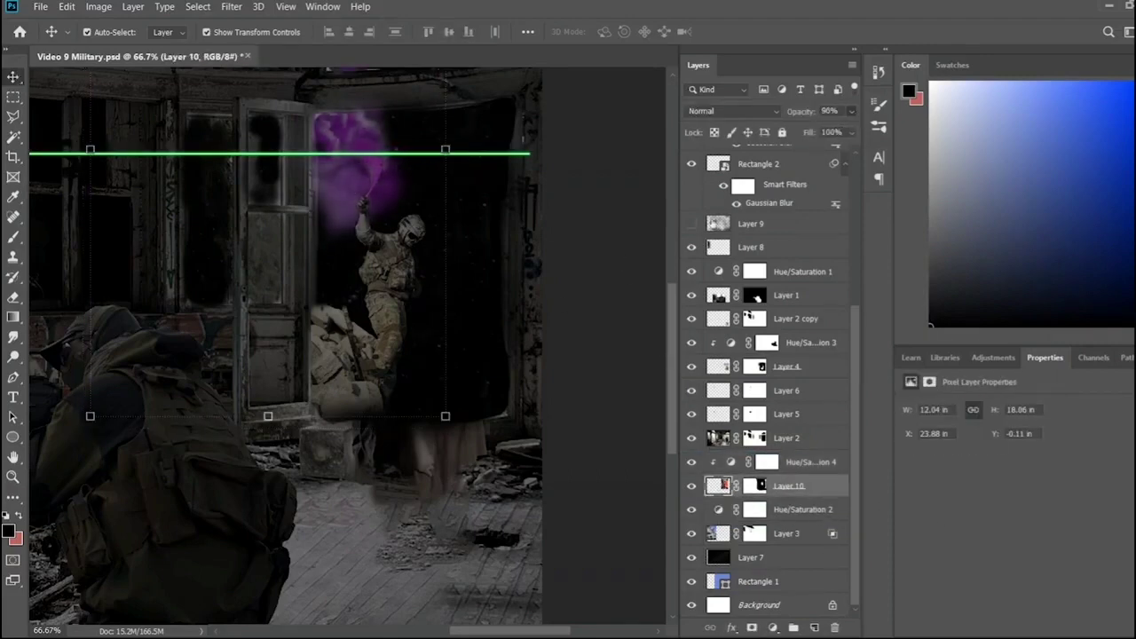
pyautogui.click(559, 308)
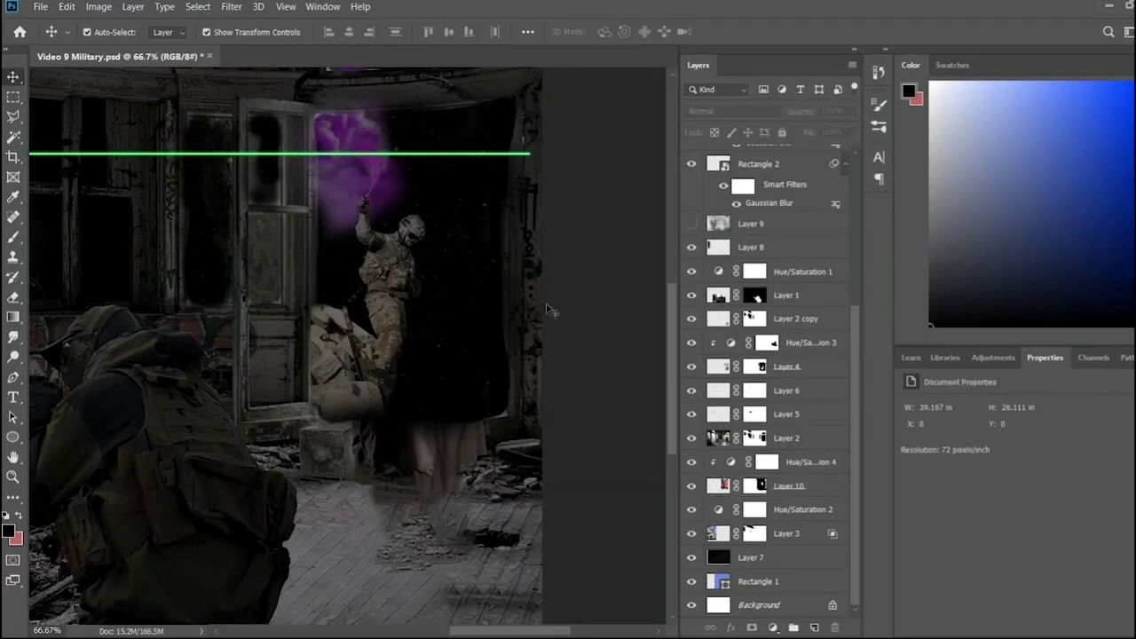
# - Show Layer 9 again and erase it at 46% opacity over the purple glow near the doorway
pyautogui.hotkey('ctrl', '-')
pyautogui.hotkey('ctrl', '-')
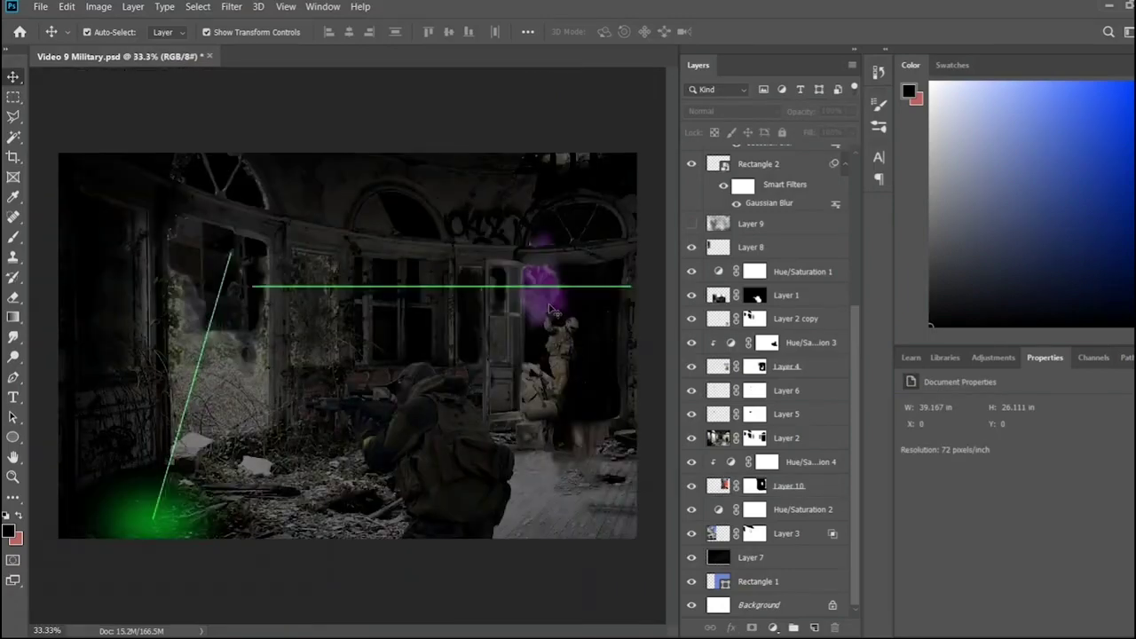
pyautogui.click(691, 225)
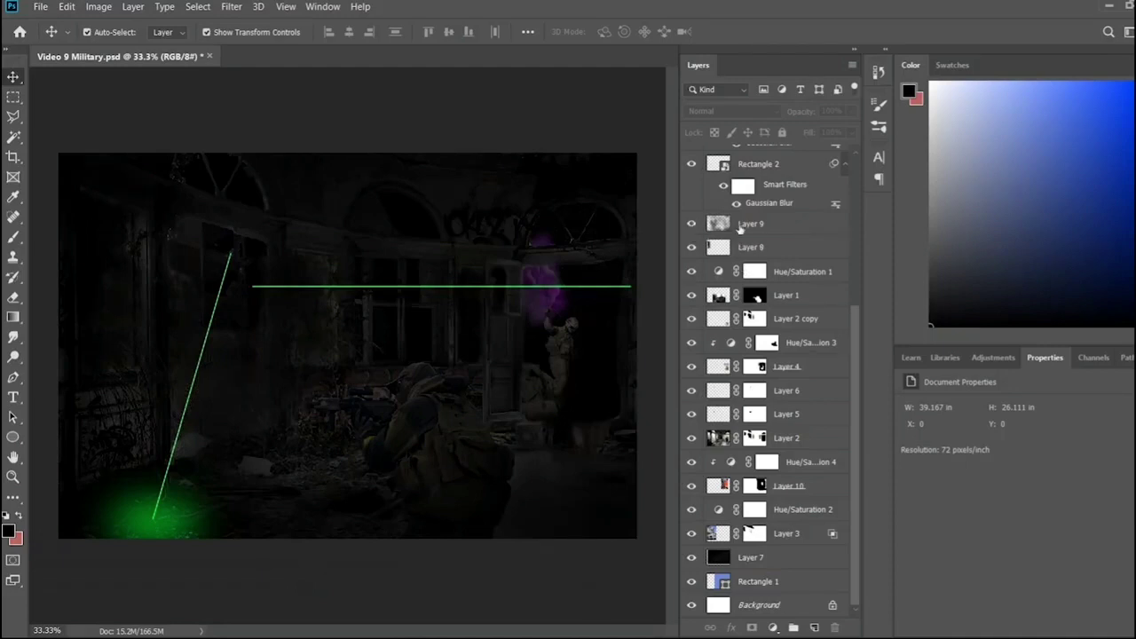
pyautogui.click(739, 229)
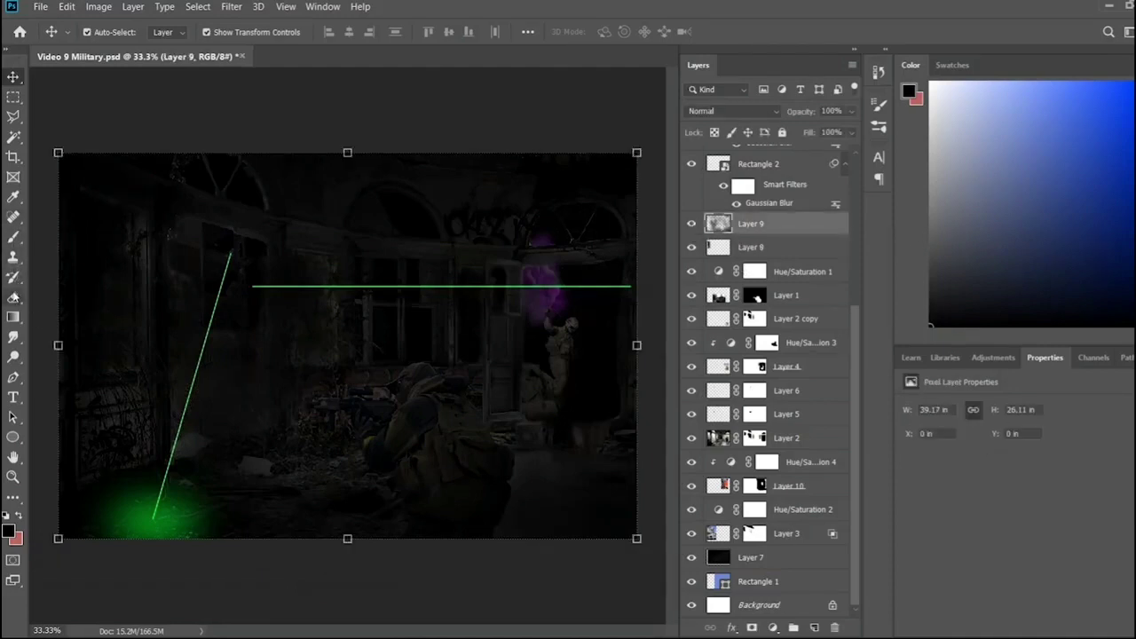
pyautogui.click(12, 298)
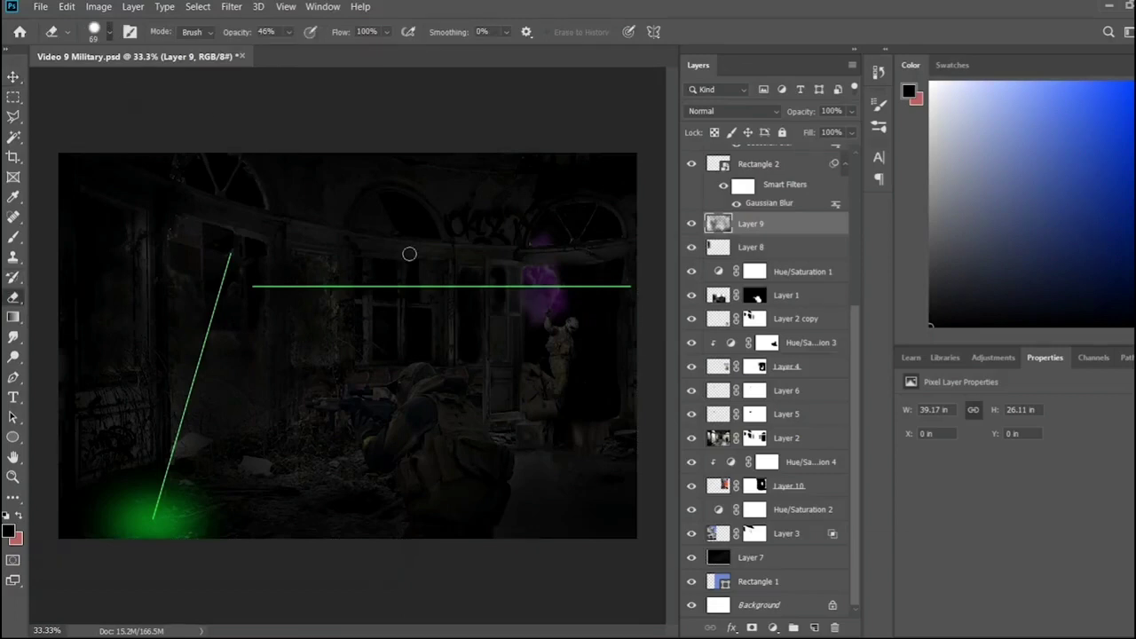
pyautogui.moveTo(538, 259); pyautogui.dragTo(543, 303)
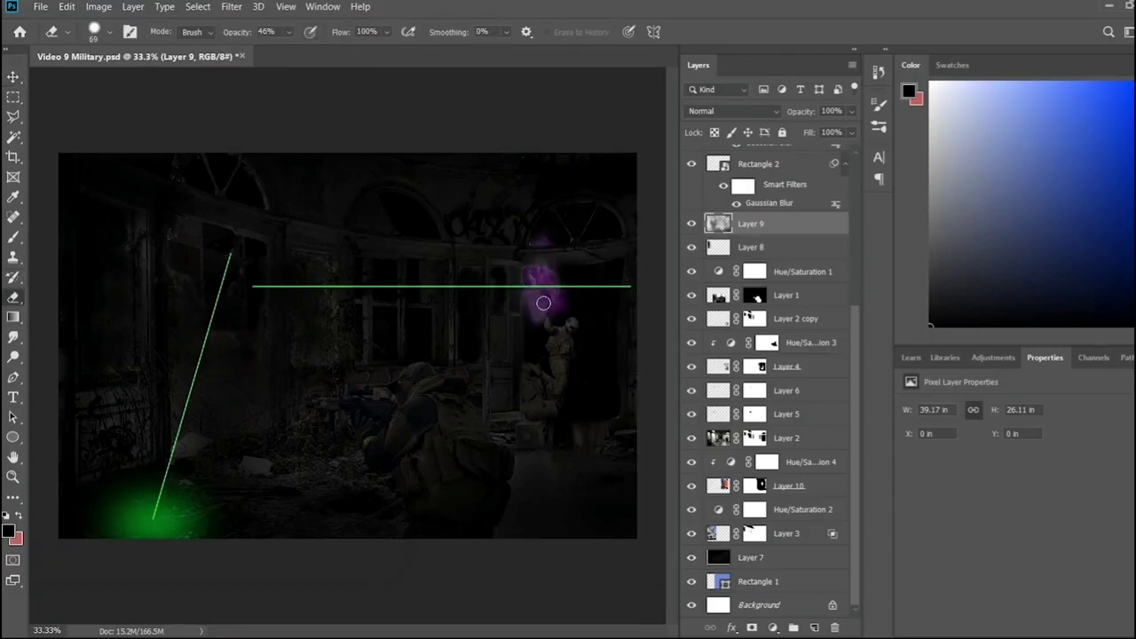
pyautogui.press('v')
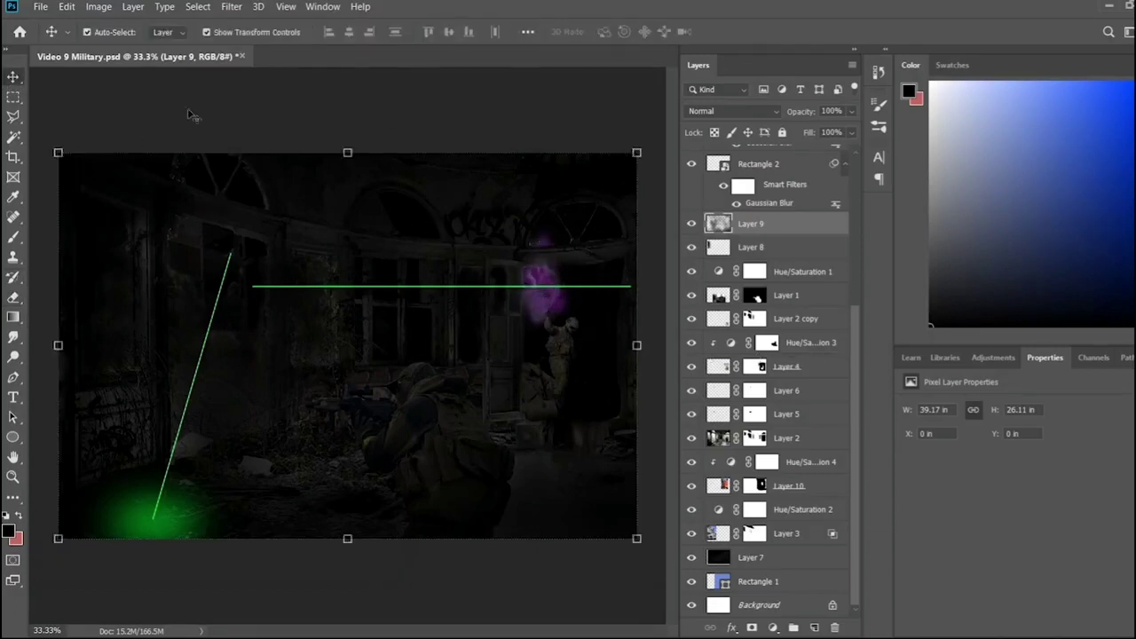
pyautogui.click(420, 394)
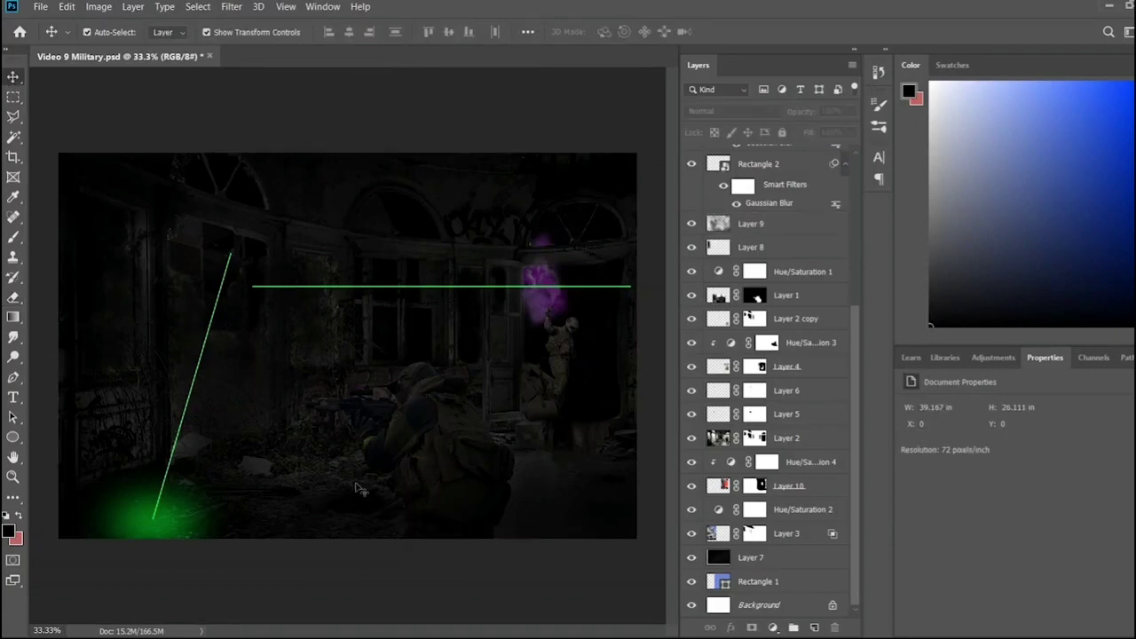
# - Duplicate Layer 2 and add a colorized Hue/Saturation adjustment with a saturated green hue
pyautogui.click(811, 442)
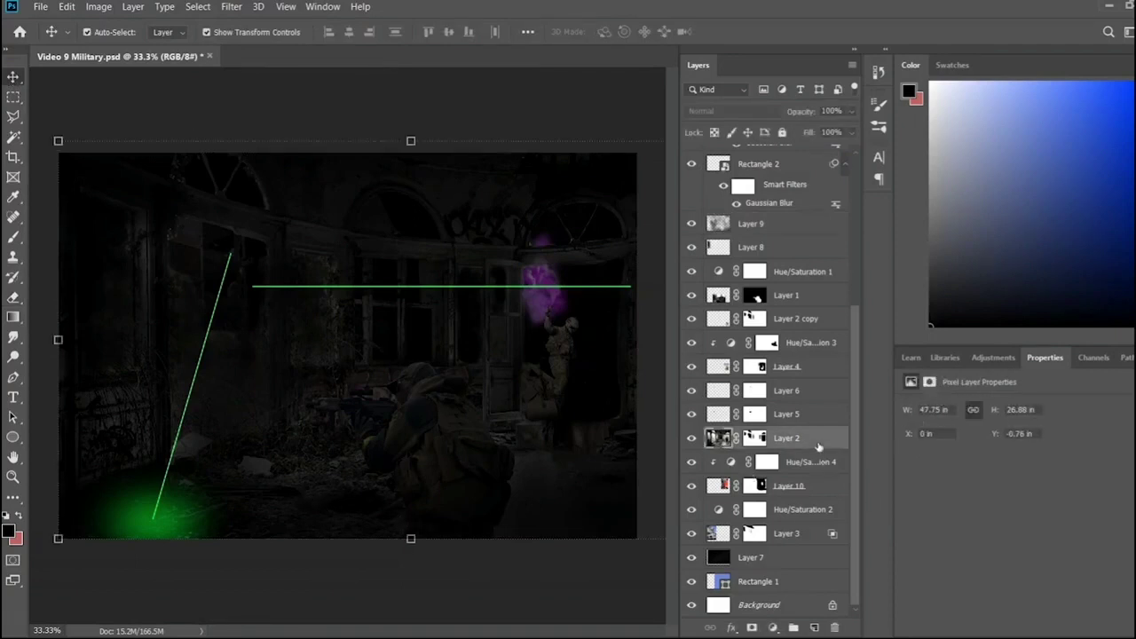
pyautogui.hotkey('ctrl', 'j')
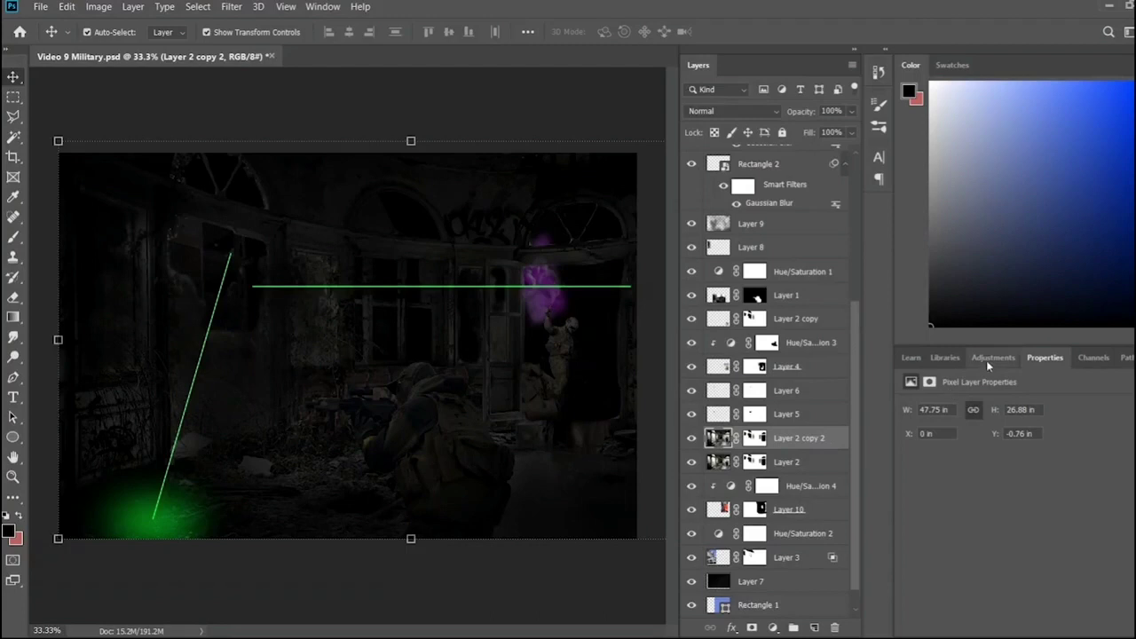
pyautogui.click(986, 361)
pyautogui.click(936, 429)
pyautogui.click(982, 547)
pyautogui.moveTo(907, 461)
pyautogui.mouseDown()
pyautogui.moveTo(994, 468)
pyautogui.moveTo(980, 466)
pyautogui.mouseUp()
pyautogui.moveTo(969, 496); pyautogui.dragTo(1027, 499)
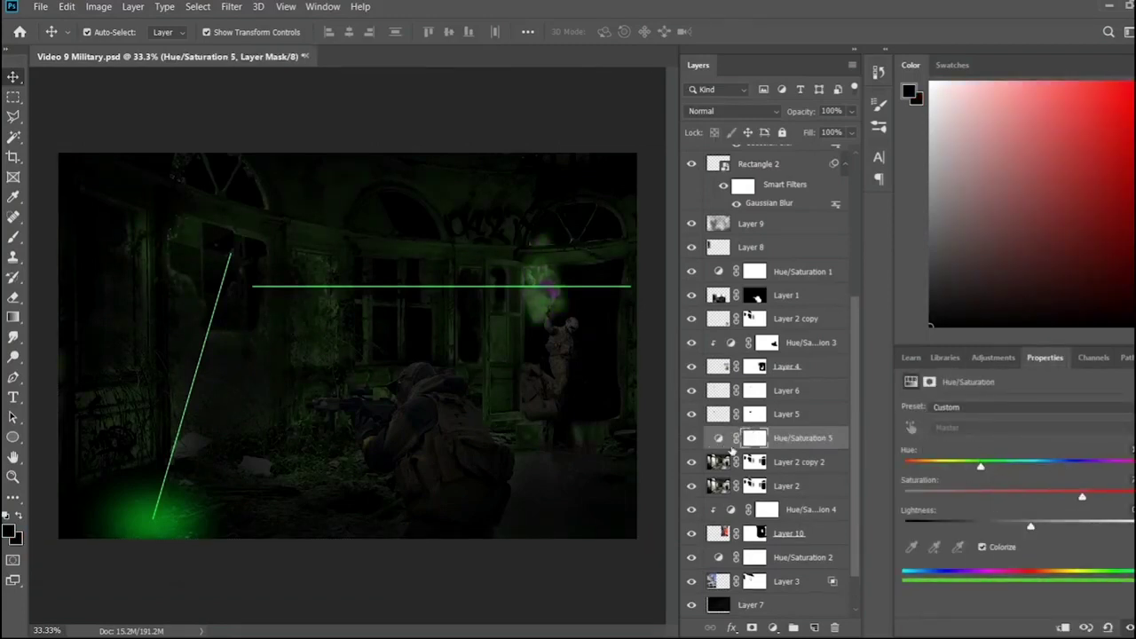
# - Clip the green adjustment to Layer 2 copy 2 and set up the brush on the copy's mask
pyautogui.press('b')
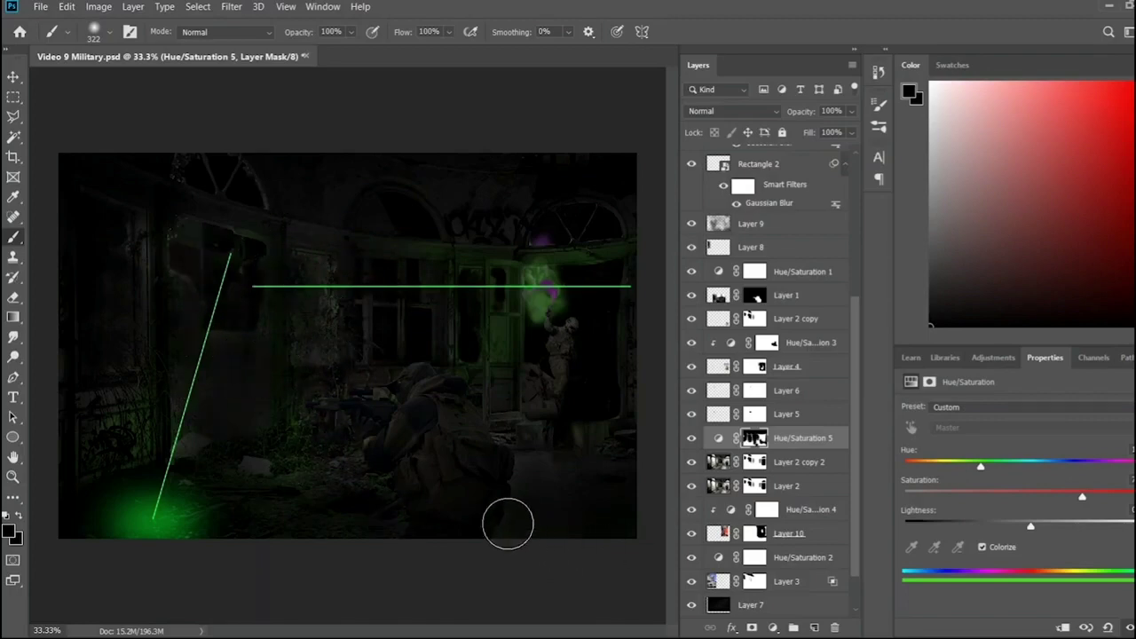
pyautogui.press('x')
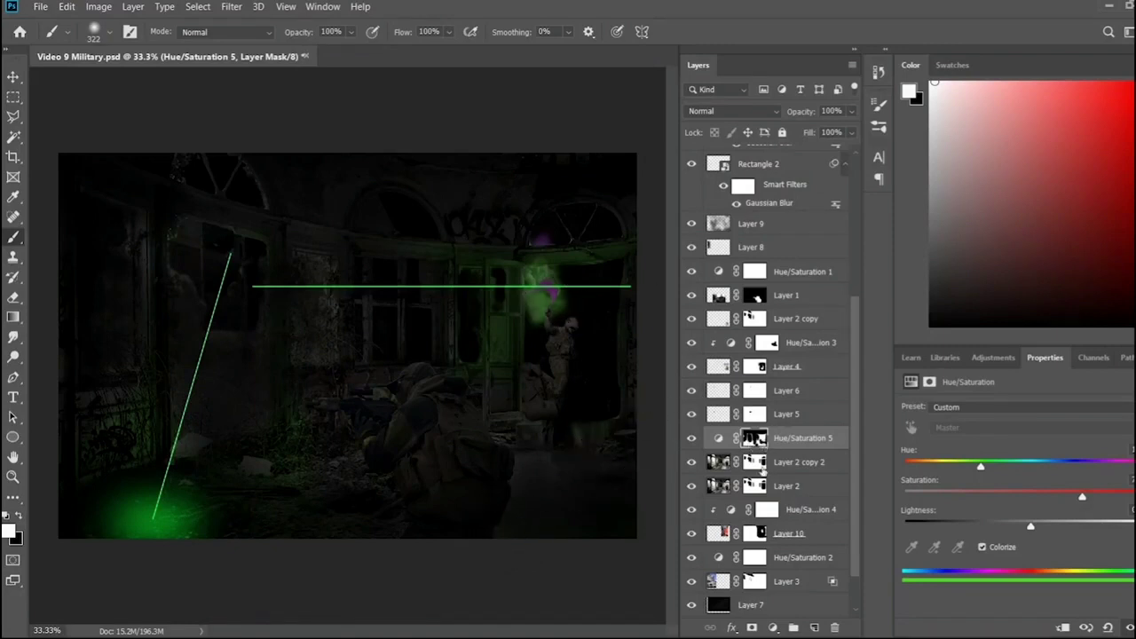
pyautogui.click(757, 463)
pyautogui.keyDown('alt'); pyautogui.click(762, 450); pyautogui.keyUp('alt')
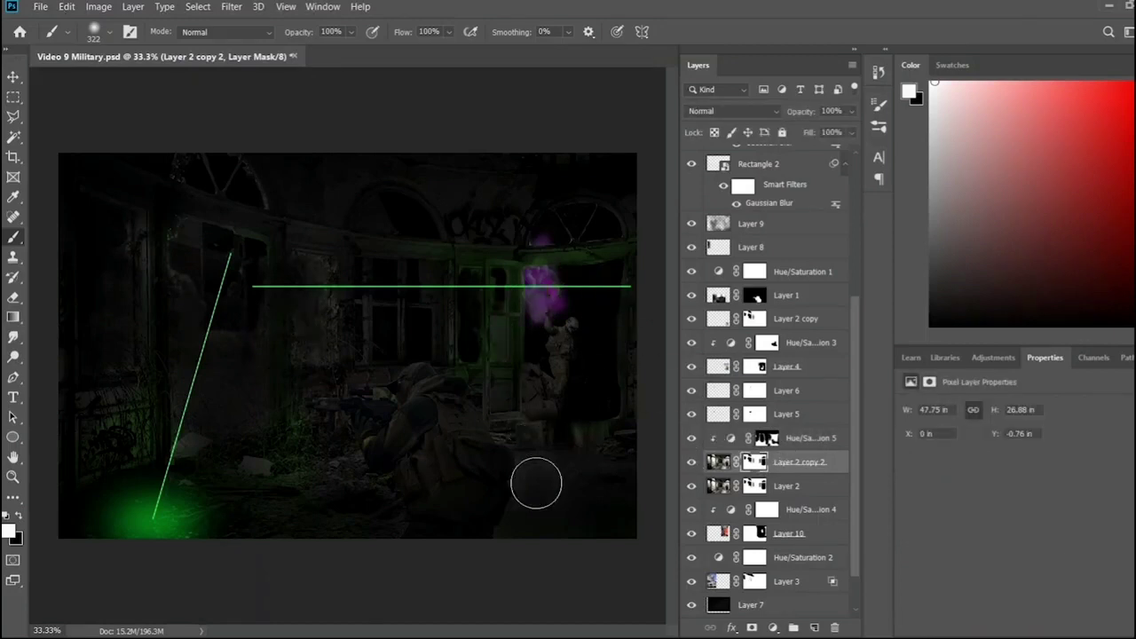
pyautogui.press('x')
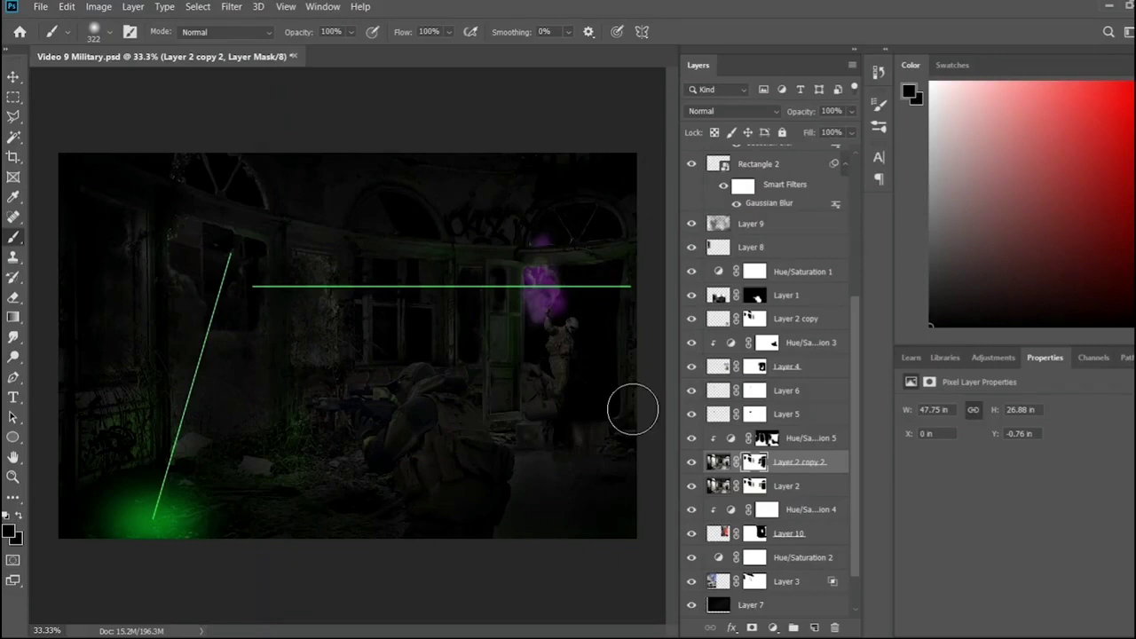
# - Select both Rectangle 2 layers and merge them
pyautogui.scroll(5, 772, 355)
pyautogui.click(758, 396)
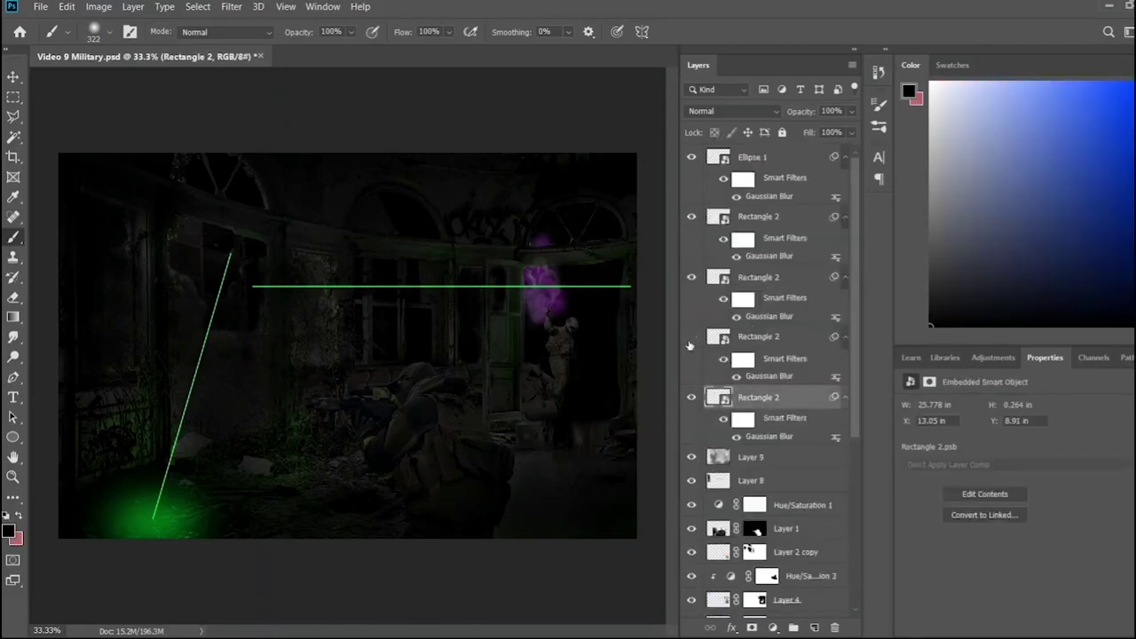
pyautogui.click(691, 336)
pyautogui.click(691, 336)
pyautogui.keyDown('ctrl'); pyautogui.click(799, 336); pyautogui.keyUp('ctrl')
pyautogui.hotkey('ctrl', 'e')
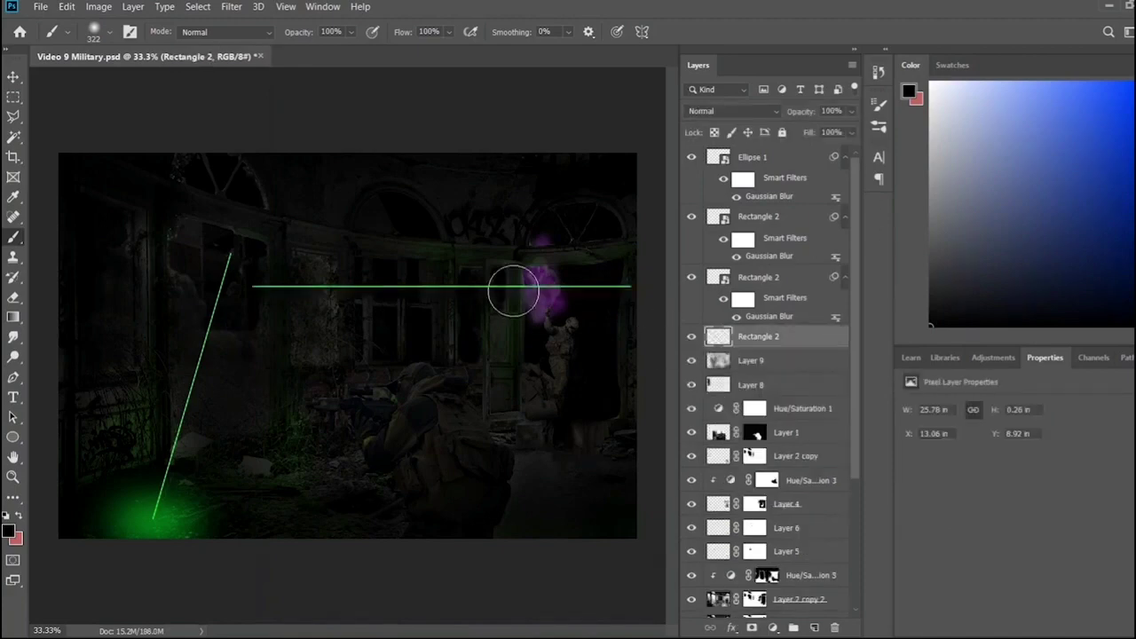
# - Cut several short stretches out of the horizontal green laser line to make it dashed
pyautogui.hotkey('ctrl', '+')
pyautogui.hotkey('ctrl', '+')
pyautogui.press('m')
pyautogui.press('Delete')
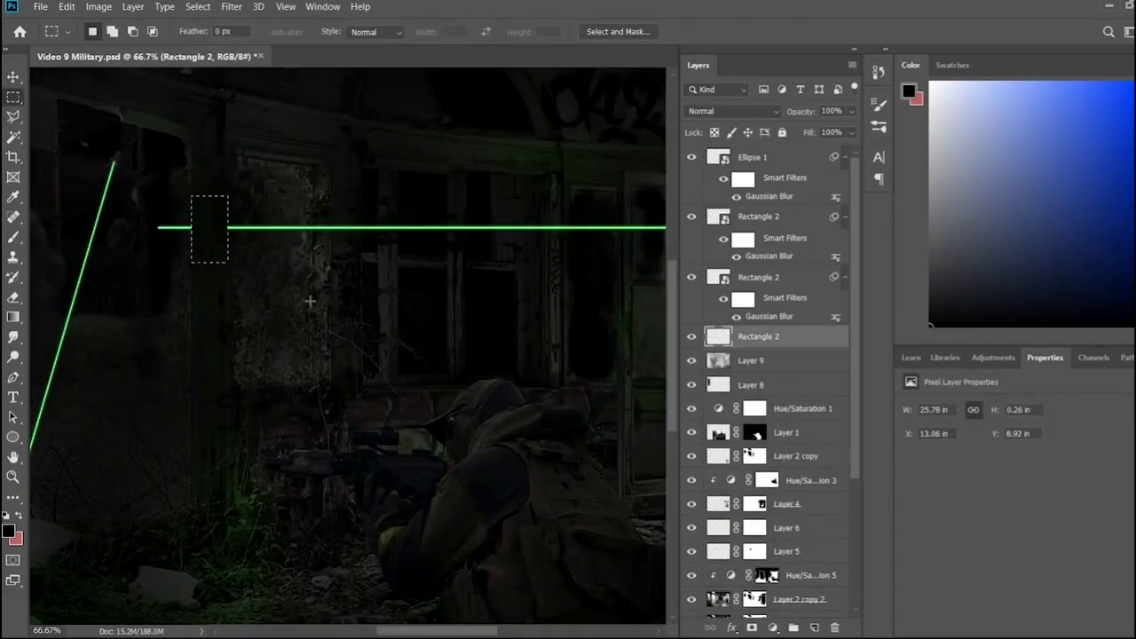
pyautogui.moveTo(312, 203); pyautogui.dragTo(357, 275)
pyautogui.press('Delete')
pyautogui.moveTo(379, 211); pyautogui.dragTo(396, 242)
pyautogui.press('Delete')
pyautogui.moveTo(494, 202); pyautogui.dragTo(570, 264)
pyautogui.press('Delete')
pyautogui.hscroll(5, 384, 239)
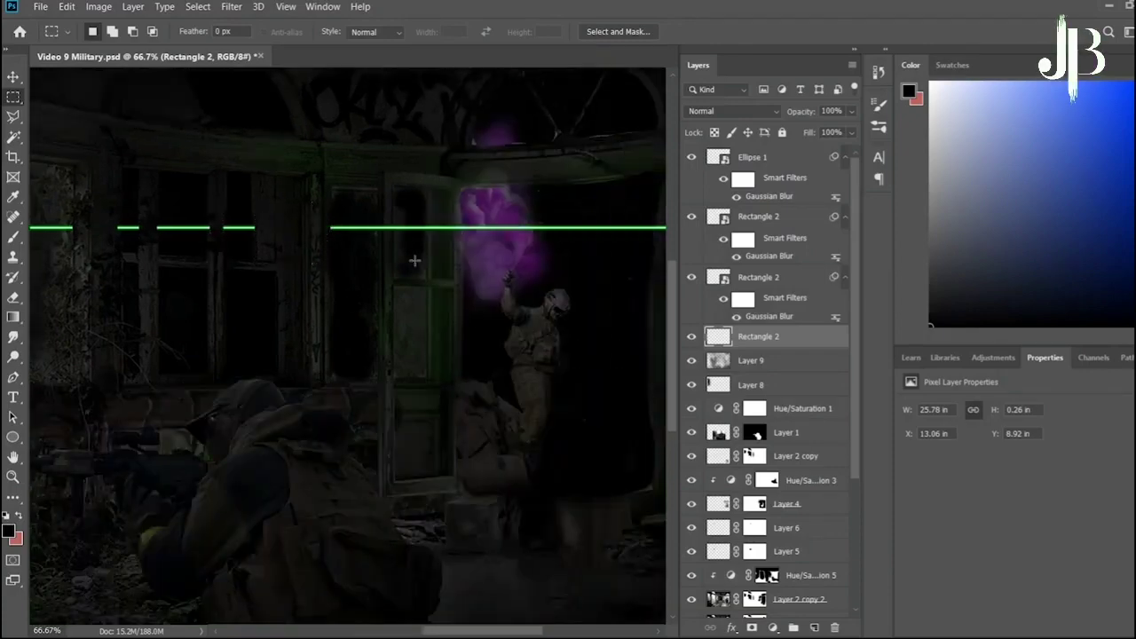
pyautogui.moveTo(423, 212); pyautogui.dragTo(457, 253)
pyautogui.press('Delete')
pyautogui.hscroll(5, 442, 332)
pyautogui.moveTo(424, 213); pyautogui.dragTo(458, 250)
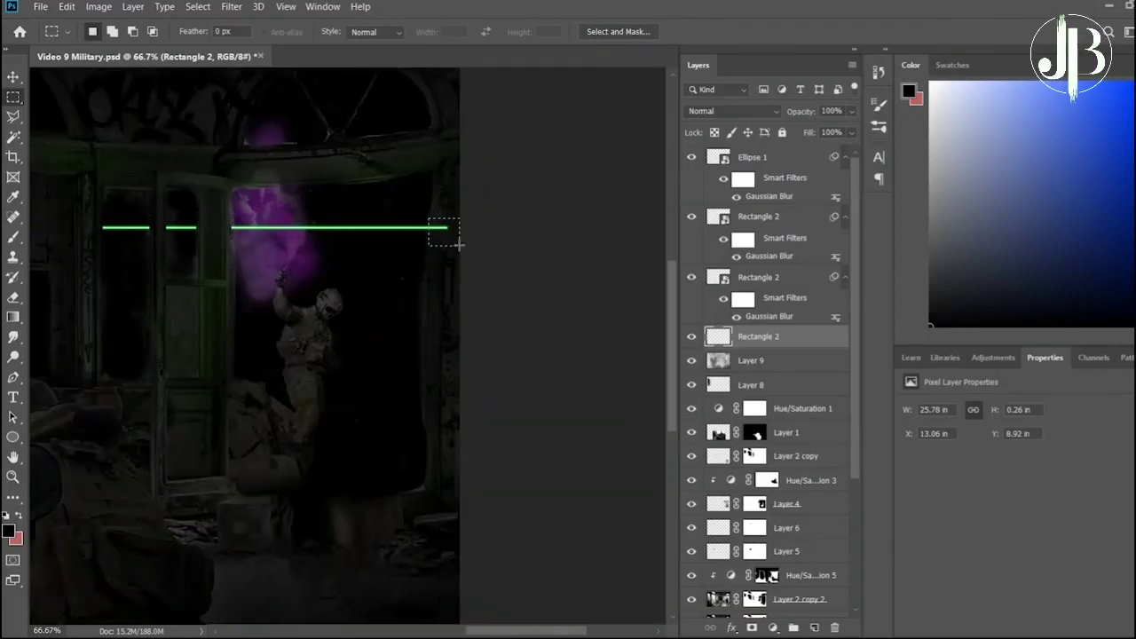
pyautogui.press('Delete')
pyautogui.moveTo(533, 629); pyautogui.dragTo(391, 629)
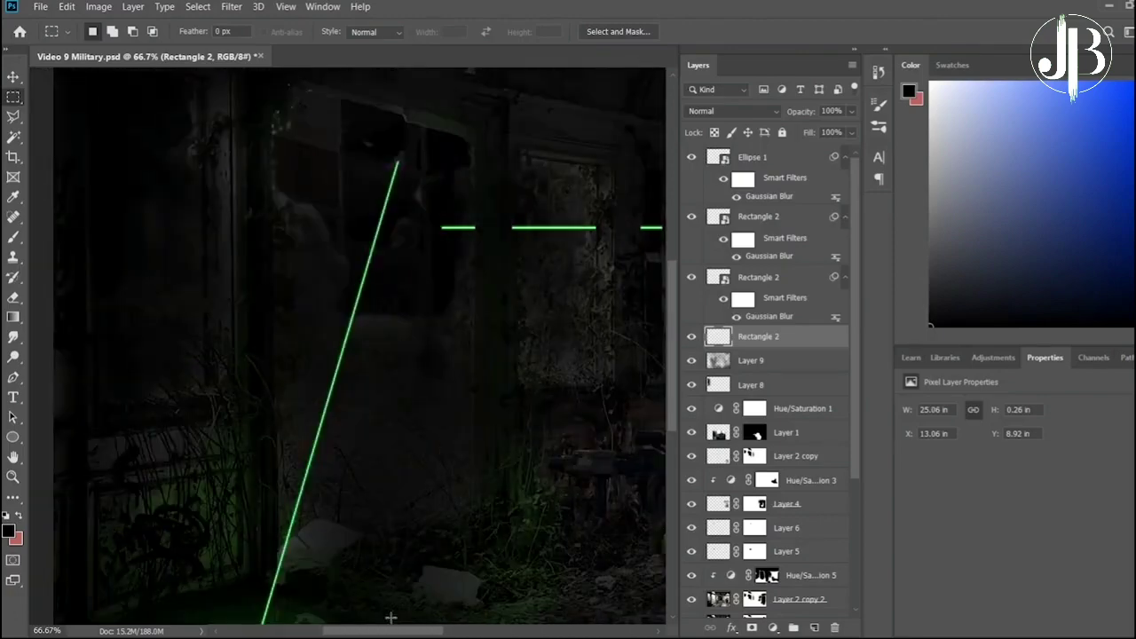
# - Add a layer mask to Rectangle 2 and fade parts of the dashed line with a 38% brush
pyautogui.hotkey('ctrl', '-')
pyautogui.hotkey('ctrl', '-')
pyautogui.press('b')
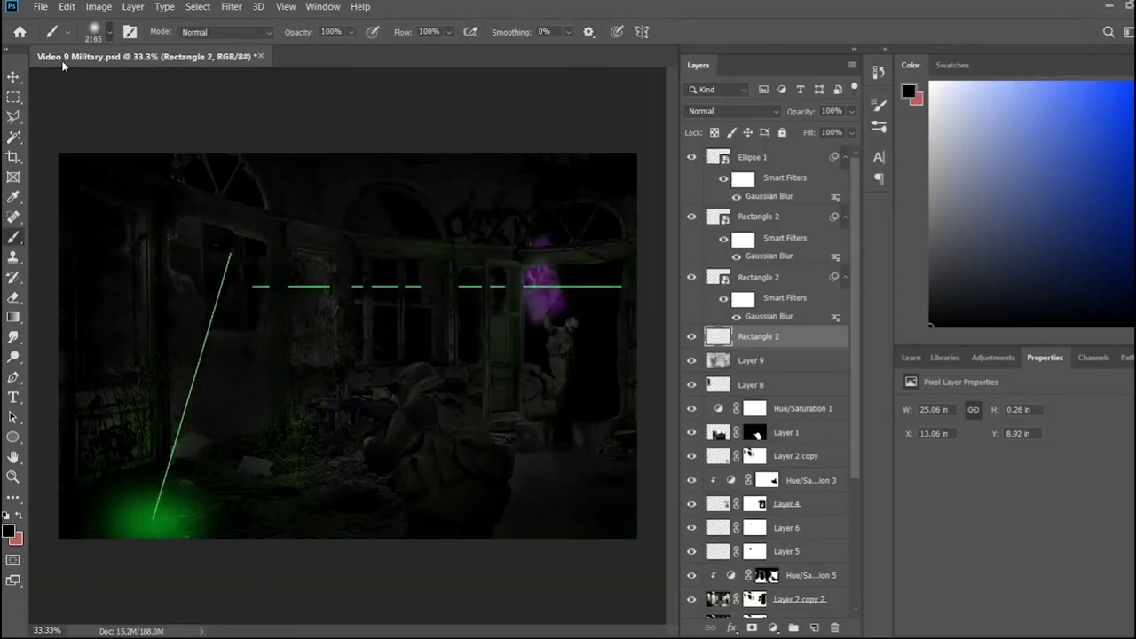
pyautogui.press('[')
pyautogui.press('[')
pyautogui.press('[')
pyautogui.press(']')
pyautogui.press(']')
pyautogui.press(']')
pyautogui.press('3')
pyautogui.press('8')
pyautogui.click(752, 629)
pyautogui.moveTo(583, 279)
pyautogui.mouseDown()
pyautogui.moveTo(355, 266)
pyautogui.moveTo(641, 281)
pyautogui.mouseUp()
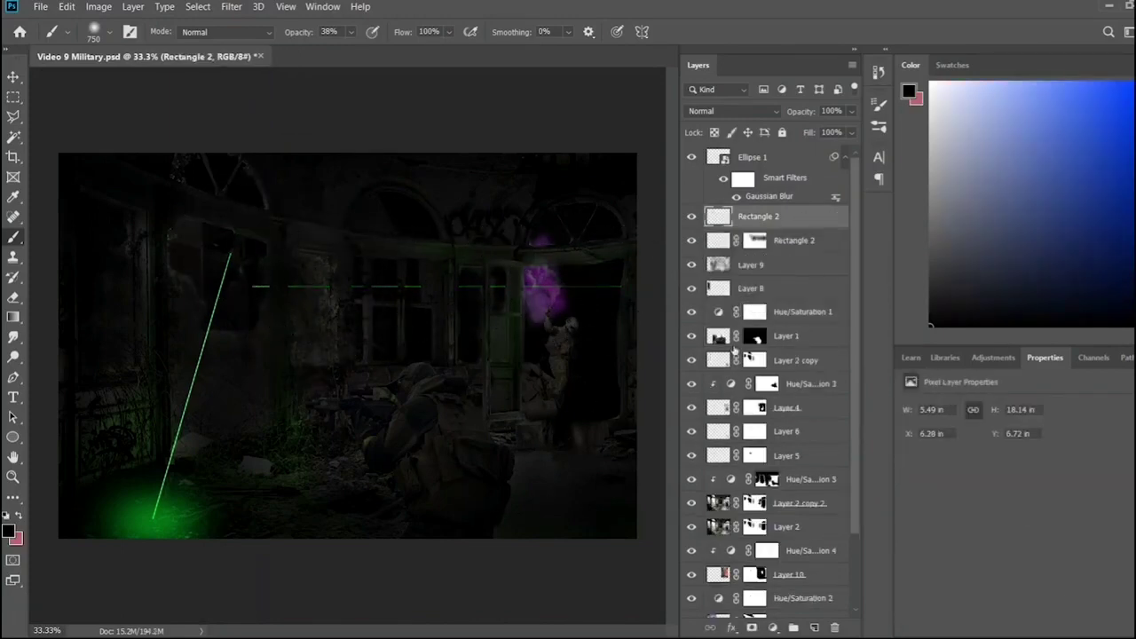
pyautogui.moveTo(240, 241); pyautogui.dragTo(233, 254)
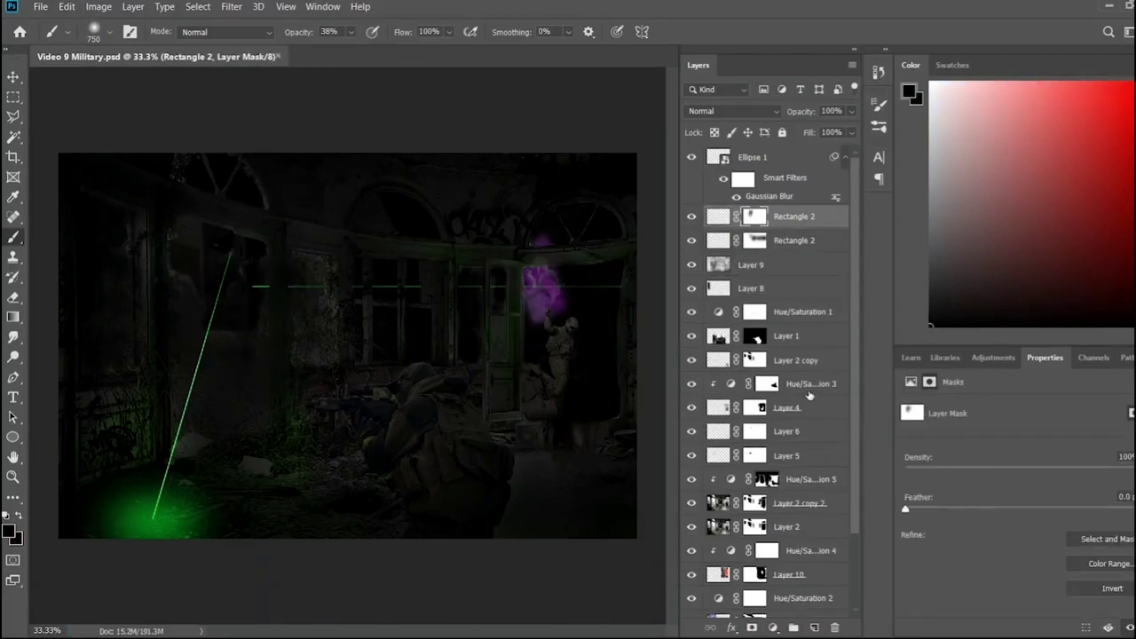
# - Duplicate the Hue/Saturation 5 and scene layer pair and shift the copy's hue to purple
pyautogui.click(832, 503)
pyautogui.keyDown('shift'); pyautogui.click(798, 479); pyautogui.keyUp('shift')
pyautogui.hotkey('ctrl', 'j')
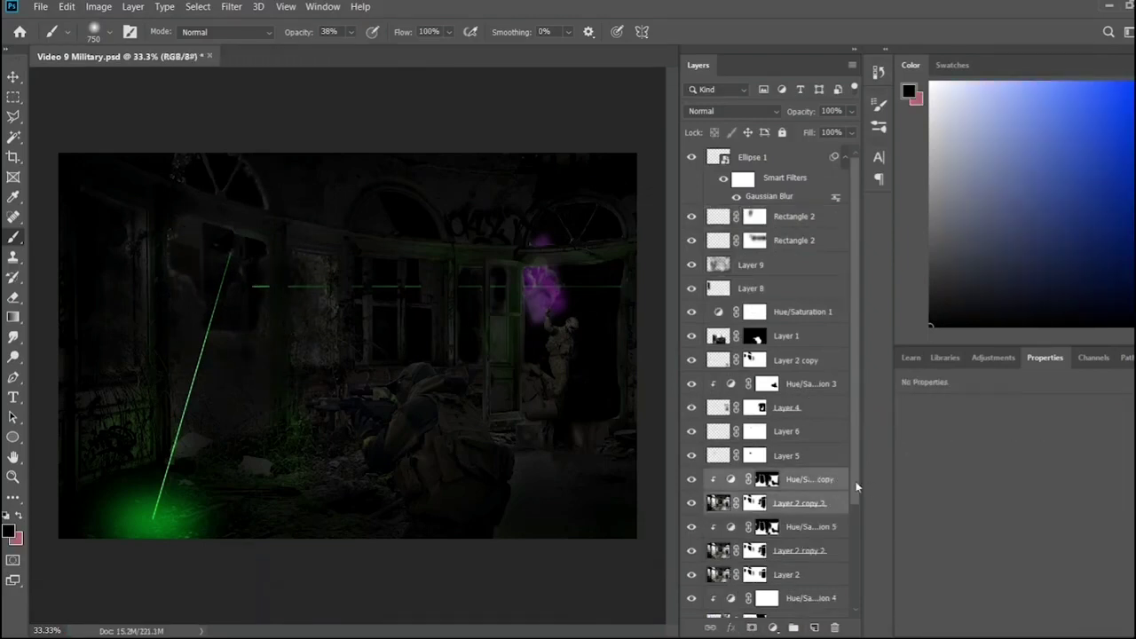
pyautogui.click(799, 480)
pyautogui.moveTo(983, 464); pyautogui.dragTo(1112, 466)
# - Fill Layer 2 copy 3's mask black and paint white around the doorway smoke
pyautogui.click(754, 503)
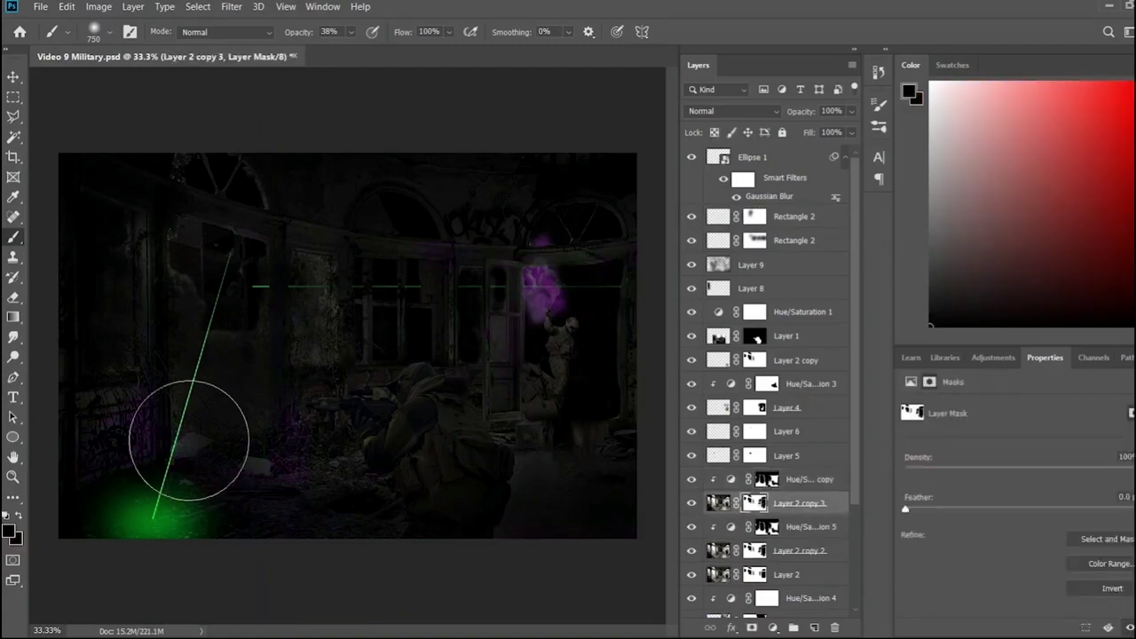
pyautogui.press('0')
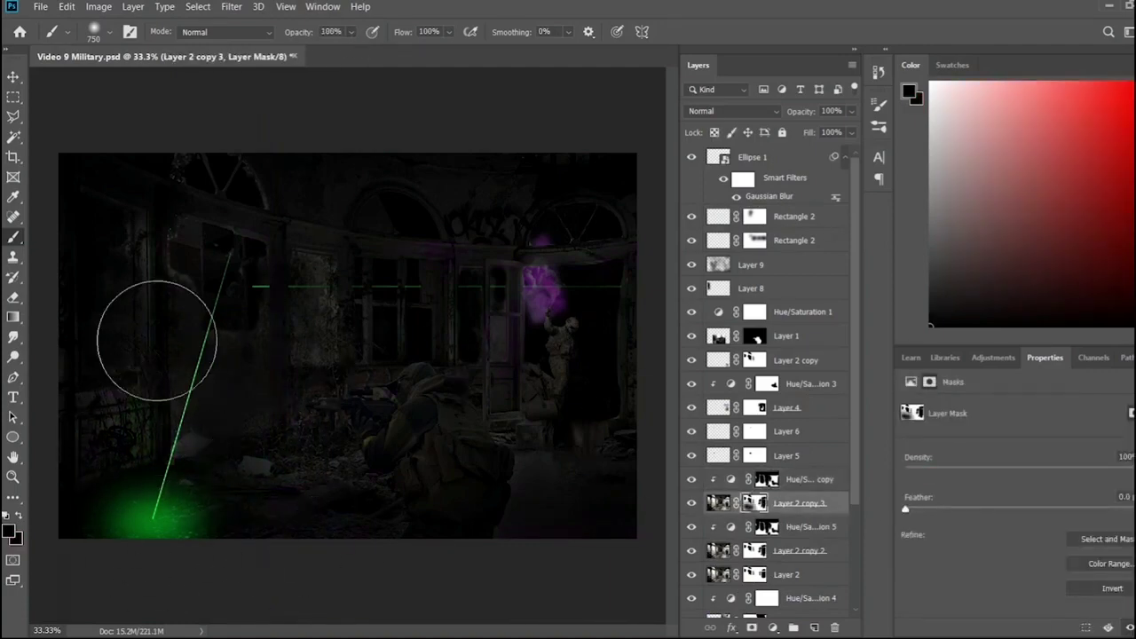
pyautogui.hotkey('alt', 'BackSpace')
pyautogui.press('x')
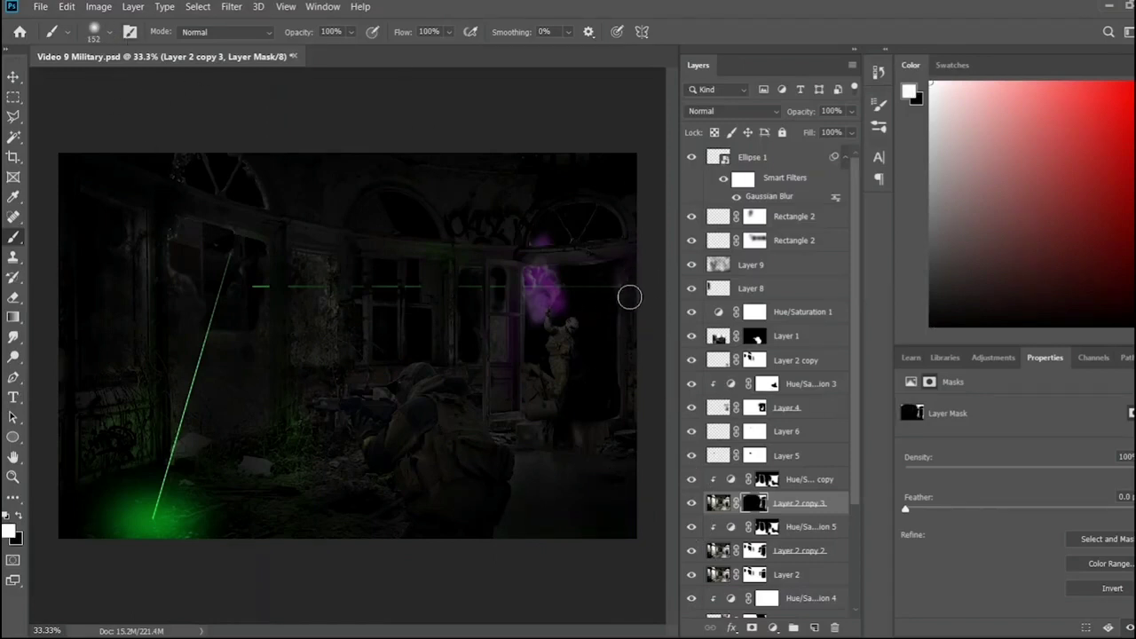
pyautogui.moveTo(532, 241); pyautogui.dragTo(622, 259)
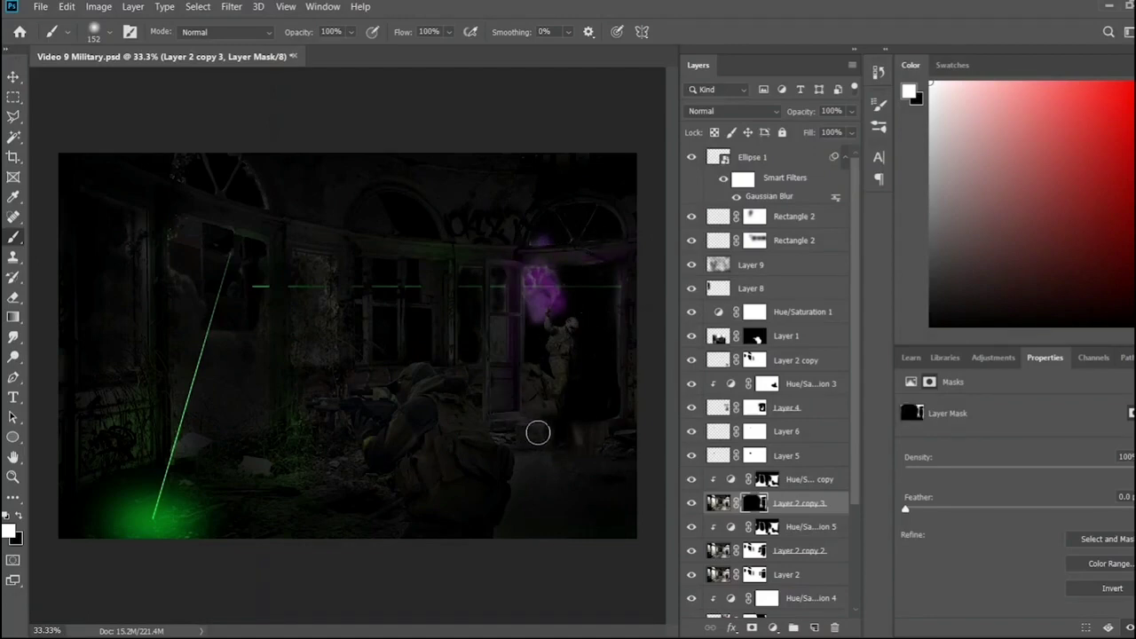
pyautogui.hotkey('alt', ']')
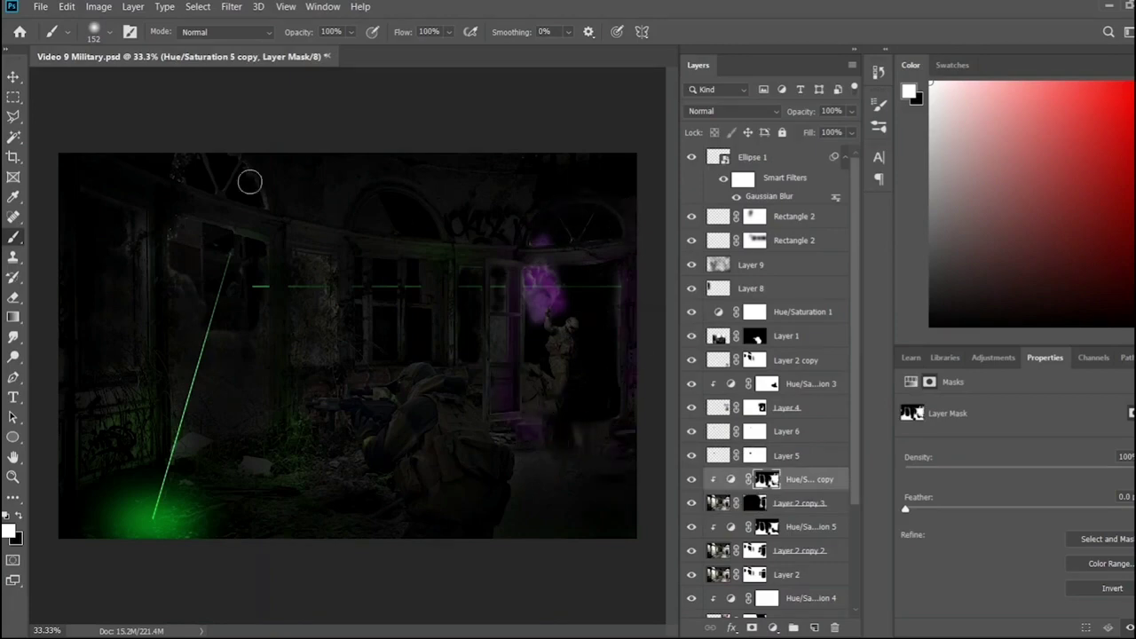
pyautogui.press('v')
pyautogui.click(541, 587)
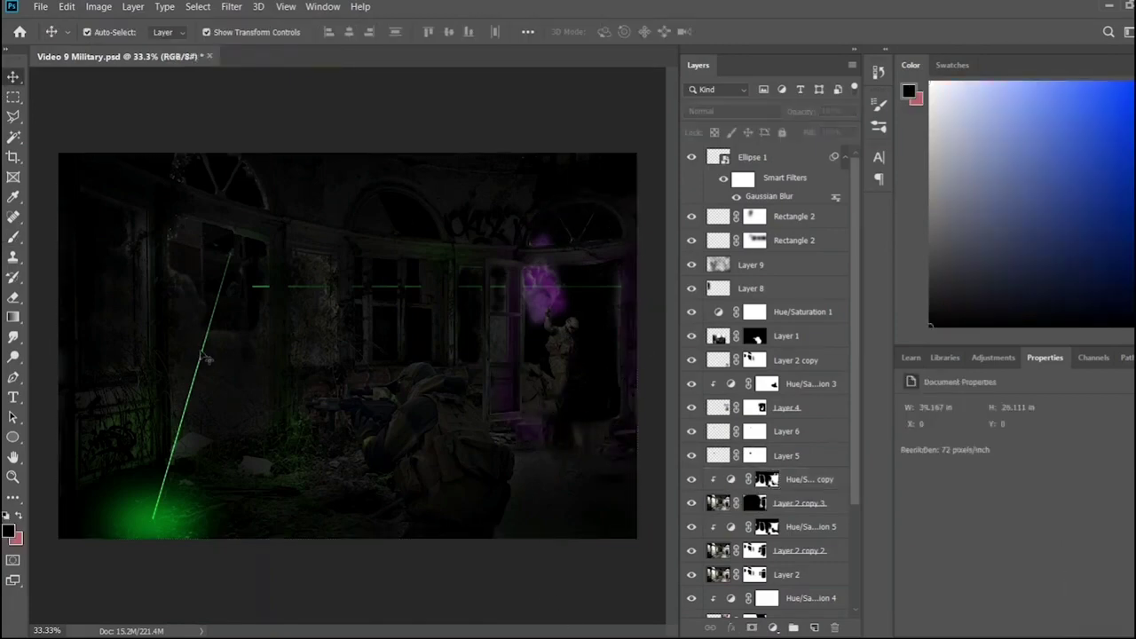
pyautogui.scroll(4, 117, 342)
# - Add a new layer above Layer 9 and set up a green brush at 4% opacity
pyautogui.scroll(3, 624, 300)
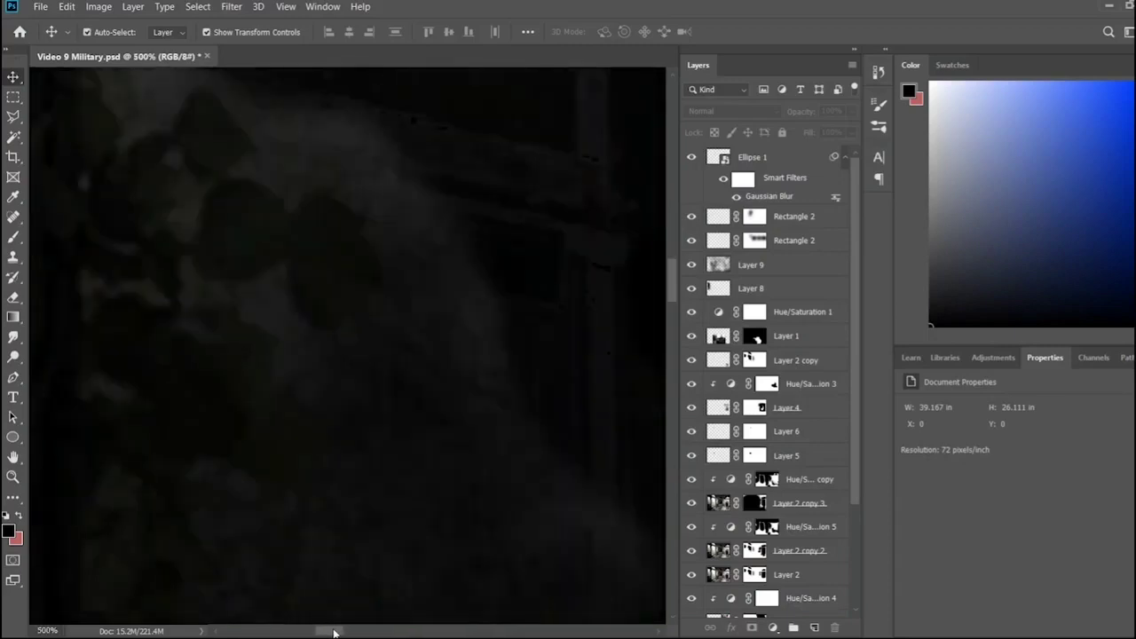
pyautogui.click(399, 406)
pyautogui.click(814, 627)
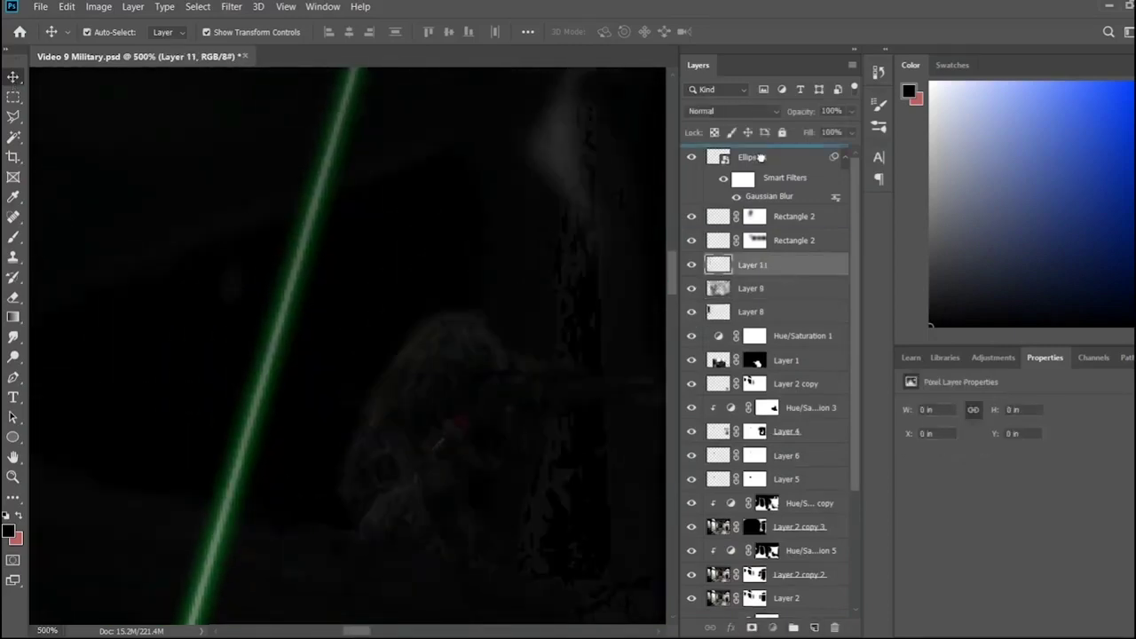
pyautogui.press('b')
pyautogui.click(1095, 114)
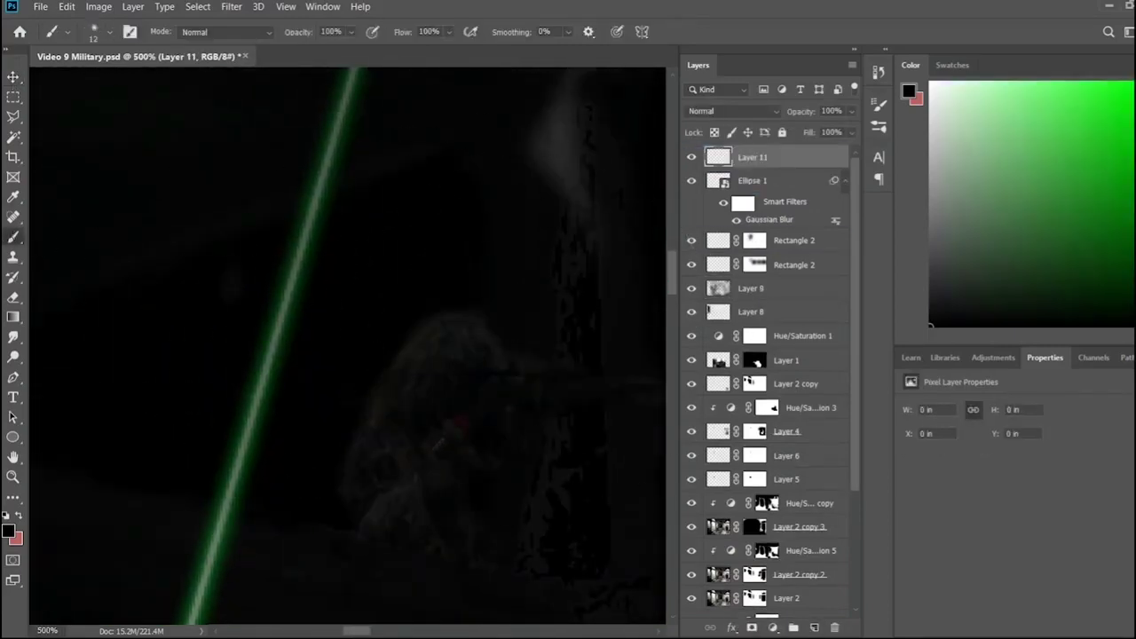
pyautogui.press('1')
pyautogui.press('9')
pyautogui.click(387, 405)
pyautogui.hotkey('ctrl', 'z')
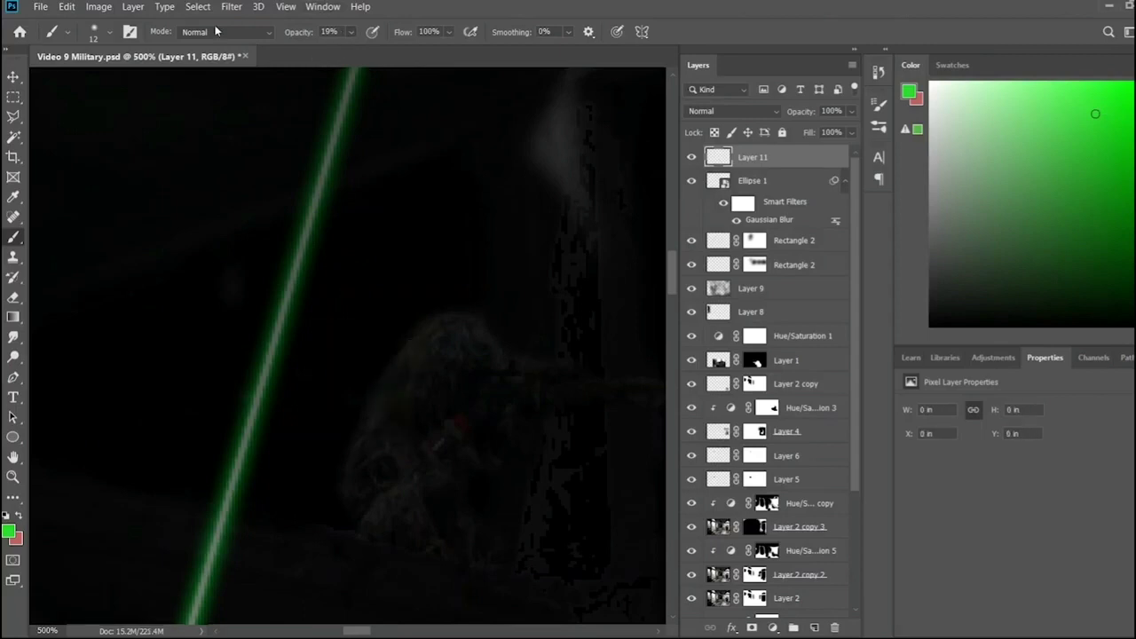
pyautogui.press('0')
pyautogui.press('4')
# - Paint faint green glow along the figure's left edge, the ledge and the wall edge
pyautogui.moveTo(434, 334); pyautogui.dragTo(373, 515)
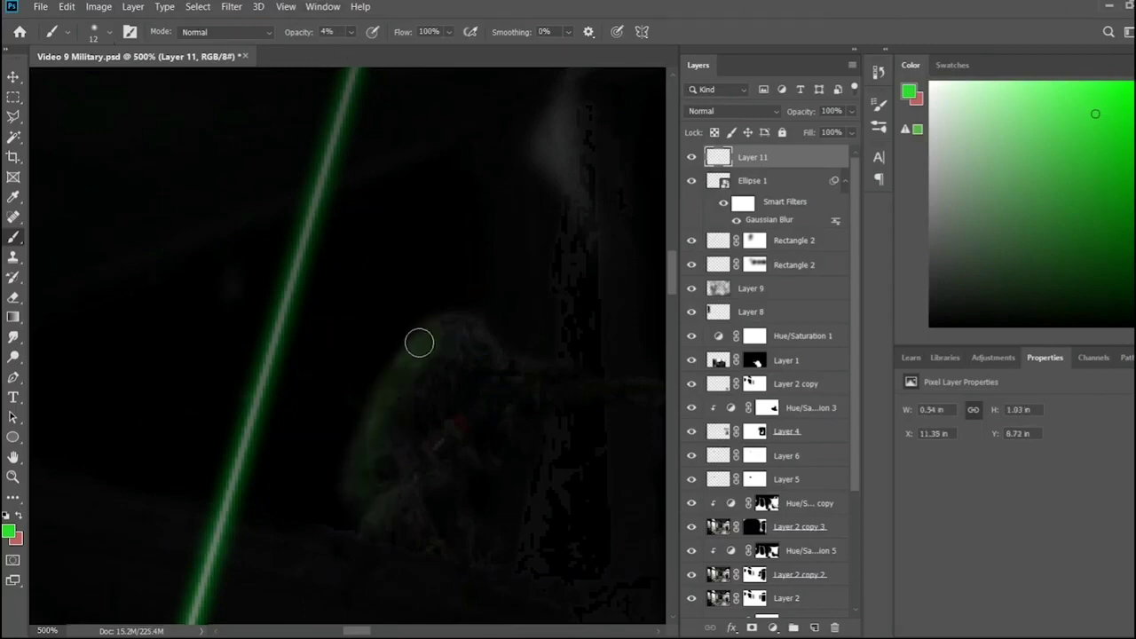
pyautogui.scroll(1, 409, 455)
pyautogui.scroll(3, 417, 417)
pyautogui.scroll(3, 424, 389)
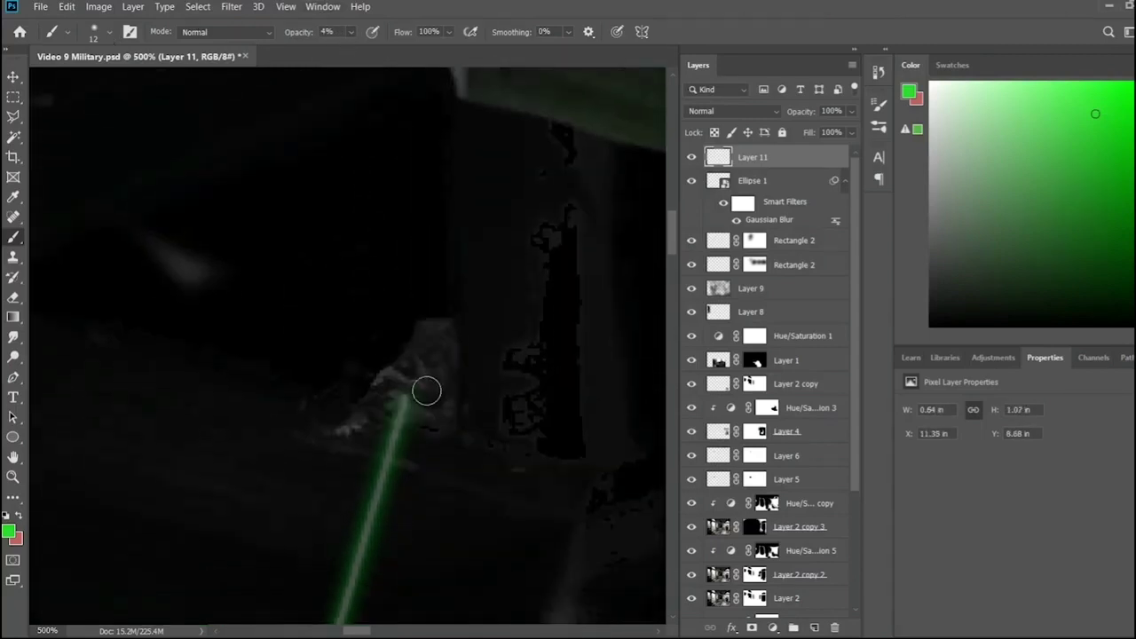
pyautogui.moveTo(426, 394); pyautogui.dragTo(426, 339)
pyautogui.moveTo(452, 438); pyautogui.dragTo(287, 410)
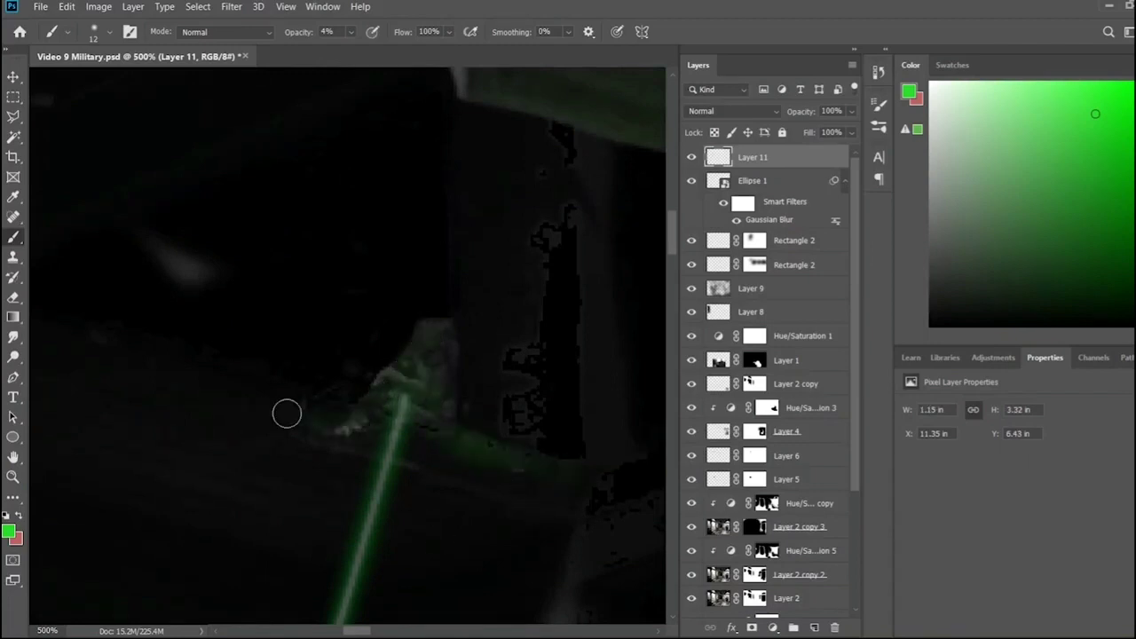
pyautogui.scroll(3, 500, 392)
pyautogui.moveTo(471, 279); pyautogui.dragTo(481, 477)
pyautogui.hotkey('ctrl', '-')
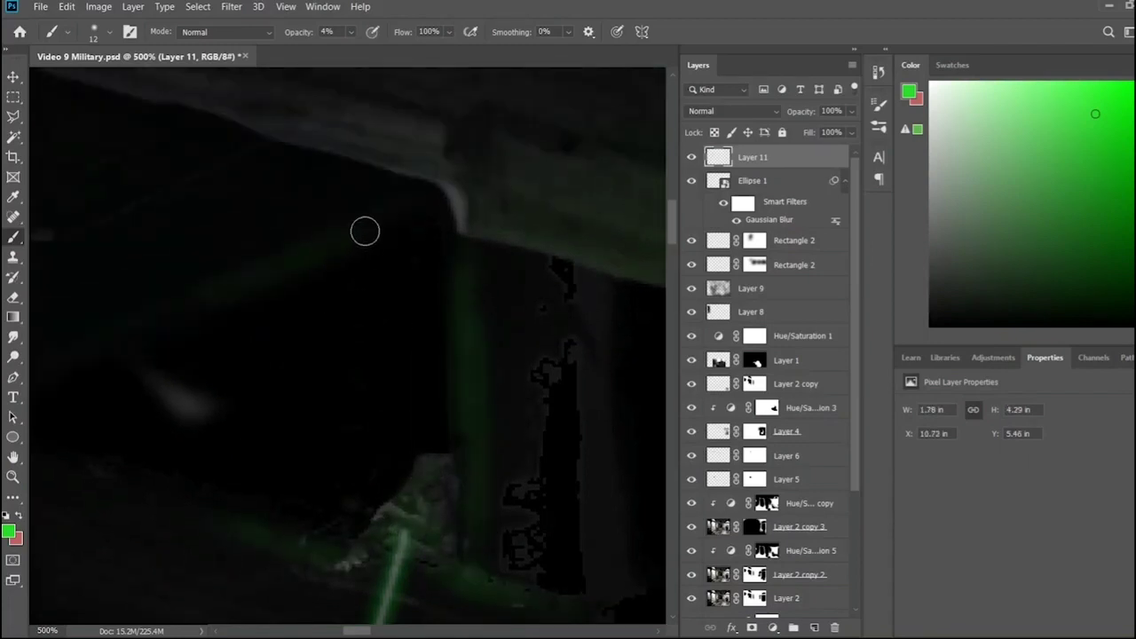
pyautogui.hotkey('ctrl', '-')
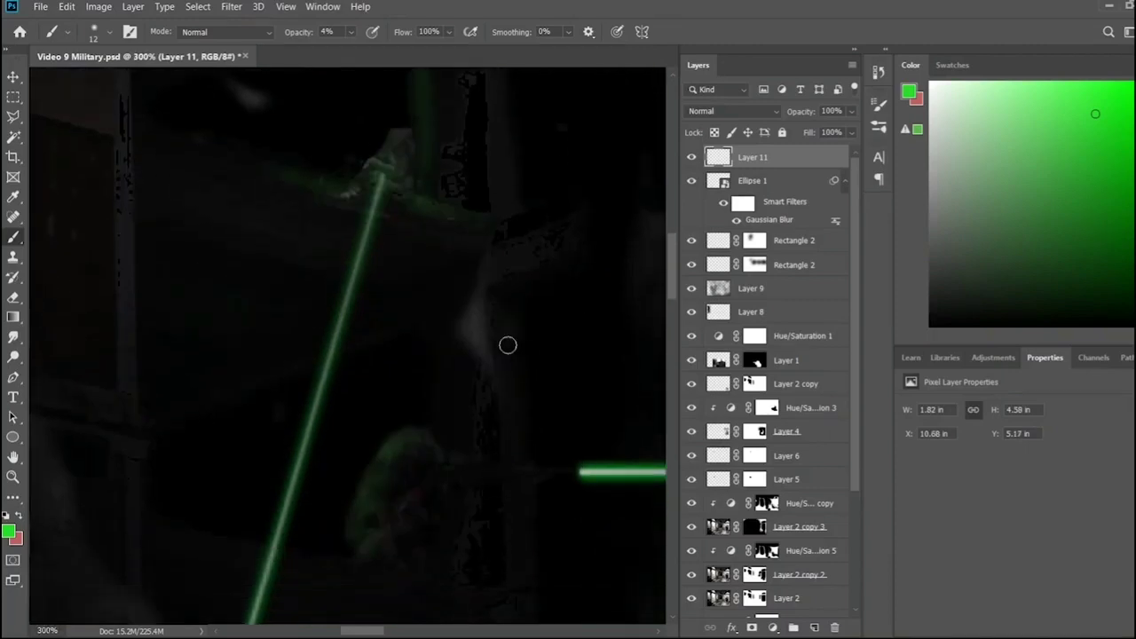
pyautogui.moveTo(507, 342)
pyautogui.mouseDown()
pyautogui.moveTo(510, 495)
pyautogui.moveTo(543, 481)
pyautogui.mouseUp()
# - Zoom out to view the whole image and switch to the Move tool
pyautogui.scroll(-2, 444, 517)
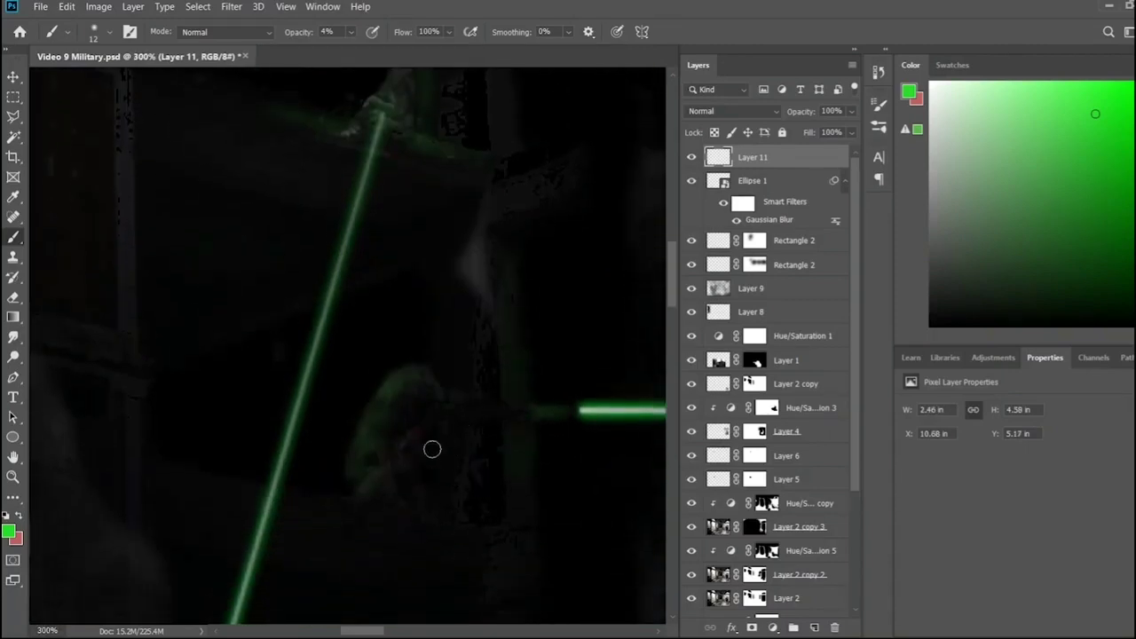
pyautogui.scroll(-2, 444, 523)
pyautogui.hotkey('ctrl', '-')
pyautogui.hotkey('ctrl', '-')
pyautogui.hotkey('ctrl', '-')
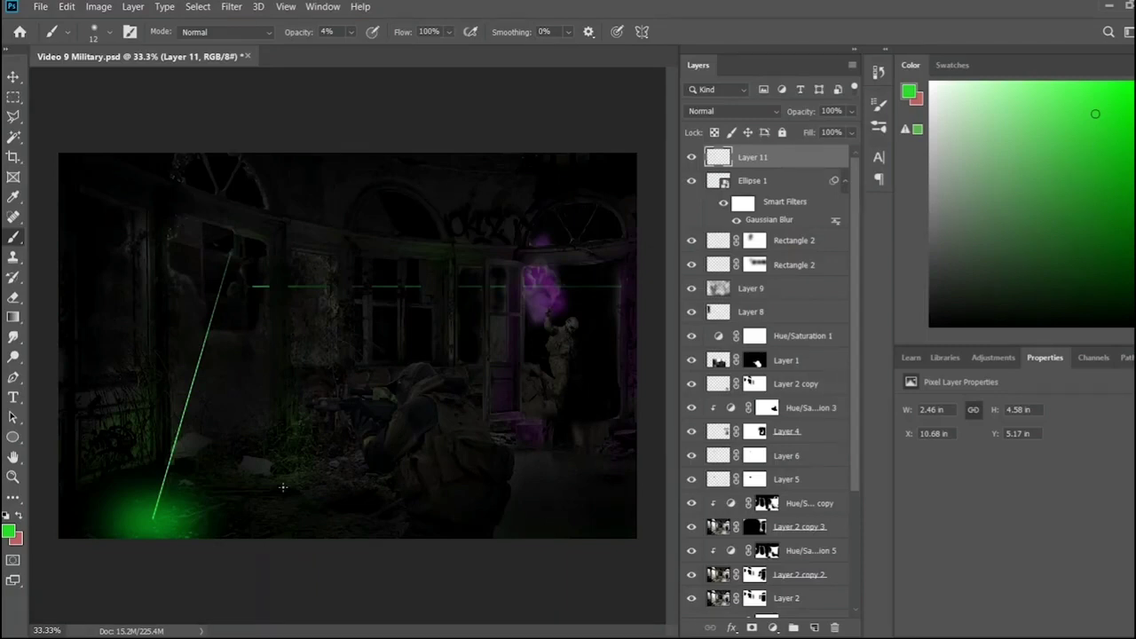
pyautogui.press('v')
pyautogui.click(79, 192)
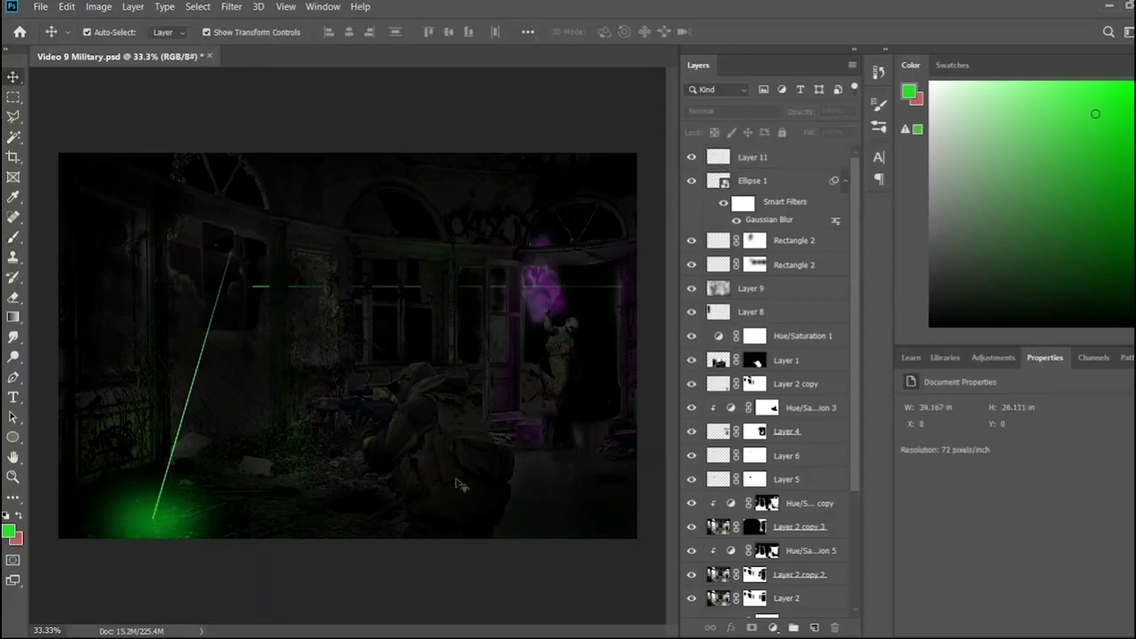
# - Compare the scene with and without Layer 9, leaving Layer 9 hidden
pyautogui.click(691, 289)
pyautogui.click(755, 289)
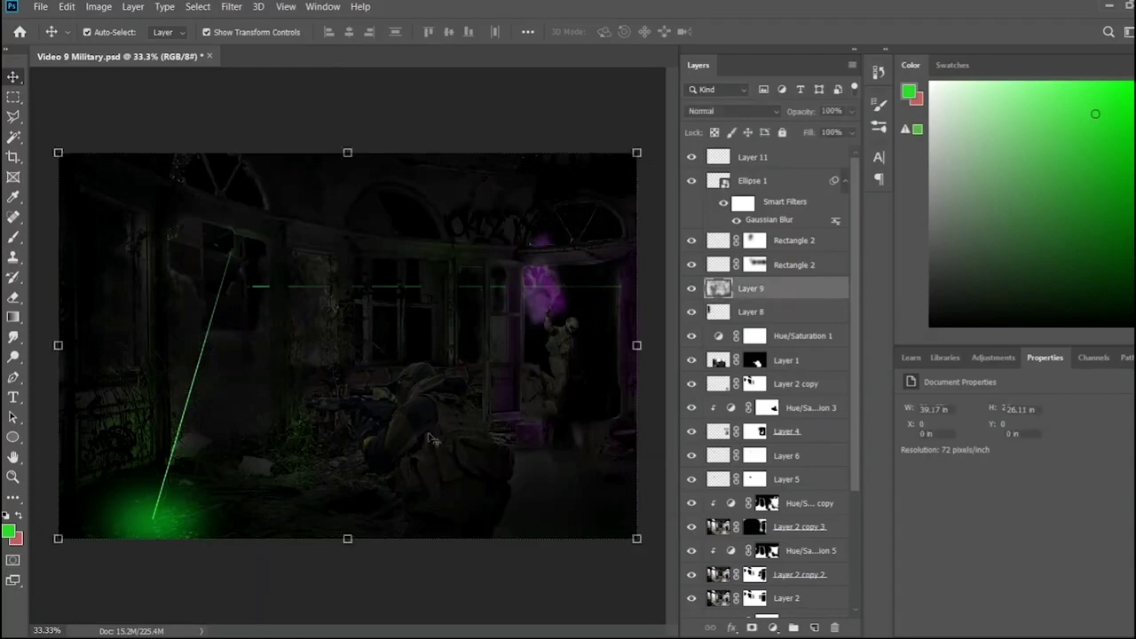
pyautogui.scroll(-3, 781, 399)
pyautogui.scroll(3, 781, 400)
pyautogui.scroll(-3, 794, 533)
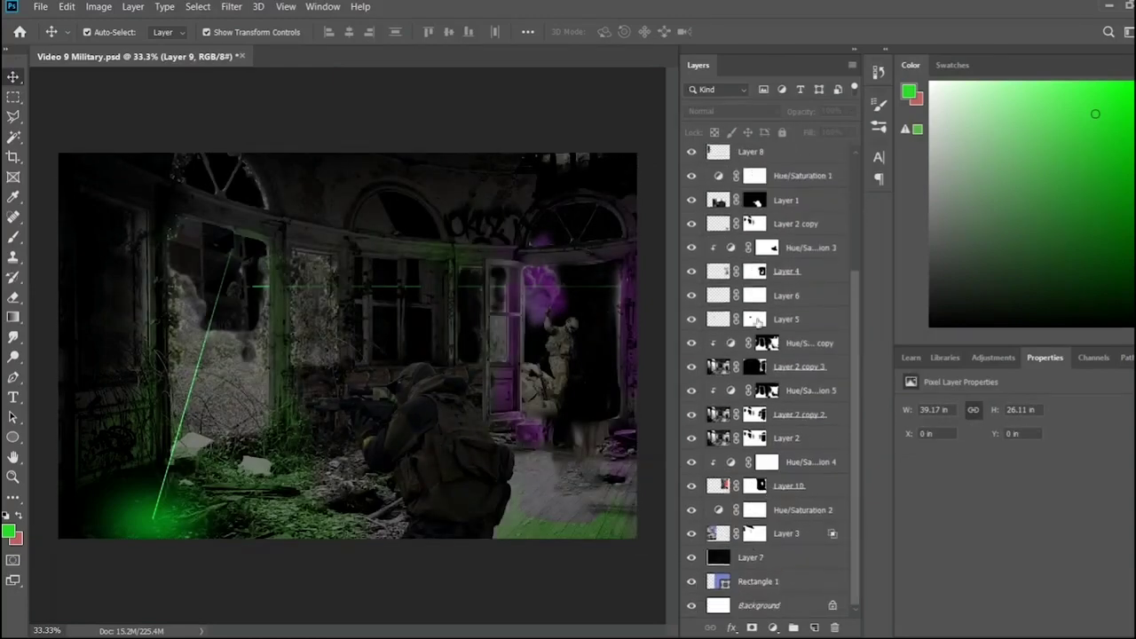
pyautogui.scroll(1, 754, 306)
pyautogui.click(692, 248)
pyautogui.click(691, 249)
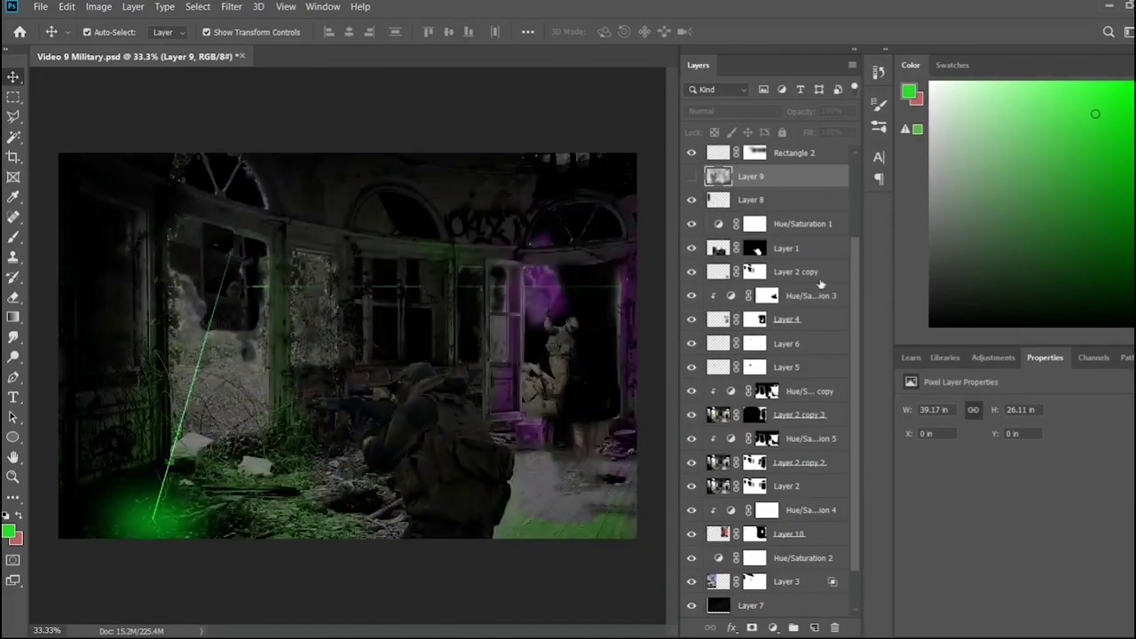
# - Duplicate Layer 1 and clip a colorized, saturated Hue/Saturation layer to tint it green
pyautogui.click(785, 248)
pyautogui.hotkey('ctrl', 'j')
pyautogui.click(931, 423)
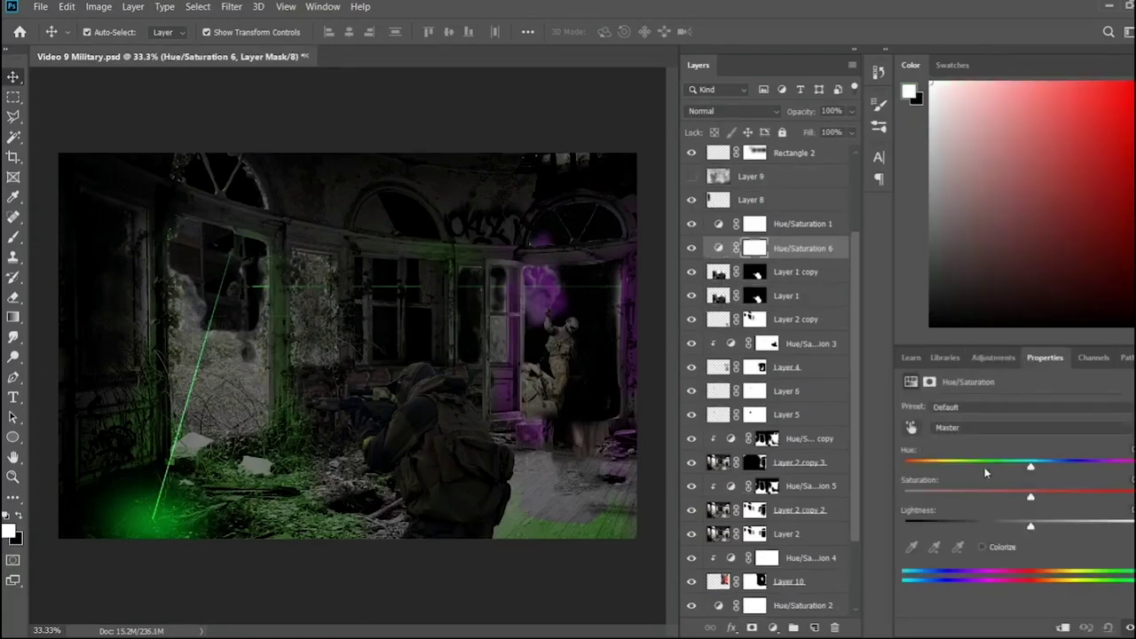
pyautogui.click(981, 547)
pyautogui.moveTo(1038, 507); pyautogui.dragTo(1089, 497)
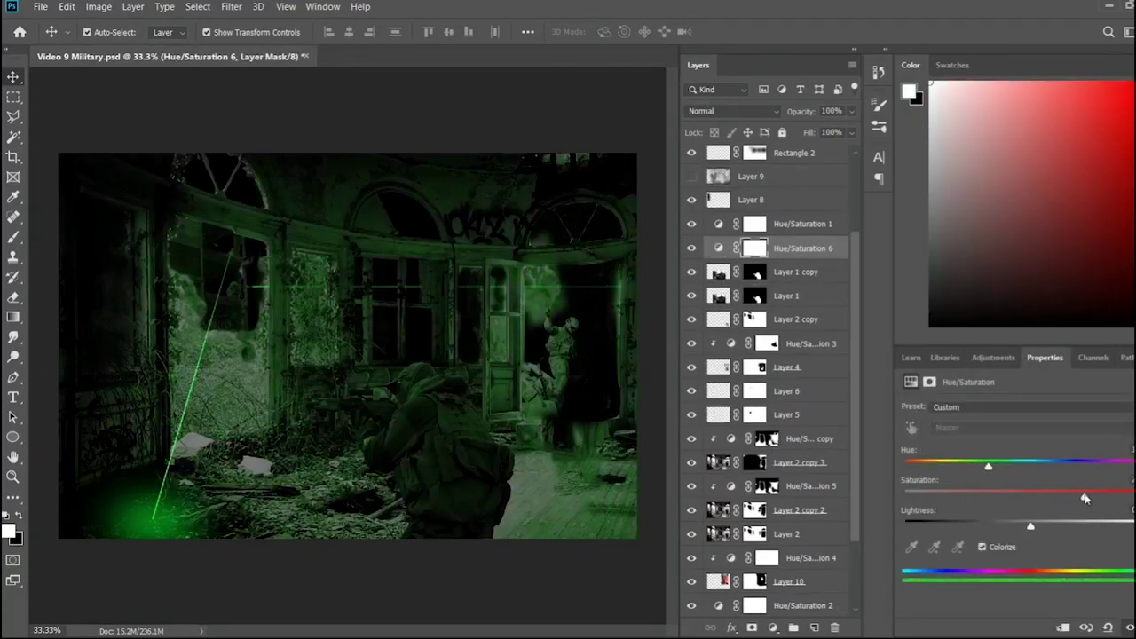
pyautogui.keyDown('alt'); pyautogui.click(768, 260); pyautogui.keyUp('alt')
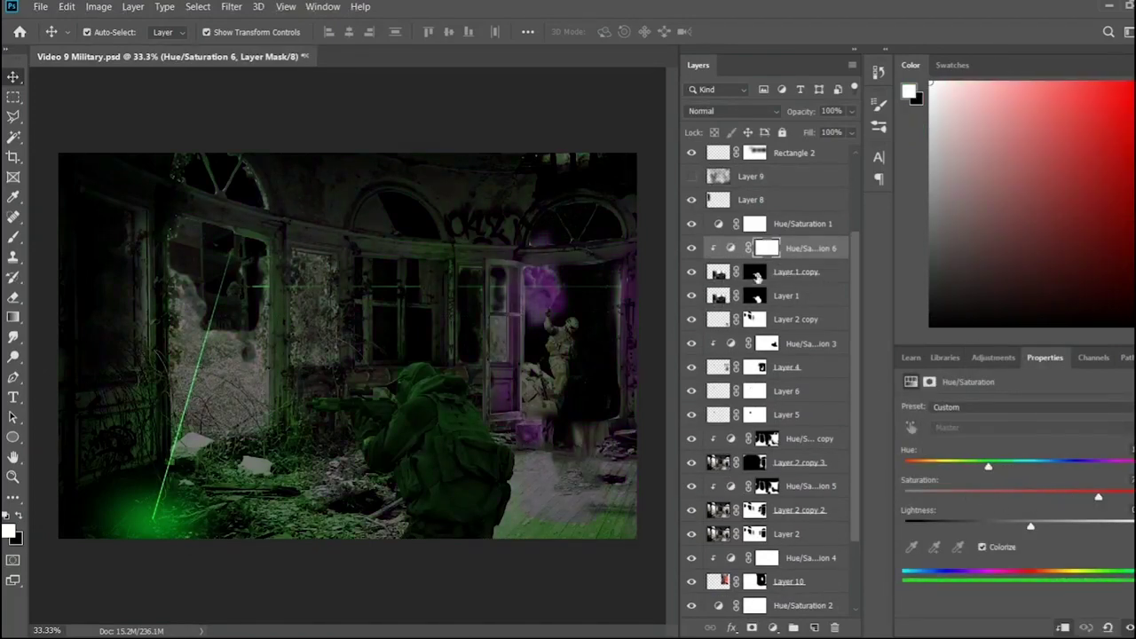
# - Paint black at 80% on the adjustment mask to remove part of the green tint
pyautogui.click(14, 240)
pyautogui.press('x')
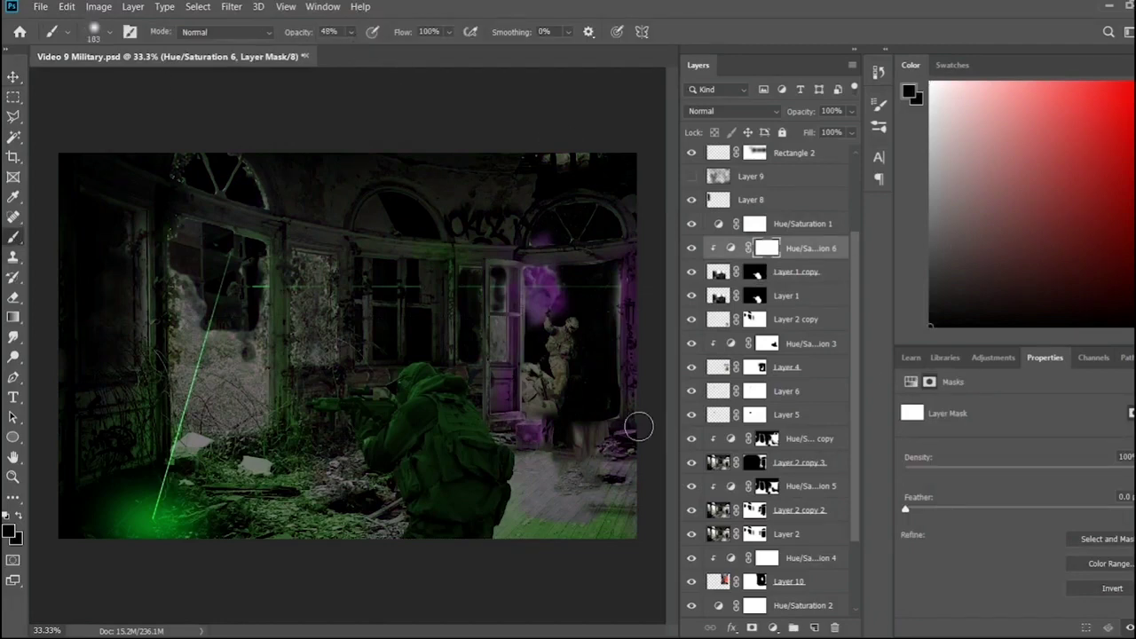
pyautogui.press('8')
pyautogui.press('8')
pyautogui.moveTo(477, 406)
pyautogui.mouseDown()
pyautogui.moveTo(464, 487)
pyautogui.moveTo(417, 383)
pyautogui.moveTo(405, 413)
pyautogui.moveTo(472, 494)
pyautogui.moveTo(430, 540)
pyautogui.moveTo(365, 408)
pyautogui.moveTo(418, 393)
pyautogui.moveTo(424, 469)
pyautogui.moveTo(446, 482)
pyautogui.mouseUp()
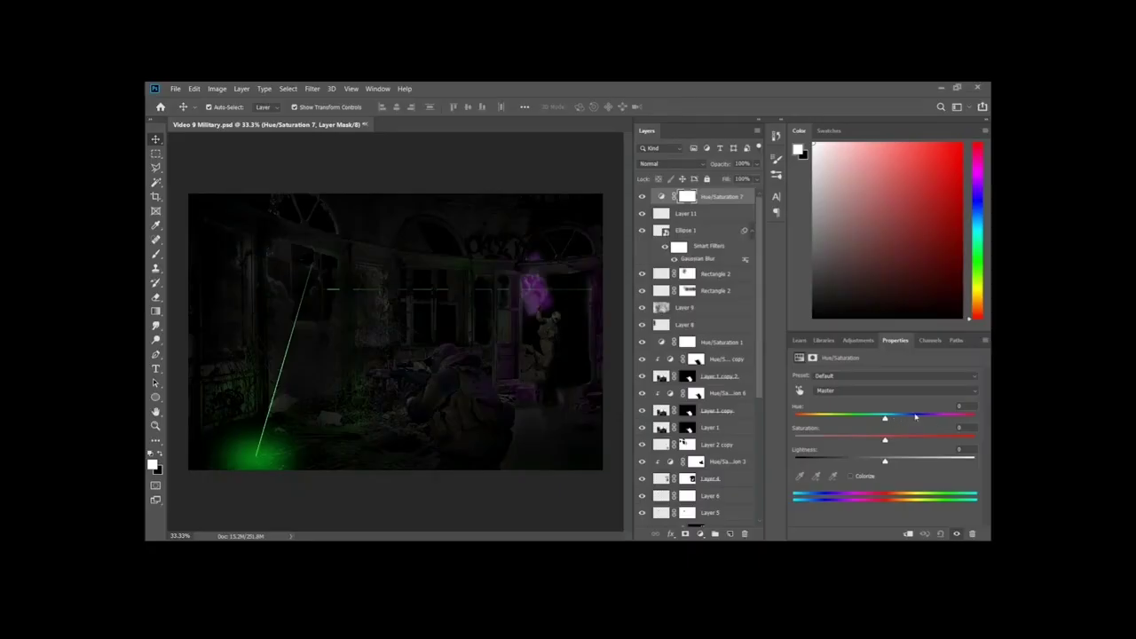
# - Set Hue/Saturation 7 to Hue +72 and Lightness -15 so the laser glows blue
pyautogui.moveTo(868, 419); pyautogui.dragTo(789, 427)
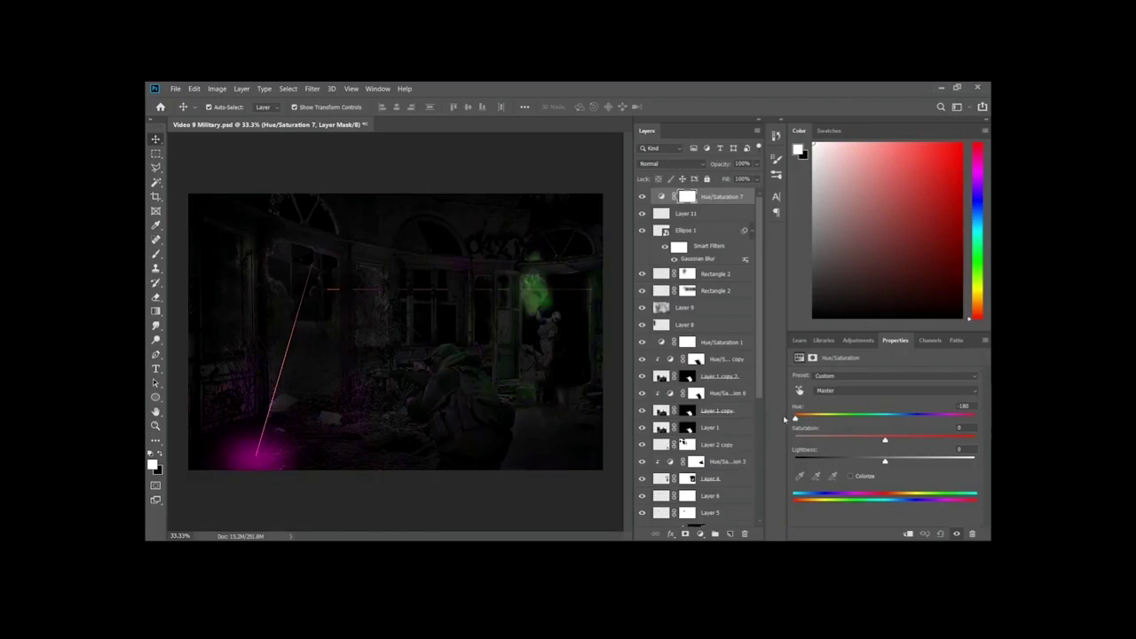
pyautogui.moveTo(796, 418)
pyautogui.mouseDown()
pyautogui.moveTo(976, 415)
pyautogui.moveTo(883, 416)
pyautogui.mouseUp()
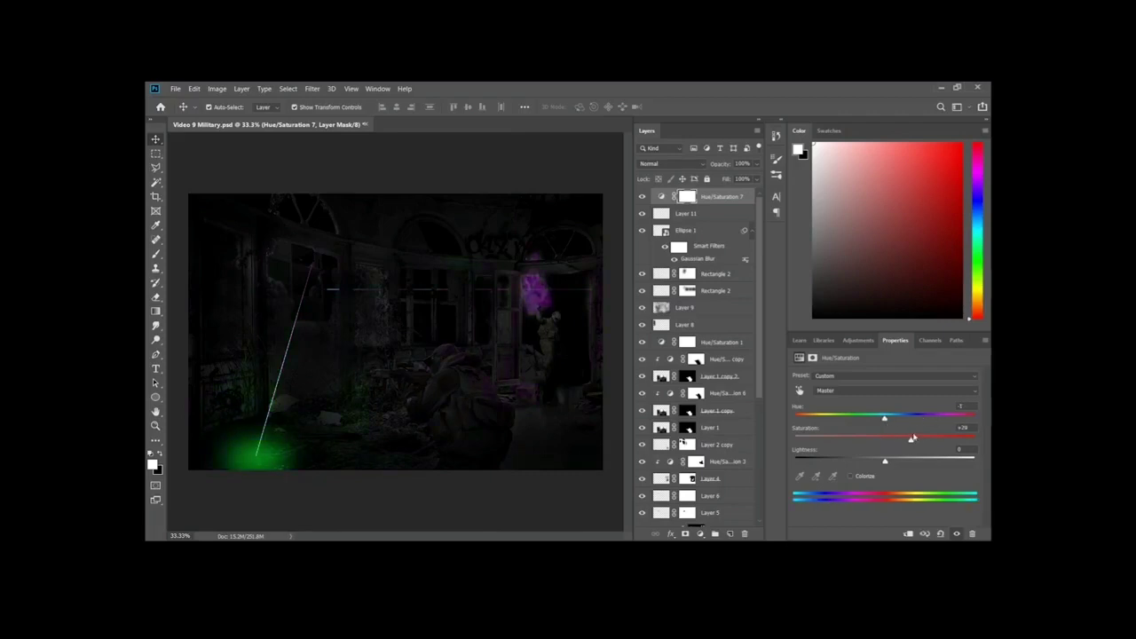
pyautogui.moveTo(883, 463); pyautogui.dragTo(872, 464)
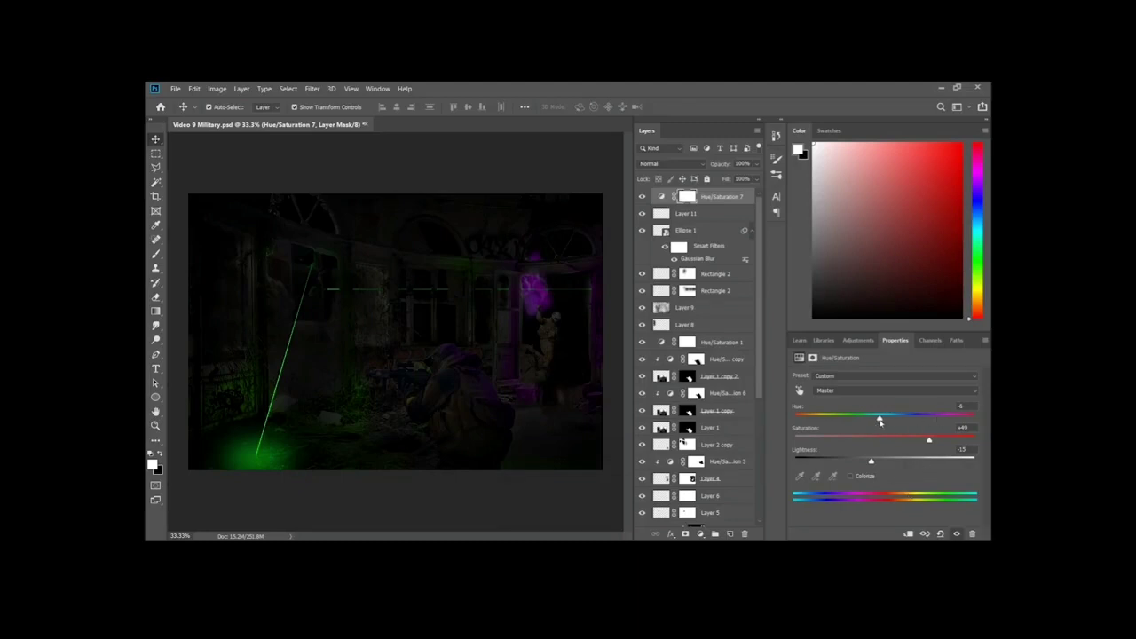
pyautogui.moveTo(884, 420)
pyautogui.mouseDown()
pyautogui.moveTo(972, 413)
pyautogui.moveTo(803, 431)
pyautogui.moveTo(917, 416)
pyautogui.mouseUp()
pyautogui.moveTo(935, 408); pyautogui.dragTo(936, 408)
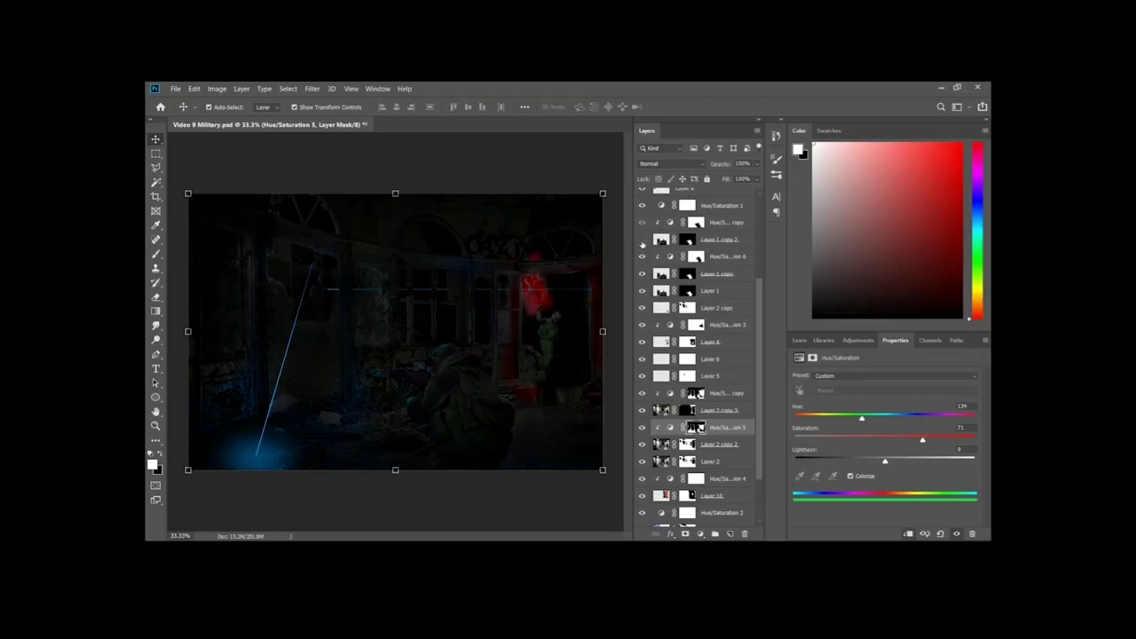
pyautogui.scroll(2, 652, 291)
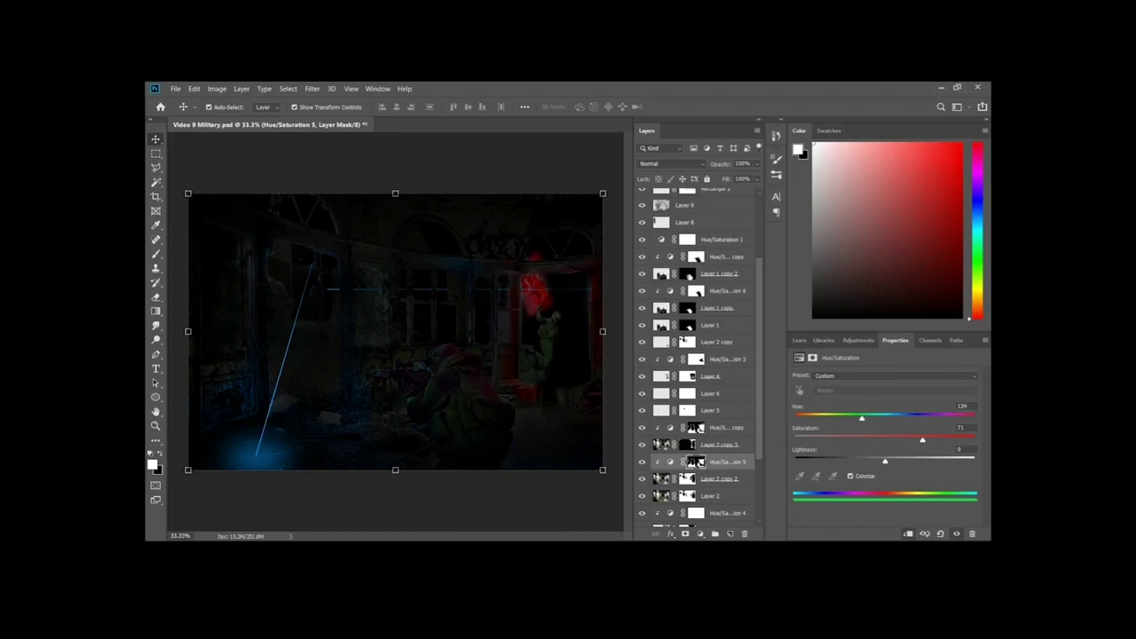
pyautogui.click(697, 295)
pyautogui.click(690, 278)
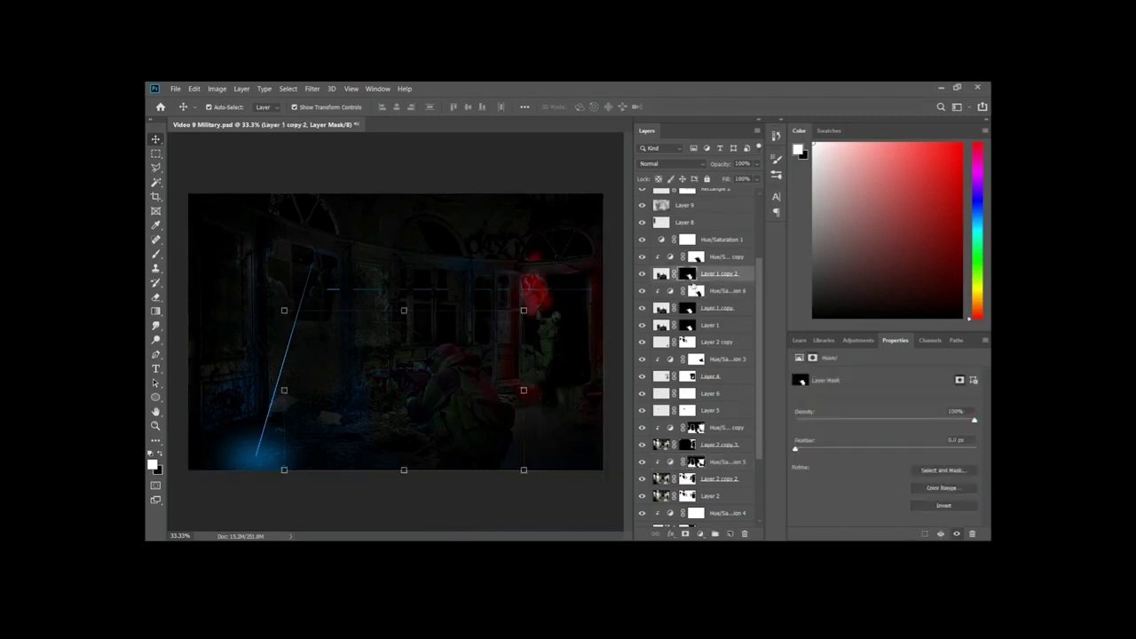
pyautogui.click(858, 340)
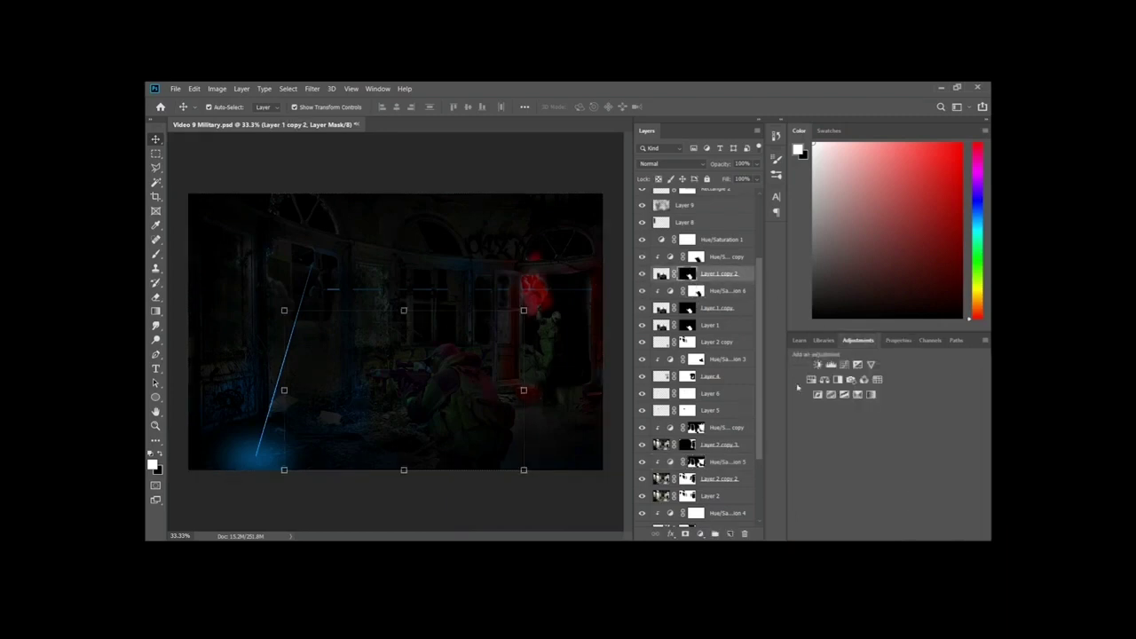
pyautogui.press('b')
pyautogui.press('x')
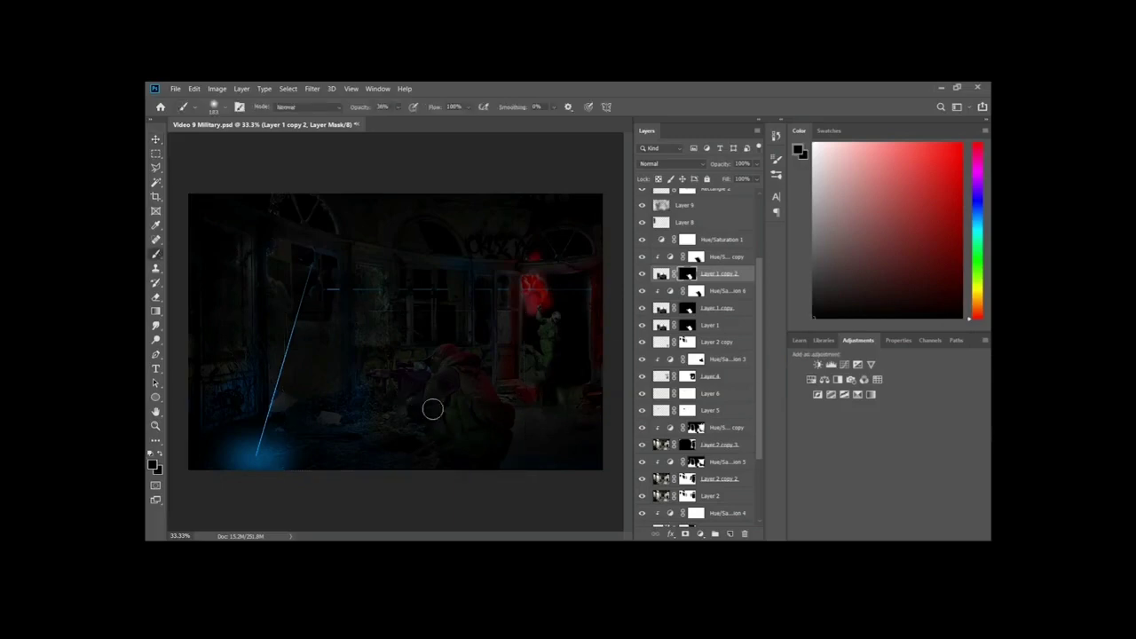
pyautogui.press('0')
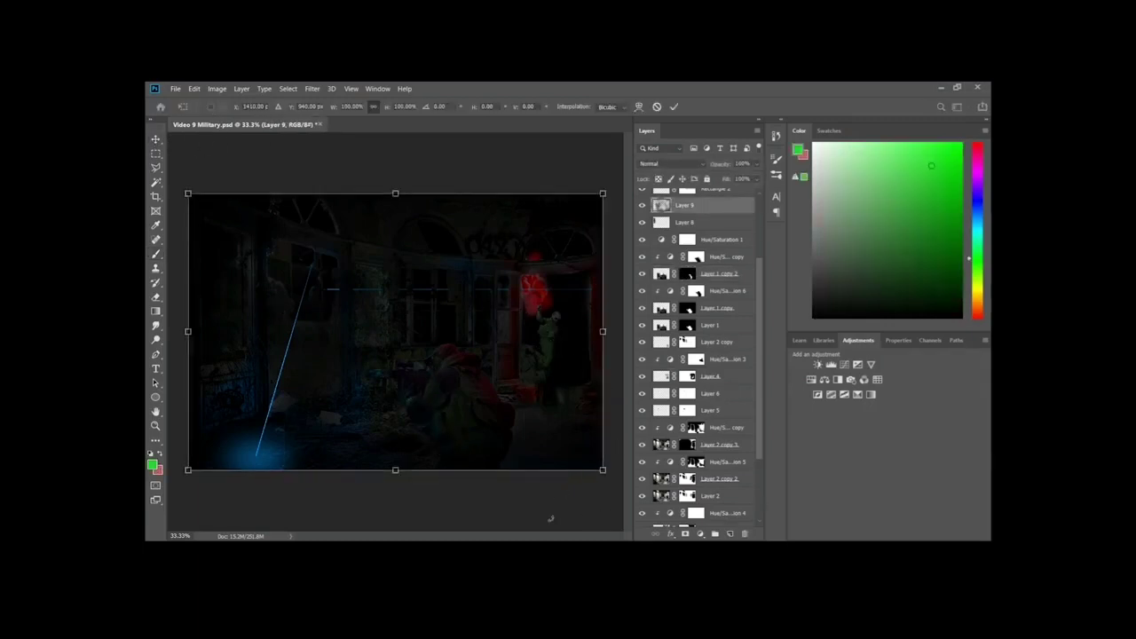
pyautogui.press('Return')
pyautogui.scroll(-5, 698, 355)
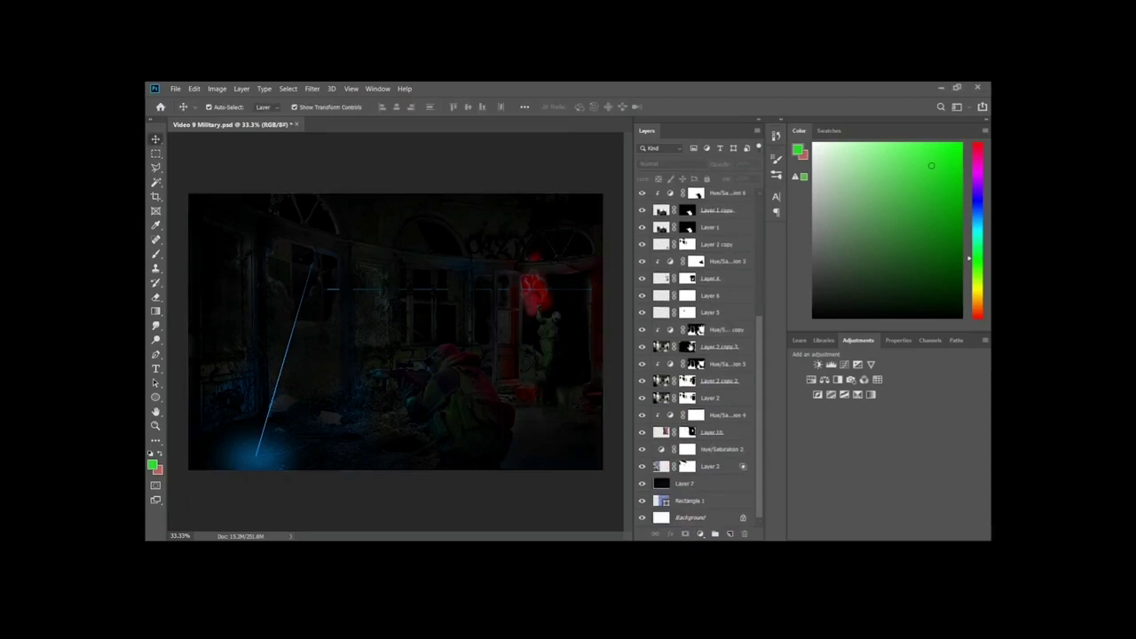
pyautogui.click(710, 278)
pyautogui.hotkey('ctrl', 'j')
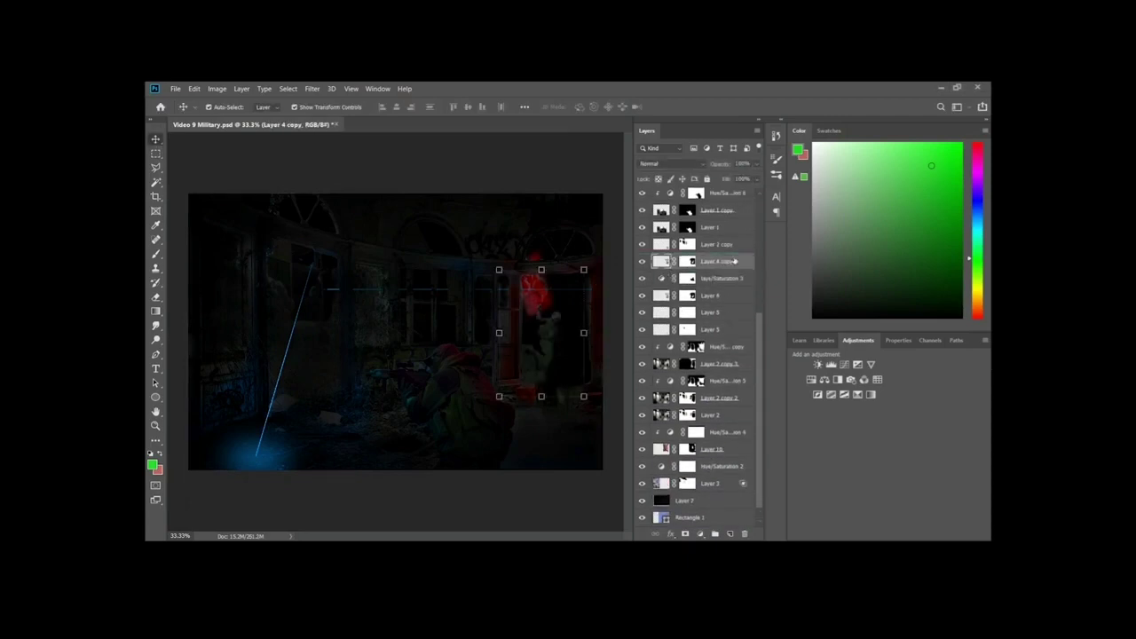
pyautogui.hotkey('ctrl', '[')
pyautogui.moveTo(710, 295); pyautogui.dragTo(728, 255)
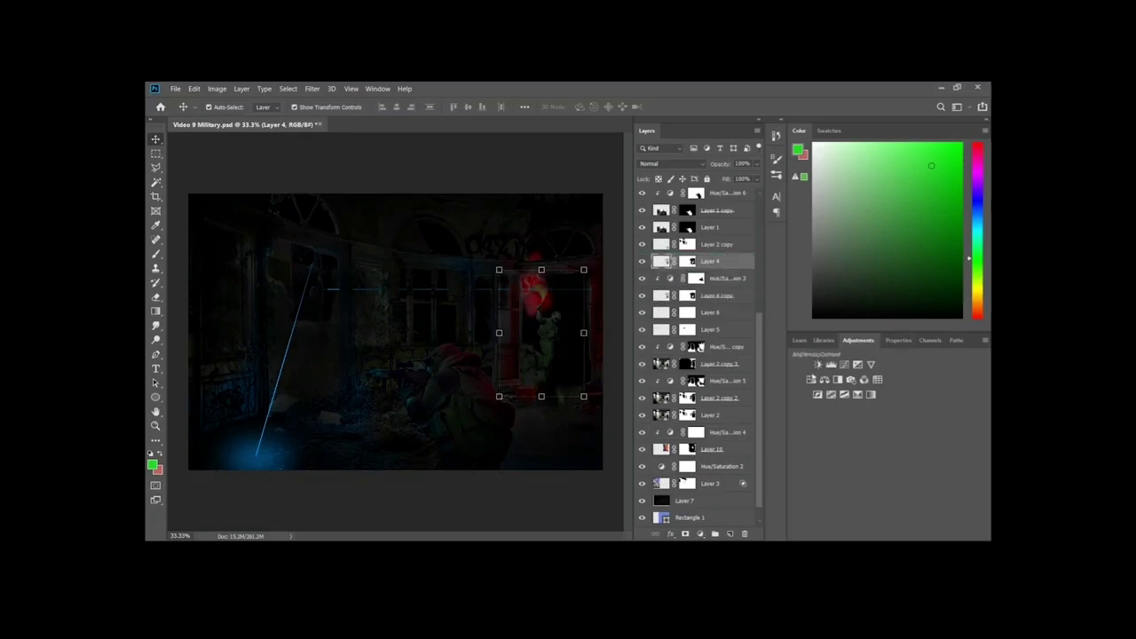
pyautogui.click(811, 379)
pyautogui.hotkey('ctrl', 'alt', 'g')
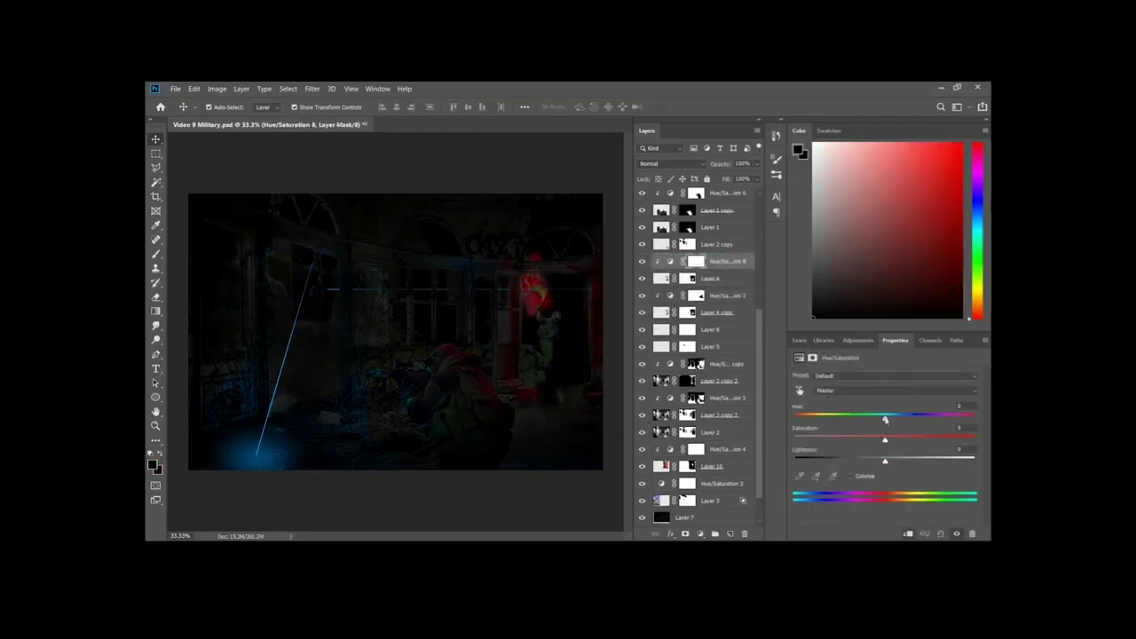
pyautogui.moveTo(885, 417); pyautogui.dragTo(892, 417)
pyautogui.moveTo(950, 415)
pyautogui.mouseDown()
pyautogui.moveTo(806, 415)
pyautogui.moveTo(817, 417)
pyautogui.mouseUp()
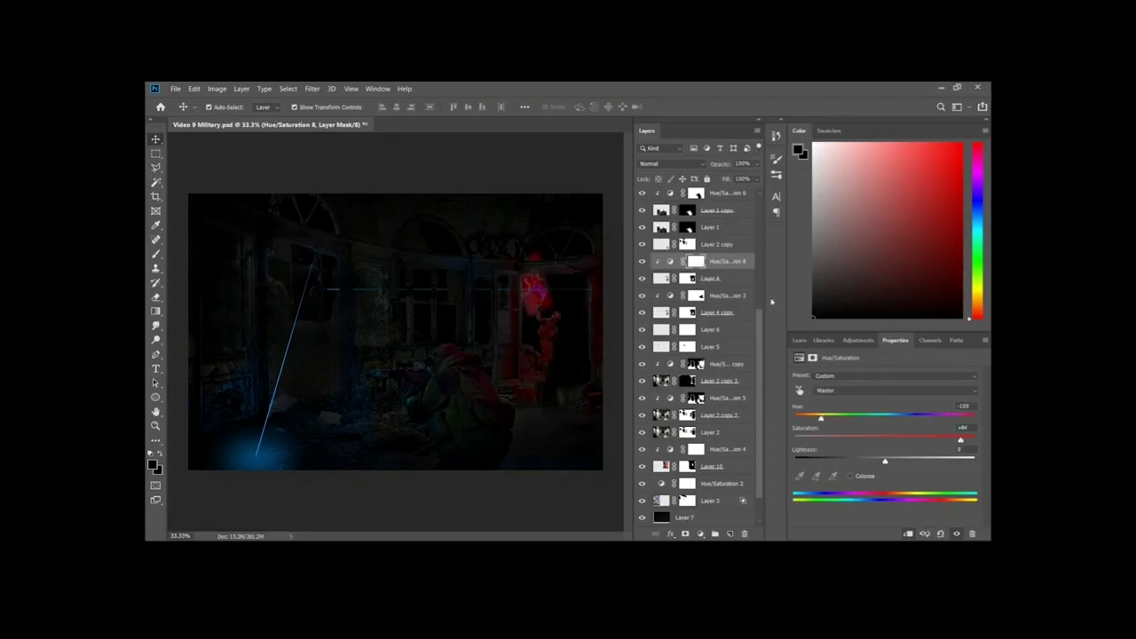
pyautogui.press('b')
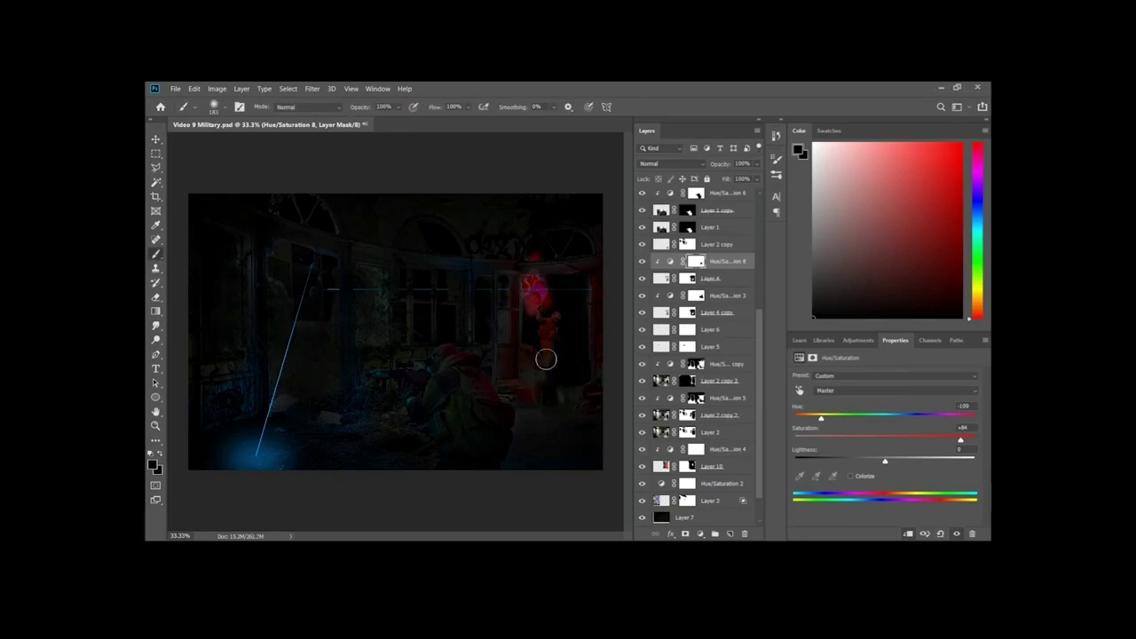
pyautogui.moveTo(530, 334)
pyautogui.mouseDown()
pyautogui.moveTo(525, 287)
pyautogui.moveTo(553, 291)
pyautogui.mouseUp()
pyautogui.click(681, 279)
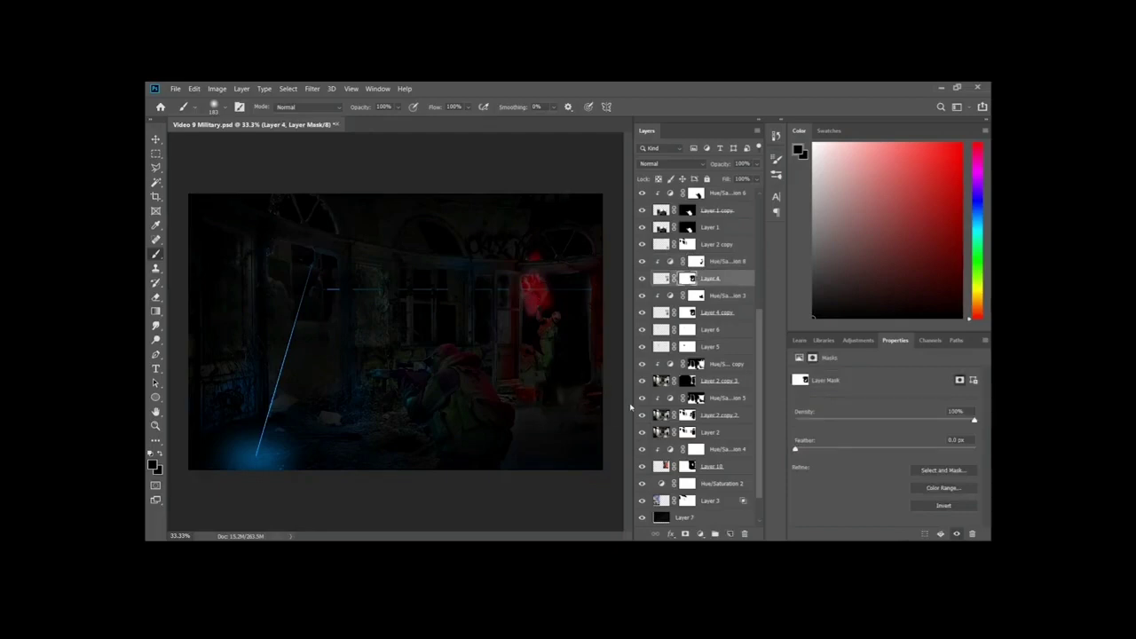
pyautogui.scroll(2, 591, 355)
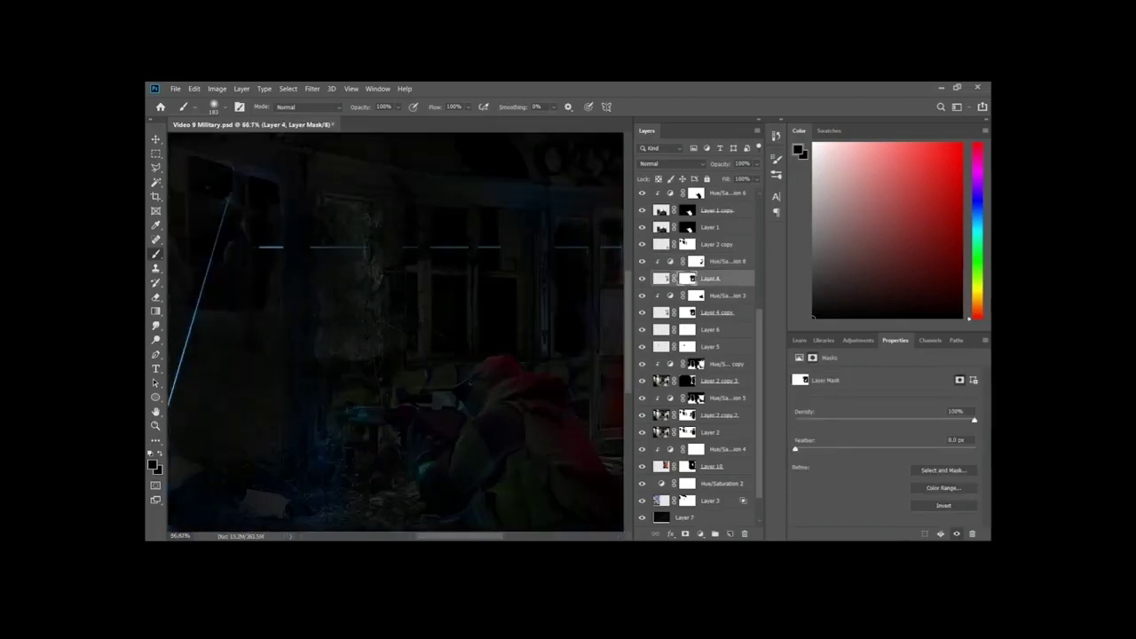
pyautogui.click(694, 467)
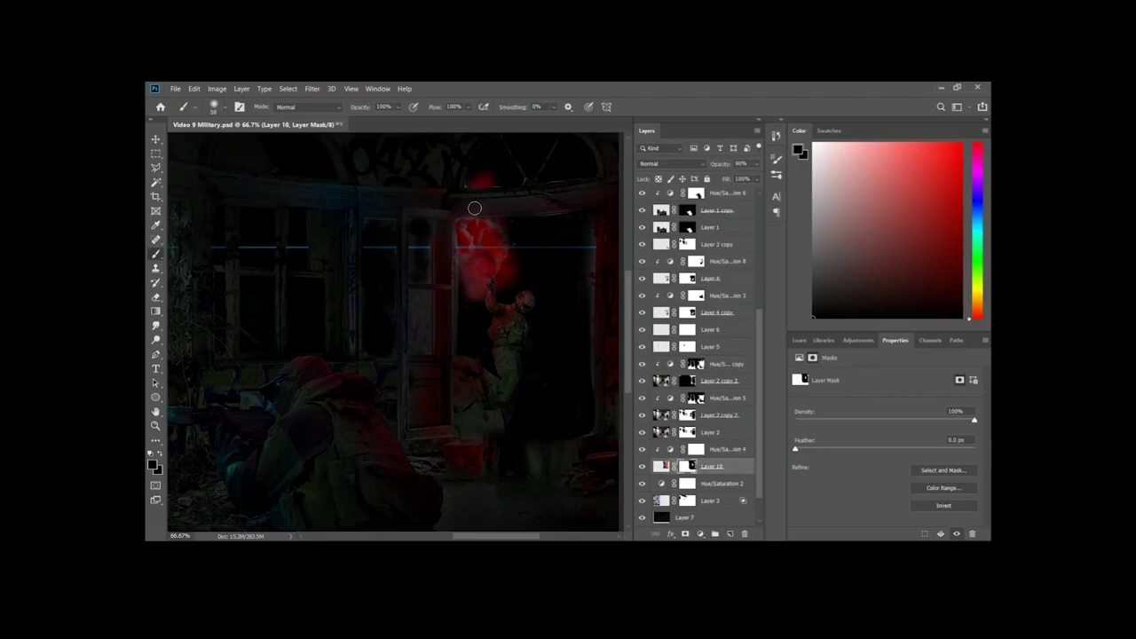
pyautogui.press('m')
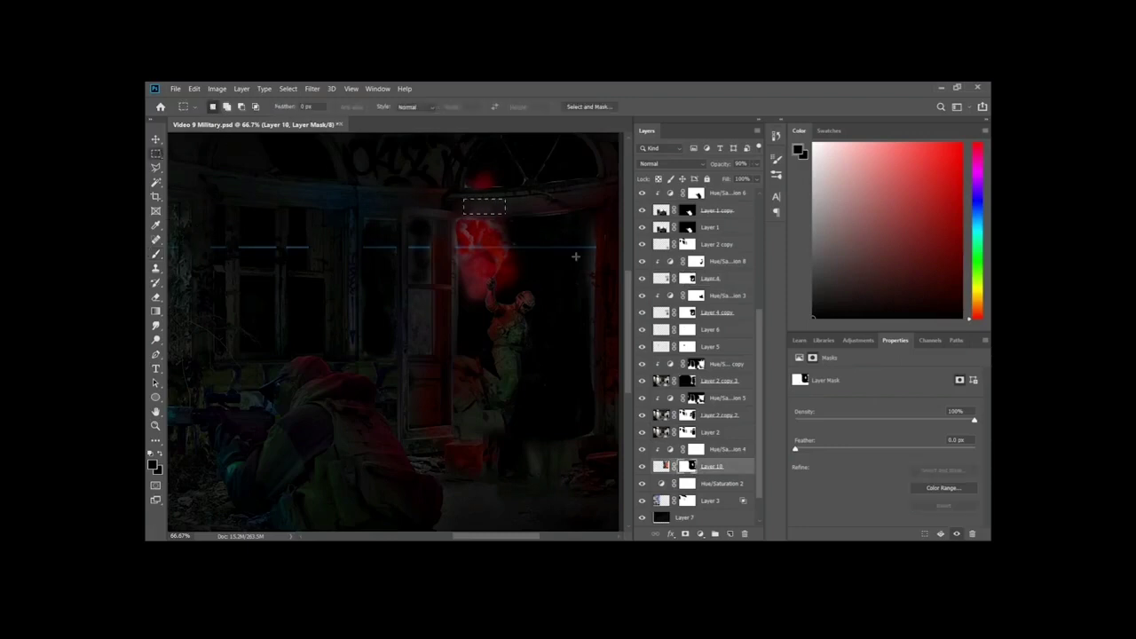
pyautogui.moveTo(448, 222); pyautogui.dragTo(481, 255)
pyautogui.press('w')
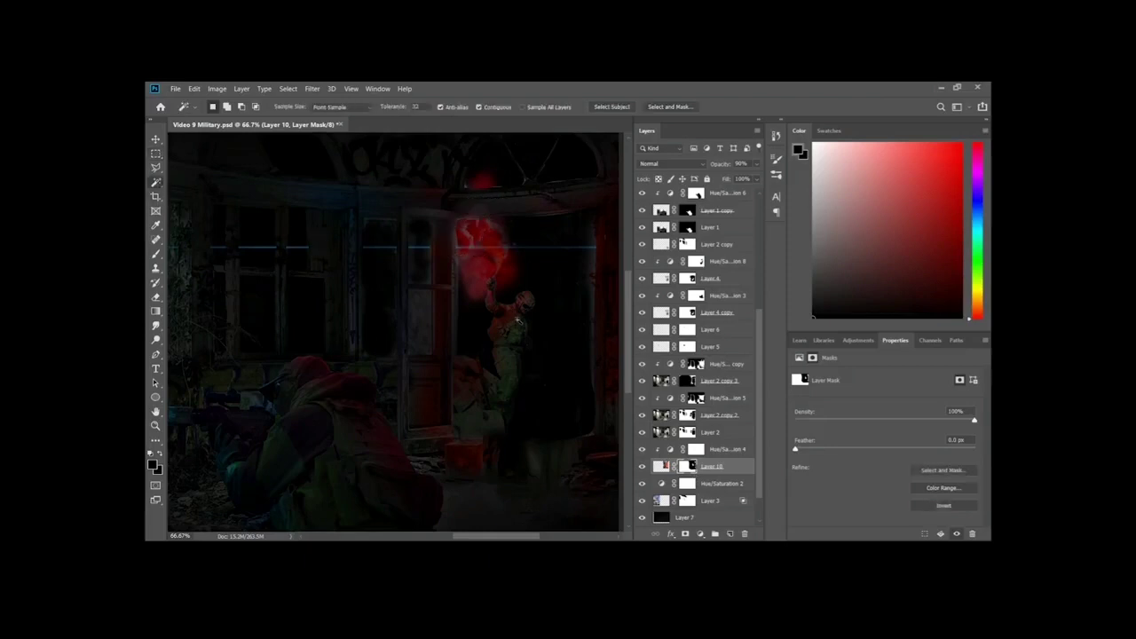
pyautogui.hotkey('ctrl', '-')
pyautogui.hotkey('ctrl', '-')
pyautogui.hotkey('ctrl', '-')
pyautogui.hotkey('ctrl', '+')
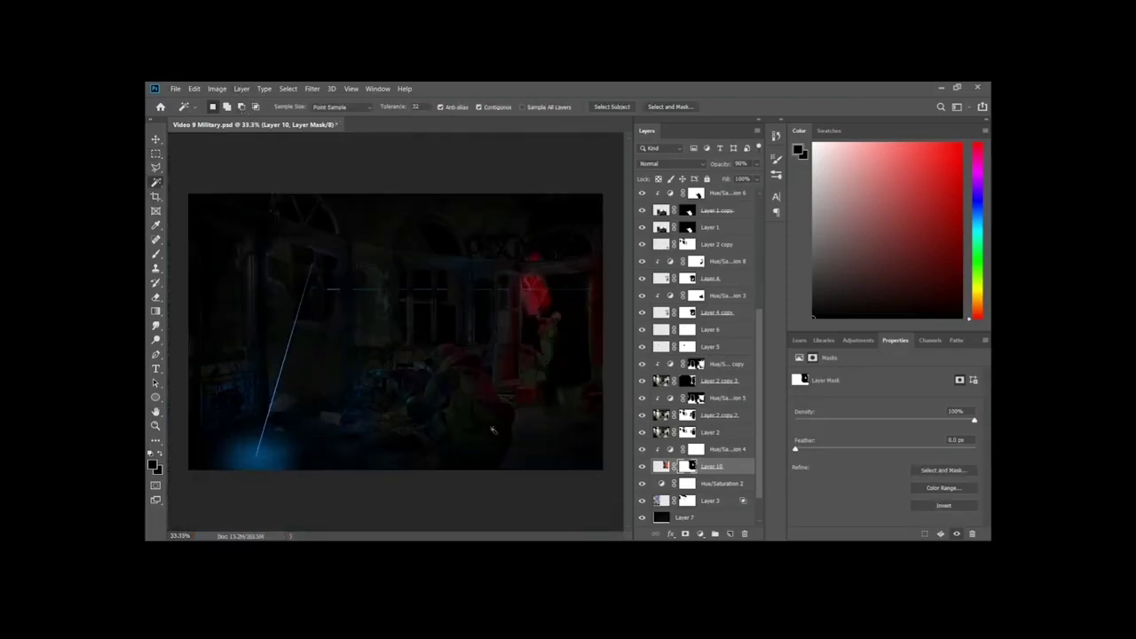
pyautogui.scroll(-2, 706, 448)
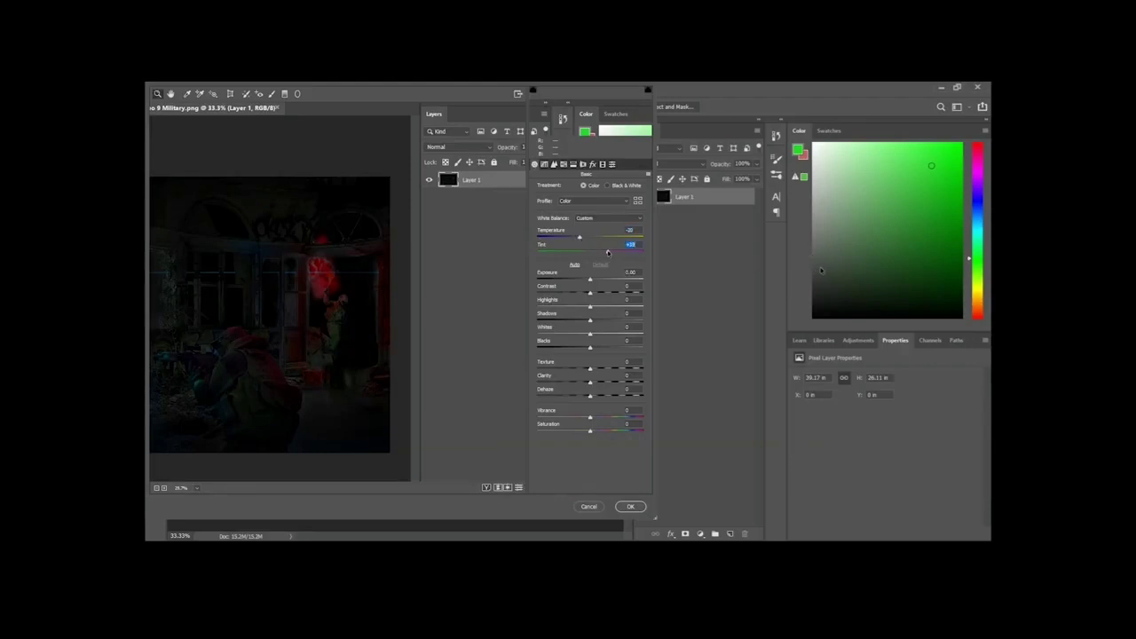
# - In Camera Raw, lower Exposure to -0.40, raise Whites to +63 and adjust Blacks
pyautogui.moveTo(589, 280); pyautogui.dragTo(585, 280)
pyautogui.moveTo(588, 339); pyautogui.dragTo(624, 334)
pyautogui.moveTo(587, 349); pyautogui.dragTo(586, 350)
# - Shift the HSL Aquas hue and set Greens hue to about -45, then apply the grade
pyautogui.click(563, 165)
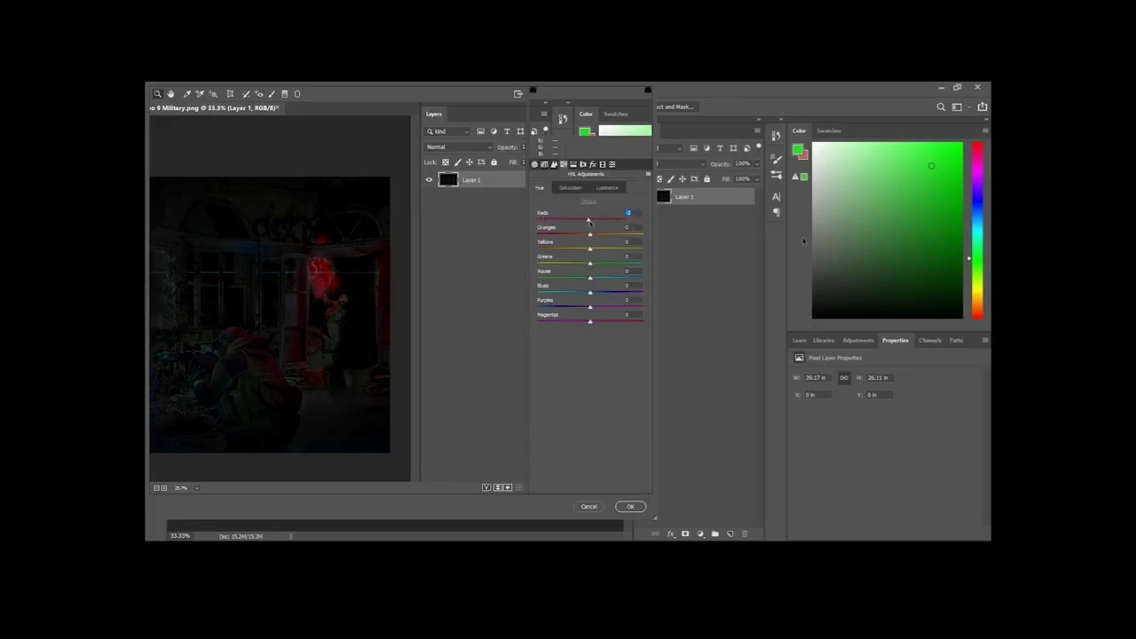
pyautogui.write('-45')
pyautogui.moveTo(555, 266); pyautogui.dragTo(566, 264)
pyautogui.click(549, 277)
pyautogui.click(630, 506)
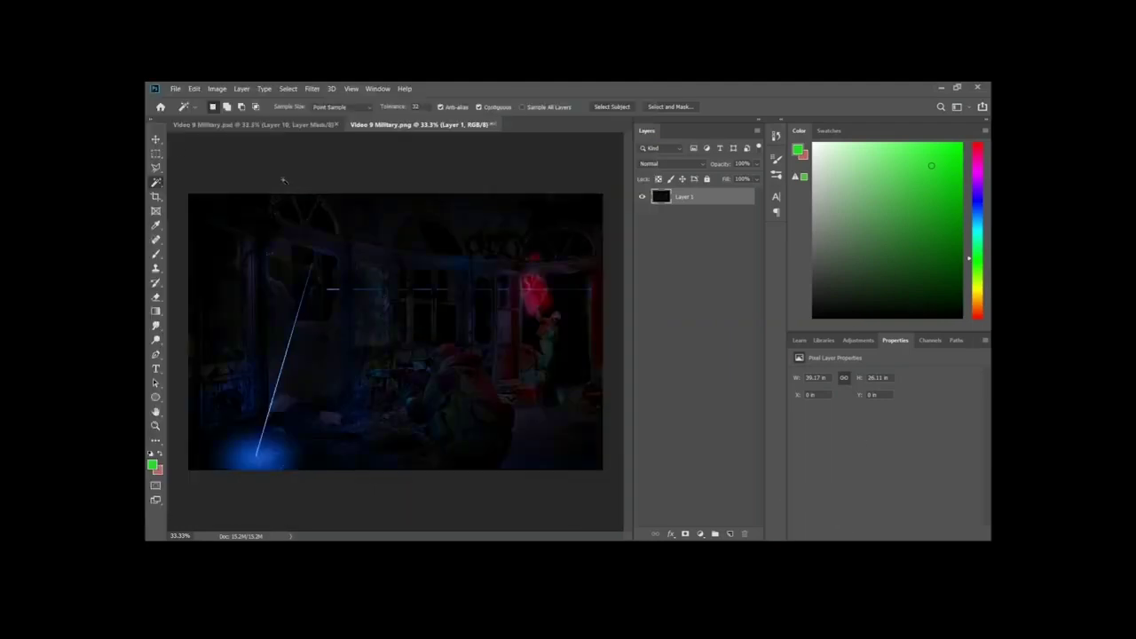
# - Hide the interface panels for a clean view of the canvas
pyautogui.press('Tab')
pyautogui.hotkey('ctrl', '+')
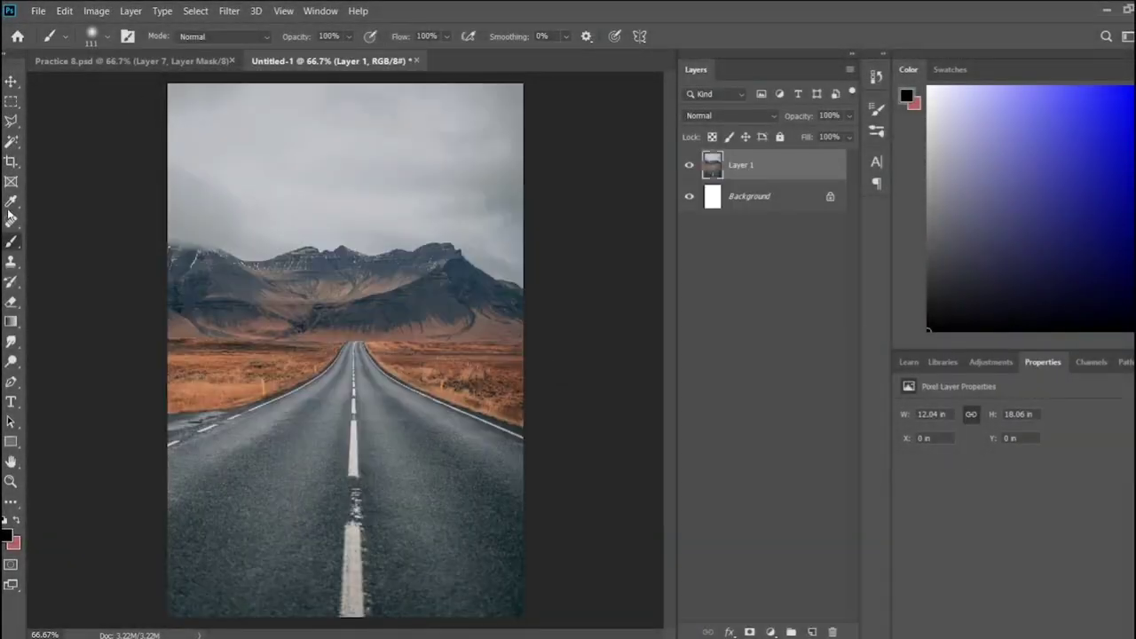
# - Copy the lower part of the road photo onto a new Layer 2
pyautogui.click(11, 100)
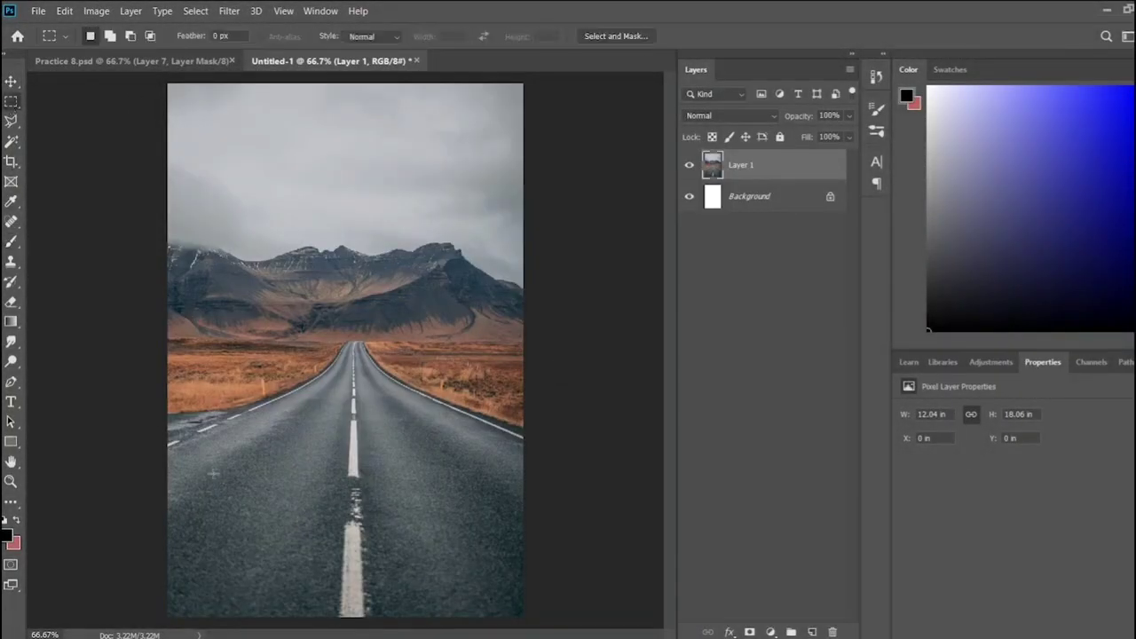
pyautogui.moveTo(168, 448); pyautogui.dragTo(545, 619)
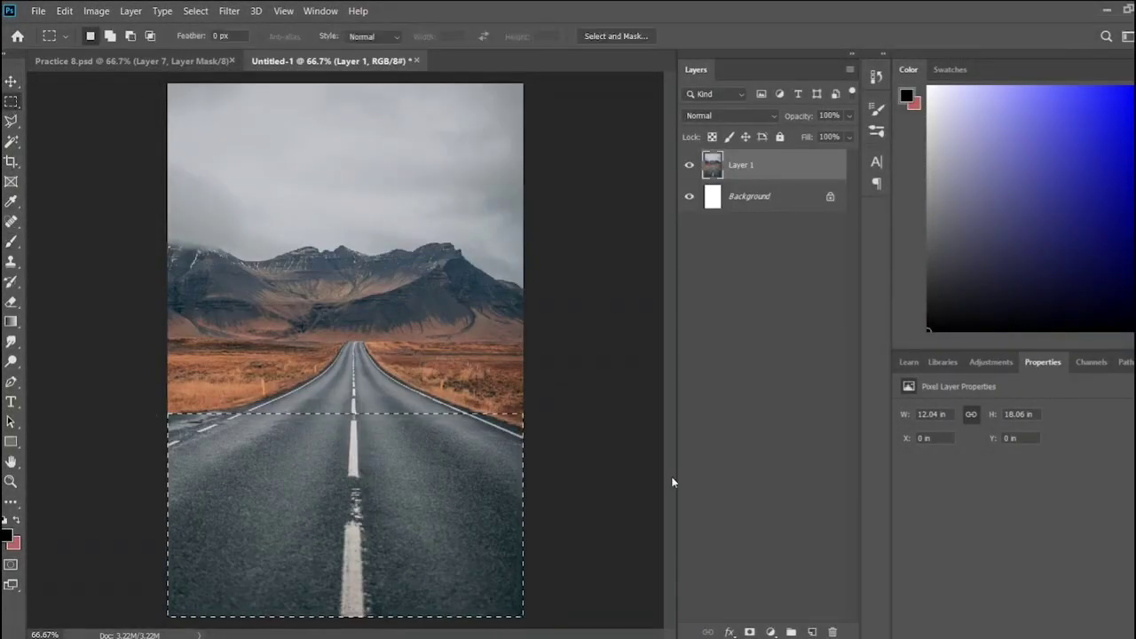
pyautogui.hotkey('ctrl', 'j')
pyautogui.click(688, 197)
pyautogui.click(689, 196)
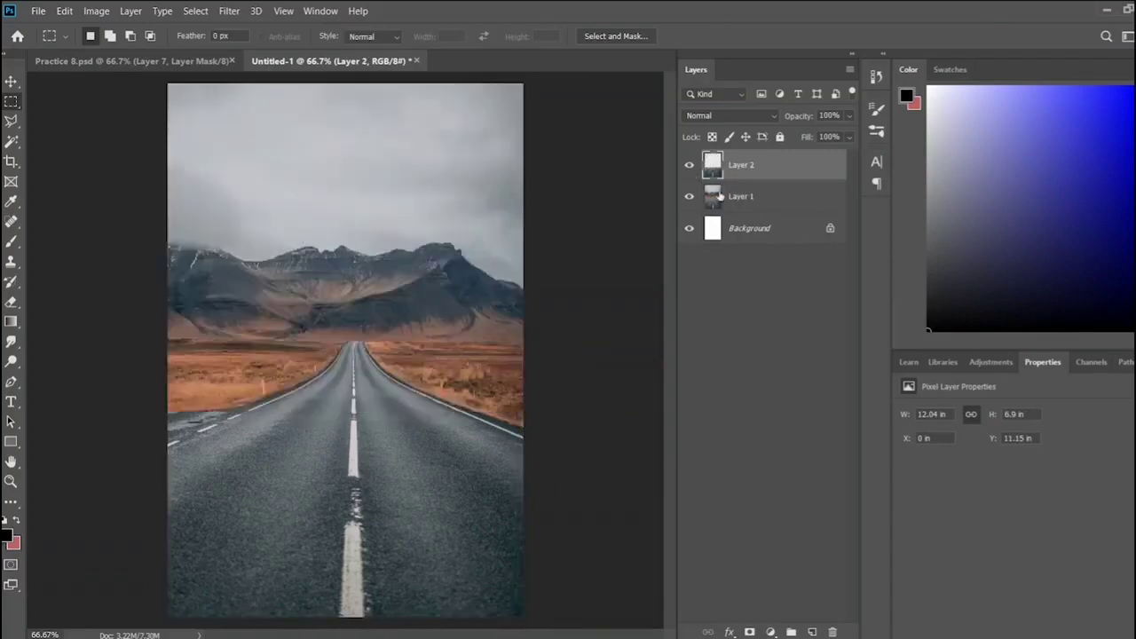
pyautogui.click(688, 196)
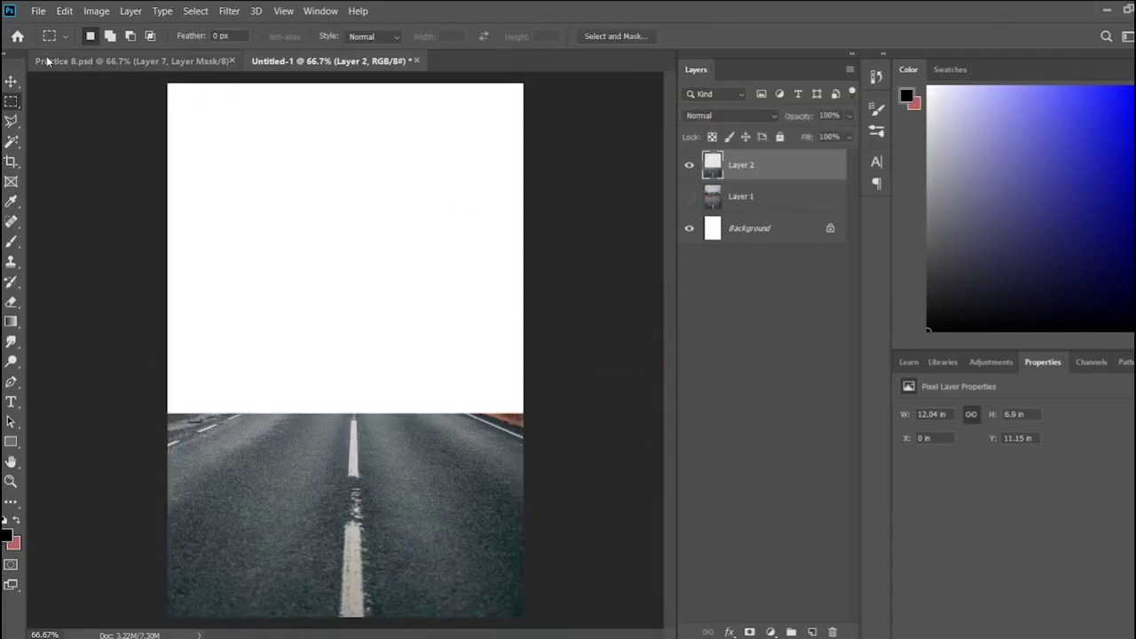
# - Mask Layer 1 to the area above the strip, then duplicate it and hide the copy
pyautogui.moveTo(171, 86); pyautogui.dragTo(598, 411)
pyautogui.click(688, 196)
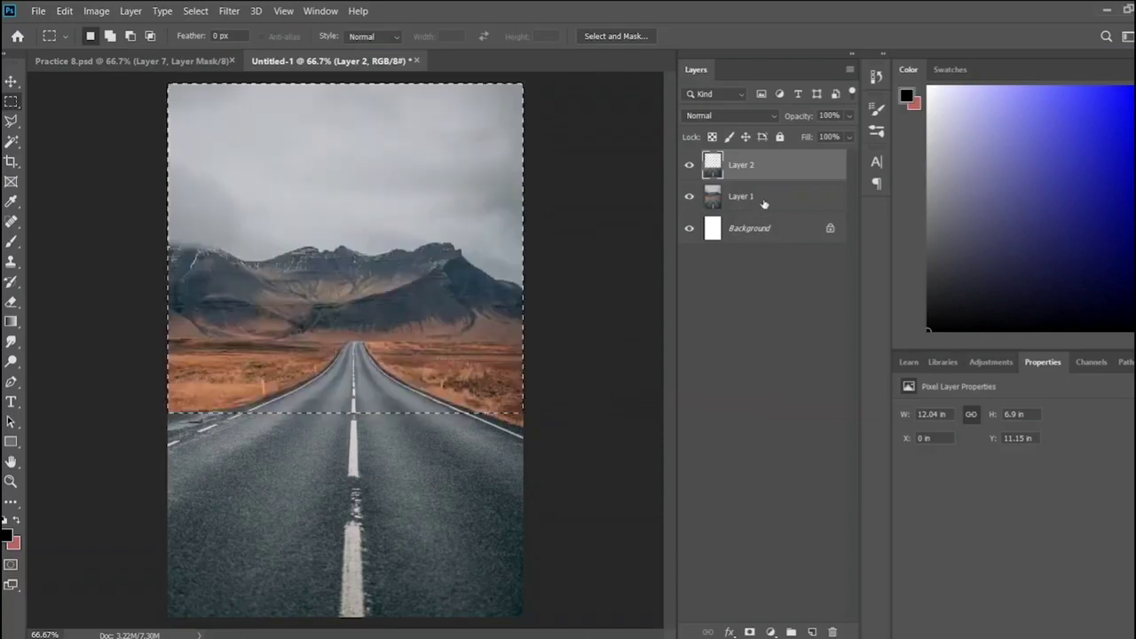
pyautogui.click(753, 197)
pyautogui.click(749, 632)
pyautogui.hotkey('ctrl', 'j')
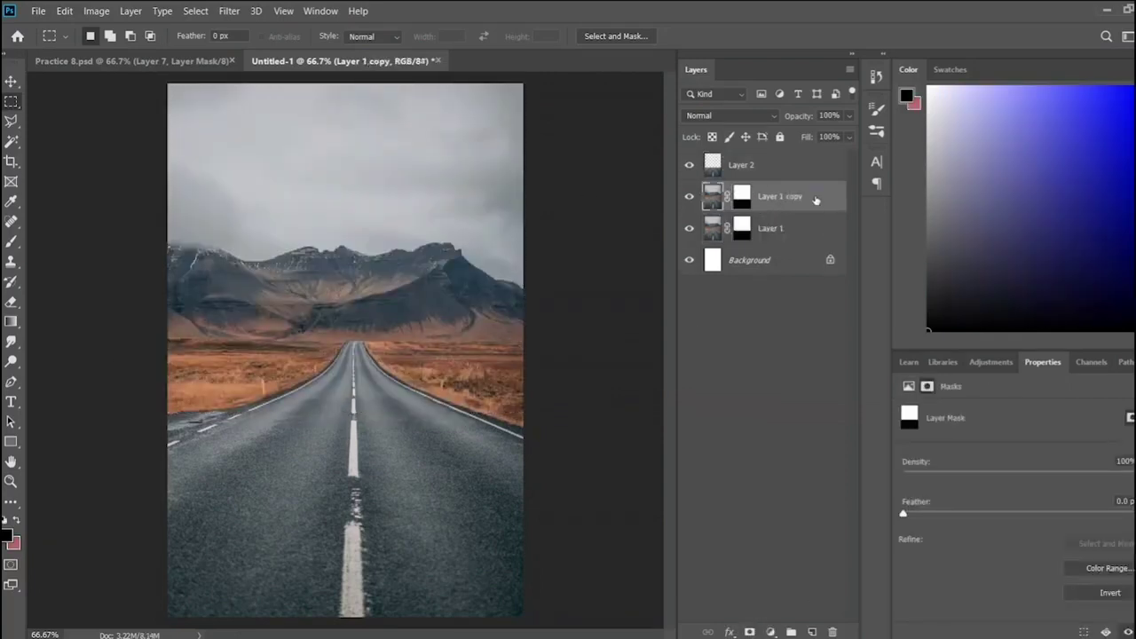
pyautogui.moveTo(750, 197); pyautogui.dragTo(803, 232)
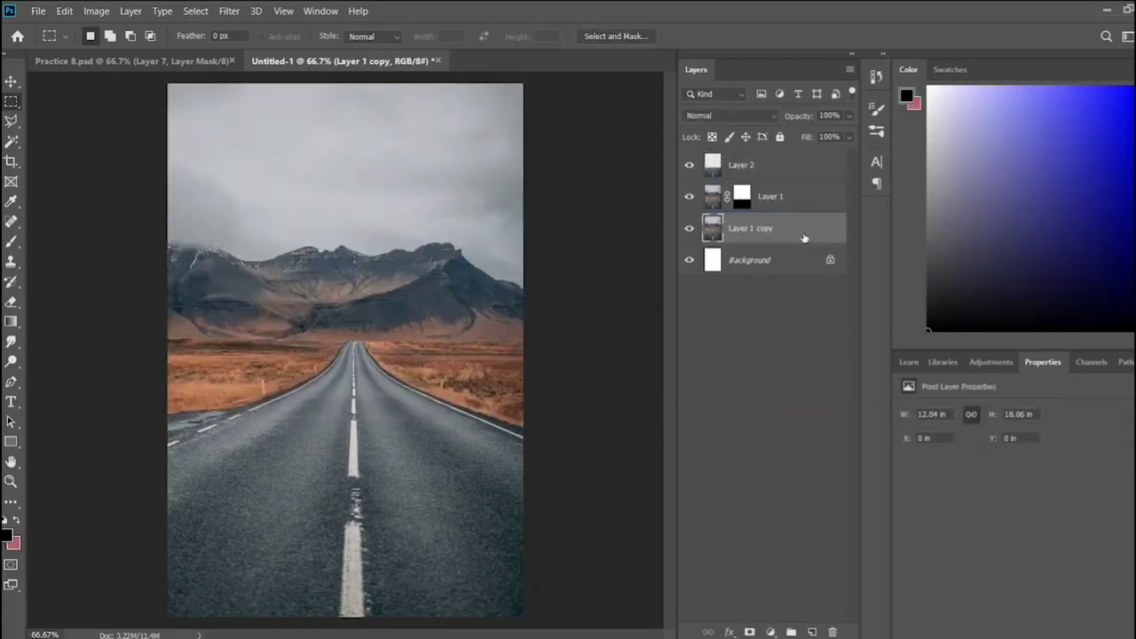
pyautogui.click(688, 228)
# - Perspective-transform Layer 2, pulling its bottom corners inward into a tapering wedge
pyautogui.click(826, 197)
pyautogui.click(781, 167)
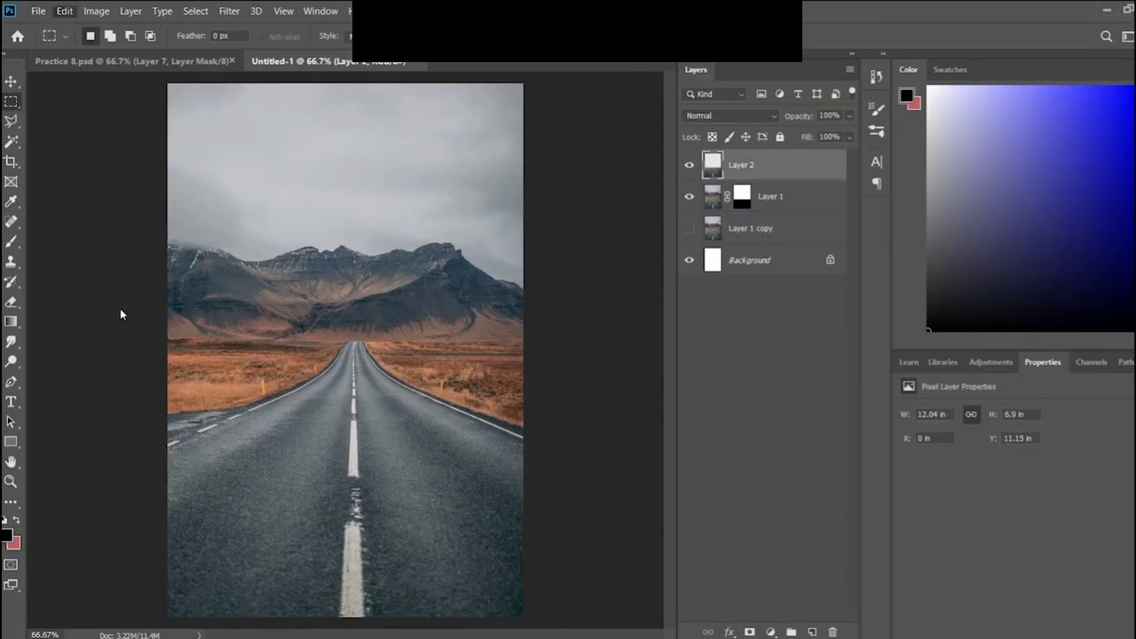
pyautogui.hotkey('ctrl', 't')
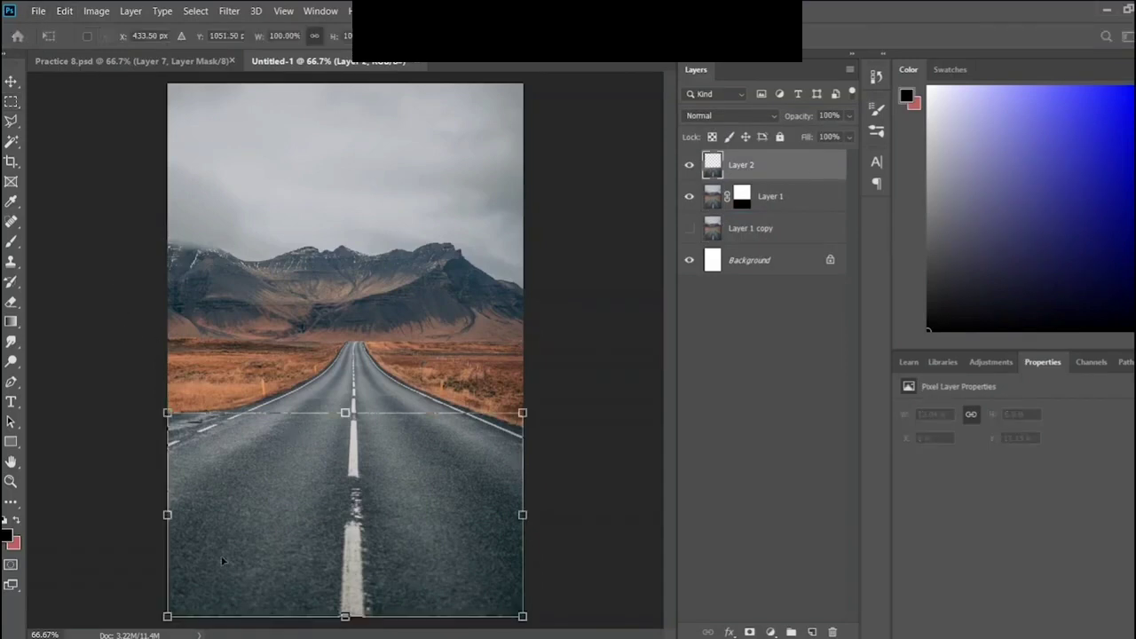
pyautogui.hotkey('ctrl', '-')
pyautogui.moveTo(211, 550); pyautogui.dragTo(319, 598)
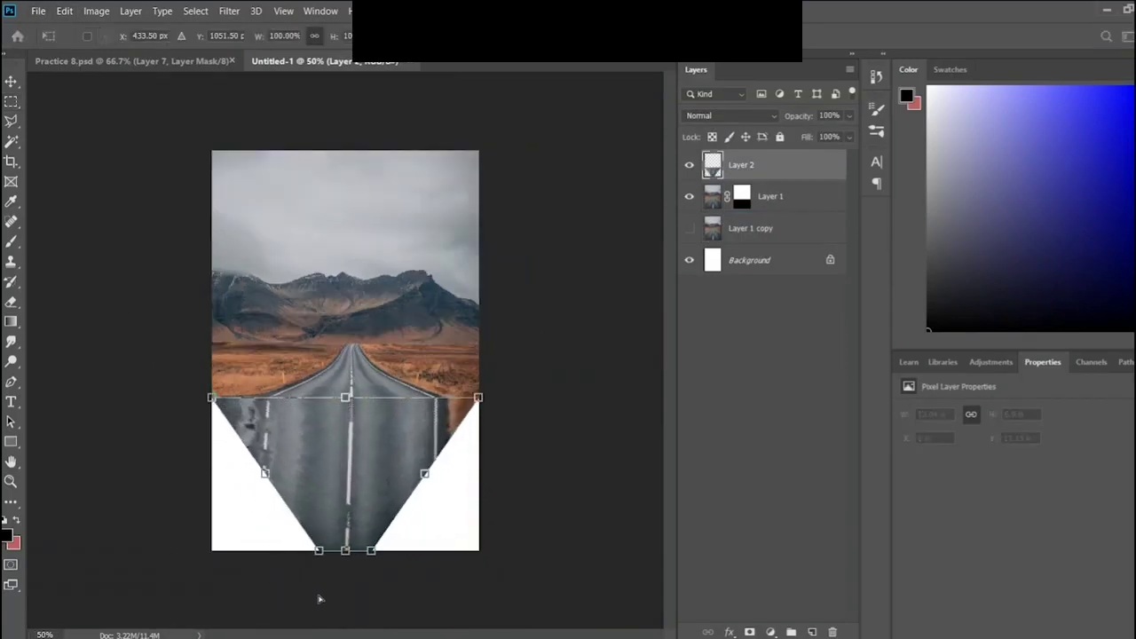
pyautogui.press('Return')
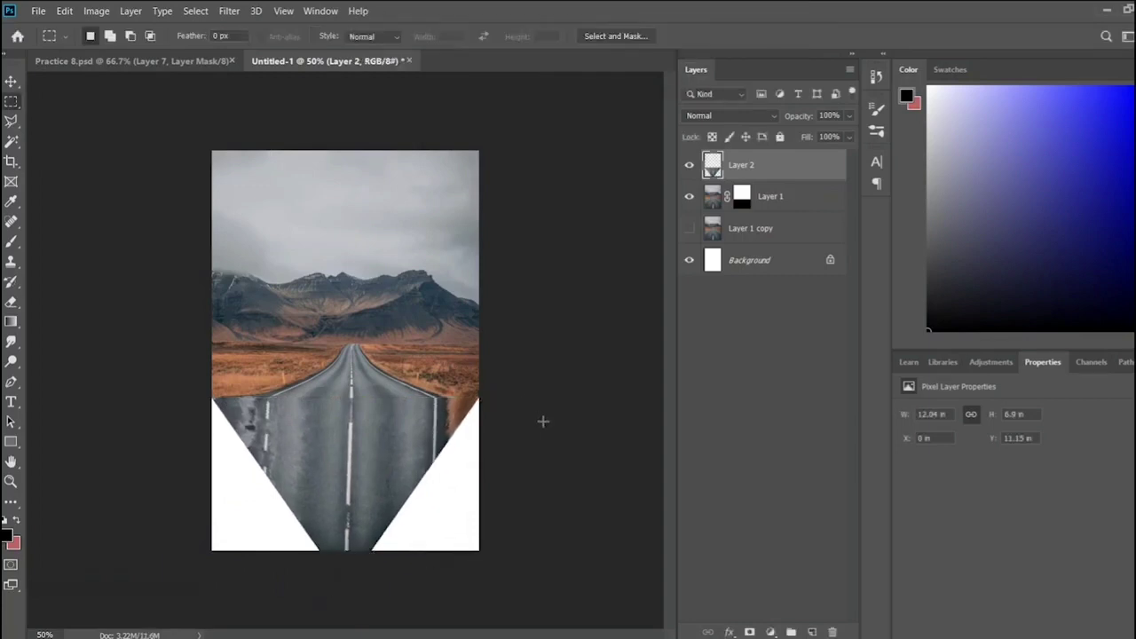
pyautogui.press('v')
pyautogui.click(129, 303)
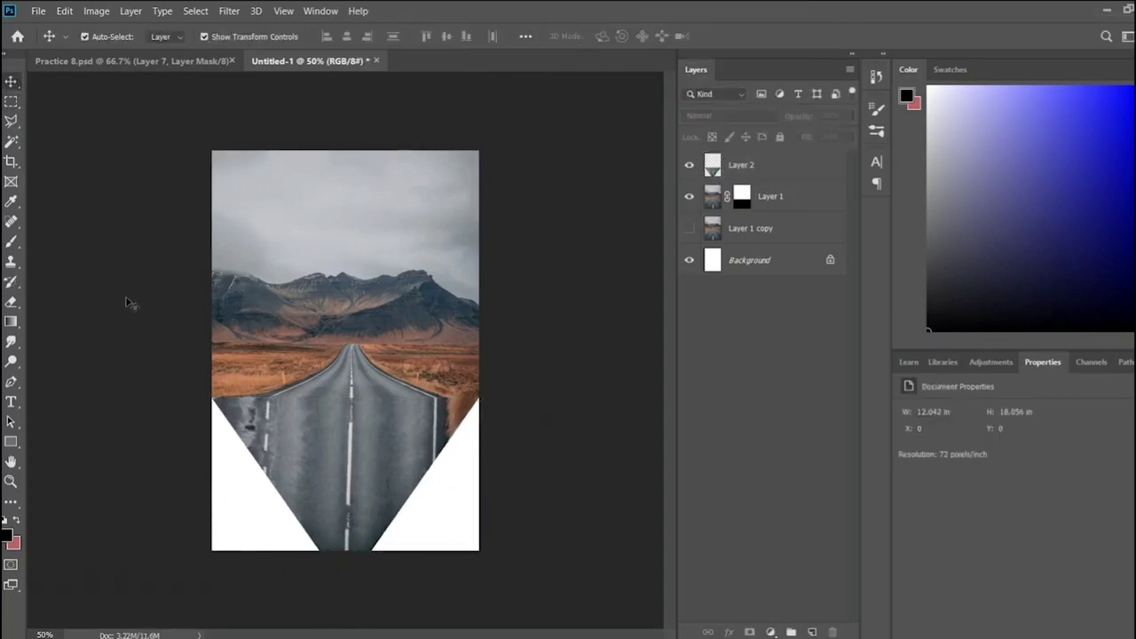
# - Duplicate the Layer 2 strip, rotate it 180 degrees and position it over the road
pyautogui.click(359, 456)
pyautogui.hotkey('ctrl', 'j')
pyautogui.moveTo(373, 449); pyautogui.dragTo(372, 525)
pyautogui.scroll(3, 373, 525)
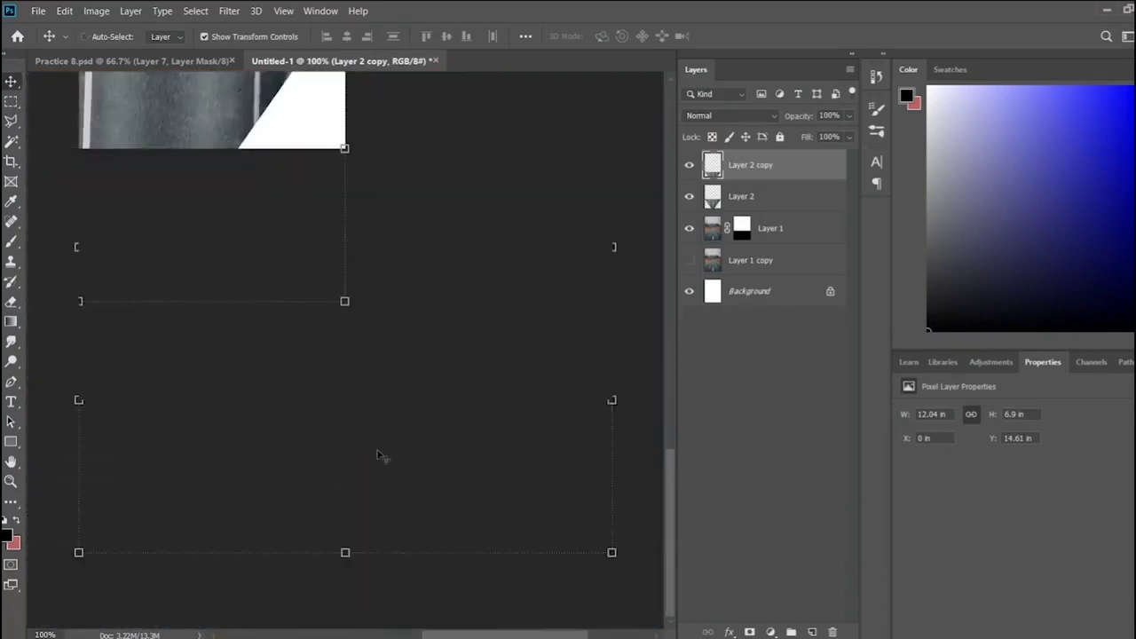
pyautogui.scroll(-1, 377, 456)
pyautogui.moveTo(380, 453); pyautogui.dragTo(371, 387)
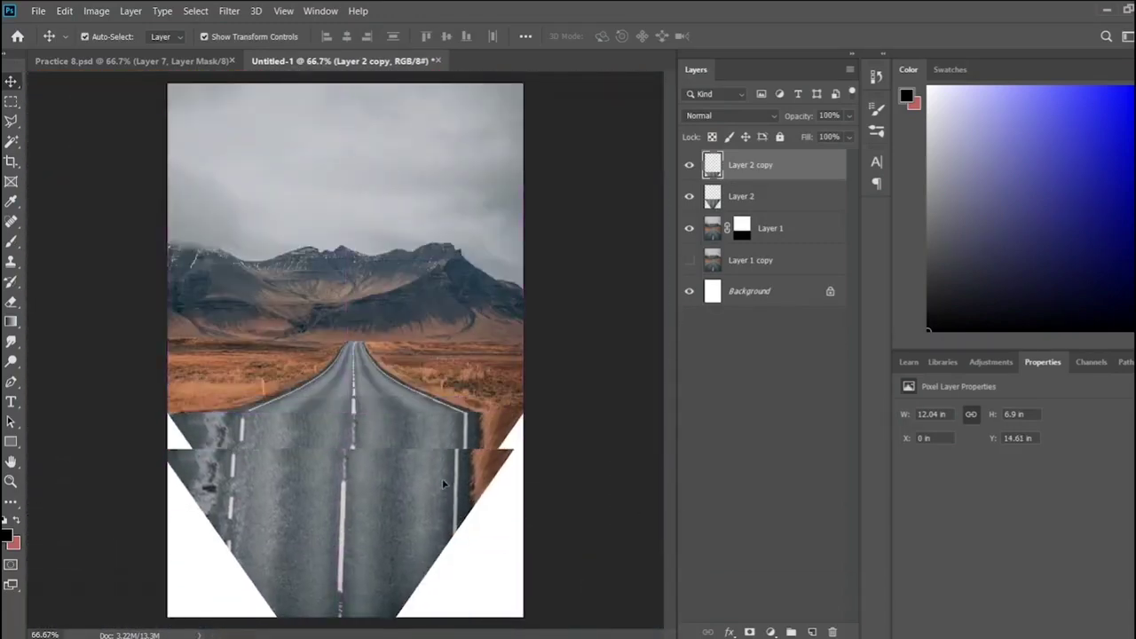
pyautogui.moveTo(519, 436); pyautogui.dragTo(159, 559)
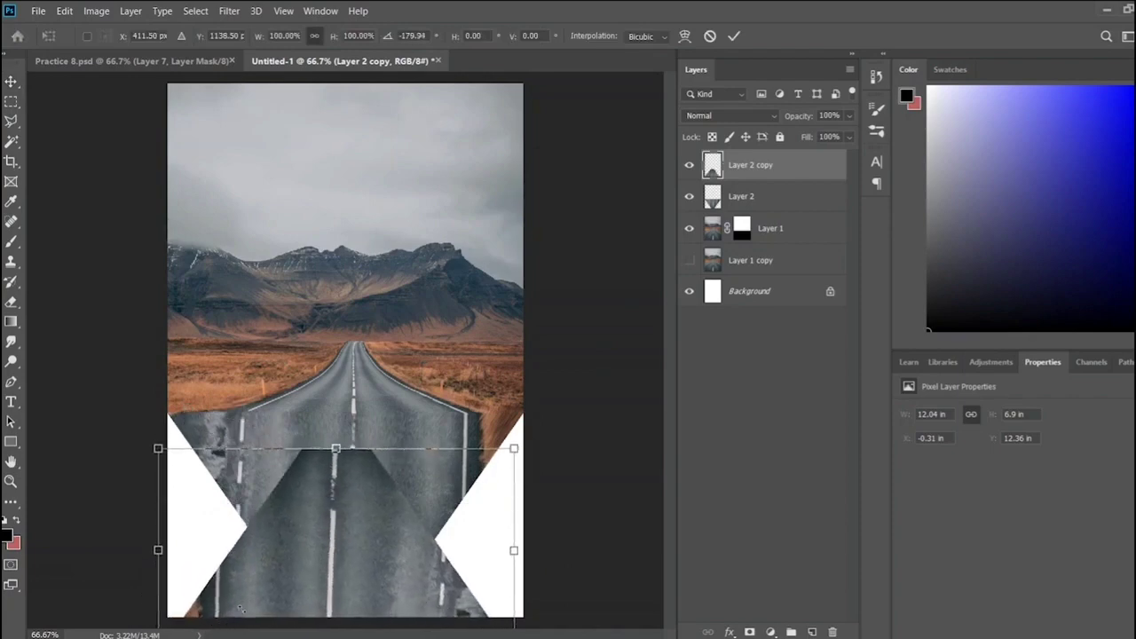
pyautogui.moveTo(243, 613); pyautogui.dragTo(334, 530)
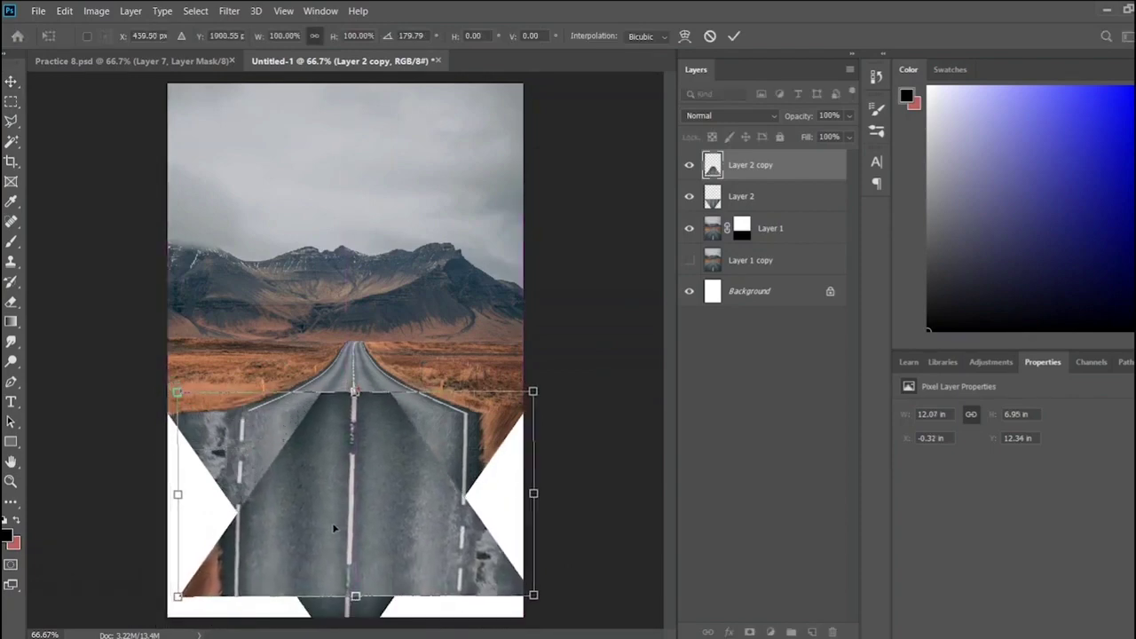
pyautogui.press('Return')
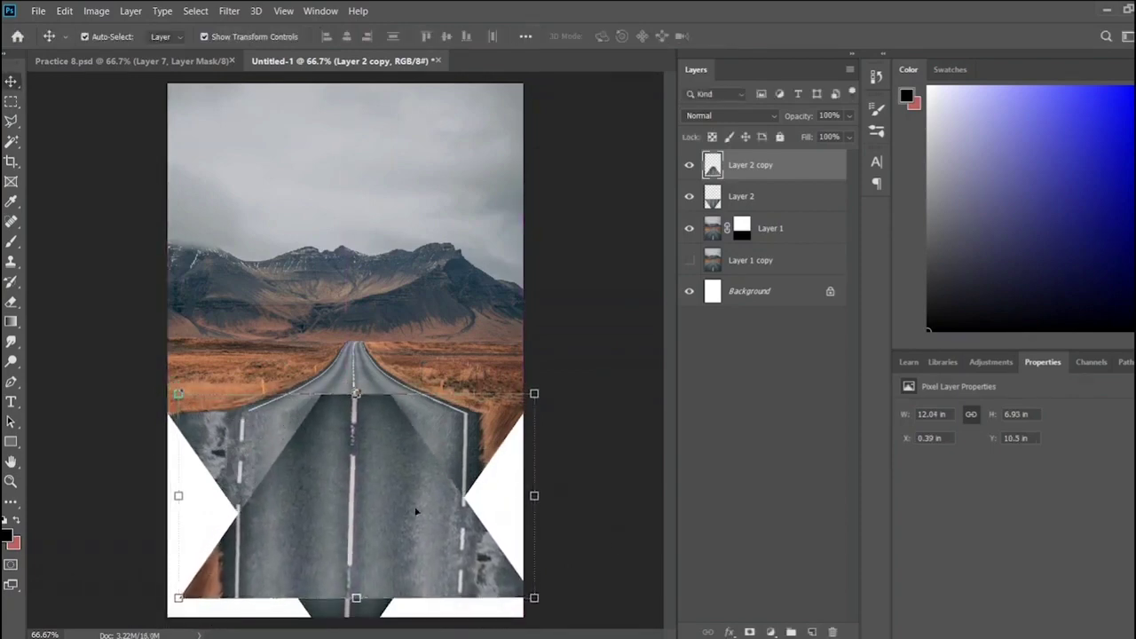
# - Delete the lower band of the flipped strip and clear the selection
pyautogui.press('m')
pyautogui.moveTo(126, 347); pyautogui.dragTo(568, 508)
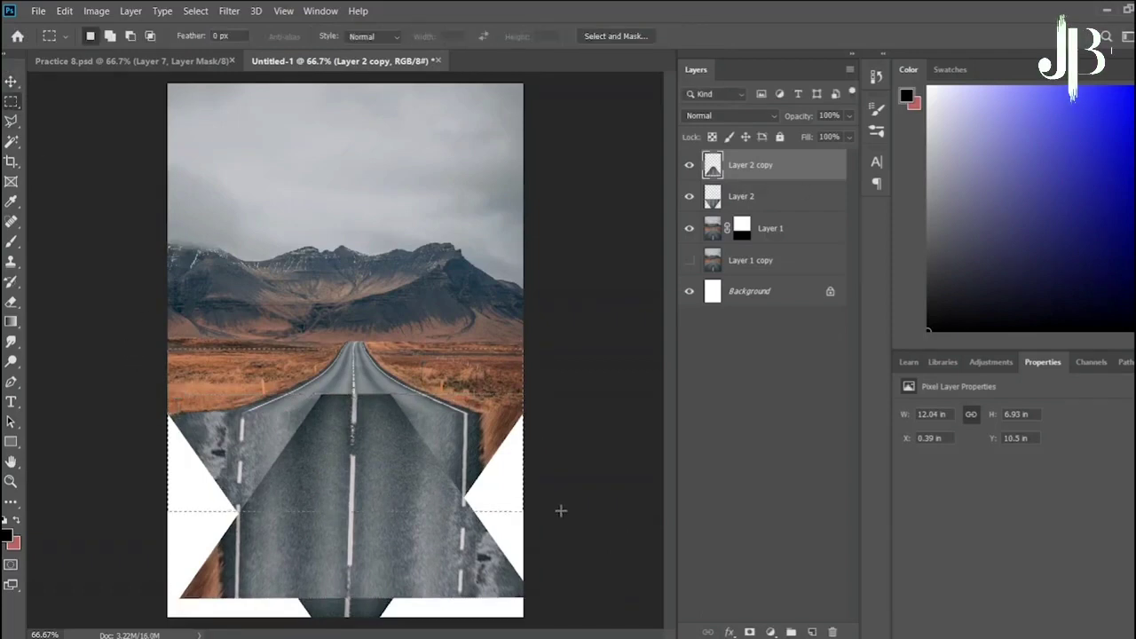
pyautogui.press('Delete')
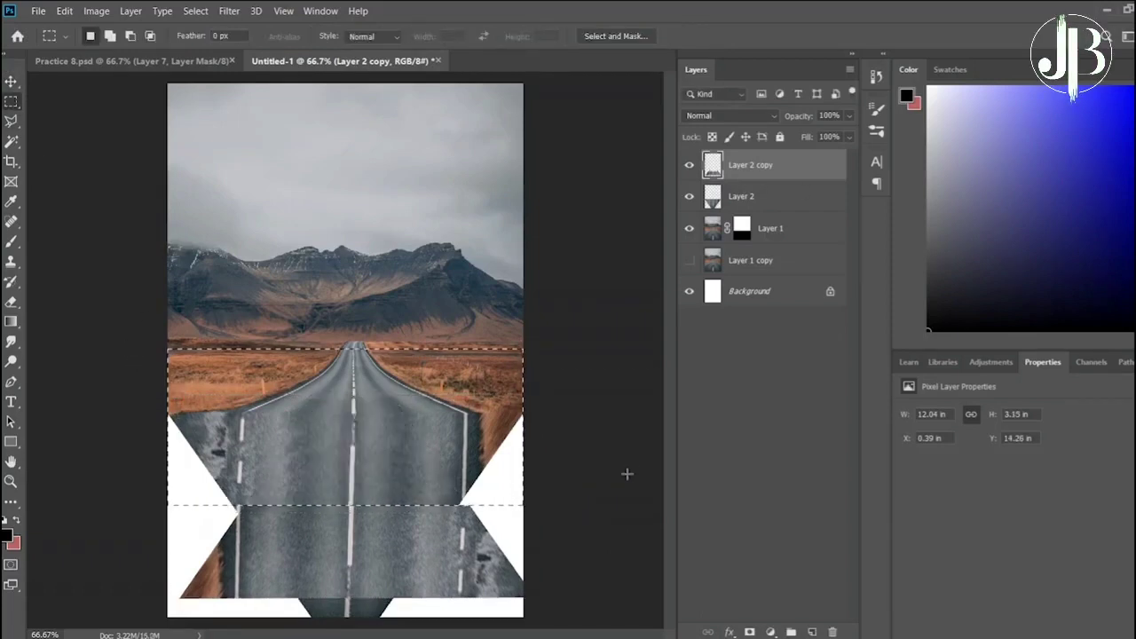
pyautogui.hotkey('ctrl', 'd')
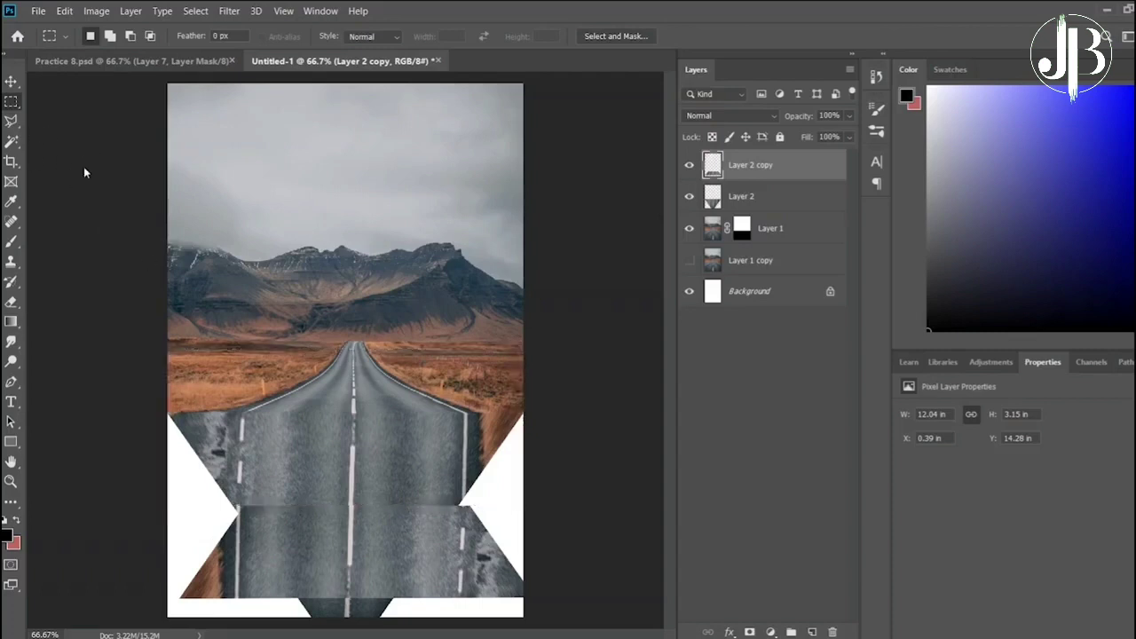
pyautogui.press('w')
pyautogui.press('v')
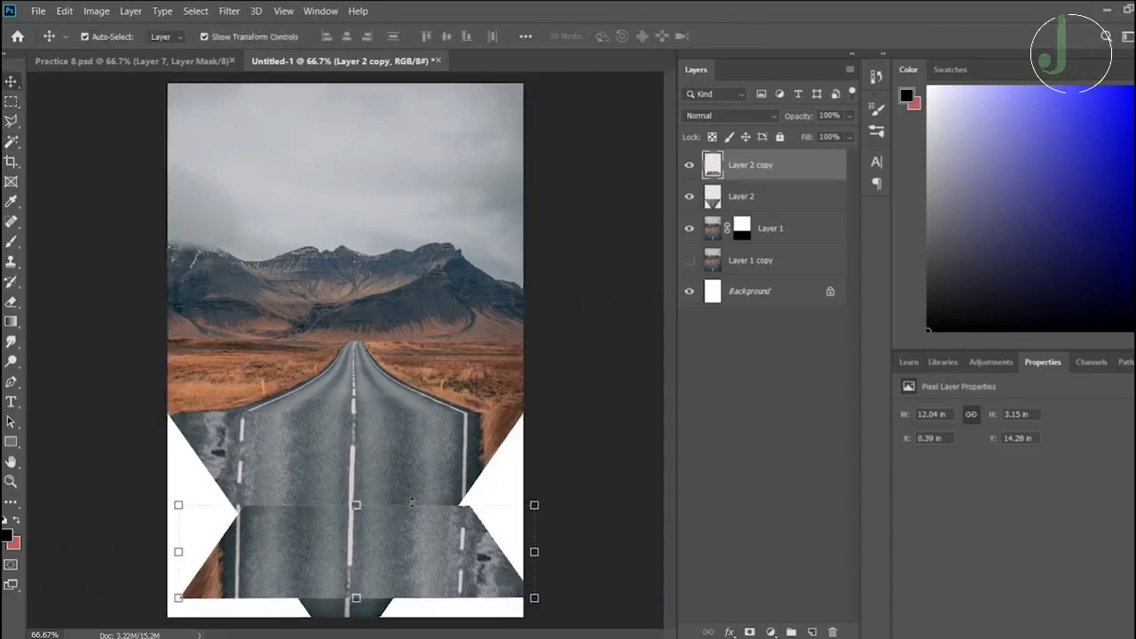
pyautogui.click(576, 552)
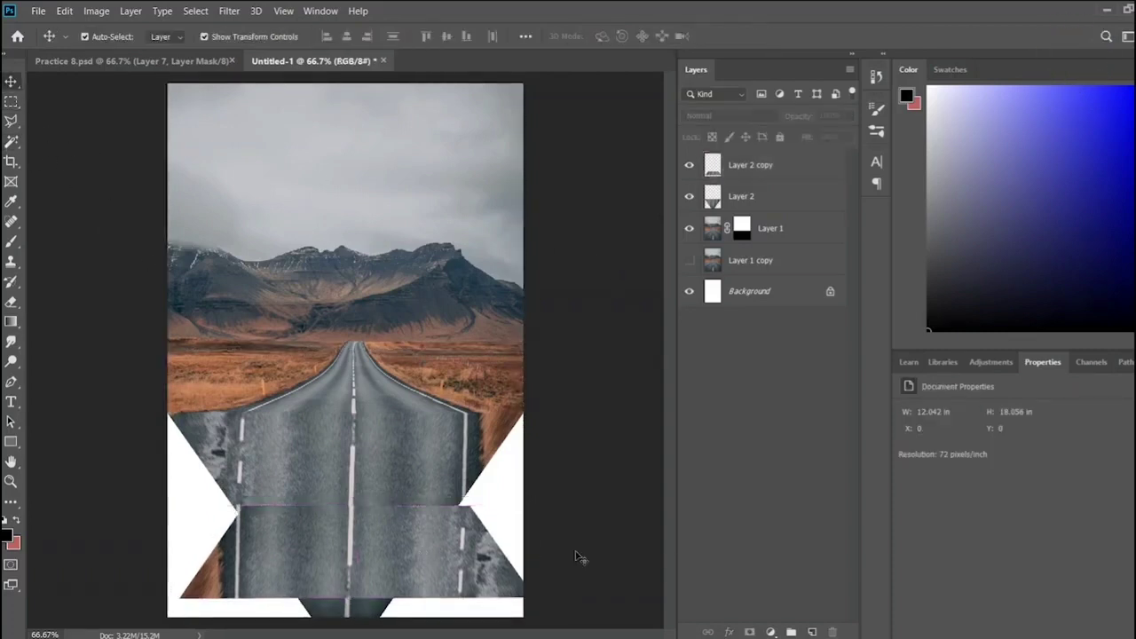
# - Select Layer 2 copy's left and right overhangs beyond the road edges
pyautogui.click(435, 566)
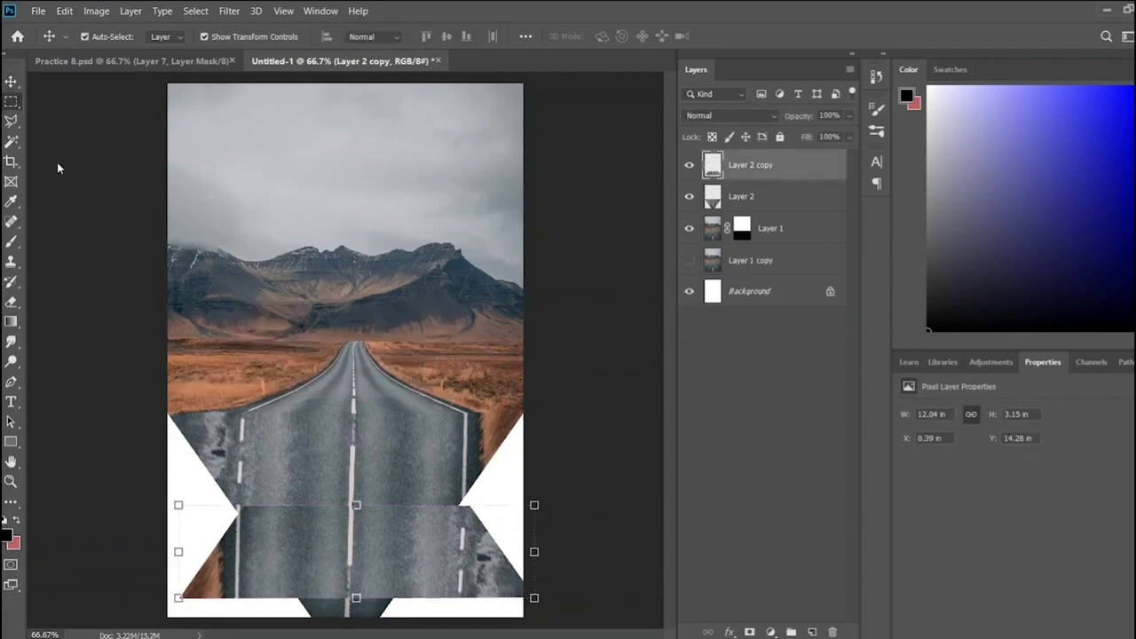
pyautogui.press('m')
pyautogui.moveTo(175, 614); pyautogui.dragTo(231, 463)
pyautogui.moveTo(204, 542); pyautogui.dragTo(497, 554)
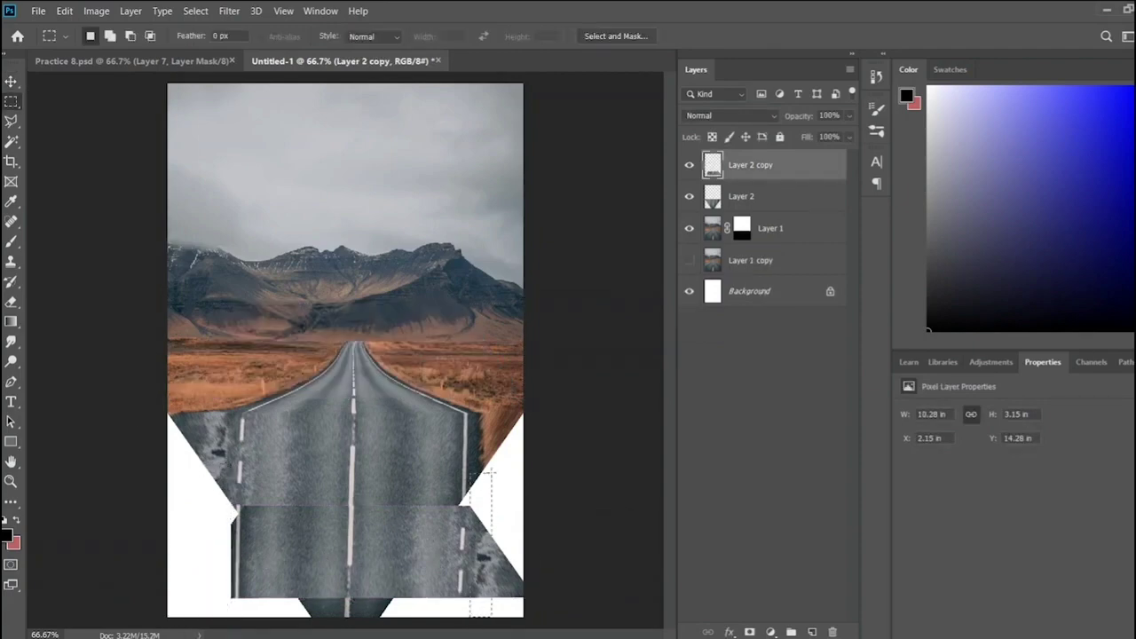
# - Drag a duplicate of the road strip down to fill the poster bottom
pyautogui.press('v')
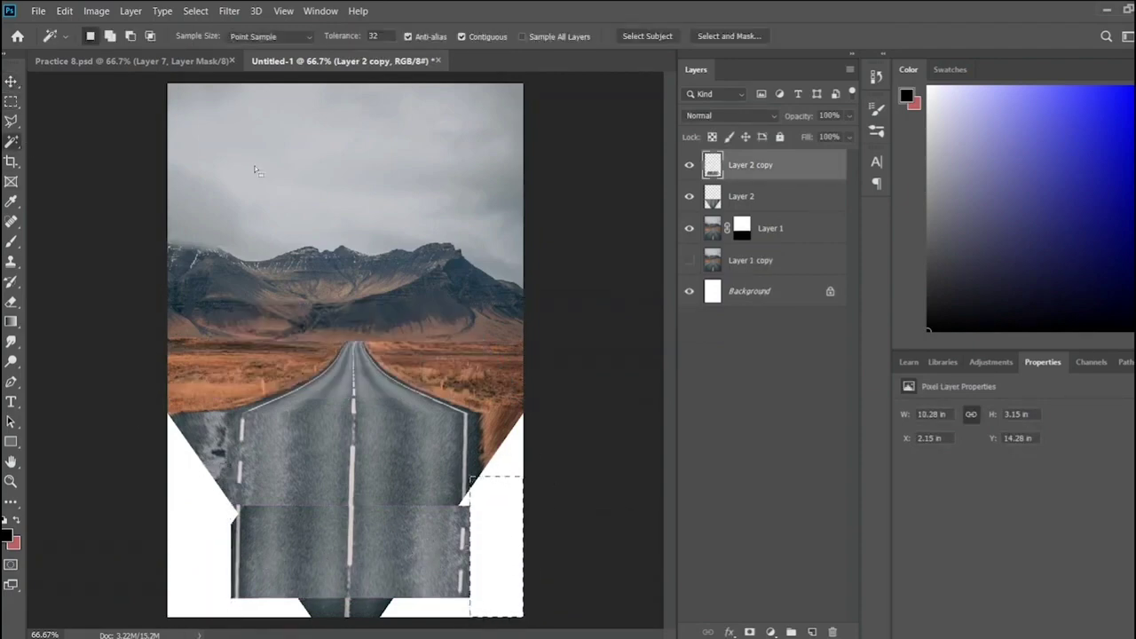
pyautogui.moveTo(405, 574)
pyautogui.mouseDown()
pyautogui.moveTo(422, 635)
pyautogui.moveTo(417, 612)
pyautogui.mouseUp()
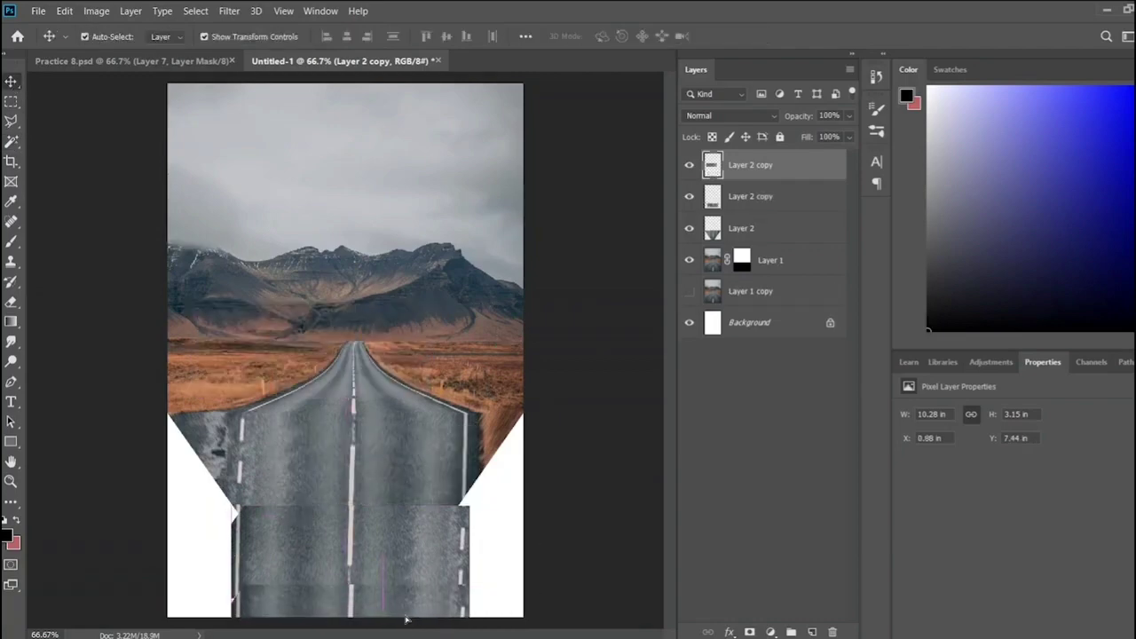
pyautogui.scroll(3, 304, 381)
pyautogui.scroll(2, 326, 410)
pyautogui.scroll(-2, 328, 404)
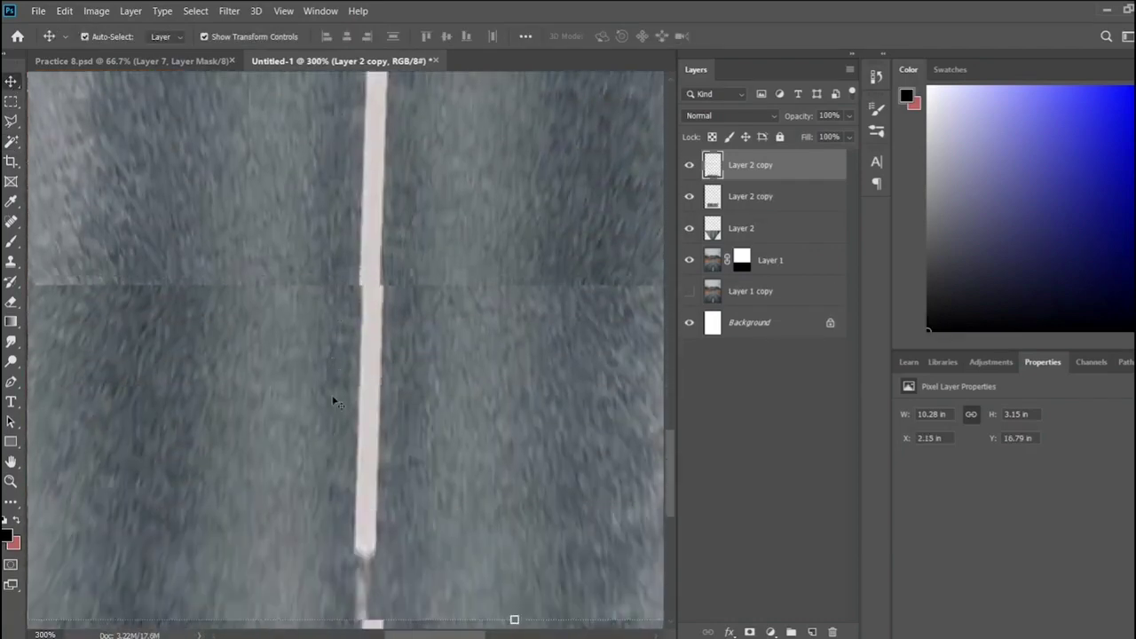
pyautogui.scroll(-3, 422, 541)
pyautogui.scroll(-1, 422, 541)
pyautogui.hscroll(-2, 426, 543)
pyautogui.hscroll(-2, 451, 272)
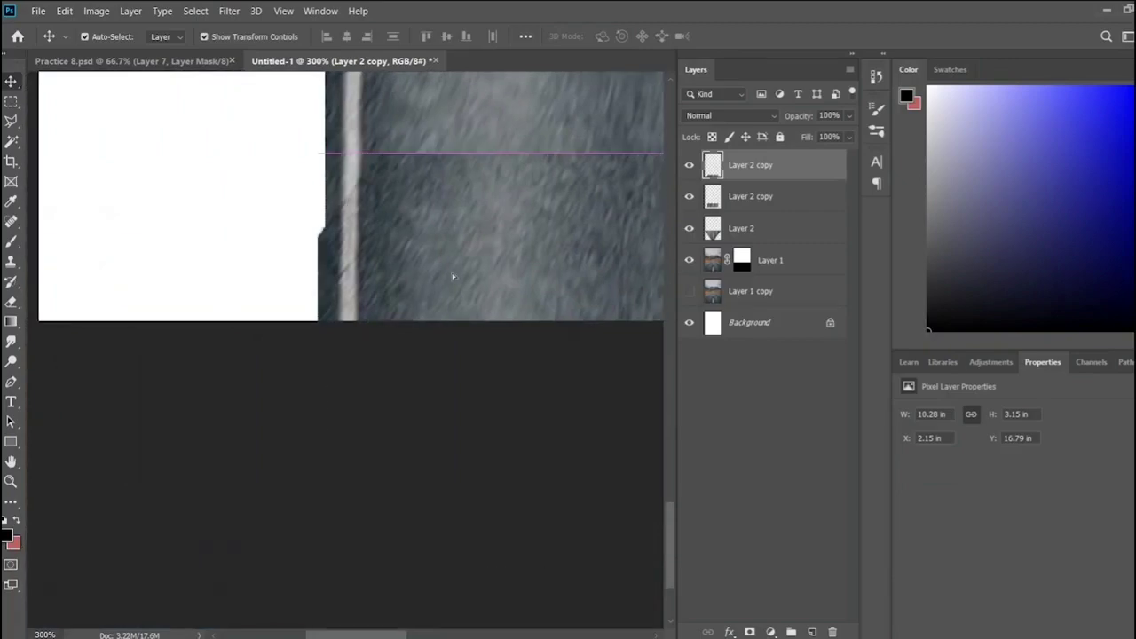
pyautogui.scroll(-3, 435, 316)
pyautogui.scroll(3, 436, 316)
pyautogui.scroll(-2, 373, 328)
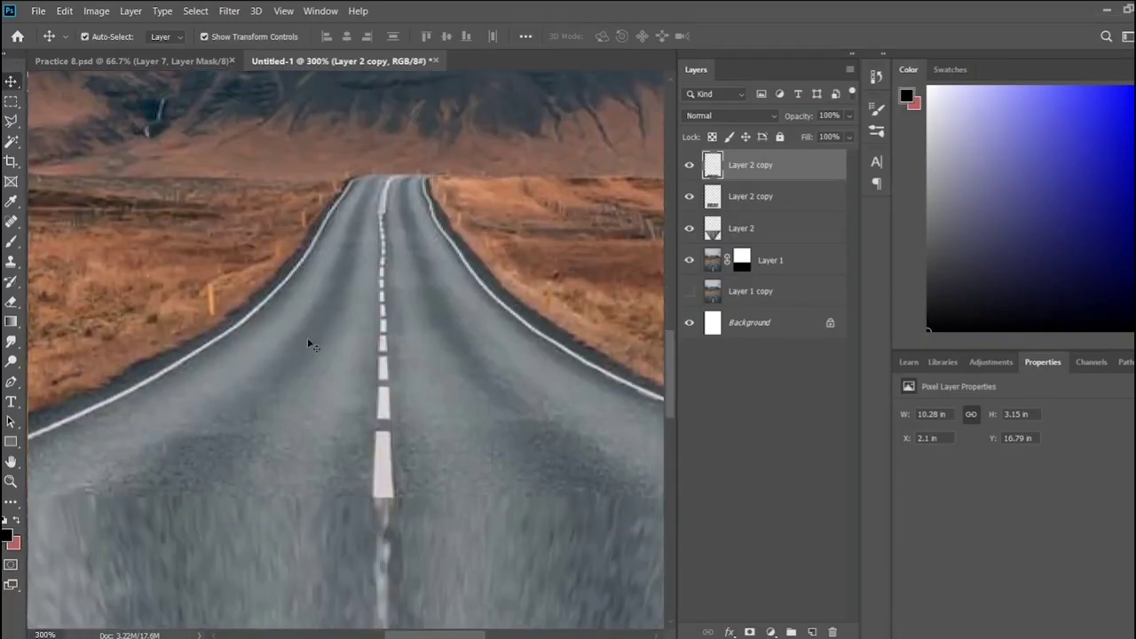
pyautogui.scroll(-3, 302, 426)
pyautogui.scroll(-3, 337, 533)
pyautogui.scroll(-2, 393, 583)
pyautogui.hscroll(-3, 394, 583)
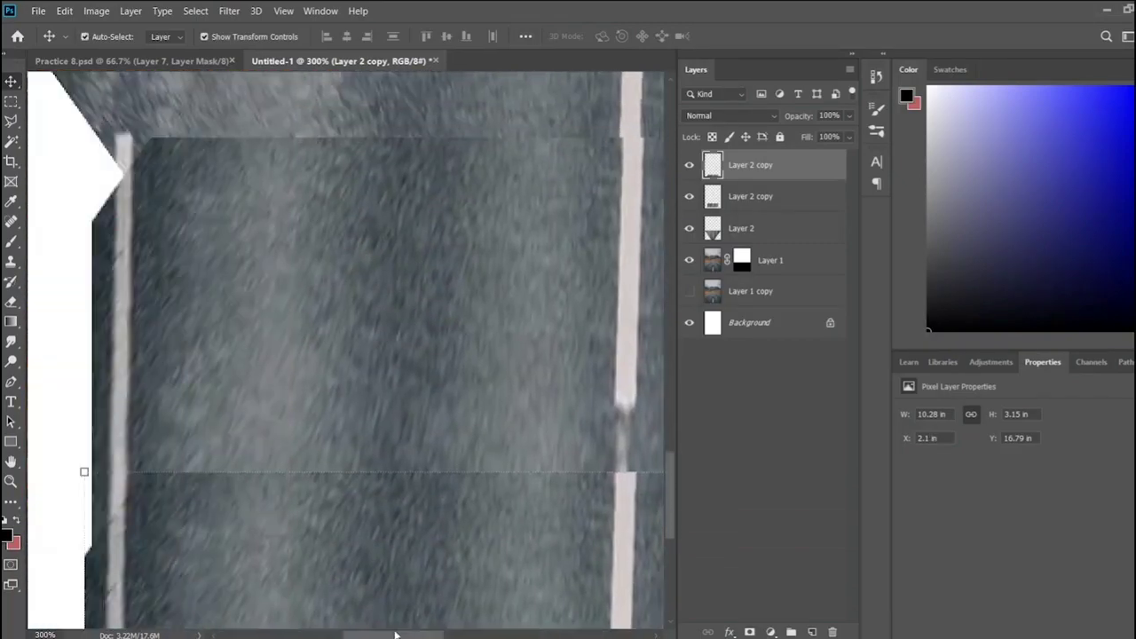
pyautogui.scroll(2, 189, 390)
pyautogui.scroll(1, 190, 390)
# - Clone Stamp over the white notch on the lower strip's left edge
pyautogui.click(794, 188)
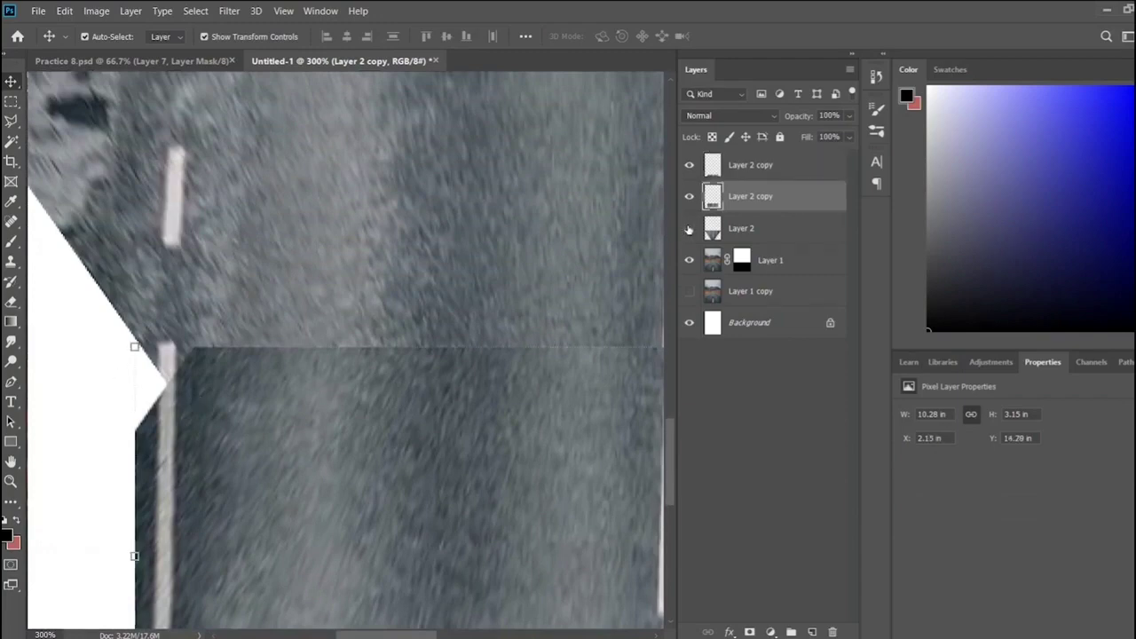
pyautogui.click(11, 263)
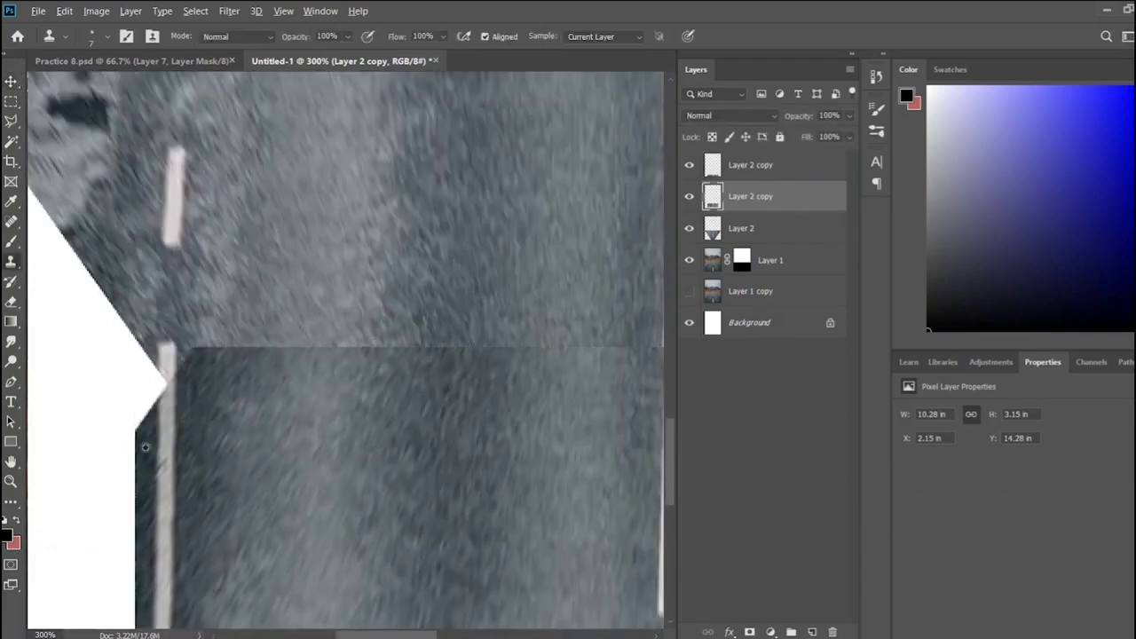
pyautogui.moveTo(140, 398)
pyautogui.mouseDown()
pyautogui.moveTo(145, 391)
pyautogui.moveTo(142, 417)
pyautogui.moveTo(164, 380)
pyautogui.moveTo(142, 346)
pyautogui.mouseUp()
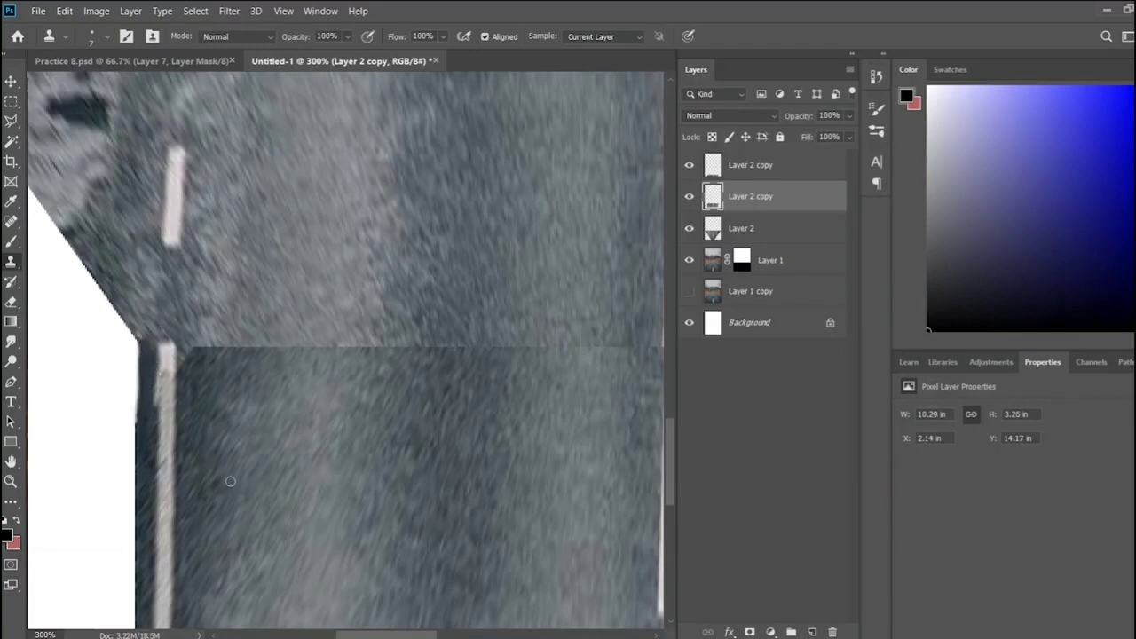
pyautogui.hotkey('ctrl', '1')
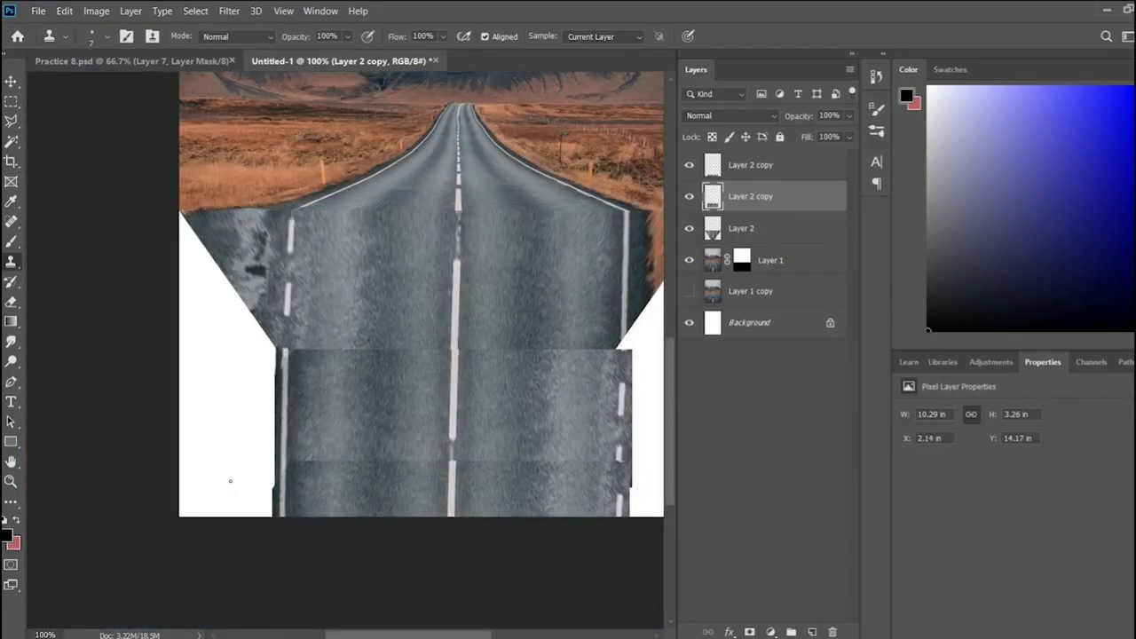
# - Nudge the road strip up to close the gap and review the whole road
pyautogui.press('v')
pyautogui.hotkey('shift', 'Up')
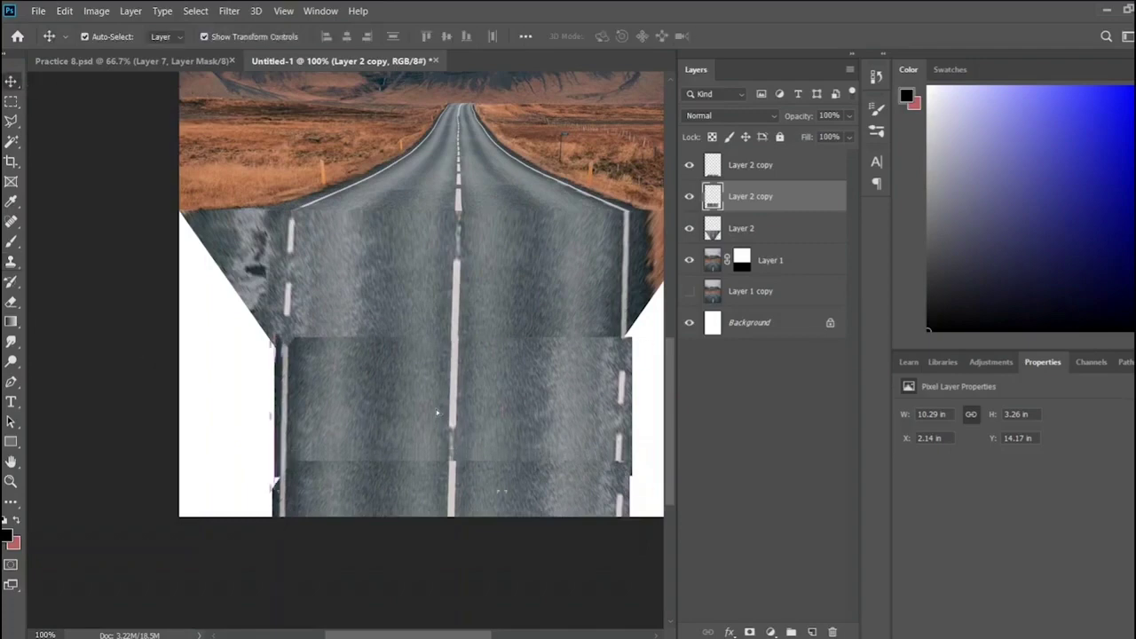
pyautogui.hotkey('shift', 'Up')
pyautogui.hotkey('shift', 'Up')
pyautogui.keyDown('alt'); pyautogui.scroll(3, 567, 458); pyautogui.keyUp('alt')
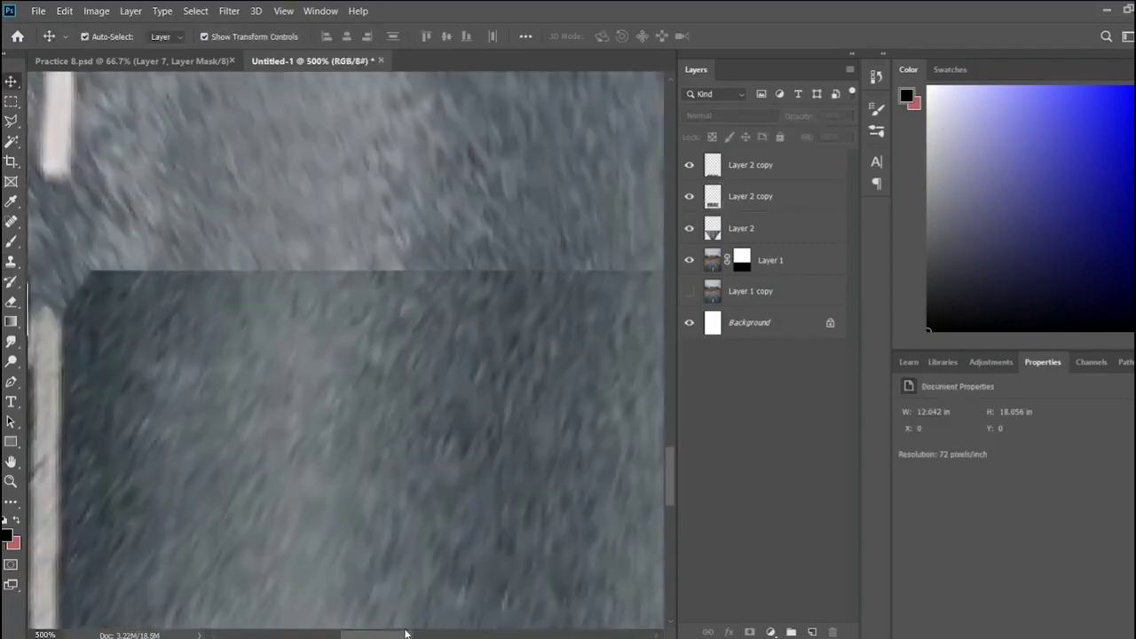
pyautogui.keyDown('alt'); pyautogui.scroll(3, 567, 458); pyautogui.keyUp('alt')
pyautogui.keyDown('alt'); pyautogui.scroll(3, 567, 458); pyautogui.keyUp('alt')
pyautogui.click(573, 329)
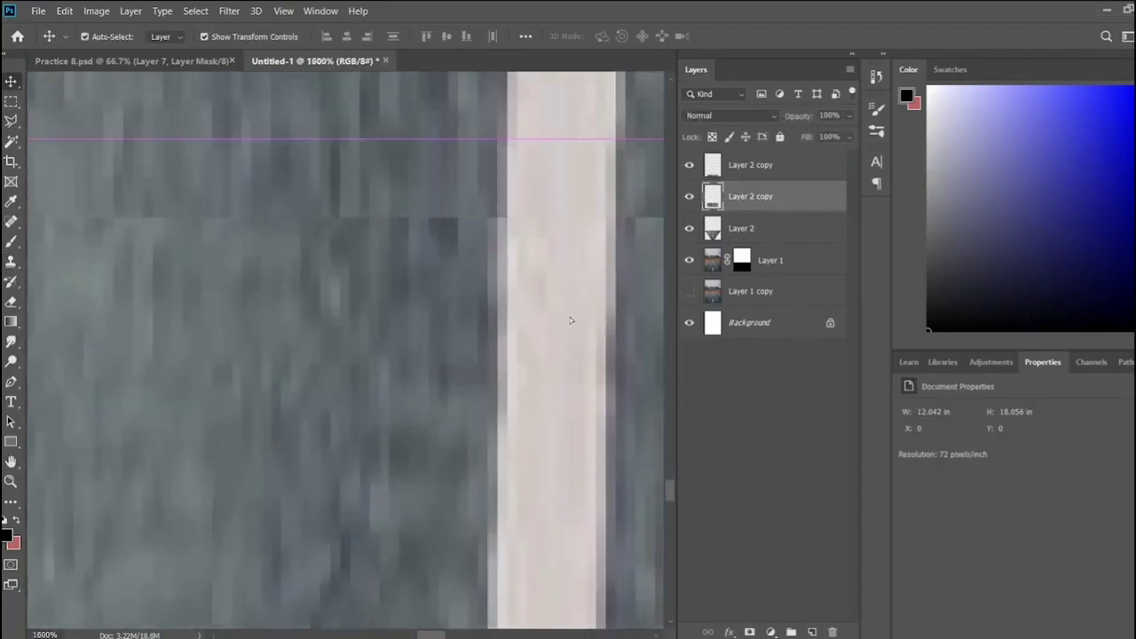
pyautogui.hotkey('ctrl', '-')
pyautogui.hotkey('ctrl', '-')
pyautogui.hotkey('ctrl', '-')
pyautogui.hotkey('ctrl', '1')
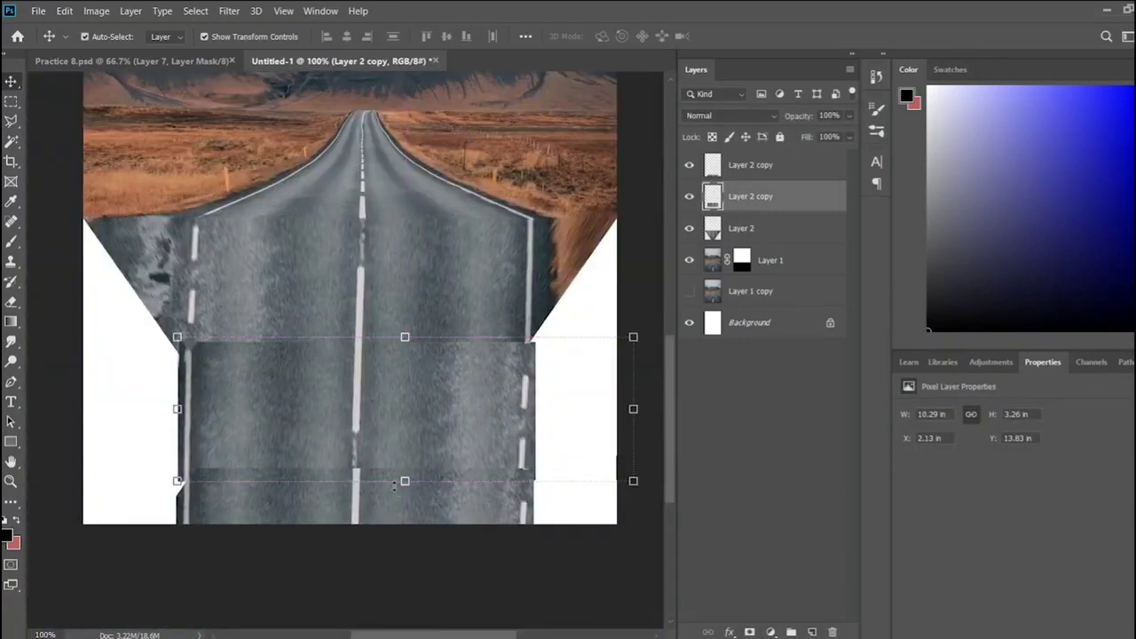
pyautogui.keyDown('ctrl'); pyautogui.click(401, 470); pyautogui.keyUp('ctrl')
pyautogui.click(579, 368)
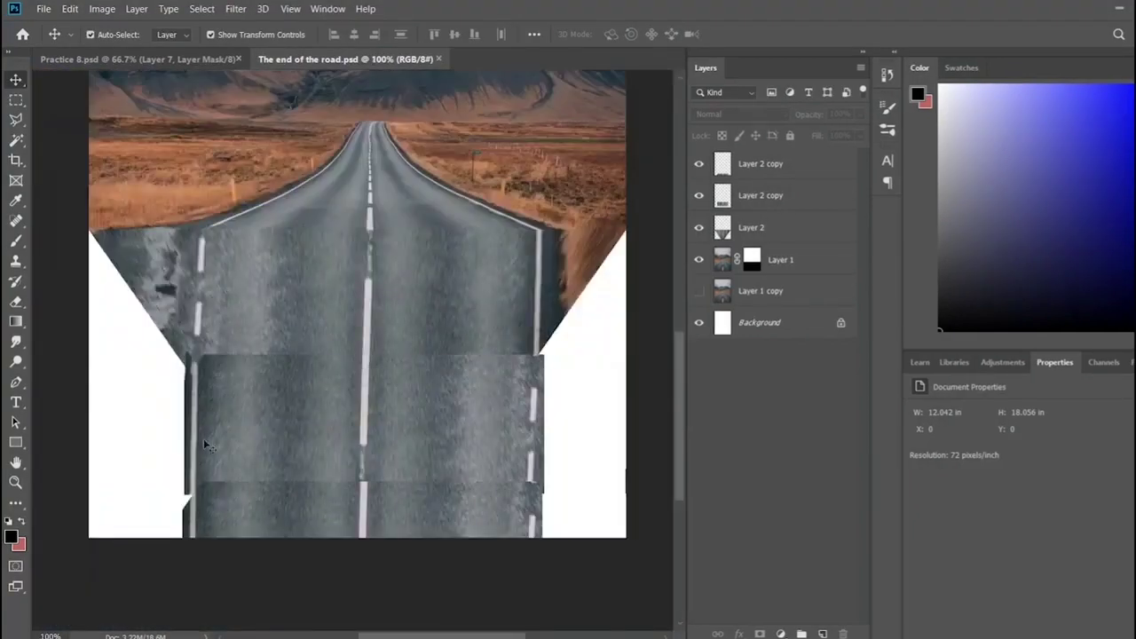
# - Mask the lower road strip and paint black over the seam across the road's middle
pyautogui.click(203, 438)
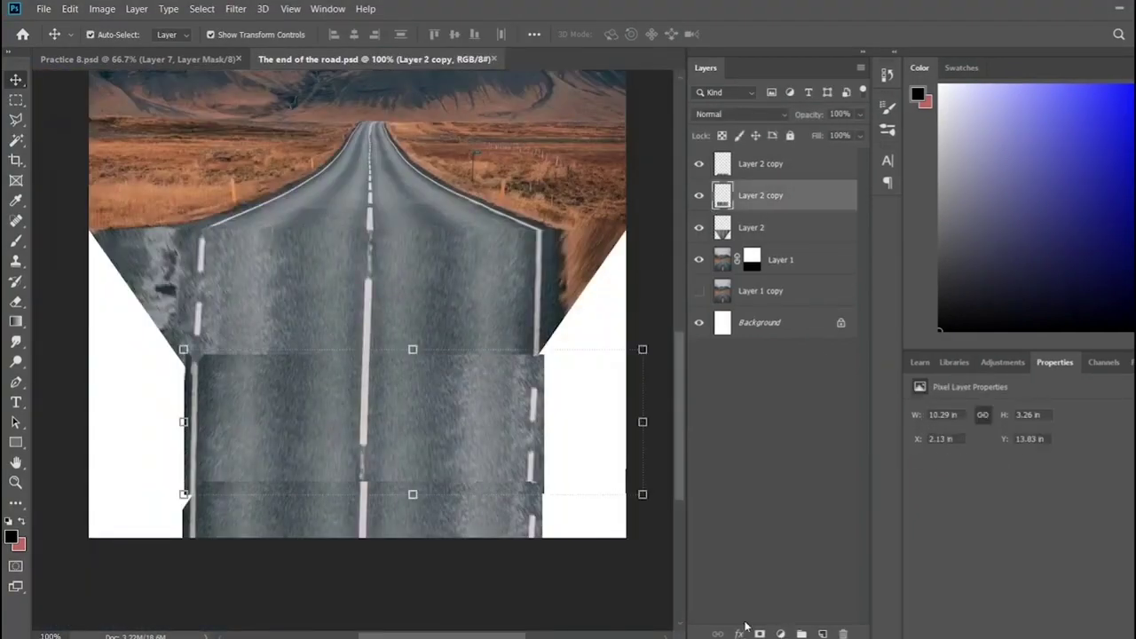
pyautogui.click(758, 632)
pyautogui.click(16, 241)
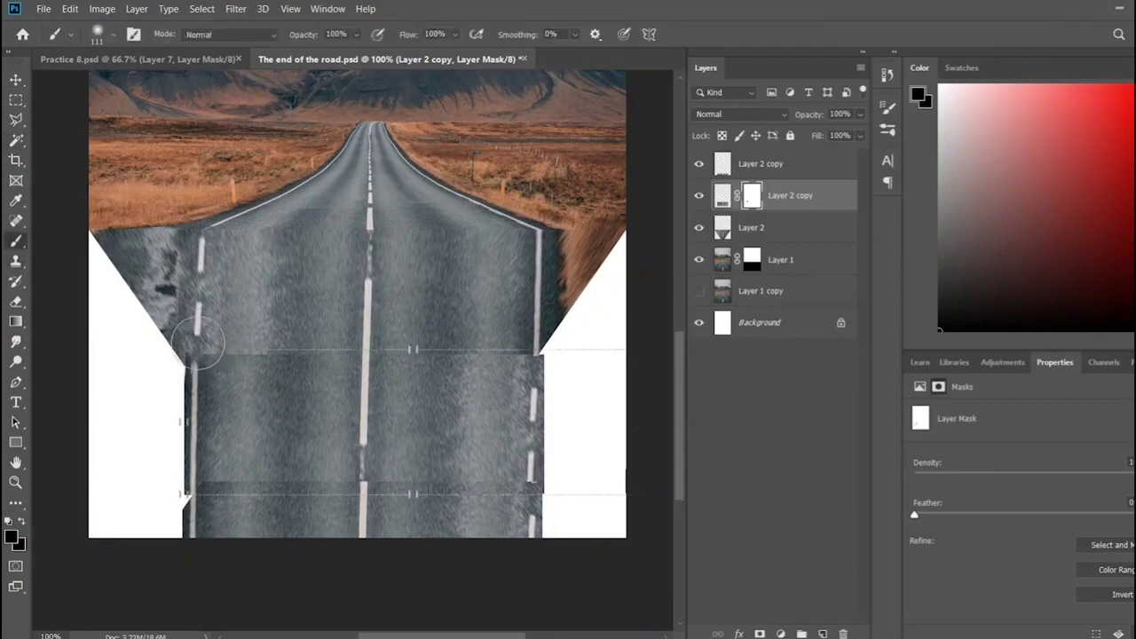
pyautogui.moveTo(197, 340)
pyautogui.mouseDown()
pyautogui.moveTo(265, 362)
pyautogui.moveTo(412, 341)
pyautogui.moveTo(560, 345)
pyautogui.mouseUp()
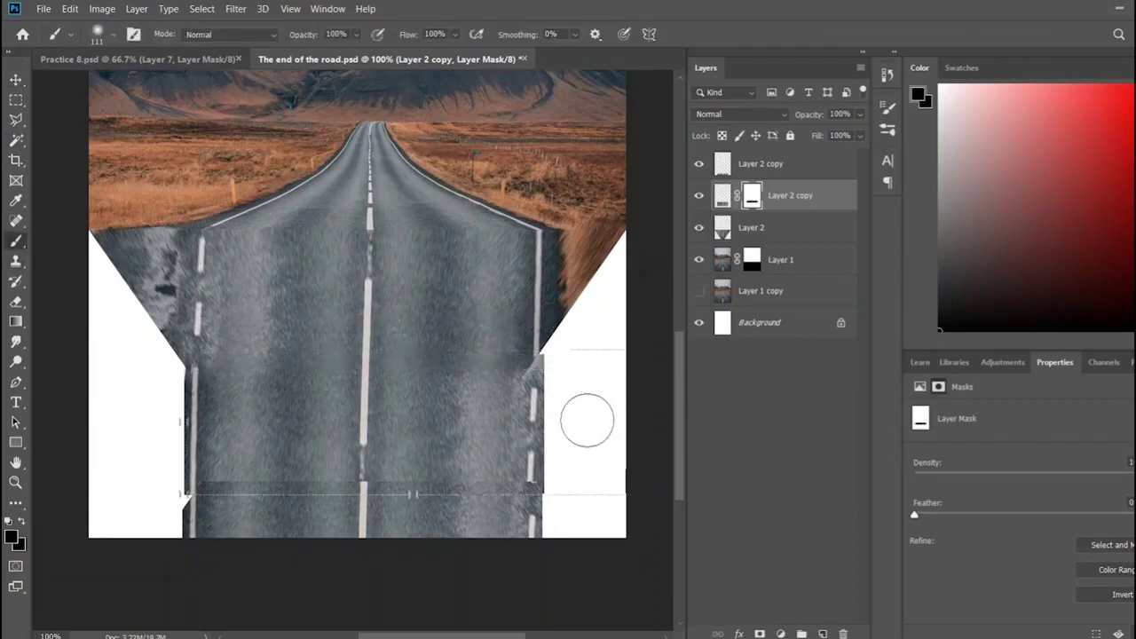
pyautogui.press('[')
pyautogui.press('[')
pyautogui.press('[')
pyautogui.press('x')
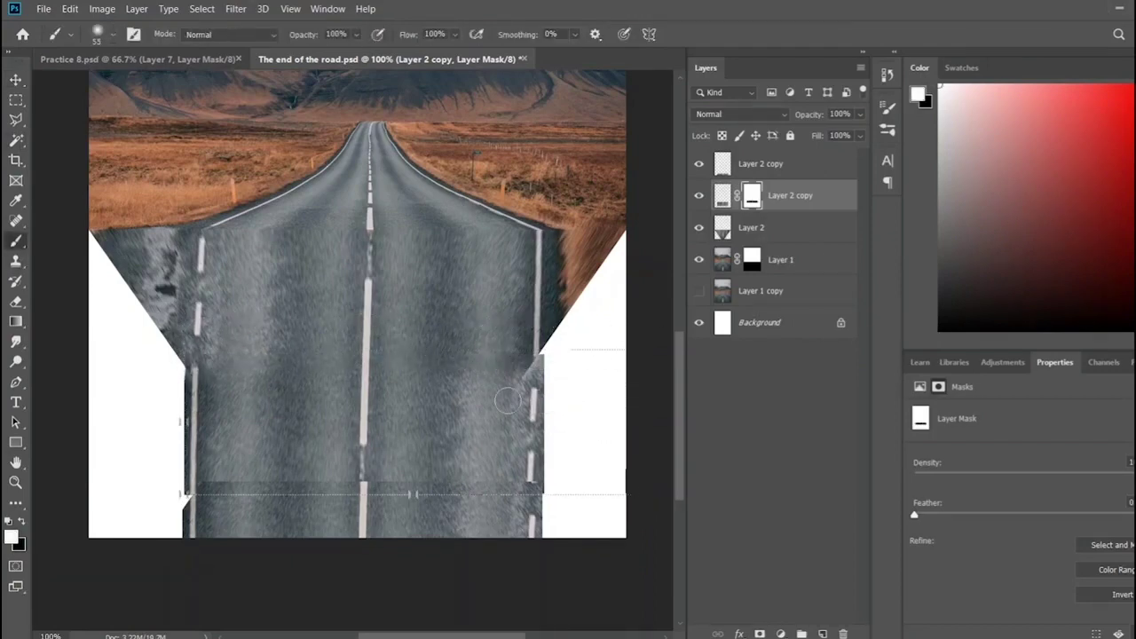
pyautogui.press('x')
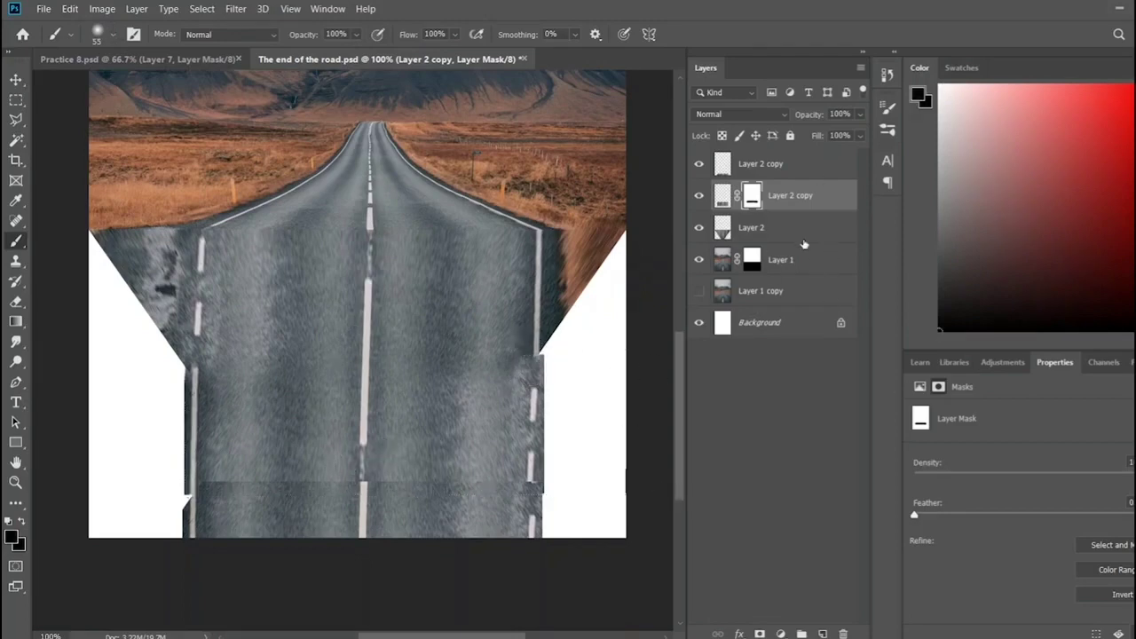
# - Mask the bottom road strip, blend away its seam, and nudge it up slightly
pyautogui.click(790, 164)
pyautogui.click(758, 634)
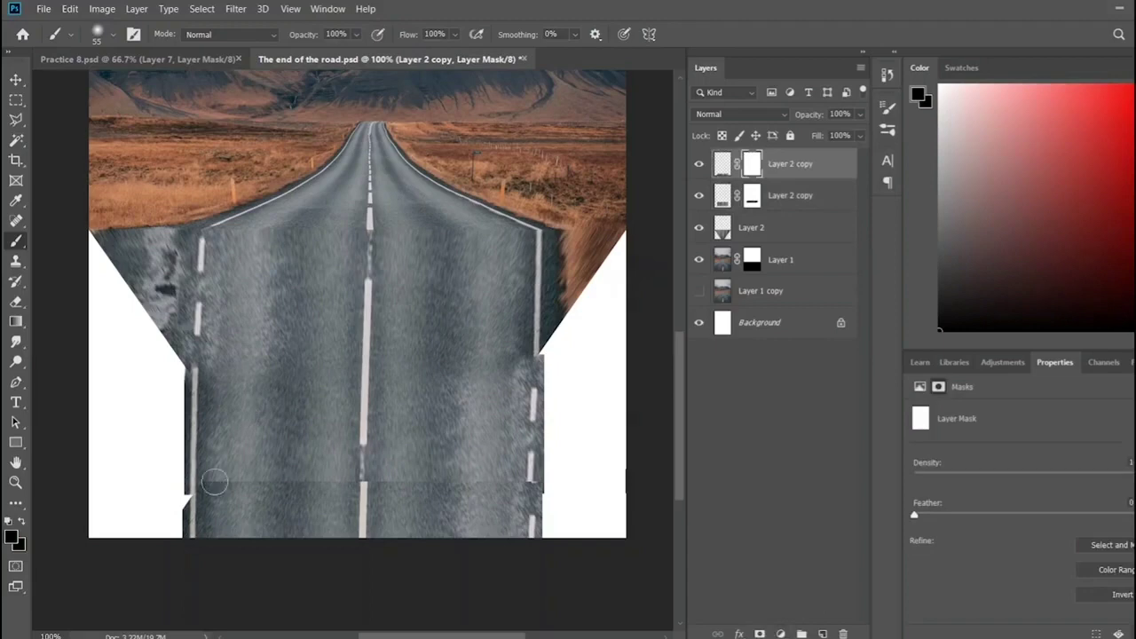
pyautogui.moveTo(215, 482); pyautogui.dragTo(397, 470)
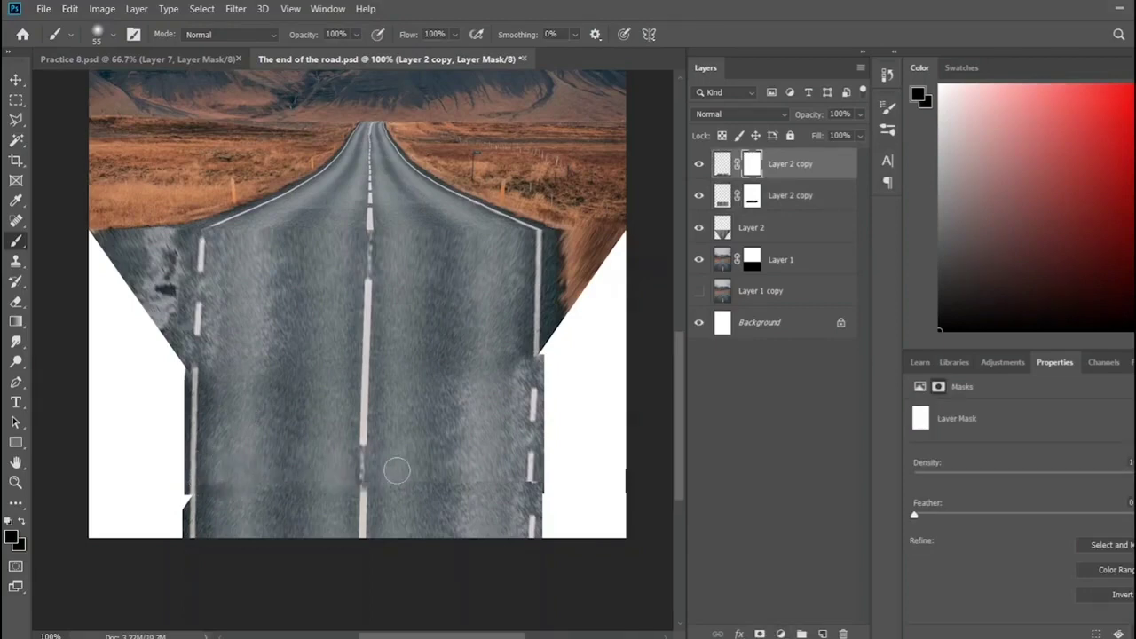
pyautogui.press('v')
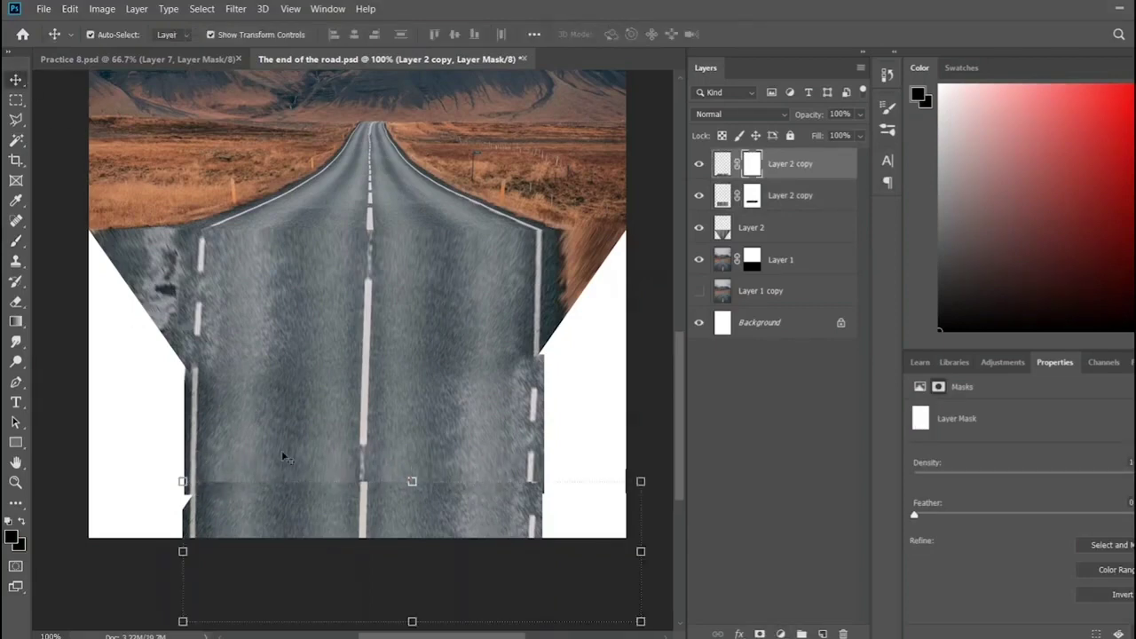
pyautogui.moveTo(281, 450); pyautogui.dragTo(281, 436)
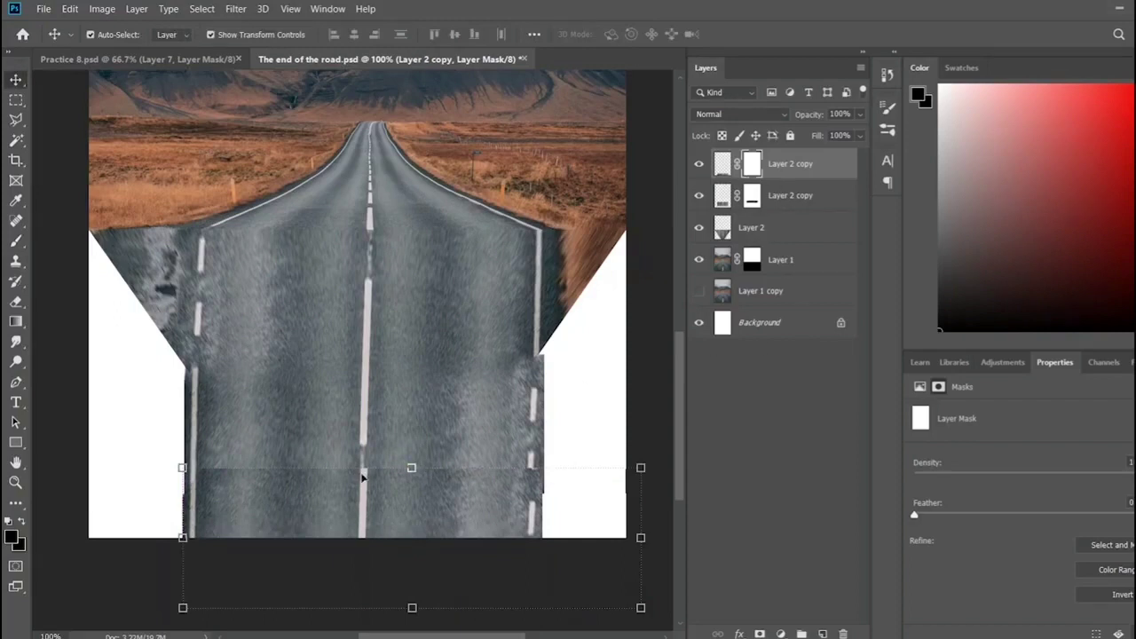
pyautogui.click(362, 559)
# - Select the bottom strip's mask and zoom in on the right road shoulder
pyautogui.click(751, 164)
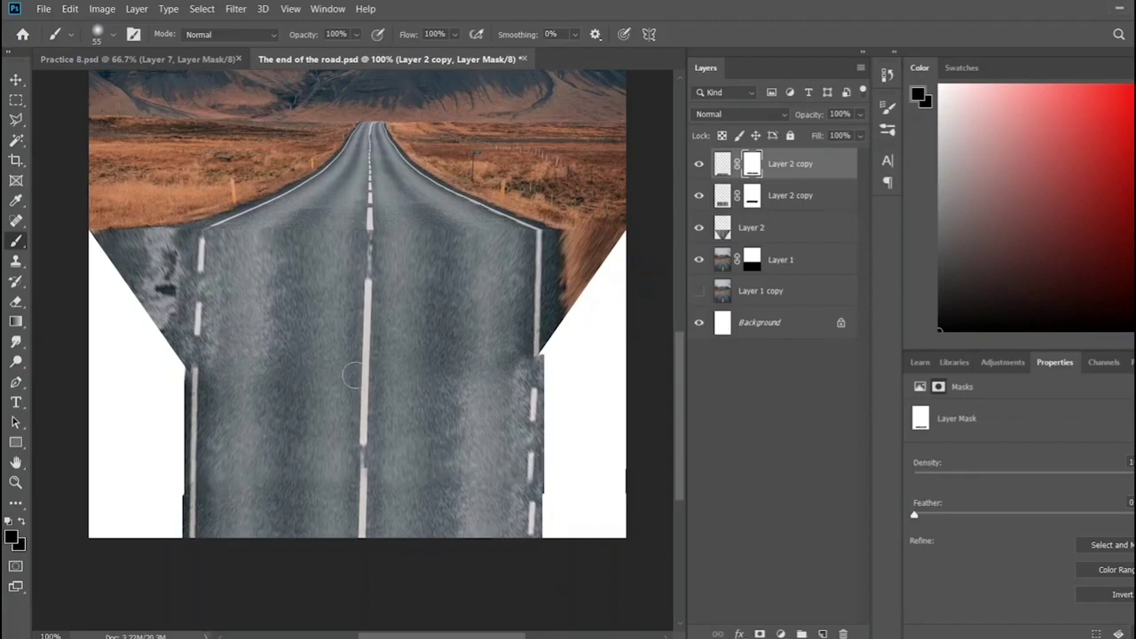
pyautogui.hotkey('ctrl', '+')
pyautogui.hotkey('ctrl', '+')
pyautogui.hotkey('ctrl', '+')
pyautogui.hscroll(10, 533, 373)
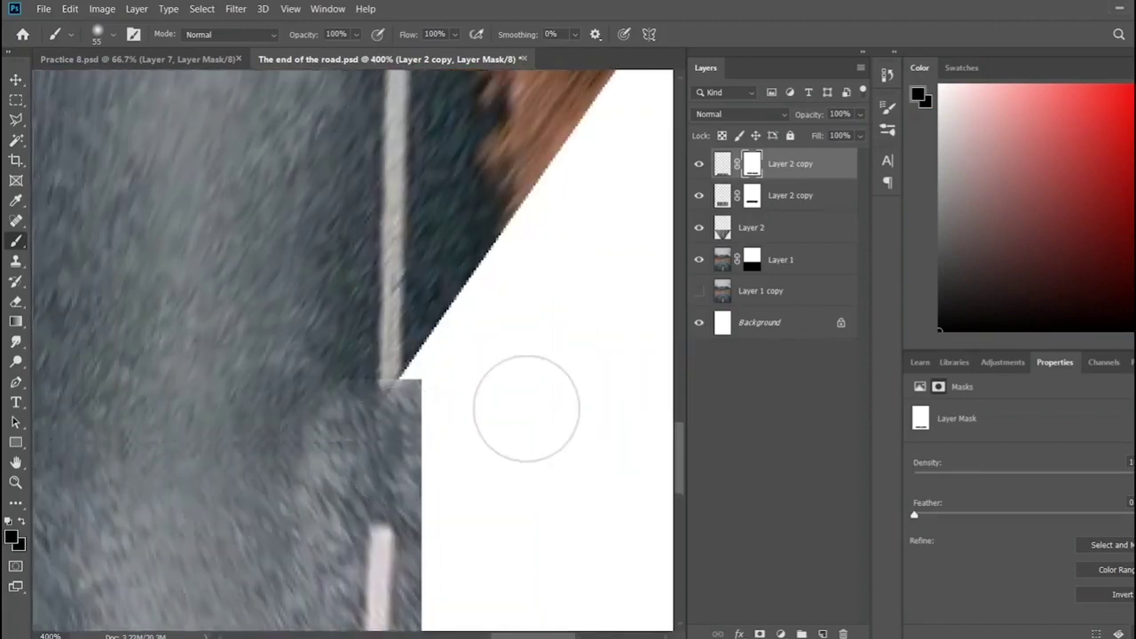
pyautogui.hotkey('alt', '[')
pyautogui.press('s')
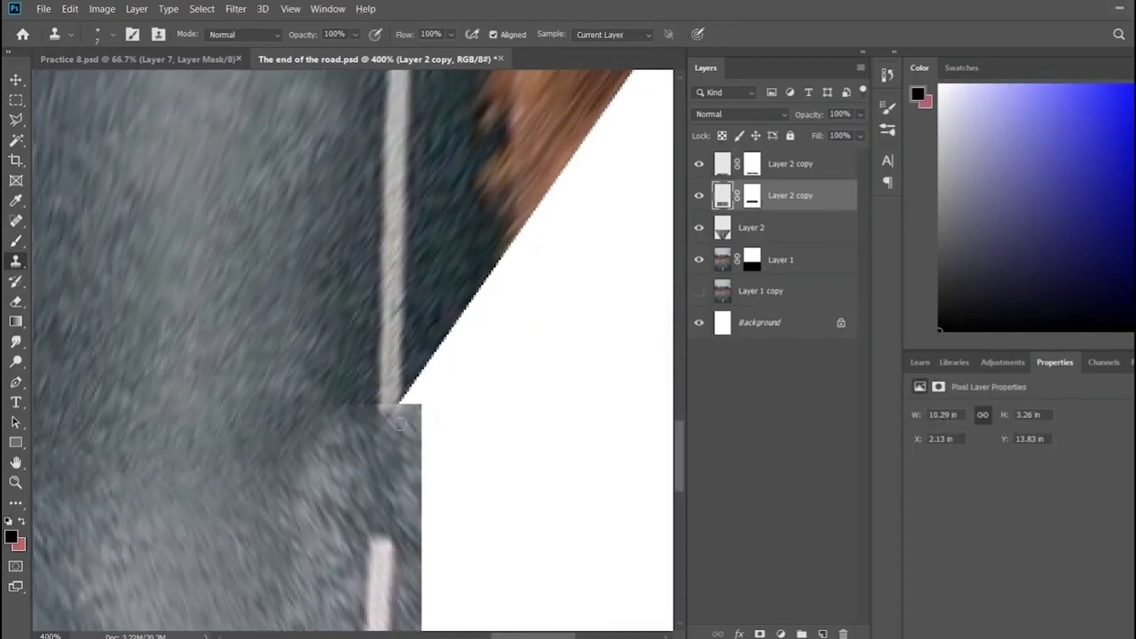
pyautogui.moveTo(404, 428); pyautogui.dragTo(349, 446)
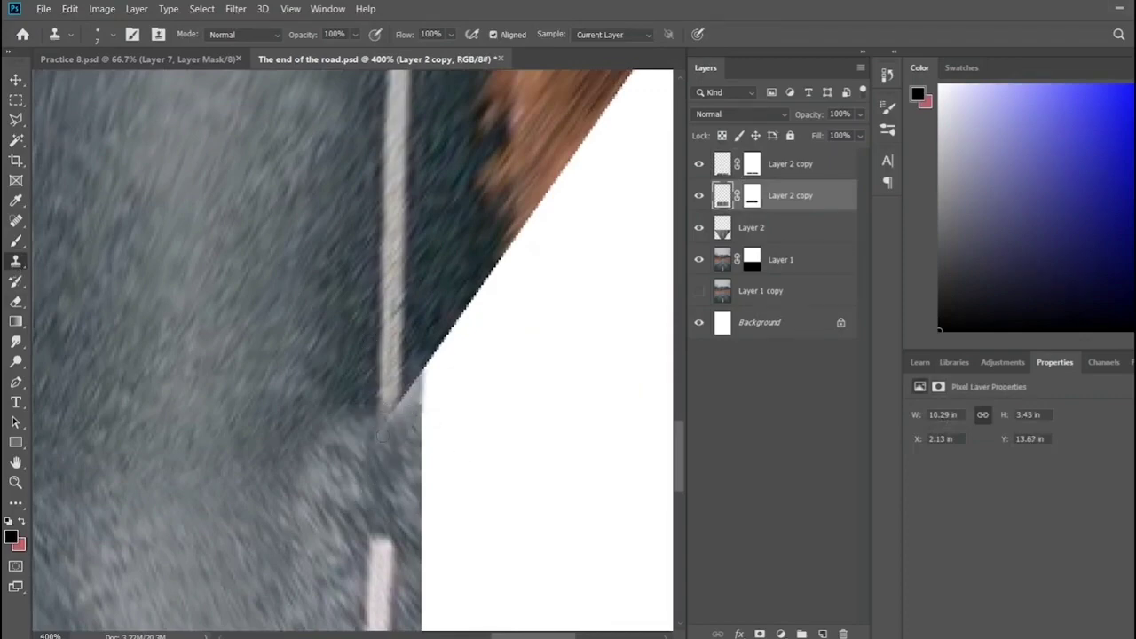
pyautogui.click(725, 229)
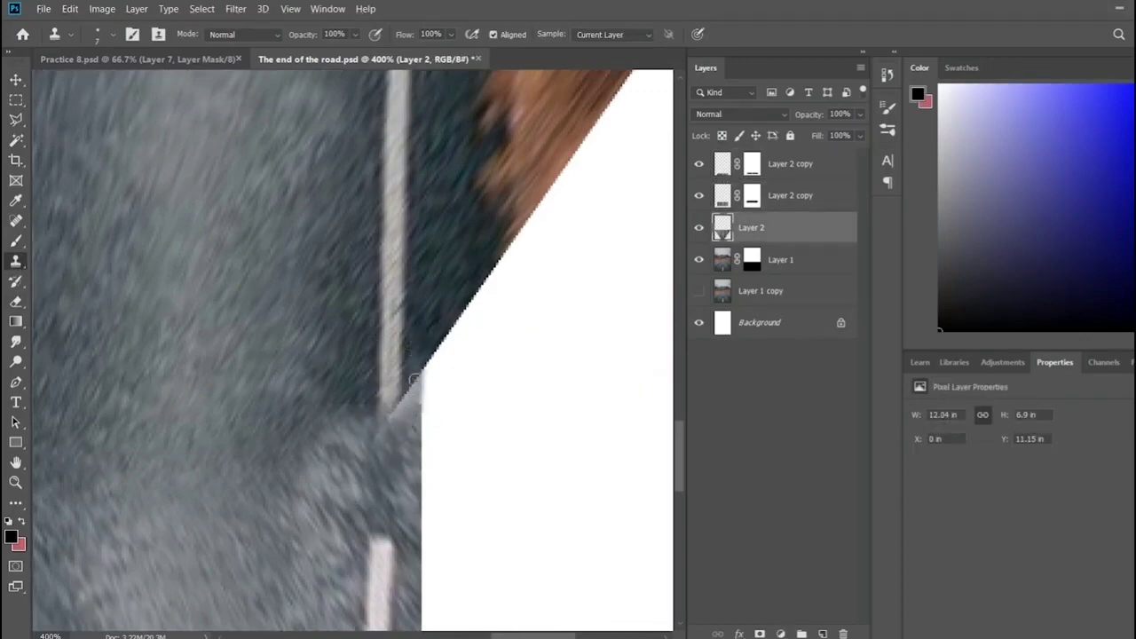
pyautogui.keyDown('alt'); pyautogui.scroll(-4, 438, 371); pyautogui.keyUp('alt')
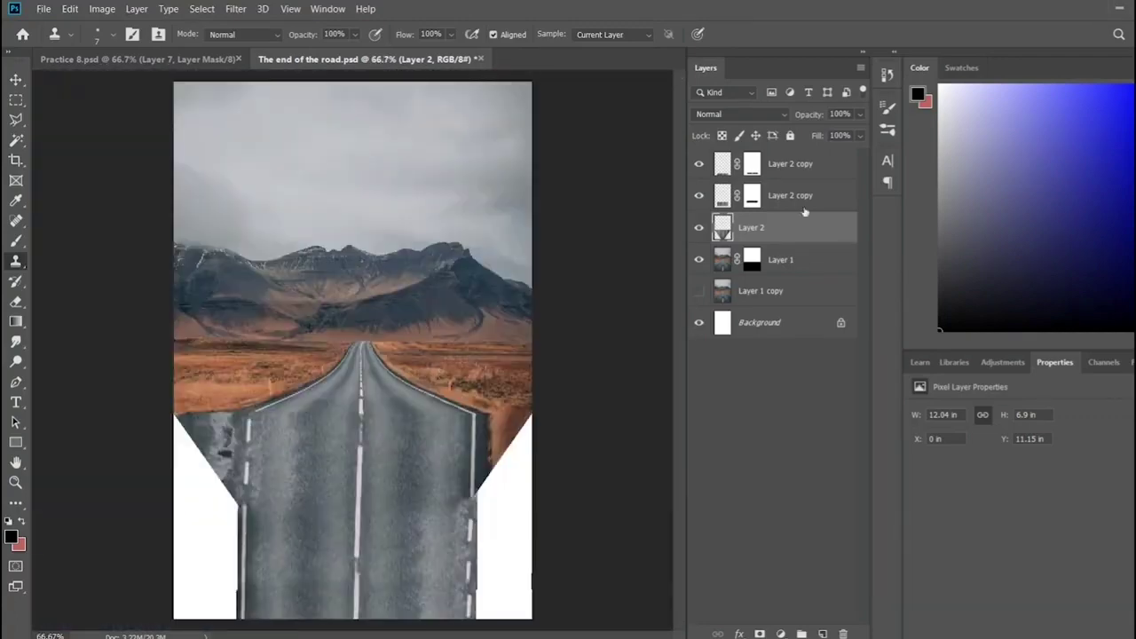
# - Mask Layer 2 and paint both road edges into straight vertical sides
pyautogui.click(760, 634)
pyautogui.press('b')
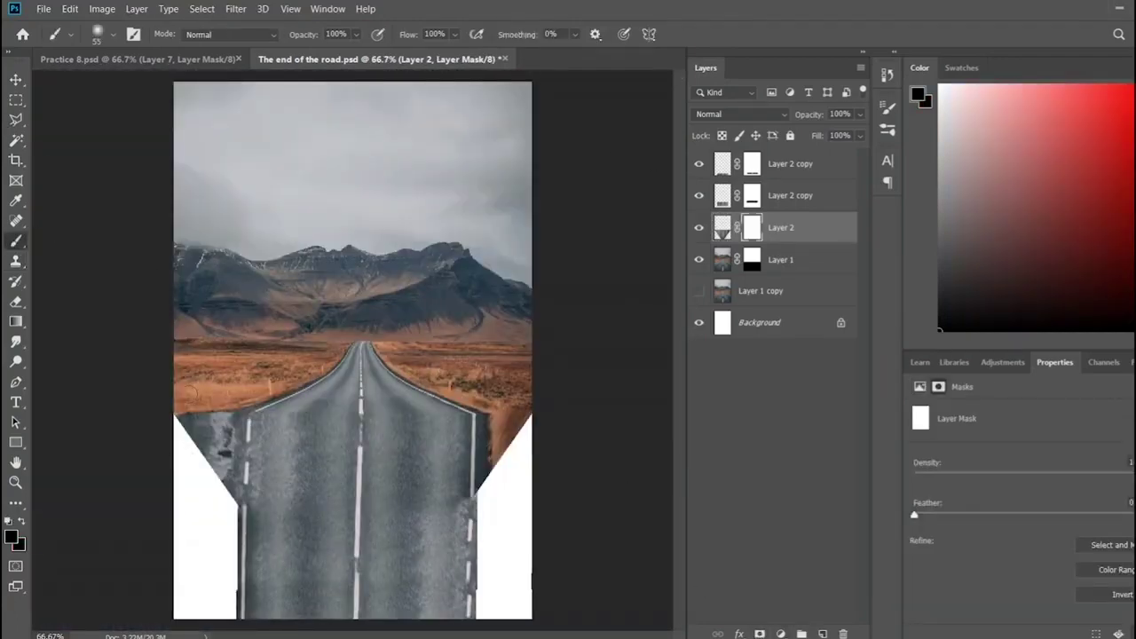
pyautogui.moveTo(180, 413); pyautogui.dragTo(219, 502)
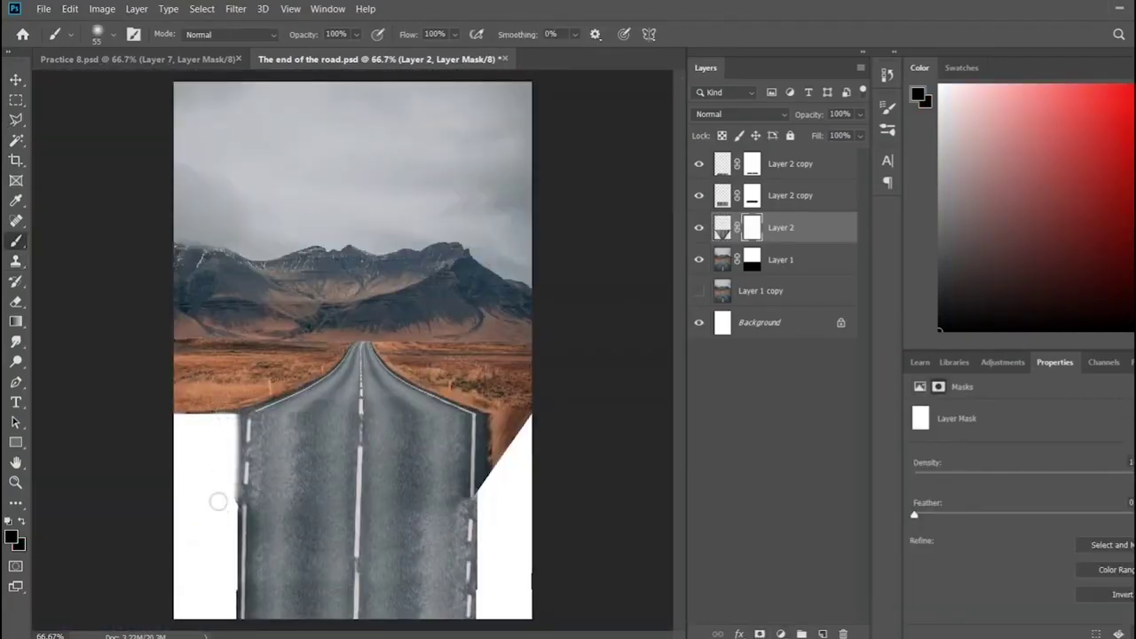
pyautogui.moveTo(491, 488); pyautogui.dragTo(491, 433)
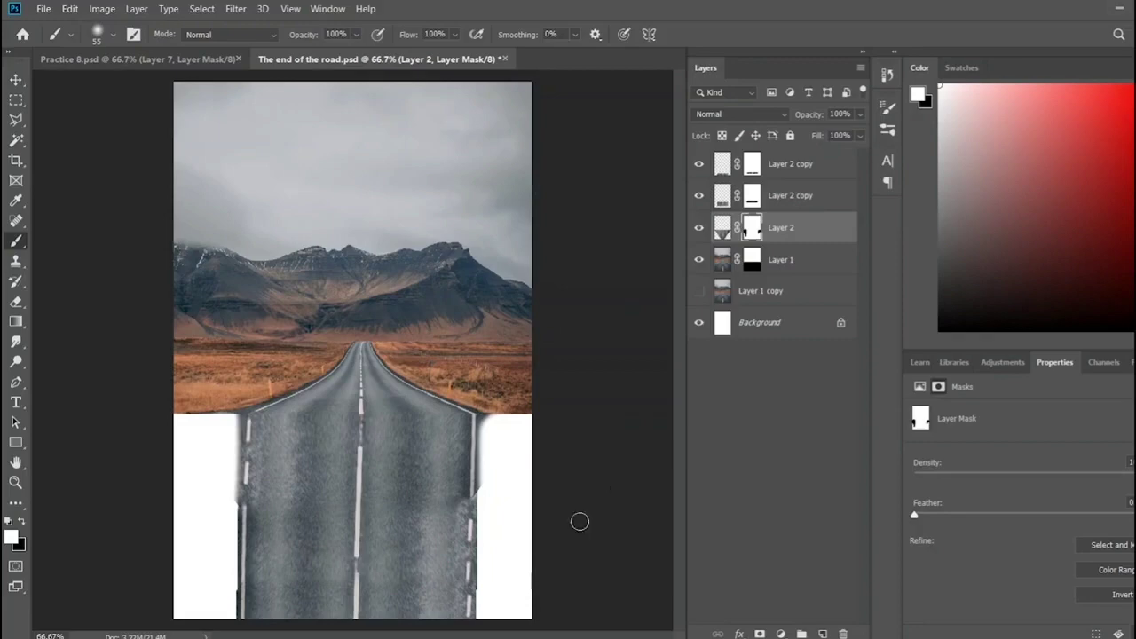
pyautogui.click(772, 444)
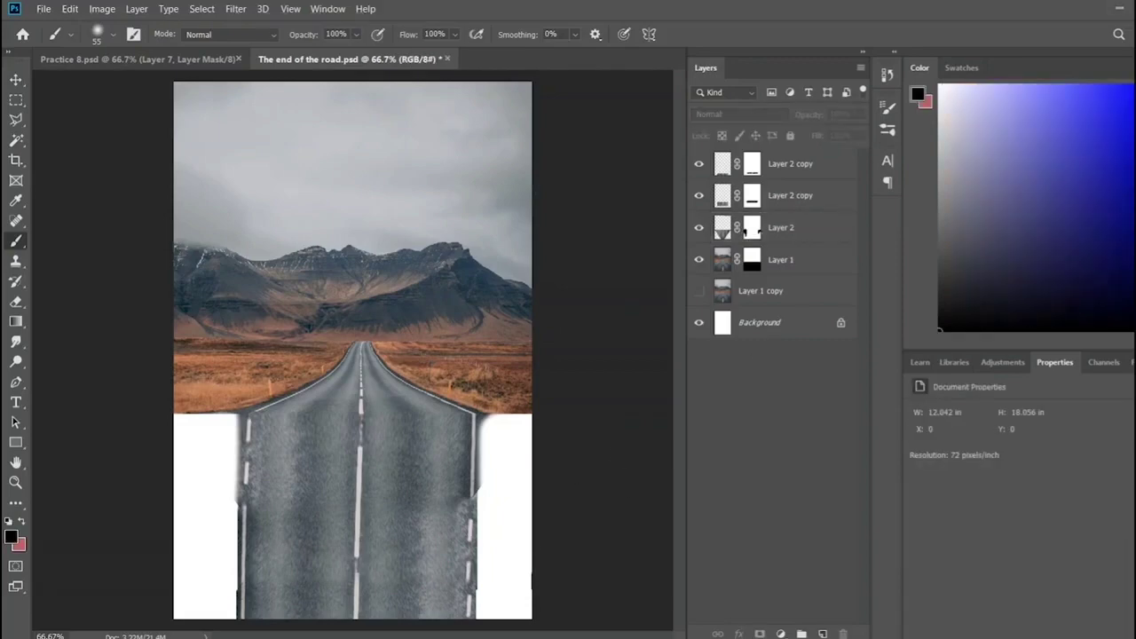
# - Paste the cliff photo as a new layer, shrink it and move it into place
pyautogui.hotkey('ctrl', 'v')
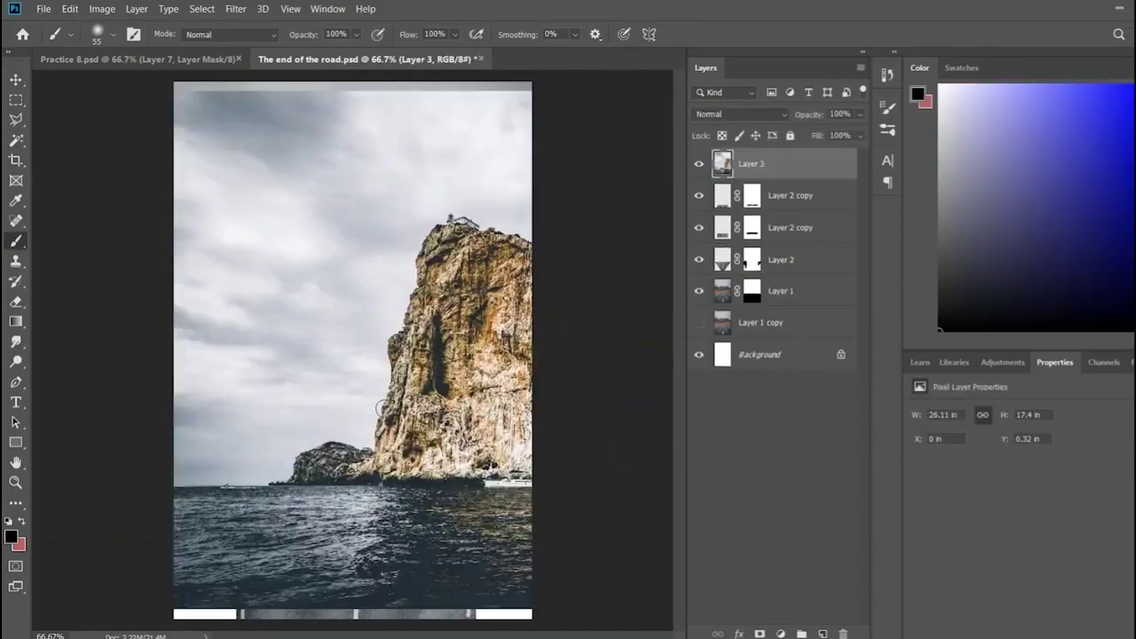
pyautogui.press('v')
pyautogui.hotkey('ctrl', 't')
pyautogui.moveTo(379, 231)
pyautogui.mouseDown()
pyautogui.moveTo(126, 229)
pyautogui.moveTo(190, 240)
pyautogui.mouseUp()
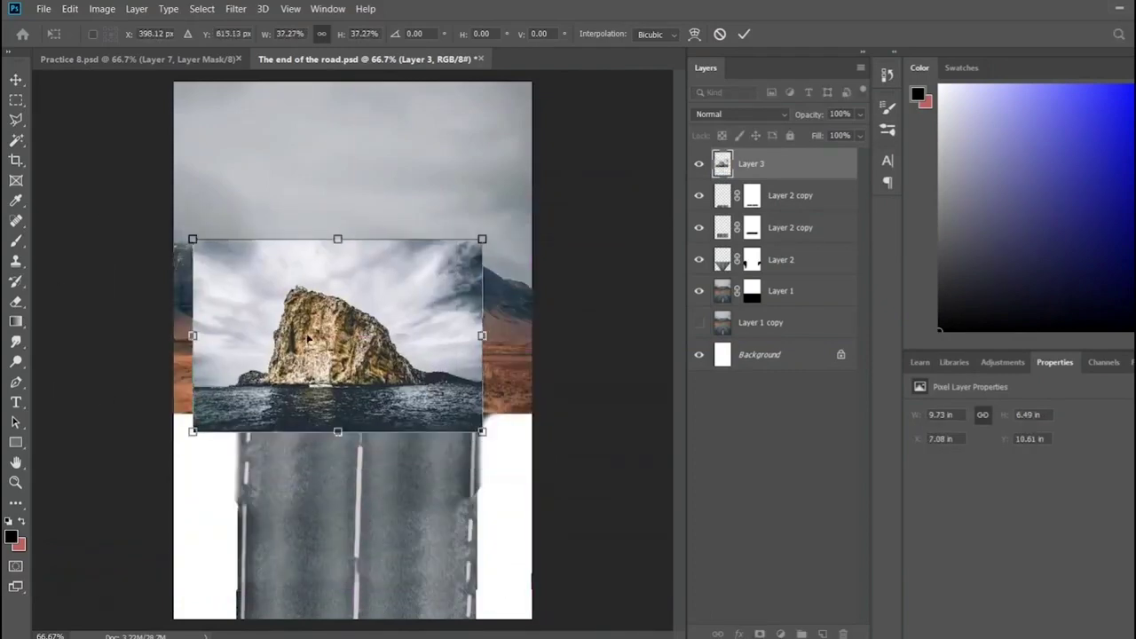
pyautogui.moveTo(337, 333); pyautogui.dragTo(370, 346)
pyautogui.press('Return')
# - Mask the cliff layer and paint black to hide the top of the photo
pyautogui.click(759, 634)
pyautogui.press('b')
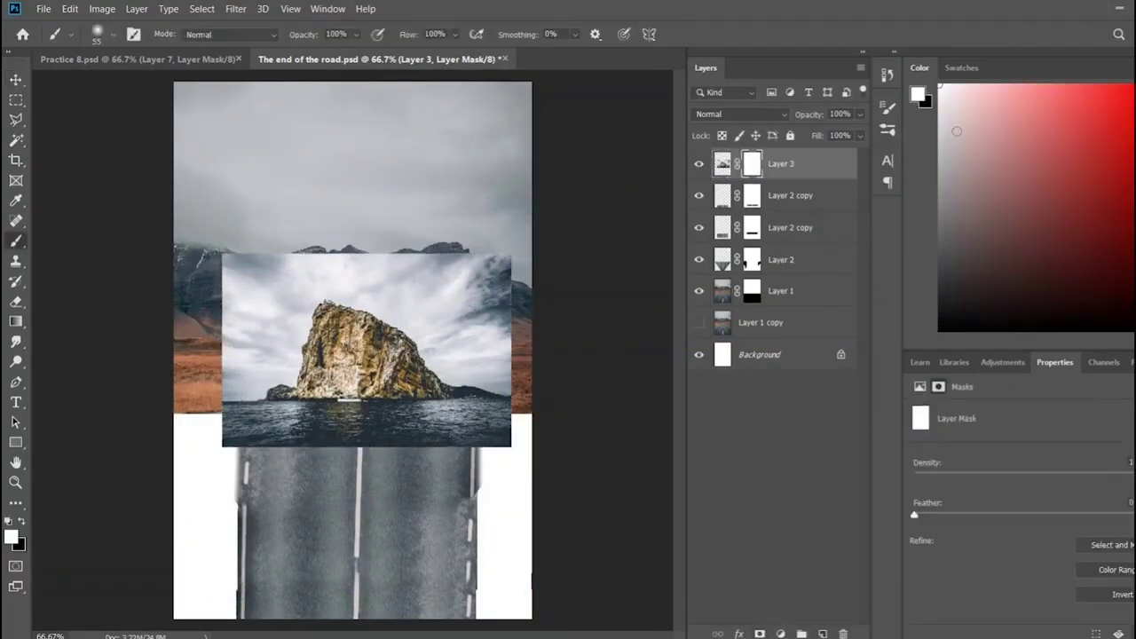
pyautogui.press('x')
pyautogui.moveTo(224, 263)
pyautogui.mouseDown()
pyautogui.moveTo(373, 414)
pyautogui.moveTo(284, 299)
pyautogui.moveTo(186, 451)
pyautogui.moveTo(402, 448)
pyautogui.moveTo(497, 390)
pyautogui.moveTo(446, 271)
pyautogui.moveTo(502, 400)
pyautogui.mouseUp()
# - Enlarge the rock over the lower poster and move Layer 3 below Layer 1
pyautogui.press('v')
pyautogui.moveTo(373, 355); pyautogui.dragTo(355, 497)
pyautogui.hotkey('ctrl', 't')
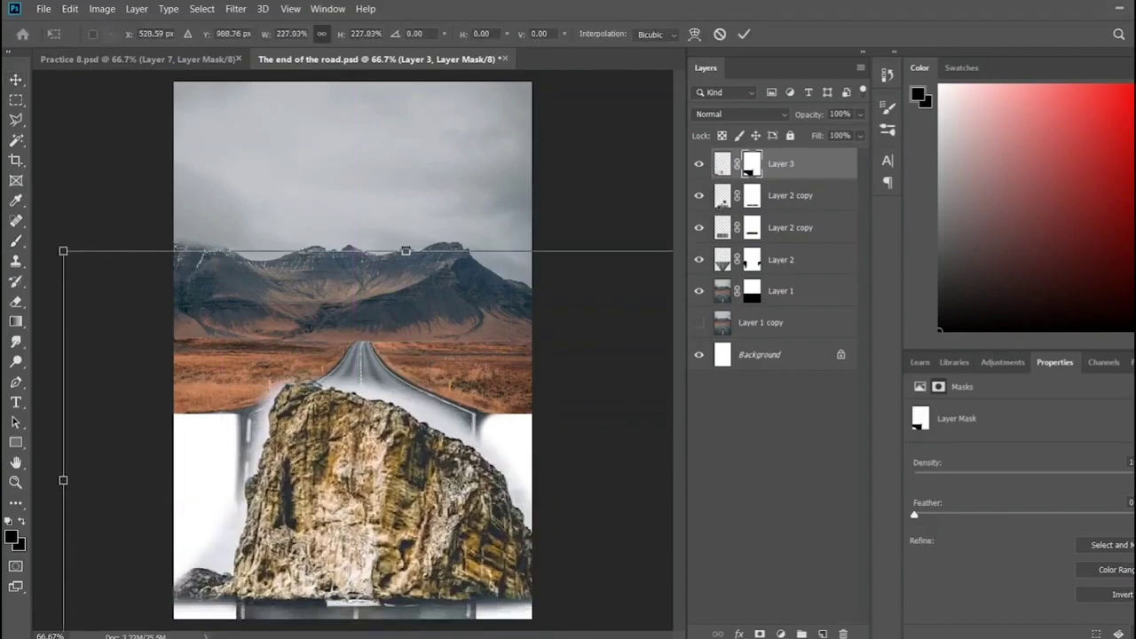
pyautogui.hotkey('ctrl', '-')
pyautogui.hotkey('ctrl', '-')
pyautogui.hotkey('ctrl', '-')
pyautogui.moveTo(477, 329); pyautogui.dragTo(622, 231)
pyautogui.moveTo(382, 396); pyautogui.dragTo(333, 416)
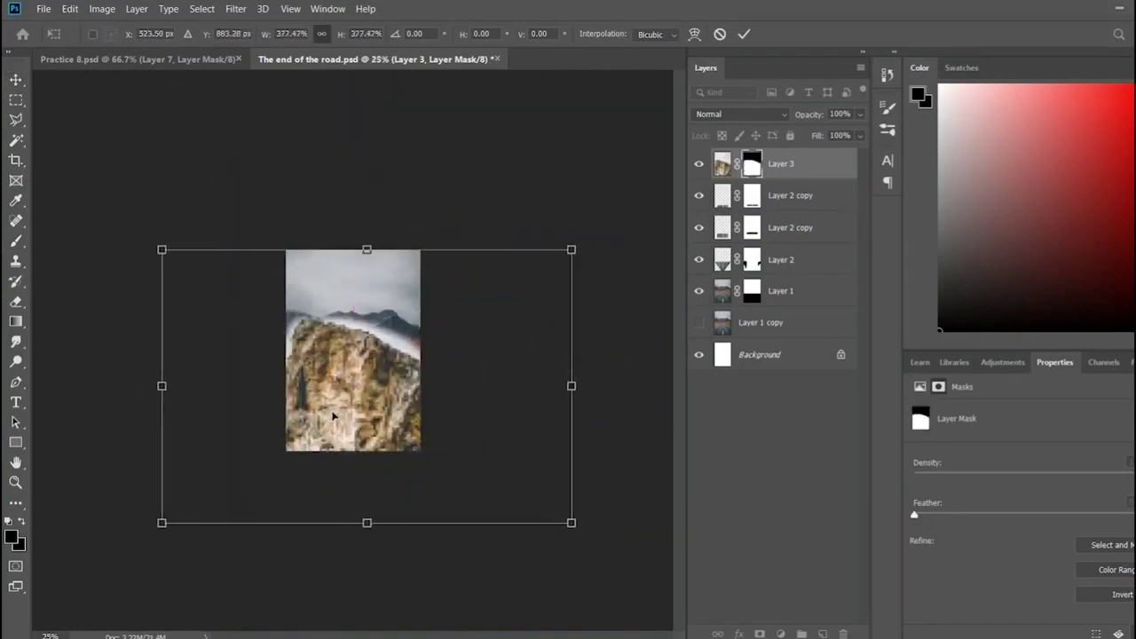
pyautogui.press('Return')
pyautogui.moveTo(781, 163); pyautogui.dragTo(825, 311)
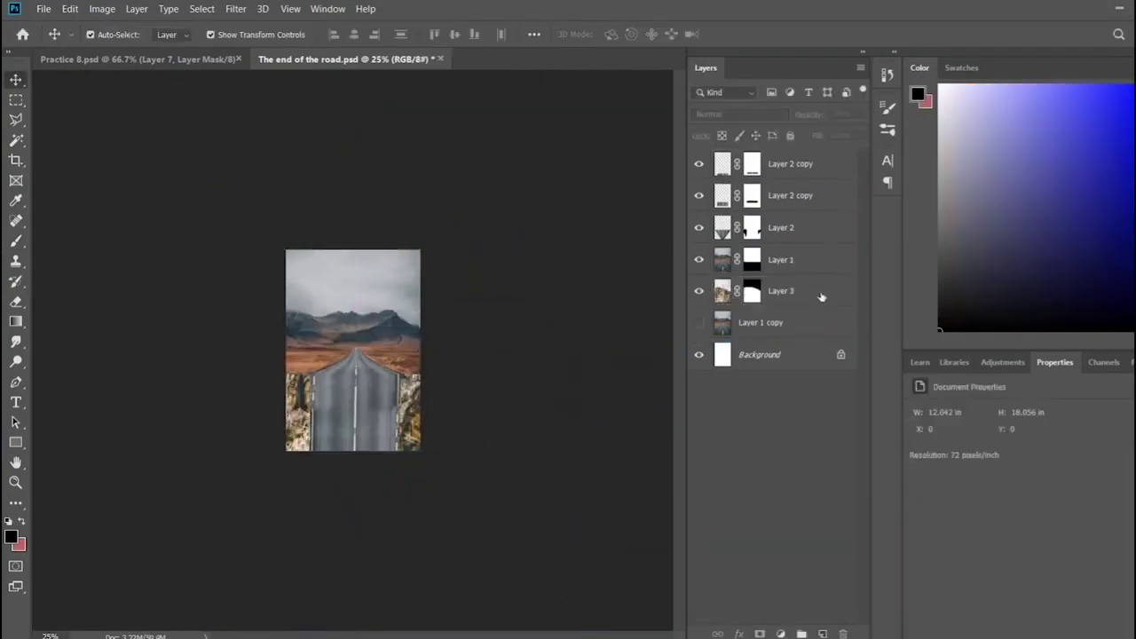
# - Lower the Hue/Saturation lightness to darken the rock, then shrink it onto the road's left side
pyautogui.moveTo(1040, 533); pyautogui.dragTo(971, 536)
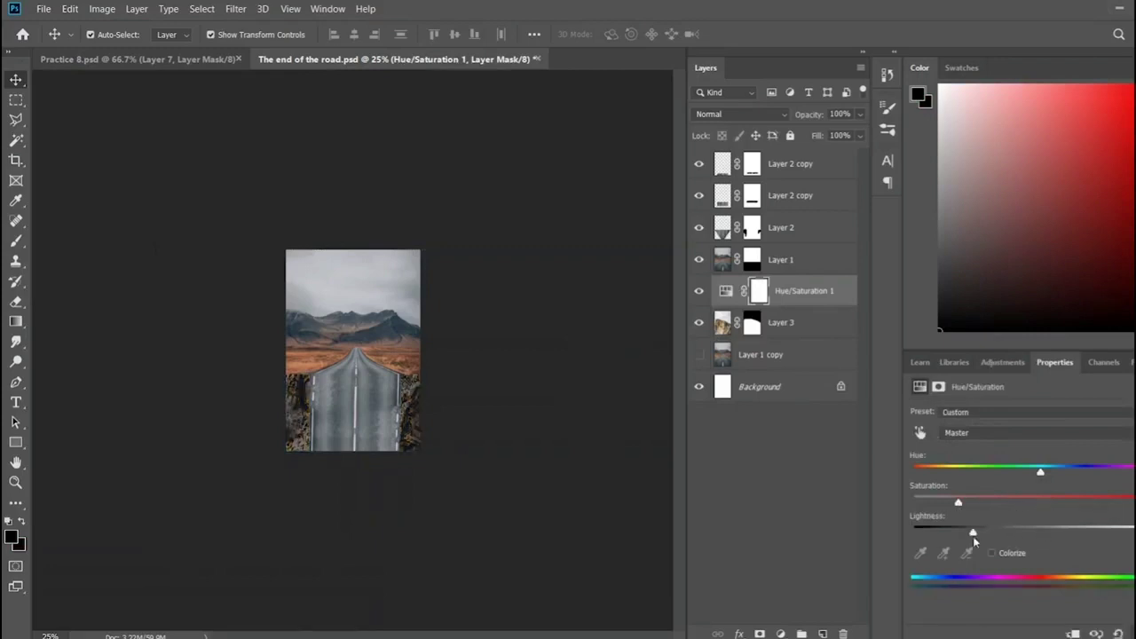
pyautogui.hotkey('ctrl', '+')
pyautogui.hotkey('ctrl', '+')
pyautogui.hotkey('ctrl', '+')
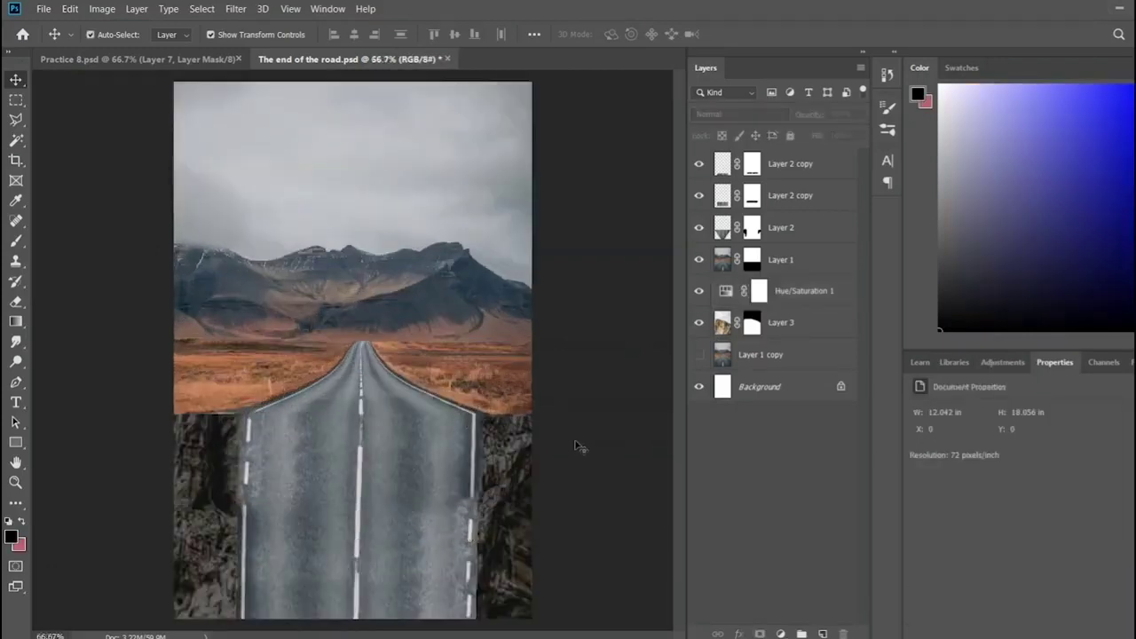
pyautogui.click(519, 510)
pyautogui.hotkey('ctrl', '-')
pyautogui.hotkey('ctrl', '-')
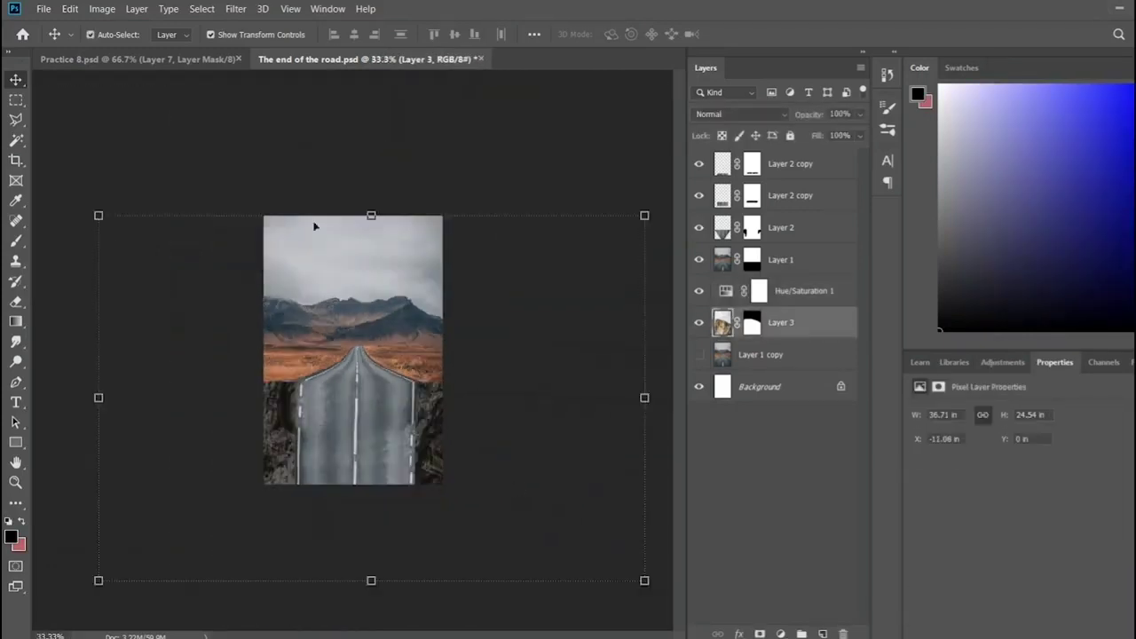
pyautogui.moveTo(99, 215); pyautogui.dragTo(184, 310)
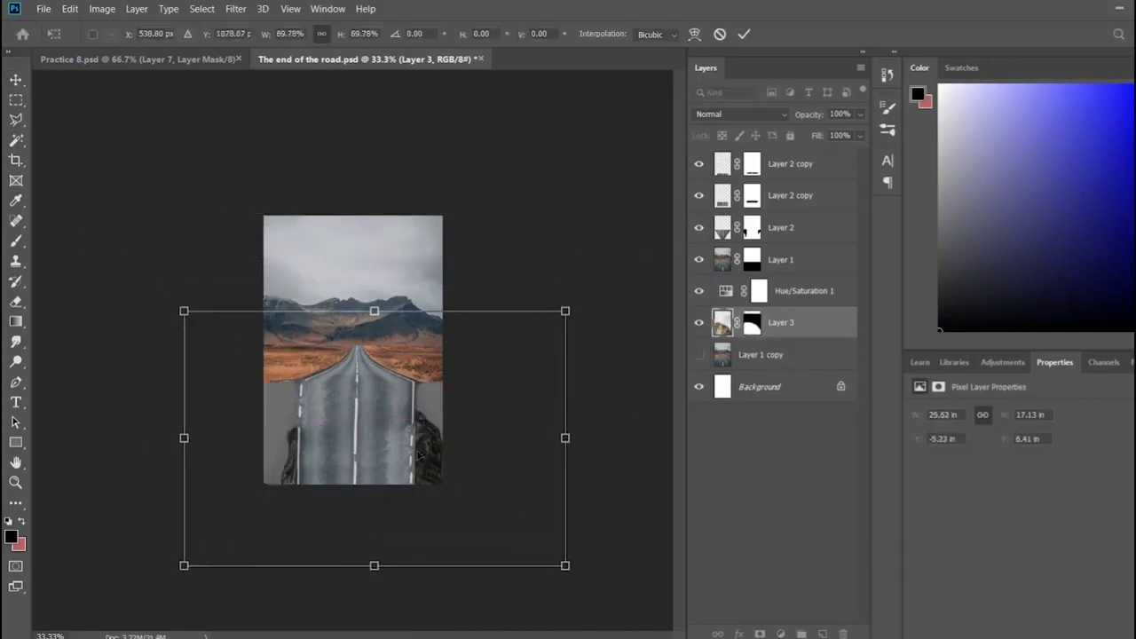
pyautogui.moveTo(419, 453); pyautogui.dragTo(346, 445)
pyautogui.press('Return')
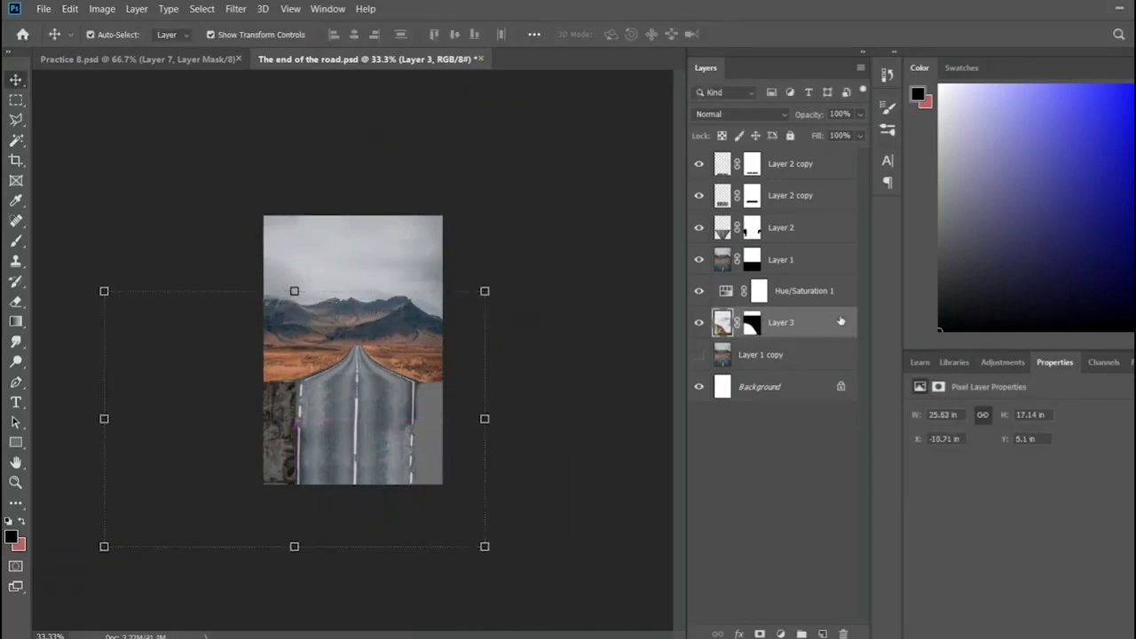
# - Duplicate the rock and its adjustment, move the copy right, and clip both adjustments
pyautogui.hotkey('ctrl', 'j')
pyautogui.moveTo(279, 443); pyautogui.dragTo(429, 441)
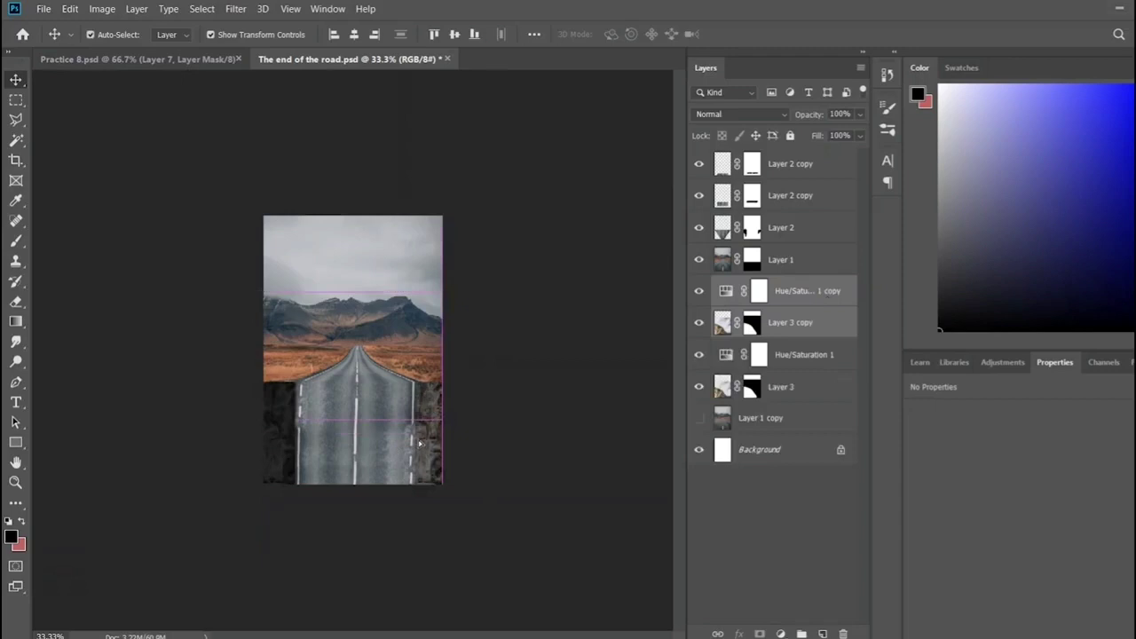
pyautogui.keyDown('alt'); pyautogui.click(815, 306); pyautogui.keyUp('alt')
pyautogui.keyDown('alt'); pyautogui.click(808, 370); pyautogui.keyUp('alt')
pyautogui.click(233, 529)
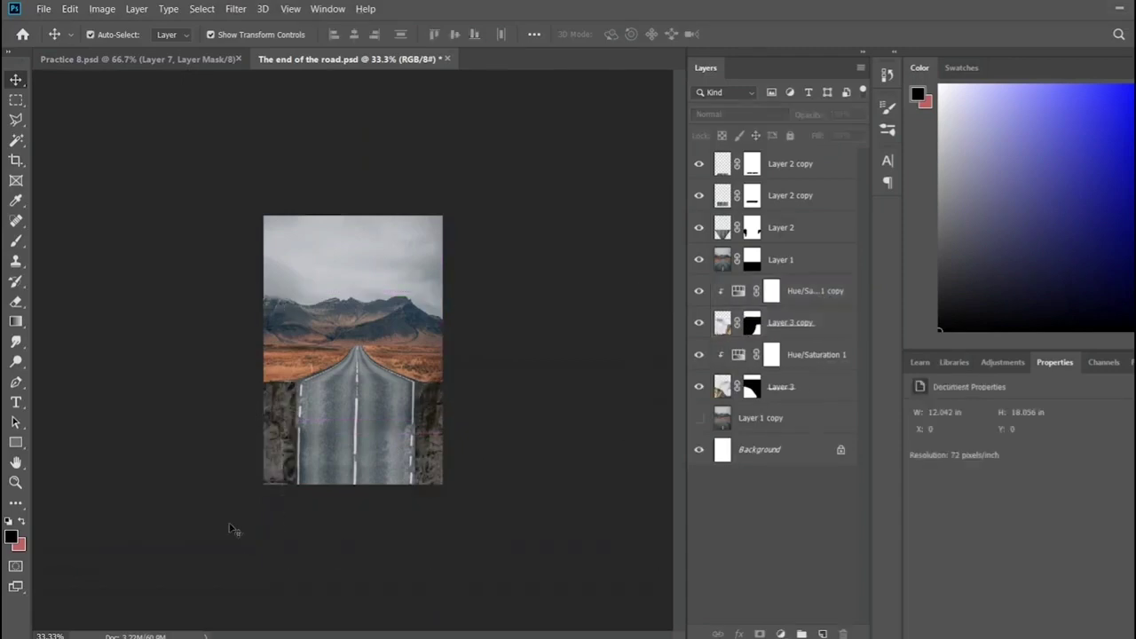
pyautogui.hotkey('ctrl', '+')
pyautogui.hotkey('ctrl', '+')
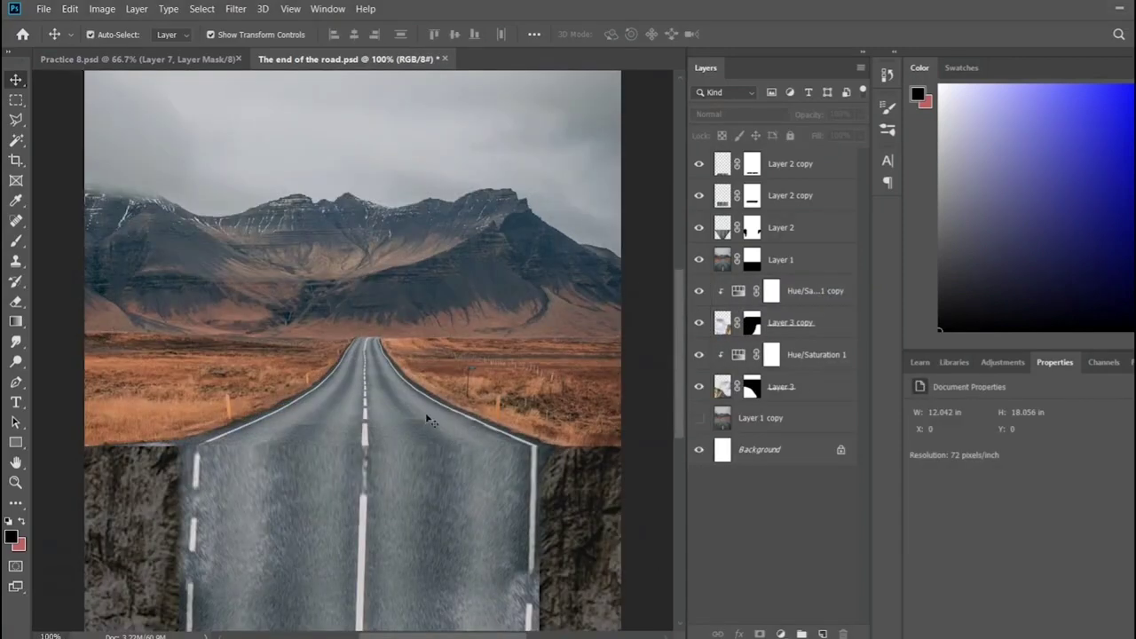
pyautogui.hotkey('ctrl', '+')
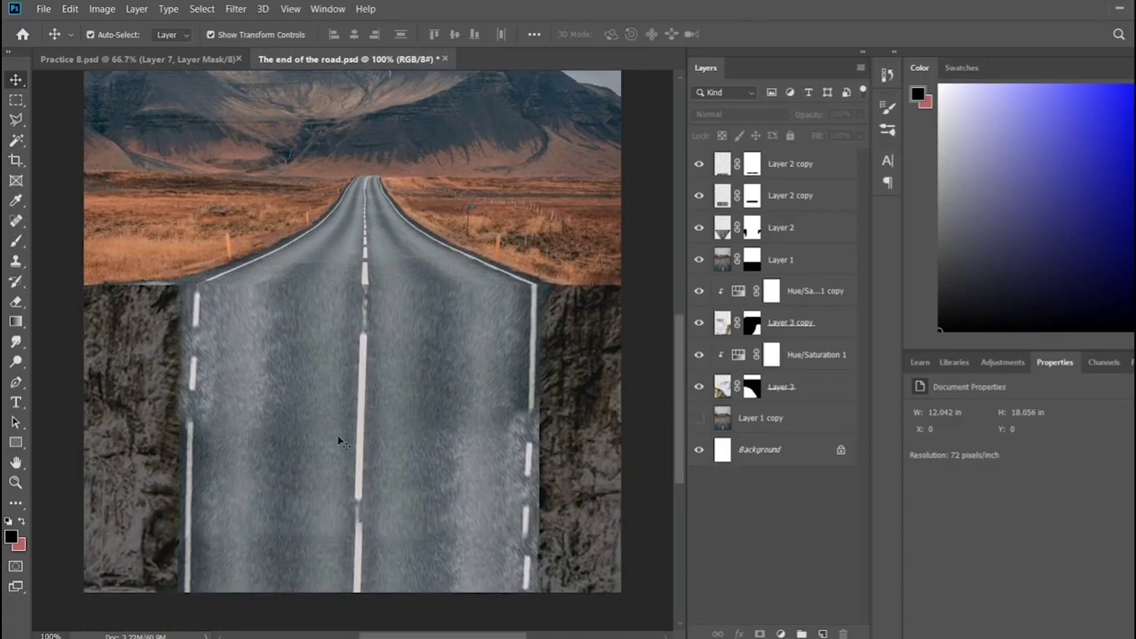
pyautogui.hotkey('ctrl', '-')
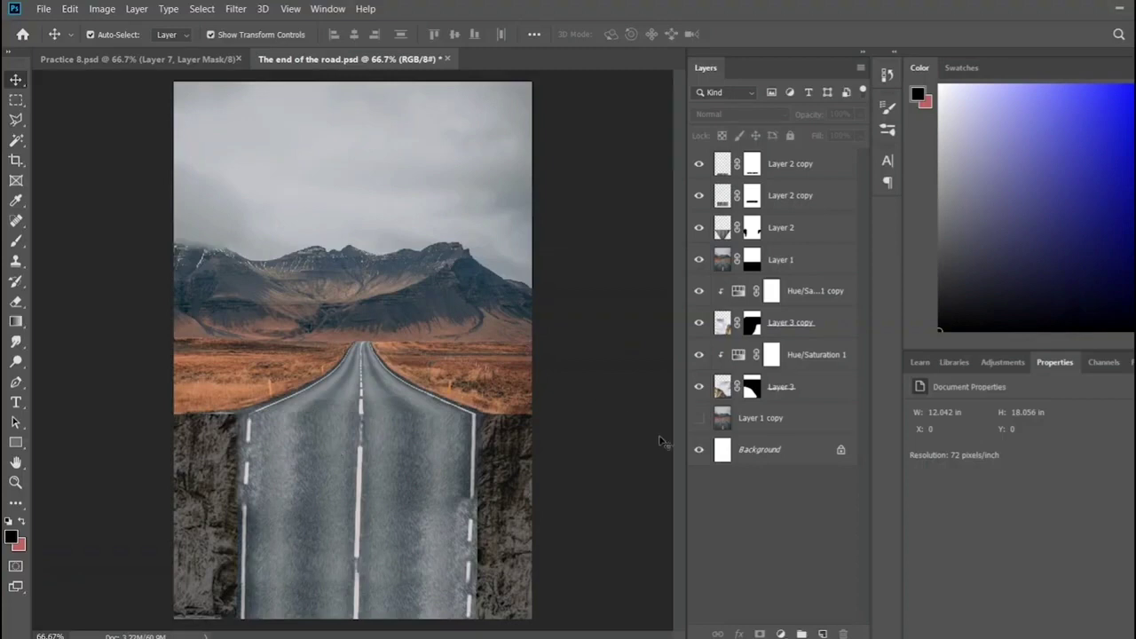
# - On new Layer 4, softly shade the road bottom and upper sky, then paste the hiker photo
pyautogui.click(822, 634)
pyautogui.click(15, 240)
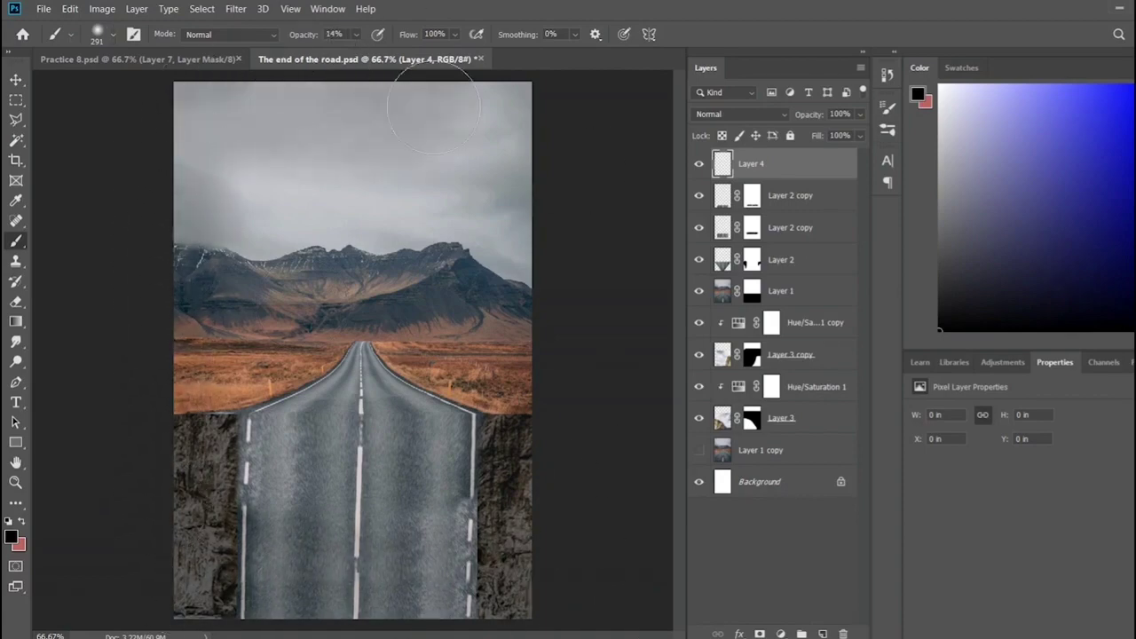
pyautogui.moveTo(393, 596)
pyautogui.mouseDown()
pyautogui.moveTo(274, 553)
pyautogui.moveTo(550, 520)
pyautogui.moveTo(350, 587)
pyautogui.moveTo(210, 553)
pyautogui.moveTo(253, 608)
pyautogui.moveTo(475, 606)
pyautogui.mouseUp()
pyautogui.moveTo(222, 115)
pyautogui.mouseDown()
pyautogui.moveTo(190, 107)
pyautogui.moveTo(525, 94)
pyautogui.moveTo(233, 257)
pyautogui.mouseUp()
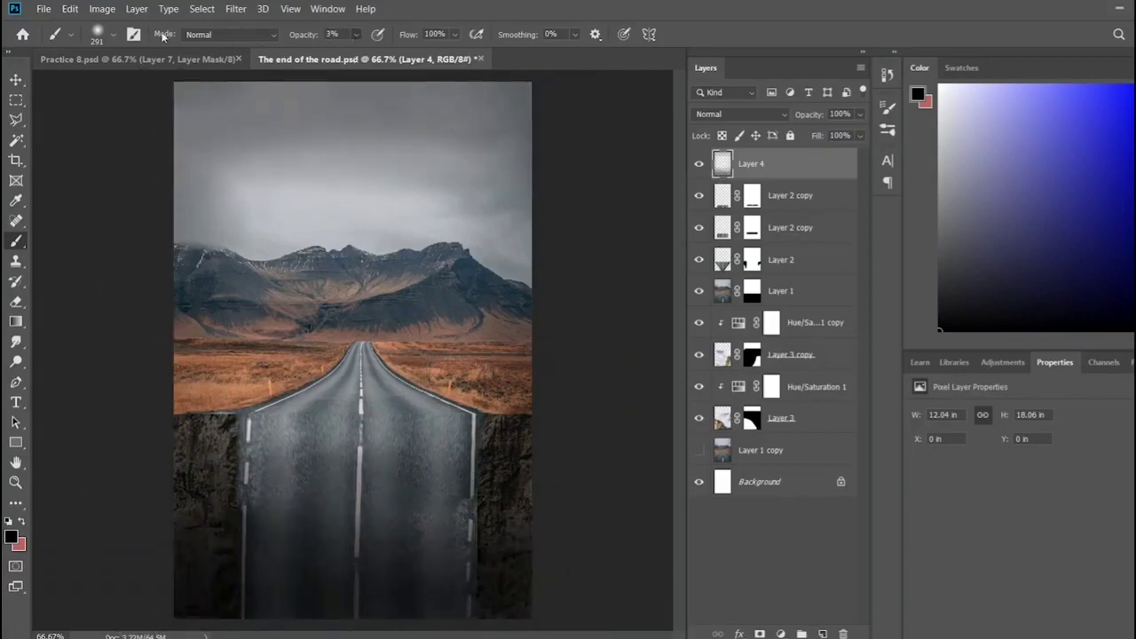
pyautogui.moveTo(301, 276)
pyautogui.mouseDown()
pyautogui.moveTo(436, 204)
pyautogui.moveTo(254, 305)
pyautogui.moveTo(448, 308)
pyautogui.mouseUp()
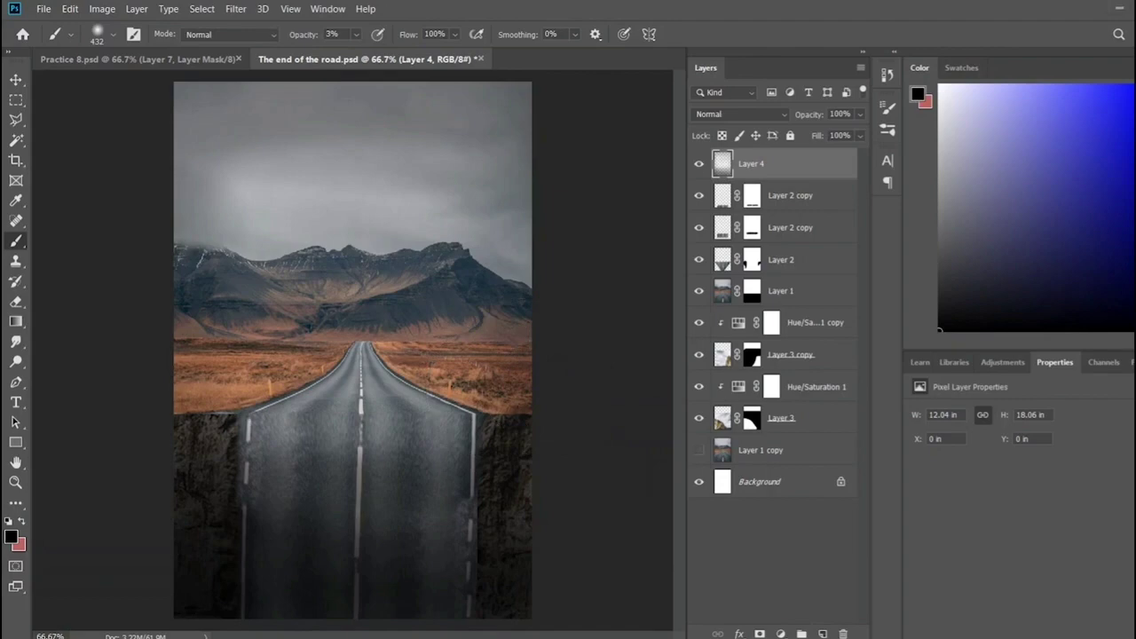
pyautogui.hotkey('ctrl', 'v')
pyautogui.hotkey('ctrl', 't')
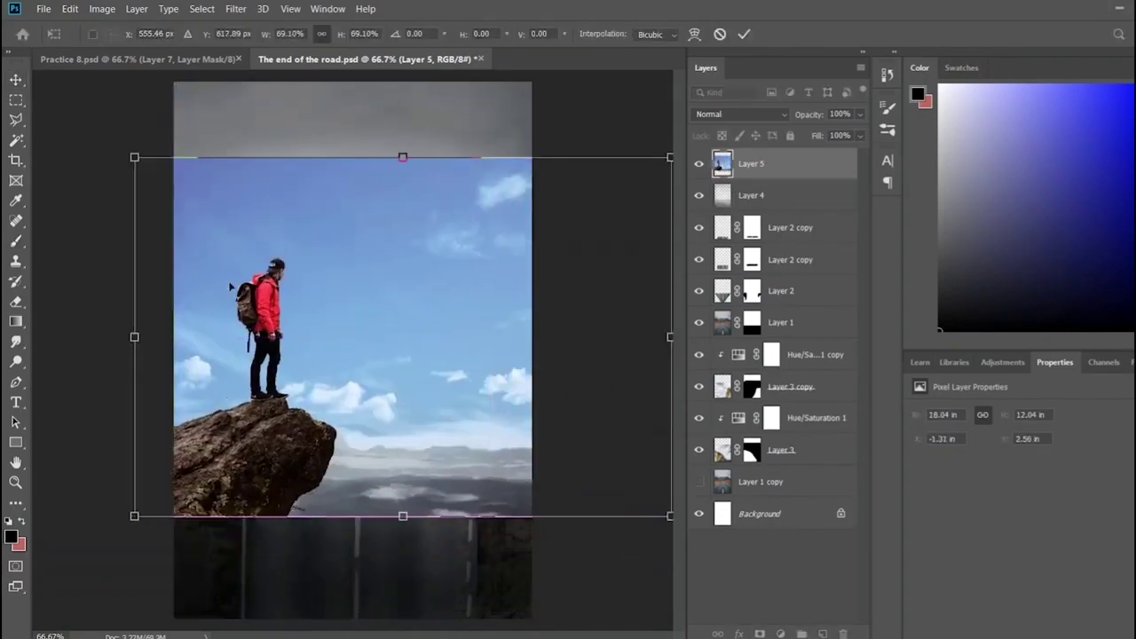
# - Shrink and place the hiker photo, mask it, and hide its right half at full strength
pyautogui.moveTo(173, 154); pyautogui.dragTo(334, 291)
pyautogui.moveTo(435, 480); pyautogui.dragTo(262, 396)
pyautogui.press('Return')
pyautogui.click(760, 634)
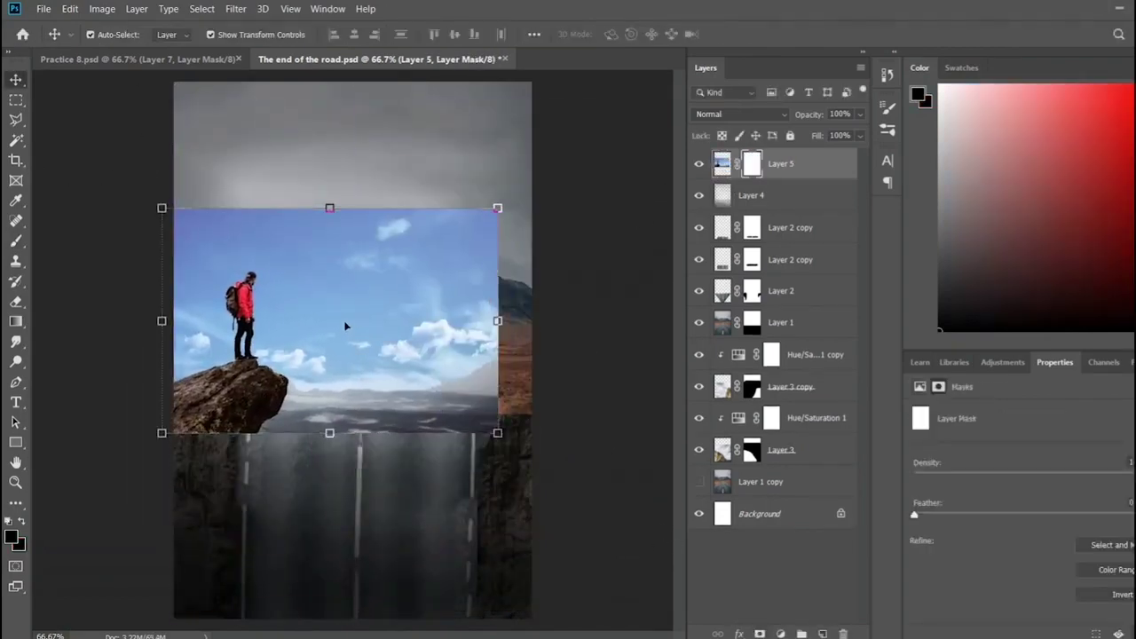
pyautogui.click(16, 240)
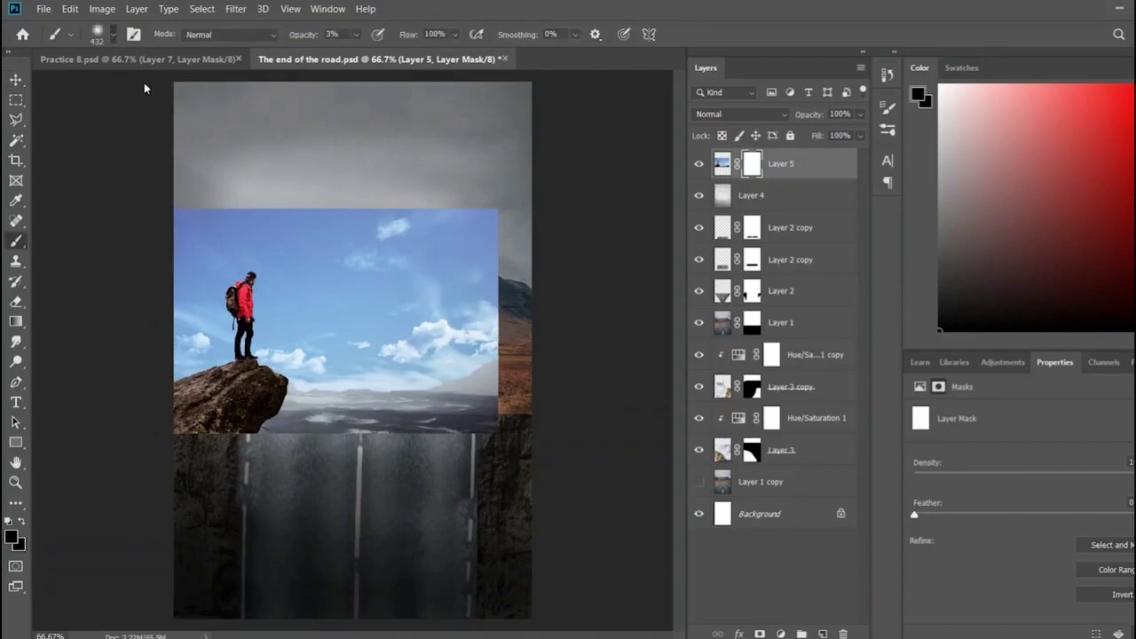
pyautogui.press('0')
pyautogui.moveTo(511, 297)
pyautogui.mouseDown()
pyautogui.moveTo(444, 514)
pyautogui.moveTo(391, 222)
pyautogui.moveTo(362, 208)
pyautogui.mouseUp()
pyautogui.moveTo(424, 321)
pyautogui.mouseDown()
pyautogui.moveTo(162, 213)
pyautogui.moveTo(320, 283)
pyautogui.moveTo(157, 434)
pyautogui.moveTo(182, 329)
pyautogui.mouseUp()
# - Paint out the hiker photo's sky below the rock and around the figure
pyautogui.scroll(2, 348, 410)
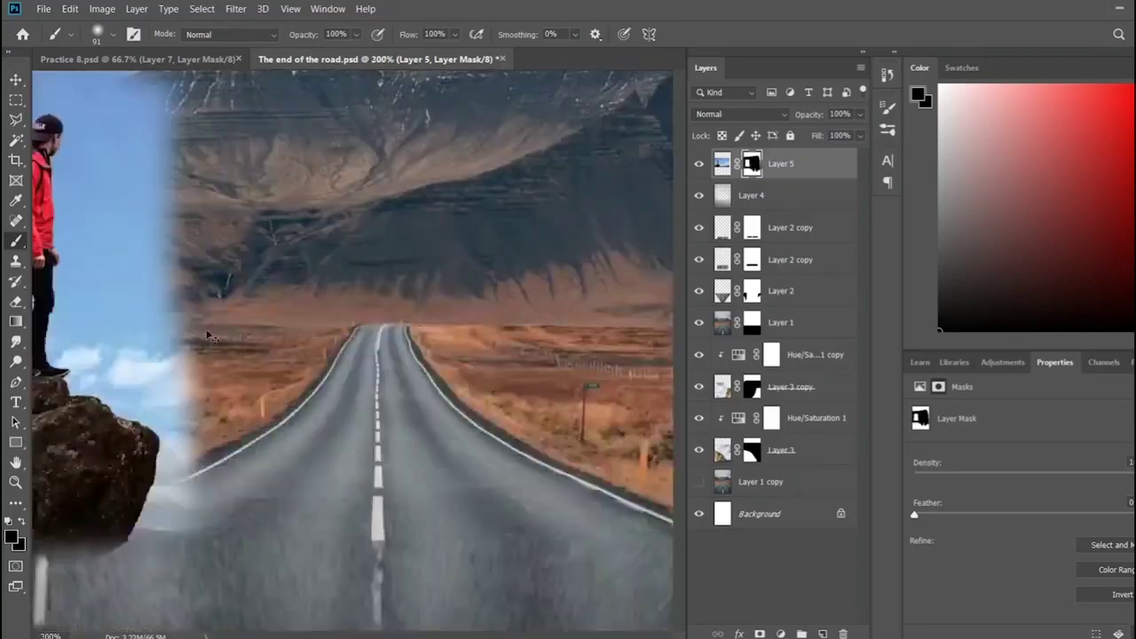
pyautogui.scroll(2, 563, 399)
pyautogui.scroll(-5, 563, 399)
pyautogui.moveTo(563, 482)
pyautogui.mouseDown()
pyautogui.moveTo(553, 411)
pyautogui.moveTo(461, 355)
pyautogui.mouseUp()
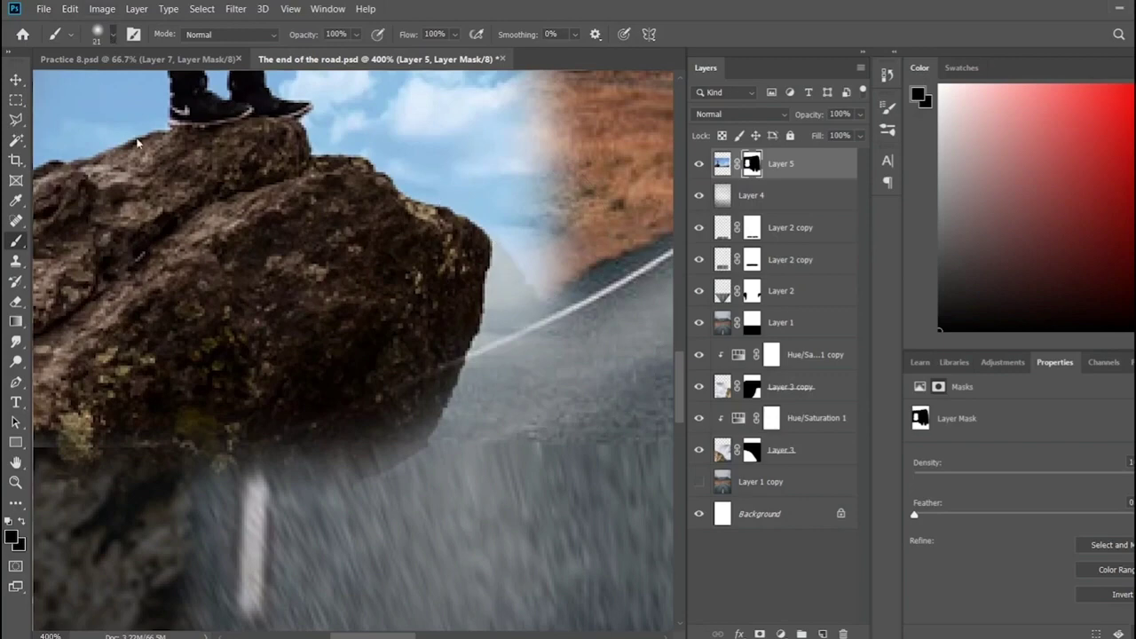
pyautogui.moveTo(475, 393)
pyautogui.mouseDown()
pyautogui.moveTo(471, 417)
pyautogui.moveTo(515, 266)
pyautogui.moveTo(478, 158)
pyautogui.moveTo(520, 393)
pyautogui.mouseUp()
pyautogui.scroll(5, 342, 330)
pyautogui.moveTo(342, 330)
pyautogui.mouseDown()
pyautogui.moveTo(533, 417)
pyautogui.moveTo(329, 324)
pyautogui.moveTo(476, 261)
pyautogui.mouseUp()
pyautogui.scroll(3, 477, 261)
pyautogui.scroll(3, 399, 177)
pyautogui.moveTo(348, 120)
pyautogui.mouseDown()
pyautogui.moveTo(330, 455)
pyautogui.moveTo(497, 493)
pyautogui.moveTo(364, 413)
pyautogui.moveTo(484, 311)
pyautogui.moveTo(404, 124)
pyautogui.moveTo(524, 266)
pyautogui.mouseUp()
pyautogui.scroll(3, 444, 222)
pyautogui.scroll(3, 373, 266)
pyautogui.moveTo(372, 266)
pyautogui.mouseDown()
pyautogui.moveTo(284, 287)
pyautogui.moveTo(53, 284)
pyautogui.mouseUp()
pyautogui.scroll(-2, 361, 418)
pyautogui.scroll(-1, 361, 419)
# - Hide the sky left of the hiker and along the rock's left edge
pyautogui.moveTo(319, 266)
pyautogui.mouseDown()
pyautogui.moveTo(168, 284)
pyautogui.moveTo(98, 364)
pyautogui.moveTo(83, 551)
pyautogui.mouseUp()
pyautogui.scroll(-2, 82, 550)
pyautogui.scroll(-3, 82, 444)
pyautogui.moveTo(89, 351)
pyautogui.mouseDown()
pyautogui.moveTo(115, 461)
pyautogui.moveTo(89, 559)
pyautogui.mouseUp()
pyautogui.scroll(-2, 355, 355)
pyautogui.hscroll(-5, 355, 355)
pyautogui.moveTo(235, 510)
pyautogui.mouseDown()
pyautogui.moveTo(431, 469)
pyautogui.moveTo(479, 417)
pyautogui.moveTo(417, 328)
pyautogui.moveTo(317, 119)
pyautogui.moveTo(417, 266)
pyautogui.mouseUp()
pyautogui.scroll(3, 423, 288)
pyautogui.scroll(3, 424, 288)
pyautogui.moveTo(342, 195)
pyautogui.mouseDown()
pyautogui.moveTo(457, 204)
pyautogui.moveTo(497, 231)
pyautogui.mouseUp()
# - Paint out the blue sky beside the hiker's leg, backpack strap, between his legs and by the right shoe
pyautogui.scroll(-2, 497, 231)
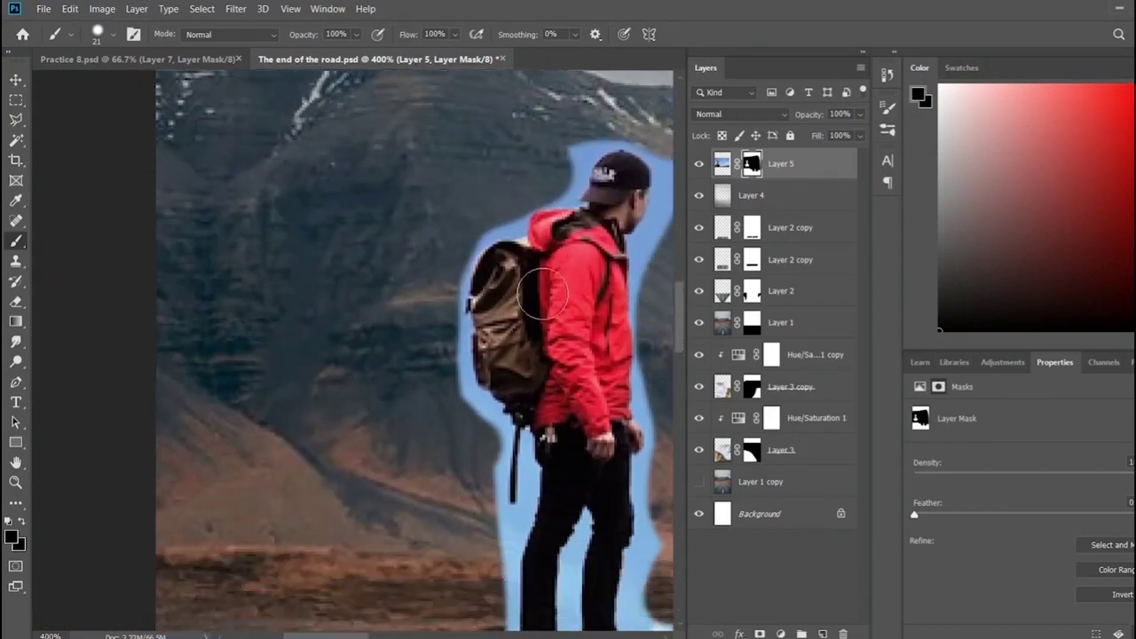
pyautogui.scroll(2, 631, 360)
pyautogui.hscroll(-3, 631, 359)
pyautogui.scroll(1, 632, 359)
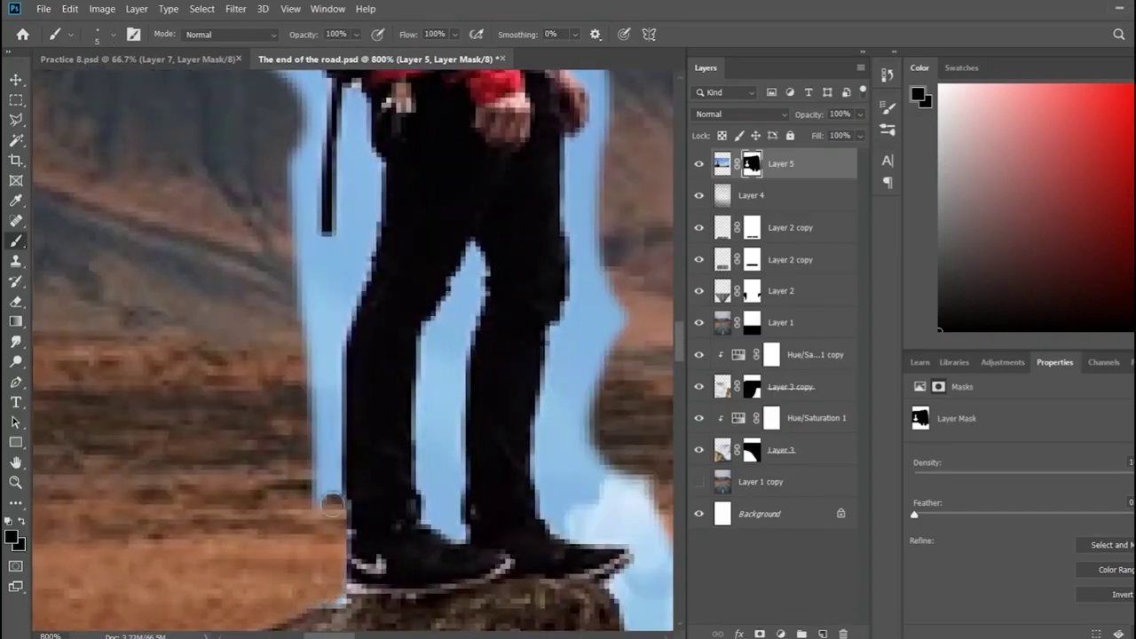
pyautogui.moveTo(333, 504)
pyautogui.mouseDown()
pyautogui.moveTo(330, 346)
pyautogui.moveTo(310, 522)
pyautogui.moveTo(327, 311)
pyautogui.moveTo(338, 324)
pyautogui.moveTo(372, 156)
pyautogui.moveTo(336, 356)
pyautogui.mouseUp()
pyautogui.scroll(1, 373, 155)
pyautogui.scroll(2, 373, 156)
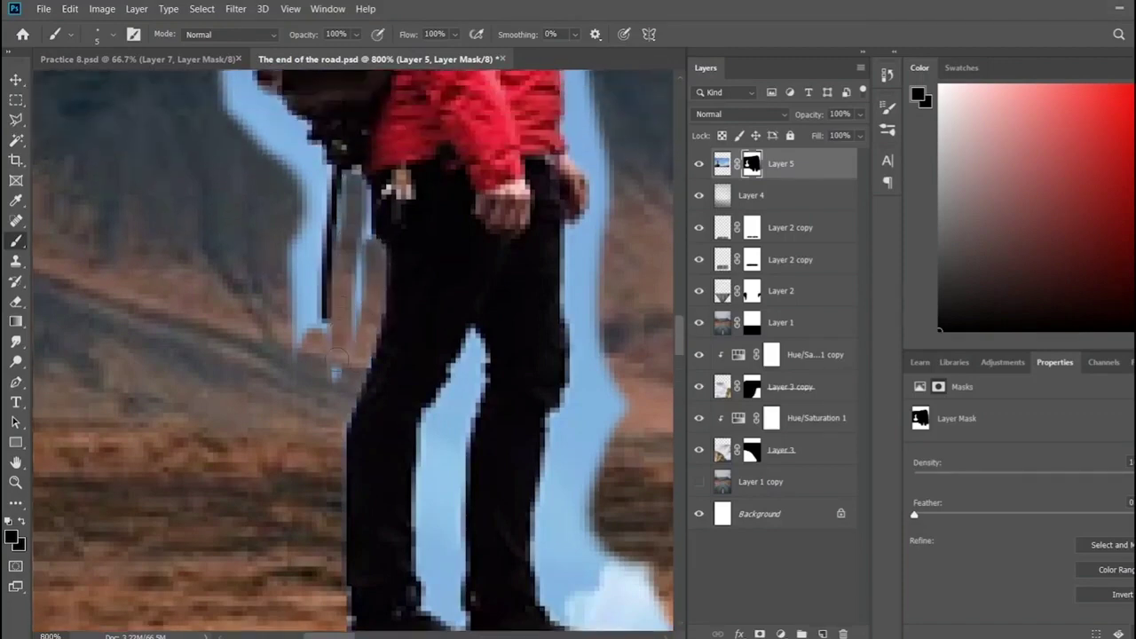
pyautogui.moveTo(284, 213)
pyautogui.mouseDown()
pyautogui.moveTo(297, 216)
pyautogui.moveTo(322, 329)
pyautogui.moveTo(315, 229)
pyautogui.mouseUp()
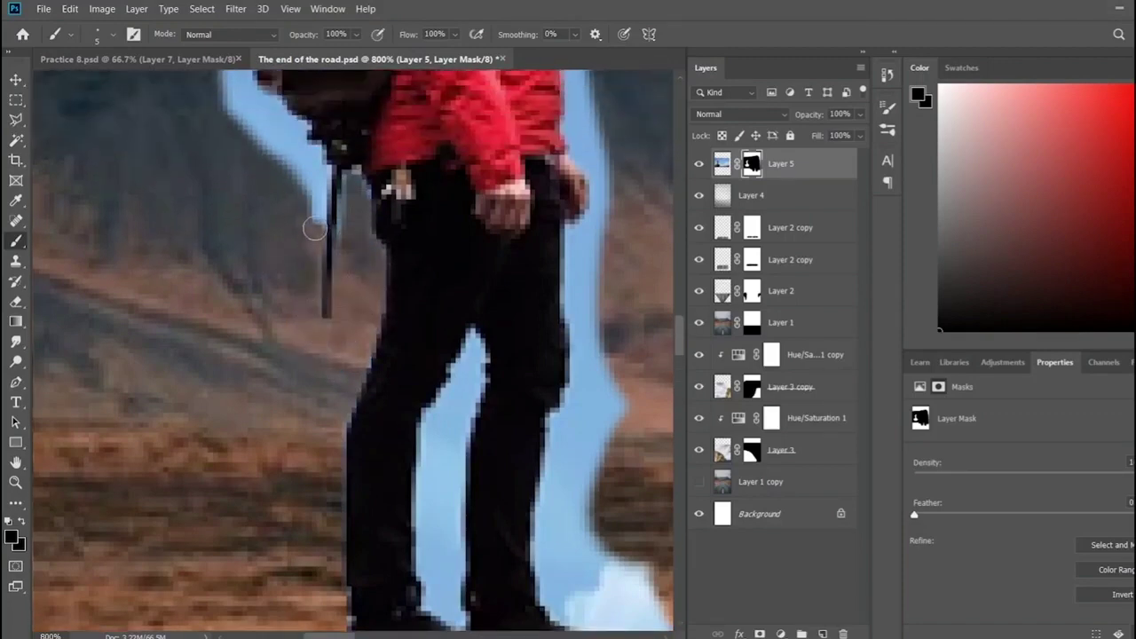
pyautogui.moveTo(470, 335)
pyautogui.mouseDown()
pyautogui.moveTo(452, 617)
pyautogui.moveTo(426, 562)
pyautogui.moveTo(442, 391)
pyautogui.moveTo(444, 586)
pyautogui.moveTo(441, 532)
pyautogui.mouseUp()
pyautogui.scroll(-2, 441, 532)
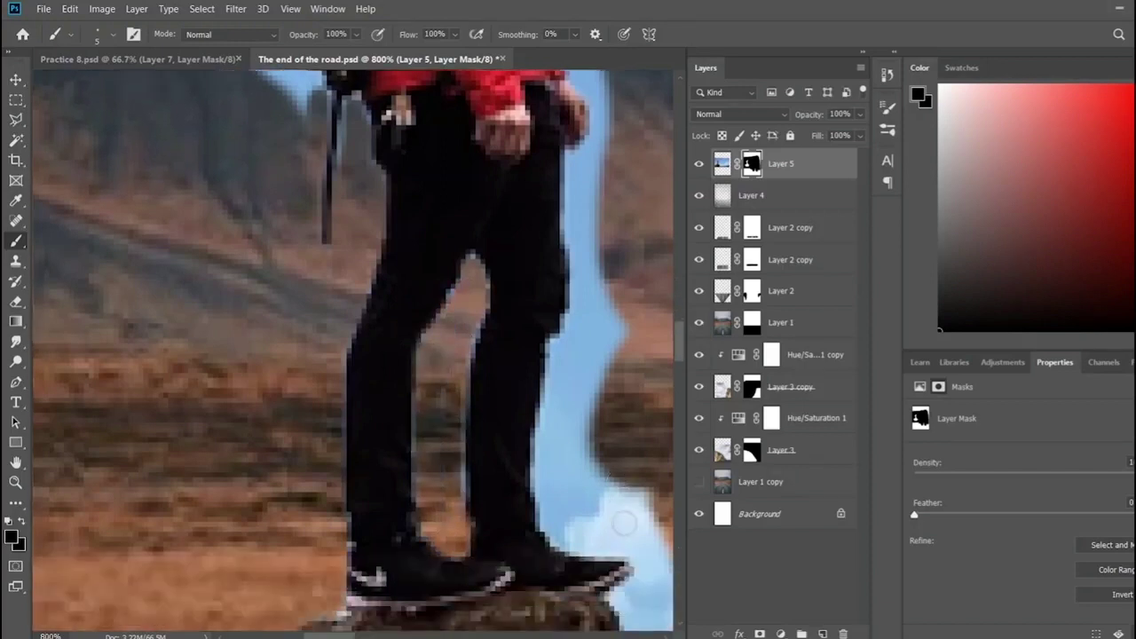
pyautogui.scroll(-1, 497, 461)
pyautogui.moveTo(545, 413)
pyautogui.mouseDown()
pyautogui.moveTo(559, 519)
pyautogui.moveTo(639, 551)
pyautogui.moveTo(639, 625)
pyautogui.mouseUp()
# - Erase the remaining sky strips beside the leg, hand, jacket and head
pyautogui.hscroll(3, 639, 626)
pyautogui.scroll(-4, 532, 533)
pyautogui.hscroll(3, 533, 532)
pyautogui.scroll(-1, 533, 532)
pyautogui.moveTo(355, 395)
pyautogui.mouseDown()
pyautogui.moveTo(391, 426)
pyautogui.moveTo(470, 422)
pyautogui.moveTo(575, 513)
pyautogui.moveTo(372, 426)
pyautogui.moveTo(399, 302)
pyautogui.moveTo(325, 276)
pyautogui.moveTo(284, 173)
pyautogui.moveTo(346, 257)
pyautogui.mouseUp()
pyautogui.scroll(3, 286, 297)
pyautogui.moveTo(287, 297)
pyautogui.mouseDown()
pyautogui.moveTo(275, 204)
pyautogui.moveTo(324, 309)
pyautogui.moveTo(301, 195)
pyautogui.mouseUp()
pyautogui.moveTo(302, 195)
pyautogui.mouseDown()
pyautogui.moveTo(330, 310)
pyautogui.moveTo(292, 479)
pyautogui.moveTo(320, 328)
pyautogui.mouseUp()
pyautogui.scroll(10, 329, 309)
pyautogui.scroll(3, 319, 337)
pyautogui.moveTo(319, 382)
pyautogui.mouseDown()
pyautogui.moveTo(312, 172)
pyautogui.moveTo(329, 256)
pyautogui.mouseUp()
pyautogui.scroll(7, 297, 480)
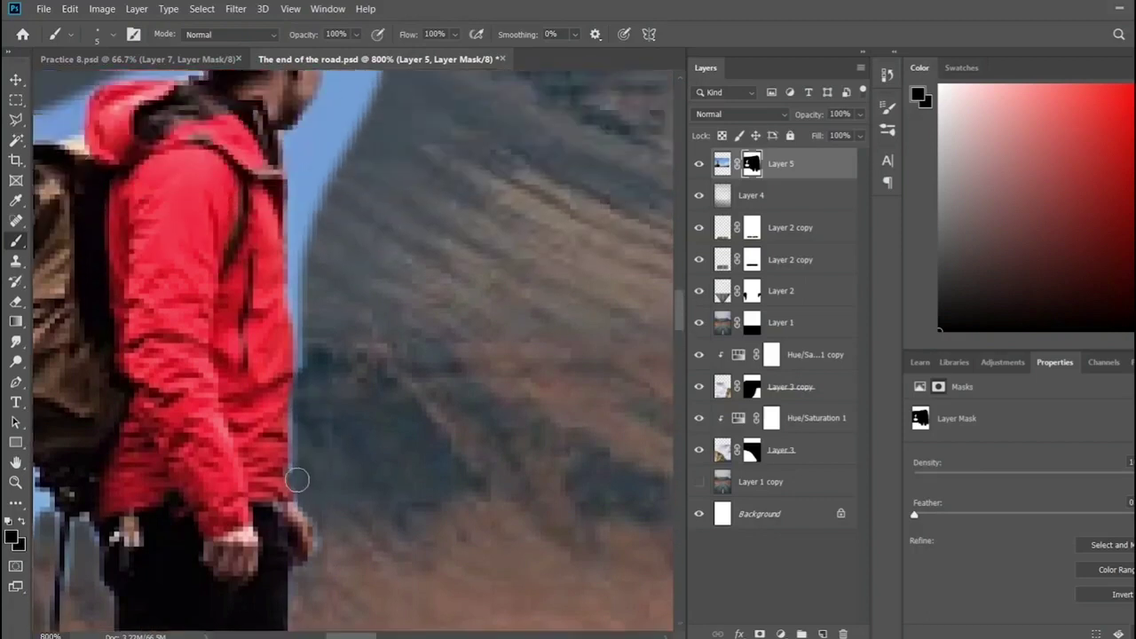
pyautogui.moveTo(297, 480)
pyautogui.mouseDown()
pyautogui.moveTo(297, 177)
pyautogui.moveTo(355, 97)
pyautogui.moveTo(326, 168)
pyautogui.moveTo(337, 190)
pyautogui.mouseUp()
pyautogui.scroll(2, 347, 195)
pyautogui.scroll(5, 292, 328)
# - Remove the blue patches around the cap and the halo along the backpack's edge
pyautogui.moveTo(337, 266)
pyautogui.mouseDown()
pyautogui.moveTo(386, 155)
pyautogui.moveTo(356, 292)
pyautogui.mouseUp()
pyautogui.moveTo(346, 201)
pyautogui.mouseDown()
pyautogui.moveTo(266, 140)
pyautogui.moveTo(228, 142)
pyautogui.moveTo(261, 121)
pyautogui.mouseUp()
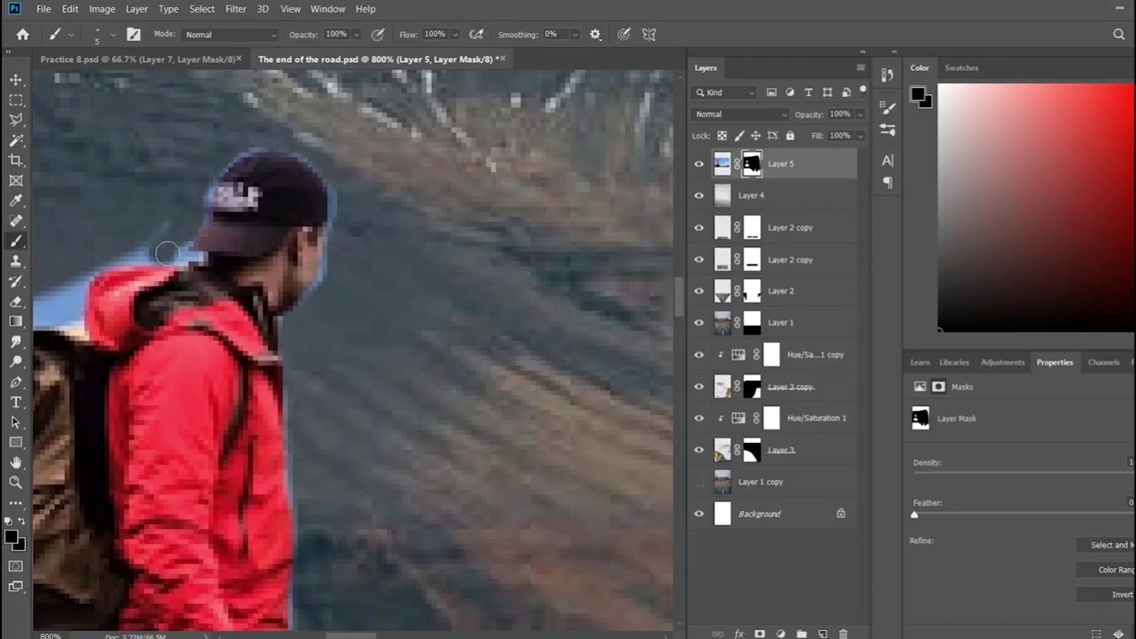
pyautogui.hscroll(-1, 302, 316)
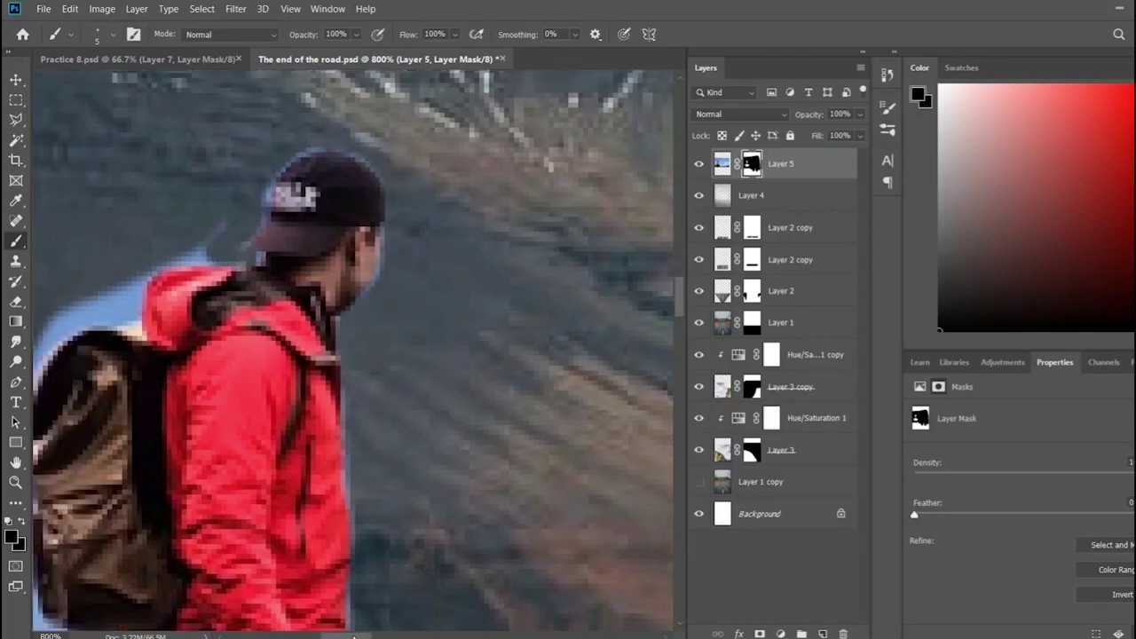
pyautogui.hscroll(-4, 302, 316)
pyautogui.moveTo(253, 563); pyautogui.dragTo(368, 315)
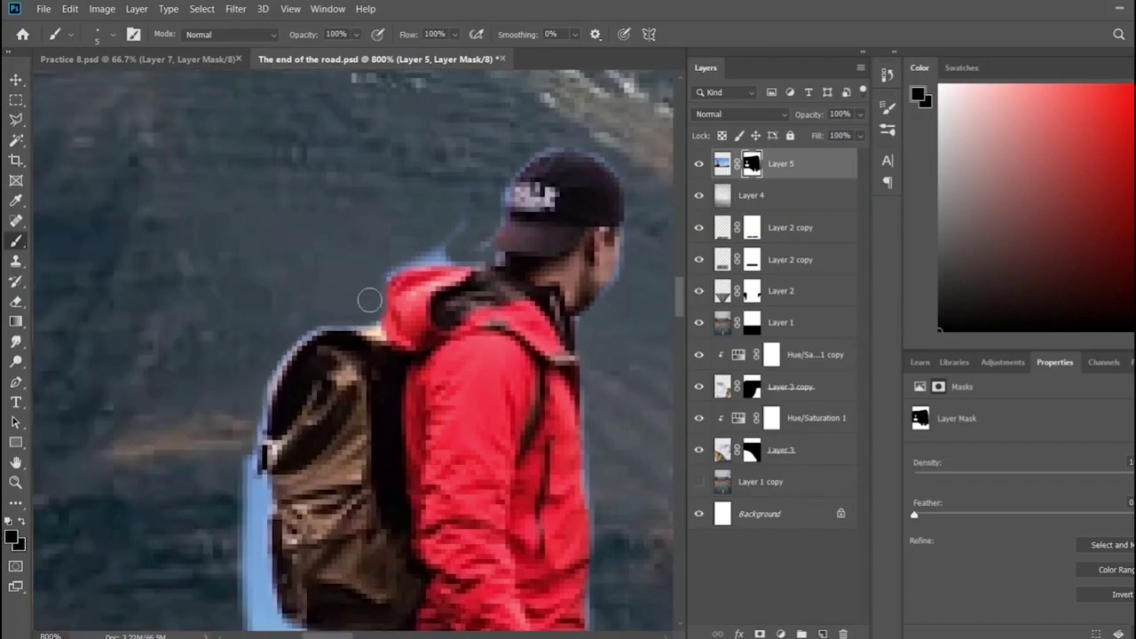
pyautogui.moveTo(283, 348)
pyautogui.mouseDown()
pyautogui.moveTo(248, 476)
pyautogui.moveTo(257, 613)
pyautogui.mouseUp()
pyautogui.scroll(-3, 253, 577)
pyautogui.moveTo(246, 540)
pyautogui.mouseDown()
pyautogui.moveTo(333, 599)
pyautogui.moveTo(261, 517)
pyautogui.moveTo(259, 363)
pyautogui.mouseUp()
pyautogui.scroll(-3, 380, 499)
pyautogui.scroll(-2, 380, 500)
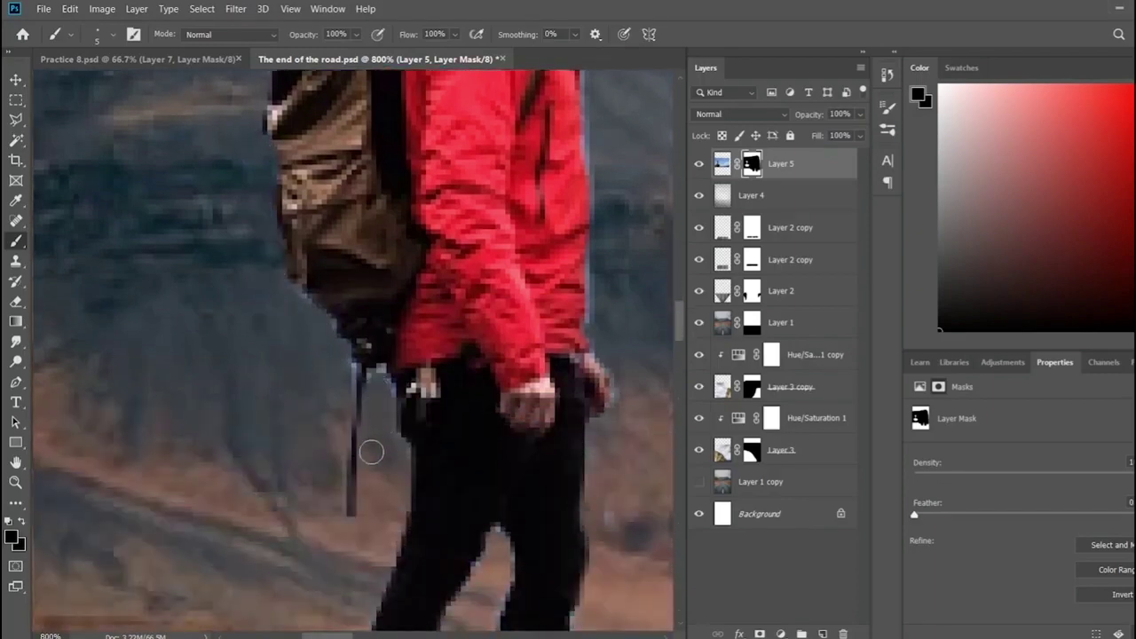
pyautogui.scroll(-2, 373, 451)
pyautogui.scroll(-1, 381, 448)
pyautogui.scroll(-3, 467, 269)
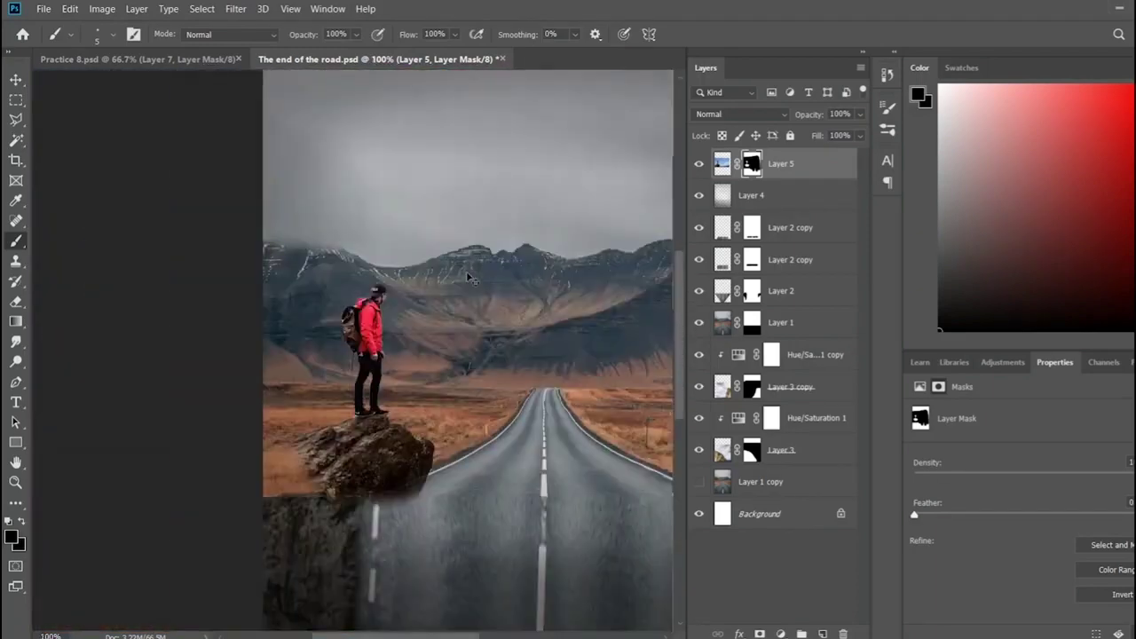
pyautogui.scroll(-1, 466, 272)
# - Shift Layer 5's hiker and rock slightly left and faintly blend the rock's lower edge on its mask
pyautogui.click(15, 79)
pyautogui.moveTo(412, 461); pyautogui.dragTo(376, 462)
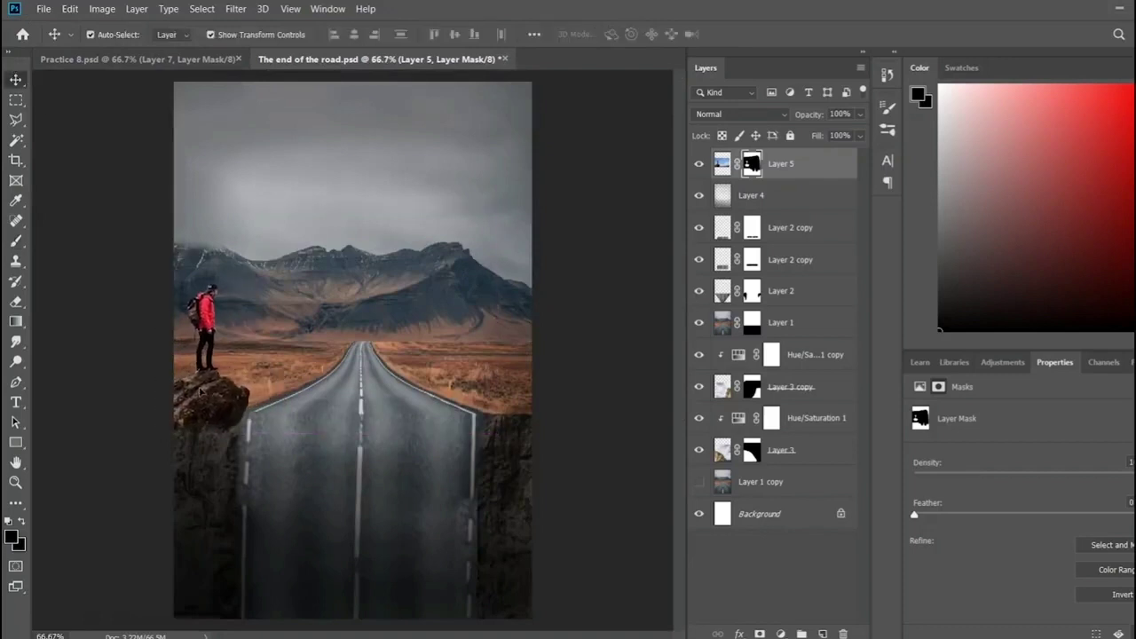
pyautogui.press('b')
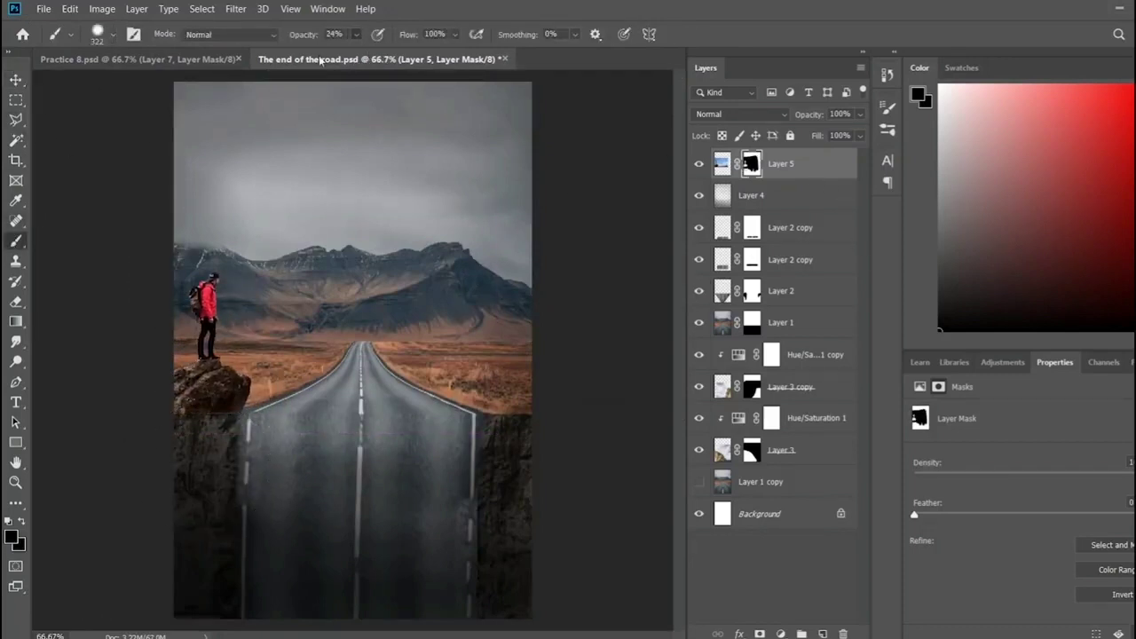
pyautogui.moveTo(203, 453); pyautogui.dragTo(211, 432)
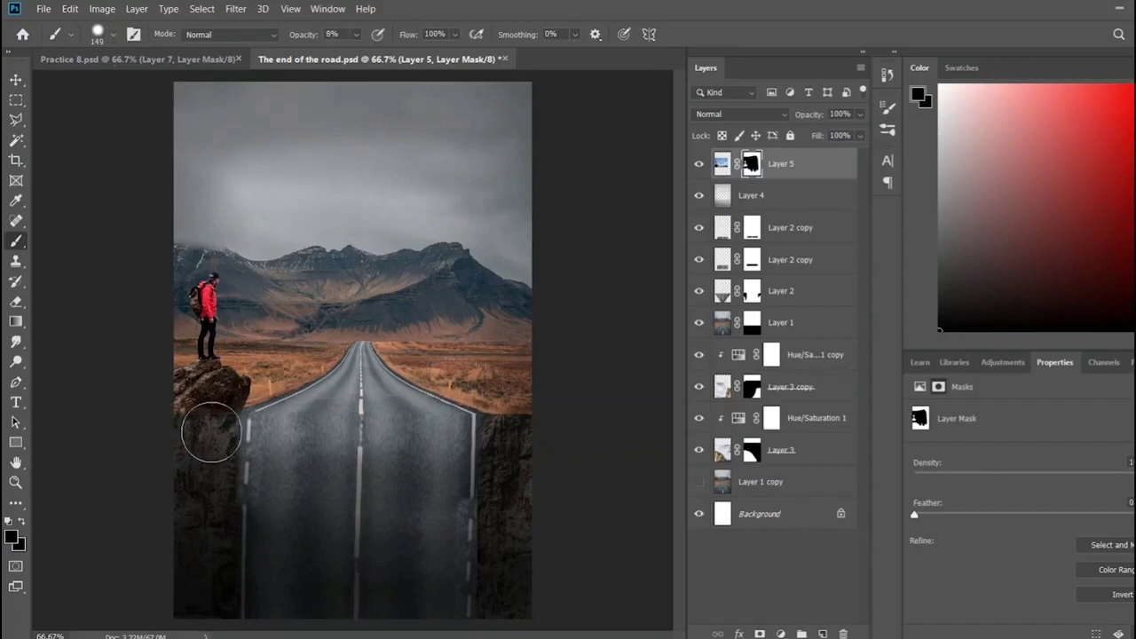
pyautogui.click(18, 80)
pyautogui.click(433, 485)
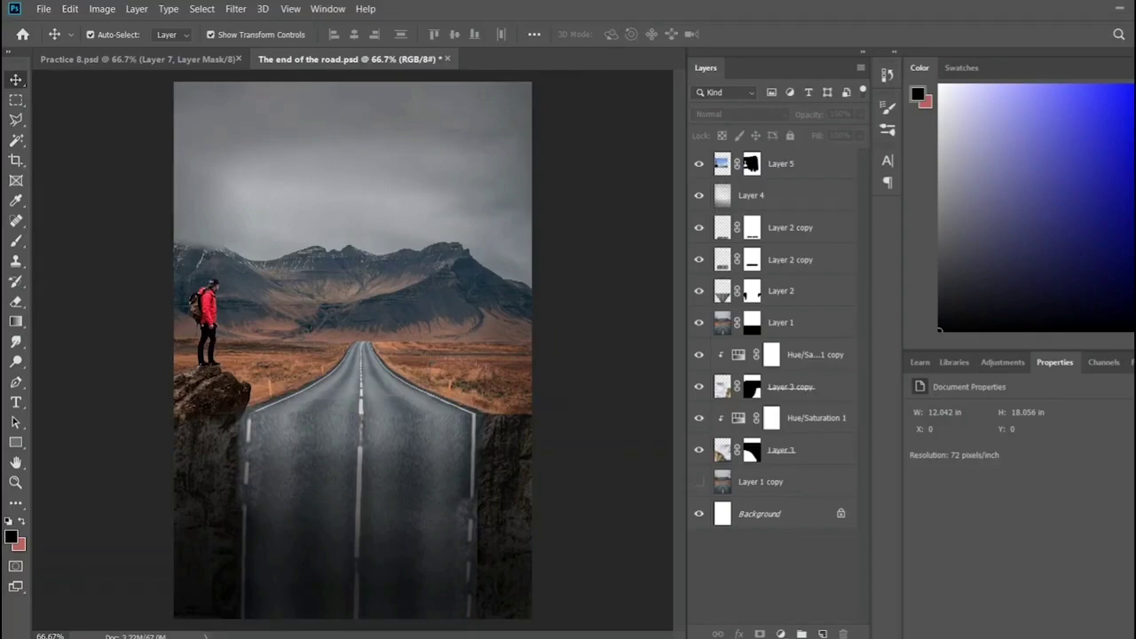
# - Paste the rock photo as Layer 6, mask it to the outlined rock, and lower it beside the road
pyautogui.hotkey('ctrl', 'v')
pyautogui.hotkey('ctrl', 't')
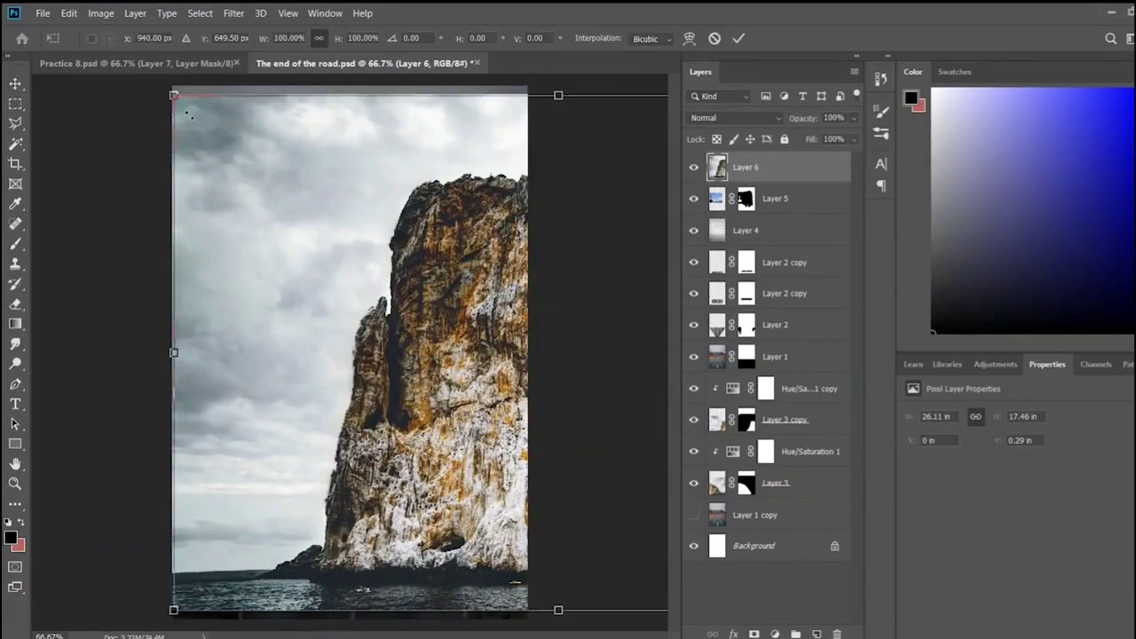
pyautogui.moveTo(219, 249)
pyautogui.mouseDown()
pyautogui.moveTo(219, 446)
pyautogui.moveTo(441, 435)
pyautogui.moveTo(456, 417)
pyautogui.mouseUp()
pyautogui.click(15, 126)
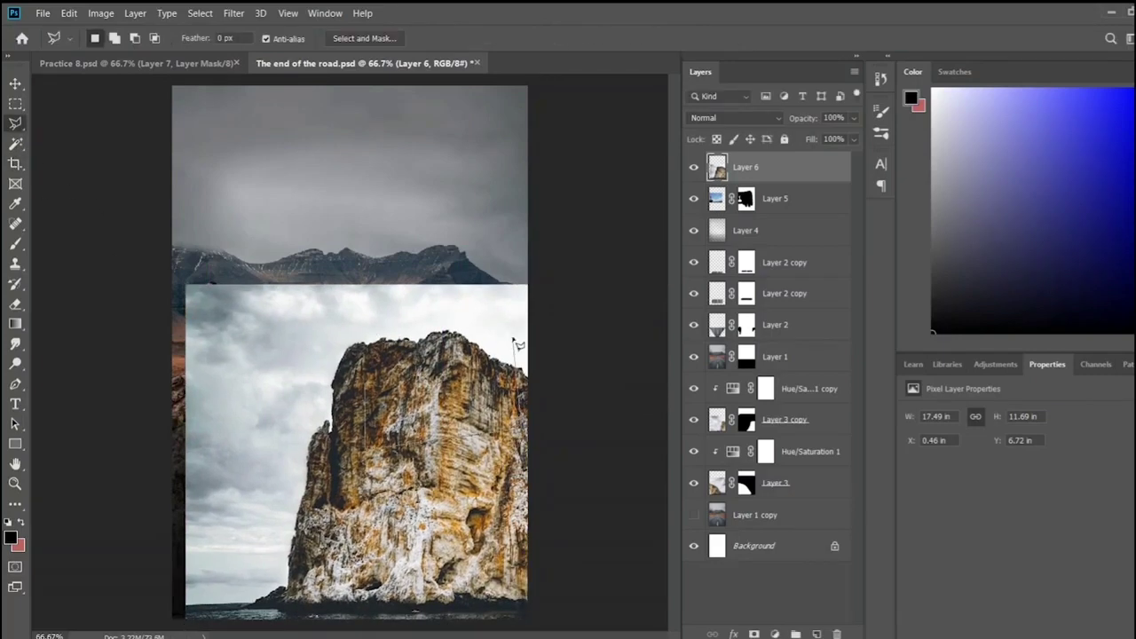
pyautogui.click(364, 449)
pyautogui.click(754, 634)
pyautogui.press('v')
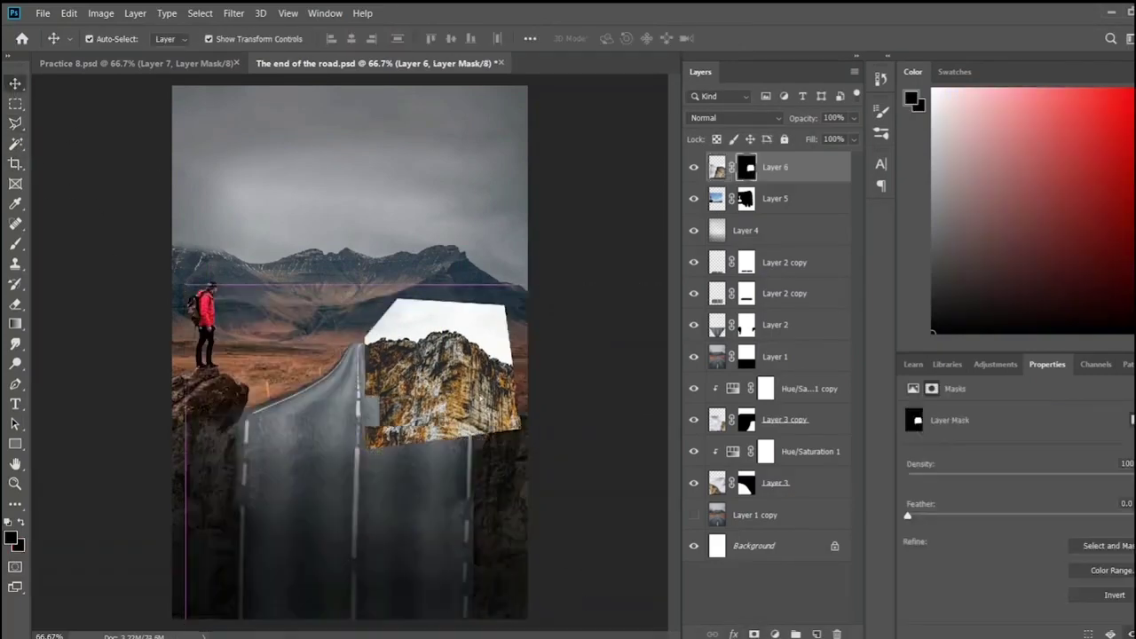
pyautogui.moveTo(558, 397); pyautogui.dragTo(560, 445)
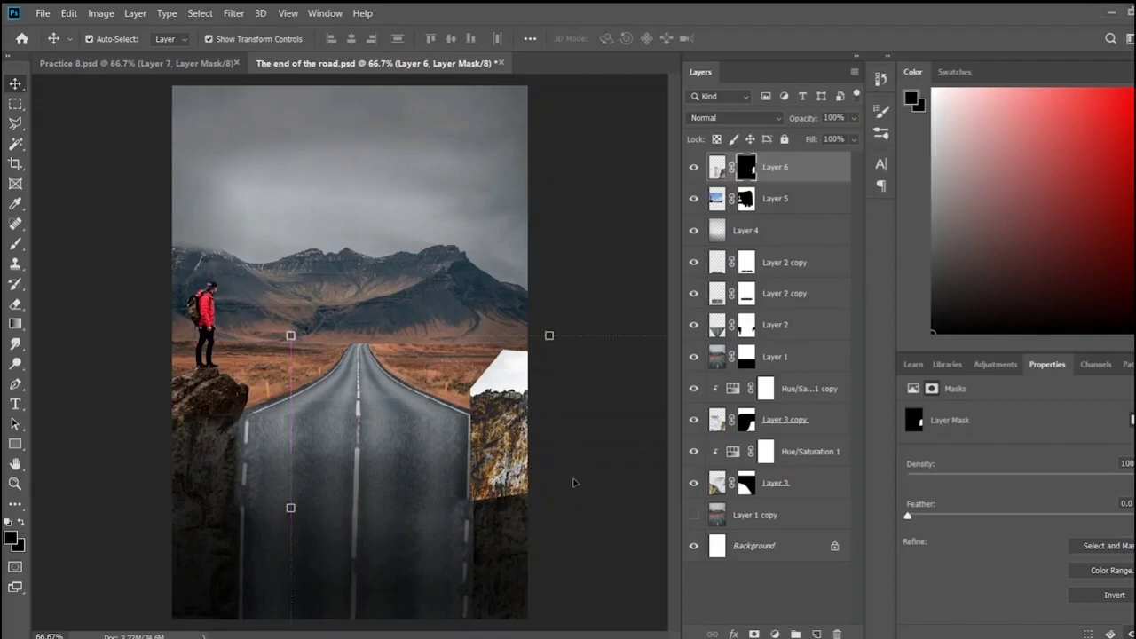
# - Paint Layer 6's mask at full strength to hide the lower-right rock and the white fog
pyautogui.press('b')
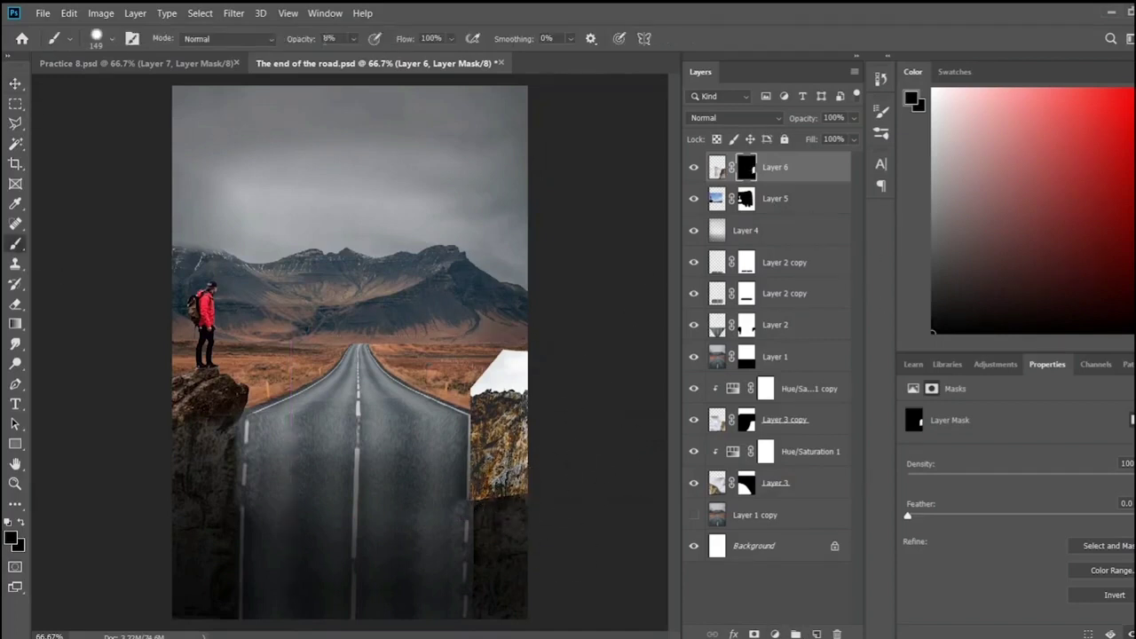
pyautogui.press('0')
pyautogui.moveTo(486, 497)
pyautogui.mouseDown()
pyautogui.moveTo(502, 457)
pyautogui.moveTo(510, 324)
pyautogui.mouseUp()
pyautogui.hotkey('ctrl', '+')
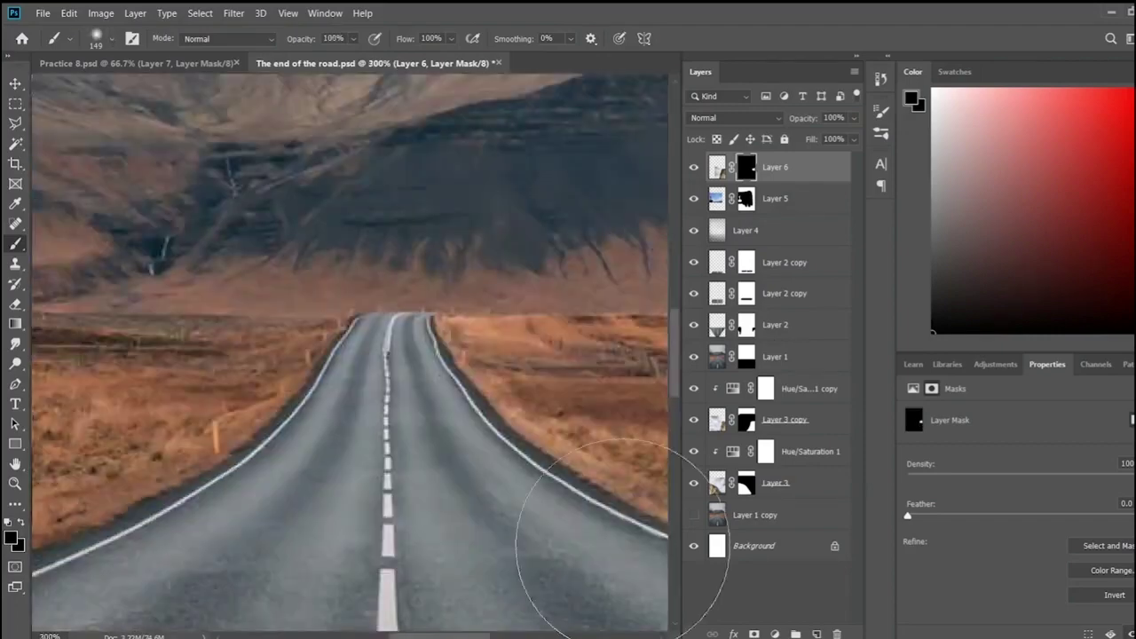
pyautogui.hotkey('ctrl', '+')
pyautogui.hotkey('ctrl', '+')
pyautogui.press('[')
pyautogui.press('[')
pyautogui.press('[')
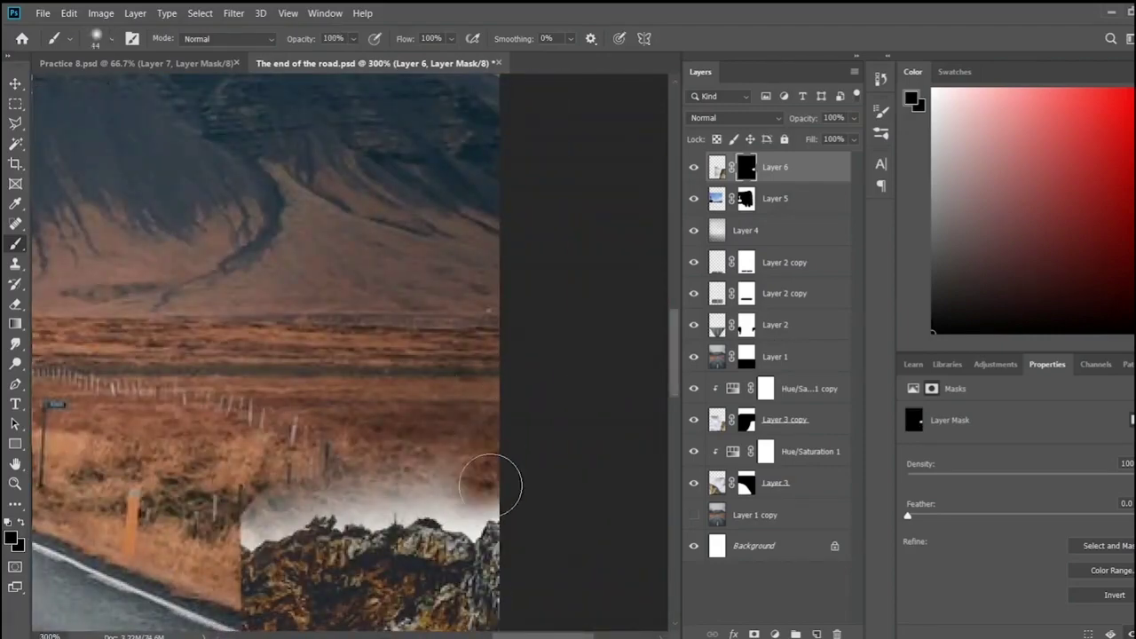
pyautogui.moveTo(252, 479); pyautogui.dragTo(469, 502)
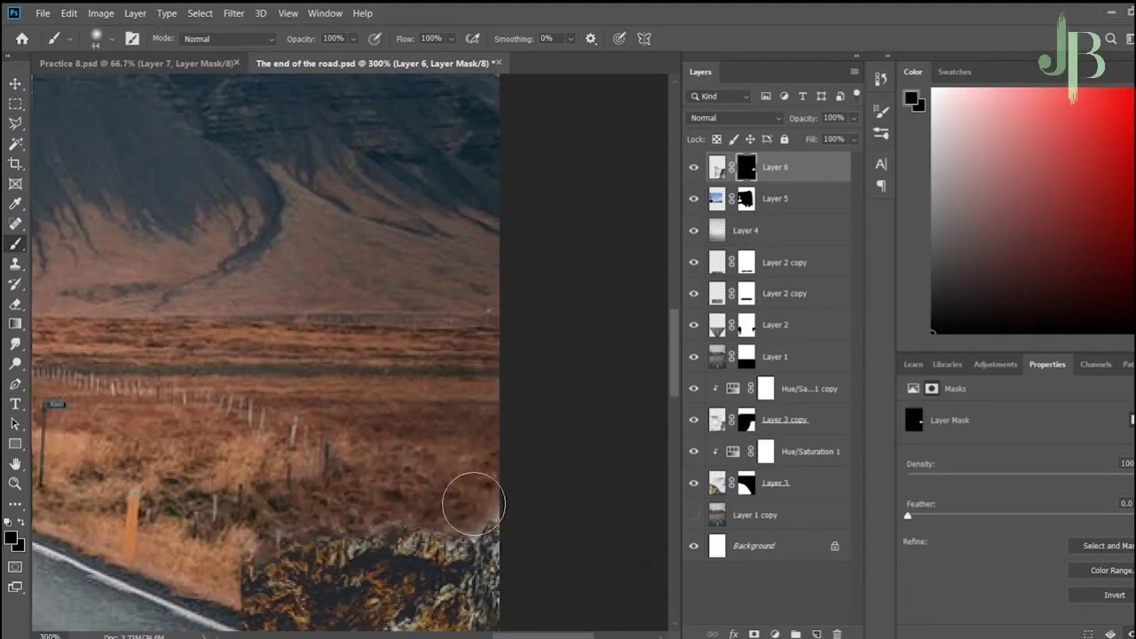
pyautogui.scroll(-5, 468, 502)
pyautogui.hotkey('ctrl', '0')
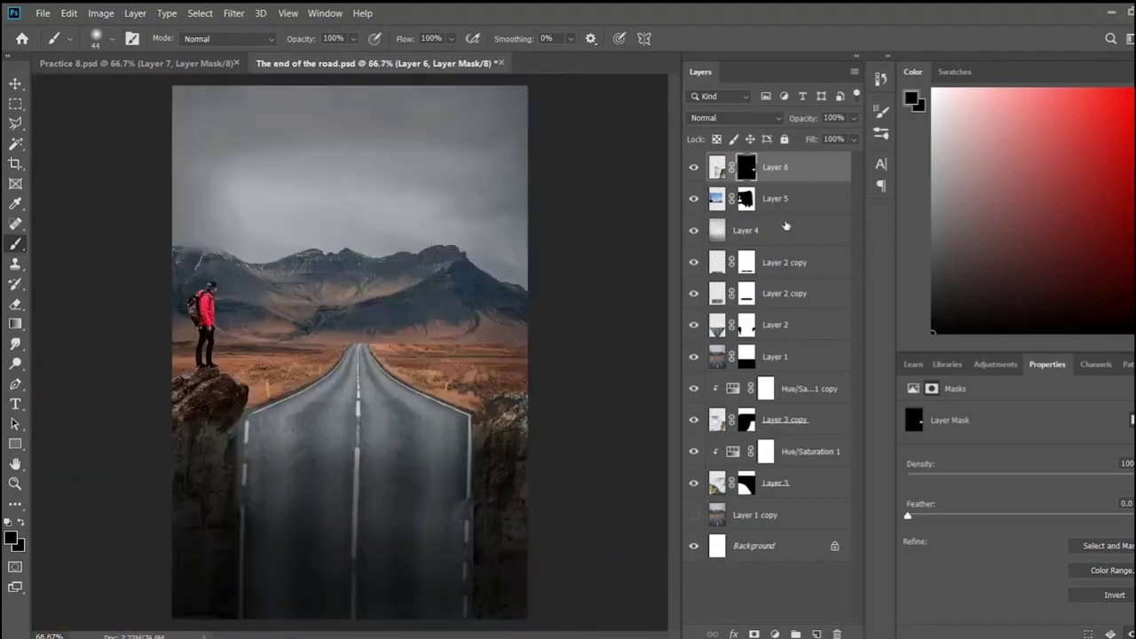
# - Add a Hue/Saturation adjustment clipped to Layer 5 with lower saturation and slightly darker lightness
pyautogui.click(781, 198)
pyautogui.moveTo(1032, 502); pyautogui.dragTo(972, 506)
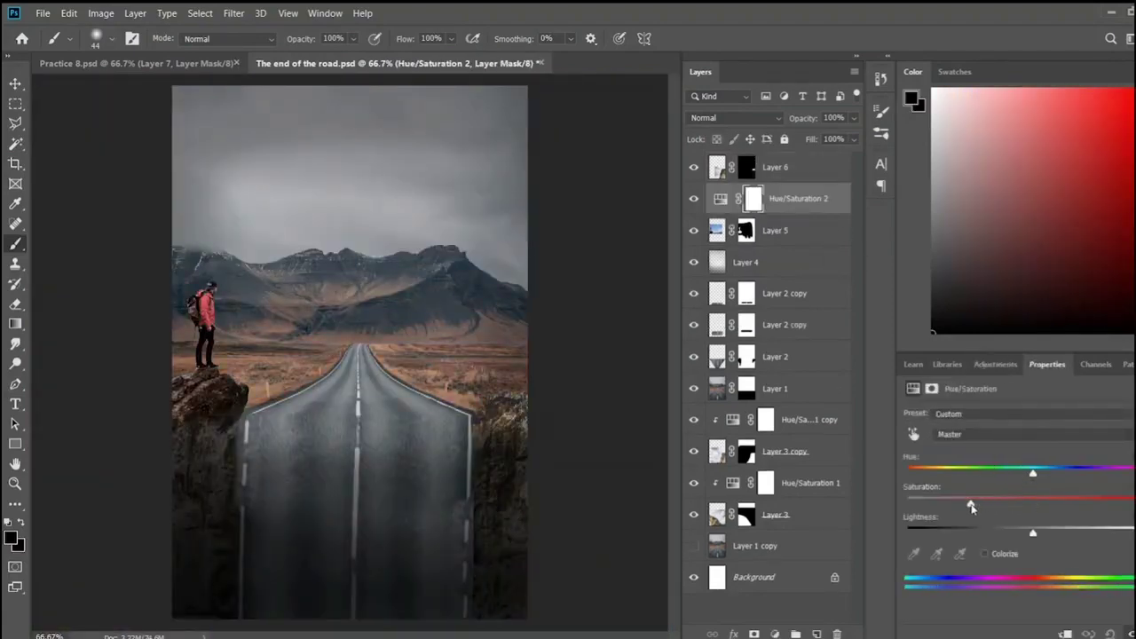
pyautogui.keyDown('alt'); pyautogui.click(821, 214); pyautogui.keyUp('alt')
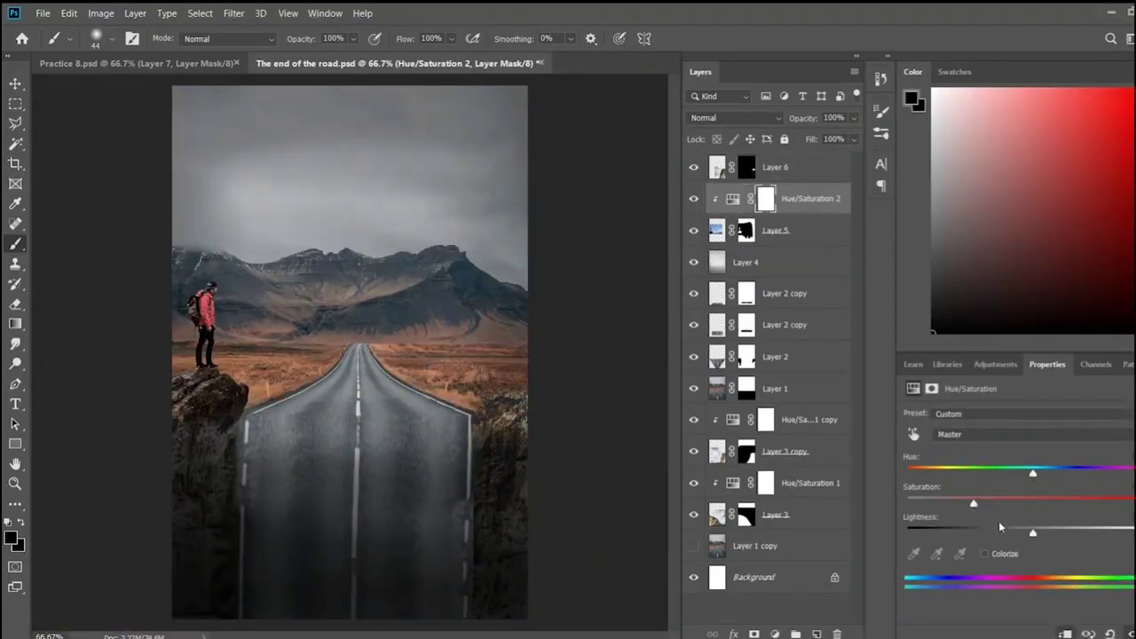
pyautogui.moveTo(1032, 532)
pyautogui.mouseDown()
pyautogui.moveTo(1004, 535)
pyautogui.moveTo(1019, 536)
pyautogui.mouseUp()
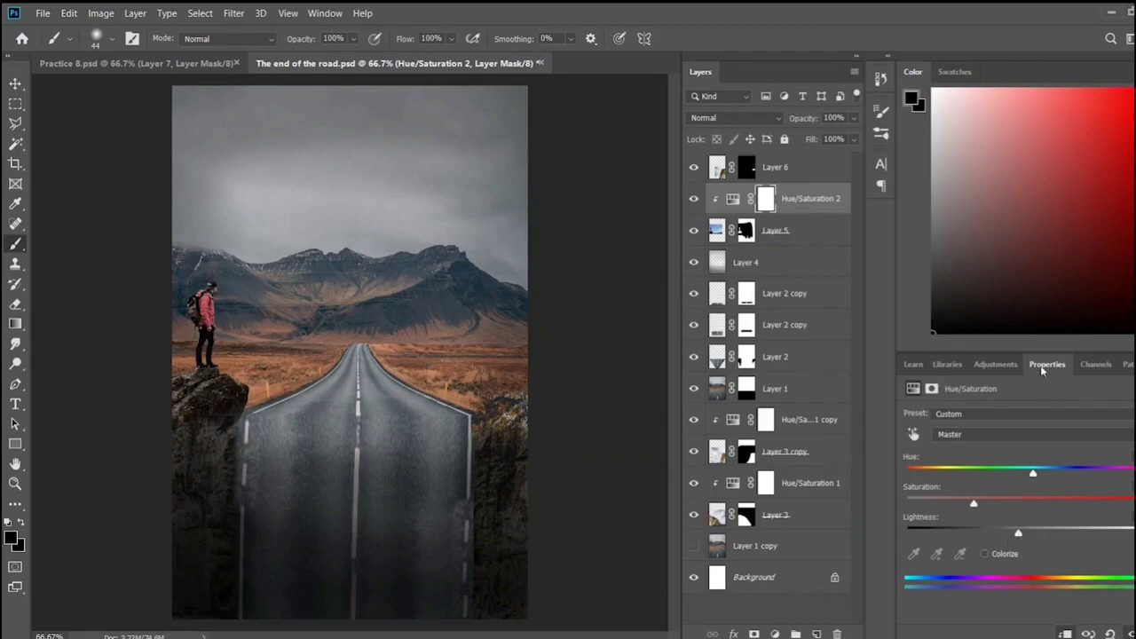
# - Add an Exposure adjustment clipped above it with slightly lowered exposure
pyautogui.click(994, 364)
pyautogui.click(996, 404)
pyautogui.moveTo(1032, 453); pyautogui.dragTo(1020, 453)
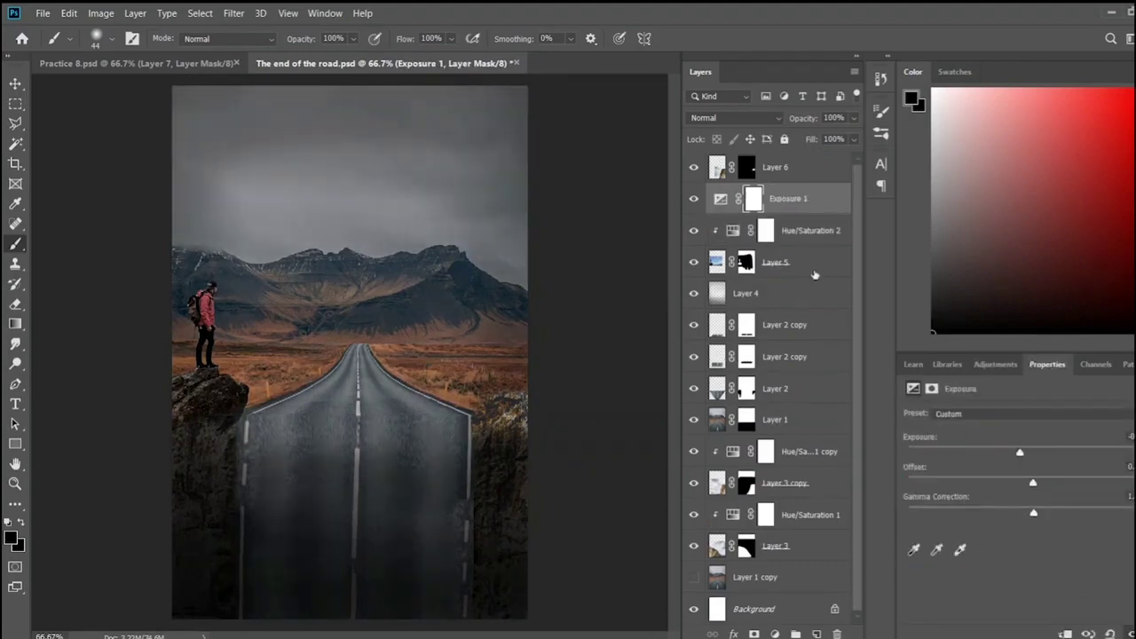
pyautogui.keyDown('alt'); pyautogui.click(803, 214); pyautogui.keyUp('alt')
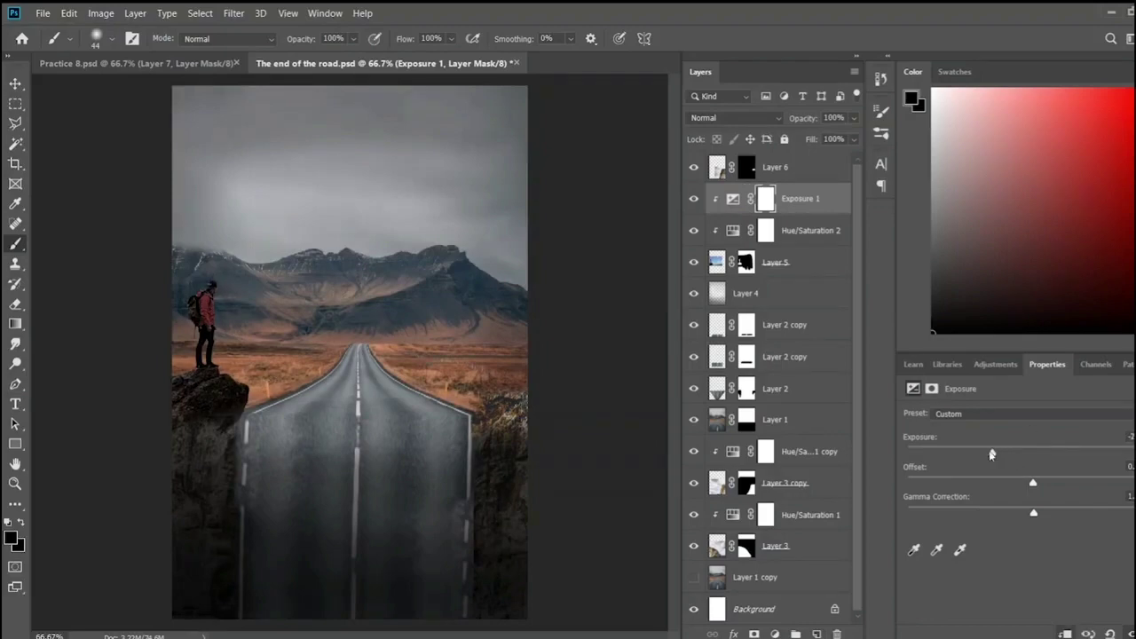
# - Paint the Exposure mask so the hiker and rock stay brighter, then select Layer 5
pyautogui.hotkey('ctrl', '+')
pyautogui.hotkey('ctrl', '+')
pyautogui.hscroll(-10, 469, 532)
pyautogui.scroll(5, 470, 532)
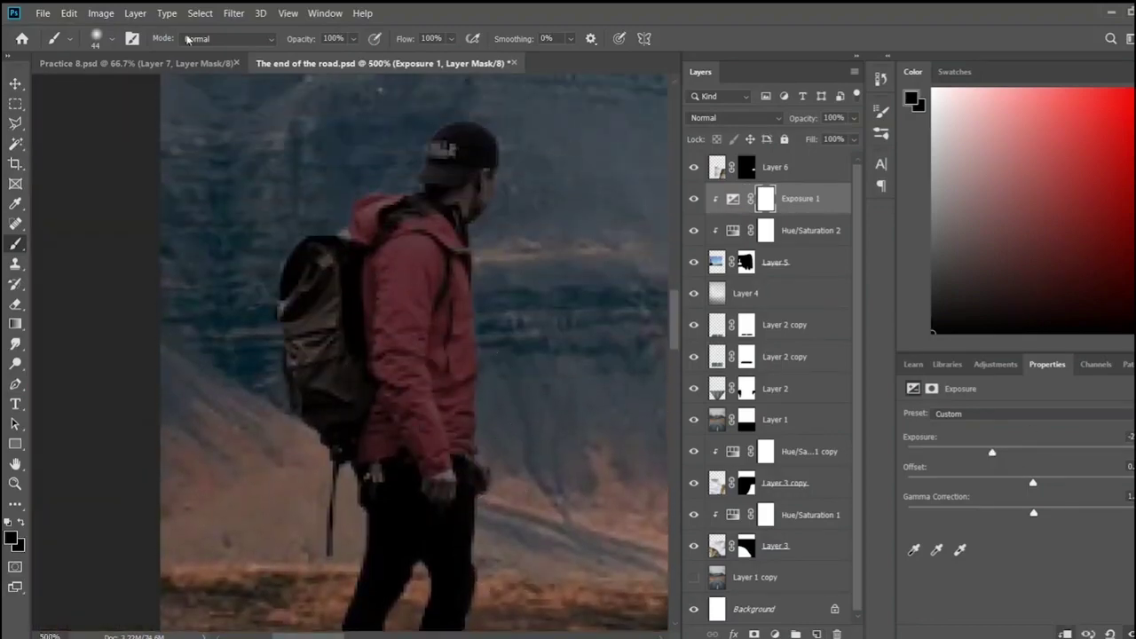
pyautogui.press('[')
pyautogui.press('[')
pyautogui.moveTo(482, 355)
pyautogui.mouseDown()
pyautogui.moveTo(456, 223)
pyautogui.moveTo(494, 482)
pyautogui.mouseUp()
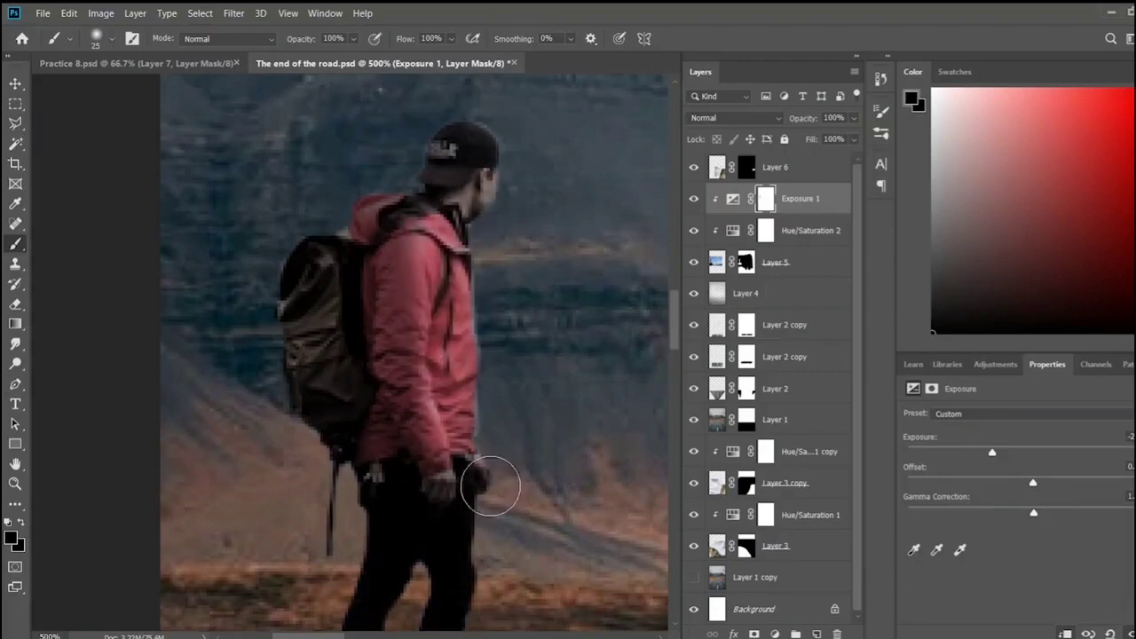
pyautogui.scroll(-3, 478, 501)
pyautogui.scroll(-3, 477, 501)
pyautogui.scroll(-3, 550, 523)
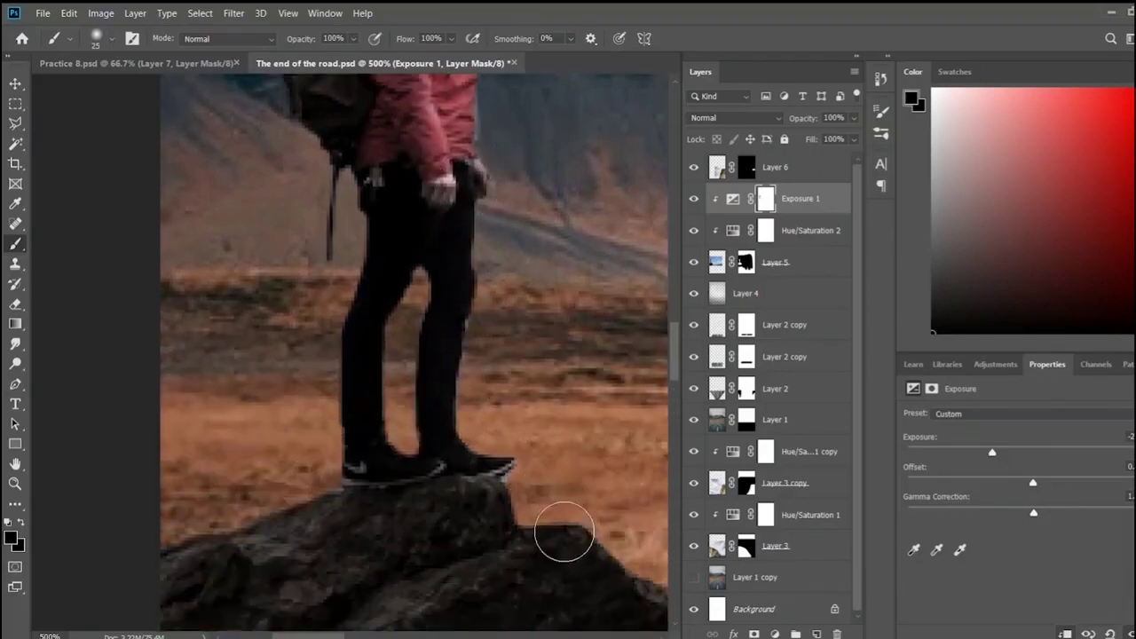
pyautogui.hotkey('ctrl', '-')
pyautogui.hotkey('ctrl', '-')
pyautogui.hotkey('ctrl', '-')
pyautogui.moveTo(408, 413)
pyautogui.mouseDown()
pyautogui.moveTo(444, 434)
pyautogui.moveTo(489, 494)
pyautogui.moveTo(360, 406)
pyautogui.moveTo(365, 466)
pyautogui.mouseUp()
pyautogui.scroll(2, 502, 357)
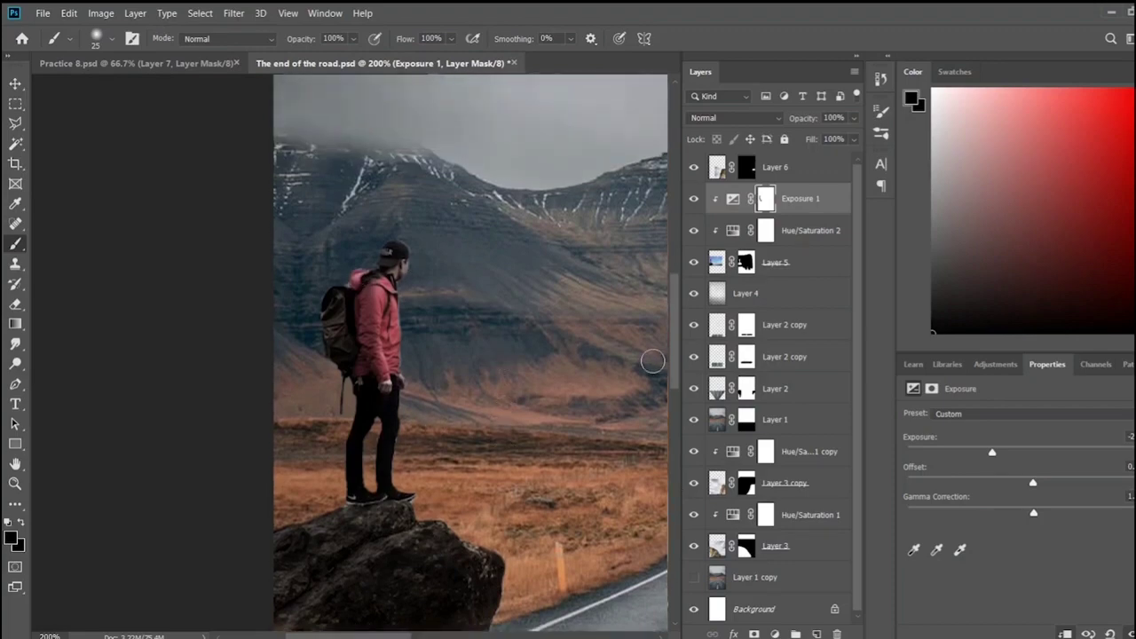
pyautogui.click(809, 262)
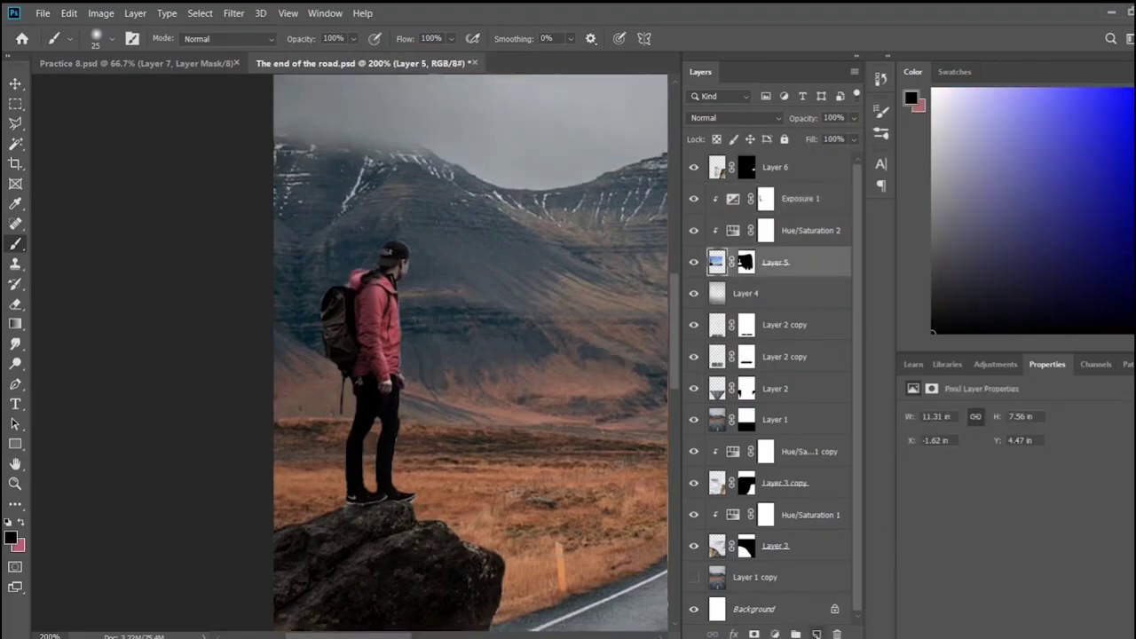
# - Add new Layer 7 under Layer 6 and paint soft dark shading over the rock at low opacity
pyautogui.hotkey('ctrl', 'shift', 'alt', 'n')
pyautogui.moveTo(808, 191); pyautogui.dragTo(803, 193)
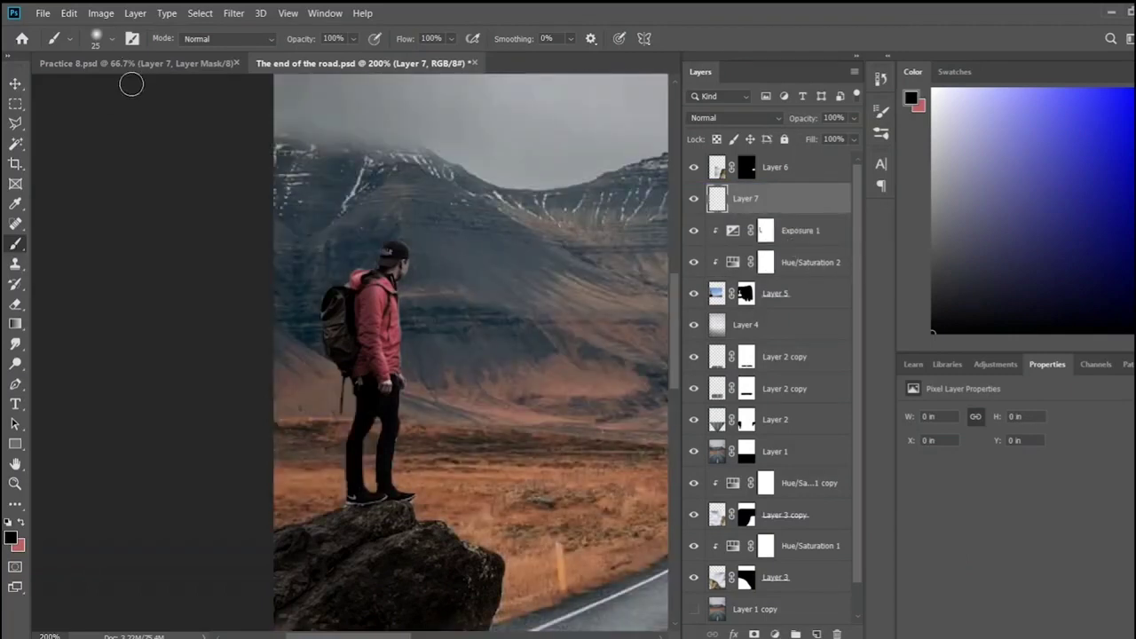
pyautogui.press(']')
pyautogui.press(']')
pyautogui.press(']')
pyautogui.press('0')
pyautogui.press('5')
pyautogui.moveTo(367, 538); pyautogui.dragTo(378, 558)
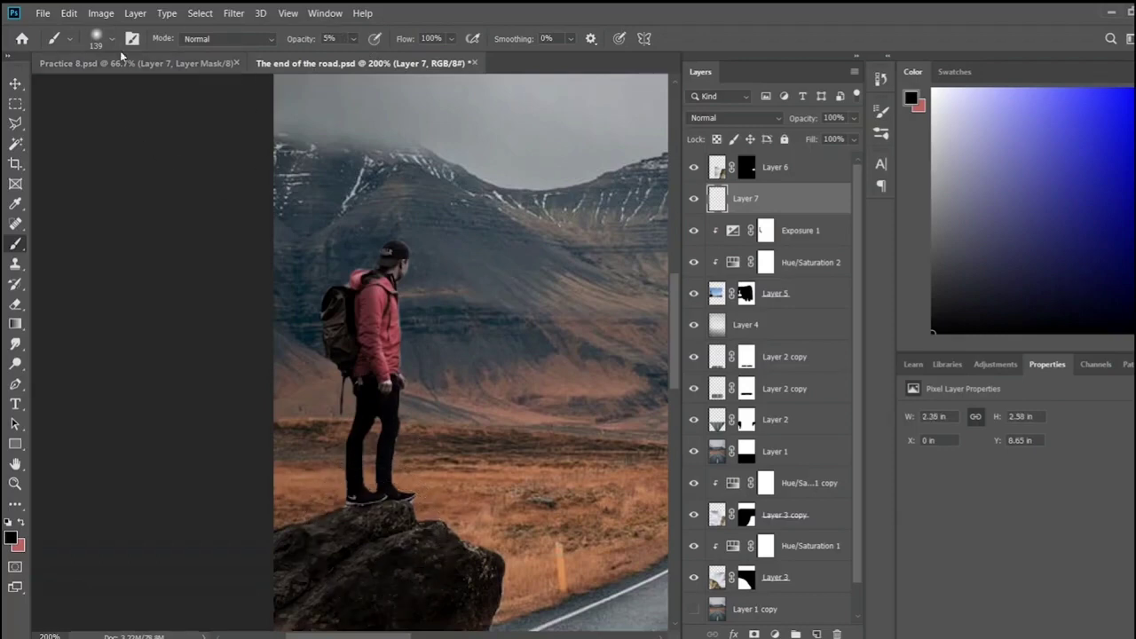
pyautogui.press('[')
pyautogui.press('[')
pyautogui.press('[')
pyautogui.moveTo(352, 514)
pyautogui.mouseDown()
pyautogui.moveTo(396, 510)
pyautogui.moveTo(352, 510)
pyautogui.moveTo(365, 532)
pyautogui.mouseUp()
pyautogui.scroll(-3, 365, 533)
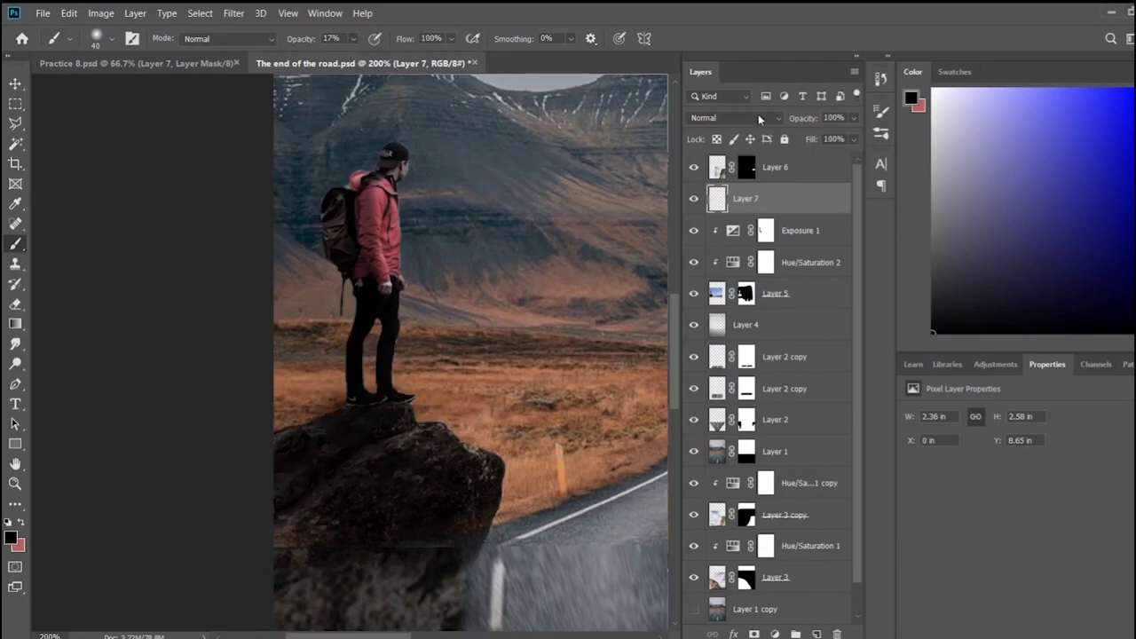
# - Try other blend modes for Layer 7, keep it Normal, and fit the poster in view
pyautogui.click(759, 118)
pyautogui.press('Down')
pyautogui.press('Down')
pyautogui.press('Down')
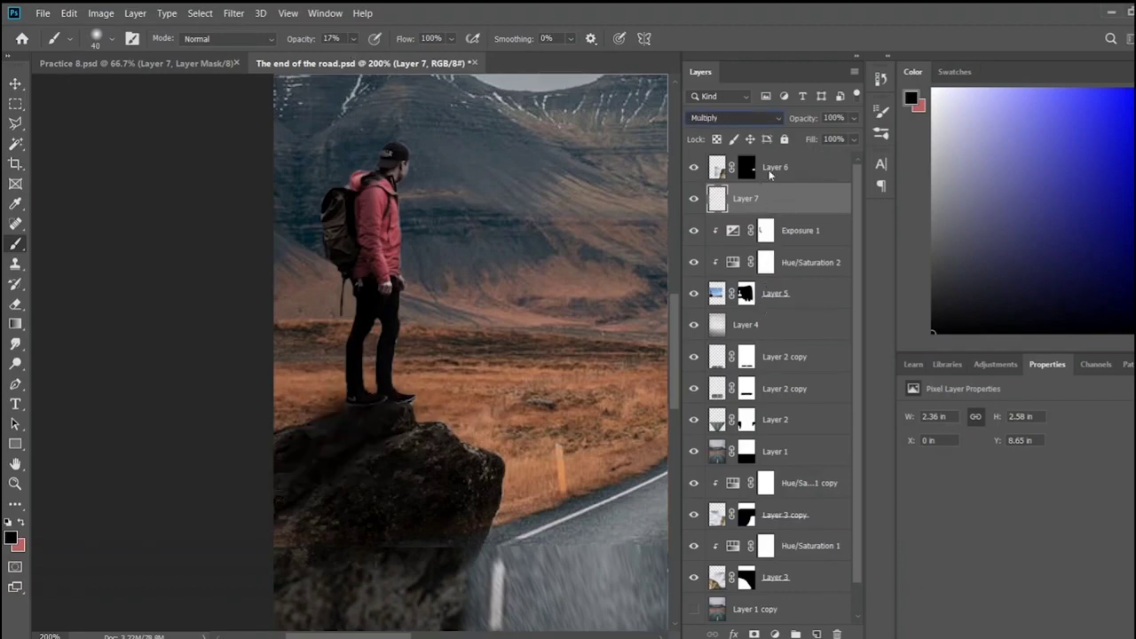
pyautogui.press('Escape')
pyautogui.hotkey('ctrl', '0')
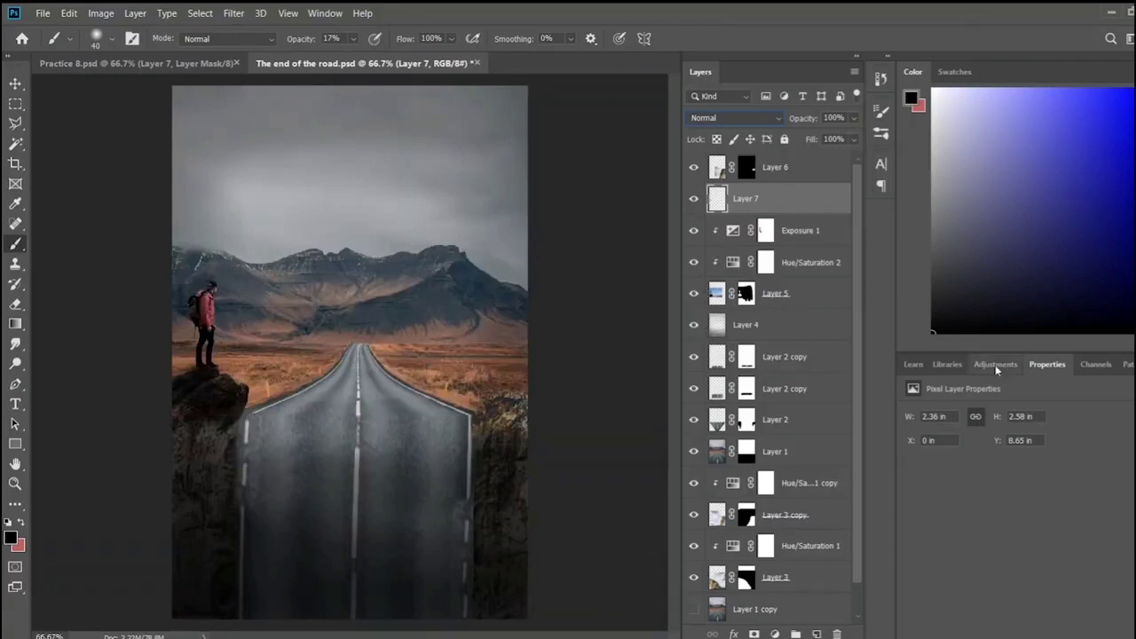
# - Clip Hue/Saturation 3 (Saturation −55, Lightness −35) to Layer 6, then paste the forest stop-sign photo
pyautogui.click(994, 364)
pyautogui.click(781, 167)
pyautogui.click(923, 425)
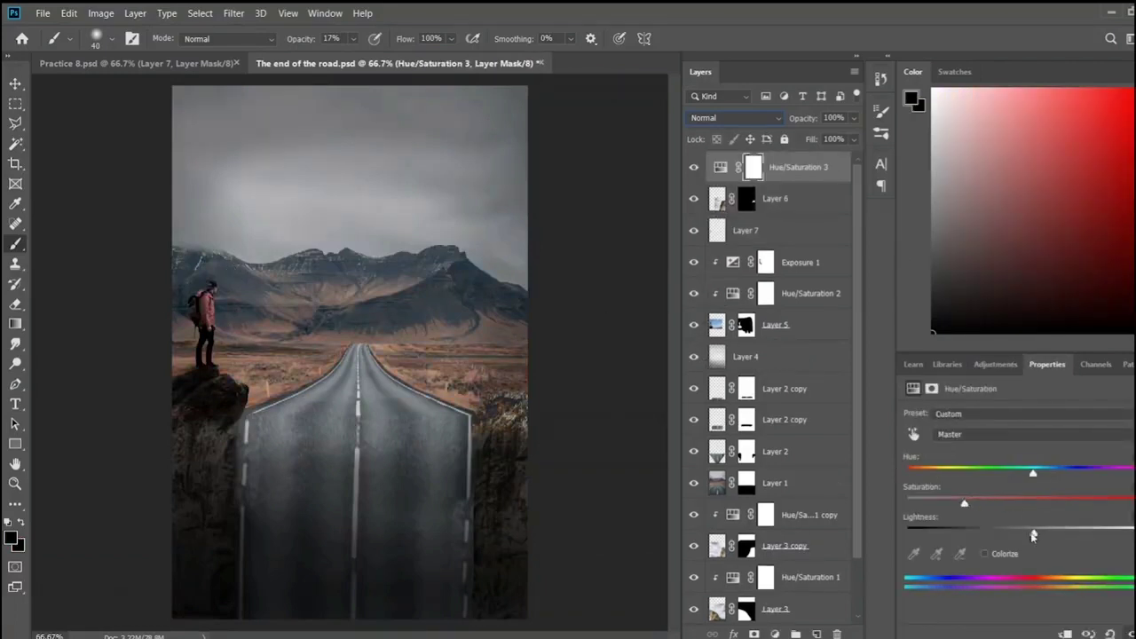
pyautogui.moveTo(1033, 536); pyautogui.dragTo(1011, 537)
pyautogui.hotkey('ctrl', 'alt', 'g')
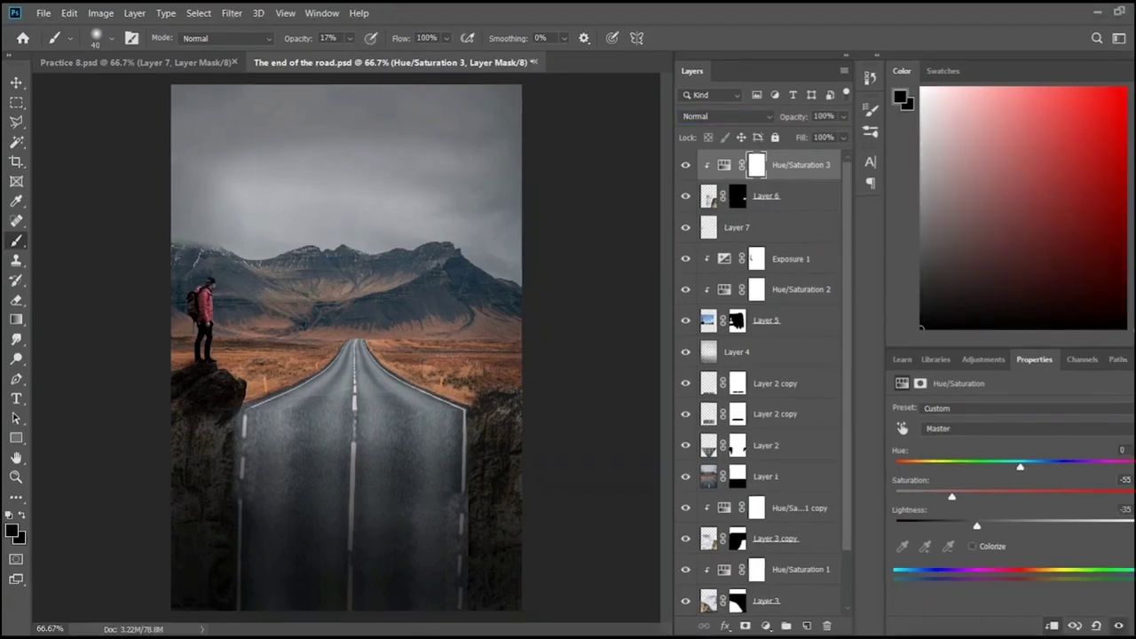
pyautogui.hotkey('ctrl', 'v')
pyautogui.hotkey('ctrl', 't')
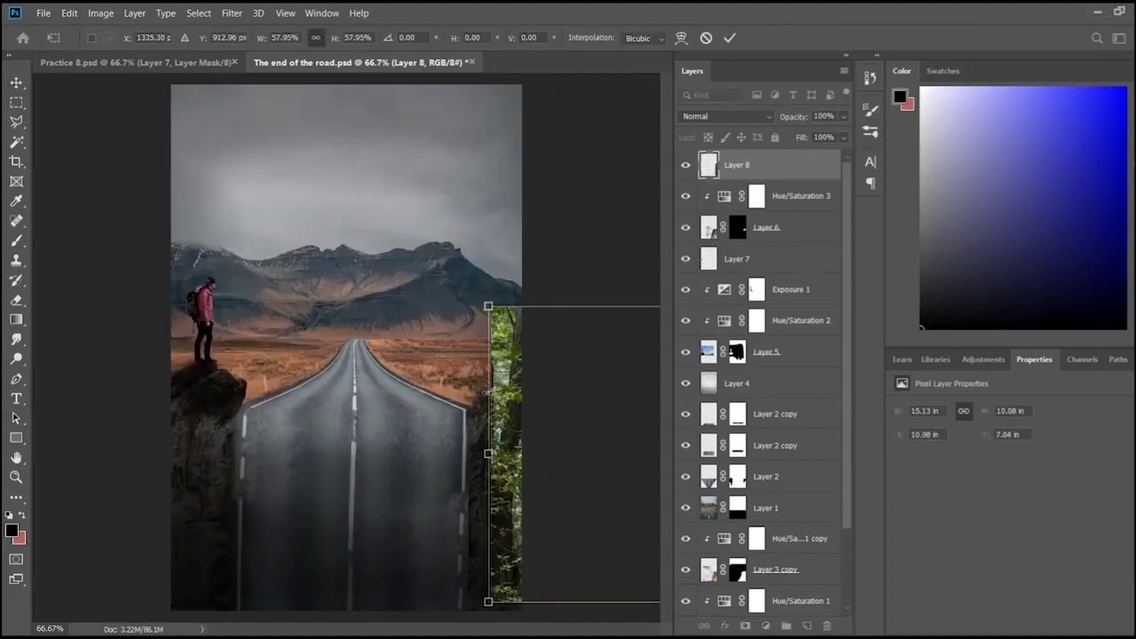
# - Place the pasted forest photo and mask it down to just the stop sign and pole
pyautogui.moveTo(489, 305)
pyautogui.mouseDown()
pyautogui.moveTo(129, 188)
pyautogui.moveTo(71, 113)
pyautogui.mouseUp()
pyautogui.press('Return')
pyautogui.press('l')
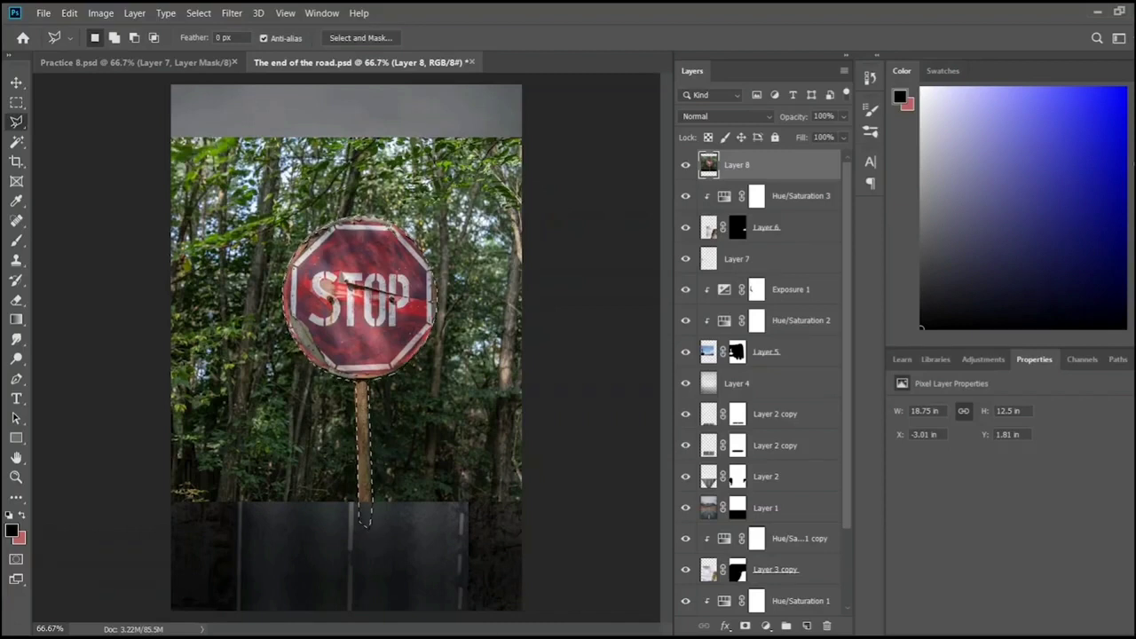
pyautogui.press('v')
# - Rotate the stop sign onto its side and scale it down onto the road
pyautogui.moveTo(68, 125)
pyautogui.mouseDown()
pyautogui.moveTo(101, 449)
pyautogui.moveTo(159, 604)
pyautogui.mouseUp()
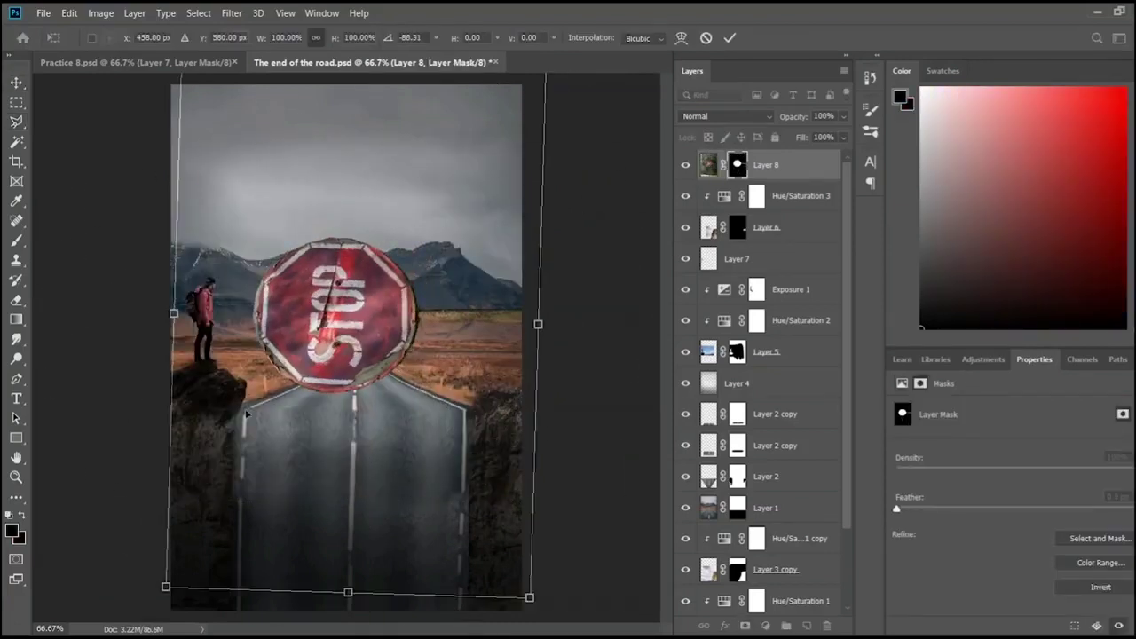
pyautogui.hotkey('ctrl', '-')
pyautogui.hotkey('ctrl', '-')
pyautogui.moveTo(259, 190); pyautogui.dragTo(355, 333)
pyautogui.press('Return')
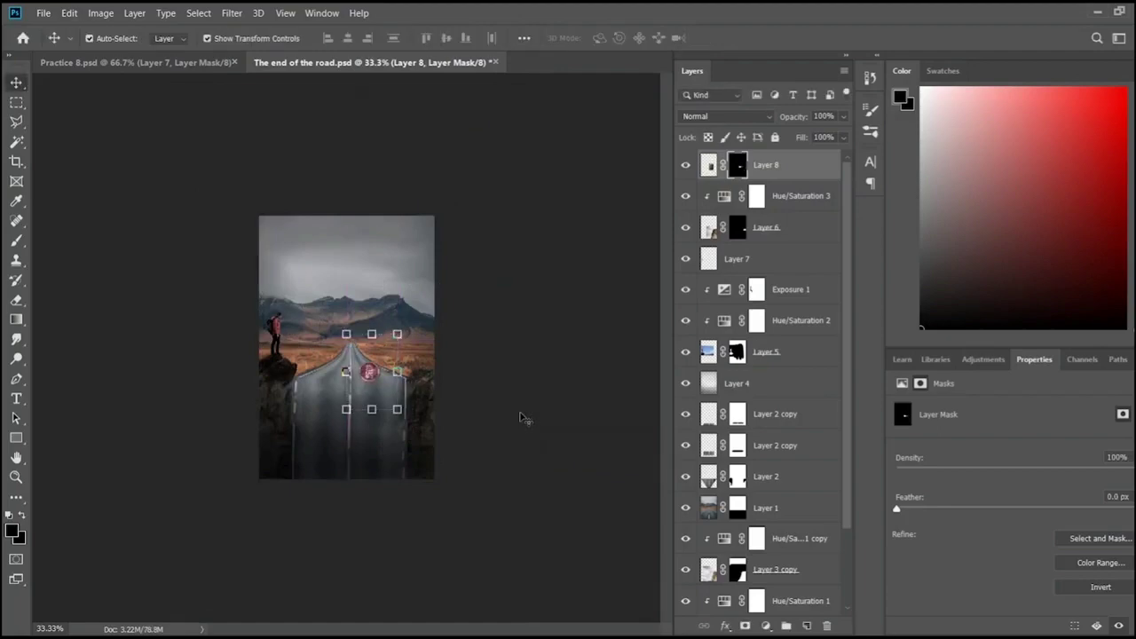
pyautogui.hotkey('ctrl', '+')
pyautogui.hotkey('ctrl', '+')
pyautogui.hotkey('ctrl', '+')
pyautogui.hotkey('ctrl', '-')
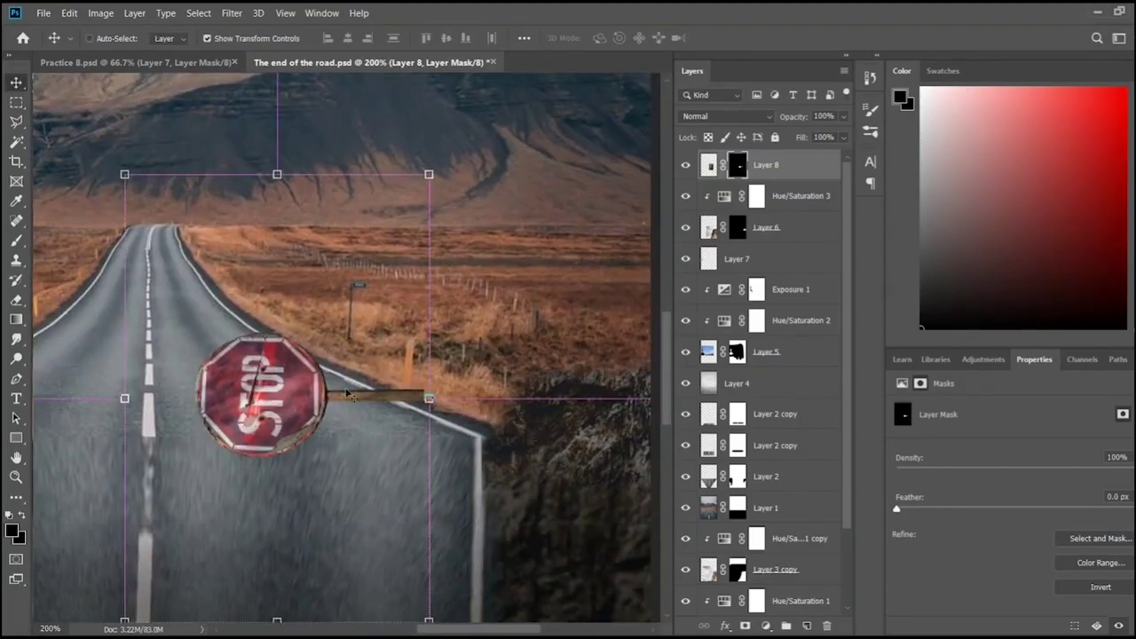
pyautogui.hotkey('ctrl', '-')
pyautogui.moveTo(413, 345); pyautogui.dragTo(418, 351)
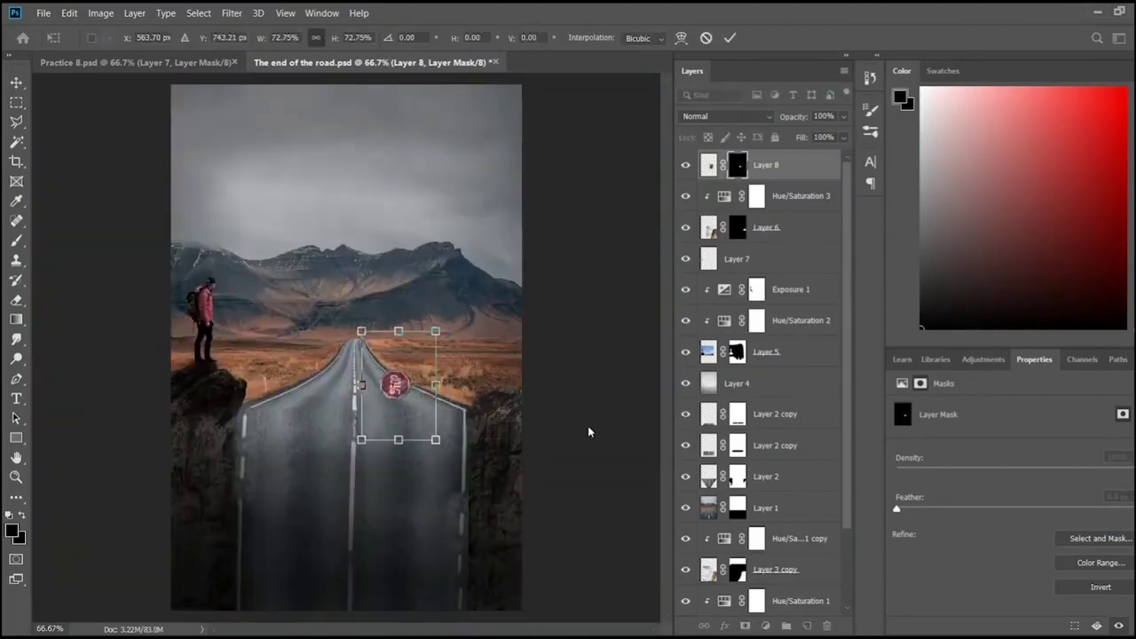
# - Shift the stop sign slightly left and squash it shorter so it lies flatter
pyautogui.click(572, 465)
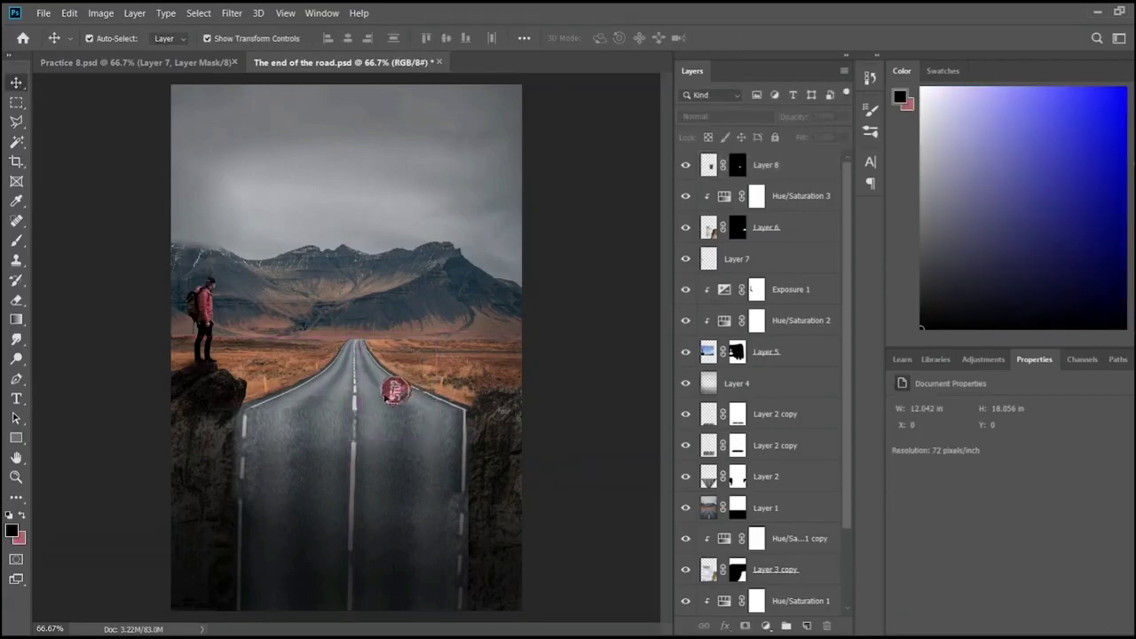
pyautogui.moveTo(395, 391); pyautogui.dragTo(379, 390)
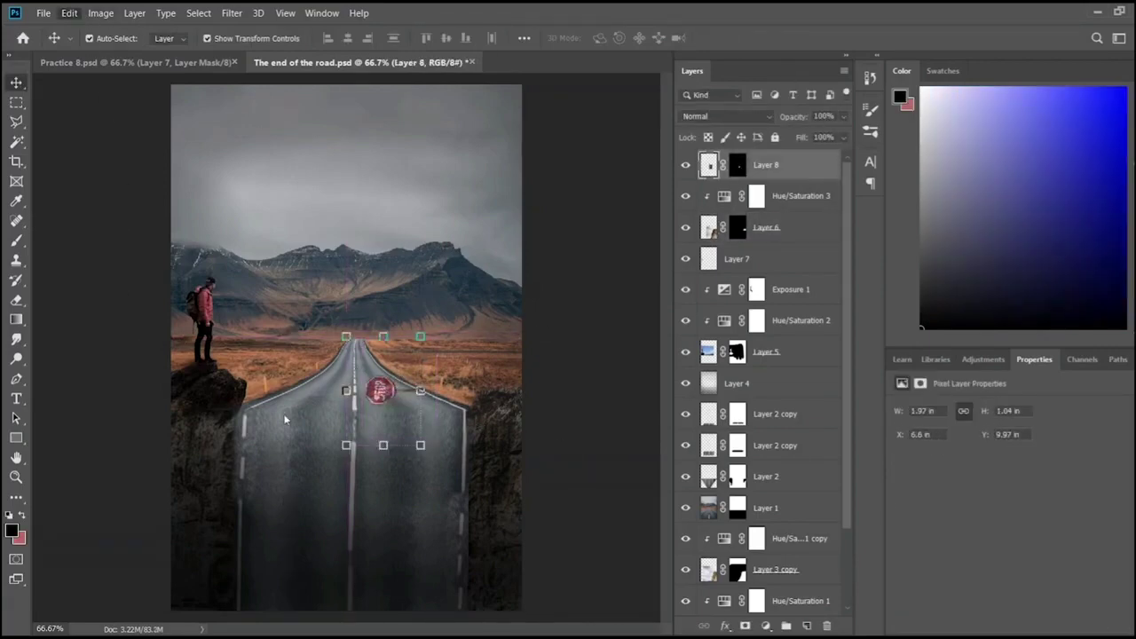
pyautogui.hotkey('ctrl', 't')
pyautogui.moveTo(345, 336); pyautogui.dragTo(365, 337)
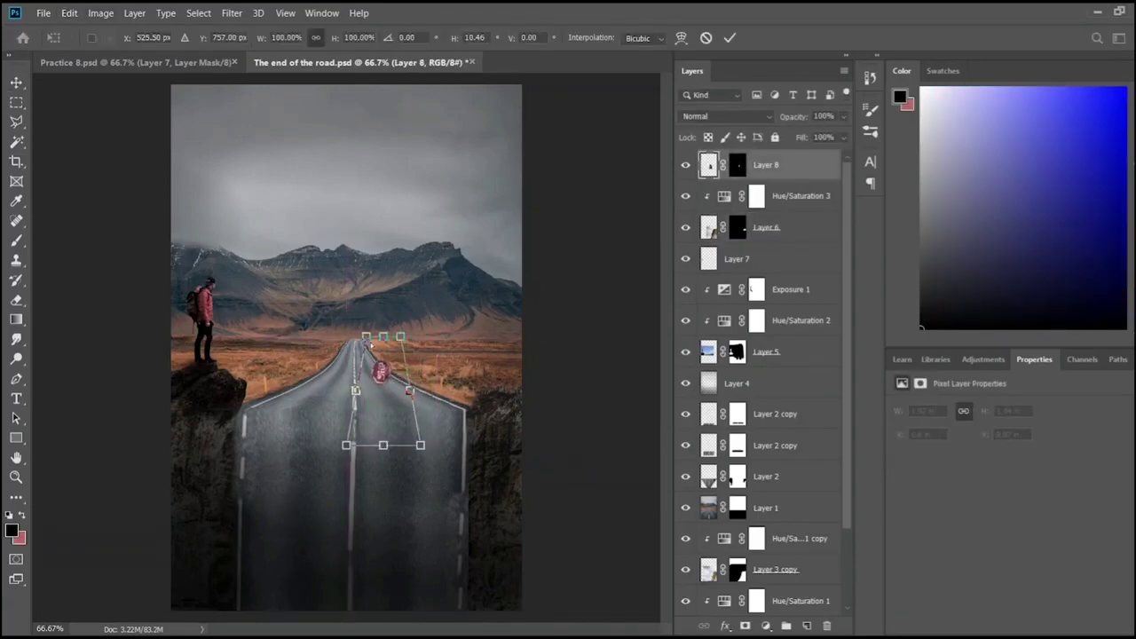
pyautogui.press('Return')
pyautogui.hotkey('ctrl', 't')
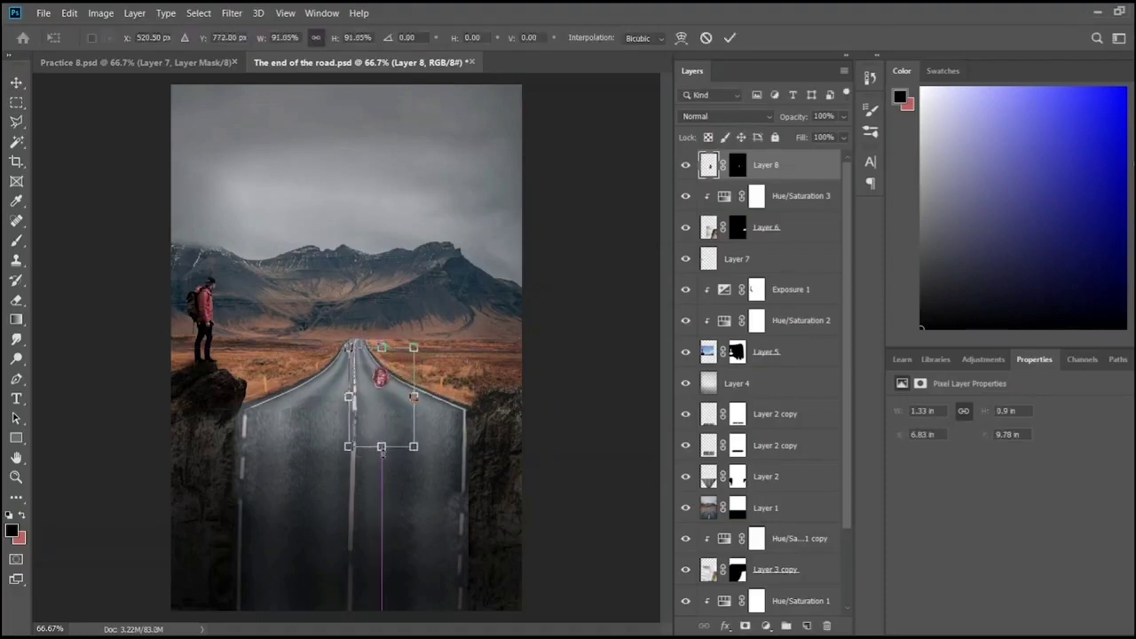
pyautogui.moveTo(382, 445); pyautogui.dragTo(381, 422)
pyautogui.press('Return')
# - Move the stop sign up and right into the road's right lane, then select Layer 1
pyautogui.hotkey('ctrl', '+')
pyautogui.hotkey('ctrl', '+')
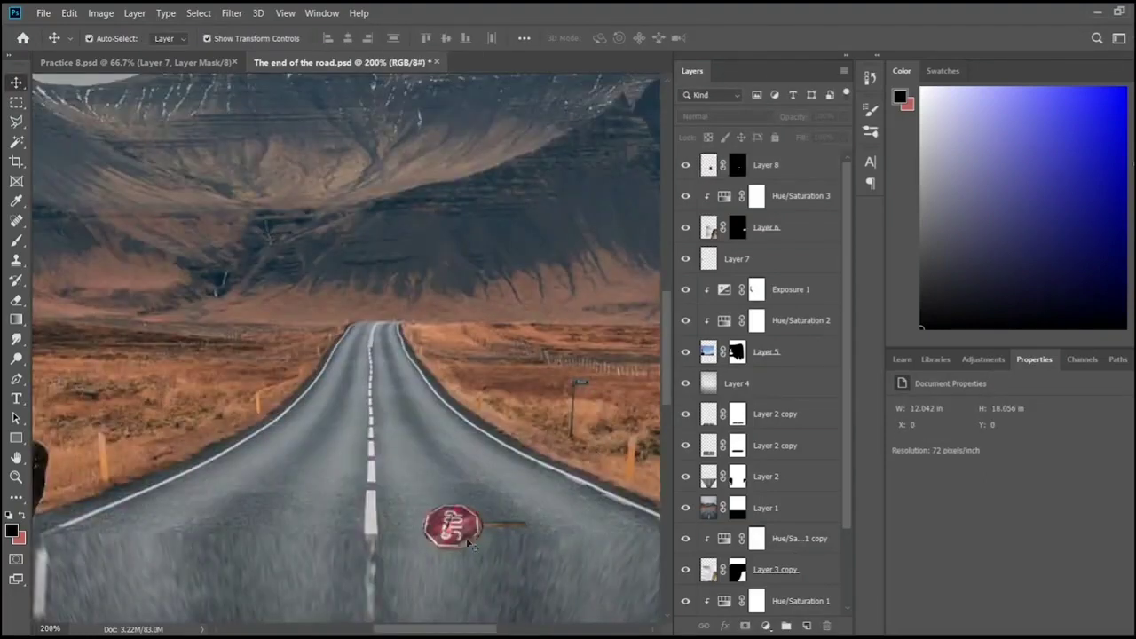
pyautogui.moveTo(467, 532); pyautogui.dragTo(496, 486)
pyautogui.hotkey('ctrl', 't')
pyautogui.press('Return')
pyautogui.click(600, 449)
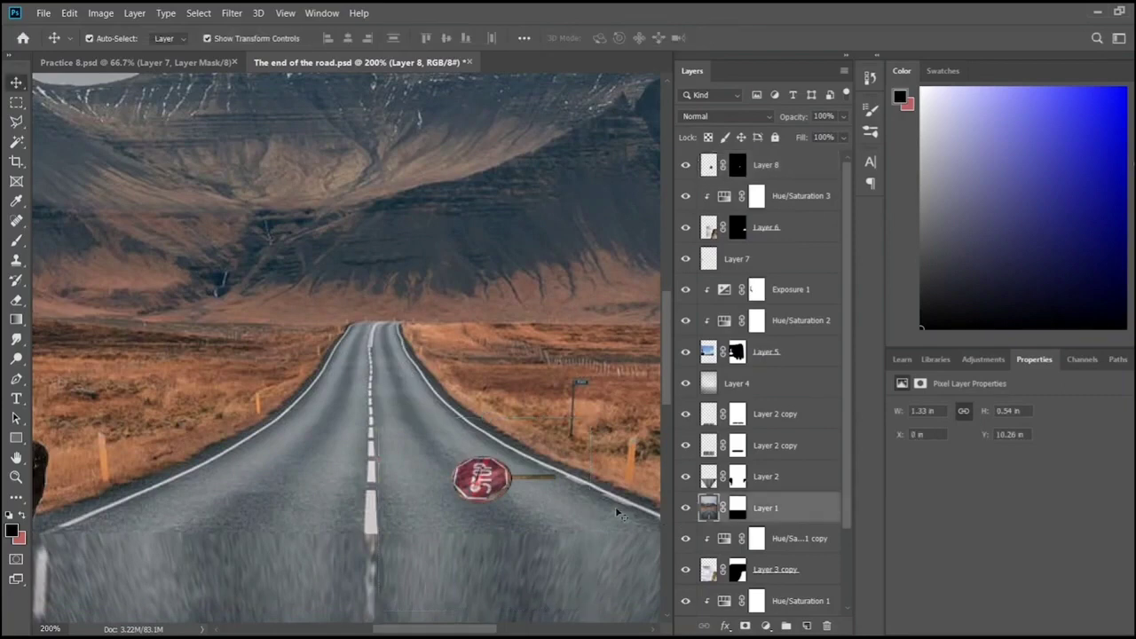
pyautogui.moveTo(456, 632); pyautogui.dragTo(490, 632)
pyautogui.click(357, 483)
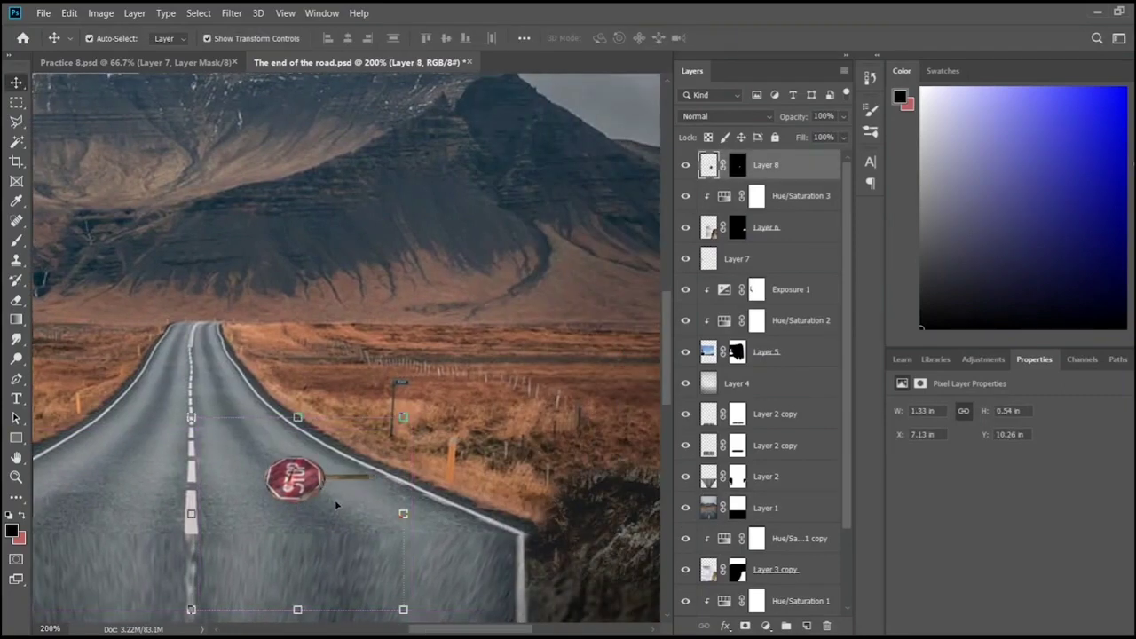
pyautogui.click(448, 529)
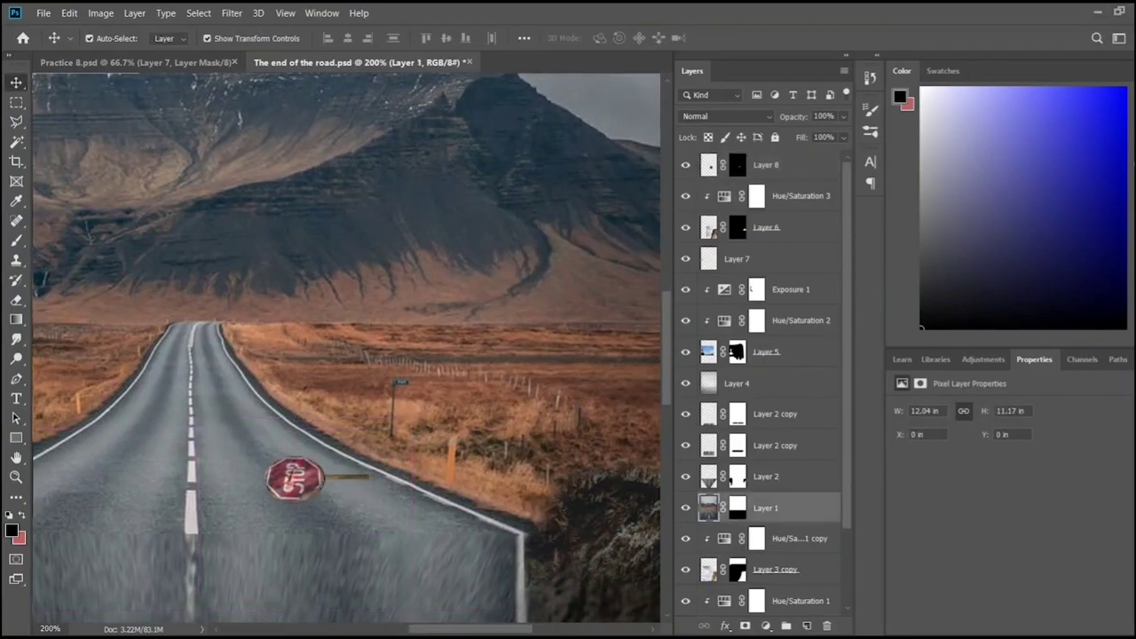
# - Paste the Grand Canyon photo as top Layer 9 and mask it to just the dead branch
pyautogui.hotkey('ctrl', 'v')
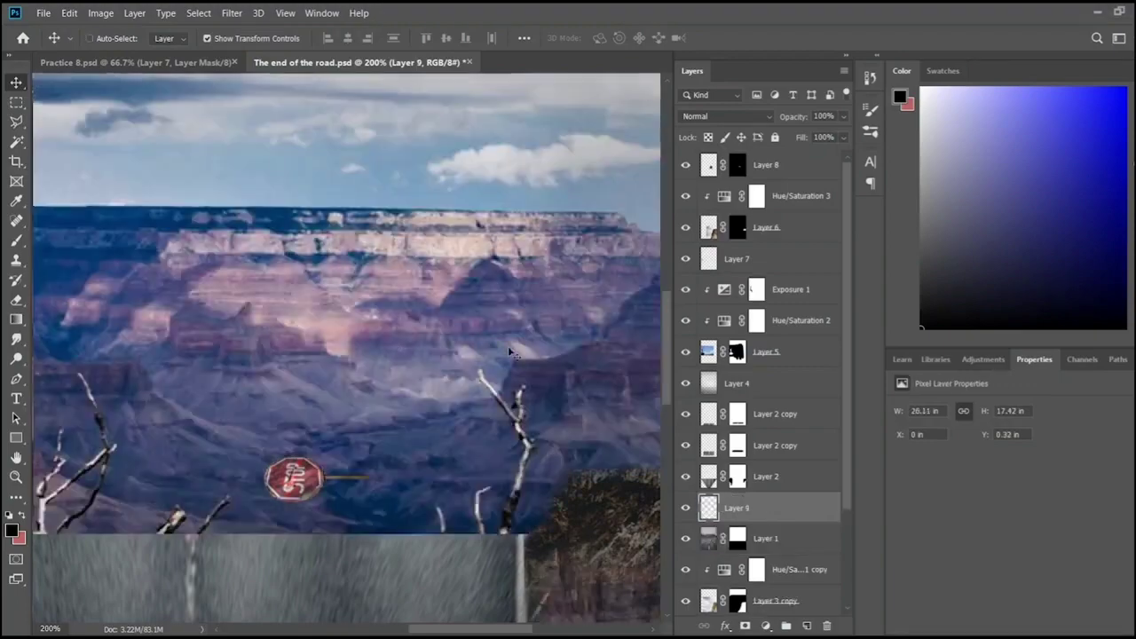
pyautogui.hotkey('ctrl', 't')
pyautogui.moveTo(231, 156); pyautogui.dragTo(249, 159)
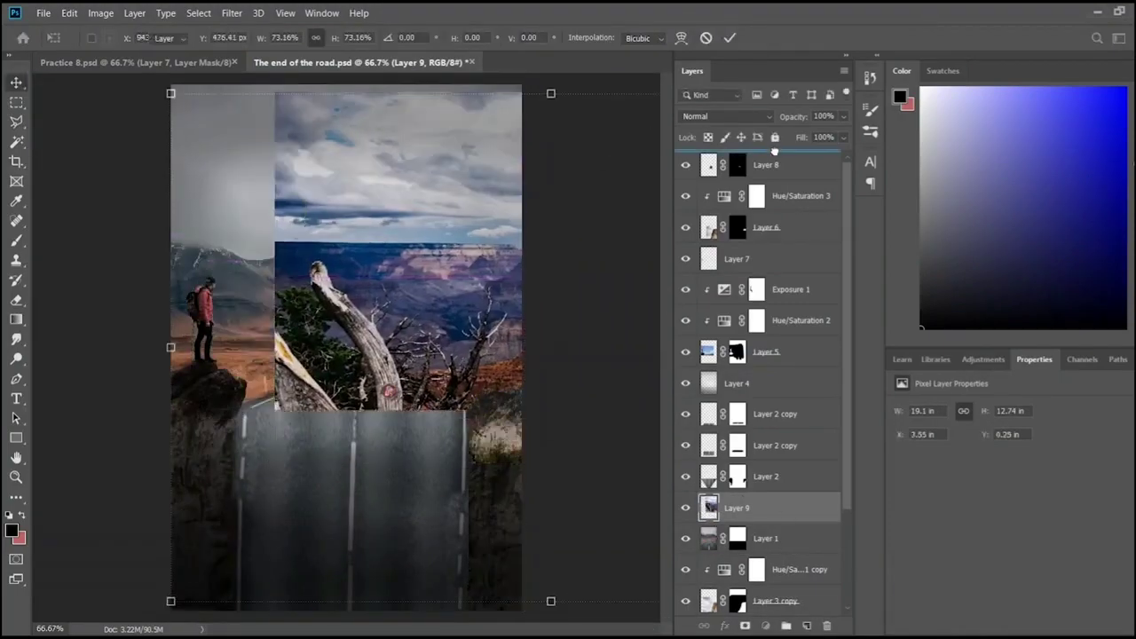
pyautogui.press('Return')
pyautogui.hotkey('ctrl', 'shift', ']')
pyautogui.hotkey('ctrl', '+')
pyautogui.press('l')
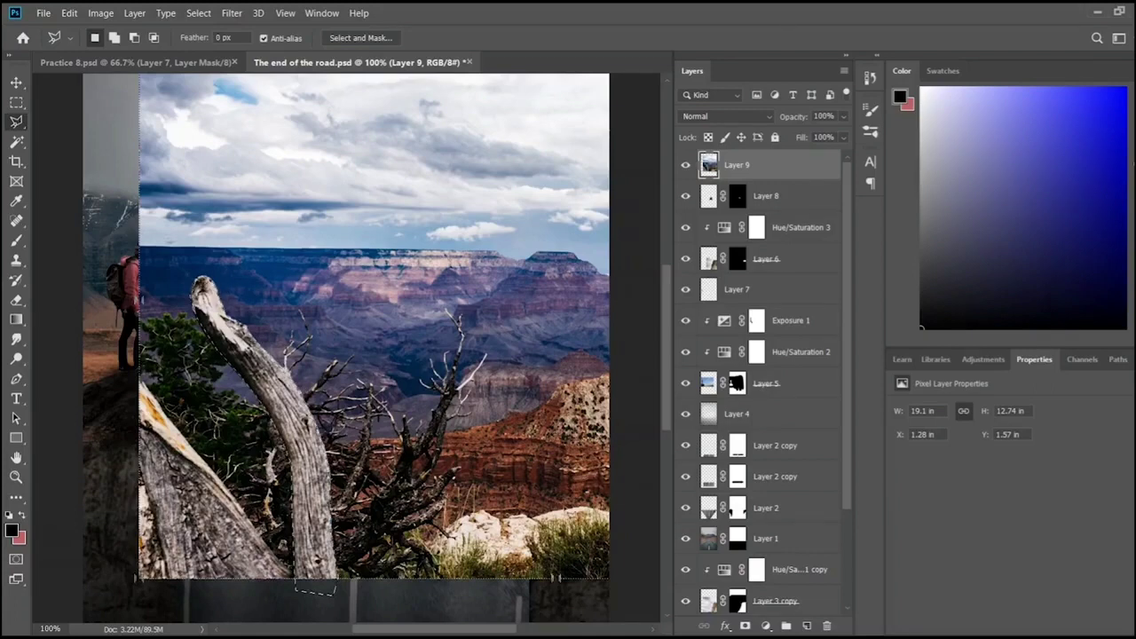
pyautogui.click(744, 625)
# - Rotate and shrink the branch to about 35%, laying it across the road beside the stop sign
pyautogui.press('v')
pyautogui.hotkey('ctrl', '-')
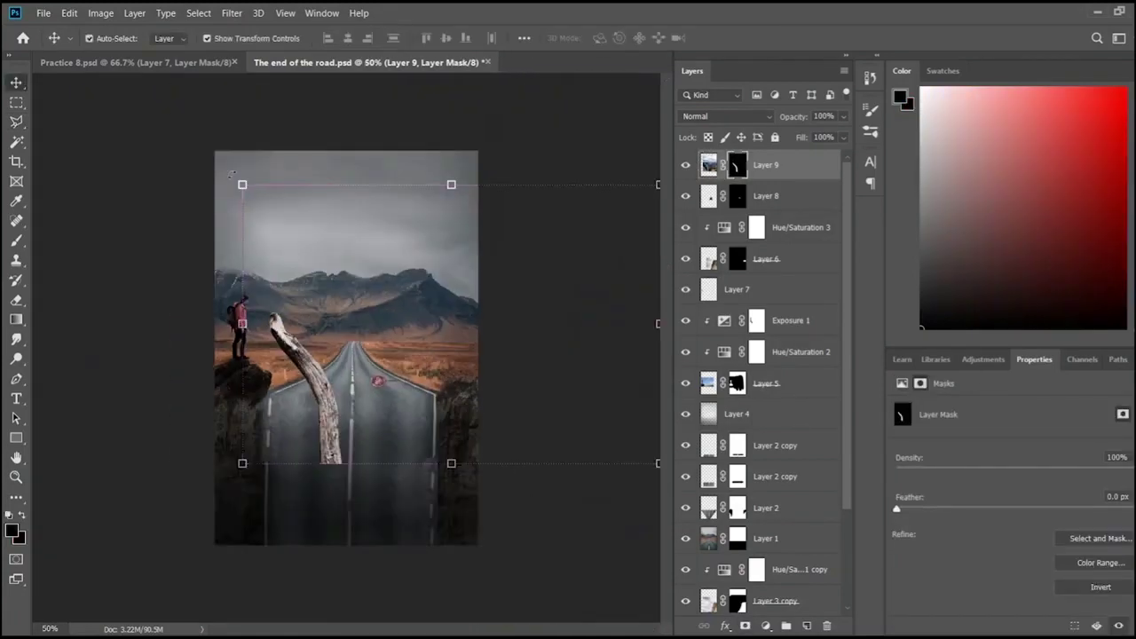
pyautogui.moveTo(230, 174)
pyautogui.mouseDown()
pyautogui.moveTo(435, 501)
pyautogui.moveTo(422, 286)
pyautogui.mouseUp()
pyautogui.hotkey('ctrl', '+')
pyautogui.hotkey('ctrl', '+')
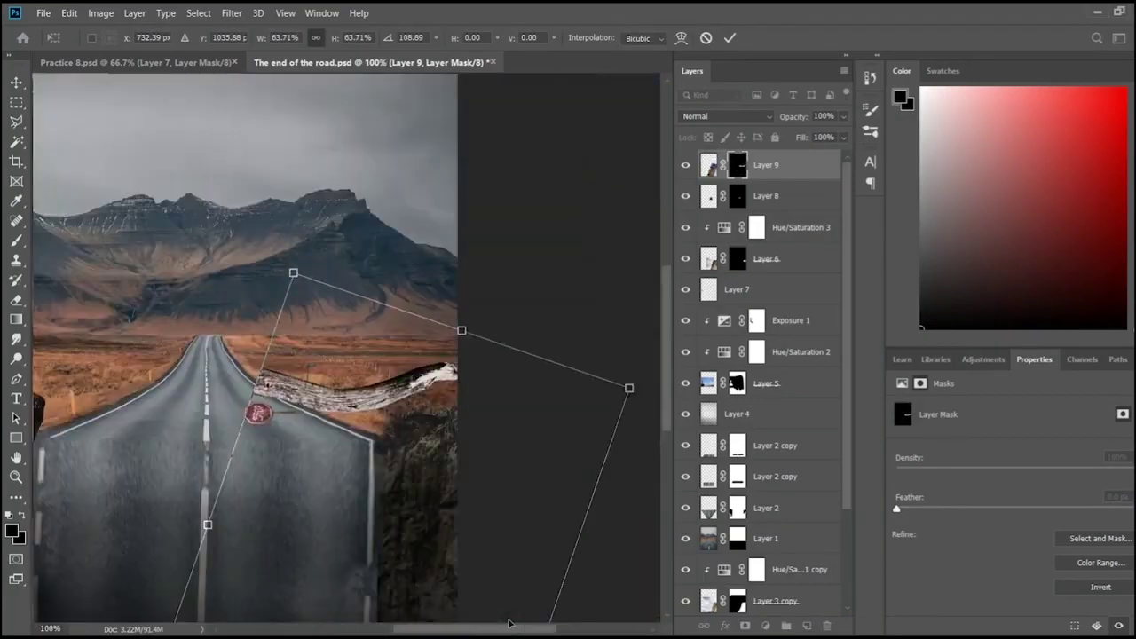
pyautogui.moveTo(508, 623)
pyautogui.mouseDown()
pyautogui.moveTo(462, 612)
pyautogui.moveTo(417, 133)
pyautogui.moveTo(568, 177)
pyautogui.mouseUp()
pyautogui.hotkey('ctrl', '-')
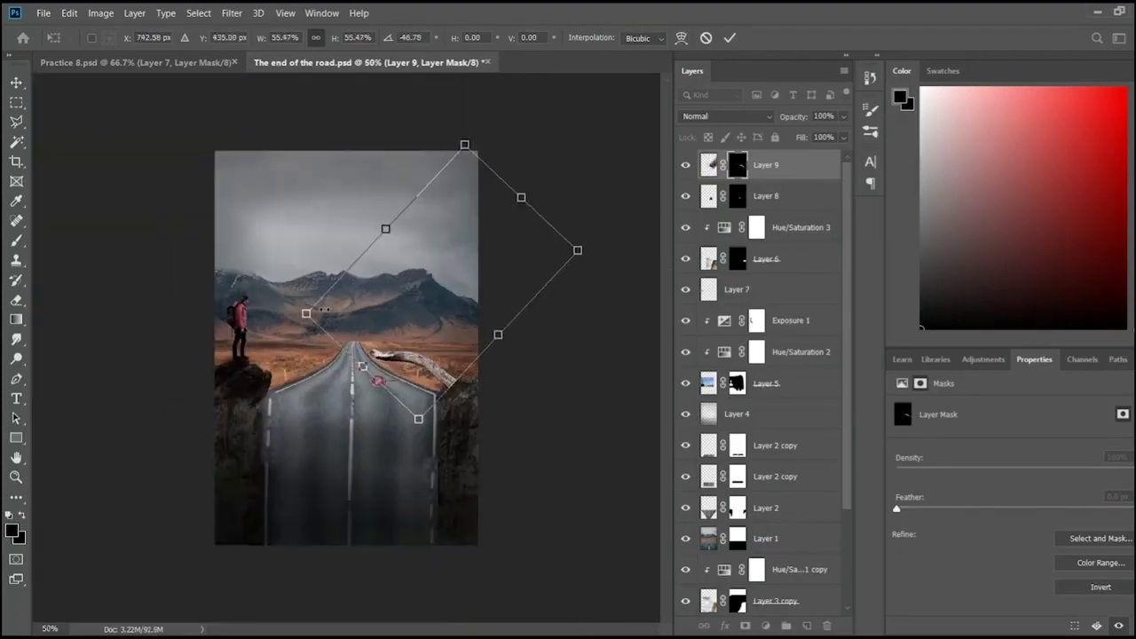
pyautogui.moveTo(324, 309); pyautogui.dragTo(410, 377)
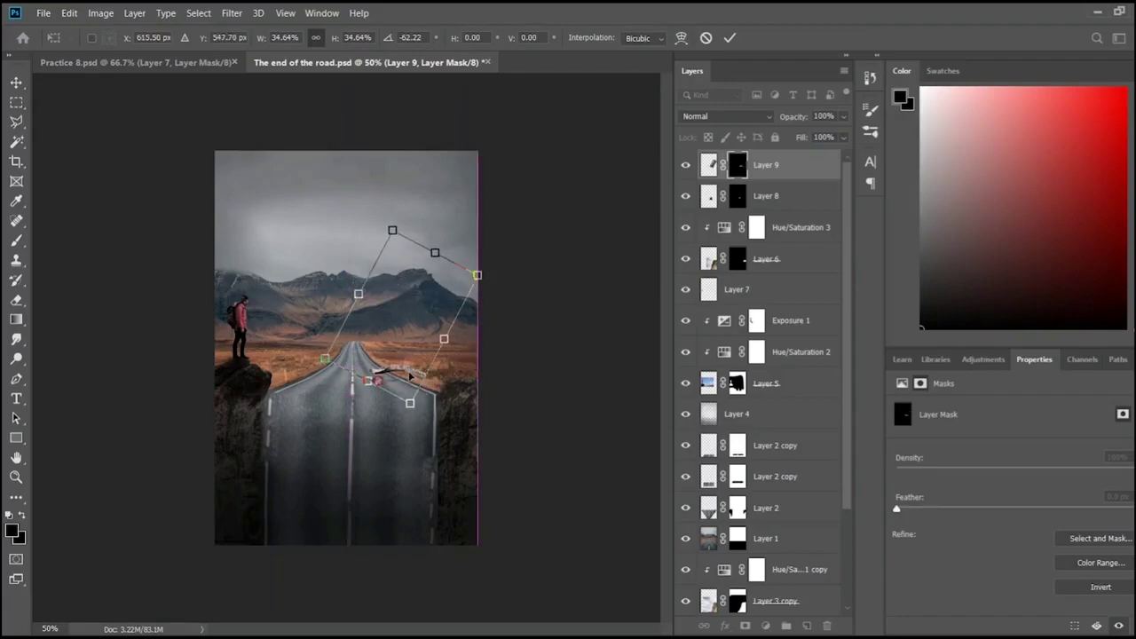
pyautogui.press('Return')
# - Nudge the stop sign right and mask away the log's far right end
pyautogui.hotkey('ctrl', '+')
pyautogui.hotkey('ctrl', '+')
pyautogui.hotkey('ctrl', '+')
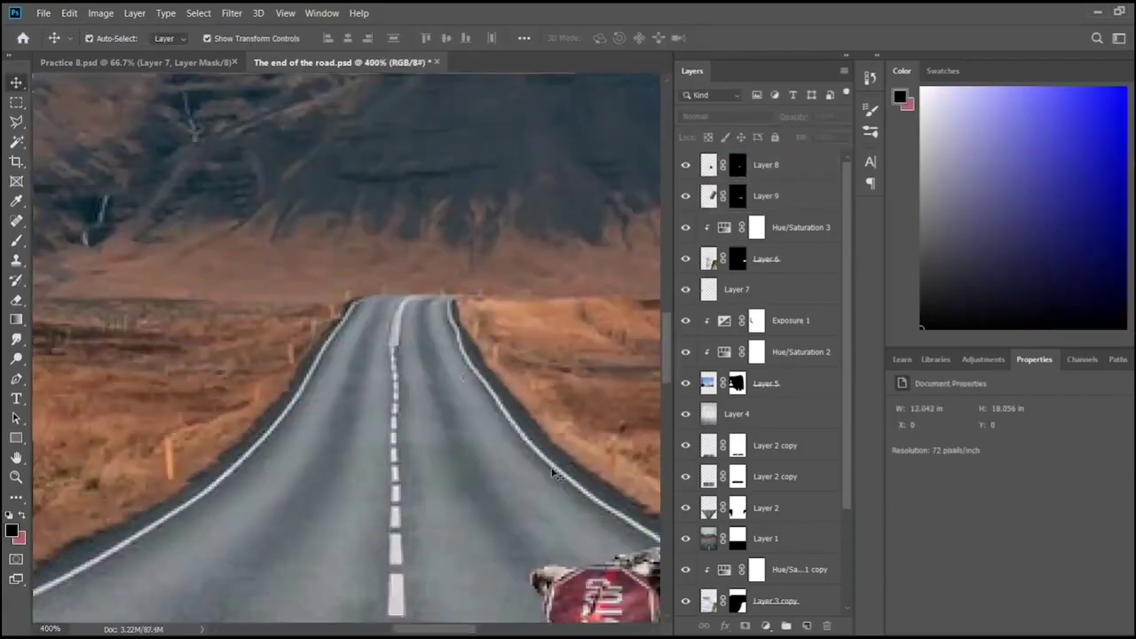
pyautogui.scroll(-1, 552, 473)
pyautogui.hscroll(5, 552, 473)
pyautogui.moveTo(491, 553); pyautogui.dragTo(522, 555)
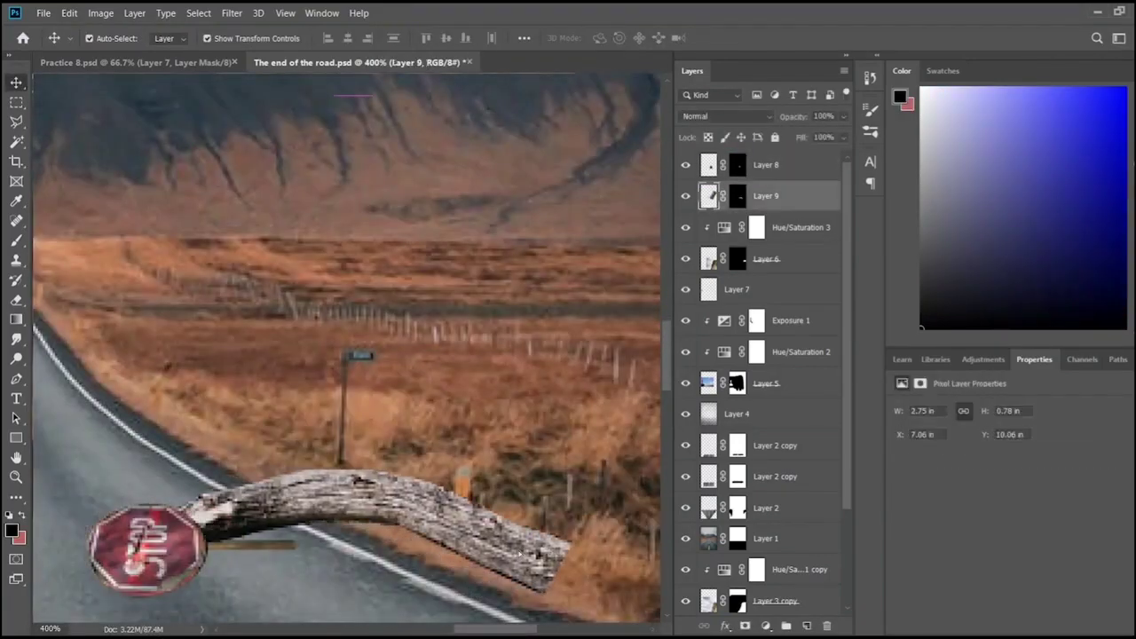
pyautogui.hotkey('shift', 'Right')
pyautogui.hotkey('shift', 'Right')
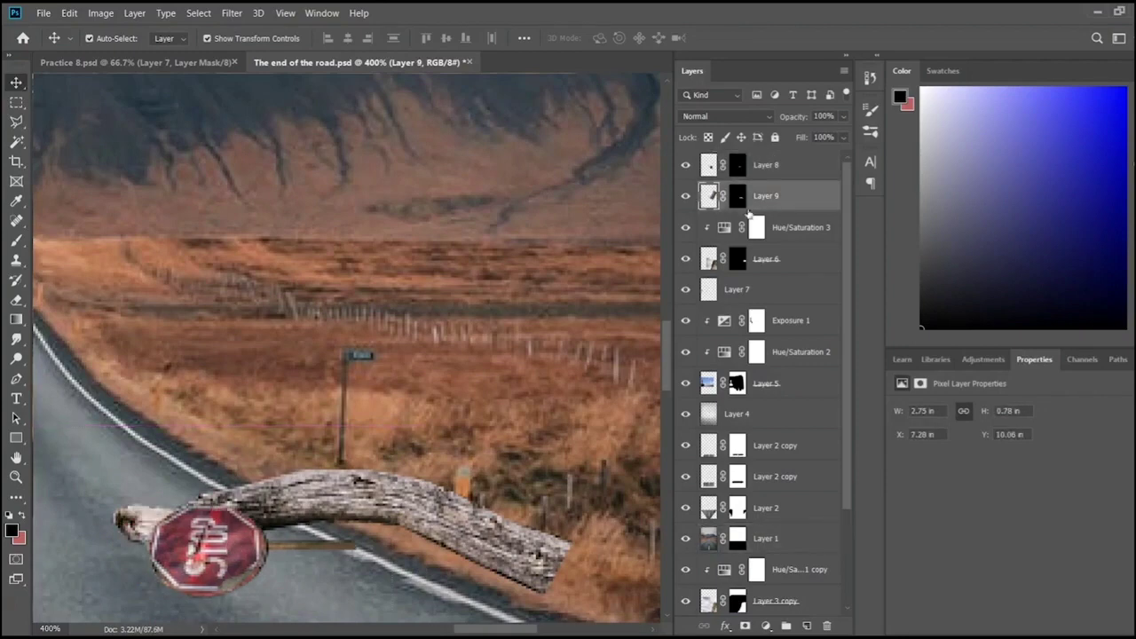
pyautogui.click(737, 196)
pyautogui.click(16, 240)
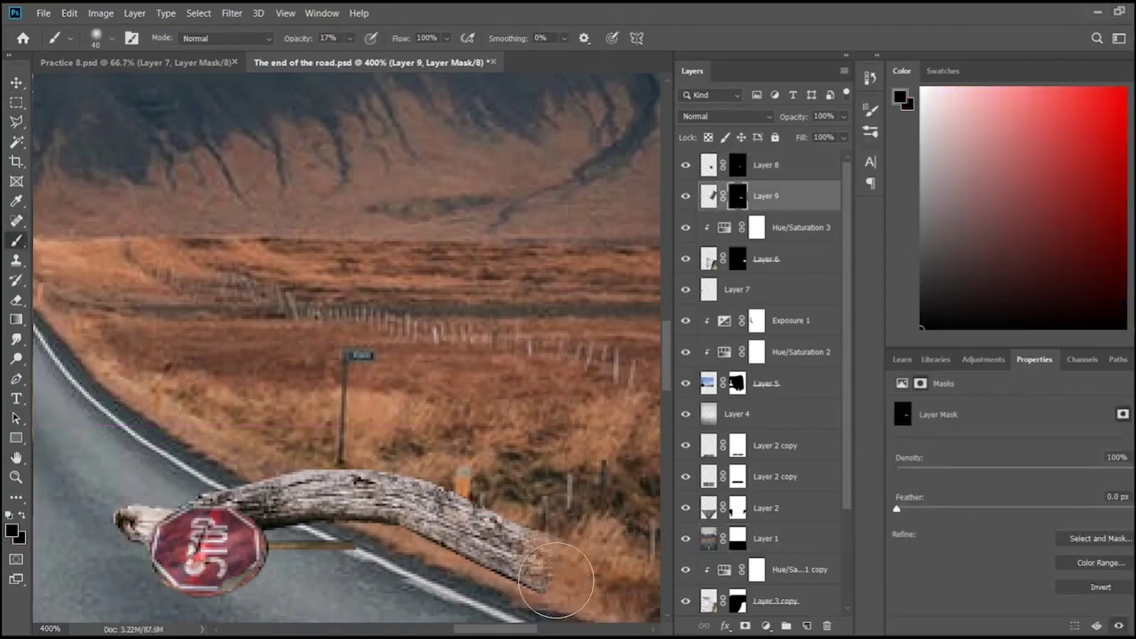
pyautogui.moveTo(555, 581)
pyautogui.mouseDown()
pyautogui.moveTo(523, 533)
pyautogui.moveTo(541, 604)
pyautogui.mouseUp()
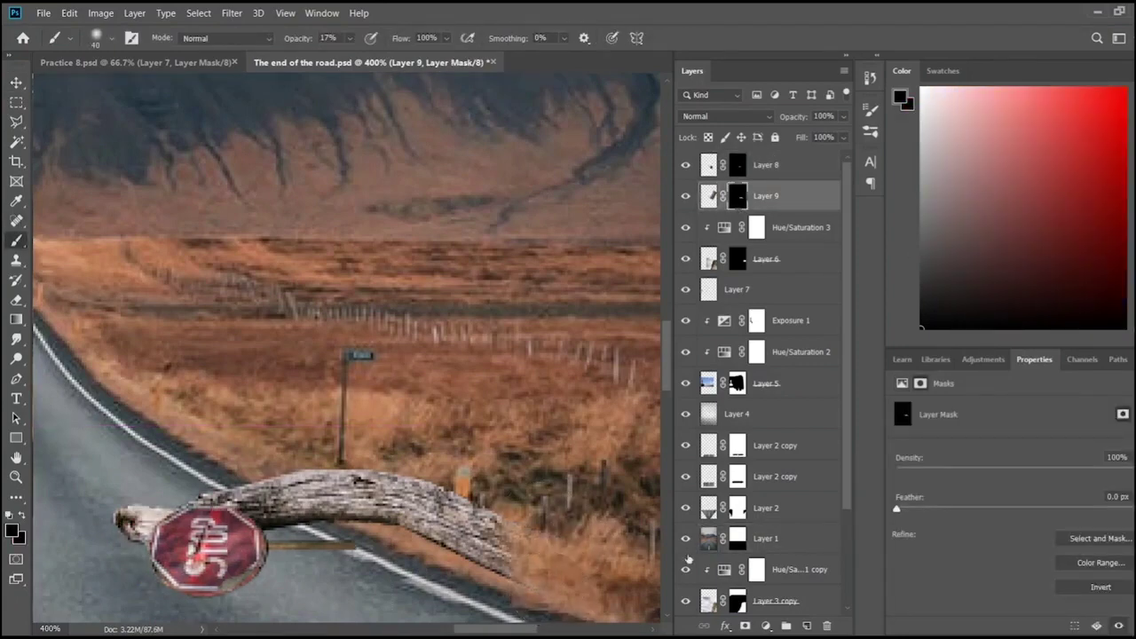
pyautogui.scroll(-2, 377, 410)
pyautogui.press('v')
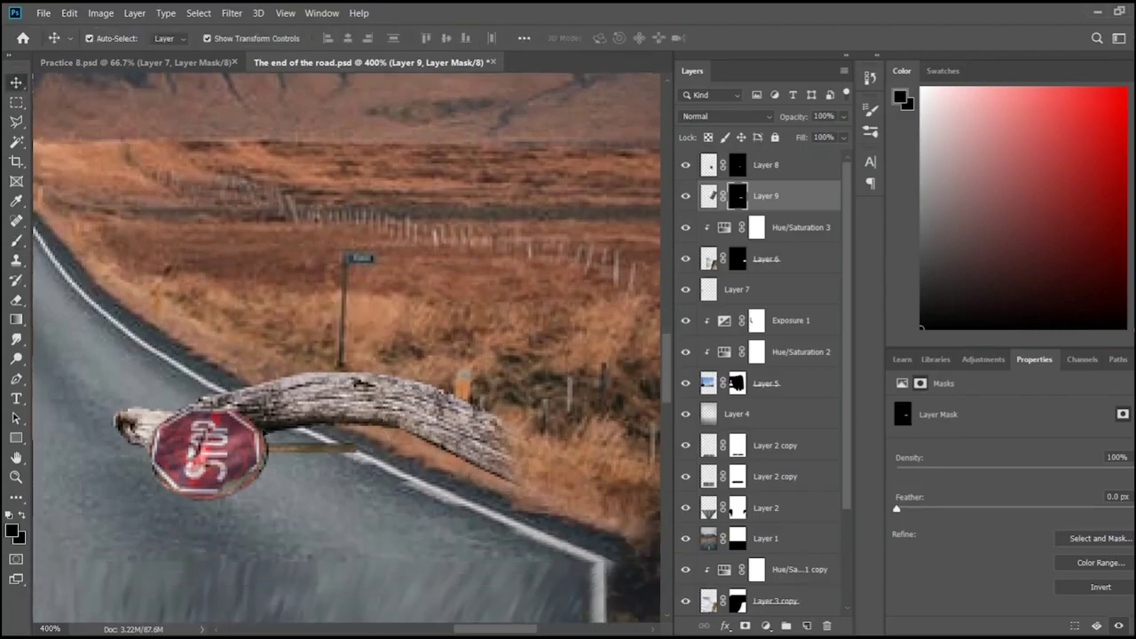
# - Lasso a thin stick piece near the signpost into new Layer 10
pyautogui.moveTo(270, 427); pyautogui.dragTo(355, 321)
pyautogui.press('l')
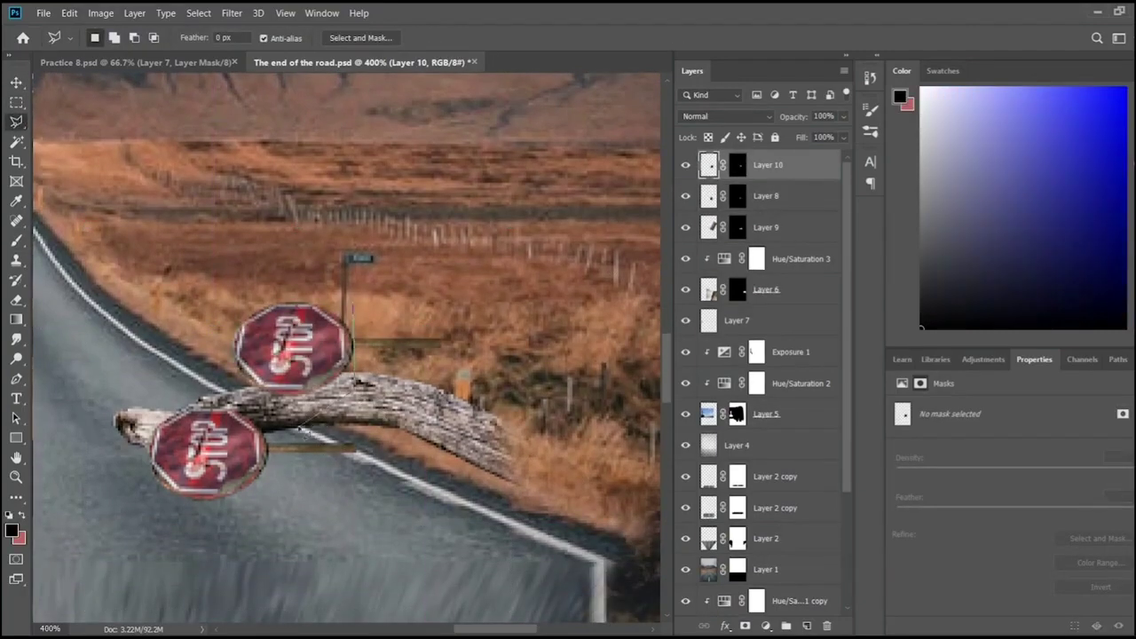
pyautogui.hotkey('ctrl', 'z')
pyautogui.moveTo(315, 372); pyautogui.dragTo(399, 277)
pyautogui.press('v')
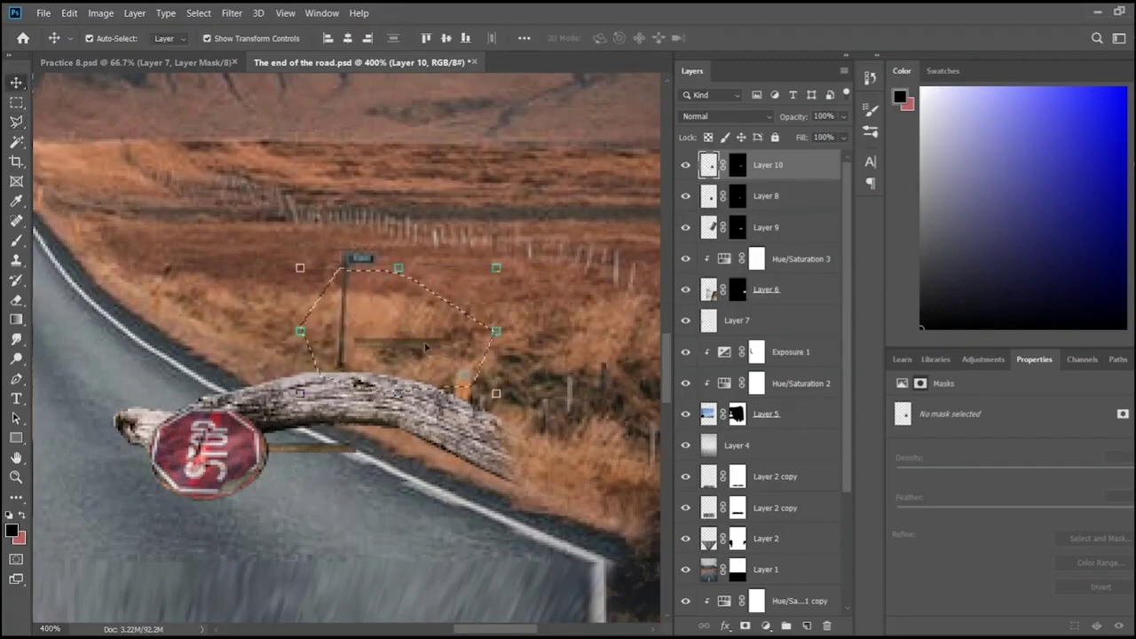
pyautogui.click(426, 347)
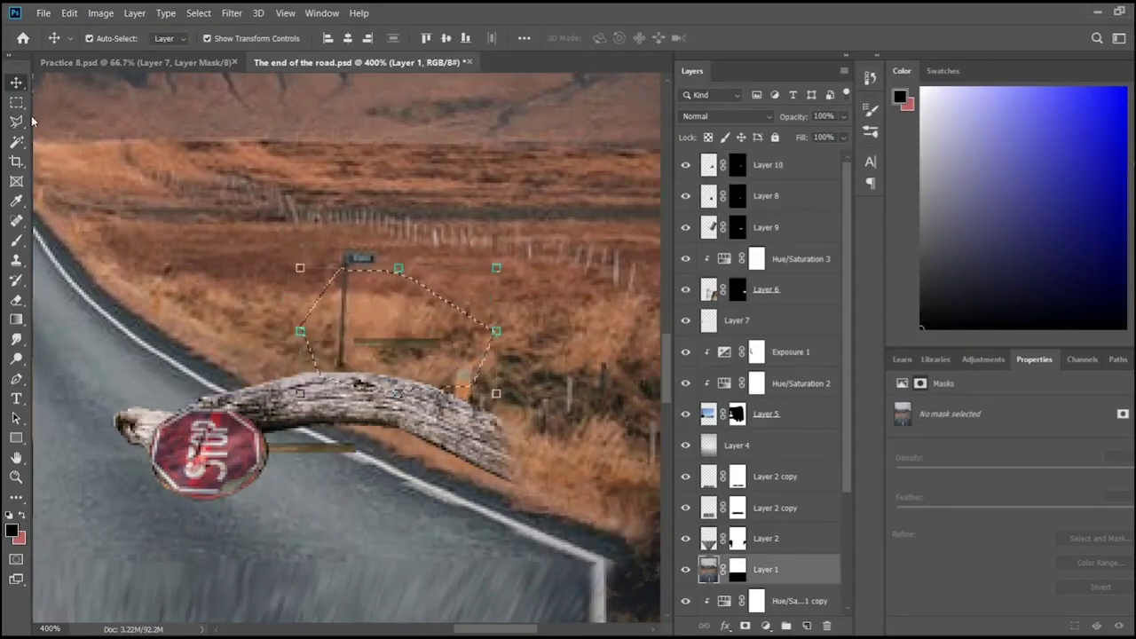
pyautogui.hotkey('ctrl', 'd')
# - Rotate the Layer 10 stick about 33° on the road and add an empty new layer
pyautogui.click(382, 451)
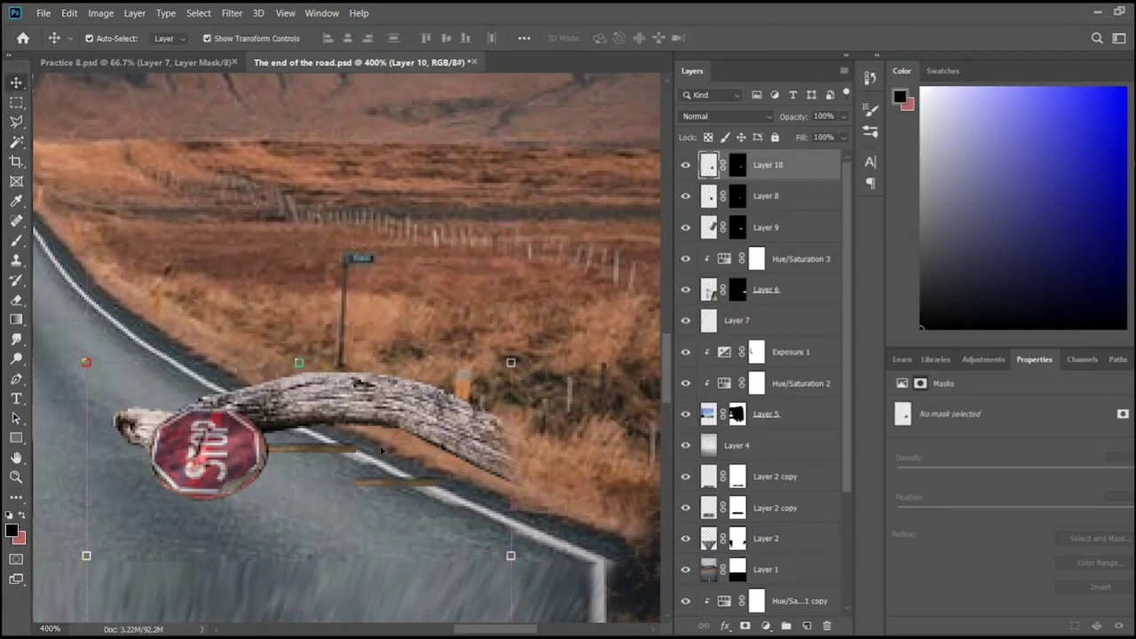
pyautogui.moveTo(523, 347)
pyautogui.mouseDown()
pyautogui.moveTo(605, 507)
pyautogui.moveTo(410, 493)
pyautogui.moveTo(411, 468)
pyautogui.mouseUp()
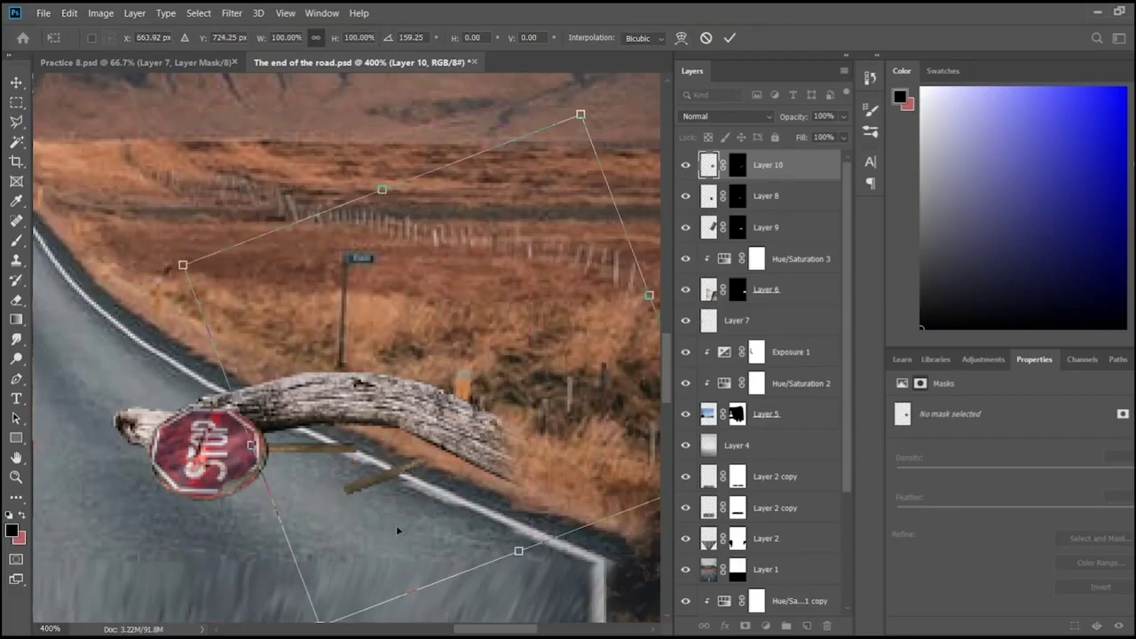
pyautogui.press('Return')
pyautogui.click(99, 490)
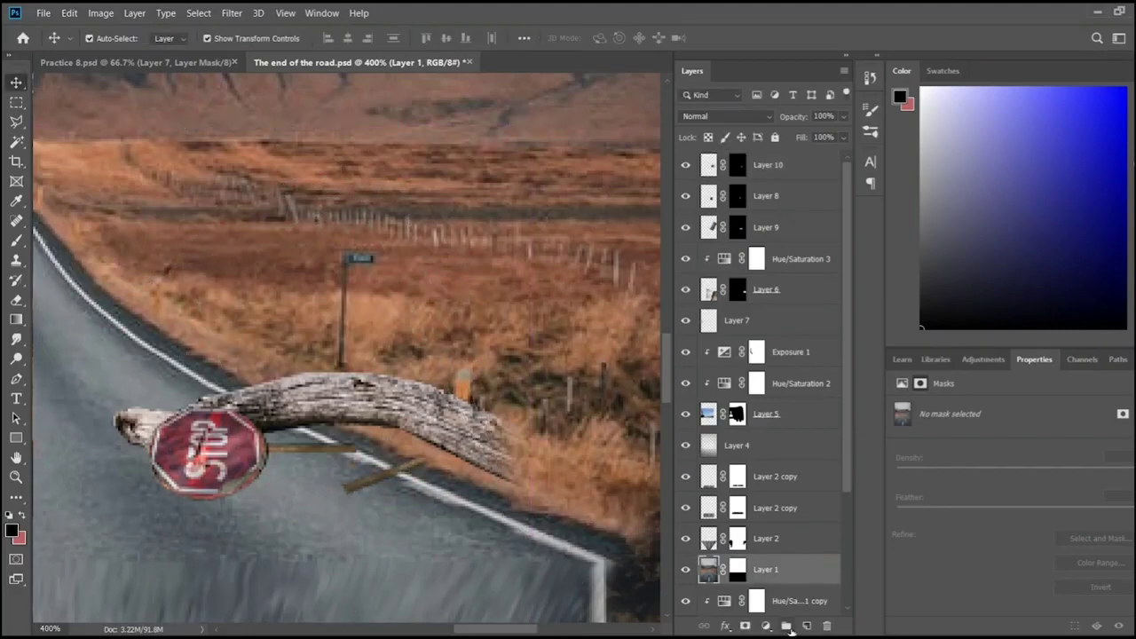
pyautogui.click(805, 626)
# - On Layer 11, paint dark shading at 65% opacity along the tilted and horizontal sticks
pyautogui.hotkey('ctrl', 'shift', ']')
pyautogui.press('b')
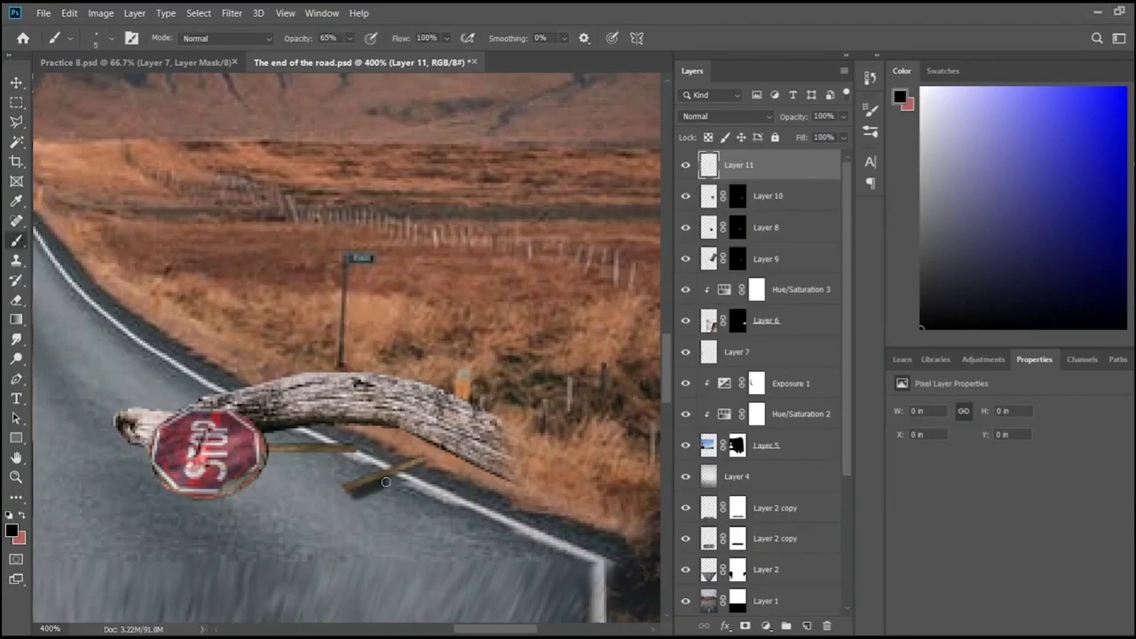
pyautogui.moveTo(386, 482); pyautogui.dragTo(425, 463)
pyautogui.moveTo(271, 455)
pyautogui.mouseDown()
pyautogui.moveTo(346, 453)
pyautogui.moveTo(337, 435)
pyautogui.moveTo(390, 436)
pyautogui.moveTo(465, 463)
pyautogui.moveTo(354, 430)
pyautogui.moveTo(280, 433)
pyautogui.mouseUp()
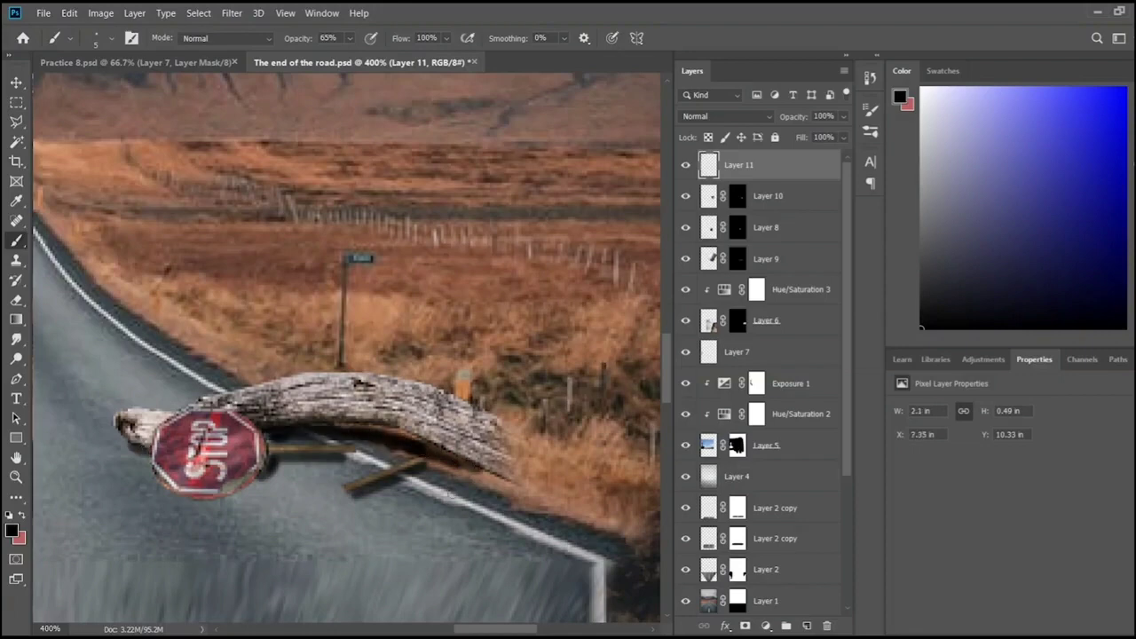
pyautogui.hotkey('ctrl', '0')
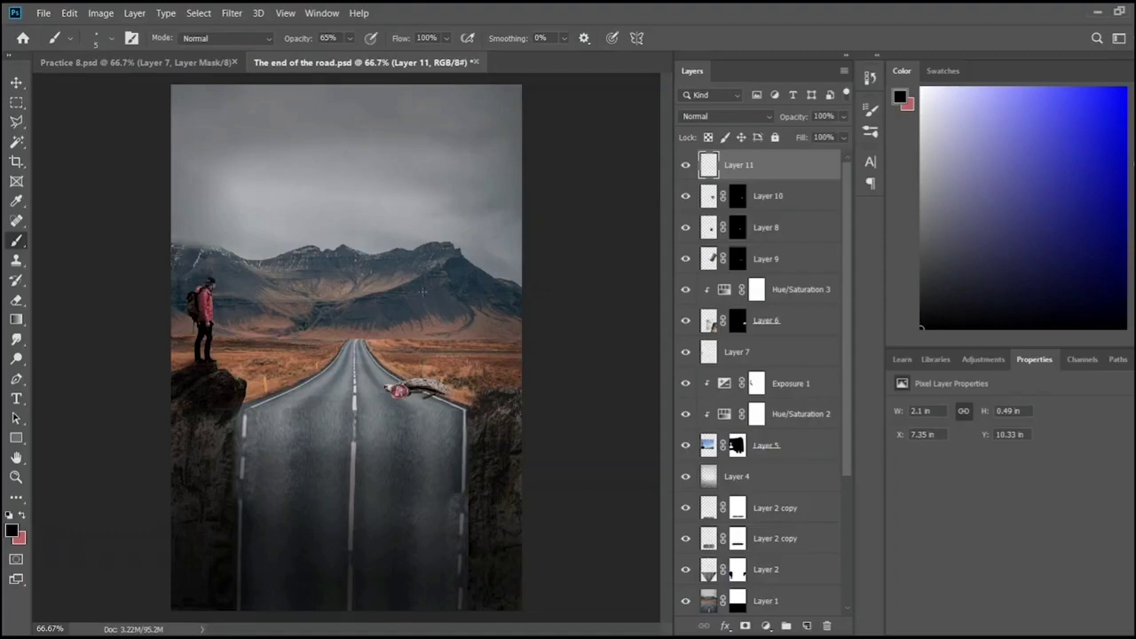
# - On Layer 4, dab dark paint on the lower right rock and set brush opacity to 18%
pyautogui.click(795, 478)
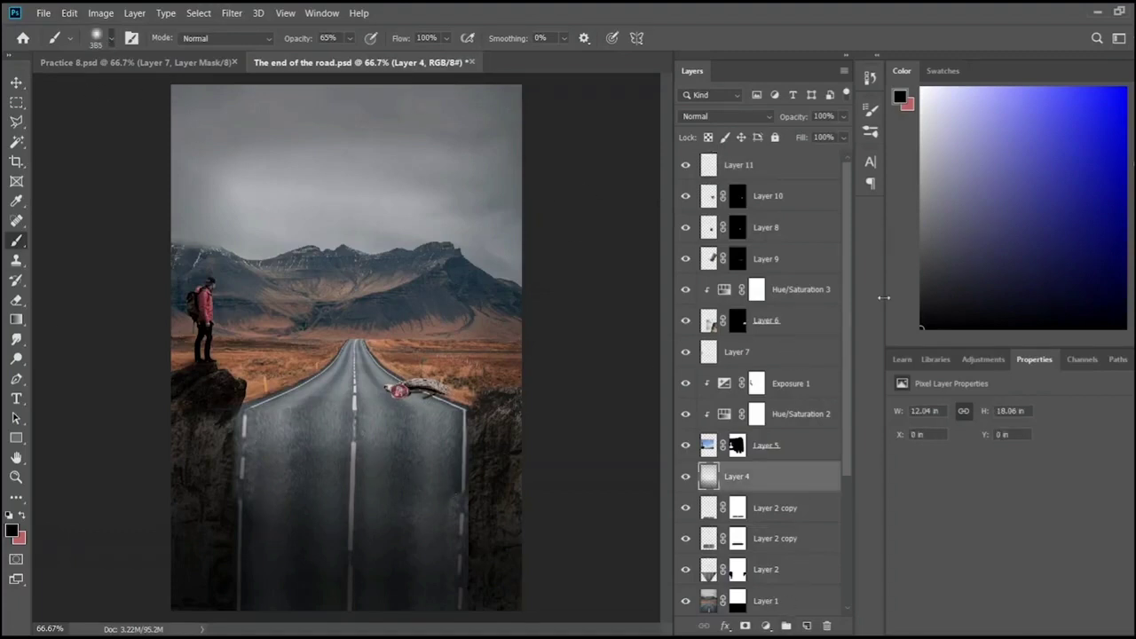
pyautogui.click(511, 577)
pyautogui.press('4')
pyautogui.press('3')
pyautogui.press('1')
pyautogui.press('8')
# - Darken the lower road, the top of the sky and the light sky above the mountains
pyautogui.moveTo(213, 541); pyautogui.dragTo(378, 529)
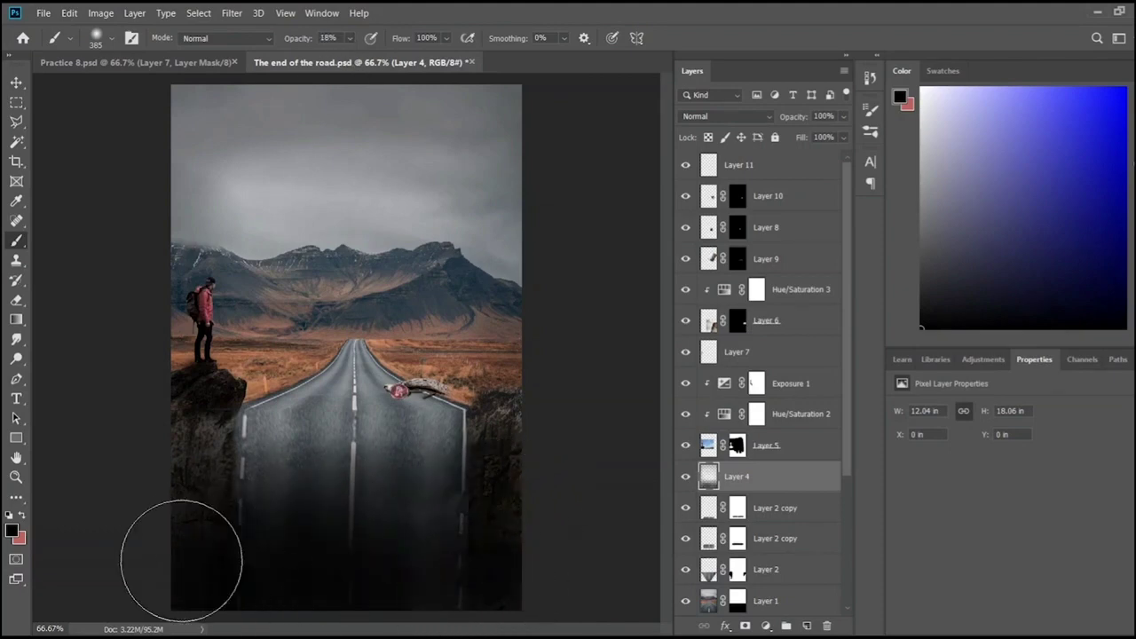
pyautogui.moveTo(456, 476); pyautogui.dragTo(292, 470)
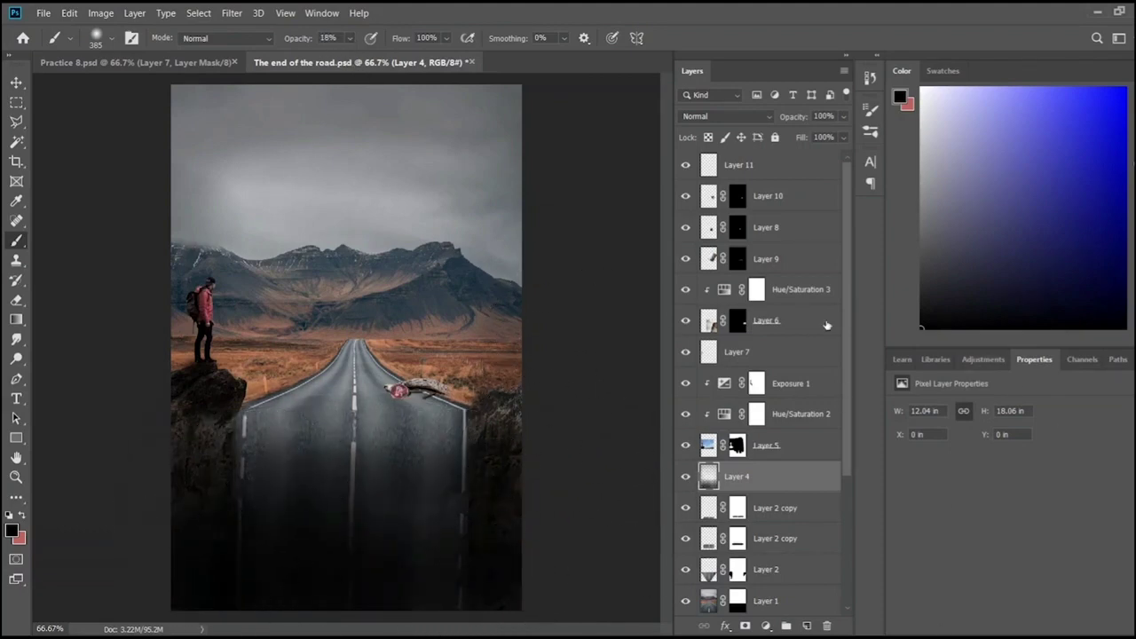
pyautogui.moveTo(524, 126); pyautogui.dragTo(147, 147)
pyautogui.moveTo(372, 204); pyautogui.dragTo(465, 375)
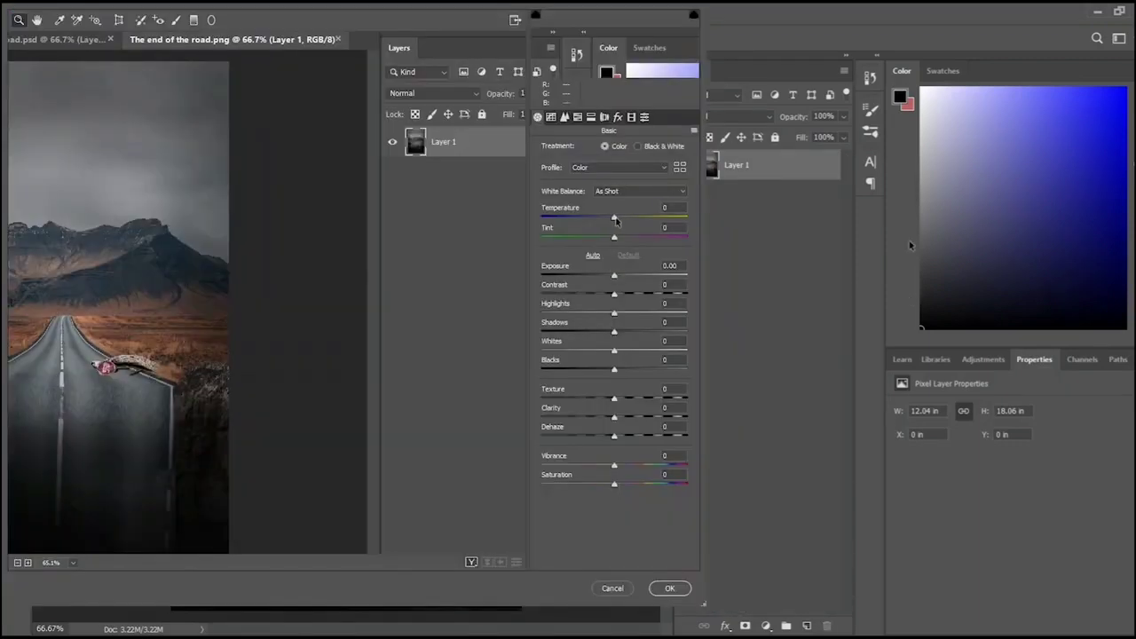
# - In Camera Raw, warm Temperature to +22, brighten Whites, and set Texture +30 with some Dehaze
pyautogui.moveTo(584, 220)
pyautogui.mouseDown()
pyautogui.moveTo(630, 220)
pyautogui.moveTo(612, 276)
pyautogui.moveTo(635, 296)
pyautogui.moveTo(617, 294)
pyautogui.moveTo(668, 315)
pyautogui.mouseUp()
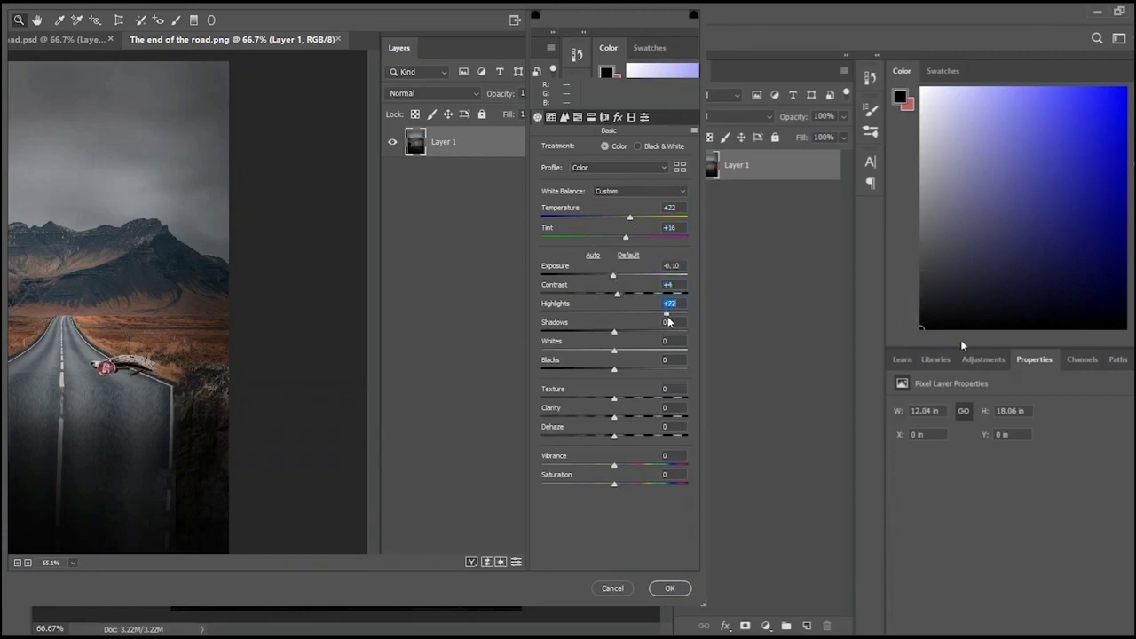
pyautogui.moveTo(614, 350)
pyautogui.mouseDown()
pyautogui.moveTo(653, 353)
pyautogui.moveTo(622, 353)
pyautogui.moveTo(659, 398)
pyautogui.moveTo(683, 399)
pyautogui.moveTo(588, 399)
pyautogui.moveTo(635, 398)
pyautogui.mouseUp()
pyautogui.moveTo(614, 436); pyautogui.dragTo(628, 436)
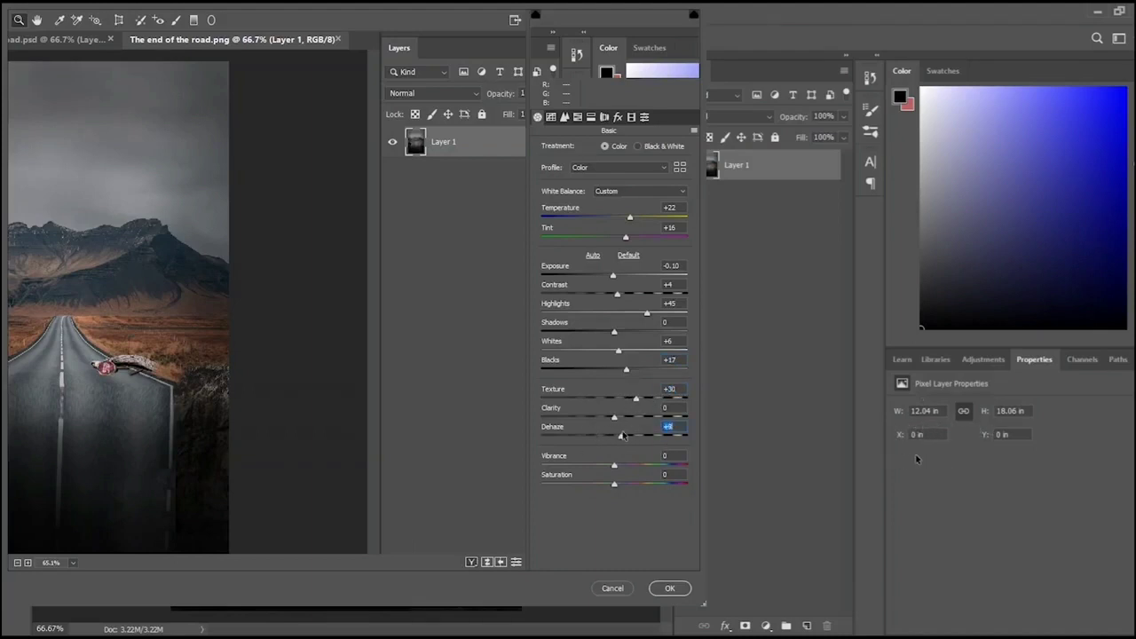
# - Shift HSL hues (Reds +35, Oranges toward red, Magentas strongly, Blues down) and apply the grade
pyautogui.click(577, 117)
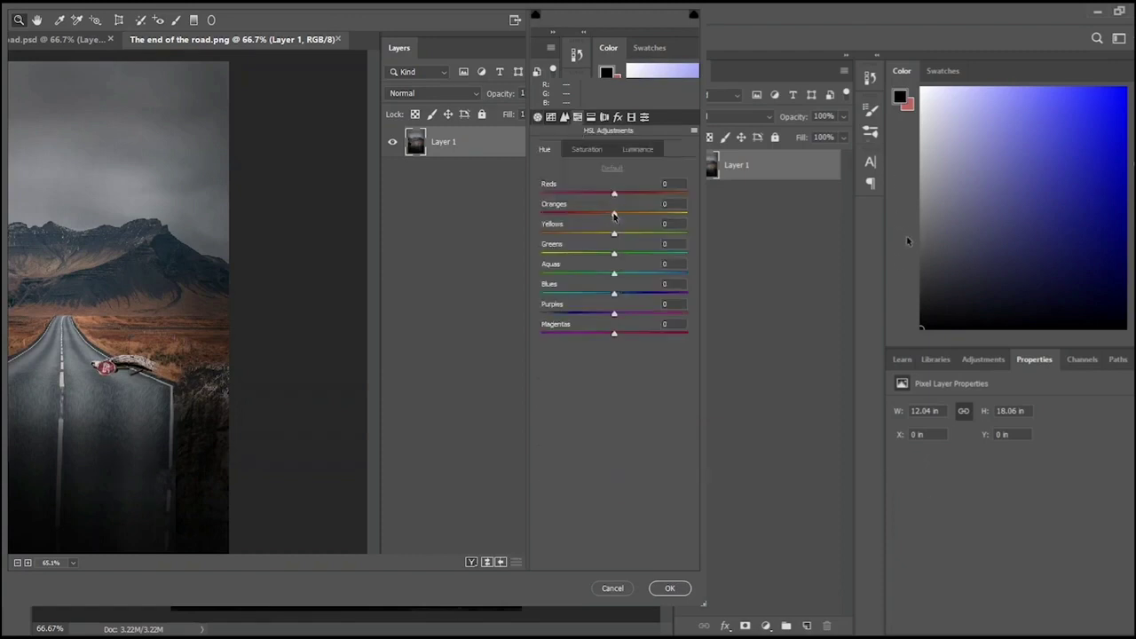
pyautogui.moveTo(614, 216)
pyautogui.mouseDown()
pyautogui.moveTo(589, 226)
pyautogui.moveTo(639, 193)
pyautogui.mouseUp()
pyautogui.click(669, 254)
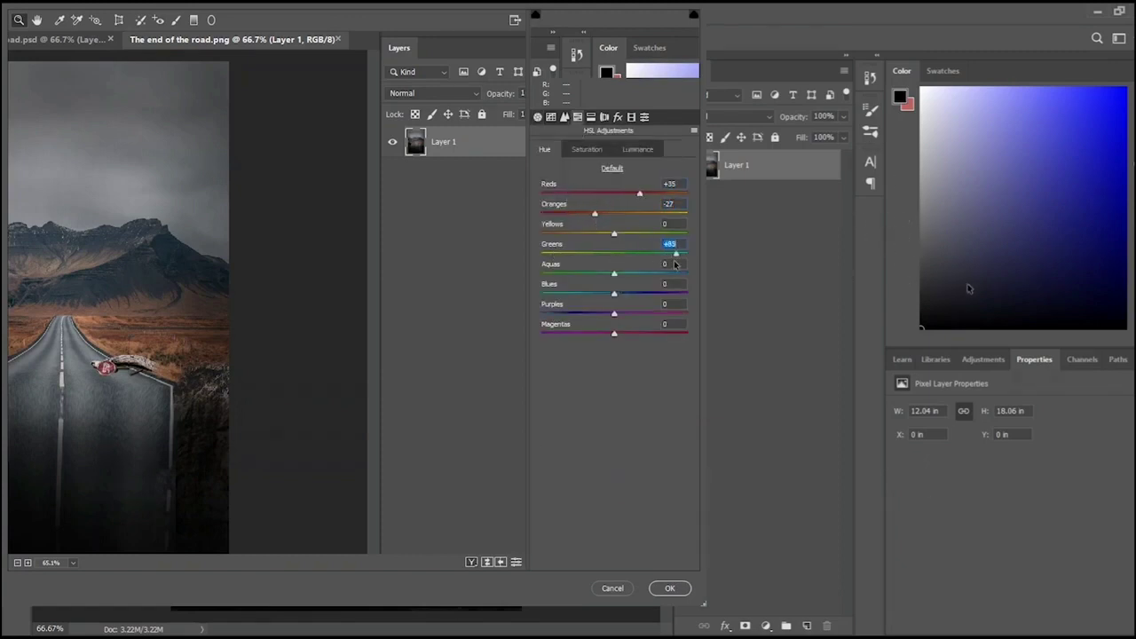
pyautogui.moveTo(669, 255); pyautogui.dragTo(614, 254)
pyautogui.moveTo(614, 293); pyautogui.dragTo(610, 293)
pyautogui.moveTo(615, 334); pyautogui.dragTo(683, 335)
pyautogui.click(670, 588)
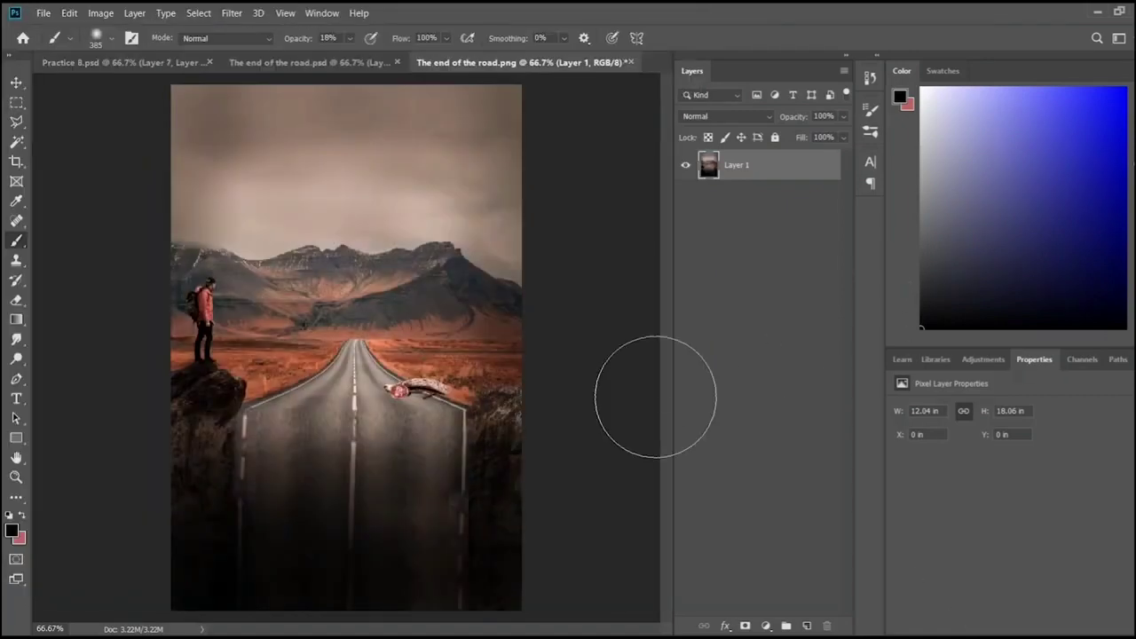
# - Hide all panels to view the poster alone and save The end of the road.png
pyautogui.press('Tab')
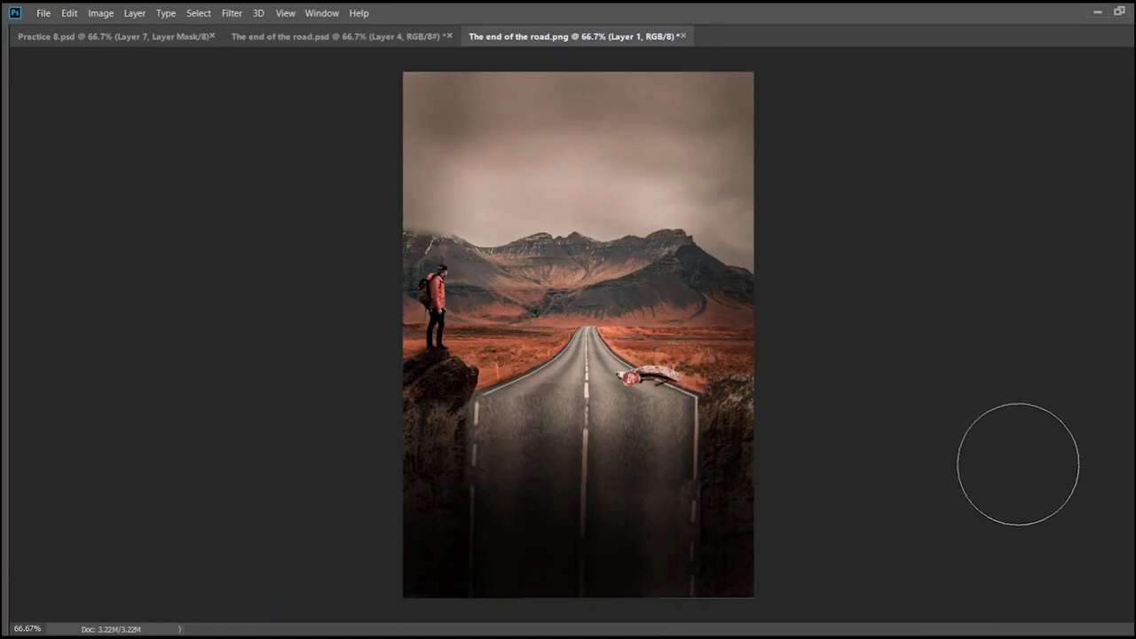
pyautogui.hotkey('ctrl', 's')
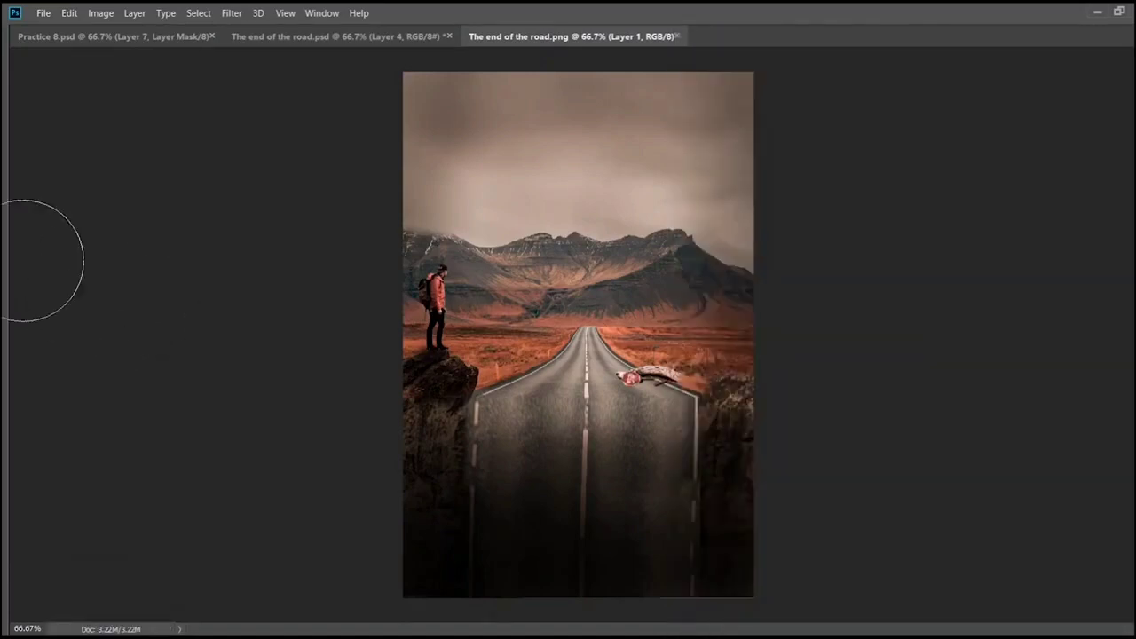
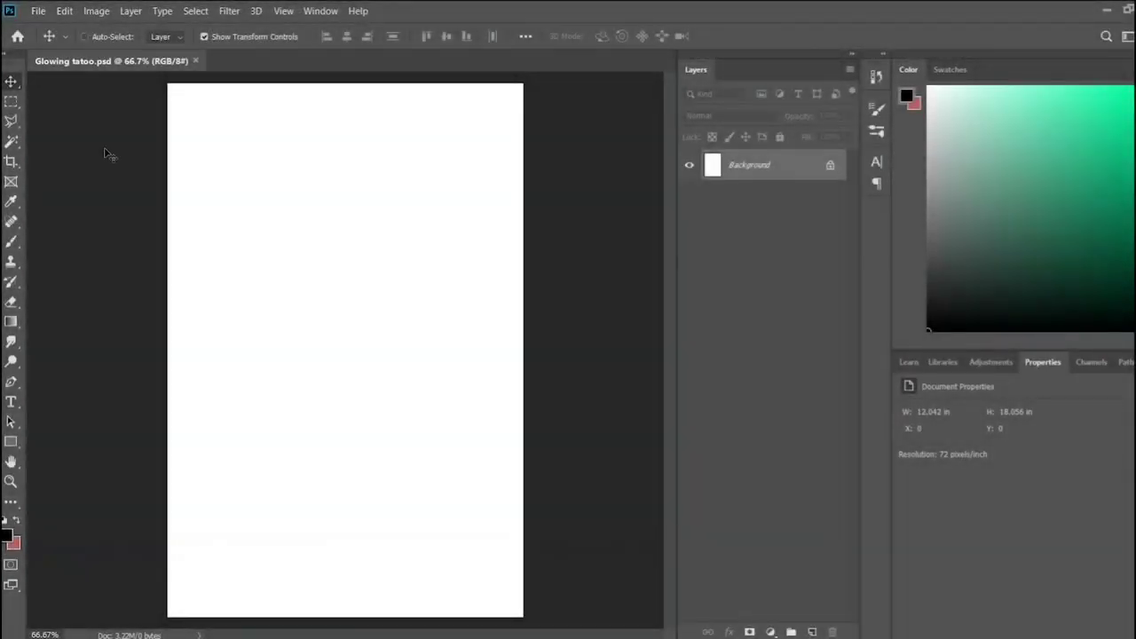
# - Duplicate the sneaker photo and add a Hue/Saturation adjustment with lowered saturation and lightness
pyautogui.hotkey('ctrl', 'j')
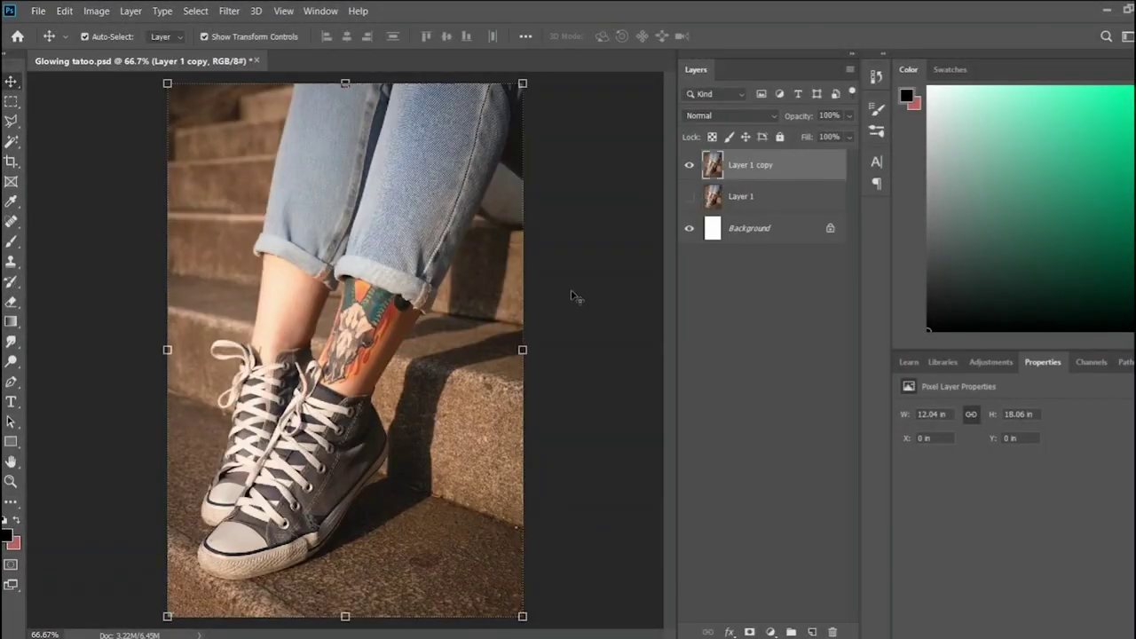
pyautogui.click(991, 361)
pyautogui.click(927, 413)
pyautogui.moveTo(1030, 530)
pyautogui.mouseDown()
pyautogui.moveTo(994, 531)
pyautogui.moveTo(1001, 504)
pyautogui.moveTo(977, 531)
pyautogui.mouseUp()
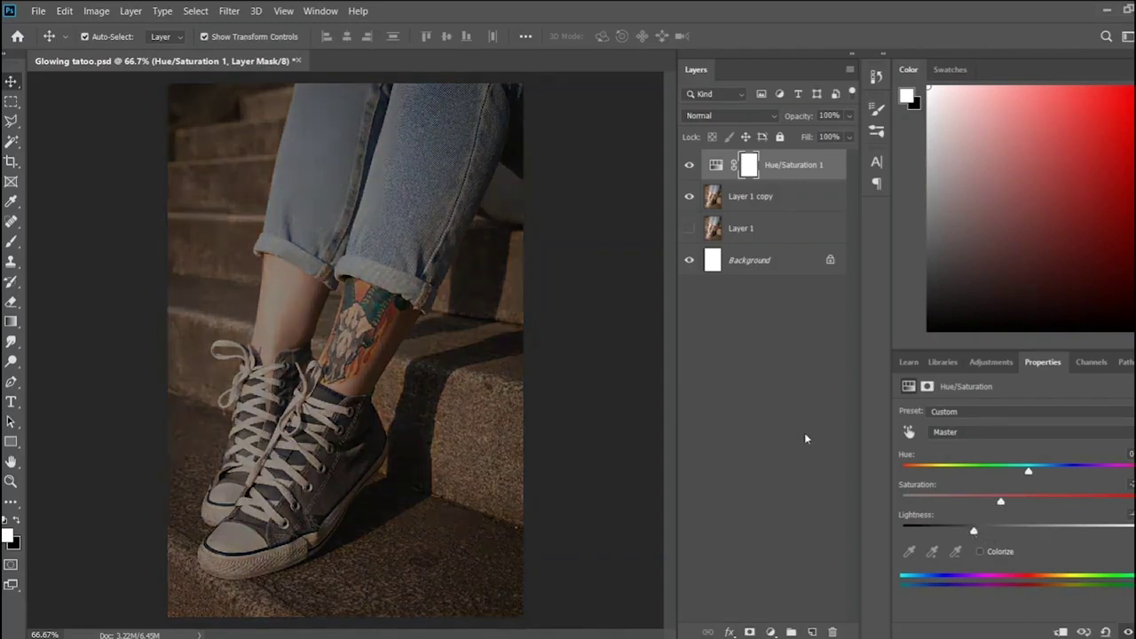
# - Add an Exposure adjustment at about -2, painting black on its mask over the legs
pyautogui.click(804, 432)
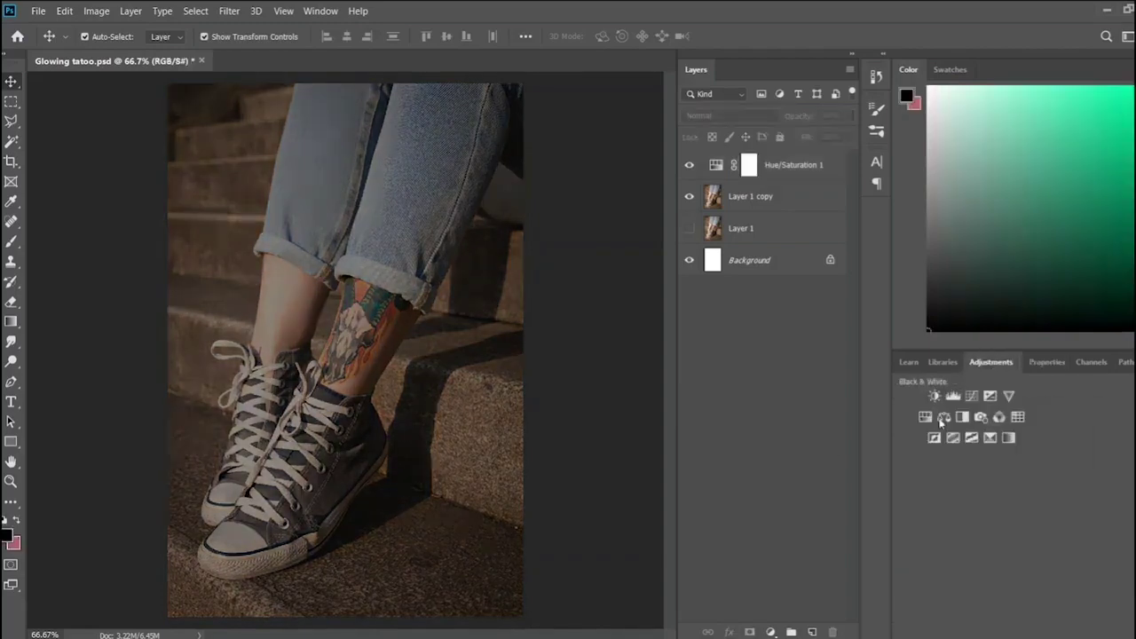
pyautogui.click(991, 396)
pyautogui.moveTo(1028, 450)
pyautogui.mouseDown()
pyautogui.moveTo(1004, 450)
pyautogui.moveTo(1027, 481)
pyautogui.mouseUp()
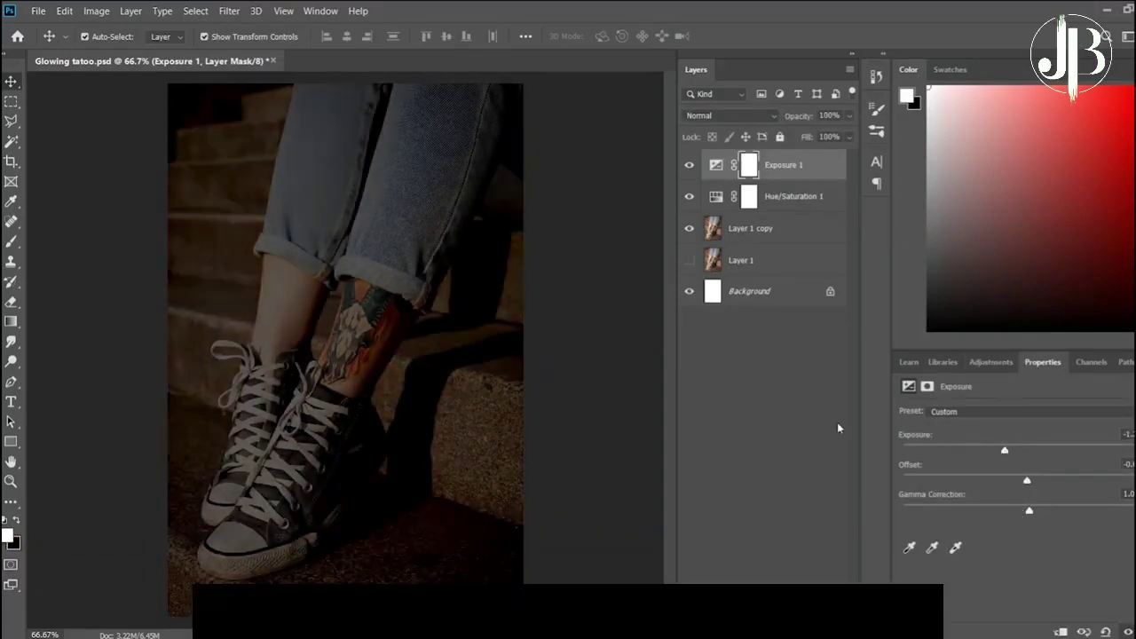
pyautogui.moveTo(999, 453); pyautogui.dragTo(991, 454)
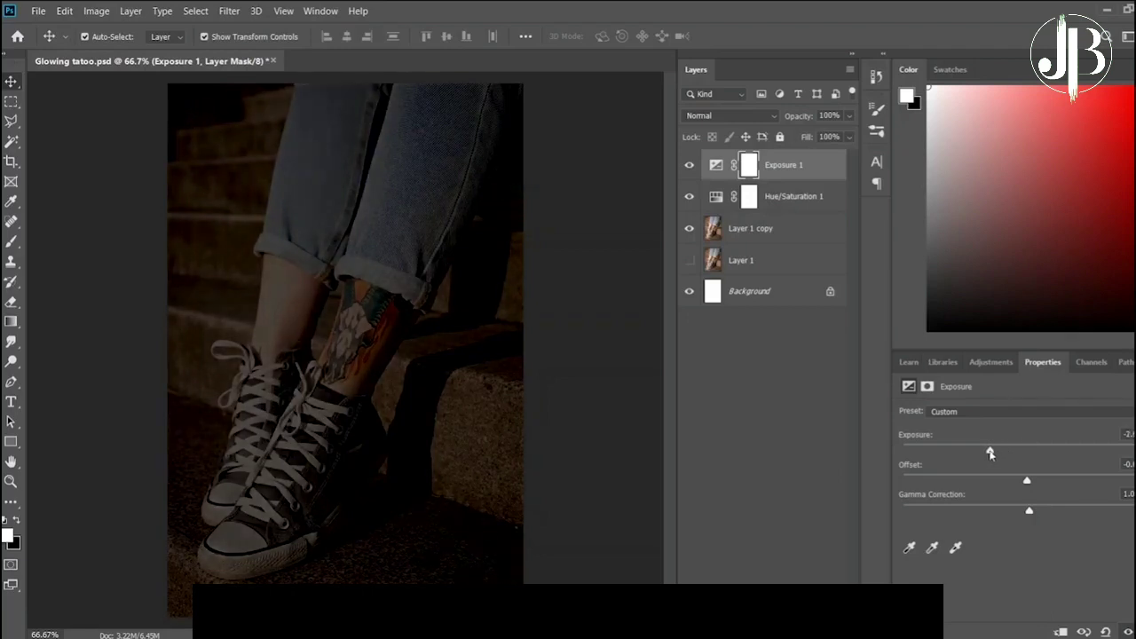
pyautogui.press('b')
pyautogui.press('x')
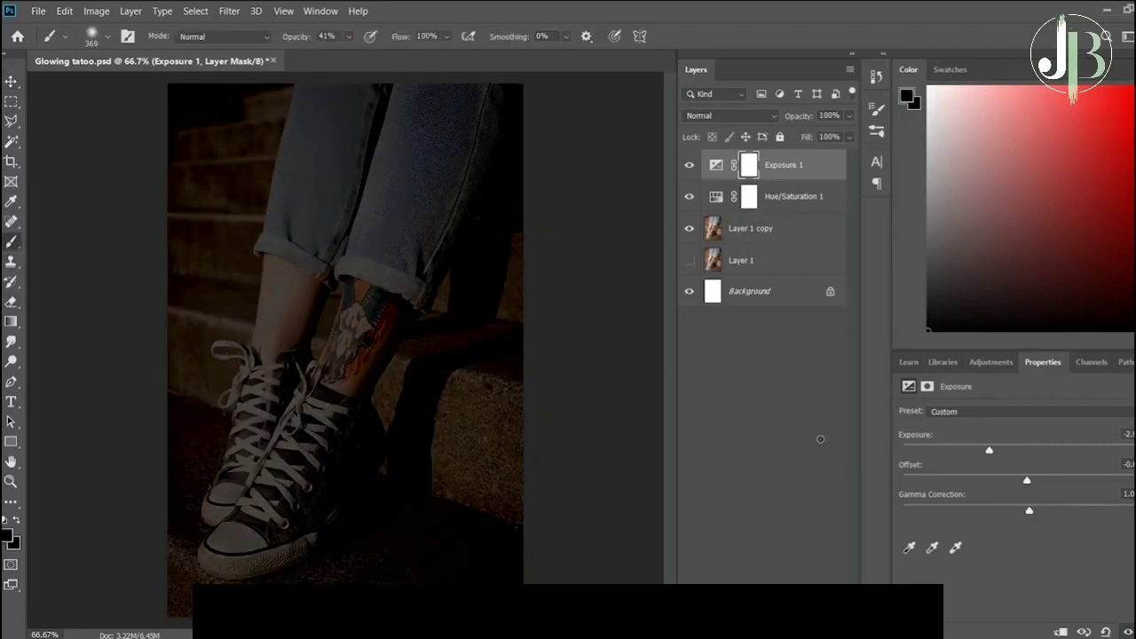
pyautogui.moveTo(306, 328)
pyautogui.mouseDown()
pyautogui.moveTo(364, 134)
pyautogui.moveTo(241, 520)
pyautogui.moveTo(355, 406)
pyautogui.moveTo(240, 367)
pyautogui.mouseUp()
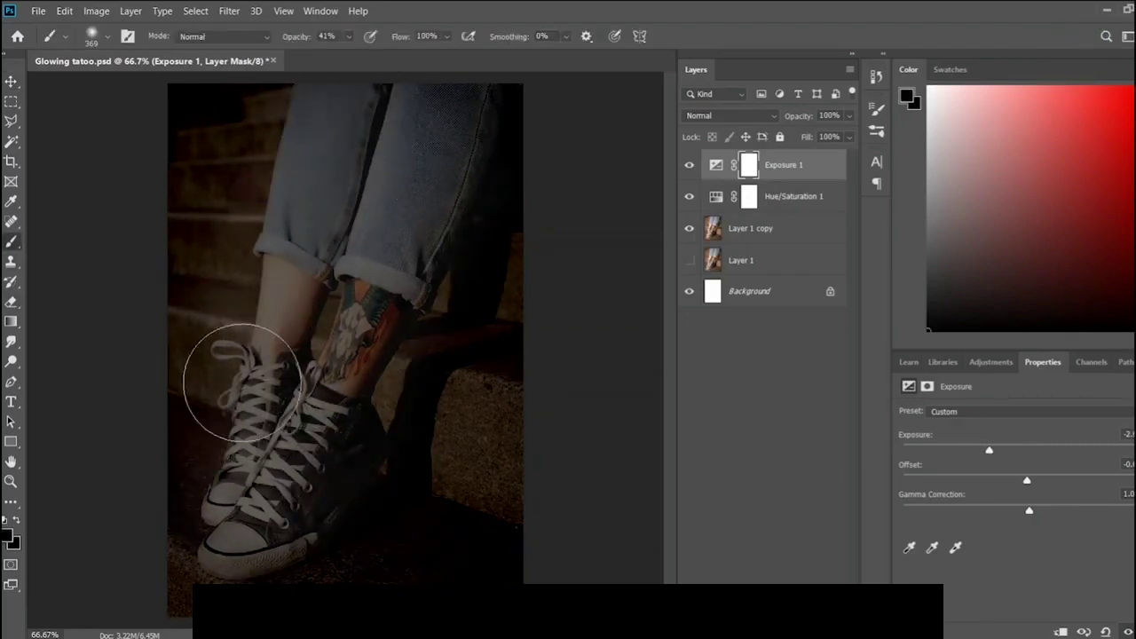
# - Zoom in on the tattoo and move a visible duplicate of Layer 1 to the top
pyautogui.press('v')
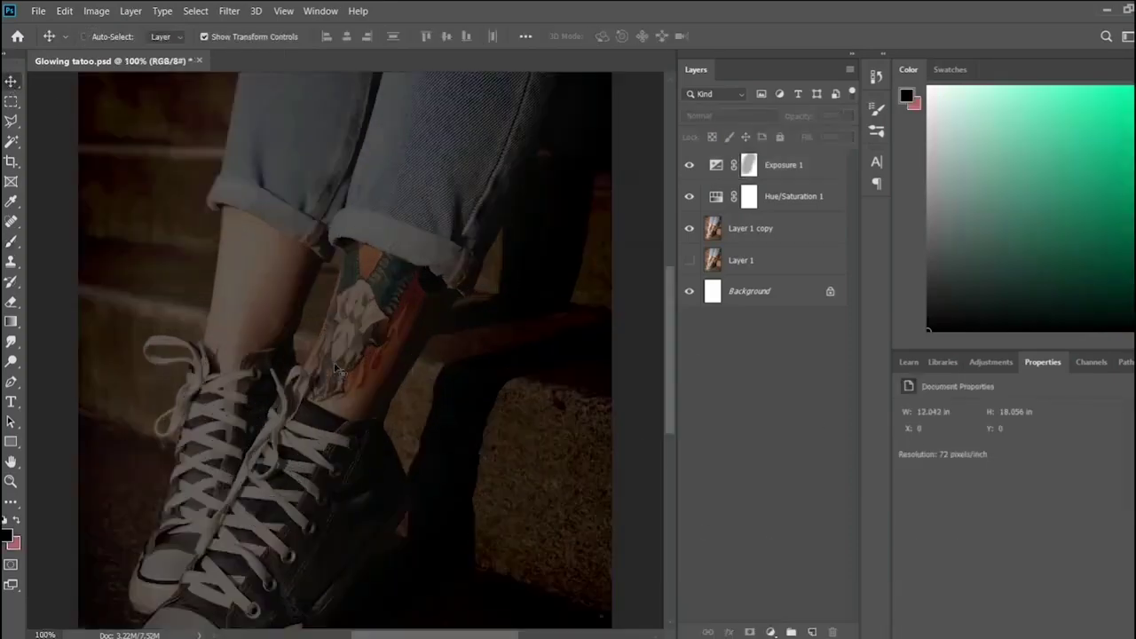
pyautogui.hotkey('ctrl', '+')
pyautogui.hotkey('ctrl', '+')
pyautogui.hotkey('ctrl', '+')
pyautogui.click(775, 259)
pyautogui.hotkey('ctrl', 'j')
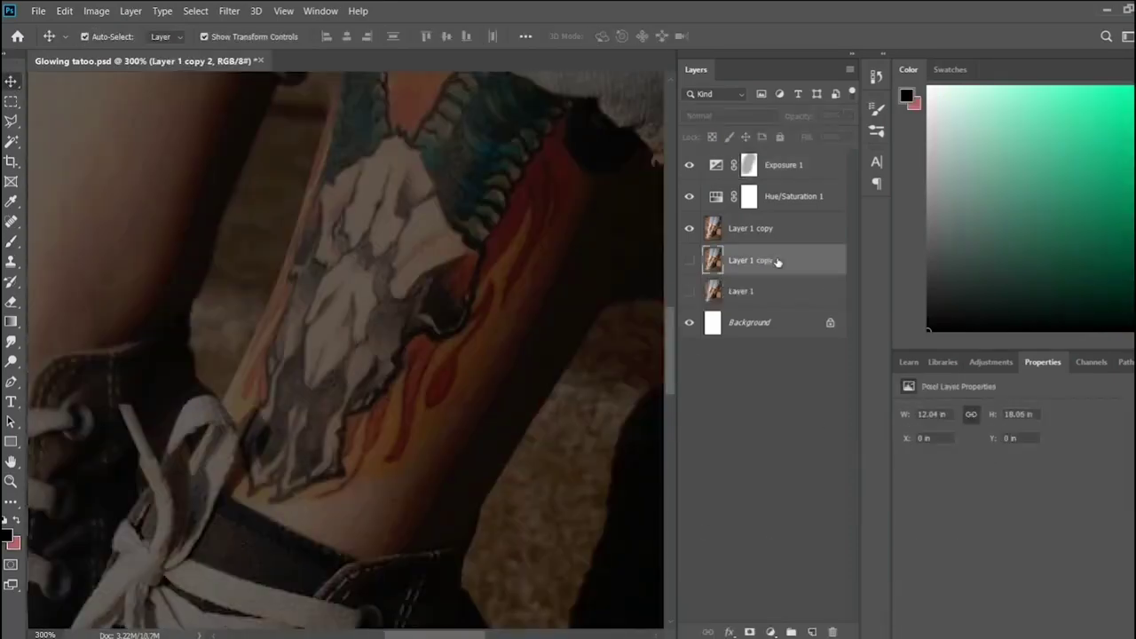
pyautogui.moveTo(775, 259); pyautogui.dragTo(755, 159)
pyautogui.click(689, 165)
# - Outline the skull tattoo's right edge and horn with the Polygonal Lasso
pyautogui.press('l')
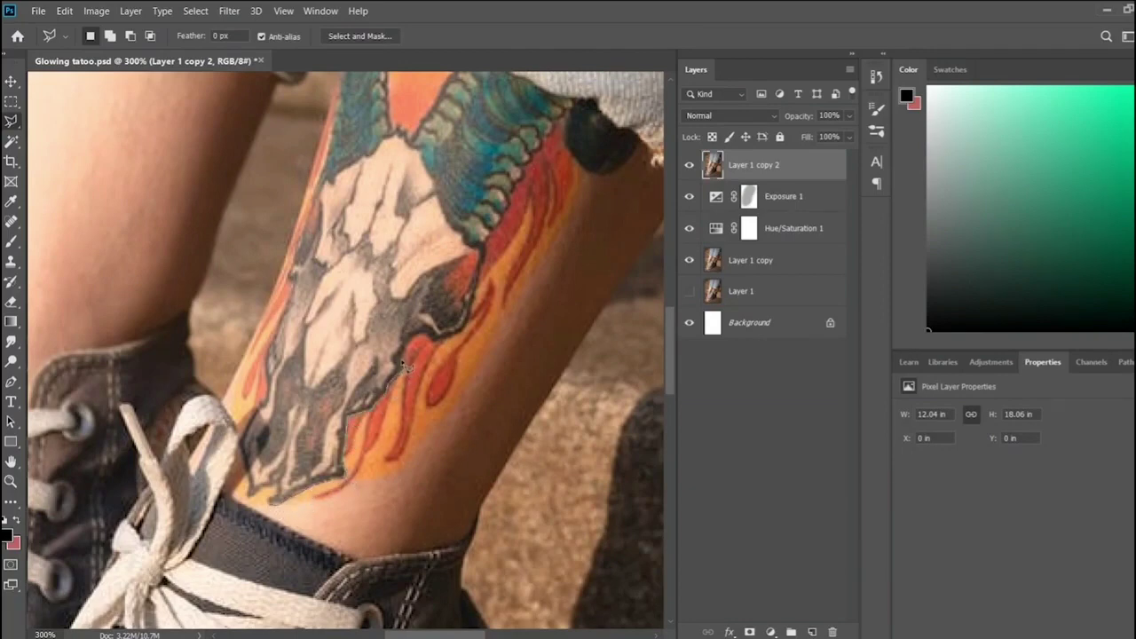
pyautogui.click(462, 333)
pyautogui.click(480, 300)
pyautogui.click(487, 241)
pyautogui.click(567, 120)
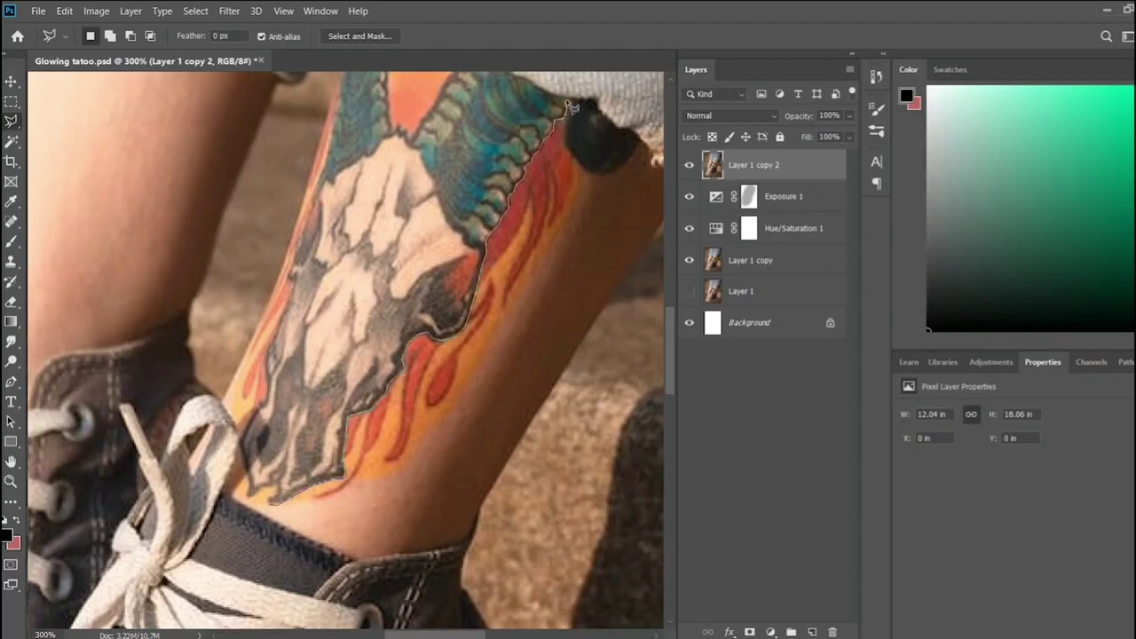
pyautogui.scroll(2, 568, 120)
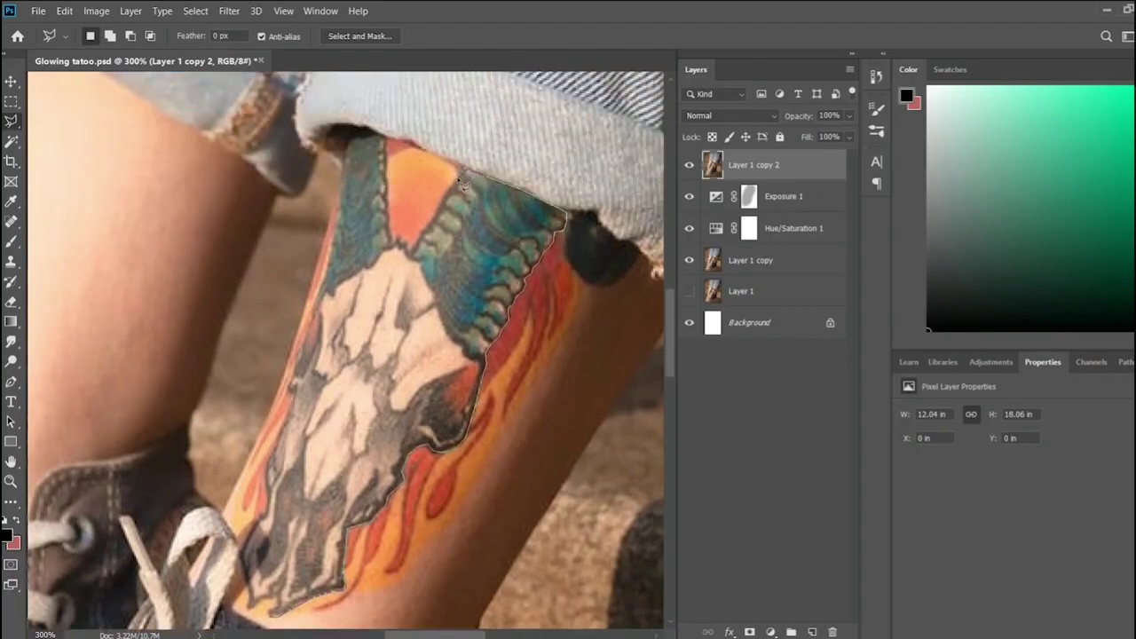
# - Finish outlining the skull and mask the top copy to just the skull
pyautogui.click(405, 248)
pyautogui.click(382, 138)
pyautogui.click(347, 139)
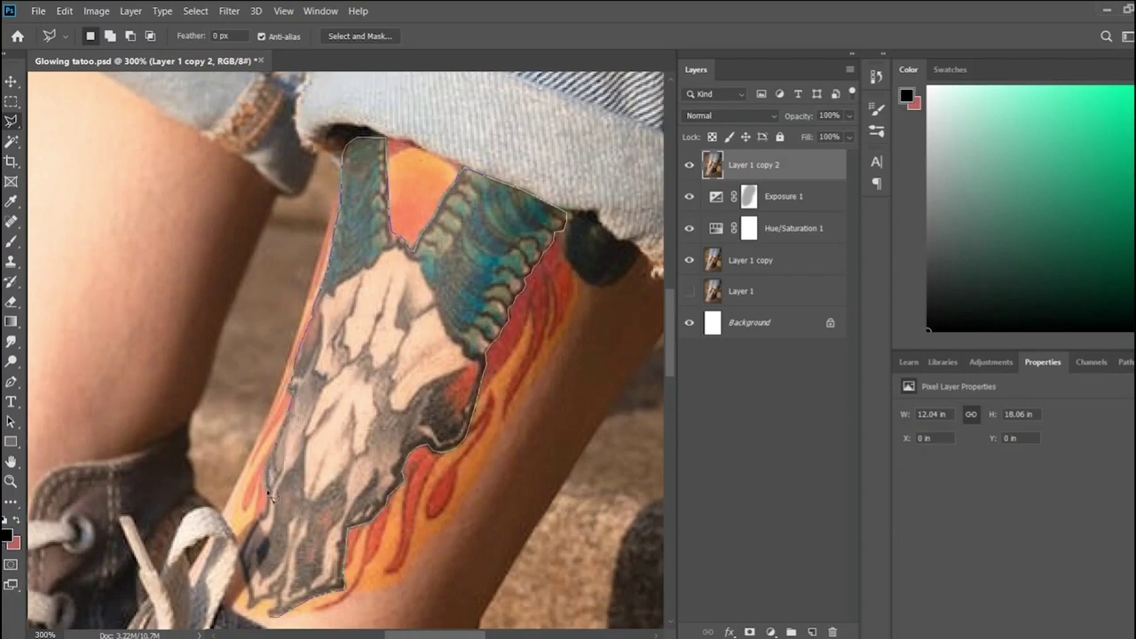
pyautogui.click(264, 518)
pyautogui.click(274, 619)
pyautogui.click(749, 632)
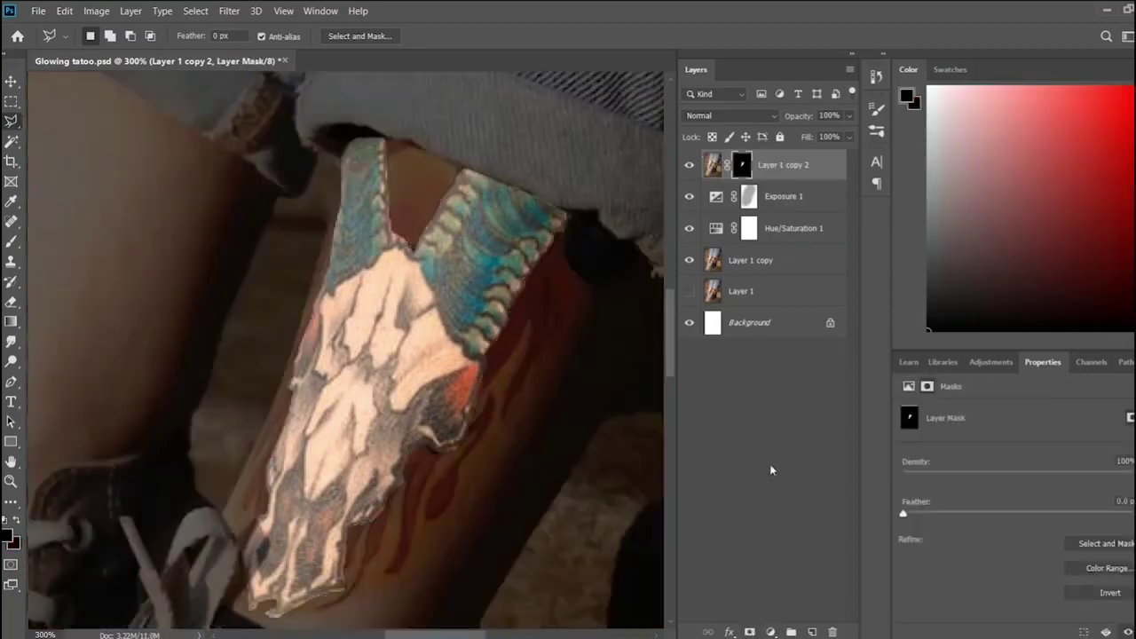
pyautogui.click(794, 299)
# - Put another Layer 1 copy on top and mask it to the whole tattoo outline
pyautogui.hotkey('ctrl', 'j')
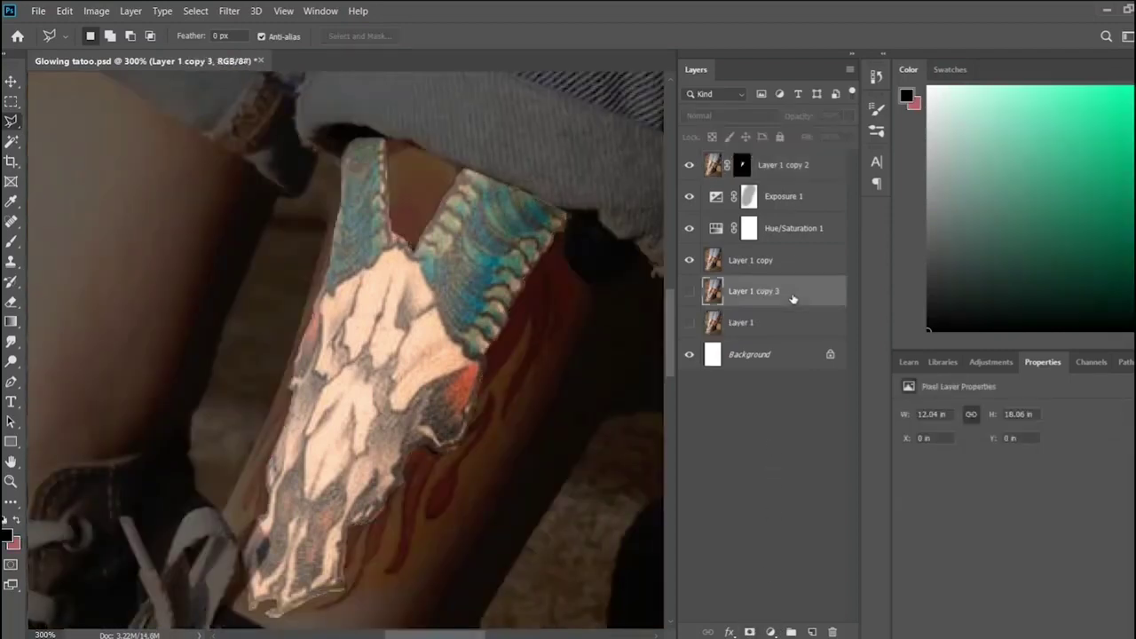
pyautogui.hotkey('ctrl', 'shift', ']')
pyautogui.scroll(-1, 479, 248)
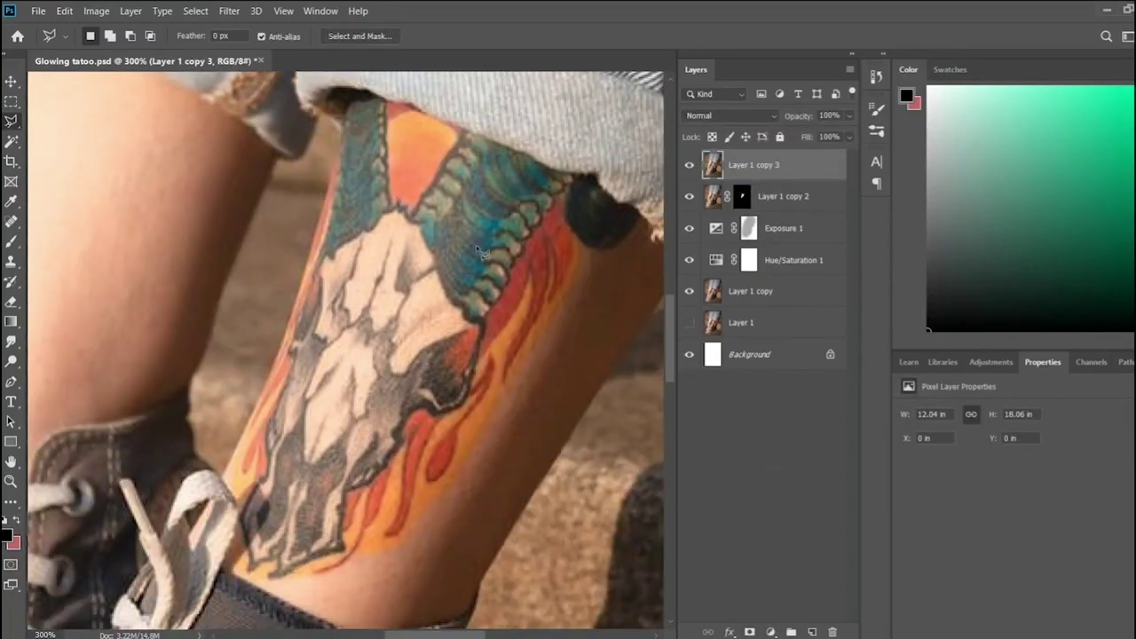
pyautogui.click(571, 186)
pyautogui.moveTo(458, 478); pyautogui.dragTo(423, 502)
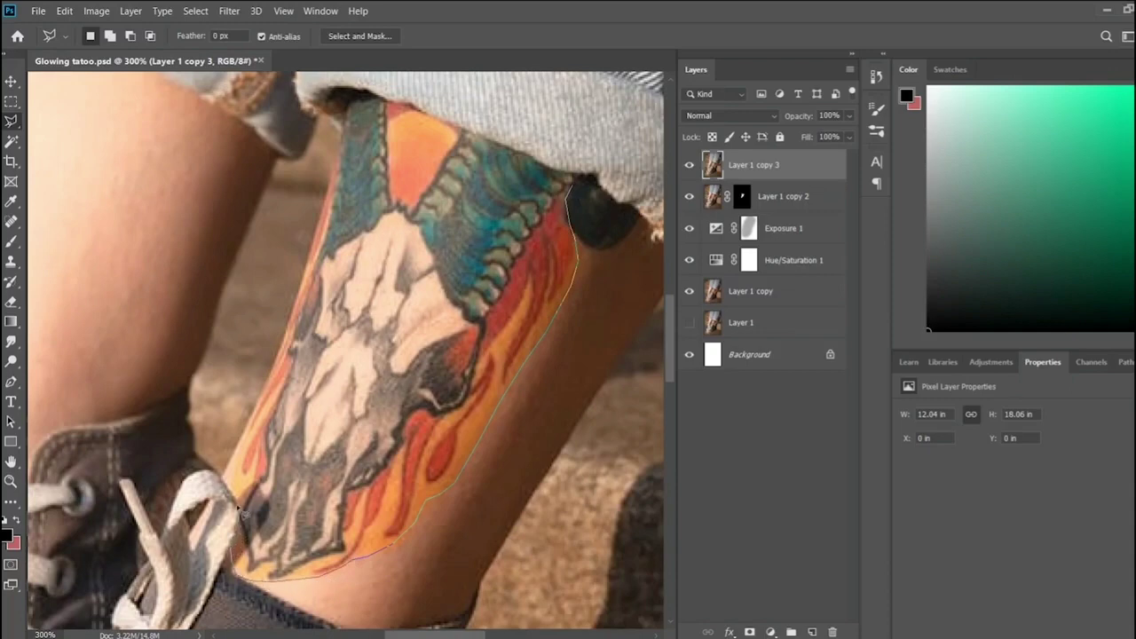
pyautogui.moveTo(239, 511); pyautogui.dragTo(277, 378)
pyautogui.moveTo(318, 235)
pyautogui.mouseDown()
pyautogui.moveTo(357, 108)
pyautogui.moveTo(431, 115)
pyautogui.moveTo(579, 176)
pyautogui.mouseUp()
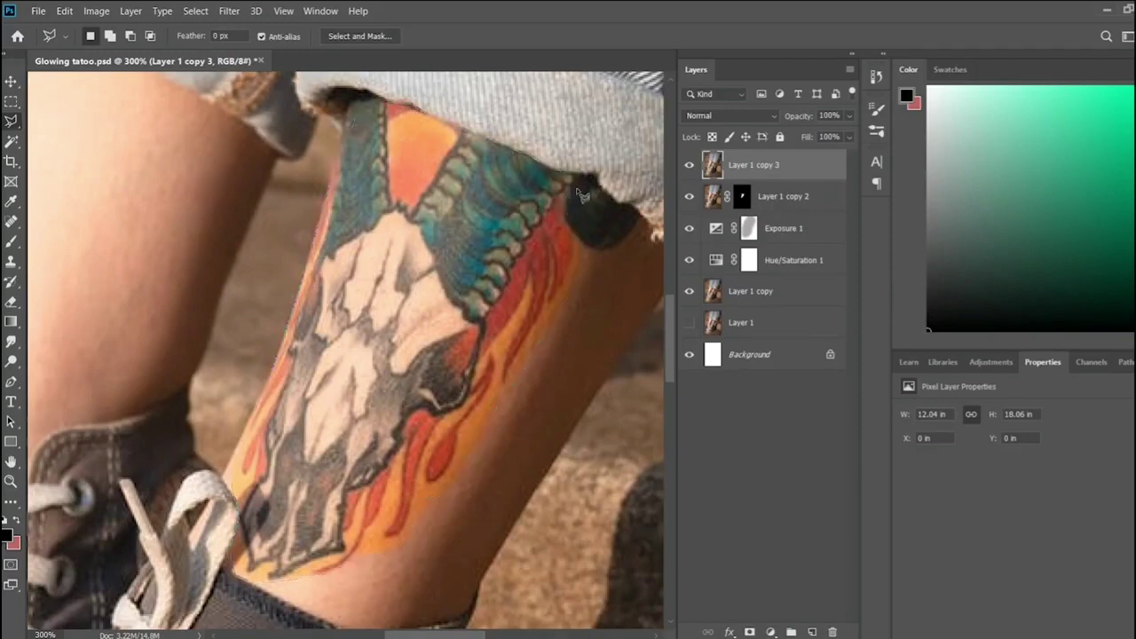
pyautogui.click(749, 632)
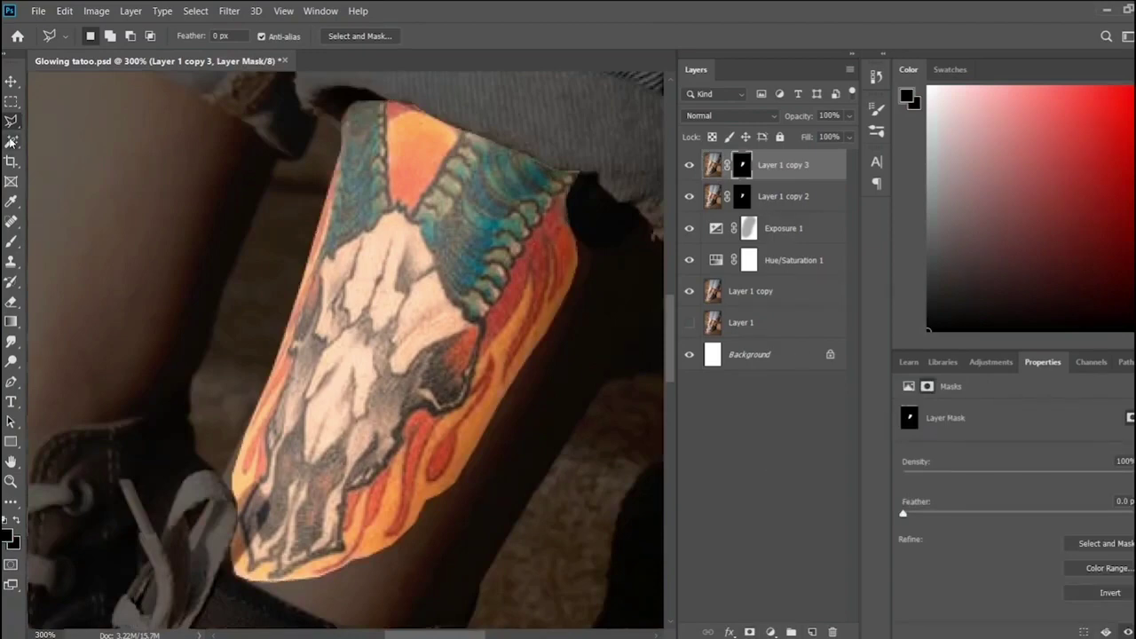
# - Paint black on the tattoo masks at brush sizes 59 and 18 to trim skin spill
pyautogui.click(10, 241)
pyautogui.press('[')
pyautogui.press('[')
pyautogui.press('[')
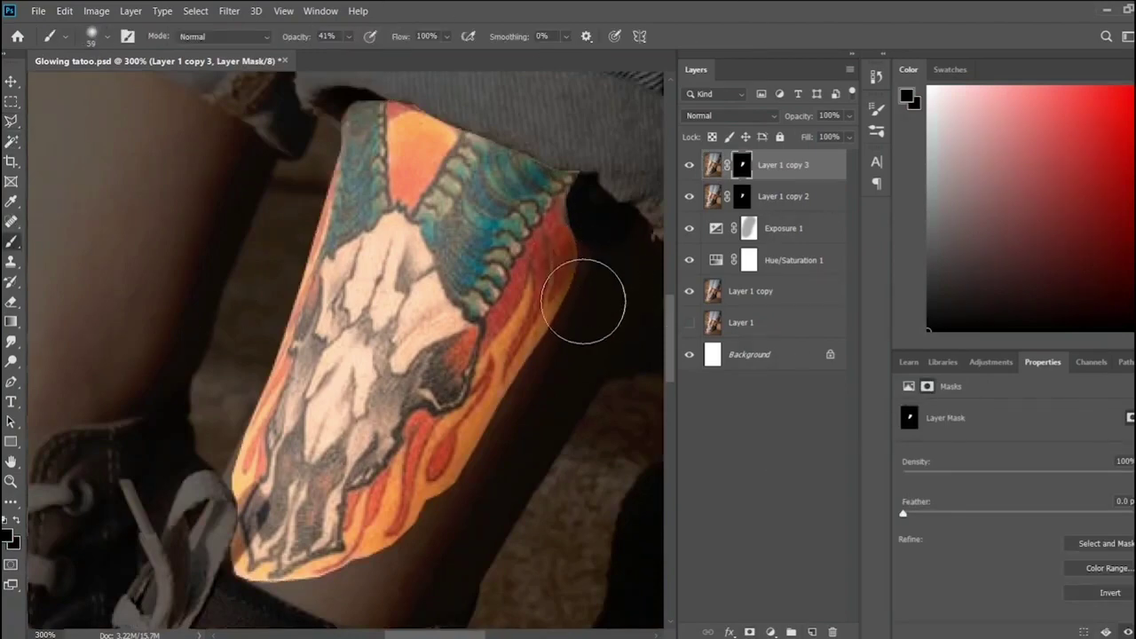
pyautogui.moveTo(457, 519)
pyautogui.mouseDown()
pyautogui.moveTo(255, 325)
pyautogui.moveTo(343, 122)
pyautogui.moveTo(591, 145)
pyautogui.moveTo(614, 248)
pyautogui.moveTo(577, 354)
pyautogui.moveTo(510, 459)
pyautogui.mouseUp()
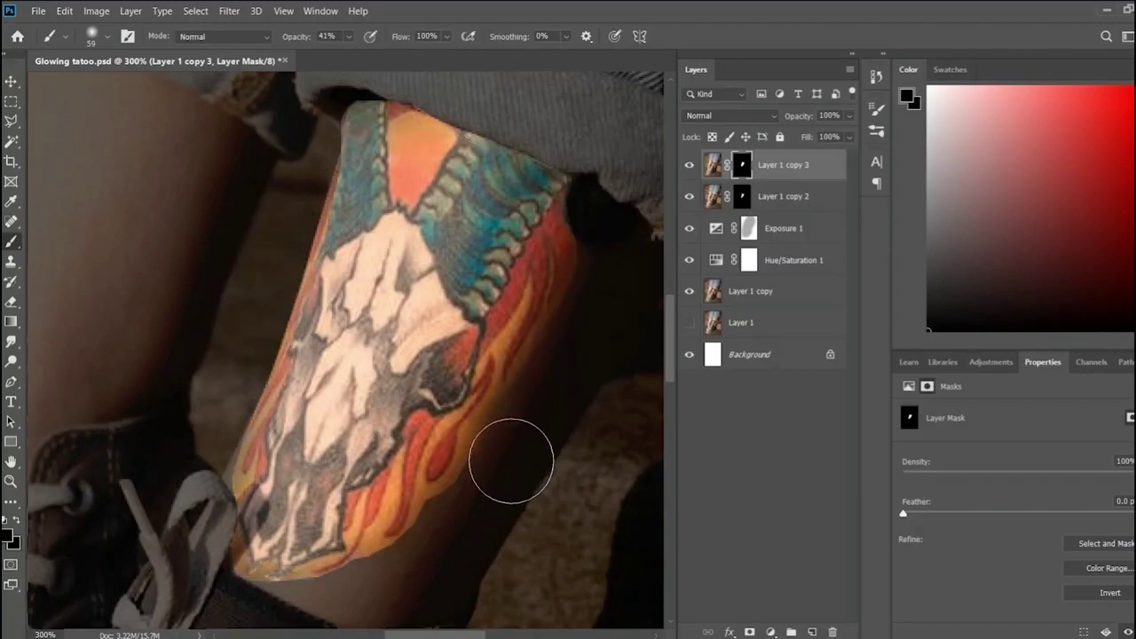
pyautogui.press('[')
pyautogui.press('[')
pyautogui.press('[')
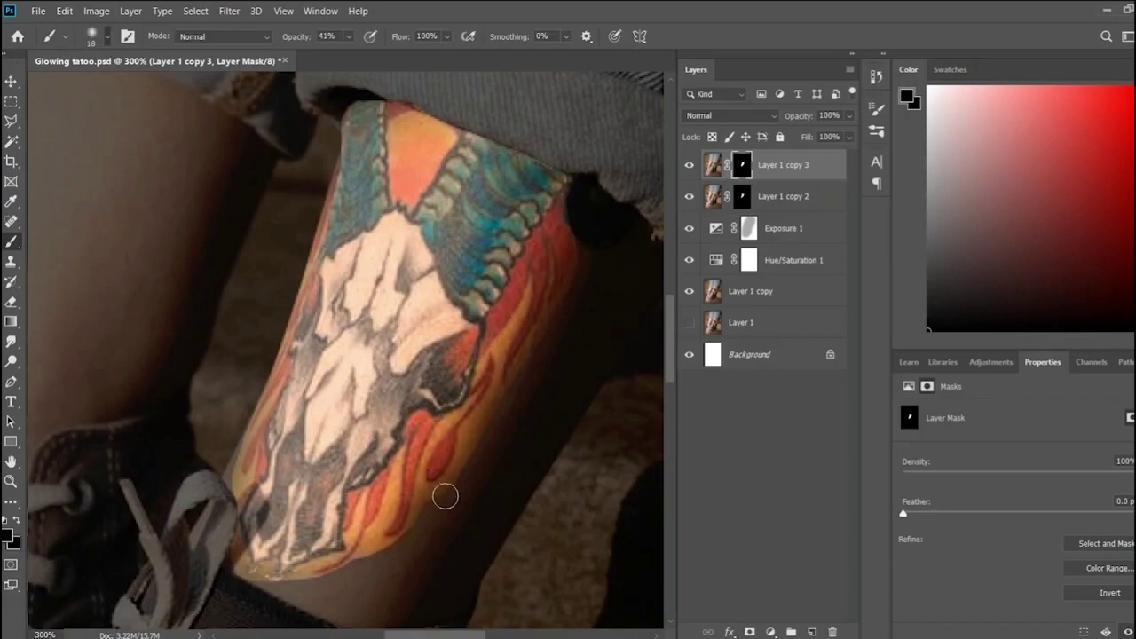
pyautogui.moveTo(395, 550)
pyautogui.mouseDown()
pyautogui.moveTo(309, 581)
pyautogui.moveTo(235, 582)
pyautogui.mouseUp()
pyautogui.click(739, 195)
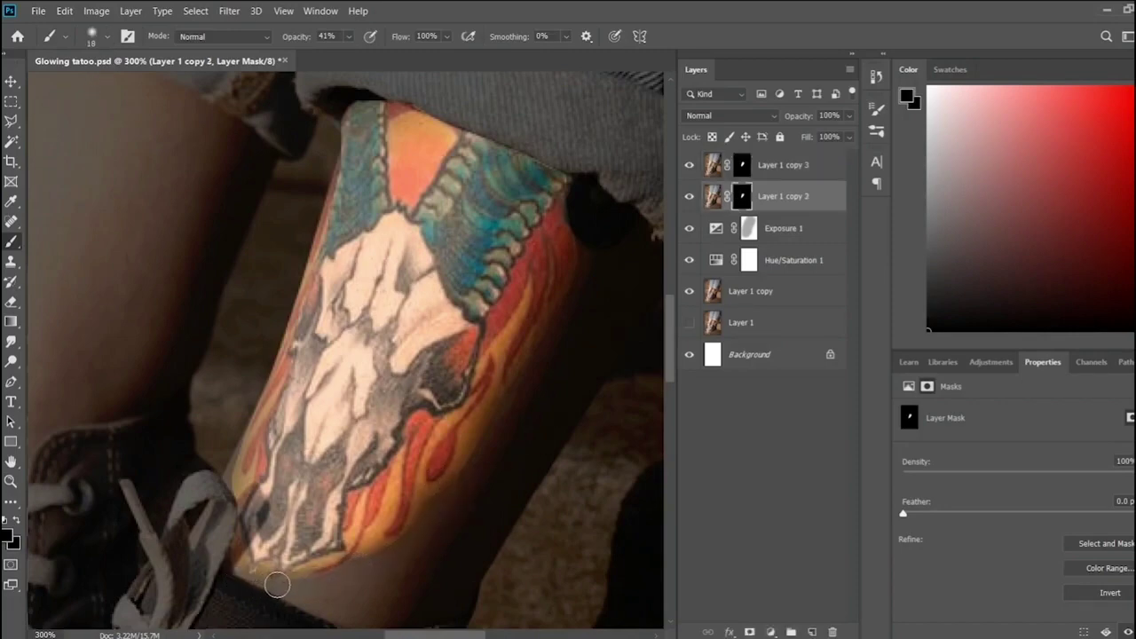
pyautogui.click(741, 165)
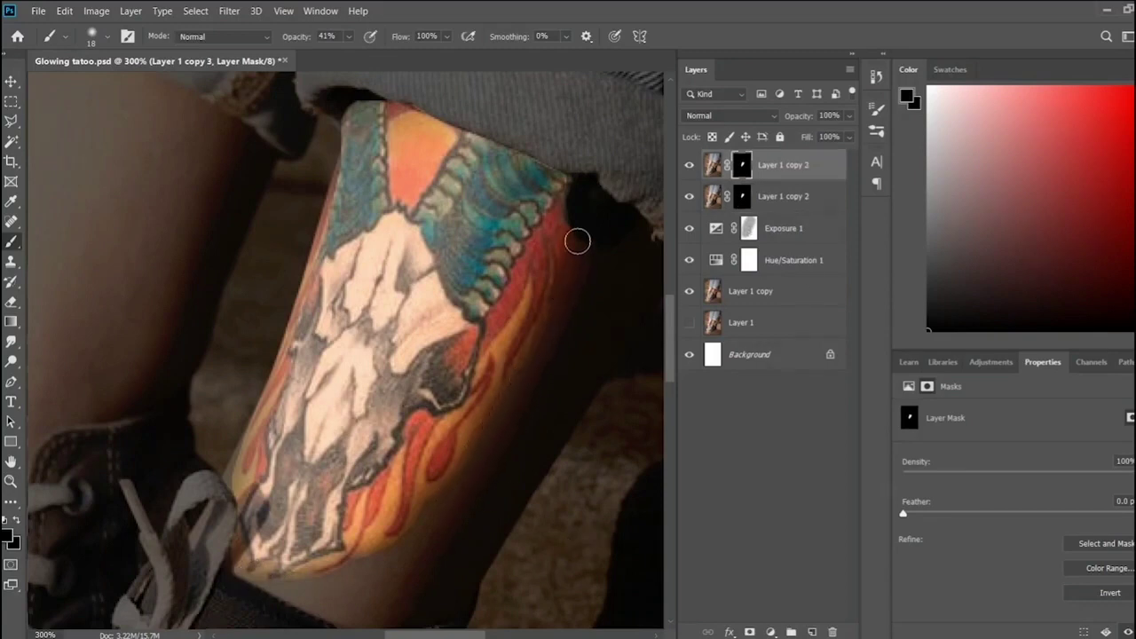
pyautogui.moveTo(572, 266); pyautogui.dragTo(577, 240)
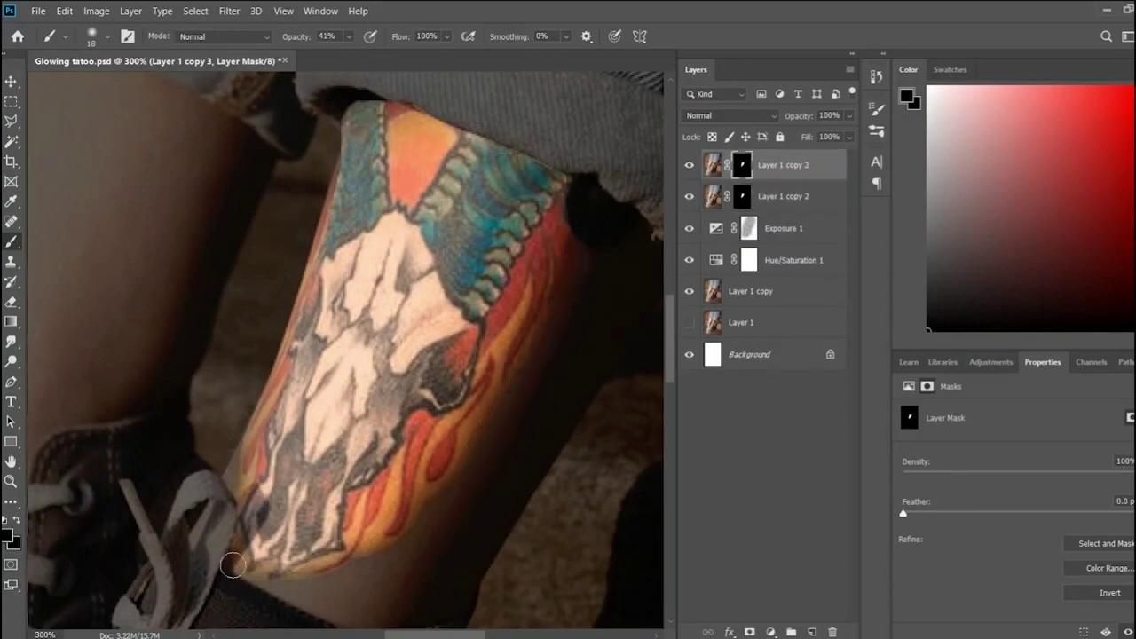
# - Clip Hue/Saturation 2 to Layer 1 copy 2 and tweak the skull's saturation and lightness
pyautogui.click(824, 404)
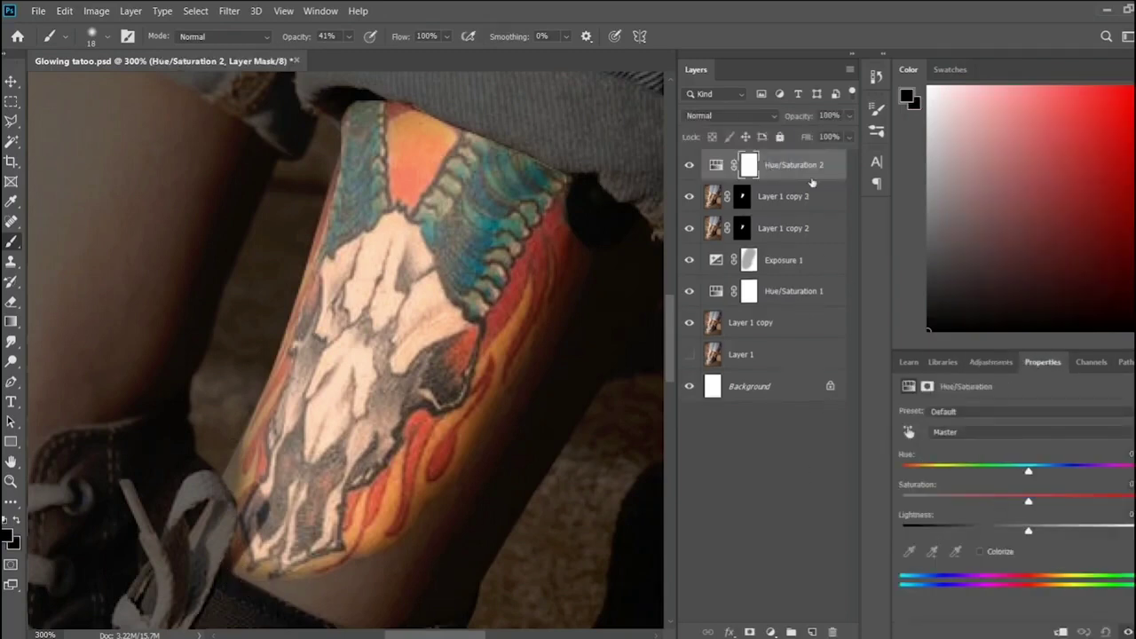
pyautogui.click(691, 198)
pyautogui.click(692, 198)
pyautogui.moveTo(829, 170); pyautogui.dragTo(730, 219)
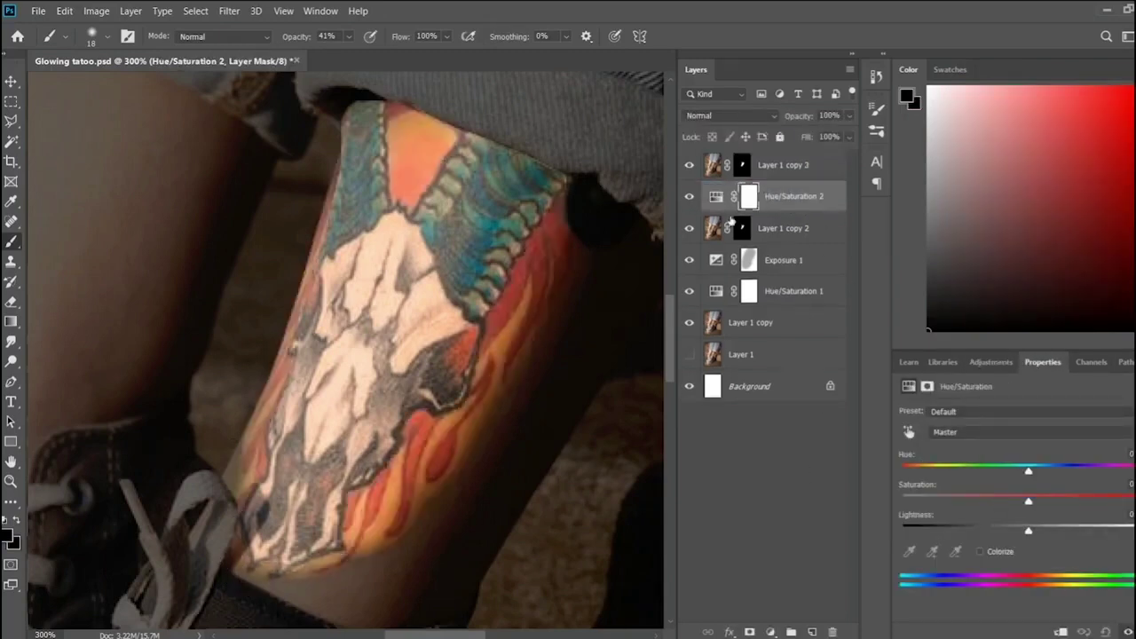
pyautogui.hotkey('ctrl', 'alt', 'g')
pyautogui.moveTo(1055, 499); pyautogui.dragTo(1028, 484)
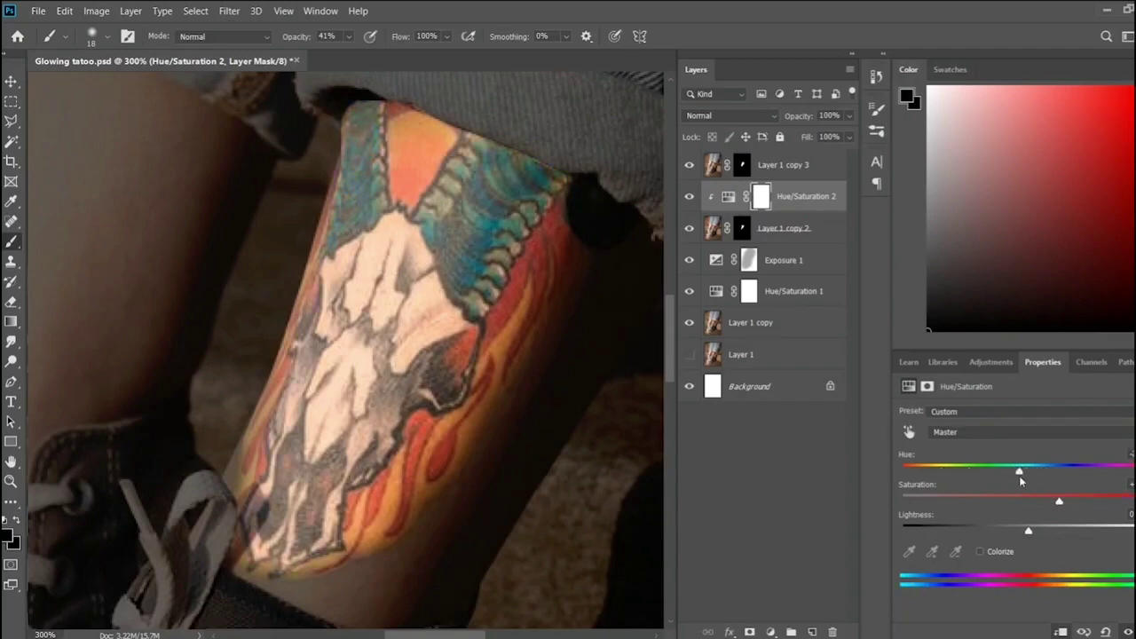
pyautogui.click(690, 164)
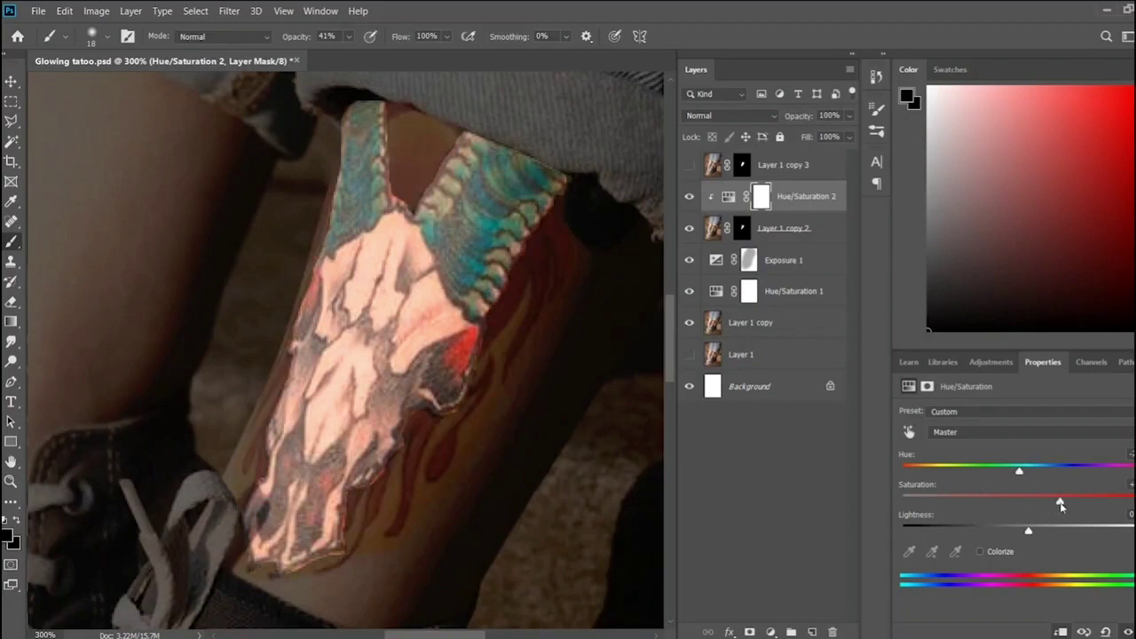
pyautogui.moveTo(1027, 529); pyautogui.dragTo(1023, 531)
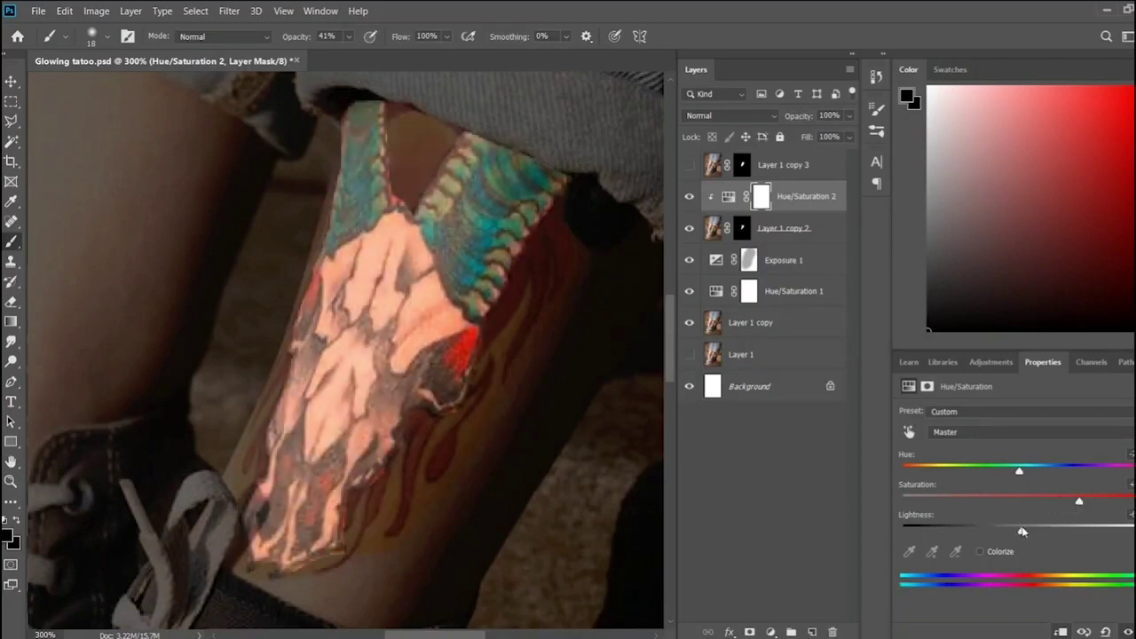
pyautogui.click(789, 497)
# - Add a Hue/Saturation adjustment clipped to Layer 1 copy 3 with raised saturation
pyautogui.click(781, 164)
pyautogui.click(990, 362)
pyautogui.click(689, 164)
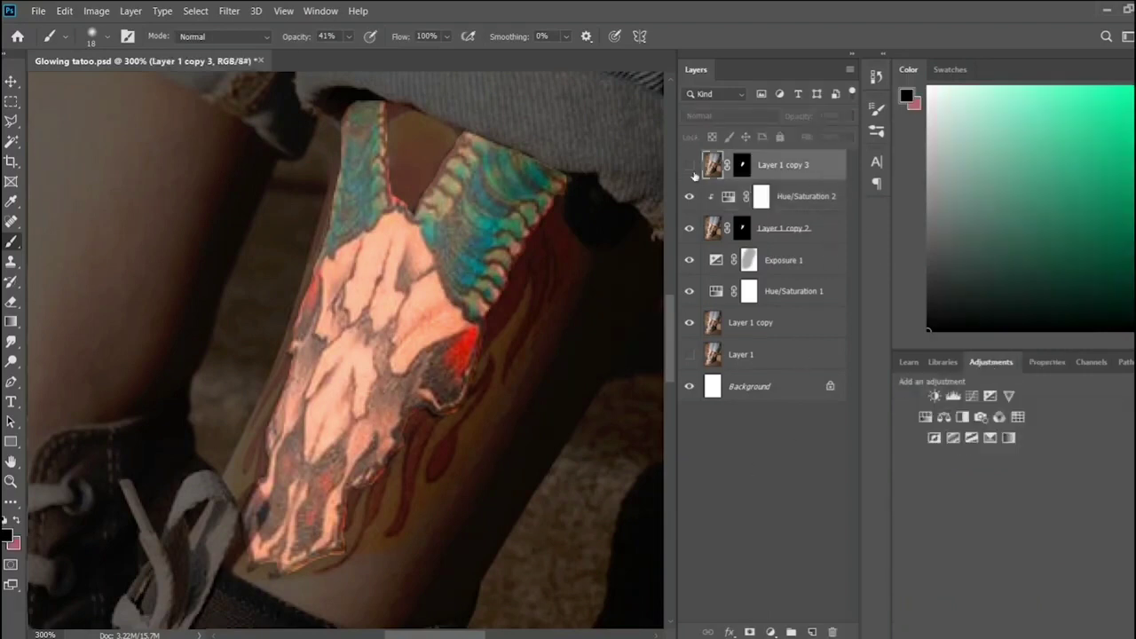
pyautogui.click(926, 419)
pyautogui.keyDown('alt'); pyautogui.click(789, 178); pyautogui.keyUp('alt')
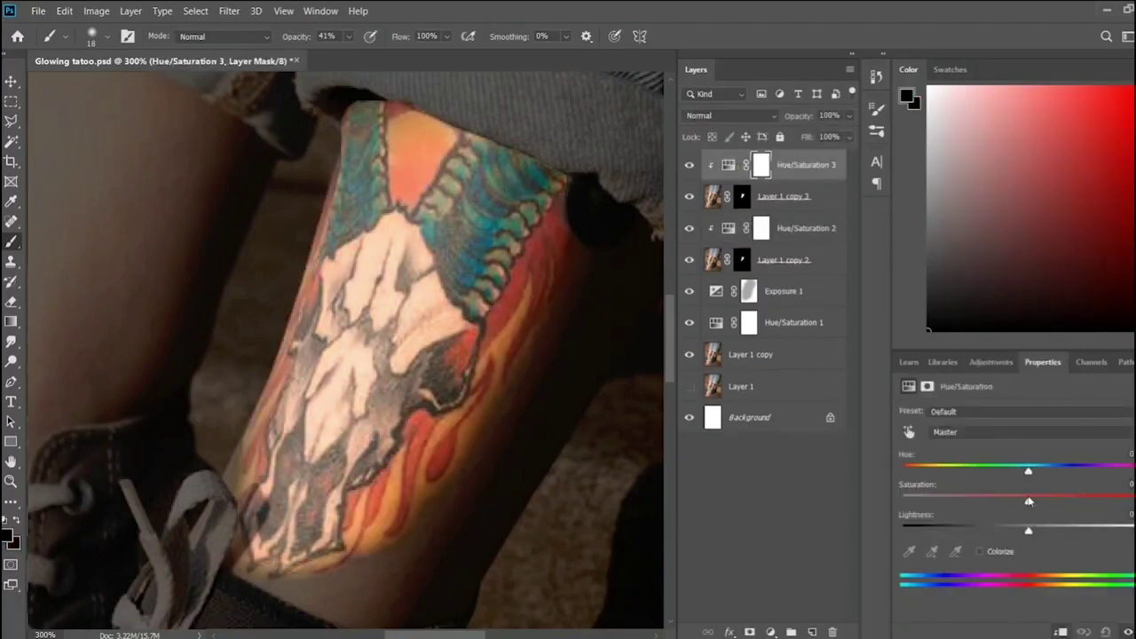
pyautogui.moveTo(1029, 501); pyautogui.dragTo(1083, 503)
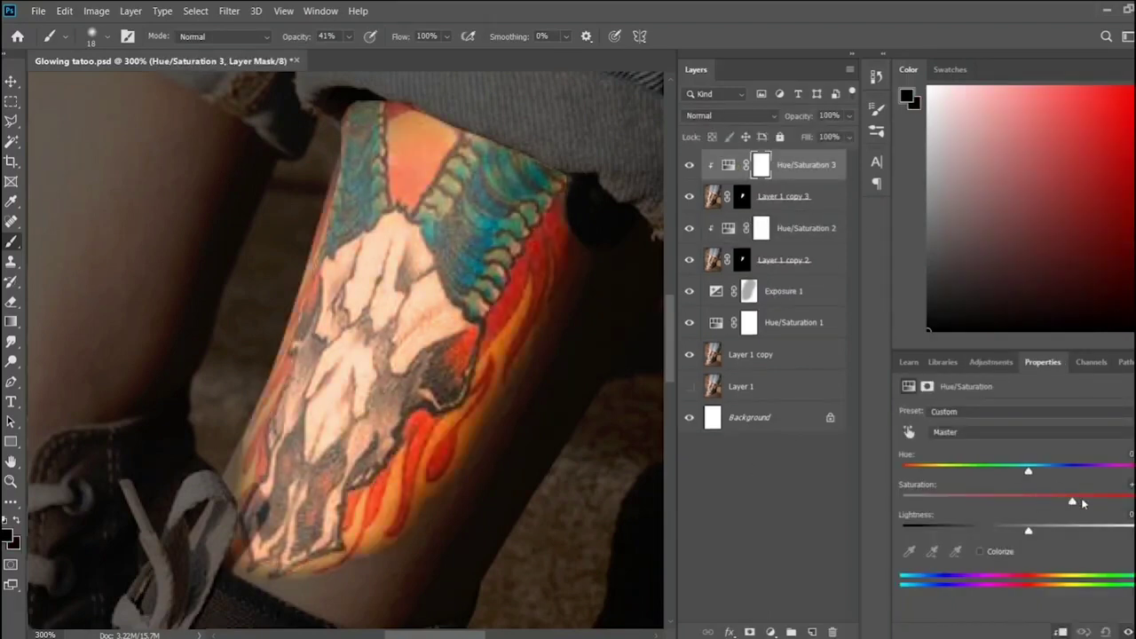
pyautogui.click(799, 490)
# - Check the whole image, then select Layer 1 copy 3's mask
pyautogui.hotkey('ctrl', '0')
pyautogui.hotkey('ctrl', '+')
pyautogui.hotkey('ctrl', '+')
pyautogui.hotkey('ctrl', '+')
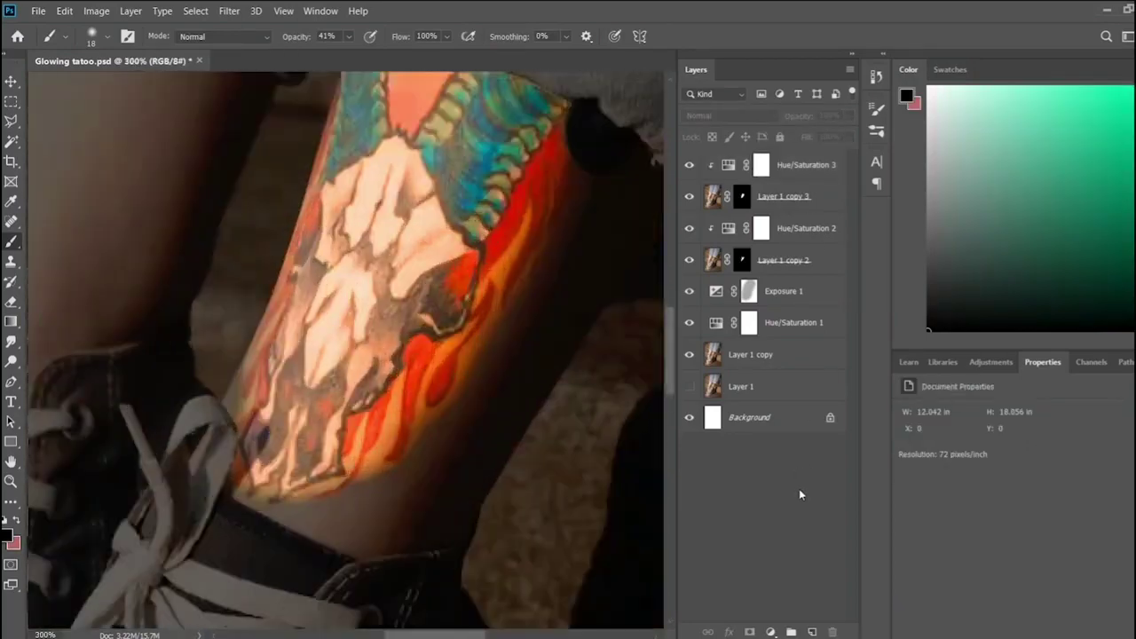
pyautogui.click(742, 198)
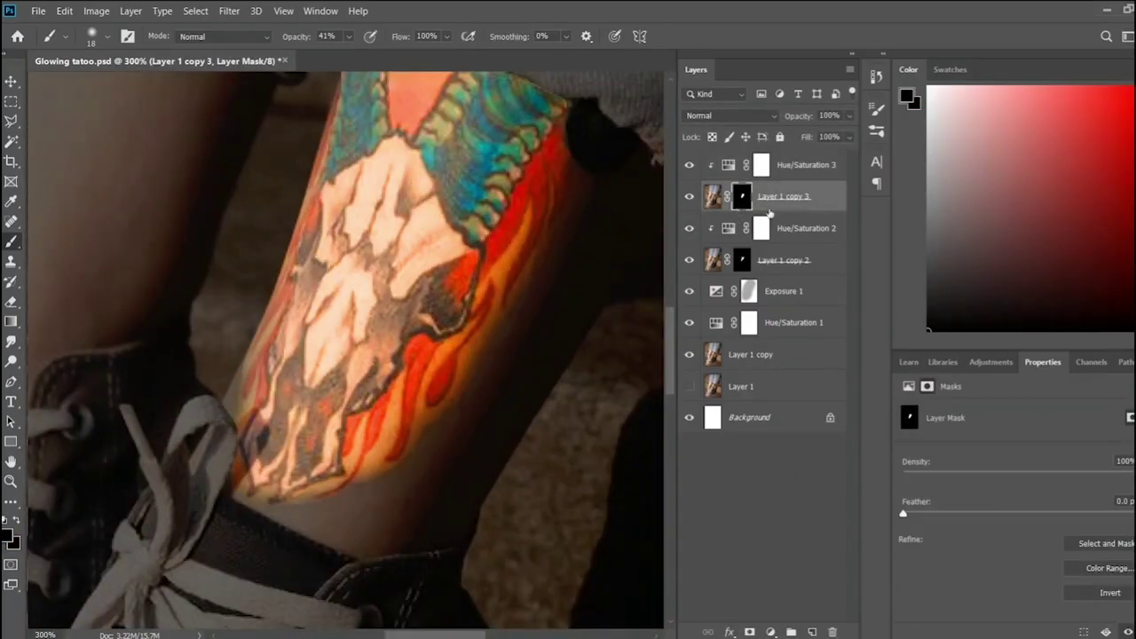
pyautogui.hotkey('ctrl', '2')
pyautogui.click(769, 494)
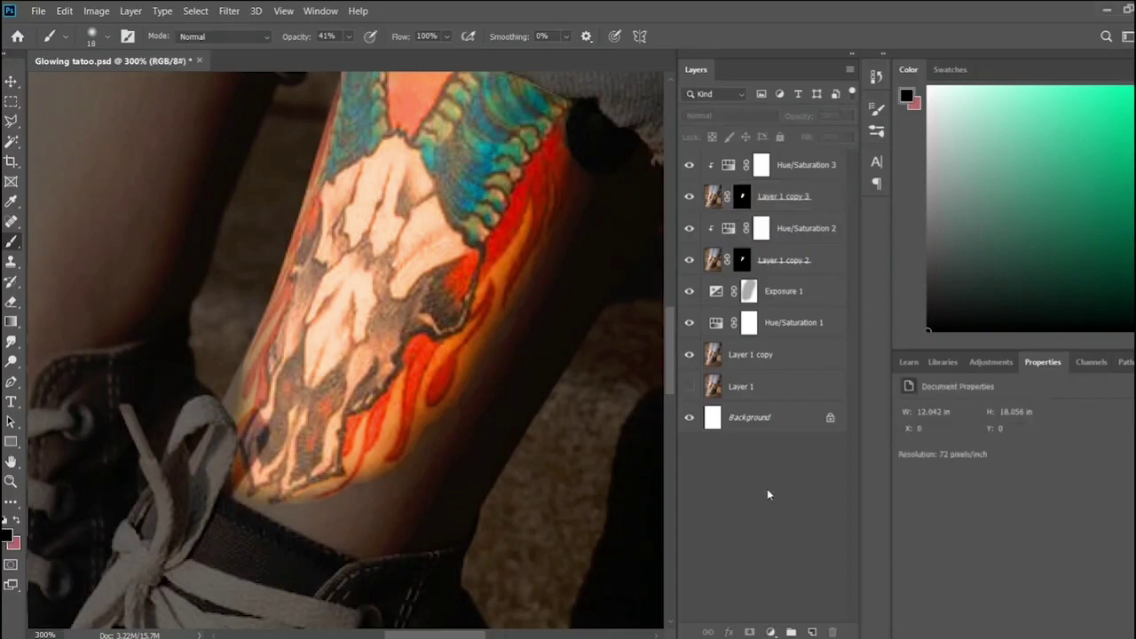
pyautogui.click(742, 197)
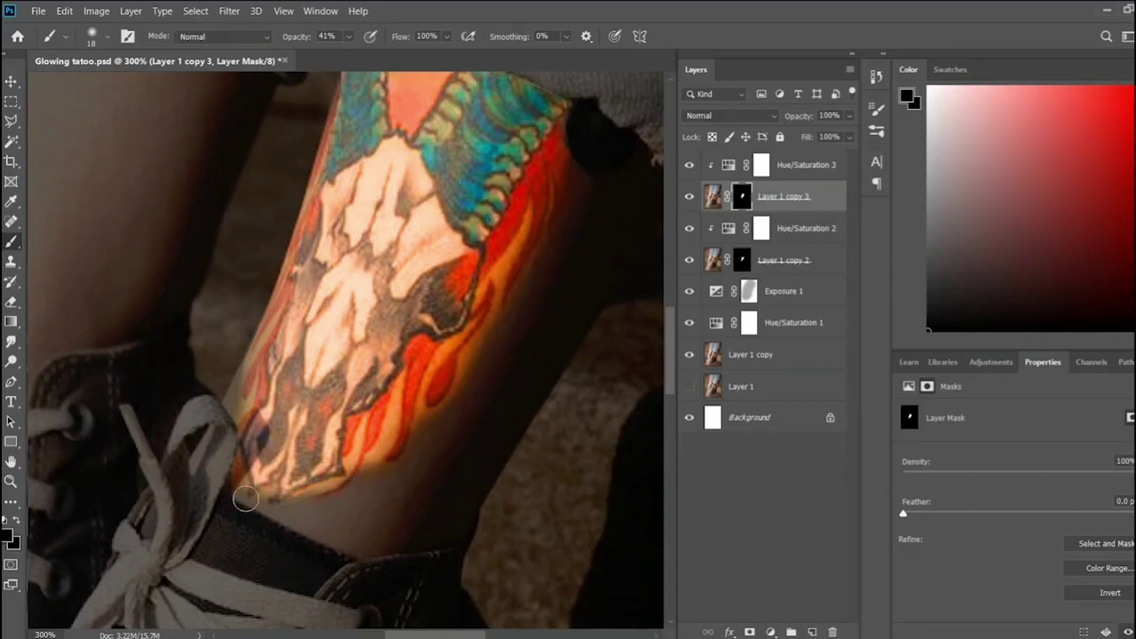
pyautogui.scroll(2, 480, 453)
# - Group the four tattoo glow layers as 'tattoo', duplicate it, and merge the copy's contents
pyautogui.click(785, 260)
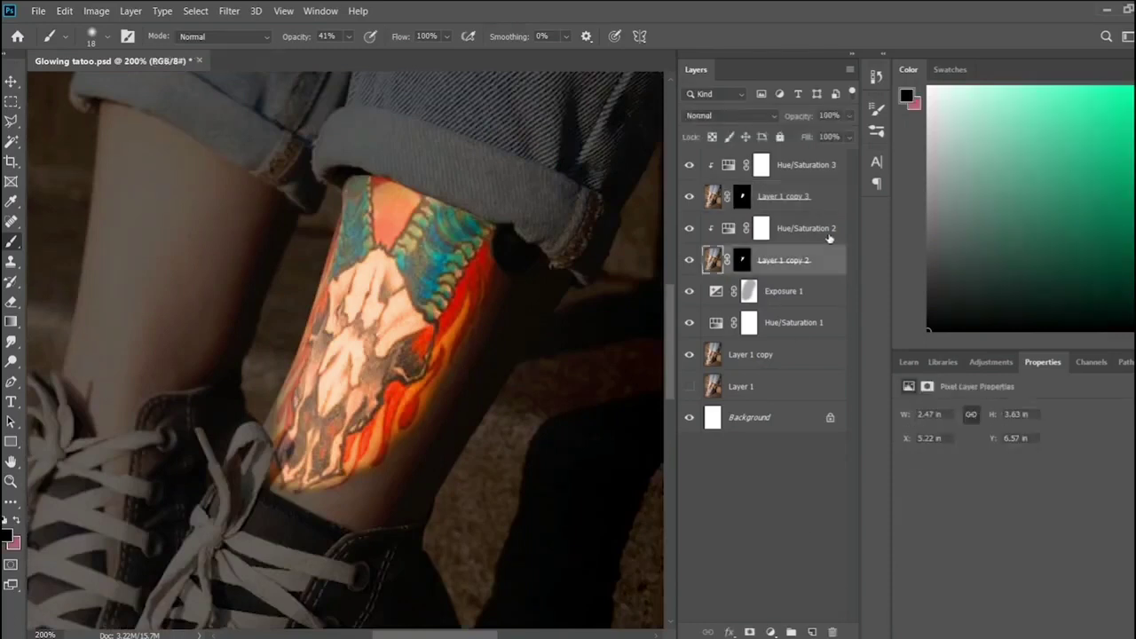
pyautogui.keyDown('shift'); pyautogui.click(830, 177); pyautogui.keyUp('shift')
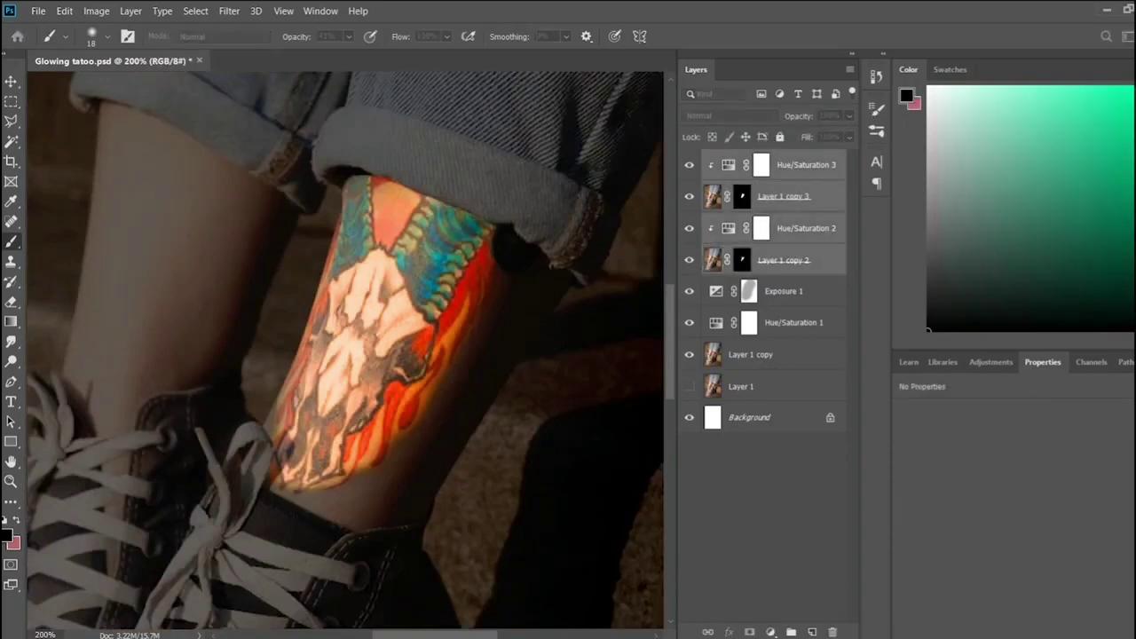
pyautogui.press('Return')
pyautogui.hotkey('ctrl', 'j')
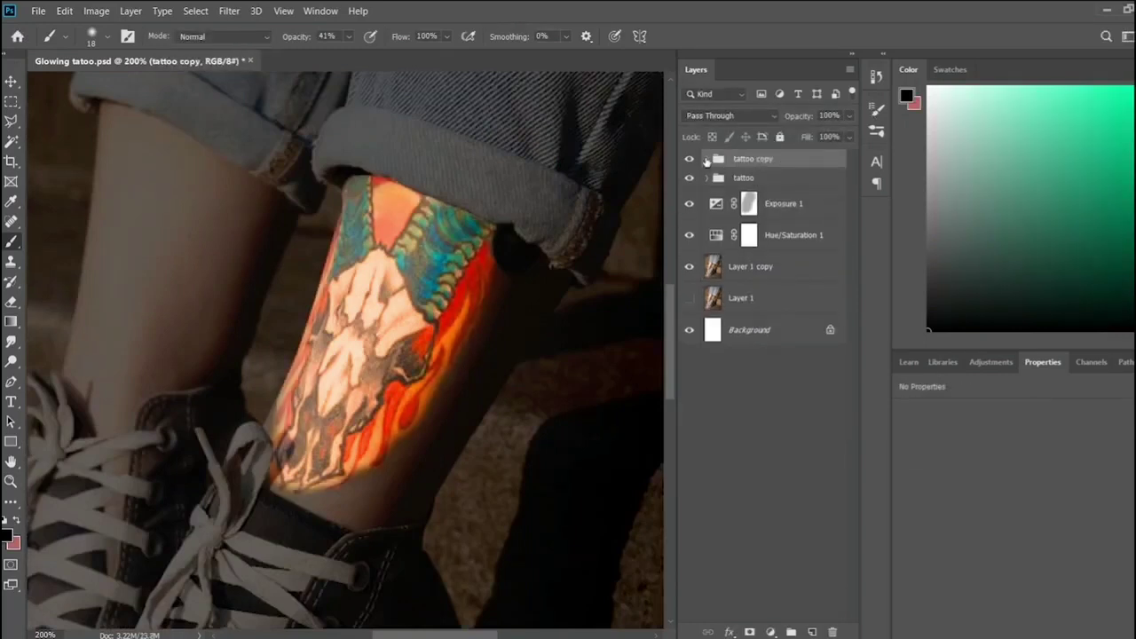
pyautogui.click(707, 159)
pyautogui.click(817, 278)
pyautogui.keyDown('shift'); pyautogui.click(829, 187); pyautogui.keyUp('shift')
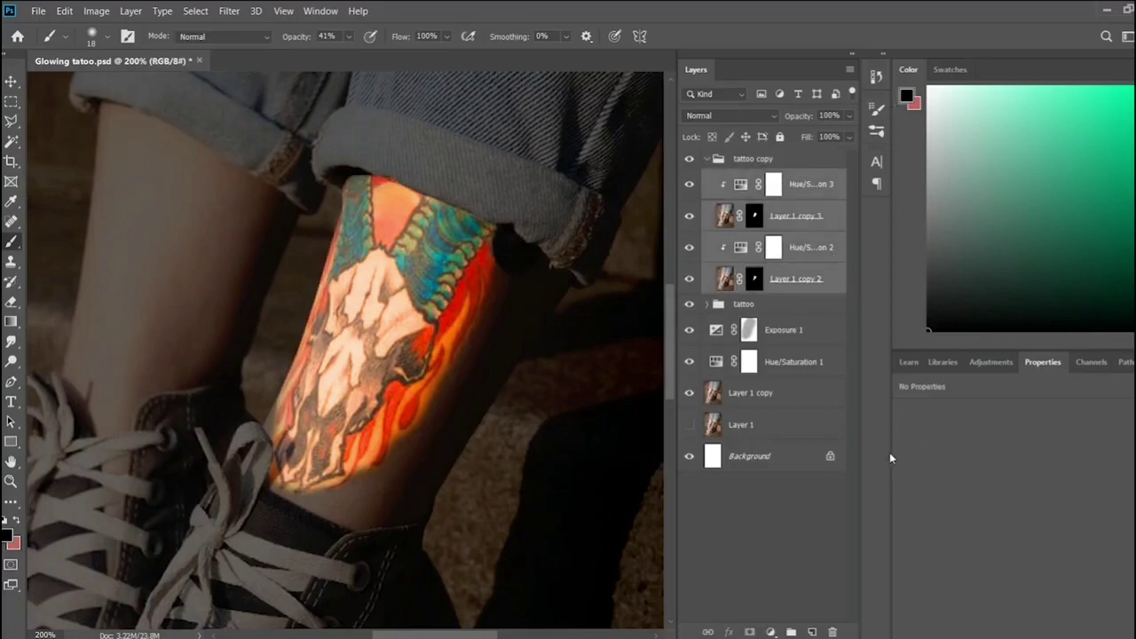
pyautogui.hotkey('ctrl', 'e')
pyautogui.click(707, 159)
# - Duplicate tattoo copy and move the merged layer up into tattoo copy 2 and copy 3
pyautogui.hotkey('ctrl', 'j')
pyautogui.hotkey('ctrl', 'j')
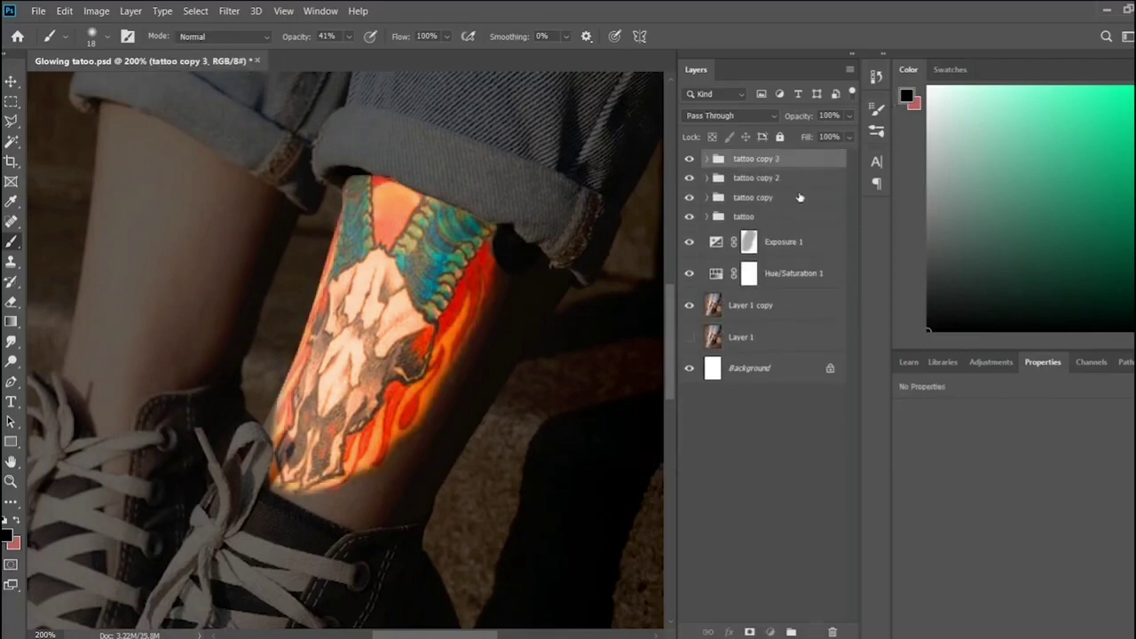
pyautogui.click(752, 197)
pyautogui.hotkey('alt', '[')
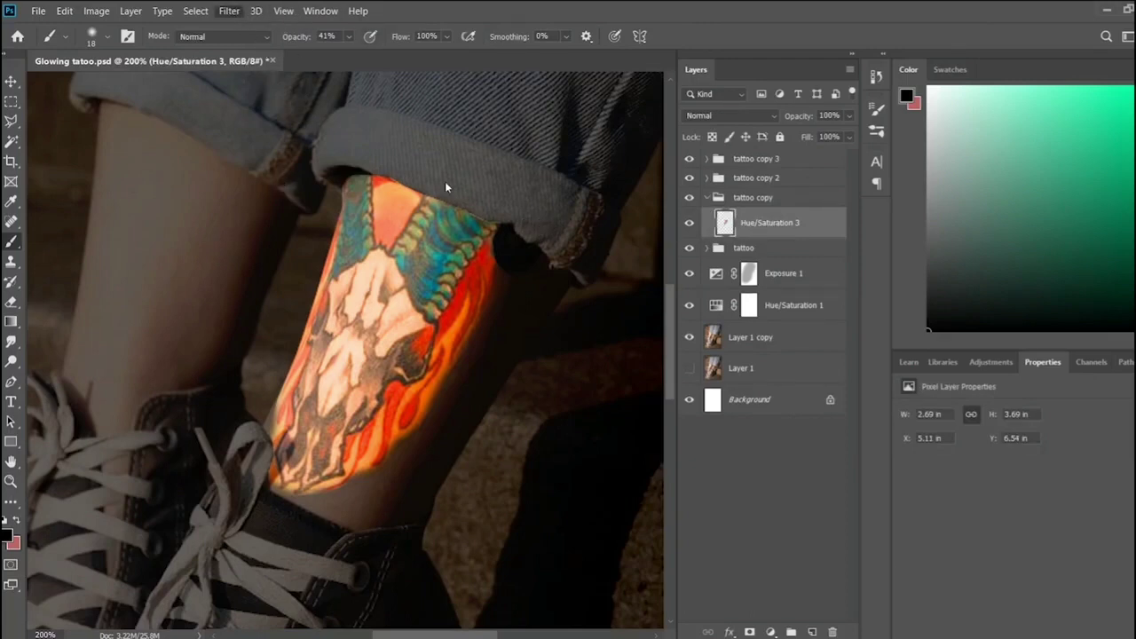
pyautogui.press('h')
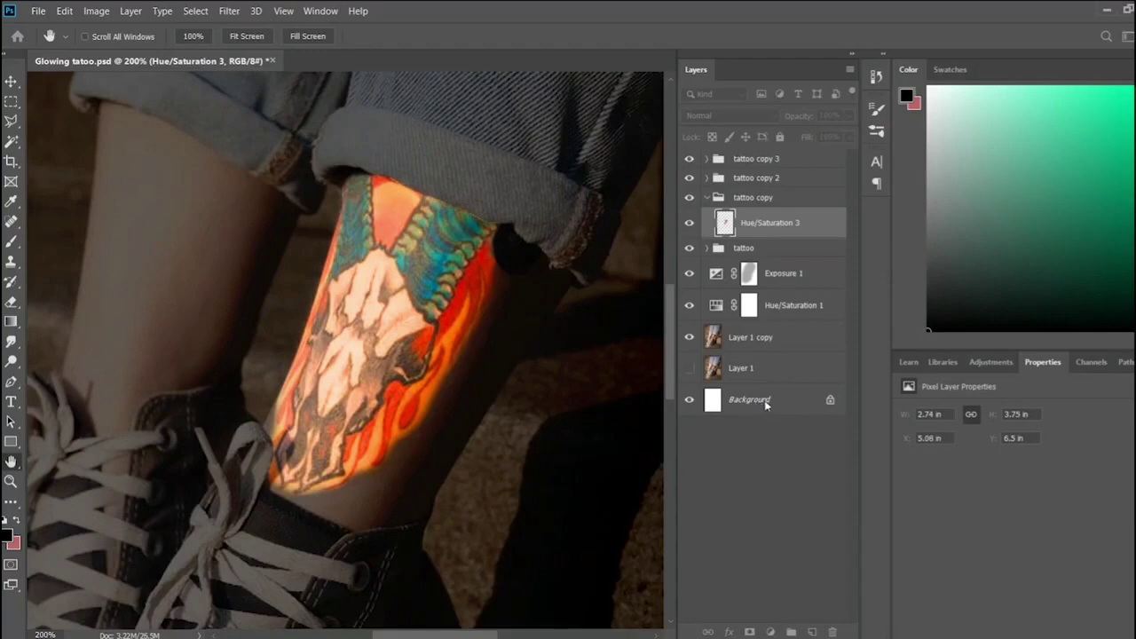
pyautogui.press('b')
pyautogui.hotkey('ctrl', ']')
pyautogui.hotkey('ctrl', ']')
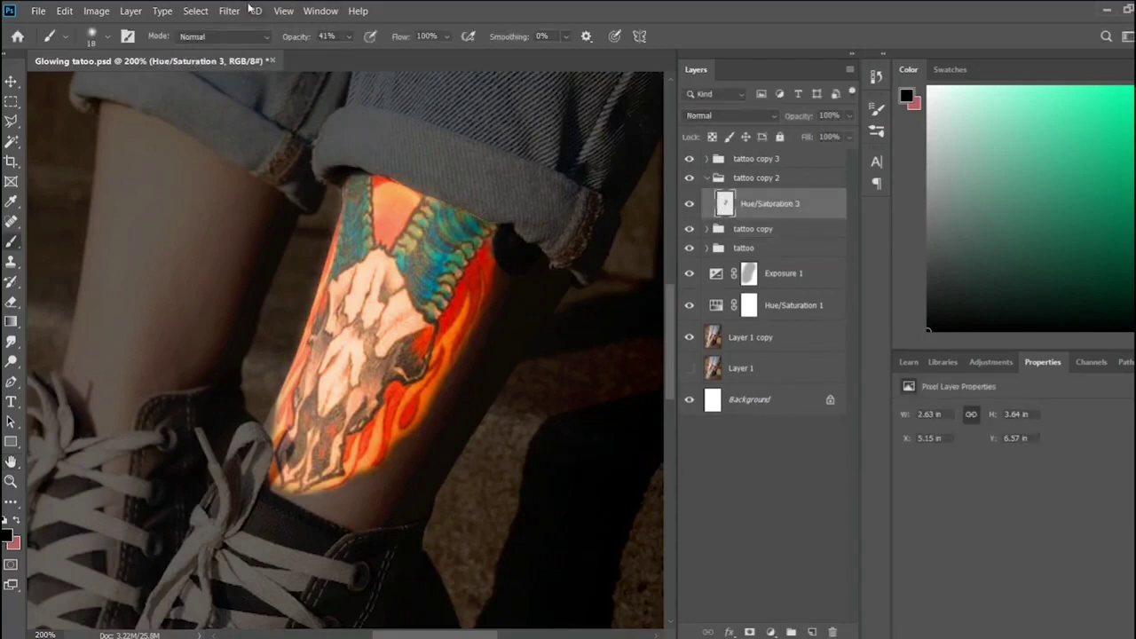
pyautogui.press('h')
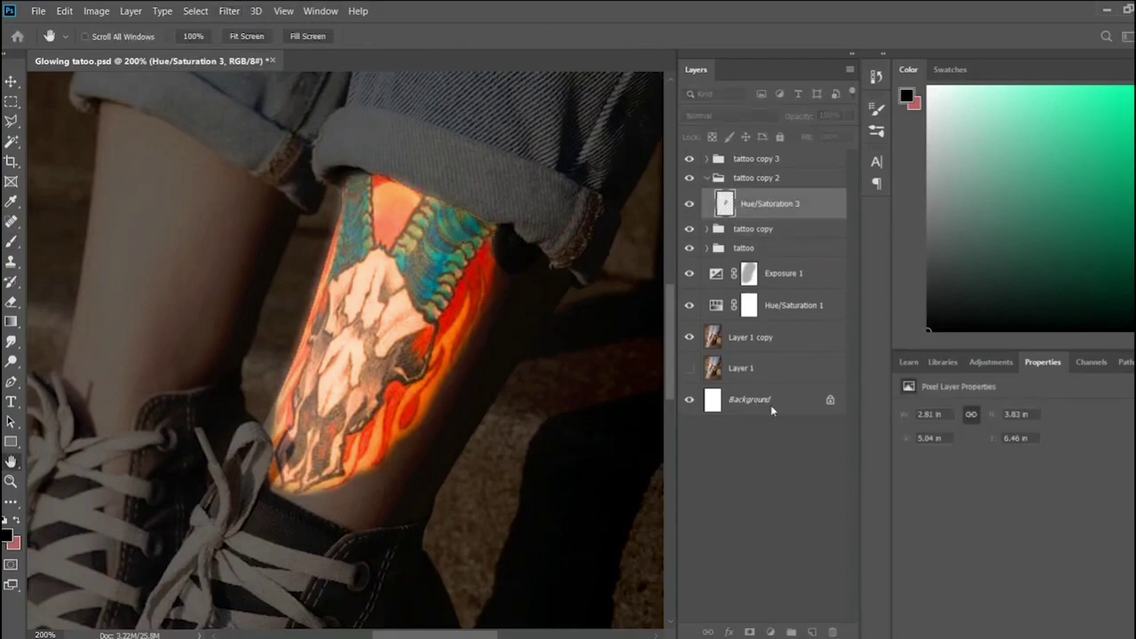
pyautogui.press('b')
pyautogui.hotkey('ctrl', ']')
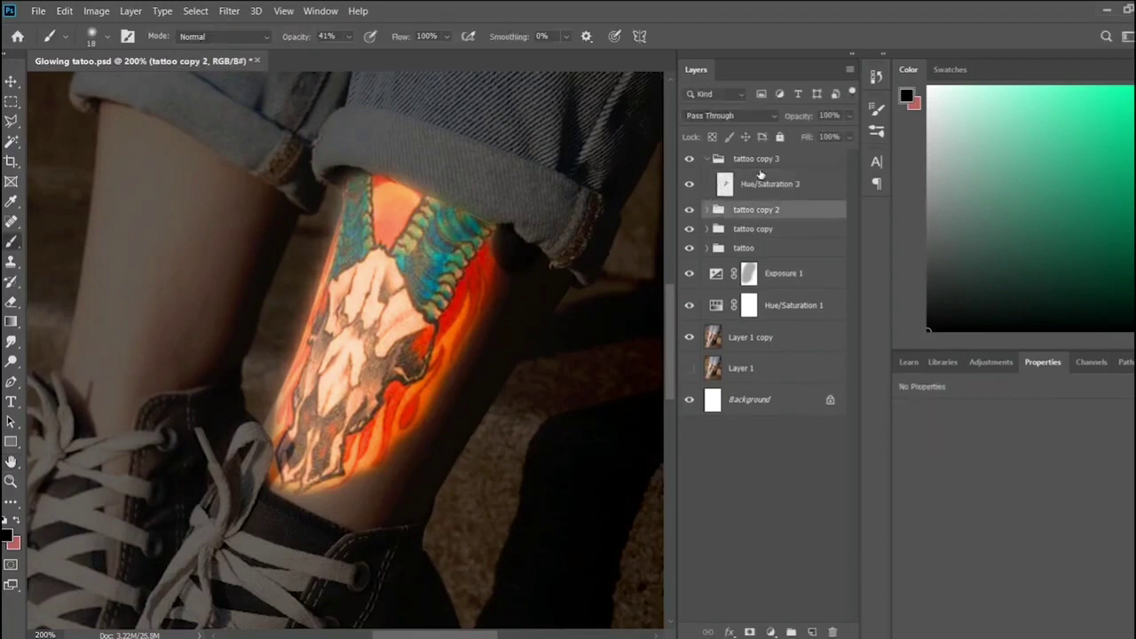
pyautogui.hotkey('ctrl', ']')
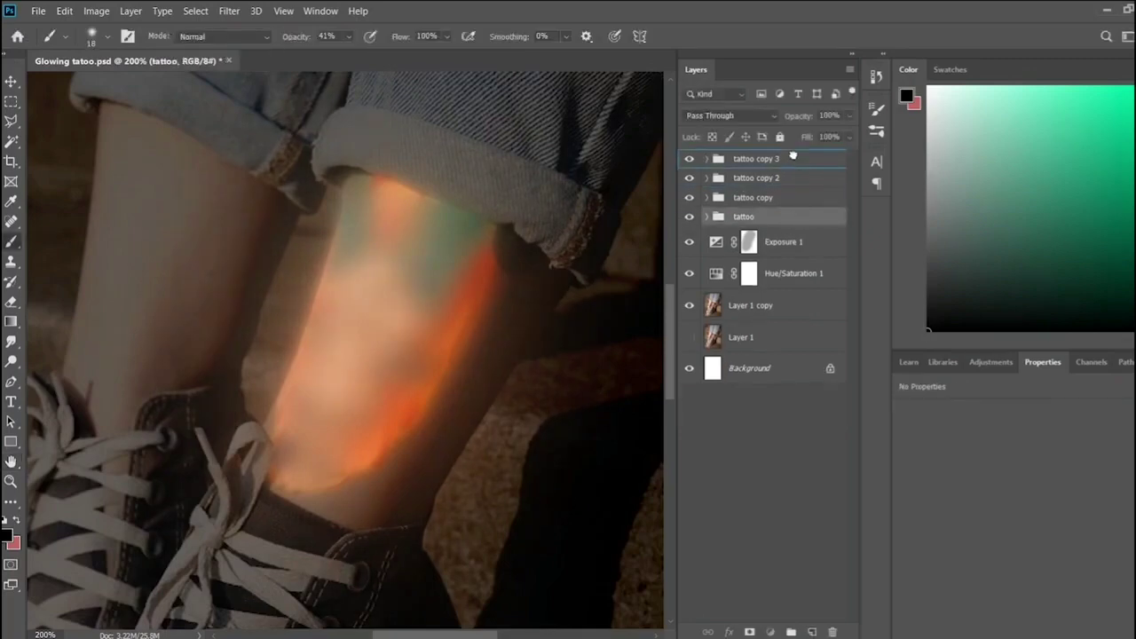
# - Move the tattoo group to the top and duplicate it up to tattoo copy 5
pyautogui.moveTo(796, 225); pyautogui.dragTo(793, 156)
pyautogui.hotkey('ctrl', '0')
pyautogui.hotkey('ctrl', '+')
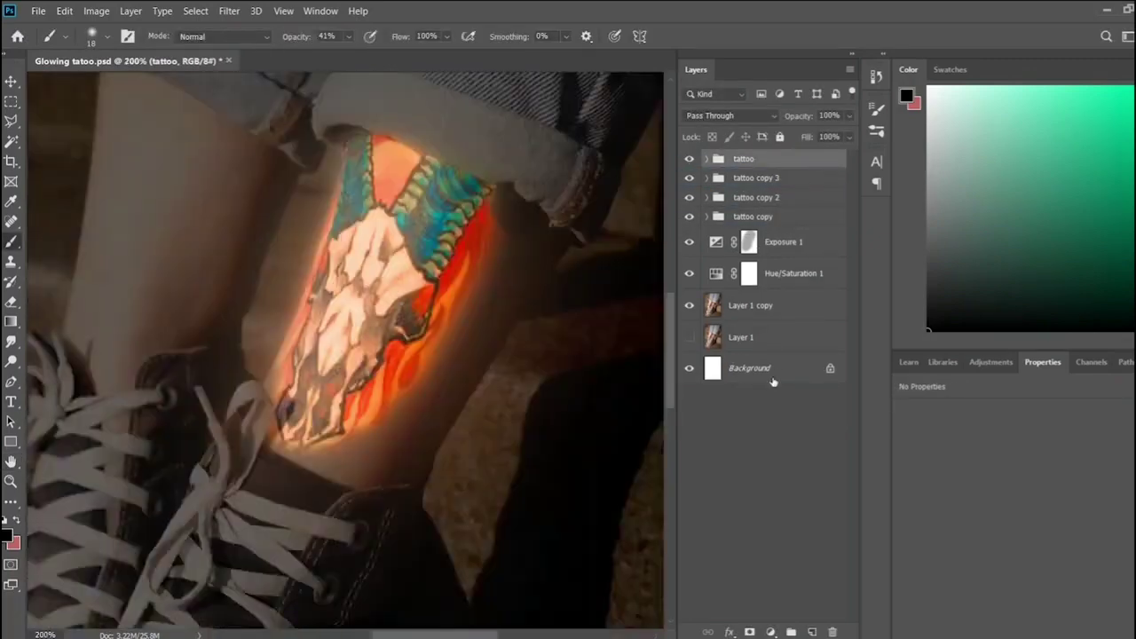
pyautogui.hotkey('ctrl', '+')
pyautogui.hotkey('ctrl', '1')
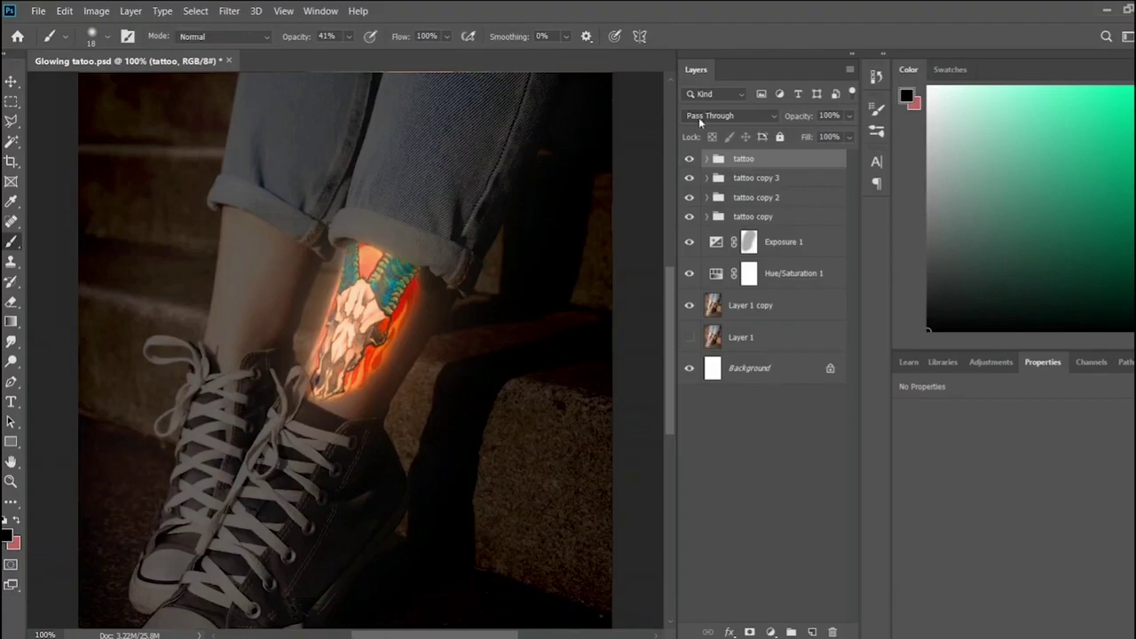
pyautogui.hotkey('ctrl', 'j')
pyautogui.hotkey('ctrl', 'j')
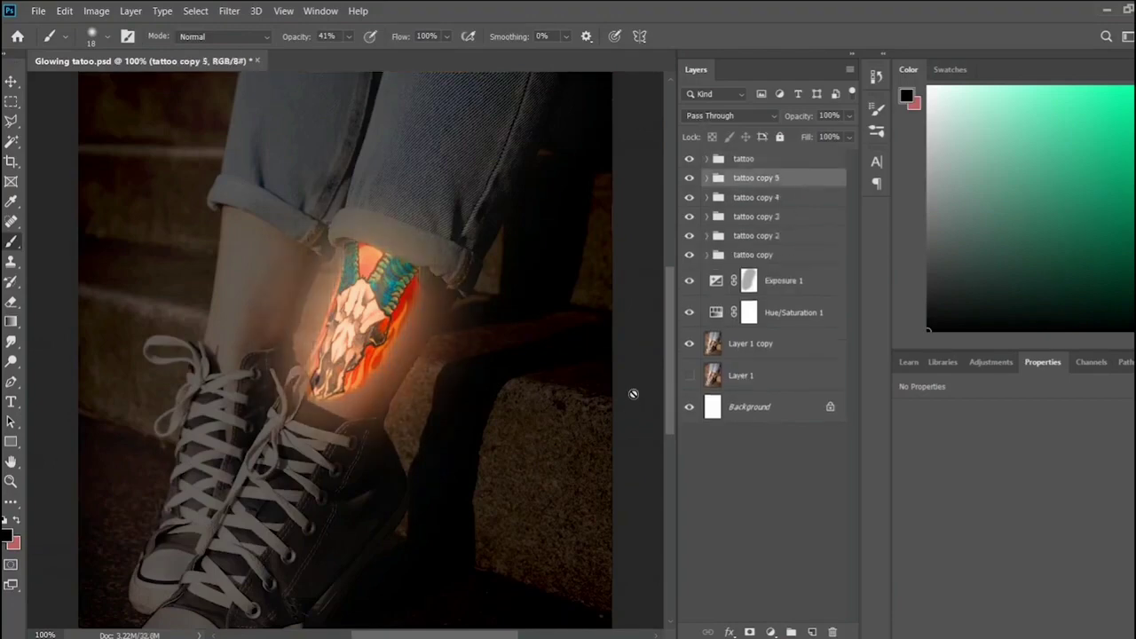
# - Add a Hue/Saturation adjustment with lowered saturation clipped to tattoo copy 5
pyautogui.click(990, 361)
pyautogui.click(927, 417)
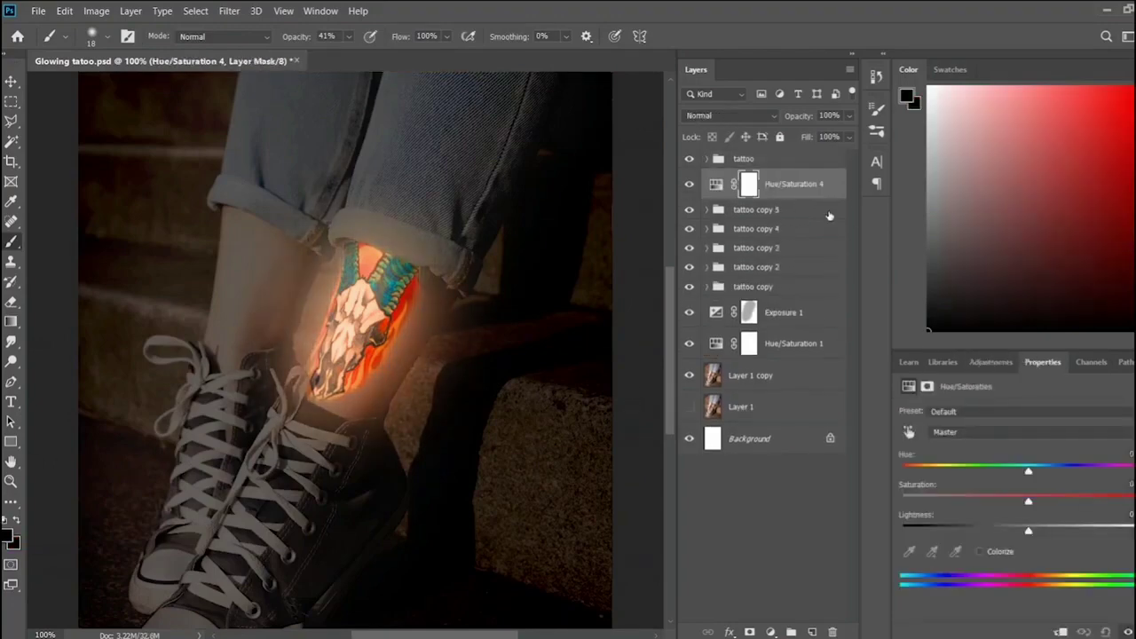
pyautogui.moveTo(1084, 503); pyautogui.dragTo(1004, 503)
pyautogui.keyDown('alt'); pyautogui.click(793, 200); pyautogui.keyUp('alt')
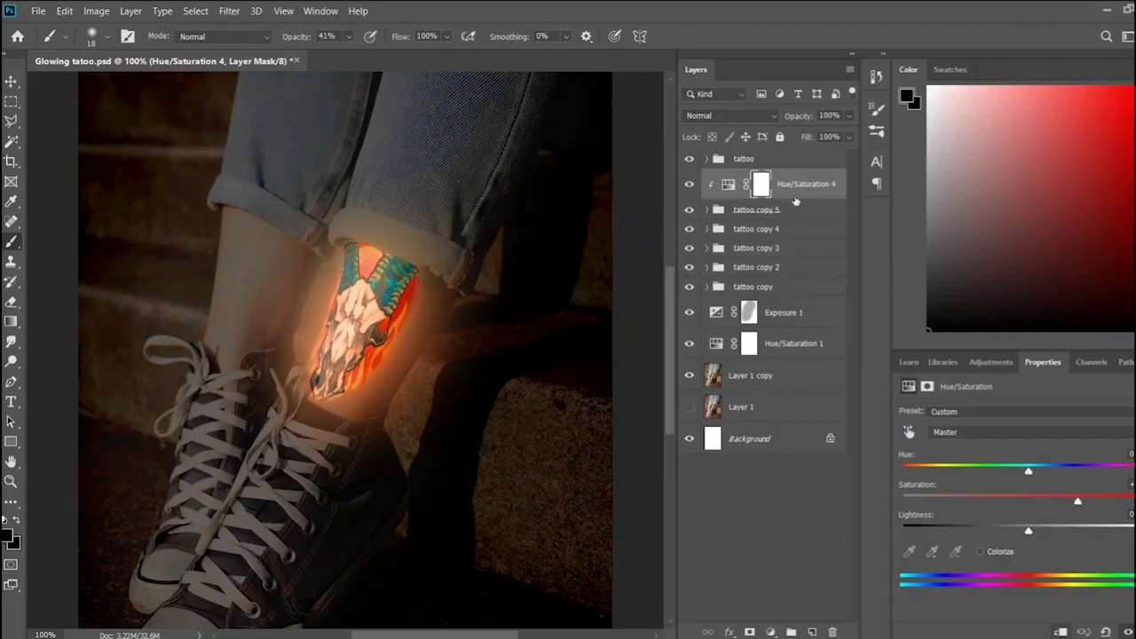
# - Duplicate that Hue/Saturation adjustment and clip the copy to tattoo copy 4
pyautogui.hotkey('ctrl', 'j')
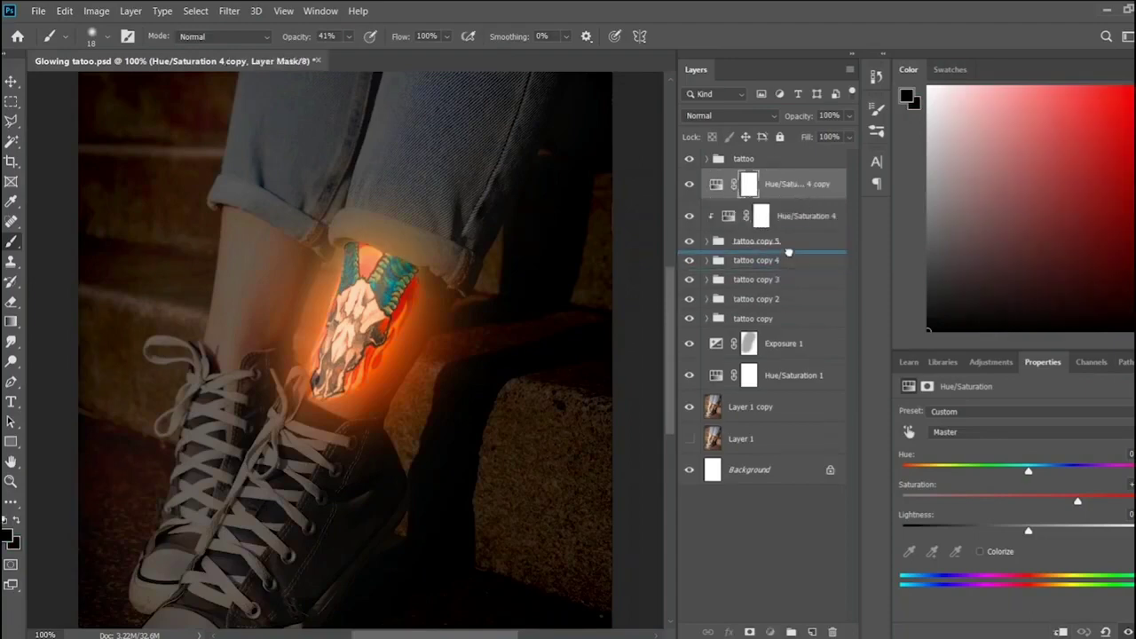
pyautogui.moveTo(795, 202); pyautogui.dragTo(789, 257)
pyautogui.keyDown('alt'); pyautogui.click(789, 247); pyautogui.keyUp('alt')
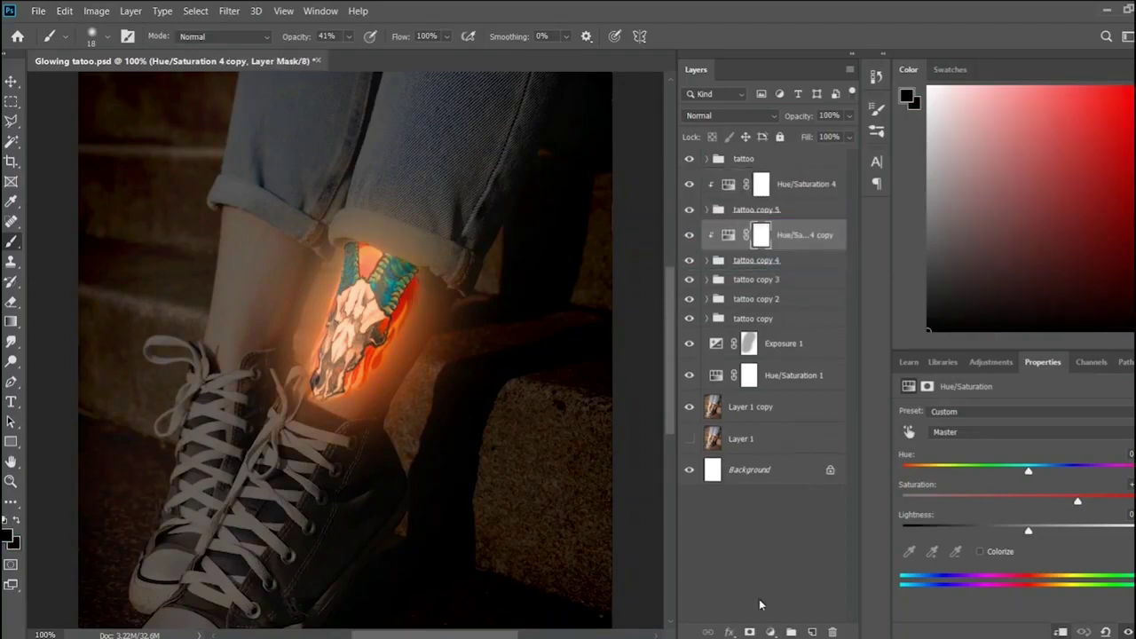
pyautogui.click(759, 599)
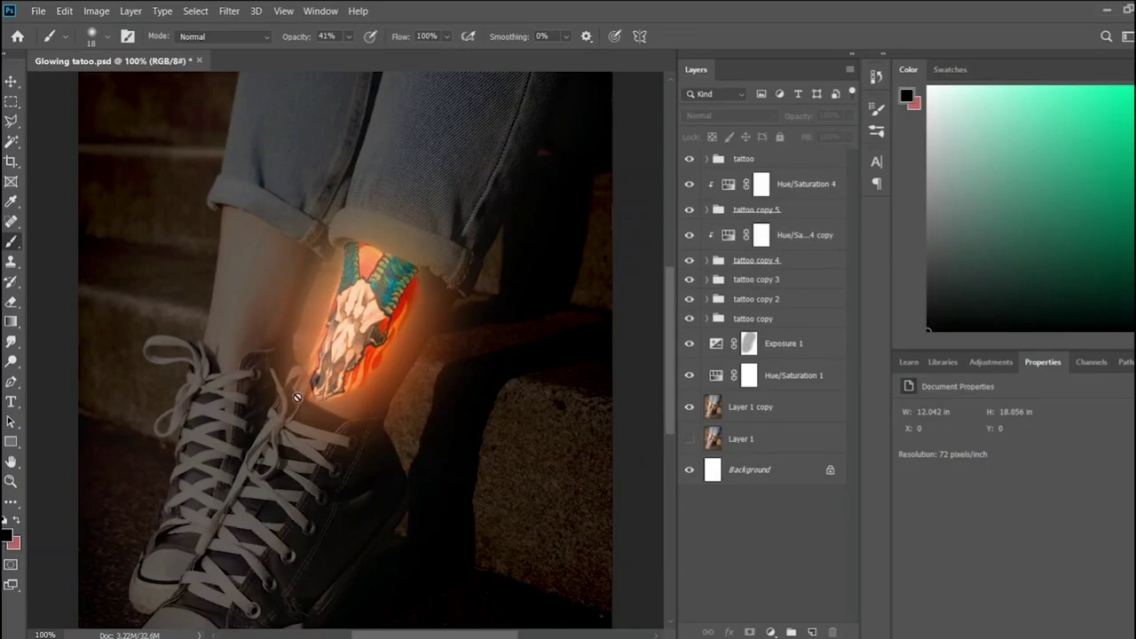
pyautogui.hotkey('ctrl', '+')
pyautogui.hotkey('ctrl', '+')
pyautogui.hotkey('ctrl', '+')
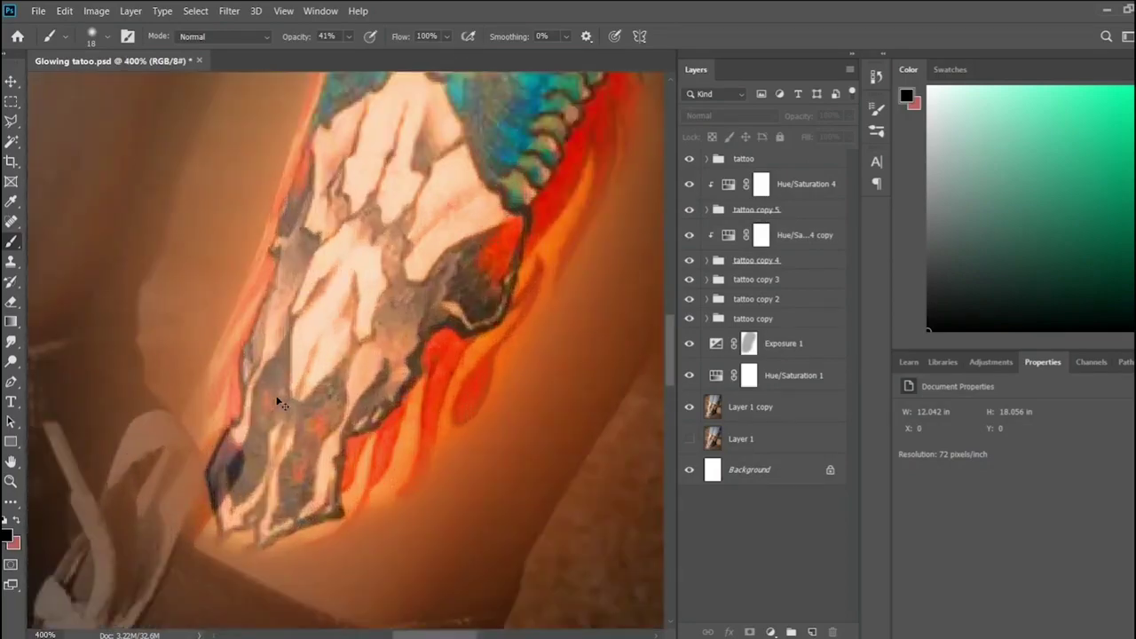
# - On a new Layer 2, paint sampled light skin tone over the dark skull tip
pyautogui.hotkey('ctrl', '+')
pyautogui.click(811, 631)
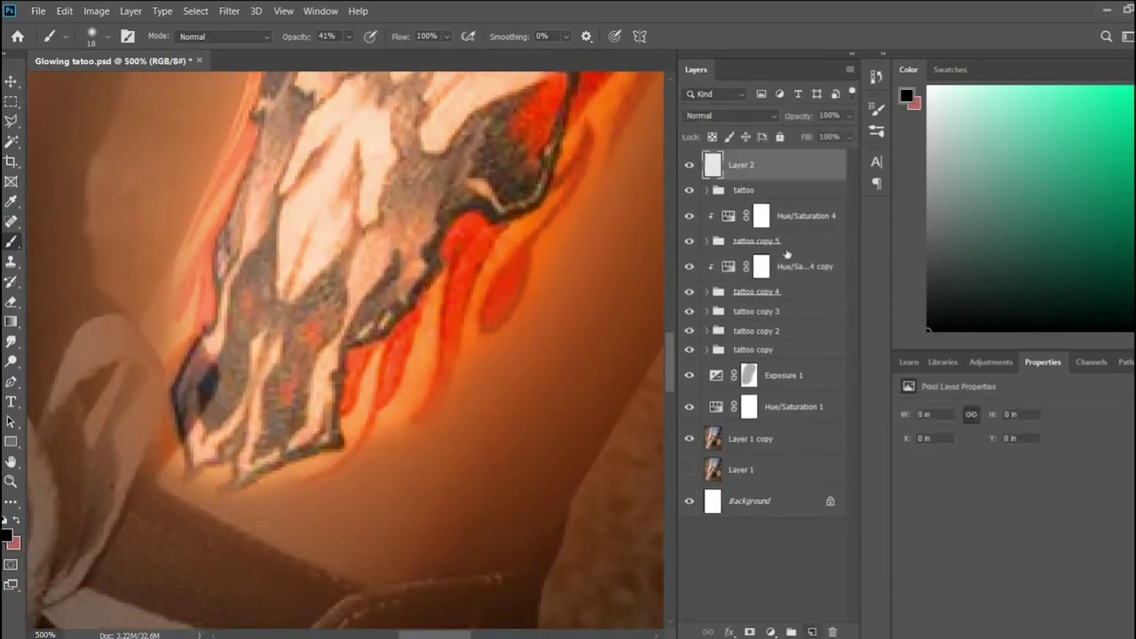
pyautogui.keyDown('alt'); pyautogui.click(201, 432); pyautogui.keyUp('alt')
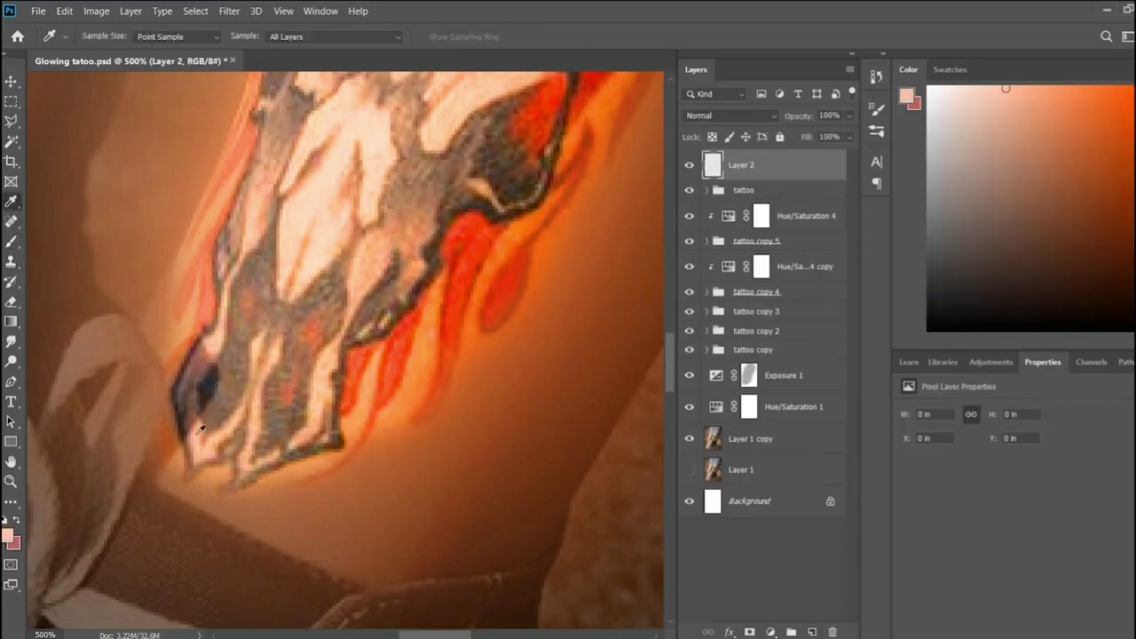
pyautogui.moveTo(189, 406); pyautogui.dragTo(204, 358)
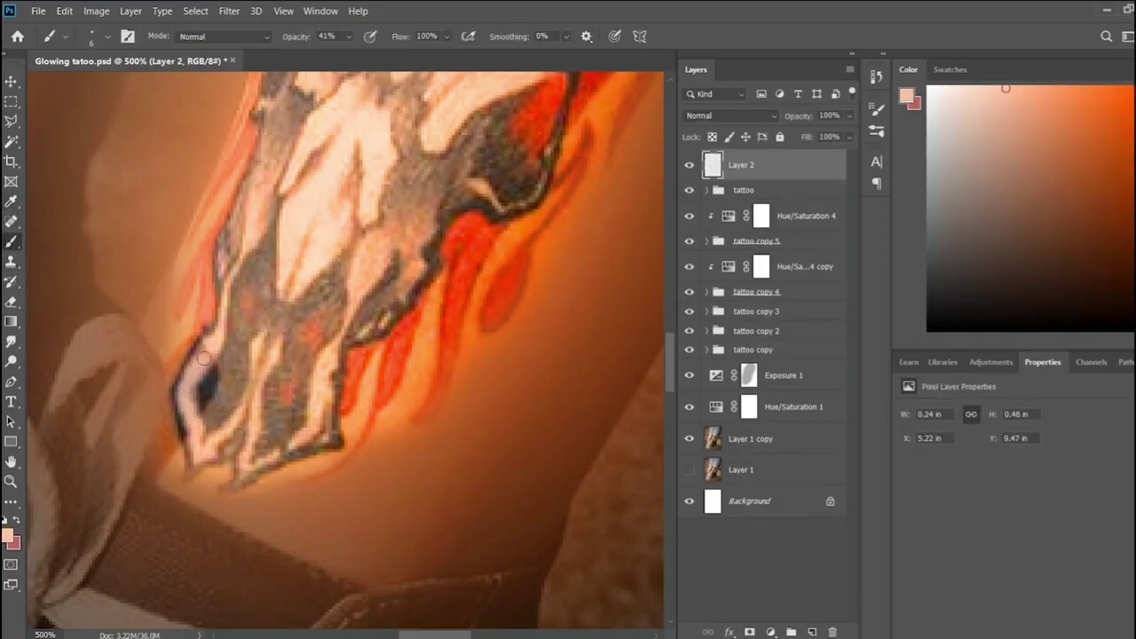
pyautogui.keyDown('alt'); pyautogui.click(211, 406); pyautogui.keyUp('alt')
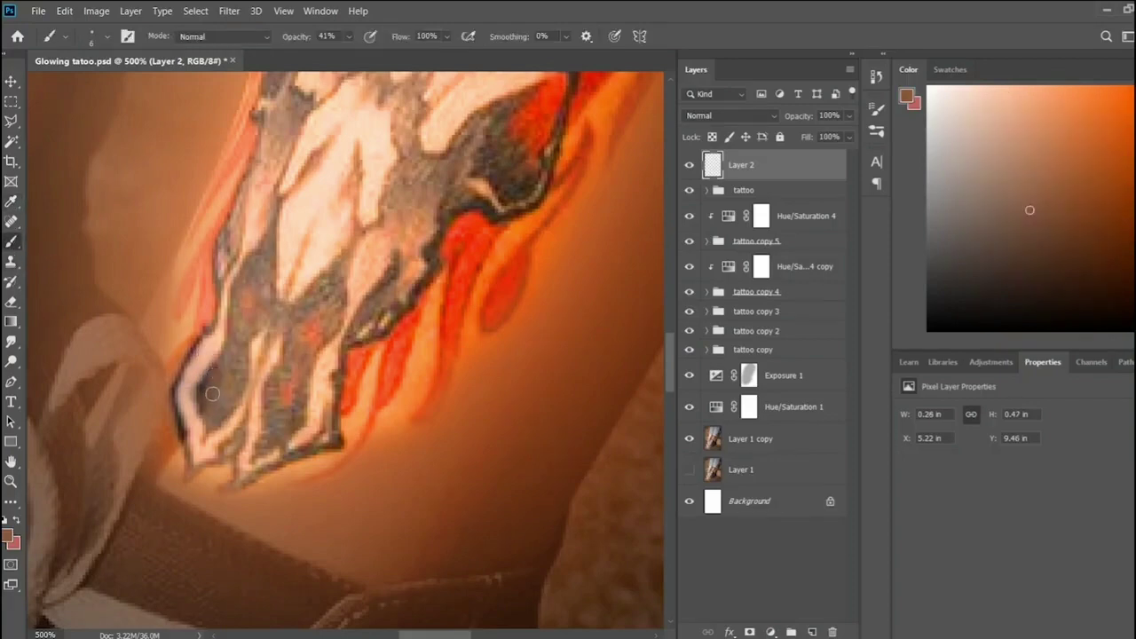
pyautogui.hotkey('ctrl', '1')
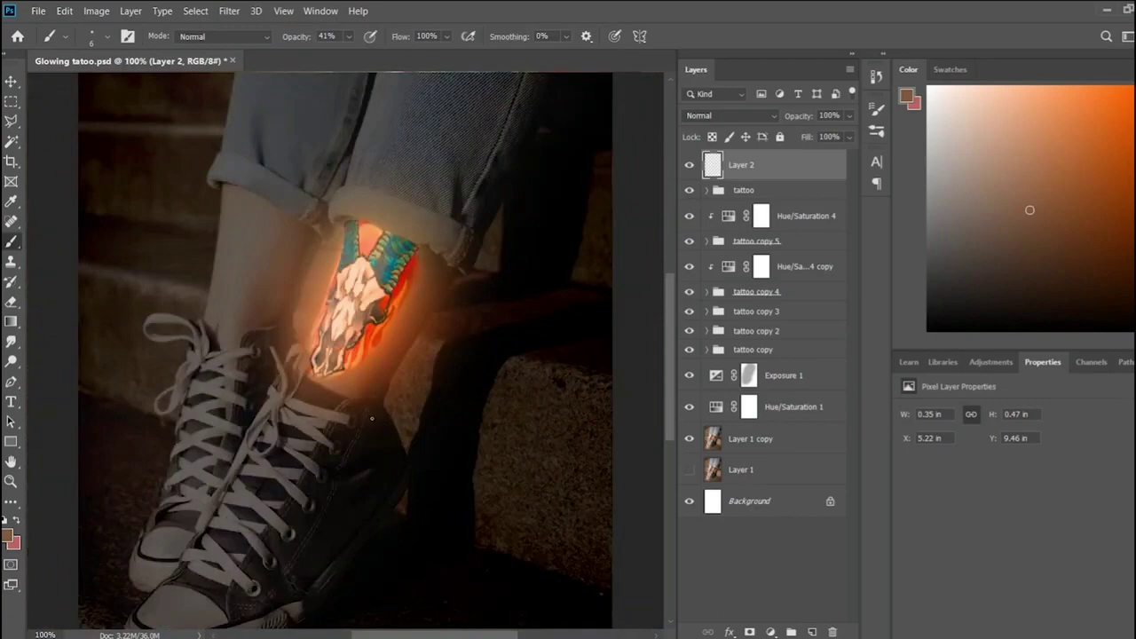
# - Select the original unedited Layer 1 photo and duplicate it
pyautogui.scroll(1, 372, 418)
pyautogui.scroll(-1, 372, 418)
pyautogui.scroll(-1, 372, 418)
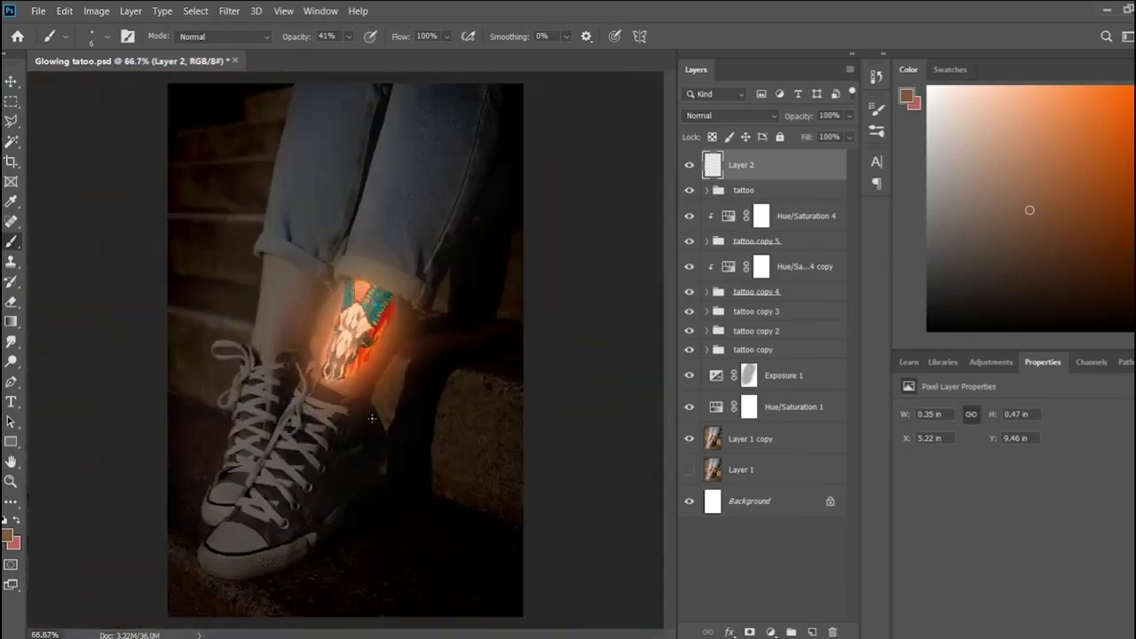
pyautogui.click(793, 439)
pyautogui.click(788, 470)
pyautogui.hotkey('ctrl', 'j')
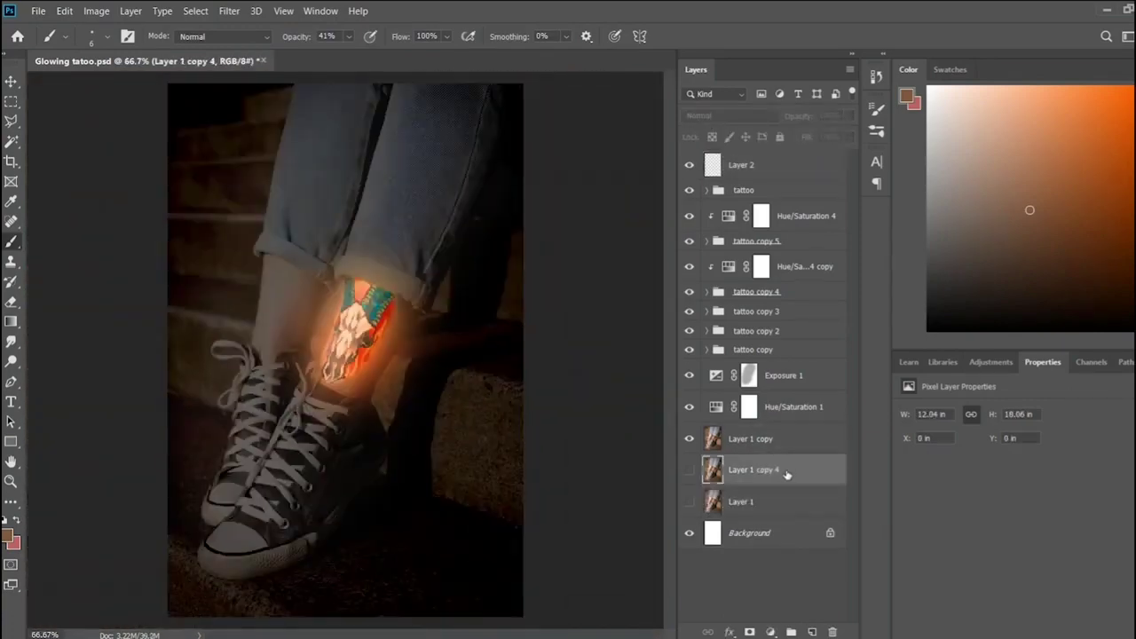
# - Move the visible photo copy to the top with a saturated warm red-orange Hue/Saturation adjustment
pyautogui.moveTo(790, 225); pyautogui.dragTo(785, 160)
pyautogui.click(689, 164)
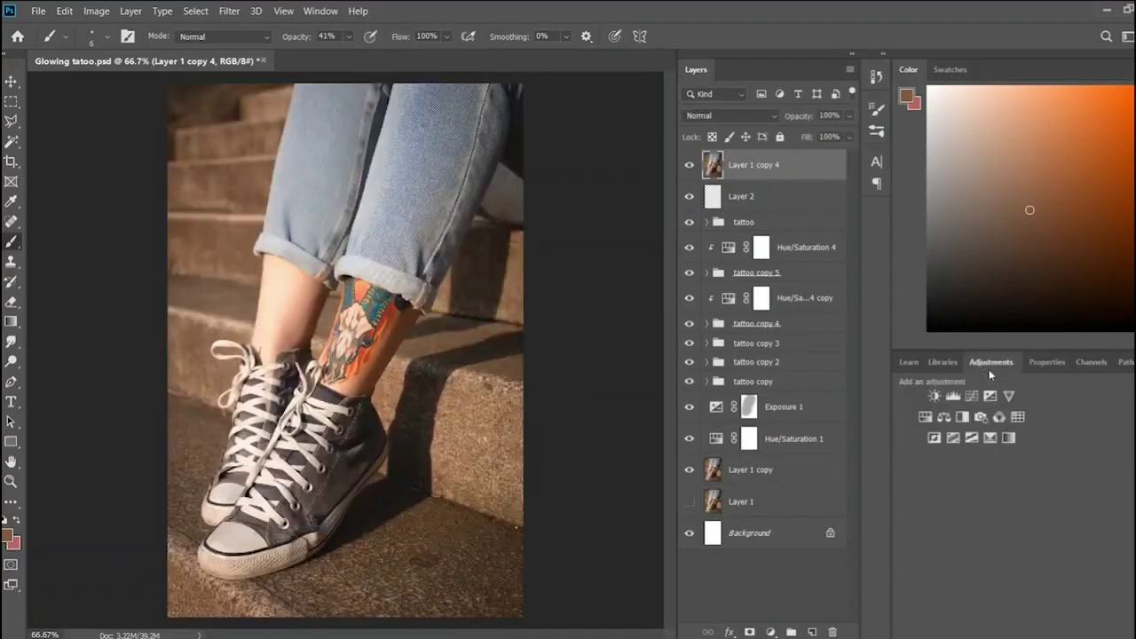
pyautogui.hotkey('ctrl', 'u')
pyautogui.moveTo(1028, 471); pyautogui.dragTo(1009, 472)
pyautogui.moveTo(1069, 504); pyautogui.dragTo(1096, 502)
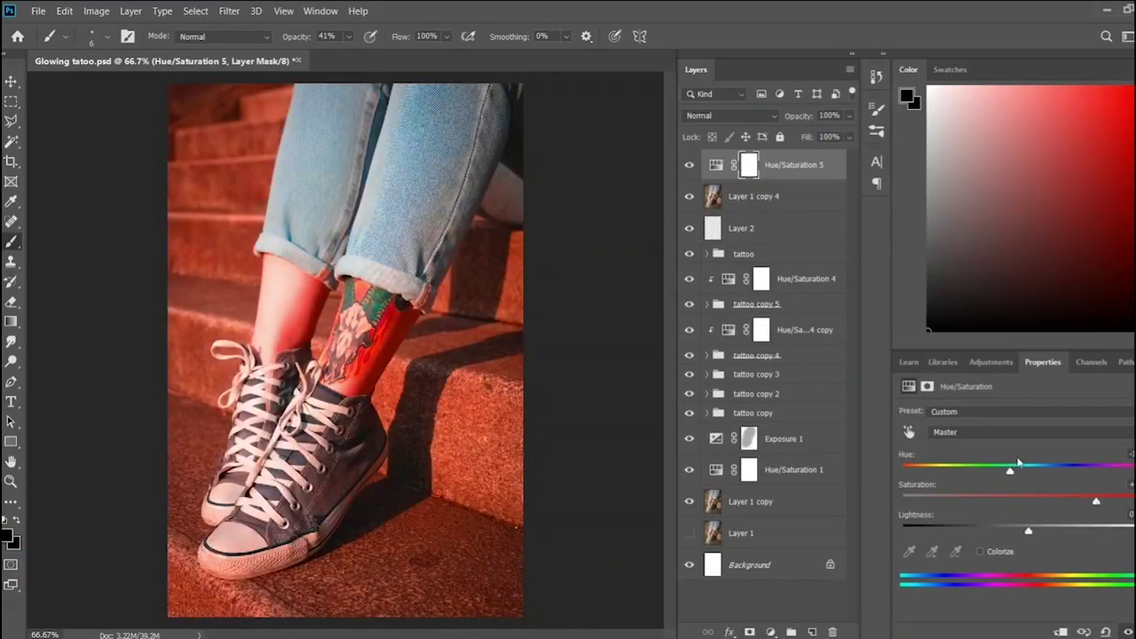
pyautogui.moveTo(1010, 471); pyautogui.dragTo(1020, 474)
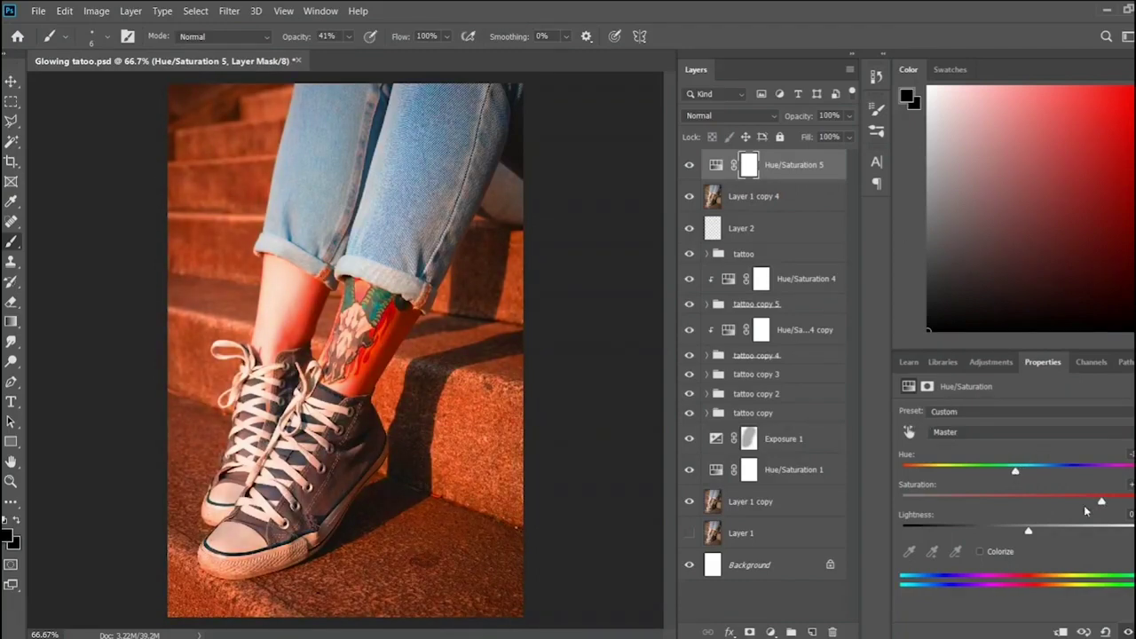
pyautogui.moveTo(1015, 472); pyautogui.dragTo(1015, 467)
# - Give the orange copy an inverted black mask hiding it, then target that mask
pyautogui.click(815, 204)
pyautogui.click(749, 632)
pyautogui.click(1104, 593)
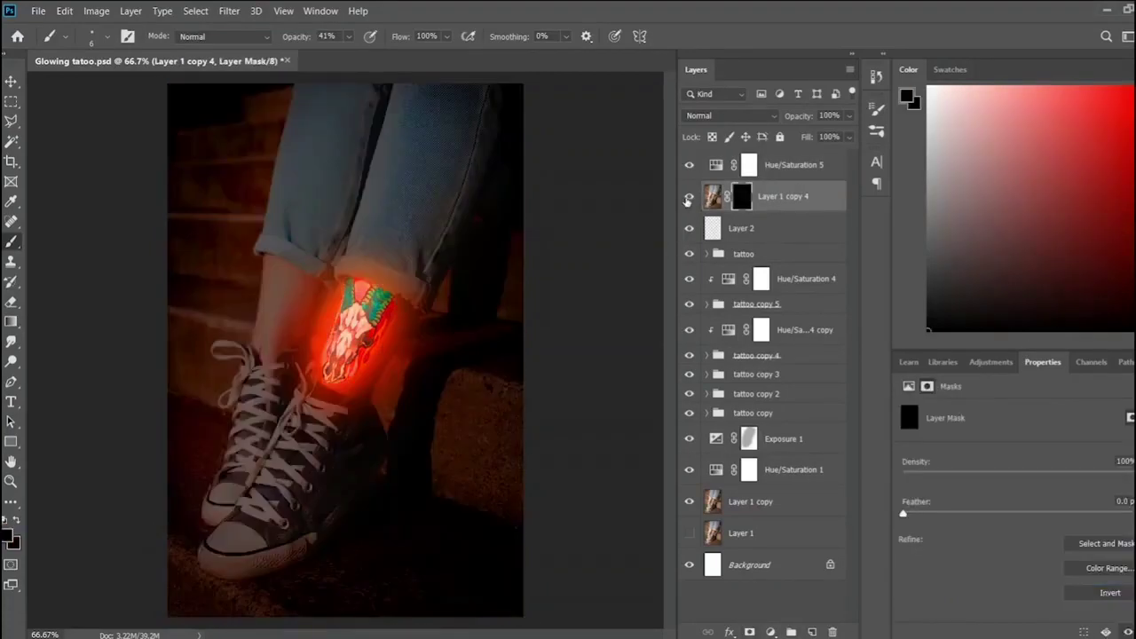
pyautogui.hotkey('ctrl', 'i')
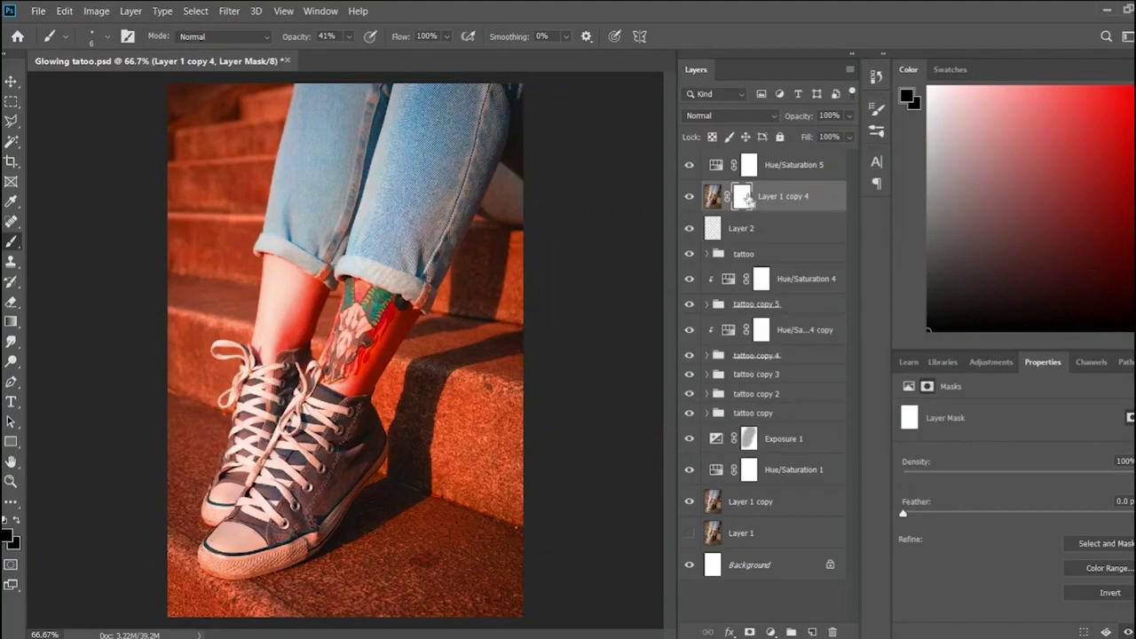
pyautogui.click(689, 197)
pyautogui.click(689, 196)
pyautogui.click(688, 196)
pyautogui.click(689, 196)
pyautogui.click(742, 196)
# - Paint white on Layer 1 copy 4's mask over the left shin, laces, shoe and jeans, shifting Hue/Saturation 5 toward orange
pyautogui.click(1100, 593)
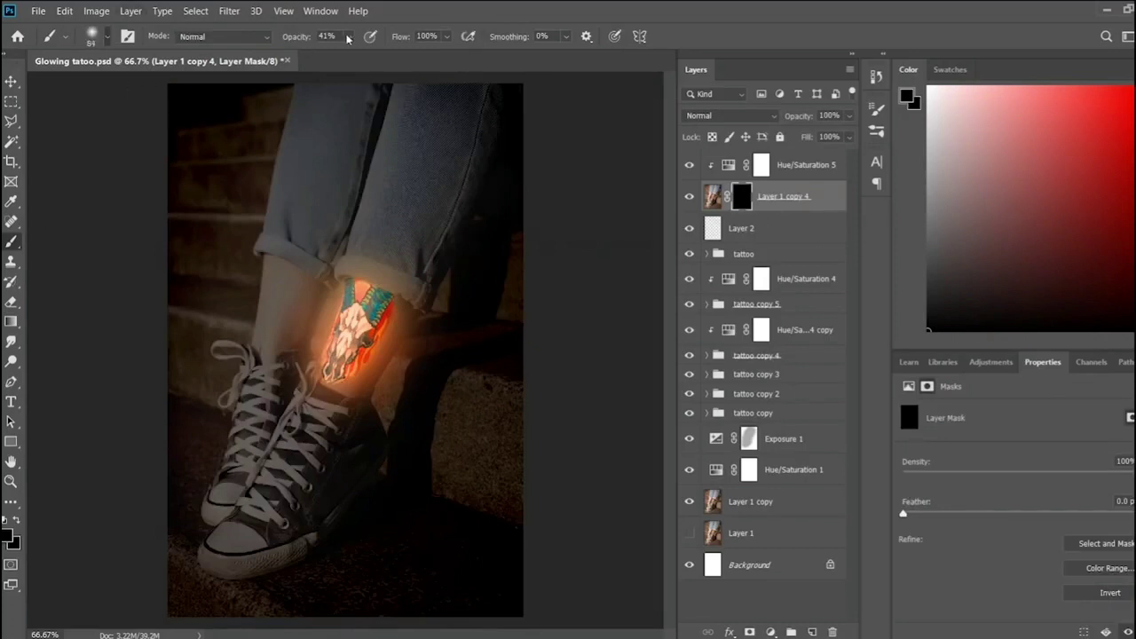
pyautogui.press('x')
pyautogui.moveTo(309, 289); pyautogui.dragTo(300, 344)
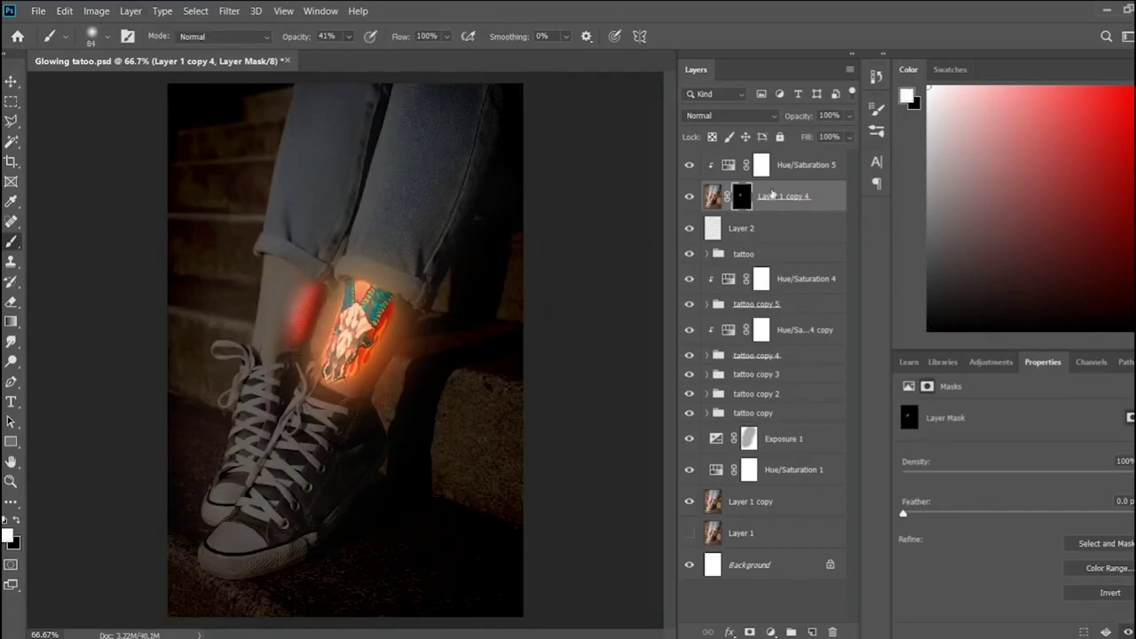
pyautogui.click(723, 171)
pyautogui.moveTo(1008, 472); pyautogui.dragTo(1028, 472)
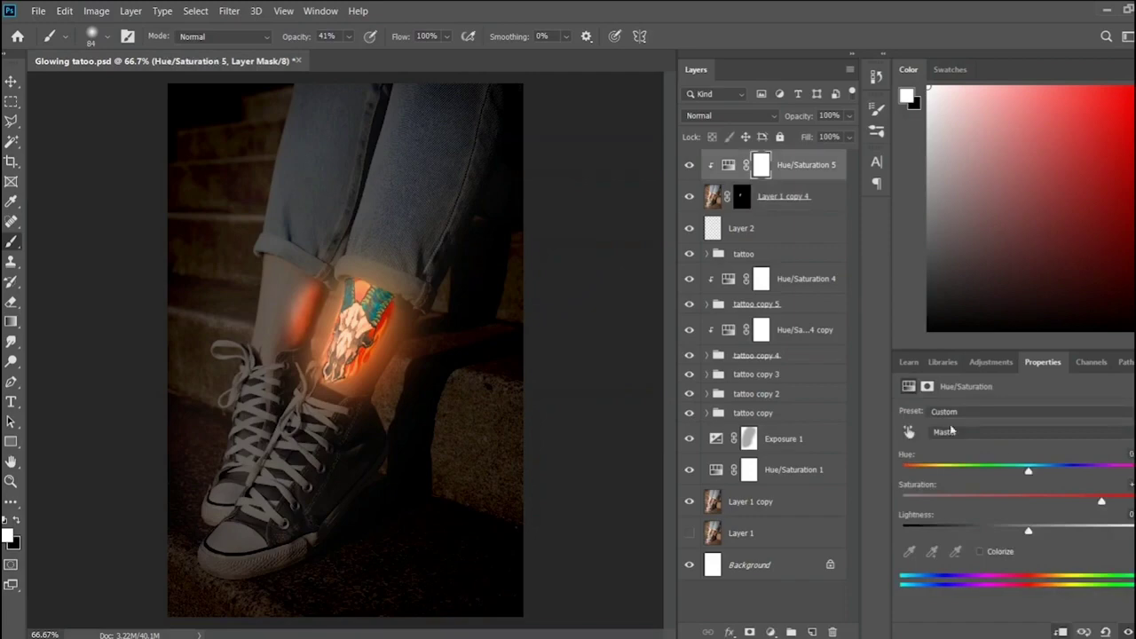
pyautogui.click(742, 196)
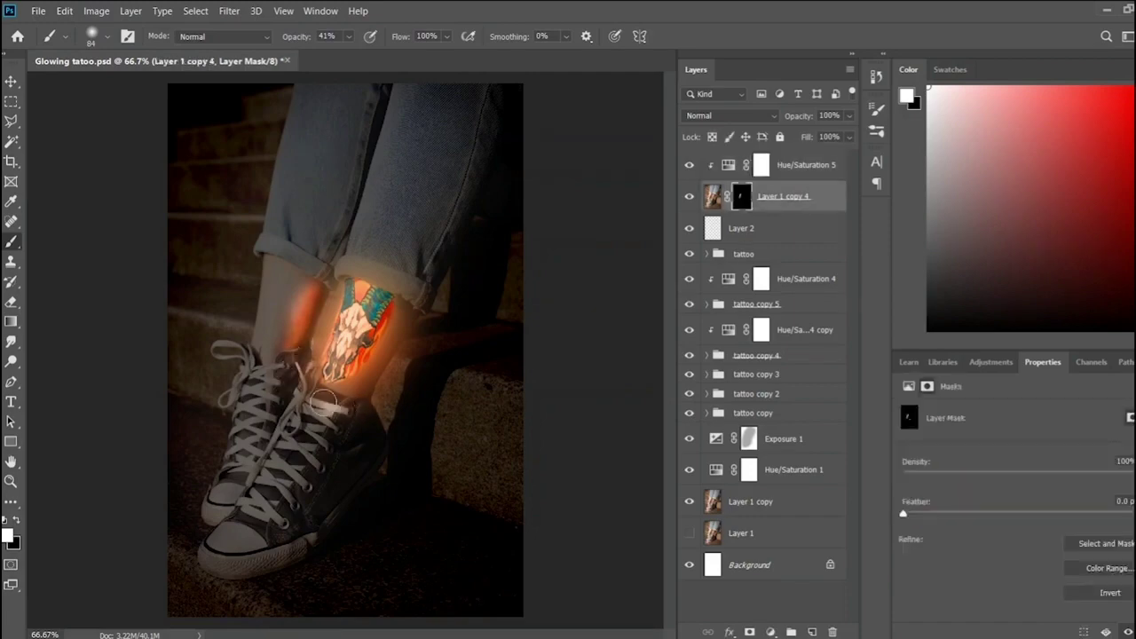
pyautogui.moveTo(325, 402)
pyautogui.mouseDown()
pyautogui.moveTo(265, 512)
pyautogui.moveTo(233, 540)
pyautogui.moveTo(253, 486)
pyautogui.moveTo(306, 415)
pyautogui.moveTo(275, 519)
pyautogui.moveTo(355, 404)
pyautogui.moveTo(266, 373)
pyautogui.moveTo(257, 382)
pyautogui.moveTo(345, 193)
pyautogui.moveTo(355, 266)
pyautogui.moveTo(435, 292)
pyautogui.moveTo(328, 247)
pyautogui.mouseUp()
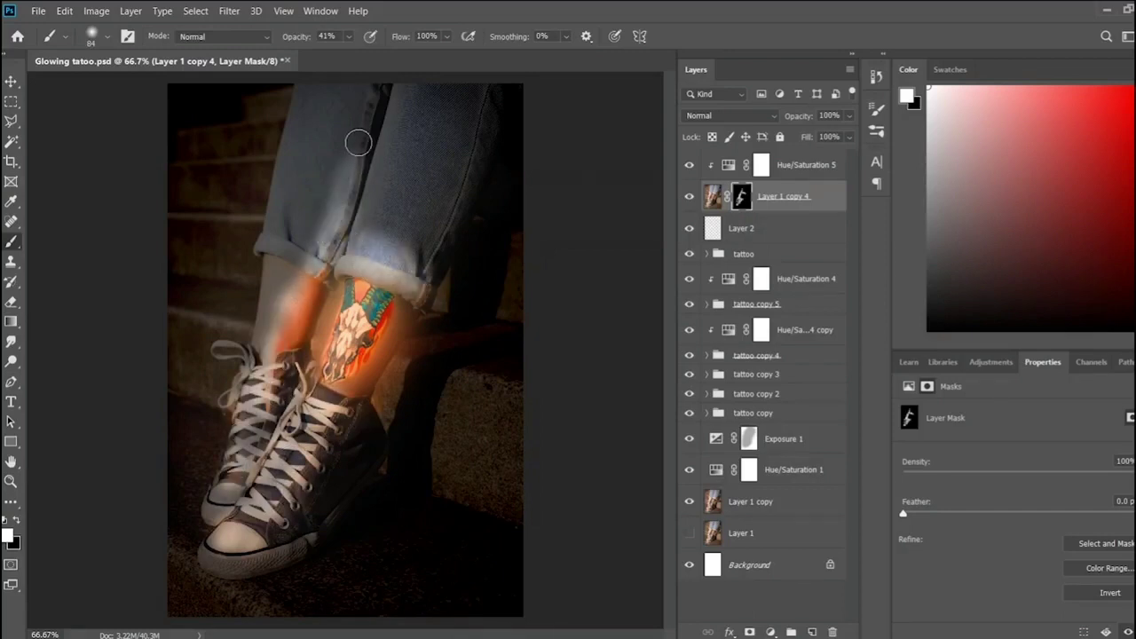
pyautogui.moveTo(359, 142)
pyautogui.mouseDown()
pyautogui.moveTo(271, 338)
pyautogui.moveTo(257, 444)
pyautogui.mouseUp()
pyautogui.moveTo(266, 586); pyautogui.dragTo(208, 584)
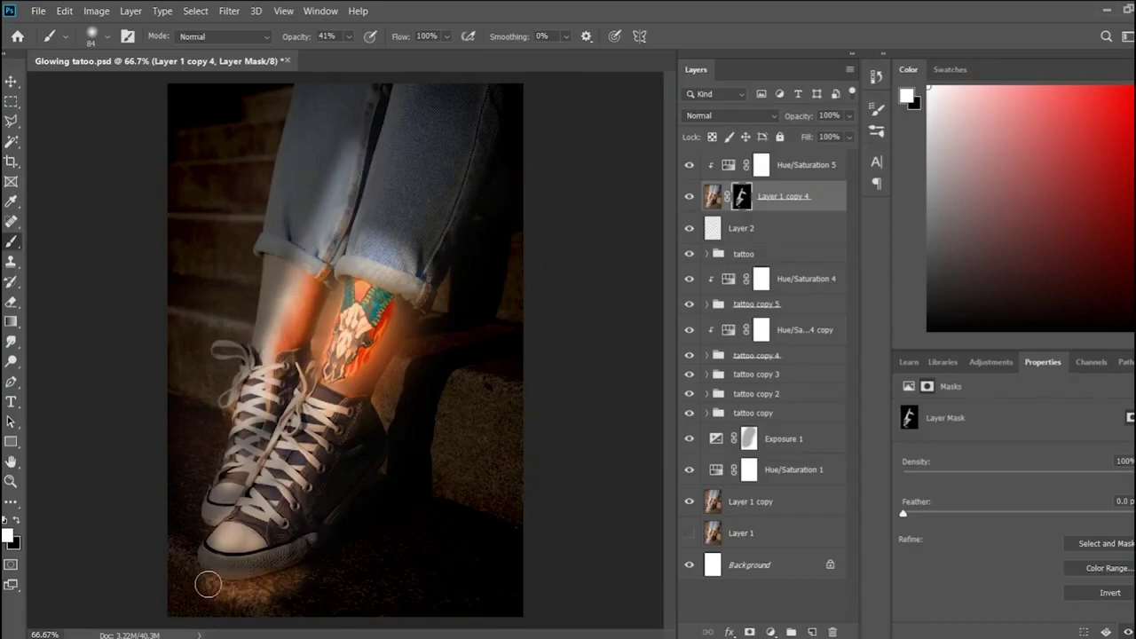
# - With a size-190 brush at 9% opacity, softly brighten the steps around the ankle and shoe
pyautogui.hotkey('ctrl', 'z')
pyautogui.press(']')
pyautogui.press(']')
pyautogui.press(']')
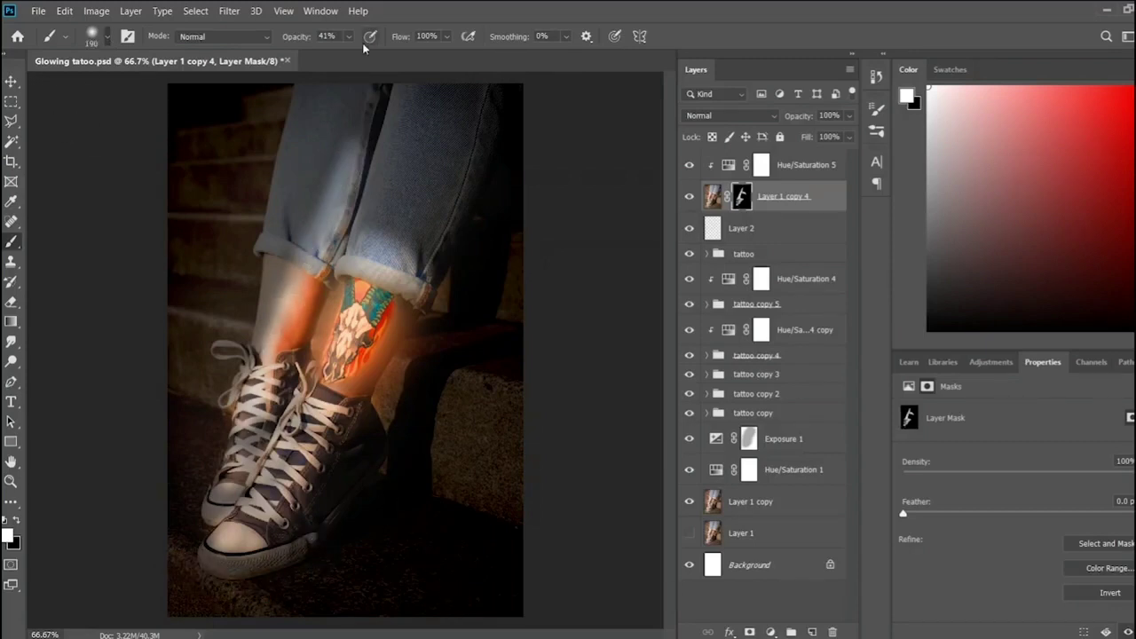
pyautogui.press('0')
pyautogui.press('9')
pyautogui.moveTo(377, 571)
pyautogui.mouseDown()
pyautogui.moveTo(444, 520)
pyautogui.moveTo(482, 393)
pyautogui.moveTo(494, 474)
pyautogui.moveTo(501, 310)
pyautogui.mouseUp()
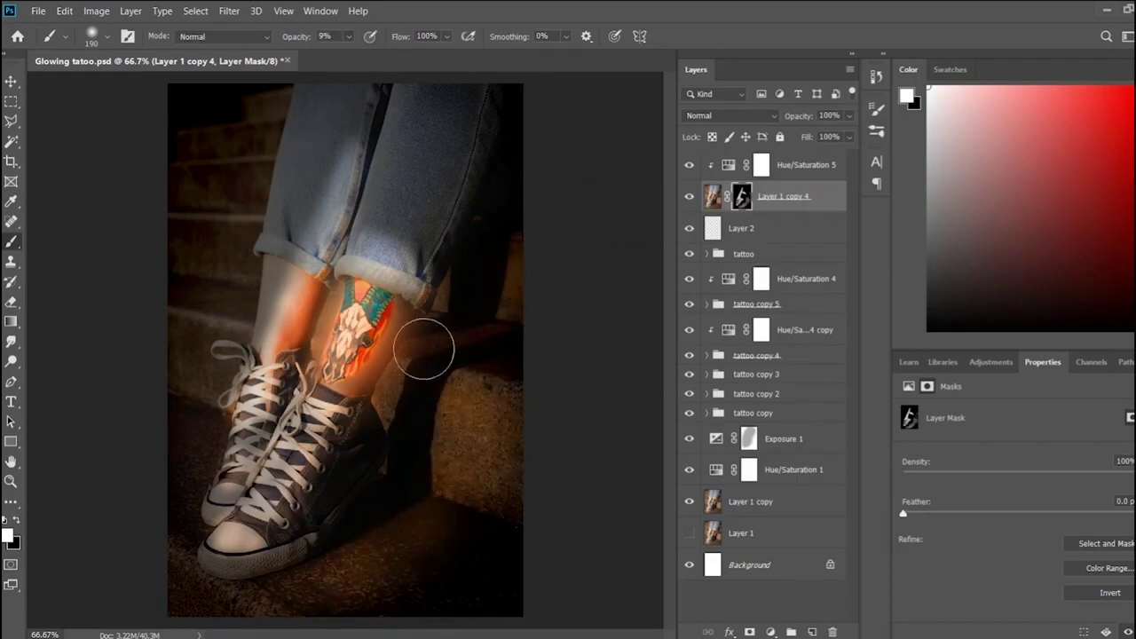
pyautogui.moveTo(221, 347)
pyautogui.mouseDown()
pyautogui.moveTo(183, 489)
pyautogui.moveTo(215, 403)
pyautogui.mouseUp()
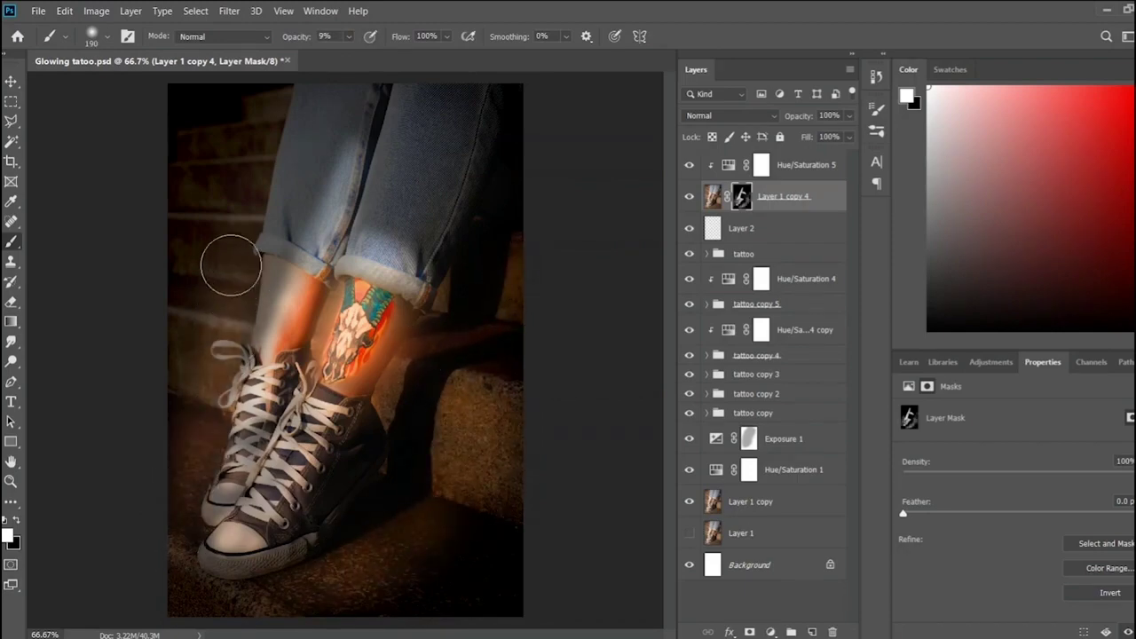
pyautogui.moveTo(375, 563)
pyautogui.mouseDown()
pyautogui.moveTo(469, 382)
pyautogui.moveTo(399, 213)
pyautogui.moveTo(427, 480)
pyautogui.mouseUp()
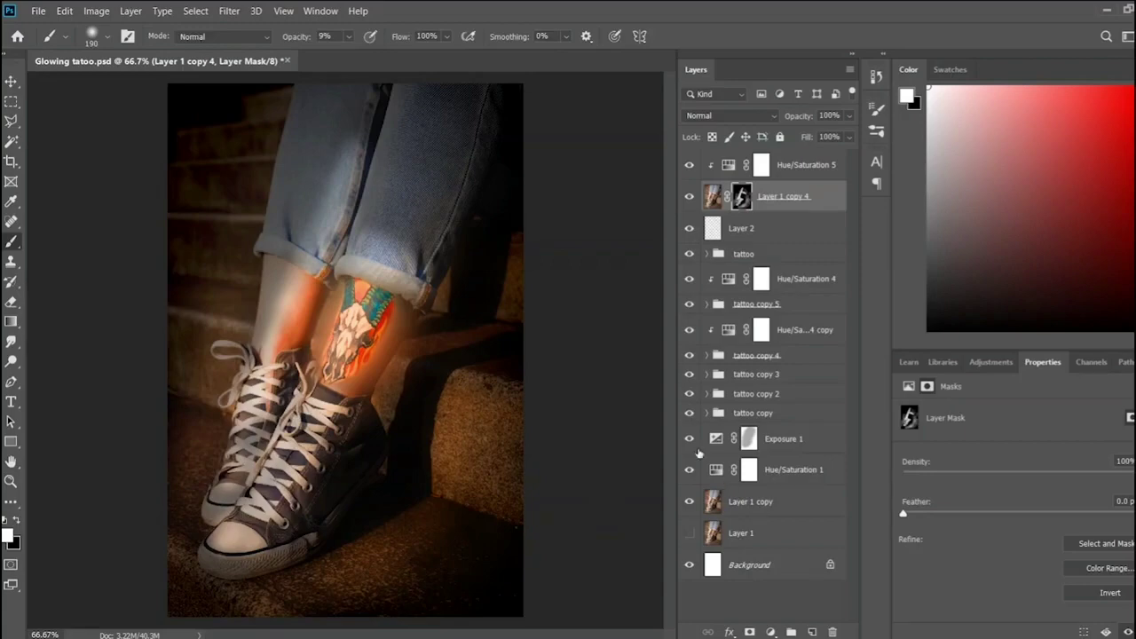
# - Add a new empty Layer 3 and test dark strokes at the skull base with a size-10 brush
pyautogui.press('v')
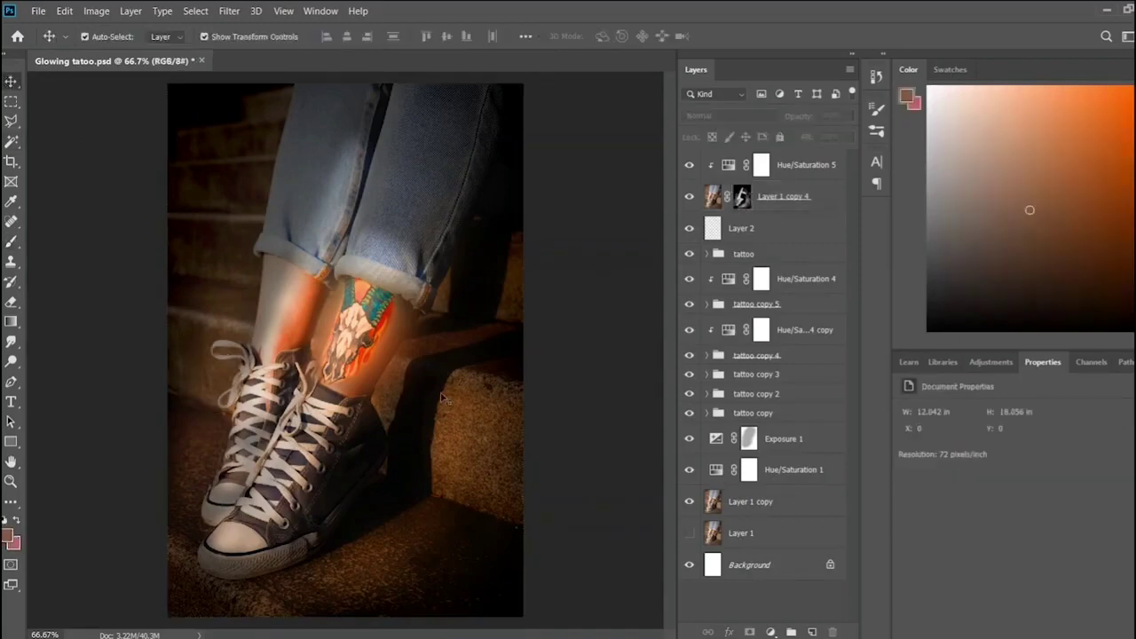
pyautogui.scroll(4, 346, 355)
pyautogui.click(811, 632)
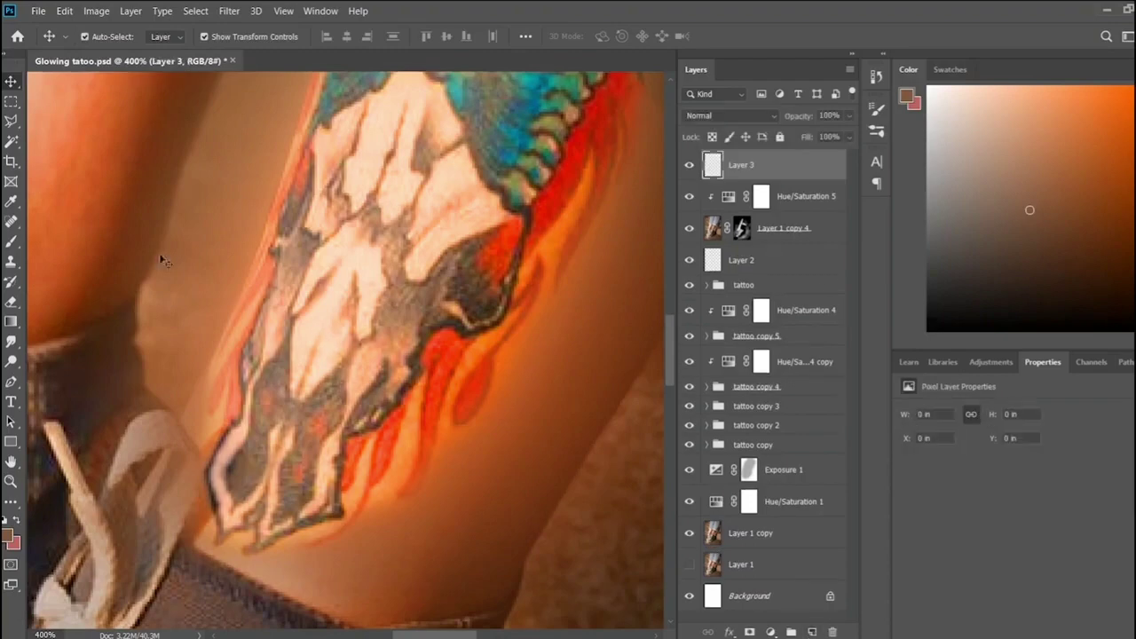
pyautogui.press('b')
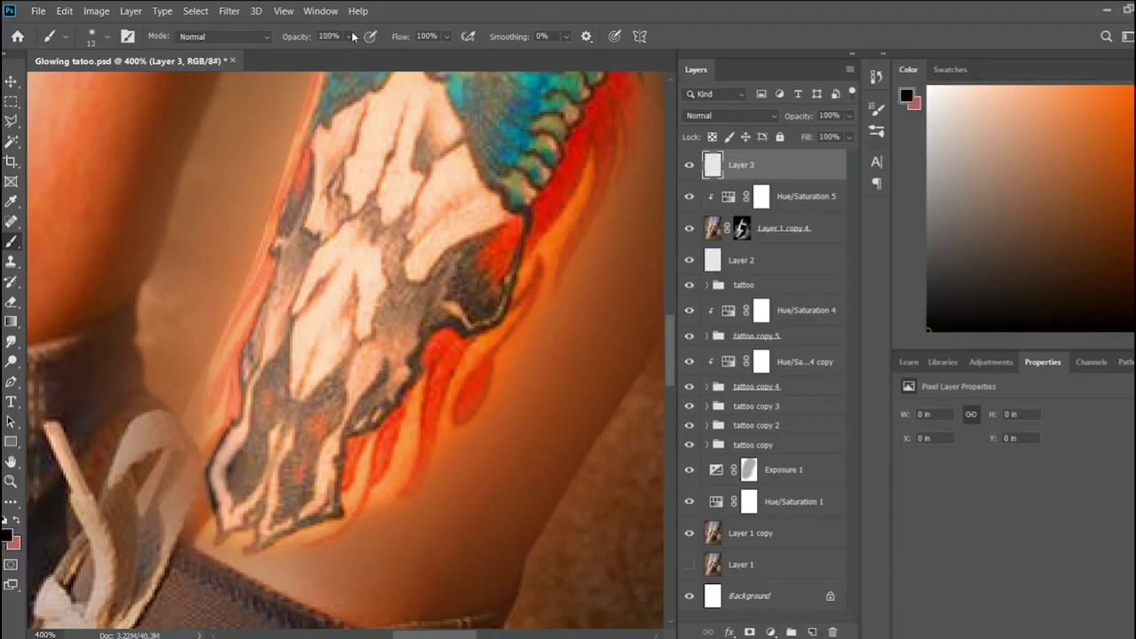
pyautogui.moveTo(286, 549)
pyautogui.mouseDown()
pyautogui.moveTo(275, 541)
pyautogui.moveTo(341, 540)
pyautogui.mouseUp()
pyautogui.moveTo(270, 552); pyautogui.dragTo(312, 536)
pyautogui.hotkey('ctrl', 'z')
pyautogui.press('[')
pyautogui.moveTo(257, 564)
pyautogui.mouseDown()
pyautogui.moveTo(299, 532)
pyautogui.moveTo(327, 524)
pyautogui.moveTo(266, 550)
pyautogui.moveTo(342, 522)
pyautogui.moveTo(359, 442)
pyautogui.moveTo(415, 395)
pyautogui.moveTo(418, 353)
pyautogui.moveTo(457, 323)
pyautogui.mouseUp()
pyautogui.hotkey('ctrl', 'z')
# - Paint dark shadow lines along the tattoo's right, inner and lower edges
pyautogui.scroll(2, 457, 324)
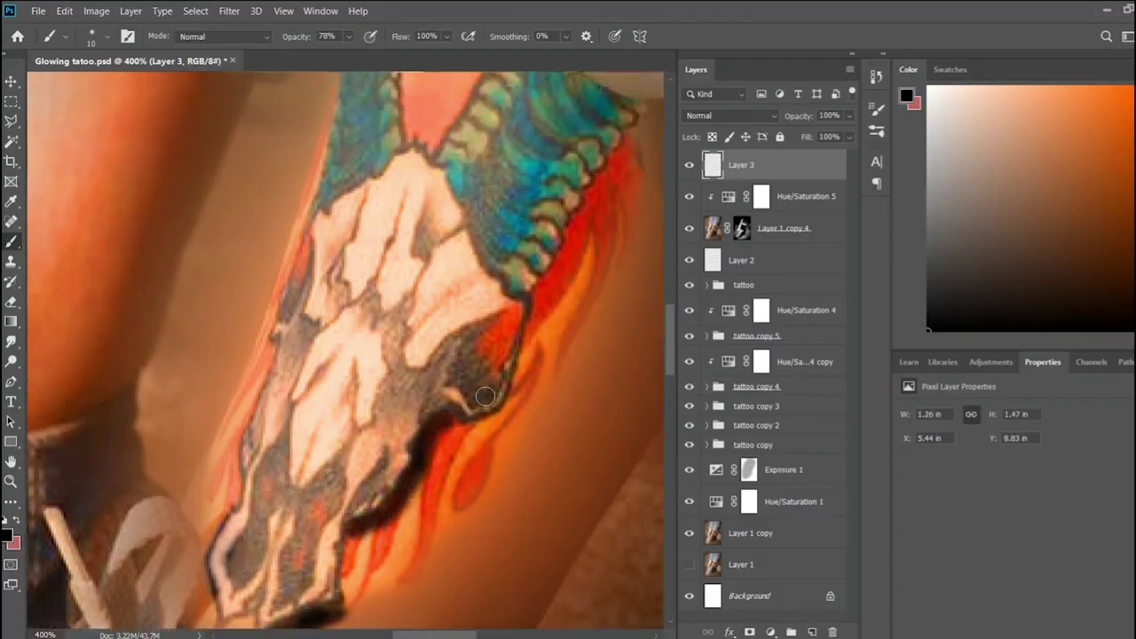
pyautogui.moveTo(466, 437)
pyautogui.mouseDown()
pyautogui.moveTo(500, 411)
pyautogui.moveTo(524, 341)
pyautogui.mouseUp()
pyautogui.scroll(1, 523, 342)
pyautogui.scroll(2, 523, 341)
pyautogui.moveTo(532, 454)
pyautogui.mouseDown()
pyautogui.moveTo(537, 404)
pyautogui.moveTo(569, 344)
pyautogui.mouseUp()
pyautogui.scroll(2, 569, 343)
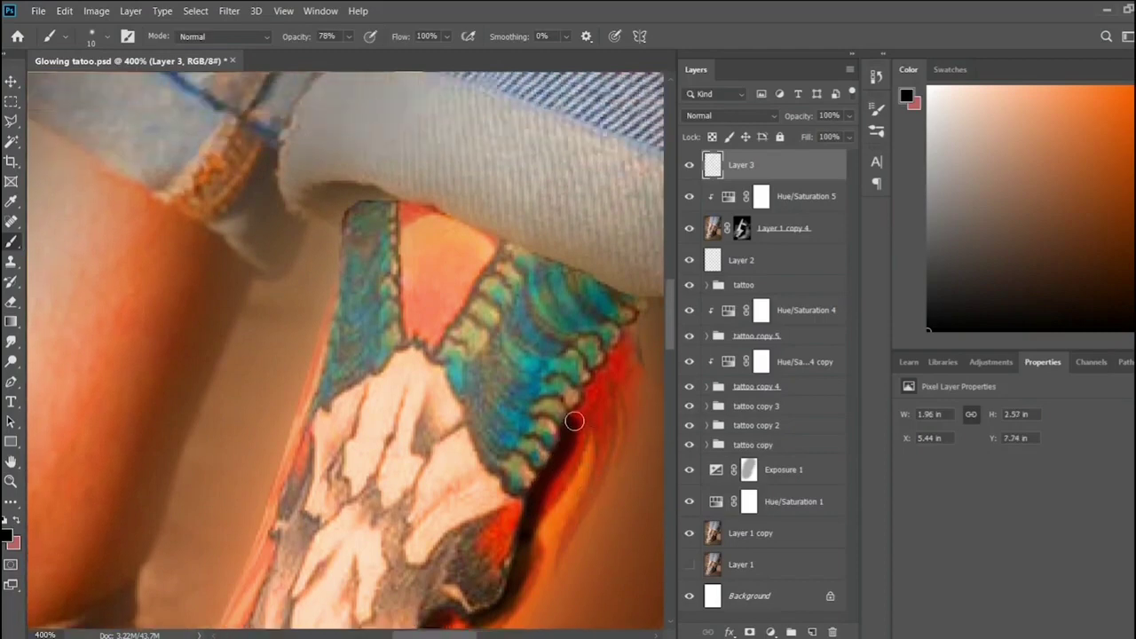
pyautogui.moveTo(573, 418); pyautogui.dragTo(659, 300)
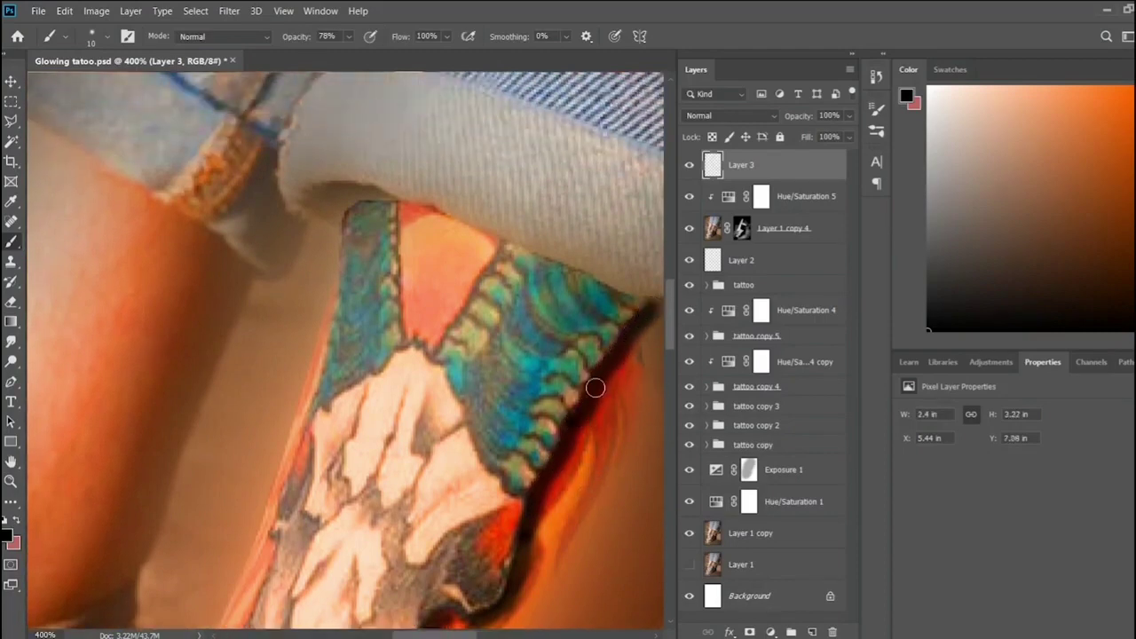
pyautogui.moveTo(401, 204); pyautogui.dragTo(408, 338)
pyautogui.scroll(-3, 408, 338)
pyautogui.scroll(-2, 408, 338)
pyautogui.moveTo(229, 496); pyautogui.dragTo(265, 479)
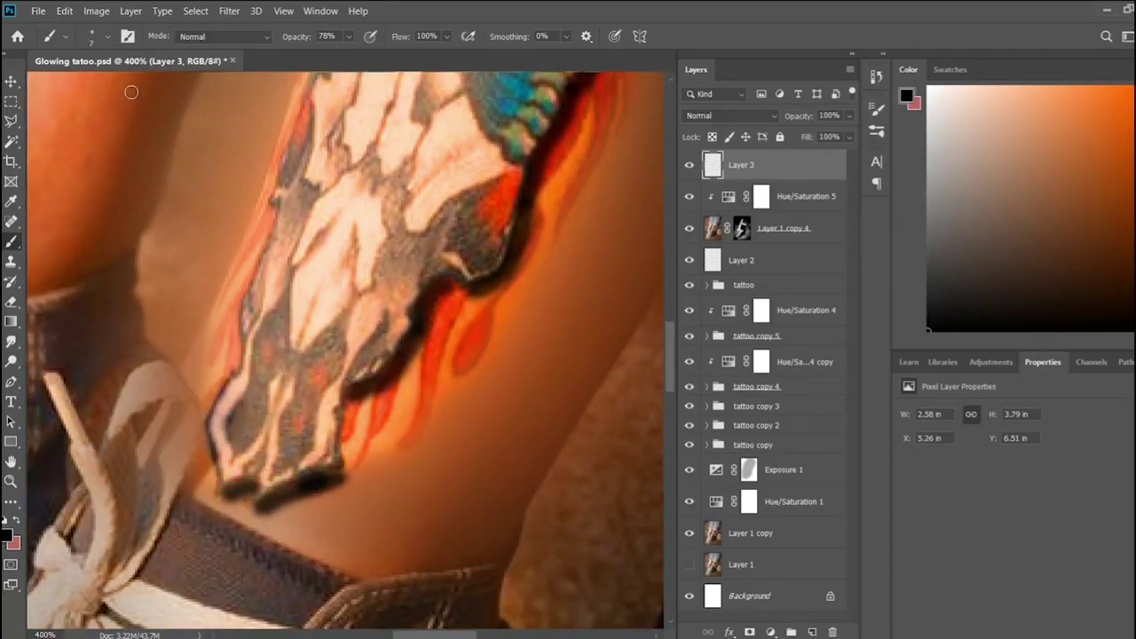
pyautogui.moveTo(347, 405)
pyautogui.mouseDown()
pyautogui.moveTo(343, 446)
pyautogui.moveTo(317, 474)
pyautogui.moveTo(259, 491)
pyautogui.mouseUp()
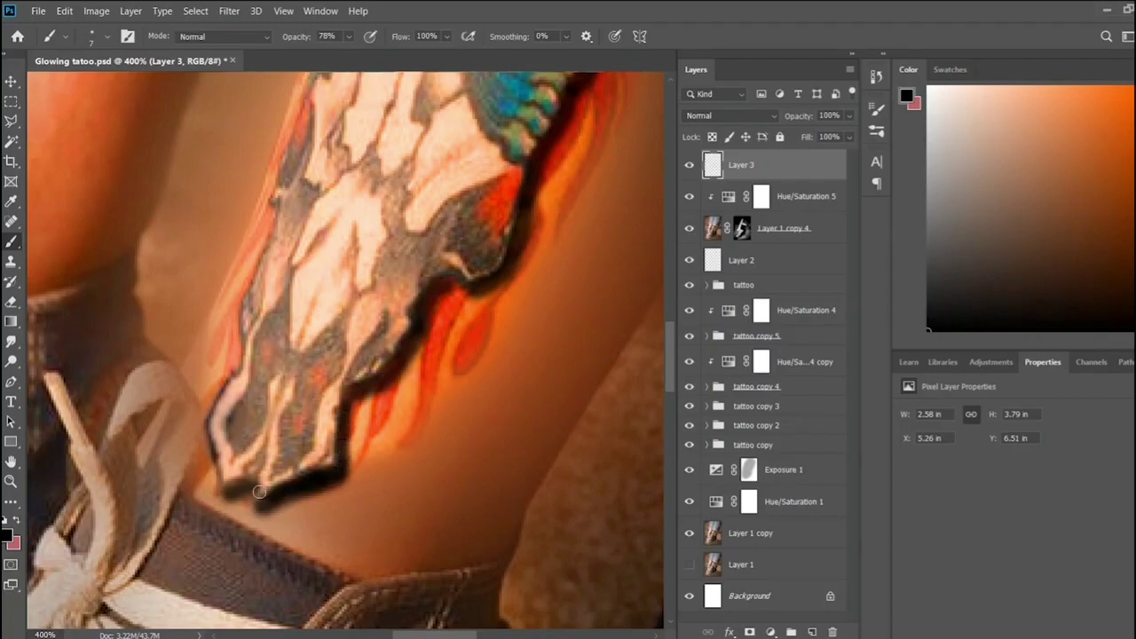
# - Outline the tattoo's left and right flame edges with dark shadow strokes
pyautogui.scroll(3, 586, 293)
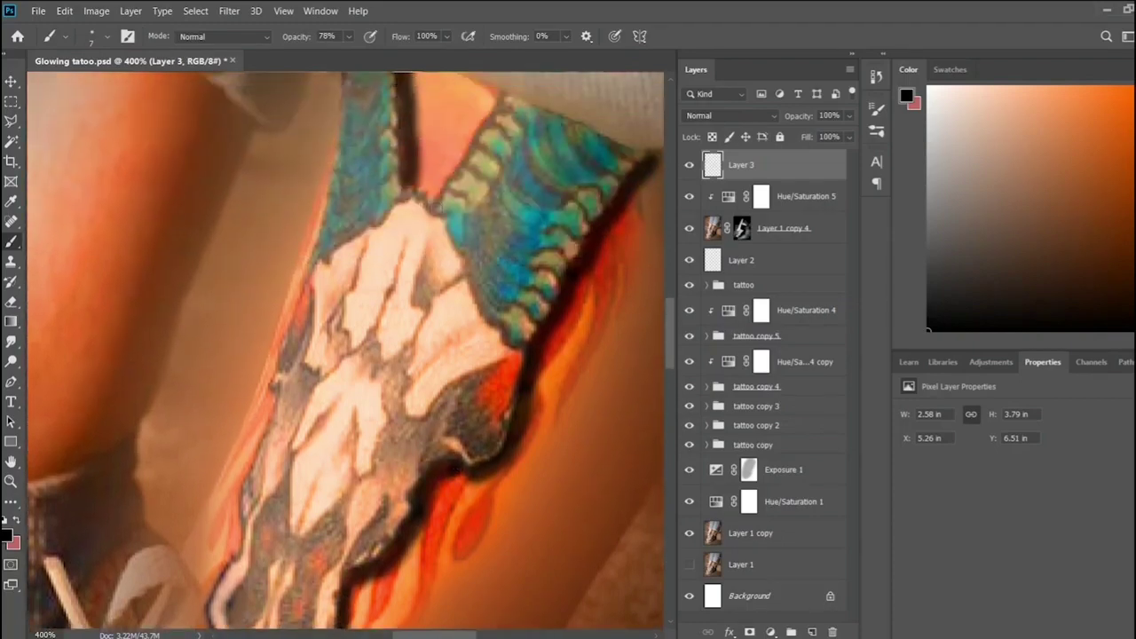
pyautogui.scroll(1, 477, 462)
pyautogui.scroll(1, 469, 461)
pyautogui.scroll(1, 468, 461)
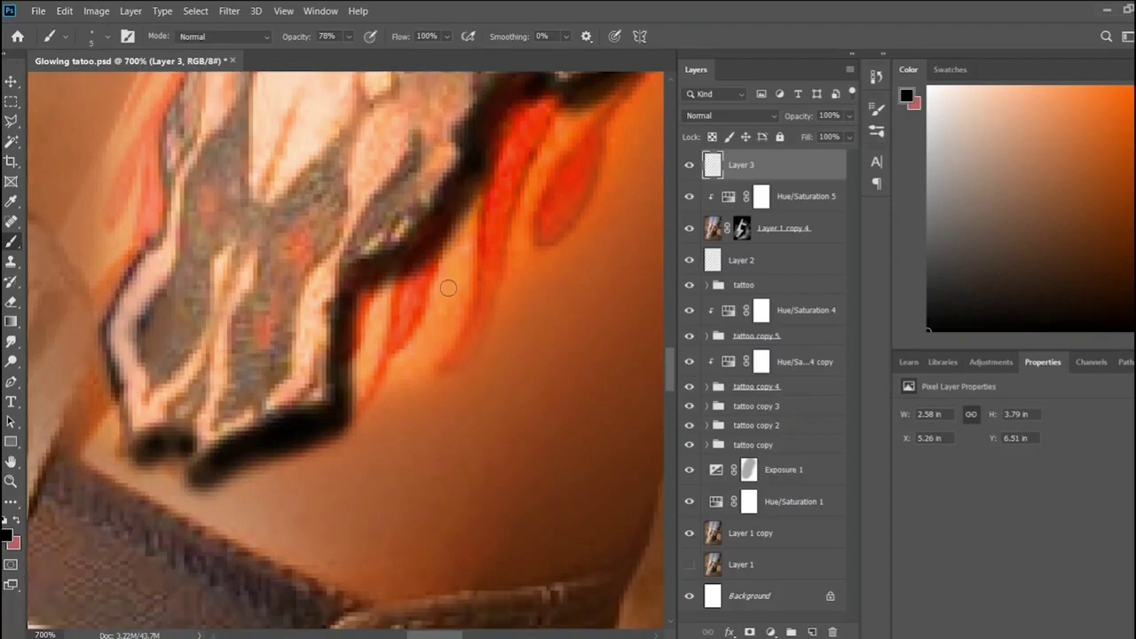
pyautogui.moveTo(447, 241)
pyautogui.mouseDown()
pyautogui.moveTo(426, 315)
pyautogui.moveTo(378, 399)
pyautogui.mouseUp()
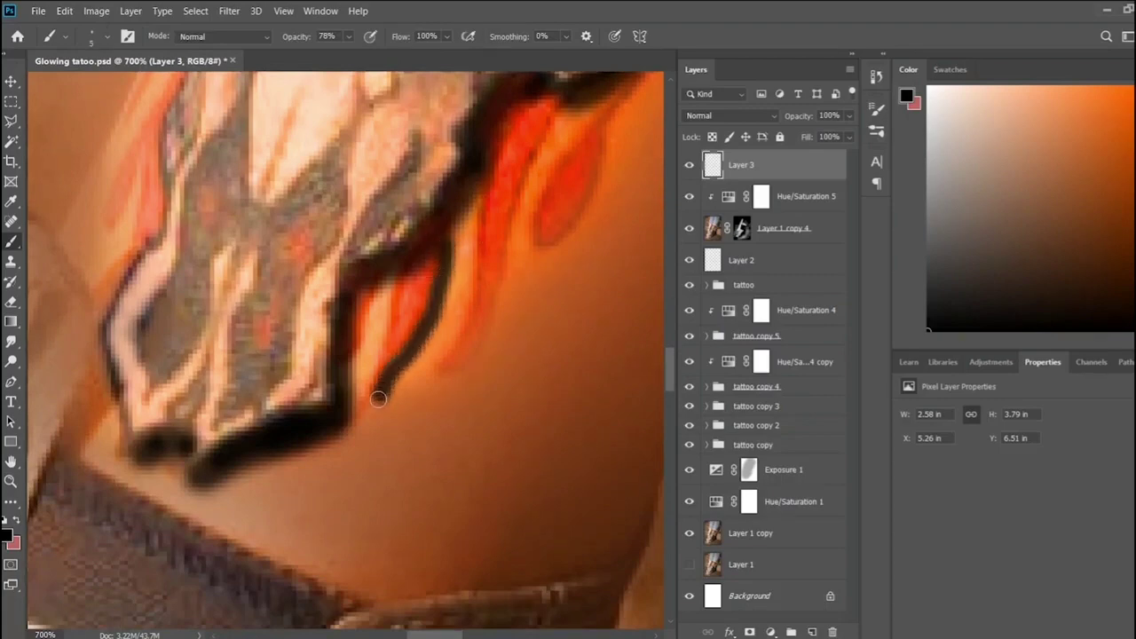
pyautogui.moveTo(463, 367)
pyautogui.mouseDown()
pyautogui.moveTo(513, 292)
pyautogui.moveTo(572, 96)
pyautogui.mouseUp()
pyautogui.moveTo(444, 487)
pyautogui.mouseDown()
pyautogui.moveTo(395, 486)
pyautogui.moveTo(421, 460)
pyautogui.moveTo(445, 361)
pyautogui.mouseUp()
pyautogui.scroll(3, 625, 401)
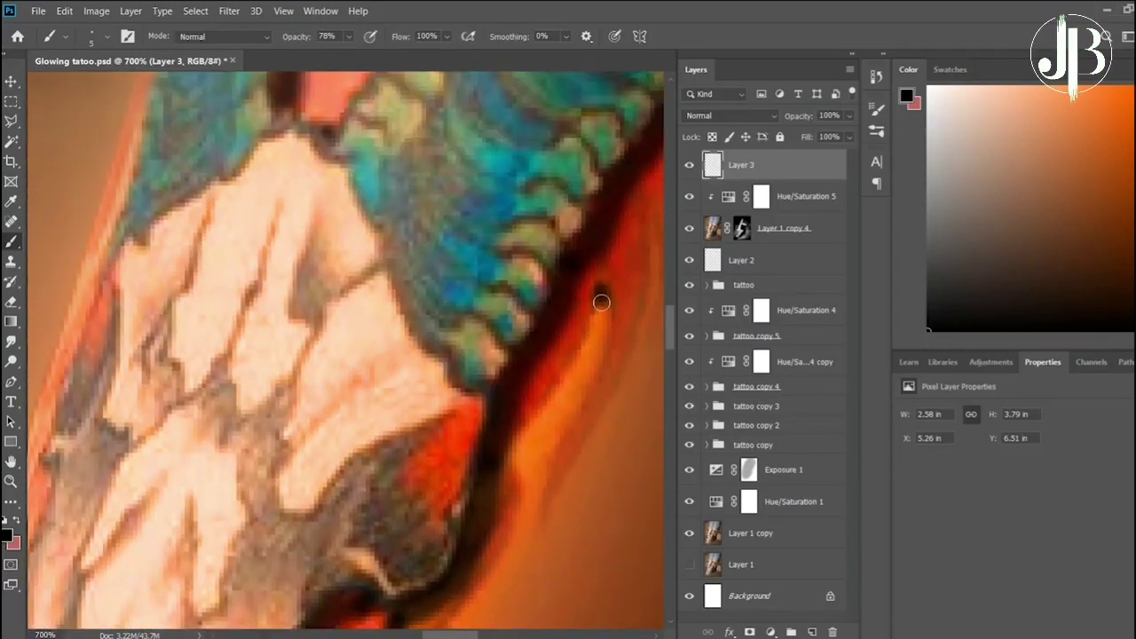
pyautogui.moveTo(601, 303); pyautogui.dragTo(510, 461)
pyautogui.scroll(-2, 510, 462)
pyautogui.moveTo(444, 543)
pyautogui.mouseDown()
pyautogui.moveTo(515, 449)
pyautogui.moveTo(519, 343)
pyautogui.mouseUp()
pyautogui.hscroll(3, 210, 98)
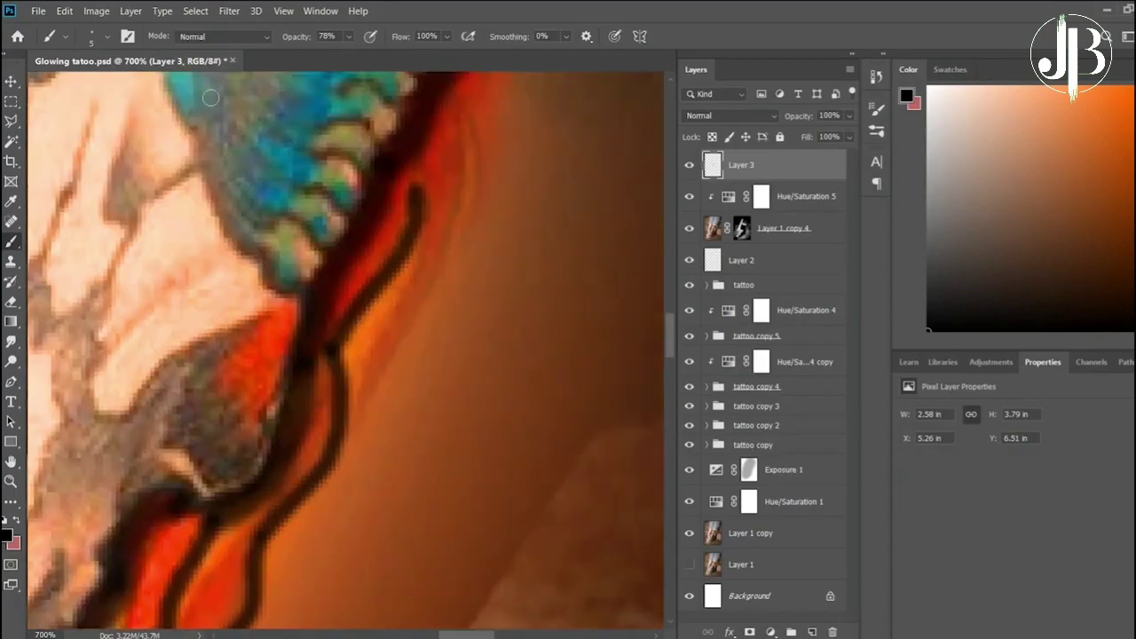
# - With a size-3 brush, add fine shadows along the flame and the tattoo's left edge
pyautogui.press('[')
pyautogui.press('[')
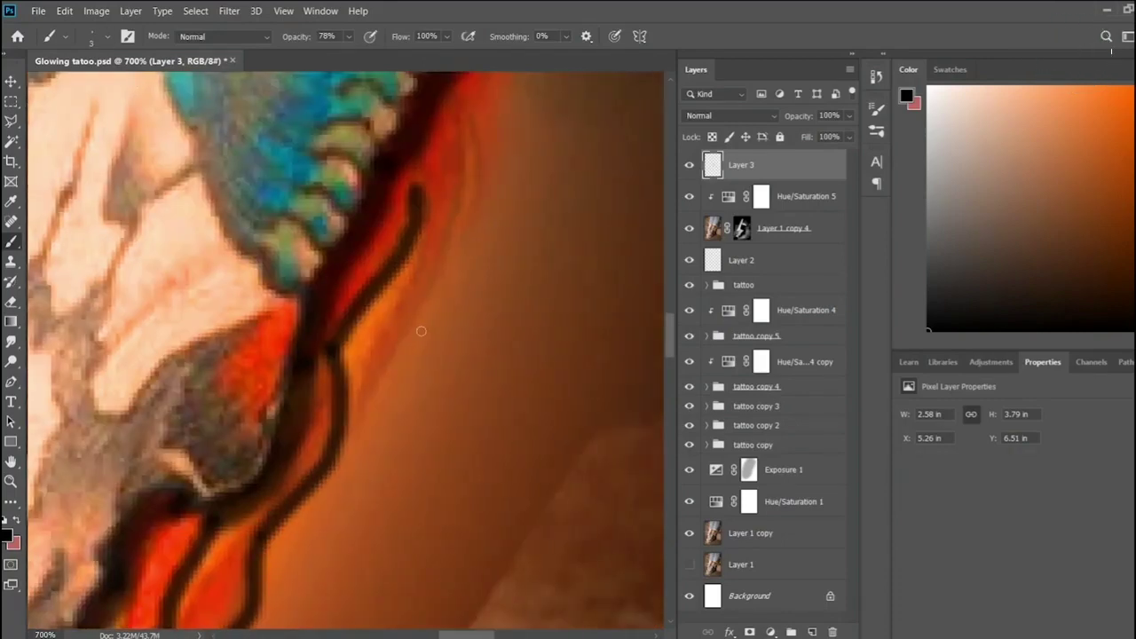
pyautogui.moveTo(372, 411); pyautogui.dragTo(450, 273)
pyautogui.hotkey('ctrl', 'z')
pyautogui.moveTo(366, 414)
pyautogui.mouseDown()
pyautogui.moveTo(431, 299)
pyautogui.moveTo(460, 161)
pyautogui.mouseUp()
pyautogui.hotkey('ctrl', '-')
pyautogui.hotkey('ctrl', '-')
pyautogui.hotkey('ctrl', '-')
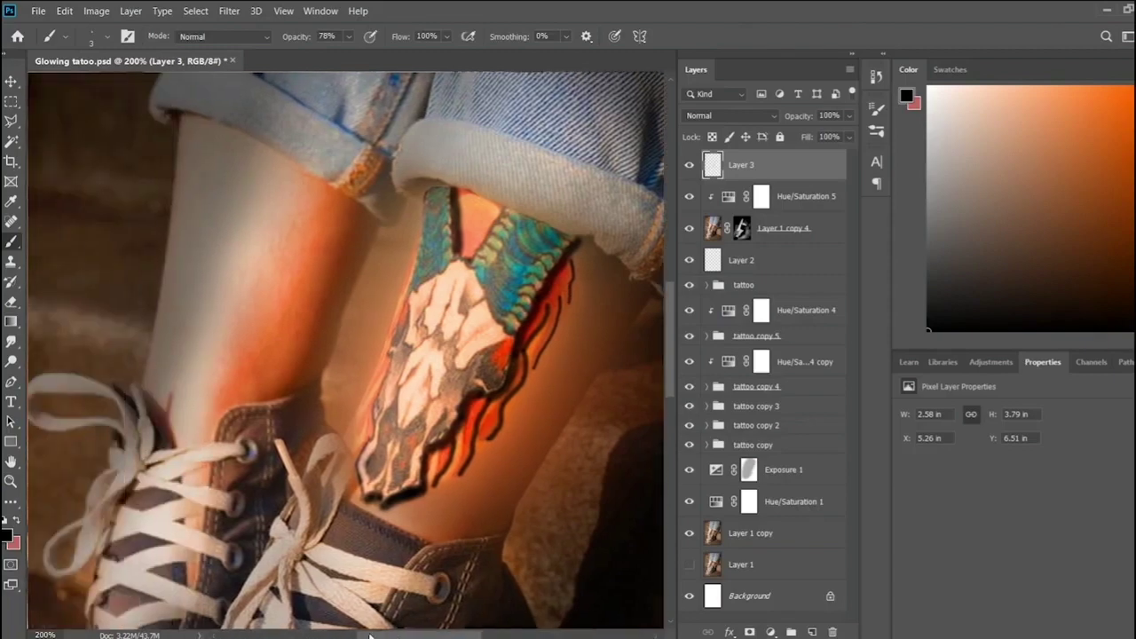
pyautogui.hotkey('ctrl', '+')
pyautogui.hotkey('ctrl', '+')
pyautogui.hotkey('ctrl', '+')
pyautogui.moveTo(397, 512); pyautogui.dragTo(461, 406)
pyautogui.scroll(-3, 443, 417)
pyautogui.moveTo(383, 494); pyautogui.dragTo(408, 428)
pyautogui.hotkey('ctrl', '-')
pyautogui.hotkey('ctrl', '-')
pyautogui.hotkey('ctrl', '-')
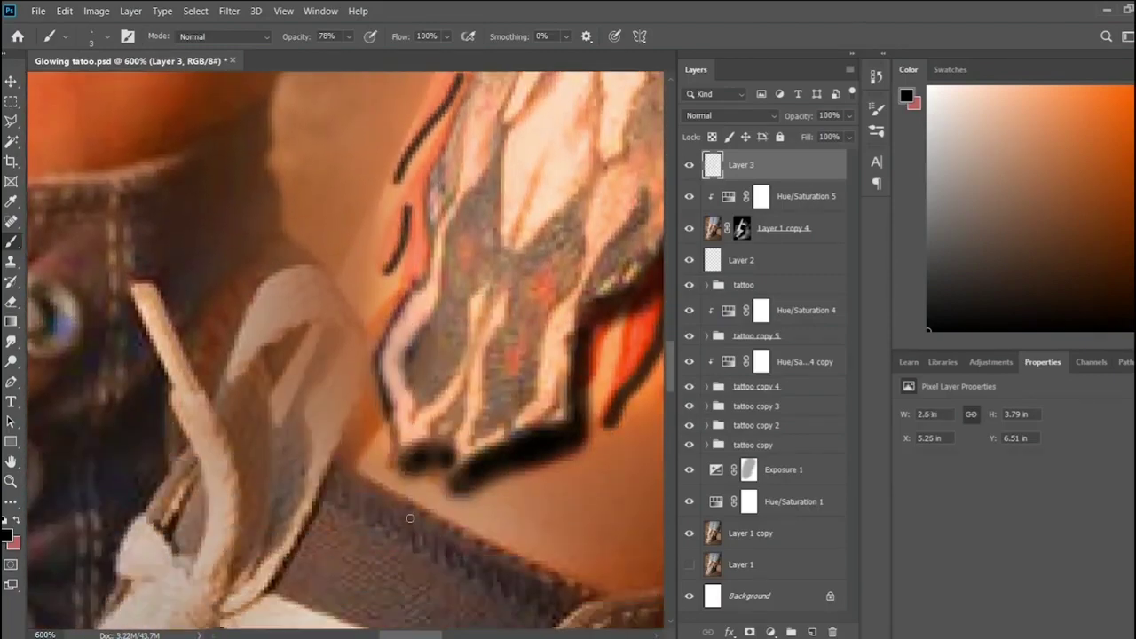
pyautogui.hotkey('ctrl', '-')
pyautogui.hotkey('ctrl', '-')
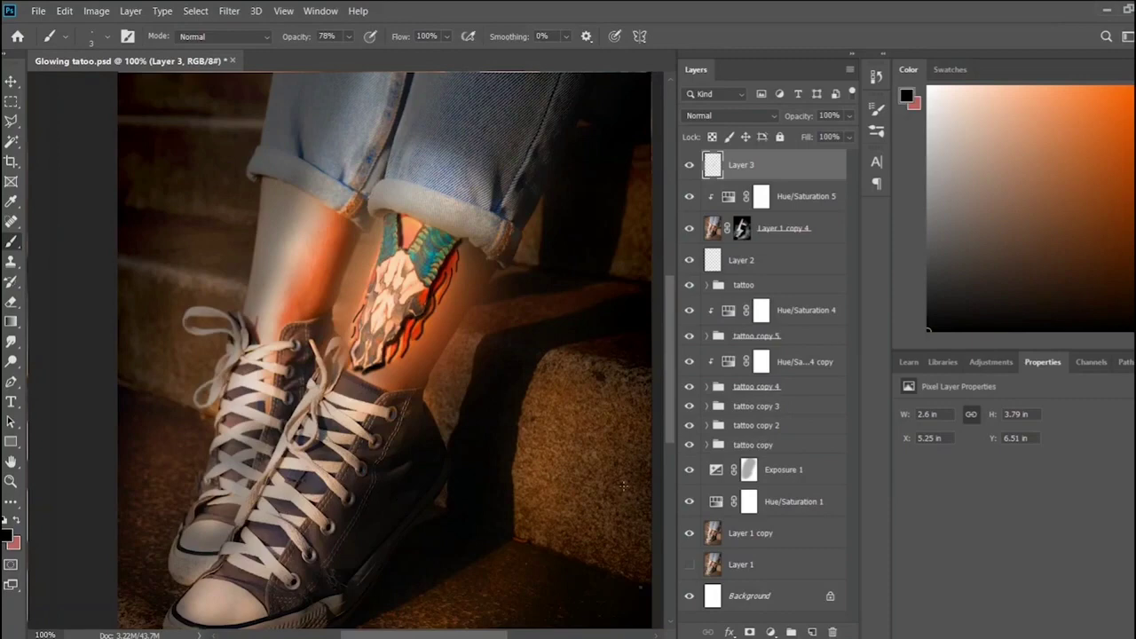
# - Undo and redo the Layer 3 tattoo-edge strokes to compare the result
pyautogui.press('h')
pyautogui.hotkey('ctrl', 'z')
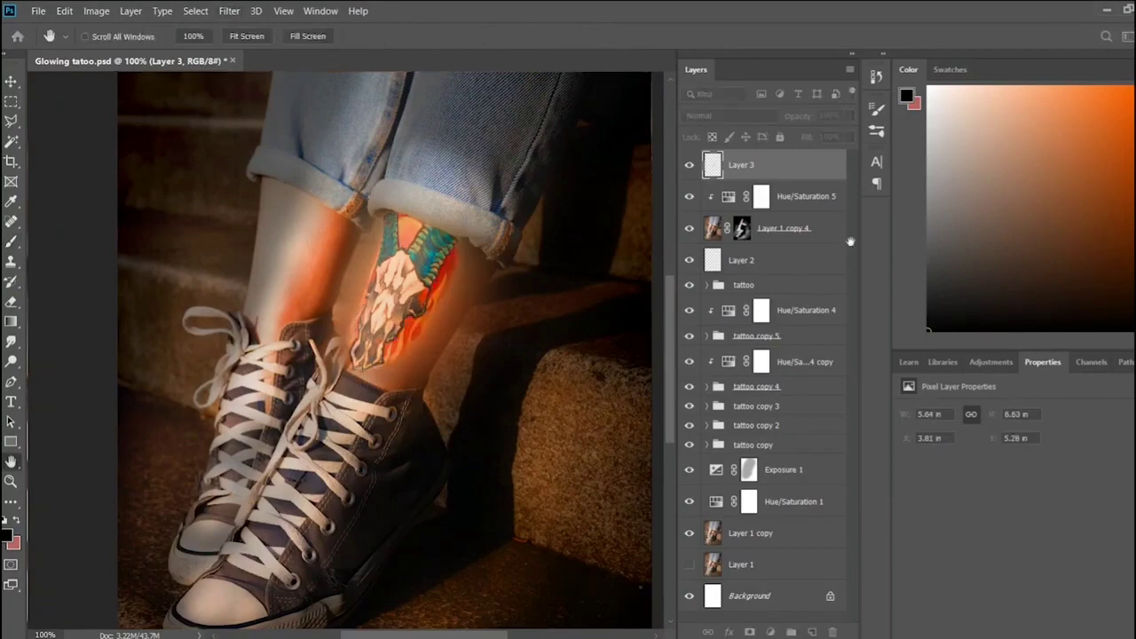
pyautogui.hotkey('ctrl', 'z')
pyautogui.hotkey('ctrl', 'z')
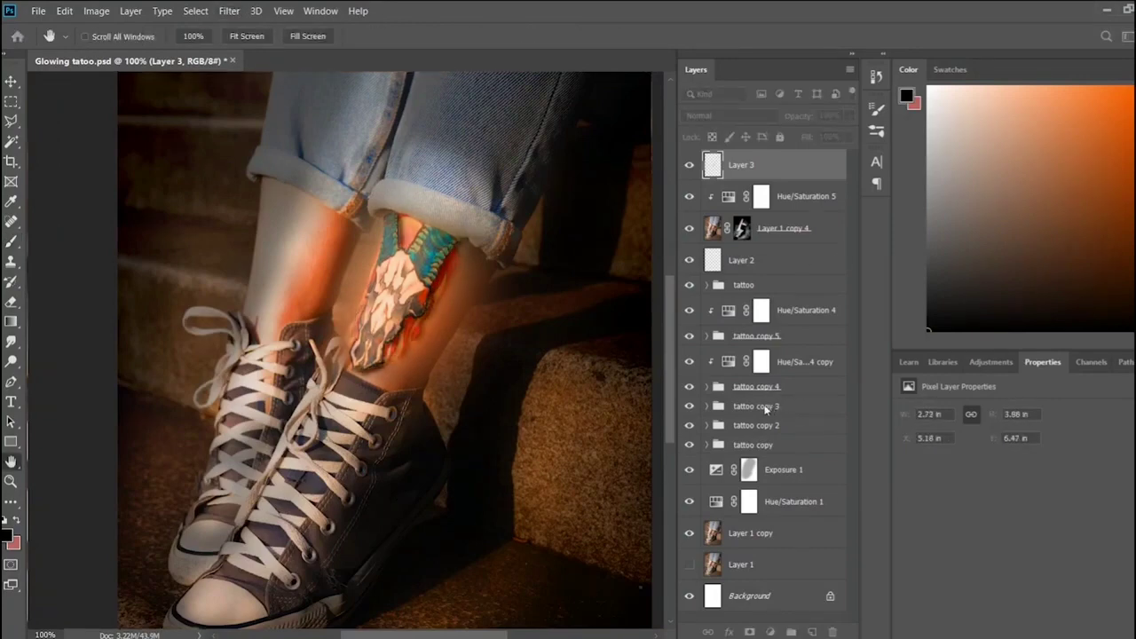
pyautogui.hotkey('ctrl', 'z')
pyautogui.hotkey('ctrl', 'z')
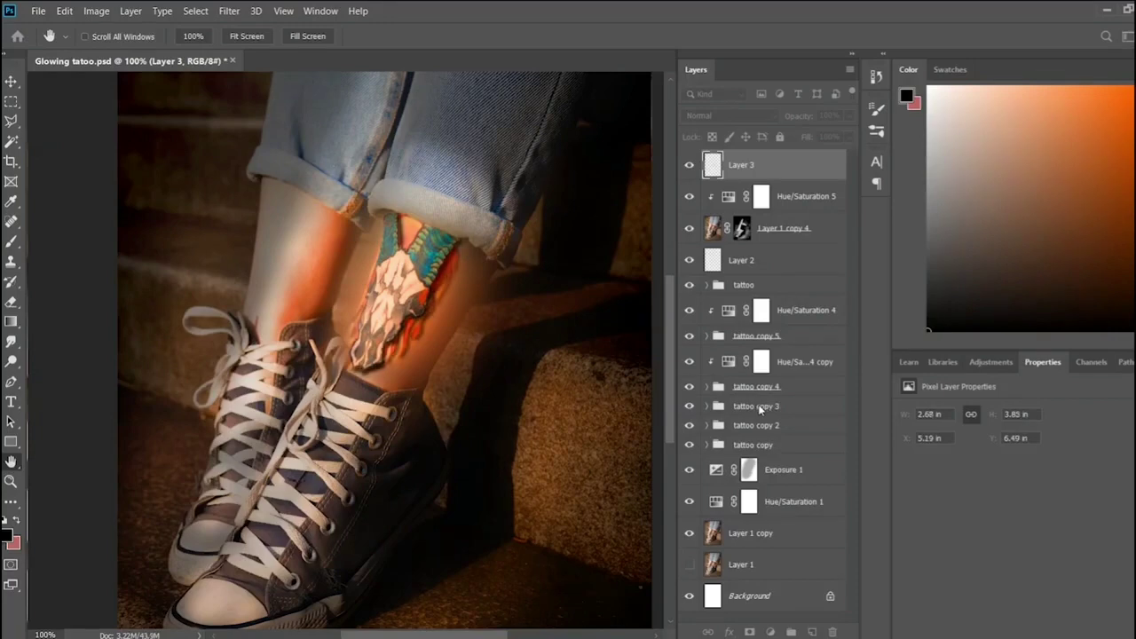
pyautogui.press('b')
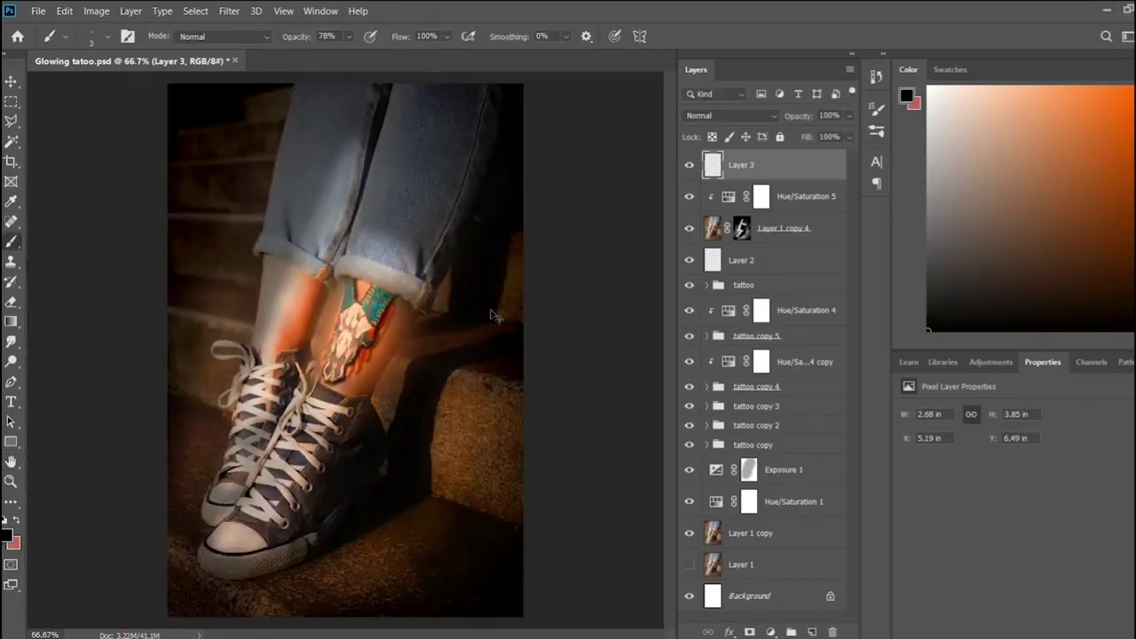
pyautogui.click(741, 228)
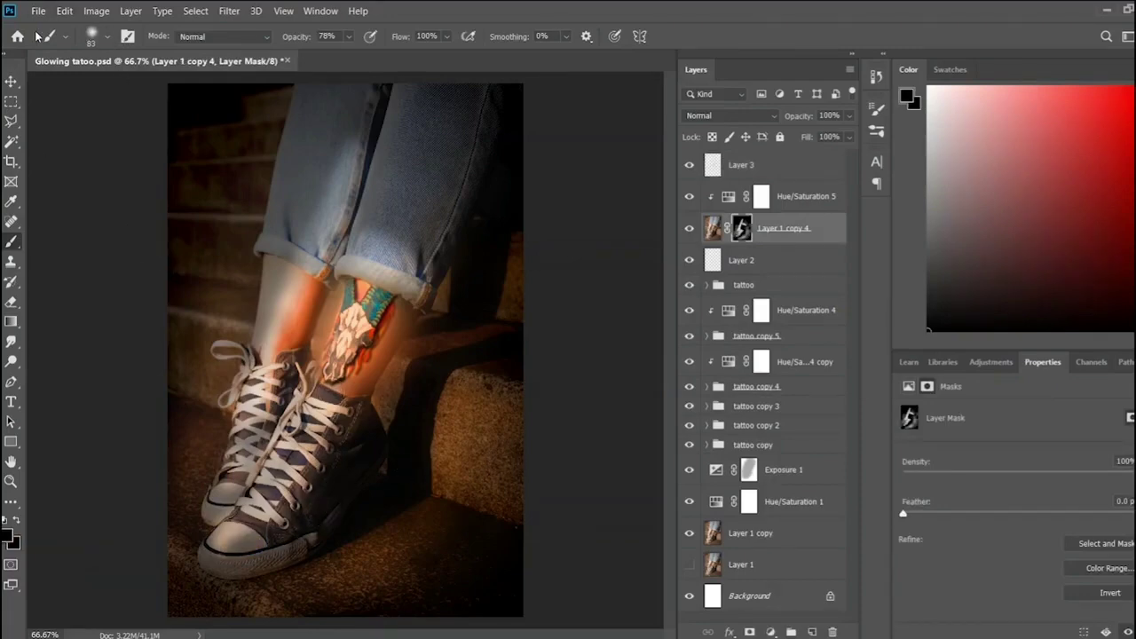
# - On a new Layer 4, paint a large dark brush stroke across the top of the photo
pyautogui.press('v')
pyautogui.hotkey('ctrl', 'shift', 'alt', 'n')
pyautogui.press('b')
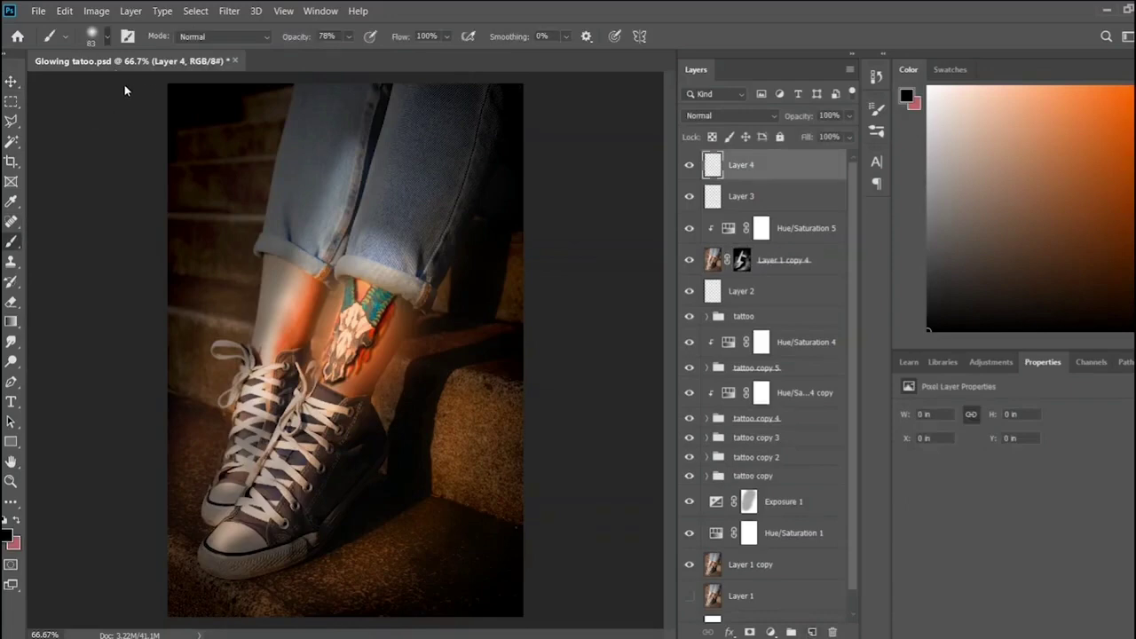
pyautogui.press(']')
pyautogui.press(']')
pyautogui.press(']')
pyautogui.hotkey('ctrl', '-')
pyautogui.moveTo(462, 174)
pyautogui.mouseDown()
pyautogui.moveTo(224, 213)
pyautogui.moveTo(264, 563)
pyautogui.mouseUp()
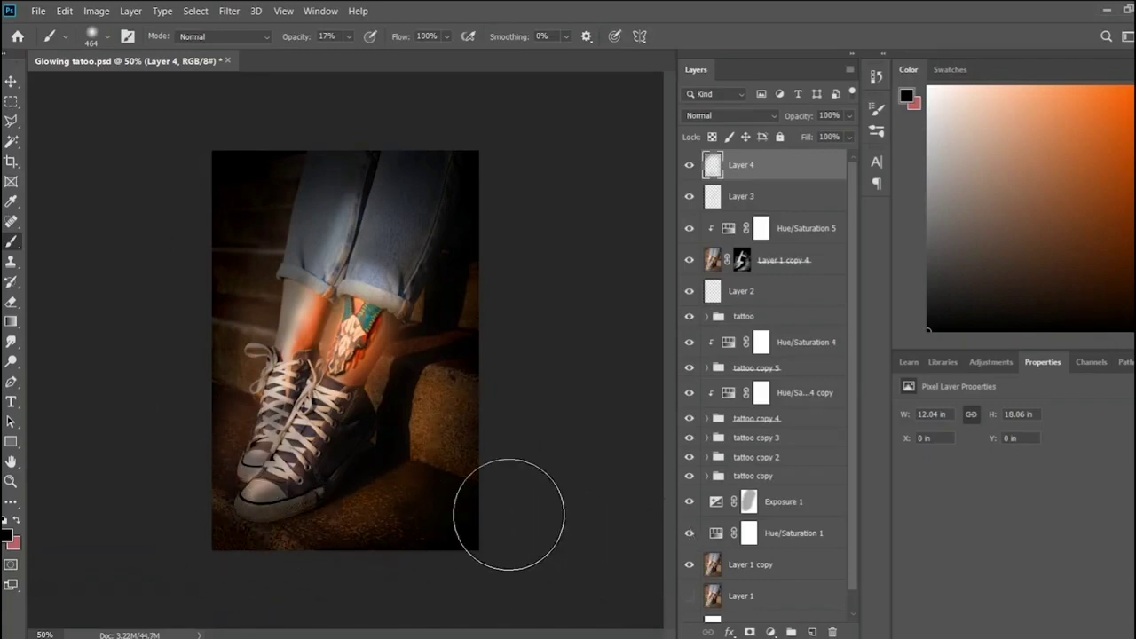
# - Zoom in on the tattoo and add an empty Layer 5 on top
pyautogui.hotkey('ctrl', '+')
pyautogui.hotkey('ctrl', '+')
pyautogui.hotkey('ctrl', '+')
pyautogui.hotkey('ctrl', '-')
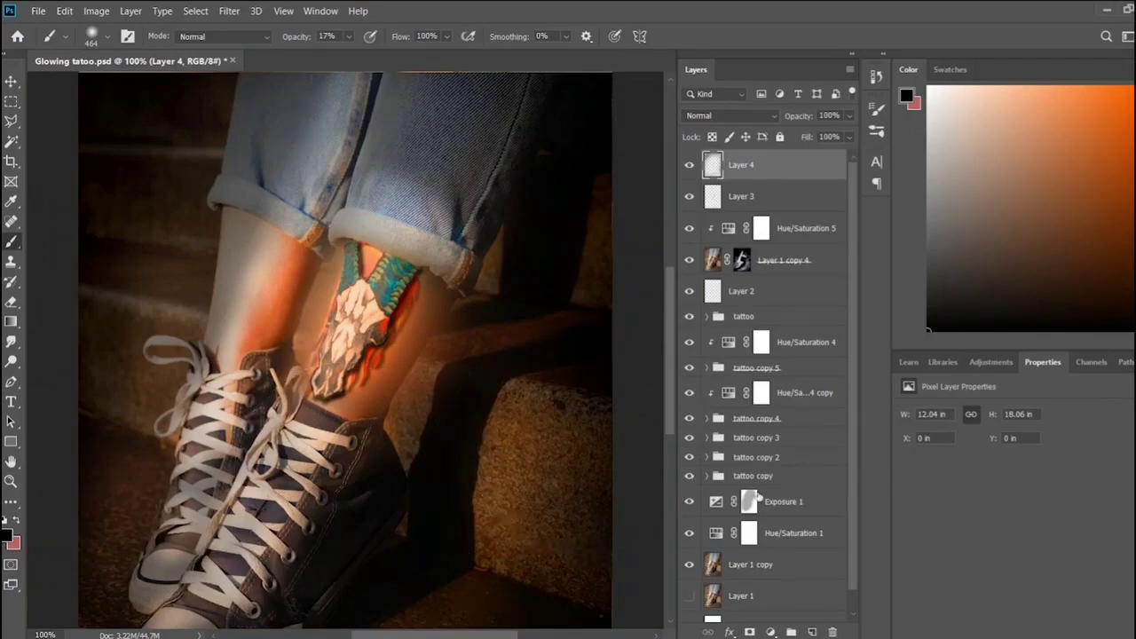
pyautogui.click(811, 632)
# - Sample red from the glow and paint faint red-orange glow over the tattoo and leg at 3% opacity
pyautogui.press('i')
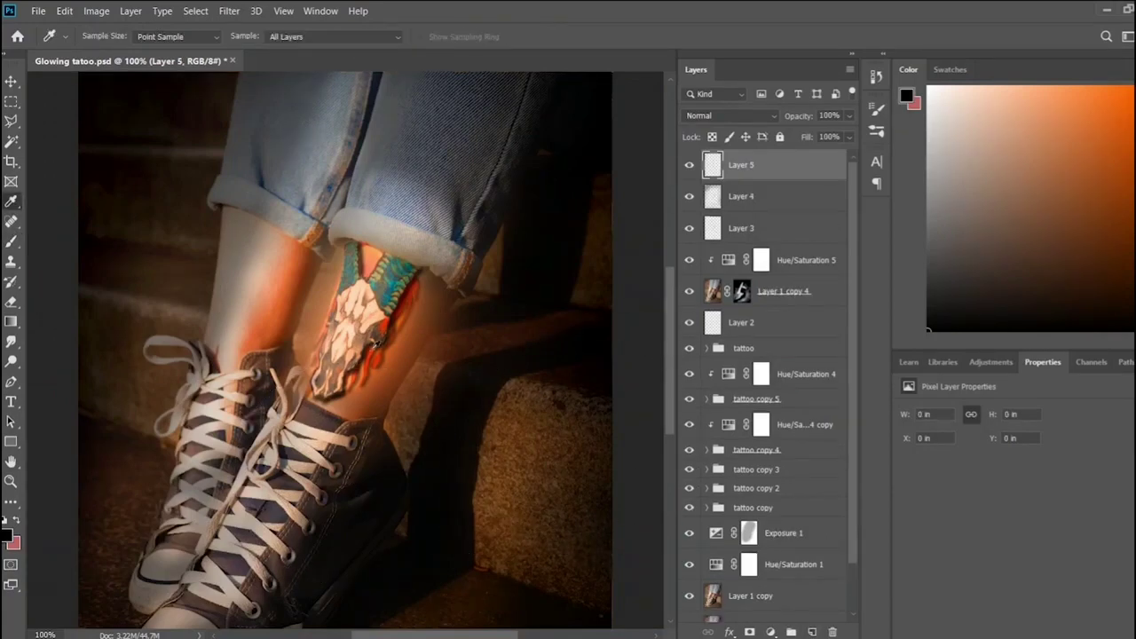
pyautogui.click(375, 347)
pyautogui.press('b')
pyautogui.hotkey('ctrl', '-')
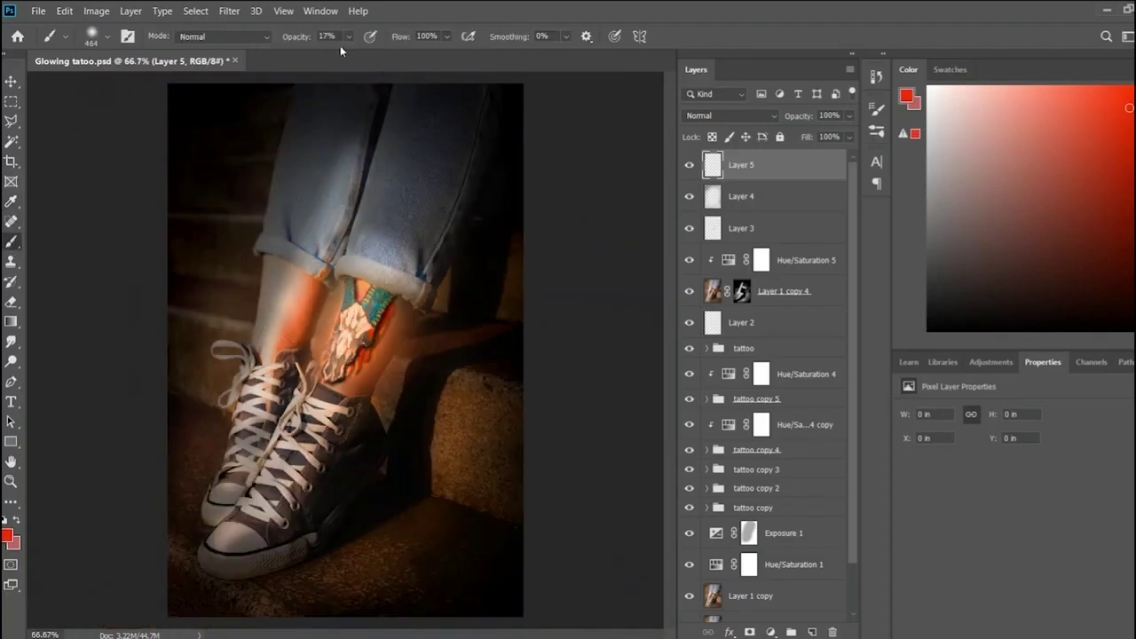
pyautogui.press('0')
pyautogui.press('3')
pyautogui.moveTo(241, 367)
pyautogui.mouseDown()
pyautogui.moveTo(359, 355)
pyautogui.moveTo(342, 228)
pyautogui.moveTo(464, 482)
pyautogui.mouseUp()
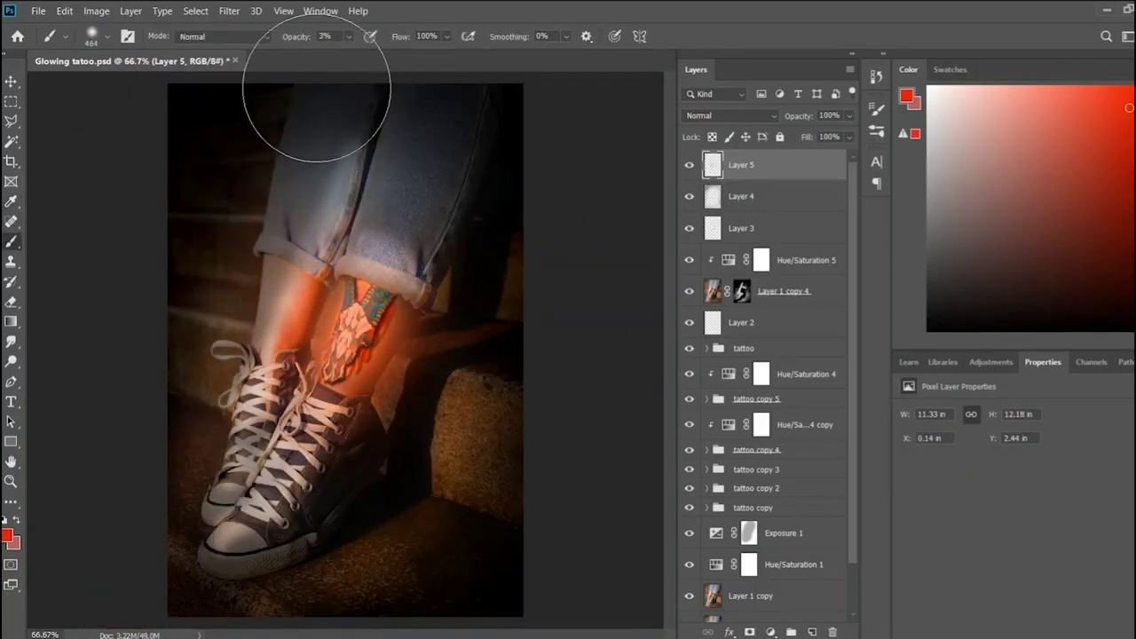
pyautogui.moveTo(244, 297)
pyautogui.mouseDown()
pyautogui.moveTo(343, 418)
pyautogui.moveTo(435, 339)
pyautogui.moveTo(279, 183)
pyautogui.mouseUp()
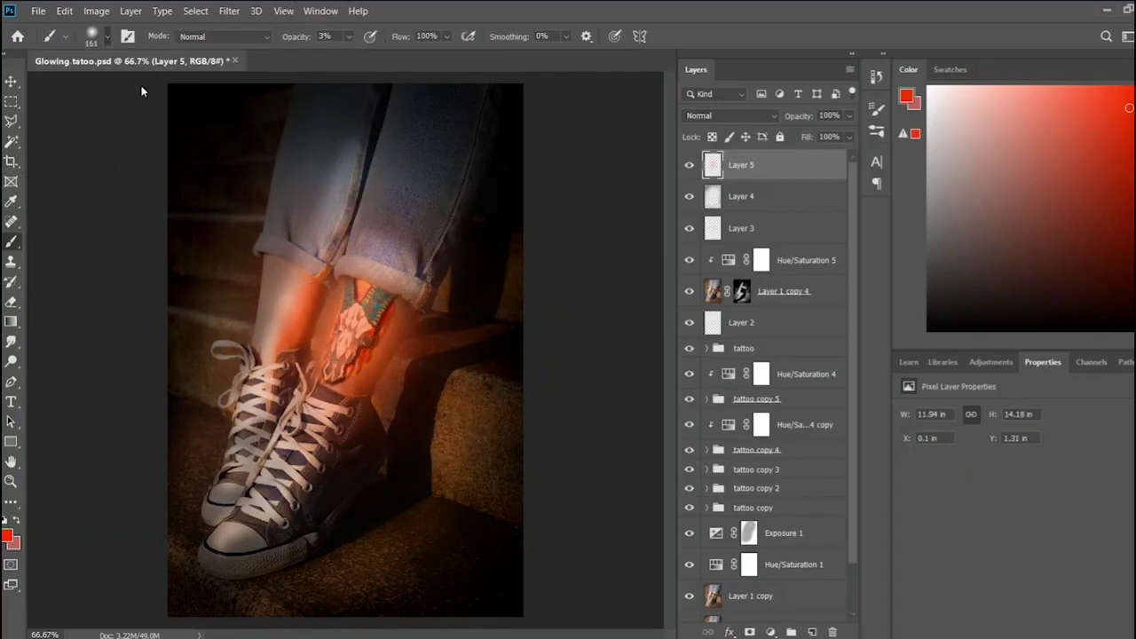
# - Sample the tattoo's teal-green colour and brush it faintly over the tattoo's top on Layer 5
pyautogui.click(928, 86)
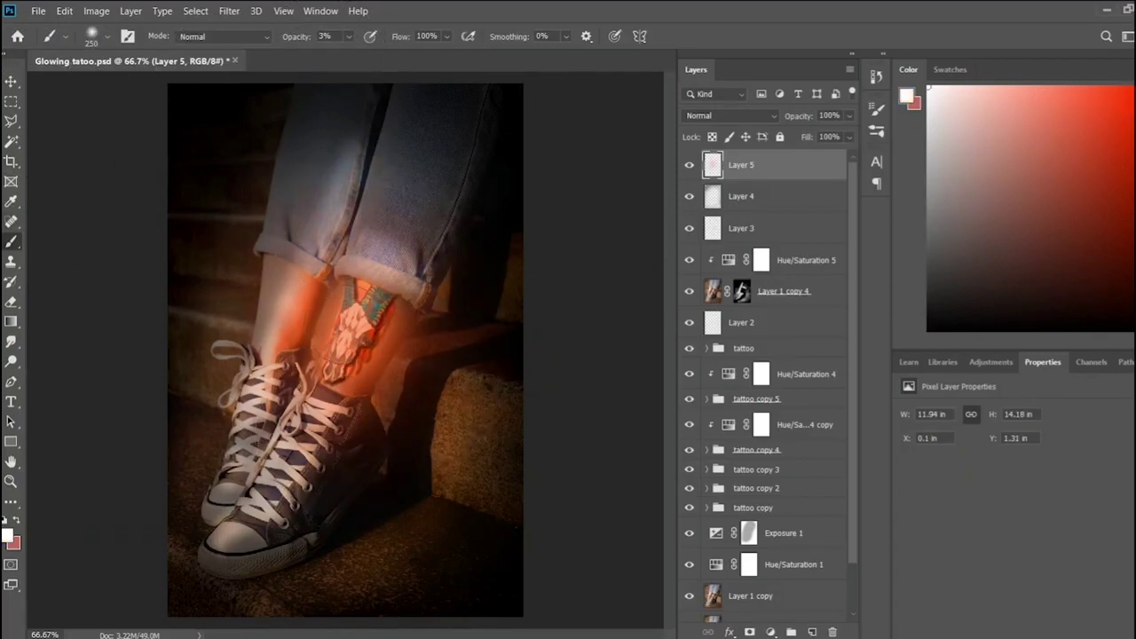
pyautogui.click(12, 201)
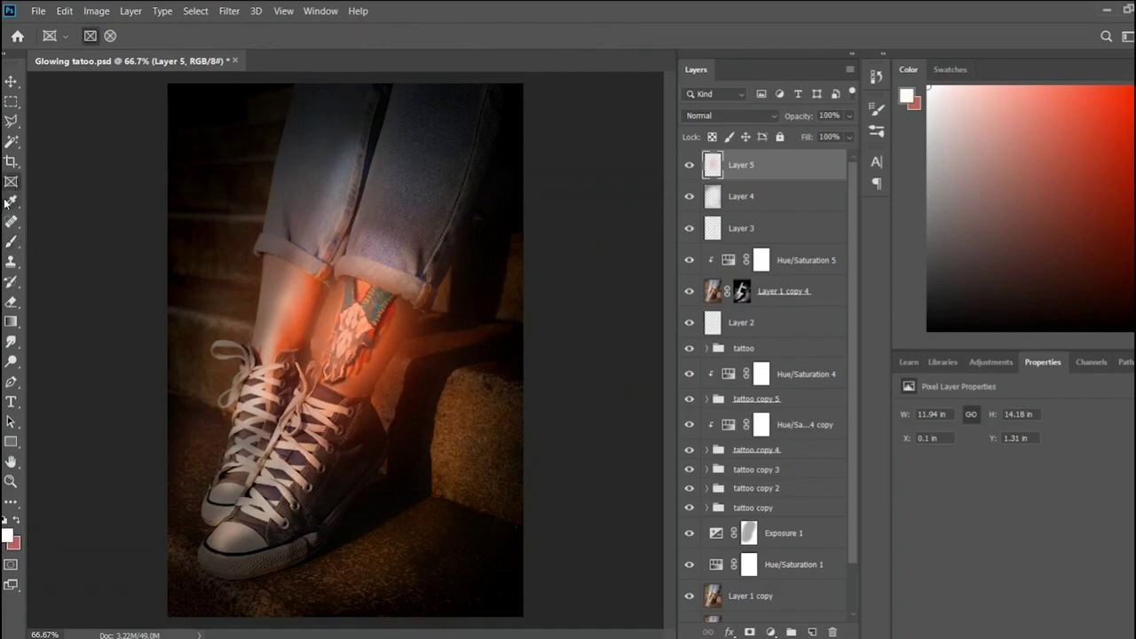
pyautogui.click(384, 300)
pyautogui.click(762, 299)
pyautogui.click(382, 299)
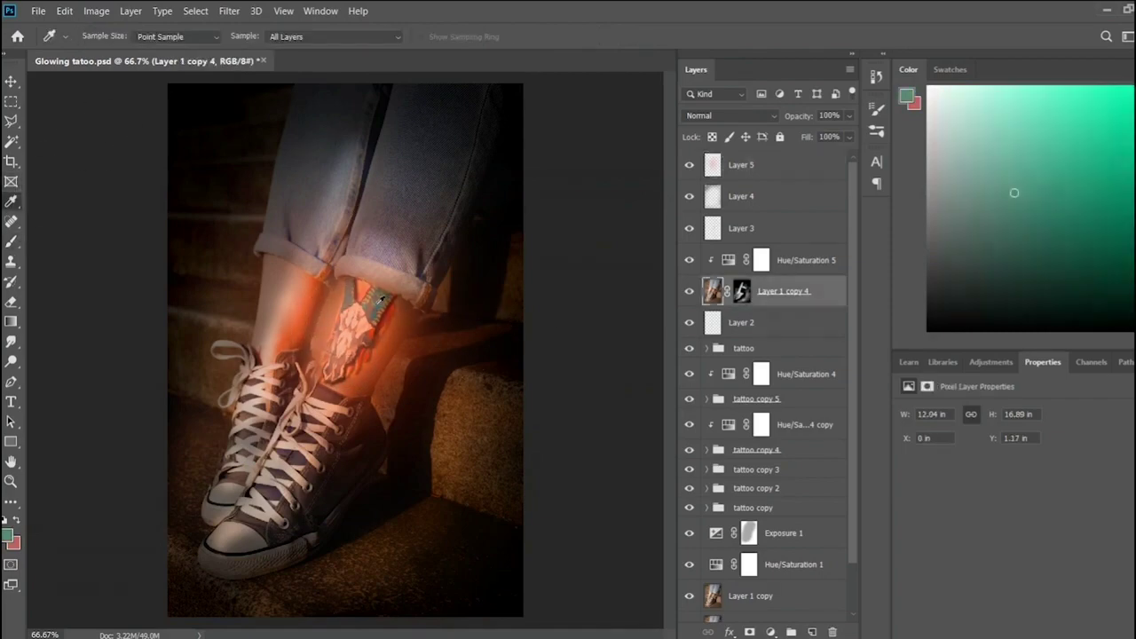
pyautogui.click(12, 241)
pyautogui.click(741, 164)
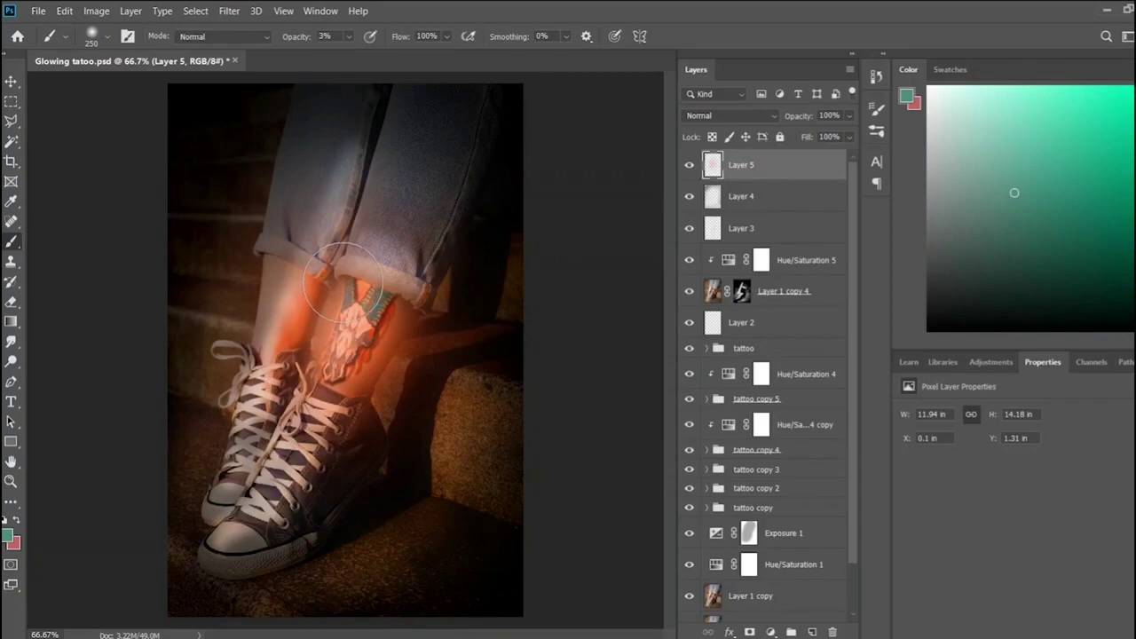
pyautogui.moveTo(342, 281); pyautogui.dragTo(404, 293)
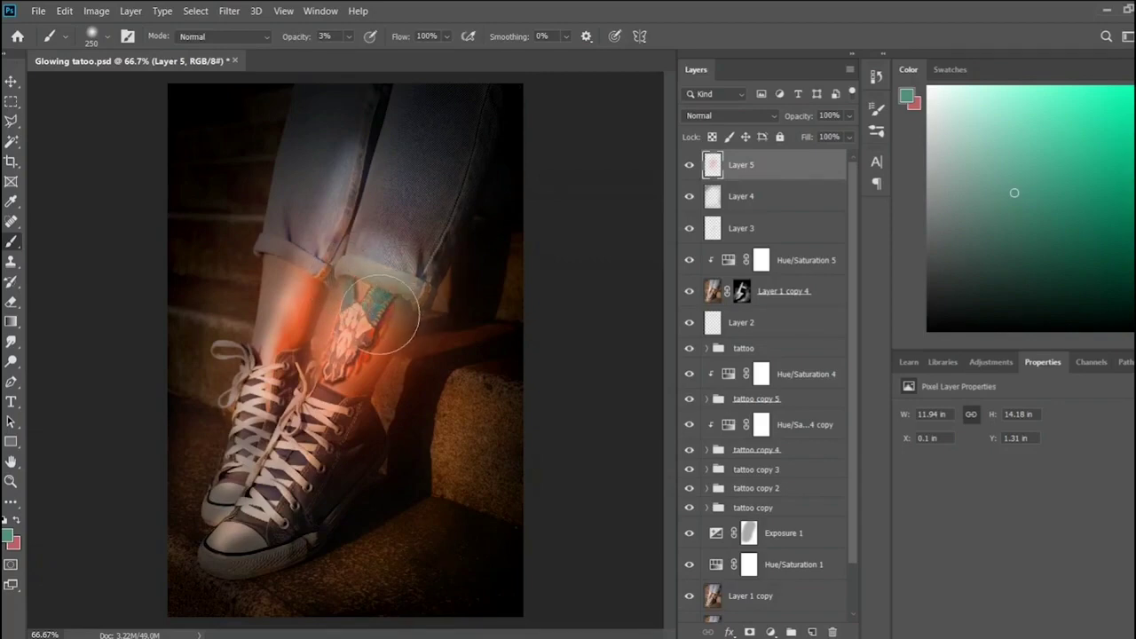
# - Set Layer 5's blend mode to Overlay, trying Multiply first
pyautogui.hotkey('shift', 'alt', 'm')
pyautogui.press('Down')
pyautogui.press('Down')
pyautogui.press('Down')
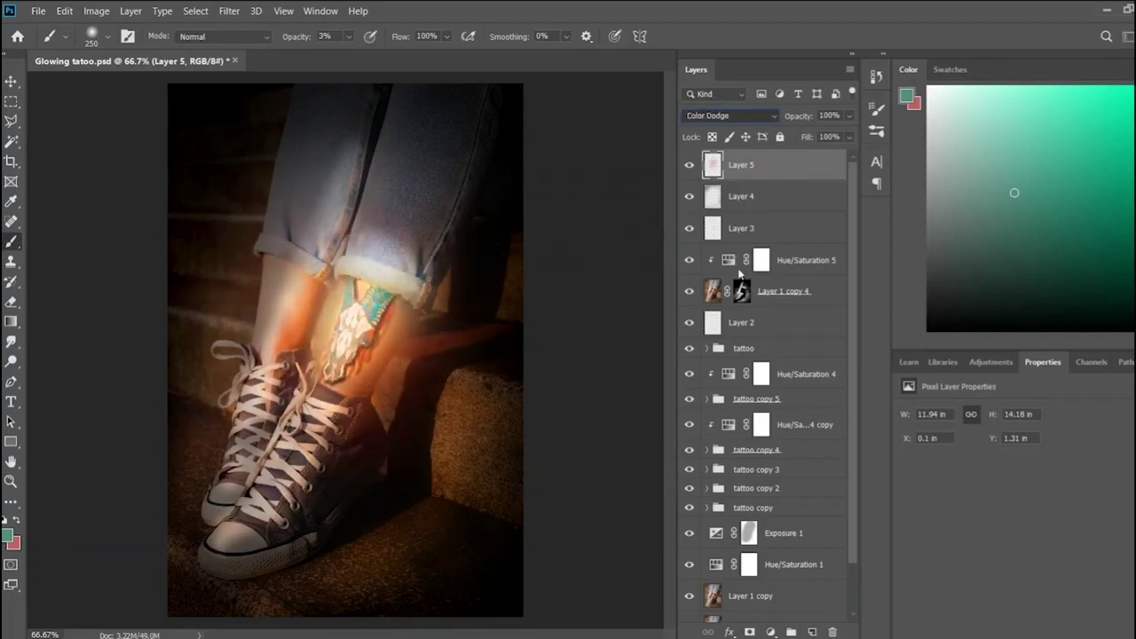
pyautogui.press('Down')
pyautogui.press('Down')
pyautogui.press('Down')
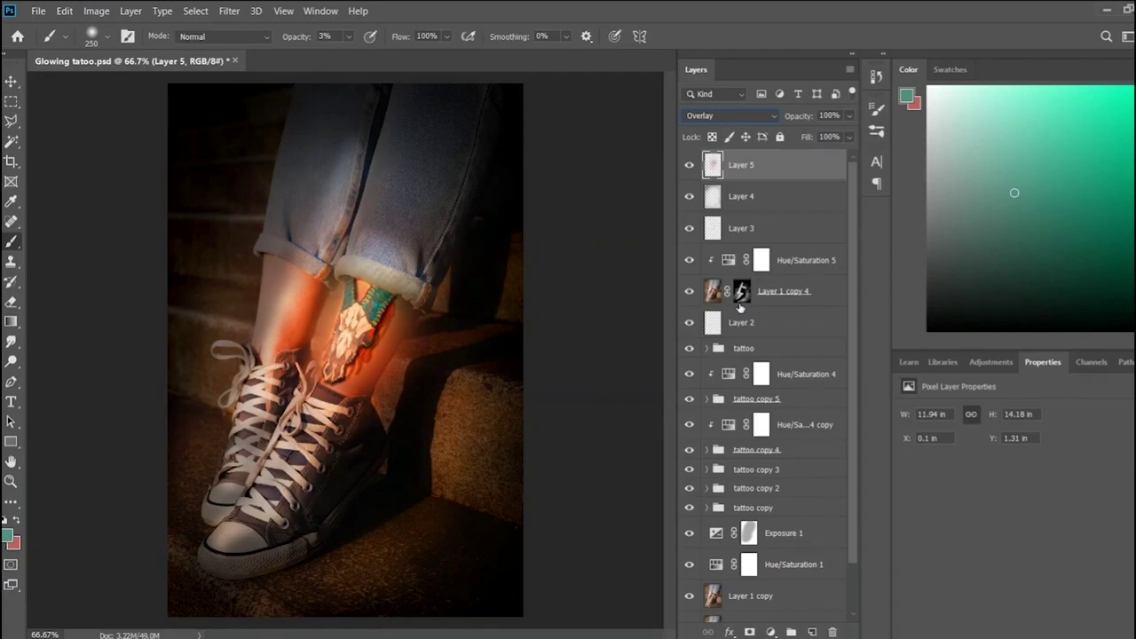
pyautogui.click(746, 293)
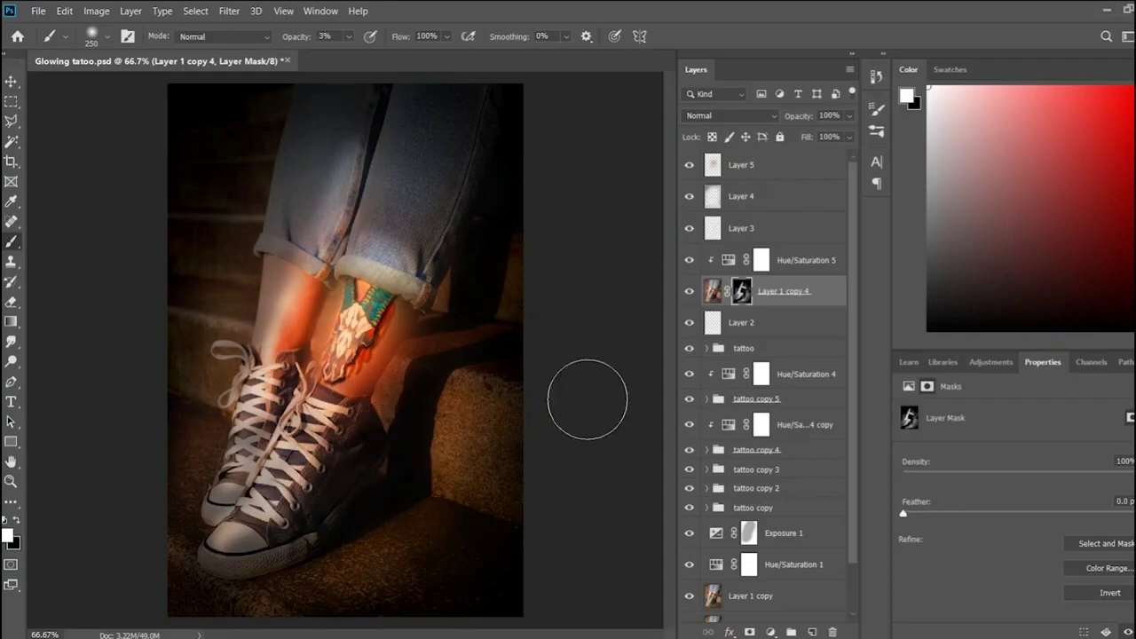
pyautogui.press('v')
pyautogui.hotkey('ctrl', 'shift', 'alt', 'e')
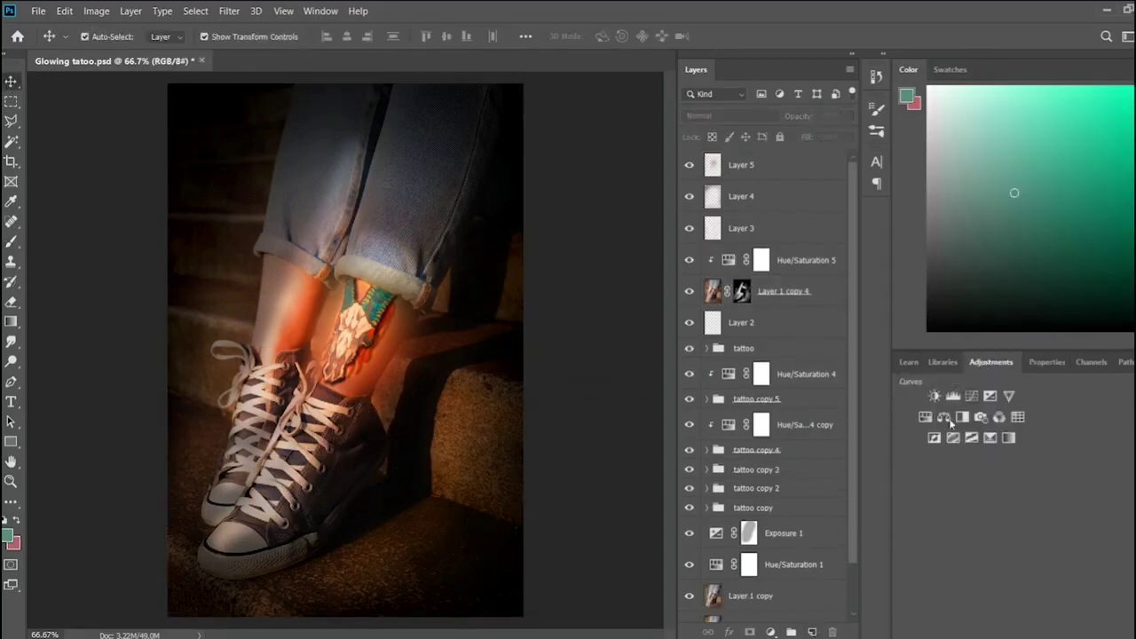
# - Drag Hue/Saturation 6's hue slider to turn the glow from orange to red, then add an empty Layer 6
pyautogui.moveTo(1029, 473); pyautogui.dragTo(1009, 473)
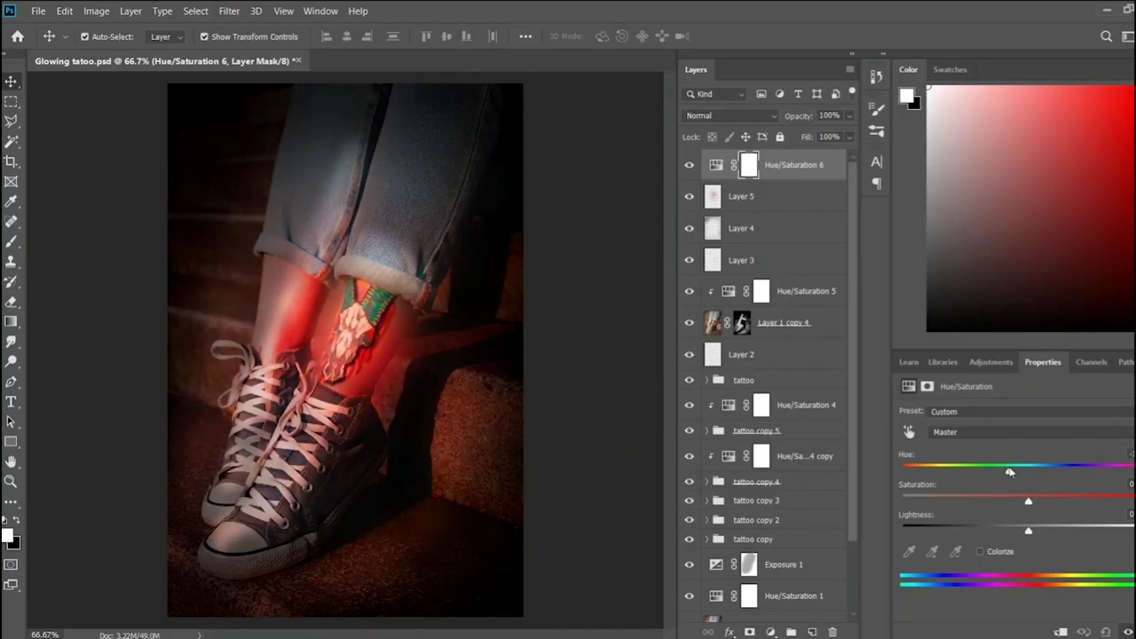
pyautogui.moveTo(1007, 472)
pyautogui.mouseDown()
pyautogui.moveTo(1114, 472)
pyautogui.moveTo(988, 473)
pyautogui.moveTo(1059, 503)
pyautogui.mouseUp()
pyautogui.click(92, 129)
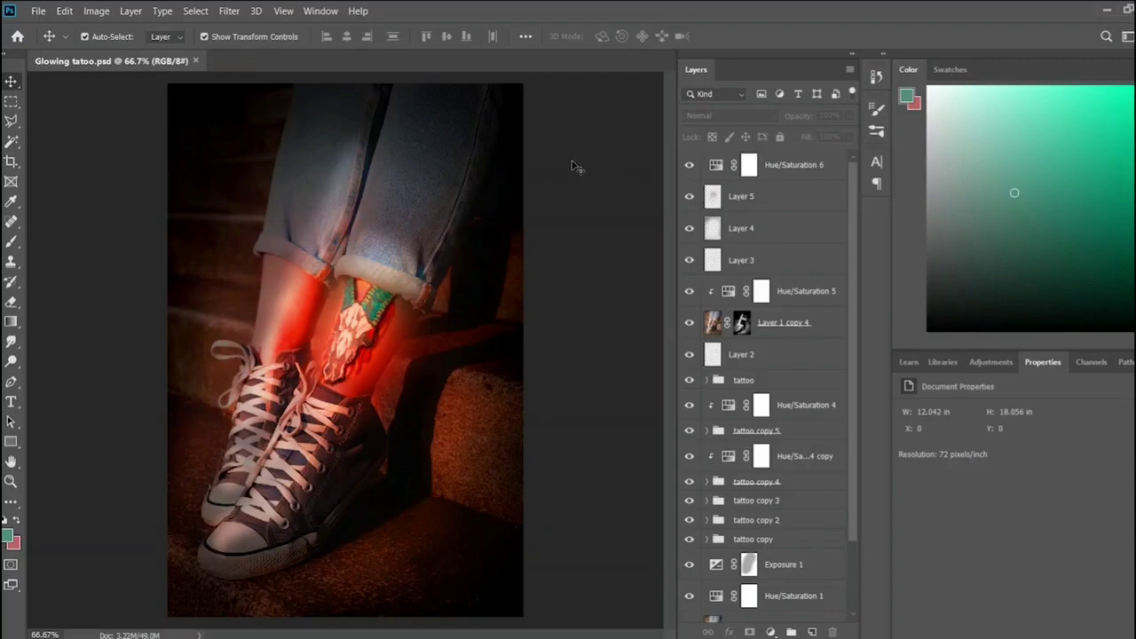
pyautogui.click(811, 632)
# - Paint white glow over the tattoo on Layer 6, raising brush opacity to 17%
pyautogui.press('b')
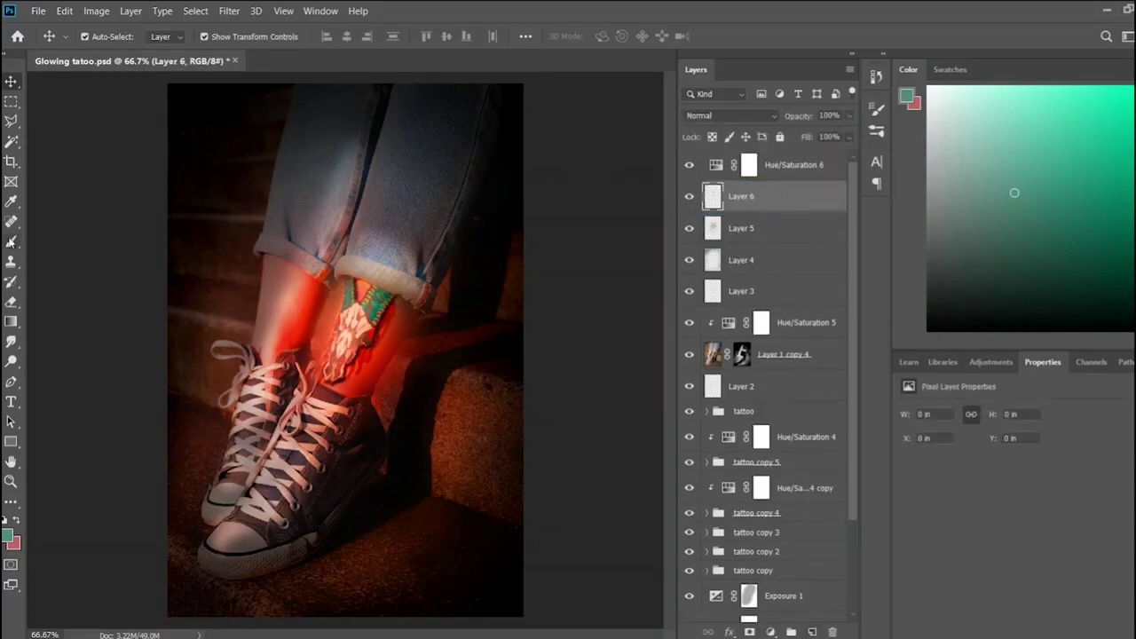
pyautogui.keyDown('alt'); pyautogui.click(360, 353); pyautogui.keyUp('alt')
pyautogui.moveTo(359, 355); pyautogui.dragTo(346, 312)
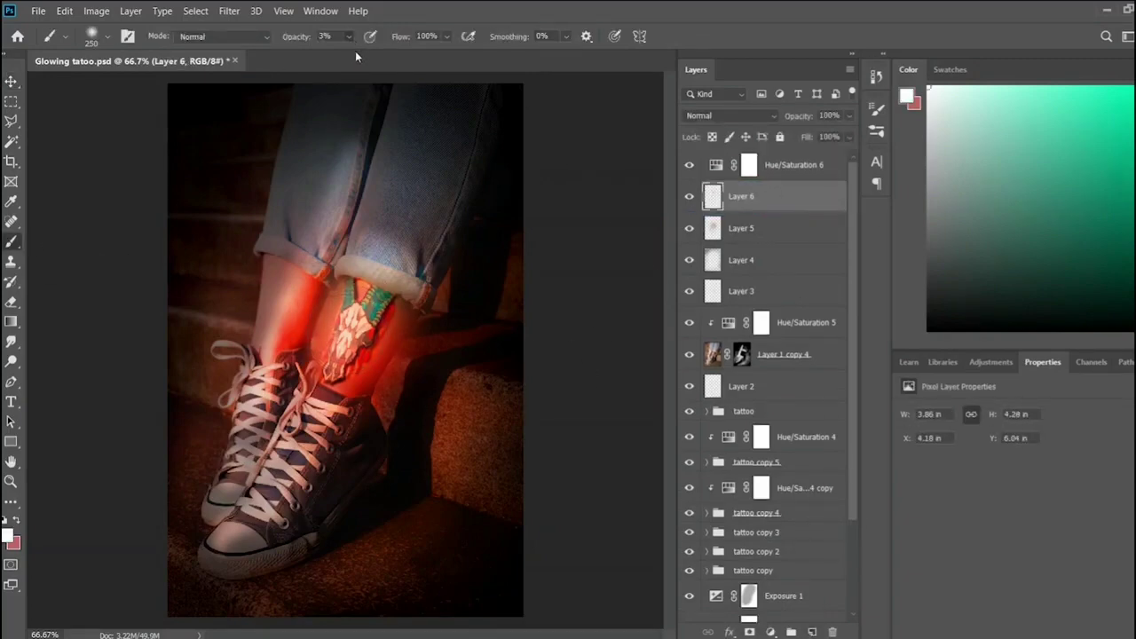
pyautogui.press('1')
pyautogui.press('7')
pyautogui.moveTo(364, 275)
pyautogui.mouseDown()
pyautogui.moveTo(337, 373)
pyautogui.moveTo(347, 302)
pyautogui.mouseUp()
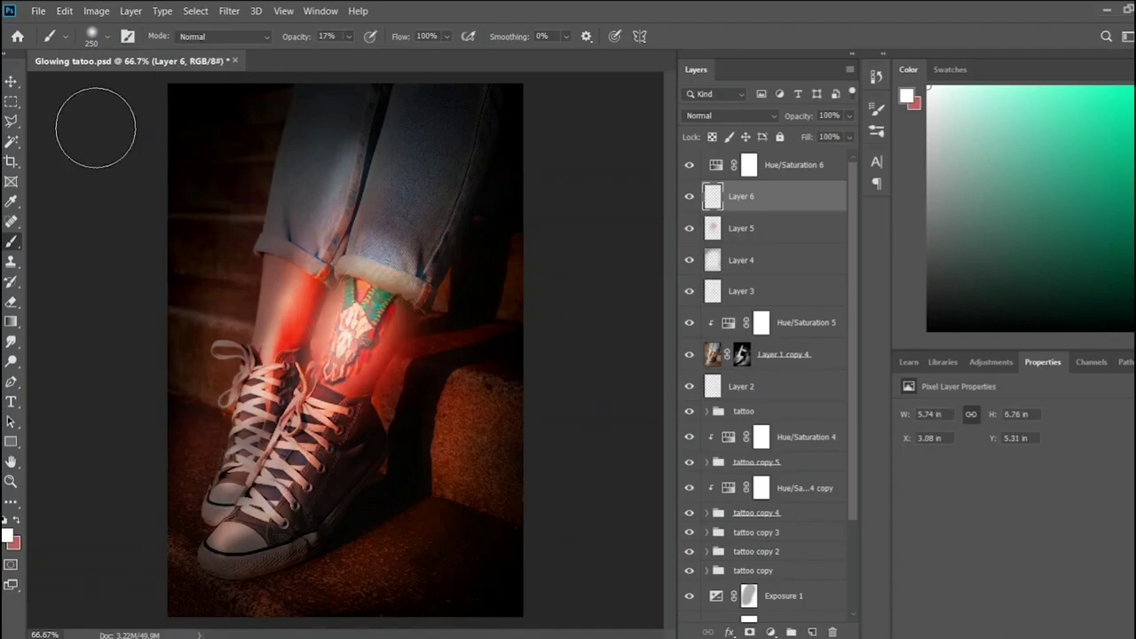
# - Pick a red paint colour and sample a lighter red from the glowing tattoo
pyautogui.click(914, 103)
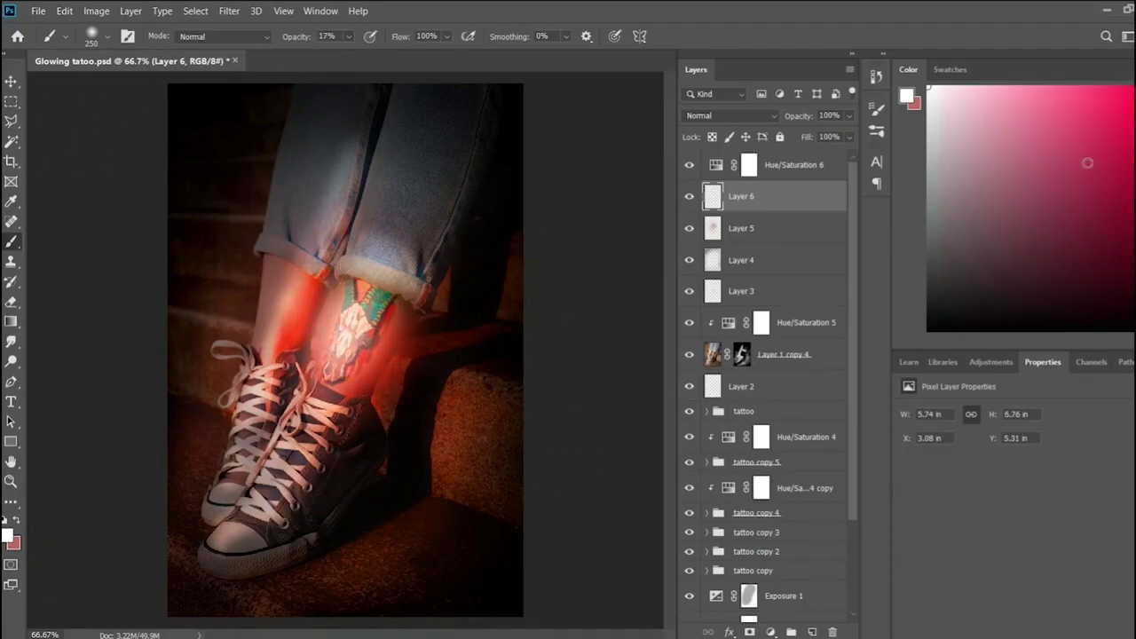
pyautogui.click(1090, 120)
pyautogui.click(1121, 126)
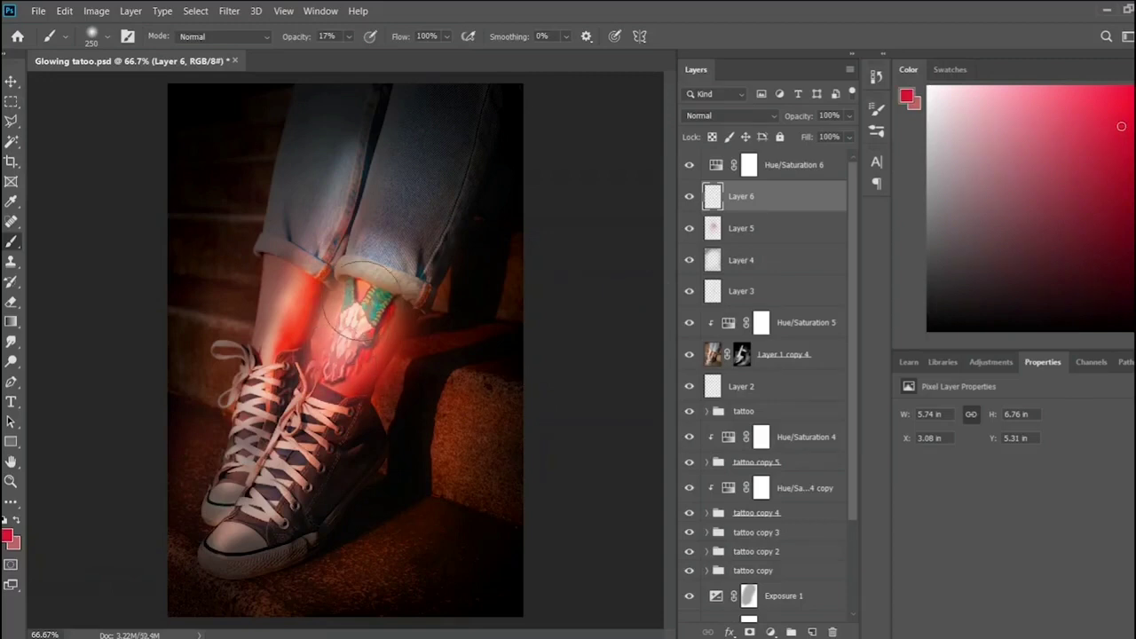
pyautogui.click(11, 201)
pyautogui.click(364, 348)
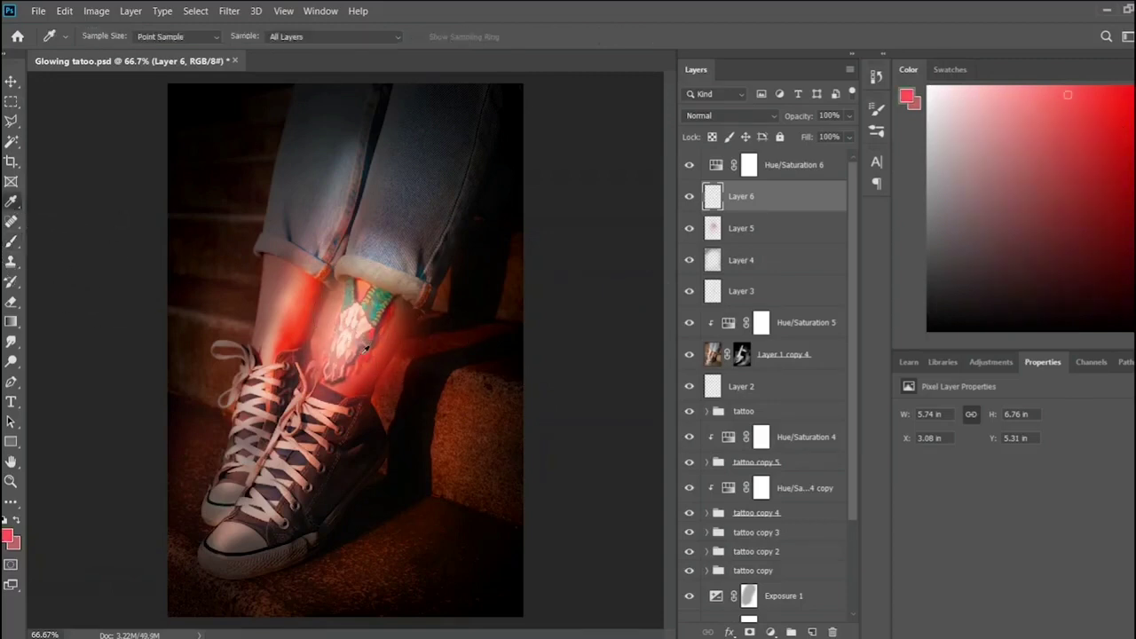
pyautogui.click(11, 241)
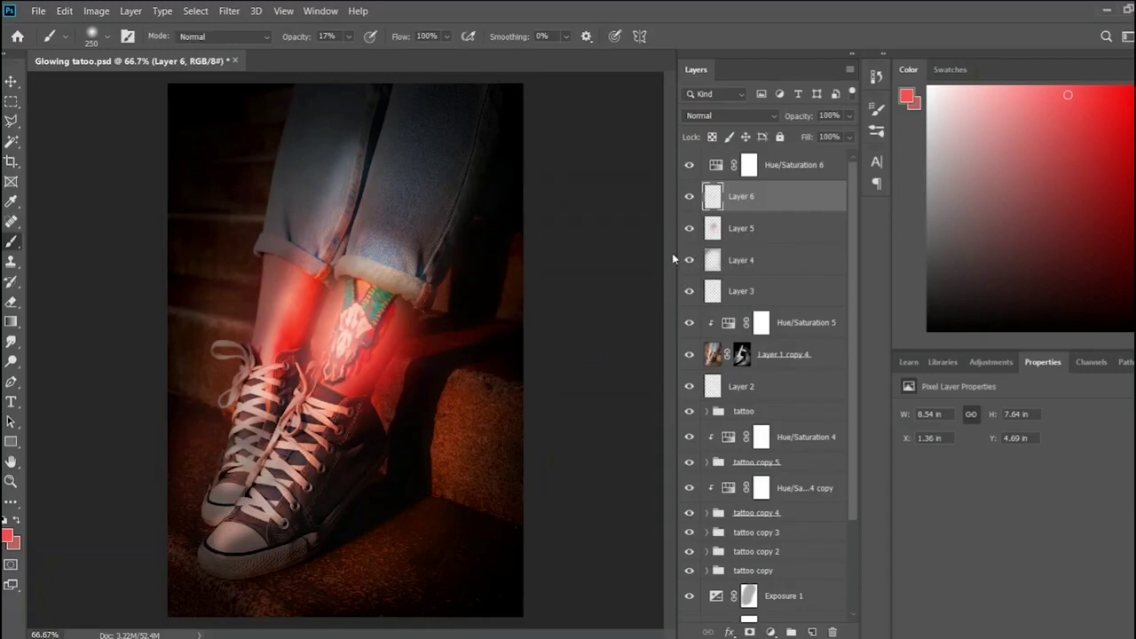
pyautogui.click(742, 354)
pyautogui.press('d')
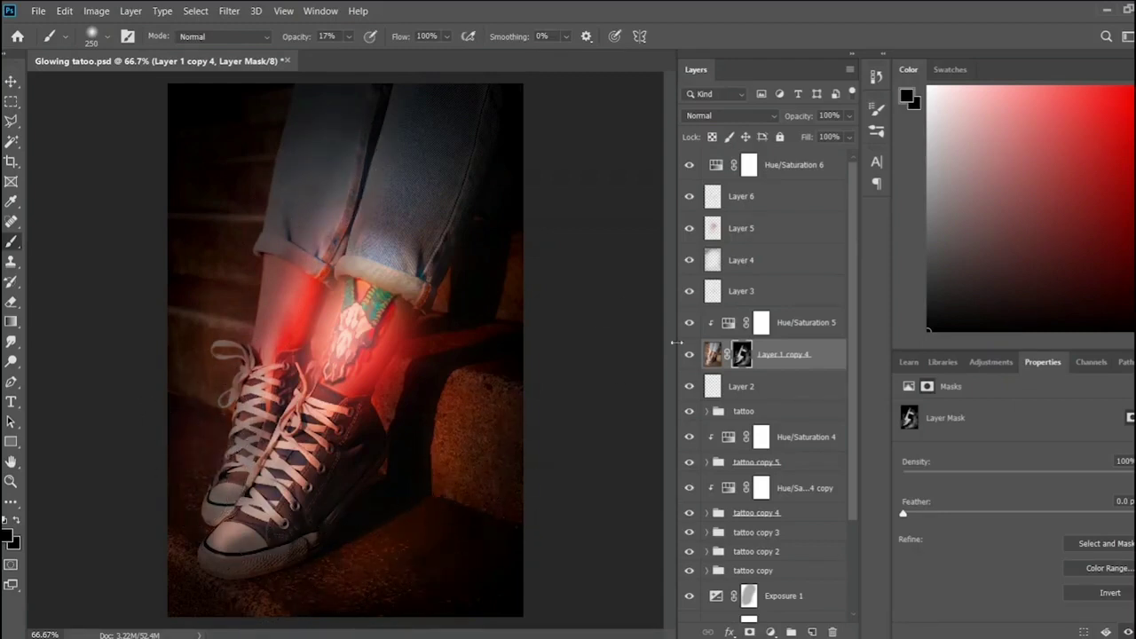
# - Cycle Layer 6 through blend modes including Hard Light, settle on Overlay, and zoom to check
pyautogui.press('v')
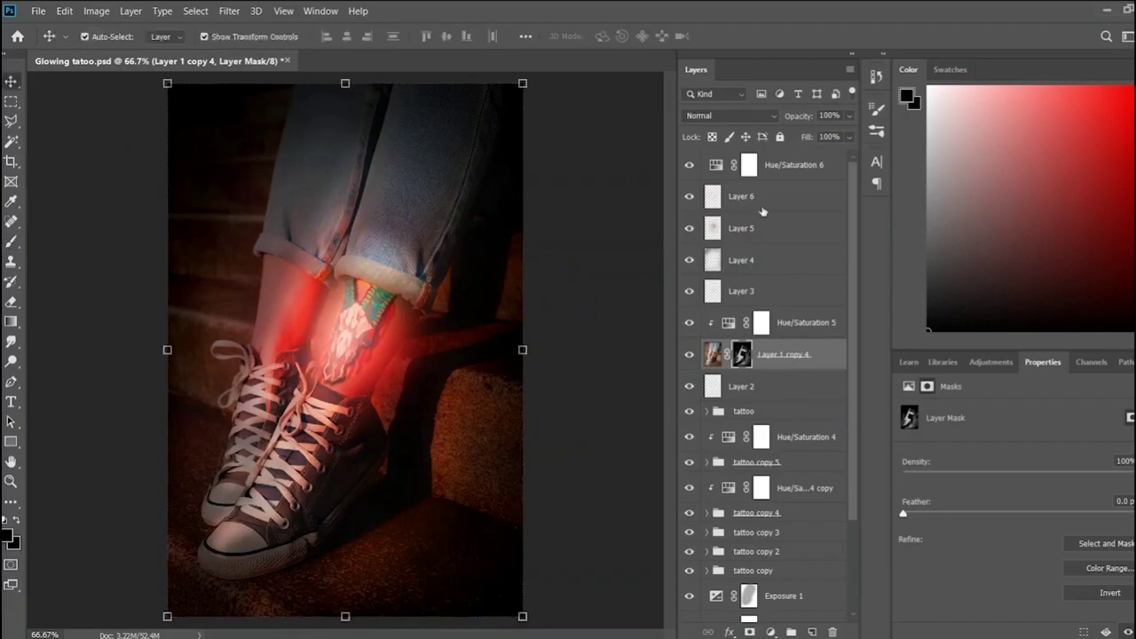
pyautogui.click(741, 196)
pyautogui.hotkey('shift', '+')
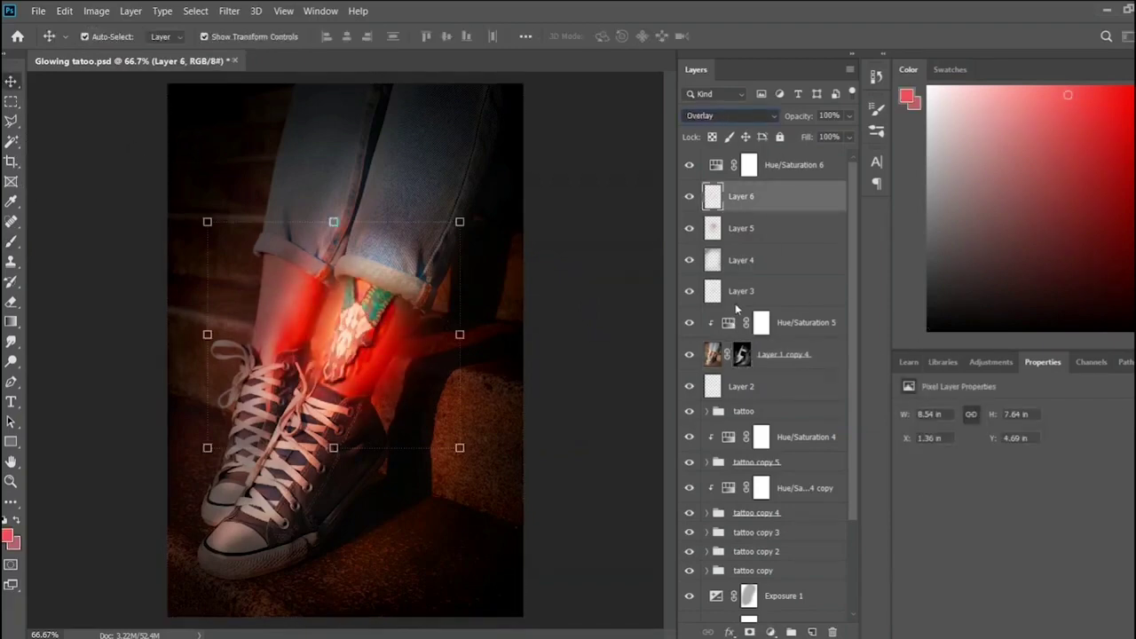
pyautogui.hotkey('shift', '+')
pyautogui.hotkey('shift', '-')
pyautogui.hotkey('shift', '-')
pyautogui.hotkey('shift', '+')
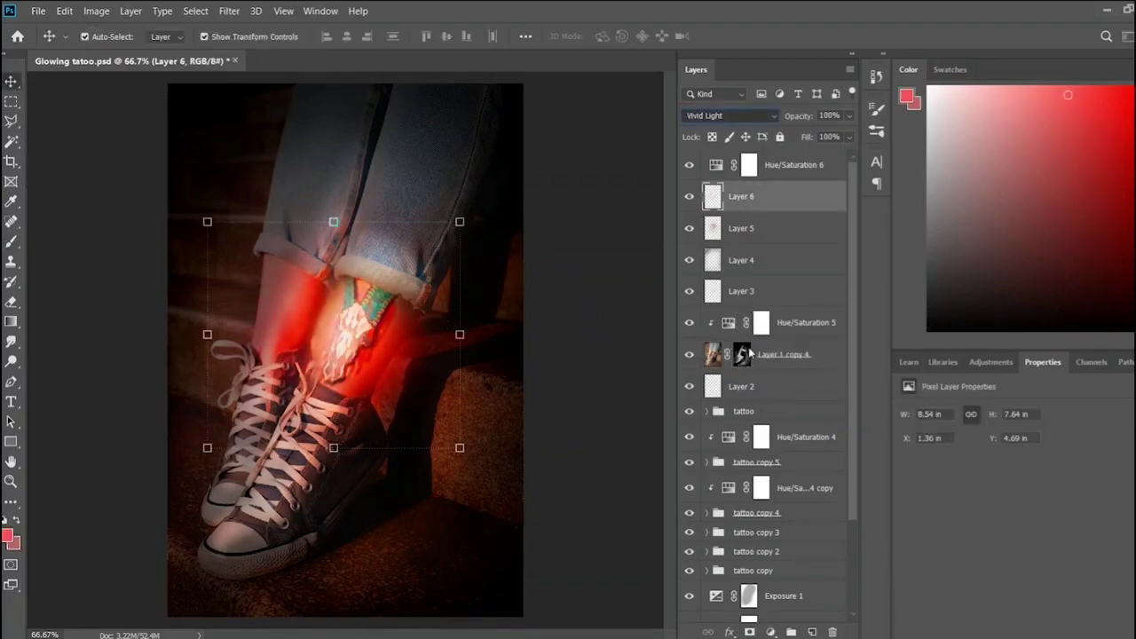
pyautogui.hotkey('shift', '-')
pyautogui.hotkey('shift', '-')
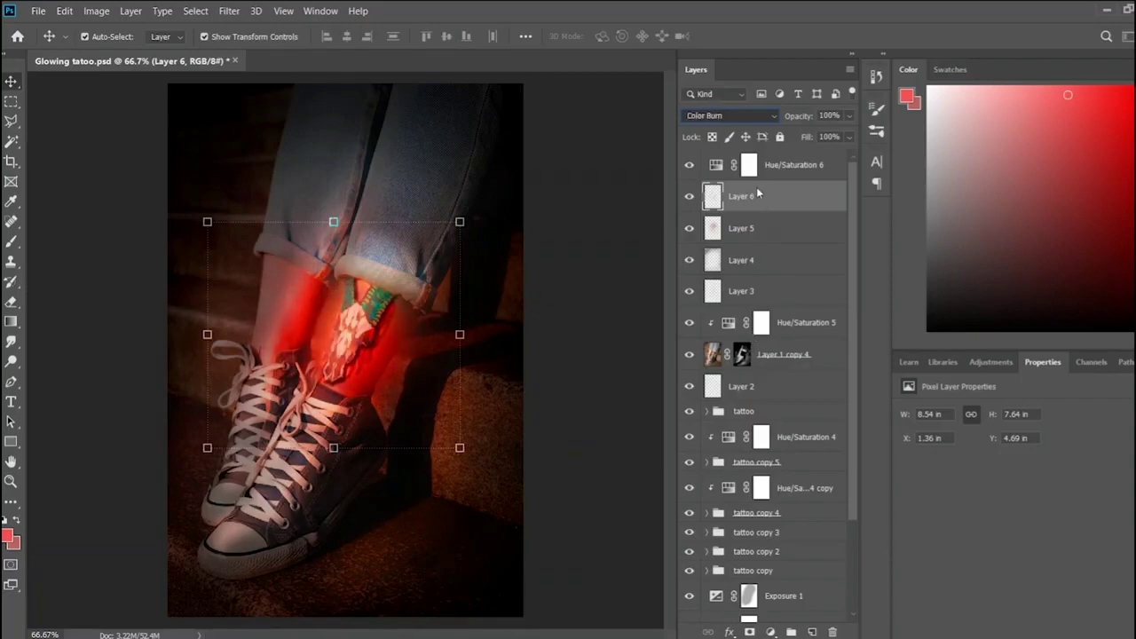
pyautogui.hotkey('shift', '-')
pyautogui.hotkey('shift', '-')
pyautogui.hotkey('shift', '-')
pyautogui.hotkey('shift', '-')
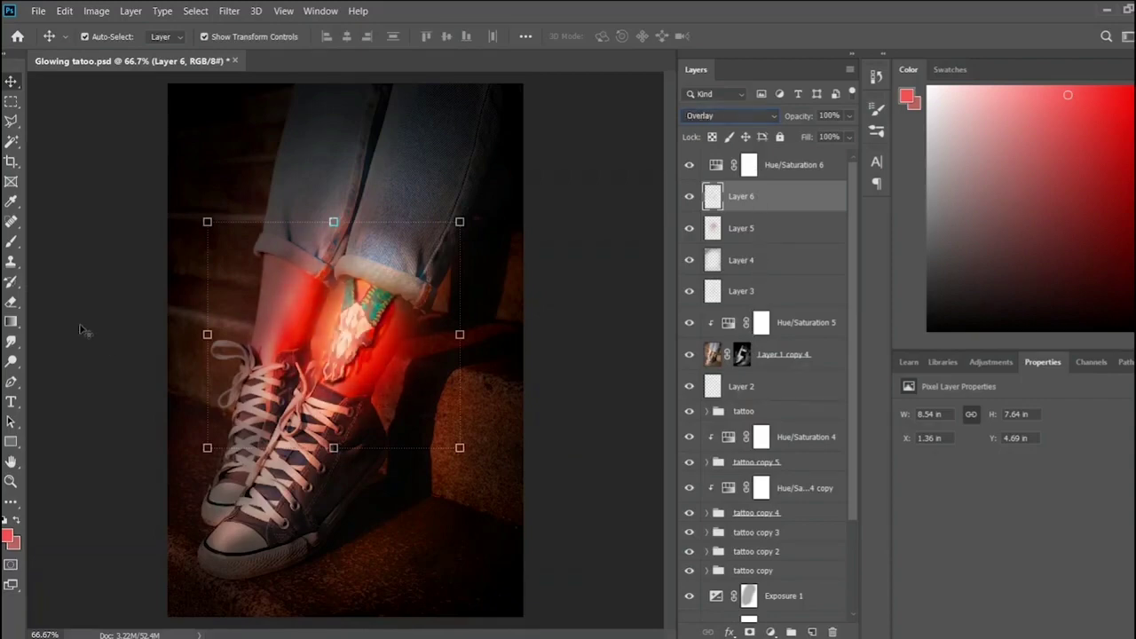
pyautogui.click(79, 323)
pyautogui.hotkey('ctrl', '+')
pyautogui.hotkey('ctrl', '+')
pyautogui.hotkey('ctrl', '+')
pyautogui.hotkey('ctrl', '-')
pyautogui.hotkey('ctrl', '-')
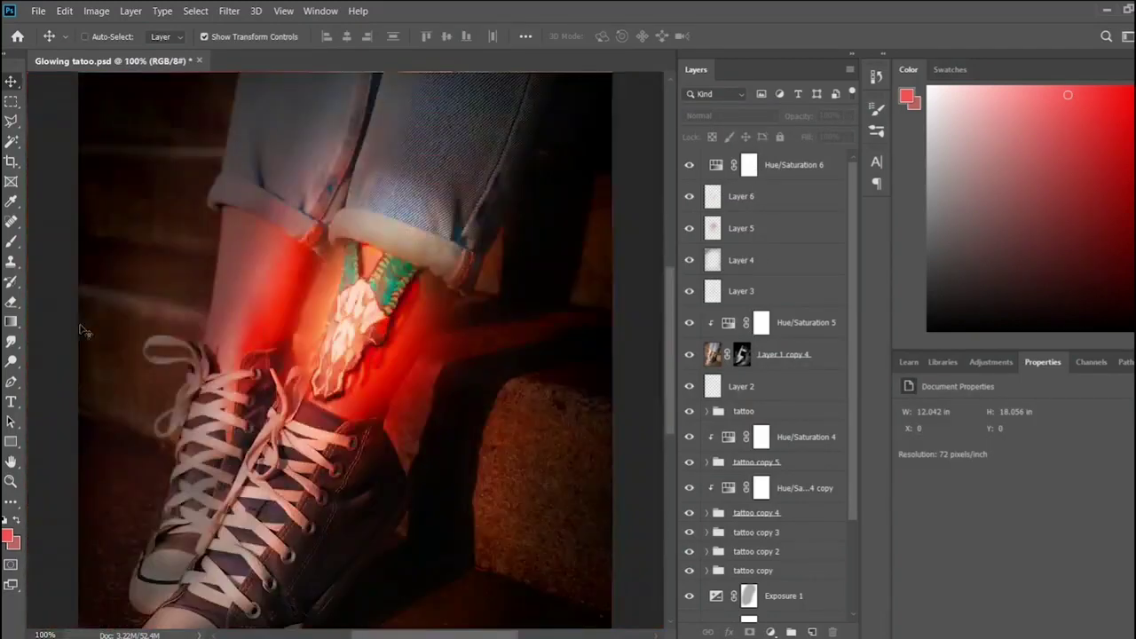
pyautogui.hotkey('ctrl', '-')
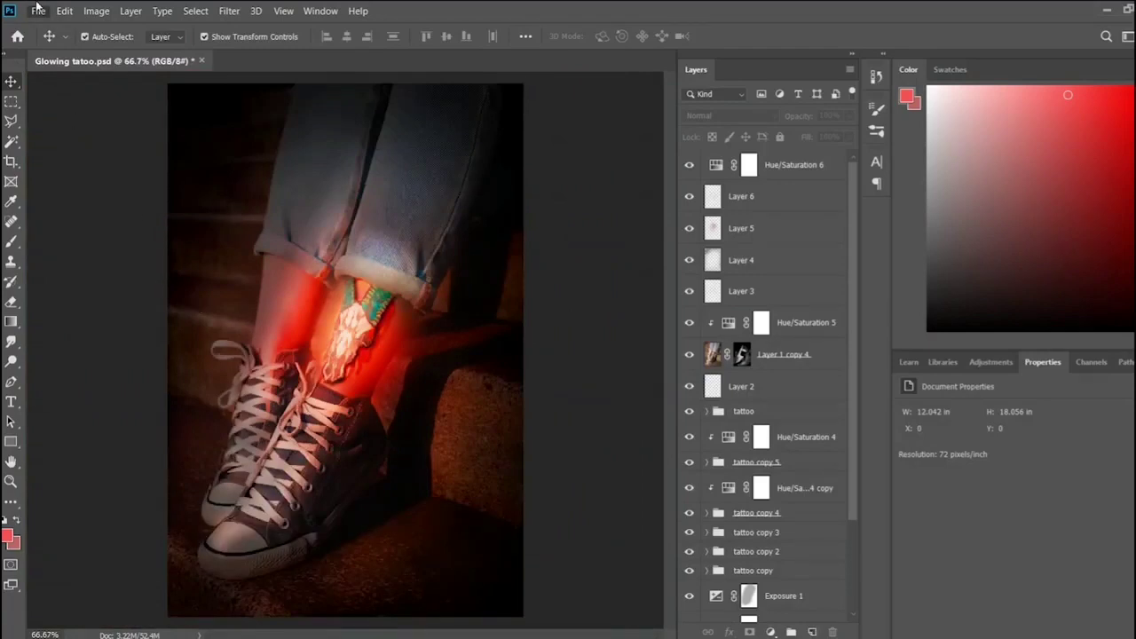
# - In Camera Raw set Temperature -33, Tint +13, Contrast +15, Highlights -23, Shadows +5, Whites +23, Texture +17
pyautogui.click(799, 162)
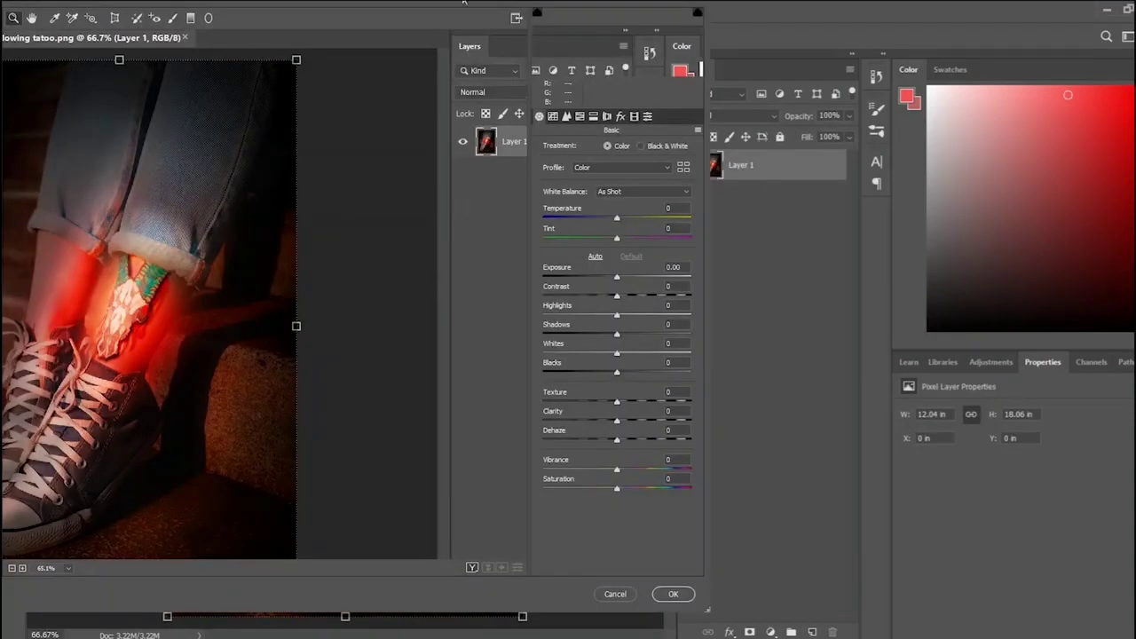
pyautogui.moveTo(617, 223)
pyautogui.mouseDown()
pyautogui.moveTo(588, 223)
pyautogui.moveTo(597, 219)
pyautogui.moveTo(597, 240)
pyautogui.moveTo(627, 239)
pyautogui.mouseUp()
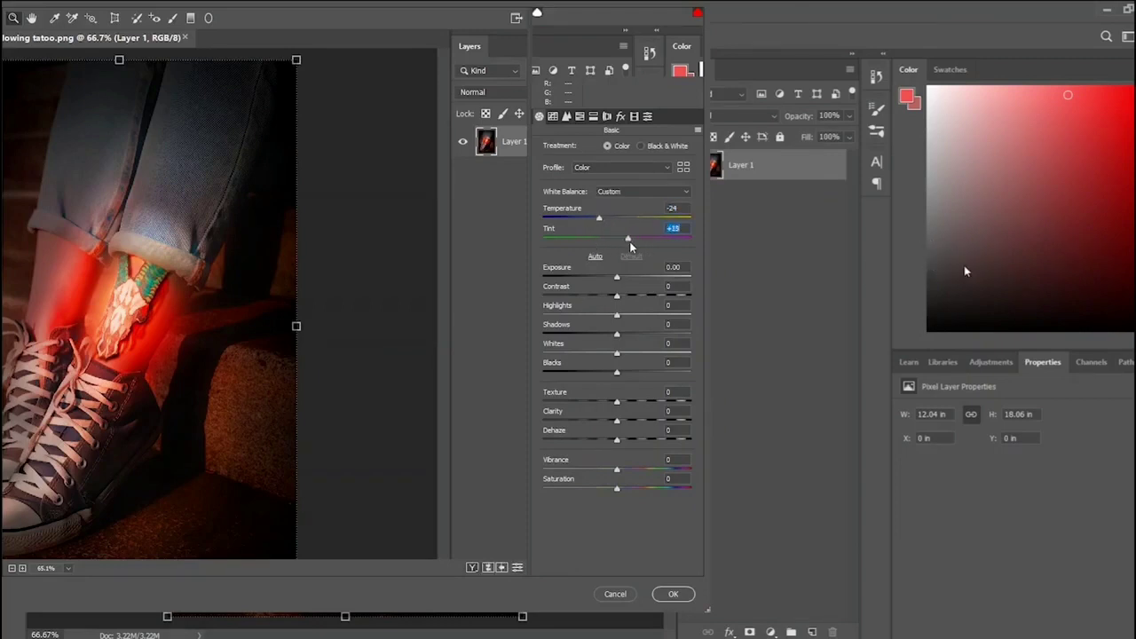
pyautogui.moveTo(617, 285)
pyautogui.mouseDown()
pyautogui.moveTo(628, 284)
pyautogui.moveTo(638, 318)
pyautogui.moveTo(597, 316)
pyautogui.moveTo(633, 352)
pyautogui.moveTo(579, 335)
pyautogui.moveTo(620, 335)
pyautogui.mouseUp()
pyautogui.moveTo(617, 402)
pyautogui.mouseDown()
pyautogui.moveTo(648, 403)
pyautogui.moveTo(578, 404)
pyautogui.moveTo(629, 404)
pyautogui.mouseUp()
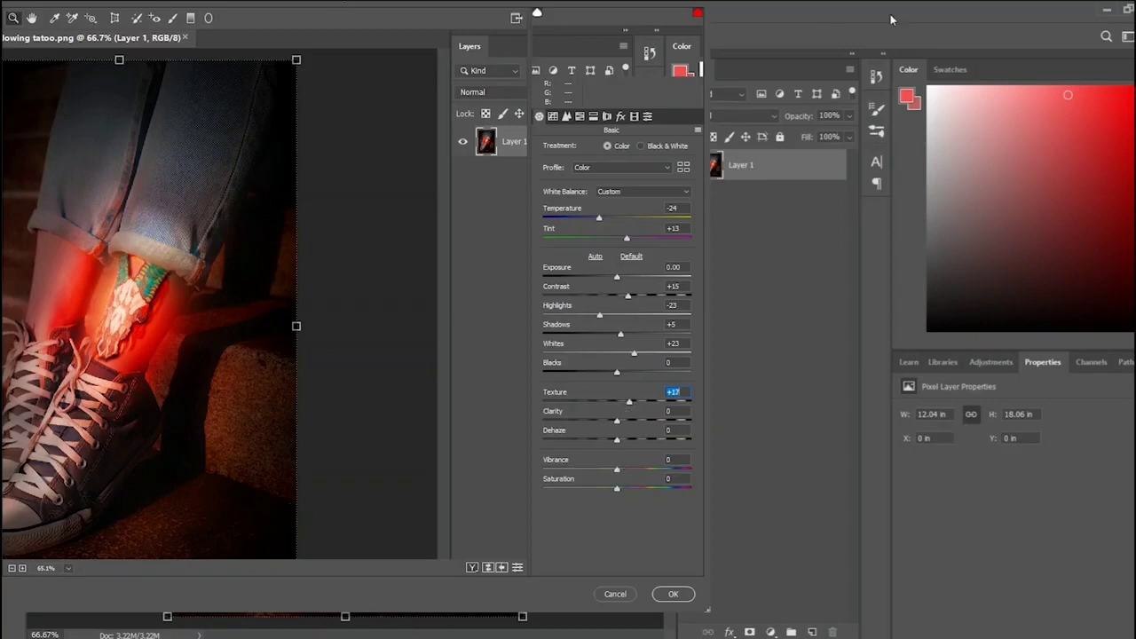
pyautogui.moveTo(599, 218); pyautogui.dragTo(594, 219)
# - Apply the Camera Raw grading and save Glowing tatoo.png
pyautogui.click(680, 598)
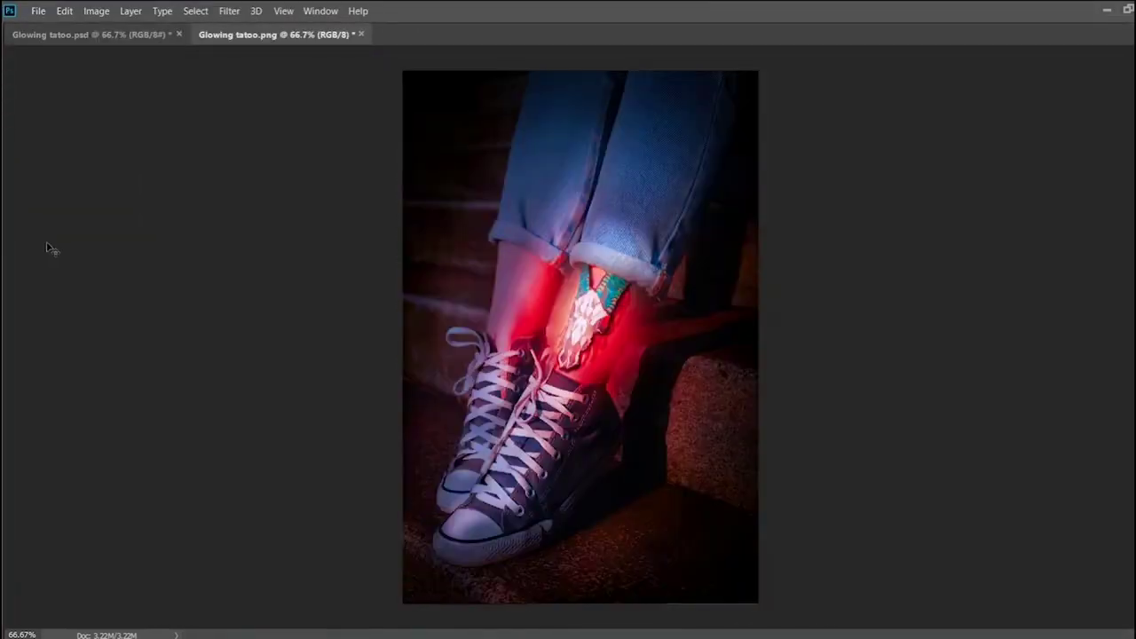
pyautogui.hotkey('ctrl', 's')
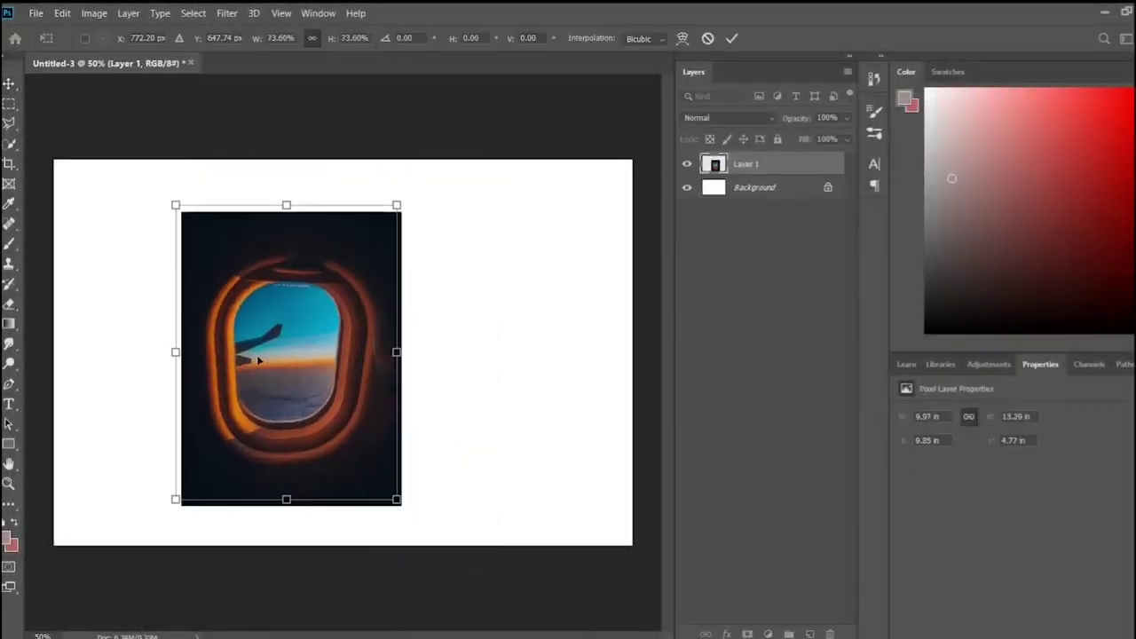
# - Duplicate the airplane-window photo onto the right side and nudge the left photo slightly right
pyautogui.press('Return')
pyautogui.moveTo(260, 360)
pyautogui.mouseDown()
pyautogui.moveTo(223, 355)
pyautogui.moveTo(206, 378)
pyautogui.moveTo(318, 390)
pyautogui.moveTo(609, 375)
pyautogui.moveTo(584, 371)
pyautogui.mouseUp()
pyautogui.click(232, 355)
pyautogui.keyDown('shift'); pyautogui.click(584, 385); pyautogui.keyUp('shift')
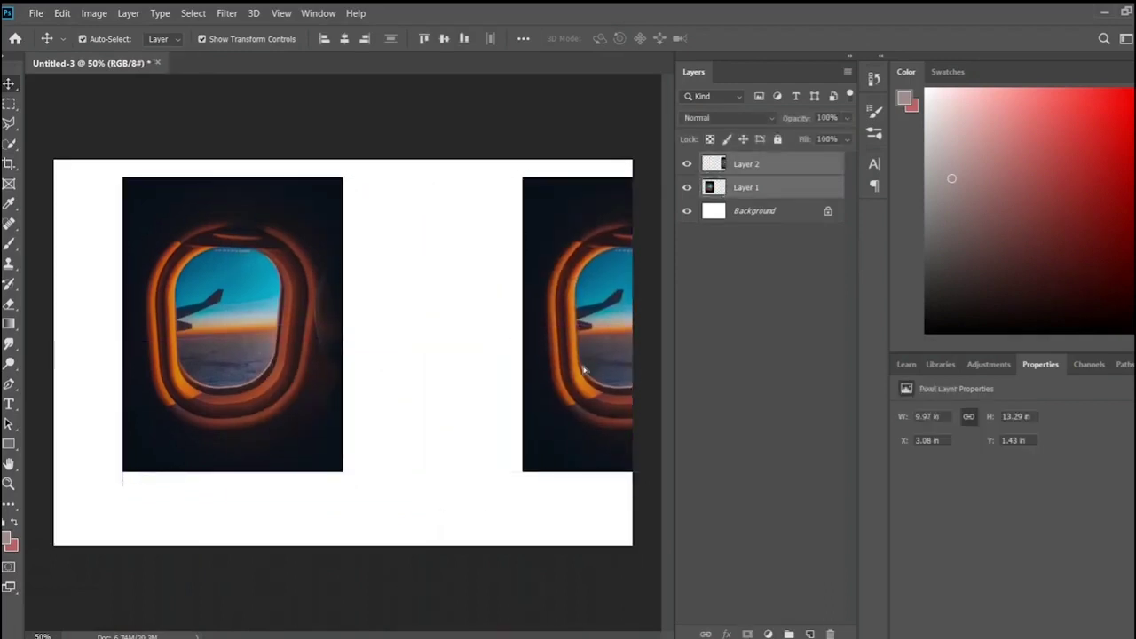
pyautogui.click(517, 568)
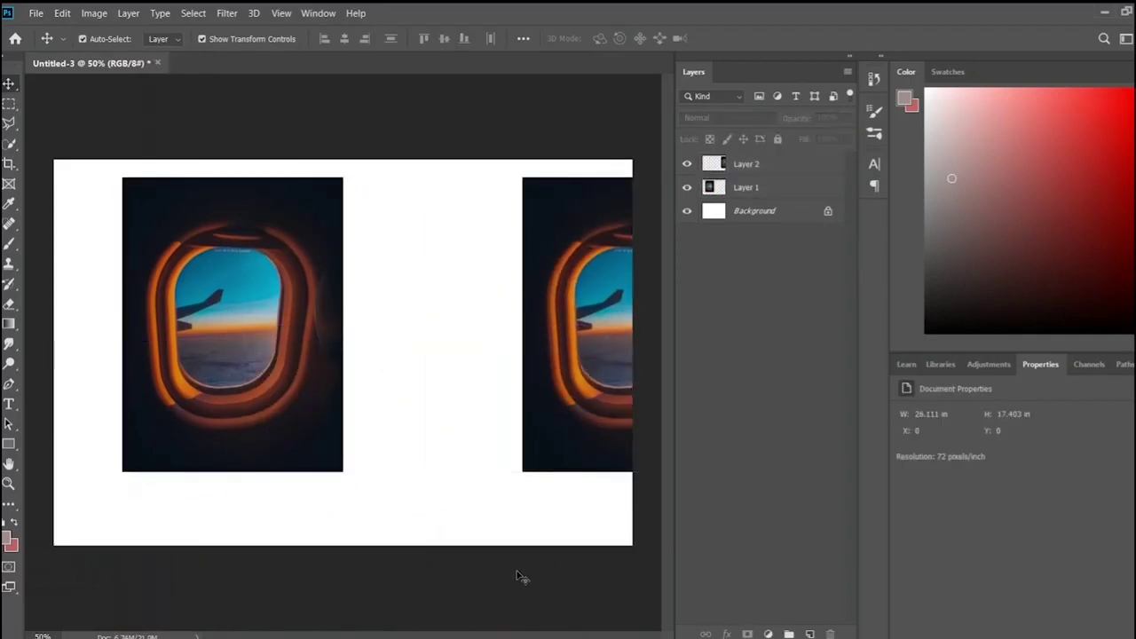
pyautogui.click(324, 424)
pyautogui.moveTo(324, 424); pyautogui.dragTo(355, 424)
pyautogui.click(657, 310)
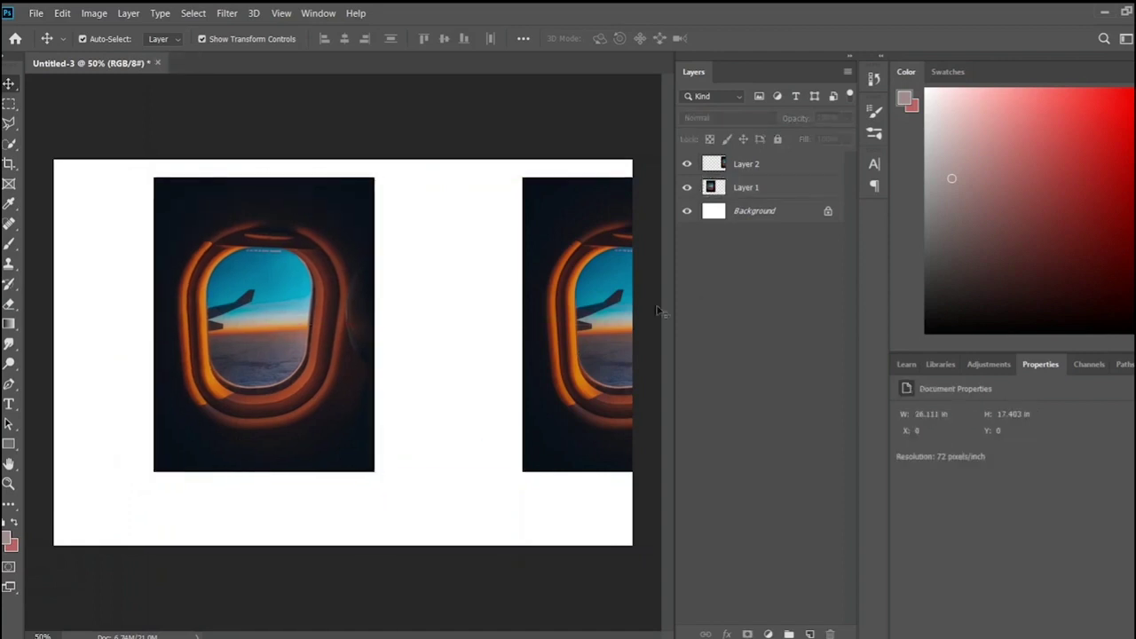
# - Add a canvas-sized rectangle beneath the window photos, filled with the sampled dark navy
pyautogui.press('u')
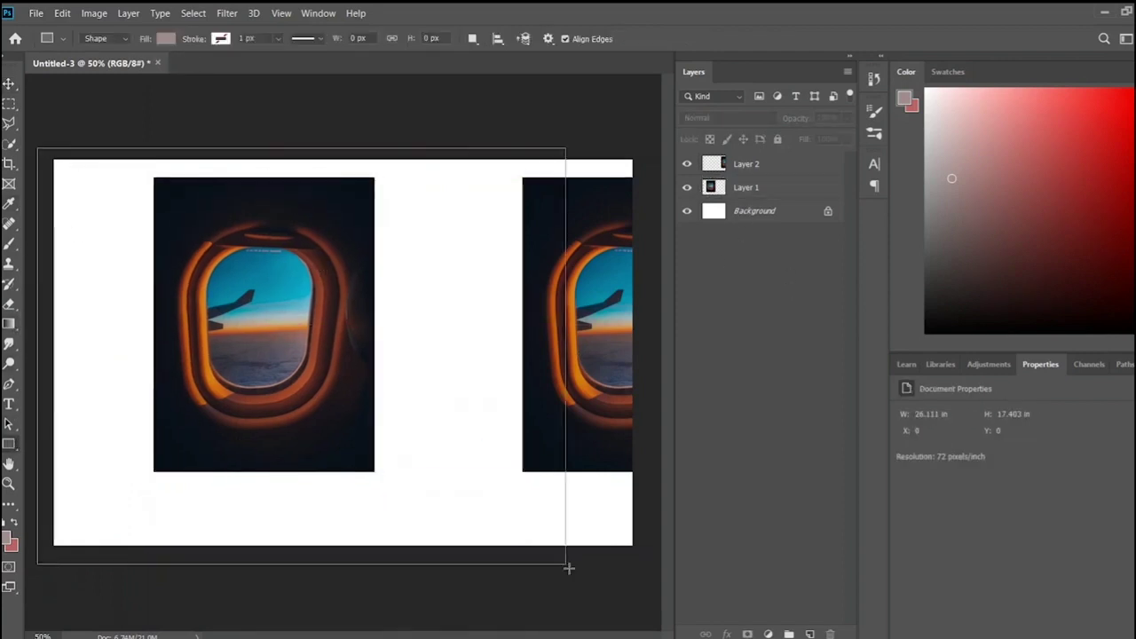
pyautogui.moveTo(37, 147); pyautogui.dragTo(641, 554)
pyautogui.moveTo(754, 163); pyautogui.dragTo(793, 222)
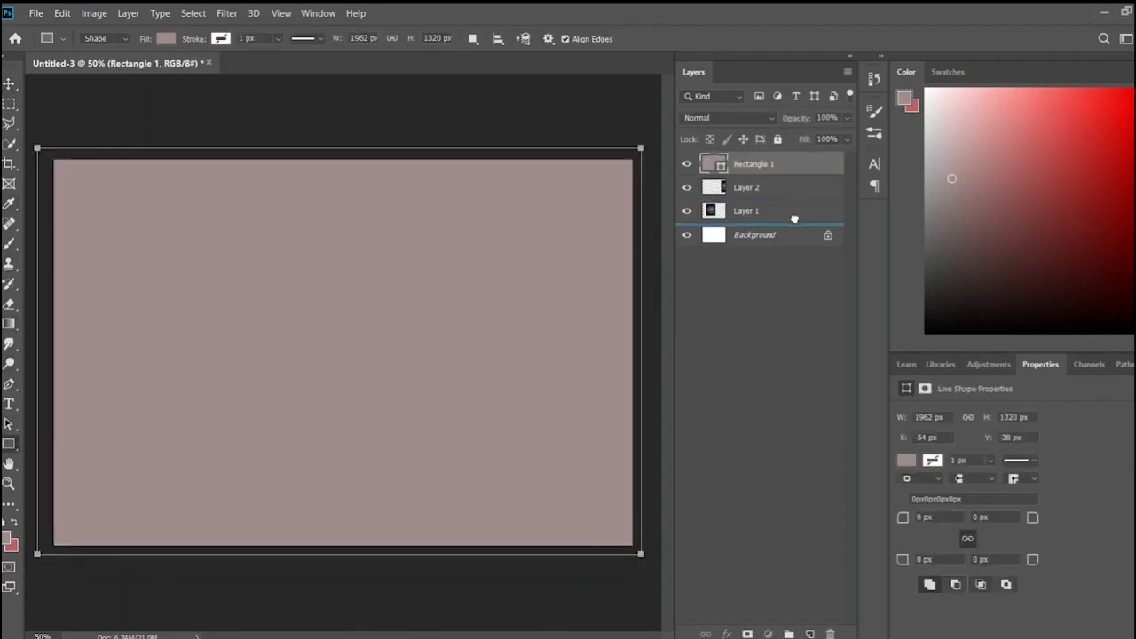
pyautogui.click(9, 204)
pyautogui.click(366, 189)
pyautogui.moveTo(365, 188); pyautogui.dragTo(695, 233)
pyautogui.press('v')
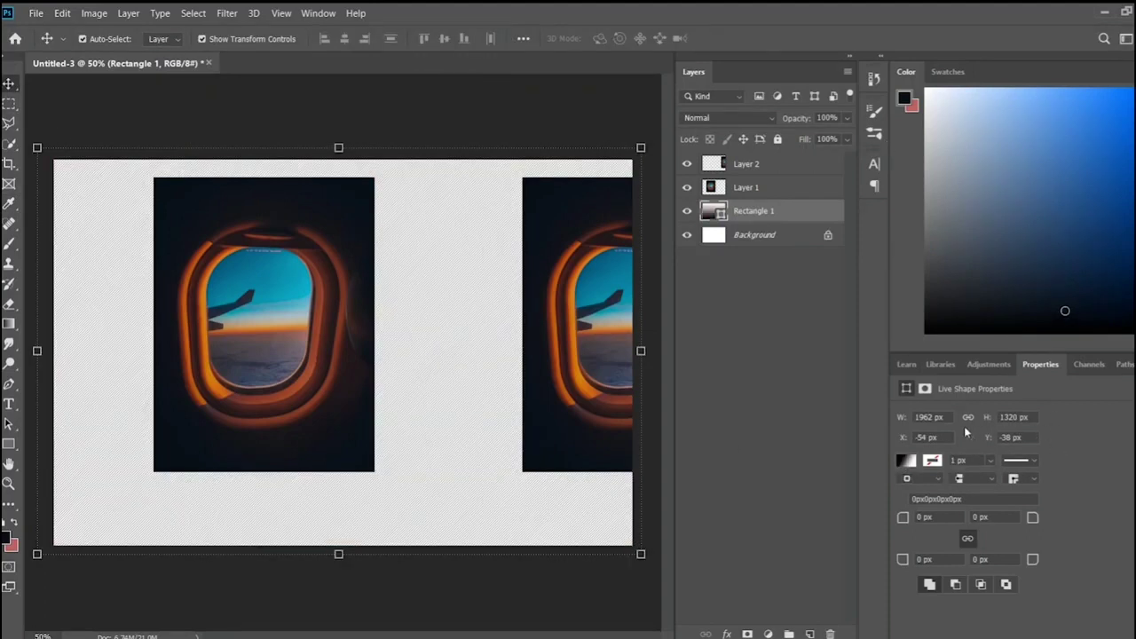
pyautogui.hotkey('alt', 'BackSpace')
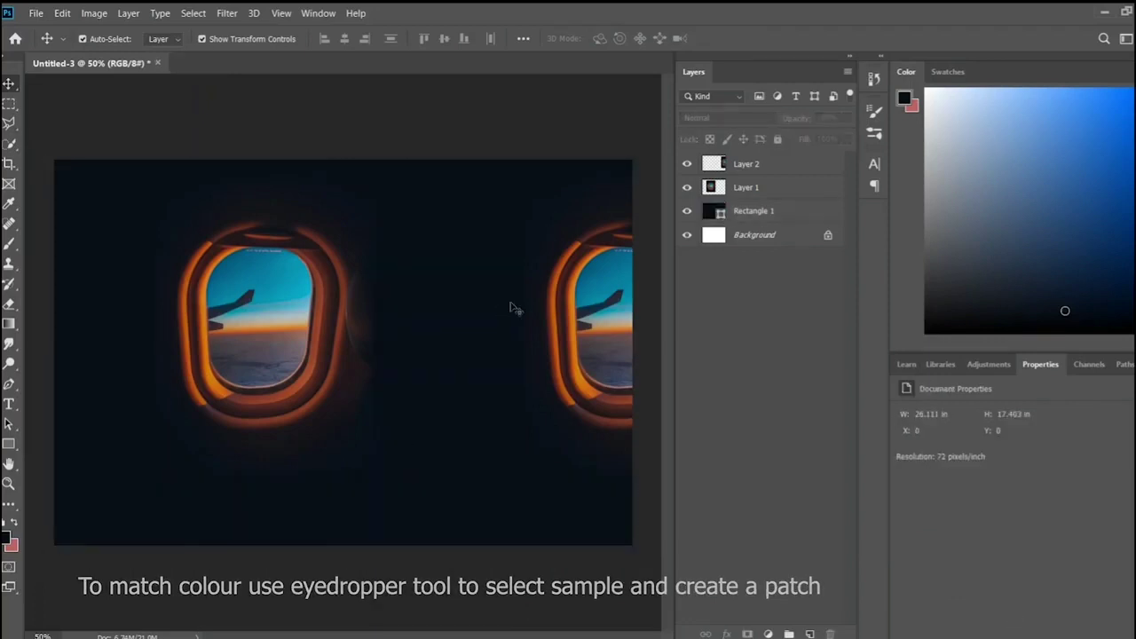
# - Mask the left window photo and paint away its hard left and right edges
pyautogui.click(746, 188)
pyautogui.click(749, 634)
pyautogui.press('b')
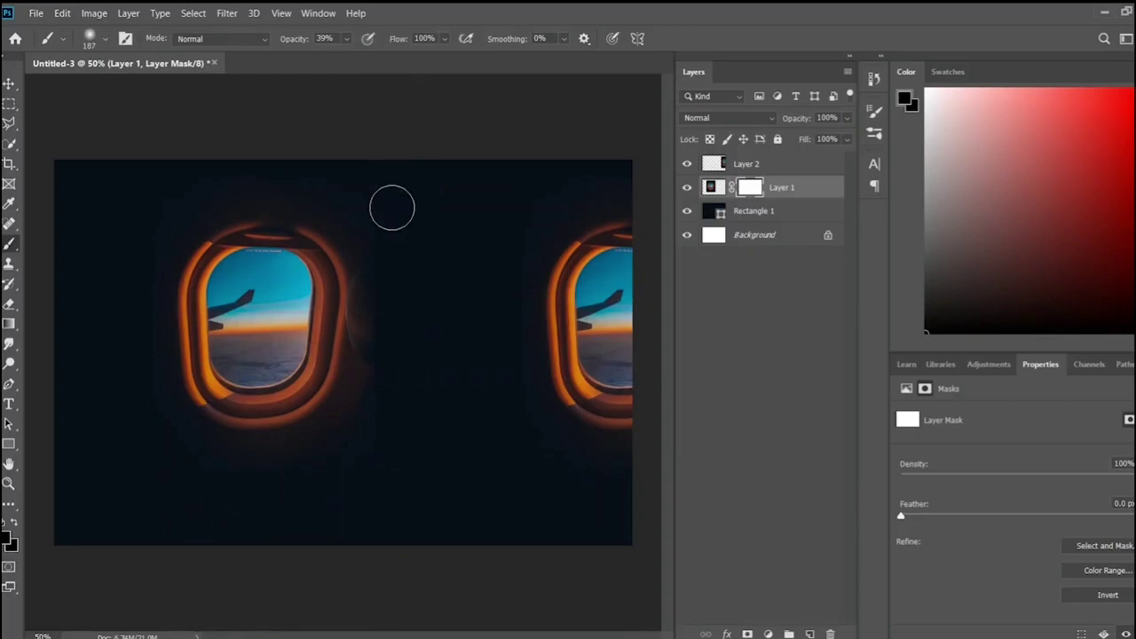
pyautogui.moveTo(391, 207); pyautogui.dragTo(383, 267)
pyautogui.moveTo(145, 228); pyautogui.dragTo(148, 384)
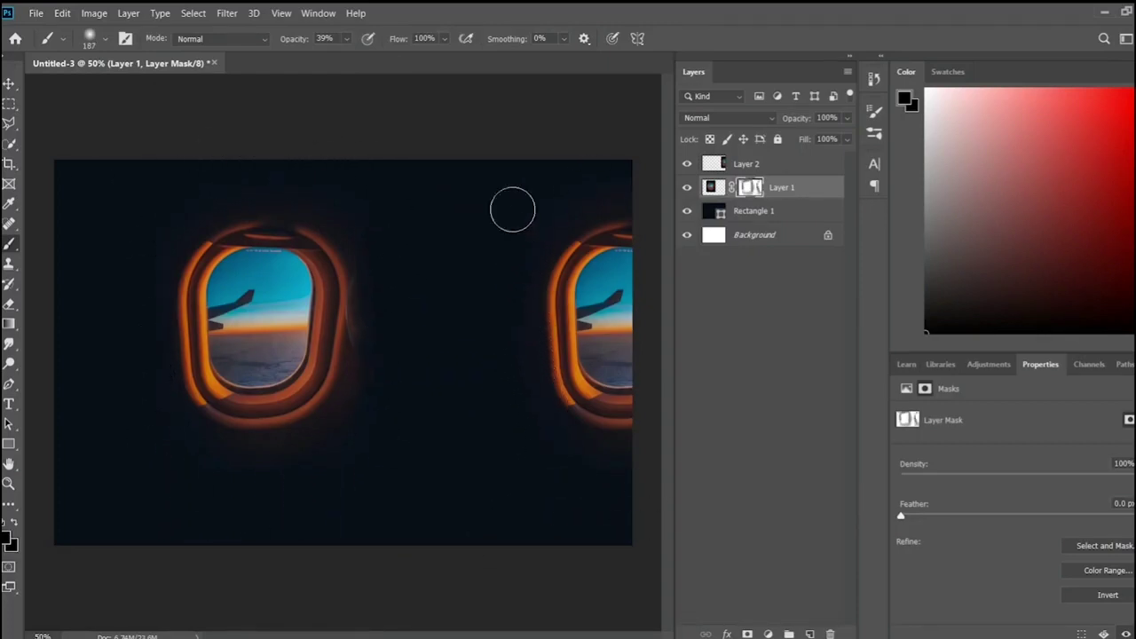
pyautogui.moveTo(384, 306); pyautogui.dragTo(387, 452)
# - Mask away the right window photo's hard edge and paste in the bedroom photo
pyautogui.click(803, 166)
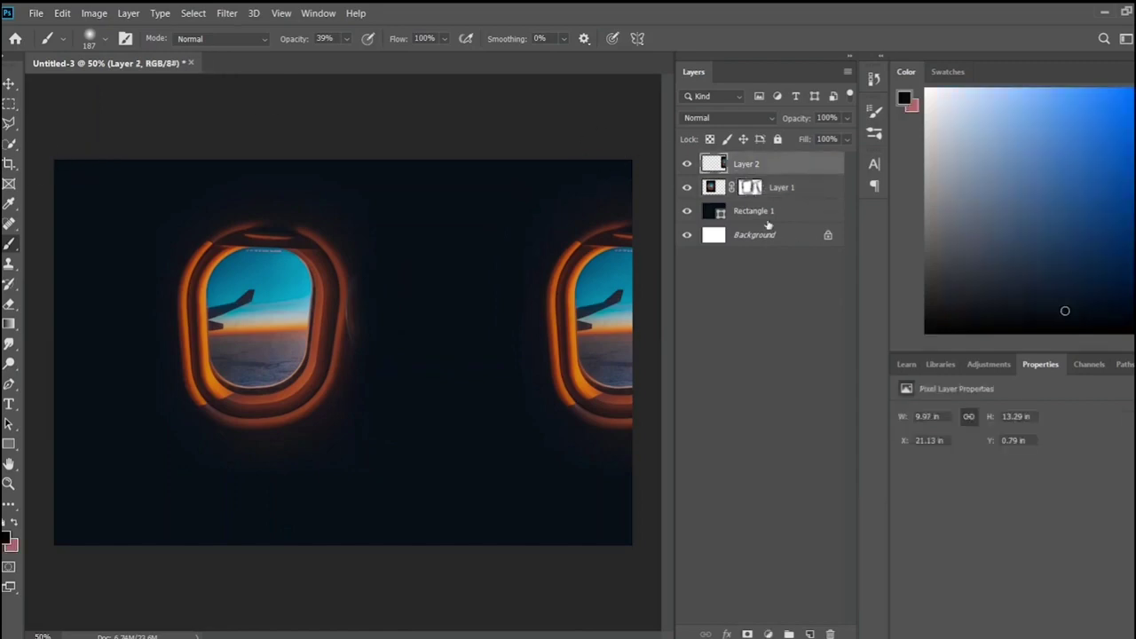
pyautogui.click(746, 634)
pyautogui.moveTo(544, 449); pyautogui.dragTo(469, 387)
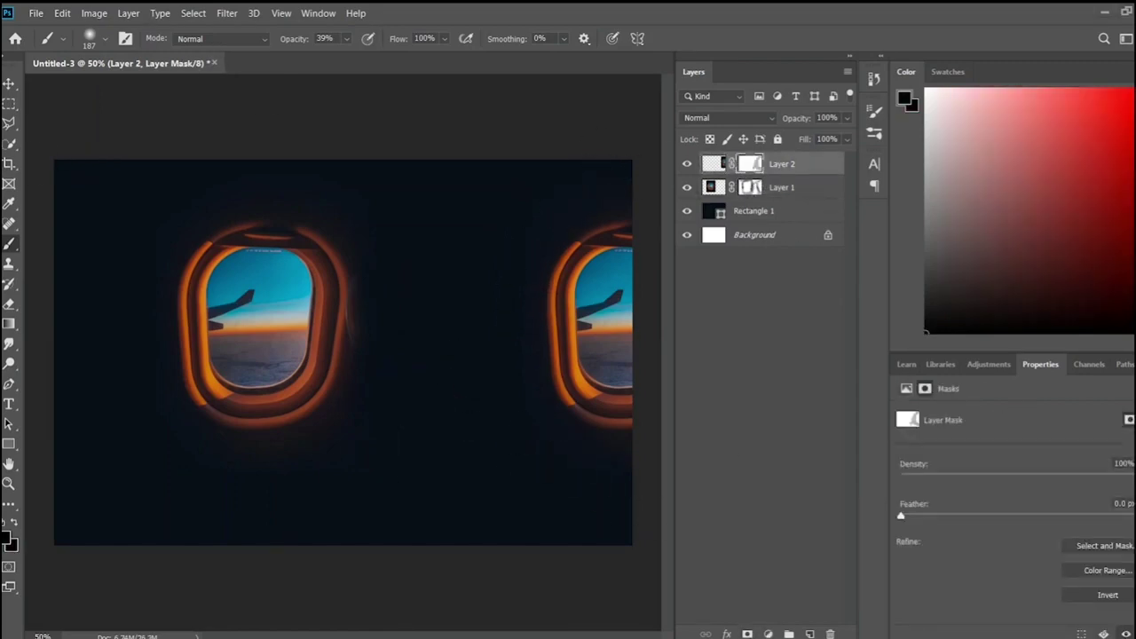
pyautogui.hotkey('ctrl', 'v')
# - Mask out the bedroom photo's top band and lower strip, then move it to the lower left
pyautogui.click(746, 634)
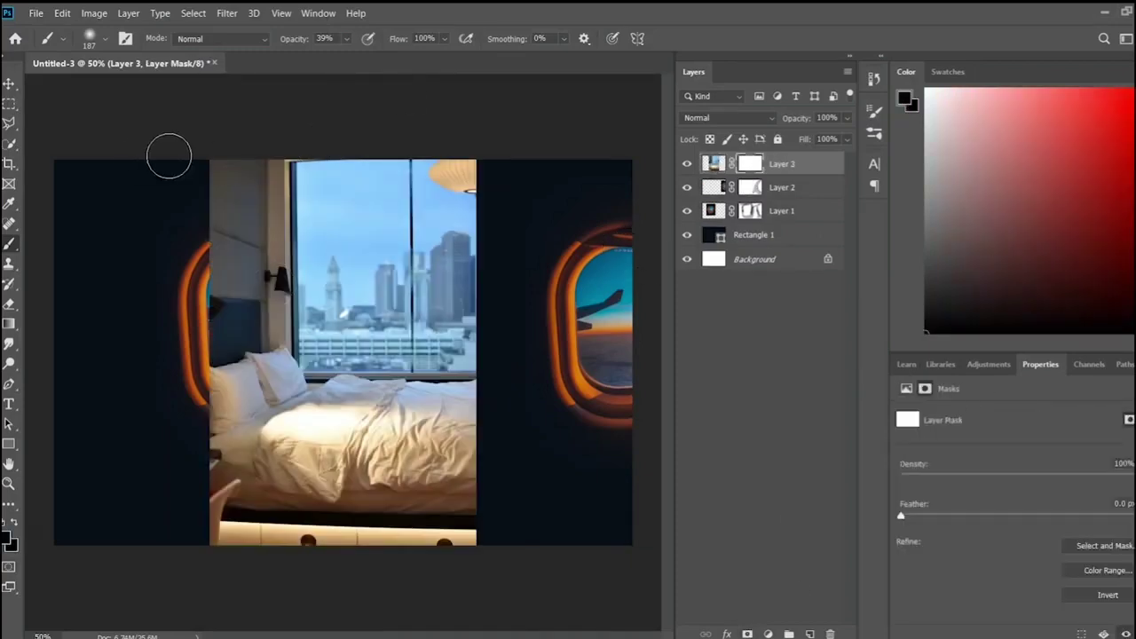
pyautogui.moveTo(169, 156); pyautogui.dragTo(424, 59)
pyautogui.press('0')
pyautogui.moveTo(362, 36)
pyautogui.mouseDown()
pyautogui.moveTo(115, 169)
pyautogui.moveTo(131, 222)
pyautogui.moveTo(238, 321)
pyautogui.mouseUp()
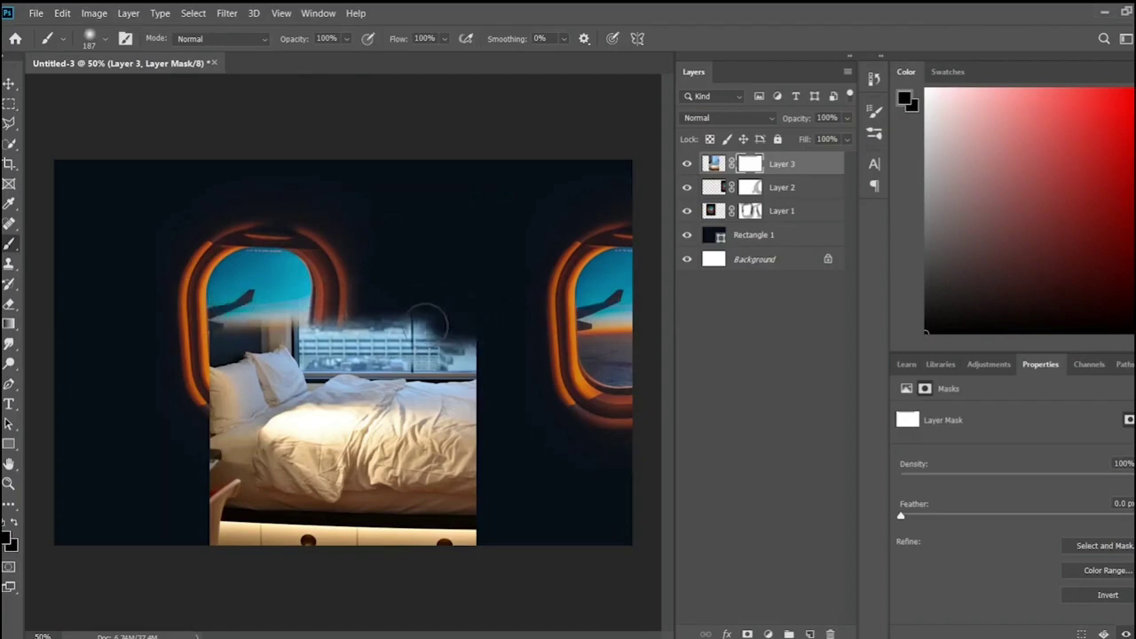
pyautogui.moveTo(166, 560)
pyautogui.mouseDown()
pyautogui.moveTo(457, 558)
pyautogui.moveTo(223, 524)
pyautogui.moveTo(355, 538)
pyautogui.moveTo(205, 513)
pyautogui.moveTo(226, 499)
pyautogui.moveTo(201, 464)
pyautogui.moveTo(240, 505)
pyautogui.mouseUp()
pyautogui.press('v')
pyautogui.moveTo(406, 450); pyautogui.dragTo(257, 471)
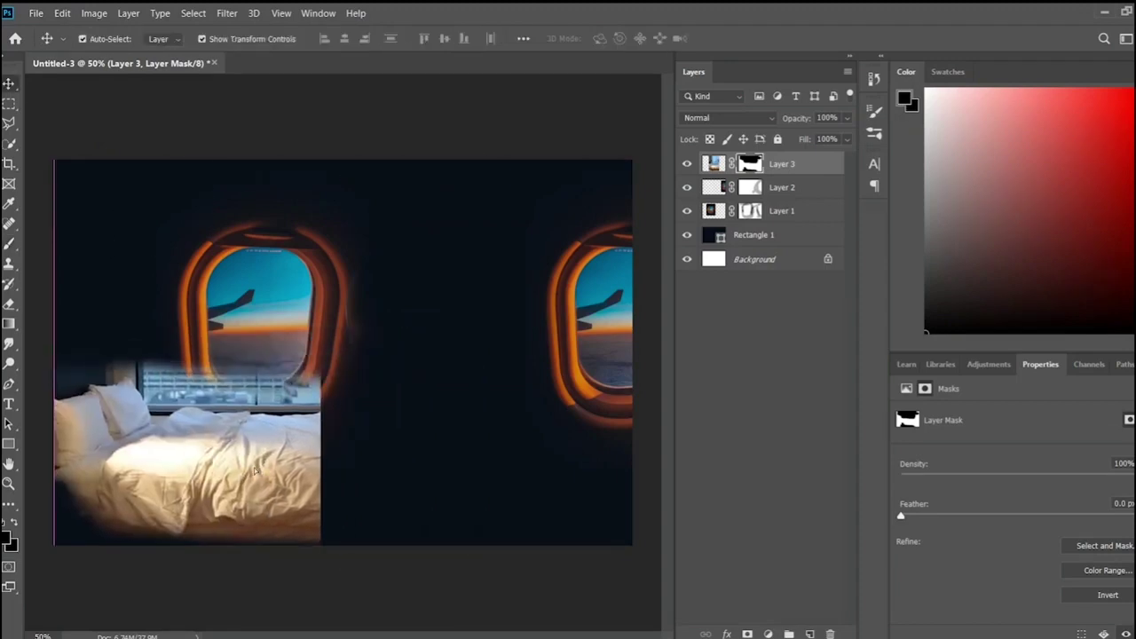
# - Reveal the airplane window frame and hide the bedroom's bright window and city view
pyautogui.hotkey('ctrl', '+')
pyautogui.hotkey('ctrl', '+')
pyautogui.hotkey('ctrl', '+')
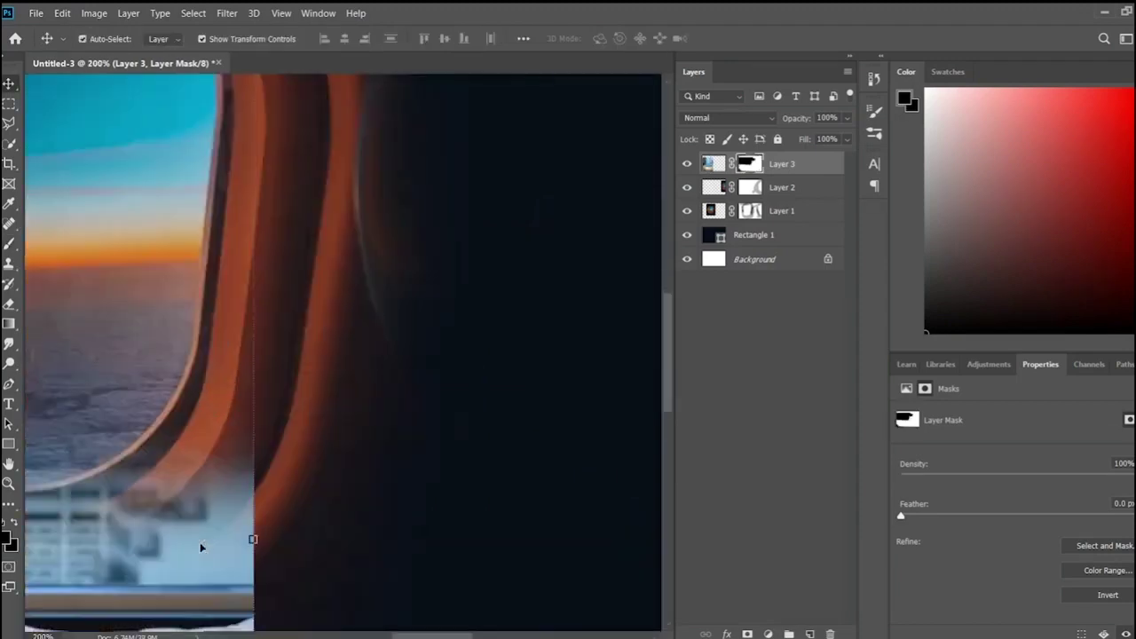
pyautogui.moveTo(507, 636); pyautogui.dragTo(445, 636)
pyautogui.scroll(-3, 445, 532)
pyautogui.press('b')
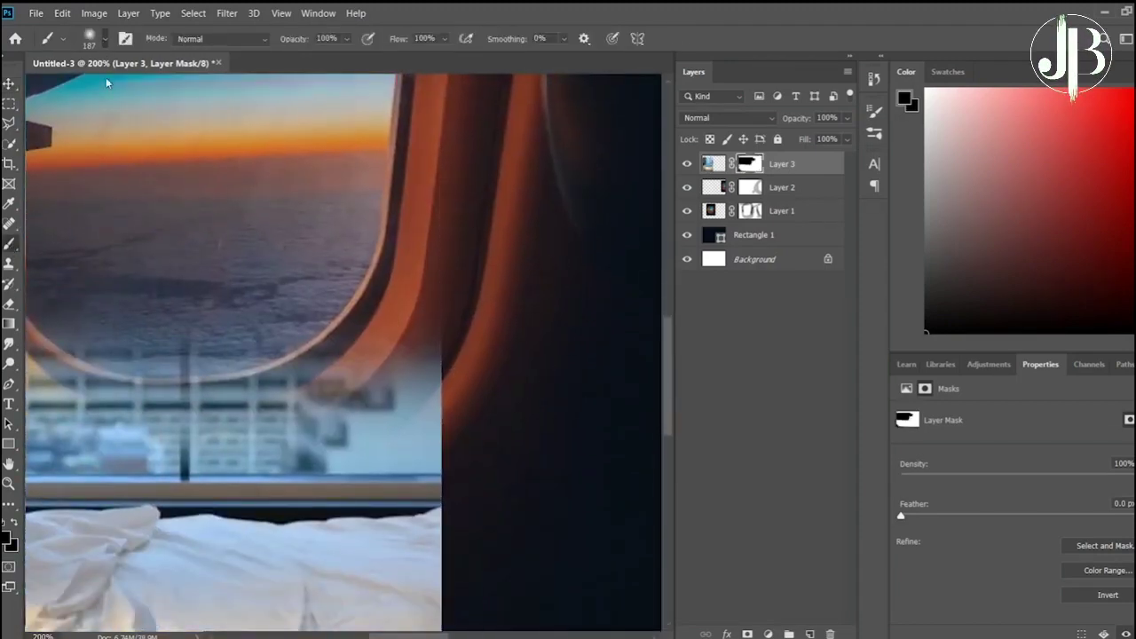
pyautogui.moveTo(247, 216)
pyautogui.mouseDown()
pyautogui.moveTo(456, 426)
pyautogui.moveTo(241, 368)
pyautogui.moveTo(228, 337)
pyautogui.mouseUp()
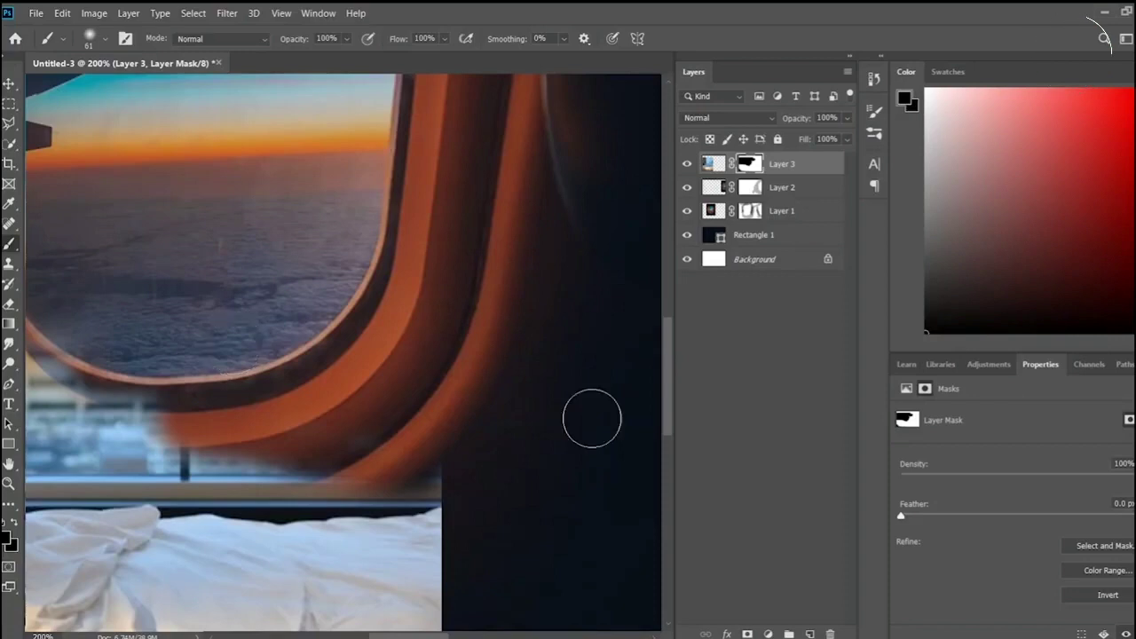
pyautogui.moveTo(435, 636); pyautogui.dragTo(378, 635)
pyautogui.moveTo(204, 292)
pyautogui.mouseDown()
pyautogui.moveTo(578, 325)
pyautogui.moveTo(533, 457)
pyautogui.moveTo(588, 418)
pyautogui.moveTo(251, 420)
pyautogui.moveTo(385, 350)
pyautogui.moveTo(467, 355)
pyautogui.moveTo(438, 377)
pyautogui.moveTo(553, 358)
pyautogui.moveTo(596, 418)
pyautogui.mouseUp()
pyautogui.hscroll(-5, 251, 420)
pyautogui.hscroll(-5, 388, 215)
pyautogui.hscroll(4, 596, 418)
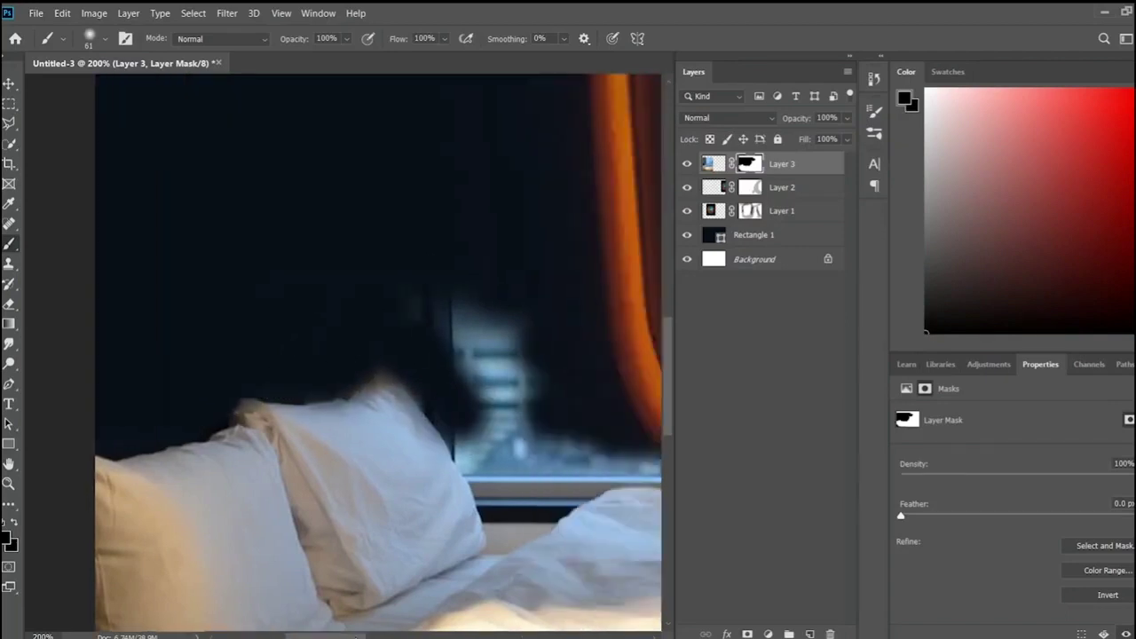
pyautogui.hscroll(3, 274, 337)
pyautogui.moveTo(273, 336)
pyautogui.mouseDown()
pyautogui.moveTo(299, 431)
pyautogui.moveTo(360, 385)
pyautogui.mouseUp()
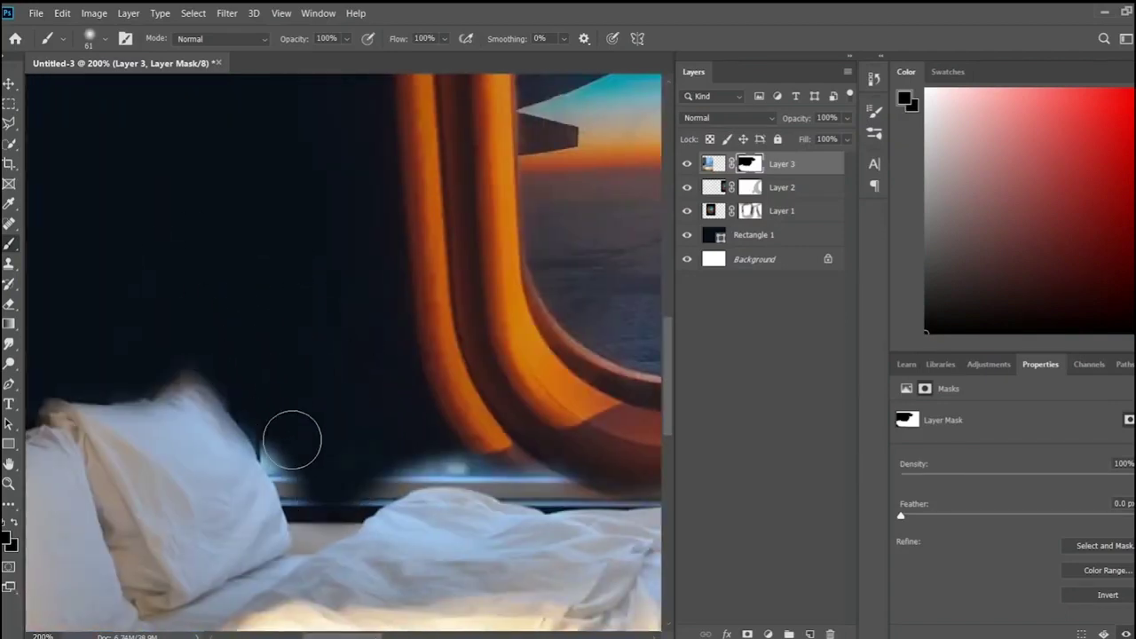
pyautogui.moveTo(292, 438)
pyautogui.mouseDown()
pyautogui.moveTo(534, 480)
pyautogui.moveTo(177, 444)
pyautogui.mouseUp()
# - Paint out the blue line along the window sill on the bedroom mask
pyautogui.hscroll(4, 489, 466)
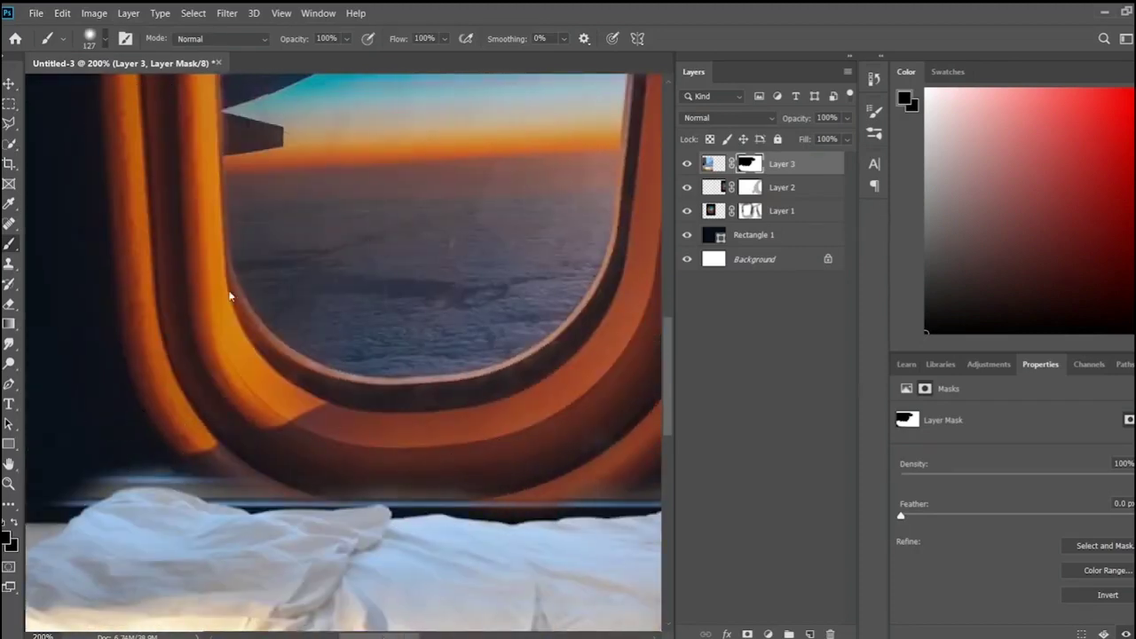
pyautogui.hscroll(3, 372, 545)
pyautogui.scroll(2, 387, 533)
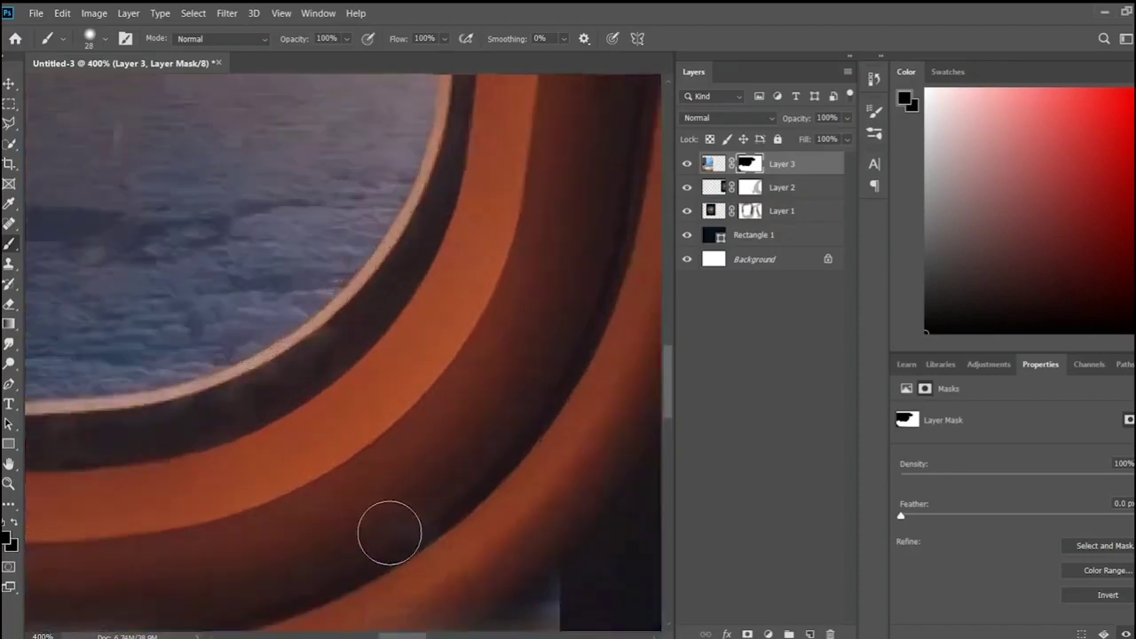
pyautogui.scroll(2, 545, 355)
pyautogui.moveTo(542, 433)
pyautogui.mouseDown()
pyautogui.moveTo(453, 446)
pyautogui.moveTo(545, 441)
pyautogui.mouseUp()
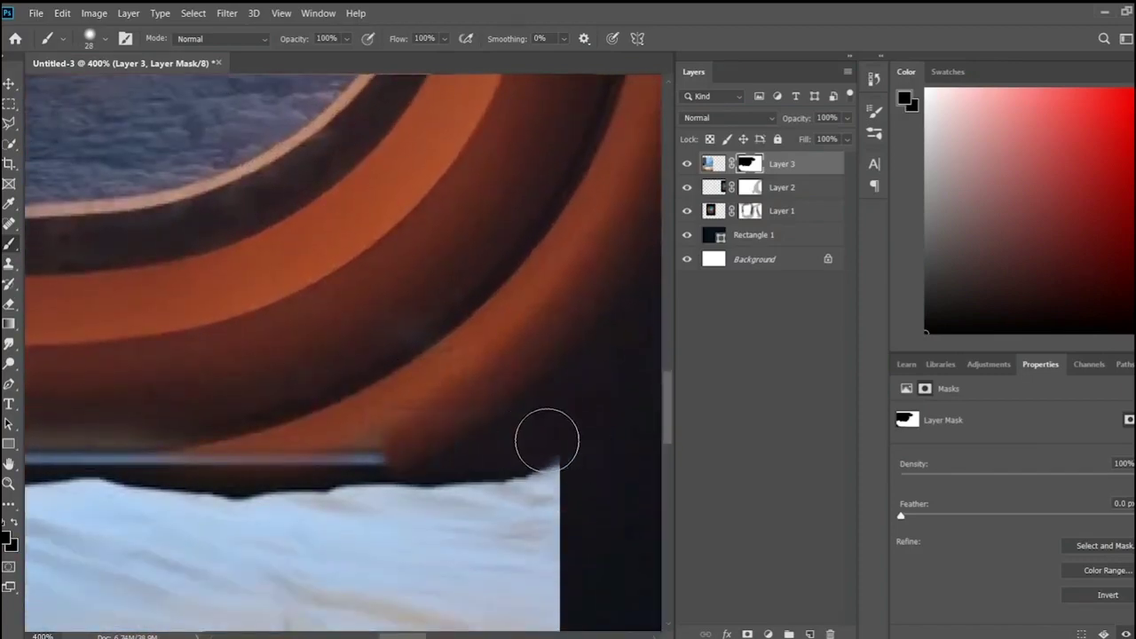
pyautogui.moveTo(154, 447); pyautogui.dragTo(391, 457)
pyautogui.hscroll(-5, 391, 457)
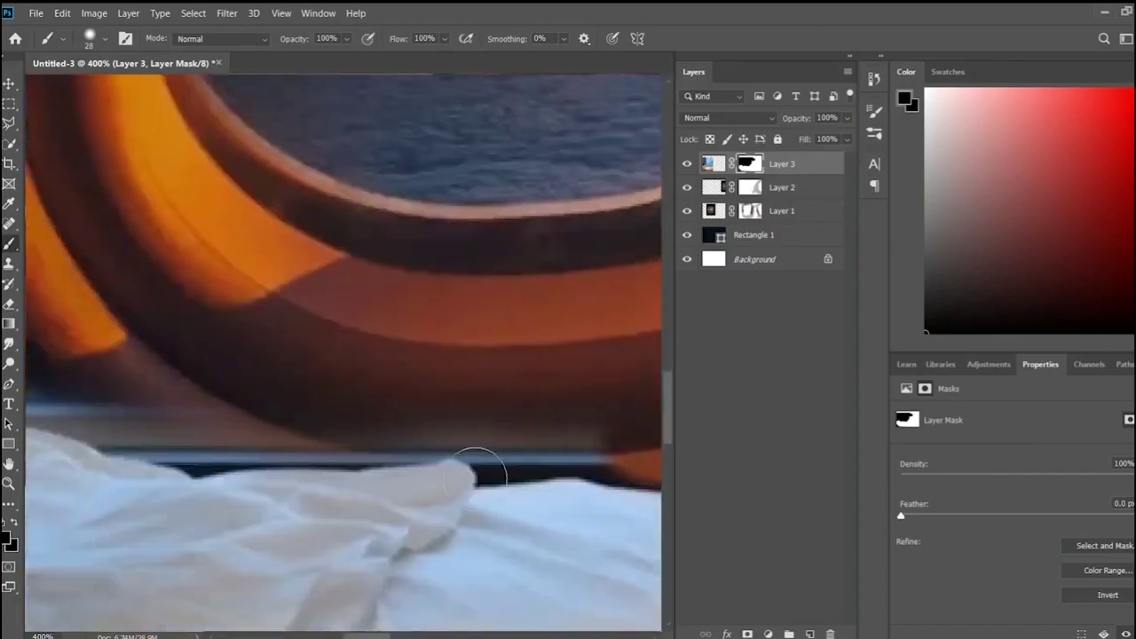
pyautogui.moveTo(477, 464)
pyautogui.mouseDown()
pyautogui.moveTo(573, 438)
pyautogui.moveTo(639, 444)
pyautogui.mouseUp()
pyautogui.moveTo(155, 444); pyautogui.dragTo(497, 435)
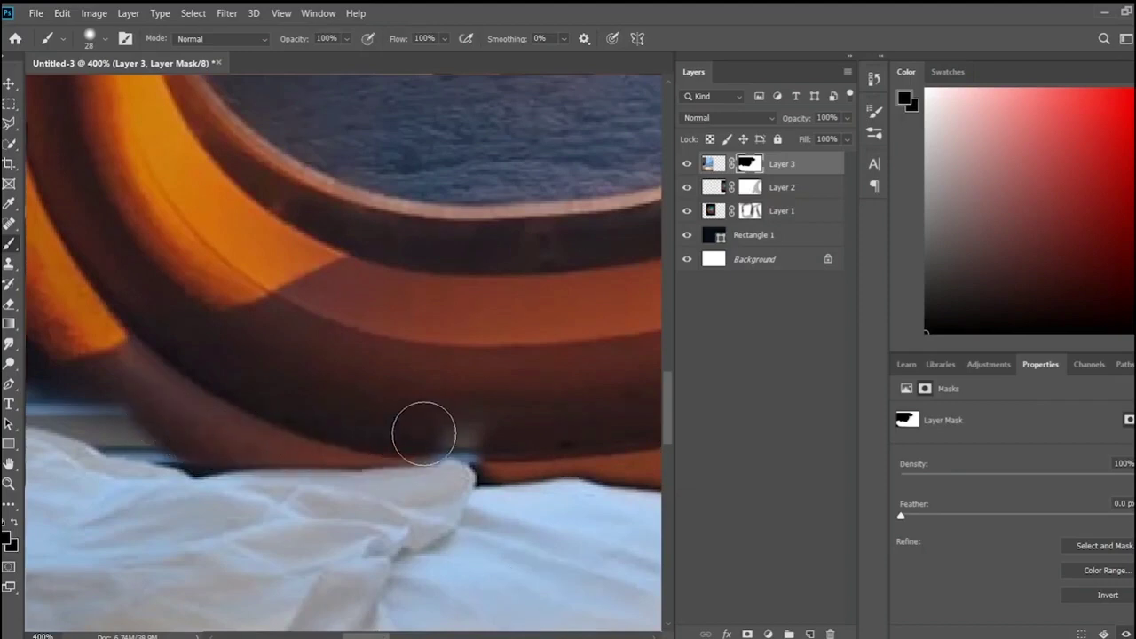
# - Clean up the remaining sill edge and light streaks along the fabric edge
pyautogui.hscroll(-3, 236, 349)
pyautogui.moveTo(236, 349)
pyautogui.mouseDown()
pyautogui.moveTo(435, 431)
pyautogui.moveTo(497, 440)
pyautogui.mouseUp()
pyautogui.hscroll(-5, 270, 369)
pyautogui.moveTo(270, 369)
pyautogui.mouseDown()
pyautogui.moveTo(307, 515)
pyautogui.moveTo(294, 512)
pyautogui.moveTo(327, 525)
pyautogui.moveTo(427, 450)
pyautogui.moveTo(497, 434)
pyautogui.mouseUp()
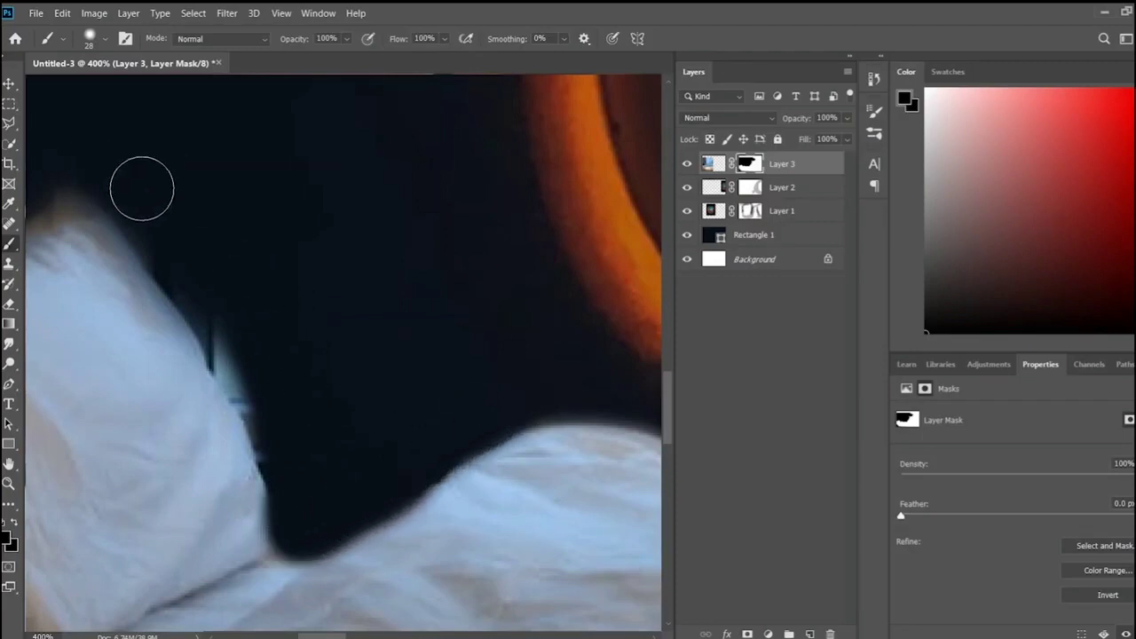
pyautogui.moveTo(140, 186); pyautogui.dragTo(271, 405)
pyautogui.scroll(-3, 225, 325)
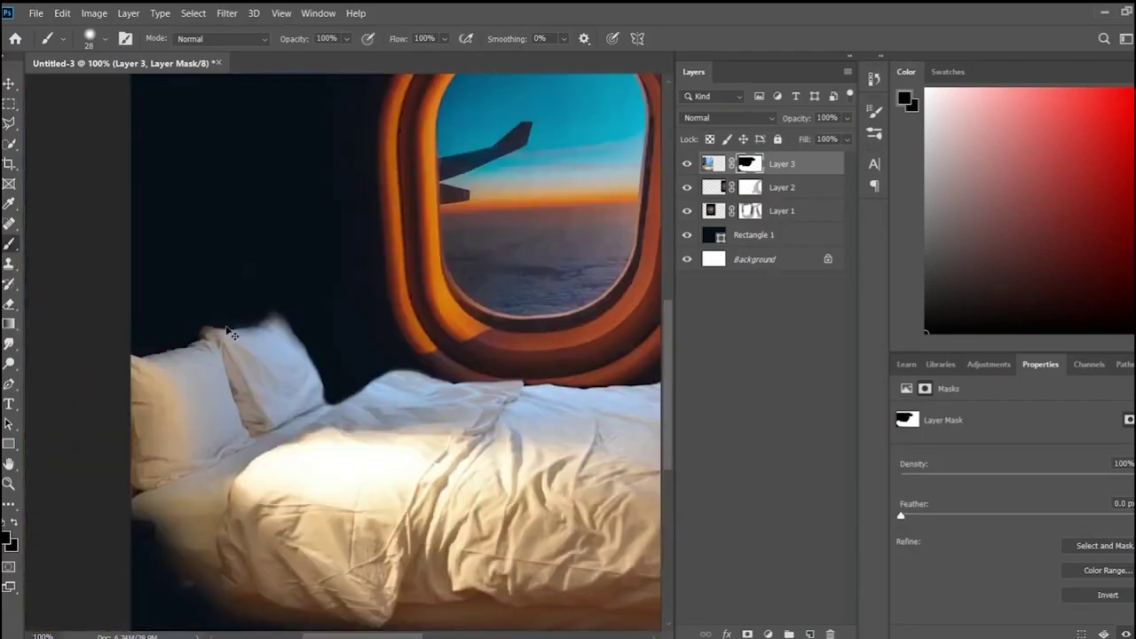
pyautogui.scroll(-1, 226, 331)
pyautogui.scroll(-1, 225, 331)
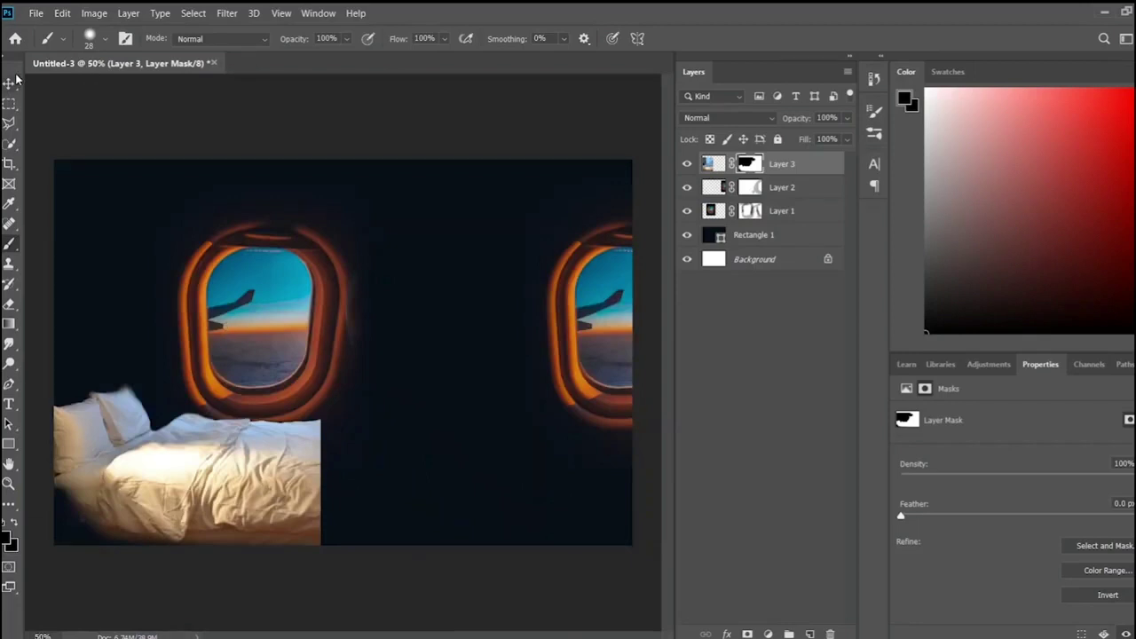
# - Raise both airplane windows slightly and shift the left window to the right
pyautogui.click(10, 83)
pyautogui.click(266, 266)
pyautogui.keyDown('shift'); pyautogui.click(597, 356); pyautogui.keyUp('shift')
pyautogui.moveTo(597, 356); pyautogui.dragTo(598, 338)
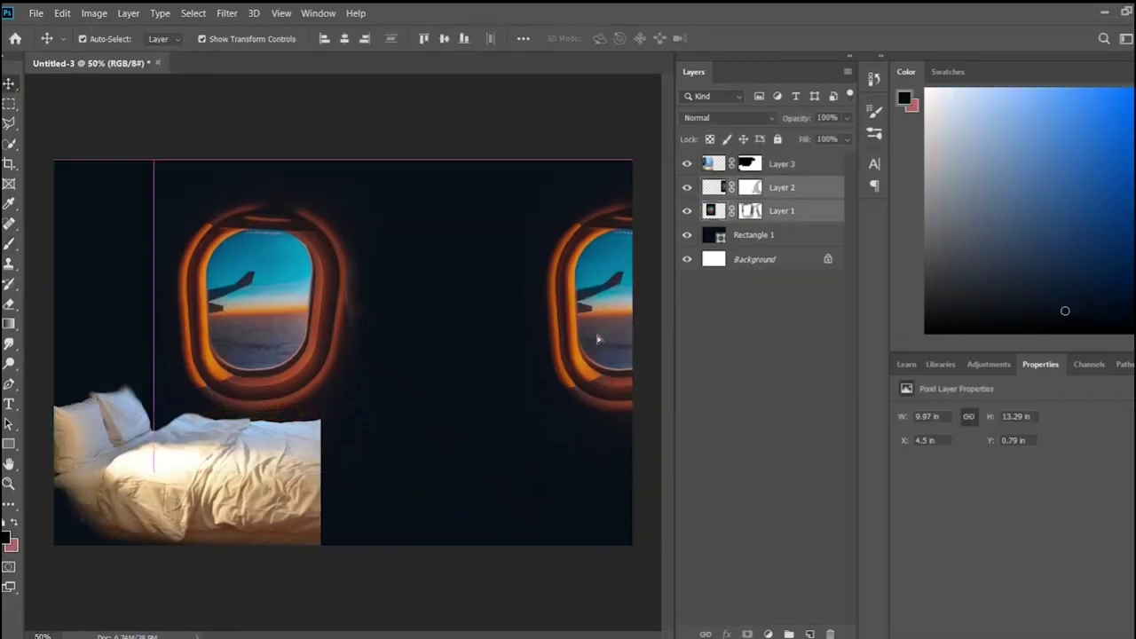
pyautogui.moveTo(299, 329); pyautogui.dragTo(340, 326)
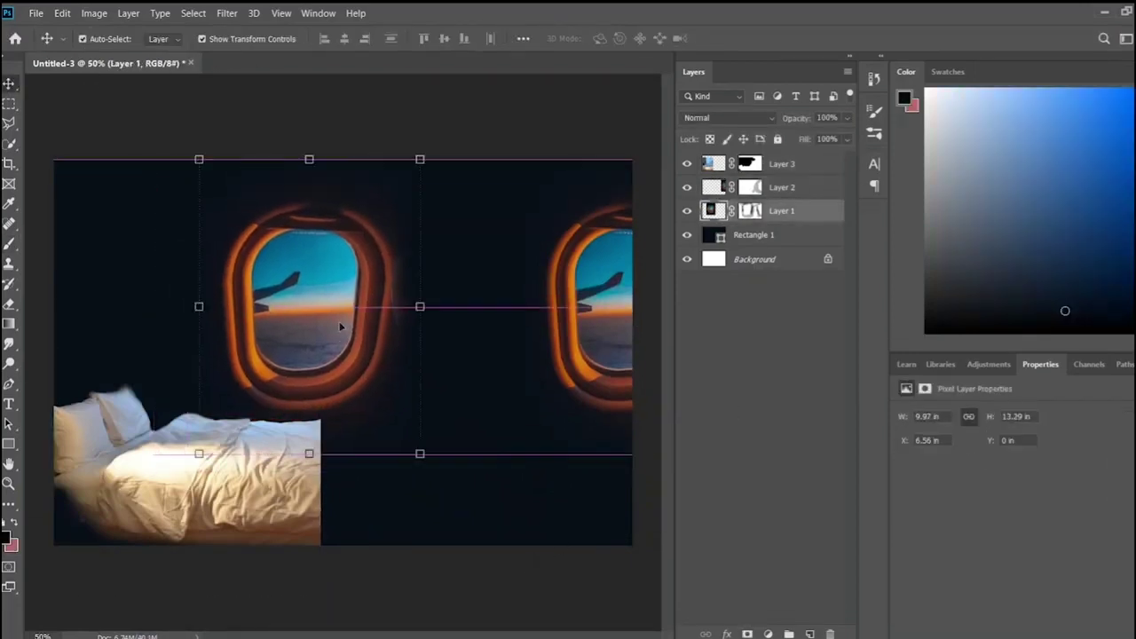
pyautogui.hotkey('ctrl', 'd')
# - Duplicate the bed, align the flipped copy alongside, and mask out its pillows and outer edge
pyautogui.moveTo(242, 479); pyautogui.dragTo(447, 453)
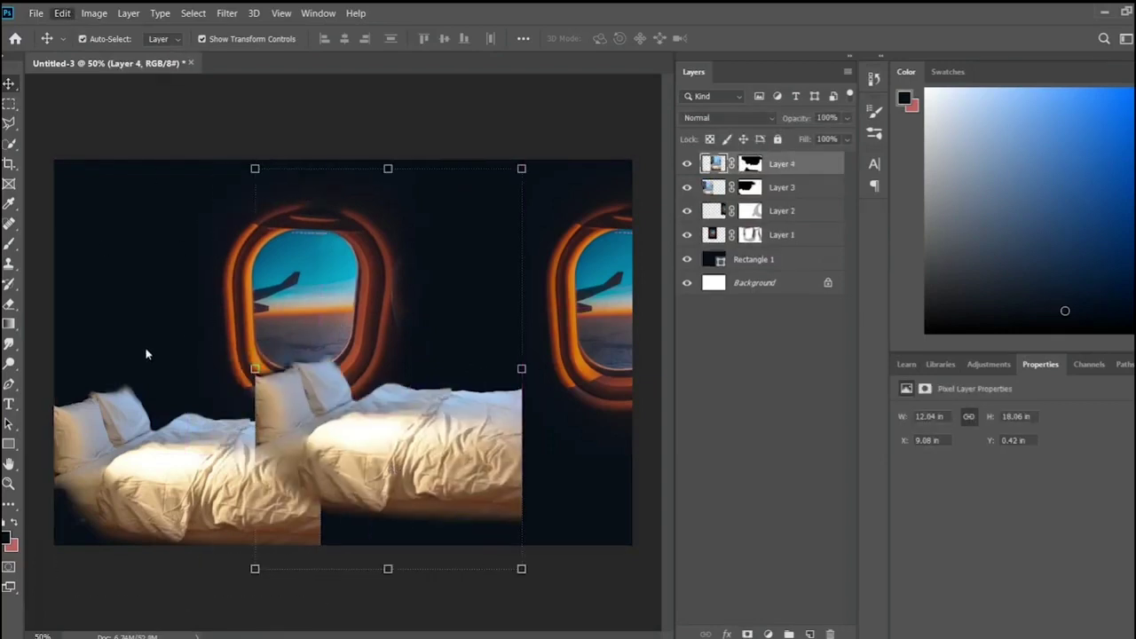
pyautogui.moveTo(307, 507); pyautogui.dragTo(373, 537)
pyautogui.click(750, 163)
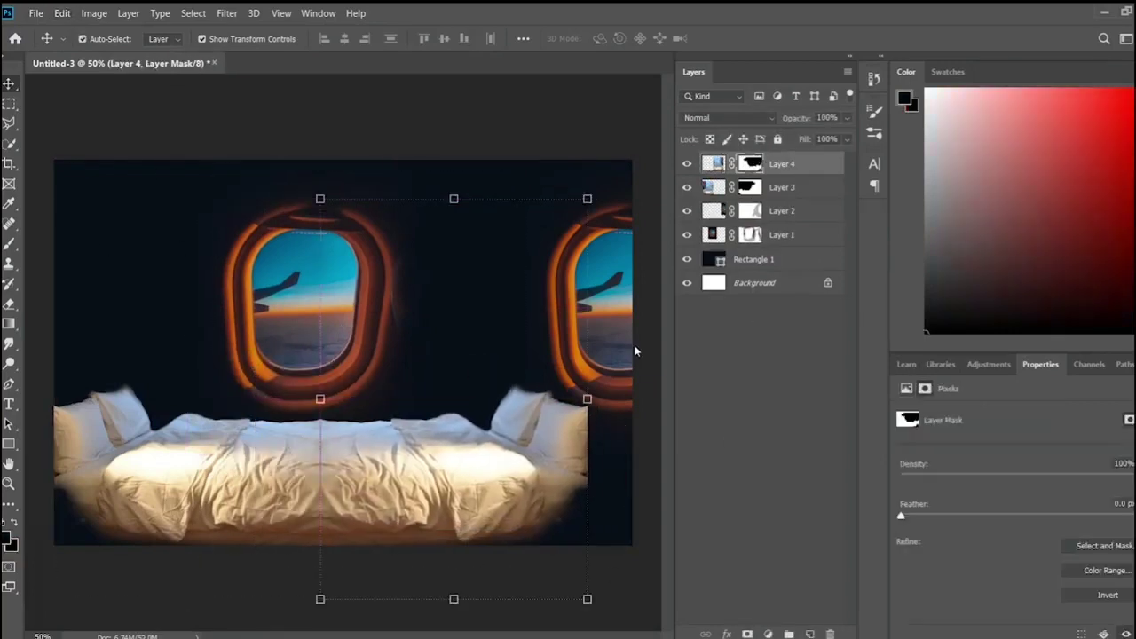
pyautogui.click(9, 242)
pyautogui.press(']')
pyautogui.press(']')
pyautogui.press(']')
pyautogui.moveTo(541, 381)
pyautogui.mouseDown()
pyautogui.moveTo(385, 399)
pyautogui.moveTo(435, 443)
pyautogui.moveTo(444, 555)
pyautogui.moveTo(550, 446)
pyautogui.moveTo(539, 385)
pyautogui.mouseUp()
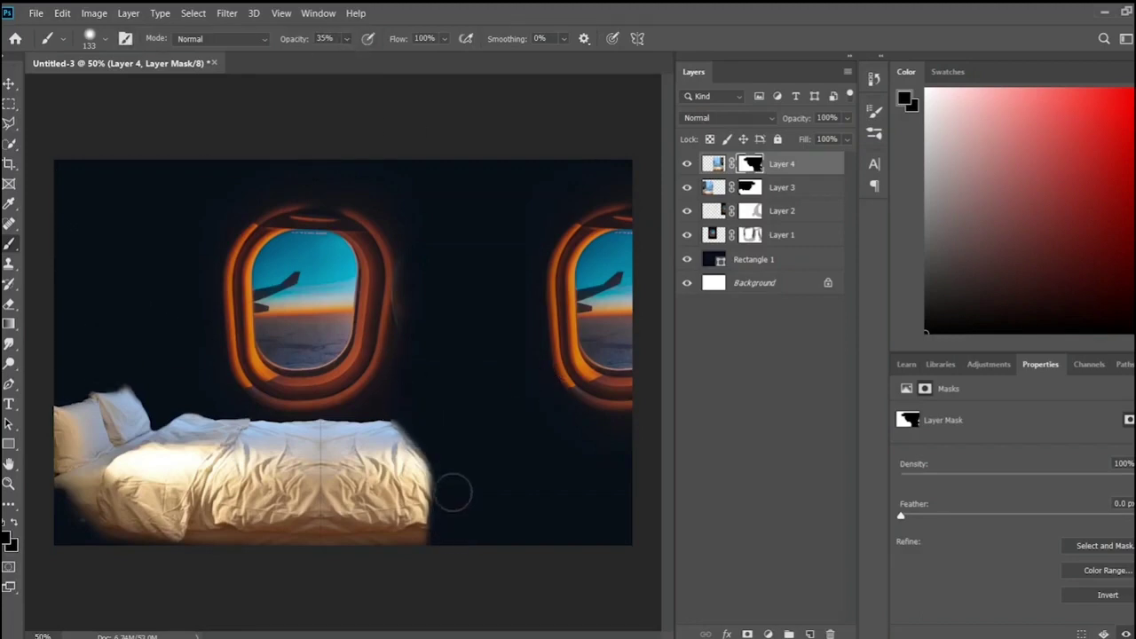
pyautogui.hotkey('ctrl', '+')
pyautogui.hotkey('ctrl', '+')
pyautogui.hotkey('ctrl', '+')
pyautogui.press('[')
pyautogui.press('[')
pyautogui.press('[')
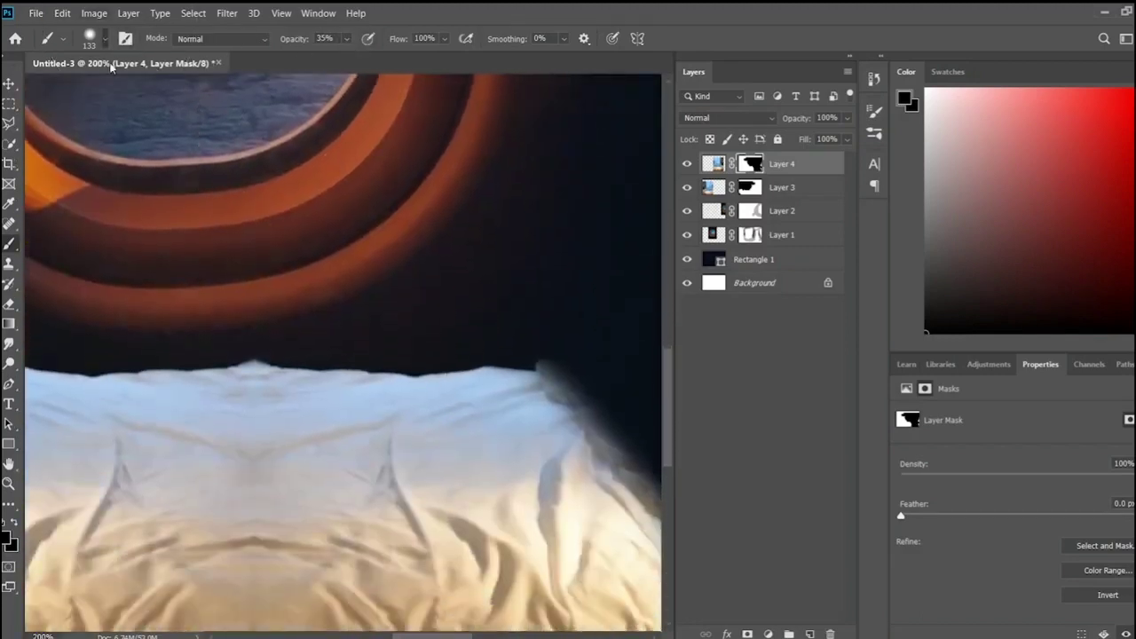
pyautogui.press('[')
pyautogui.press('[')
pyautogui.press('[')
pyautogui.hotkey('alt', '[')
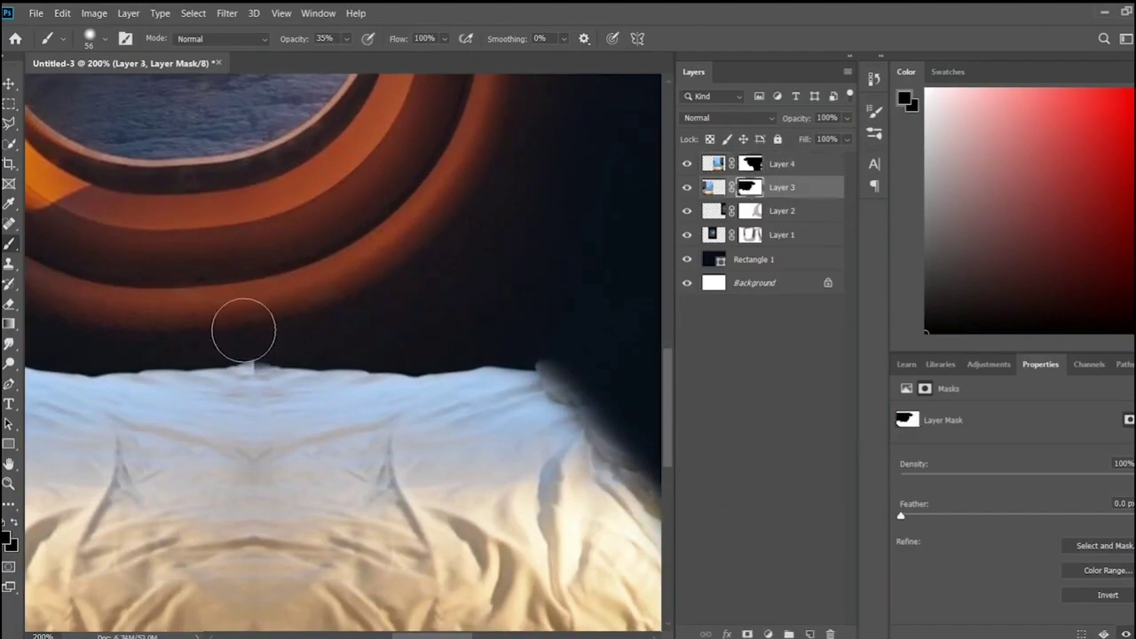
pyautogui.hotkey('alt', ']')
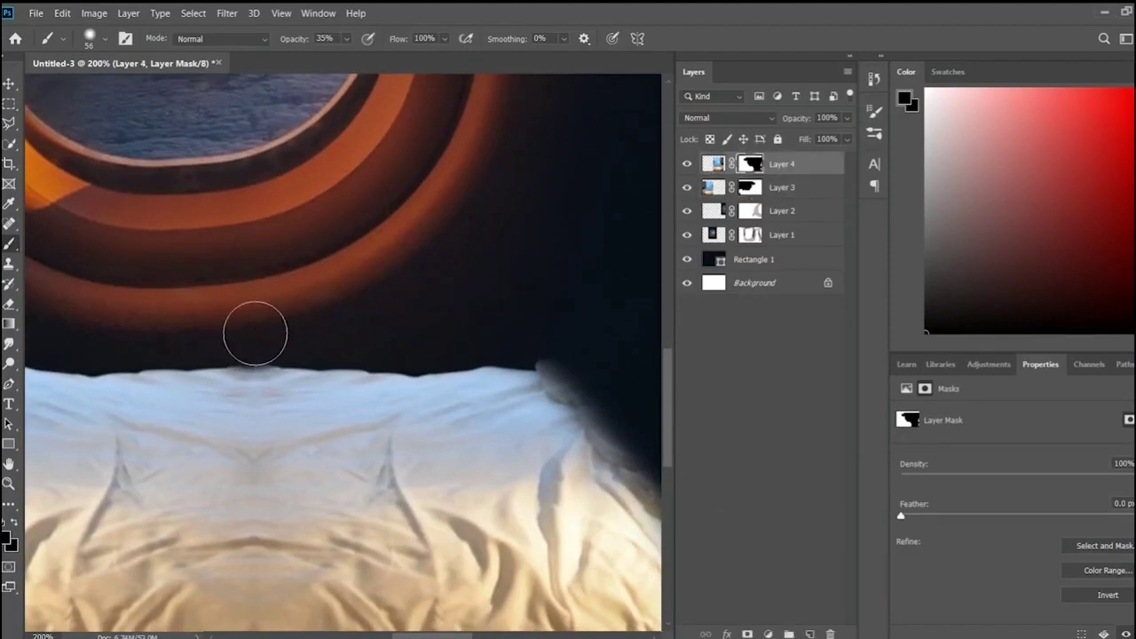
pyautogui.hotkey('ctrl', '-')
pyautogui.hotkey('ctrl', '-')
pyautogui.hotkey('ctrl', '-')
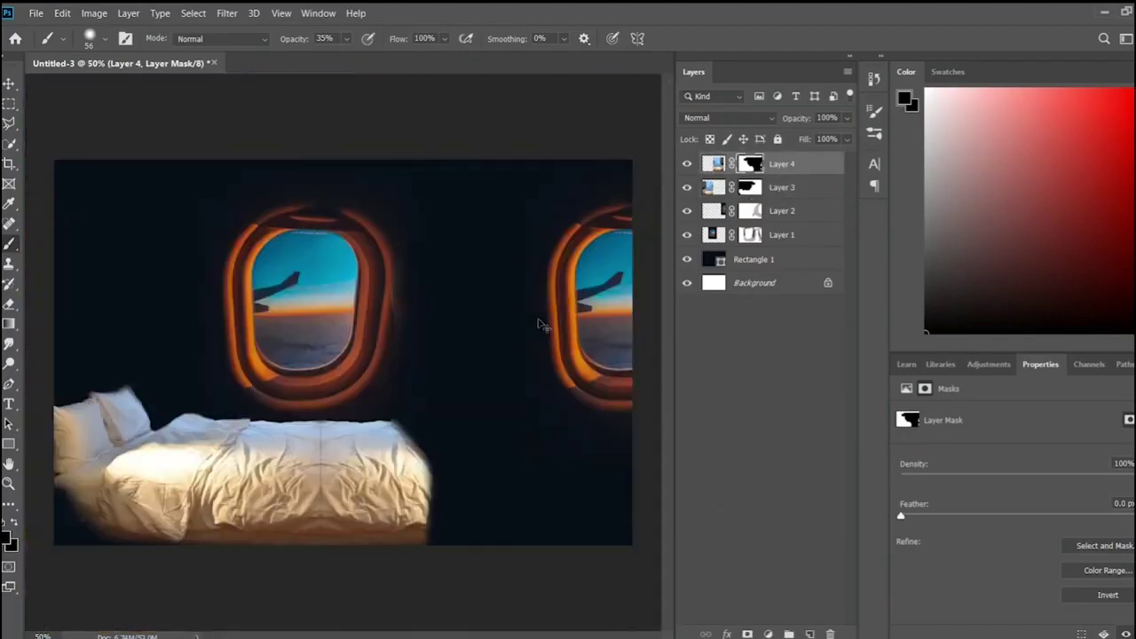
# - Shift the bed copy left to tighten the bed and mask part of its bottom edge
pyautogui.press('s')
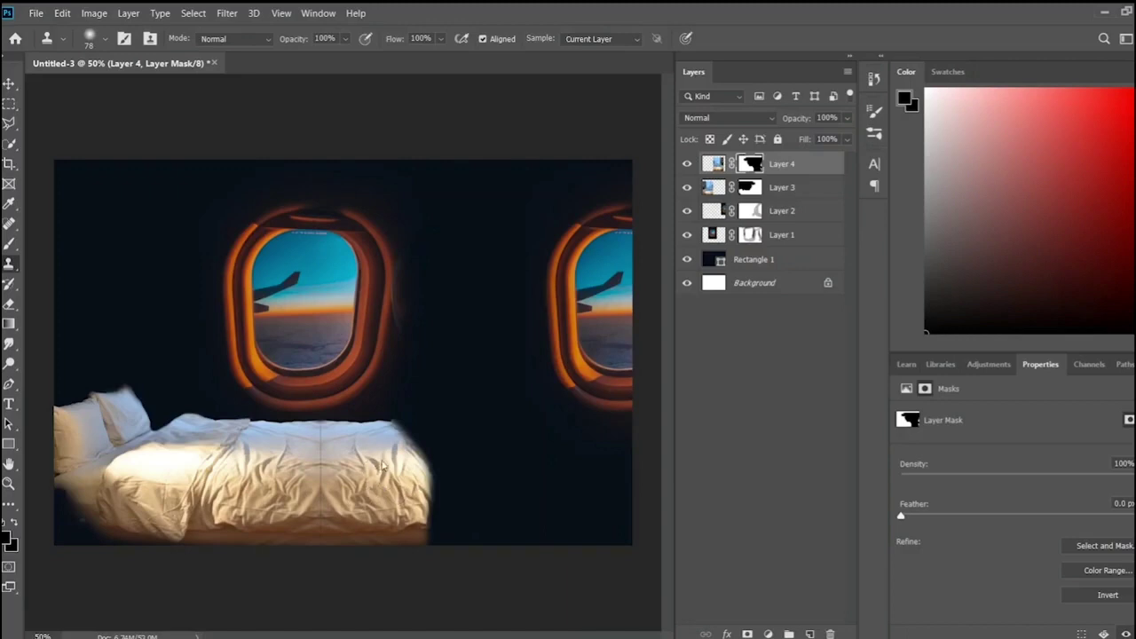
pyautogui.press('v')
pyautogui.moveTo(364, 469); pyautogui.dragTo(346, 479)
pyautogui.press('b')
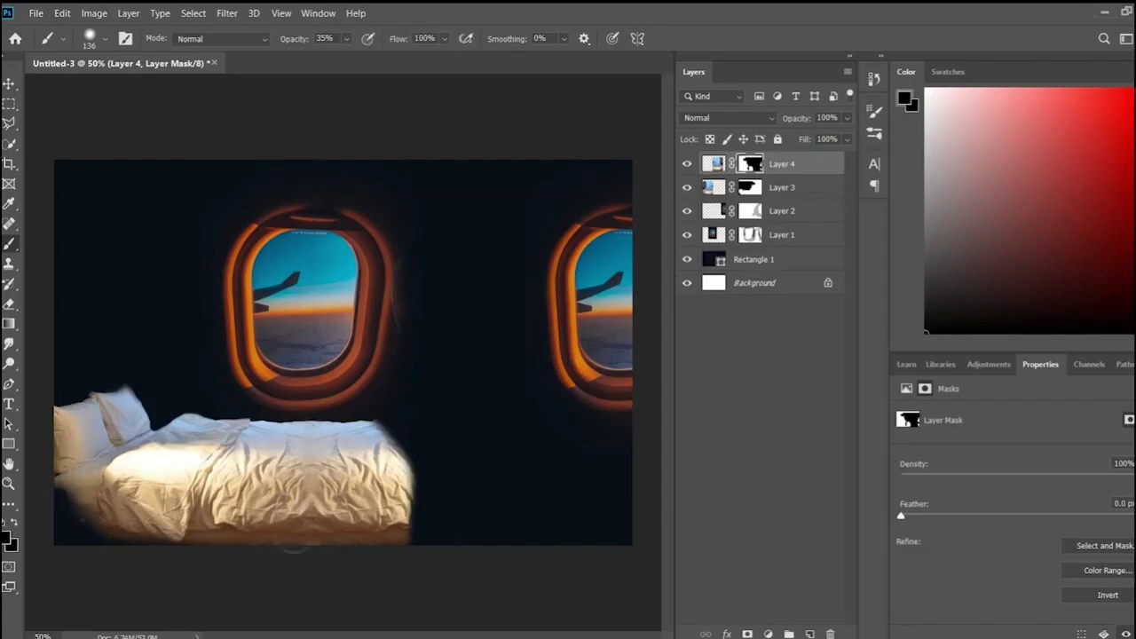
pyautogui.click(316, 546)
# - Sample the bed's brown, reset colours on its mask, and paste the sunset photo as Layer 5
pyautogui.click(714, 187)
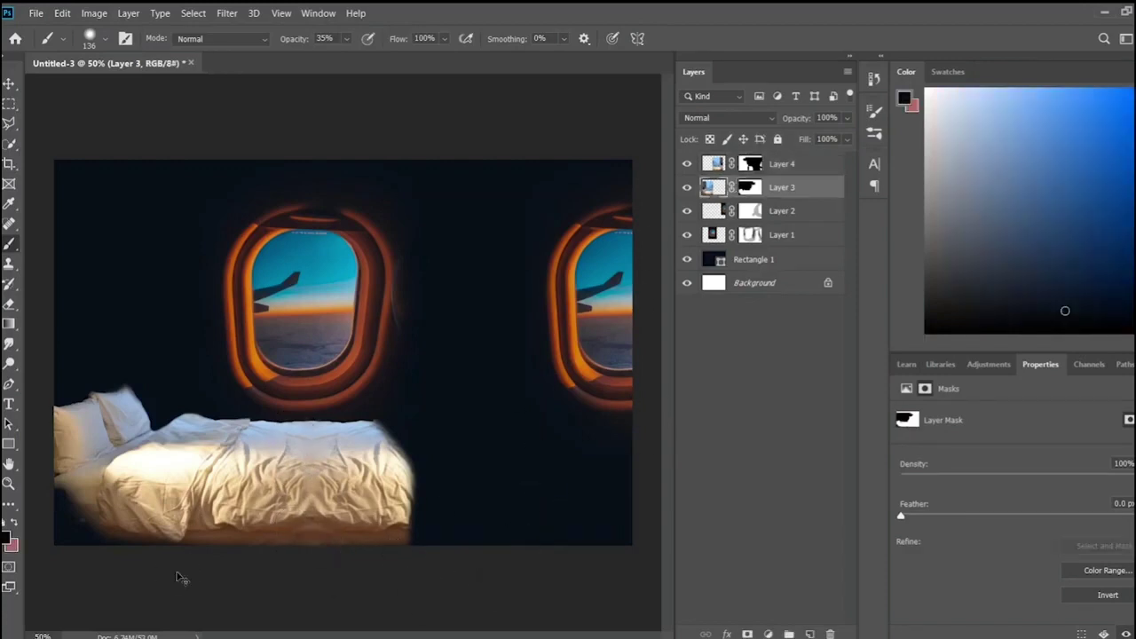
pyautogui.keyDown('alt'); pyautogui.scroll(3, 418, 418); pyautogui.keyUp('alt')
pyautogui.scroll(-3, 418, 418)
pyautogui.scroll(-3, 363, 355)
pyautogui.scroll(-3, 570, 254)
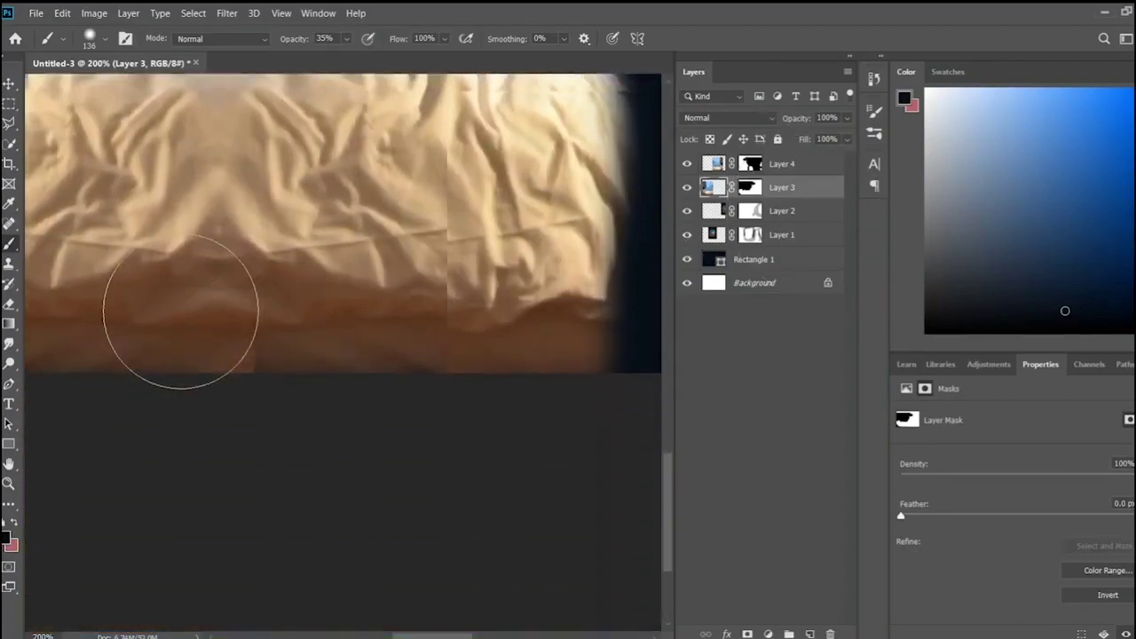
pyautogui.scroll(2, 180, 311)
pyautogui.keyDown('alt'); pyautogui.click(279, 460); pyautogui.keyUp('alt')
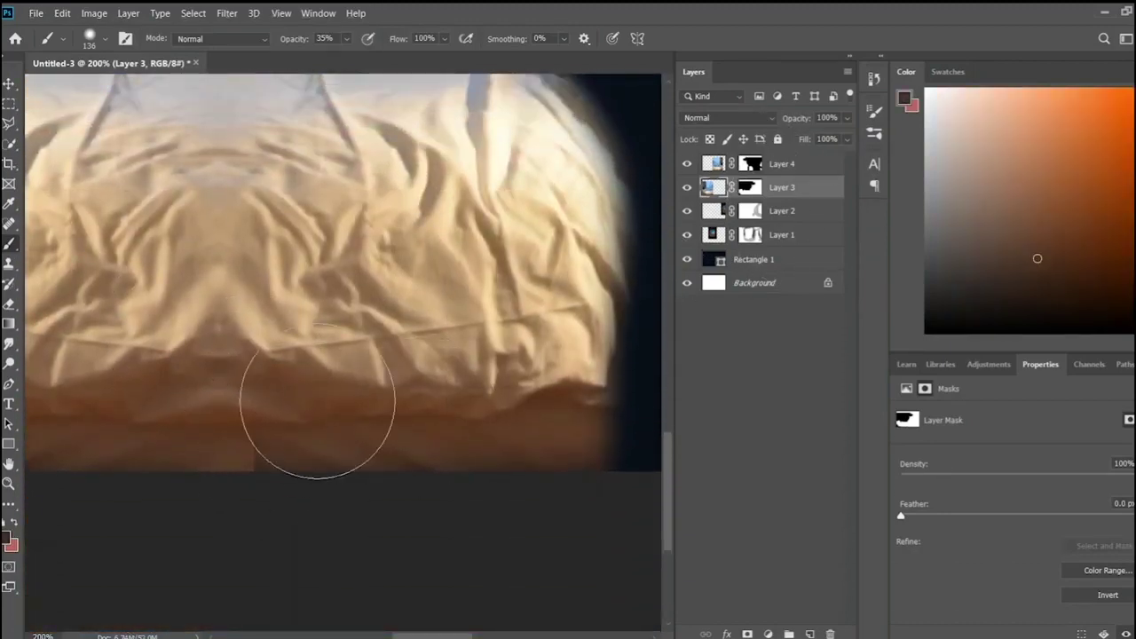
pyautogui.click(750, 188)
pyautogui.press('d')
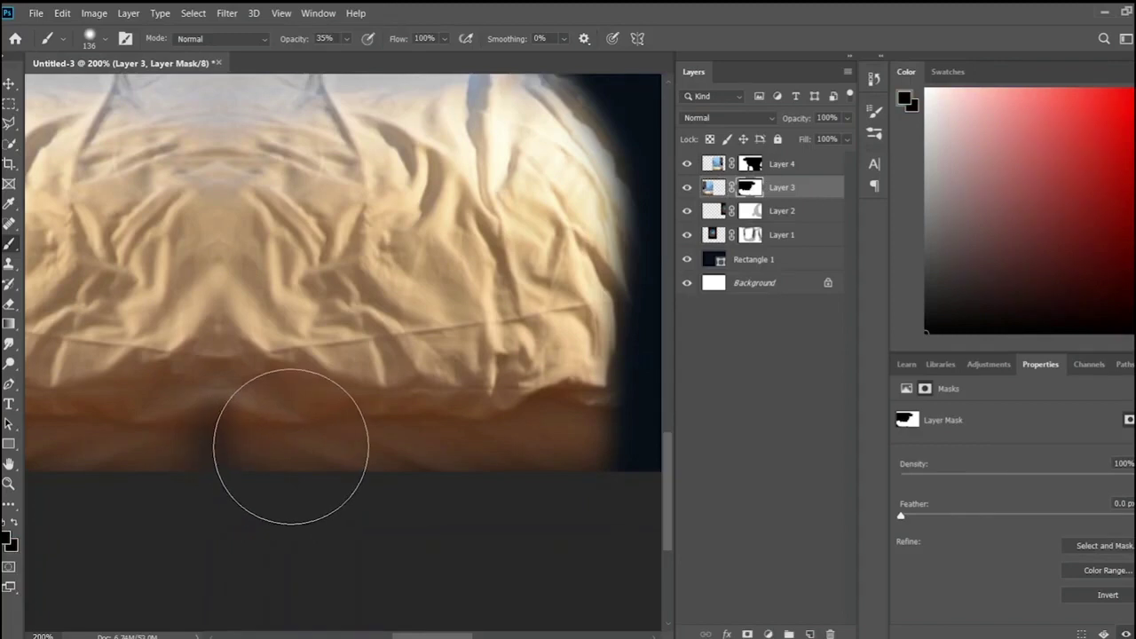
pyautogui.press('s')
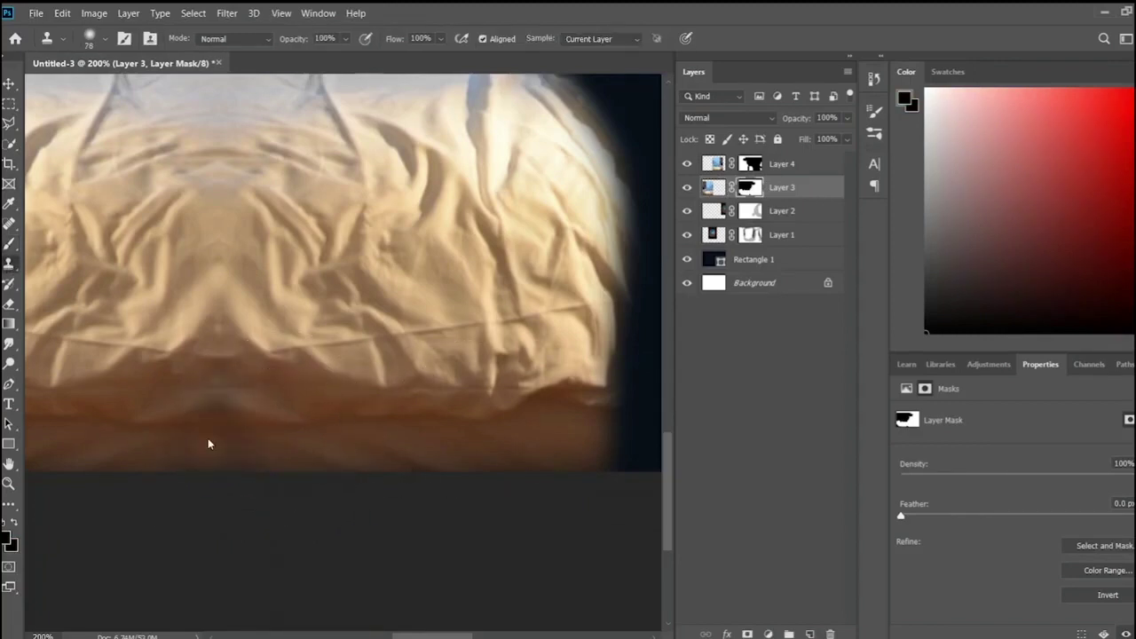
pyautogui.hotkey('ctrl', '-')
pyautogui.hotkey('ctrl', '-')
pyautogui.hotkey('ctrl', '-')
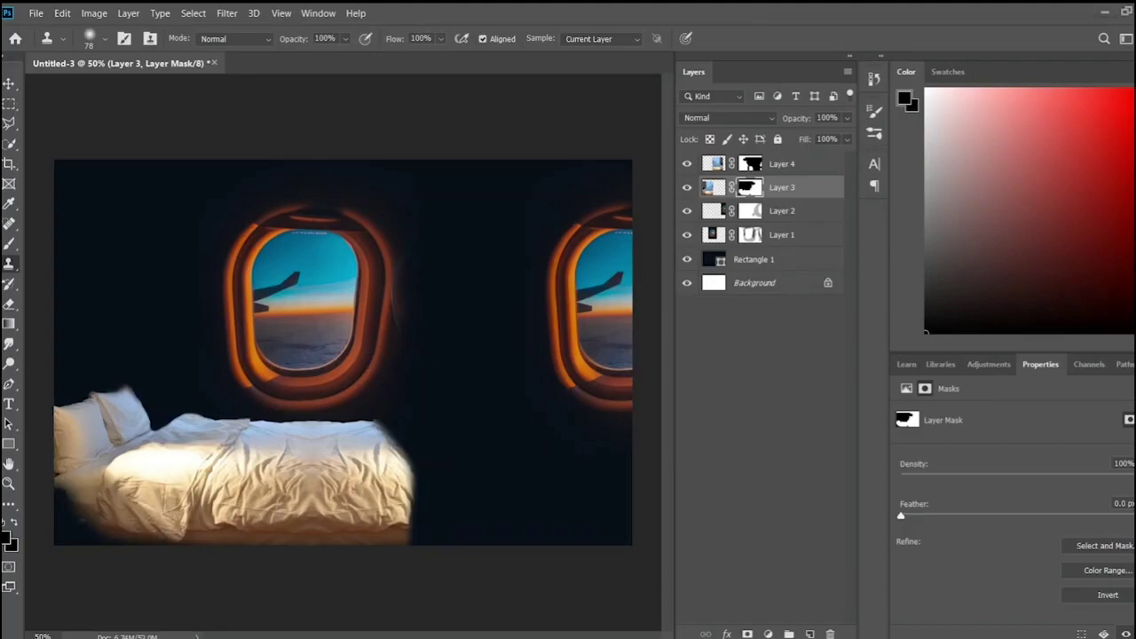
pyautogui.hotkey('ctrl', 'v')
# - Trace a polygonal selection around the seated man and mask the sunset photo to him
pyautogui.hotkey('ctrl', '+')
pyautogui.hotkey('ctrl', '+')
pyautogui.hotkey('ctrl', '+')
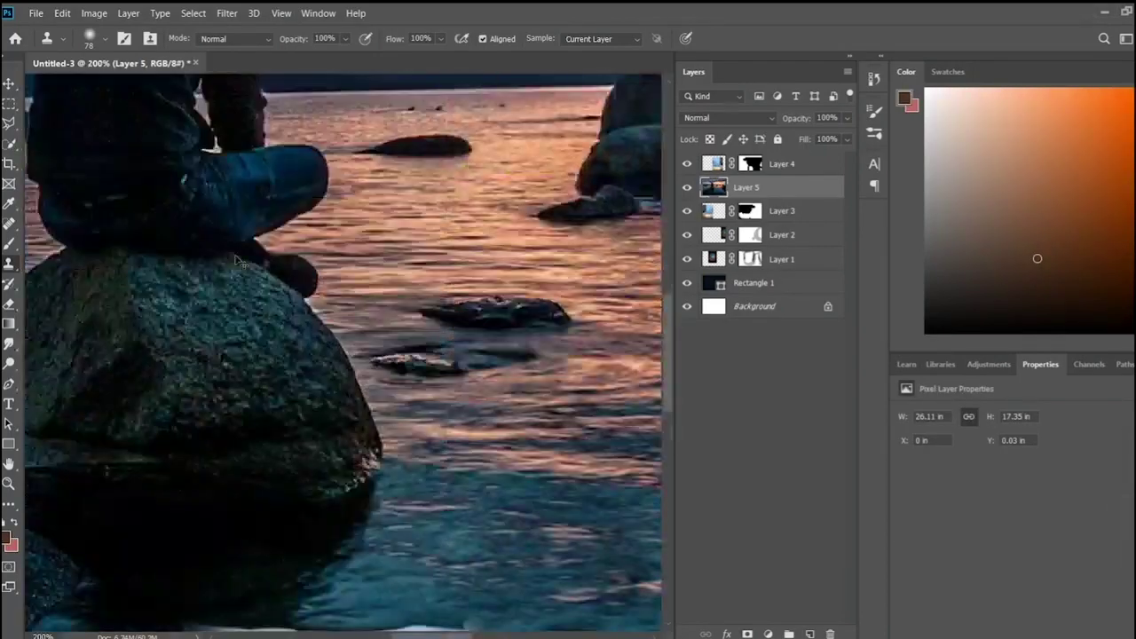
pyautogui.moveTo(238, 262); pyautogui.dragTo(329, 532)
pyautogui.press('l')
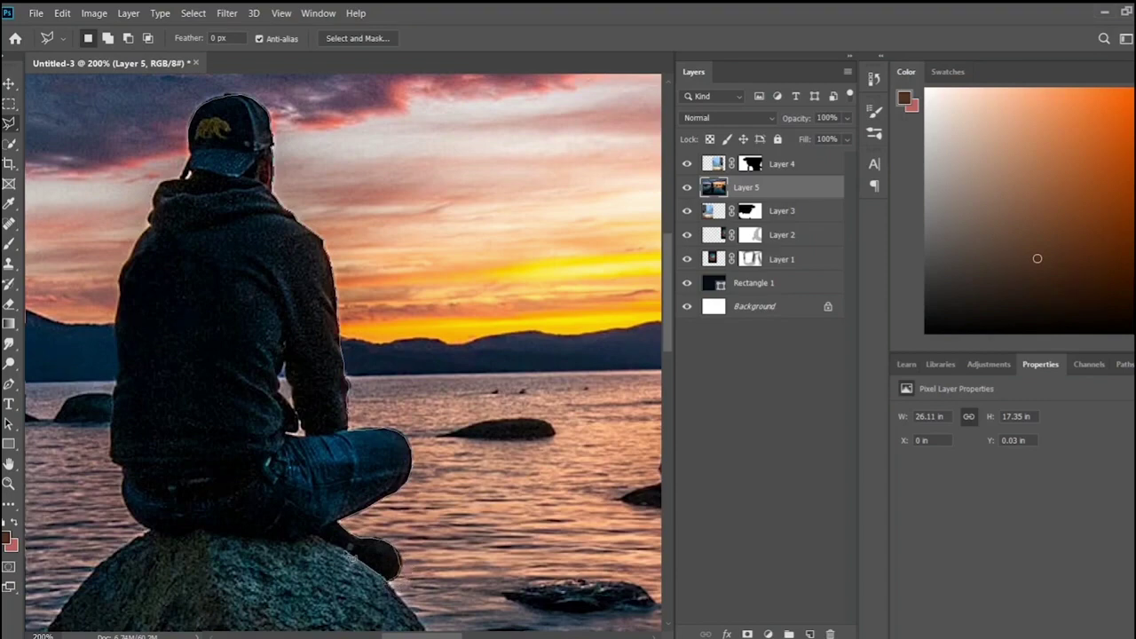
pyautogui.moveTo(330, 537); pyautogui.dragTo(168, 540)
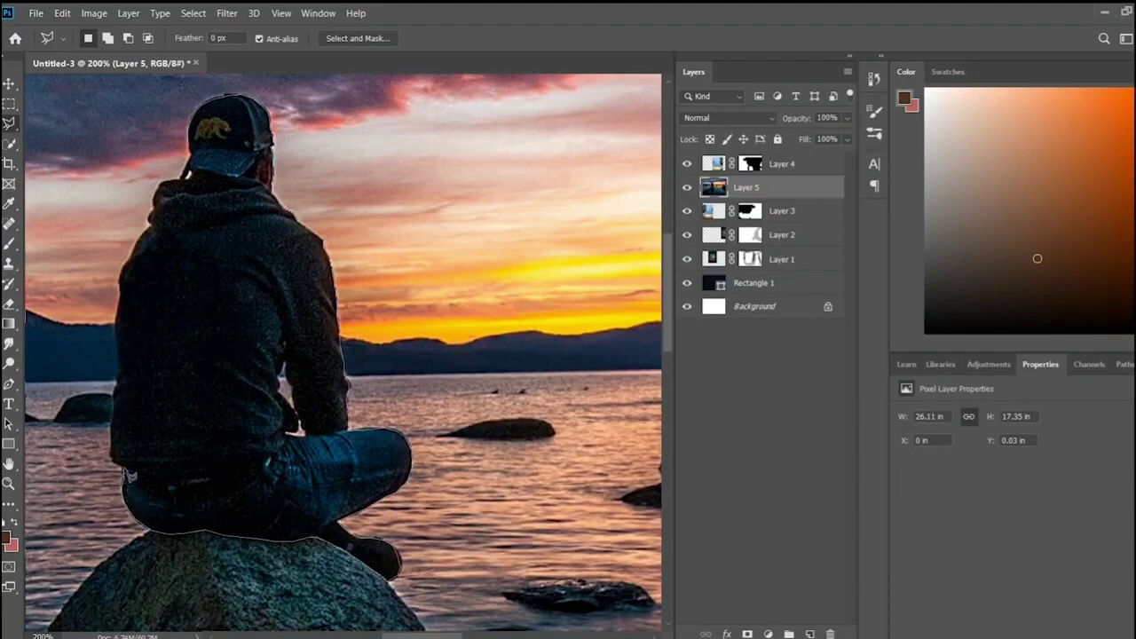
pyautogui.moveTo(113, 455); pyautogui.dragTo(131, 271)
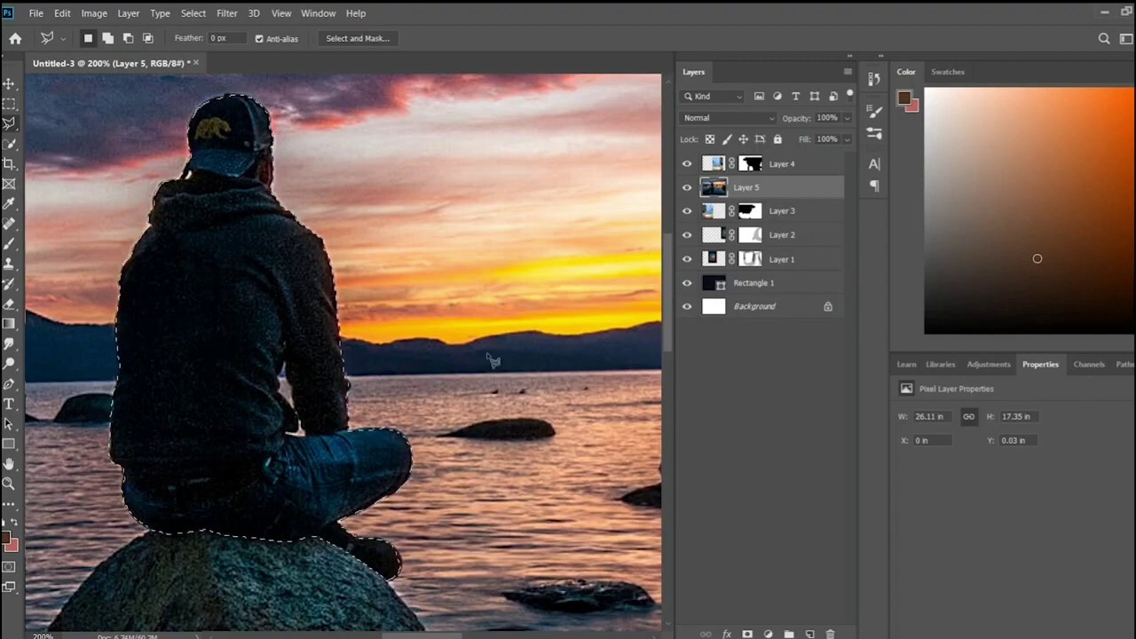
pyautogui.click(746, 634)
# - Zoom in on the man's arm, then back out to review the whole composition
pyautogui.click(10, 143)
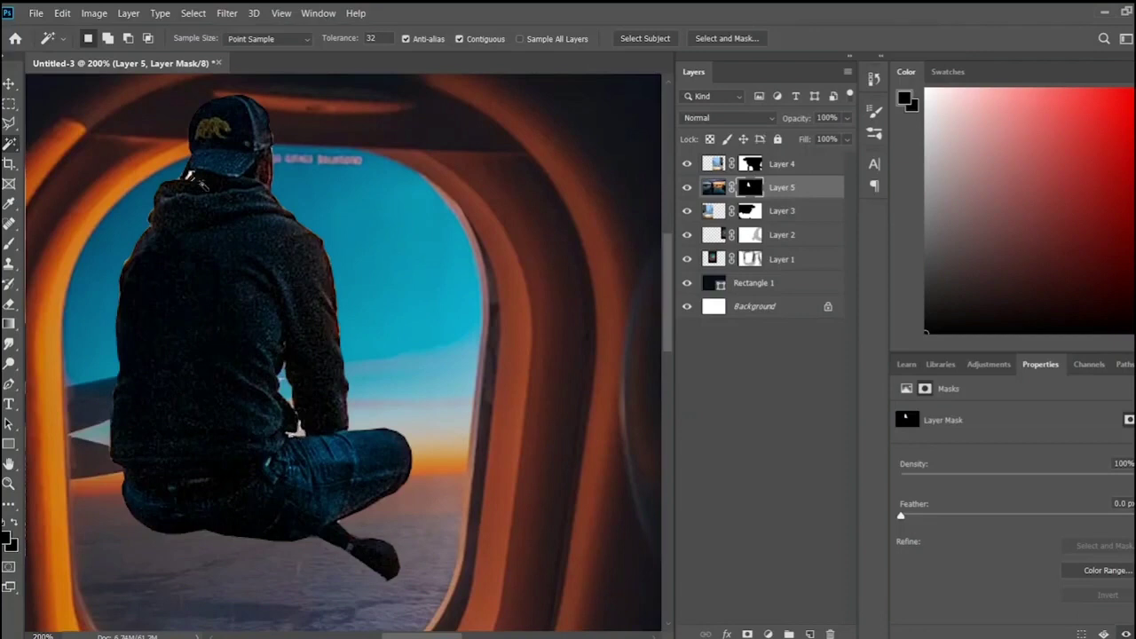
pyautogui.scroll(3, 367, 336)
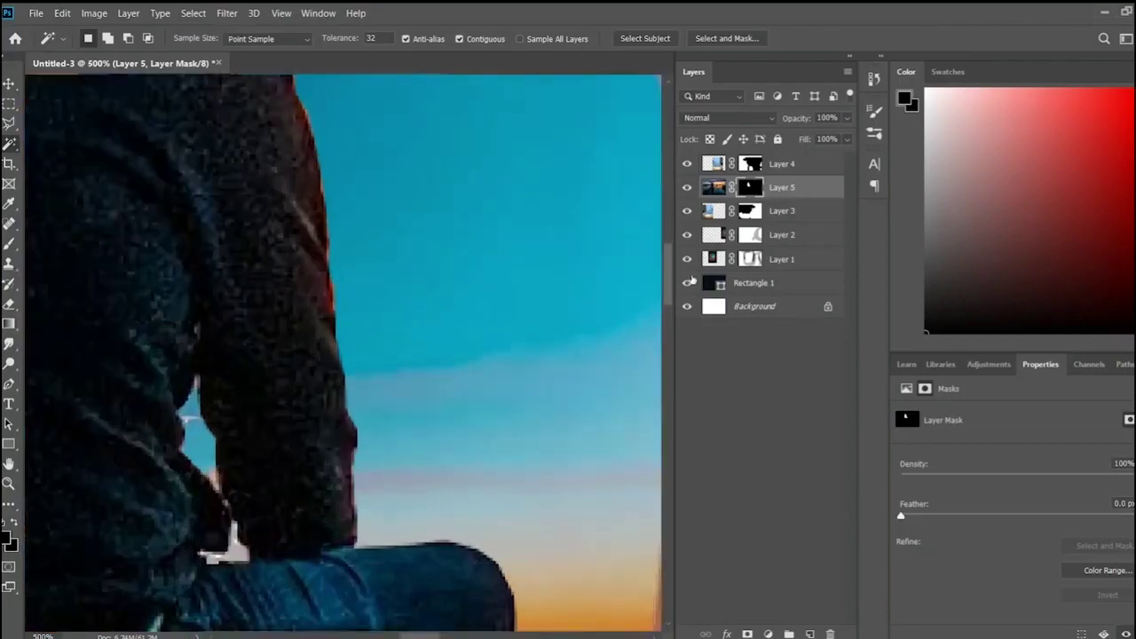
pyautogui.press('b')
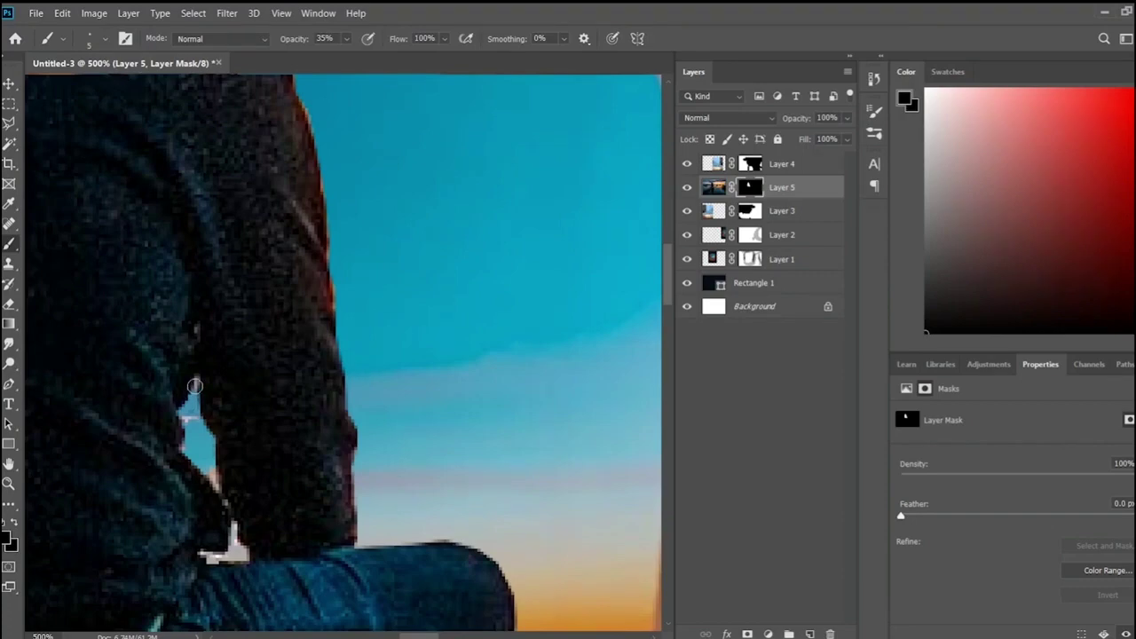
pyautogui.scroll(-2, 195, 386)
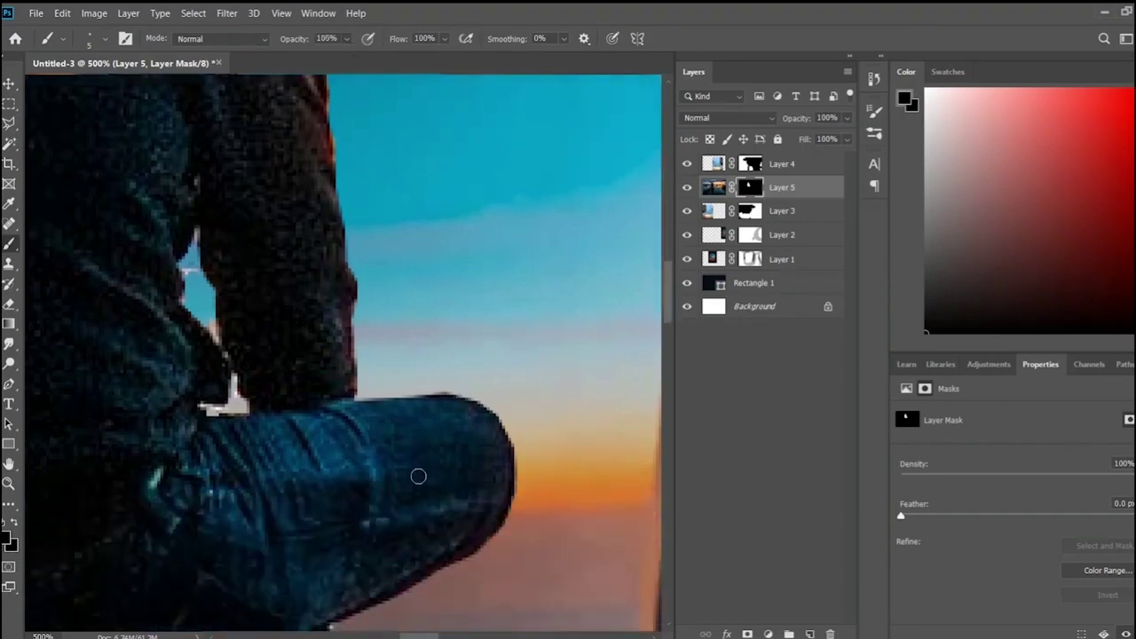
pyautogui.scroll(-4, 419, 475)
pyautogui.press('x')
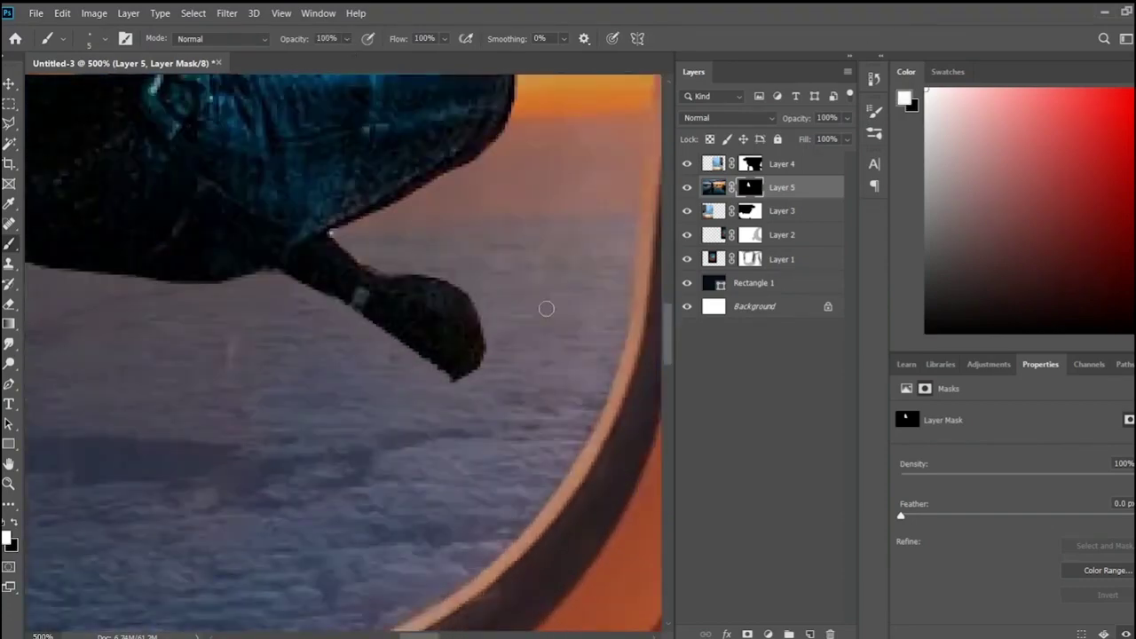
pyautogui.scroll(-2, 418, 380)
pyautogui.scroll(-2, 414, 376)
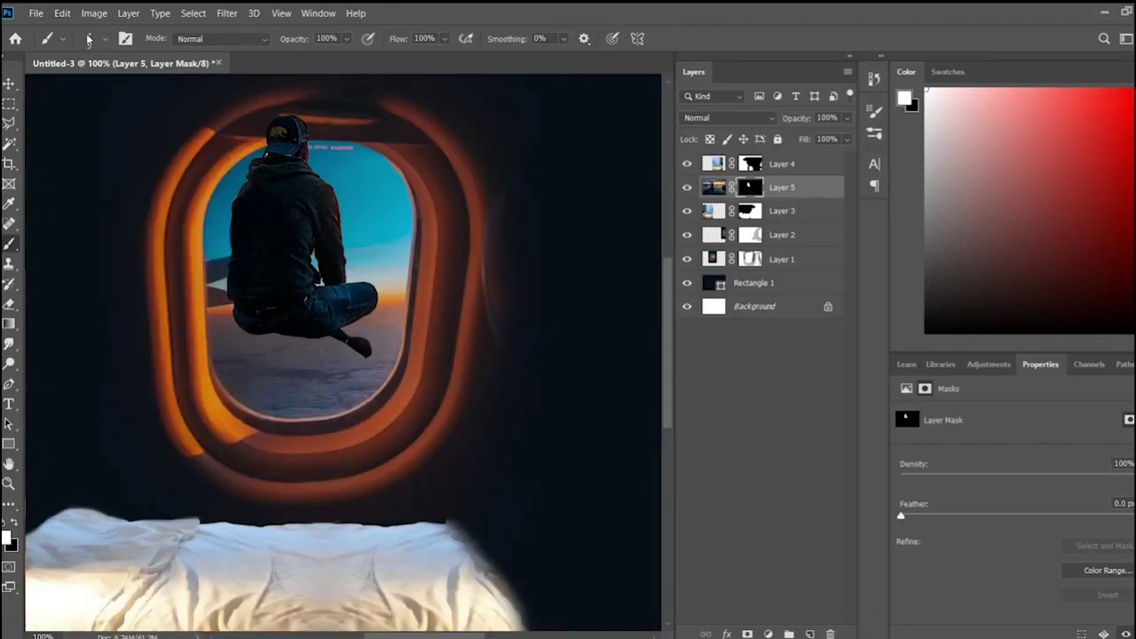
pyautogui.press('w')
pyautogui.press('b')
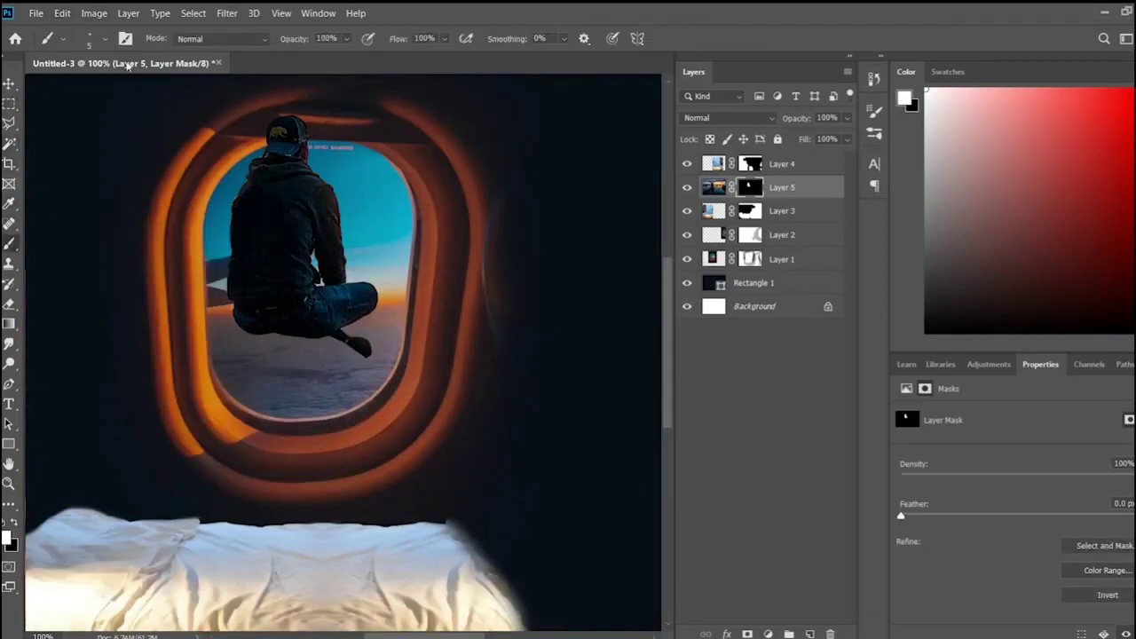
# - With a soft black brush at size 12, paint out the grey shadow under the man's foot
pyautogui.click(938, 126)
pyautogui.press('d')
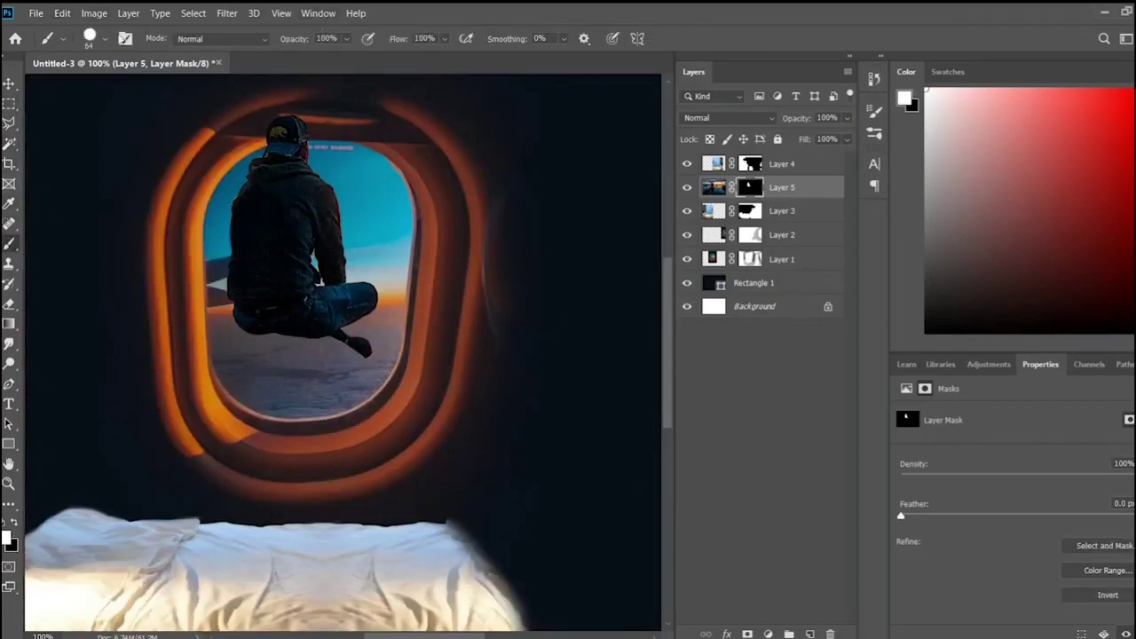
pyautogui.press('x')
pyautogui.press(']')
pyautogui.hotkey('shift', '[')
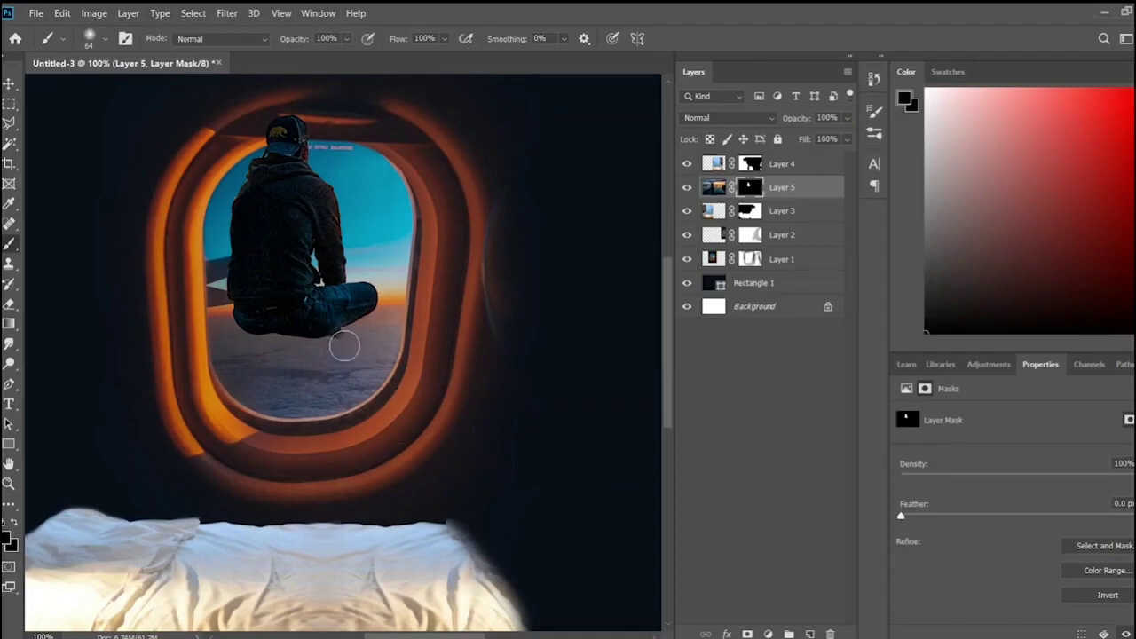
pyautogui.scroll(5, 337, 342)
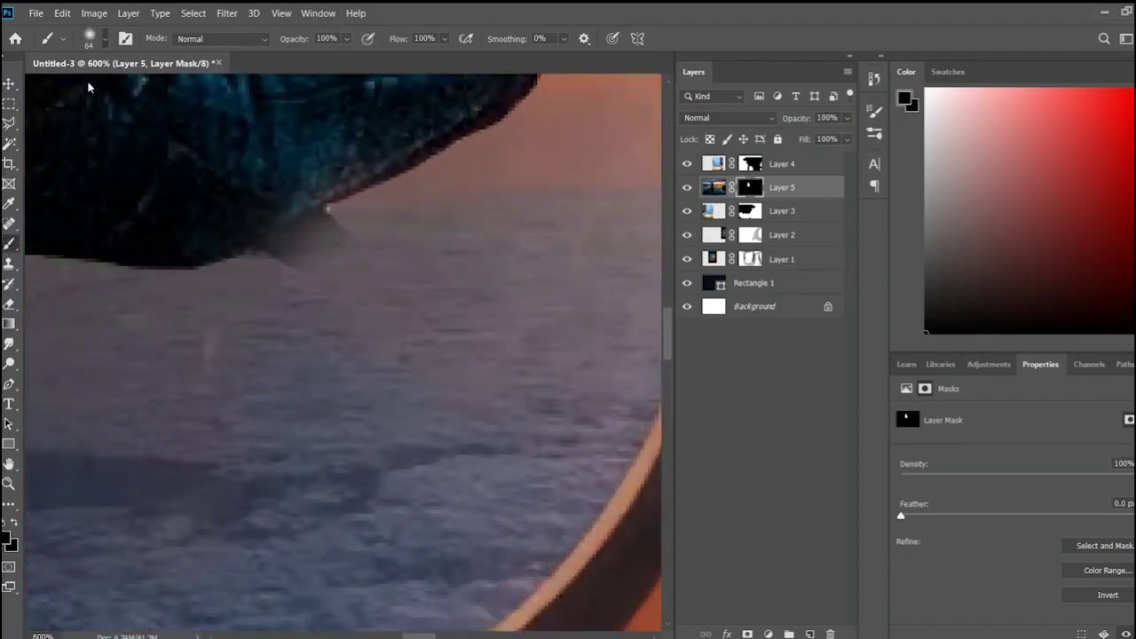
pyautogui.press('[')
pyautogui.press('[')
pyautogui.press('[')
pyautogui.moveTo(292, 261); pyautogui.dragTo(325, 233)
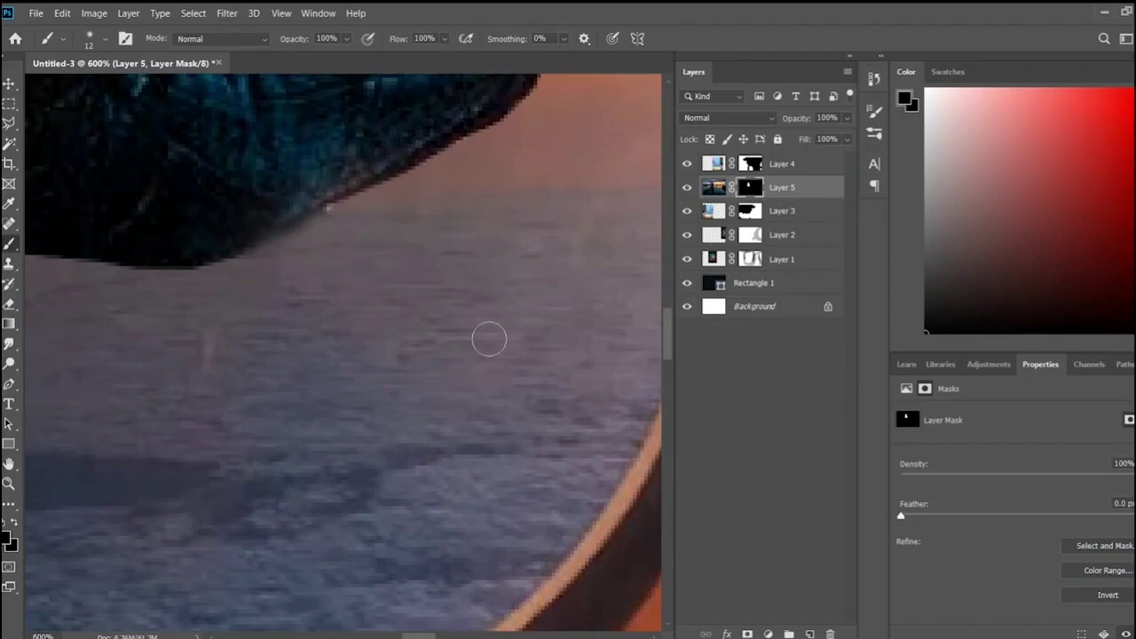
pyautogui.scroll(-4, 489, 339)
pyautogui.scroll(-4, 292, 260)
# - Scale the man layer to about 125% and place him sitting on the bed
pyautogui.click(10, 85)
pyautogui.moveTo(297, 275)
pyautogui.mouseDown()
pyautogui.moveTo(254, 364)
pyautogui.moveTo(355, 301)
pyautogui.moveTo(284, 359)
pyautogui.mouseUp()
pyautogui.hotkey('ctrl', 't')
pyautogui.hotkey('ctrl', '-')
pyautogui.hotkey('ctrl', '-')
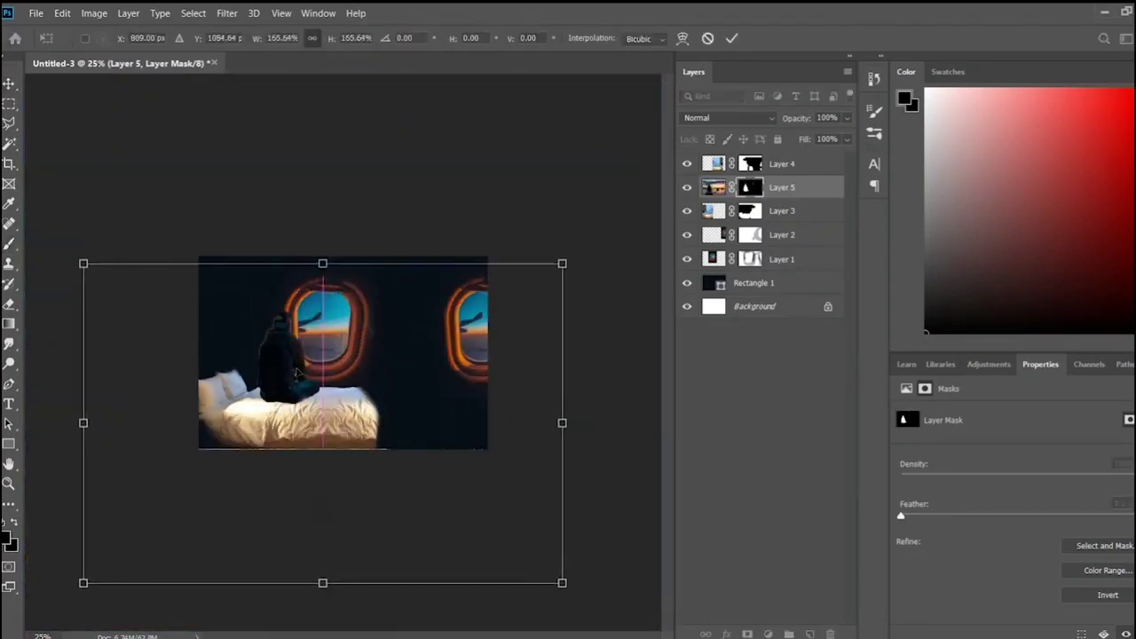
pyautogui.moveTo(561, 261); pyautogui.dragTo(452, 328)
pyautogui.moveTo(243, 410); pyautogui.dragTo(278, 380)
pyautogui.press('Return')
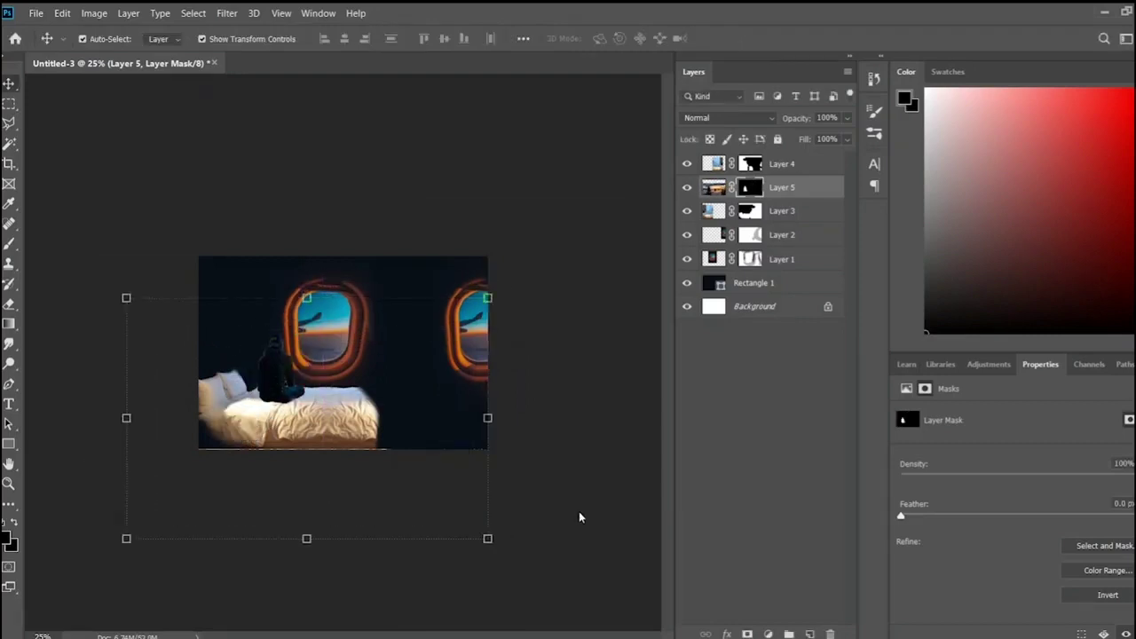
pyautogui.hotkey('ctrl', '+')
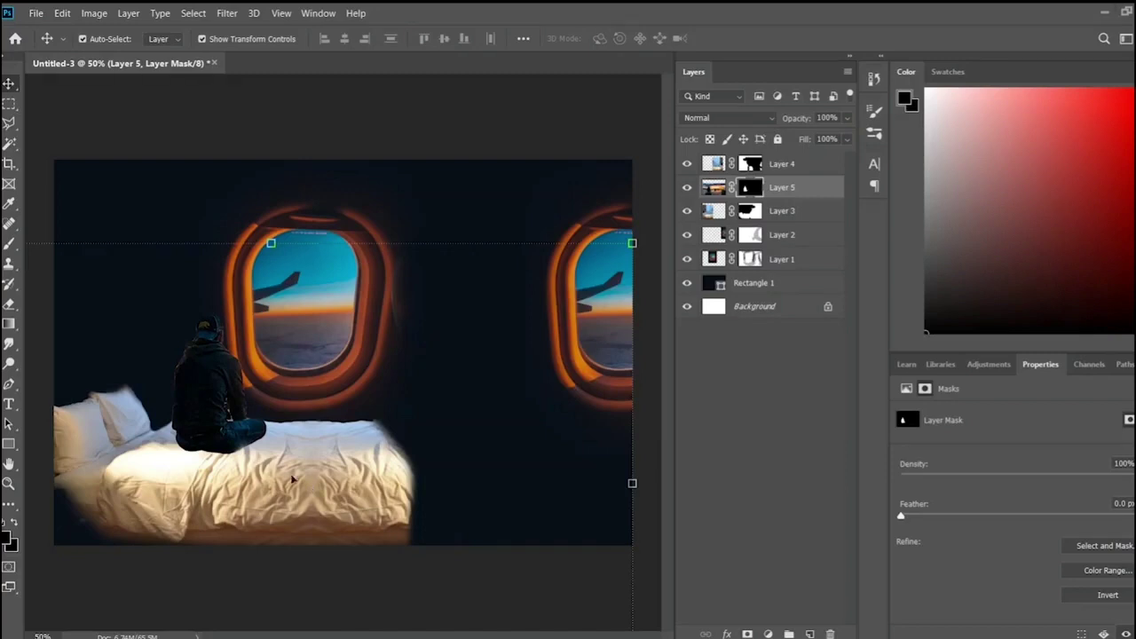
# - Lower the bed and the man slightly, and enlarge the left window image
pyautogui.moveTo(292, 480); pyautogui.dragTo(293, 515)
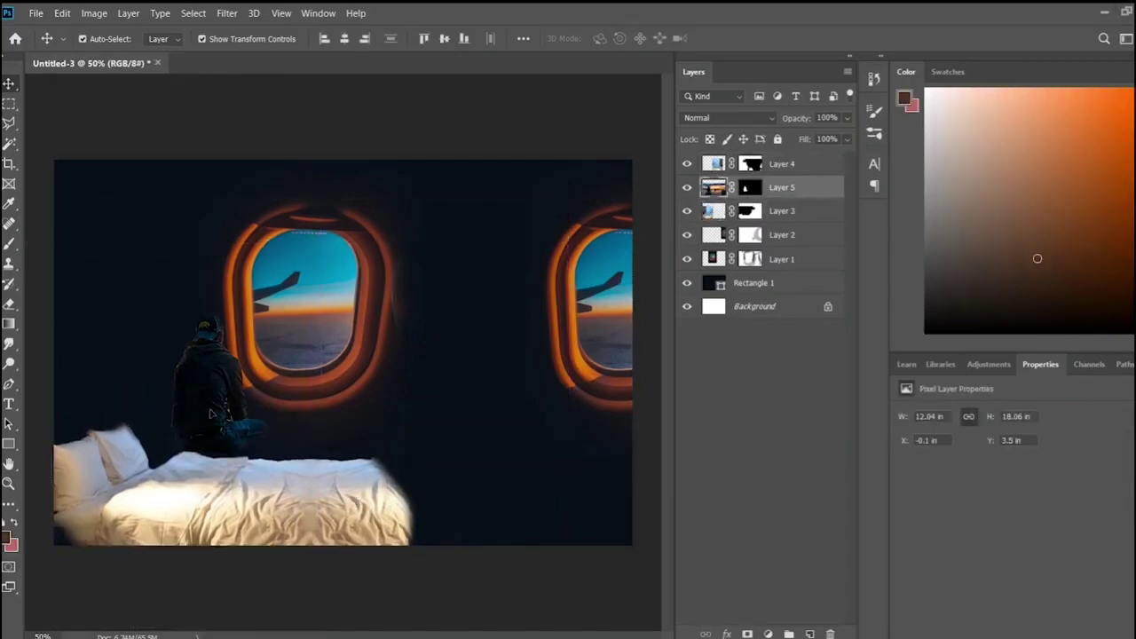
pyautogui.moveTo(211, 413); pyautogui.dragTo(203, 450)
pyautogui.moveTo(420, 453); pyautogui.dragTo(454, 488)
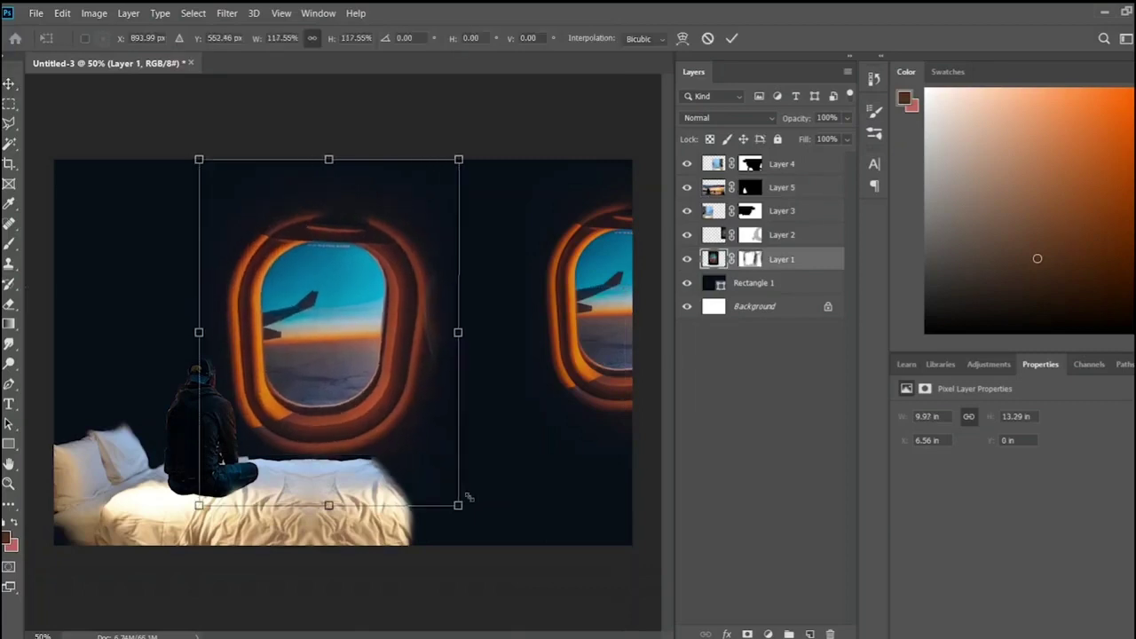
pyautogui.press('Return')
pyautogui.click(568, 355)
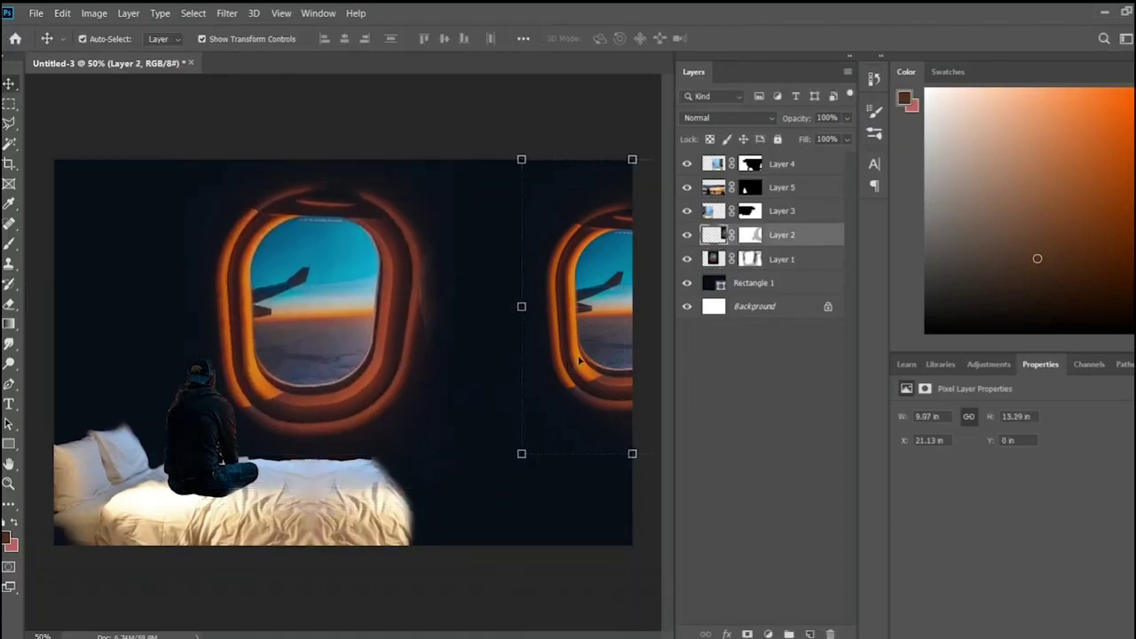
# - Enlarge the right window to 125%, then replace it with a copy of the left window at the right edge
pyautogui.moveTo(512, 456); pyautogui.dragTo(456, 515)
pyautogui.moveTo(558, 402); pyautogui.dragTo(560, 396)
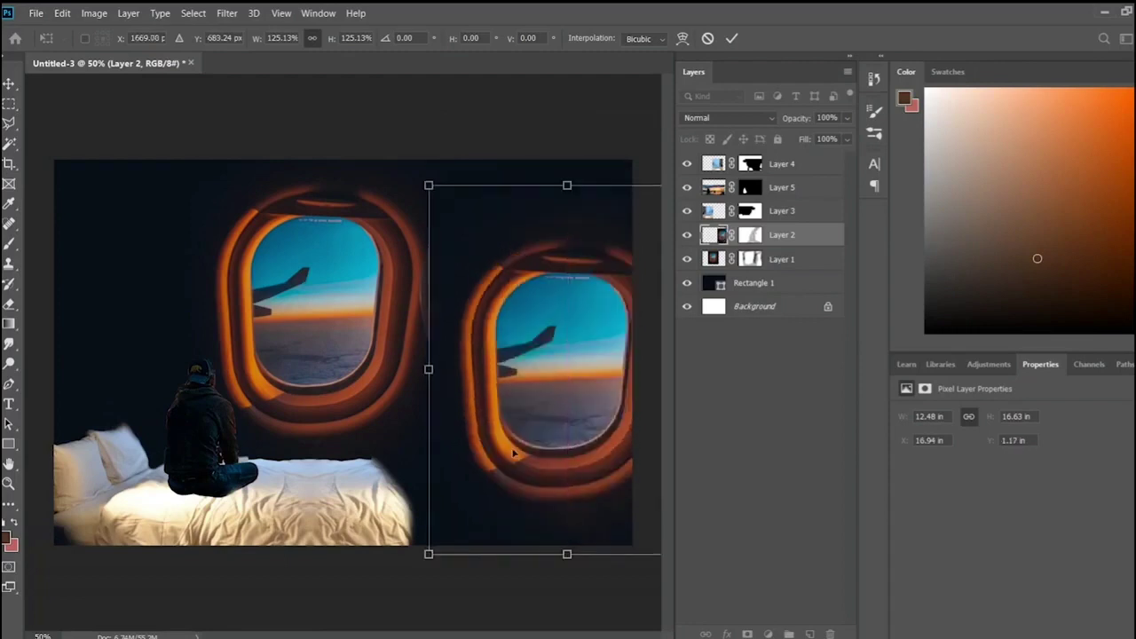
pyautogui.press('Return')
pyautogui.press('Delete')
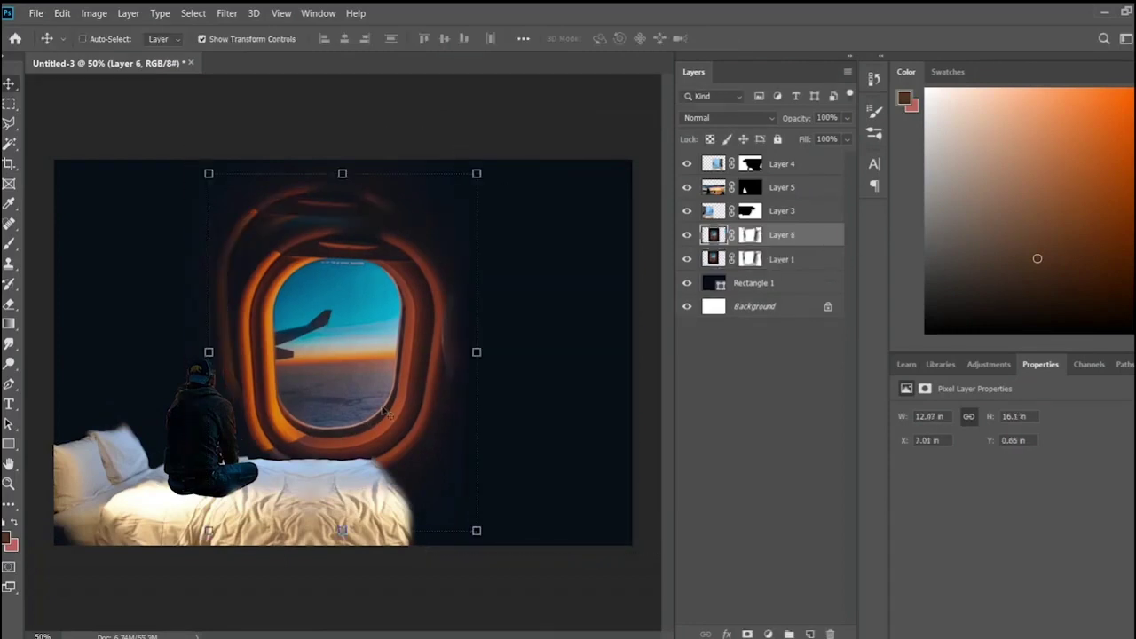
pyautogui.moveTo(288, 365); pyautogui.dragTo(658, 377)
# - Enlarge Layer 5 to about 110%, then shift both windows slightly left into place
pyautogui.click(547, 589)
pyautogui.click(266, 357)
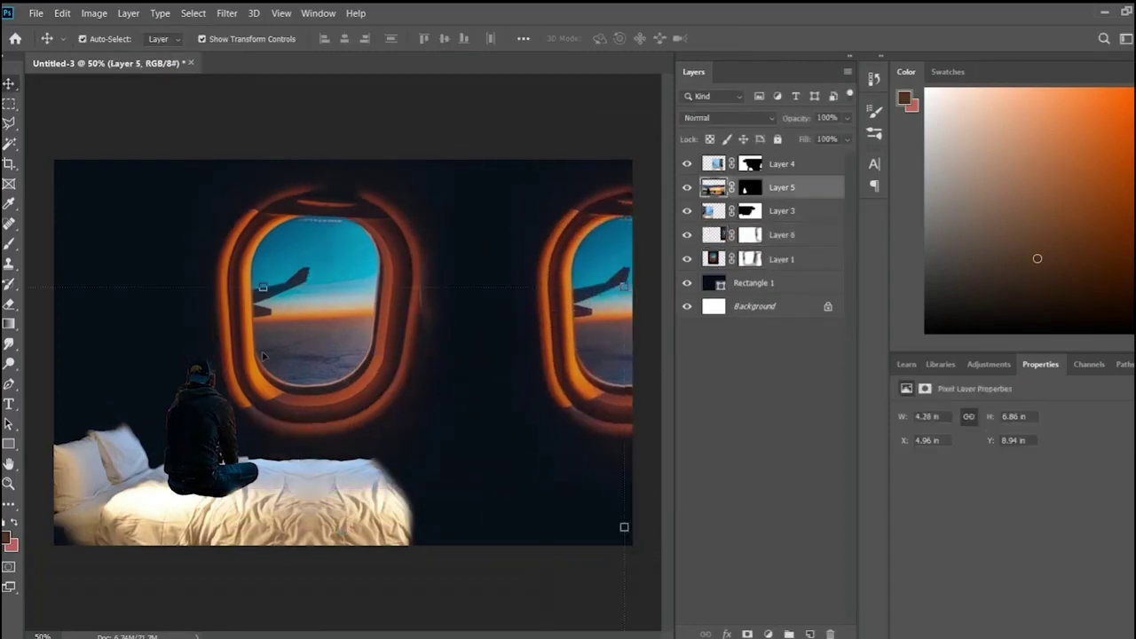
pyautogui.hotkey('ctrl', '-')
pyautogui.hotkey('ctrl', 't')
pyautogui.moveTo(532, 304); pyautogui.dragTo(583, 275)
pyautogui.moveTo(276, 402); pyautogui.dragTo(255, 420)
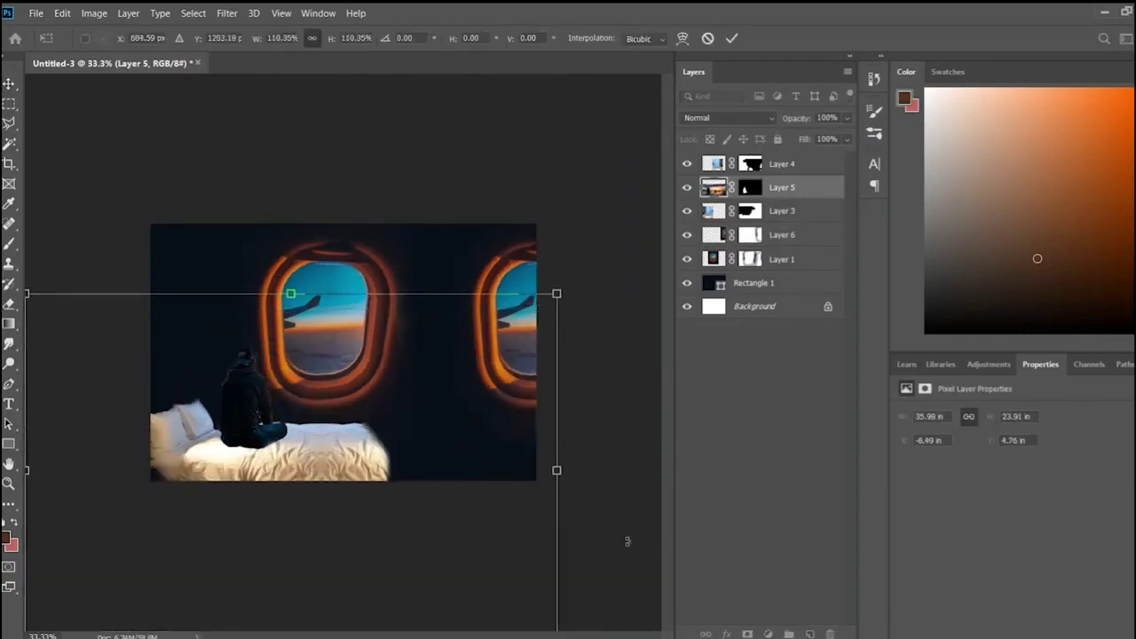
pyautogui.press('Return')
pyautogui.click(545, 527)
pyautogui.hotkey('ctrl', '+')
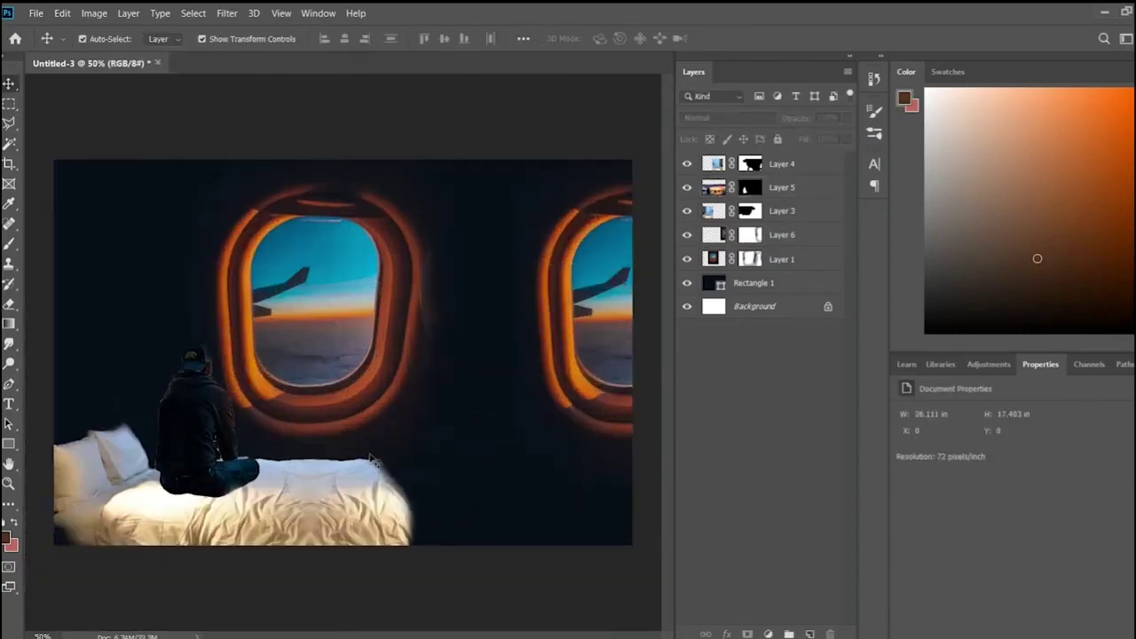
pyautogui.moveTo(335, 400); pyautogui.dragTo(313, 400)
pyautogui.moveTo(574, 395); pyautogui.dragTo(554, 396)
pyautogui.click(596, 584)
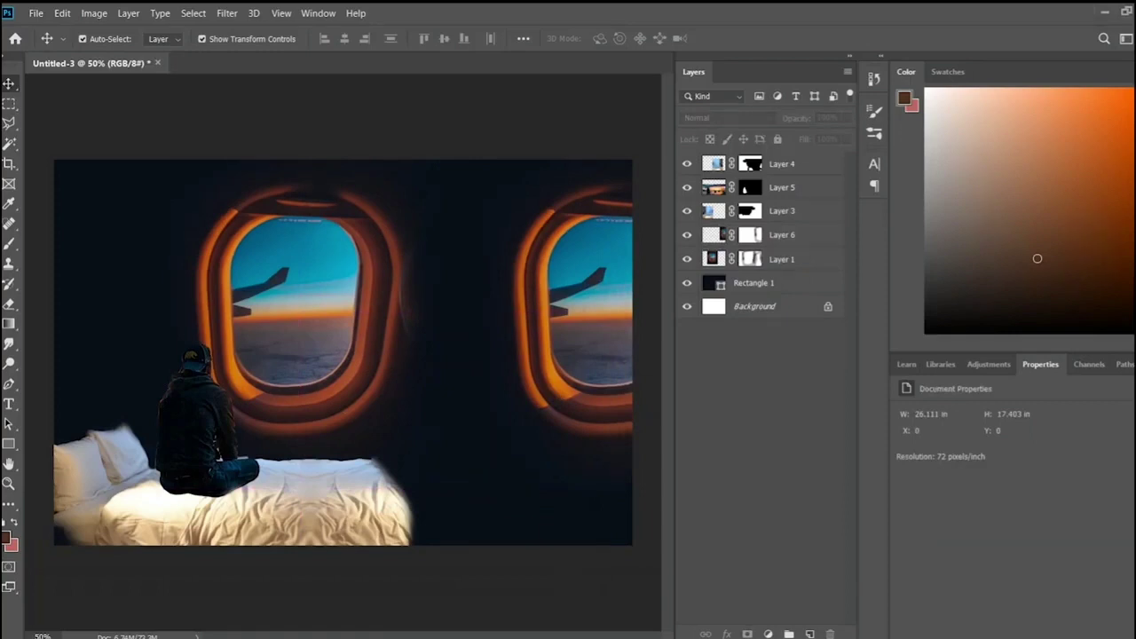
# - Paste the room photo and trace a Polygonal Lasso outline around the open book
pyautogui.hotkey('ctrl', 'v')
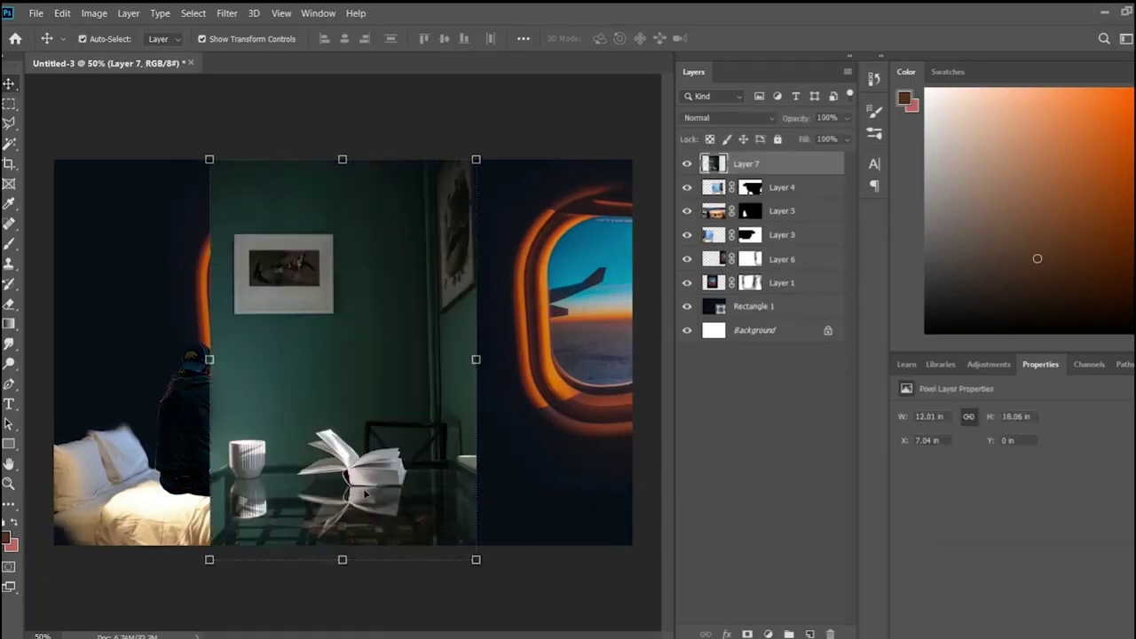
pyautogui.hotkey('ctrl', '+')
pyautogui.hotkey('ctrl', '+')
pyautogui.scroll(-3, 444, 411)
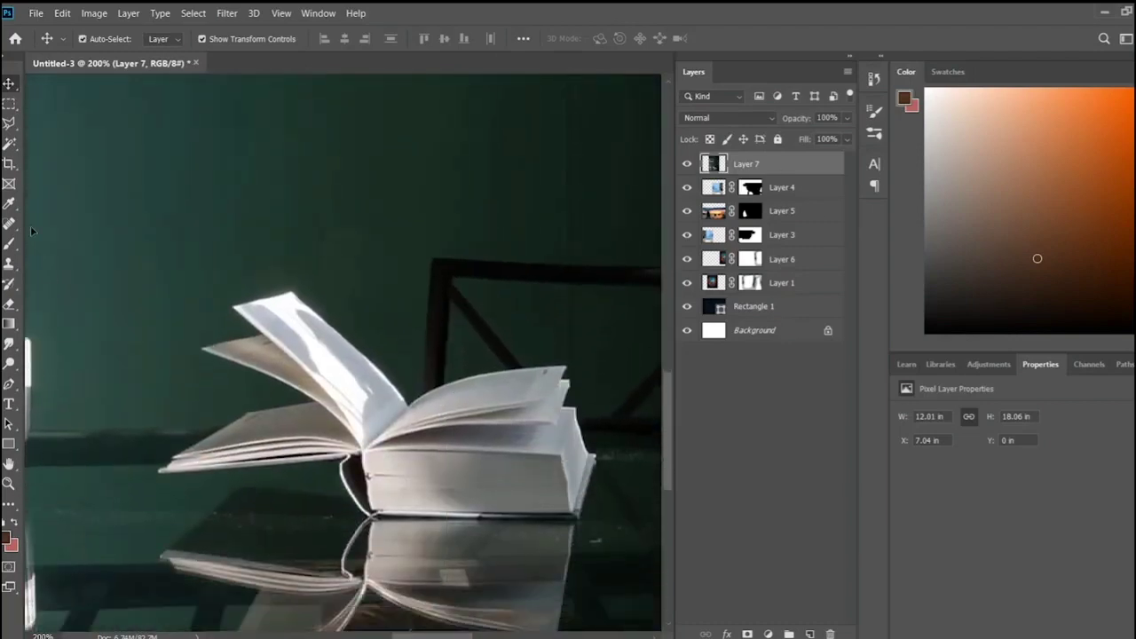
pyautogui.click(9, 123)
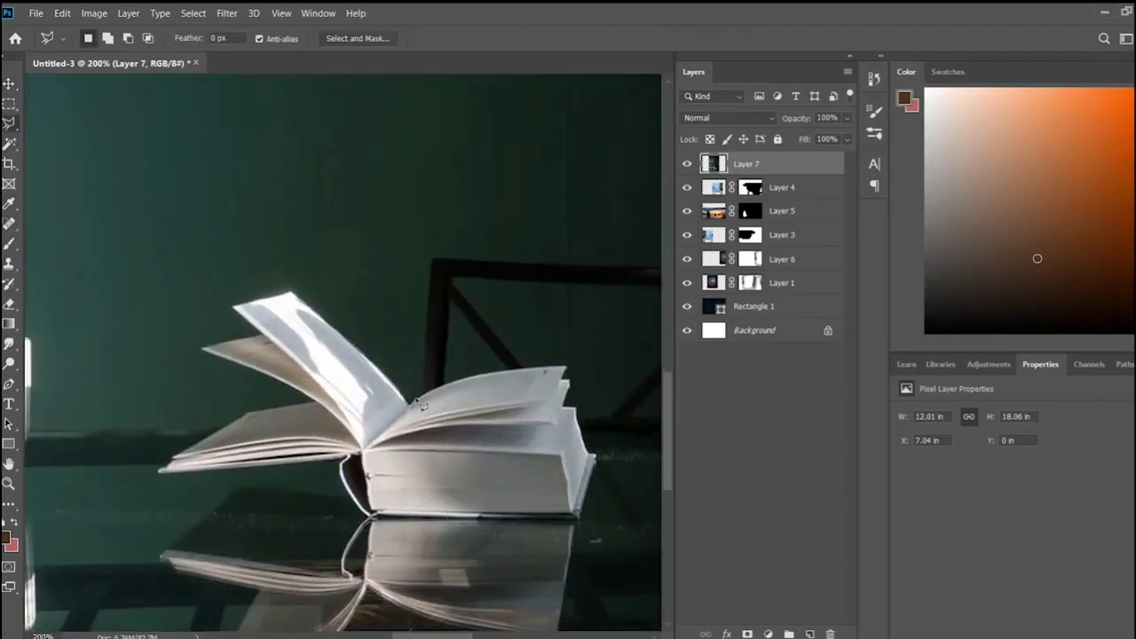
pyautogui.click(565, 367)
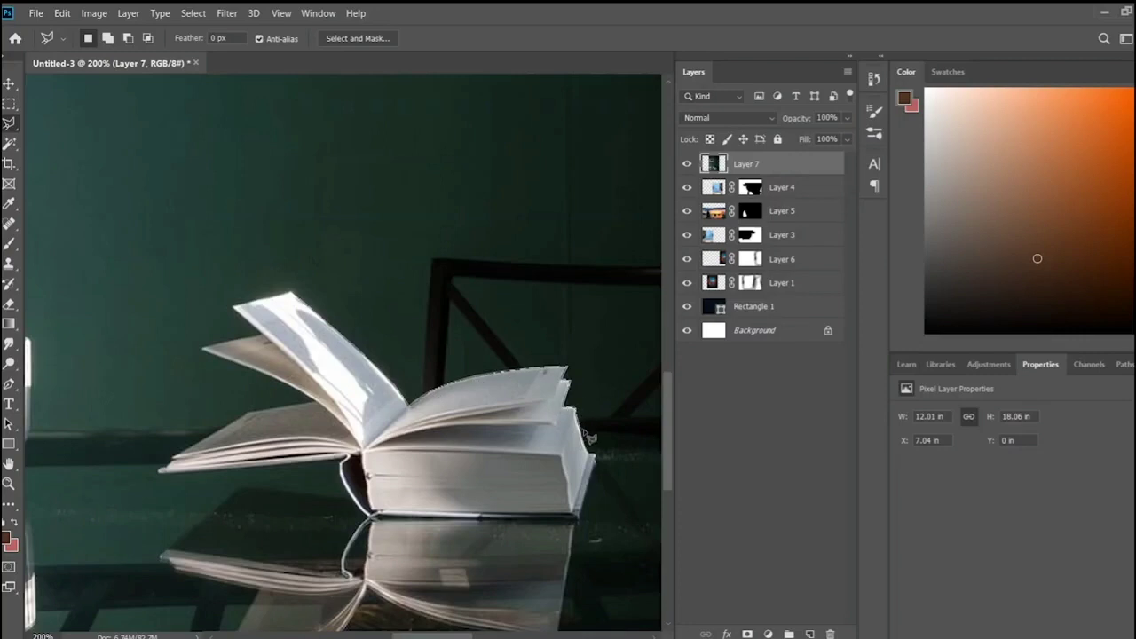
pyautogui.click(582, 517)
pyautogui.click(343, 459)
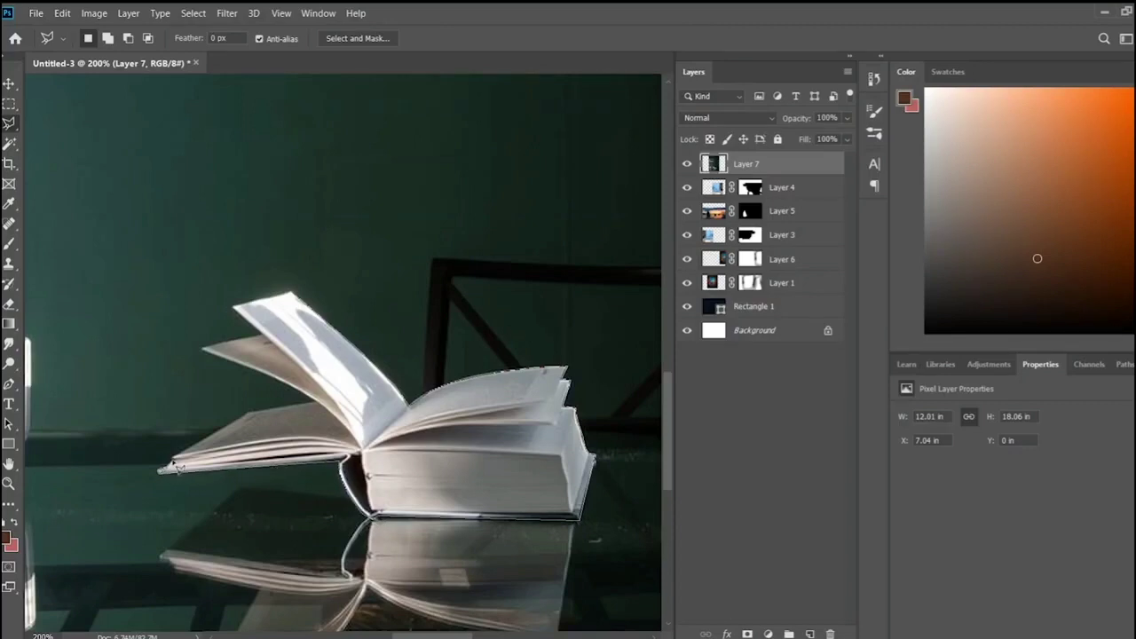
pyautogui.click(170, 468)
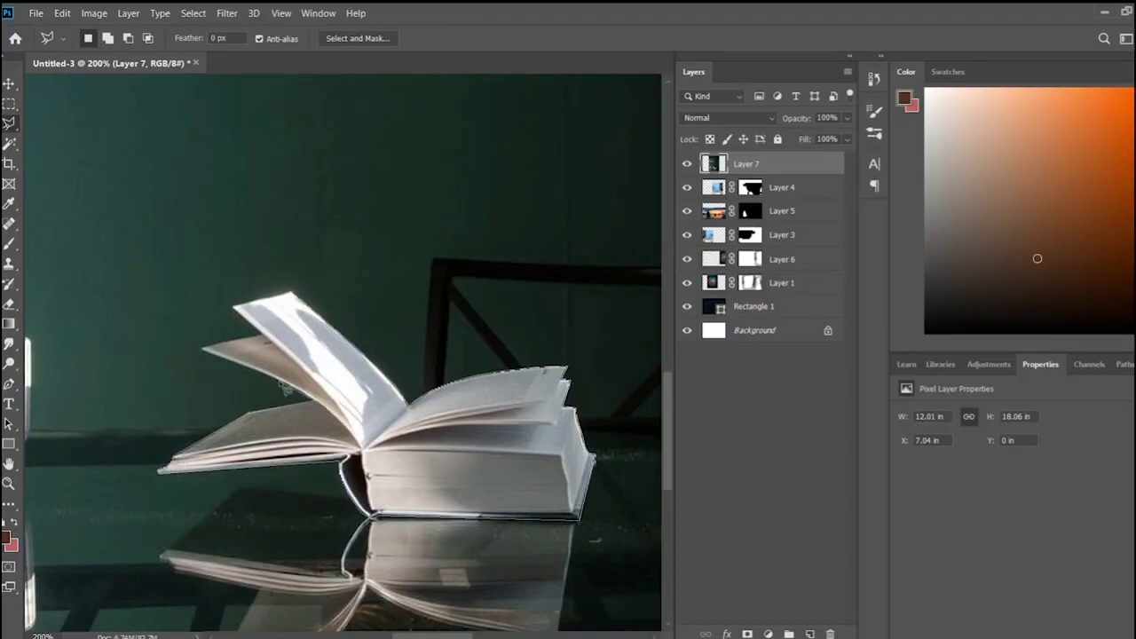
pyautogui.click(293, 390)
pyautogui.click(204, 349)
pyautogui.doubleClick(293, 293)
# - Mask the photo to the book, shrink it to about 53%, and set it on the bed beside the man
pyautogui.click(747, 634)
pyautogui.hotkey('ctrl', '-')
pyautogui.hotkey('ctrl', '-')
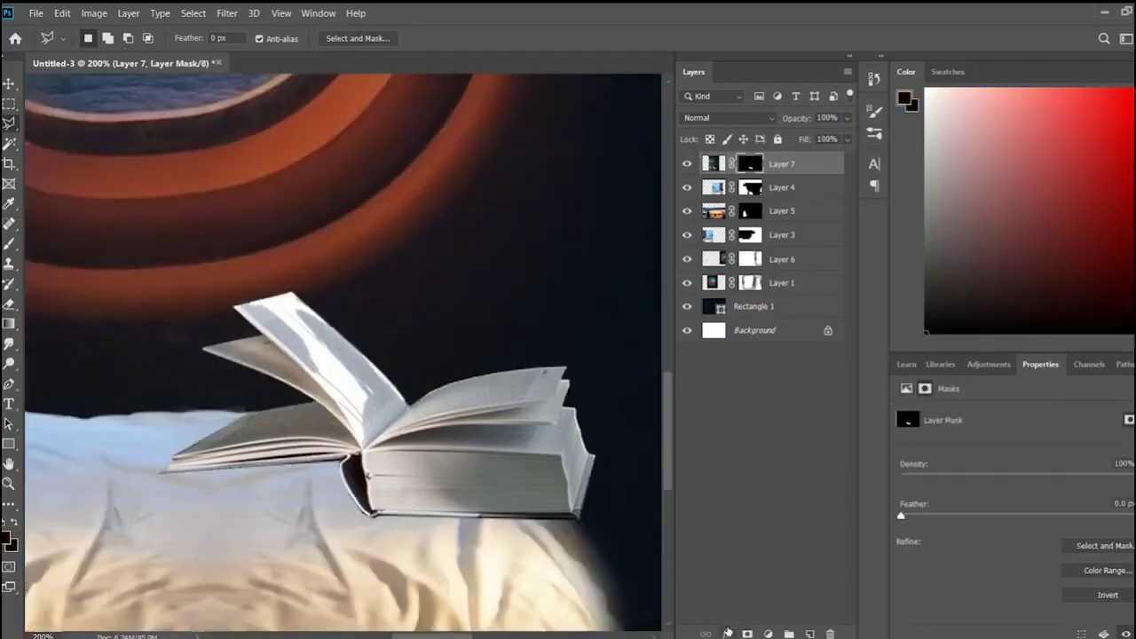
pyautogui.hotkey('ctrl', '-')
pyautogui.press('v')
pyautogui.moveTo(470, 553); pyautogui.dragTo(385, 502)
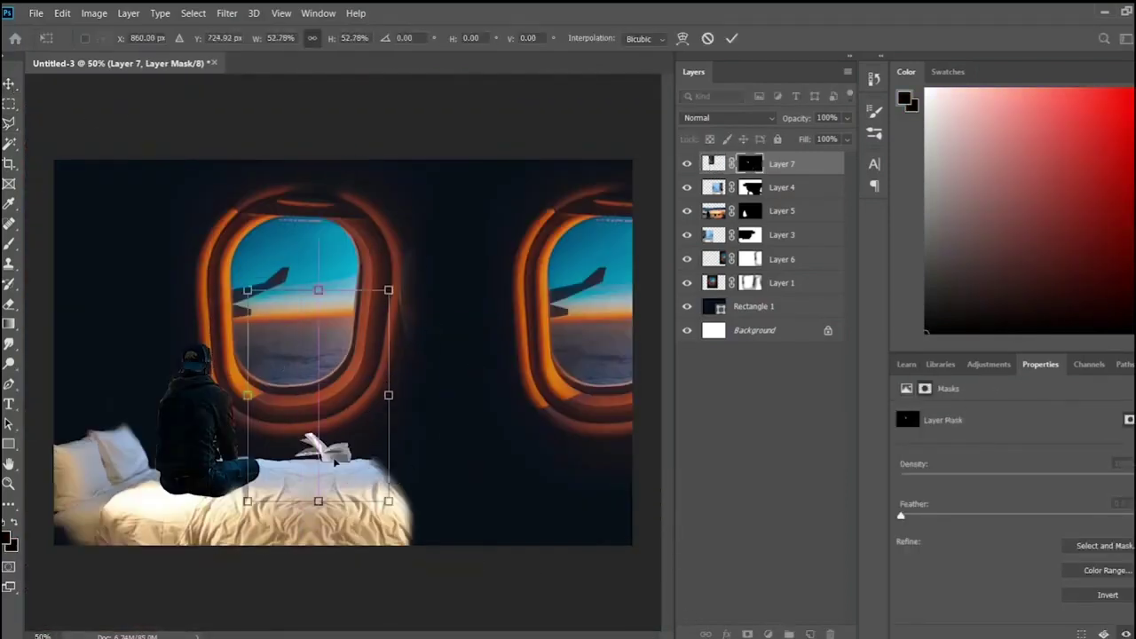
pyautogui.moveTo(404, 455); pyautogui.dragTo(350, 484)
pyautogui.press('Return')
pyautogui.click(467, 597)
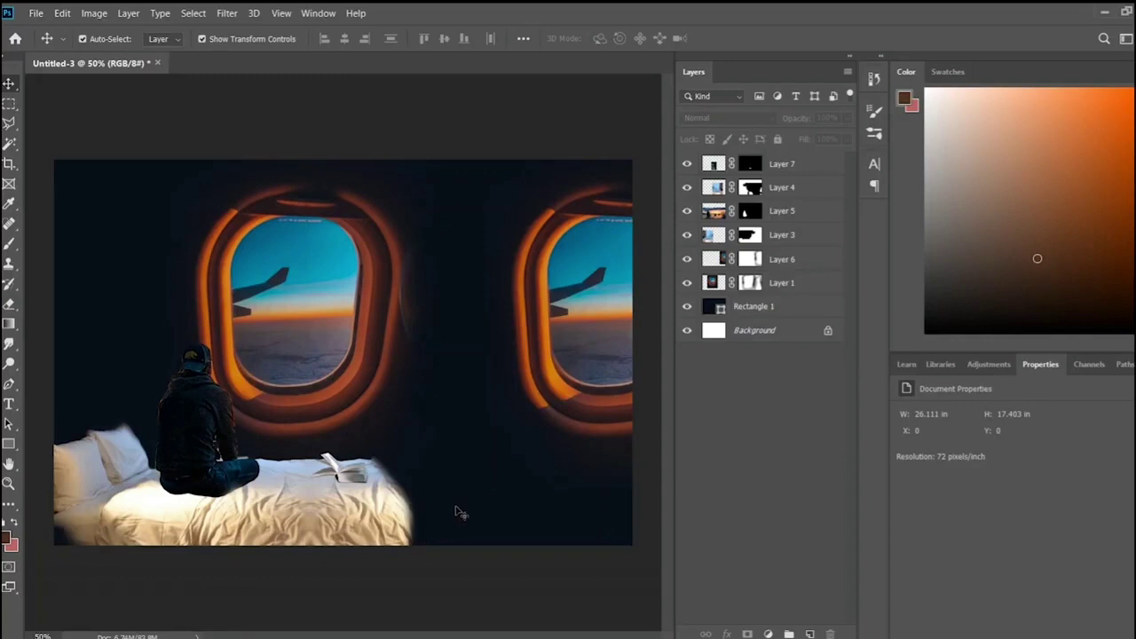
# - Widen the bed by scaling bed Layers 3 and 4 together to 115%
pyautogui.click(460, 513)
pyautogui.keyDown('shift'); pyautogui.click(444, 524); pyautogui.keyUp('shift')
pyautogui.hotkey('ctrl', 't')
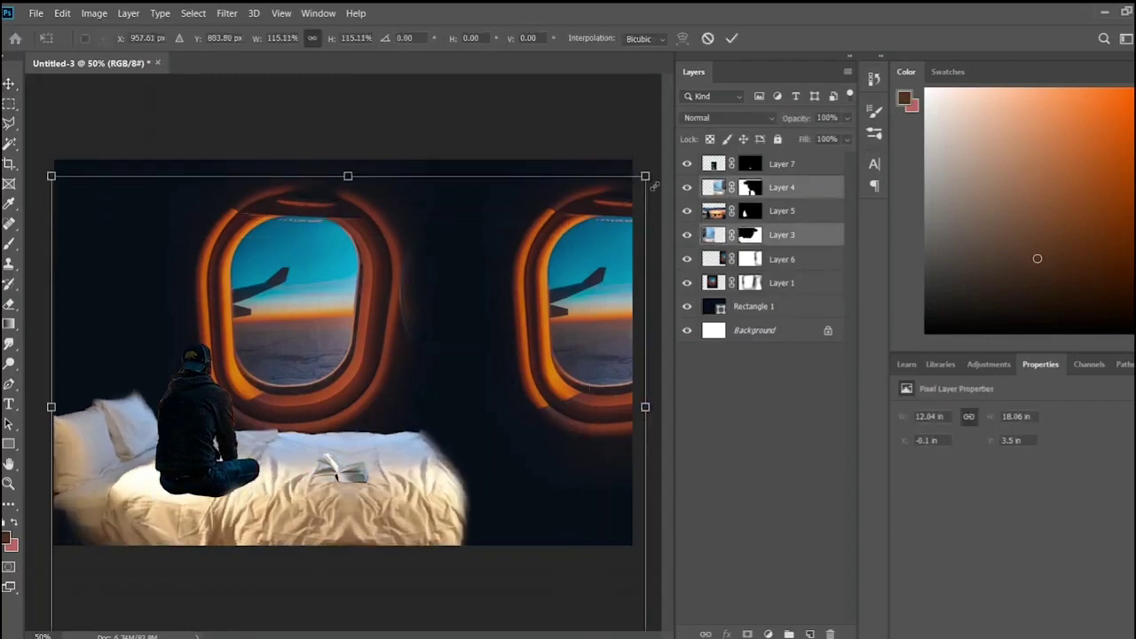
pyautogui.press('Return')
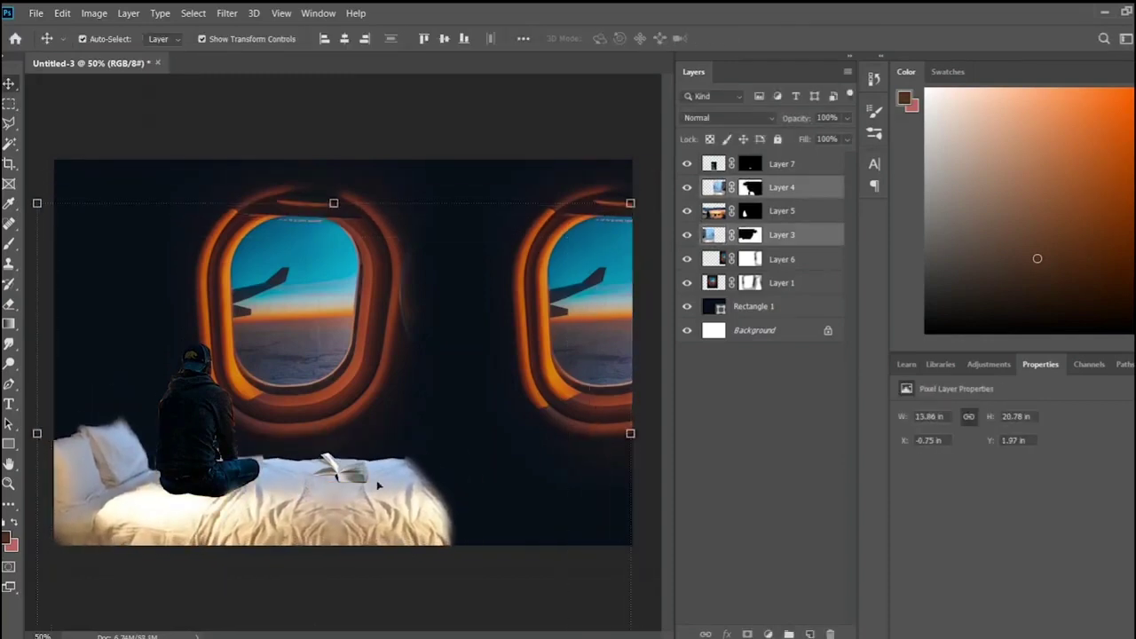
# - Nudge the open book right and down, then paste the Earth-at-night photo as Layer 8
pyautogui.moveTo(340, 468); pyautogui.dragTo(366, 490)
pyautogui.click(525, 604)
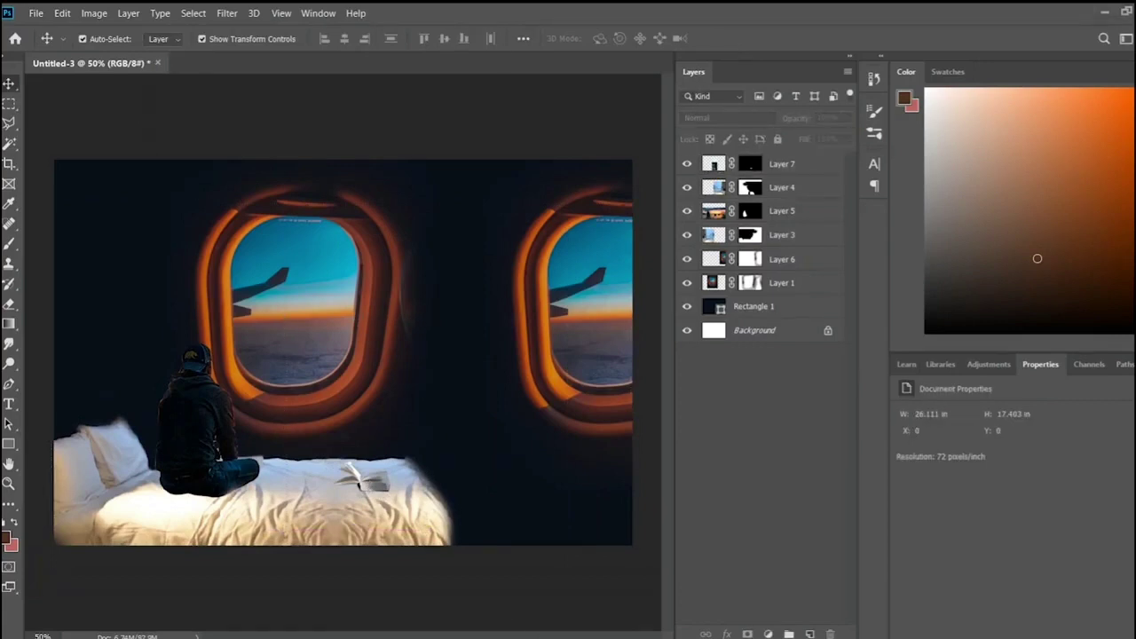
pyautogui.hotkey('ctrl', 'v')
# - Lower the Earth layer's opacity (24%, then 63%) and position it over the windows
pyautogui.click(514, 596)
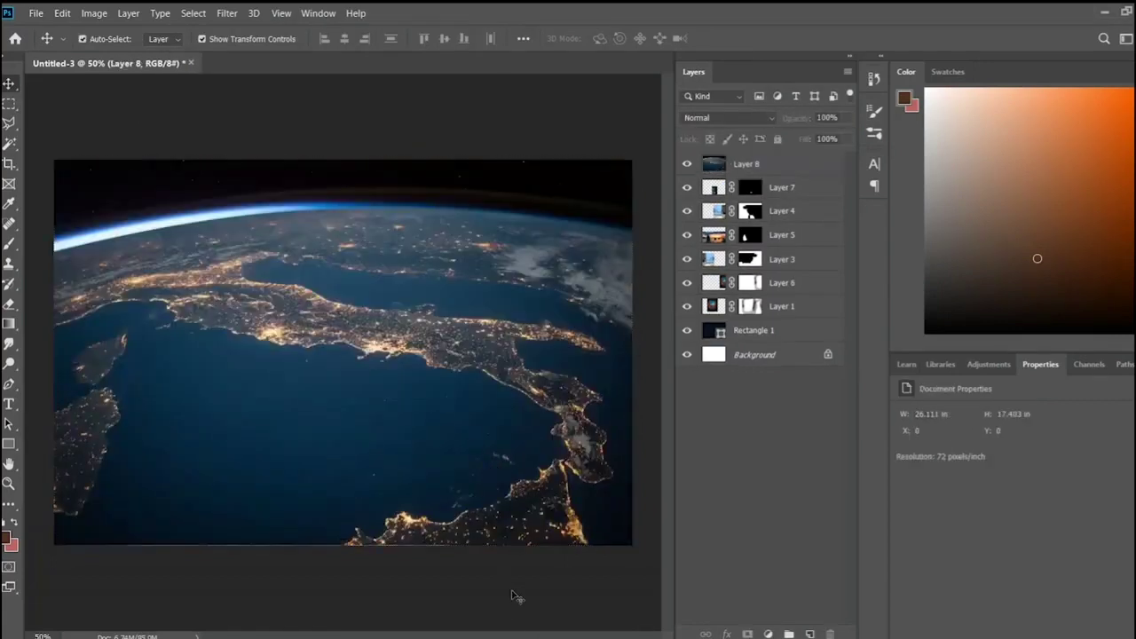
pyautogui.click(746, 163)
pyautogui.moveTo(848, 118); pyautogui.dragTo(792, 139)
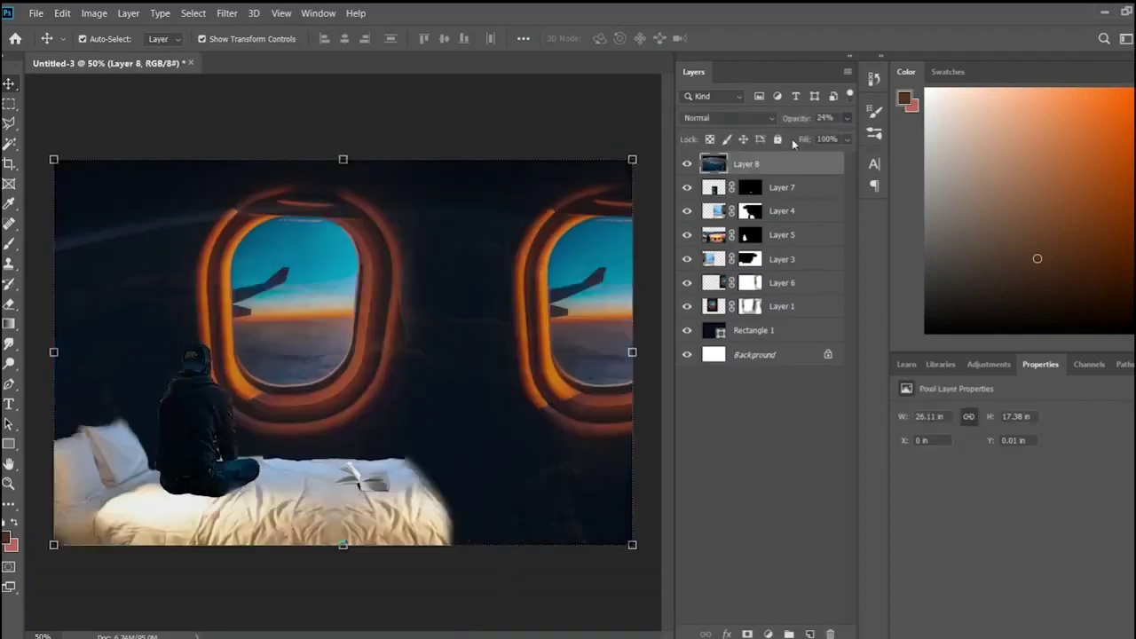
pyautogui.moveTo(457, 335); pyautogui.dragTo(552, 362)
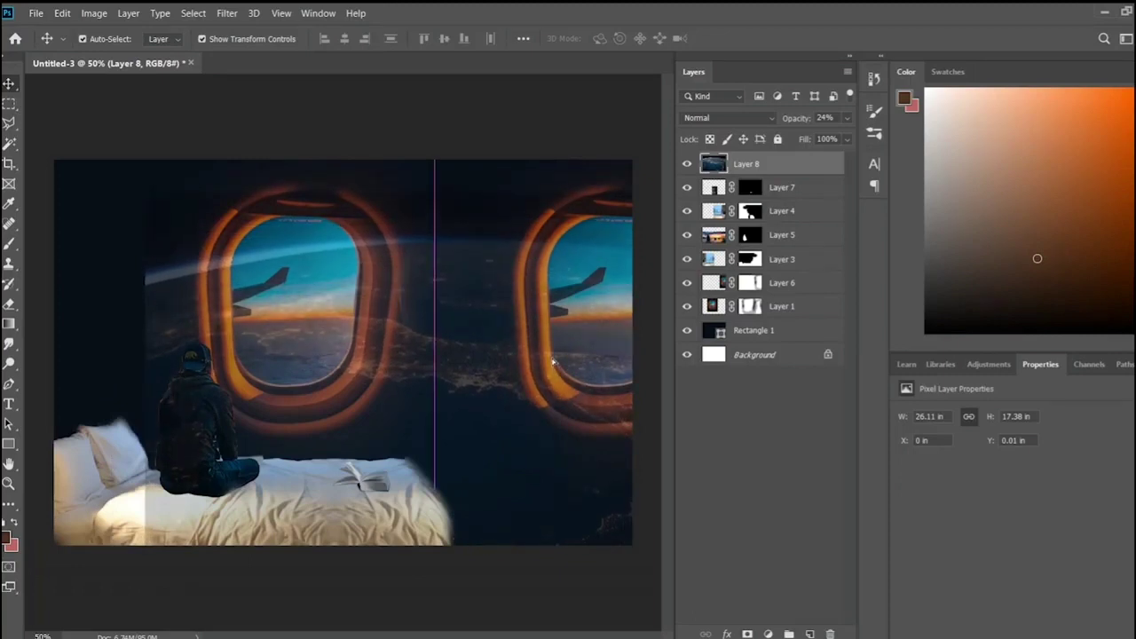
pyautogui.moveTo(551, 361)
pyautogui.mouseDown()
pyautogui.moveTo(494, 349)
pyautogui.moveTo(497, 371)
pyautogui.moveTo(497, 359)
pyautogui.mouseUp()
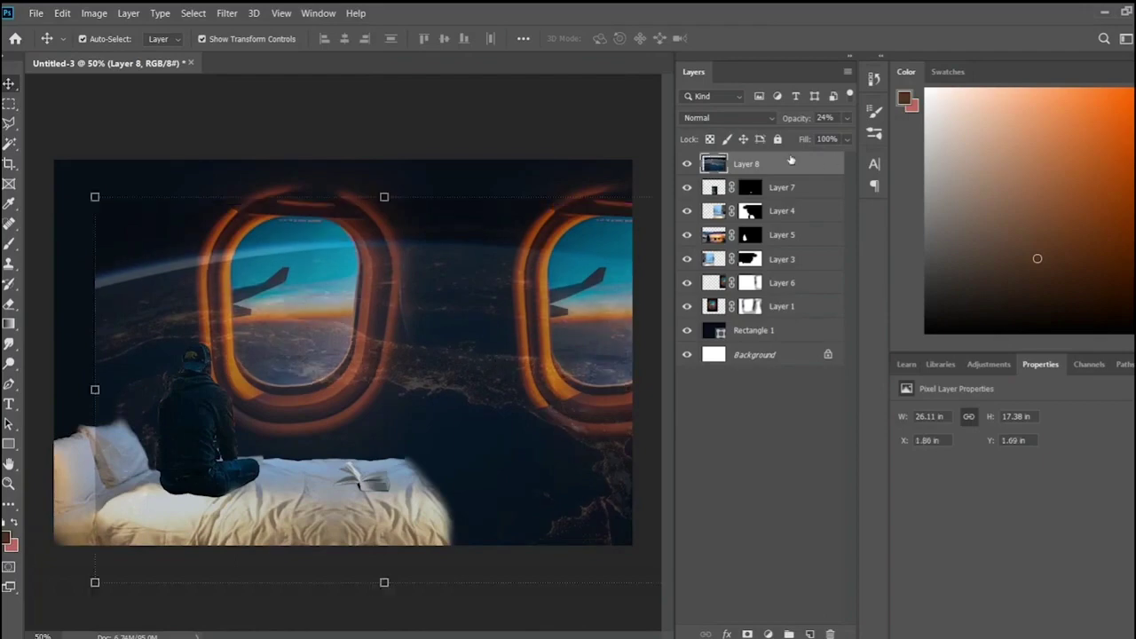
pyautogui.press('6')
pyautogui.press('3')
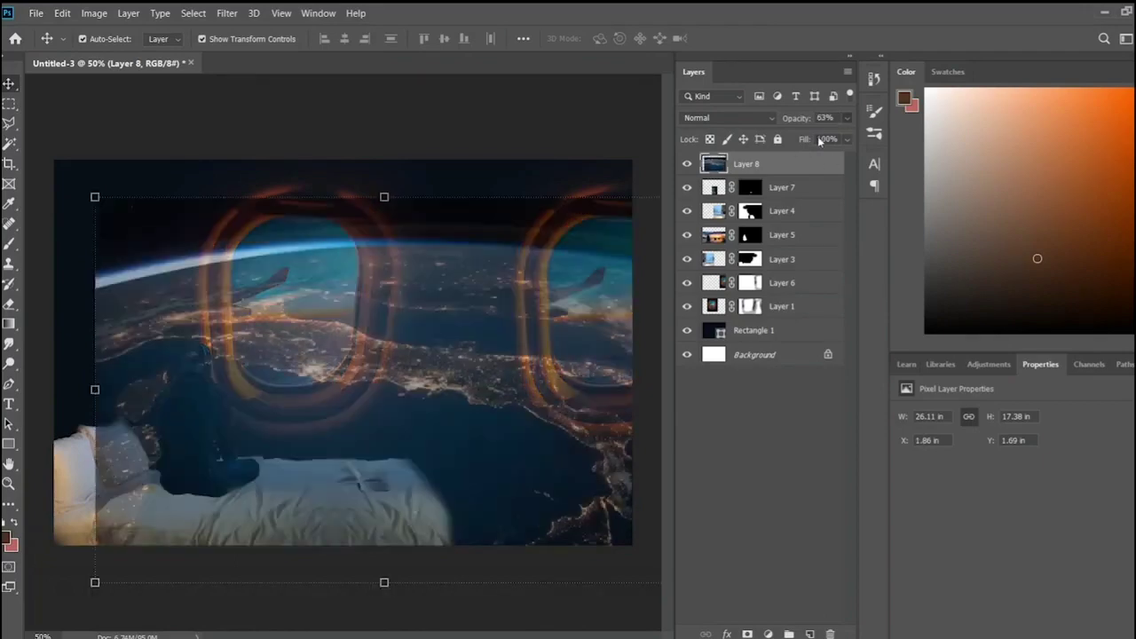
pyautogui.moveTo(355, 333); pyautogui.dragTo(359, 324)
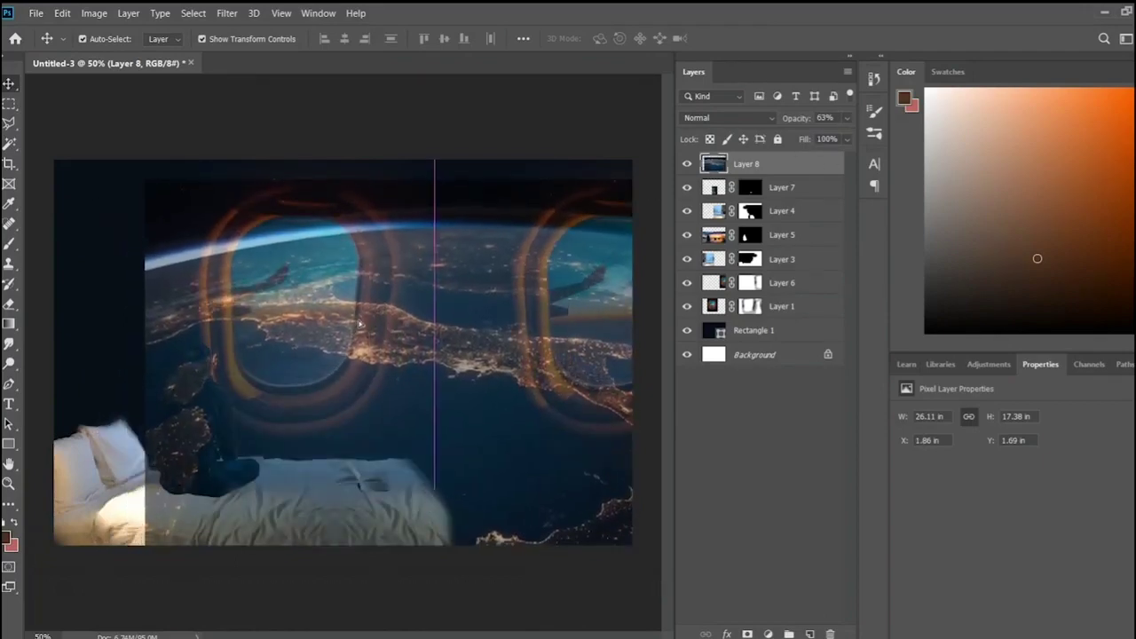
# - Scale the Earth image to about 83%, restore 100% opacity, and add a black hiding mask
pyautogui.hotkey('ctrl', '-')
pyautogui.moveTo(598, 492)
pyautogui.mouseDown()
pyautogui.moveTo(540, 451)
pyautogui.moveTo(509, 453)
pyautogui.moveTo(535, 474)
pyautogui.moveTo(501, 464)
pyautogui.mouseUp()
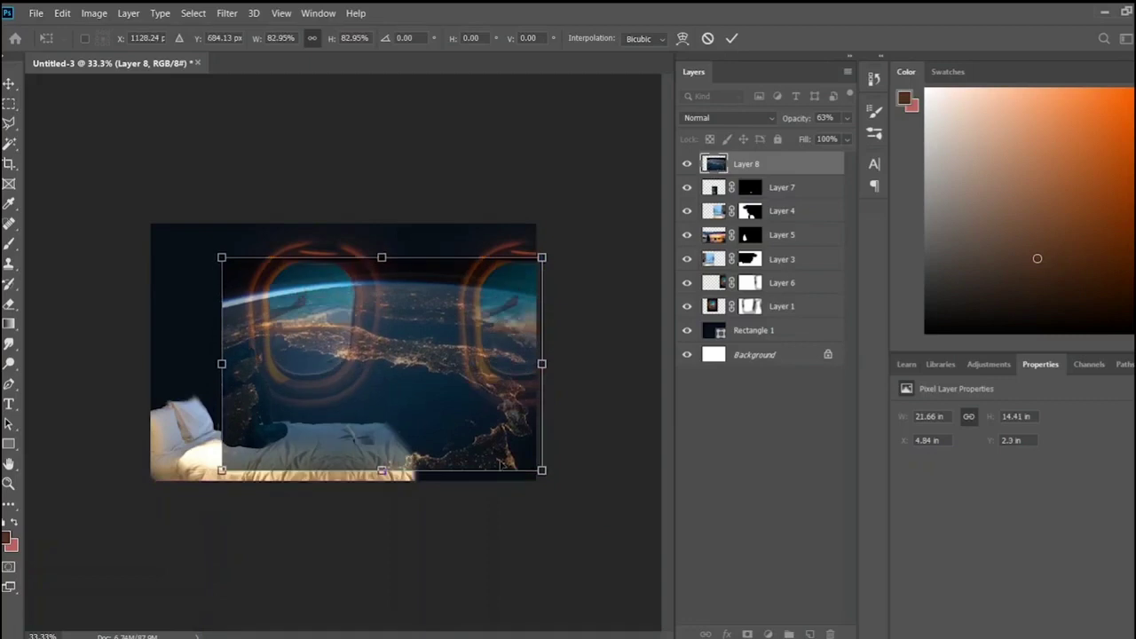
pyautogui.press('Return')
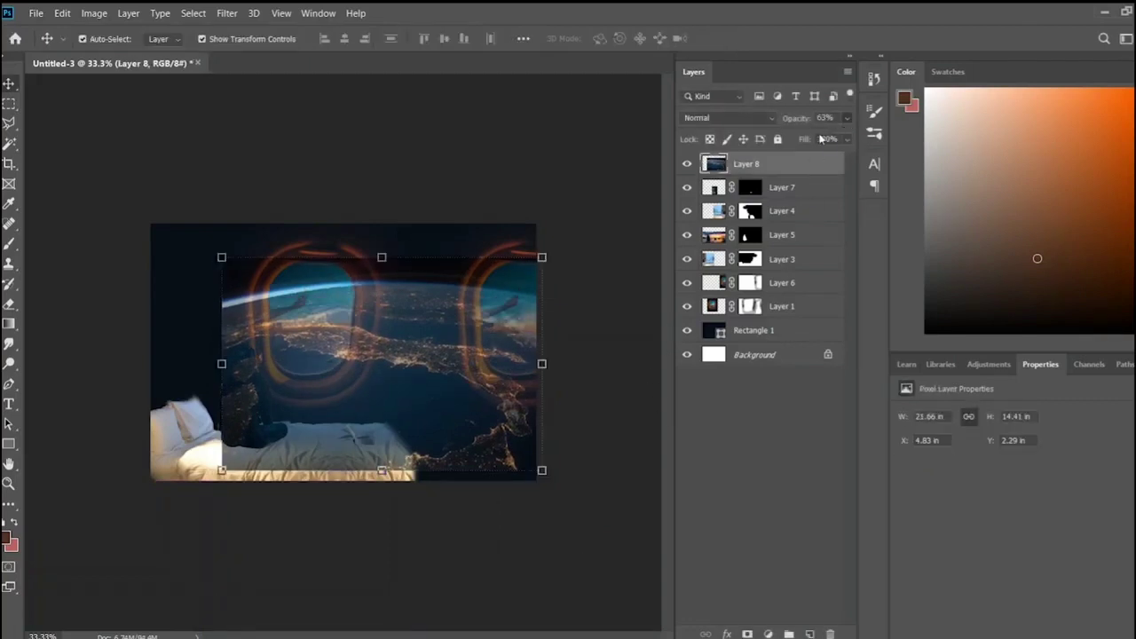
pyautogui.press('0')
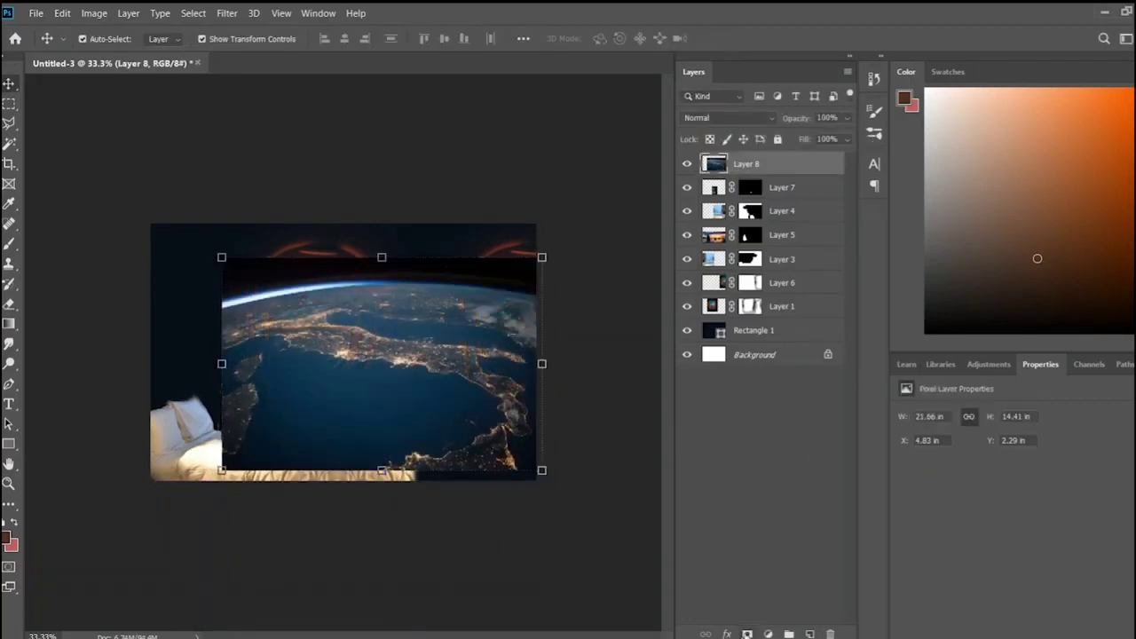
pyautogui.click(746, 634)
pyautogui.hotkey('ctrl', 'i')
pyautogui.hotkey('ctrl', '+')
pyautogui.hotkey('ctrl', '+')
pyautogui.hotkey('ctrl', '+')
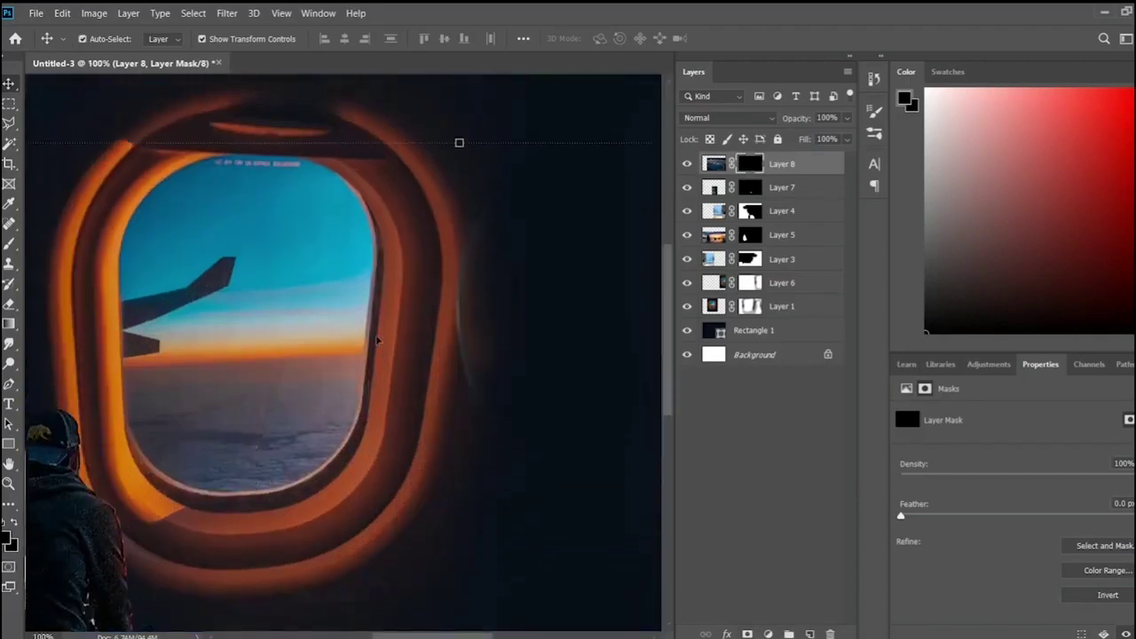
# - Mask Layer 8 so the Earth shows only through the left window's glass
pyautogui.click(1107, 594)
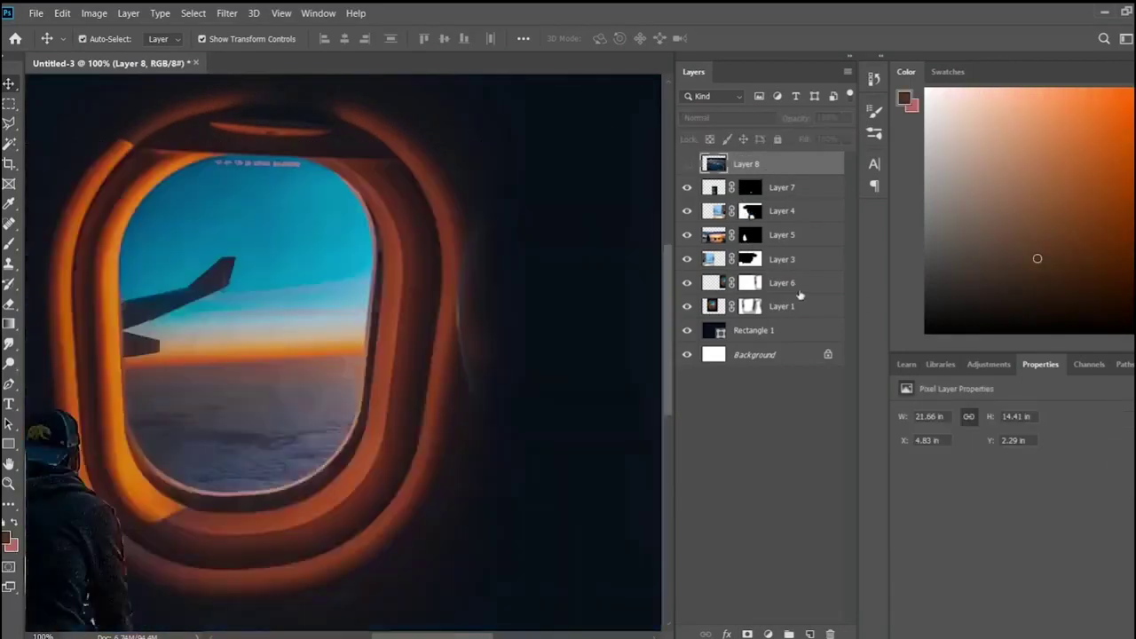
pyautogui.click(829, 310)
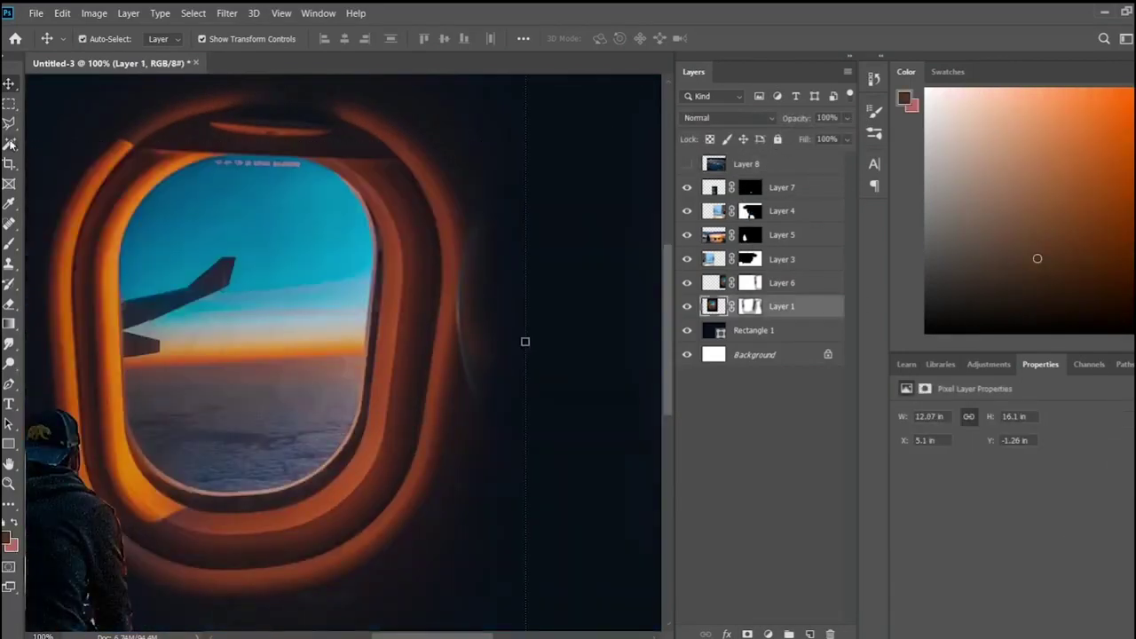
pyautogui.press('w')
pyautogui.hotkey('shift', 'w')
pyautogui.hotkey('shift', 'w')
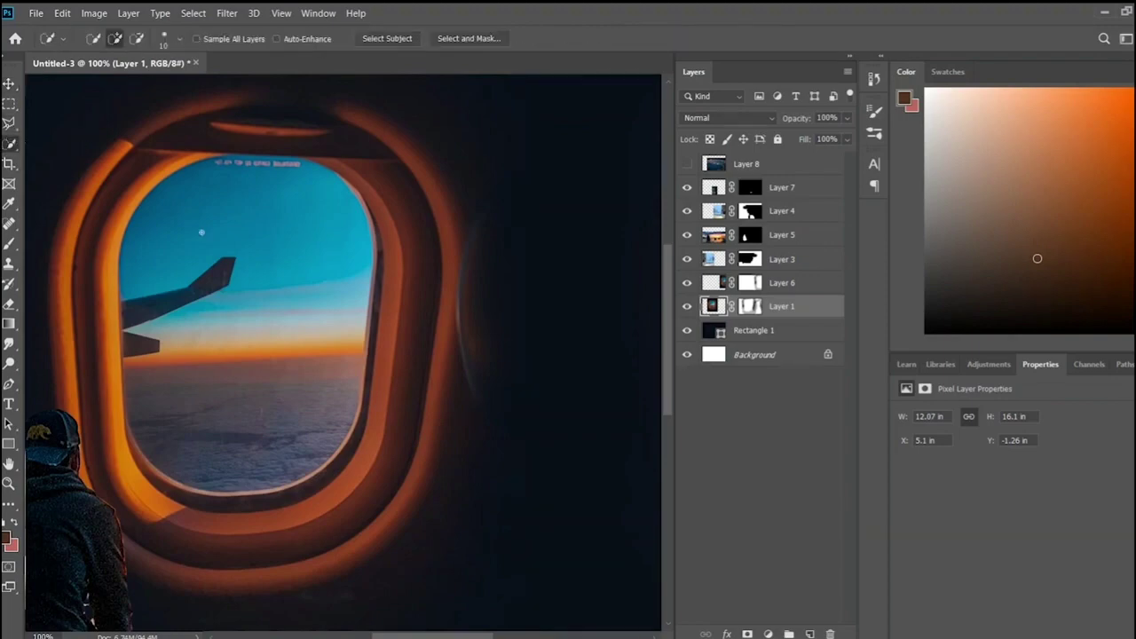
pyautogui.moveTo(233, 400); pyautogui.dragTo(165, 456)
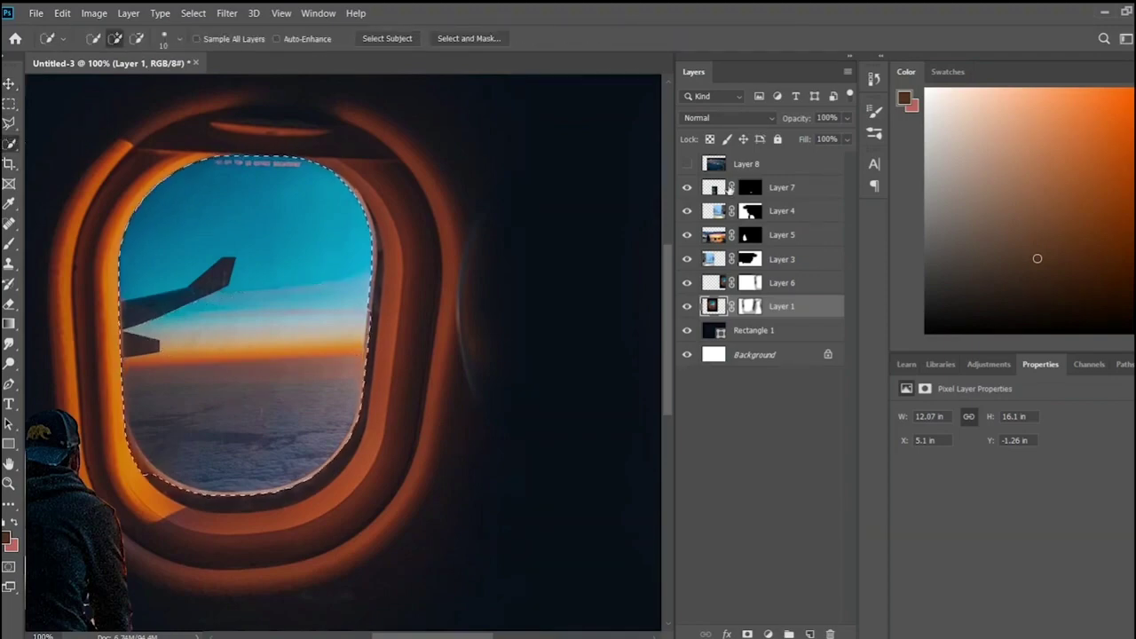
pyautogui.hotkey('ctrl', 'j')
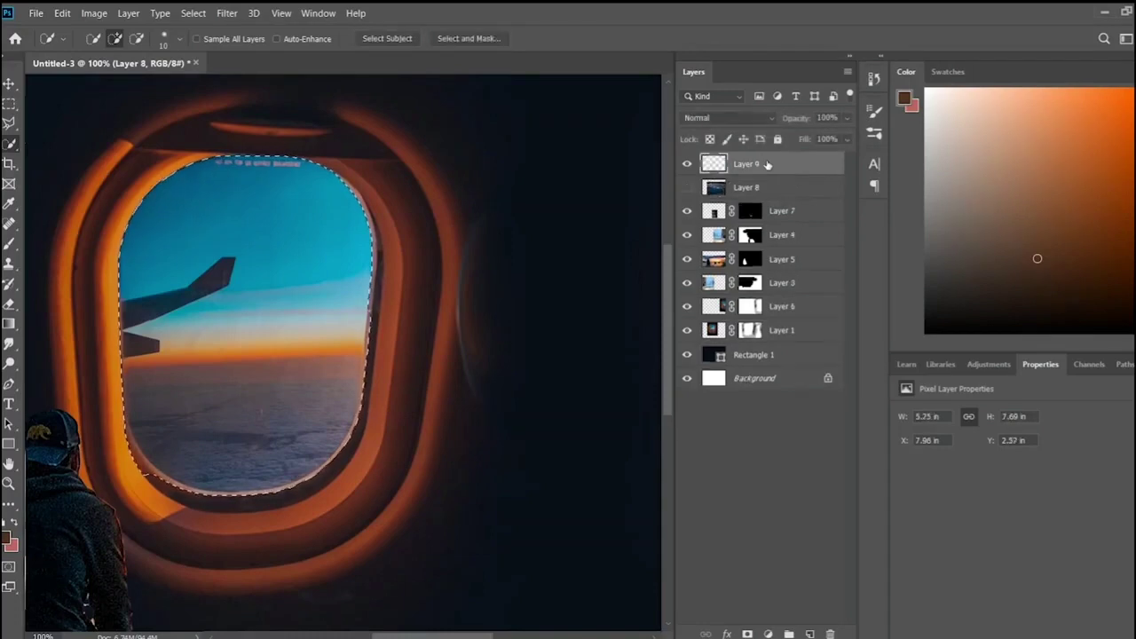
pyautogui.hotkey('ctrl', 'z')
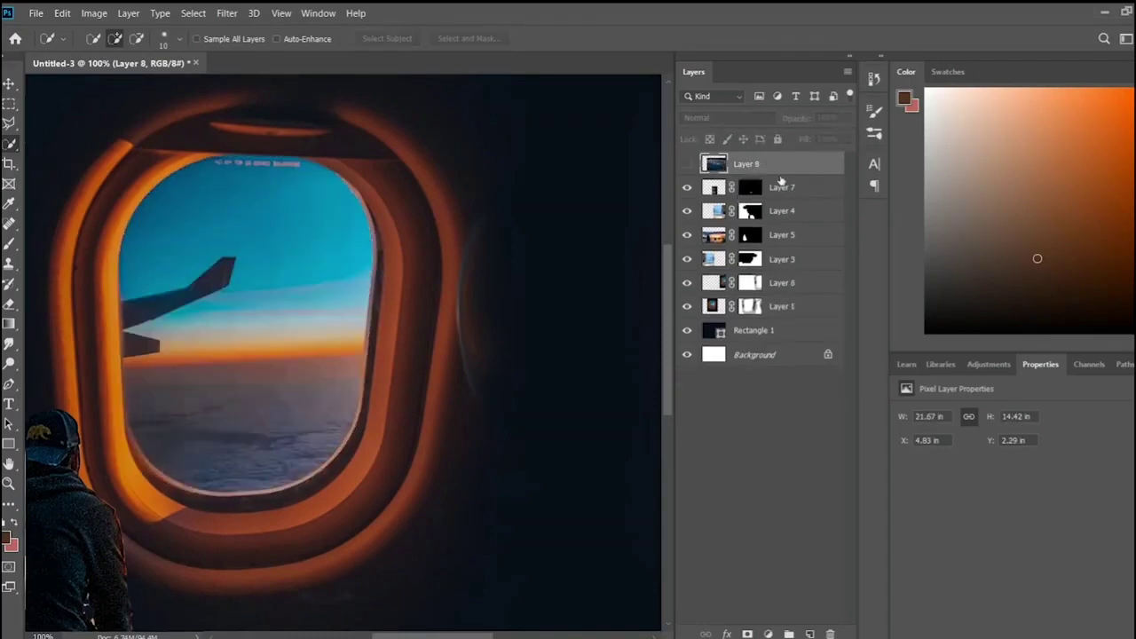
pyautogui.hotkey('ctrl', 'z')
pyautogui.click(821, 335)
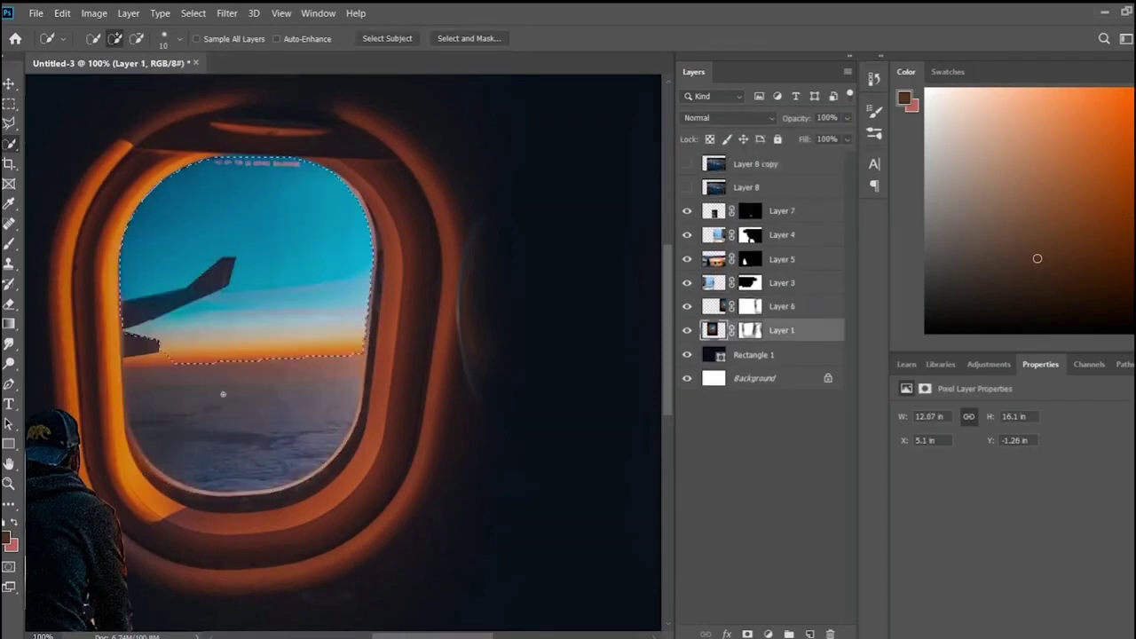
pyautogui.moveTo(222, 393); pyautogui.dragTo(324, 466)
pyautogui.click(746, 634)
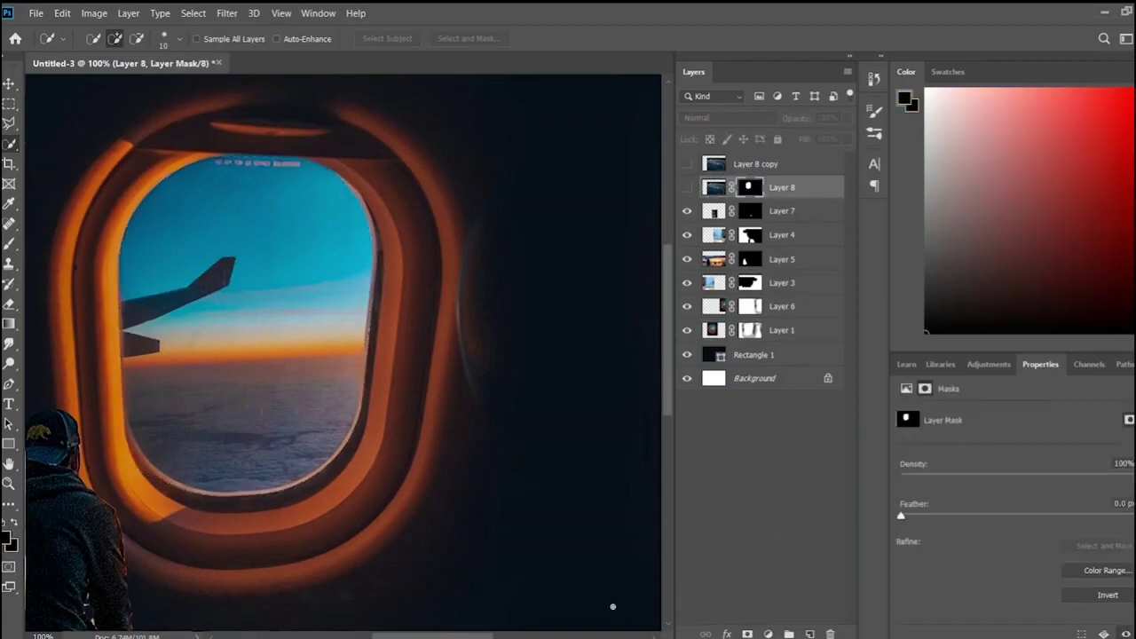
pyautogui.click(686, 187)
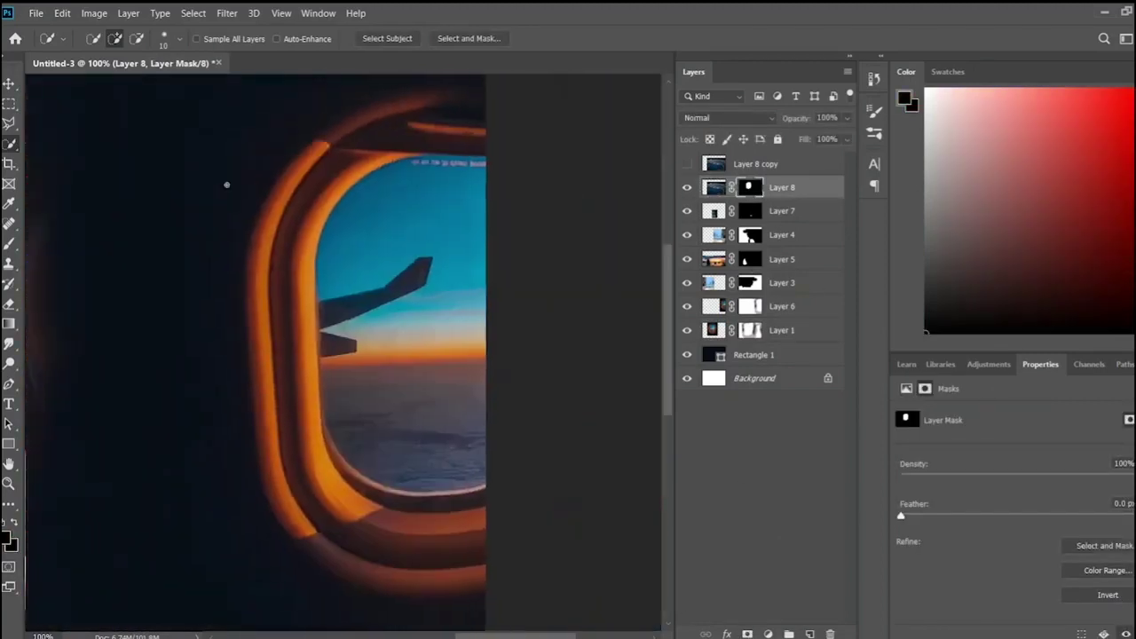
# - Mask Layer 8 copy so the Earth shows through the right window's glass
pyautogui.moveTo(414, 213)
pyautogui.mouseDown()
pyautogui.moveTo(395, 451)
pyautogui.moveTo(370, 223)
pyautogui.mouseUp()
pyautogui.click(781, 163)
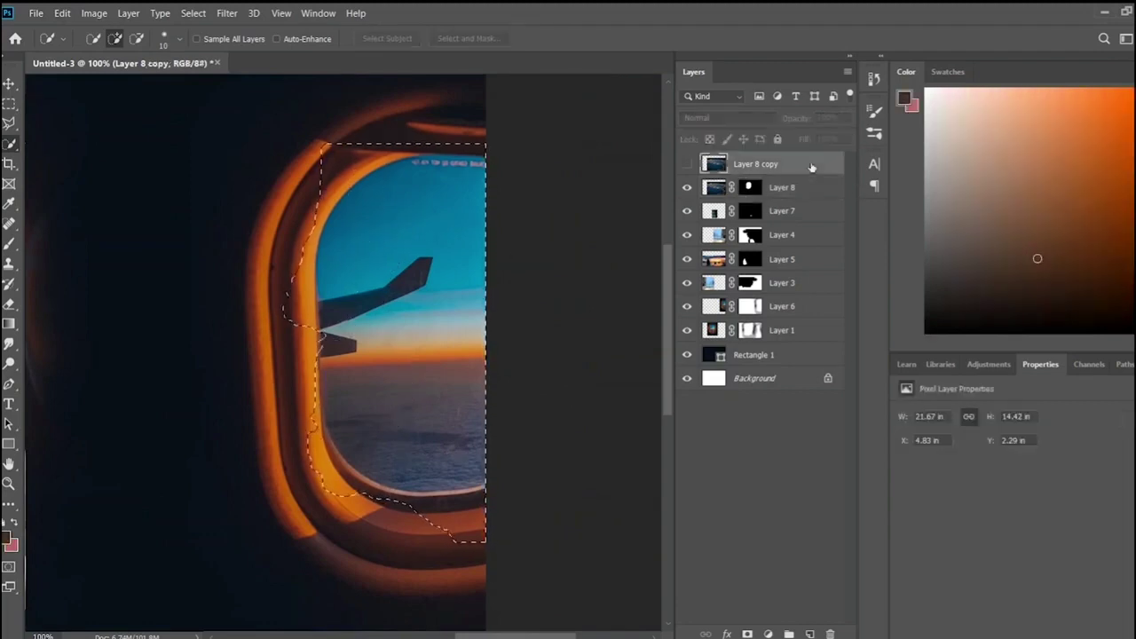
pyautogui.click(781, 306)
pyautogui.moveTo(302, 257); pyautogui.dragTo(248, 177)
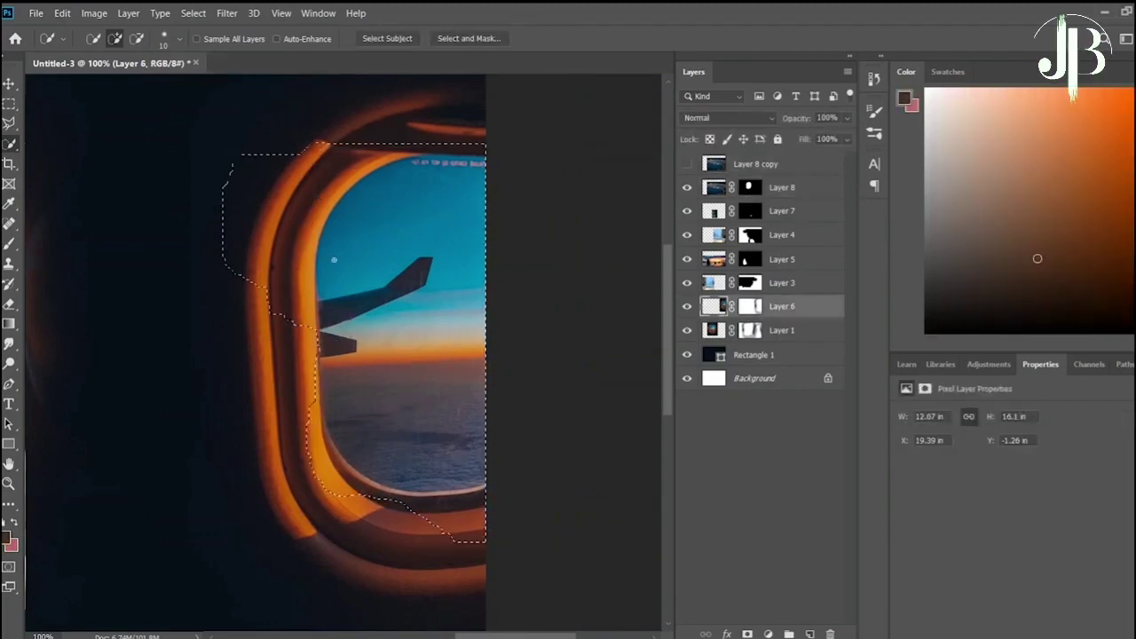
pyautogui.hotkey('ctrl', 'd')
pyautogui.moveTo(411, 221); pyautogui.dragTo(424, 393)
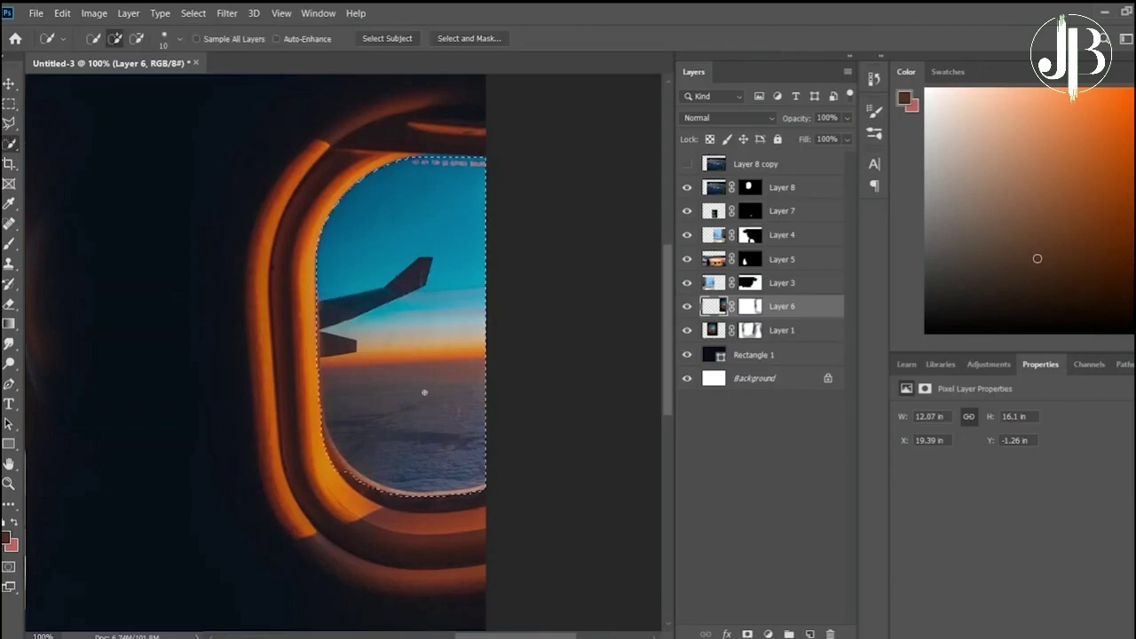
pyautogui.click(761, 163)
pyautogui.click(747, 634)
pyautogui.click(686, 163)
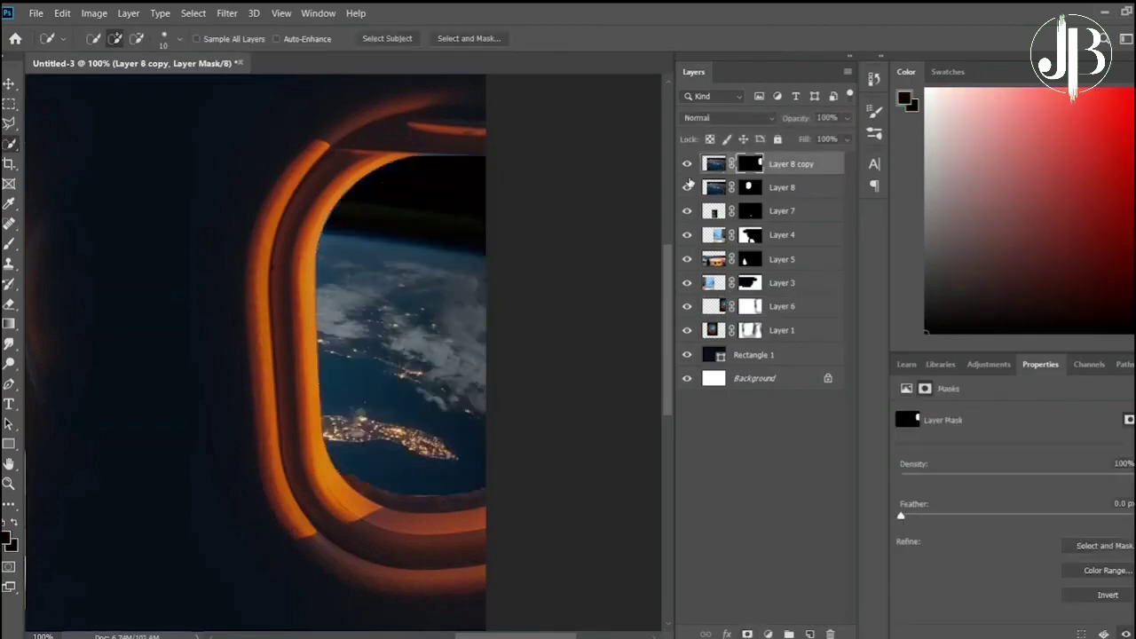
pyautogui.hotkey('ctrl', '-')
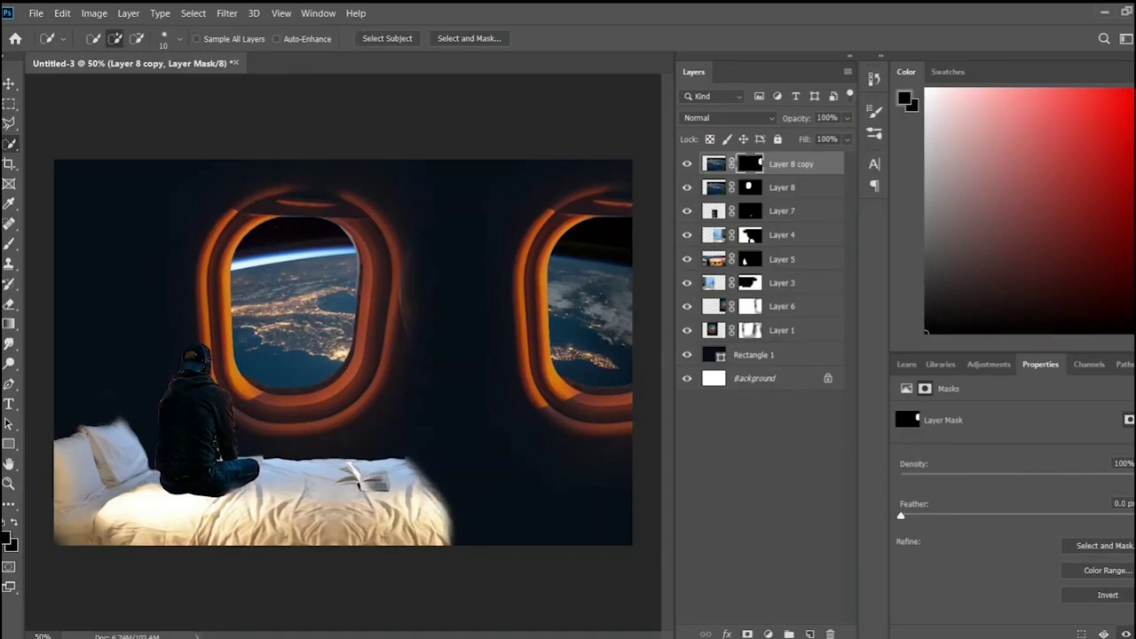
# - Shift the seated man's Layer 5 slightly right and bring it above all other layers
pyautogui.moveTo(401, 463); pyautogui.dragTo(455, 477)
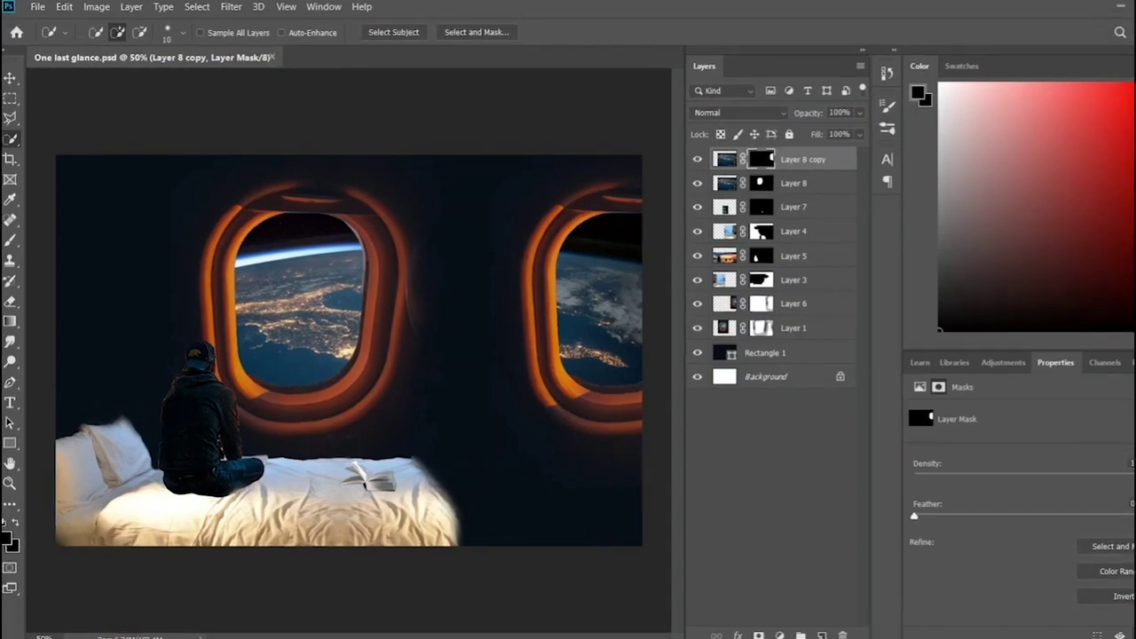
pyautogui.click(9, 78)
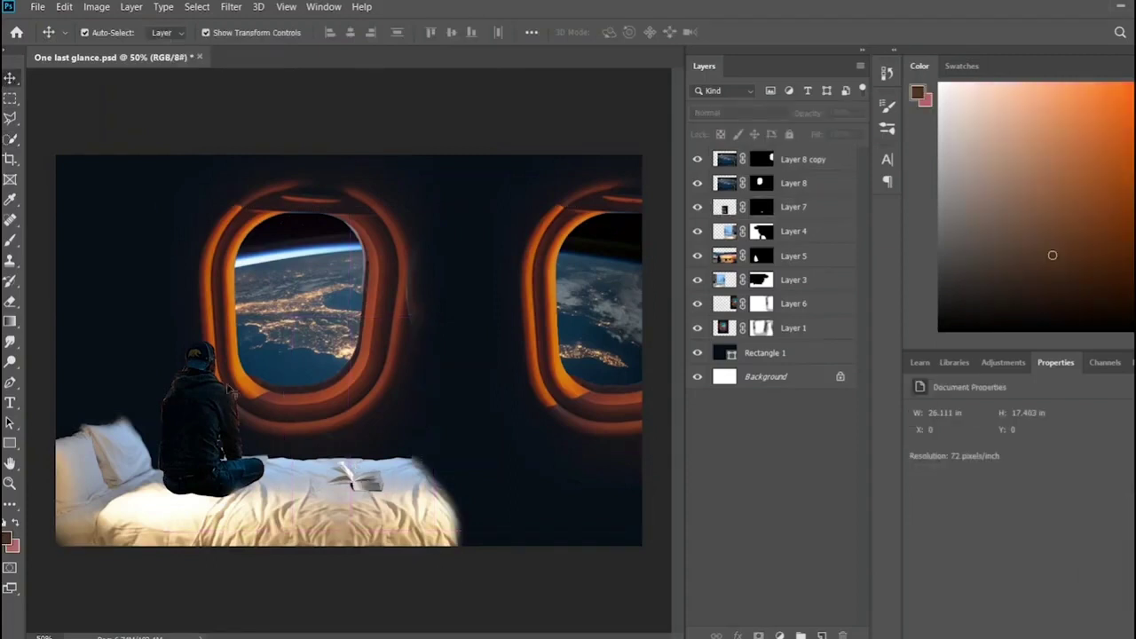
pyautogui.click(217, 415)
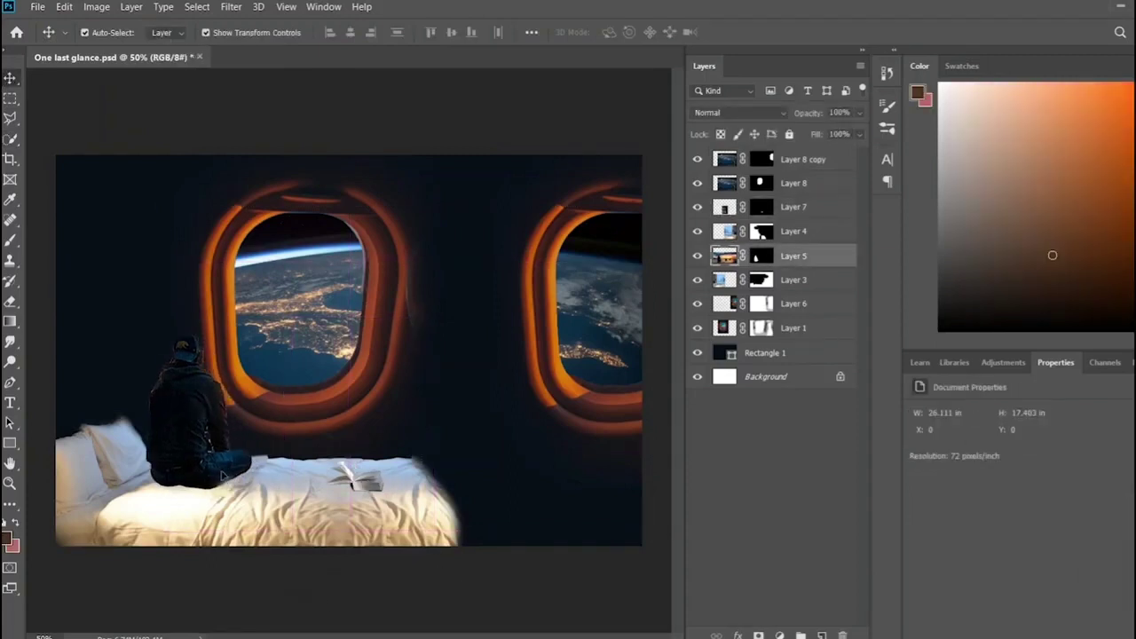
pyautogui.moveTo(201, 449); pyautogui.dragTo(237, 449)
pyautogui.hotkey('ctrl', 'shift', ']')
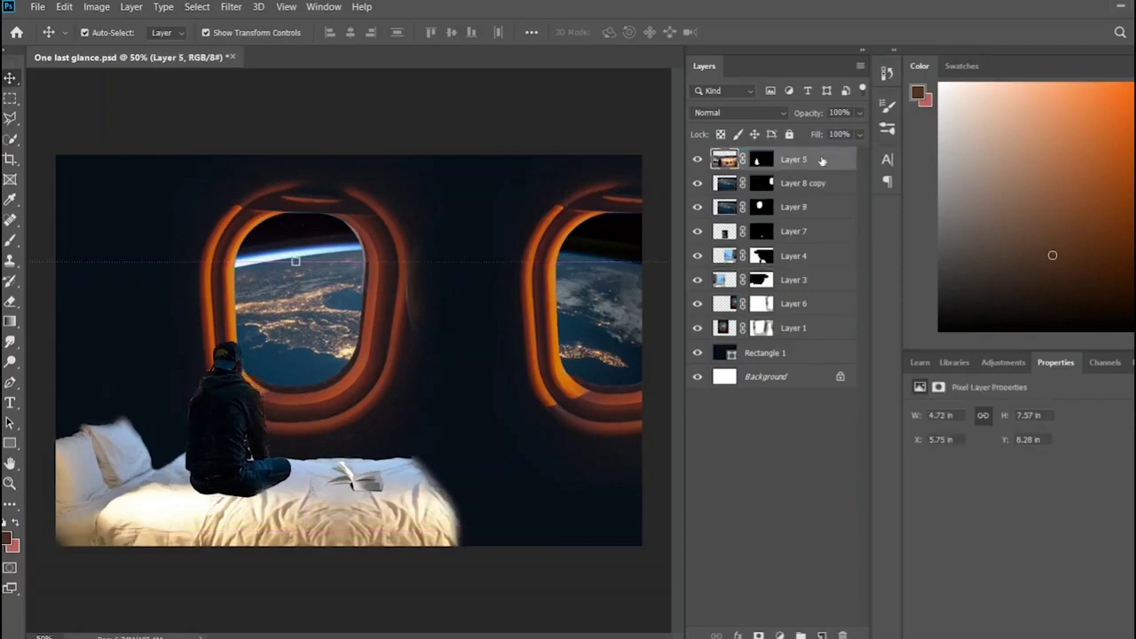
pyautogui.click(233, 443)
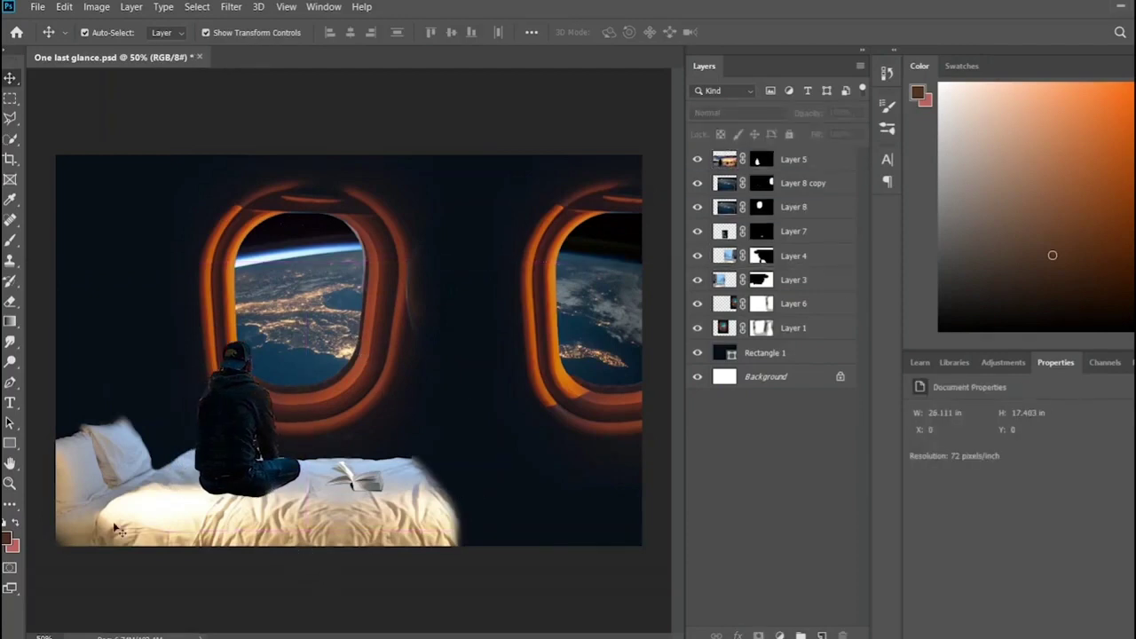
# - Rename Layers 3 and 4 to 'bed' and group them together
pyautogui.doubleClick(793, 255)
pyautogui.write('bed')
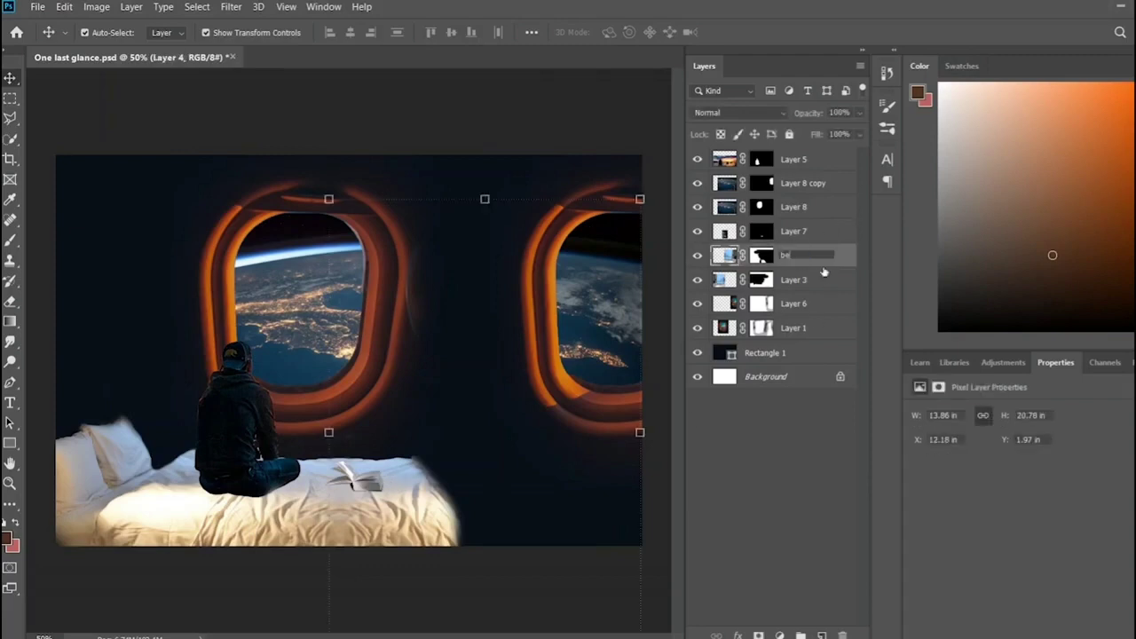
pyautogui.doubleClick(792, 280)
pyautogui.click(764, 485)
pyautogui.click(827, 280)
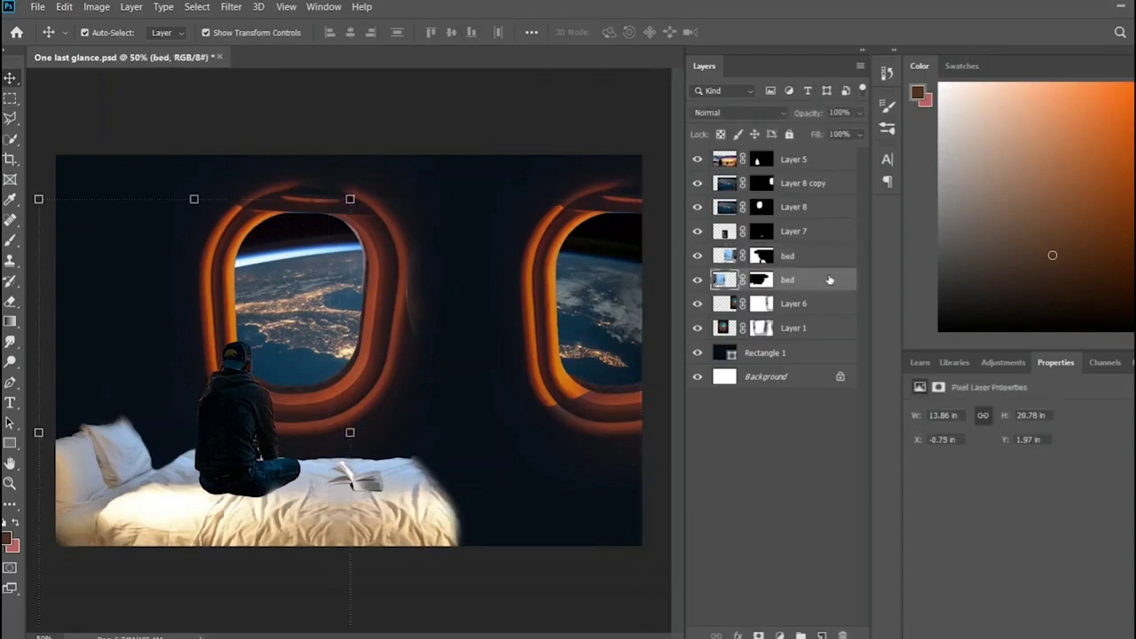
pyautogui.keyDown('shift'); pyautogui.click(825, 255); pyautogui.keyUp('shift')
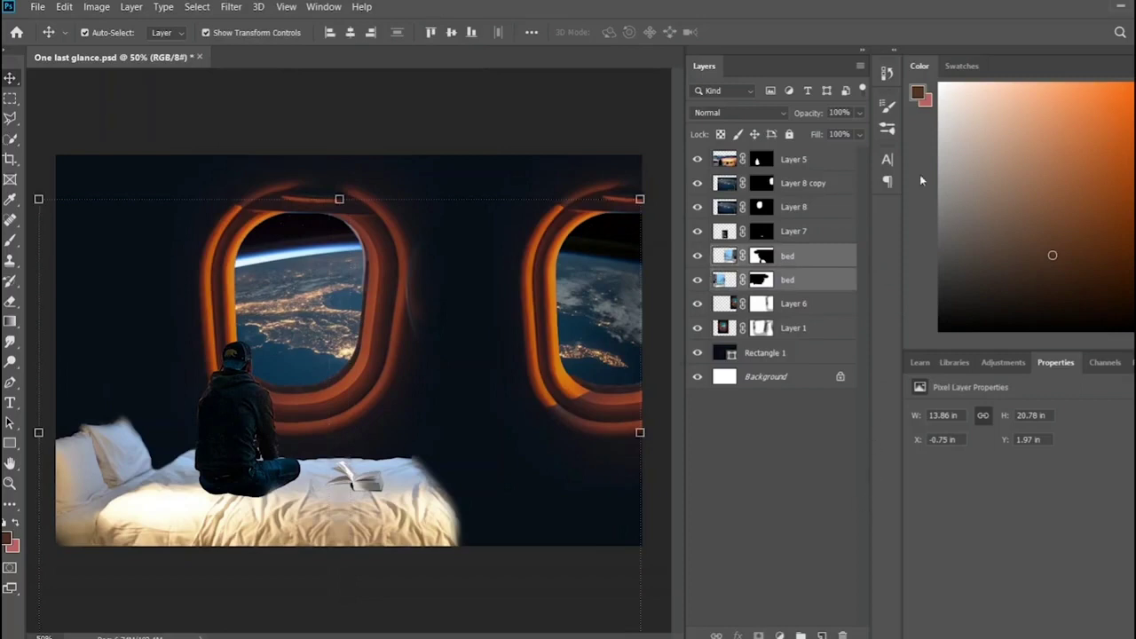
pyautogui.hotkey('ctrl', 'g')
# - Add a Hue/Saturation layer clipped to the bed group, lowering saturation and lightness
pyautogui.click(1002, 362)
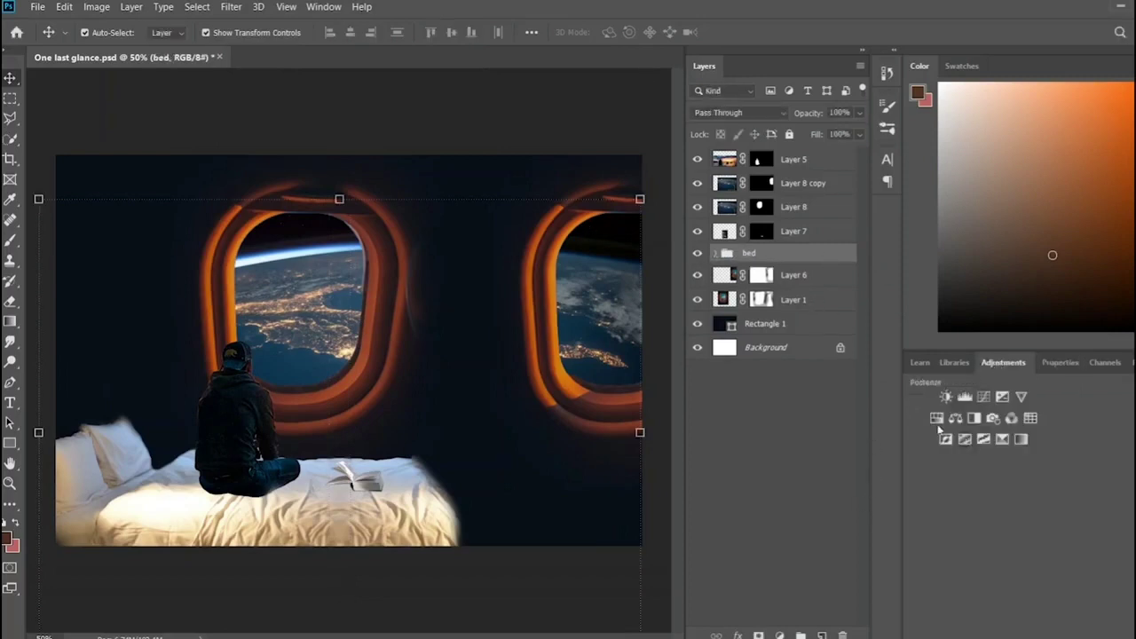
pyautogui.click(940, 435)
pyautogui.moveTo(1041, 503)
pyautogui.mouseDown()
pyautogui.moveTo(988, 533)
pyautogui.moveTo(939, 534)
pyautogui.mouseUp()
pyautogui.keyDown('alt'); pyautogui.click(805, 265); pyautogui.keyUp('alt')
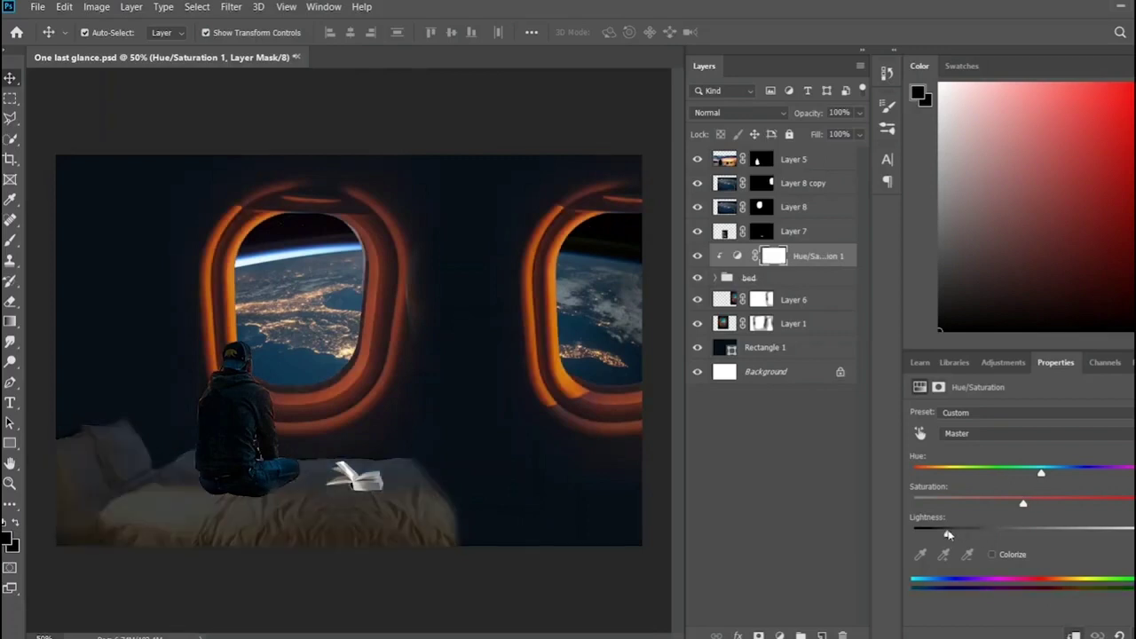
pyautogui.moveTo(1023, 503); pyautogui.dragTo(984, 505)
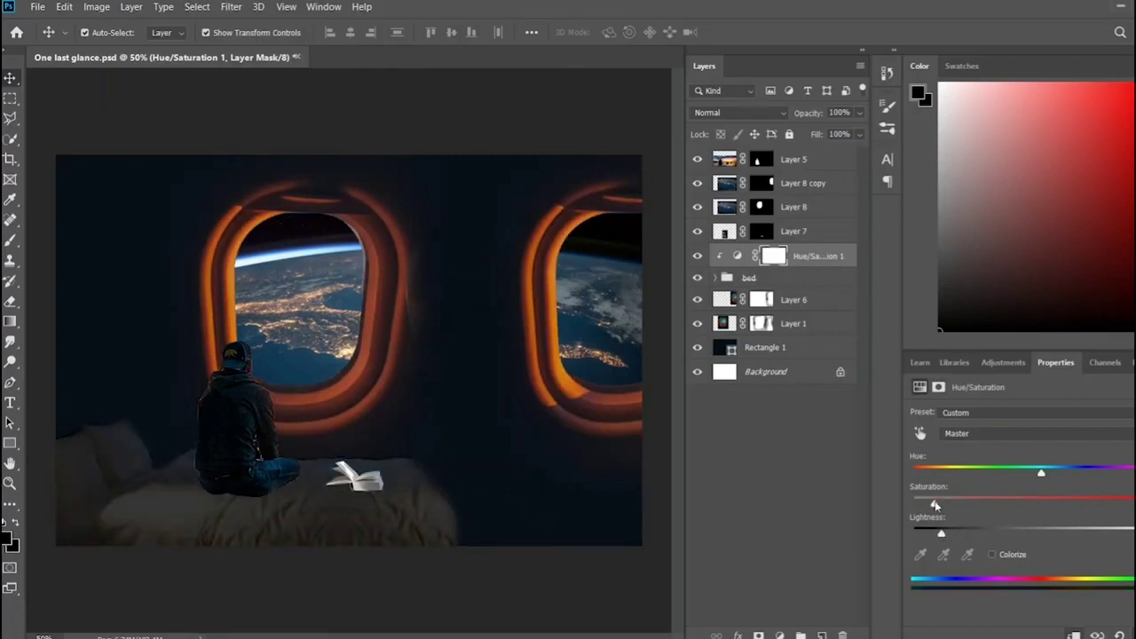
pyautogui.click(813, 420)
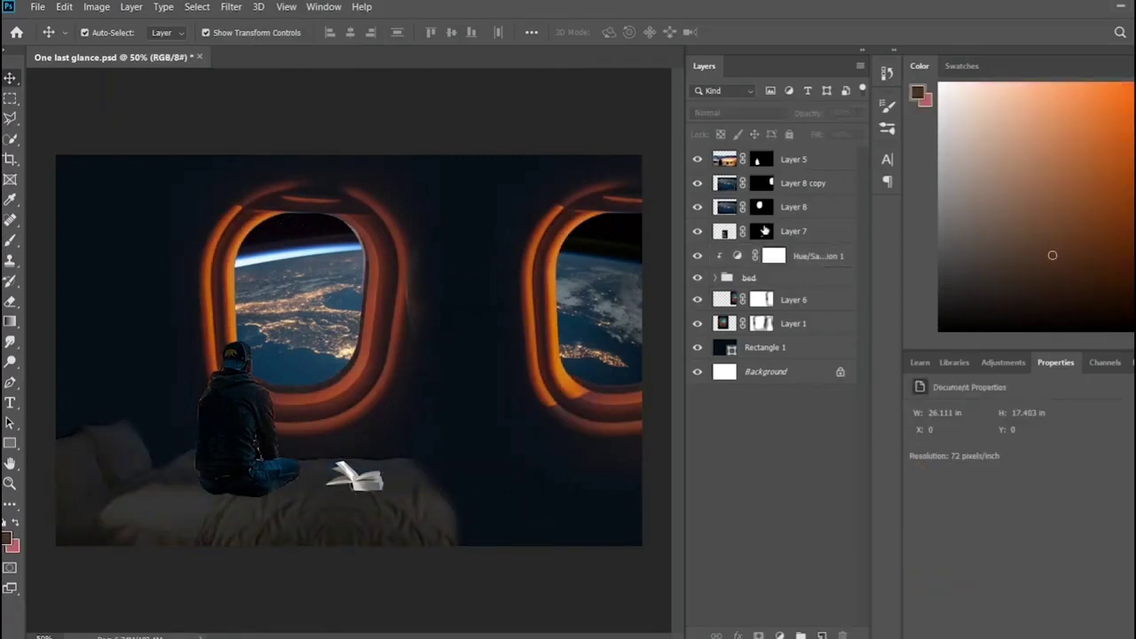
# - Rename Layer 7 to 'book' and clip a darkening Hue/Saturation layer to it
pyautogui.doubleClick(794, 232)
pyautogui.write('book')
pyautogui.click(781, 461)
pyautogui.click(1003, 362)
pyautogui.click(957, 432)
pyautogui.moveTo(821, 252); pyautogui.dragTo(821, 245)
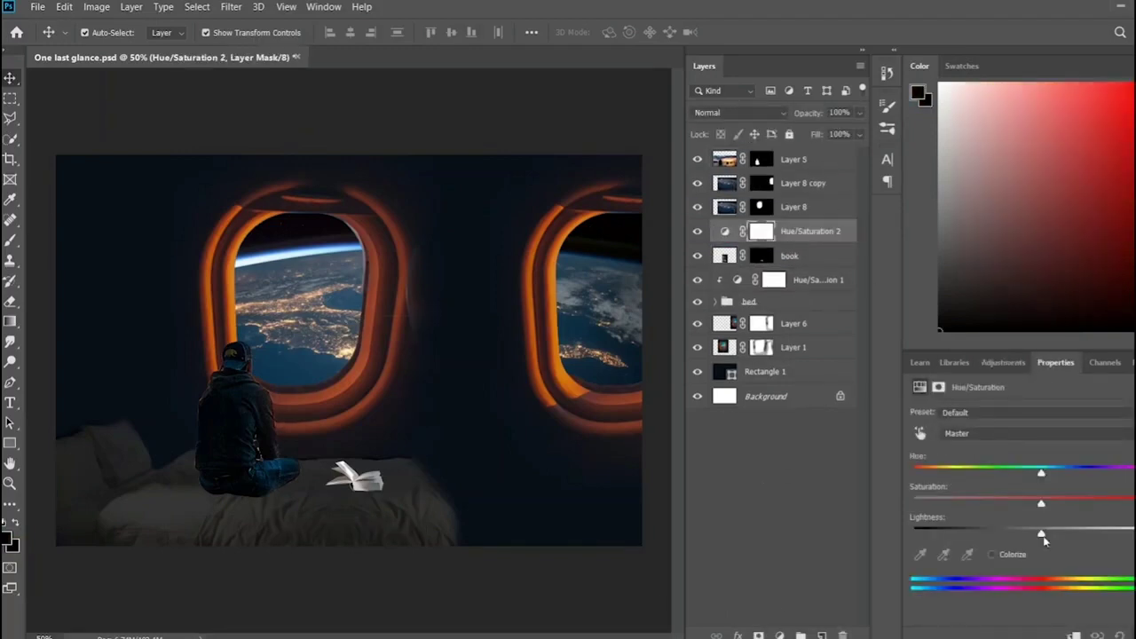
pyautogui.moveTo(1041, 533); pyautogui.dragTo(959, 533)
pyautogui.keyDown('alt'); pyautogui.click(803, 241); pyautogui.keyUp('alt')
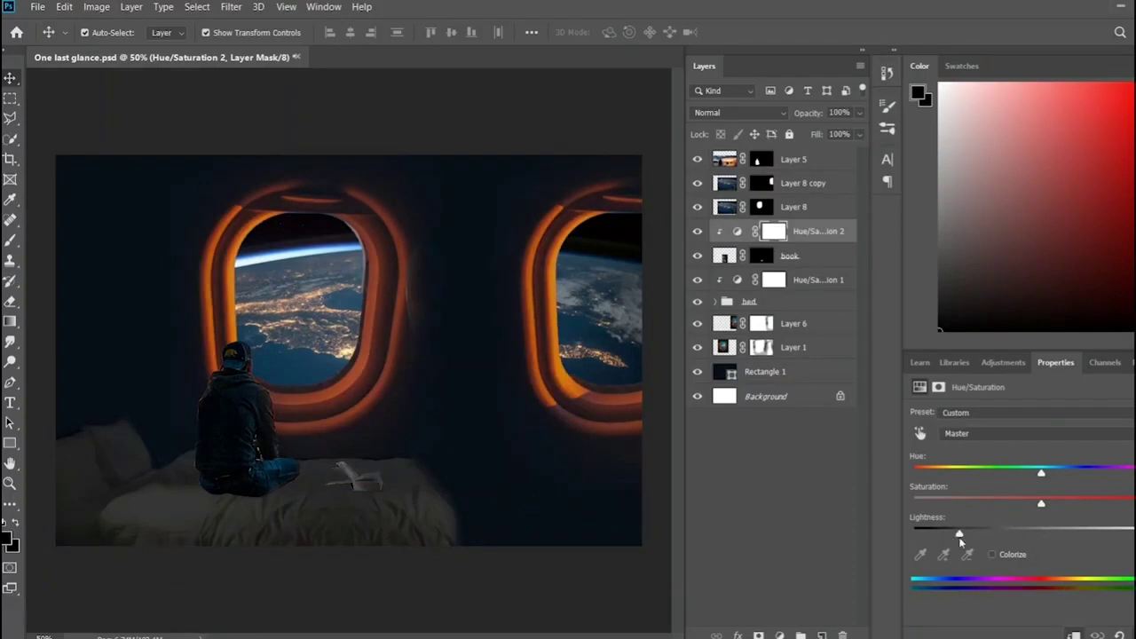
# - Rotate the open book lying on the bed
pyautogui.click(790, 255)
pyautogui.hotkey('ctrl', 't')
pyautogui.moveTo(479, 533)
pyautogui.mouseDown()
pyautogui.moveTo(540, 494)
pyautogui.moveTo(568, 377)
pyautogui.moveTo(459, 279)
pyautogui.mouseUp()
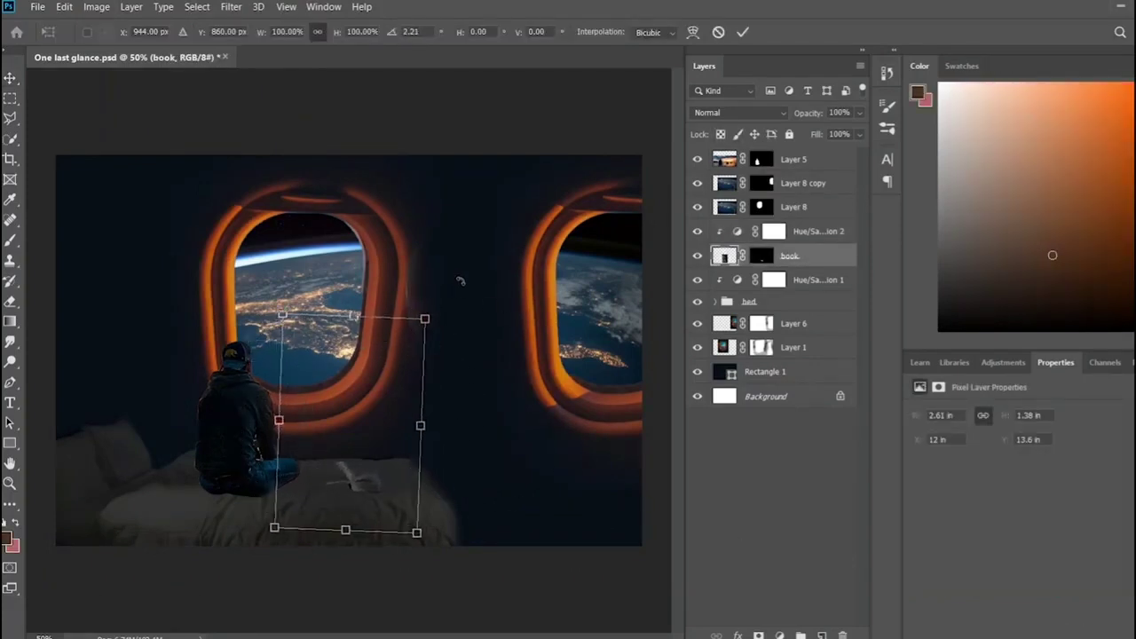
pyautogui.press('Return')
# - Lower the book adjustment's saturation, shift its hue, and darken it further
pyautogui.click(1003, 362)
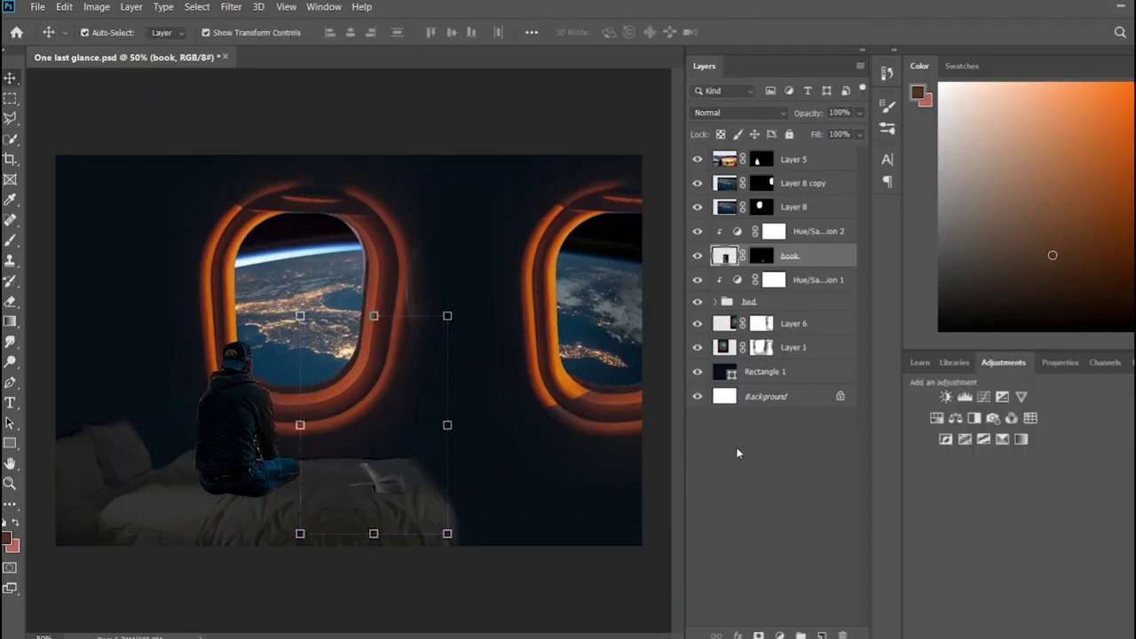
pyautogui.click(773, 231)
pyautogui.click(737, 231)
pyautogui.click(1055, 362)
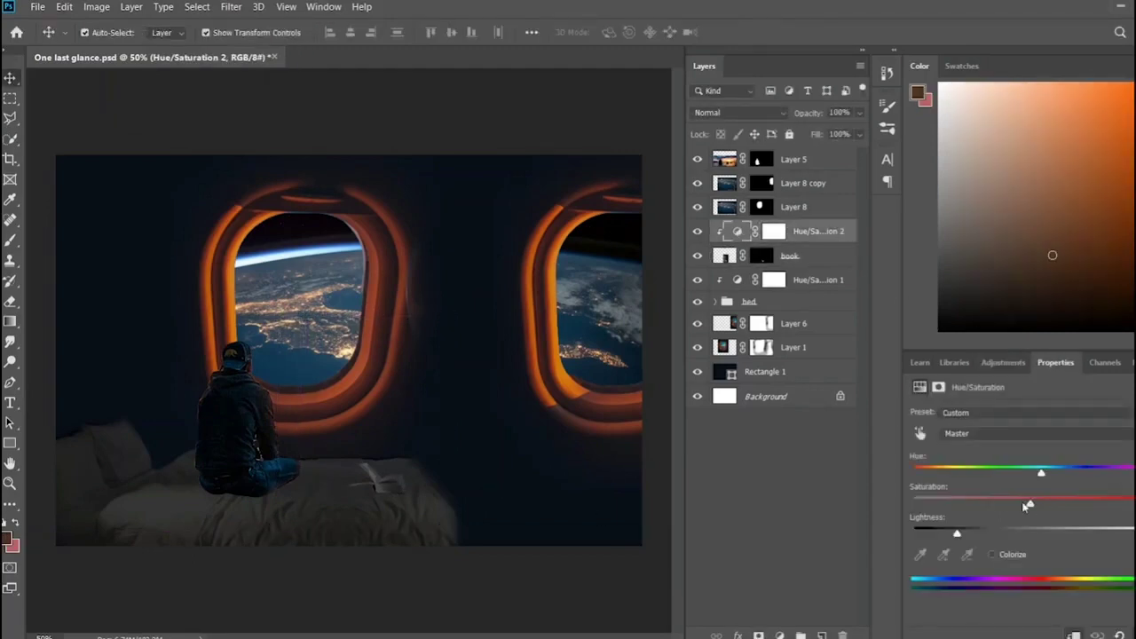
pyautogui.moveTo(977, 504); pyautogui.dragTo(964, 507)
pyautogui.moveTo(1090, 476); pyautogui.dragTo(1003, 475)
pyautogui.moveTo(957, 533); pyautogui.dragTo(935, 535)
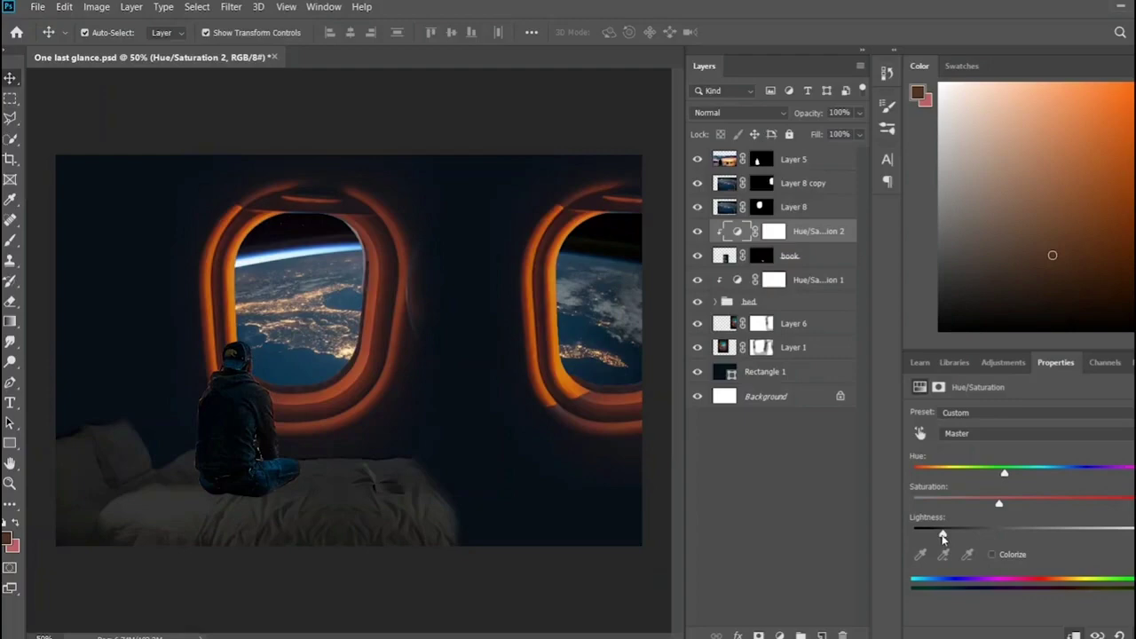
pyautogui.click(772, 503)
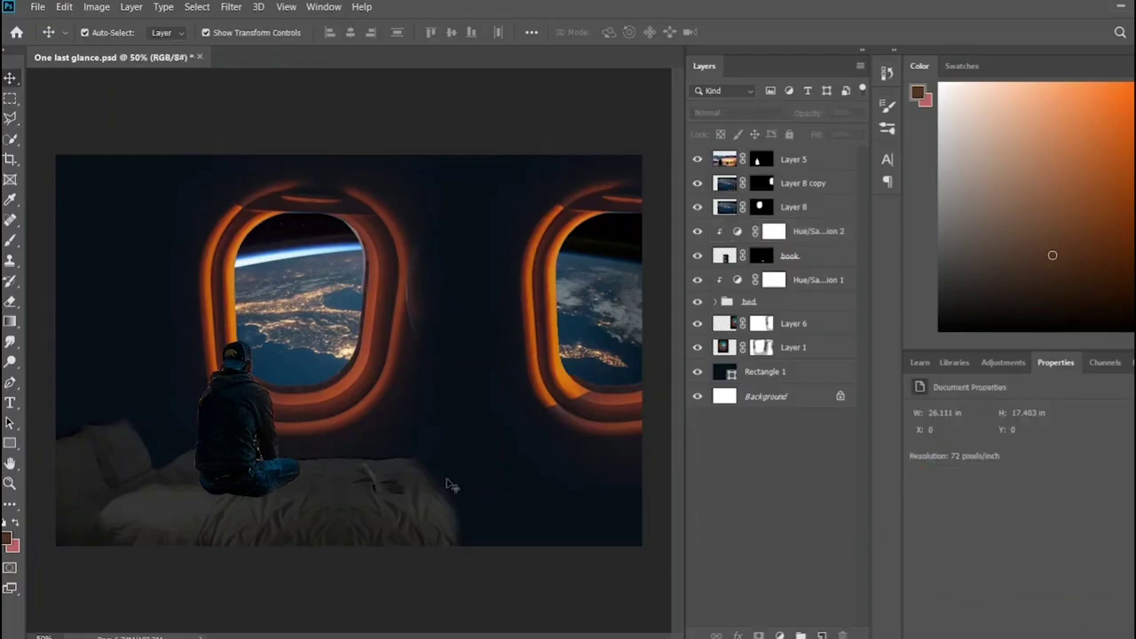
pyautogui.click(288, 434)
# - Zoom in and brush-paint Layer 5's mask to clean up the seated man's edges
pyautogui.hotkey('ctrl', '\\')
pyautogui.scroll(2, 371, 344)
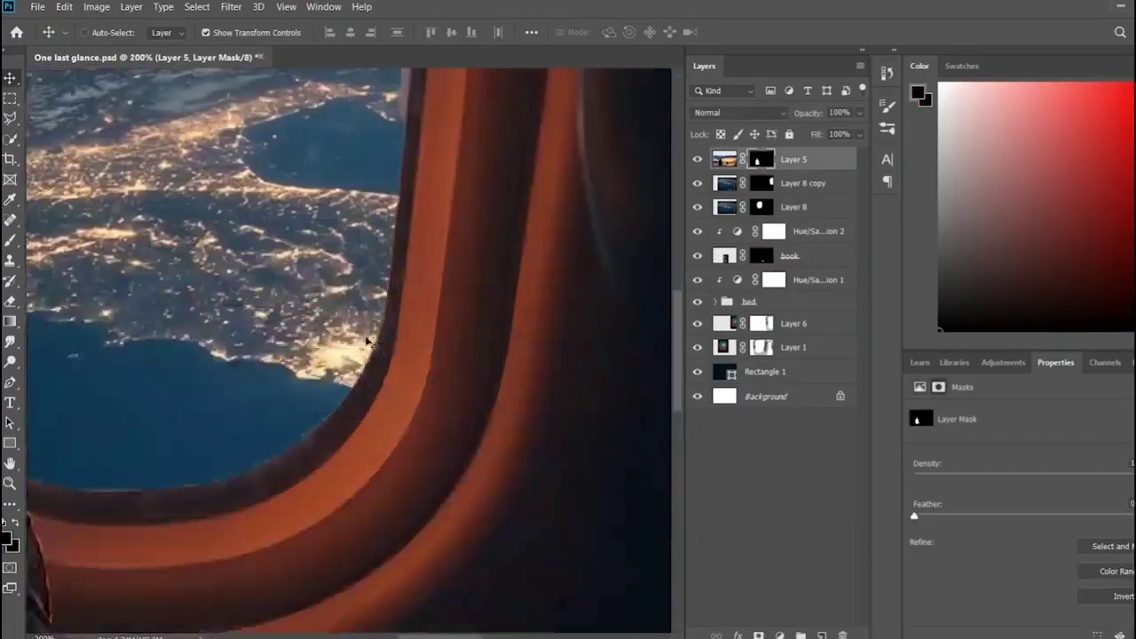
pyautogui.hscroll(-5, 346, 382)
pyautogui.scroll(2, 321, 417)
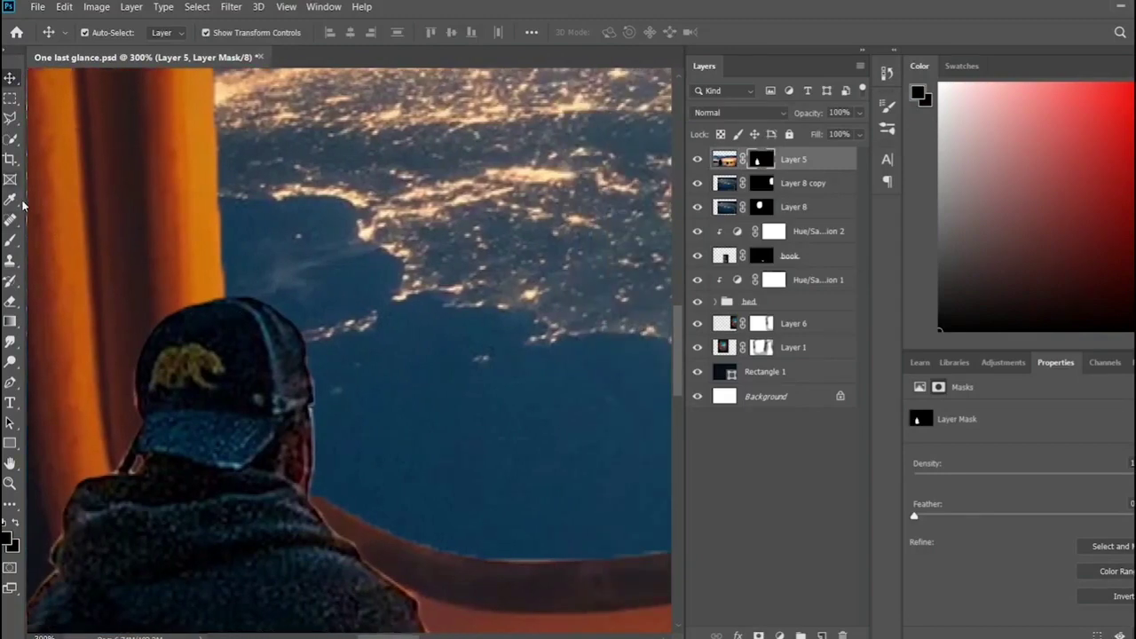
pyautogui.press('b')
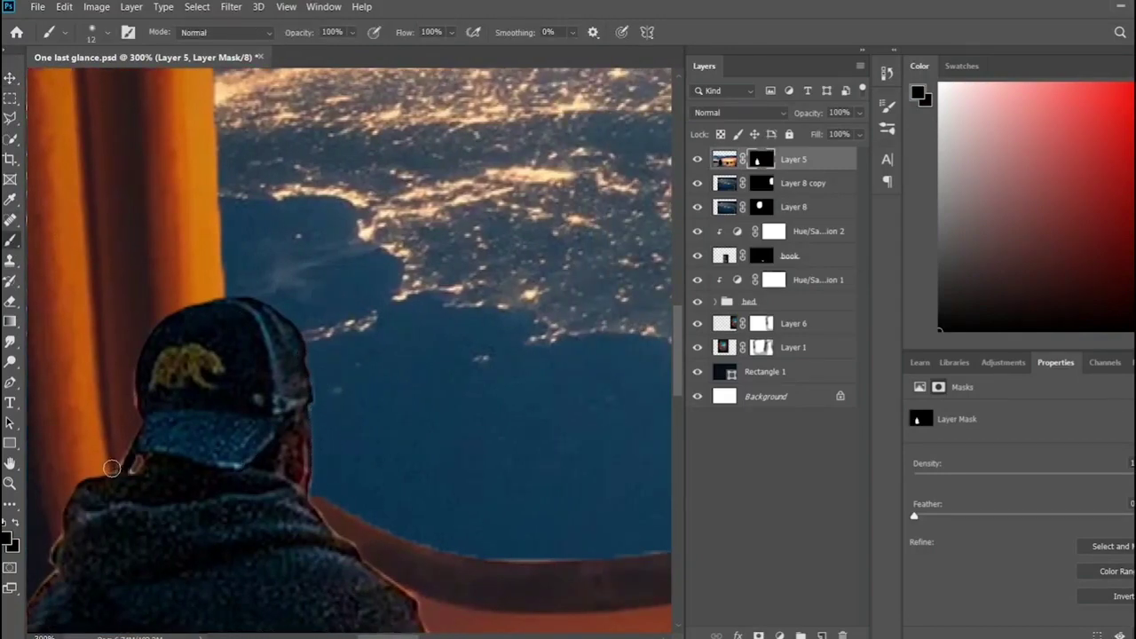
pyautogui.scroll(-1, 169, 567)
pyautogui.scroll(-4, 422, 555)
pyautogui.scroll(-1, 423, 554)
pyautogui.moveTo(331, 423)
pyautogui.mouseDown()
pyautogui.moveTo(327, 439)
pyautogui.moveTo(331, 405)
pyautogui.moveTo(362, 540)
pyautogui.mouseUp()
pyautogui.scroll(-5, 457, 526)
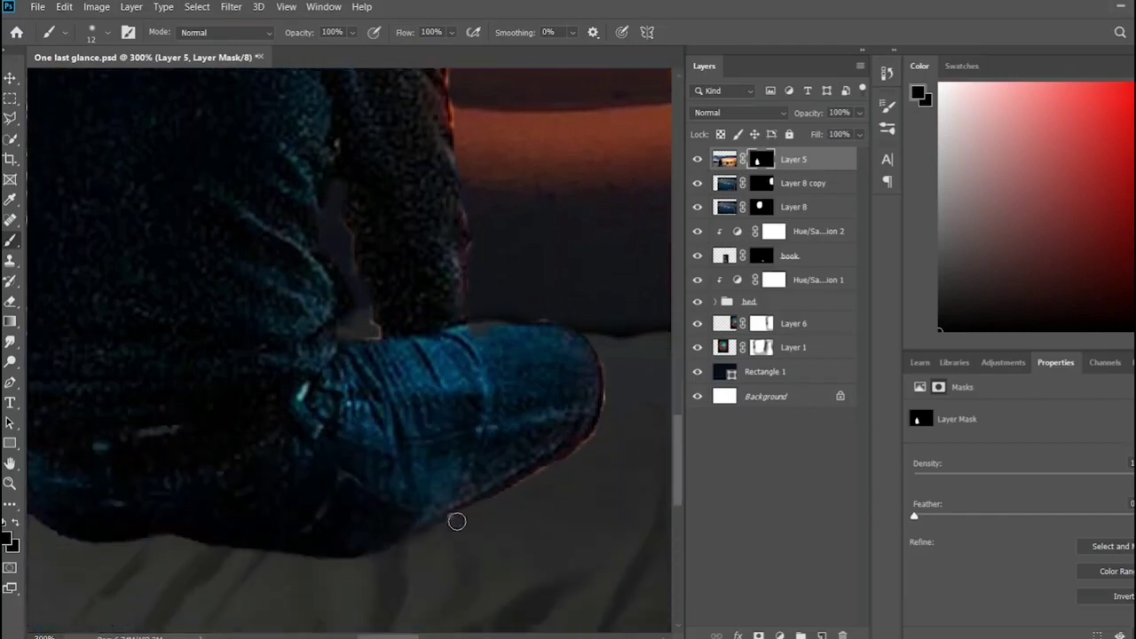
pyautogui.hscroll(-5, 609, 452)
pyautogui.hscroll(-4, 487, 367)
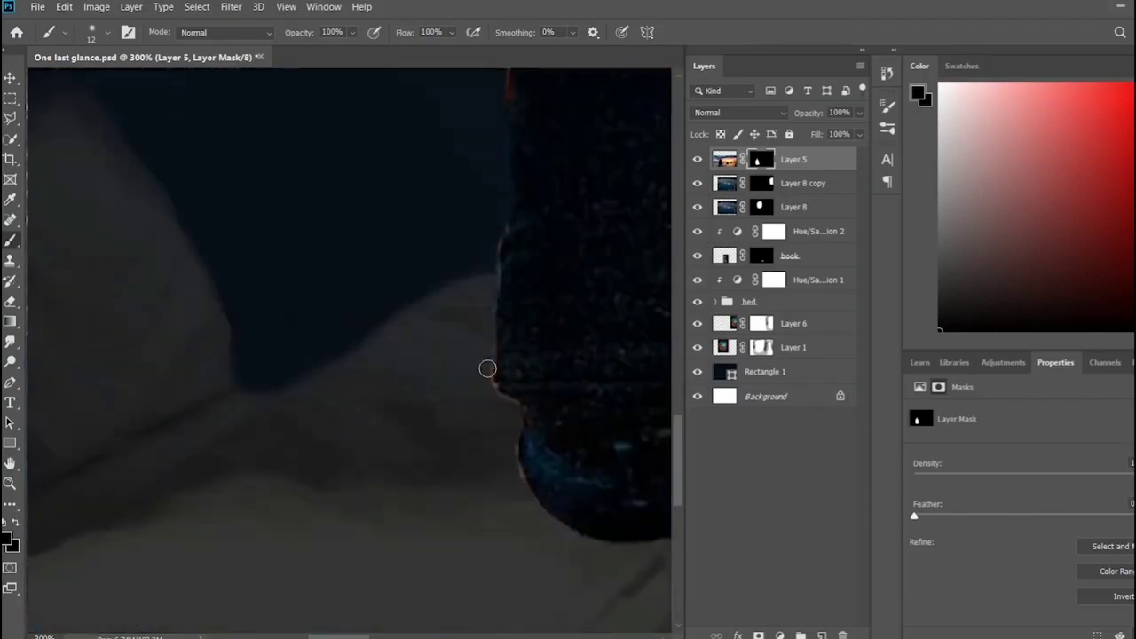
pyautogui.scroll(3, 514, 438)
pyautogui.scroll(3, 515, 381)
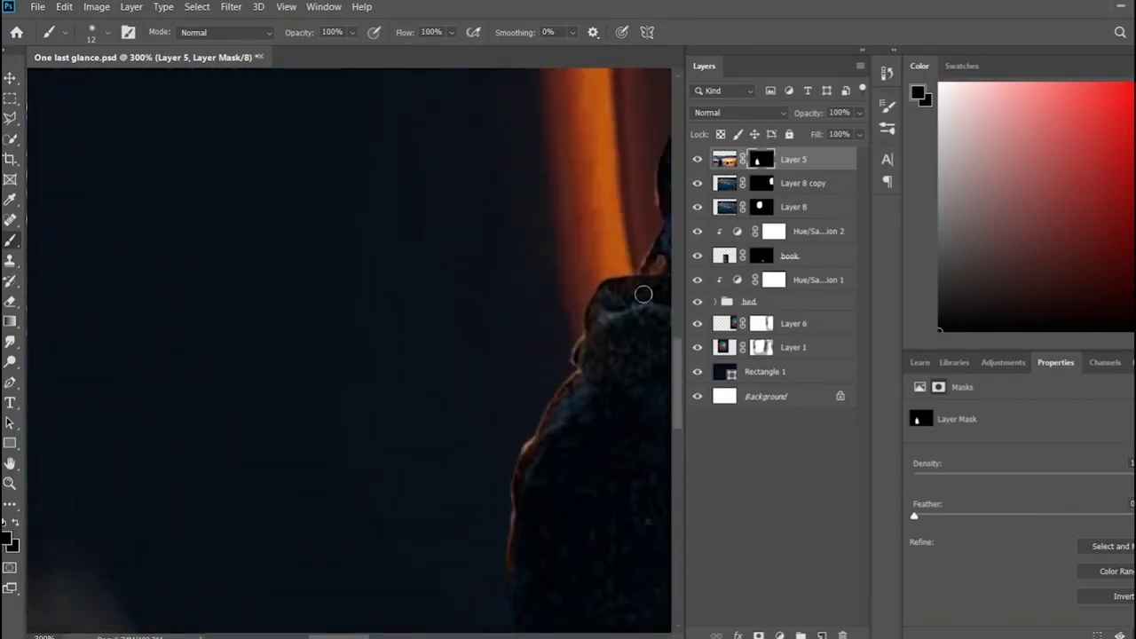
pyautogui.scroll(-2, 641, 297)
pyautogui.scroll(-2, 487, 457)
pyautogui.scroll(-2, 579, 299)
pyautogui.scroll(-1, 578, 299)
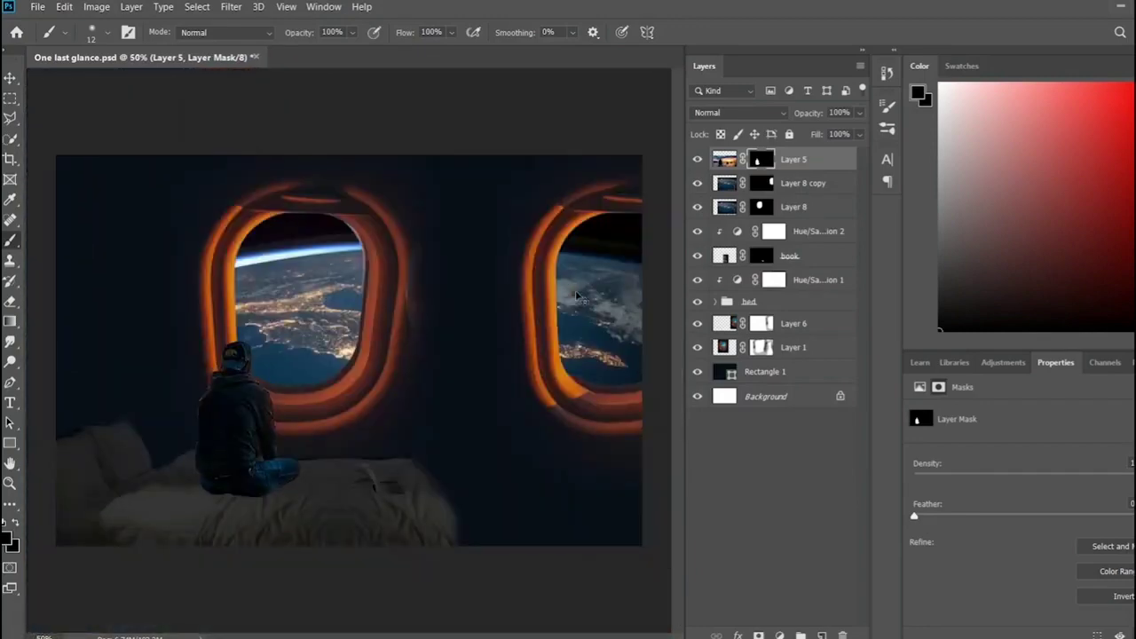
pyautogui.click(10, 78)
# - Clip a Hue/Saturation layer to Layer 5 lowering saturation, lightness and hue
pyautogui.click(1003, 362)
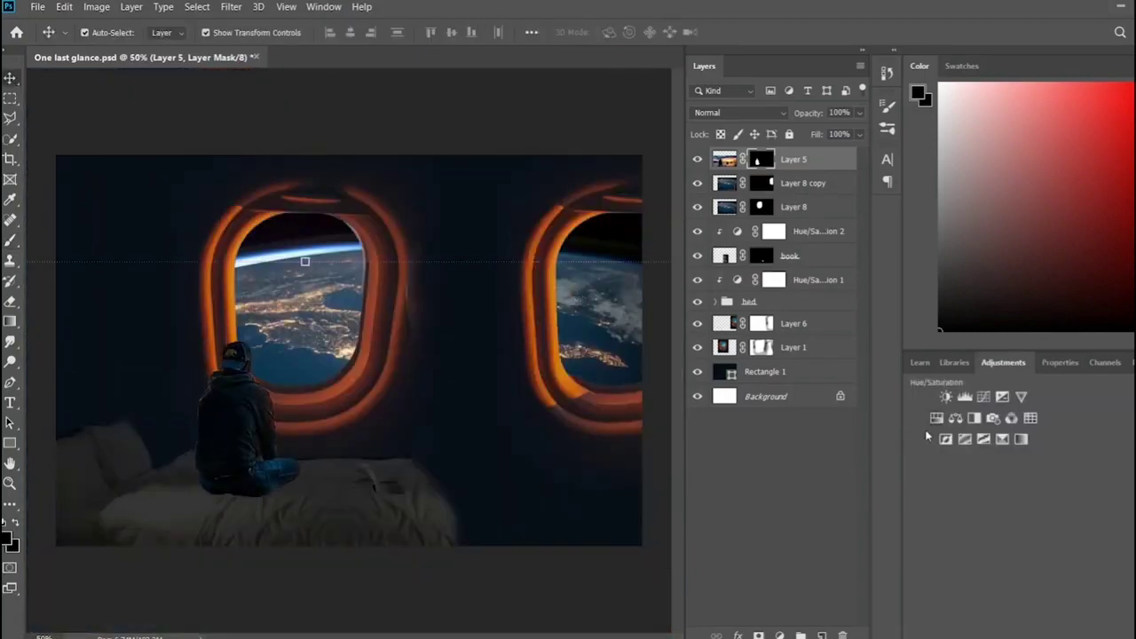
pyautogui.click(955, 436)
pyautogui.keyDown('alt'); pyautogui.click(807, 170); pyautogui.keyUp('alt')
pyautogui.moveTo(1041, 503); pyautogui.dragTo(987, 499)
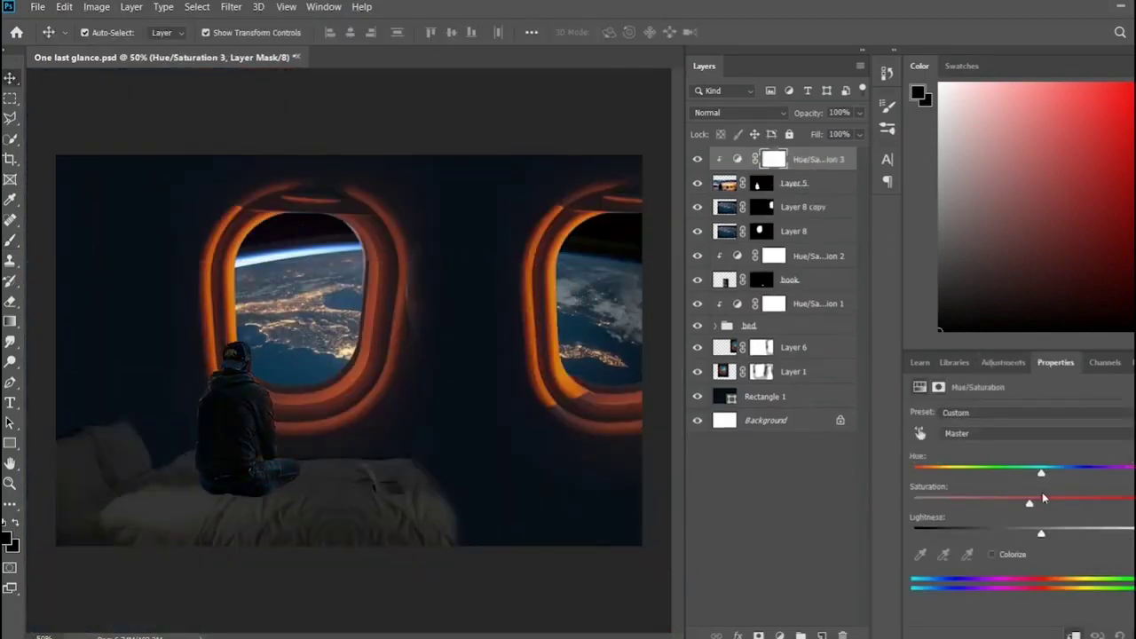
pyautogui.moveTo(1040, 532); pyautogui.dragTo(976, 532)
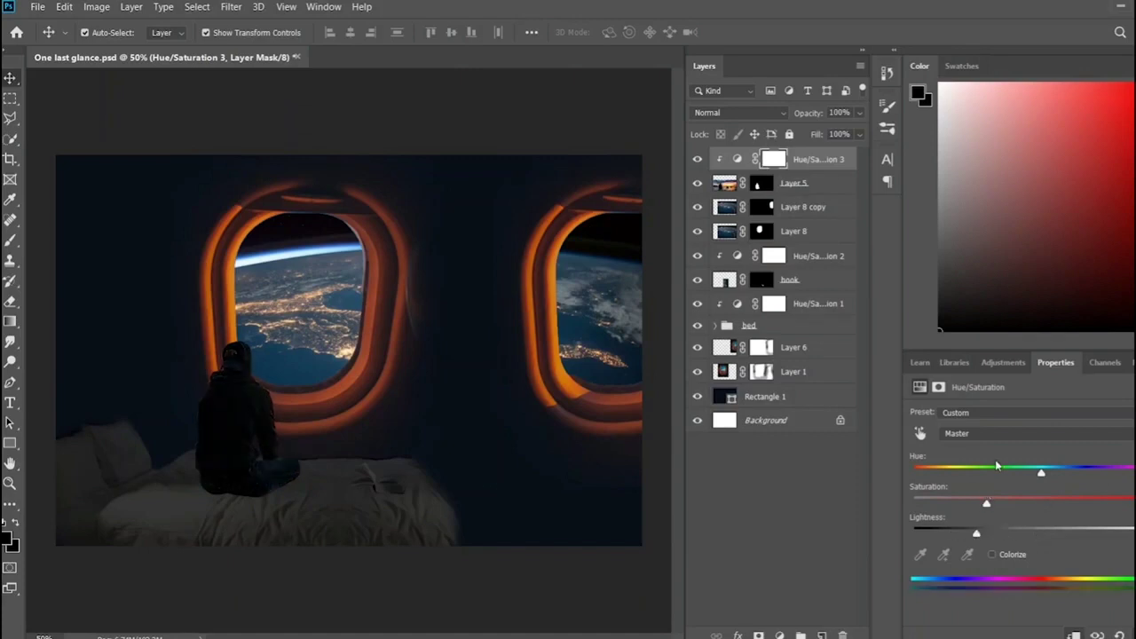
pyautogui.moveTo(1041, 470)
pyautogui.mouseDown()
pyautogui.moveTo(995, 470)
pyautogui.moveTo(1134, 468)
pyautogui.moveTo(906, 468)
pyautogui.mouseUp()
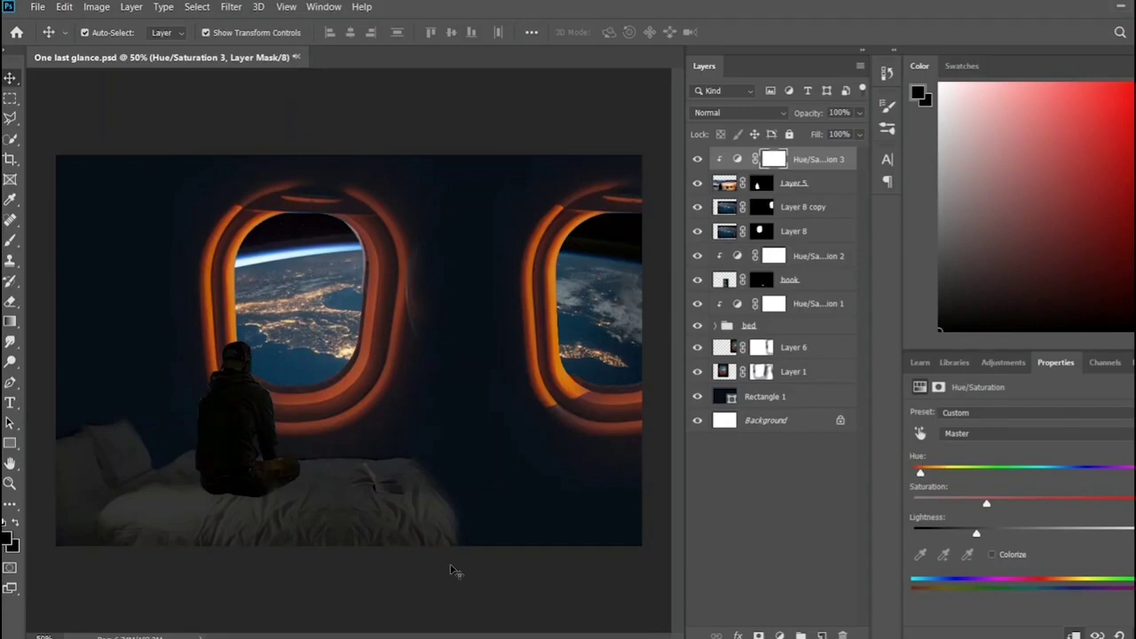
pyautogui.click(455, 569)
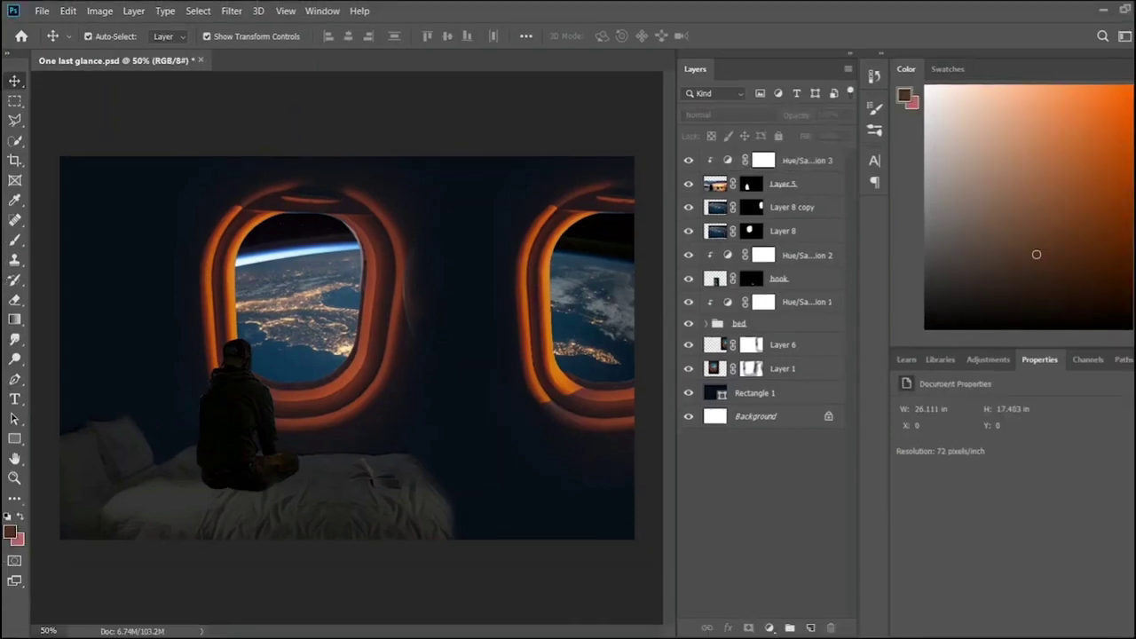
# - Draw a tall Rectangle 2 along the left edge and place it below the bed group
pyautogui.press('u')
pyautogui.moveTo(48, 131); pyautogui.dragTo(157, 570)
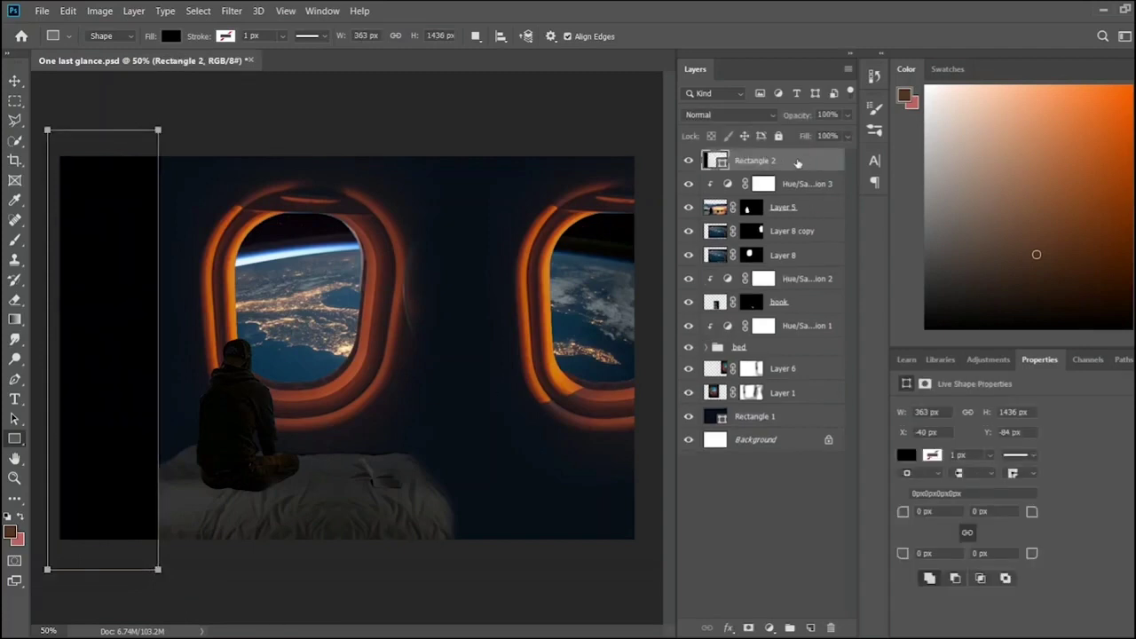
pyautogui.moveTo(798, 161); pyautogui.dragTo(817, 356)
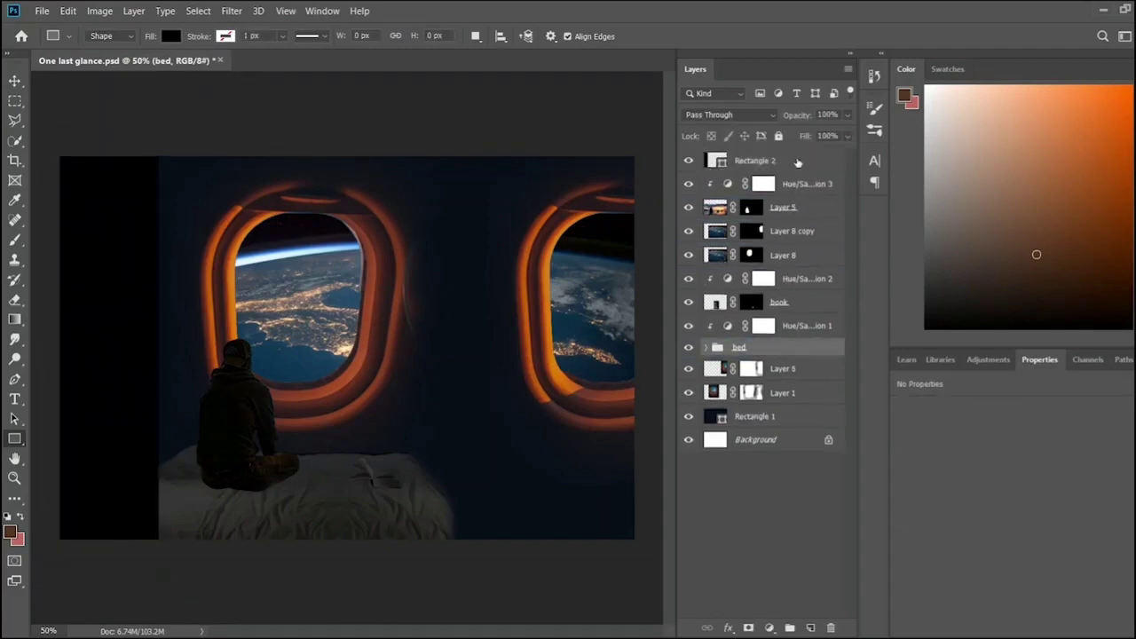
pyautogui.moveTo(797, 163); pyautogui.dragTo(803, 353)
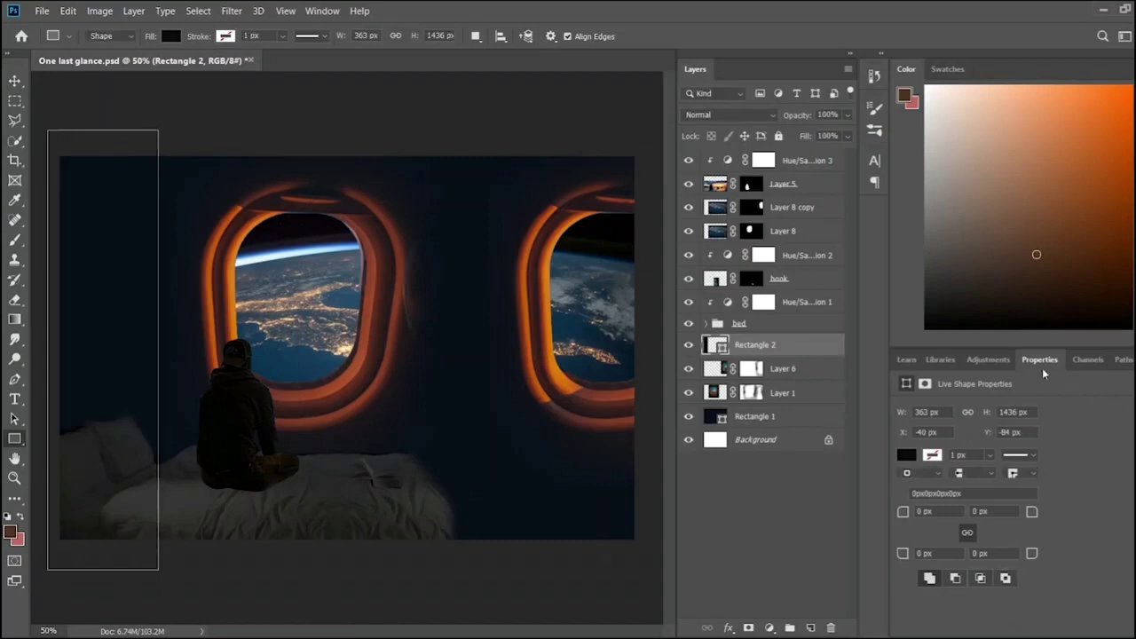
# - Add a Hue/Saturation layer clipped to Rectangle 2 that darkens it
pyautogui.click(988, 359)
pyautogui.click(926, 424)
pyautogui.click(1058, 627)
pyautogui.moveTo(1024, 526)
pyautogui.mouseDown()
pyautogui.moveTo(979, 529)
pyautogui.moveTo(999, 526)
pyautogui.mouseUp()
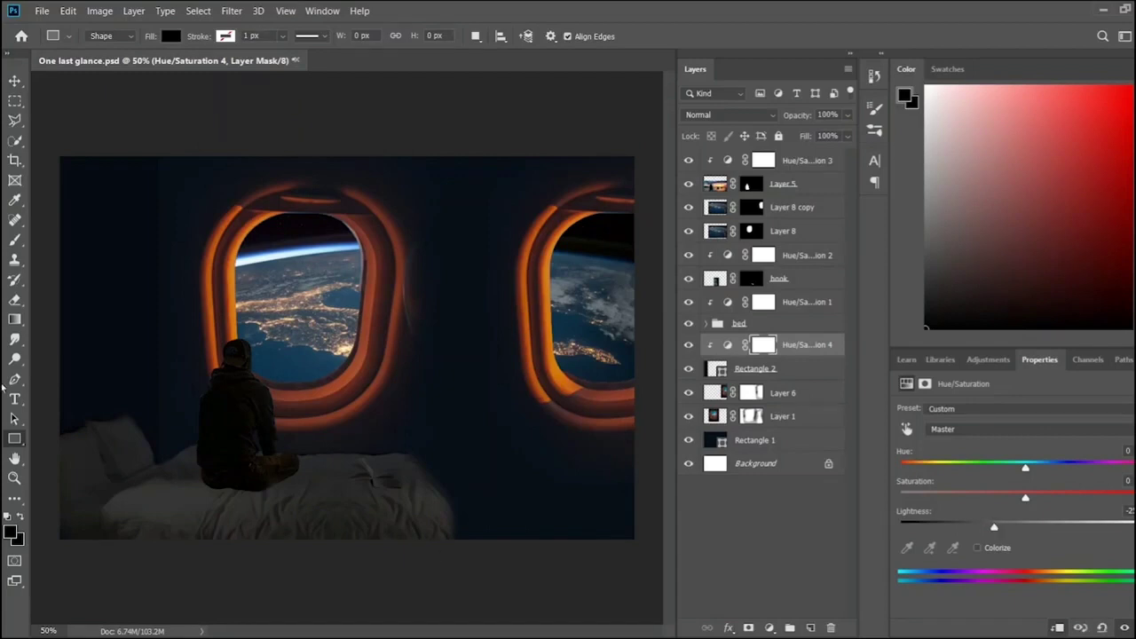
# - Add empty Layer 9 below Rectangle 2 and re-clip the adjustment to Rectangle 2
pyautogui.click(796, 371)
pyautogui.click(810, 628)
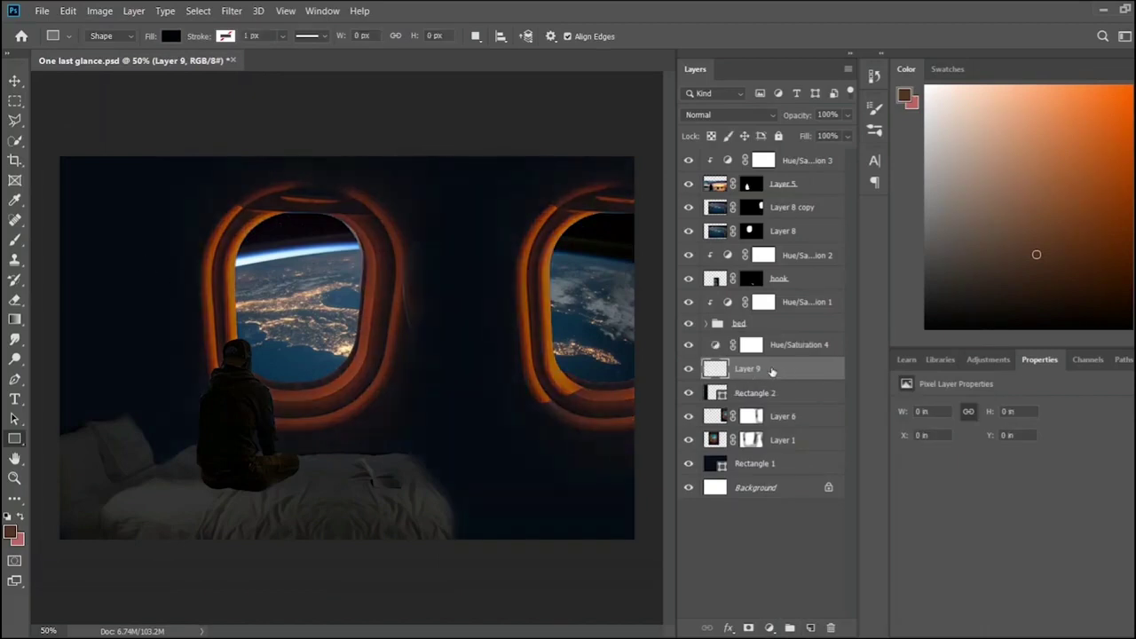
pyautogui.moveTo(739, 366); pyautogui.dragTo(780, 399)
pyautogui.click(790, 361)
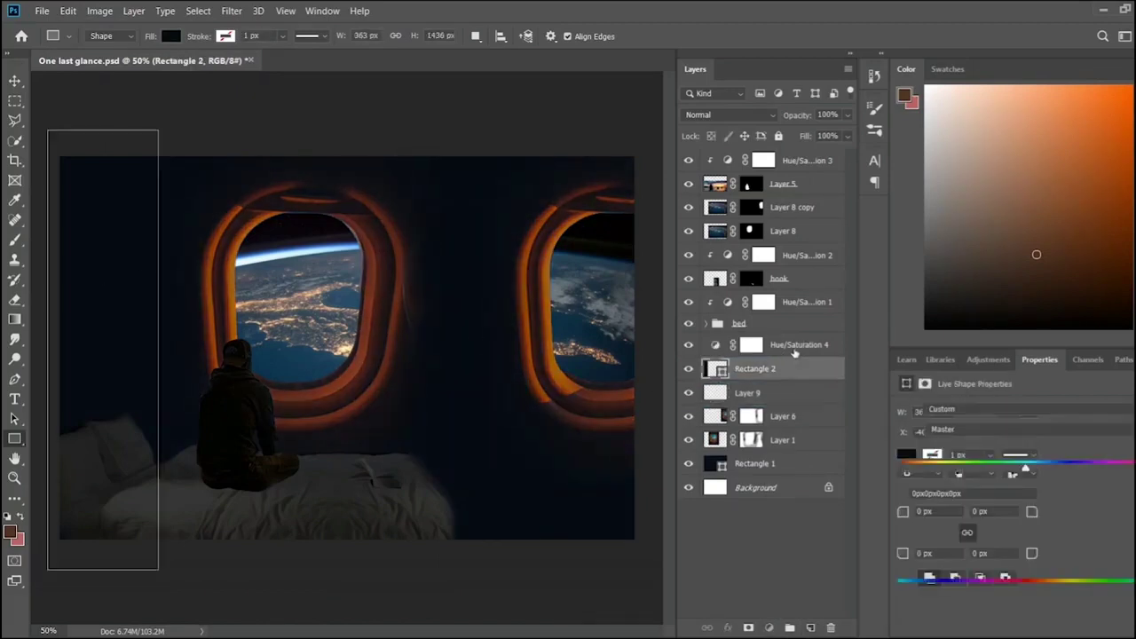
pyautogui.keyDown('alt'); pyautogui.click(791, 356); pyautogui.keyUp('alt')
pyautogui.click(793, 402)
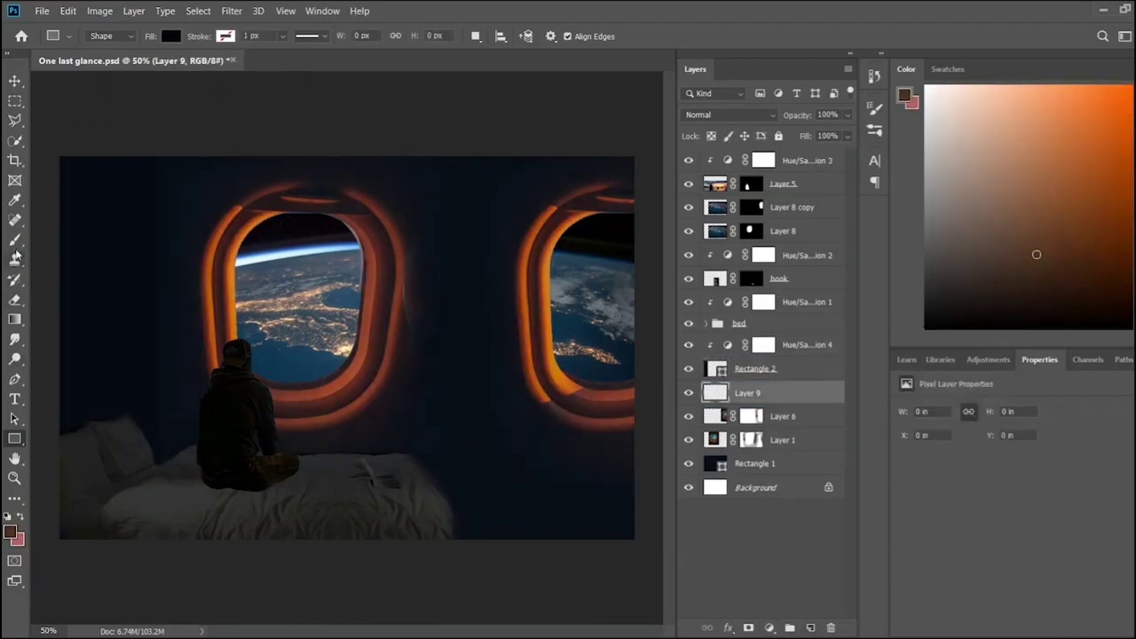
# - Move Layer 9 up and test a large 15% orange brush glow on the wall, then undo it
pyautogui.press('b')
pyautogui.click(1071, 160)
pyautogui.click(1123, 239)
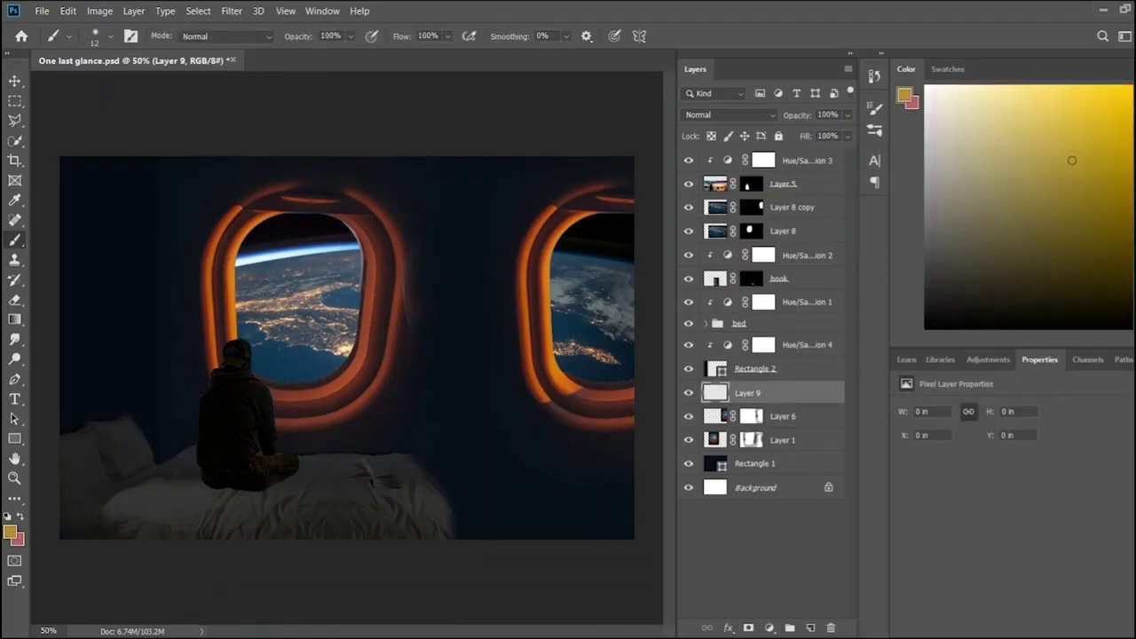
pyautogui.click(14, 200)
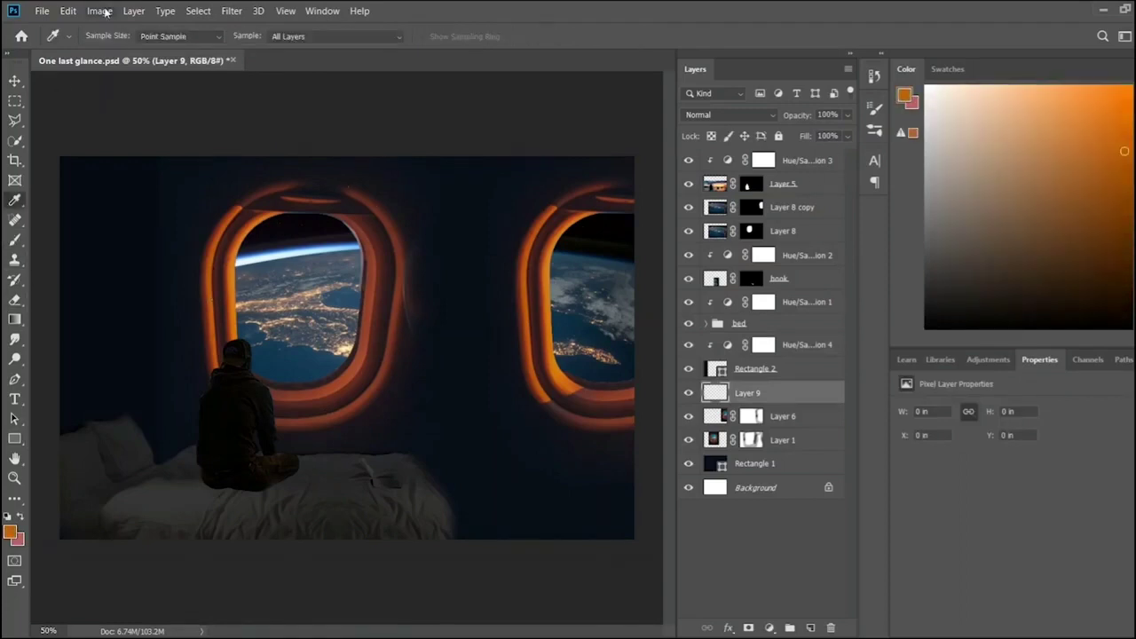
pyautogui.click(14, 239)
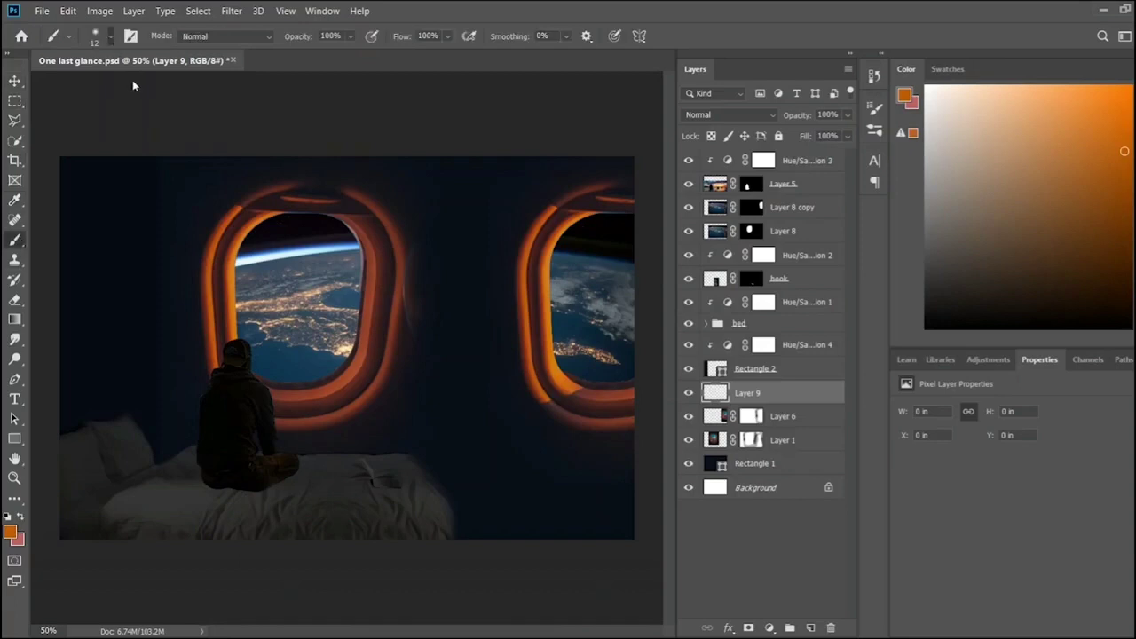
pyautogui.moveTo(351, 36); pyautogui.dragTo(311, 57)
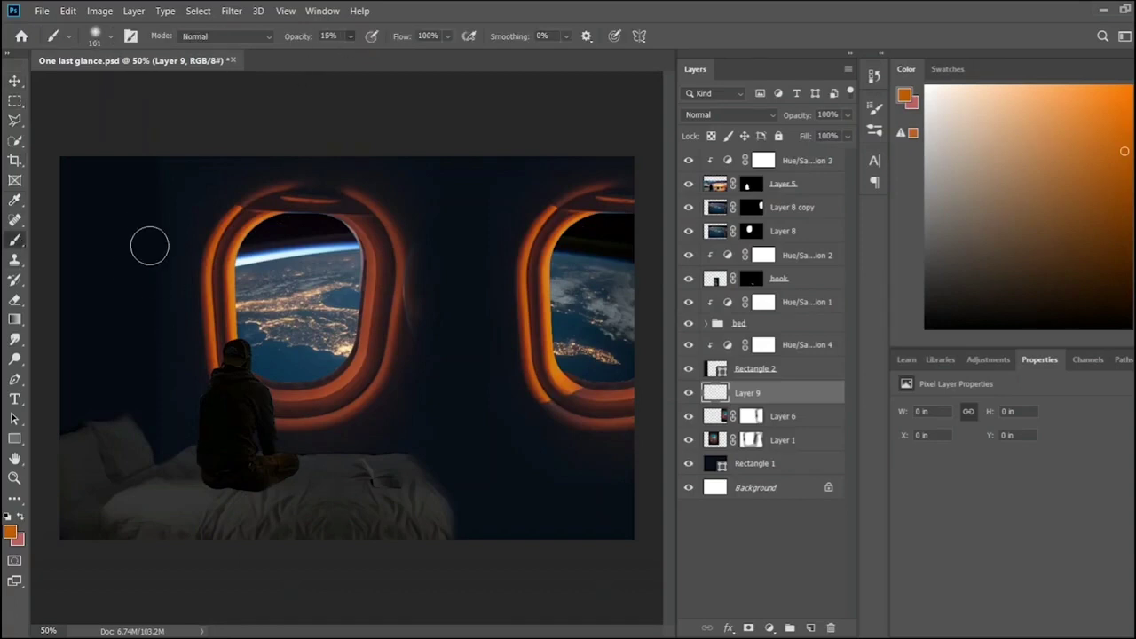
pyautogui.hotkey('ctrl', ']')
pyautogui.hotkey('ctrl', ']')
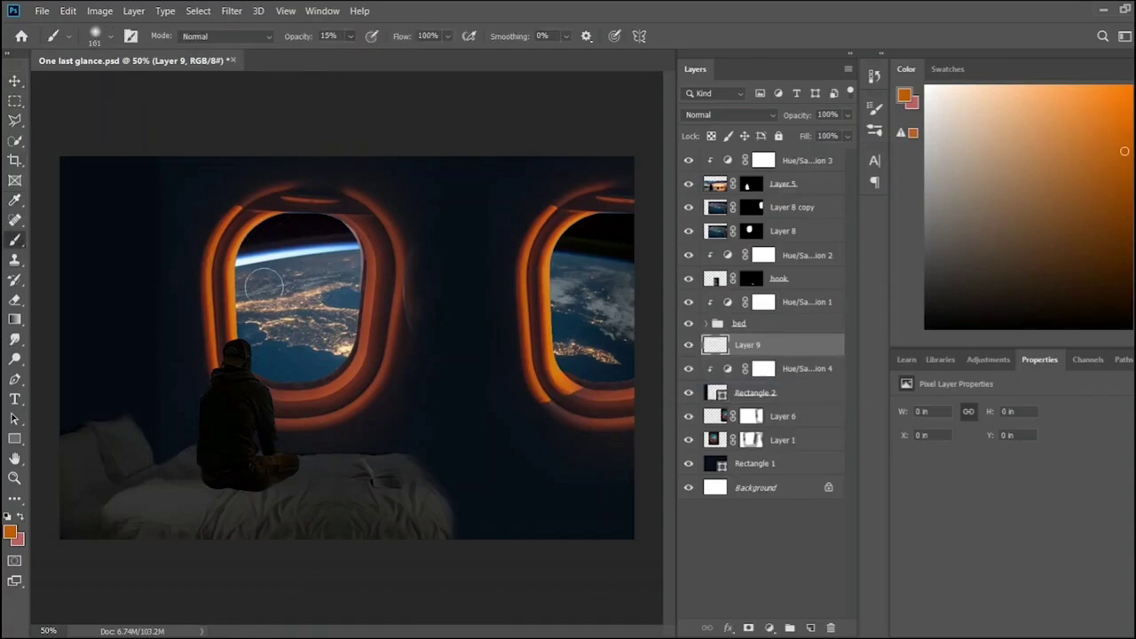
pyautogui.moveTo(146, 266); pyautogui.dragTo(147, 229)
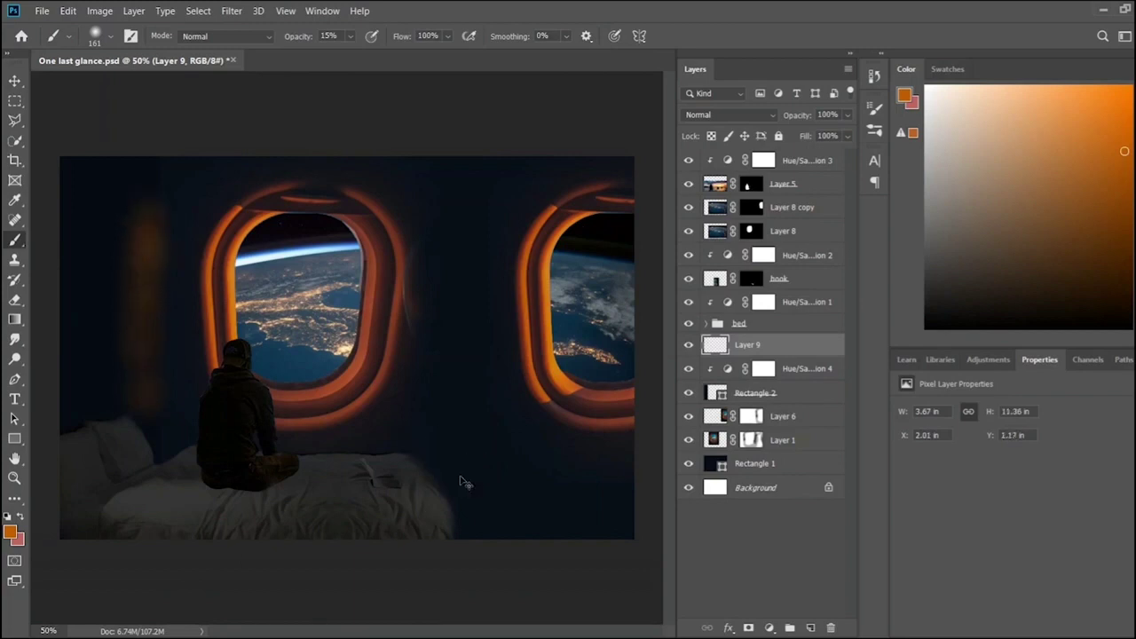
pyautogui.hotkey('ctrl', 'z')
pyautogui.hotkey('ctrl', 'z')
pyautogui.hotkey('ctrl', 'z')
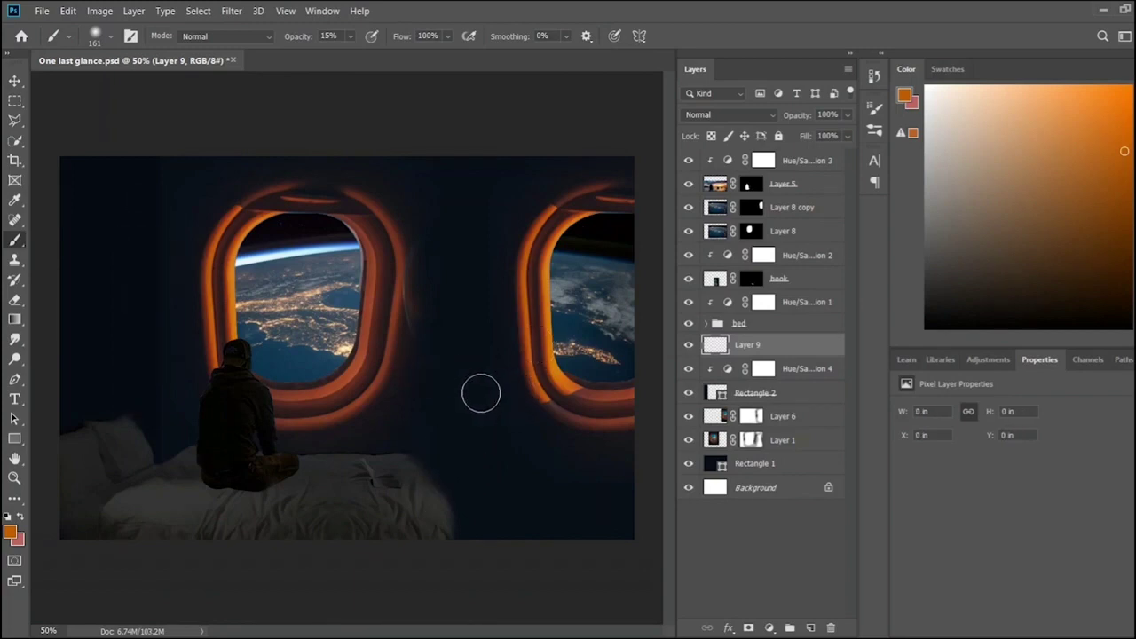
pyautogui.click(763, 533)
# - Select Layer 8 and Layer 8 copy, then shift their hue with a clipped Hue/Saturation adjustment
pyautogui.press('v')
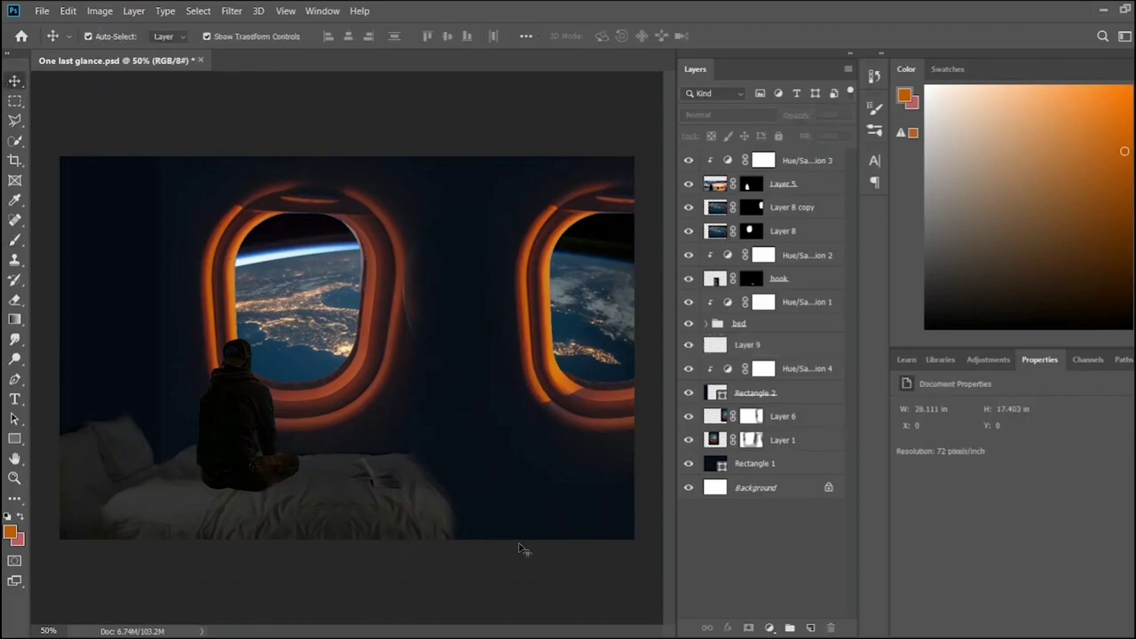
pyautogui.click(812, 229)
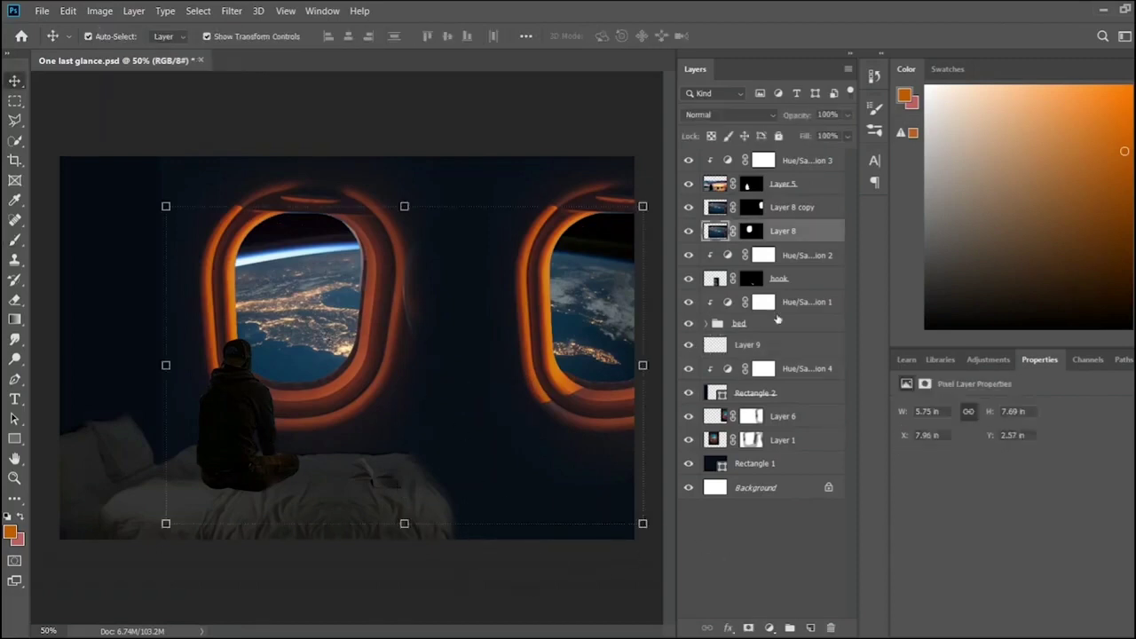
pyautogui.keyDown('shift'); pyautogui.click(824, 209); pyautogui.keyUp('shift')
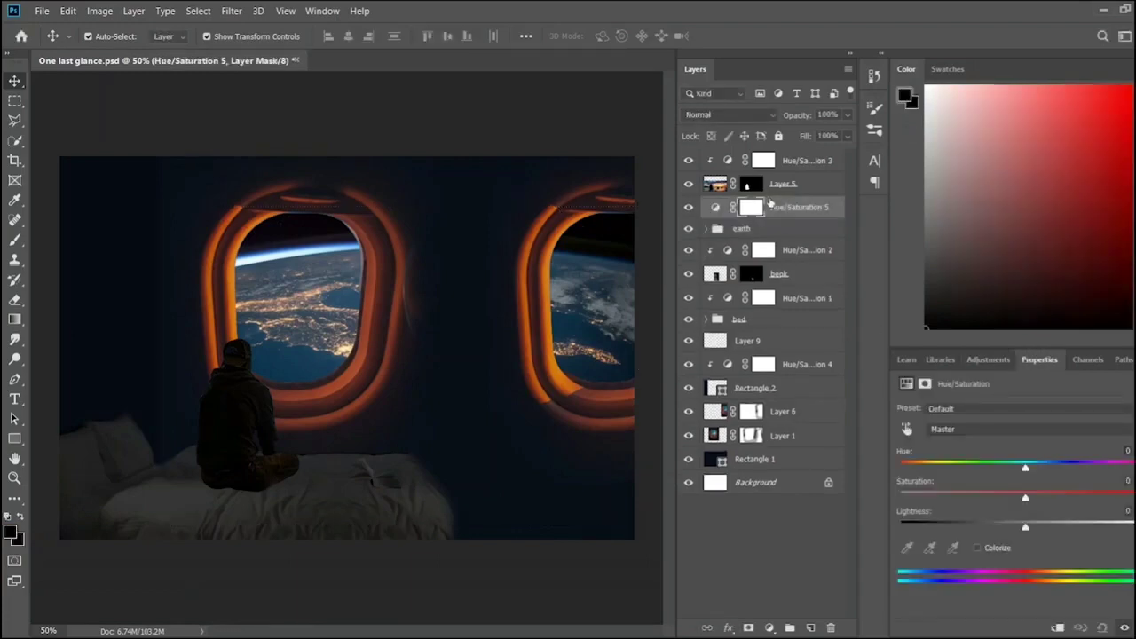
pyautogui.keyDown('alt'); pyautogui.click(804, 218); pyautogui.keyUp('alt')
pyautogui.moveTo(1025, 468)
pyautogui.mouseDown()
pyautogui.moveTo(928, 468)
pyautogui.moveTo(1082, 468)
pyautogui.moveTo(1009, 472)
pyautogui.moveTo(1113, 499)
pyautogui.mouseUp()
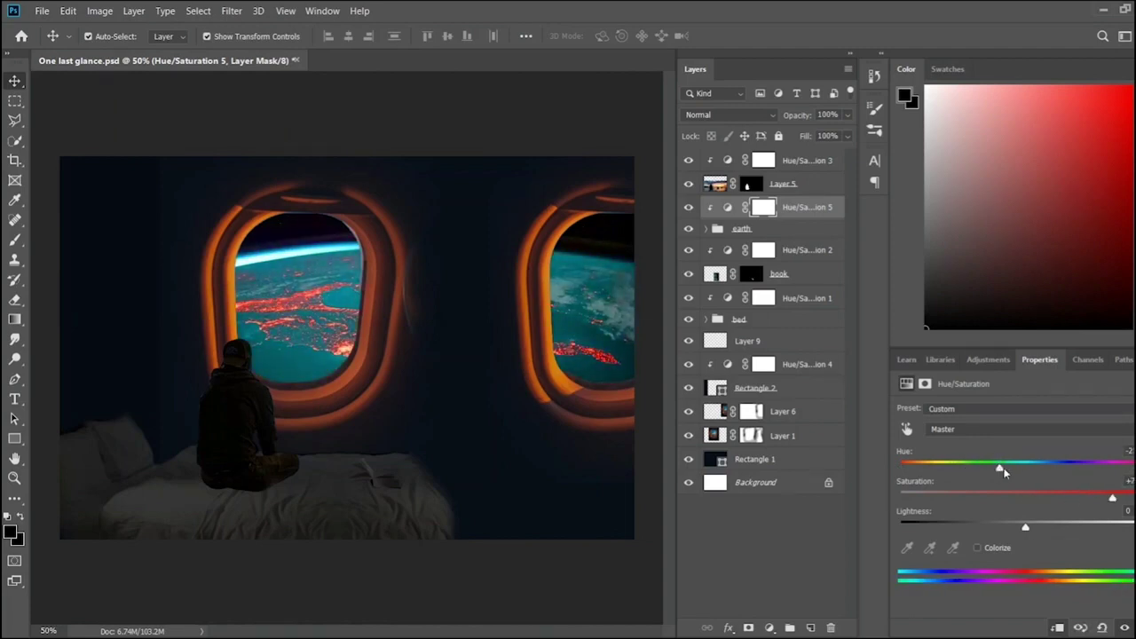
pyautogui.moveTo(1001, 470); pyautogui.dragTo(991, 468)
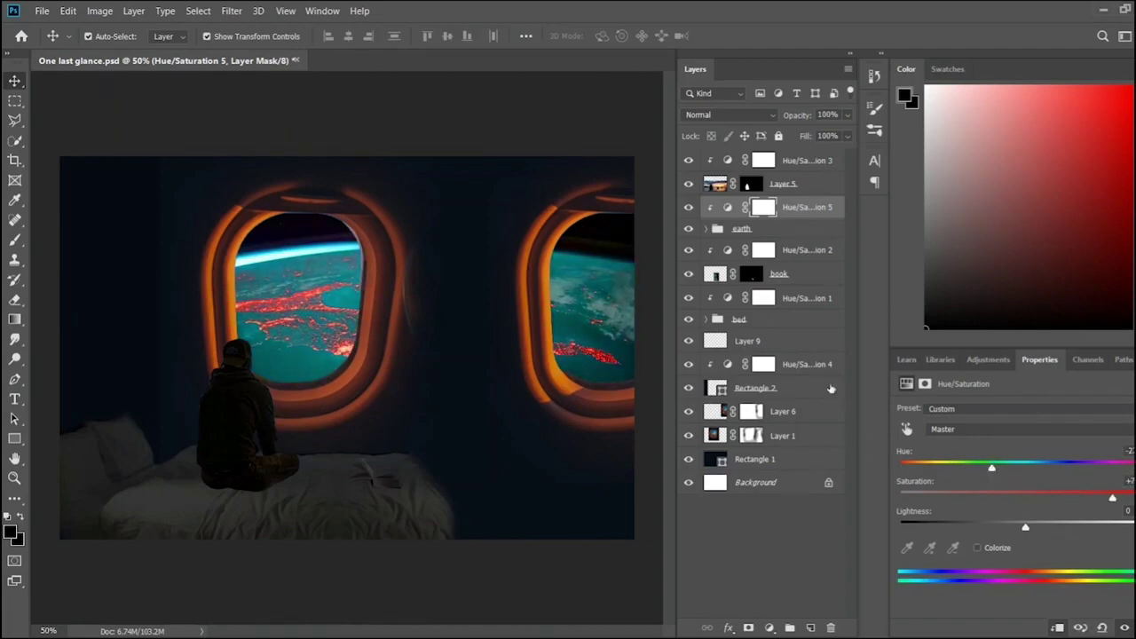
# - Paint the adjustment mask at full opacity to hide the tint on parts of the earth
pyautogui.press('b')
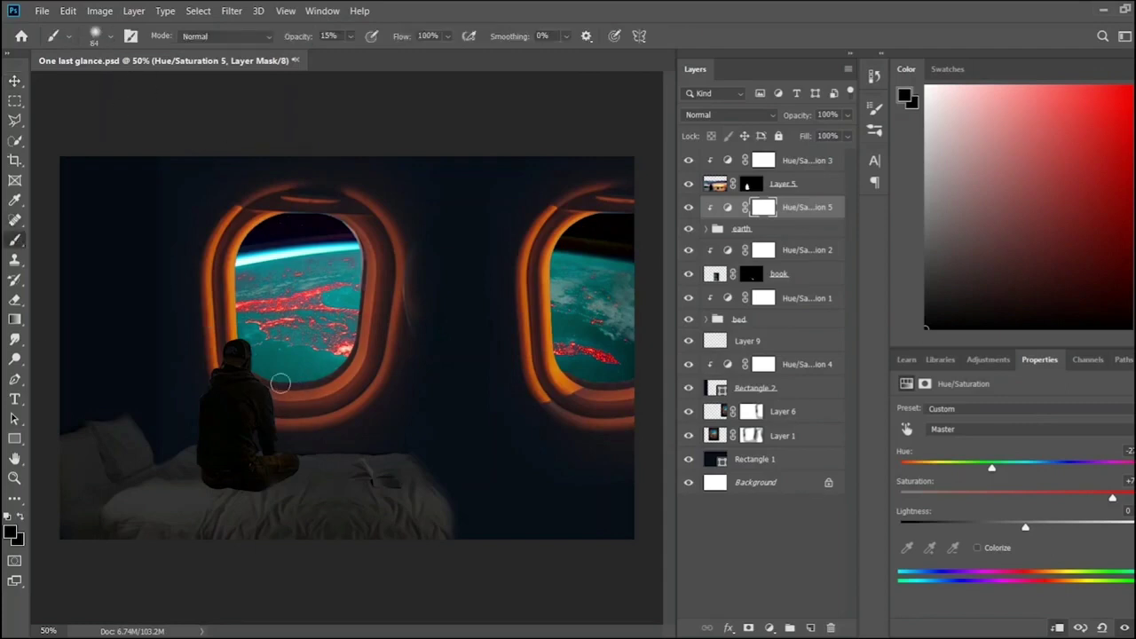
pyautogui.press('x')
pyautogui.press('x')
pyautogui.click(763, 207)
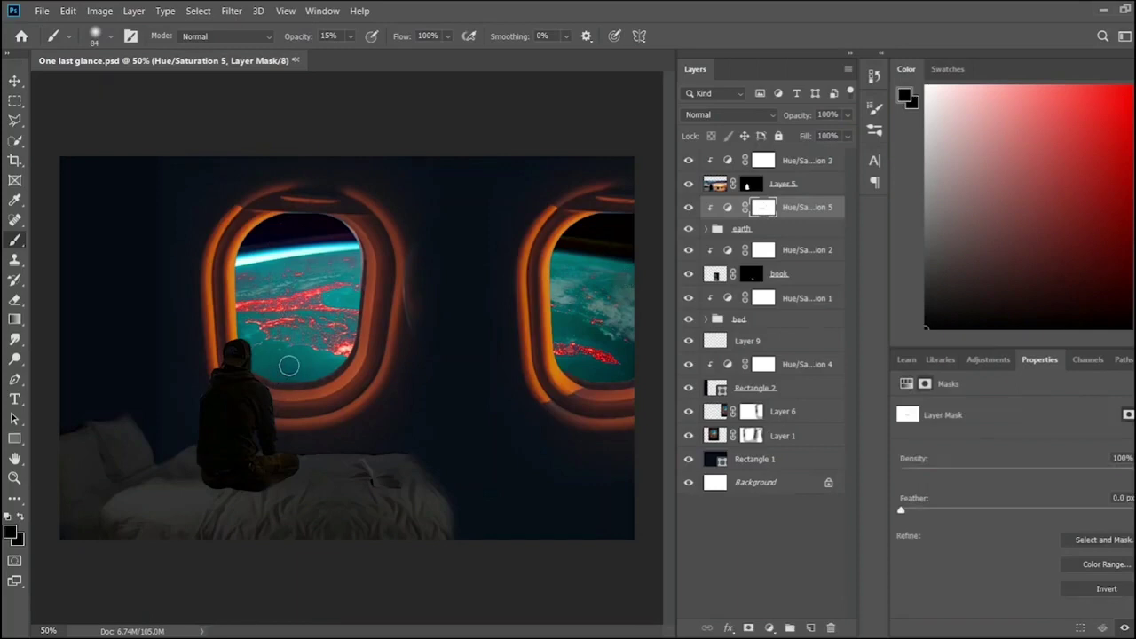
pyautogui.press('0')
pyautogui.moveTo(287, 391); pyautogui.dragTo(241, 332)
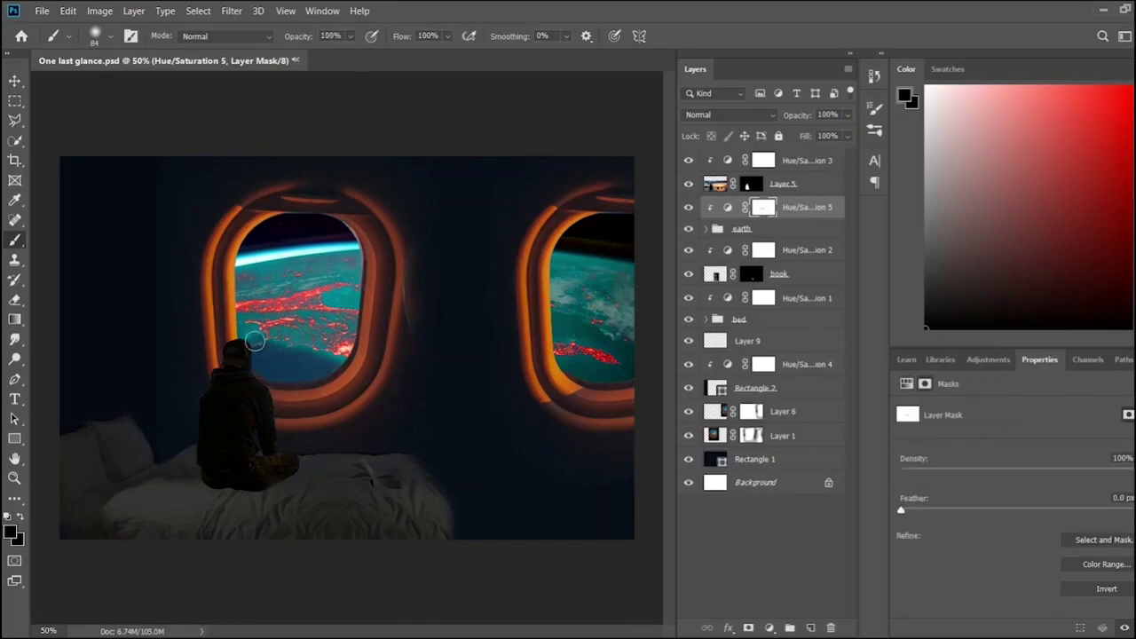
pyautogui.moveTo(247, 258)
pyautogui.mouseDown()
pyautogui.moveTo(274, 290)
pyautogui.moveTo(352, 242)
pyautogui.moveTo(303, 322)
pyautogui.moveTo(273, 316)
pyautogui.mouseUp()
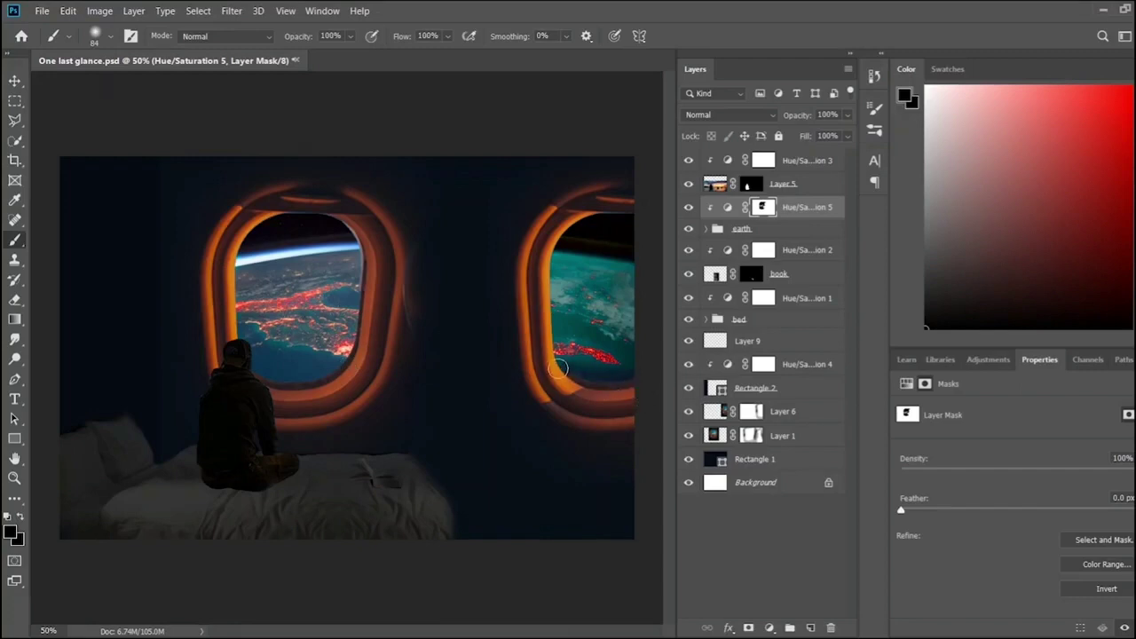
pyautogui.moveTo(633, 369)
pyautogui.mouseDown()
pyautogui.moveTo(578, 332)
pyautogui.moveTo(624, 337)
pyautogui.moveTo(562, 257)
pyautogui.mouseUp()
# - Pan around the canvas and zoom out to bring both cabin windows into view
pyautogui.scroll(5, 351, 346)
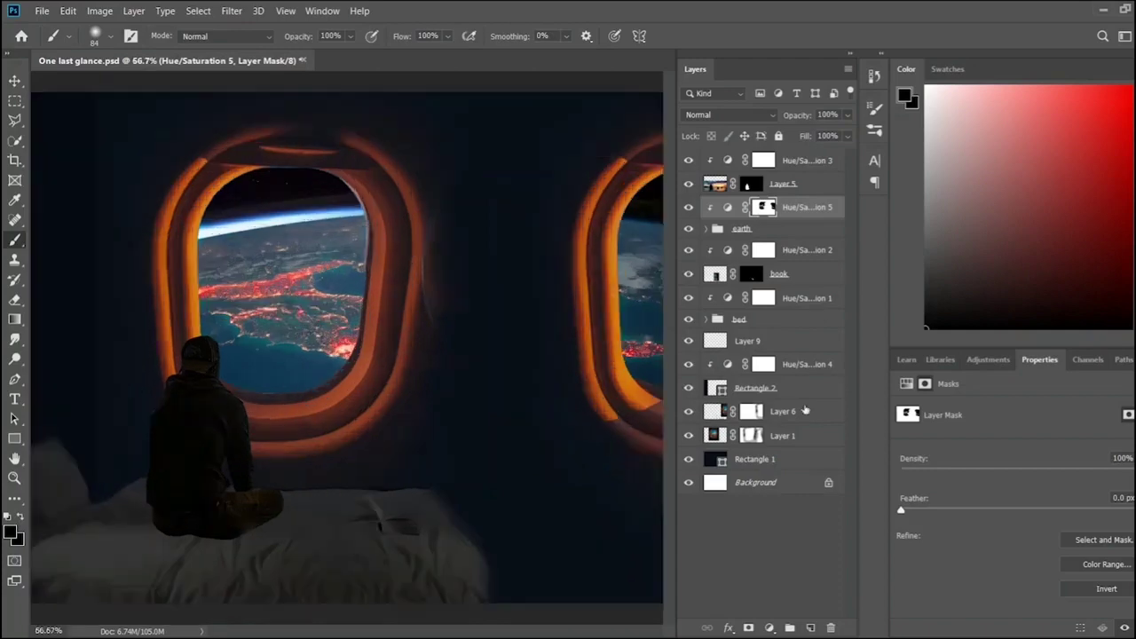
pyautogui.hscroll(5, 608, 305)
pyautogui.hscroll(5, 608, 304)
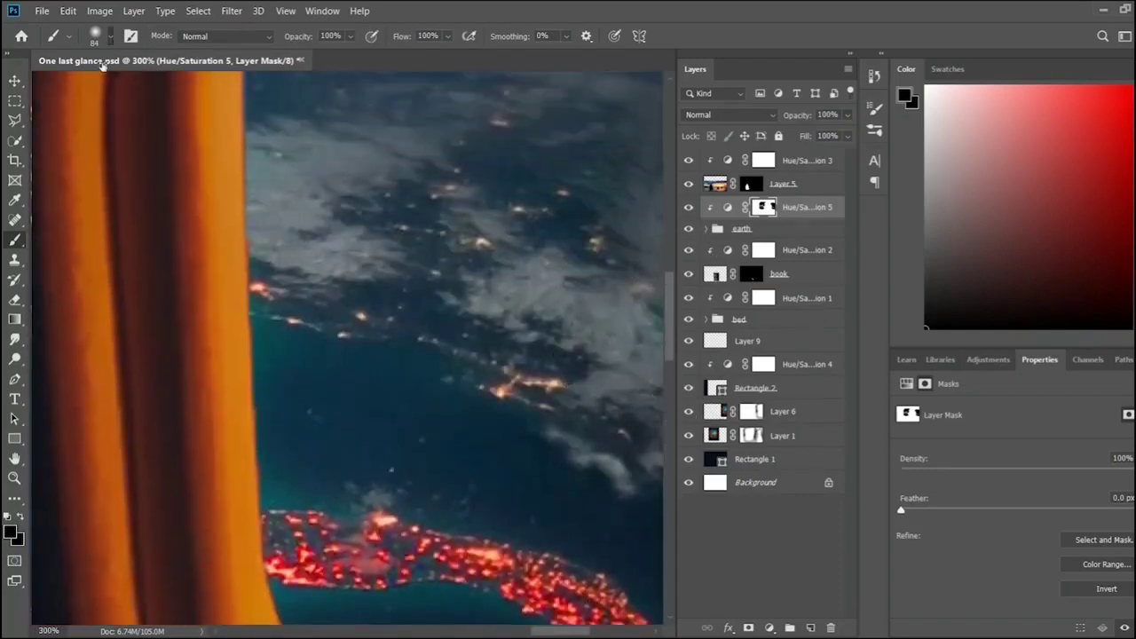
pyautogui.press('x')
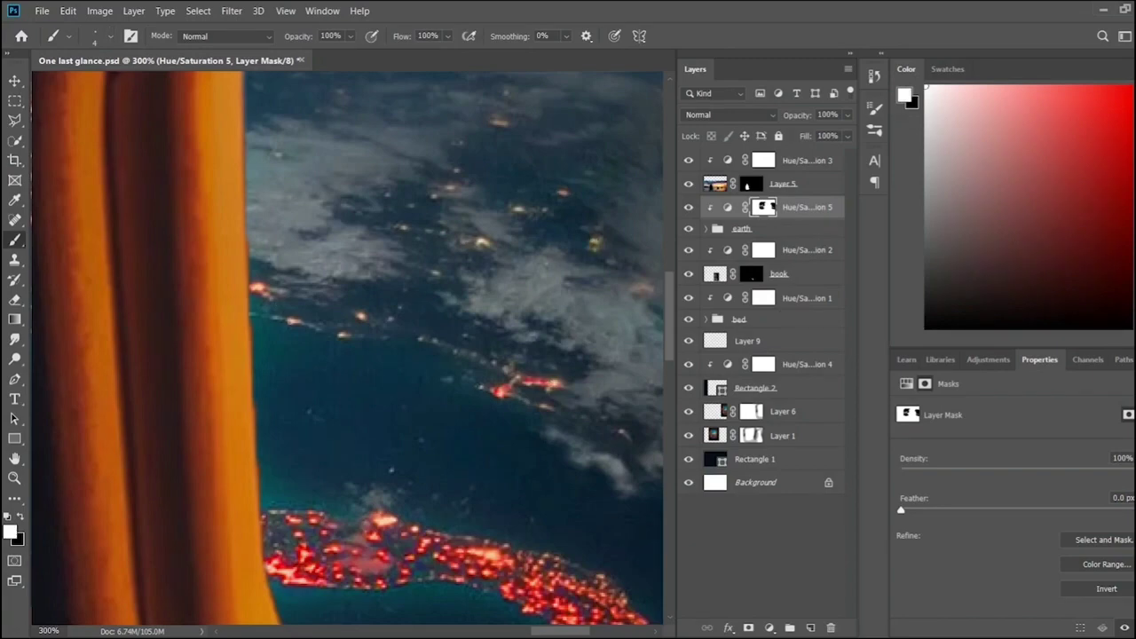
pyautogui.scroll(2, 394, 313)
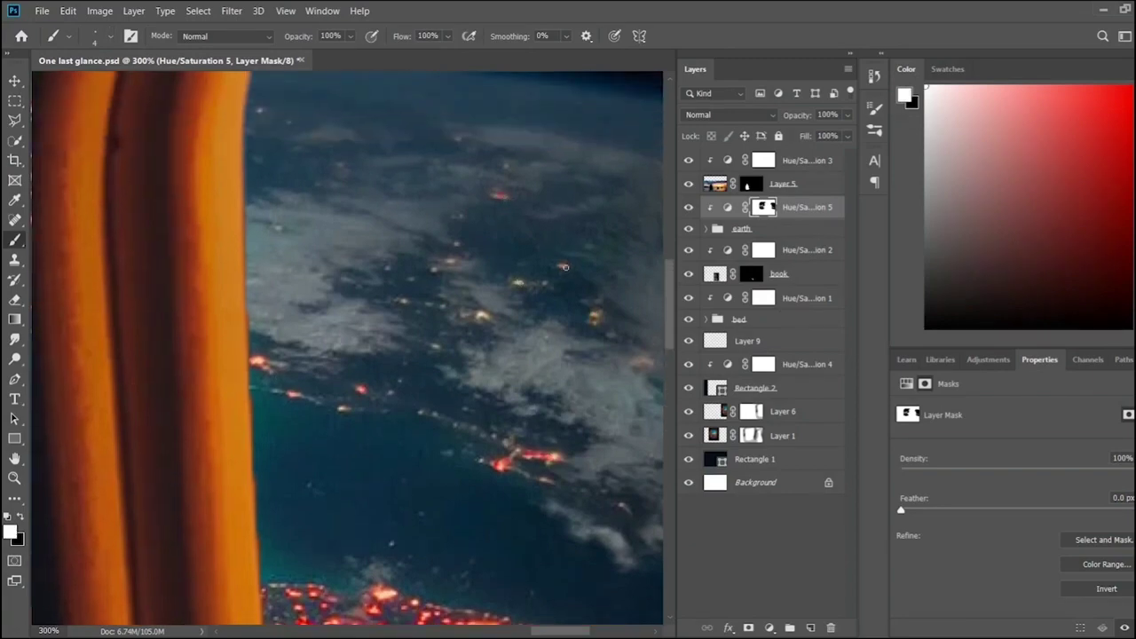
pyautogui.hscroll(3, 520, 583)
pyautogui.hscroll(2, 501, 575)
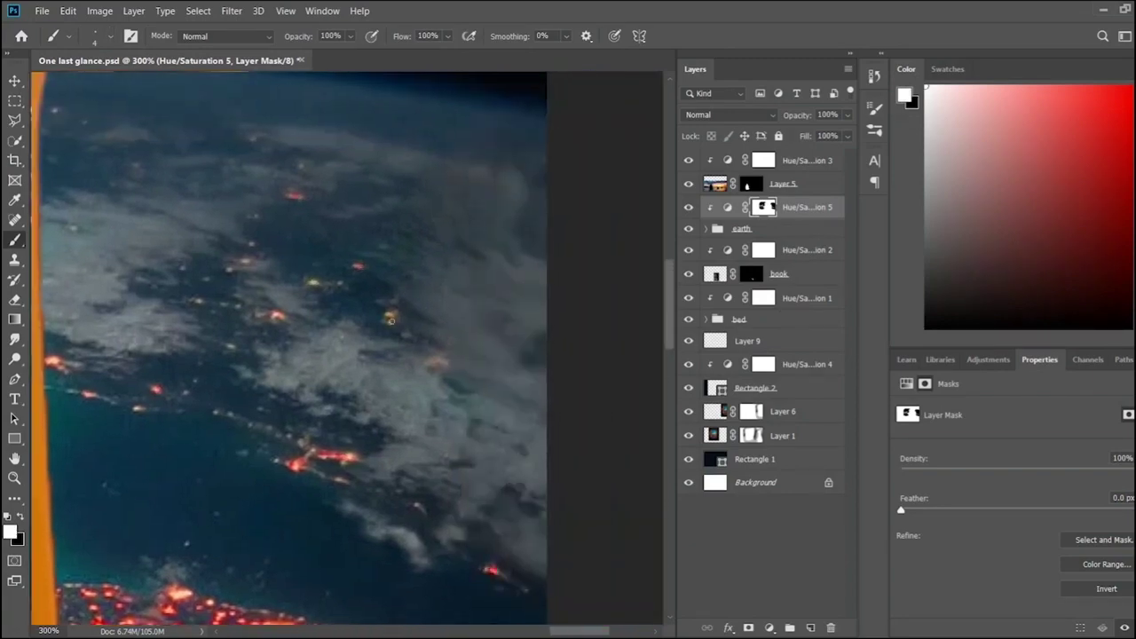
pyautogui.hscroll(-5, 343, 444)
pyautogui.hscroll(-5, 343, 444)
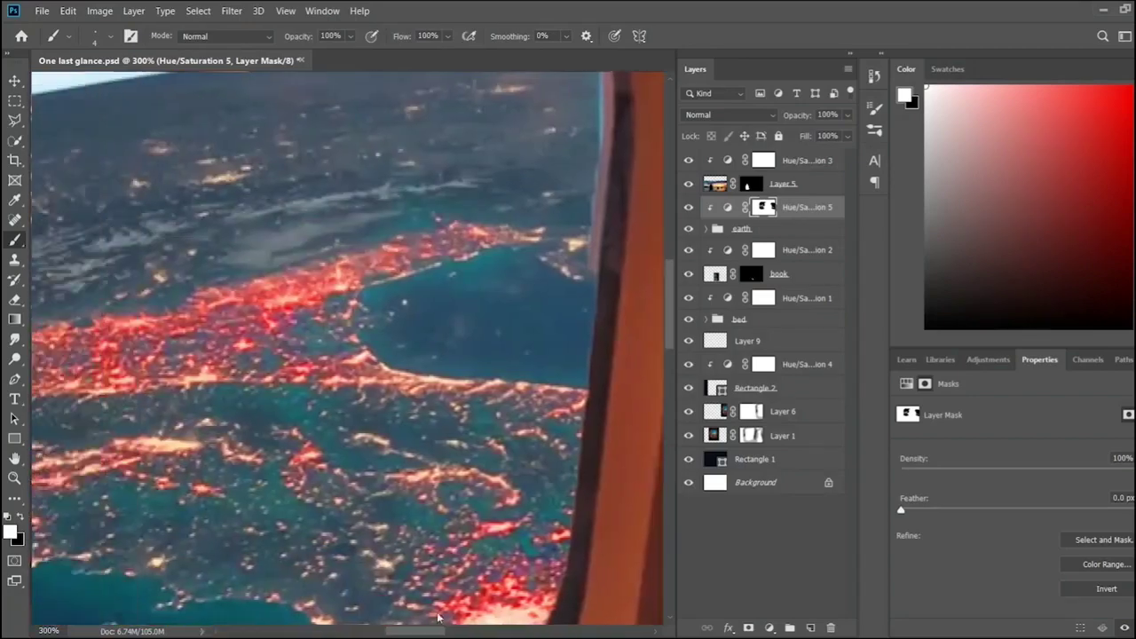
pyautogui.hscroll(-3, 342, 444)
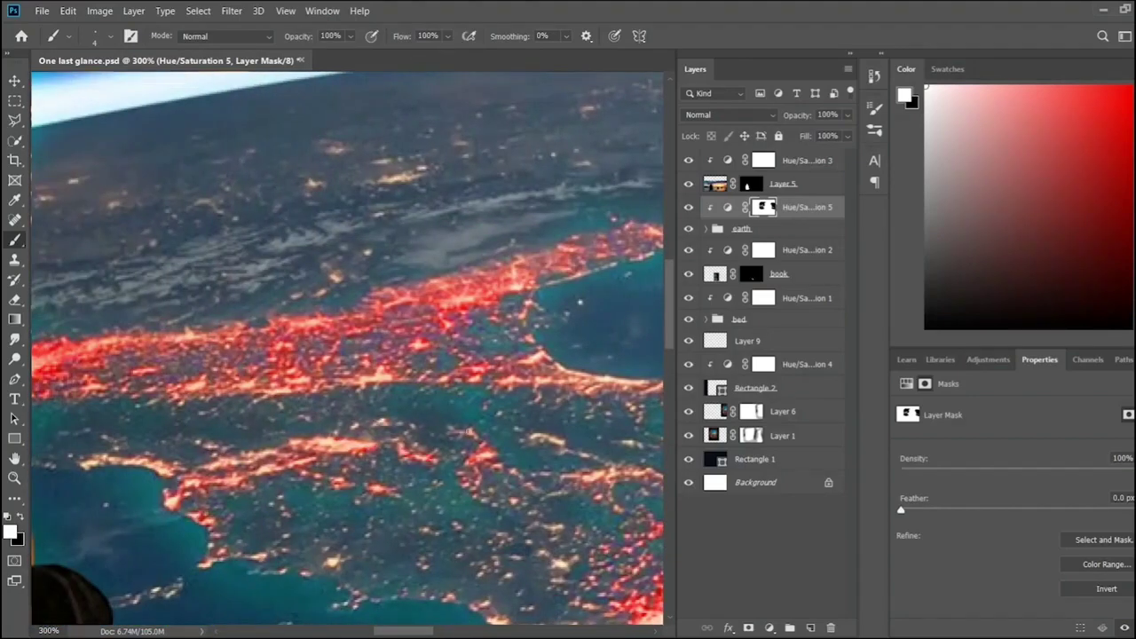
pyautogui.scroll(-1, 508, 565)
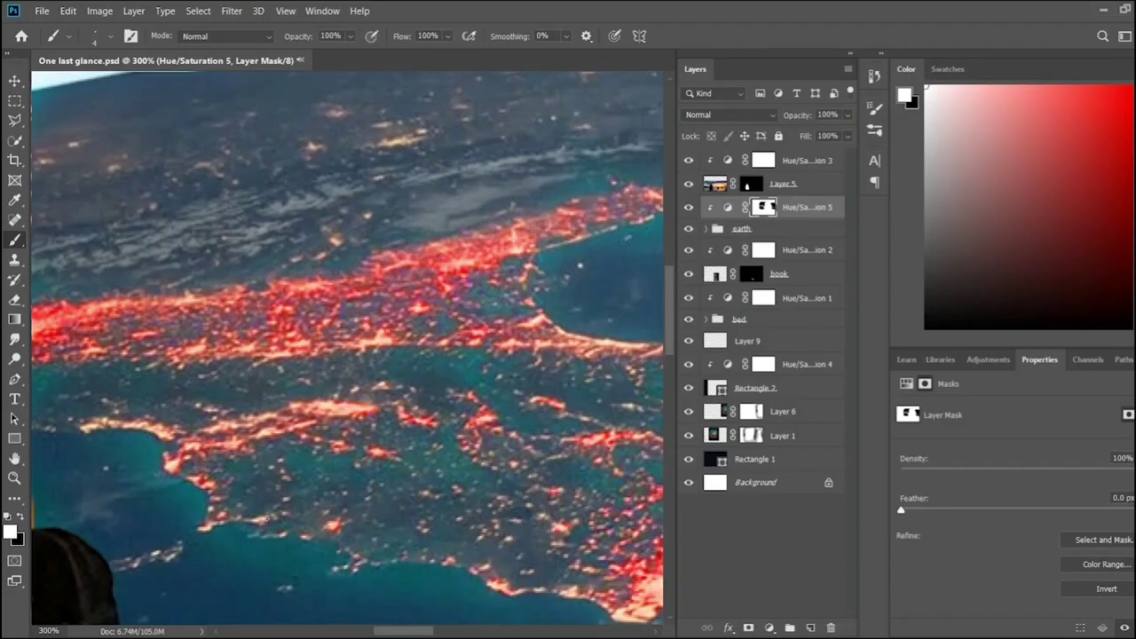
pyautogui.scroll(3, 393, 245)
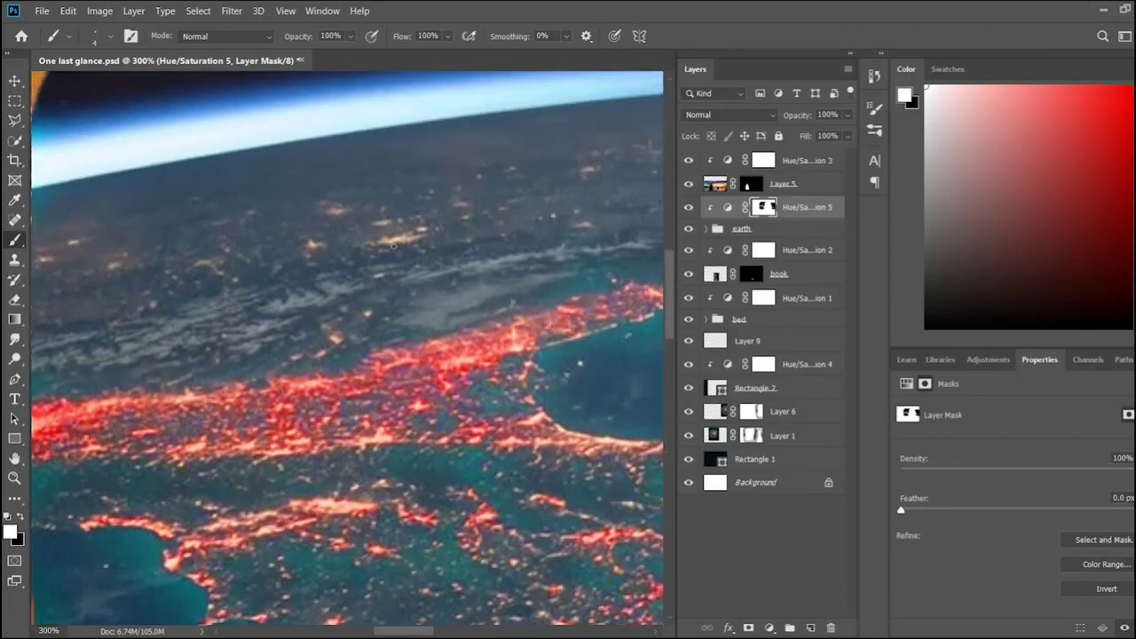
pyautogui.scroll(-4, 321, 211)
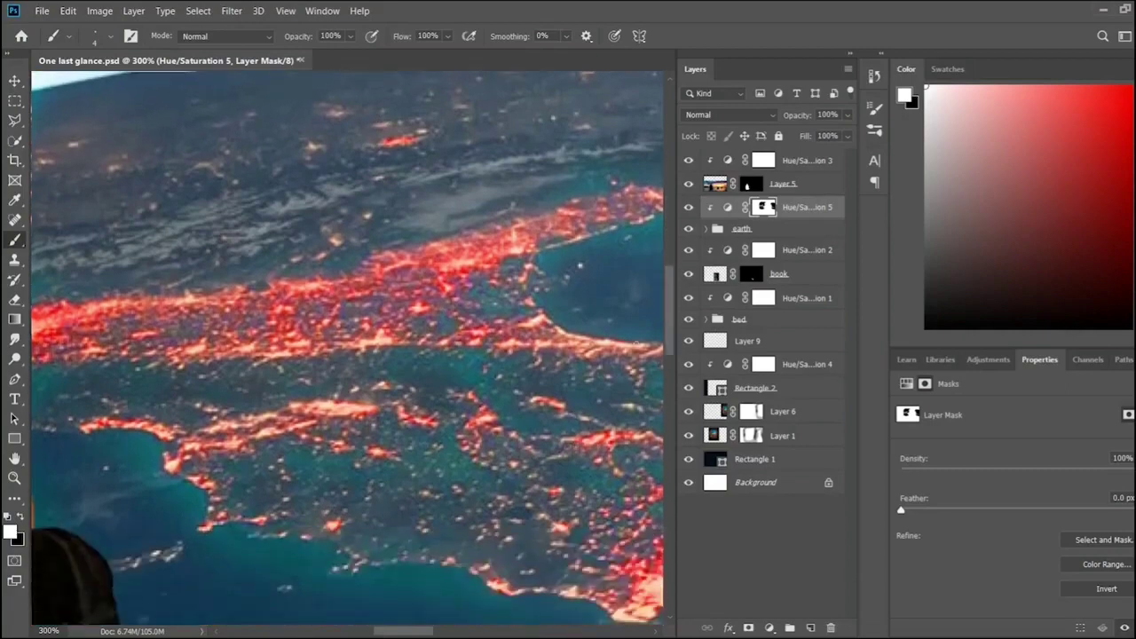
pyautogui.scroll(-2, 579, 477)
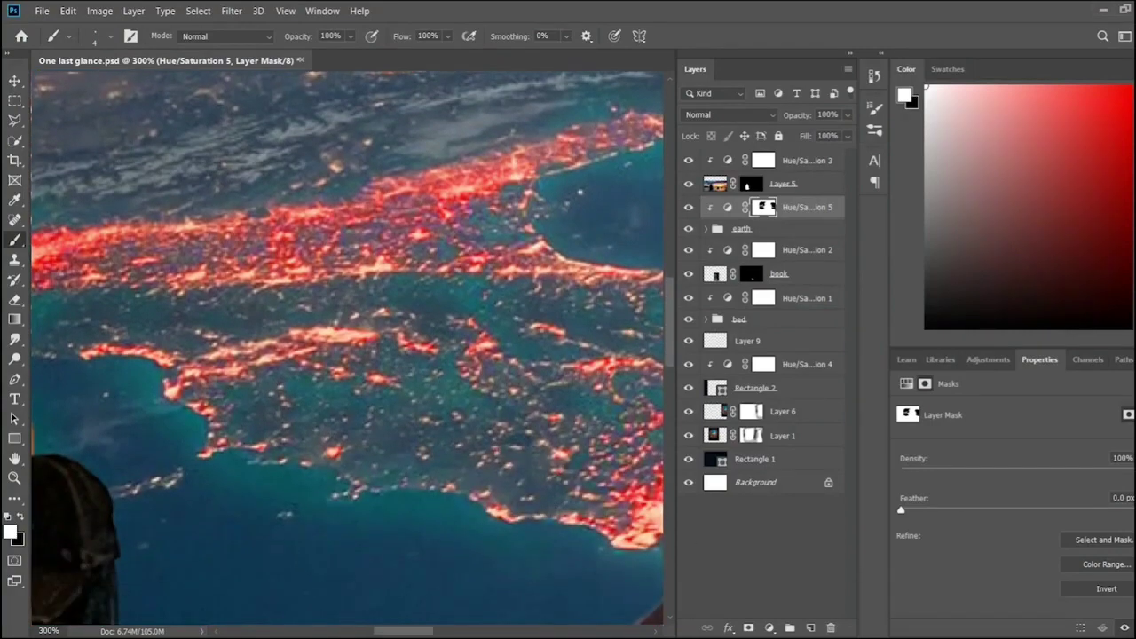
pyautogui.hotkey('ctrl', '-')
pyautogui.hotkey('ctrl', '-')
pyautogui.hotkey('ctrl', '-')
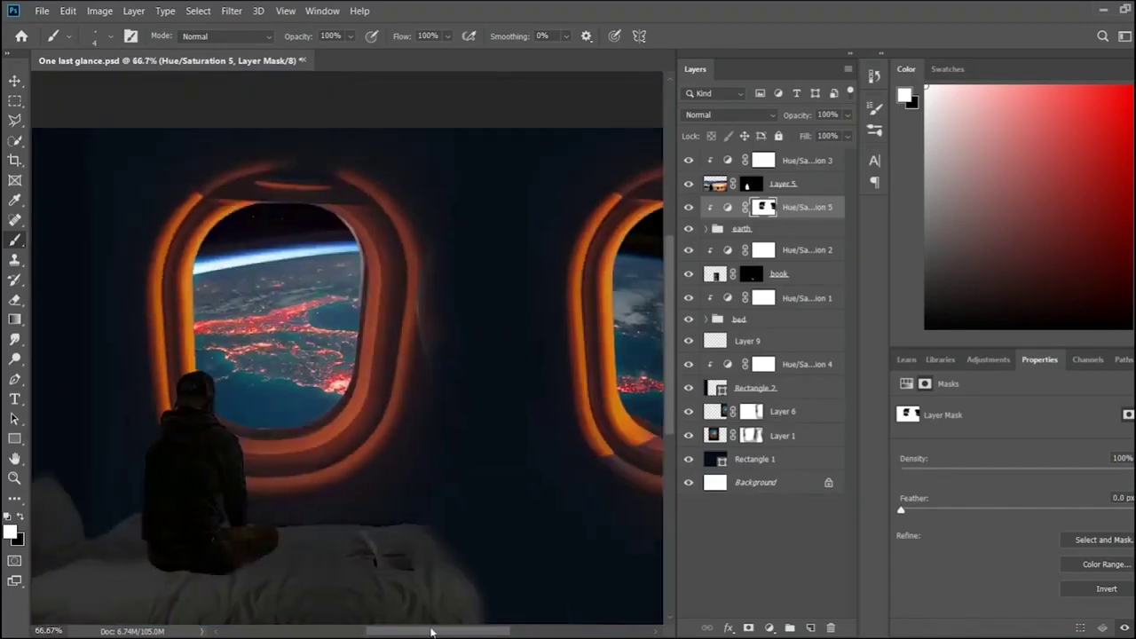
pyautogui.moveTo(417, 627); pyautogui.dragTo(454, 626)
# - On new Layer 10, paint faint red glow and haze with a soft 34 px brush over both windows
pyautogui.click(810, 627)
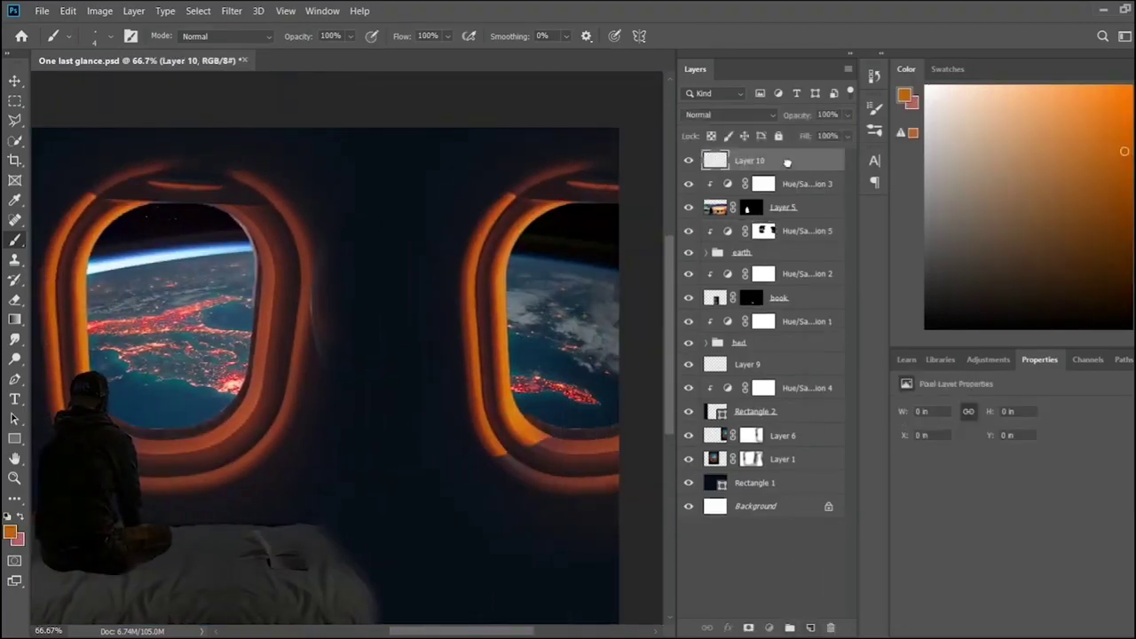
pyautogui.press(']')
pyautogui.press(']')
pyautogui.press(']')
pyautogui.press(']')
pyautogui.press(']')
pyautogui.press(']')
pyautogui.click(1109, 113)
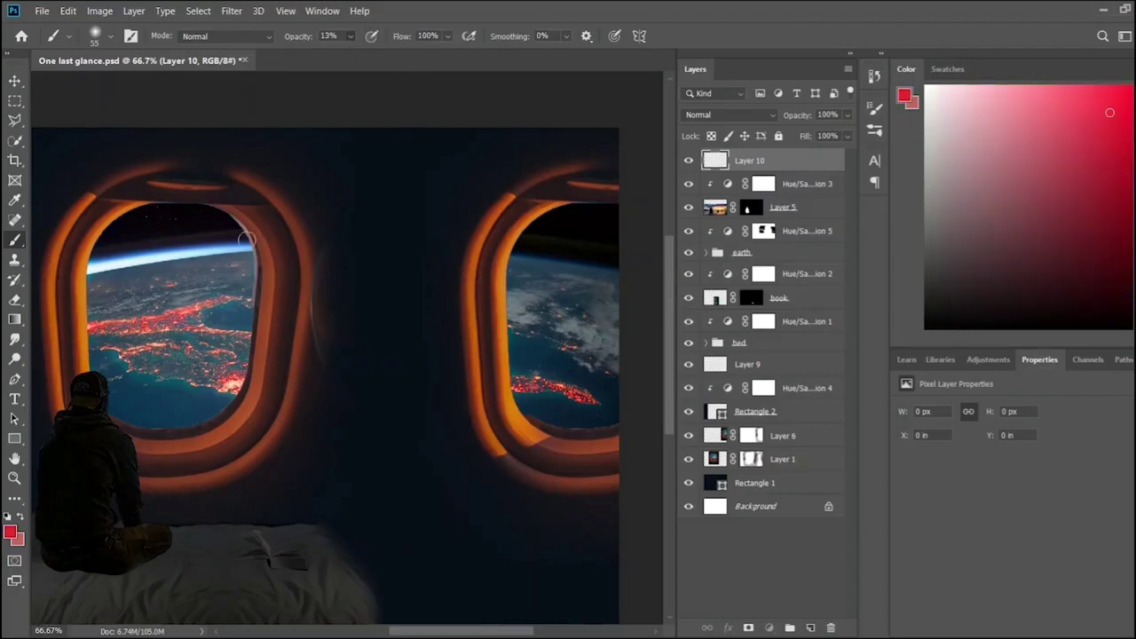
pyautogui.moveTo(247, 238)
pyautogui.mouseDown()
pyautogui.moveTo(133, 317)
pyautogui.moveTo(170, 330)
pyautogui.moveTo(209, 384)
pyautogui.mouseUp()
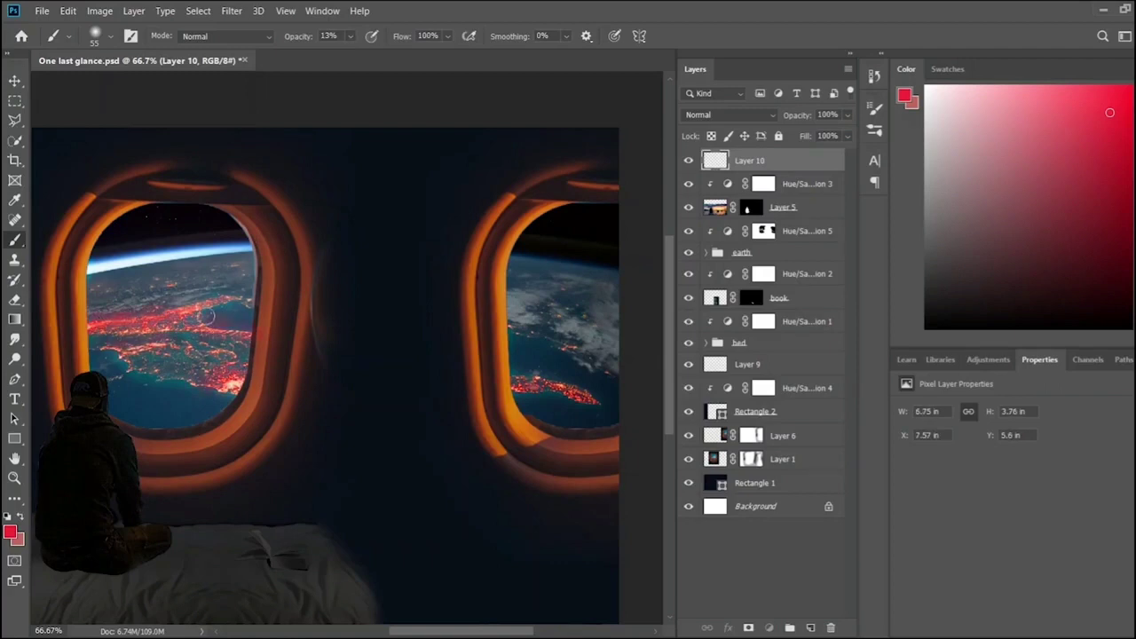
pyautogui.moveTo(207, 315)
pyautogui.mouseDown()
pyautogui.moveTo(189, 297)
pyautogui.moveTo(149, 344)
pyautogui.mouseUp()
pyautogui.moveTo(532, 379)
pyautogui.mouseDown()
pyautogui.moveTo(588, 391)
pyautogui.moveTo(544, 380)
pyautogui.mouseUp()
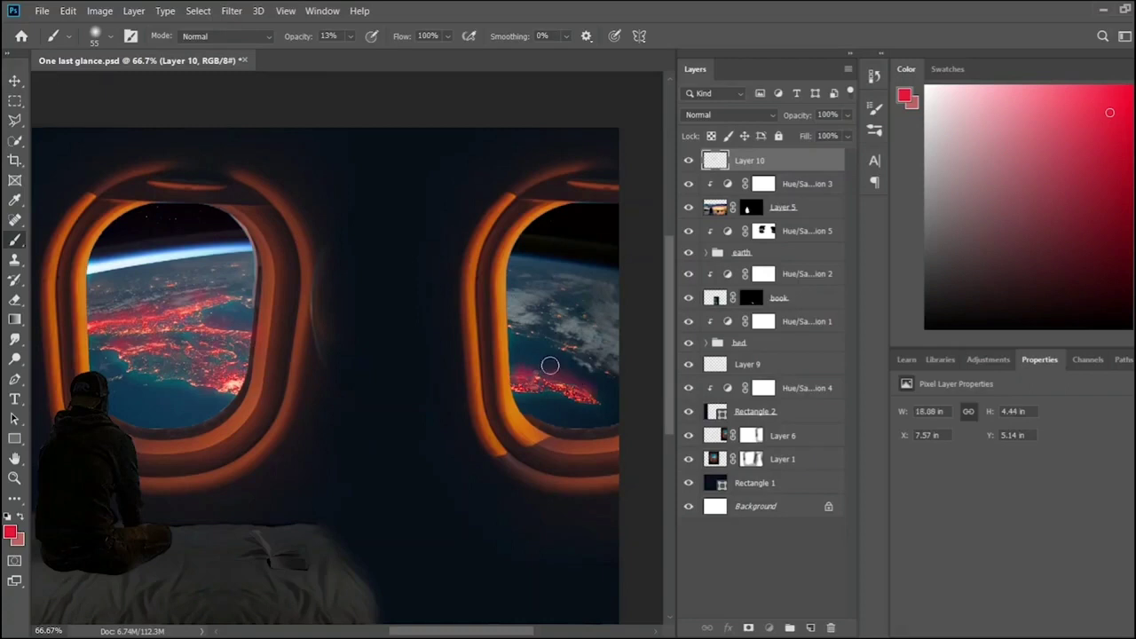
pyautogui.moveTo(153, 293)
pyautogui.mouseDown()
pyautogui.moveTo(310, 256)
pyautogui.moveTo(97, 277)
pyautogui.mouseUp()
pyautogui.moveTo(349, 39); pyautogui.dragTo(321, 37)
pyautogui.moveTo(528, 295); pyautogui.dragTo(553, 310)
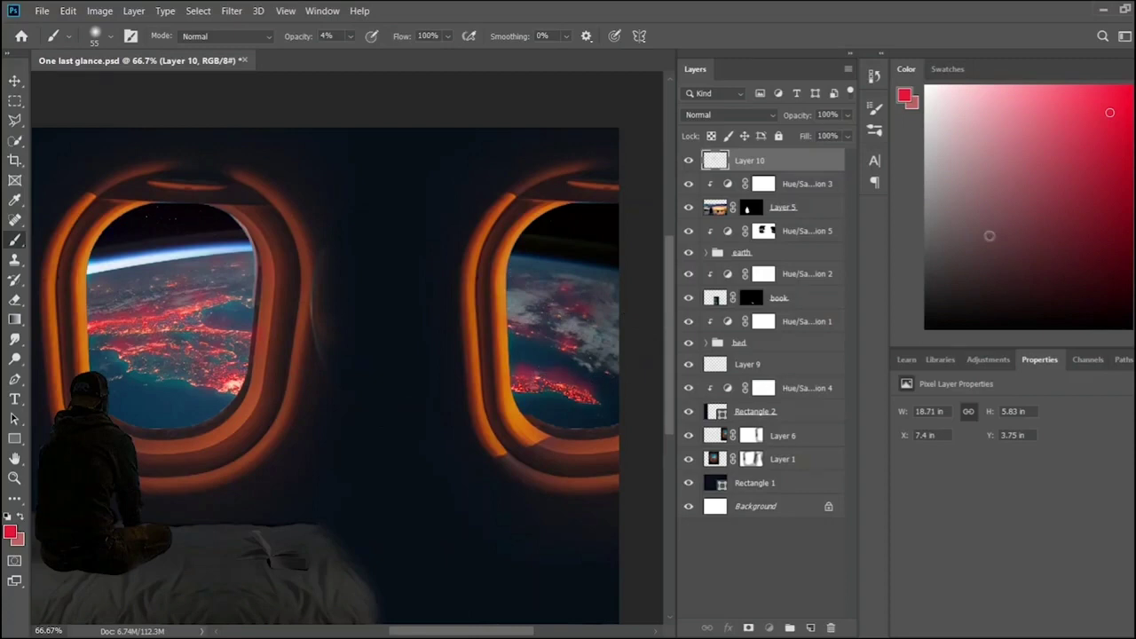
# - On new Layer 11, paint light whitish haze at 17% over both windows' earth
pyautogui.click(810, 628)
pyautogui.click(941, 228)
pyautogui.moveTo(941, 227); pyautogui.dragTo(950, 199)
pyautogui.moveTo(124, 321); pyautogui.dragTo(117, 338)
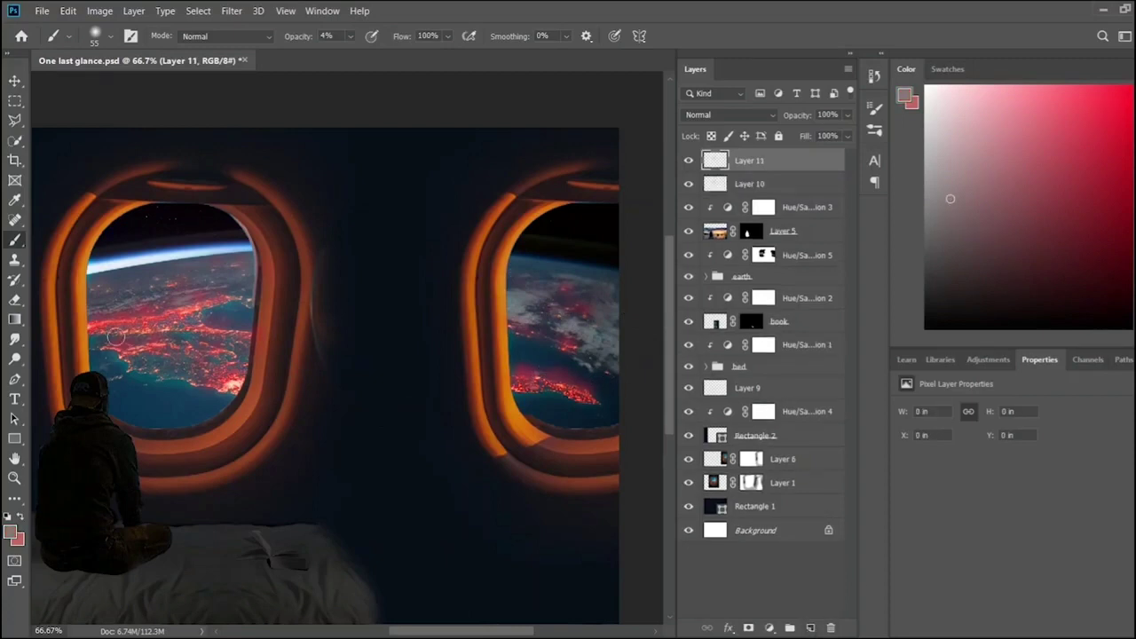
pyautogui.moveTo(349, 36); pyautogui.dragTo(359, 50)
pyautogui.moveTo(165, 312)
pyautogui.mouseDown()
pyautogui.moveTo(153, 339)
pyautogui.moveTo(226, 365)
pyautogui.moveTo(278, 317)
pyautogui.moveTo(229, 319)
pyautogui.moveTo(188, 298)
pyautogui.moveTo(111, 302)
pyautogui.moveTo(137, 282)
pyautogui.moveTo(120, 296)
pyautogui.mouseUp()
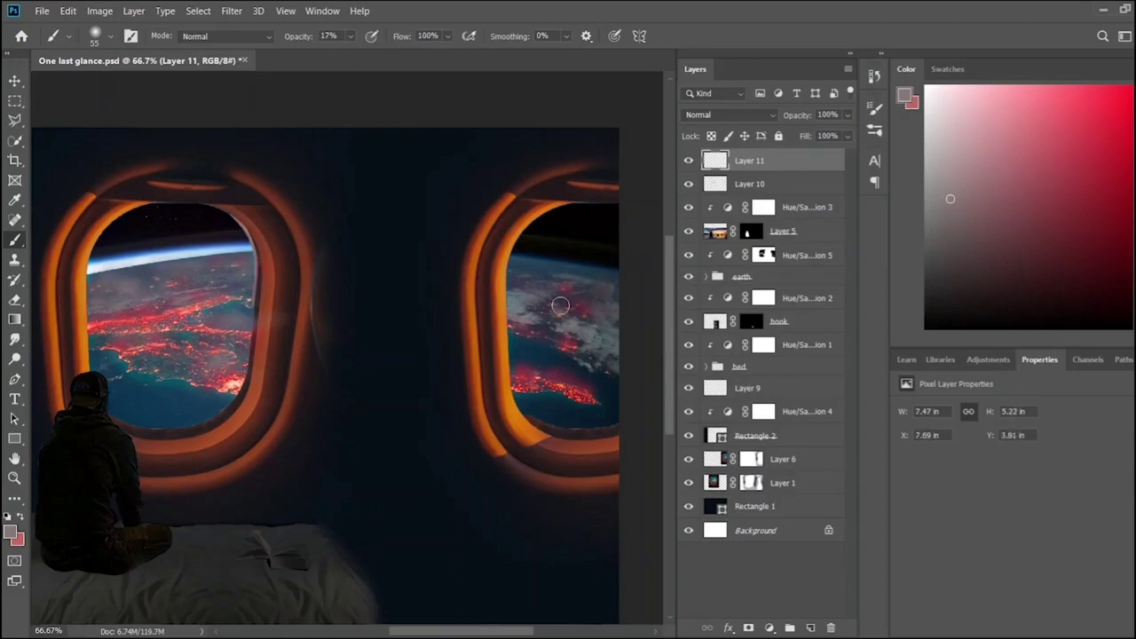
pyautogui.moveTo(561, 305)
pyautogui.mouseDown()
pyautogui.moveTo(529, 277)
pyautogui.moveTo(568, 277)
pyautogui.mouseUp()
pyautogui.moveTo(531, 360)
pyautogui.mouseDown()
pyautogui.moveTo(577, 375)
pyautogui.moveTo(527, 355)
pyautogui.mouseUp()
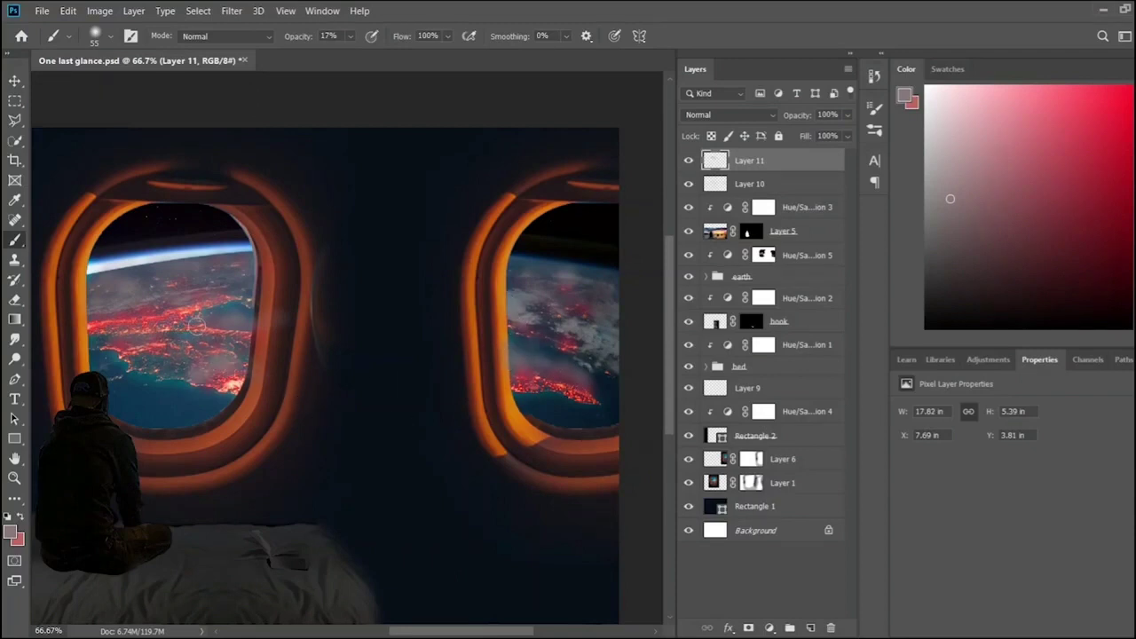
# - Paint a soft red glow below the right window's city lights on Layer 10, then save
pyautogui.hotkey('ctrl', '-')
pyautogui.hotkey('ctrl', '-')
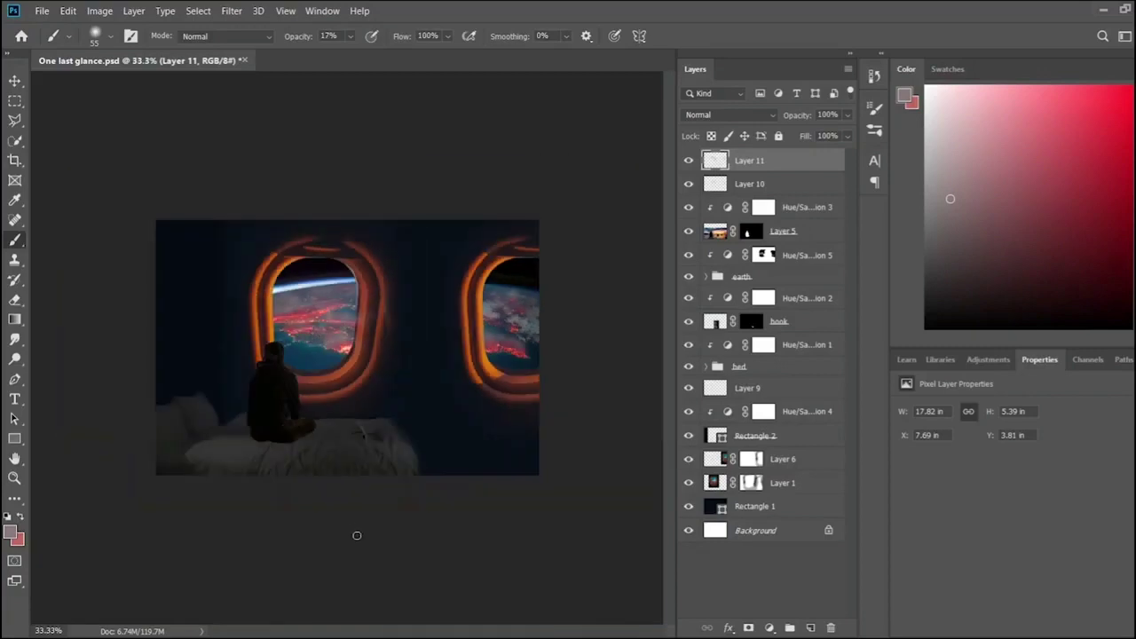
pyautogui.hotkey('ctrl', '+')
pyautogui.hotkey('ctrl', '+')
pyautogui.hotkey('ctrl', '+')
pyautogui.hotkey('ctrl', '+')
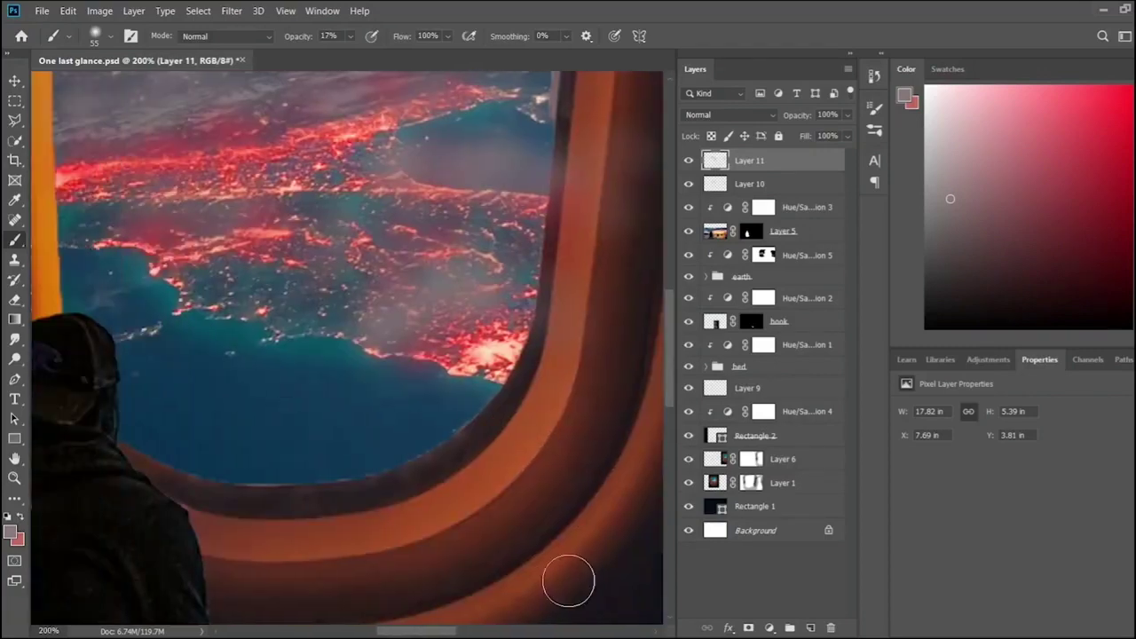
pyautogui.hotkey('alt', '[')
pyautogui.keyDown('alt'); pyautogui.click(316, 361); pyautogui.keyUp('alt')
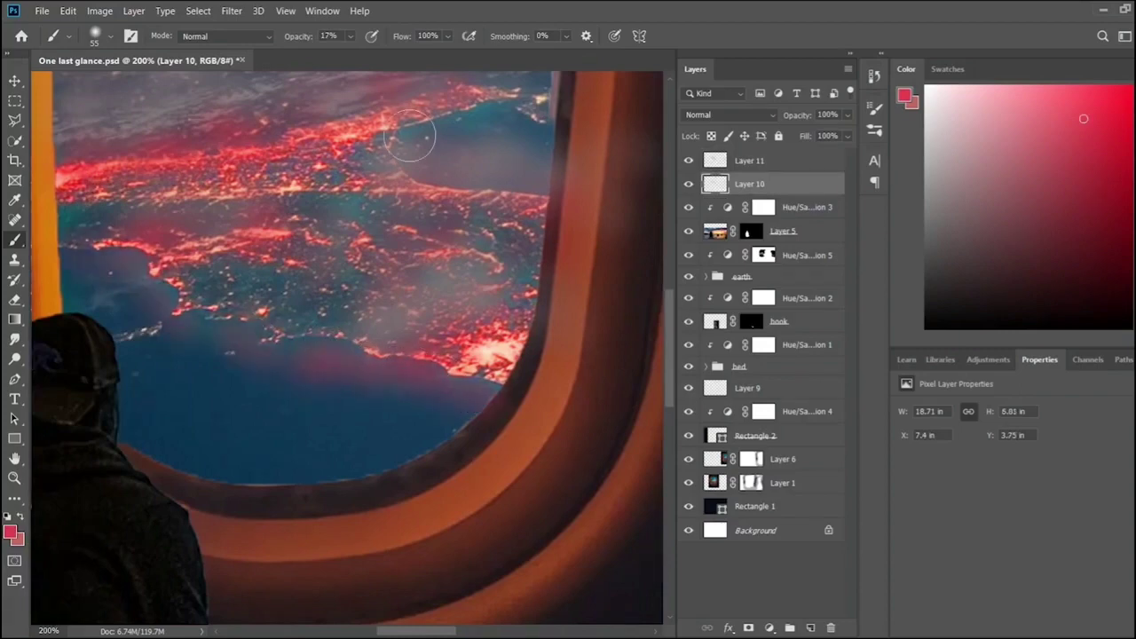
pyautogui.scroll(3, 383, 443)
pyautogui.scroll(2, 383, 441)
pyautogui.hscroll(5, 383, 441)
pyautogui.scroll(-2, 384, 441)
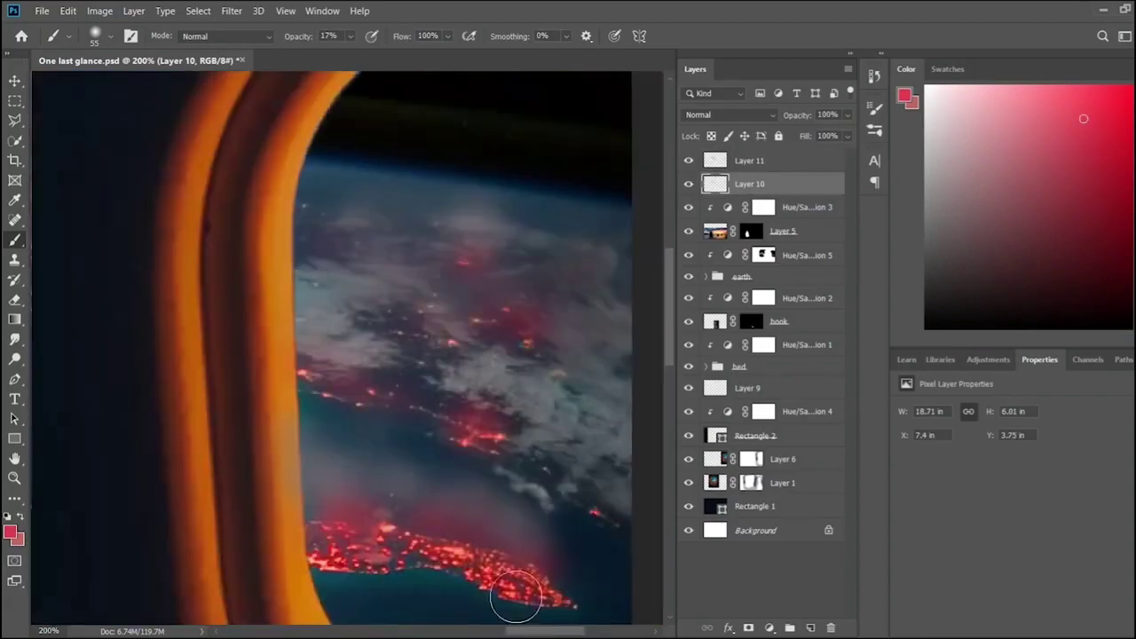
pyautogui.moveTo(490, 470); pyautogui.dragTo(538, 431)
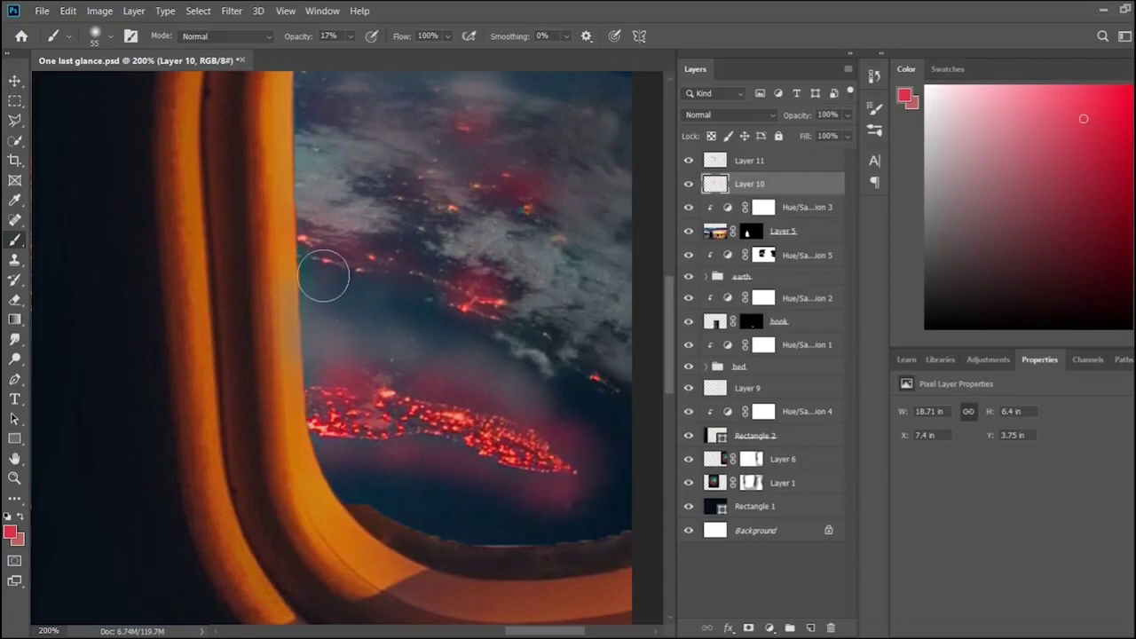
pyautogui.hotkey('ctrl', '-')
pyautogui.hotkey('ctrl', '-')
pyautogui.hotkey('ctrl', '-')
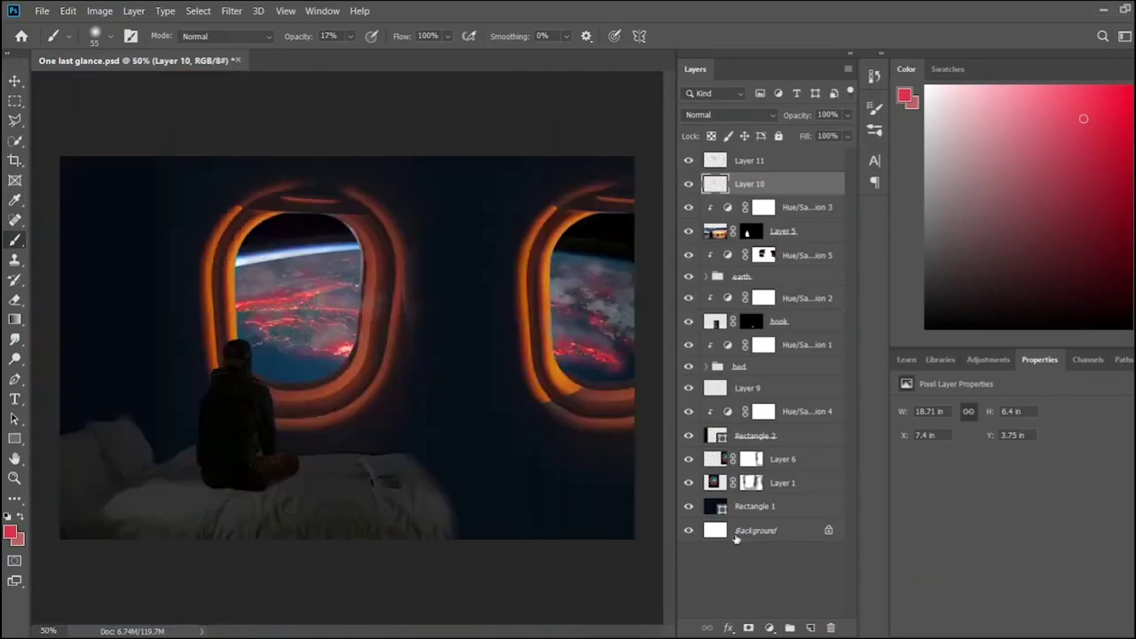
pyautogui.hotkey('ctrl', 's')
# - Zoom in on the left window frame and select Layer 11
pyautogui.press('v')
pyautogui.click(299, 108)
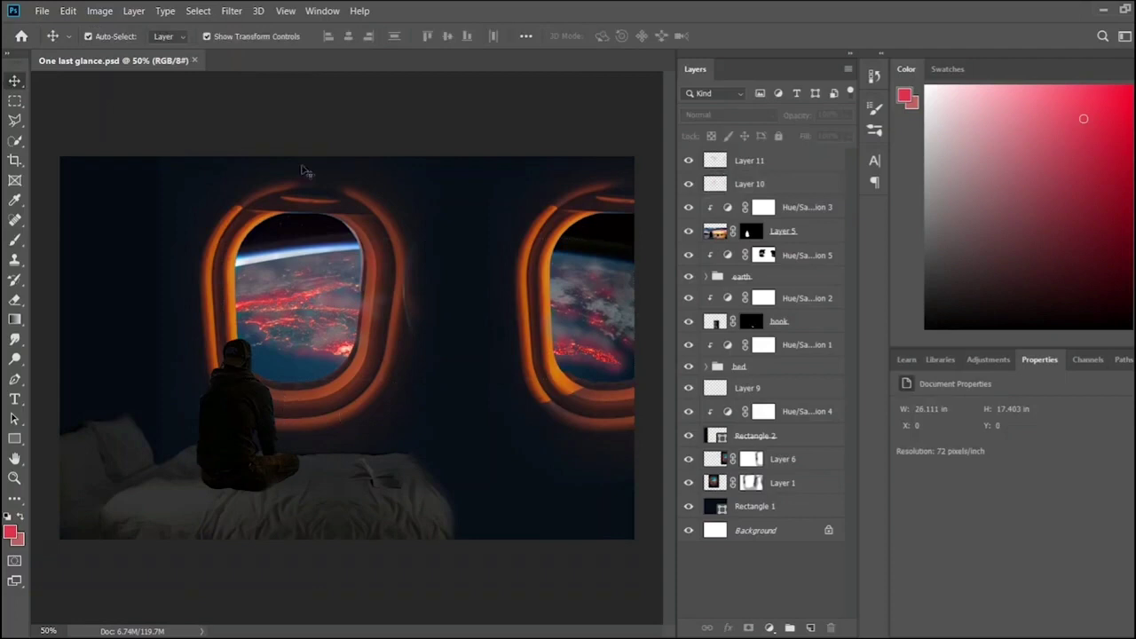
pyautogui.click(383, 578)
pyautogui.hotkey('ctrl', '+')
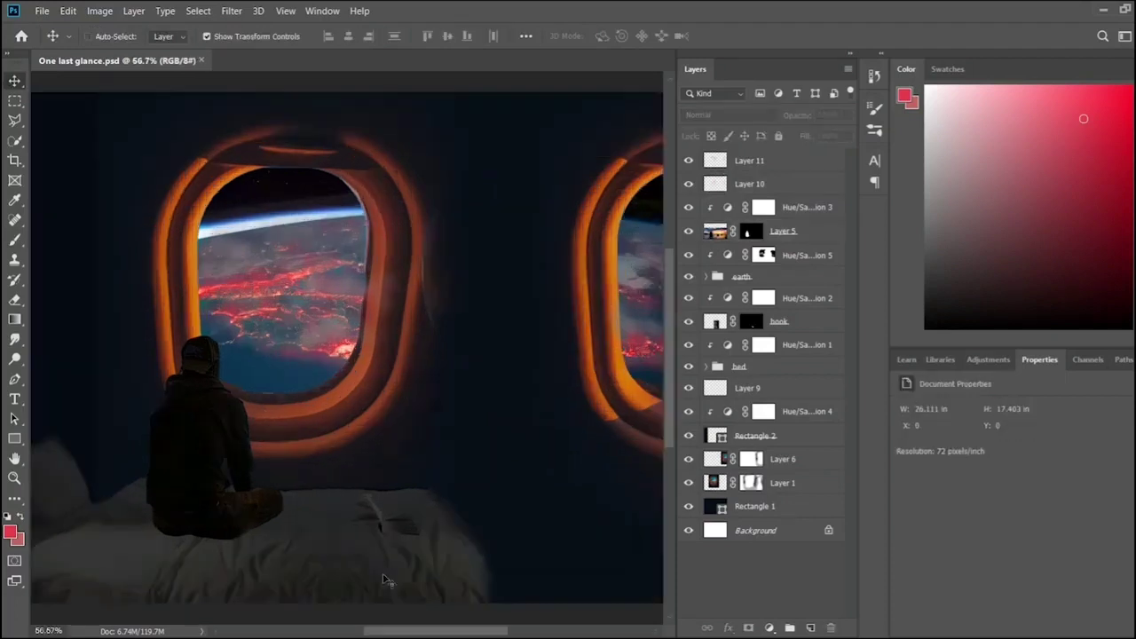
pyautogui.hotkey('ctrl', '+')
pyautogui.hotkey('ctrl', '+')
pyautogui.click(309, 369)
# - Paint black at 65% on Layer 1's mask to hide the pale wall streak beside the frame
pyautogui.moveTo(308, 369); pyautogui.dragTo(310, 427)
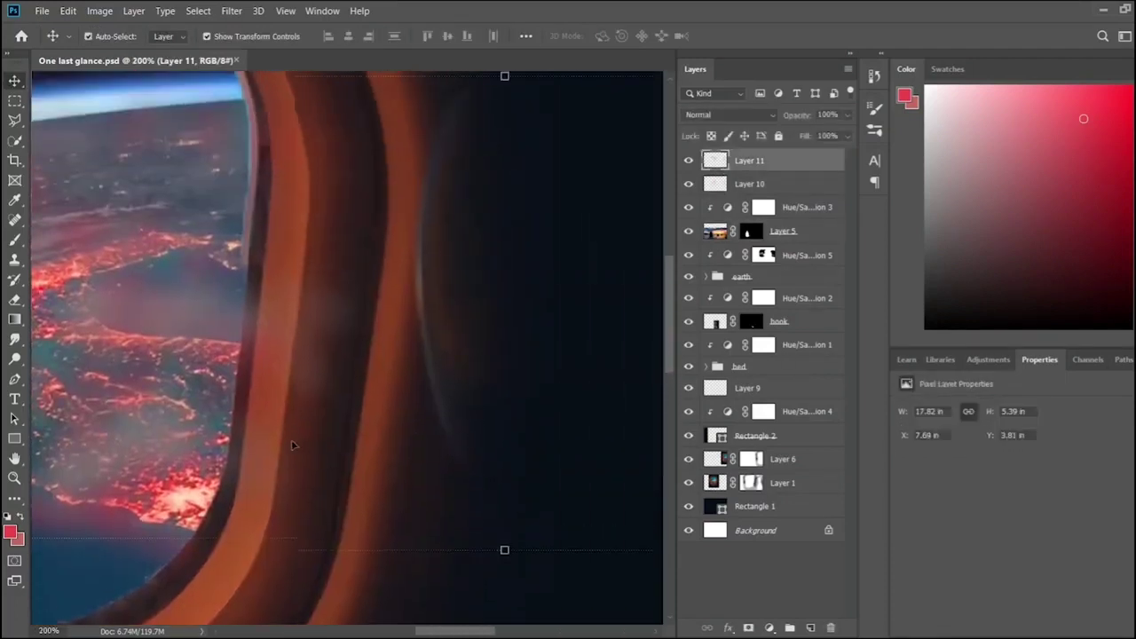
pyautogui.press('b')
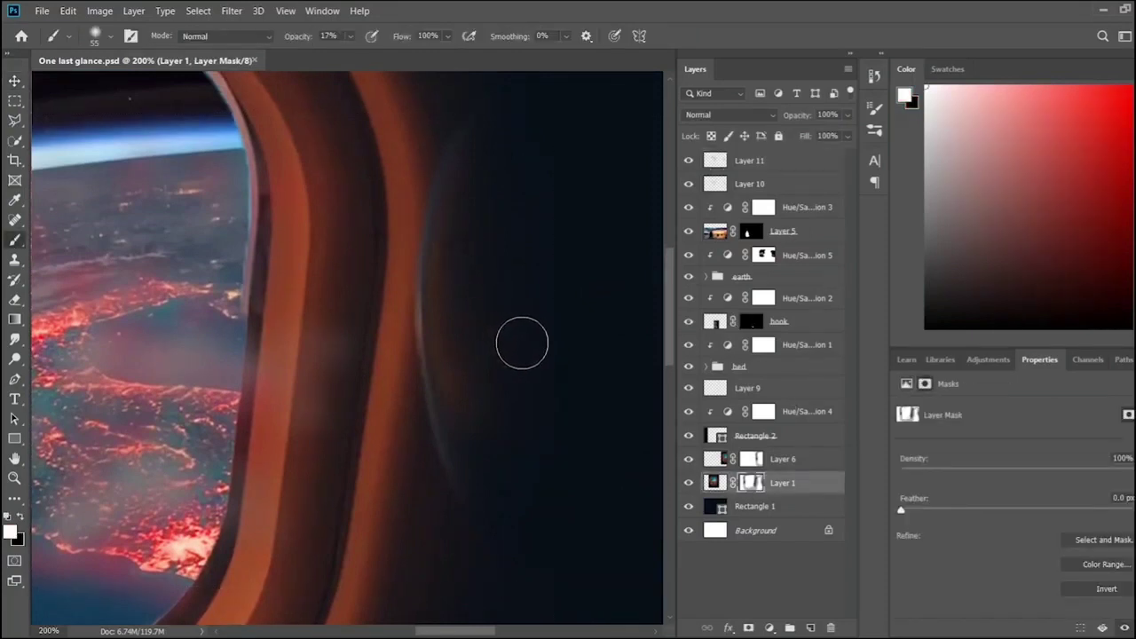
pyautogui.moveTo(482, 157); pyautogui.dragTo(467, 145)
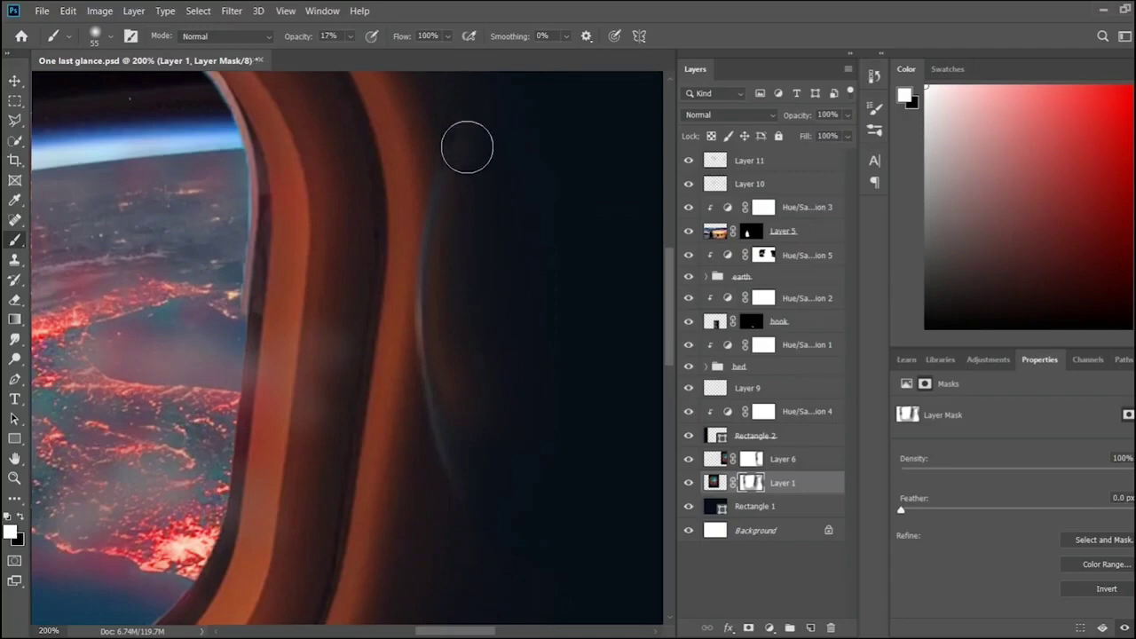
pyautogui.press('6')
pyautogui.press('5')
pyautogui.press('x')
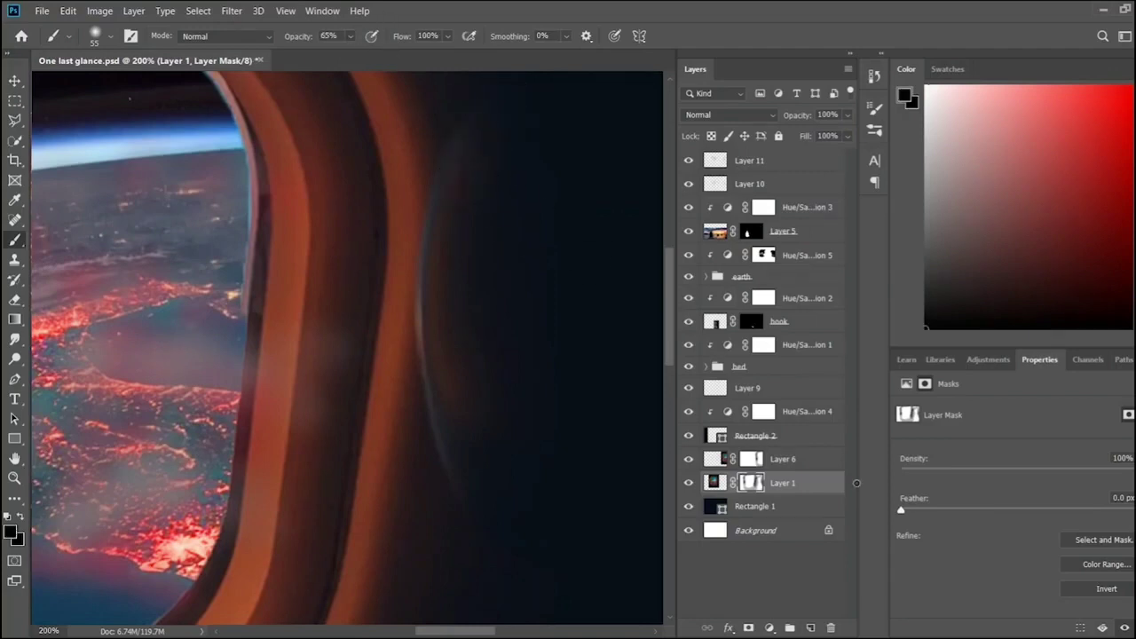
pyautogui.moveTo(458, 220)
pyautogui.mouseDown()
pyautogui.moveTo(469, 488)
pyautogui.moveTo(443, 378)
pyautogui.moveTo(446, 222)
pyautogui.moveTo(435, 367)
pyautogui.moveTo(446, 535)
pyautogui.moveTo(422, 115)
pyautogui.mouseUp()
pyautogui.hotkey('ctrl', '-')
pyautogui.hotkey('ctrl', '-')
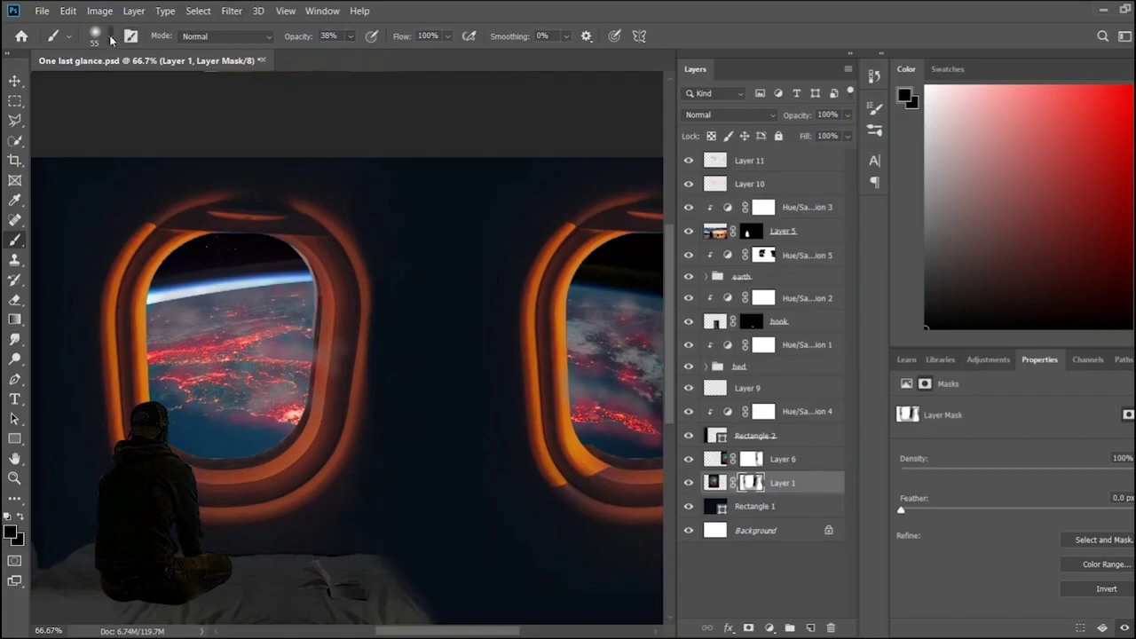
# - Enlarge the brush to 152 and use a 100% opacity eraser on Layer 11
pyautogui.press(']')
pyautogui.press(']')
pyautogui.press(']')
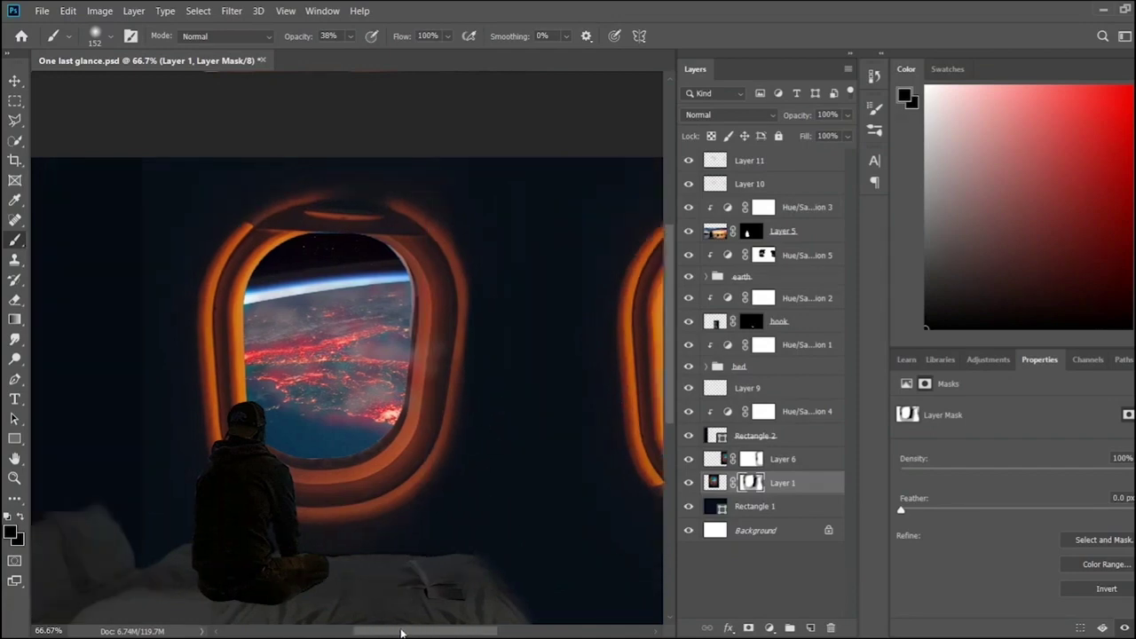
pyautogui.hscroll(-3, 412, 532)
pyautogui.scroll(-1, 414, 525)
pyautogui.scroll(1, 414, 524)
pyautogui.scroll(1, 414, 525)
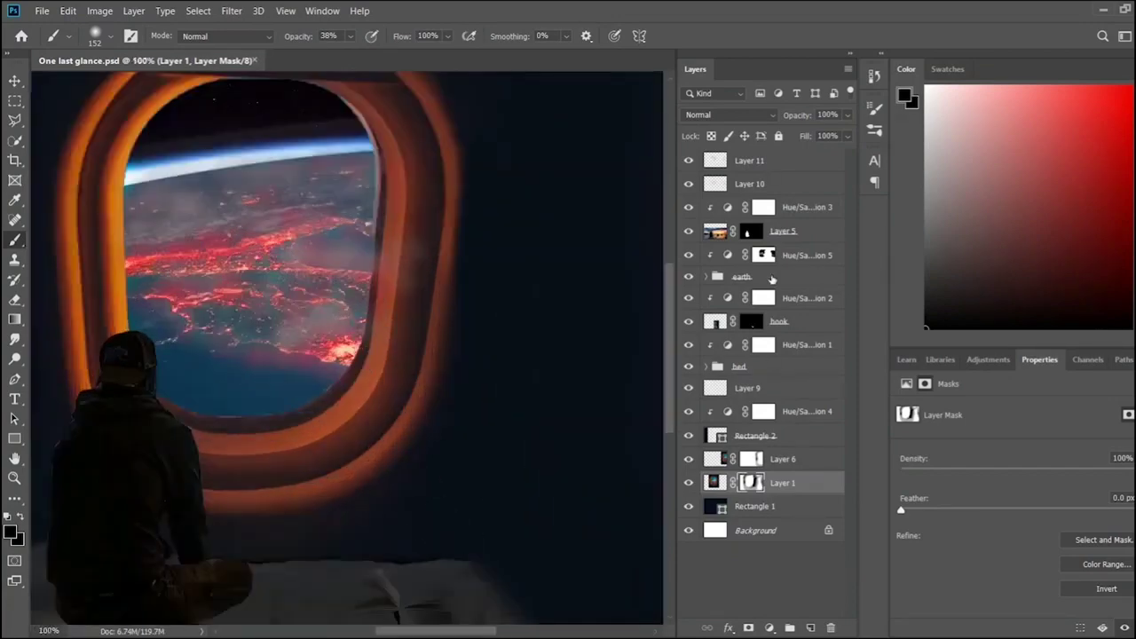
pyautogui.click(796, 164)
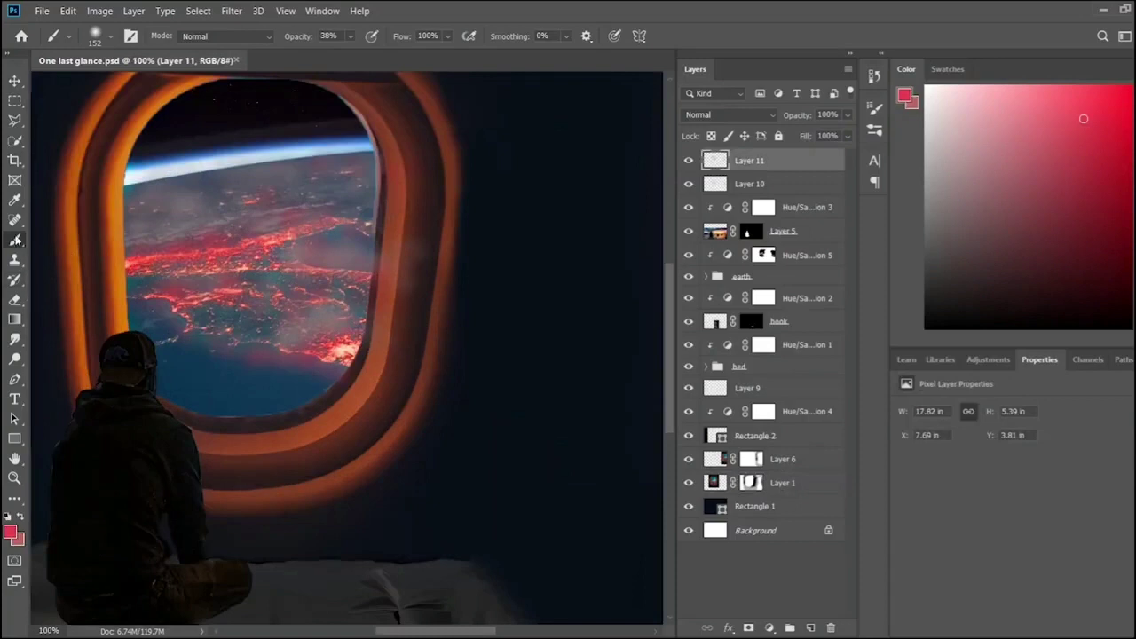
pyautogui.click(14, 299)
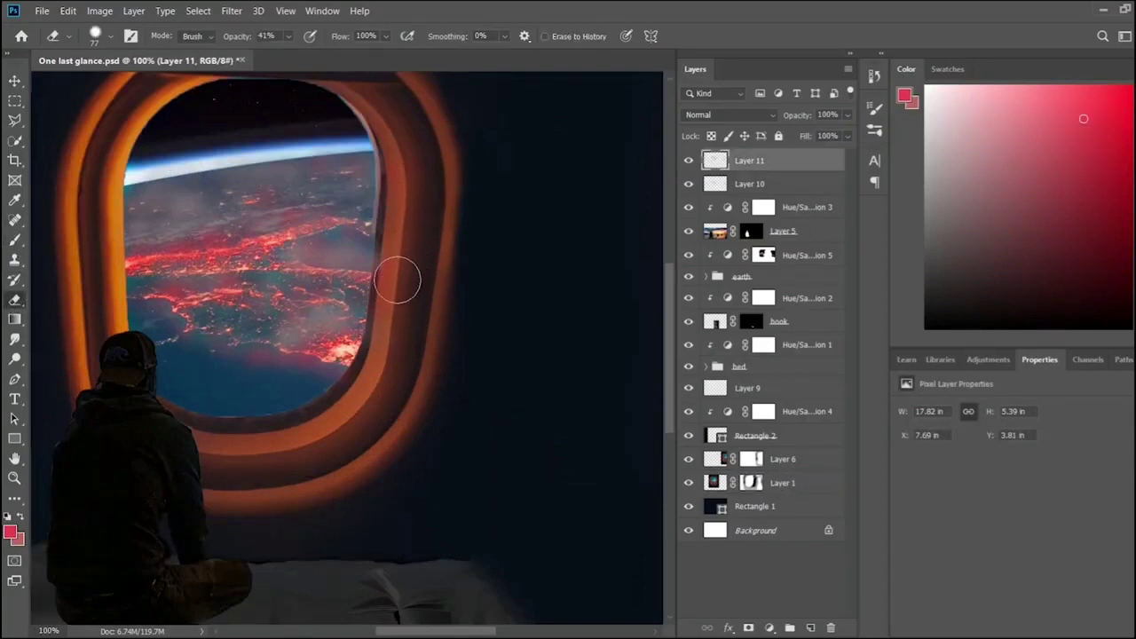
pyautogui.moveTo(287, 36); pyautogui.dragTo(372, 37)
# - Select Layer 5 and duplicate it as Layer 5 copy
pyautogui.click(790, 184)
pyautogui.hscroll(5, 415, 355)
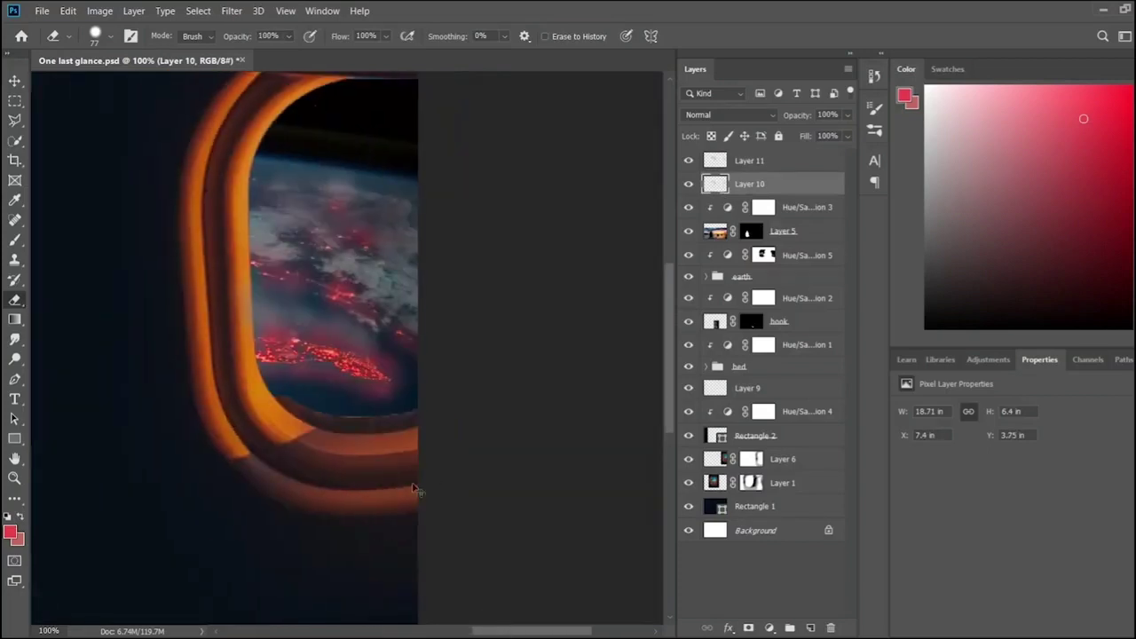
pyautogui.hotkey('ctrl', '-')
pyautogui.hotkey('ctrl', '-')
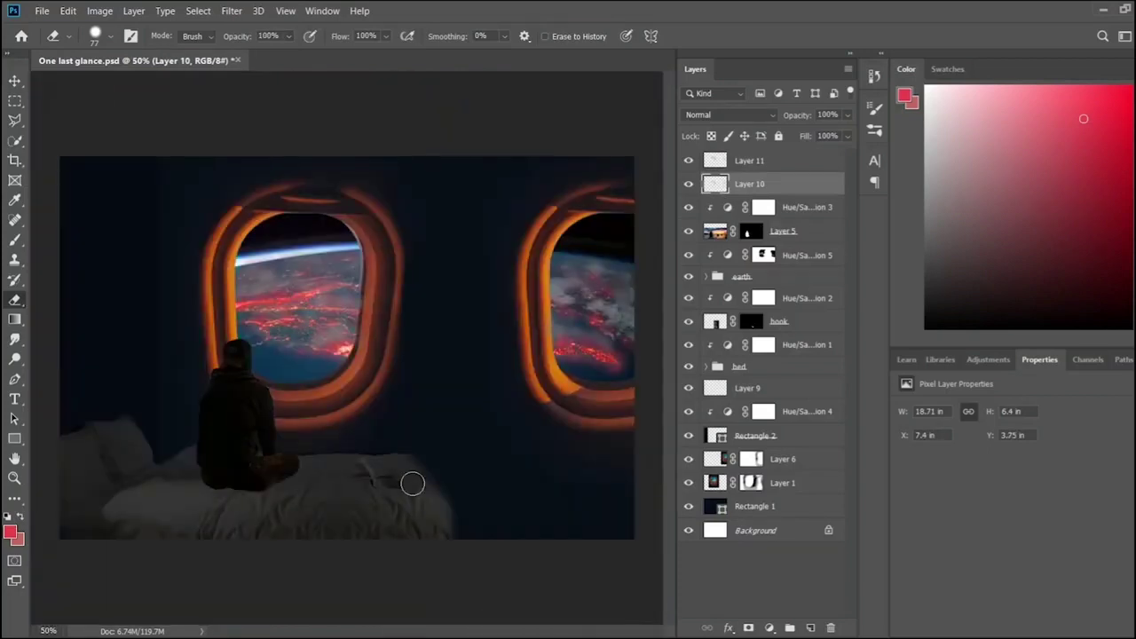
pyautogui.hotkey('ctrl', '+')
pyautogui.hotkey('ctrl', '+')
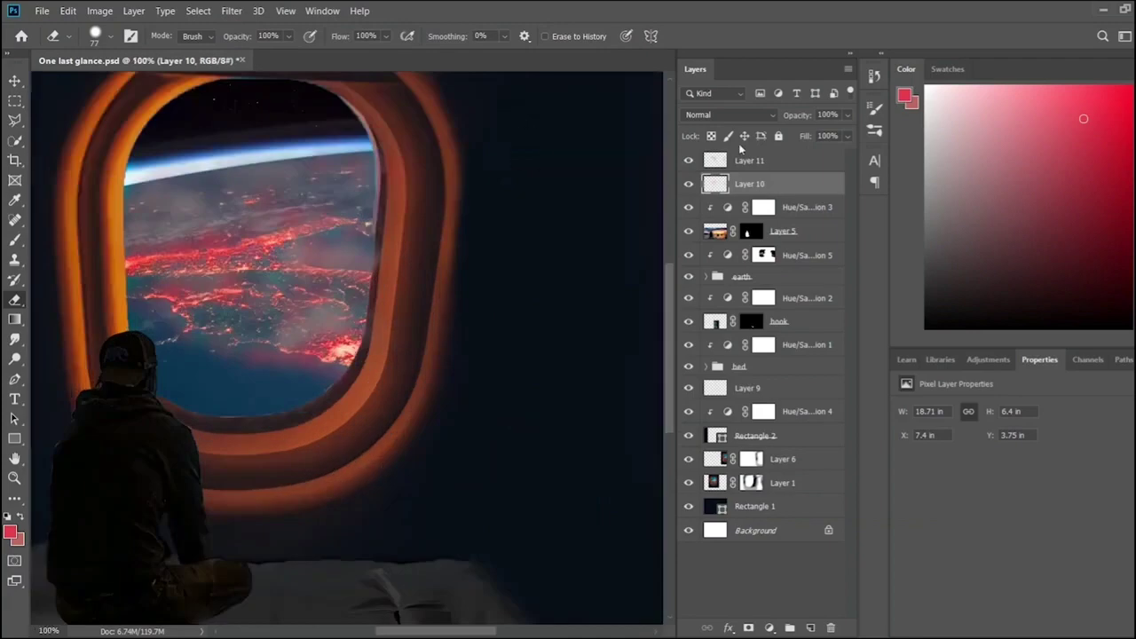
pyautogui.click(826, 235)
pyautogui.hotkey('ctrl', 'j')
# - Clip Hue/Saturation 3 to Layer 5 copy and move Layer 5 to the top of the group
pyautogui.hotkey('ctrl', ']')
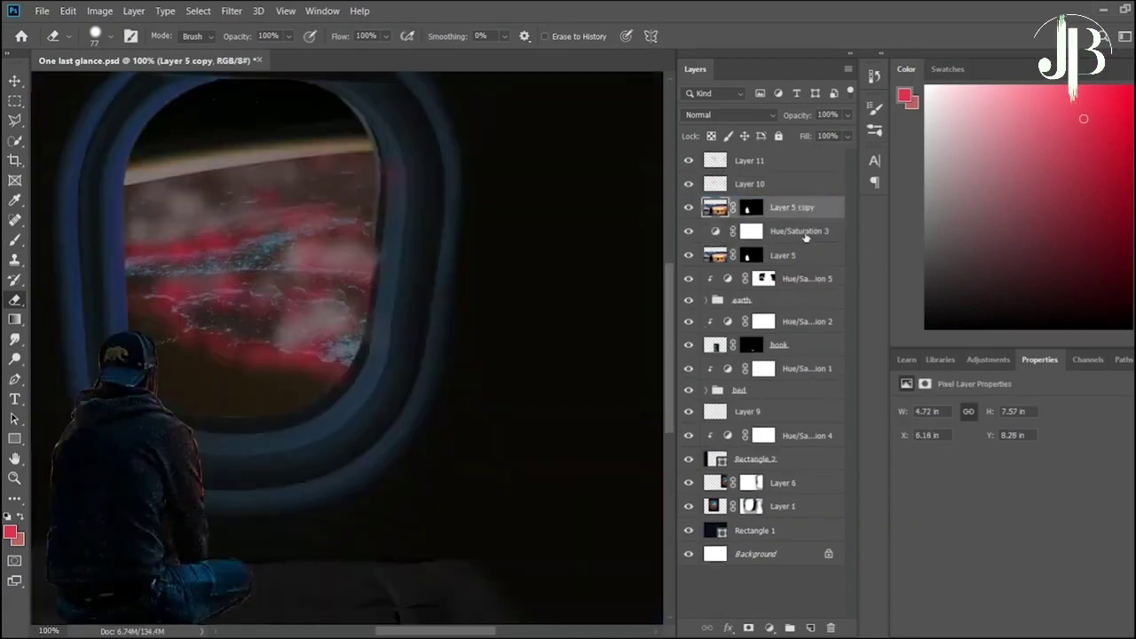
pyautogui.moveTo(806, 235); pyautogui.dragTo(824, 222)
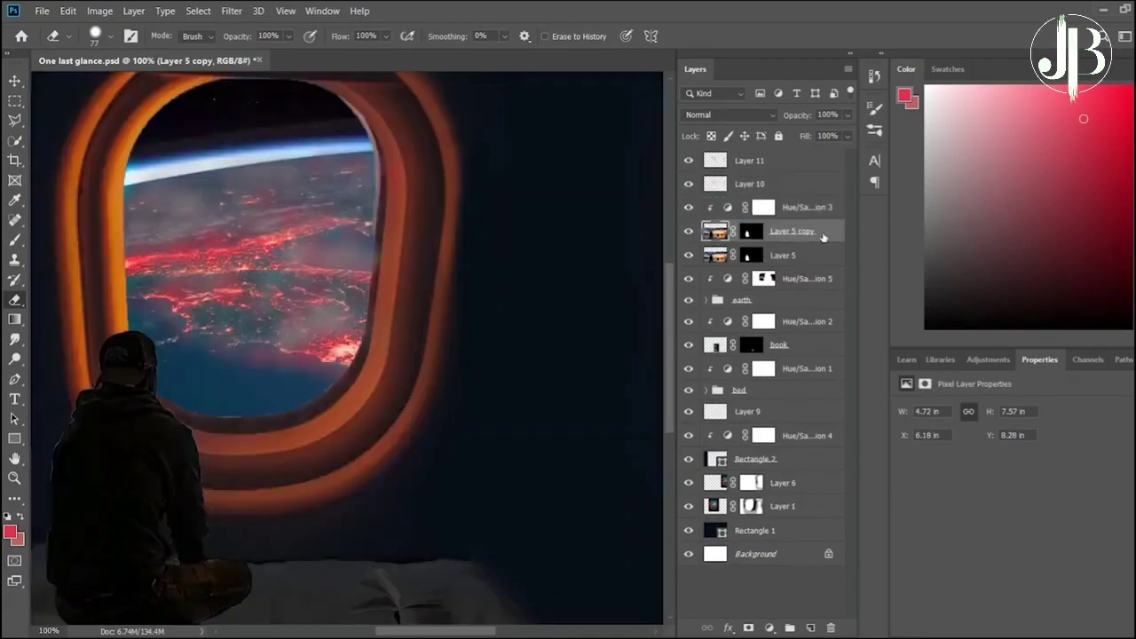
pyautogui.hotkey('ctrl', 'z')
pyautogui.hotkey('ctrl', 'shift', 'z')
pyautogui.moveTo(701, 258); pyautogui.dragTo(686, 211)
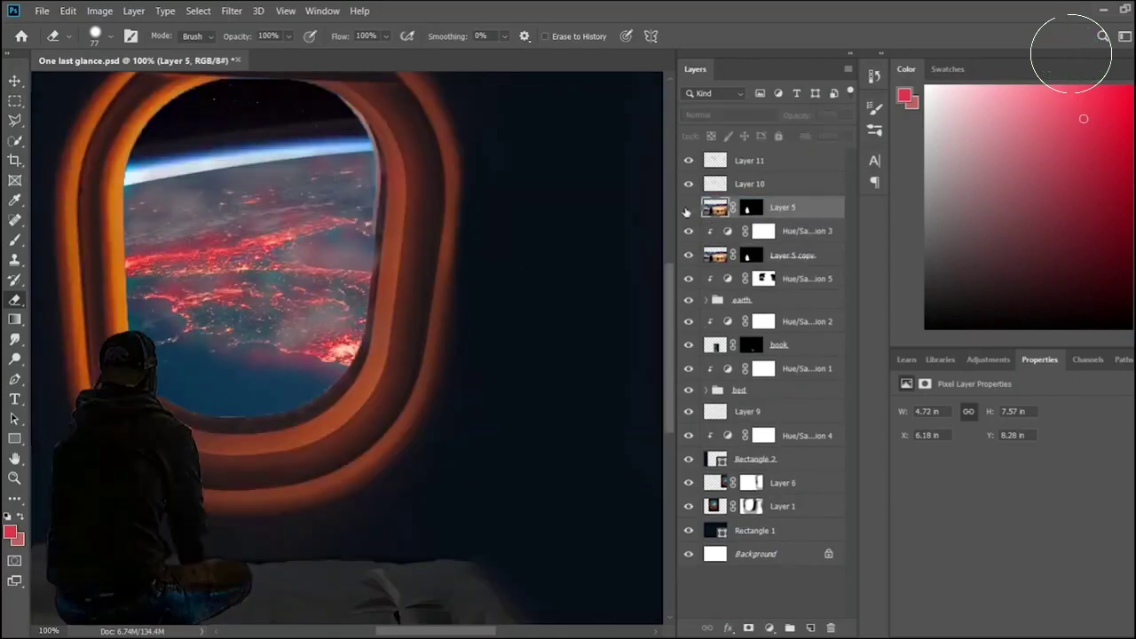
# - Rename Layer 5 'highlight' and tint it red with a clipped, colorized Hue/Saturation at saturation 47
pyautogui.click(988, 360)
pyautogui.click(931, 419)
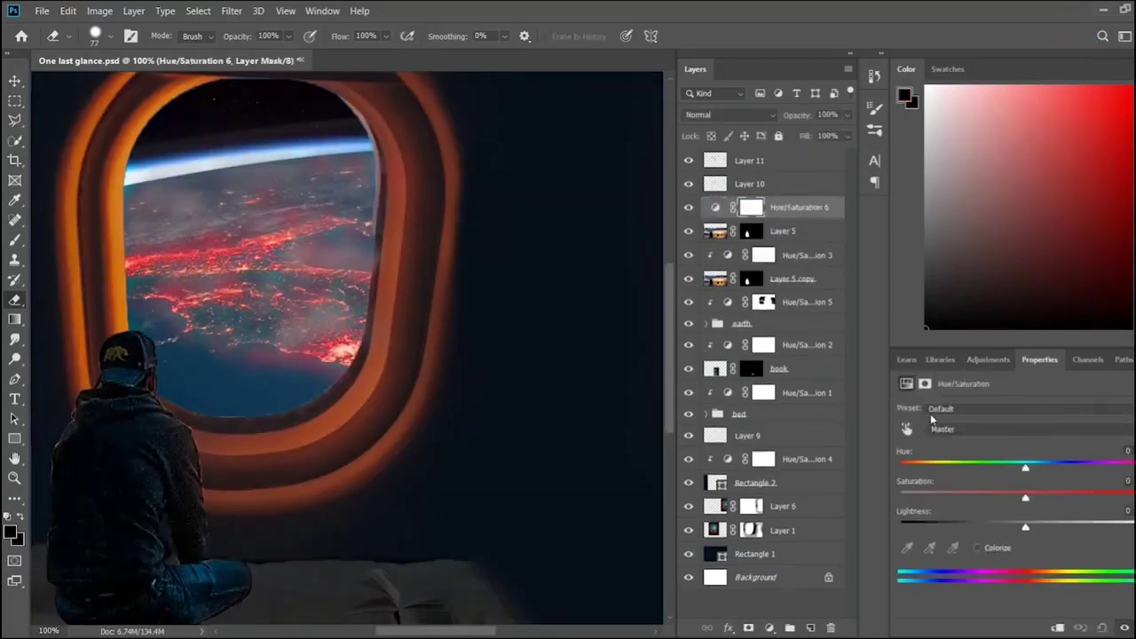
pyautogui.doubleClick(782, 231)
pyautogui.write('highlight')
pyautogui.press('Return')
pyautogui.click(977, 547)
pyautogui.moveTo(903, 468)
pyautogui.mouseDown()
pyautogui.moveTo(1088, 467)
pyautogui.moveTo(901, 467)
pyautogui.mouseUp()
pyautogui.keyDown('alt'); pyautogui.click(789, 217); pyautogui.keyUp('alt')
pyautogui.moveTo(963, 497); pyautogui.dragTo(1063, 501)
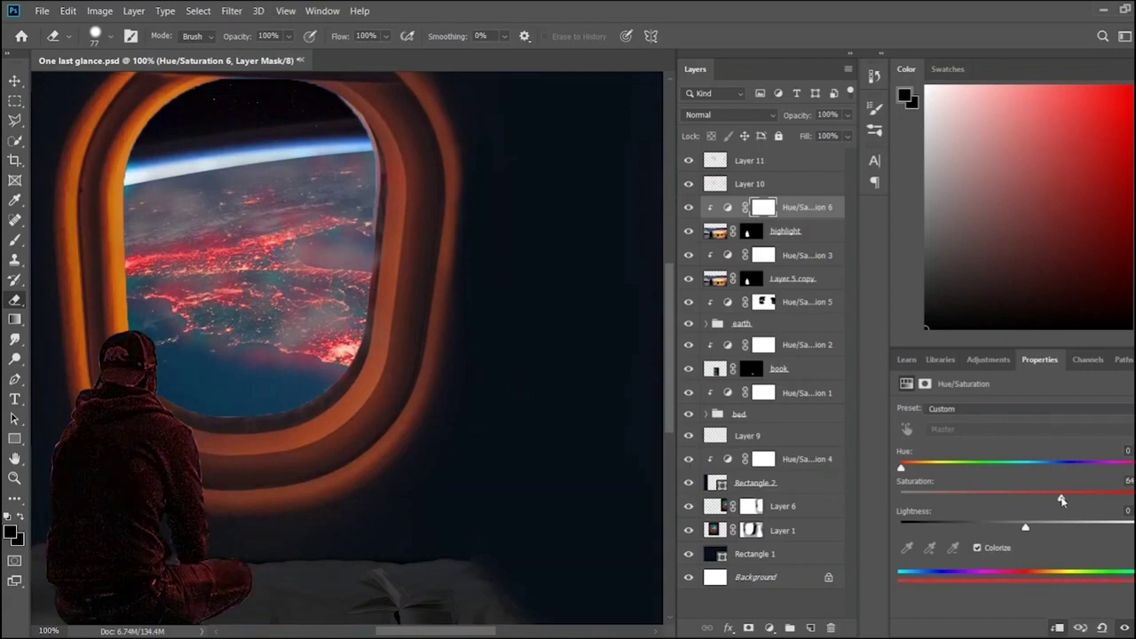
# - Mask the red rim off the figure's legs and back, then duplicate highlight with Hue/Saturation 6
pyautogui.click(751, 231)
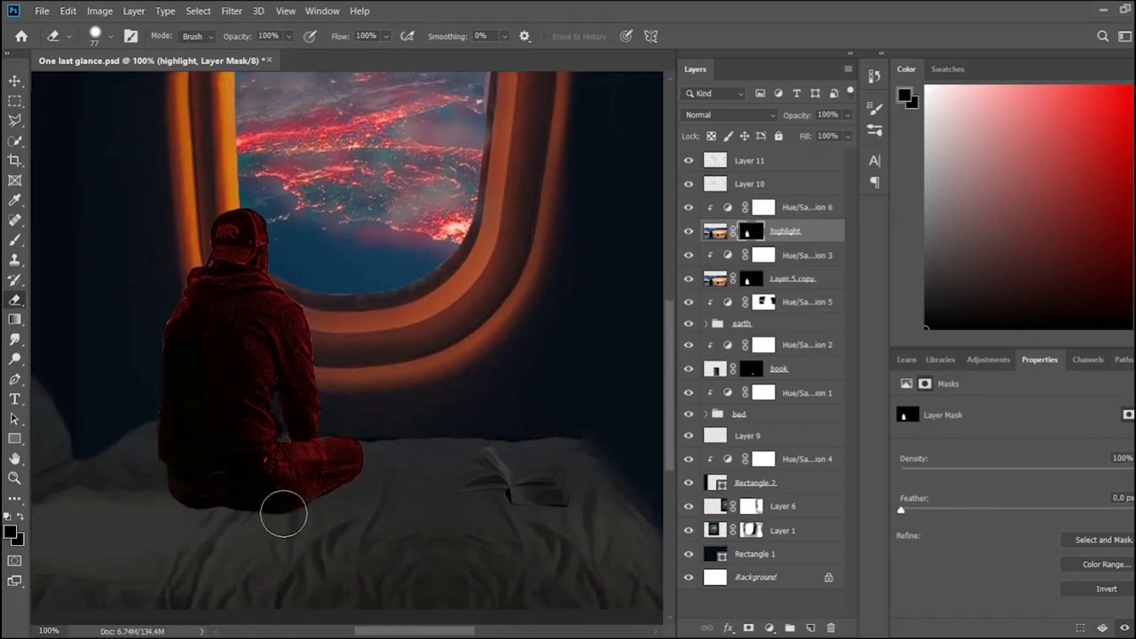
pyautogui.moveTo(281, 509); pyautogui.dragTo(325, 469)
pyautogui.moveTo(234, 446)
pyautogui.mouseDown()
pyautogui.moveTo(274, 329)
pyautogui.moveTo(286, 373)
pyautogui.moveTo(205, 314)
pyautogui.moveTo(237, 307)
pyautogui.moveTo(243, 274)
pyautogui.moveTo(222, 243)
pyautogui.mouseUp()
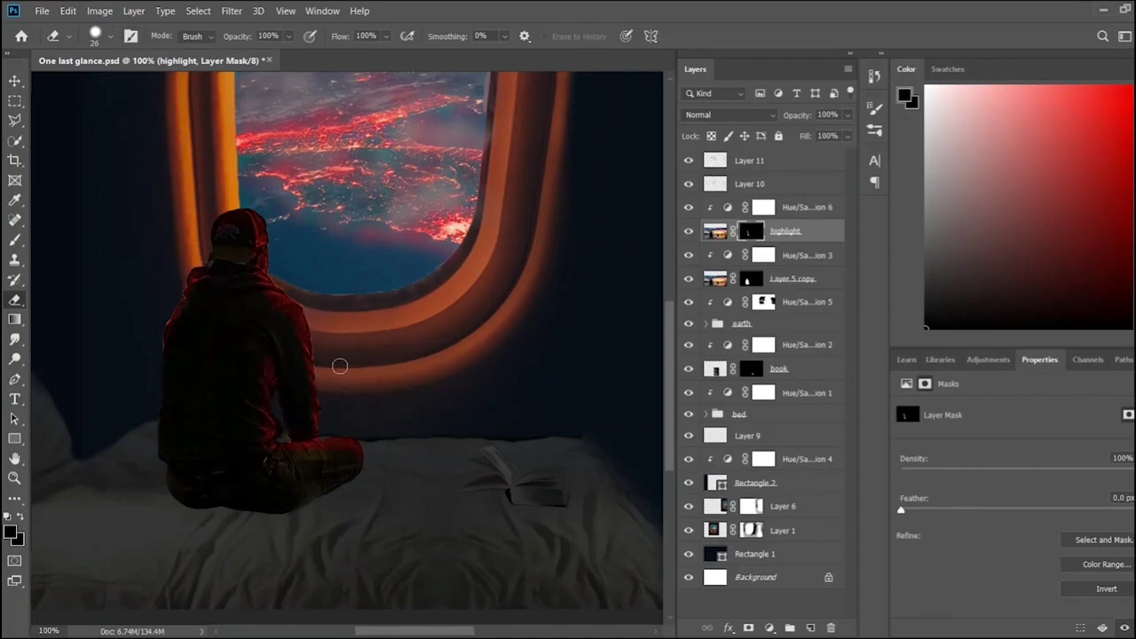
pyautogui.scroll(3, 300, 359)
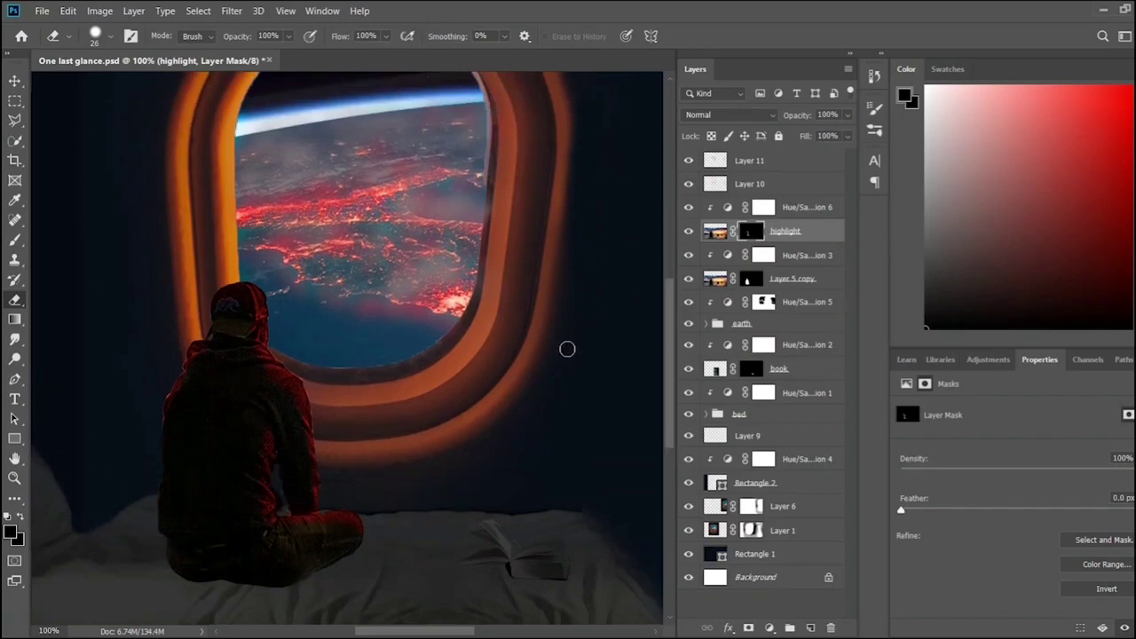
pyautogui.keyDown('shift'); pyautogui.click(813, 212); pyautogui.keyUp('shift')
pyautogui.hotkey('ctrl', 'j')
# - Rename the highlight copy layer to 'highlight orange'
pyautogui.doubleClick(795, 231)
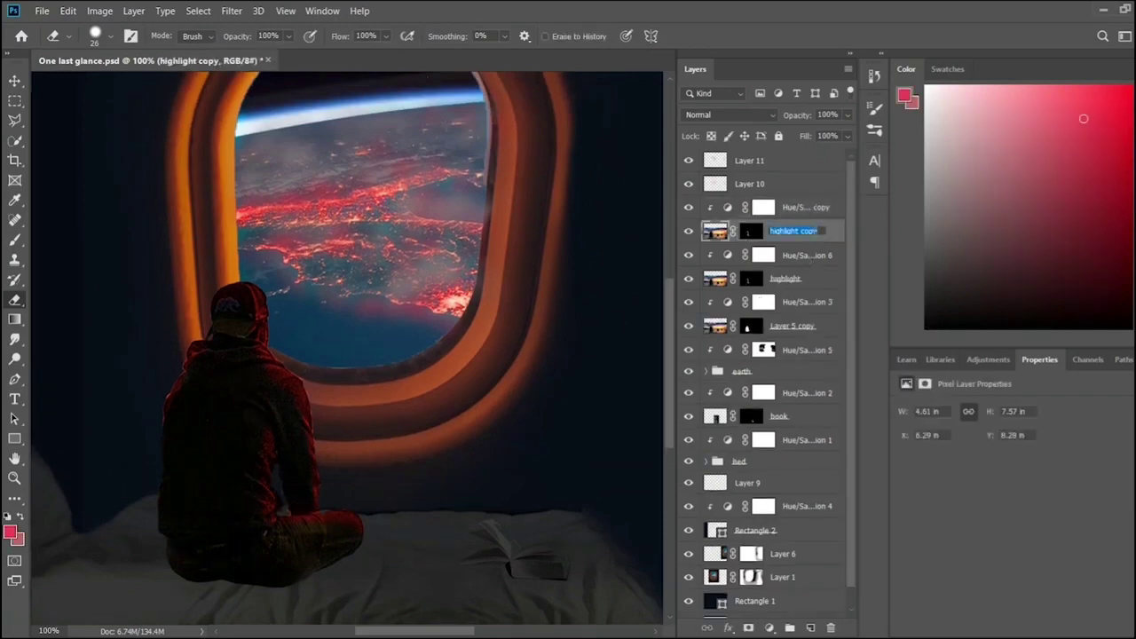
pyautogui.write('highlight orange')
pyautogui.press('Return')
# - Shift the copied Hue/Saturation's hue to orange, toggling adjustments to compare the tint
pyautogui.click(803, 211)
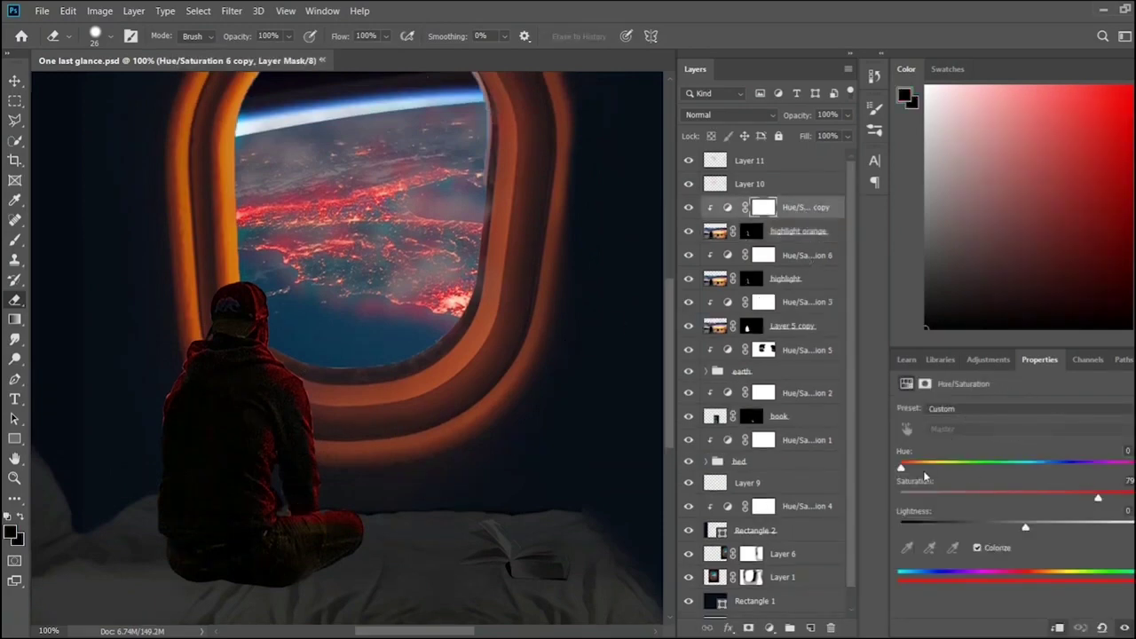
pyautogui.moveTo(900, 468); pyautogui.dragTo(924, 468)
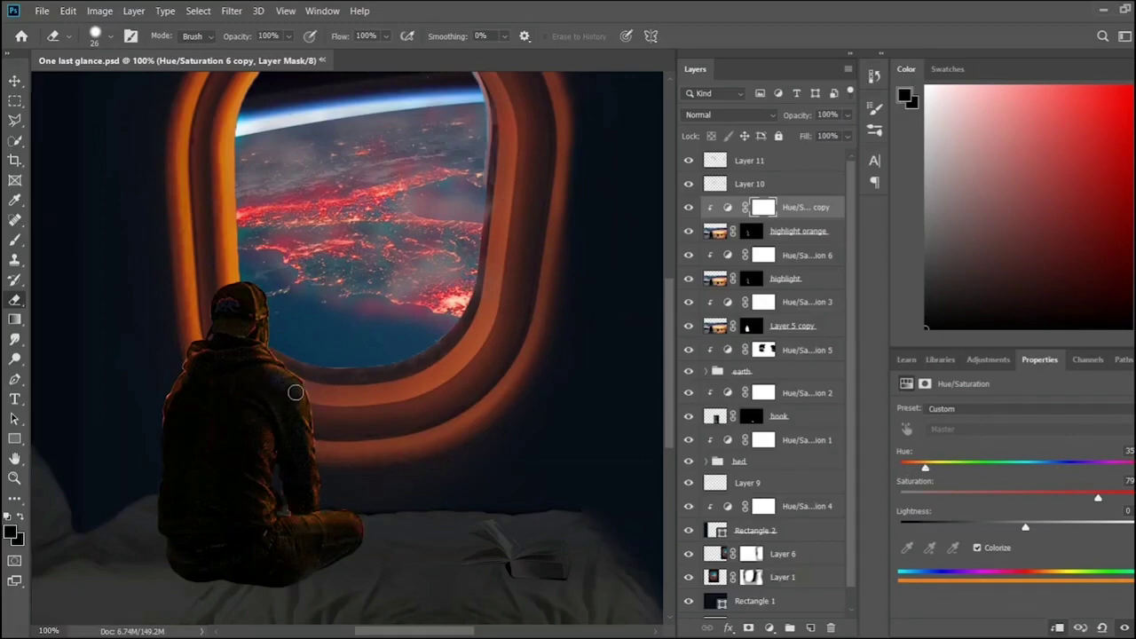
pyautogui.moveTo(763, 209); pyautogui.dragTo(794, 218)
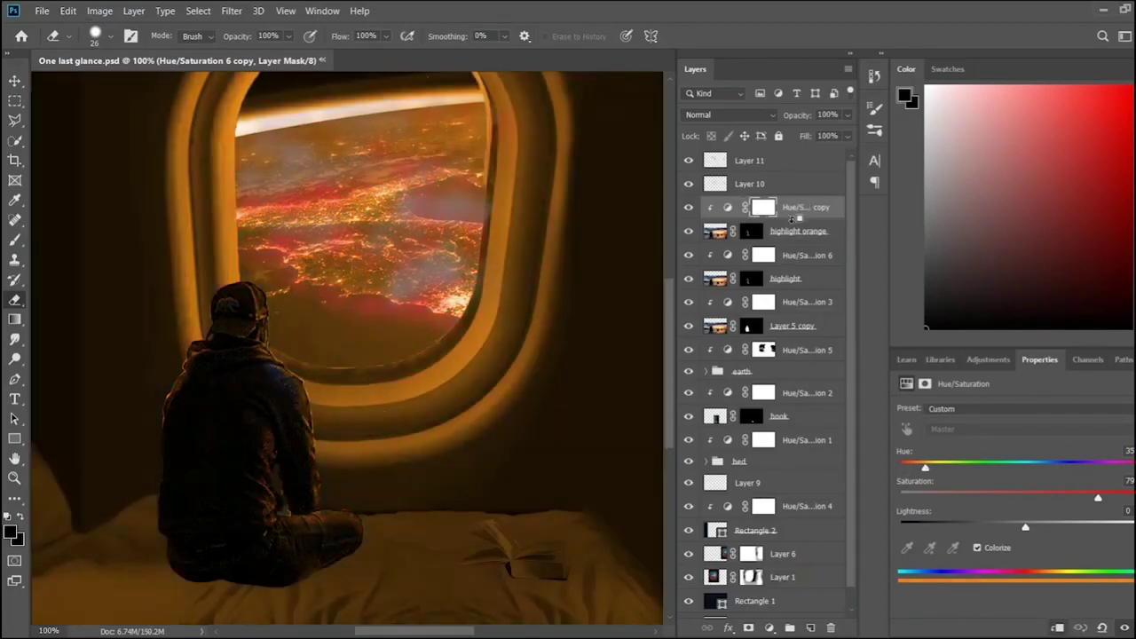
pyautogui.click(300, 459)
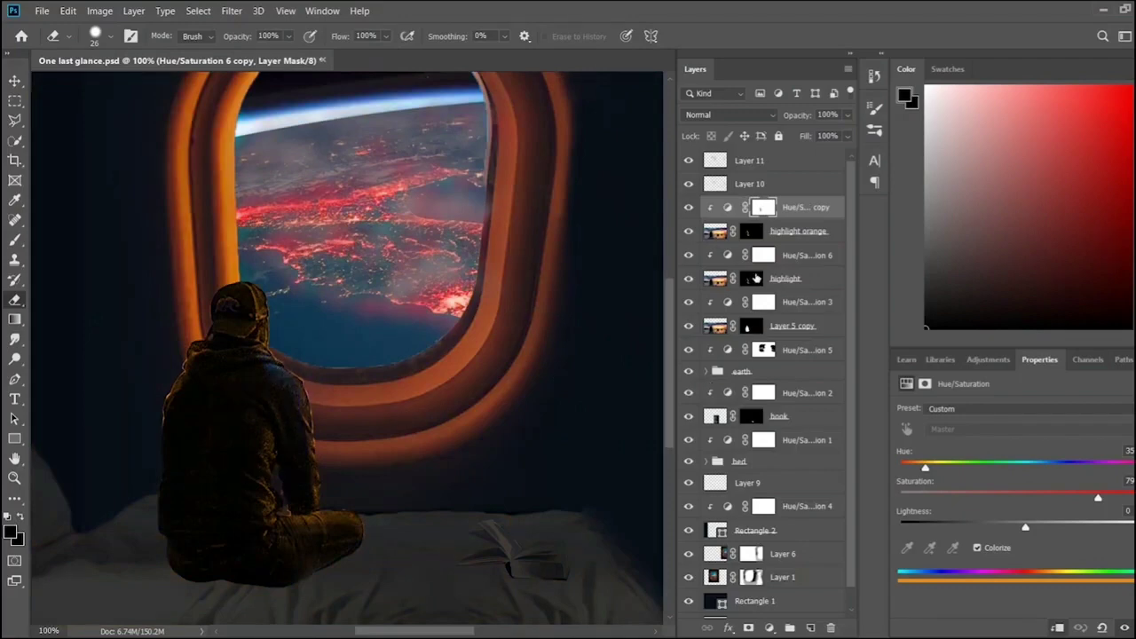
pyautogui.click(688, 255)
pyautogui.click(688, 256)
pyautogui.moveTo(925, 468); pyautogui.dragTo(917, 467)
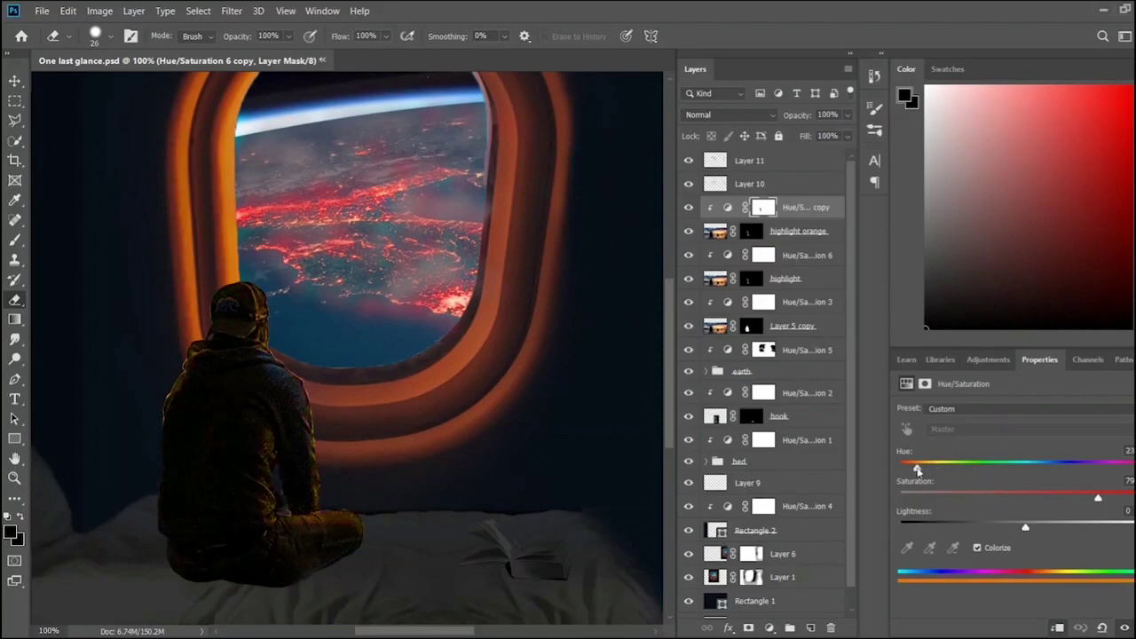
pyautogui.click(688, 207)
pyautogui.click(688, 206)
pyautogui.click(752, 231)
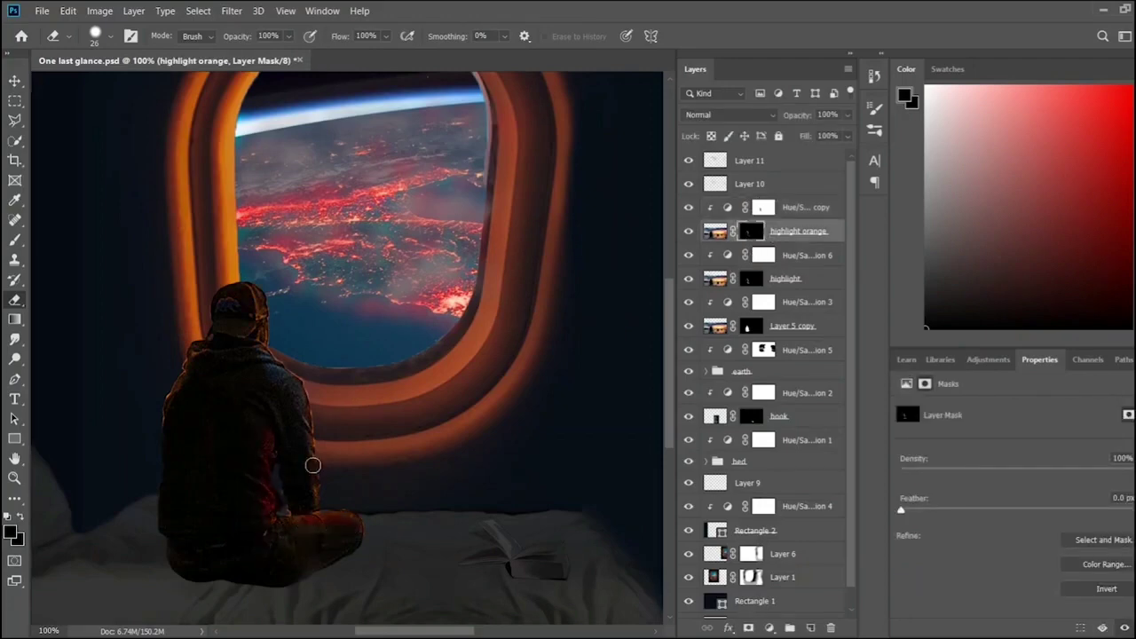
# - Zoom in on the figure's shoulder and set white for painting on the highlight layer's mask
pyautogui.scroll(5, 270, 404)
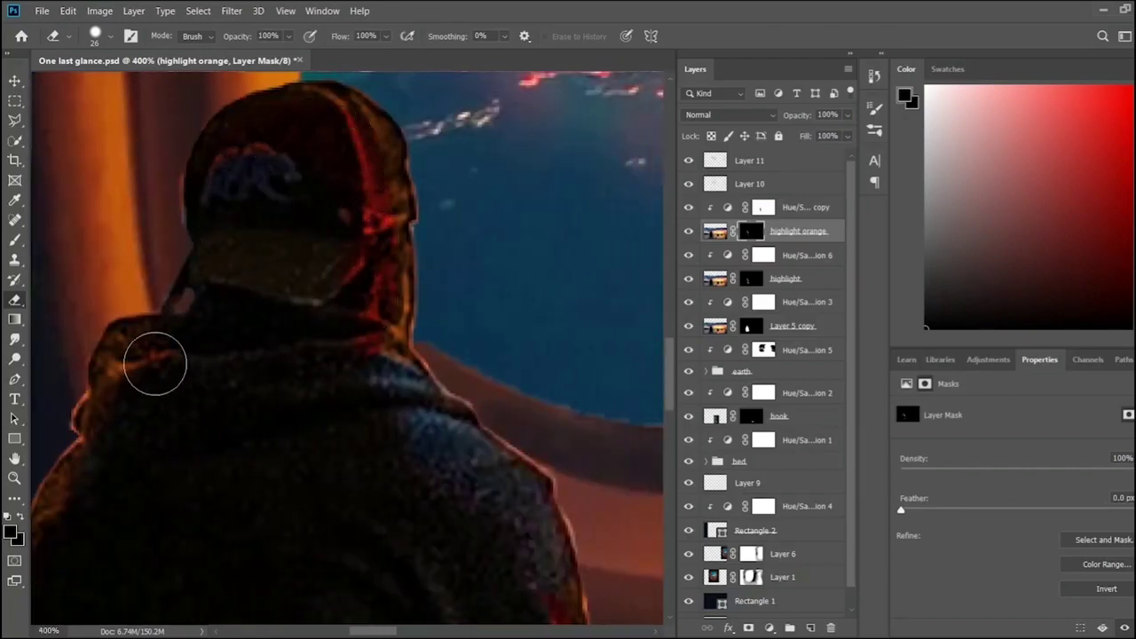
pyautogui.moveTo(115, 496); pyautogui.dragTo(267, 495)
pyautogui.hscroll(3, 248, 502)
pyautogui.scroll(-2, 208, 444)
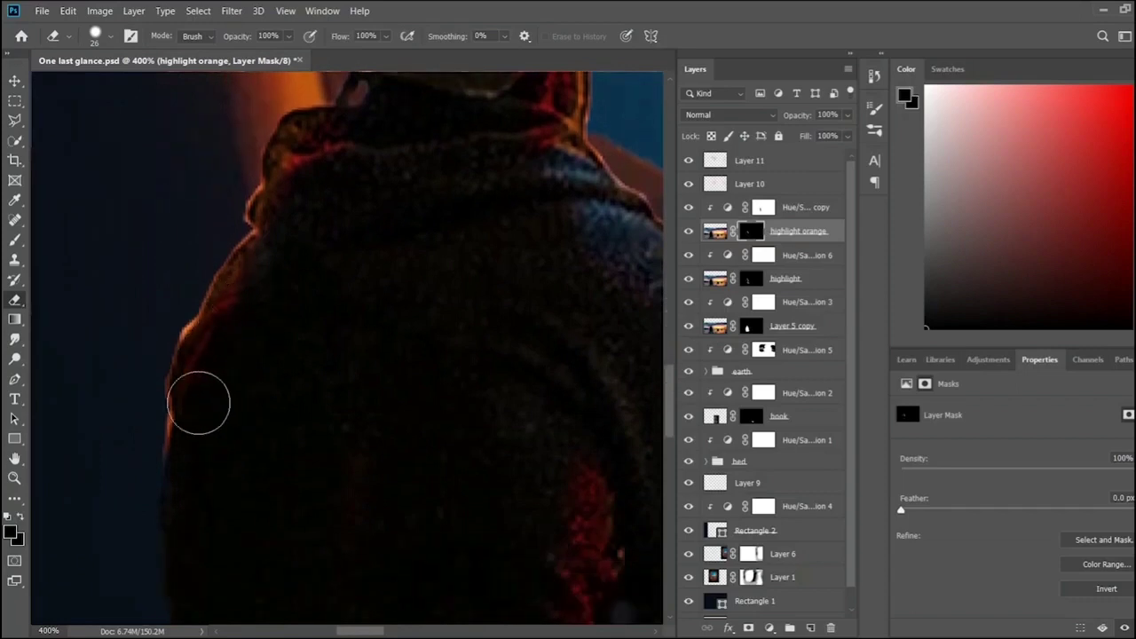
pyautogui.scroll(-2, 231, 412)
pyautogui.scroll(-2, 293, 435)
pyautogui.scroll(-1, 329, 452)
pyautogui.scroll(-1, 328, 452)
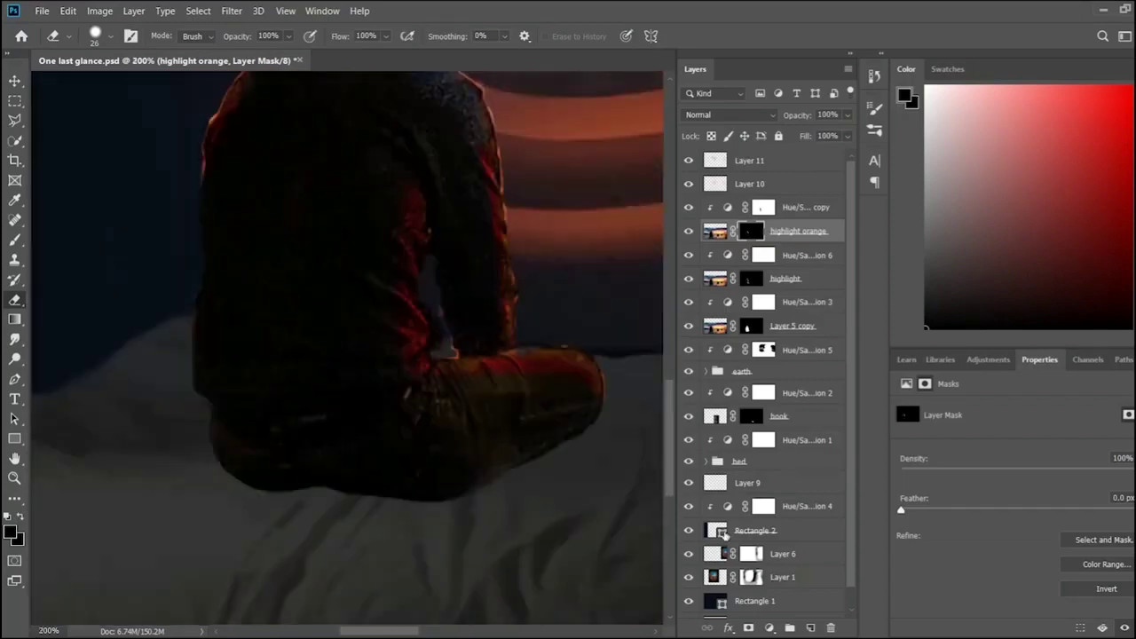
pyautogui.scroll(2, 577, 399)
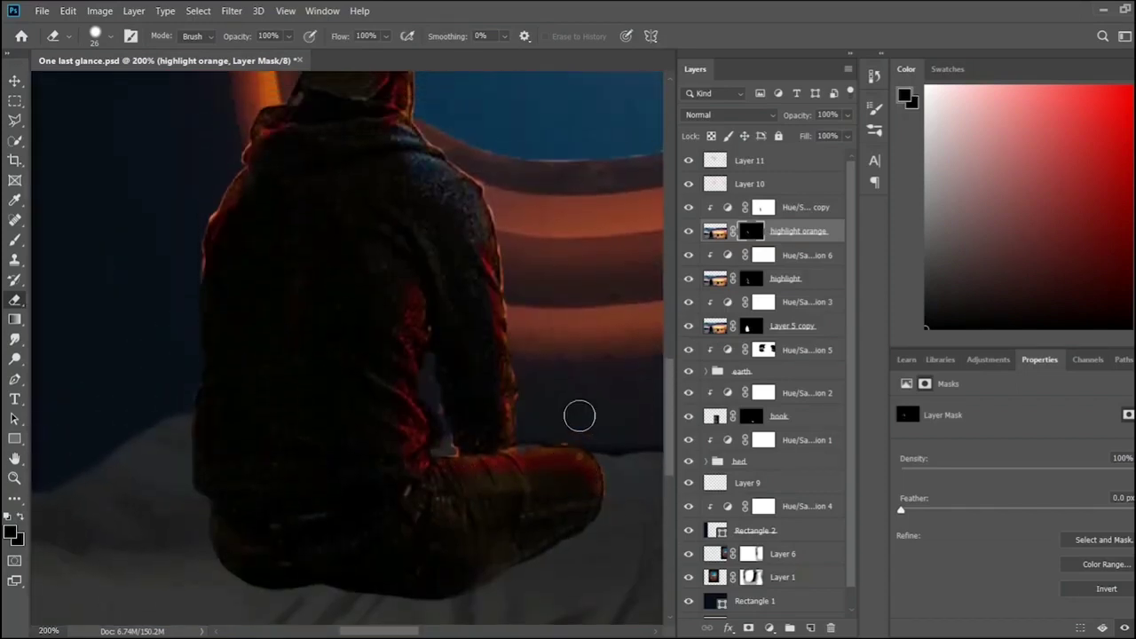
pyautogui.scroll(2, 578, 404)
pyautogui.click(751, 278)
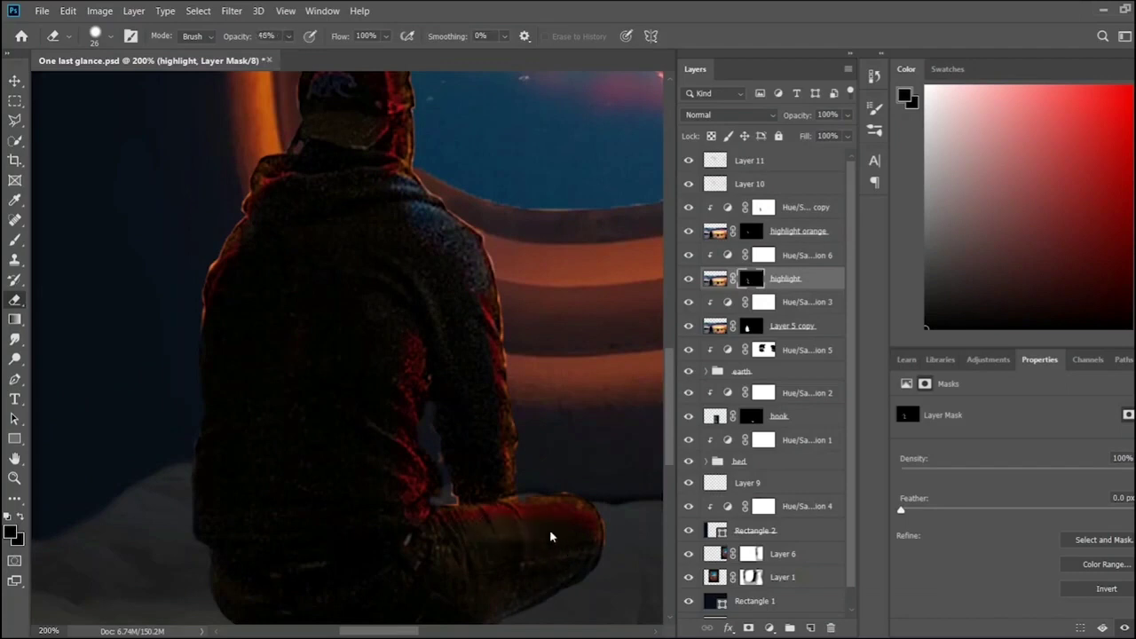
pyautogui.press('x')
# - Step through the Hue/Saturation 6 and highlight masks and view the image at 100%
pyautogui.hotkey('alt', '[')
pyautogui.hotkey('alt', ']')
pyautogui.hotkey('alt', ']')
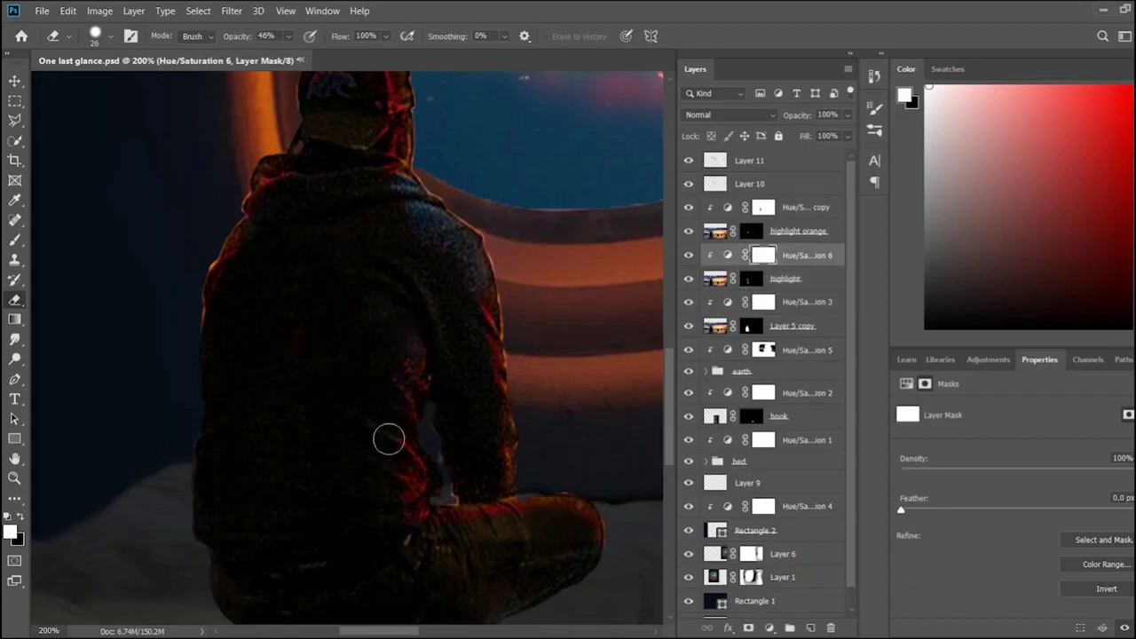
pyautogui.hotkey('alt', '[')
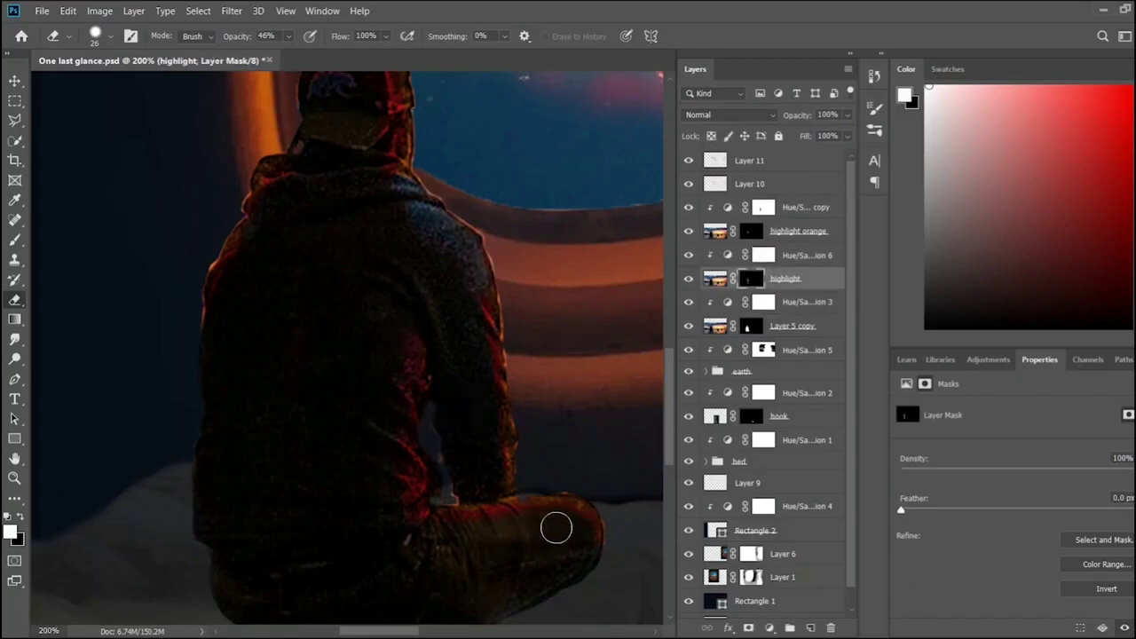
pyautogui.hotkey('ctrl', '0')
pyautogui.hotkey('ctrl', '1')
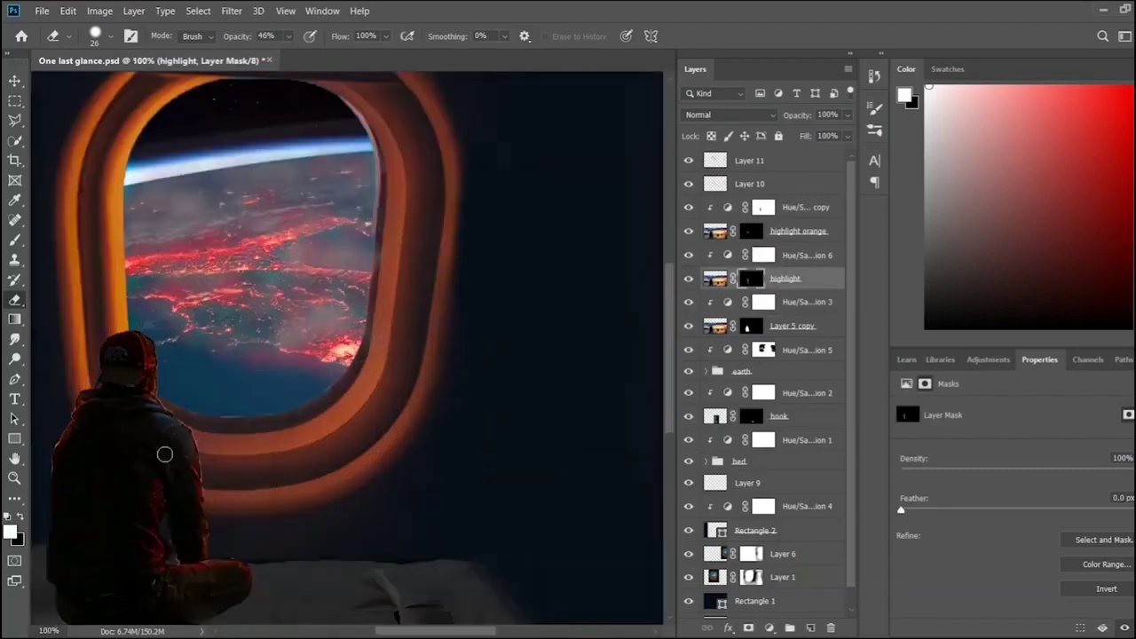
pyautogui.press('x')
pyautogui.press('x')
# - Soft-brush the rim glow into the highlight orange, Hue/Saturation copy and highlight masks
pyautogui.click(14, 245)
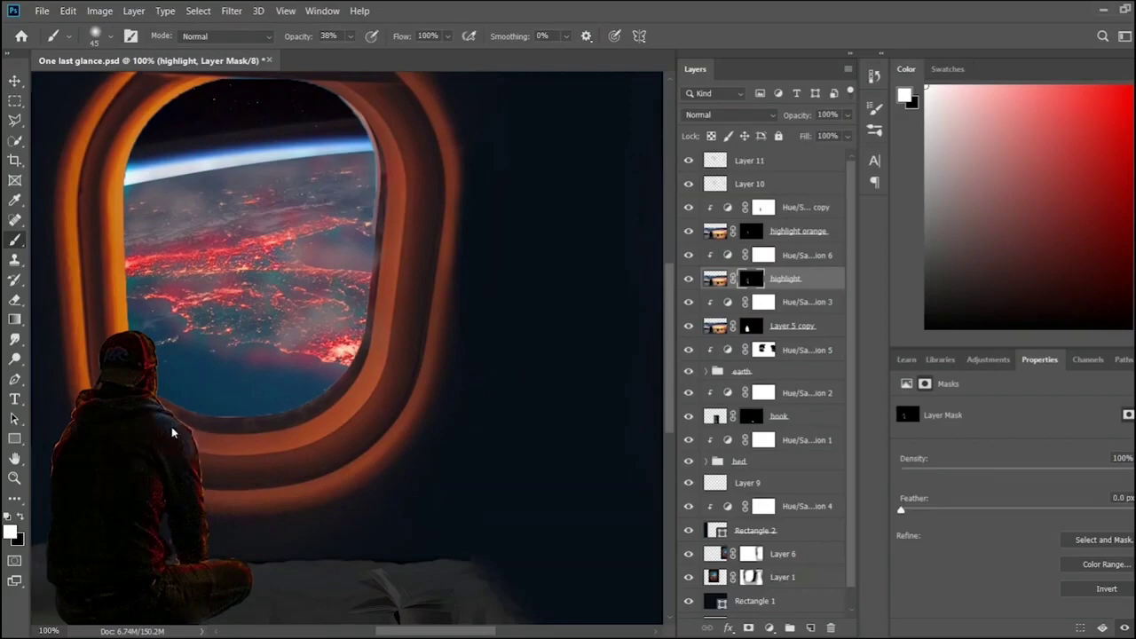
pyautogui.click(750, 230)
pyautogui.click(765, 208)
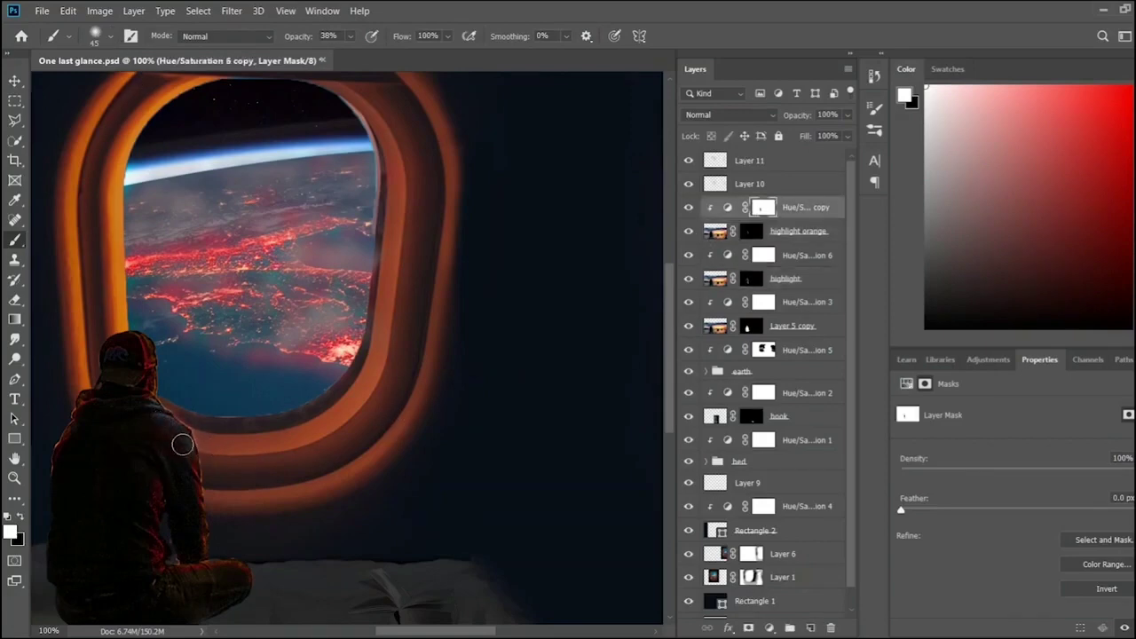
pyautogui.scroll(-3, 240, 474)
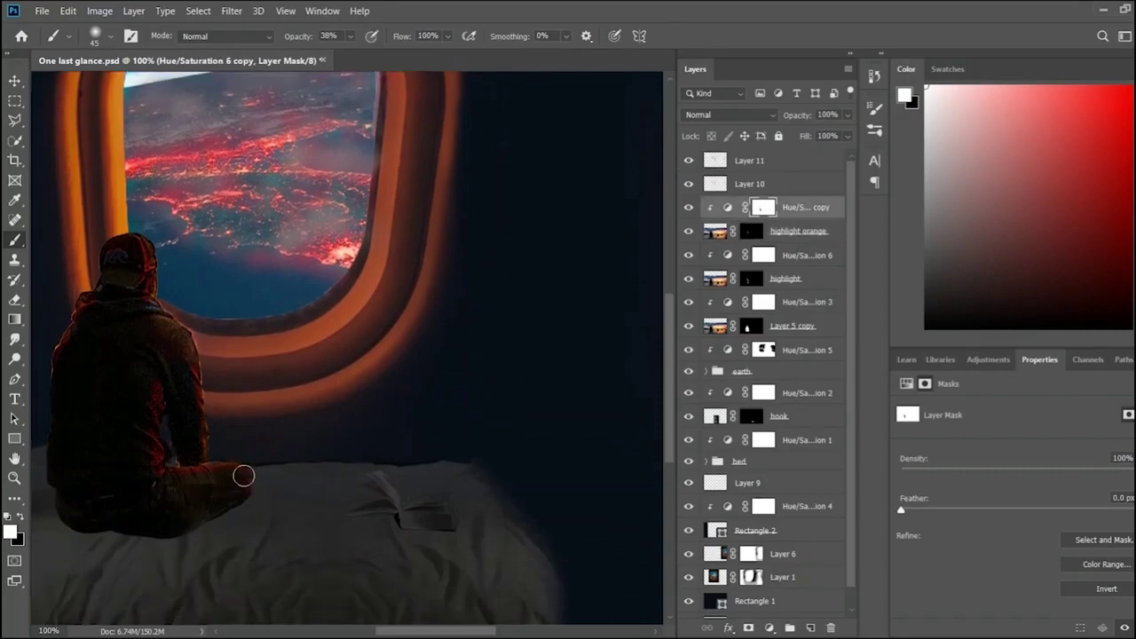
pyautogui.click(753, 278)
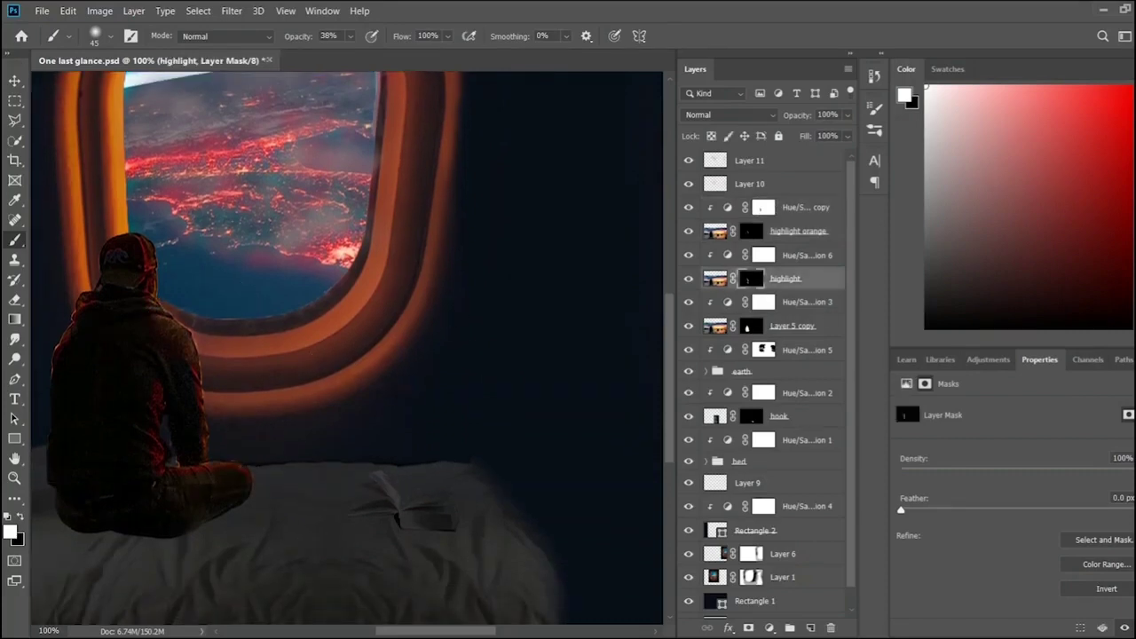
pyautogui.hotkey('ctrl', '-')
pyautogui.hotkey('ctrl', '-')
pyautogui.hotkey('ctrl', '-')
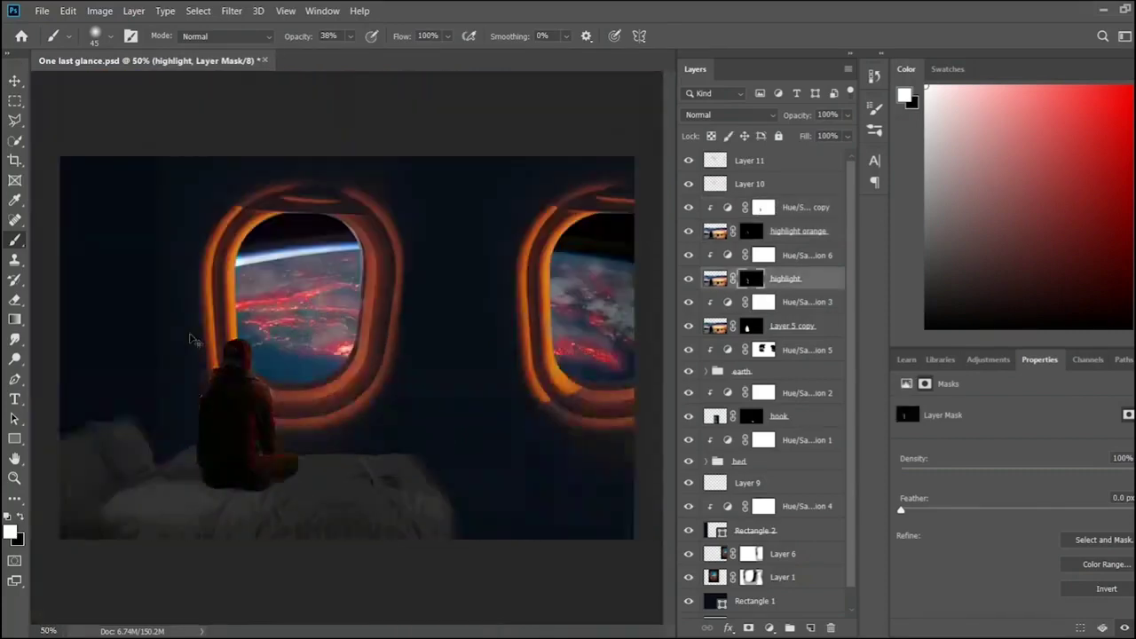
# - Duplicate Layer 5 copy, move the duplicate up the stack and compare its visibility
pyautogui.click(15, 81)
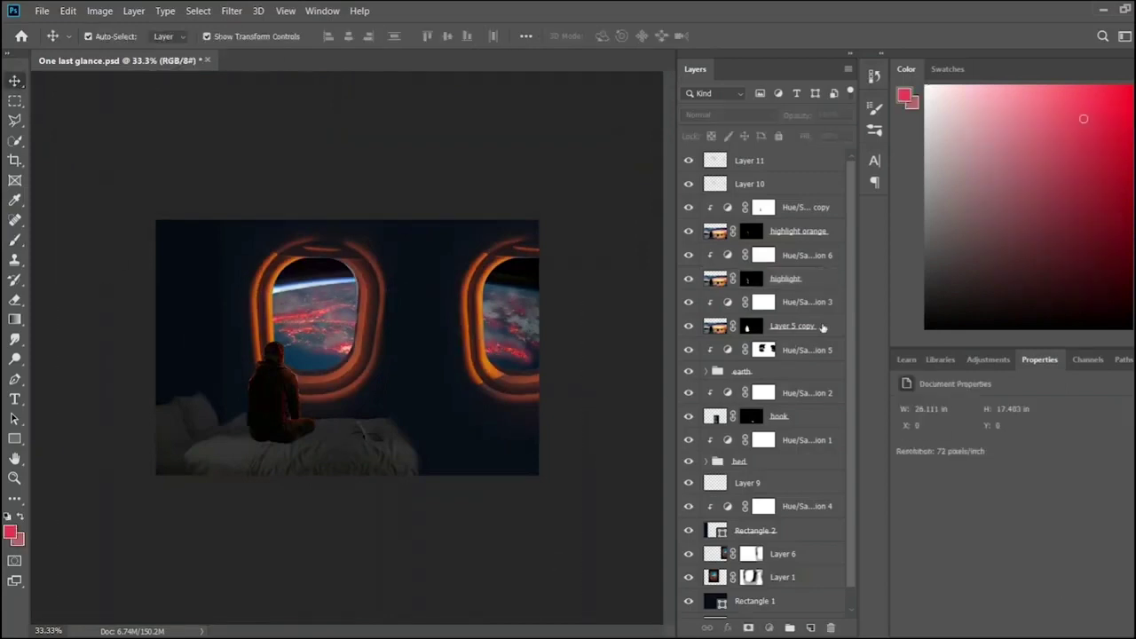
pyautogui.click(748, 326)
pyautogui.hotkey('ctrl', 'j')
pyautogui.moveTo(748, 326); pyautogui.dragTo(803, 199)
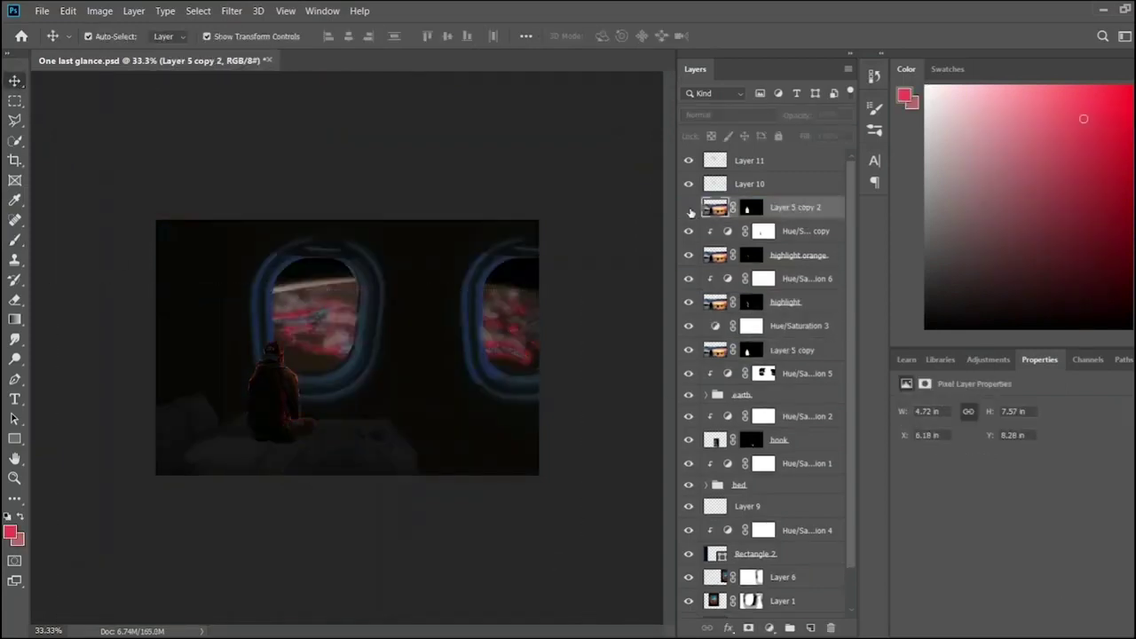
pyautogui.click(688, 208)
pyautogui.click(688, 208)
pyautogui.click(688, 208)
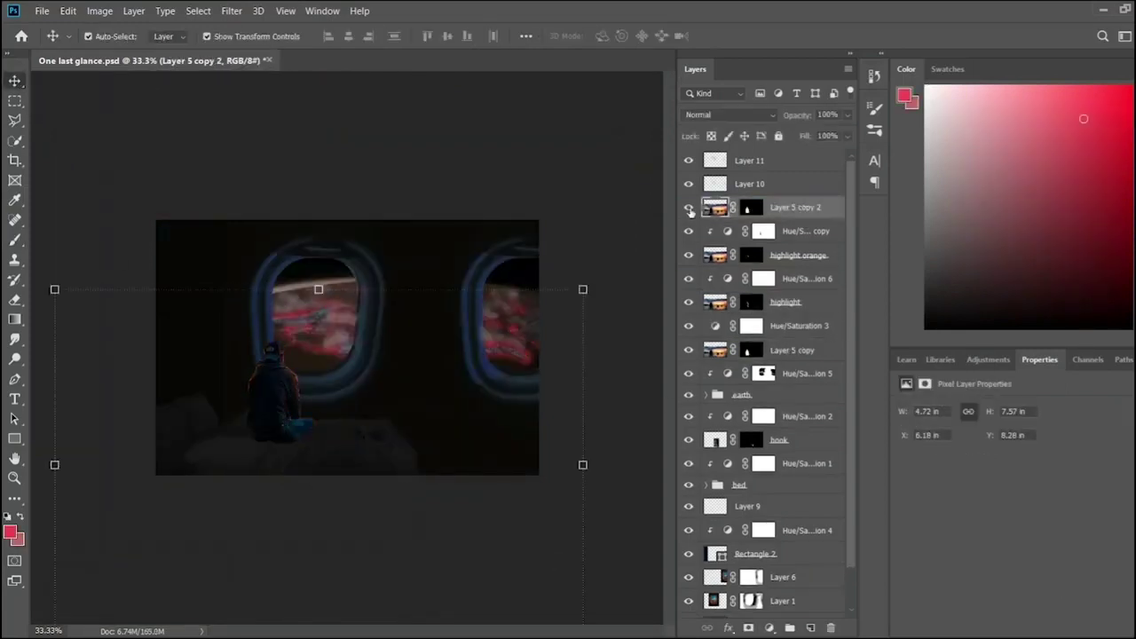
pyautogui.click(689, 208)
pyautogui.click(690, 208)
pyautogui.click(690, 209)
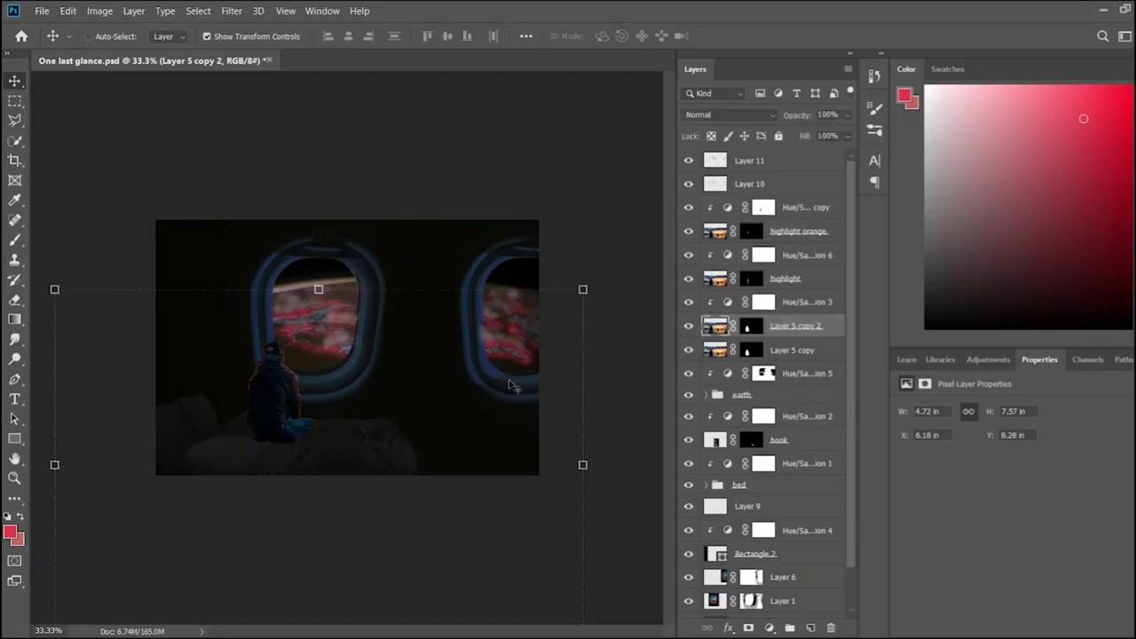
pyautogui.click(461, 511)
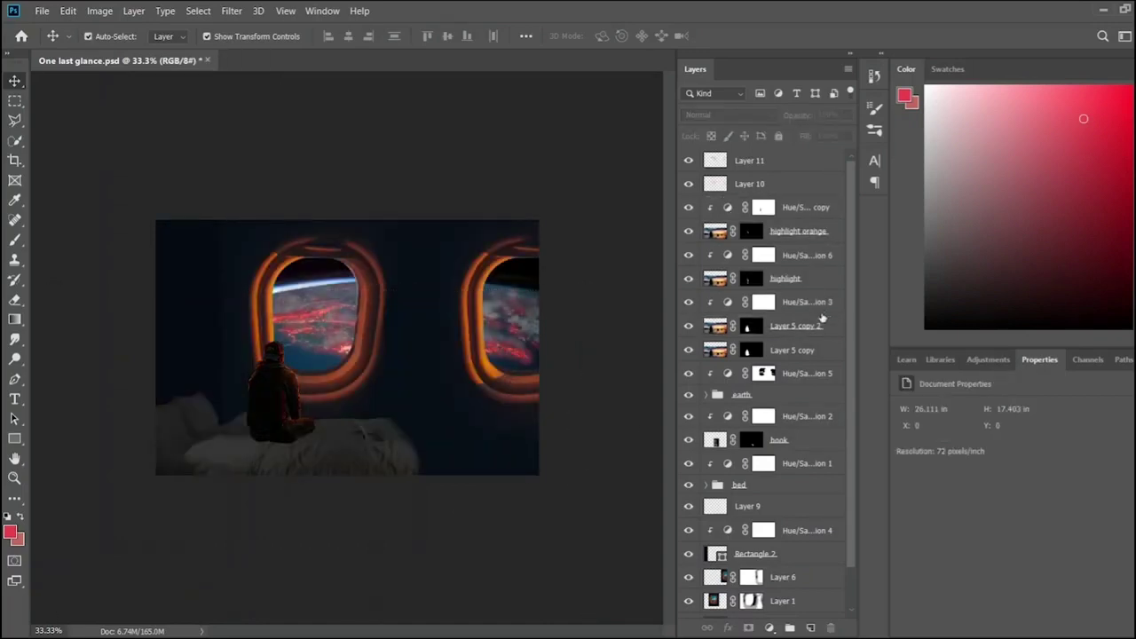
# - Shrink Layer 5 copy to about 79% and move it to the bed's left
pyautogui.click(745, 350)
pyautogui.moveTo(583, 287)
pyautogui.mouseDown()
pyautogui.moveTo(467, 362)
pyautogui.moveTo(462, 333)
pyautogui.mouseUp()
pyautogui.moveTo(266, 399); pyautogui.dragTo(233, 404)
pyautogui.press('Return')
# - Rename the layer 'shadow' and give it a dark Color Overlay
pyautogui.doubleClick(781, 349)
pyautogui.write('shado')
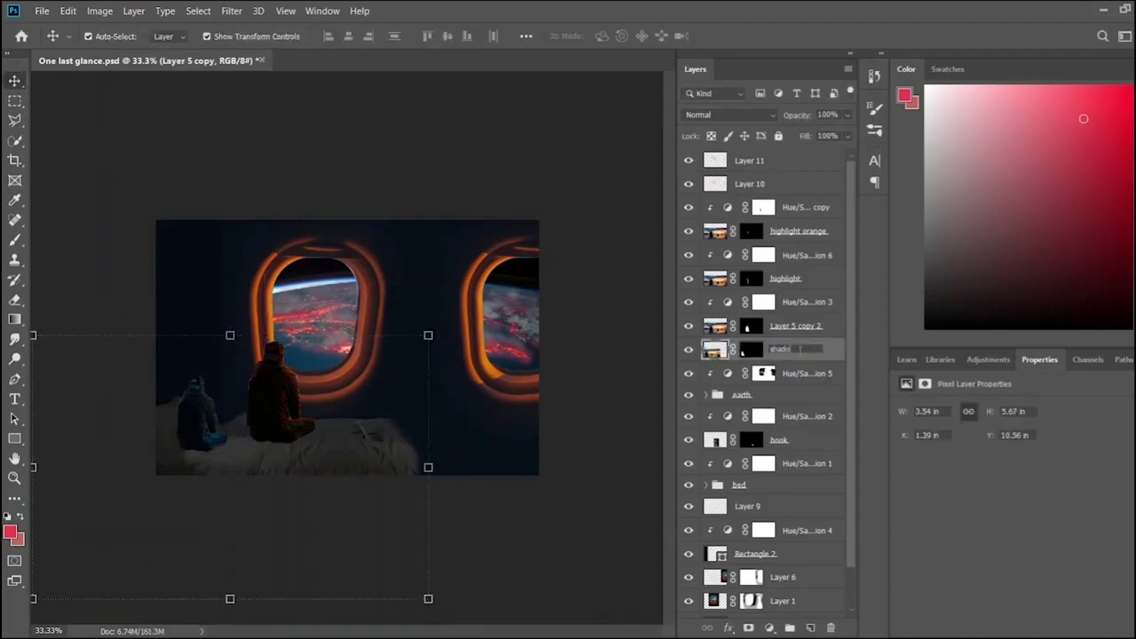
pyautogui.write('w')
pyautogui.press('Return')
pyautogui.doubleClick(816, 350)
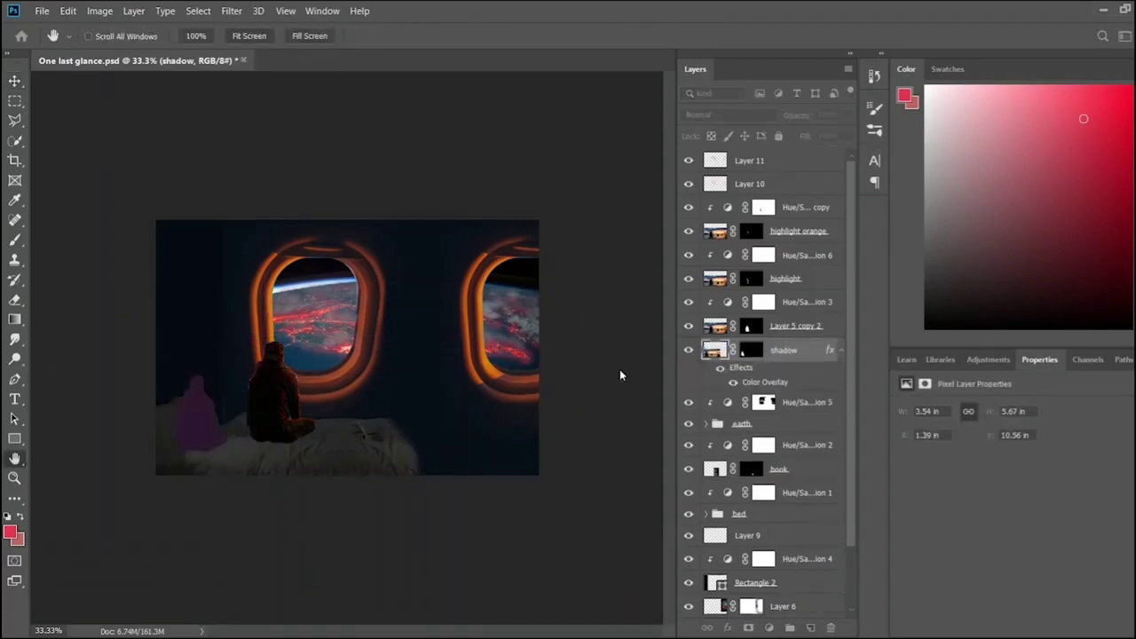
pyautogui.click(531, 333)
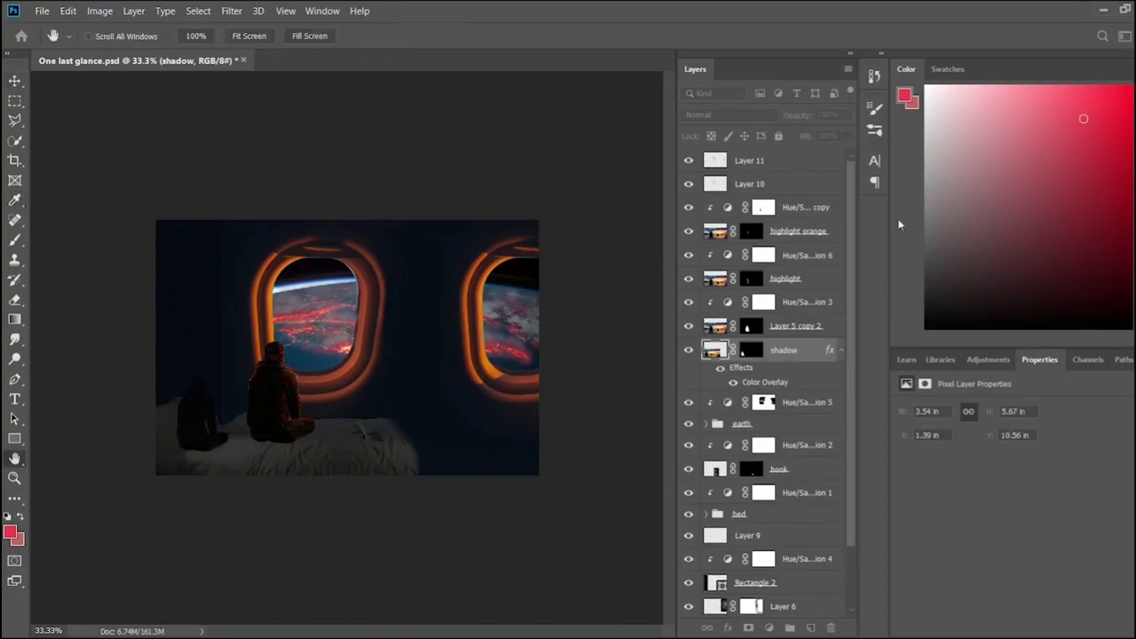
# - Keep the overlay, then rotate and reposition the shadow to fall across the wall
pyautogui.press('Return')
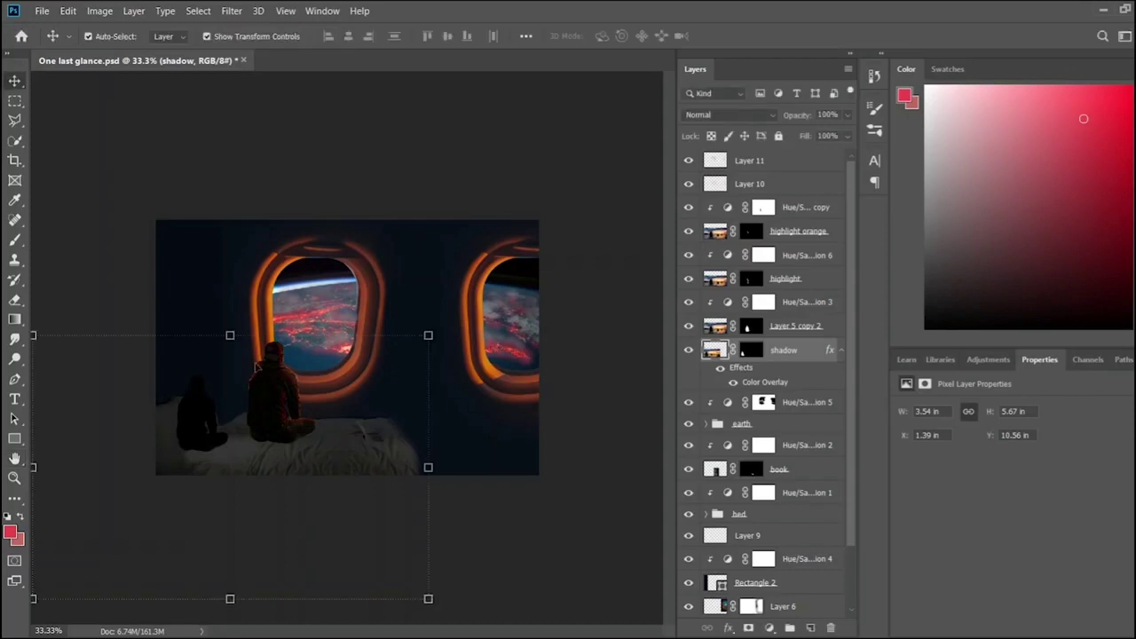
pyautogui.hotkey('ctrl', 't')
pyautogui.moveTo(256, 363)
pyautogui.mouseDown()
pyautogui.moveTo(293, 330)
pyautogui.moveTo(250, 477)
pyautogui.mouseUp()
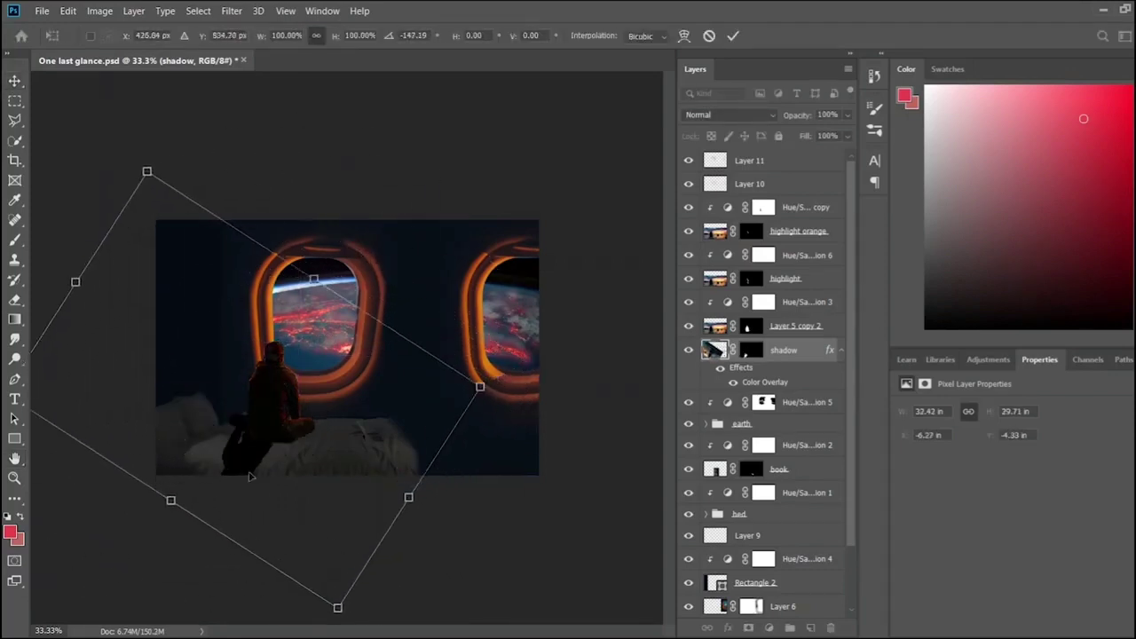
pyautogui.moveTo(302, 371)
pyautogui.mouseDown()
pyautogui.moveTo(581, 420)
pyautogui.moveTo(263, 450)
pyautogui.mouseUp()
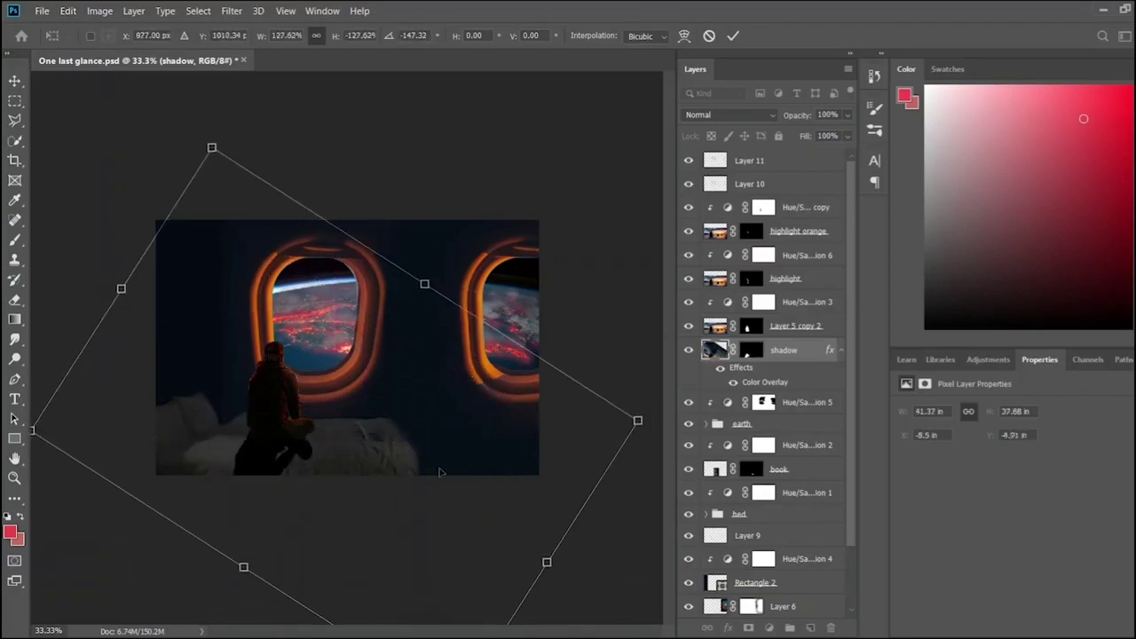
pyautogui.moveTo(372, 208); pyautogui.dragTo(394, 216)
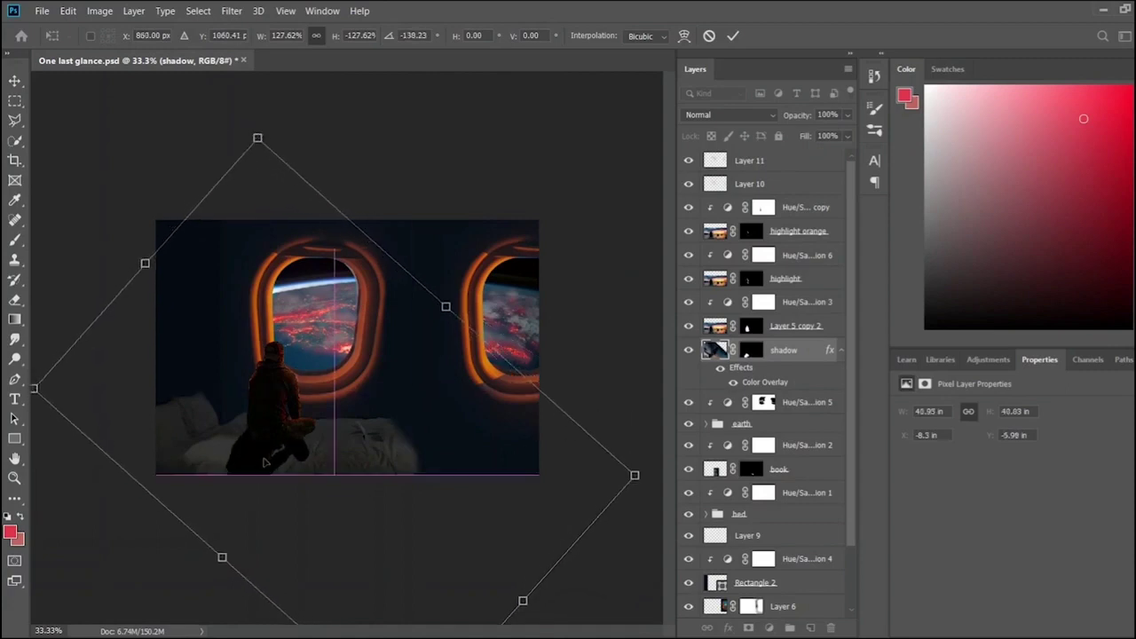
pyautogui.press('Return')
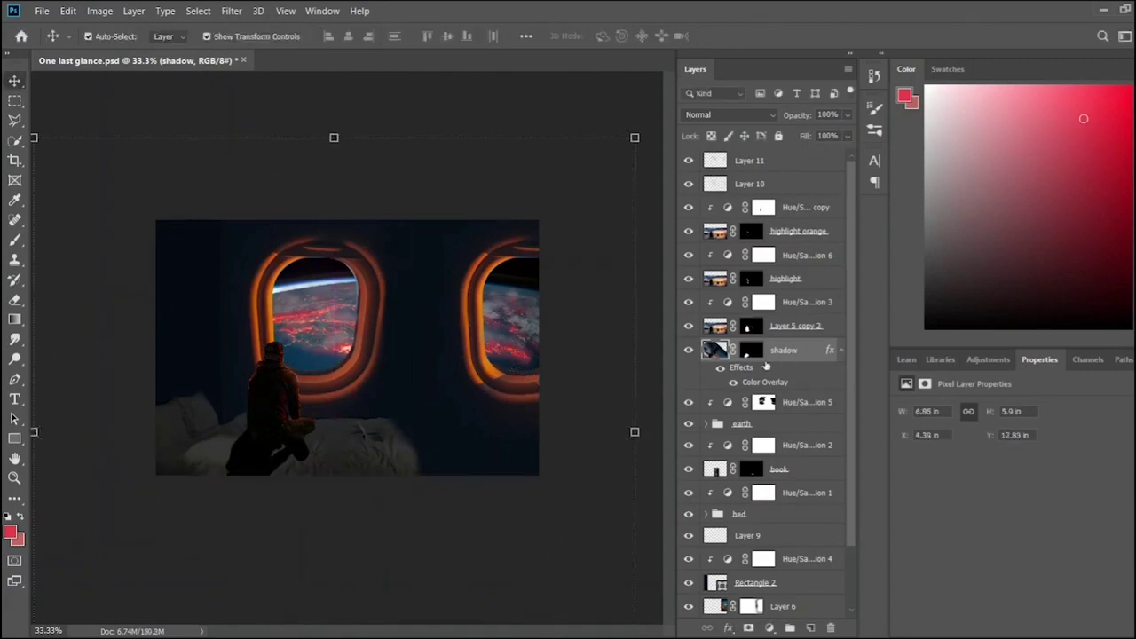
# - Paint black on the shadow's mask to hide its lower part beneath the figure
pyautogui.click(751, 350)
pyautogui.press('d')
pyautogui.click(15, 241)
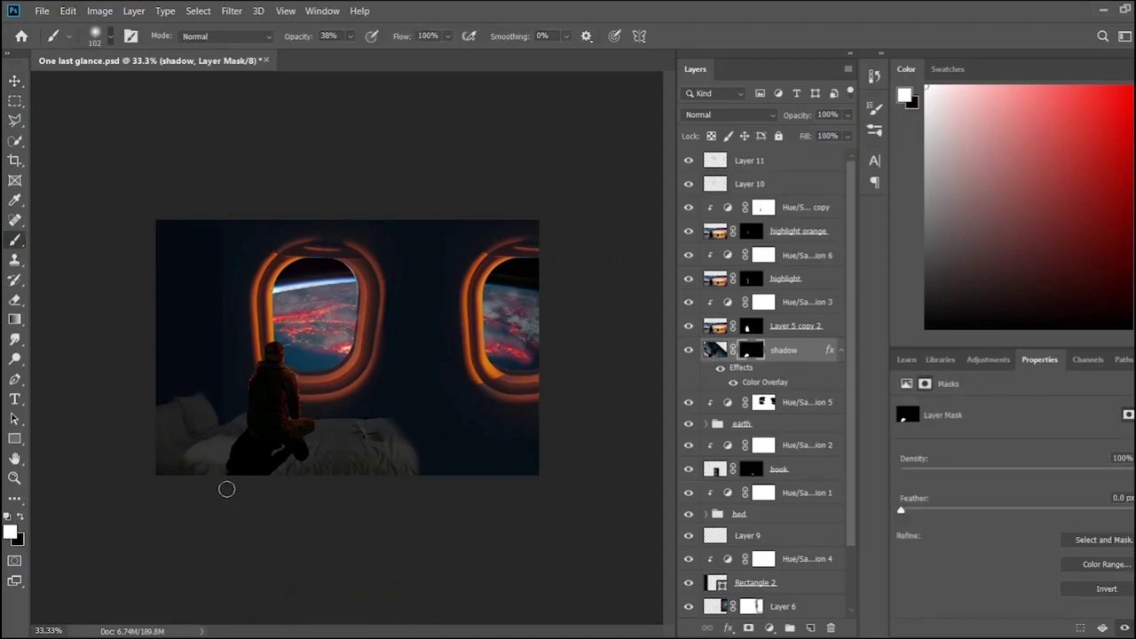
pyautogui.press('x')
pyautogui.moveTo(245, 470)
pyautogui.mouseDown()
pyautogui.moveTo(228, 435)
pyautogui.moveTo(296, 450)
pyautogui.mouseUp()
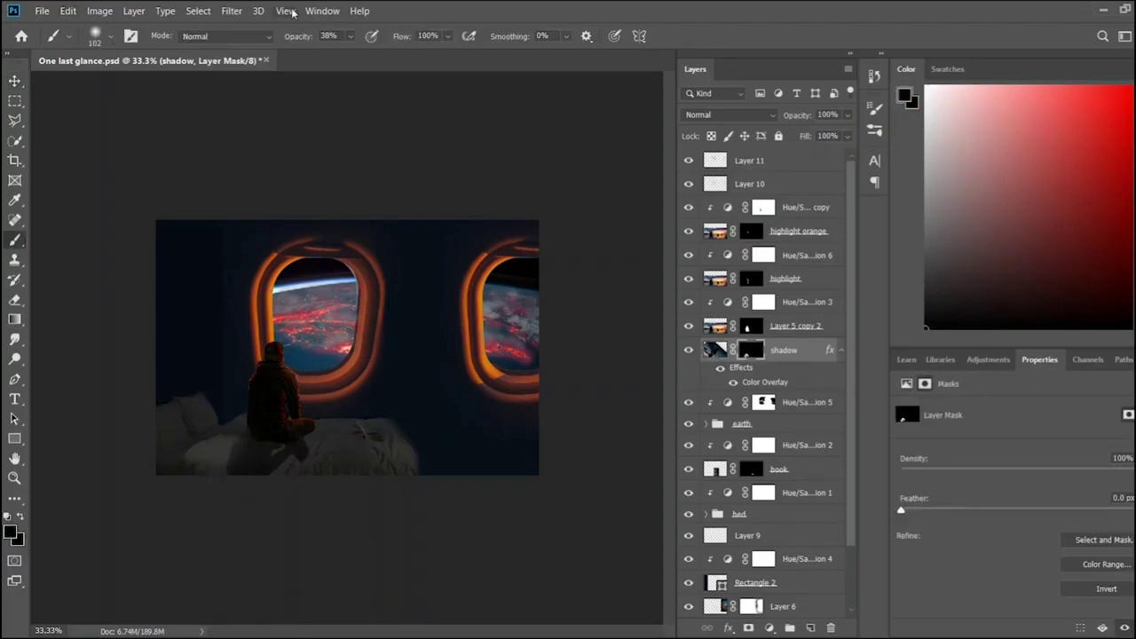
pyautogui.press('space')
pyautogui.hotkey('ctrl', '+')
pyautogui.hotkey('ctrl', '+')
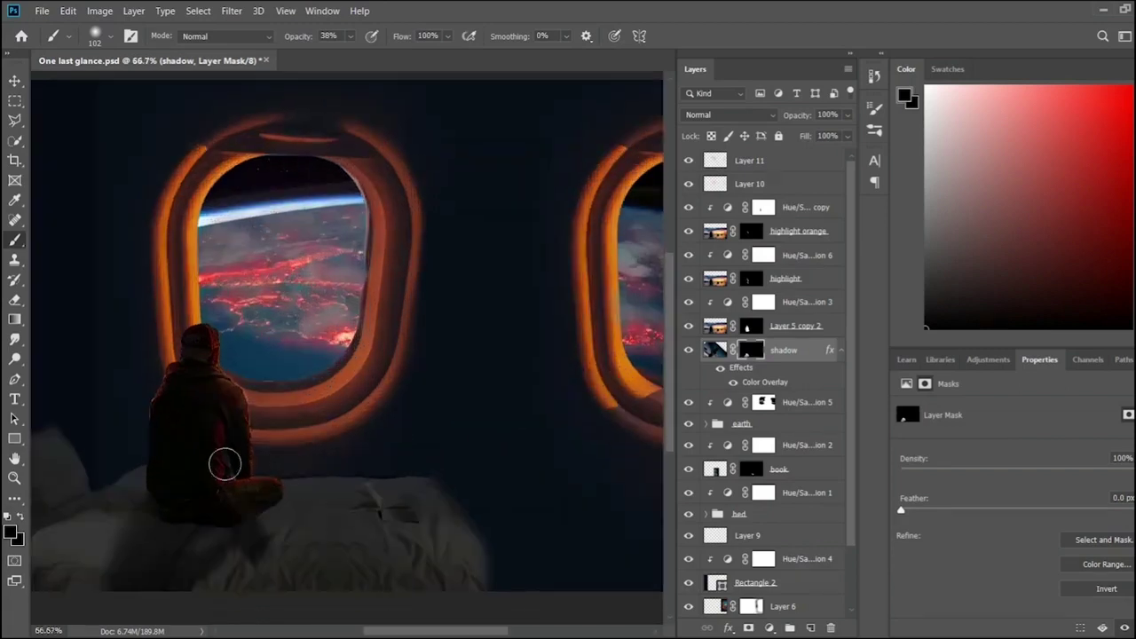
pyautogui.scroll(-2, 223, 464)
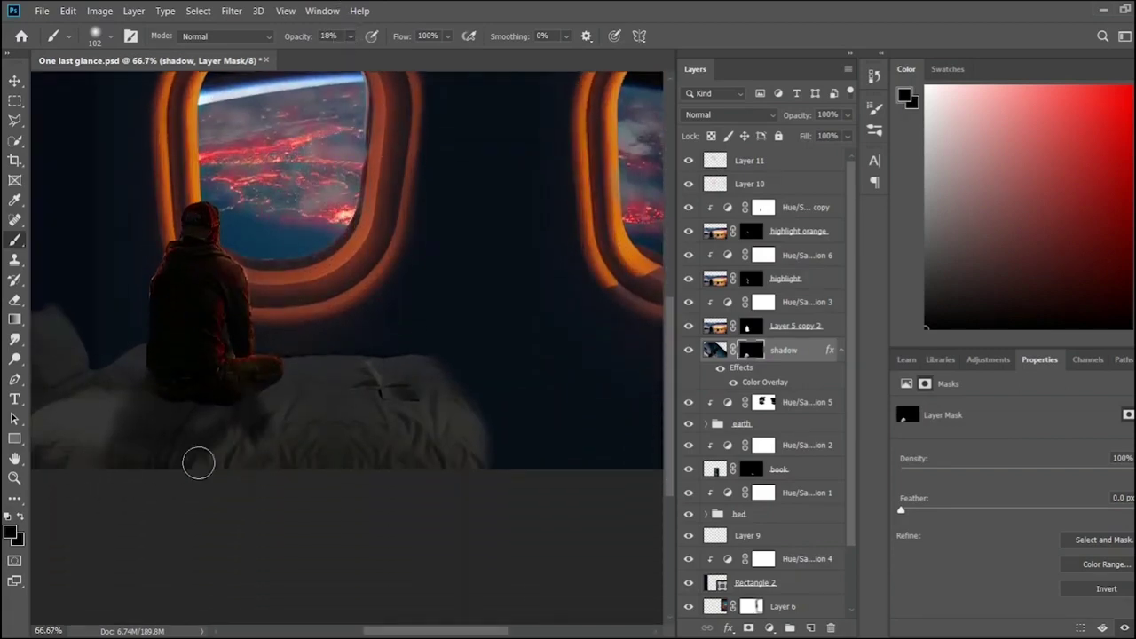
pyautogui.hotkey('ctrl', '-')
pyautogui.hotkey('ctrl', '-')
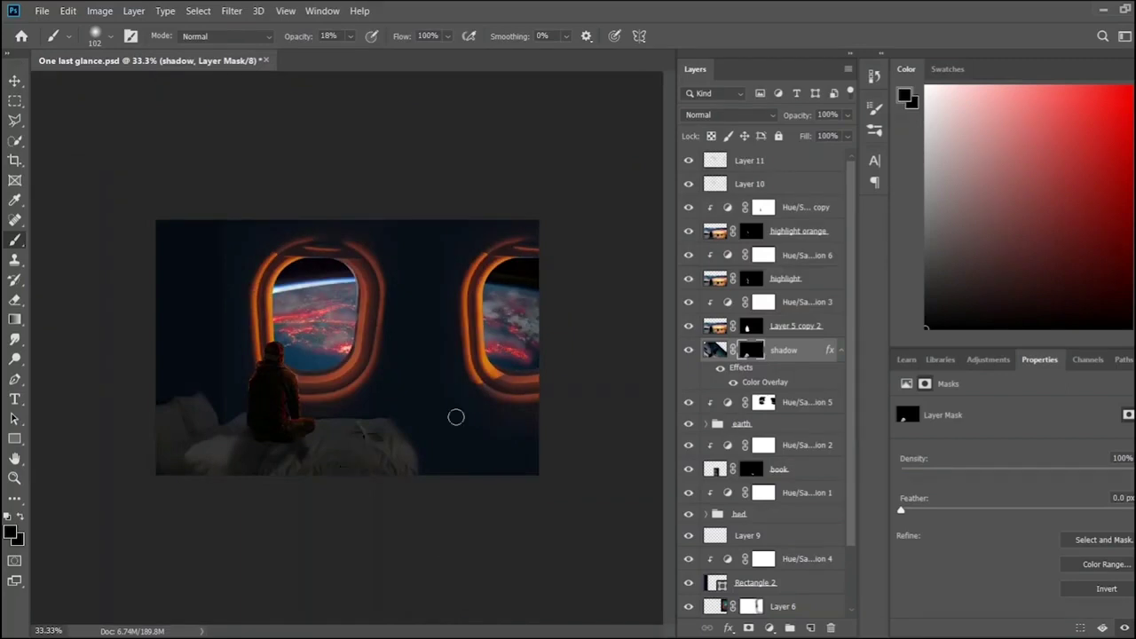
# - Duplicate the bed group and re-clip Hue/Saturation 1 onto the original bed
pyautogui.scroll(-2, 794, 491)
pyautogui.click(745, 467)
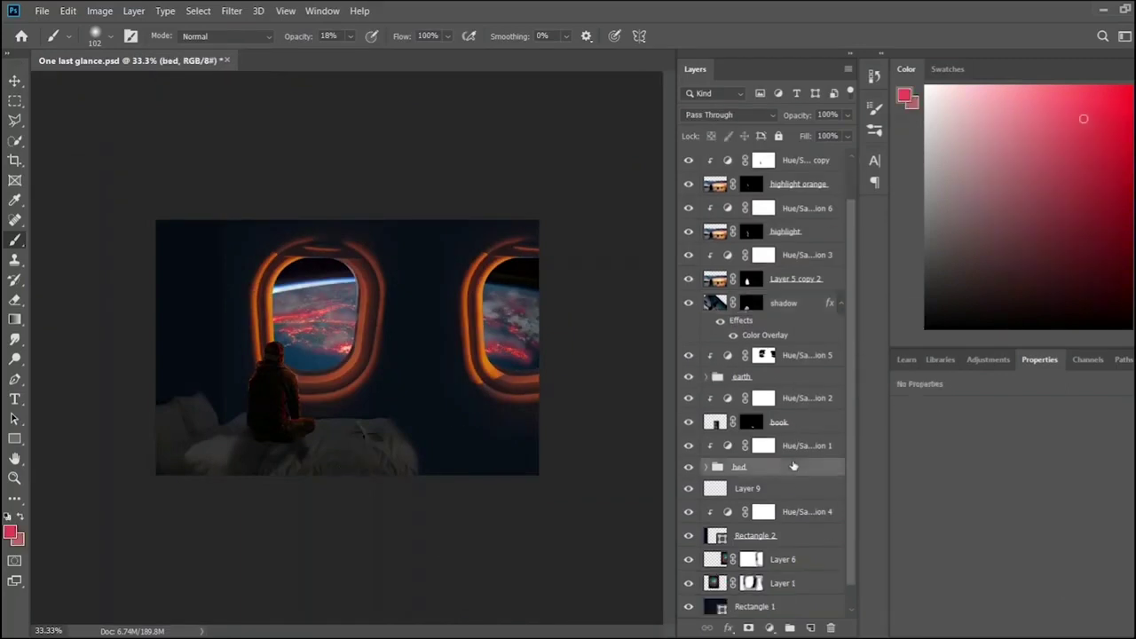
pyautogui.hotkey('ctrl', 'j')
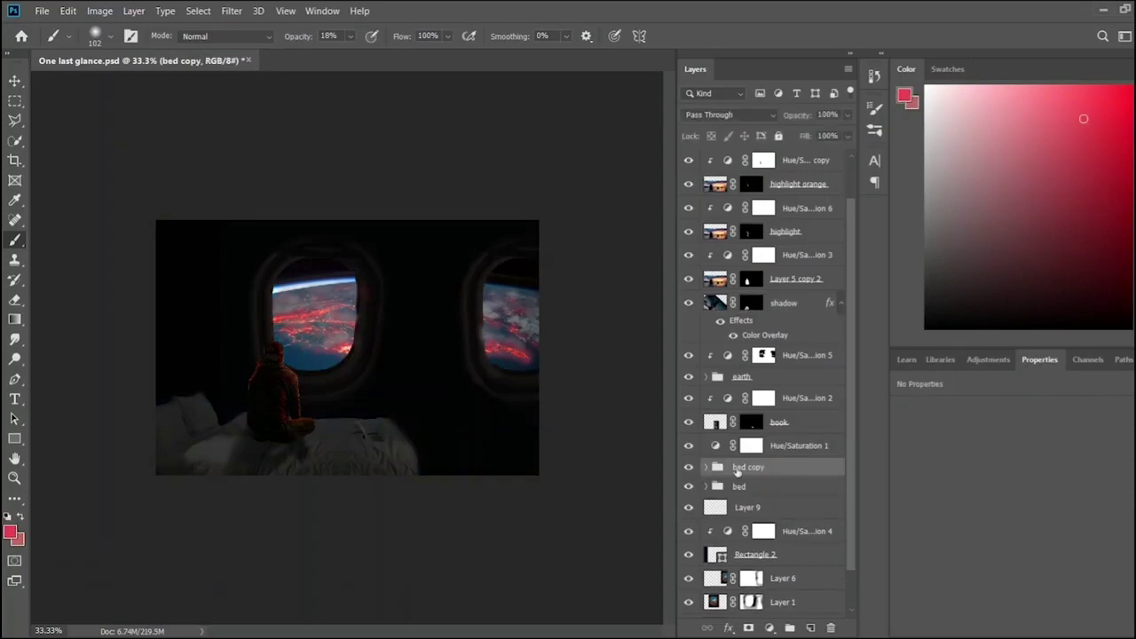
pyautogui.hotkey('ctrl', 'z')
pyautogui.hotkey('ctrl', 'j')
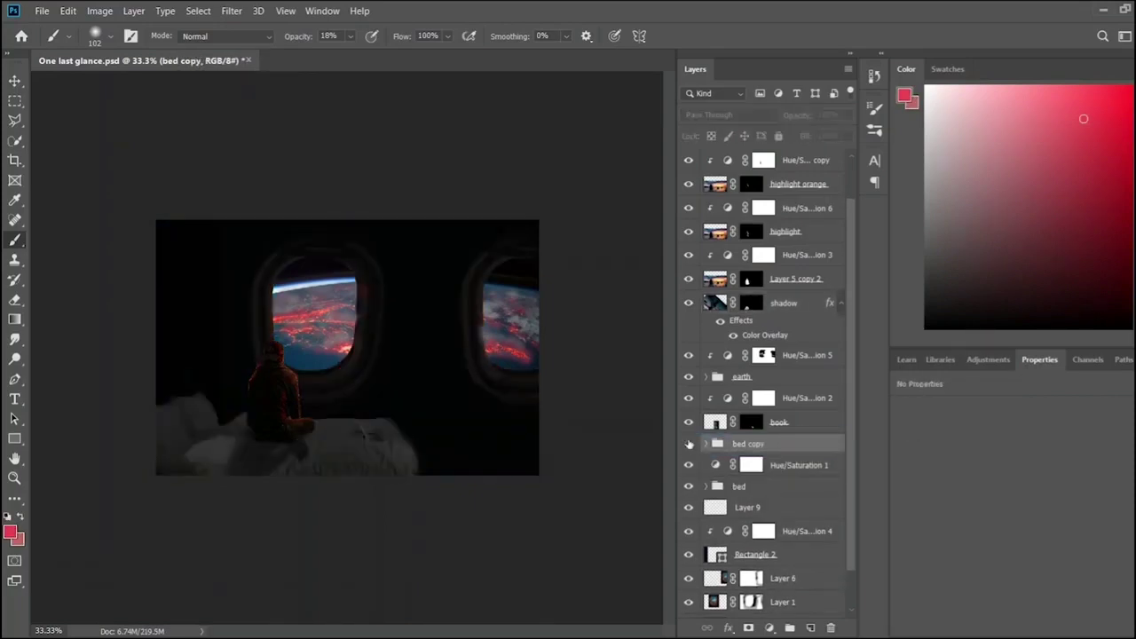
pyautogui.click(782, 470)
pyautogui.hotkey('ctrl', 'alt', 'g')
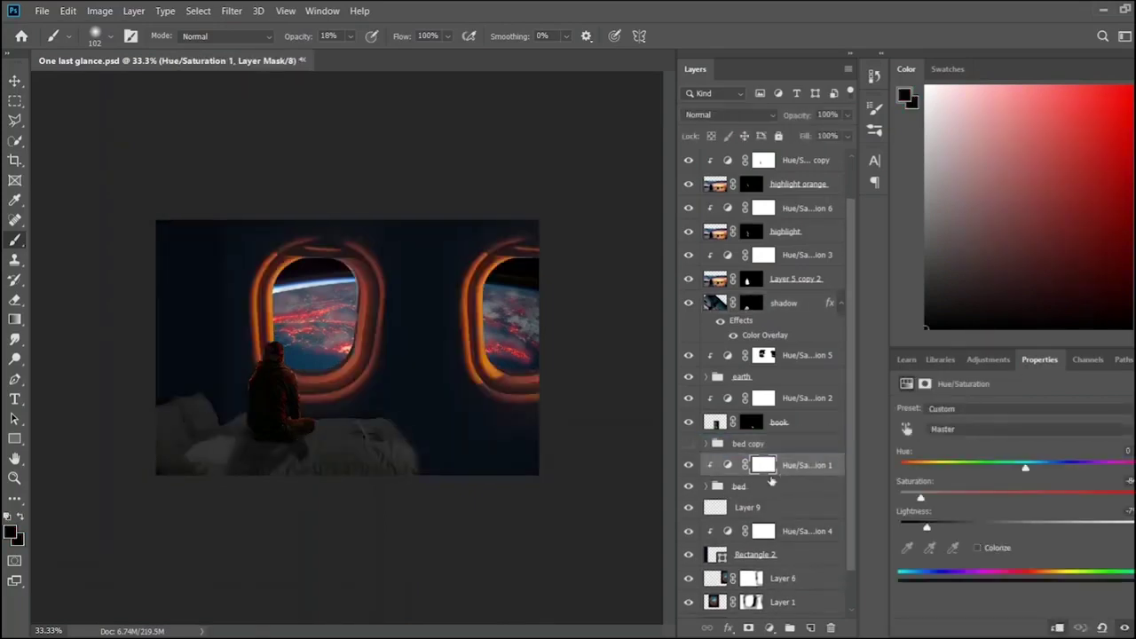
pyautogui.click(689, 444)
pyautogui.click(690, 444)
pyautogui.click(750, 443)
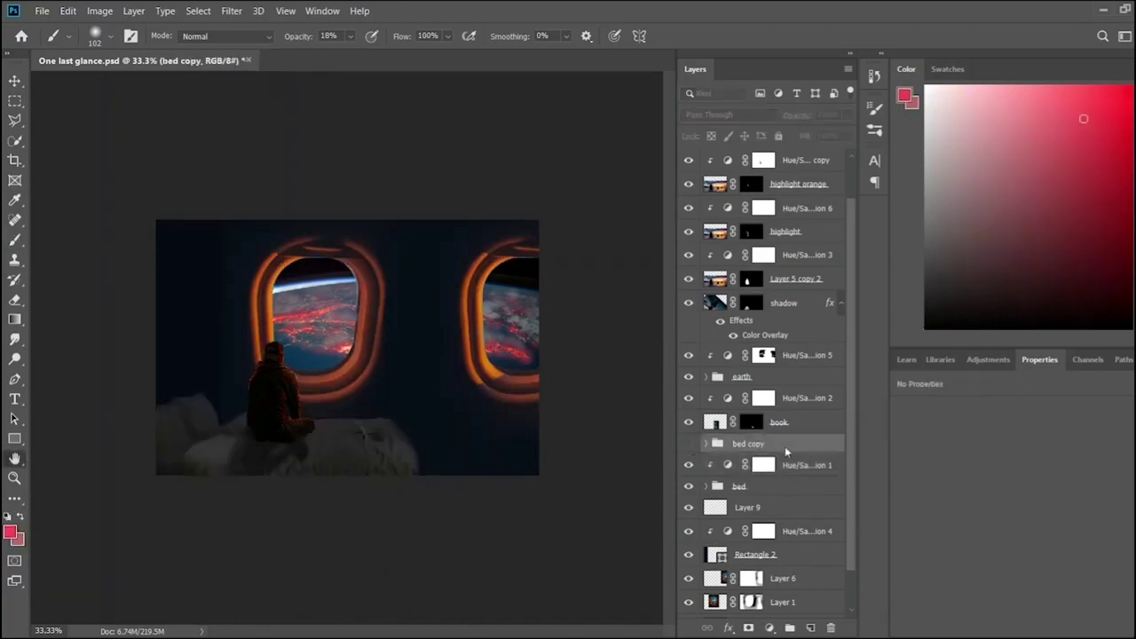
# - Add a clipped Hue/Saturation adjustment tinting the bed copy strongly orange-red
pyautogui.click(988, 359)
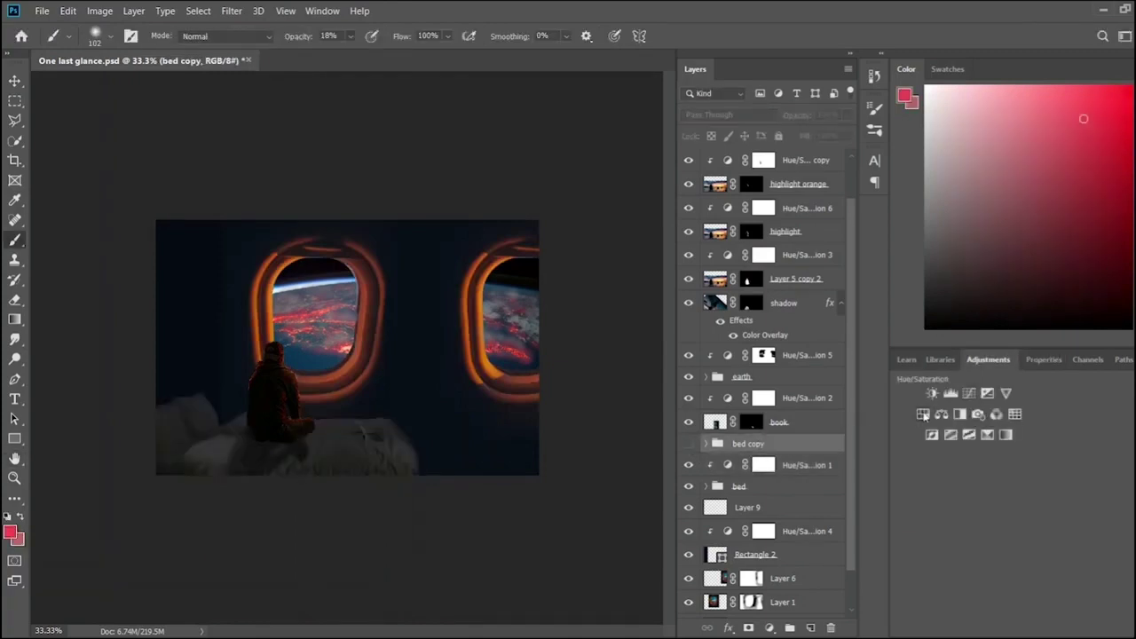
pyautogui.click(923, 415)
pyautogui.moveTo(1019, 470); pyautogui.dragTo(913, 468)
pyautogui.hotkey('ctrl', 'alt', 'g')
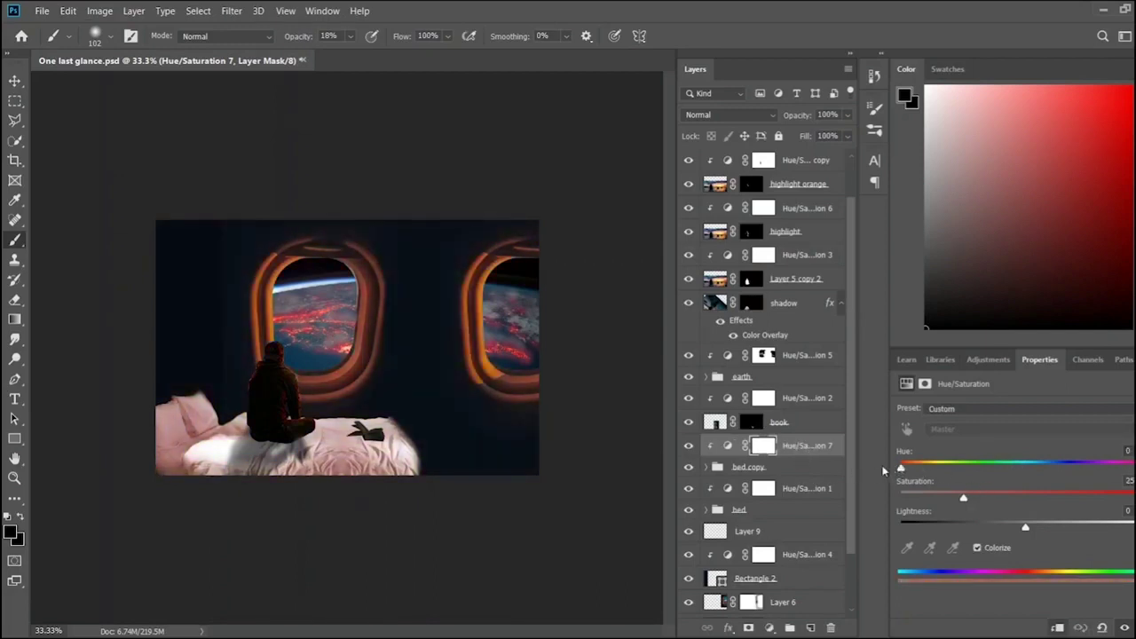
pyautogui.moveTo(963, 497); pyautogui.dragTo(1085, 500)
pyautogui.moveTo(912, 467); pyautogui.dragTo(907, 468)
# - Add a black-filled mask to bed copy and paint a faint glow onto the bed
pyautogui.click(799, 471)
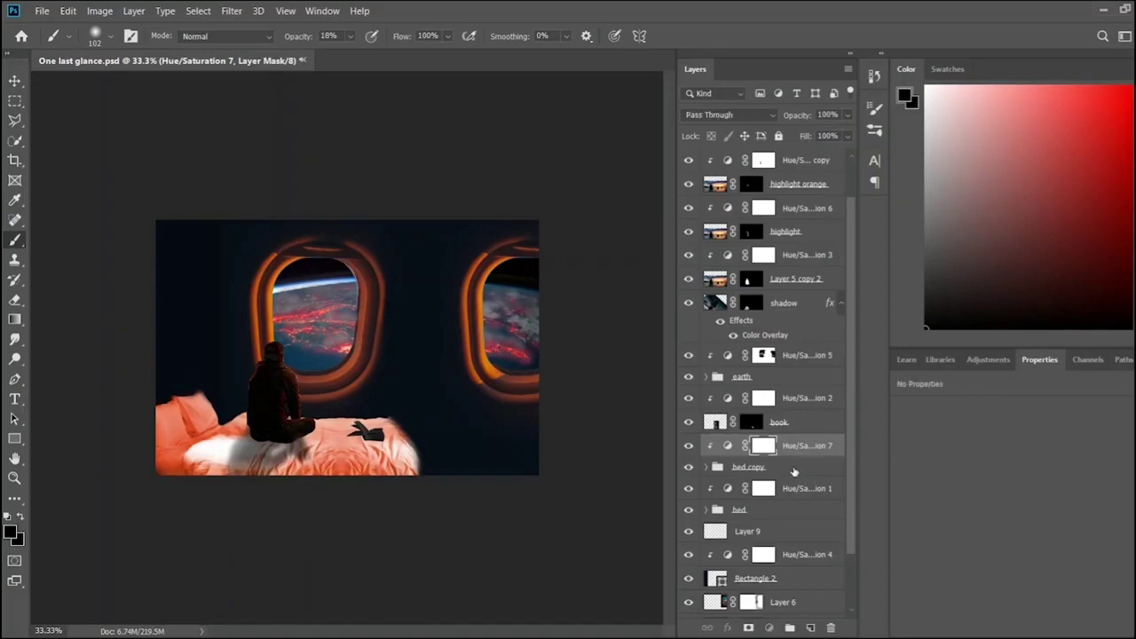
pyautogui.click(748, 628)
pyautogui.click(1096, 590)
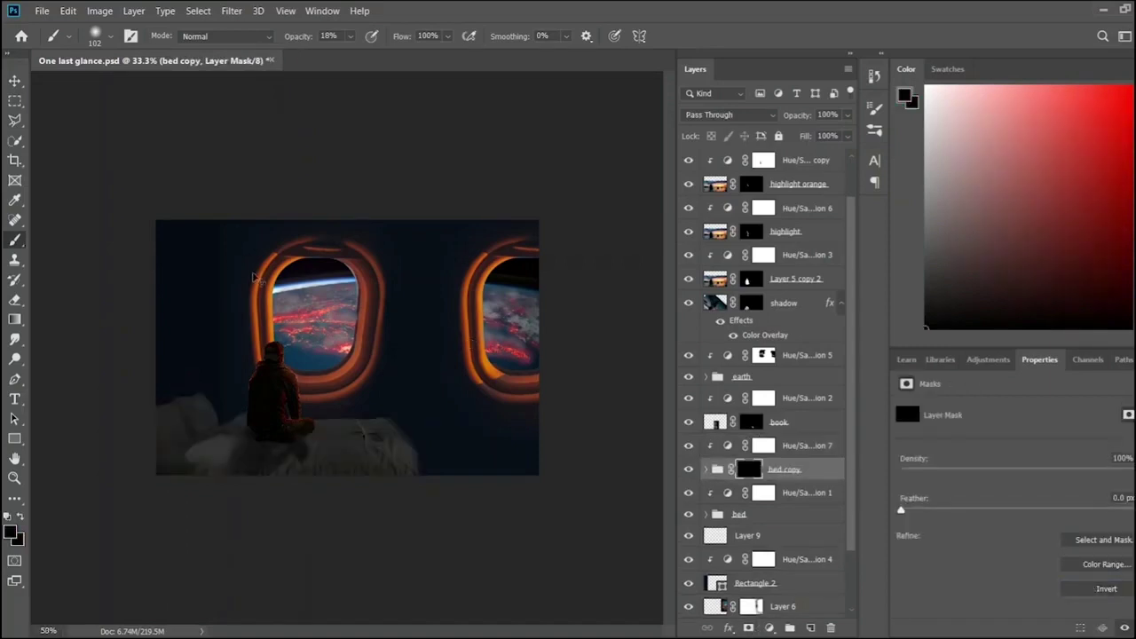
pyautogui.hotkey('ctrl', '1')
pyautogui.scroll(-3, 255, 394)
pyautogui.scroll(-2, 256, 394)
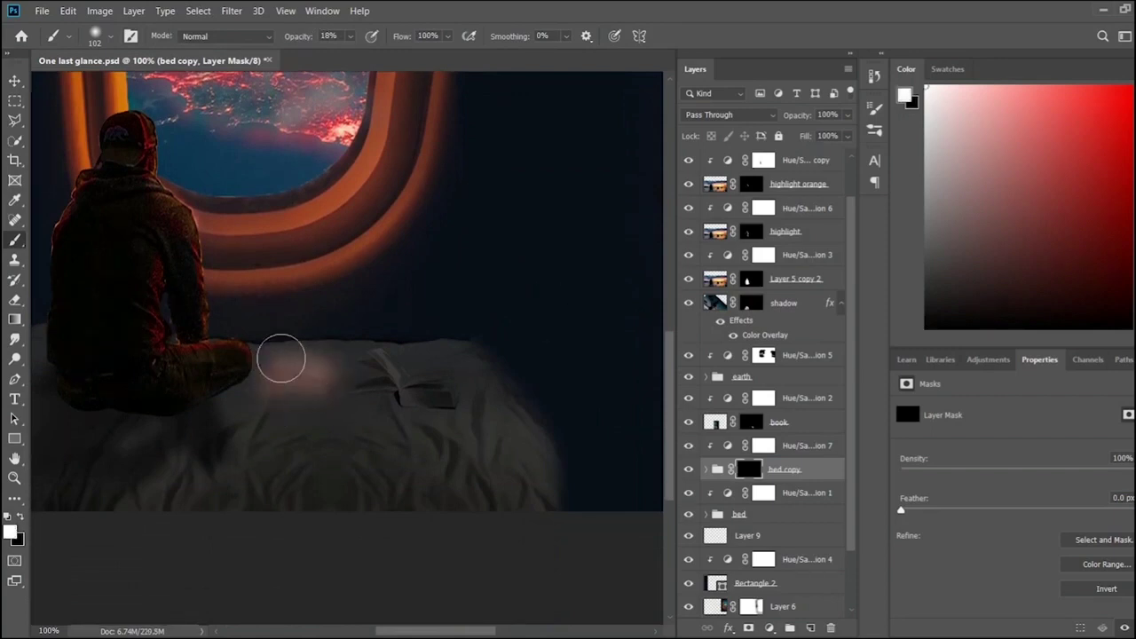
pyautogui.moveTo(279, 355); pyautogui.dragTo(301, 373)
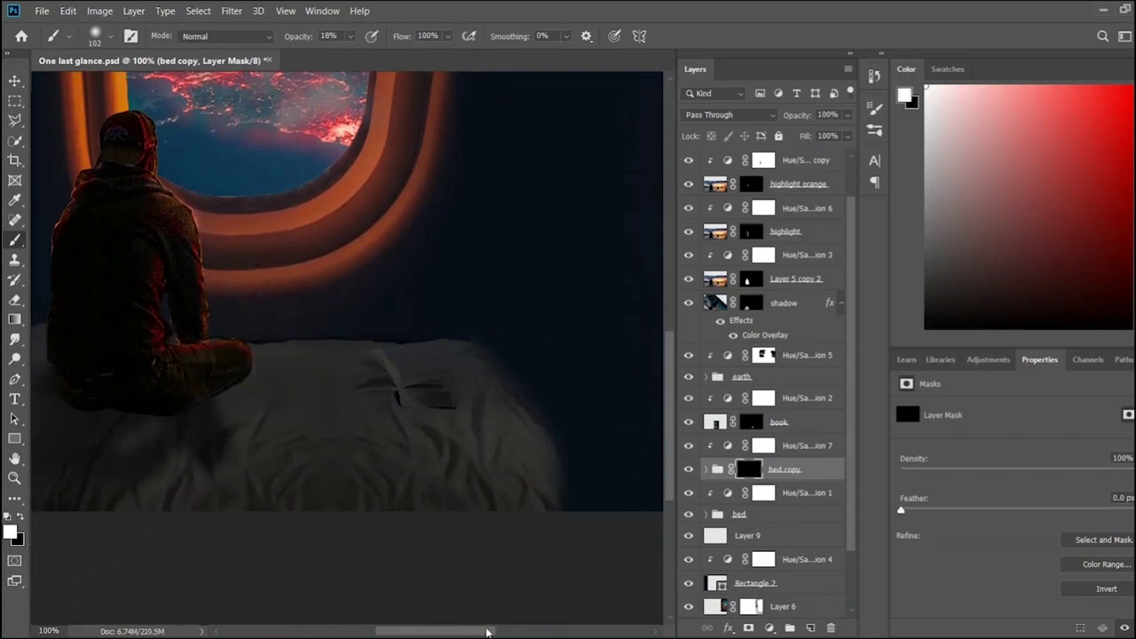
pyautogui.moveTo(489, 631); pyautogui.dragTo(446, 631)
# - Invert the mask and paint black to fade the tint along the bed's edges and pillow
pyautogui.hotkey('ctrl', 'i')
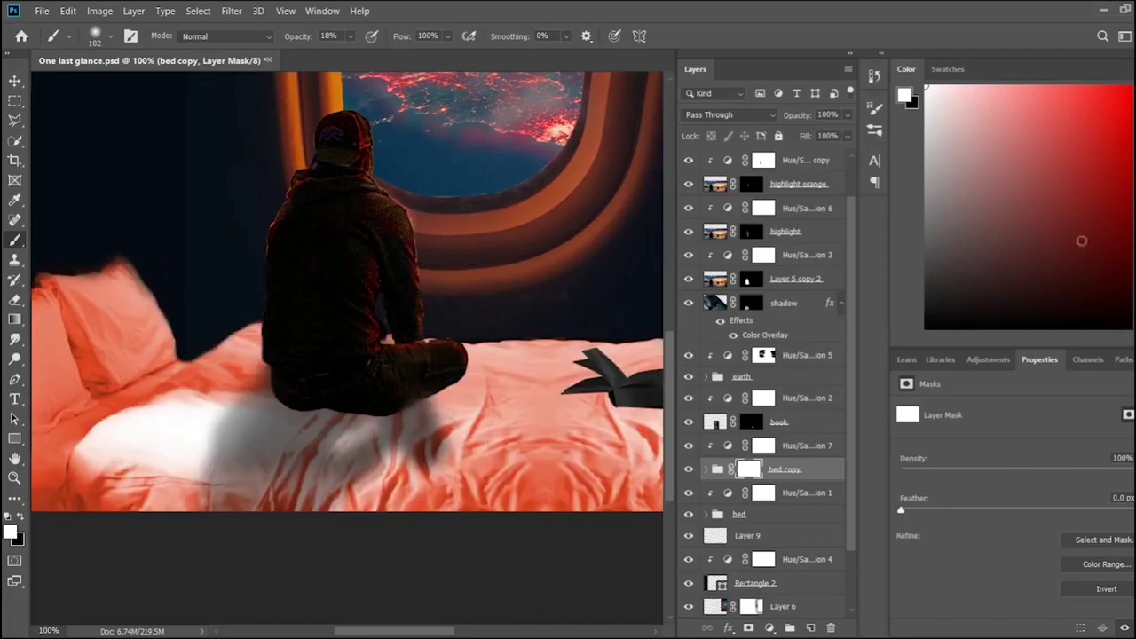
pyautogui.press('x')
pyautogui.hotkey('ctrl', '-')
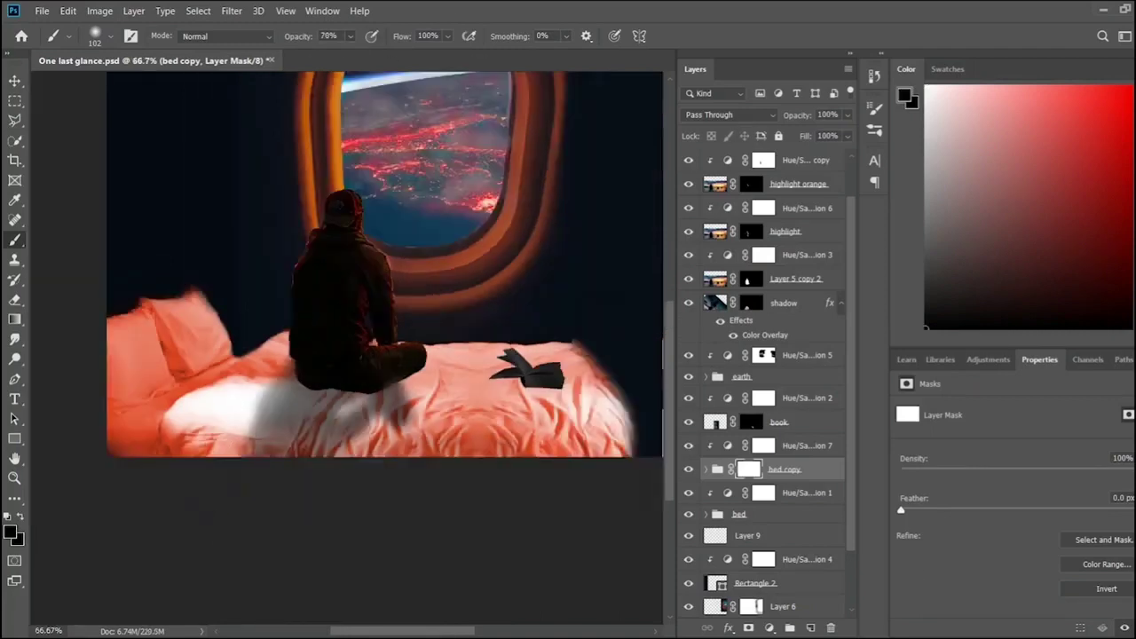
pyautogui.moveTo(254, 476)
pyautogui.mouseDown()
pyautogui.moveTo(641, 465)
pyautogui.moveTo(588, 358)
pyautogui.moveTo(647, 441)
pyautogui.moveTo(532, 391)
pyautogui.moveTo(186, 391)
pyautogui.moveTo(173, 350)
pyautogui.moveTo(106, 400)
pyautogui.moveTo(124, 315)
pyautogui.moveTo(189, 299)
pyautogui.moveTo(256, 464)
pyautogui.moveTo(558, 456)
pyautogui.moveTo(586, 415)
pyautogui.moveTo(577, 390)
pyautogui.moveTo(505, 399)
pyautogui.moveTo(484, 416)
pyautogui.moveTo(555, 452)
pyautogui.moveTo(600, 423)
pyautogui.mouseUp()
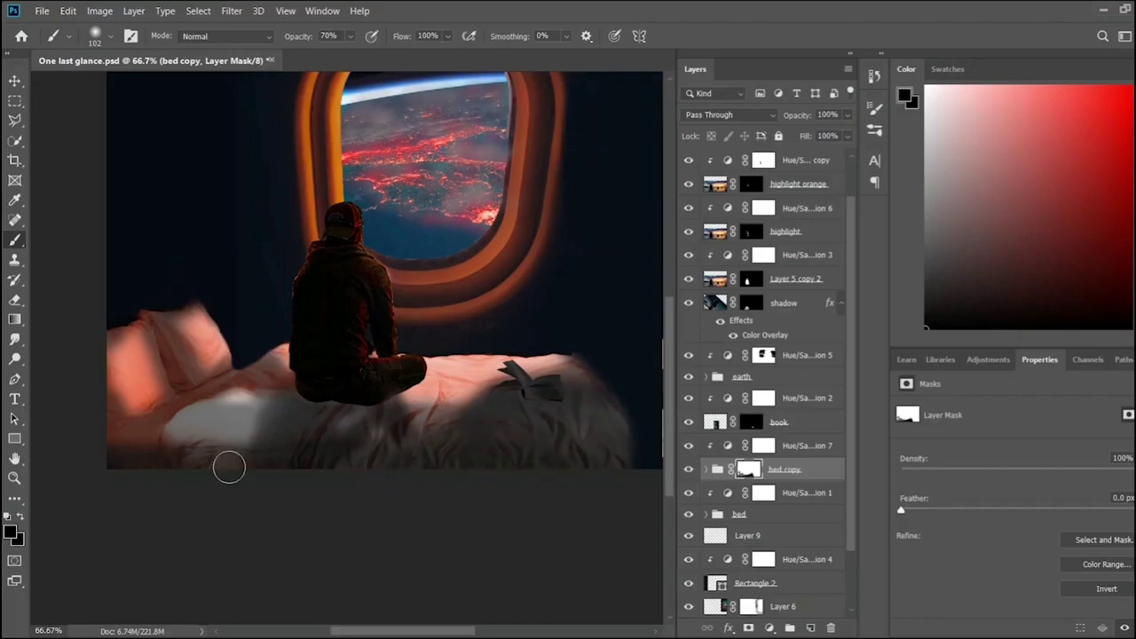
pyautogui.moveTo(228, 468)
pyautogui.mouseDown()
pyautogui.moveTo(144, 434)
pyautogui.moveTo(316, 400)
pyautogui.moveTo(375, 411)
pyautogui.moveTo(274, 461)
pyautogui.moveTo(248, 405)
pyautogui.moveTo(182, 467)
pyautogui.mouseUp()
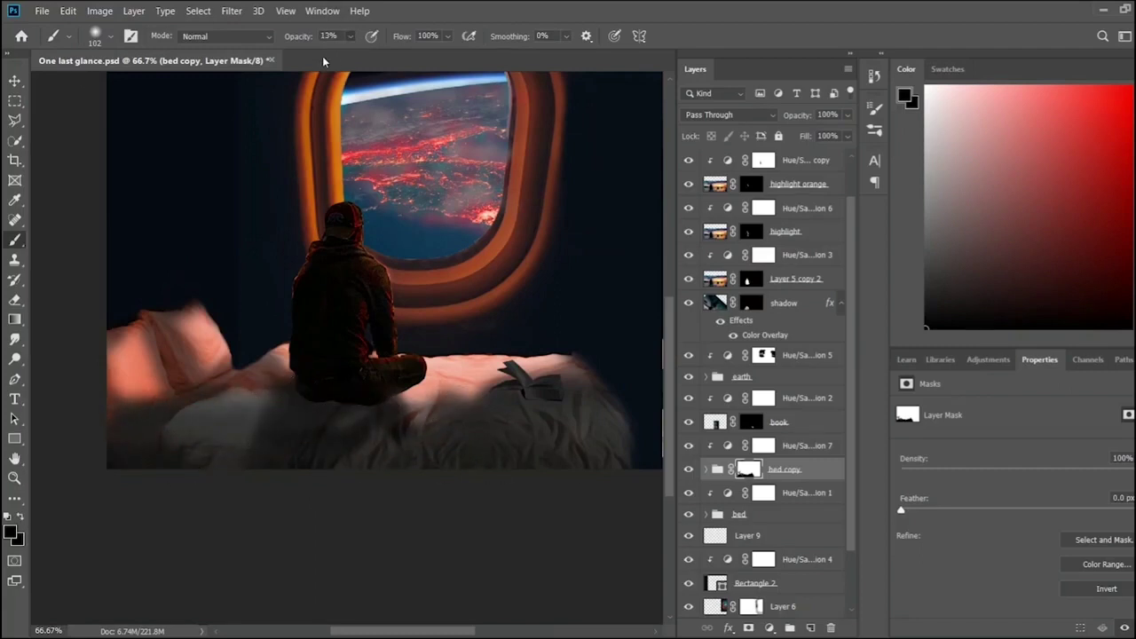
pyautogui.moveTo(407, 384)
pyautogui.mouseDown()
pyautogui.moveTo(444, 355)
pyautogui.moveTo(418, 400)
pyautogui.moveTo(266, 377)
pyautogui.mouseUp()
pyautogui.moveTo(151, 401)
pyautogui.mouseDown()
pyautogui.moveTo(98, 388)
pyautogui.moveTo(157, 325)
pyautogui.moveTo(269, 418)
pyautogui.moveTo(221, 399)
pyautogui.moveTo(427, 433)
pyautogui.mouseUp()
pyautogui.hotkey('ctrl', '-')
pyautogui.hotkey('ctrl', '-')
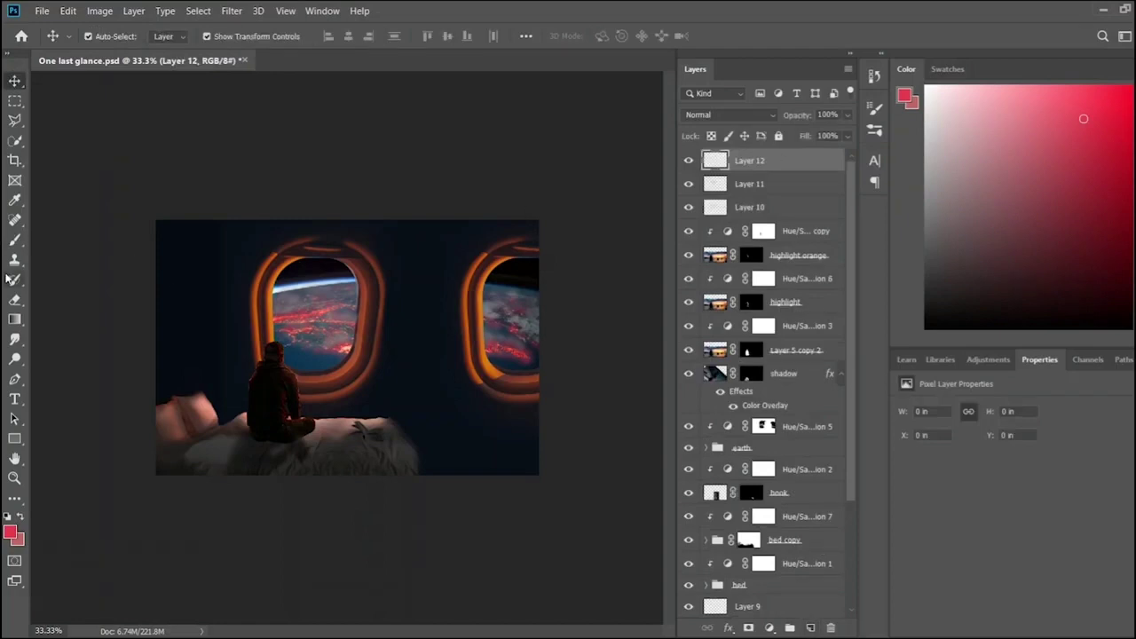
# - Brush soft black shading along the top and left edges of the image
pyautogui.click(14, 239)
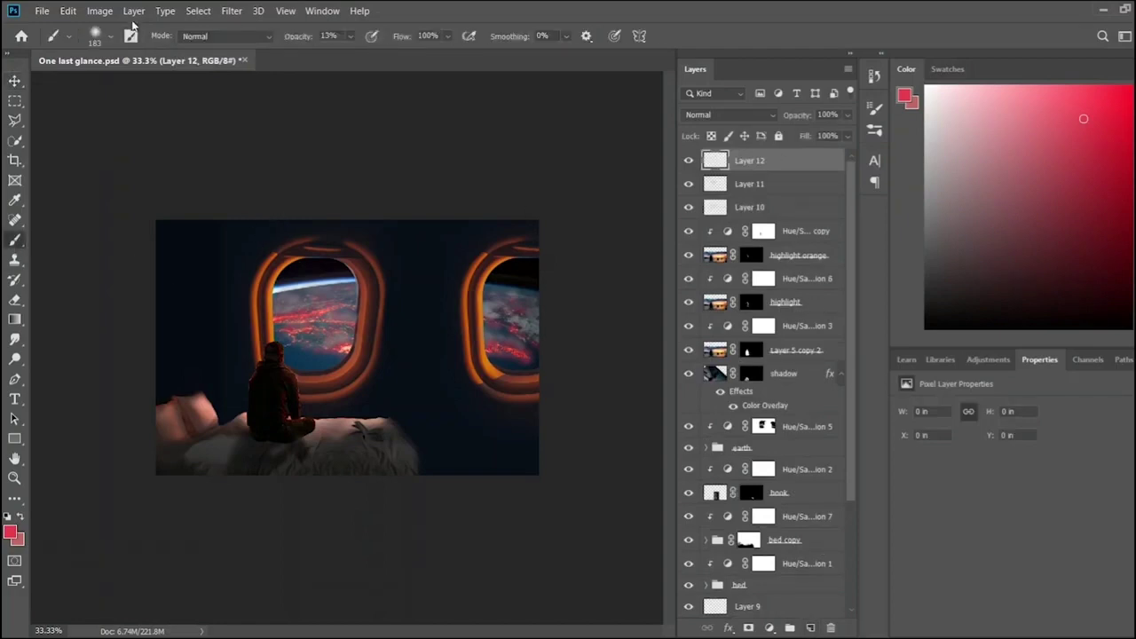
pyautogui.moveTo(951, 255); pyautogui.dragTo(925, 328)
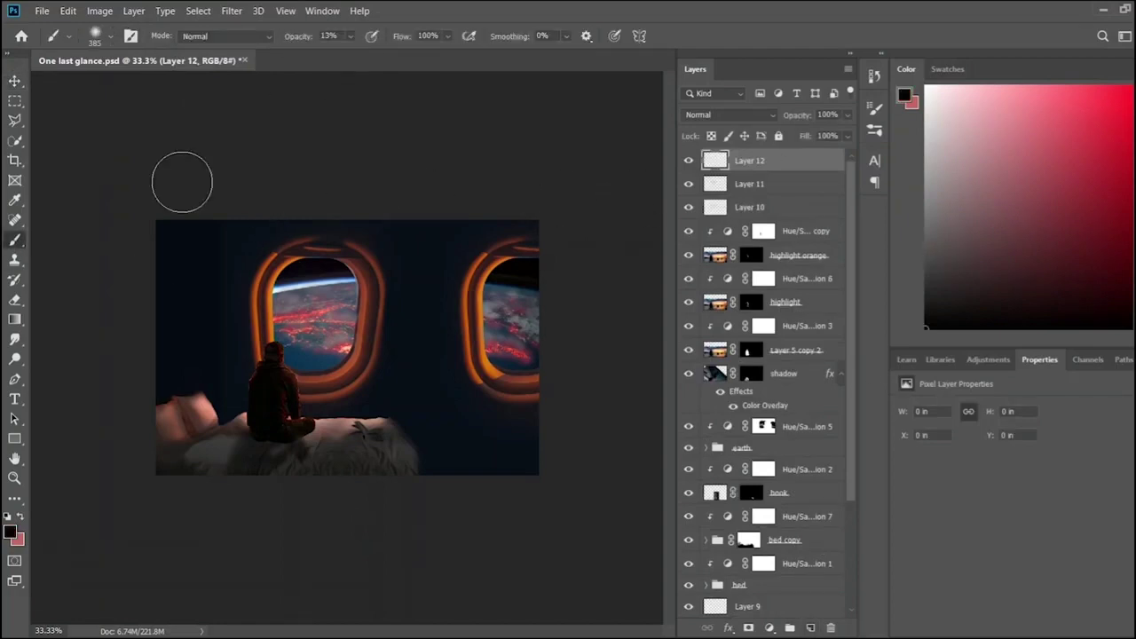
pyautogui.moveTo(156, 213)
pyautogui.mouseDown()
pyautogui.moveTo(135, 454)
pyautogui.moveTo(401, 471)
pyautogui.moveTo(157, 458)
pyautogui.moveTo(186, 253)
pyautogui.moveTo(170, 236)
pyautogui.moveTo(343, 222)
pyautogui.mouseUp()
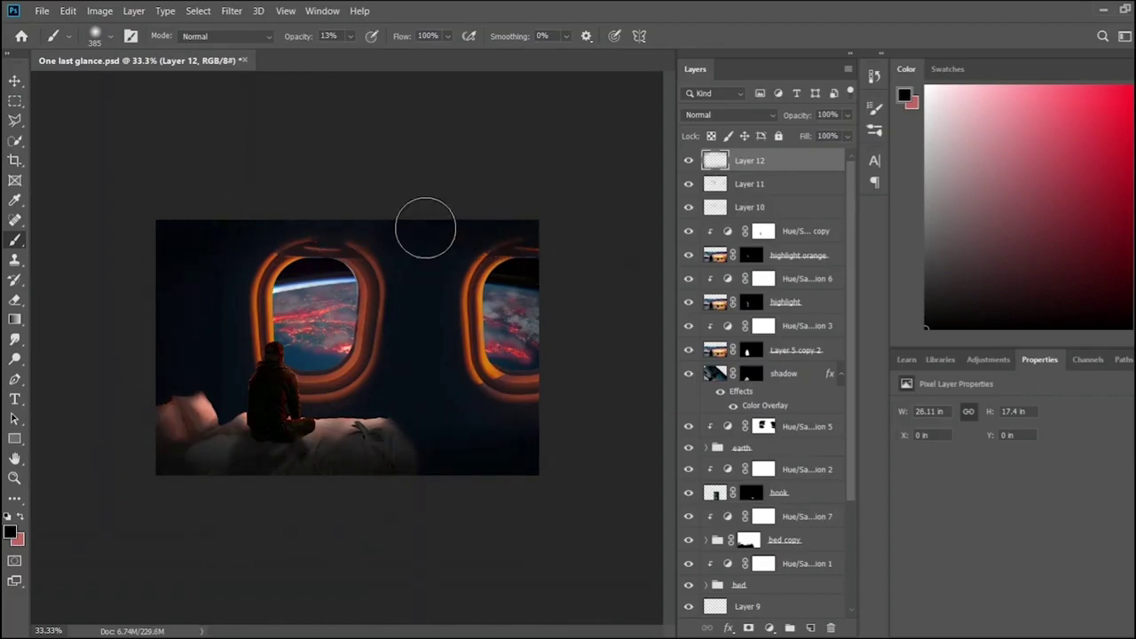
pyautogui.moveTo(159, 317); pyautogui.dragTo(290, 525)
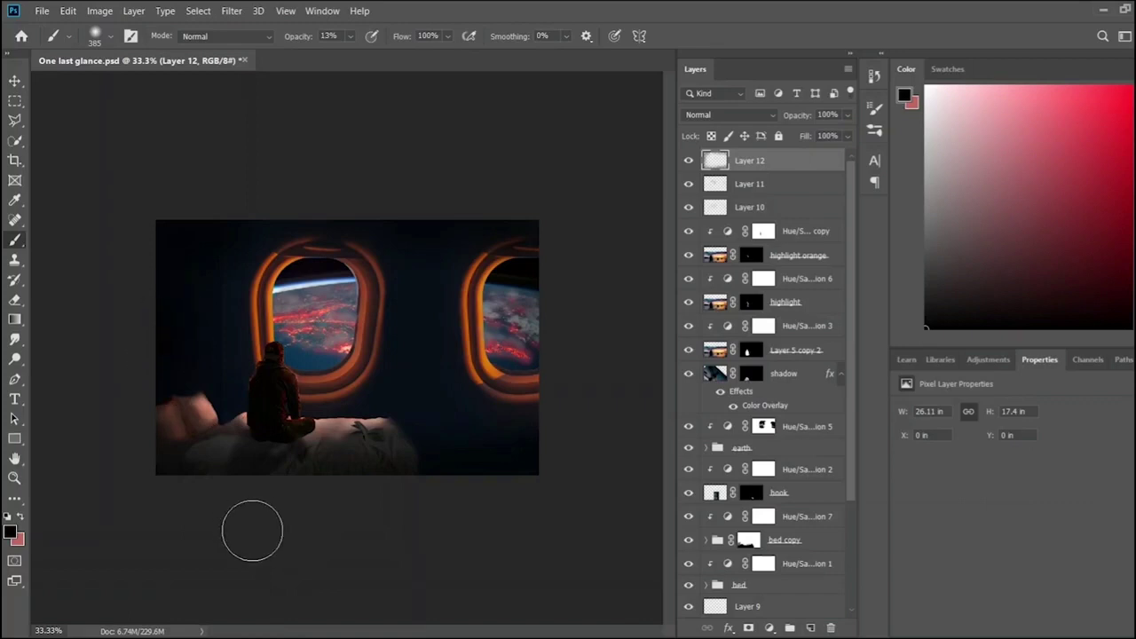
pyautogui.hotkey('ctrl', '+')
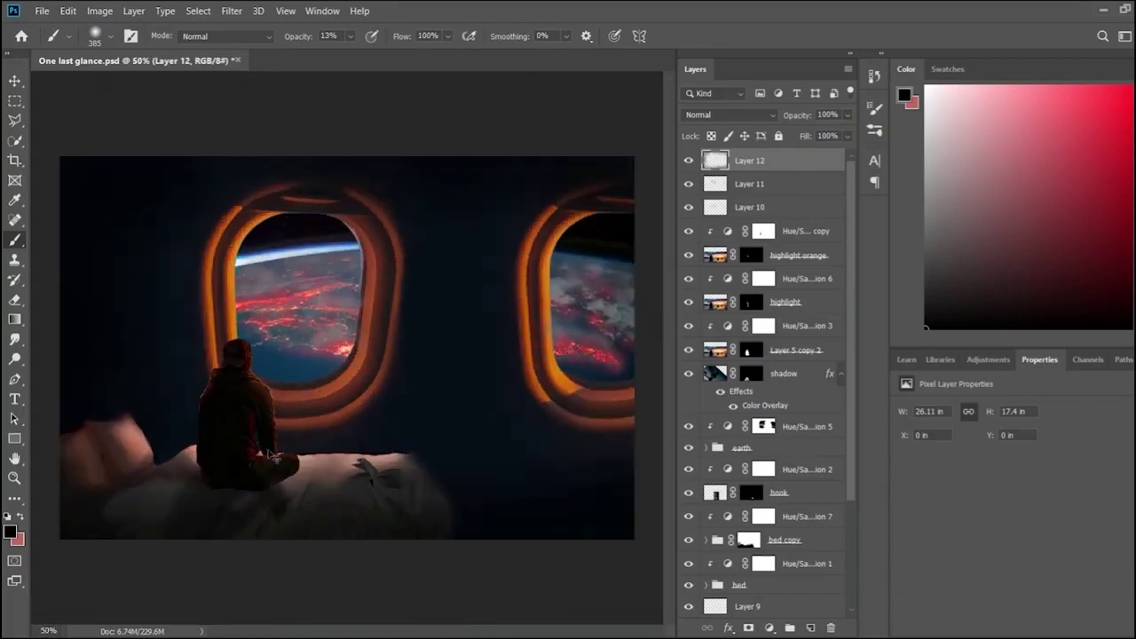
pyautogui.hotkey('ctrl', '-')
pyautogui.hotkey('ctrl', '+')
pyautogui.hotkey('ctrl', '+')
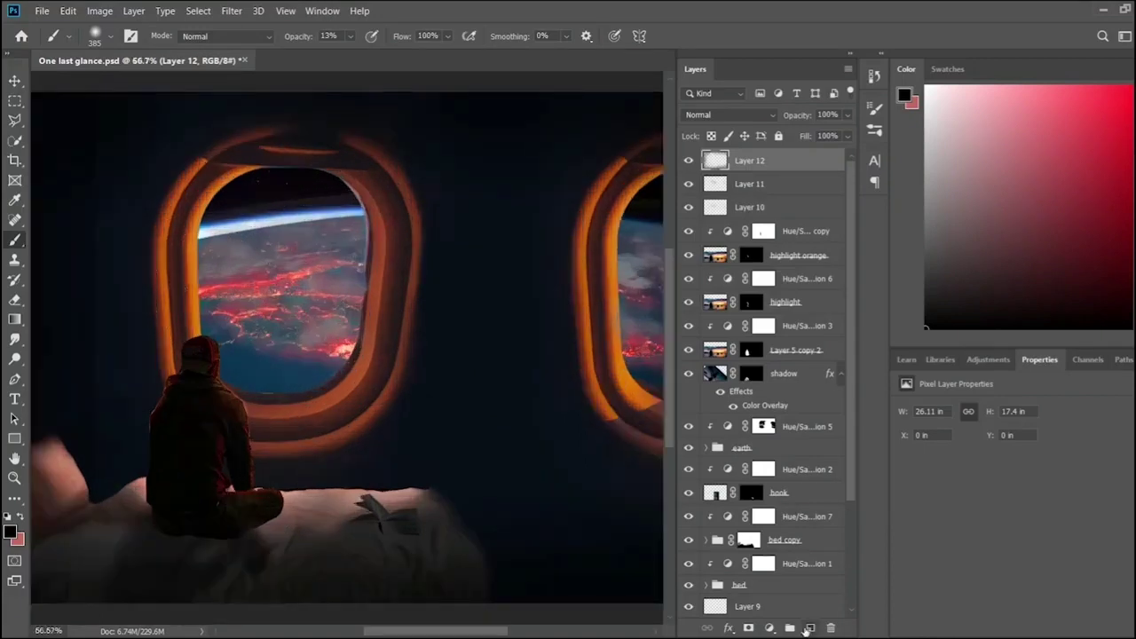
# - Add a new layer and paint soft shading beside the left window
pyautogui.click(811, 627)
pyautogui.click(14, 200)
pyautogui.press('b')
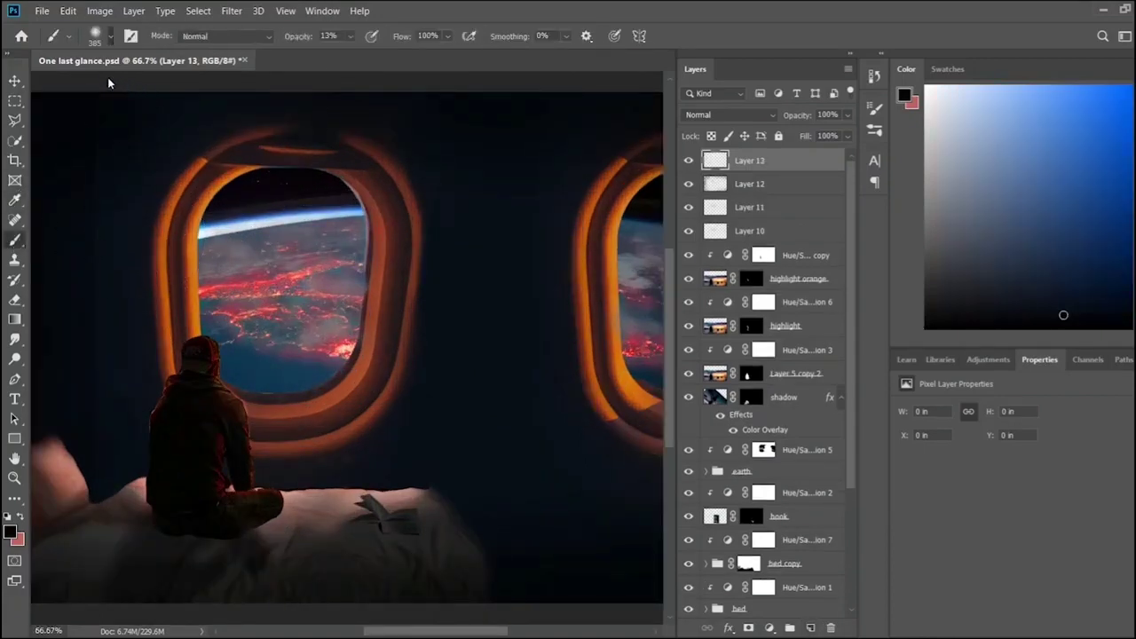
pyautogui.hotkey('ctrl', '+')
pyautogui.hscroll(-2, 259, 522)
pyautogui.hscroll(-3, 300, 354)
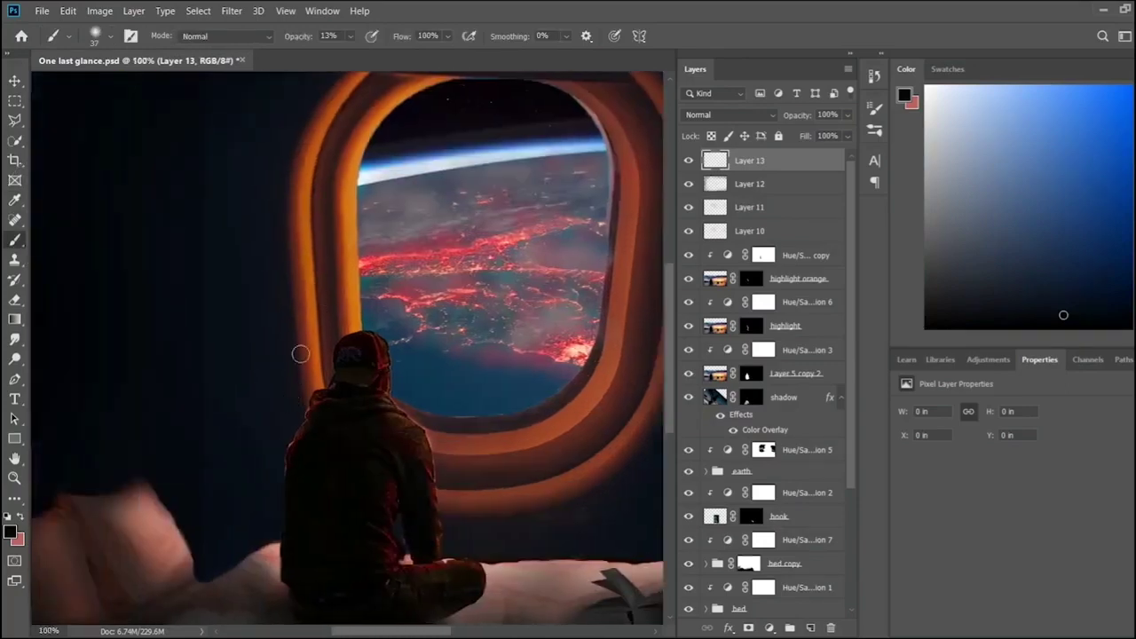
pyautogui.moveTo(294, 381); pyautogui.dragTo(281, 246)
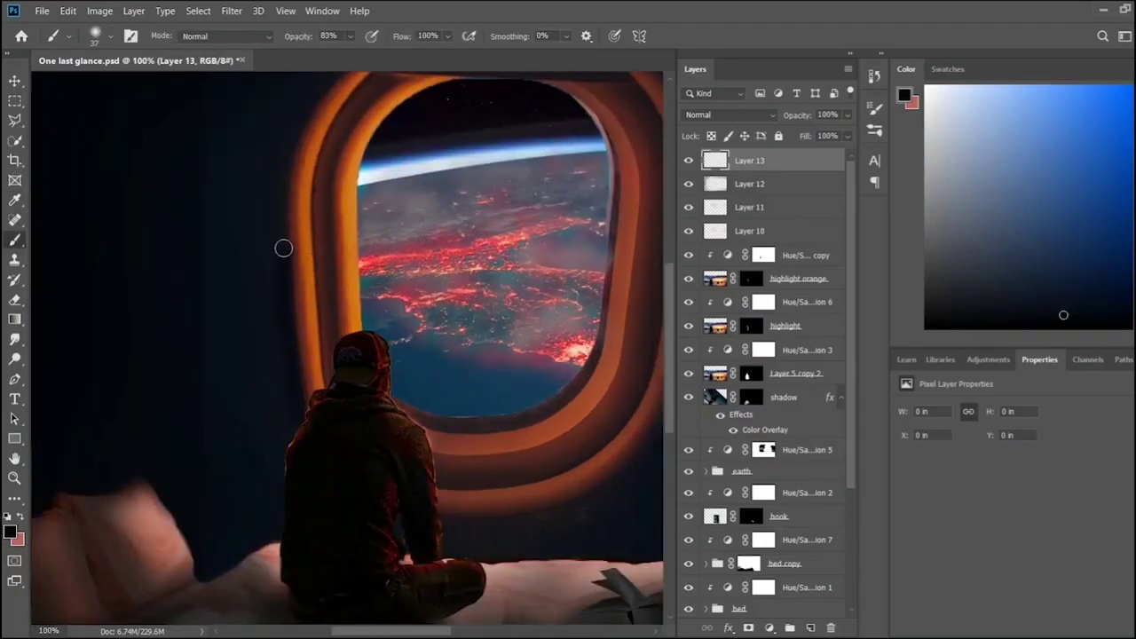
# - Brush dark strokes down the right window frame's outer left edge and lower-left corner
pyautogui.scroll(3, 281, 284)
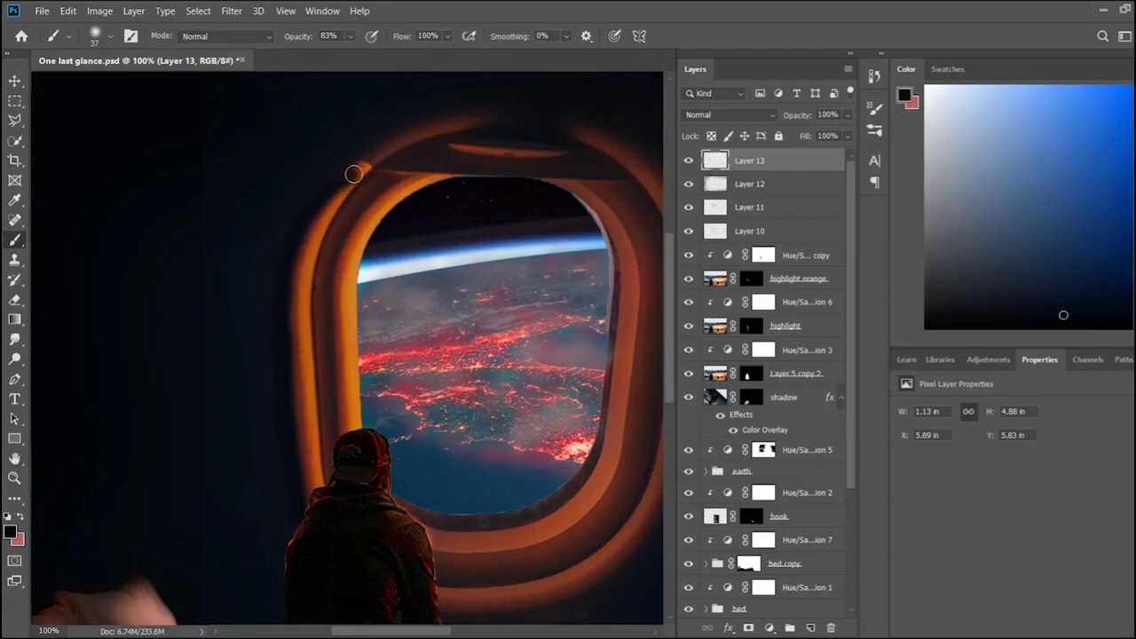
pyautogui.moveTo(353, 174); pyautogui.dragTo(393, 431)
pyautogui.scroll(-4, 332, 465)
pyautogui.scroll(2, 497, 497)
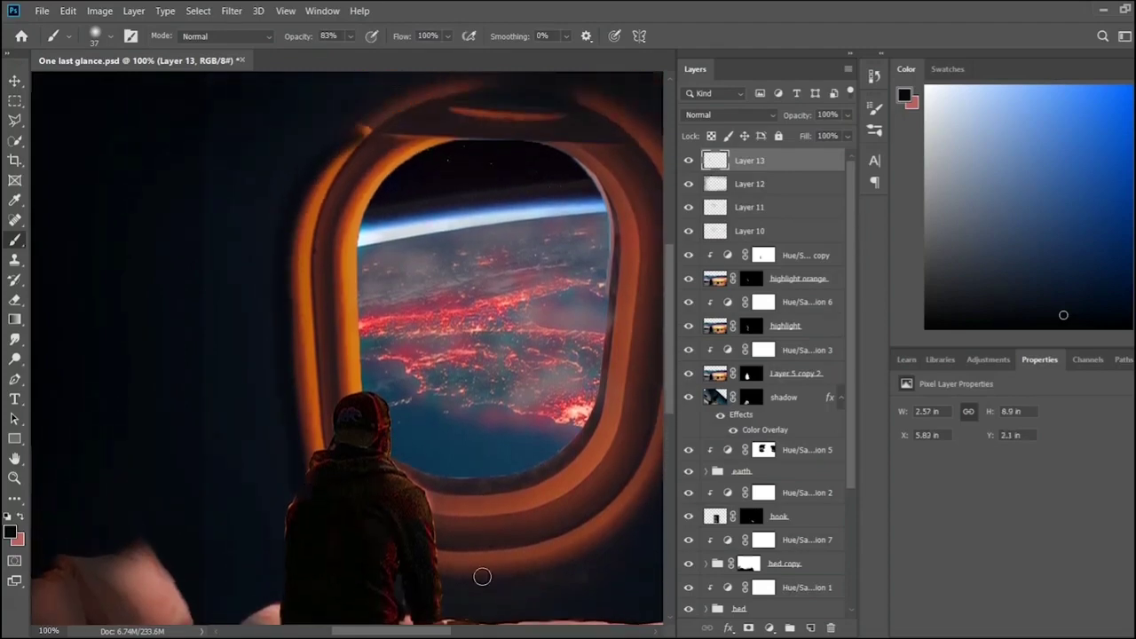
pyautogui.hscroll(5, 417, 355)
pyautogui.hscroll(1, 341, 123)
pyautogui.moveTo(328, 144); pyautogui.dragTo(277, 349)
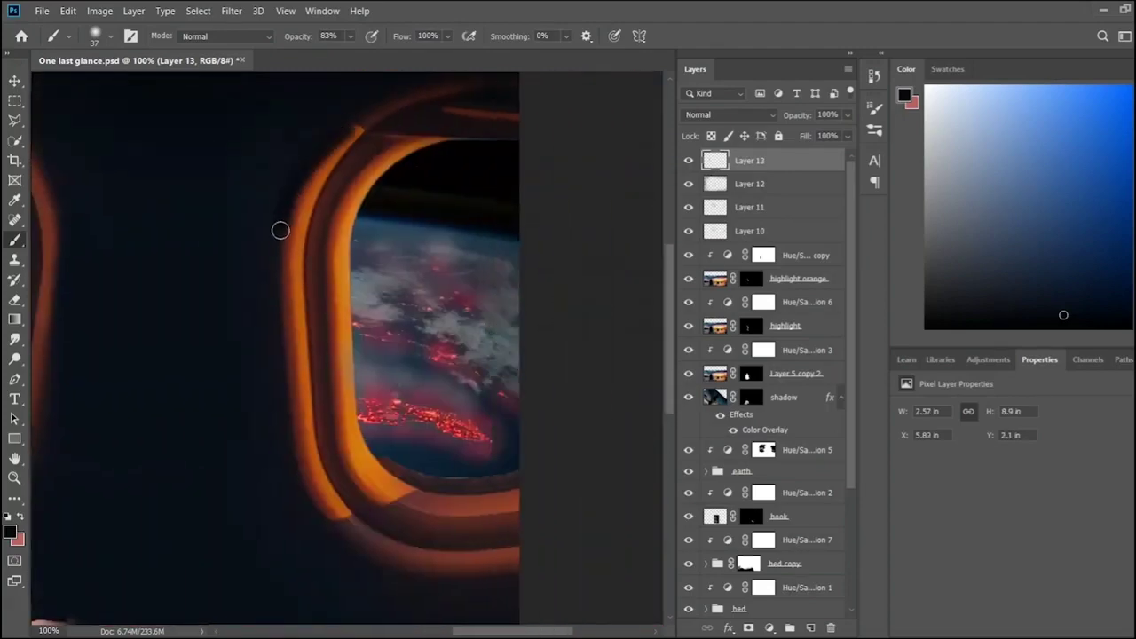
pyautogui.moveTo(322, 521); pyautogui.dragTo(362, 537)
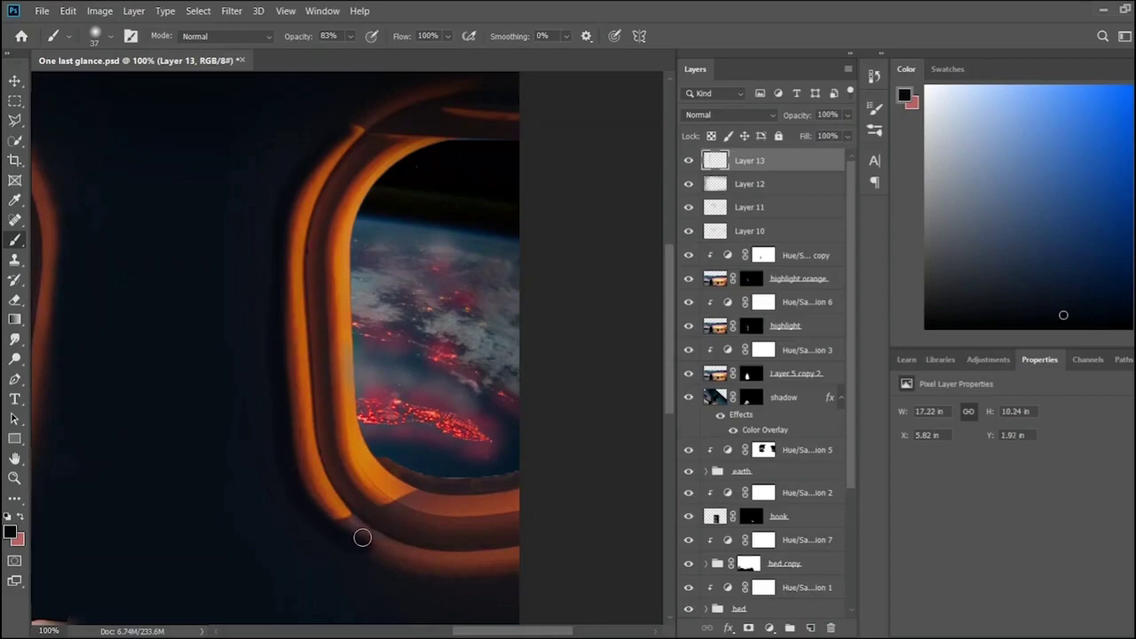
pyautogui.press('l')
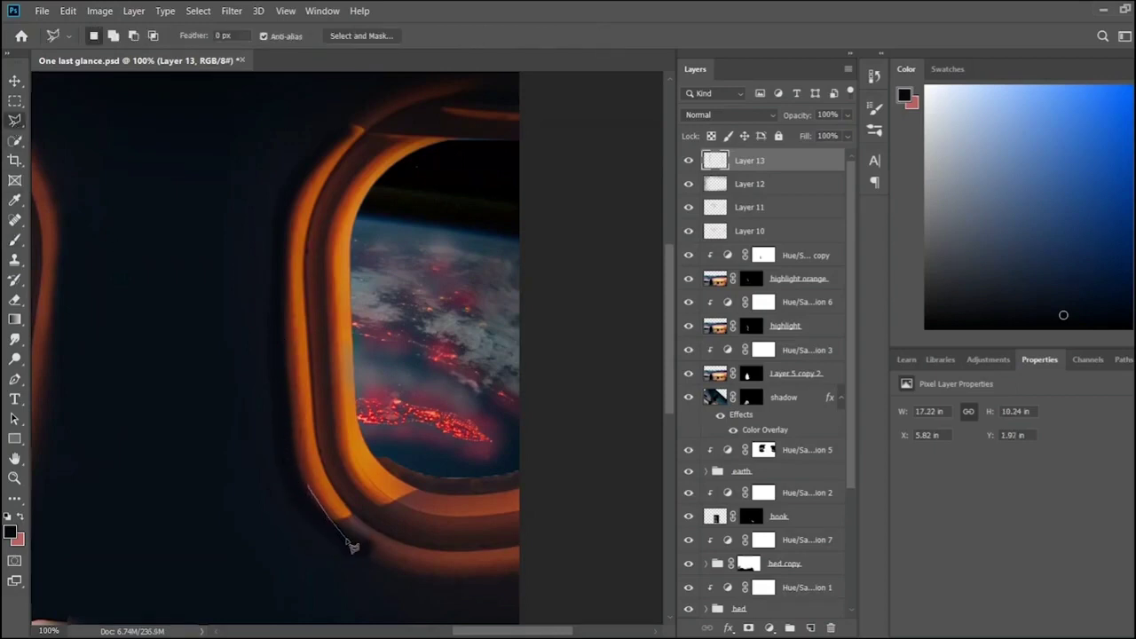
# - Draw polygonal lasso selections over the lower-left and upper-left window frame
pyautogui.click(317, 487)
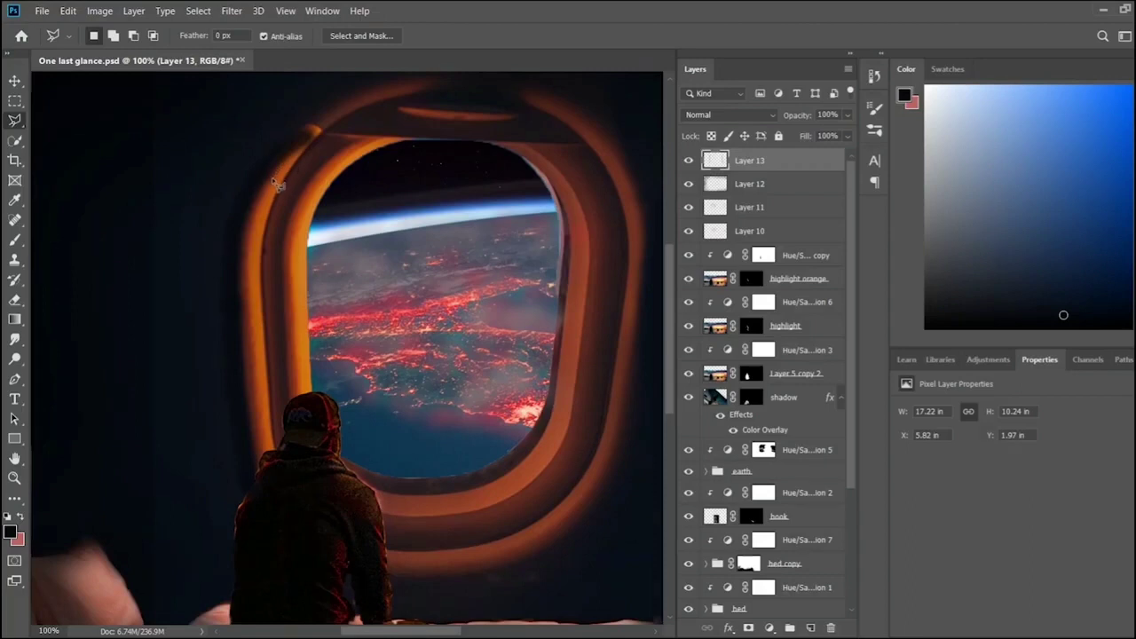
pyautogui.click(263, 189)
pyautogui.click(326, 113)
pyautogui.click(335, 142)
pyautogui.click(286, 183)
pyautogui.click(262, 189)
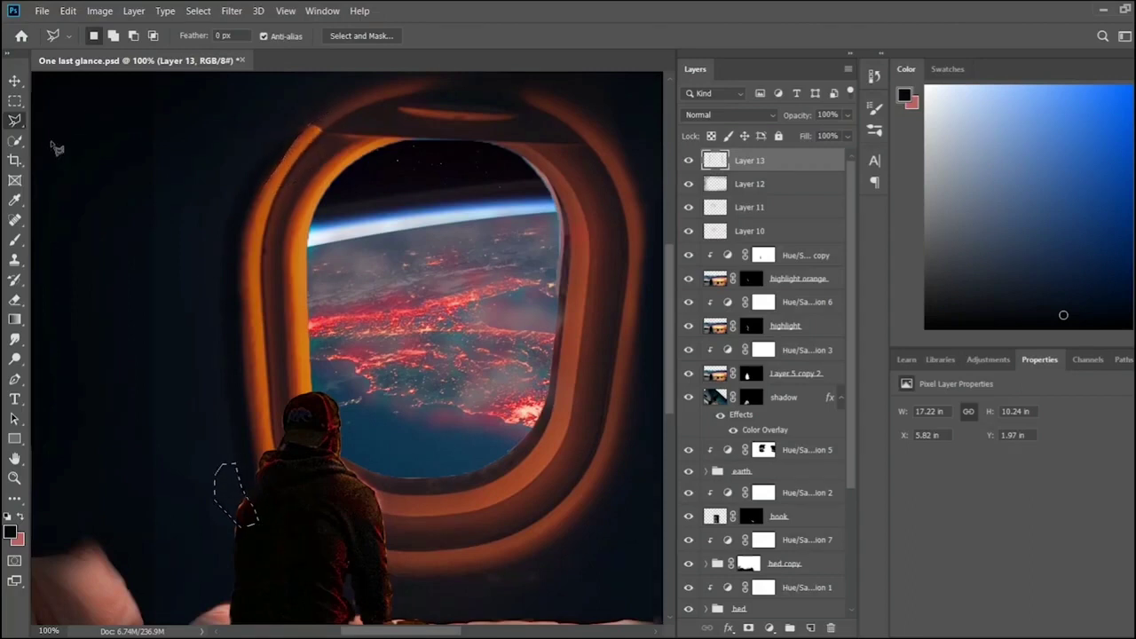
# - Switch to Layer 12, zoom into the upper-left frame and brush its edge
pyautogui.hotkey('alt', '[')
pyautogui.press('w')
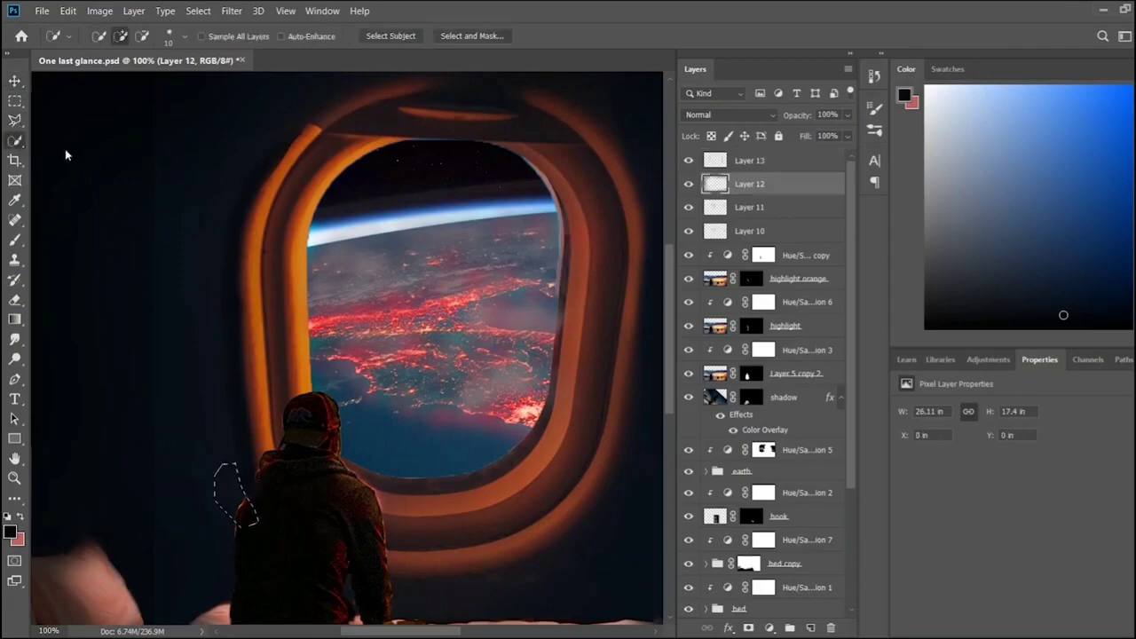
pyautogui.press('v')
pyautogui.press('z')
pyautogui.click(68, 220)
pyautogui.scroll(3, 69, 219)
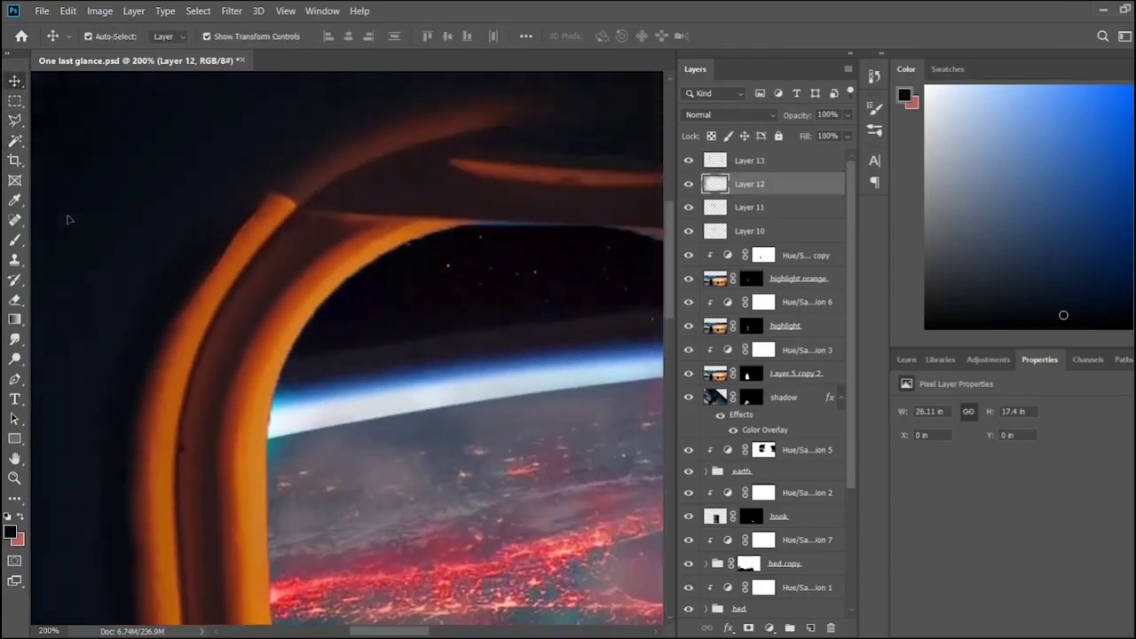
pyautogui.click(15, 238)
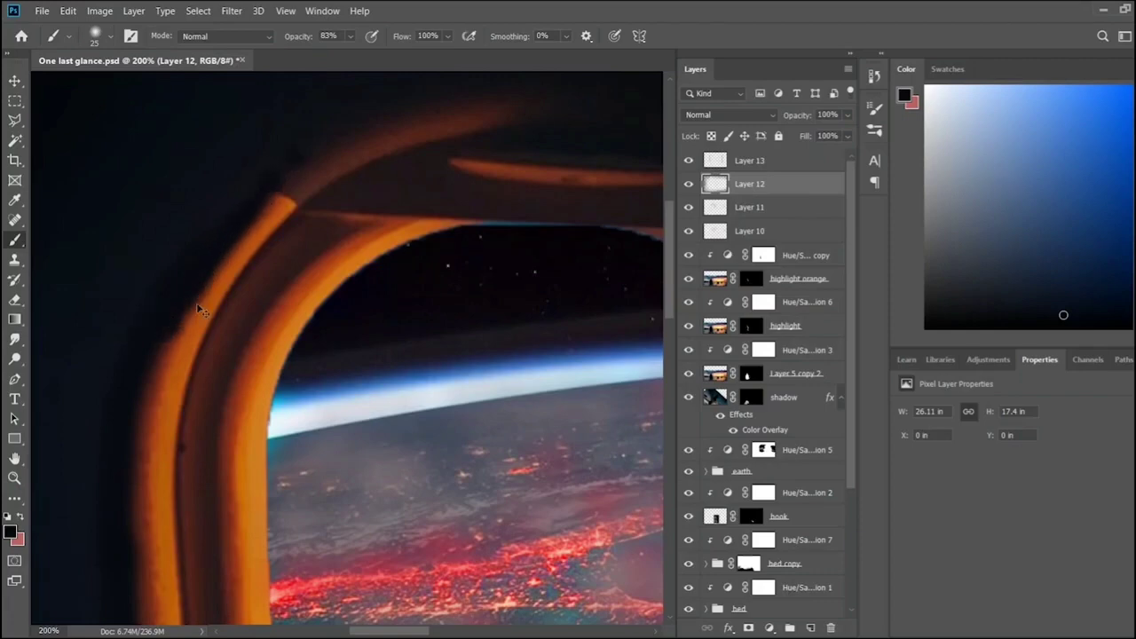
pyautogui.scroll(-3, 201, 307)
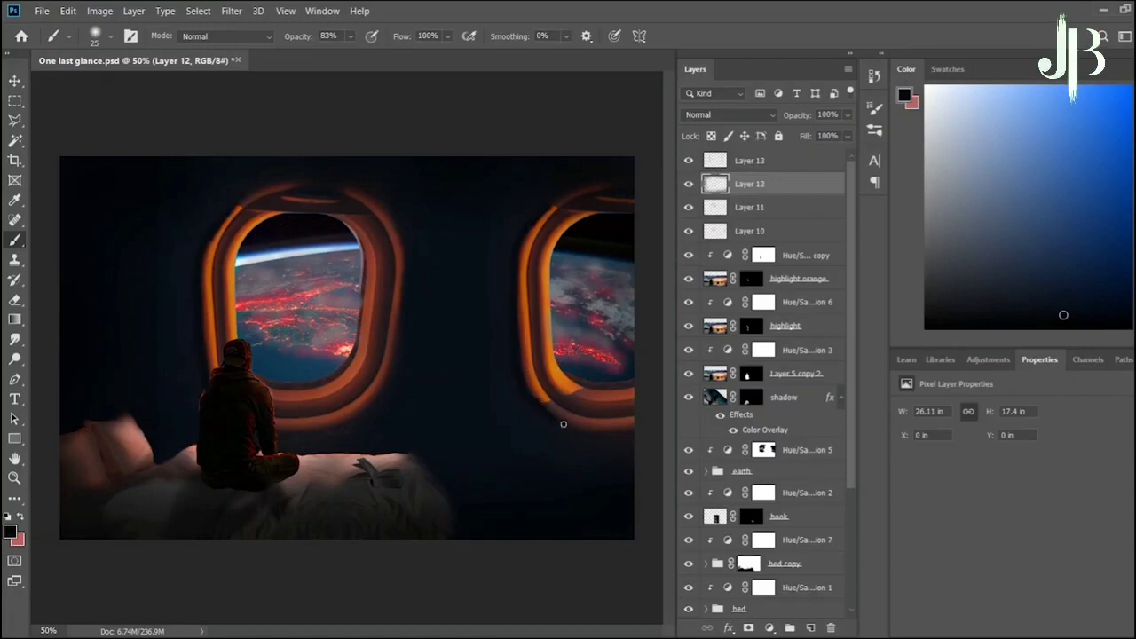
# - Save the One last glance composite
pyautogui.hotkey('ctrl', 's')
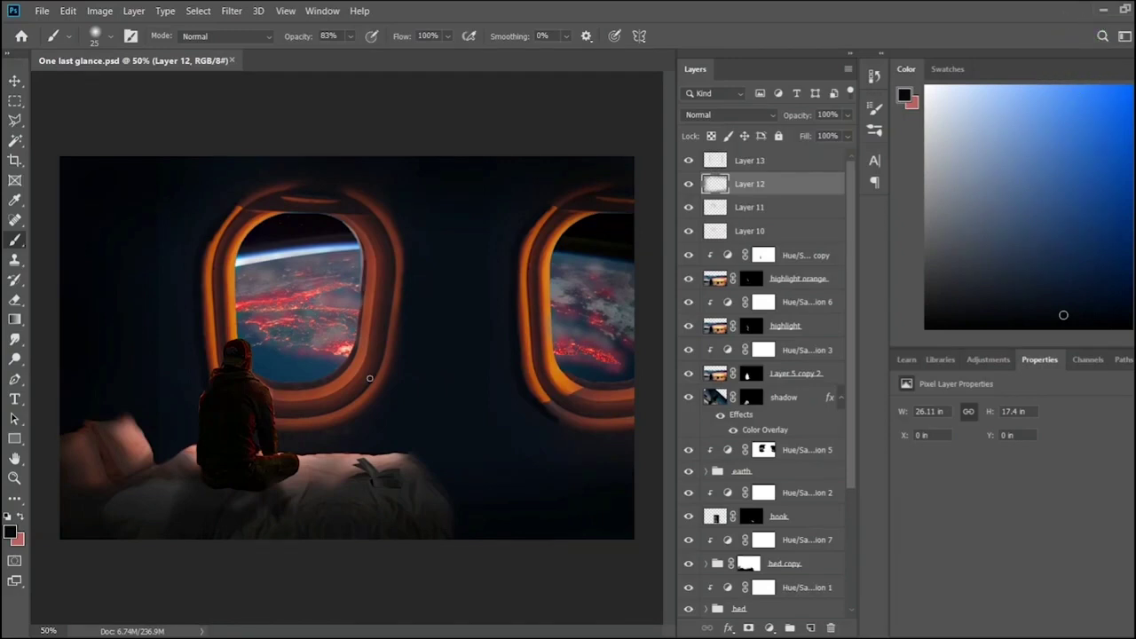
pyautogui.scroll(5, 369, 378)
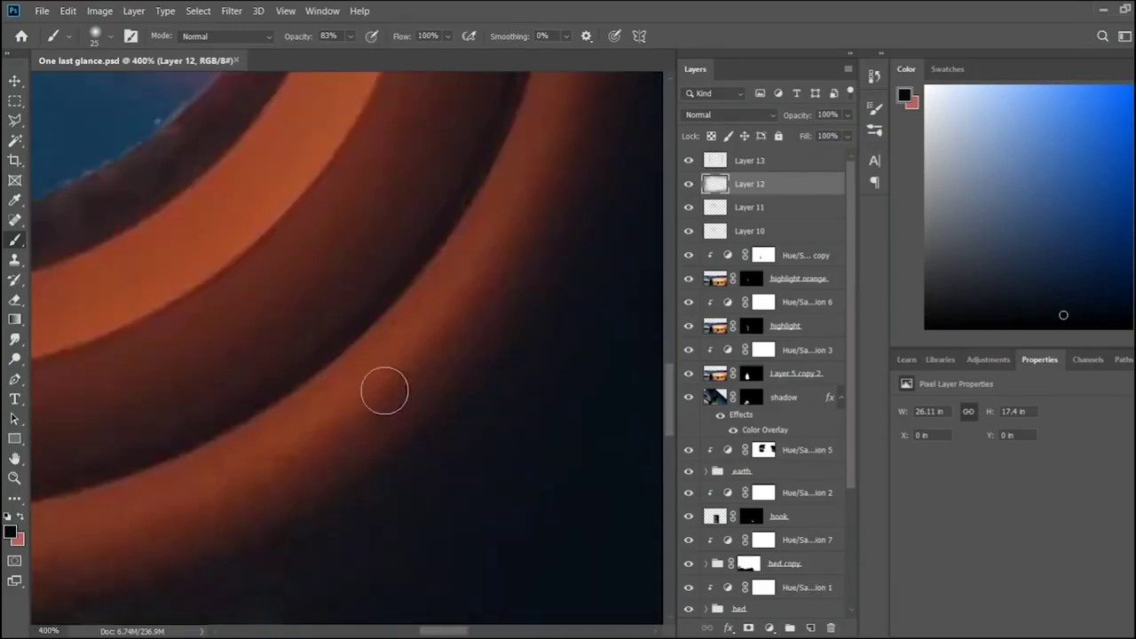
pyautogui.scroll(-5, 418, 405)
# - Duplicate the book layer together with its Hue/Saturation 2 adjustment
pyautogui.press('v')
pyautogui.click(522, 505)
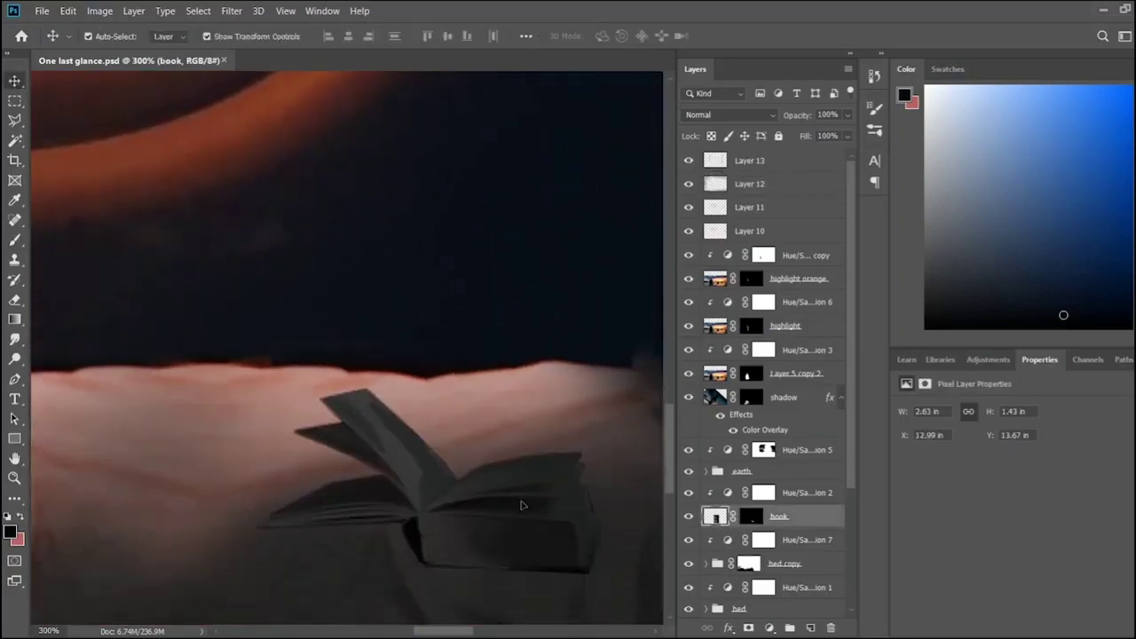
pyautogui.click(803, 492)
pyautogui.hotkey('ctrl', 'j')
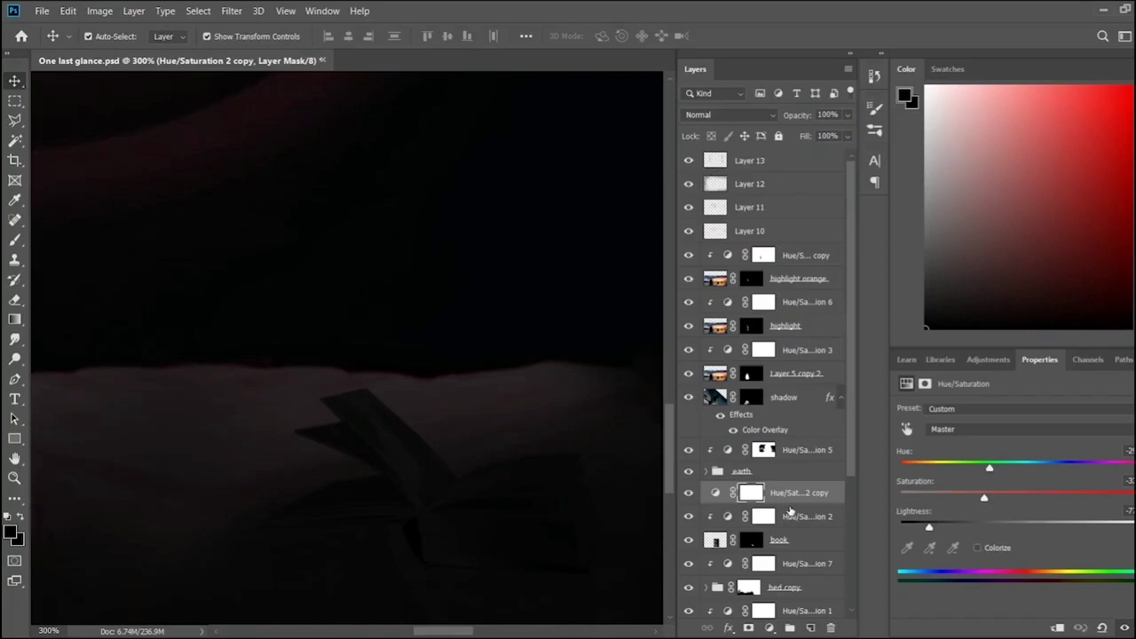
pyautogui.hotkey('ctrl', 'z')
pyautogui.click(803, 514)
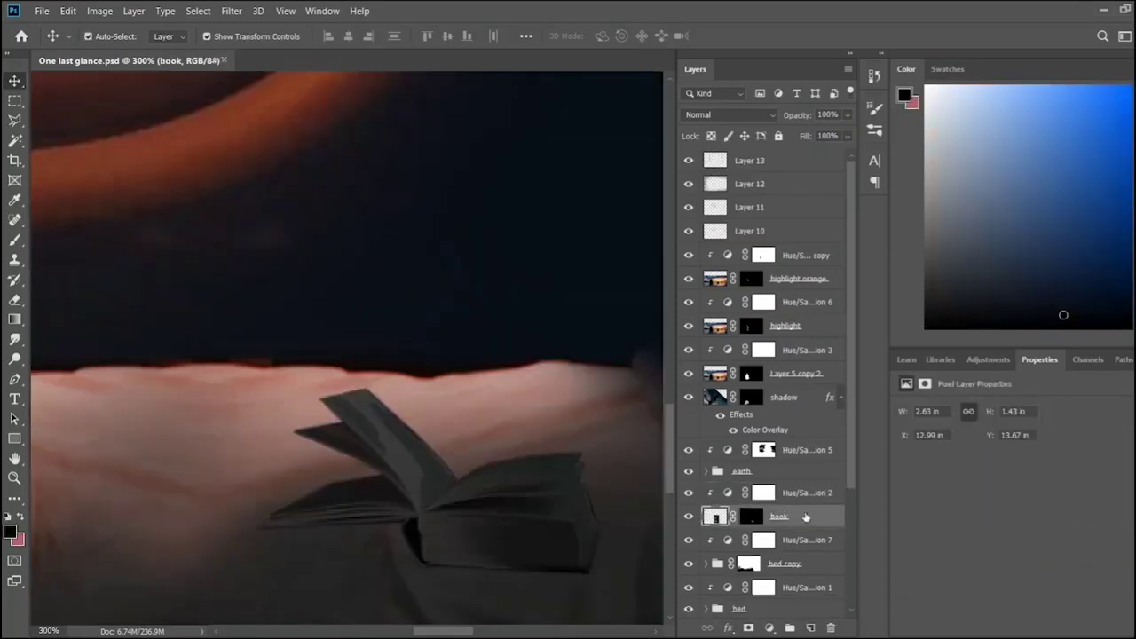
pyautogui.keyDown('shift'); pyautogui.click(803, 493); pyautogui.keyUp('shift')
pyautogui.hotkey('ctrl', 'j')
# - Colorize the copied Hue/Saturation adjustment with a redder, more saturated tint
pyautogui.click(806, 493)
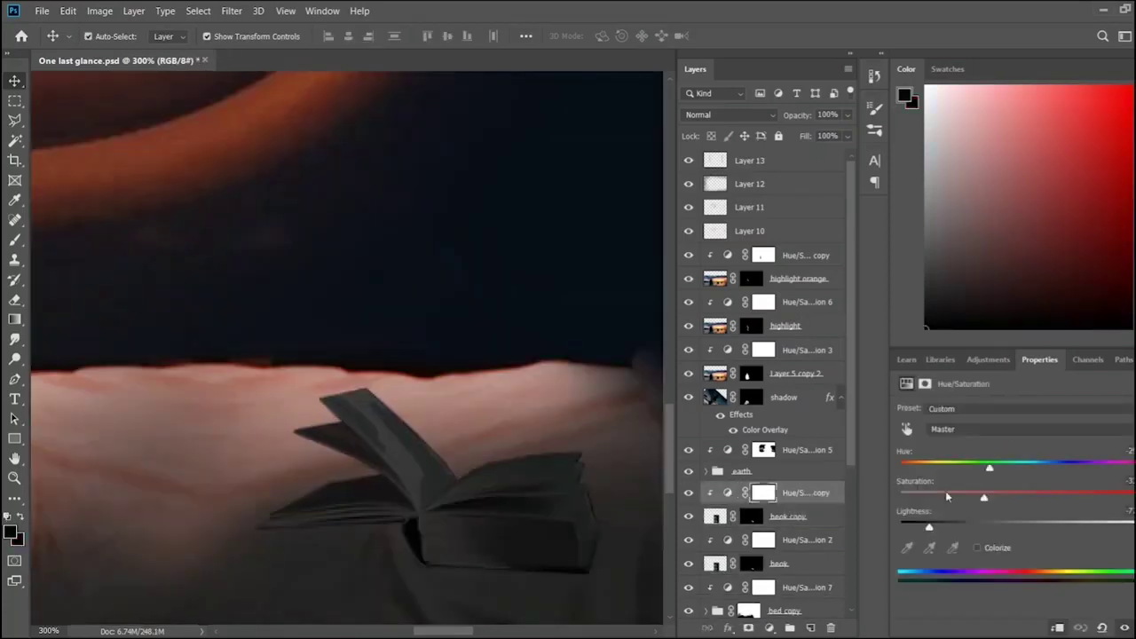
pyautogui.click(976, 547)
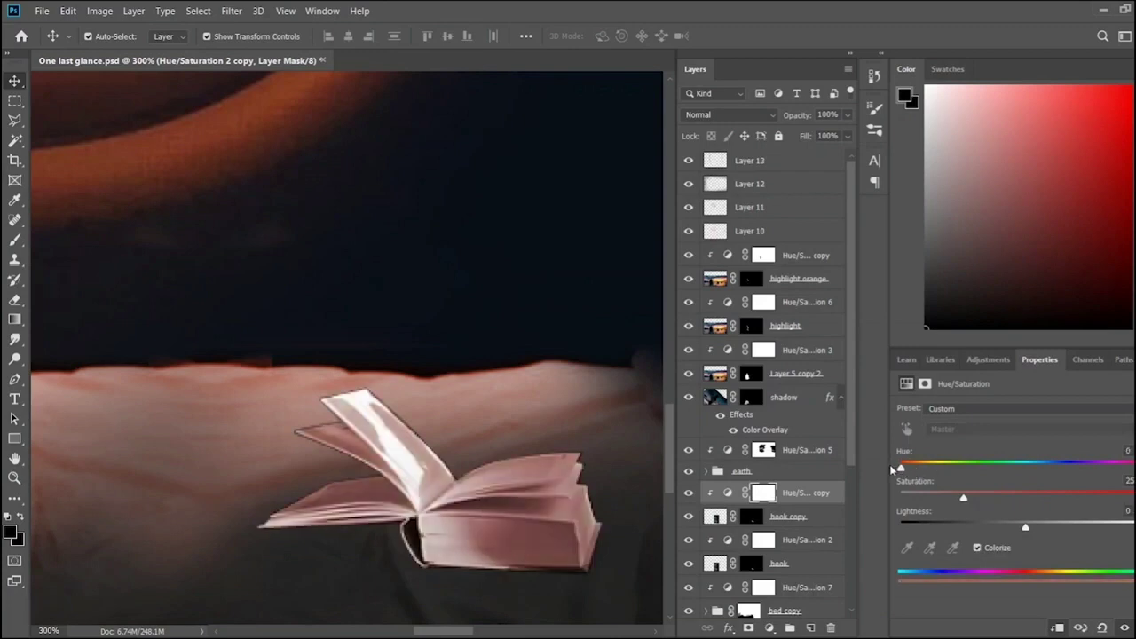
pyautogui.moveTo(962, 499); pyautogui.dragTo(1005, 499)
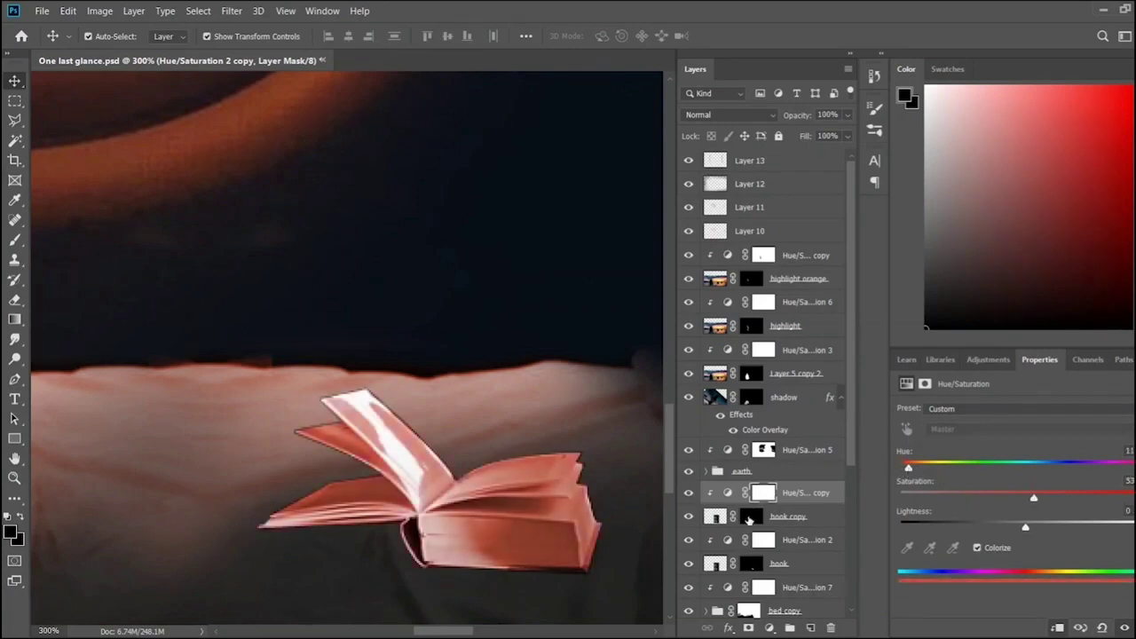
# - Paint black on the book copy's mask to hide the tint on the front, raised page and right pages
pyautogui.click(750, 515)
pyautogui.press('b')
pyautogui.moveTo(410, 535)
pyautogui.mouseDown()
pyautogui.moveTo(482, 538)
pyautogui.moveTo(508, 552)
pyautogui.moveTo(591, 532)
pyautogui.moveTo(515, 550)
pyautogui.moveTo(430, 538)
pyautogui.mouseUp()
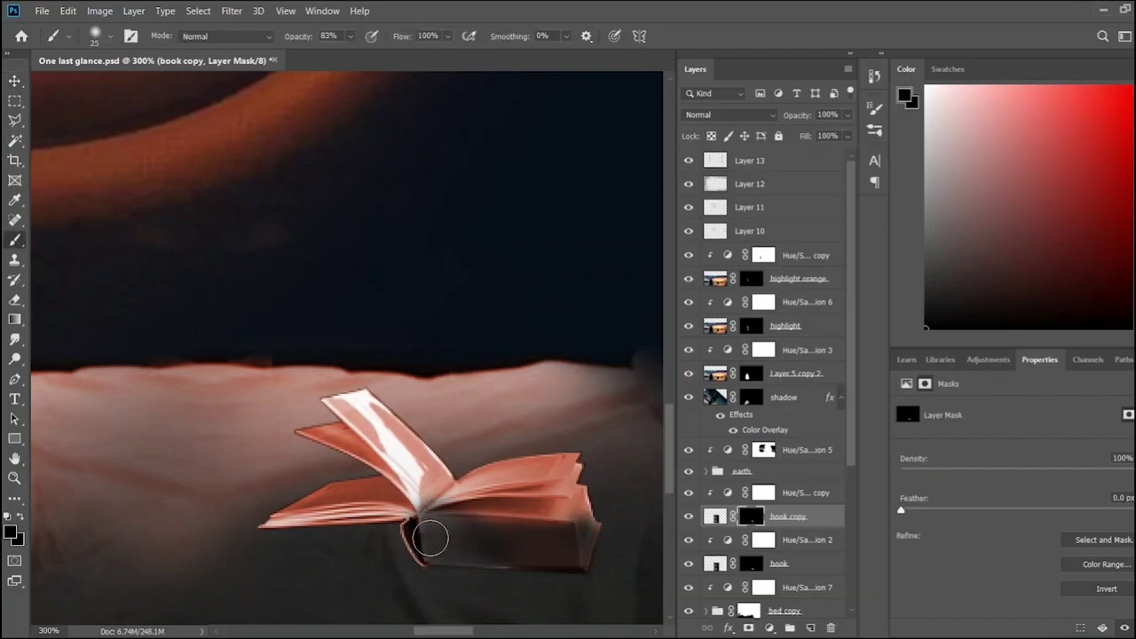
pyautogui.moveTo(383, 435)
pyautogui.mouseDown()
pyautogui.moveTo(417, 475)
pyautogui.moveTo(480, 484)
pyautogui.moveTo(559, 470)
pyautogui.moveTo(495, 498)
pyautogui.moveTo(553, 487)
pyautogui.moveTo(576, 514)
pyautogui.mouseUp()
pyautogui.moveTo(426, 497)
pyautogui.mouseDown()
pyautogui.moveTo(343, 500)
pyautogui.moveTo(289, 524)
pyautogui.mouseUp()
pyautogui.scroll(3, 350, 457)
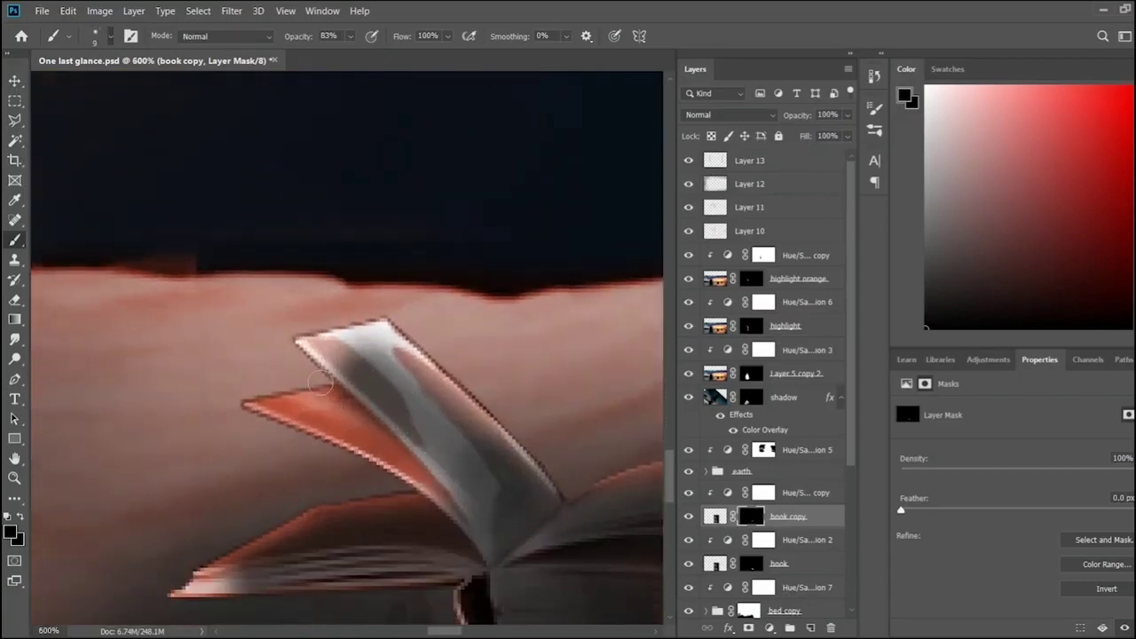
pyautogui.moveTo(320, 381)
pyautogui.mouseDown()
pyautogui.moveTo(426, 488)
pyautogui.moveTo(299, 406)
pyautogui.moveTo(377, 415)
pyautogui.moveTo(391, 355)
pyautogui.moveTo(479, 524)
pyautogui.moveTo(394, 373)
pyautogui.moveTo(346, 342)
pyautogui.mouseUp()
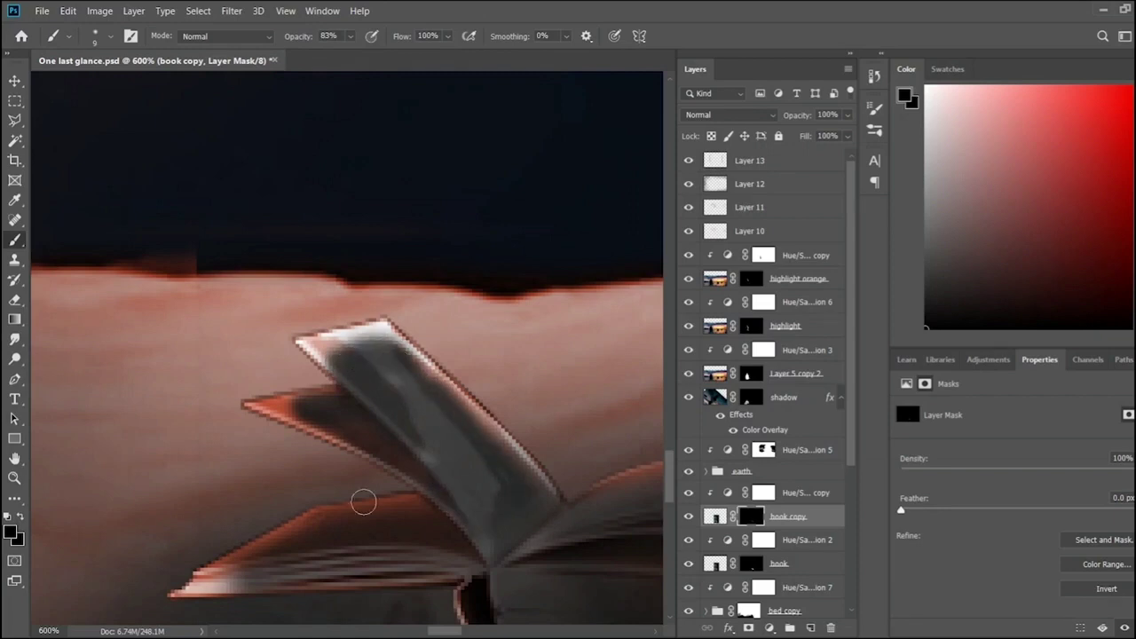
pyautogui.moveTo(364, 502)
pyautogui.mouseDown()
pyautogui.moveTo(312, 574)
pyautogui.moveTo(451, 541)
pyautogui.mouseUp()
pyautogui.scroll(-3, 451, 541)
pyautogui.moveTo(443, 630)
pyautogui.mouseDown()
pyautogui.moveTo(474, 628)
pyautogui.moveTo(455, 629)
pyautogui.mouseUp()
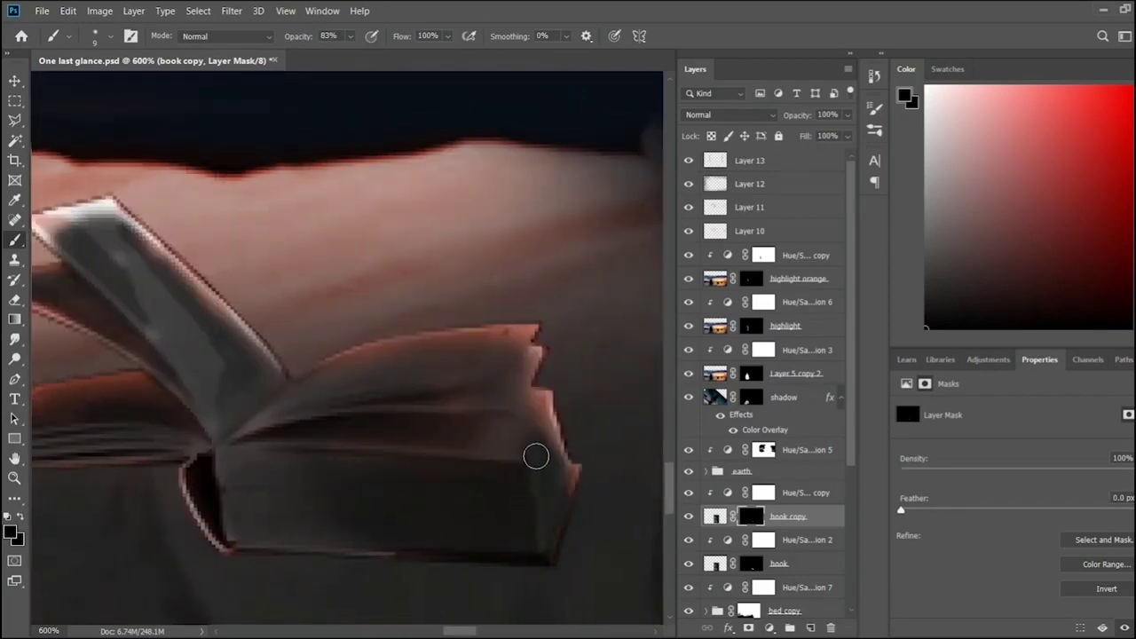
# - Soften the tint along the page edge near the book's spine
pyautogui.moveTo(536, 456); pyautogui.dragTo(363, 437)
pyautogui.scroll(-3, 488, 402)
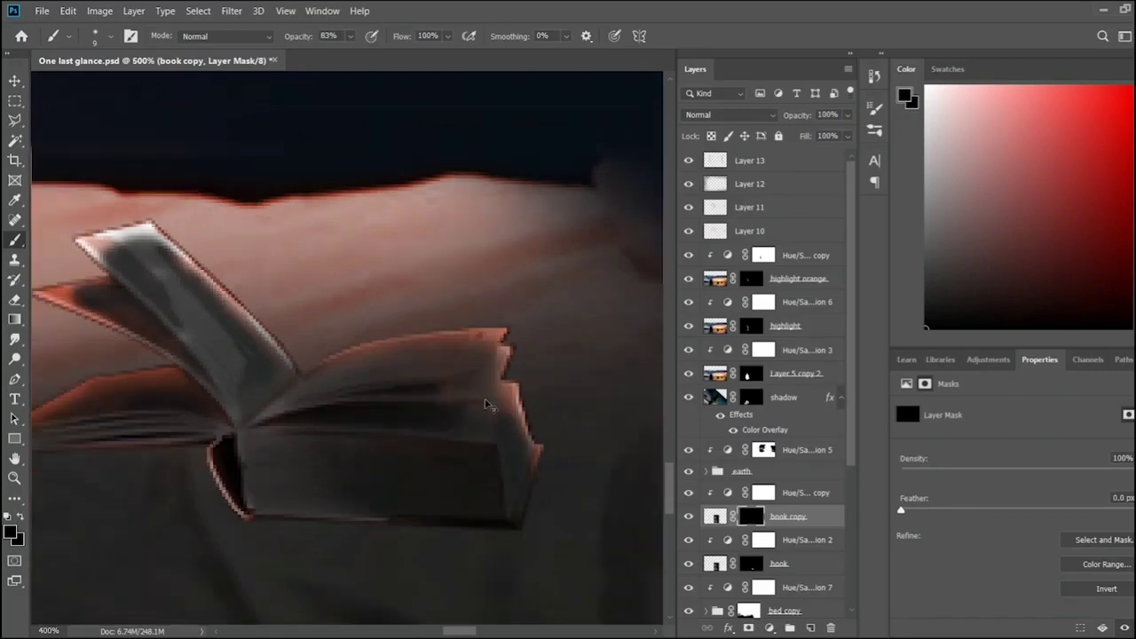
pyautogui.scroll(-3, 488, 403)
pyautogui.scroll(-1, 486, 406)
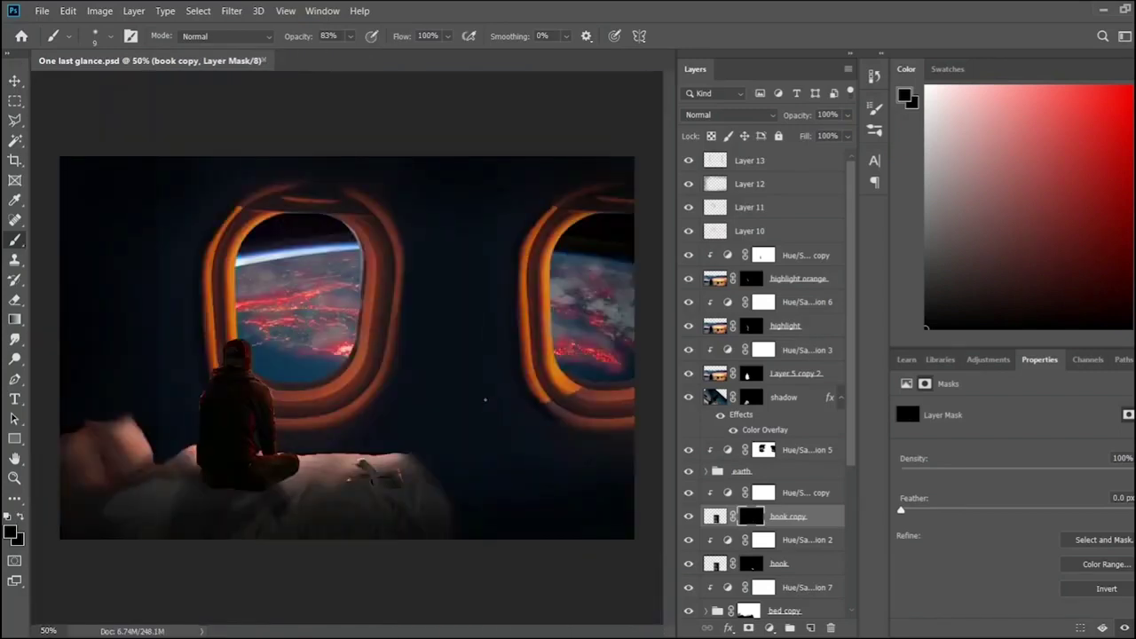
pyautogui.scroll(2, 485, 400)
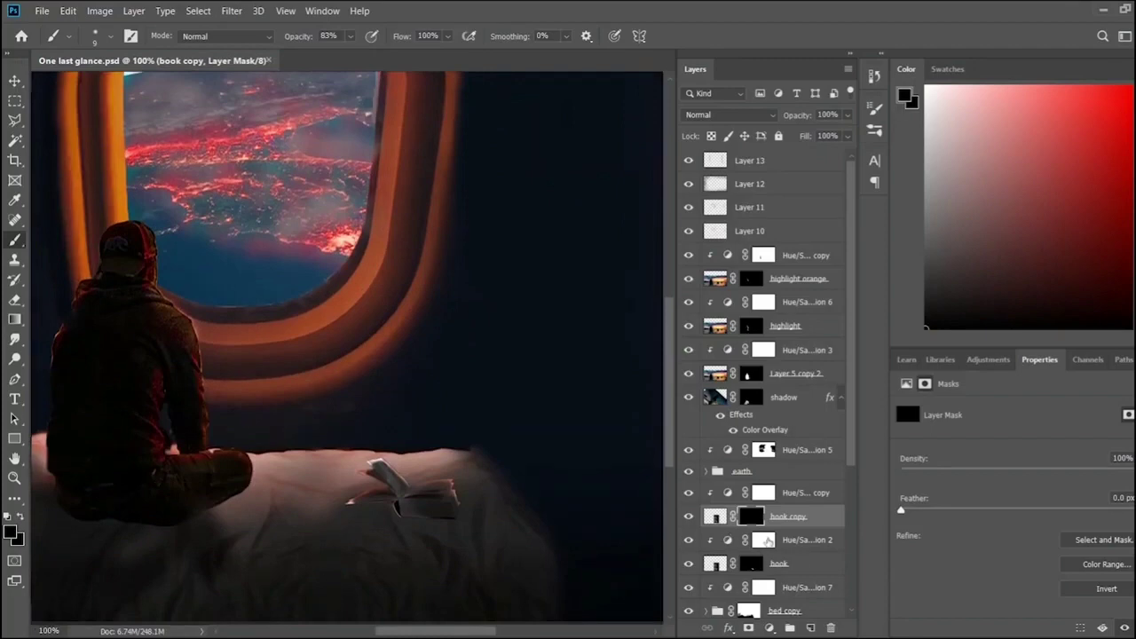
# - Add a new layer clipped to the book copy, then delete it
pyautogui.click(810, 627)
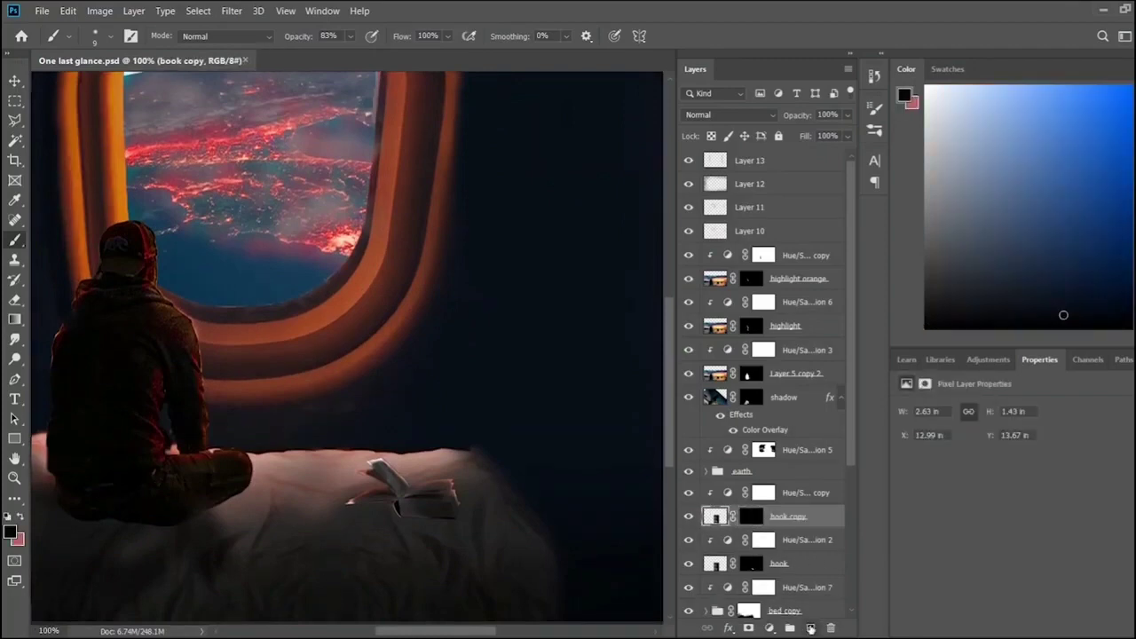
pyautogui.keyDown('alt'); pyautogui.click(779, 529); pyautogui.keyUp('alt')
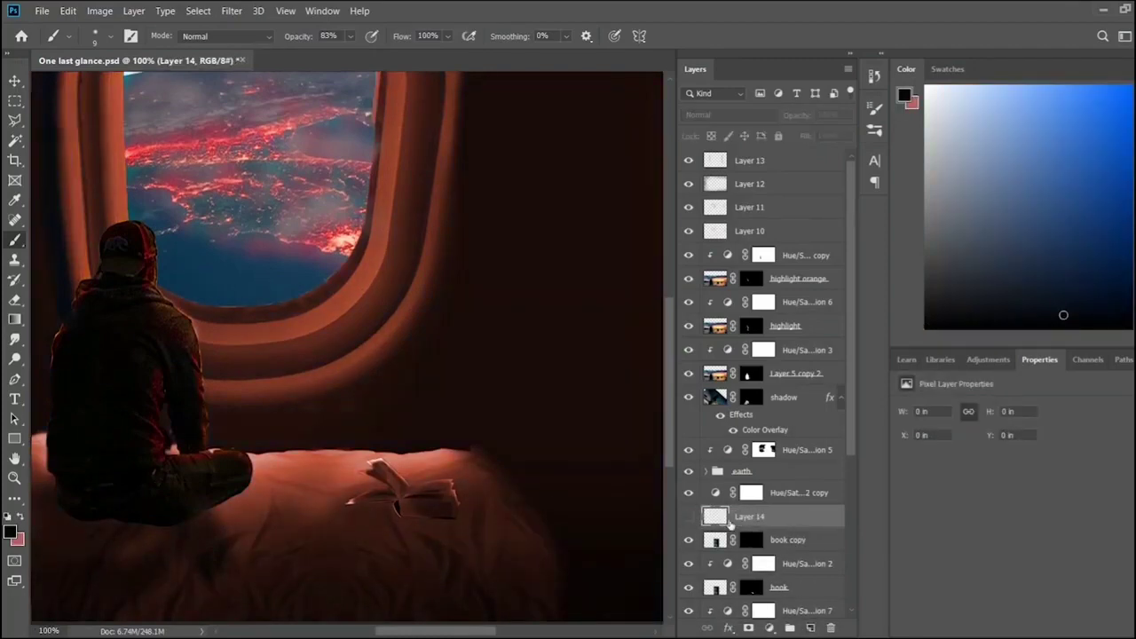
pyautogui.press('Delete')
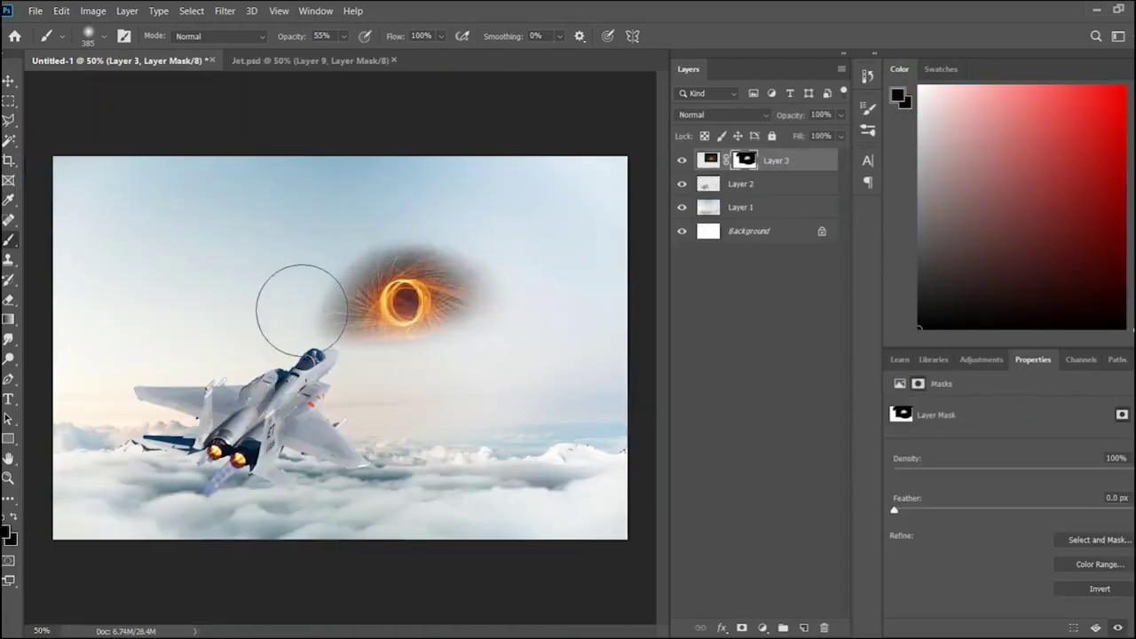
# - Enlarge and reposition the fire portal with Free Transform
pyautogui.hotkey('ctrl', 't')
pyautogui.moveTo(572, 393)
pyautogui.mouseDown()
pyautogui.moveTo(594, 418)
pyautogui.moveTo(541, 417)
pyautogui.moveTo(422, 324)
pyautogui.mouseUp()
pyautogui.hotkey('ctrl', '-')
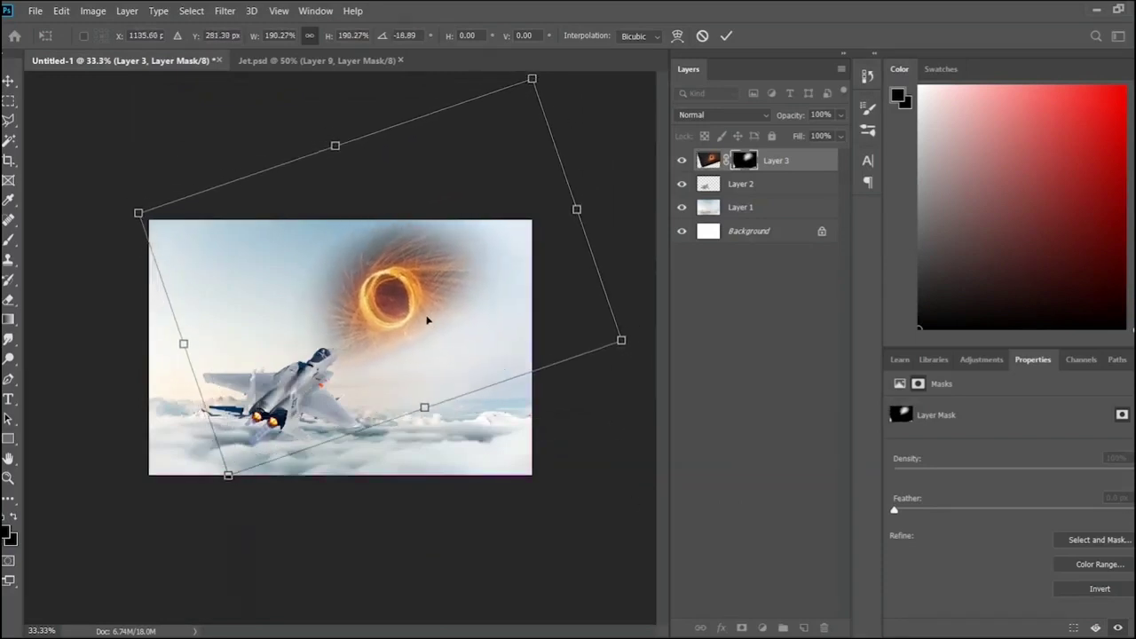
pyautogui.press('Return')
# - Mask away the portal's orange glow at top and right, and name the layers 'portal' and 'jet'
pyautogui.press('b')
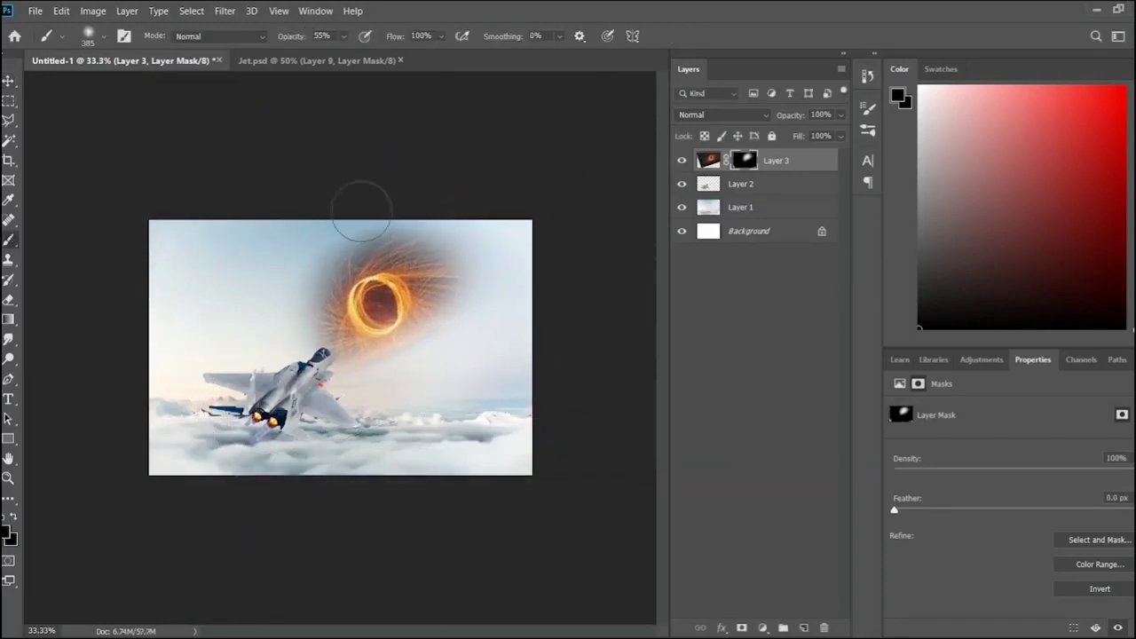
pyautogui.moveTo(396, 376)
pyautogui.mouseDown()
pyautogui.moveTo(468, 278)
pyautogui.moveTo(329, 228)
pyautogui.moveTo(367, 267)
pyautogui.moveTo(288, 358)
pyautogui.mouseUp()
pyautogui.moveTo(495, 376)
pyautogui.mouseDown()
pyautogui.moveTo(446, 388)
pyautogui.moveTo(451, 299)
pyautogui.mouseUp()
pyautogui.write('portal')
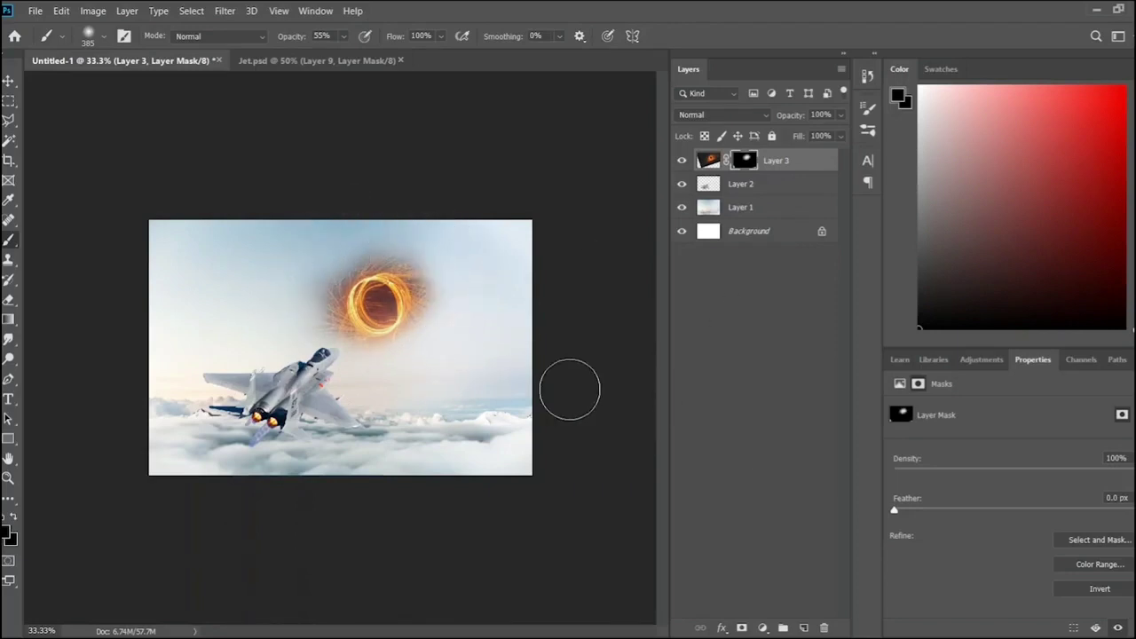
pyautogui.doubleClick(741, 184)
pyautogui.write('jet')
pyautogui.click(755, 330)
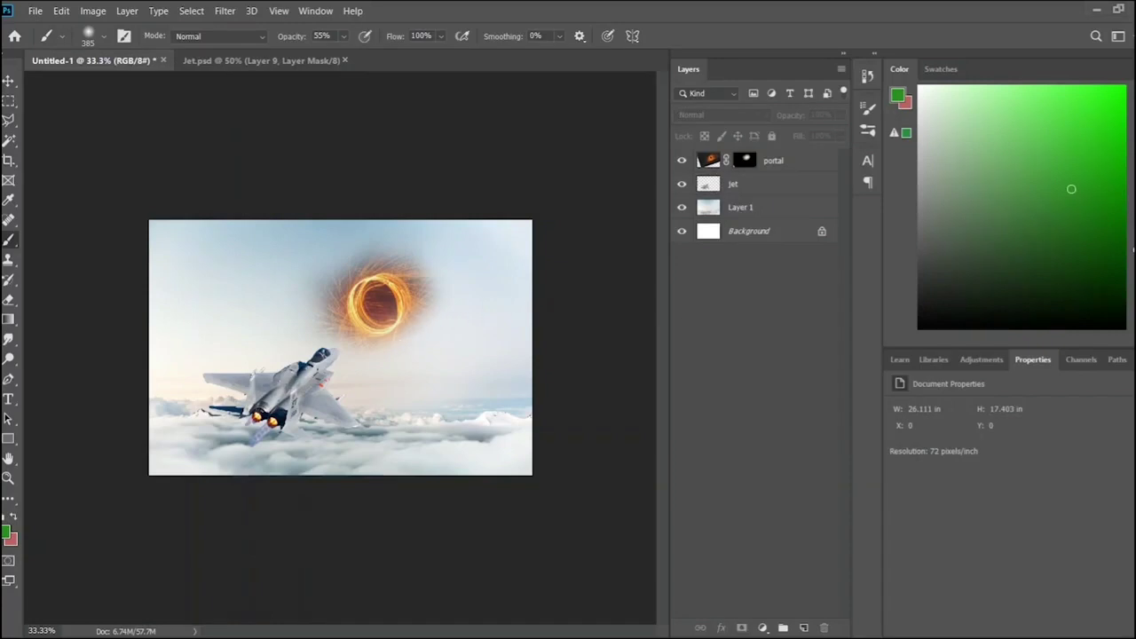
# - Paste the starry sky, rotate it 90° to landscape and scale it across the top of the canvas
pyautogui.hotkey('ctrl', 'v')
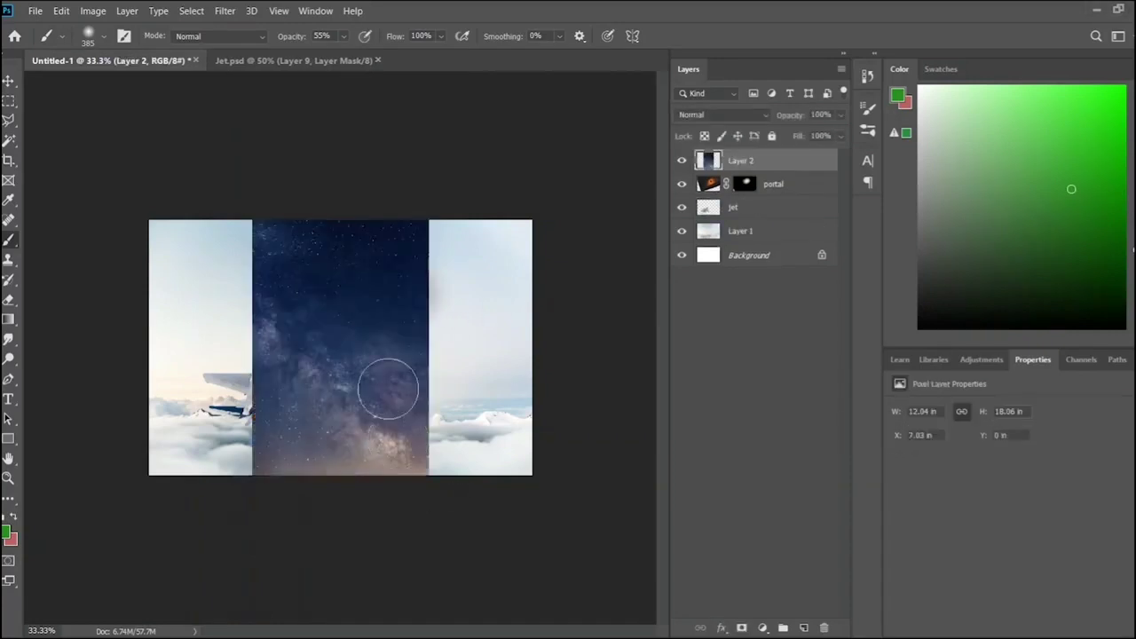
pyautogui.hotkey('ctrl', 't')
pyautogui.moveTo(443, 142)
pyautogui.mouseDown()
pyautogui.moveTo(618, 423)
pyautogui.moveTo(543, 485)
pyautogui.mouseUp()
pyautogui.hotkey('ctrl', 'z')
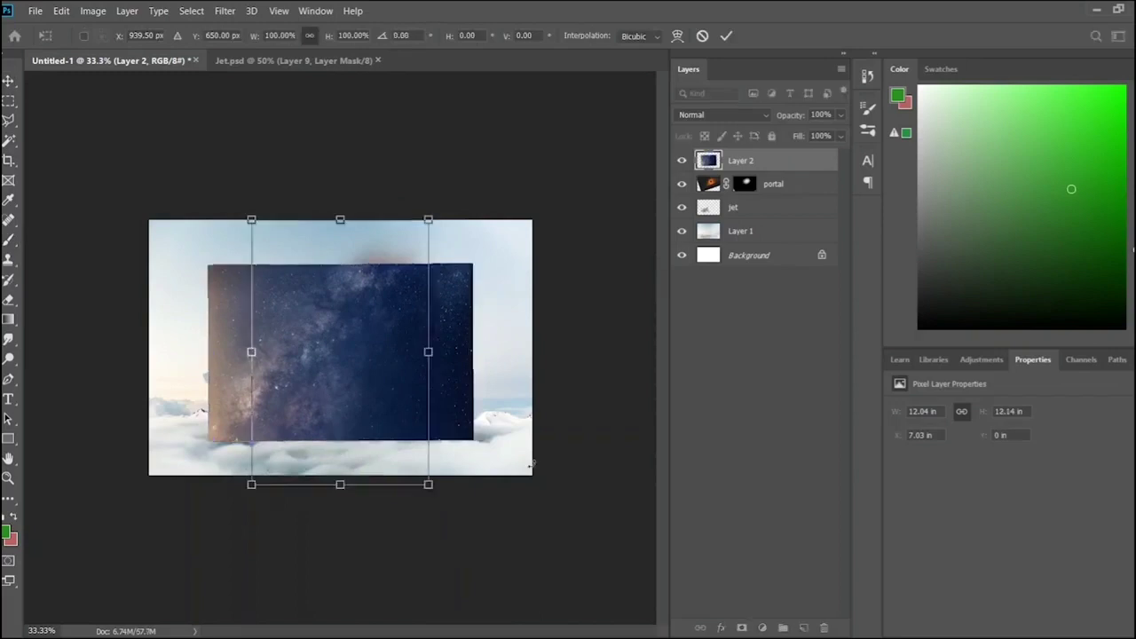
pyautogui.moveTo(321, 497); pyautogui.dragTo(470, 373)
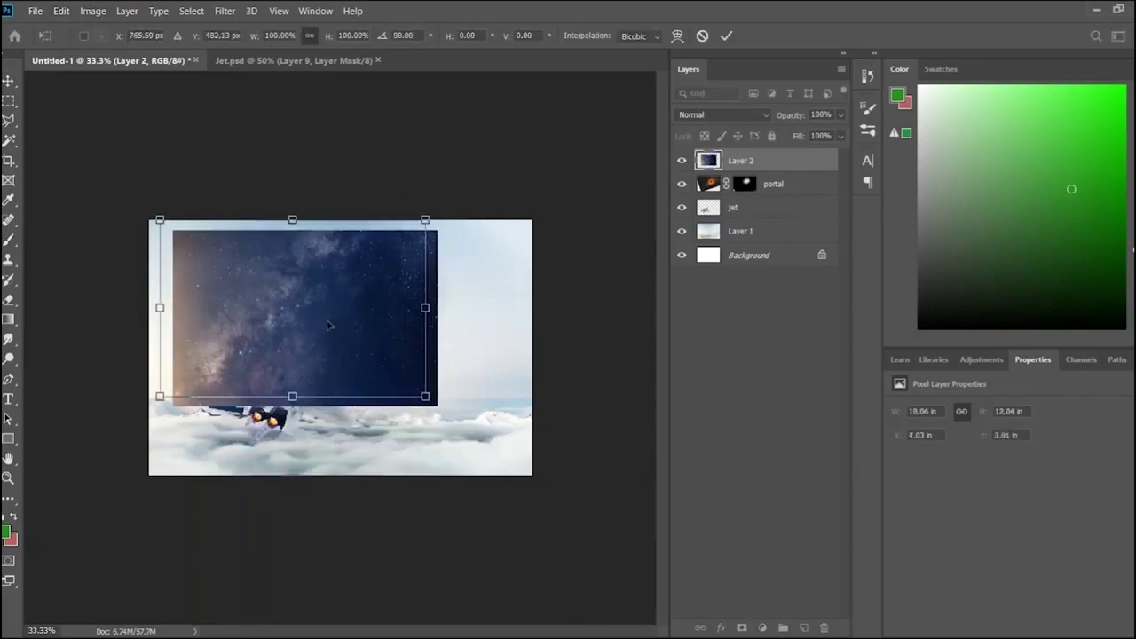
pyautogui.moveTo(298, 312); pyautogui.dragTo(280, 289)
pyautogui.moveTo(147, 200); pyautogui.dragTo(147, 169)
pyautogui.moveTo(438, 363); pyautogui.dragTo(537, 430)
pyautogui.press('Return')
# - Move the starry sky beneath jet and portal and mask it to fade softly into the clouds
pyautogui.moveTo(466, 404)
pyautogui.mouseDown()
pyautogui.moveTo(467, 349)
pyautogui.moveTo(426, 347)
pyautogui.mouseUp()
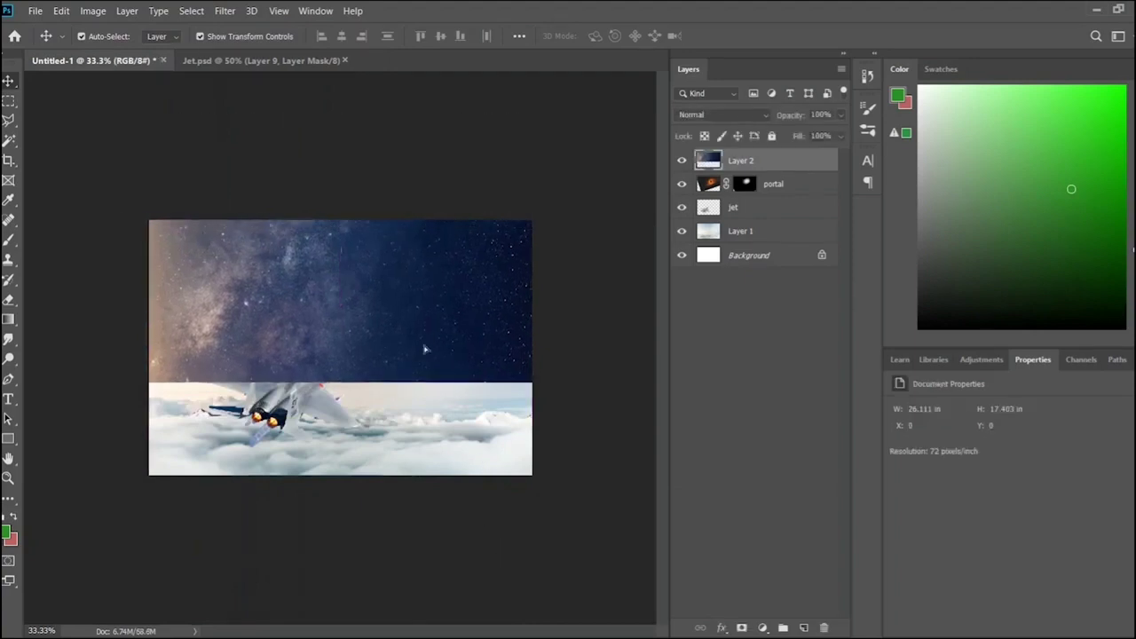
pyautogui.moveTo(740, 160)
pyautogui.mouseDown()
pyautogui.moveTo(799, 197)
pyautogui.moveTo(763, 219)
pyautogui.mouseUp()
pyautogui.click(742, 627)
pyautogui.press('b')
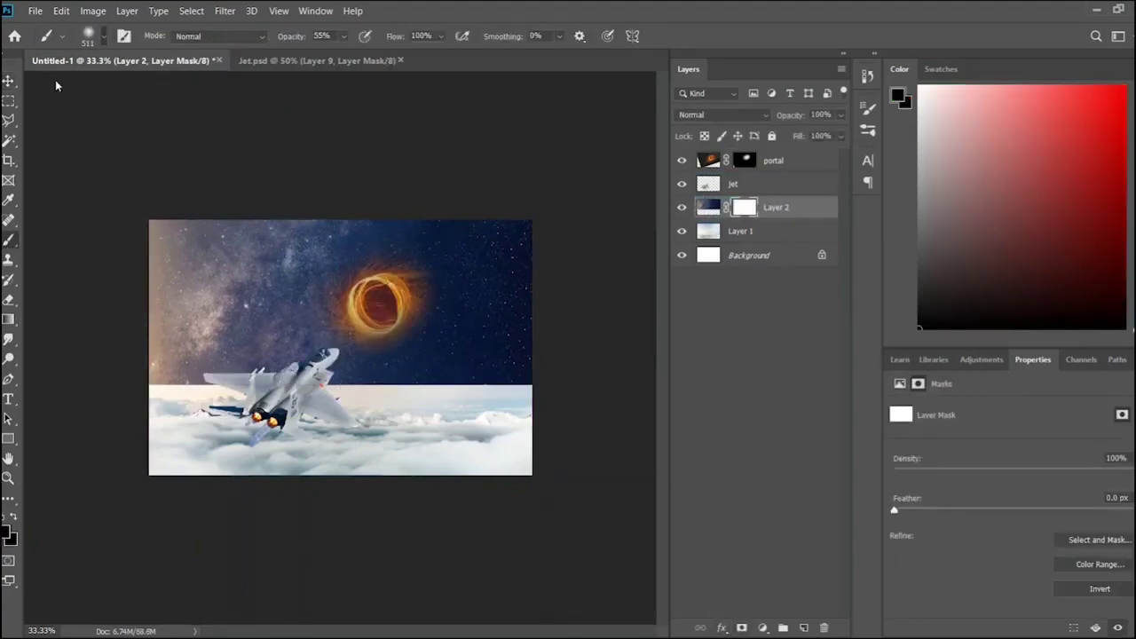
pyautogui.press(']')
pyautogui.press(']')
pyautogui.moveTo(93, 400)
pyautogui.mouseDown()
pyautogui.moveTo(506, 393)
pyautogui.moveTo(334, 418)
pyautogui.moveTo(203, 375)
pyautogui.moveTo(187, 395)
pyautogui.moveTo(464, 386)
pyautogui.moveTo(310, 363)
pyautogui.moveTo(299, 325)
pyautogui.moveTo(434, 364)
pyautogui.moveTo(173, 355)
pyautogui.mouseUp()
pyautogui.moveTo(174, 219); pyautogui.dragTo(284, 229)
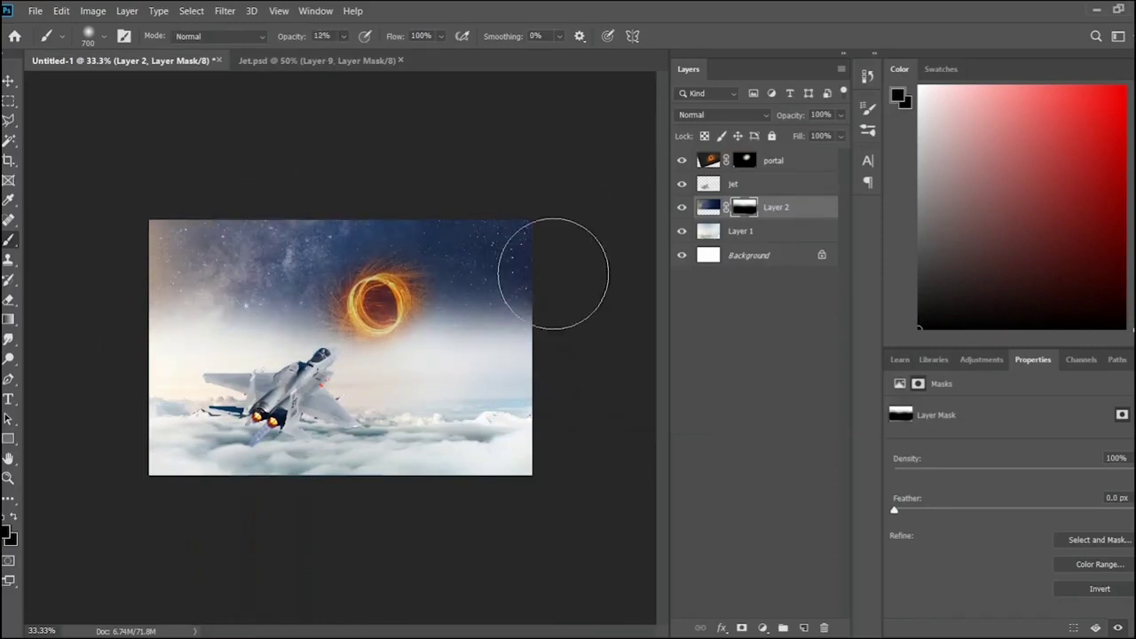
# - Darken Layer 1's clouds with Hue/Saturation: Hue 0, Saturation -7, Lightness -40
pyautogui.click(740, 231)
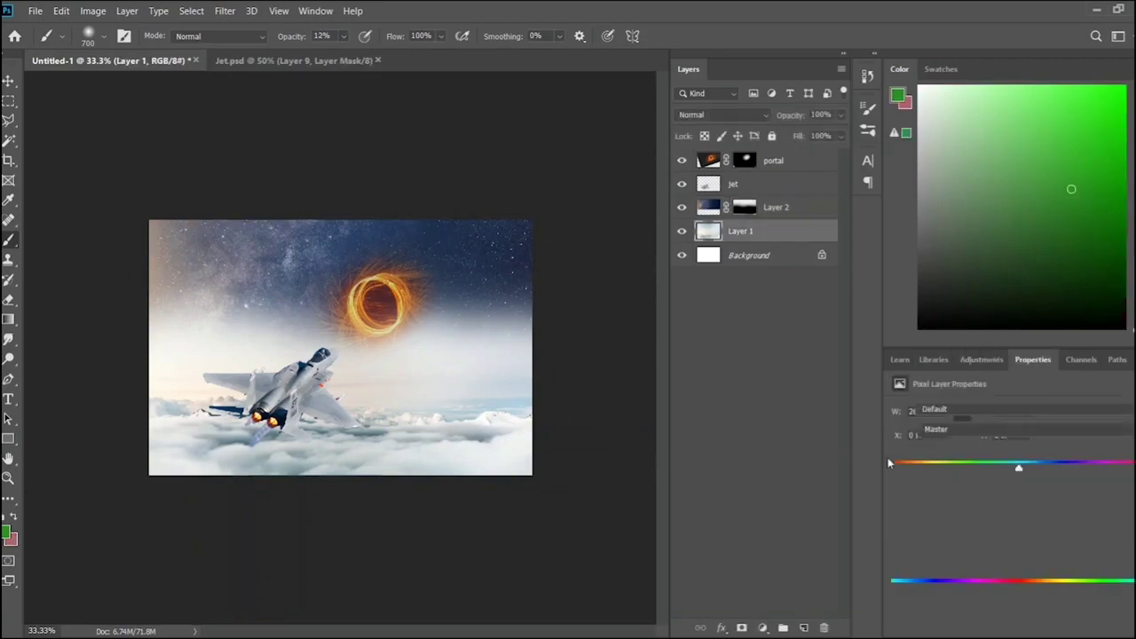
pyautogui.moveTo(1018, 526)
pyautogui.mouseDown()
pyautogui.moveTo(1001, 531)
pyautogui.moveTo(1009, 498)
pyautogui.mouseUp()
pyautogui.moveTo(990, 527); pyautogui.dragTo(970, 530)
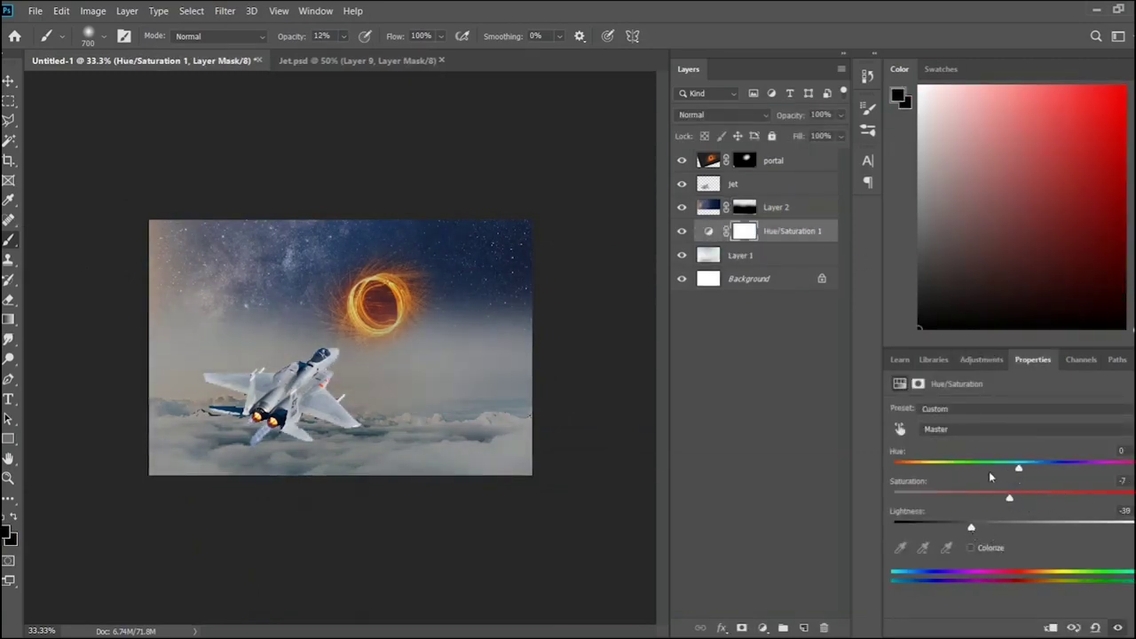
pyautogui.moveTo(997, 469); pyautogui.dragTo(1019, 471)
# - Add a Hue/Saturation adjustment above Layer 2 and paste the dramatic clouds photo as Layer 3
pyautogui.click(776, 207)
pyautogui.click(762, 628)
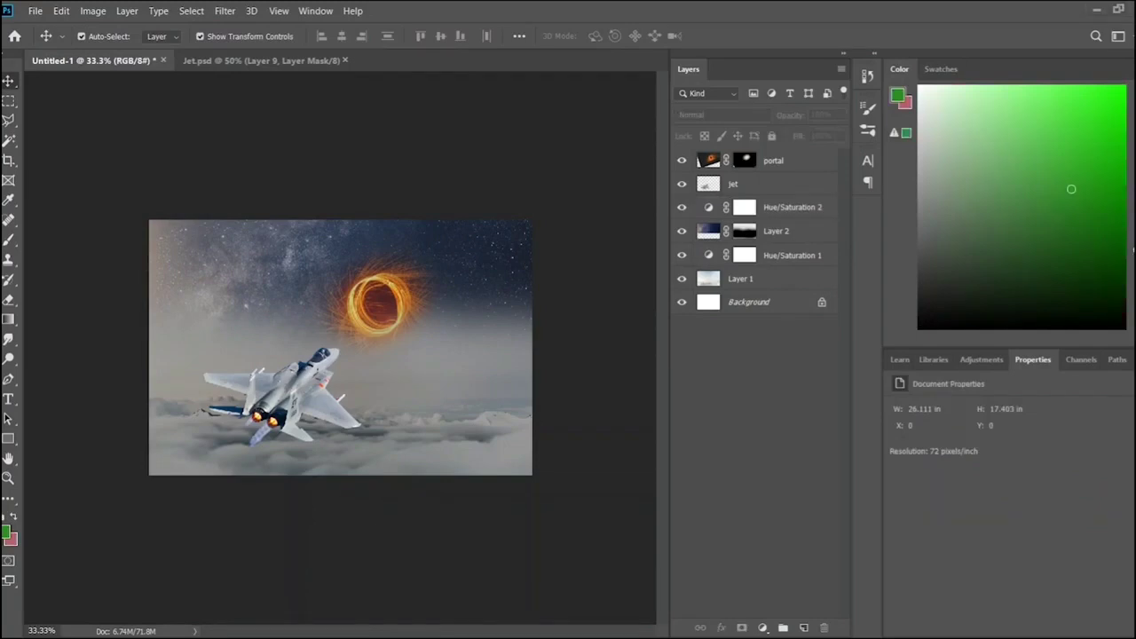
pyautogui.hotkey('ctrl', 'v')
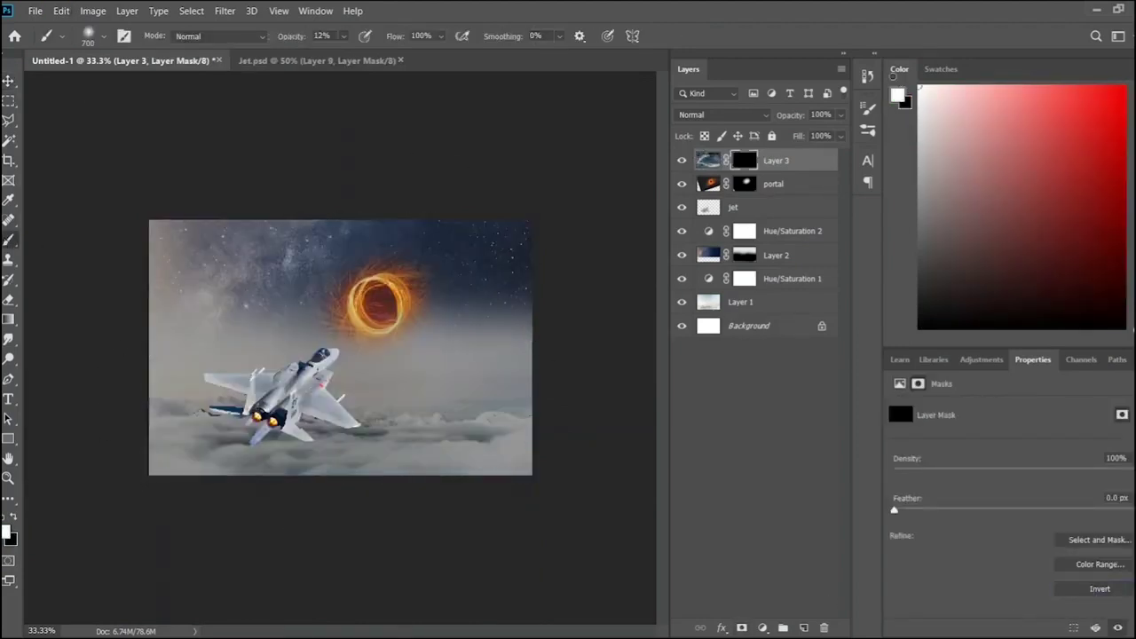
# - Paint white on Layer 3's mask to reveal cloud wisps in the upper sky, left side and beside the jet
pyautogui.moveTo(124, 235)
pyautogui.mouseDown()
pyautogui.moveTo(261, 228)
pyautogui.moveTo(169, 393)
pyautogui.mouseUp()
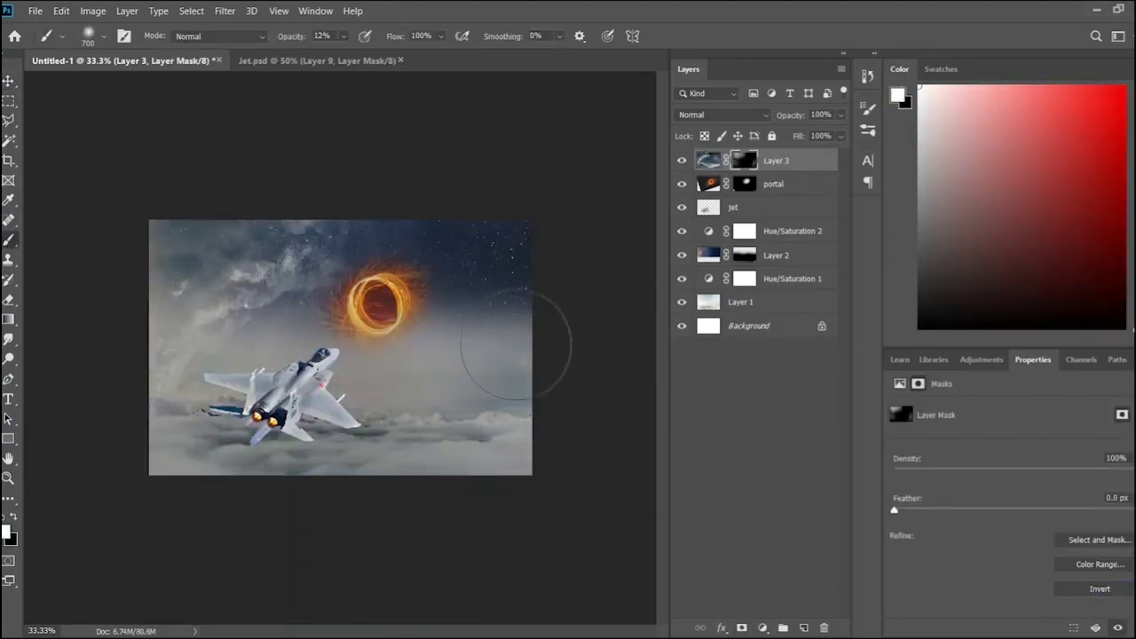
pyautogui.moveTo(516, 343)
pyautogui.mouseDown()
pyautogui.moveTo(507, 236)
pyautogui.moveTo(520, 287)
pyautogui.mouseUp()
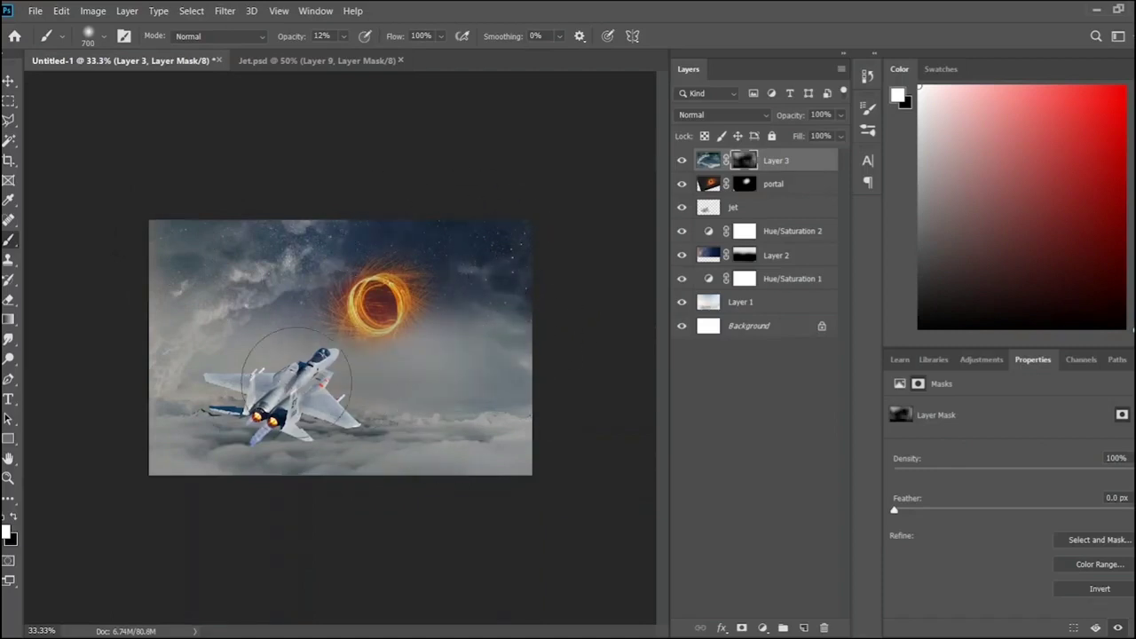
pyautogui.moveTo(121, 350); pyautogui.dragTo(191, 455)
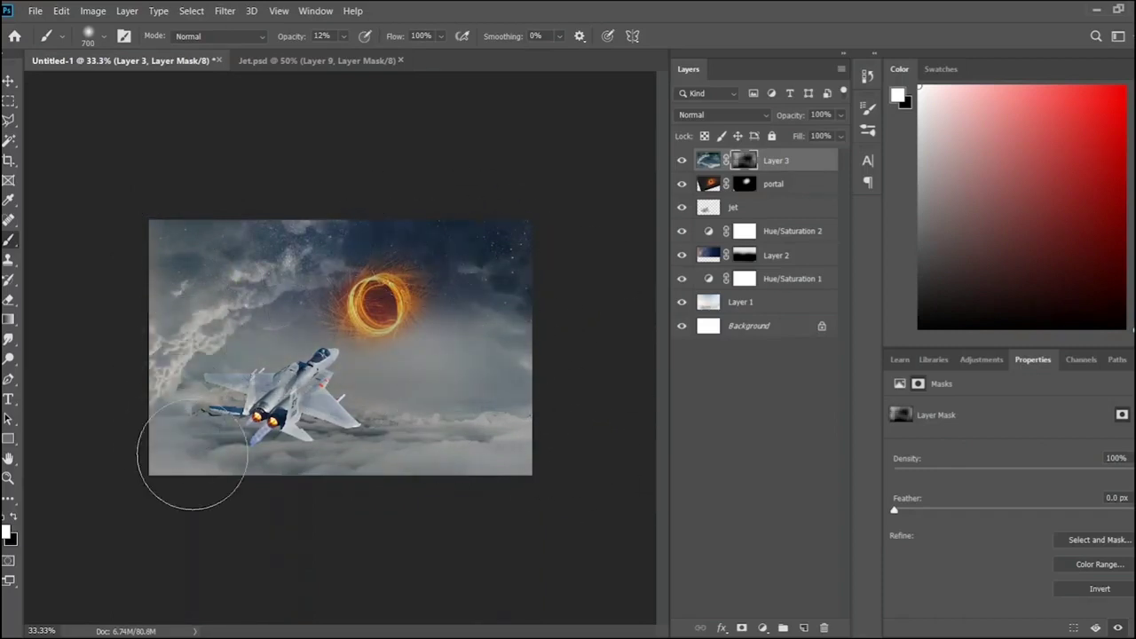
pyautogui.moveTo(456, 376); pyautogui.dragTo(506, 395)
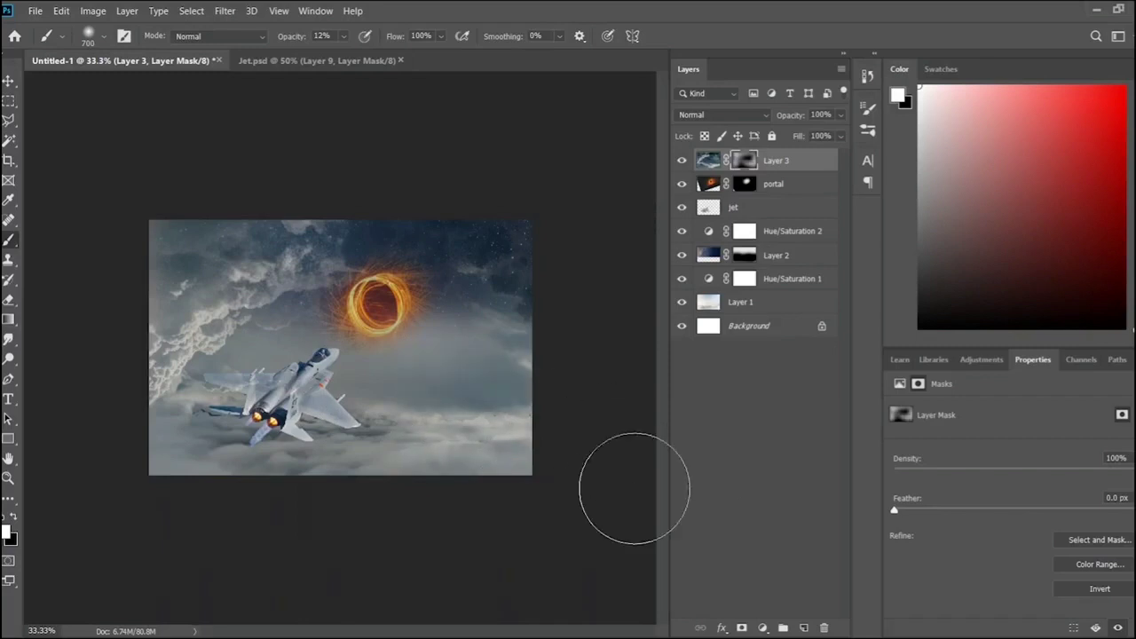
pyautogui.moveTo(230, 239); pyautogui.dragTo(238, 315)
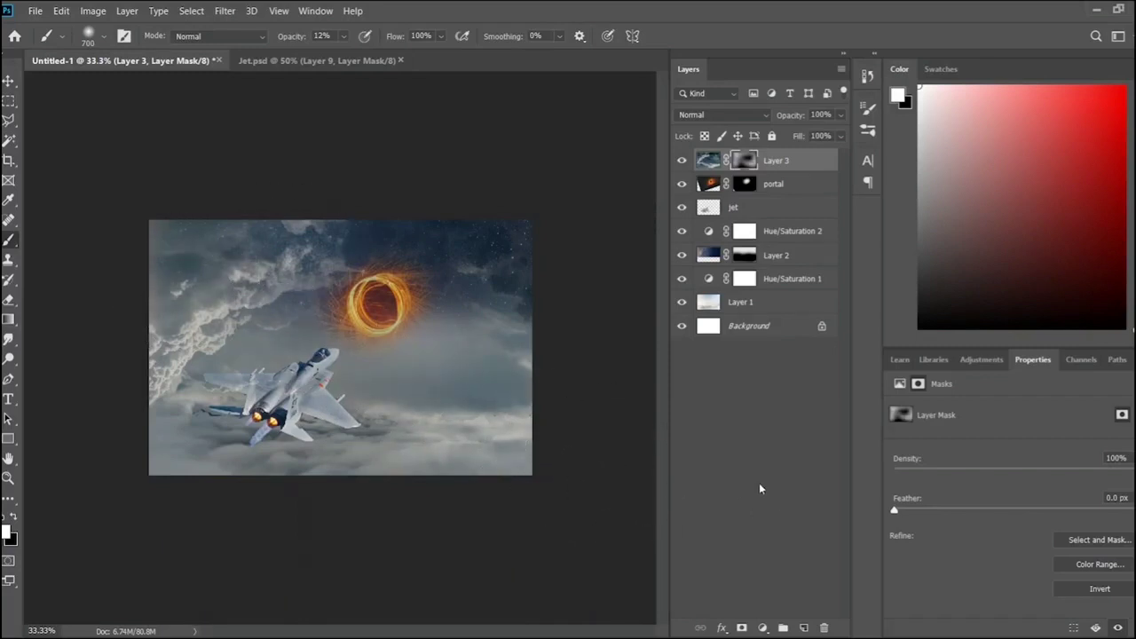
# - Scale up and reposition the portal layer with Free Transform
pyautogui.press('v')
pyautogui.click(781, 184)
pyautogui.hotkey('ctrl', 't')
pyautogui.moveTo(382, 301)
pyautogui.mouseDown()
pyautogui.moveTo(417, 309)
pyautogui.moveTo(408, 298)
pyautogui.mouseUp()
pyautogui.press('Return')
# - Clip Hue/Saturation 3, 2 and 1 to the portal, Layer 2 and Layer 1 respectively
pyautogui.keyDown('ctrl'); pyautogui.click(794, 192); pyautogui.keyUp('ctrl')
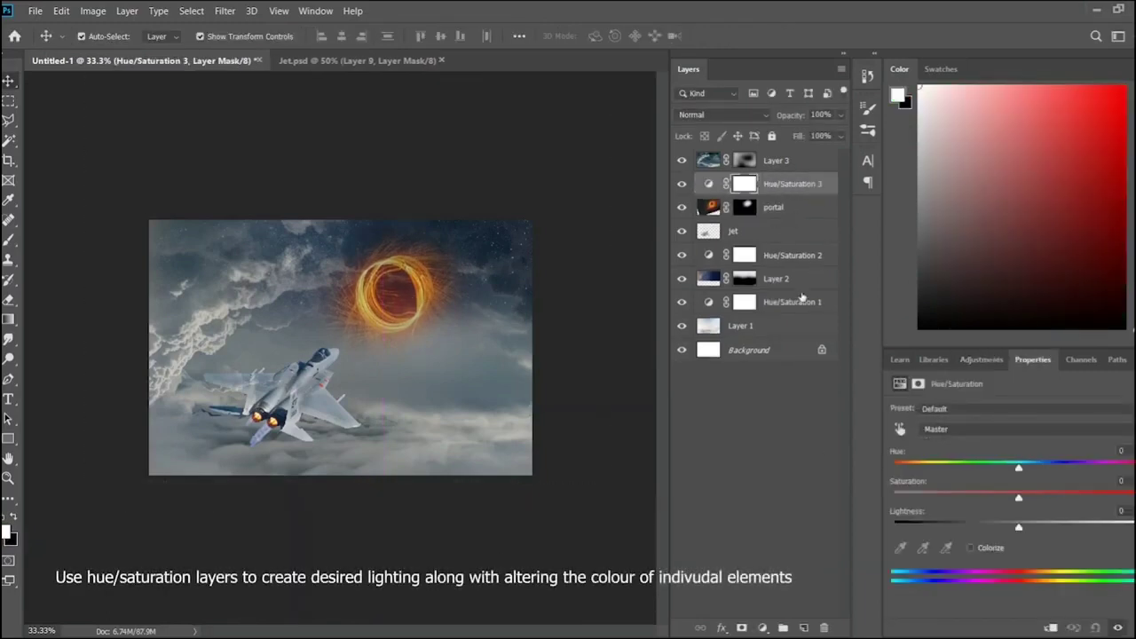
pyautogui.keyDown('alt'); pyautogui.click(797, 195); pyautogui.keyUp('alt')
pyautogui.keyDown('alt'); pyautogui.click(794, 266); pyautogui.keyUp('alt')
pyautogui.keyDown('alt'); pyautogui.click(794, 313); pyautogui.keyUp('alt')
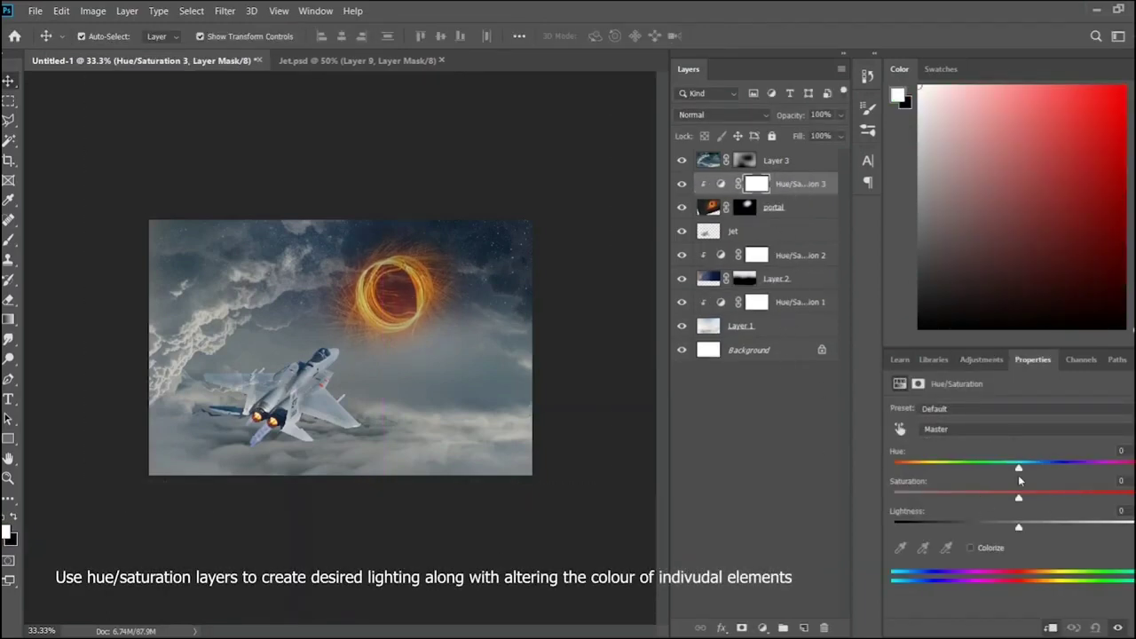
# - Set the portal's Hue to +99 with slightly raised Lightness, then paste a second starry photo as Layer 4
pyautogui.moveTo(1018, 468); pyautogui.dragTo(1102, 484)
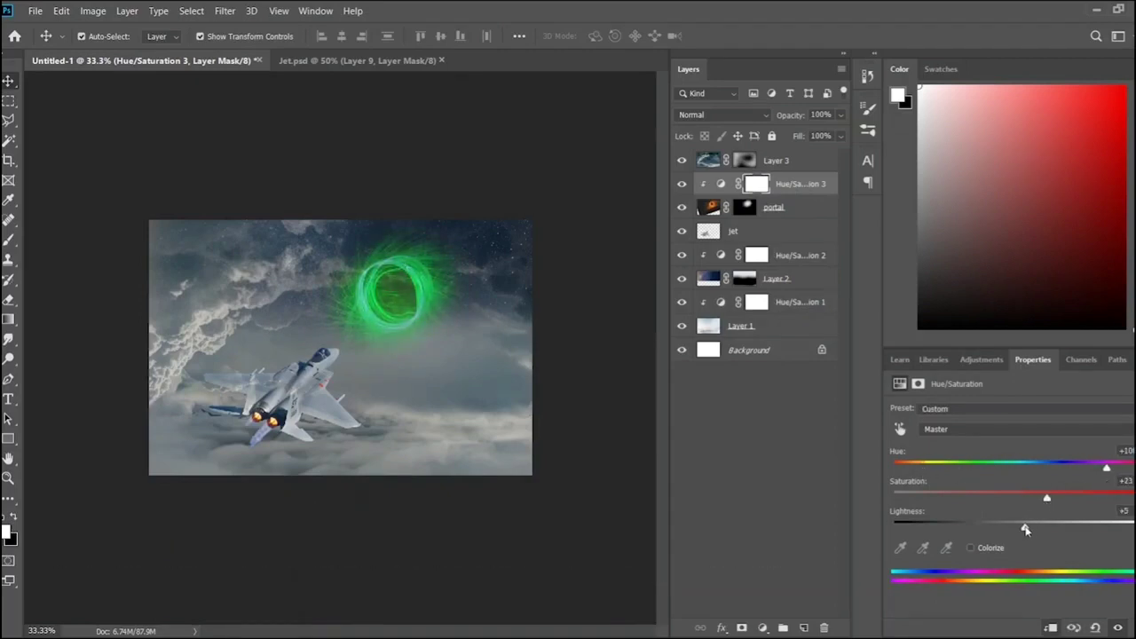
pyautogui.moveTo(1025, 529); pyautogui.dragTo(1032, 529)
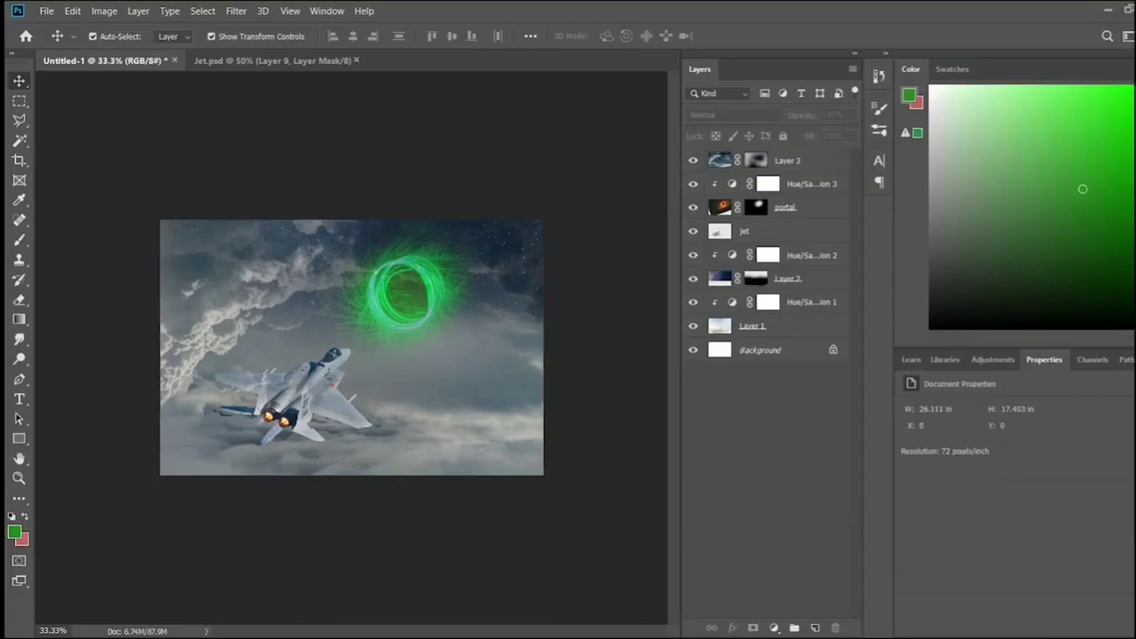
pyautogui.hotkey('ctrl', 'v')
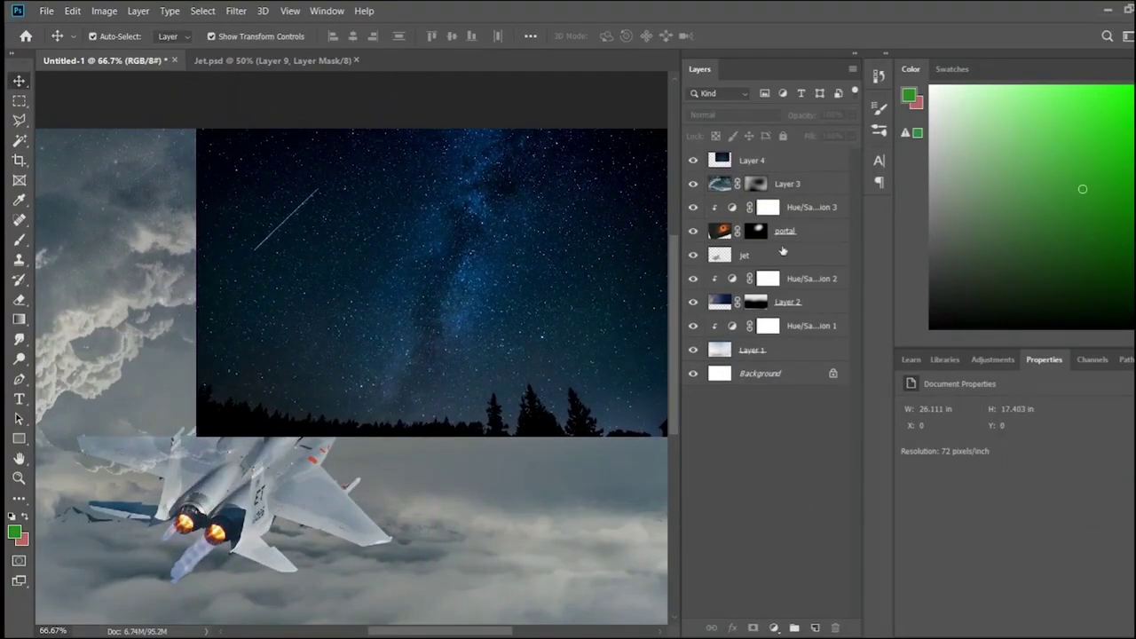
# - Keep Layer 4 hidden and move it just below the portal layer
pyautogui.click(693, 160)
pyautogui.click(693, 159)
pyautogui.moveTo(791, 167); pyautogui.dragTo(754, 242)
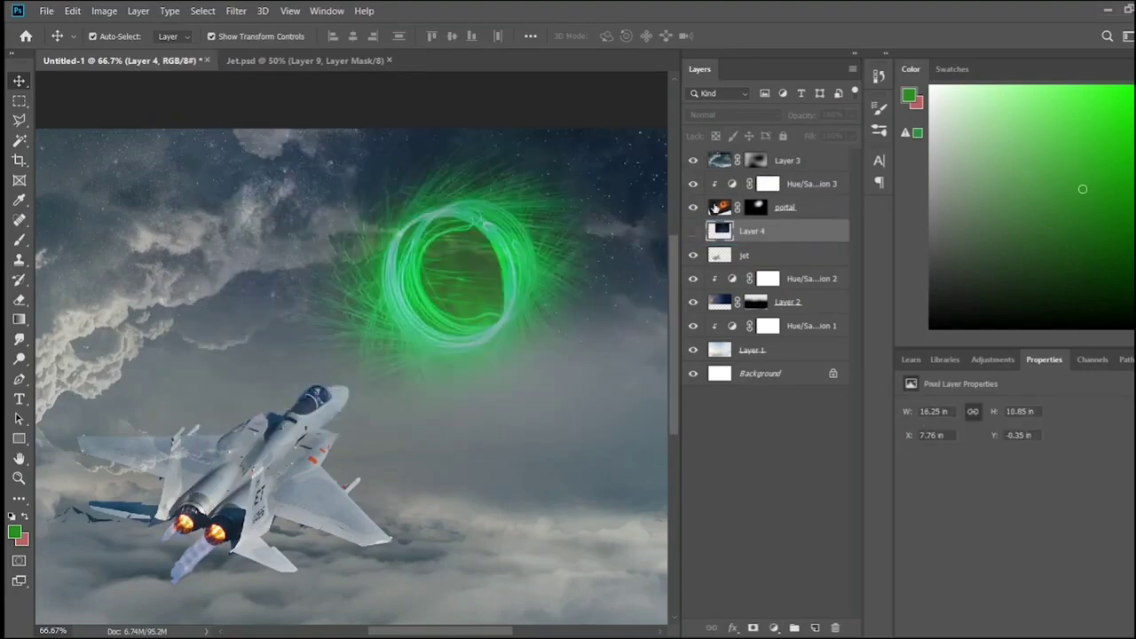
# - Paint black on the portal's mask to clear its orange centre and leftover wisps
pyautogui.click(755, 207)
pyautogui.press('b')
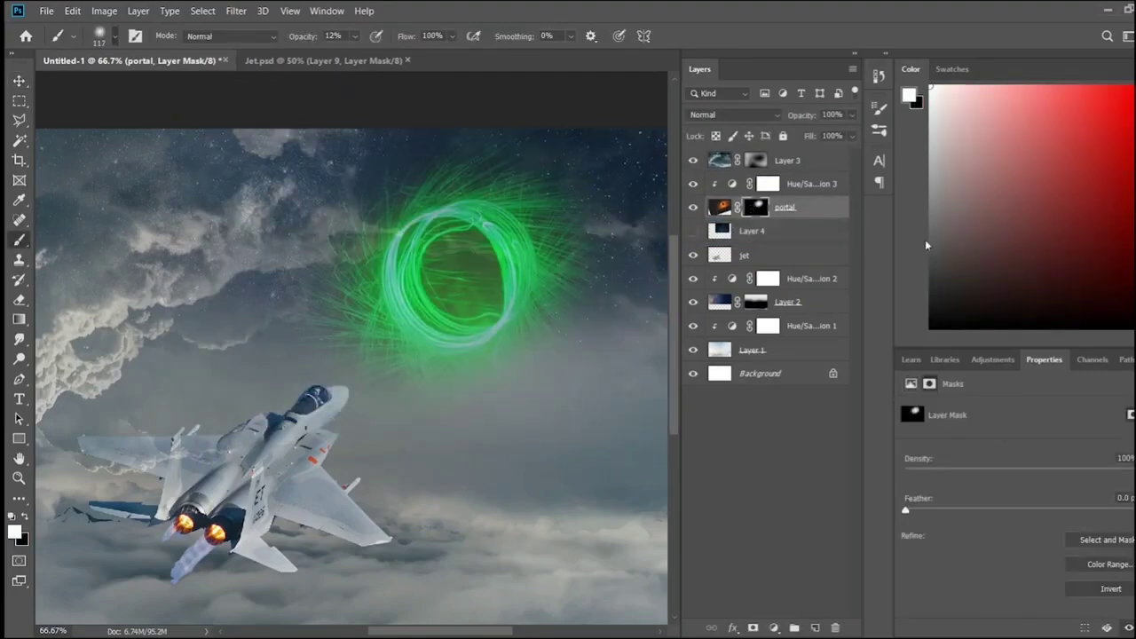
pyautogui.moveTo(454, 265)
pyautogui.mouseDown()
pyautogui.moveTo(444, 282)
pyautogui.moveTo(484, 287)
pyautogui.mouseUp()
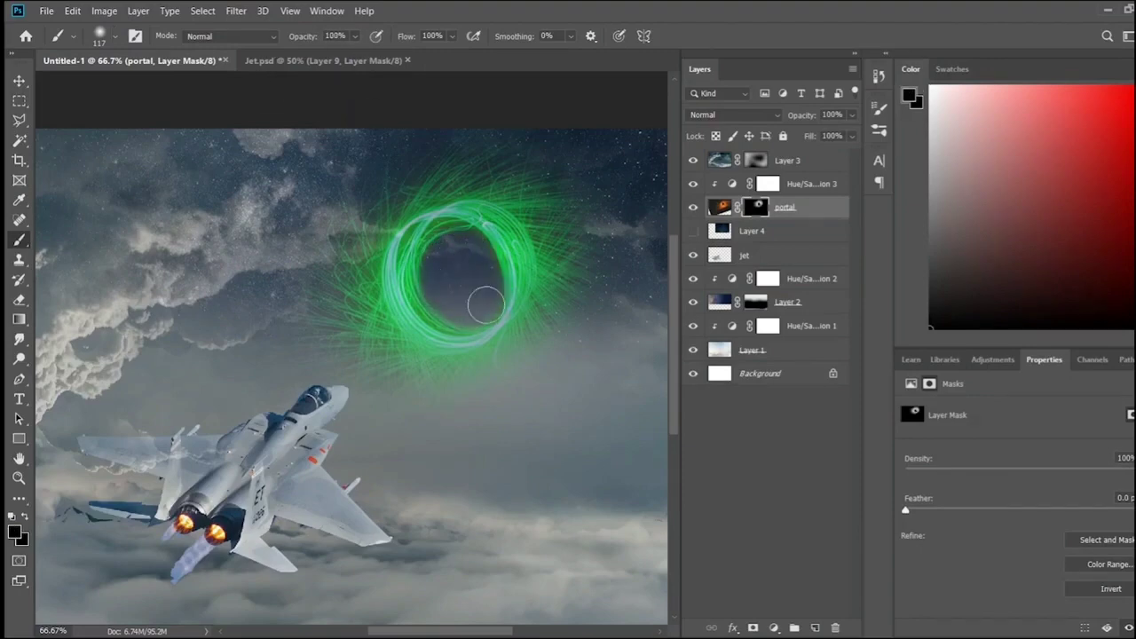
pyautogui.scroll(4, 486, 318)
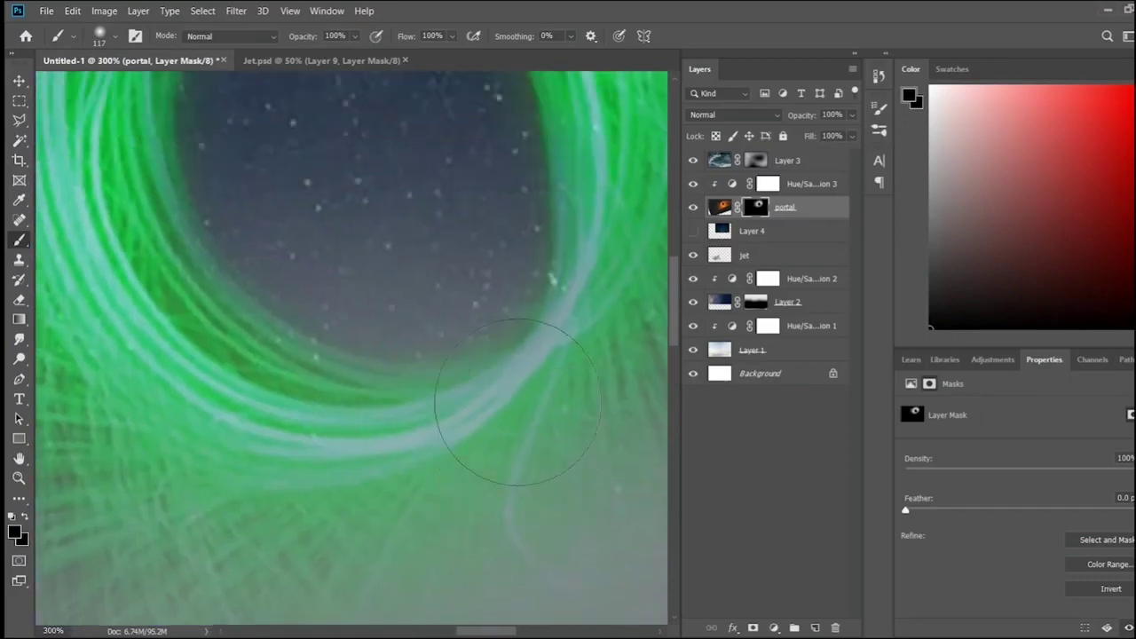
pyautogui.scroll(-1, 505, 399)
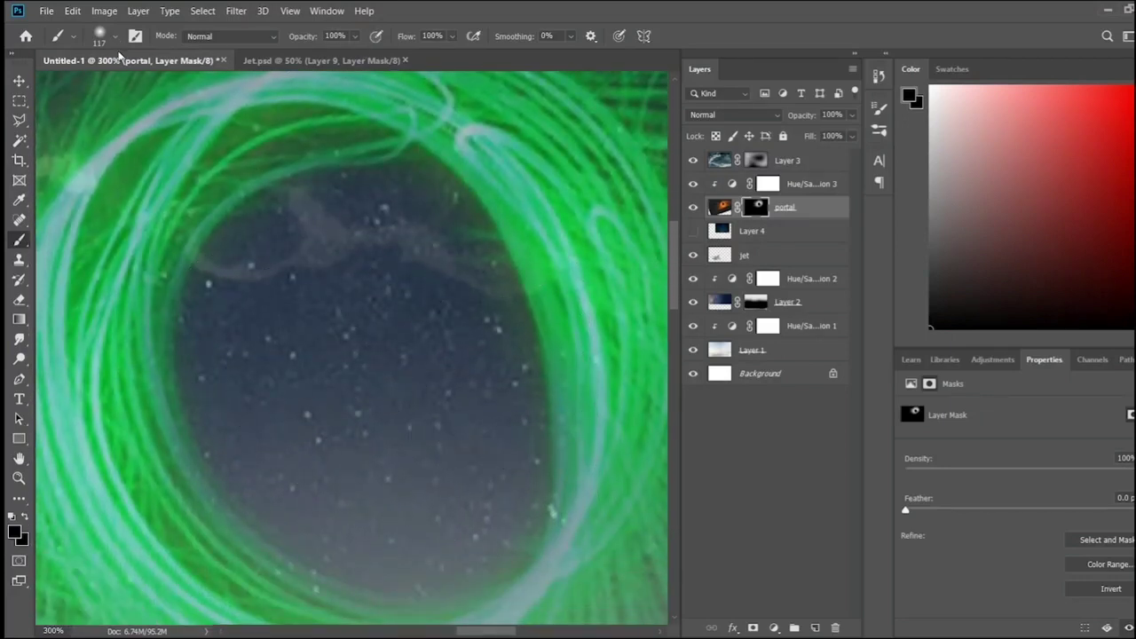
pyautogui.moveTo(488, 284); pyautogui.dragTo(443, 222)
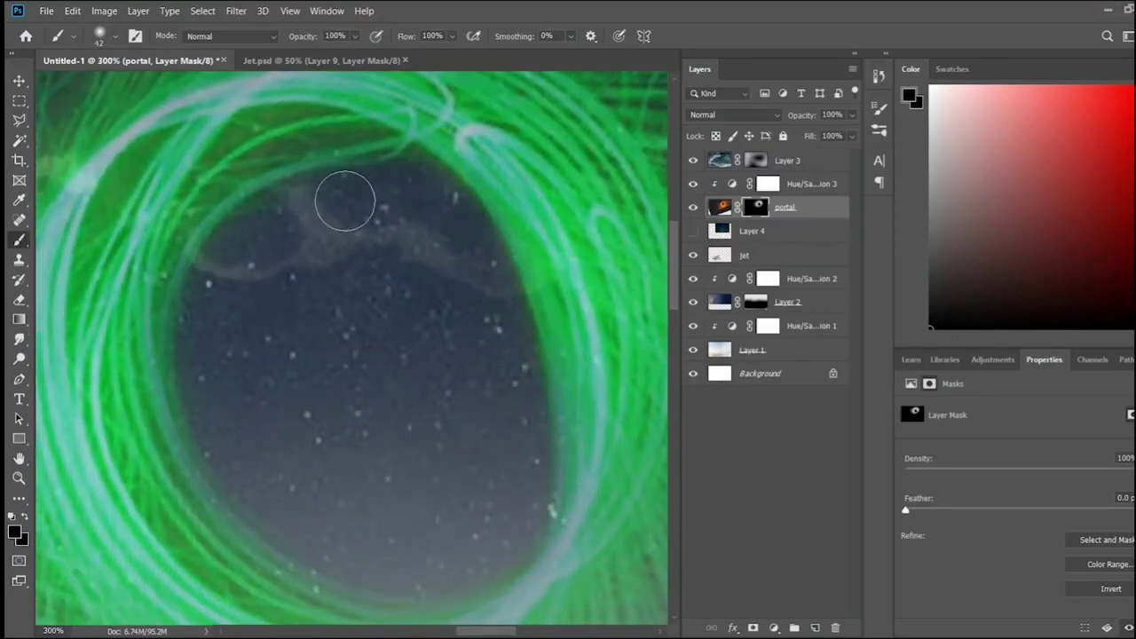
pyautogui.click(788, 232)
pyautogui.hotkey('ctrl', '-')
pyautogui.hotkey('ctrl', '-')
pyautogui.hotkey('ctrl', '-')
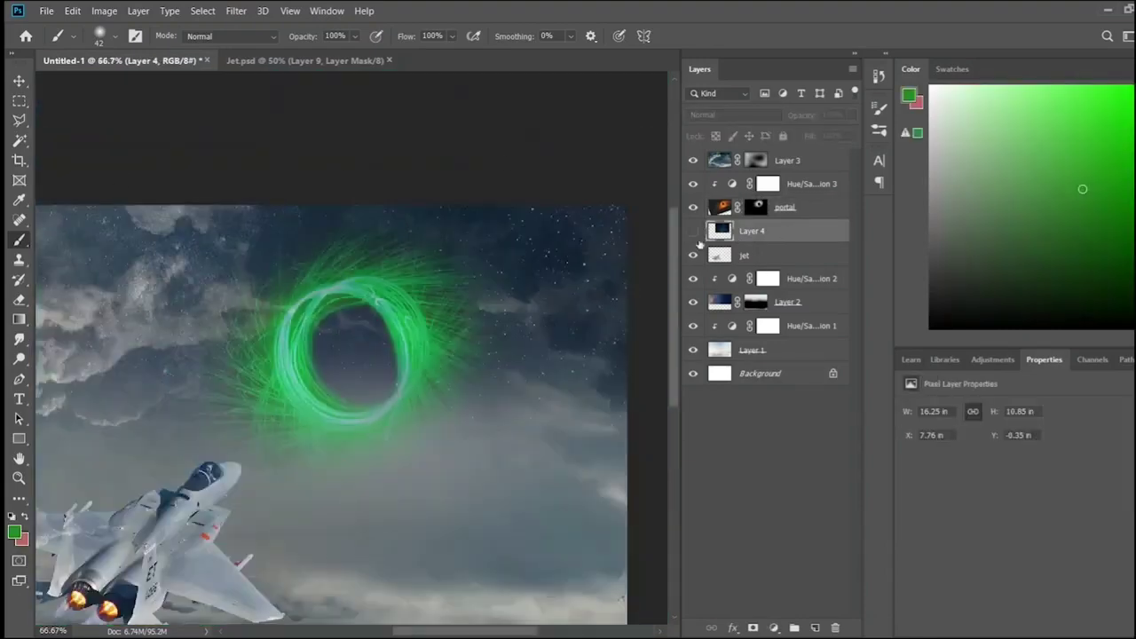
# - Show Layer 4, add a mask, and paint its edges away so the stars blend around the portal
pyautogui.click(693, 231)
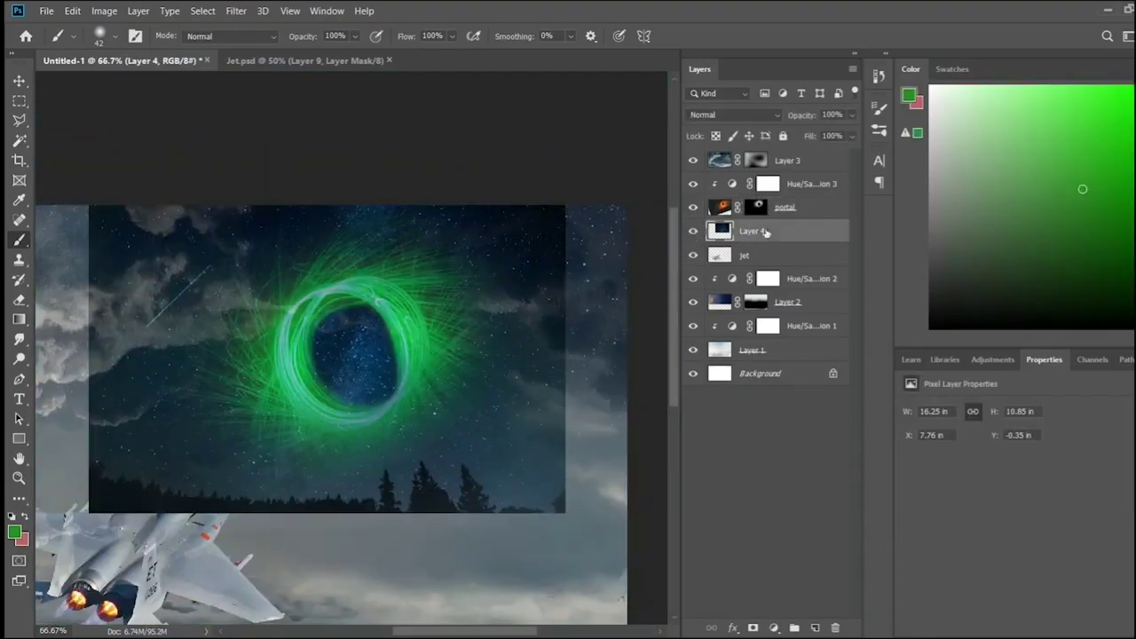
pyautogui.click(752, 628)
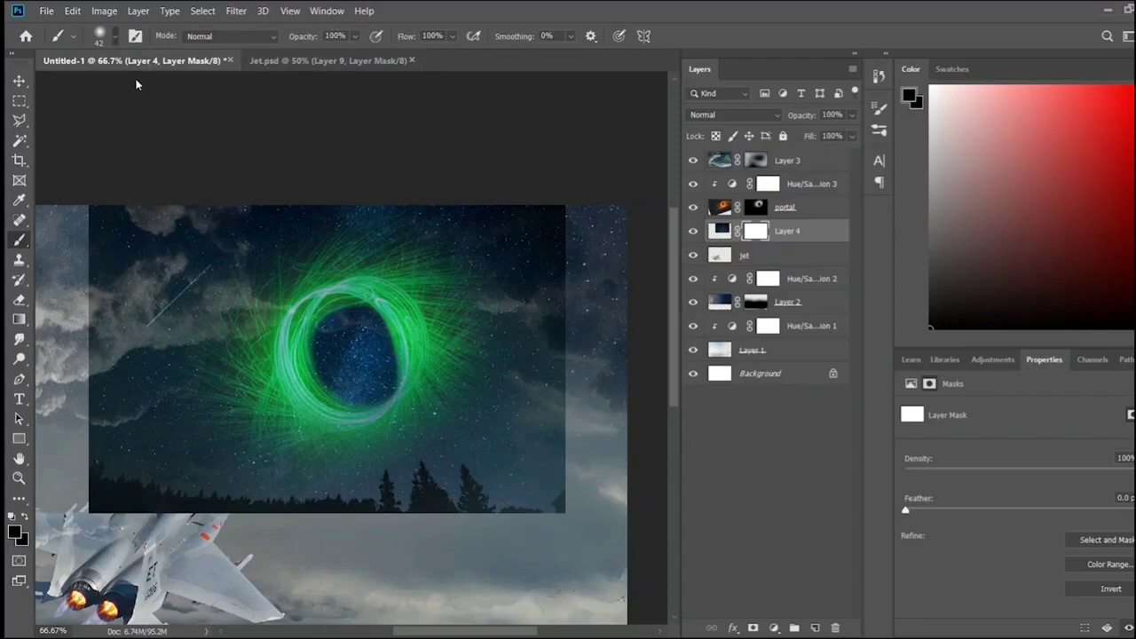
pyautogui.moveTo(515, 151)
pyautogui.mouseDown()
pyautogui.moveTo(563, 393)
pyautogui.moveTo(367, 503)
pyautogui.moveTo(115, 214)
pyautogui.moveTo(396, 195)
pyautogui.moveTo(312, 452)
pyautogui.moveTo(489, 293)
pyautogui.mouseUp()
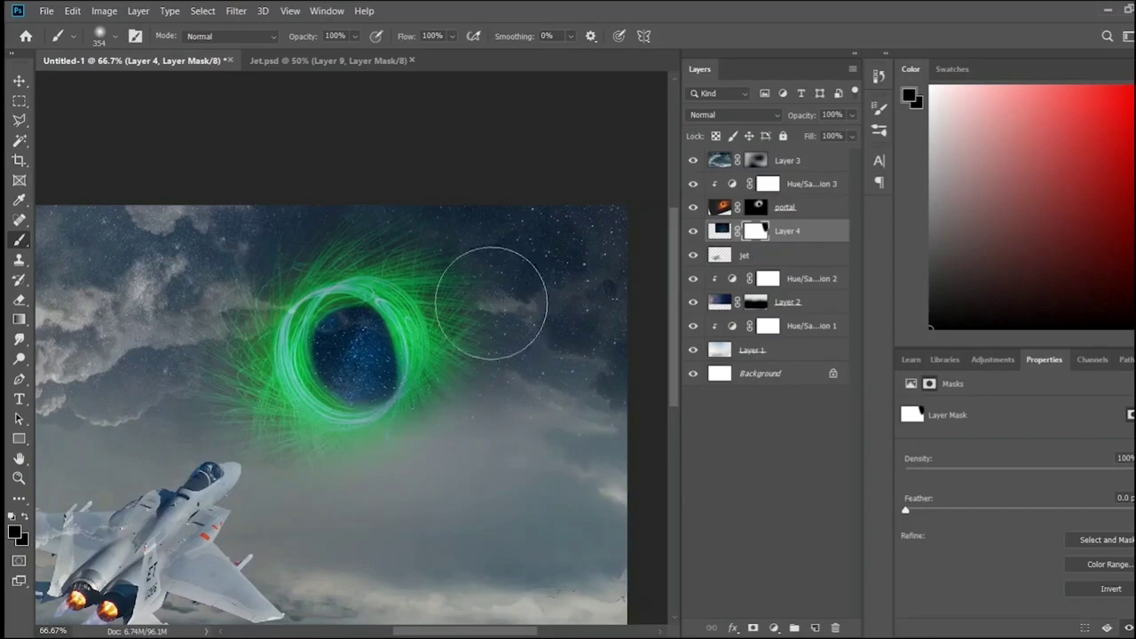
pyautogui.moveTo(285, 229)
pyautogui.mouseDown()
pyautogui.moveTo(432, 443)
pyautogui.moveTo(451, 266)
pyautogui.moveTo(284, 261)
pyautogui.moveTo(282, 393)
pyautogui.moveTo(450, 468)
pyautogui.mouseUp()
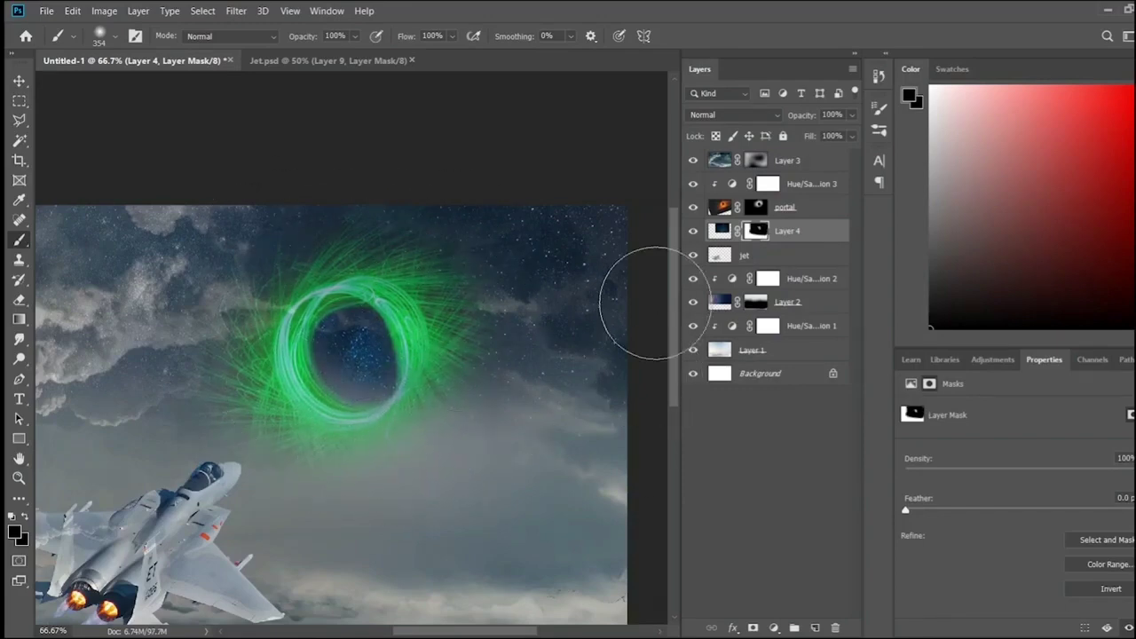
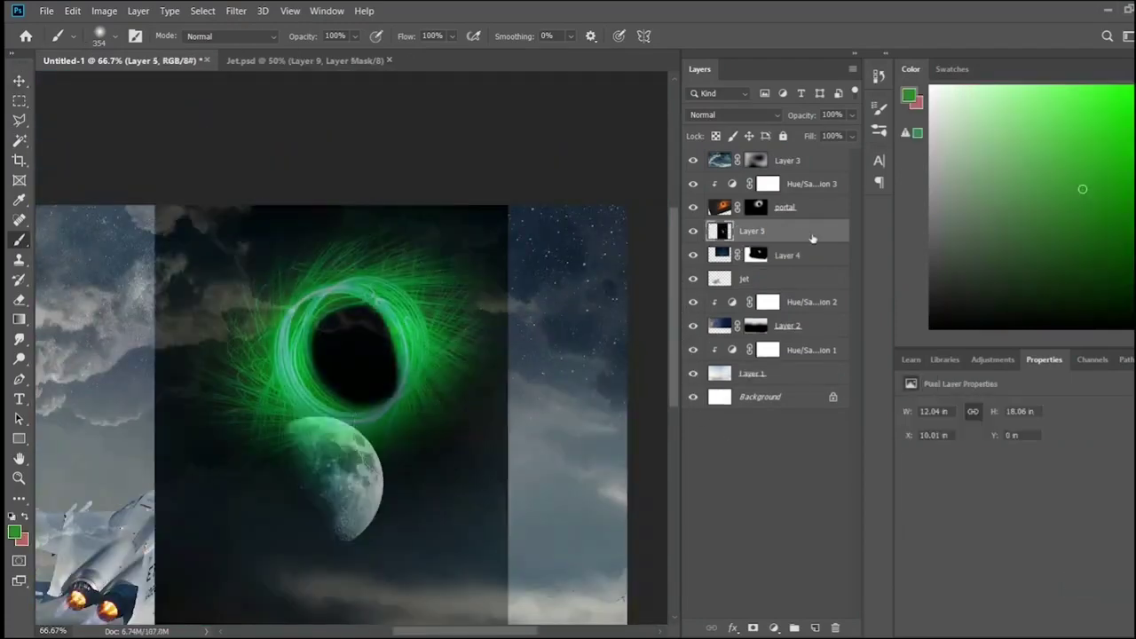
# - Add a layer mask to Layer 5 and paint away the dark overlay around the moon
pyautogui.click(763, 626)
pyautogui.moveTo(77, 190); pyautogui.dragTo(500, 444)
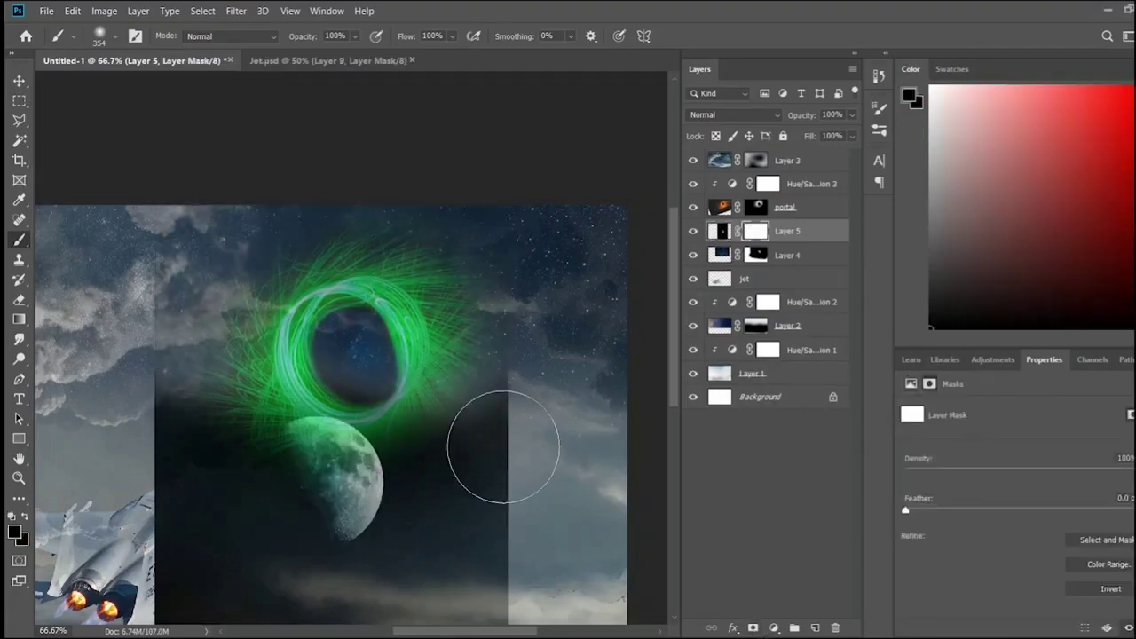
pyautogui.scroll(-2, 500, 444)
pyautogui.scroll(-3, 574, 495)
pyautogui.moveTo(574, 494)
pyautogui.mouseDown()
pyautogui.moveTo(505, 299)
pyautogui.moveTo(311, 126)
pyautogui.moveTo(216, 350)
pyautogui.moveTo(233, 158)
pyautogui.mouseUp()
# - Free-transform the moon smaller and position it inside the centre of the green portal
pyautogui.hotkey('ctrl', 't')
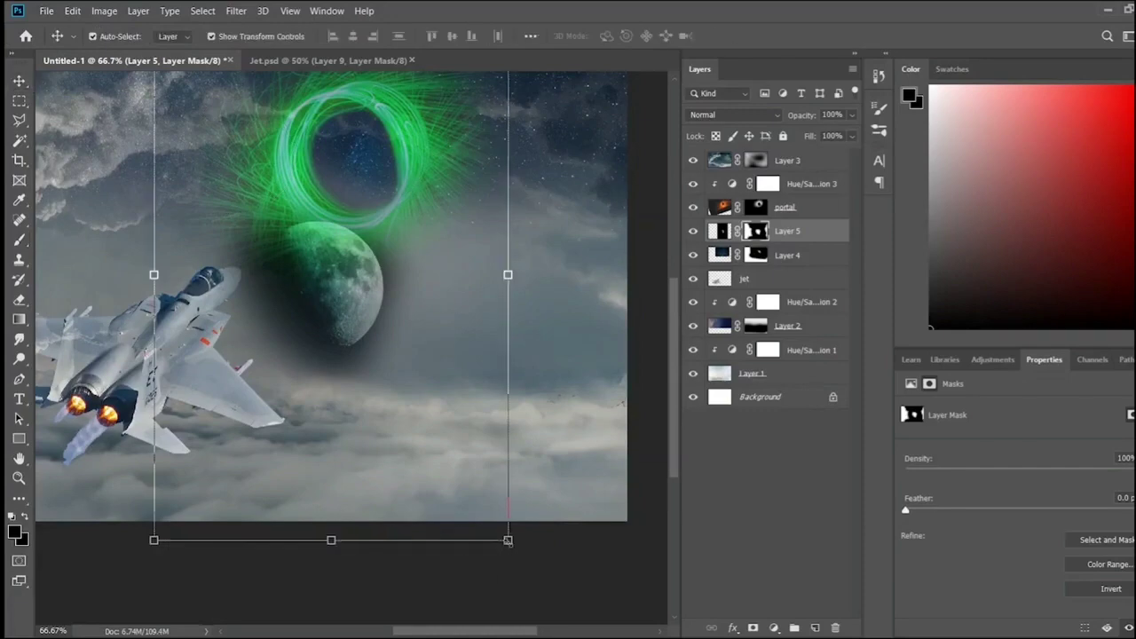
pyautogui.moveTo(510, 538); pyautogui.dragTo(254, 266)
pyautogui.moveTo(213, 178); pyautogui.dragTo(399, 233)
pyautogui.scroll(3, 400, 233)
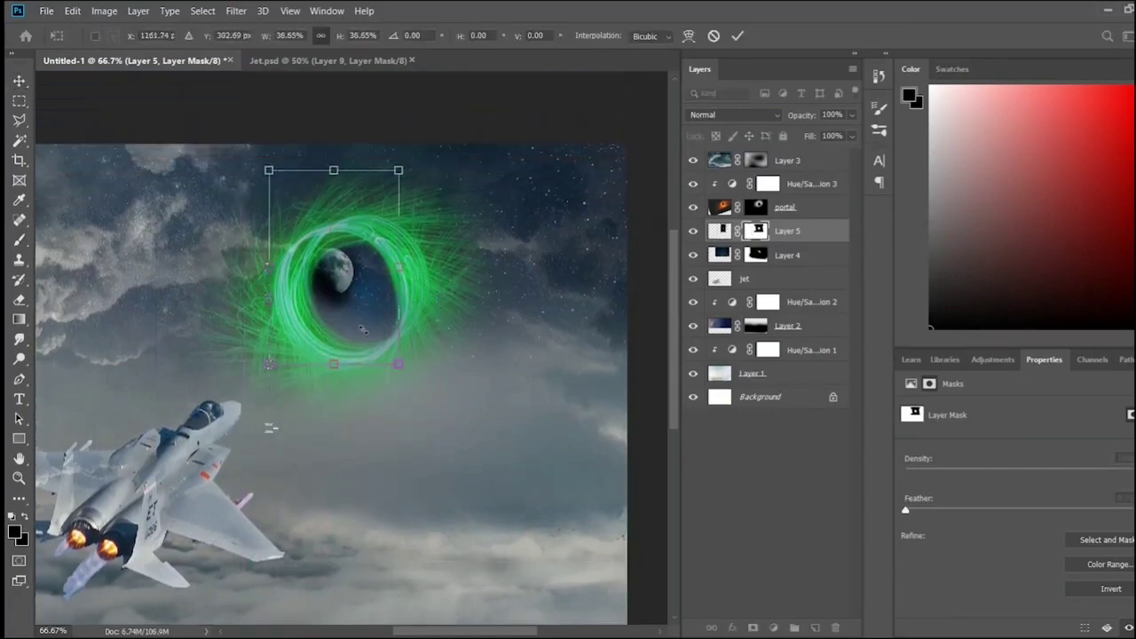
pyautogui.moveTo(269, 424); pyautogui.dragTo(371, 321)
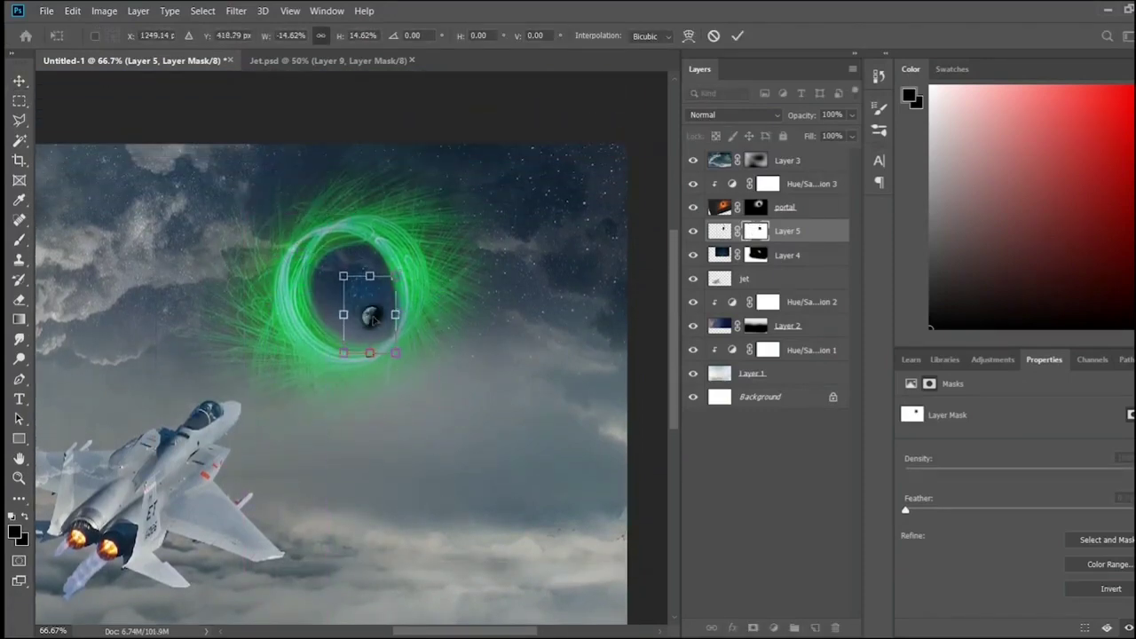
pyautogui.moveTo(396, 277); pyautogui.dragTo(423, 223)
pyautogui.click(502, 426)
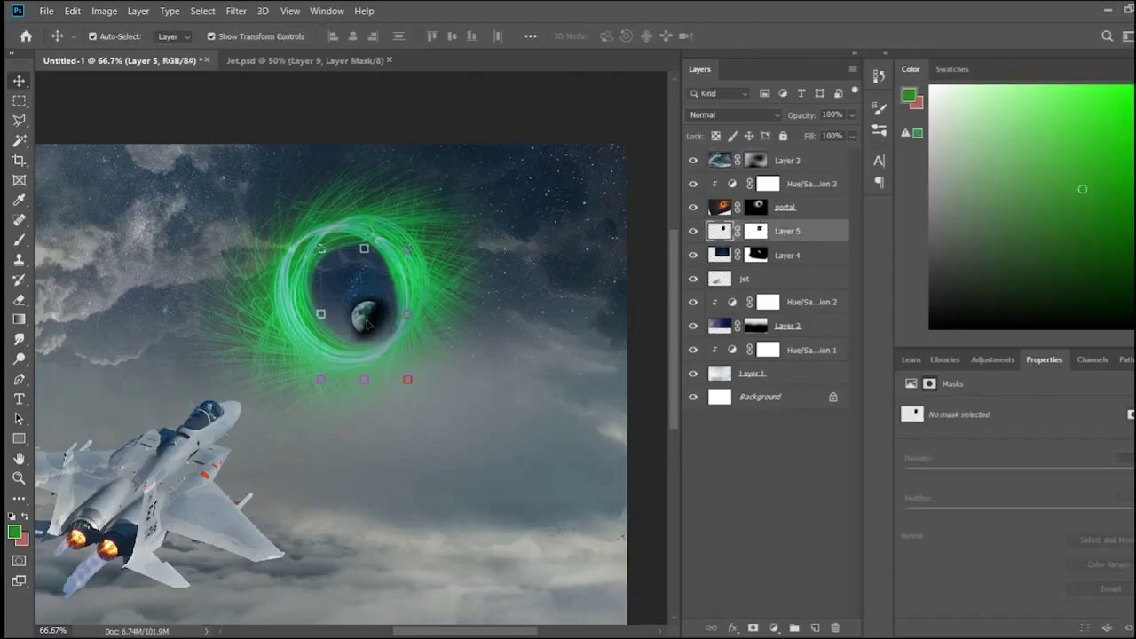
pyautogui.scroll(2, 368, 324)
pyautogui.scroll(2, 596, 429)
# - Add a Hue/Saturation adjustment clipped to Layer 4, darkening and saturating the starry sky
pyautogui.click(787, 255)
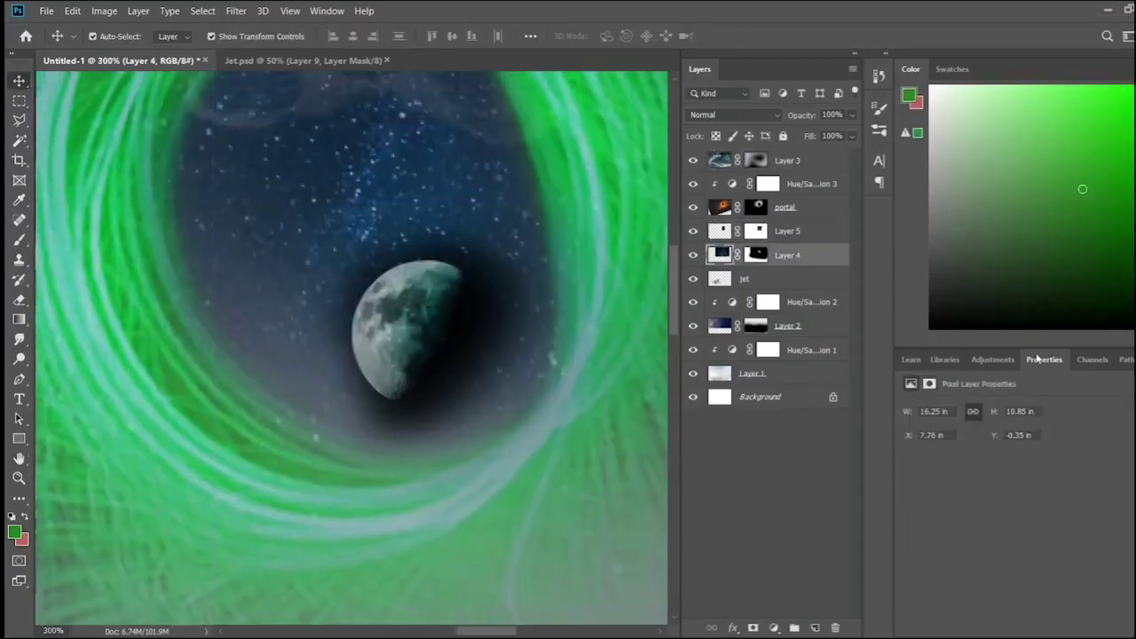
pyautogui.moveTo(1030, 524); pyautogui.dragTo(956, 527)
pyautogui.keyDown('alt'); pyautogui.click(813, 267); pyautogui.keyUp('alt')
pyautogui.moveTo(1029, 497); pyautogui.dragTo(1107, 479)
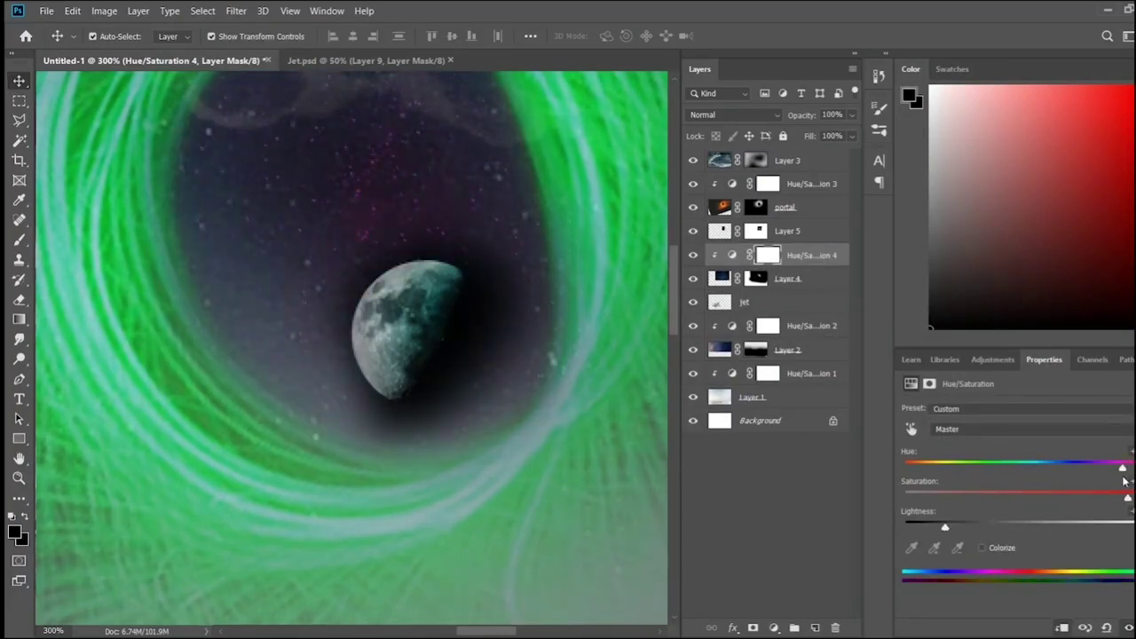
# - Move the moon lower right in the portal and ready a black brush on Layer 5's mask
pyautogui.scroll(2, 573, 413)
pyautogui.scroll(1, 573, 413)
pyautogui.moveTo(452, 415)
pyautogui.mouseDown()
pyautogui.moveTo(494, 468)
pyautogui.moveTo(505, 422)
pyautogui.moveTo(509, 433)
pyautogui.mouseUp()
pyautogui.press('b')
pyautogui.click(756, 231)
pyautogui.press('d')
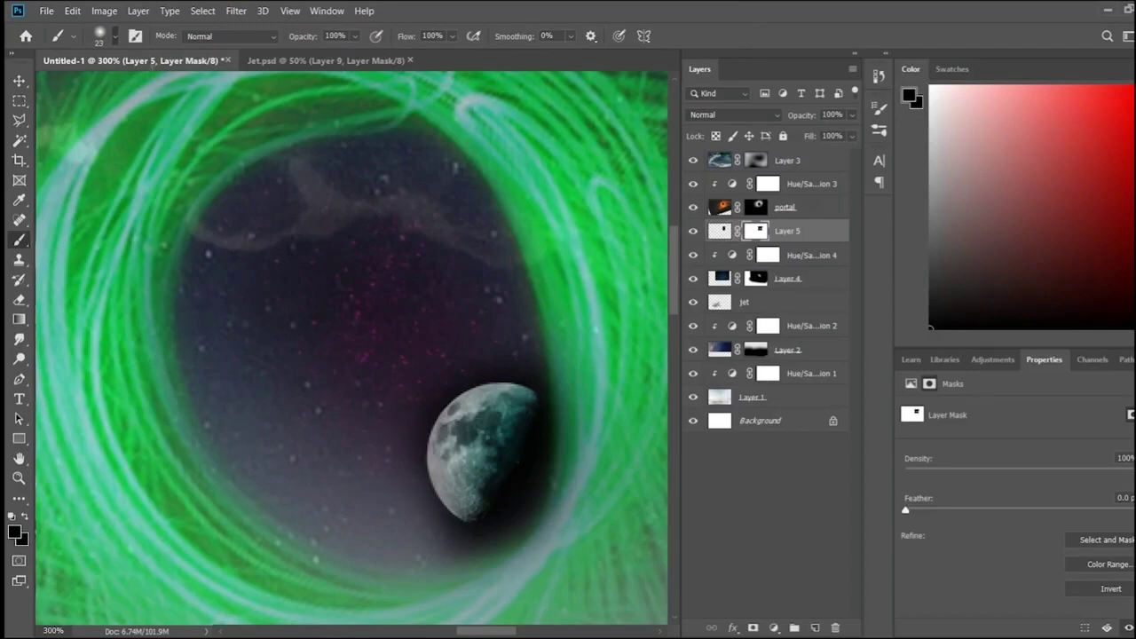
# - Paint Layer 5's mask with a smaller brush to lighten the dark halo around the moon
pyautogui.press('[')
pyautogui.press('[')
pyautogui.press('\\')
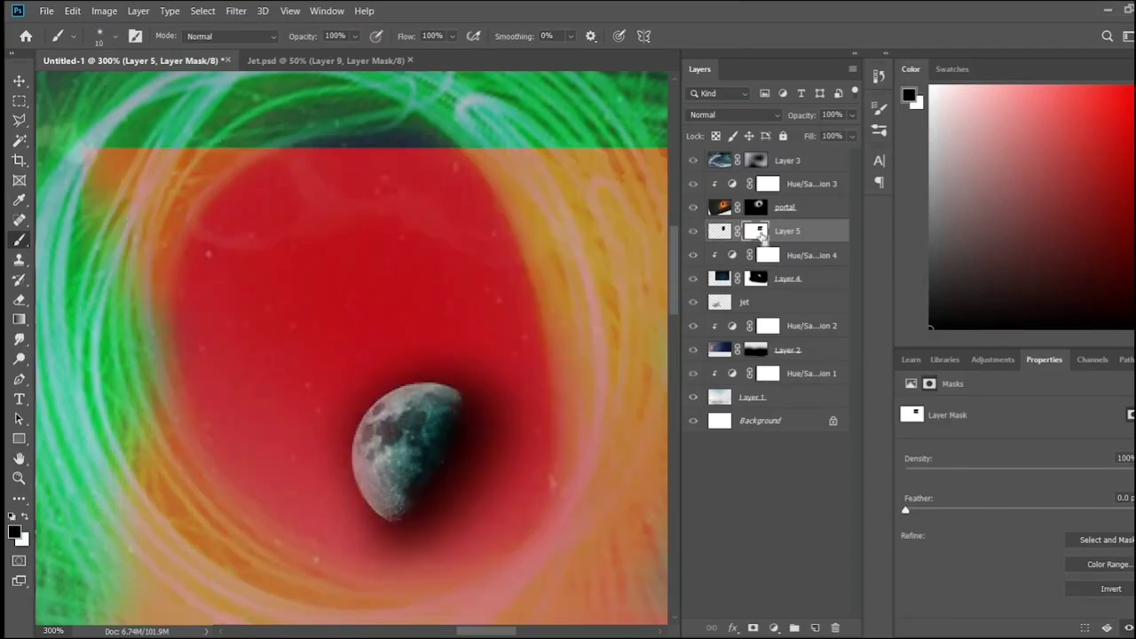
pyautogui.press('\\')
pyautogui.scroll(1, 292, 370)
pyautogui.scroll(1, 292, 370)
pyautogui.scroll(1, 292, 371)
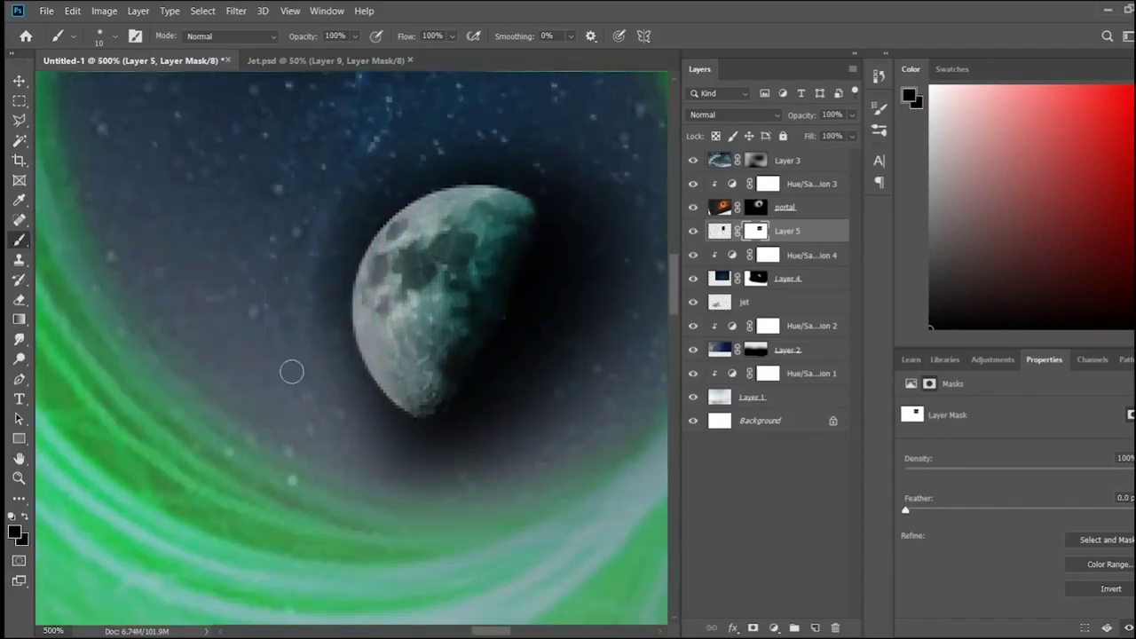
pyautogui.moveTo(399, 159); pyautogui.dragTo(330, 225)
pyautogui.moveTo(404, 164)
pyautogui.mouseDown()
pyautogui.moveTo(340, 367)
pyautogui.moveTo(304, 405)
pyautogui.moveTo(381, 459)
pyautogui.moveTo(601, 423)
pyautogui.moveTo(423, 447)
pyautogui.moveTo(631, 399)
pyautogui.moveTo(630, 272)
pyautogui.moveTo(589, 268)
pyautogui.moveTo(509, 190)
pyautogui.moveTo(309, 287)
pyautogui.moveTo(474, 131)
pyautogui.moveTo(343, 337)
pyautogui.moveTo(356, 413)
pyautogui.mouseUp()
pyautogui.hotkey('ctrl', 'z')
pyautogui.moveTo(337, 315)
pyautogui.mouseDown()
pyautogui.moveTo(322, 381)
pyautogui.moveTo(444, 459)
pyautogui.moveTo(639, 416)
pyautogui.moveTo(532, 188)
pyautogui.moveTo(621, 228)
pyautogui.moveTo(574, 193)
pyautogui.moveTo(595, 178)
pyautogui.mouseUp()
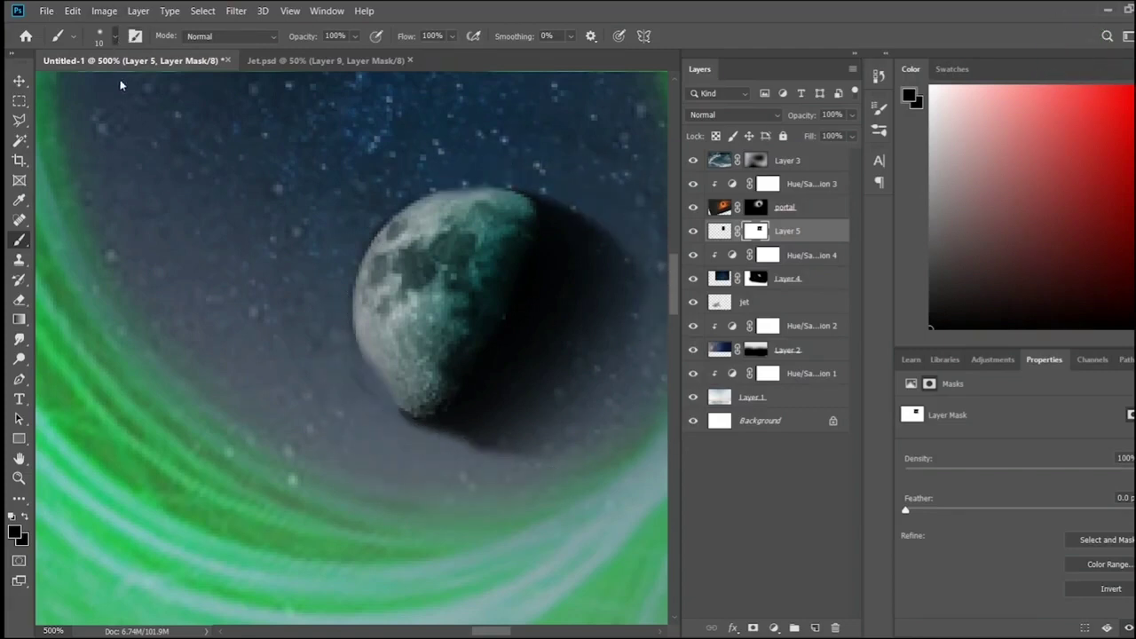
# - With a soft 66 px brush at 34% opacity, soften the shadow under the moon
pyautogui.press('3')
pyautogui.press('4')
pyautogui.moveTo(490, 633); pyautogui.dragTo(499, 633)
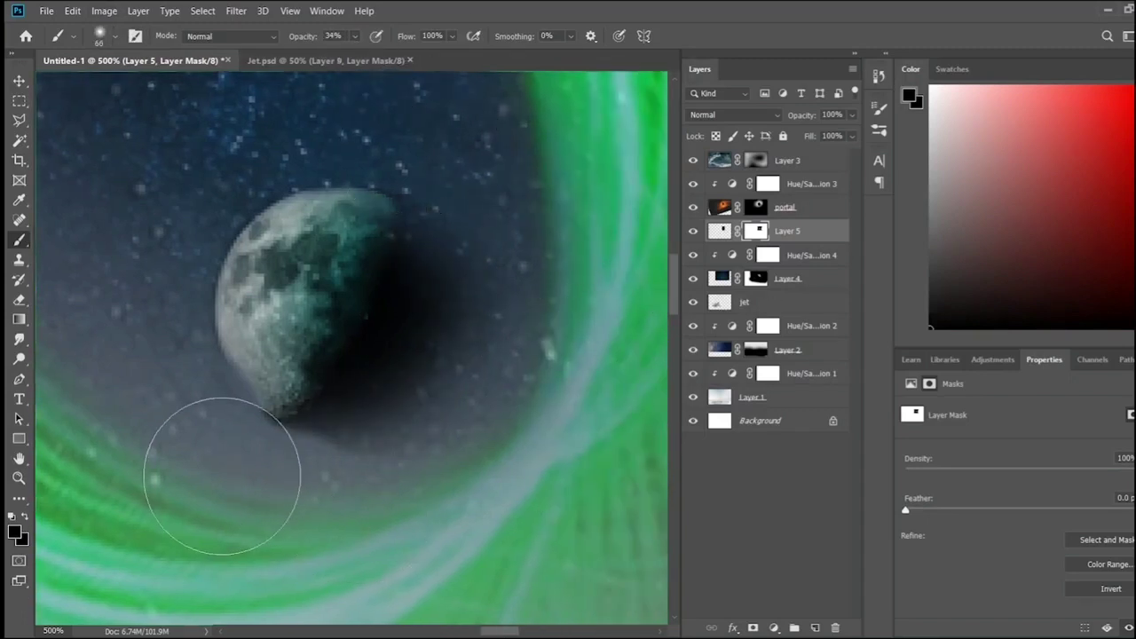
pyautogui.moveTo(223, 469); pyautogui.dragTo(266, 469)
# - Add a Hue/Saturation adjustment layer above the moon layer
pyautogui.hotkey('ctrl', '1')
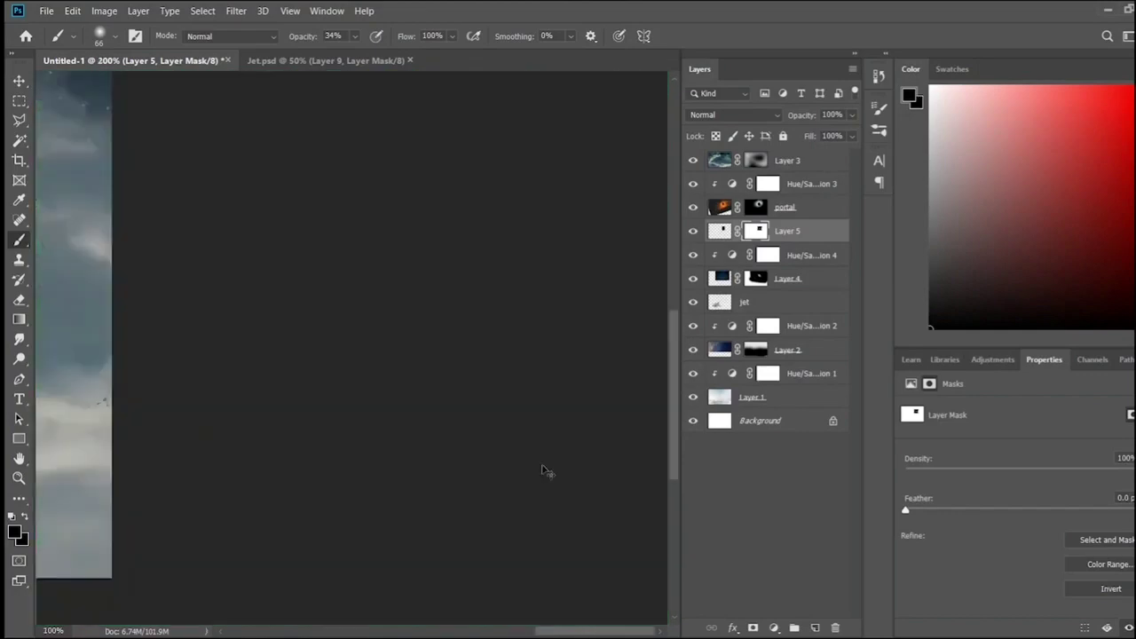
pyautogui.click(992, 360)
pyautogui.click(930, 422)
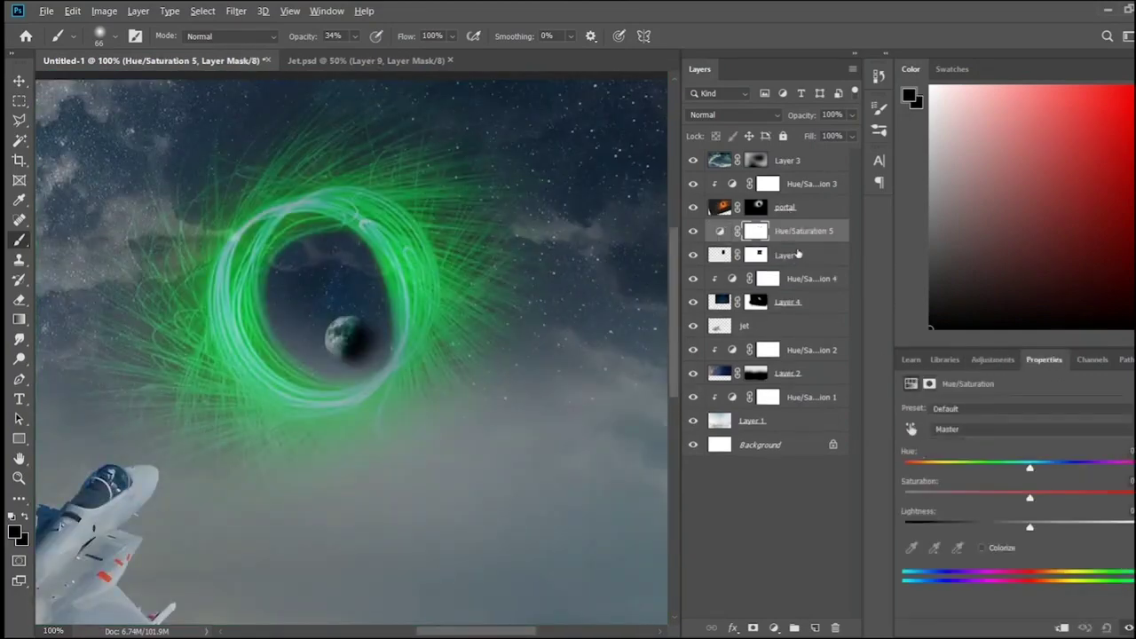
# - Clip Hue/Saturation 5 to the moon, shifting its hue and darkening it slightly
pyautogui.hotkey('ctrl', 'alt', 'g')
pyautogui.moveTo(1013, 471); pyautogui.dragTo(1134, 464)
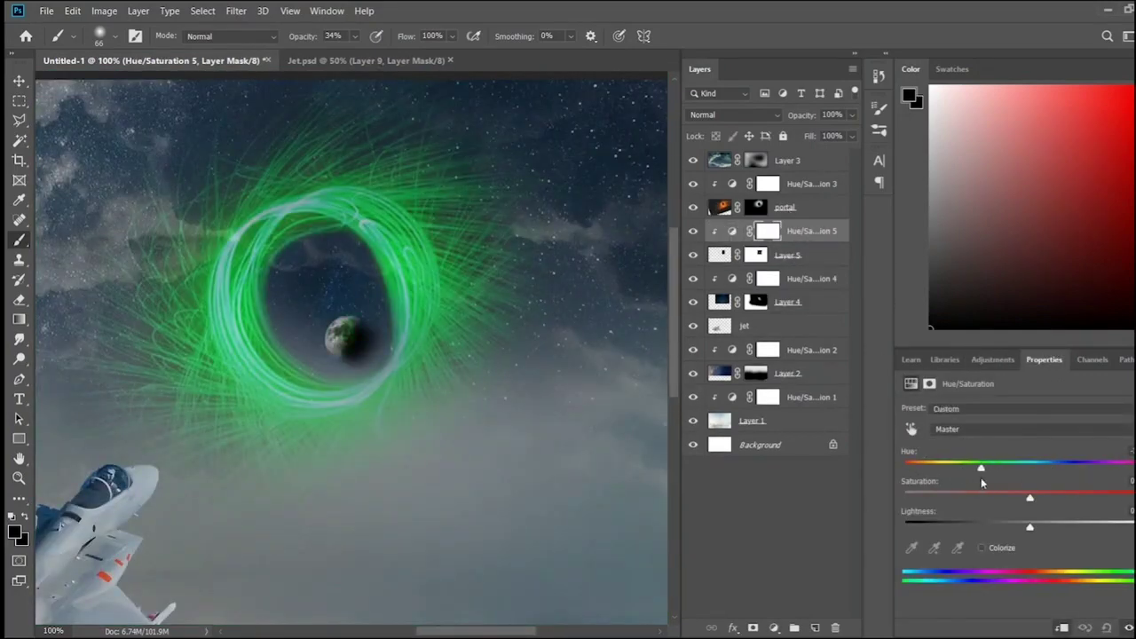
pyautogui.moveTo(993, 527); pyautogui.dragTo(991, 528)
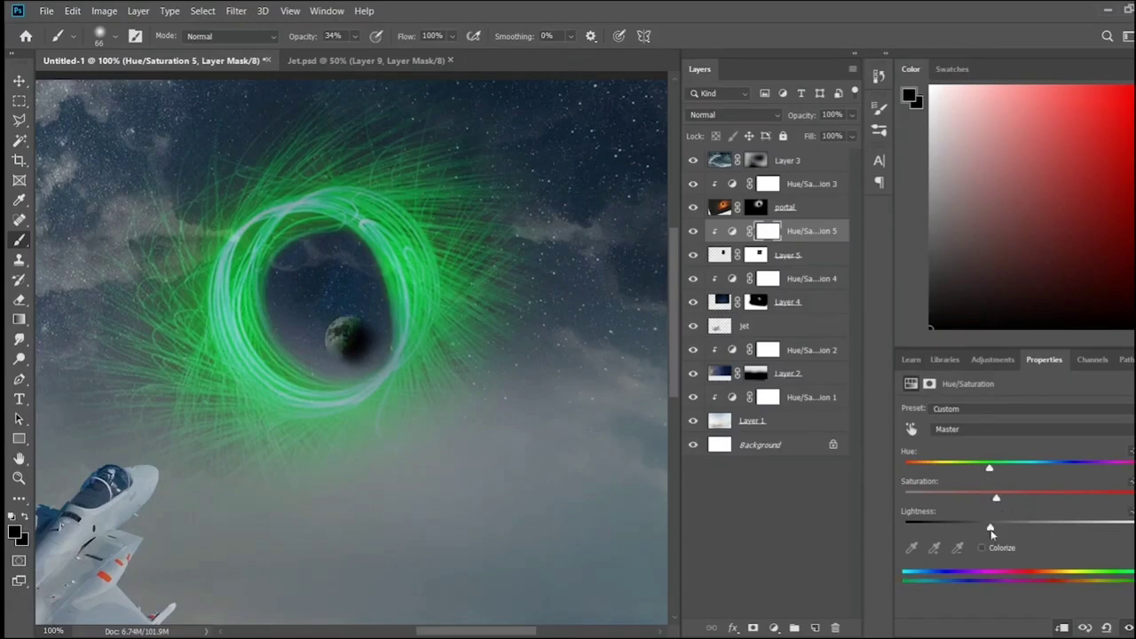
pyautogui.scroll(-3, 388, 381)
pyautogui.scroll(5, 387, 381)
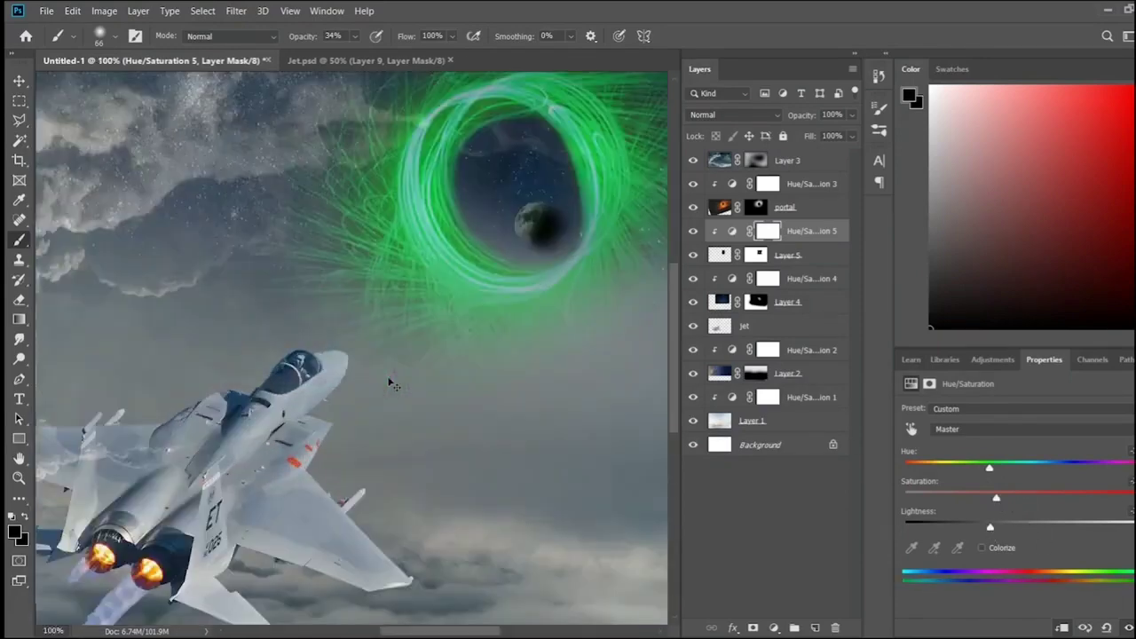
pyautogui.moveTo(465, 632); pyautogui.dragTo(497, 633)
pyautogui.scroll(5, 489, 495)
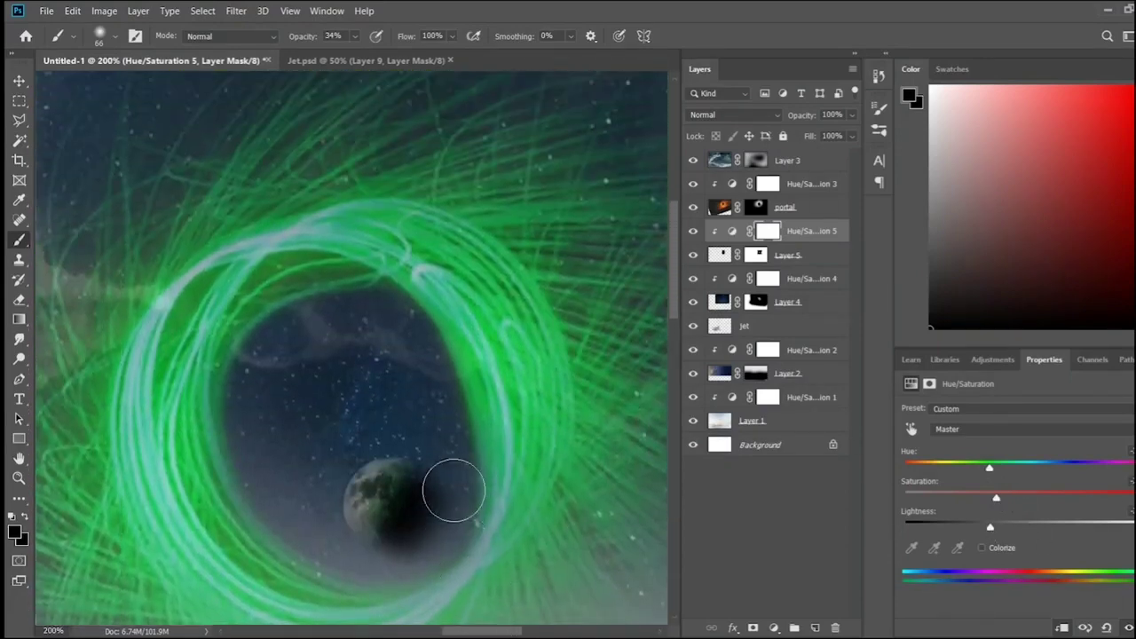
pyautogui.scroll(-1, 451, 482)
# - Brighten the haze on the moon's mask and nudge the moon slightly down and right
pyautogui.hotkey('alt', '[')
pyautogui.moveTo(393, 489); pyautogui.dragTo(406, 493)
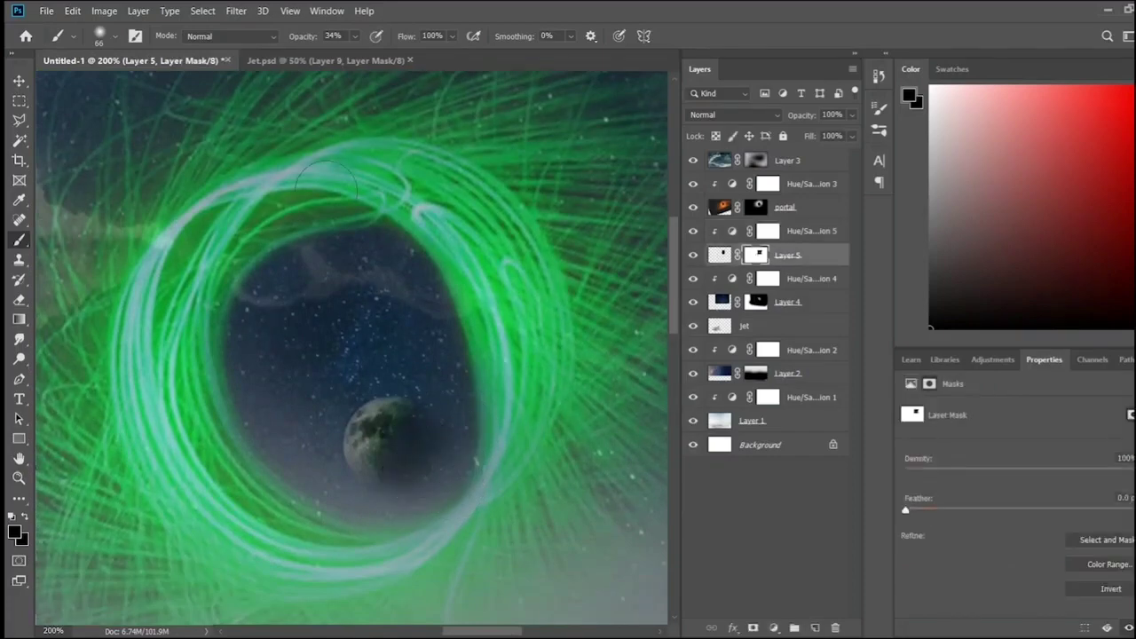
pyautogui.press('v')
pyautogui.moveTo(377, 435); pyautogui.dragTo(430, 426)
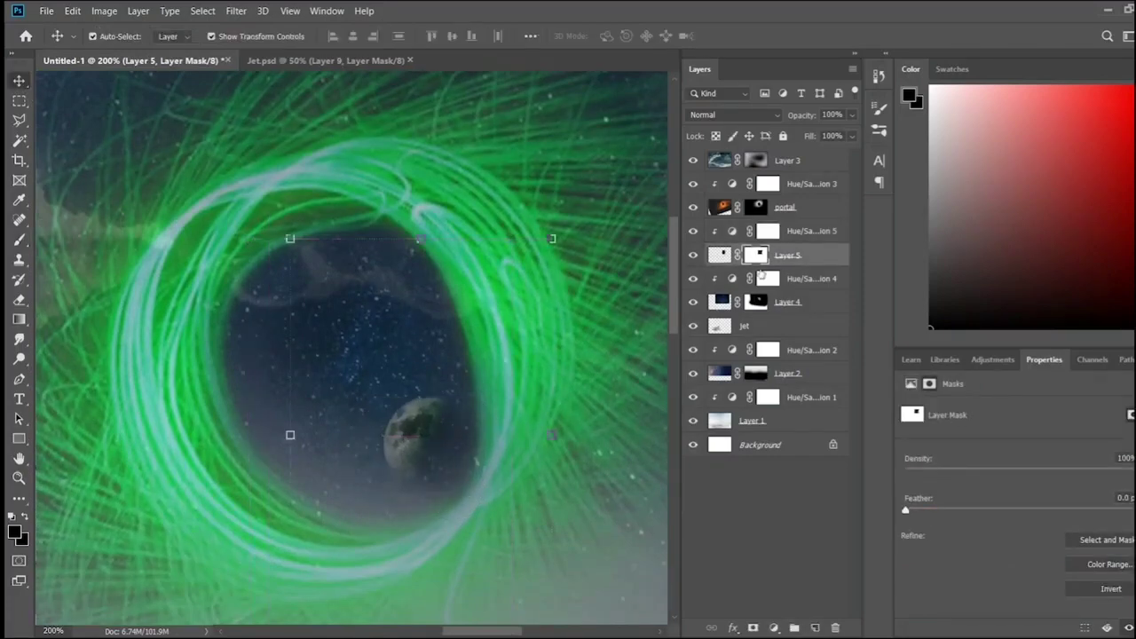
pyautogui.click(19, 239)
pyautogui.click(756, 304)
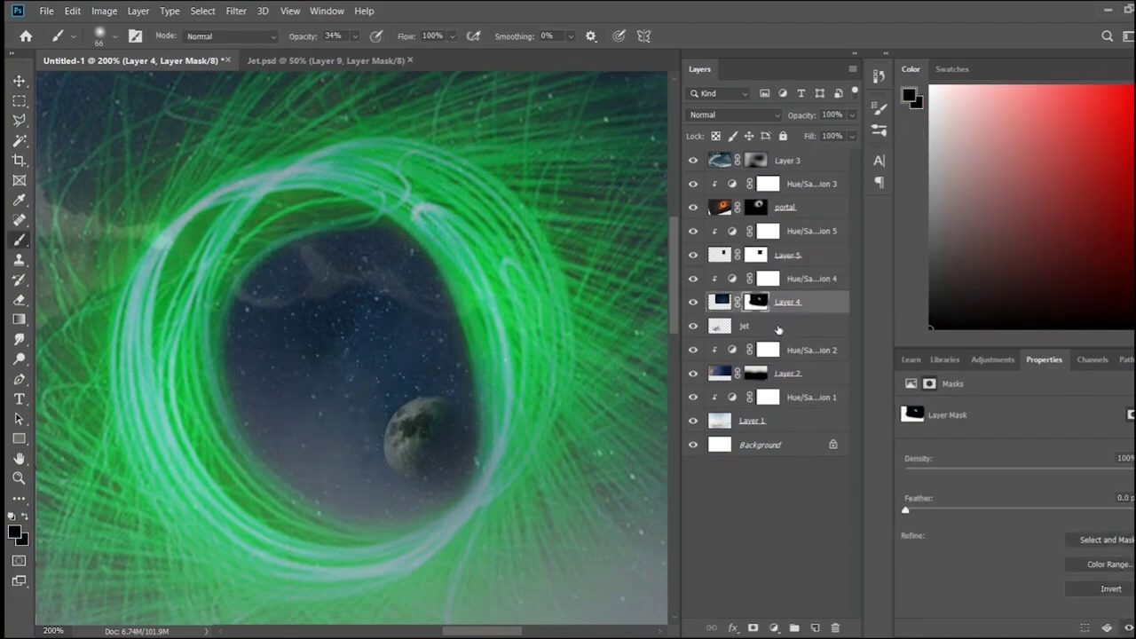
pyautogui.hotkey('ctrl', 'z')
pyautogui.click(756, 254)
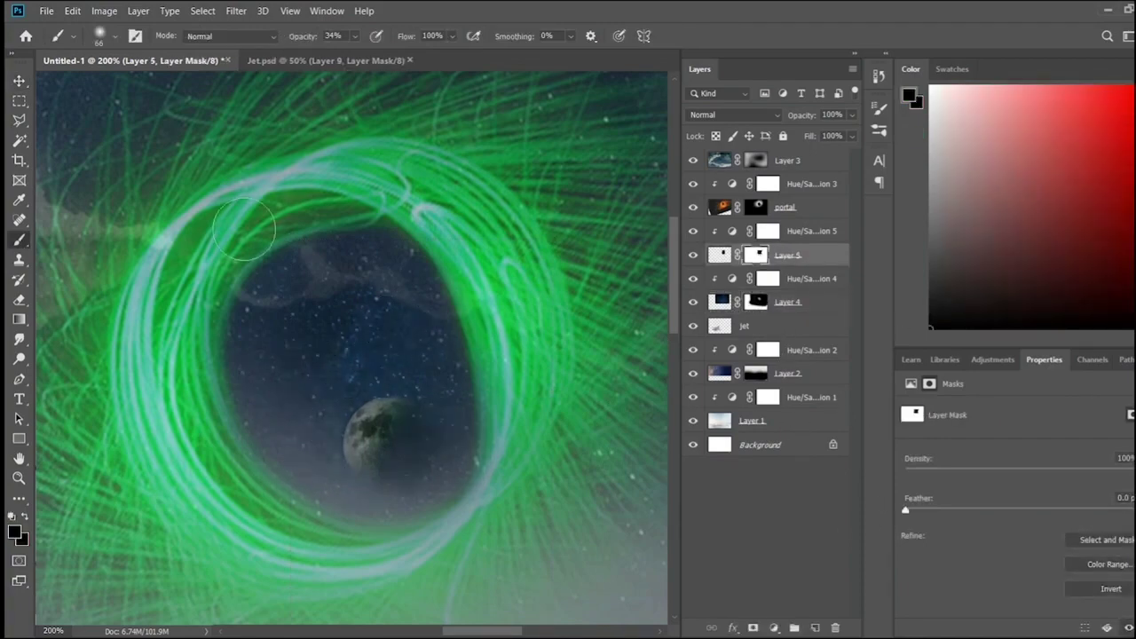
pyautogui.press('v')
pyautogui.moveTo(377, 430)
pyautogui.mouseDown()
pyautogui.moveTo(391, 444)
pyautogui.moveTo(307, 453)
pyautogui.mouseUp()
# - Paint white on Layer 4's mask to reveal more starfield in the portal's upper area
pyautogui.click(366, 458)
pyautogui.press('b')
pyautogui.moveTo(422, 455); pyautogui.dragTo(335, 469)
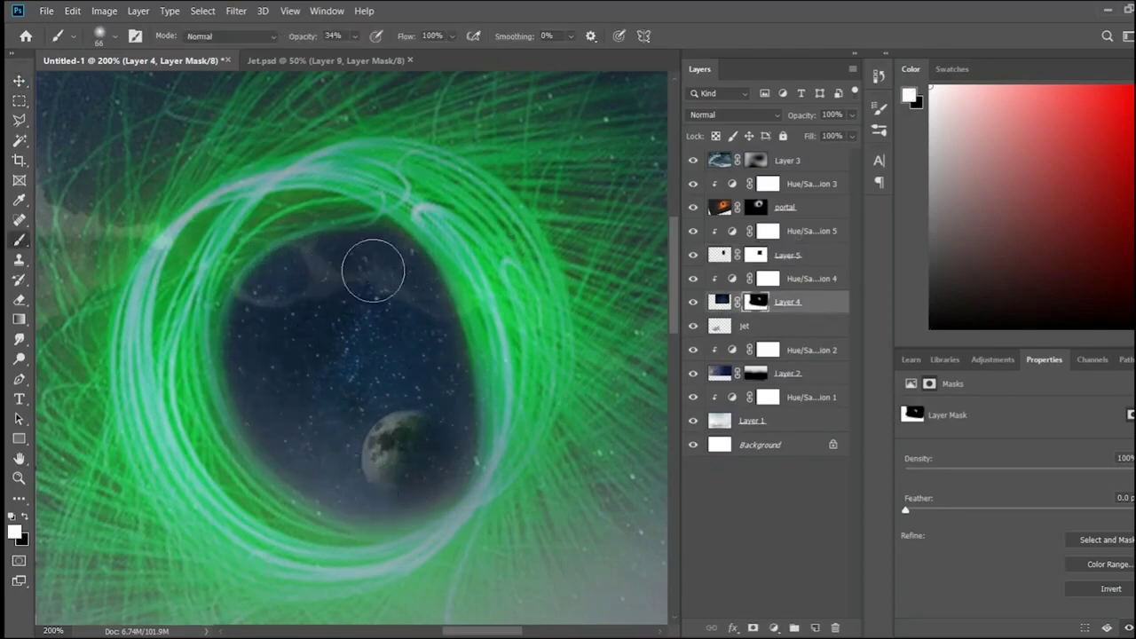
pyautogui.hotkey('ctrl', '0')
pyautogui.hotkey('ctrl', '+')
pyautogui.hotkey('ctrl', '+')
pyautogui.hotkey('ctrl', '+')
pyautogui.scroll(5, 452, 613)
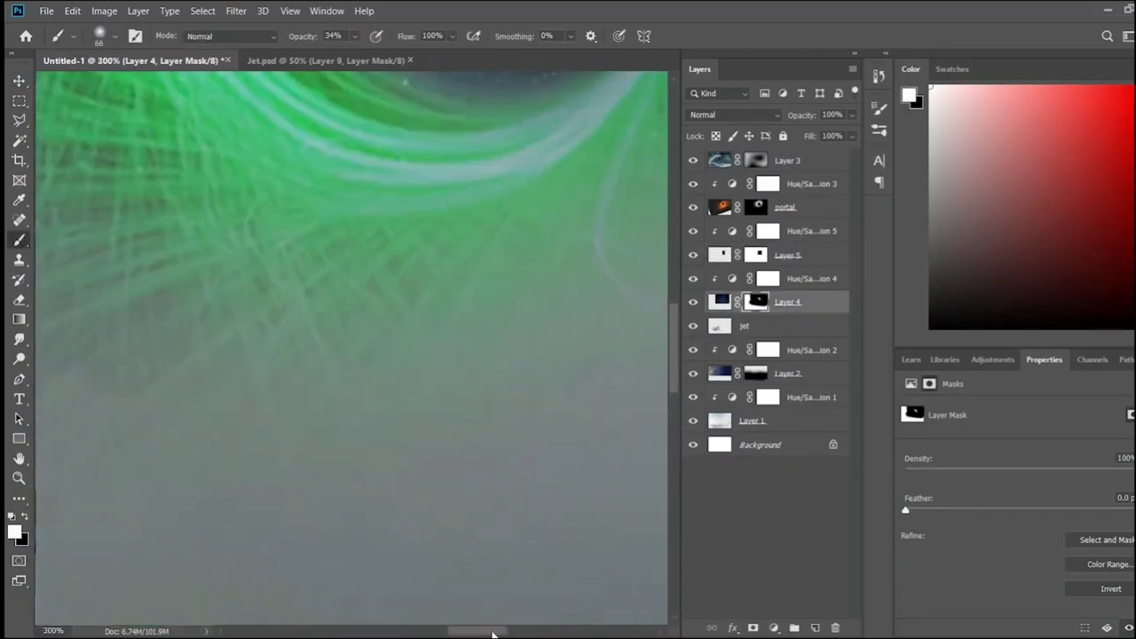
pyautogui.scroll(5, 493, 591)
pyautogui.scroll(4, 493, 590)
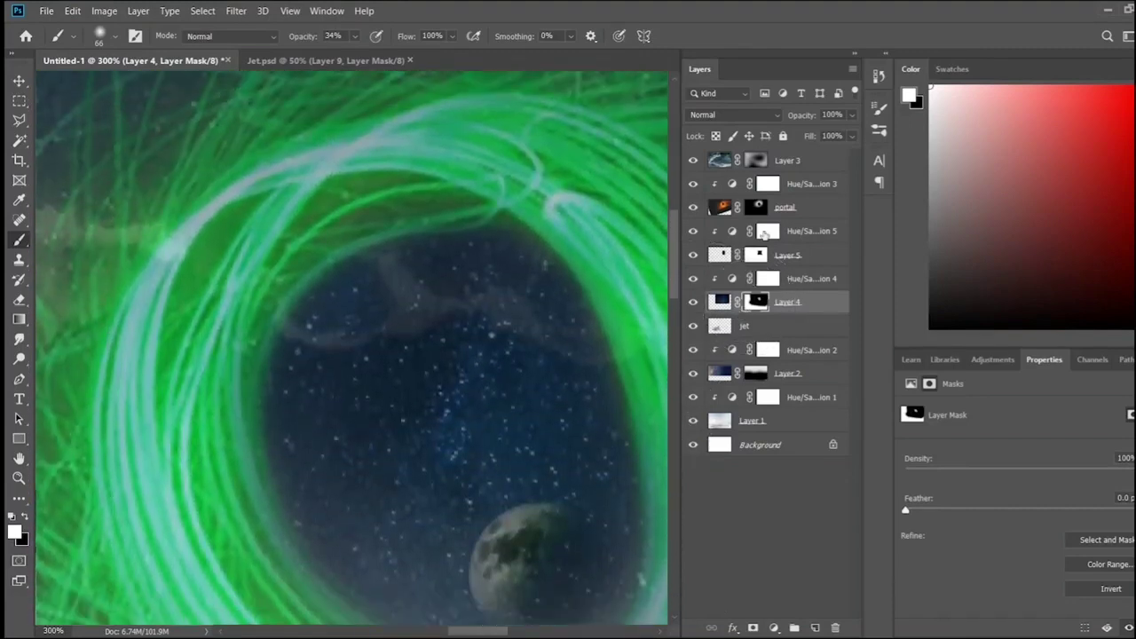
# - Open and cancel mask refinement on the moon adjustment's mask, then select Layer 4
pyautogui.click(765, 232)
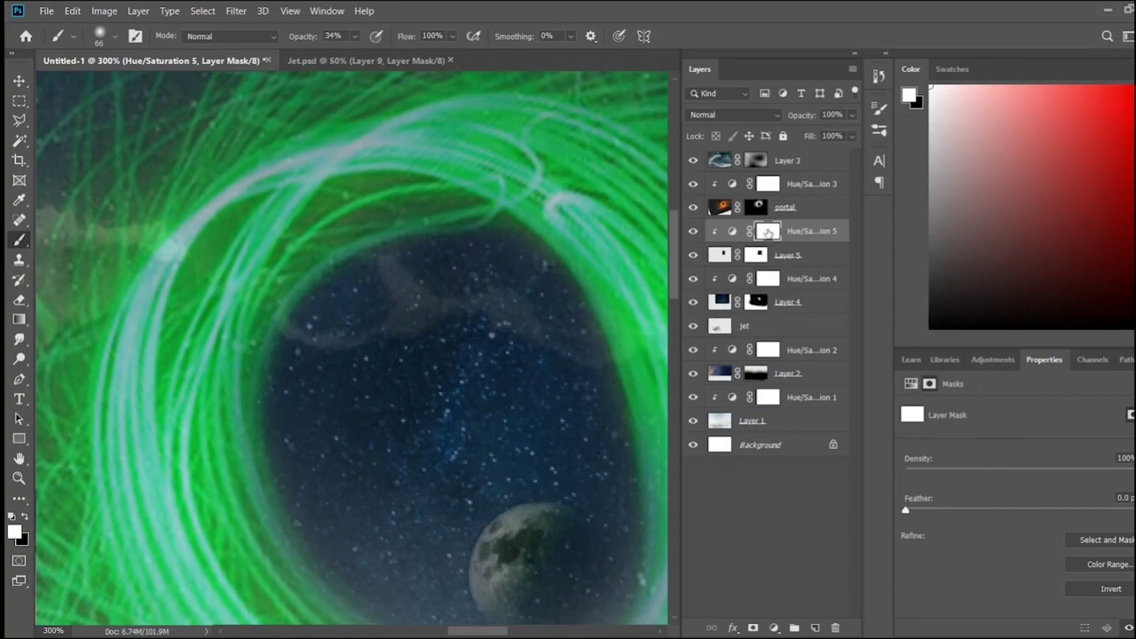
pyautogui.click(1105, 540)
pyautogui.click(1120, 627)
pyautogui.hotkey('ctrl', '0')
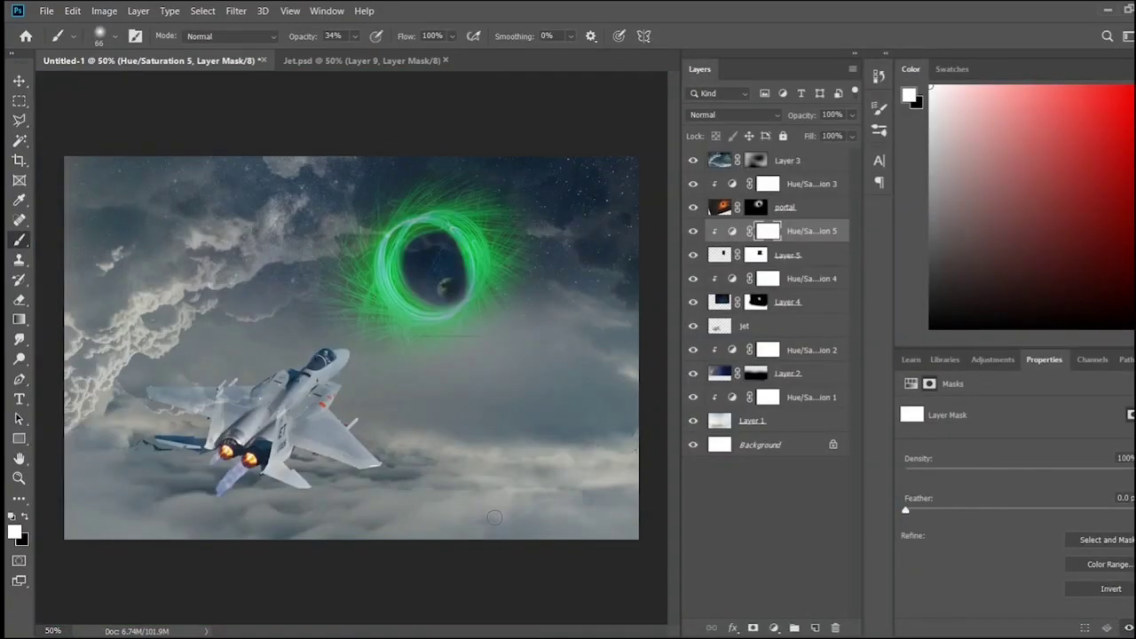
pyautogui.scroll(2, 454, 279)
pyautogui.scroll(3, 393, 406)
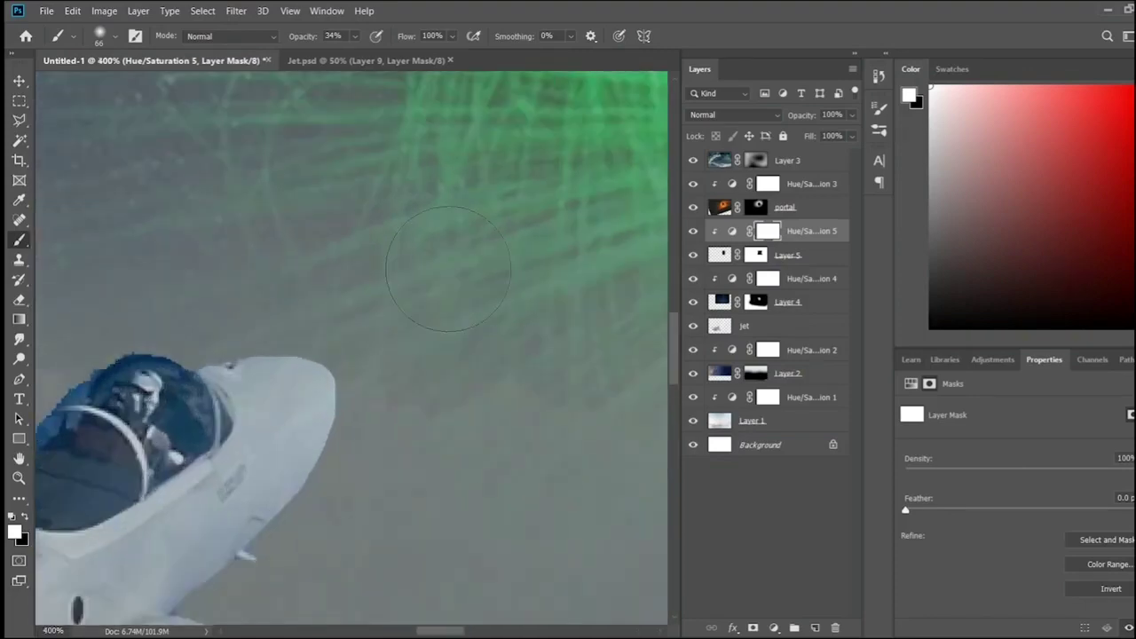
pyautogui.scroll(-3, 532, 400)
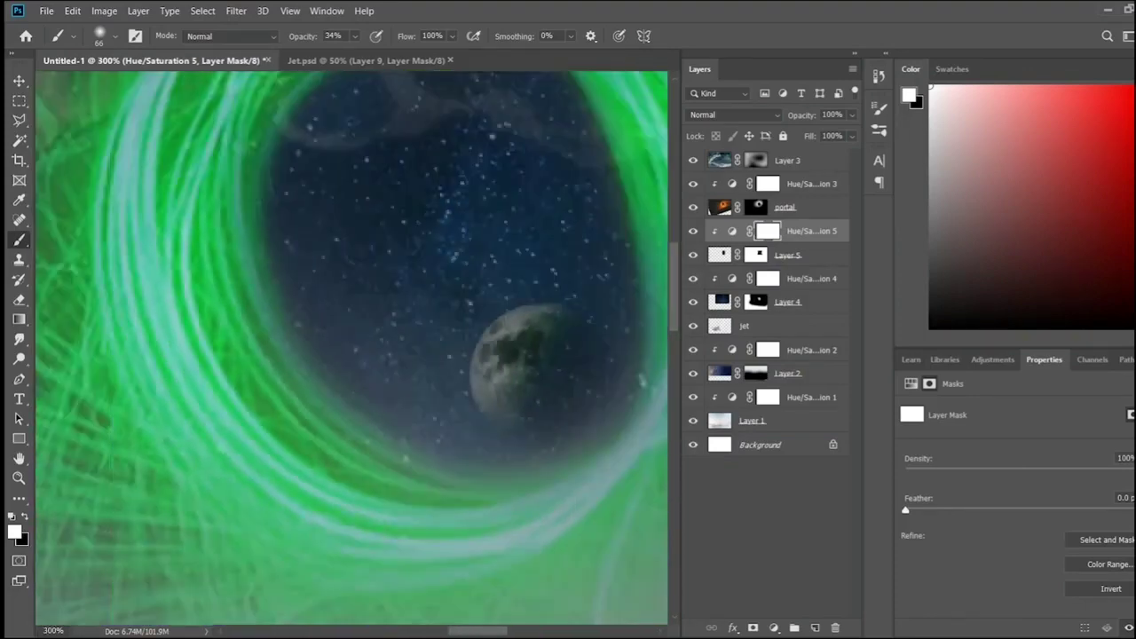
pyautogui.scroll(1, 578, 385)
pyautogui.click(720, 303)
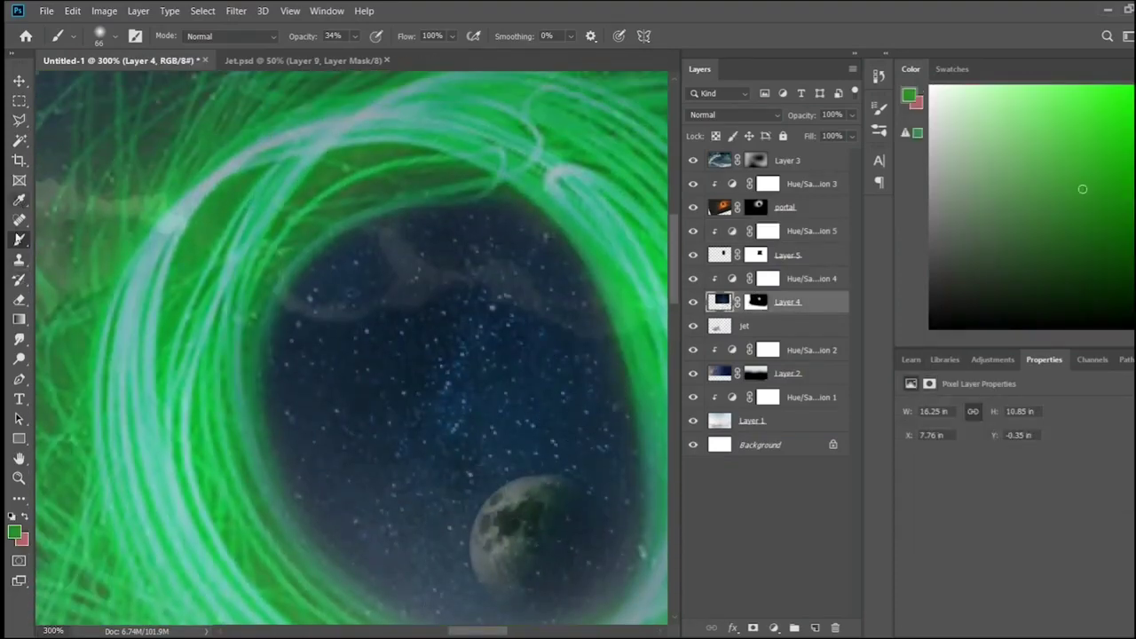
# - Clone Stamp clean stars over the hazy cloud inside the portal
pyautogui.click(19, 259)
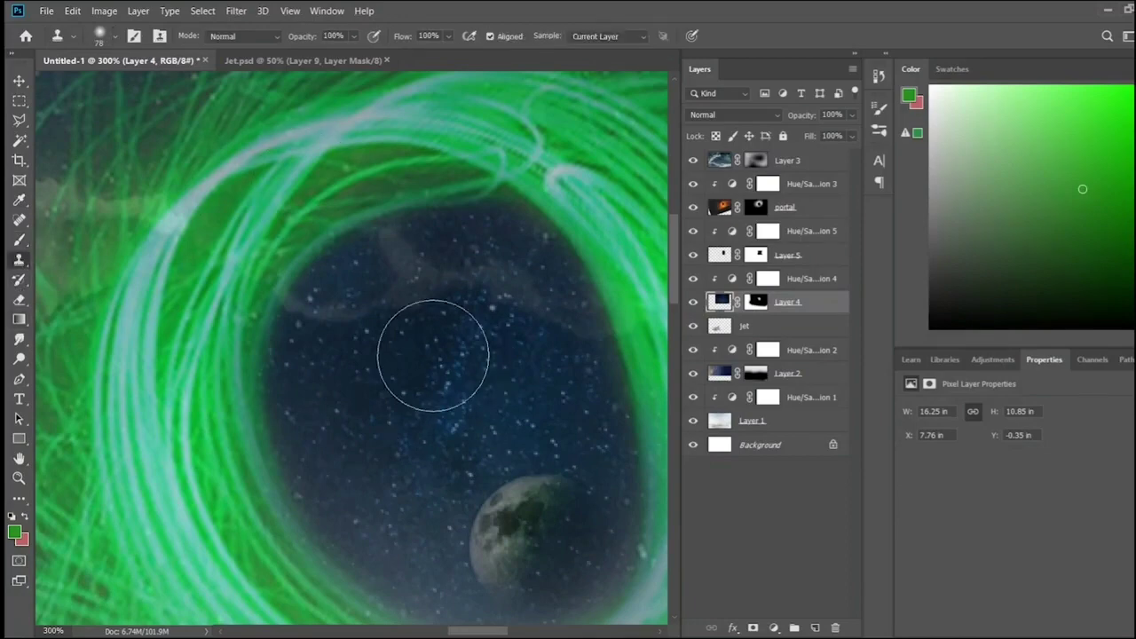
pyautogui.moveTo(375, 296); pyautogui.dragTo(471, 299)
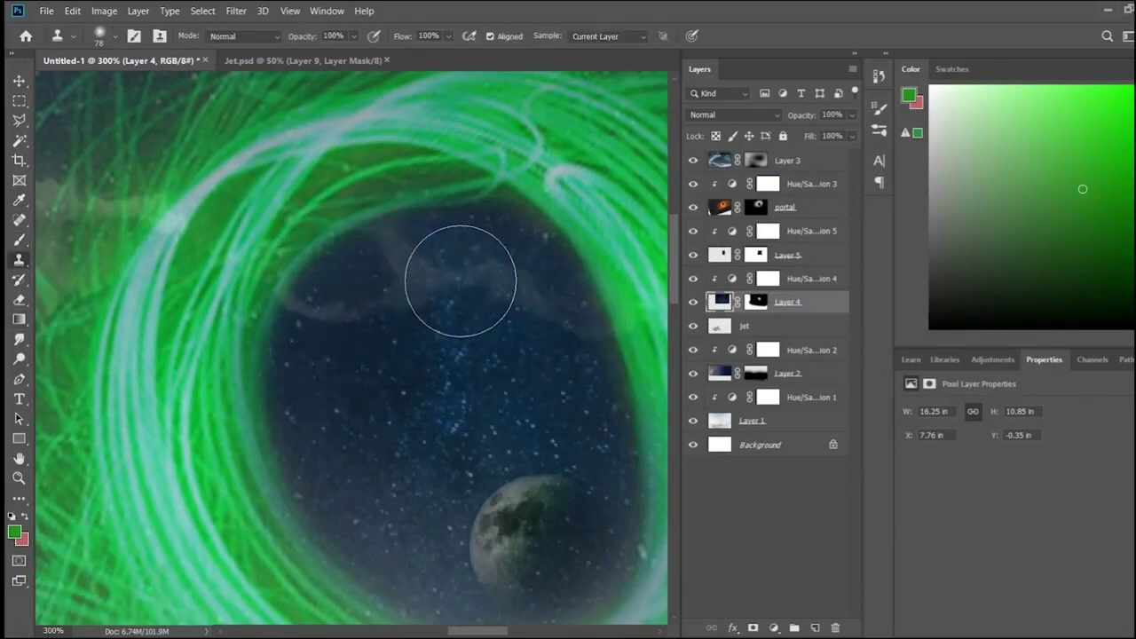
pyautogui.keyDown('alt'); pyautogui.click(321, 422); pyautogui.keyUp('alt')
pyautogui.moveTo(349, 292); pyautogui.dragTo(406, 279)
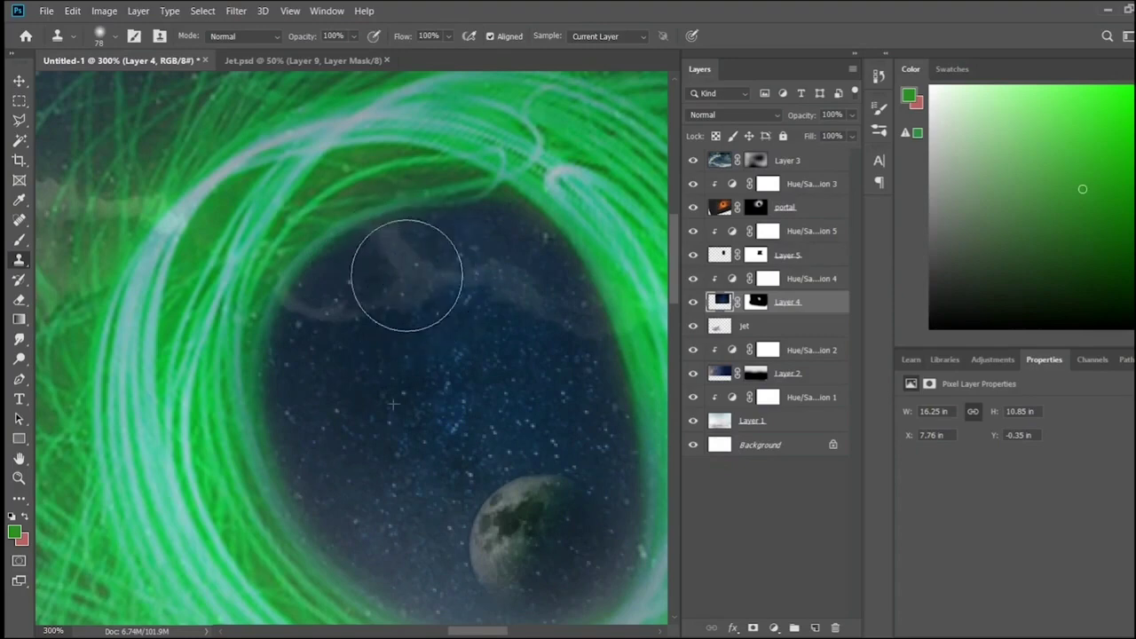
pyautogui.moveTo(458, 424); pyautogui.dragTo(315, 294)
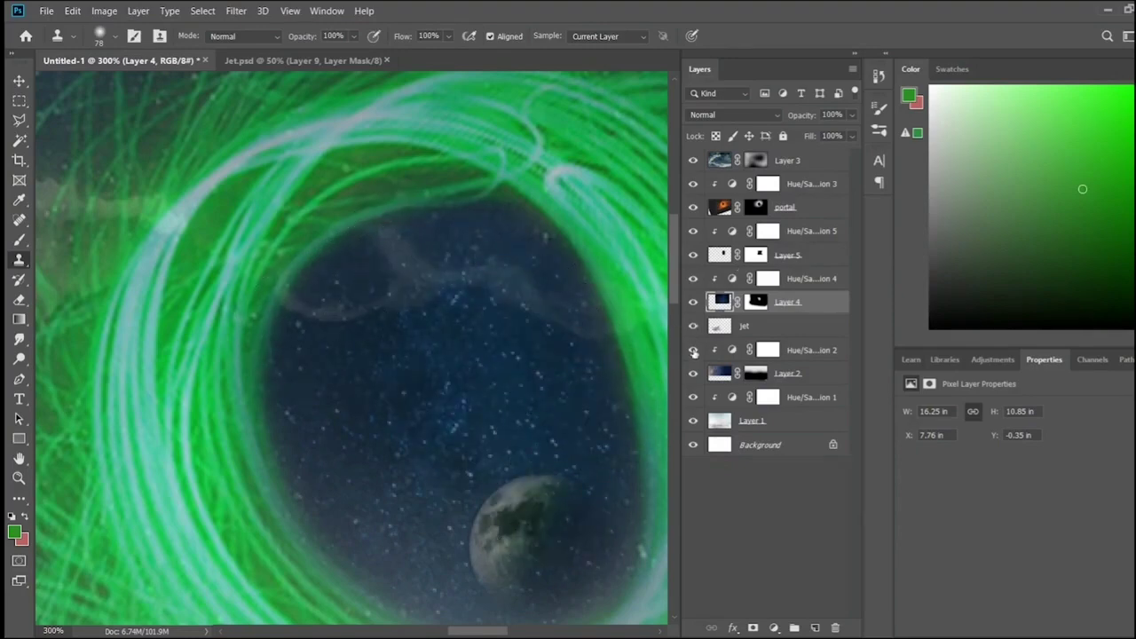
# - Compare layers 2 and 3, then paint Layer 3's mask to hide the bright cloud in the portal
pyautogui.click(693, 374)
pyautogui.click(693, 373)
pyautogui.click(693, 162)
pyautogui.click(692, 161)
pyautogui.click(755, 160)
pyautogui.press('x')
pyautogui.moveTo(401, 345); pyautogui.dragTo(423, 296)
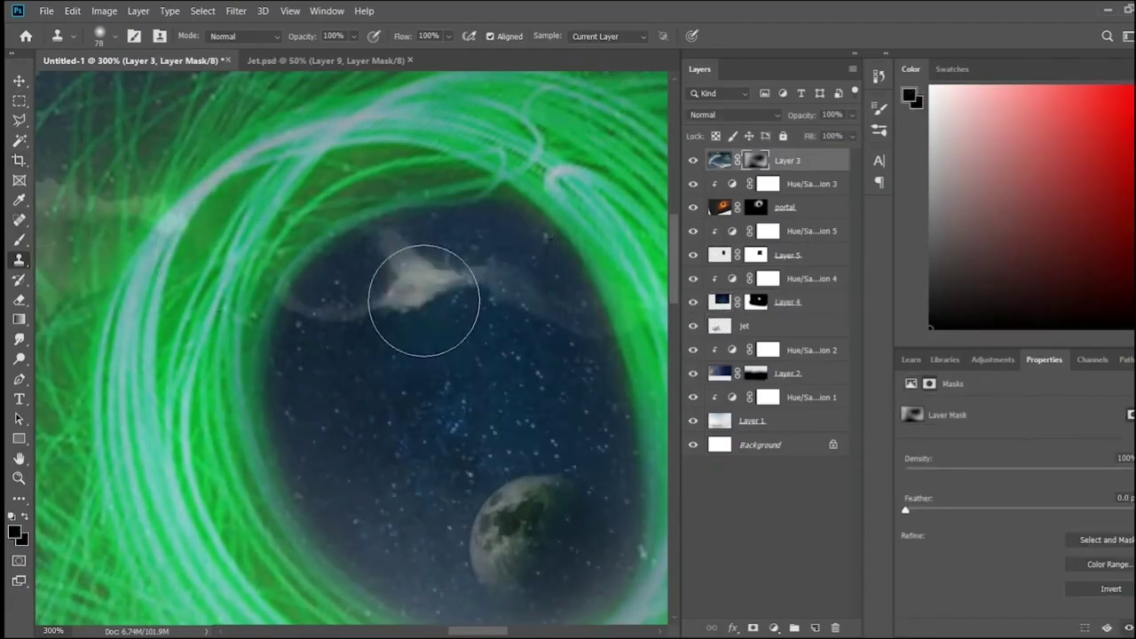
pyautogui.press('x')
pyautogui.press('x')
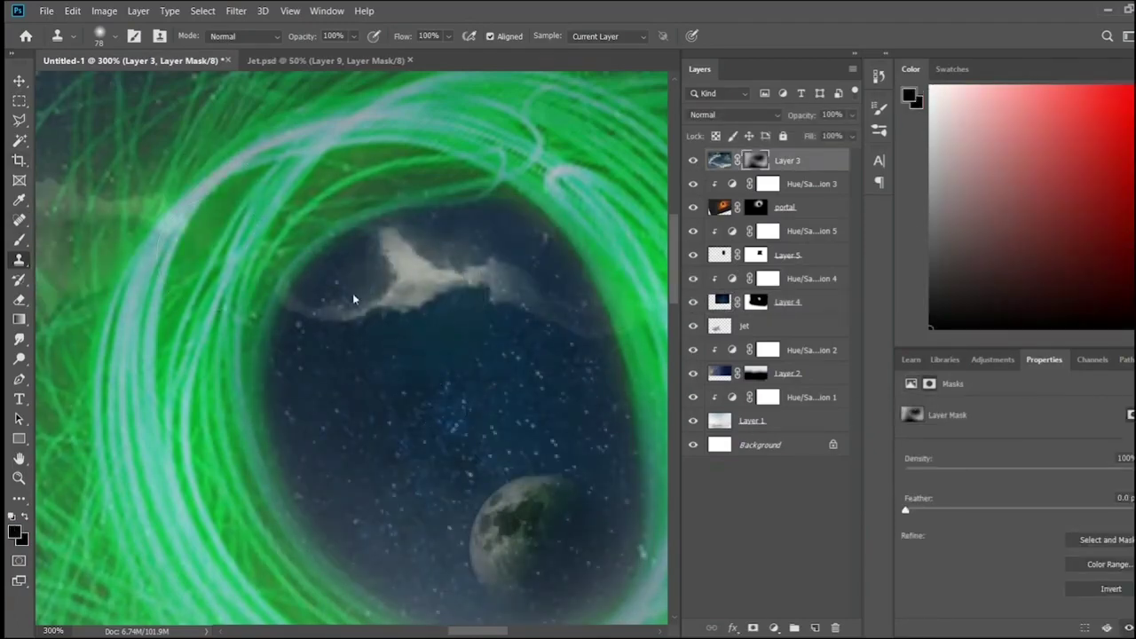
pyautogui.press('b')
pyautogui.moveTo(444, 266)
pyautogui.mouseDown()
pyautogui.moveTo(418, 279)
pyautogui.moveTo(400, 266)
pyautogui.moveTo(322, 310)
pyautogui.moveTo(497, 288)
pyautogui.moveTo(444, 254)
pyautogui.mouseUp()
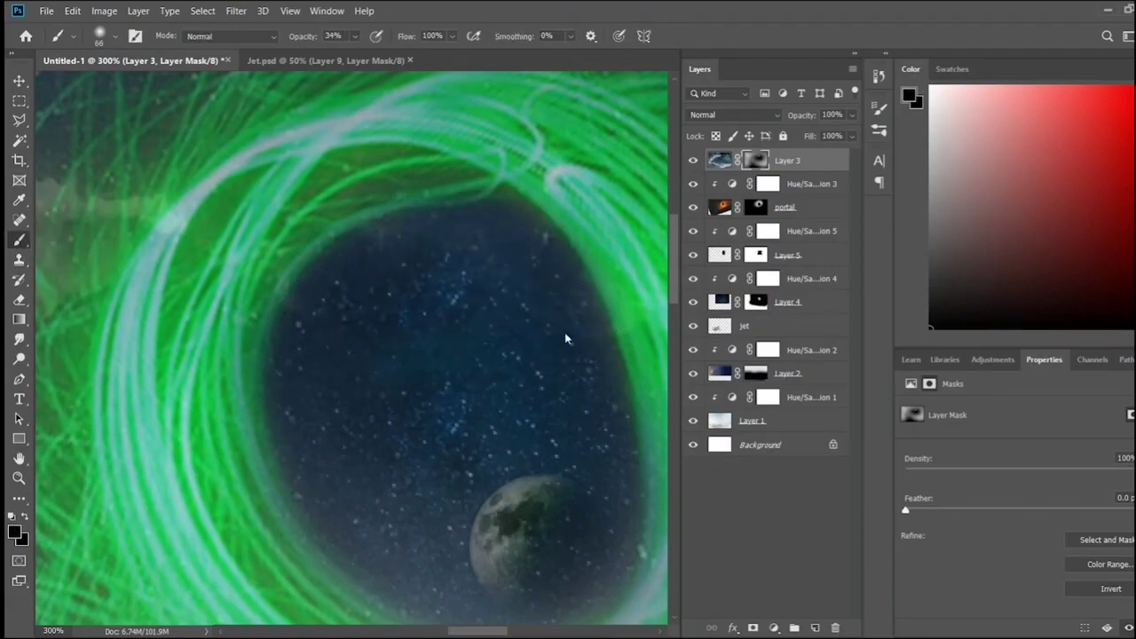
# - Try moving Layer 3 below Layer 4, then undo the reorder and the cloud flip
pyautogui.scroll(-5, 537, 426)
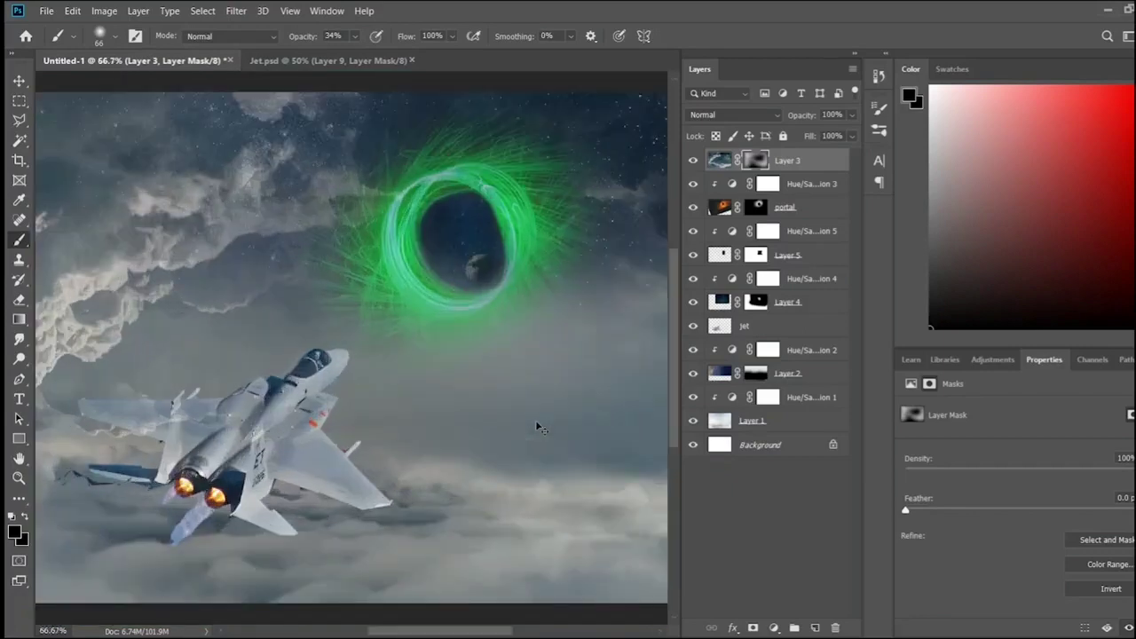
pyautogui.click(18, 80)
pyautogui.click(719, 160)
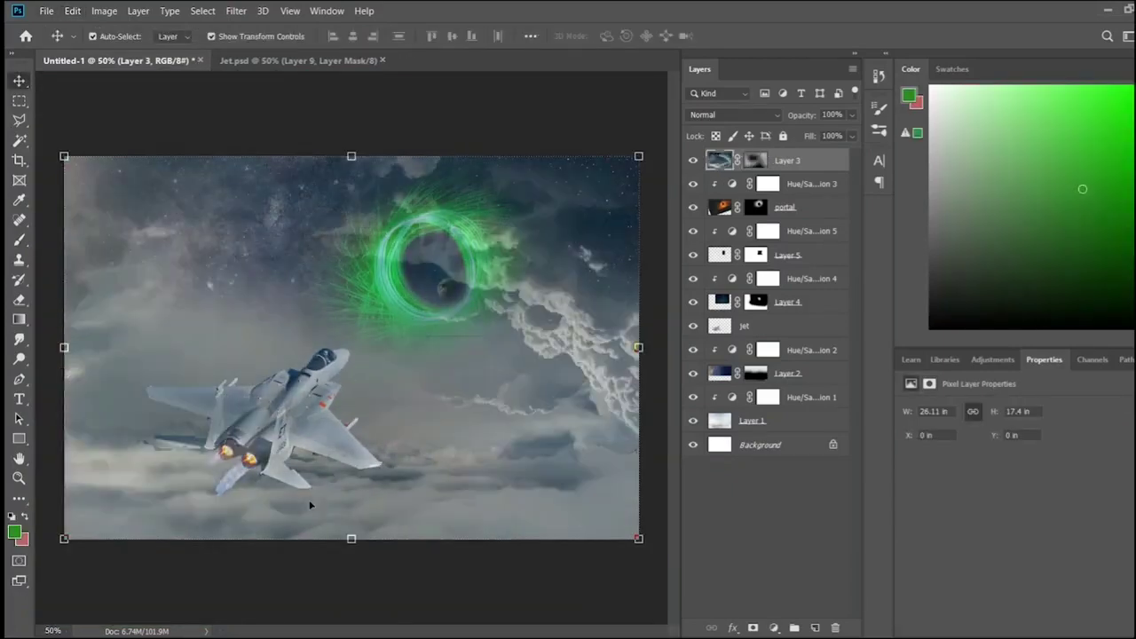
pyautogui.moveTo(748, 257); pyautogui.dragTo(823, 322)
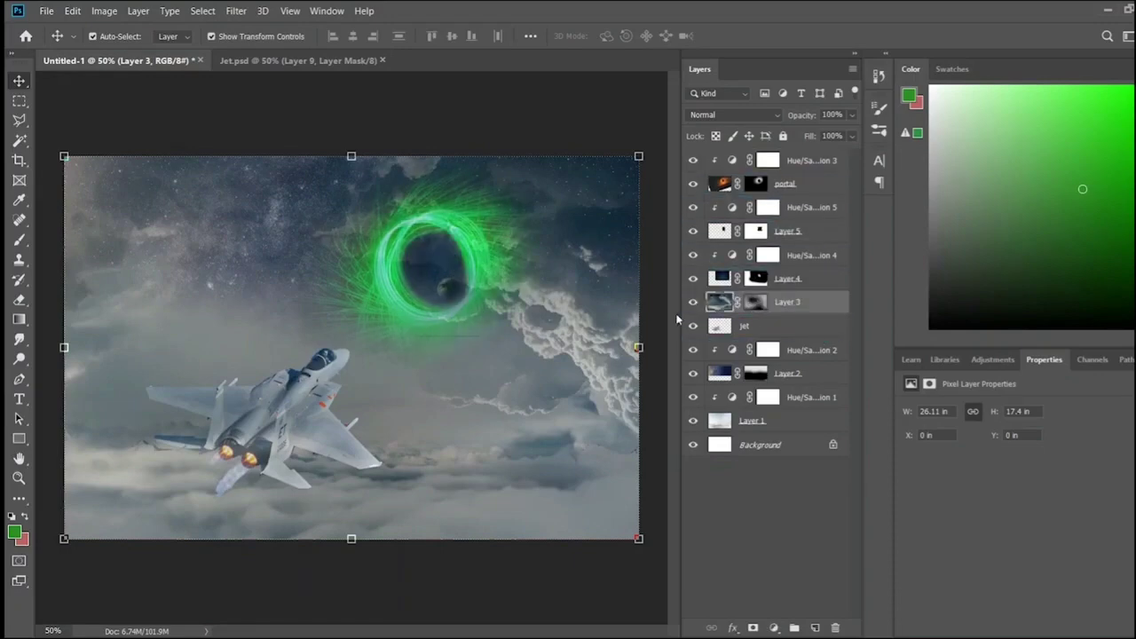
pyautogui.hotkey('ctrl', 'z')
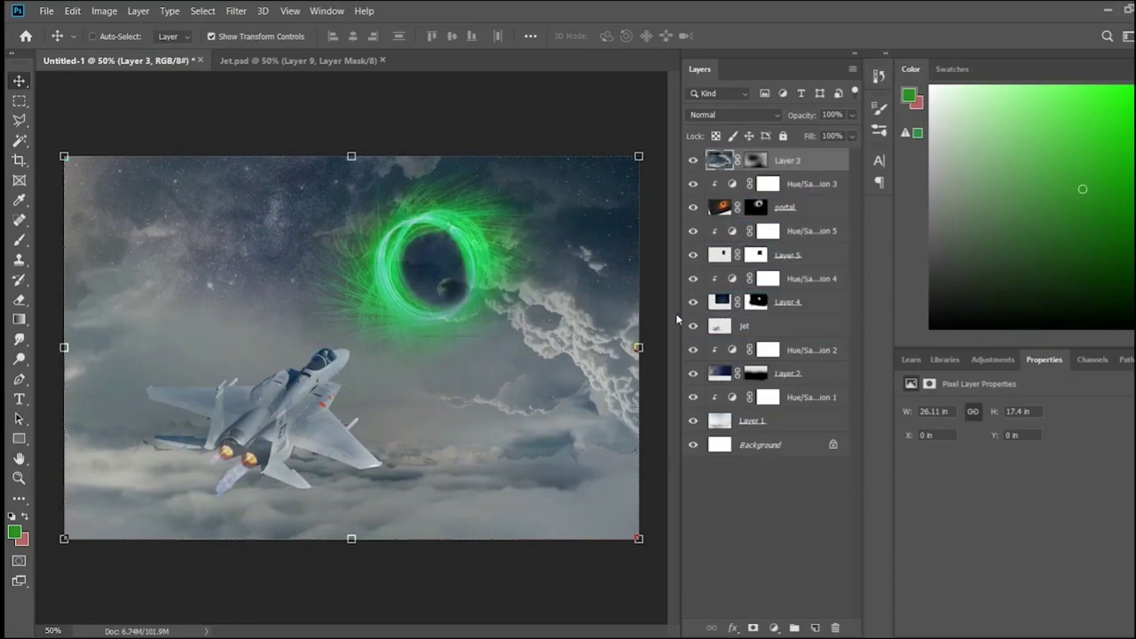
pyautogui.hotkey('ctrl', 'z')
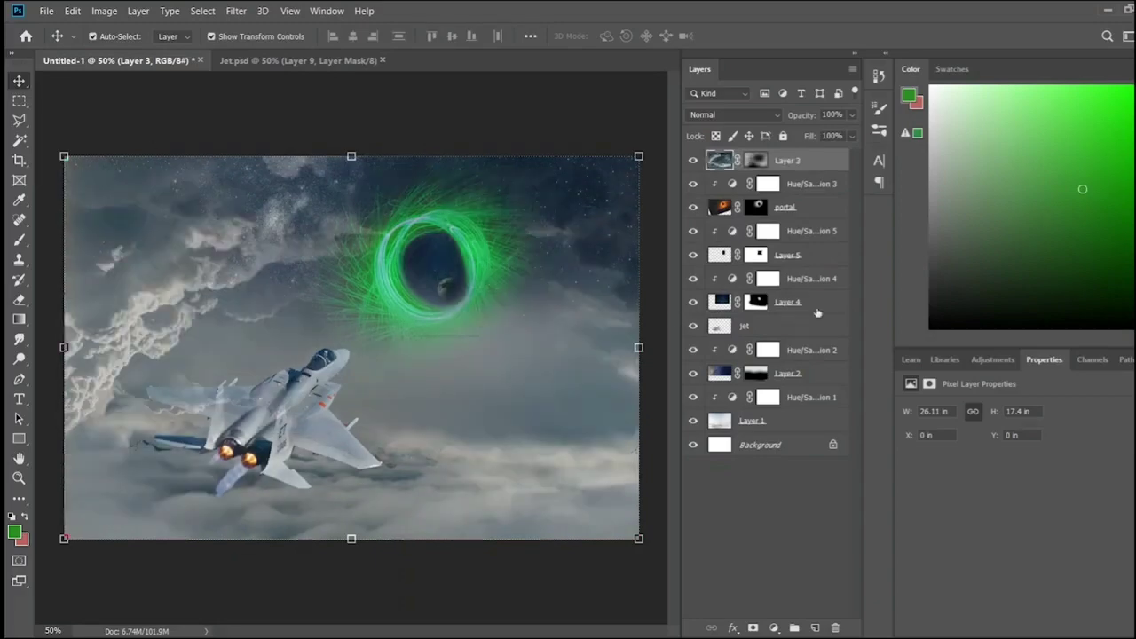
# - Soften the clouds around the portal on Layer 3's mask and move the jet layer to the top
pyautogui.click(755, 160)
pyautogui.press('b')
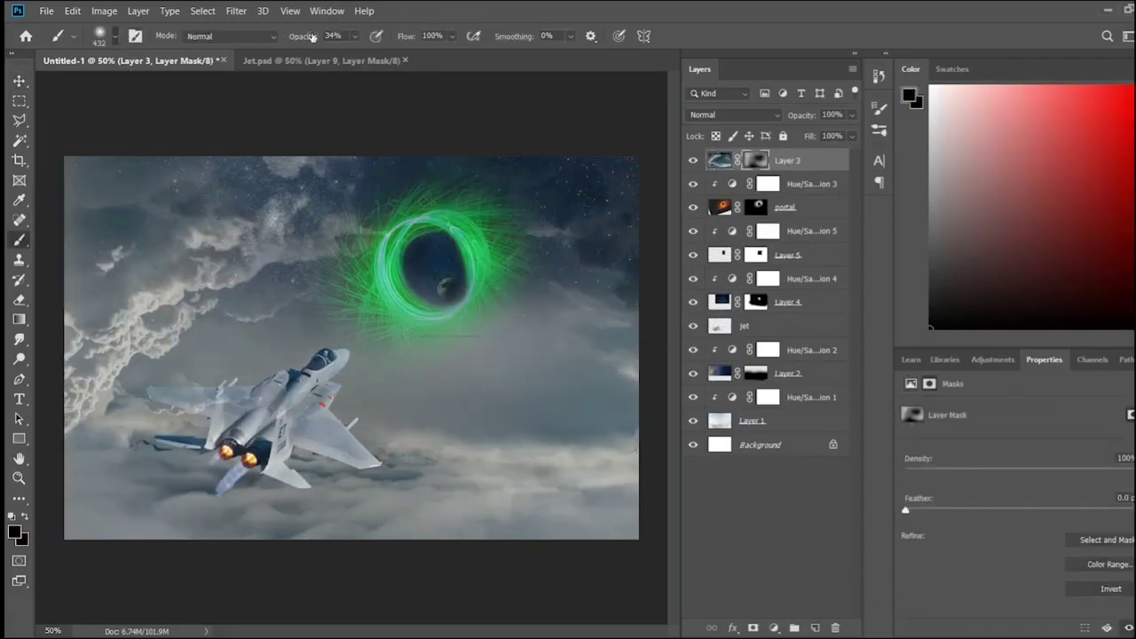
pyautogui.moveTo(603, 157); pyautogui.dragTo(379, 183)
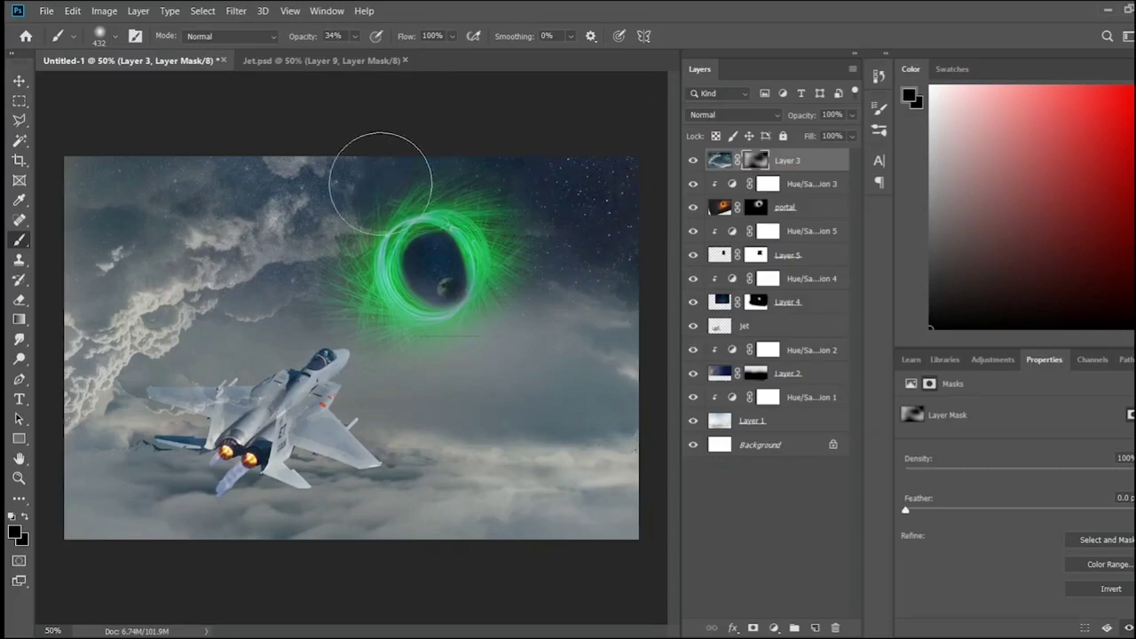
pyautogui.press('x')
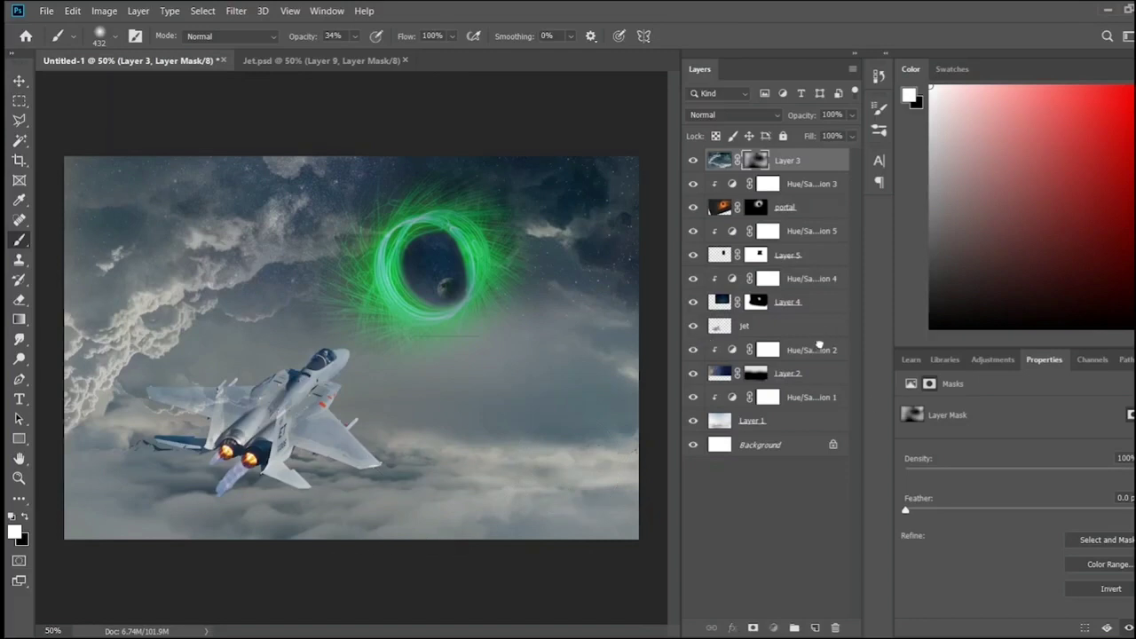
pyautogui.moveTo(818, 330); pyautogui.dragTo(822, 154)
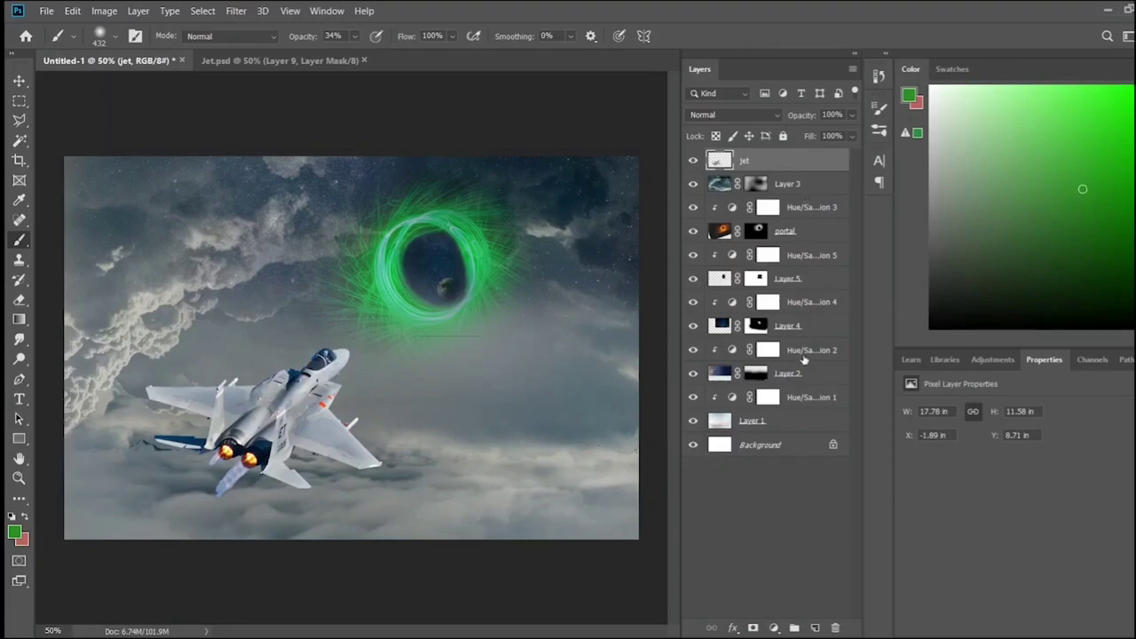
# - Mask out the jet's exhaust plume and add a clipped Hue/Saturation with lower Lightness and a slight hue shift
pyautogui.click(753, 627)
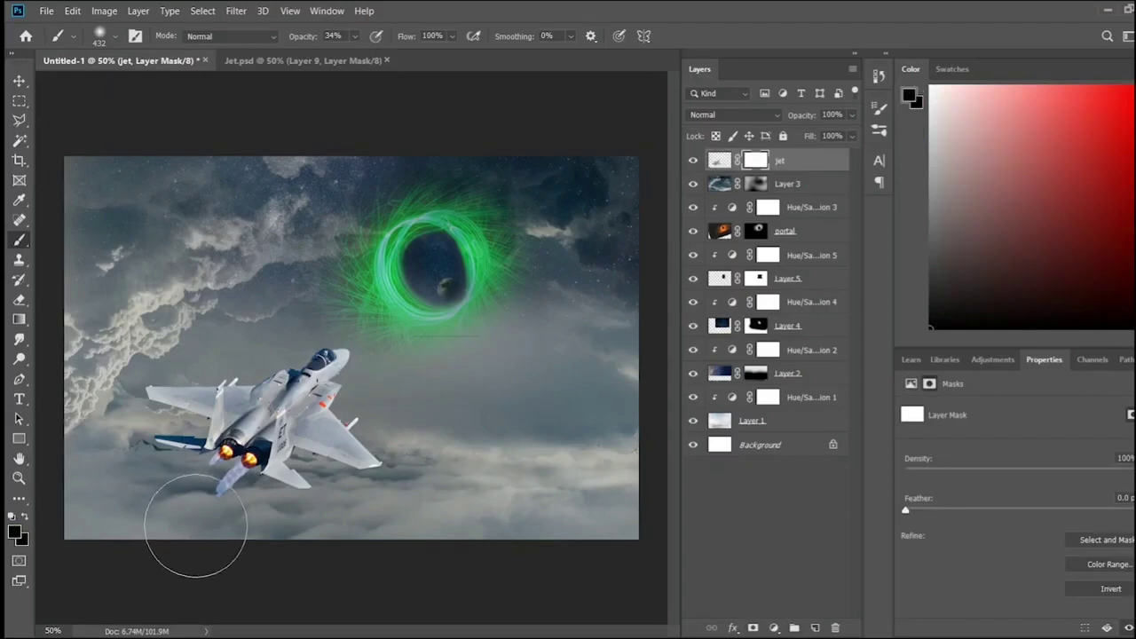
pyautogui.moveTo(196, 525); pyautogui.dragTo(211, 520)
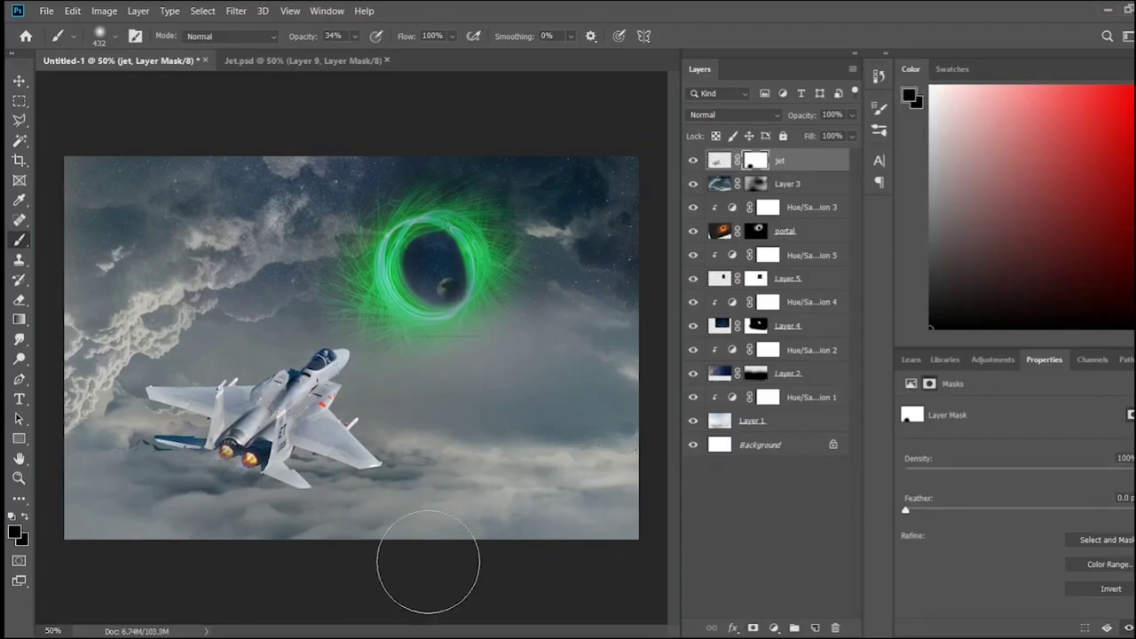
pyautogui.click(992, 360)
pyautogui.click(932, 426)
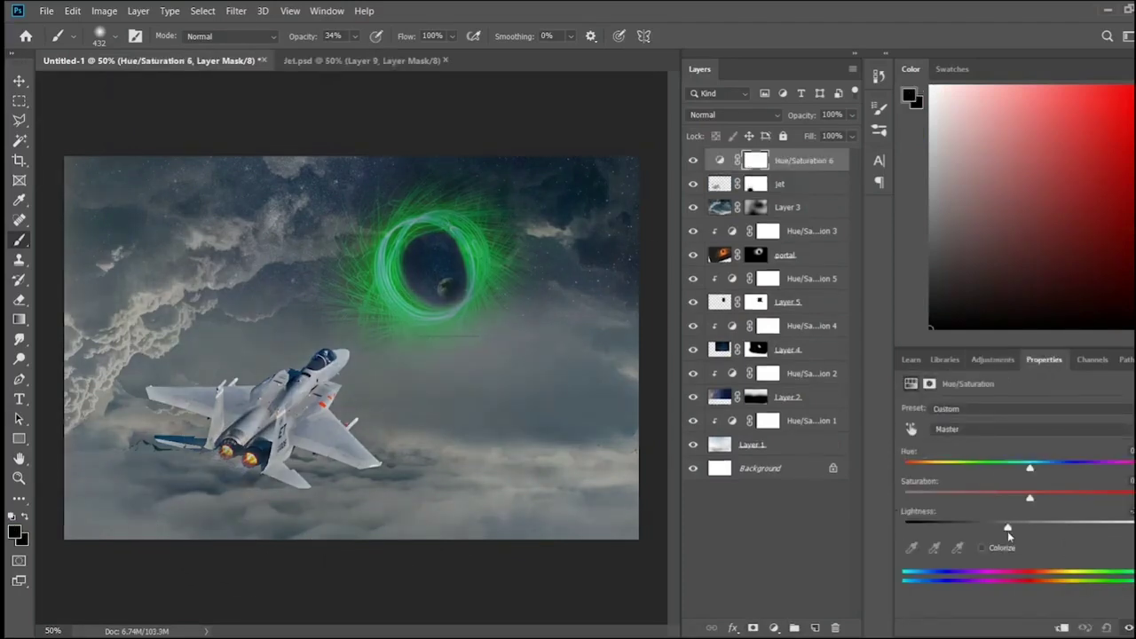
pyautogui.moveTo(1007, 527)
pyautogui.mouseDown()
pyautogui.moveTo(985, 530)
pyautogui.moveTo(1017, 506)
pyautogui.mouseUp()
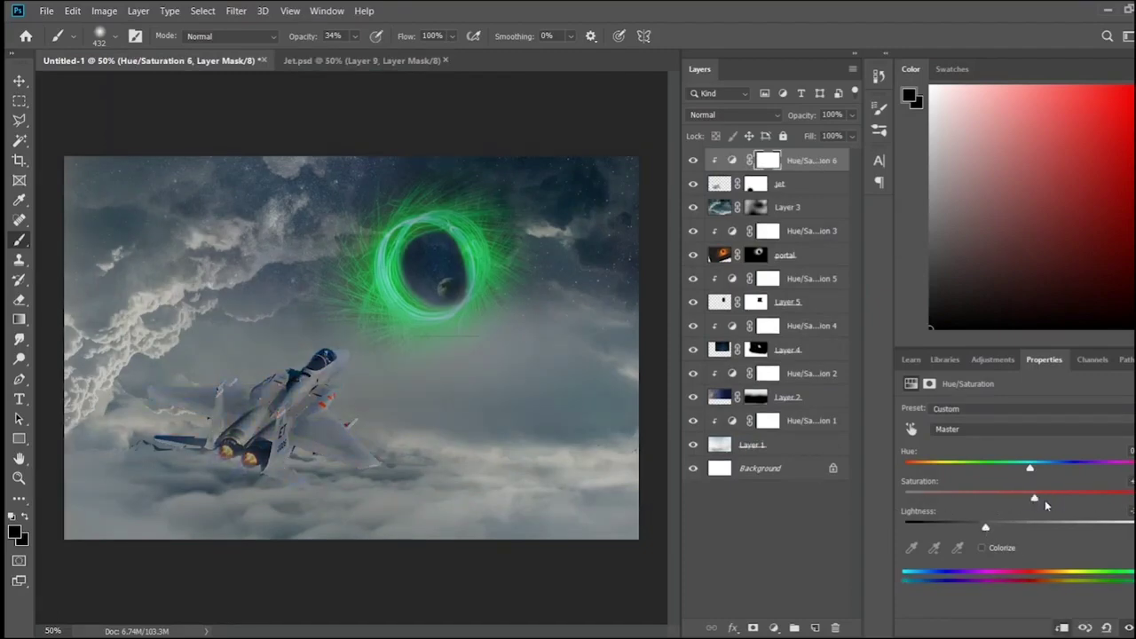
pyautogui.moveTo(1029, 468); pyautogui.dragTo(1031, 470)
# - Add an Exposure adjustment clipped to the jet at about -2, masking it off the fuselage
pyautogui.click(992, 359)
pyautogui.click(964, 395)
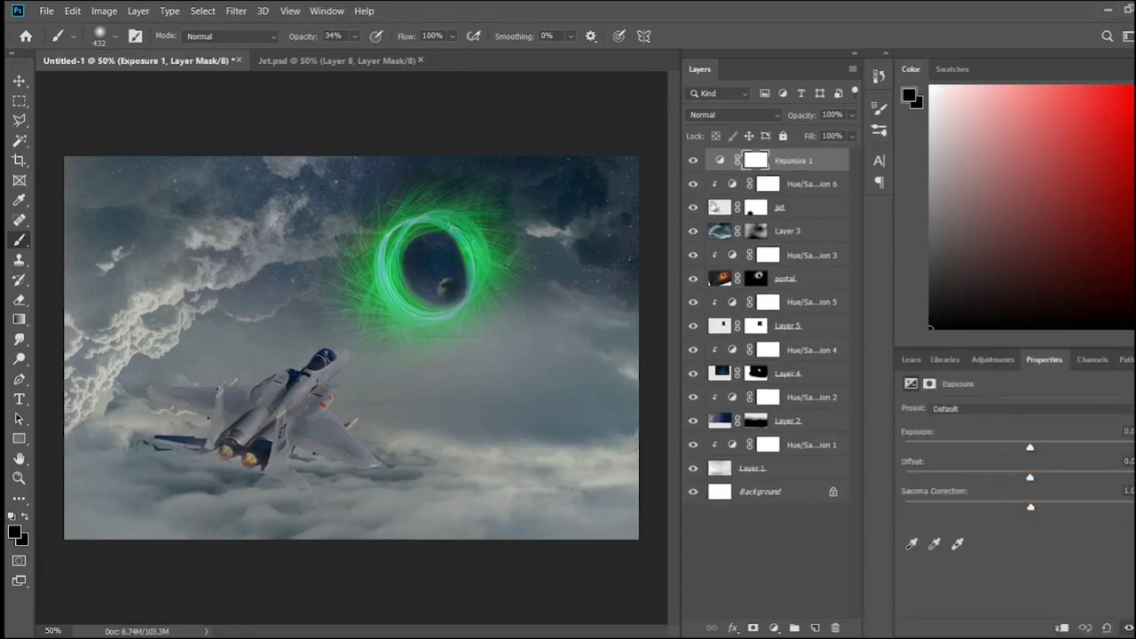
pyautogui.keyDown('alt'); pyautogui.click(815, 172); pyautogui.keyUp('alt')
pyautogui.moveTo(1030, 446); pyautogui.dragTo(976, 450)
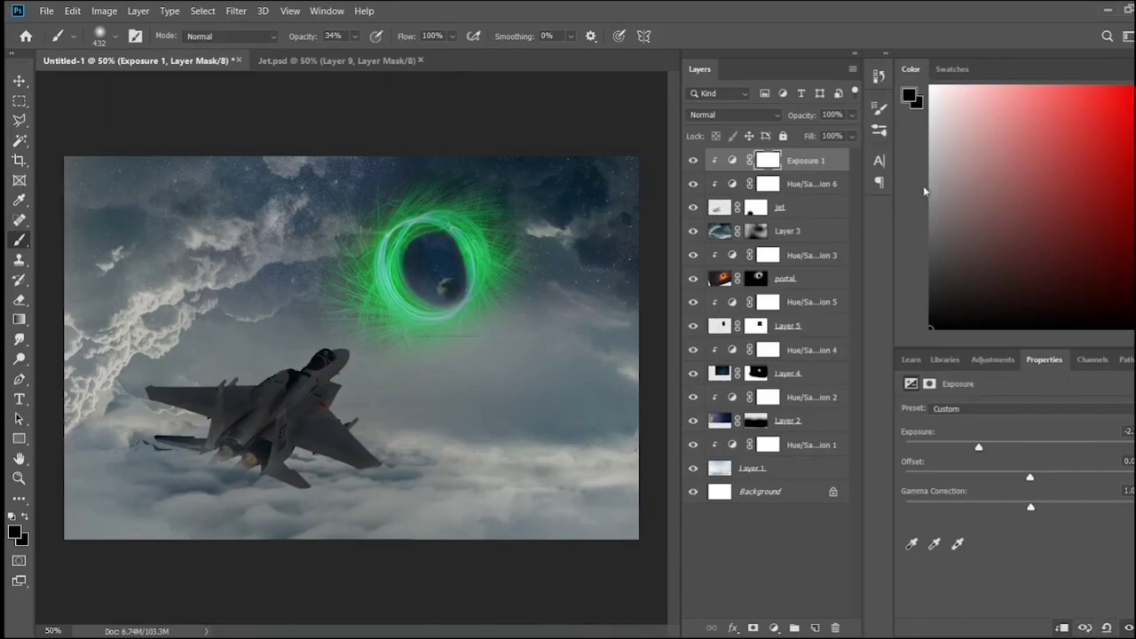
pyautogui.moveTo(306, 413)
pyautogui.mouseDown()
pyautogui.moveTo(207, 397)
pyautogui.moveTo(320, 451)
pyautogui.mouseUp()
pyautogui.press('0')
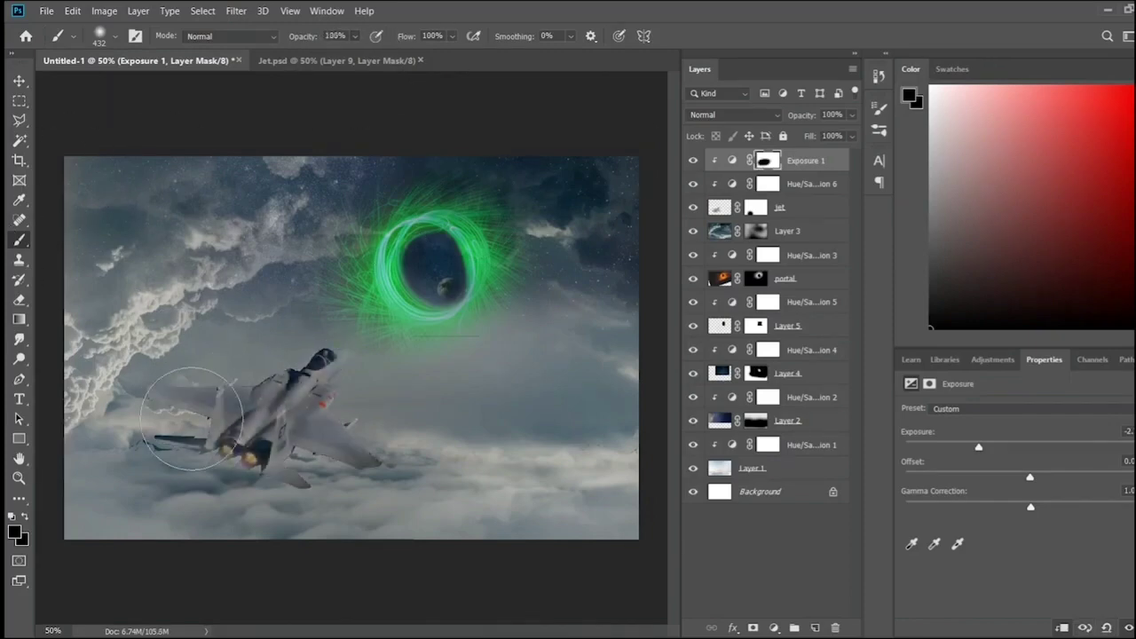
pyautogui.hotkey('ctrl', '+')
pyautogui.hotkey('ctrl', '+')
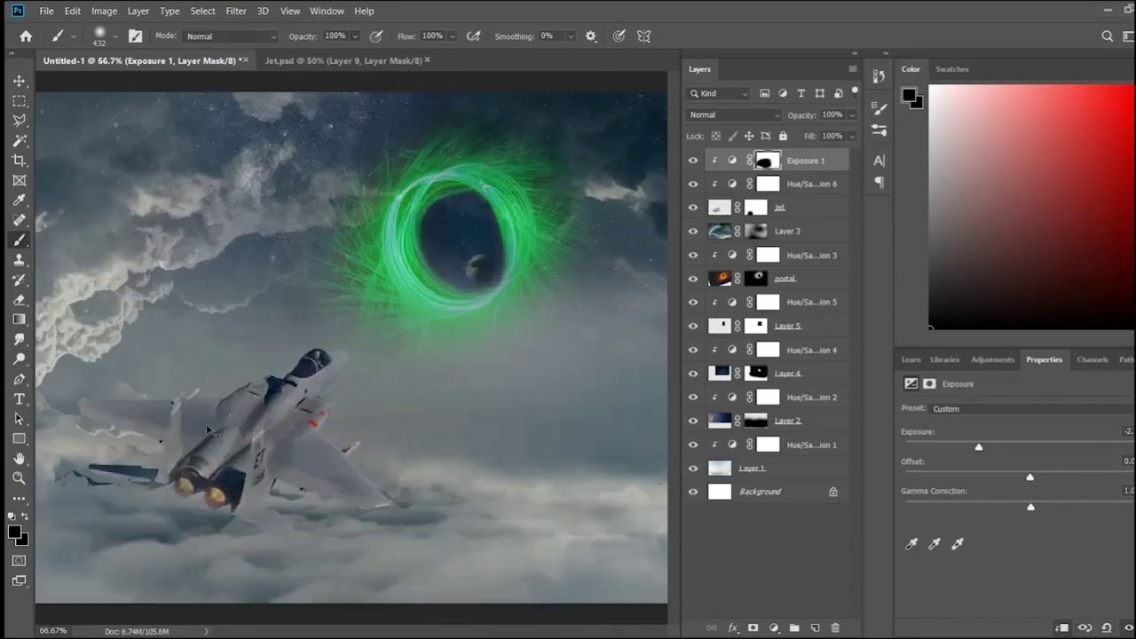
pyautogui.hotkey('ctrl', '+')
pyautogui.hotkey('ctrl', '+')
pyautogui.hotkey('ctrl', '+')
pyautogui.hotkey('ctrl', '+')
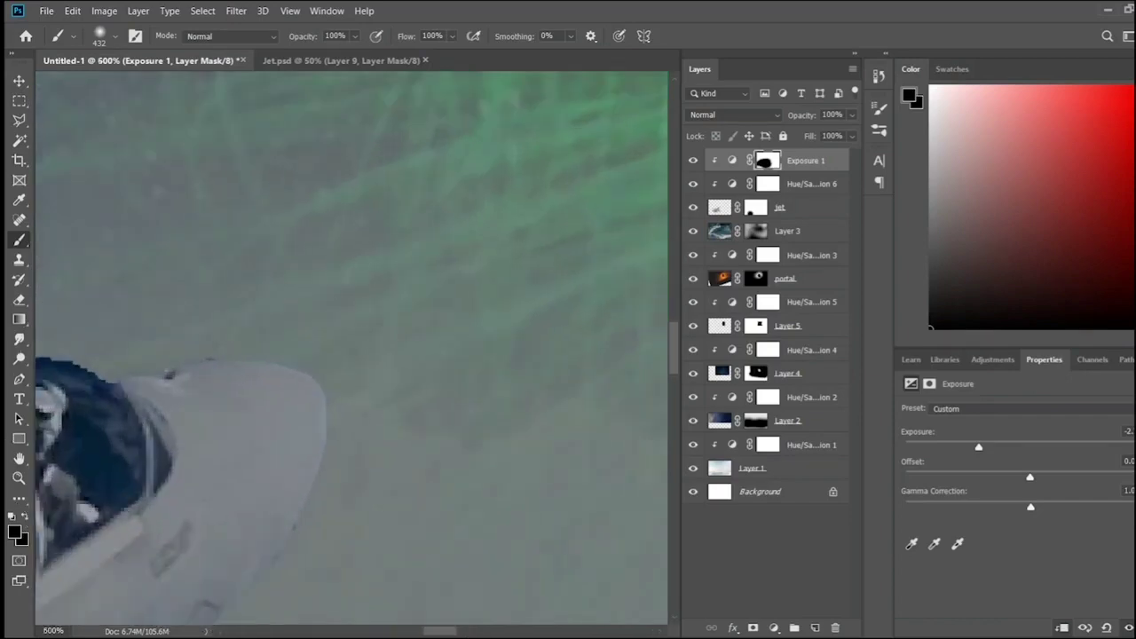
pyautogui.hotkey('ctrl', '+')
# - Paint the jet's mask with a 15 px brush to remove the jagged blue edge beside the cockpit
pyautogui.click(757, 213)
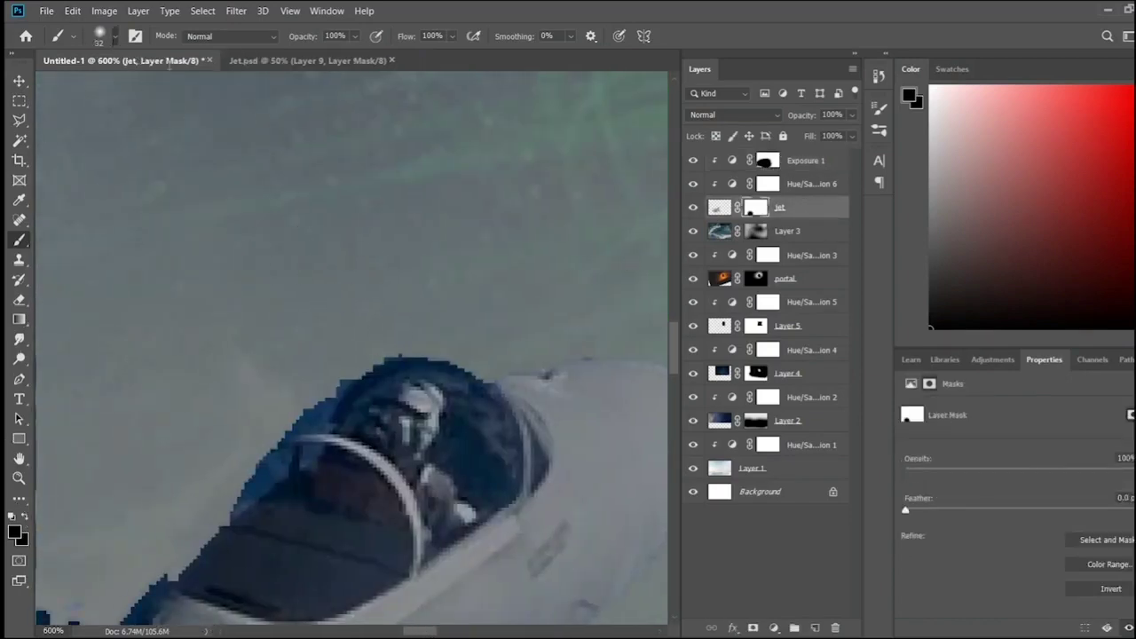
pyautogui.press('[')
pyautogui.press('[')
pyautogui.press('[')
pyautogui.press(']')
pyautogui.press(']')
pyautogui.press(']')
pyautogui.press('[')
pyautogui.press('[')
pyautogui.press('[')
pyautogui.moveTo(293, 417)
pyautogui.mouseDown()
pyautogui.moveTo(180, 547)
pyautogui.moveTo(485, 365)
pyautogui.mouseUp()
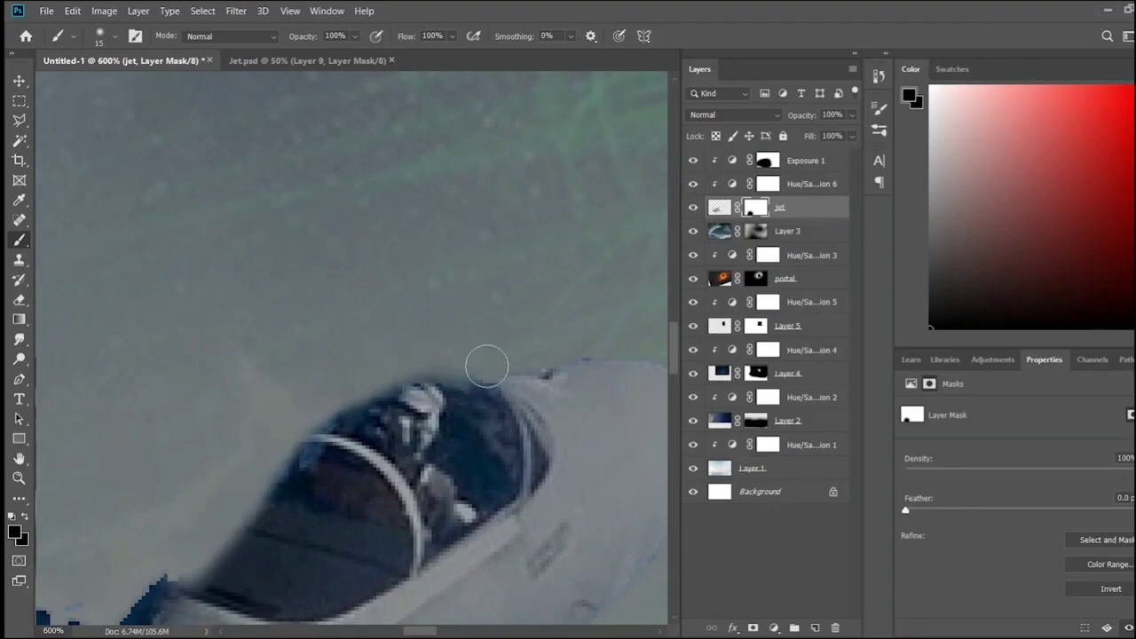
# - Paint white on the jet's mask to restore the canopy's upper edge and refine the underside
pyautogui.scroll(-5, 168, 515)
pyautogui.hscroll(-3, 404, 633)
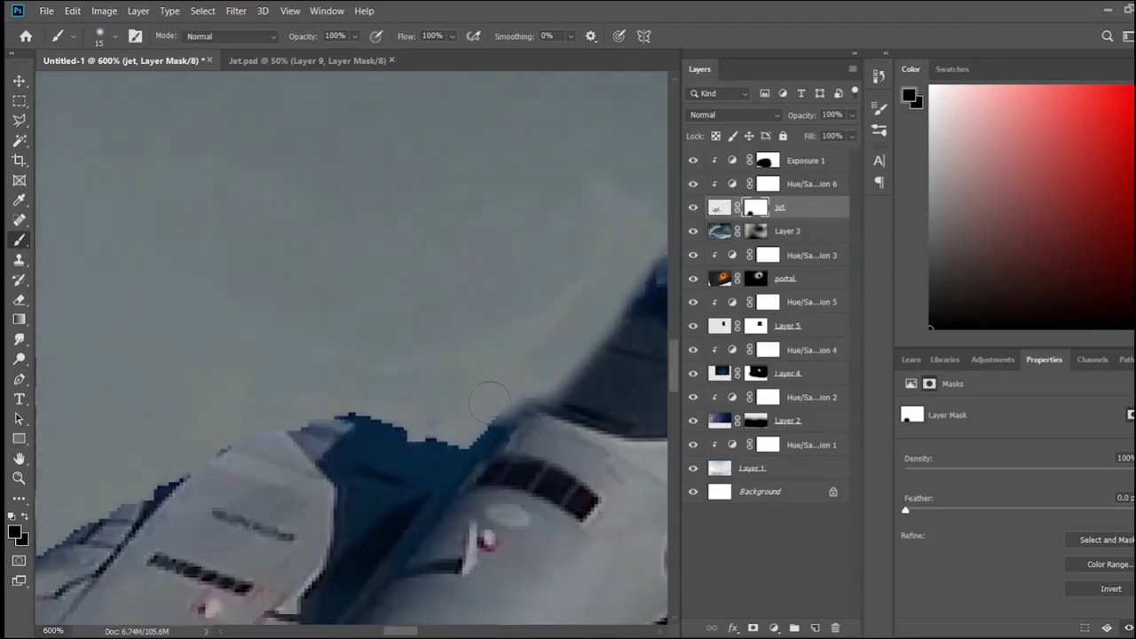
pyautogui.hscroll(2, 424, 633)
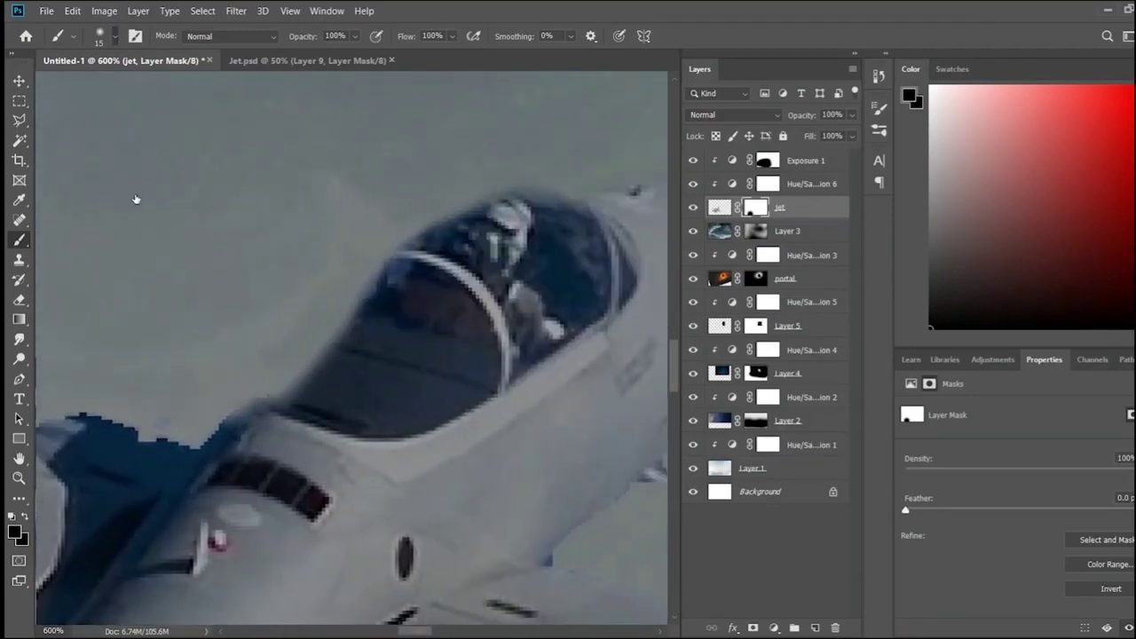
pyautogui.press('x')
pyautogui.moveTo(283, 395)
pyautogui.mouseDown()
pyautogui.moveTo(506, 211)
pyautogui.moveTo(571, 223)
pyautogui.mouseUp()
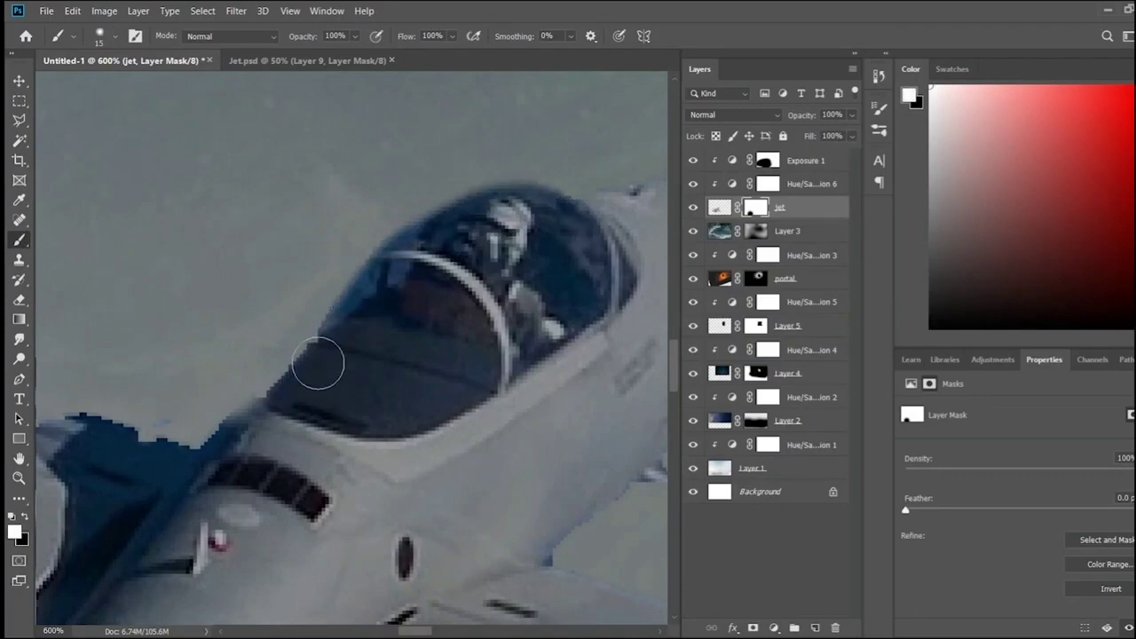
pyautogui.hscroll(-10, 412, 635)
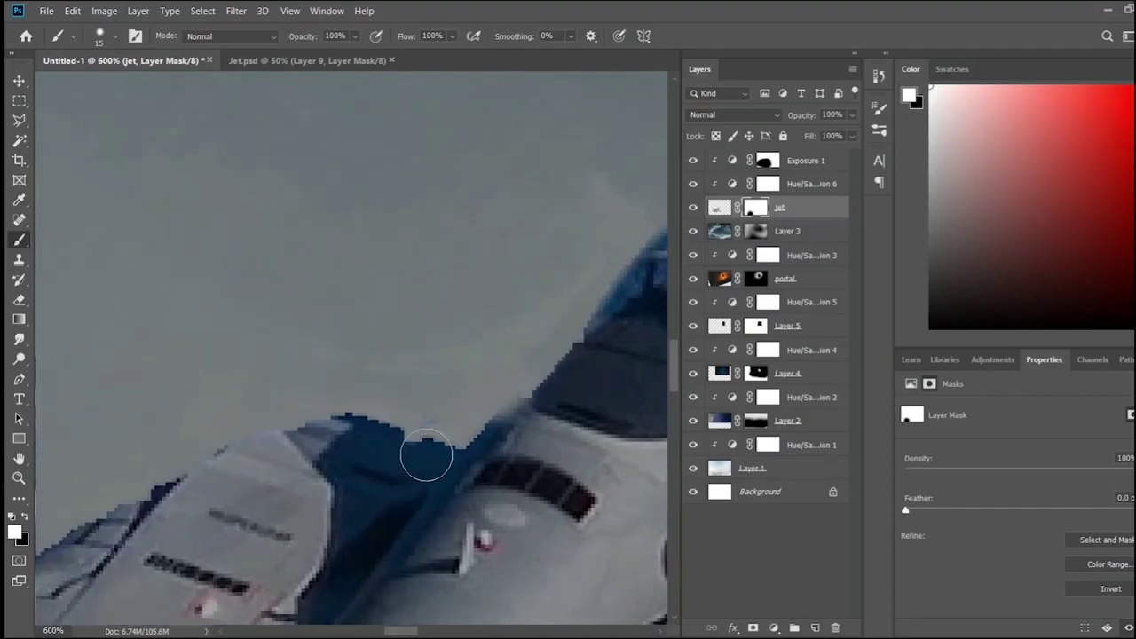
pyautogui.hscroll(-5, 411, 632)
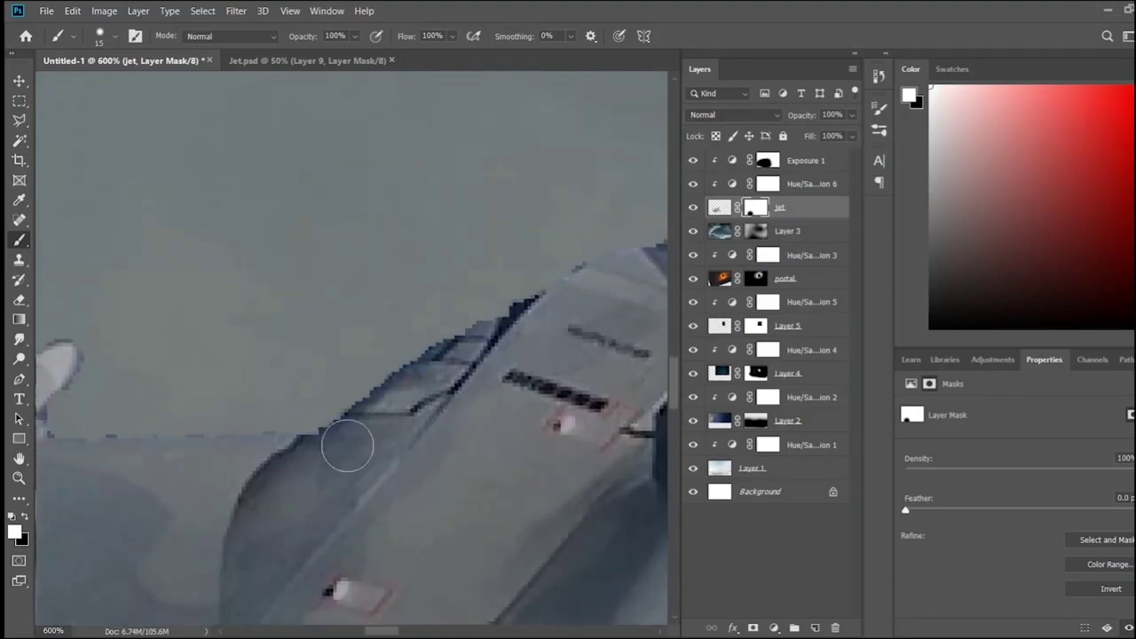
pyautogui.hscroll(-5, 347, 444)
pyautogui.scroll(-6, 371, 616)
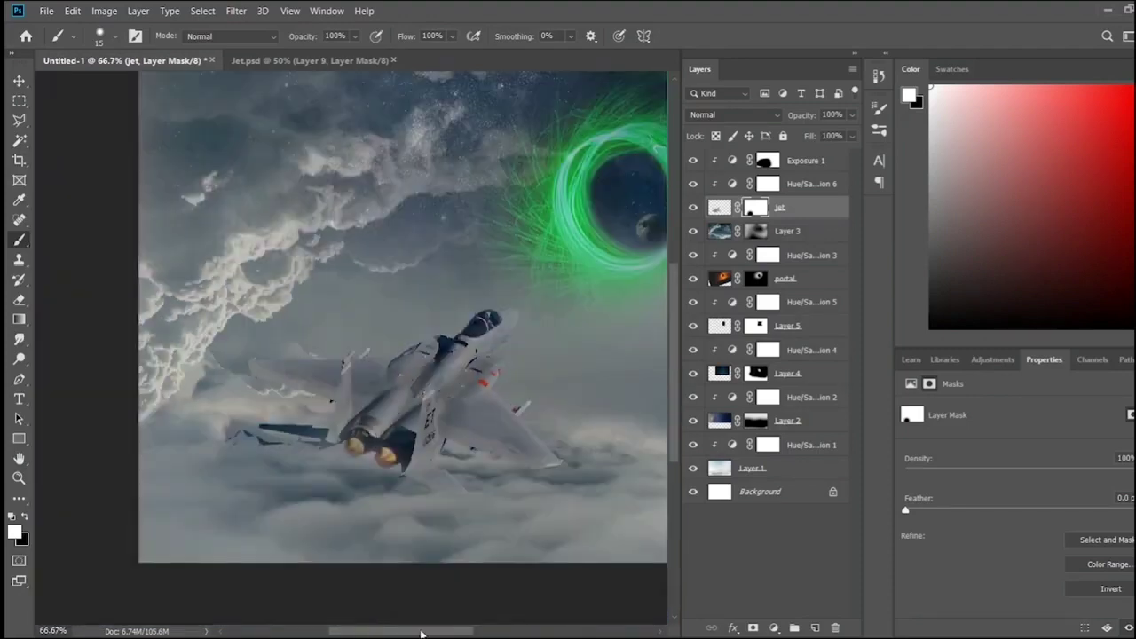
pyautogui.moveTo(423, 633); pyautogui.dragTo(452, 612)
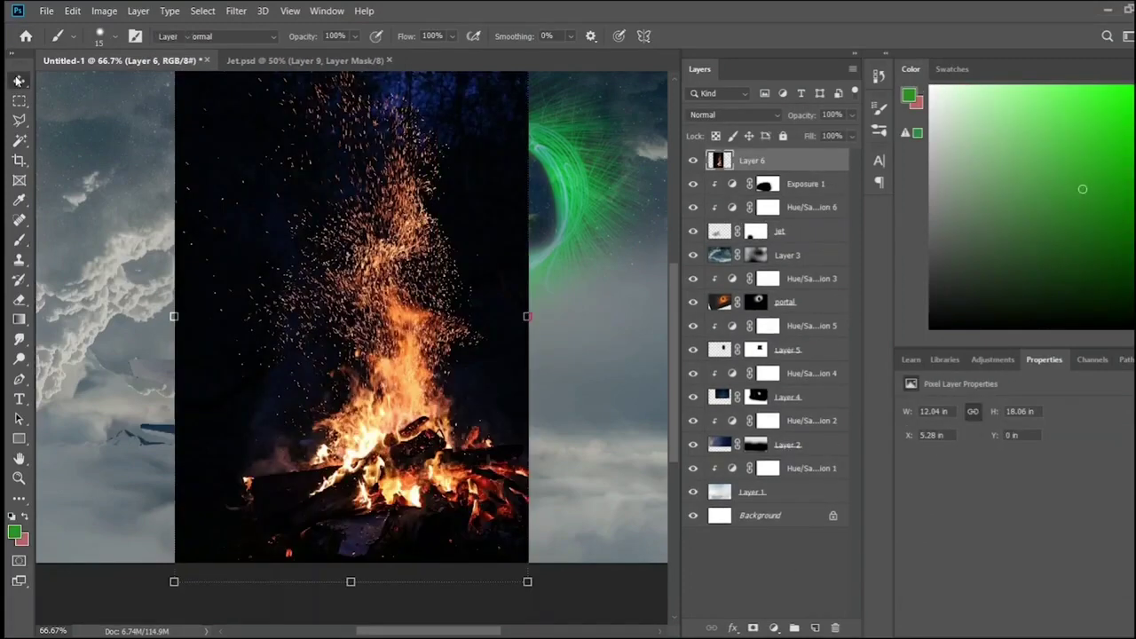
# - Scale the campfire layer to 68%, rotate it -142°, and move it up toward the jet
pyautogui.click(17, 80)
pyautogui.hotkey('ctrl', '-')
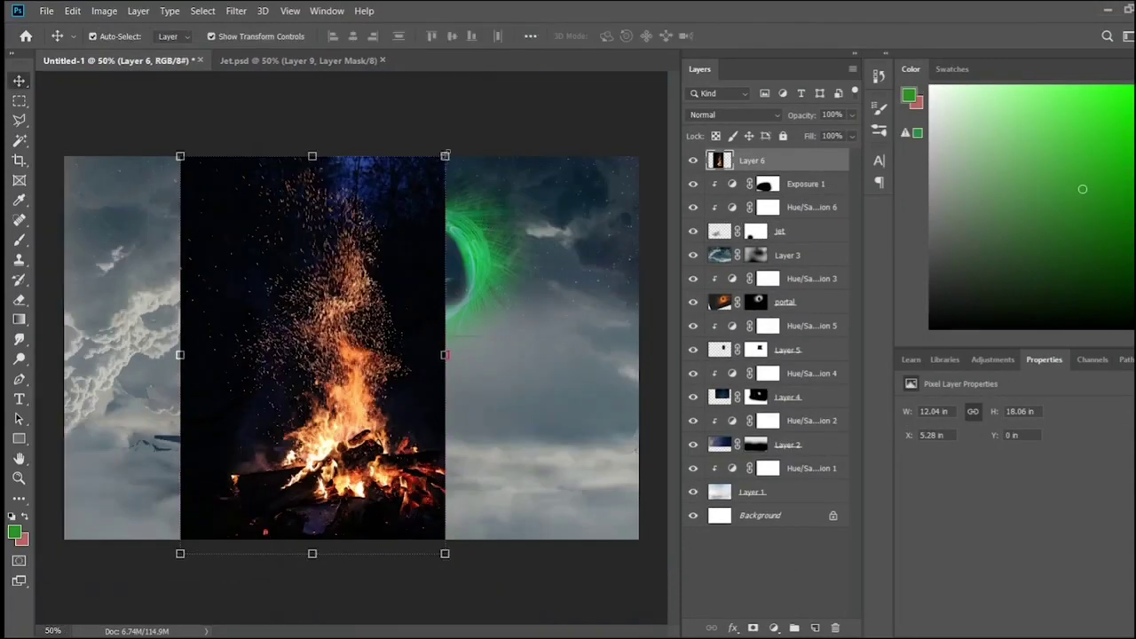
pyautogui.moveTo(445, 155)
pyautogui.mouseDown()
pyautogui.moveTo(360, 280)
pyautogui.moveTo(115, 497)
pyautogui.mouseUp()
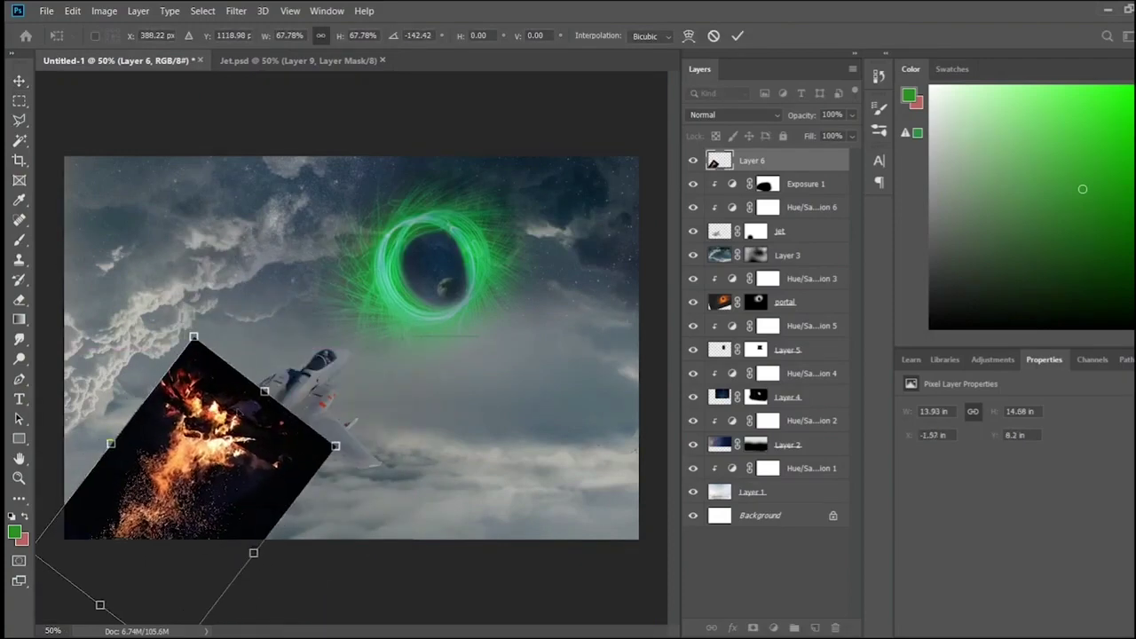
pyautogui.moveTo(204, 443); pyautogui.dragTo(283, 400)
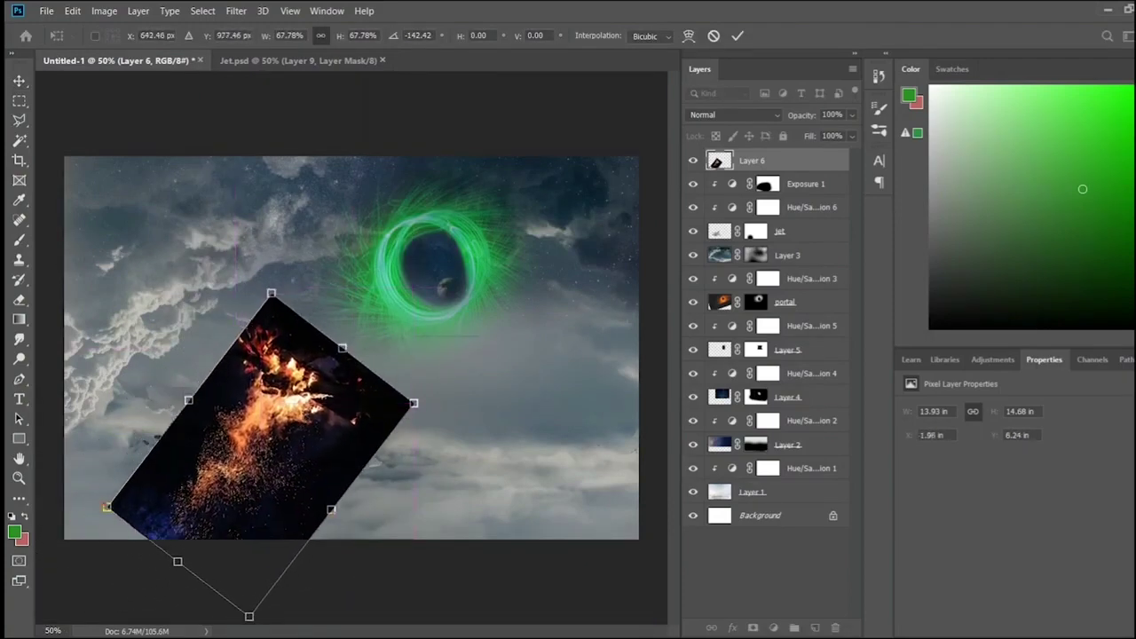
pyautogui.press('Return')
# - Add an inverted mask to the campfire layer and set its blend mode to Lighten
pyautogui.keyDown('alt'); pyautogui.click(753, 628); pyautogui.keyUp('alt')
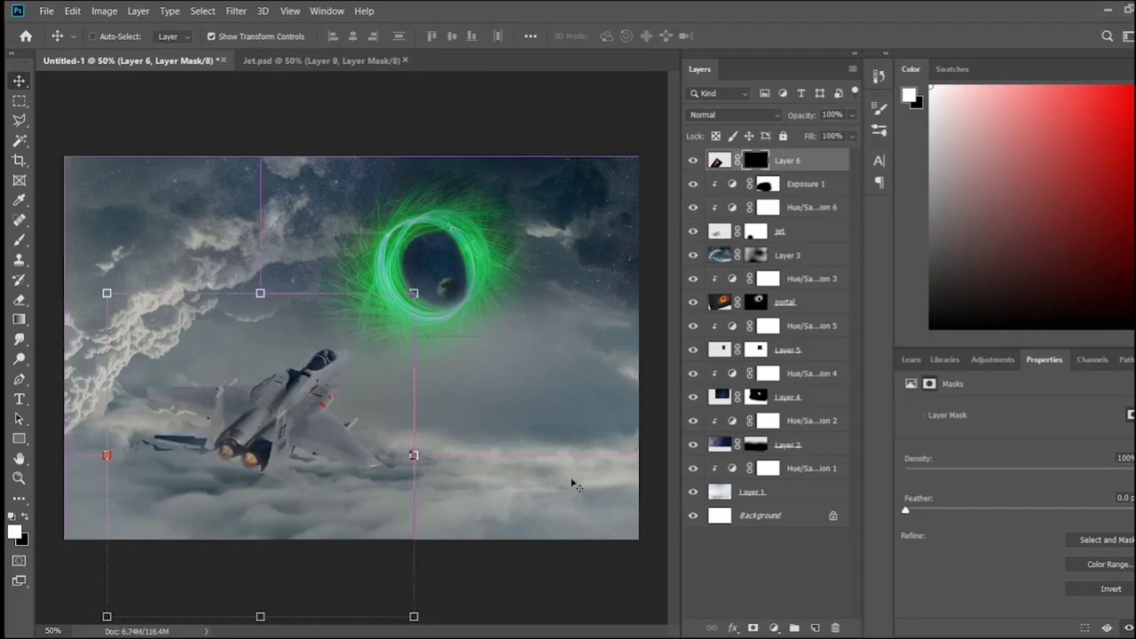
pyautogui.hotkey('ctrl', 'i')
pyautogui.hotkey('alt', 'shift', 's')
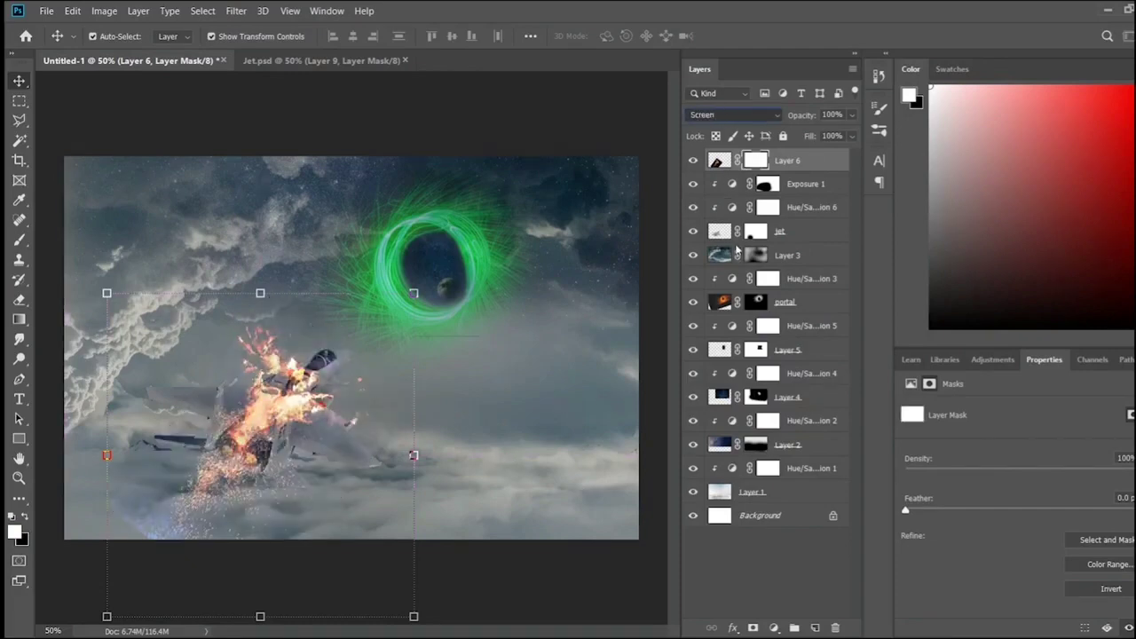
pyautogui.hotkey('shift', '-')
pyautogui.hotkey('shift', '-')
pyautogui.hotkey('shift', '+')
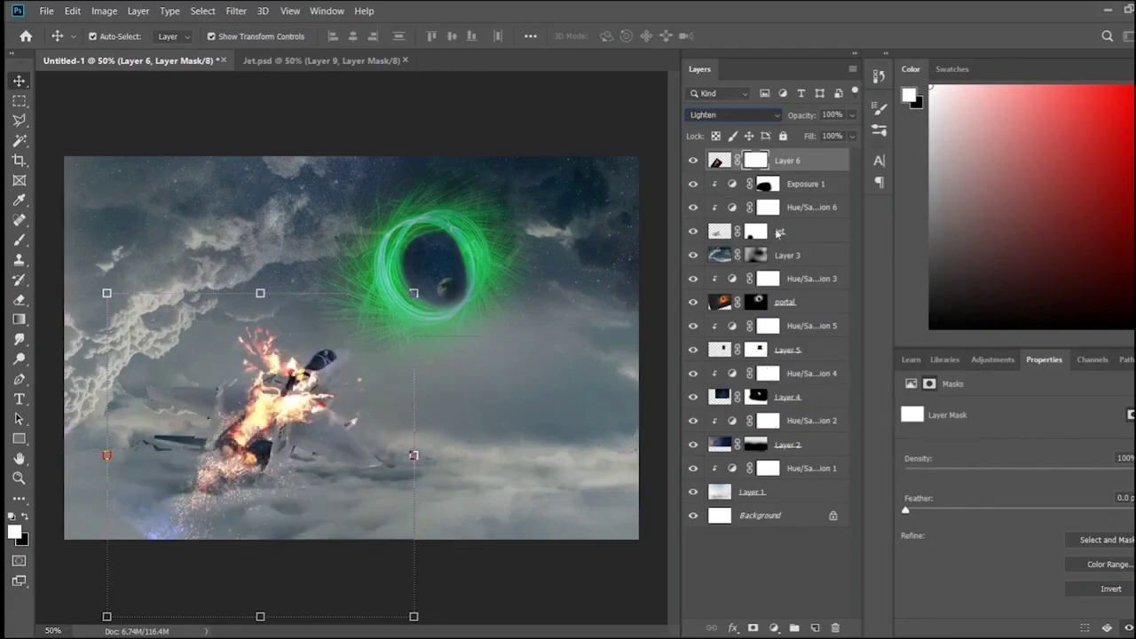
pyautogui.hotkey('shift', '-')
pyautogui.hotkey('shift', '+')
pyautogui.hotkey('shift', '-')
pyautogui.hotkey('shift', '+')
pyautogui.hotkey('shift', '+')
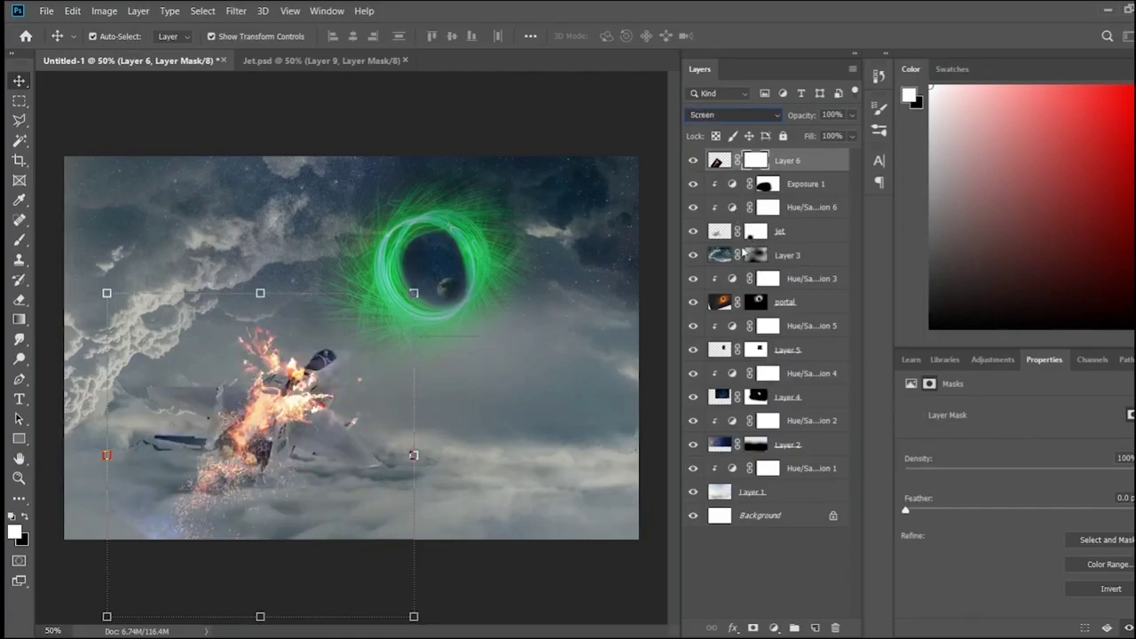
pyautogui.hotkey('shift', '-')
pyautogui.hotkey('shift', '+')
pyautogui.hotkey('shift', '-')
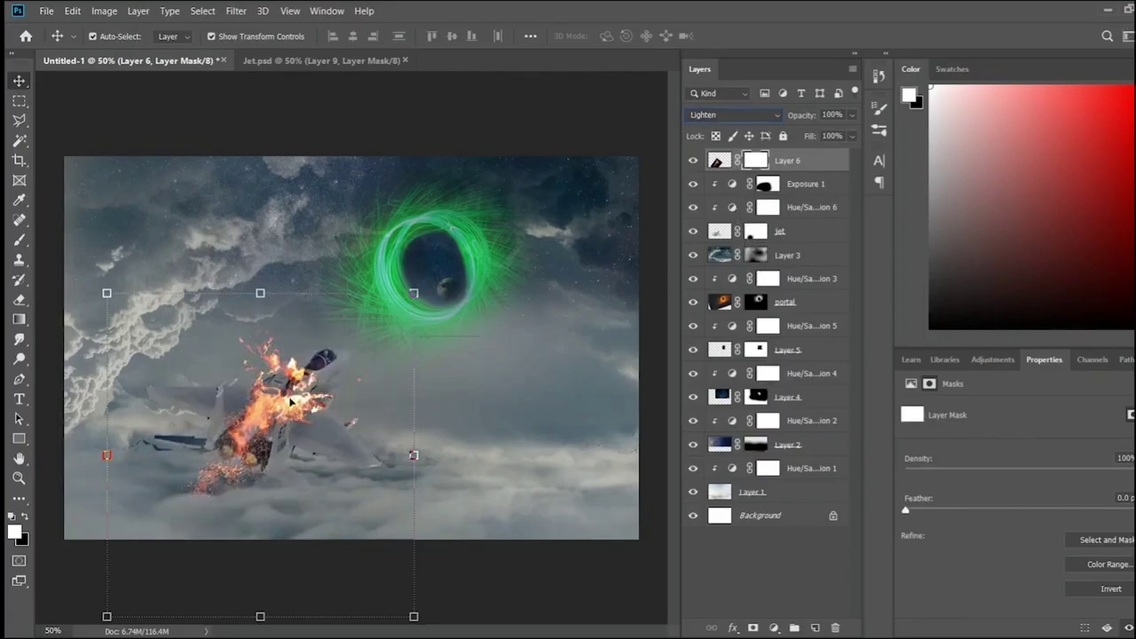
# - Paint black on the campfire mask to hide the fire over the jet, leaving sparks below
pyautogui.press('b')
pyautogui.press('x')
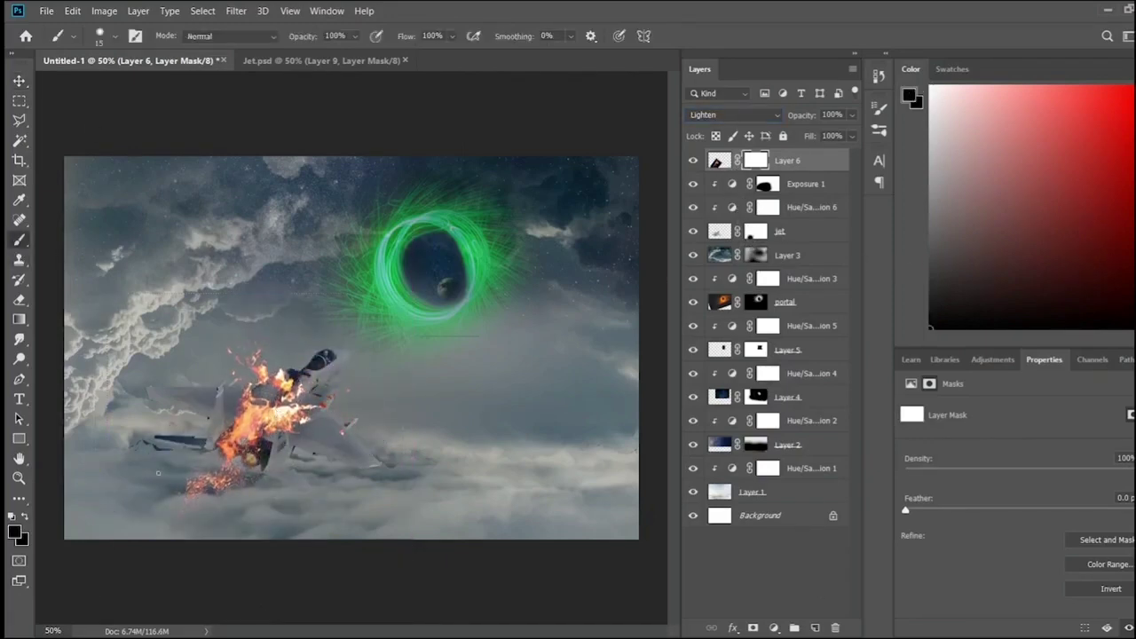
pyautogui.moveTo(310, 391); pyautogui.dragTo(238, 441)
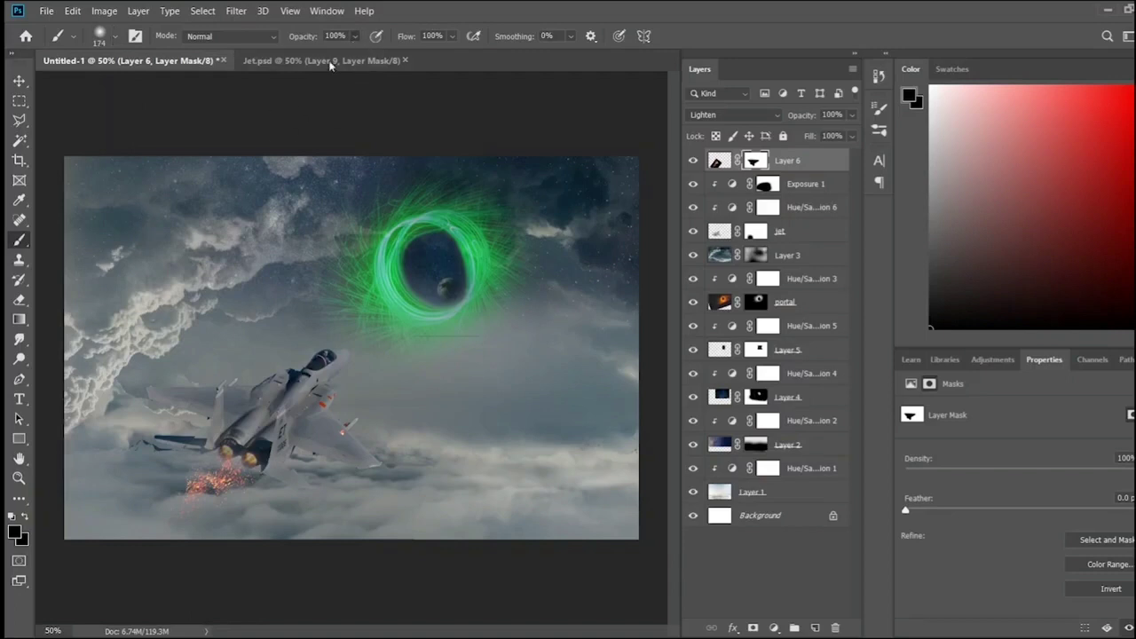
# - Target the Exposure 1 mask with a white brush at 26% opacity
pyautogui.press('2')
pyautogui.press('6')
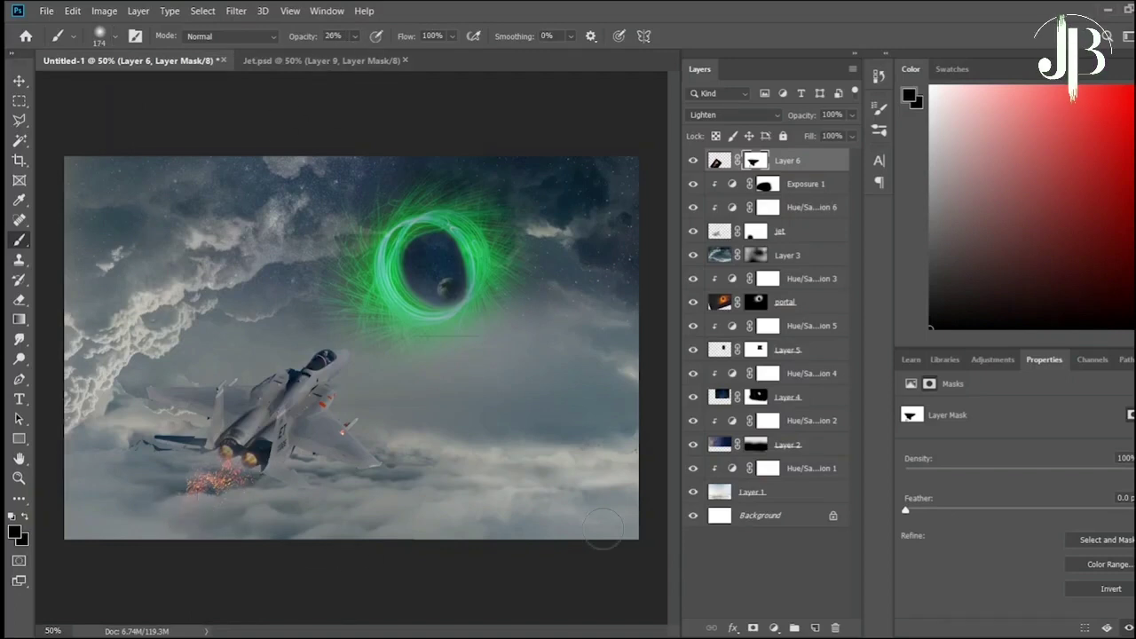
pyautogui.hotkey('ctrl', '+')
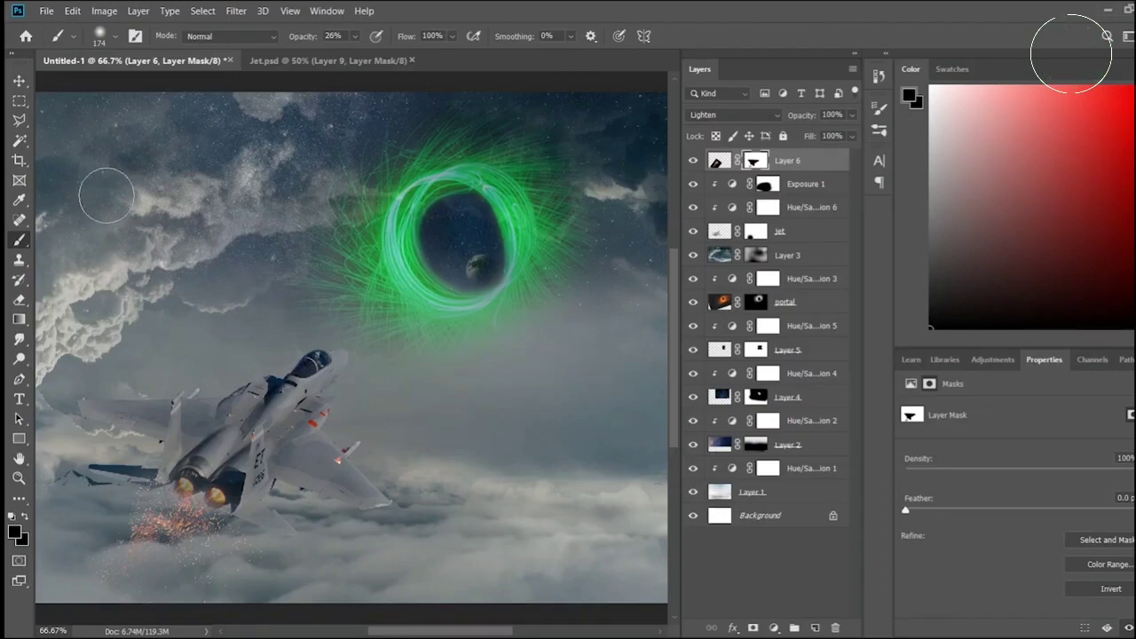
pyautogui.press('v')
pyautogui.click(781, 188)
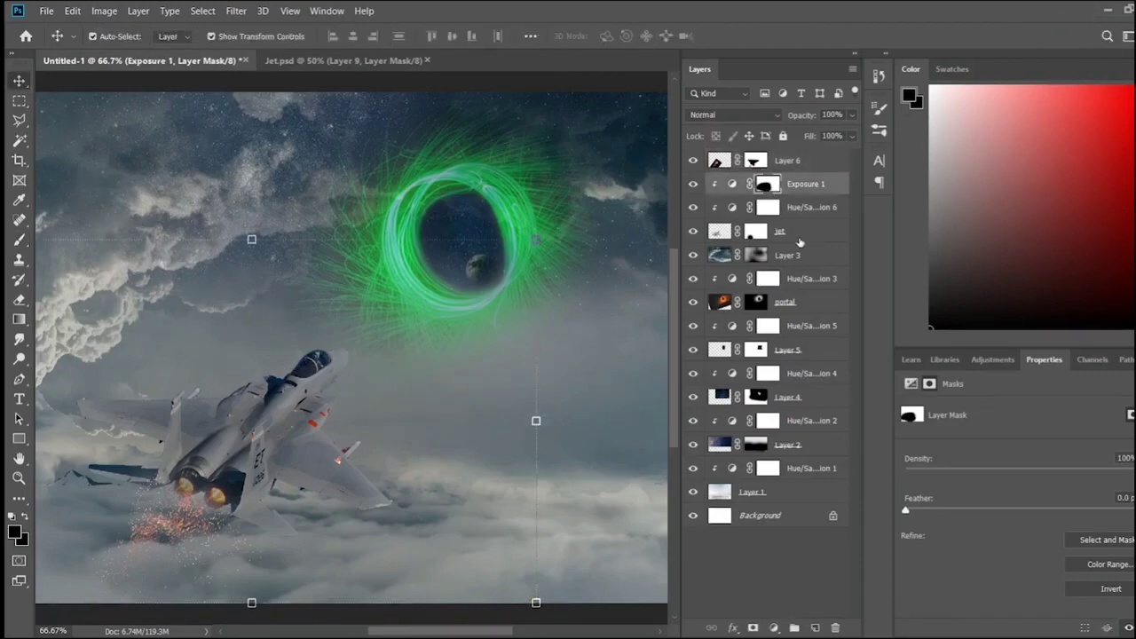
pyautogui.click(18, 240)
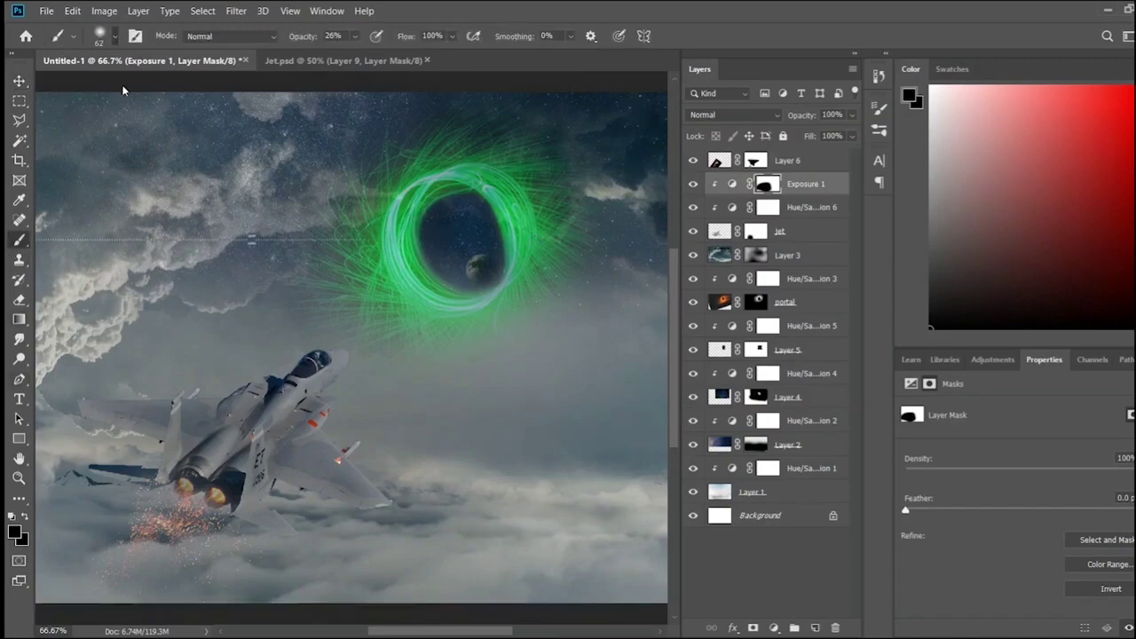
pyautogui.press('x')
# - Paint the exposure effect softly over the jet's left wing
pyautogui.hotkey('ctrl', '+')
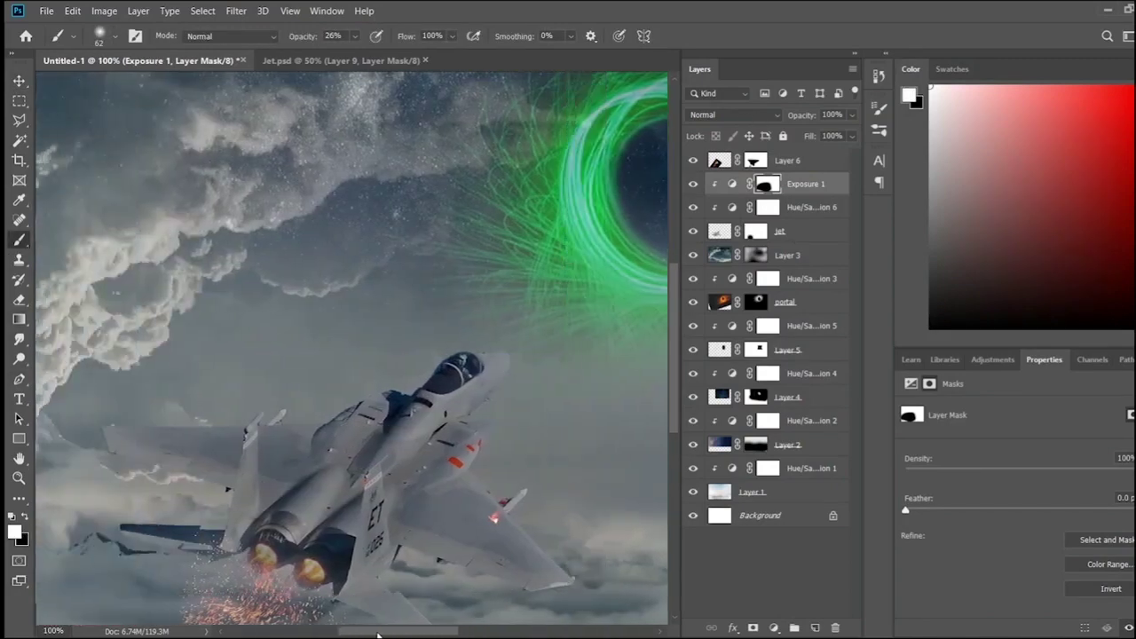
pyautogui.moveTo(198, 454)
pyautogui.mouseDown()
pyautogui.moveTo(346, 450)
pyautogui.moveTo(383, 479)
pyautogui.moveTo(422, 439)
pyautogui.moveTo(306, 516)
pyautogui.moveTo(330, 524)
pyautogui.moveTo(355, 483)
pyautogui.moveTo(417, 461)
pyautogui.moveTo(505, 490)
pyautogui.mouseUp()
pyautogui.scroll(-5, 337, 522)
pyautogui.moveTo(259, 406); pyautogui.dragTo(100, 351)
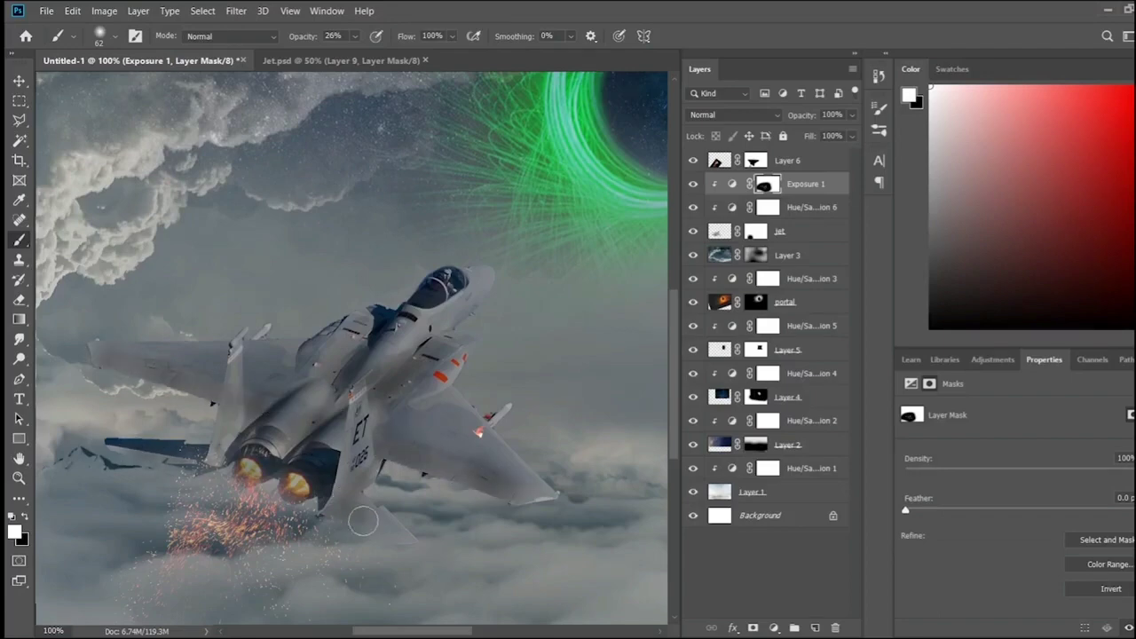
pyautogui.scroll(2, 438, 516)
pyautogui.scroll(2, 439, 515)
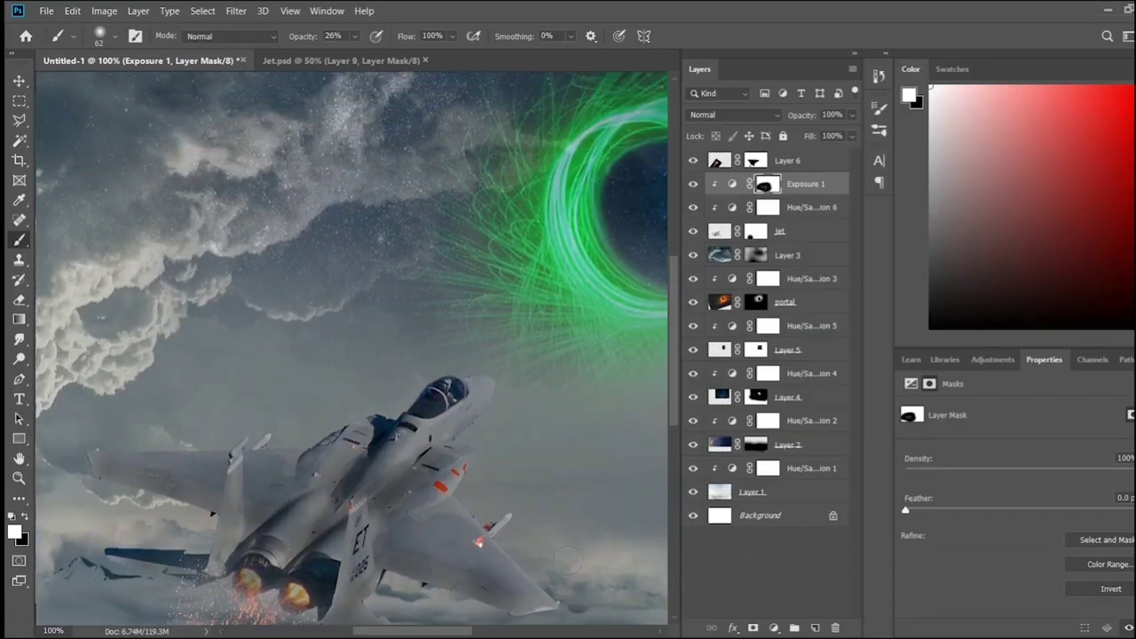
pyautogui.hotkey('ctrl', '-')
pyautogui.hotkey('ctrl', '-')
pyautogui.hotkey('ctrl', '+')
pyautogui.hotkey('ctrl', '+')
pyautogui.scroll(-2, 370, 486)
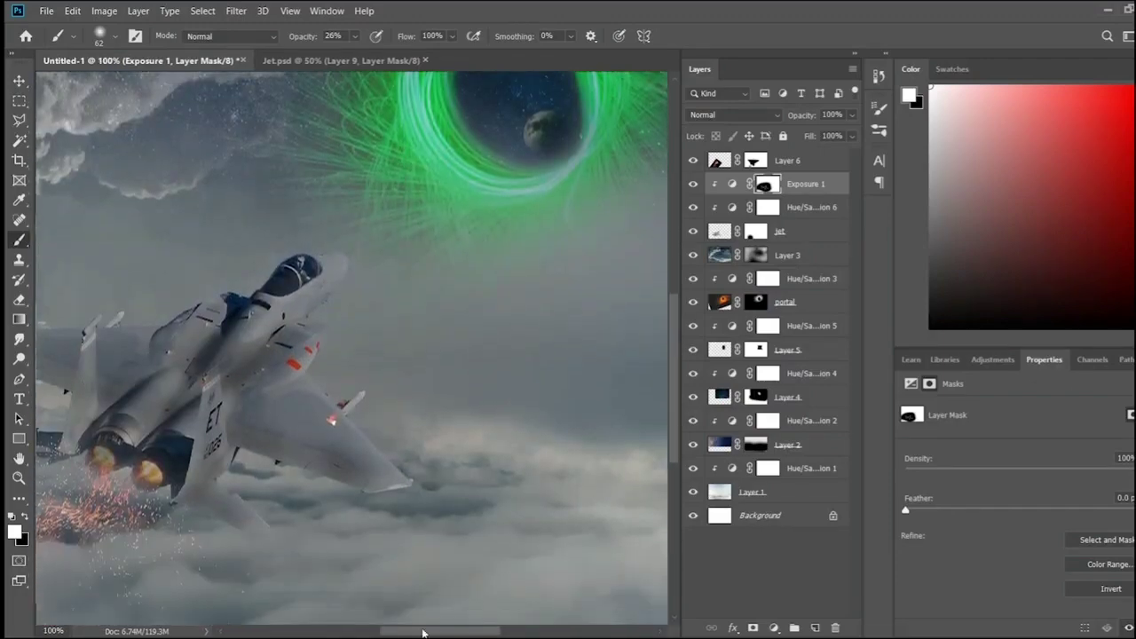
pyautogui.scroll(-2, 370, 486)
# - Select Hue/Saturation 6 and add a clipped Hue/Saturation adjustment above it
pyautogui.click(821, 184)
pyautogui.click(809, 207)
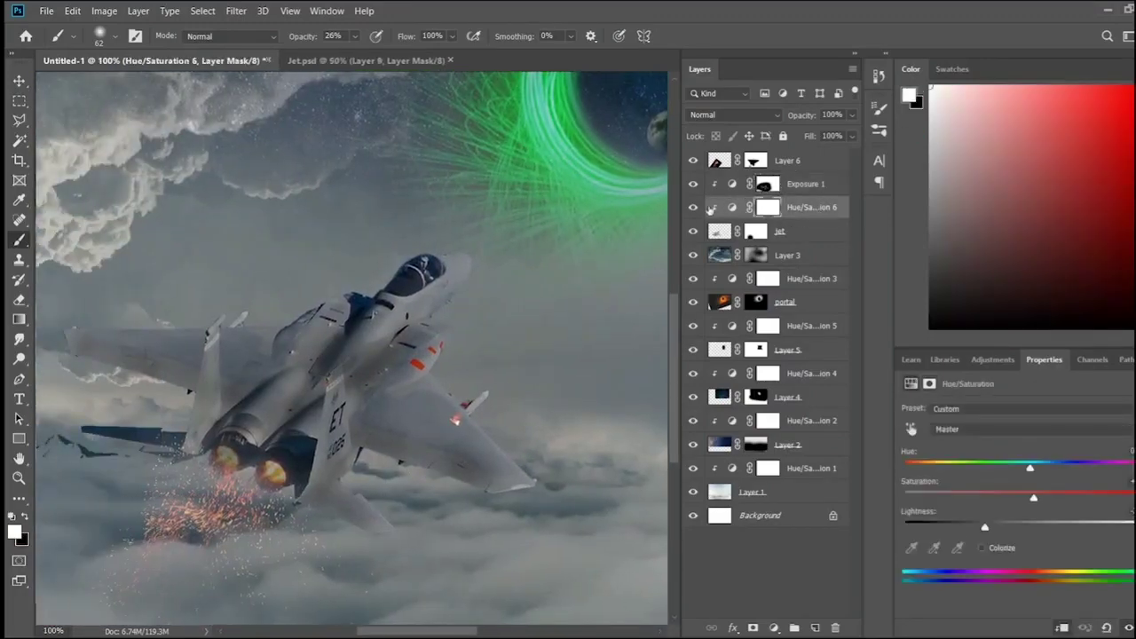
pyautogui.click(694, 207)
pyautogui.click(693, 206)
pyautogui.click(992, 359)
# - Colorize Hue/Saturation 7 green and mask the tint off the whole jet with black
pyautogui.click(929, 431)
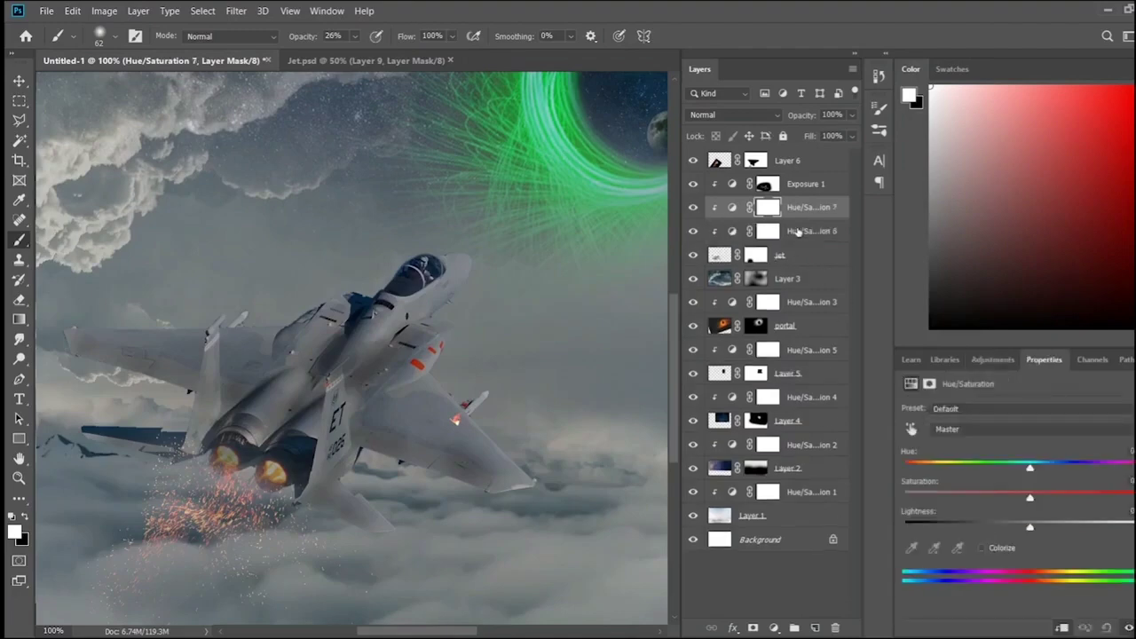
pyautogui.click(994, 549)
pyautogui.moveTo(906, 468)
pyautogui.mouseDown()
pyautogui.moveTo(978, 470)
pyautogui.moveTo(1057, 500)
pyautogui.mouseUp()
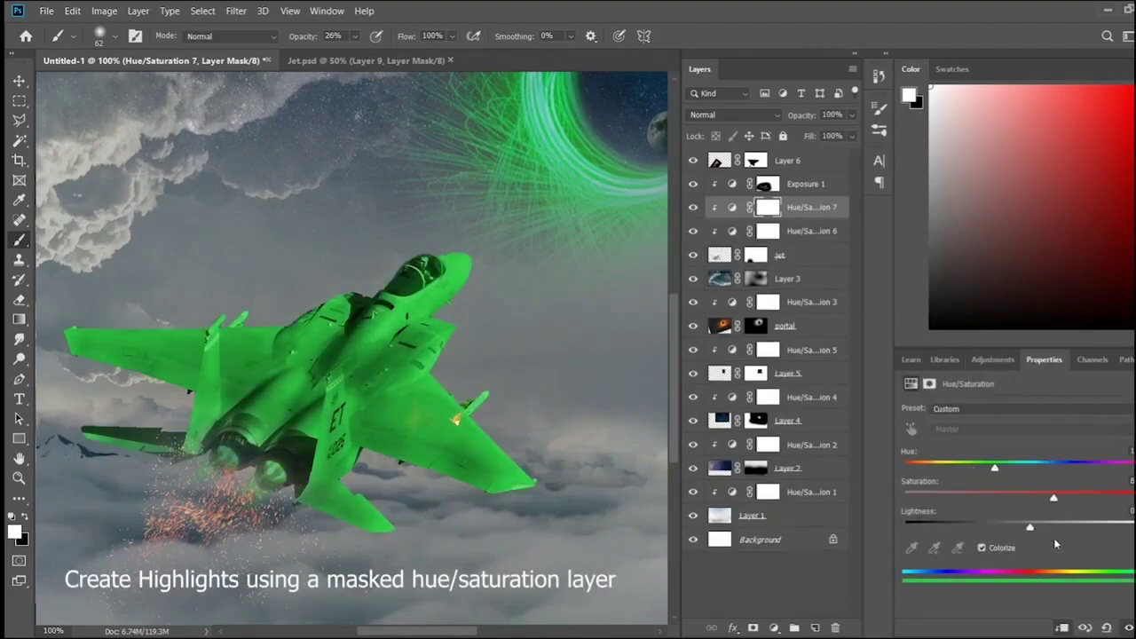
pyautogui.press('x')
pyautogui.press('x')
pyautogui.press('x')
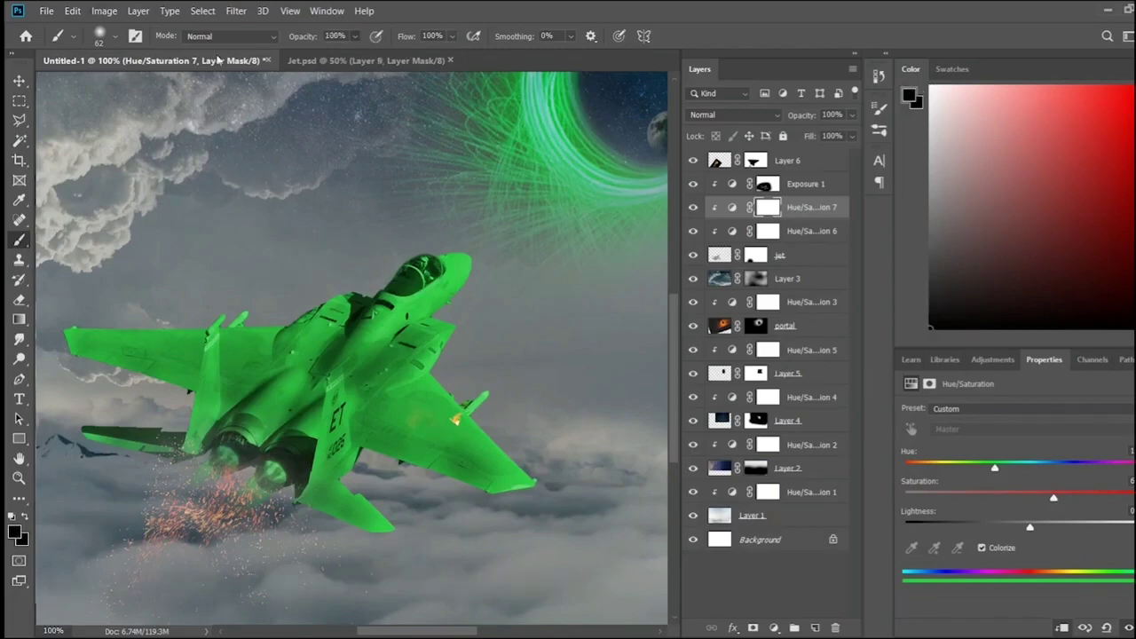
pyautogui.moveTo(355, 497); pyautogui.dragTo(637, 394)
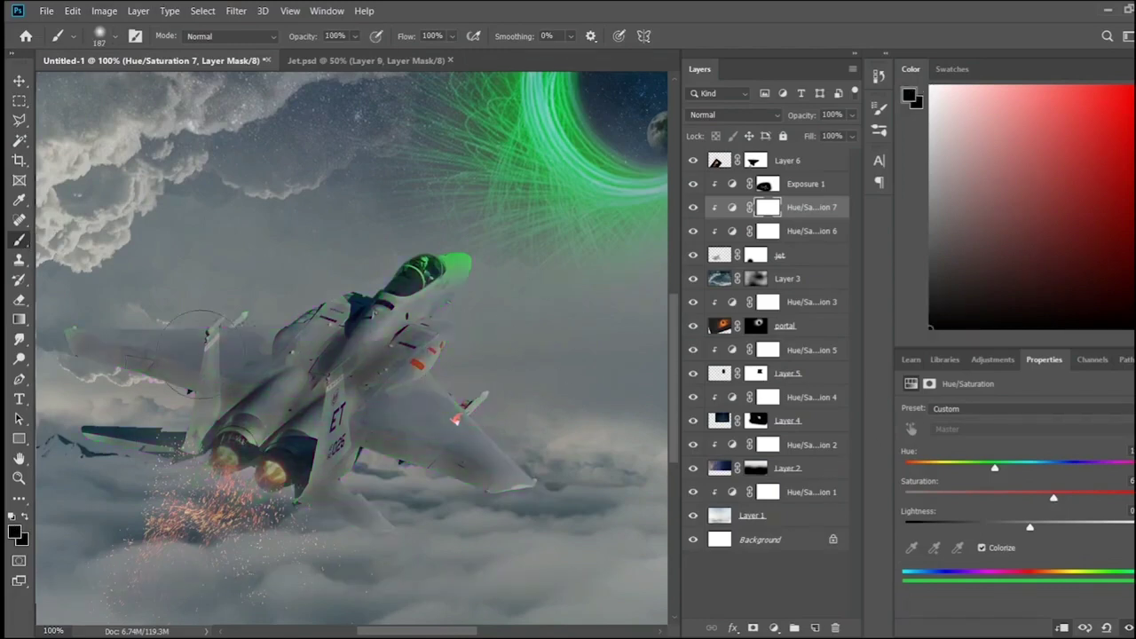
pyautogui.scroll(4, 637, 394)
pyautogui.scroll(3, 177, 156)
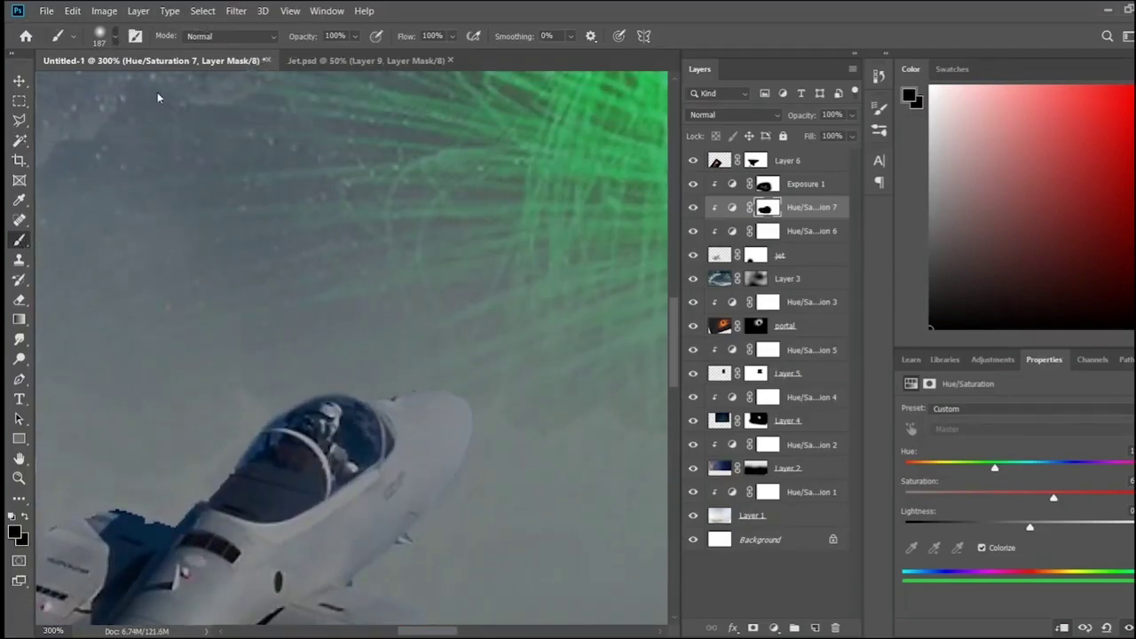
# - With a size 86 white brush at 27% opacity, paint green rim light over the nose
pyautogui.press('[')
pyautogui.press('[')
pyautogui.press('[')
pyautogui.press('2')
pyautogui.press('7')
pyautogui.press('x')
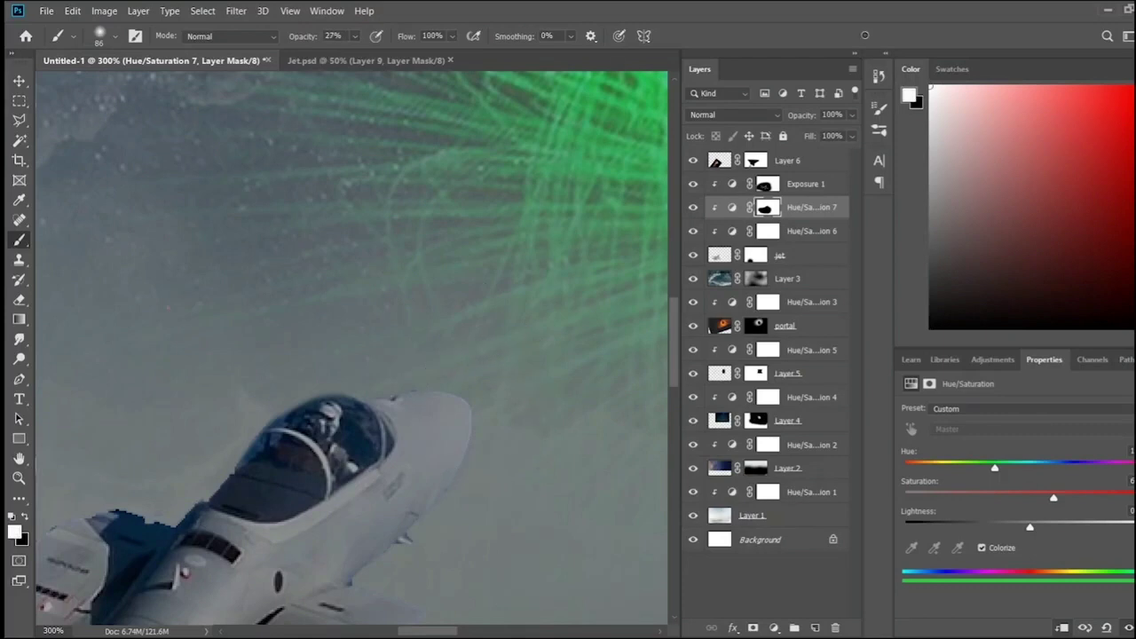
pyautogui.click(424, 399)
pyautogui.moveTo(426, 400); pyautogui.dragTo(444, 488)
pyautogui.hotkey('ctrl', '-')
pyautogui.scroll(-2, 381, 444)
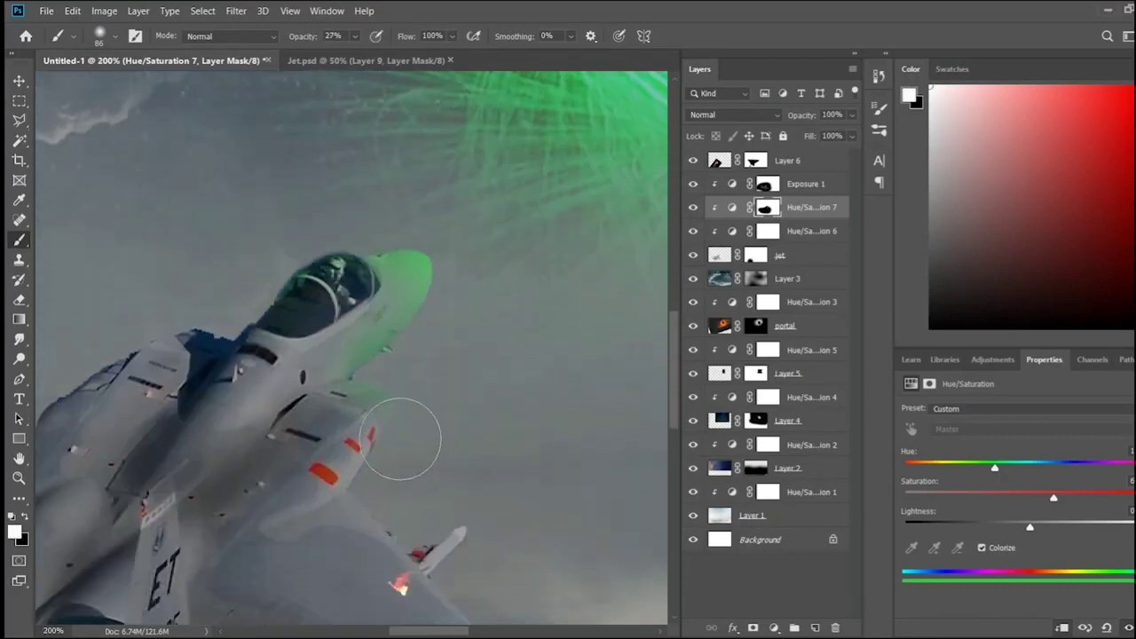
pyautogui.scroll(-5, 408, 471)
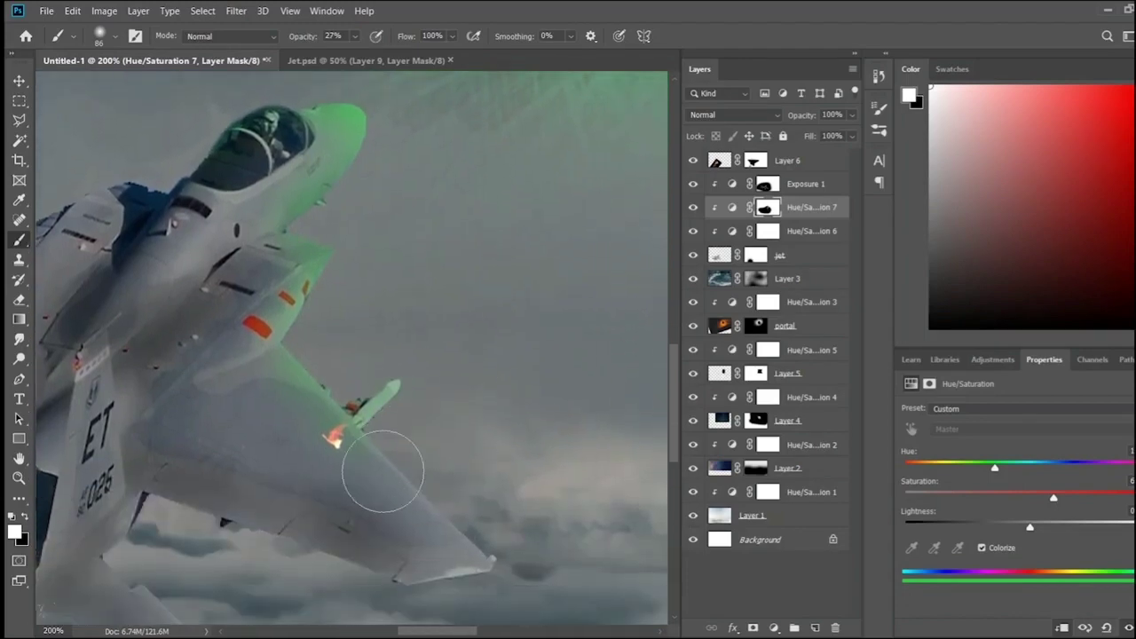
# - Paint faint green glow along the wing at 5–18% brush opacity
pyautogui.press('0')
pyautogui.press('5')
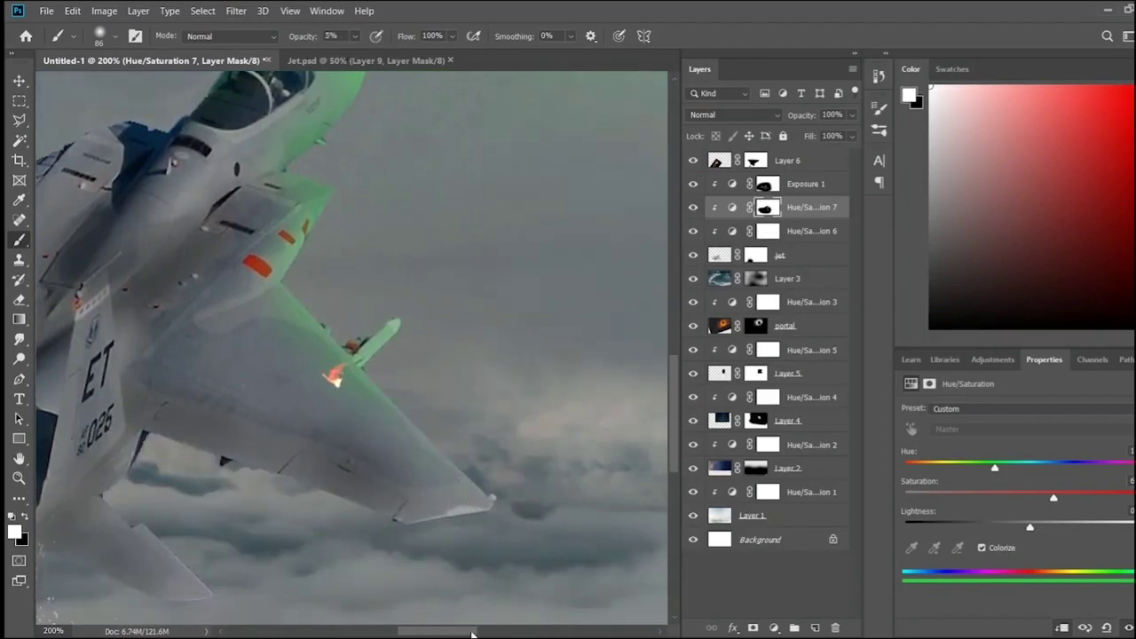
pyautogui.moveTo(471, 631); pyautogui.dragTo(401, 633)
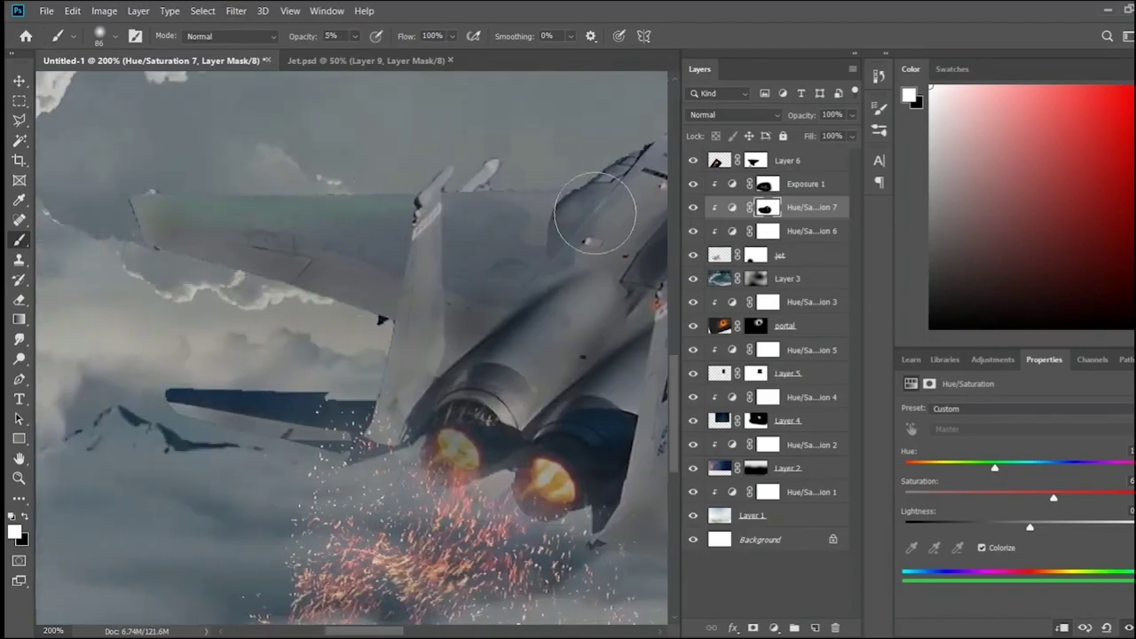
pyautogui.scroll(3, 557, 433)
pyautogui.press('1')
pyautogui.press('8')
pyautogui.moveTo(462, 333); pyautogui.dragTo(499, 330)
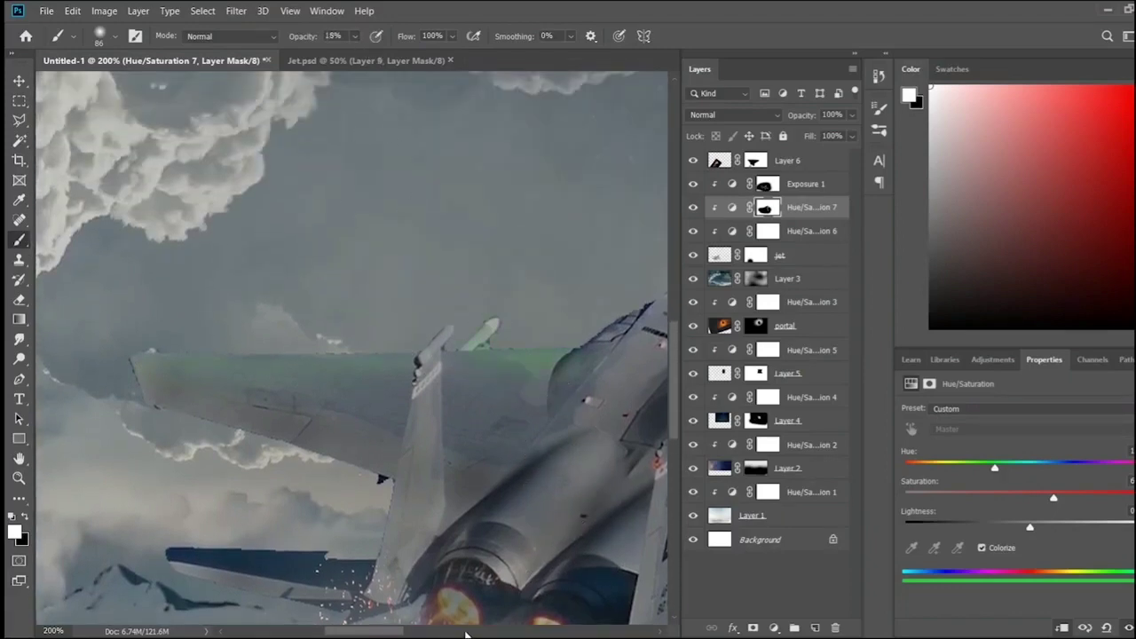
pyautogui.hscroll(5, 371, 311)
pyautogui.scroll(-3, 400, 381)
pyautogui.scroll(-1, 355, 507)
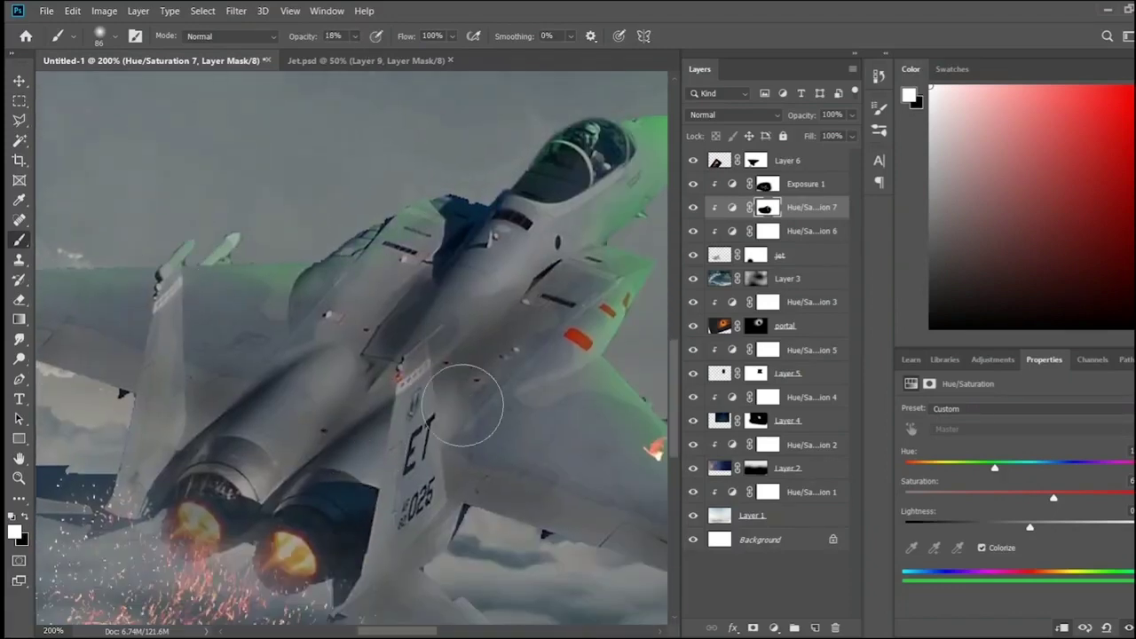
pyautogui.hotkey('ctrl', '-')
pyautogui.hotkey('ctrl', '-')
pyautogui.hotkey('ctrl', '-')
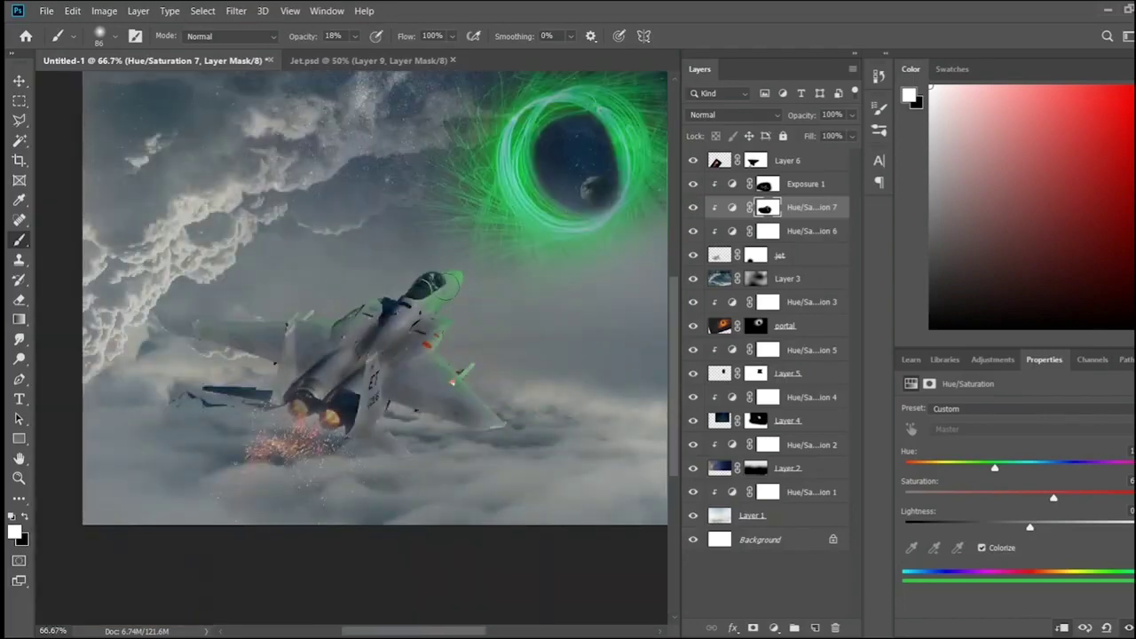
pyautogui.press('0')
pyautogui.press('5')
# - Add a yellow colorized Hue/Saturation layer and mask it off the whole jet
pyautogui.click(992, 359)
pyautogui.click(928, 398)
pyautogui.moveTo(1018, 468)
pyautogui.mouseDown()
pyautogui.moveTo(905, 469)
pyautogui.moveTo(1009, 499)
pyautogui.mouseUp()
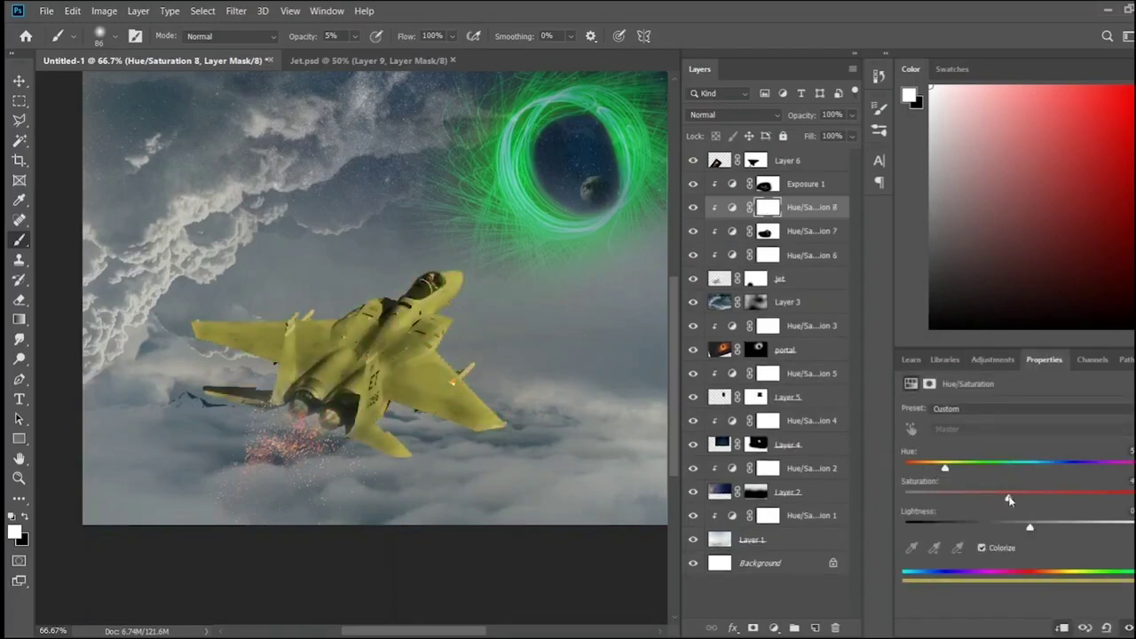
pyautogui.press('0')
pyautogui.press('x')
pyautogui.moveTo(372, 444); pyautogui.dragTo(518, 308)
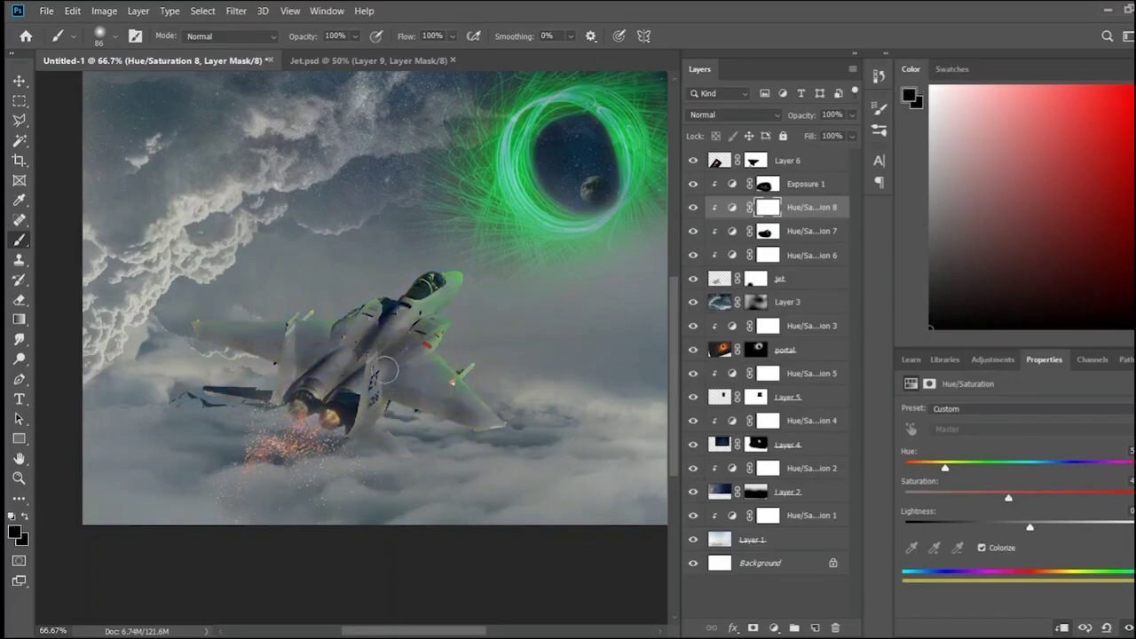
# - Paint white on the Hue/Saturation 8 mask over the engines and tail fin
pyautogui.click(756, 158)
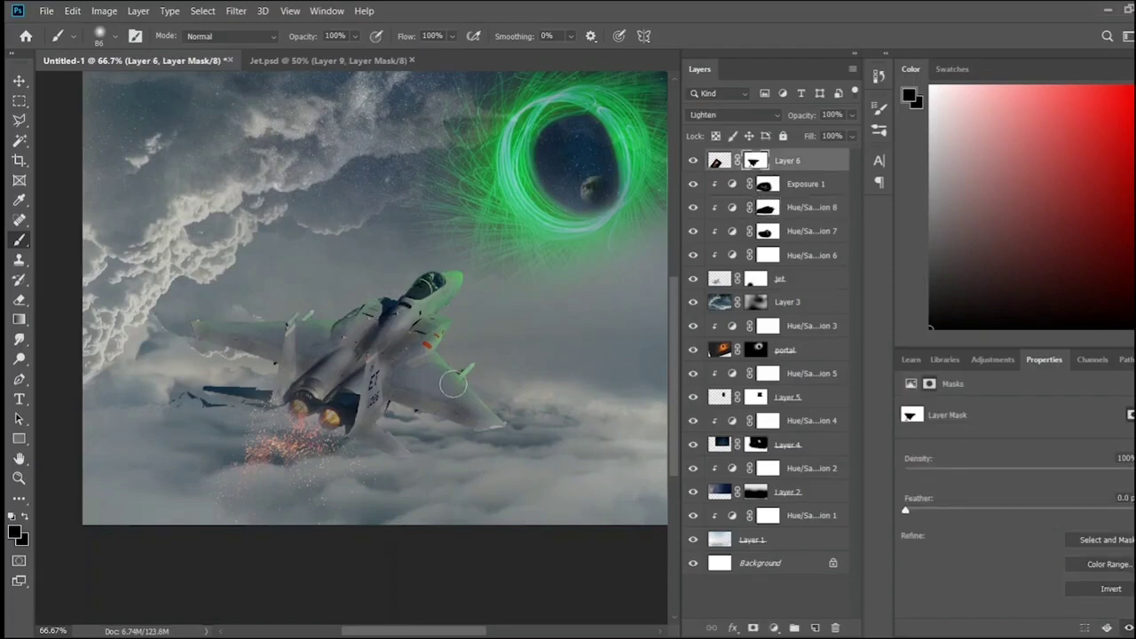
pyautogui.click(766, 207)
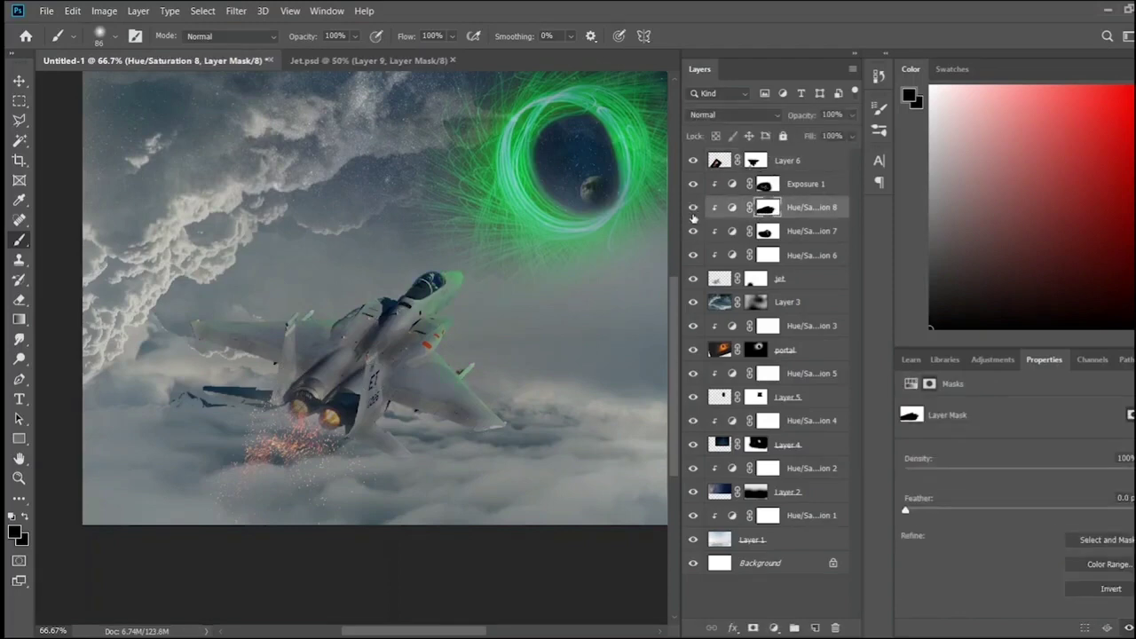
pyautogui.press('x')
pyautogui.scroll(3, 311, 419)
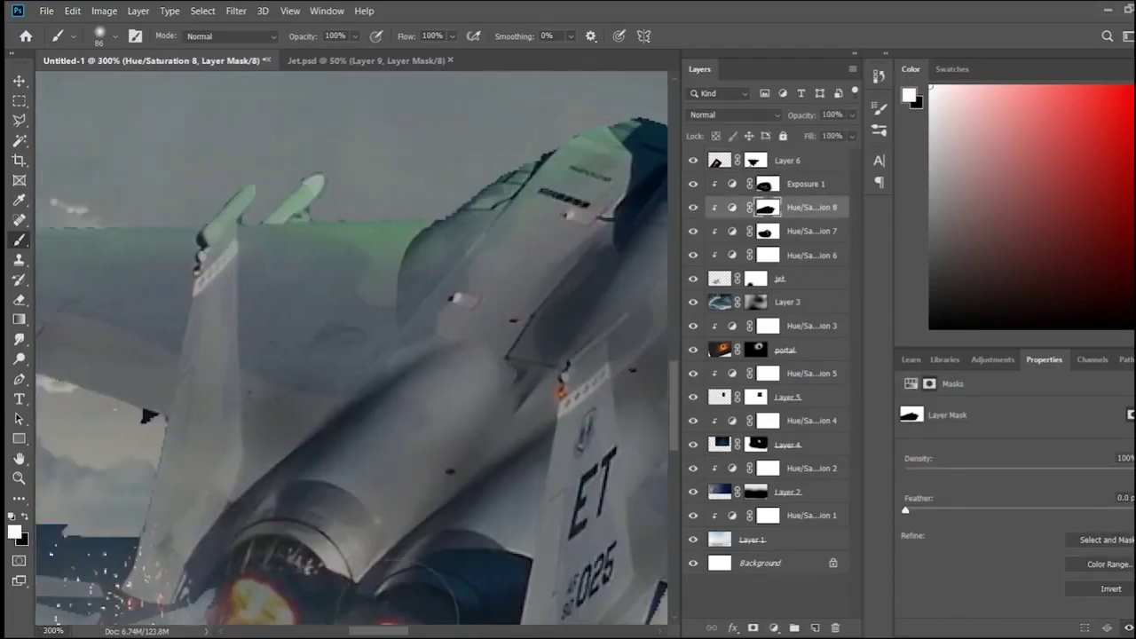
pyautogui.moveTo(258, 346); pyautogui.dragTo(373, 424)
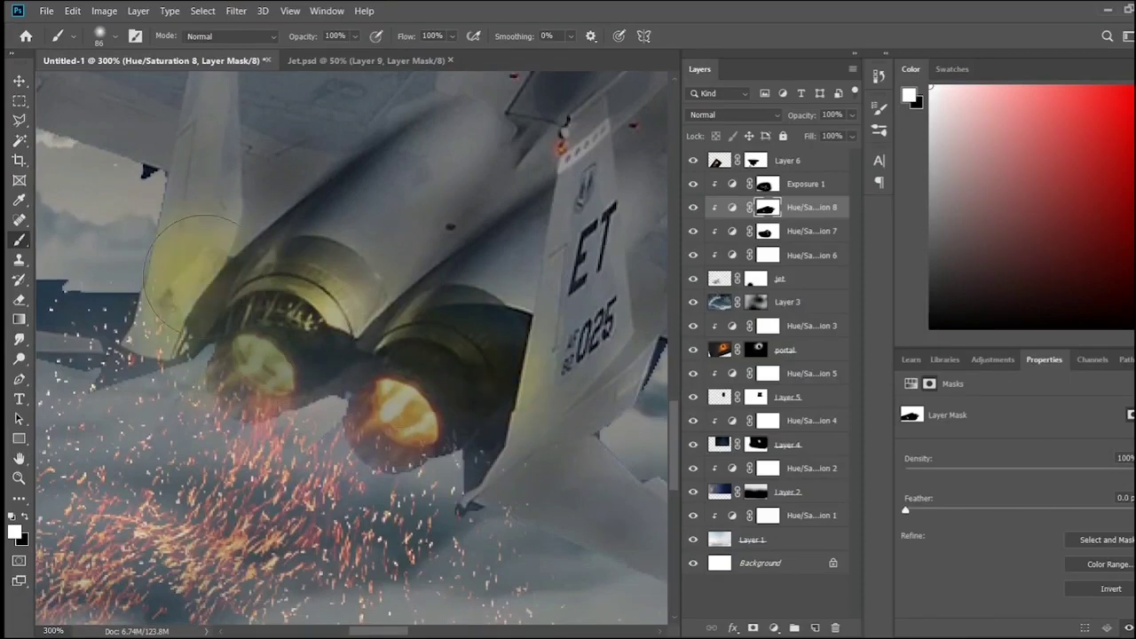
pyautogui.scroll(-1, 373, 424)
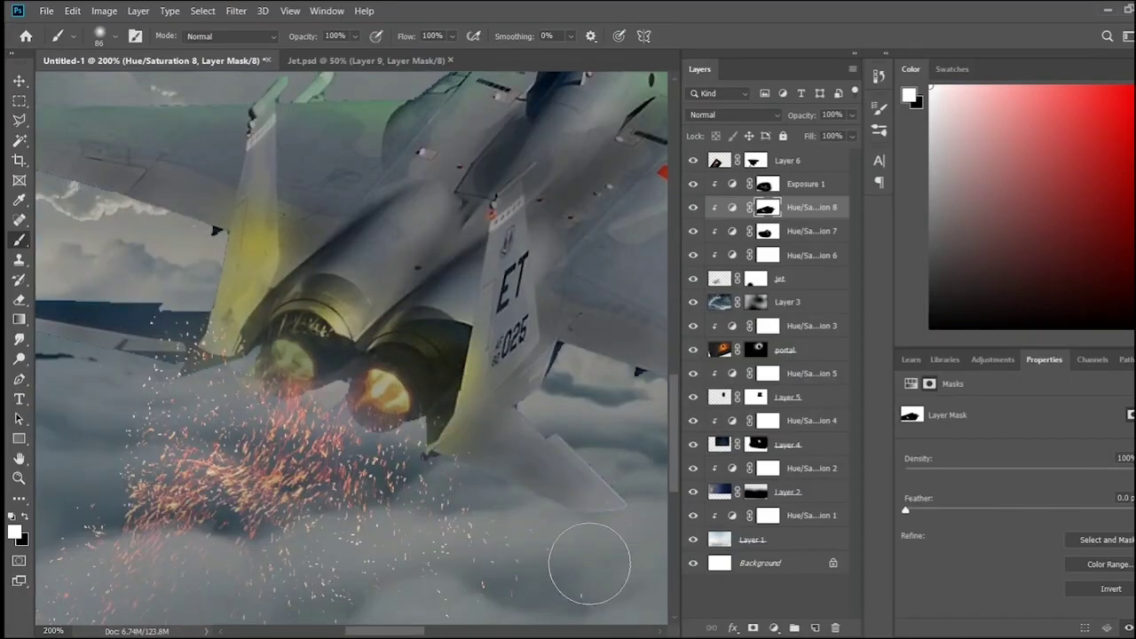
pyautogui.scroll(-1, 484, 519)
pyautogui.scroll(-1, 484, 519)
pyautogui.scroll(2, 483, 519)
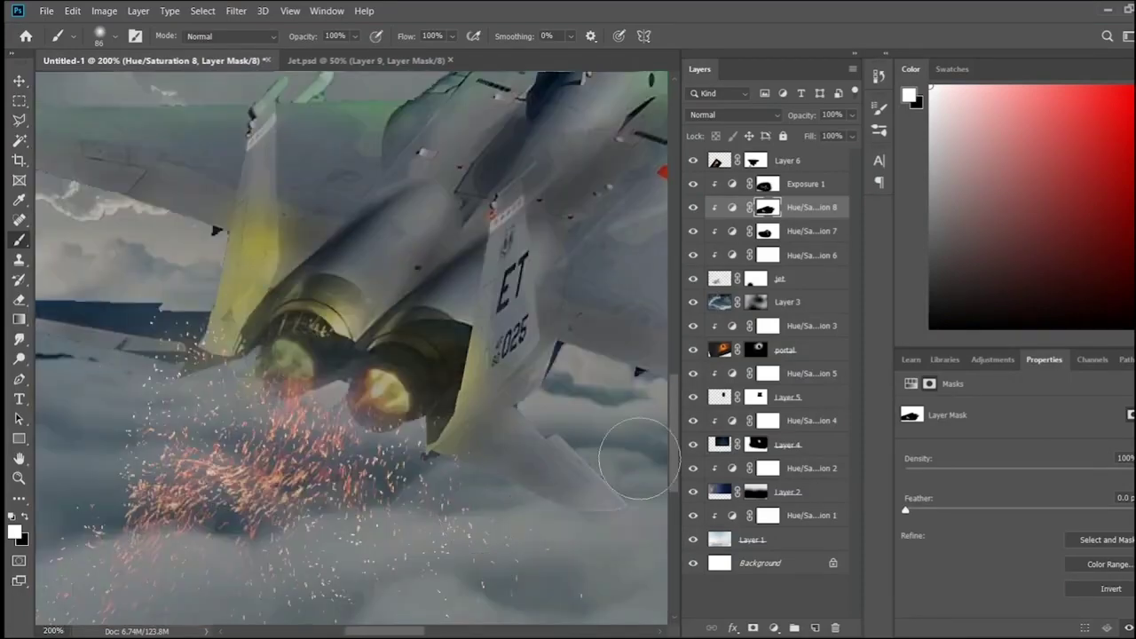
# - Paint black to remove the yellow tint from the left engine glow
pyautogui.press('x')
pyautogui.moveTo(271, 355); pyautogui.dragTo(306, 377)
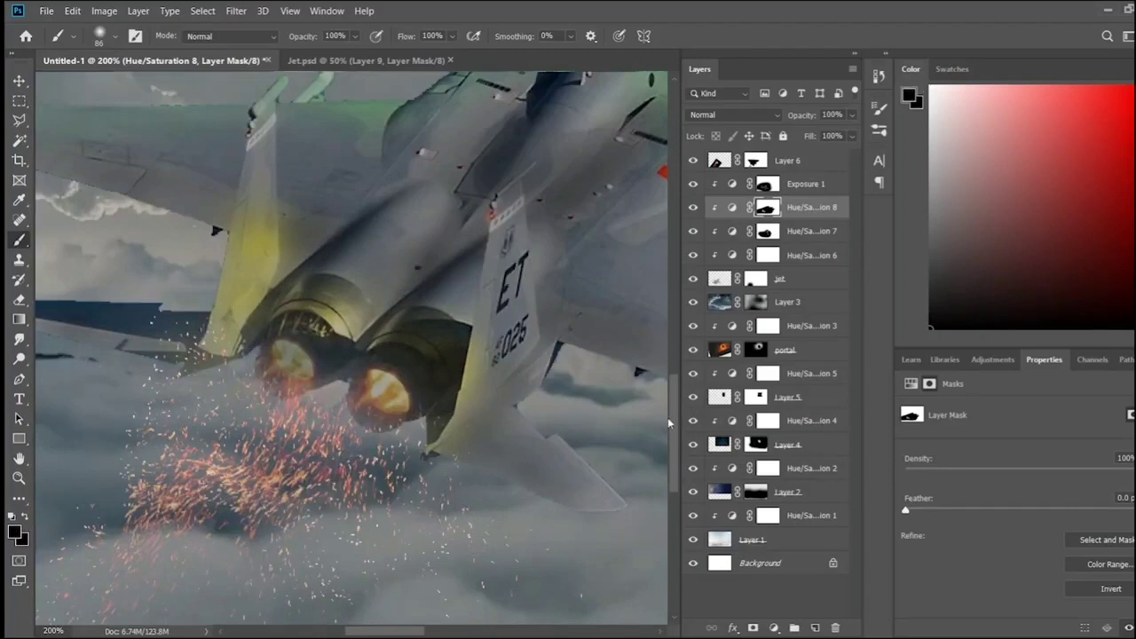
pyautogui.hotkey('ctrl', '-')
pyautogui.hotkey('alt', ']')
pyautogui.hotkey('alt', ']')
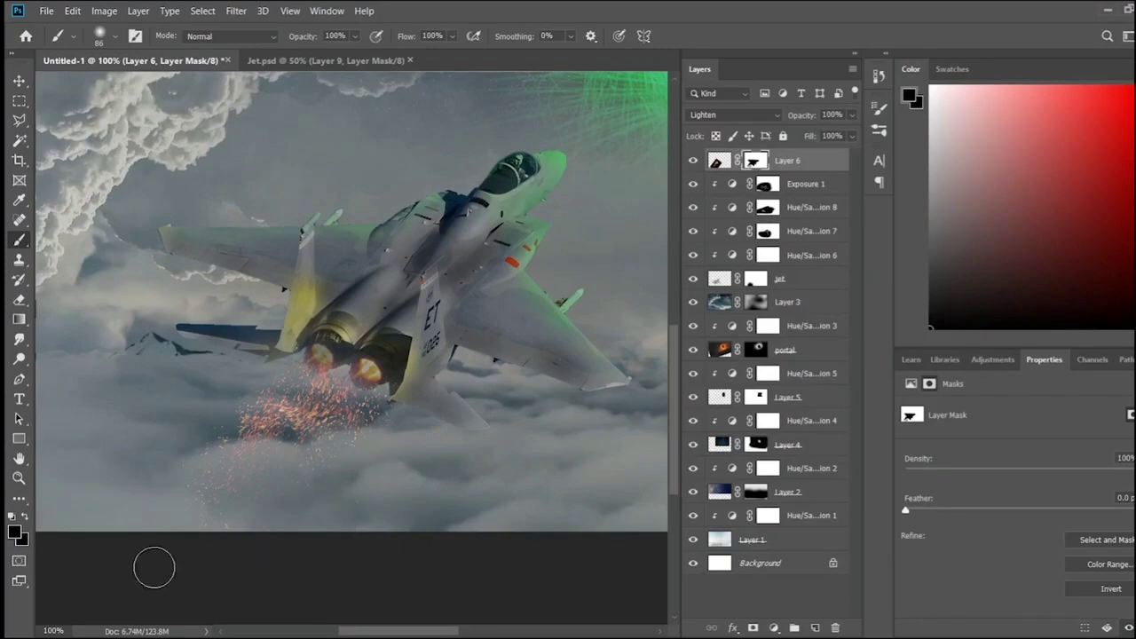
pyautogui.hotkey('ctrl', '-')
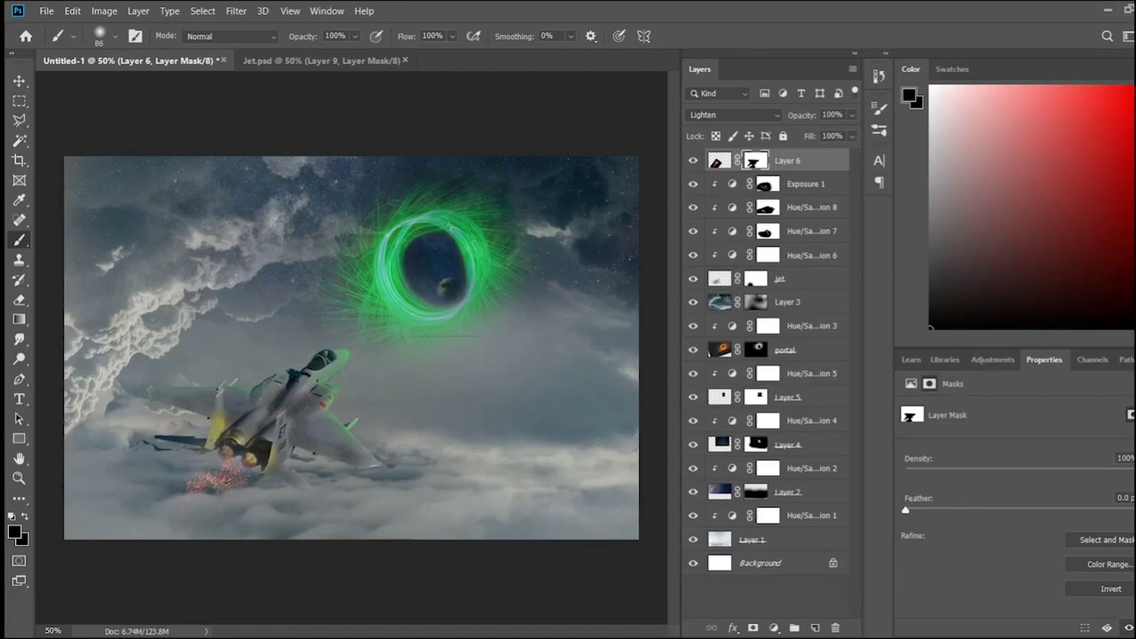
# - On a new top Layer 7, paint black at 9% opacity across the sky
pyautogui.click(815, 628)
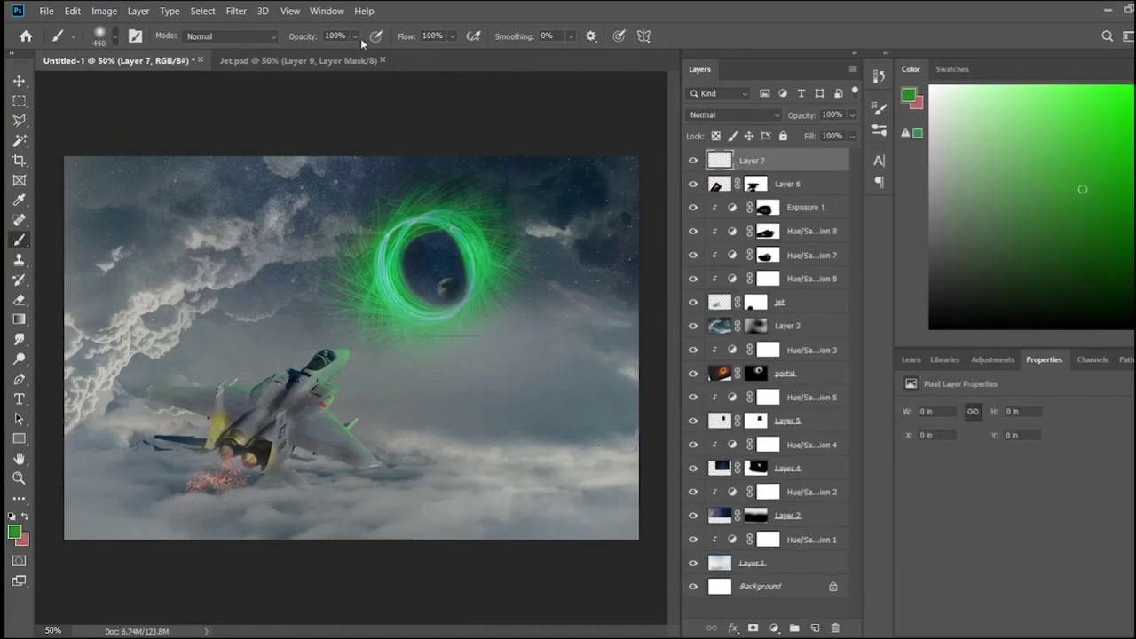
pyautogui.press('0')
pyautogui.press('9')
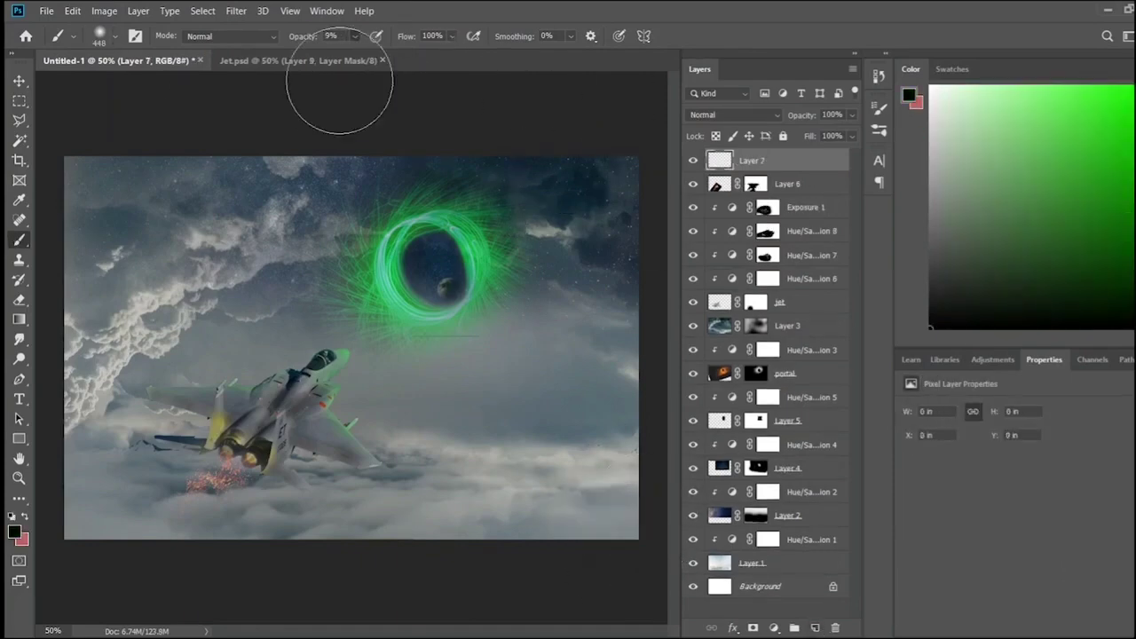
pyautogui.moveTo(149, 550); pyautogui.dragTo(600, 457)
pyautogui.moveTo(619, 163)
pyautogui.mouseDown()
pyautogui.moveTo(172, 178)
pyautogui.moveTo(76, 261)
pyautogui.moveTo(71, 545)
pyautogui.moveTo(469, 568)
pyautogui.moveTo(616, 208)
pyautogui.moveTo(253, 165)
pyautogui.moveTo(634, 319)
pyautogui.mouseUp()
pyautogui.moveTo(417, 238)
pyautogui.mouseDown()
pyautogui.moveTo(621, 375)
pyautogui.moveTo(589, 234)
pyautogui.moveTo(286, 152)
pyautogui.moveTo(303, 245)
pyautogui.moveTo(445, 334)
pyautogui.moveTo(264, 316)
pyautogui.moveTo(64, 408)
pyautogui.mouseUp()
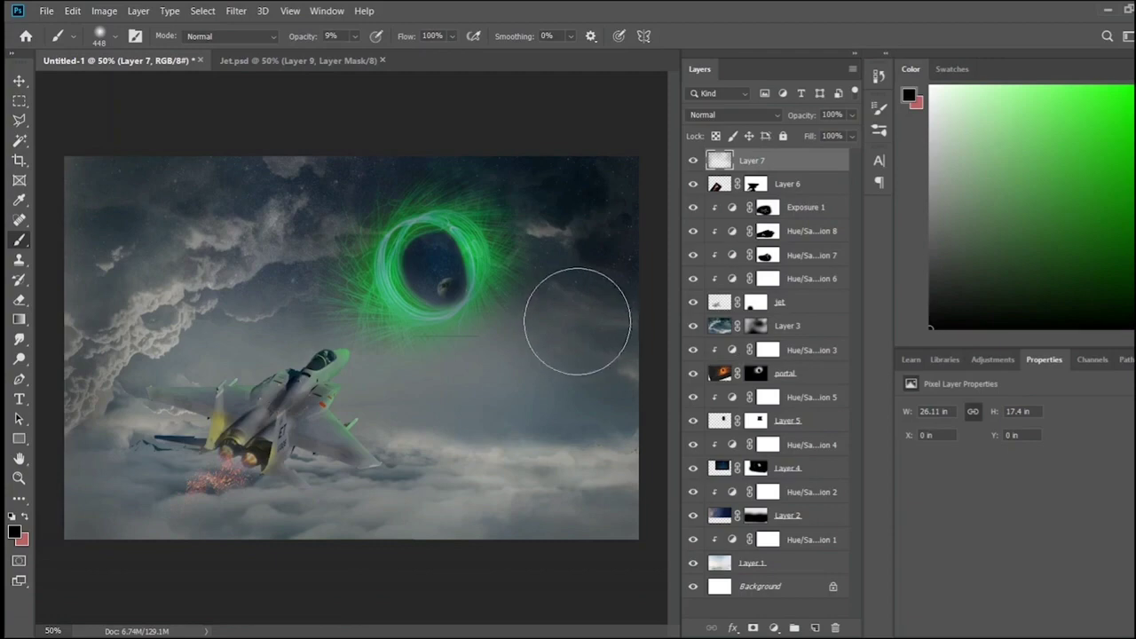
# - Deselect all layers and close the Jet.psd document
pyautogui.click(814, 376)
pyautogui.click(18, 80)
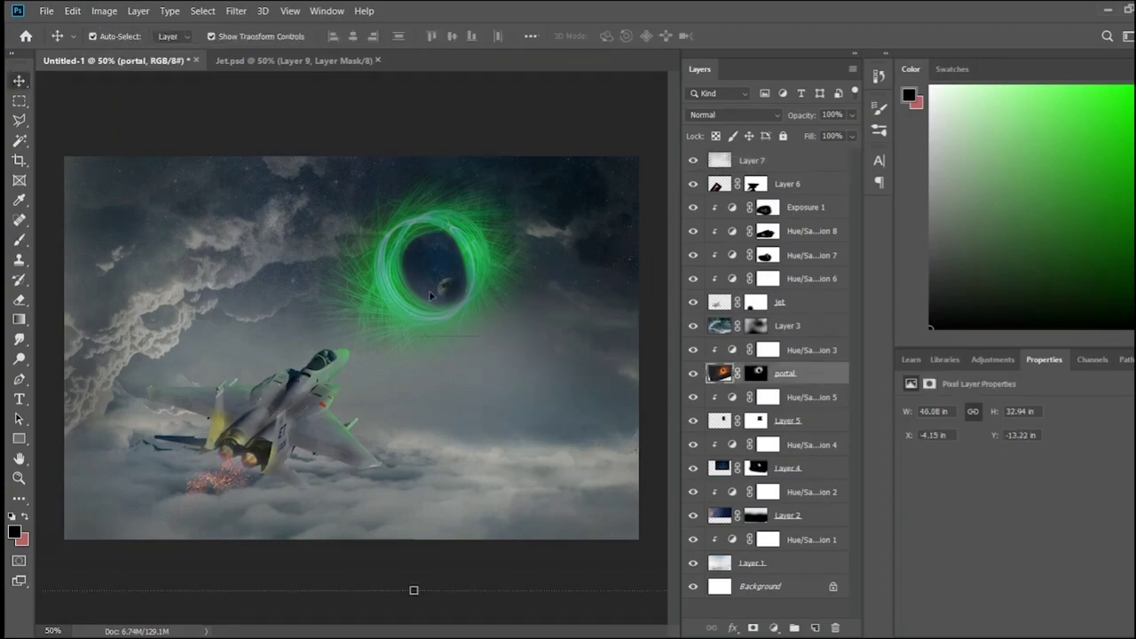
pyautogui.hotkey('alt', '.')
pyautogui.click(586, 619)
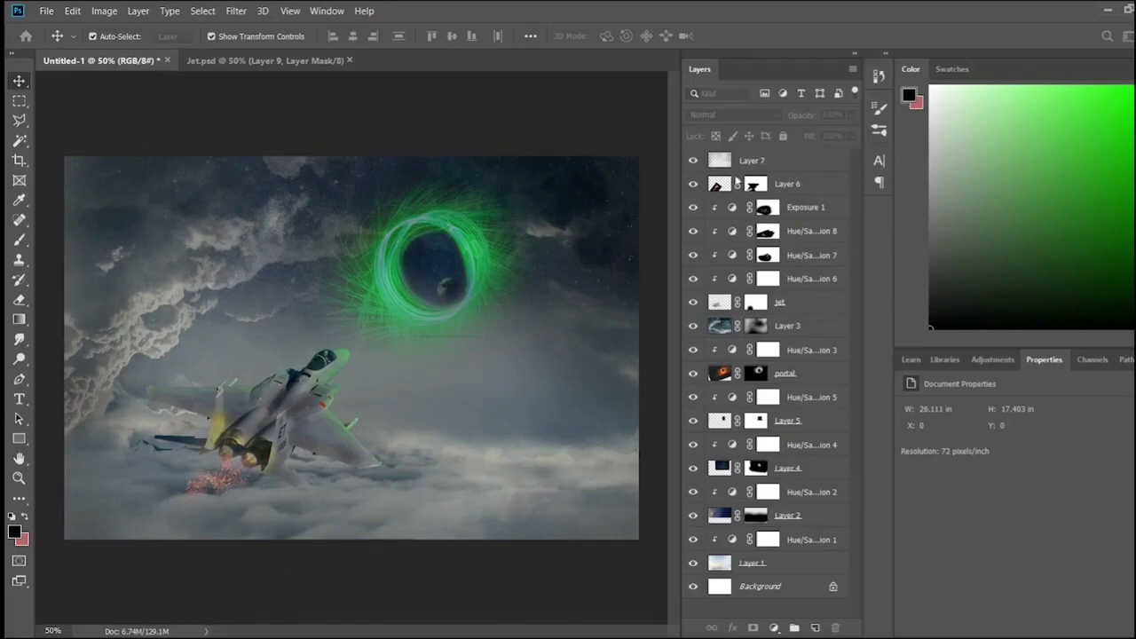
pyautogui.click(357, 60)
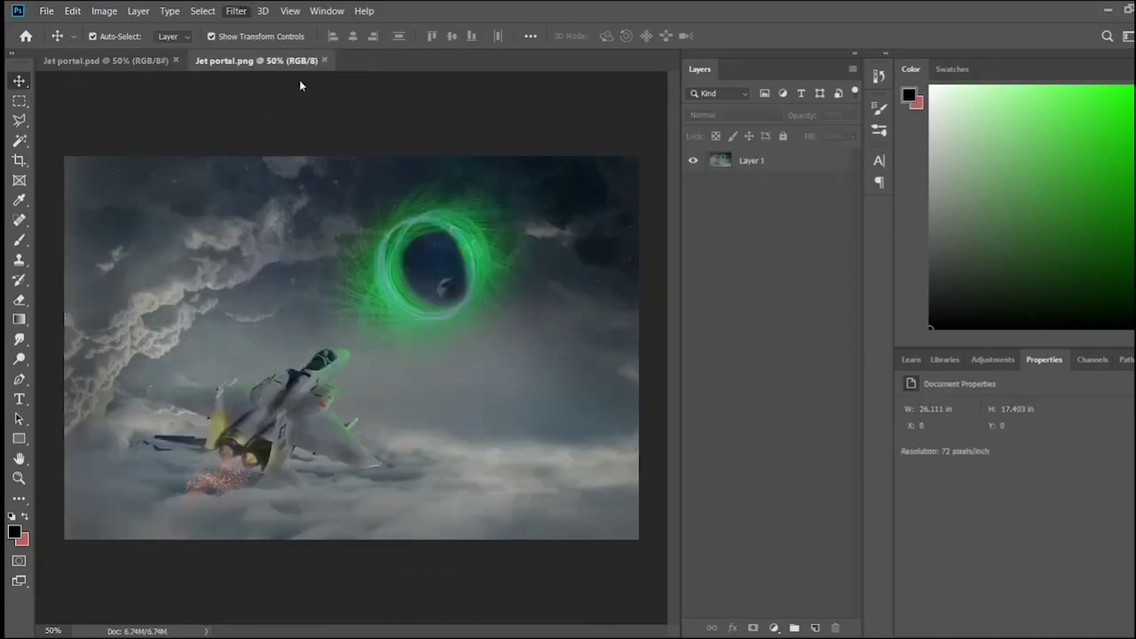
# - In Camera Raw, cool the temperature, lift whites and texture, and raise curve highlights
pyautogui.hotkey('ctrl', 'shift', 'a')
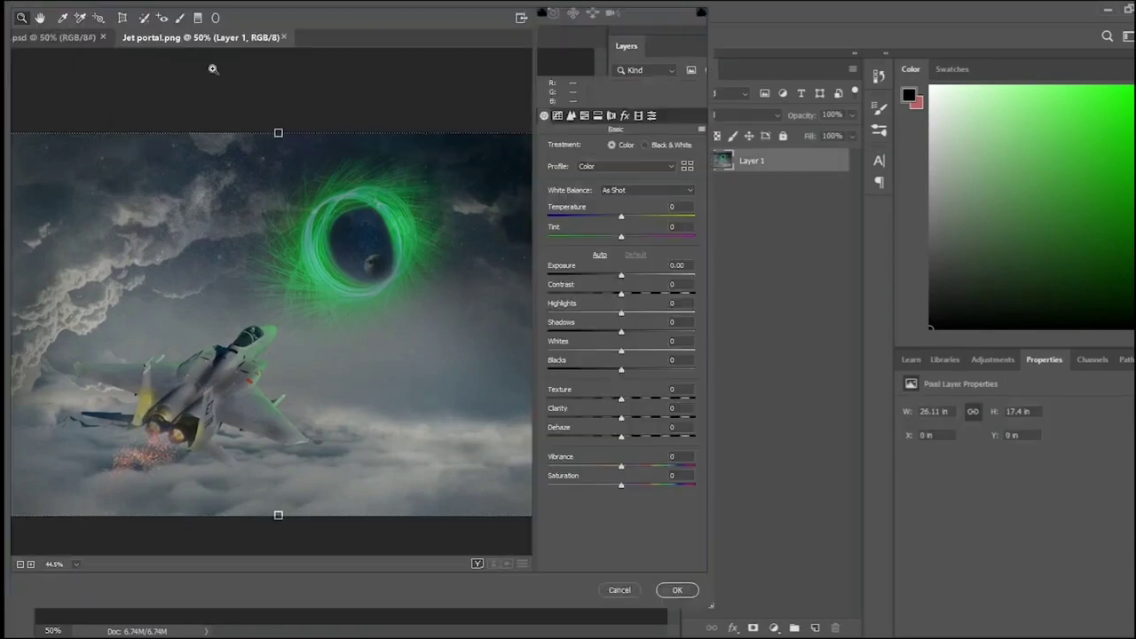
pyautogui.moveTo(620, 218)
pyautogui.mouseDown()
pyautogui.moveTo(636, 242)
pyautogui.moveTo(610, 295)
pyautogui.mouseUp()
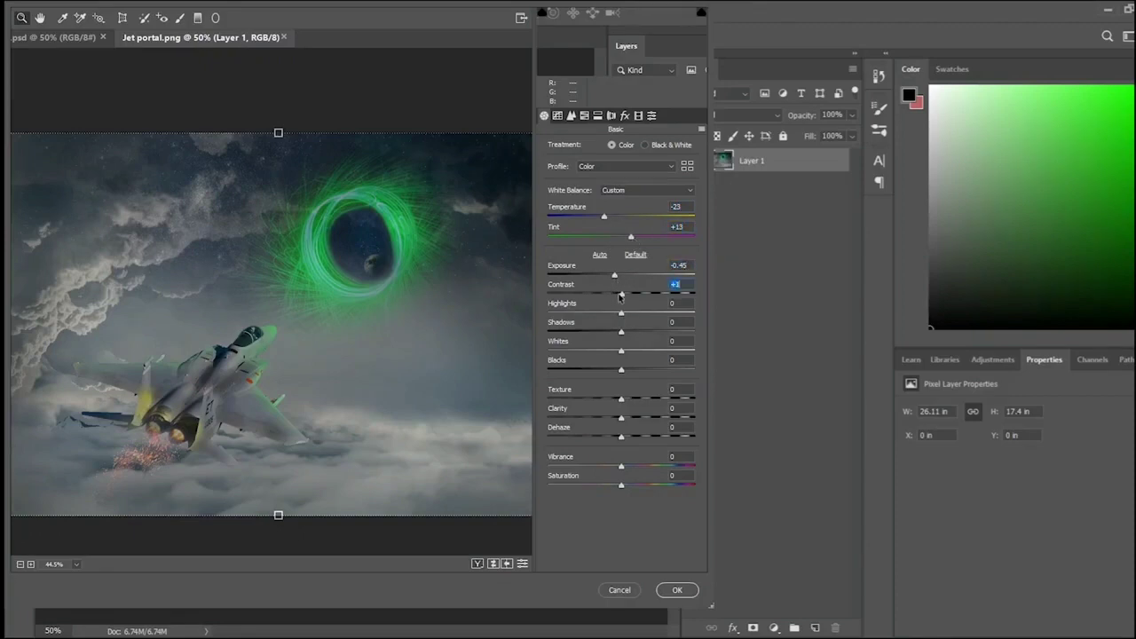
pyautogui.moveTo(621, 352); pyautogui.dragTo(626, 351)
pyautogui.moveTo(621, 399); pyautogui.dragTo(629, 401)
pyautogui.click(573, 116)
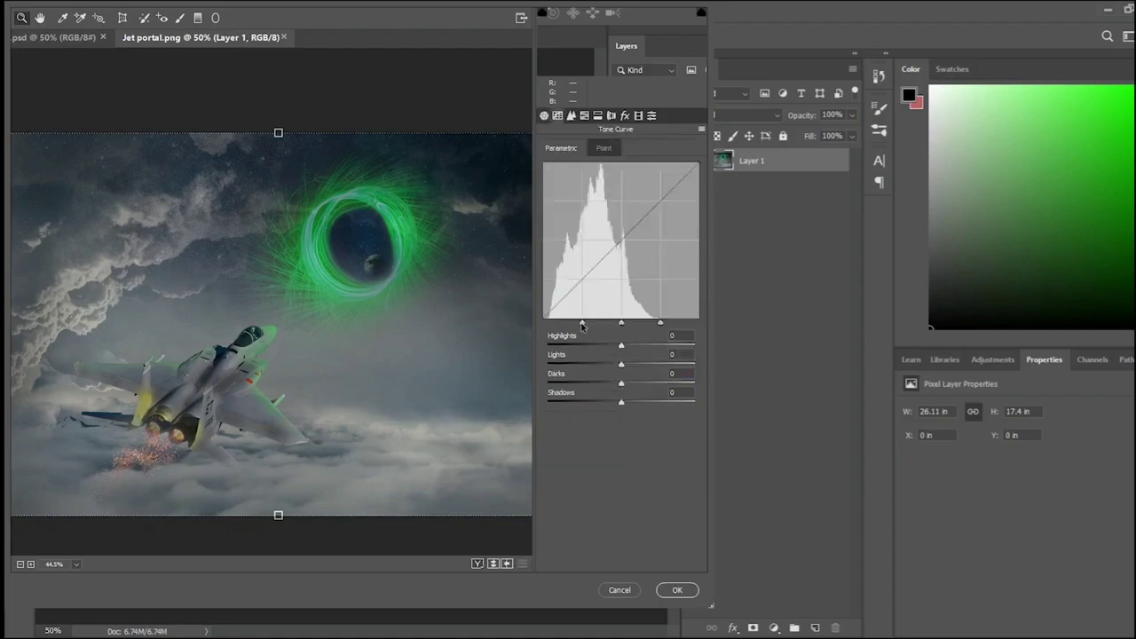
pyautogui.moveTo(619, 350); pyautogui.dragTo(622, 346)
pyautogui.click(621, 364)
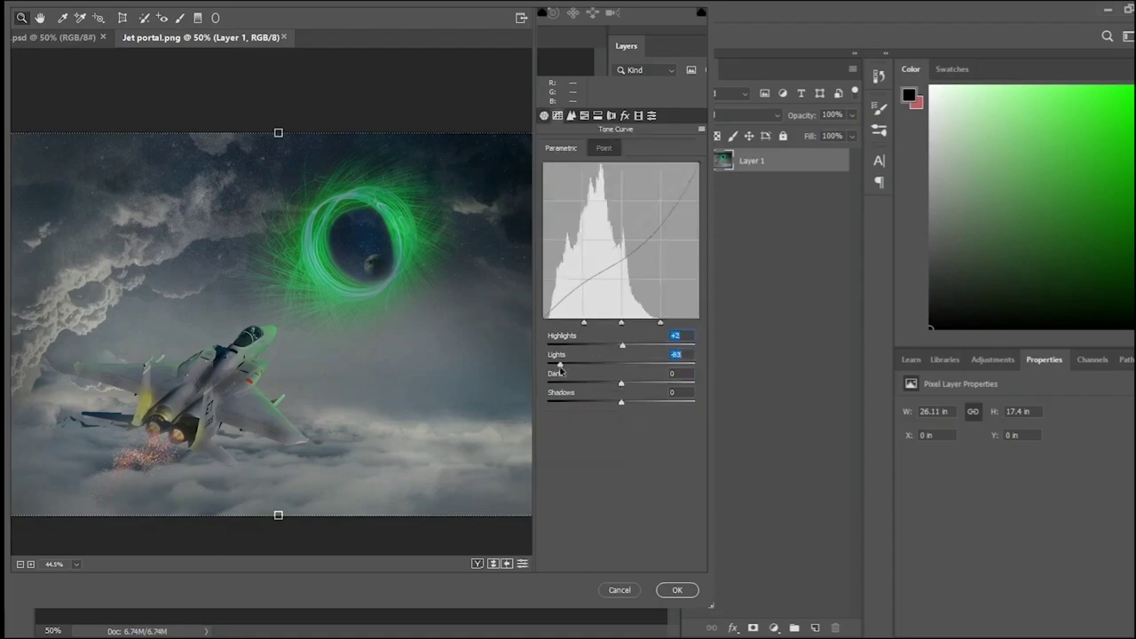
# - Shift the green and aqua hues, try split toning, and adjust lens defringe
pyautogui.click(597, 116)
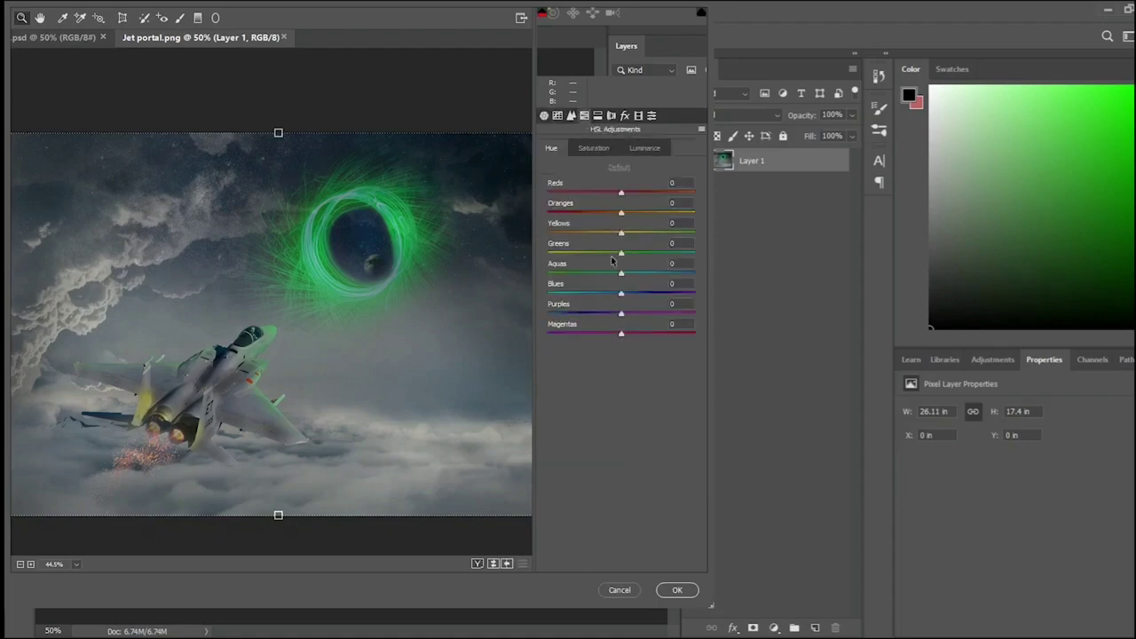
pyautogui.moveTo(623, 255)
pyautogui.mouseDown()
pyautogui.moveTo(696, 259)
pyautogui.moveTo(629, 255)
pyautogui.mouseUp()
pyautogui.moveTo(622, 272); pyautogui.dragTo(558, 275)
pyautogui.click(610, 115)
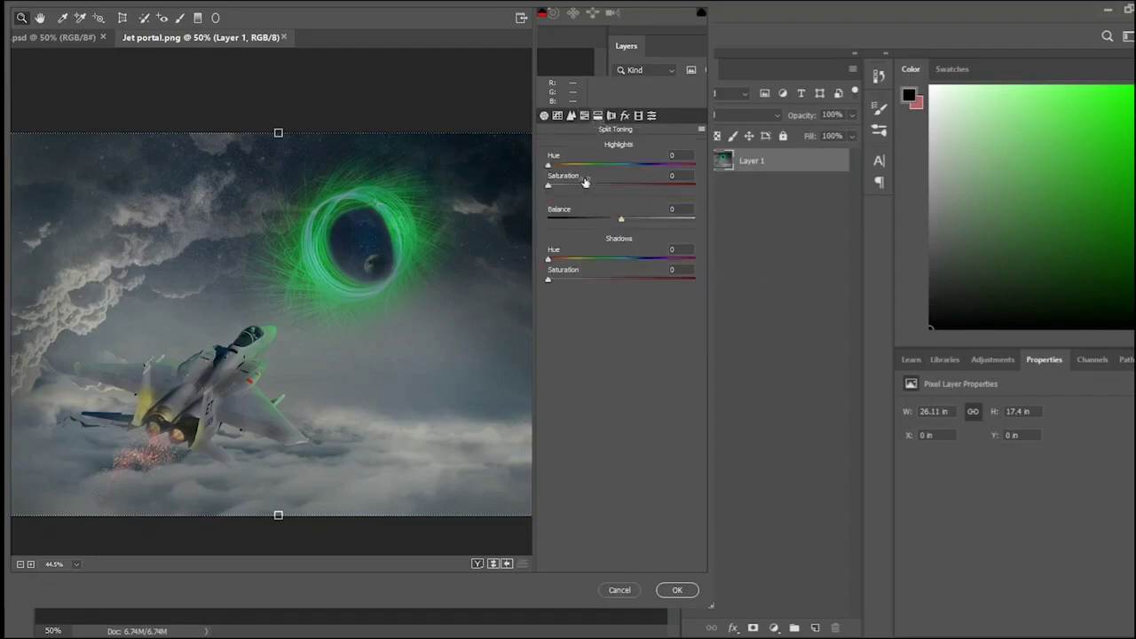
pyautogui.moveTo(548, 166); pyautogui.dragTo(661, 167)
pyautogui.click(612, 115)
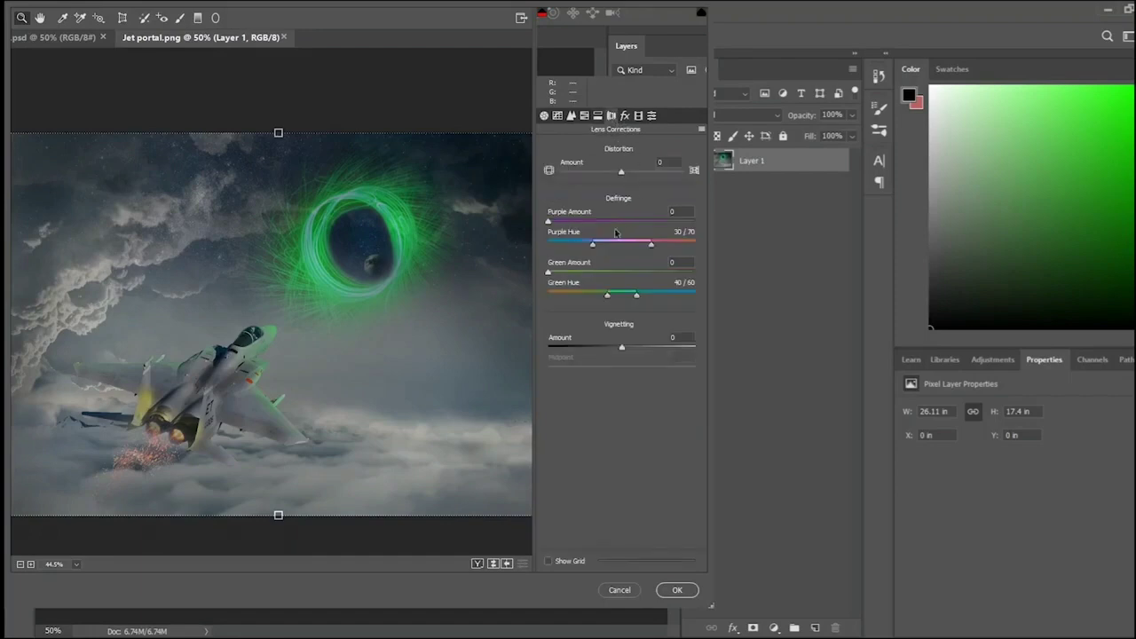
pyautogui.moveTo(548, 274)
pyautogui.mouseDown()
pyautogui.moveTo(768, 300)
pyautogui.moveTo(514, 258)
pyautogui.mouseUp()
pyautogui.moveTo(549, 221); pyautogui.dragTo(810, 253)
pyautogui.moveTo(618, 299); pyautogui.dragTo(620, 298)
# - Tint the shadows and shift green and blue primaries toward teal in Calibration, then apply
pyautogui.click(625, 115)
pyautogui.click(638, 116)
pyautogui.moveTo(621, 195)
pyautogui.mouseDown()
pyautogui.moveTo(572, 200)
pyautogui.moveTo(698, 201)
pyautogui.moveTo(642, 197)
pyautogui.moveTo(657, 197)
pyautogui.mouseUp()
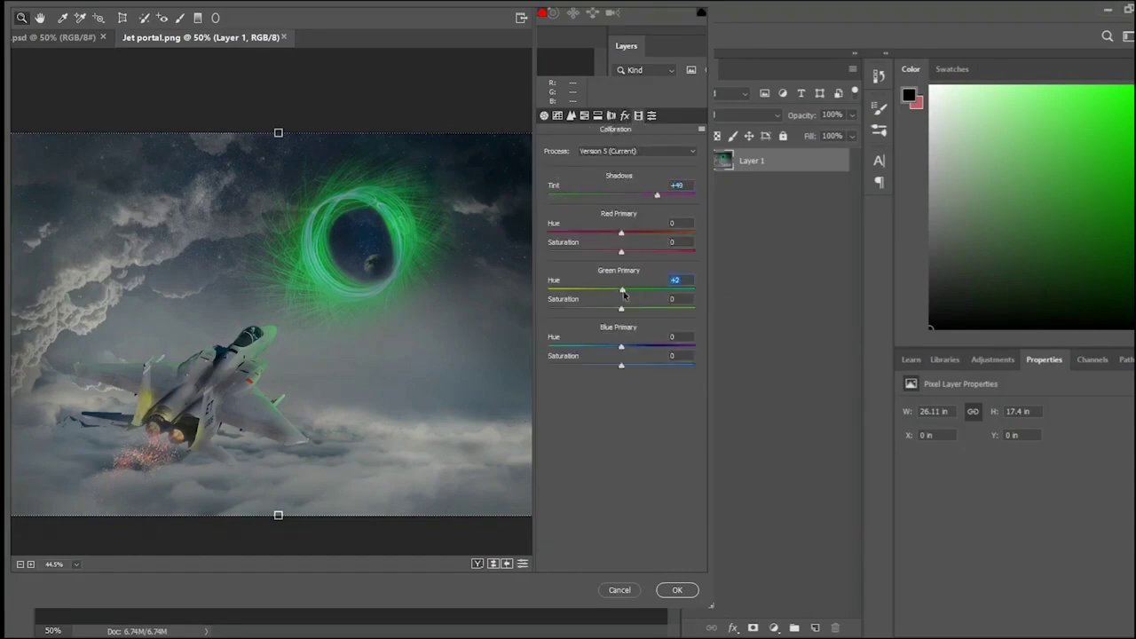
pyautogui.moveTo(621, 290); pyautogui.dragTo(615, 291)
pyautogui.moveTo(627, 342)
pyautogui.mouseDown()
pyautogui.moveTo(666, 357)
pyautogui.moveTo(624, 356)
pyautogui.mouseUp()
pyautogui.click(673, 591)
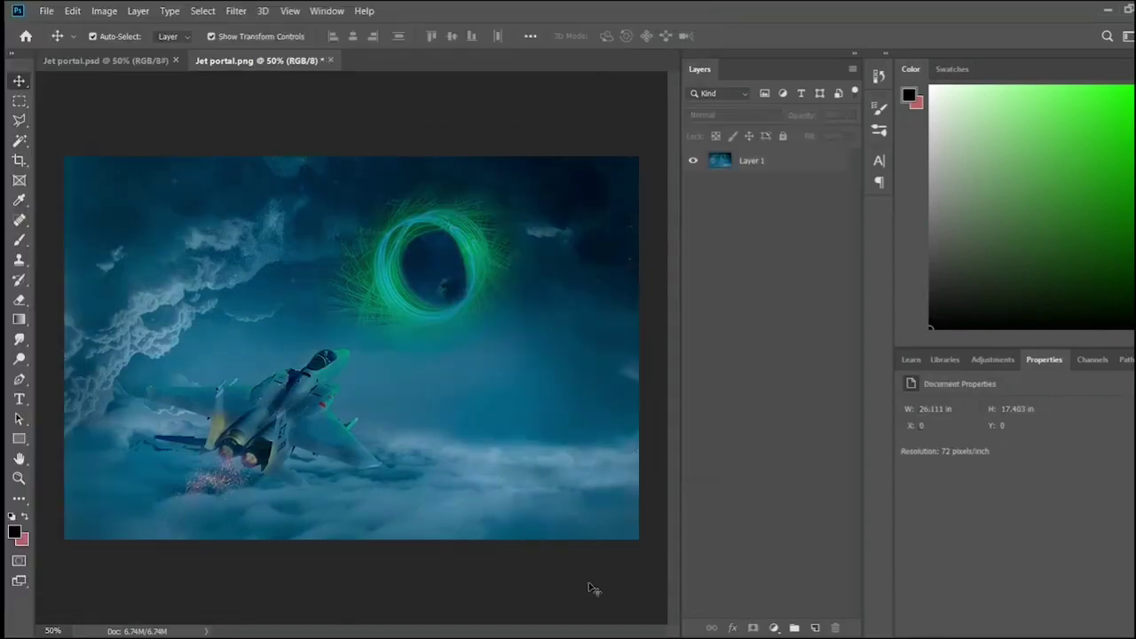
# - Hide all panels to view the graded image and save the PNG
pyautogui.press('Tab')
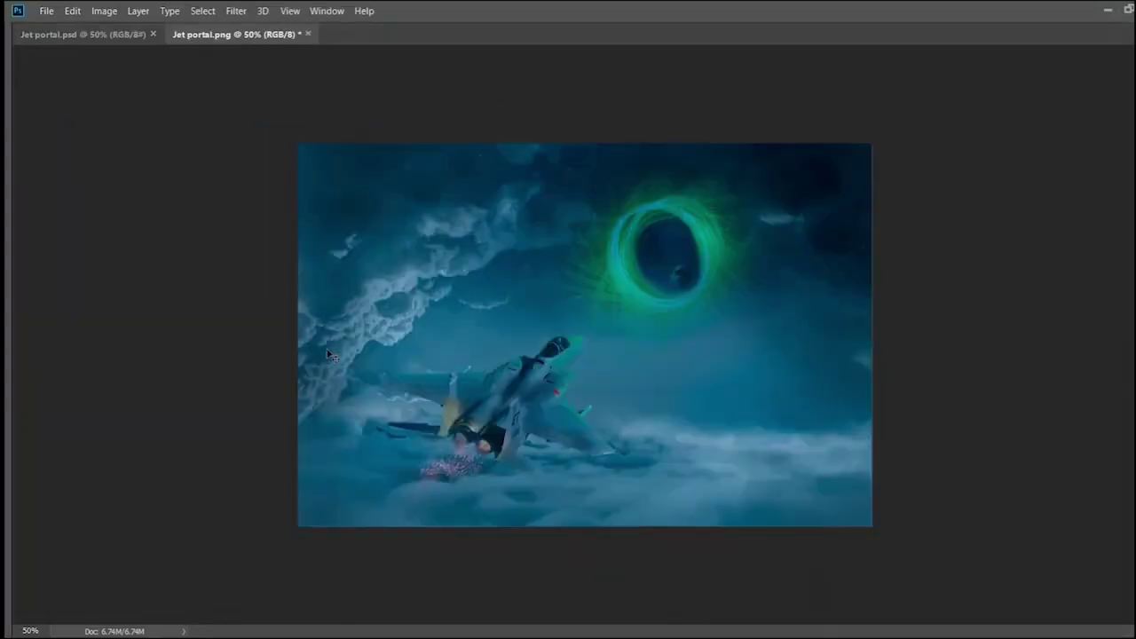
pyautogui.scroll(1, 330, 355)
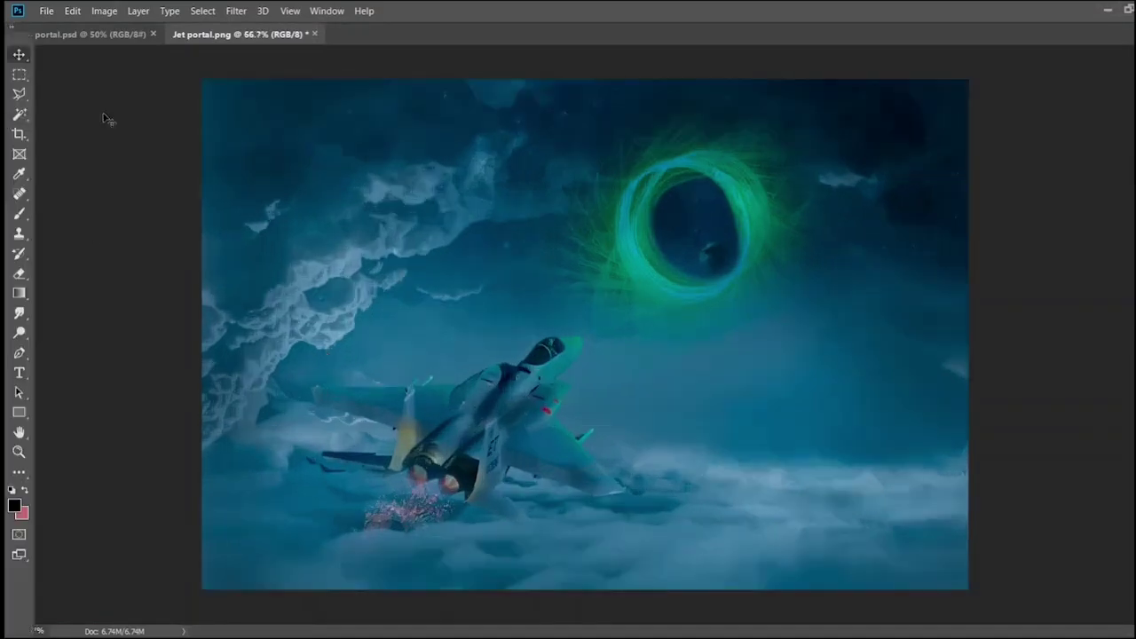
pyautogui.hotkey('ctrl', 's')
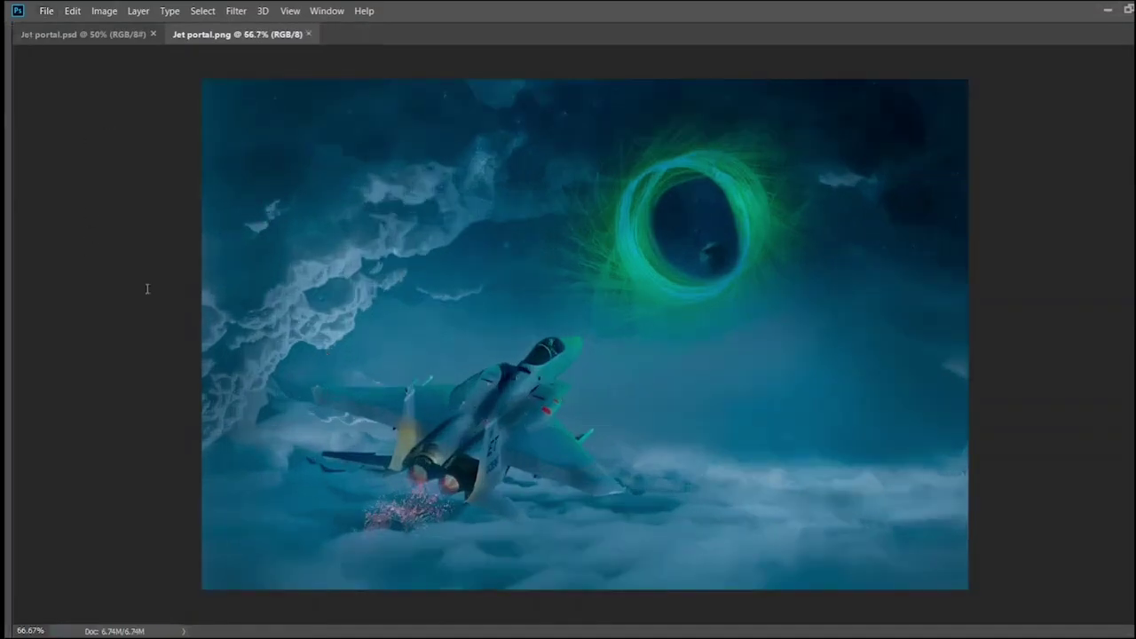